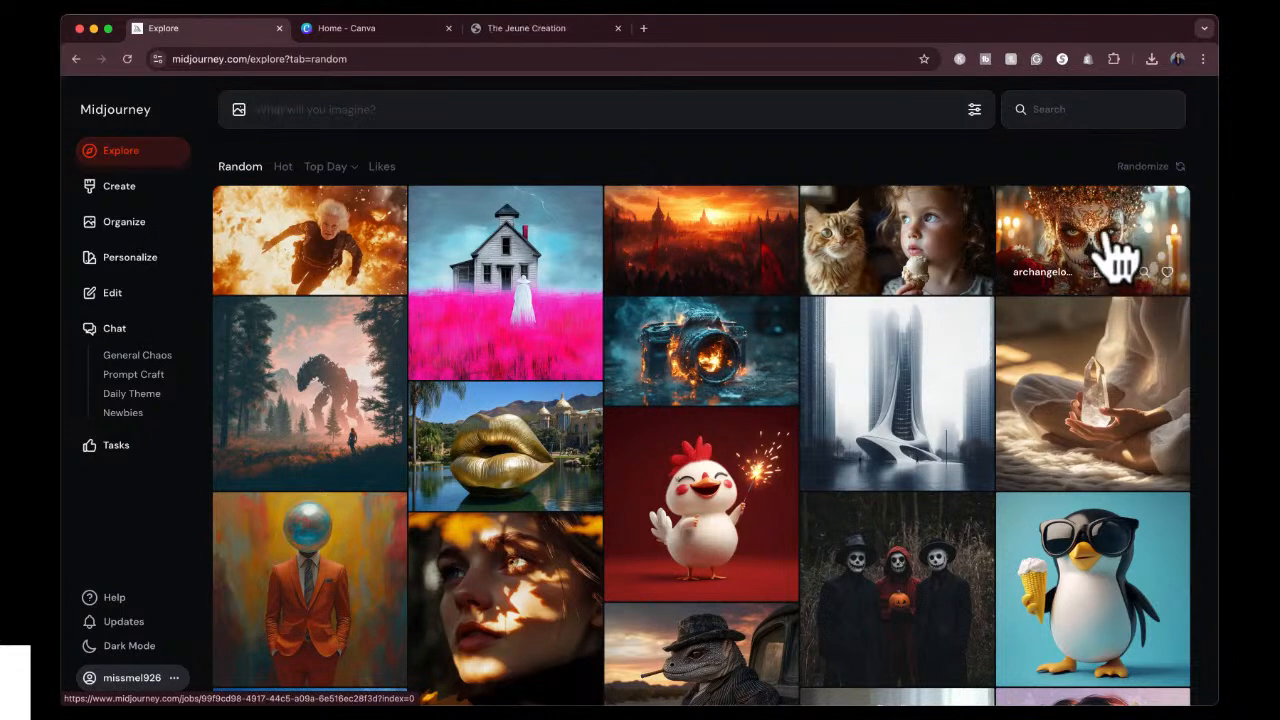
View the Canva home page with its recent designs, and return to Midjourney's Explore gallery.
scroll(1006, 510, down, 2)
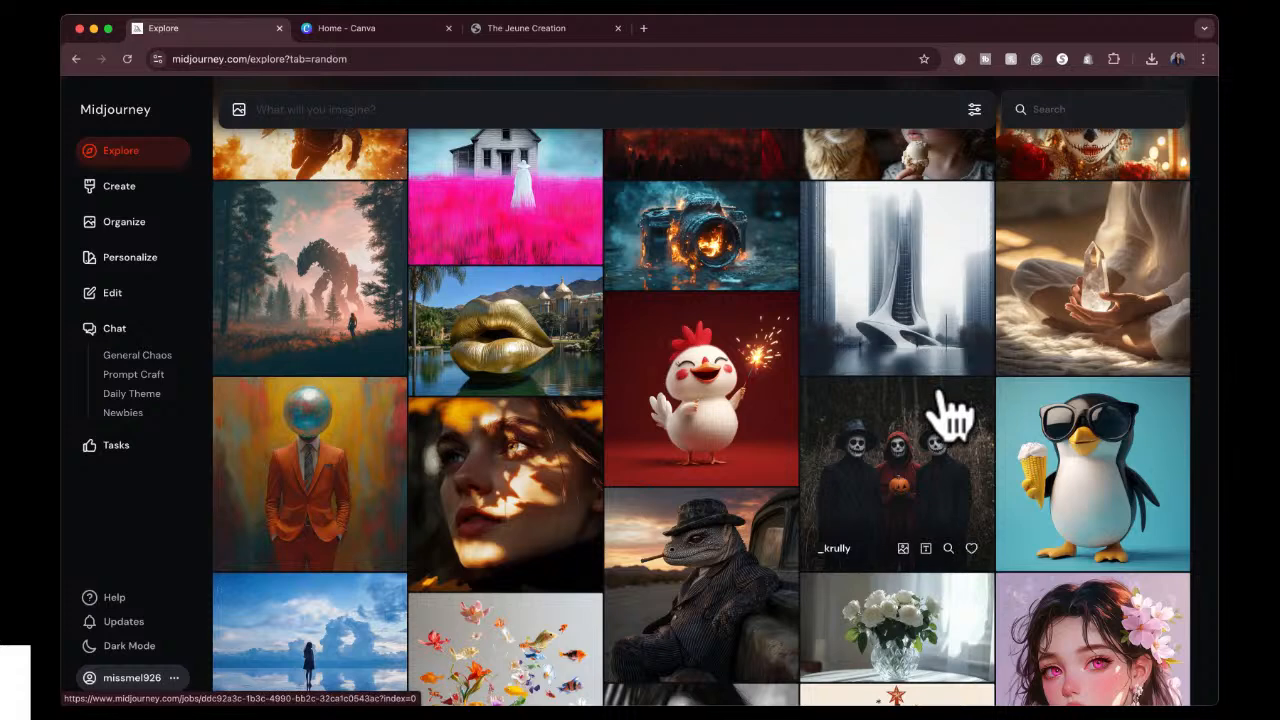
click(400, 30)
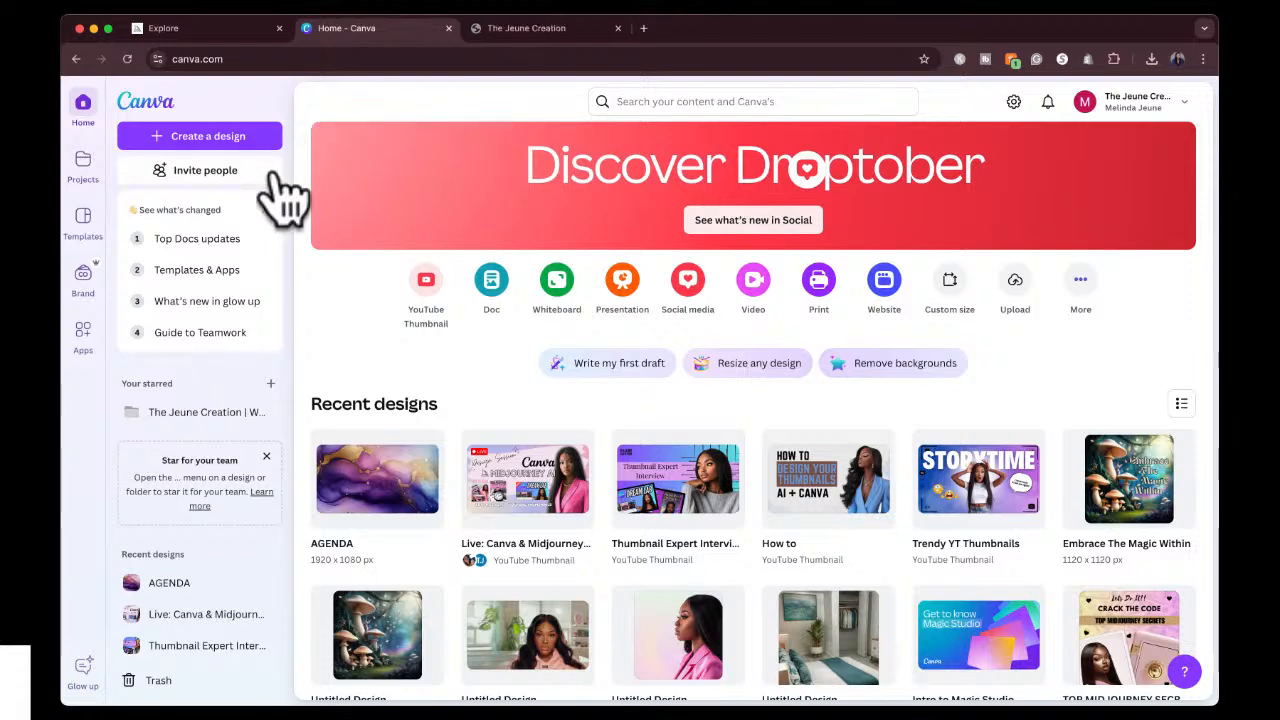
mouse_move(583, 449)
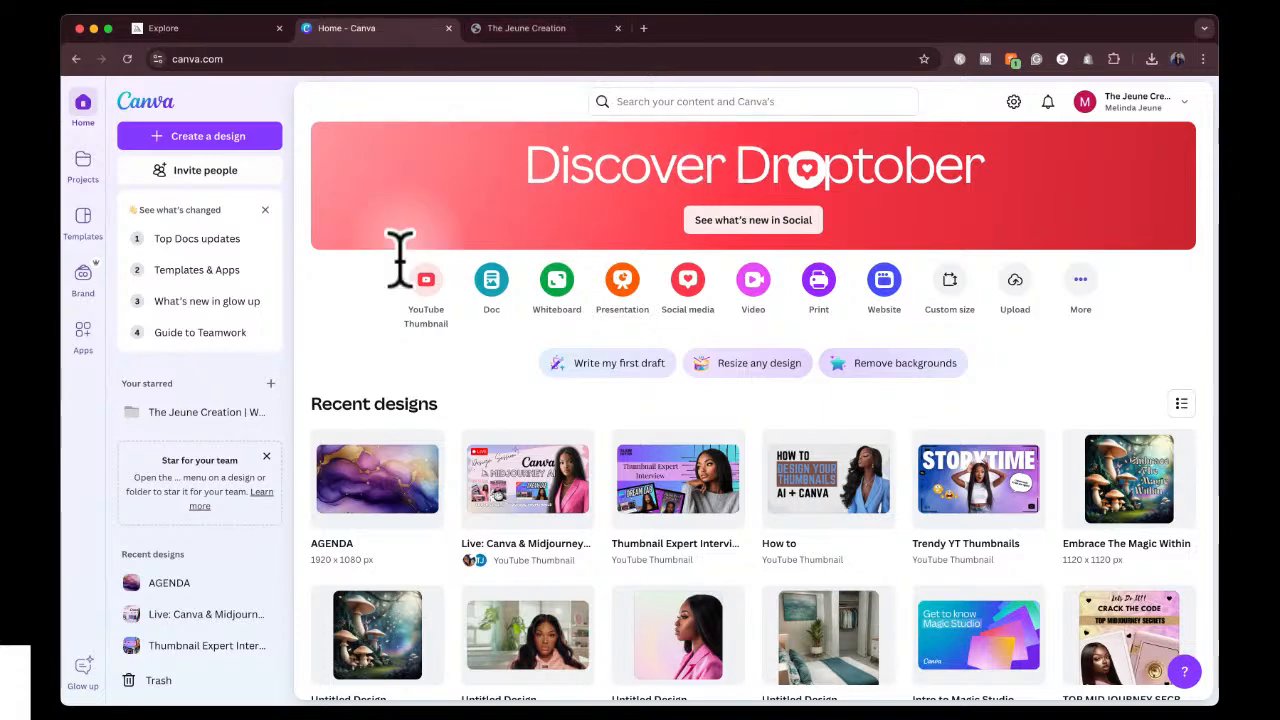
click(226, 28)
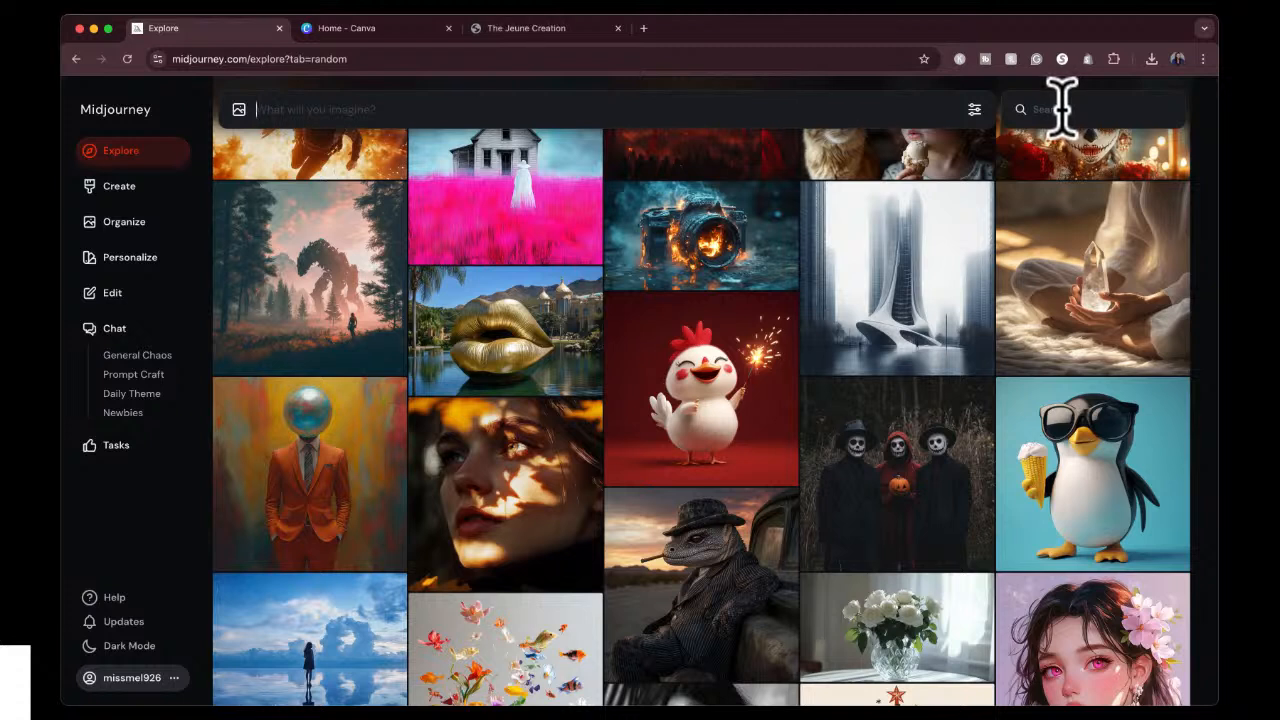
Find the salmon, eggs and mushrooms meal image in the random gallery, read its prompt and close it.
scroll(983, 320, down, 2)
scroll(983, 320, down, 10)
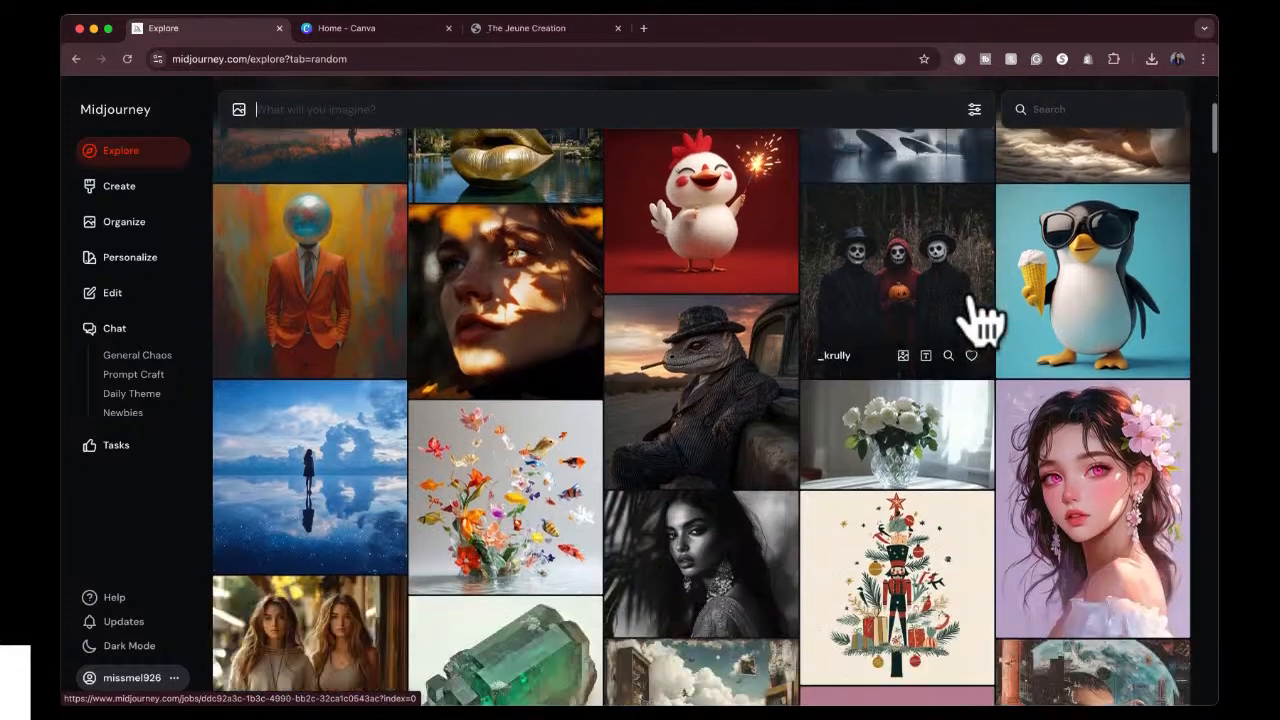
scroll(983, 320, down, 7)
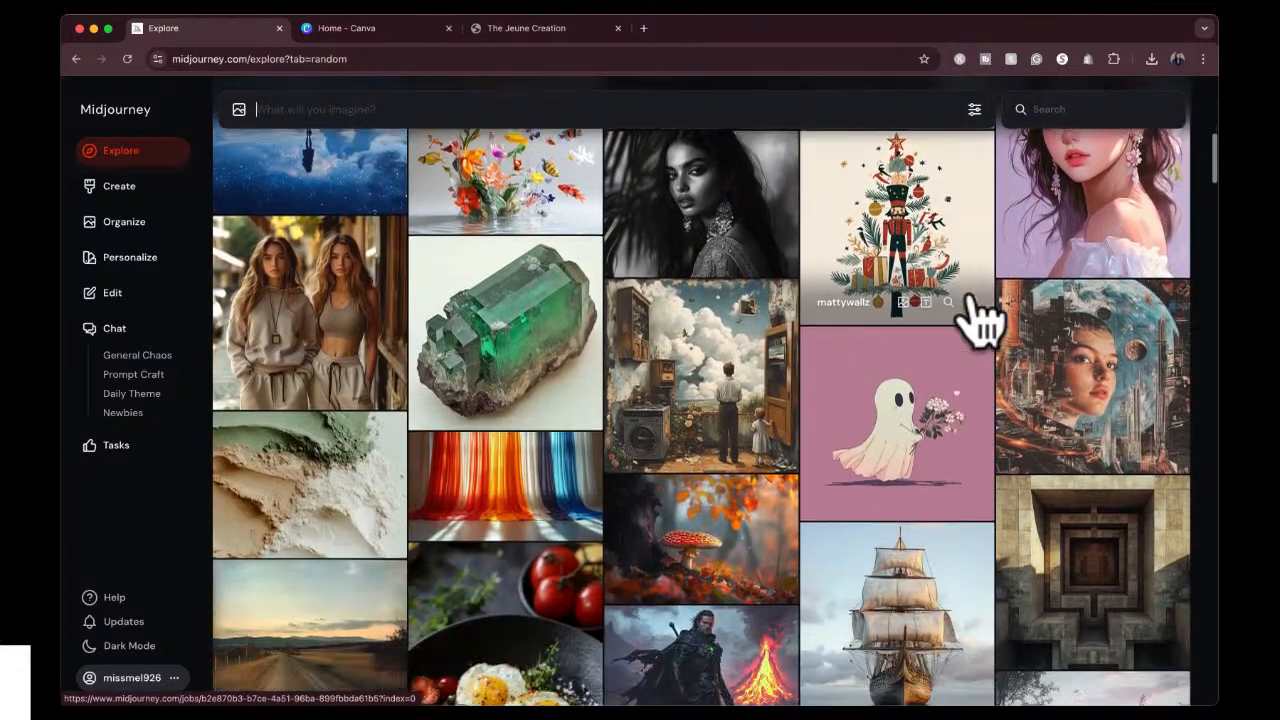
scroll(983, 320, down, 3)
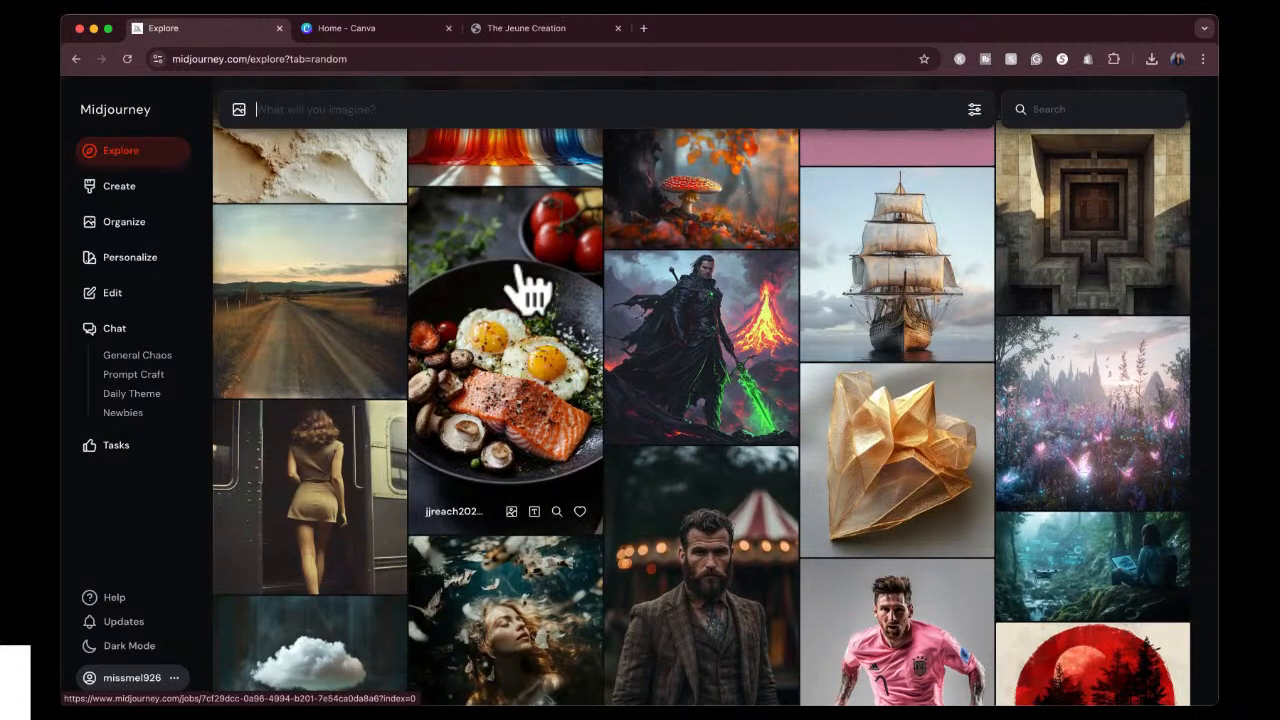
click(510, 402)
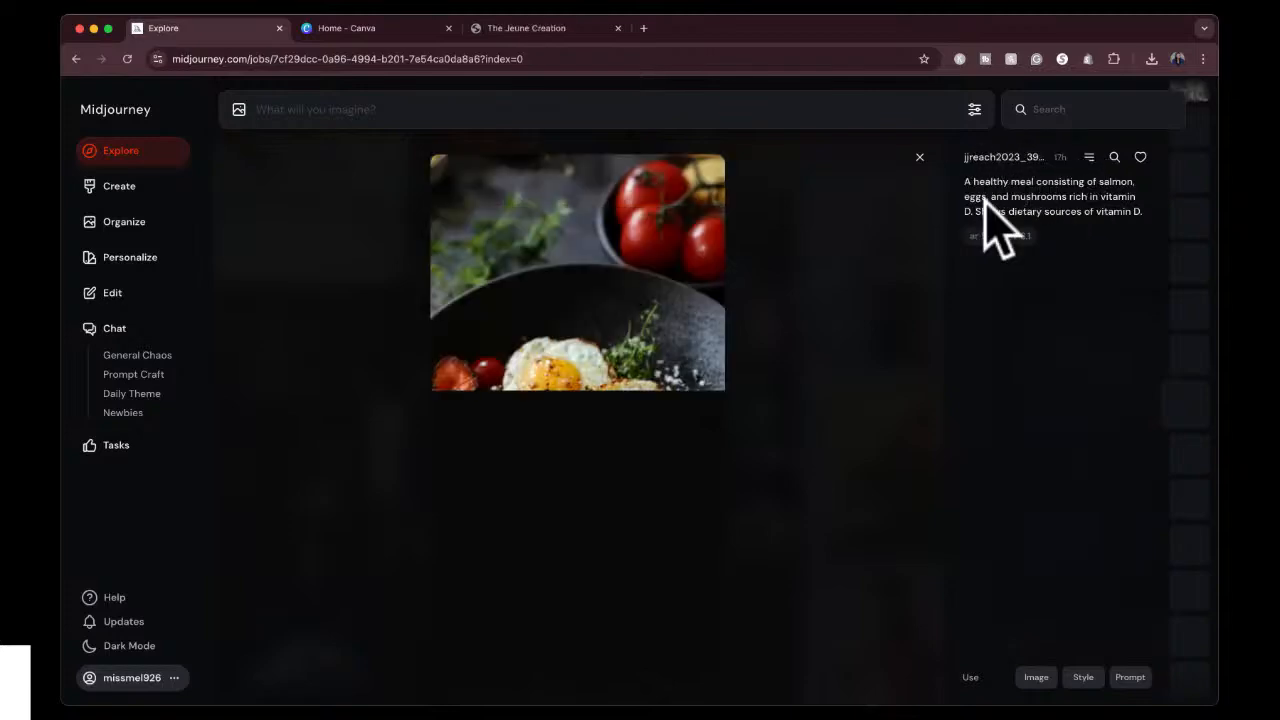
click(920, 157)
View the prompt of the running footballer in the pink uniform and return to the gallery.
scroll(695, 440, down, 3)
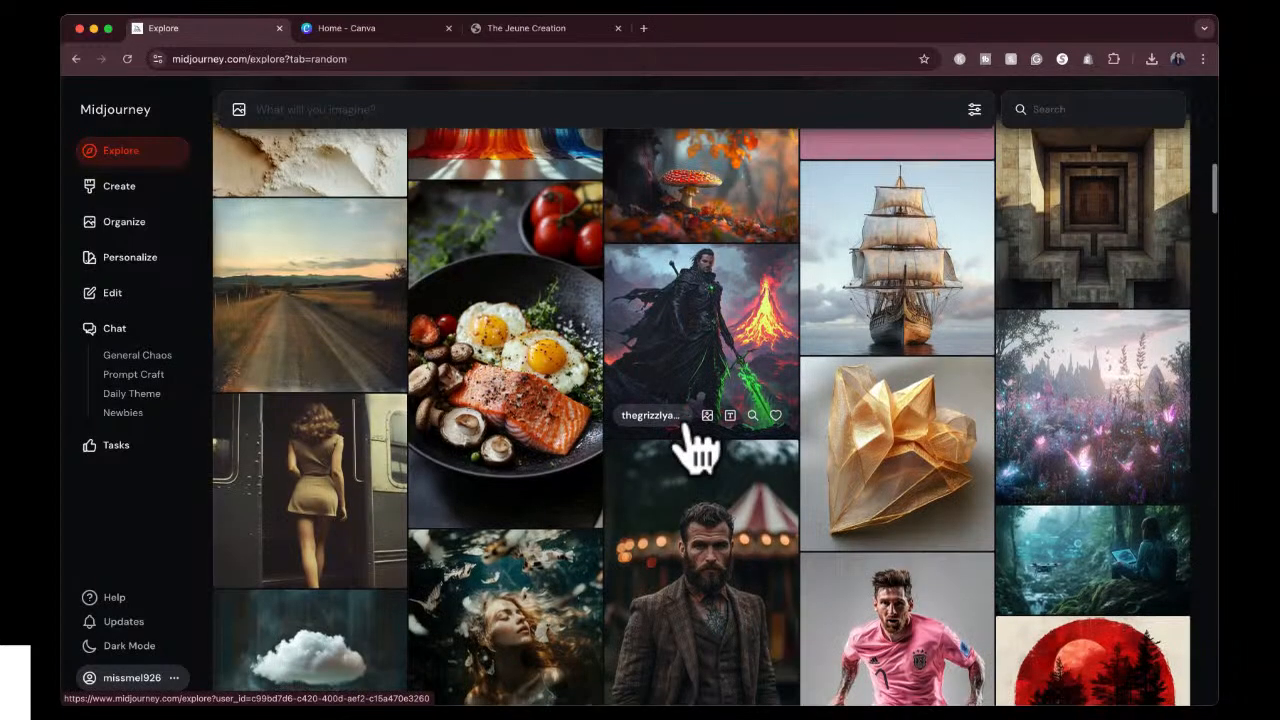
scroll(697, 445, down, 3)
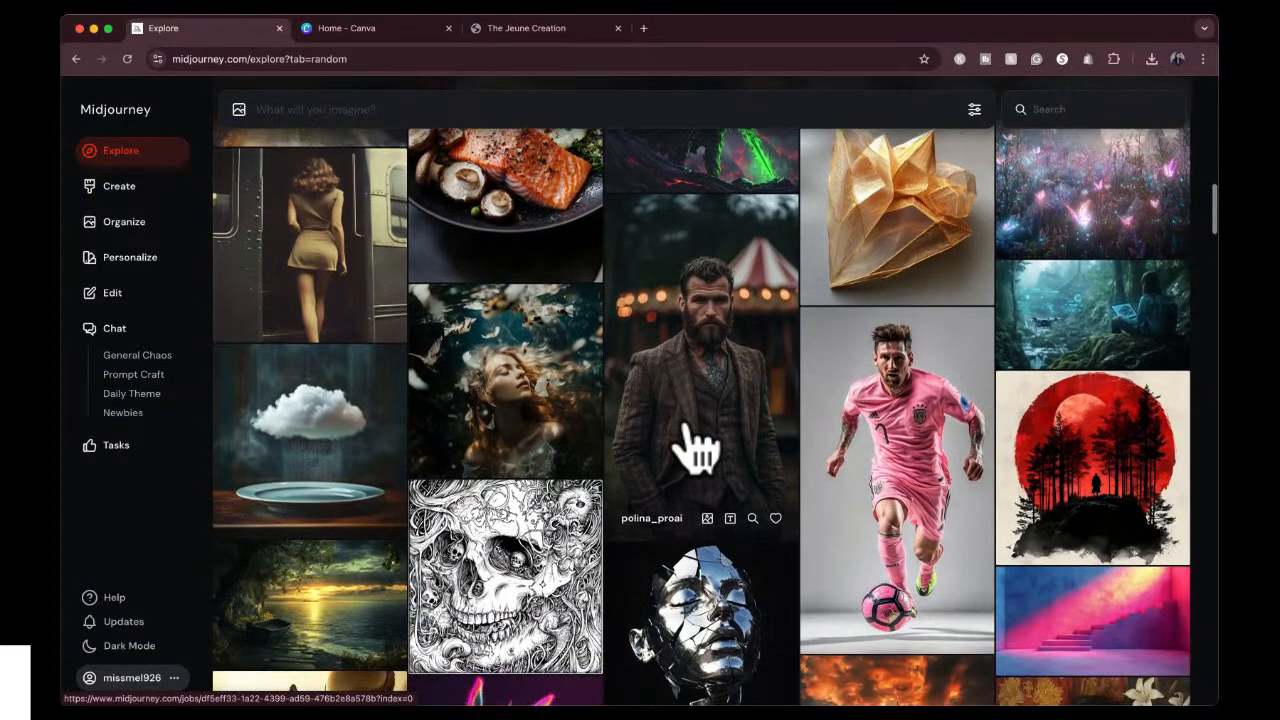
scroll(860, 430, down, 2)
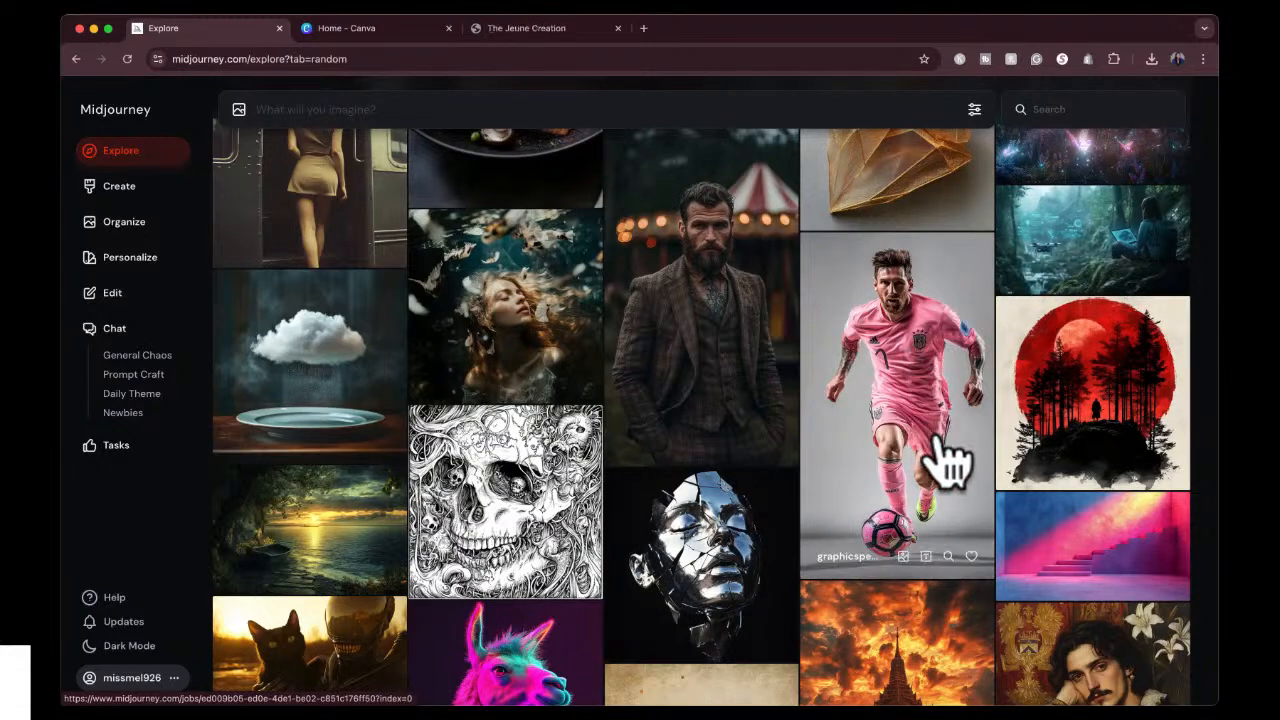
click(941, 311)
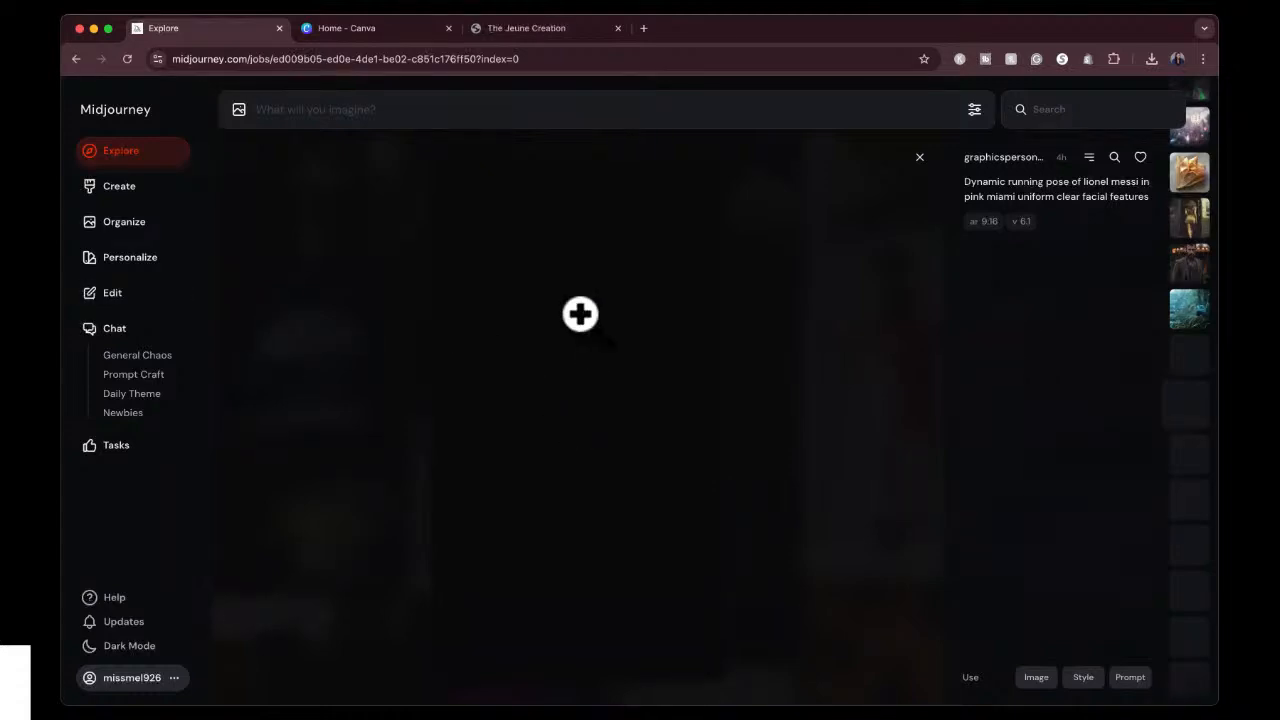
click(919, 158)
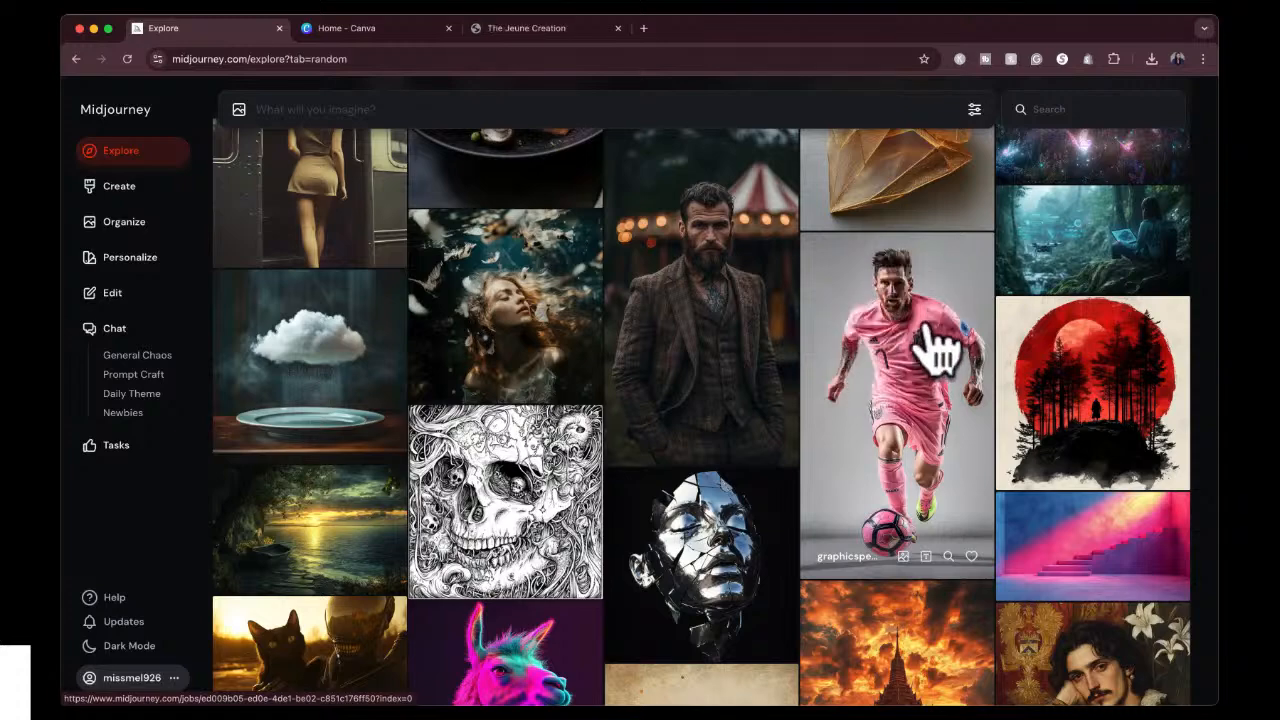
Browse further through the random gallery to examine the variety of community image styles and subjects.
scroll(838, 508, down, 3)
scroll(838, 508, down, 8)
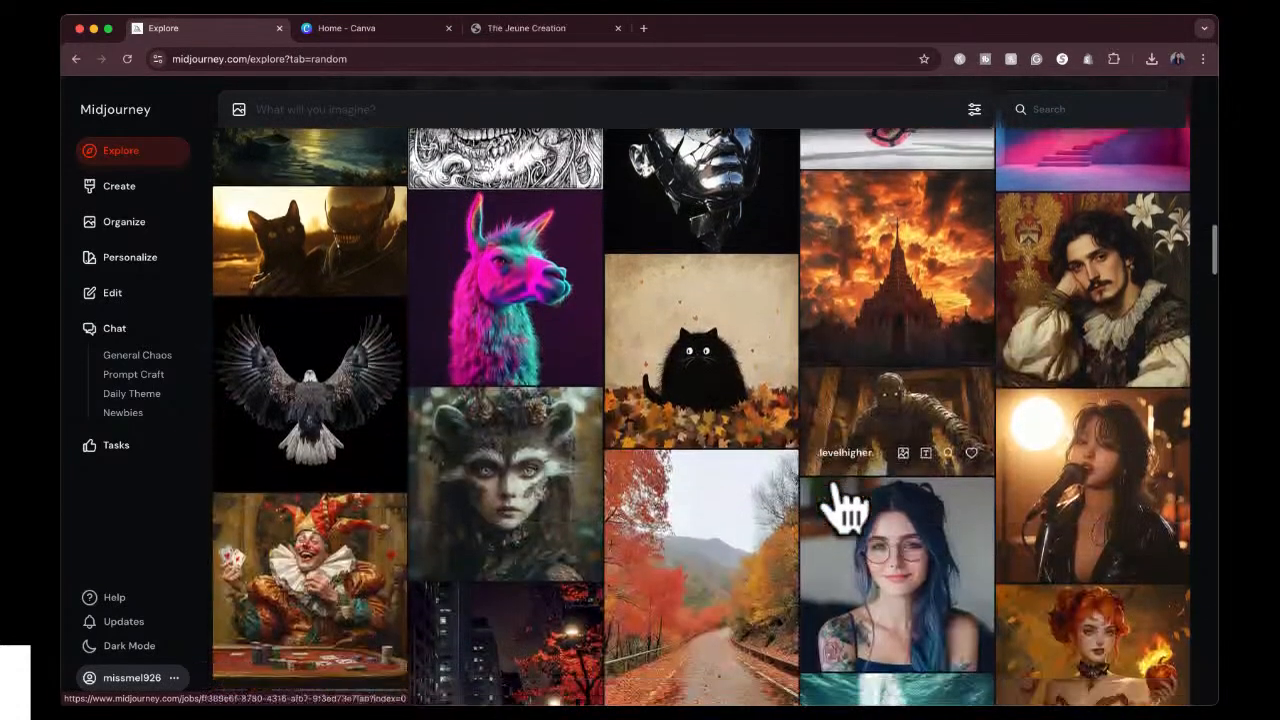
scroll(845, 510, down, 1)
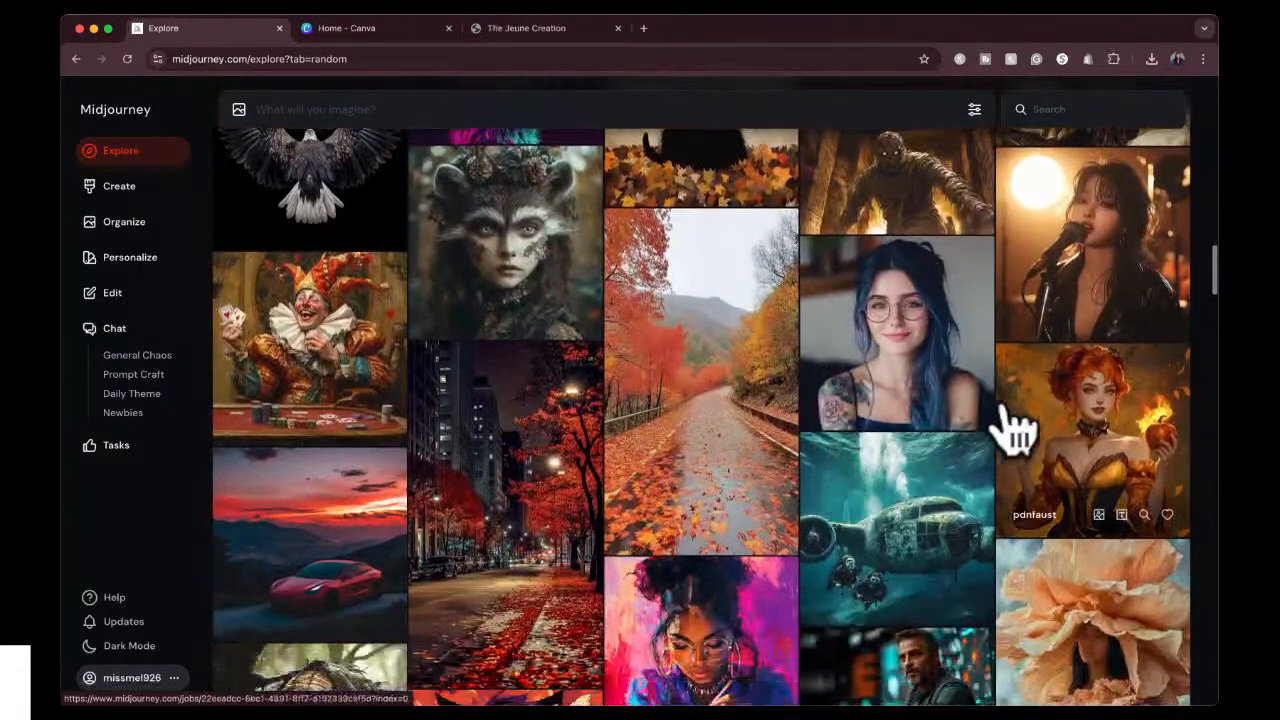
scroll(1014, 429, down, 5)
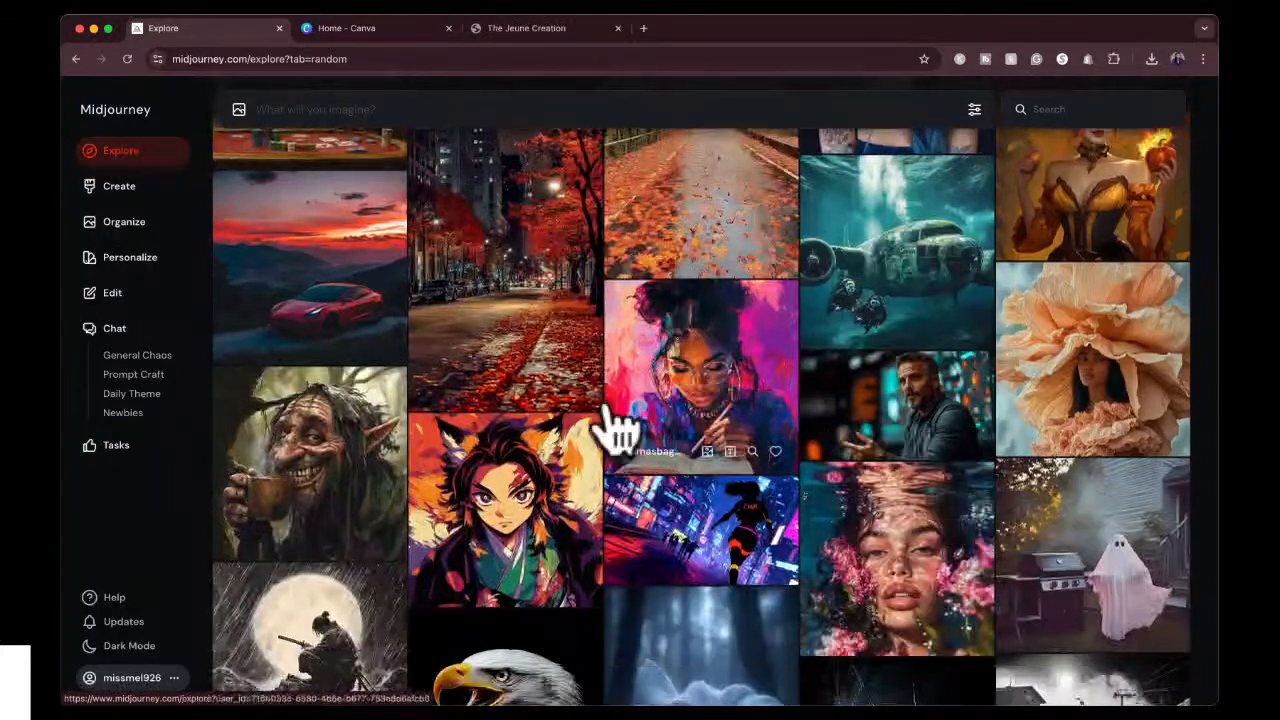
scroll(718, 360, up, 4)
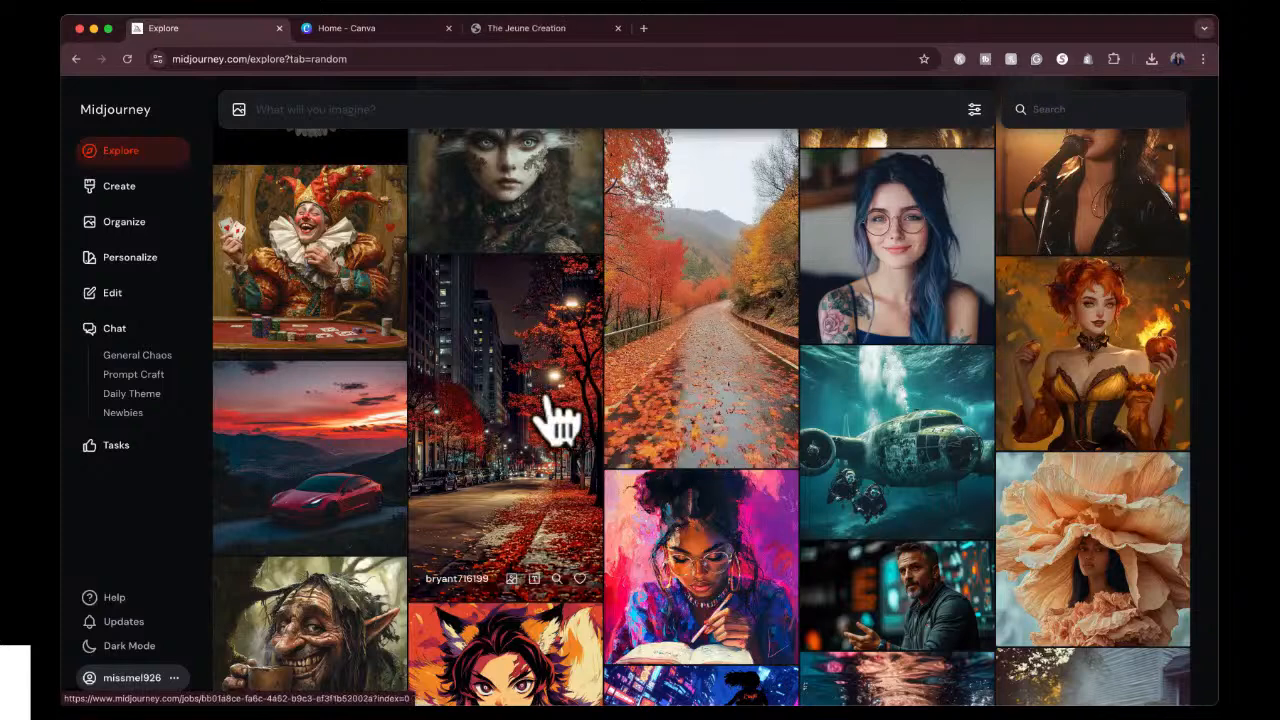
scroll(703, 540, down, 2)
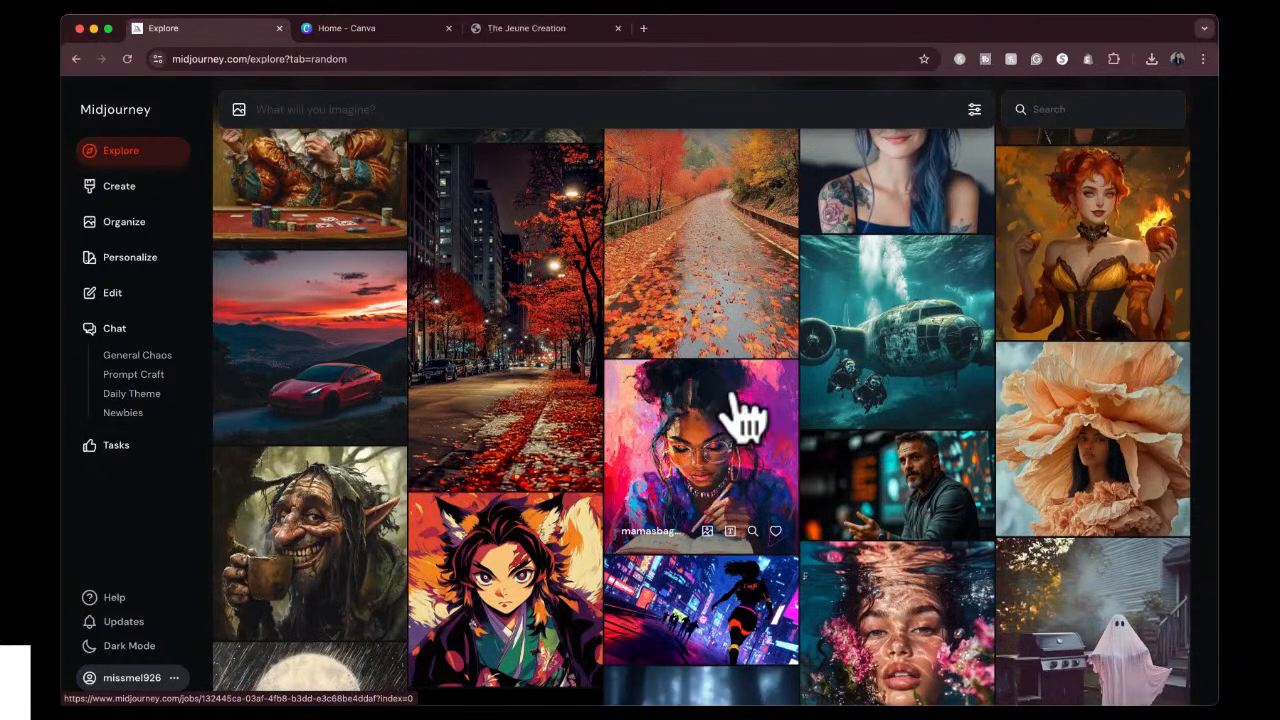
scroll(768, 490, down, 4)
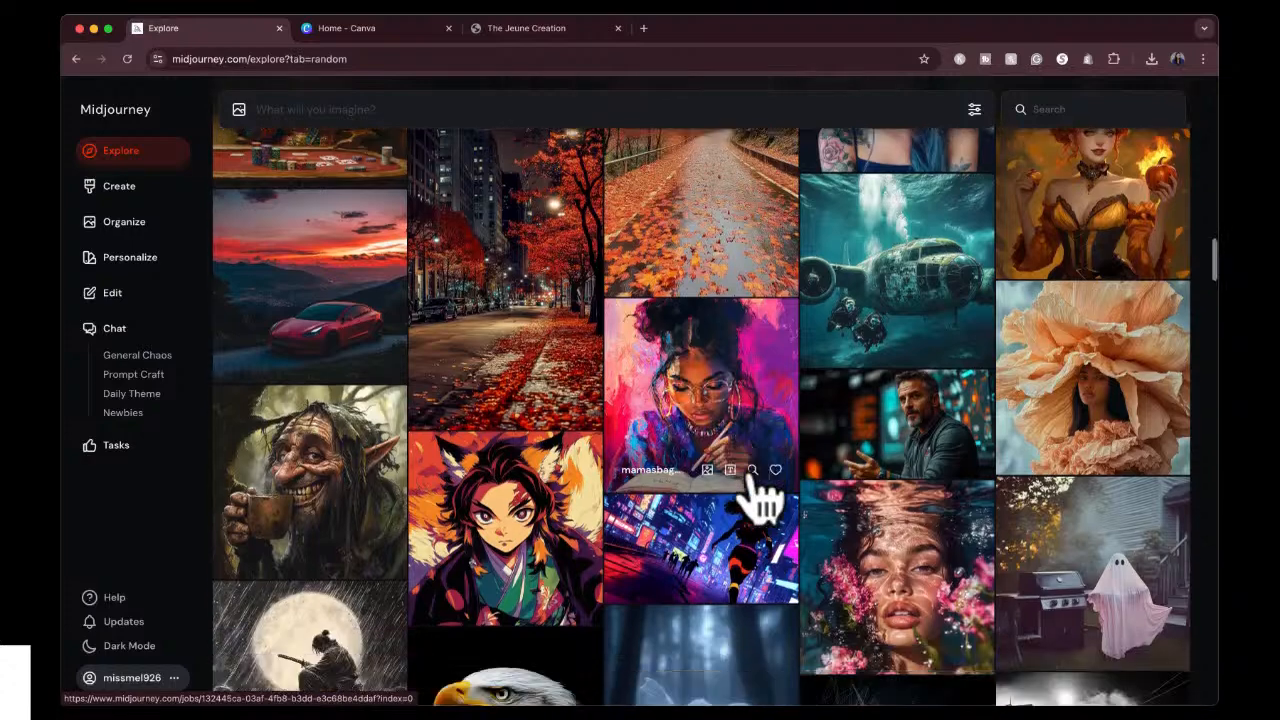
scroll(760, 500, down, 5)
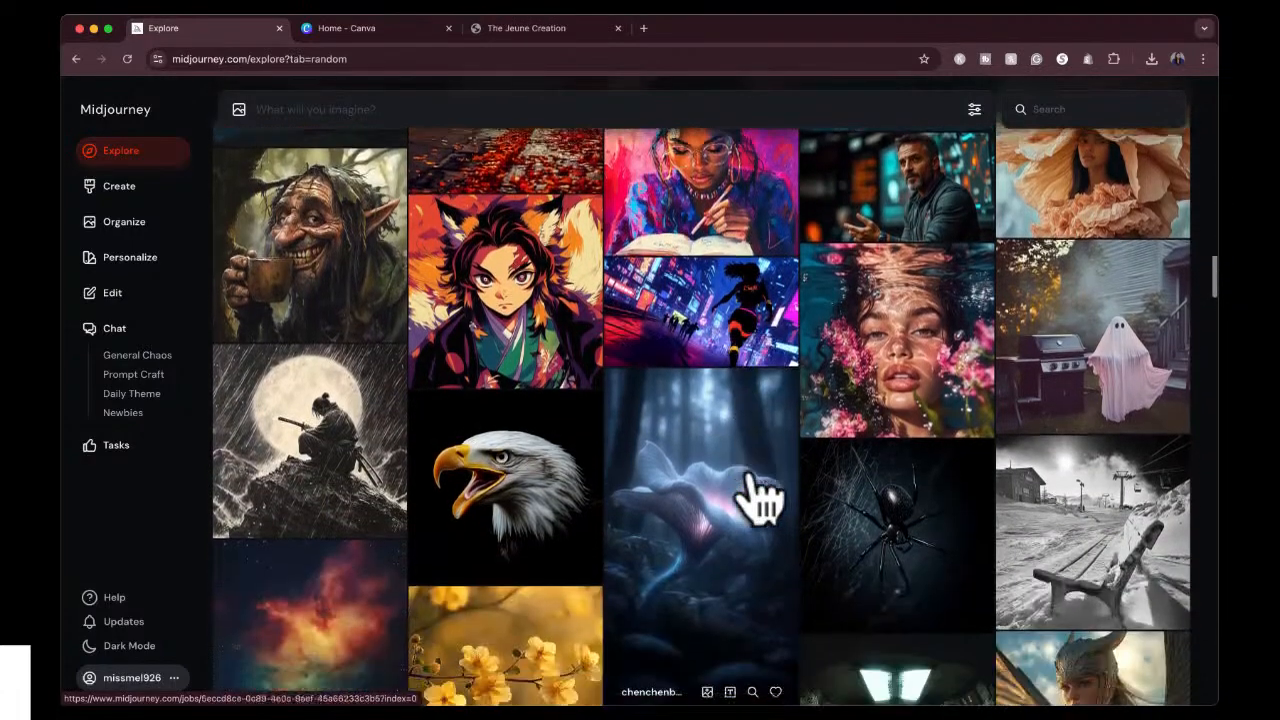
scroll(760, 500, down, 12)
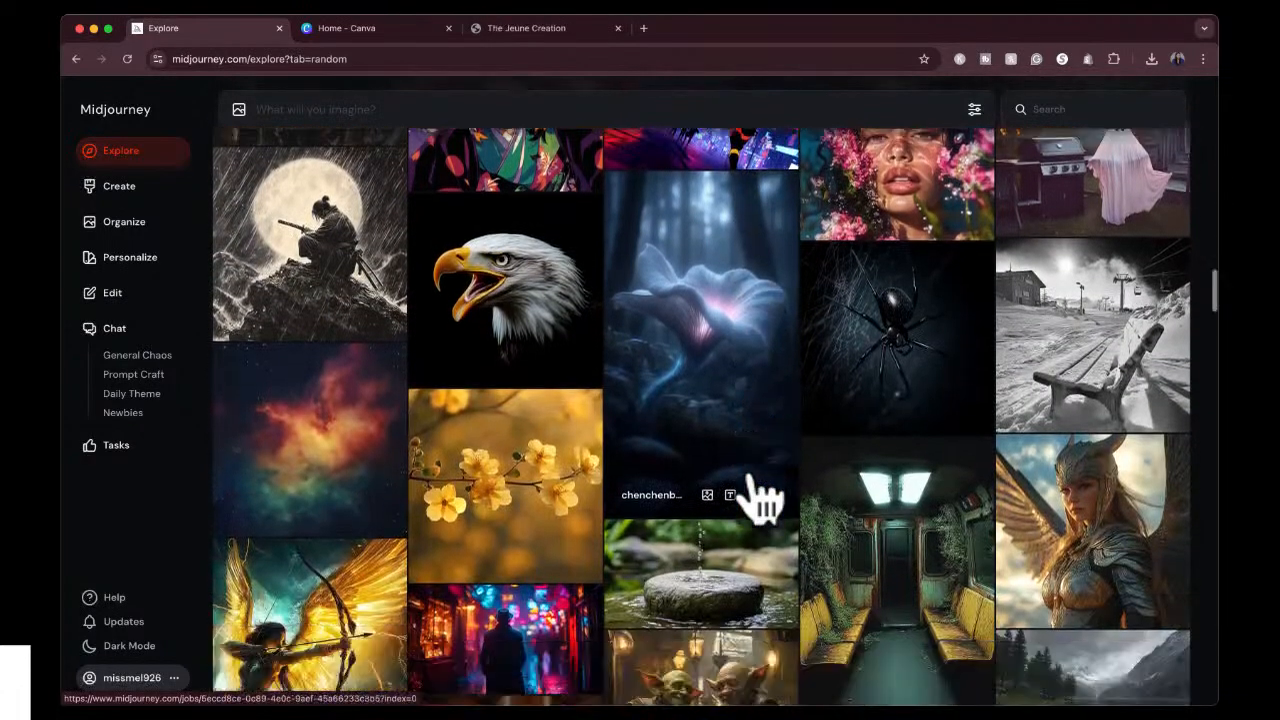
scroll(762, 495, down, 12)
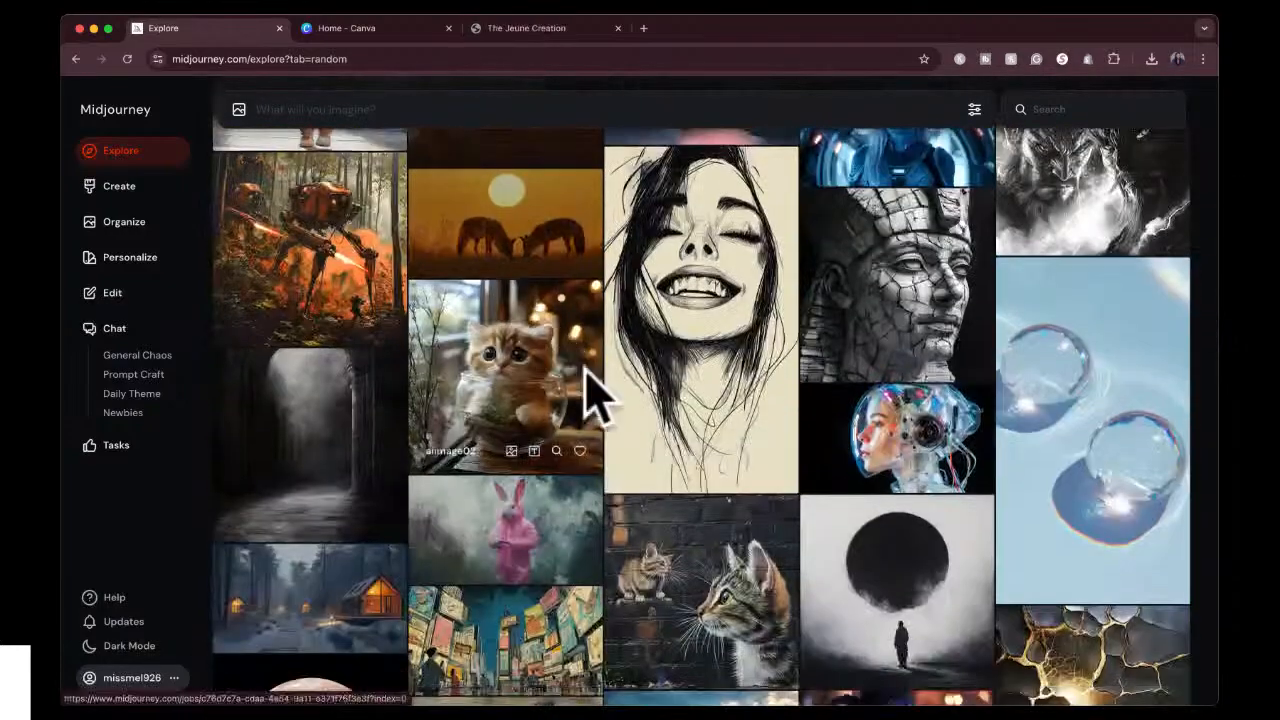
Find the close-up of the snow-covered dog, read its detailed prompt and parameters, and close it.
scroll(588, 495, down, 9)
scroll(590, 510, down, 12)
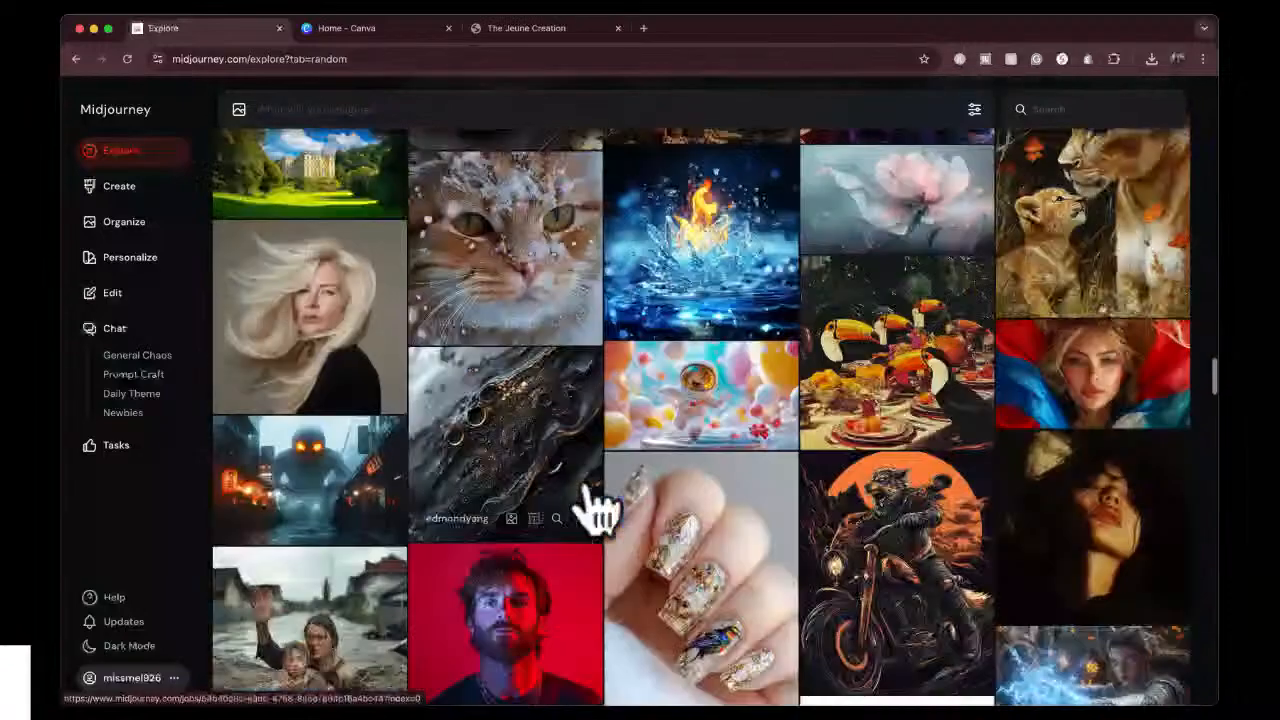
scroll(590, 510, down, 4)
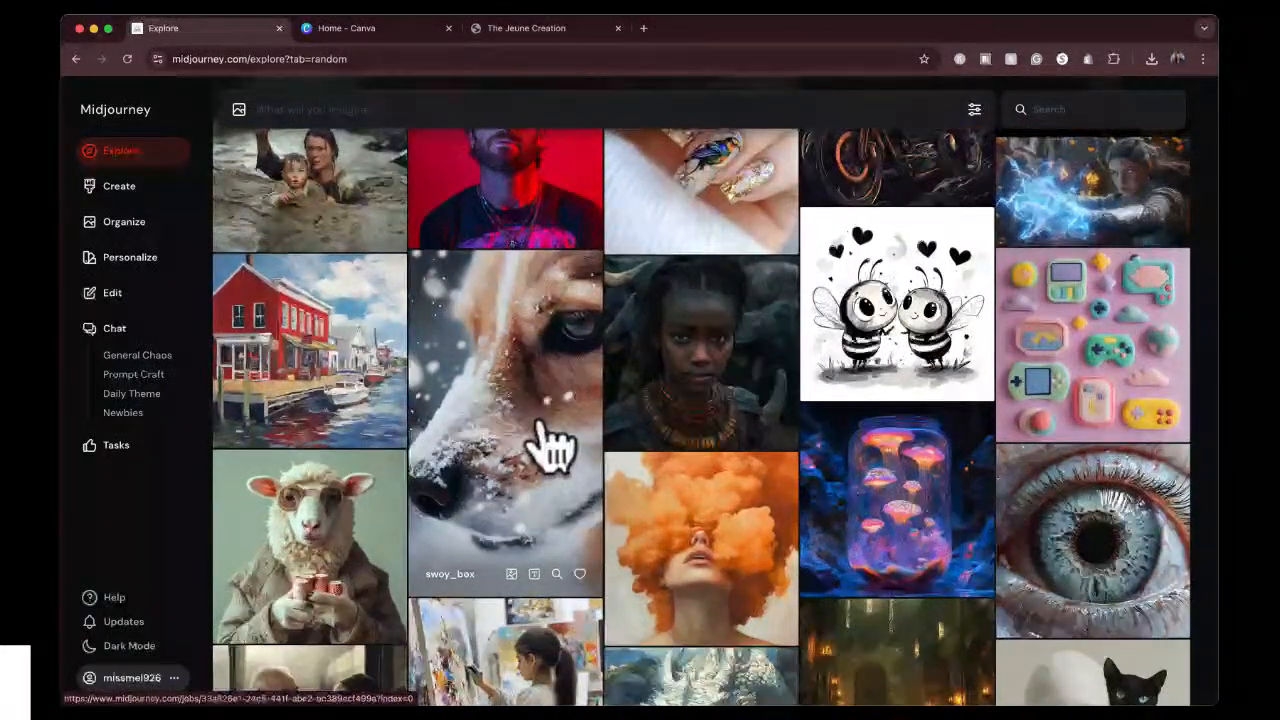
click(543, 443)
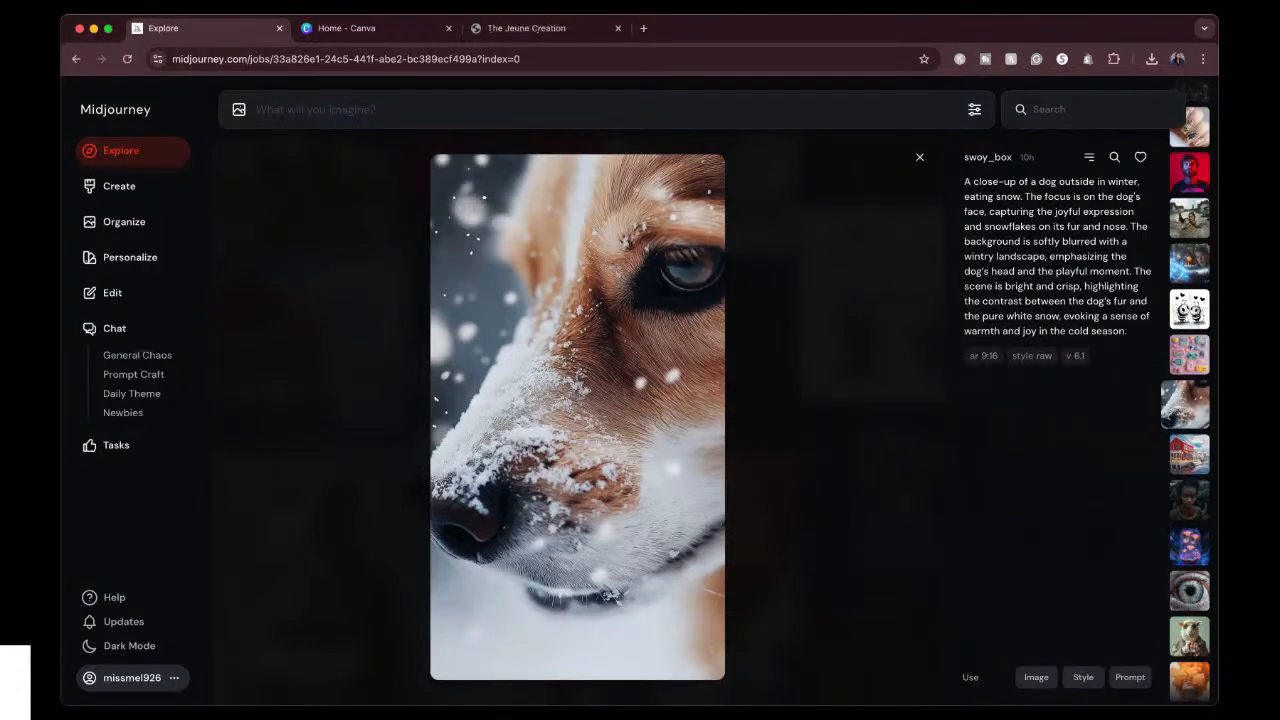
click(920, 157)
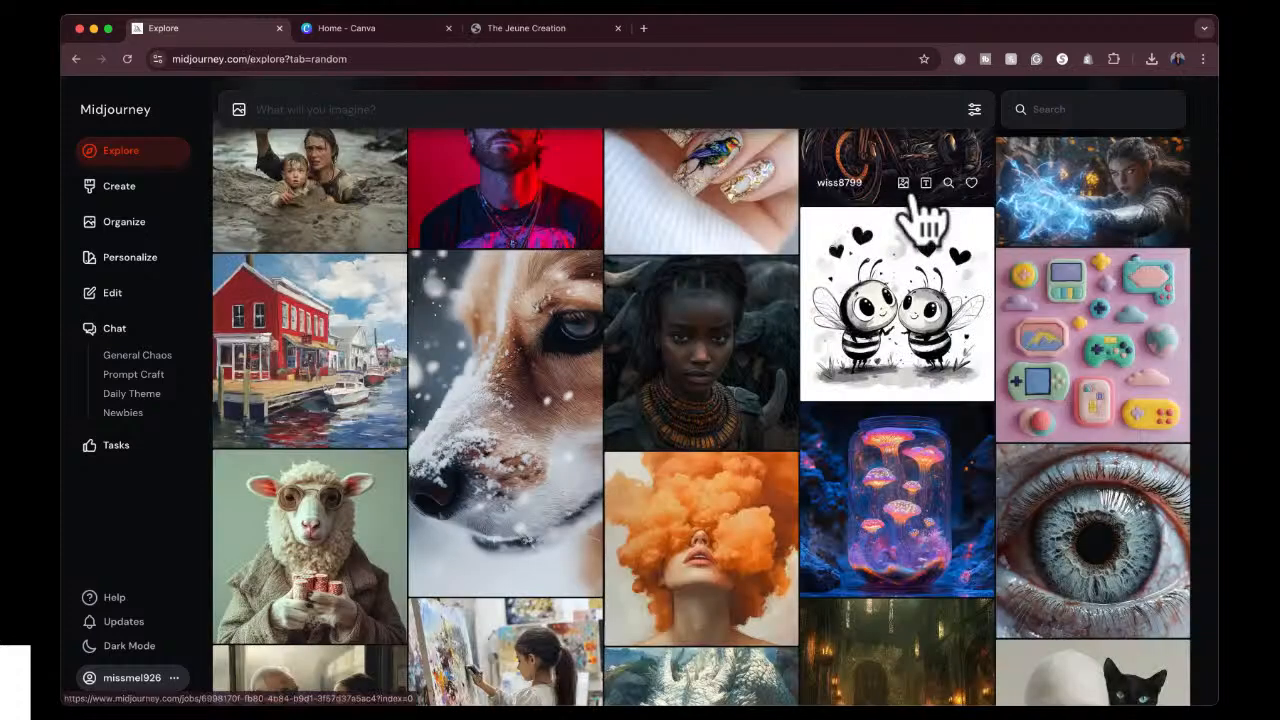
Open the pastel felt video game image, highlight its full prompt and the artist style reference, and close the image.
click(1071, 371)
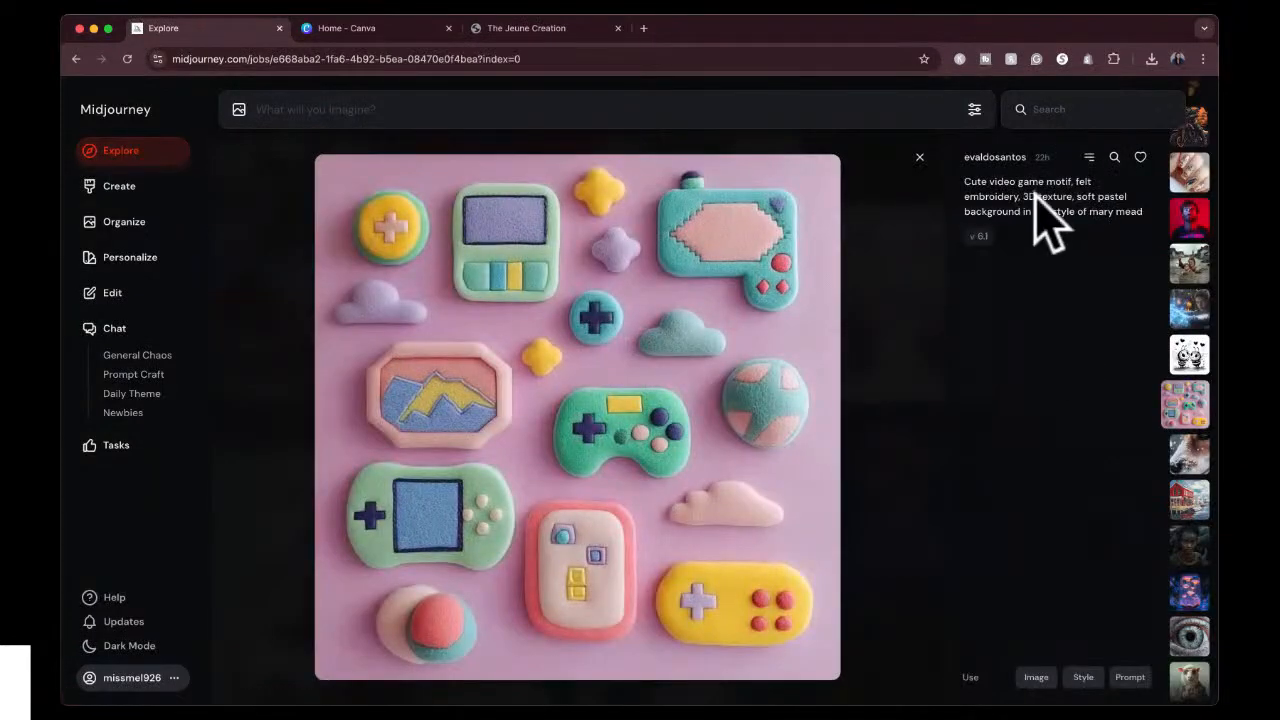
drag(963, 185, 1157, 243)
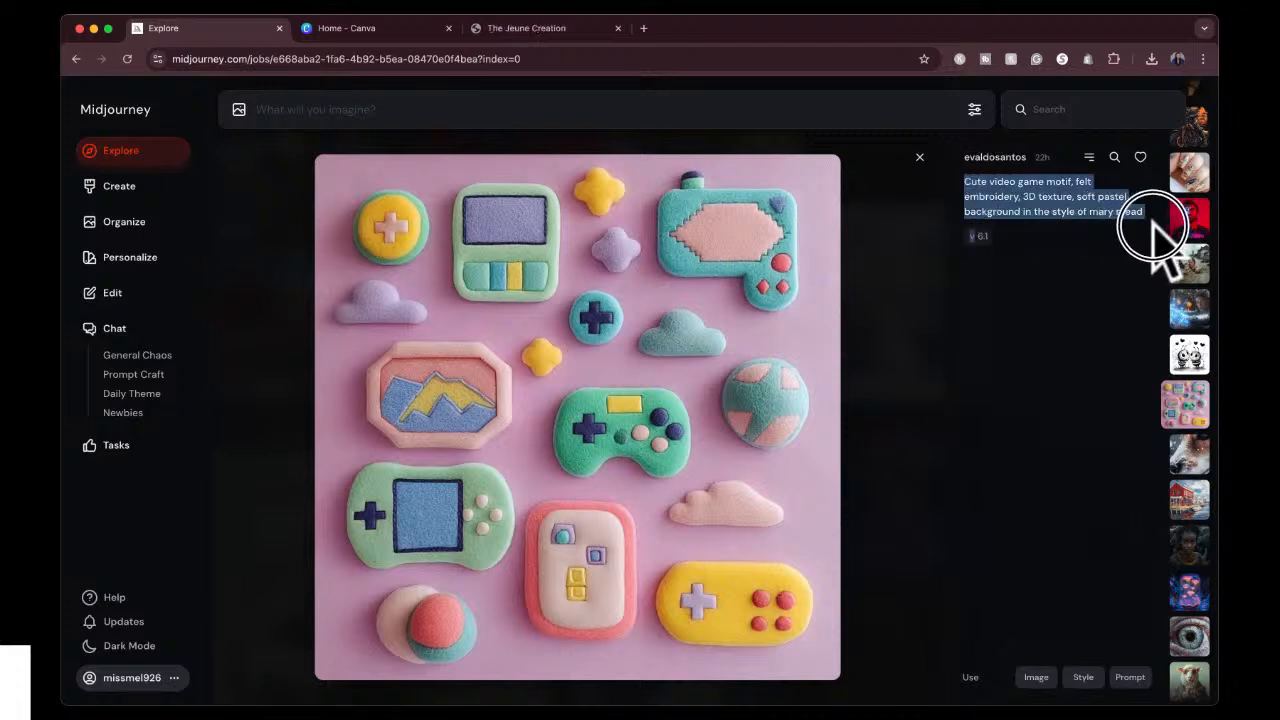
click(1101, 327)
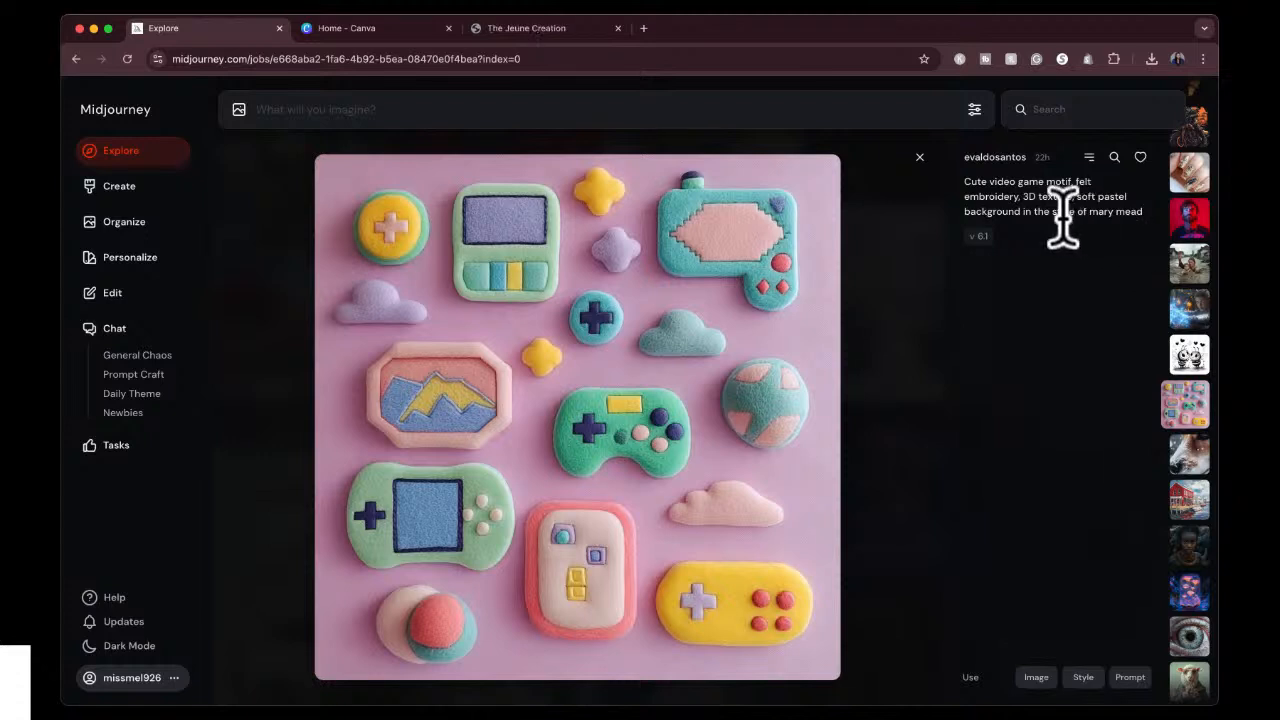
drag(1054, 212, 1143, 210)
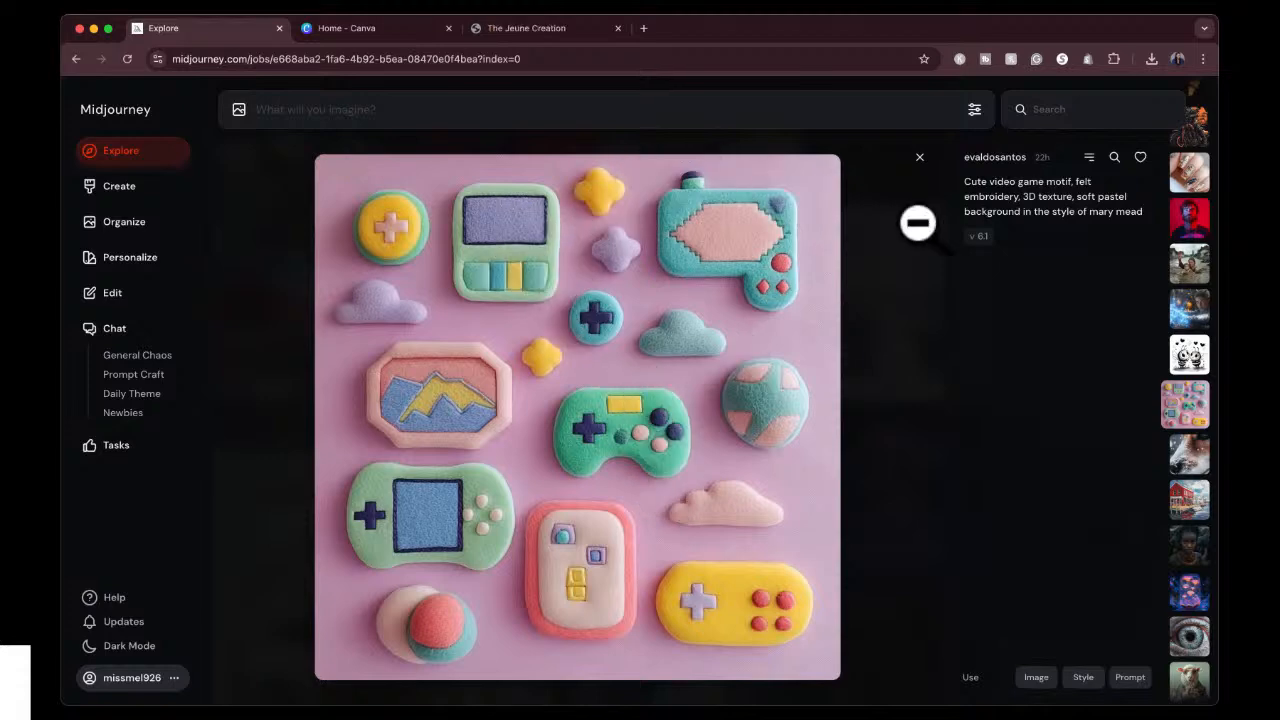
click(921, 180)
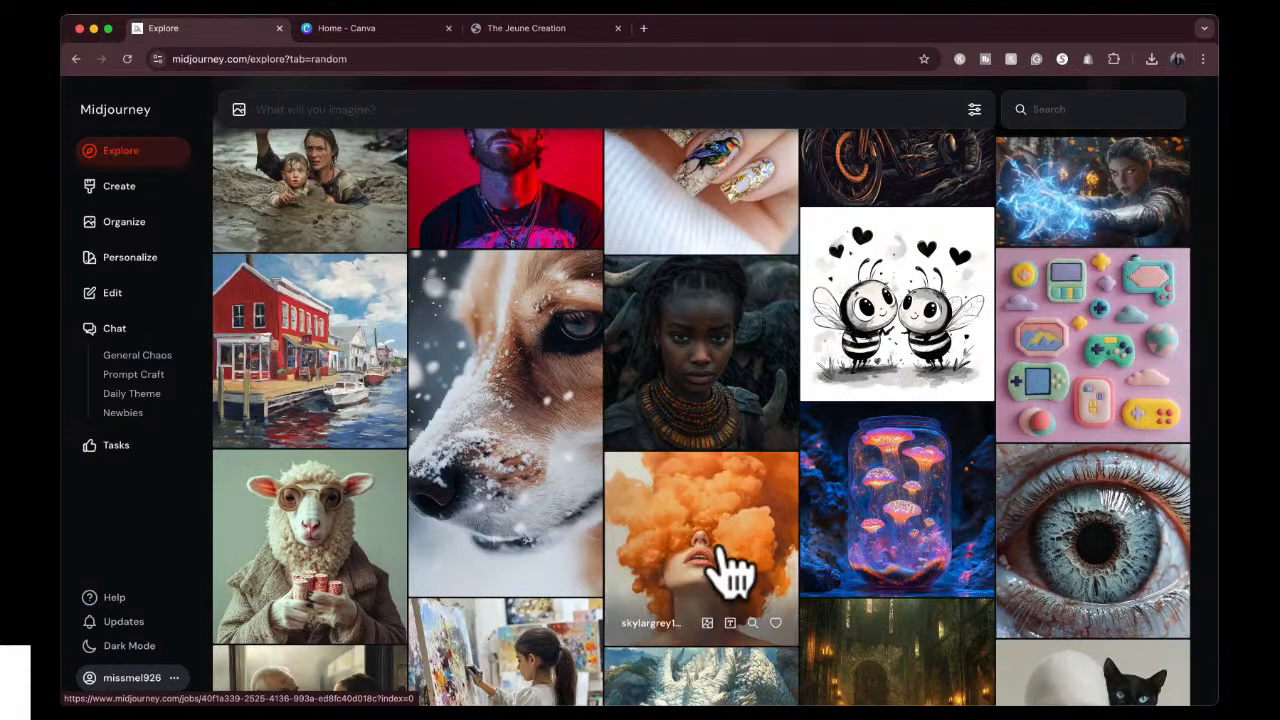
Open the blue-grey eyeball close-up, search for similar images from it, and browse the matches.
click(1092, 545)
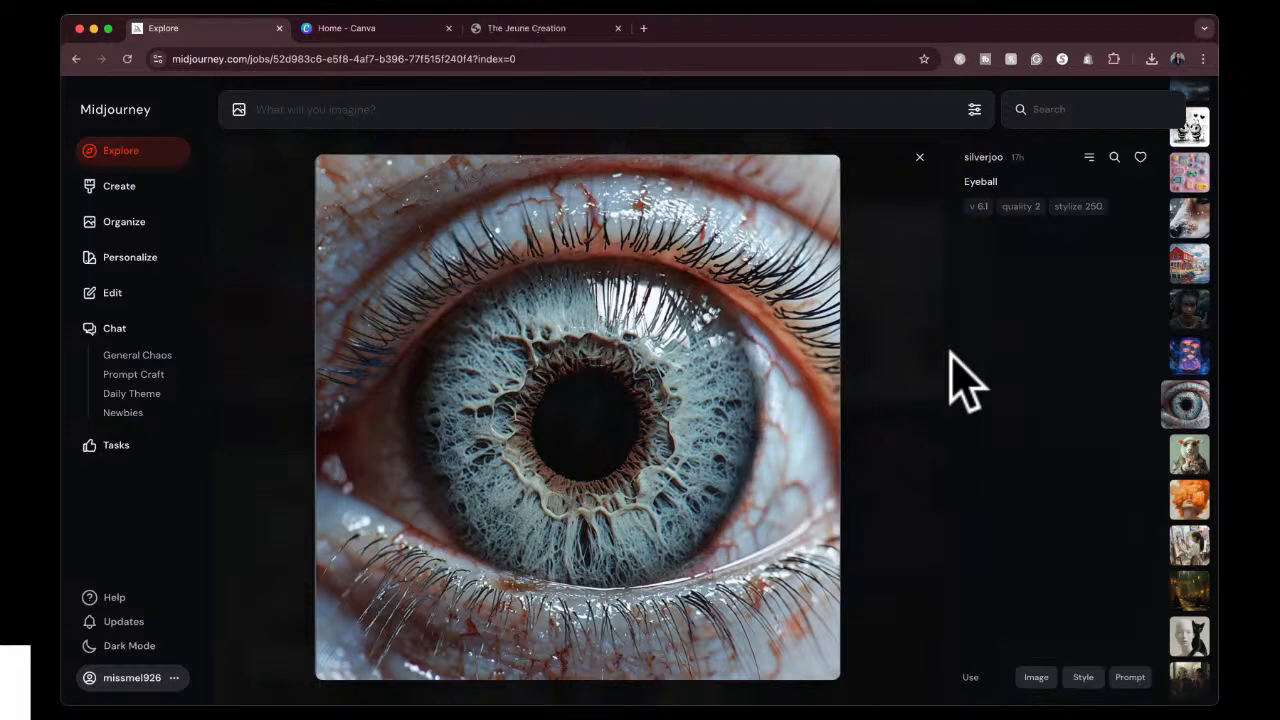
click(1114, 158)
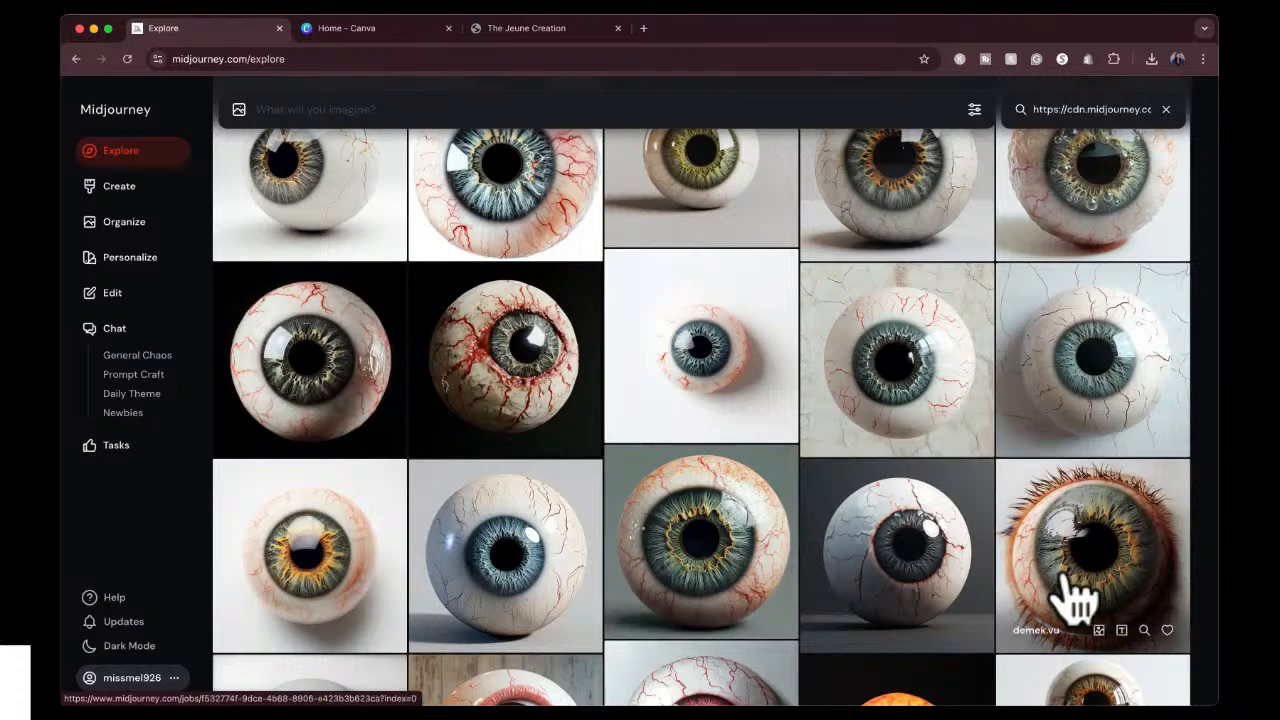
scroll(895, 500, down, 2)
scroll(893, 500, down, 15)
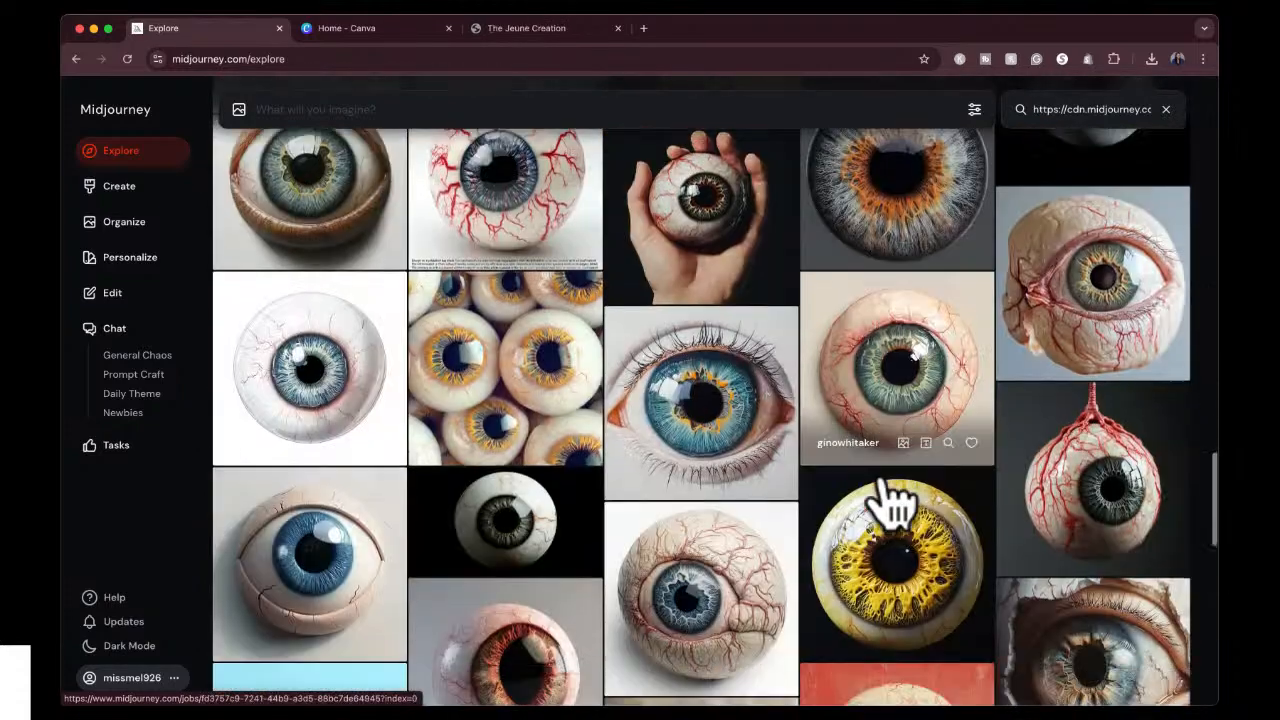
scroll(893, 500, down, 15)
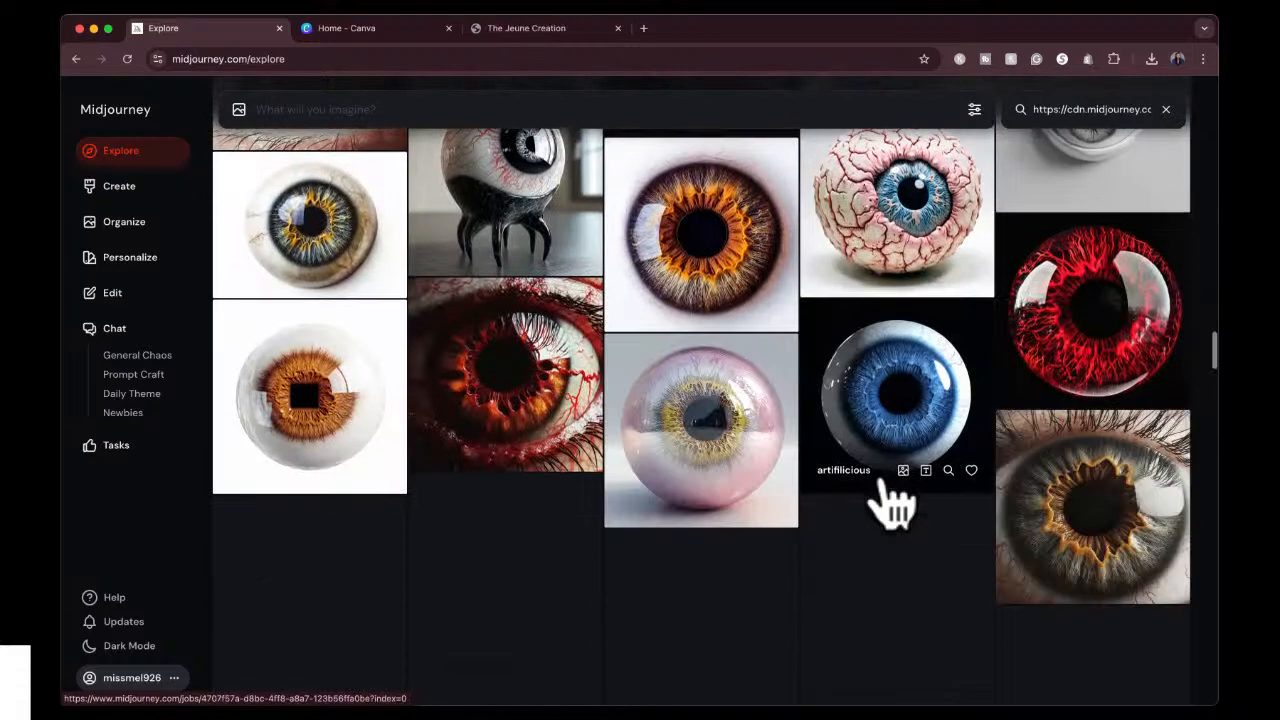
Open the veined eyeball with the blue iris and the glossy pink and yellow eyeball in turn, read their prompts, and close each.
scroll(891, 500, up, 2)
click(868, 300)
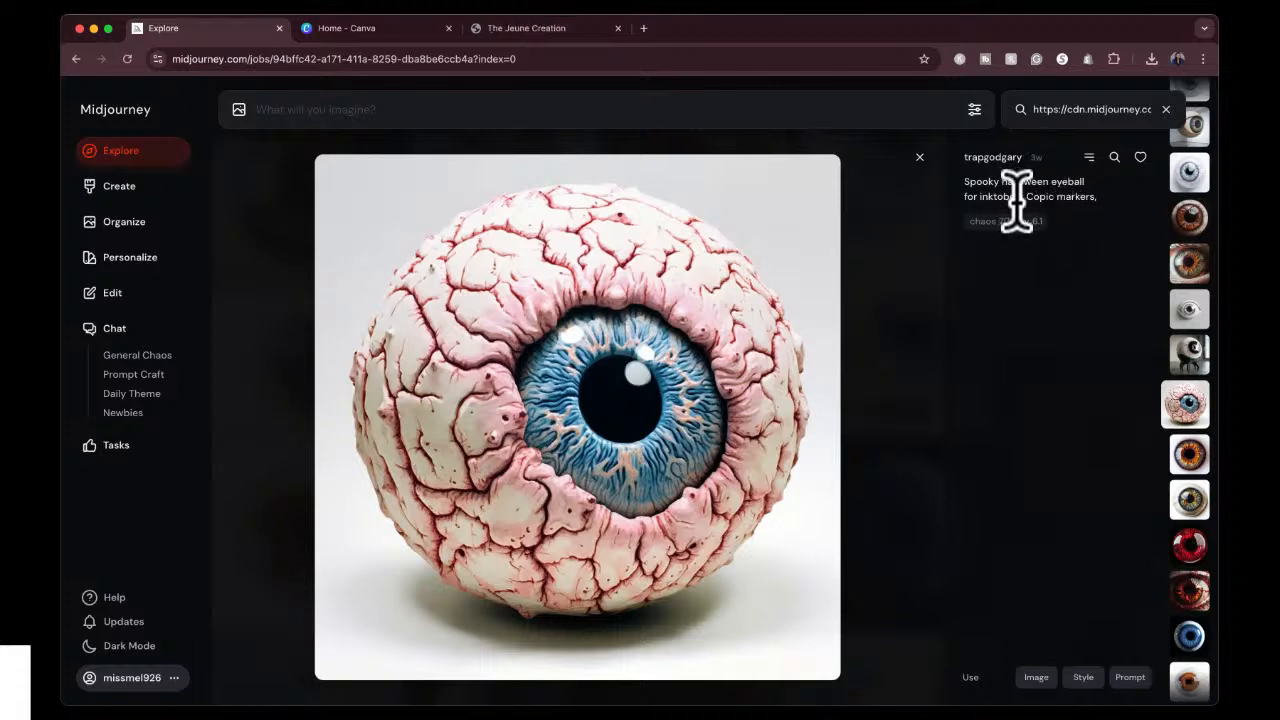
click(918, 158)
click(674, 563)
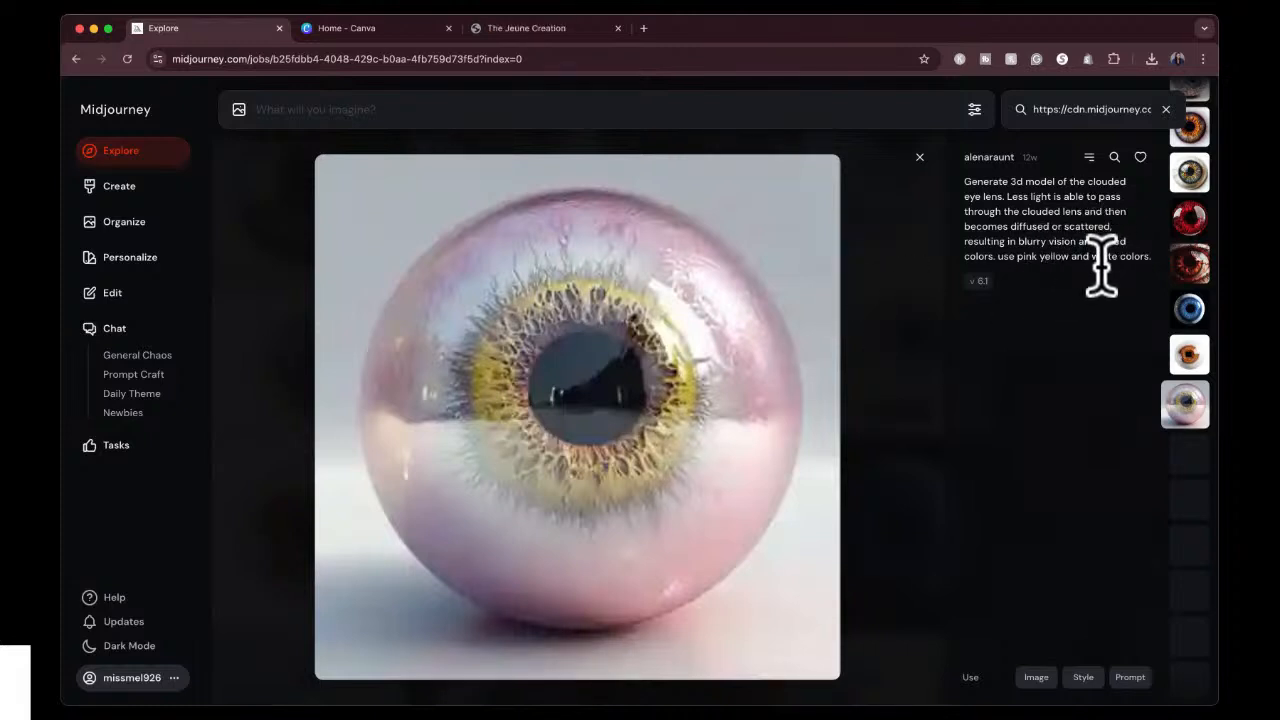
click(919, 158)
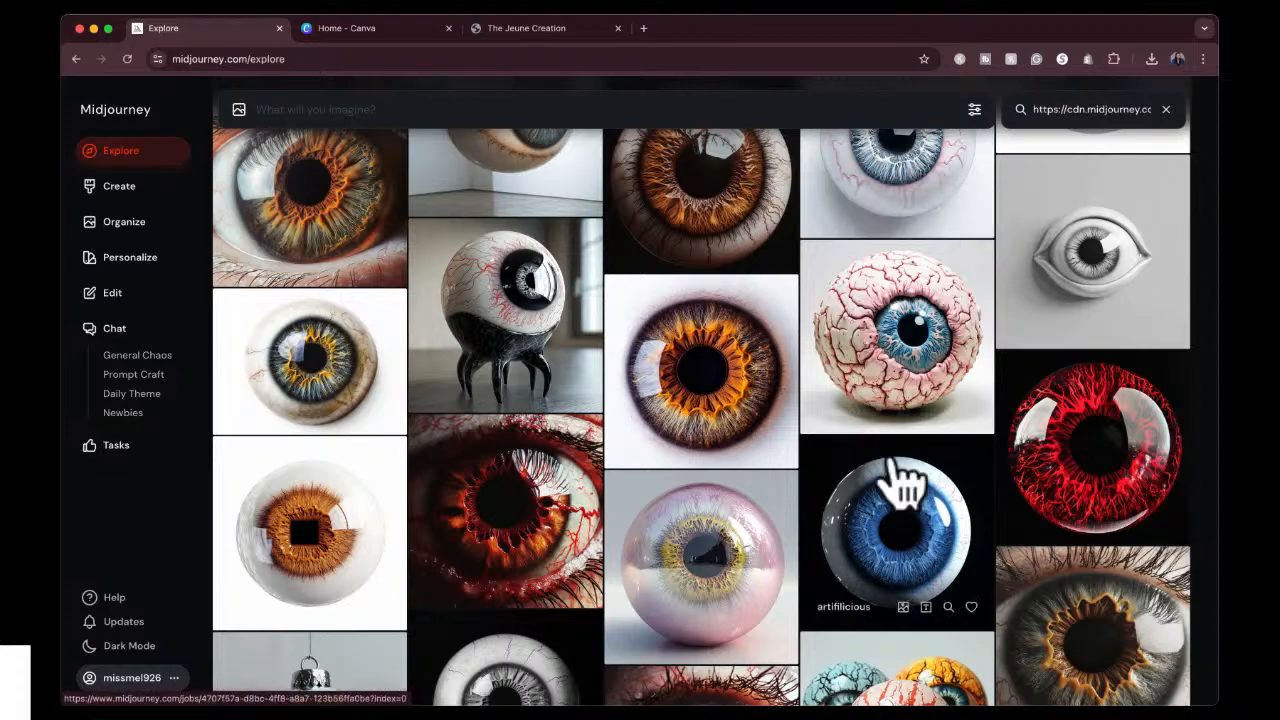
Browse further through the similar eyeball images, open the white dripping eyeball, read its prompt, and close it.
scroll(903, 486, down, 10)
scroll(903, 486, down, 5)
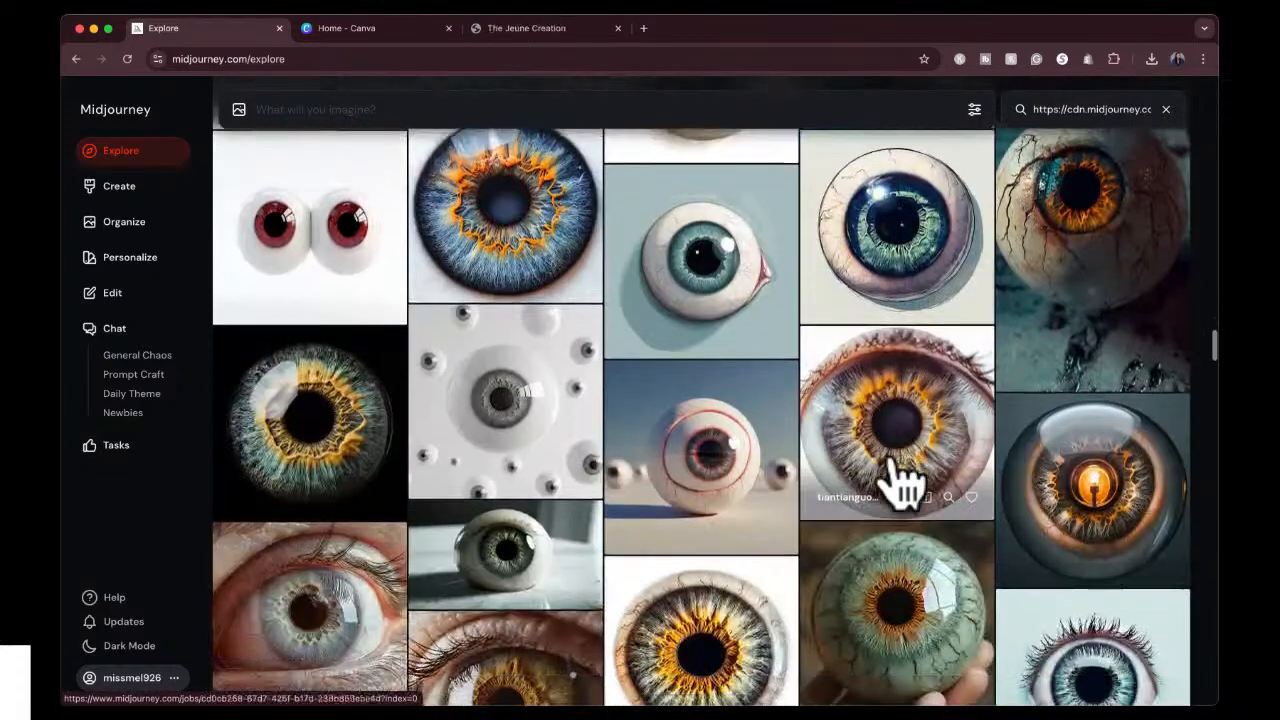
scroll(903, 486, down, 5)
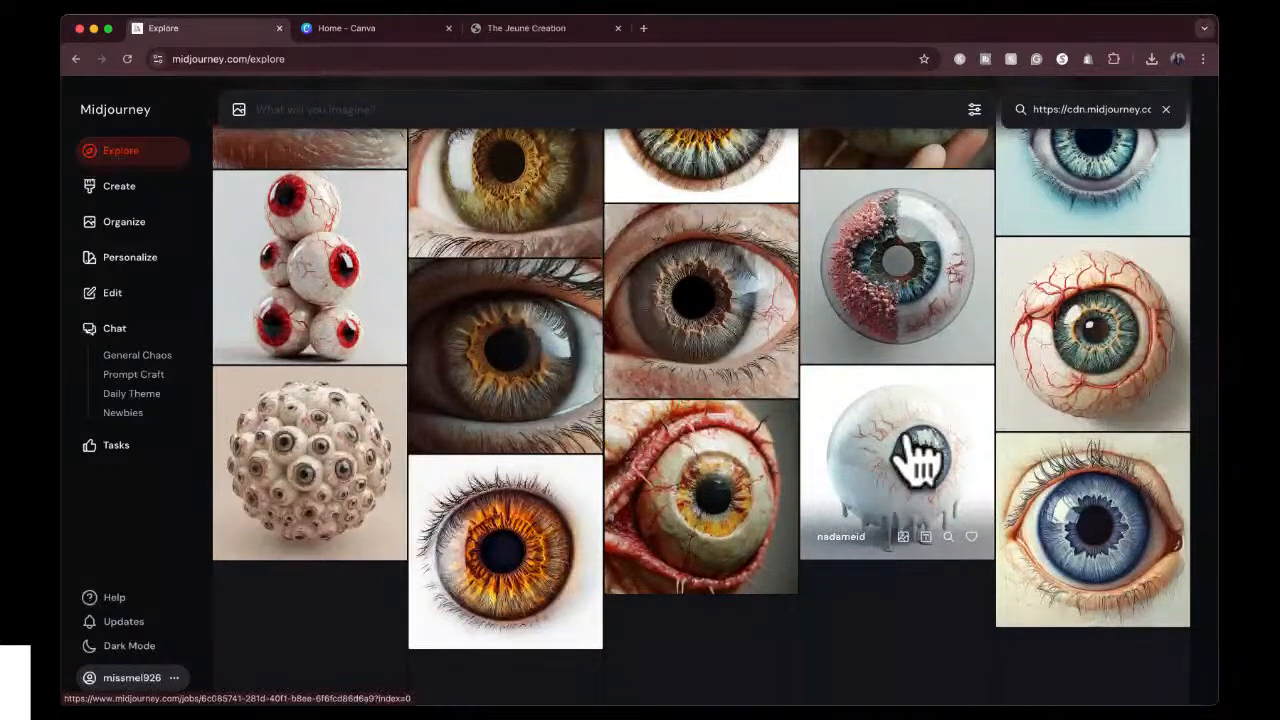
click(918, 455)
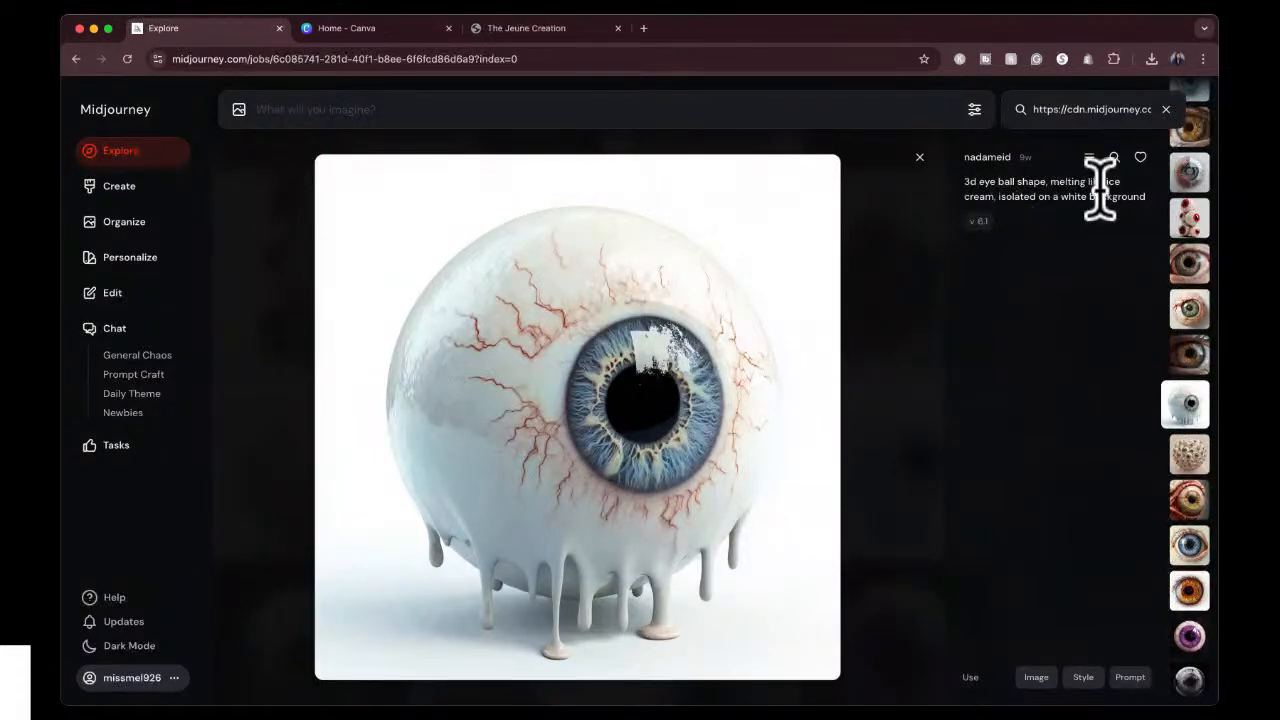
click(919, 157)
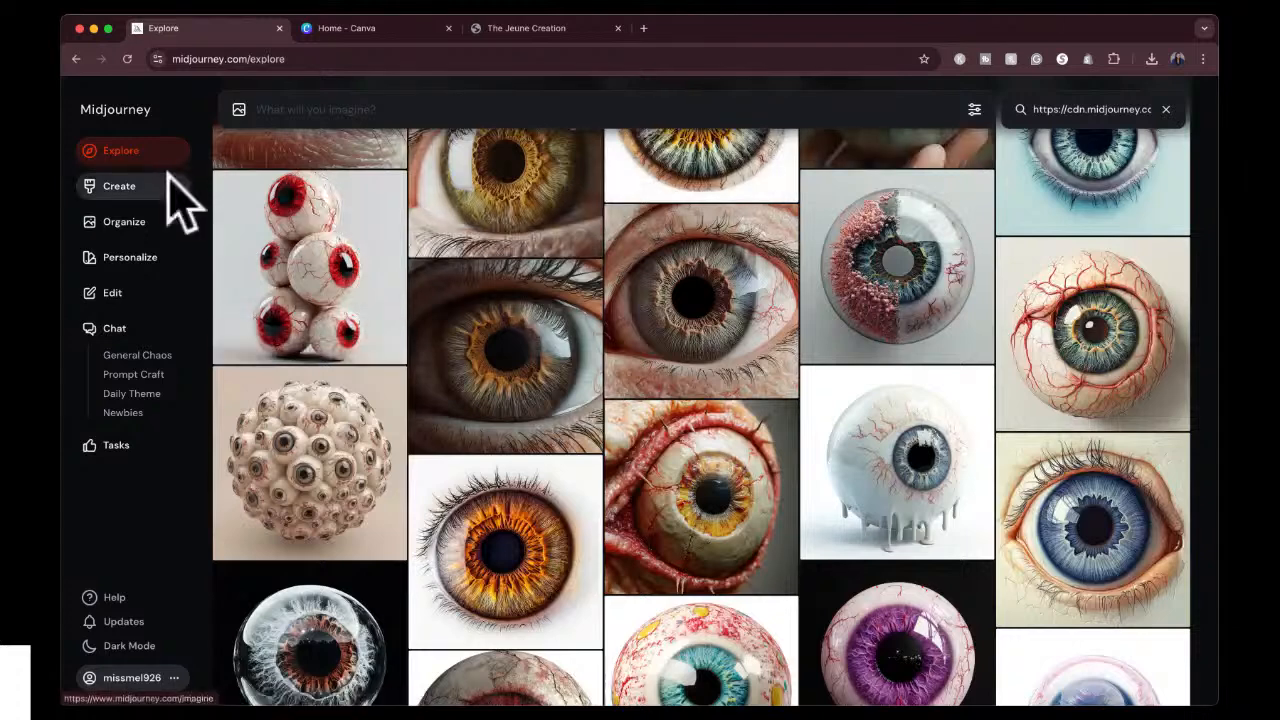
Go to the Create page, show the image generation settings, and try the Portrait, Square and Landscape image sizes.
click(132, 187)
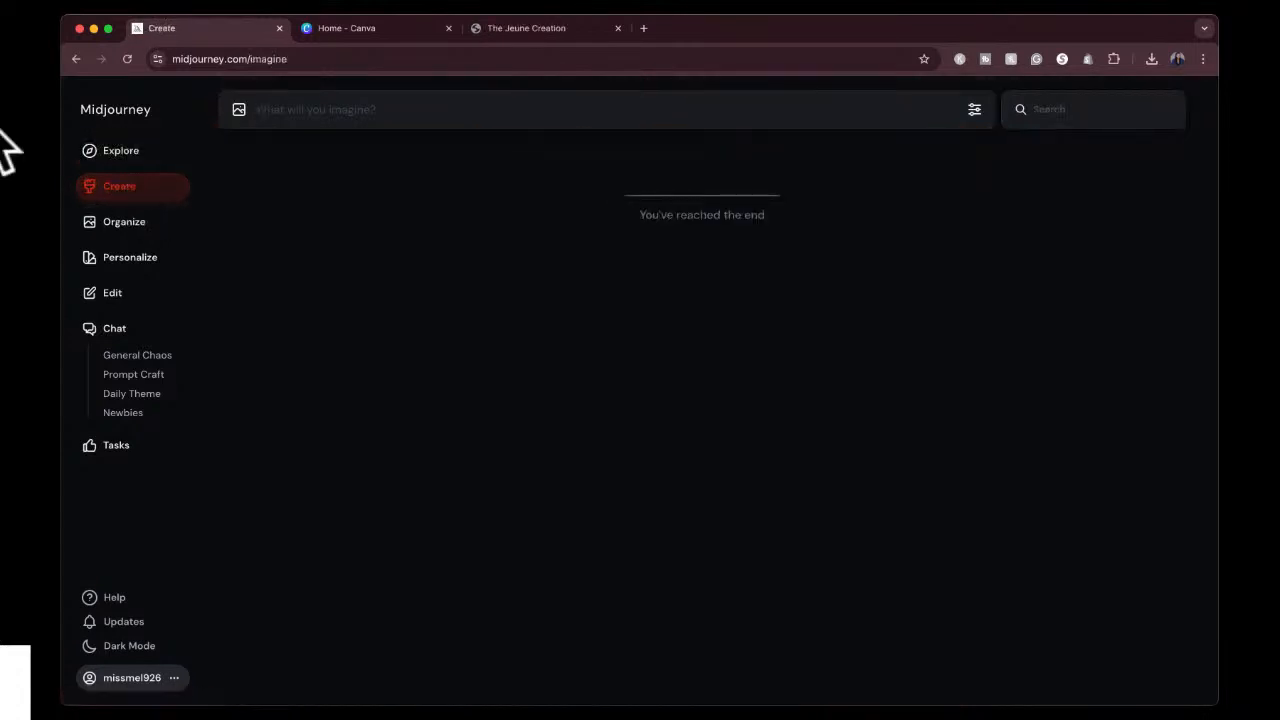
click(456, 108)
click(975, 109)
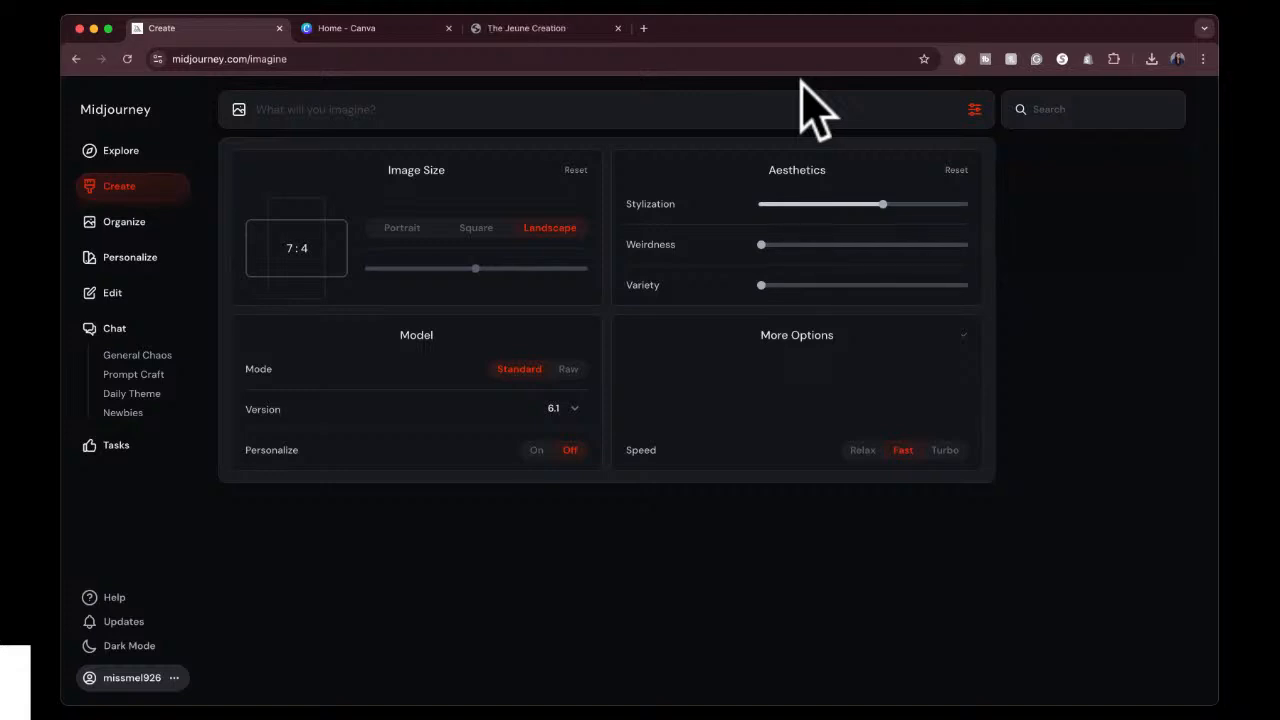
click(405, 229)
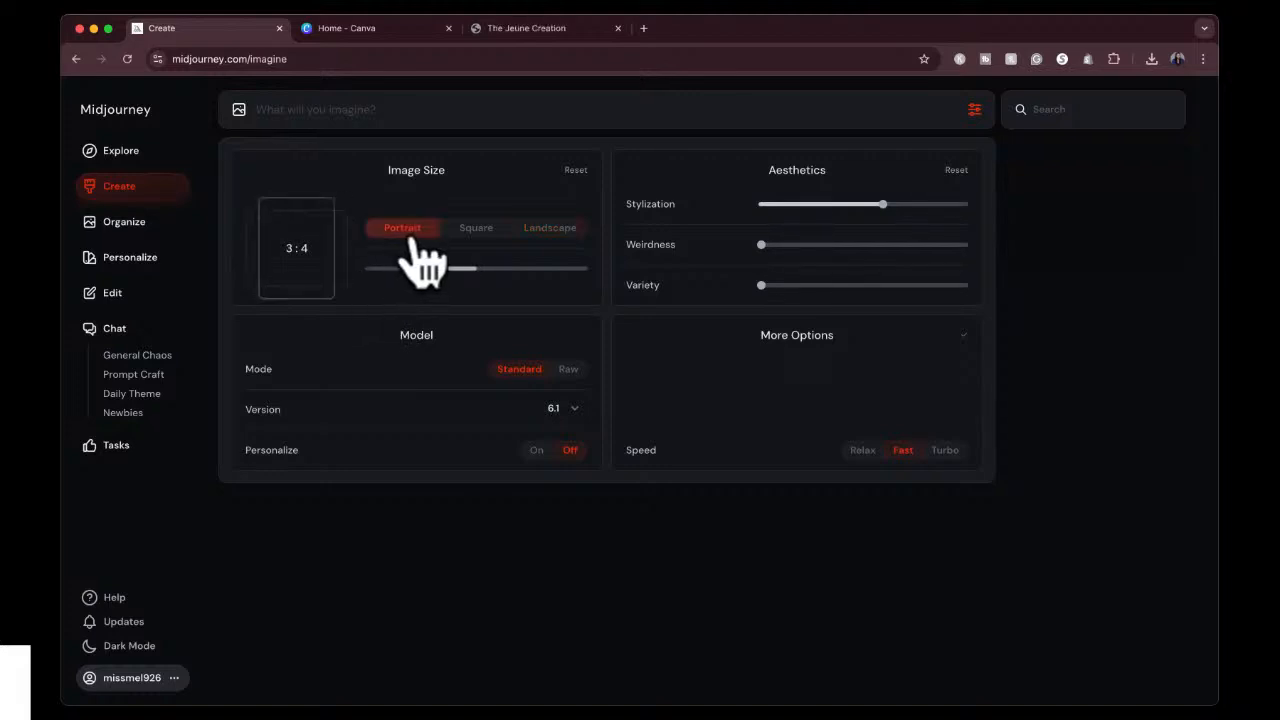
click(482, 230)
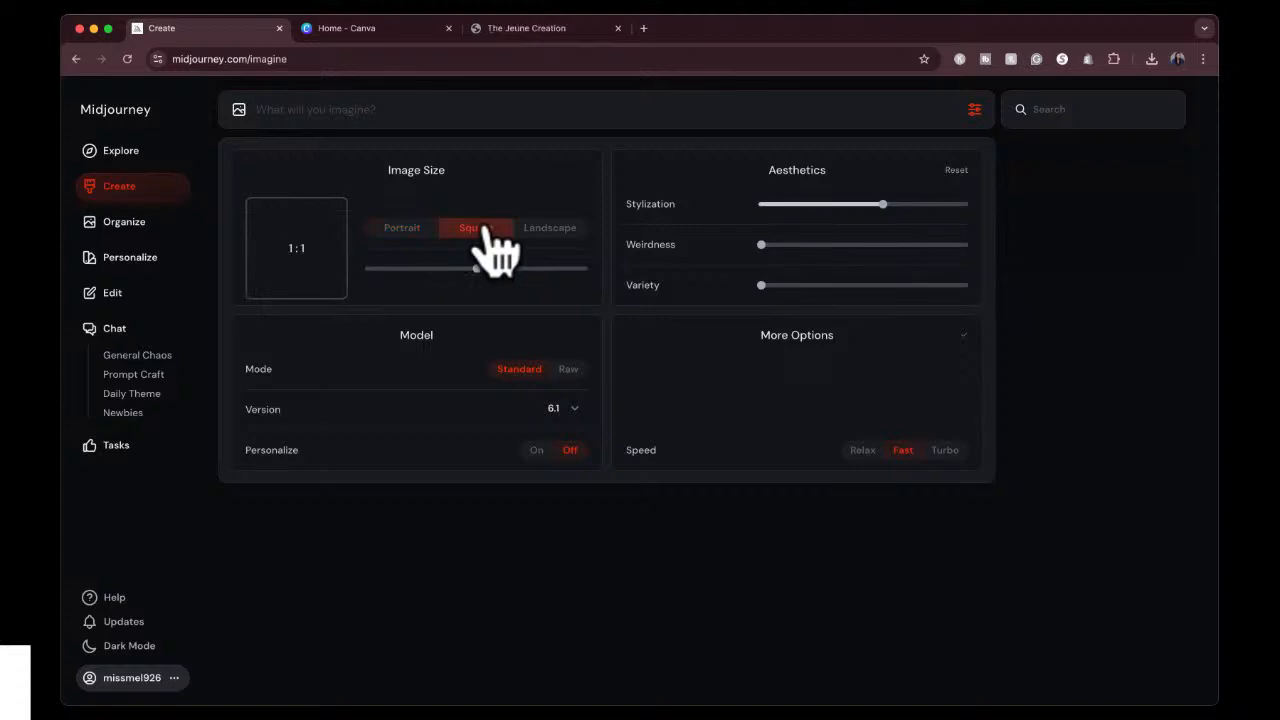
click(527, 233)
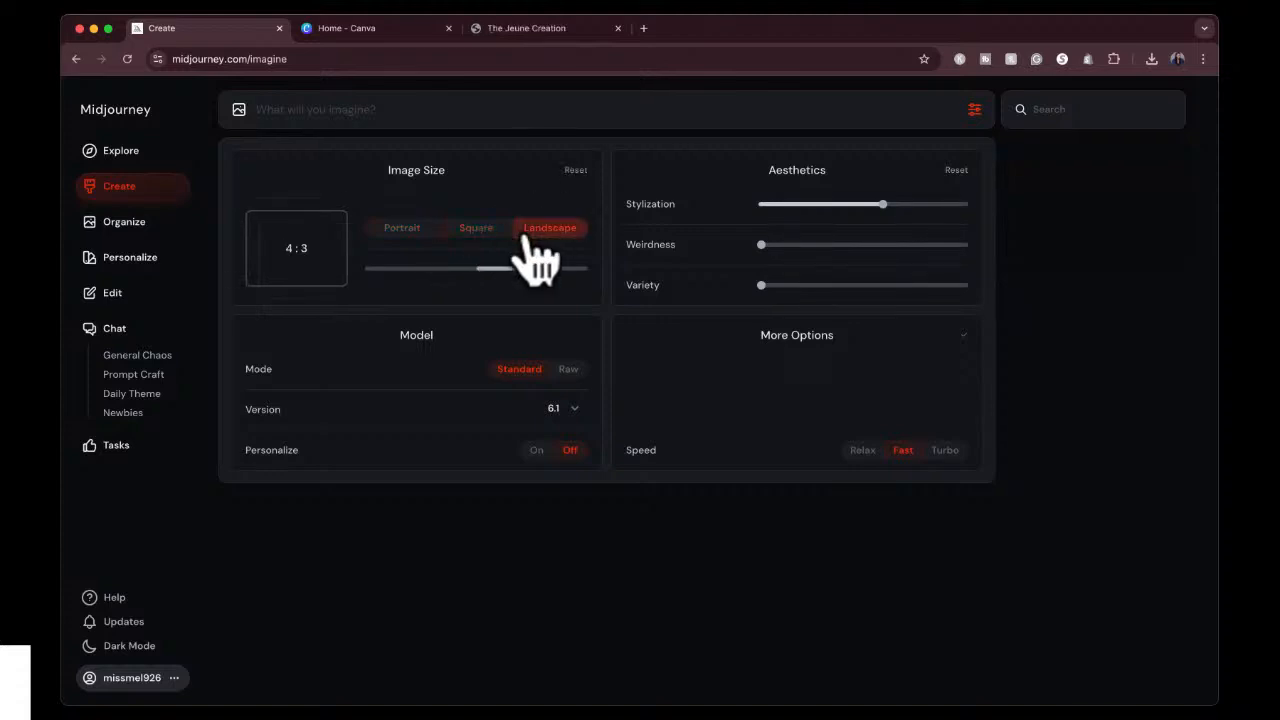
Enter a custom image aspect ratio of 16:9.
click(291, 250)
text(1)
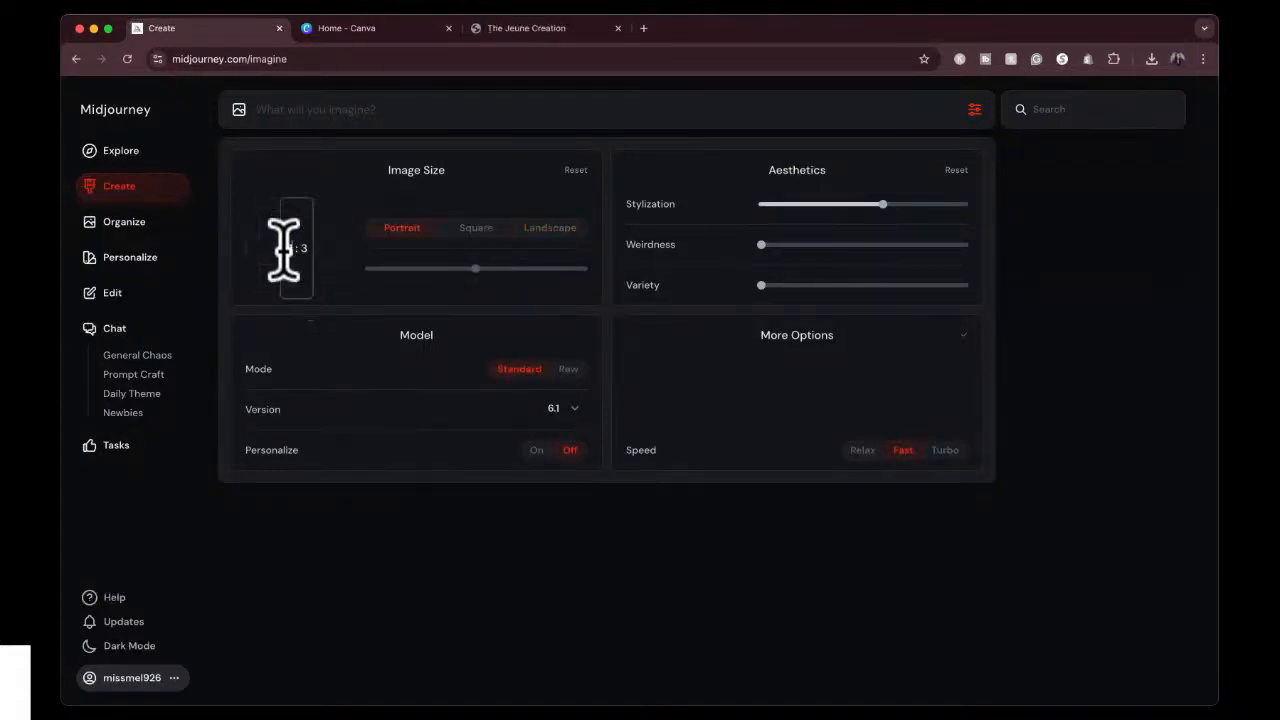
text(6)
key(BackSpace)
text(9)
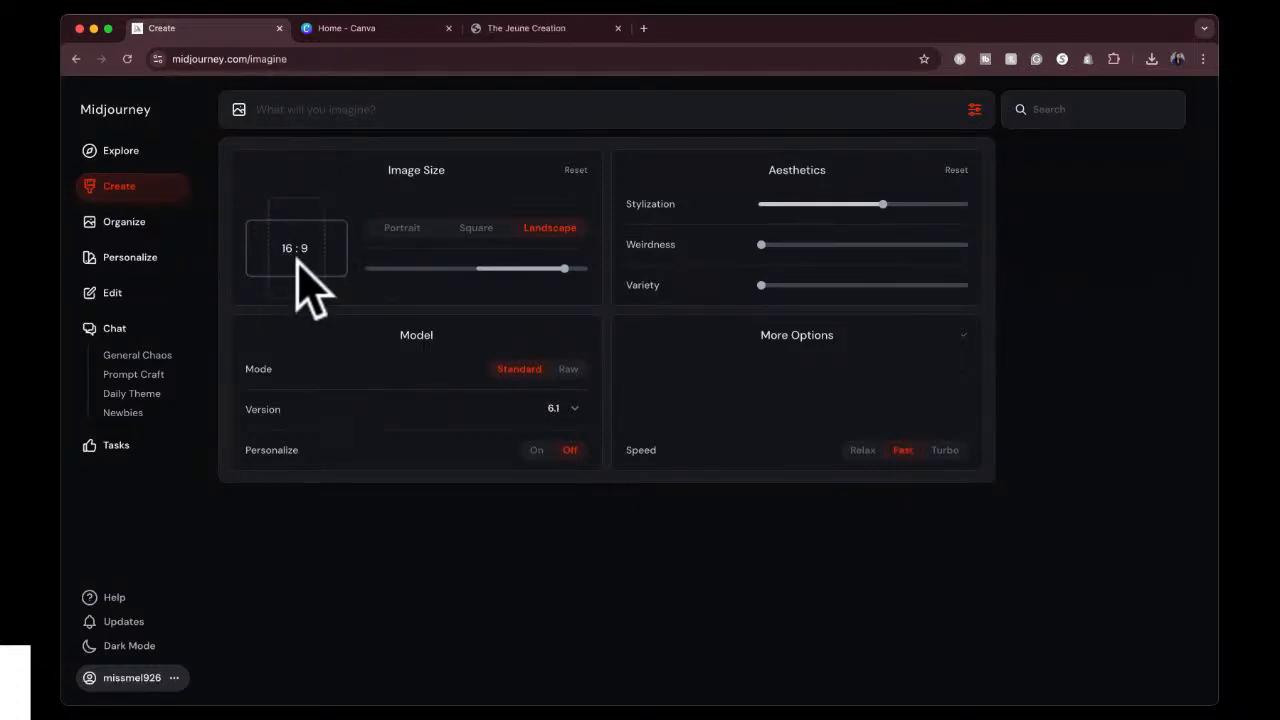
Try image aspect ratios of 9:16, 1:2 and 2:1, then settle on portrait 3:4.
click(409, 268)
drag(409, 268, 388, 268)
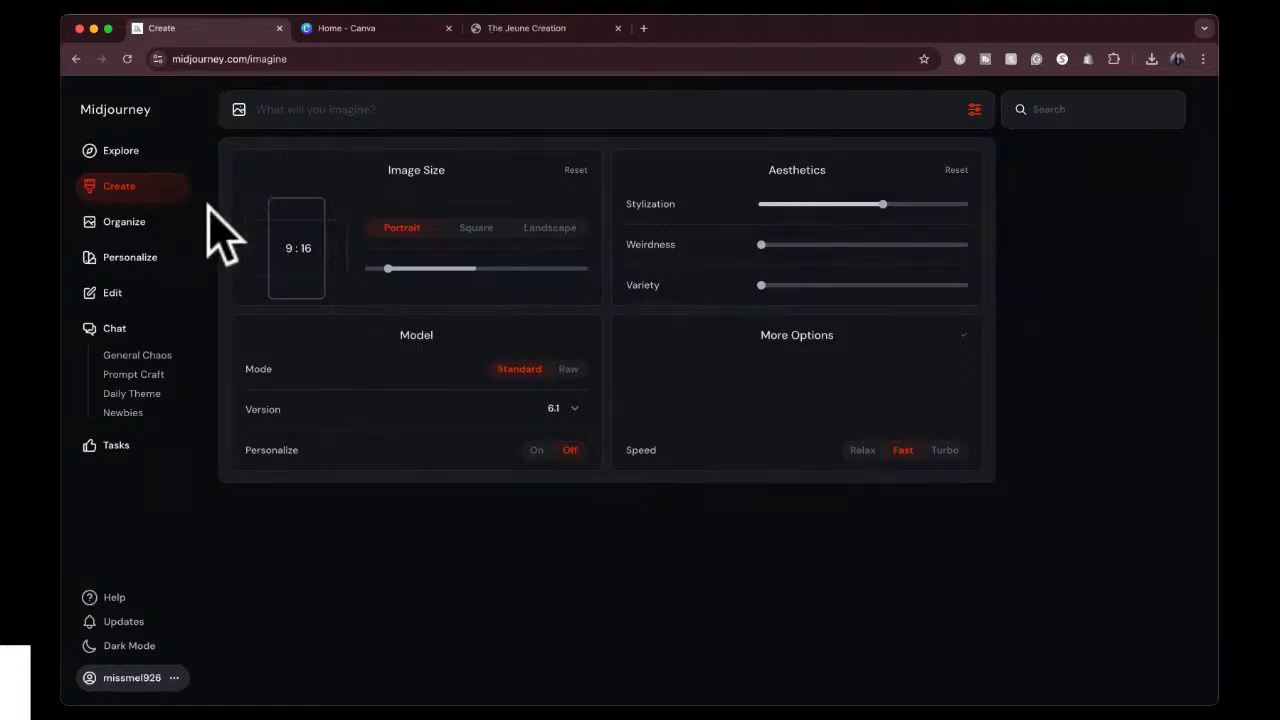
click(366, 269)
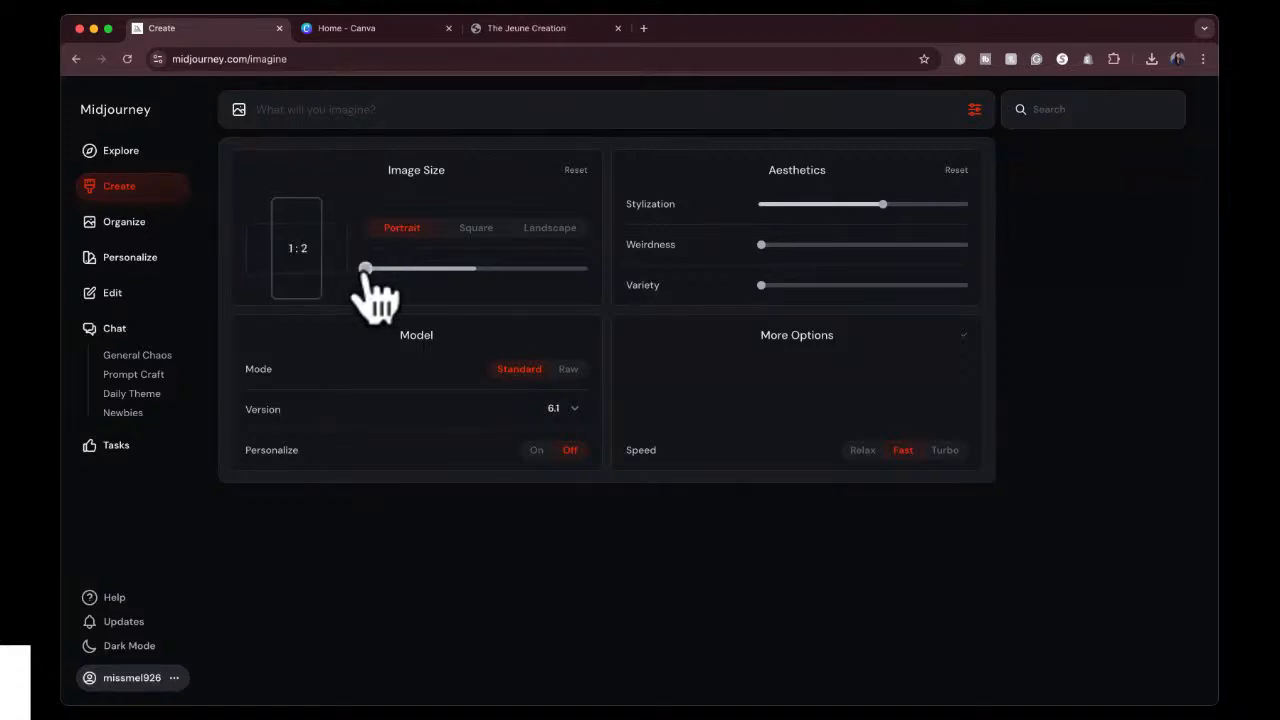
drag(367, 268, 586, 269)
click(477, 269)
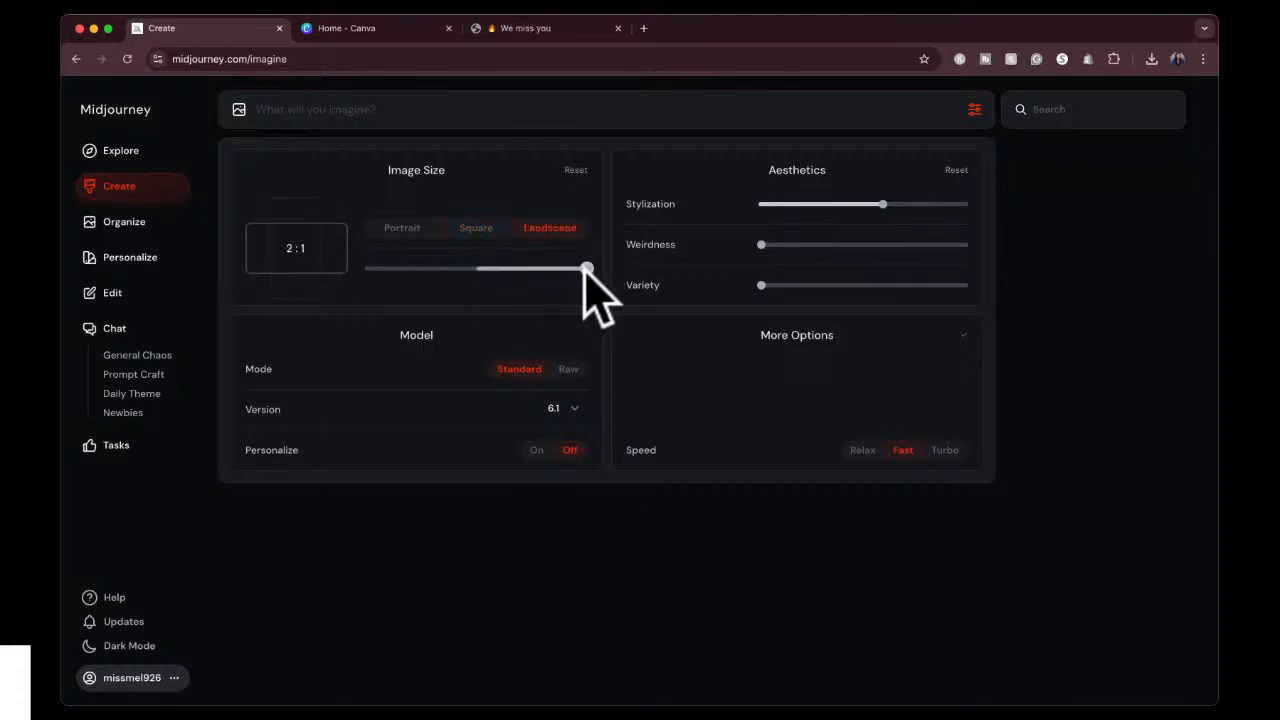
click(433, 268)
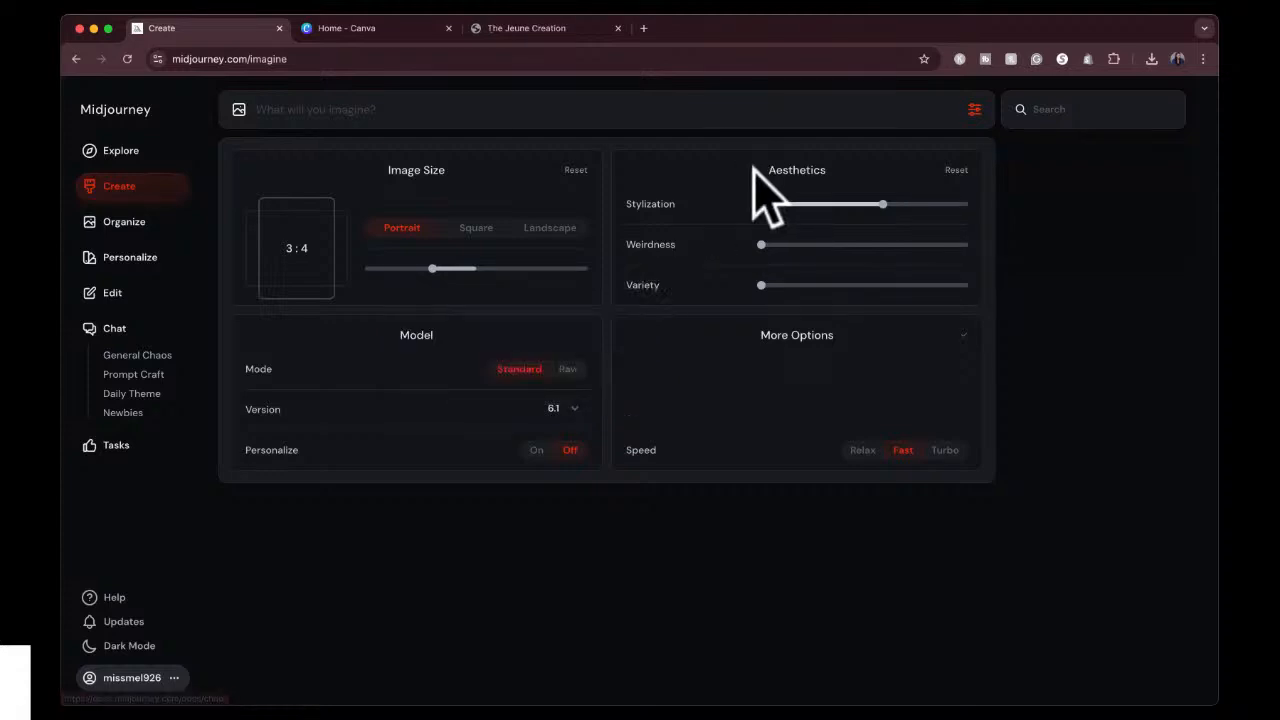
Read the Stylization explanation, reset the aesthetics settings, and raise Stylization slightly above its default of 100.
mouse_move(684, 202)
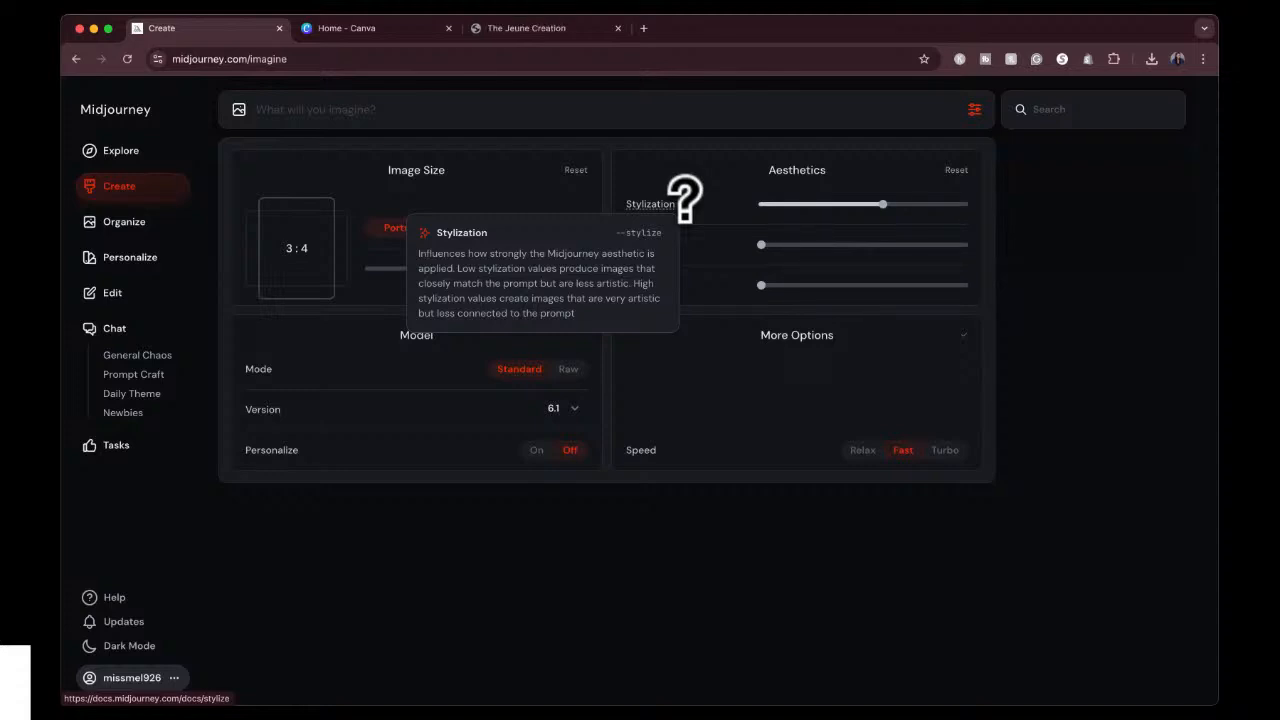
click(957, 170)
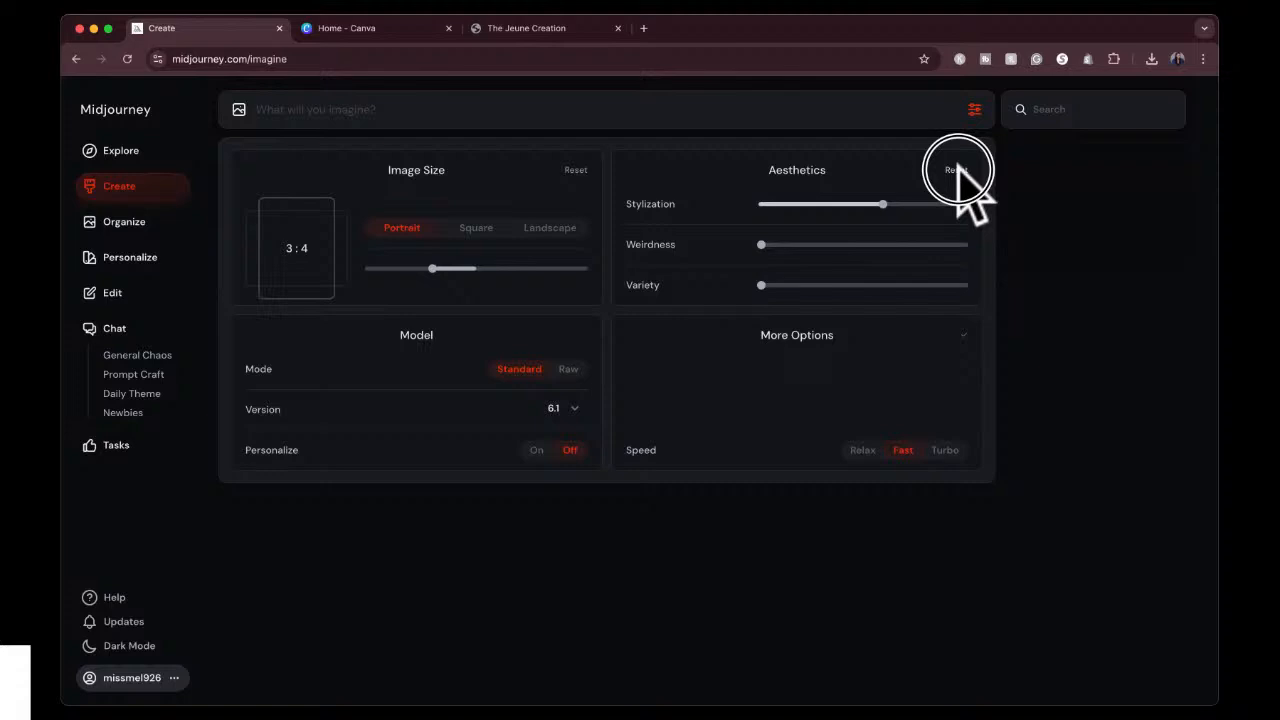
click(802, 205)
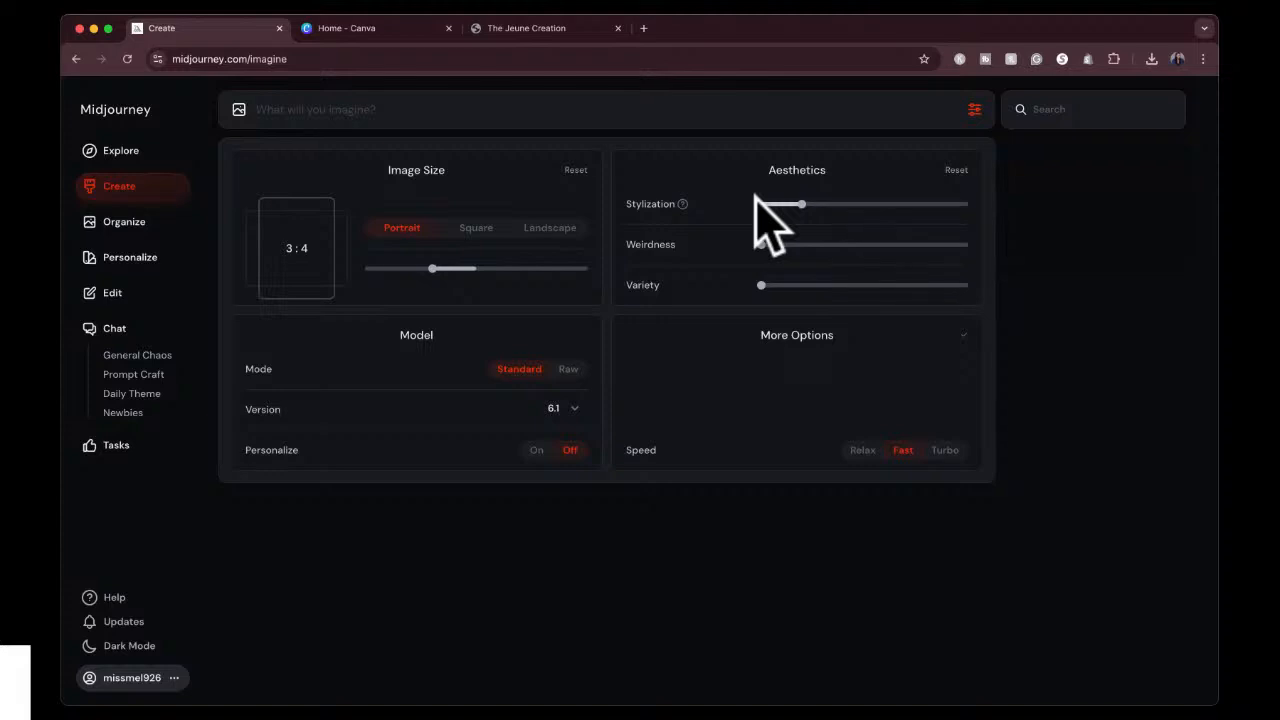
Review the Weirdness, Variety, Mode, Personalize and Speed settings and look through the list of model versions without changing the version.
mouse_move(685, 244)
mouse_move(667, 285)
mouse_move(284, 368)
click(560, 410)
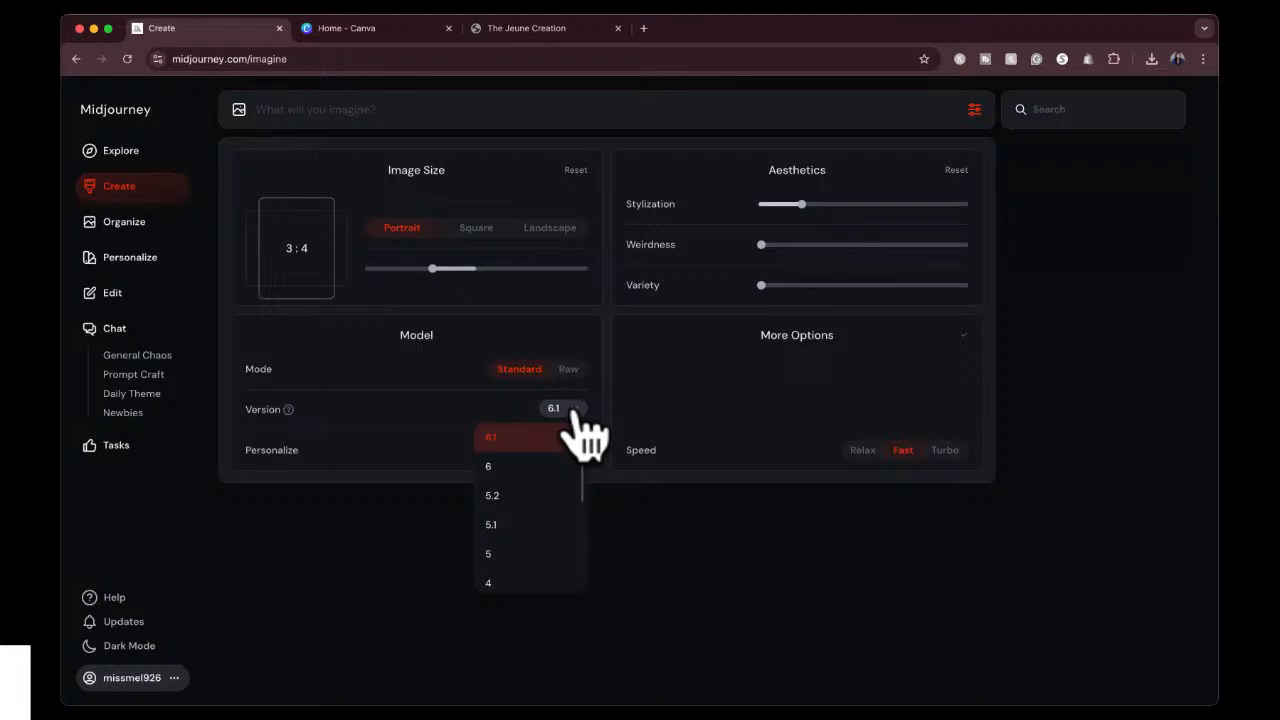
scroll(560, 530, down, 3)
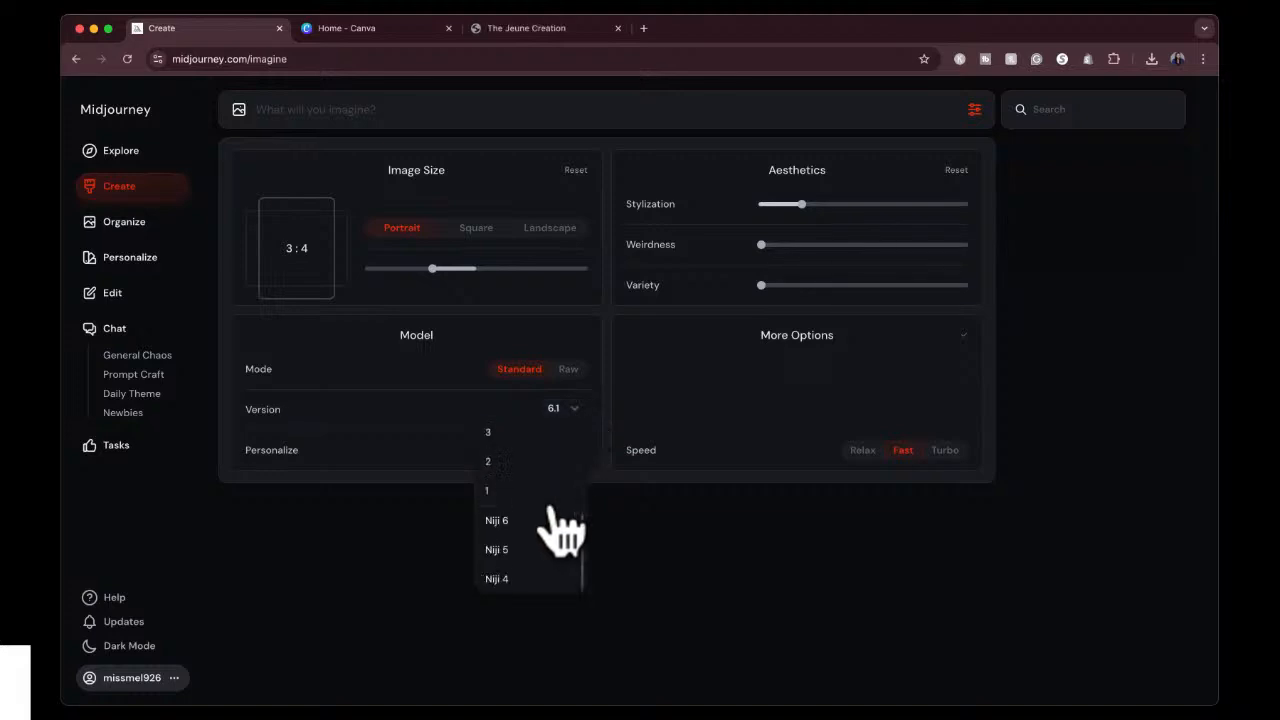
scroll(545, 492, up, 3)
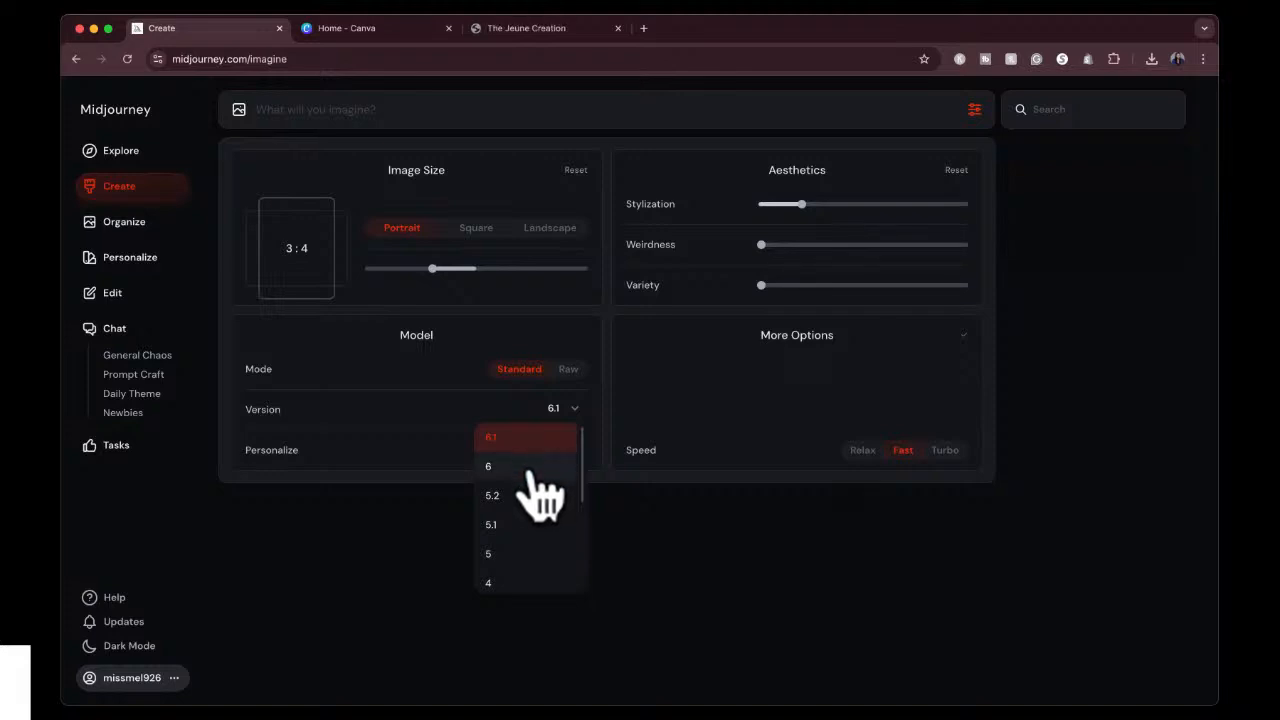
scroll(545, 540, down, 2)
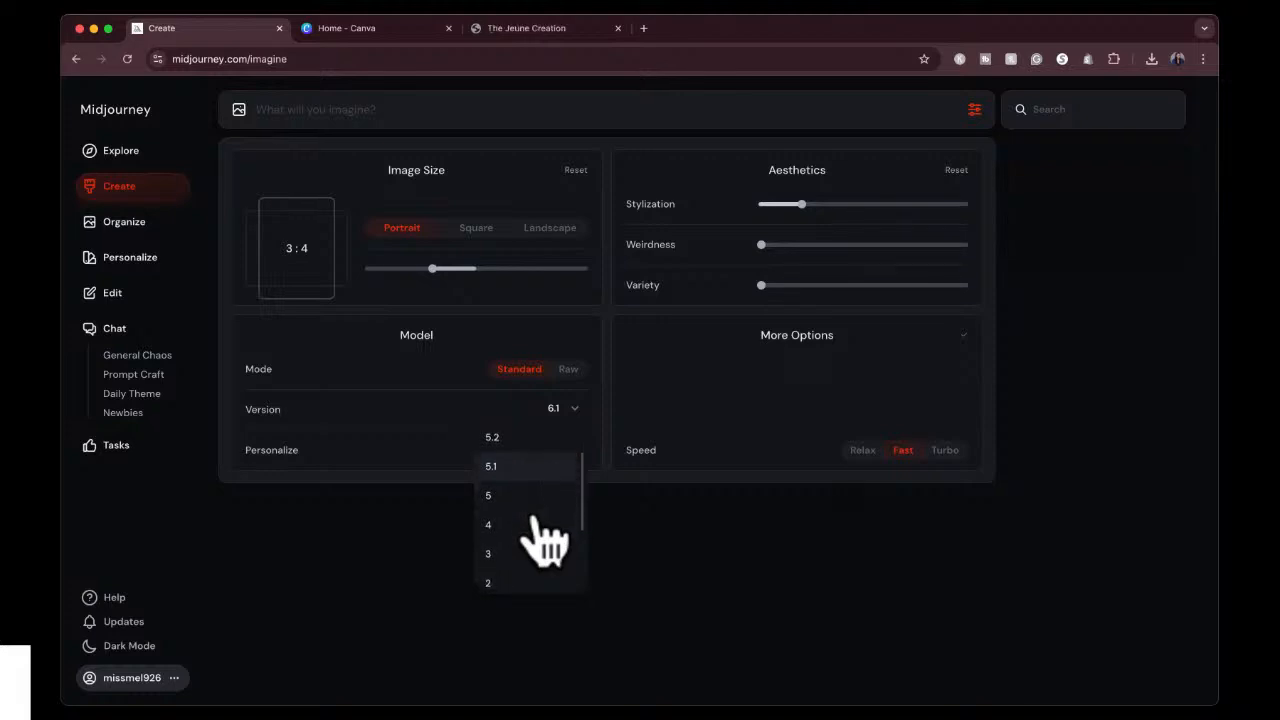
scroll(545, 540, up, 2)
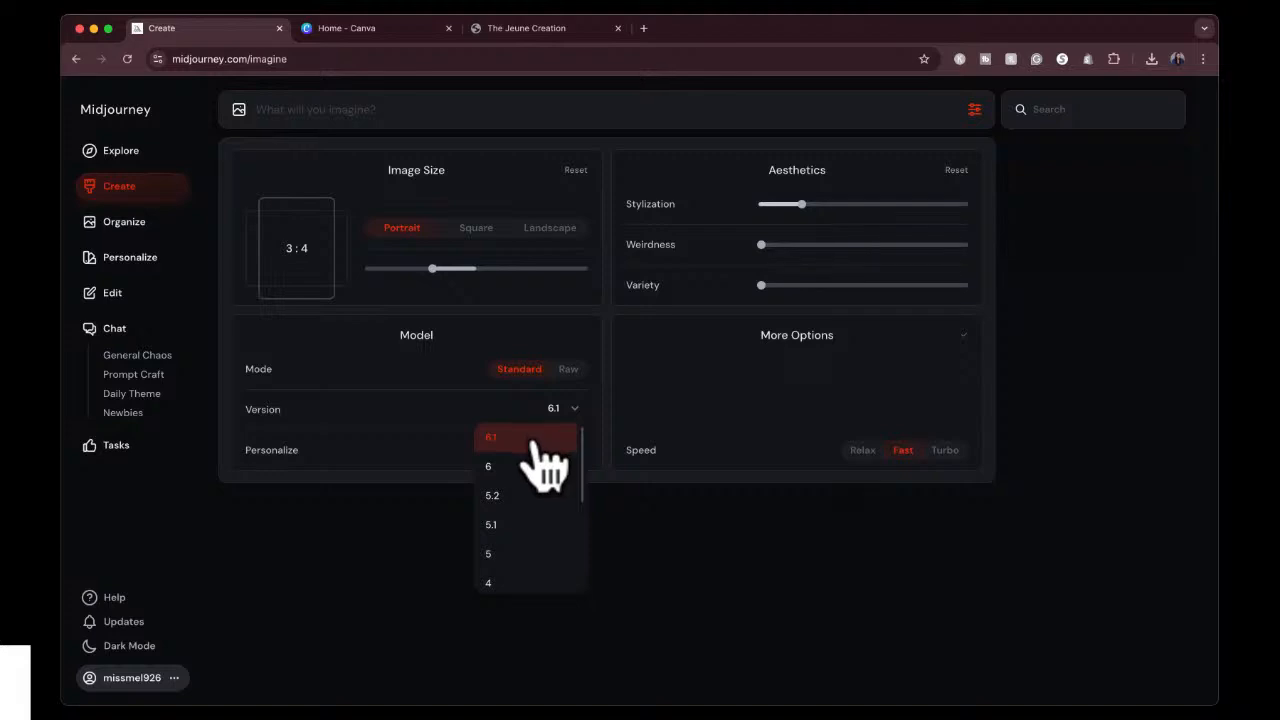
scroll(545, 514, down, 4)
scroll(549, 514, down, 2)
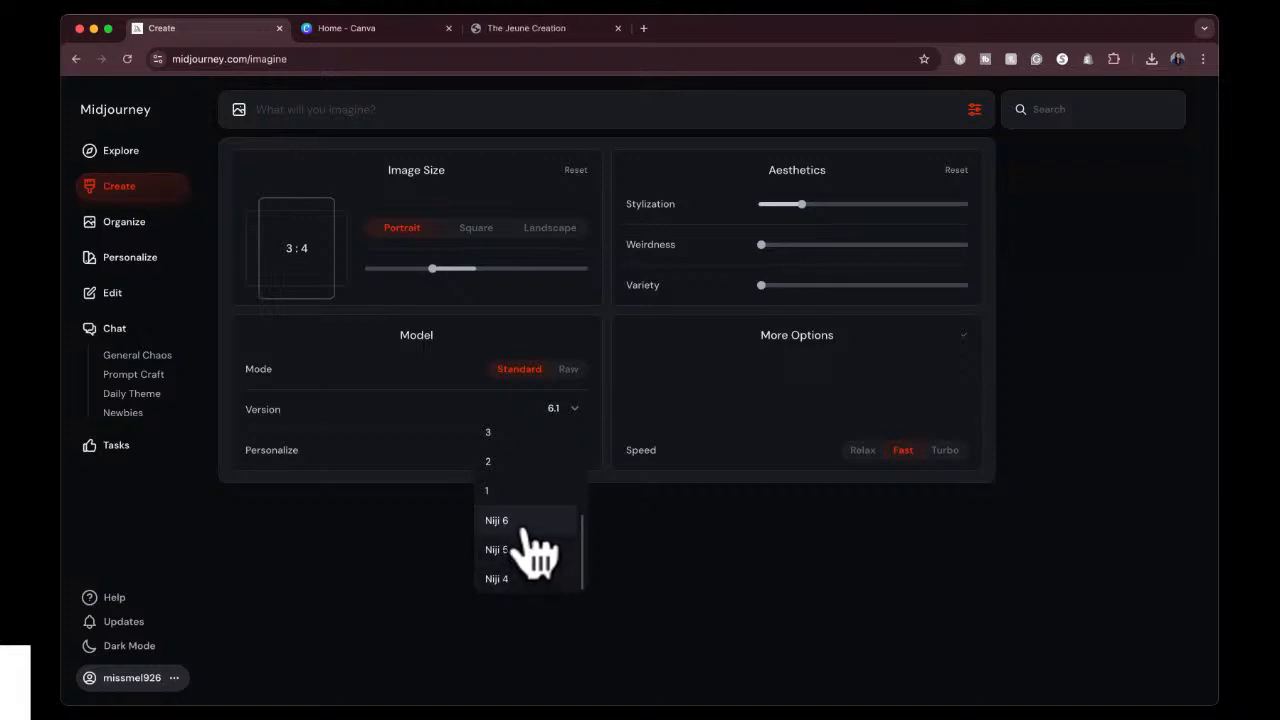
click(428, 430)
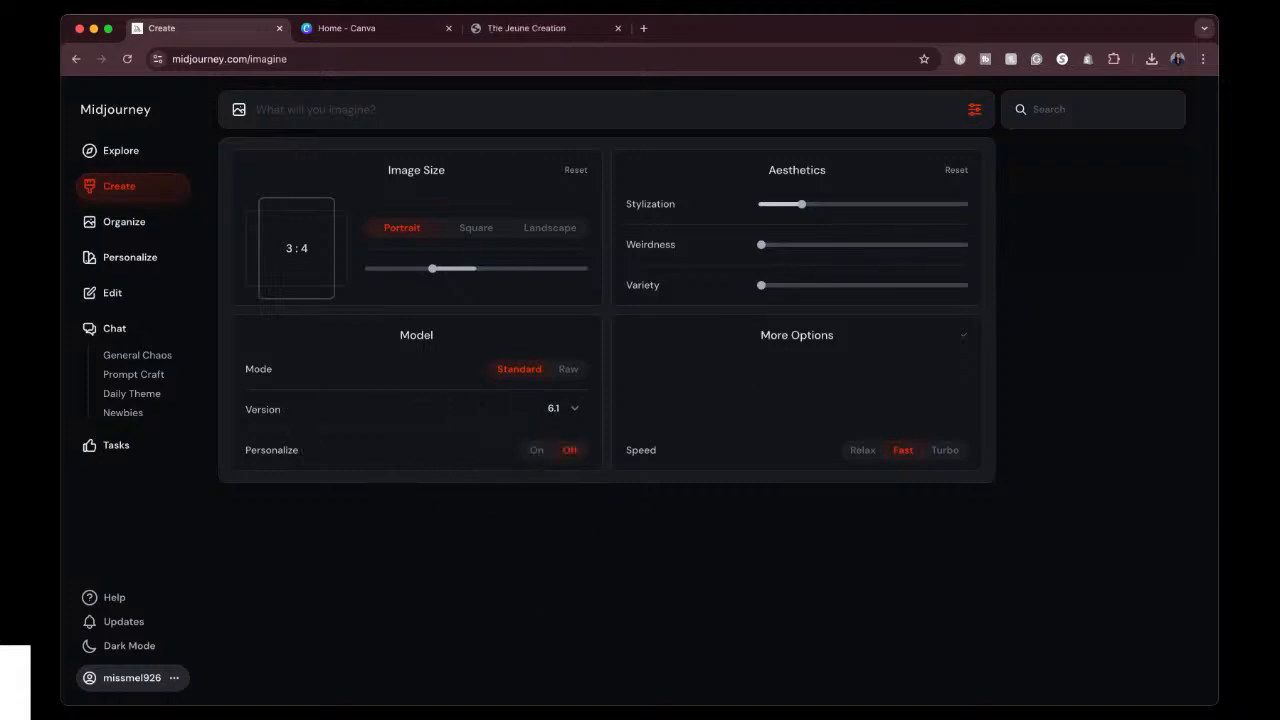
Close and reopen the image generation settings, and set the image size to Landscape 4:3.
mouse_move(306, 450)
mouse_move(663, 449)
click(975, 110)
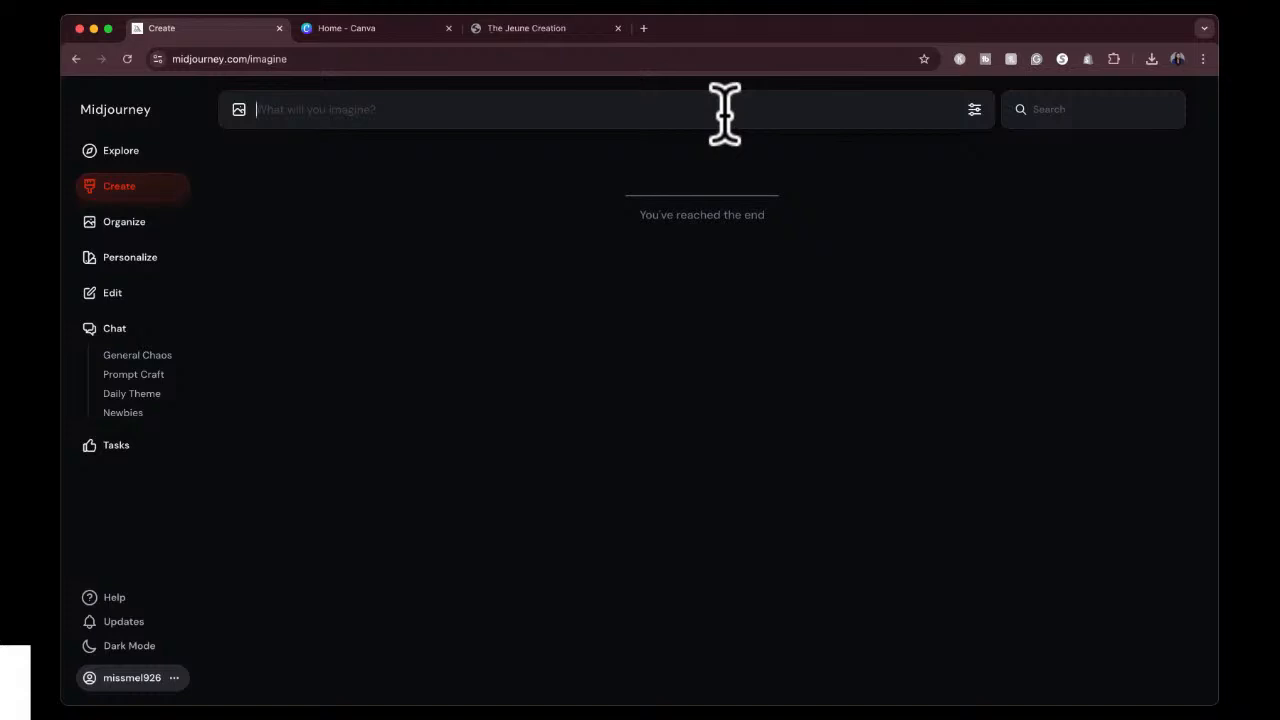
click(725, 113)
click(974, 109)
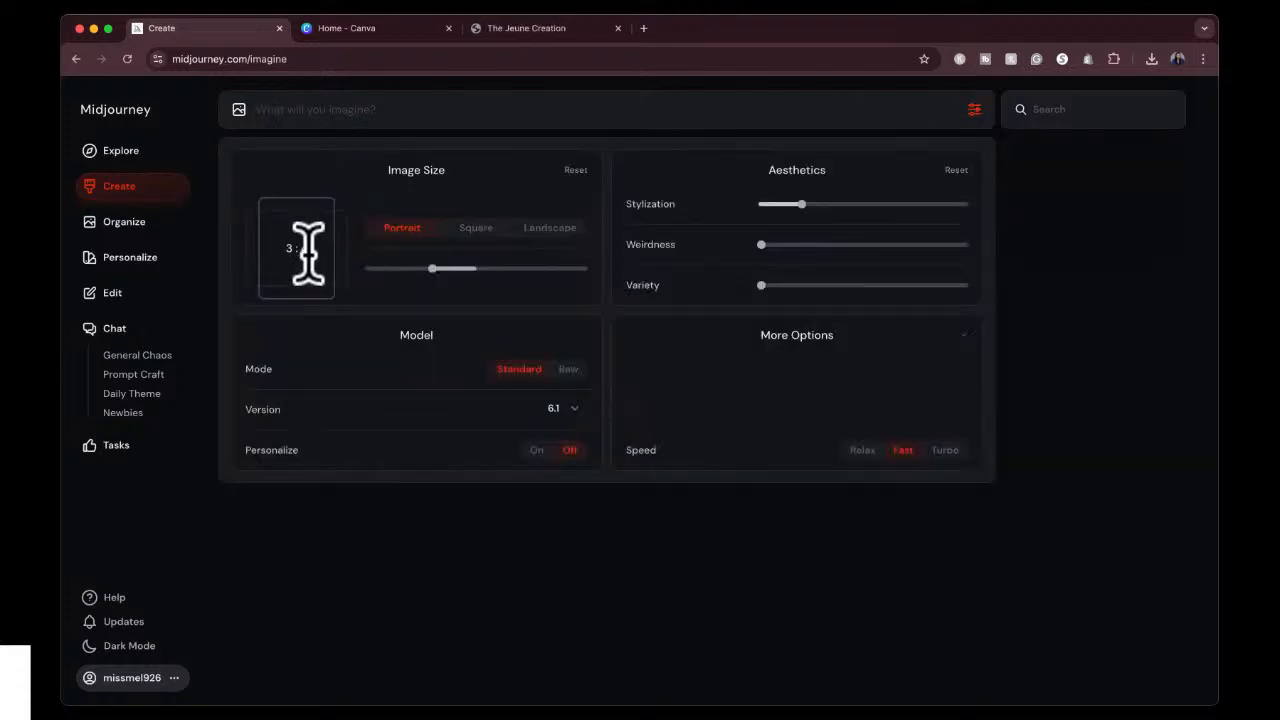
click(551, 227)
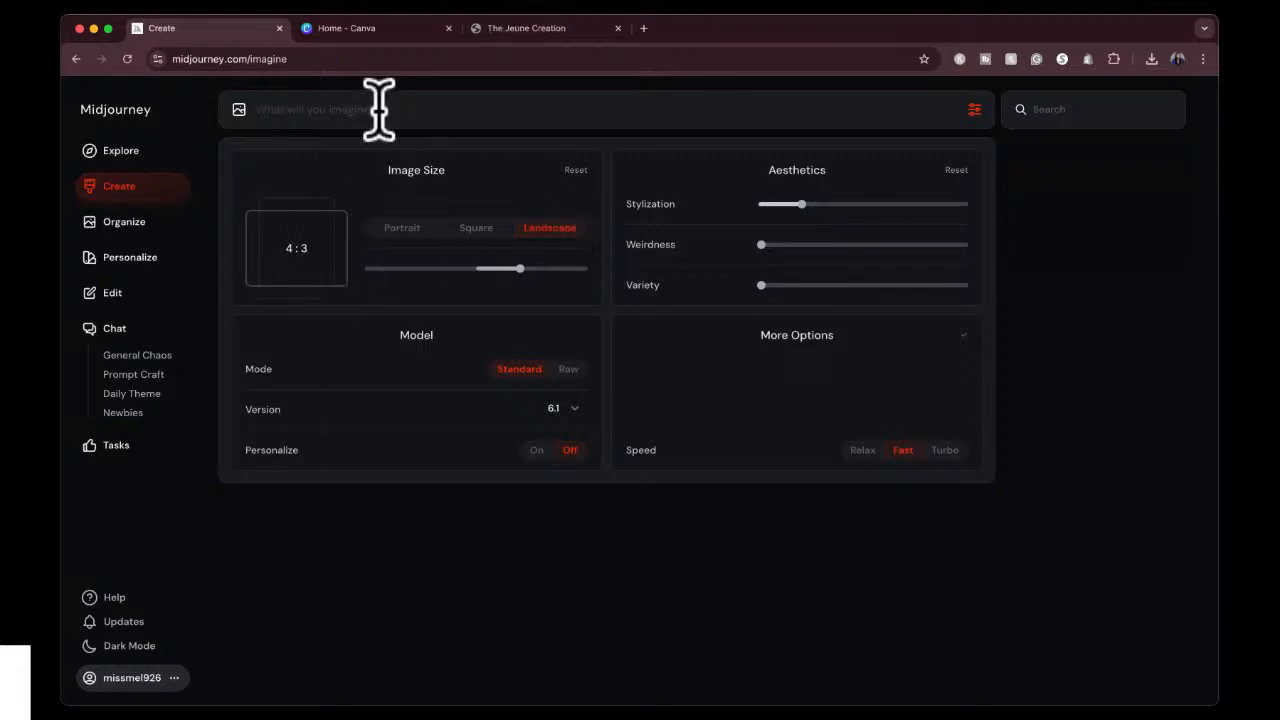
Write the image prompt "the exterior of a beautiful beige luxury home, it has big windows".
text(a beautiful)
text(beige luxury home , it has )
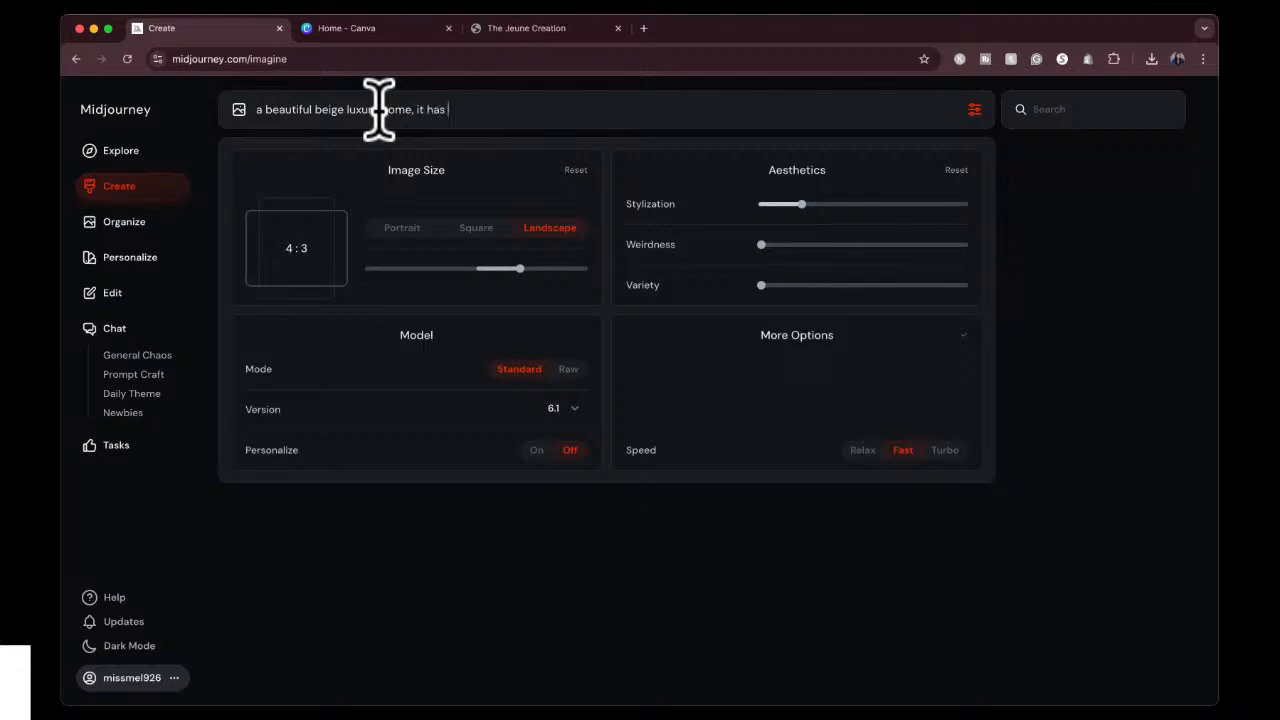
text(big windows)
click(260, 113)
text(the exterior of)
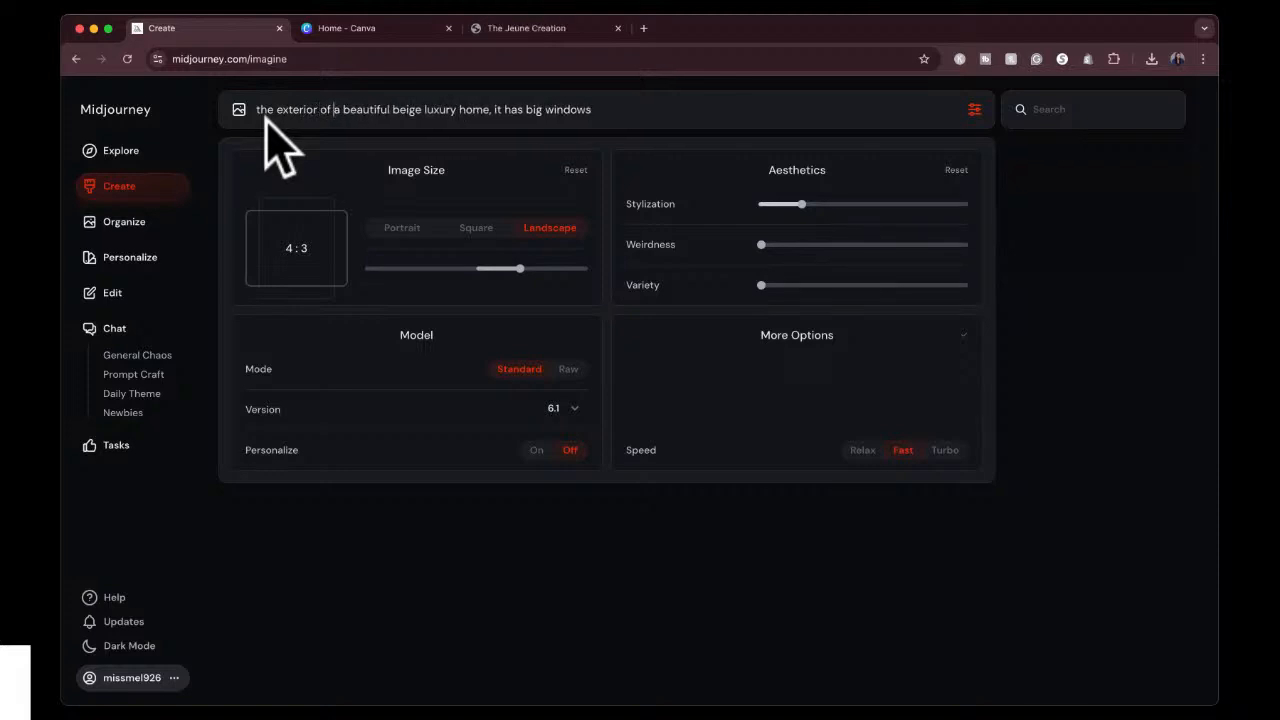
Append ", and nice black front door and an attached garage" to the end of the luxury home prompt.
click(600, 112)
text(, and nice black front door and )
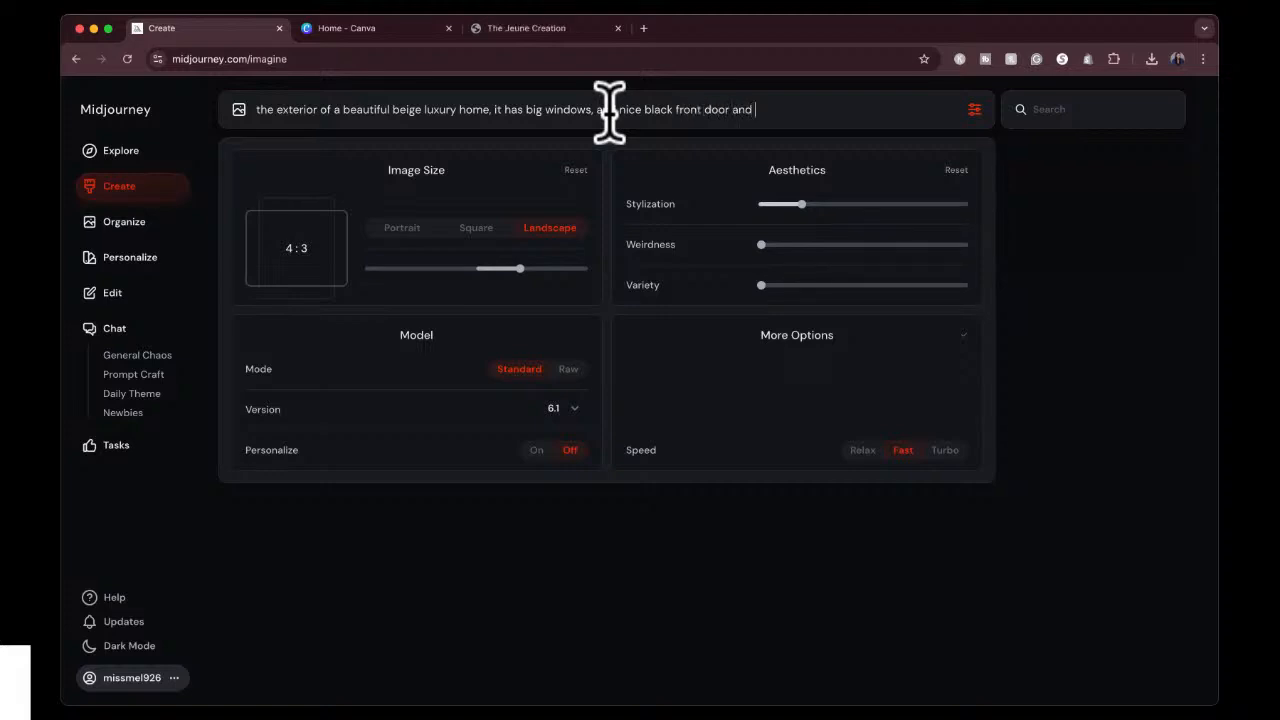
text(an attached garage. the )
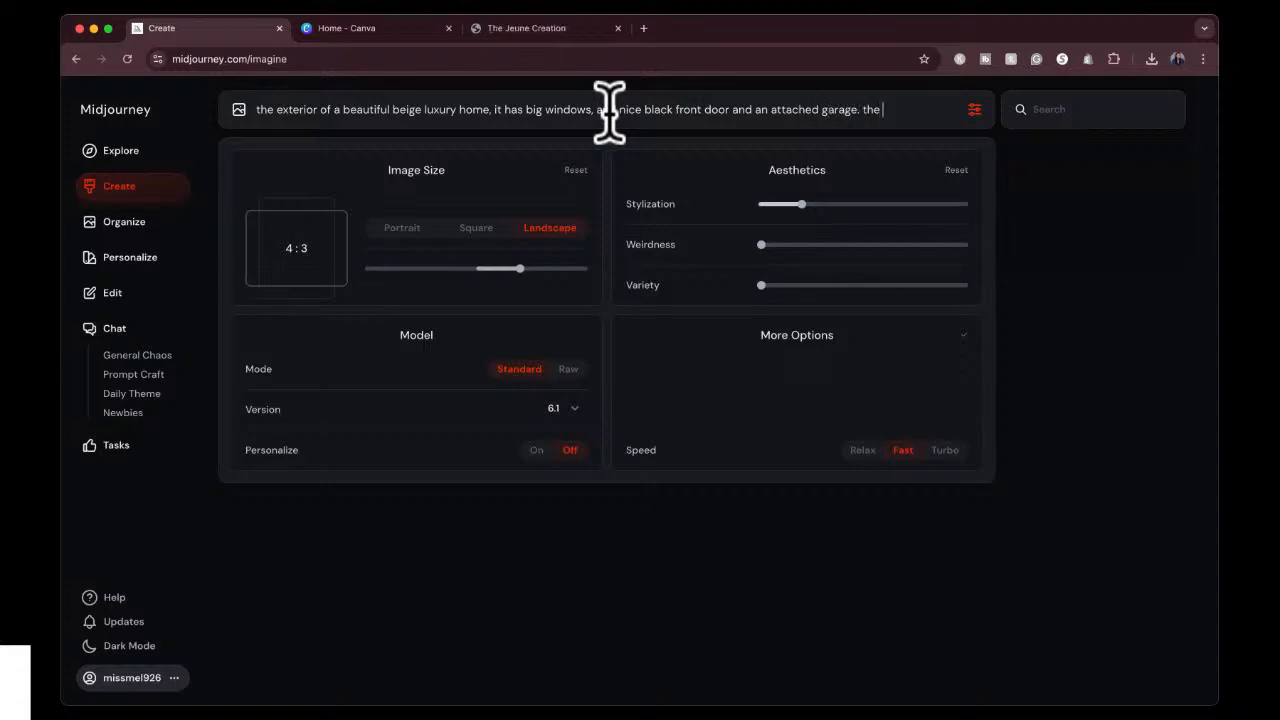
text(home is made ou)
key(BackSpace)
key(BackSpace)
key(BackSpace)
key(BackSpace)
key(BackSpace)
key(BackSpace)
key(BackSpace)
key(BackSpace)
key(BackSpace)
key(BackSpace)
key(BackSpace)
key(BackSpace)
key(BackSpace)
End the home prompt with "white background" and submit it to generate the images.
key(BackSpace)
key(BackSpace)
key(BackSpace)
key(BackSpace)
text(white bak)
key(BackSpace)
text(ckgo)
key(BackSpace)
text(ground)
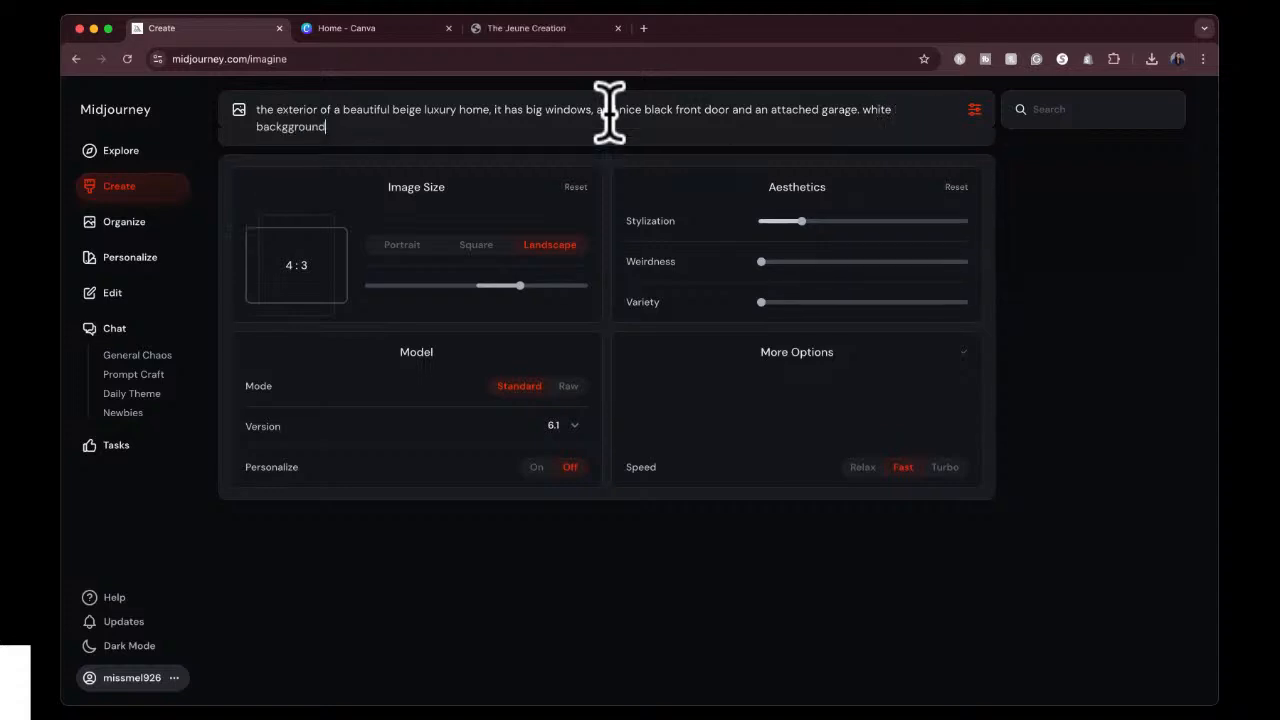
key(BackSpace)
key(BackSpace)
key(BackSpace)
key(BackSpace)
key(BackSpace)
key(BackSpace)
text(round)
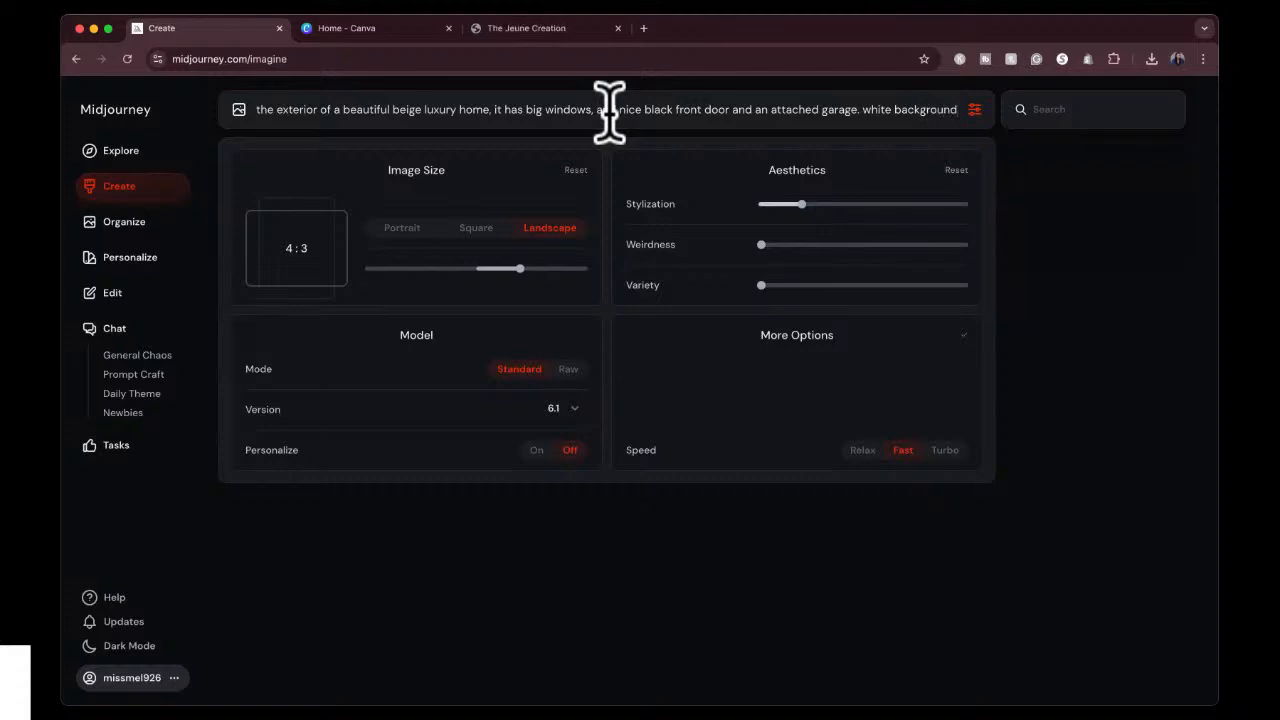
key(Return)
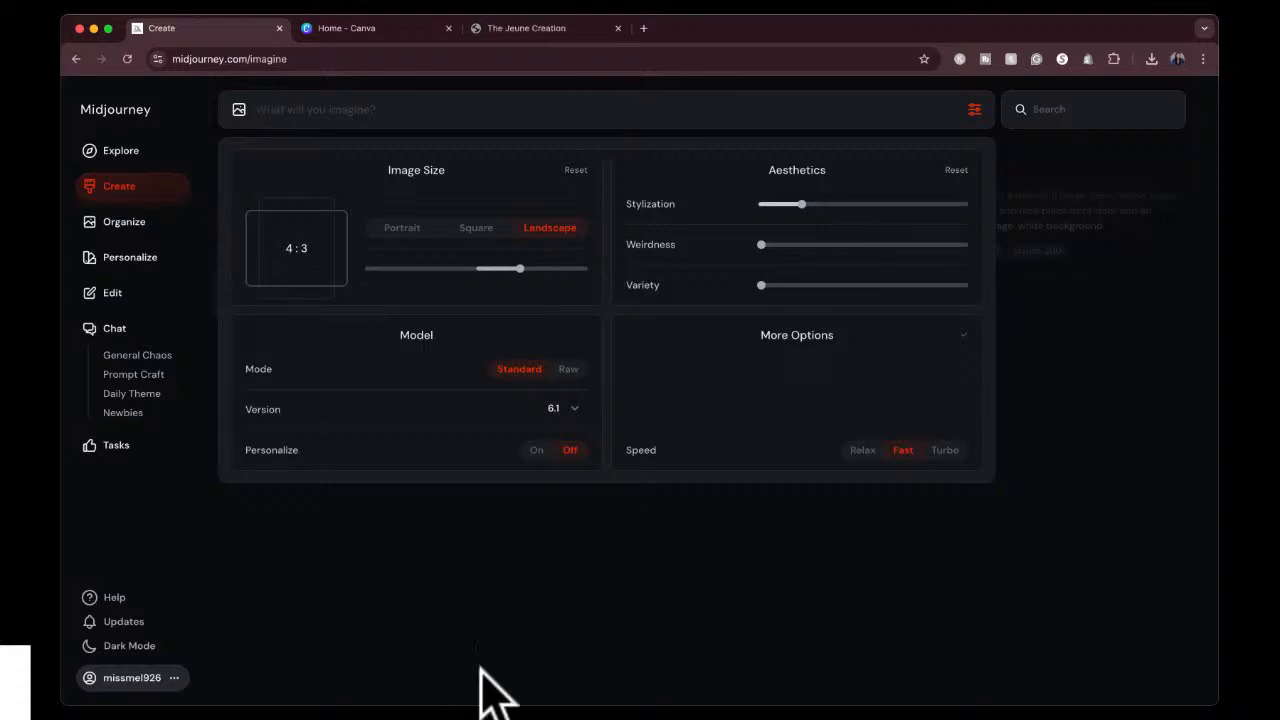
click(491, 678)
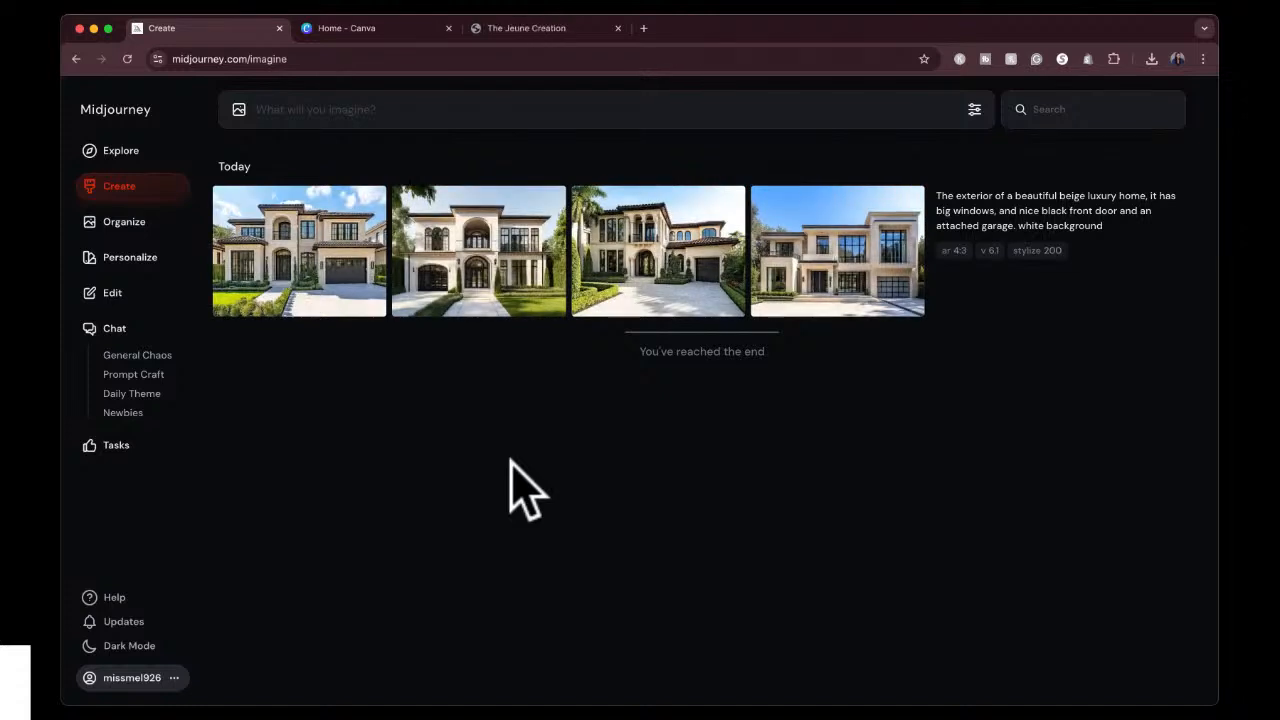
Write a new image prompt reading "a bag of money. white background".
mouse_move(1081, 309)
text(a bag of money. white backgo)
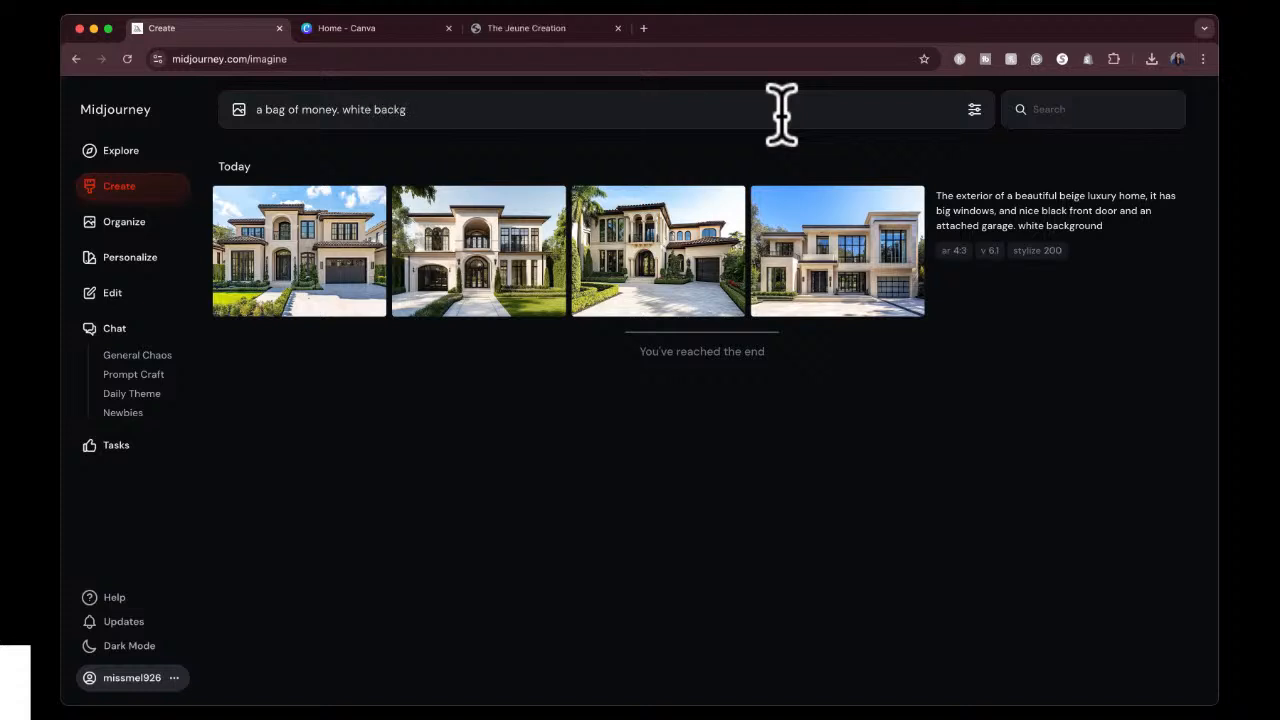
text(round)
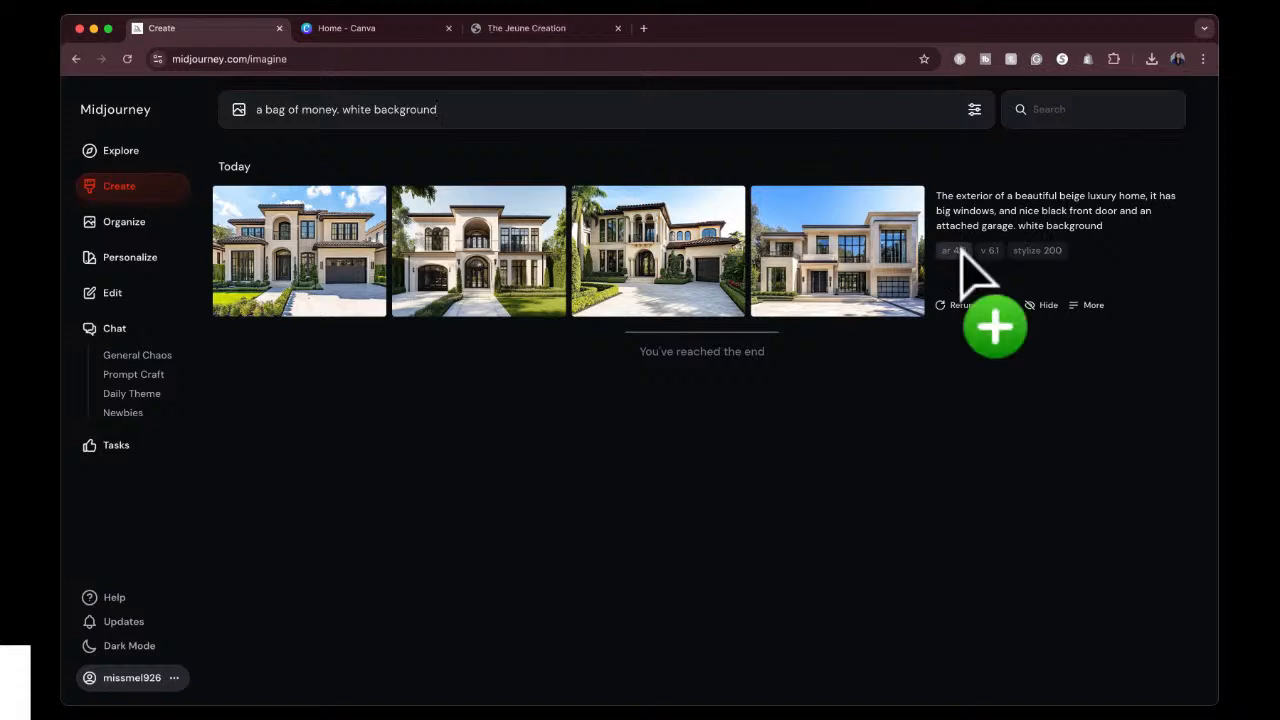
Reuse the home prompt's stylize 200 and ar 4:3 parameters in the money bag prompt and generate the images.
click(1033, 250)
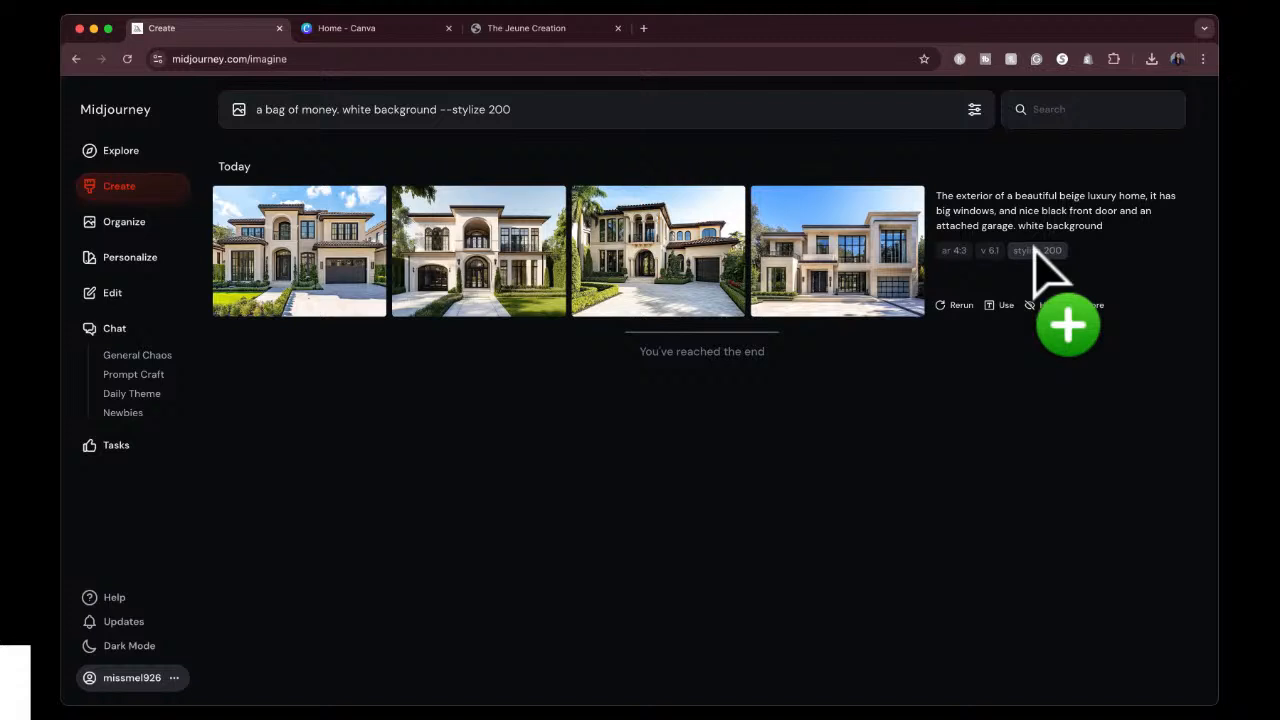
click(953, 251)
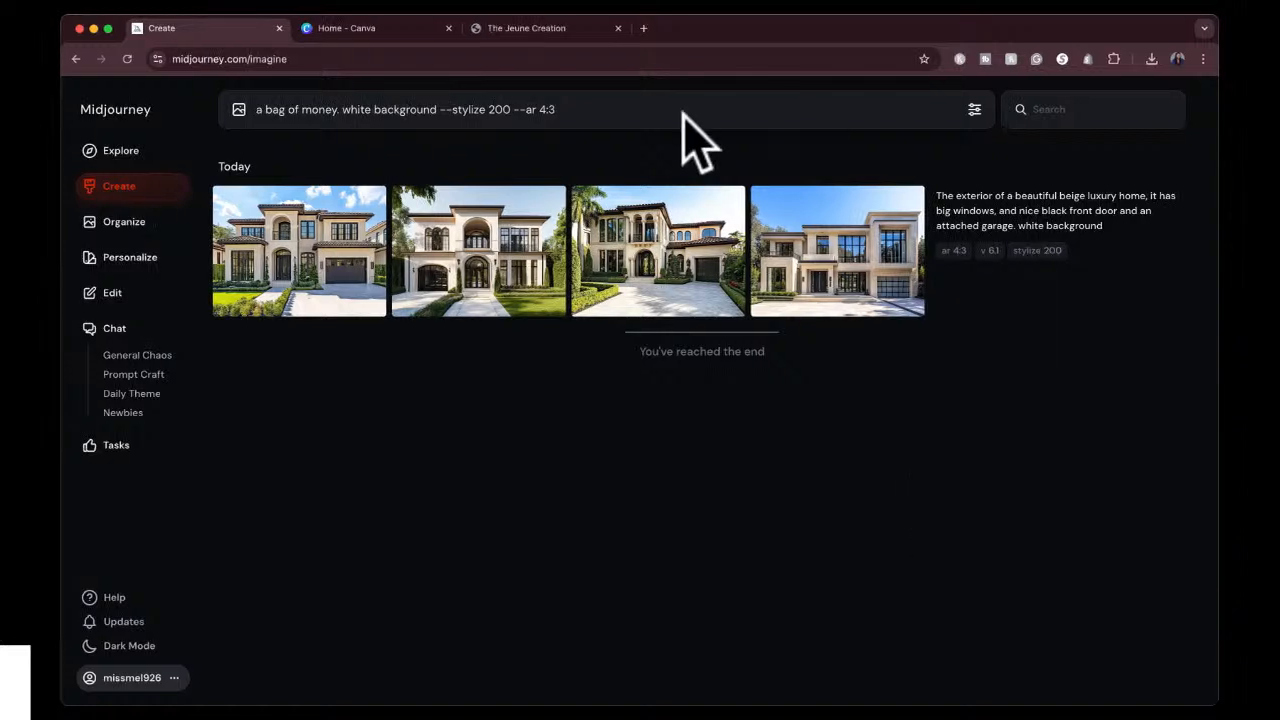
drag(514, 108, 561, 113)
click(582, 113)
drag(517, 109, 537, 110)
click(577, 109)
click(532, 110)
key(Return)
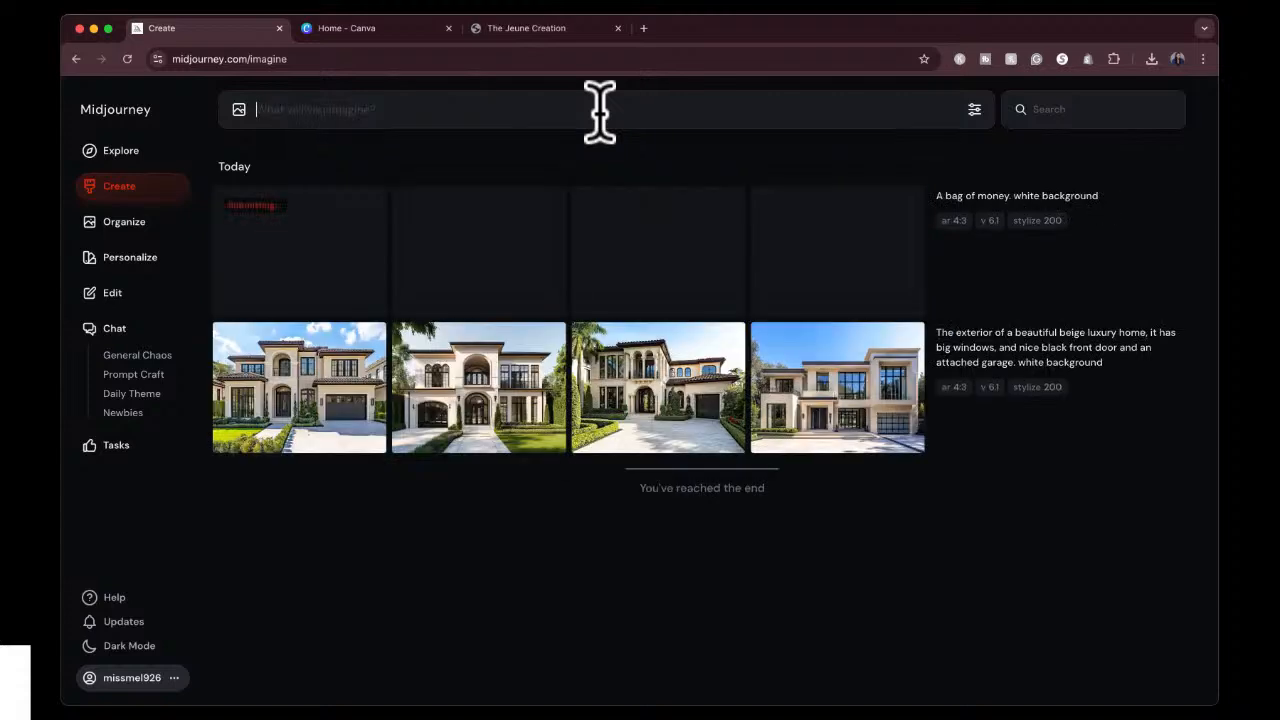
Open the first generated home enlarged, browse through all four variations, and return to the first one.
click(348, 390)
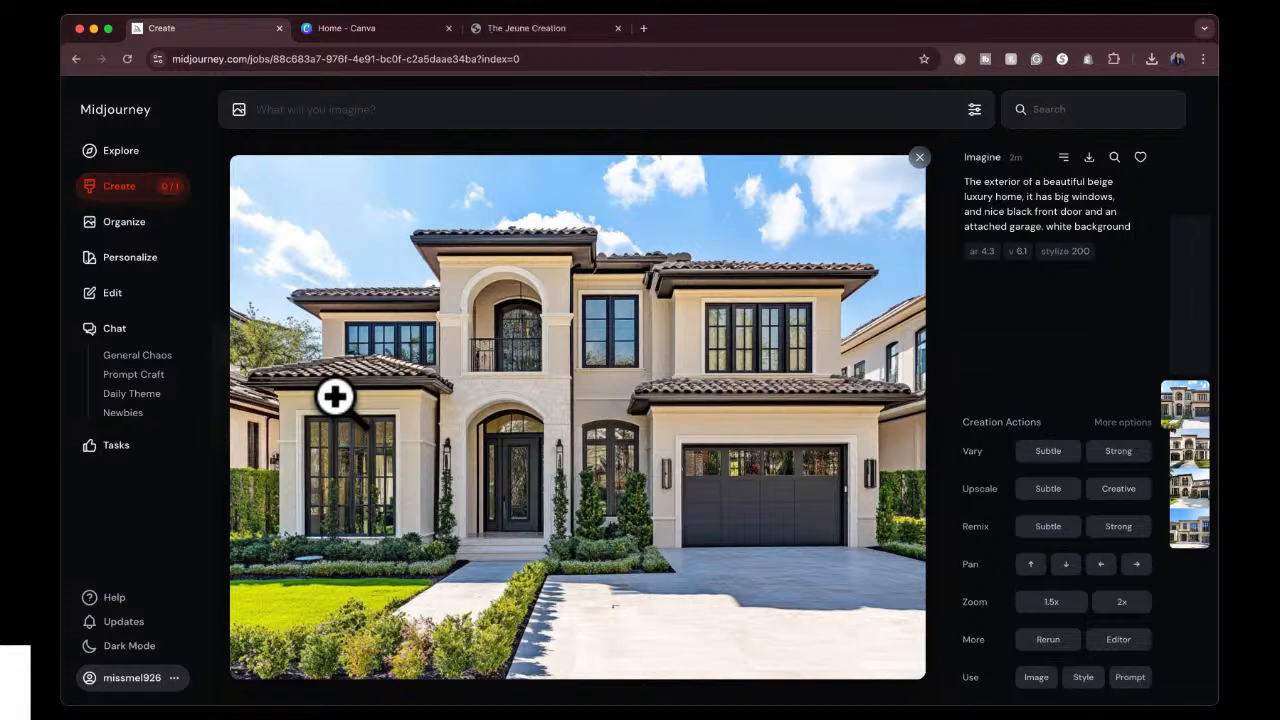
key(Down)
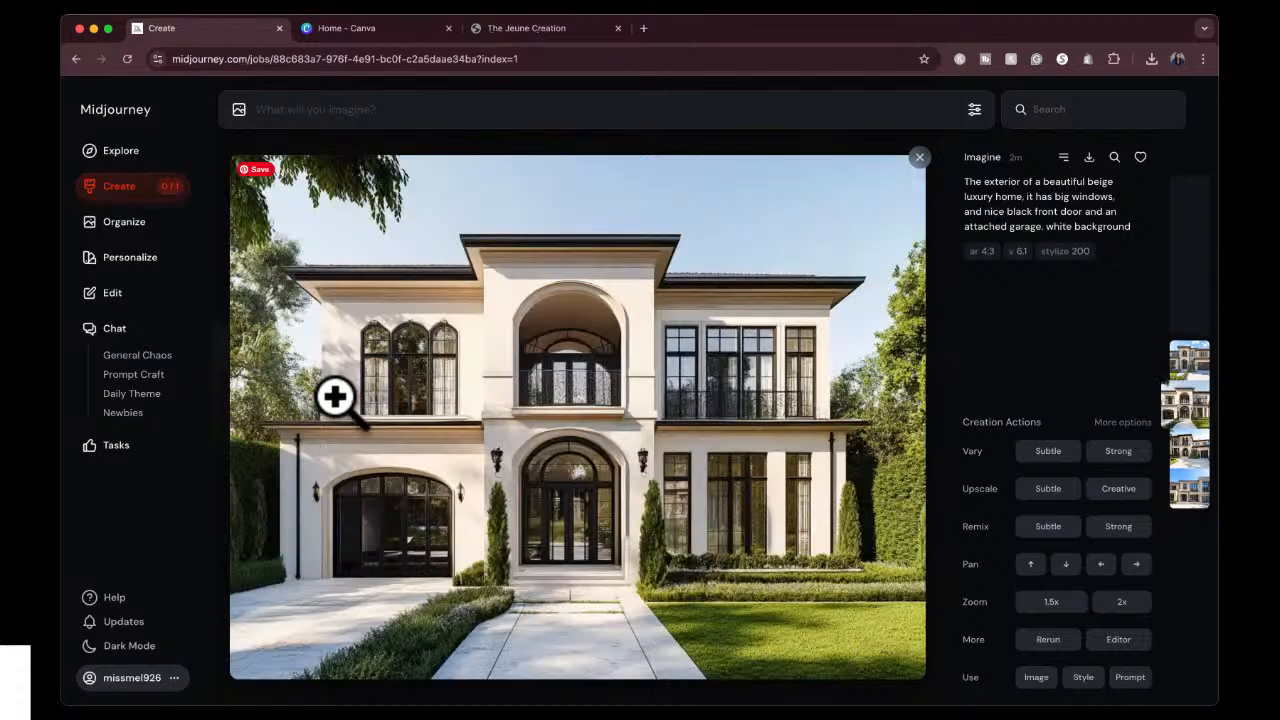
key(Down)
key(Down)
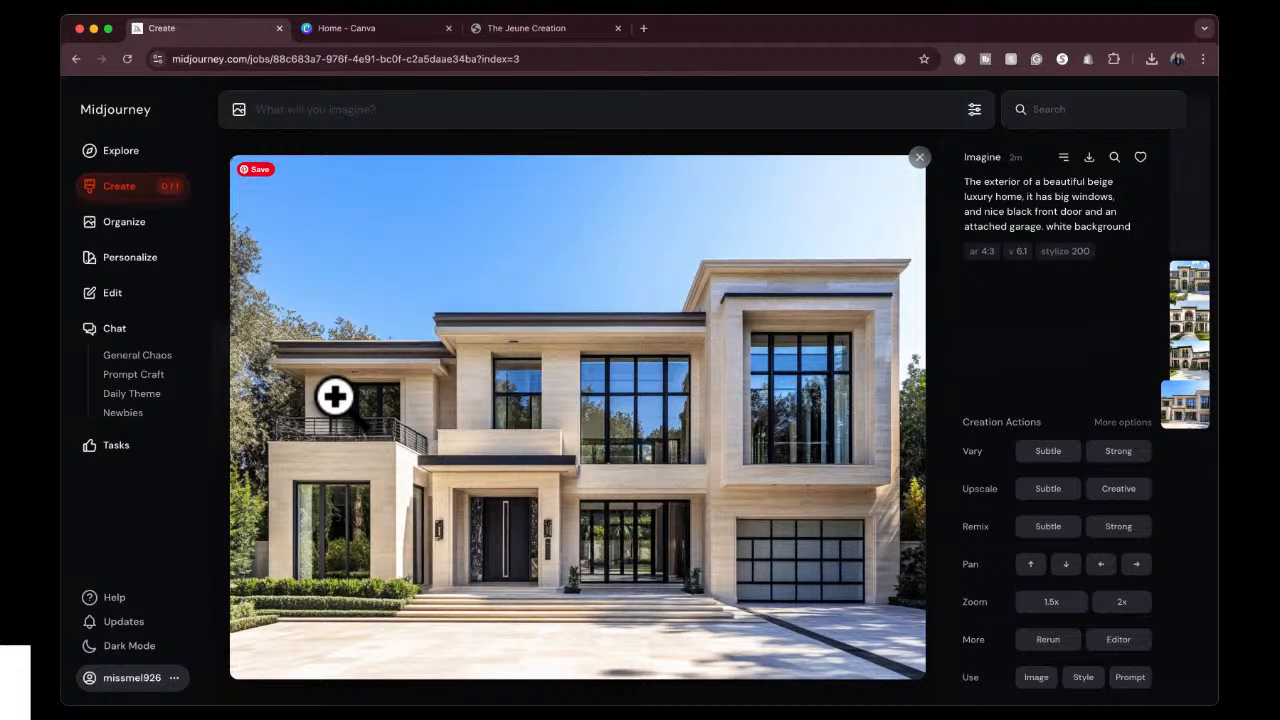
key(Up)
key(Up)
key(Up)
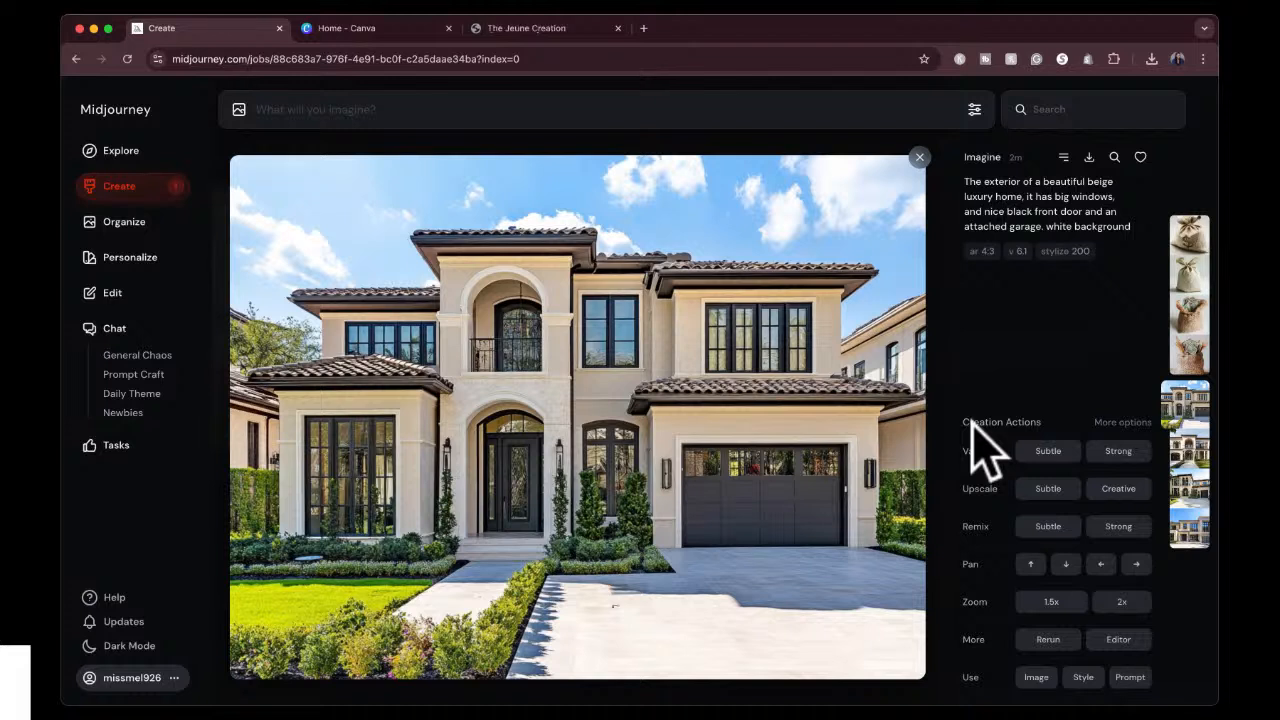
Upscale the first home image with the Subtle option and review the Vary, Remix and Pan creation actions.
mouse_move(975, 450)
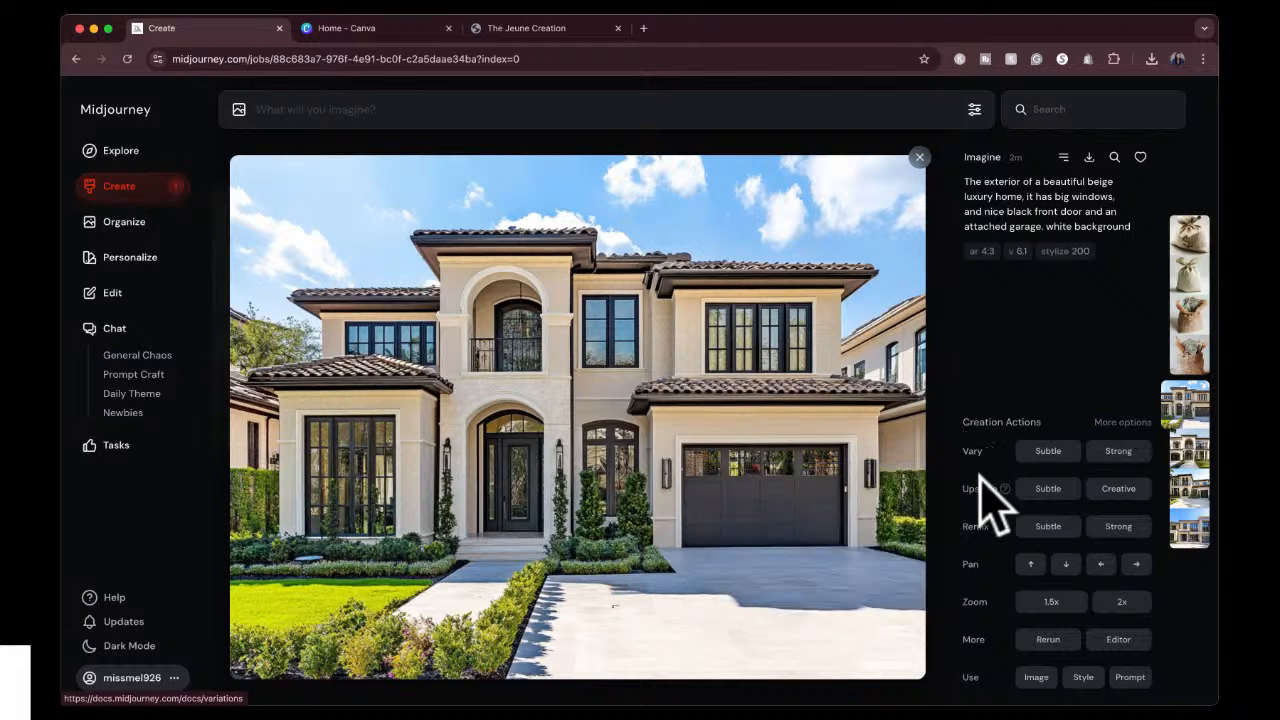
mouse_move(1000, 487)
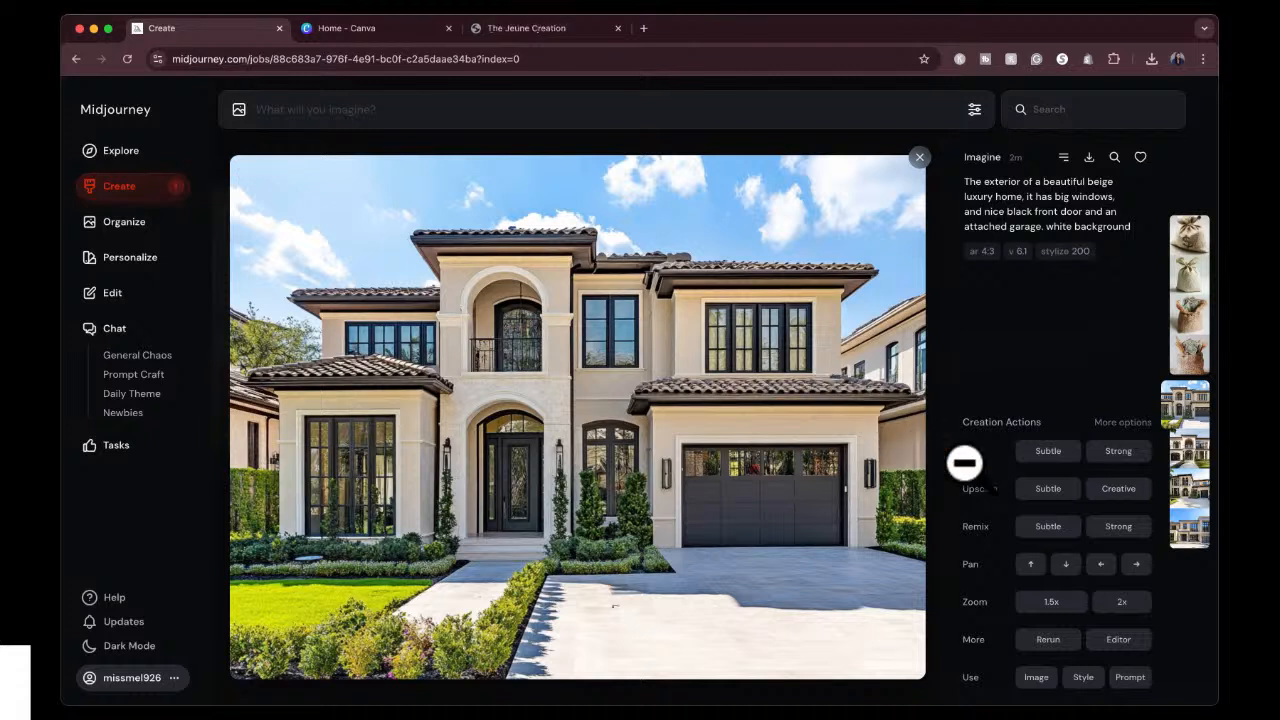
click(1042, 495)
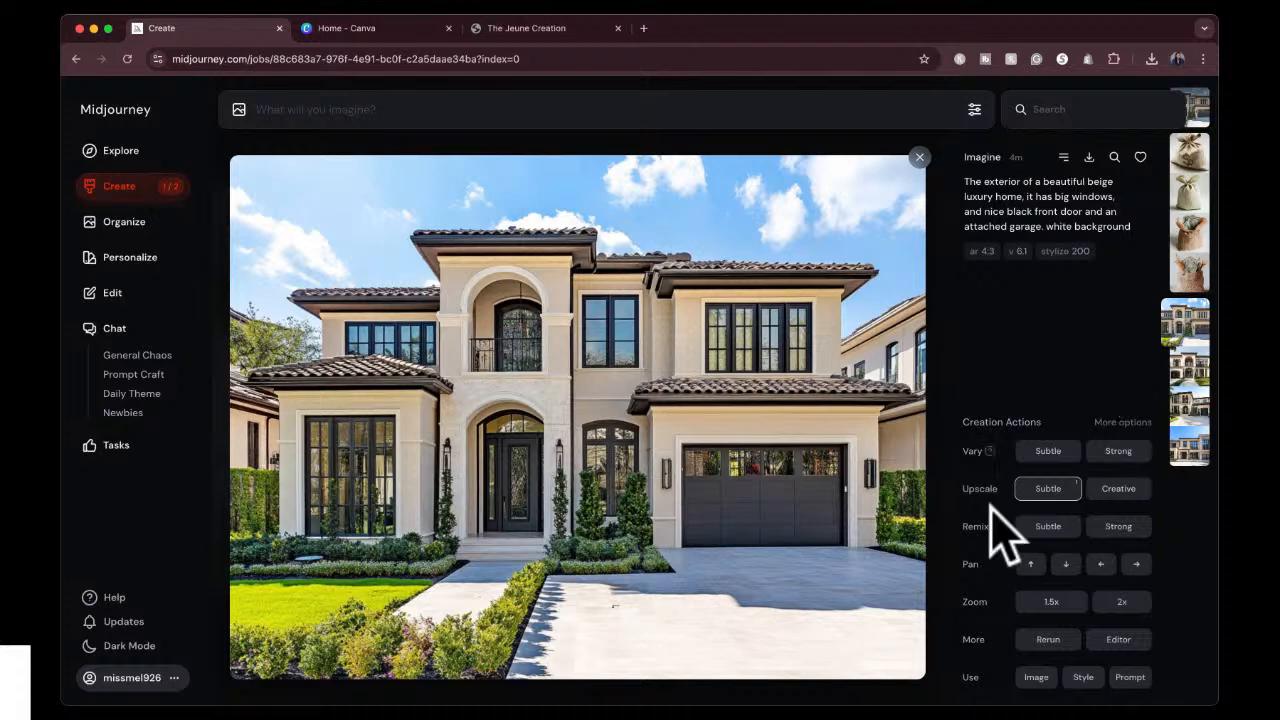
mouse_move(995, 526)
mouse_move(980, 568)
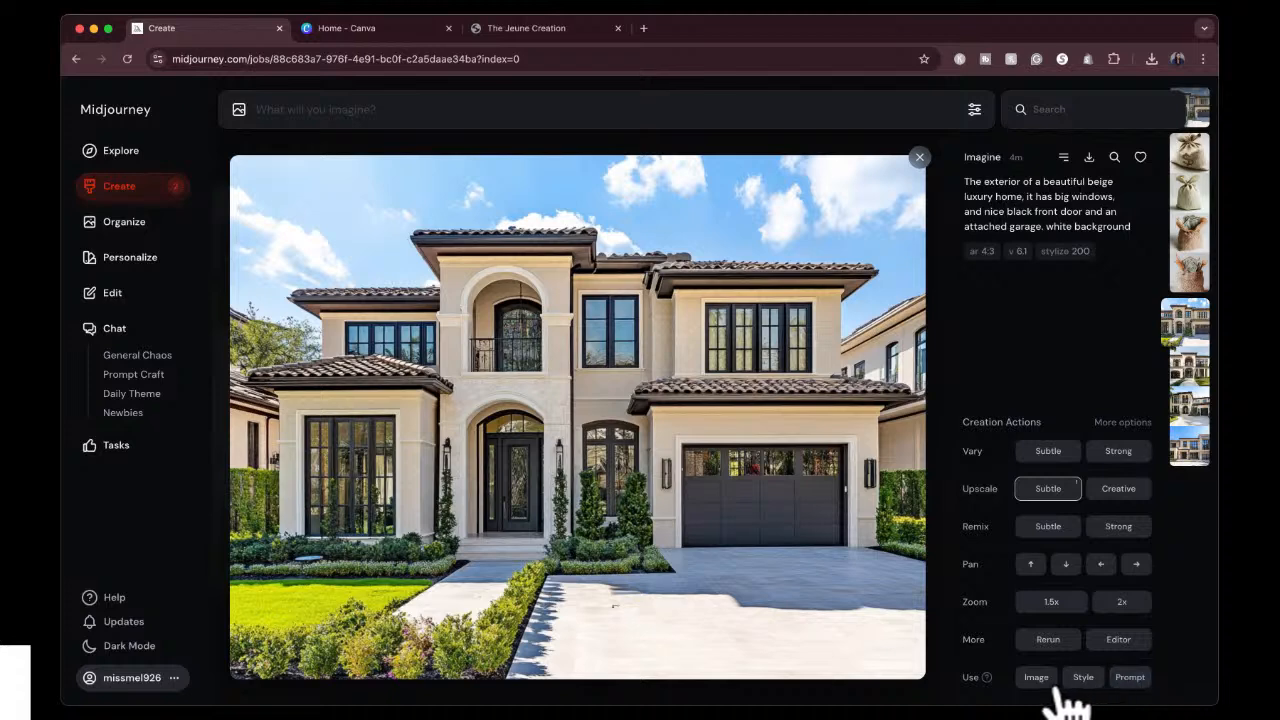
View the upscaled home image enlarged, and return to the creations to look over the money bag results.
click(919, 157)
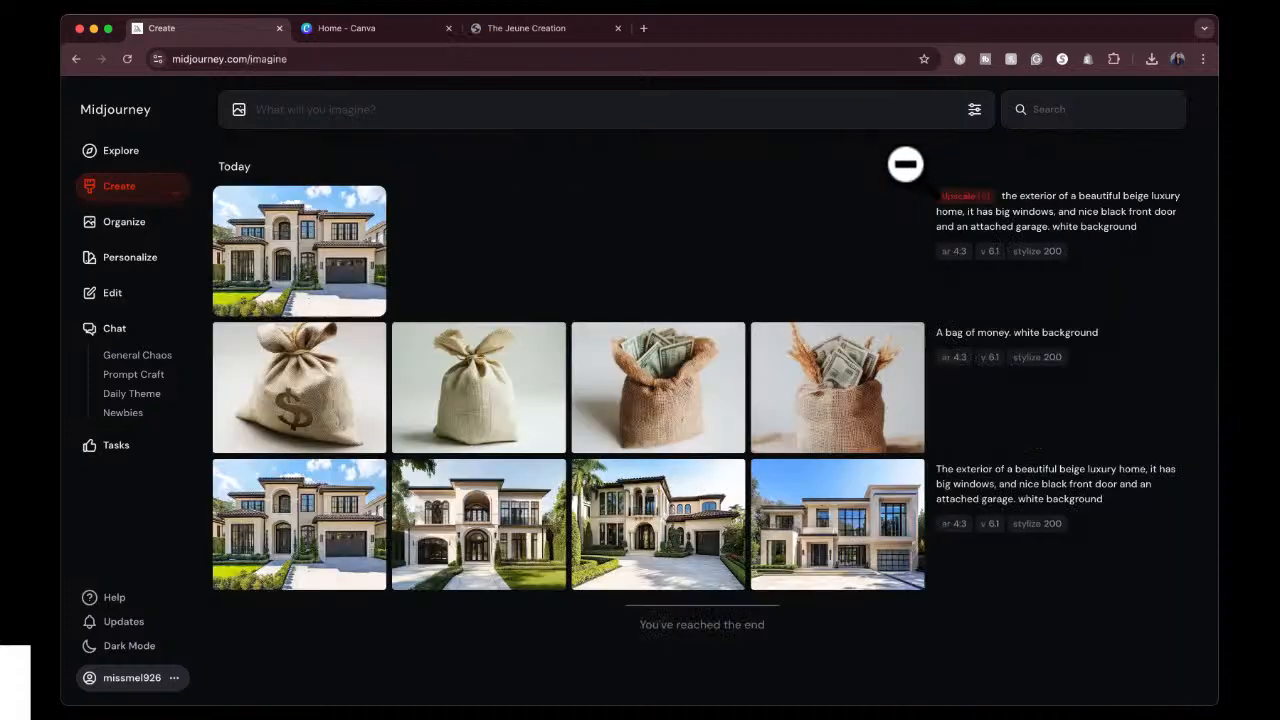
click(287, 258)
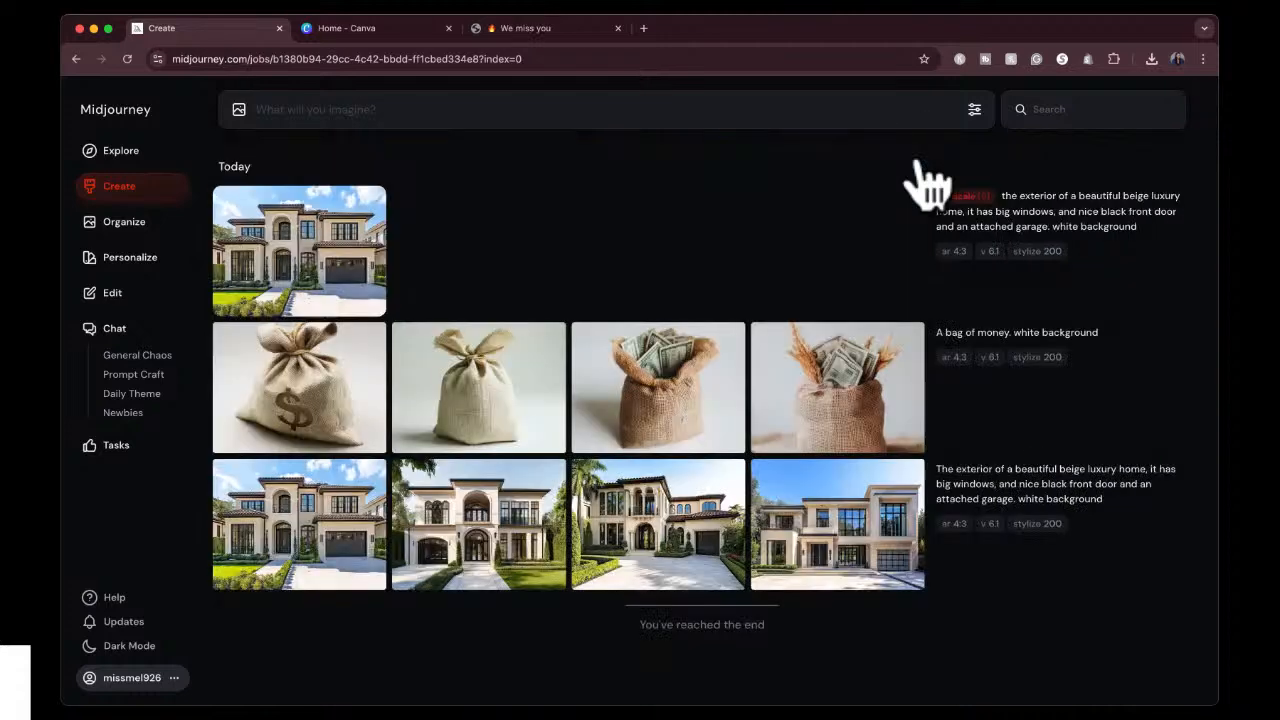
click(907, 180)
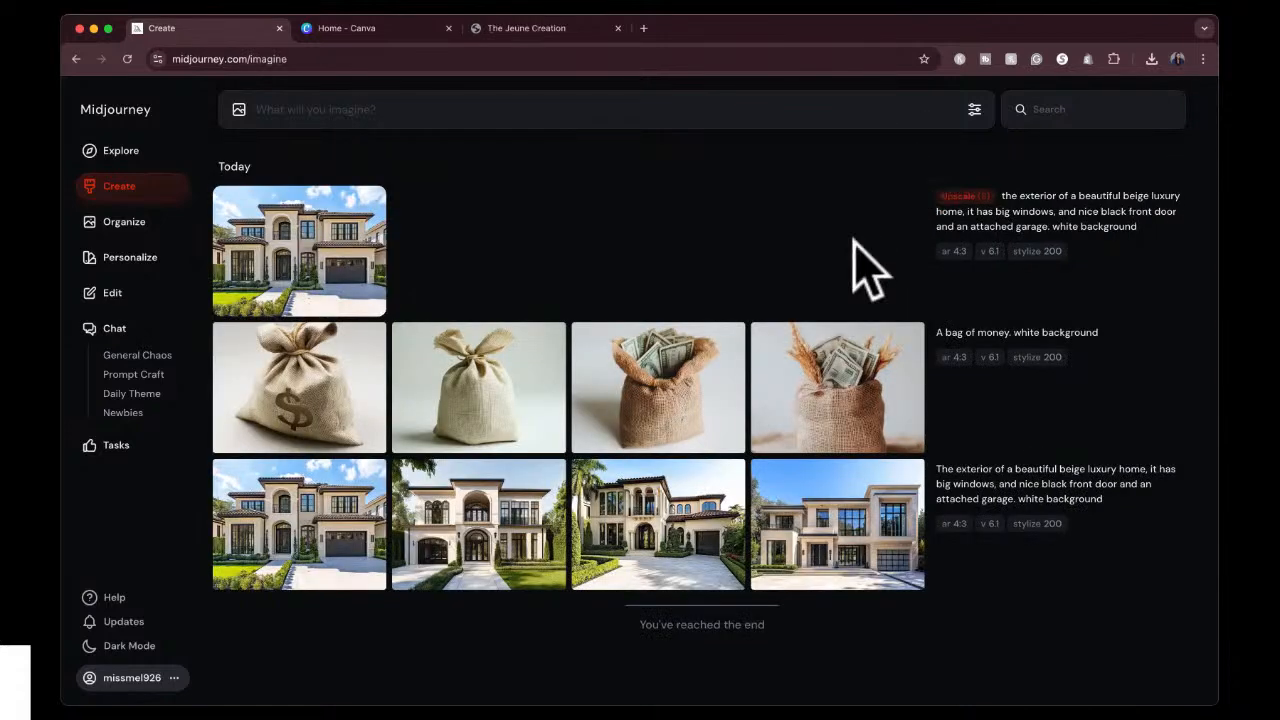
mouse_move(866, 364)
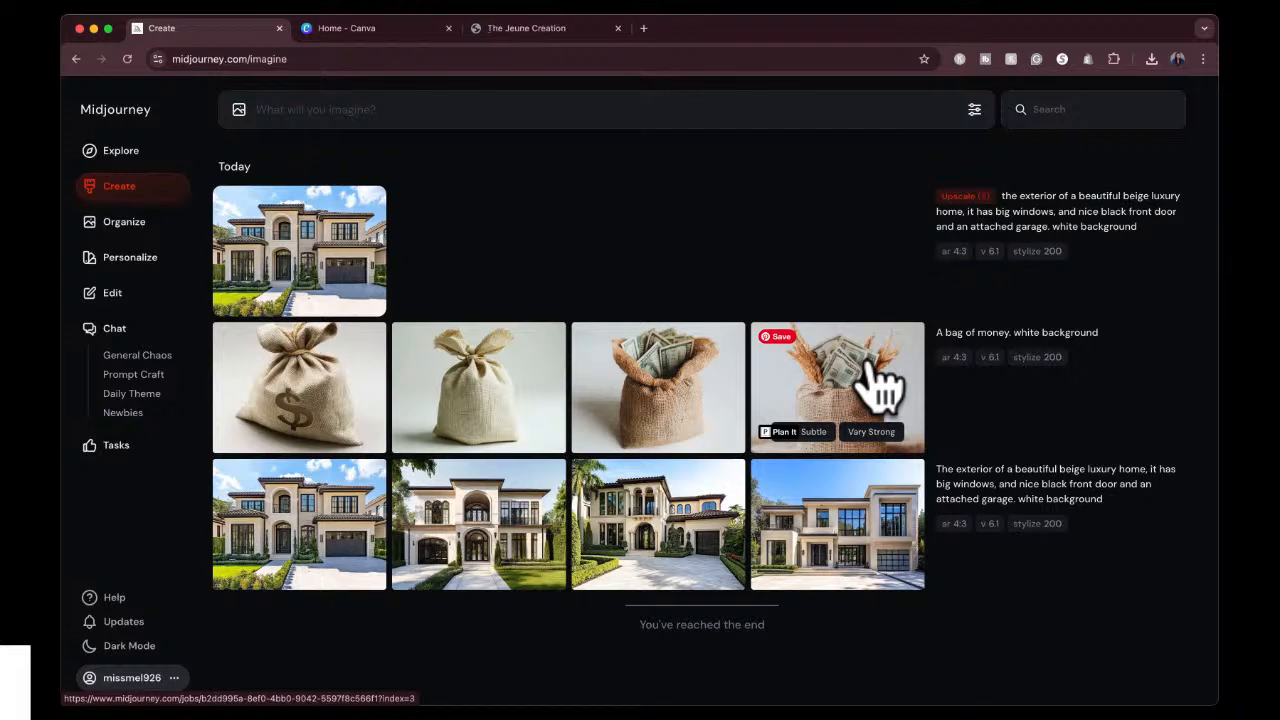
mouse_move(972, 395)
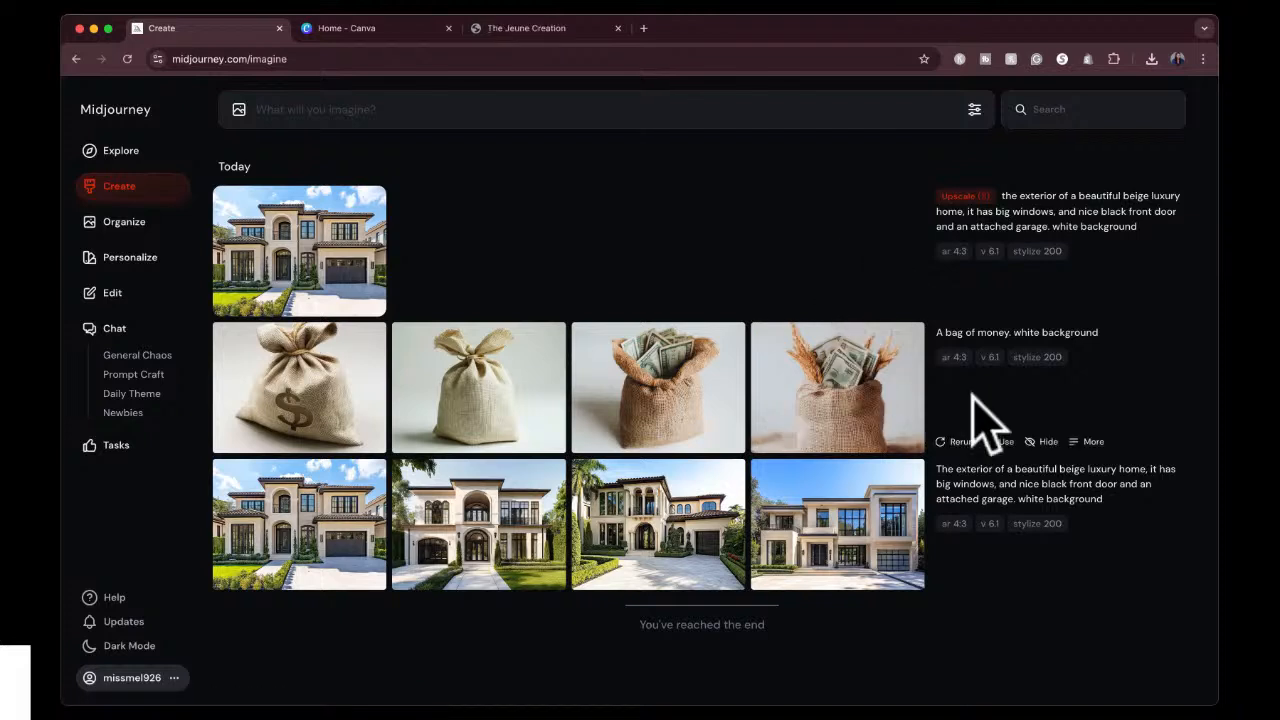
mouse_move(734, 372)
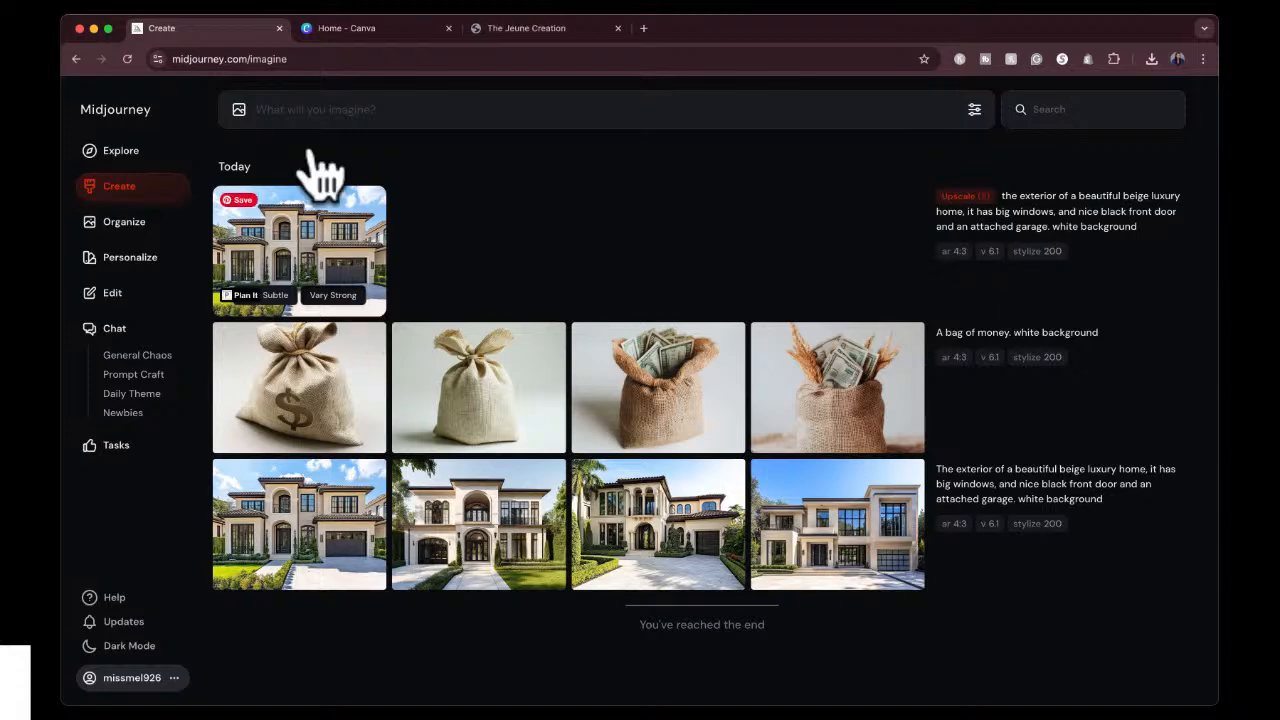
Switch to Canva and create a blank custom-size design of 1545 × 2000 px.
click(408, 30)
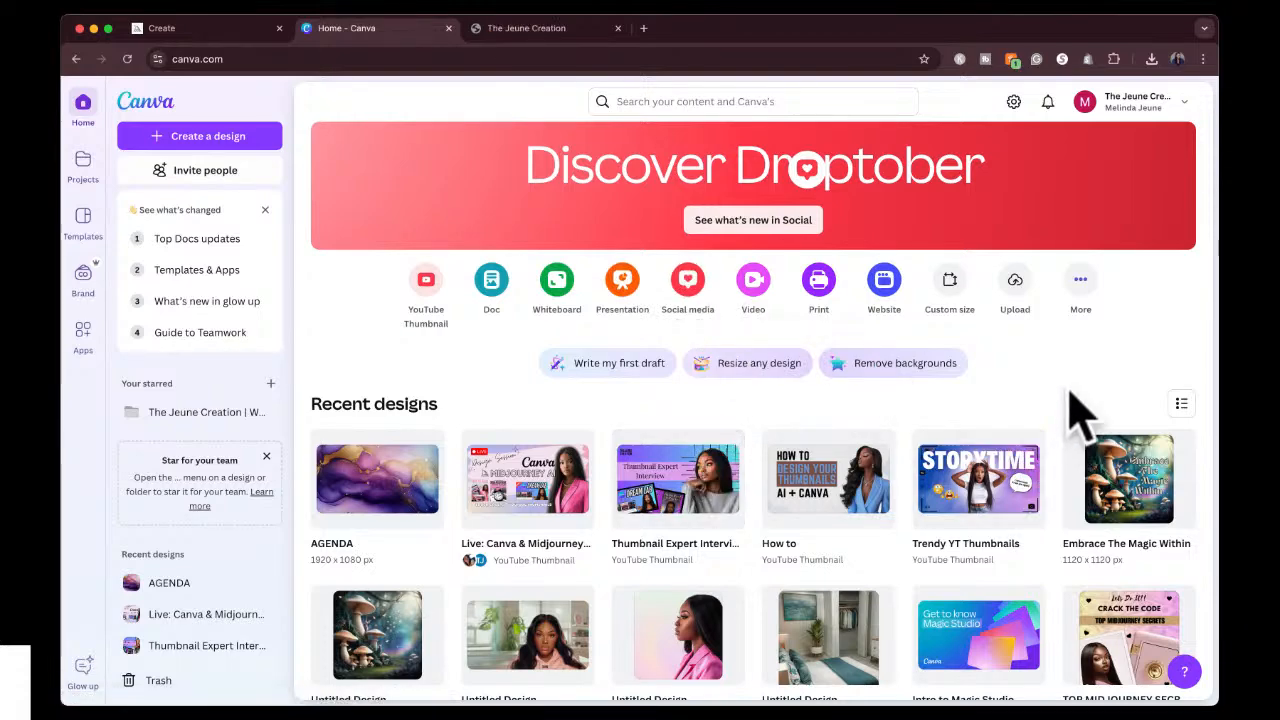
scroll(1075, 410, down, 1)
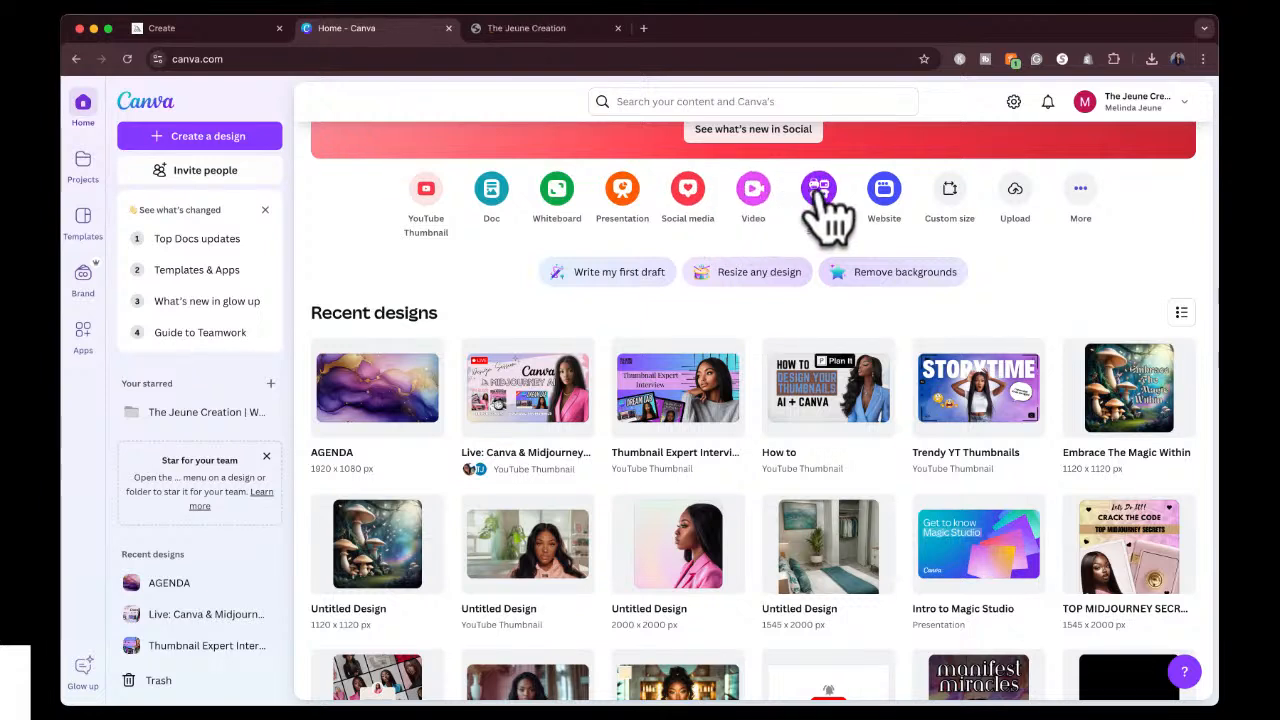
click(955, 200)
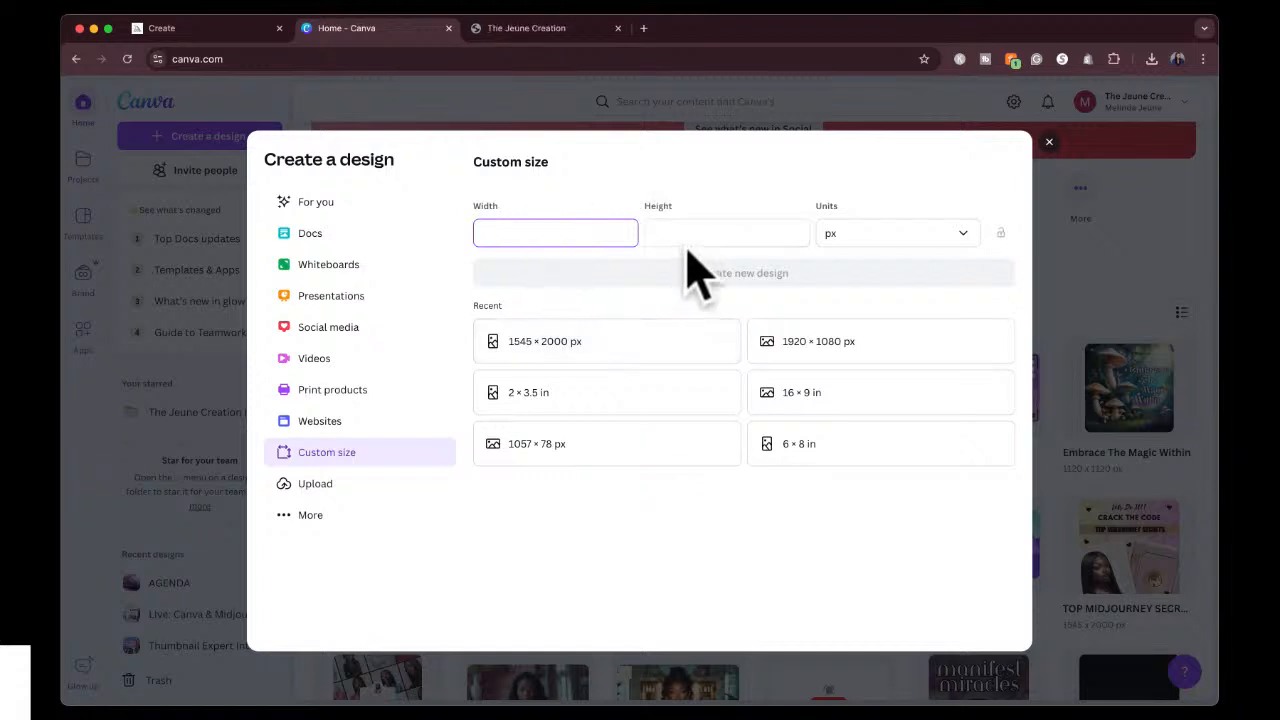
click(880, 242)
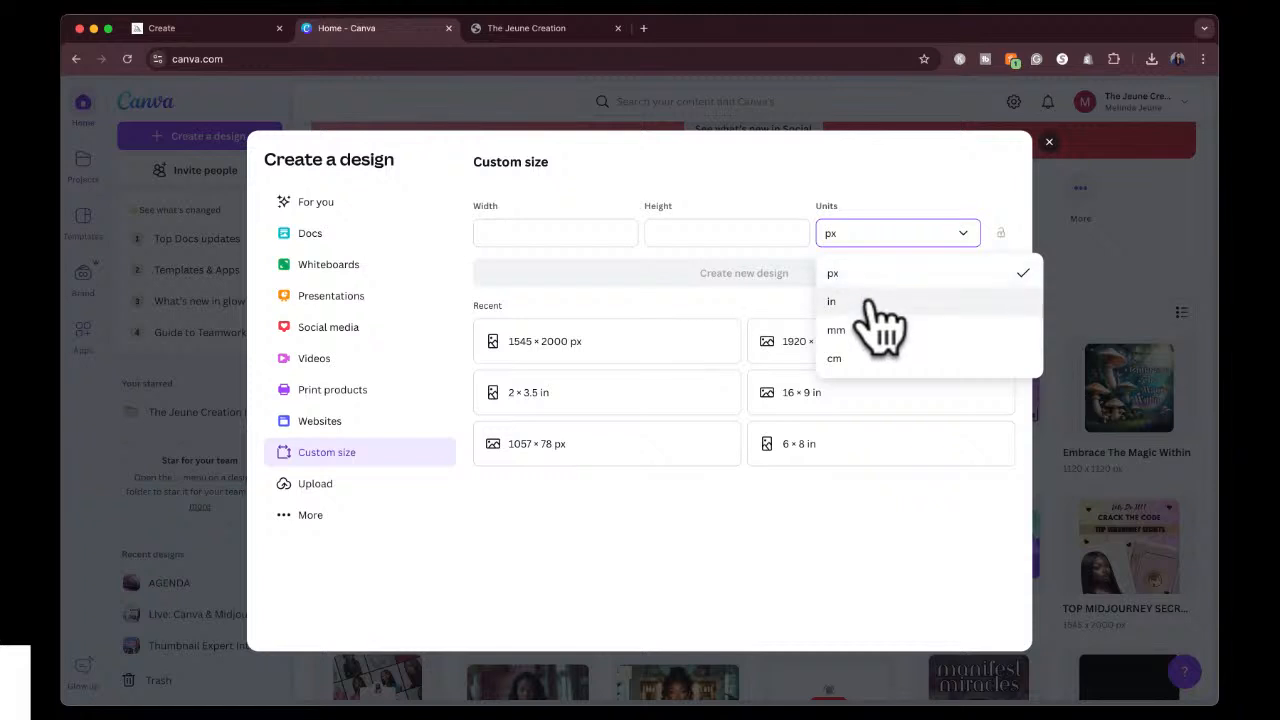
click(871, 273)
click(578, 238)
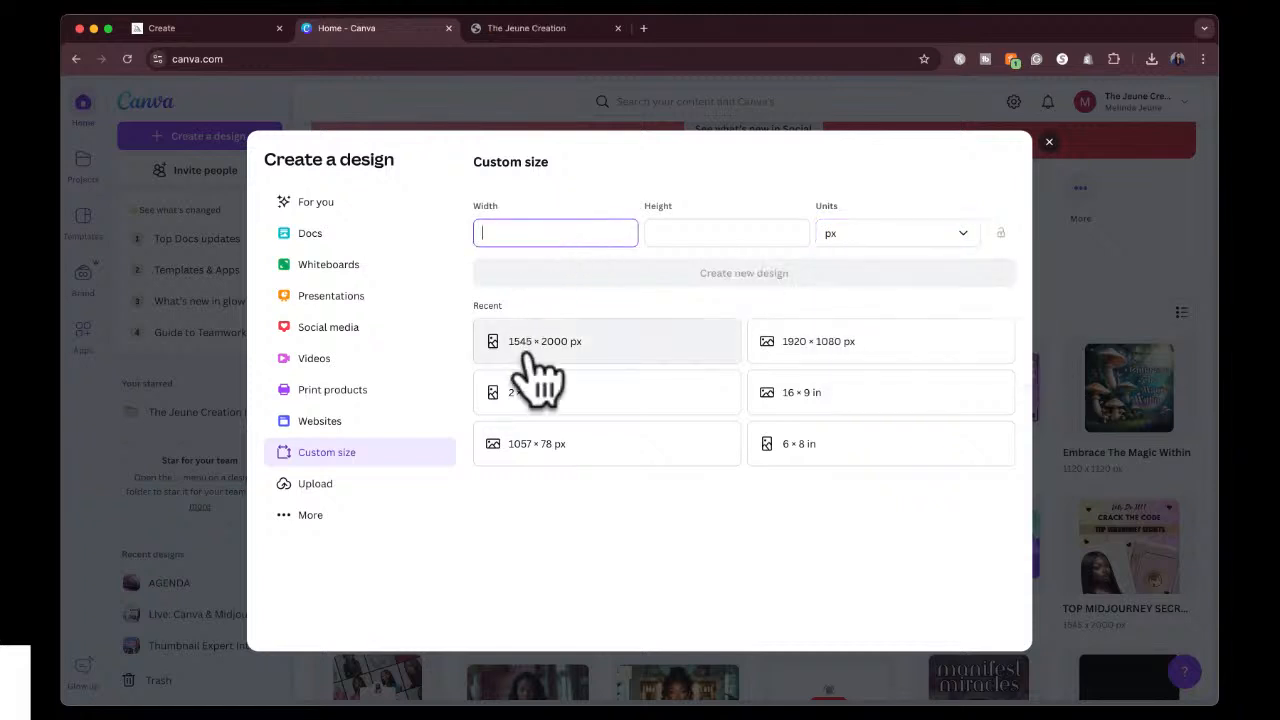
click(605, 348)
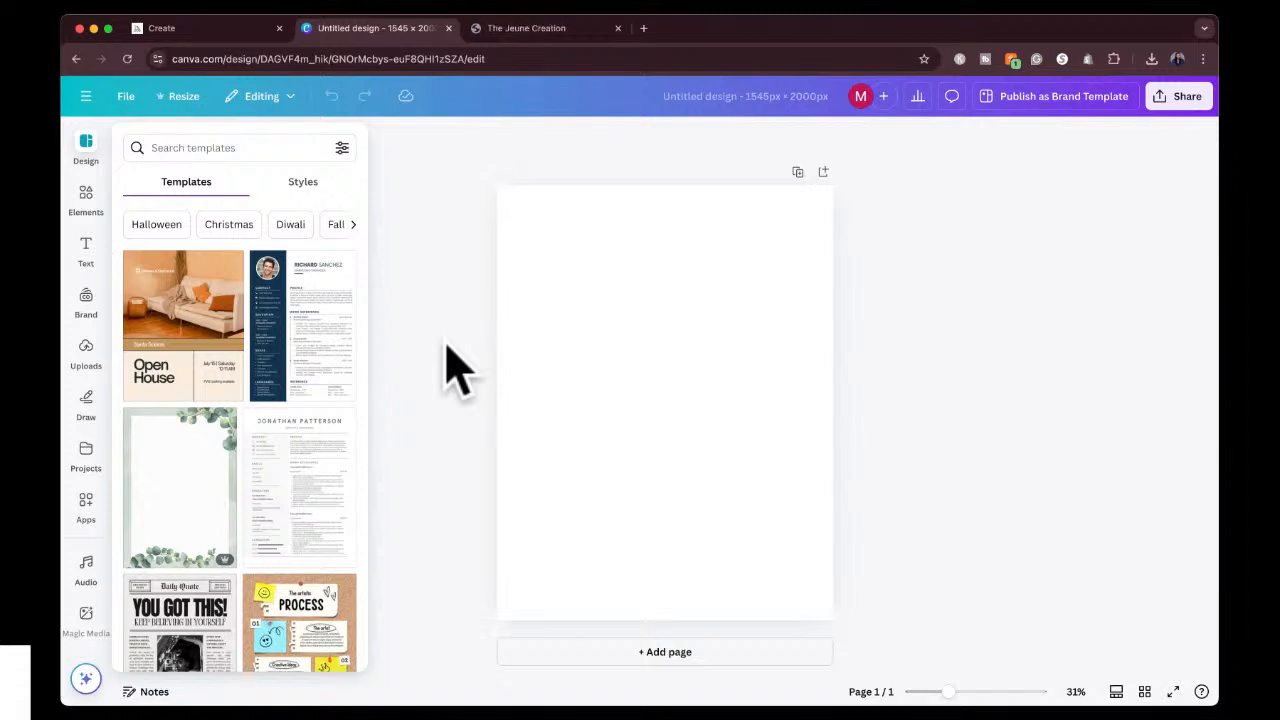
Search the elements for "money background" and look through the results and their available categories.
click(448, 347)
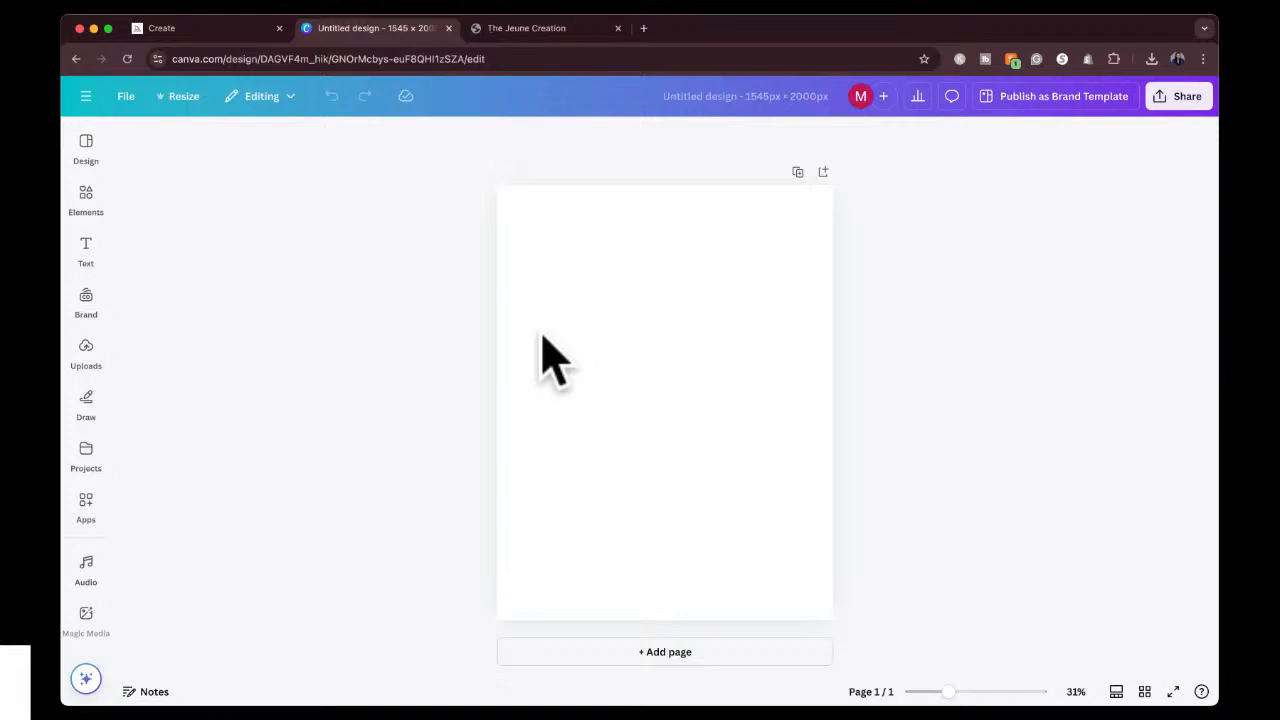
click(86, 196)
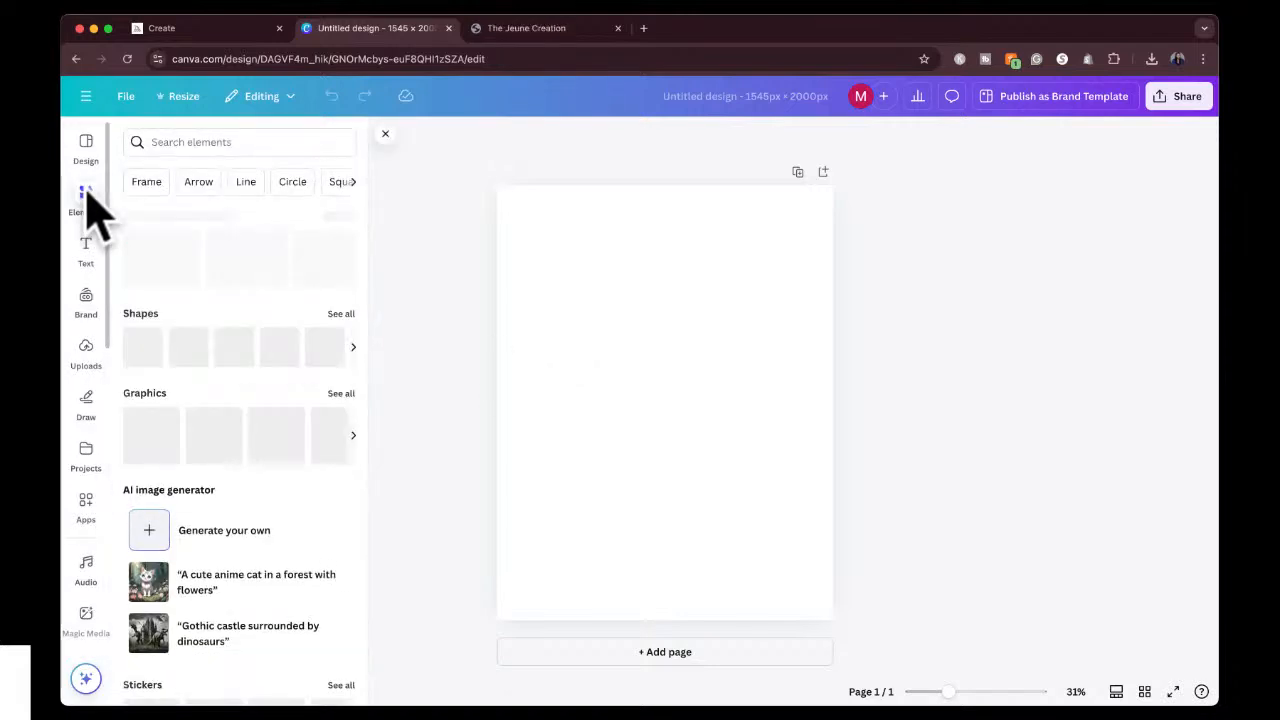
click(209, 142)
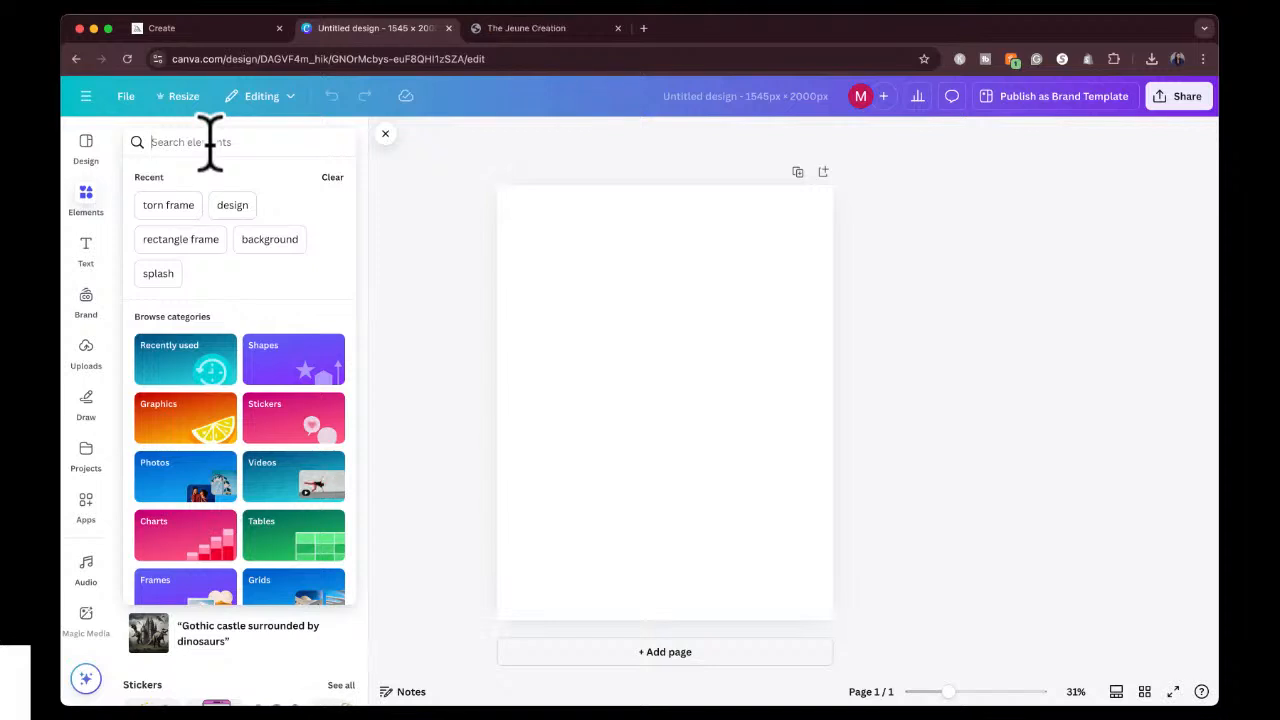
text(money ba)
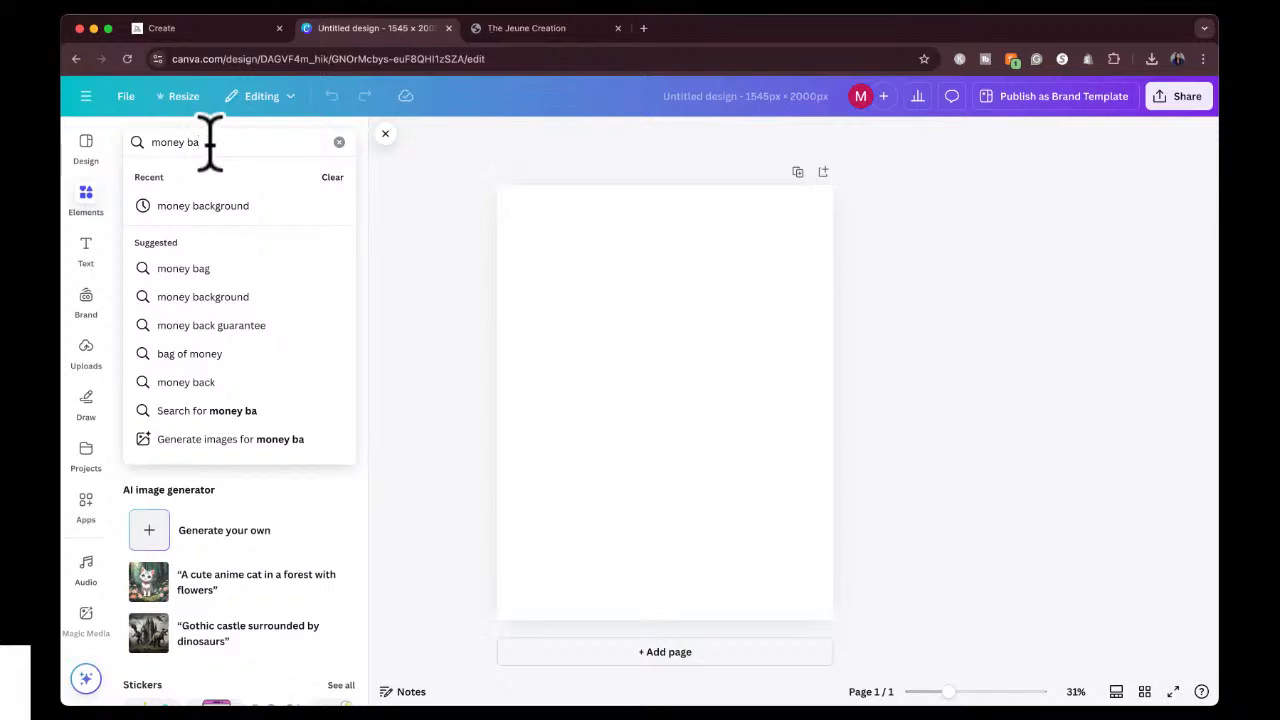
click(215, 205)
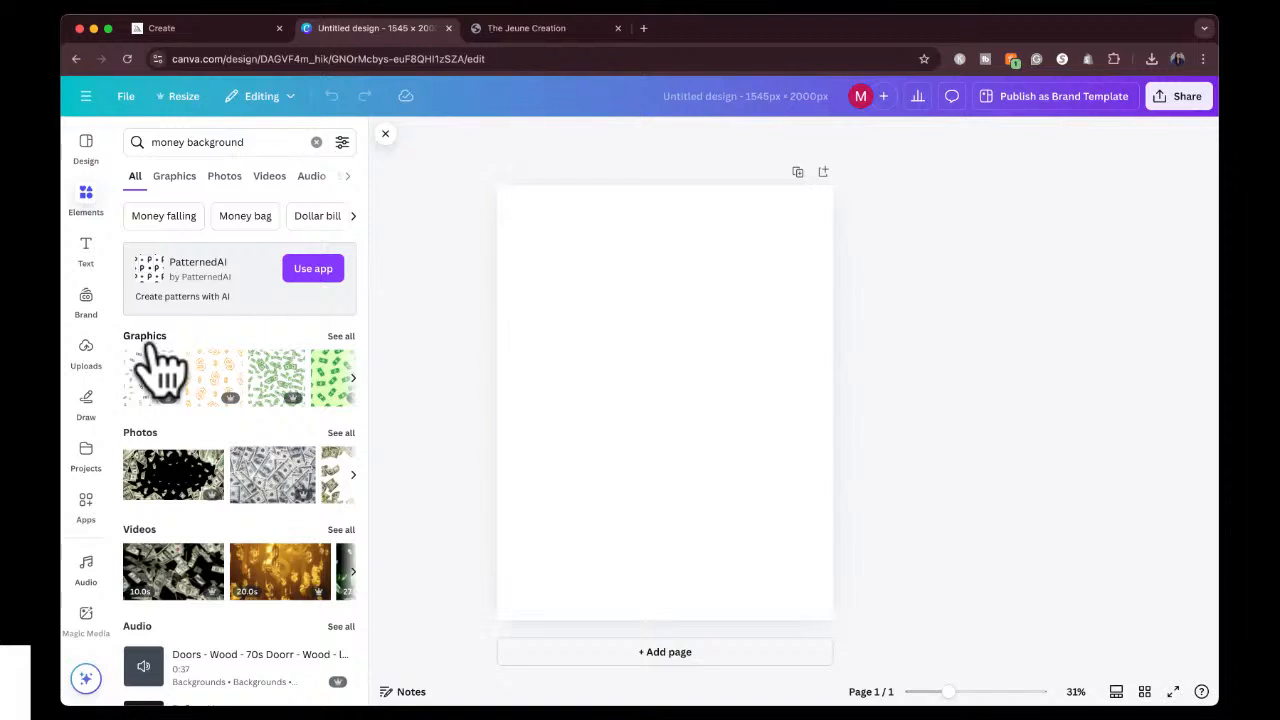
scroll(165, 520, down, 2)
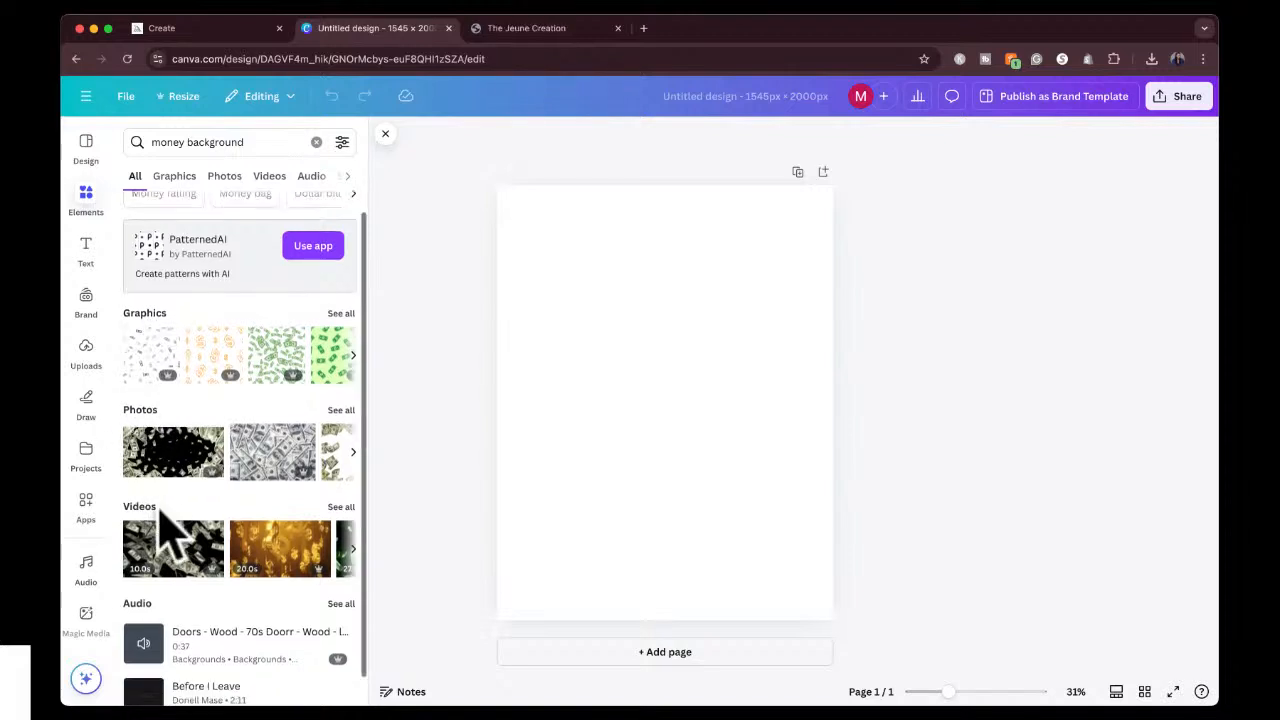
scroll(185, 472, up, 2)
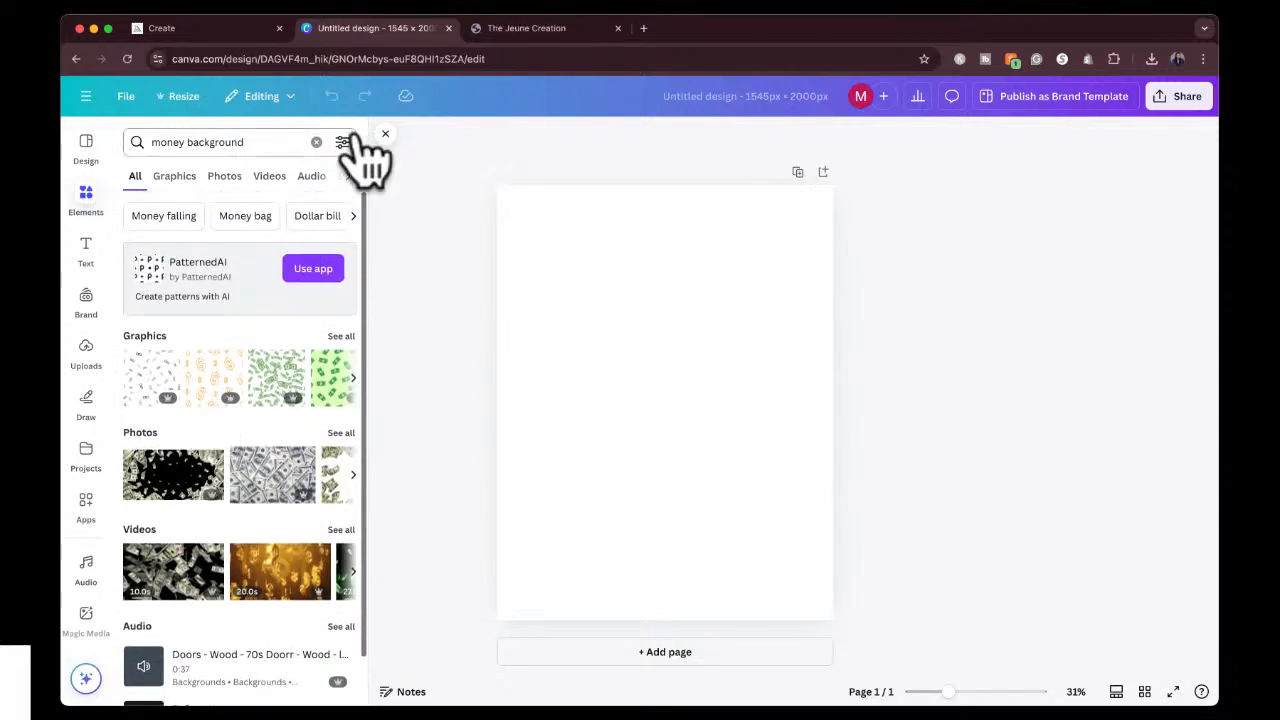
click(346, 178)
click(346, 178)
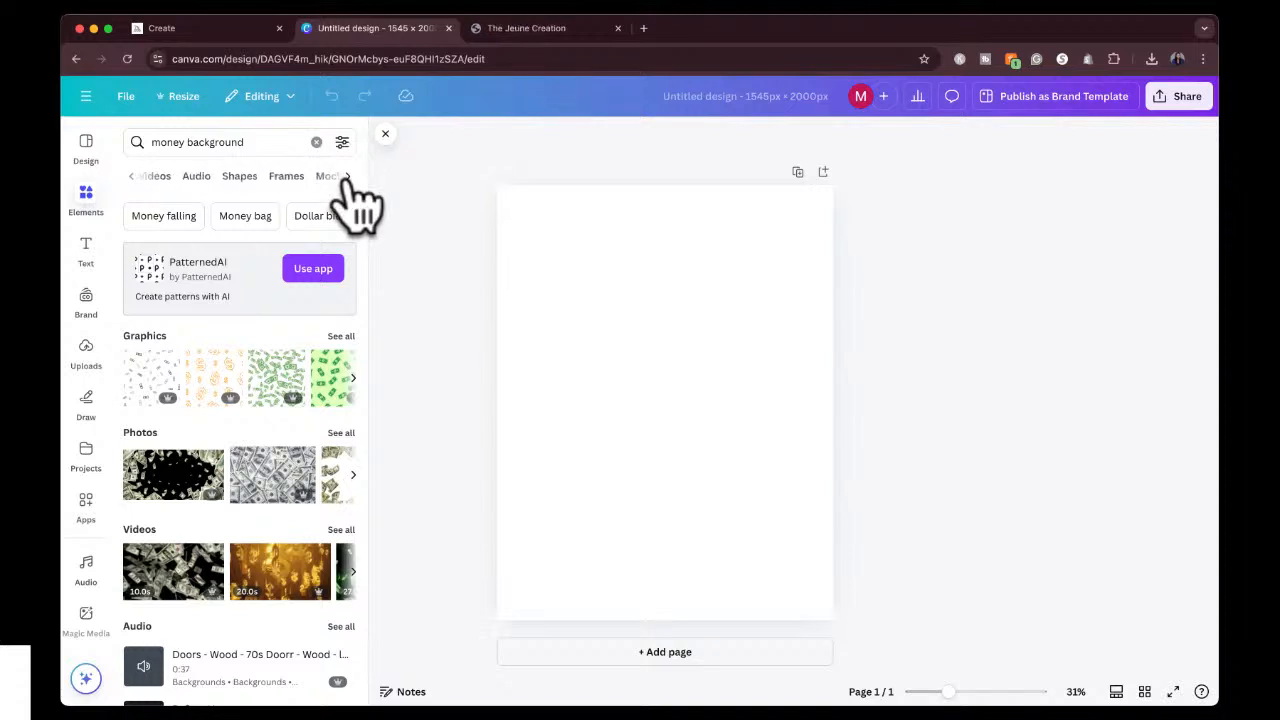
click(346, 178)
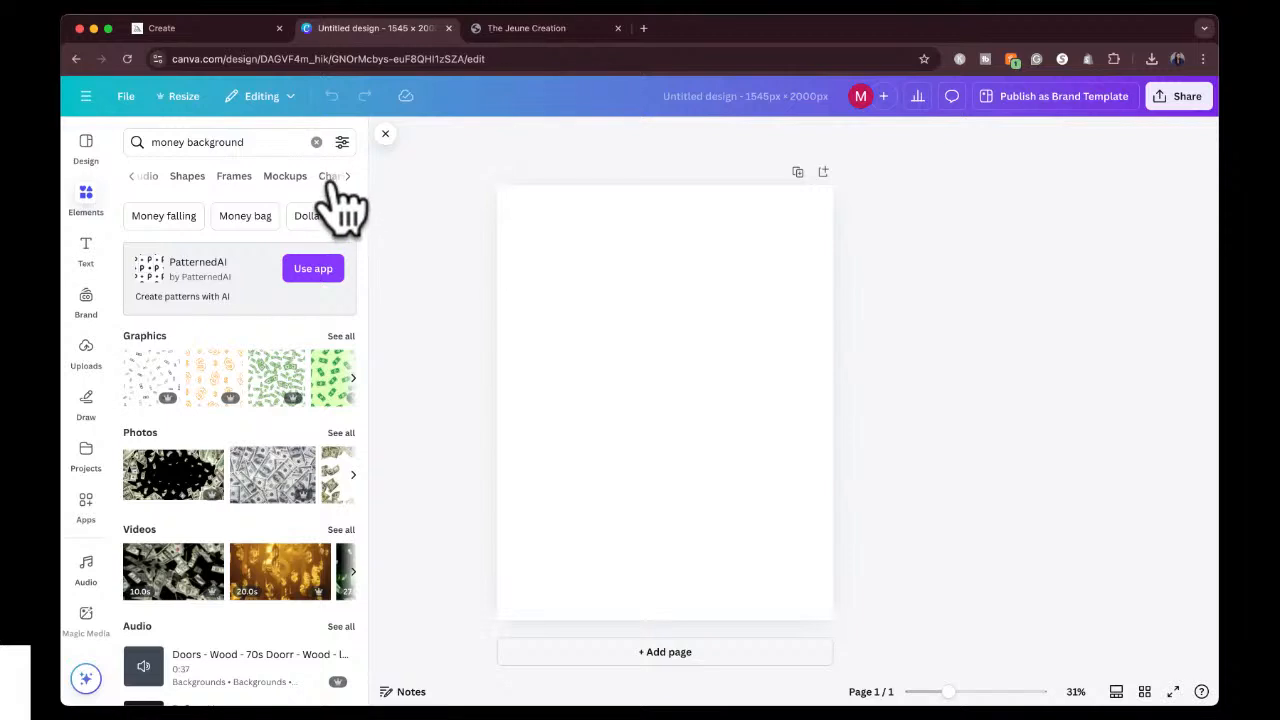
click(131, 177)
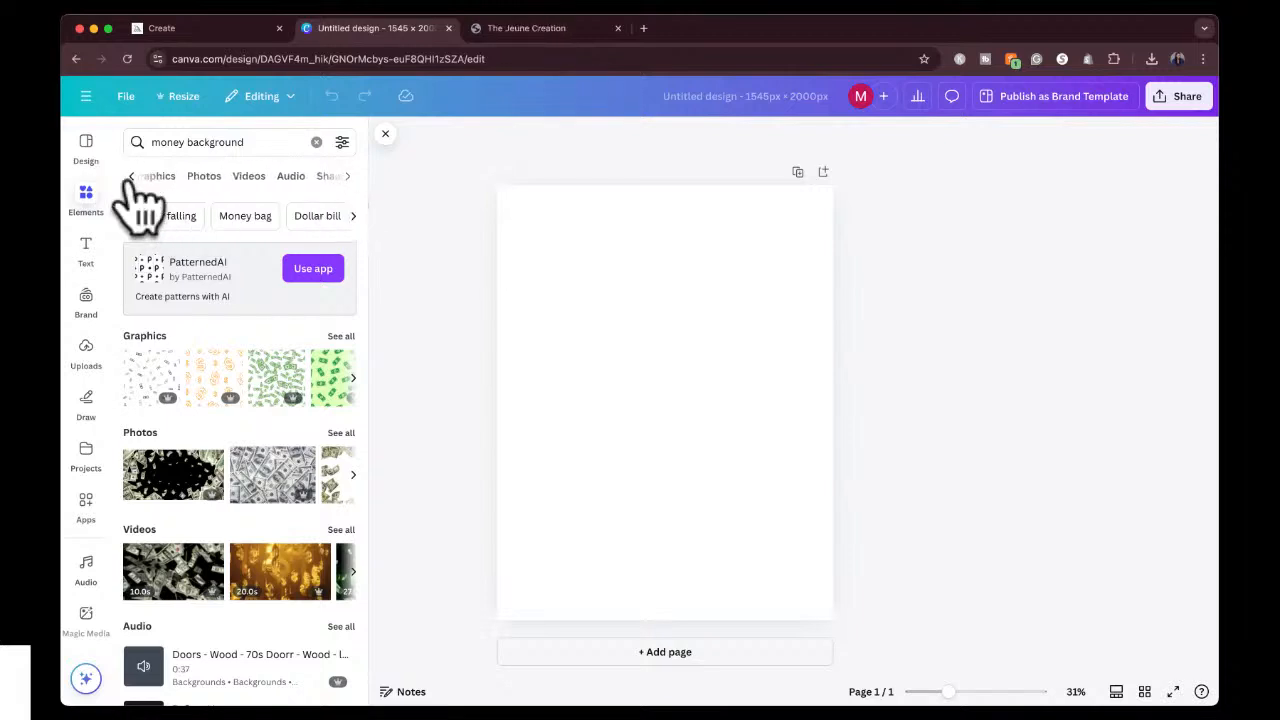
Add the photo of scattered hundred-dollar bills to the page and rotate it 90° into portrait orientation.
click(270, 480)
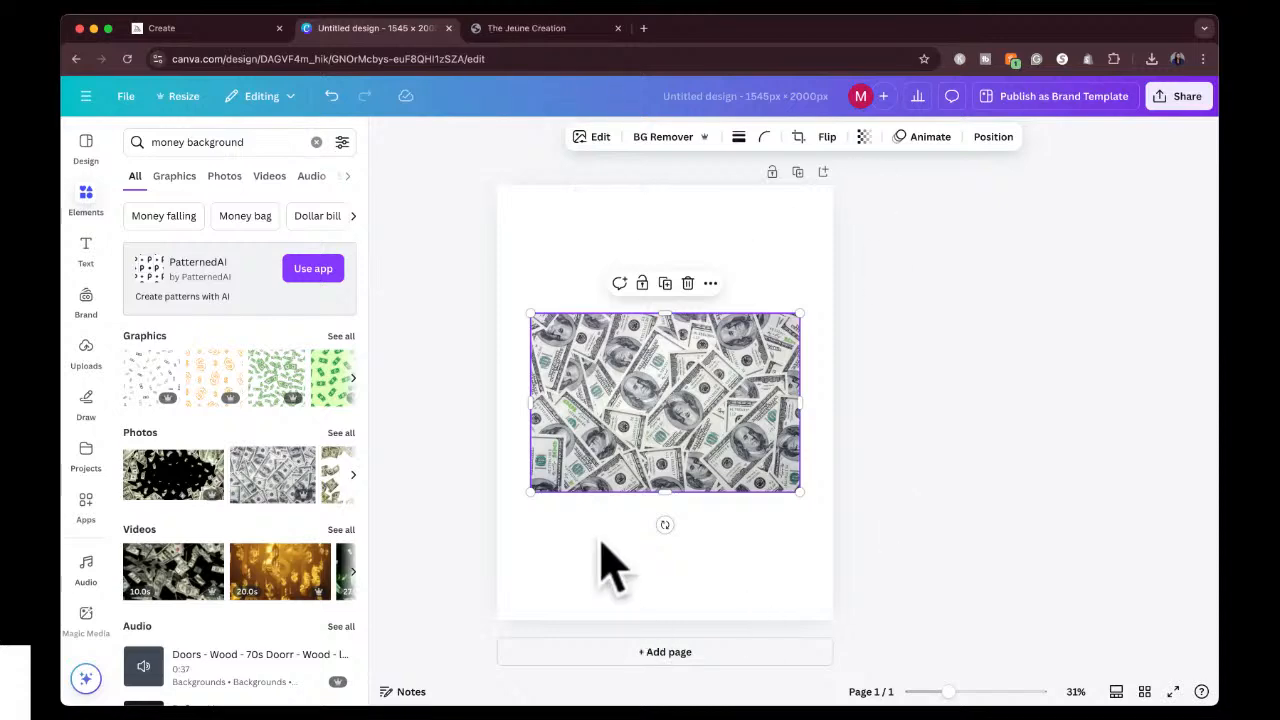
drag(666, 525, 551, 403)
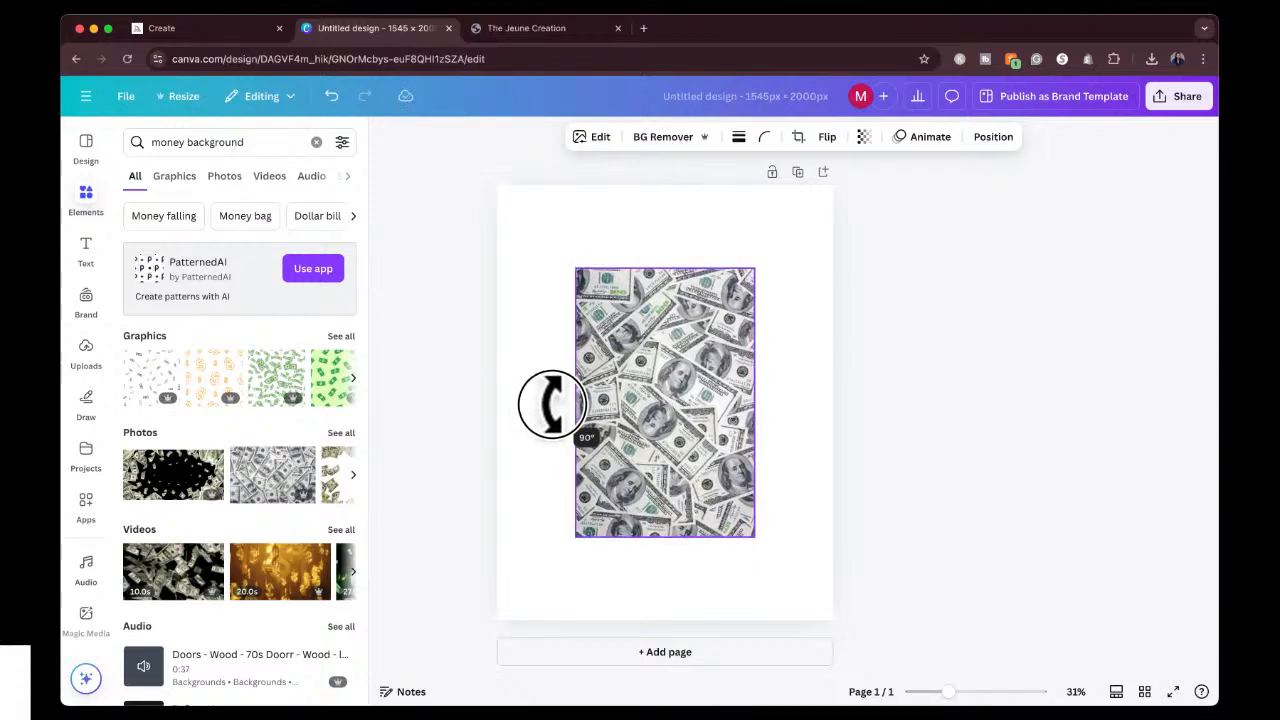
drag(551, 403, 665, 336)
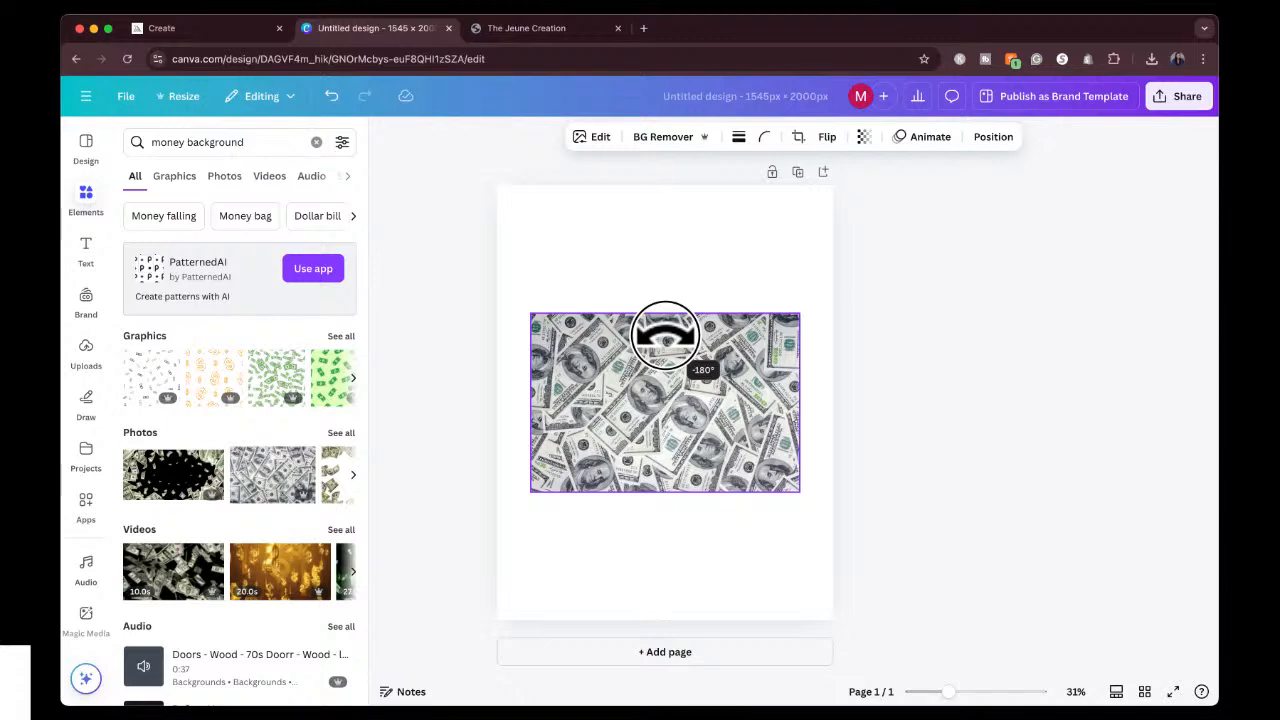
drag(665, 335, 556, 405)
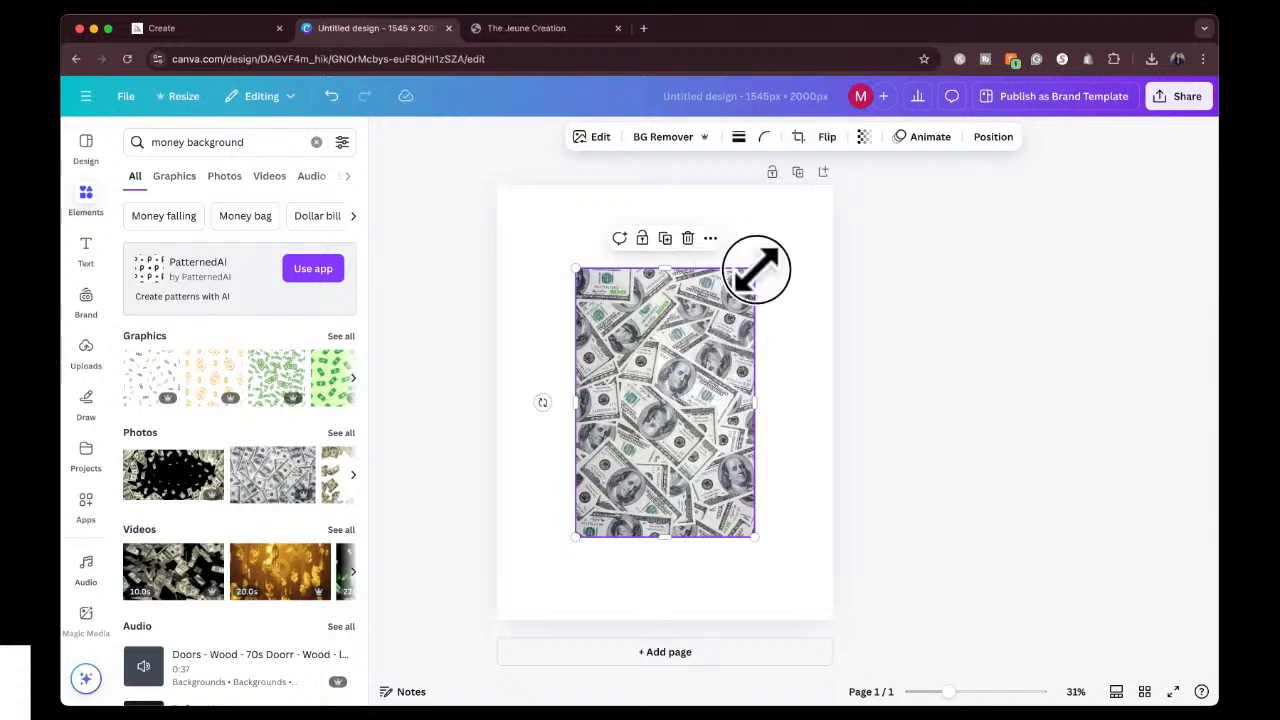
Enlarge the dollar-bills photo and set it as the page background.
drag(755, 268, 789, 219)
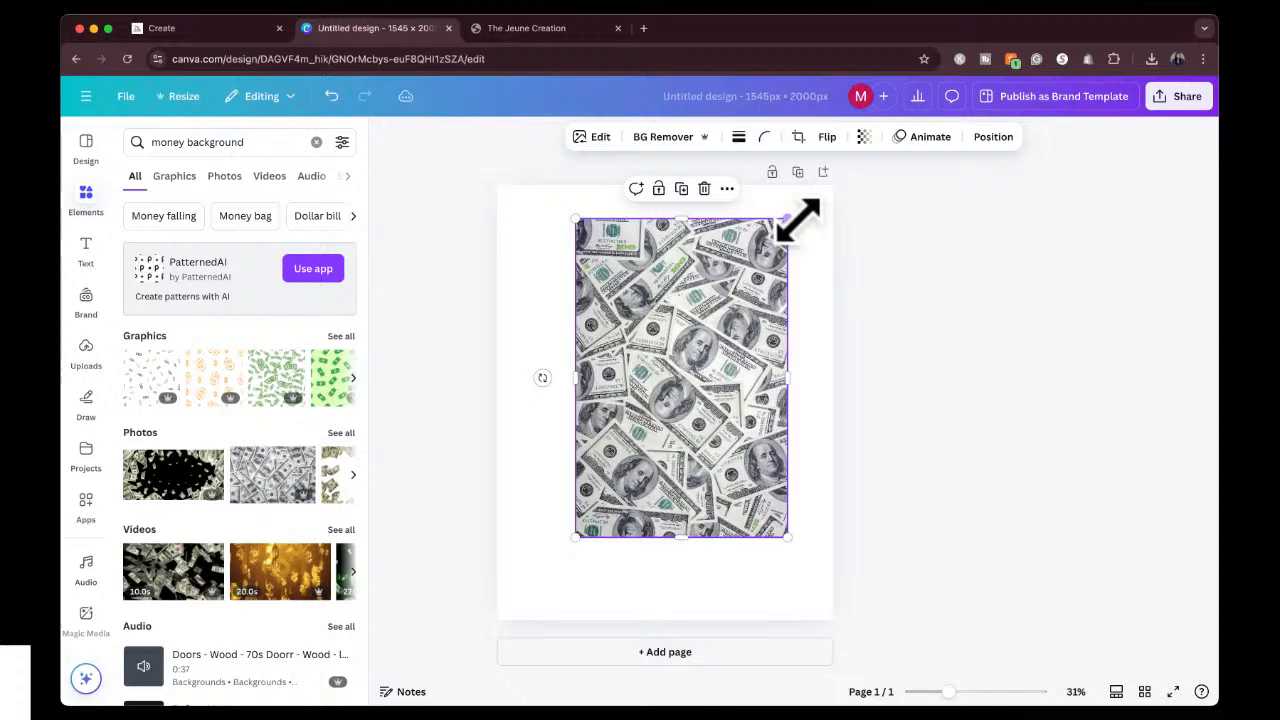
right_click(680, 380)
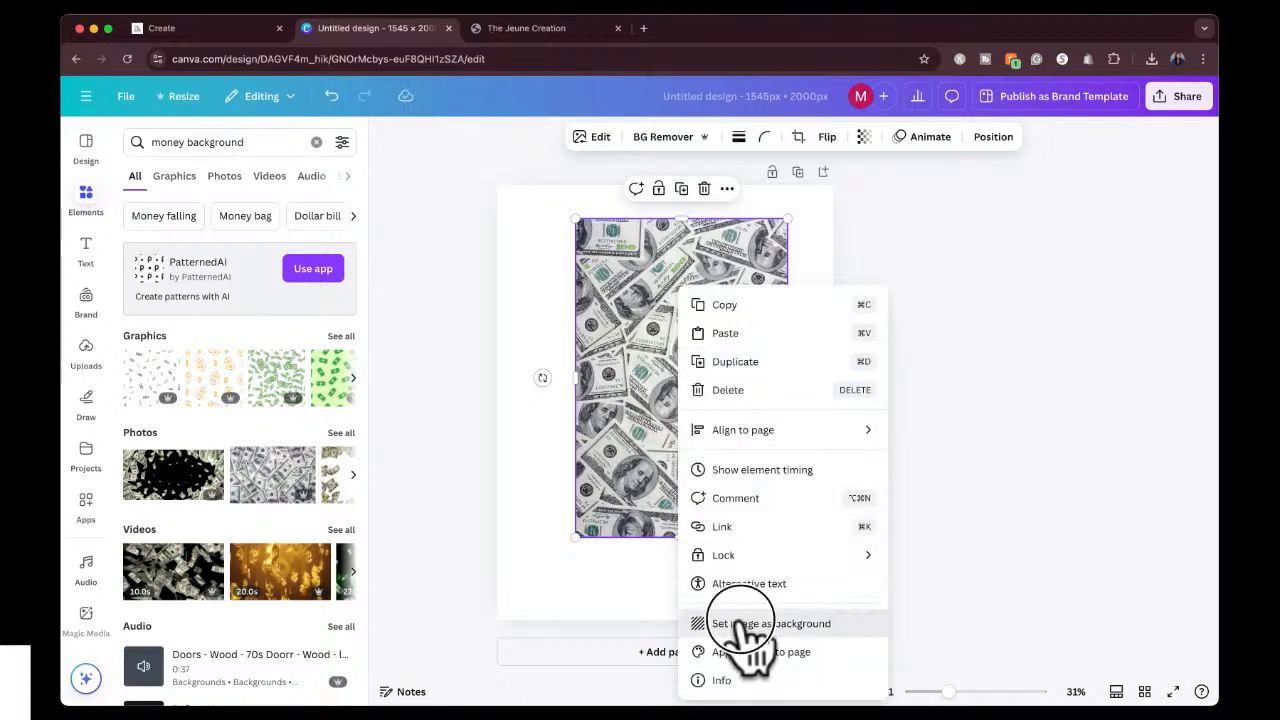
click(745, 624)
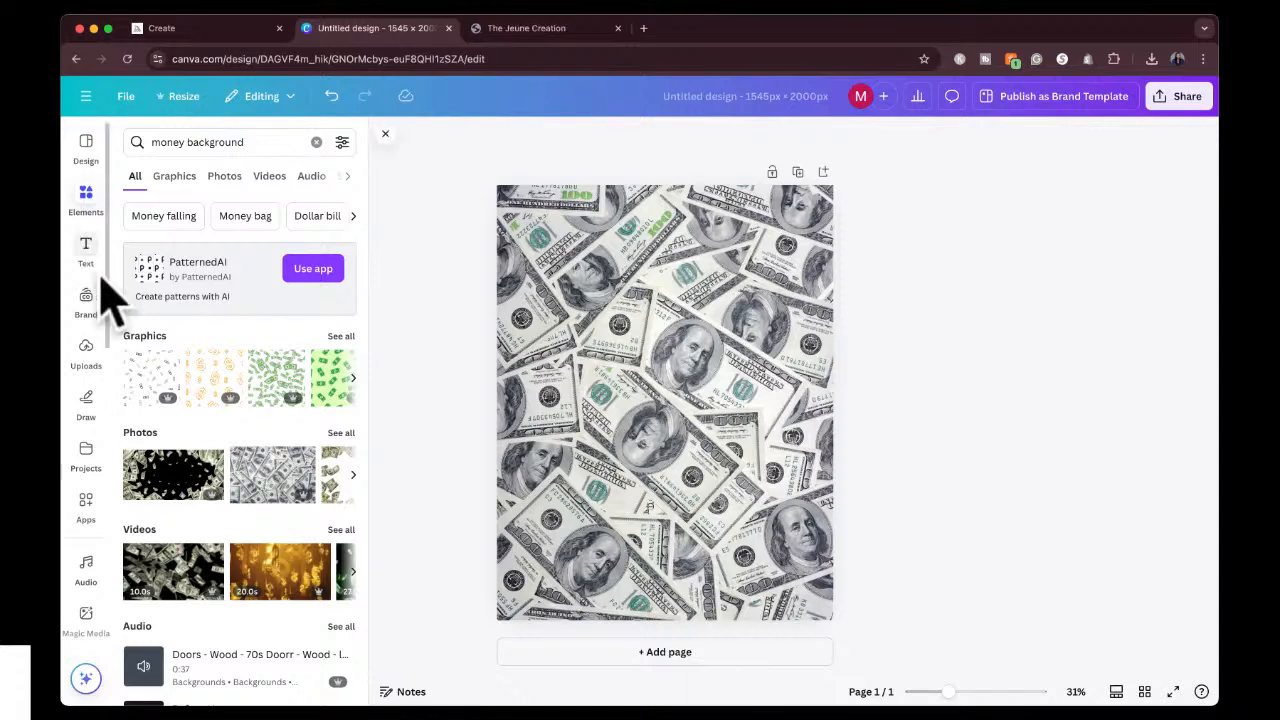
Search the elements for "pink fade" and add the first pink gradient graphic to the page.
click(228, 146)
triple_click(228, 142)
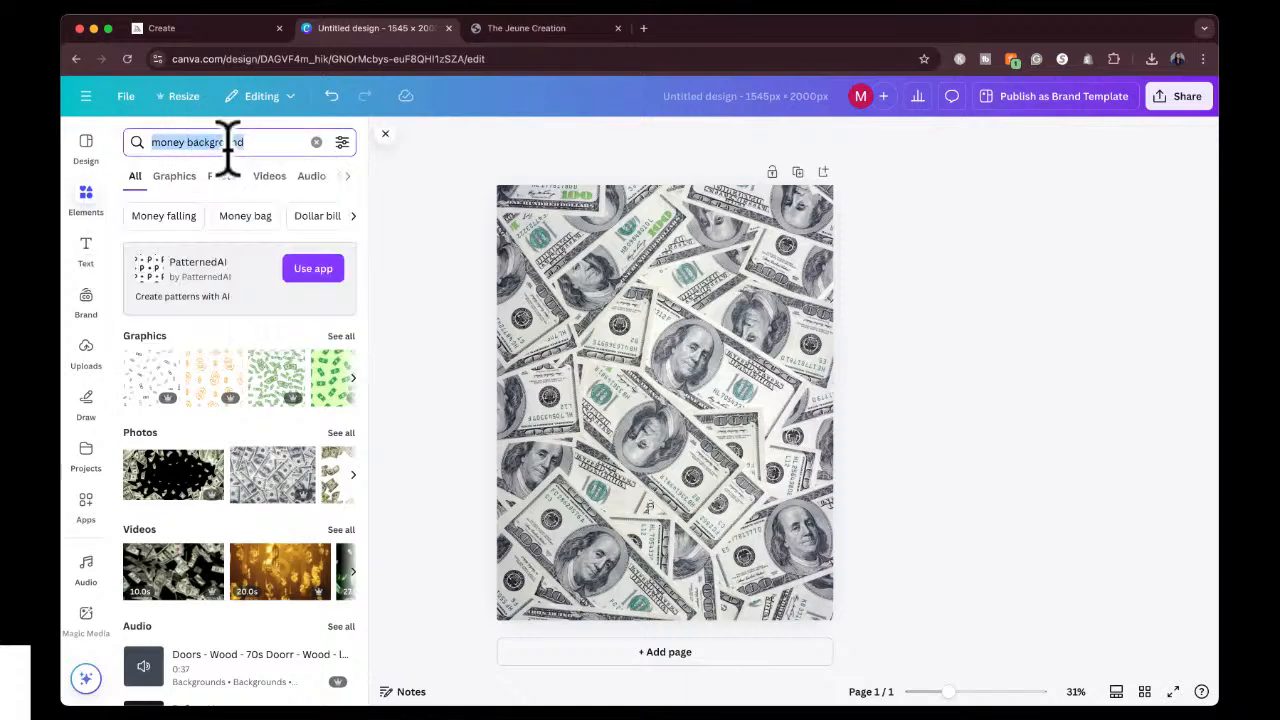
text(pink fade)
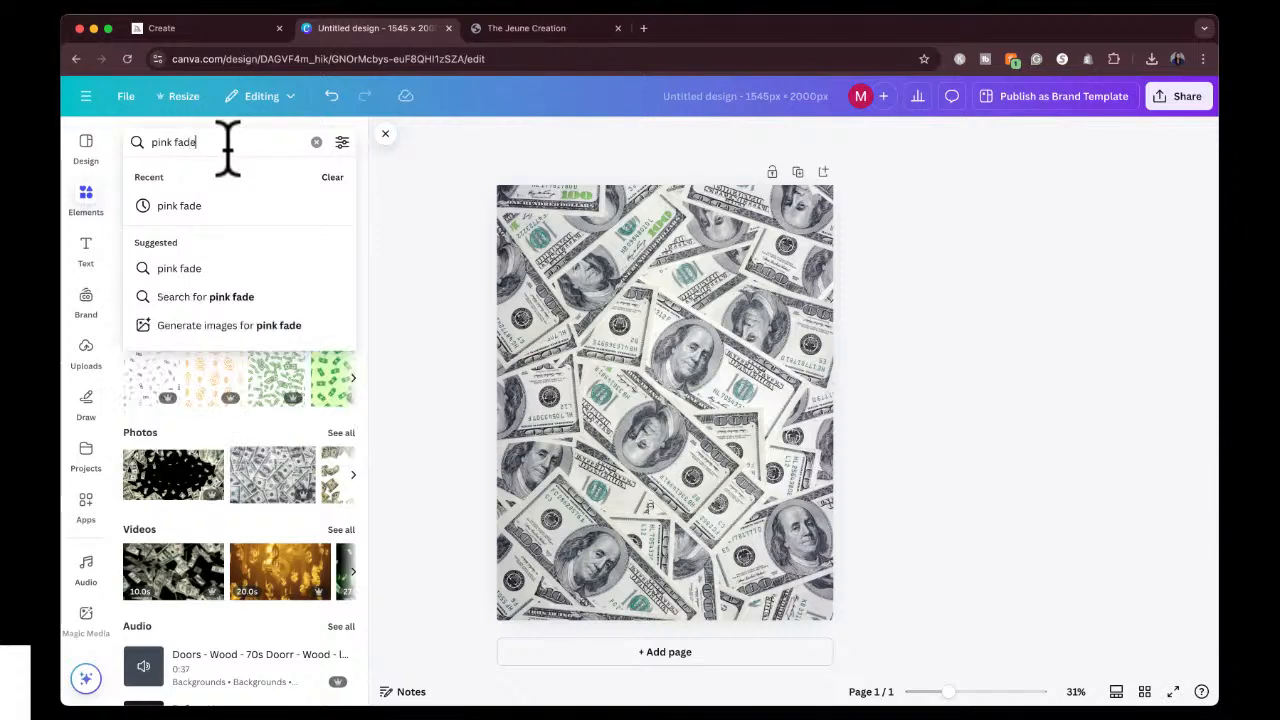
key(Return)
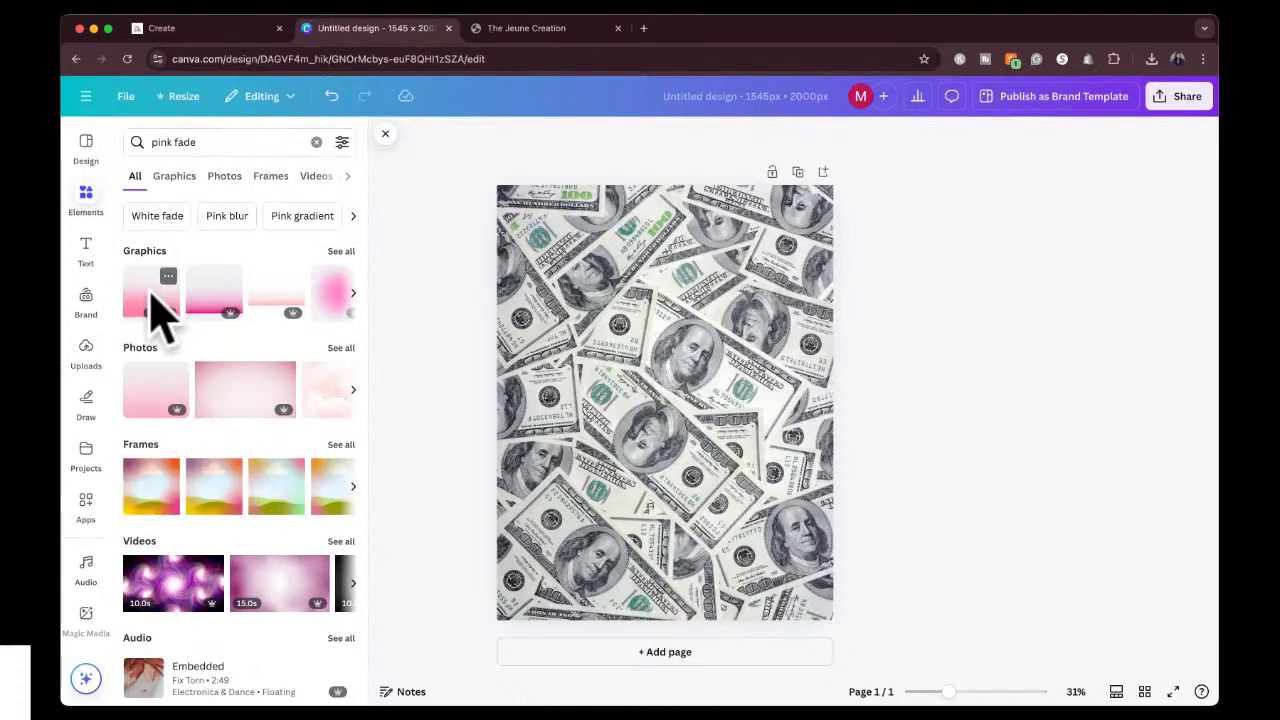
click(157, 302)
Try covering the whole page with the pink gradient turned upside down, and delete it.
drag(663, 449, 677, 360)
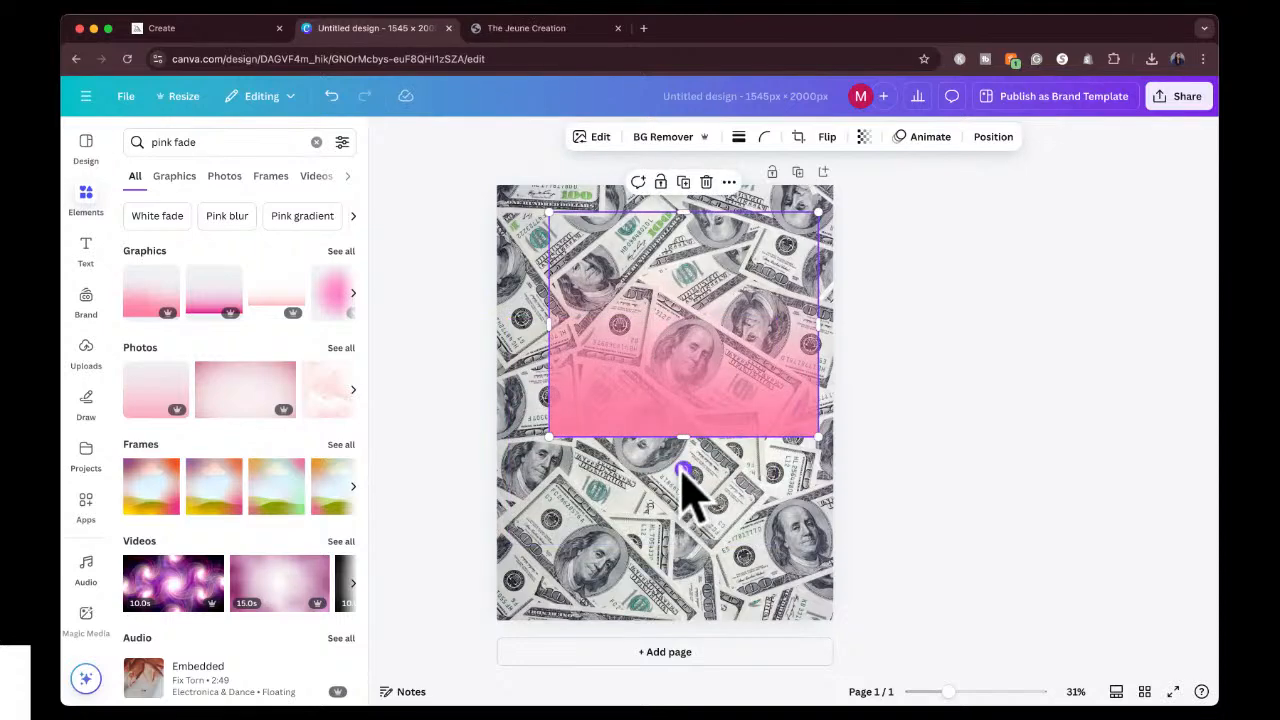
drag(683, 468, 611, 263)
drag(765, 297, 826, 289)
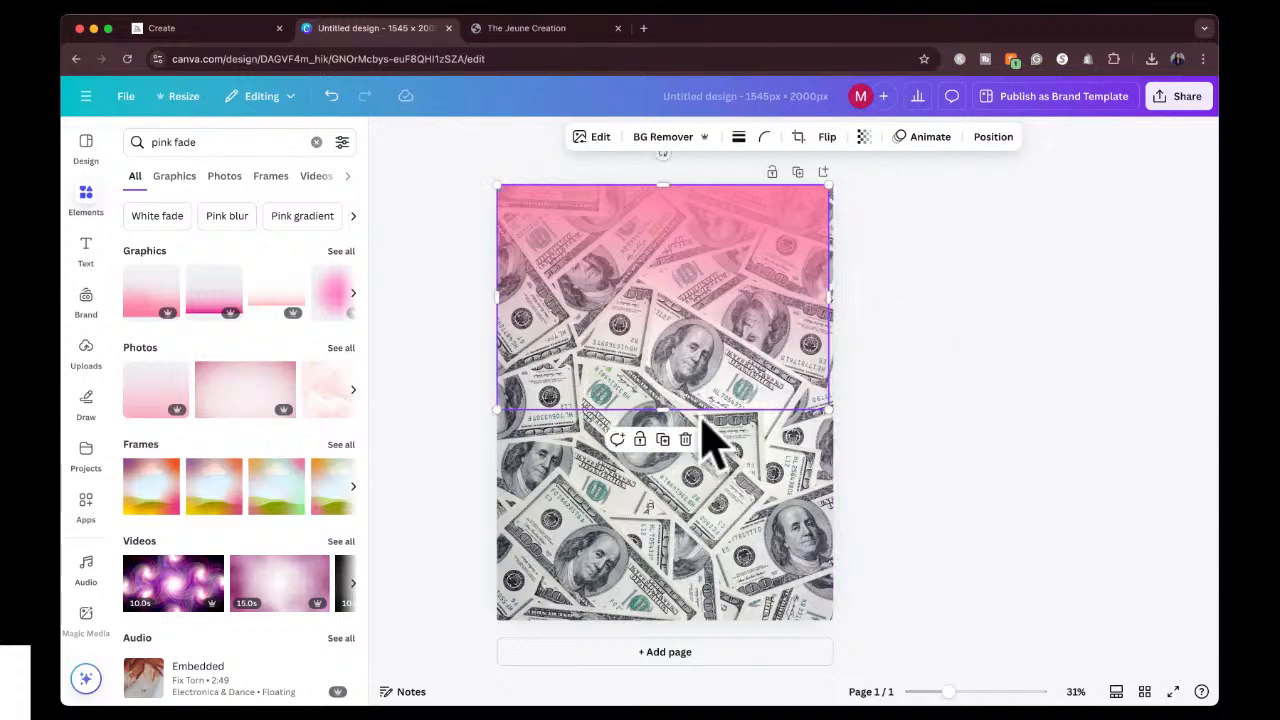
drag(660, 410, 659, 620)
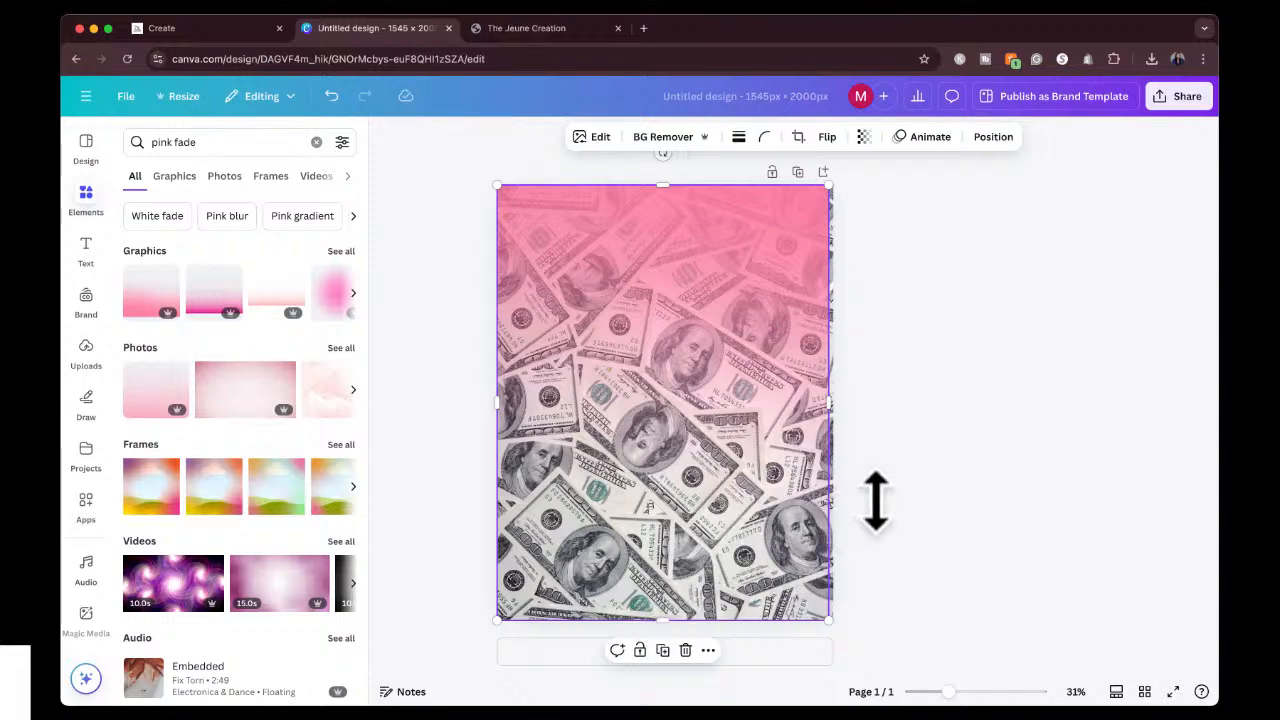
drag(830, 405, 833, 406)
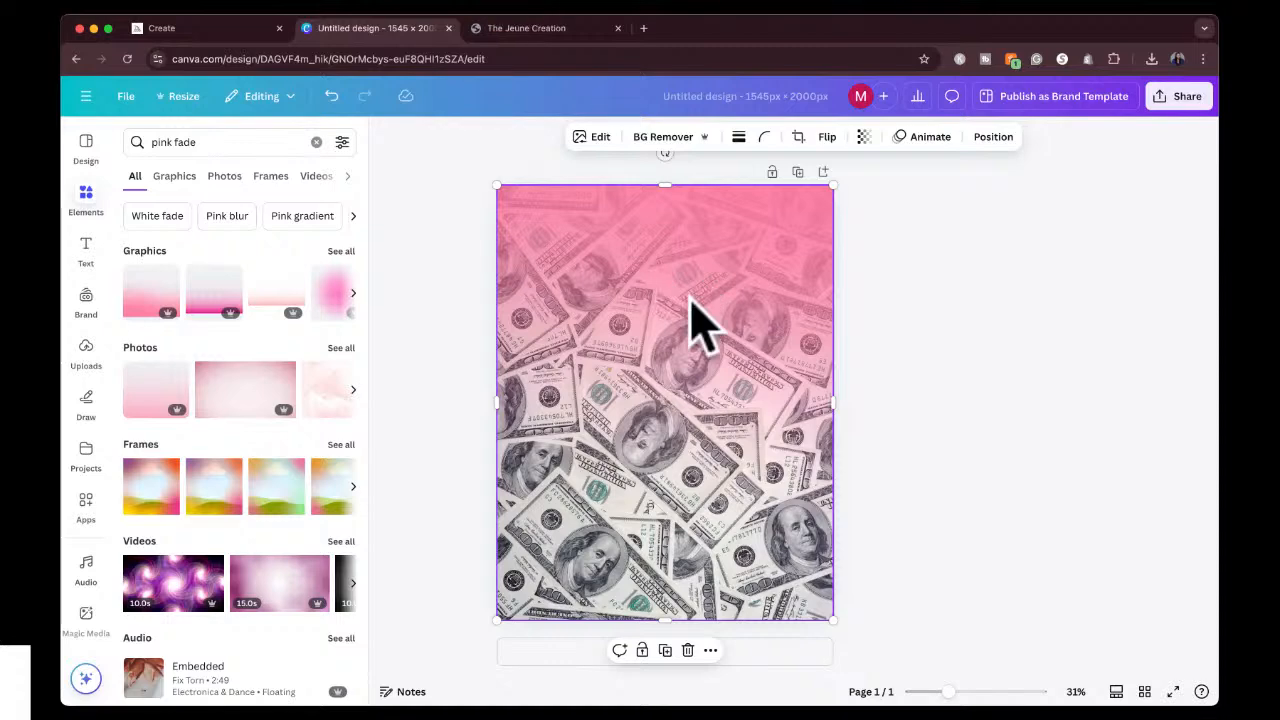
key(Delete)
Search the elements for "shape" and add a square to the page.
click(90, 205)
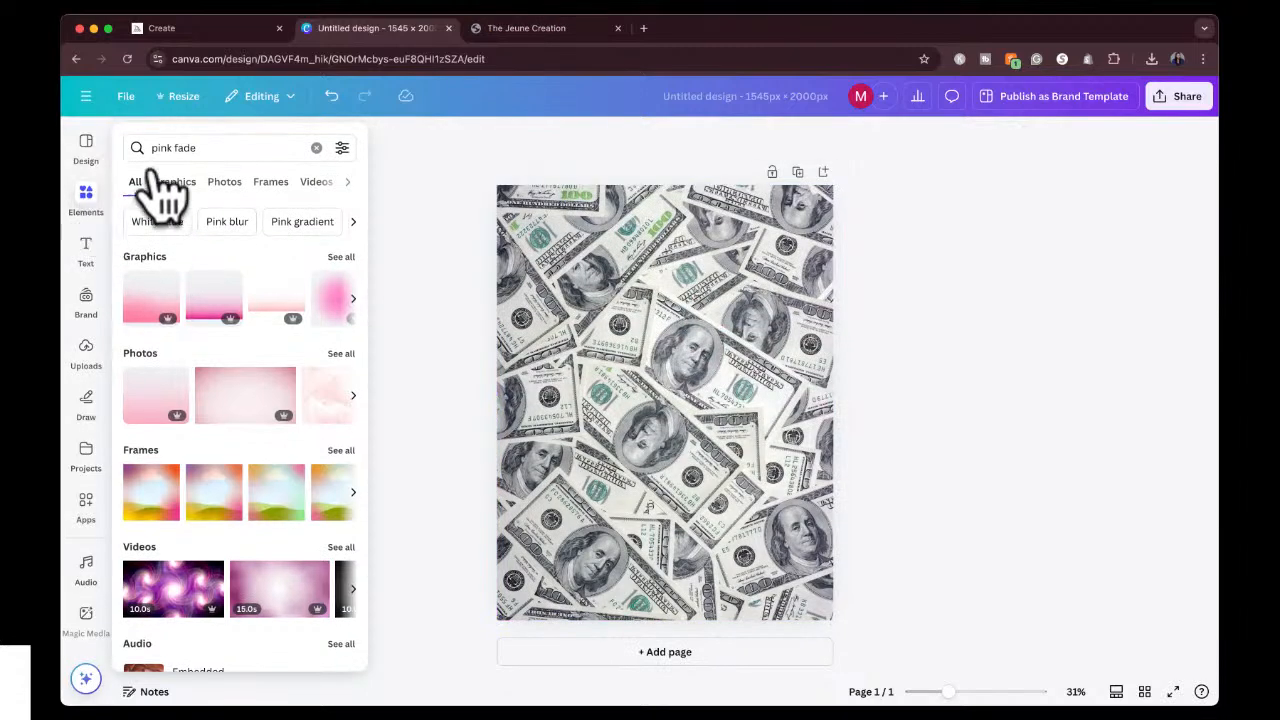
click(191, 148)
key(super+a)
key(BackSpace)
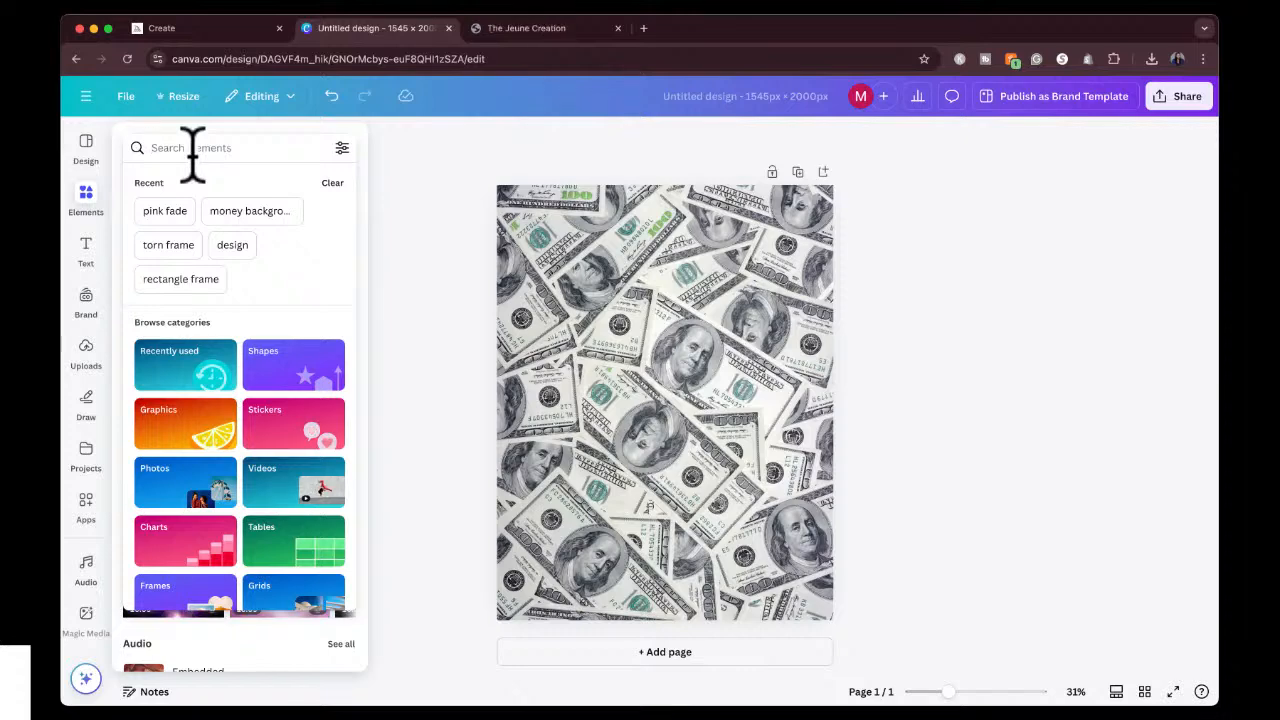
text(shape)
key(Return)
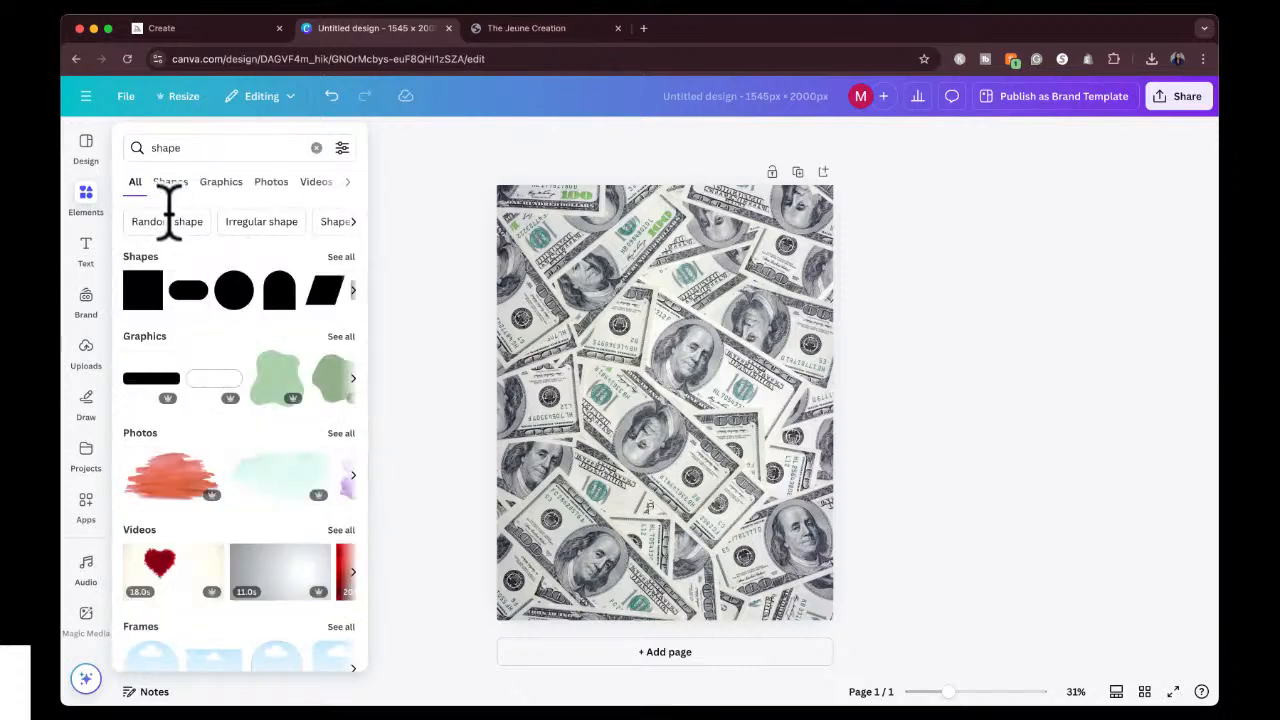
click(141, 293)
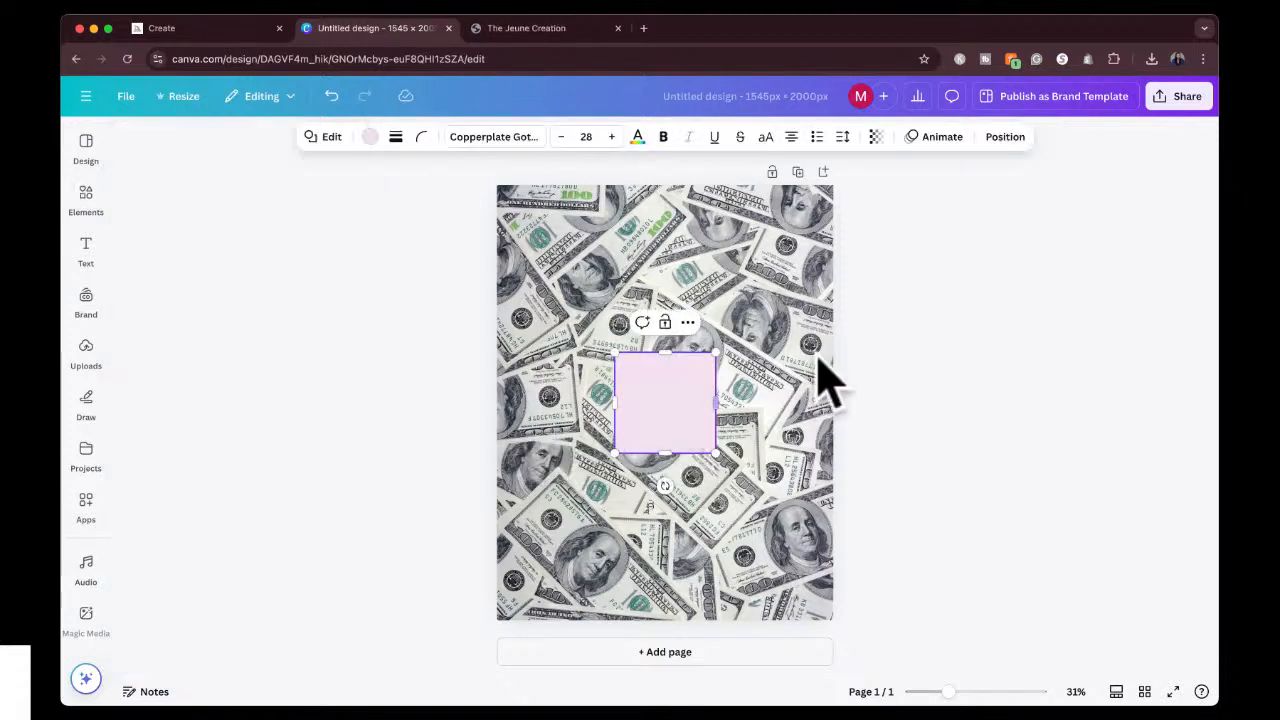
Change the square's fill to the bright pink from the default solid colors.
click(866, 391)
click(660, 414)
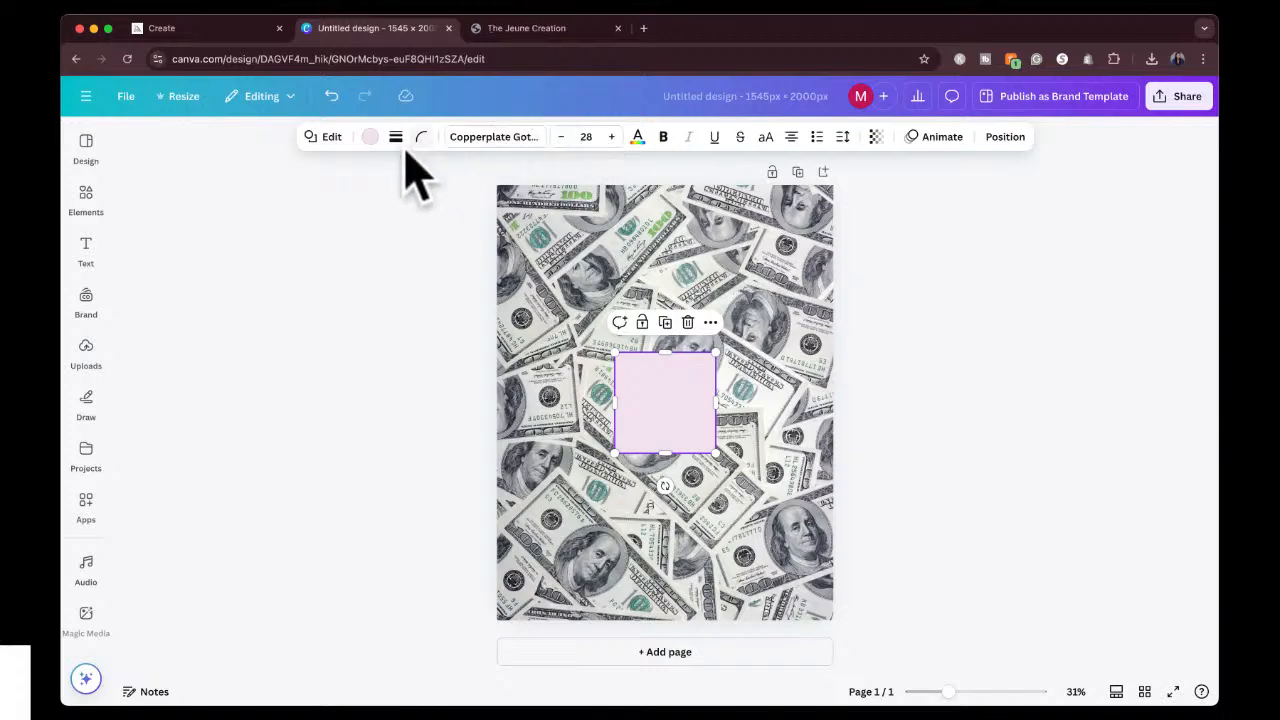
click(370, 140)
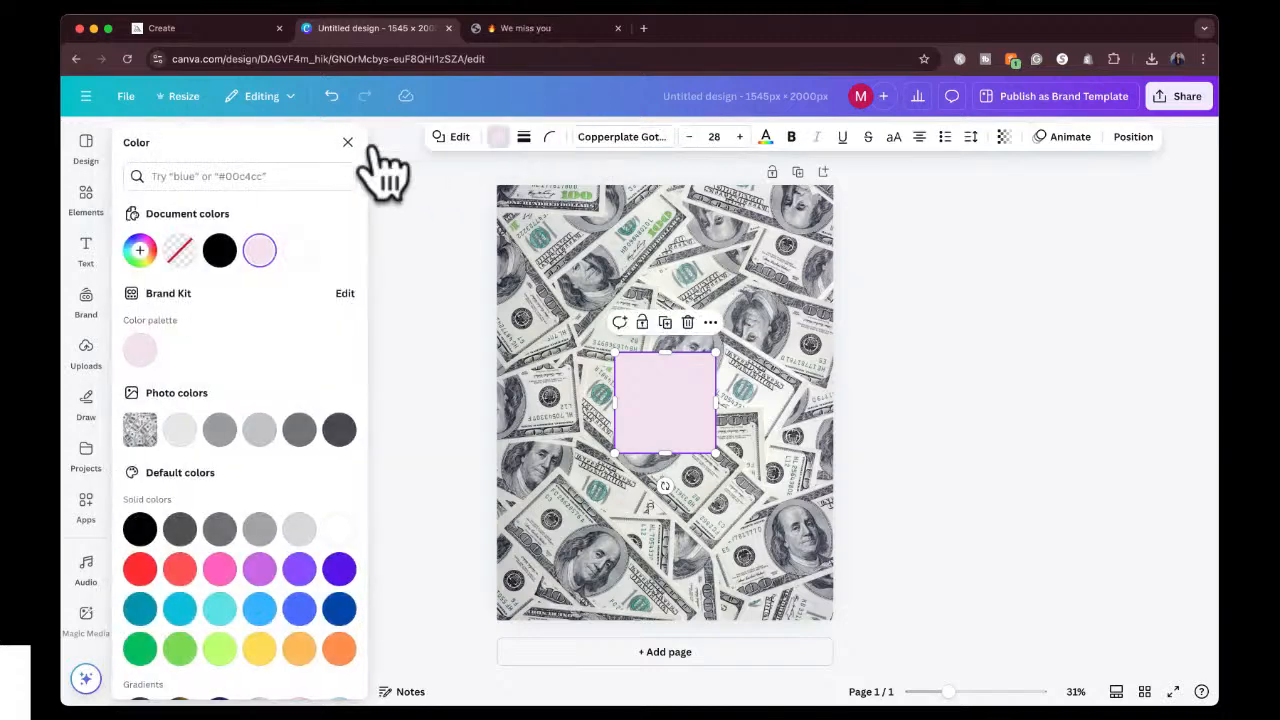
click(219, 568)
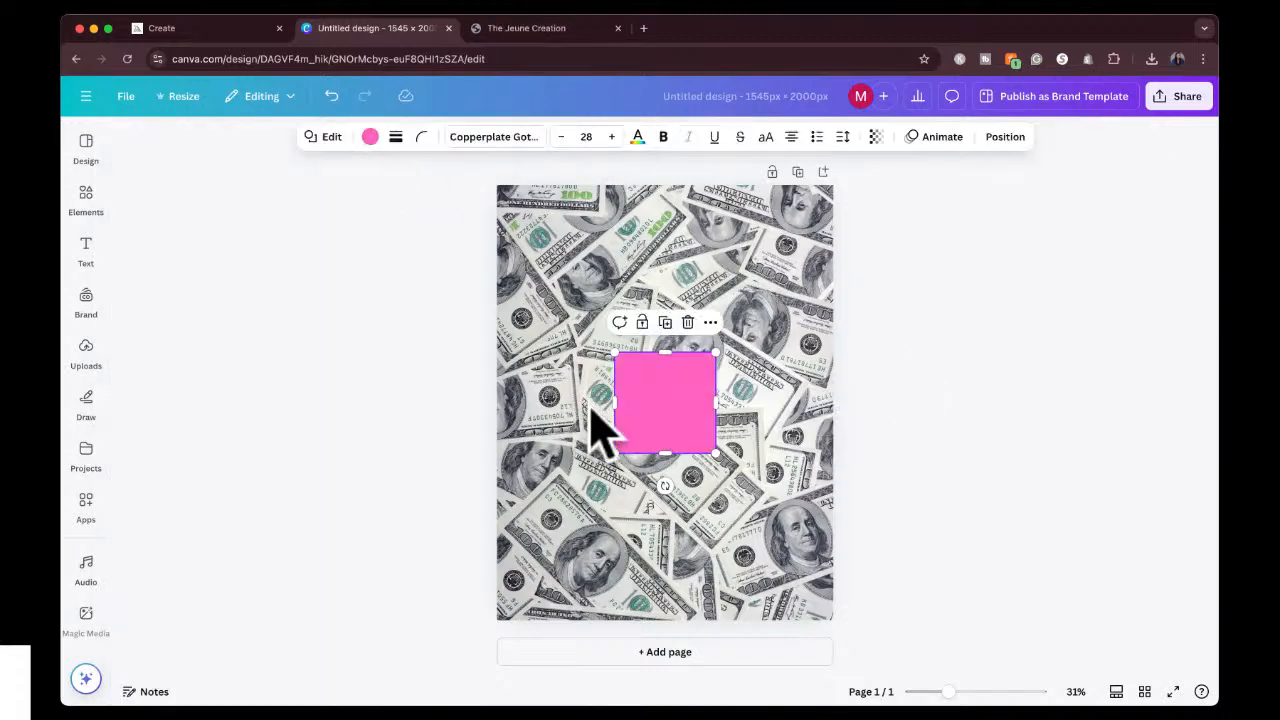
Stretch the pink square over the entire page and set its transparency to 36.
drag(651, 423, 832, 236)
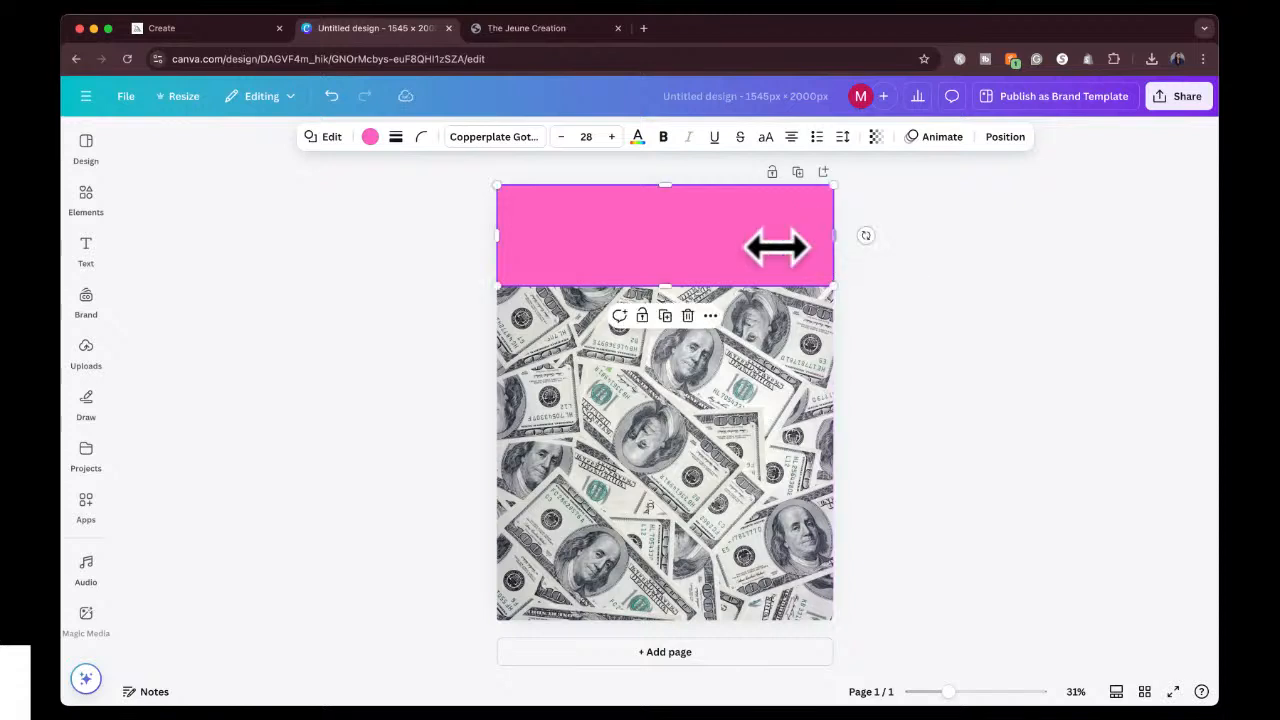
drag(671, 285, 671, 614)
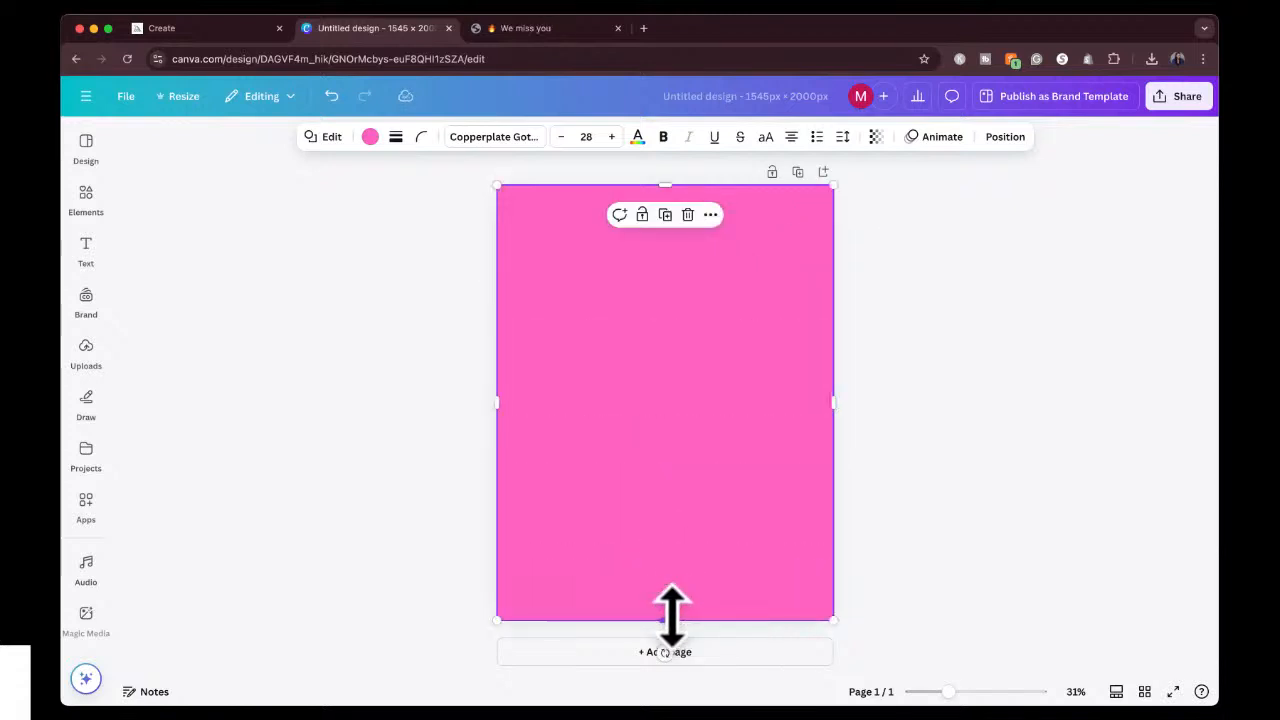
click(878, 140)
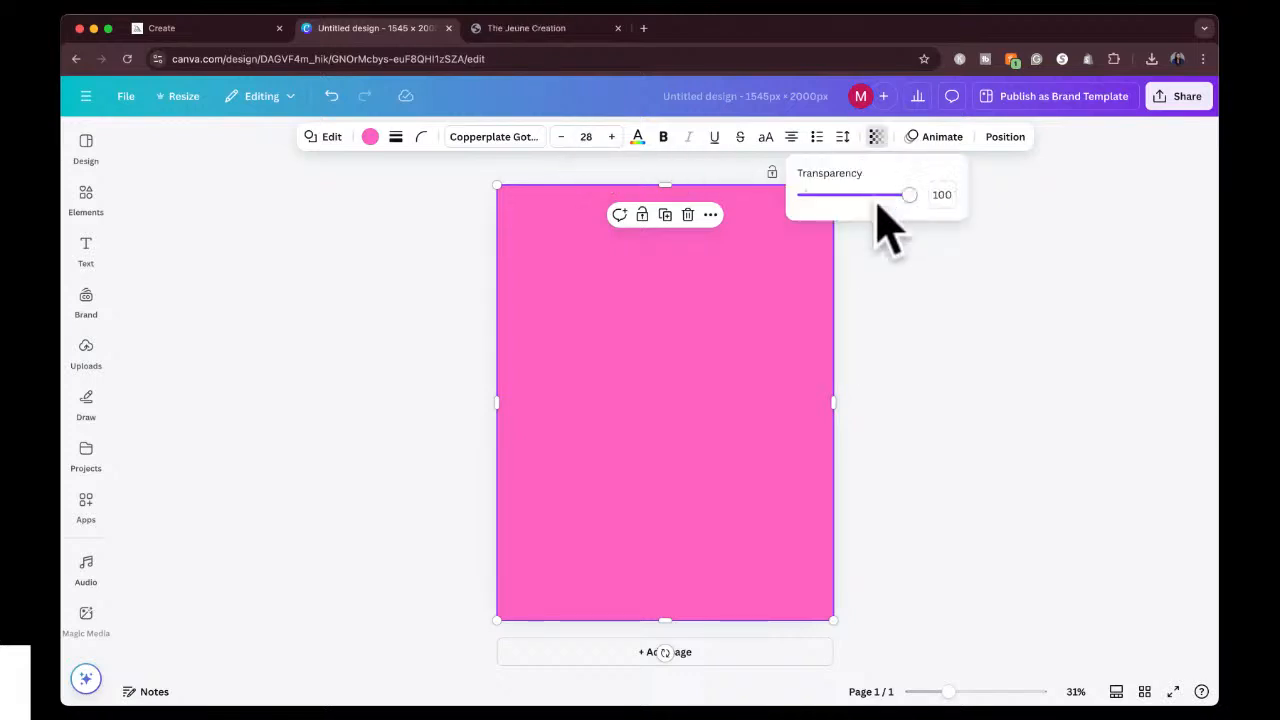
drag(877, 205, 841, 197)
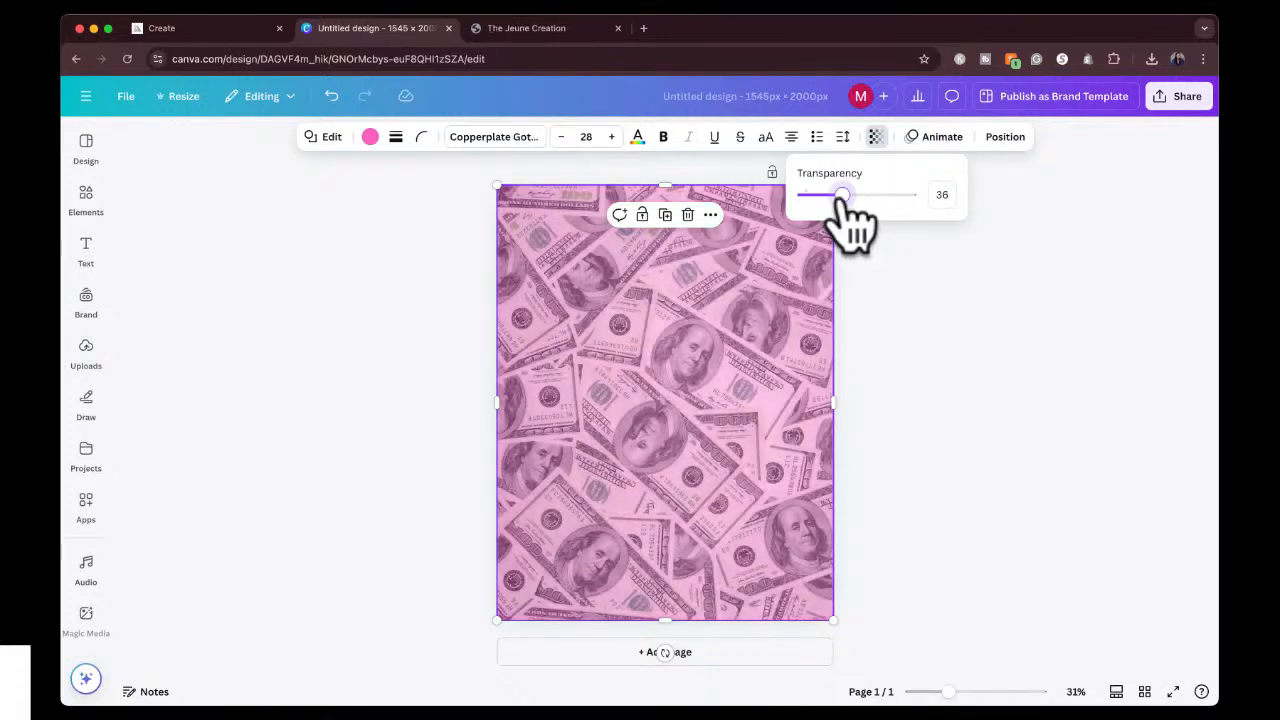
Insert the luxury house image onto the page and remove its background.
click(918, 301)
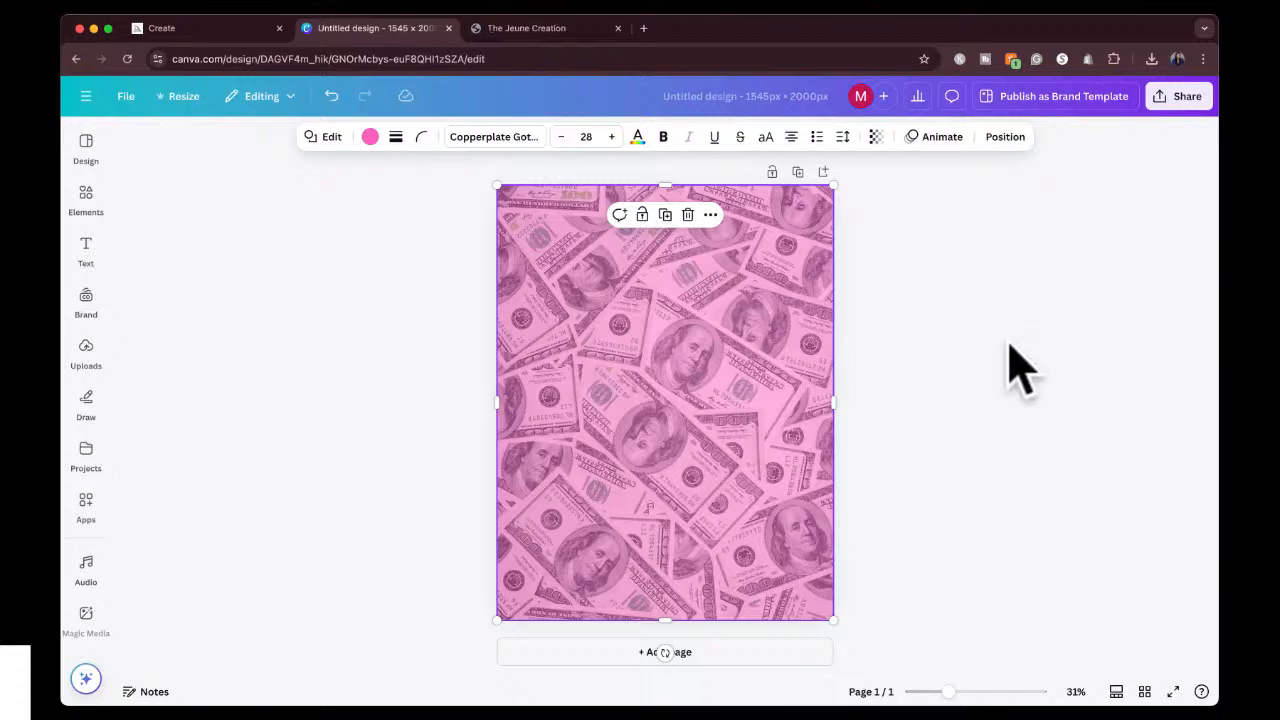
click(969, 346)
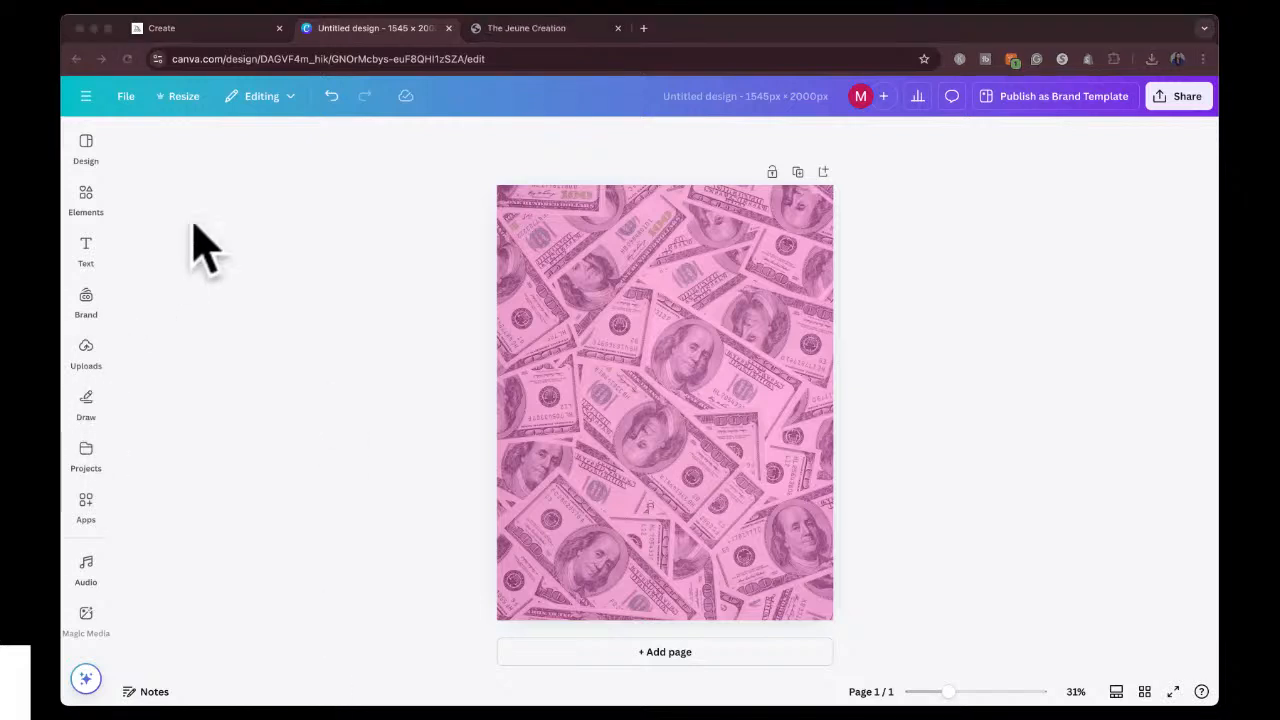
drag(1043, 298, 703, 408)
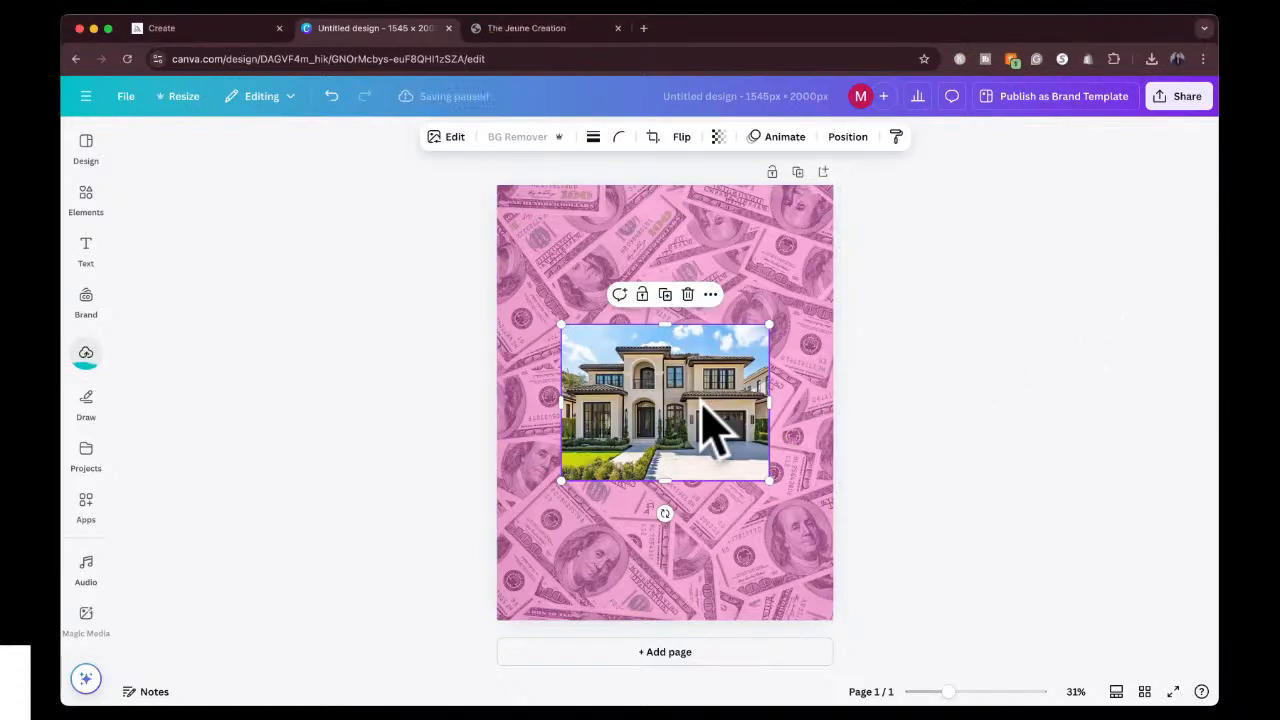
click(86, 356)
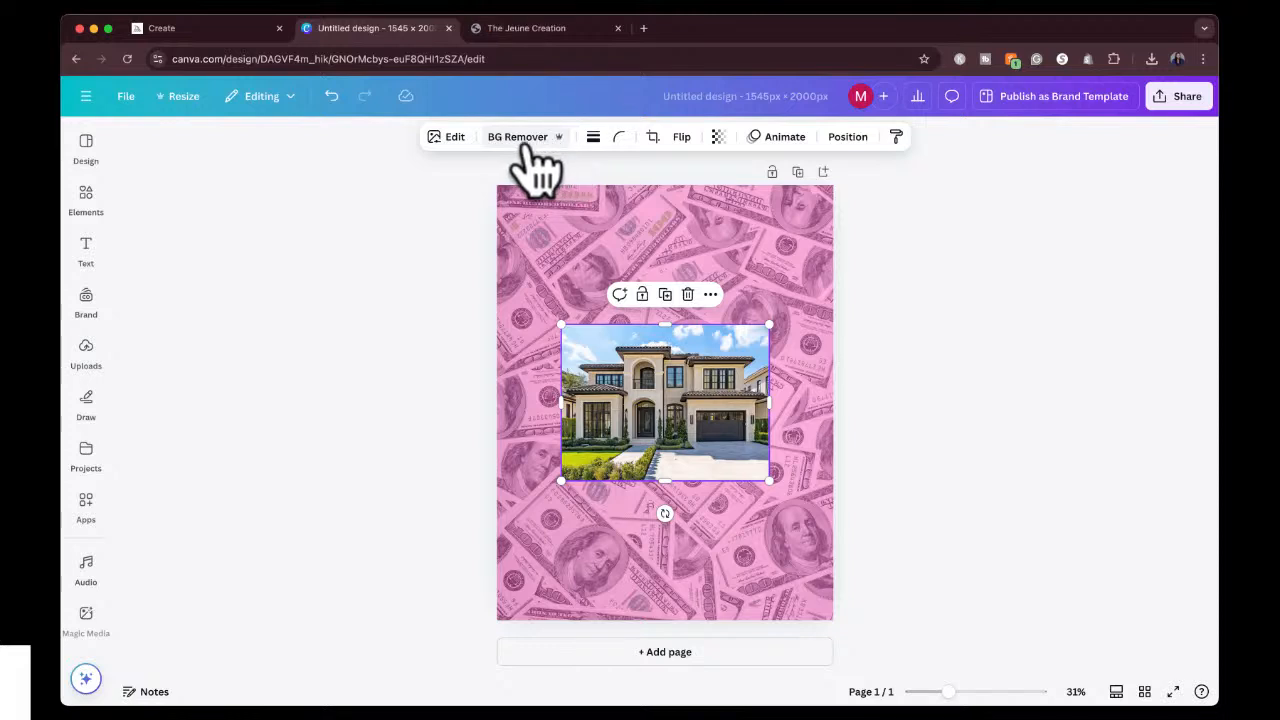
click(524, 140)
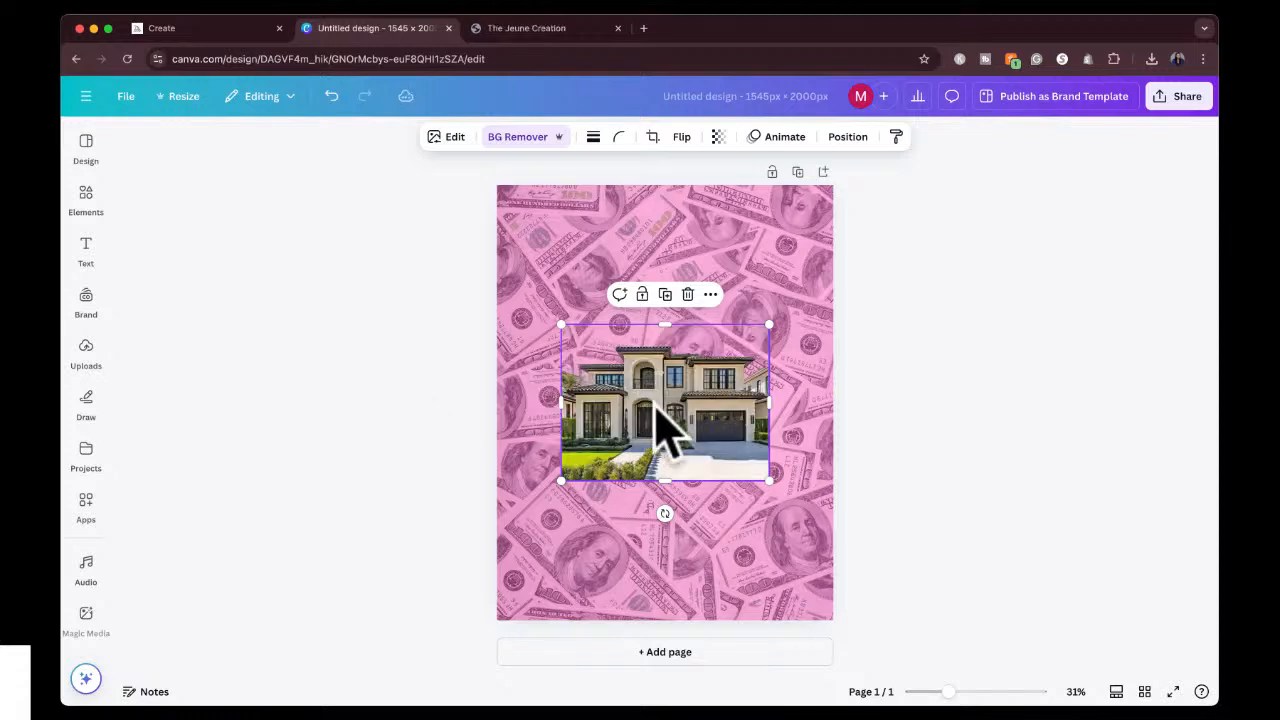
Enlarge the house cutout past the page width and center it along the page's lower edge.
drag(698, 395, 629, 537)
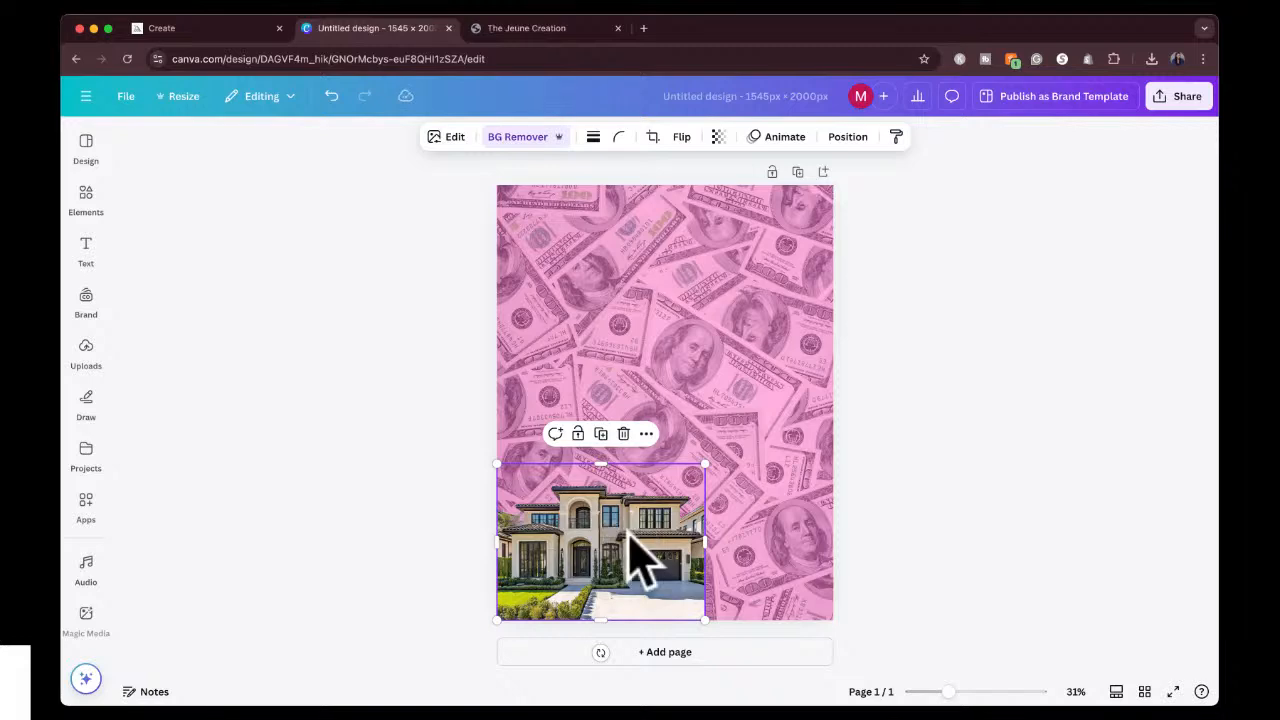
drag(707, 463, 856, 346)
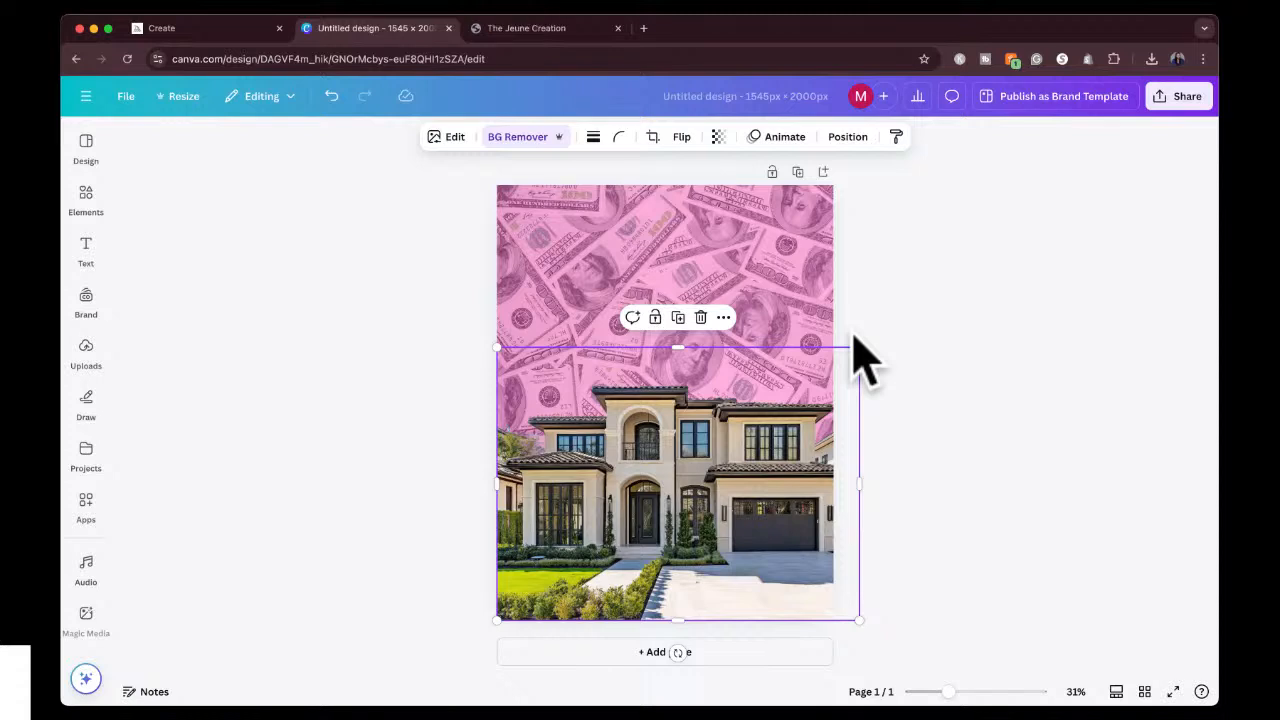
drag(736, 465, 725, 472)
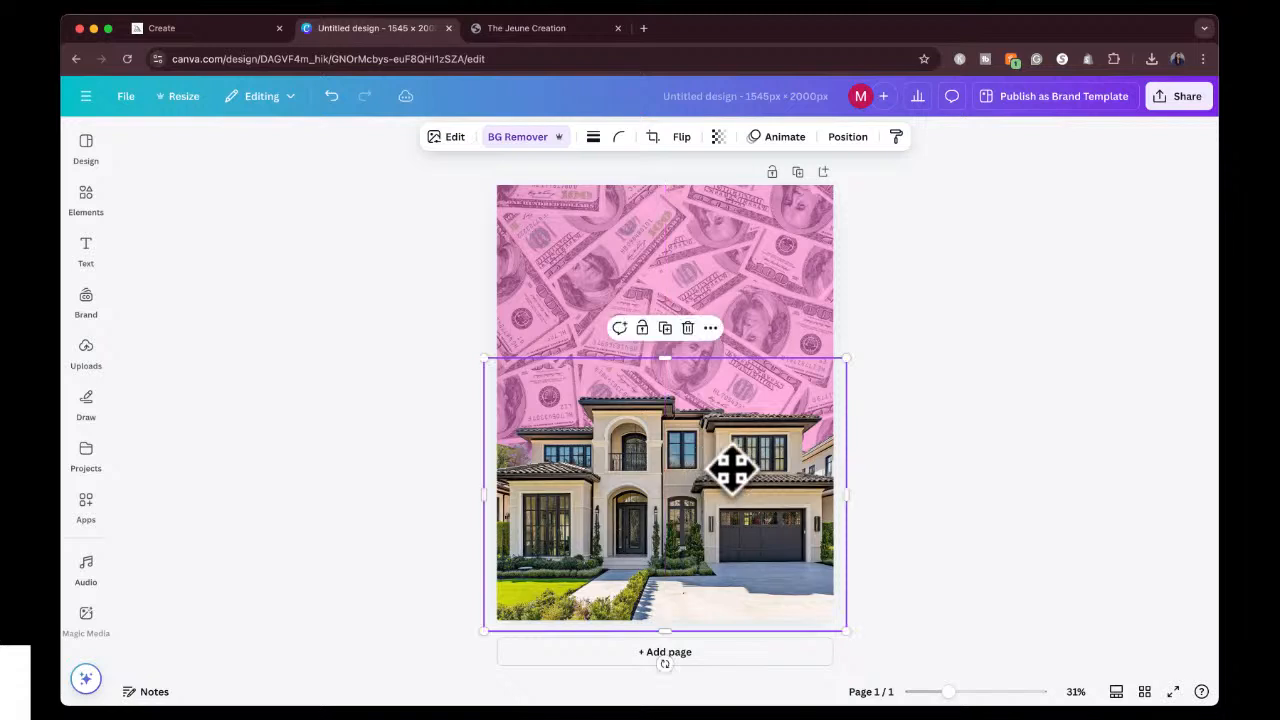
click(900, 389)
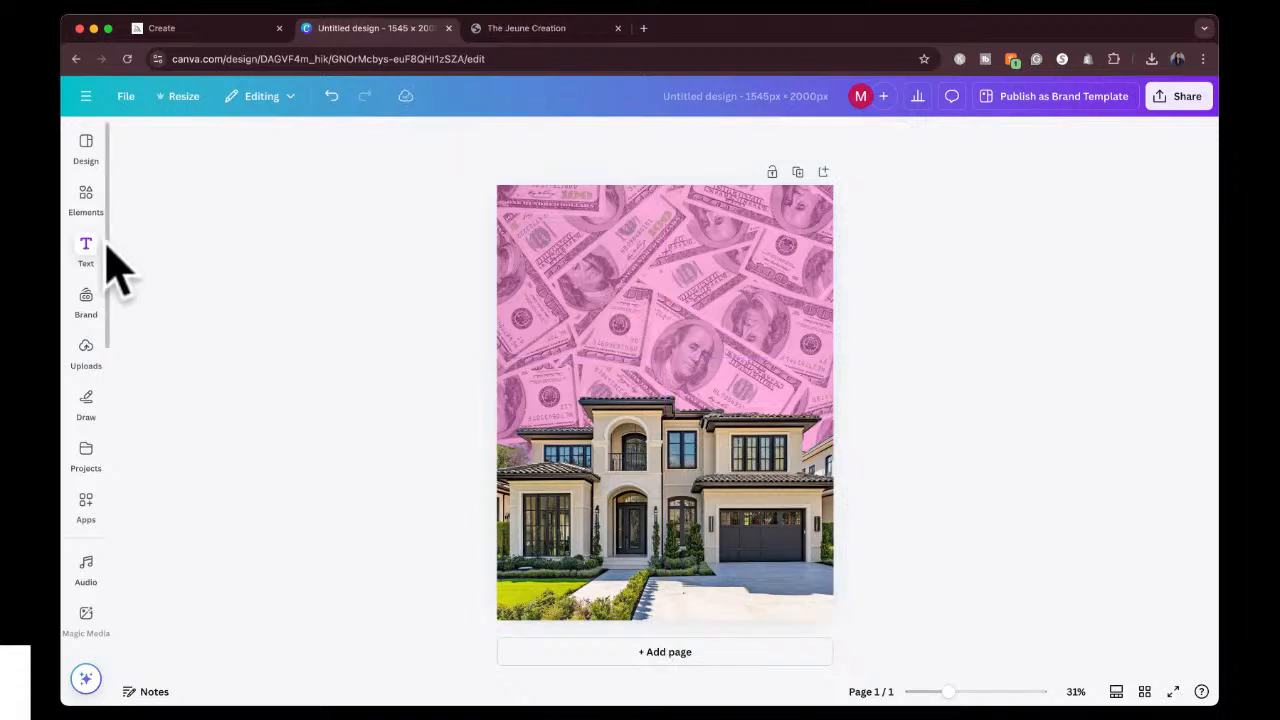
Search the elements for "bag of money".
click(90, 205)
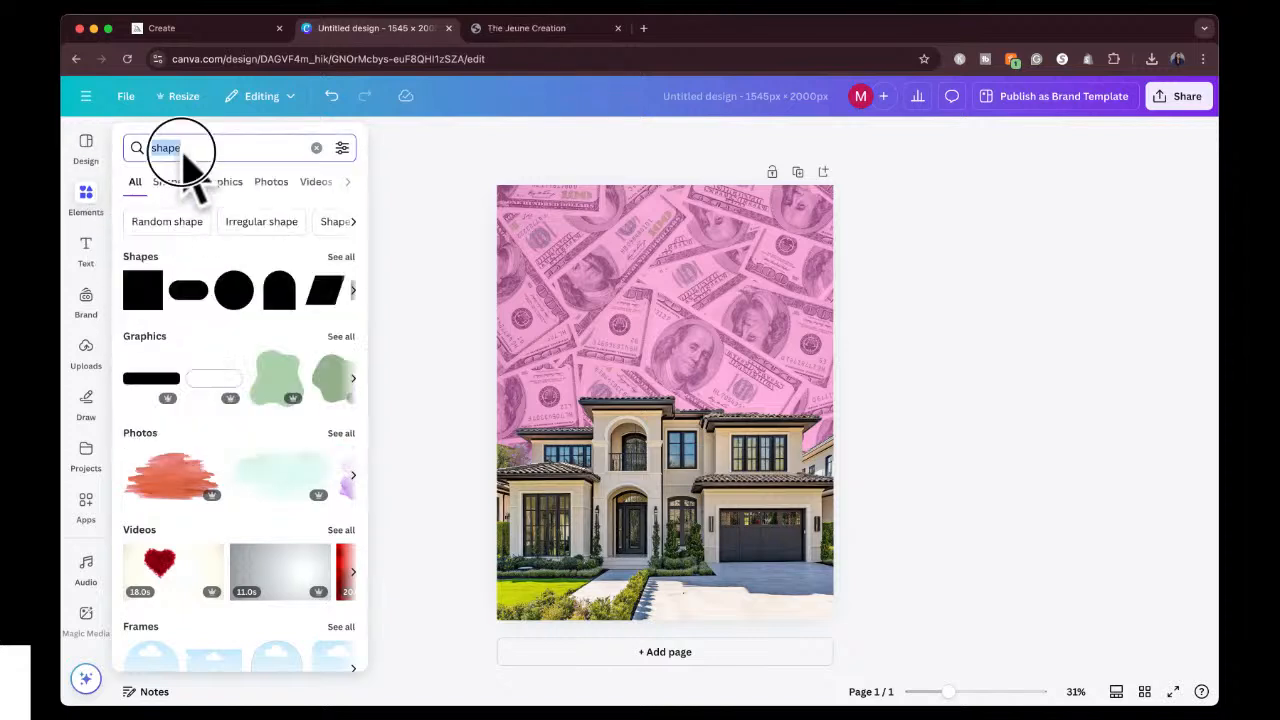
text(bag of)
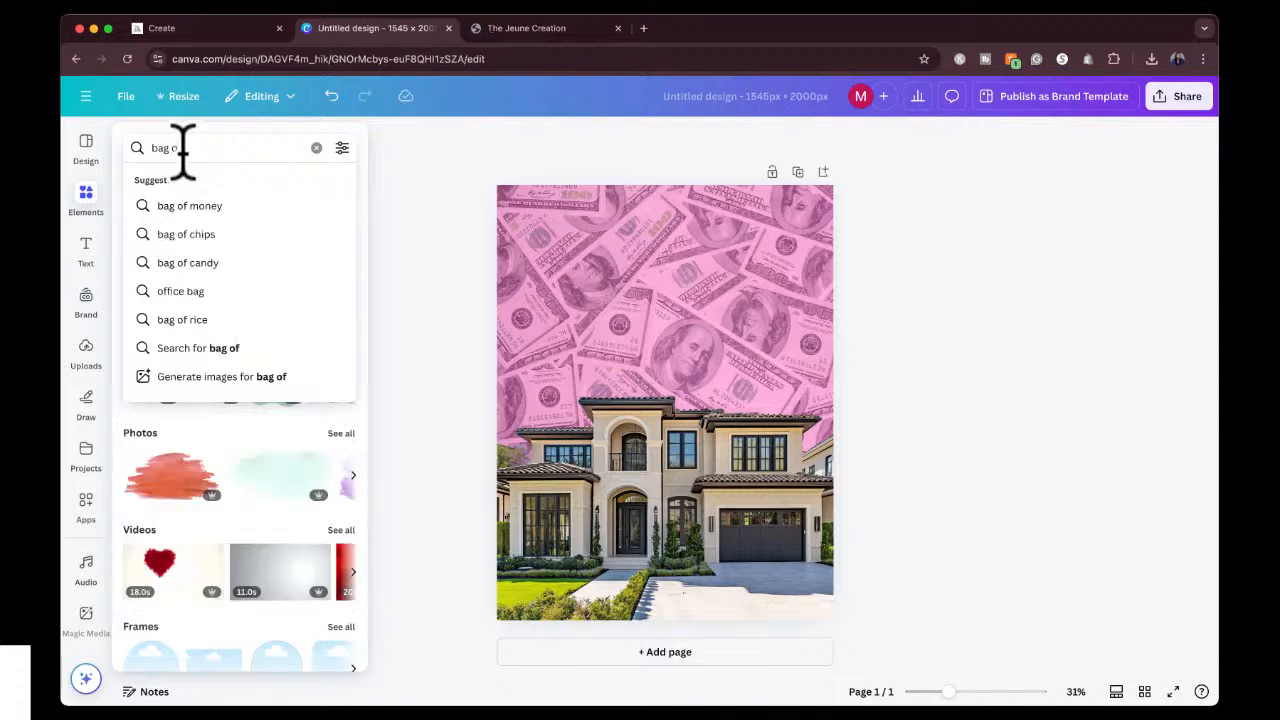
text( money)
key(Return)
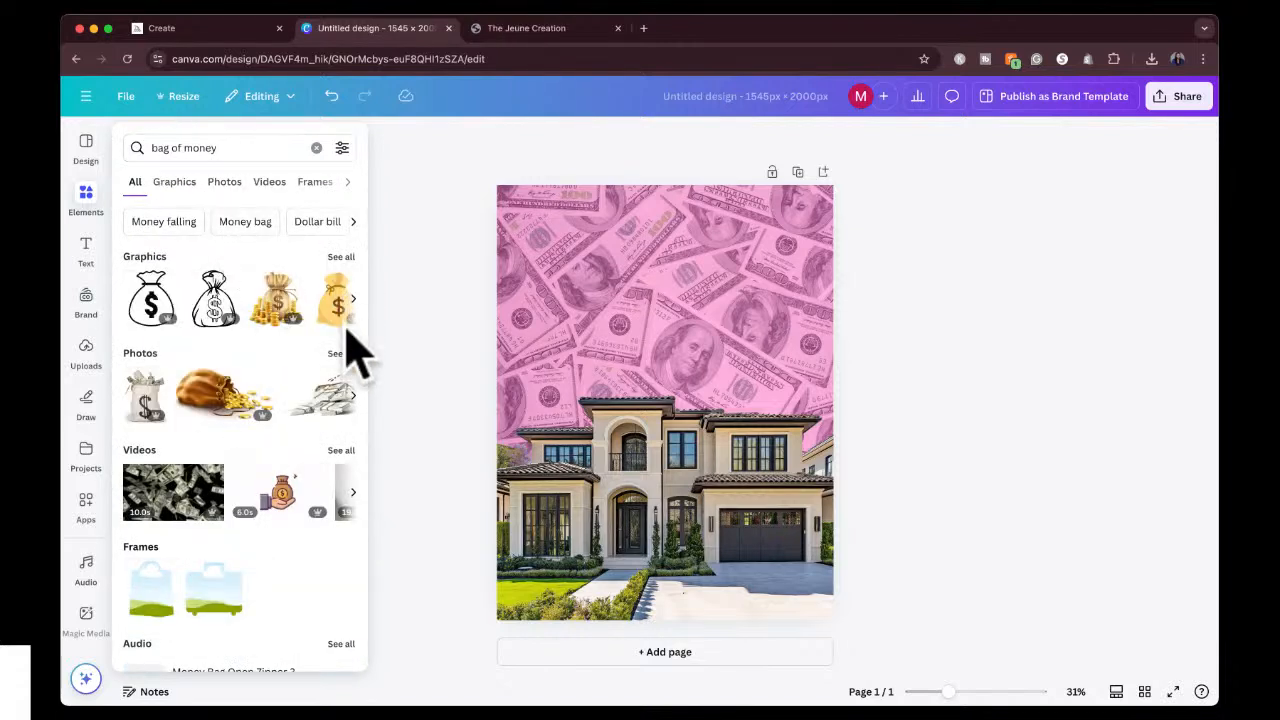
Browse the money bag graphics, and add the photo of the dollar-sign sack stuffed with bills from the photo results.
click(339, 256)
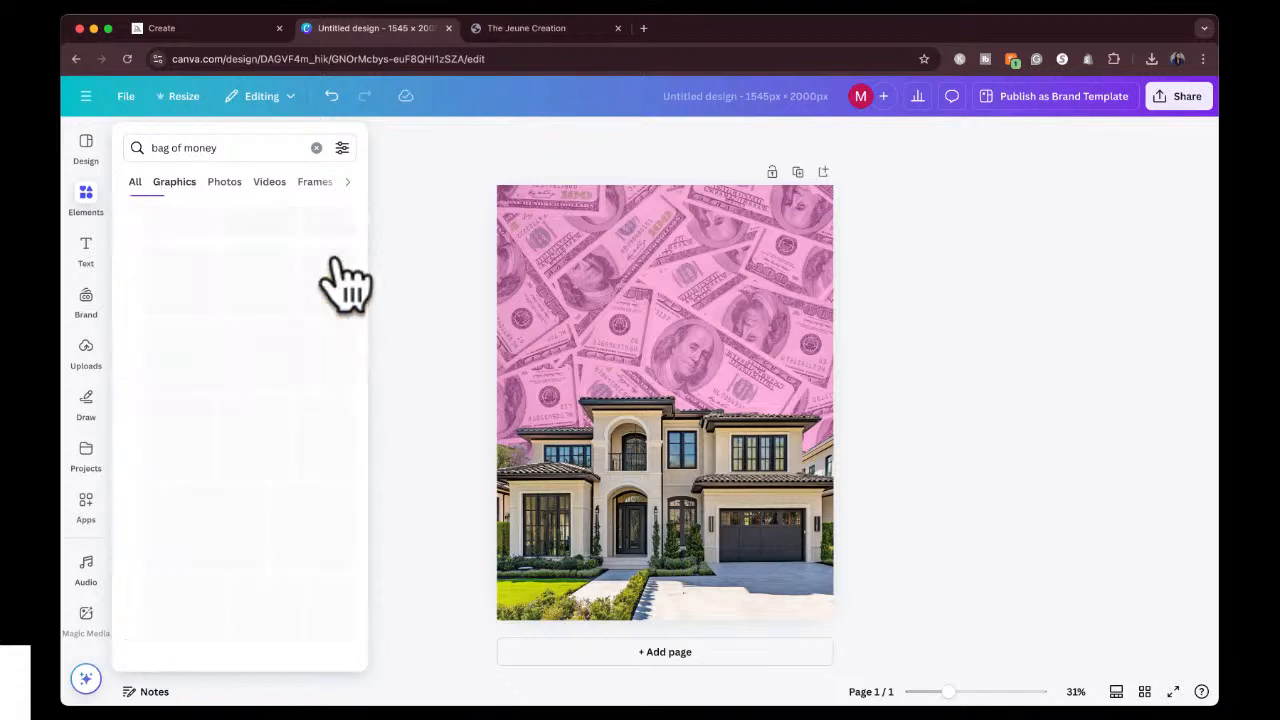
scroll(315, 450, down, 5)
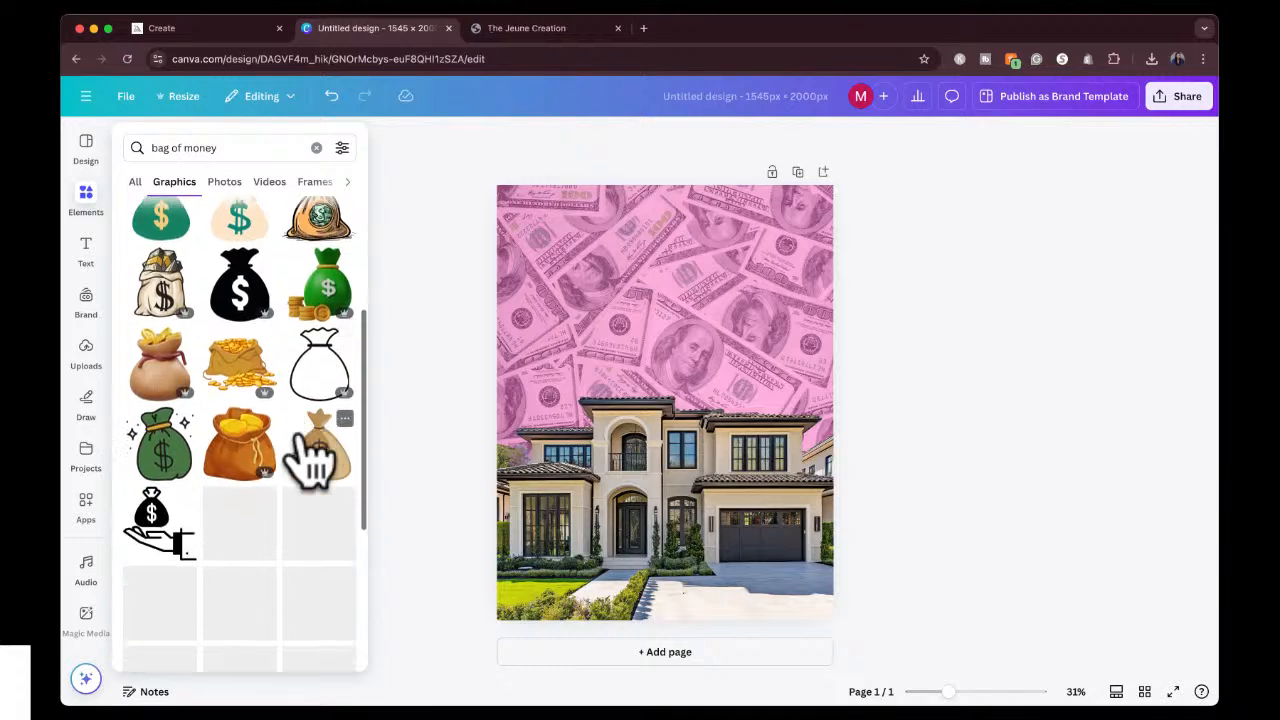
scroll(310, 445, down, 5)
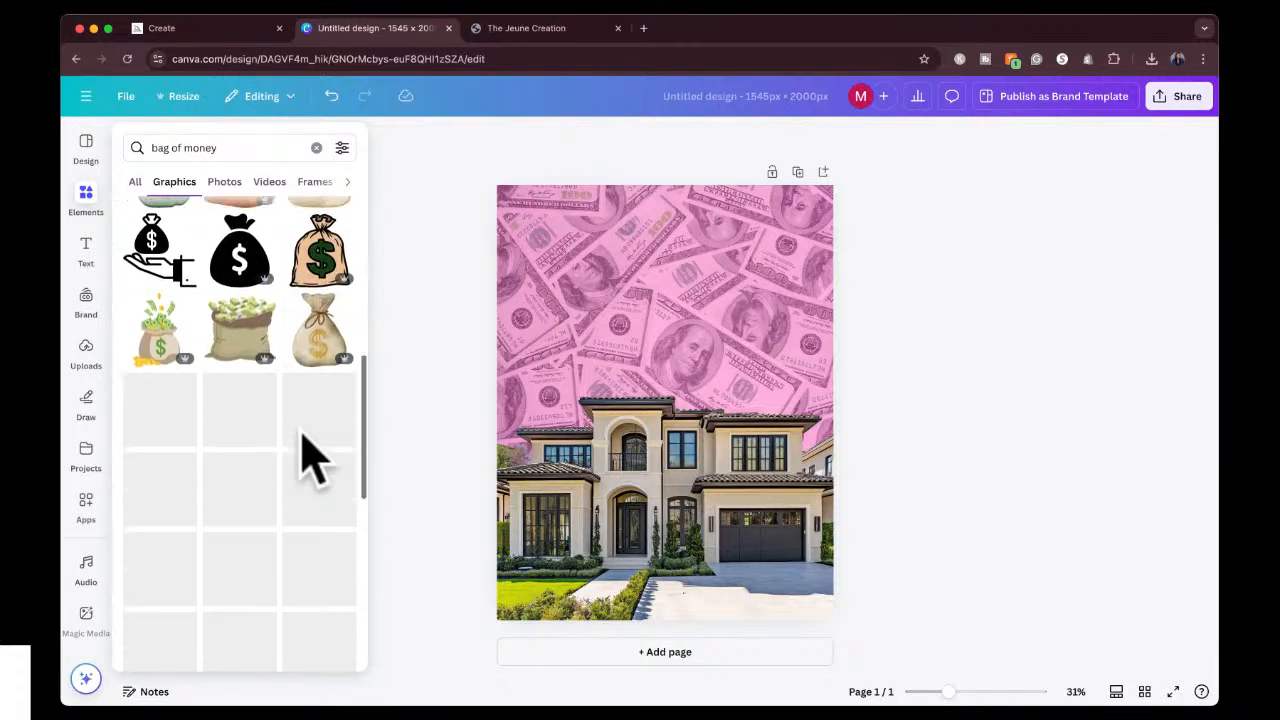
scroll(303, 435, down, 1)
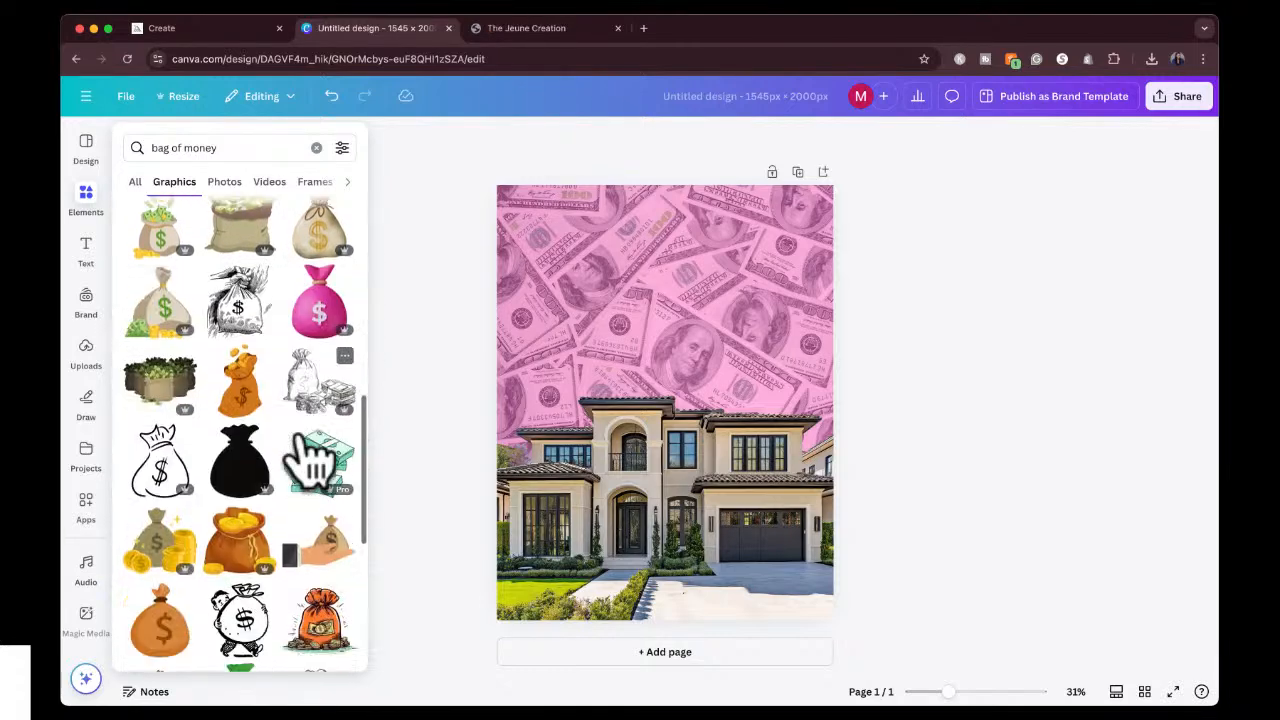
scroll(300, 437, up, 4)
scroll(305, 440, up, 5)
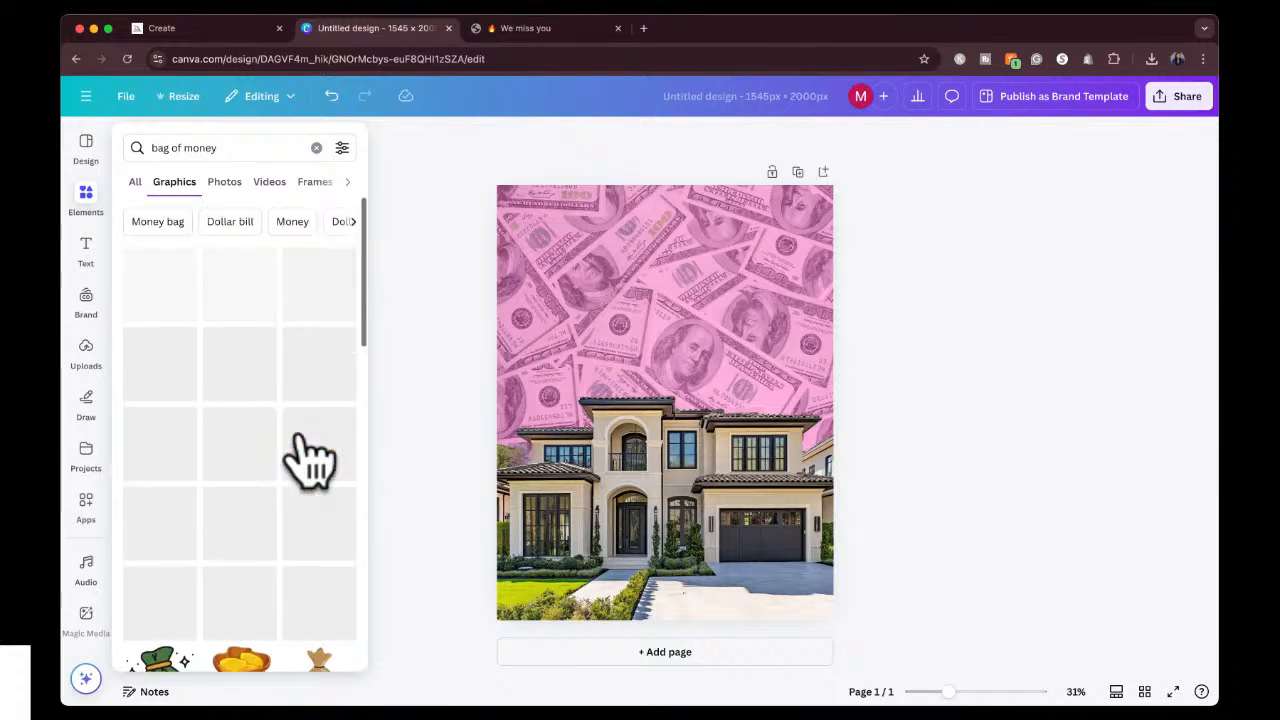
click(215, 184)
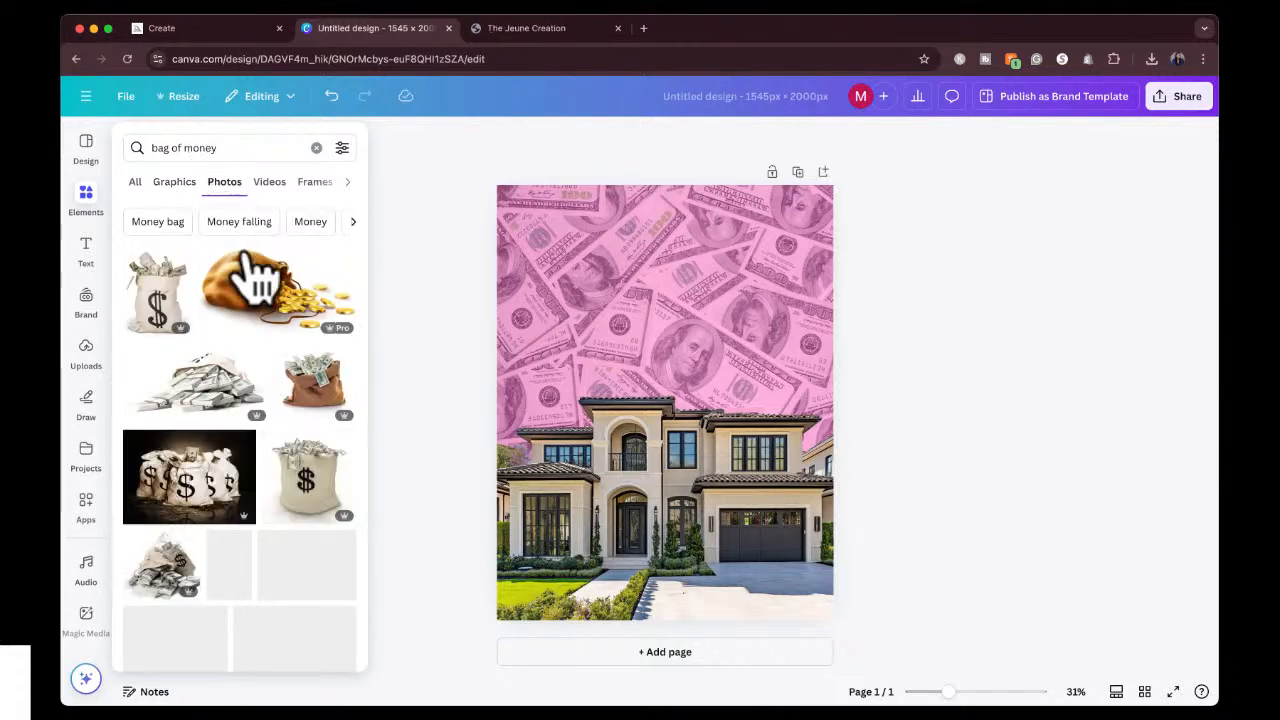
click(160, 305)
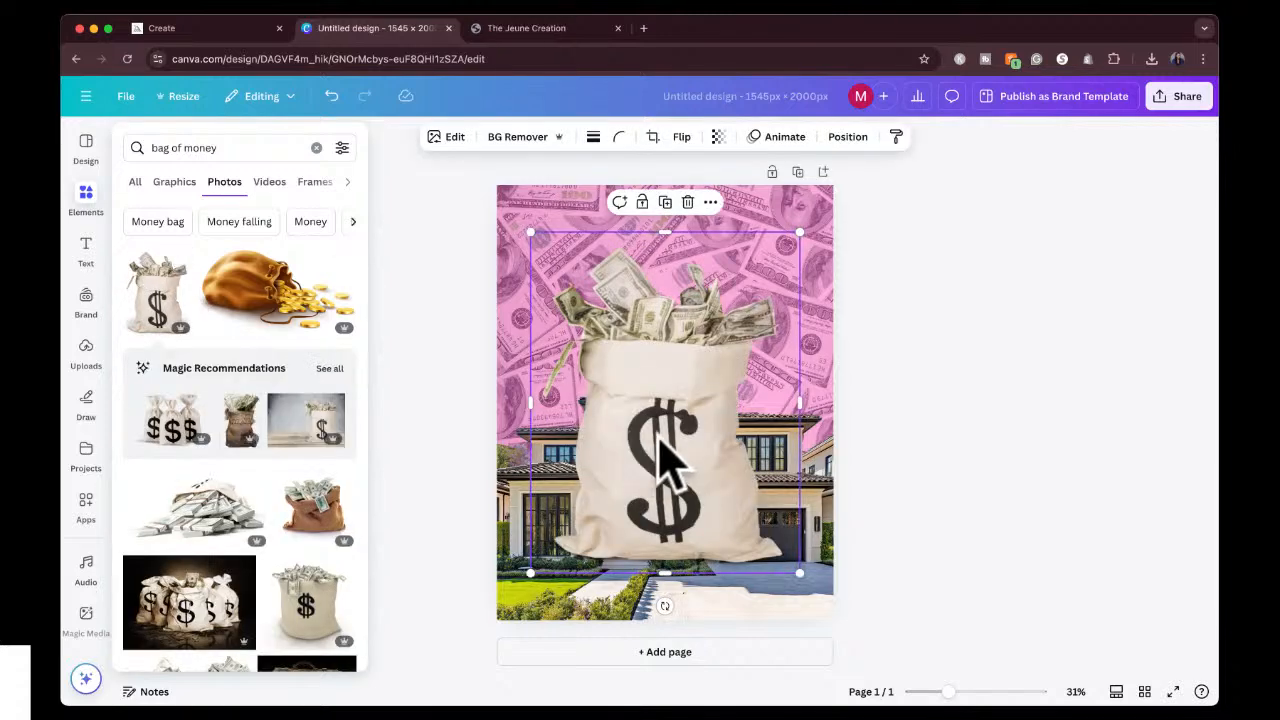
Move the money bag to the lower right of the design and send it backward behind the house.
drag(663, 452, 749, 491)
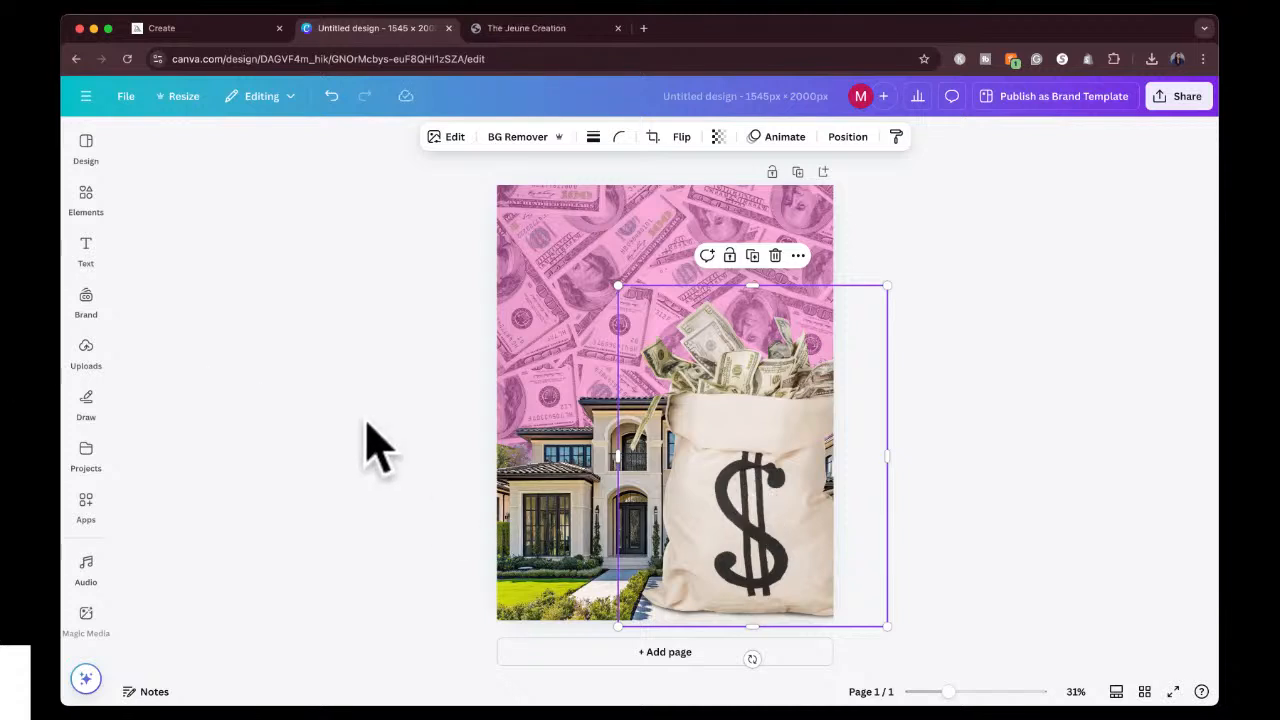
right_click(735, 455)
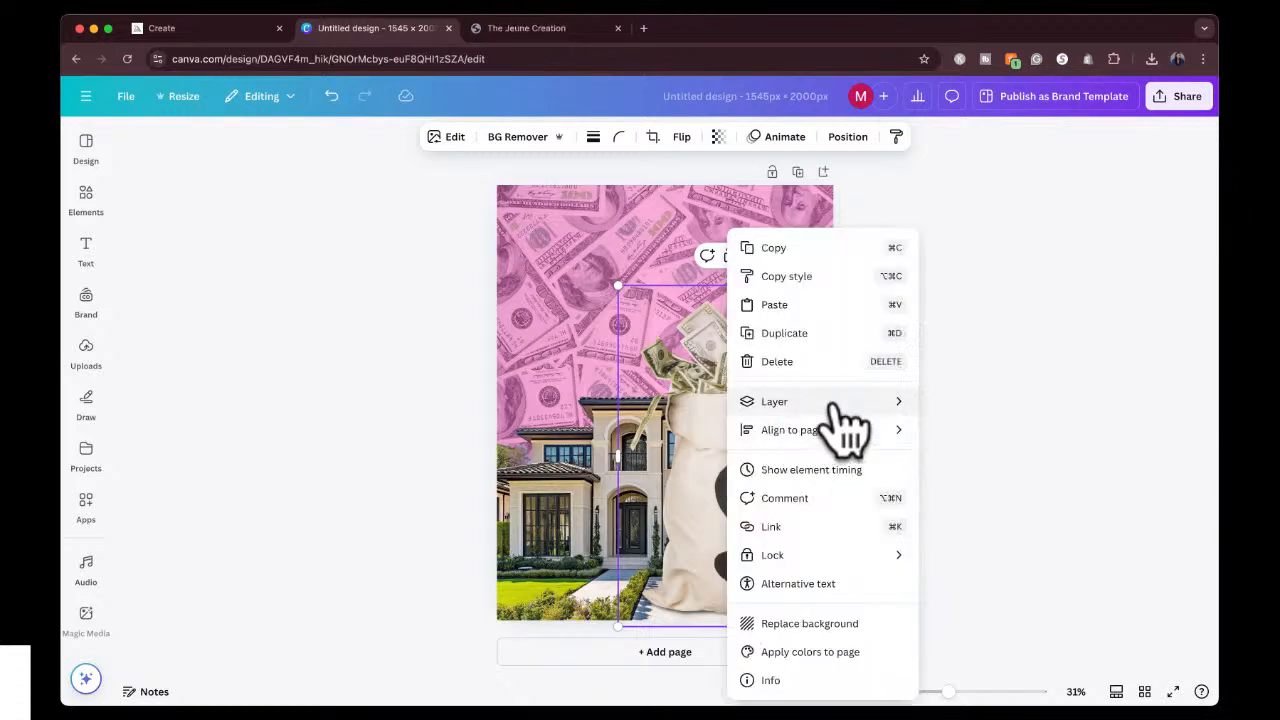
mouse_move(838, 410)
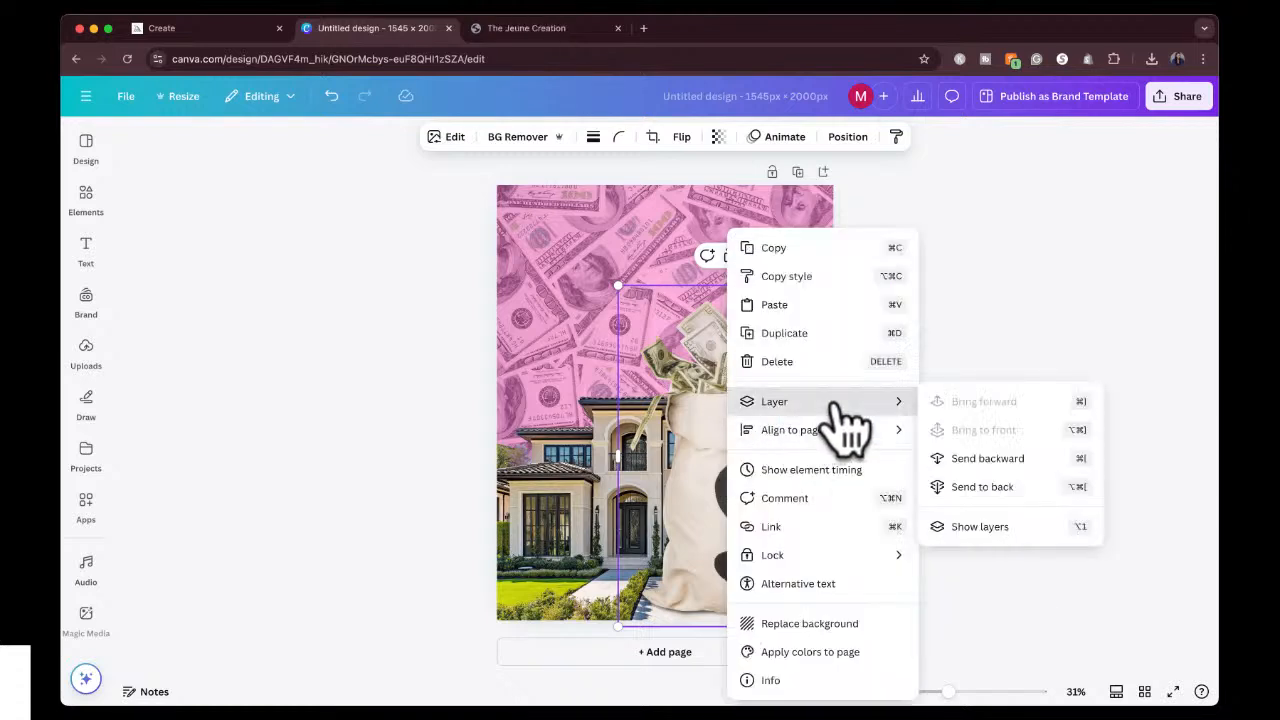
click(985, 458)
click(1057, 414)
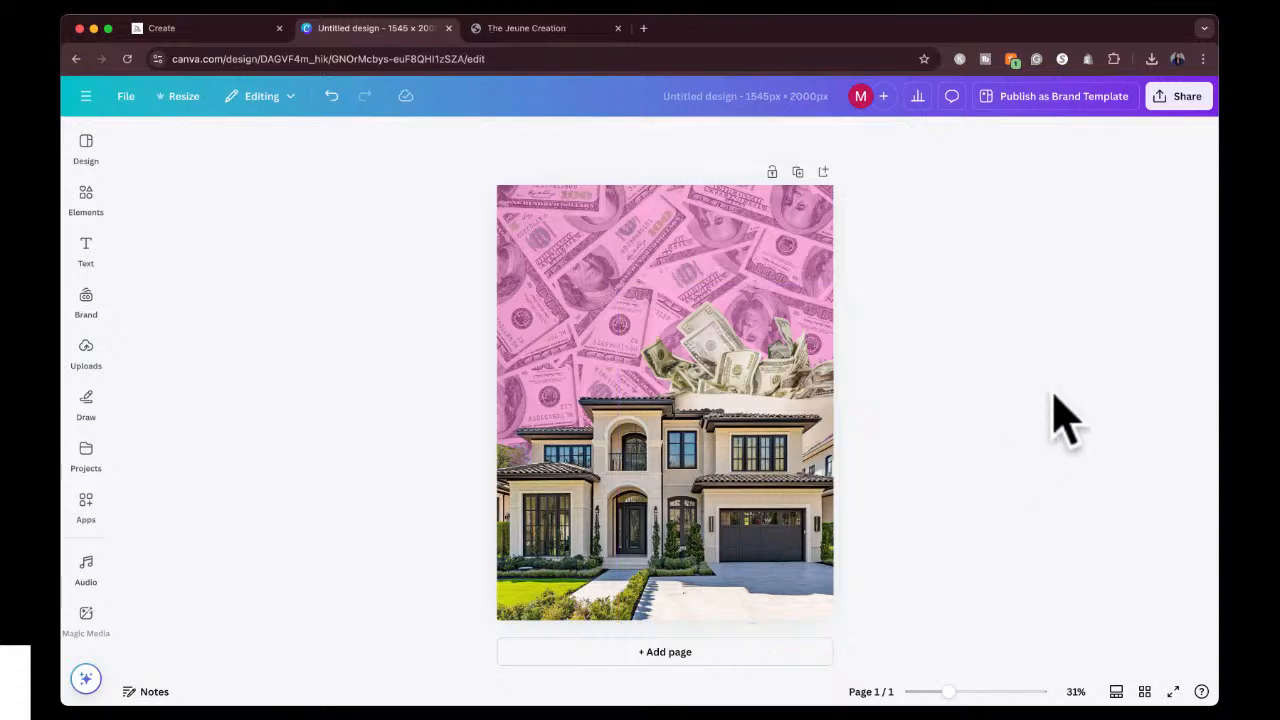
Shrink the money bag slightly and move it to the left side of the design, behind the house roof.
click(732, 348)
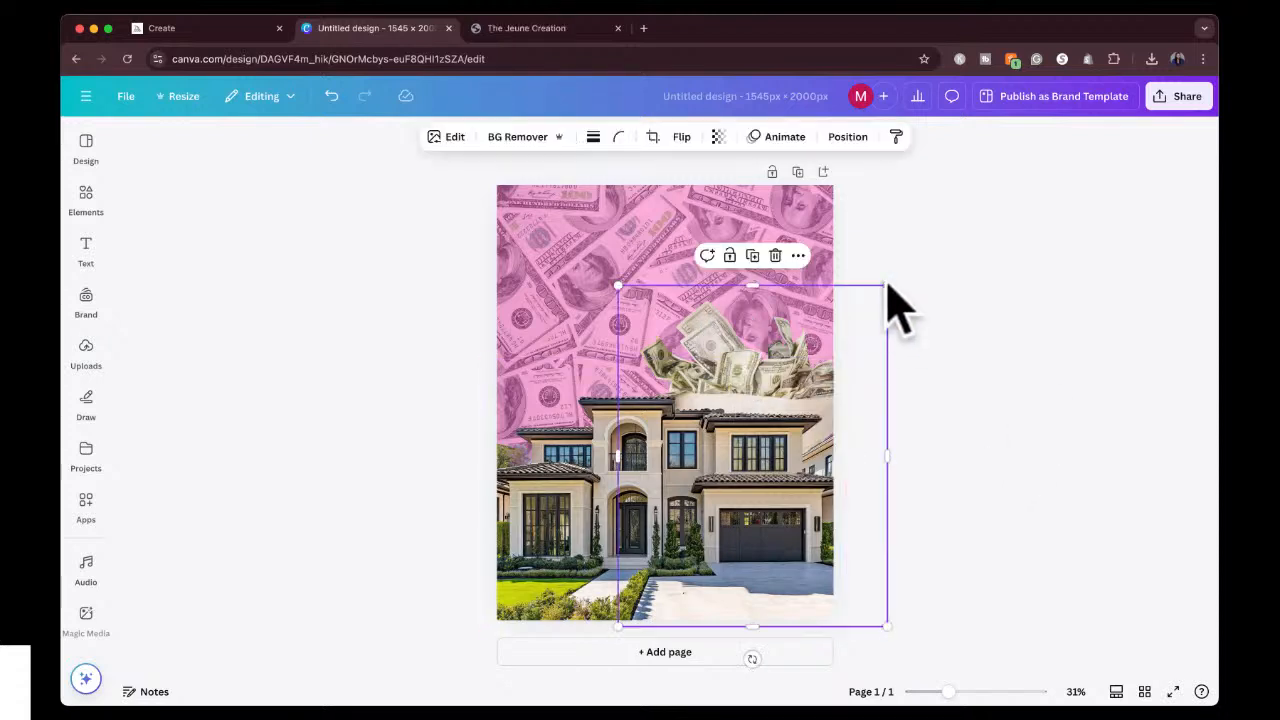
drag(880, 287, 853, 327)
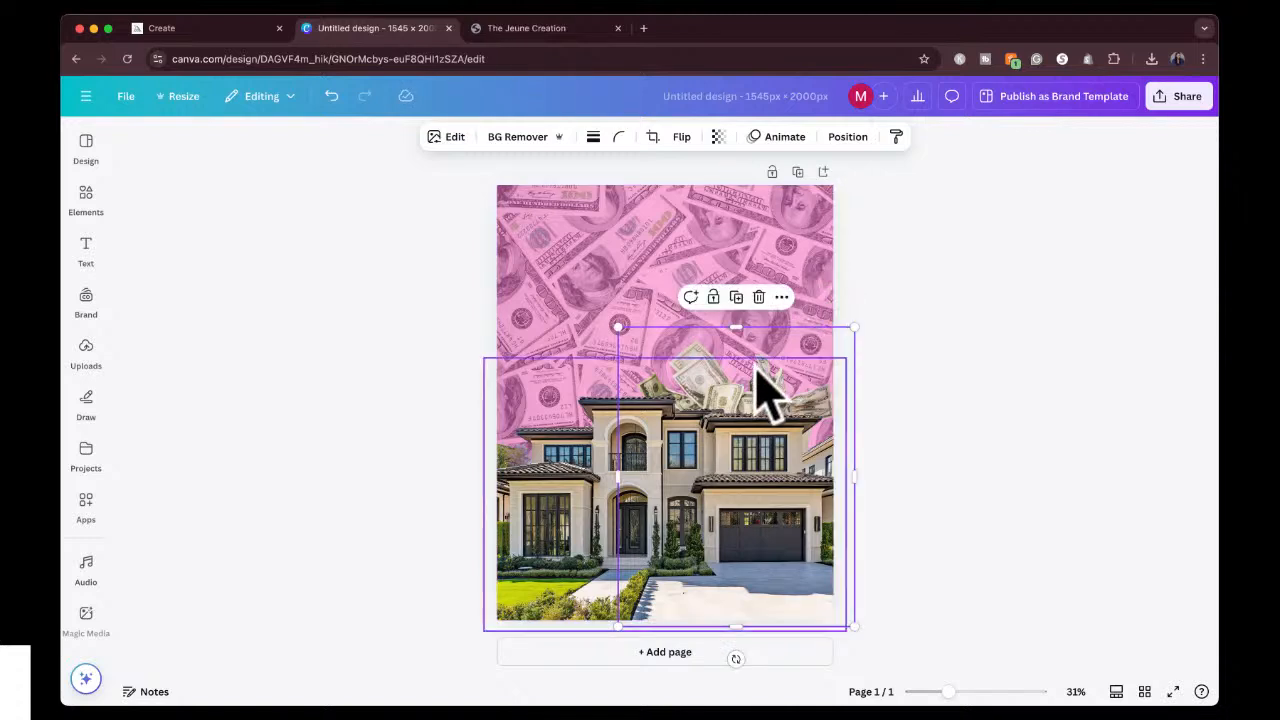
drag(755, 370, 577, 361)
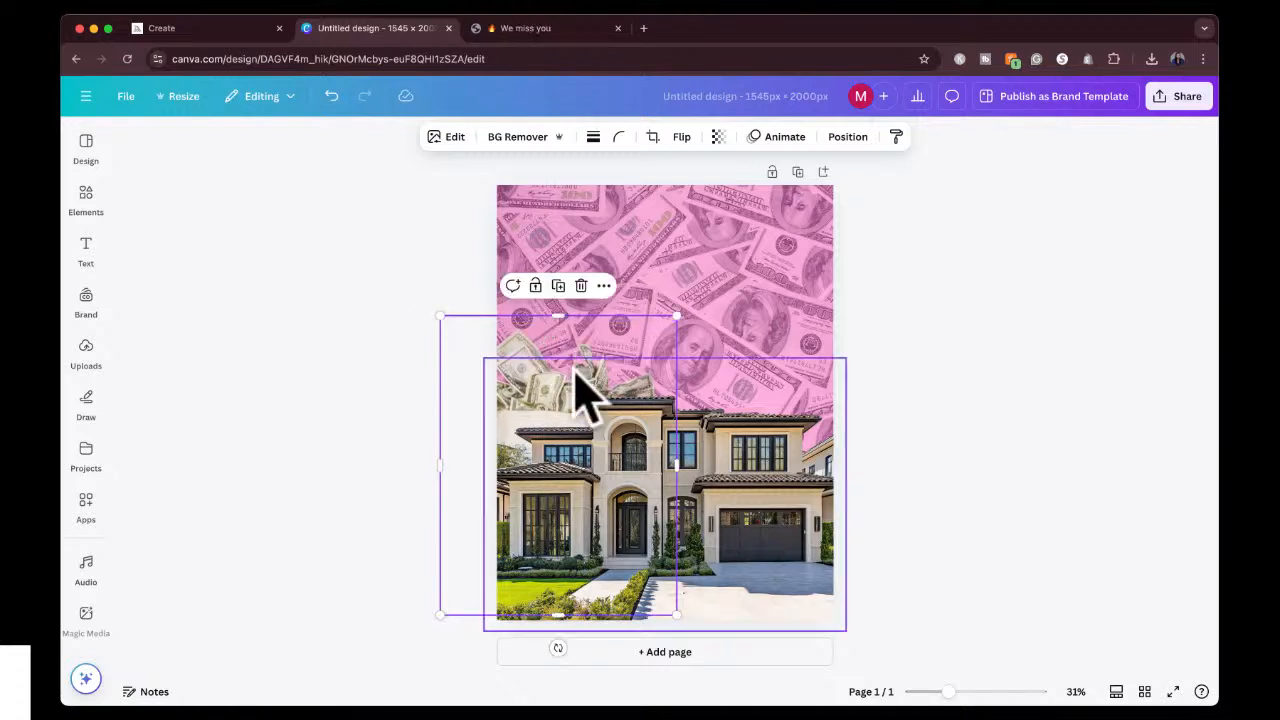
click(371, 543)
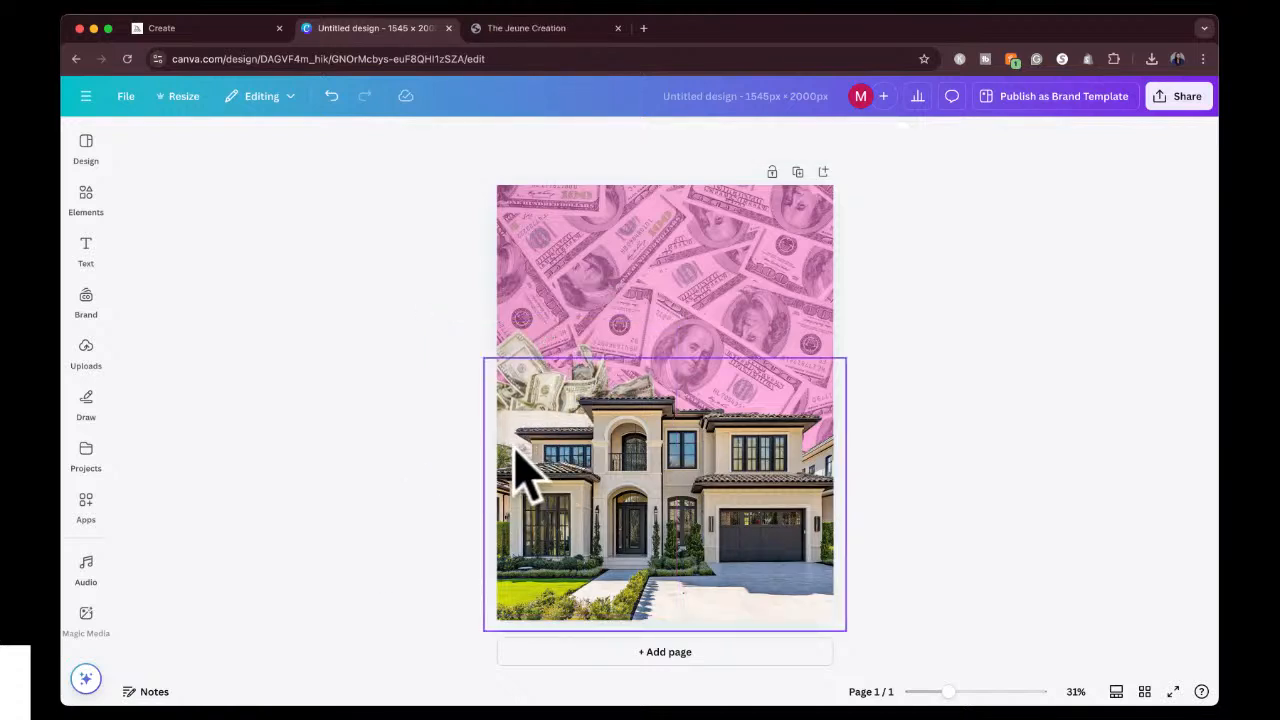
Open the Background Remover's erase and restore brush settings for the house image.
click(631, 499)
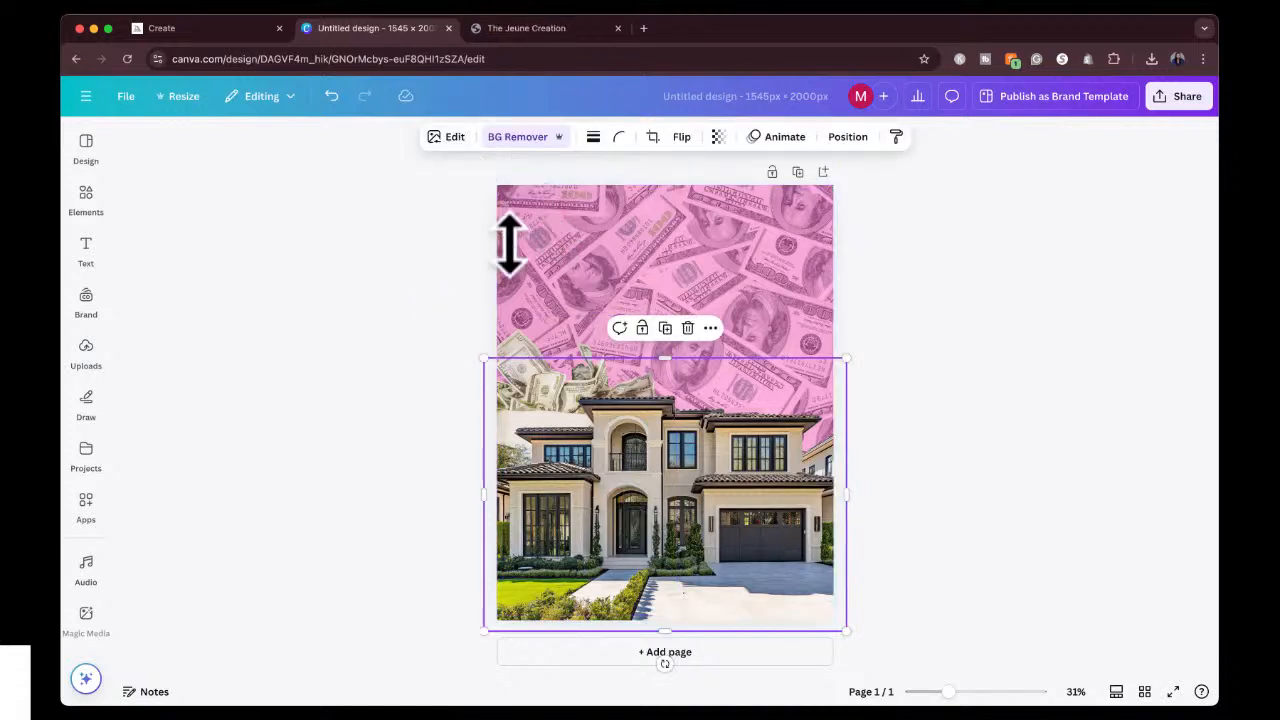
click(450, 140)
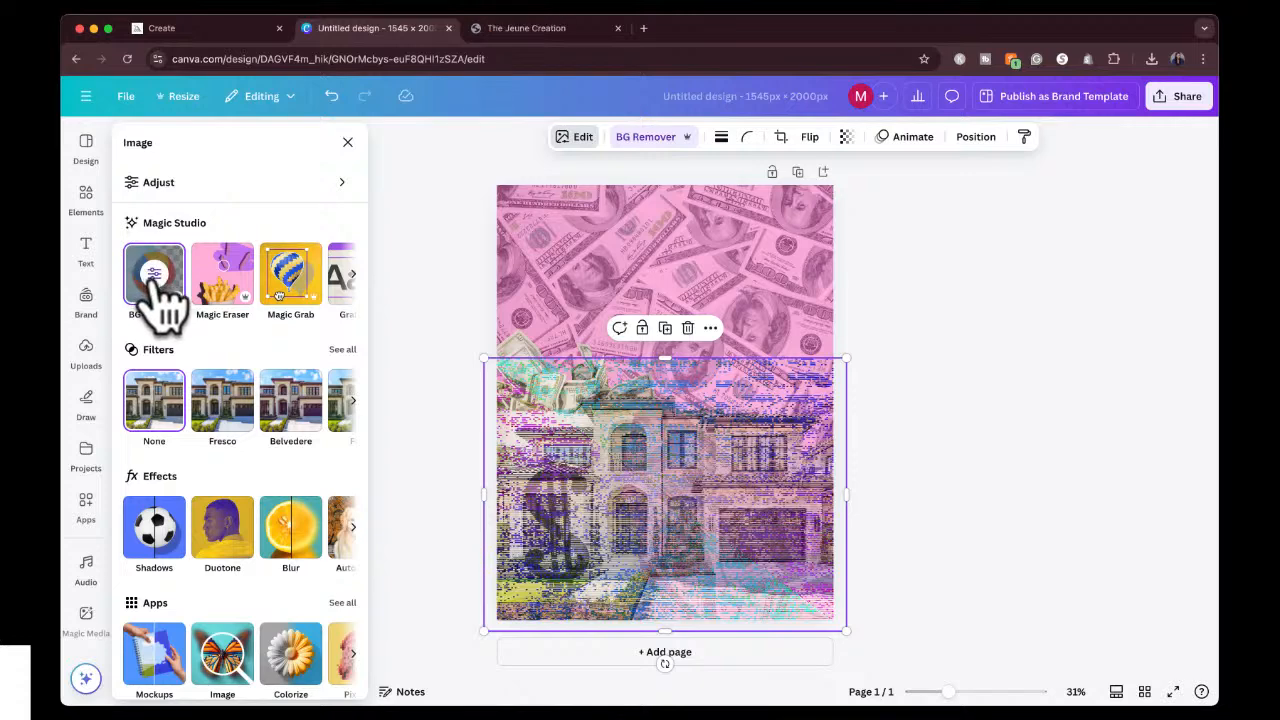
click(155, 280)
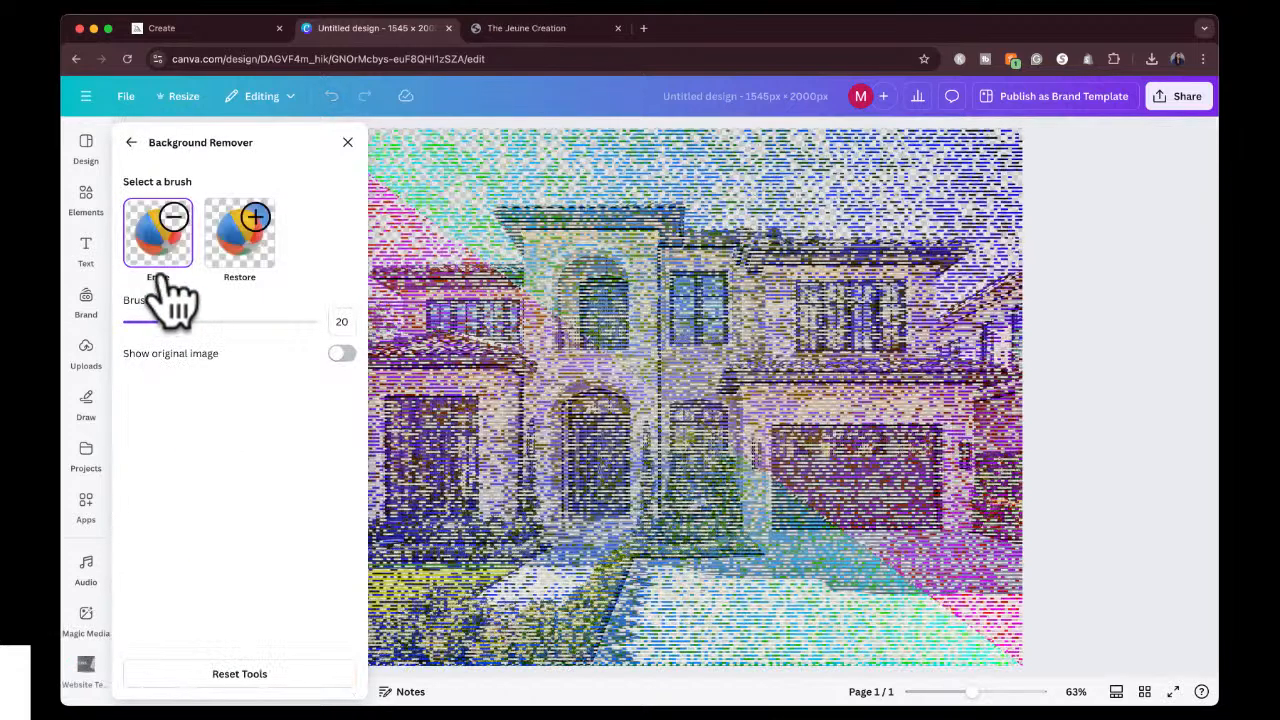
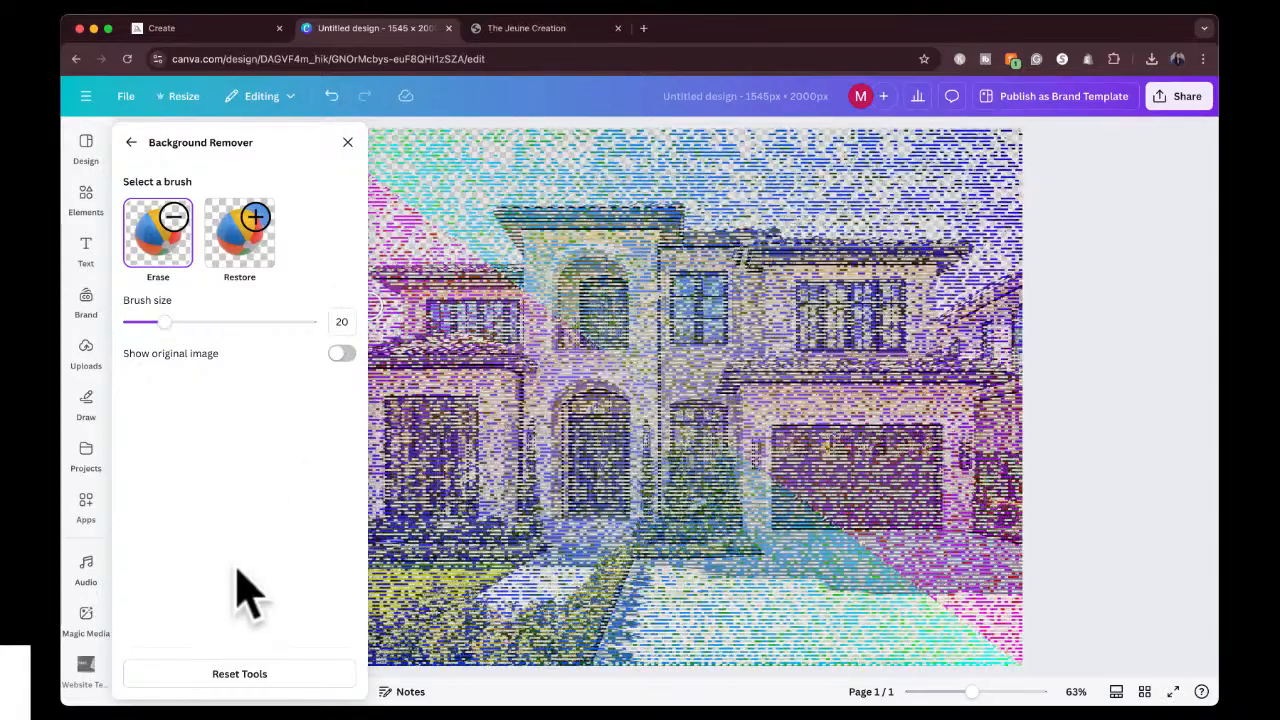
click(349, 143)
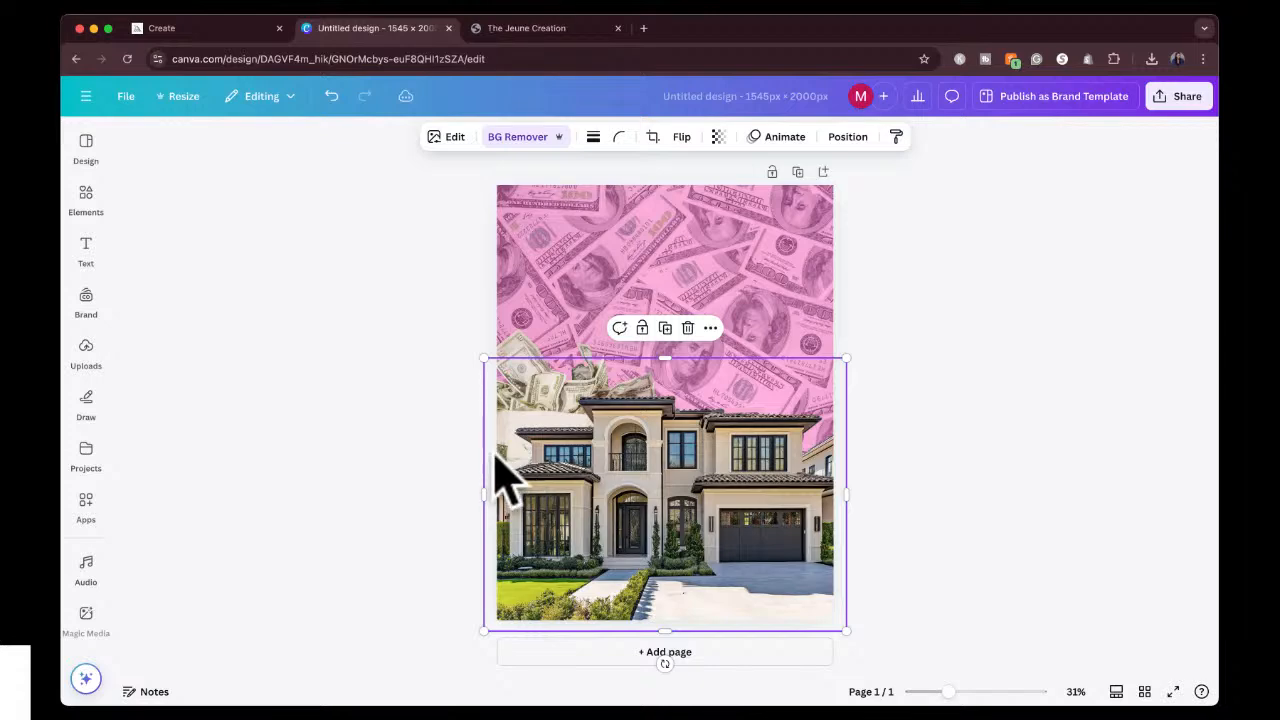
scroll(535, 480, up, 5)
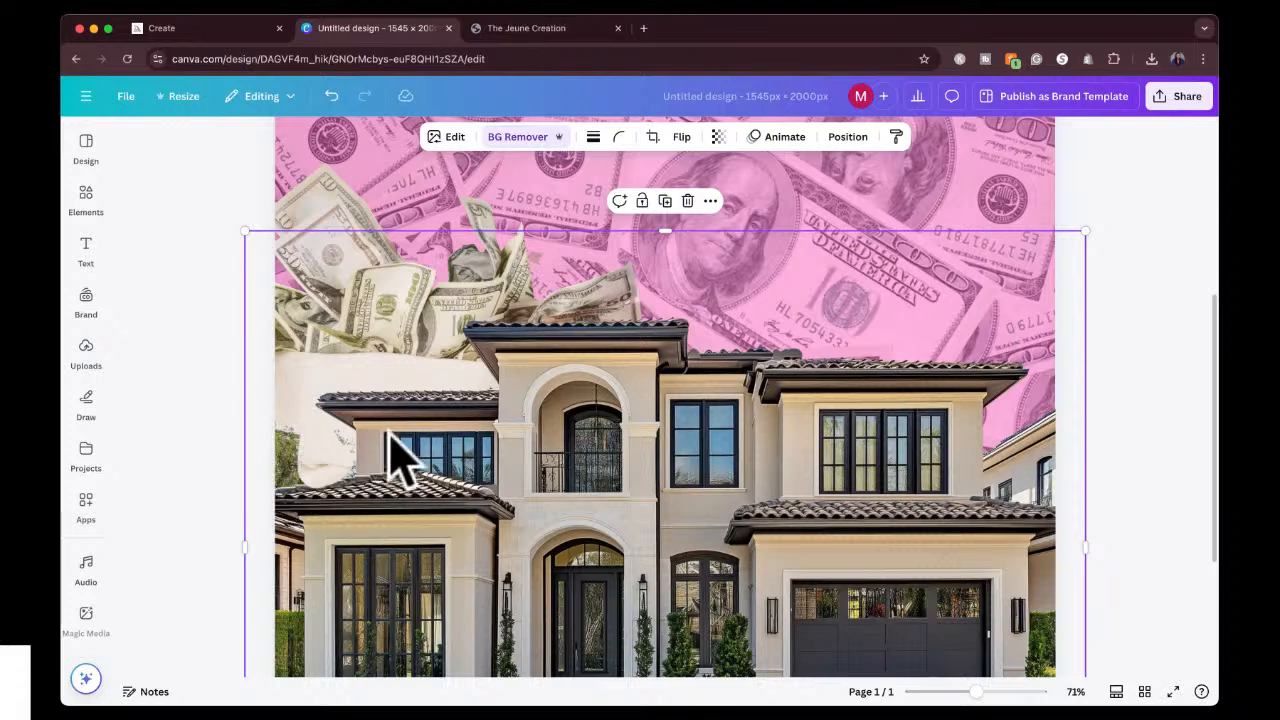
scroll(392, 457, down, 5)
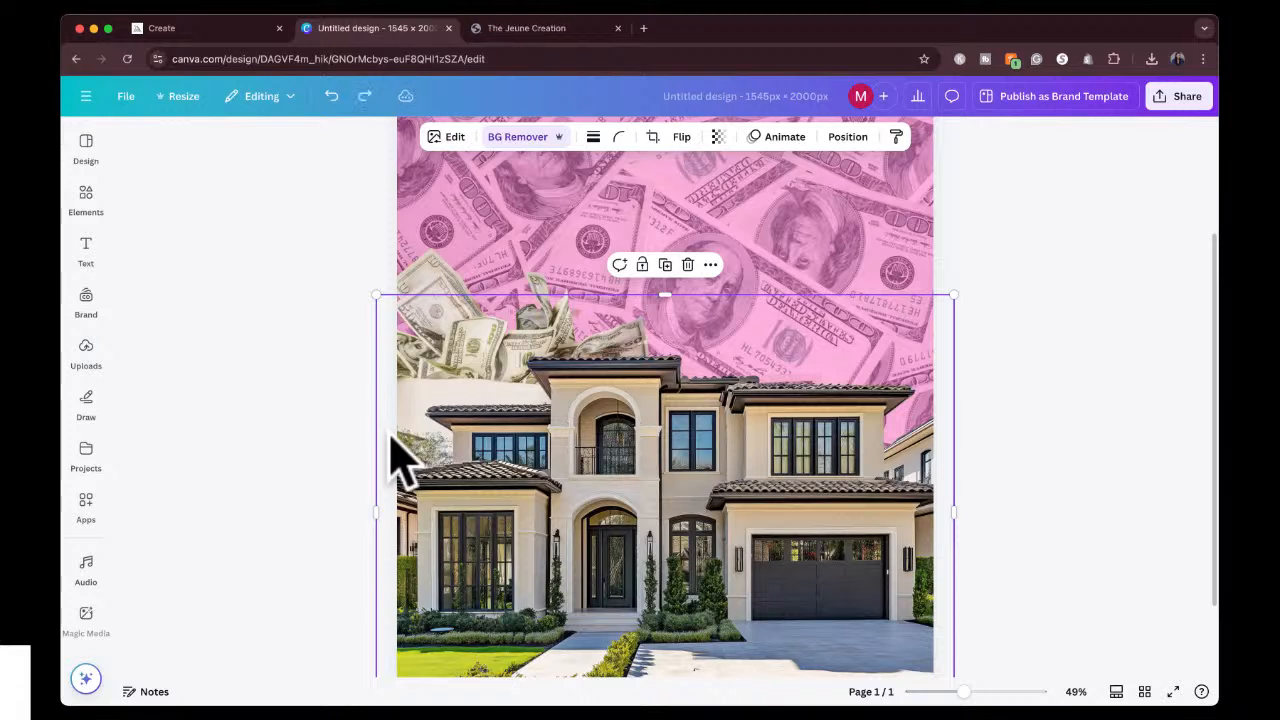
click(320, 463)
scroll(349, 429, down, 3)
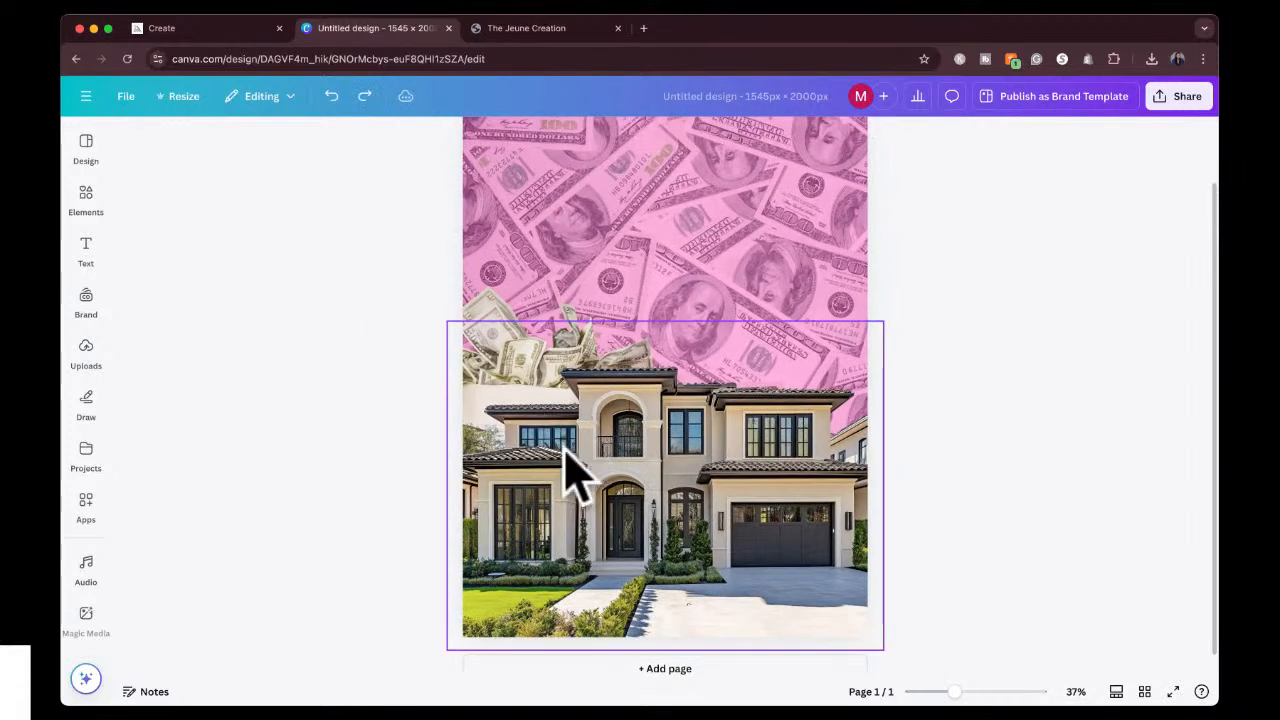
click(550, 458)
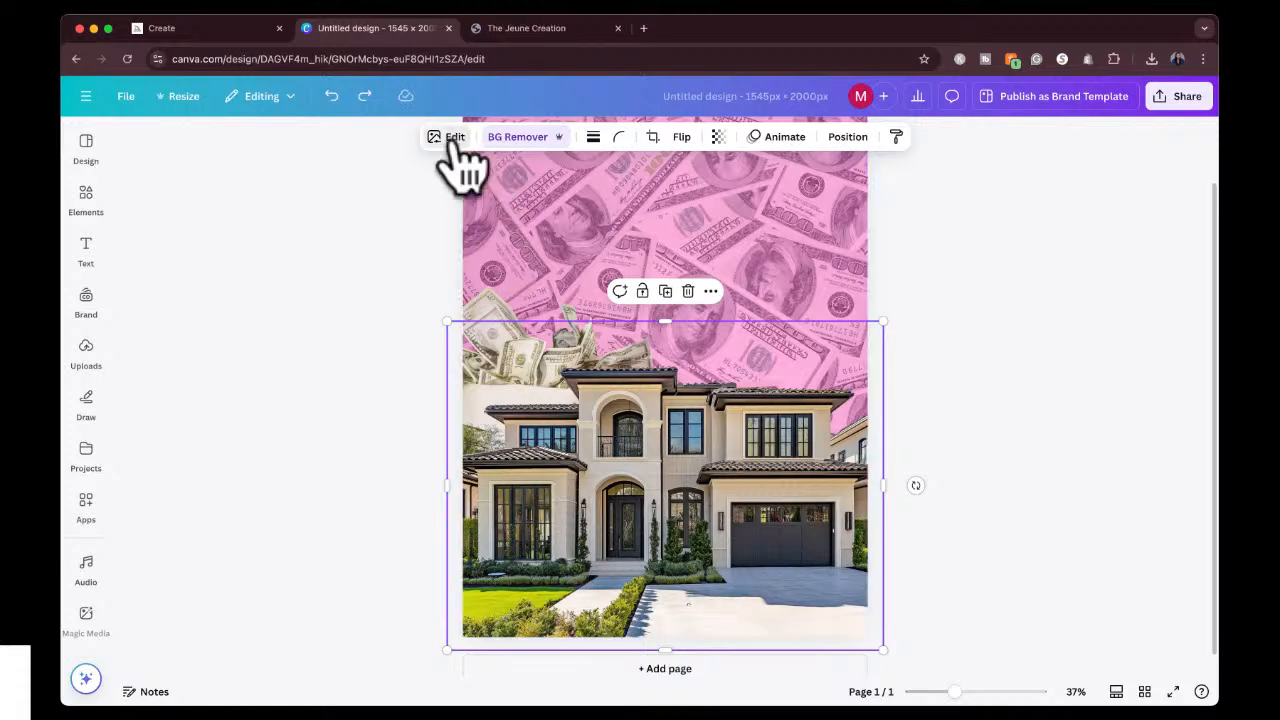
click(452, 140)
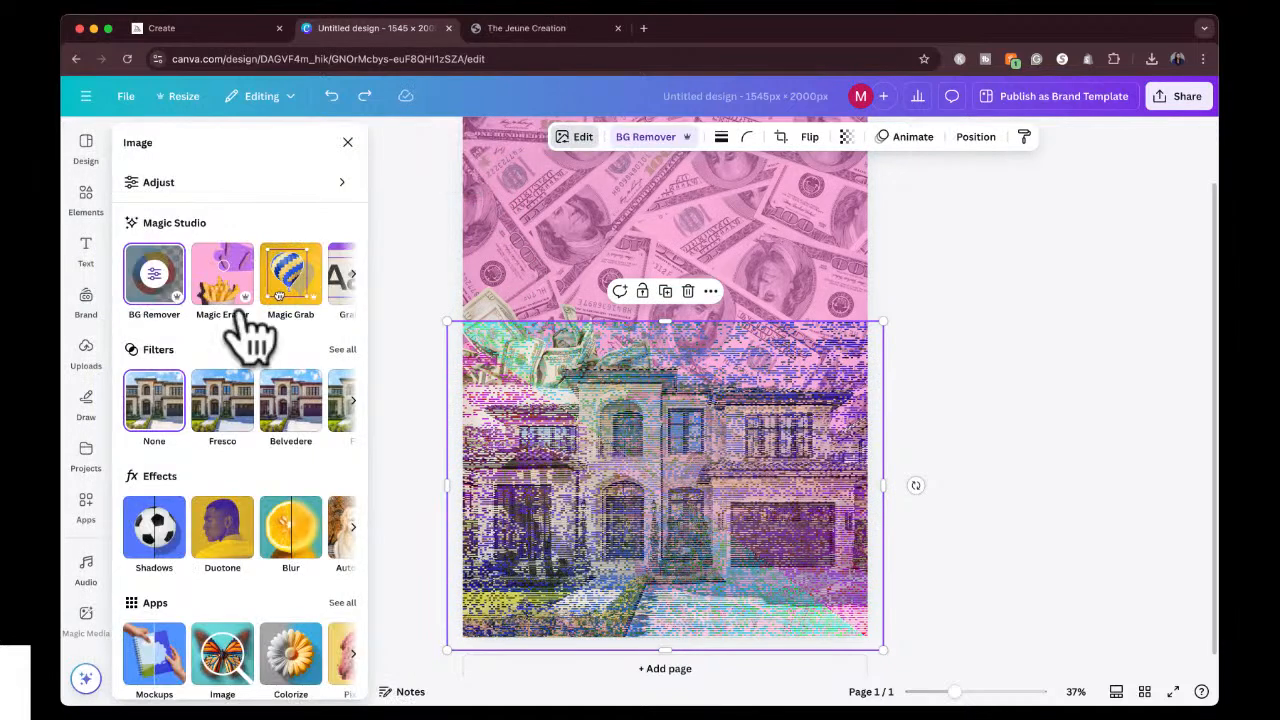
click(163, 288)
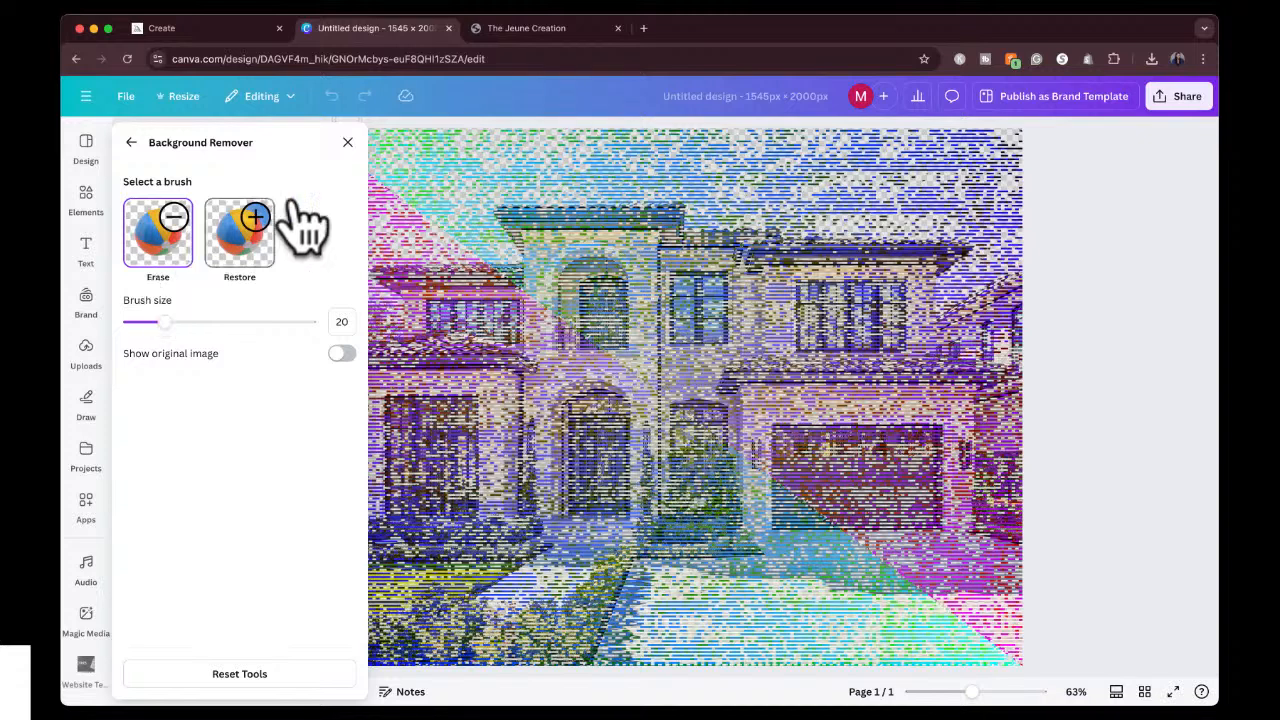
click(347, 142)
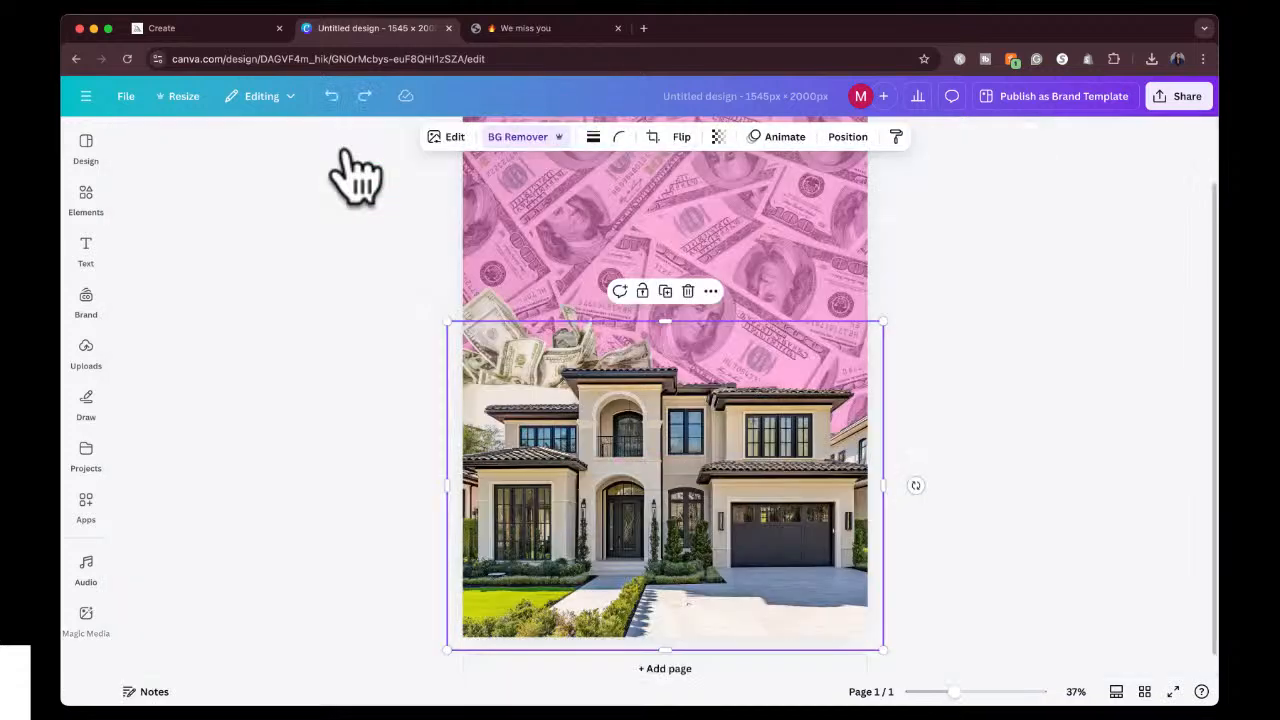
click(405, 352)
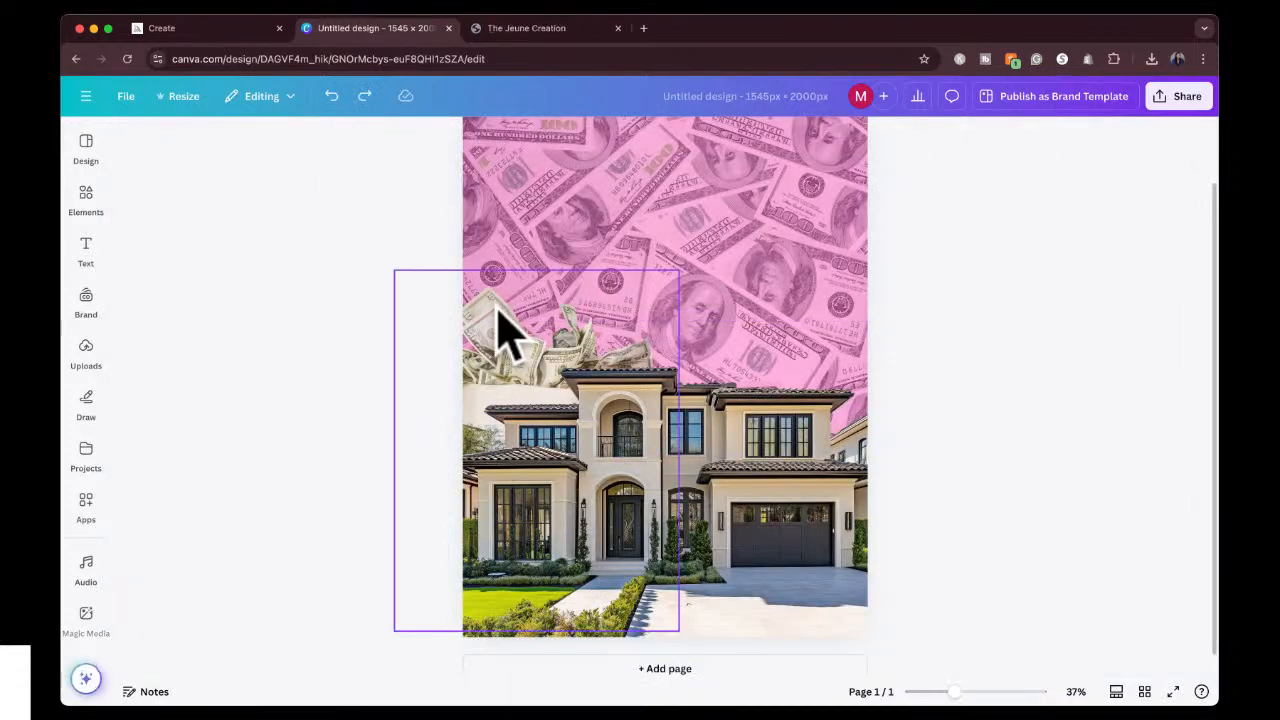
Shrink the money bag and move it to the right side of the design, rising from behind the house roof.
drag(500, 335, 490, 262)
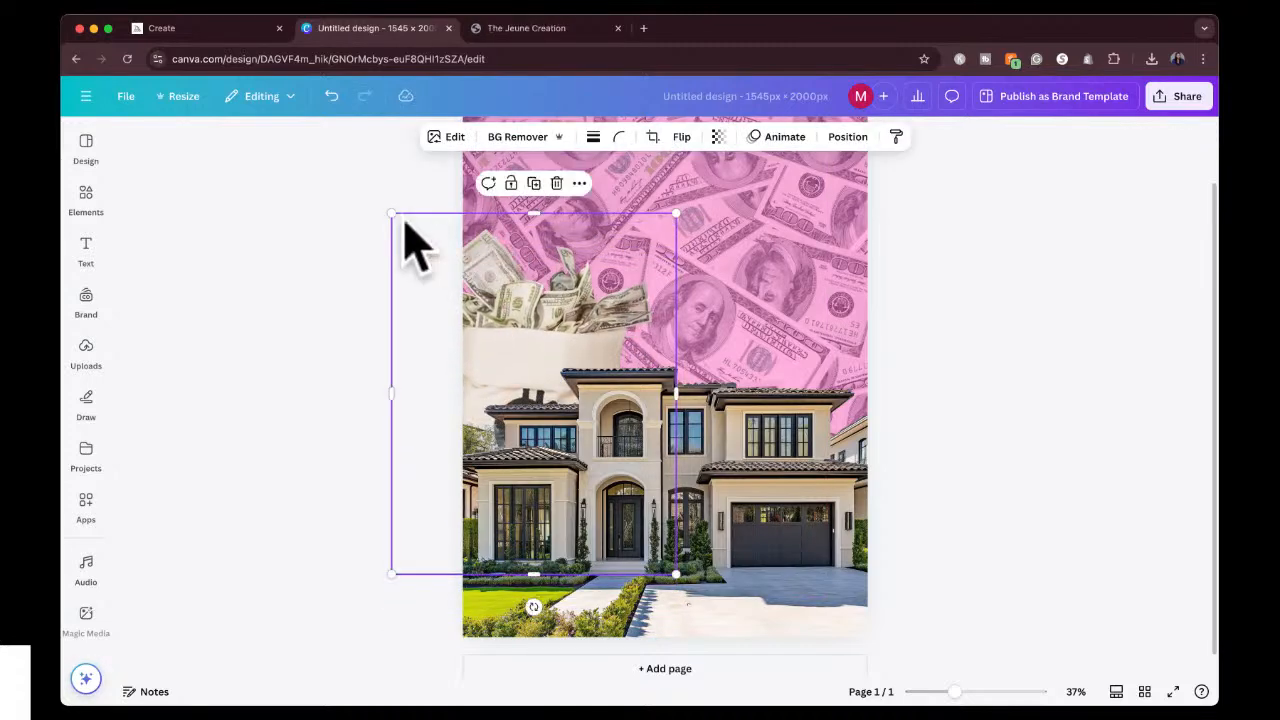
drag(392, 213, 486, 283)
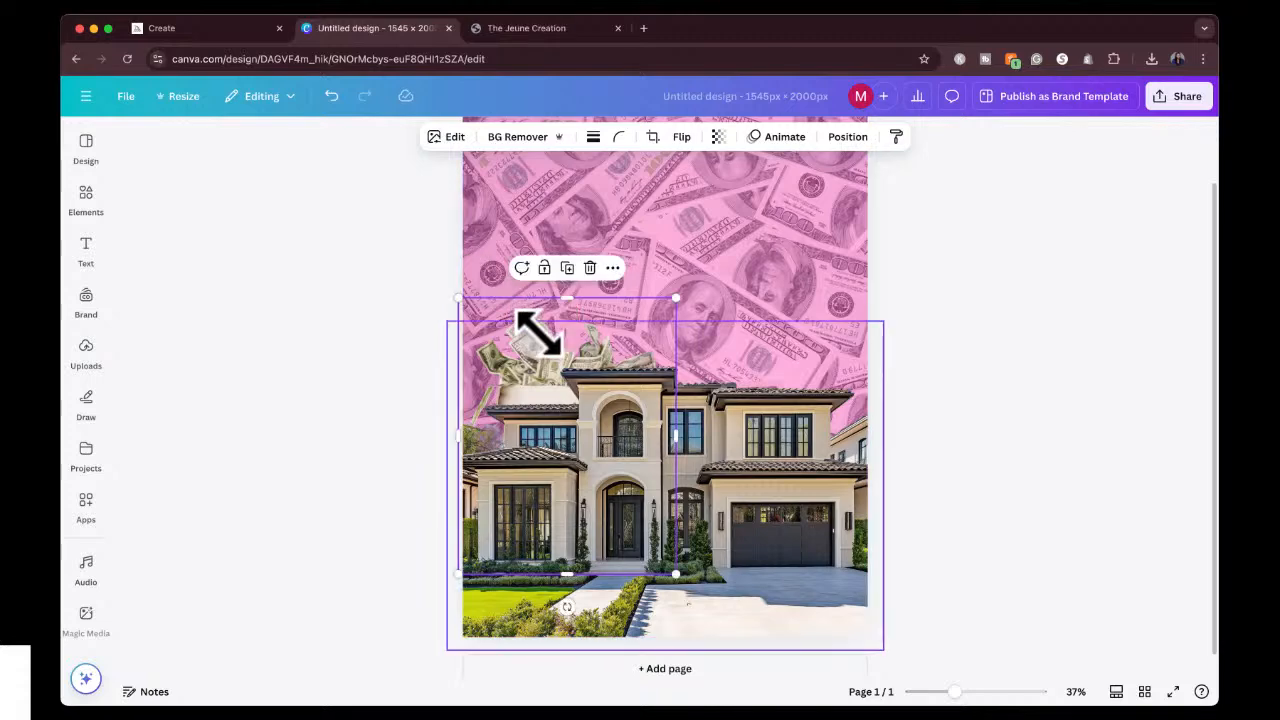
drag(517, 329, 717, 317)
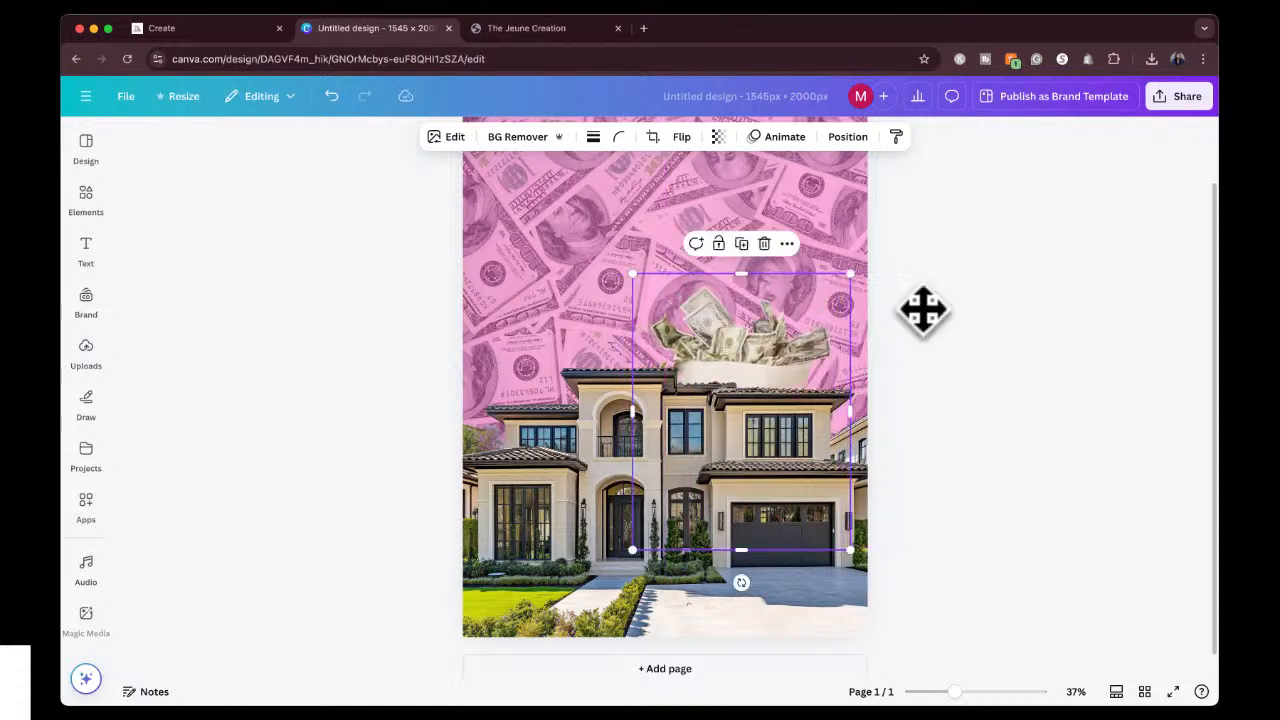
click(945, 322)
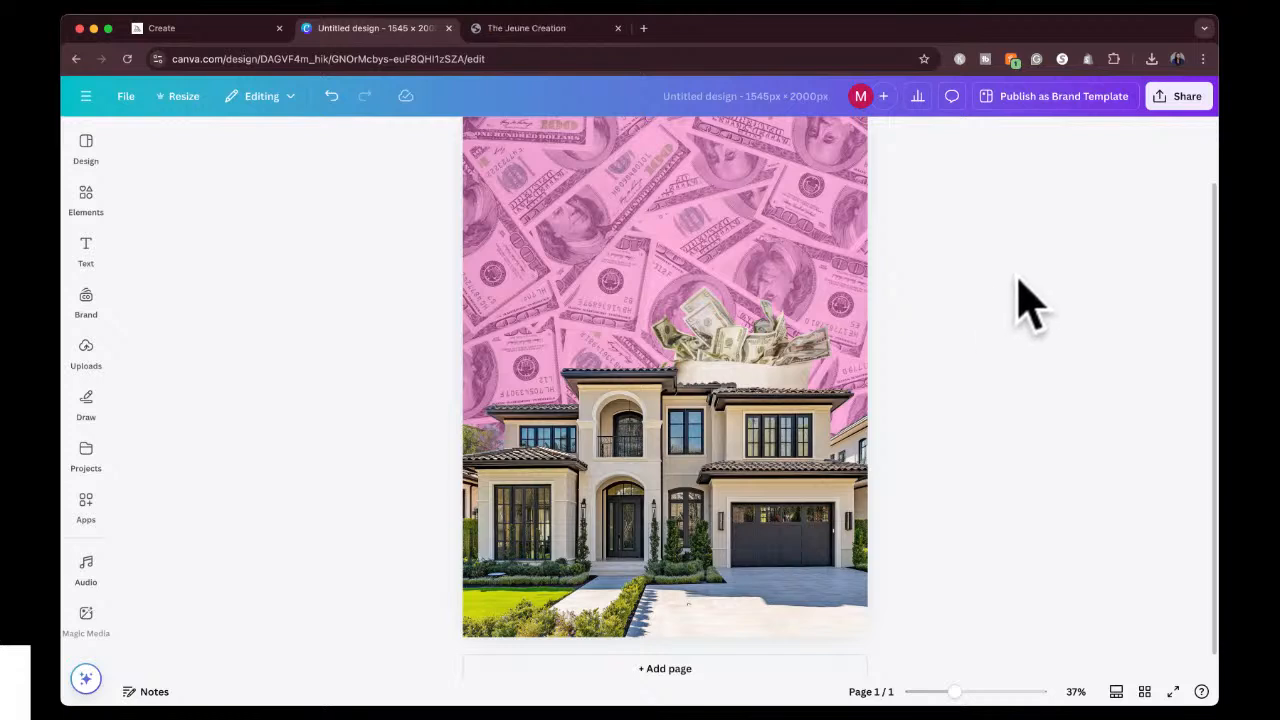
scroll(1023, 306, up, 2)
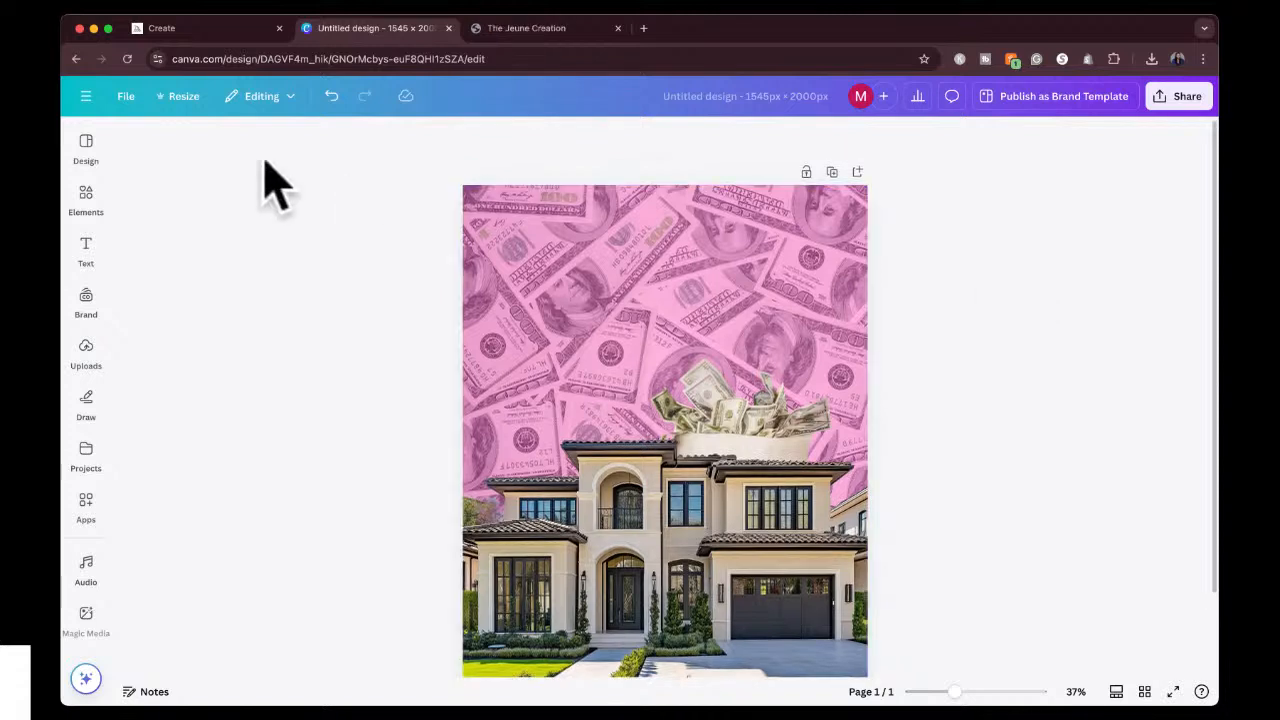
Search the text fonts and combinations for "spooky".
click(87, 255)
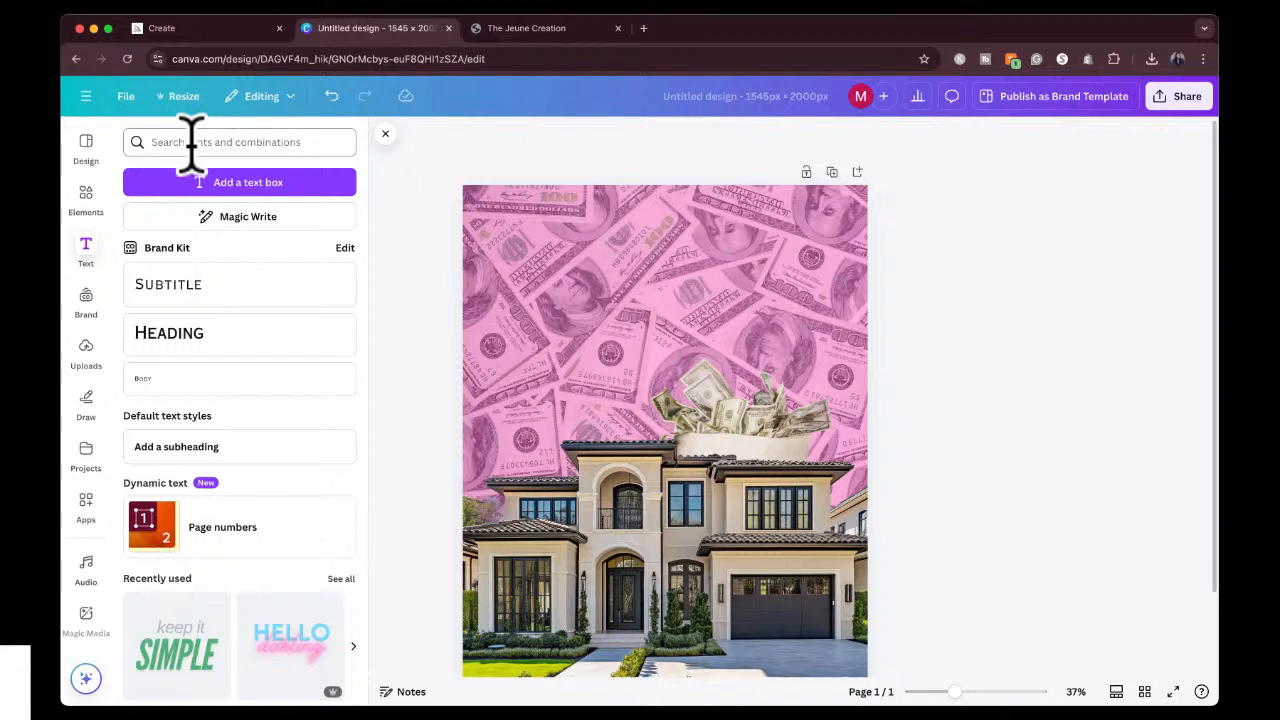
click(243, 145)
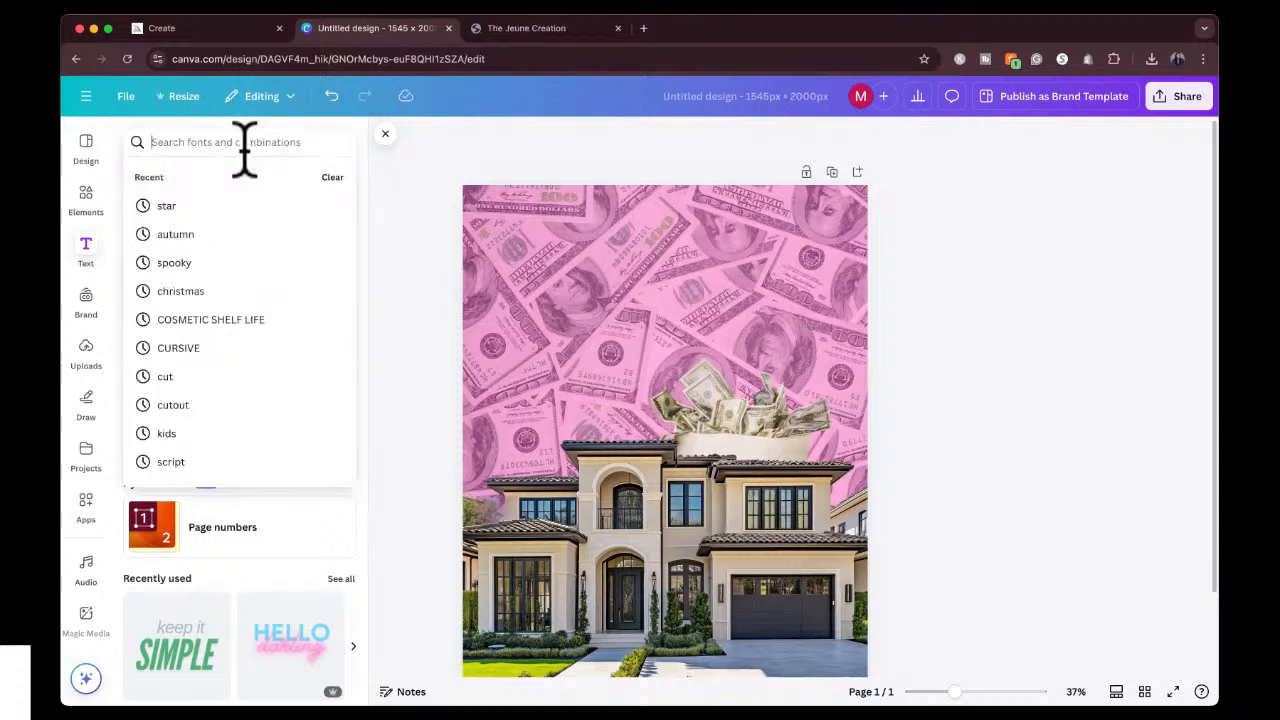
text(spooky)
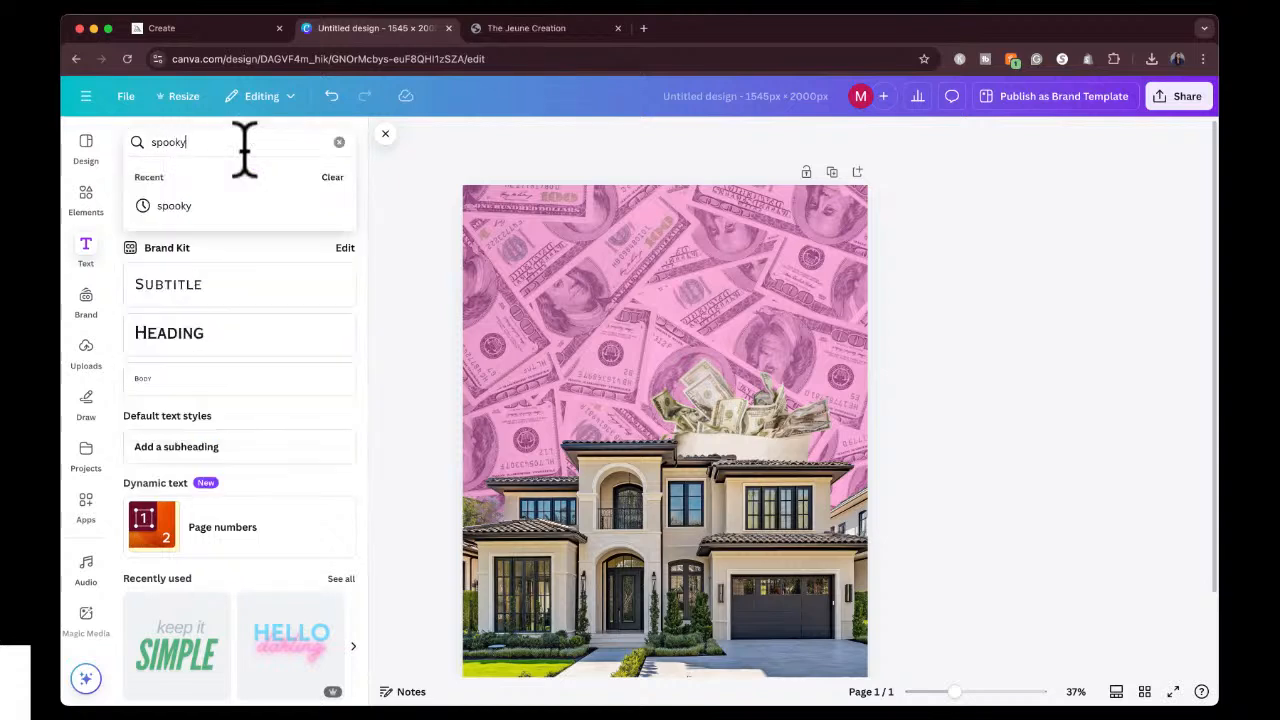
click(229, 206)
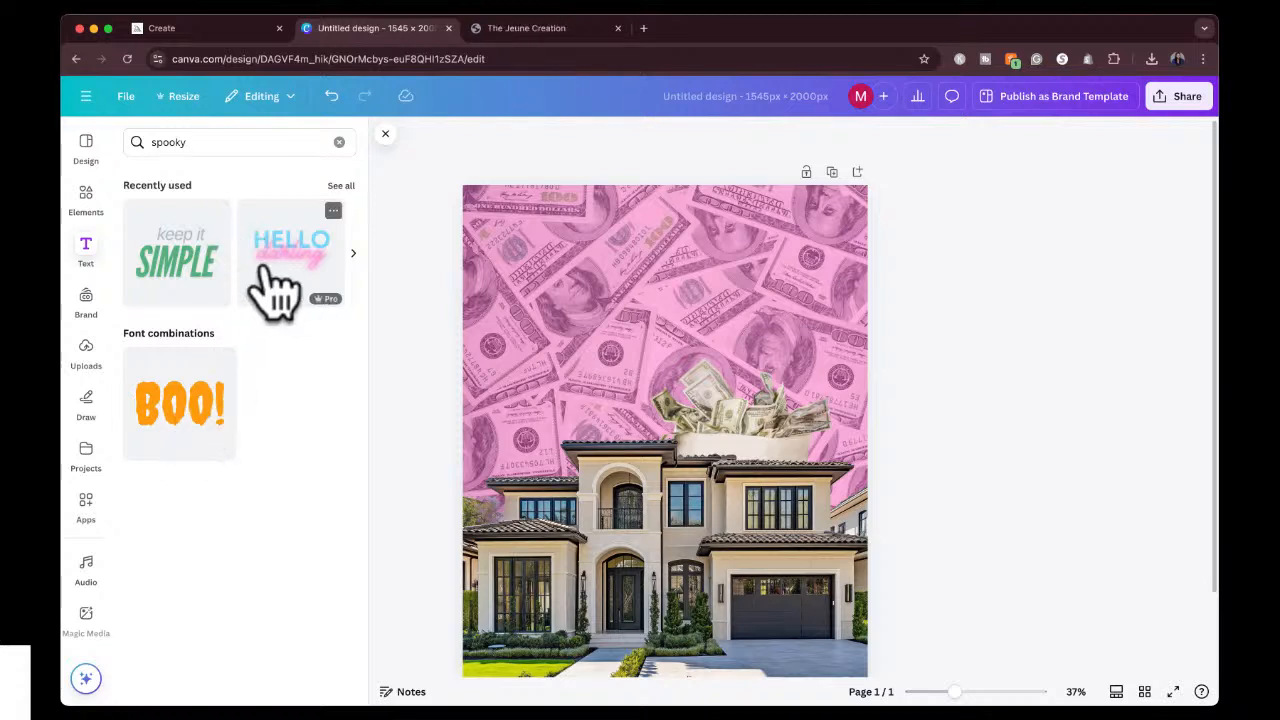
Search the text fonts for "script" and look through the script fonts.
click(237, 143)
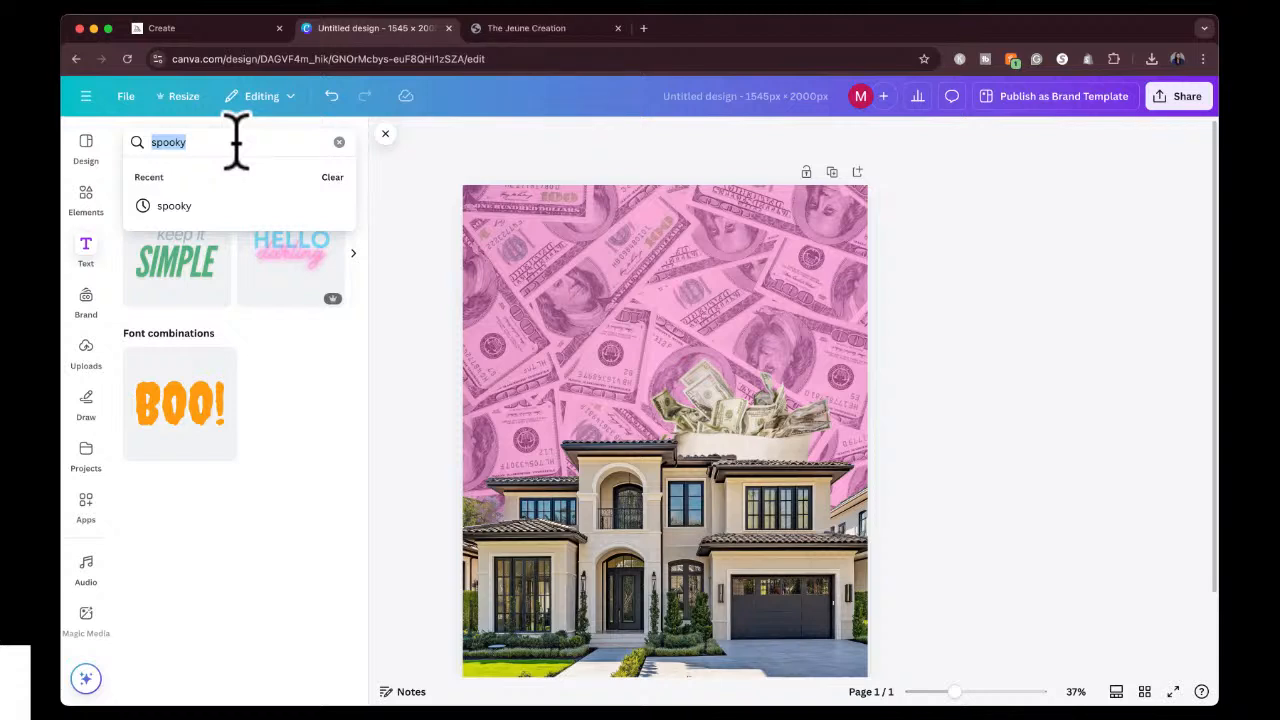
text(scri)
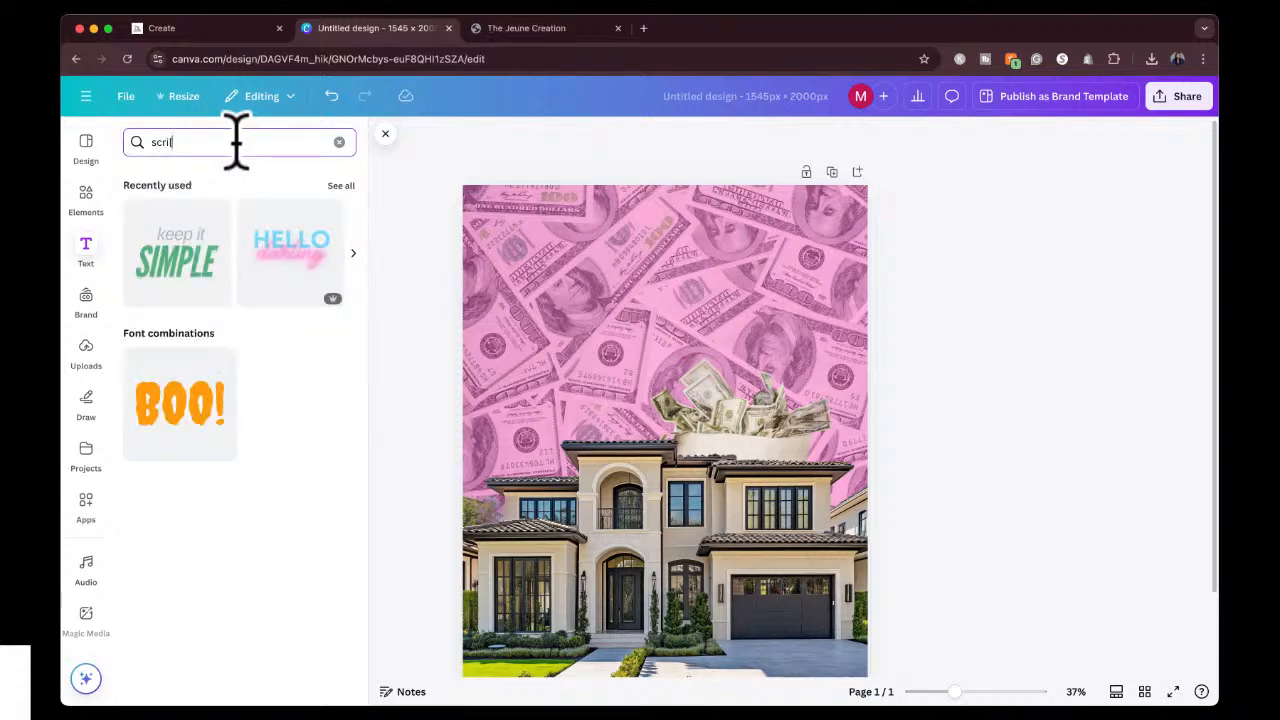
text(pt)
key(Return)
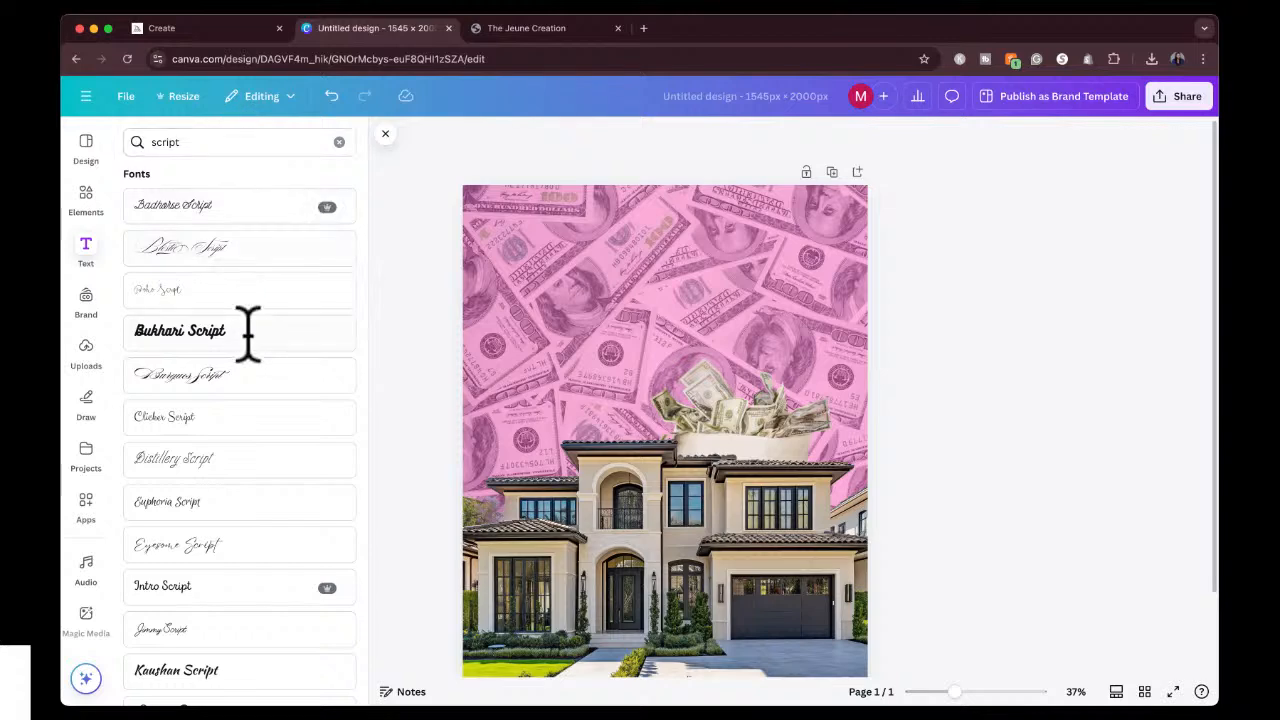
scroll(248, 340, down, 5)
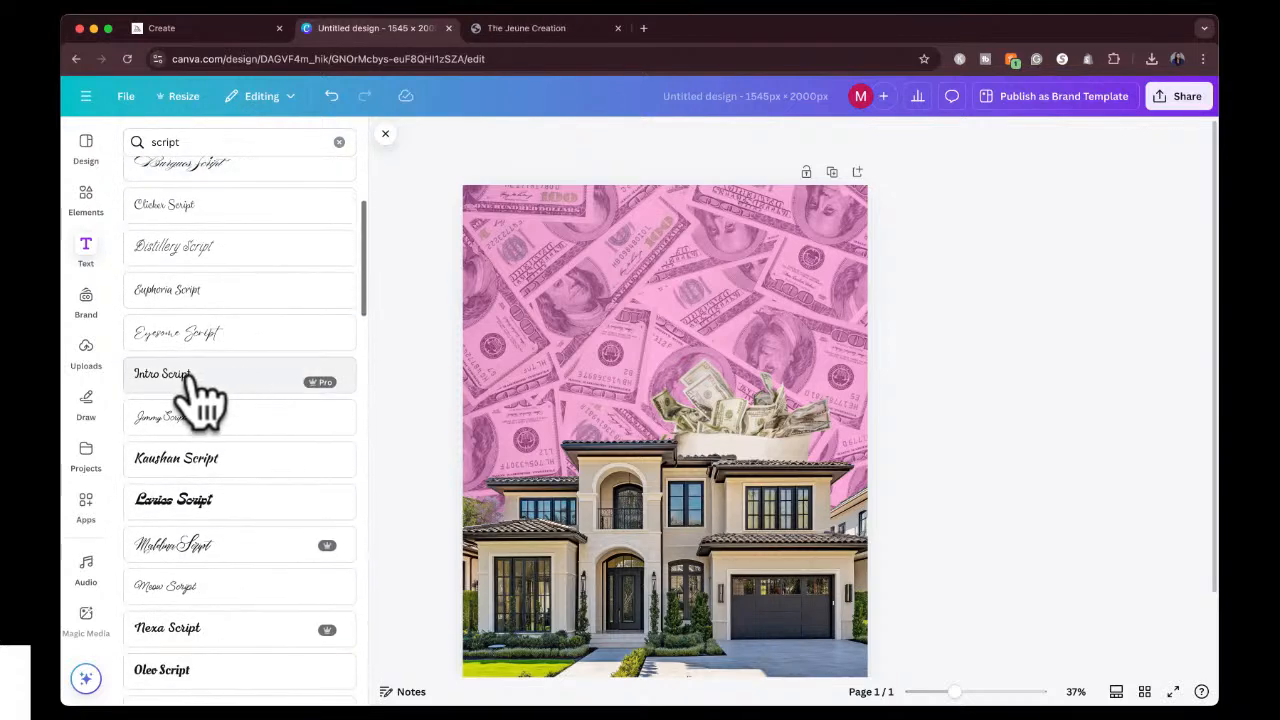
scroll(240, 470, down, 8)
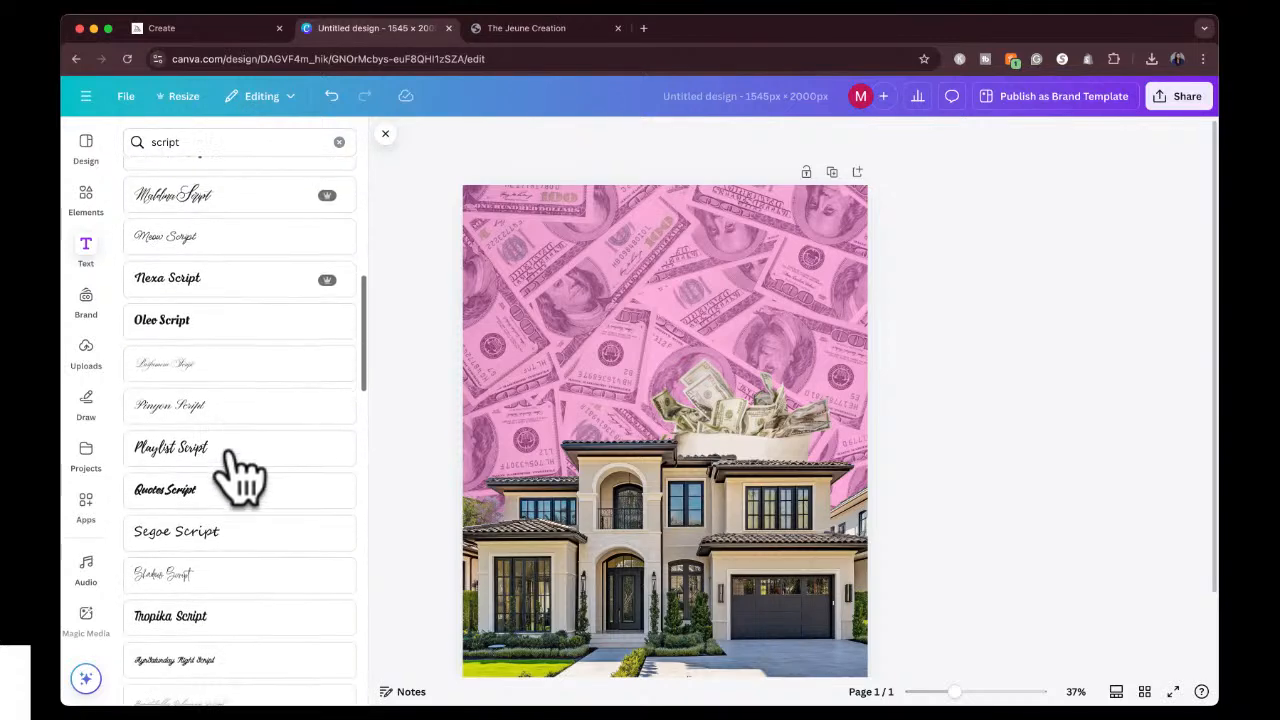
scroll(243, 471, up, 13)
Search the fonts for "cursive" and add a text box in the Feeling Passionate font.
click(206, 143)
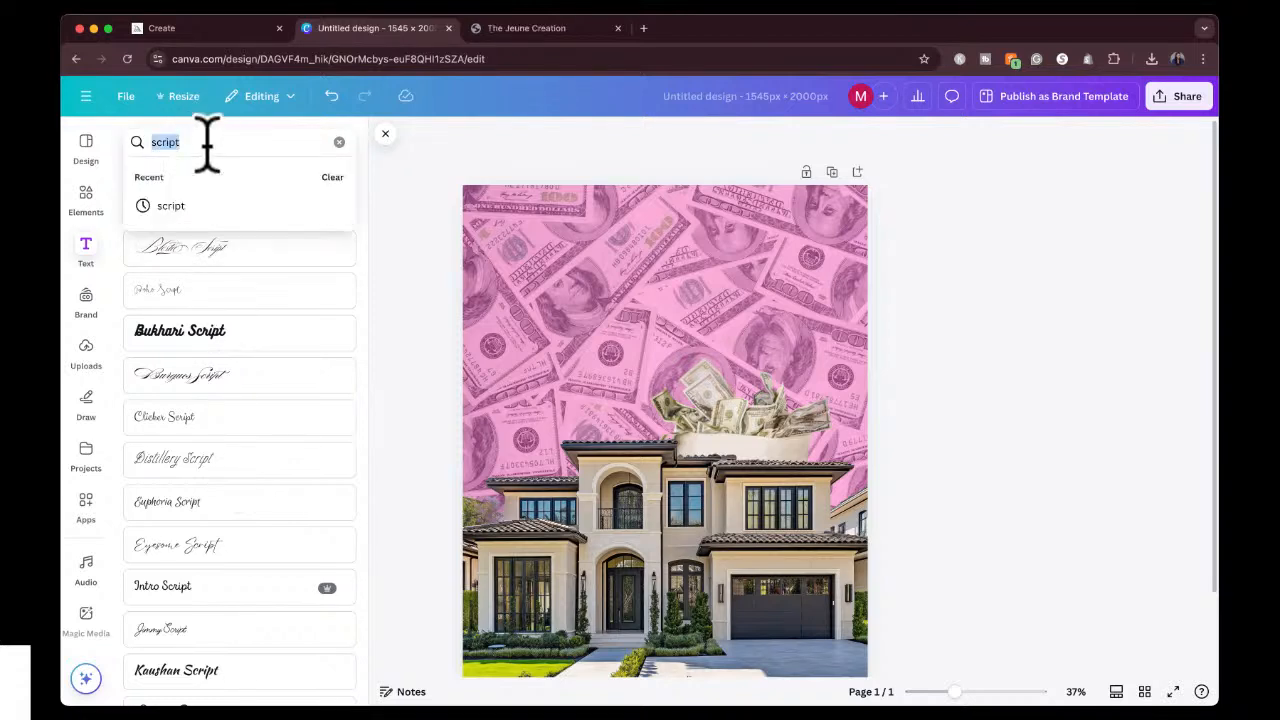
text(cursive)
key(Return)
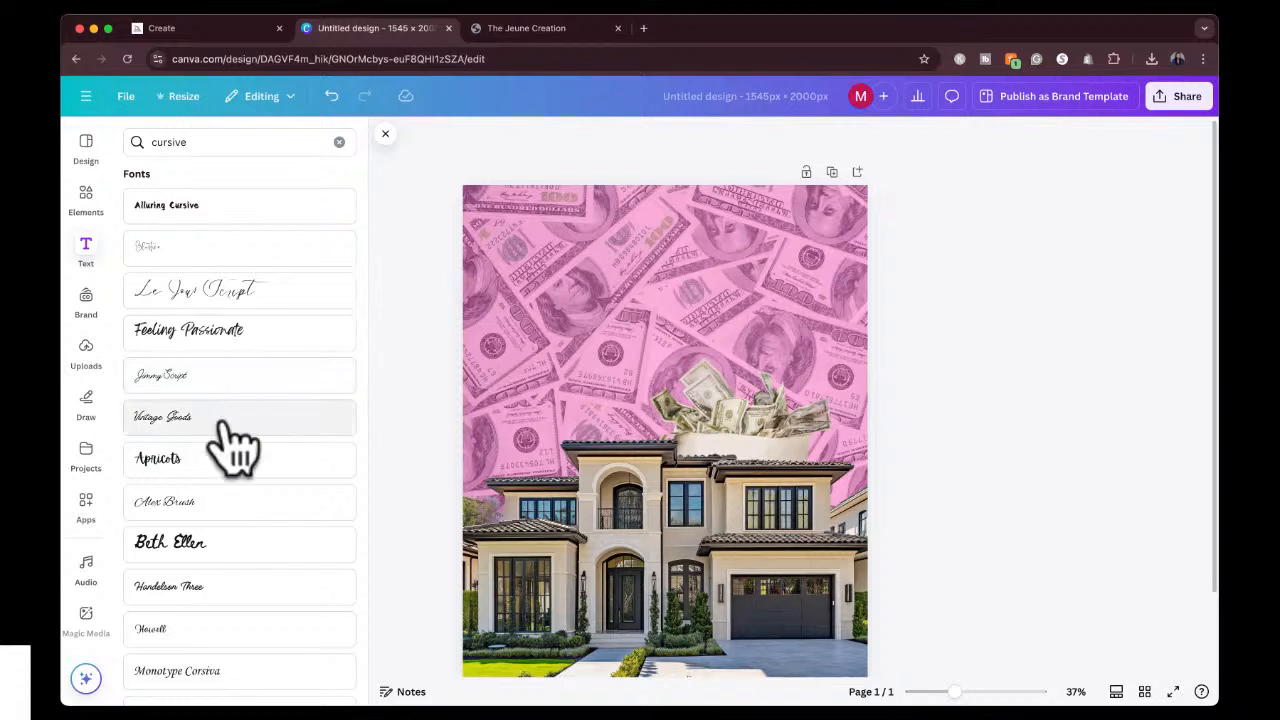
scroll(225, 430, down, 1)
scroll(232, 448, down, 1)
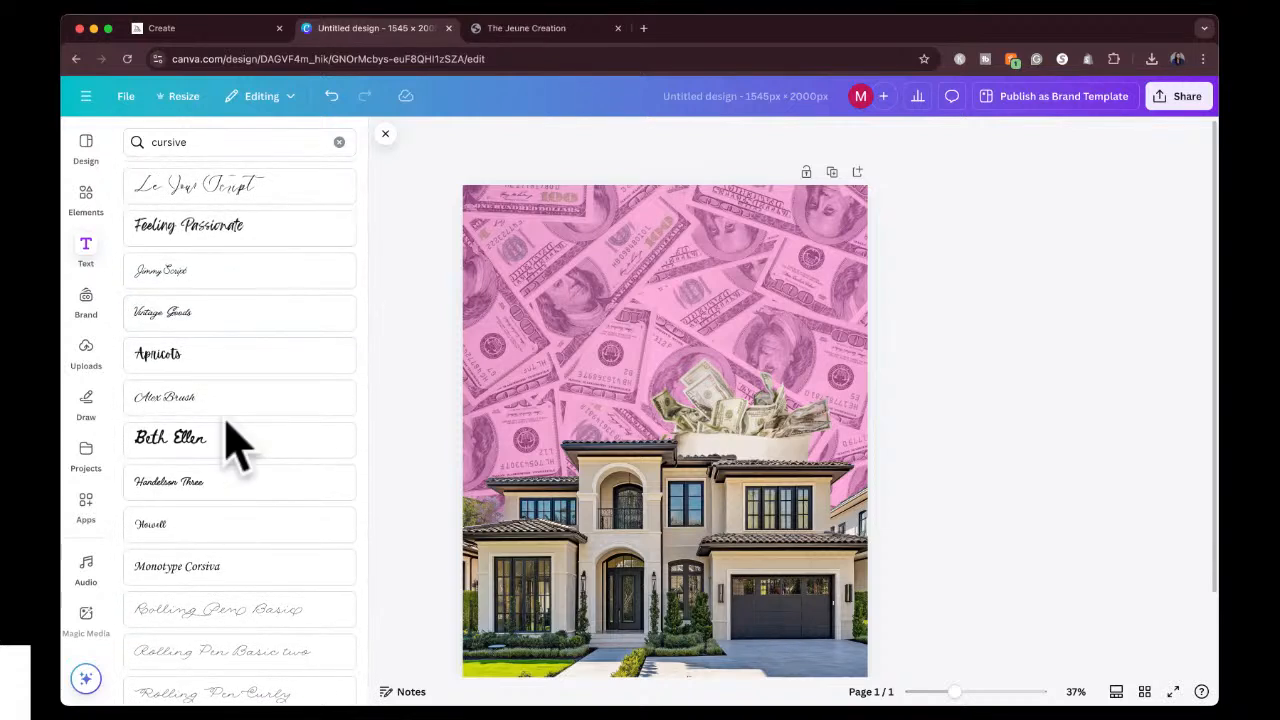
click(222, 237)
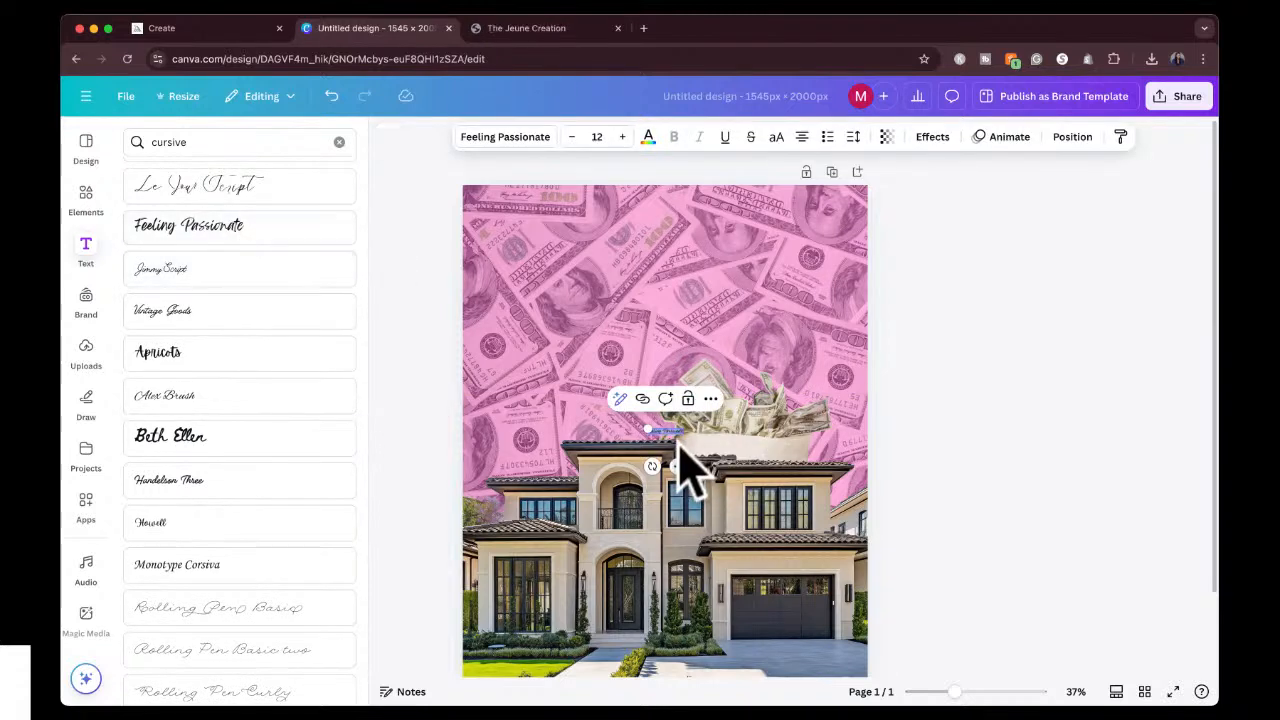
Move the Feeling Passionate text to the upper part of the design and set its font size to 144.
drag(678, 468, 671, 263)
click(597, 136)
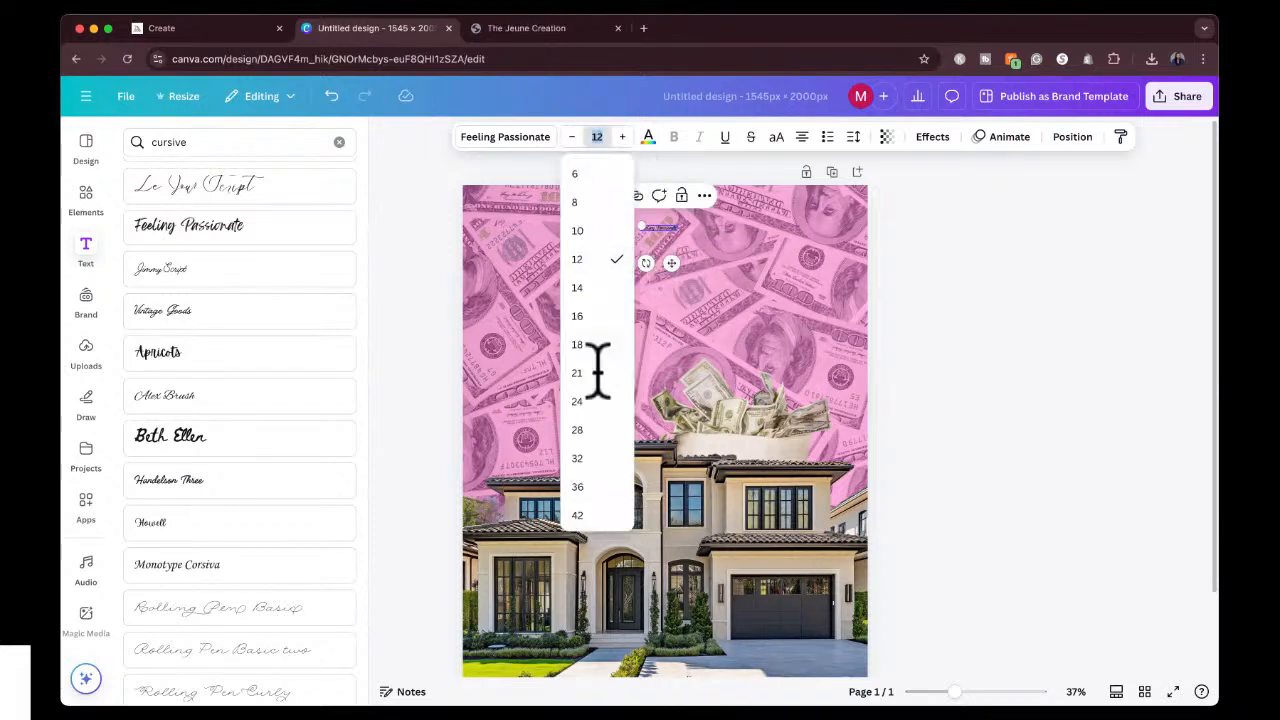
click(592, 460)
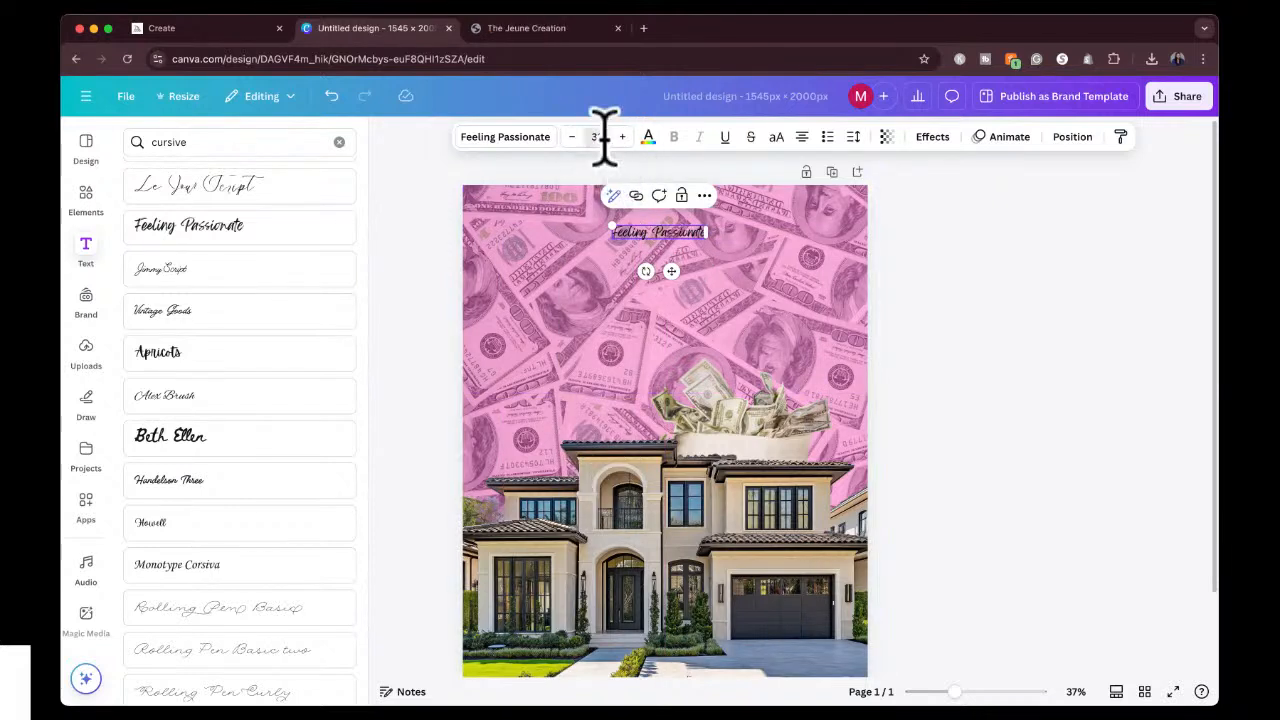
click(598, 134)
click(589, 513)
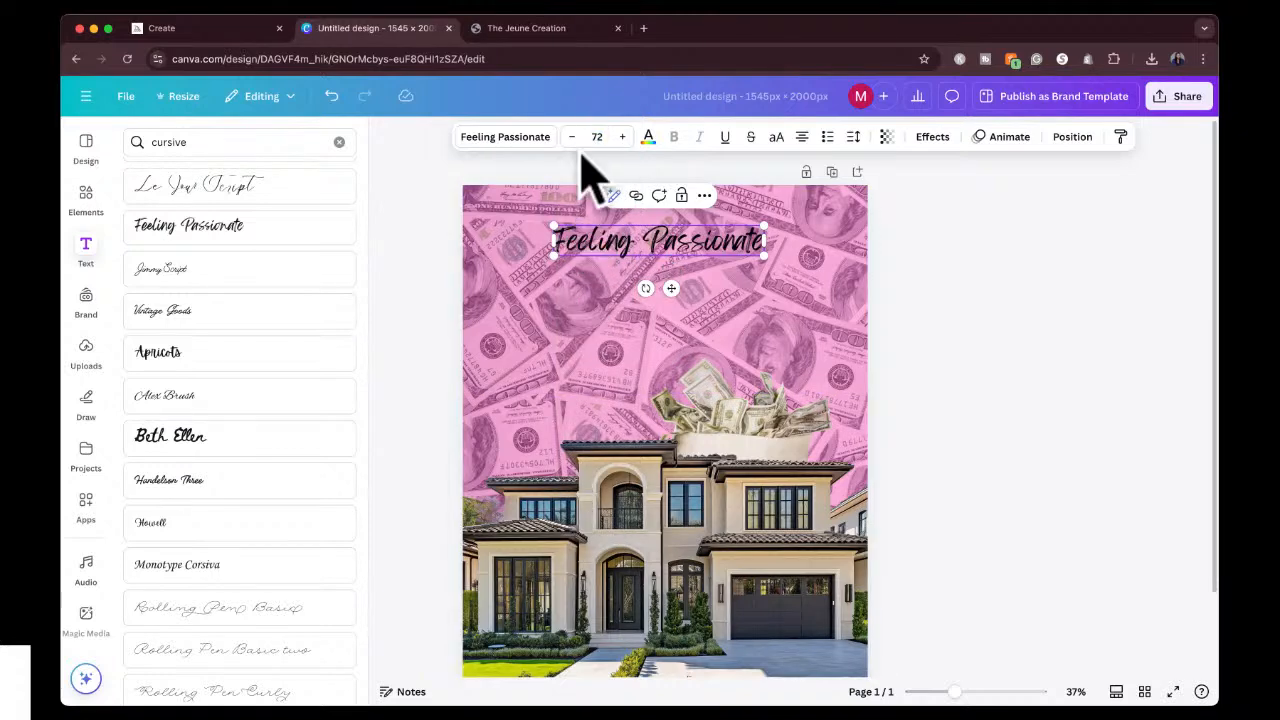
click(597, 138)
click(590, 511)
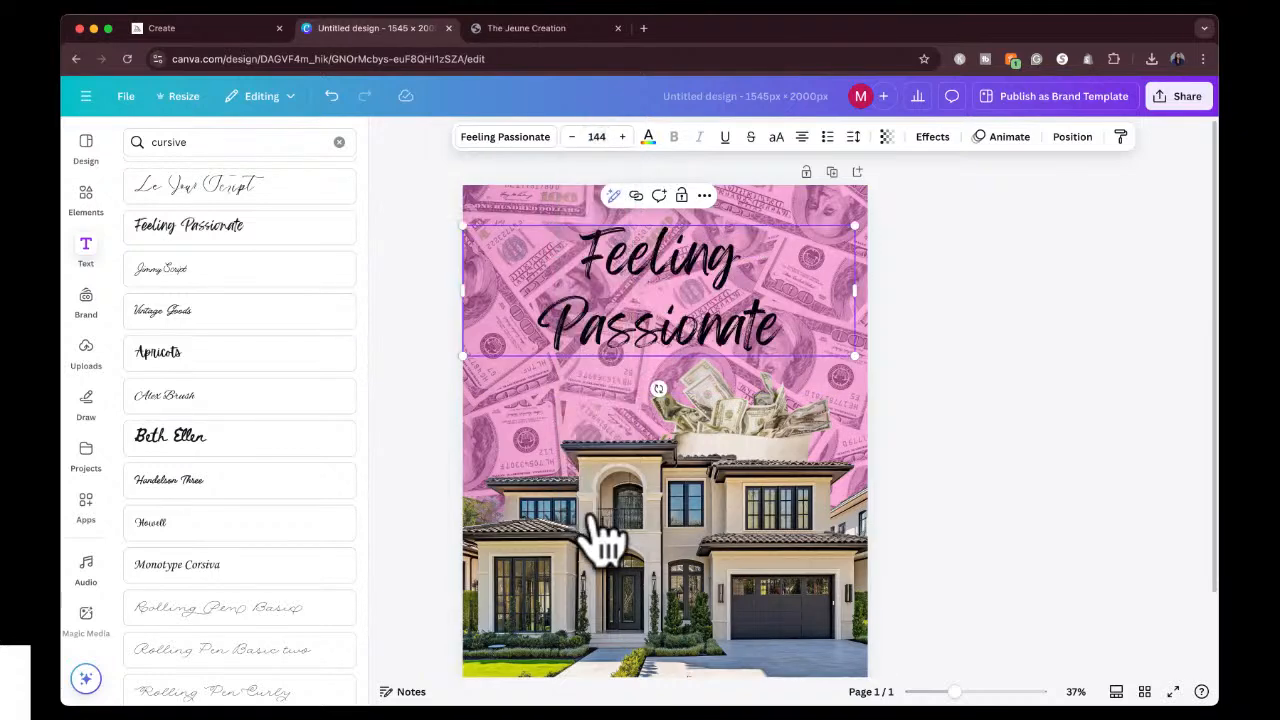
Replace the placeholder text of the cursive heading with "How to Start a".
double_click(652, 330)
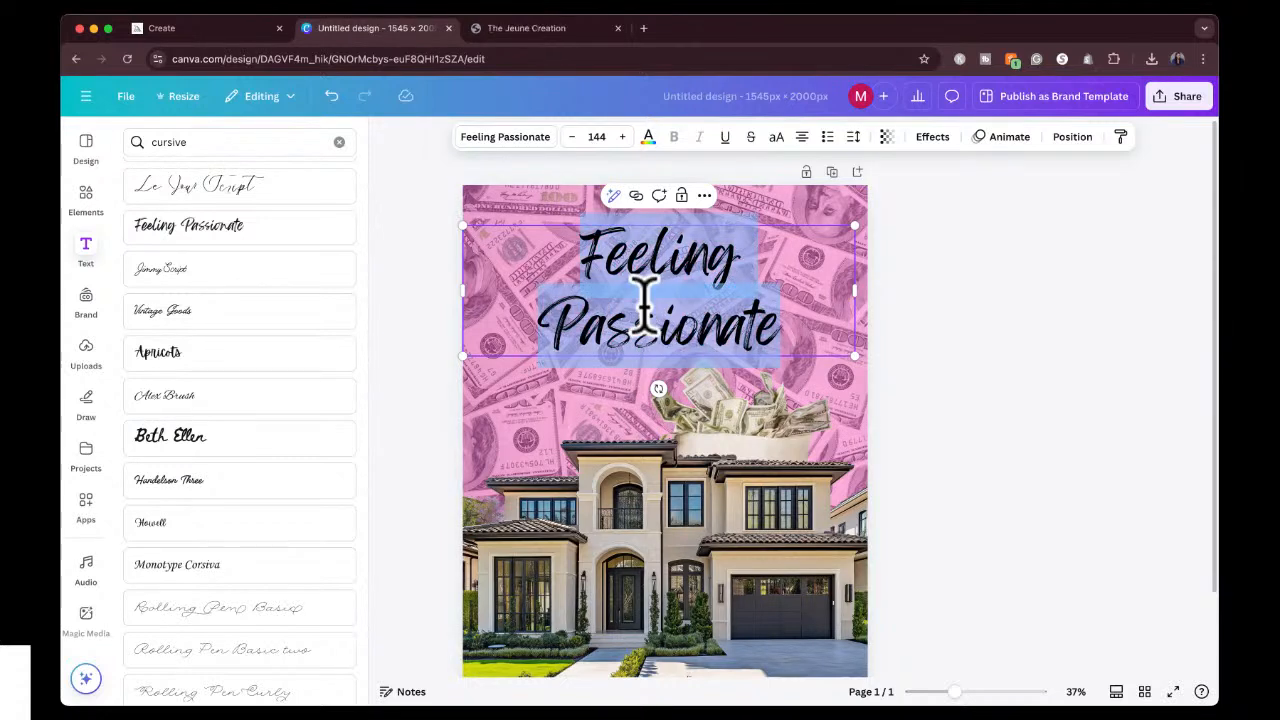
text(Hoe t)
key(BackSpace)
key(BackSpace)
key(BackSpace)
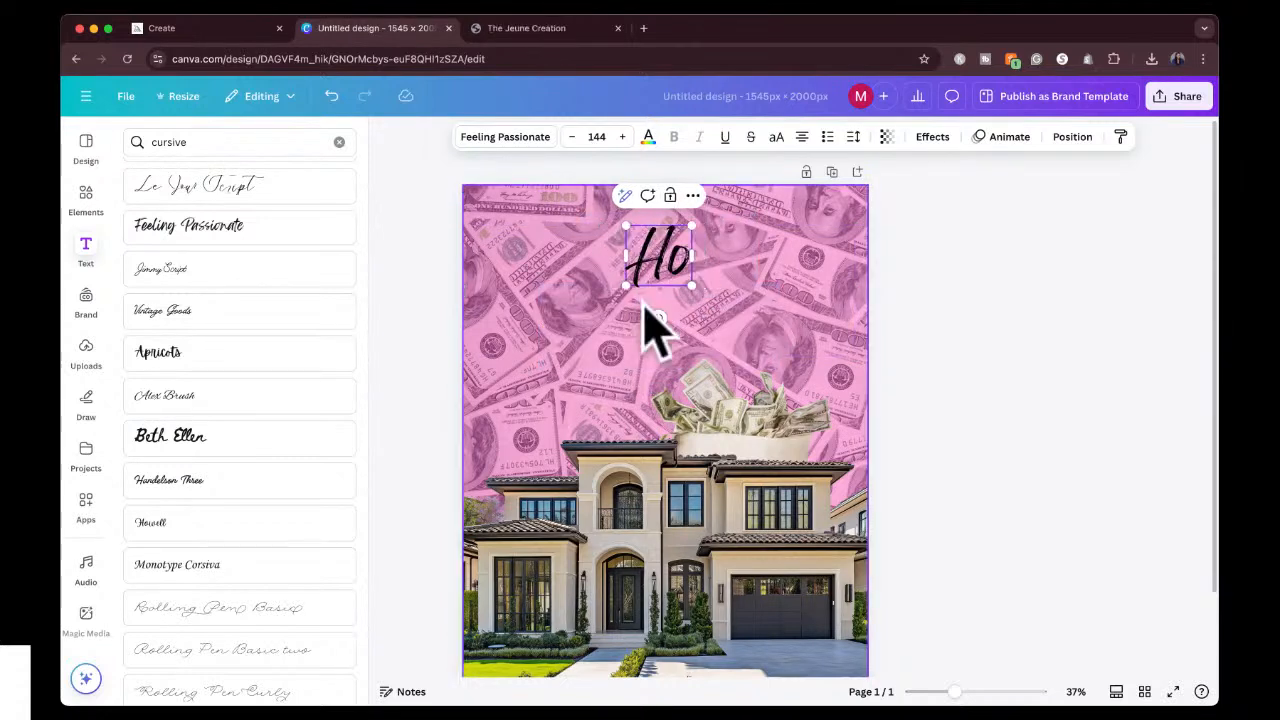
text(w to Star)
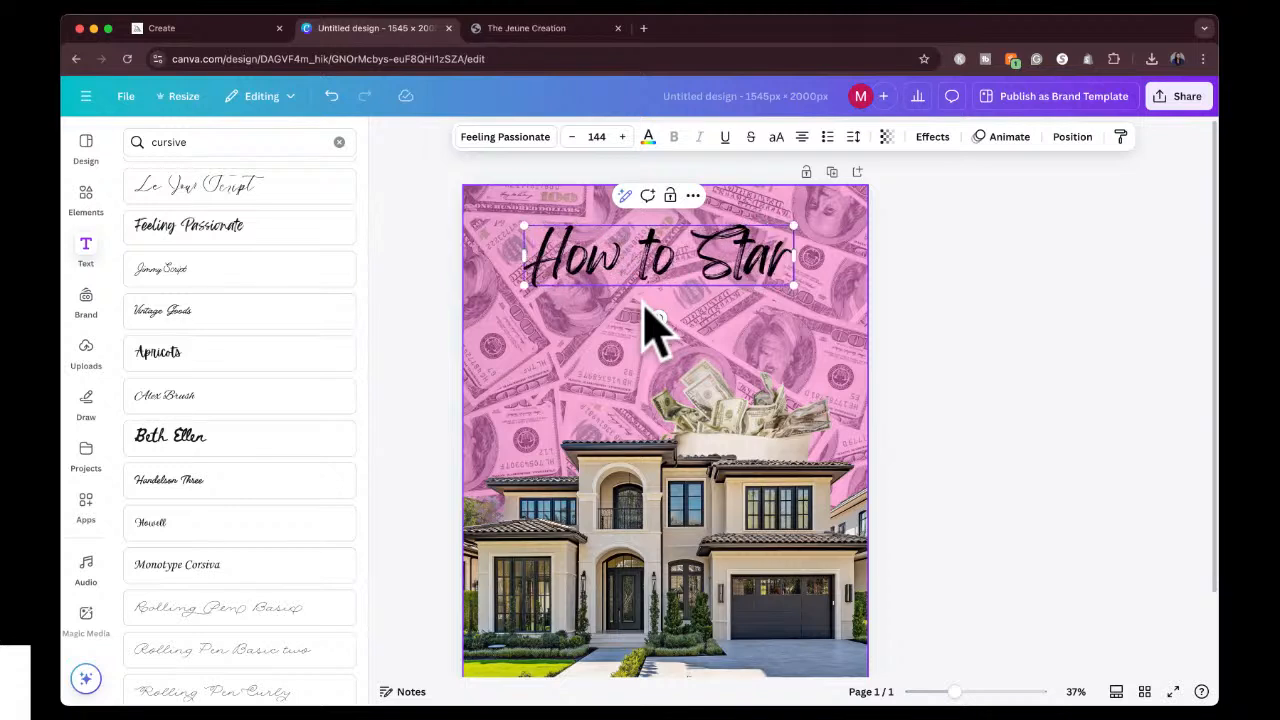
text(t)
text( an)
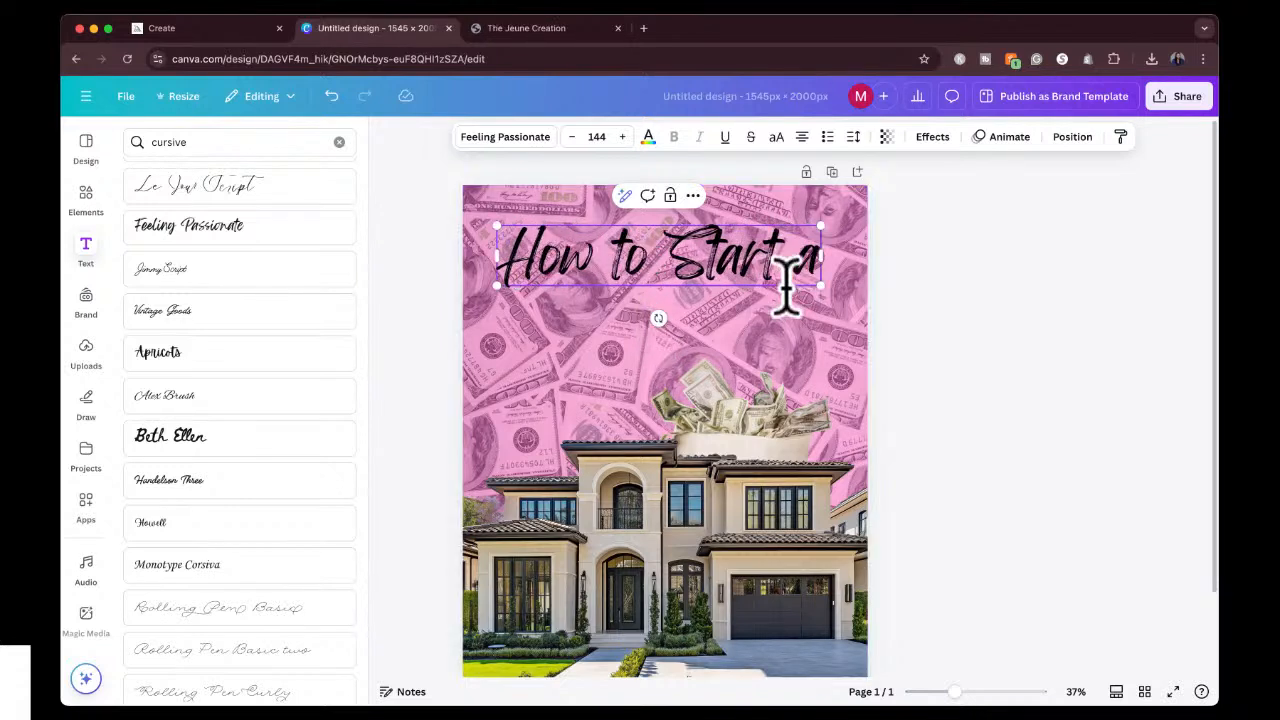
Complete the cursive heading as "How to Start an" and move it slightly higher on the page.
click(965, 258)
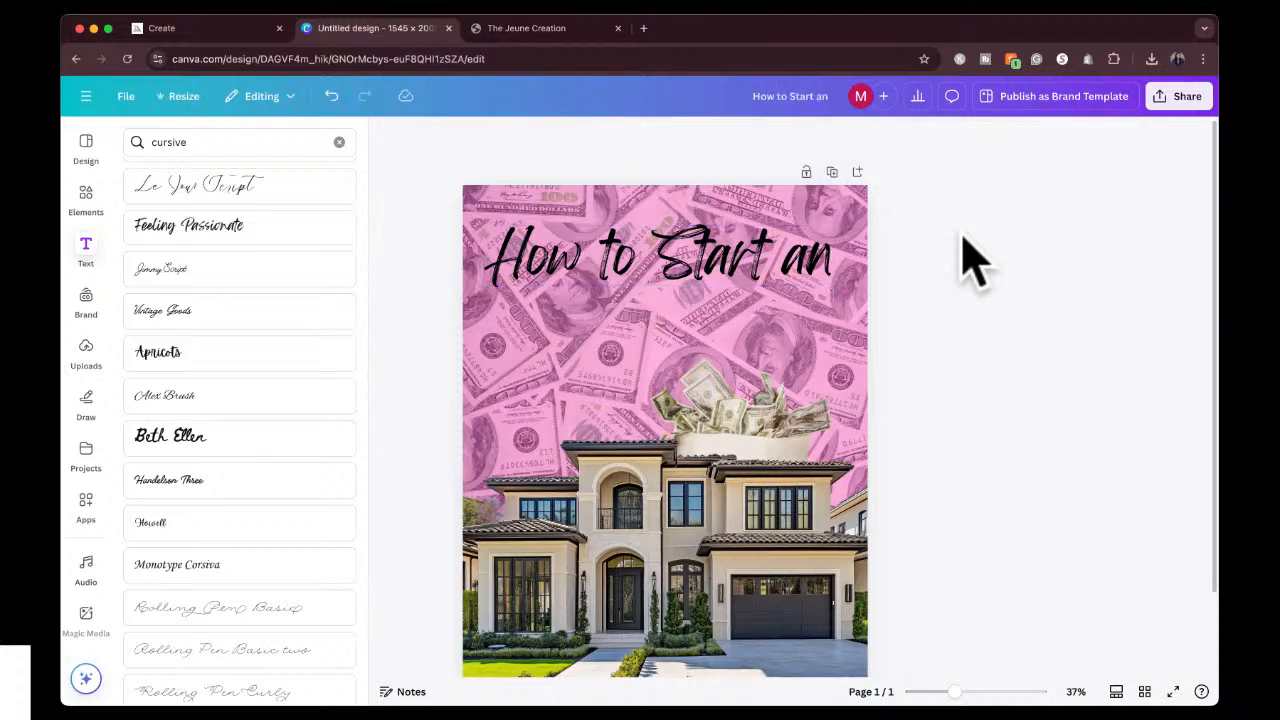
click(682, 169)
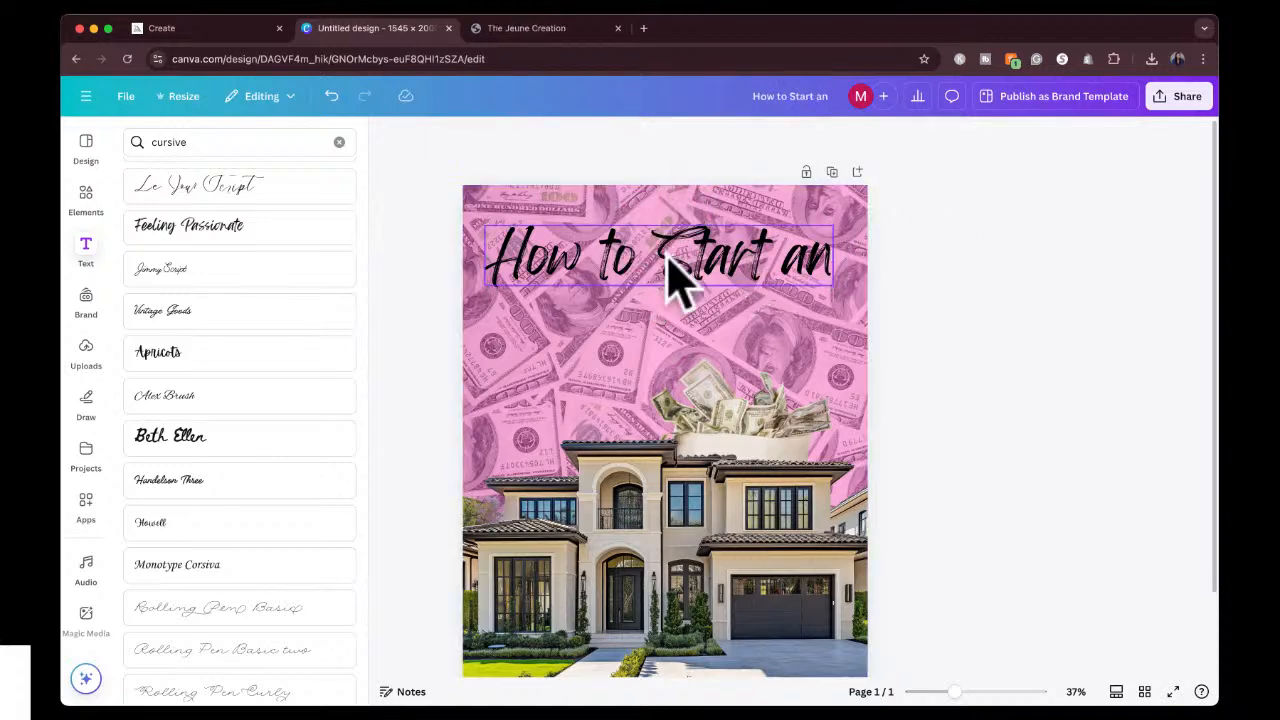
drag(674, 274, 678, 250)
Search the text fonts for "impact", add a text box in the Impact font and place it below the cursive heading.
click(230, 142)
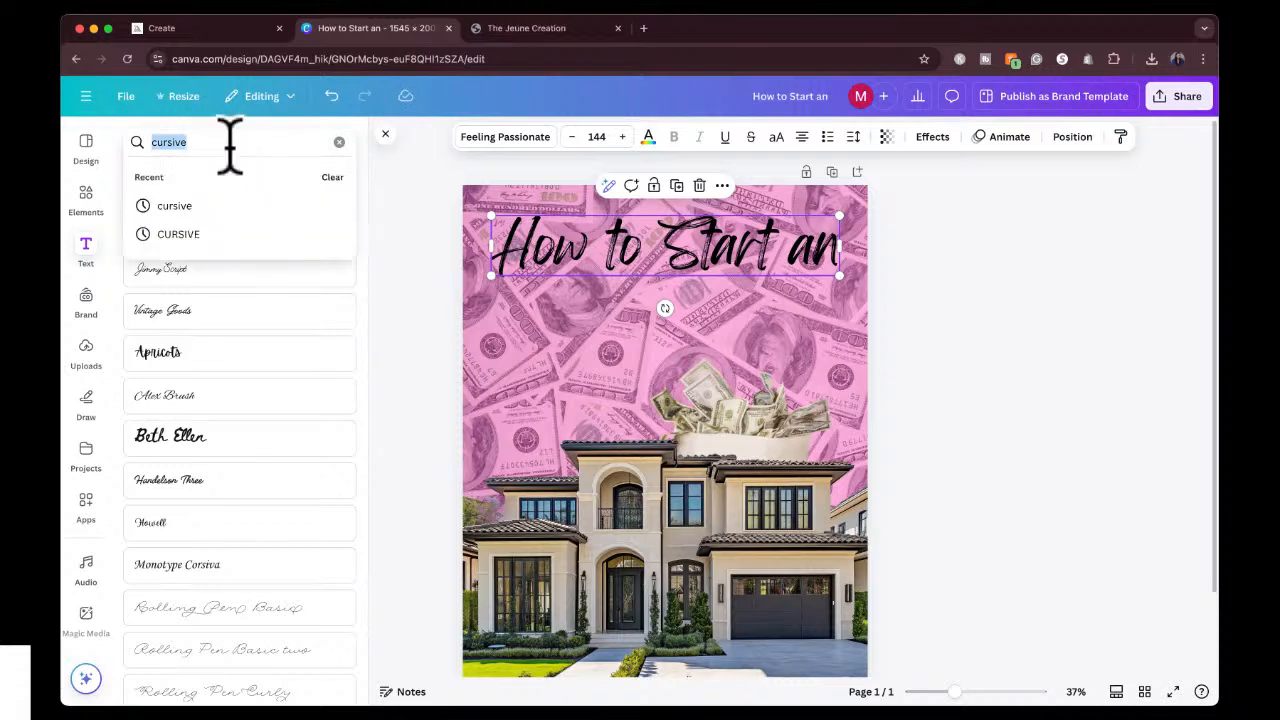
text(impact)
key(Return)
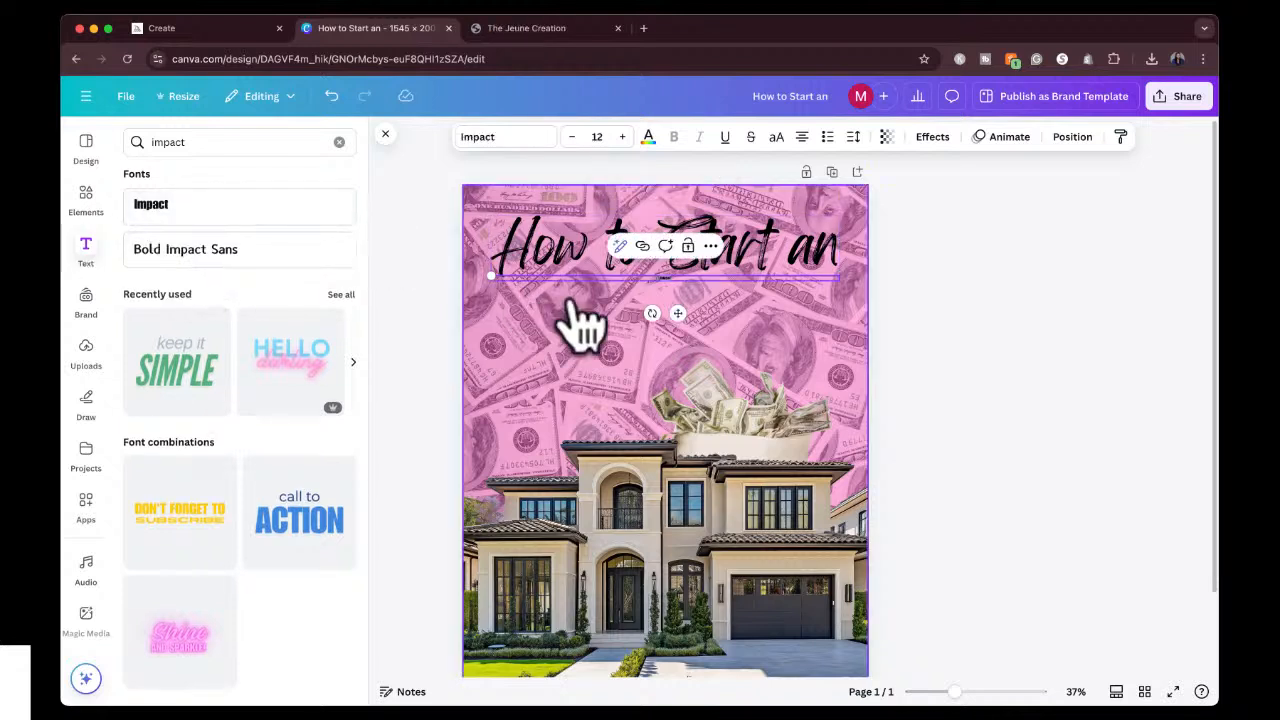
drag(680, 314, 670, 385)
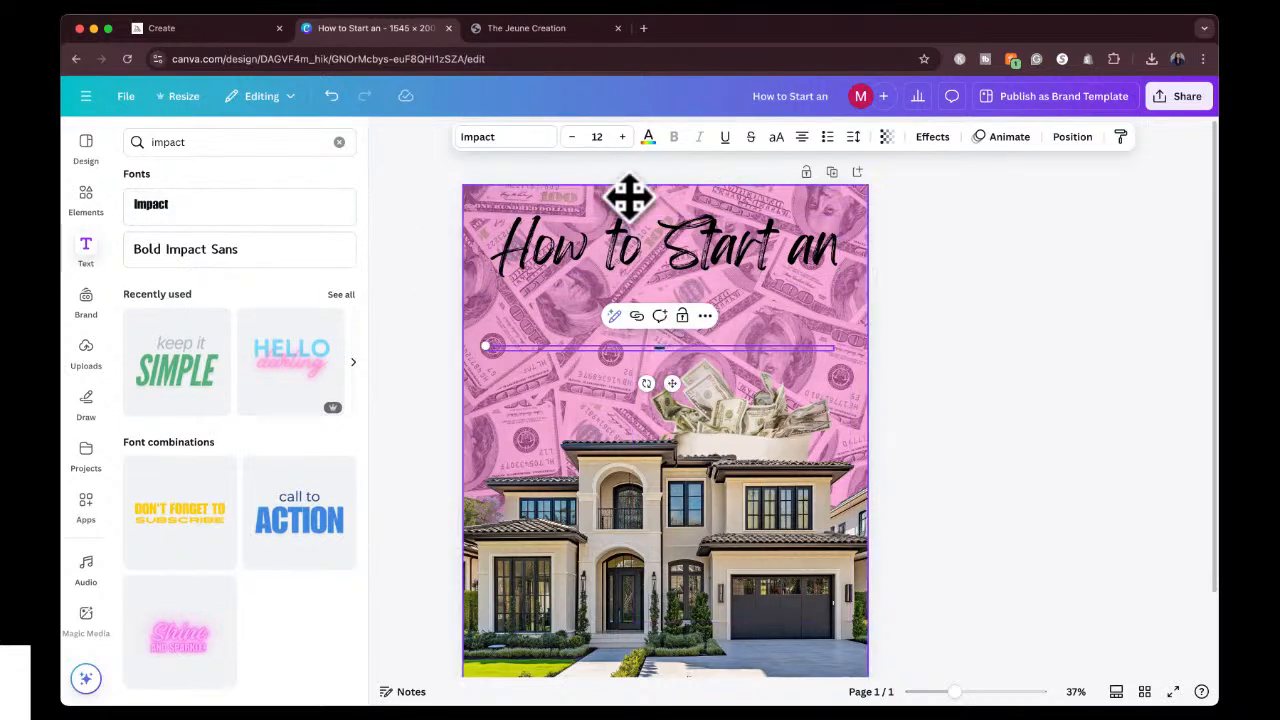
Set the font size of the Impact text to 144.
click(597, 137)
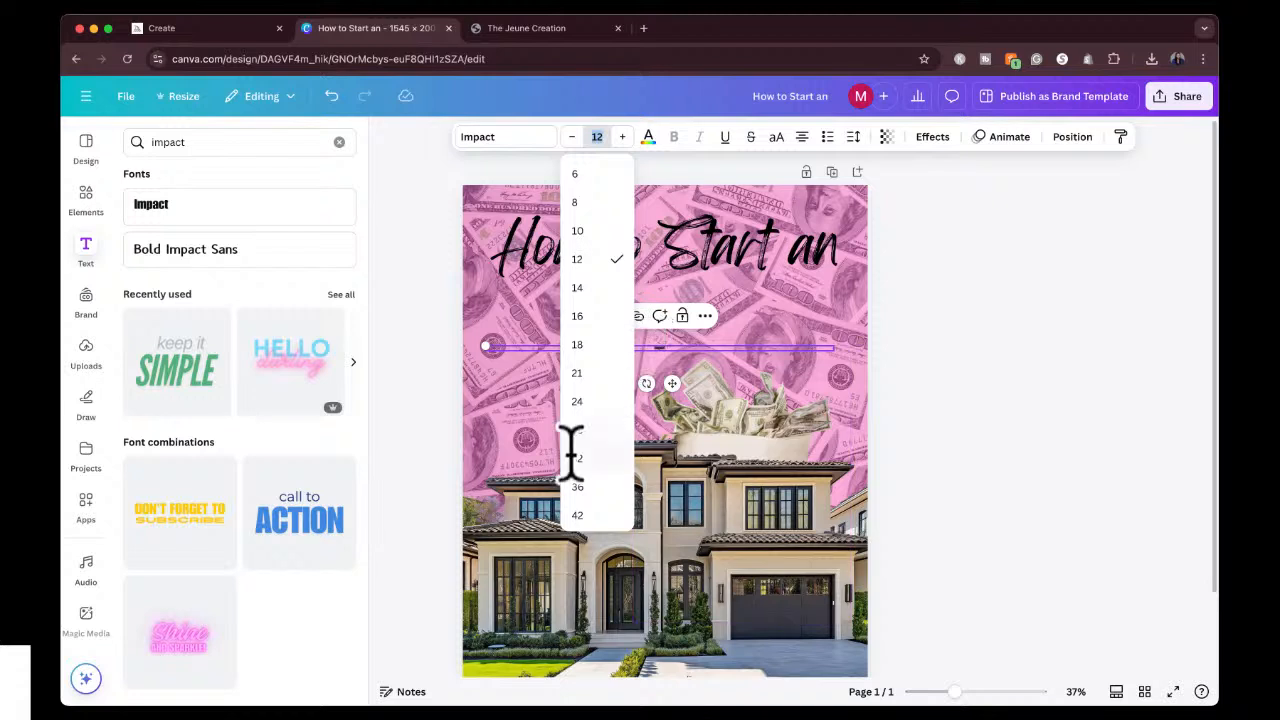
scroll(590, 470, down, 3)
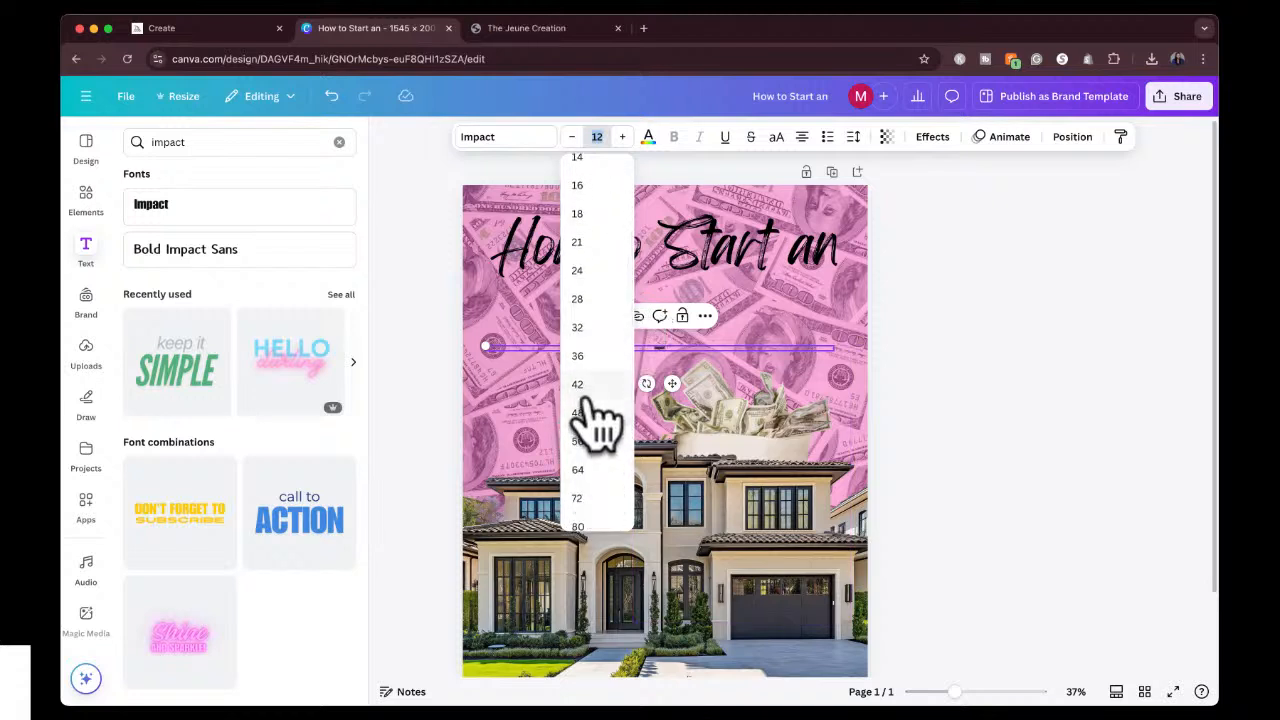
click(592, 418)
click(603, 138)
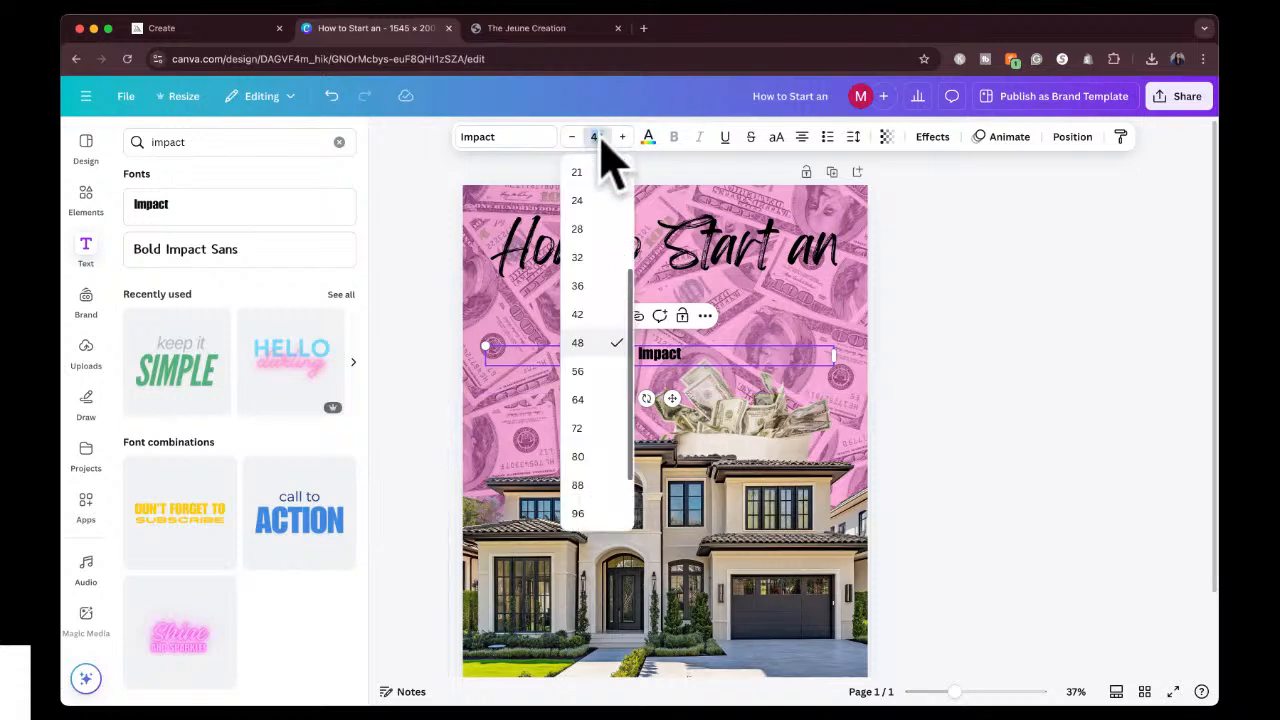
click(590, 498)
click(597, 137)
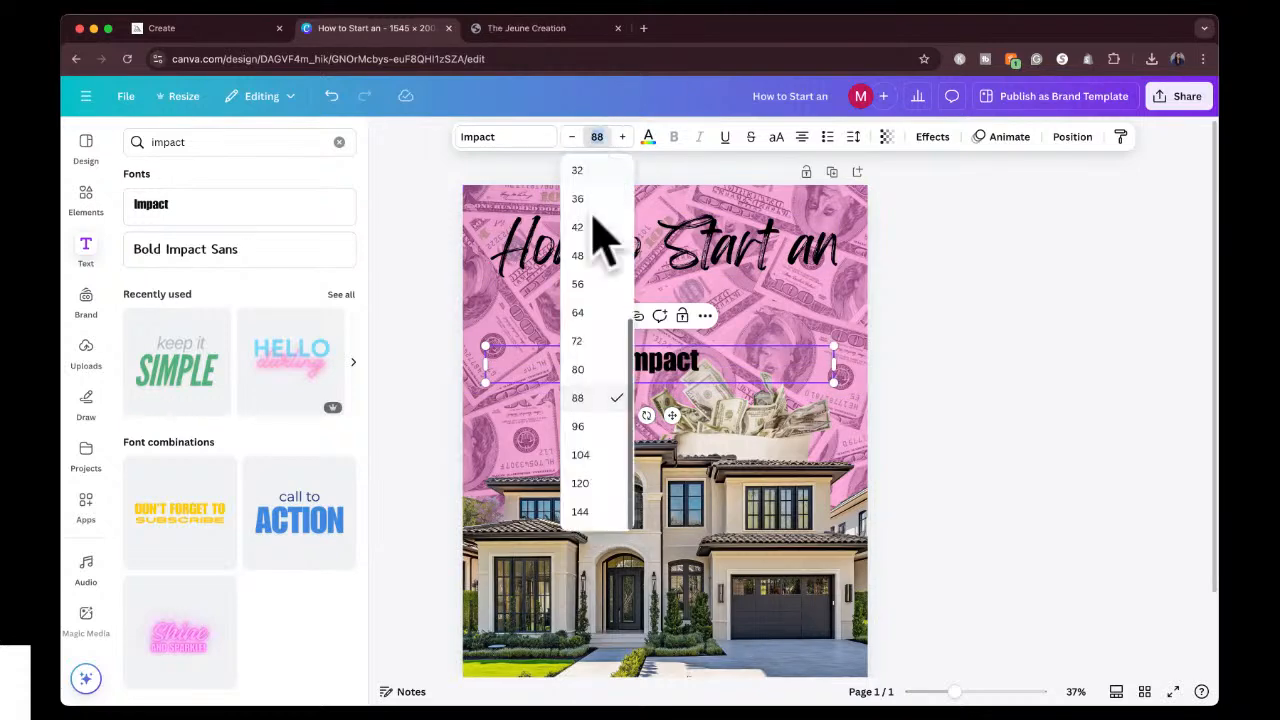
click(592, 512)
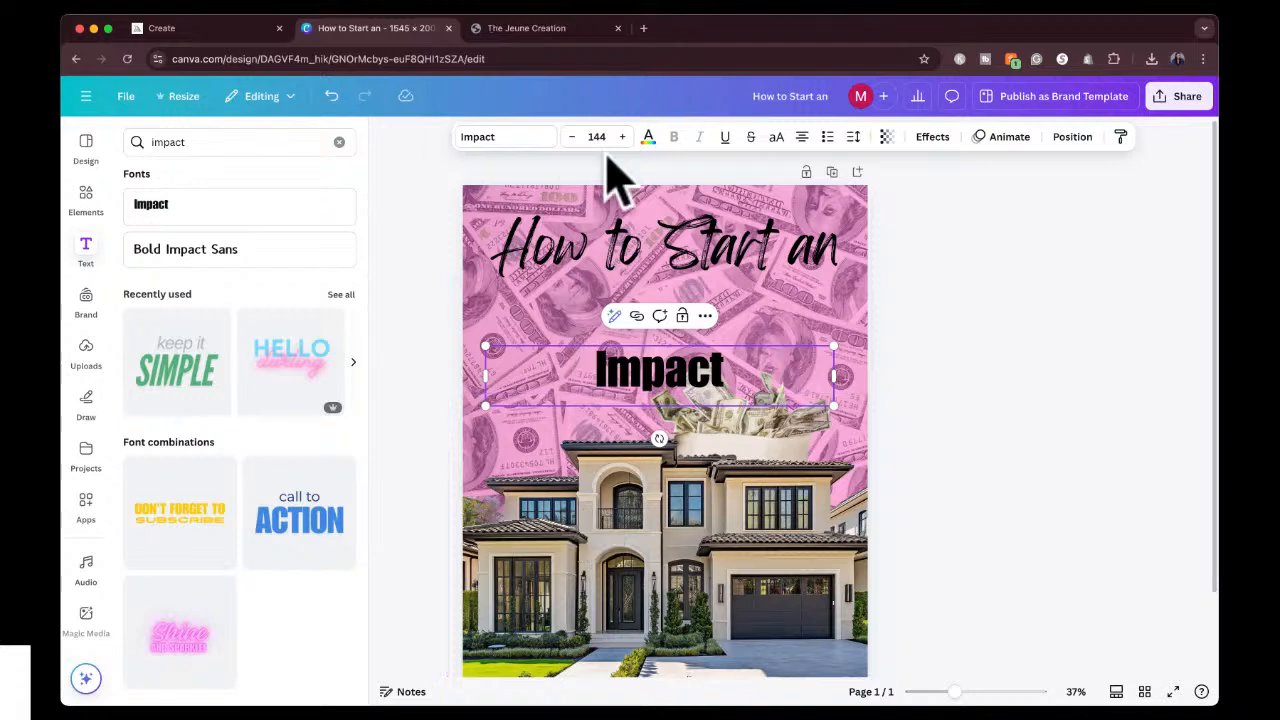
Replace the placeholder word of the Impact text box with "AIRBNB".
double_click(684, 370)
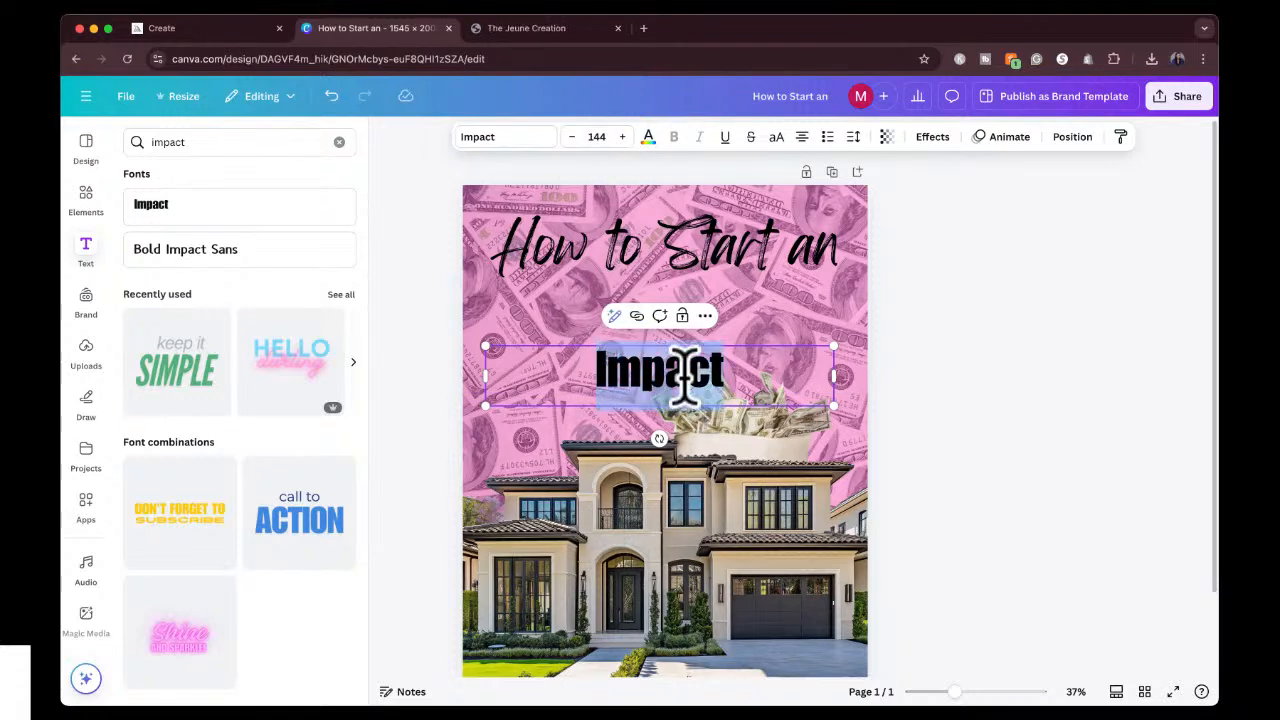
text(AIR)
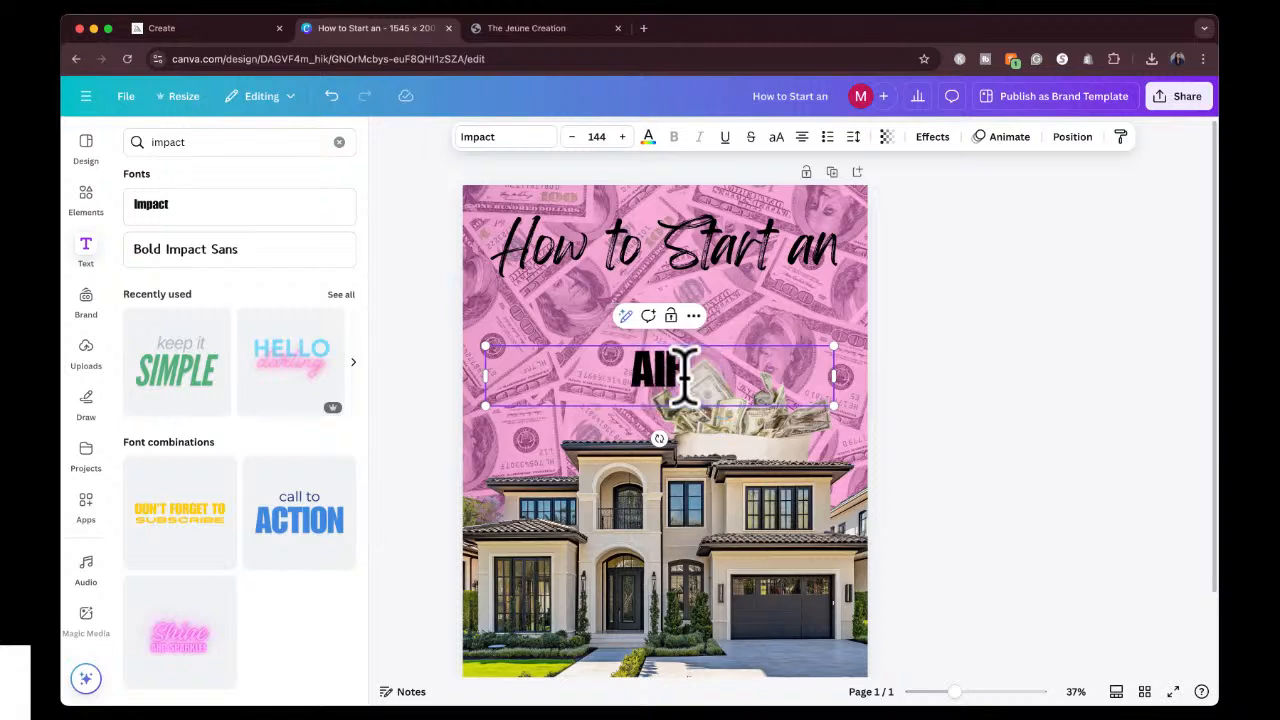
text(BNB)
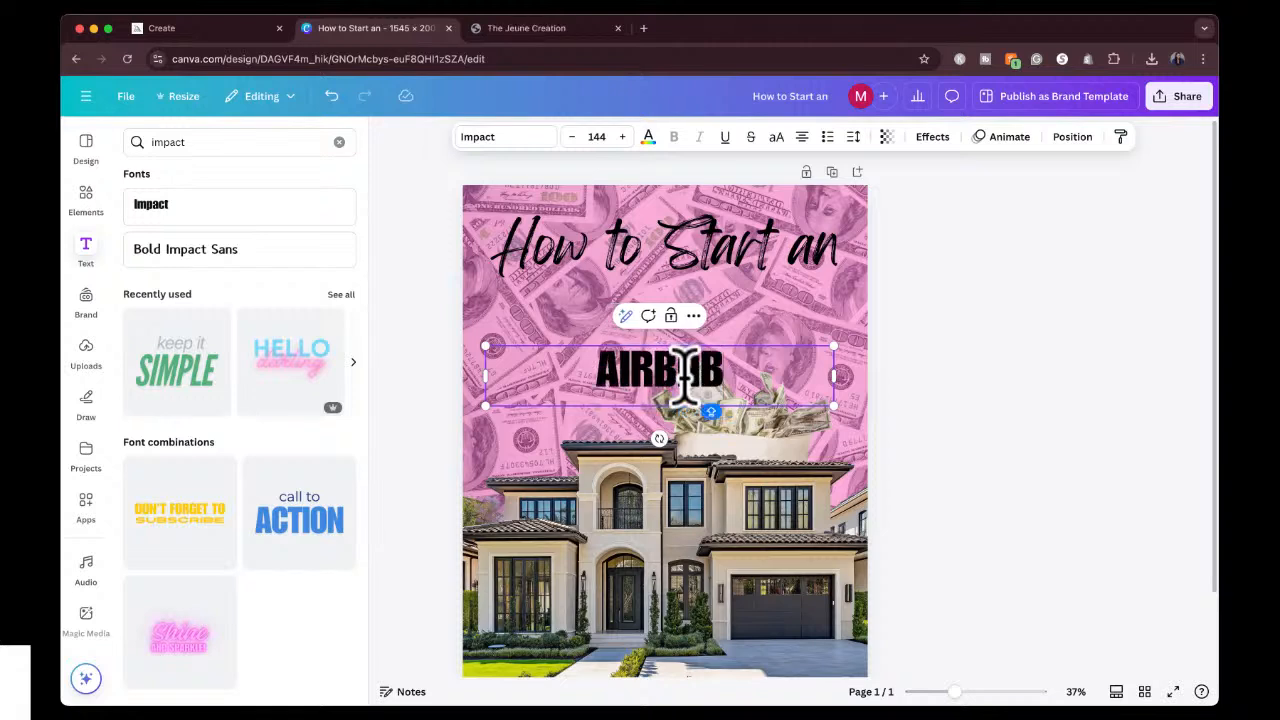
Increase the font size of the AIRBNB text to 186.
key(super+a)
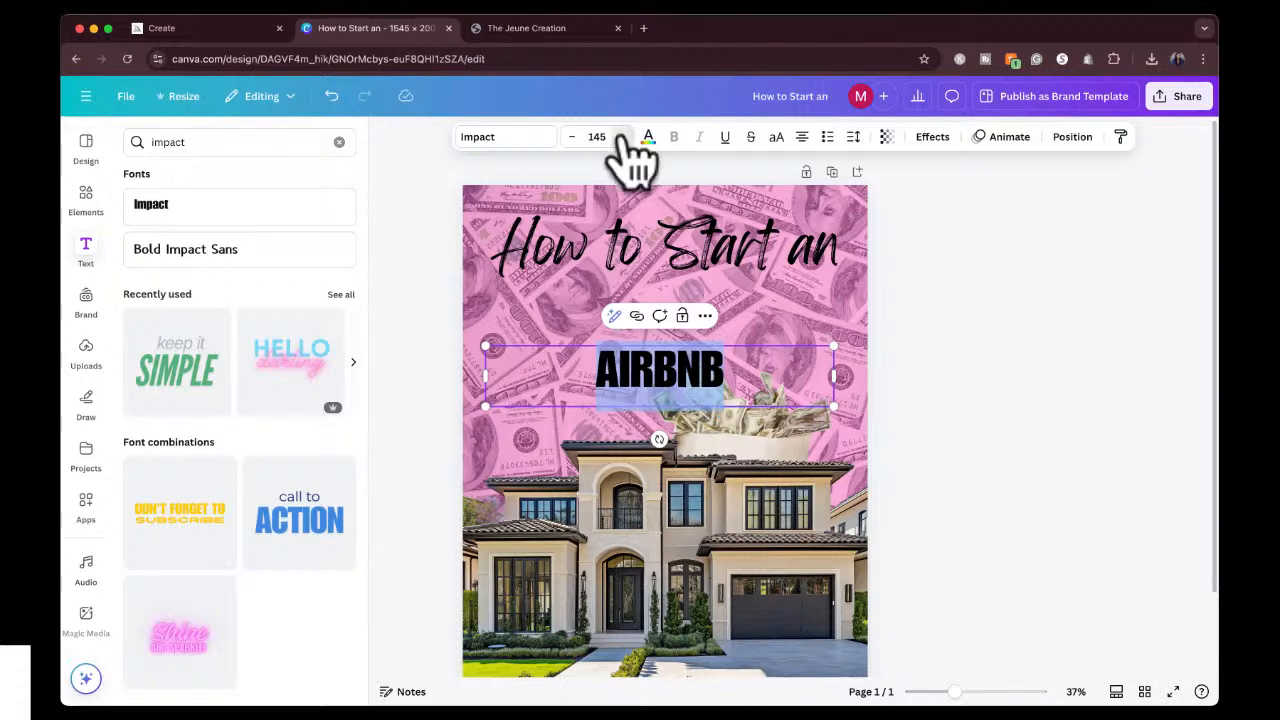
click(620, 140)
click(621, 137)
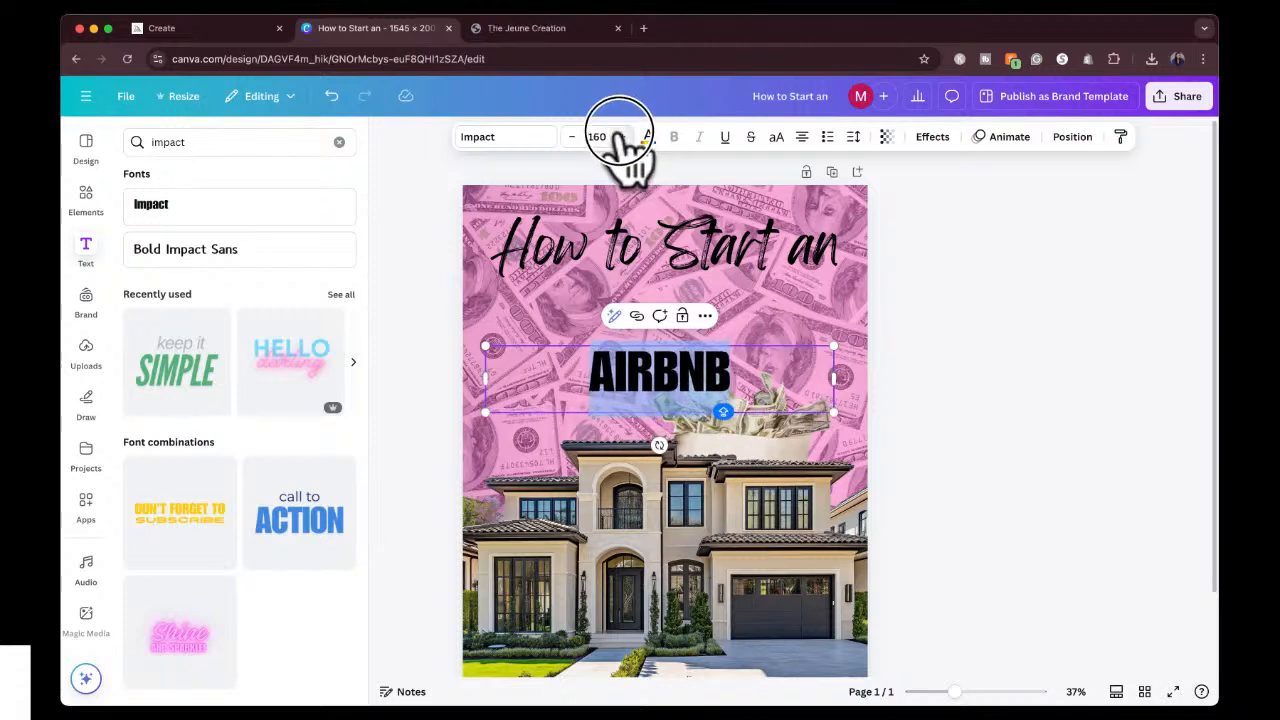
click(596, 137)
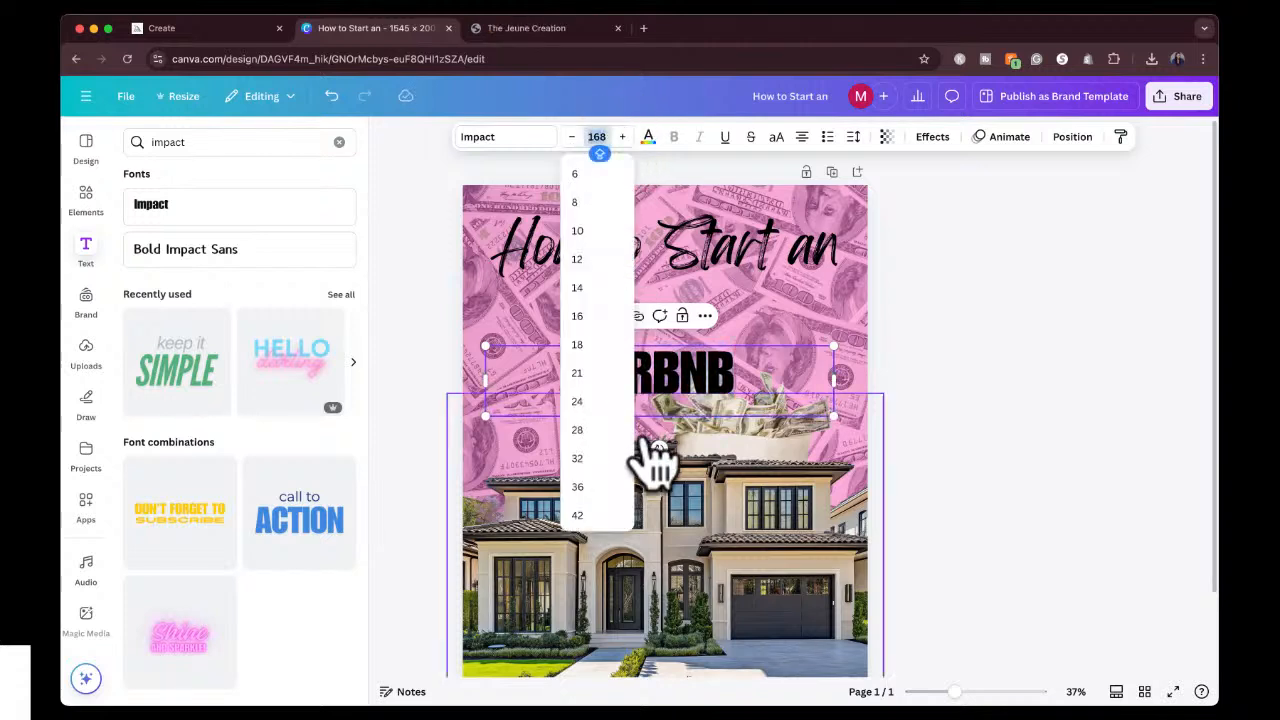
scroll(590, 485, down, 5)
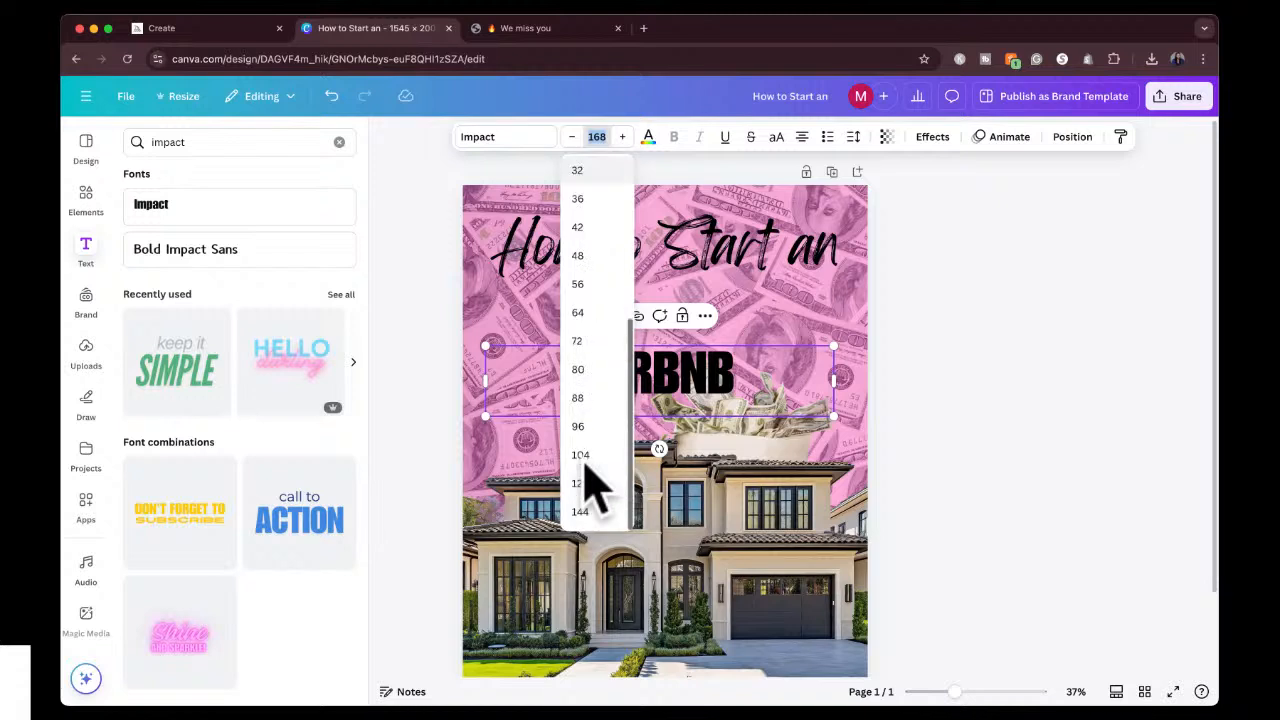
click(622, 137)
click(622, 137)
click(622, 137)
click(622, 137)
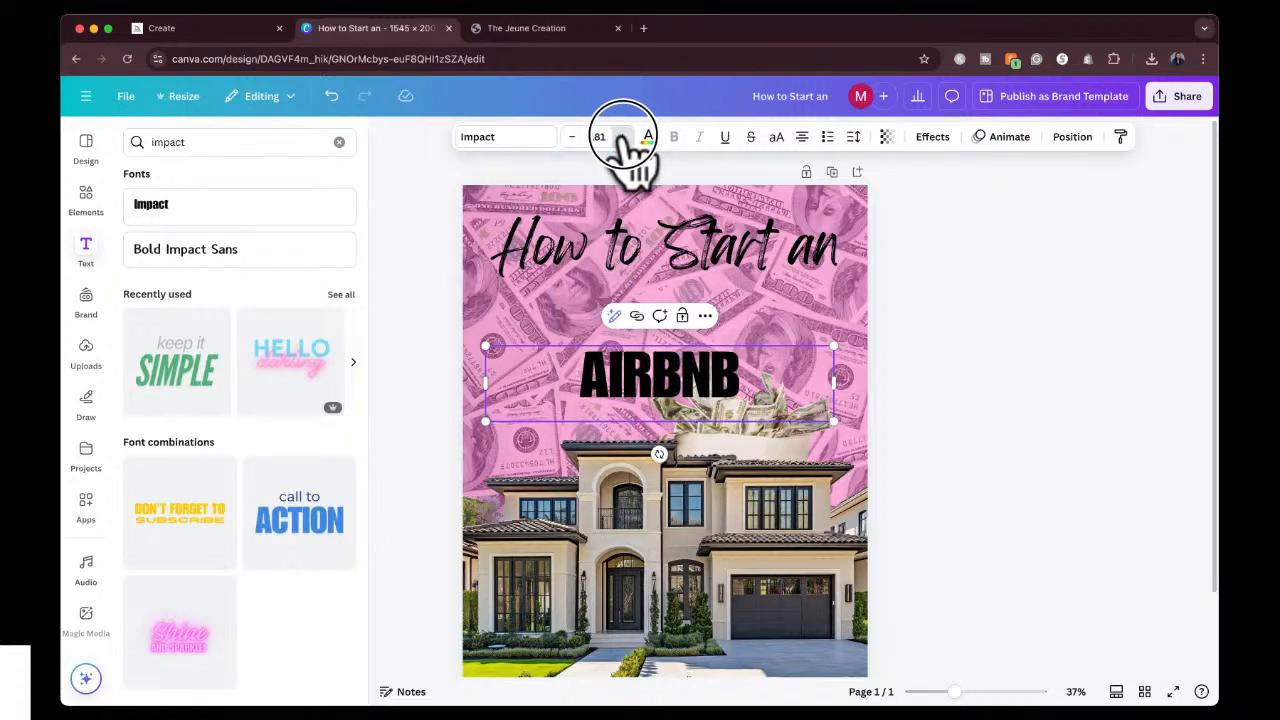
click(622, 137)
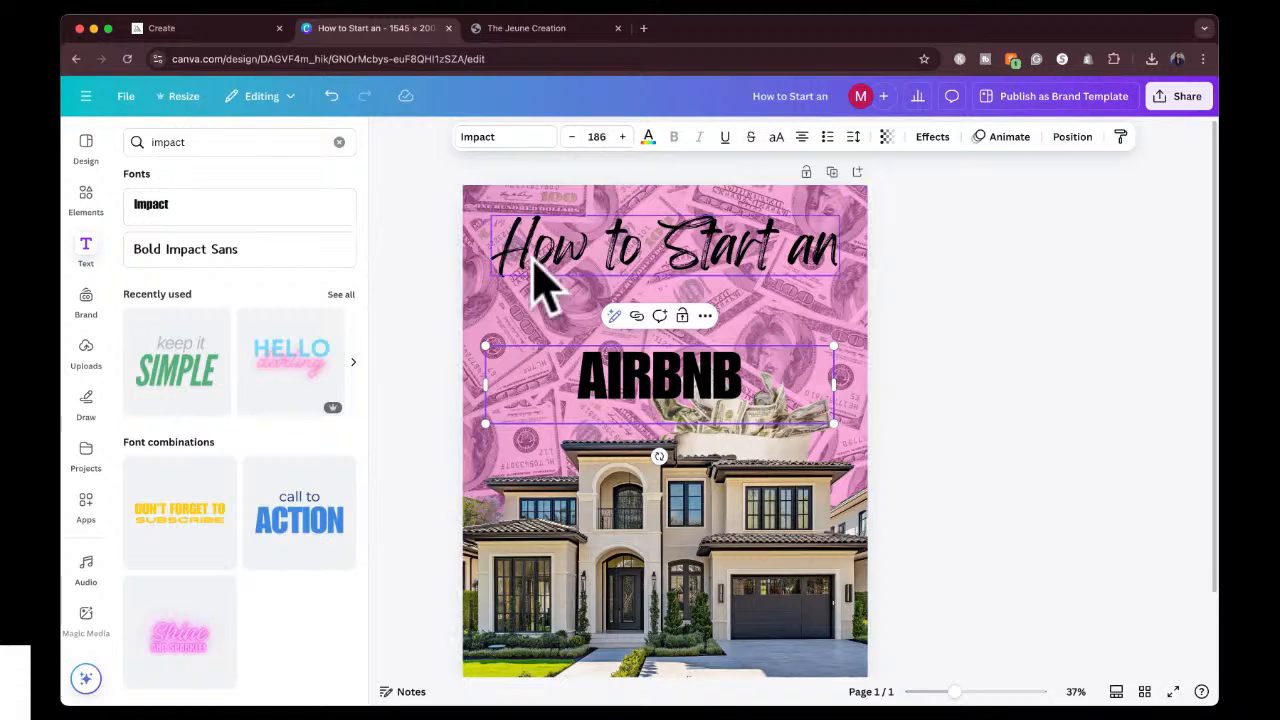
Scale the AIRBNB text up to font size 325 and center it beneath the cursive heading.
drag(488, 343, 352, 199)
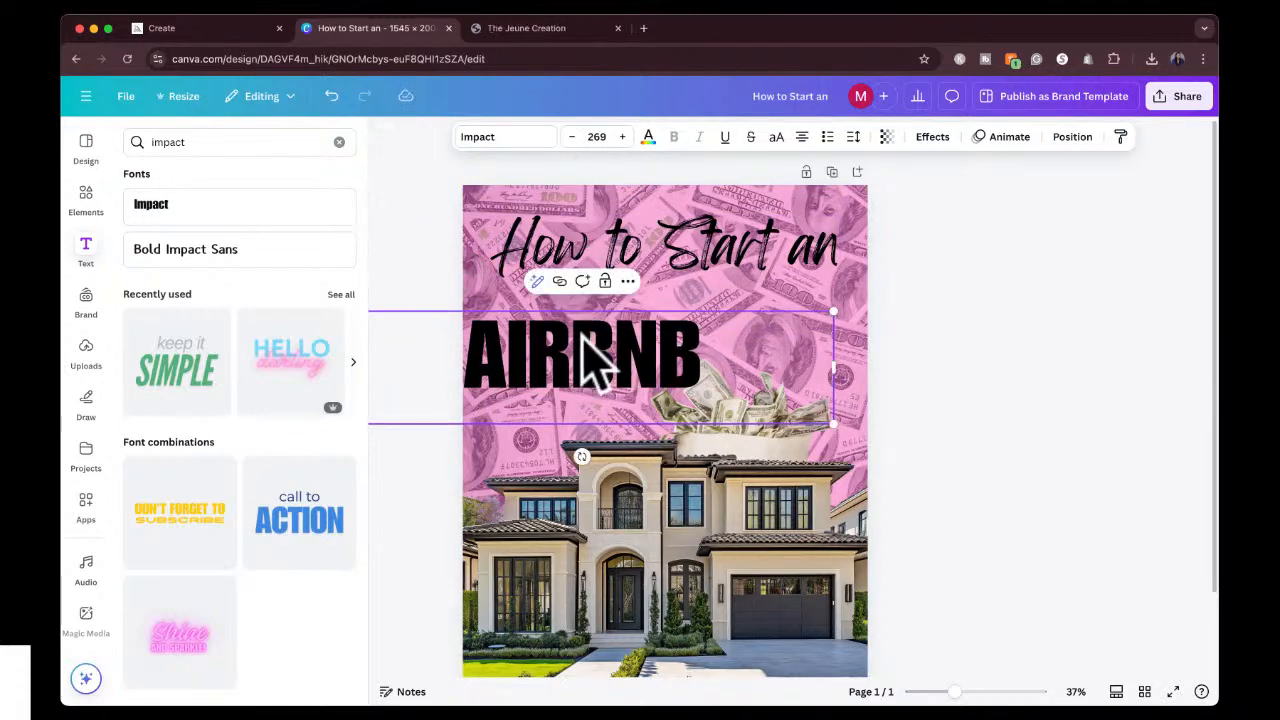
click(1066, 286)
drag(608, 374, 680, 323)
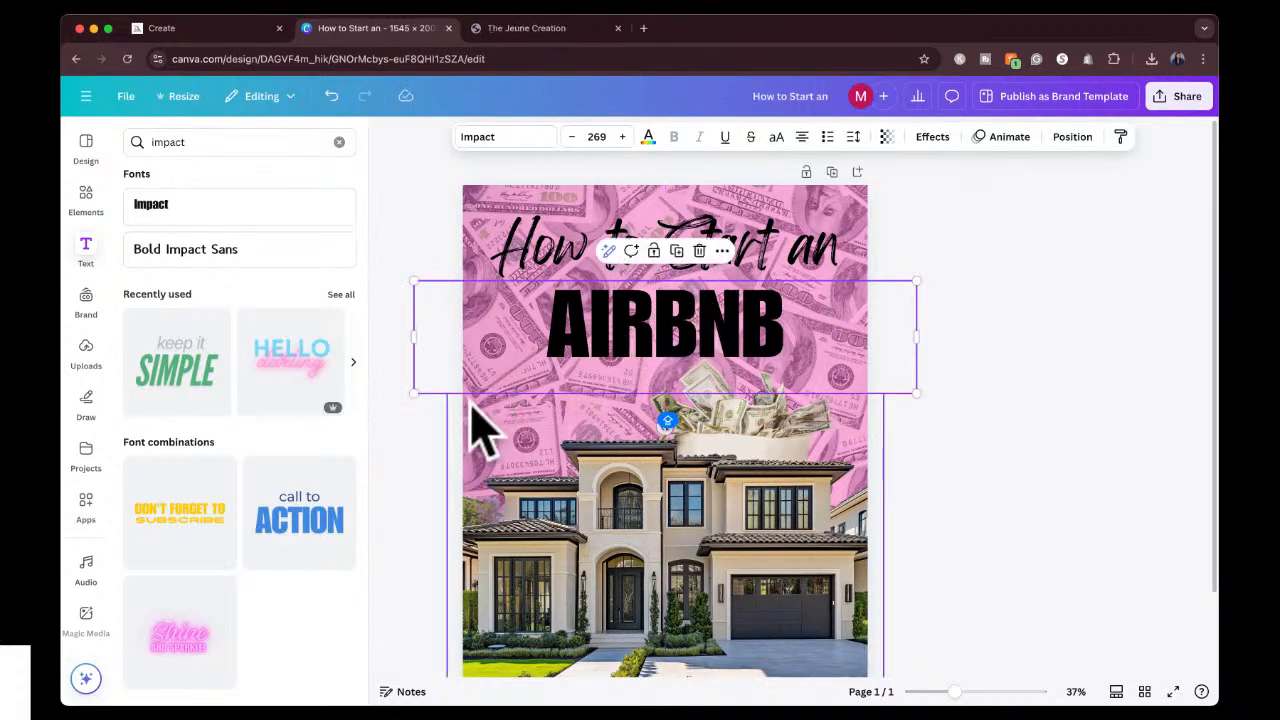
drag(416, 393, 343, 558)
drag(643, 351, 688, 318)
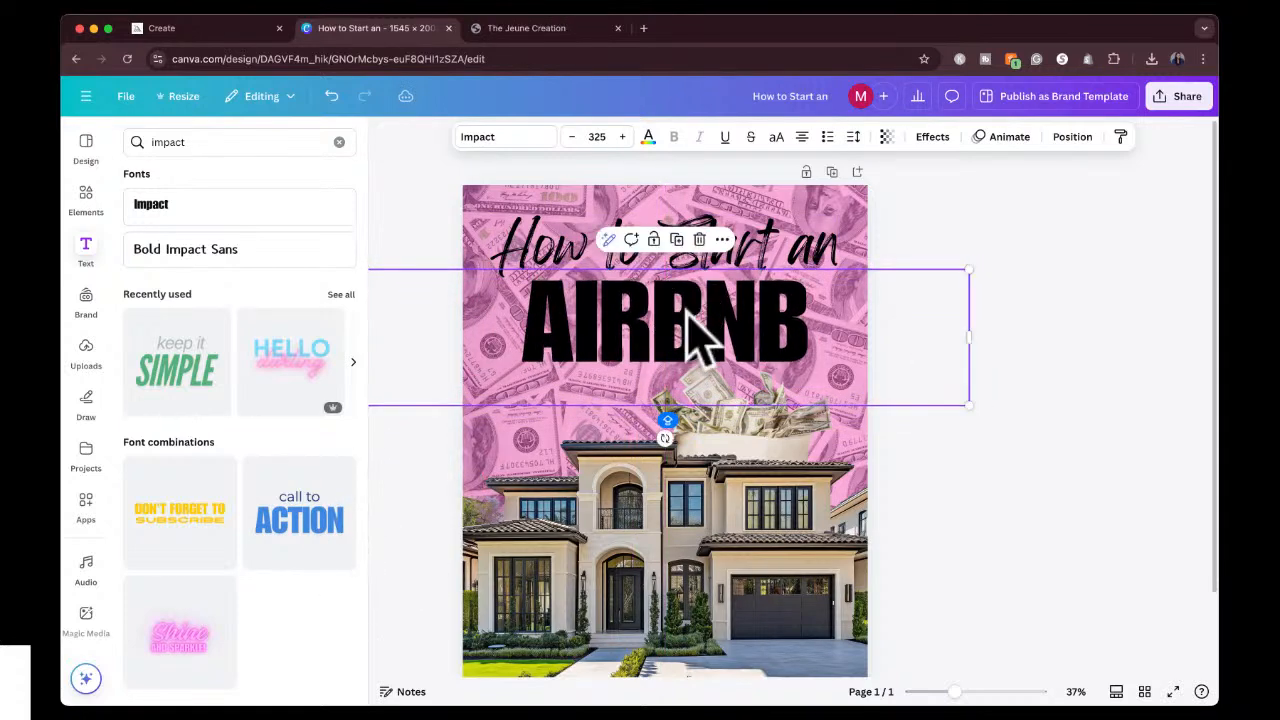
Move both title lines closer to the page's upper edge and narrow the AIRBNB text box around its word.
click(757, 263)
drag(757, 263, 751, 223)
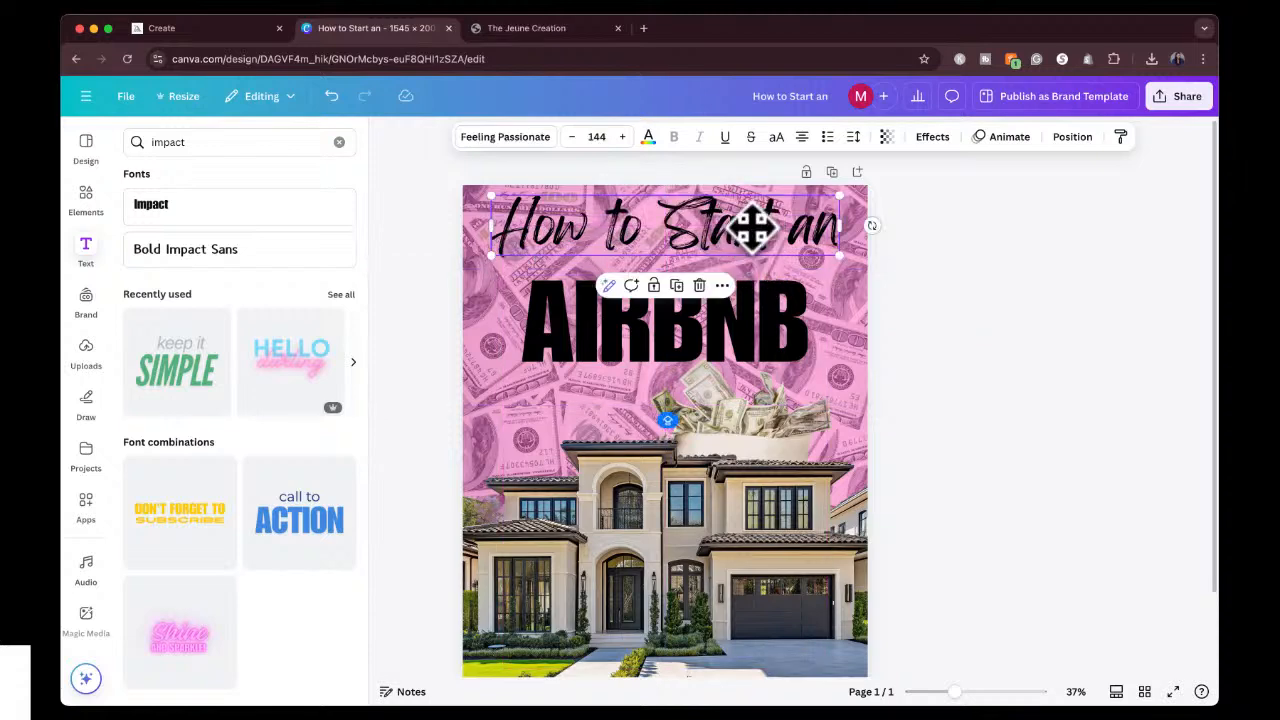
mouse_move(733, 338)
mouse_down()
mouse_move(720, 308)
mouse_move(729, 314)
mouse_up()
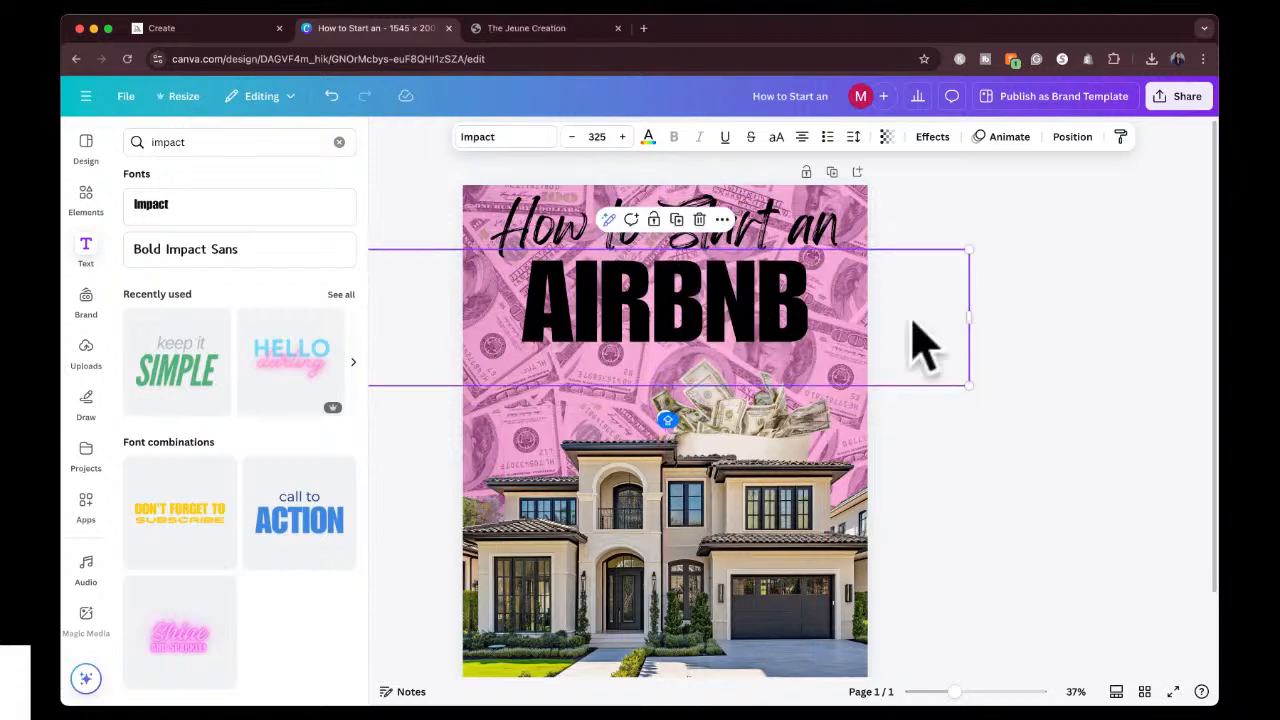
drag(970, 317, 651, 320)
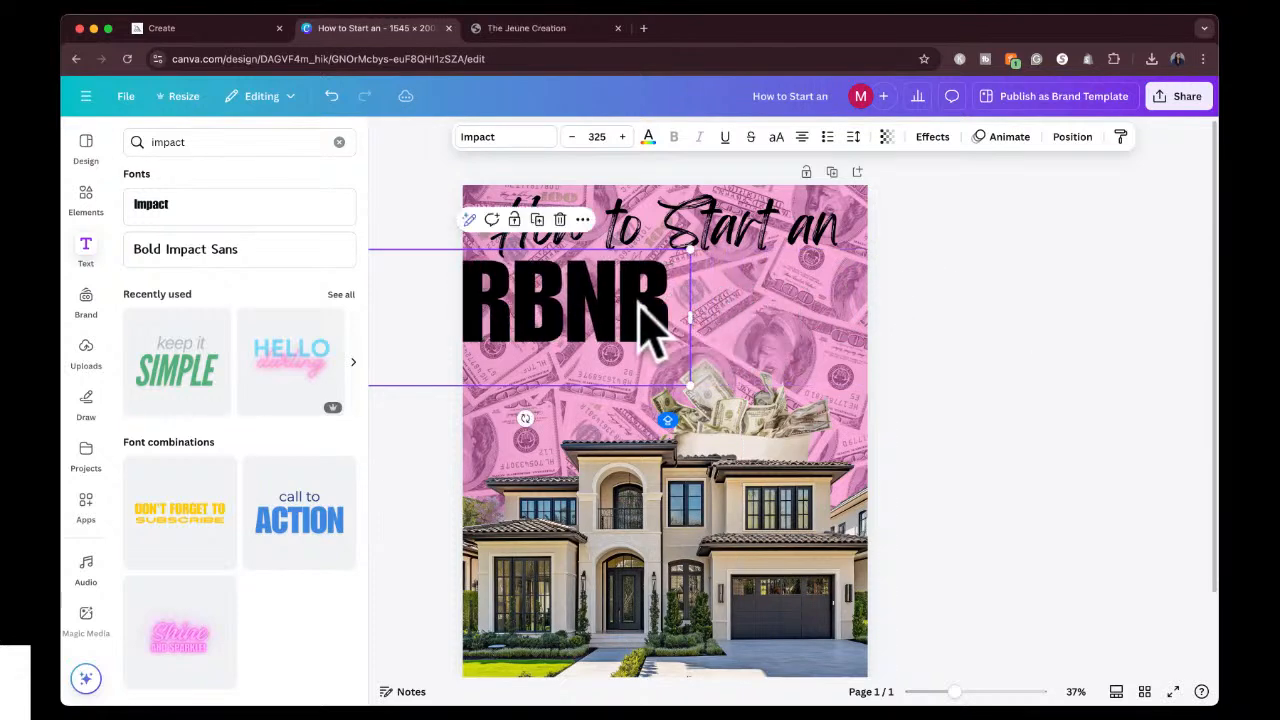
drag(758, 310, 790, 300)
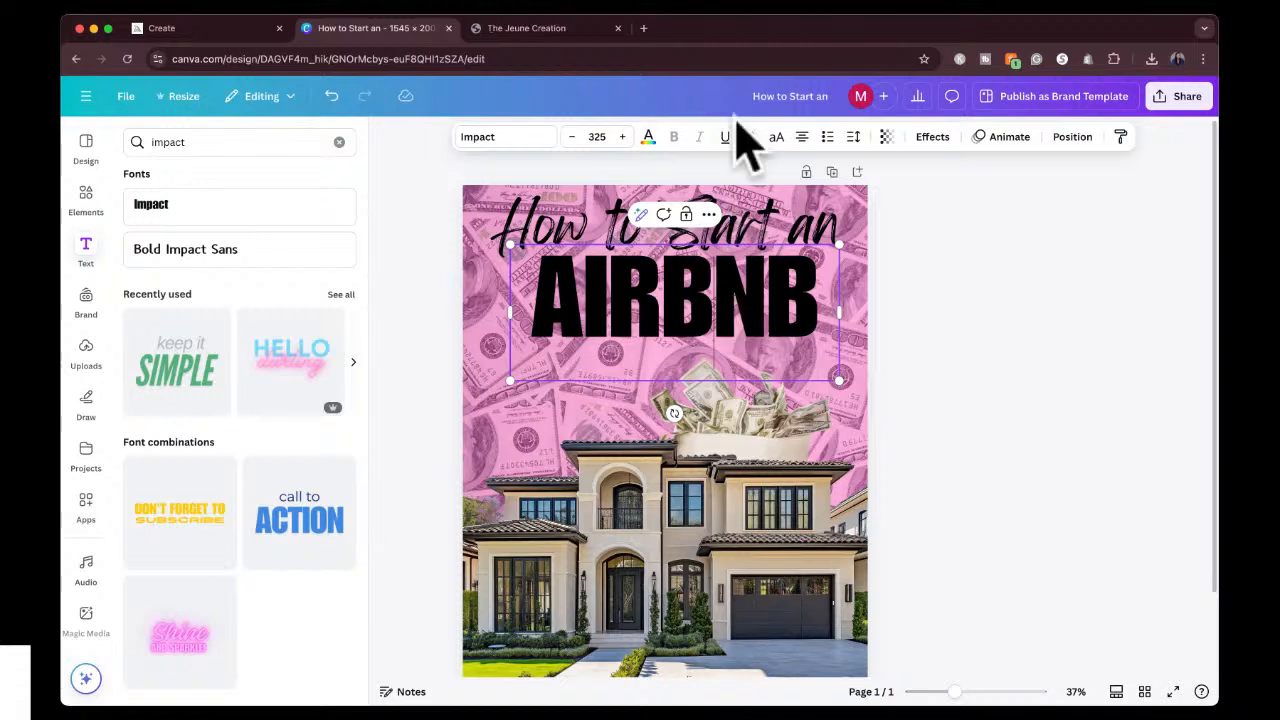
Change the color of the AIRBNB text to white.
double_click(750, 295)
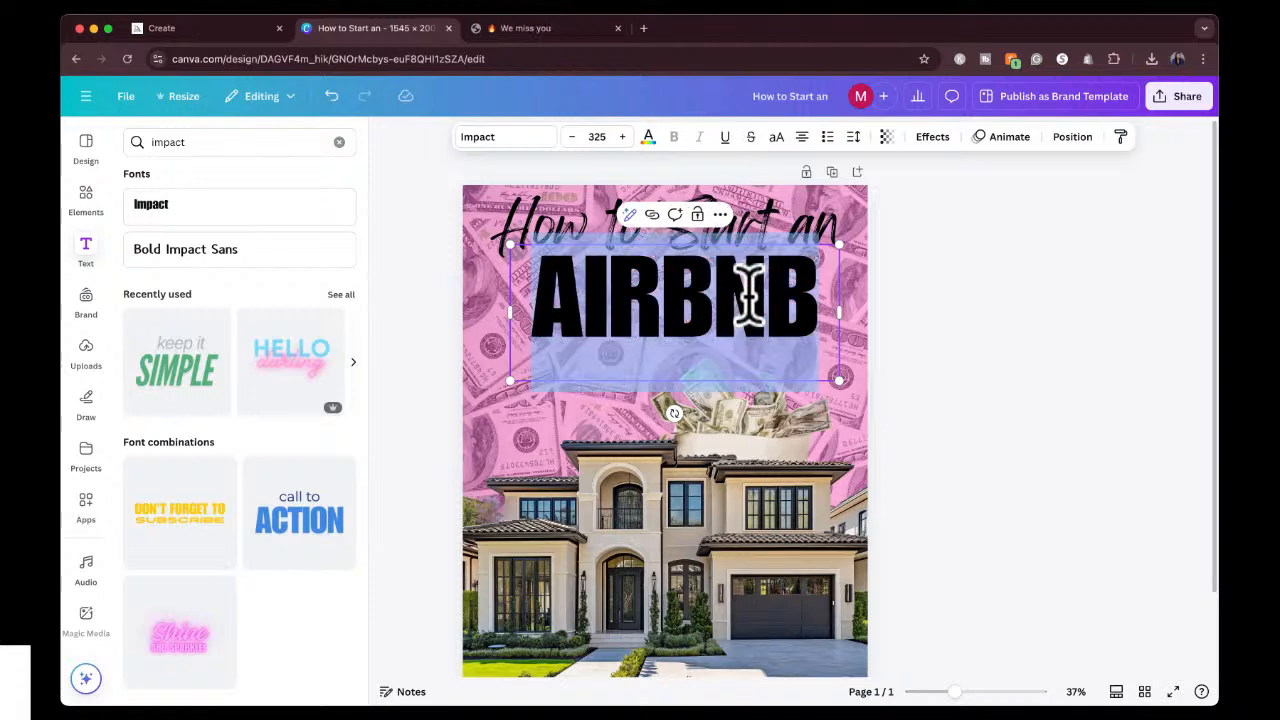
click(648, 138)
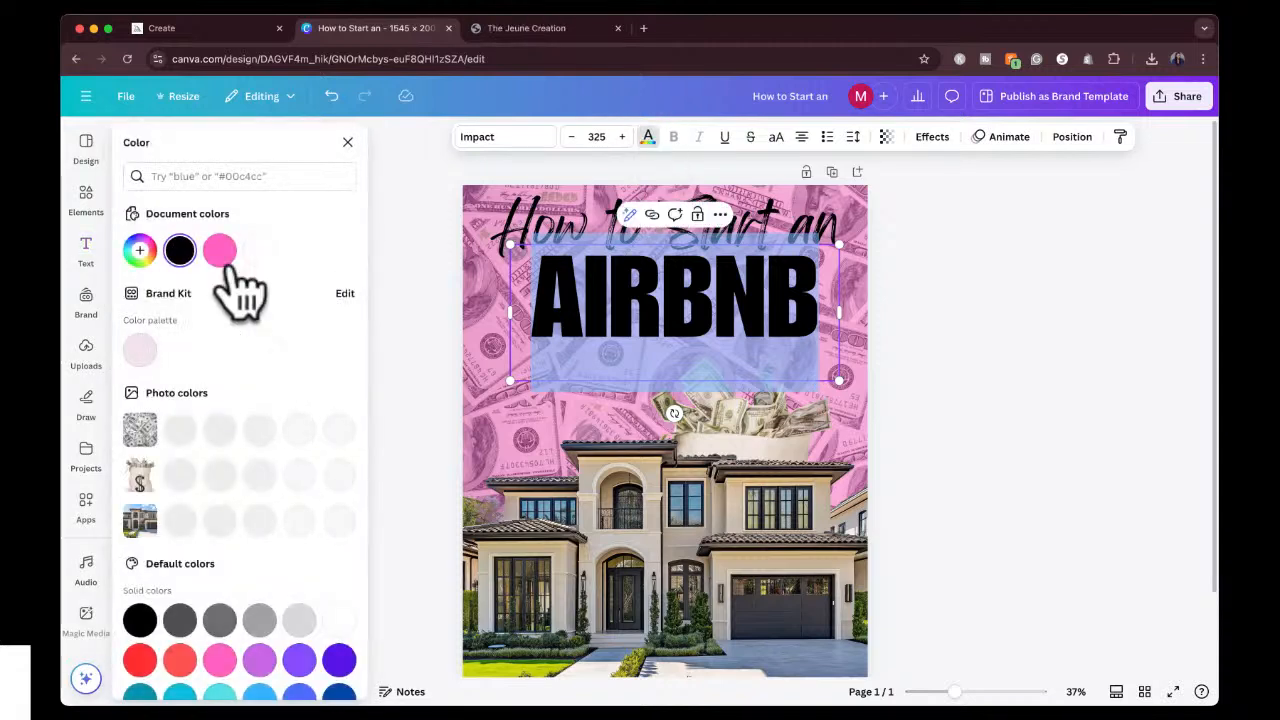
click(257, 256)
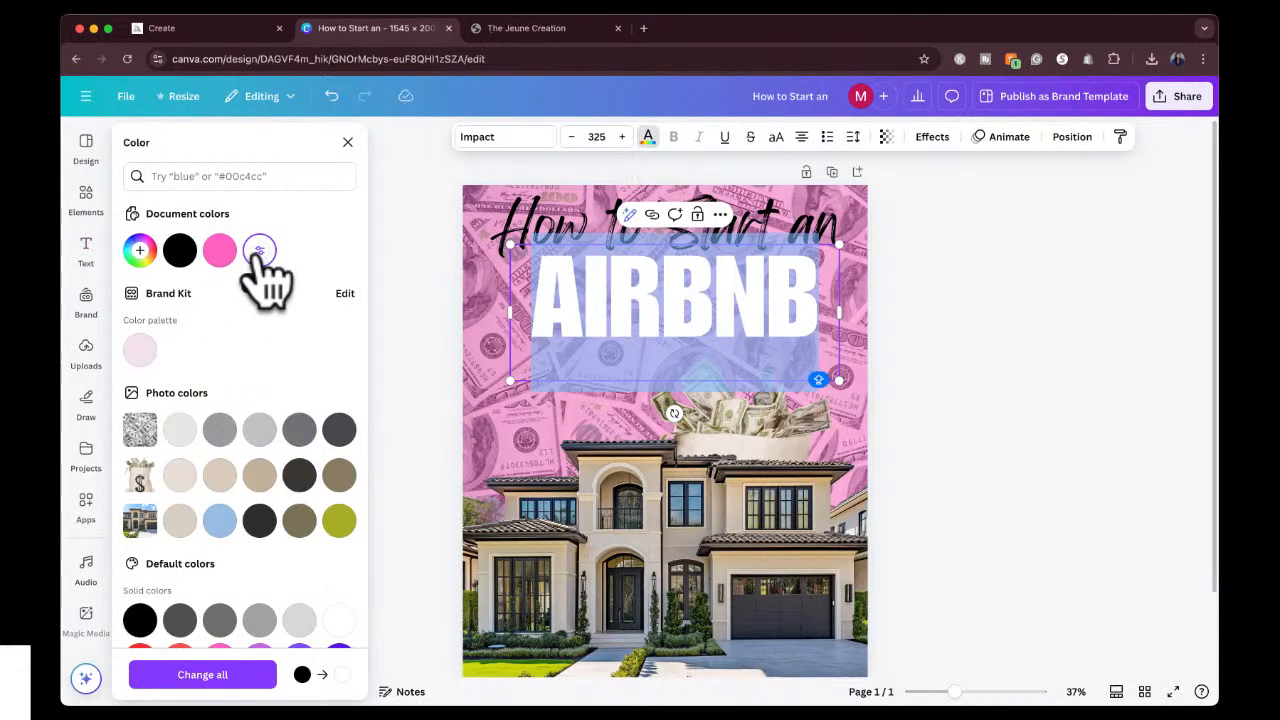
Apply a black Outline effect with thickness 79 to the AIRBNB text.
click(930, 138)
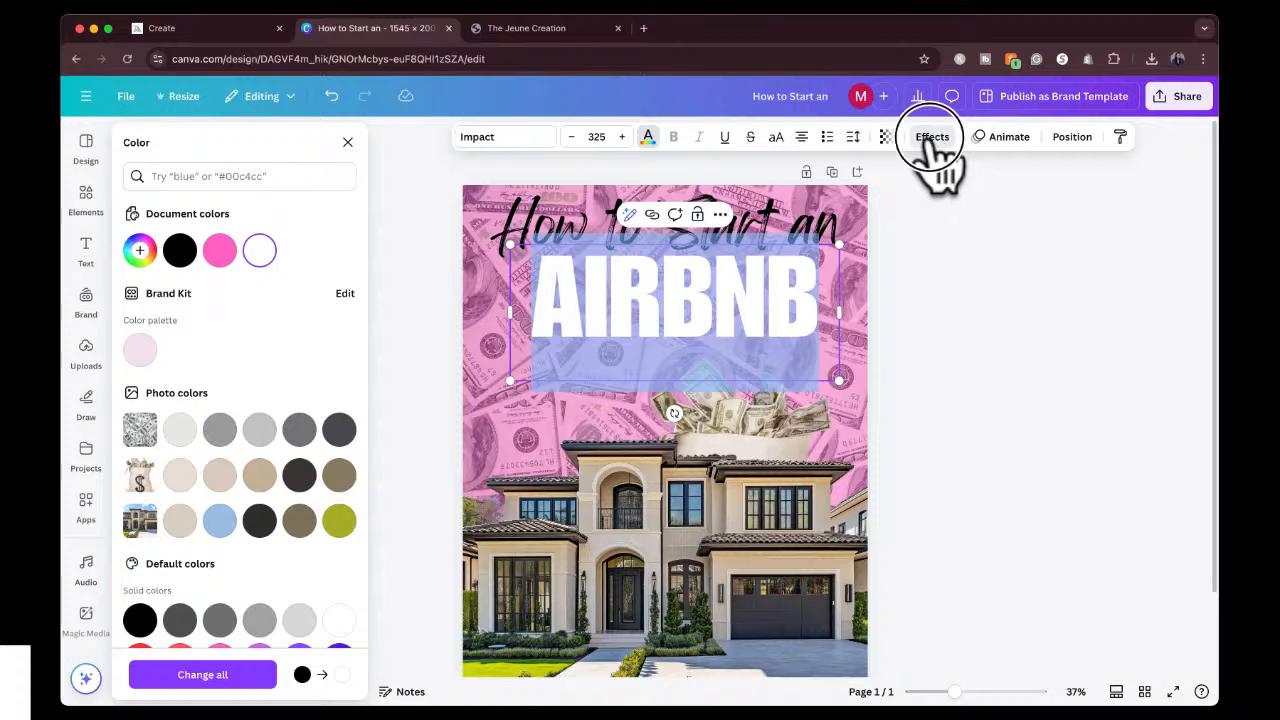
click(326, 342)
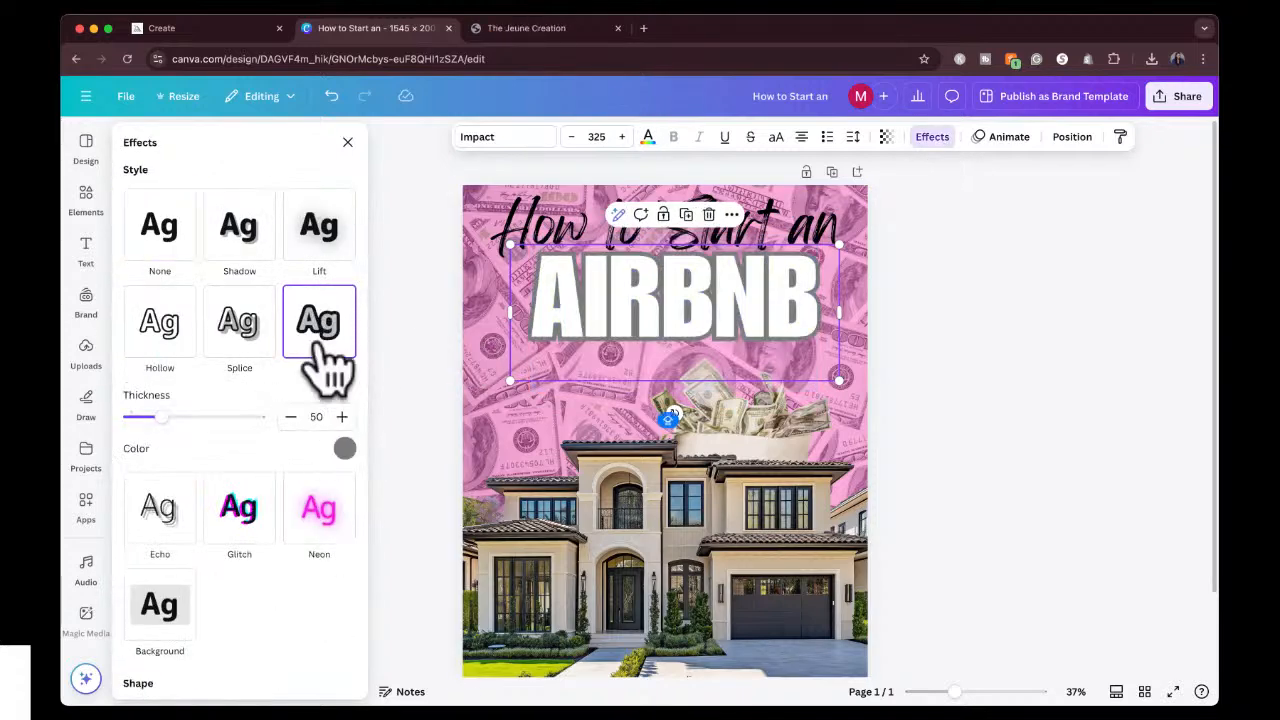
click(344, 448)
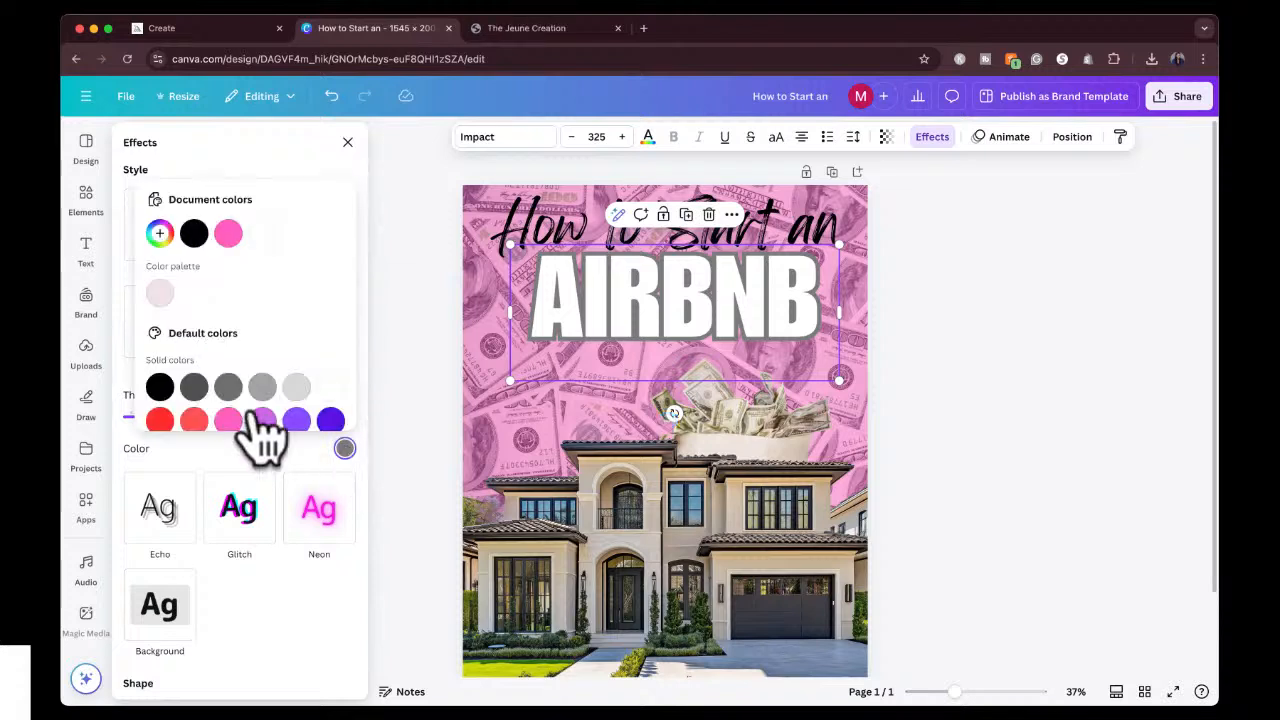
click(160, 388)
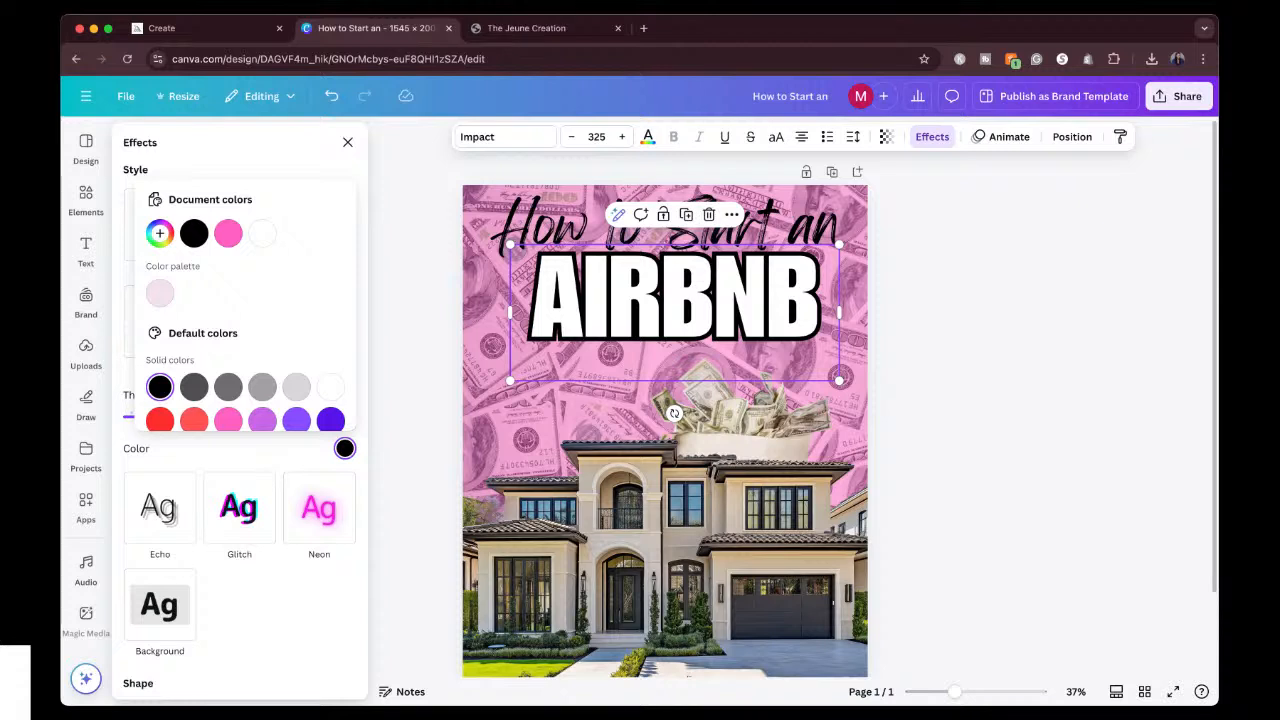
click(294, 447)
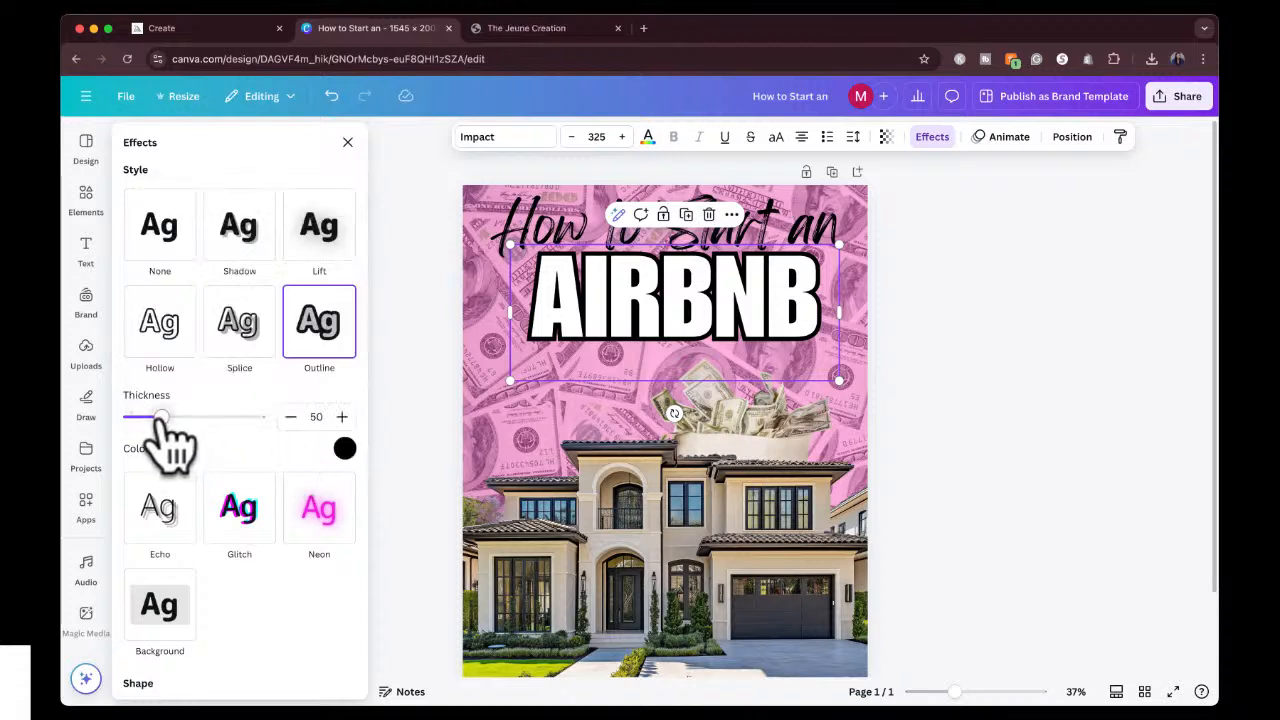
mouse_move(160, 417)
mouse_down()
mouse_move(215, 417)
mouse_move(181, 417)
mouse_up()
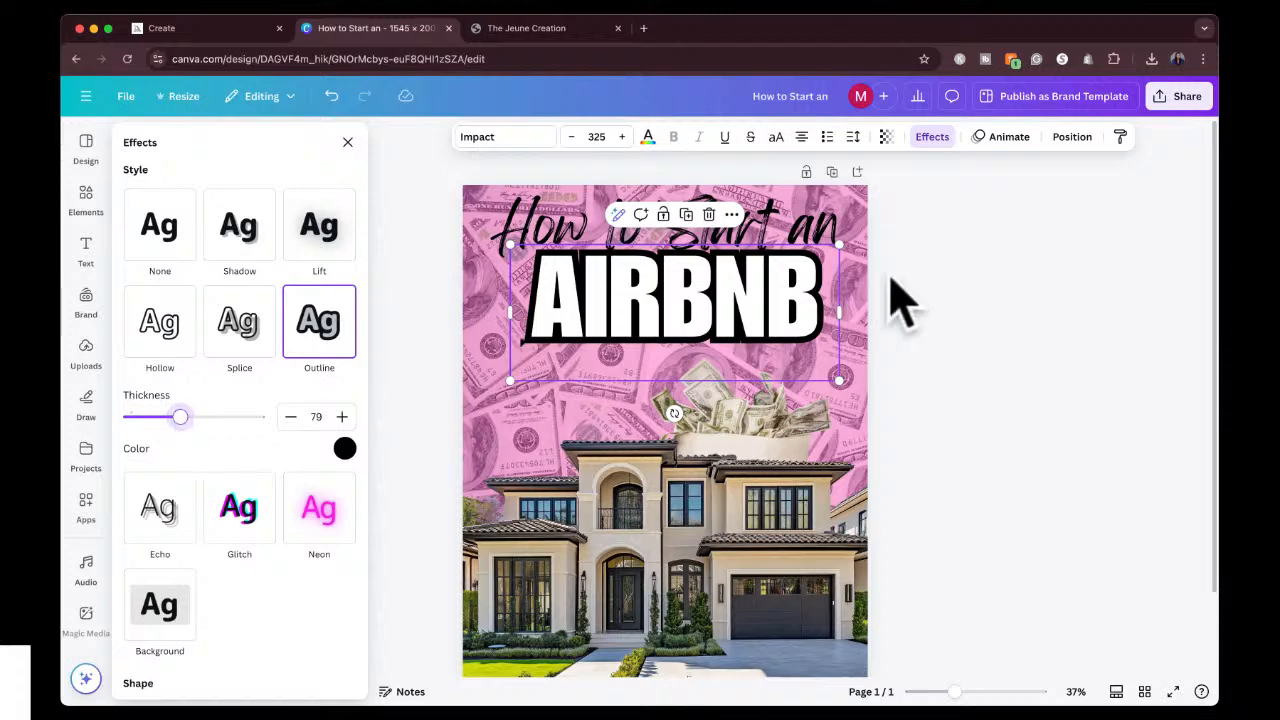
Fine-tune the vertical position of the AIRBNB text beneath the cursive heading by nudging it slightly lower.
click(971, 309)
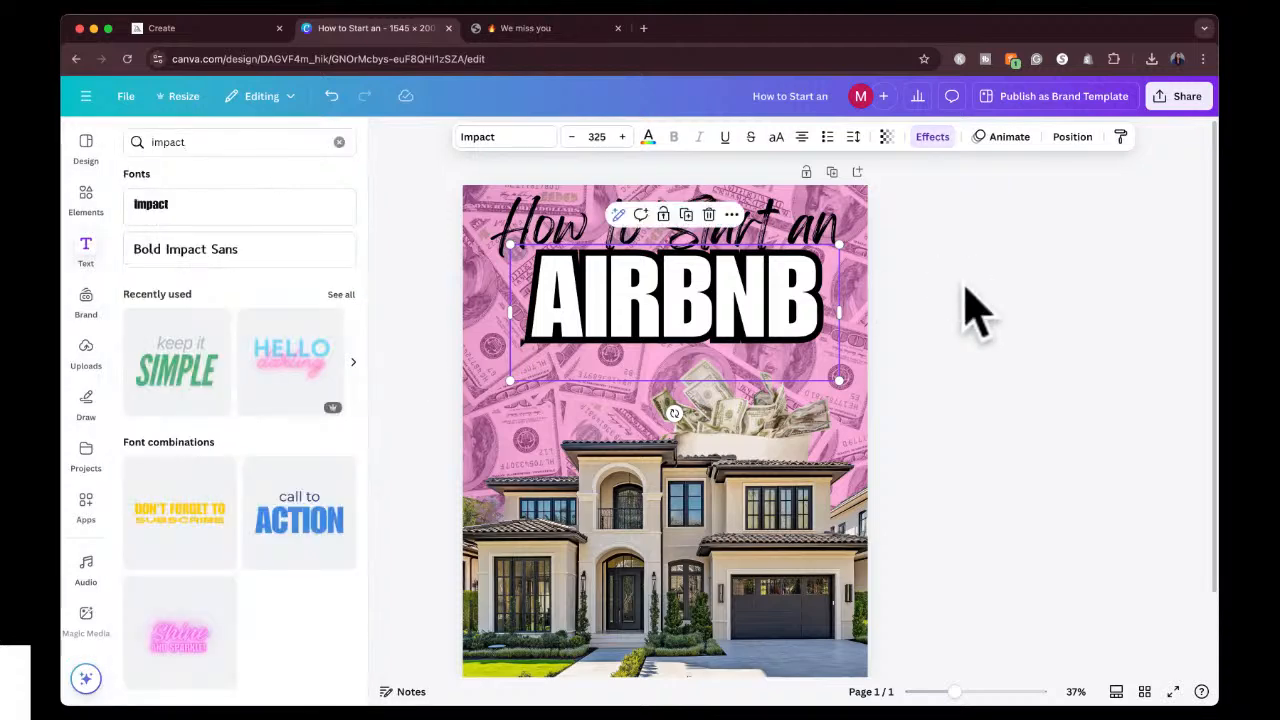
click(692, 288)
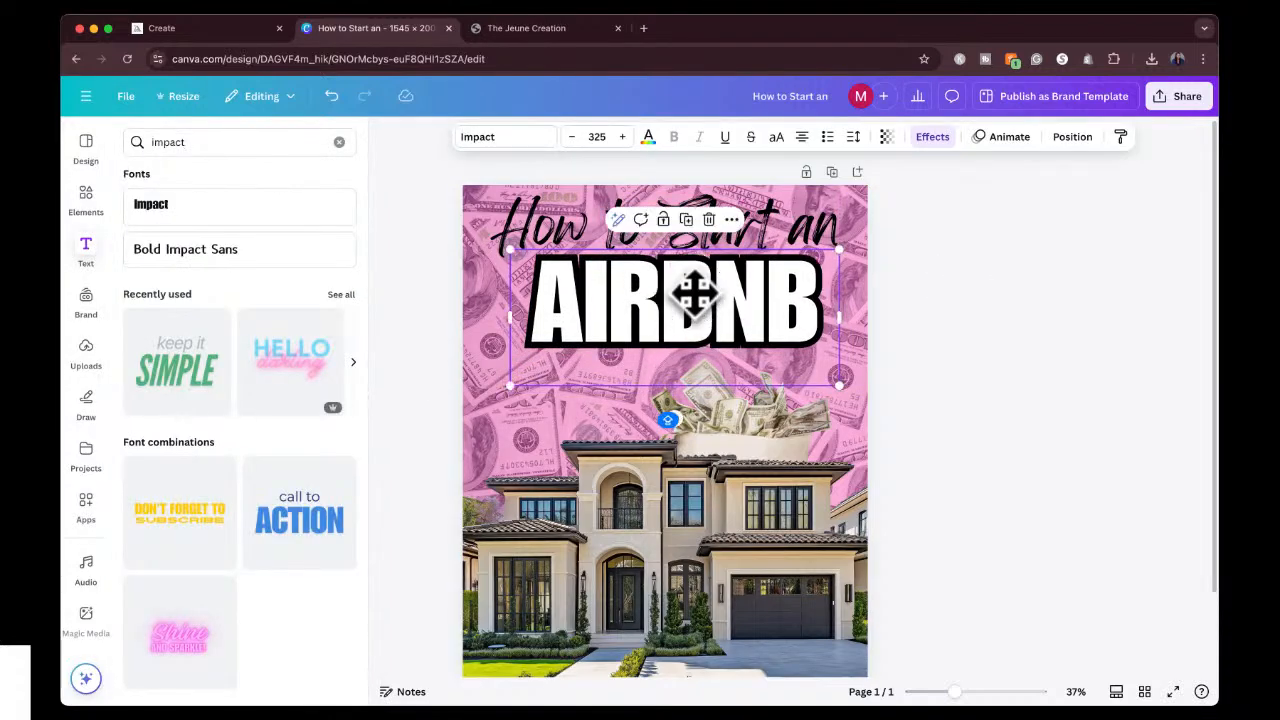
click(766, 224)
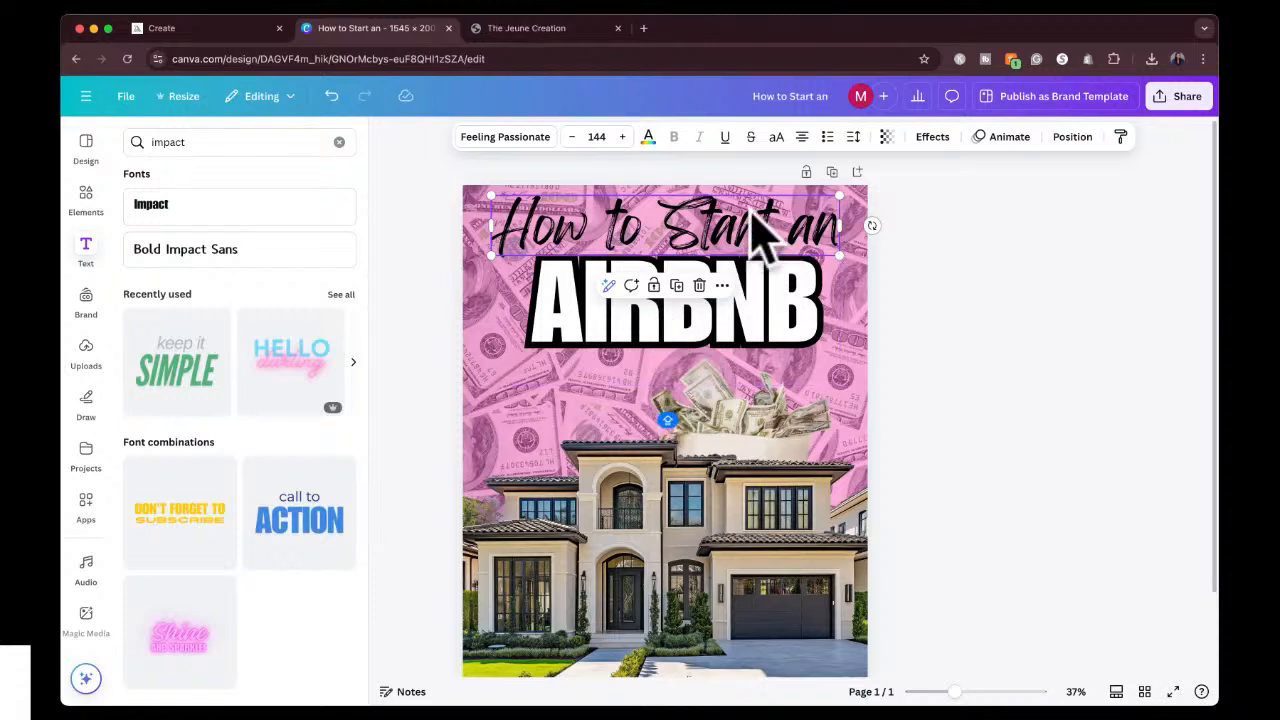
click(745, 312)
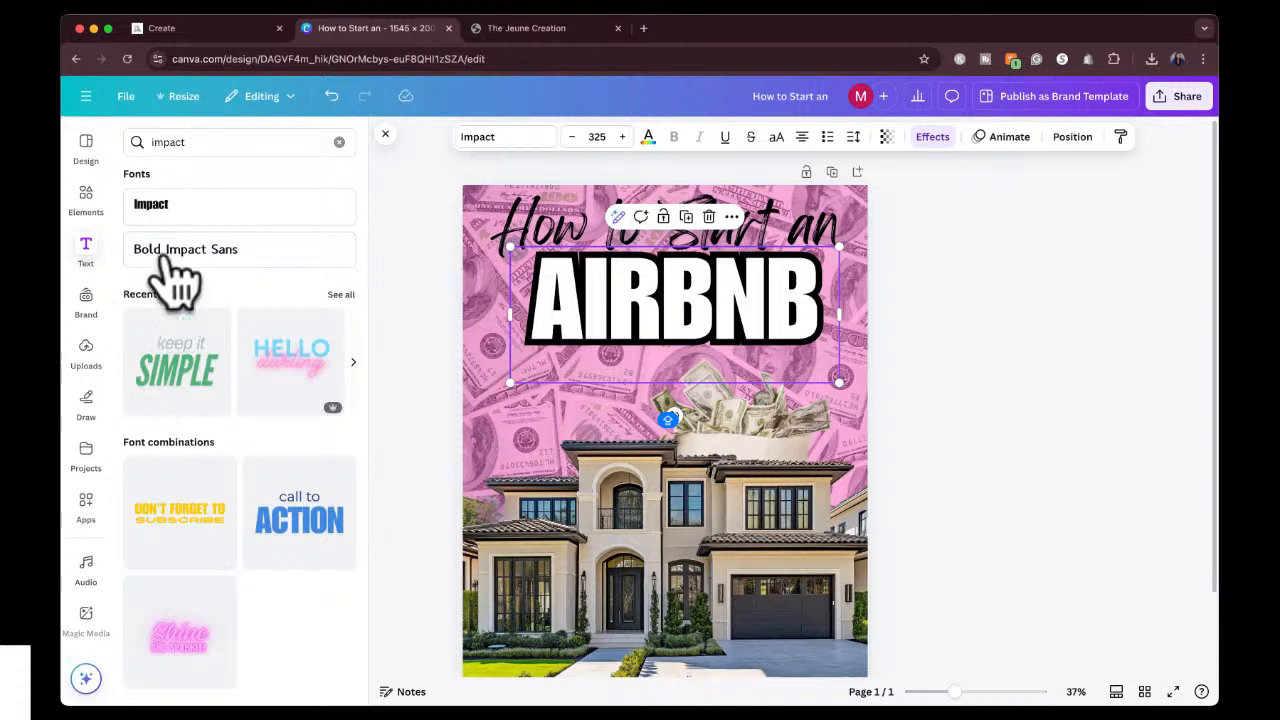
Add a subheading reading "SO YOU DON'T HAVE TO WORK ANYMORE" between AIRBNB and the house.
click(339, 142)
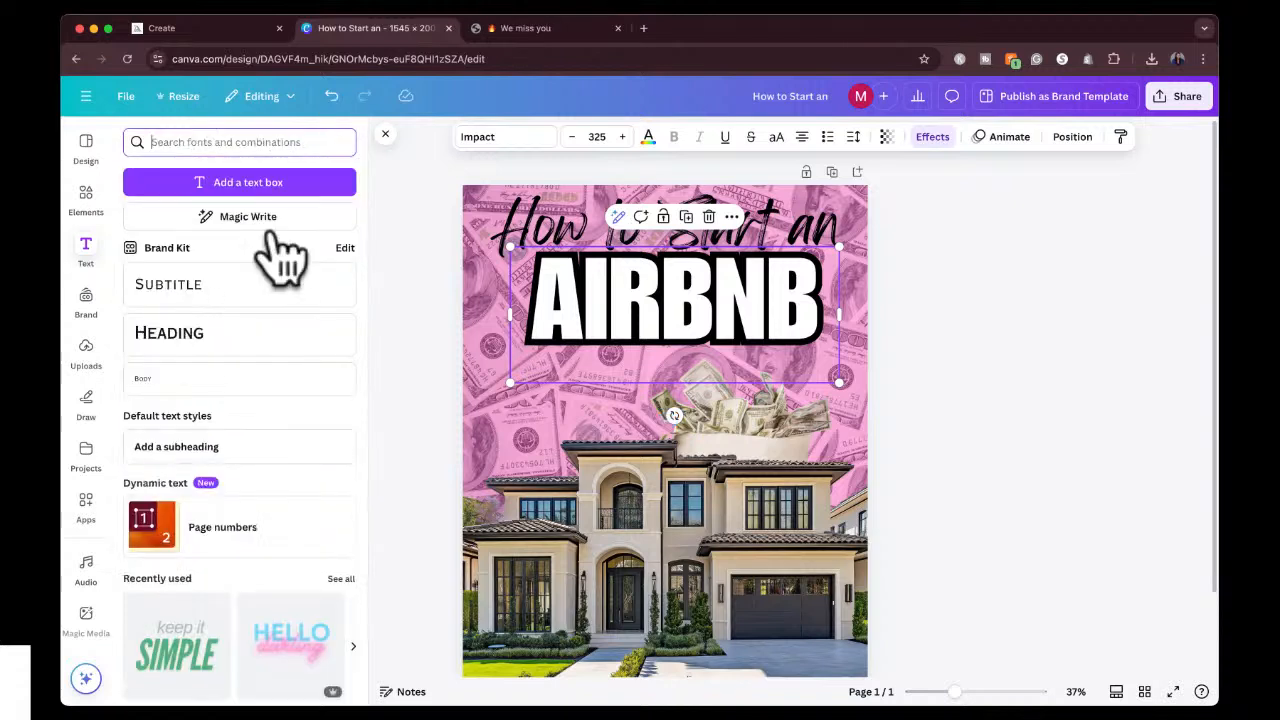
click(166, 446)
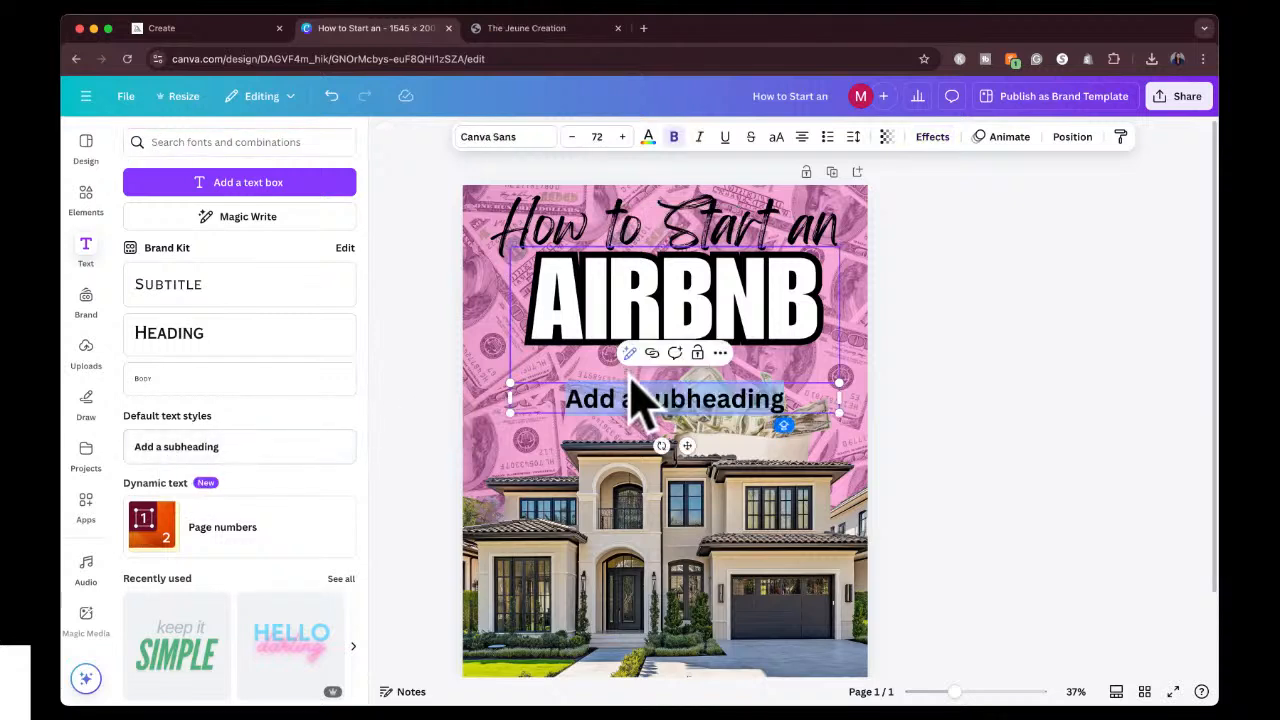
text(SO YOU DON)
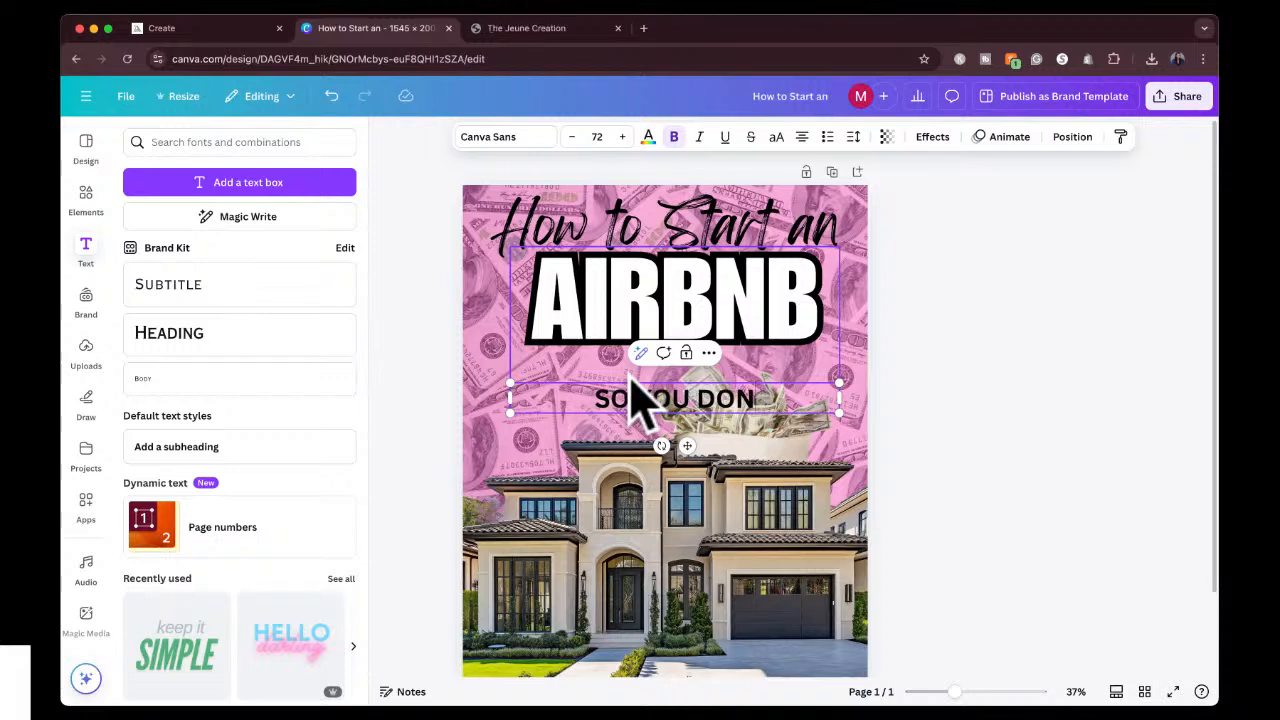
text('T HAVE TO WORK)
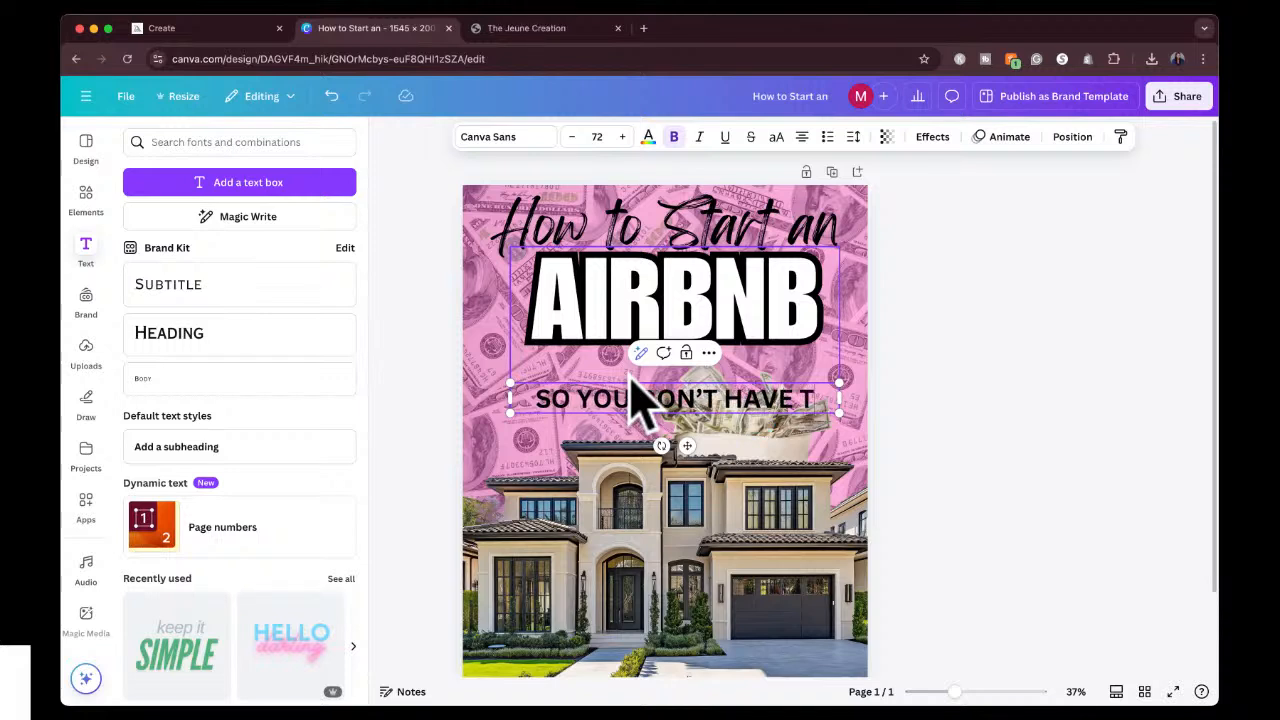
text( ANYMORE)
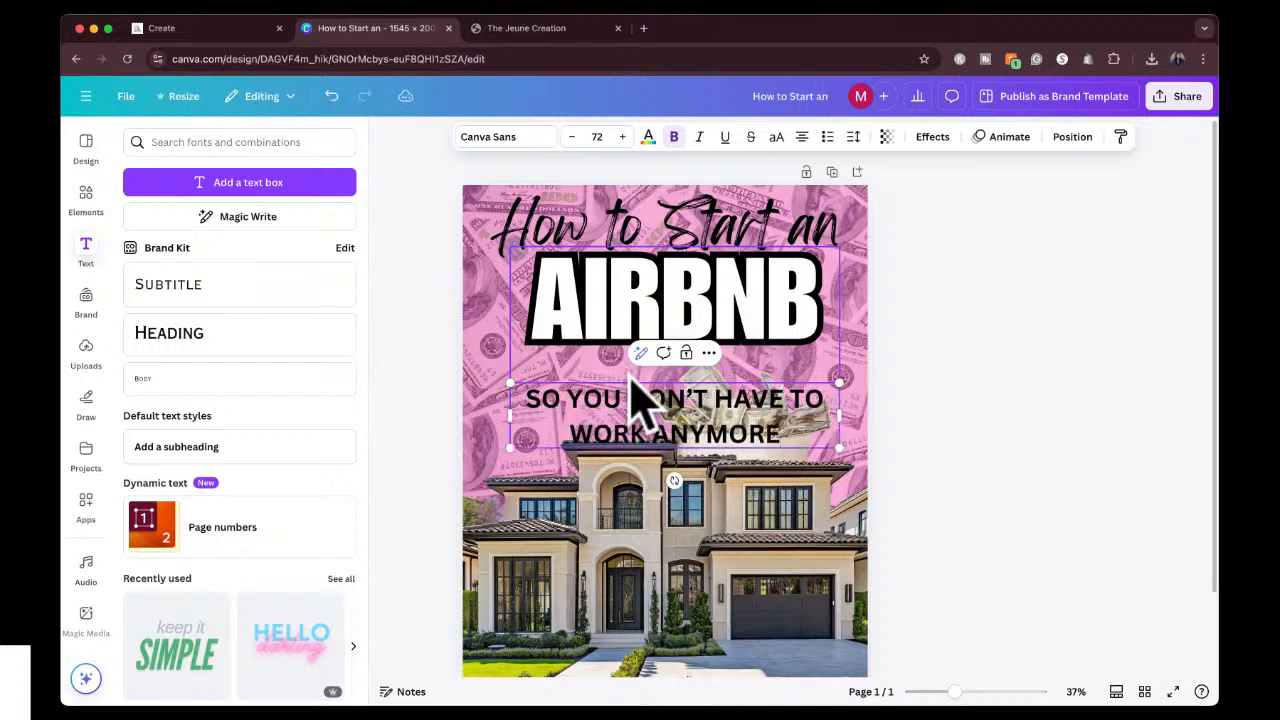
Set the font size of the whole tagline to 43.
key(ctrl+a)
click(569, 137)
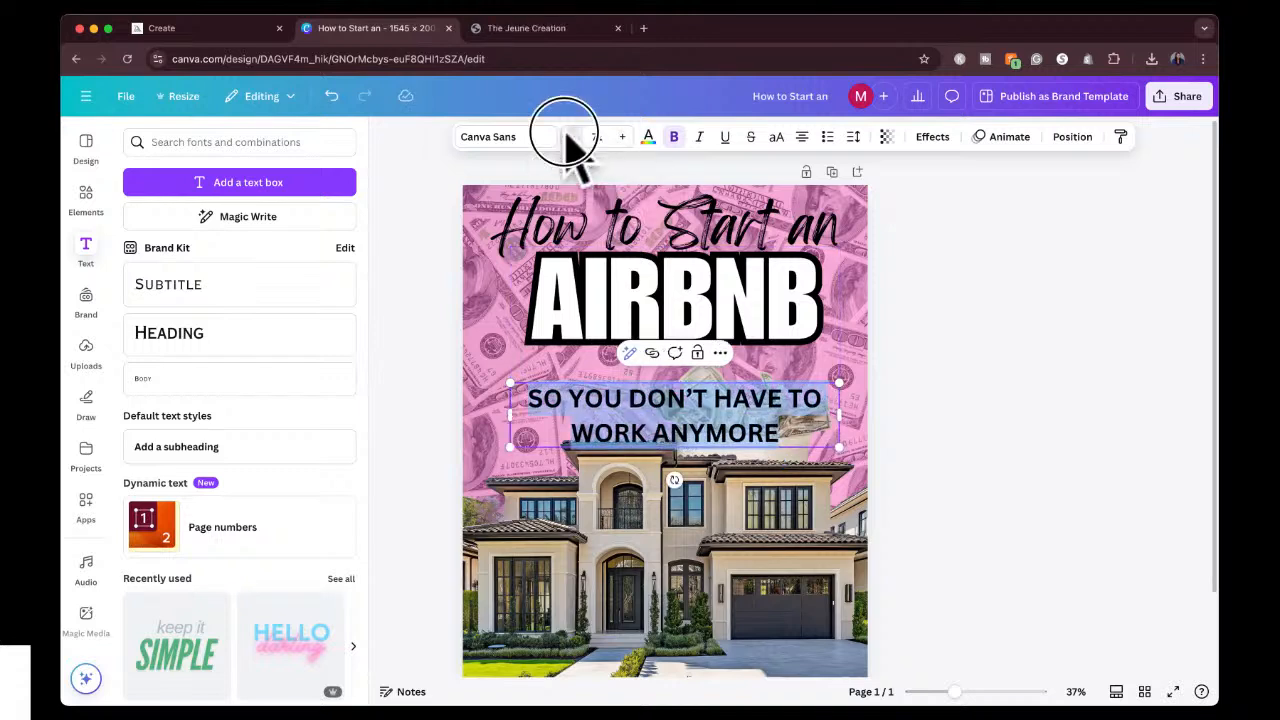
click(569, 137)
click(569, 137)
click(569, 137)
click(569, 137)
click(569, 137)
click(569, 137)
click(597, 137)
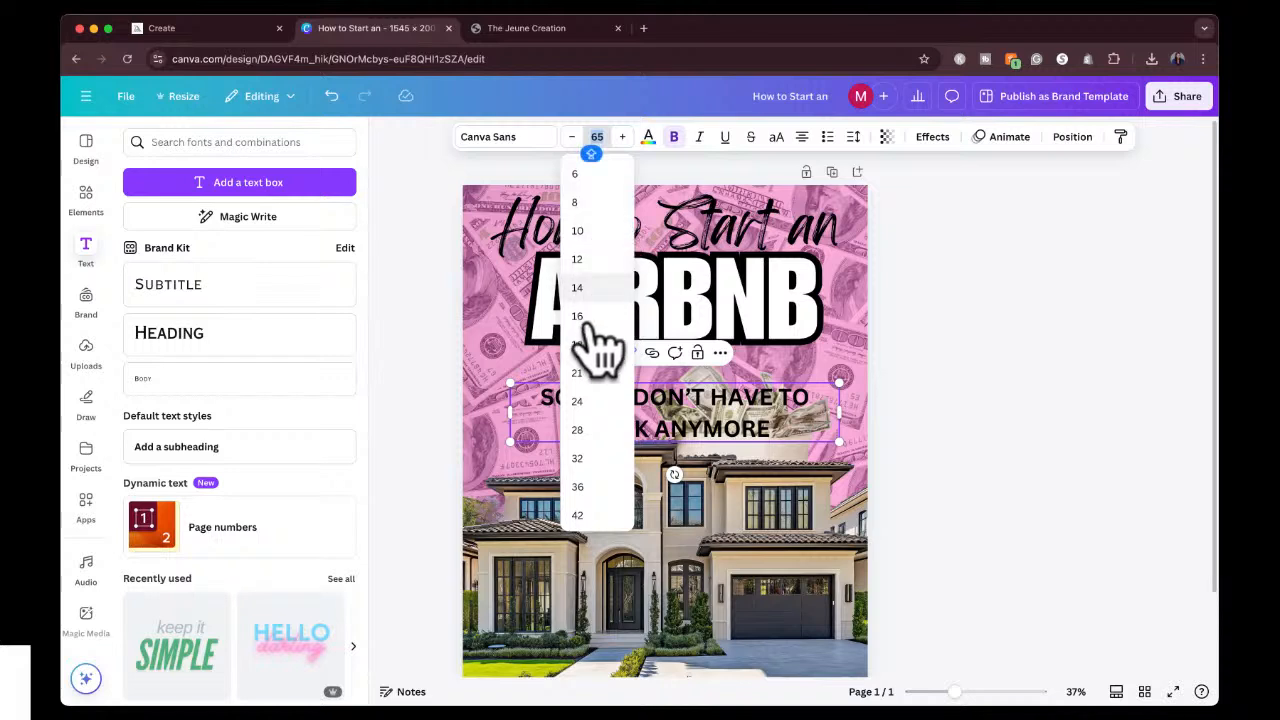
click(580, 401)
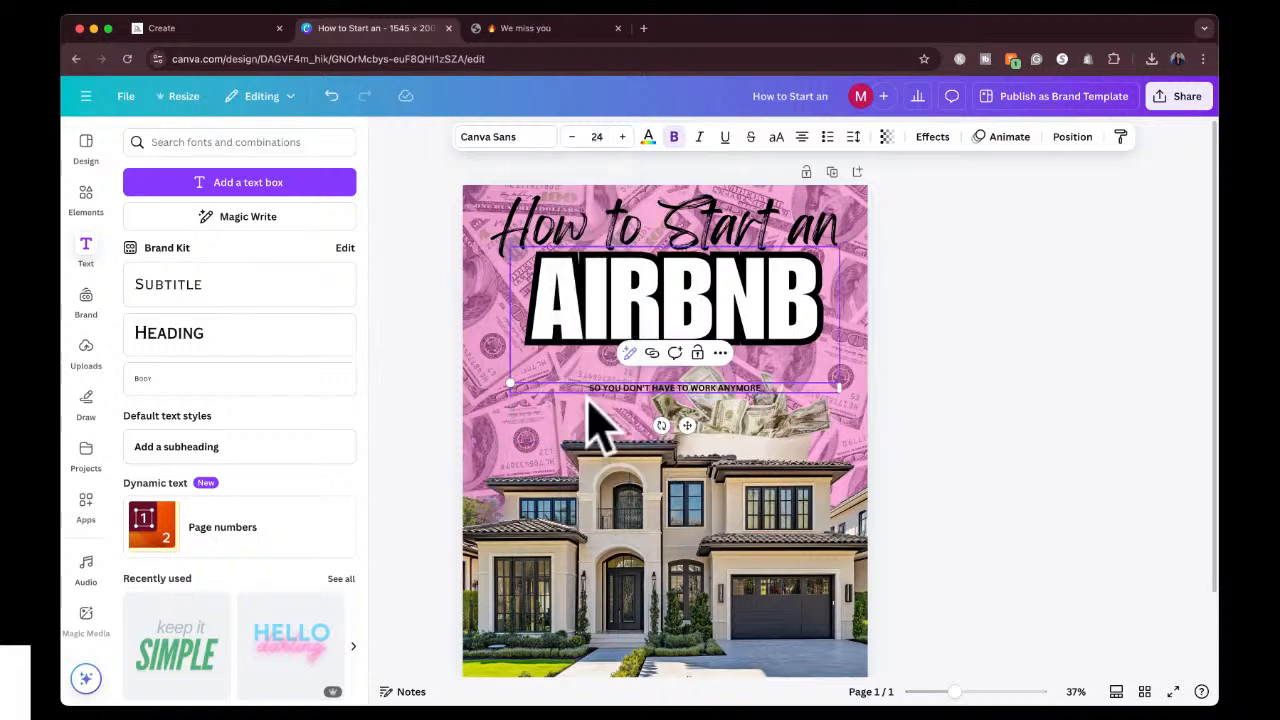
click(620, 137)
click(620, 137)
click(620, 137)
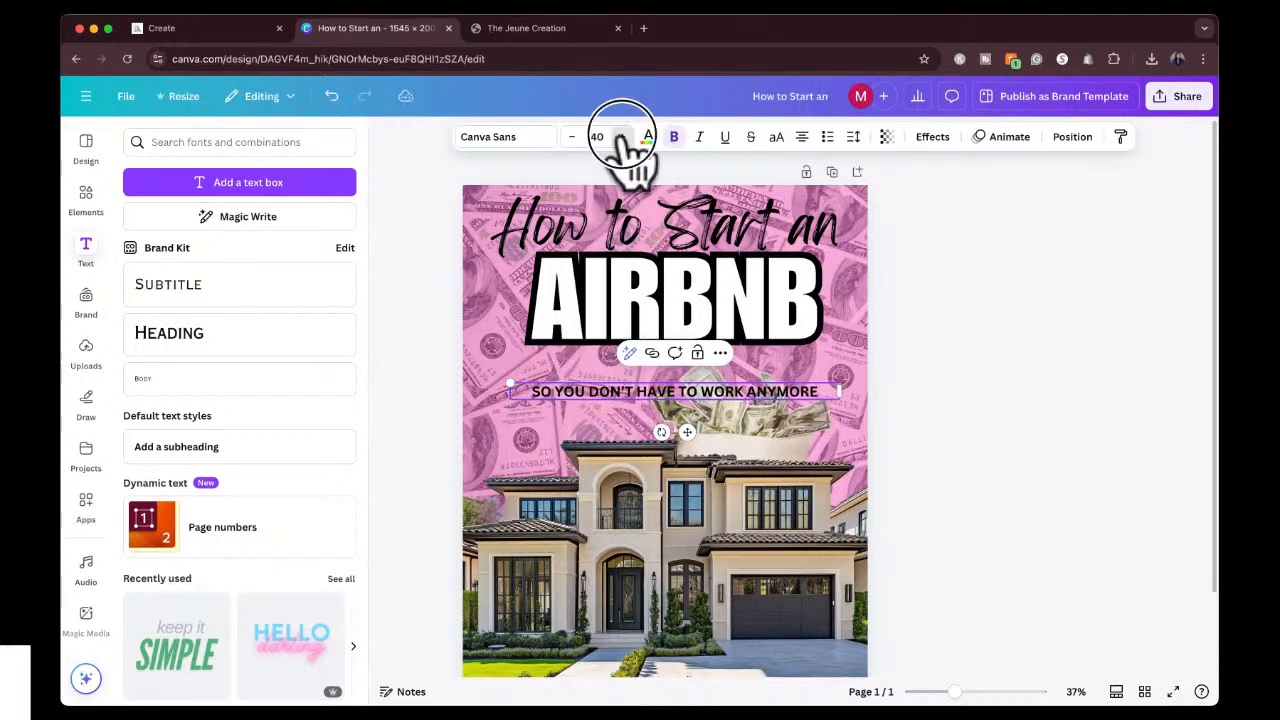
click(620, 137)
Change the tagline's font to League Spartan and widen its text box to about 1,364 px so it fits on one line.
click(500, 137)
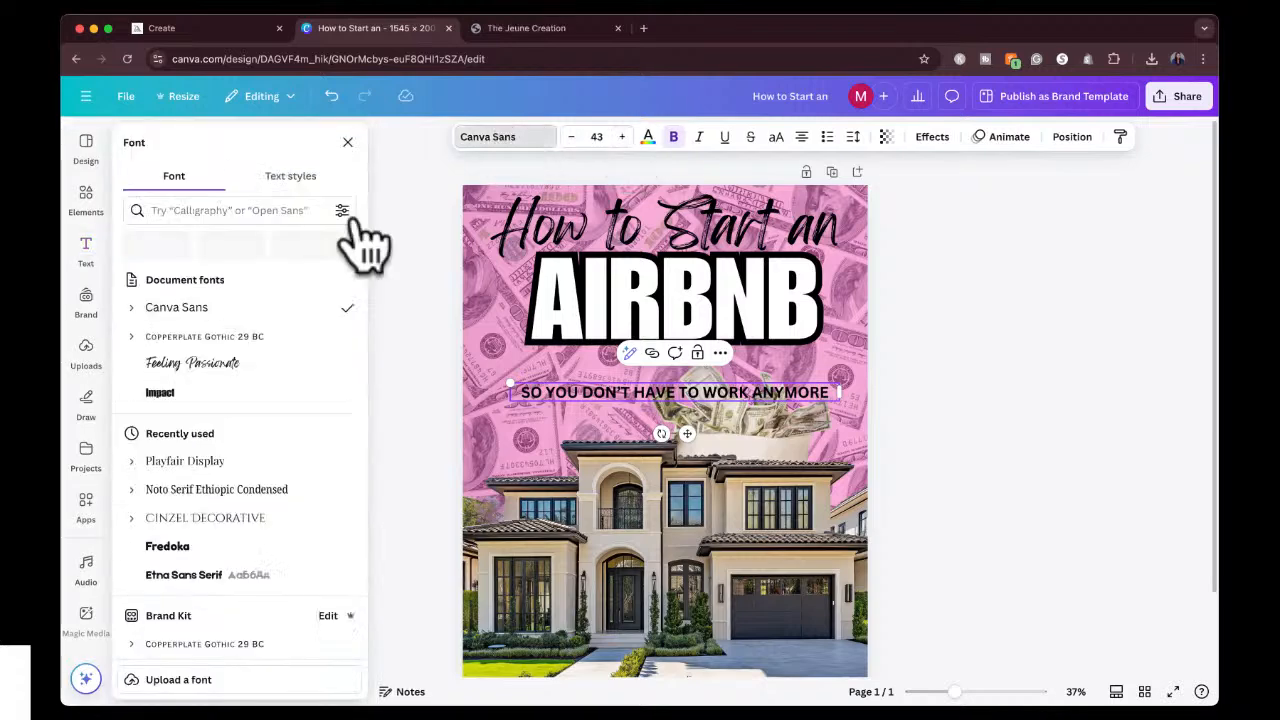
scroll(240, 555, down, 5)
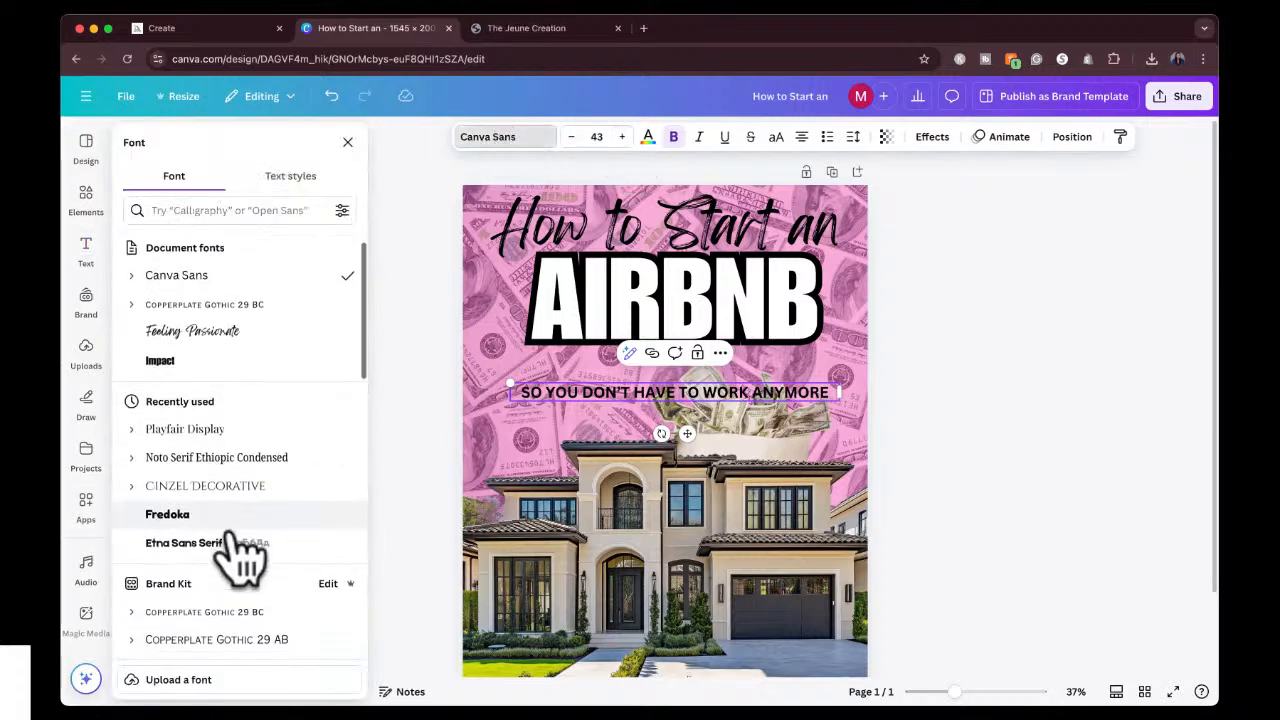
scroll(240, 555, down, 5)
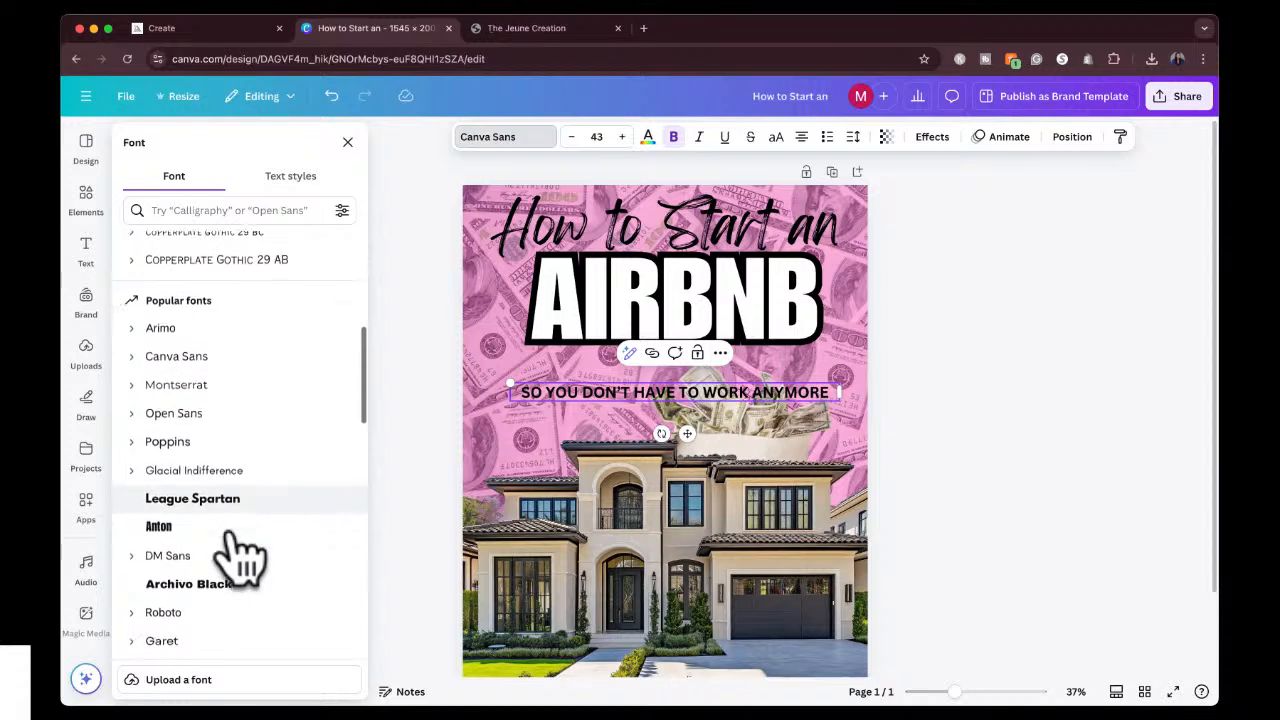
click(235, 466)
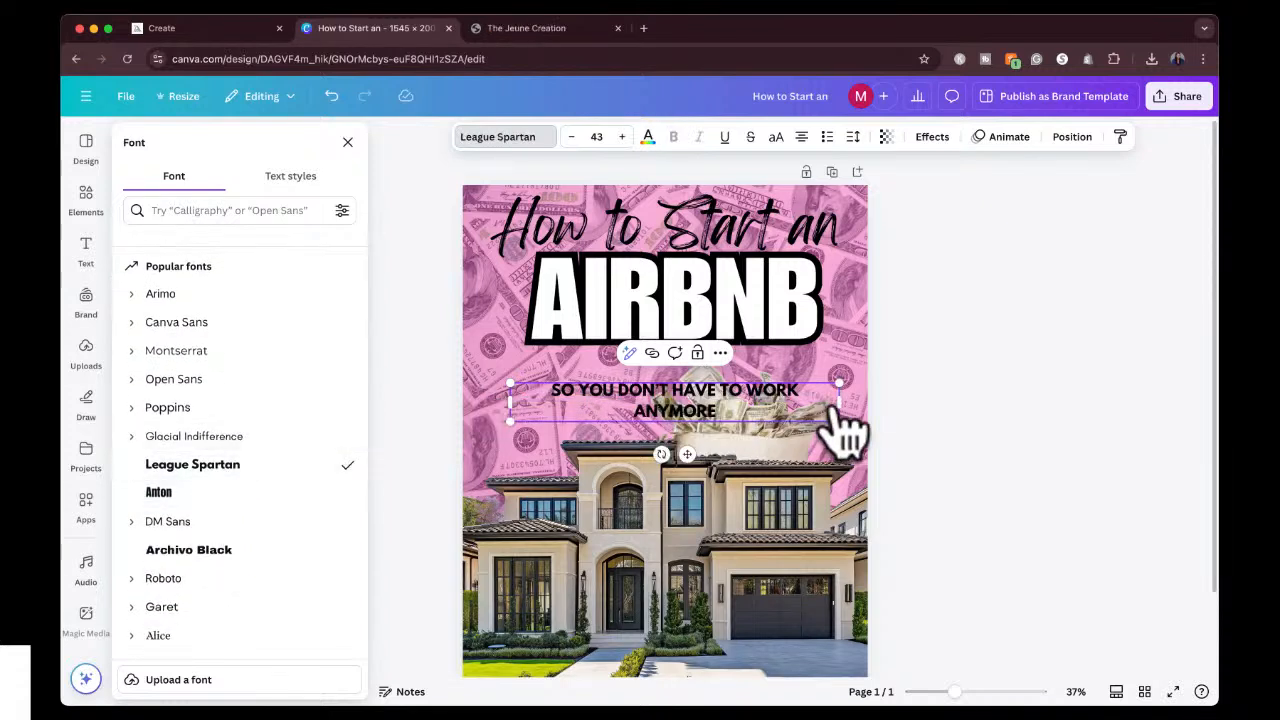
drag(840, 402, 867, 401)
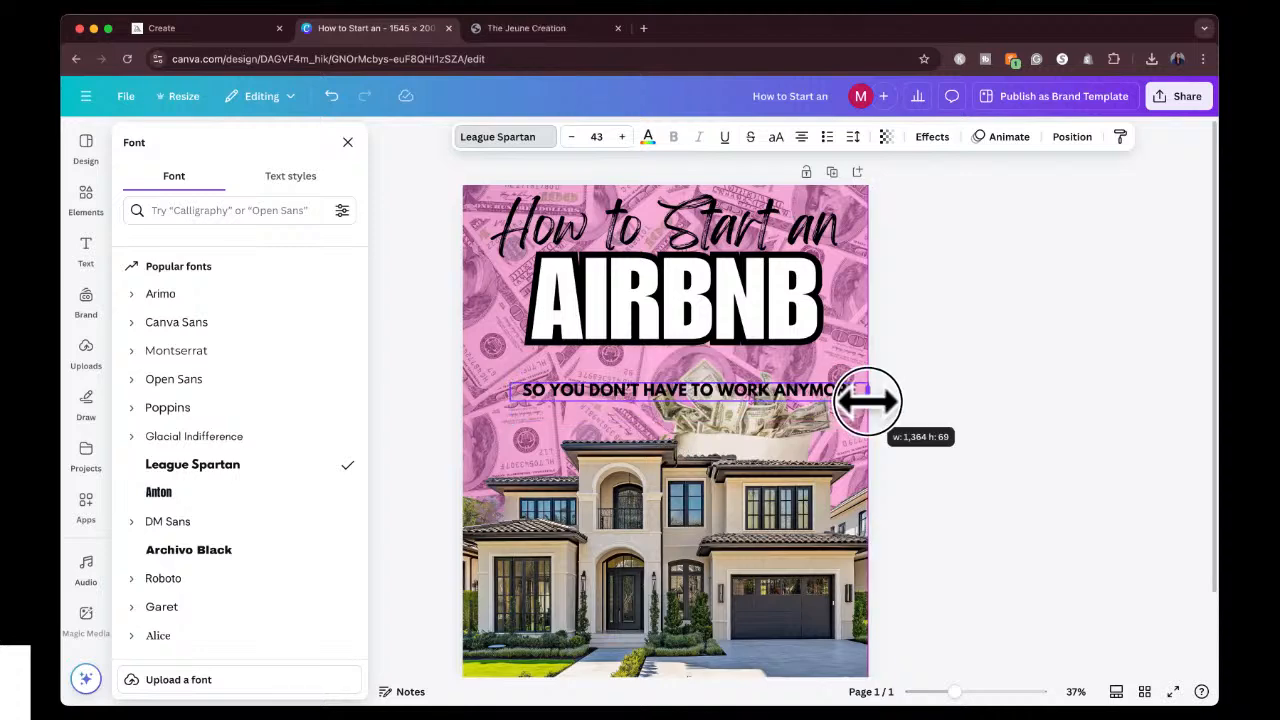
click(986, 352)
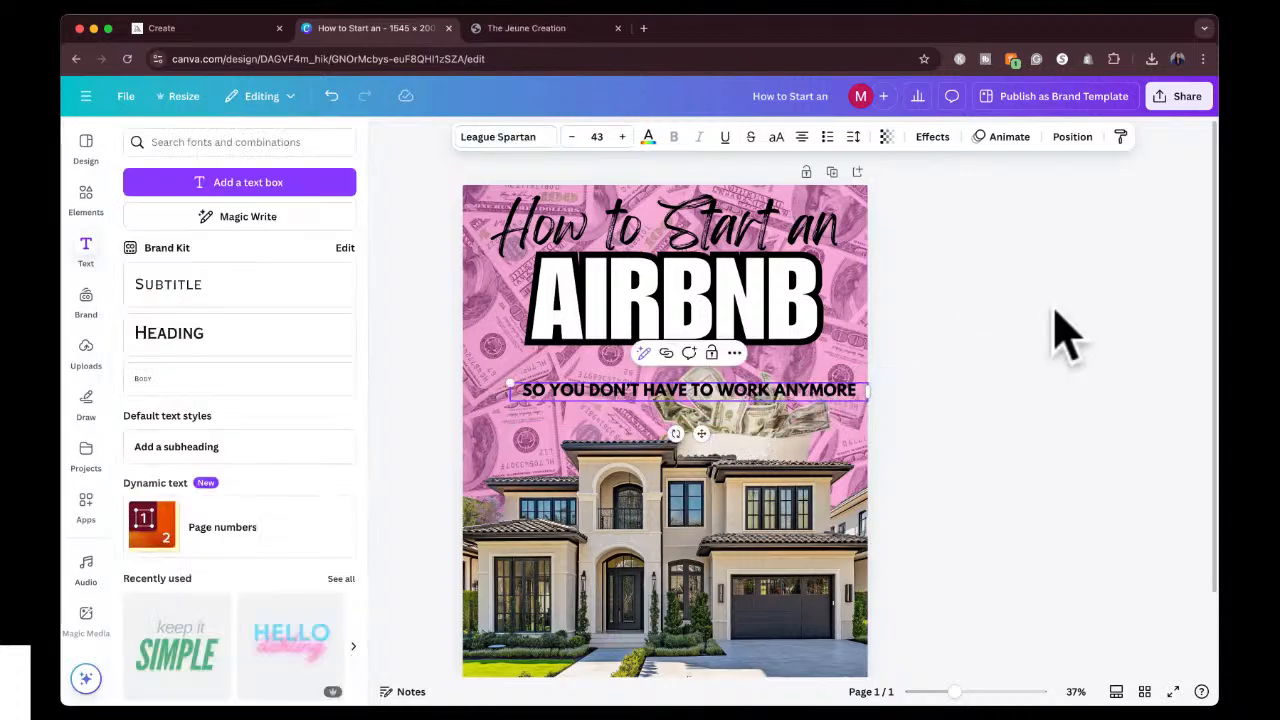
Move the tagline up to sit centered directly beneath AIRBNB and change its text color to white.
drag(720, 389, 710, 365)
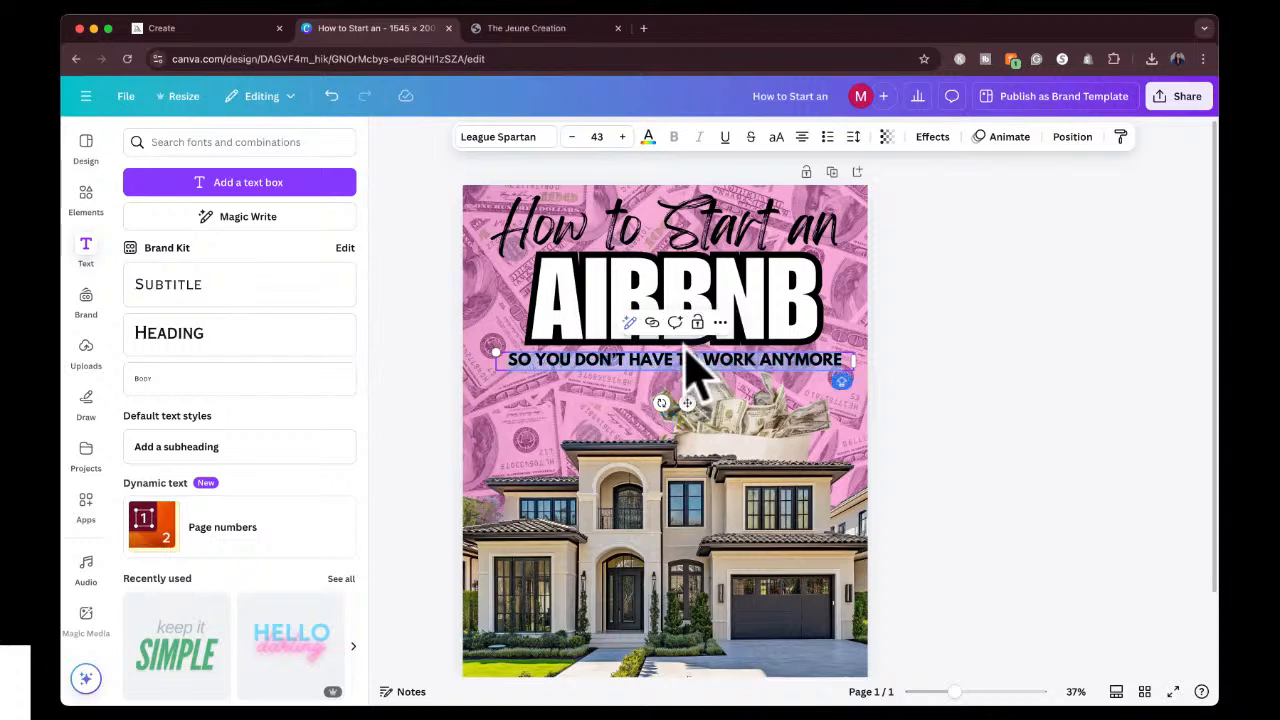
click(647, 137)
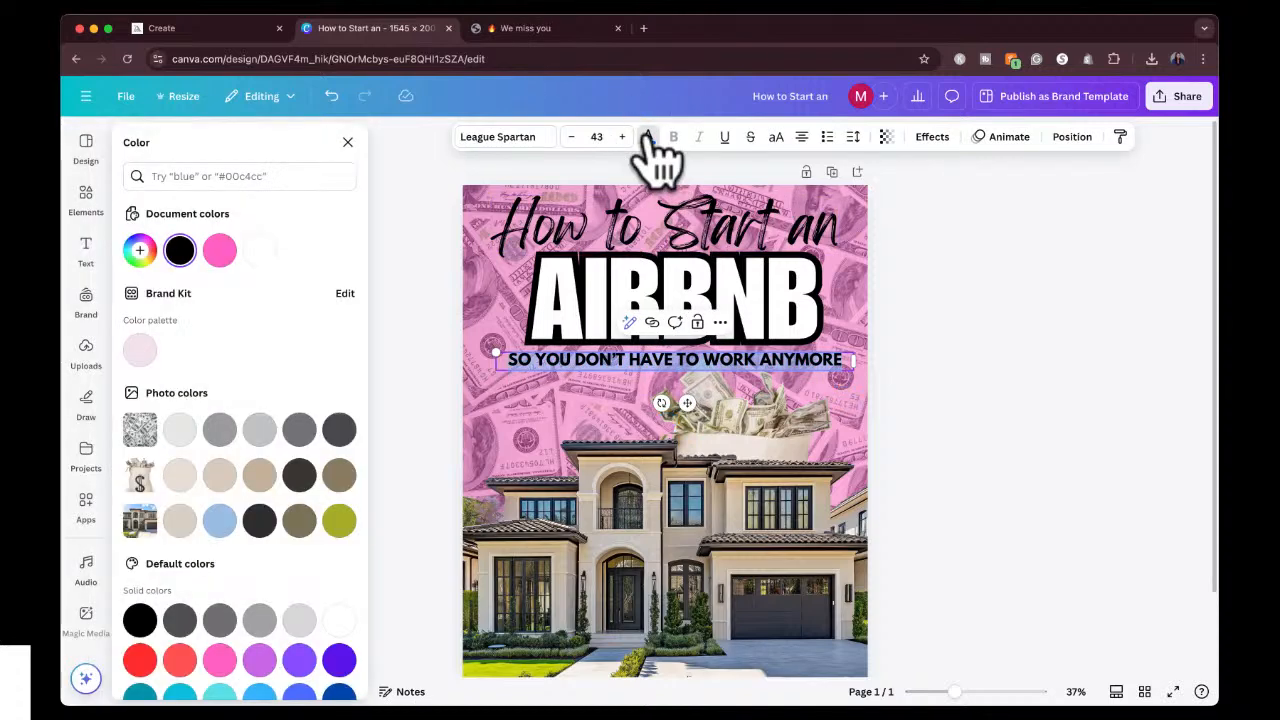
click(262, 251)
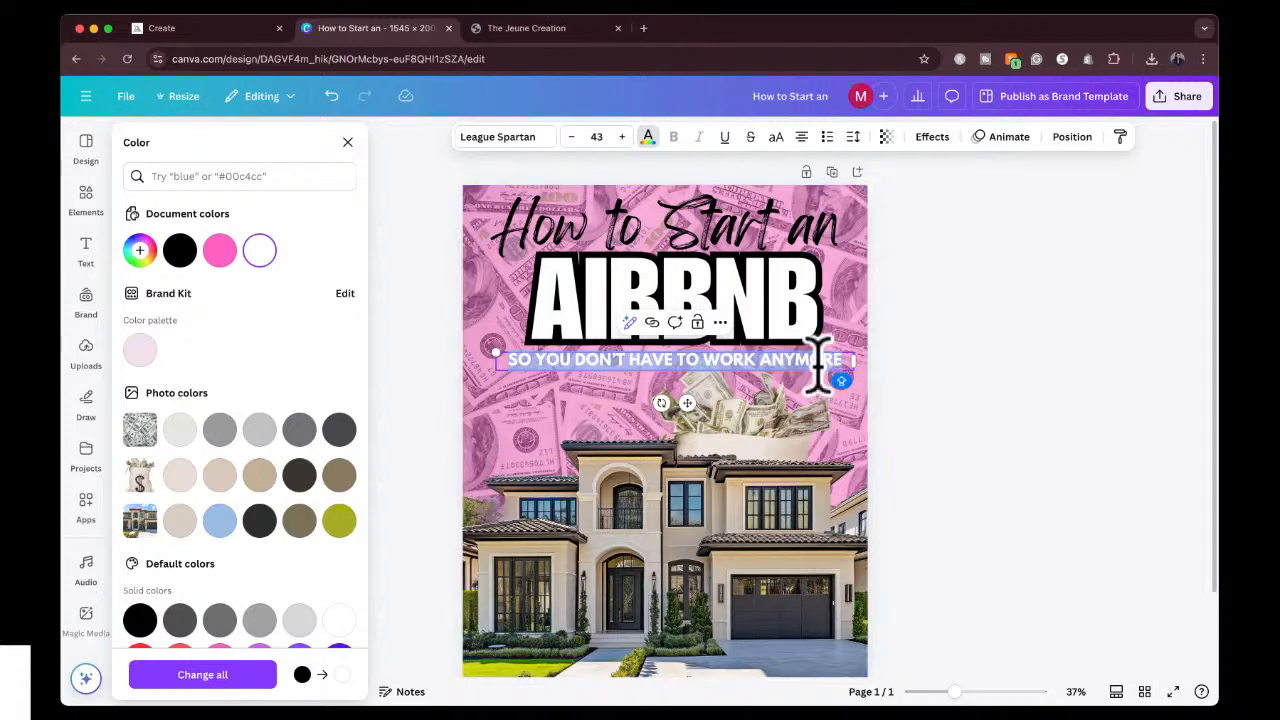
Apply a black Background effect to the white tagline.
click(932, 136)
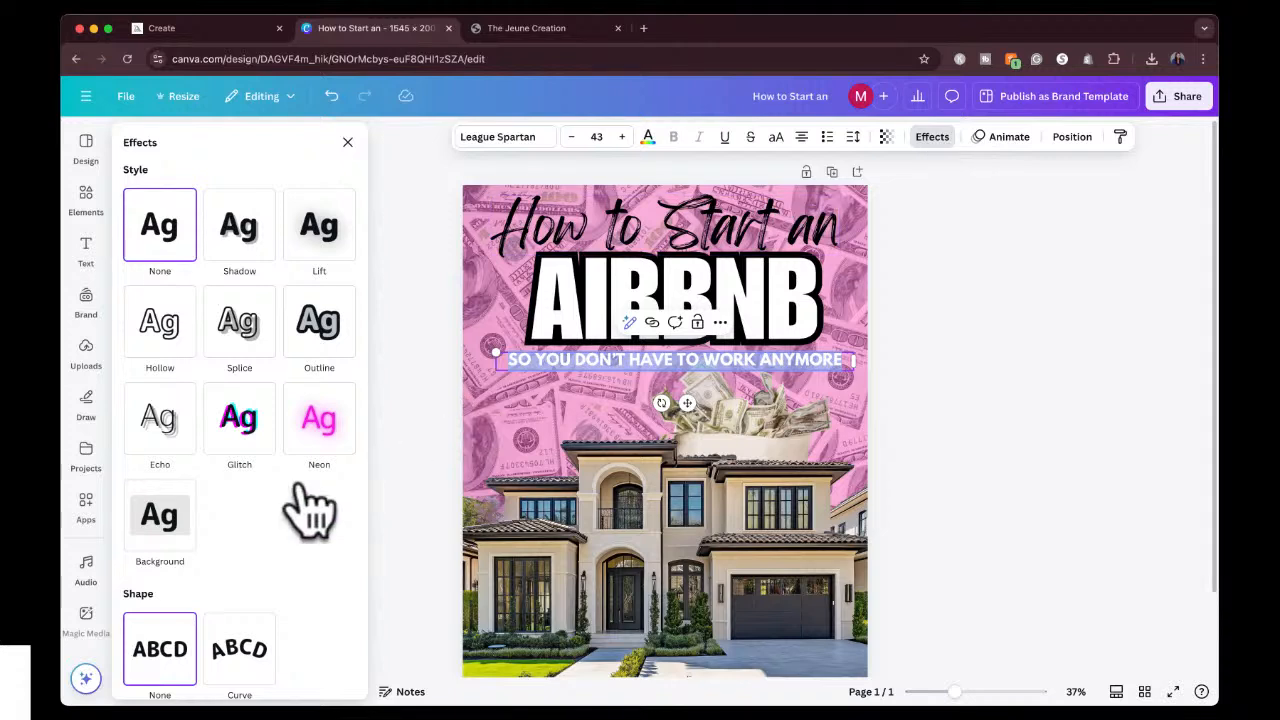
click(180, 523)
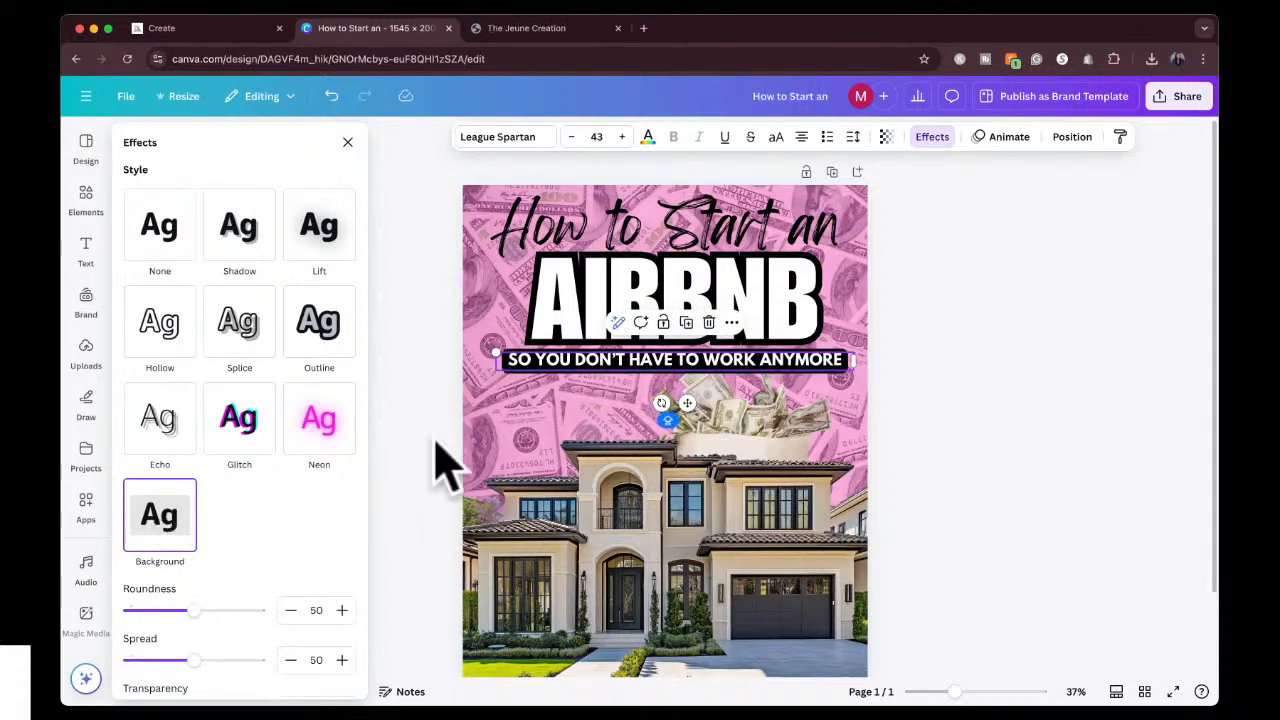
click(410, 476)
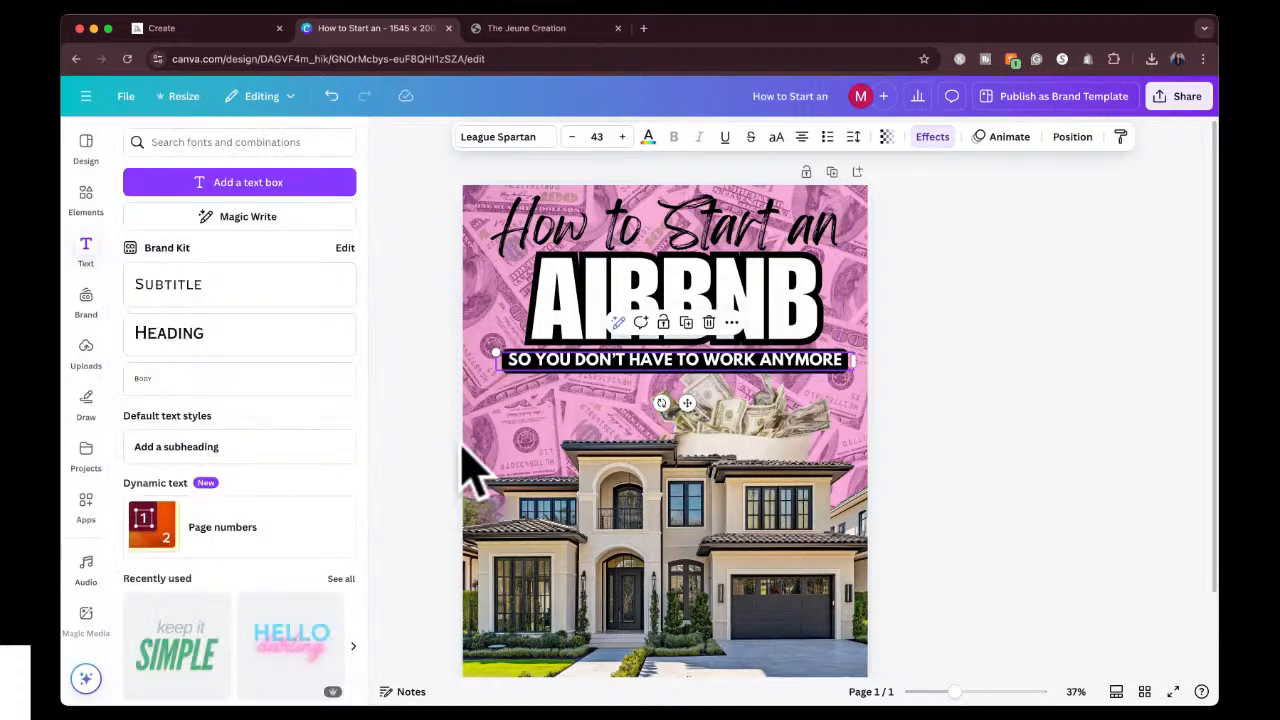
click(424, 443)
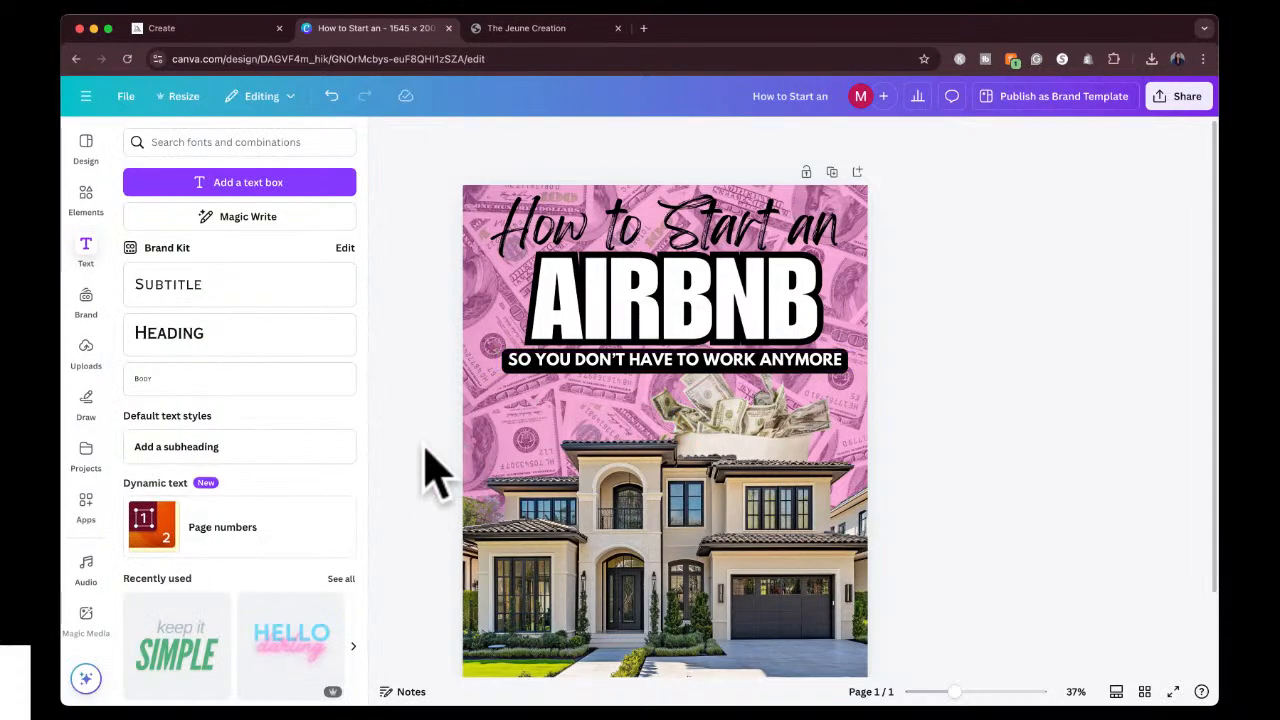
Set the tagline's background roundness to 0 and its spread to 41.
click(606, 362)
click(932, 137)
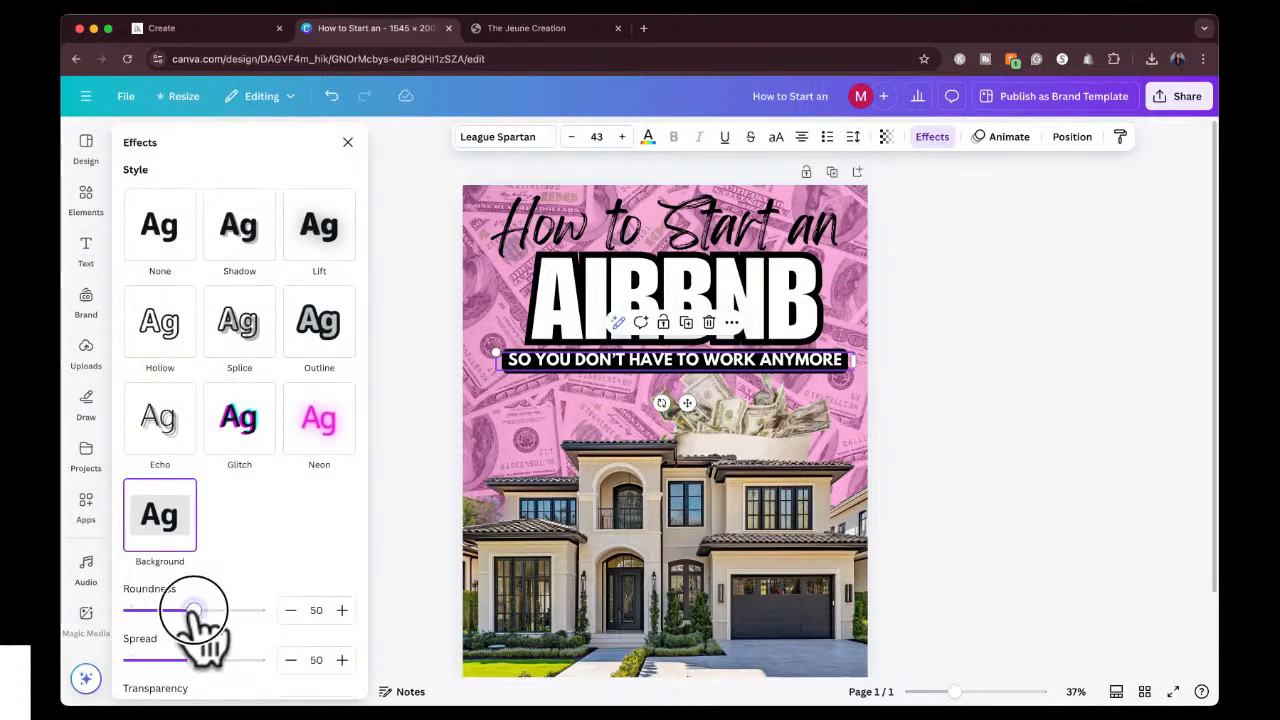
drag(195, 610, 90, 614)
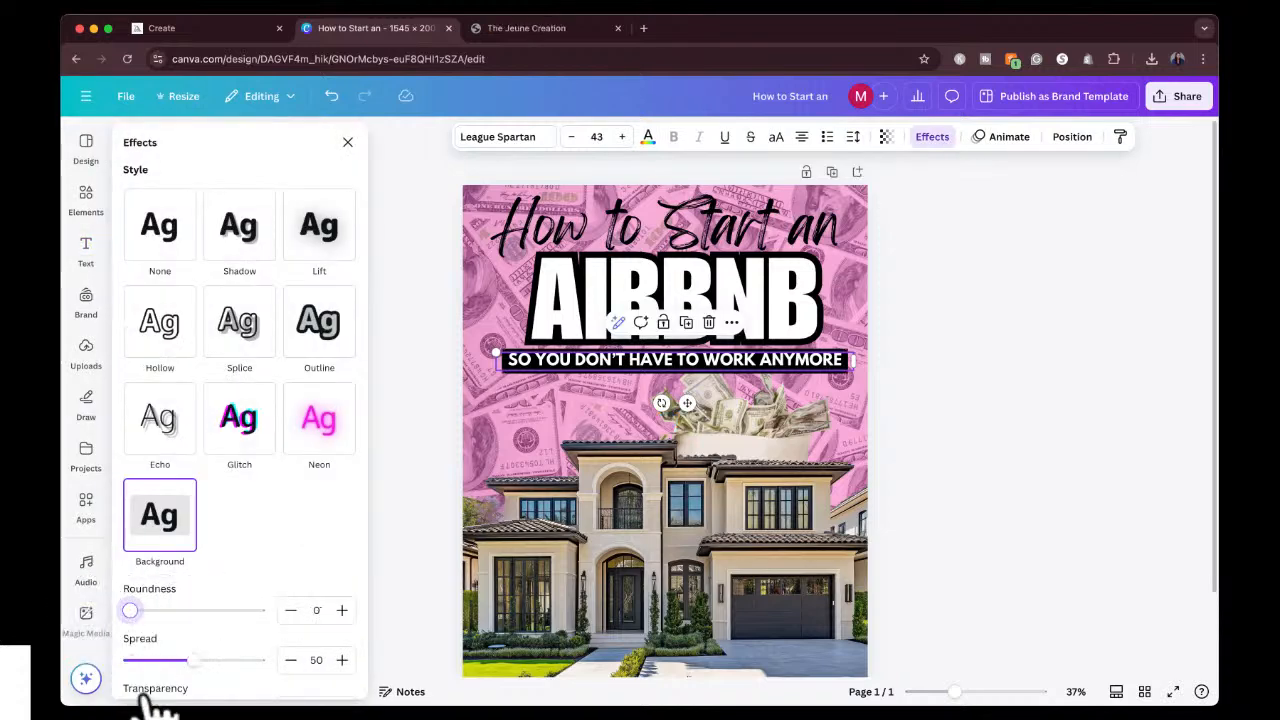
drag(197, 665, 185, 640)
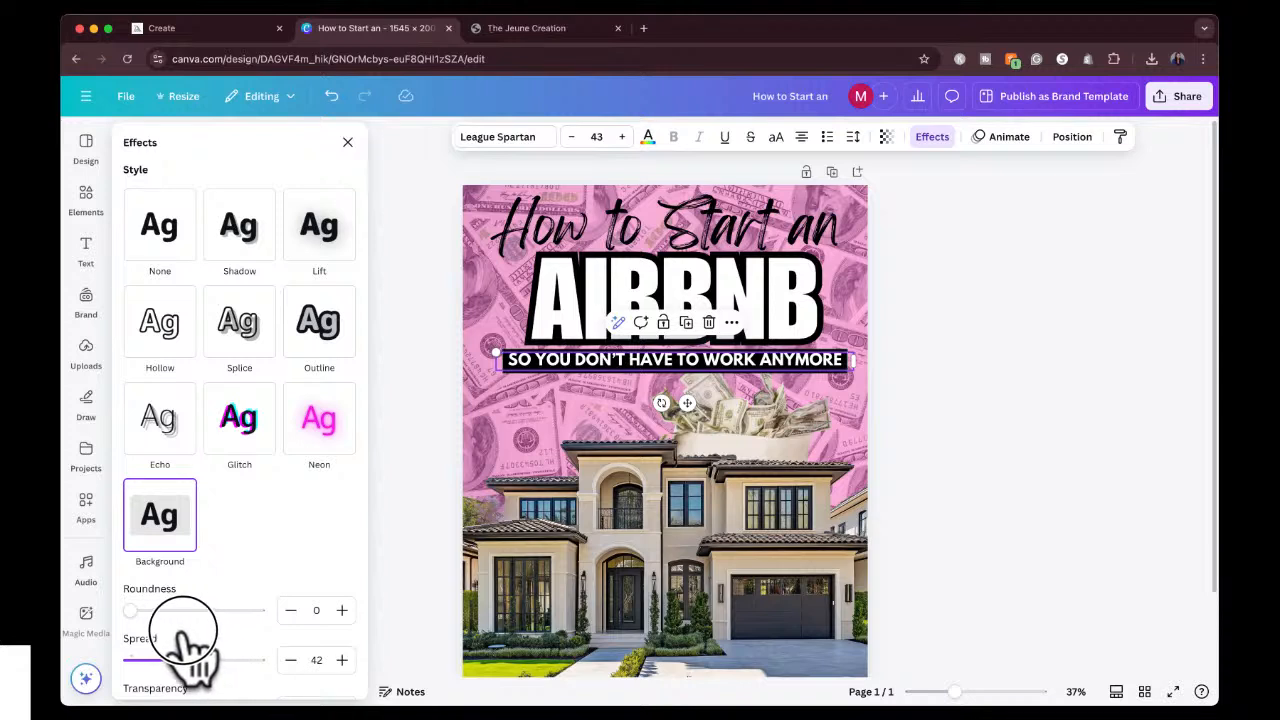
click(984, 402)
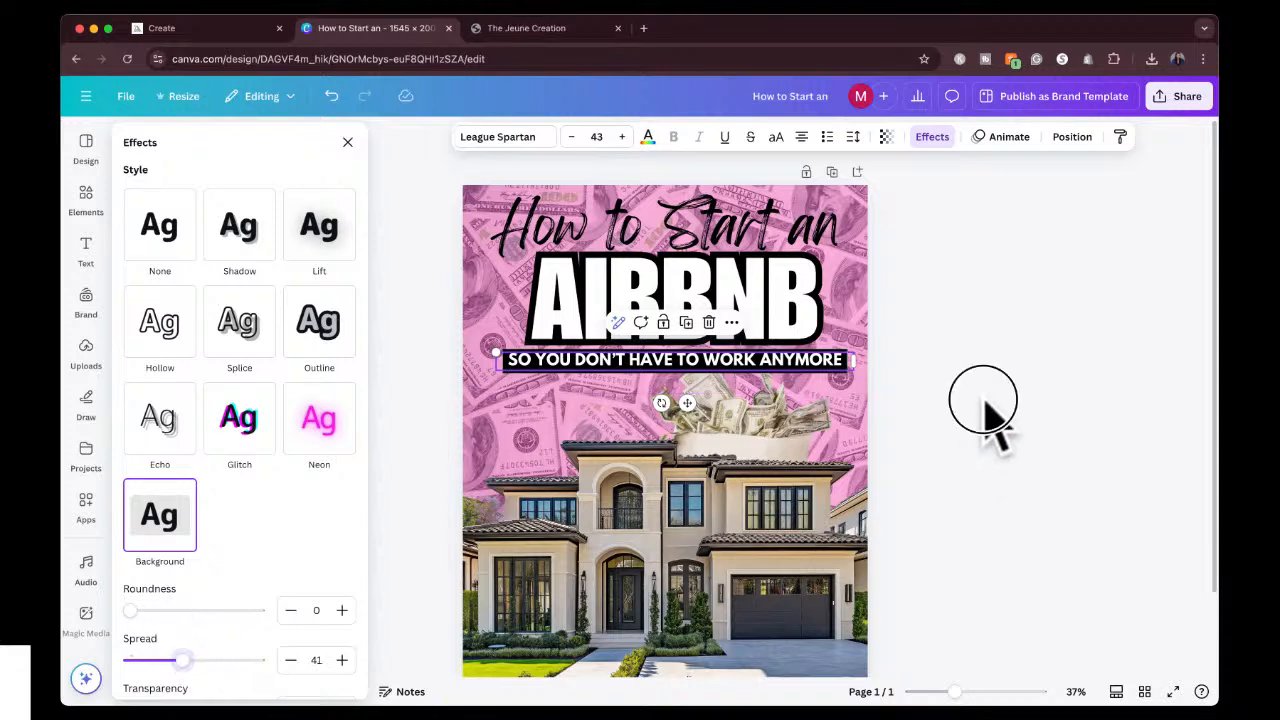
click(978, 364)
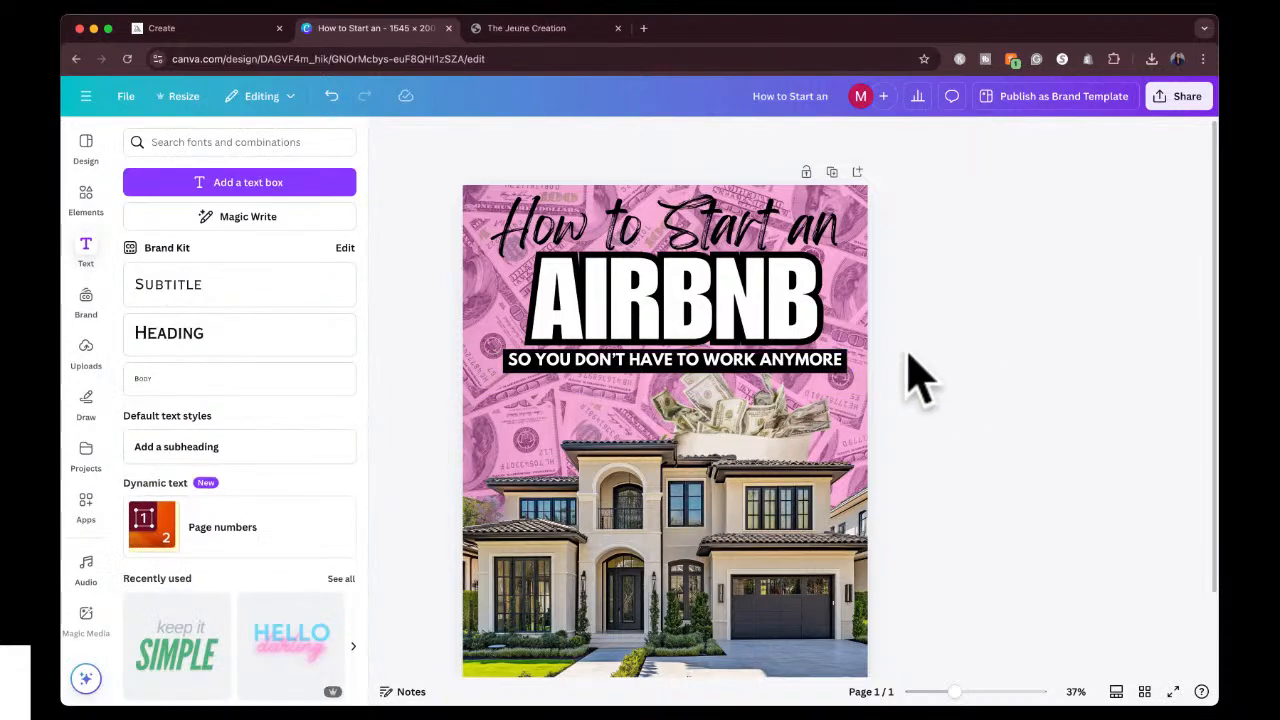
Scale the tagline down to font size 39 and center it beneath the AIRBNB text.
click(738, 363)
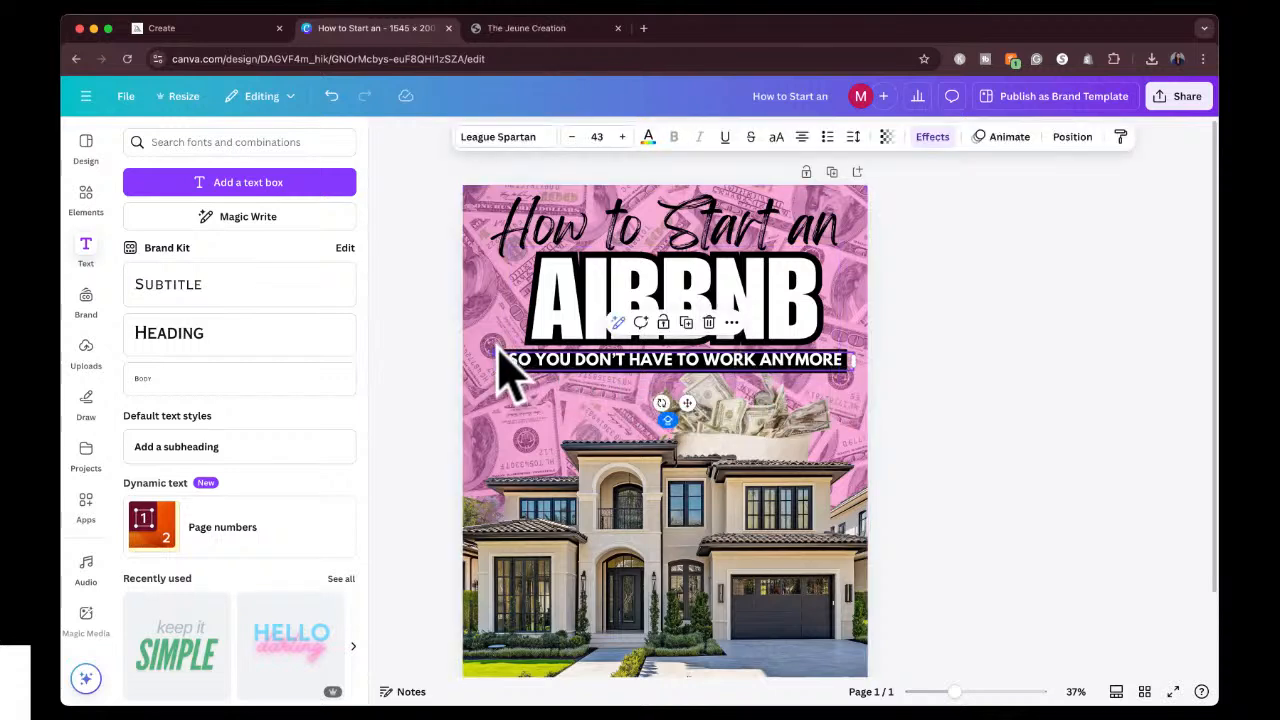
drag(502, 349, 527, 345)
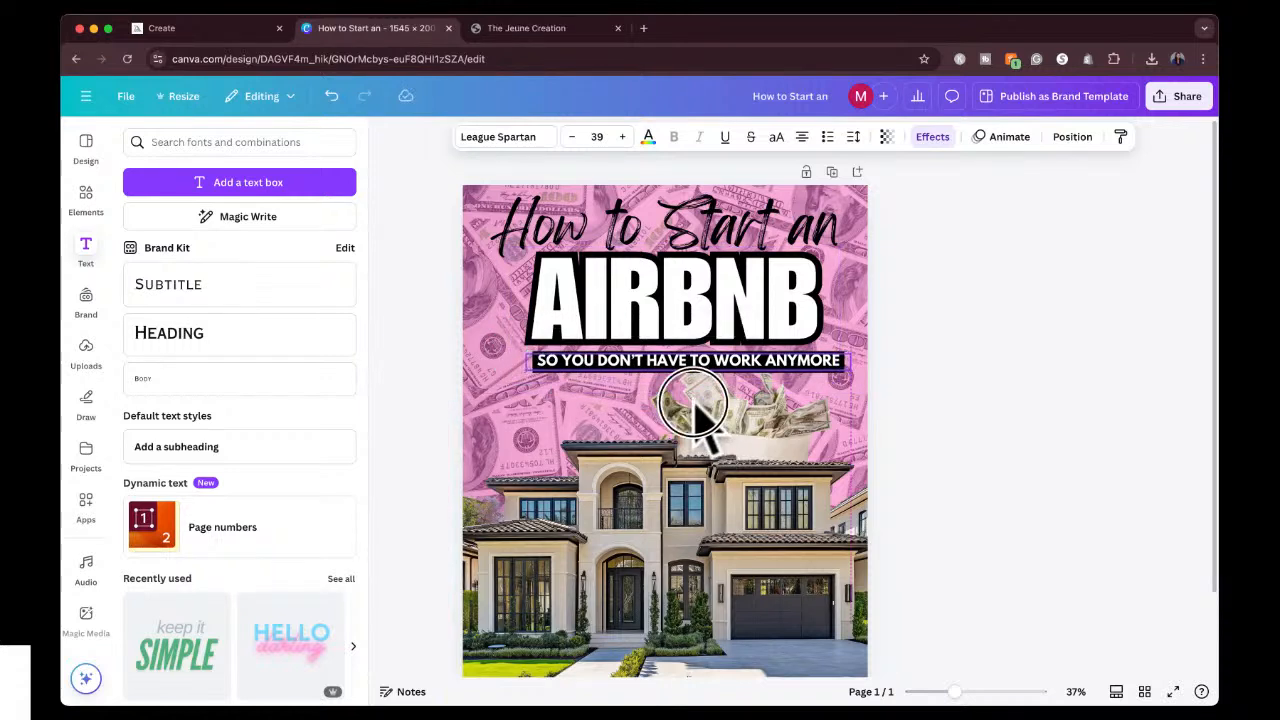
drag(695, 402, 688, 403)
click(910, 360)
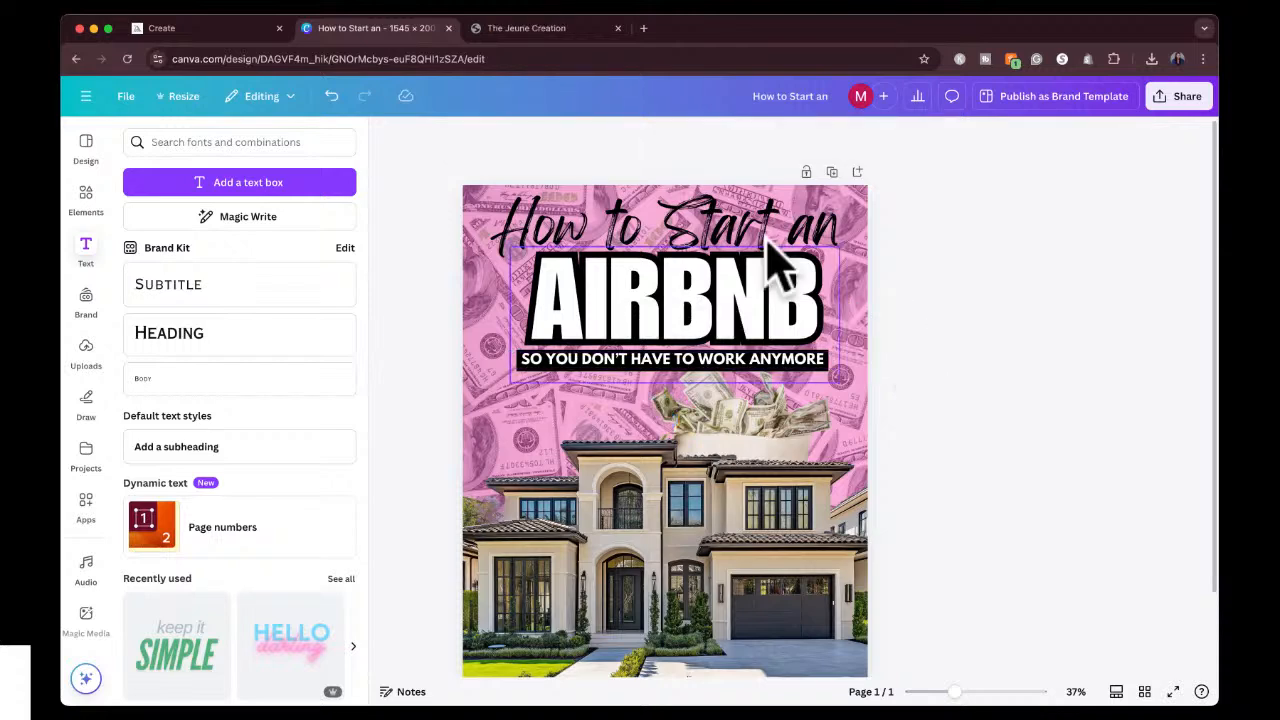
Search the fonts for "cursive" to find a new typeface for the "How to Start an" heading.
click(737, 214)
click(520, 137)
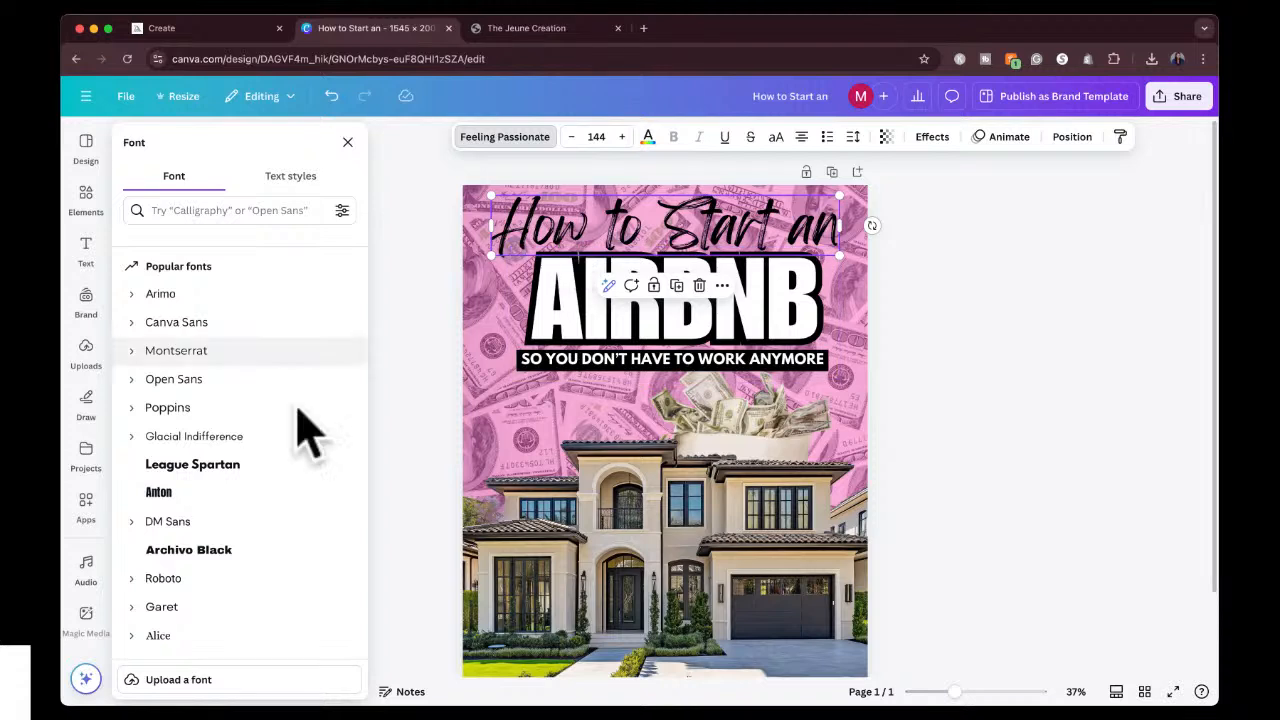
click(220, 210)
text(c)
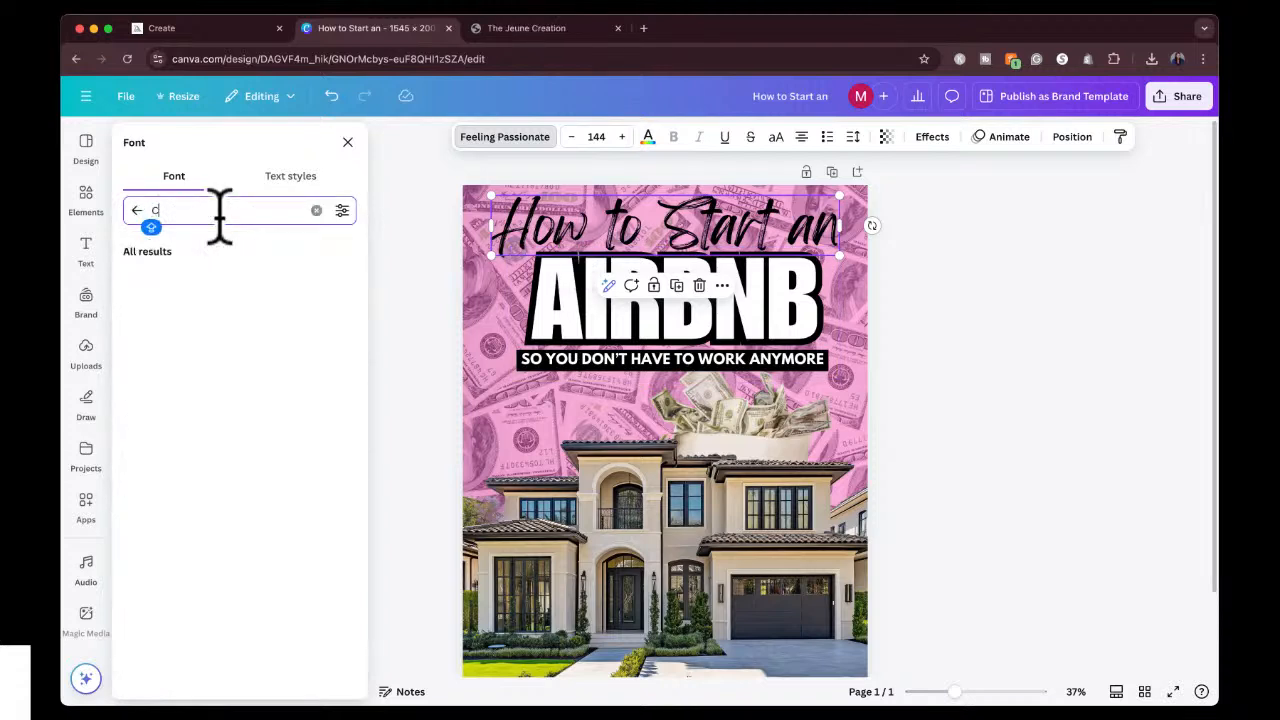
text(ursive)
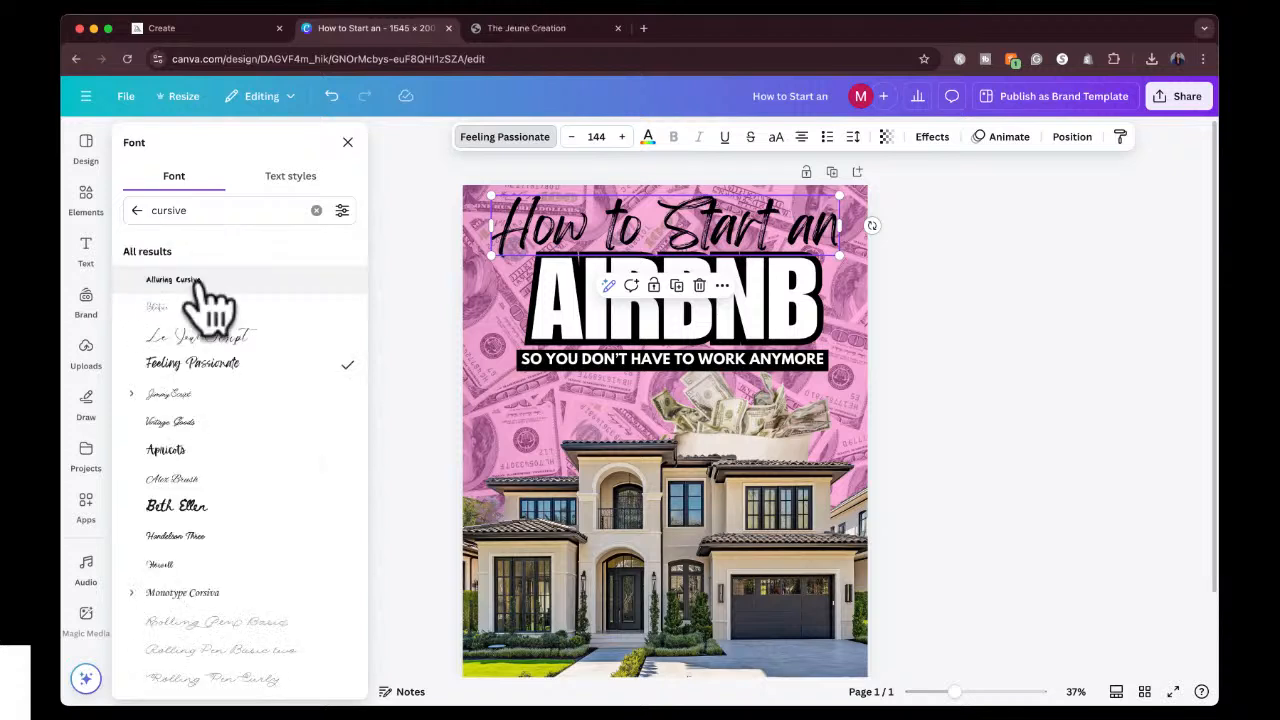
Try the Handelson Three, Monotype Corsiva, Slight, Sweet Apricot and Brusher fonts on the "How to Start an" heading.
click(197, 535)
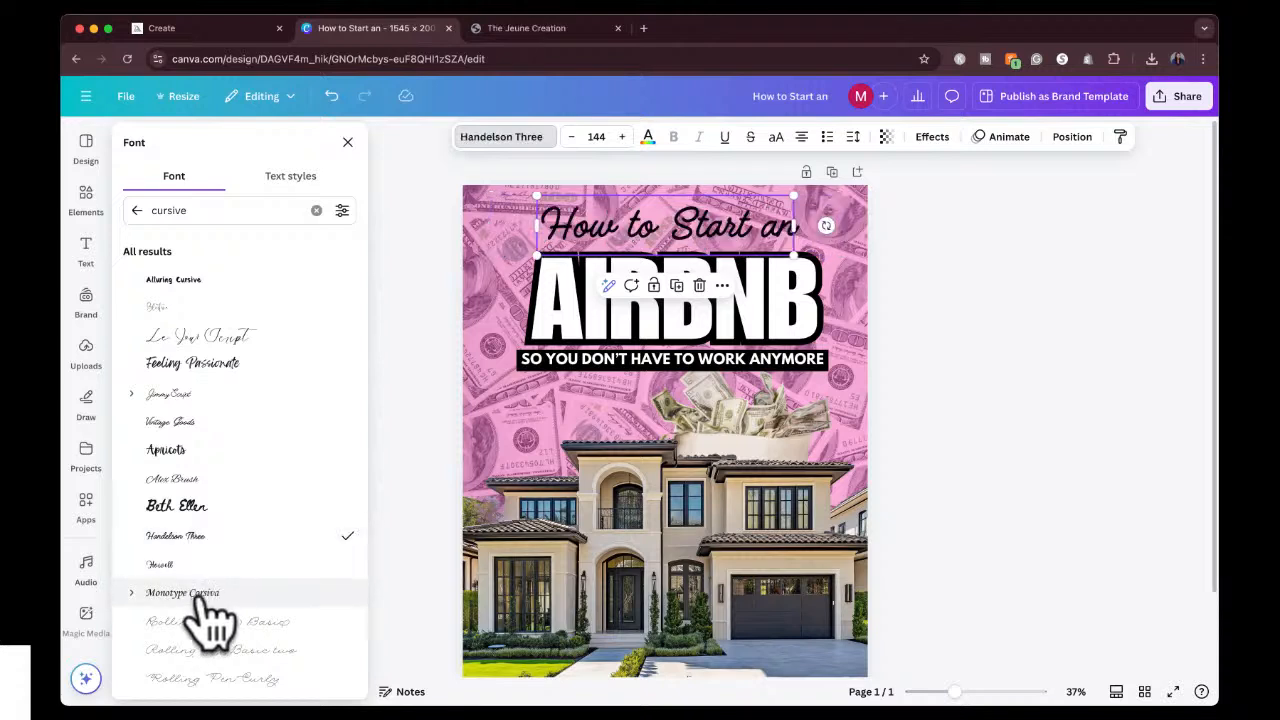
scroll(210, 620, down, 5)
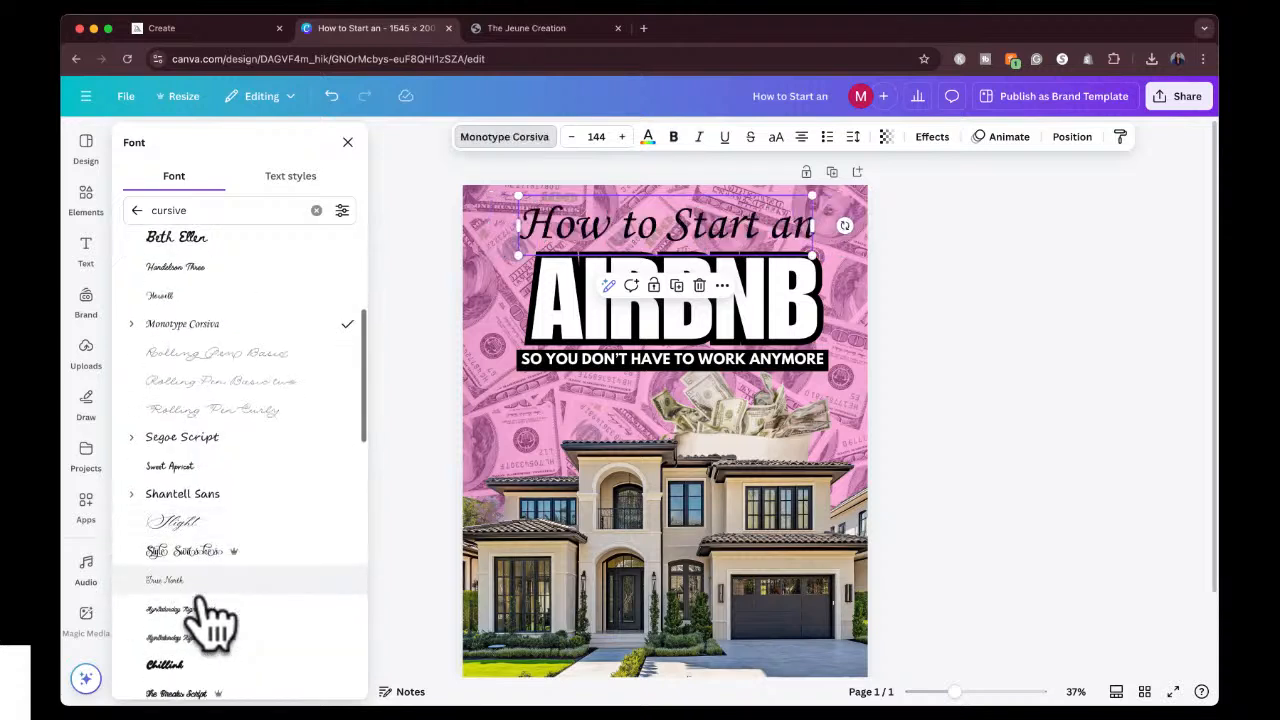
click(195, 497)
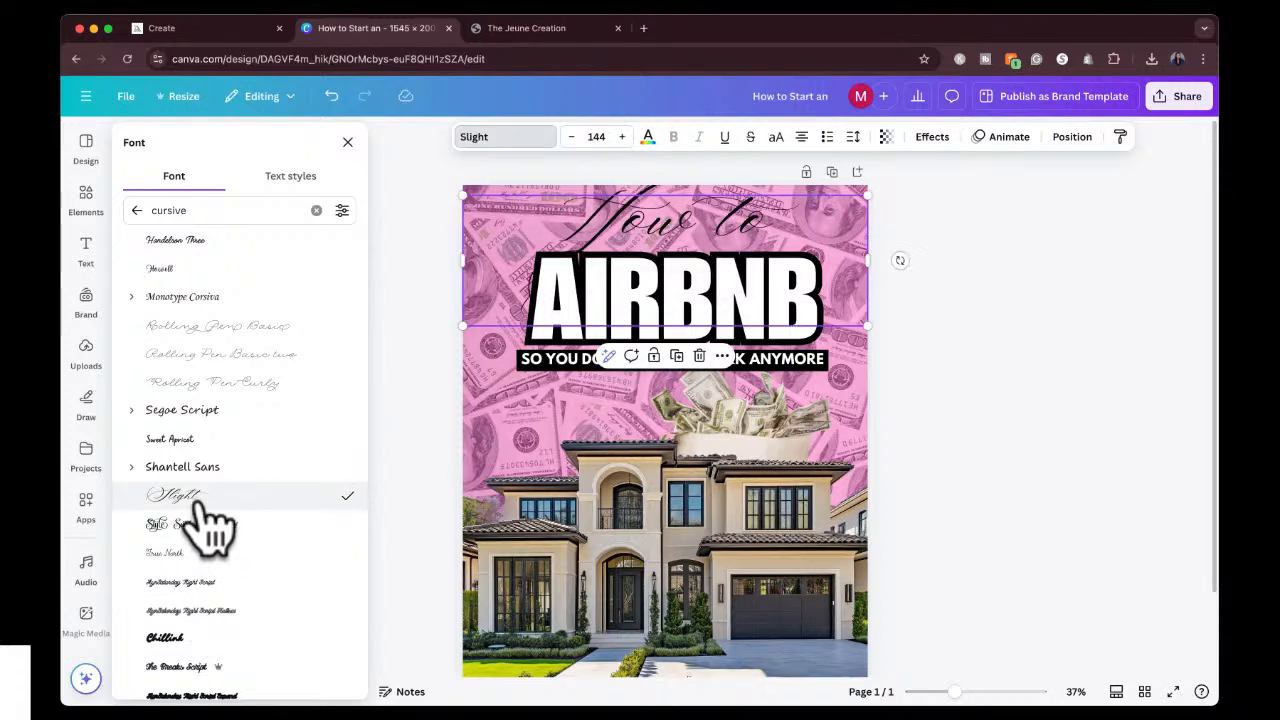
click(214, 441)
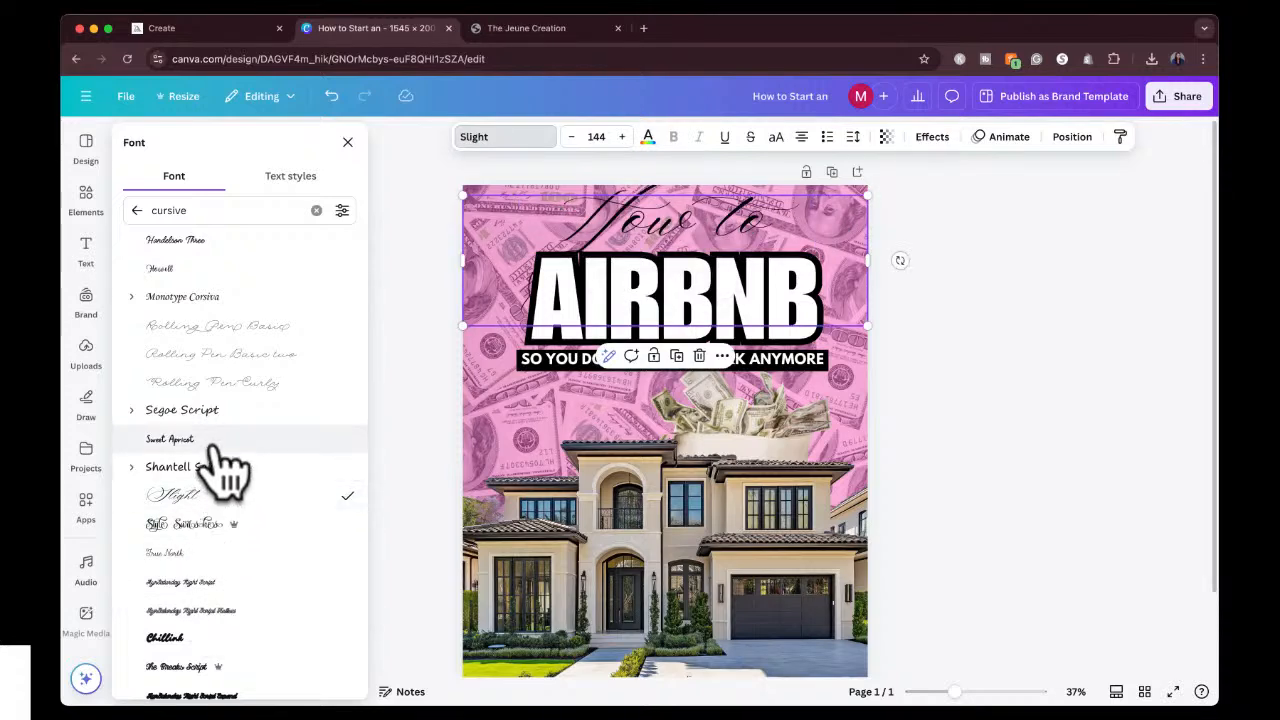
scroll(218, 545, down, 5)
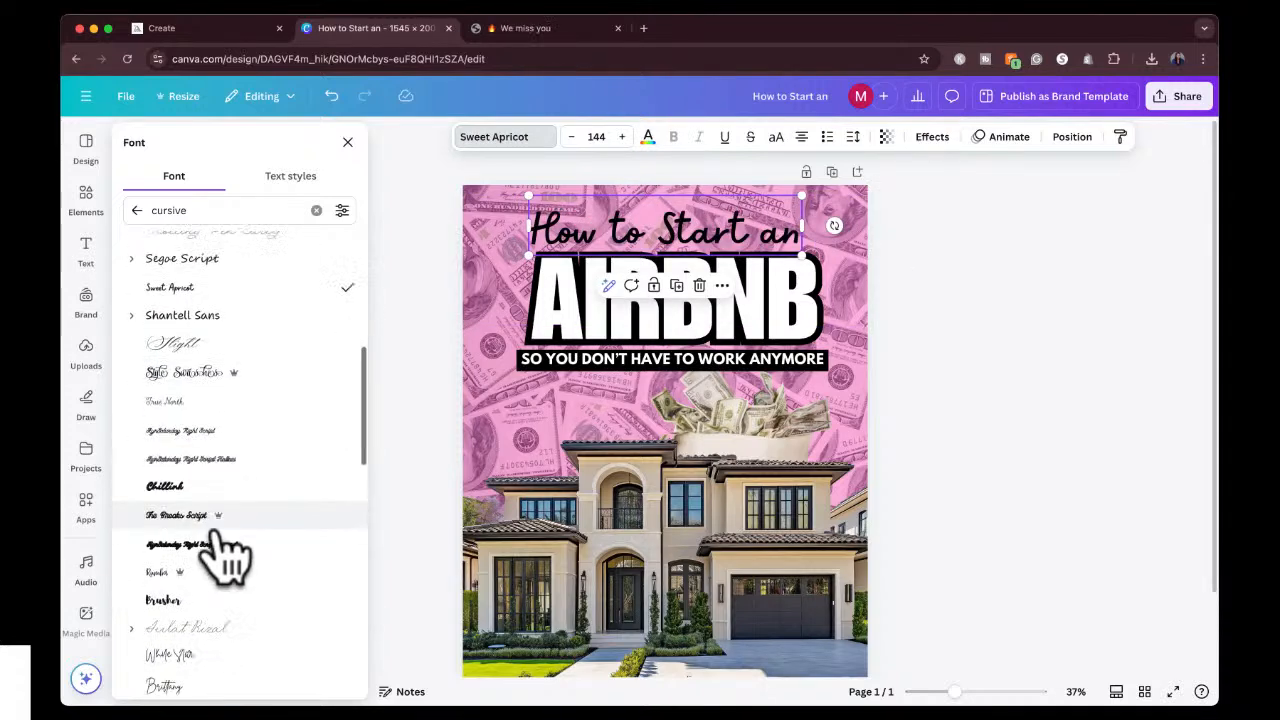
click(195, 490)
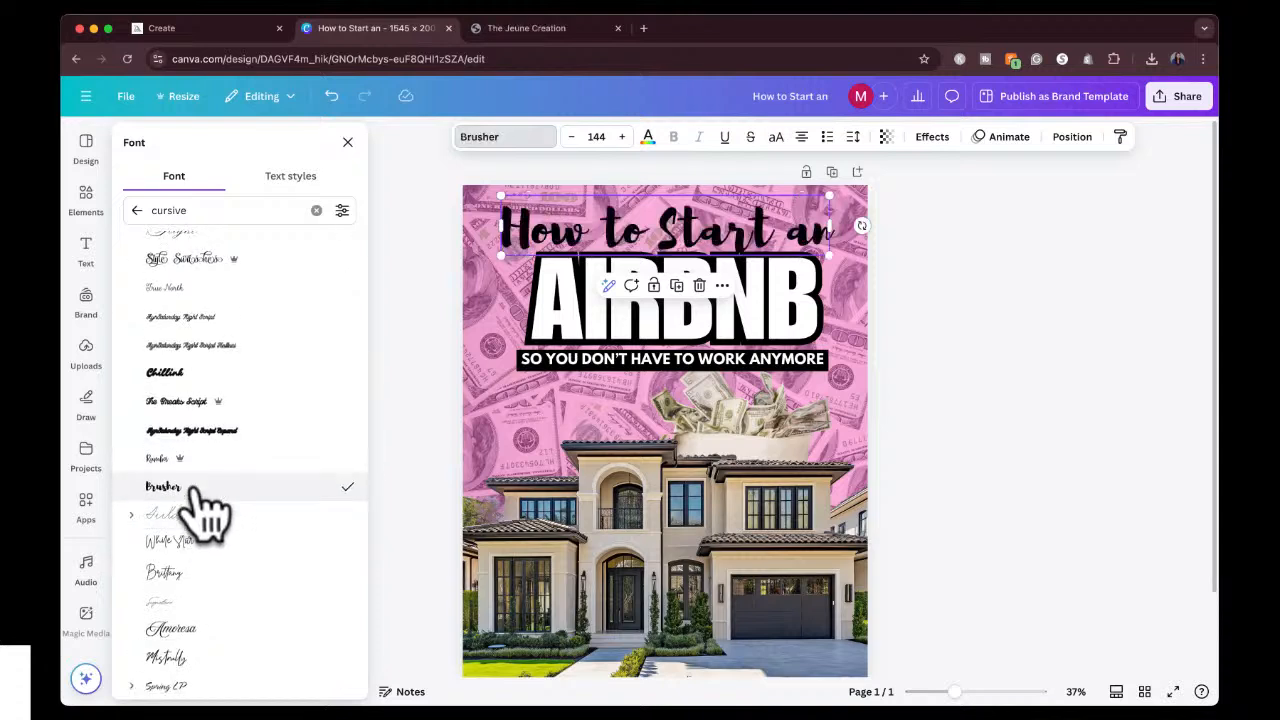
Apply the White Star font to the "How to Start an" heading, scale it down to size 132 and reposition it above AIRBNB.
click(199, 541)
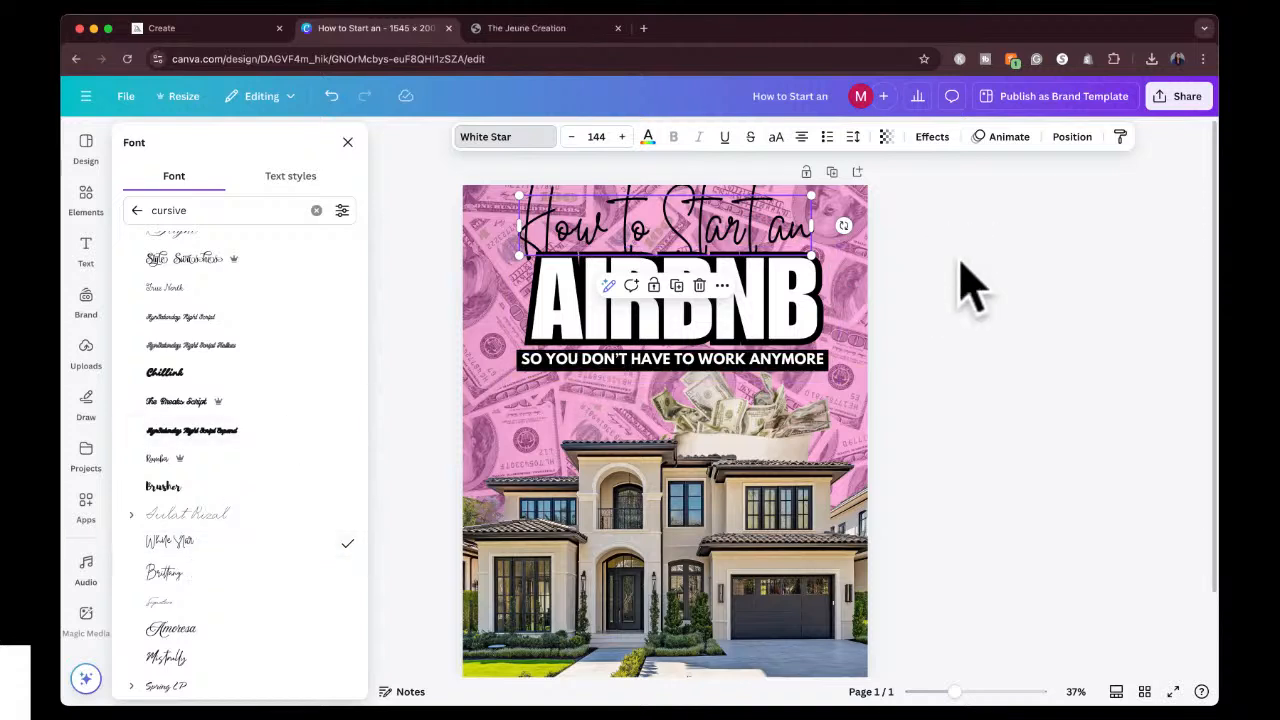
key(Escape)
drag(516, 193, 545, 200)
drag(706, 223, 703, 213)
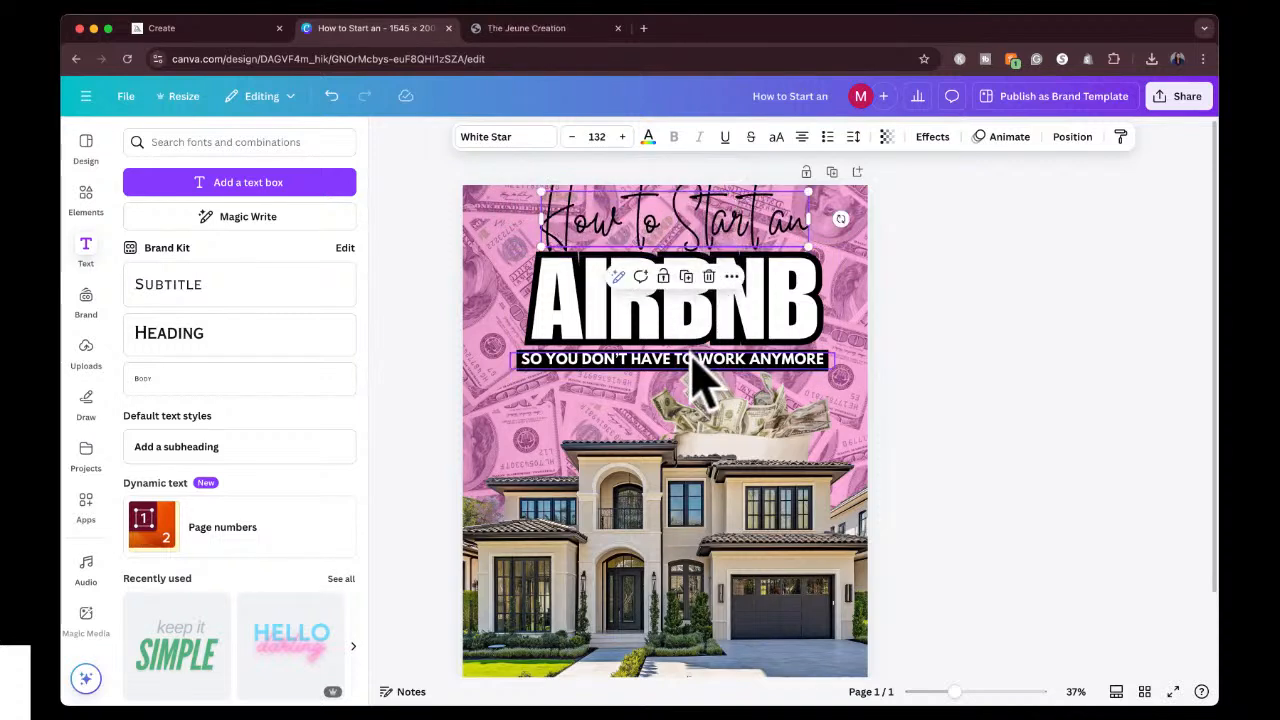
Move the tagline, AIRBNB title and "How to Start an" heading slightly down the cover, keeping them closely stacked.
drag(692, 370, 700, 389)
drag(690, 278, 686, 289)
click(690, 222)
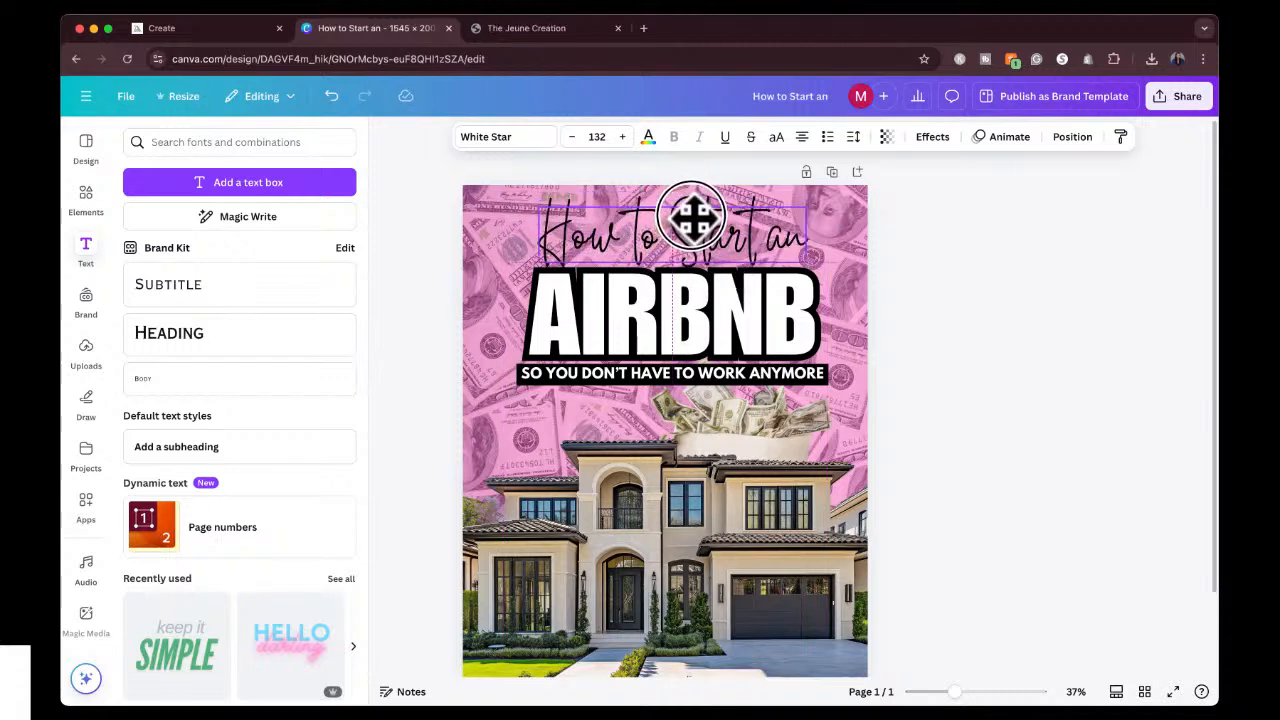
click(690, 215)
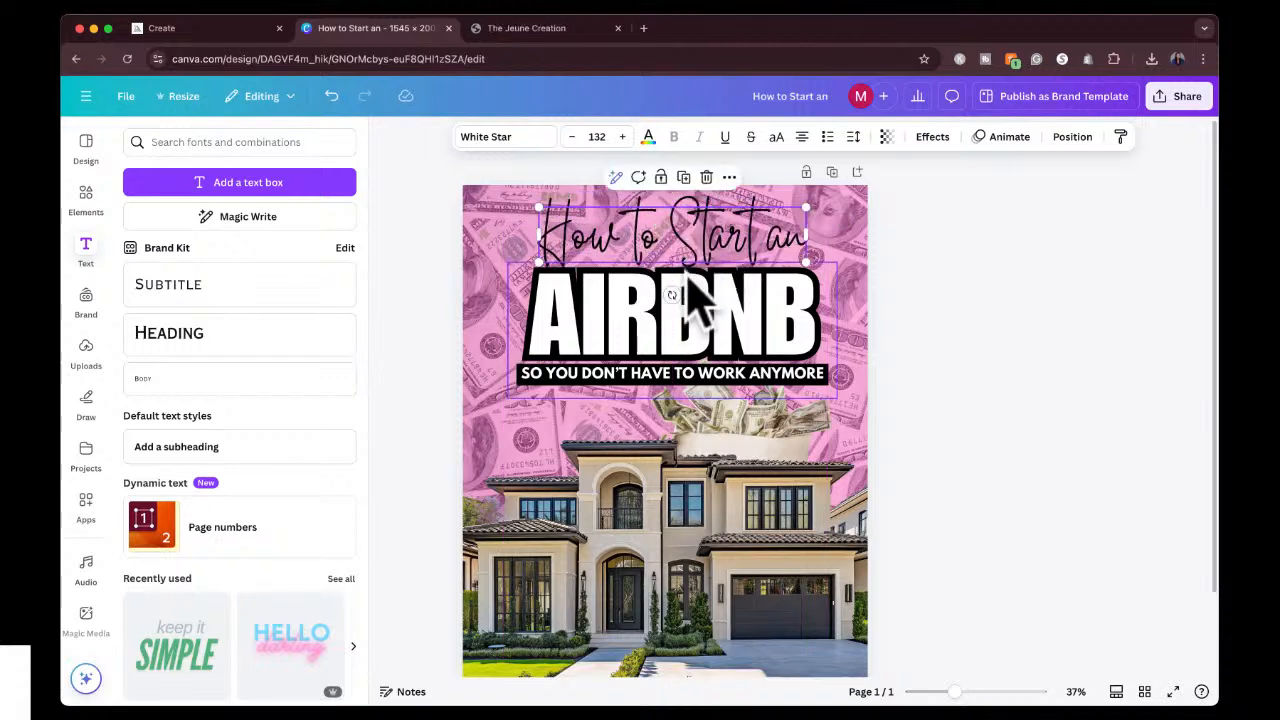
Group the heading, AIRBNB title and tagline, placing the block slightly higher and roughly centered across the cover.
click(728, 395)
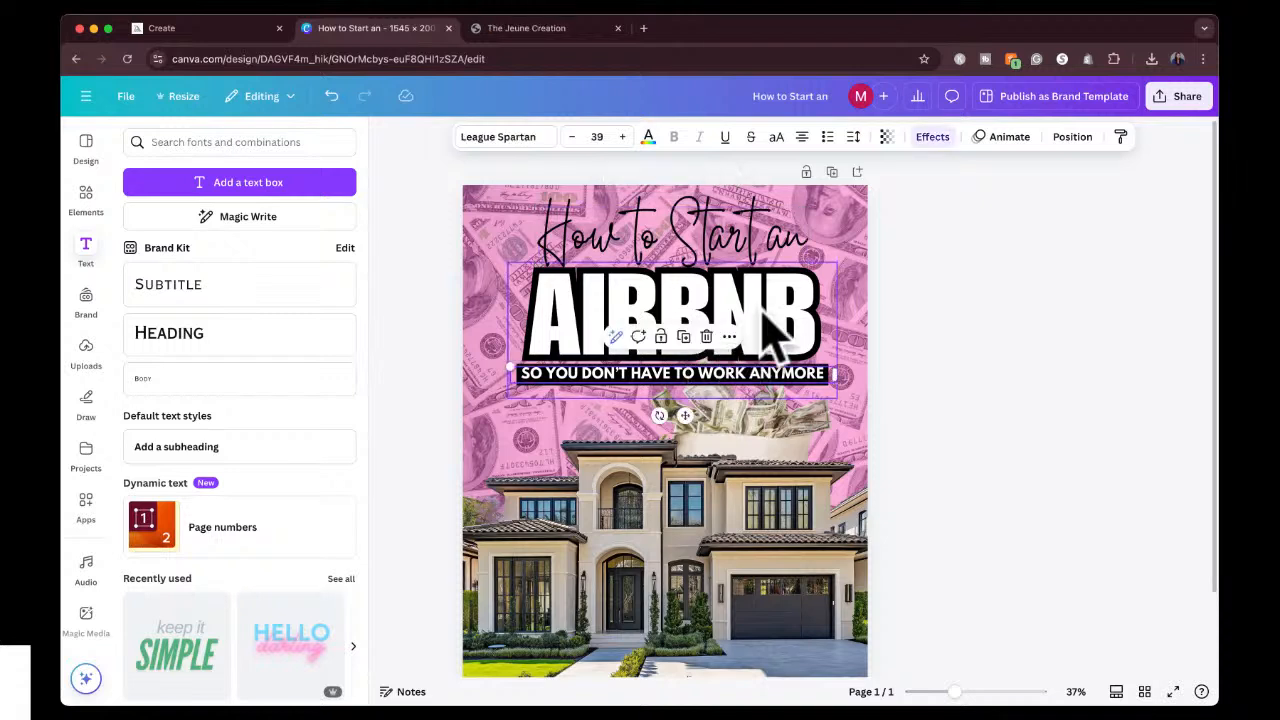
shift+click(768, 245)
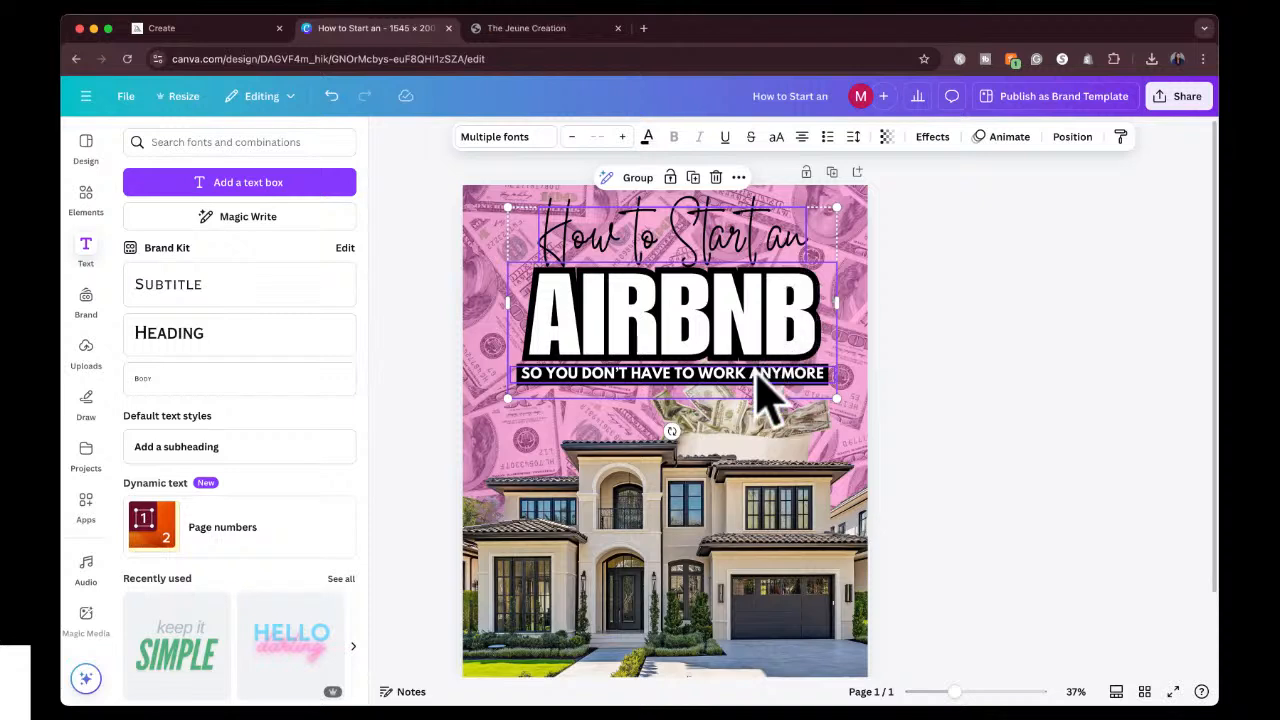
drag(723, 337, 728, 311)
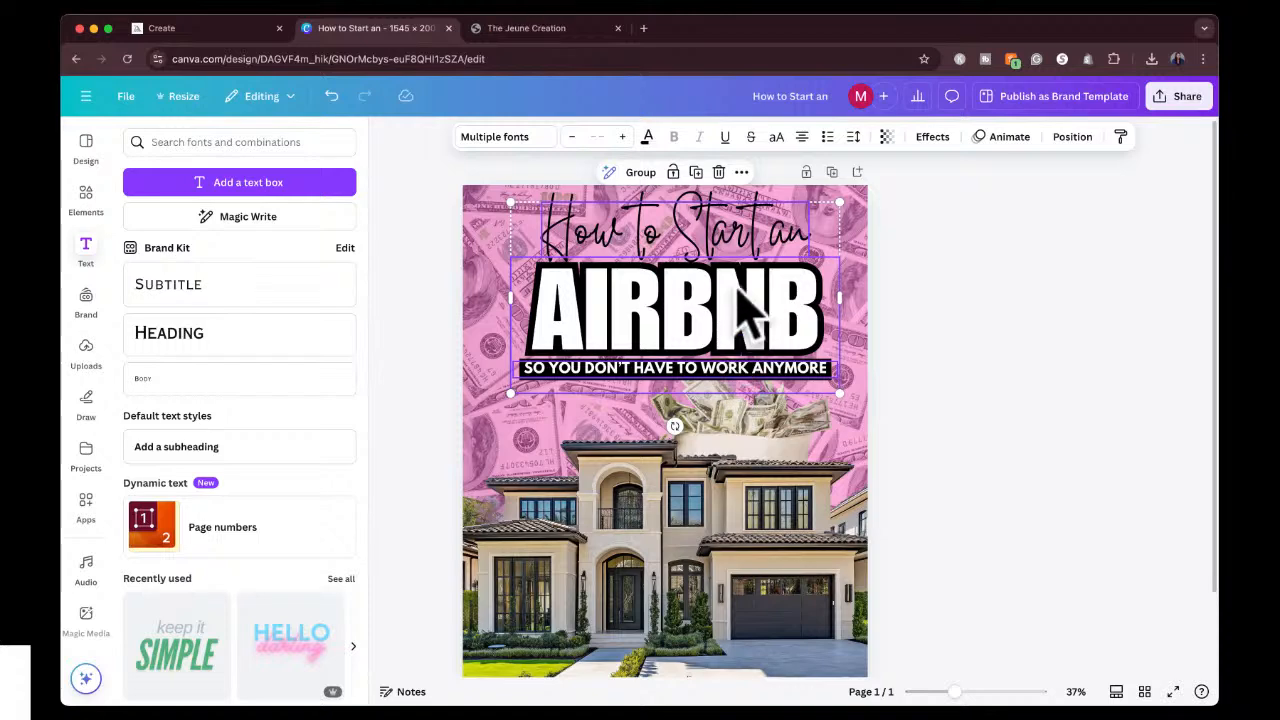
click(640, 173)
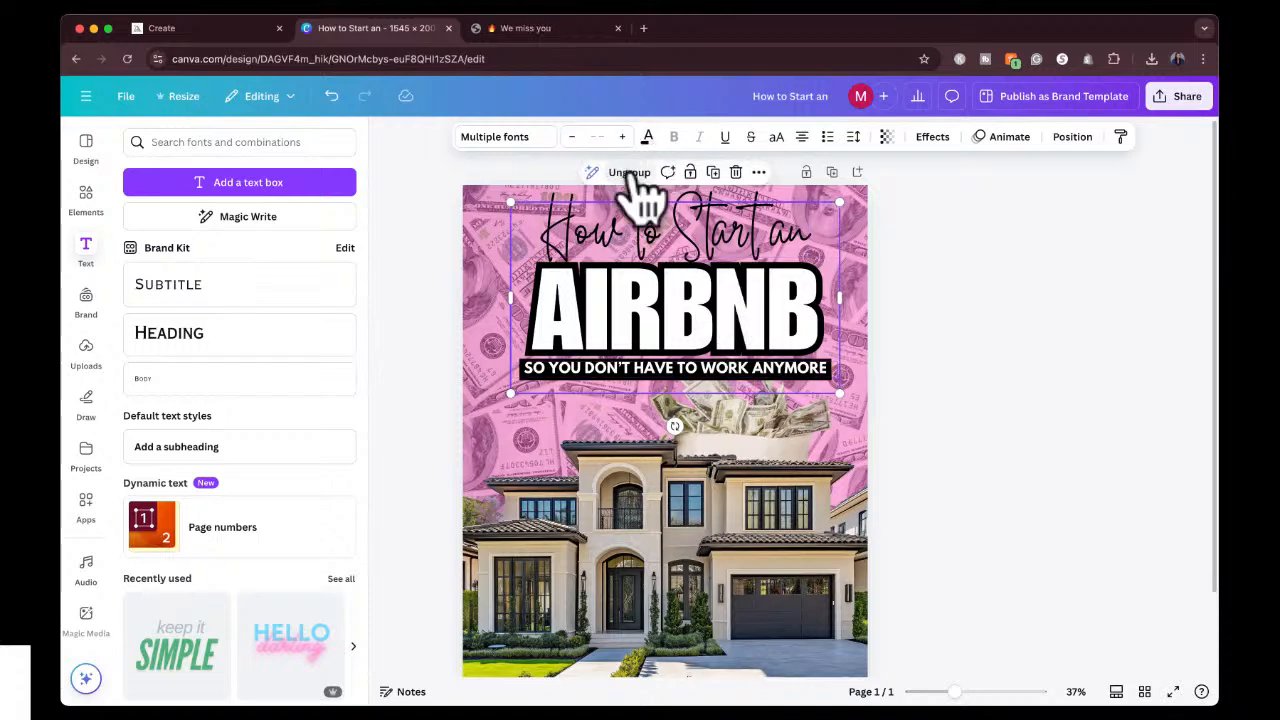
click(952, 296)
drag(686, 294, 686, 304)
click(750, 450)
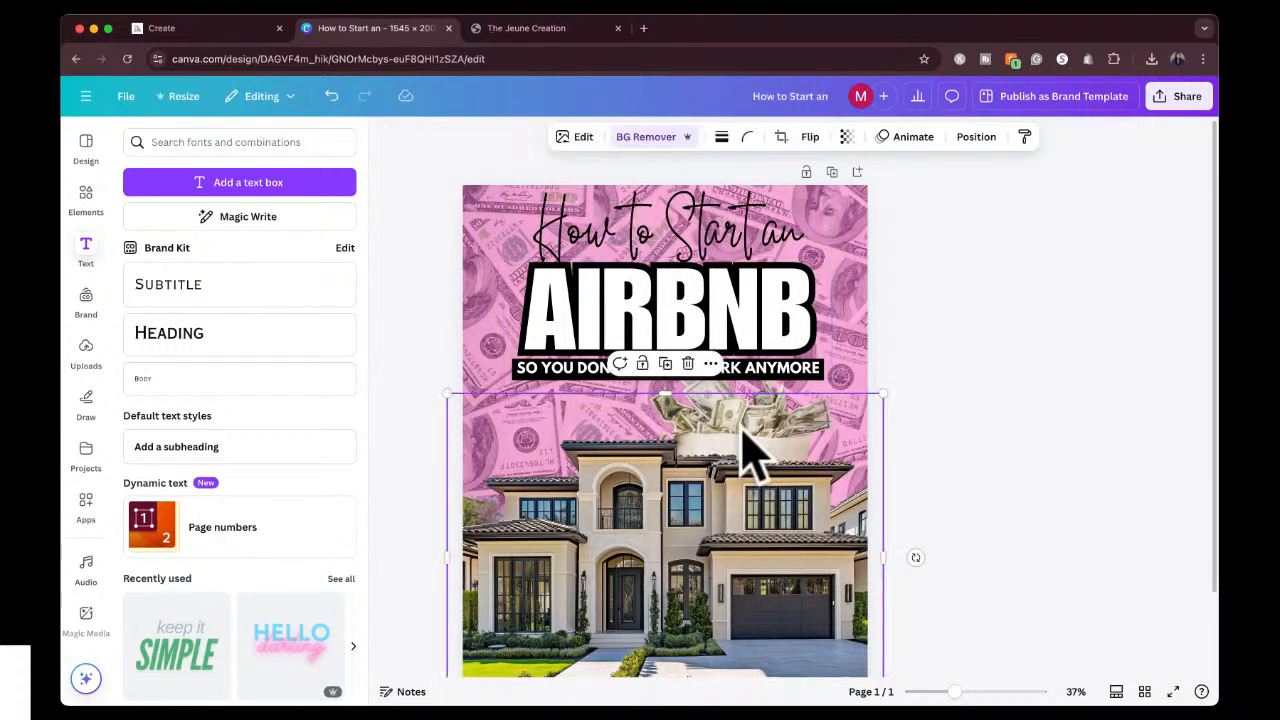
click(980, 136)
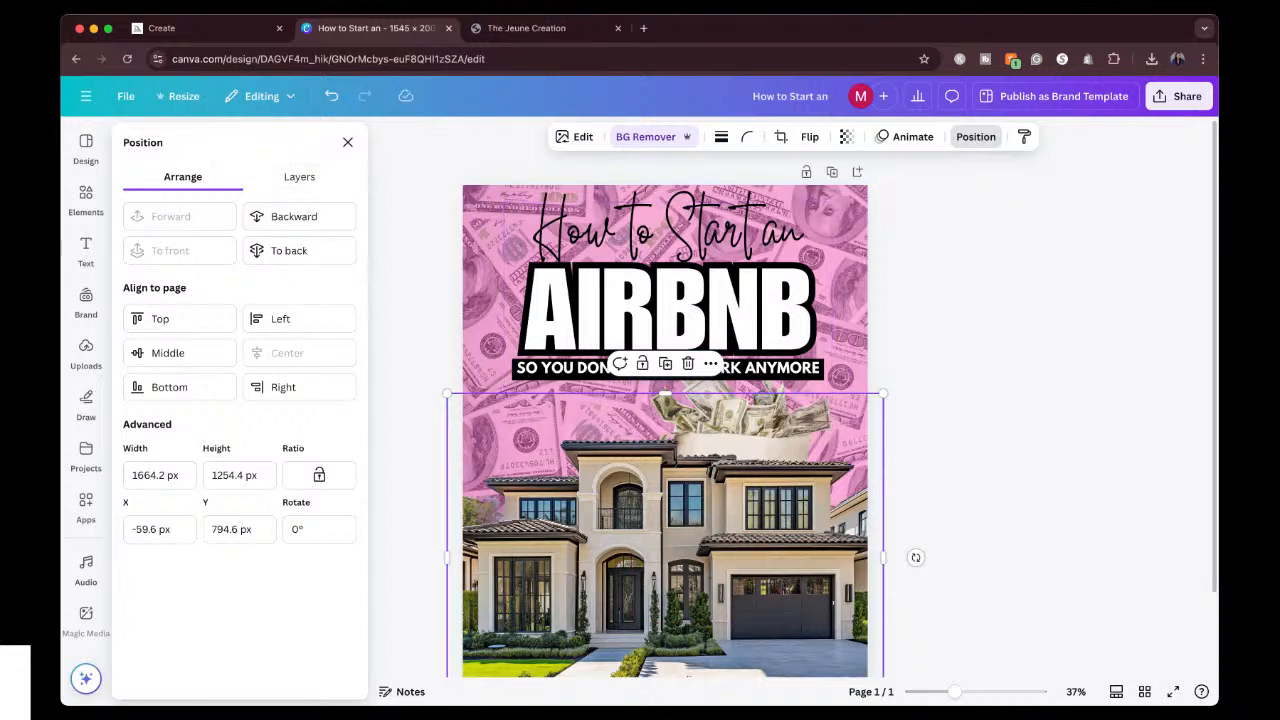
click(947, 432)
click(712, 484)
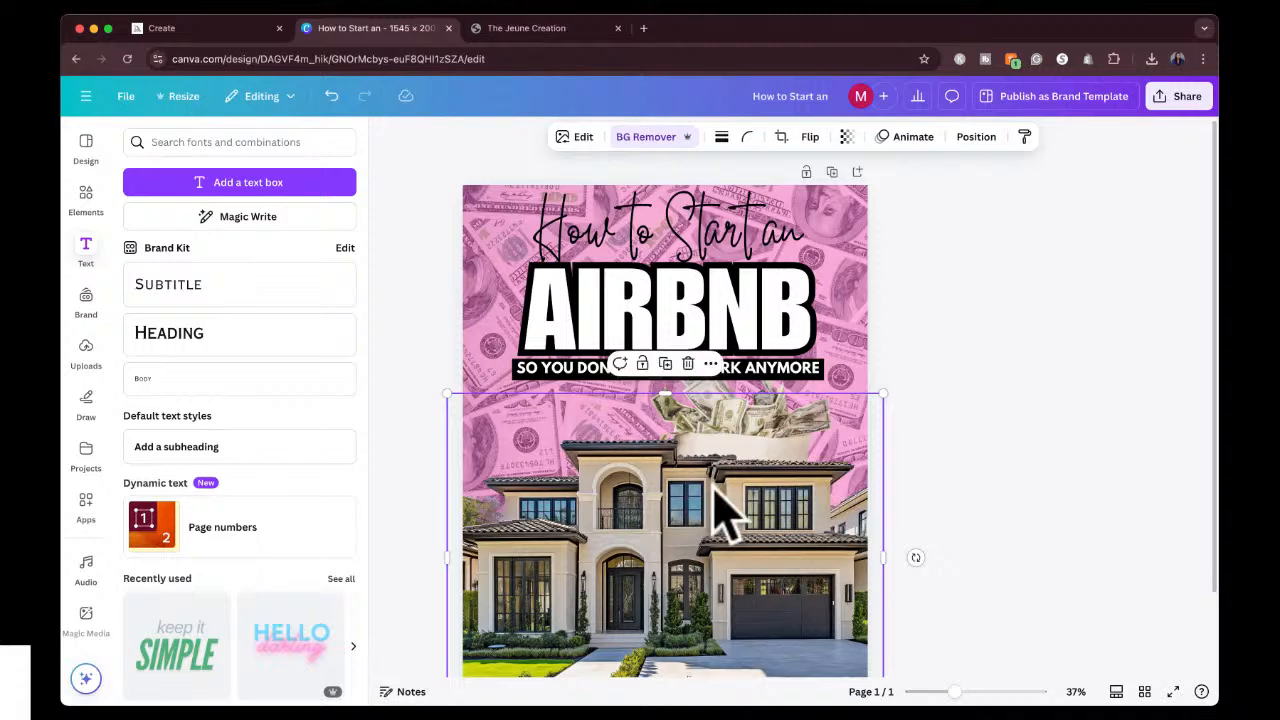
click(716, 383)
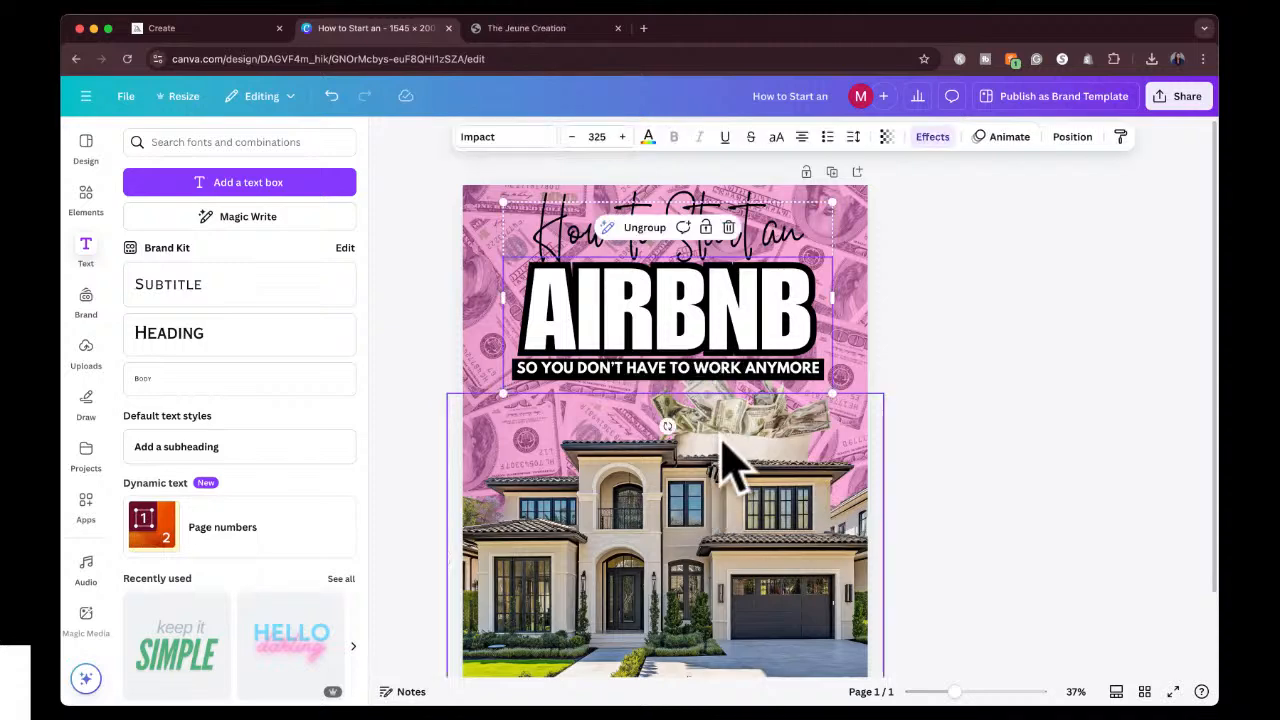
click(720, 431)
click(866, 380)
click(847, 388)
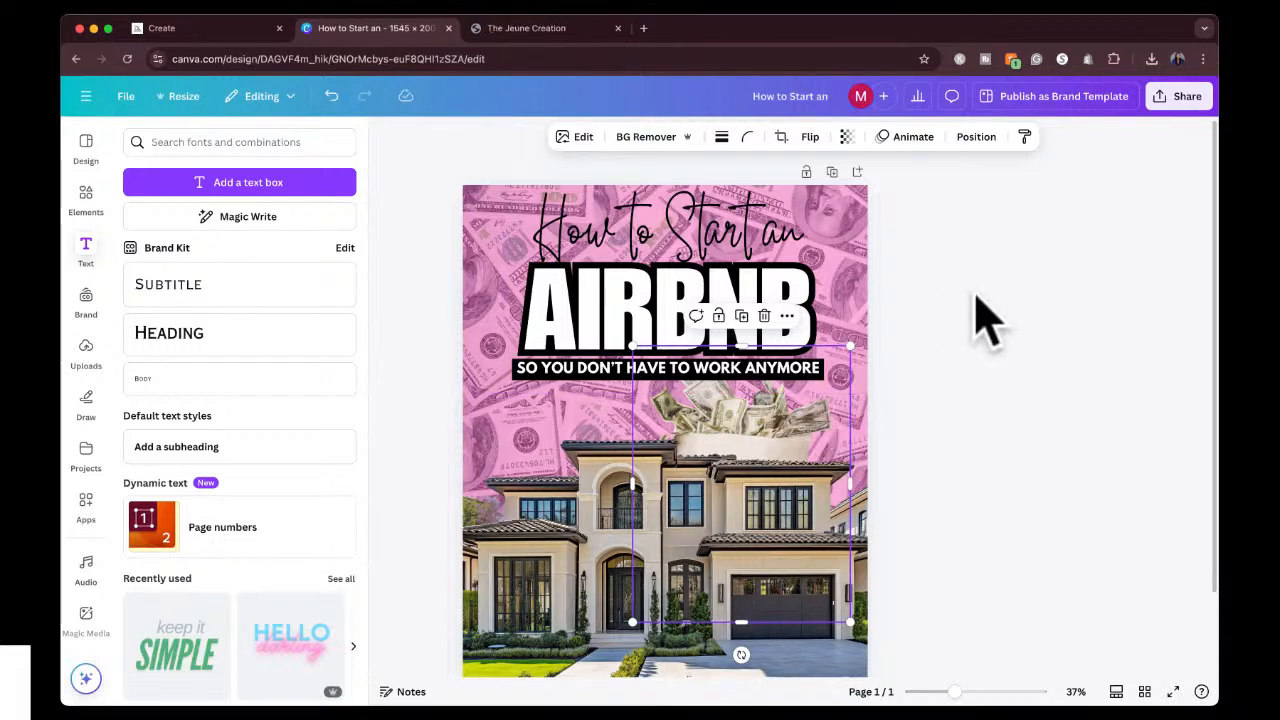
click(580, 523)
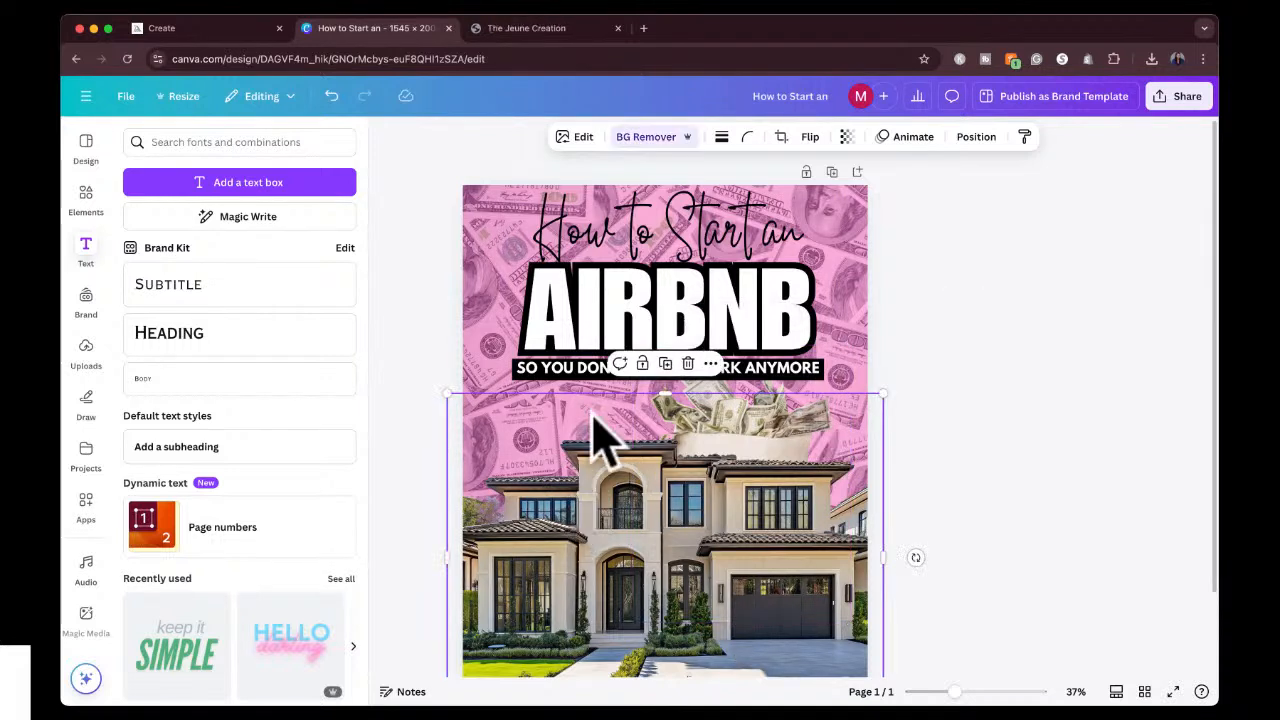
Select the money bag in the layer list and delete it from the cover.
click(650, 305)
click(1072, 137)
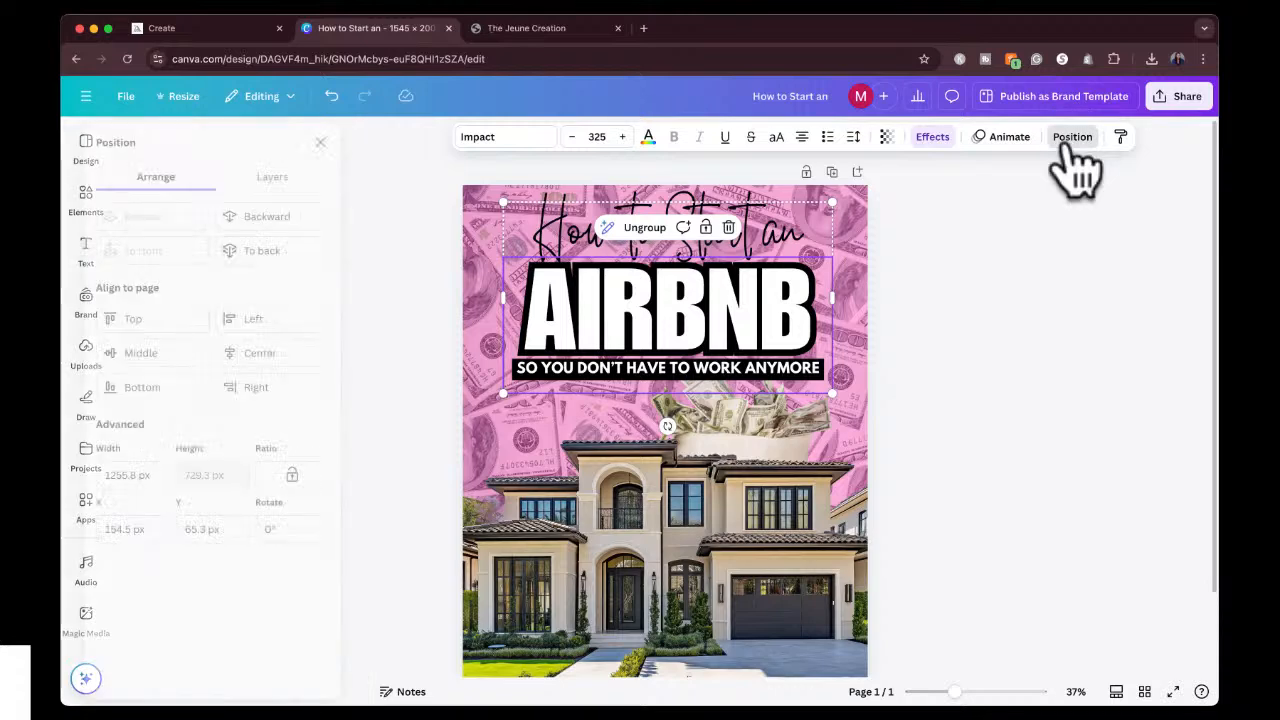
click(299, 180)
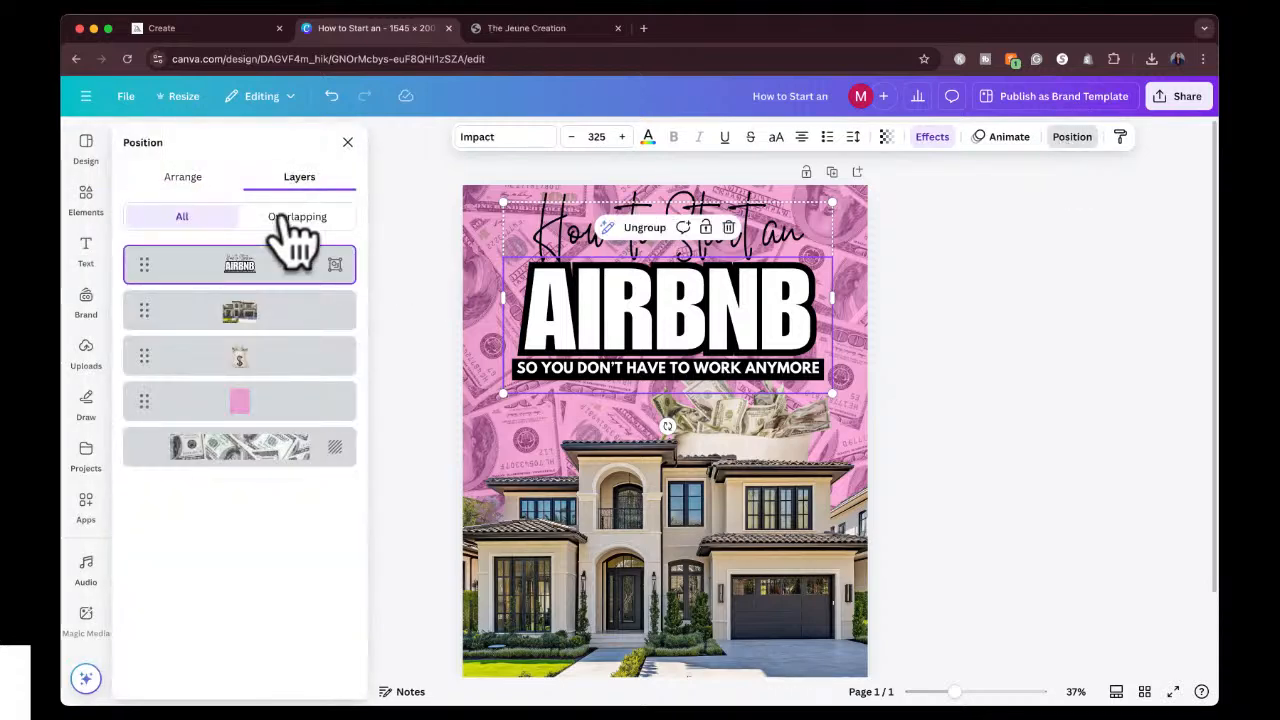
click(262, 357)
key(Delete)
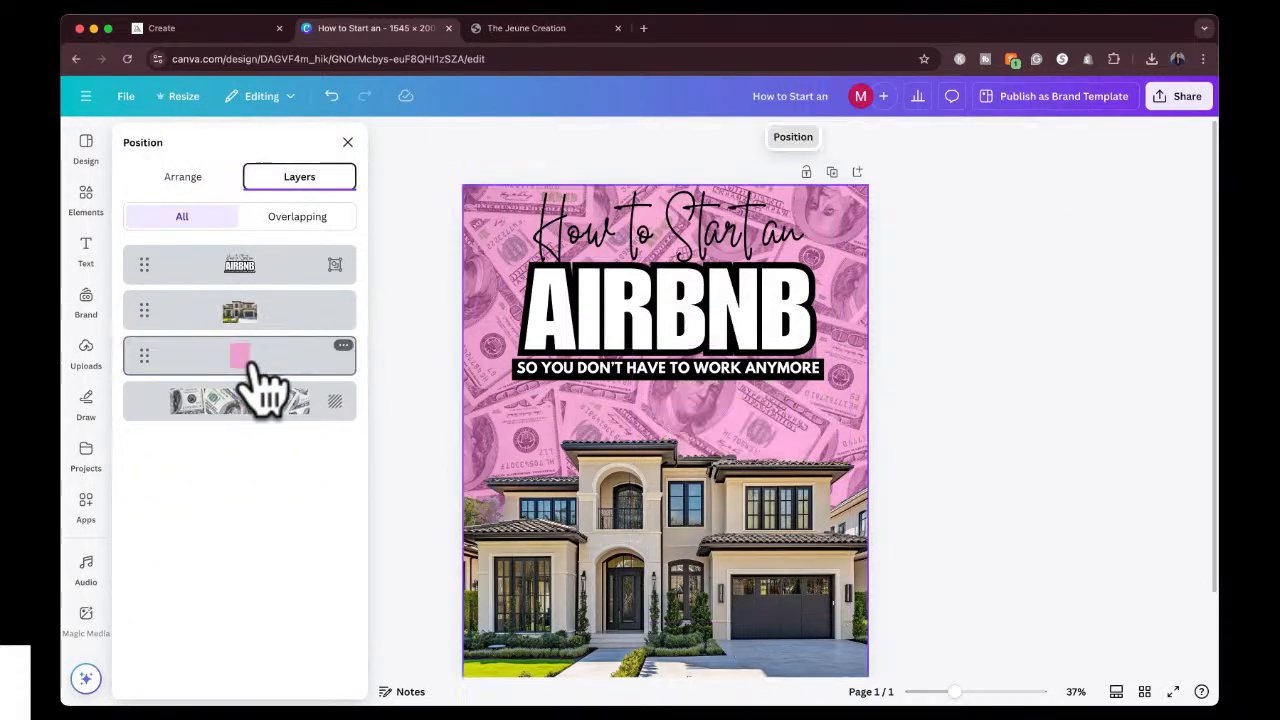
click(1021, 360)
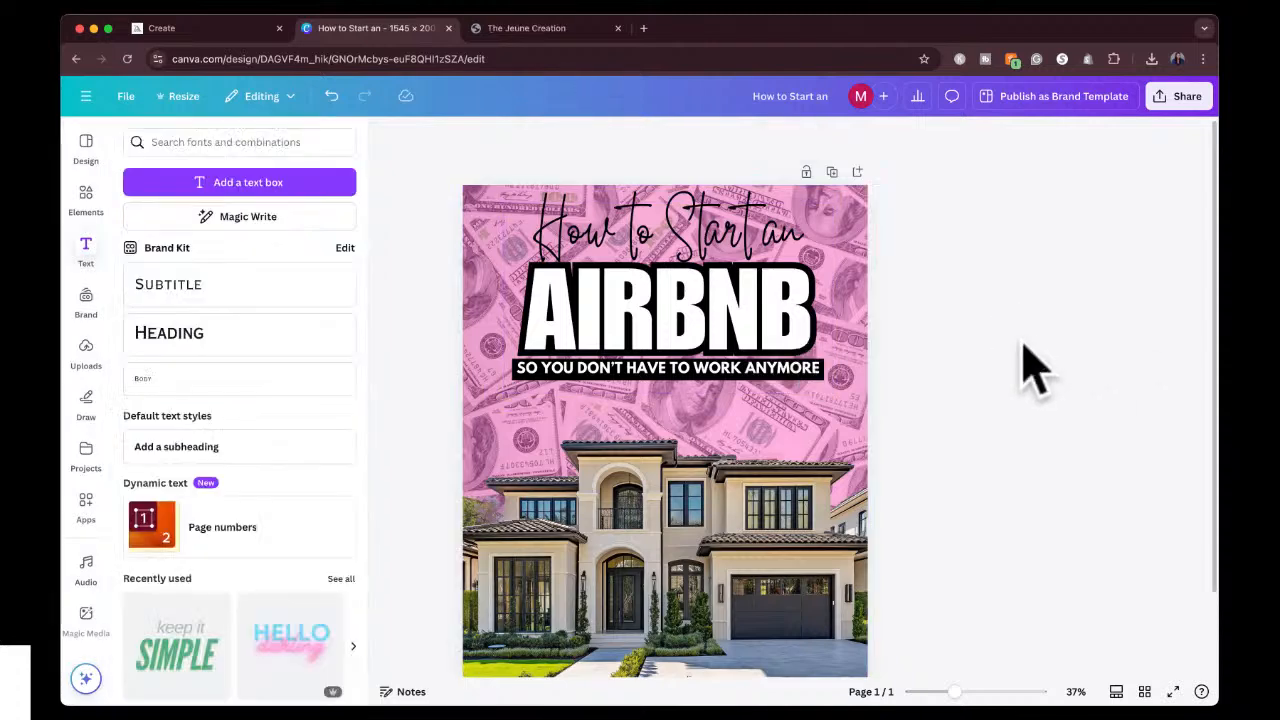
Move the grouped title text slightly down to leave more space below the cover's upper edge.
scroll(1030, 370, down, 1)
scroll(1036, 370, down, 1)
scroll(1036, 370, up, 1)
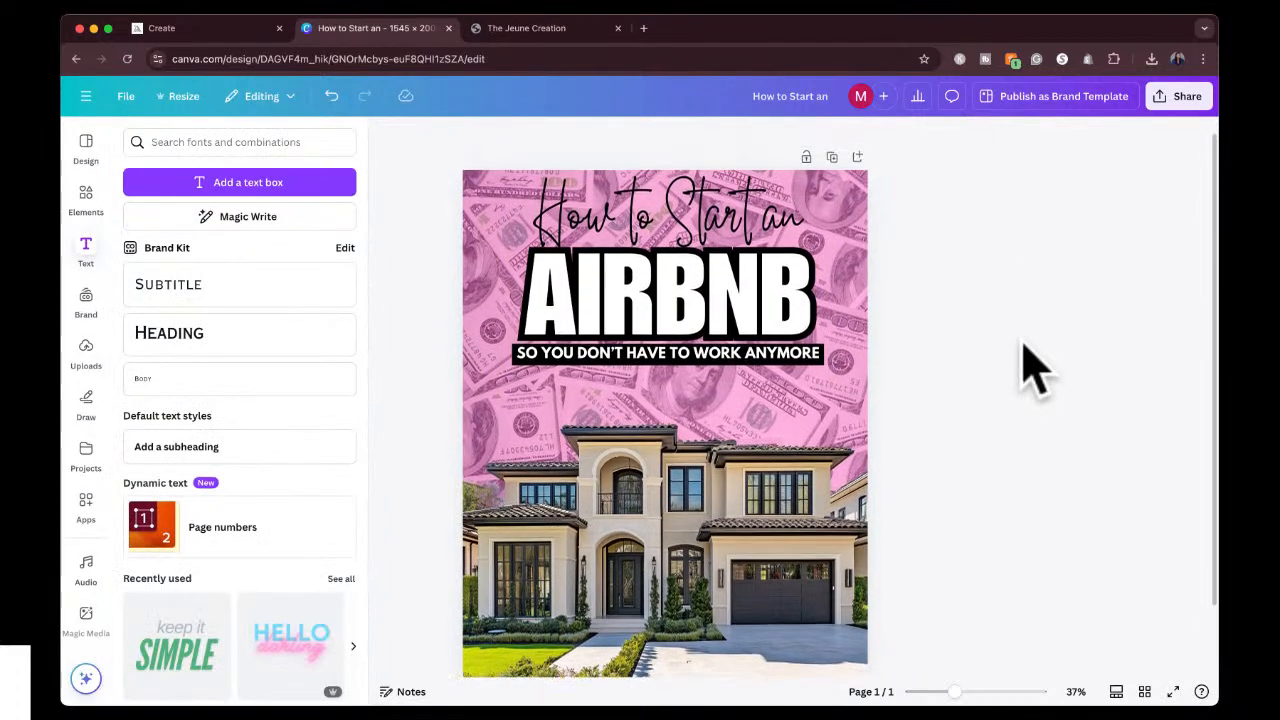
click(694, 264)
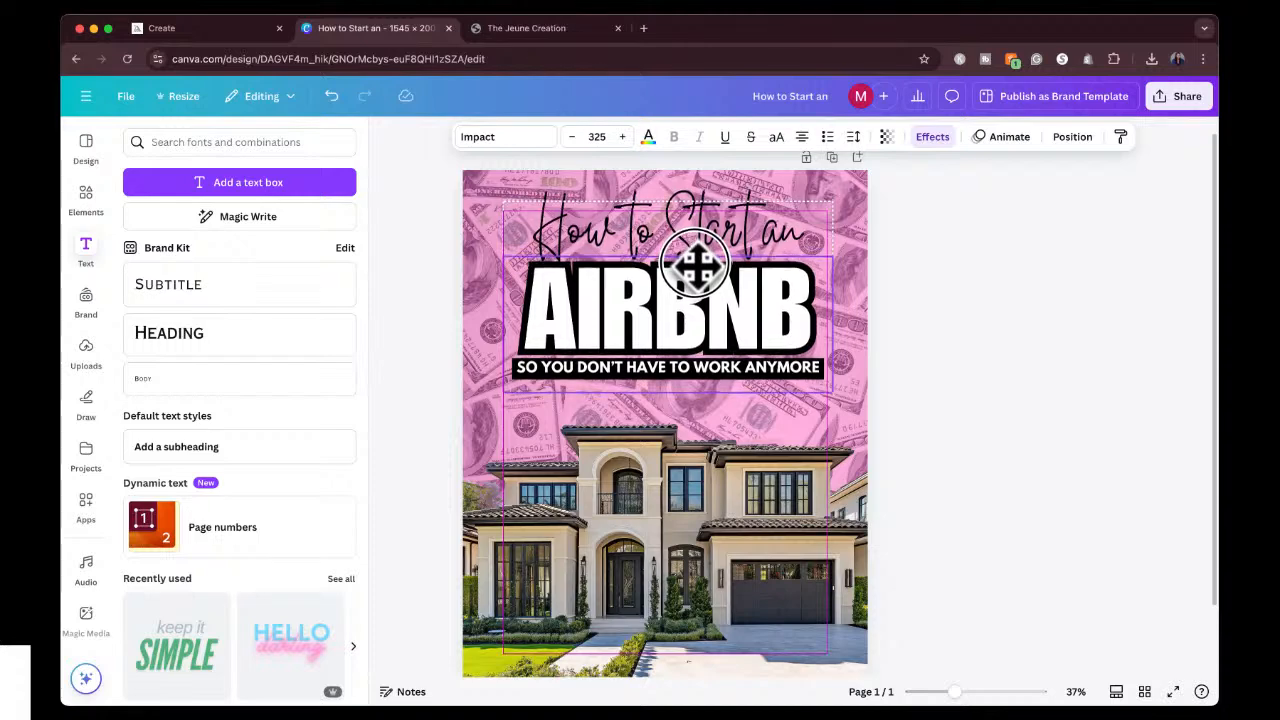
drag(694, 264, 694, 266)
click(950, 280)
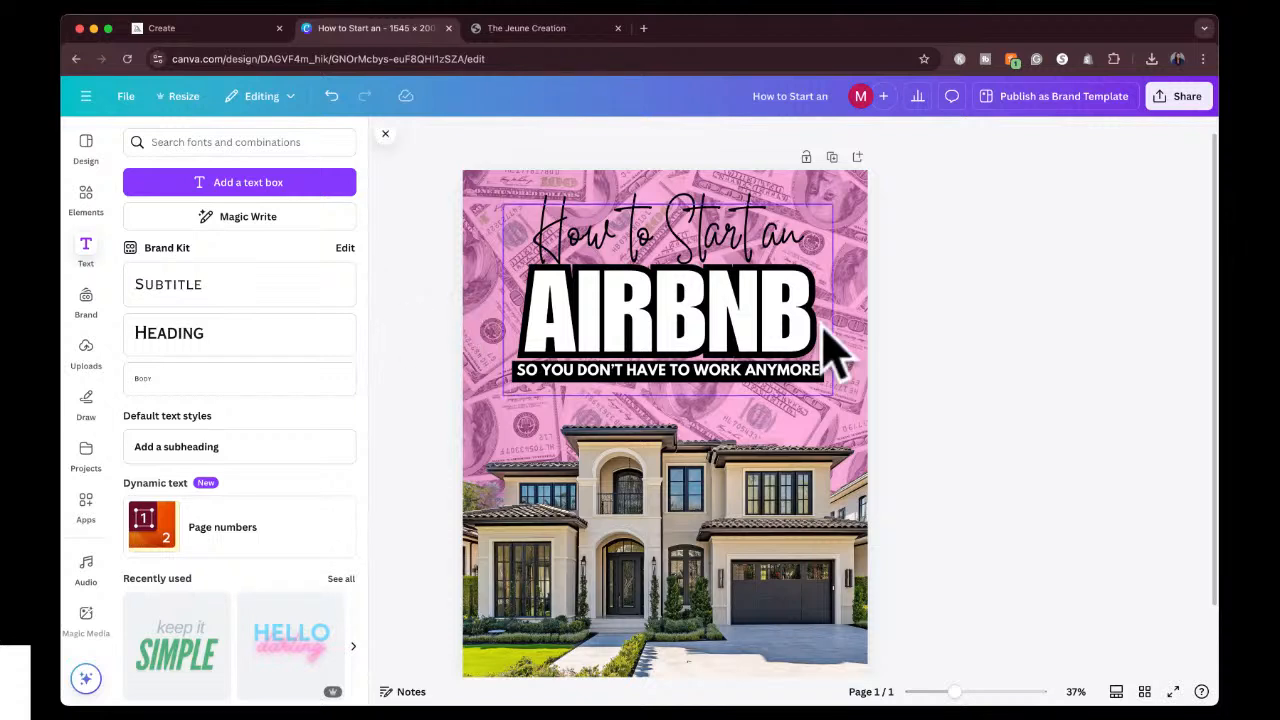
Add a blank second page after the finished cover.
scroll(1100, 405, down, 2)
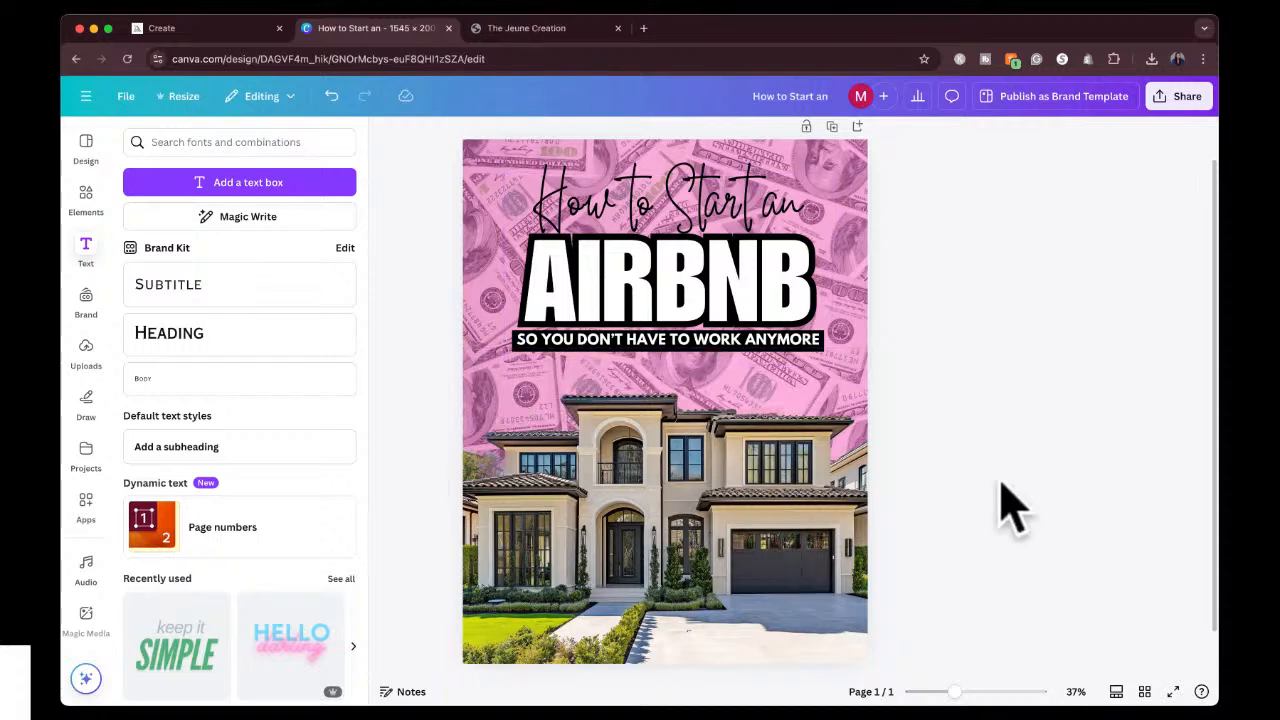
scroll(1003, 487, down, 1)
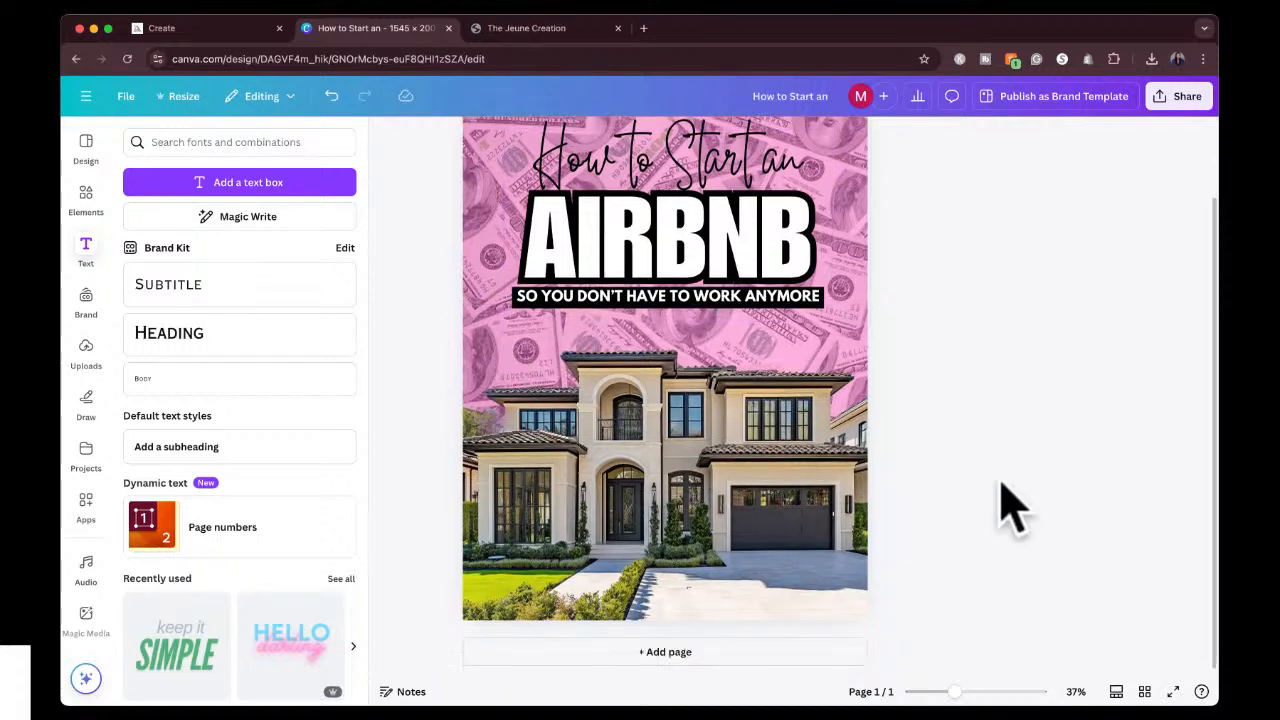
click(668, 652)
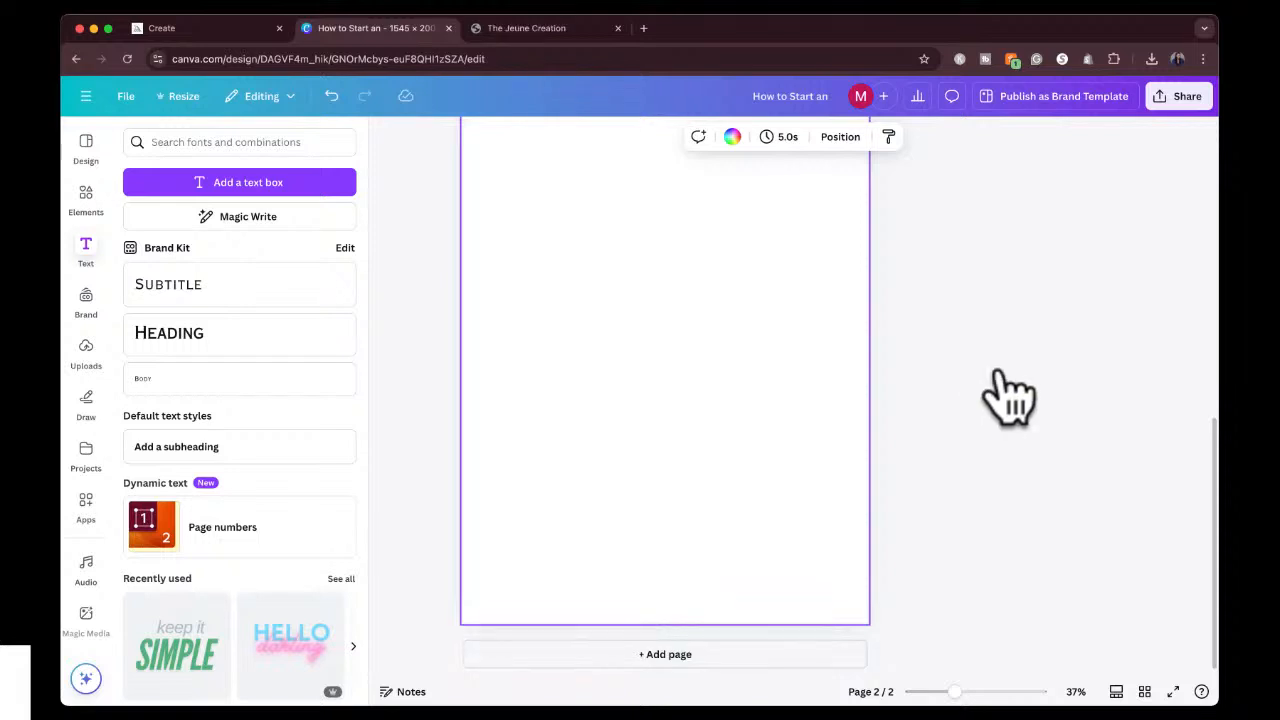
scroll(1000, 372, up, 1)
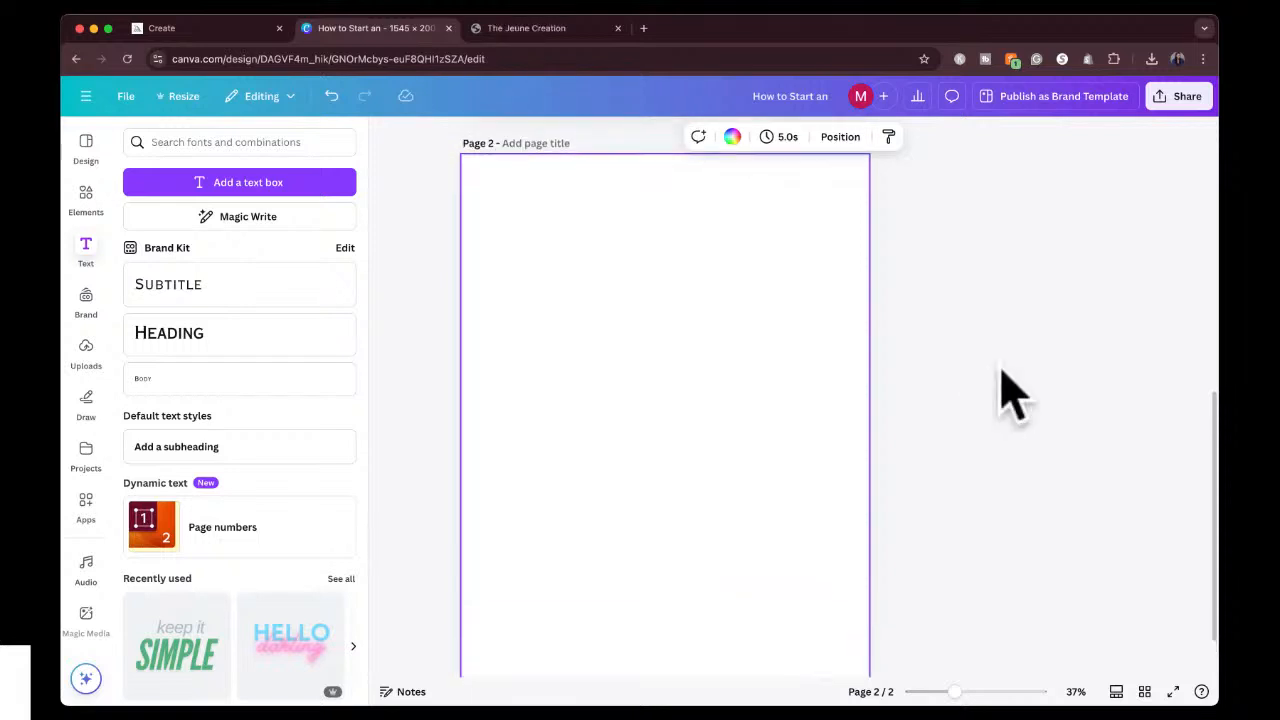
Switch to Midjourney and begin an image prompt: "a black girl who is wearing a pink sweater. she has on a bookbag.".
click(187, 30)
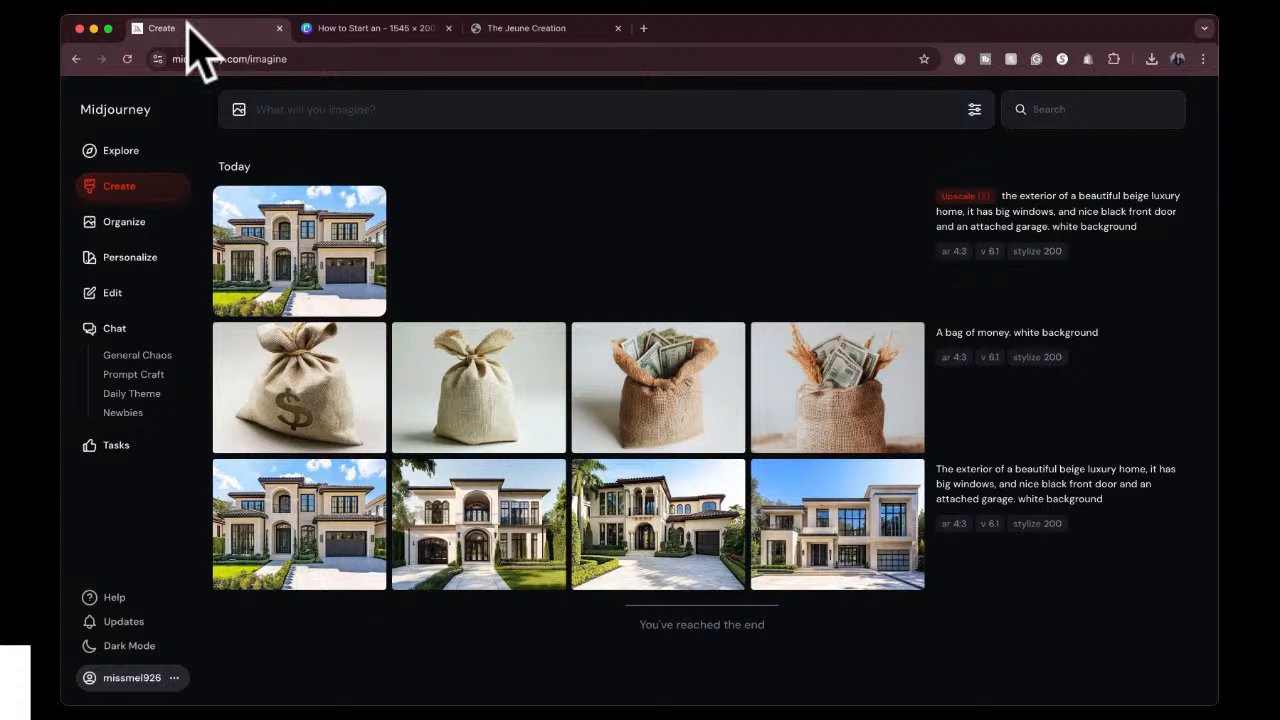
click(328, 110)
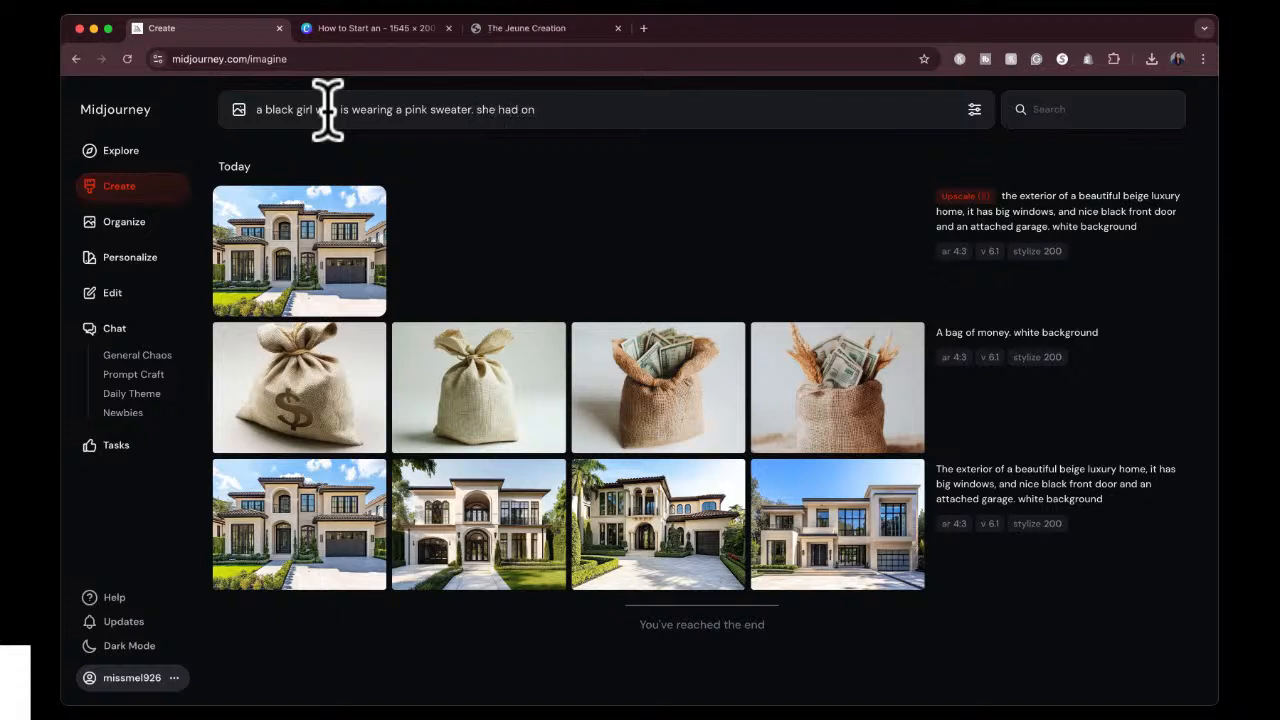
text(s)
key(BackSpace)
key(BackSpace)
text(s on a bookbag. she she is)
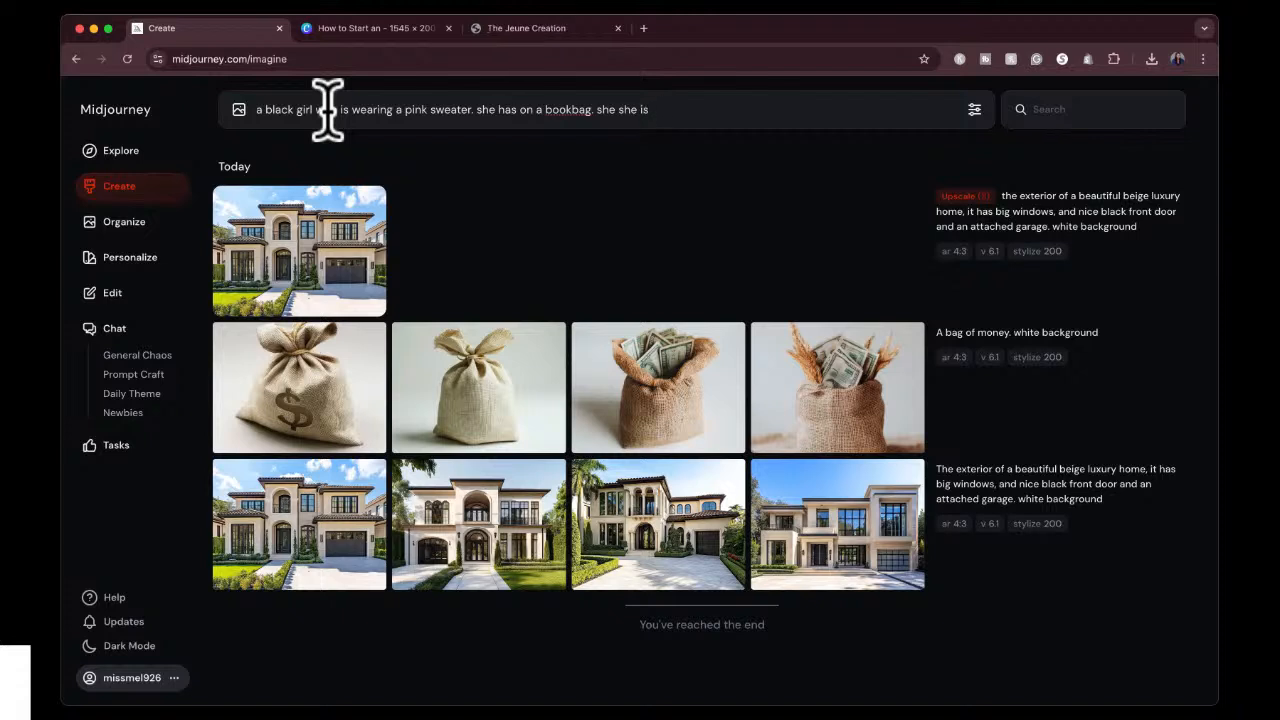
Continue the image prompt with "she is facing front. she has dark ebony skin,".
key(BackSpace)
key(BackSpace)
key(BackSpace)
text(is facing front. she has dark ebony )
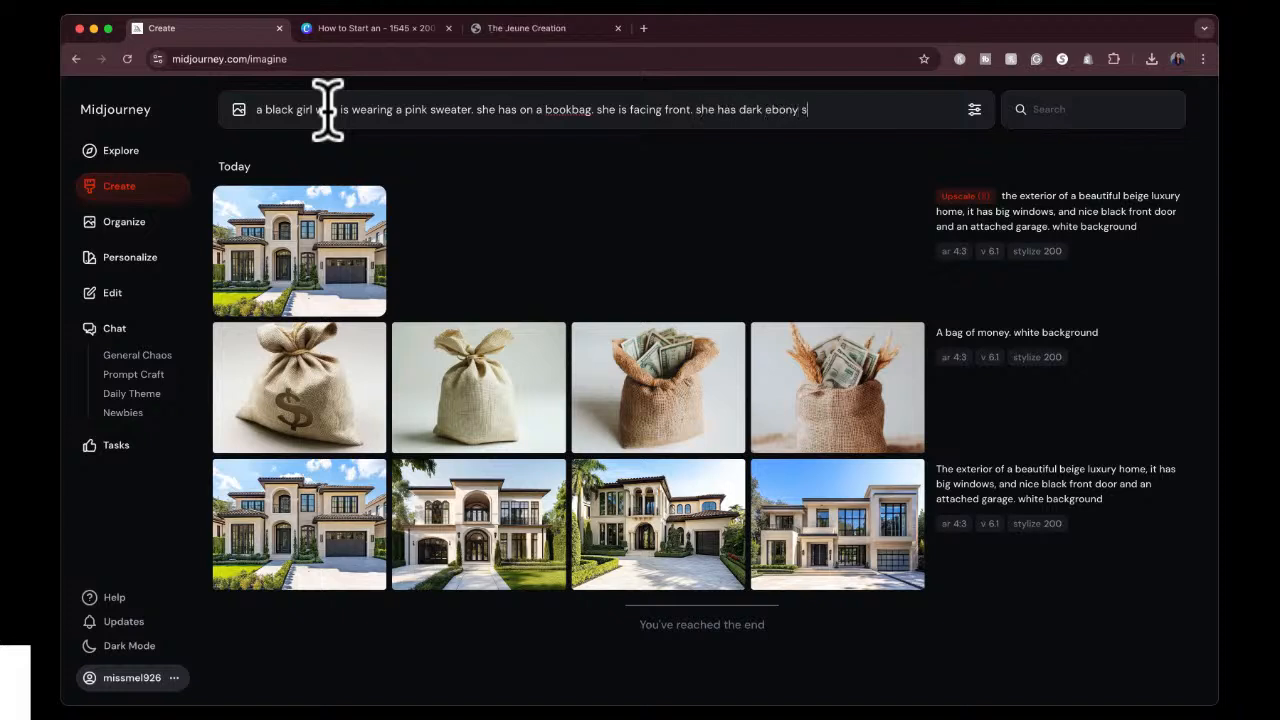
text(skin, long steaight black hair and is )
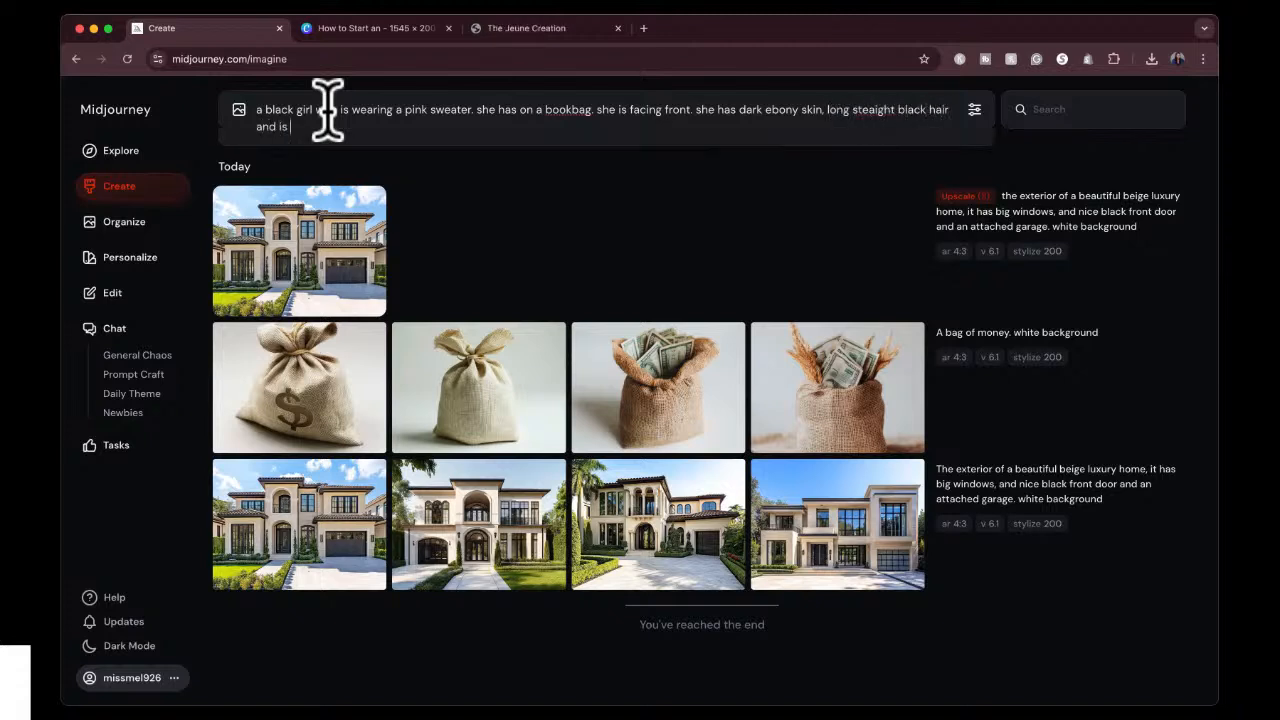
text(wearing a baseball cap)
Finish the prompt with "long straight black hair and is wearing a baseball cap", with the spelling of "straight" corrected.
right_click(880, 111)
click(886, 120)
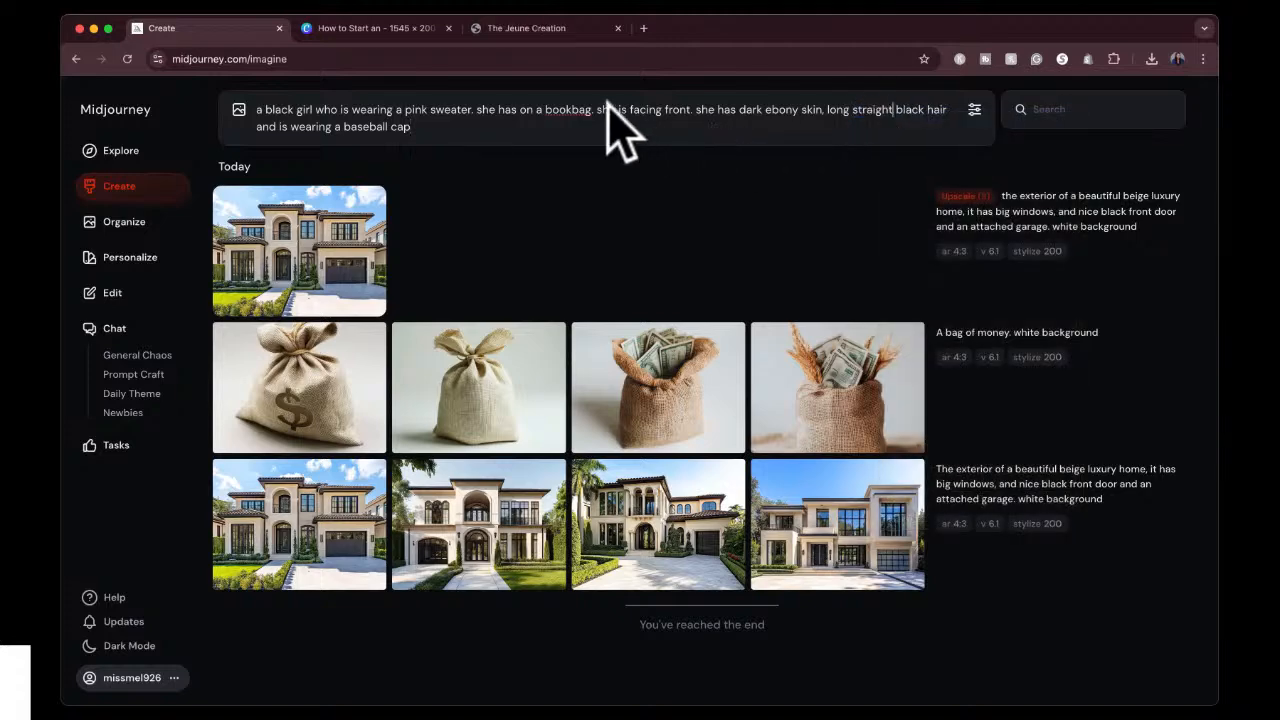
Set the image size to portrait 3:4, correct "bookbag" to "book bag", and generate the images.
click(975, 110)
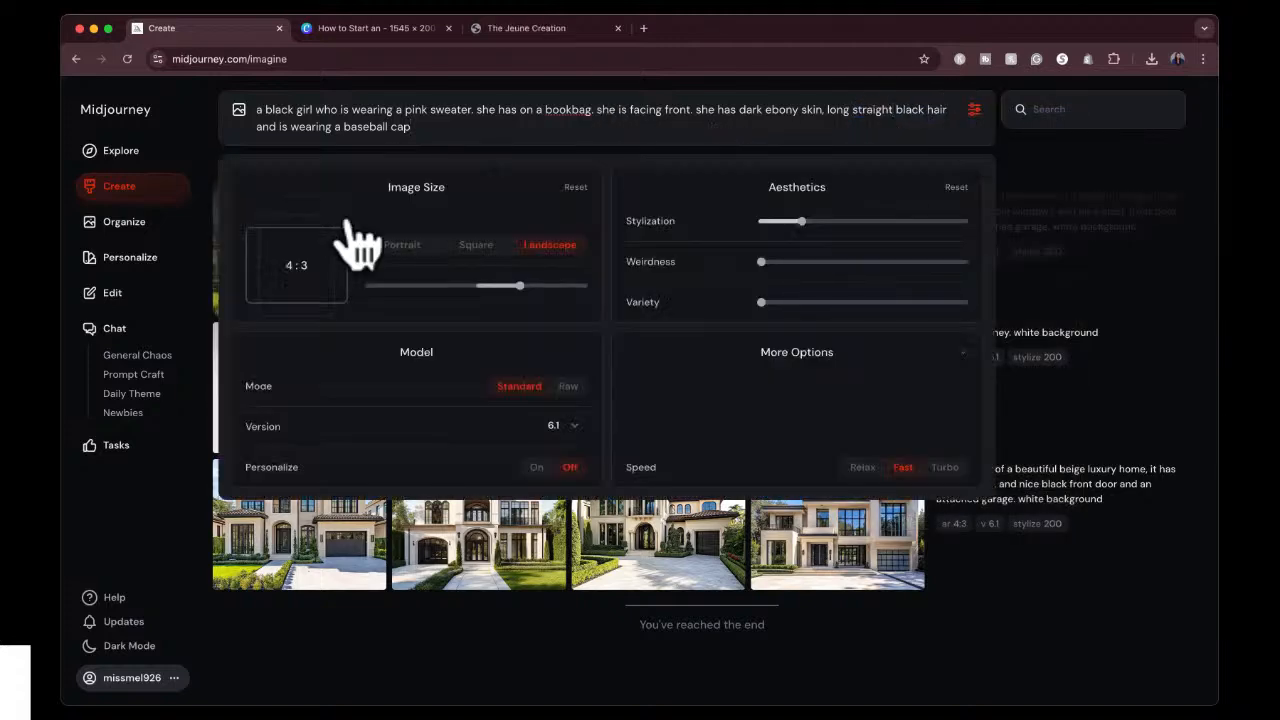
click(402, 246)
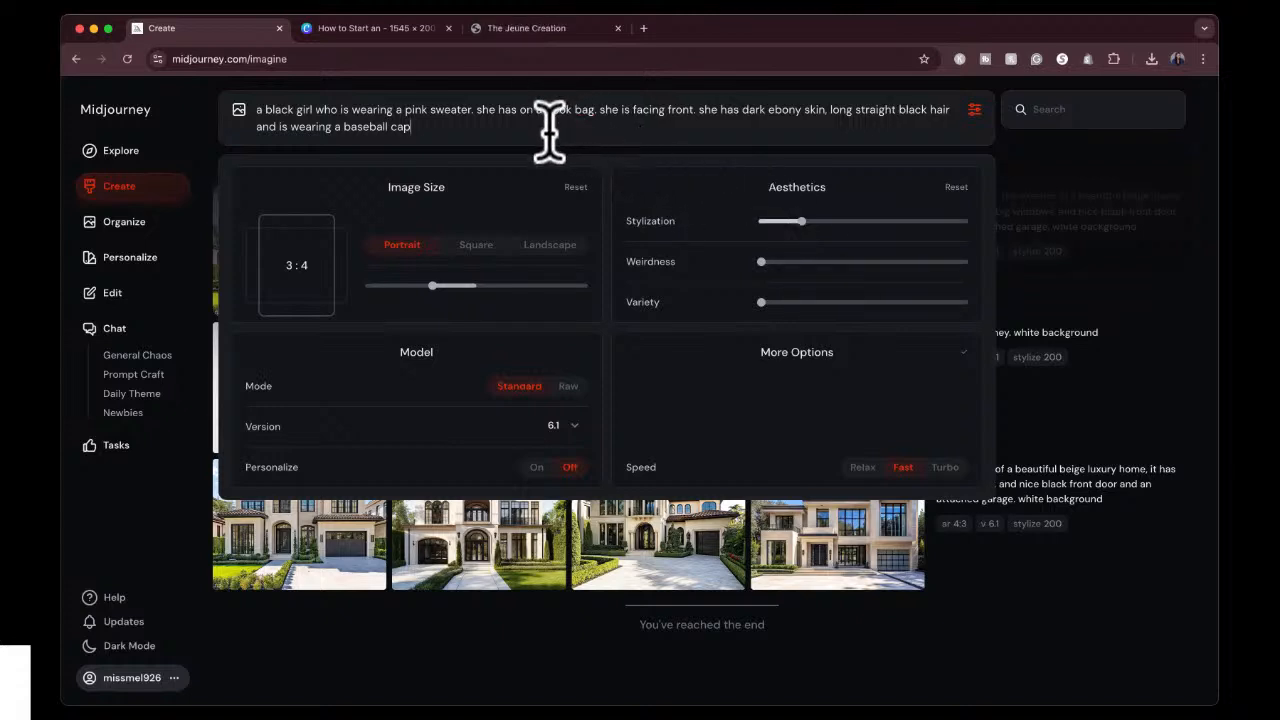
key(Return)
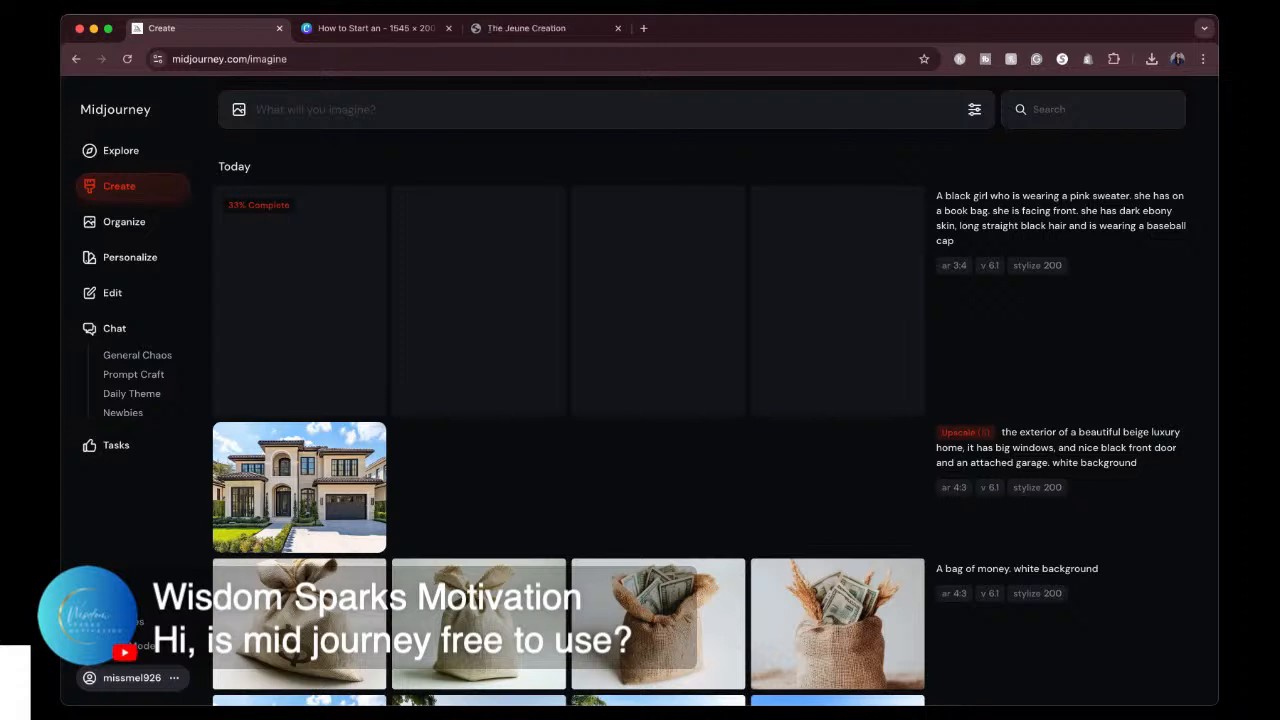
Open the subscription management page and compare plan prices and features under yearly and monthly billing.
click(174, 678)
click(252, 600)
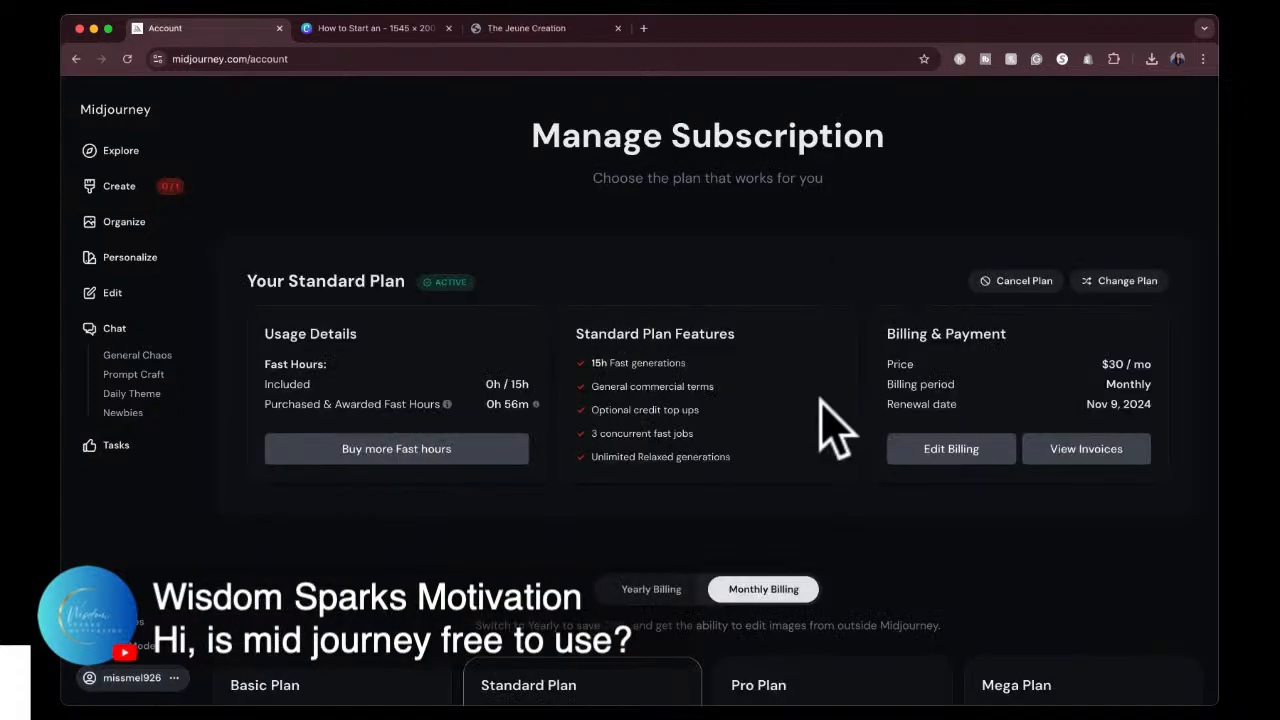
scroll(792, 465, down, 1)
scroll(793, 465, down, 5)
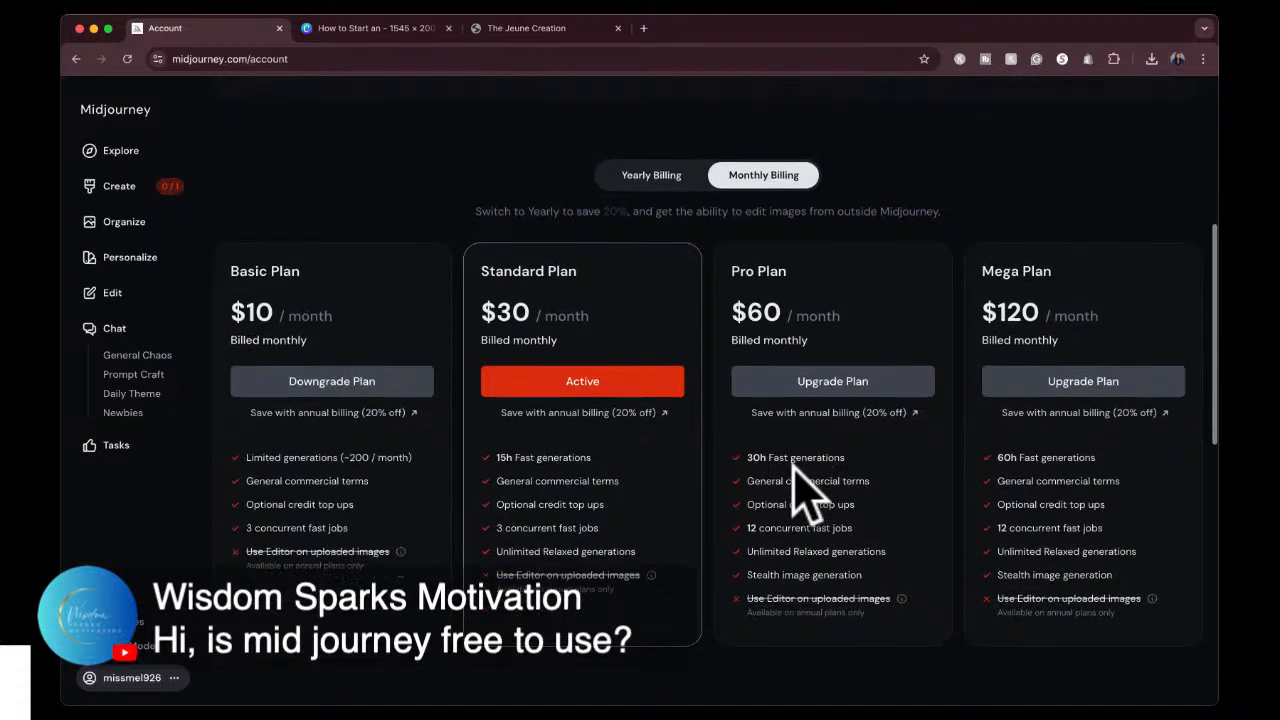
click(667, 153)
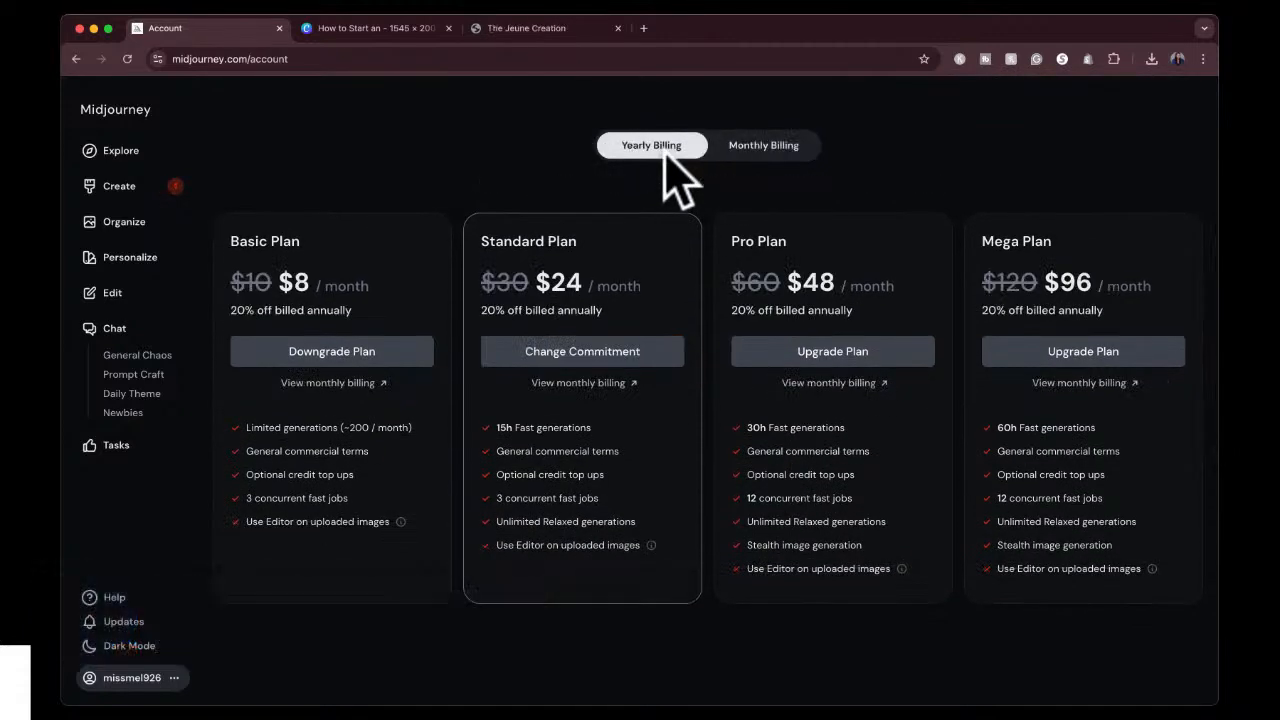
click(764, 148)
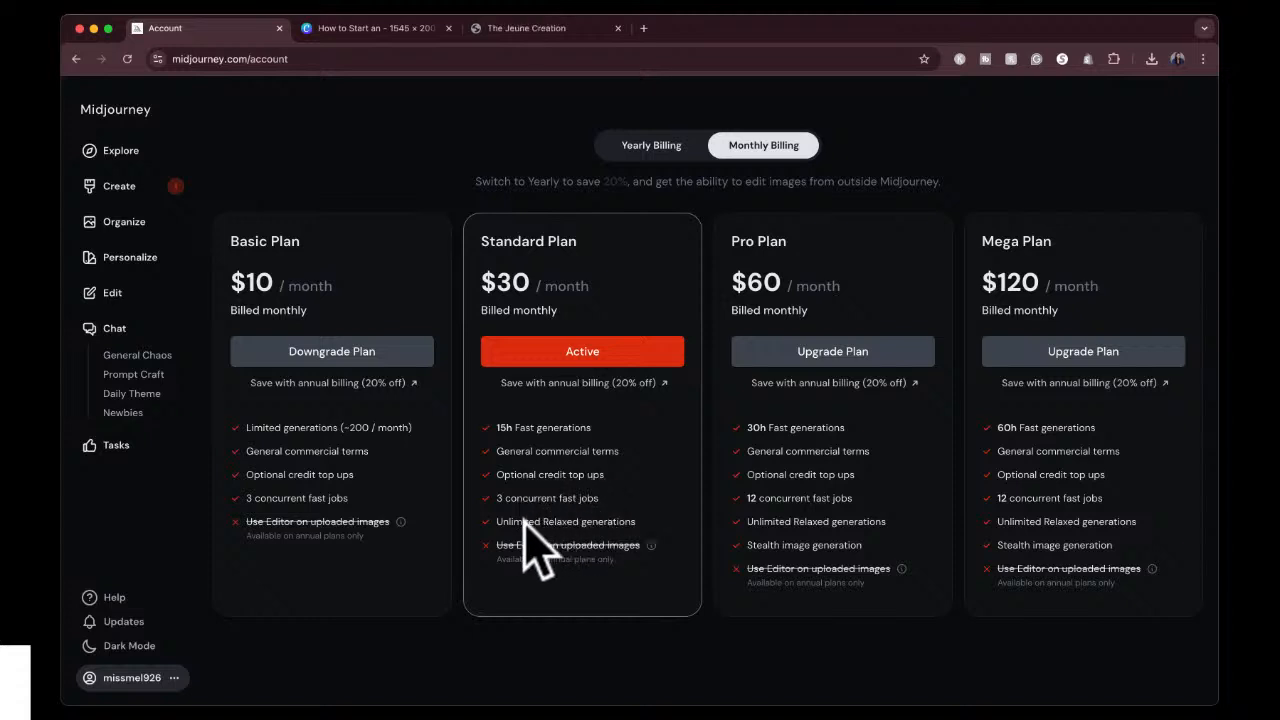
mouse_move(514, 548)
click(654, 147)
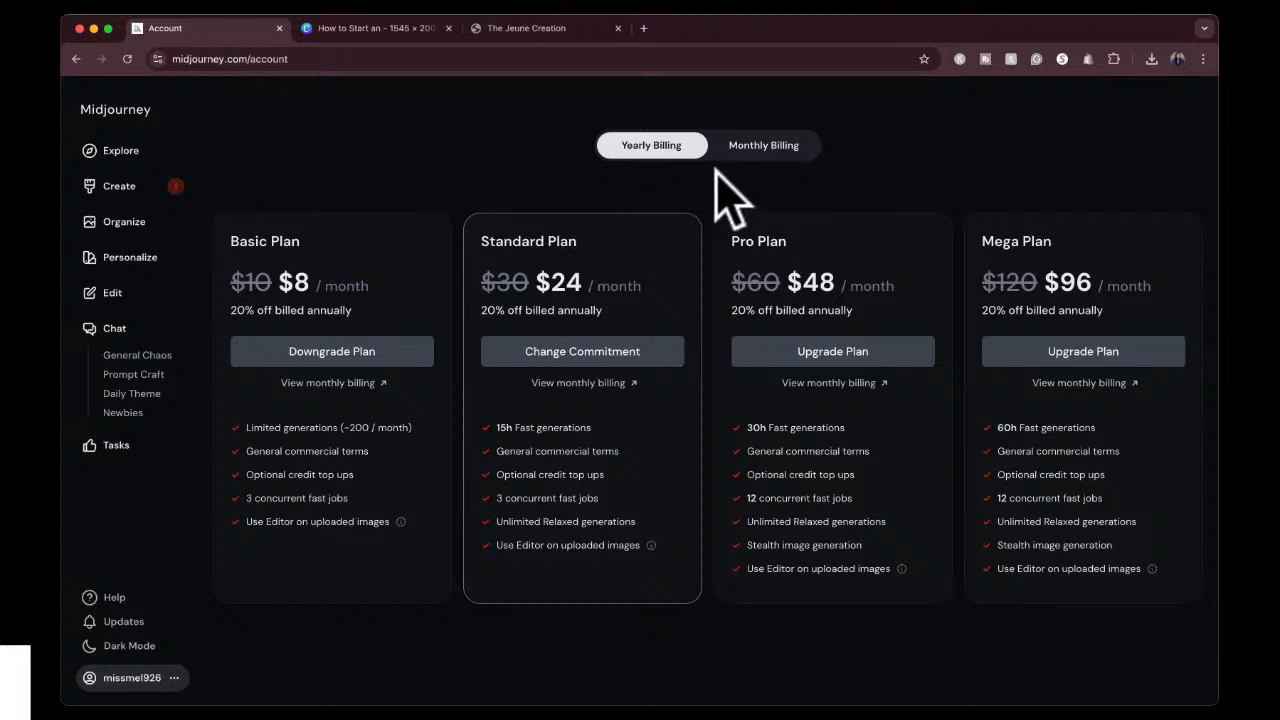
click(760, 162)
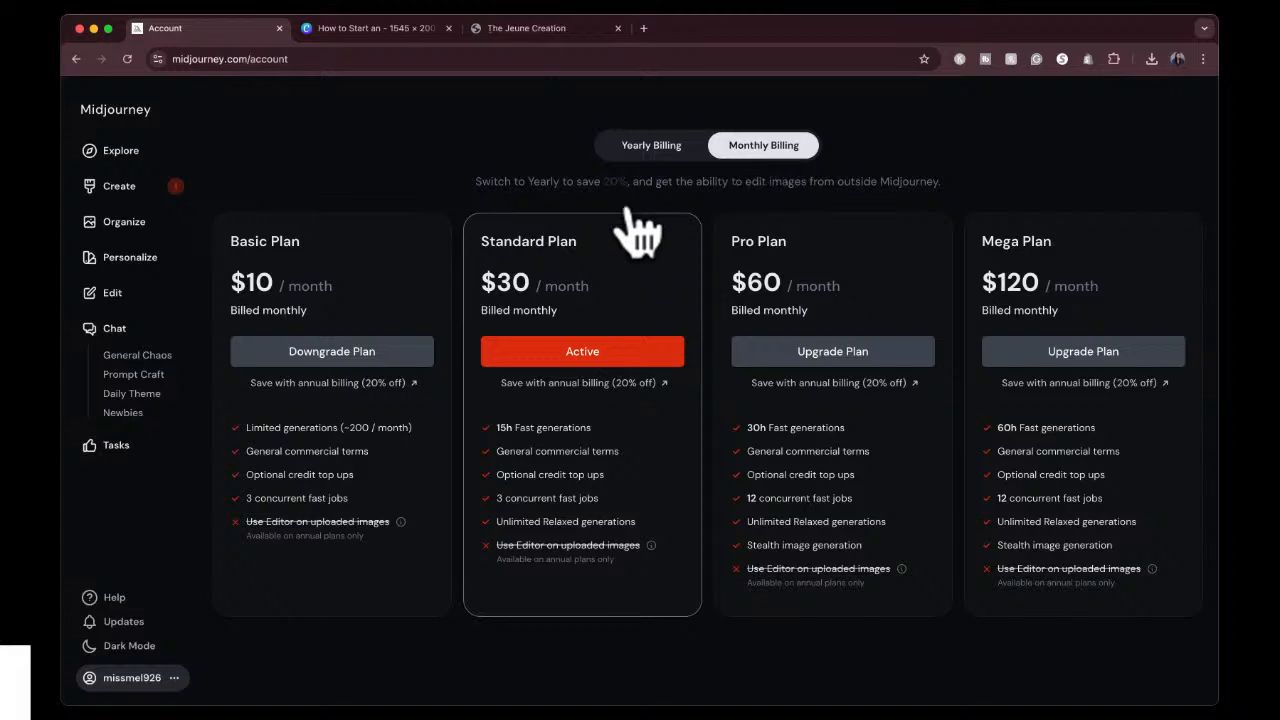
Return to the created images and inspect the girl in the brown baseball cap at full size.
click(135, 188)
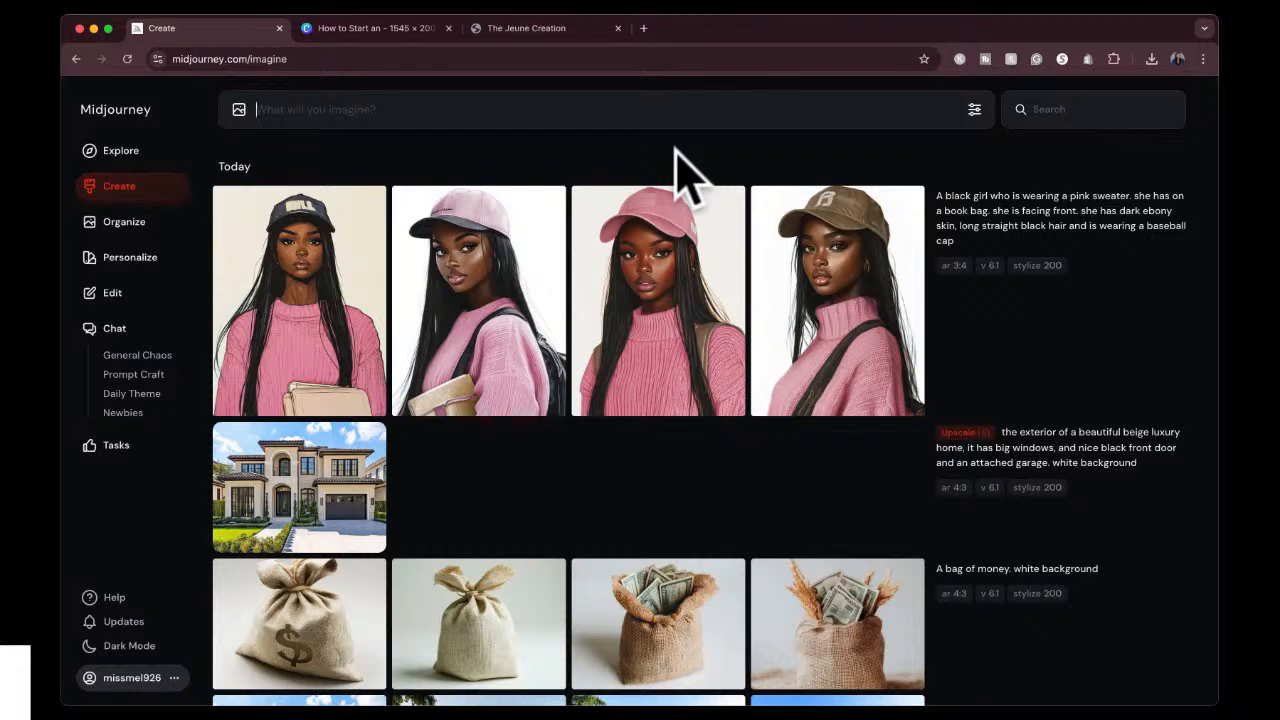
mouse_move(643, 245)
click(830, 295)
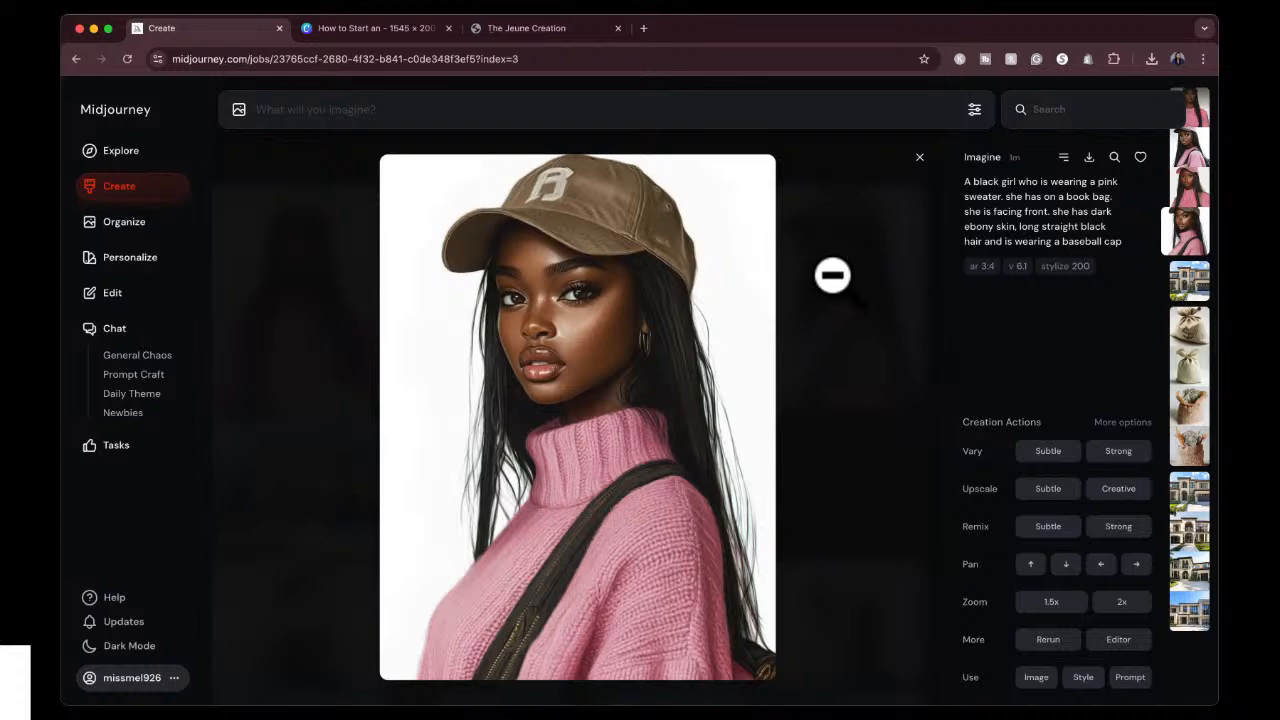
click(914, 155)
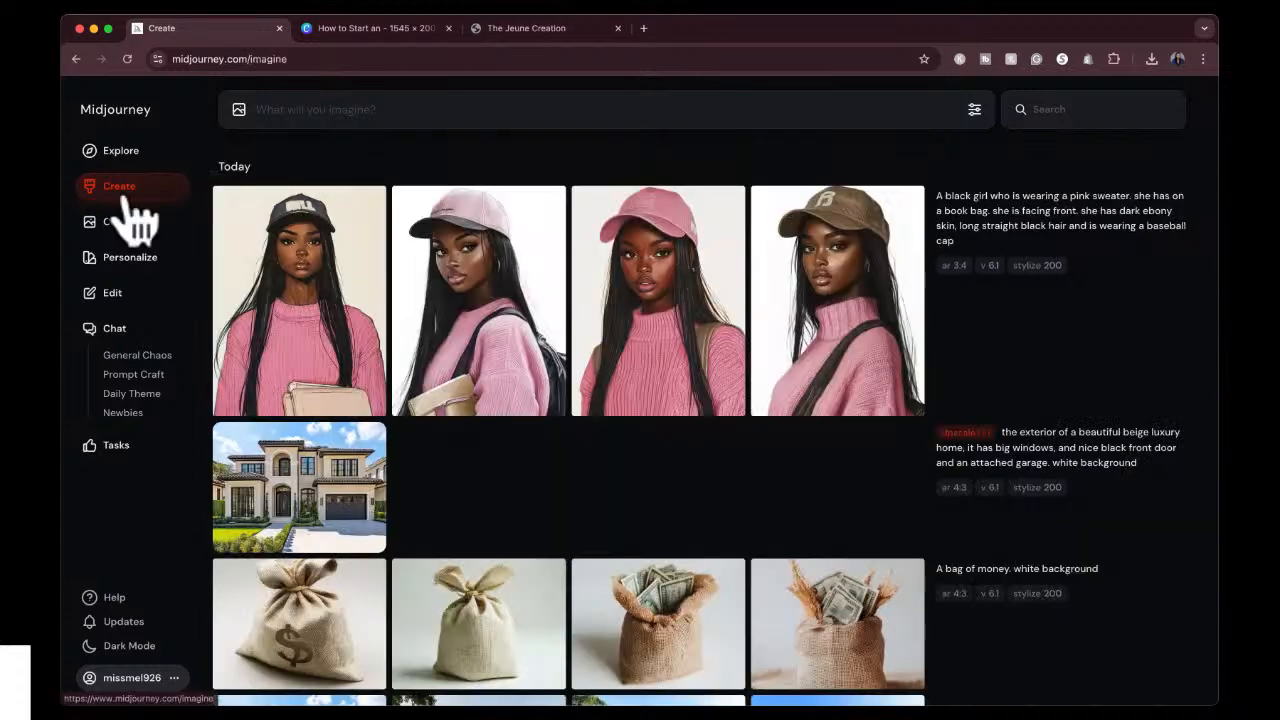
Browse the Explore gallery and search it for "boss babe" images.
click(121, 152)
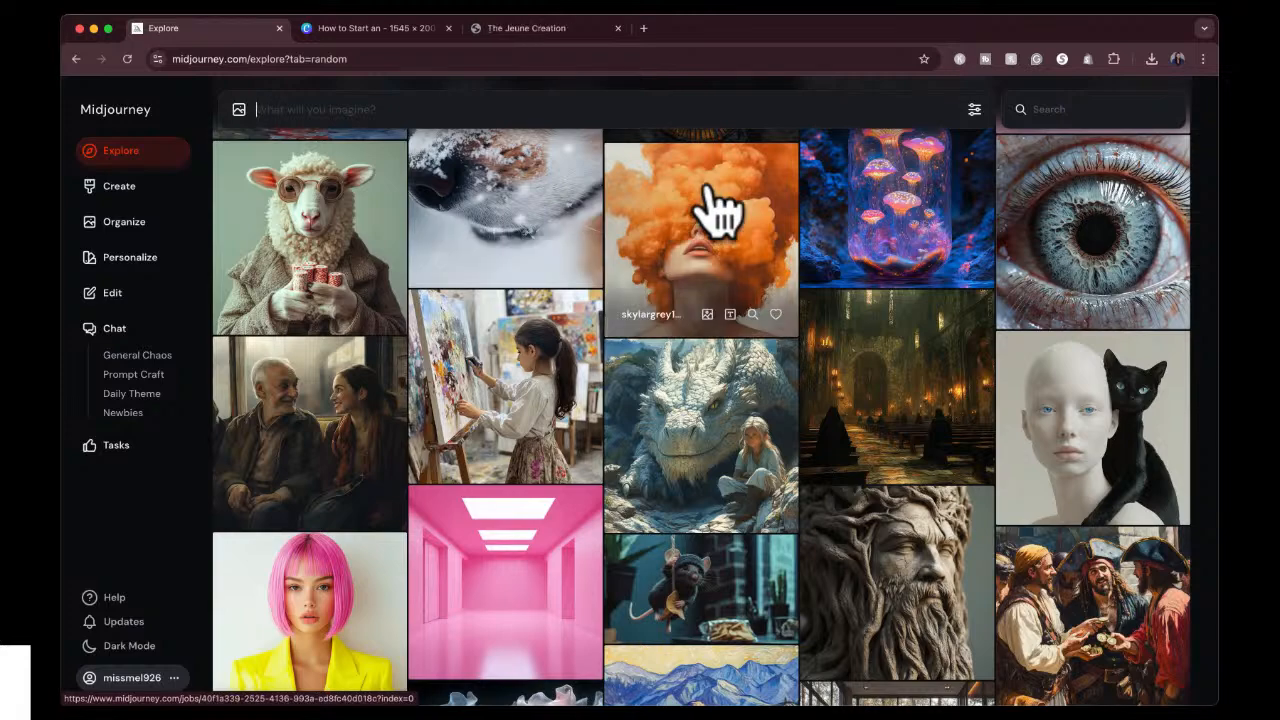
scroll(651, 522, down, 10)
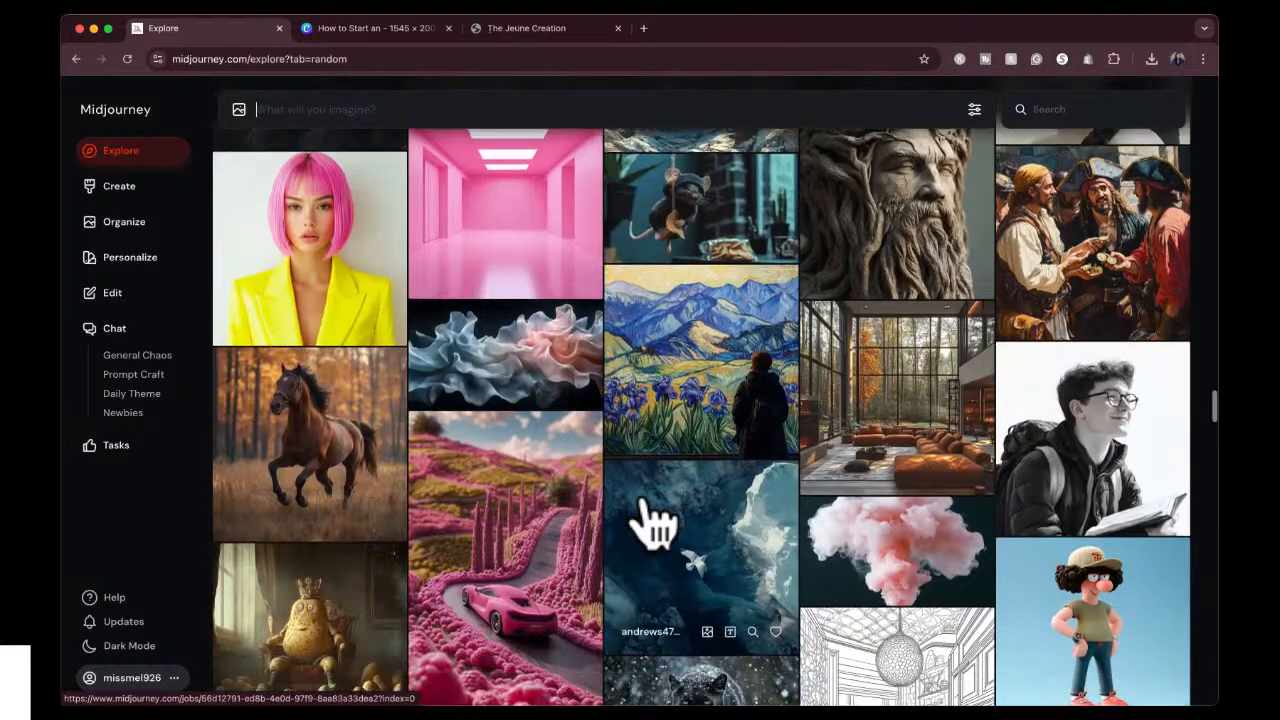
scroll(651, 522, down, 10)
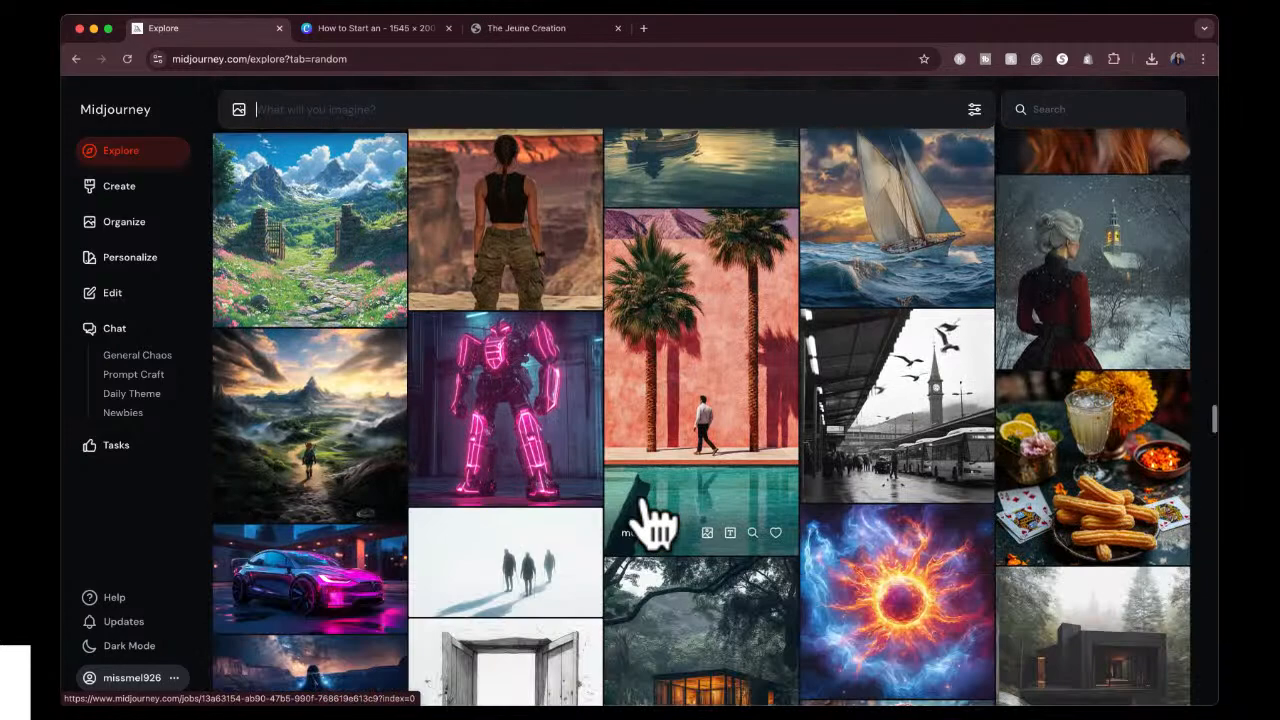
scroll(651, 522, down, 10)
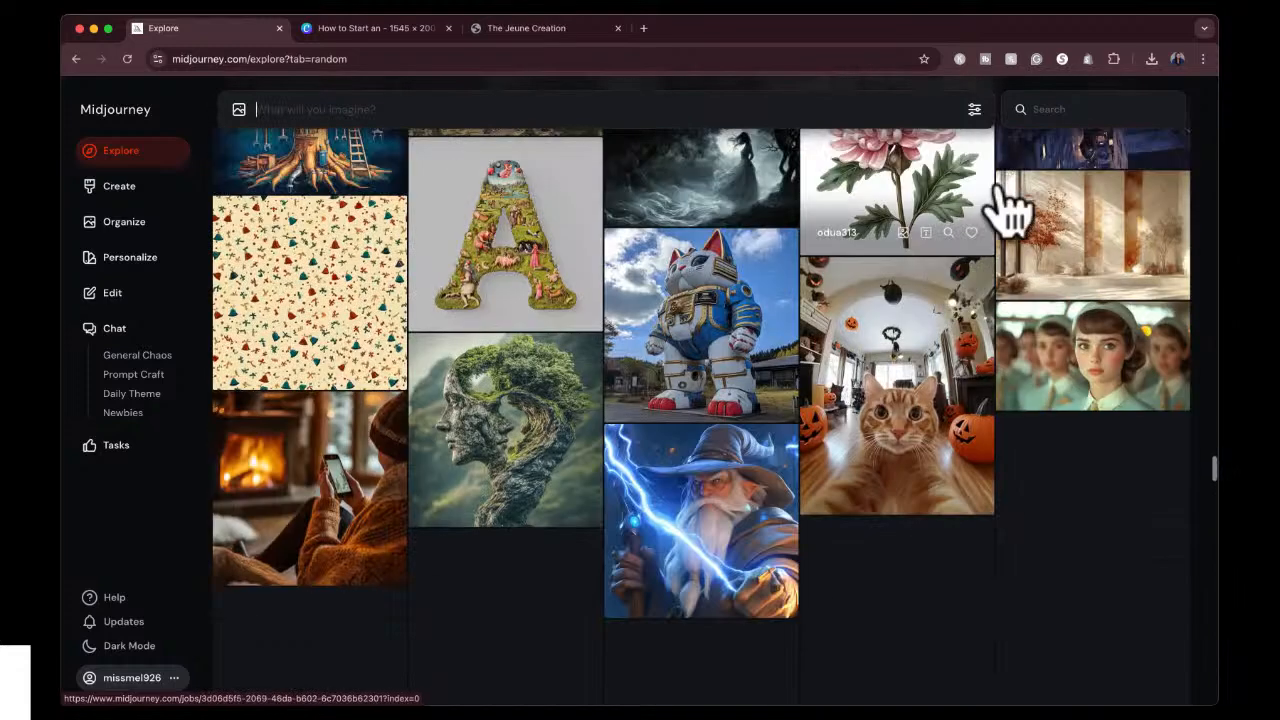
click(1066, 109)
text(boss babe)
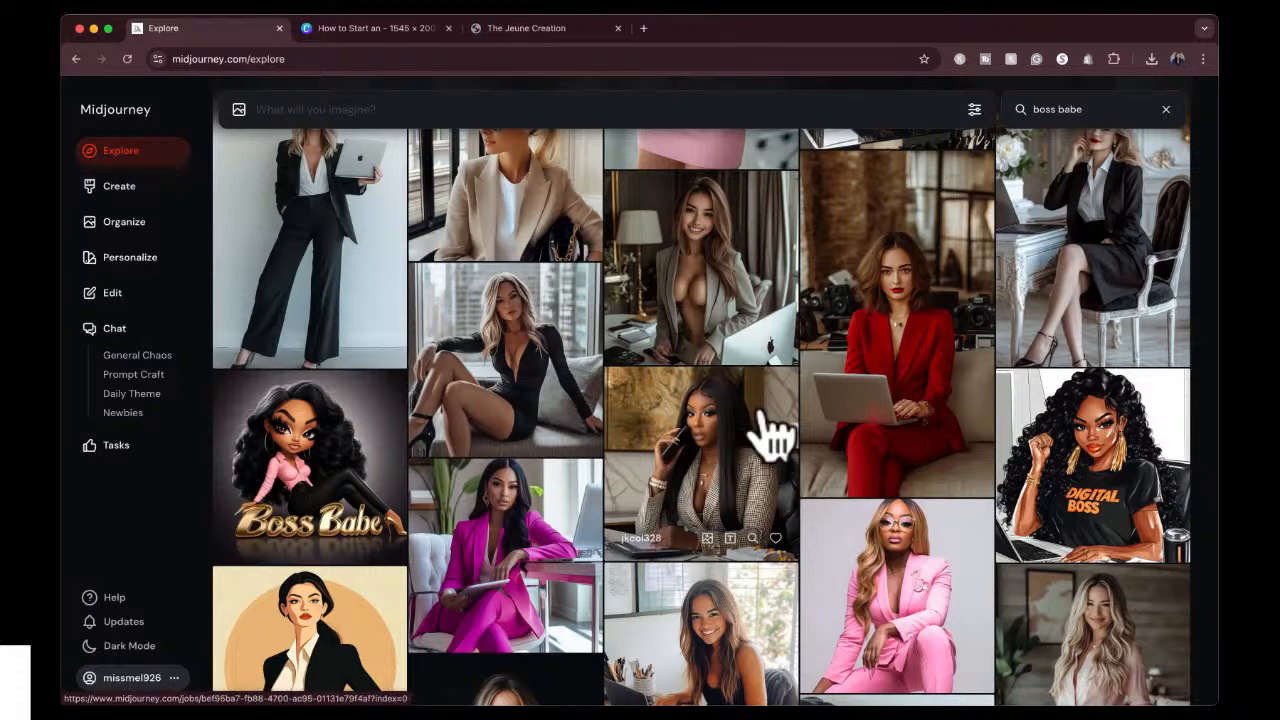
scroll(768, 434, down, 2)
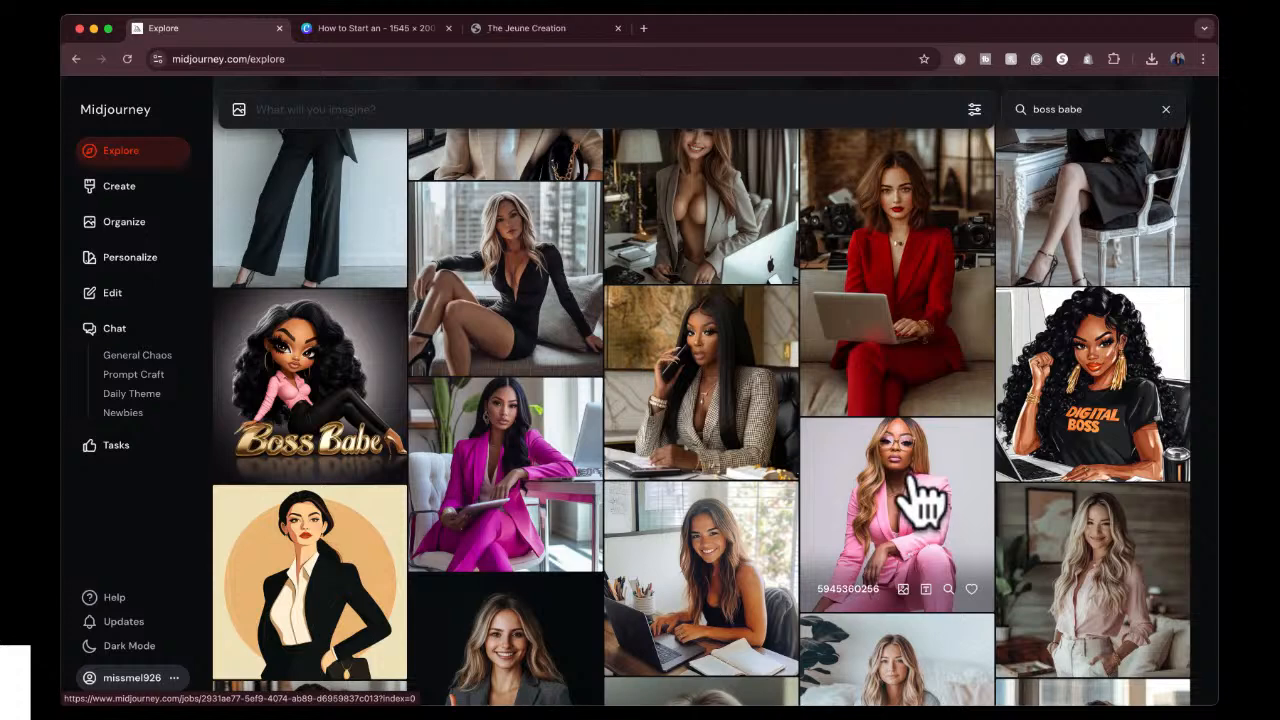
click(923, 503)
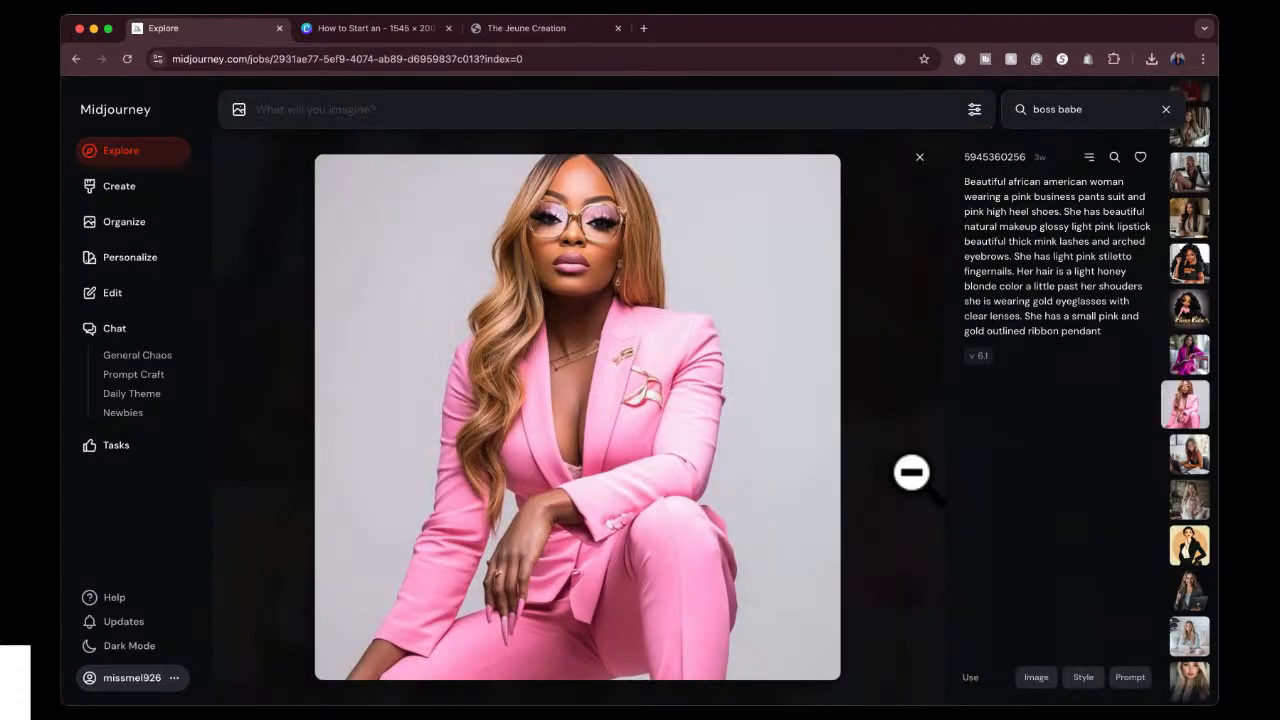
click(1081, 676)
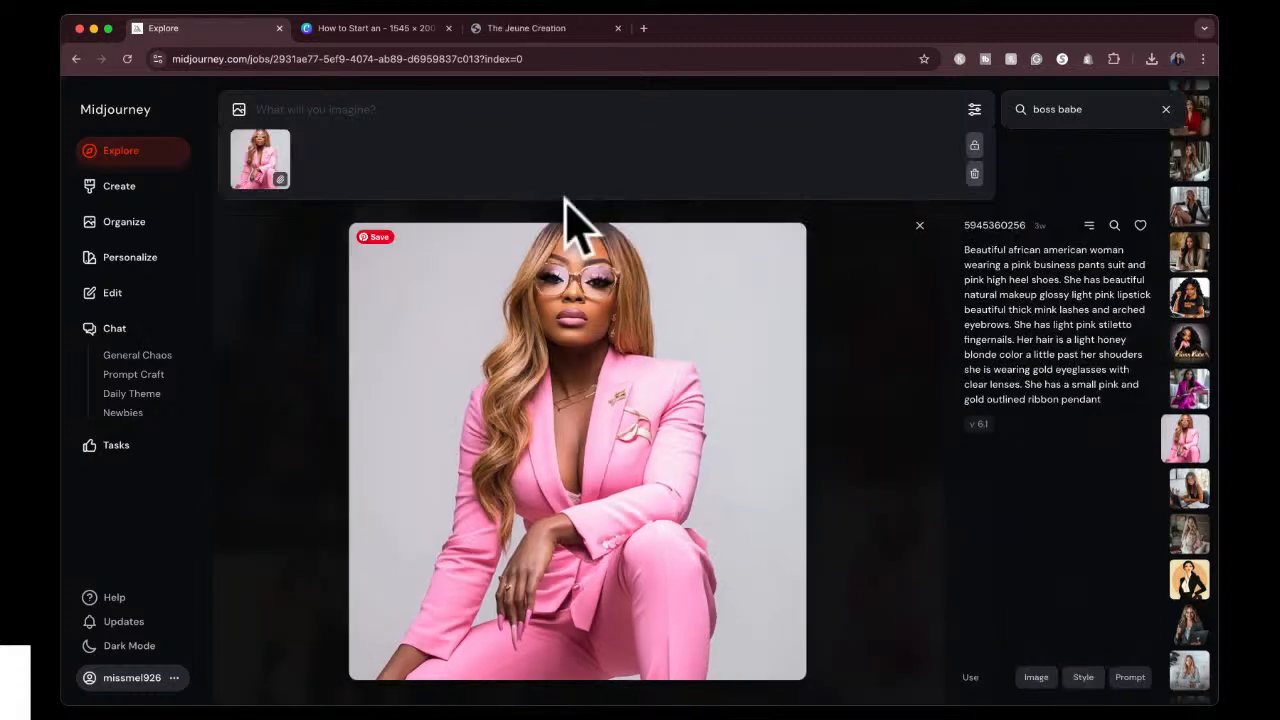
Reload the pink-sweater girl prompt from the created images into the prompt field for reuse.
mouse_move(252, 138)
click(112, 186)
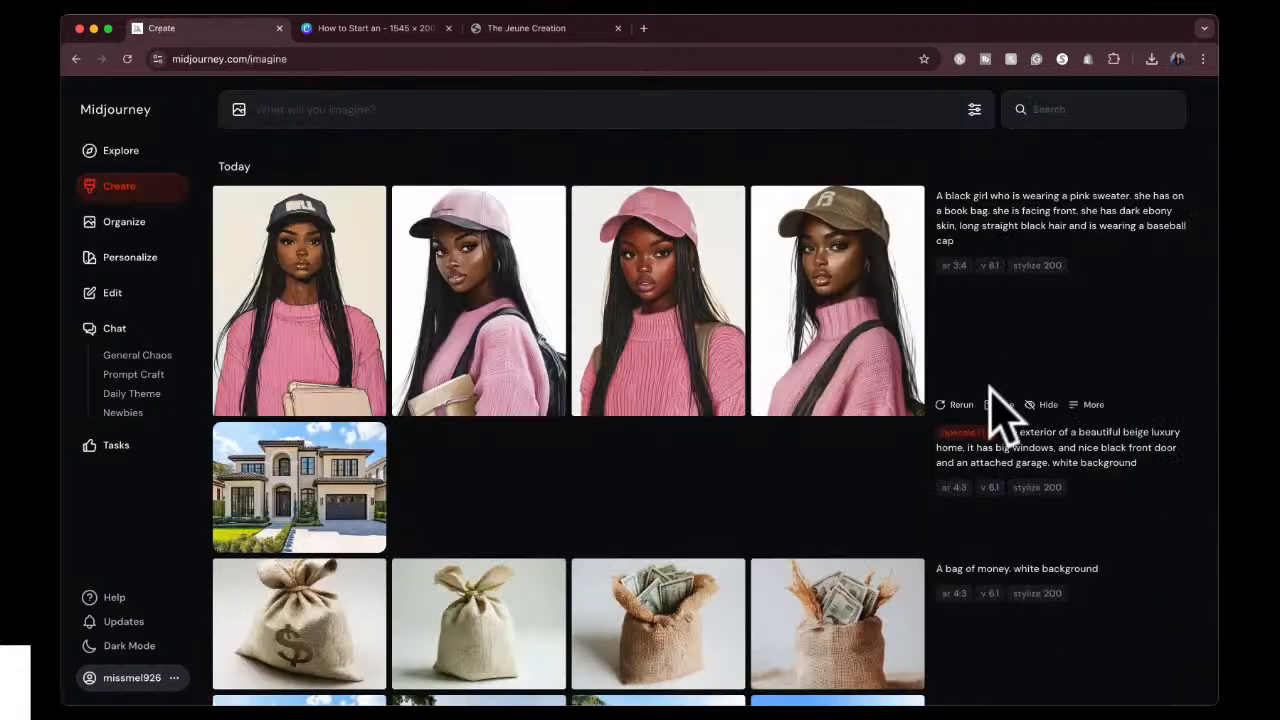
click(999, 405)
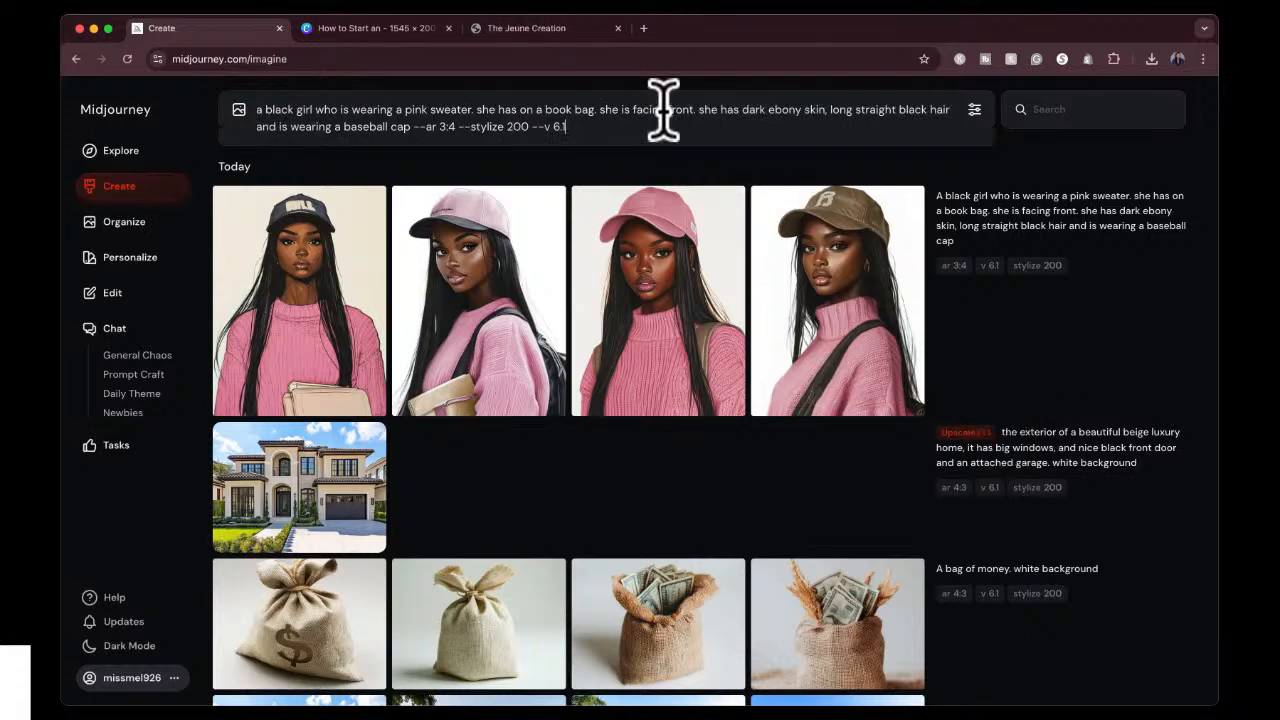
Search the Explore gallery for "boss babe" images while keeping the pink-sweater girl prompt ready.
click(145, 150)
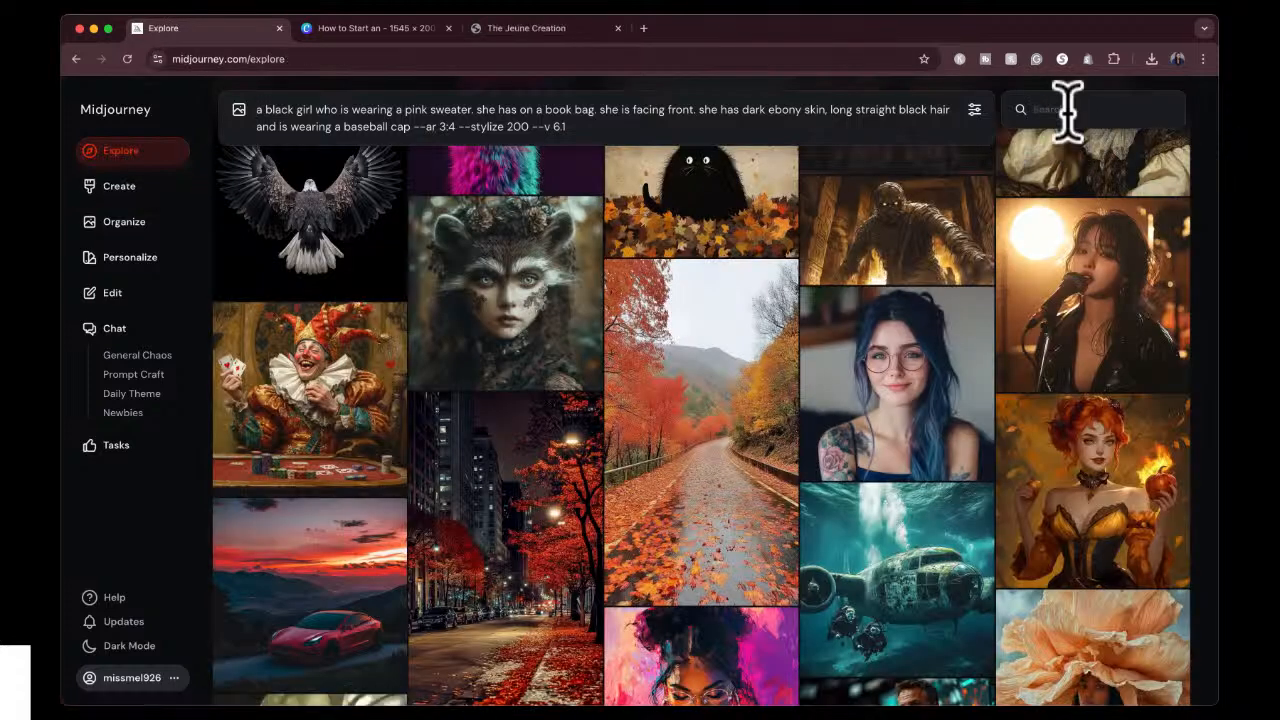
click(1068, 110)
text(boss)
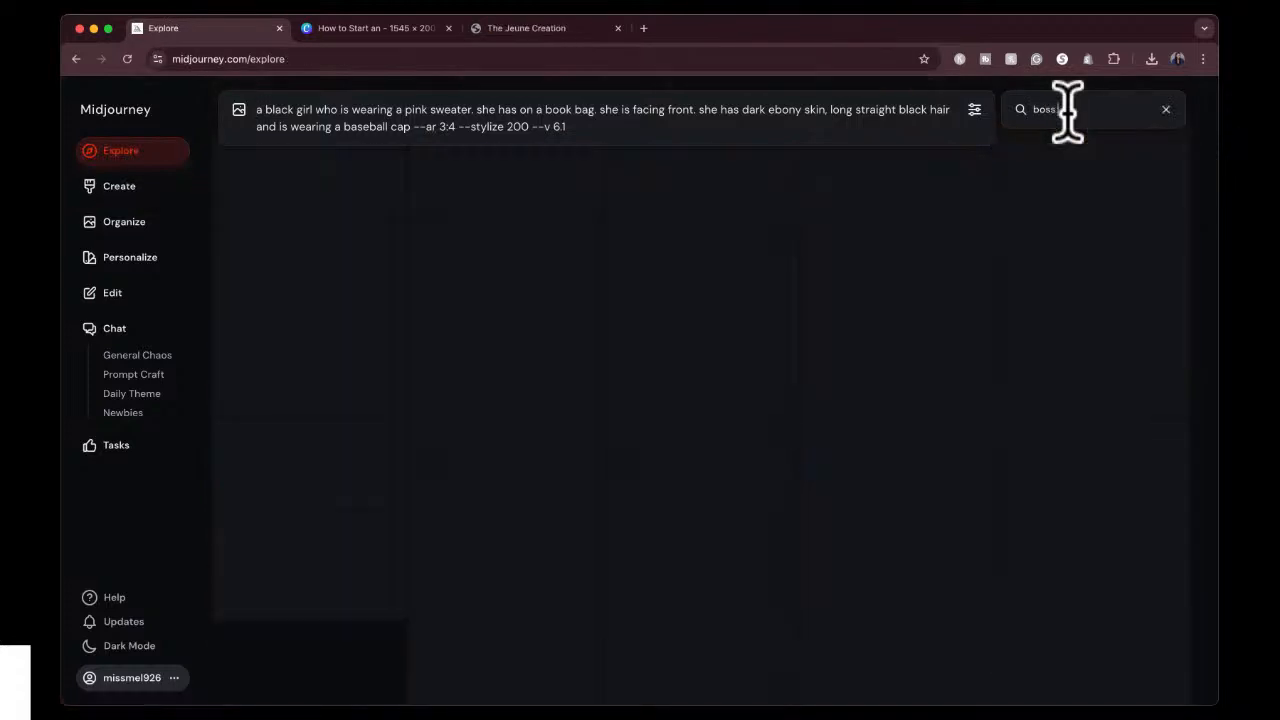
text(babe)
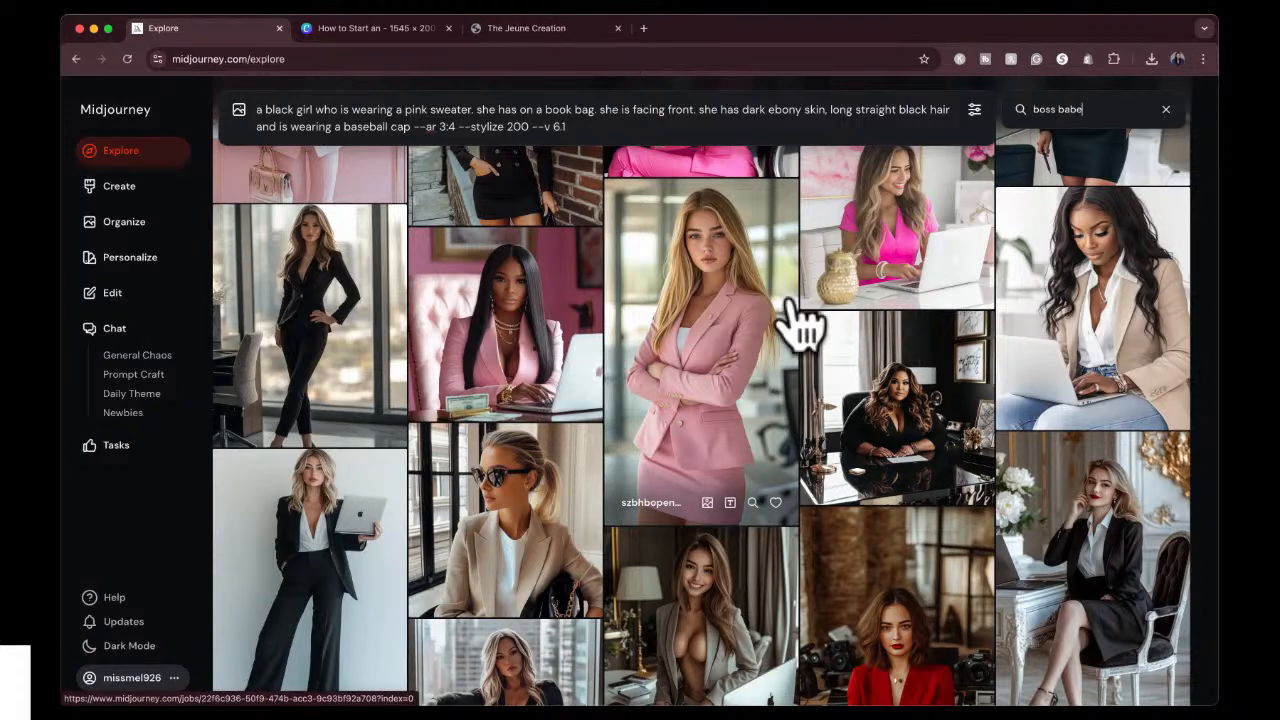
Browse the "boss babe" results for a style reference and inspect the portrait of the long-haired woman in the dark grey blazer.
scroll(757, 557, down, 15)
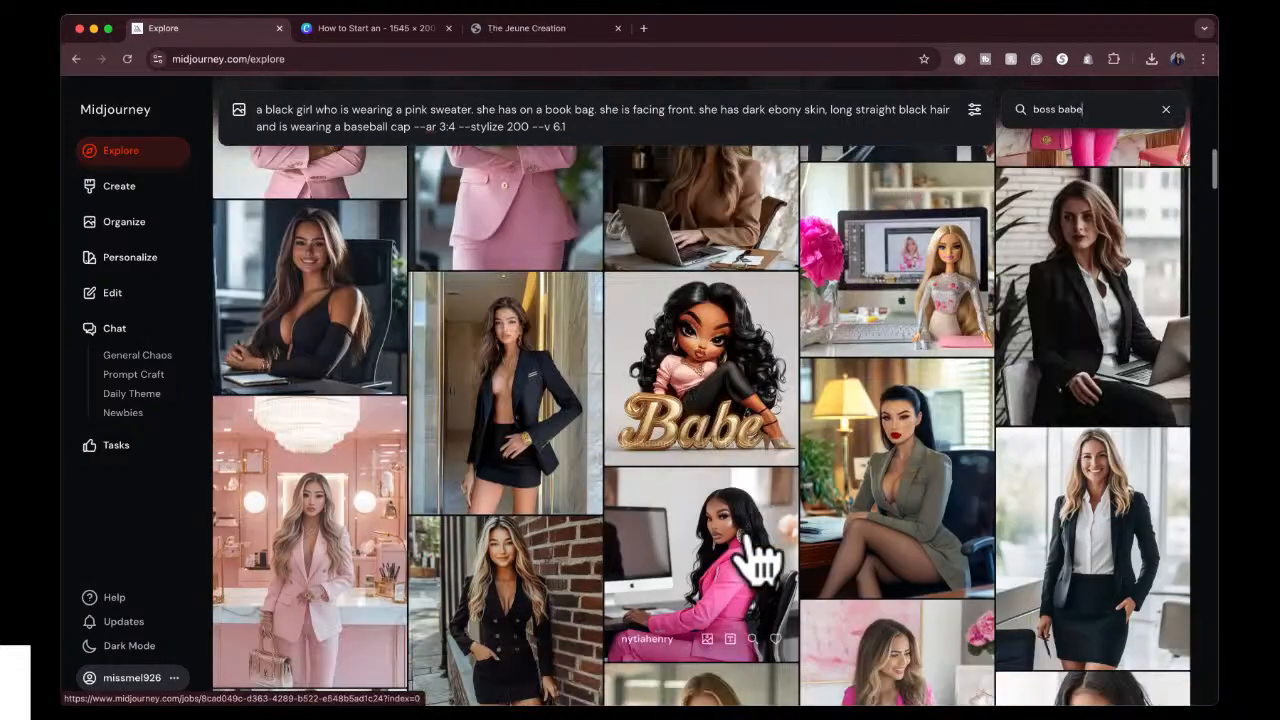
scroll(757, 560, up, 5)
scroll(760, 565, down, 2)
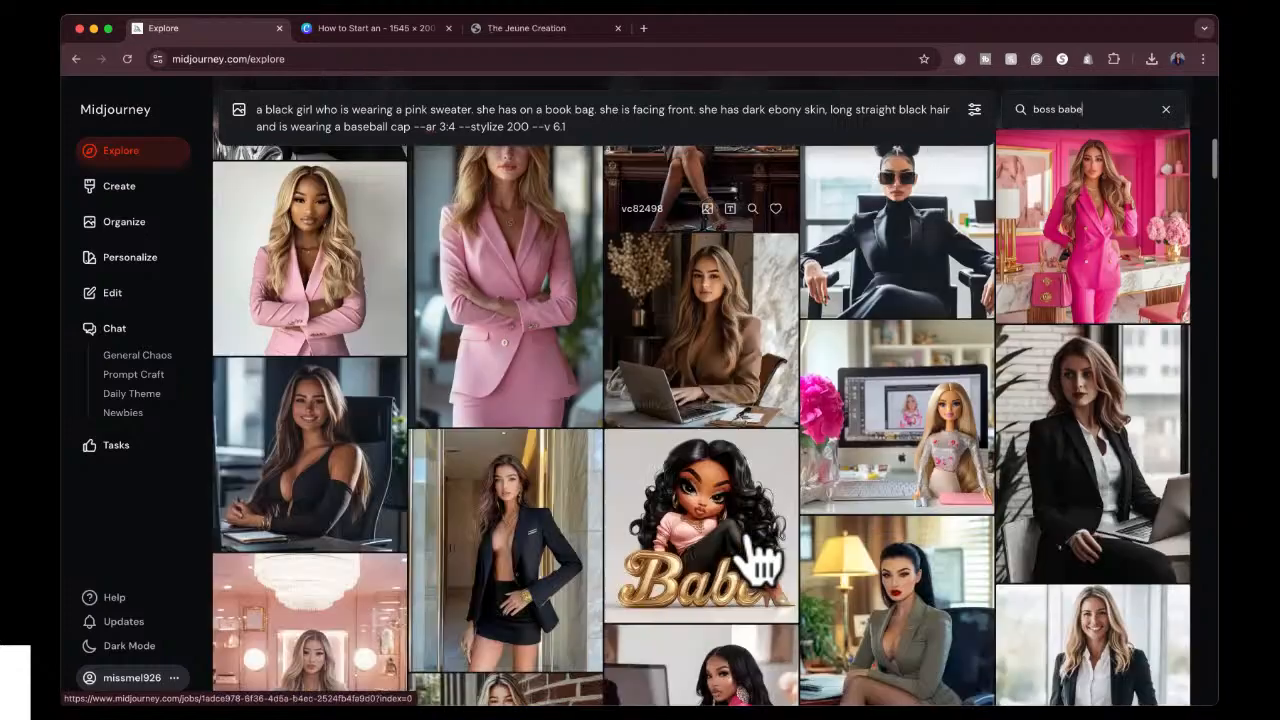
scroll(760, 565, down, 10)
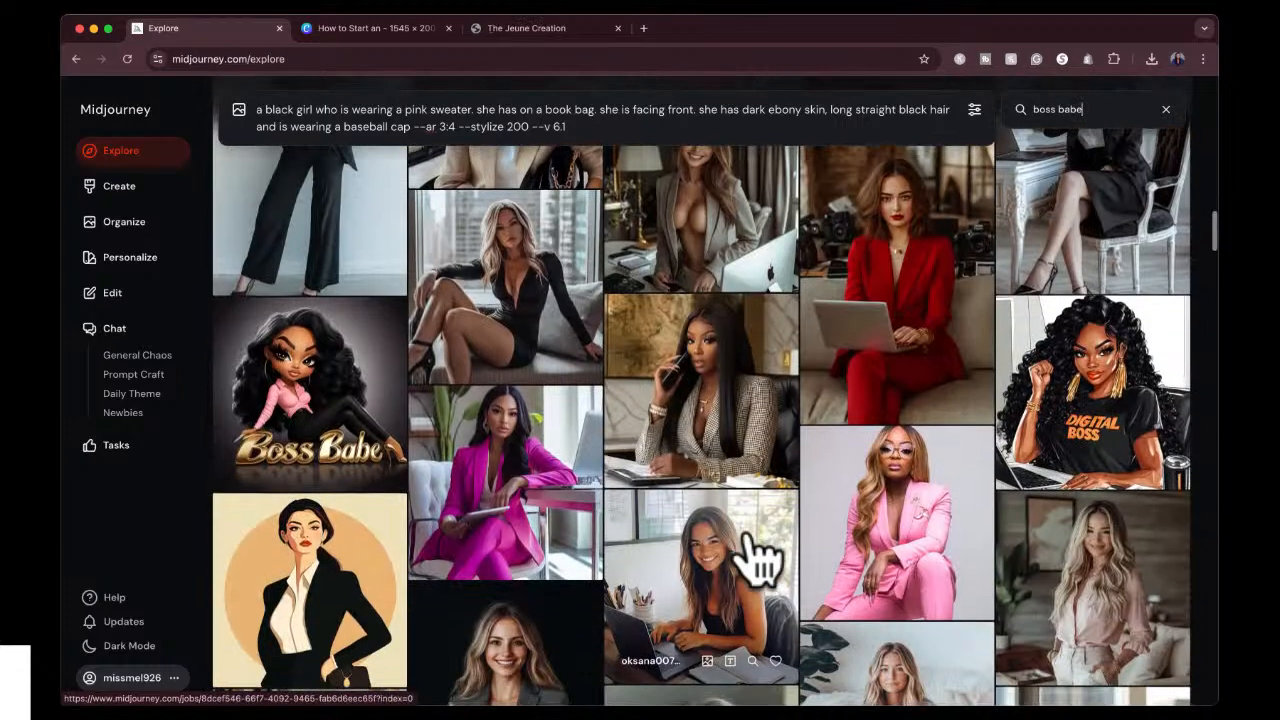
scroll(757, 560, down, 3)
scroll(866, 486, down, 1)
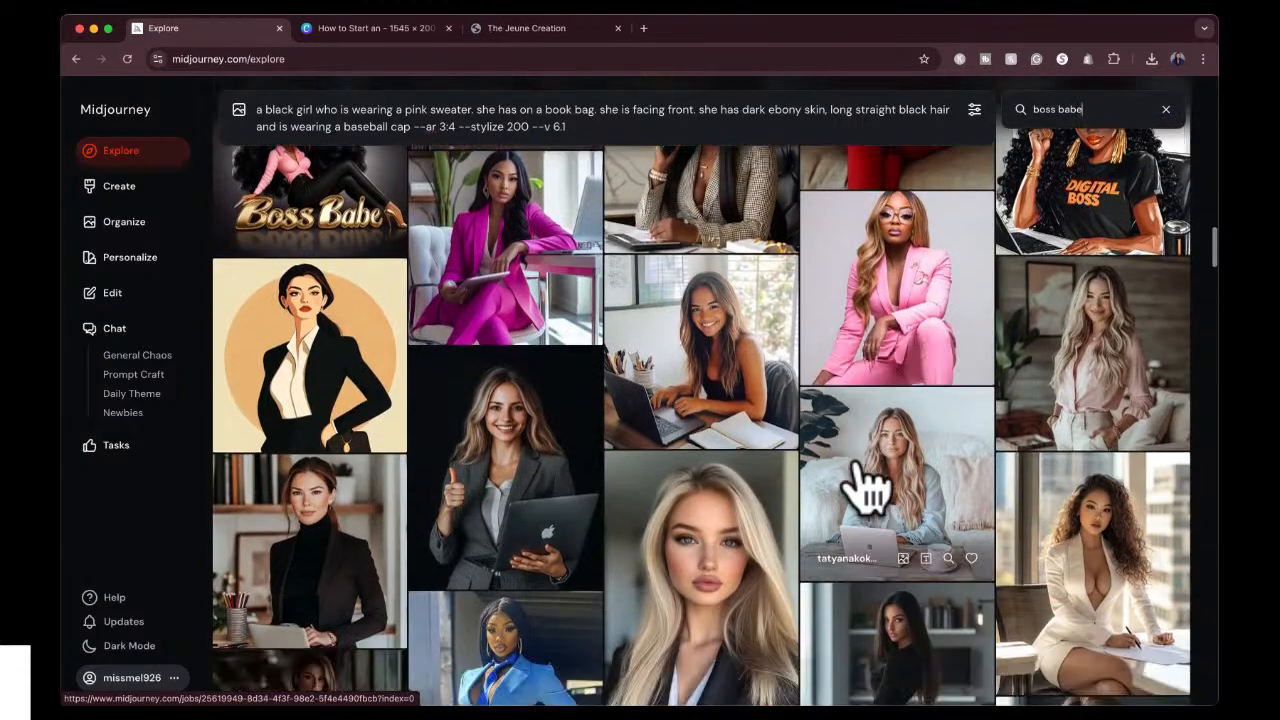
scroll(866, 486, down, 6)
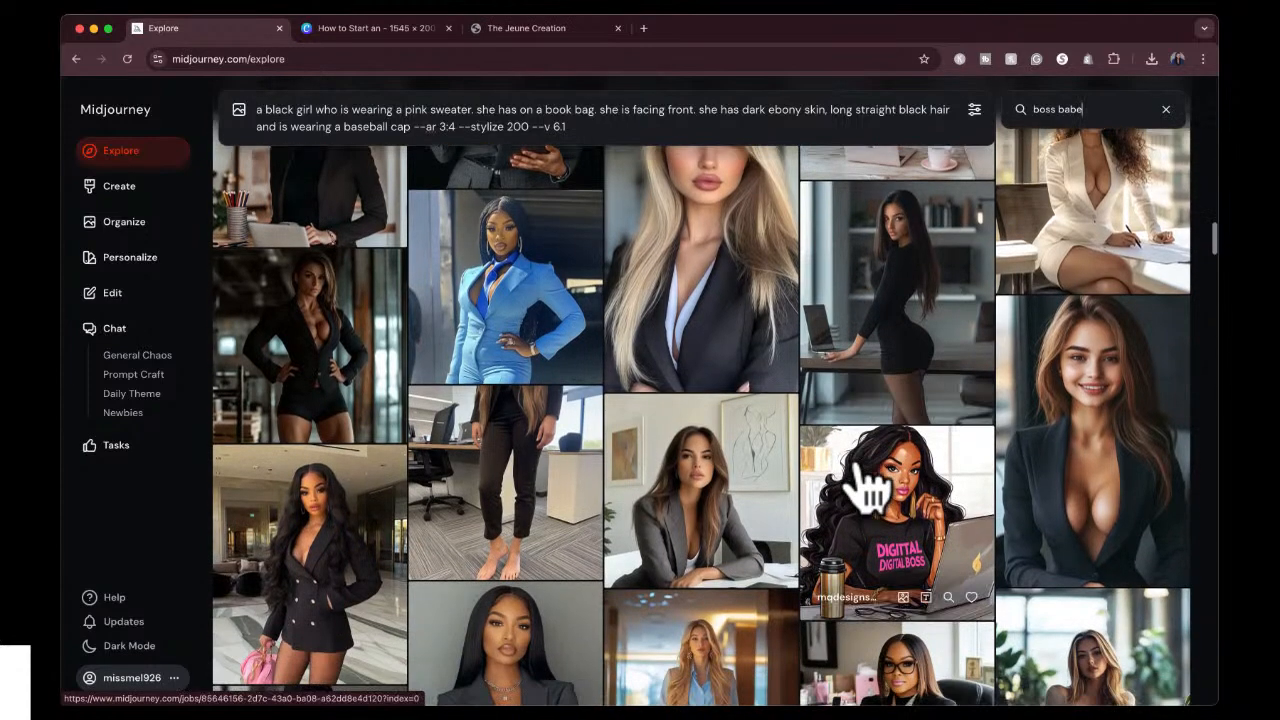
scroll(866, 486, down, 3)
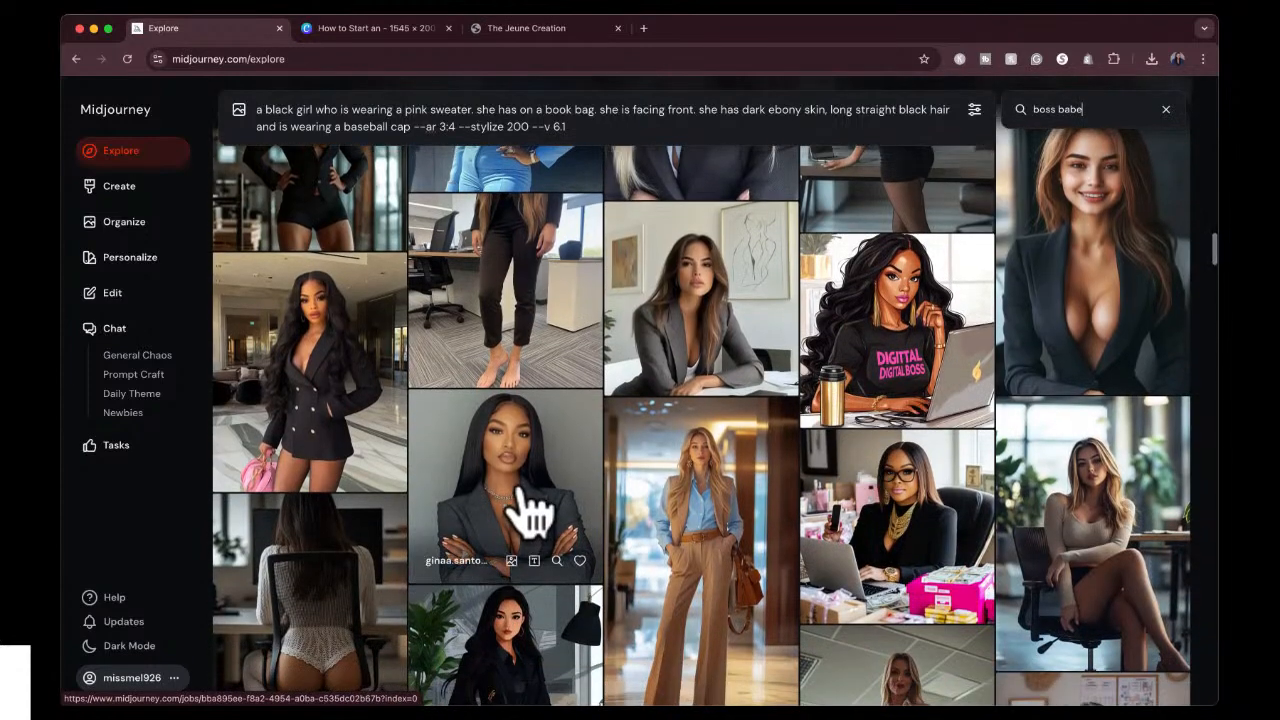
click(527, 515)
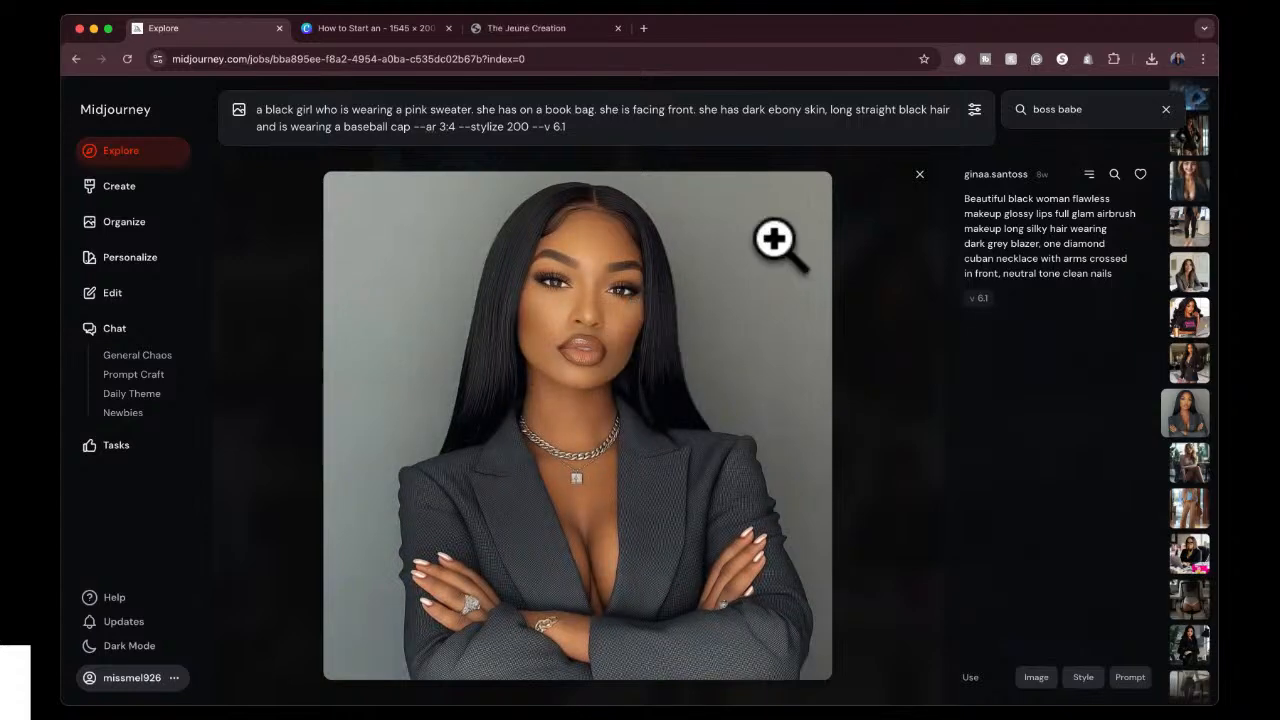
click(920, 170)
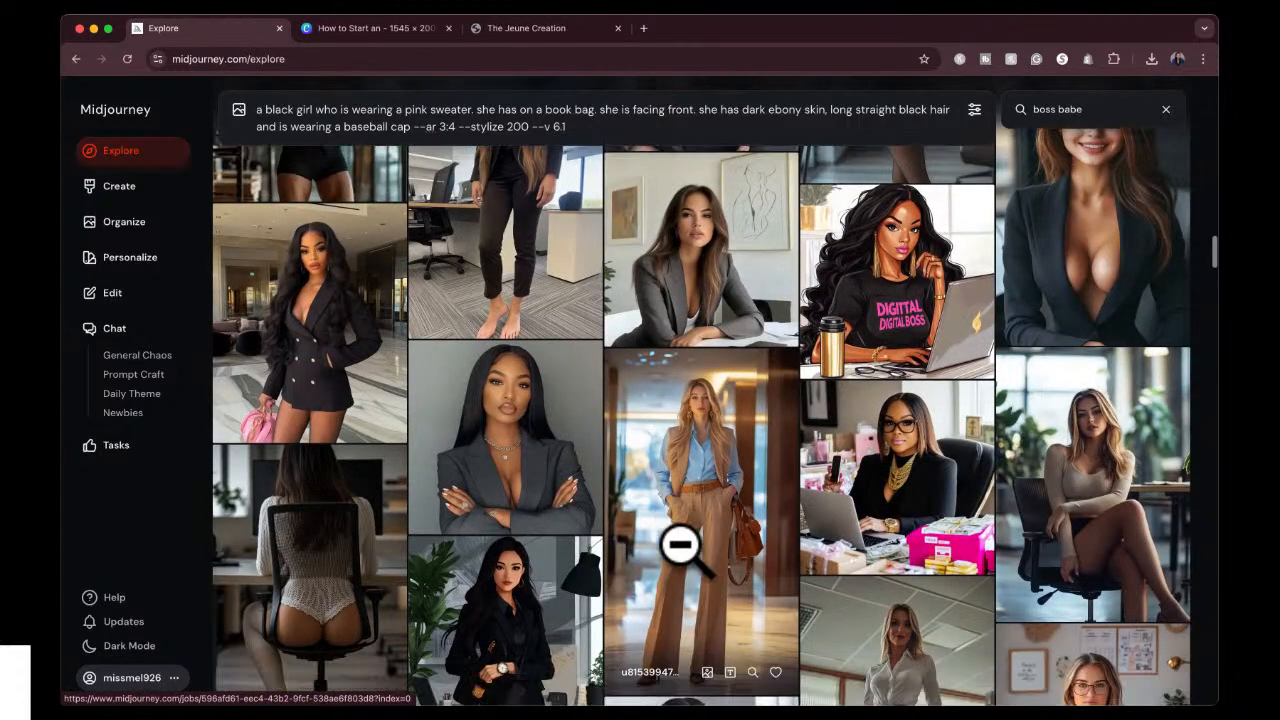
Try to generate the pink-sweater girl prompt with the pixie-cut woman in the pink power suit as style reference.
scroll(681, 552, up, 1)
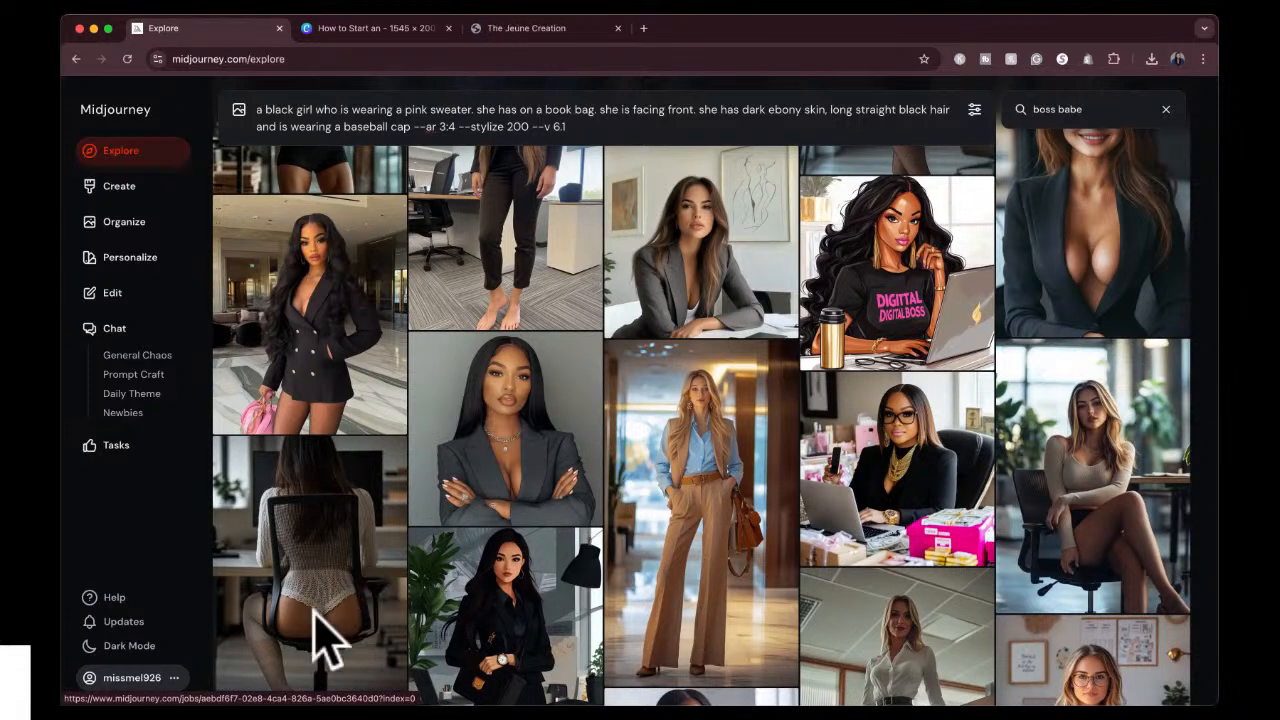
scroll(318, 628, down, 2)
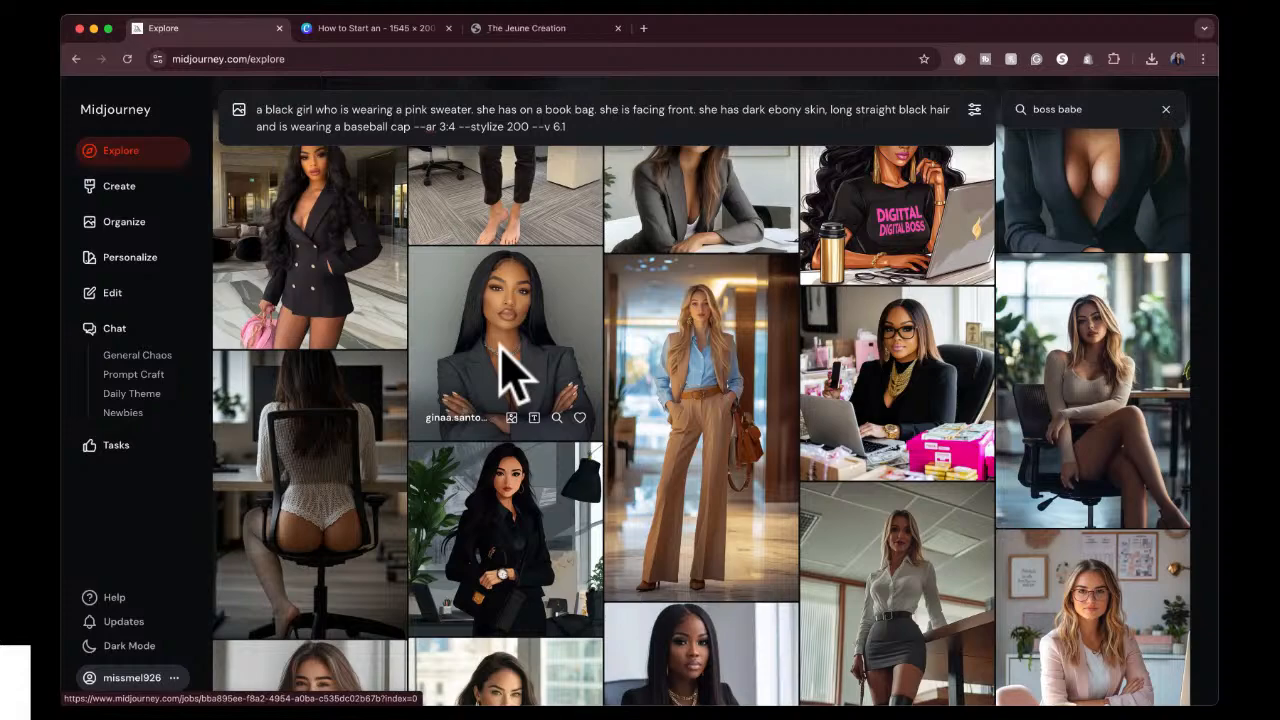
scroll(505, 375, down, 5)
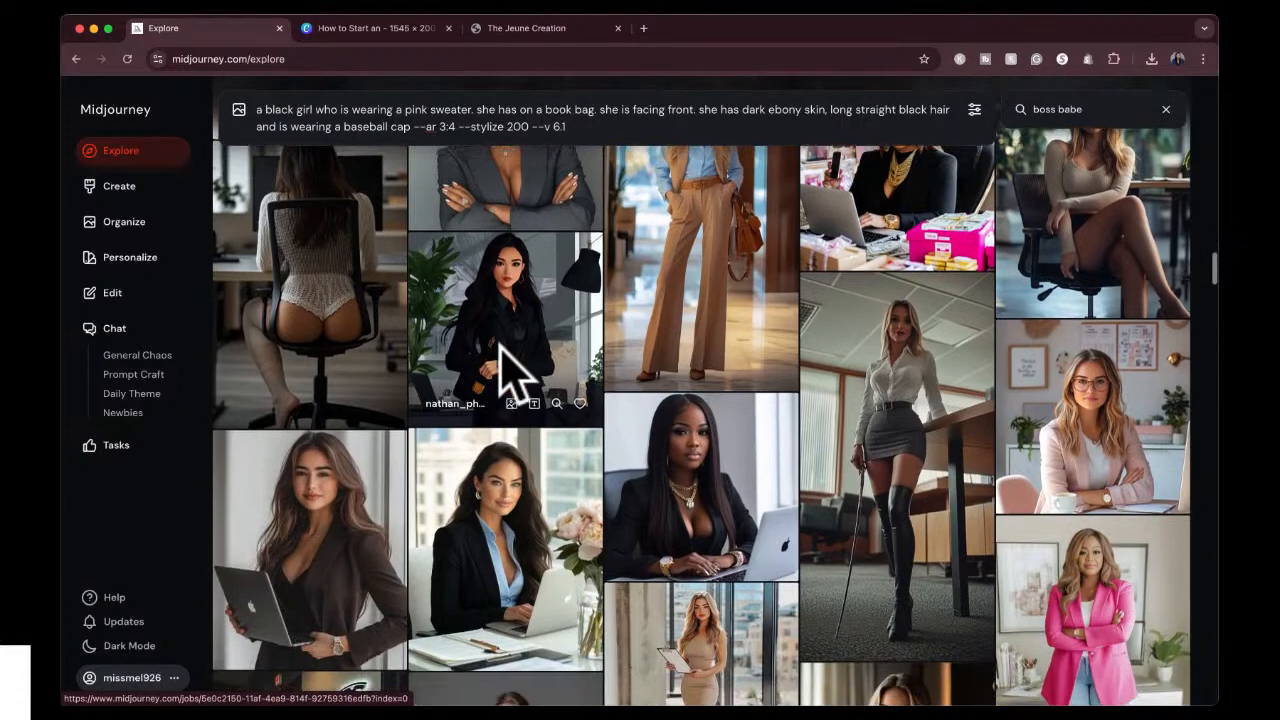
scroll(510, 375, down, 10)
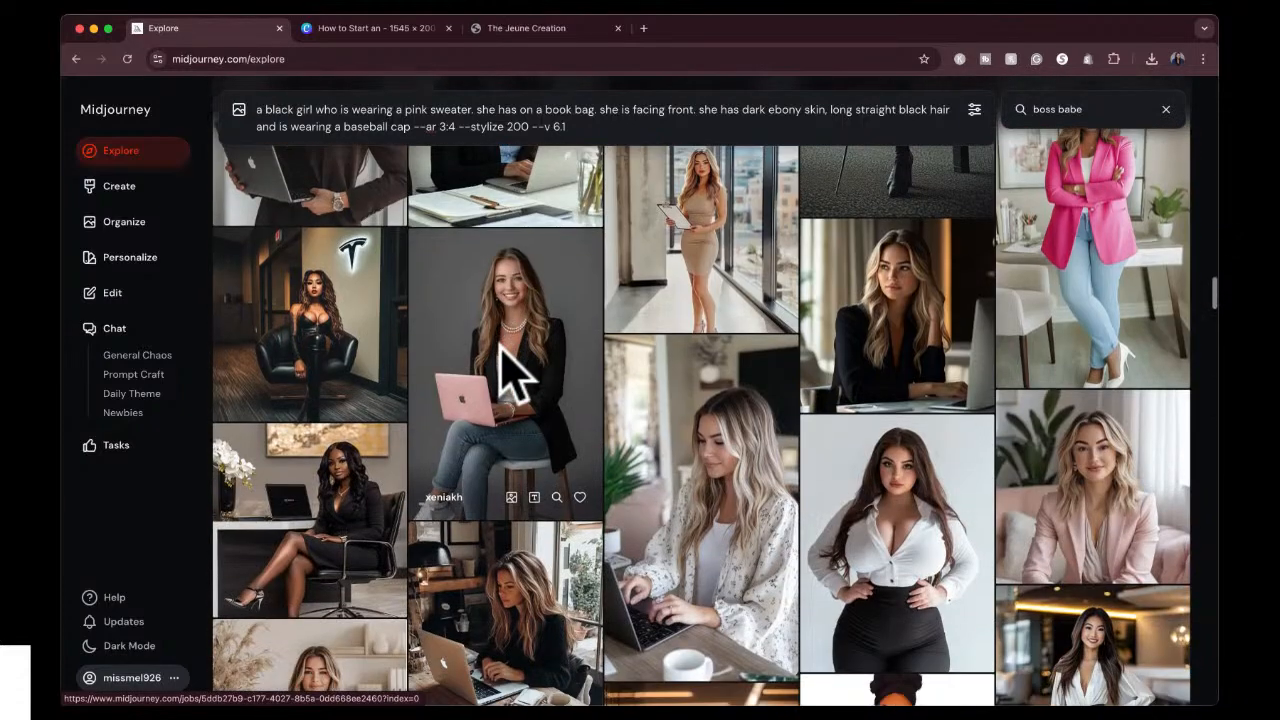
scroll(510, 375, down, 10)
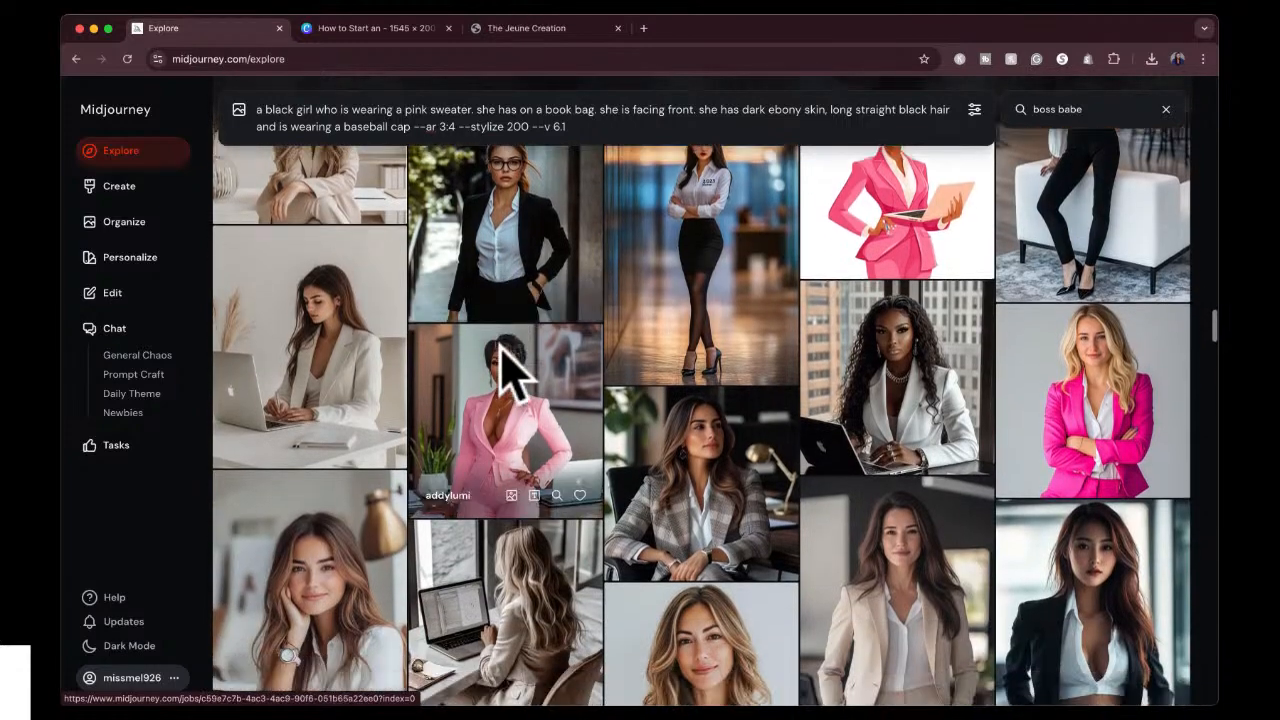
scroll(500, 345, down, 2)
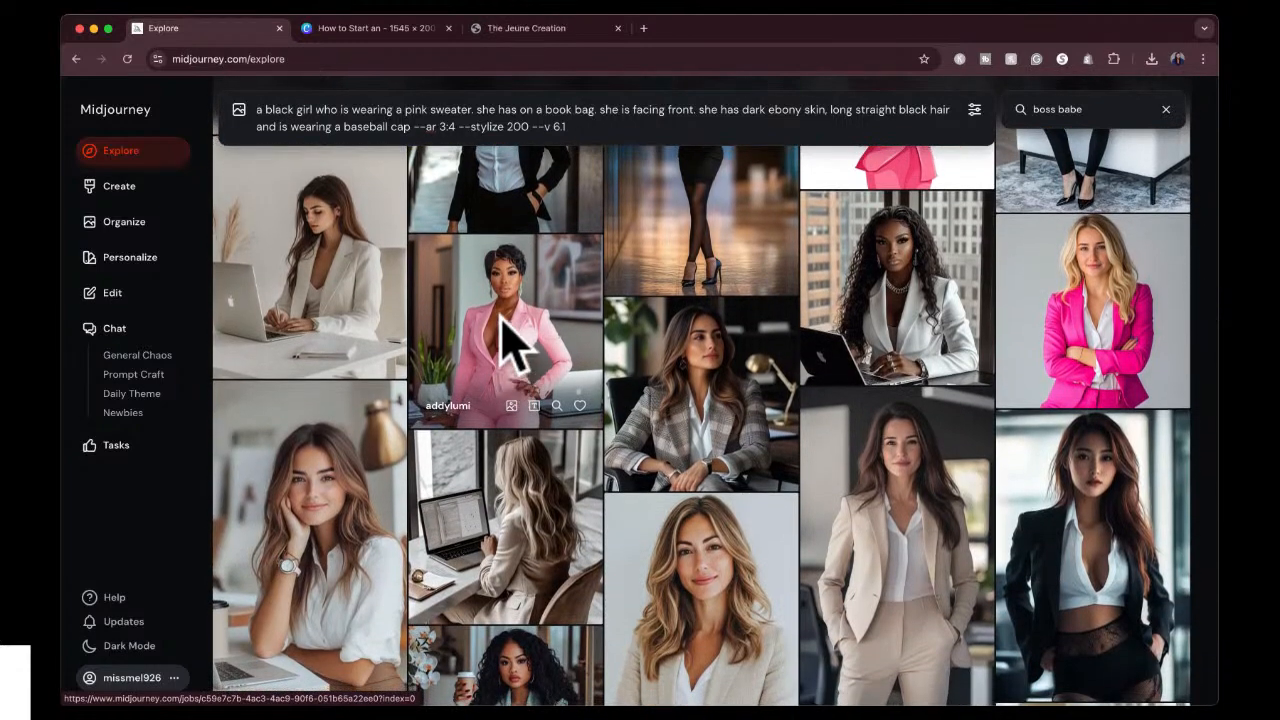
click(500, 340)
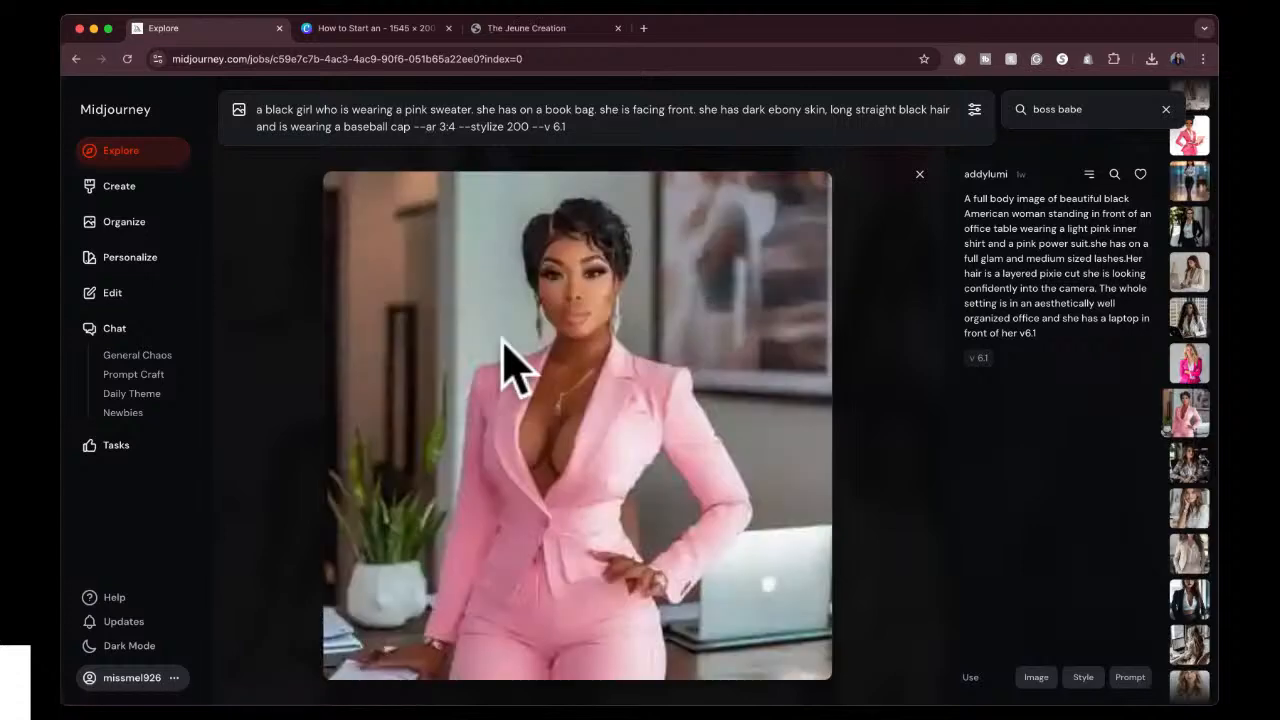
click(1082, 679)
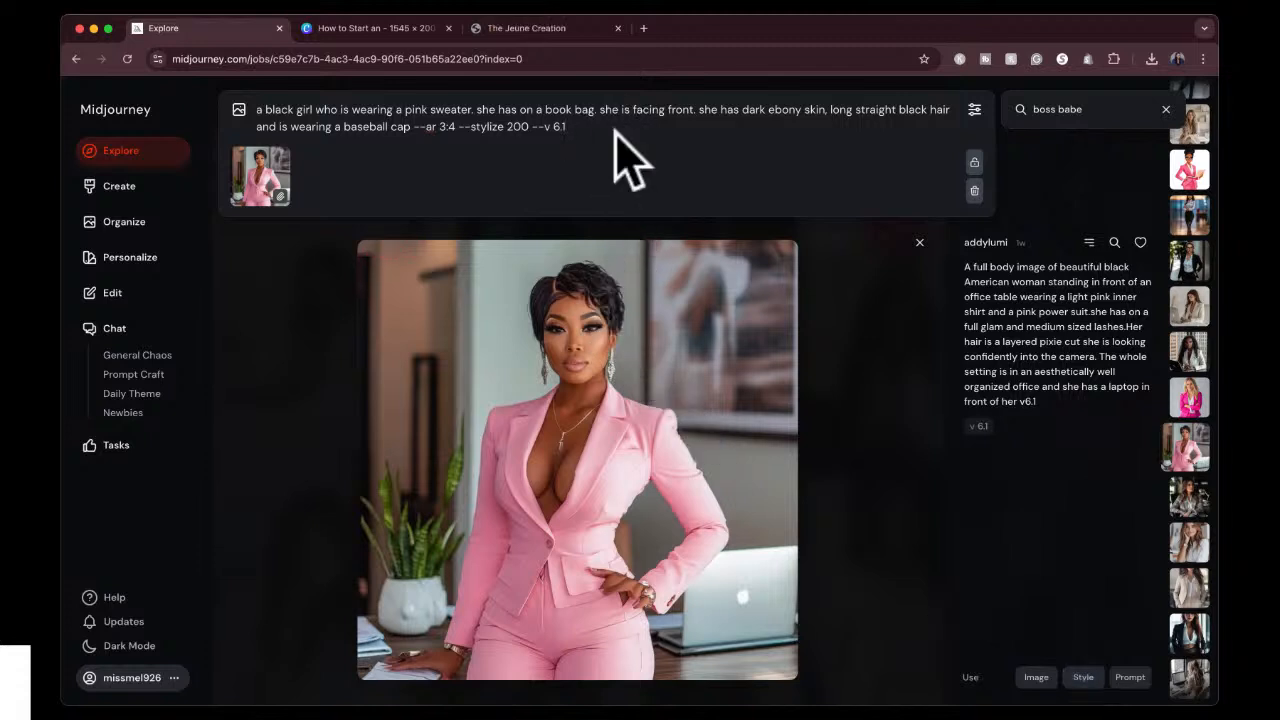
key(Return)
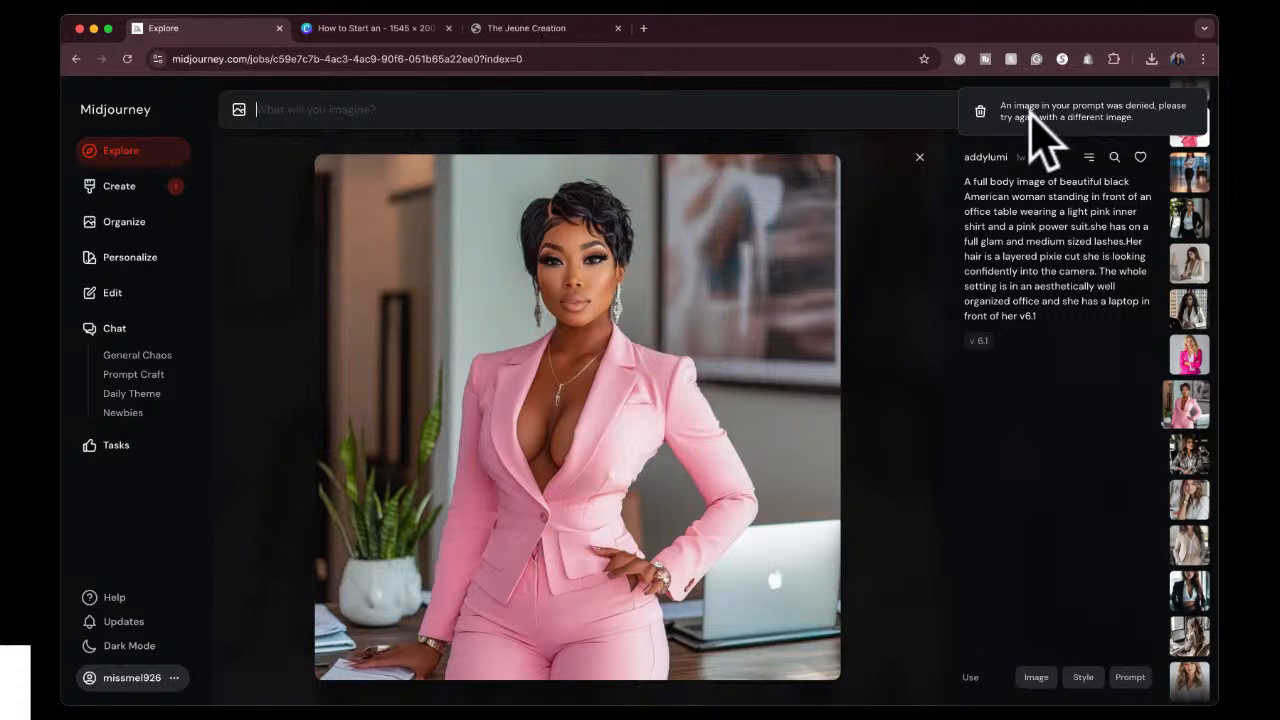
click(980, 112)
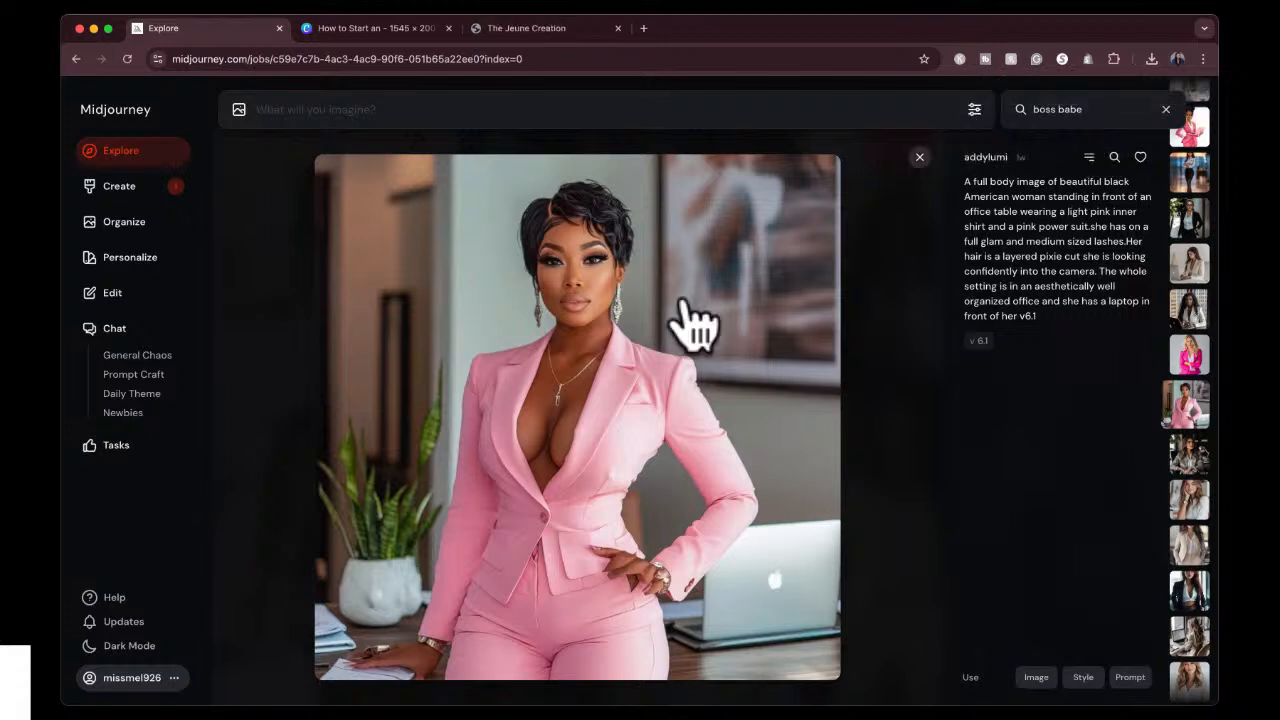
Close the pink-suit image and reload the prompt text of the newest job in the created images for reuse.
click(921, 156)
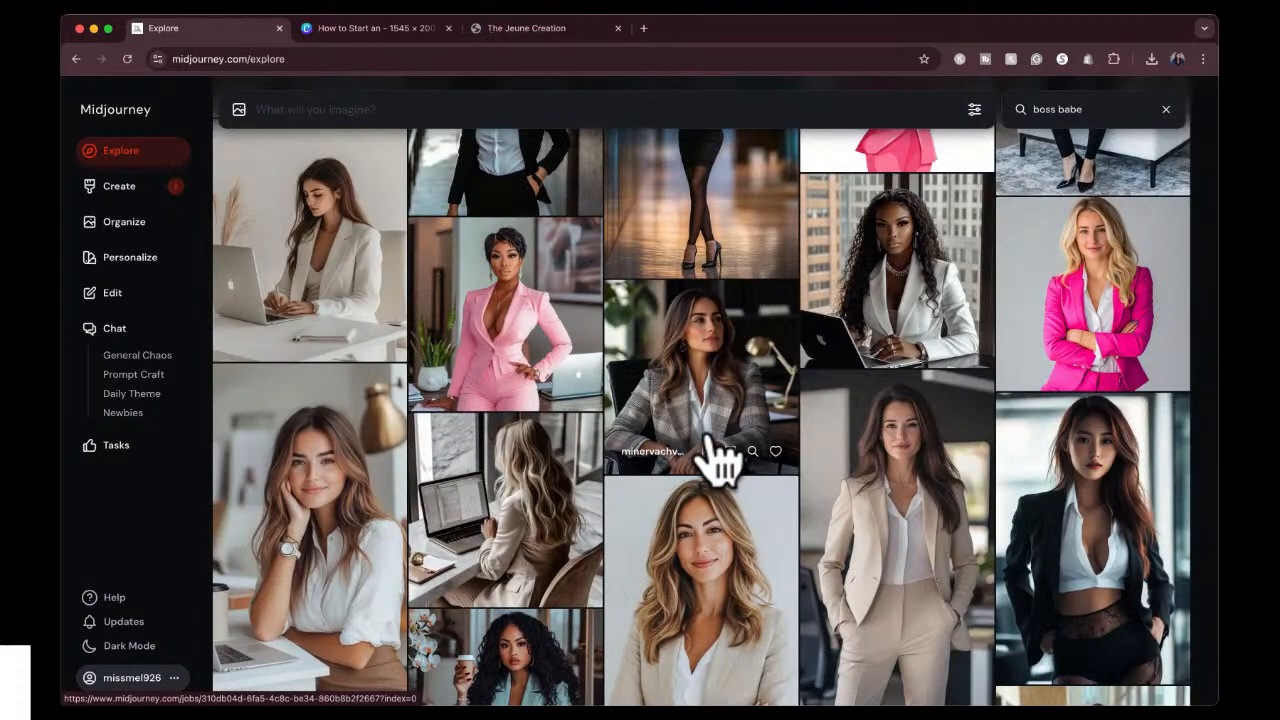
click(121, 186)
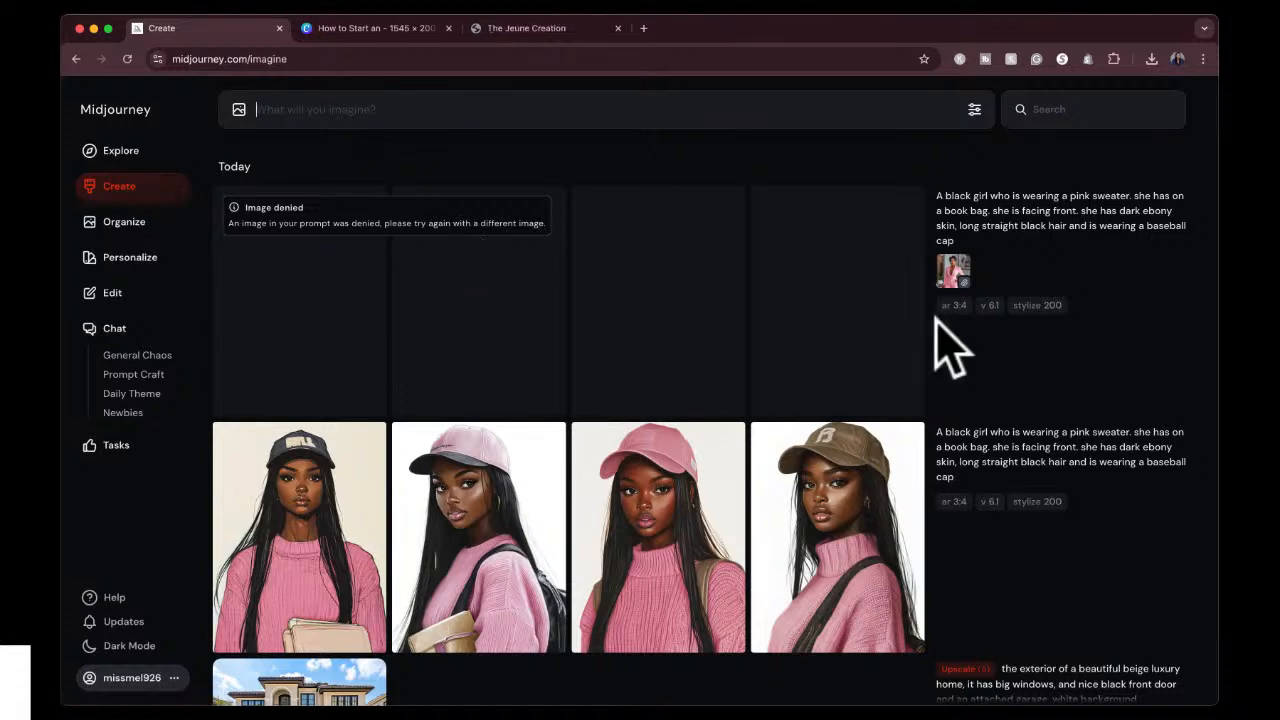
click(1152, 255)
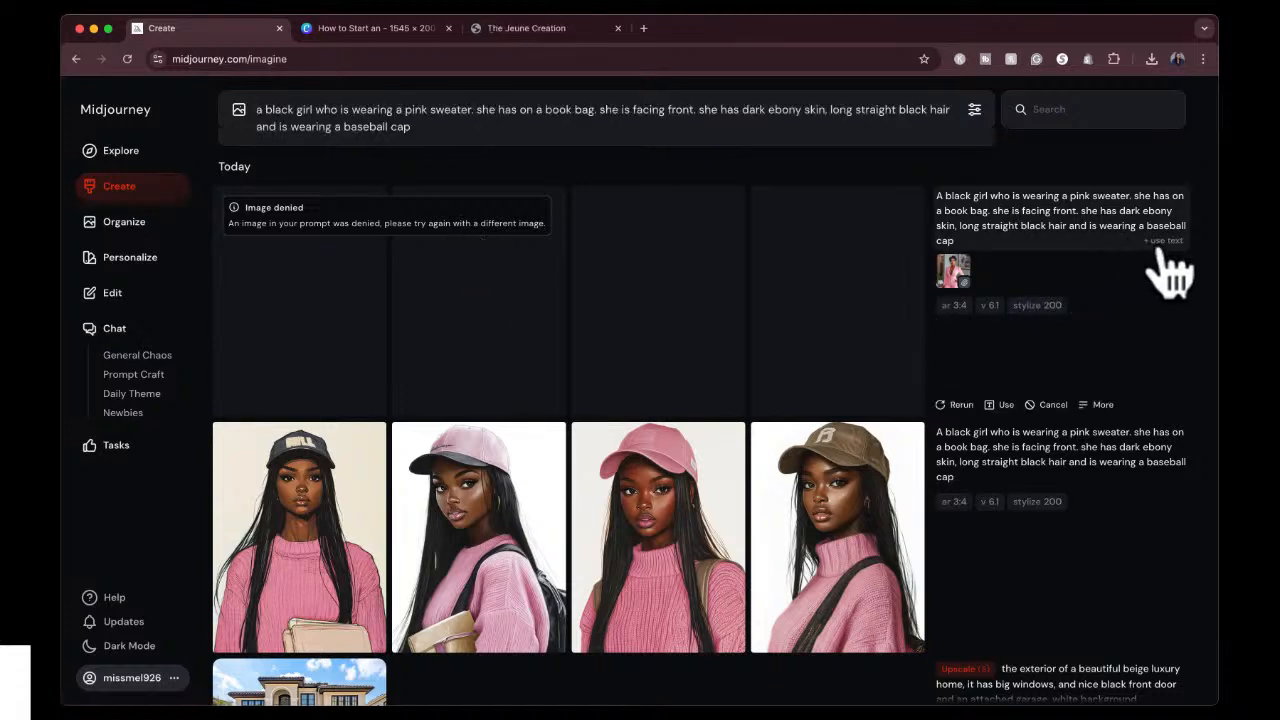
Find the dark grey blazer portrait under "boss babe" in Explore and generate the pink-sweater girl prompt with it as style reference.
click(124, 150)
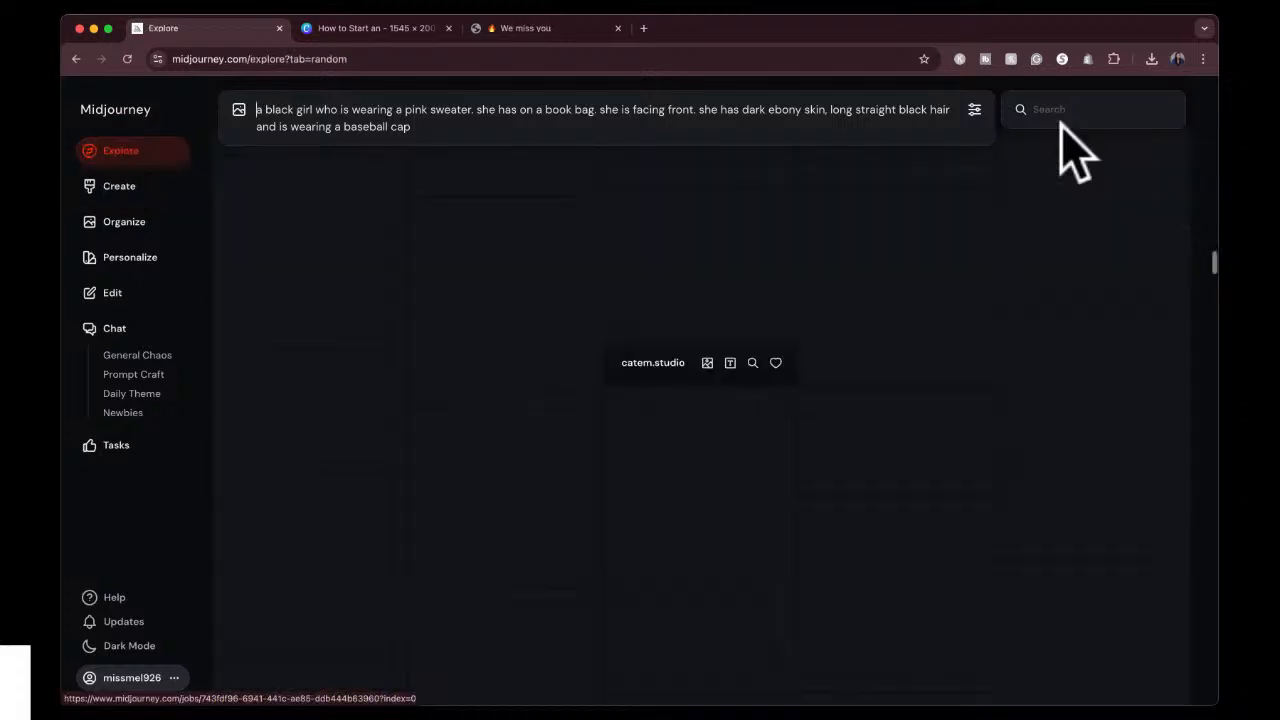
click(1062, 109)
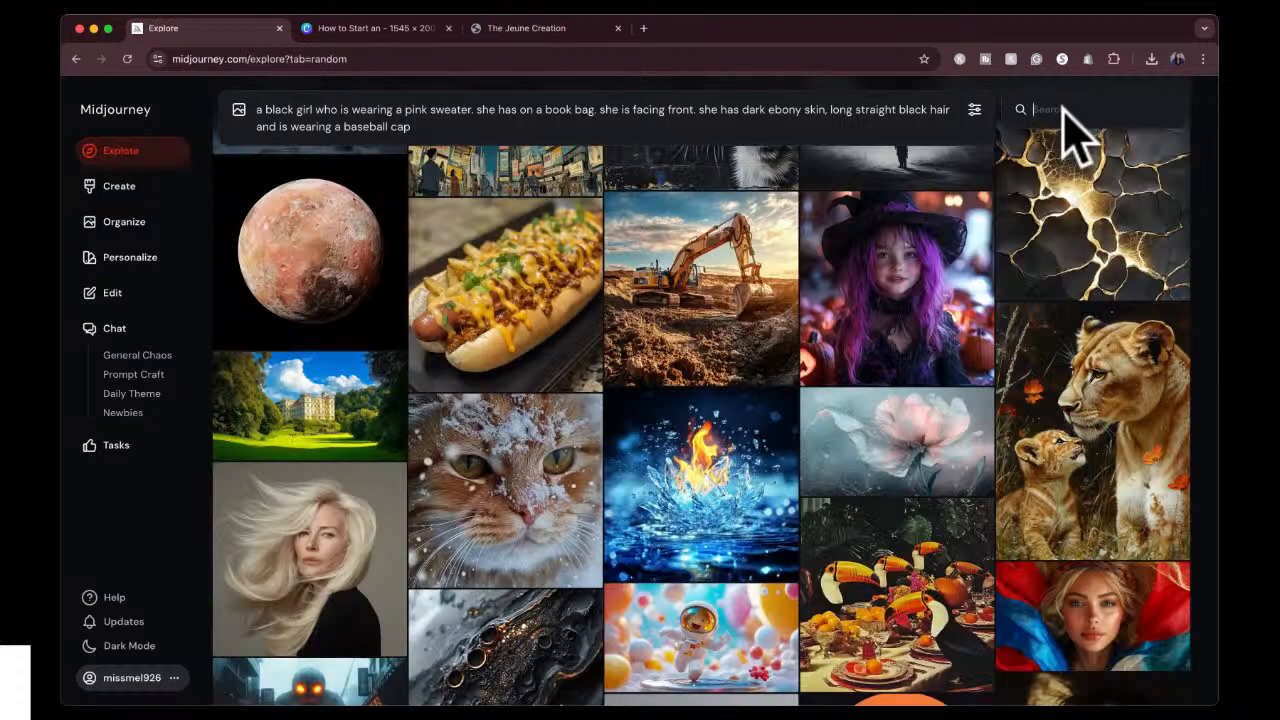
text(bo)
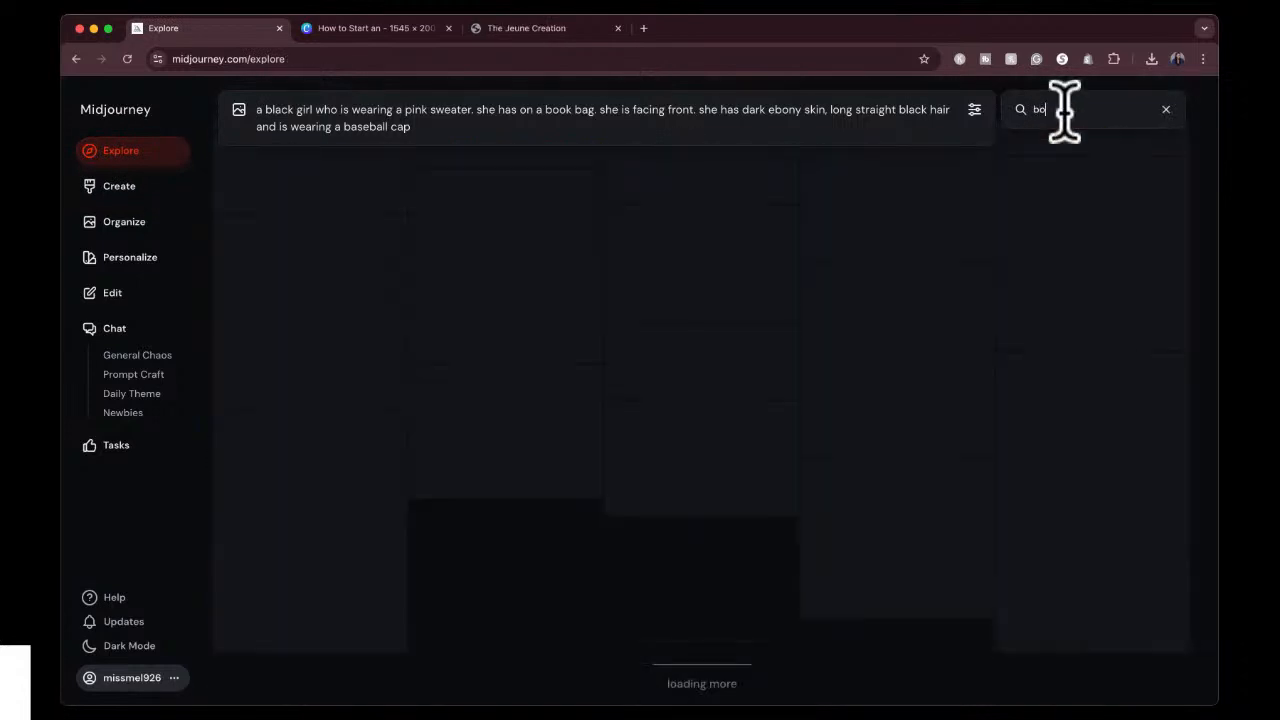
text(ss babe)
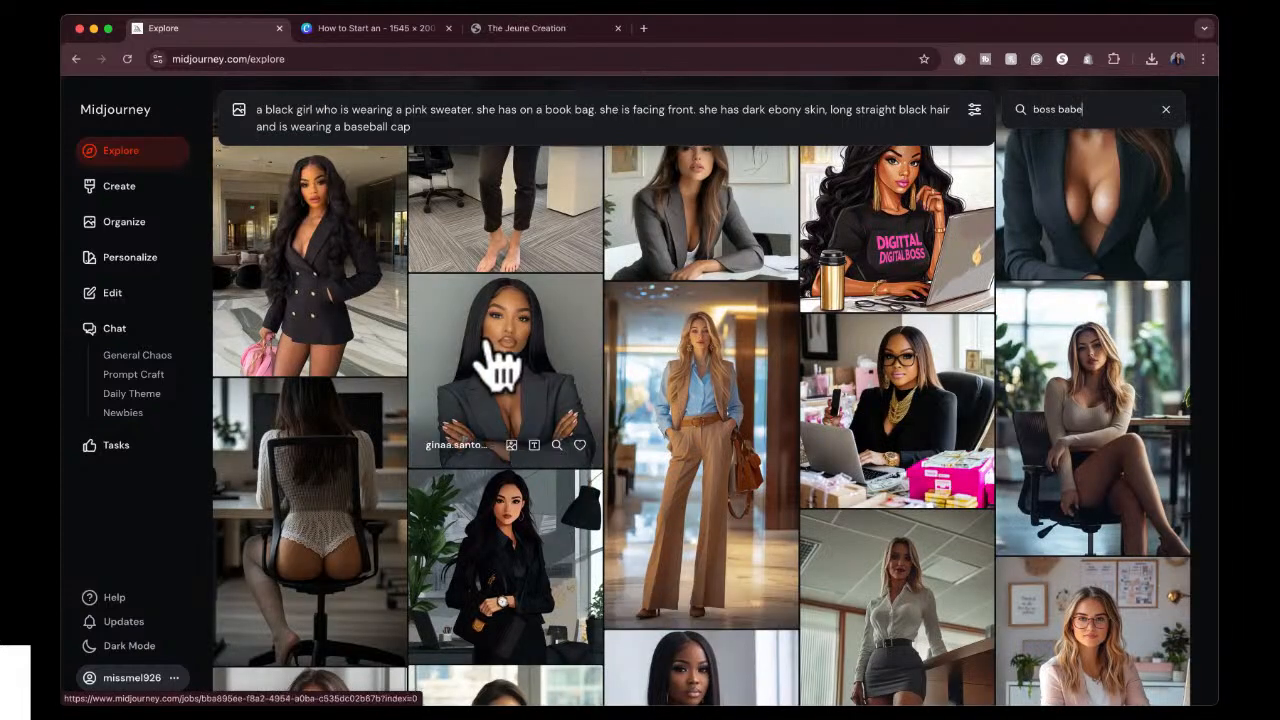
click(505, 370)
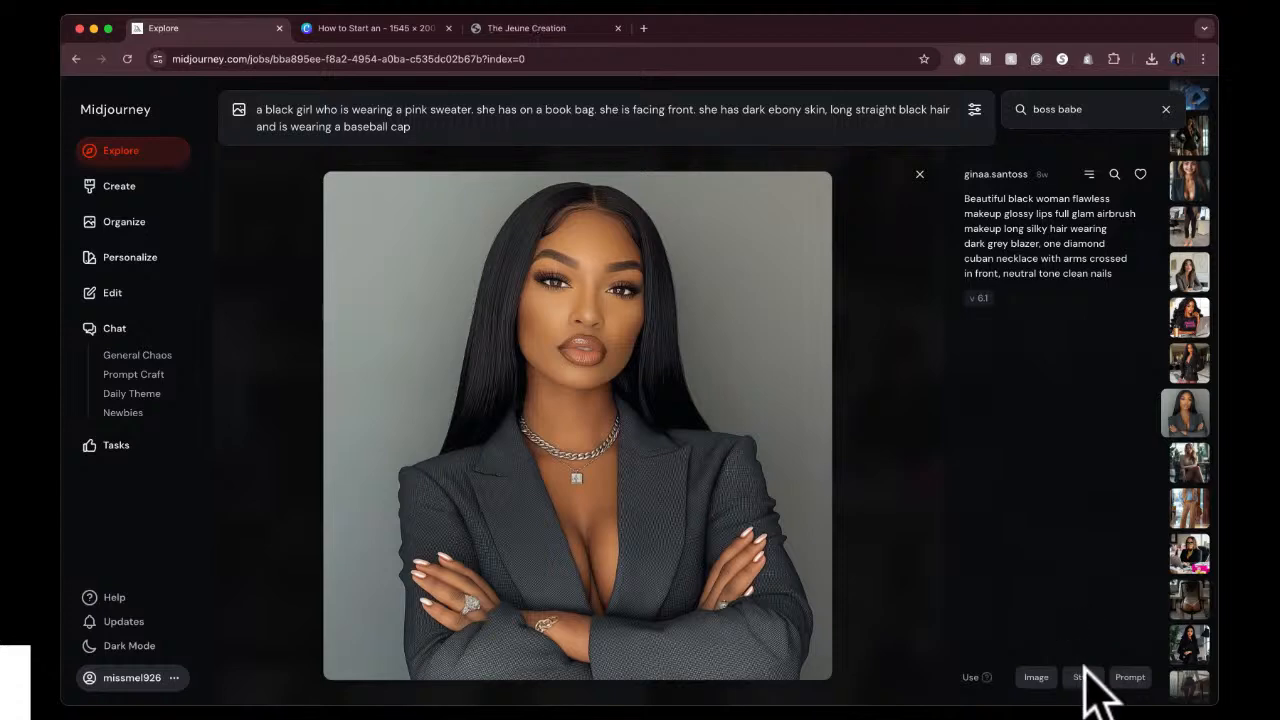
click(1085, 677)
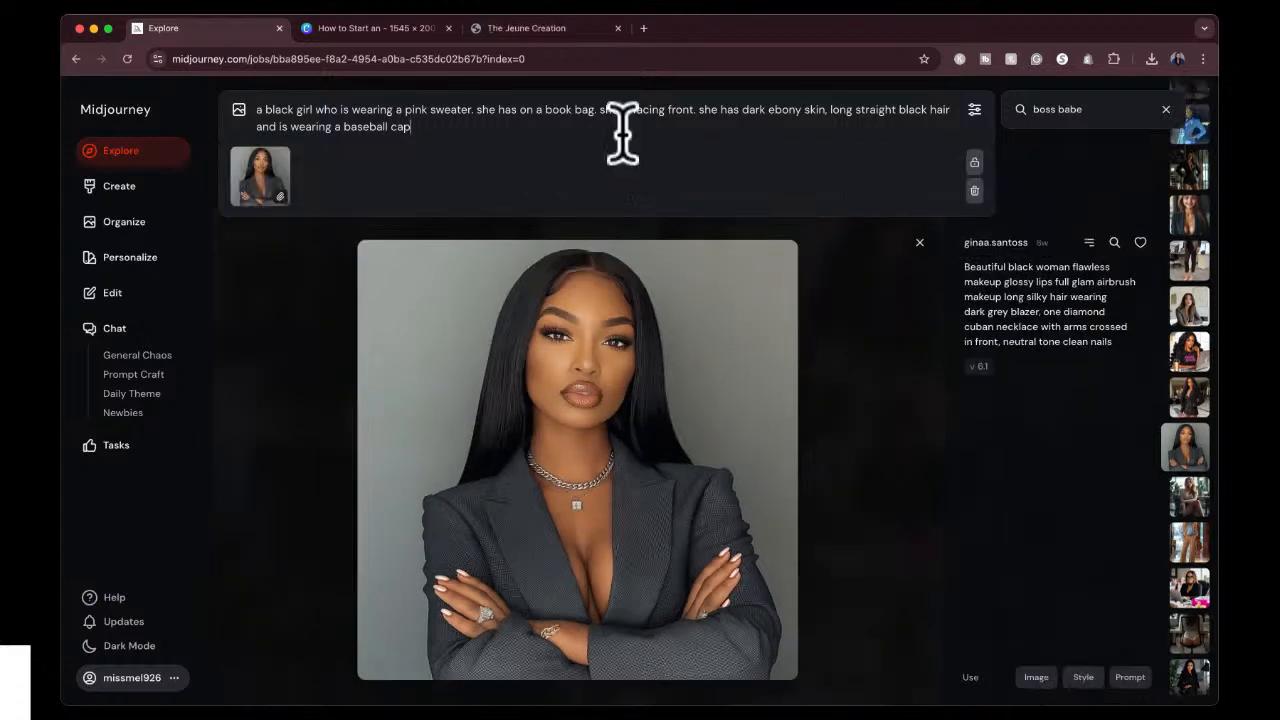
key(Return)
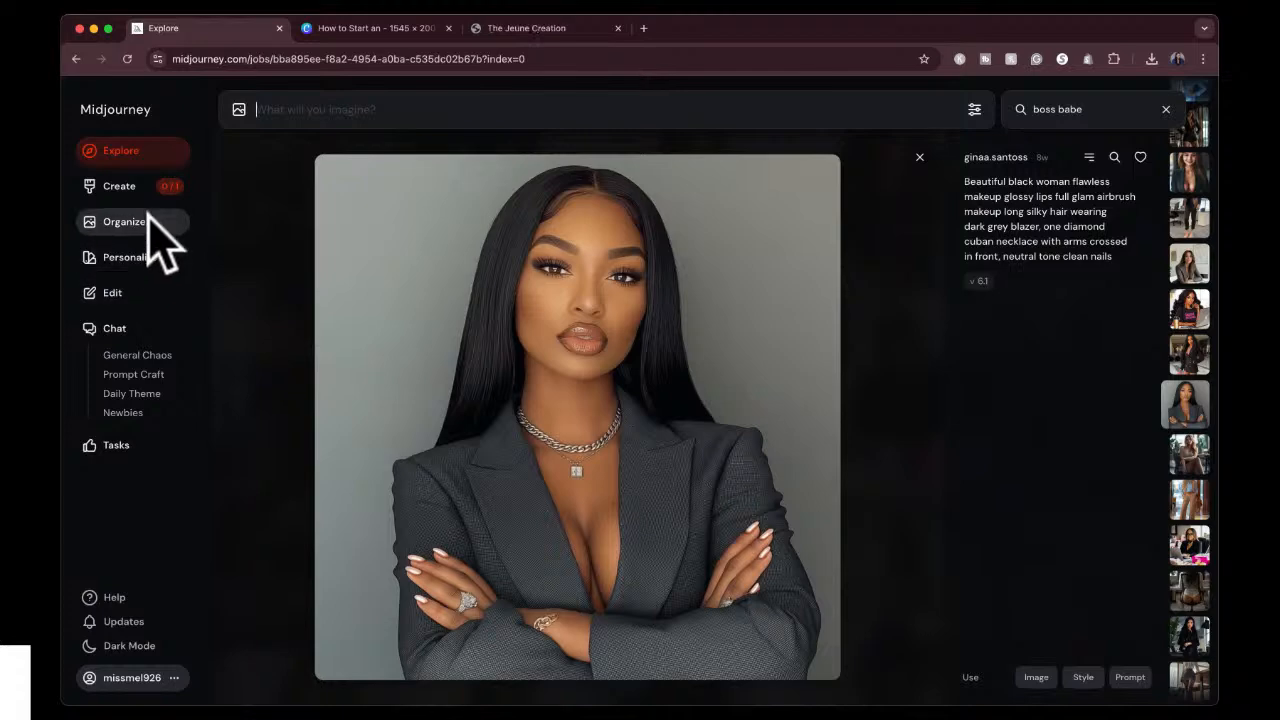
Reuse the prompt text of the newly submitted job and search Explore for "boss babe" again to find another style reference.
click(118, 186)
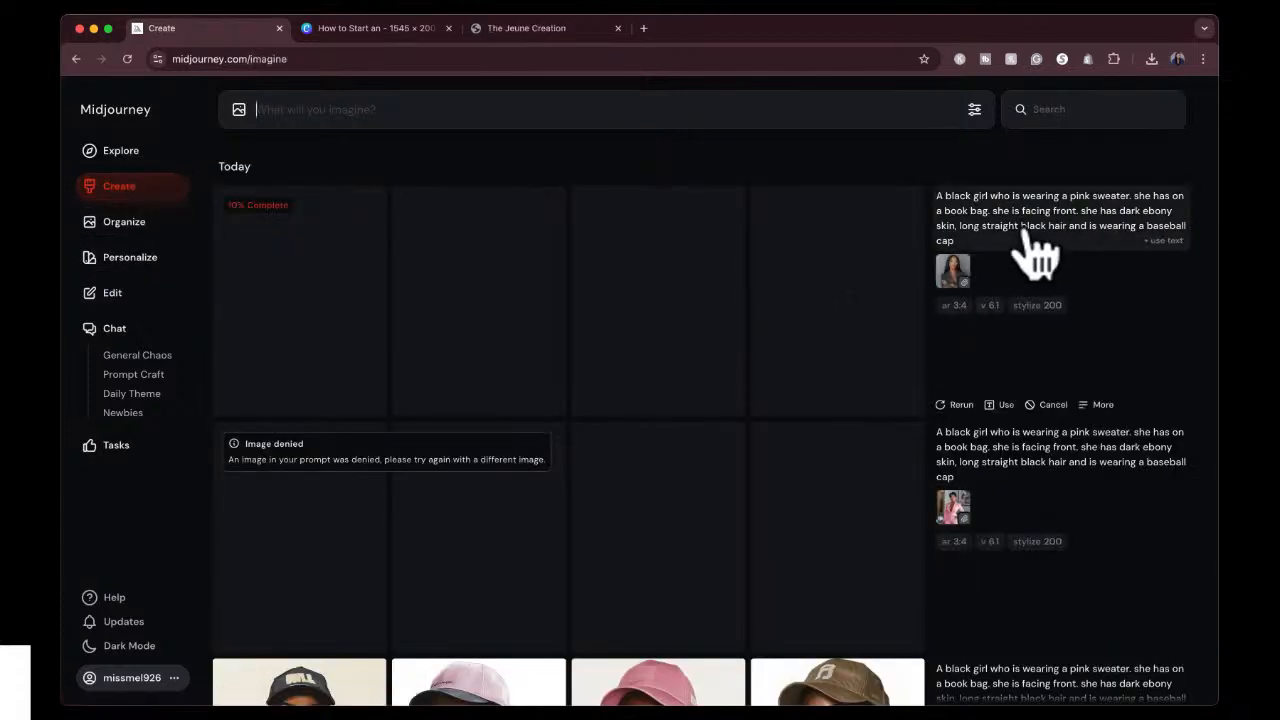
click(1166, 241)
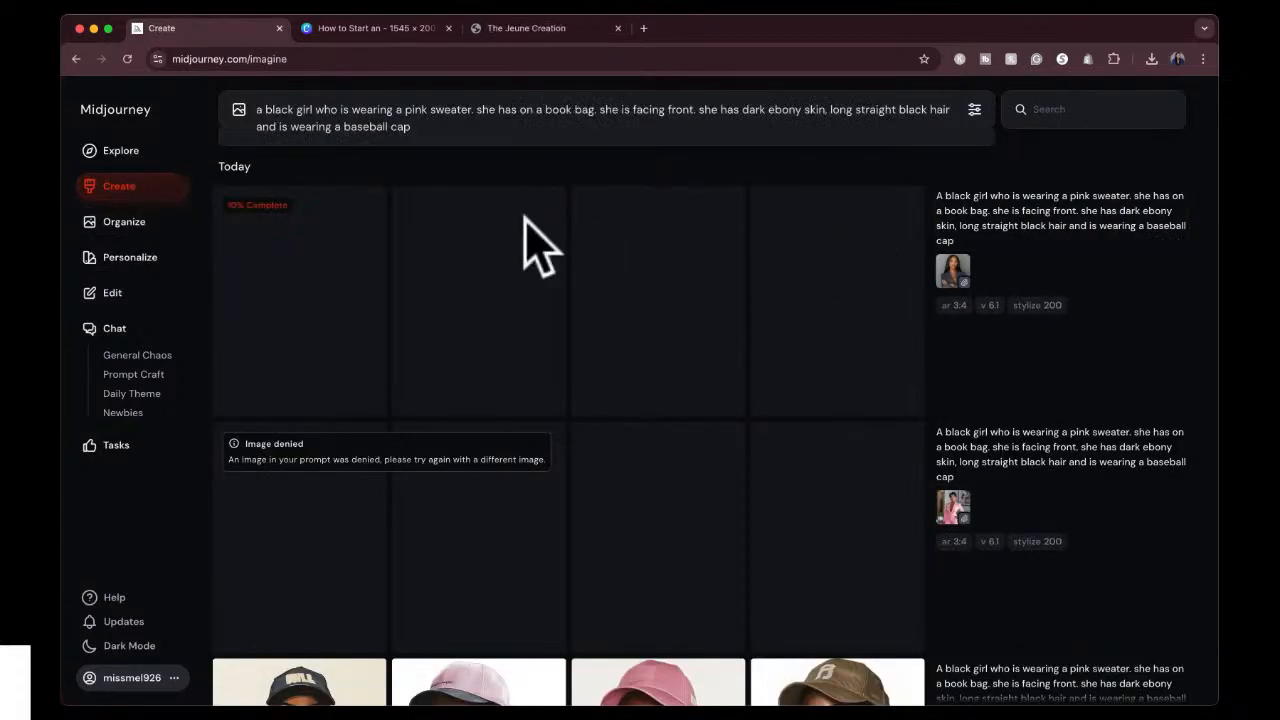
click(138, 150)
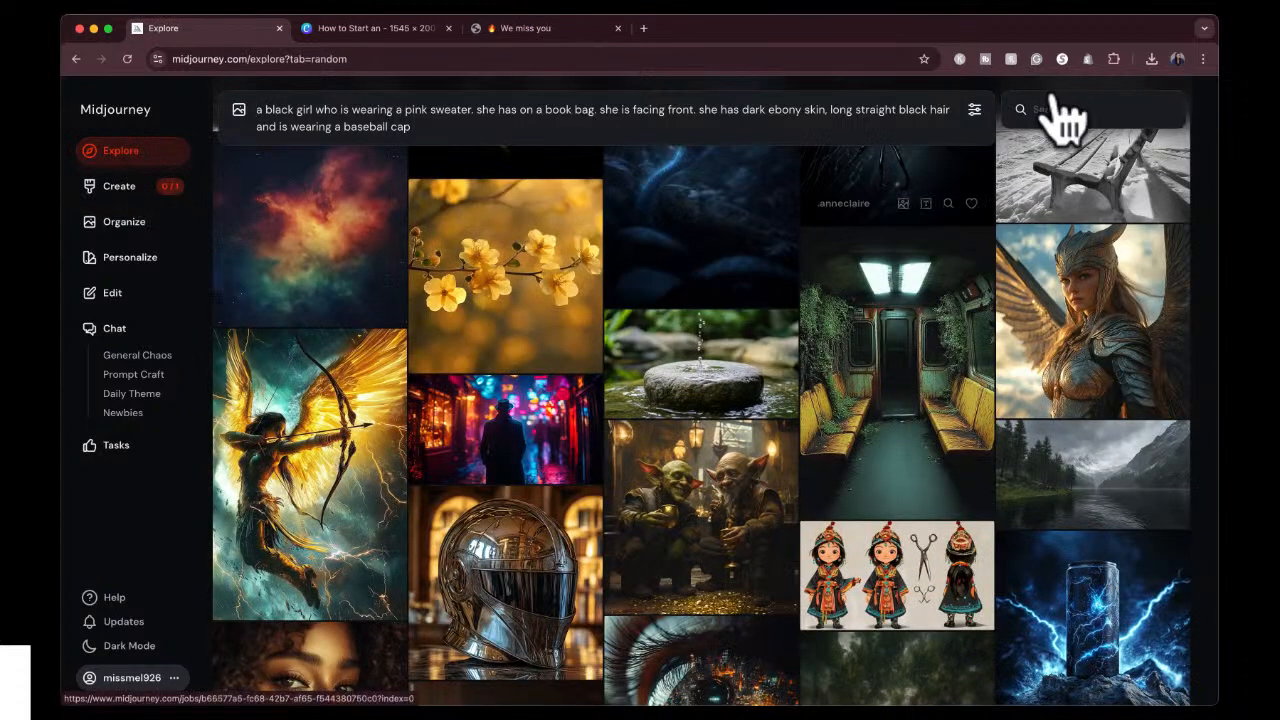
click(1051, 113)
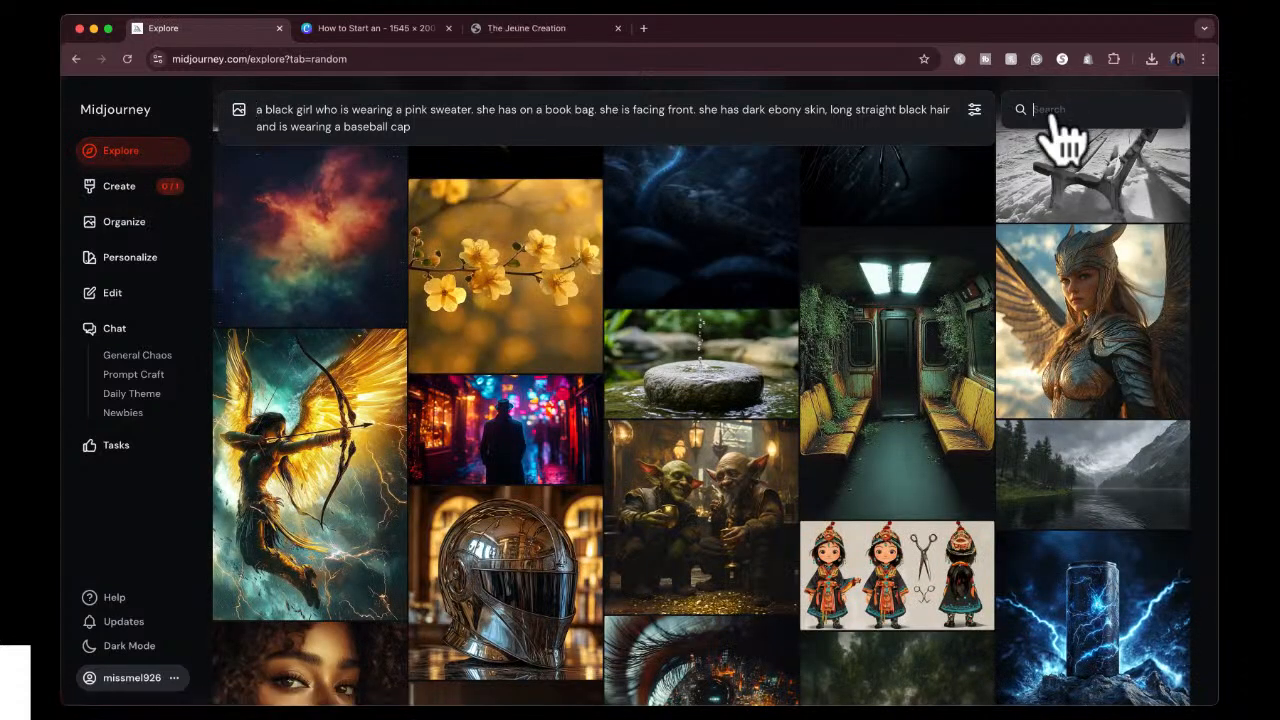
text(boss babe)
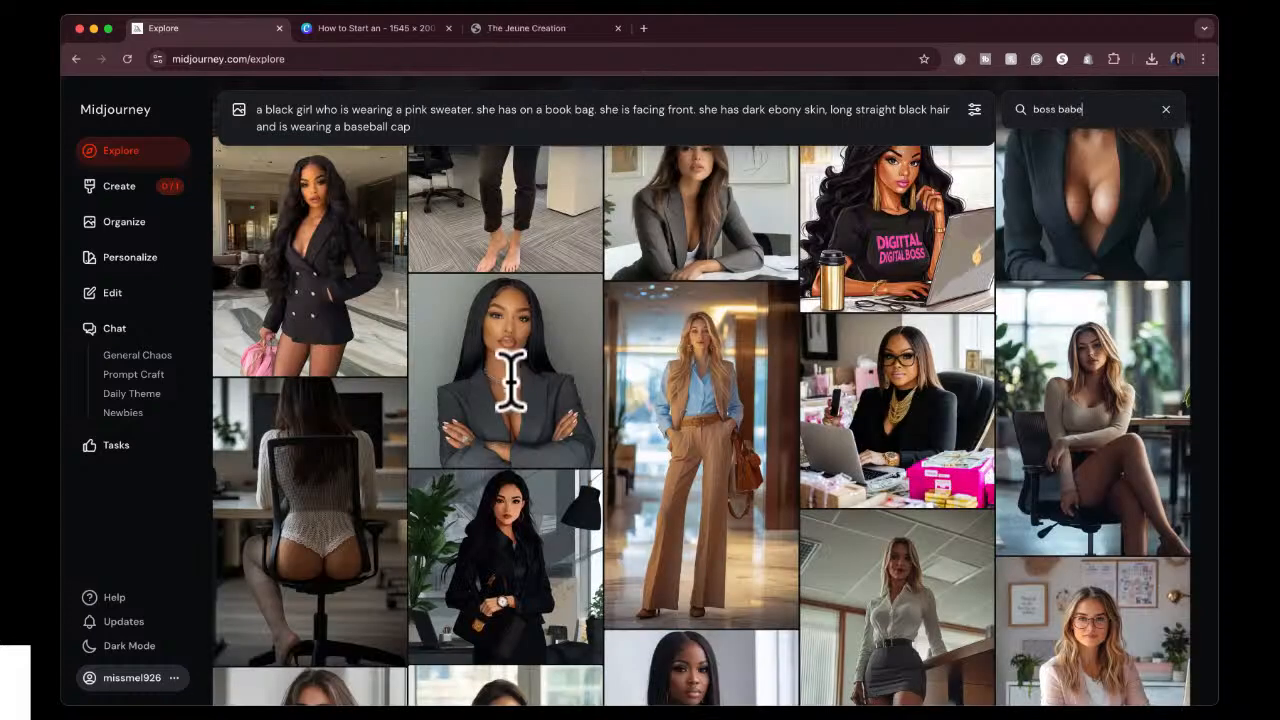
Generate the pink-sweater girl prompt with the dark grey blazer portrait from the "boss babe" results as image reference.
click(510, 376)
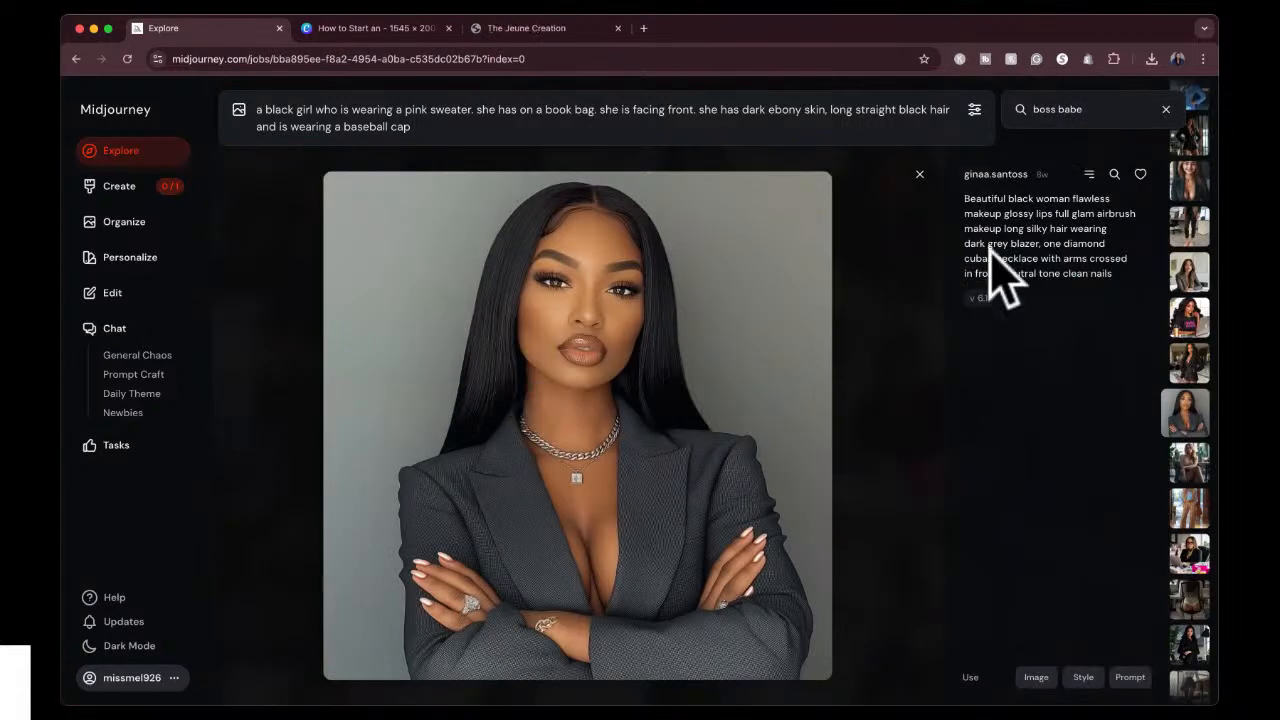
click(1036, 677)
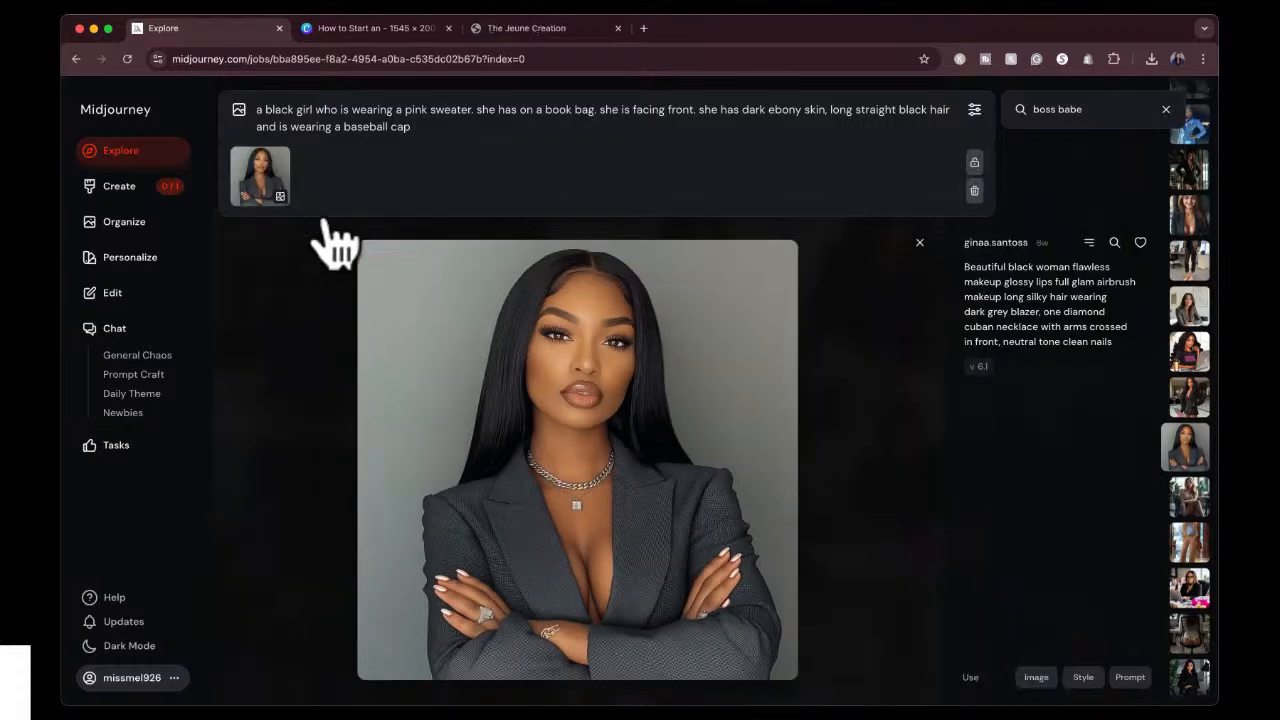
key(Return)
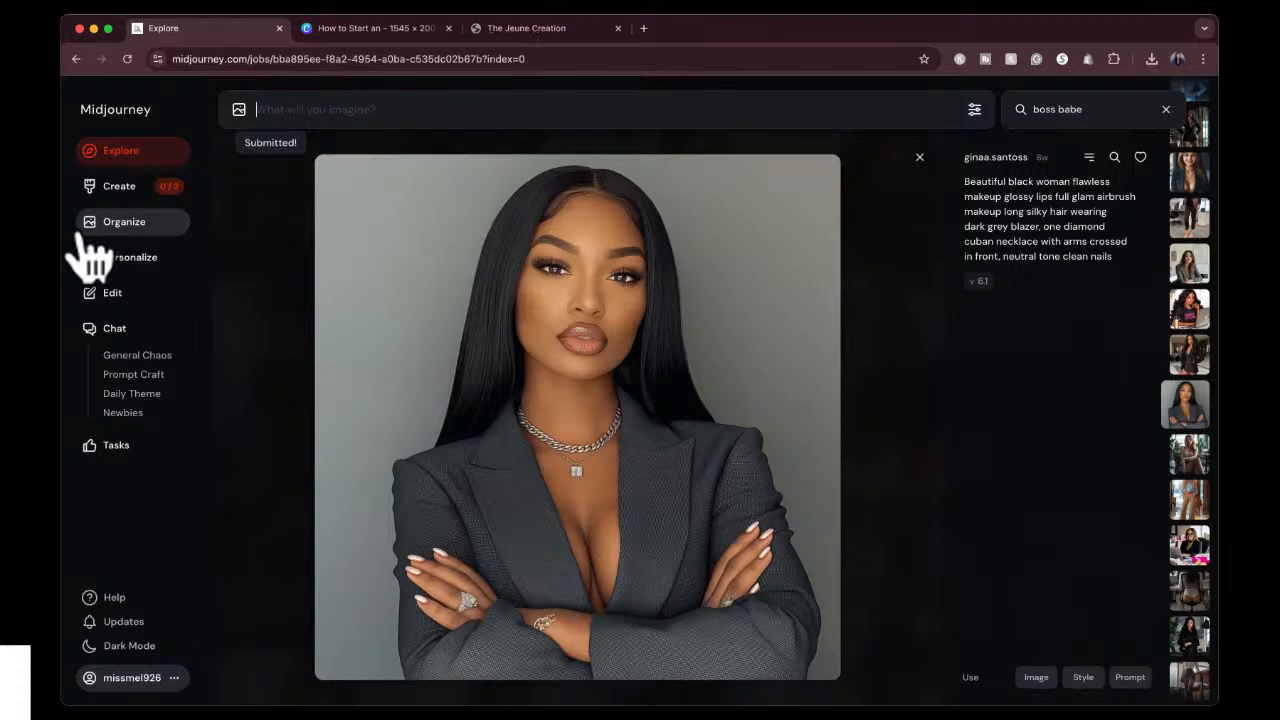
Remove the denied job that uses the pink power suit style reference from the created images.
click(121, 193)
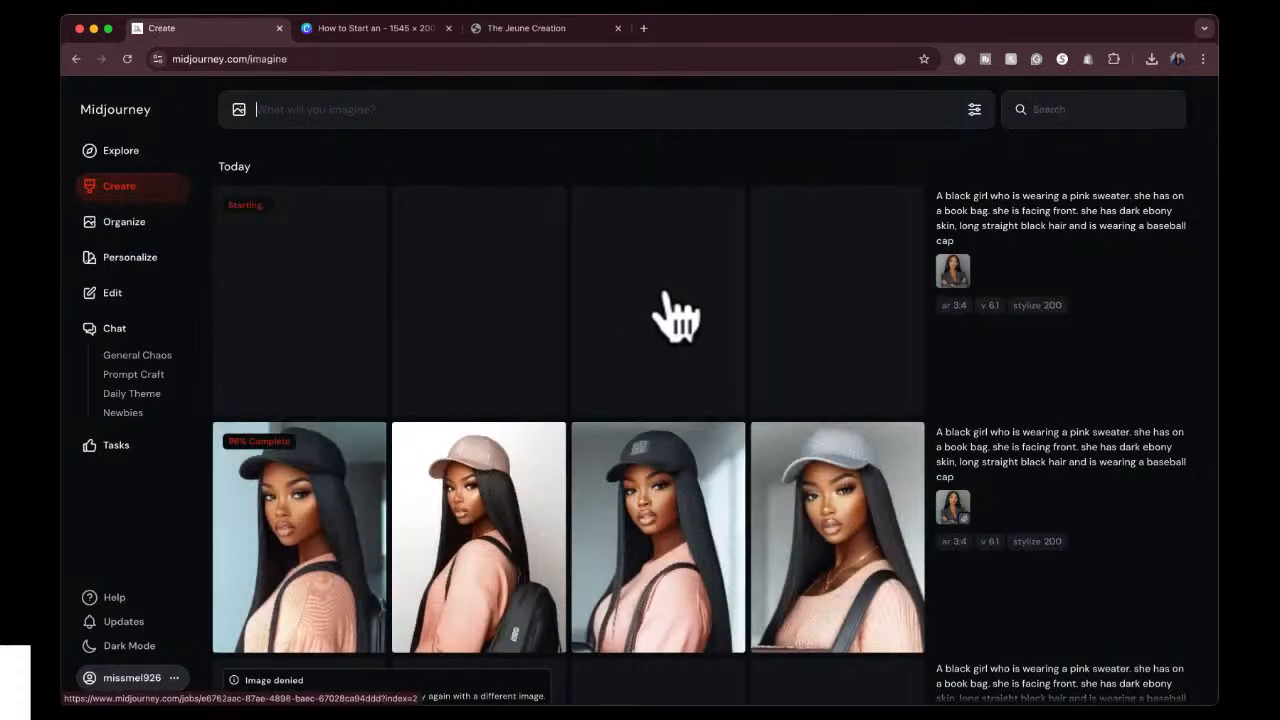
scroll(857, 271, down, 3)
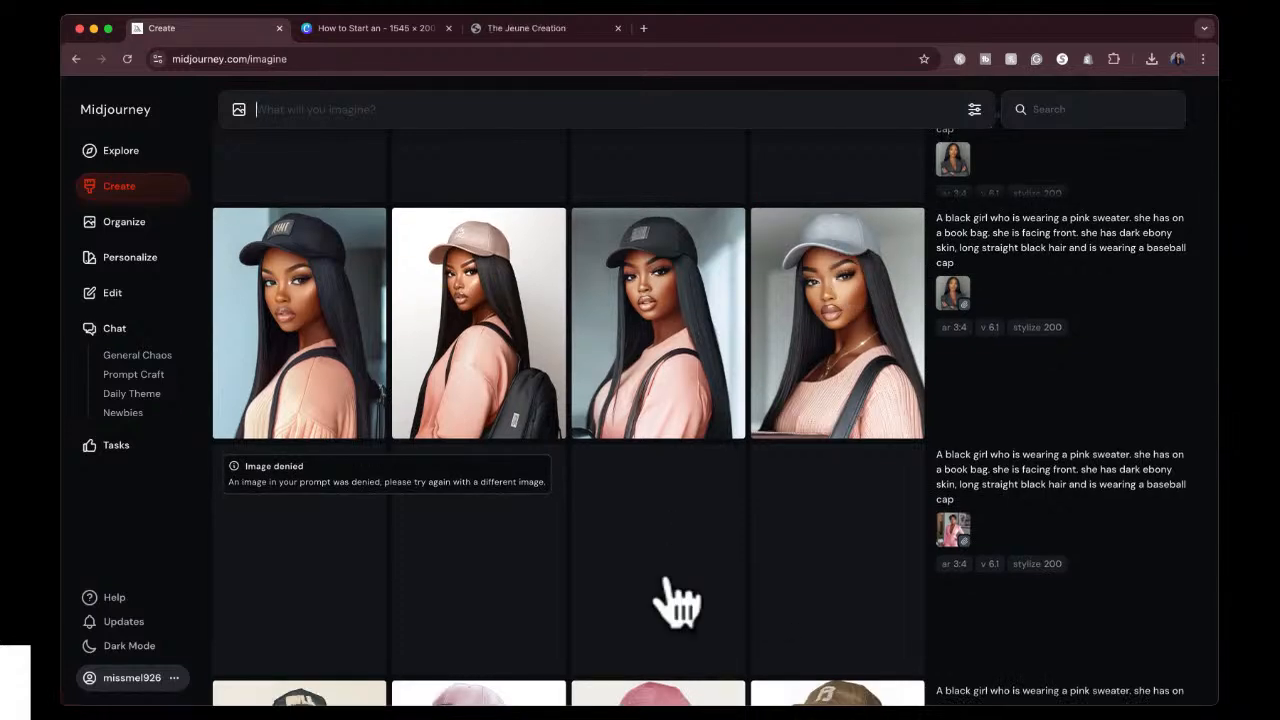
scroll(677, 600, down, 1)
click(1048, 603)
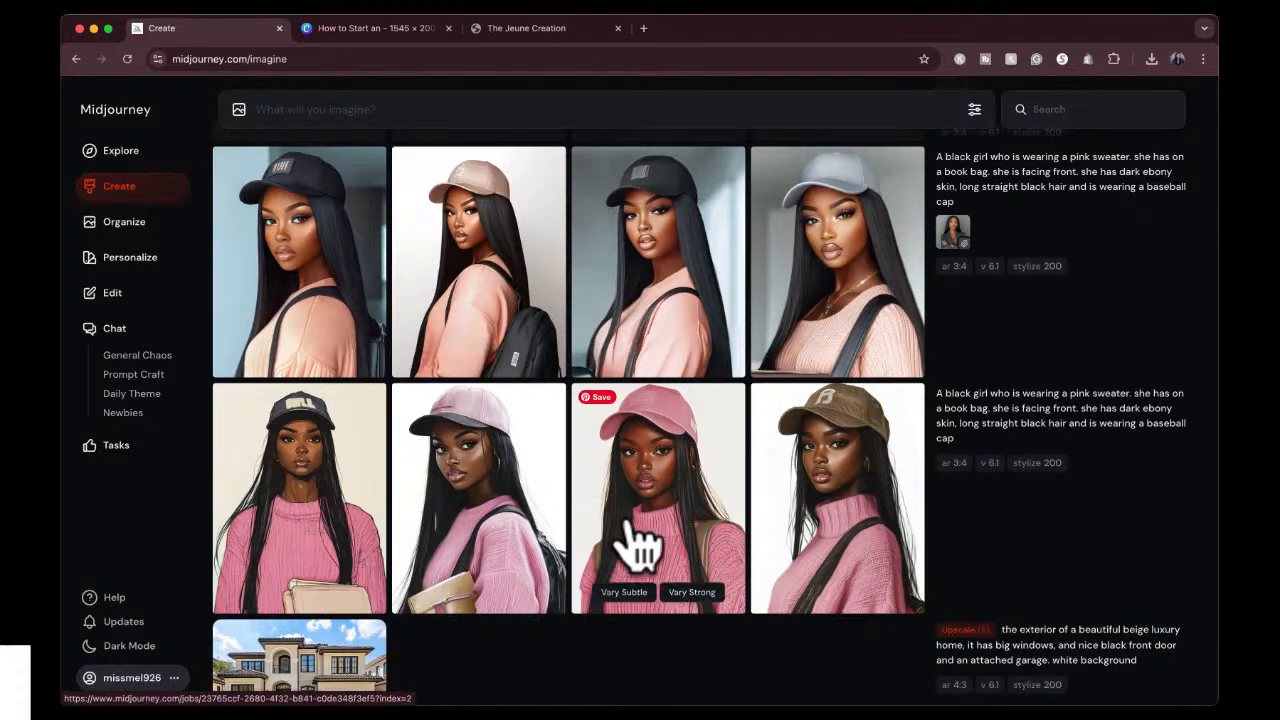
Compare the pink-sweater girl results made with the image reference and the style reference, viewing the third black-cap portrait enlarged.
scroll(627, 526, up, 3)
scroll(628, 525, down, 2)
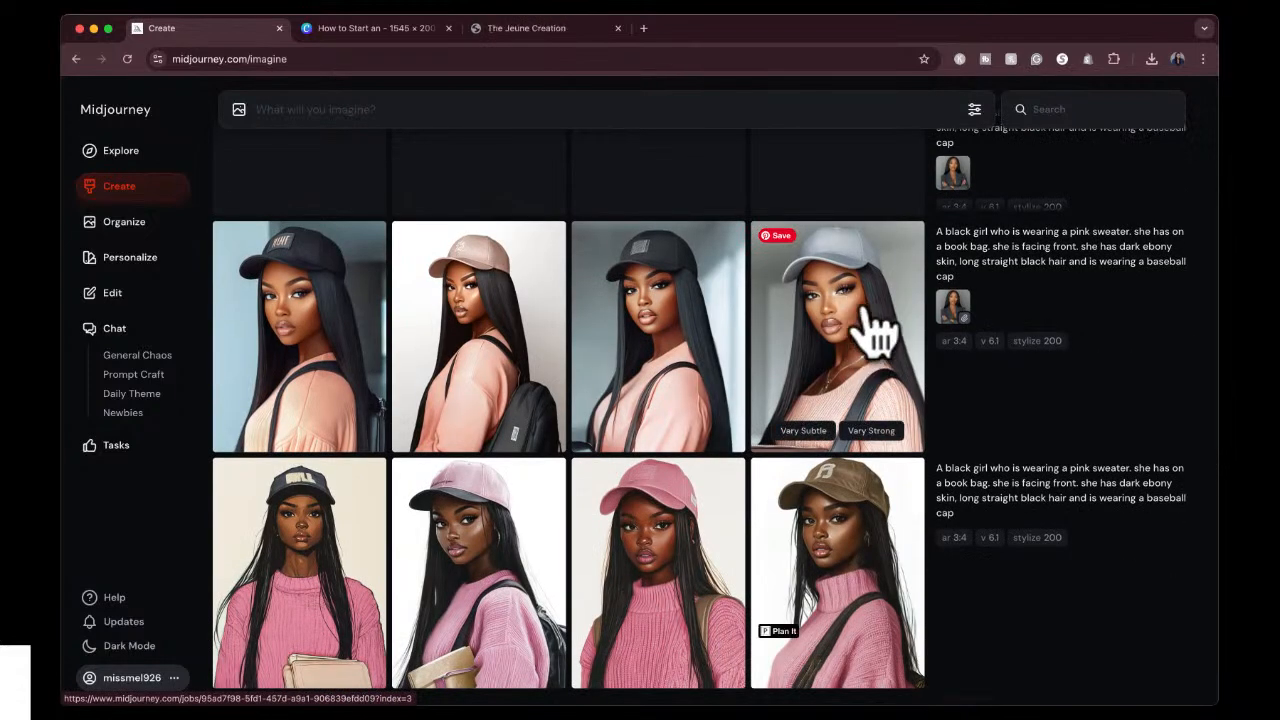
scroll(840, 300, up, 2)
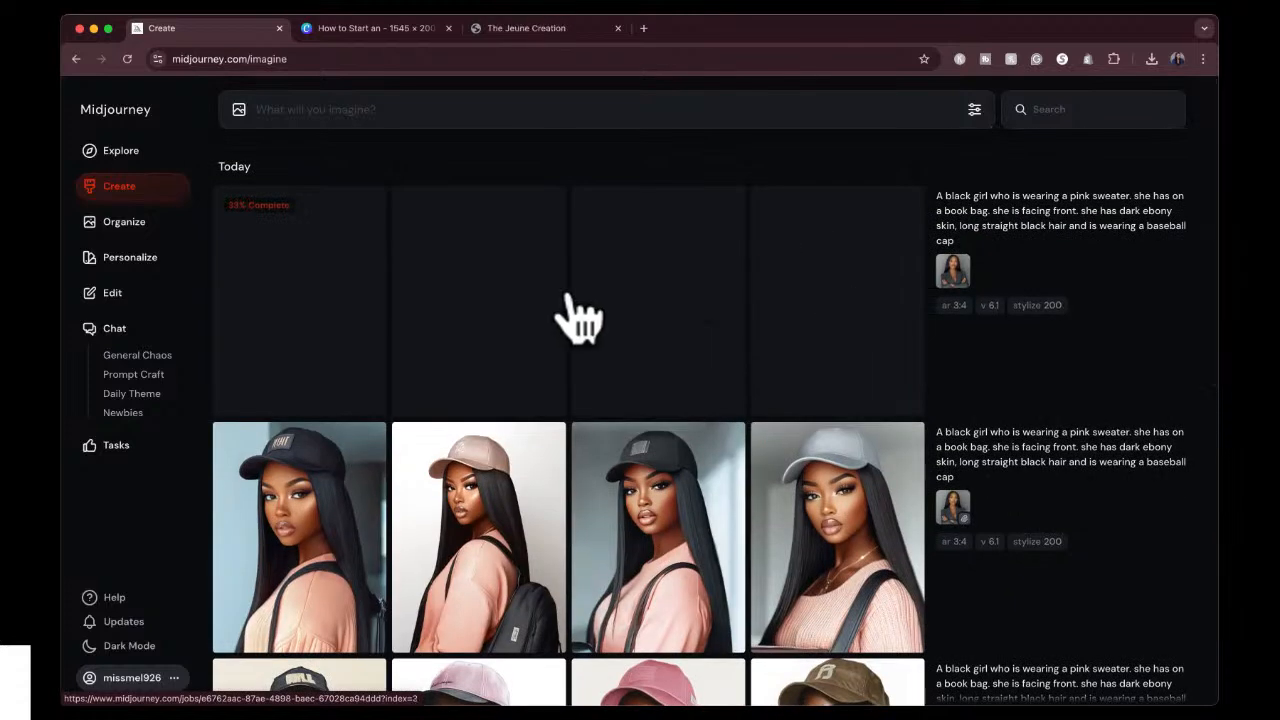
drag(953, 272, 0, 180)
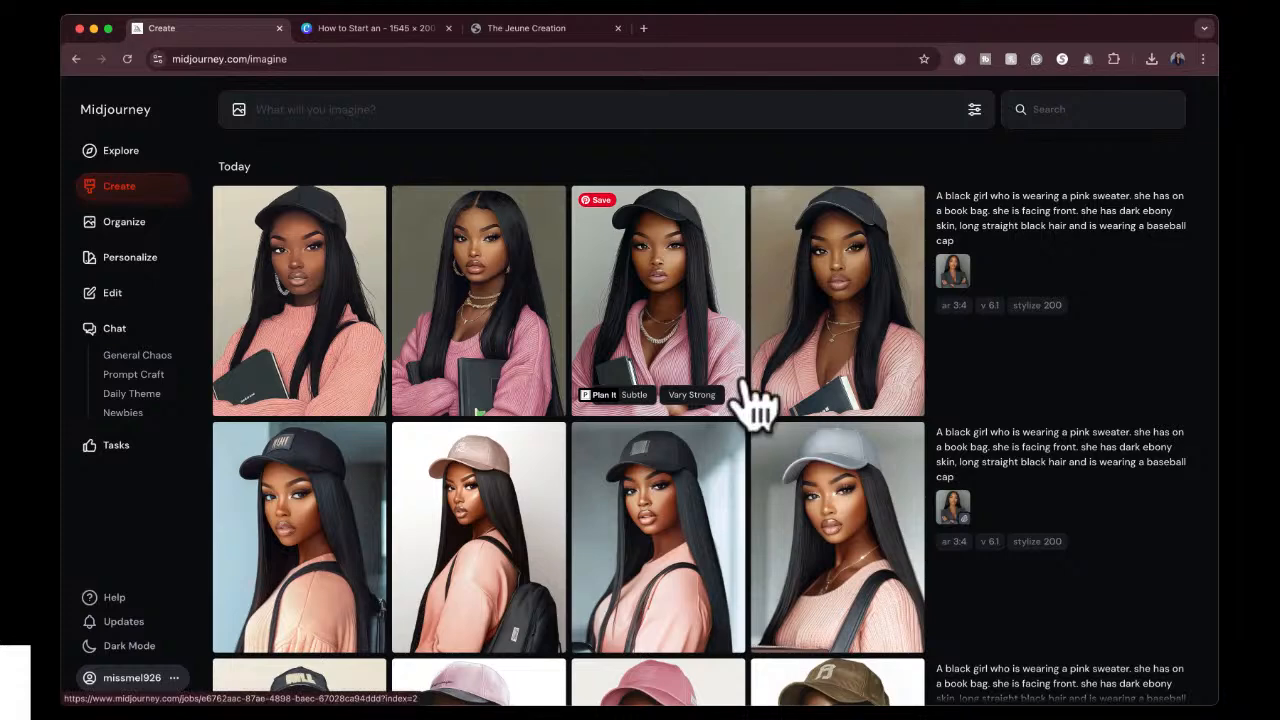
scroll(850, 390, down, 2)
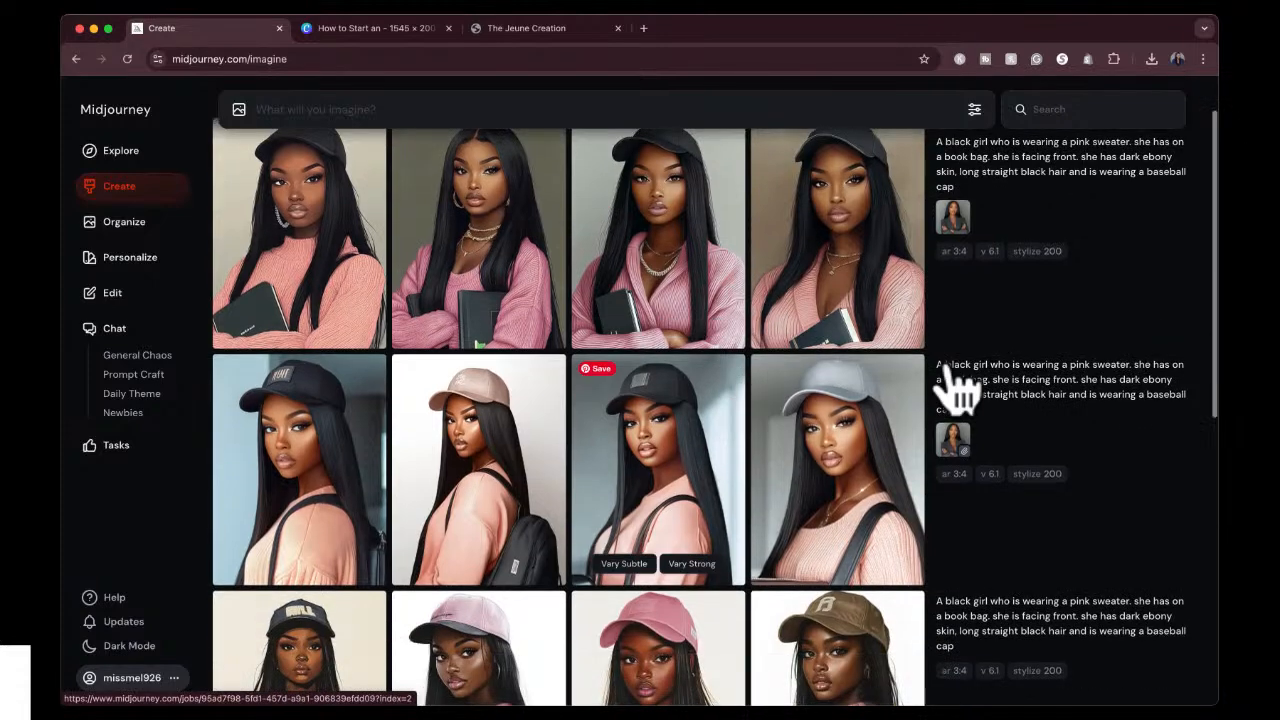
click(700, 263)
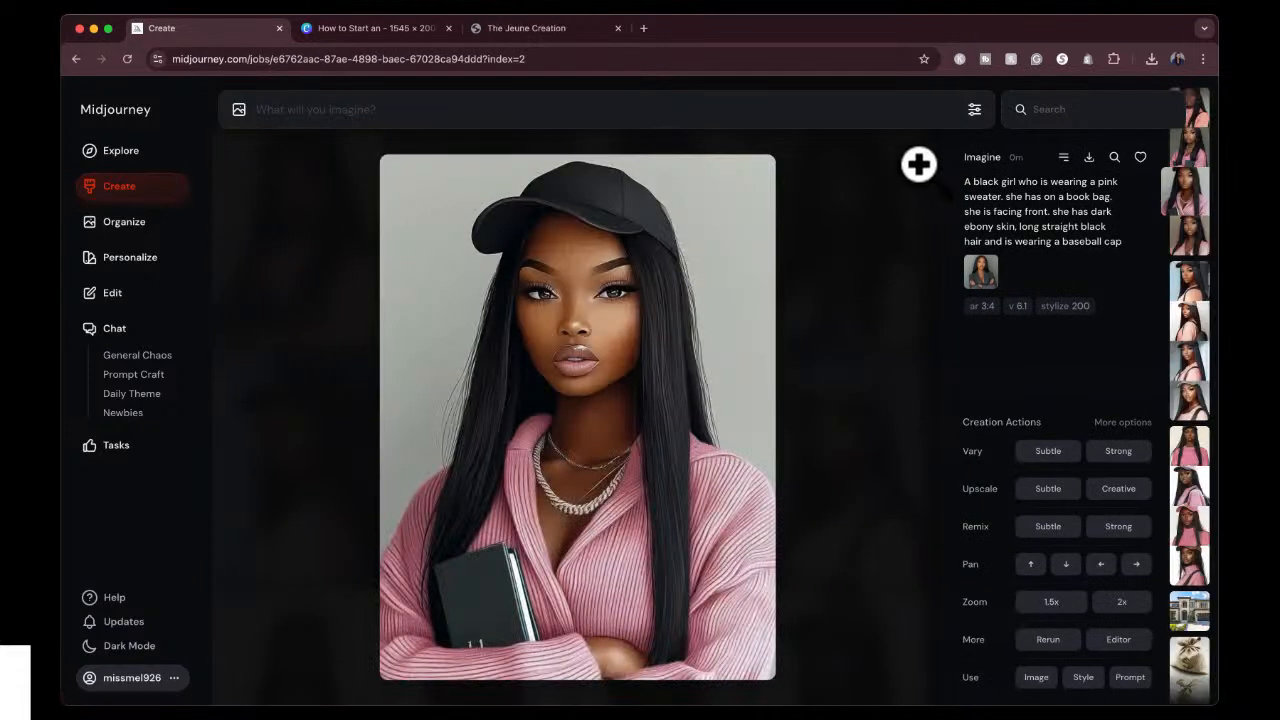
click(920, 160)
scroll(786, 571, down, 1)
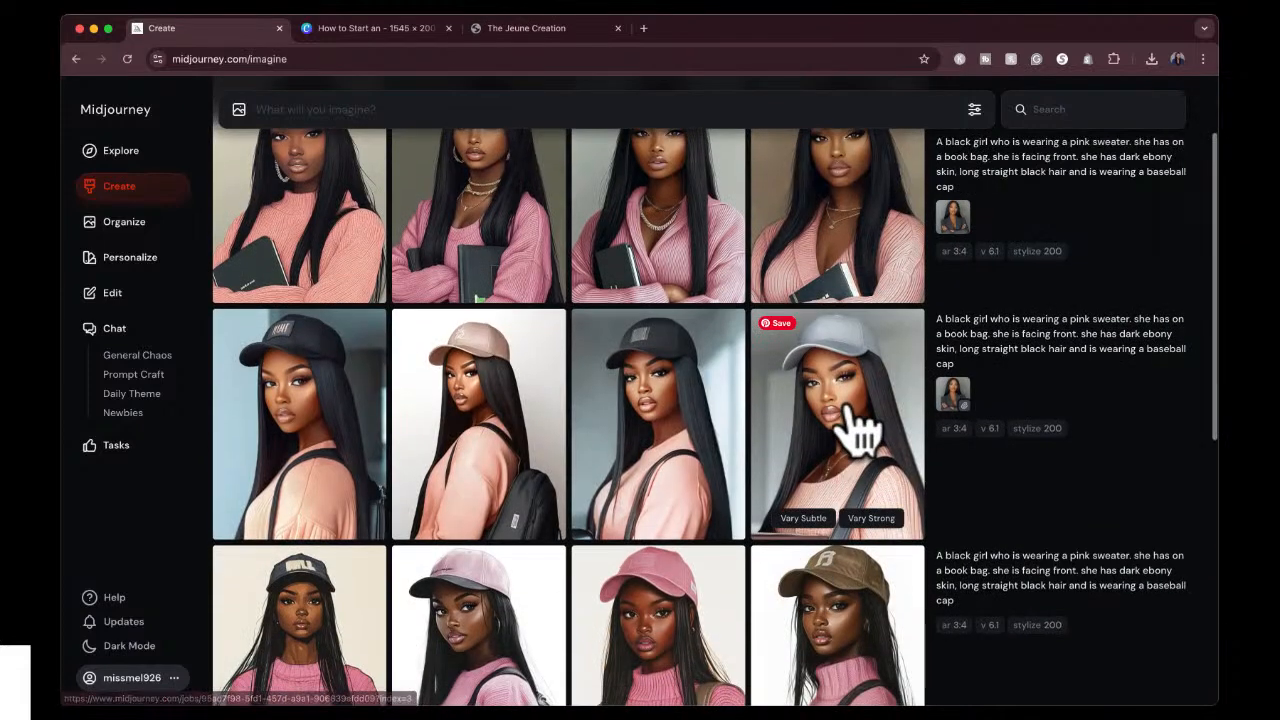
Upscale the portrait of the girl in the light grey cap with the Subtle option and close the image.
click(850, 425)
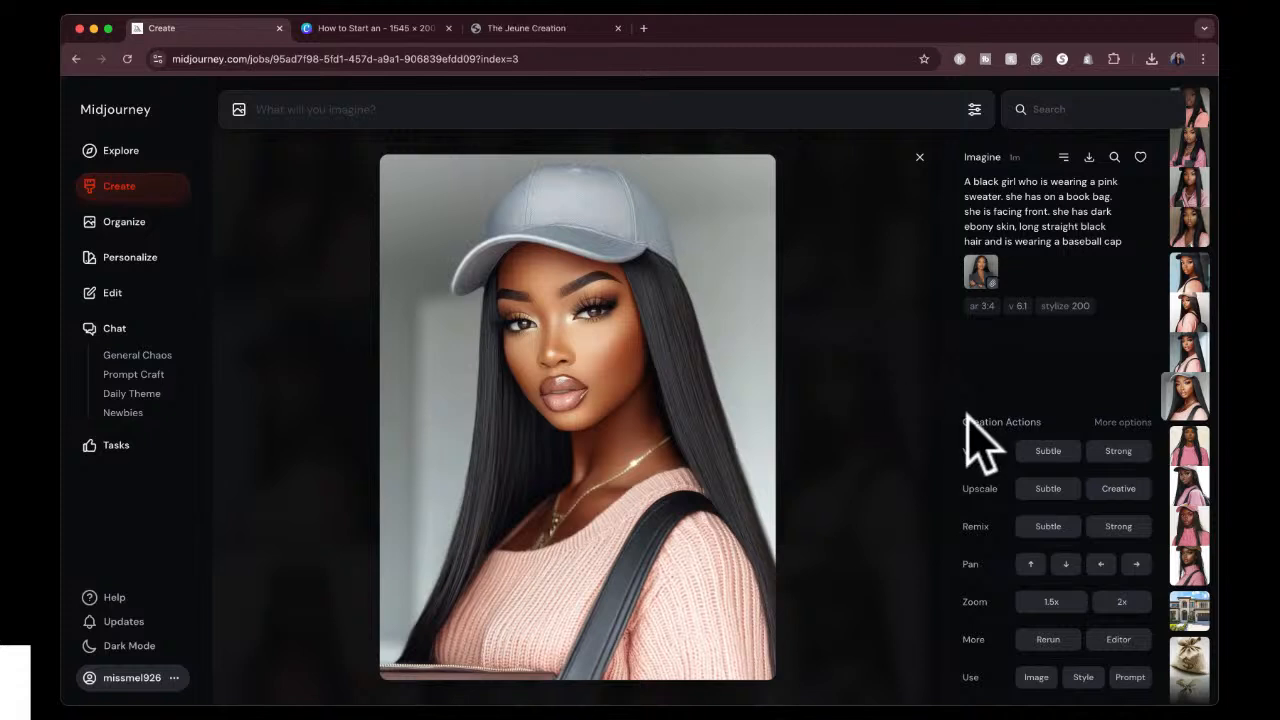
click(1048, 500)
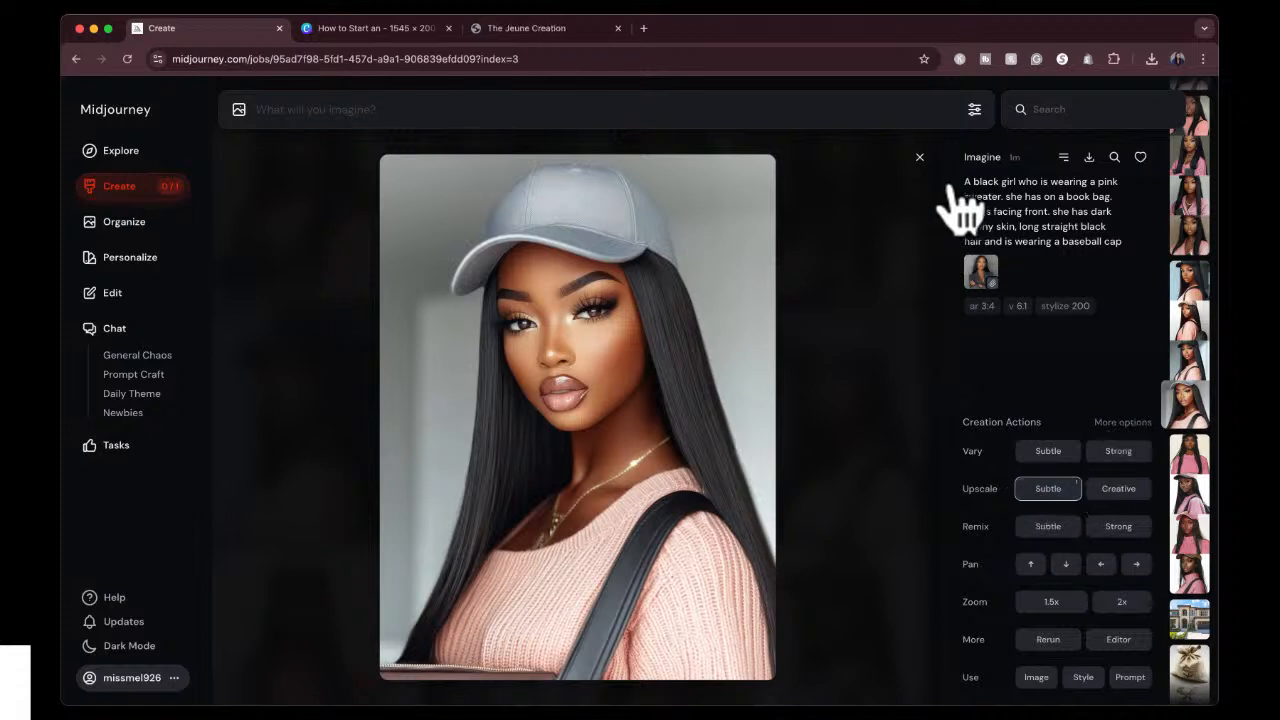
click(919, 158)
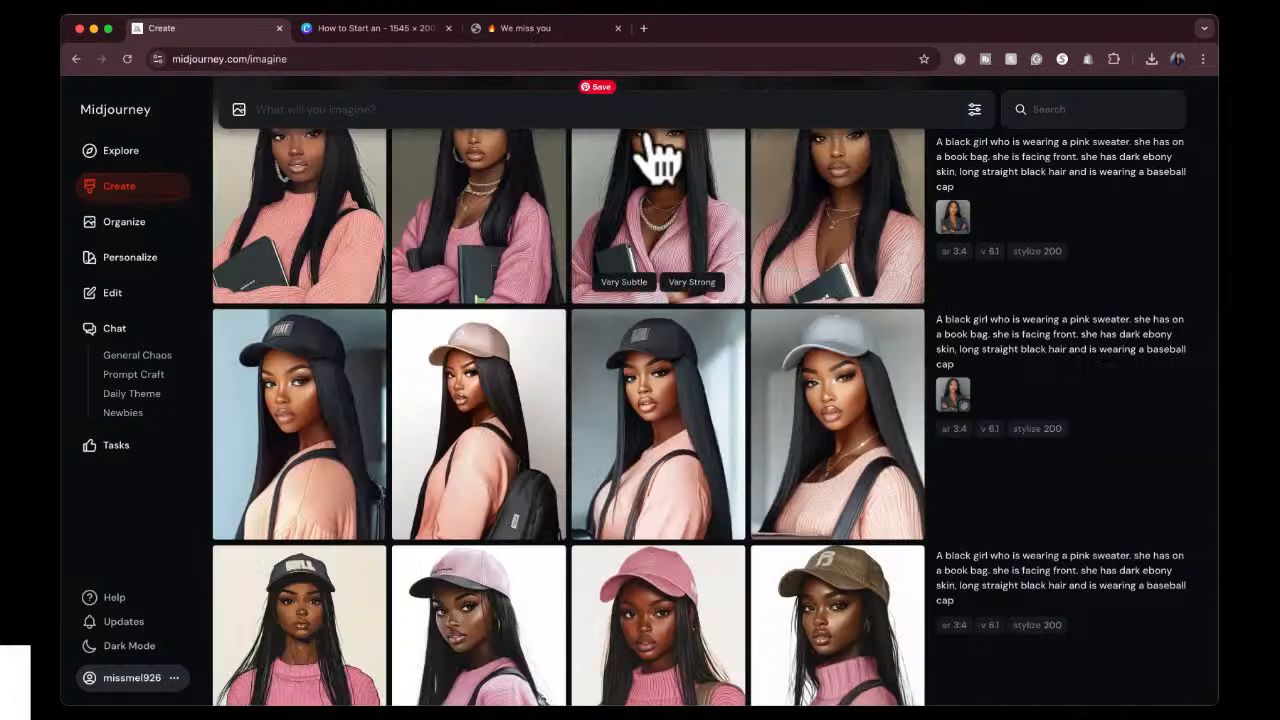
Generate images from a new prompt describing pink lockers with a gold handle.
click(556, 111)
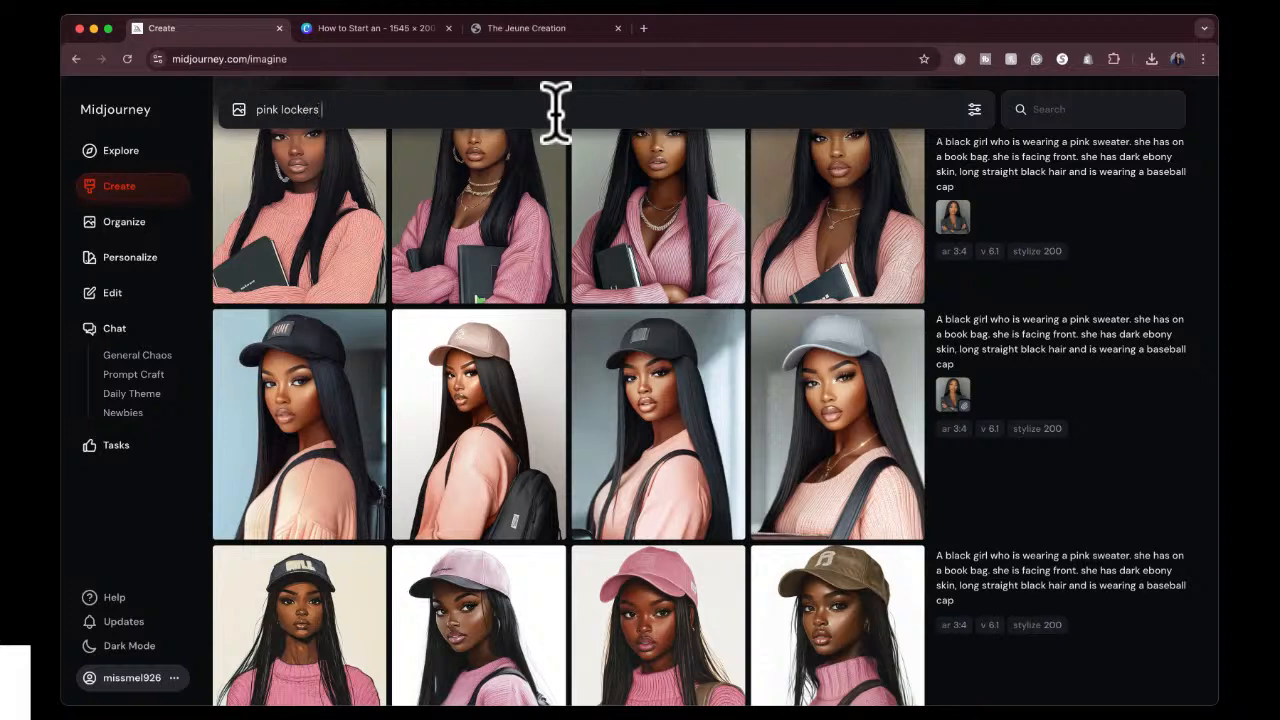
text(gold handle)
key(Return)
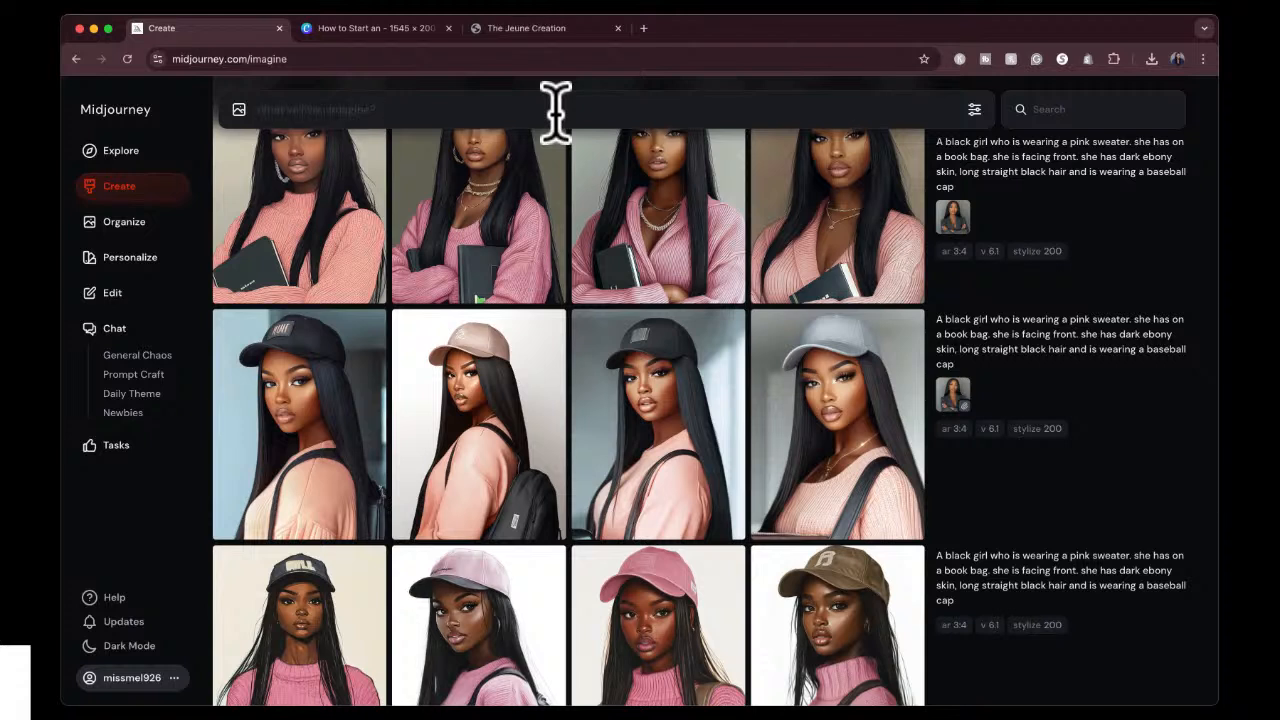
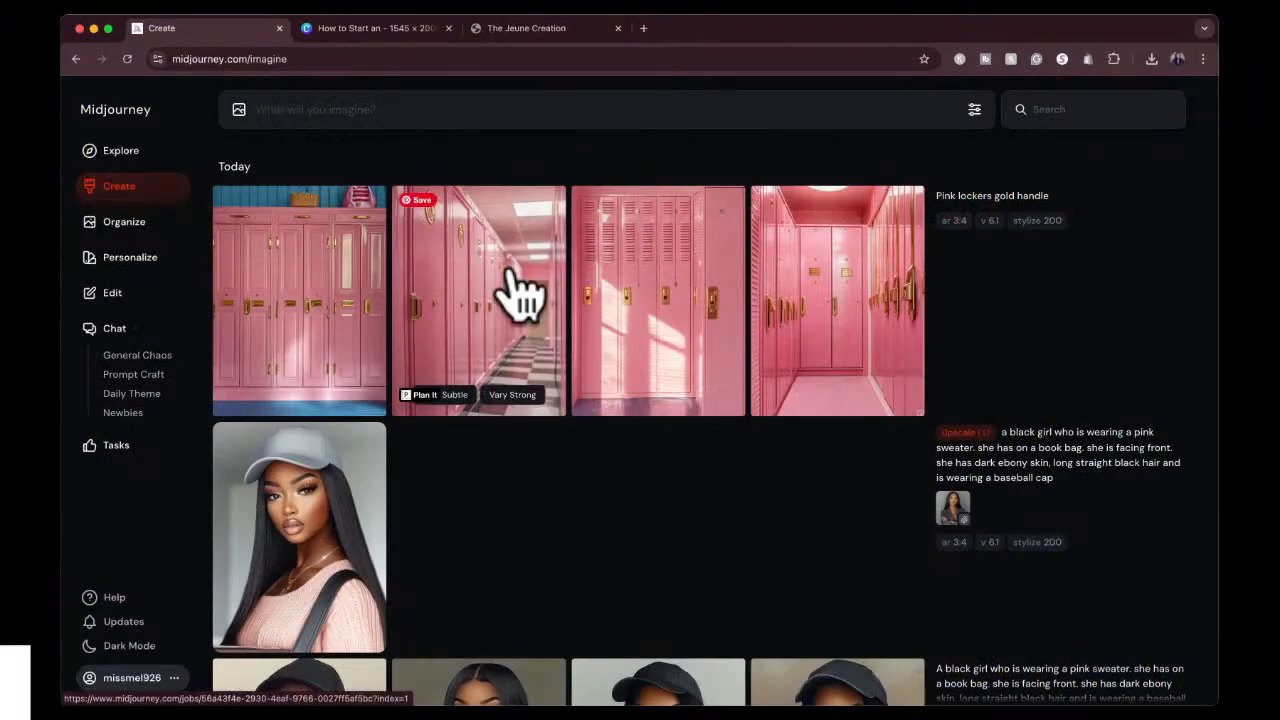
Try to search for images similar to the first pink lockers result, and reload the Explore page.
click(343, 277)
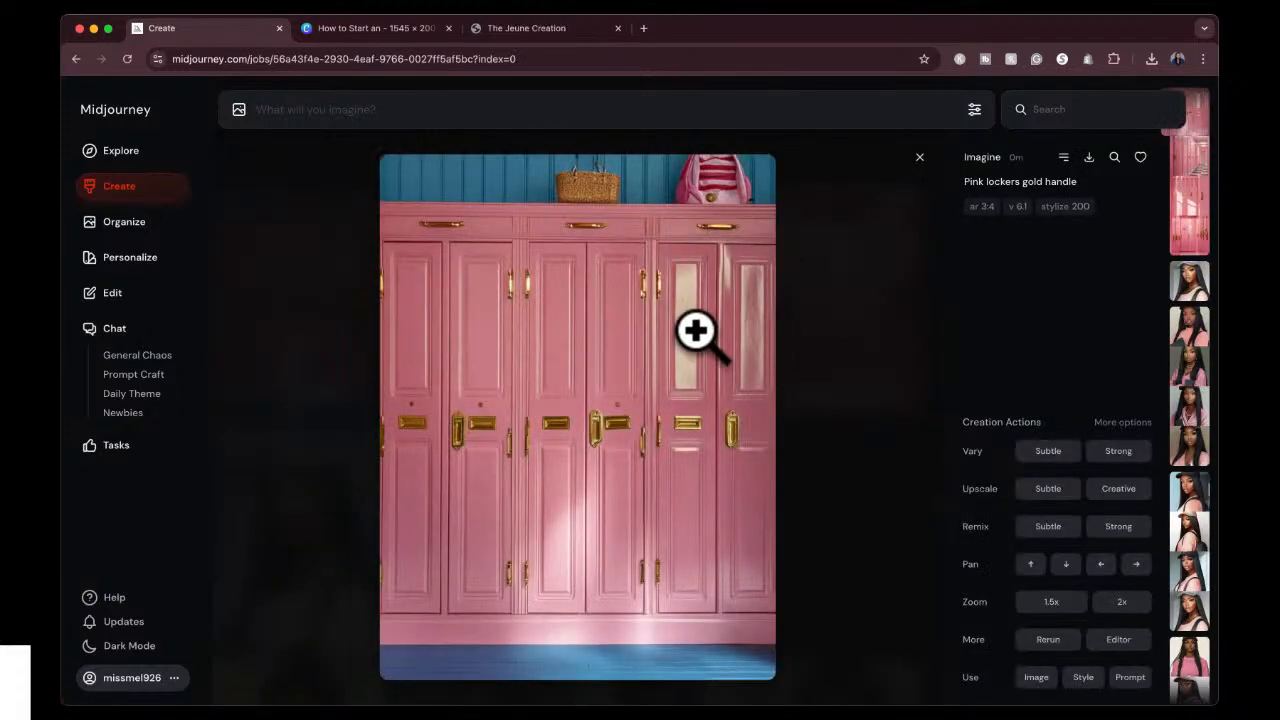
click(1114, 157)
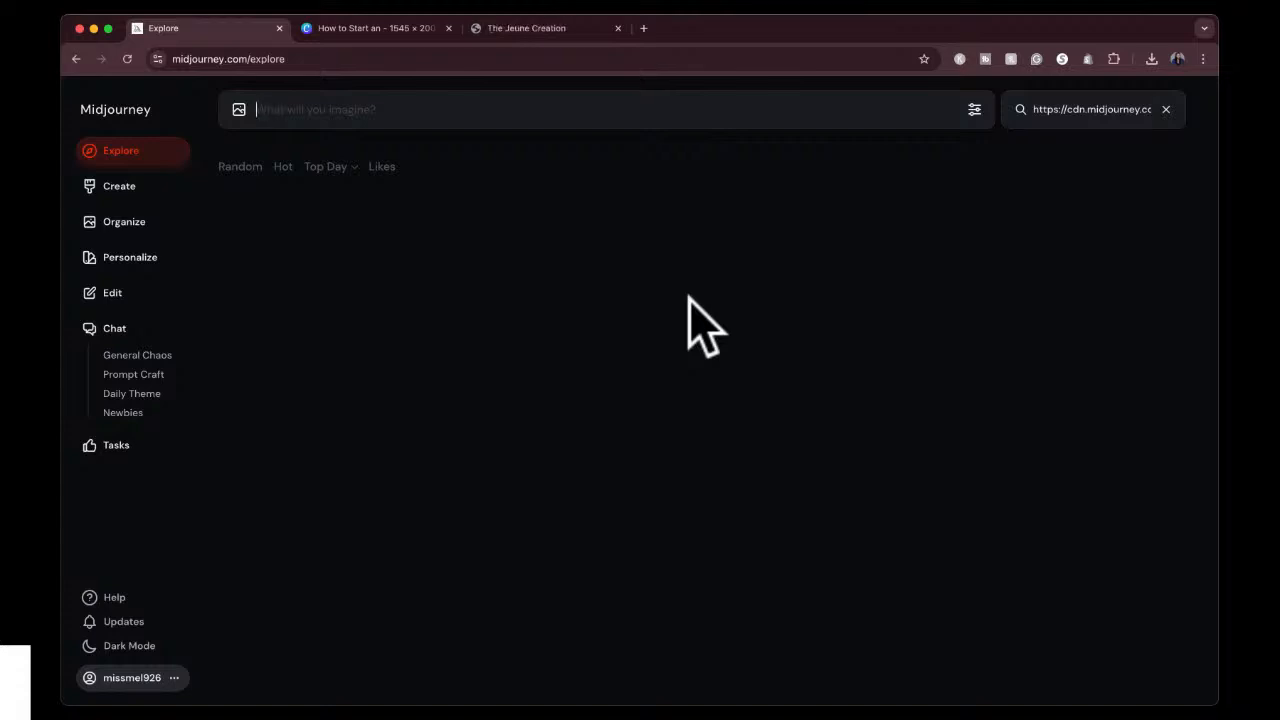
click(686, 60)
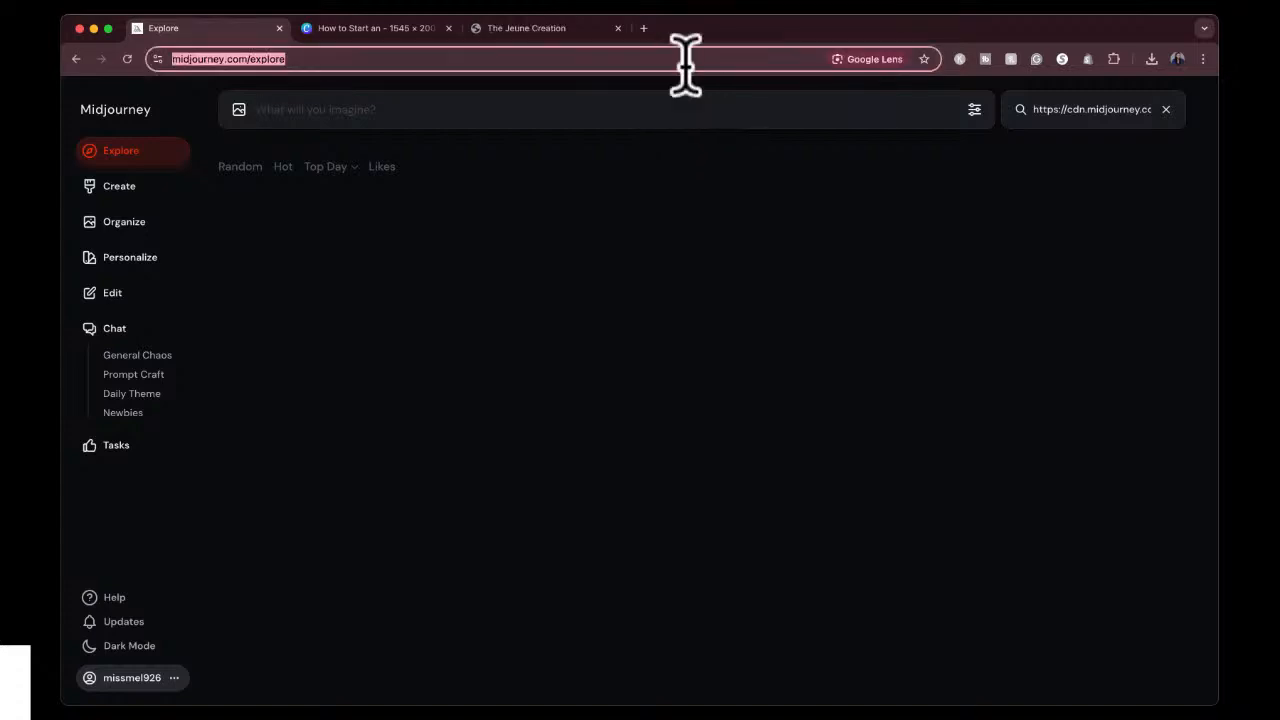
key(Return)
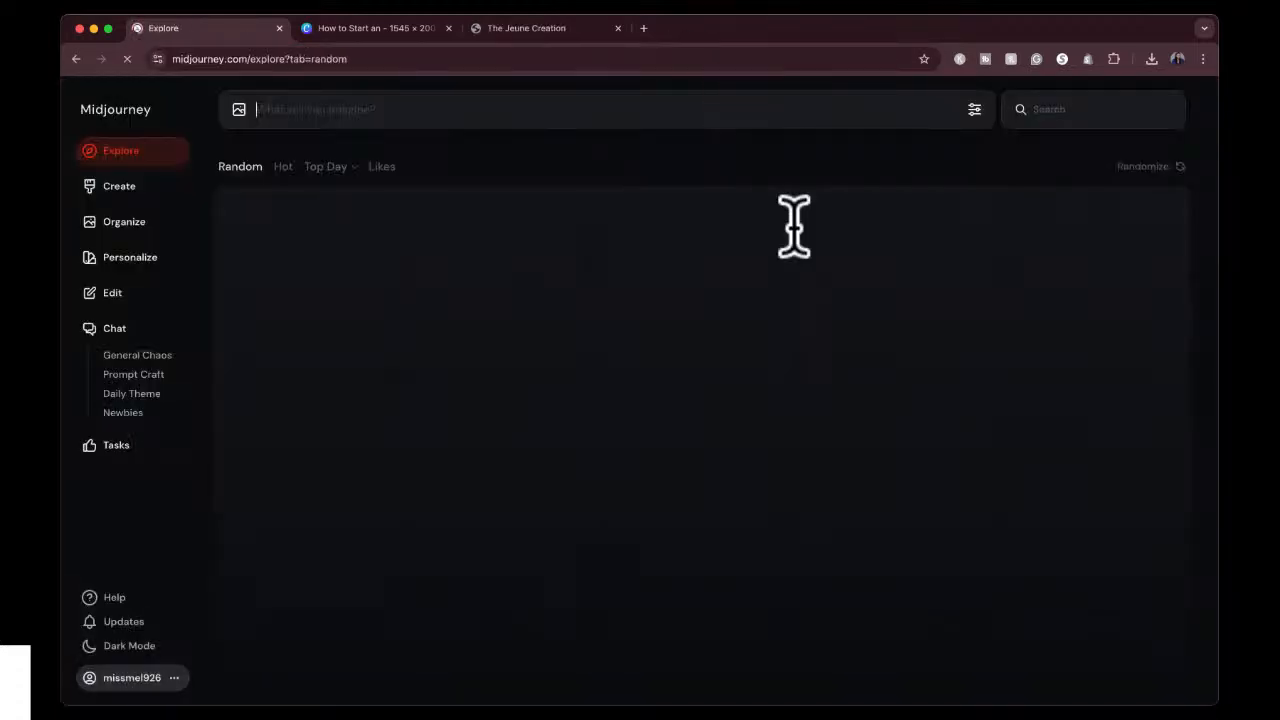
Search again for images similar to the first created pink lockers image and open the illustrated pink lockers with the reflective floor.
click(119, 190)
click(320, 314)
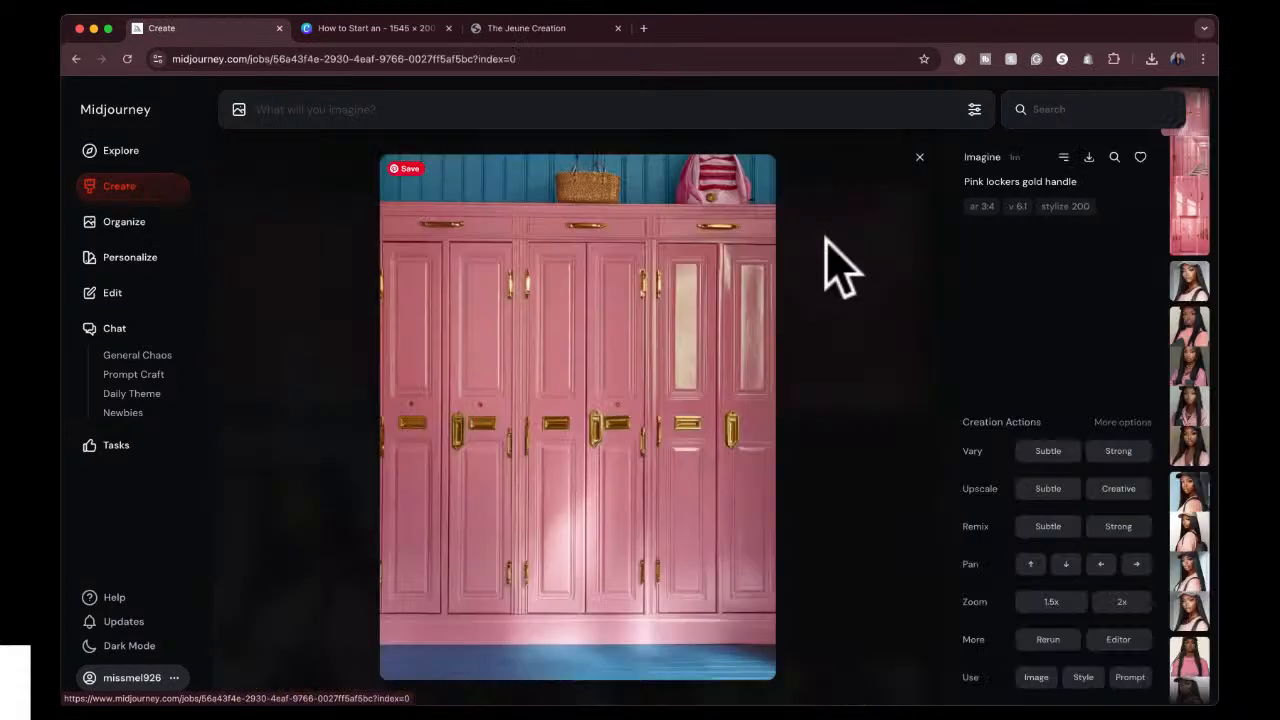
click(1114, 157)
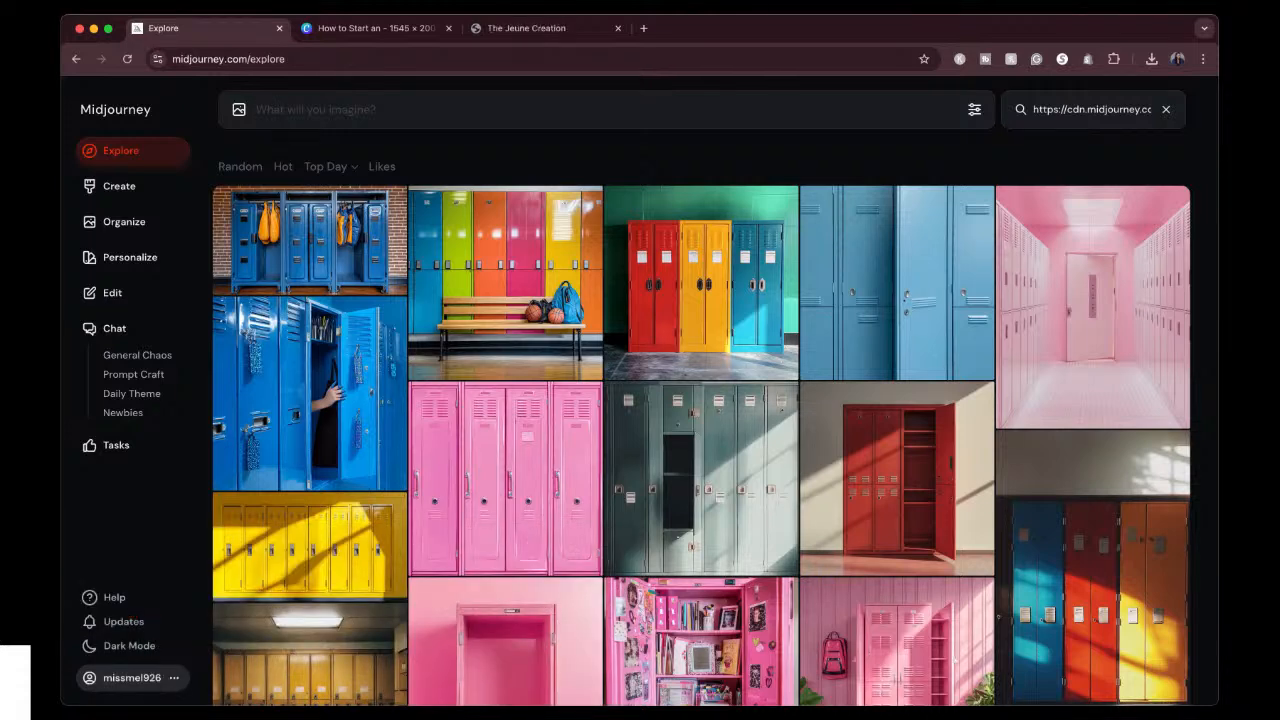
scroll(700, 400, down, 5)
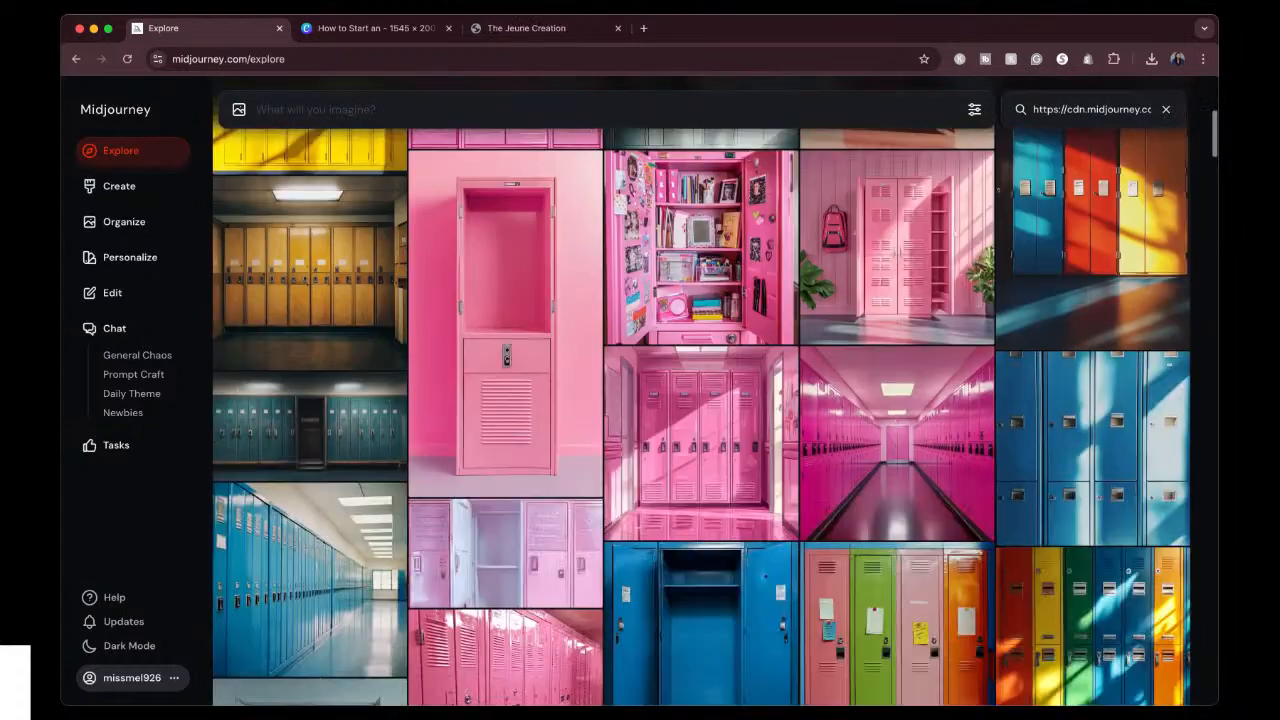
click(708, 416)
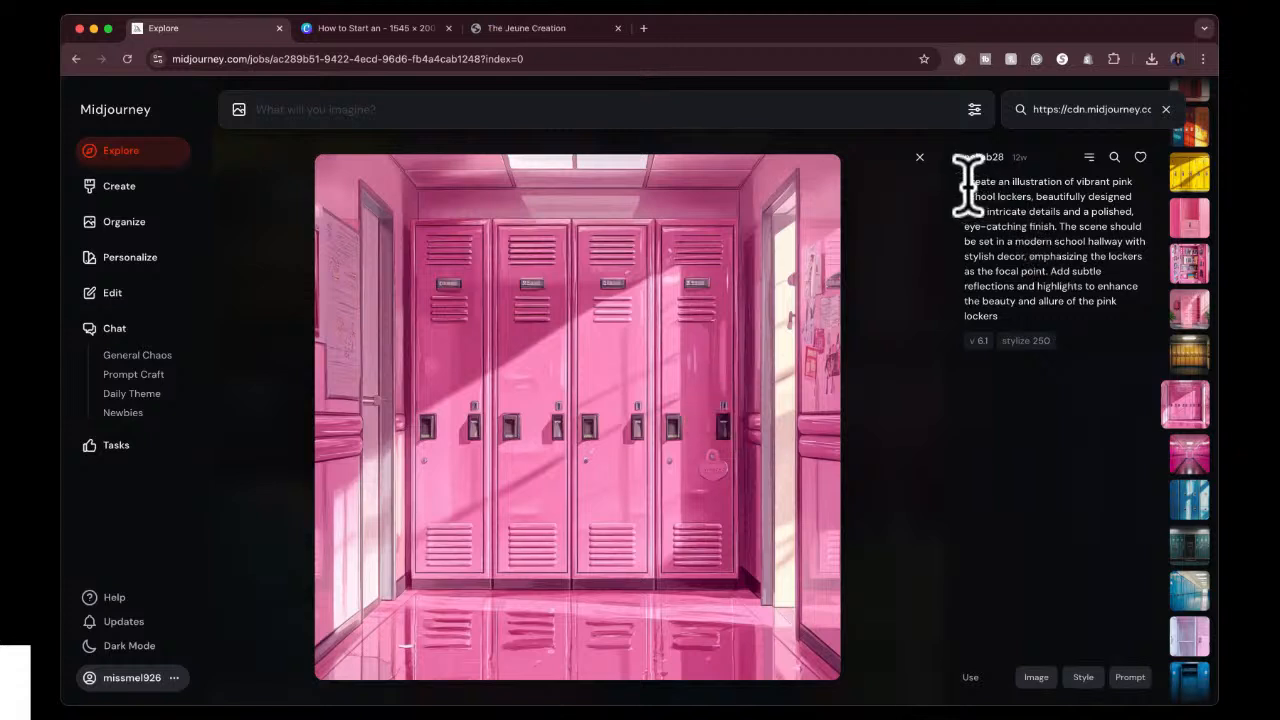
Reuse the opened lockers image's prompt and style reference, adding "with gold handles" after "vibrant pink school lockers".
click(1130, 677)
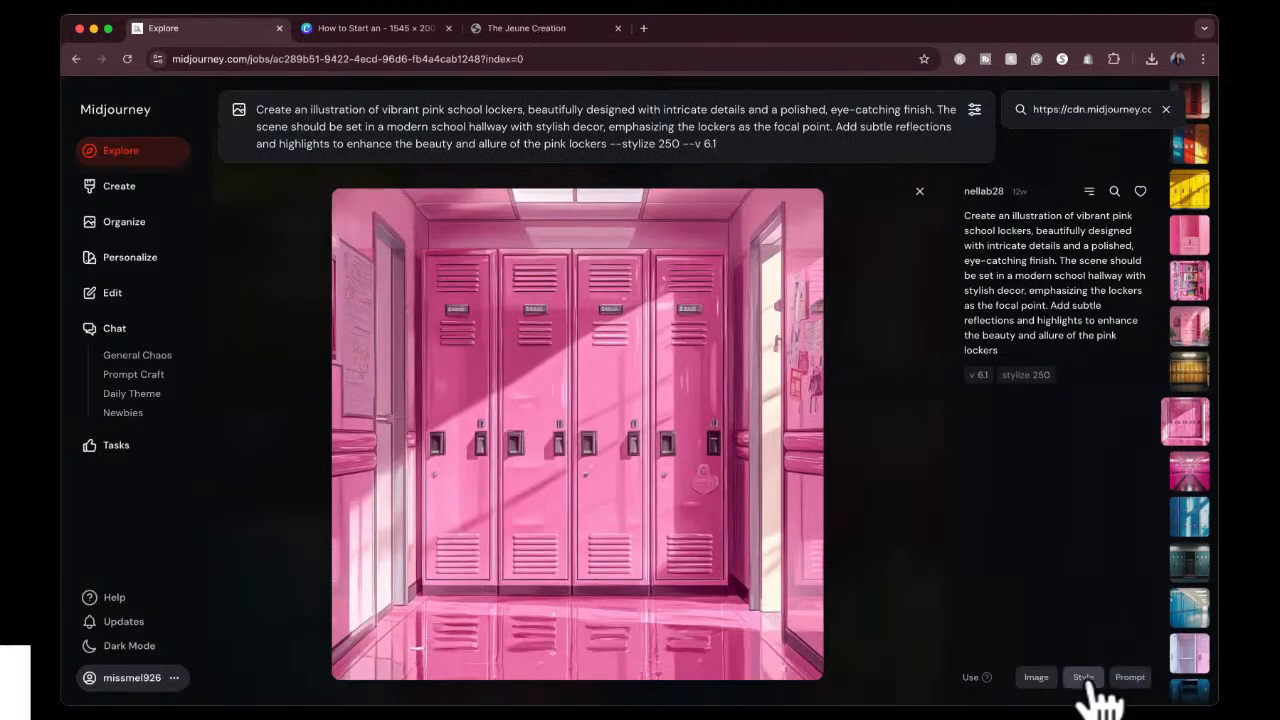
click(1083, 677)
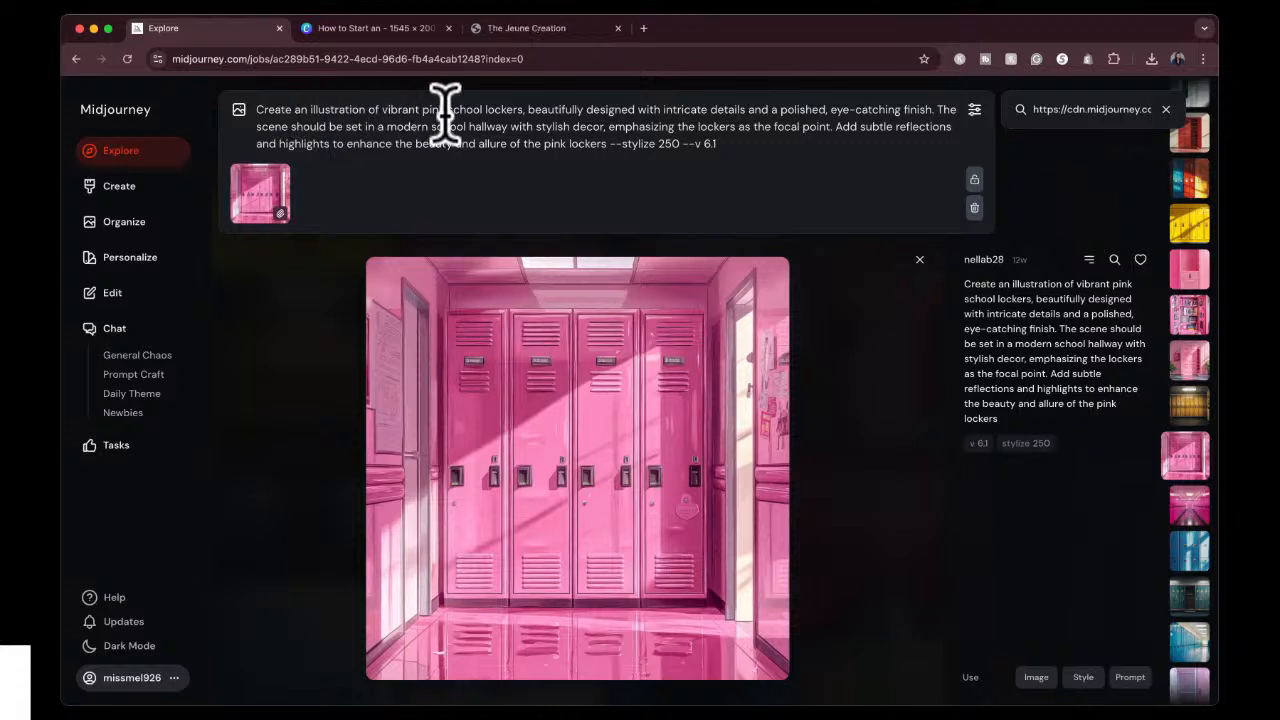
click(522, 104)
text(with)
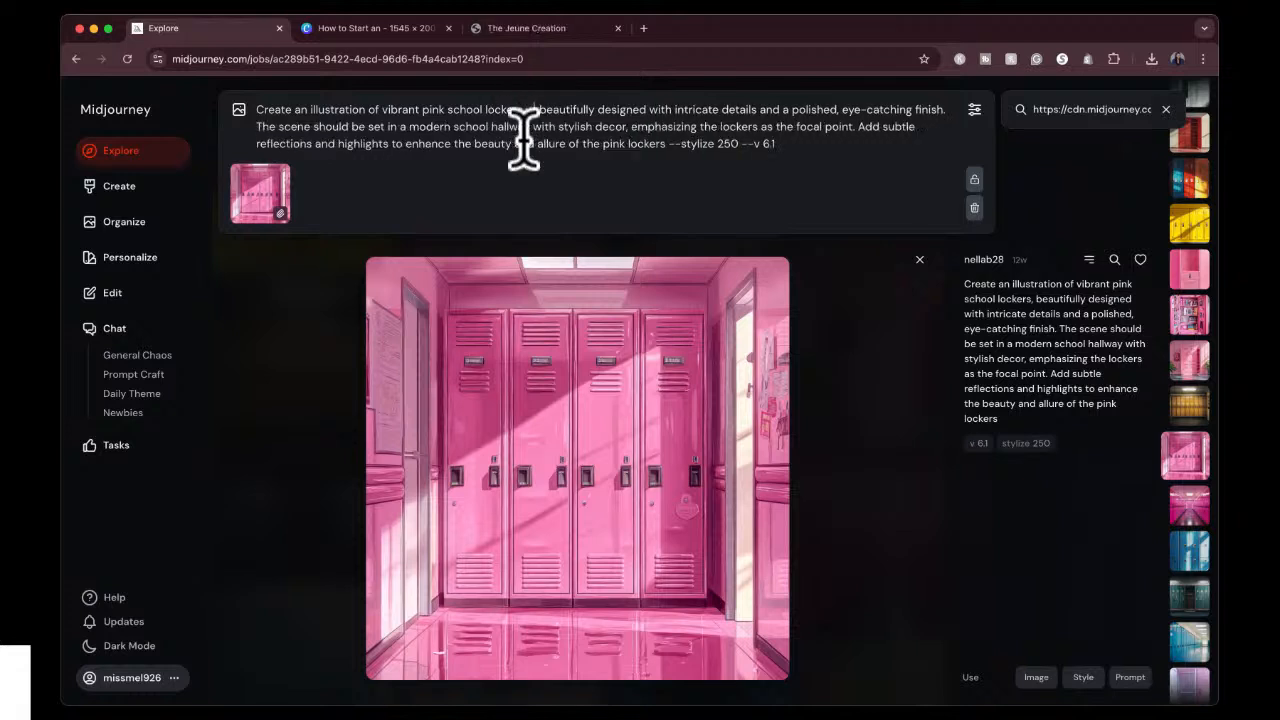
text( gold handles)
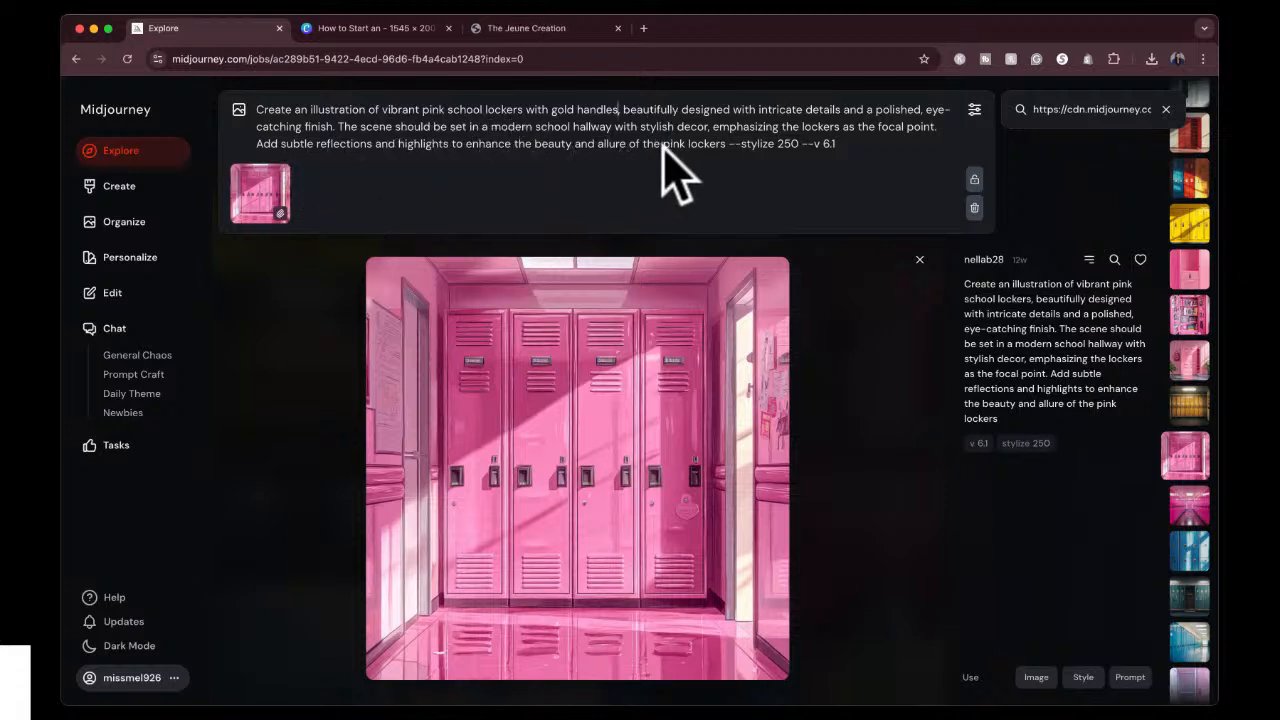
Generate images from the edited gold-handle lockers prompt and show the results among the created images.
click(787, 143)
drag(787, 143, 798, 143)
click(855, 150)
key(Return)
click(124, 192)
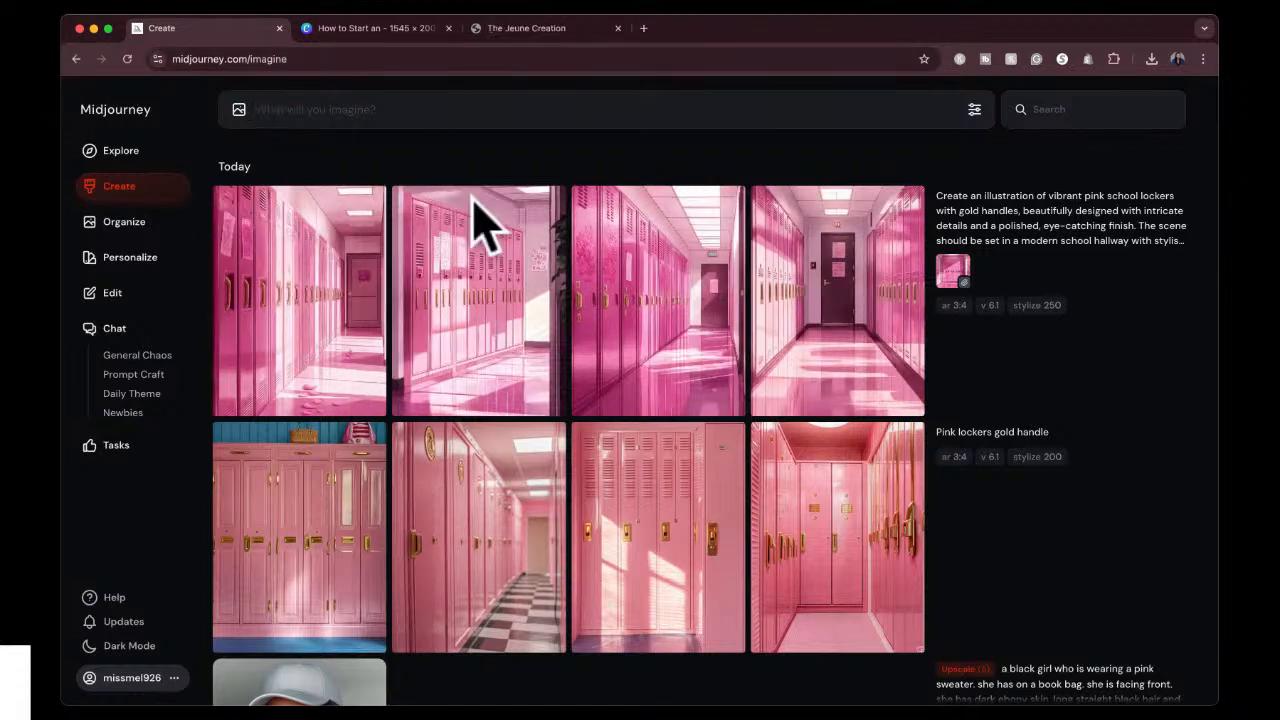
Upscale the fourth lockers hallway image, with the dark door at the end, using the Subtle option and close it.
click(857, 287)
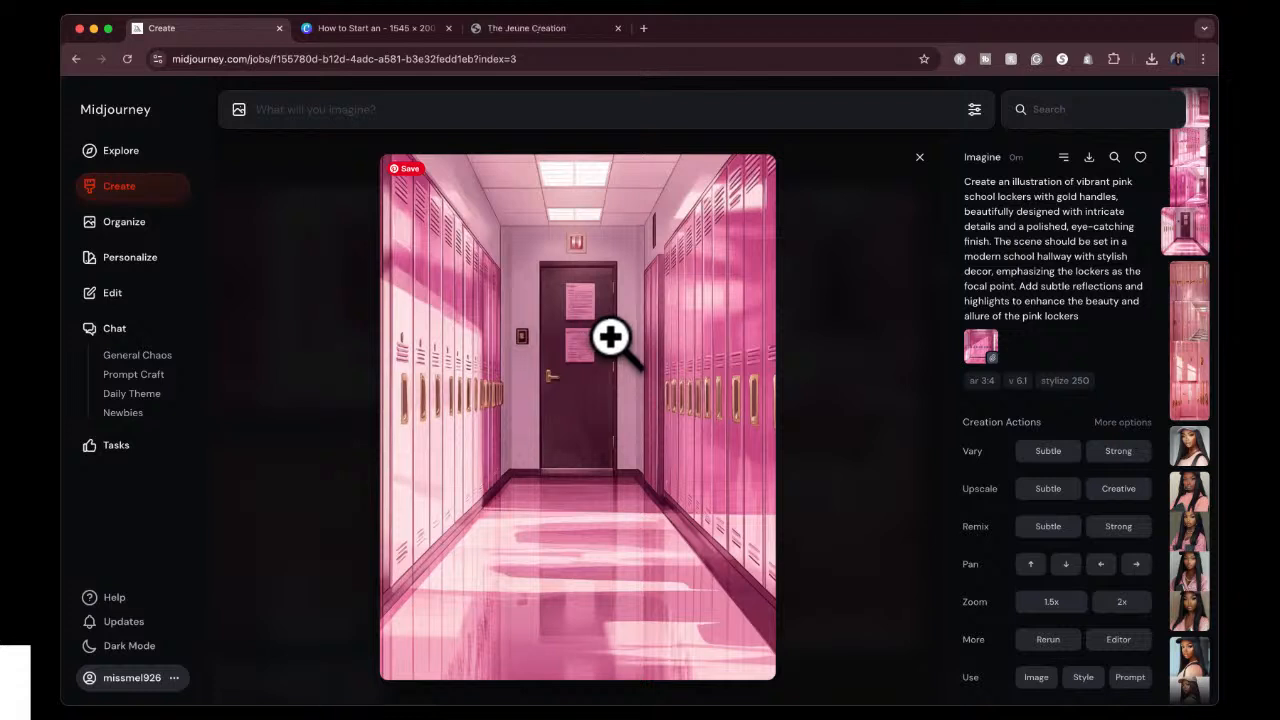
click(1045, 486)
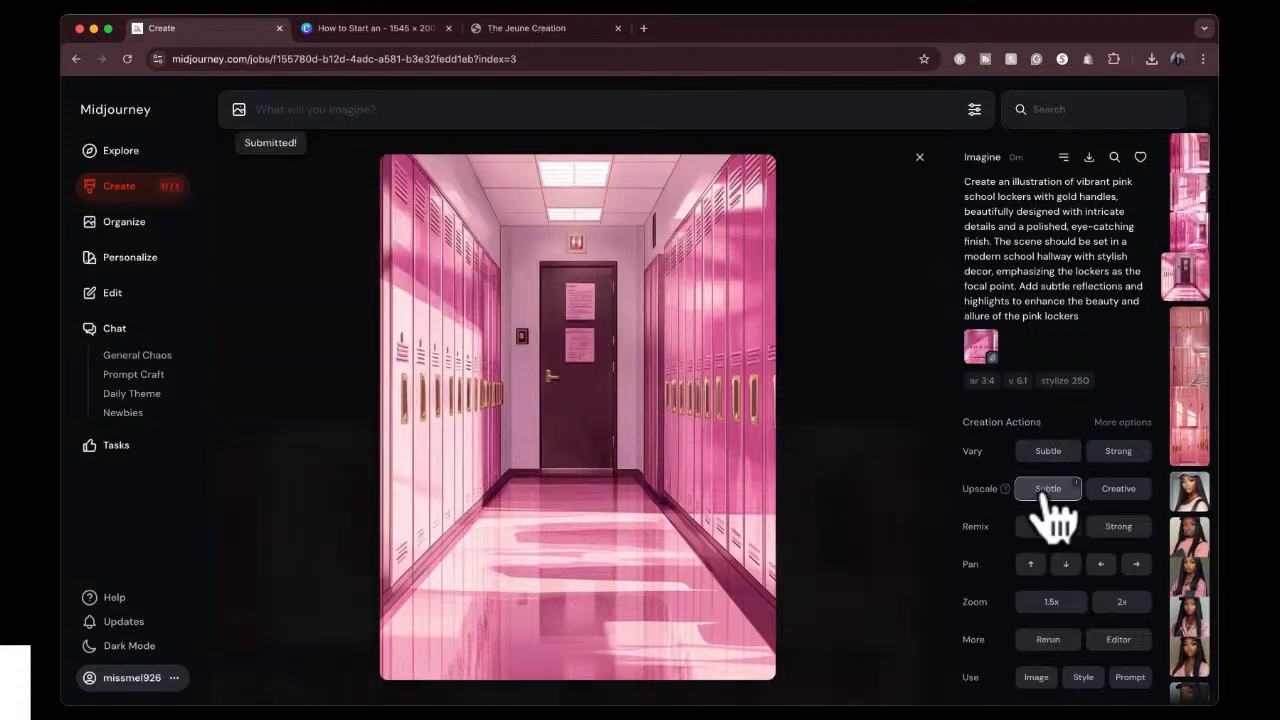
click(919, 157)
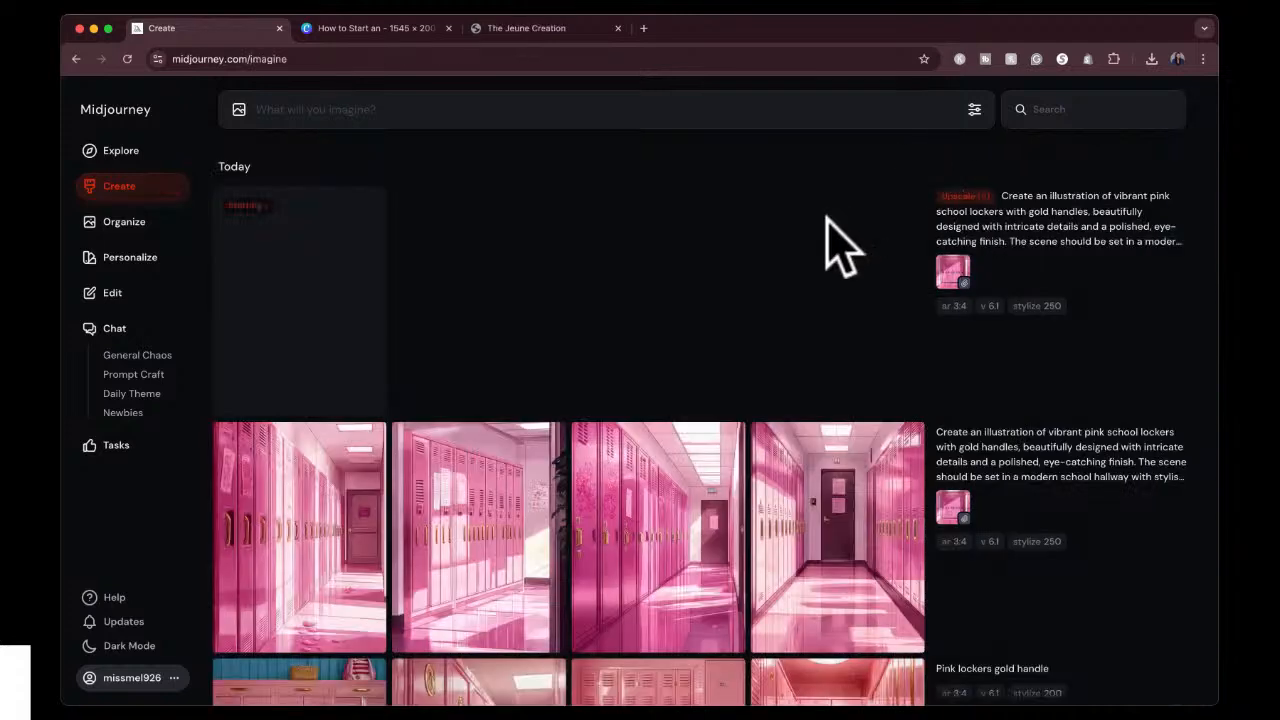
Generate images from the prompt "pink coffee drink from starbucks. white background".
click(613, 113)
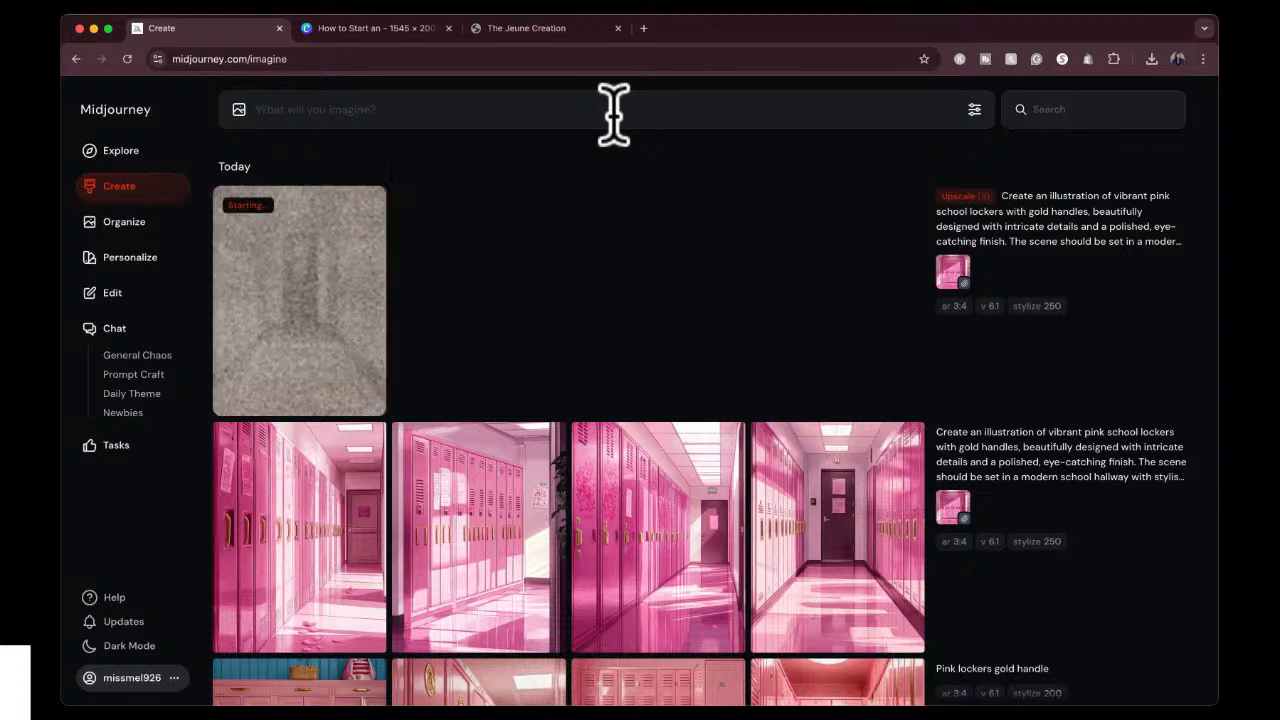
text(pink coffe drink from starbucks,)
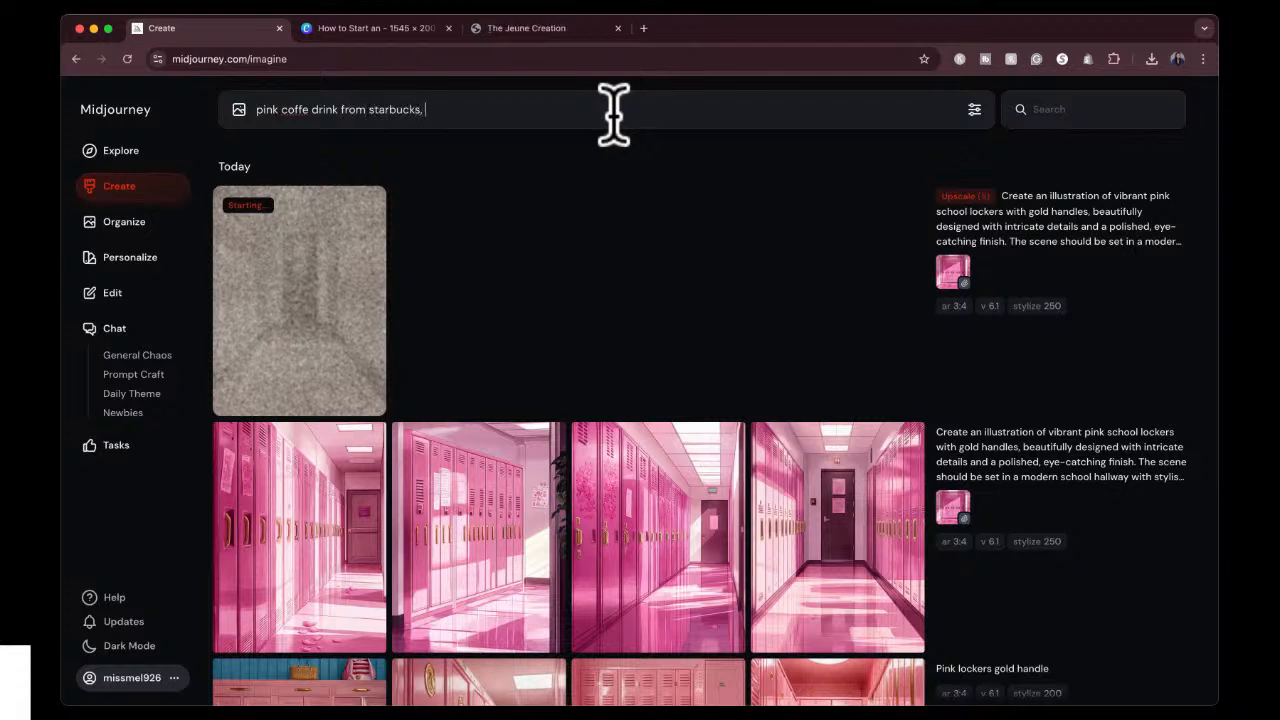
key(BackSpace)
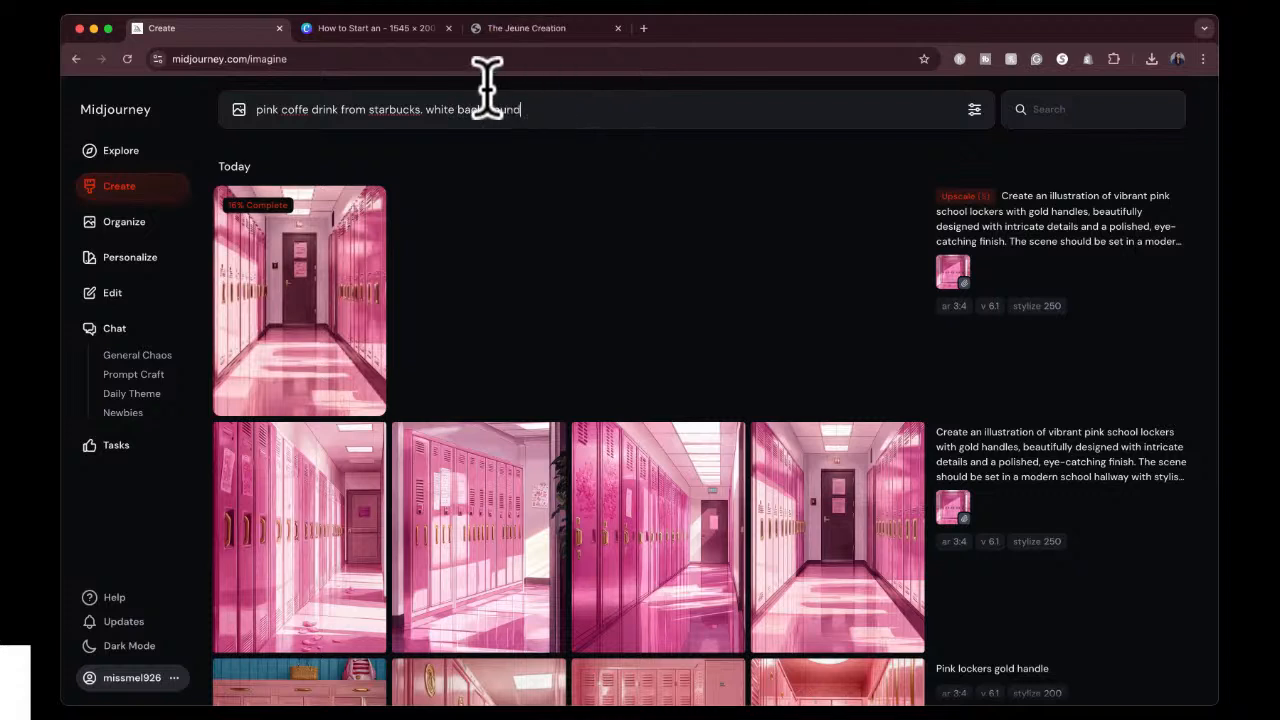
click(306, 110)
text(e)
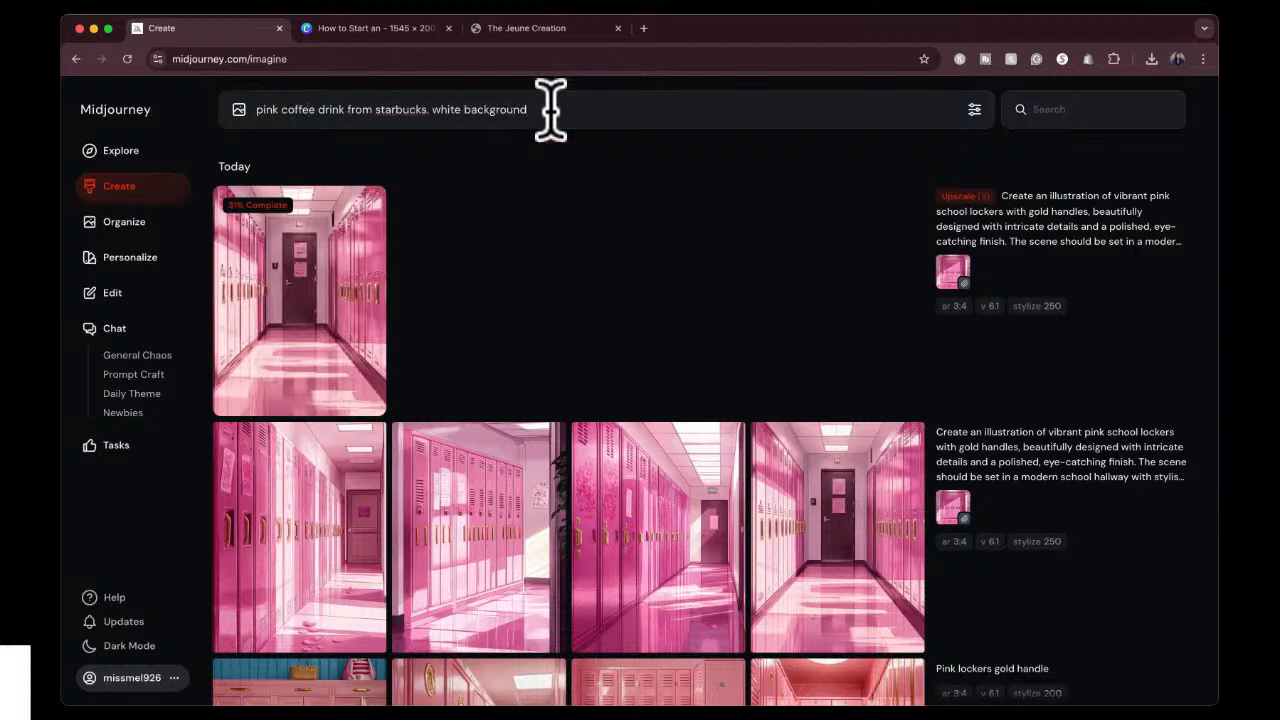
key(Return)
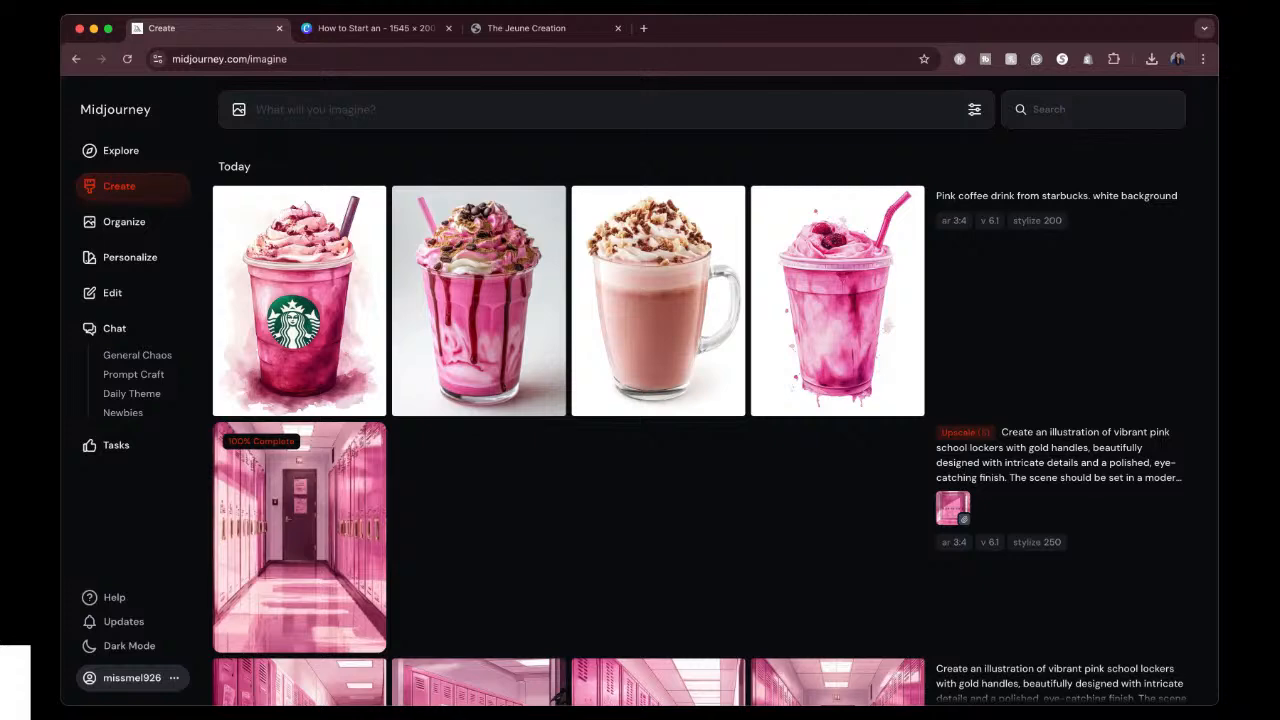
Copy the upscaled lockers hallway image and paste it onto page 2 of the Canva design.
mouse_move(314, 543)
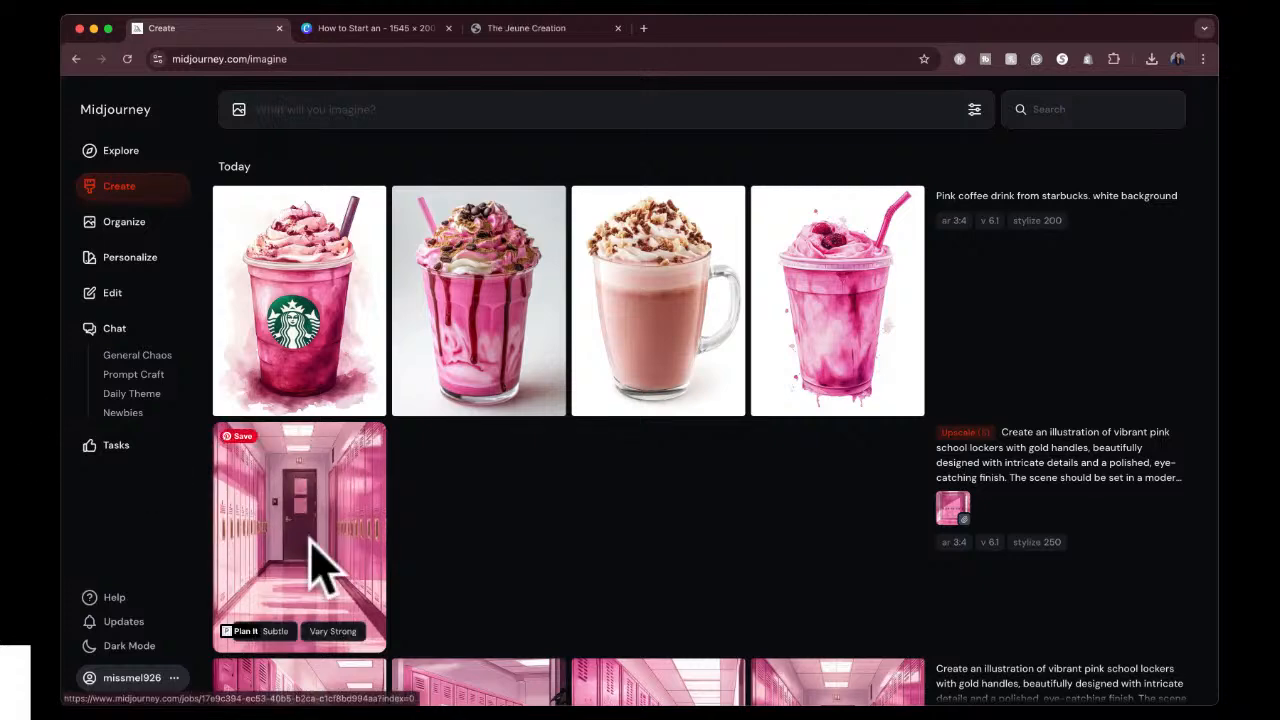
click(326, 565)
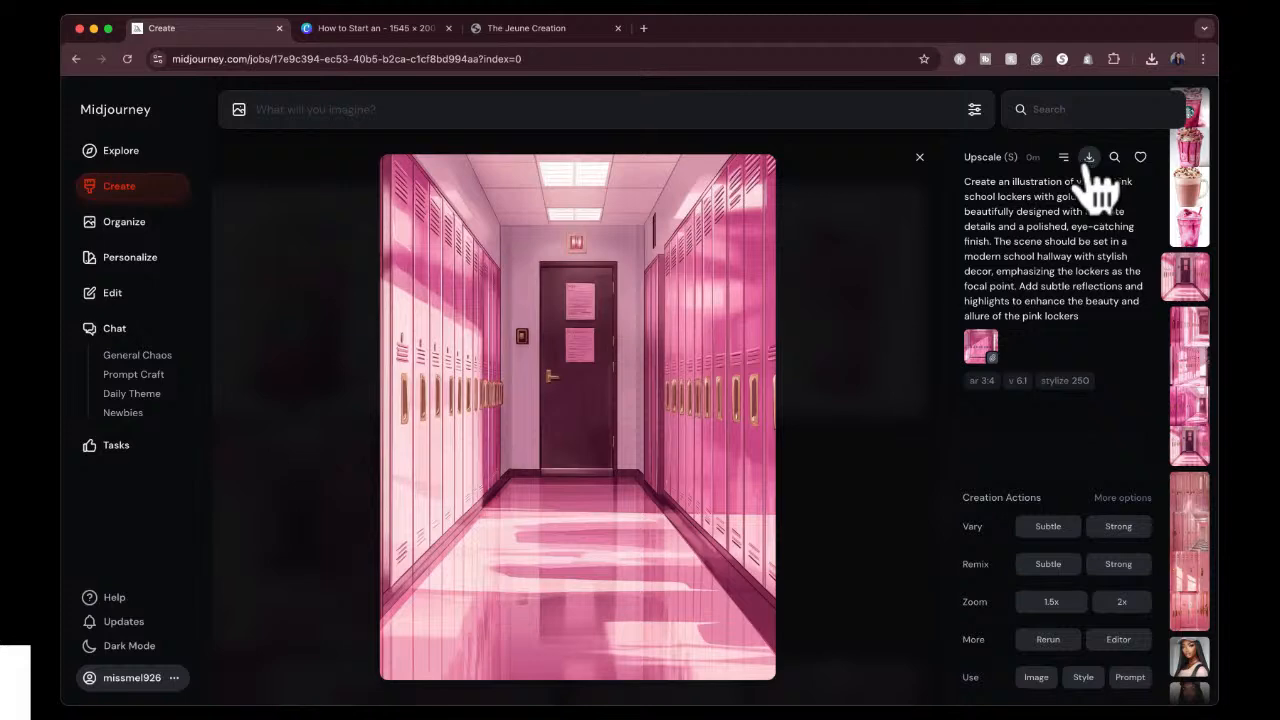
click(418, 26)
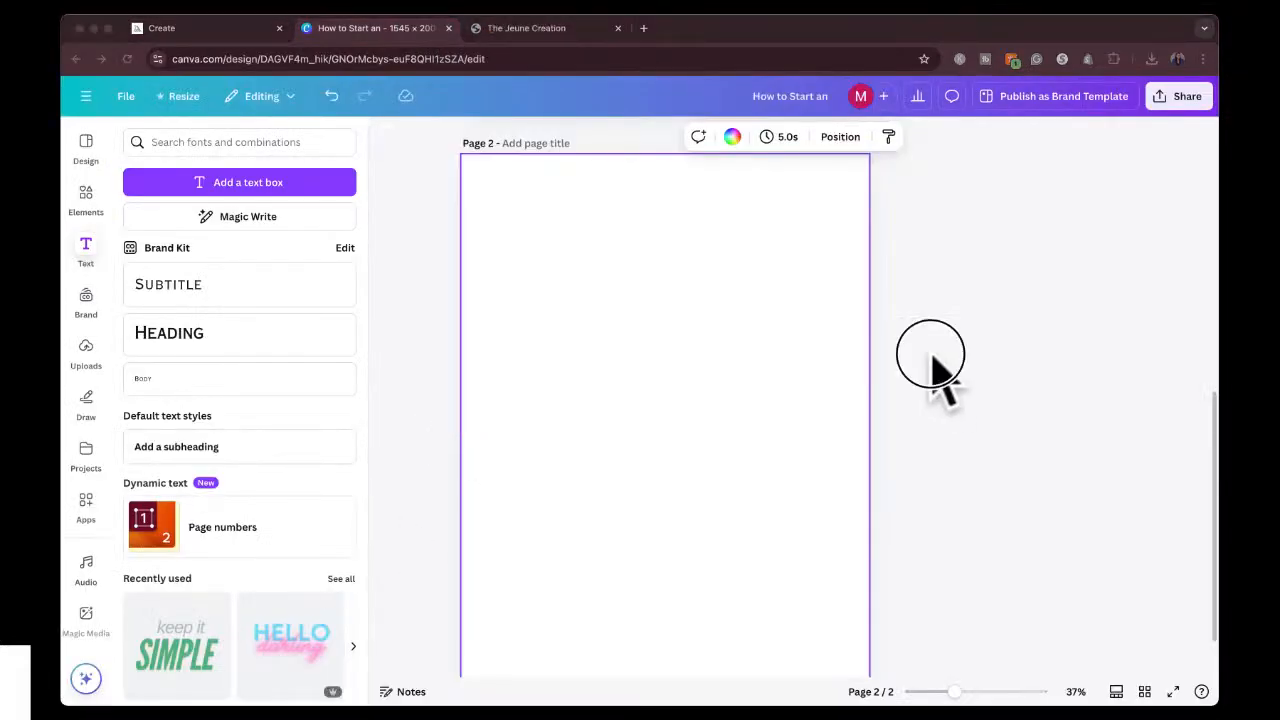
key(super+v)
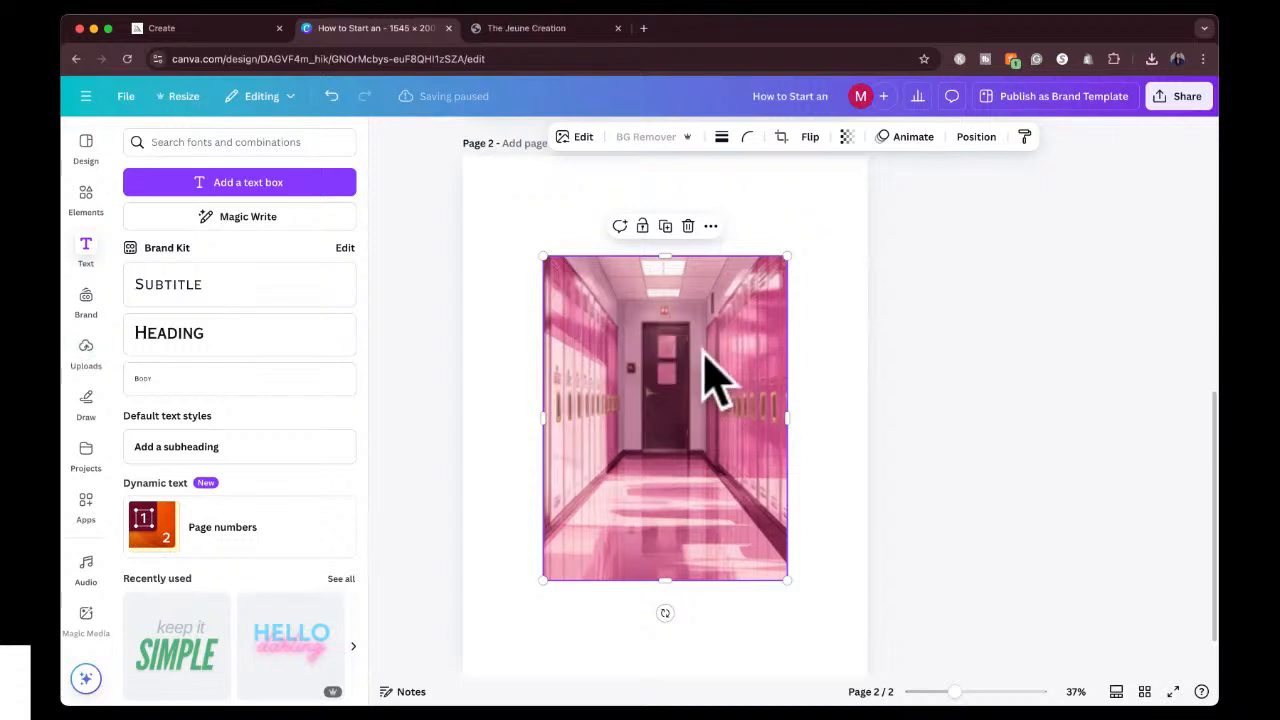
click(933, 308)
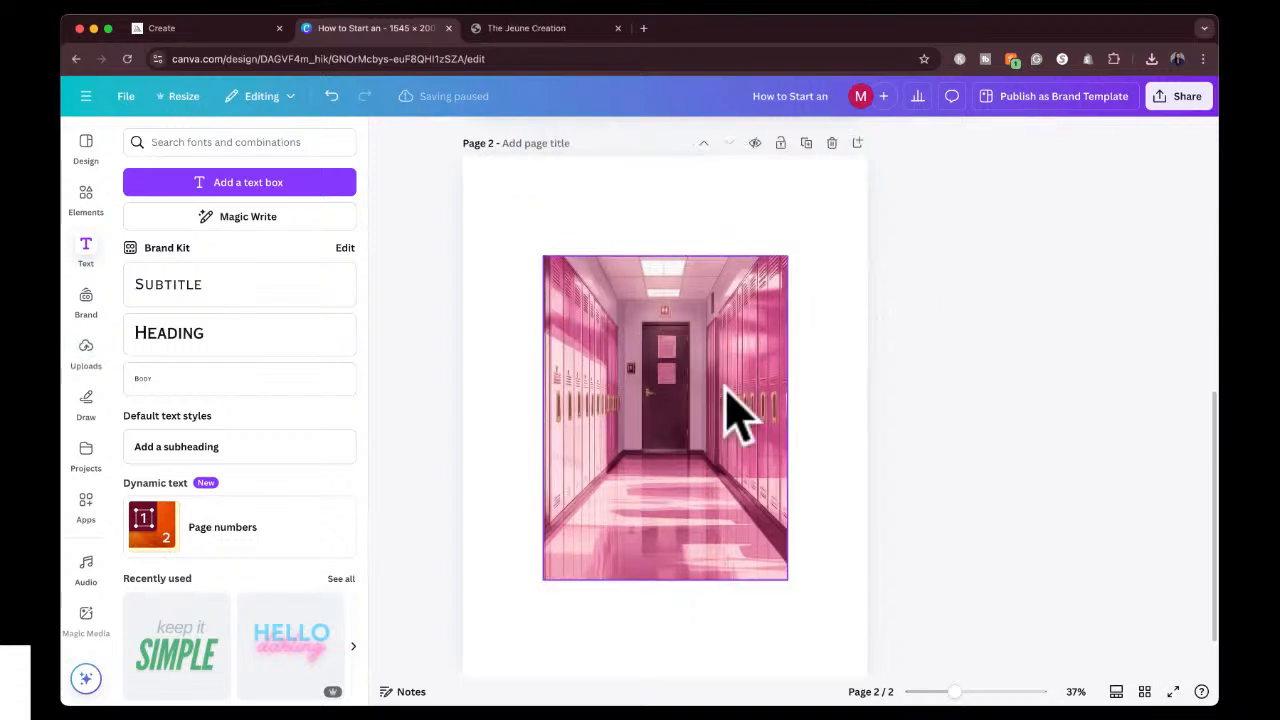
Set the lockers hallway image as the background of page 2.
click(751, 266)
right_click(714, 391)
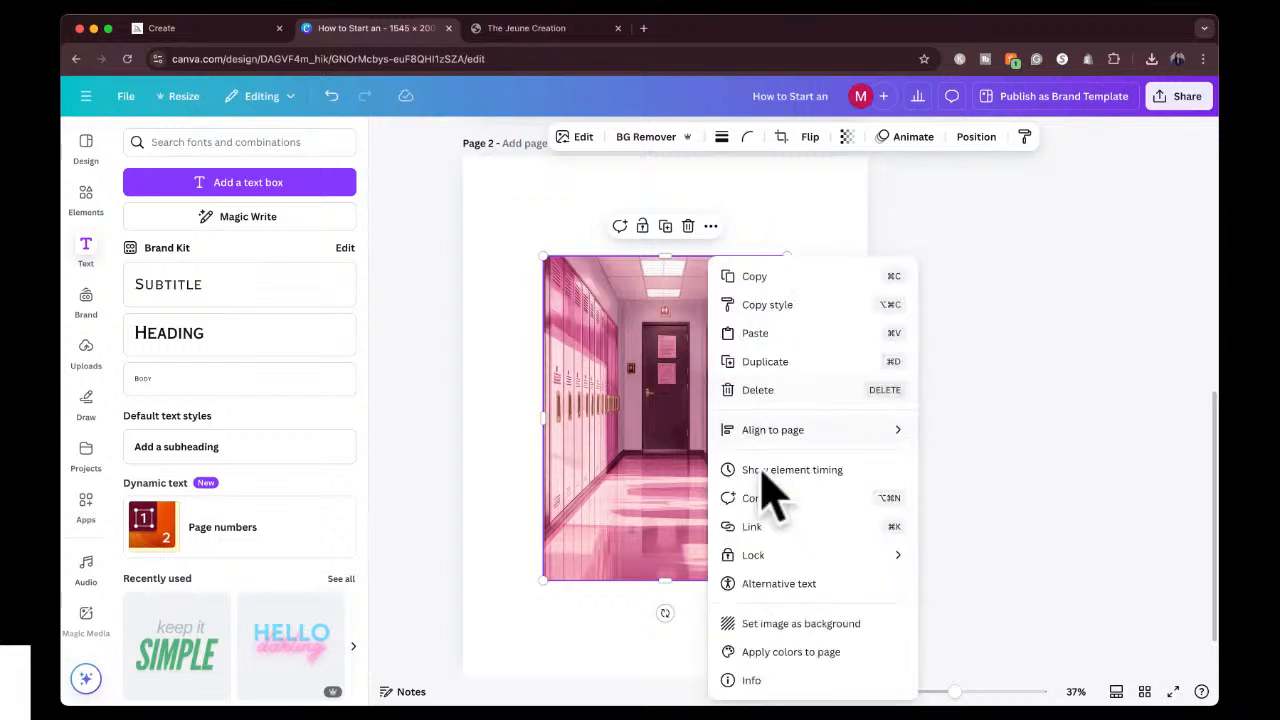
click(790, 623)
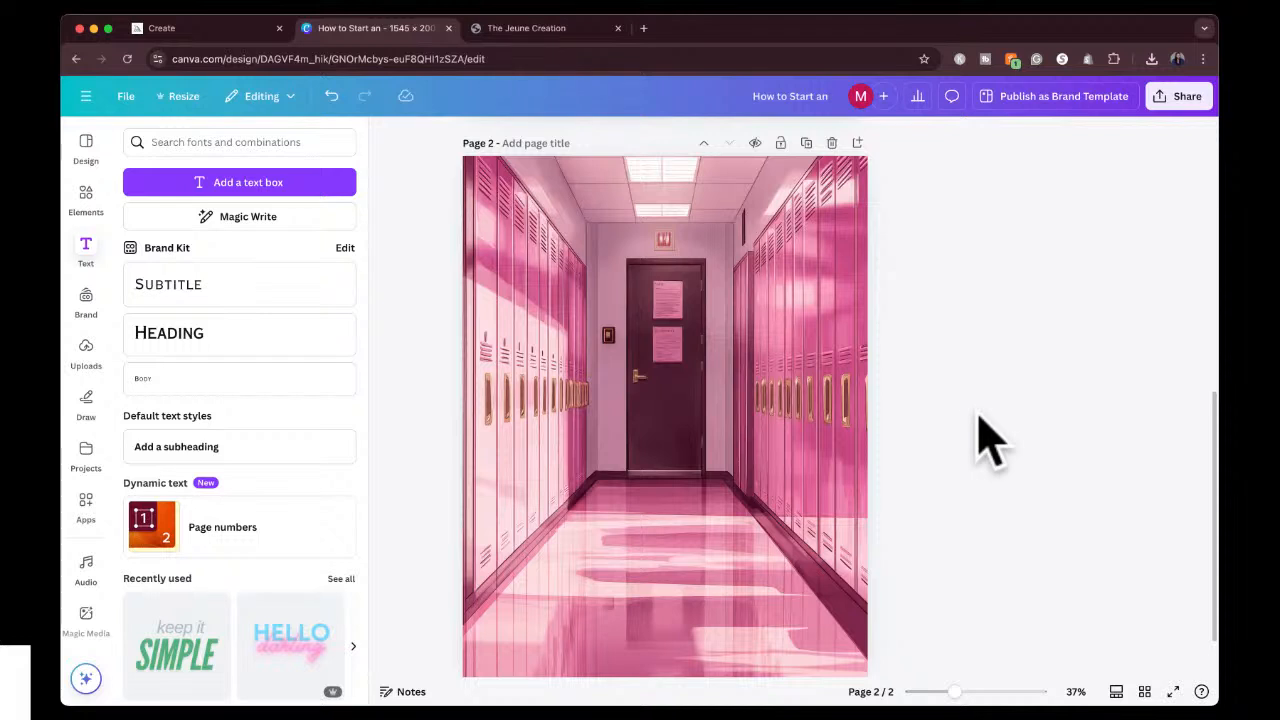
Detach the lockers hallway image from the page 2 background, and set it as the background again.
right_click(692, 394)
click(914, 276)
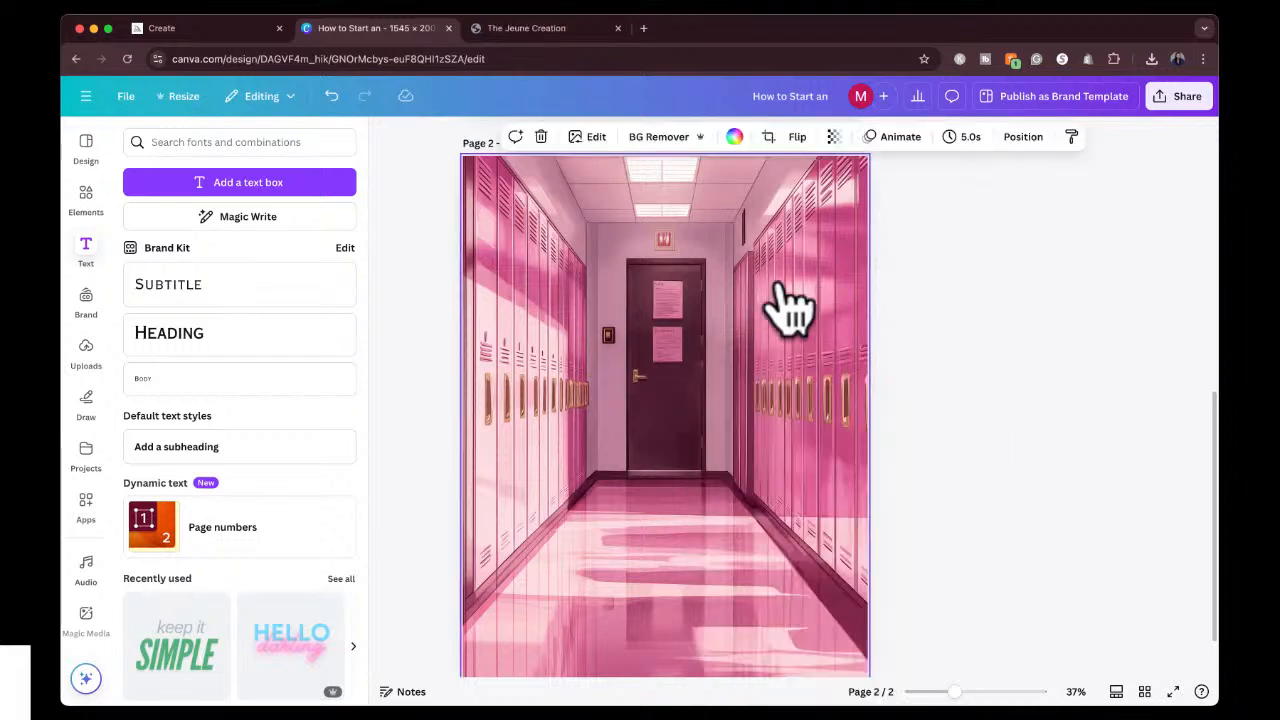
key(Escape)
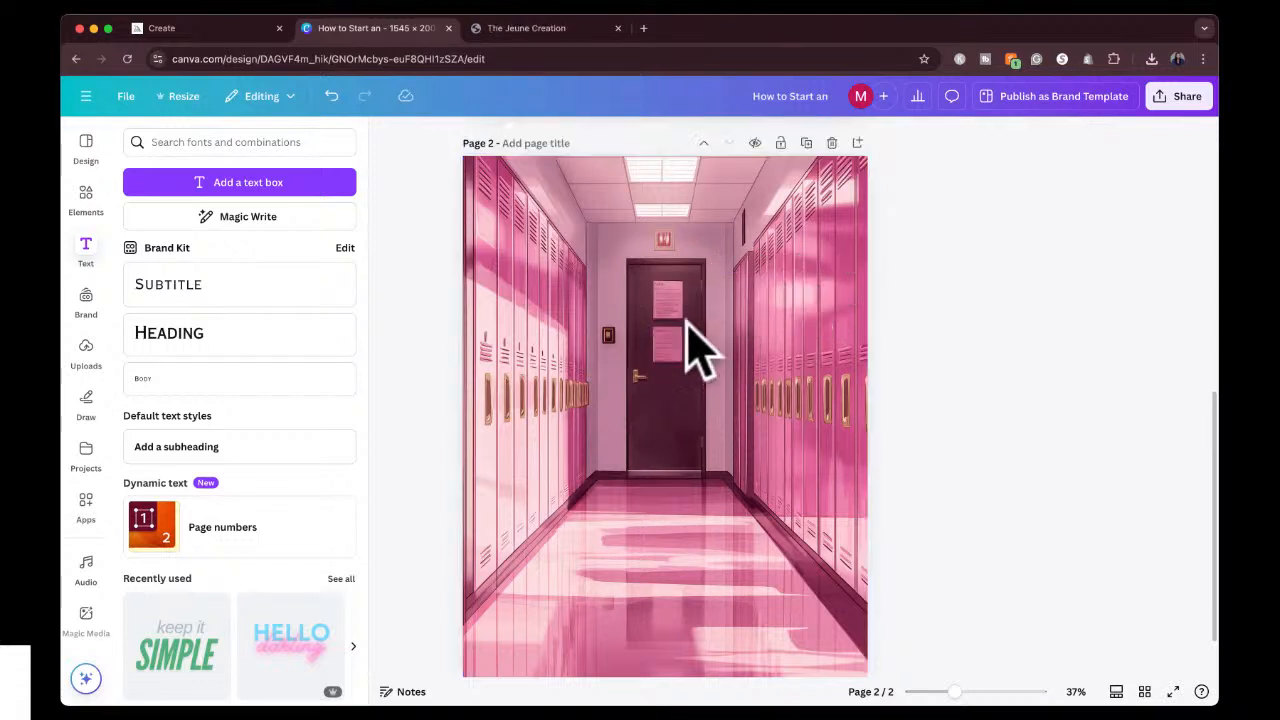
right_click(745, 327)
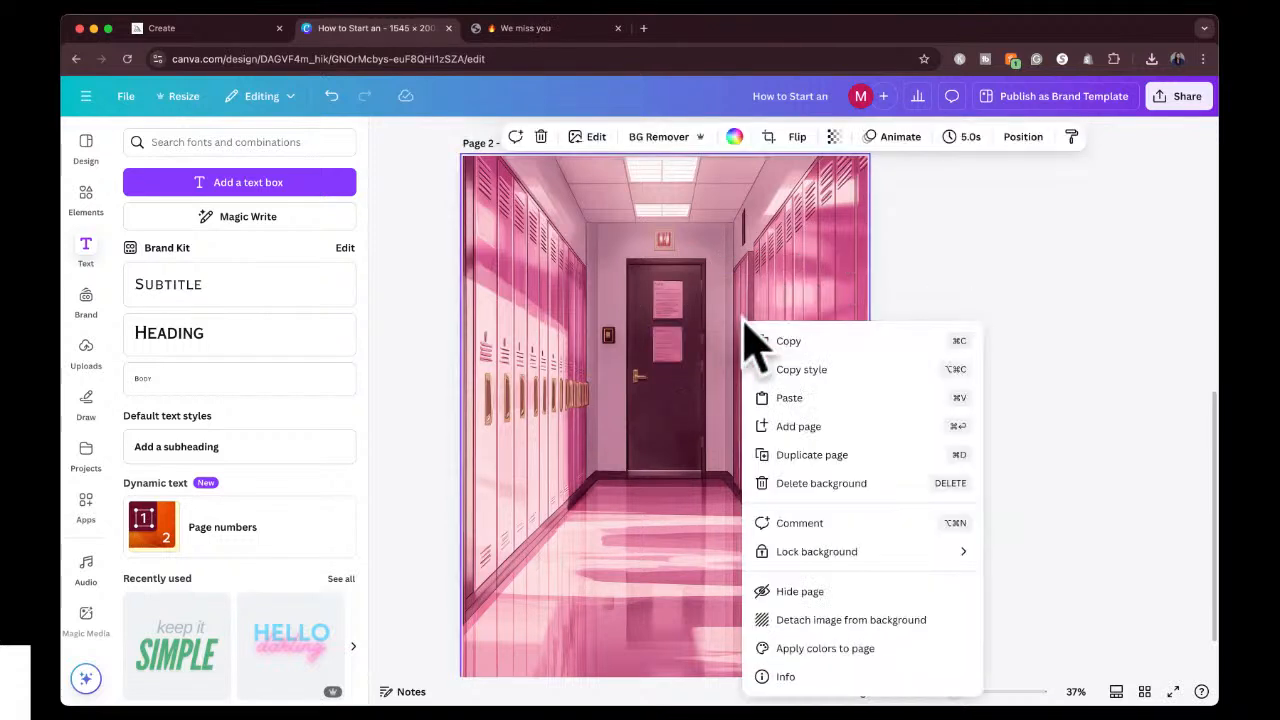
click(792, 624)
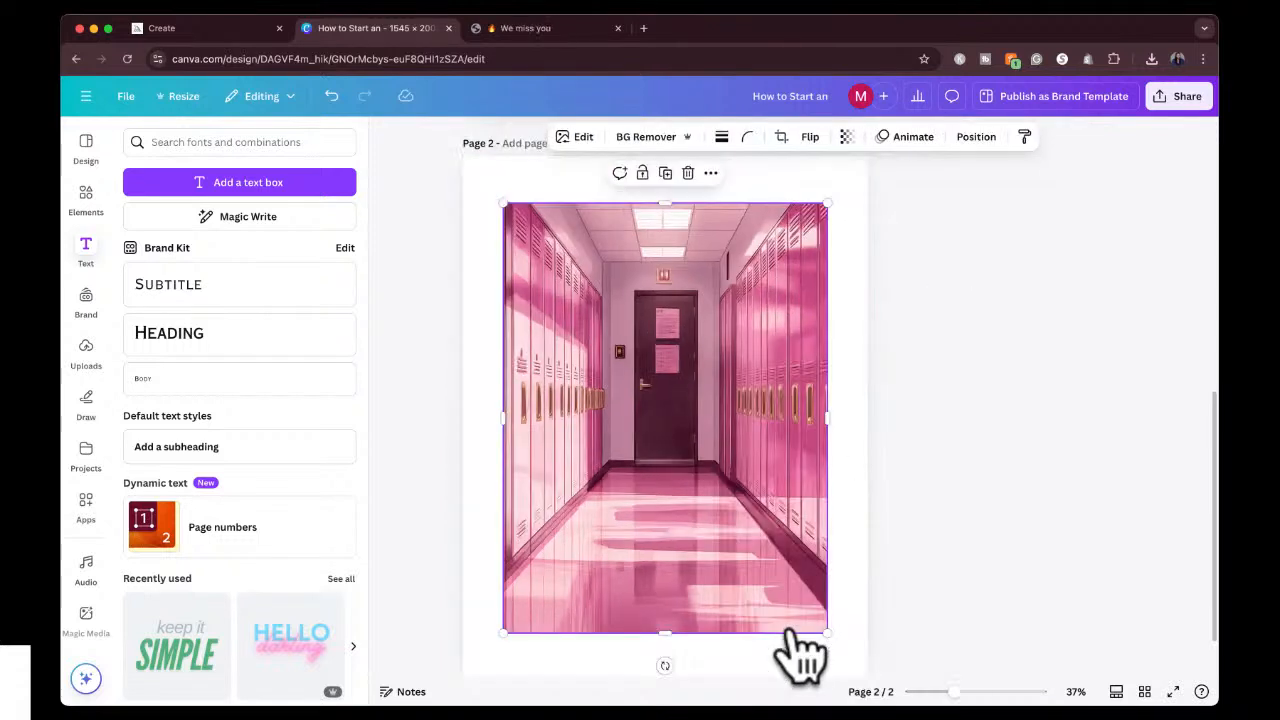
right_click(760, 485)
click(846, 622)
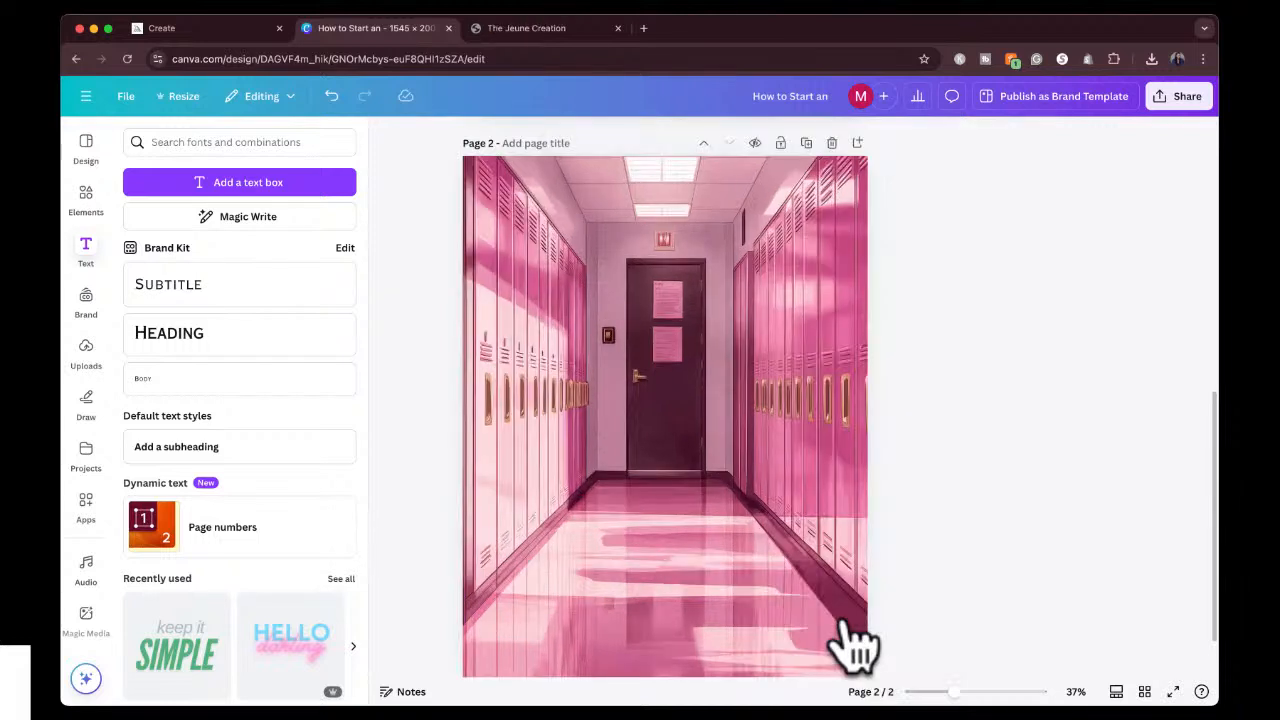
Switch back to Midjourney and close the enlarged lockers hallway image to return to the created images.
click(1254, 278)
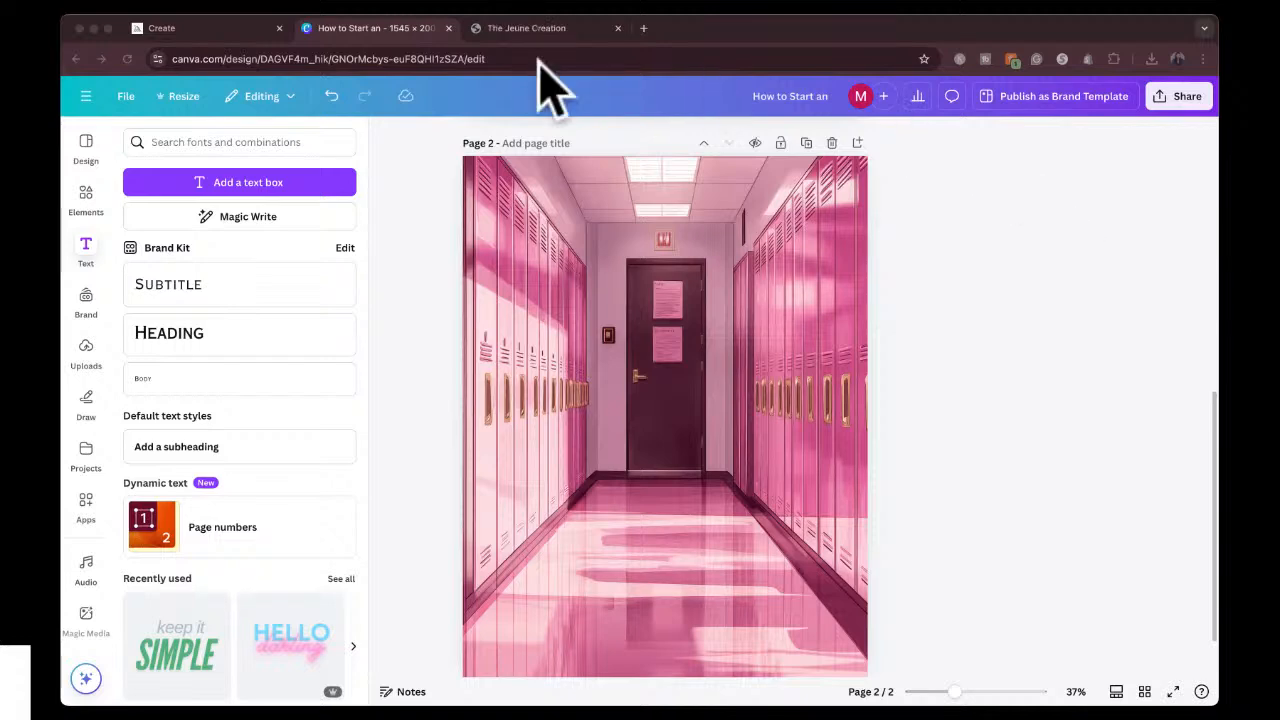
click(222, 30)
click(914, 157)
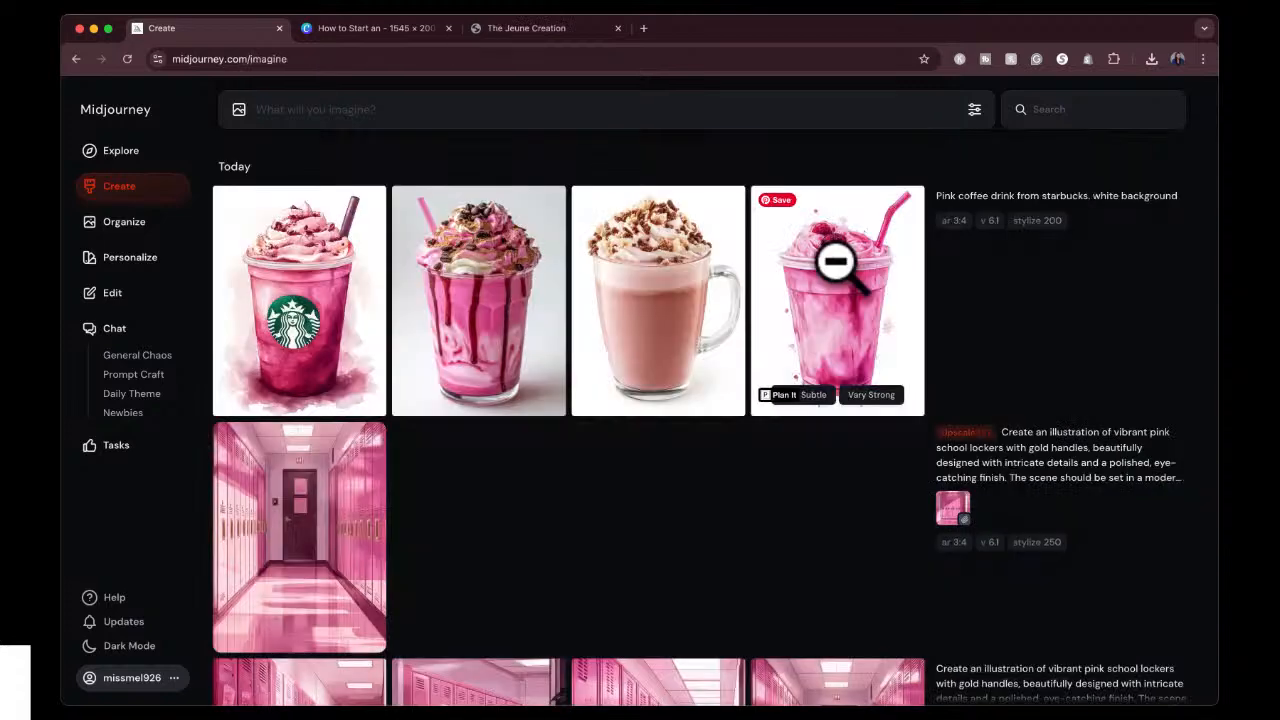
Download the upscaled image of the girl in the pink sweater and grey cap, and close its enlarged view.
scroll(709, 543, down, 10)
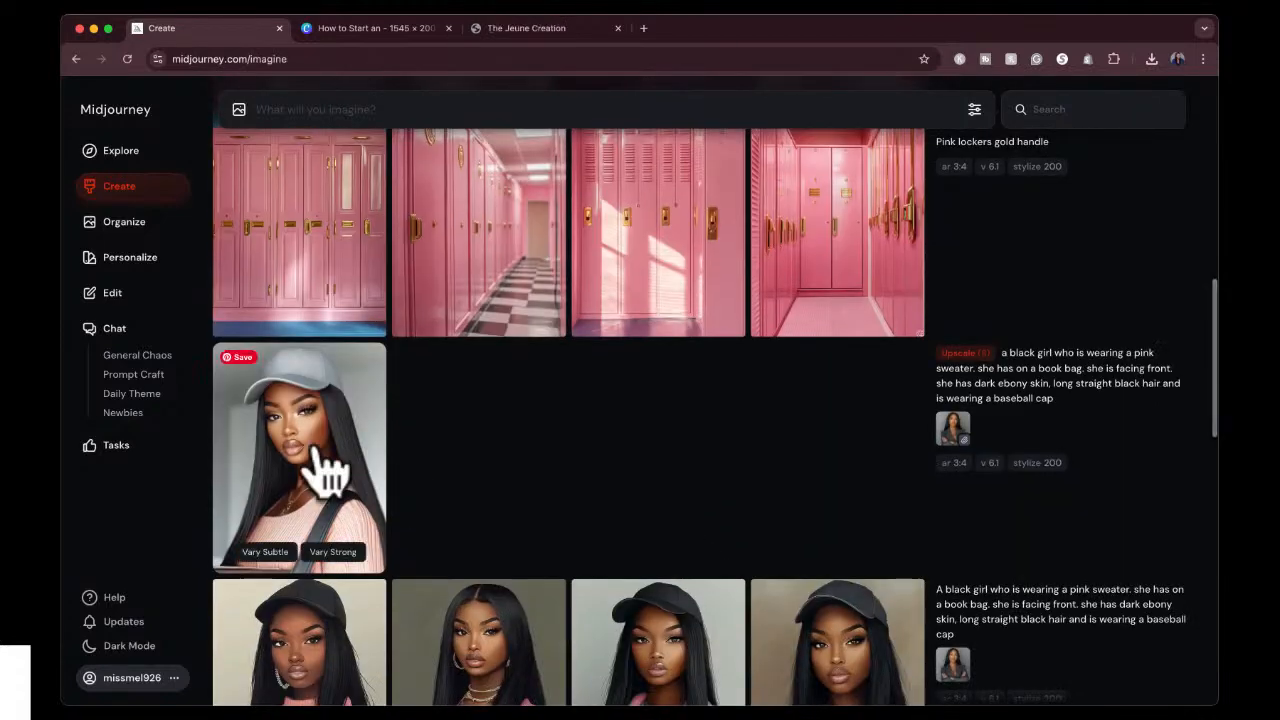
click(328, 470)
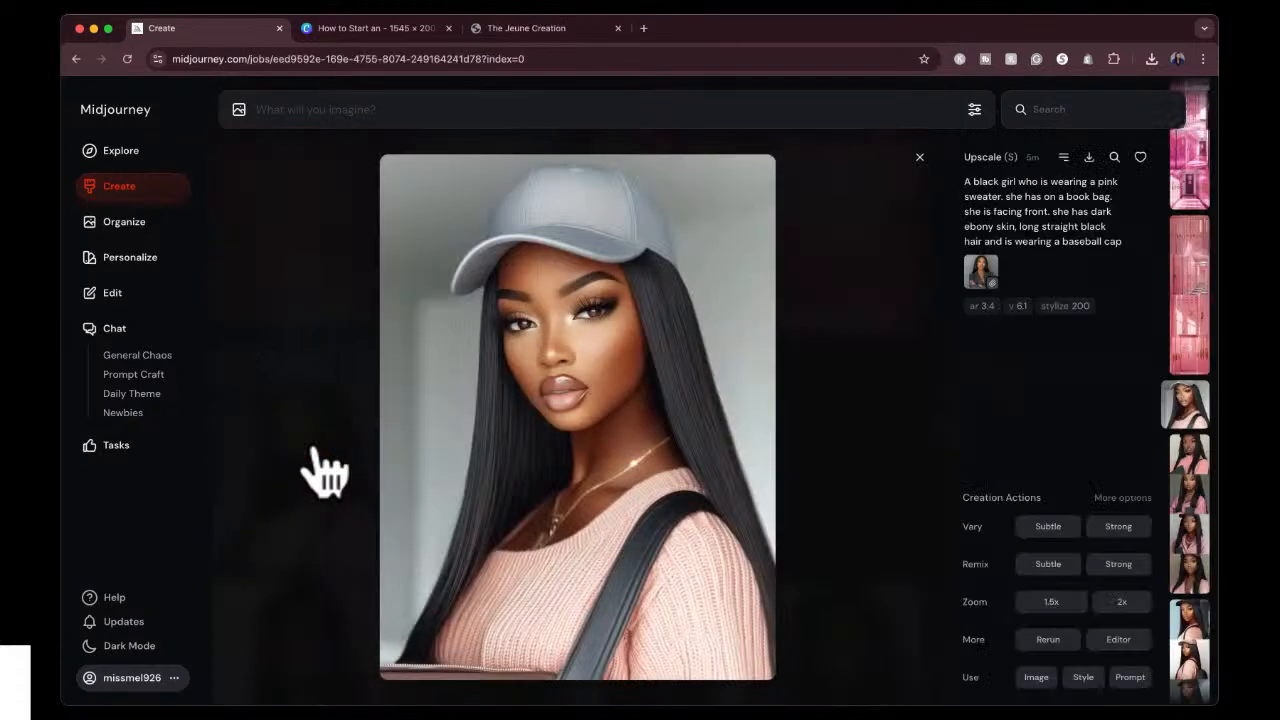
click(1089, 157)
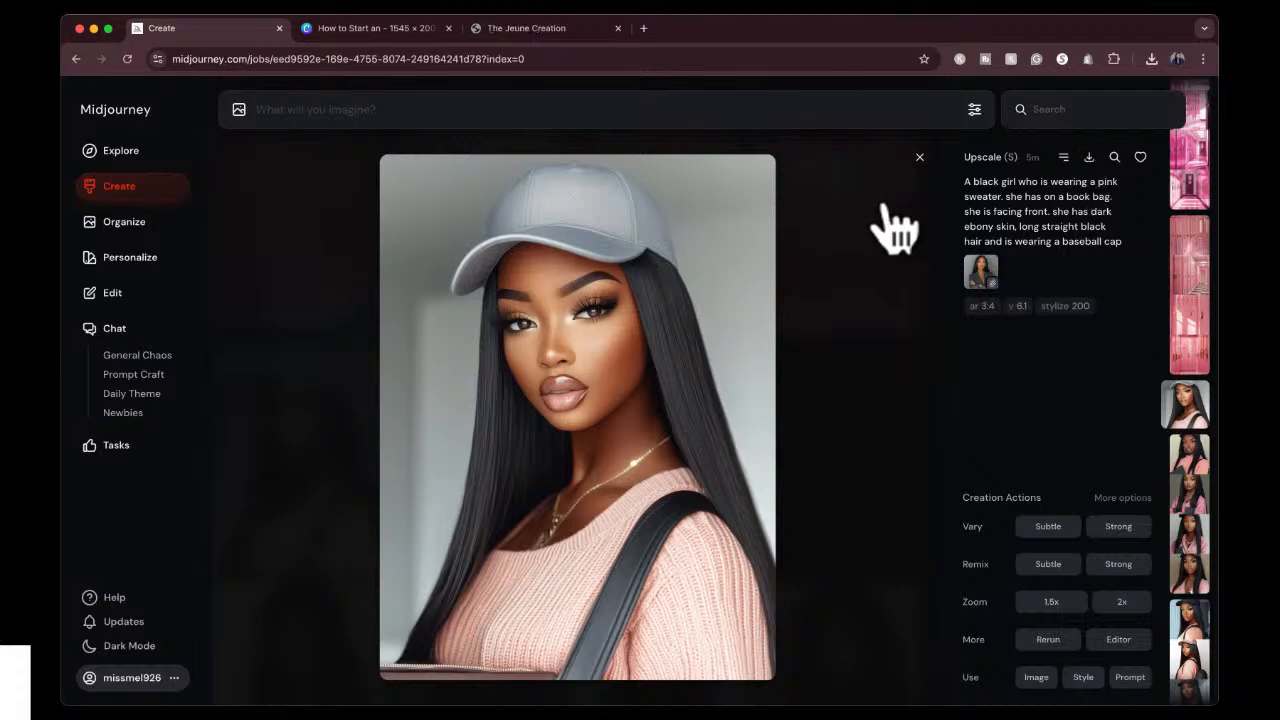
click(917, 157)
Upscale the pink coffee drink with chocolate drizzle and coffee beans using the Subtle option.
scroll(720, 375, up, 5)
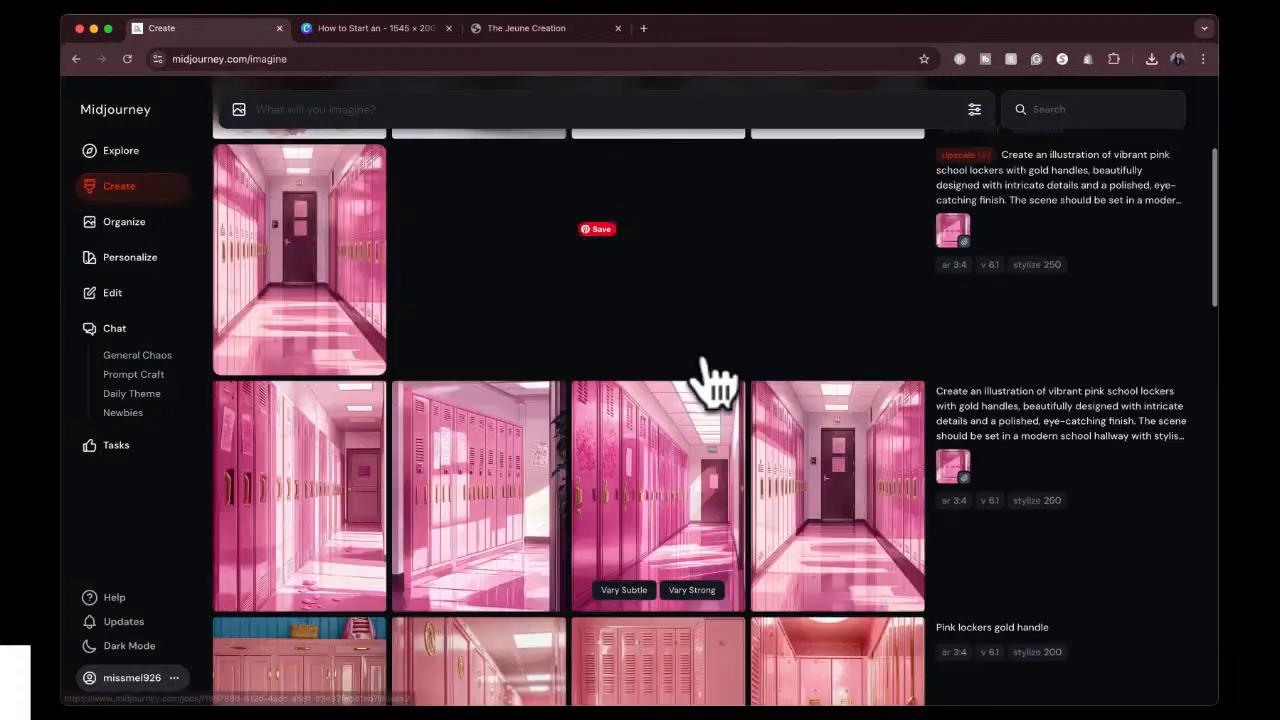
scroll(715, 380, up, 3)
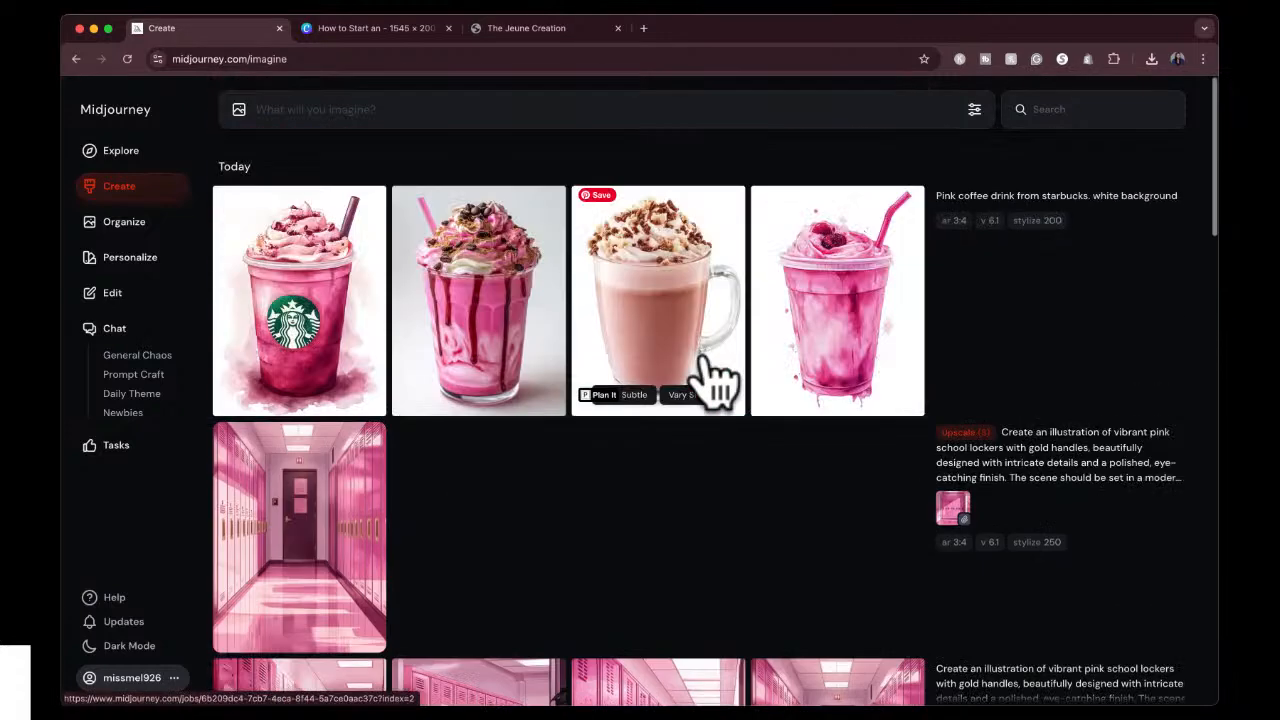
click(503, 315)
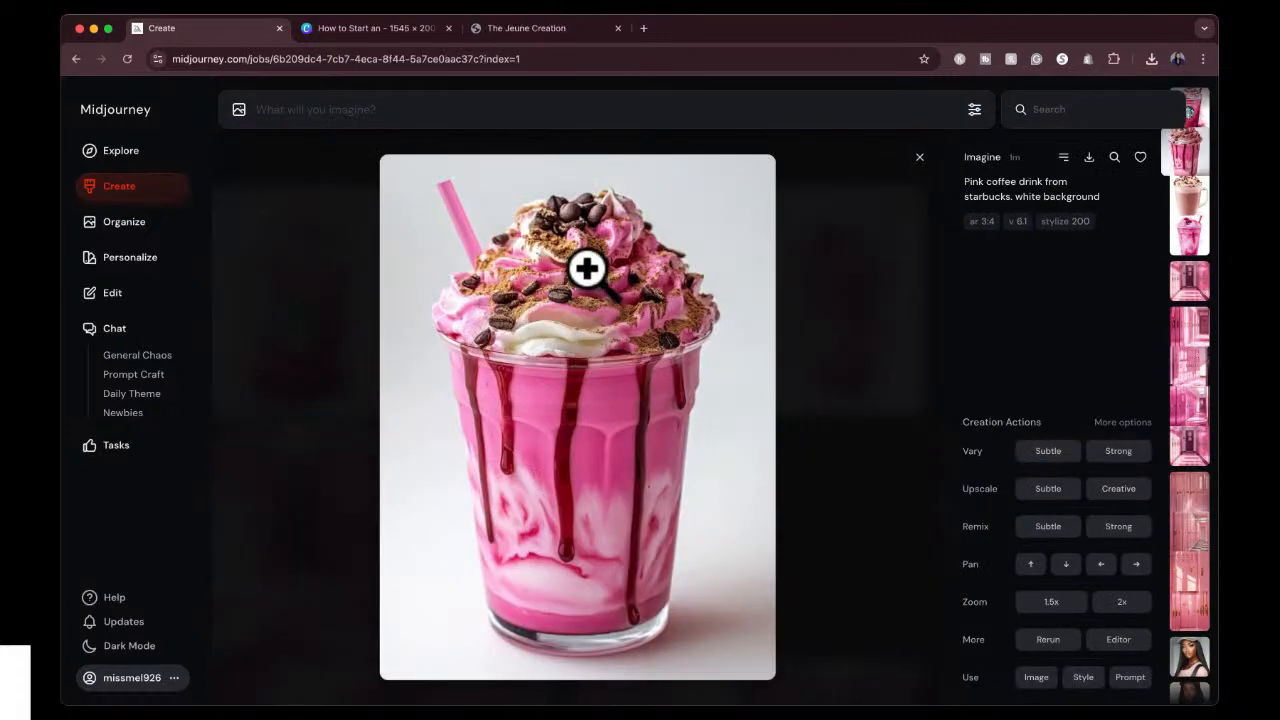
click(1045, 492)
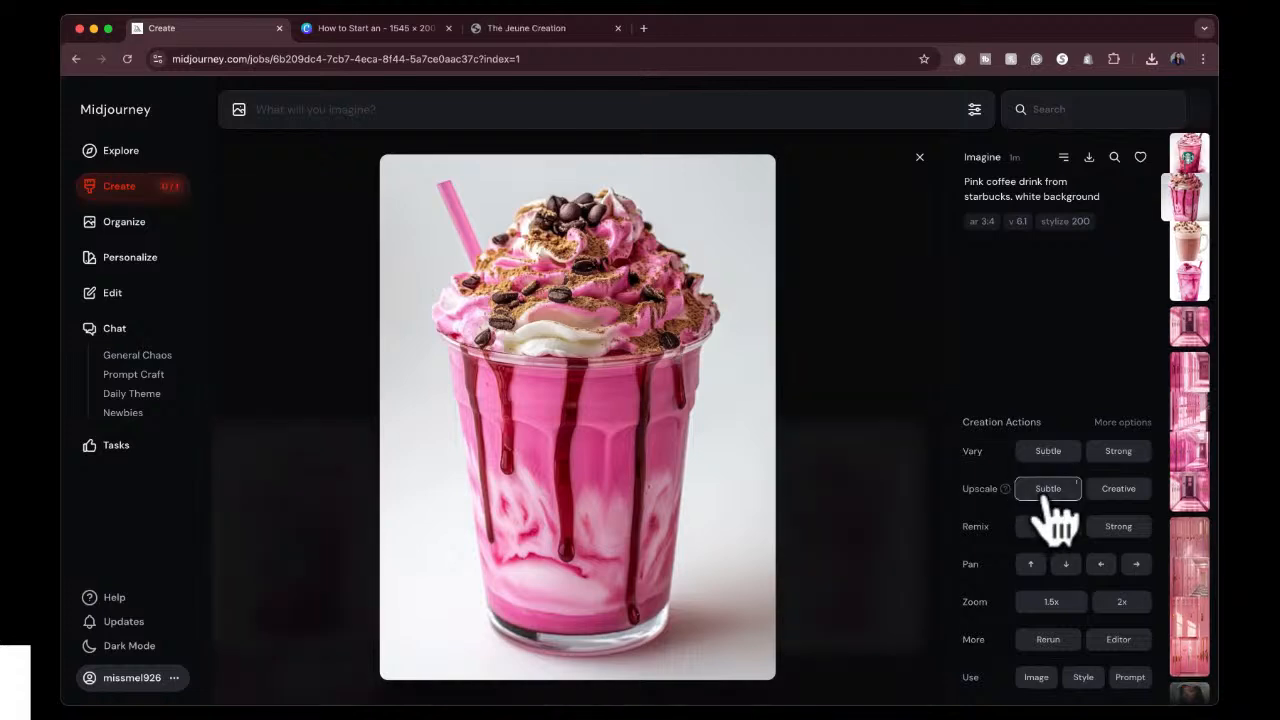
Switch to the Canva design, paste the girl image onto page 2 and remove its background.
click(394, 28)
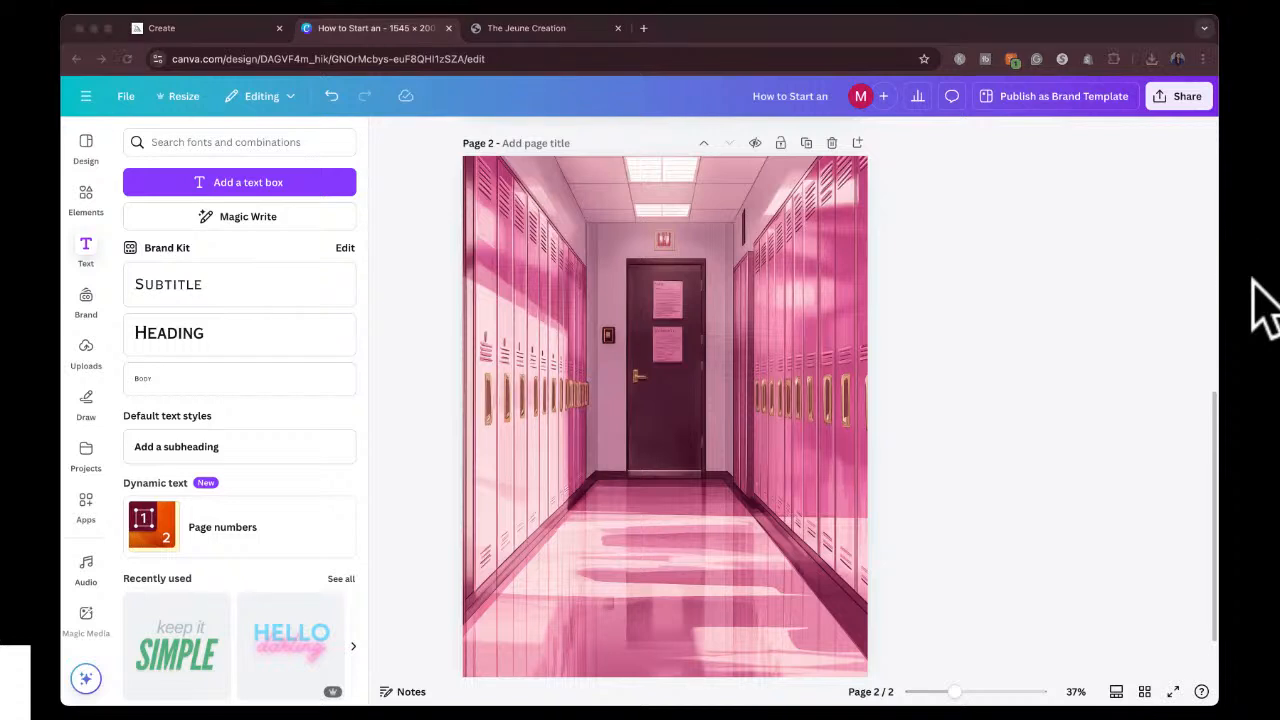
click(931, 340)
click(681, 376)
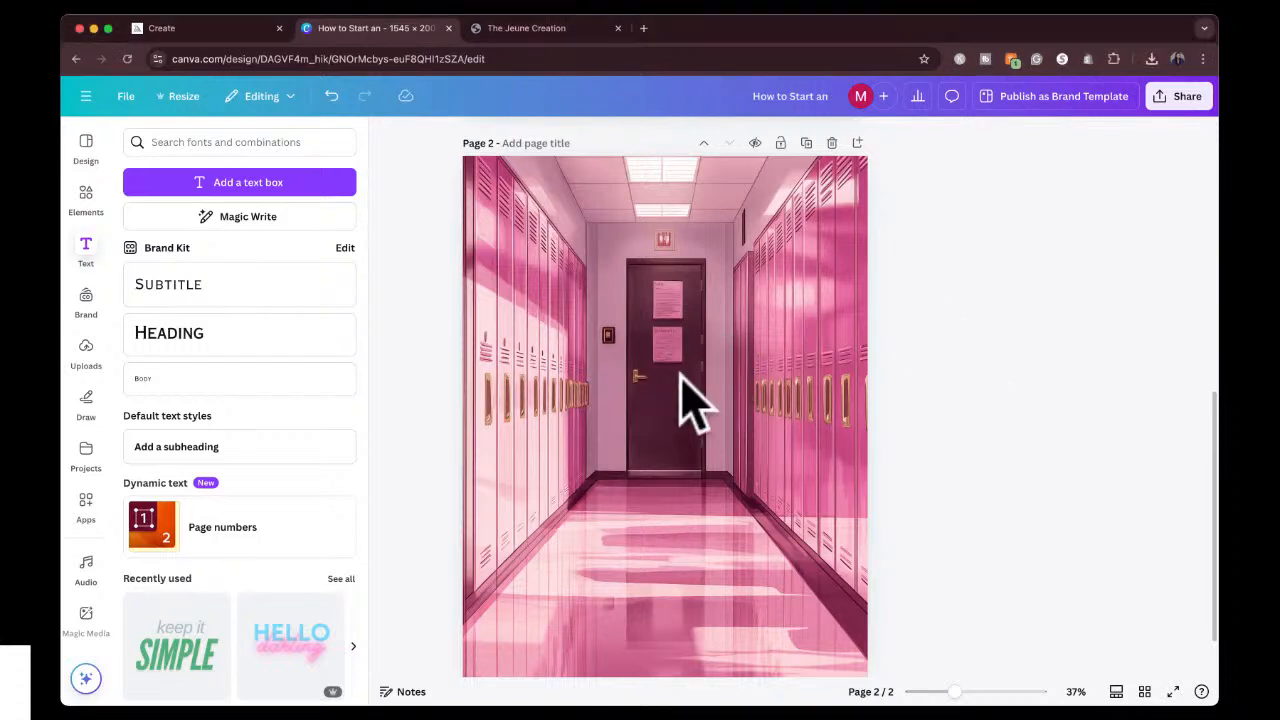
key(super+v)
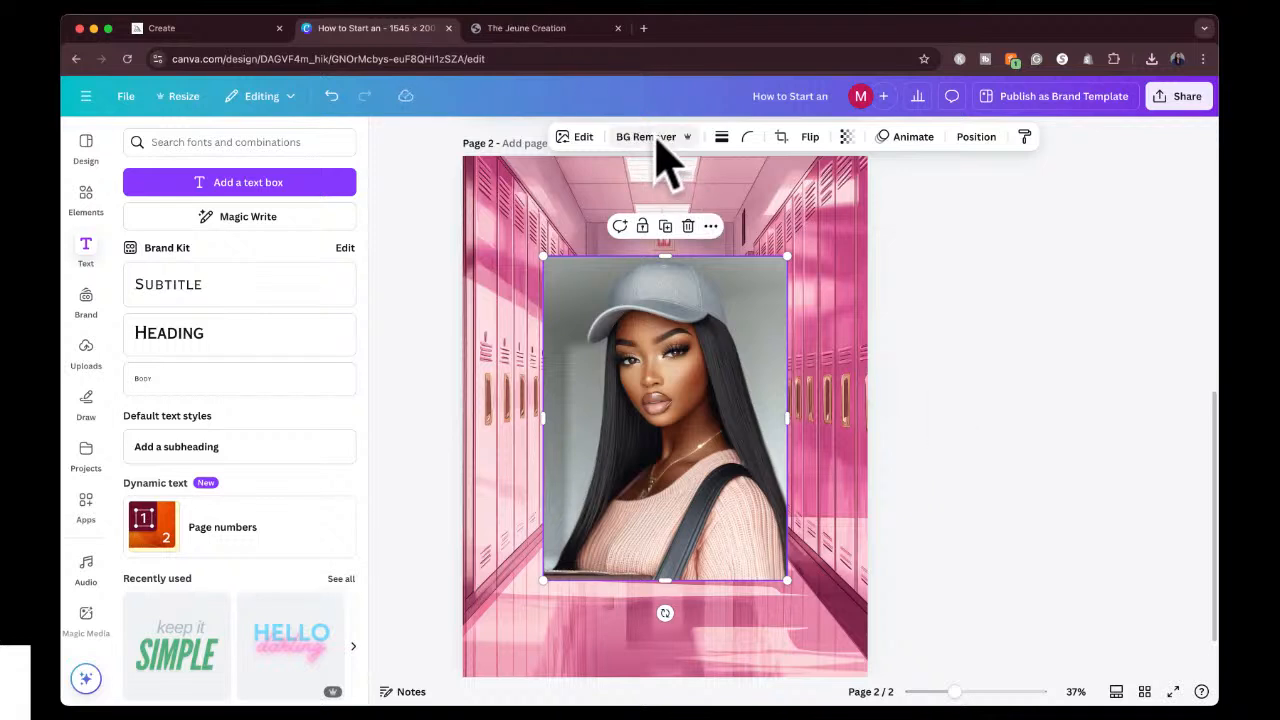
click(648, 138)
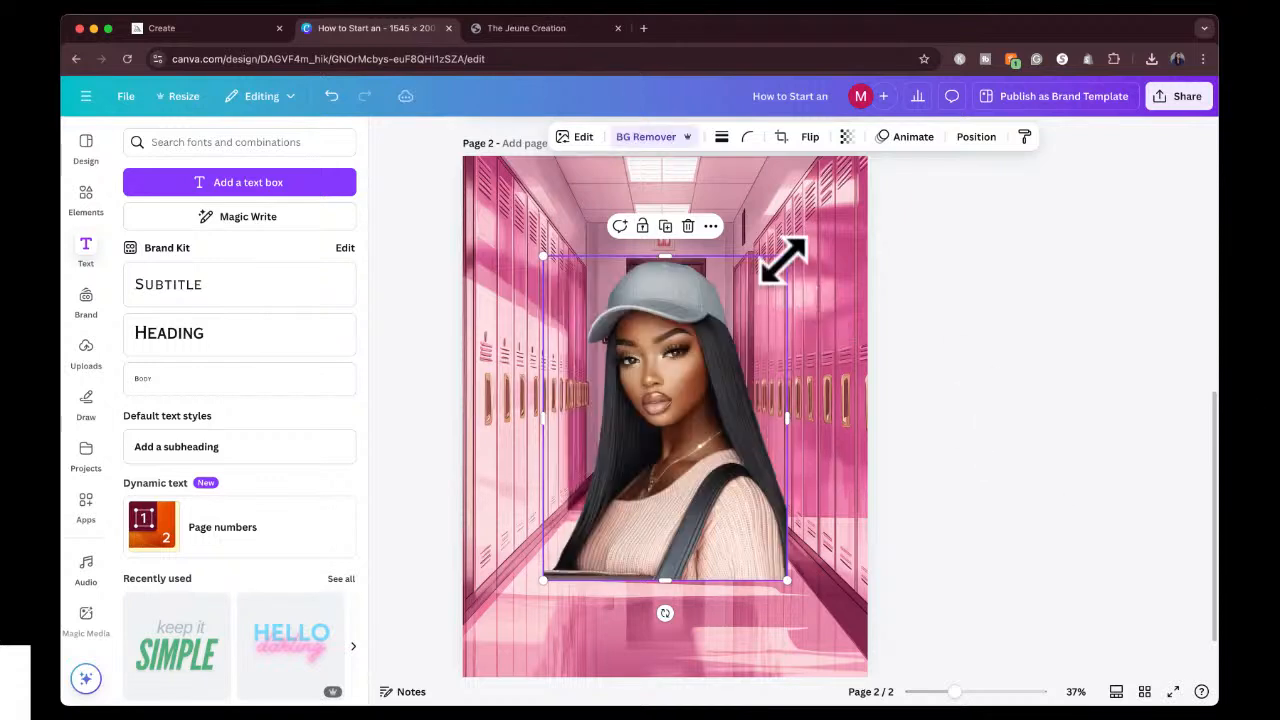
Enlarge the girl cutout, crop its lower edge and place it in the lower-right corner of page 2.
drag(814, 226, 826, 206)
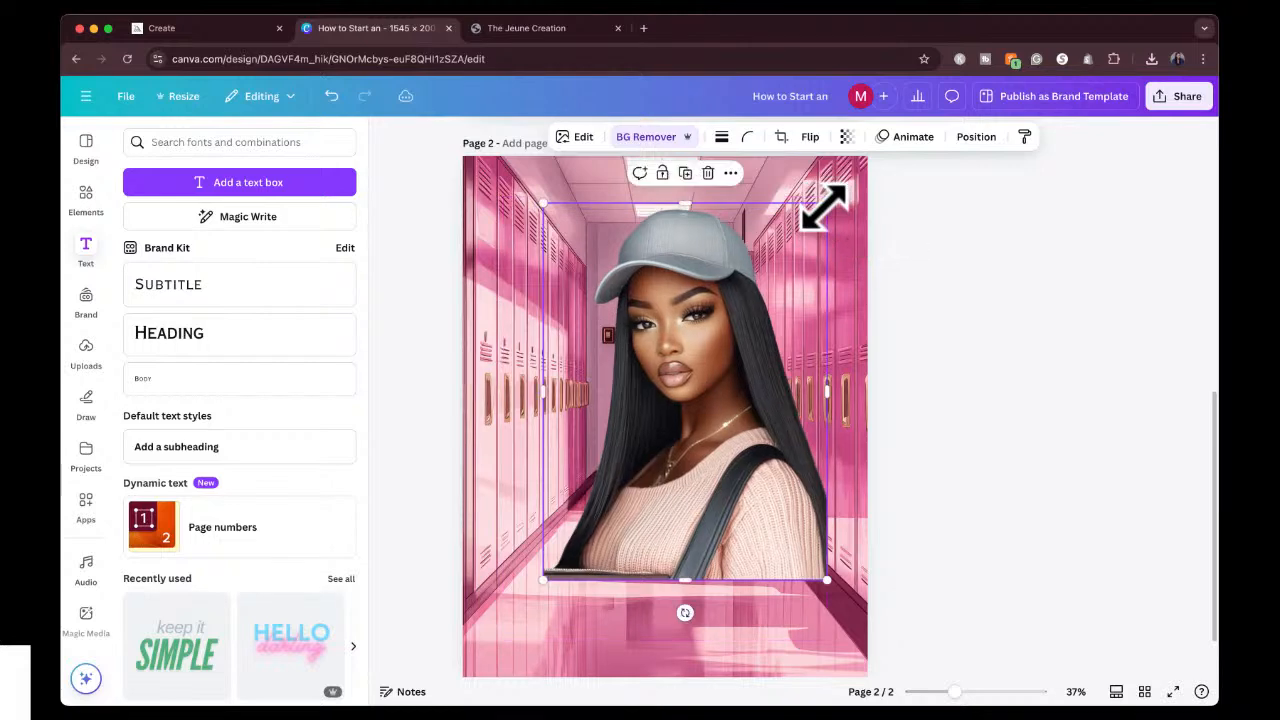
drag(729, 371, 782, 487)
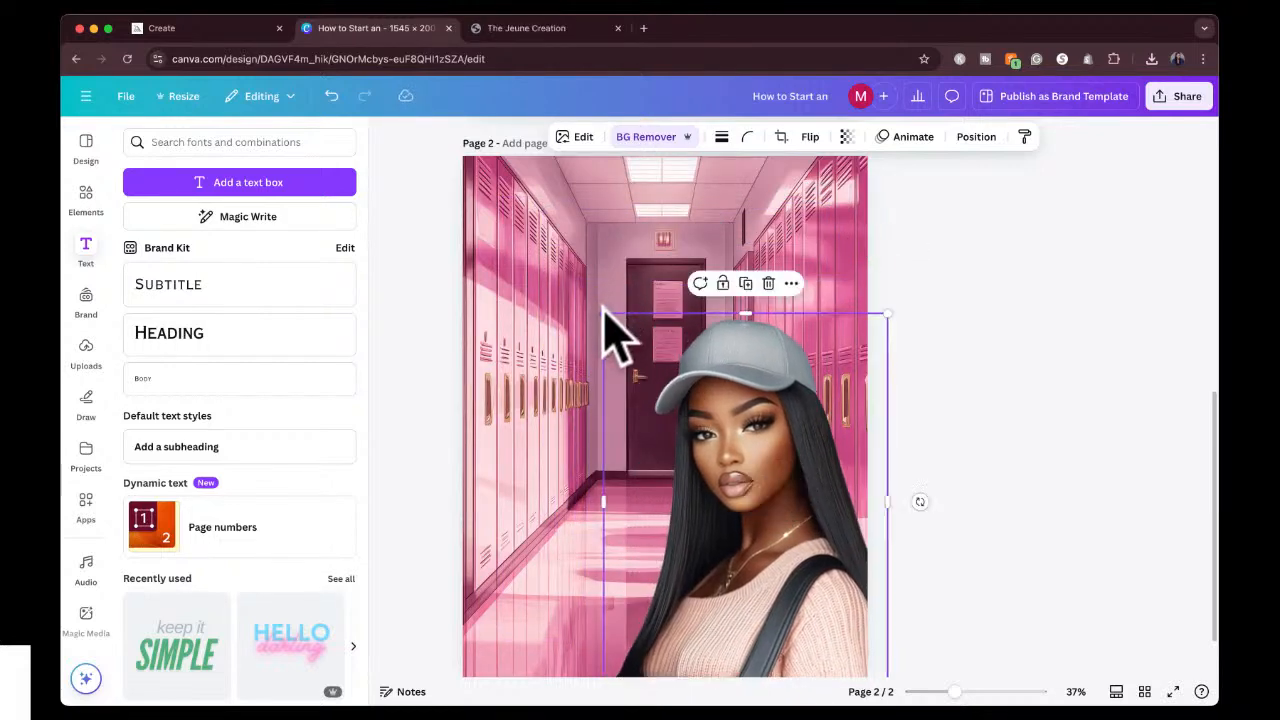
drag(606, 318, 563, 237)
drag(737, 394, 739, 310)
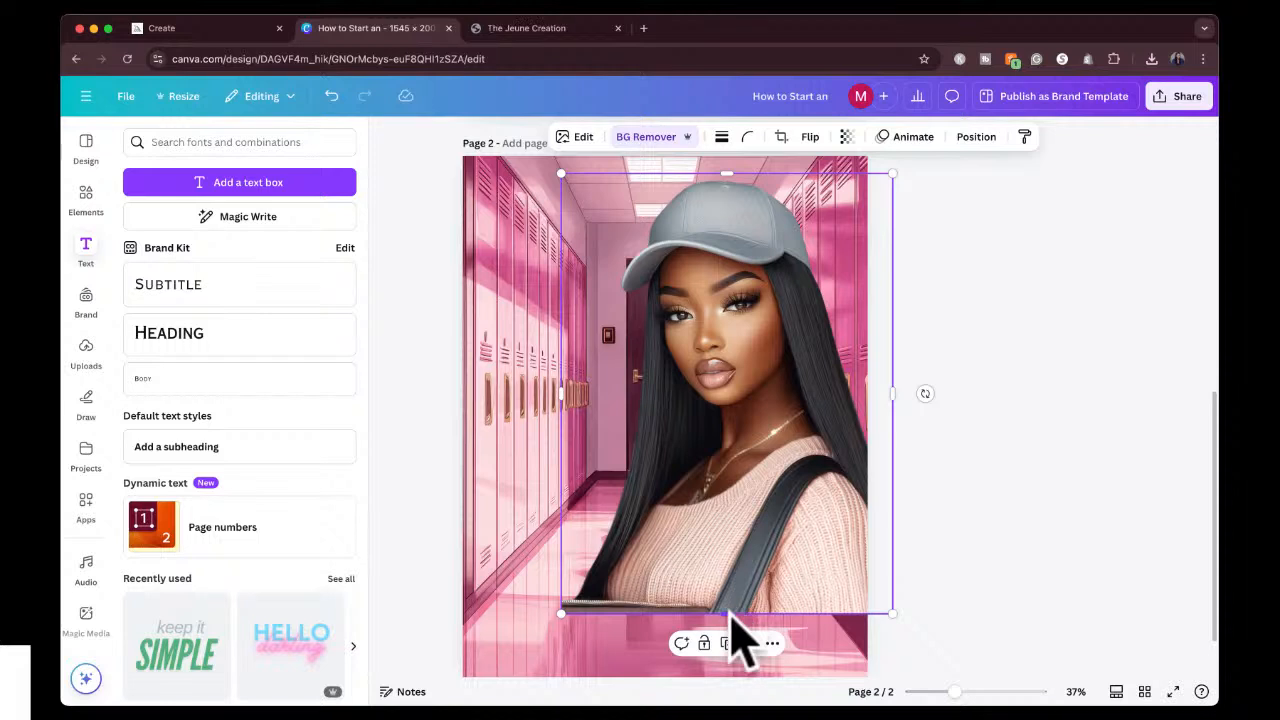
drag(728, 608, 729, 600)
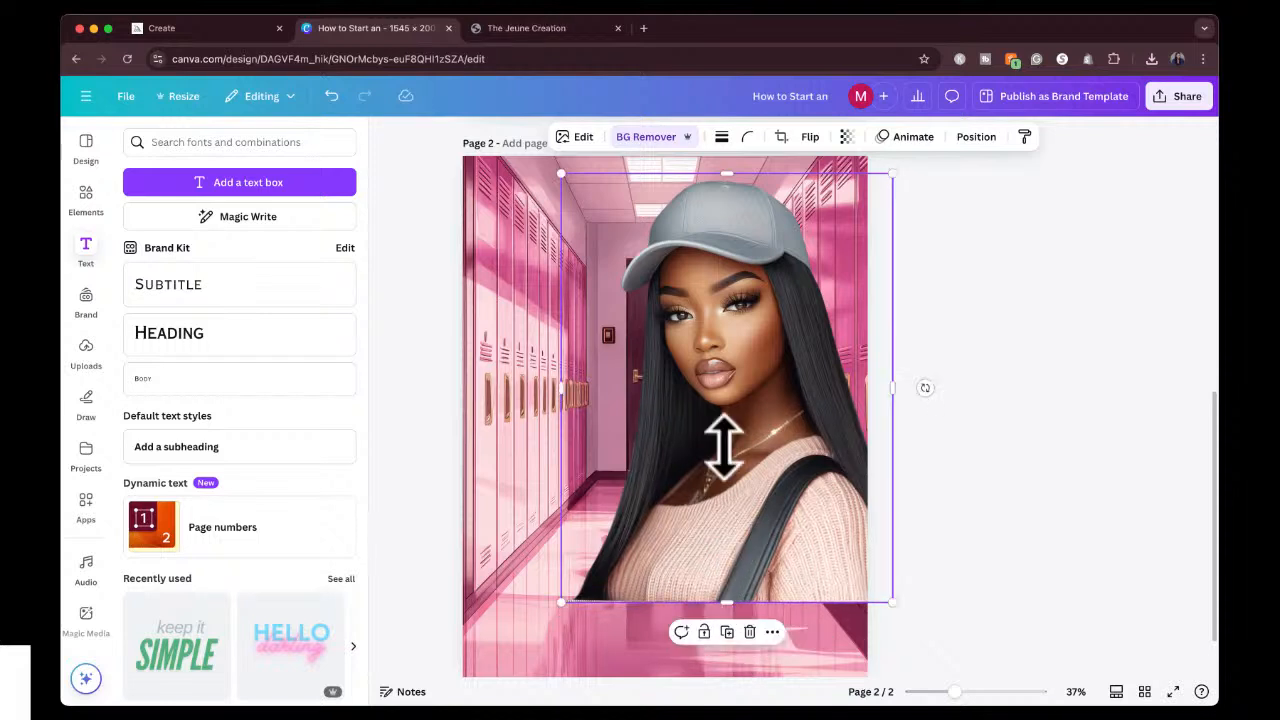
drag(724, 432, 746, 497)
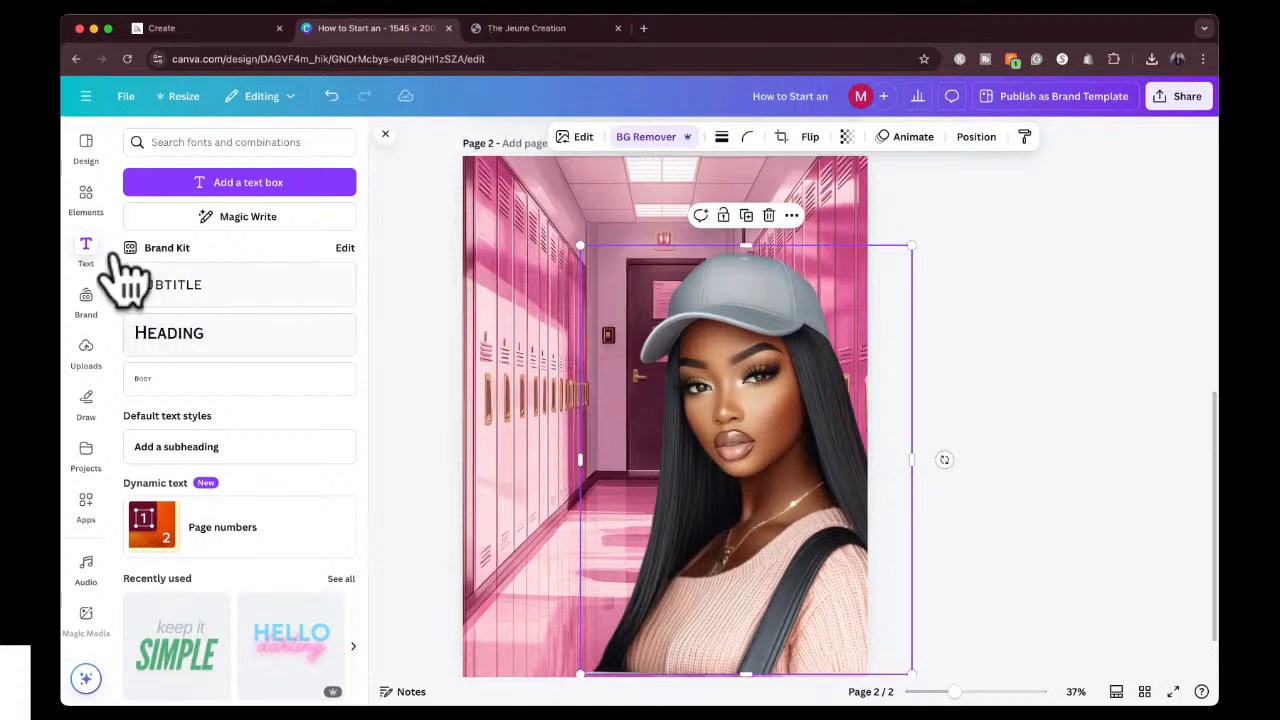
Search the photo elements for "black notebooks".
click(86, 196)
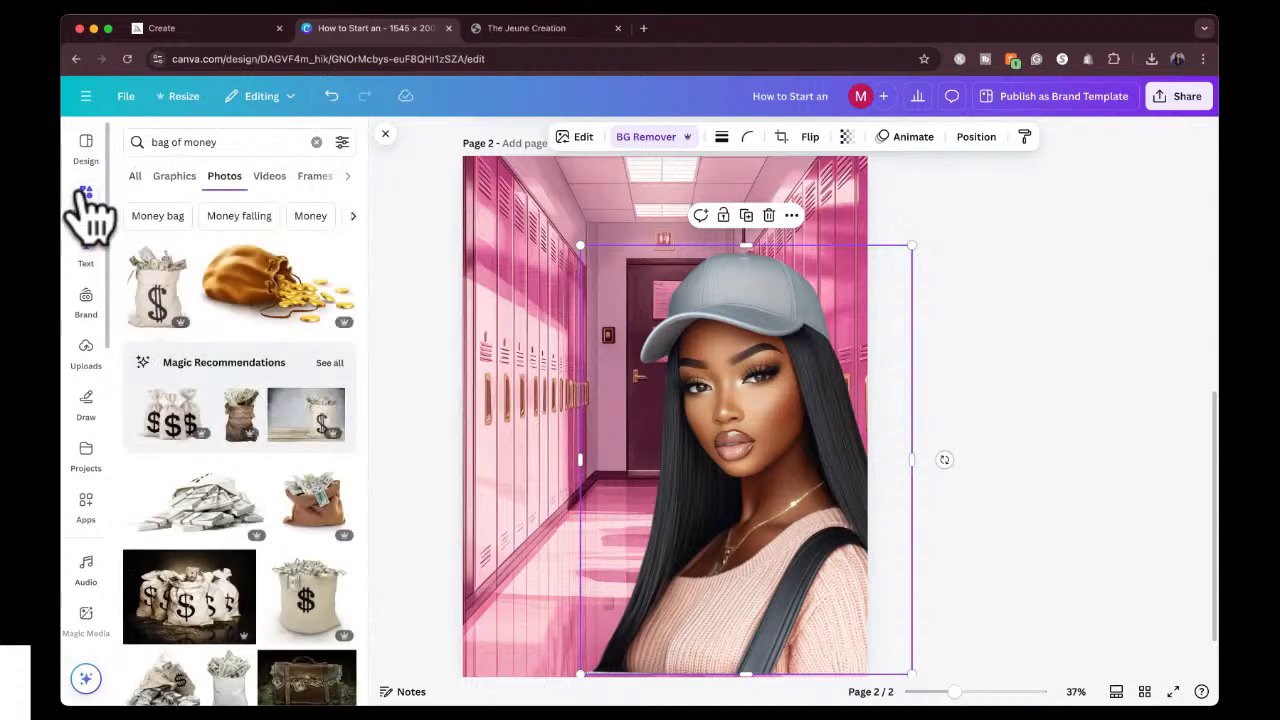
click(180, 142)
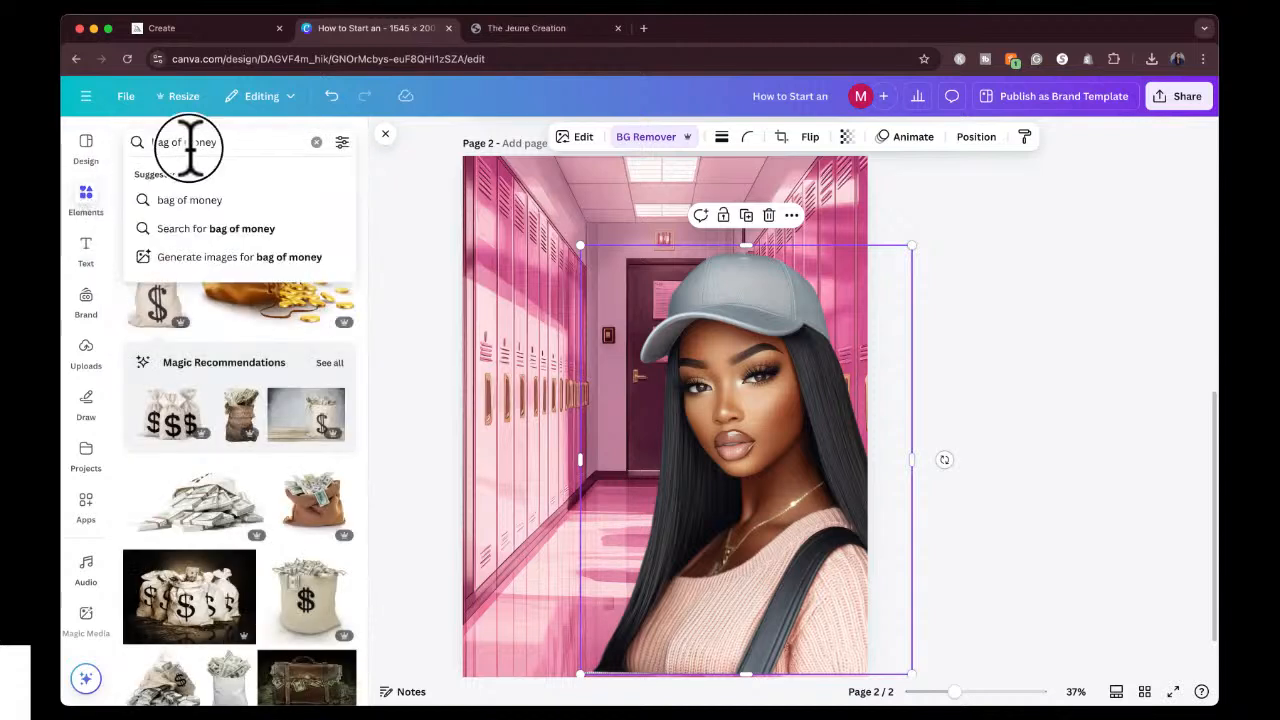
double_click(190, 142)
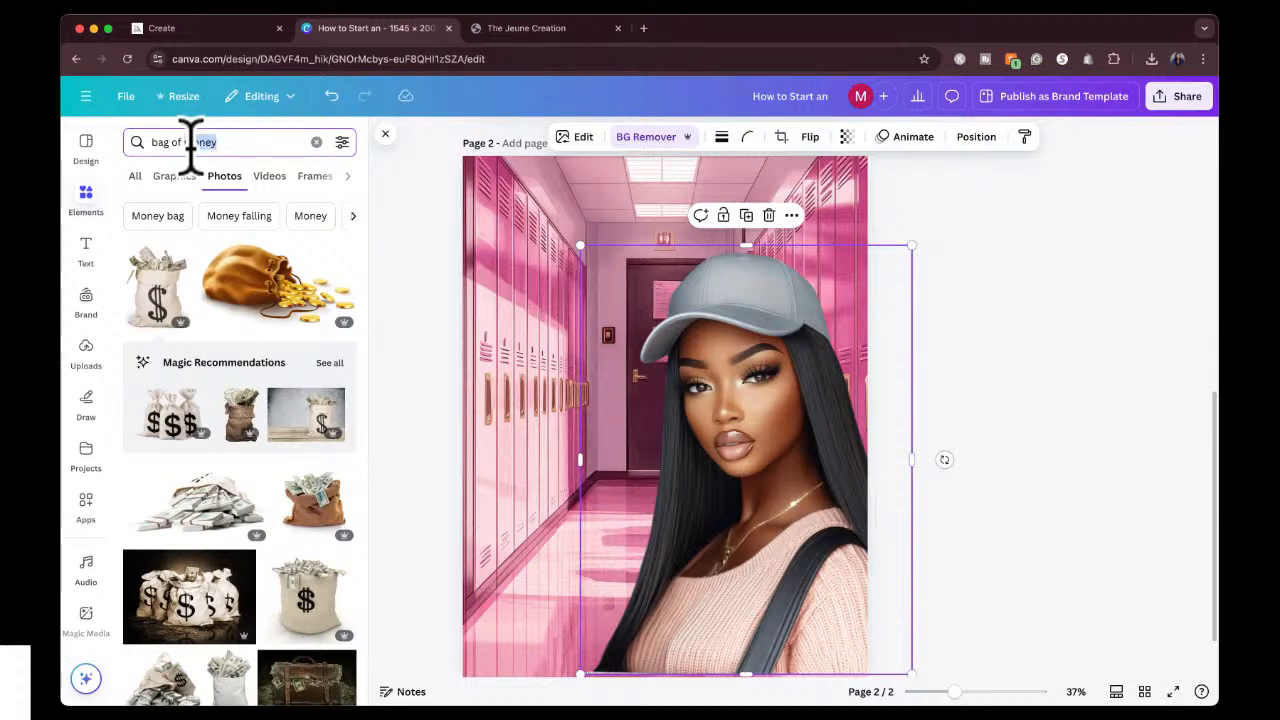
key(super+a)
text(black n)
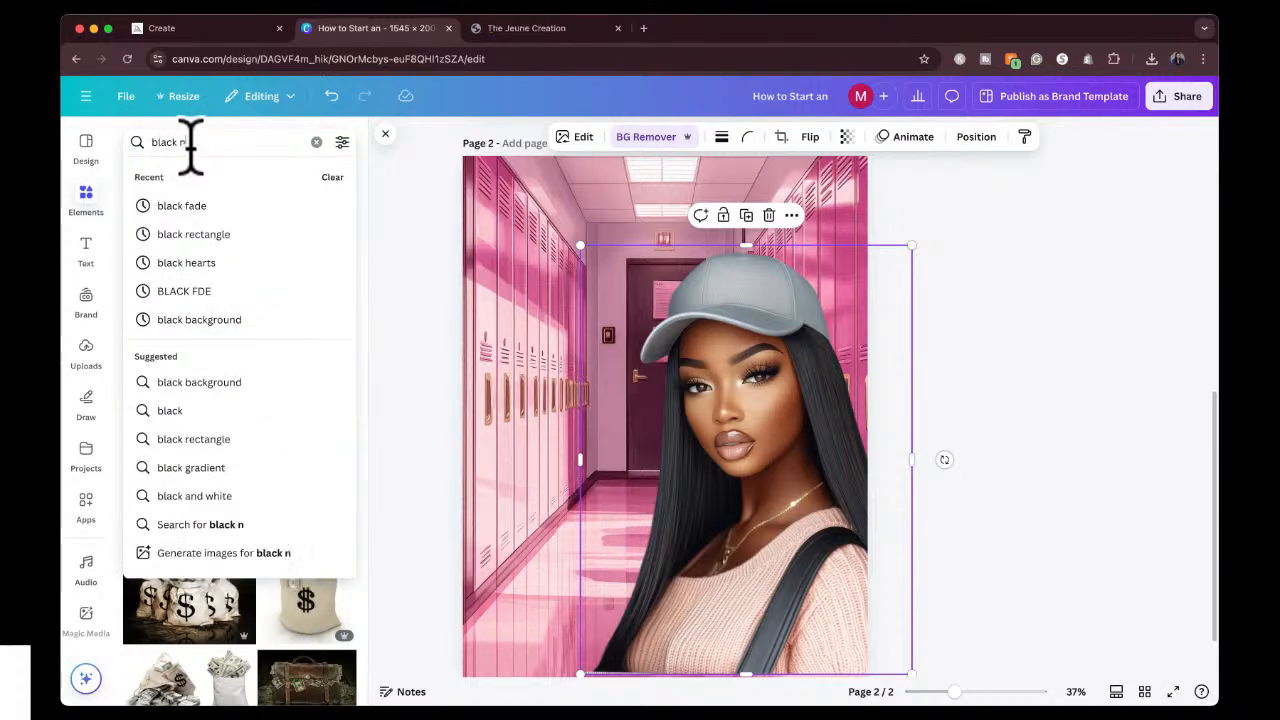
text(otebooks)
key(Return)
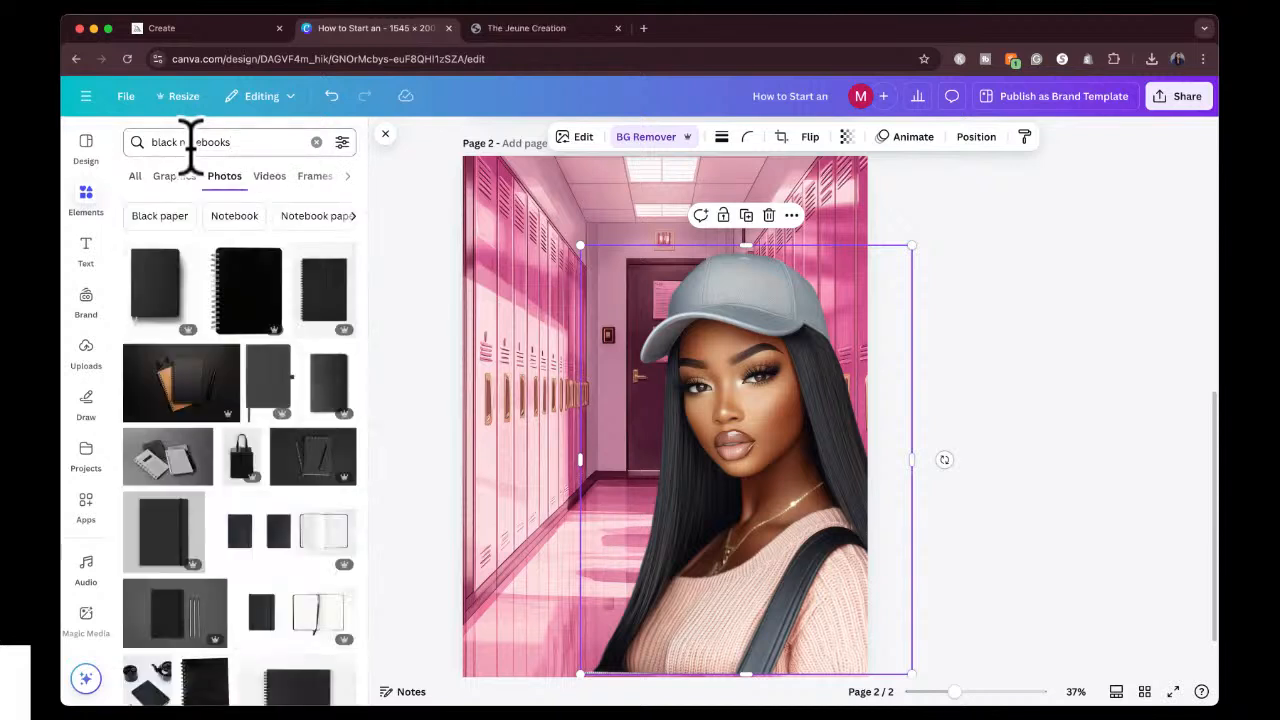
Add the first black notebook photo to page 2 and crop all four sides close to the cover.
click(148, 275)
drag(632, 440, 624, 451)
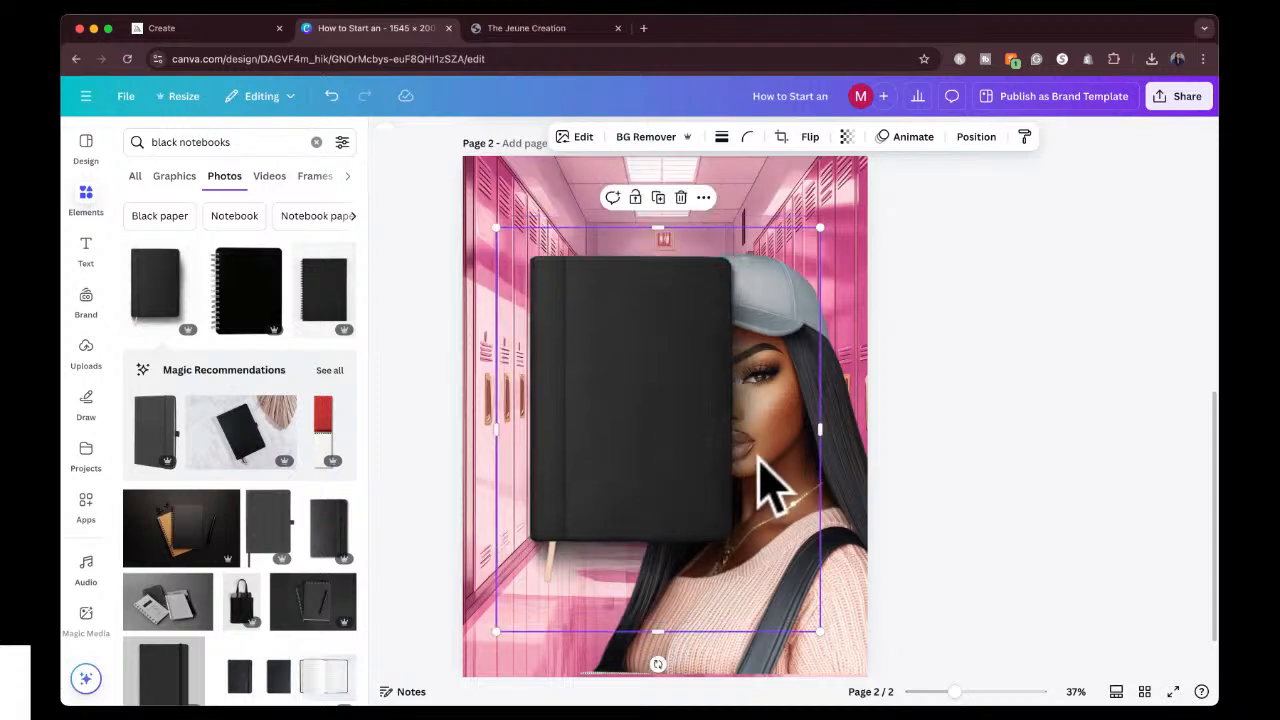
drag(819, 432, 746, 429)
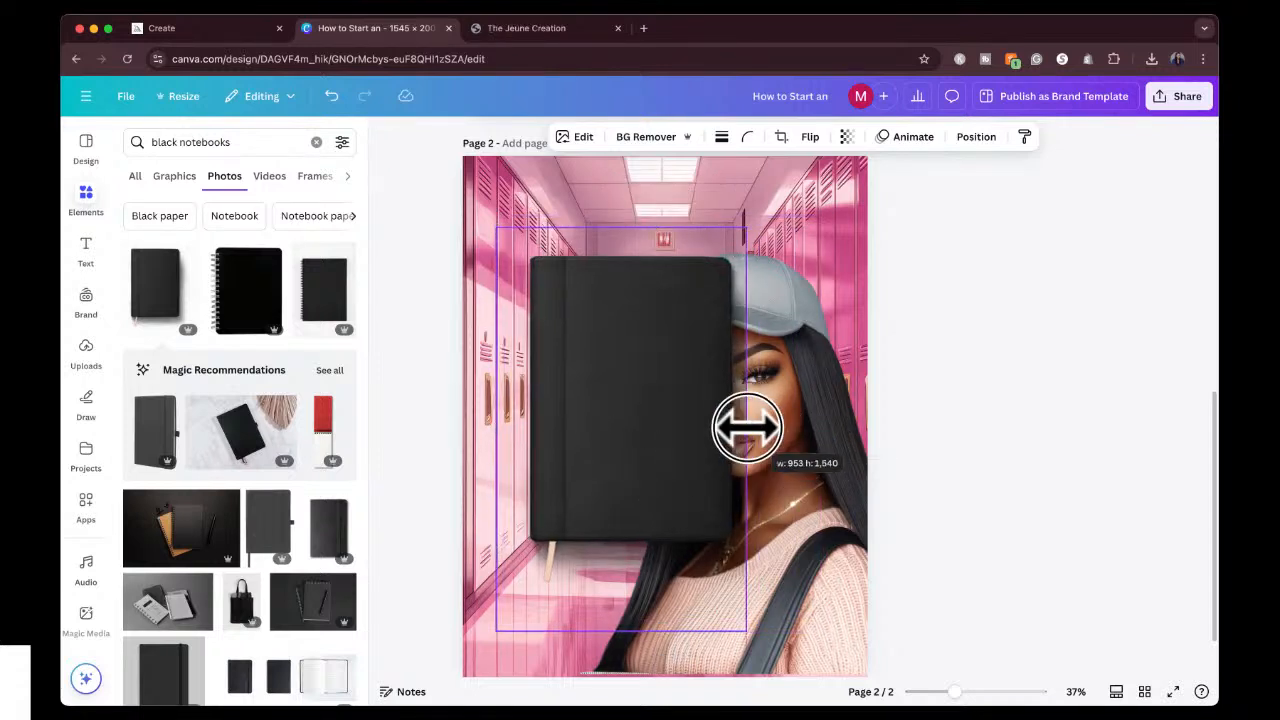
drag(622, 631, 623, 557)
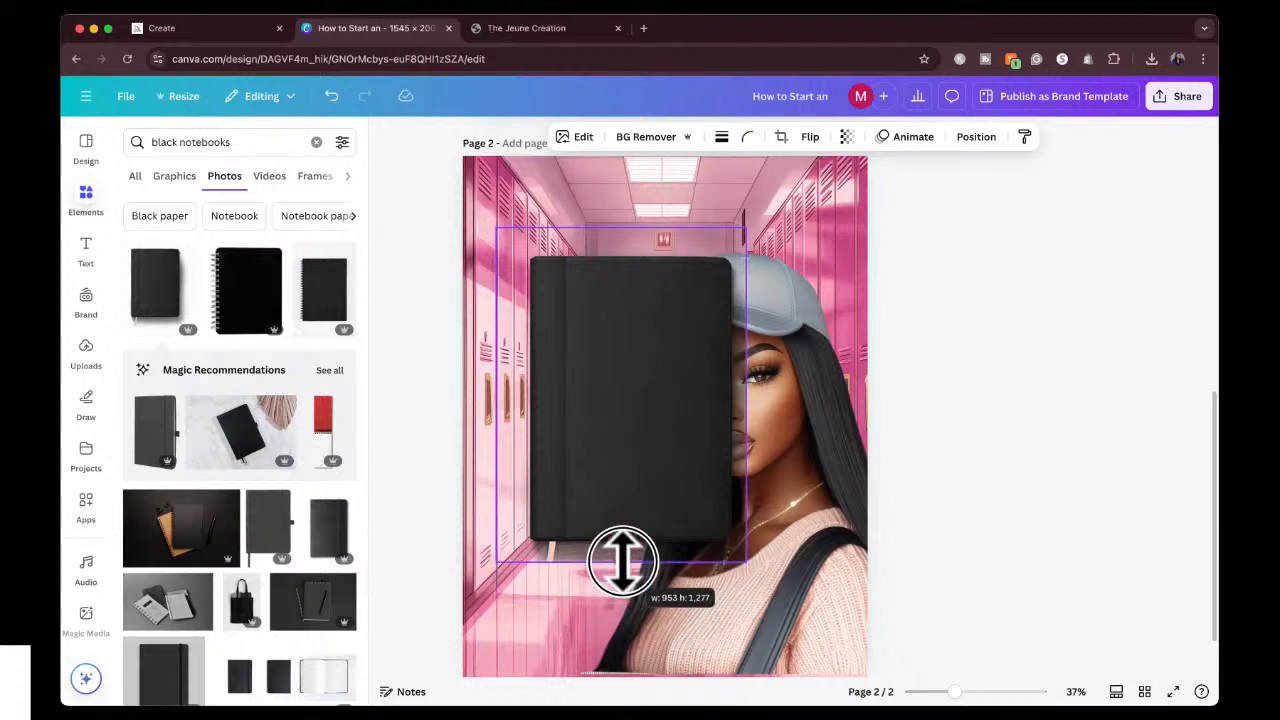
drag(492, 386, 507, 386)
drag(627, 229, 626, 245)
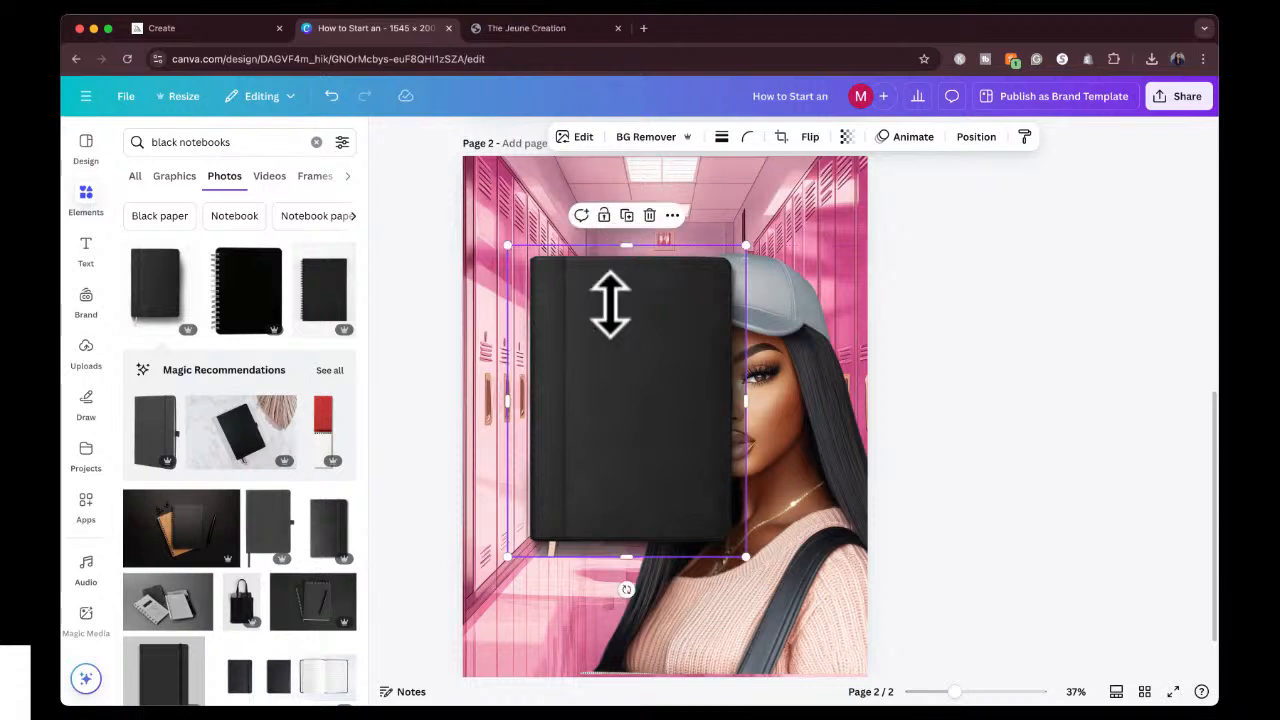
Enlarge and tilt the notebook at the lower left of page 2, and send it behind the girl.
drag(614, 371, 571, 500)
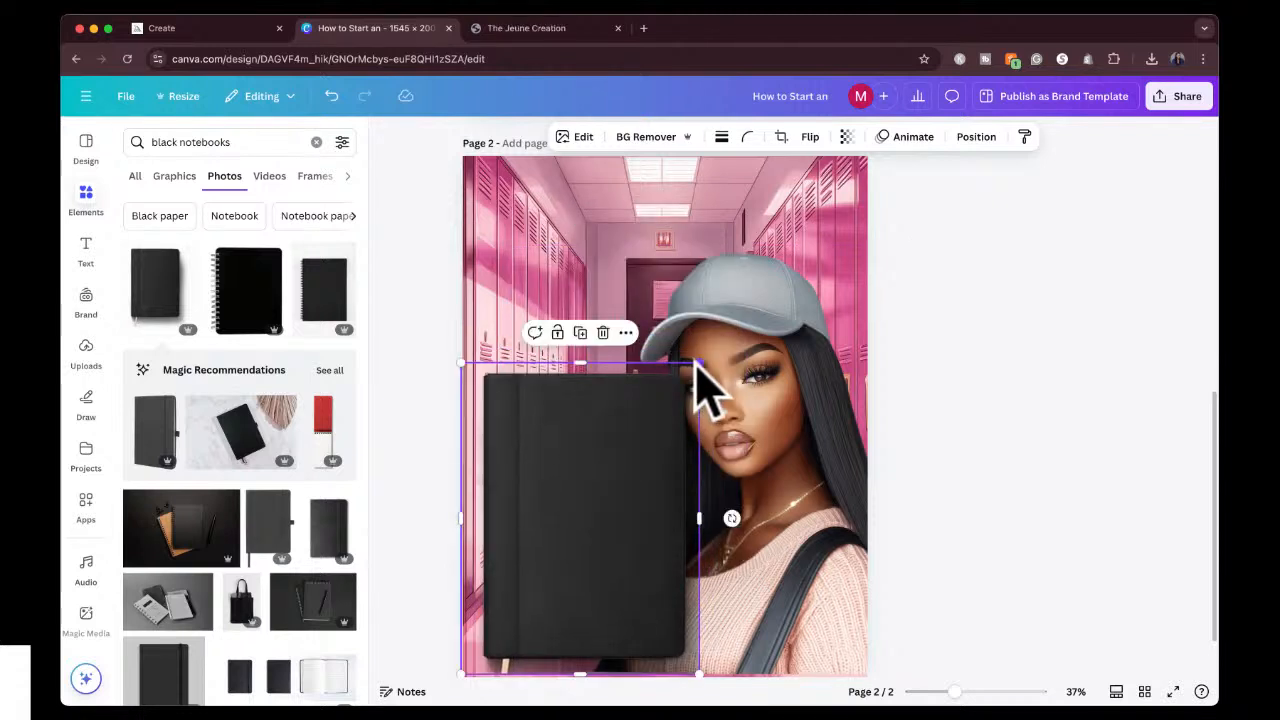
drag(703, 363, 786, 251)
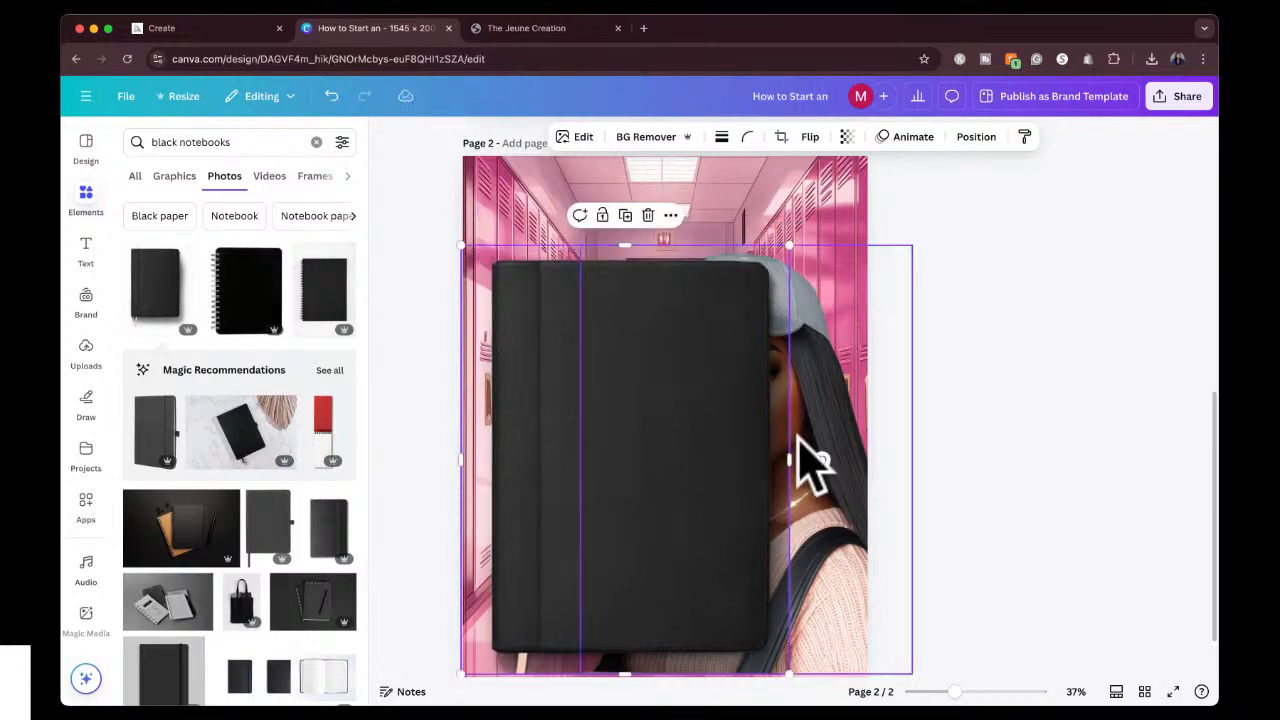
mouse_move(820, 451)
mouse_down()
mouse_move(823, 463)
mouse_move(823, 437)
mouse_up()
drag(700, 480, 602, 499)
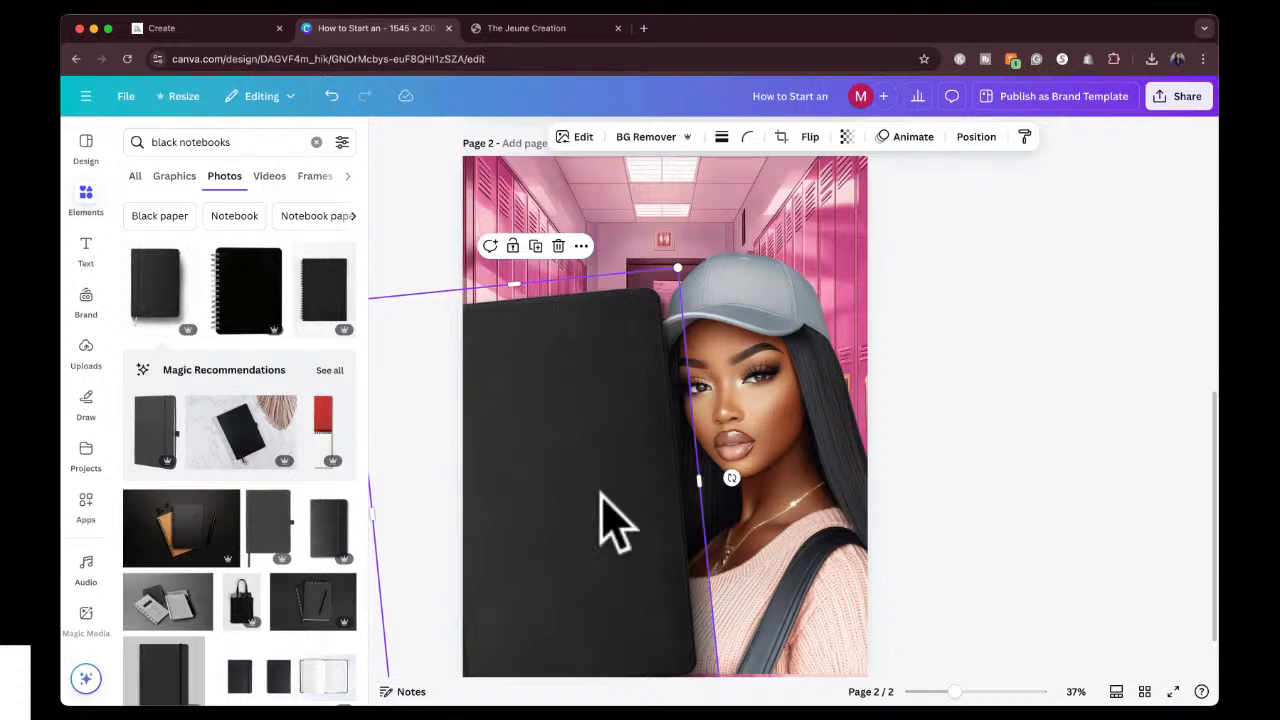
key(super+bracketleft)
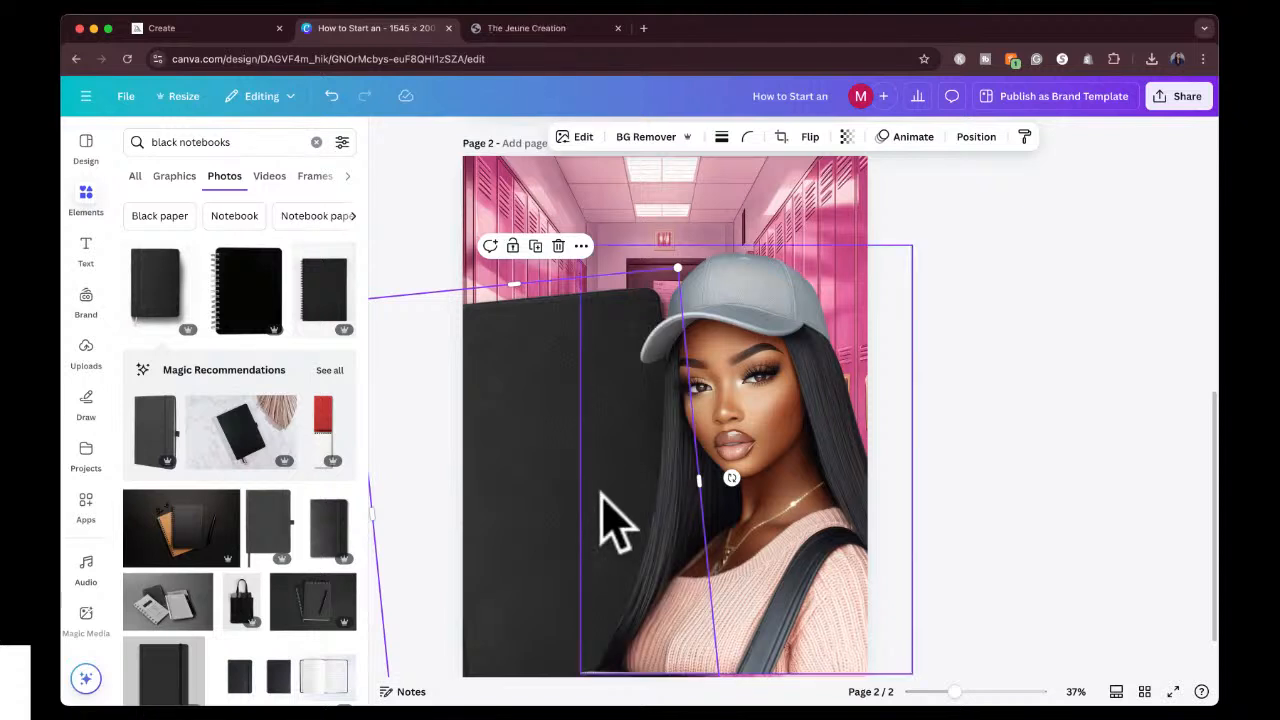
click(961, 351)
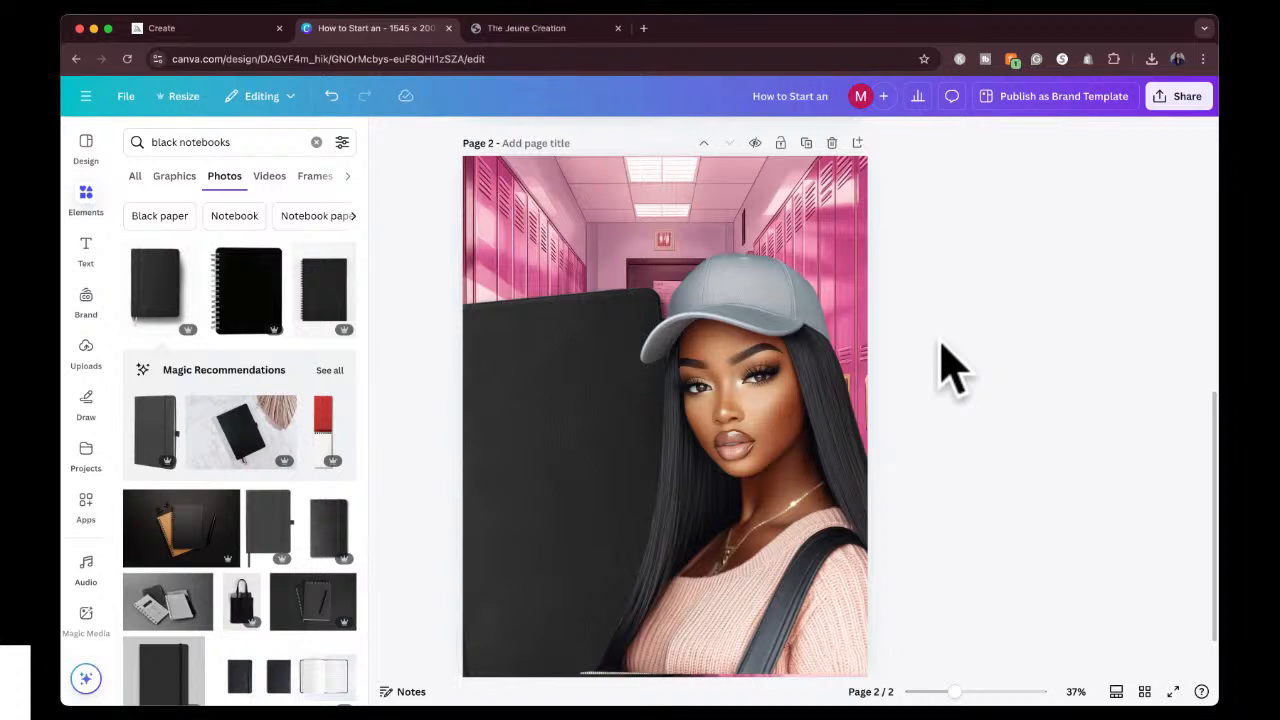
Search the photos for "pen", add the black pen to page 2 and rotate it nearly upright over the notebook.
click(237, 142)
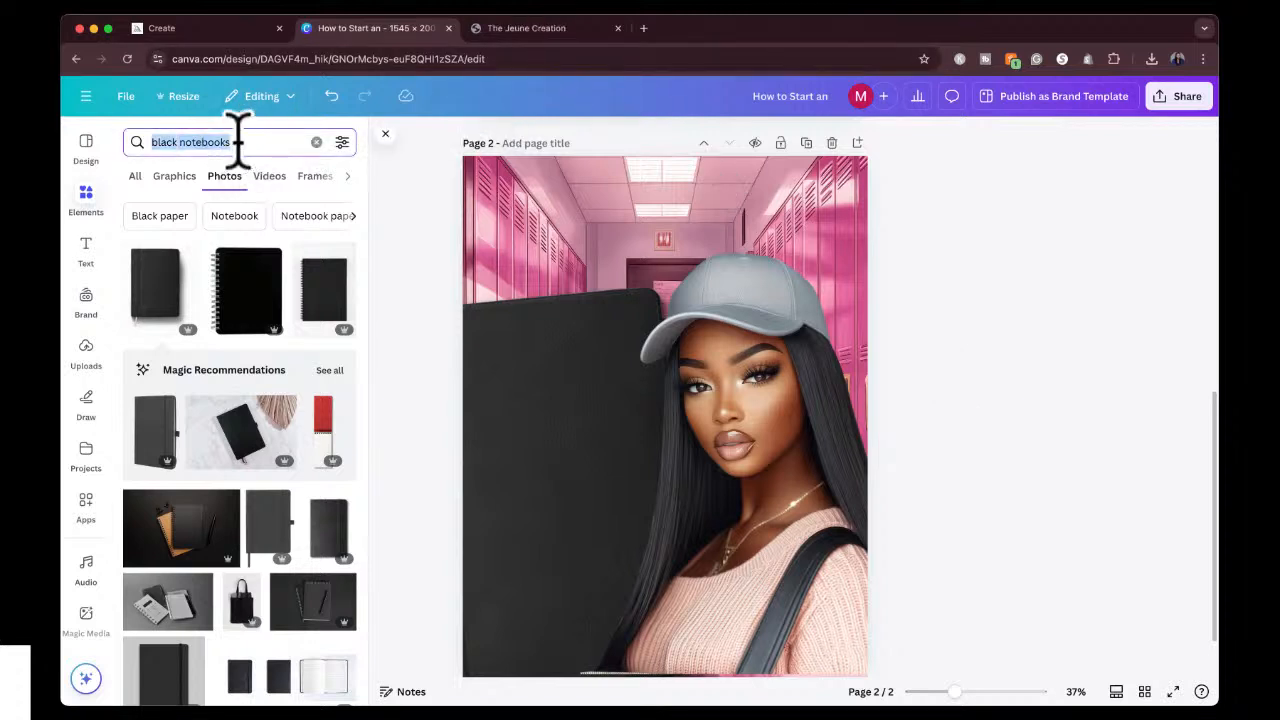
text(pen)
key(Return)
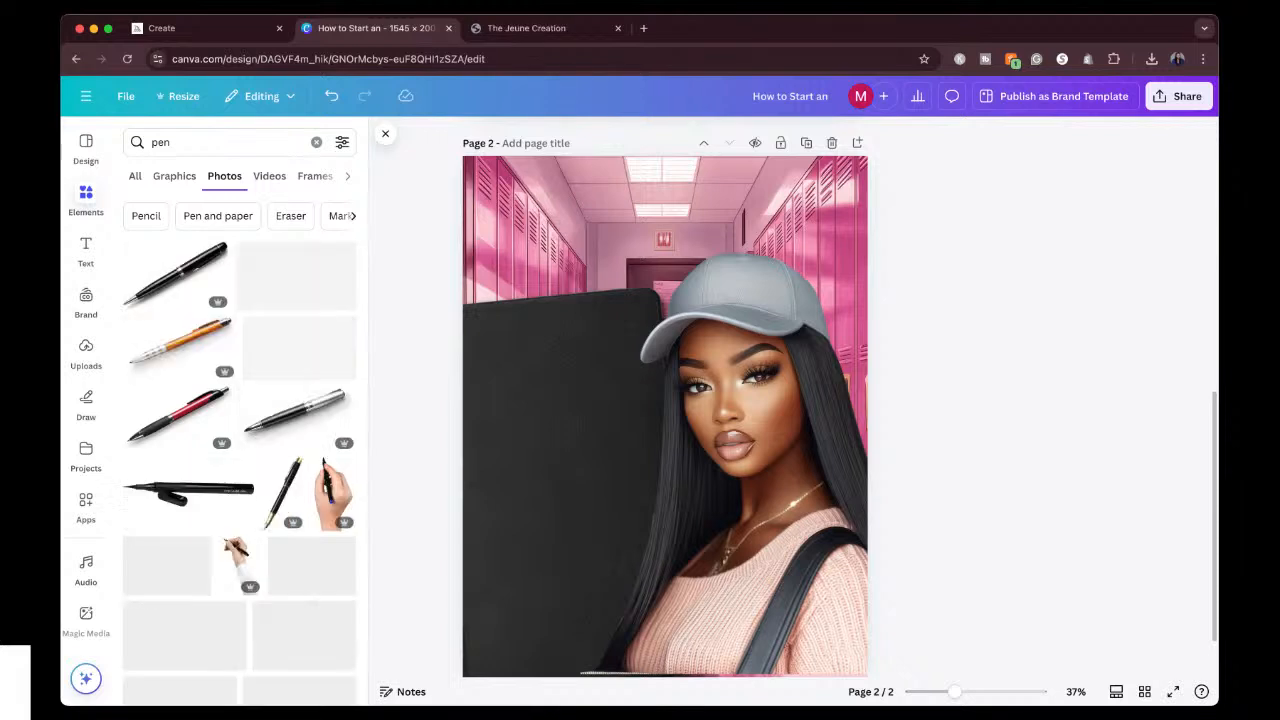
click(175, 288)
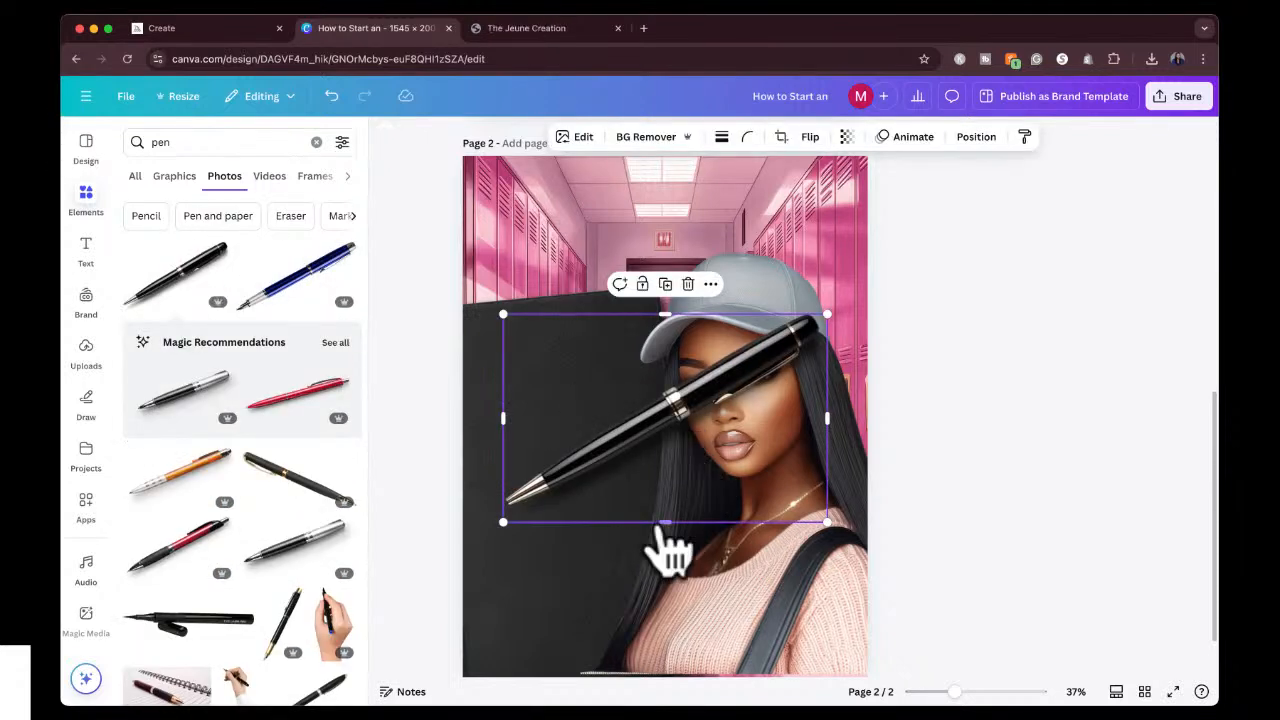
drag(666, 552, 750, 493)
drag(663, 429, 608, 552)
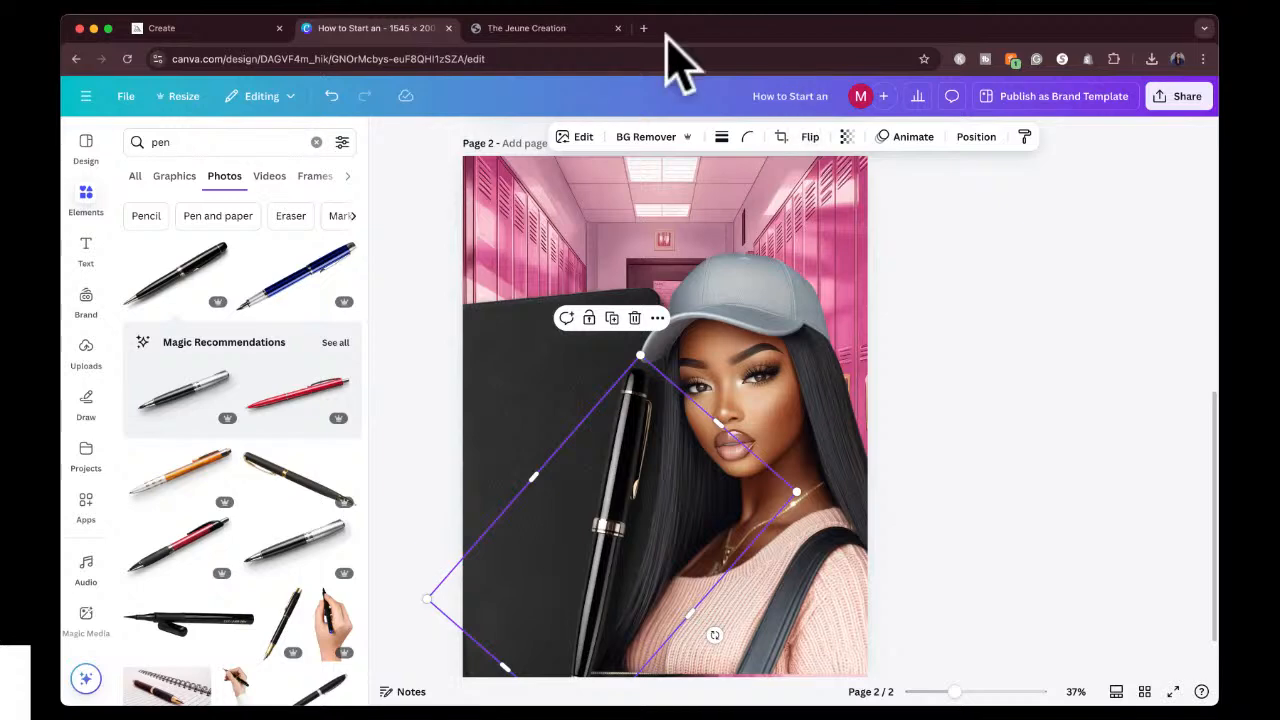
Switch to Midjourney, copy the upscaled pink coffee drink image, and paste it onto page 2 of the Canva design.
click(552, 30)
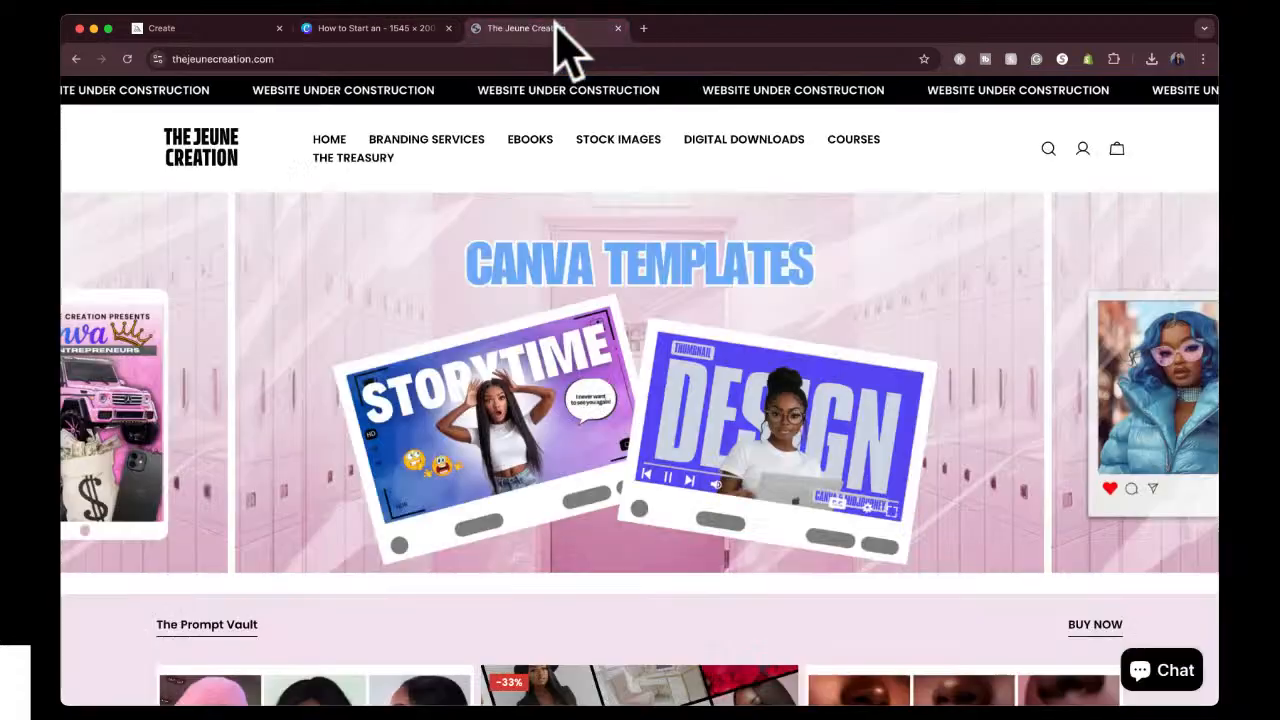
click(205, 32)
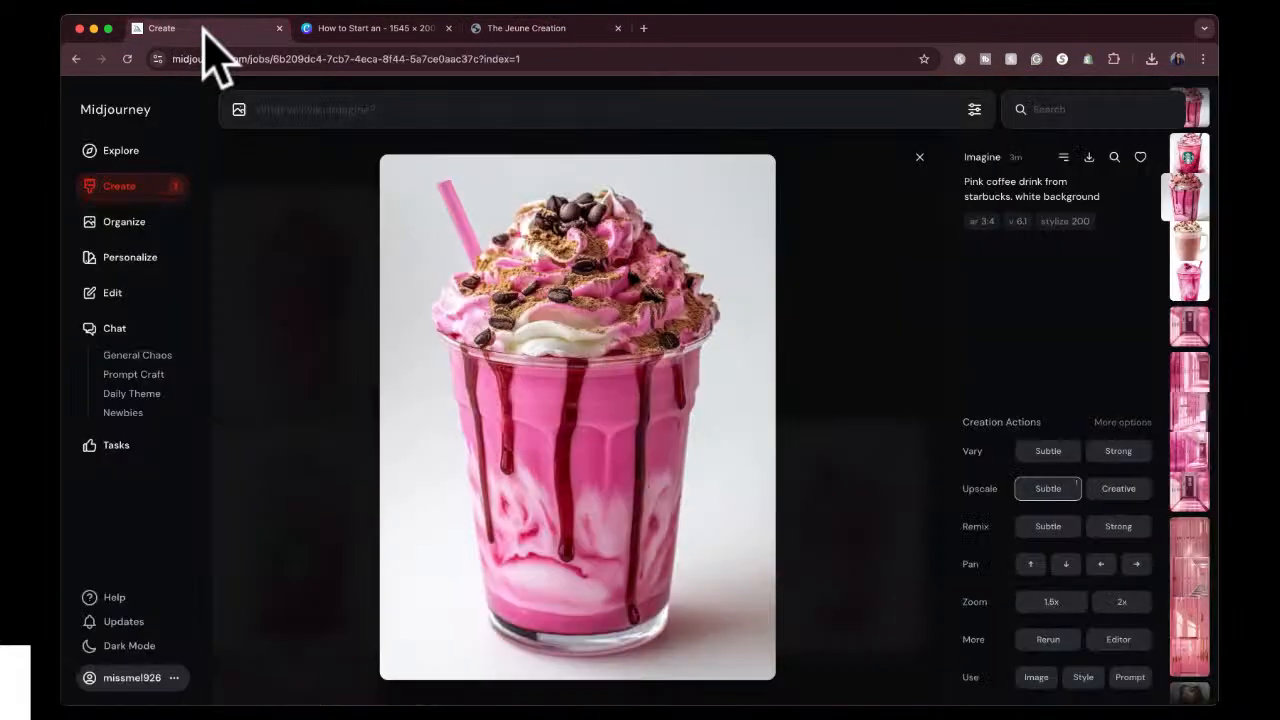
click(920, 160)
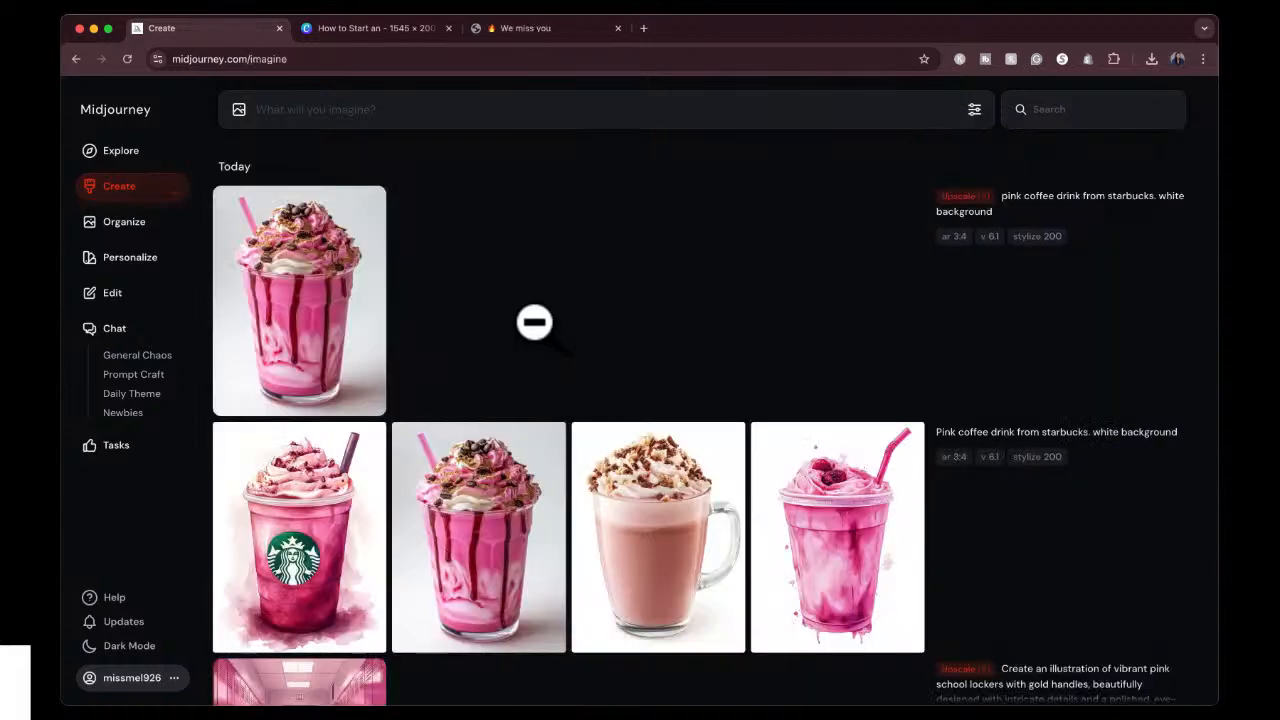
click(337, 300)
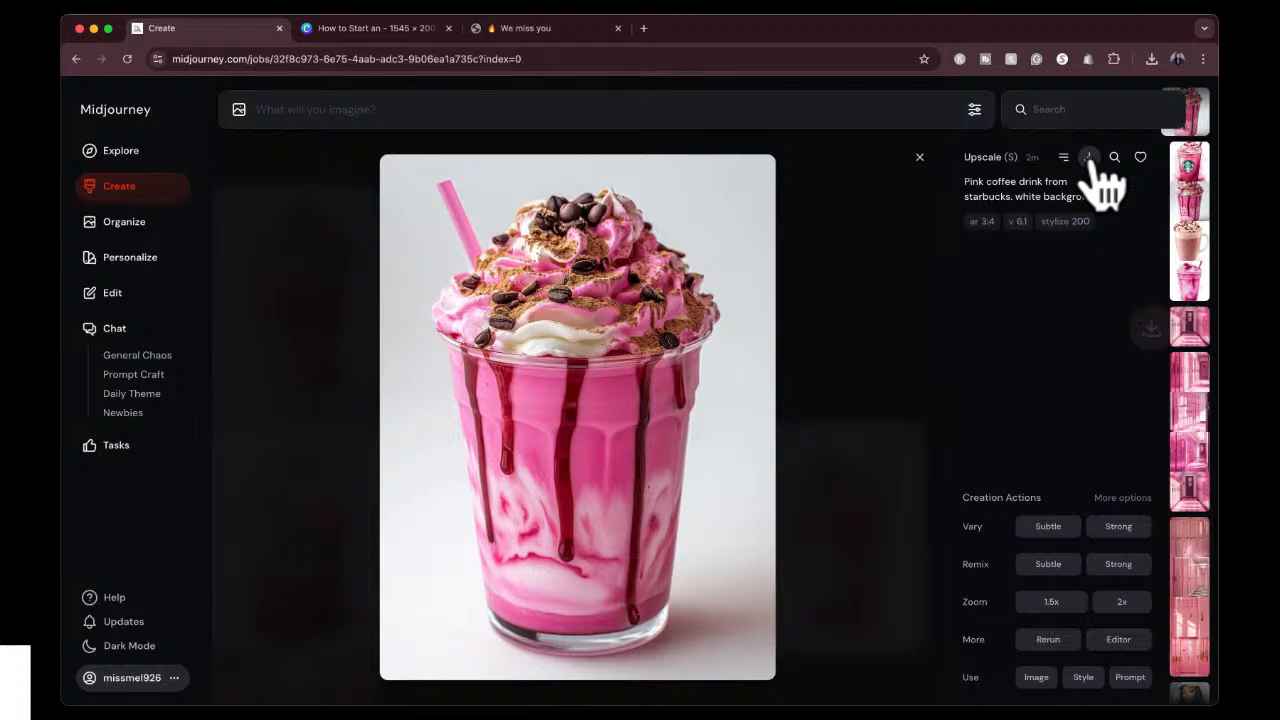
click(390, 30)
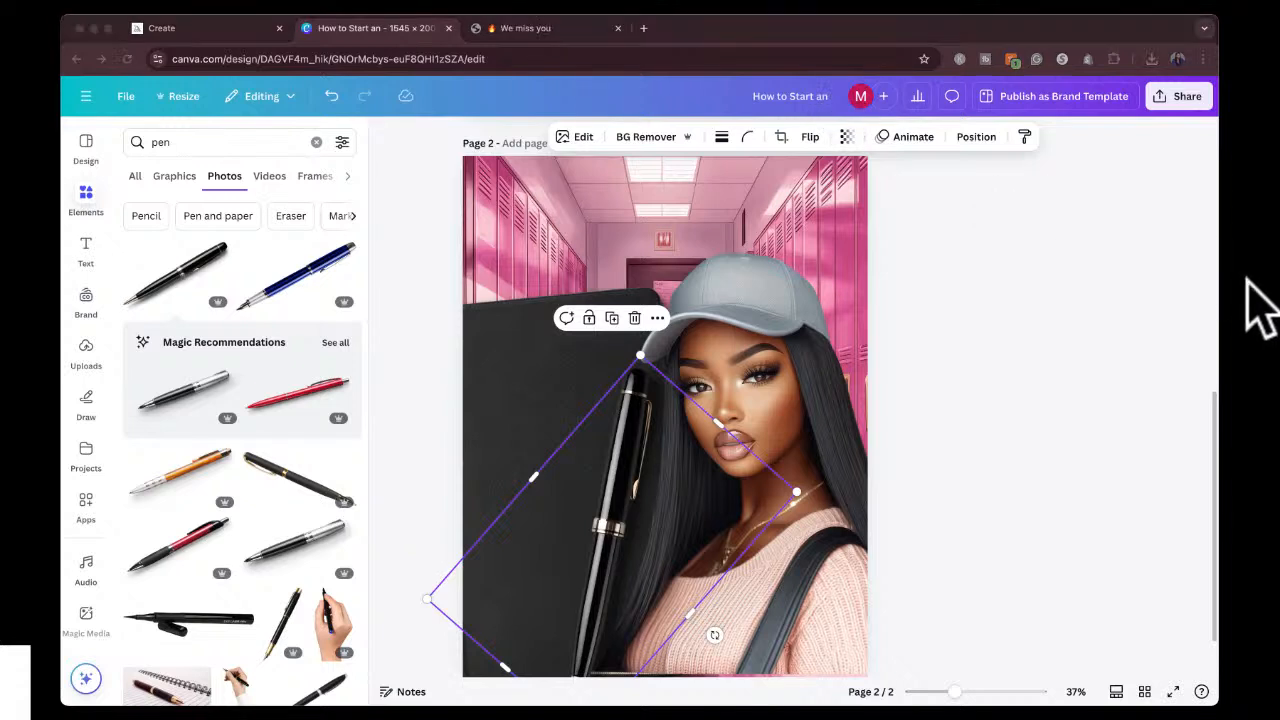
click(617, 360)
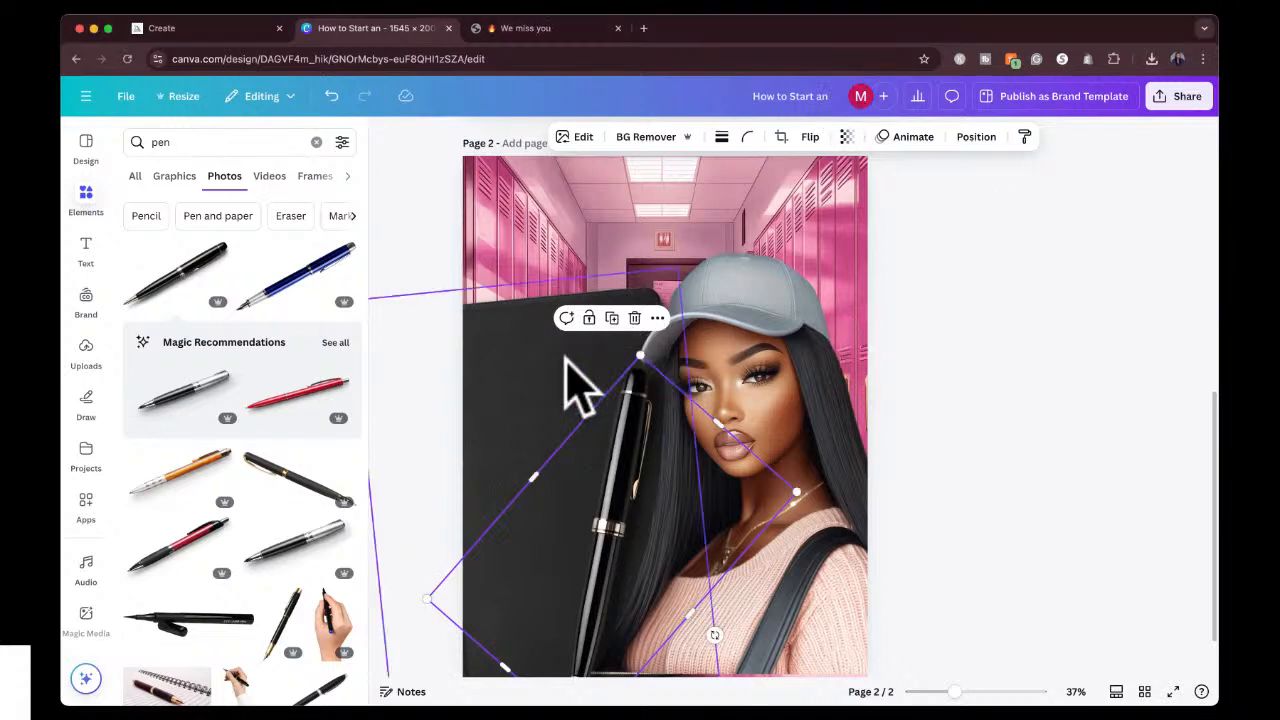
key(super+v)
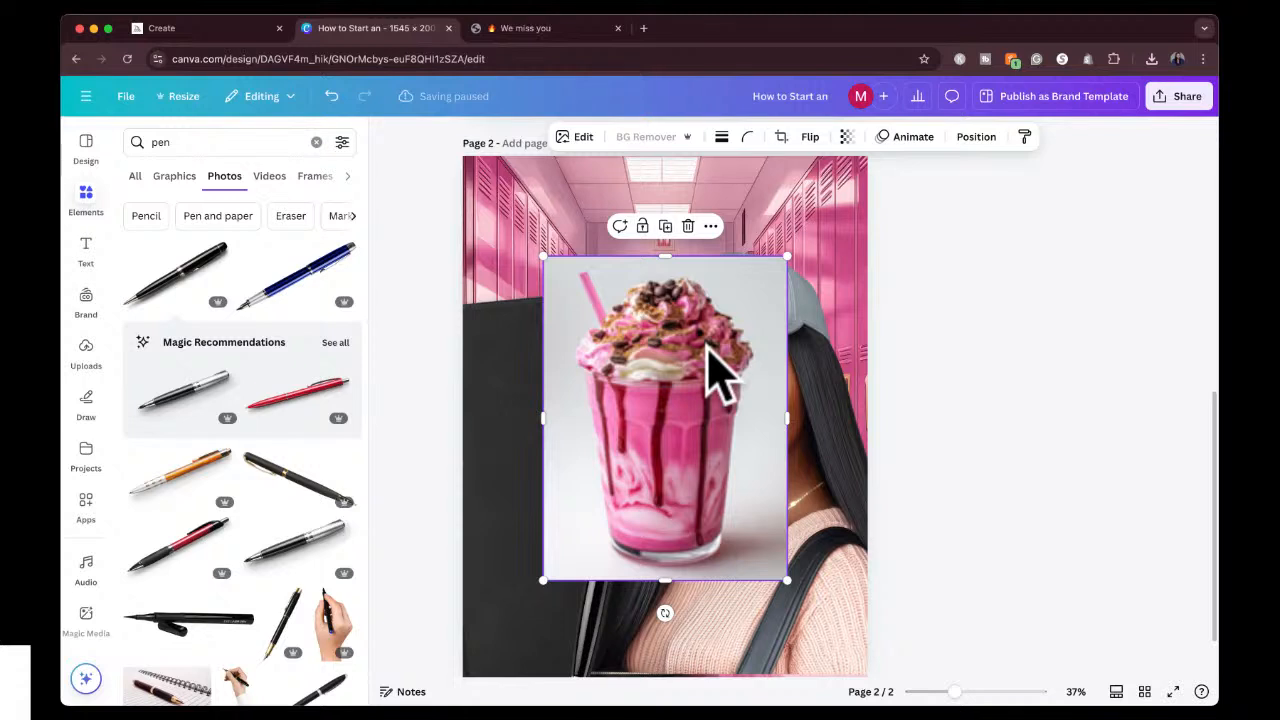
Remove the background of the pink drink image, then move it over the notebook at page 2's lower left and tilt it slightly clockwise.
click(649, 140)
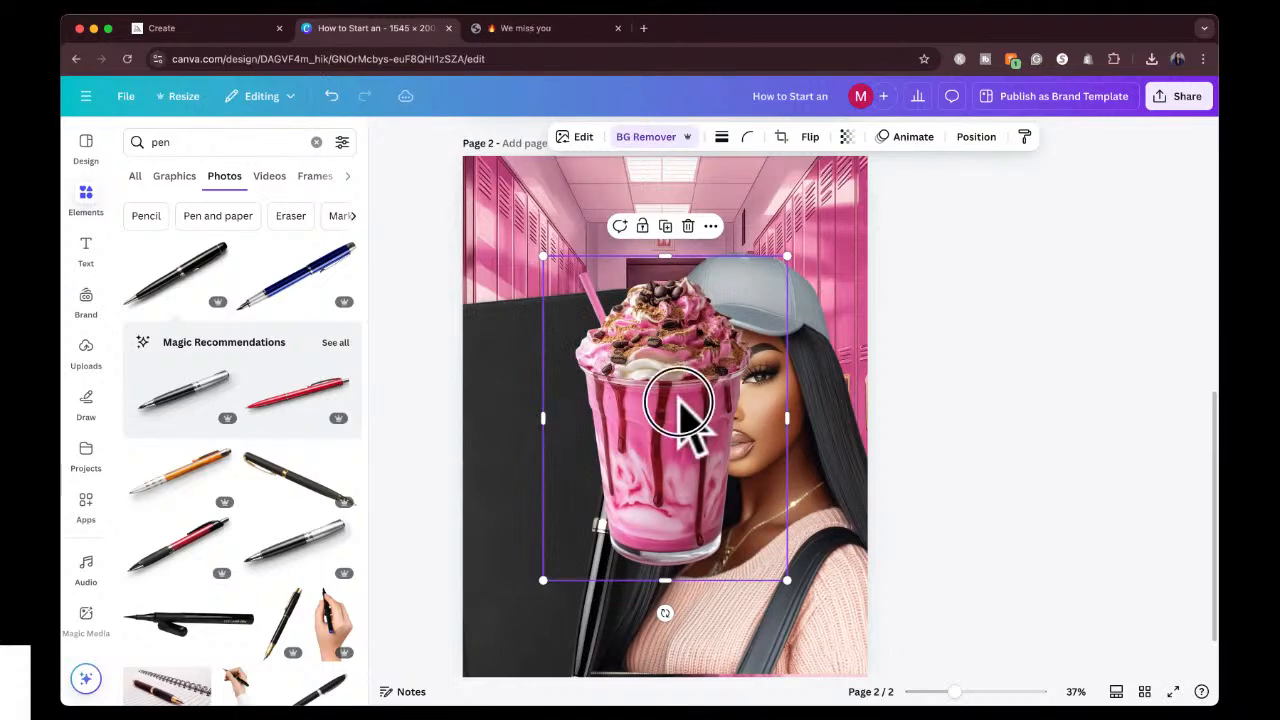
drag(686, 414, 521, 478)
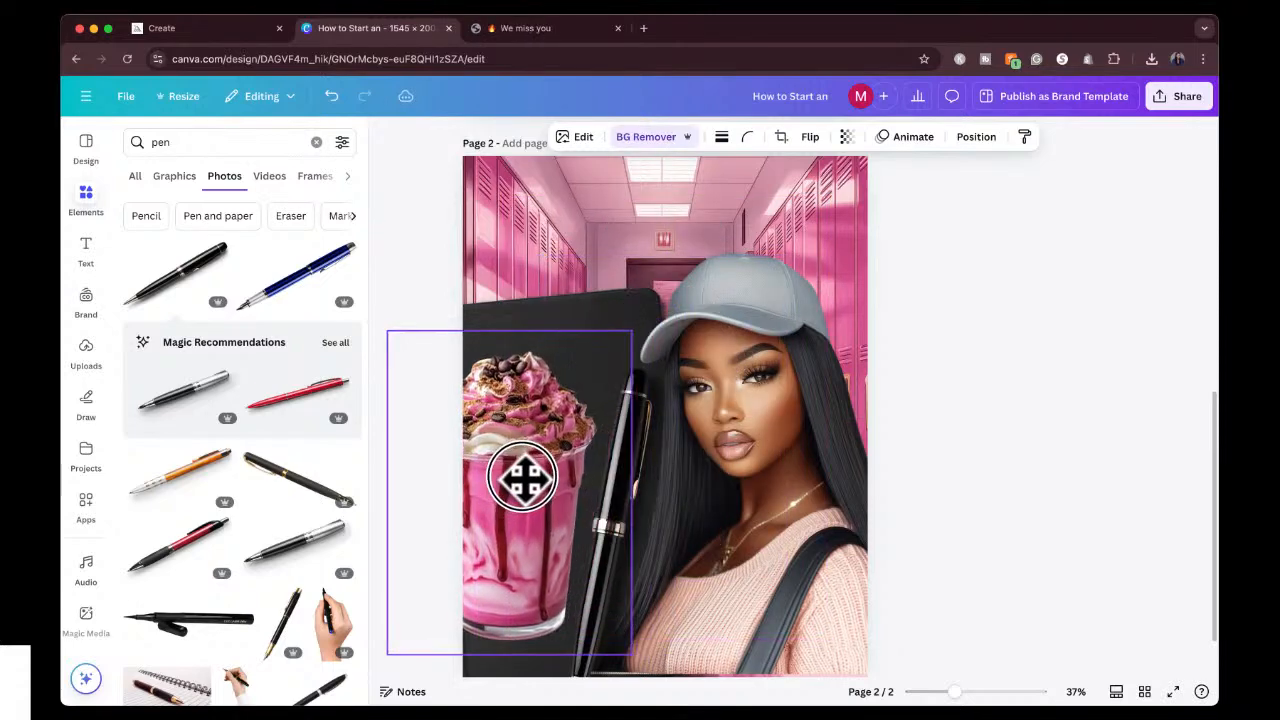
mouse_move(660, 492)
mouse_down()
mouse_move(660, 523)
mouse_move(657, 511)
mouse_up()
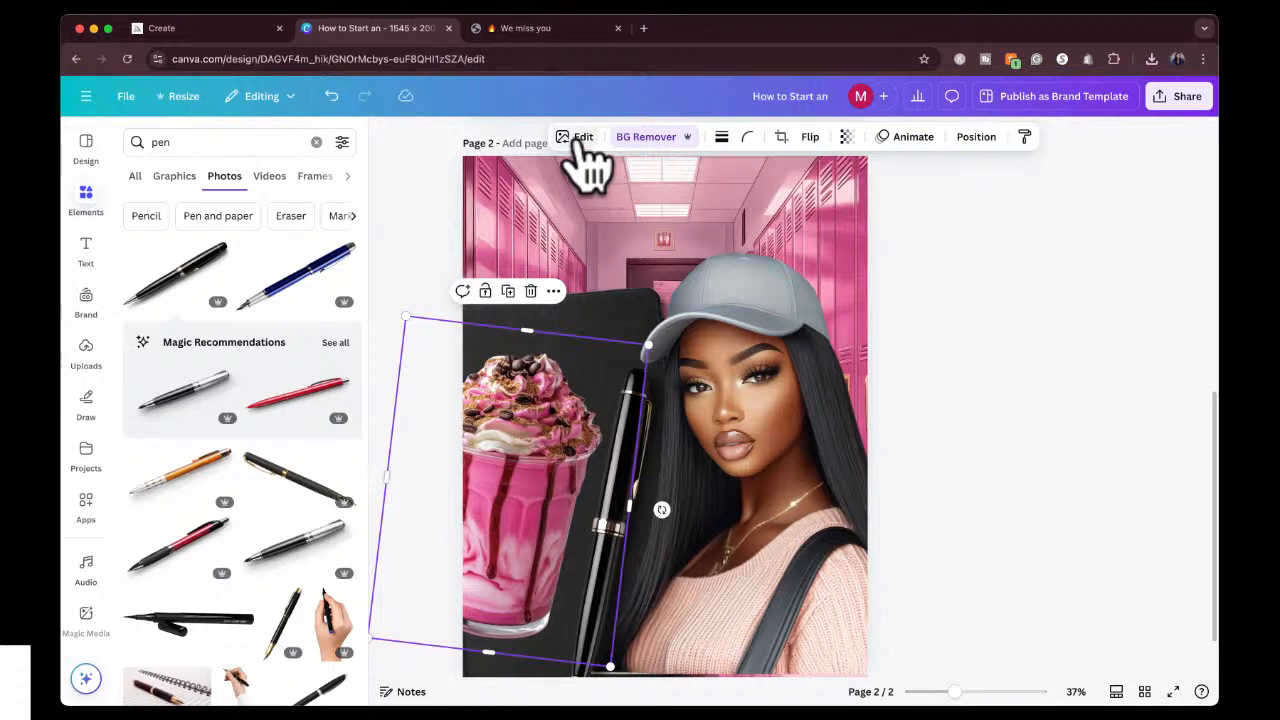
Flip the pink drink horizontally and lower it into the bottom-left corner of page 2.
click(810, 140)
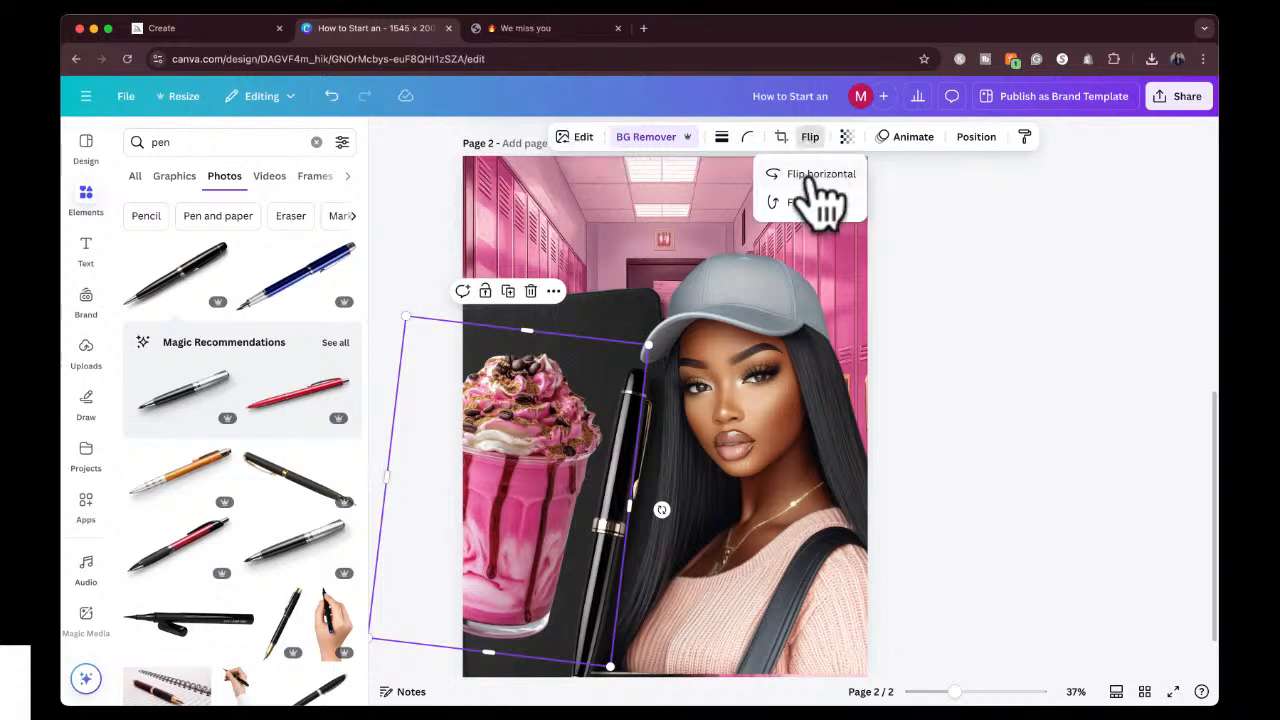
click(815, 176)
mouse_move(543, 500)
mouse_down()
mouse_move(517, 534)
mouse_move(535, 515)
mouse_up()
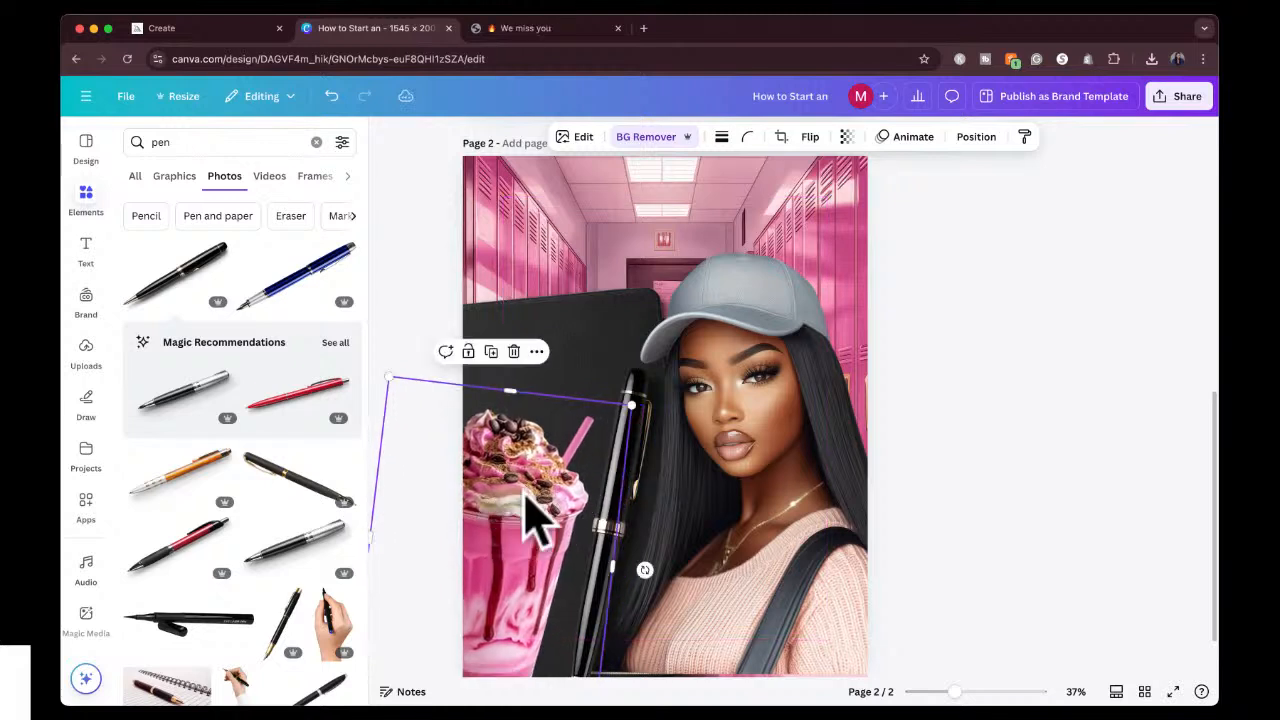
Scale down the black notebook and the pen on page 2 so both sit lower behind the drink.
click(564, 320)
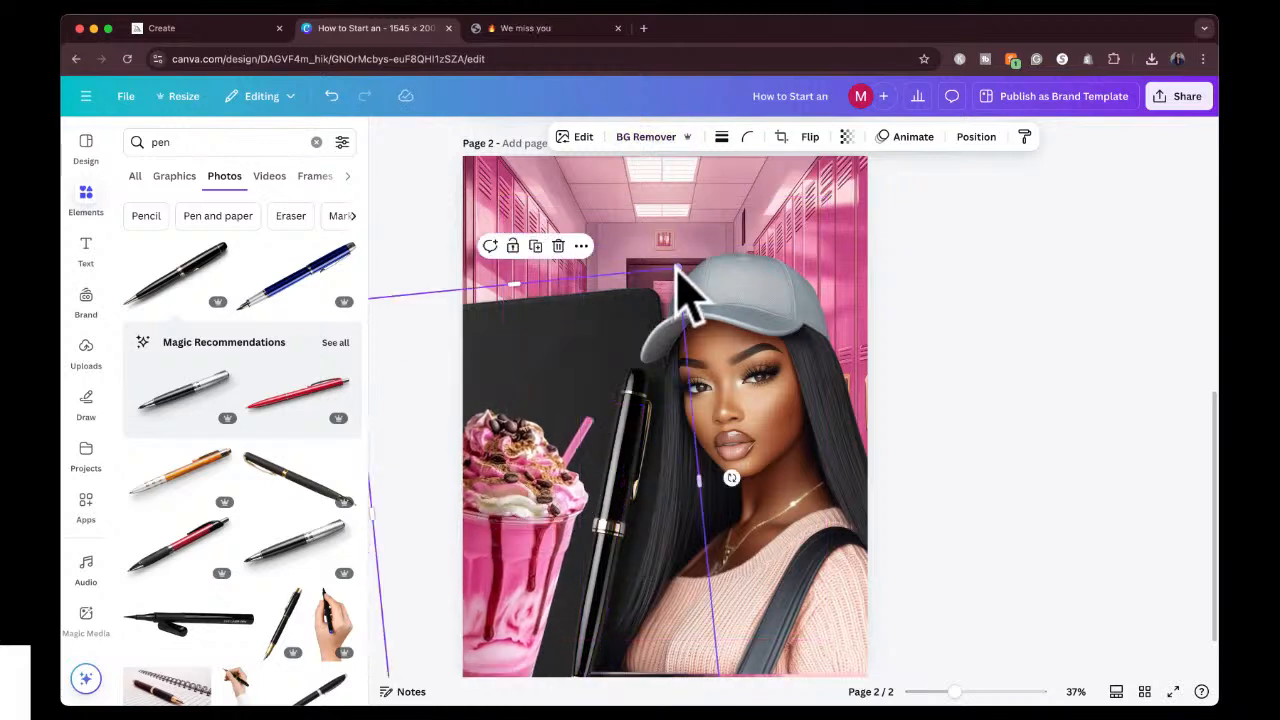
drag(677, 268, 637, 334)
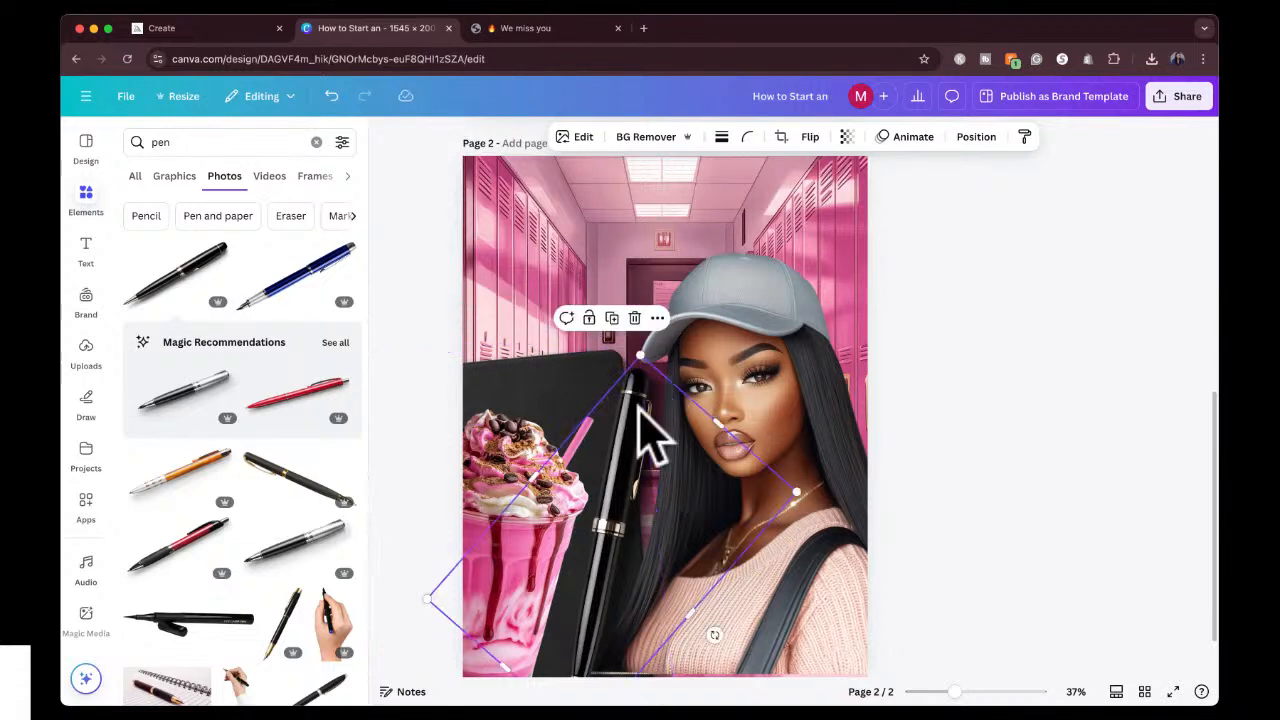
drag(634, 349, 624, 420)
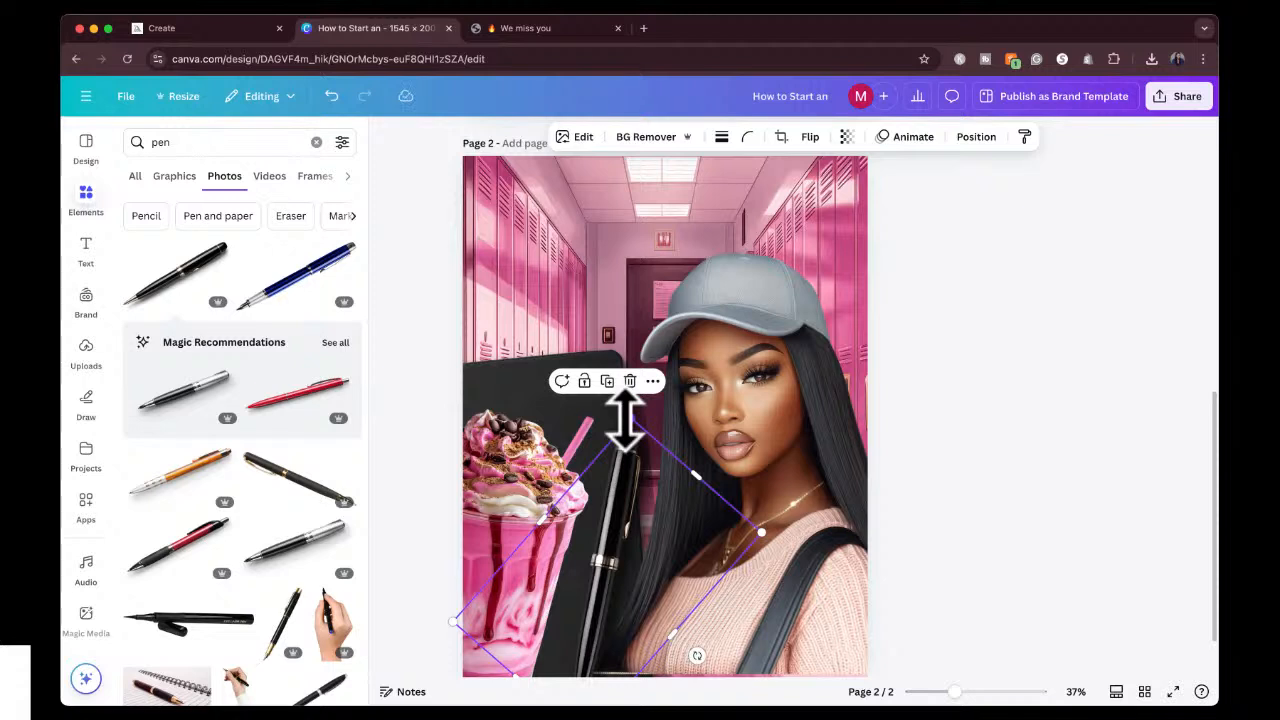
Move the girl down and to the right on page 2, and scale her down into the lower-right corner.
click(740, 388)
drag(740, 412, 766, 409)
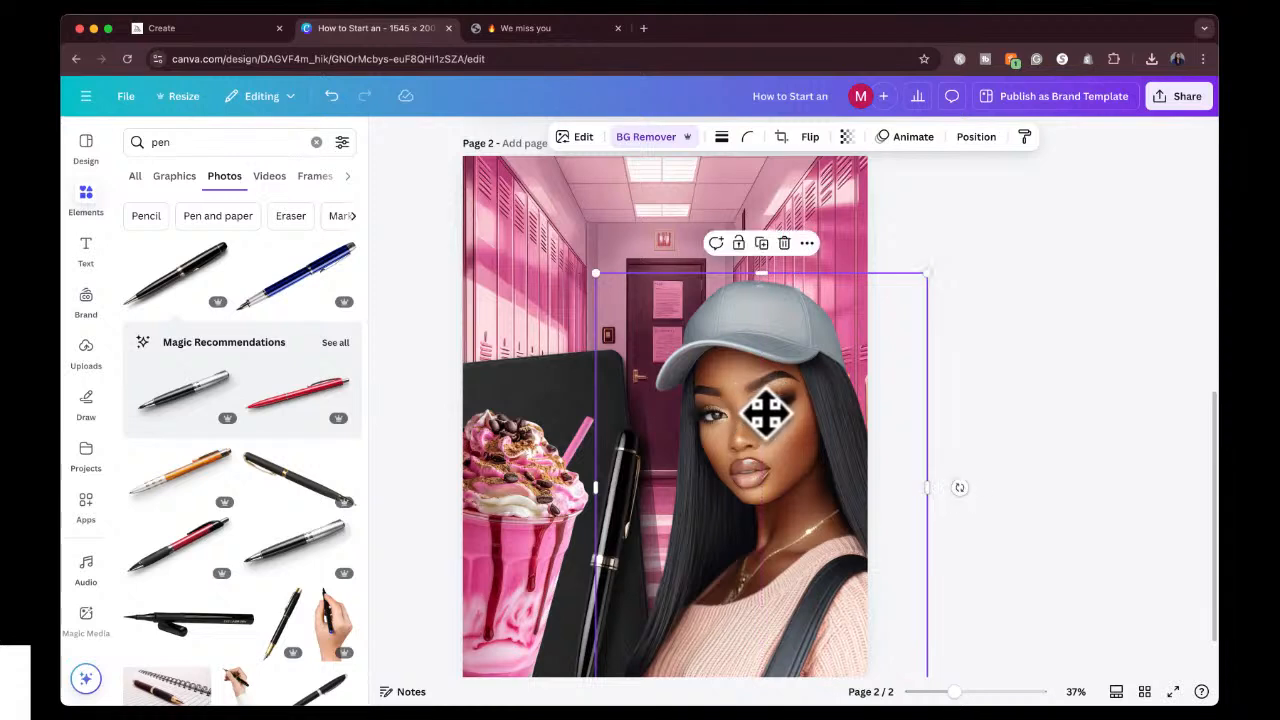
click(990, 348)
scroll(920, 300, up, 2)
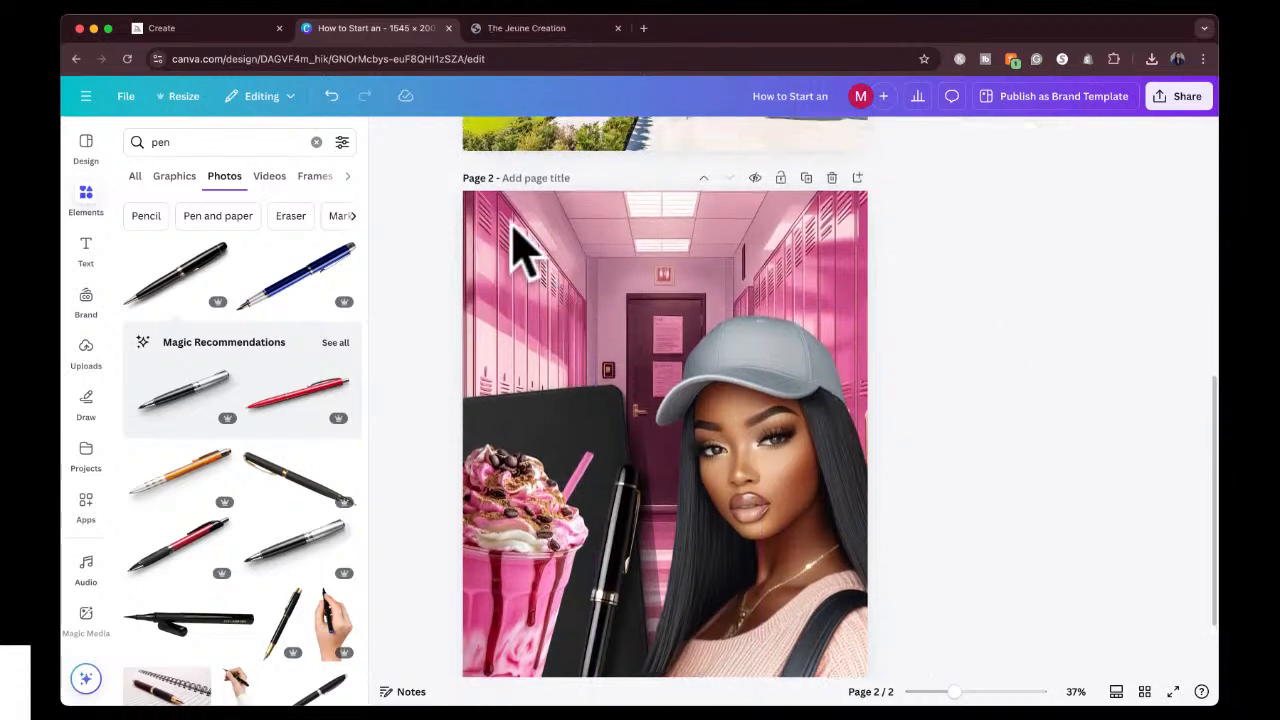
click(712, 386)
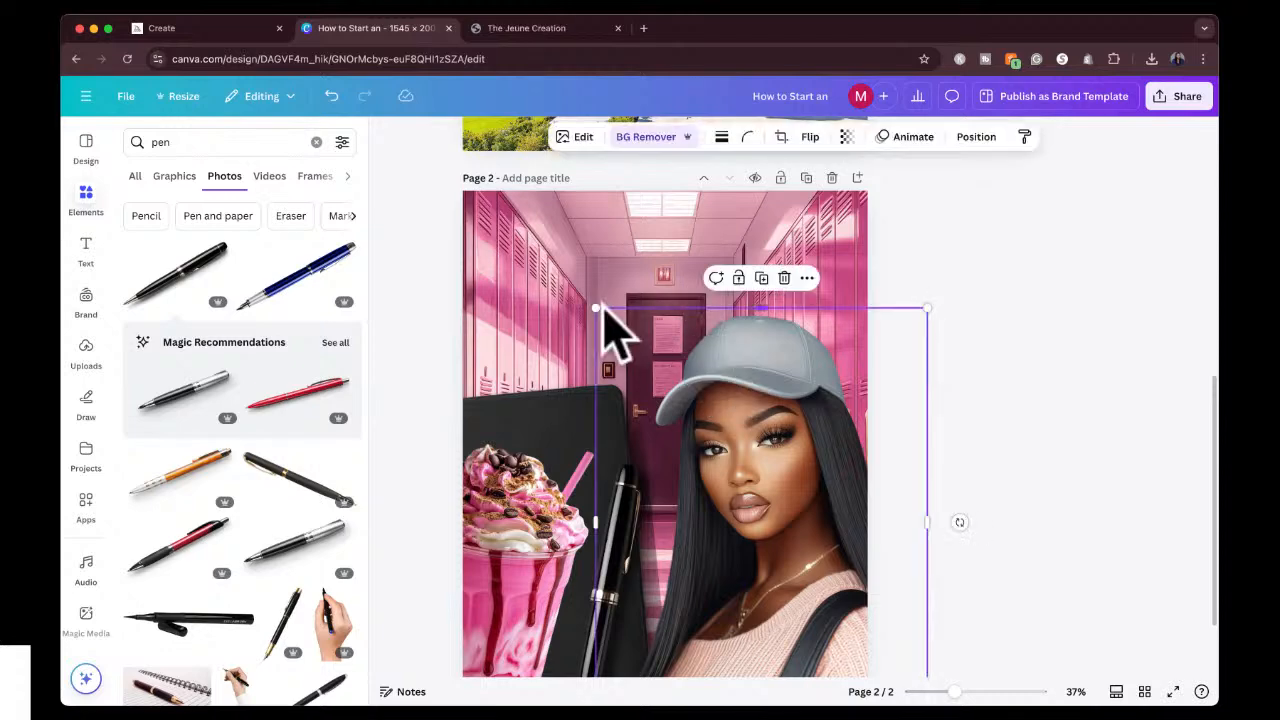
drag(598, 307, 606, 414)
Scale down the black notebook further and reposition it behind the drink and the pen.
click(600, 415)
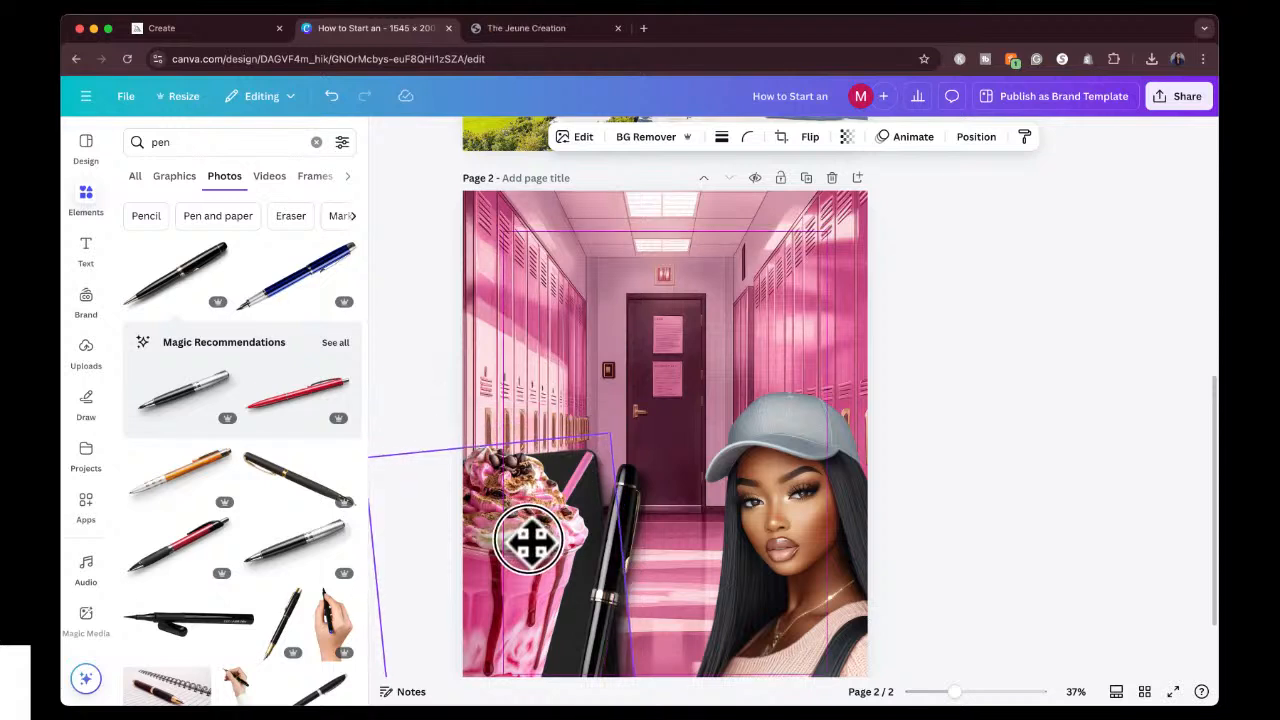
mouse_move(528, 530)
mouse_down()
mouse_move(560, 523)
mouse_move(508, 543)
mouse_up()
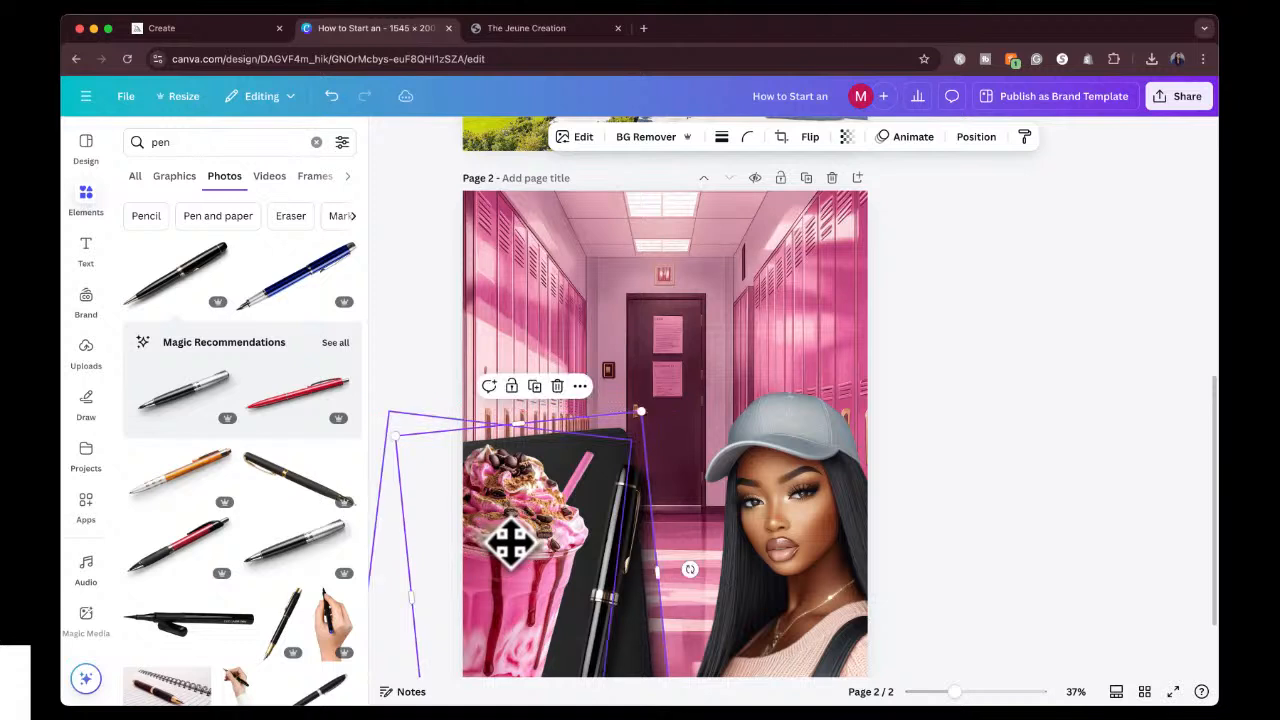
click(444, 455)
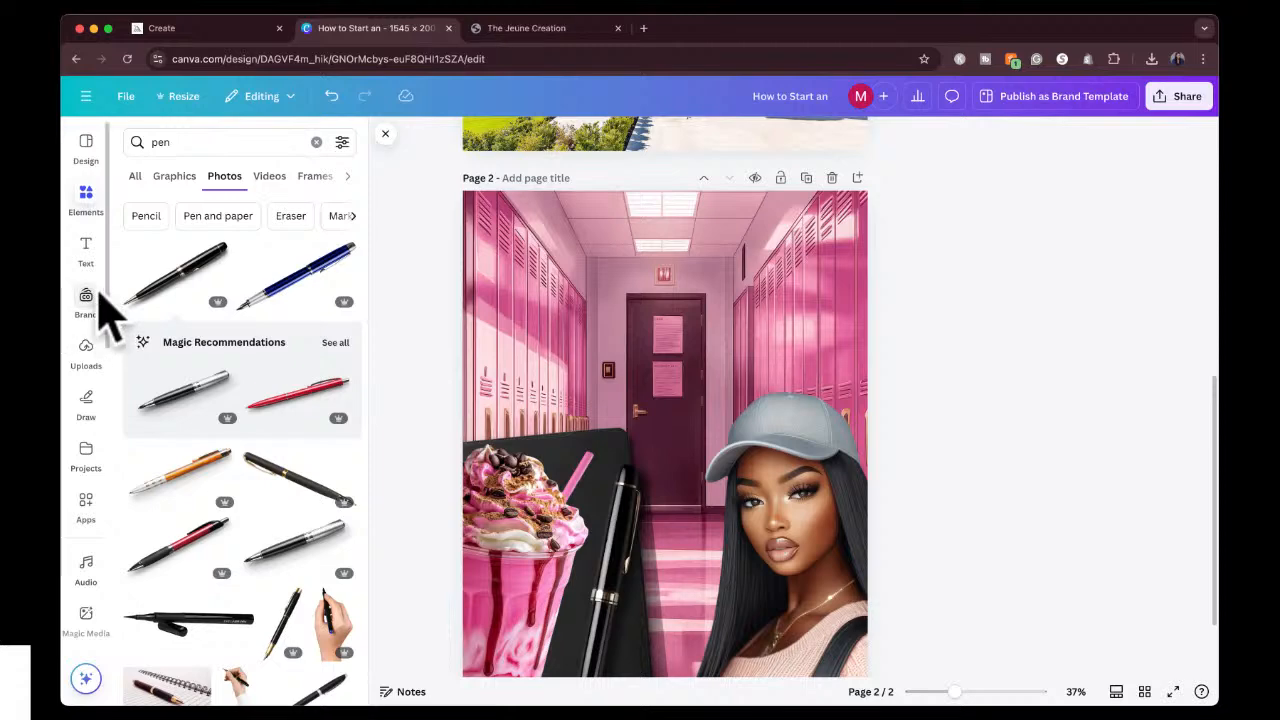
Add a brand kit heading to page 2 and move it up above the door in the lockers background.
click(82, 242)
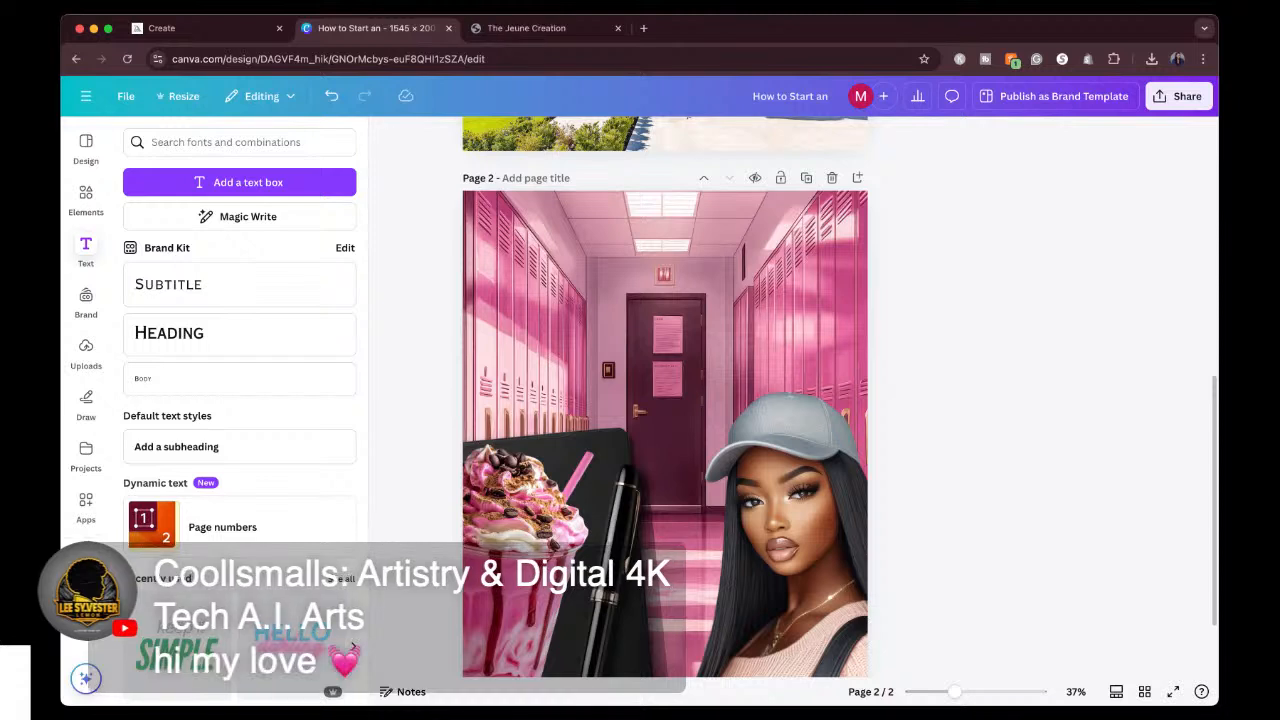
scroll(664, 400, up, 5)
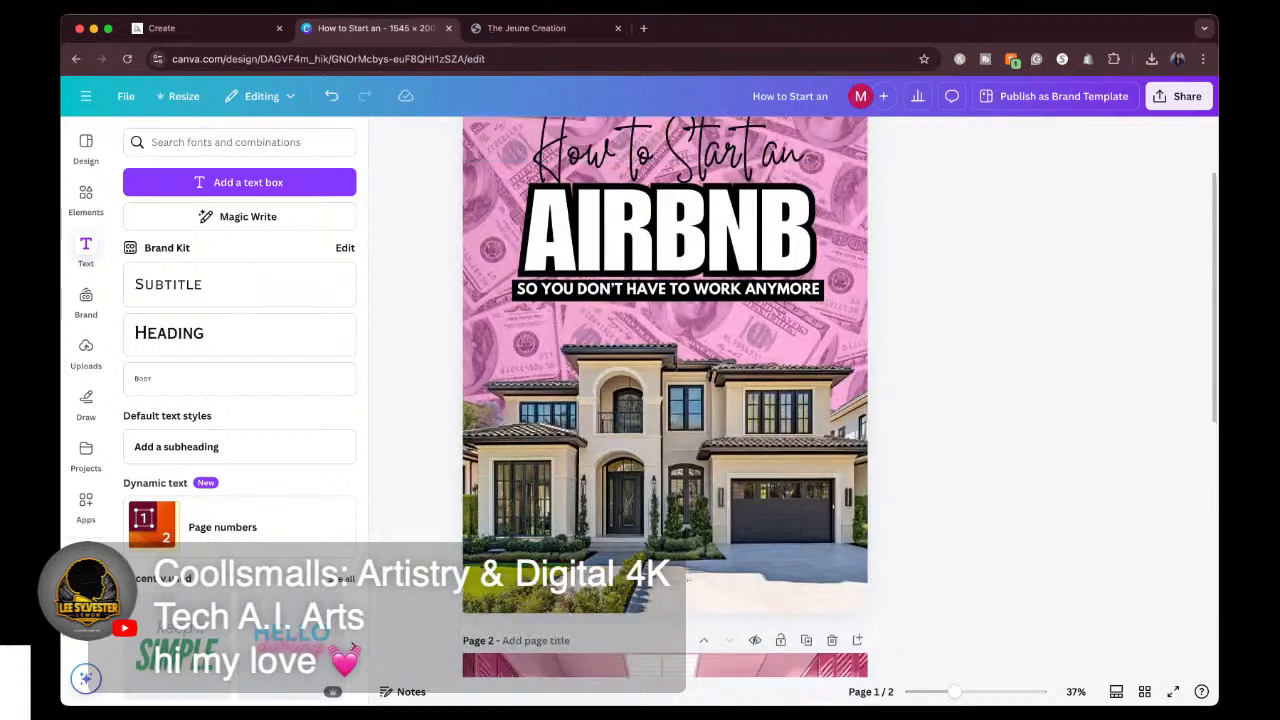
scroll(664, 400, down, 1)
scroll(664, 400, up, 1)
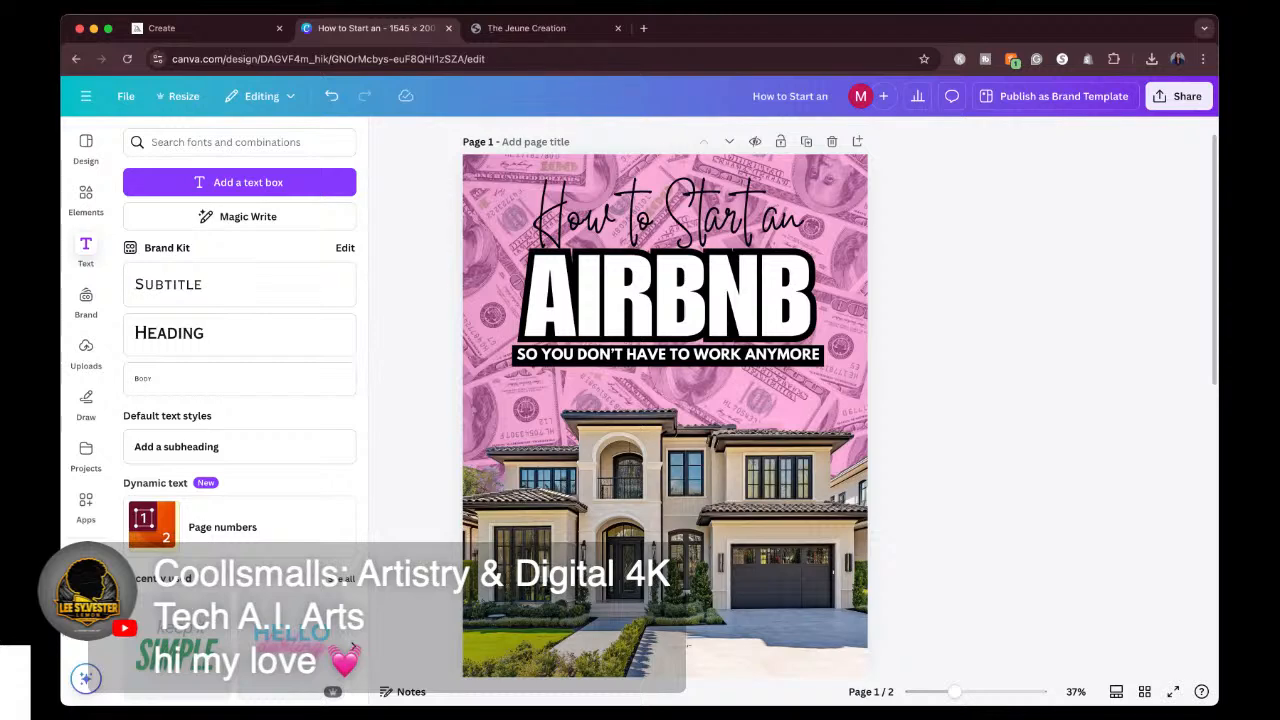
scroll(664, 400, down, 4)
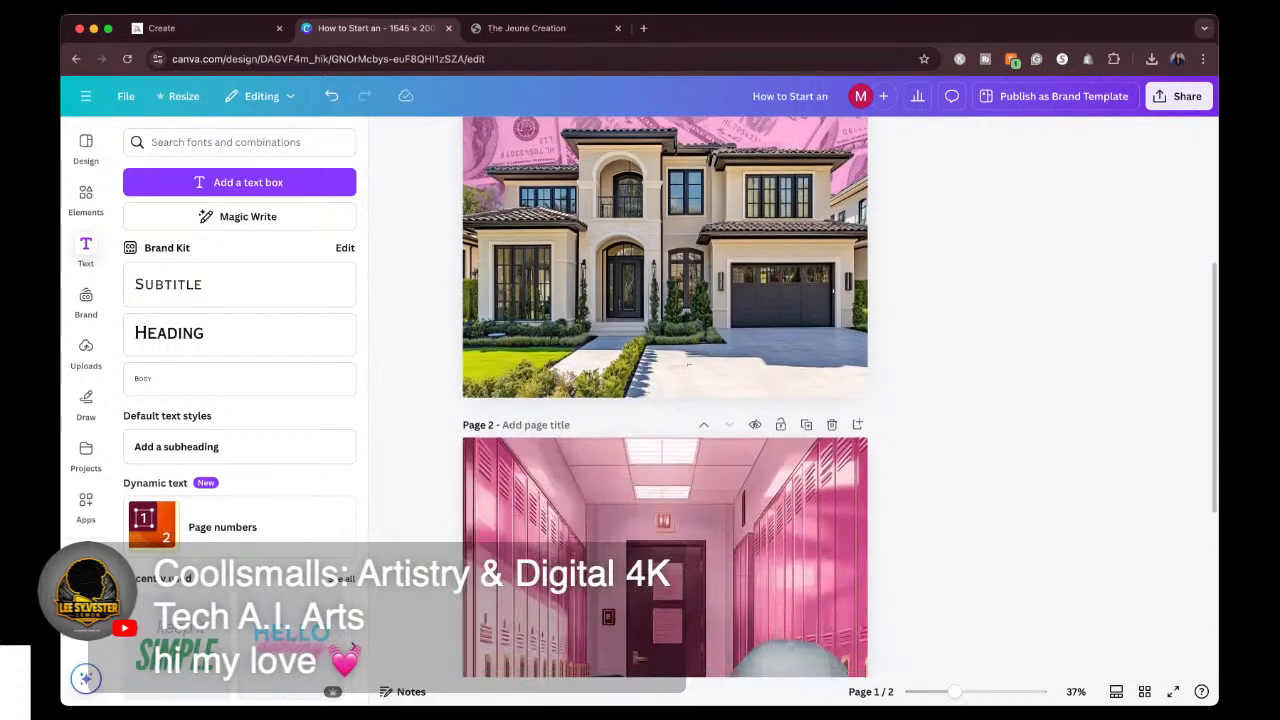
scroll(664, 400, down, 5)
scroll(664, 400, up, 2)
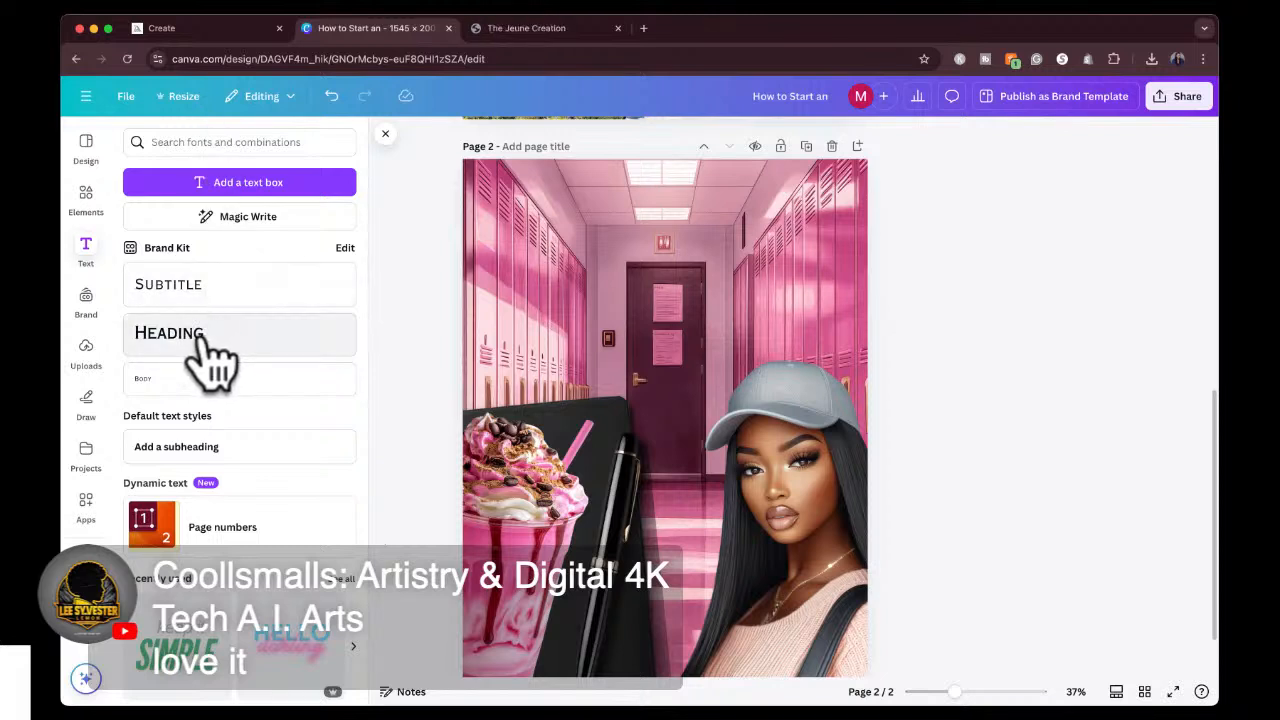
click(295, 345)
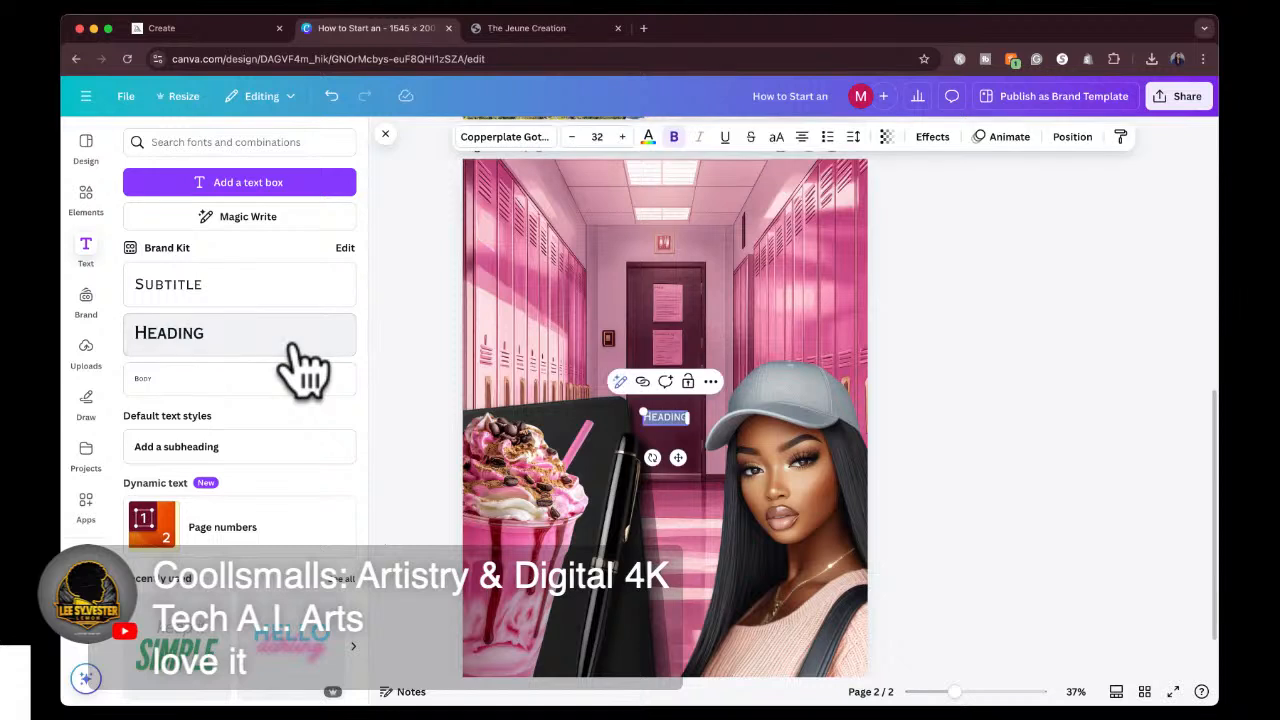
drag(678, 458, 668, 292)
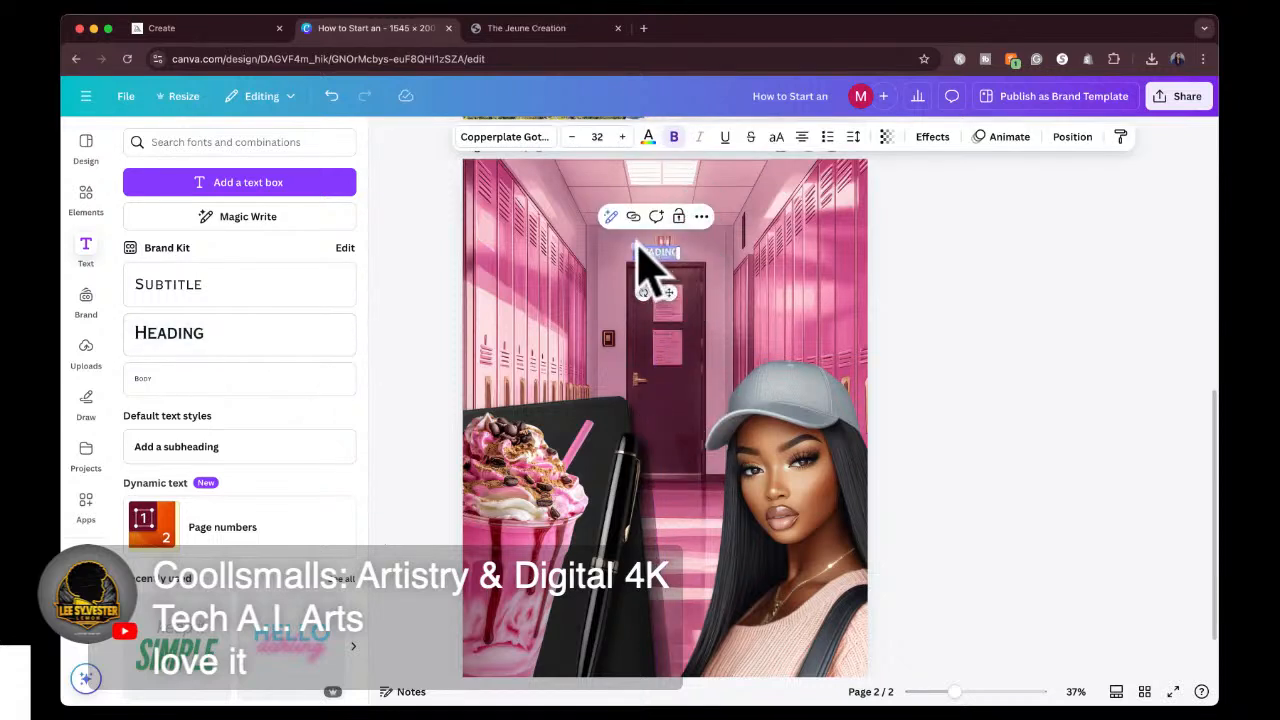
Enlarge the heading to about size 195 and centre it near the top edge of page 2.
drag(633, 243, 465, 185)
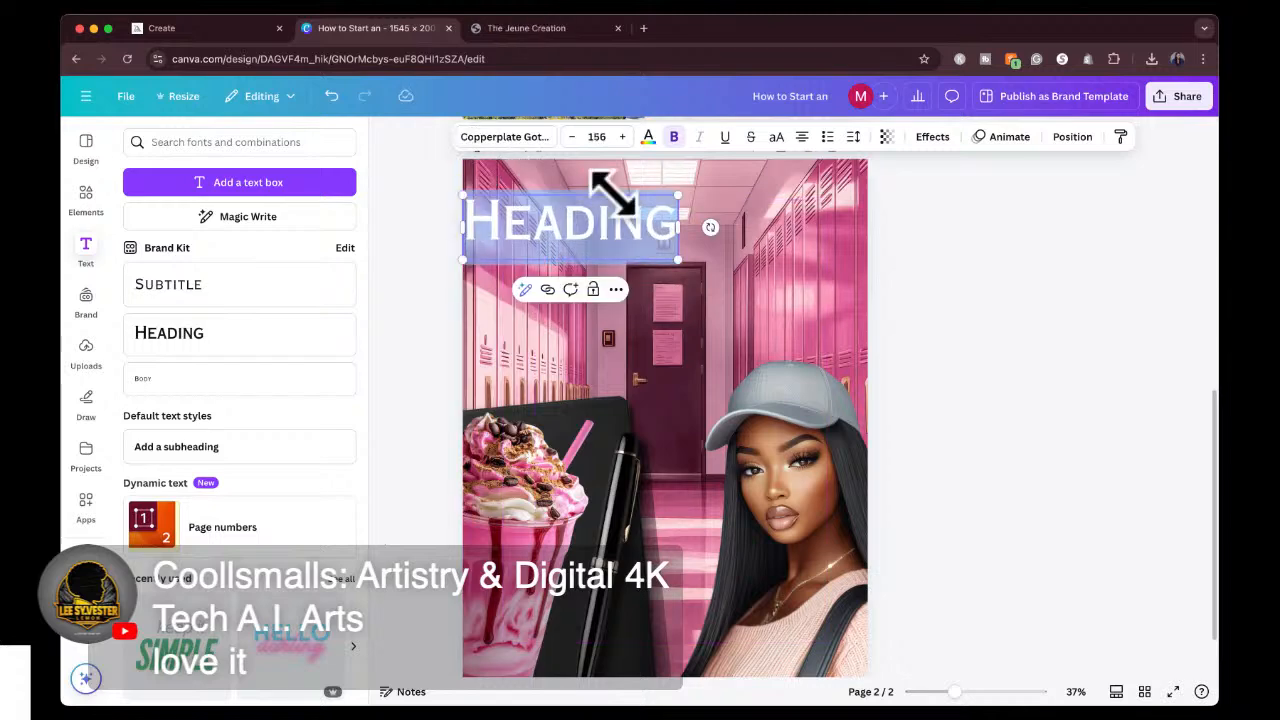
click(680, 253)
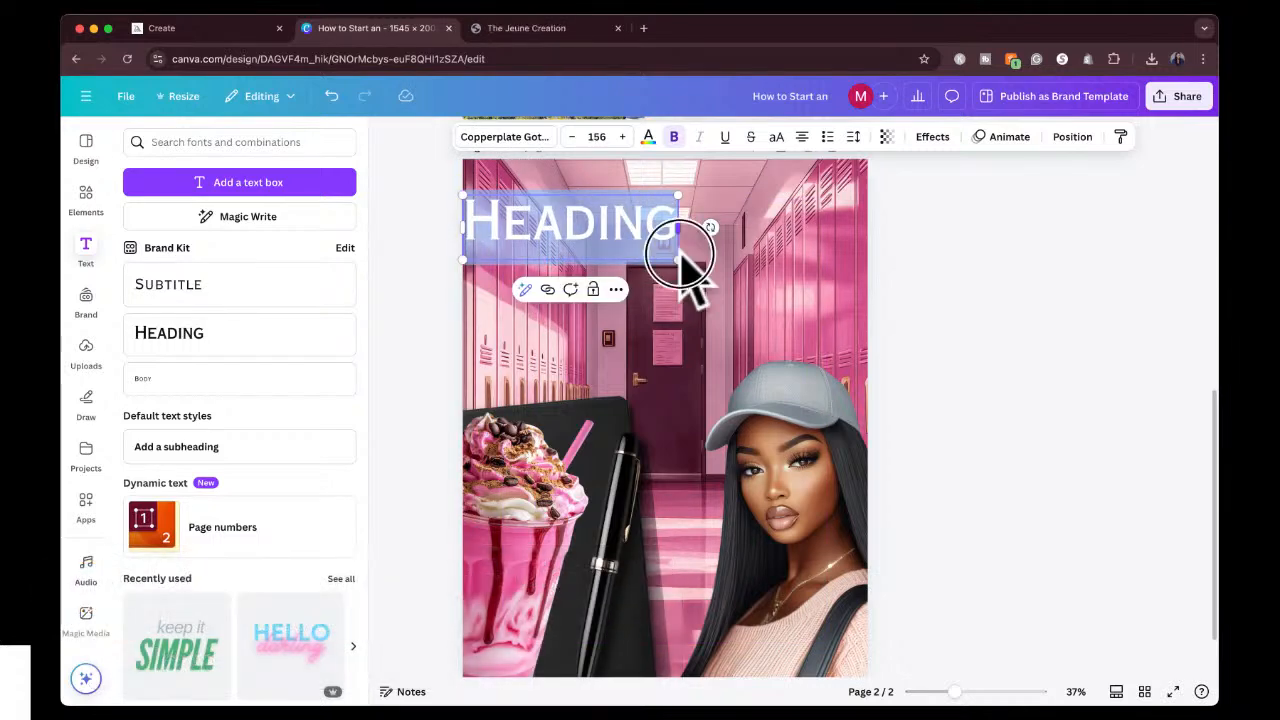
drag(681, 257, 731, 280)
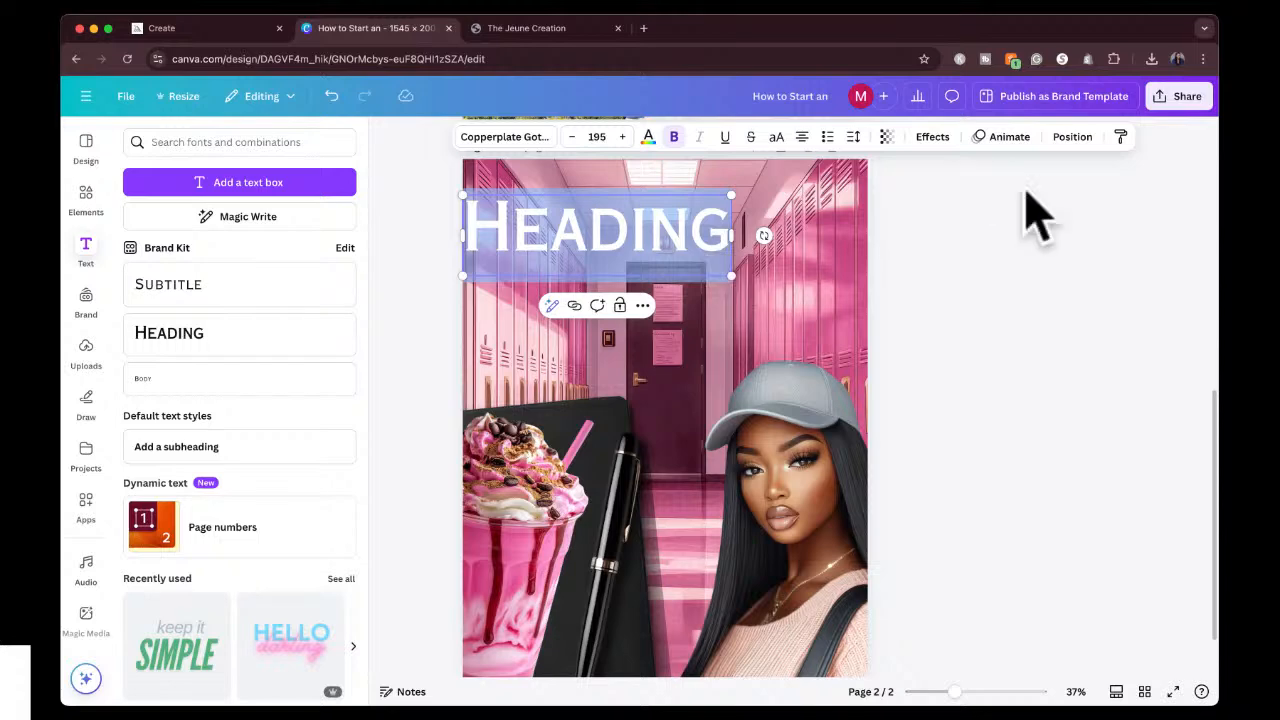
click(1023, 189)
drag(623, 251, 686, 237)
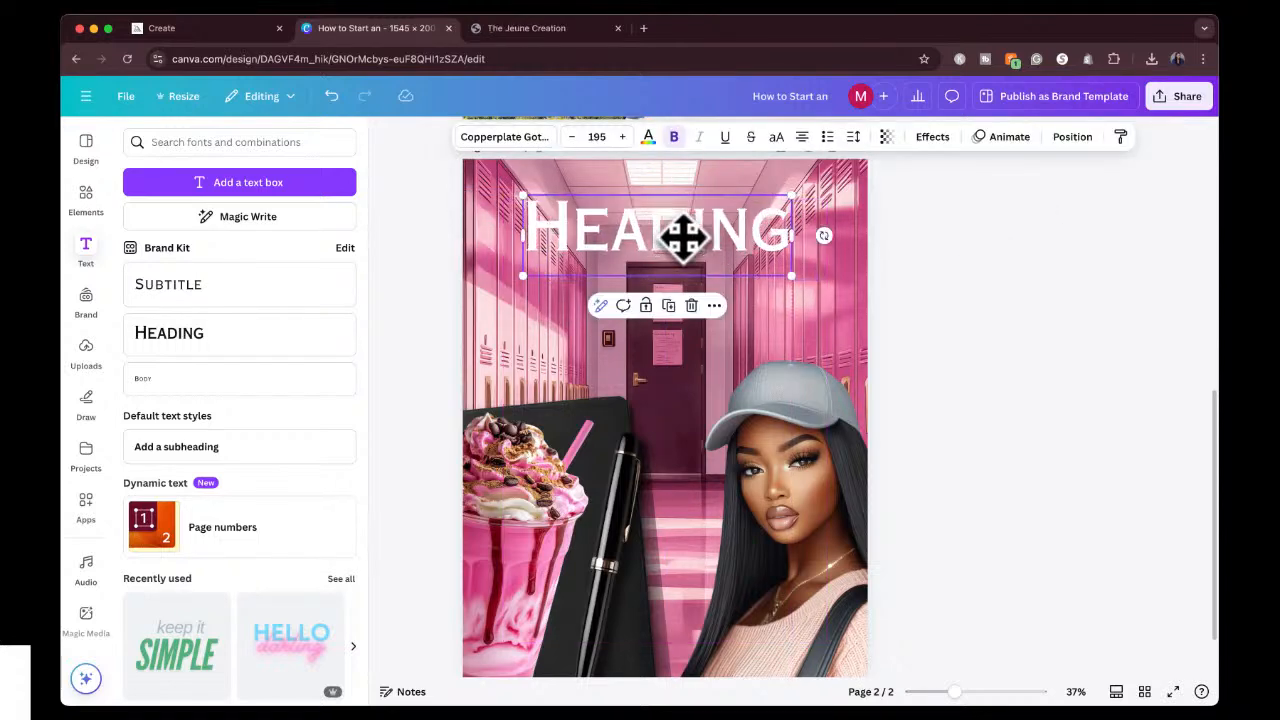
Replace the heading's placeholder text with "MIDJOURNEY PROMPTS".
double_click(682, 236)
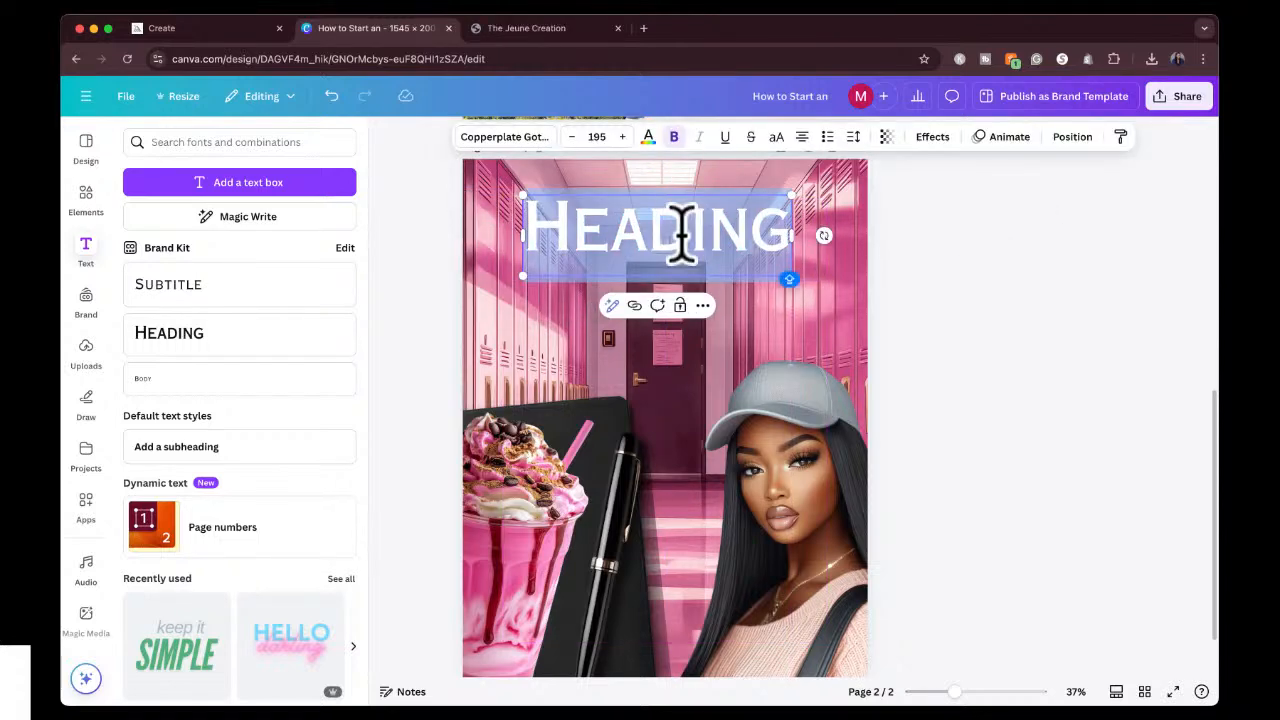
text(MIDJOURNEY PR)
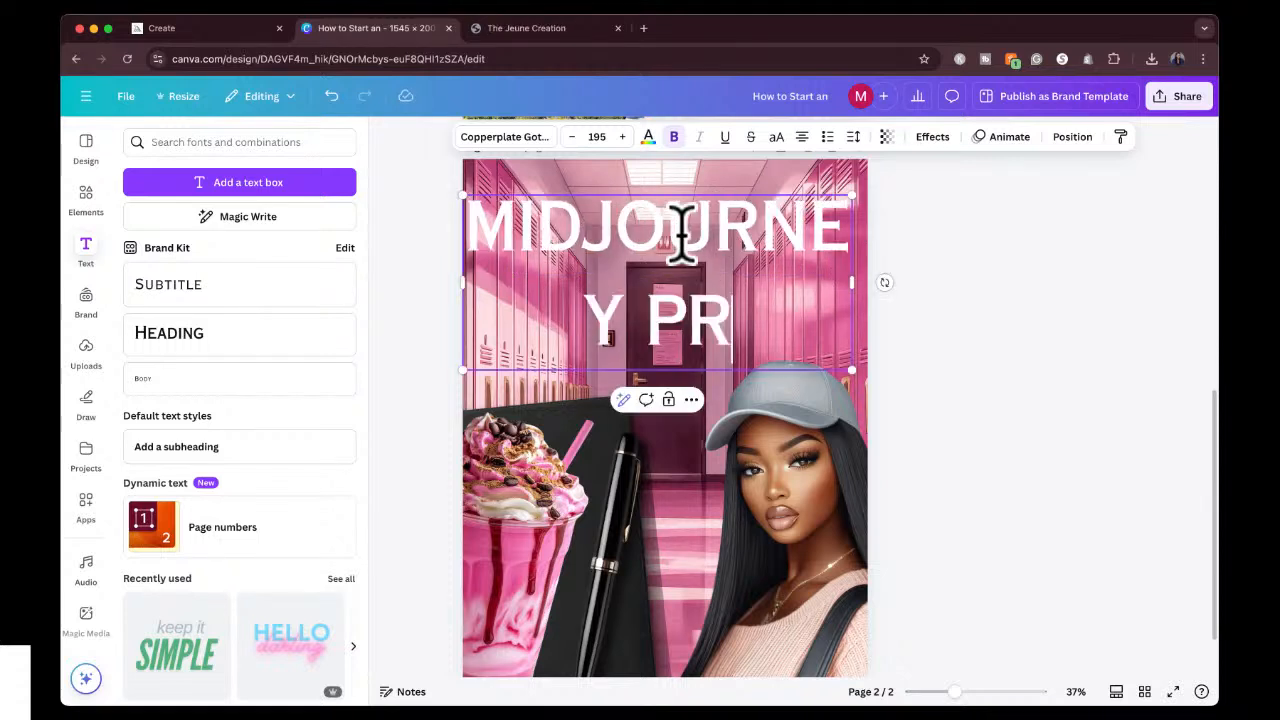
text(OMPTS)
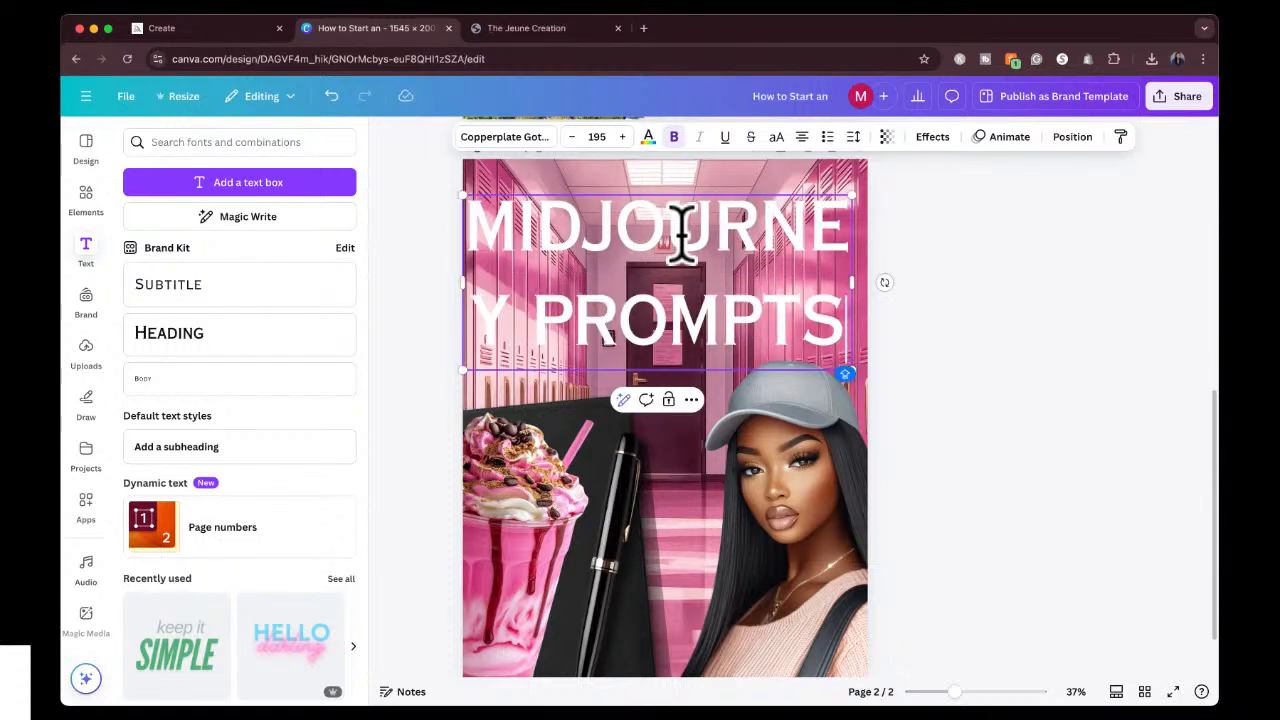
Search the fonts for "THICK" and change the whole "MIDJOURNEY PROMPTS" heading to the Notable font.
key(super+a)
click(522, 136)
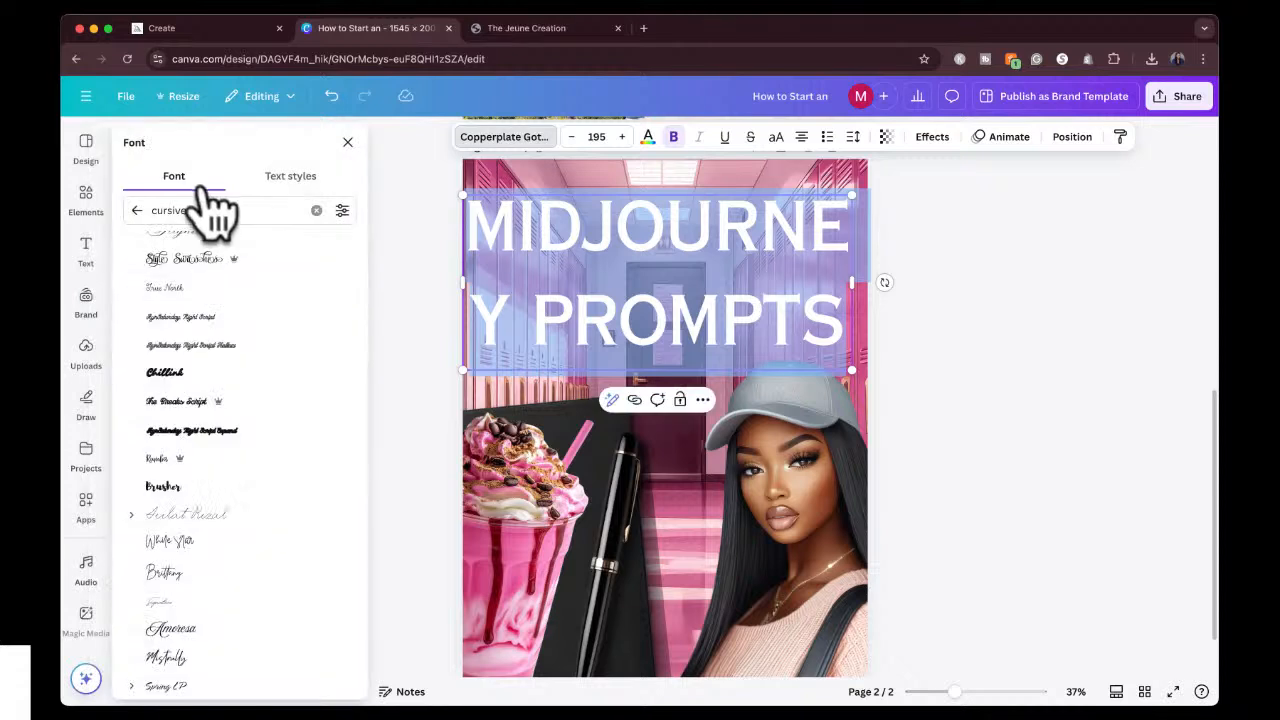
double_click(193, 211)
text(THICK)
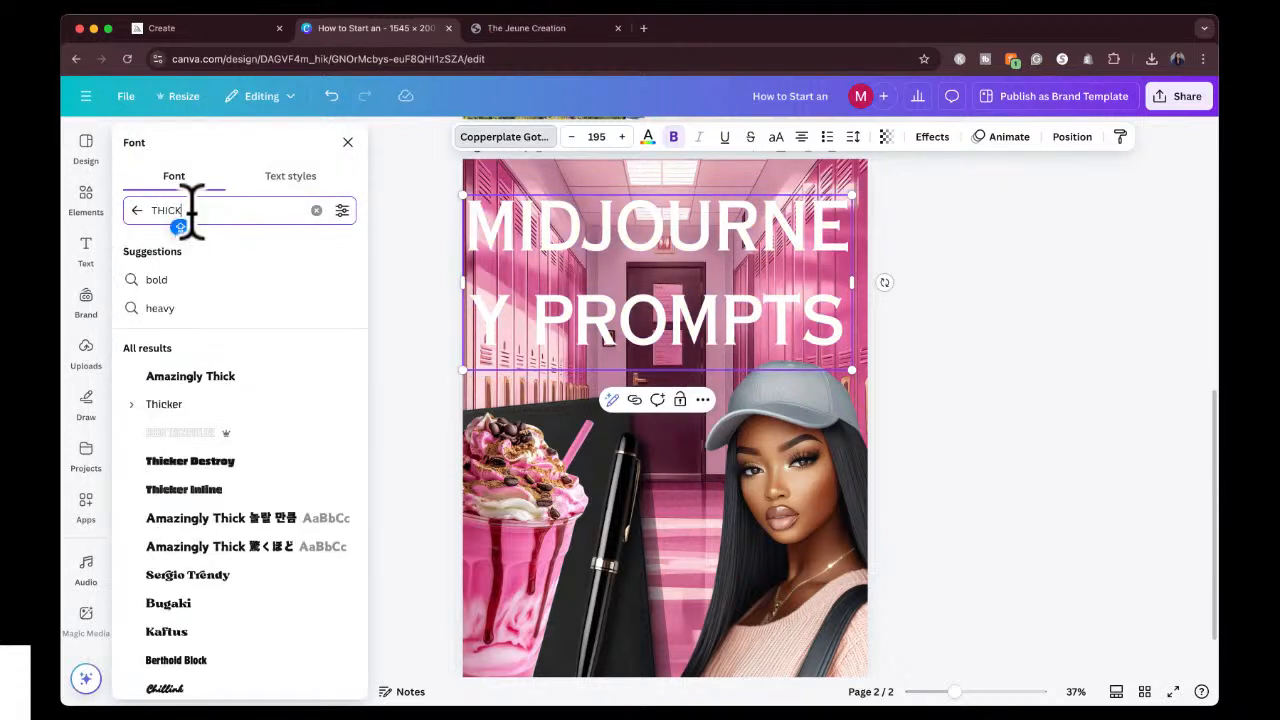
click(193, 380)
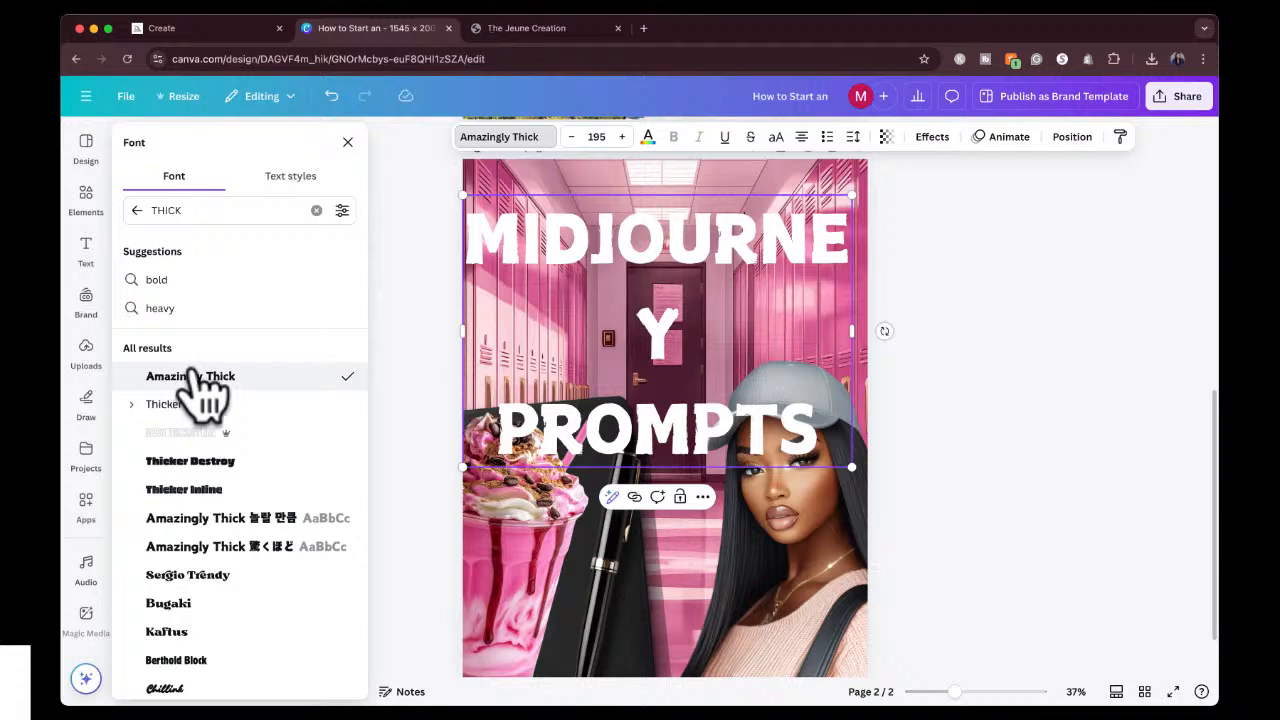
scroll(212, 540, down, 4)
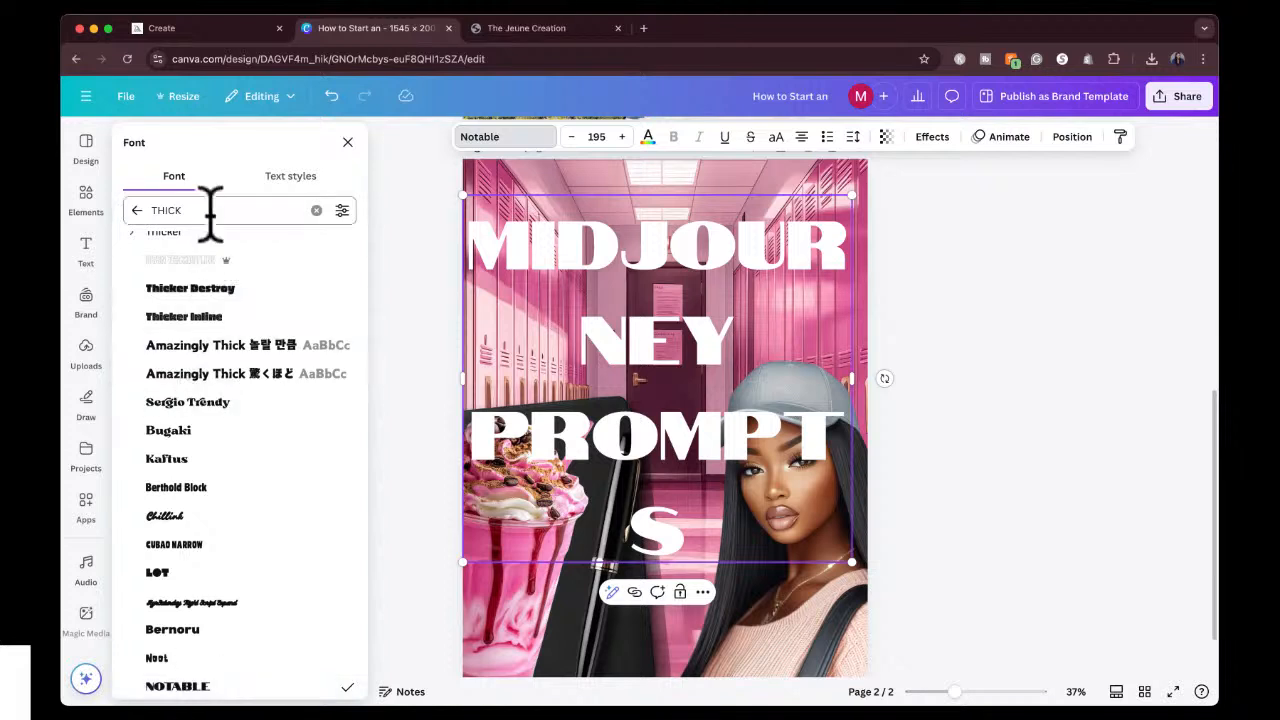
Try fonts found under "BOLD", such as Aerospace bold and Zuume Rough Bold, on the heading and return it to Notable.
text(BOLD)
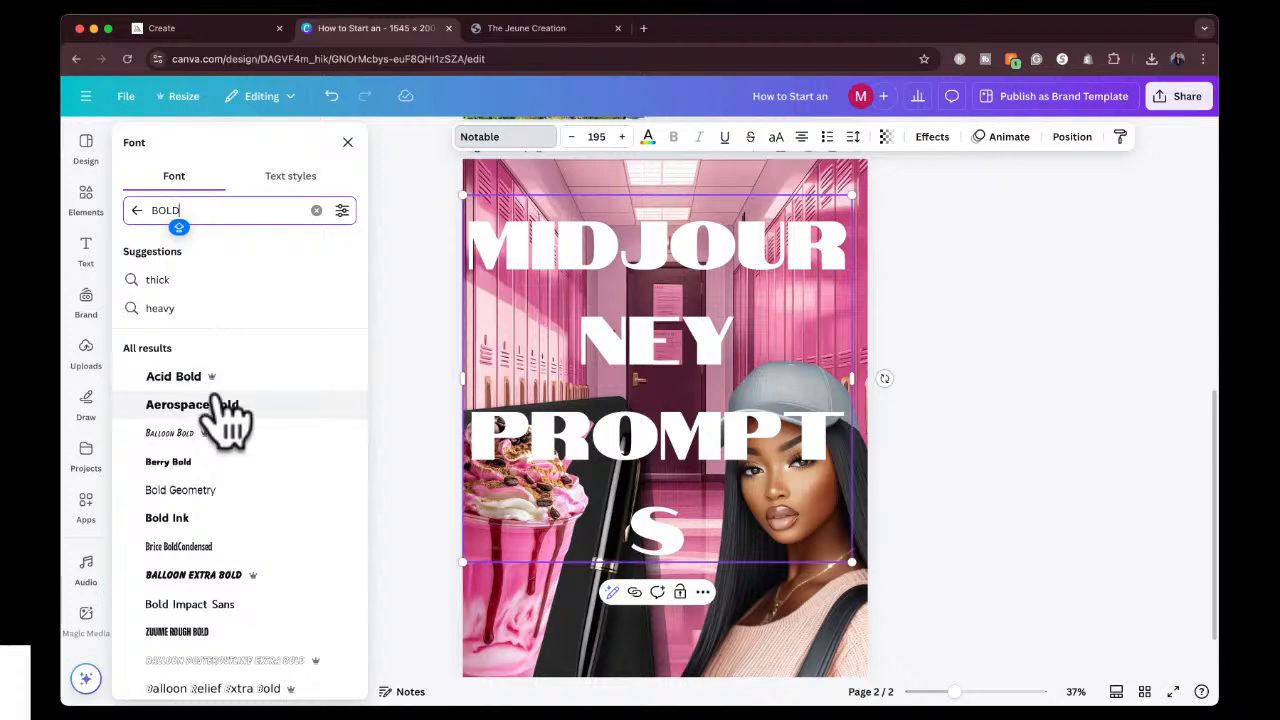
click(222, 410)
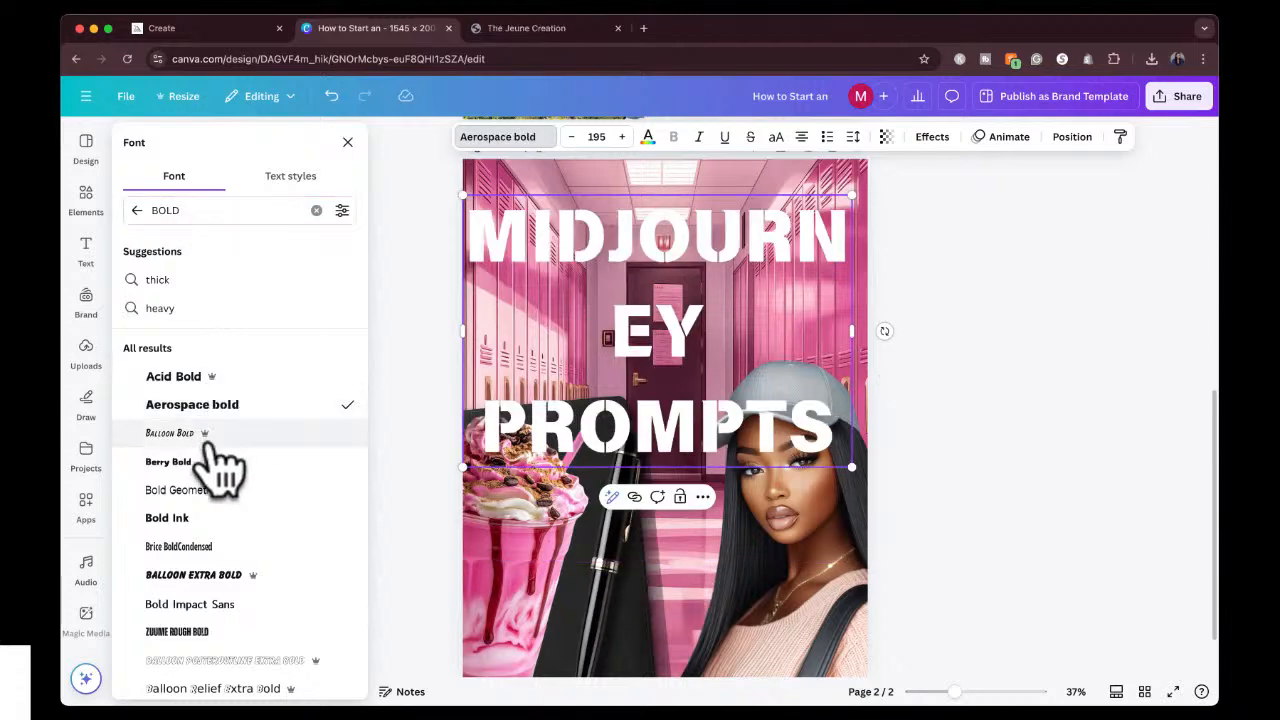
click(205, 463)
scroll(212, 486, down, 3)
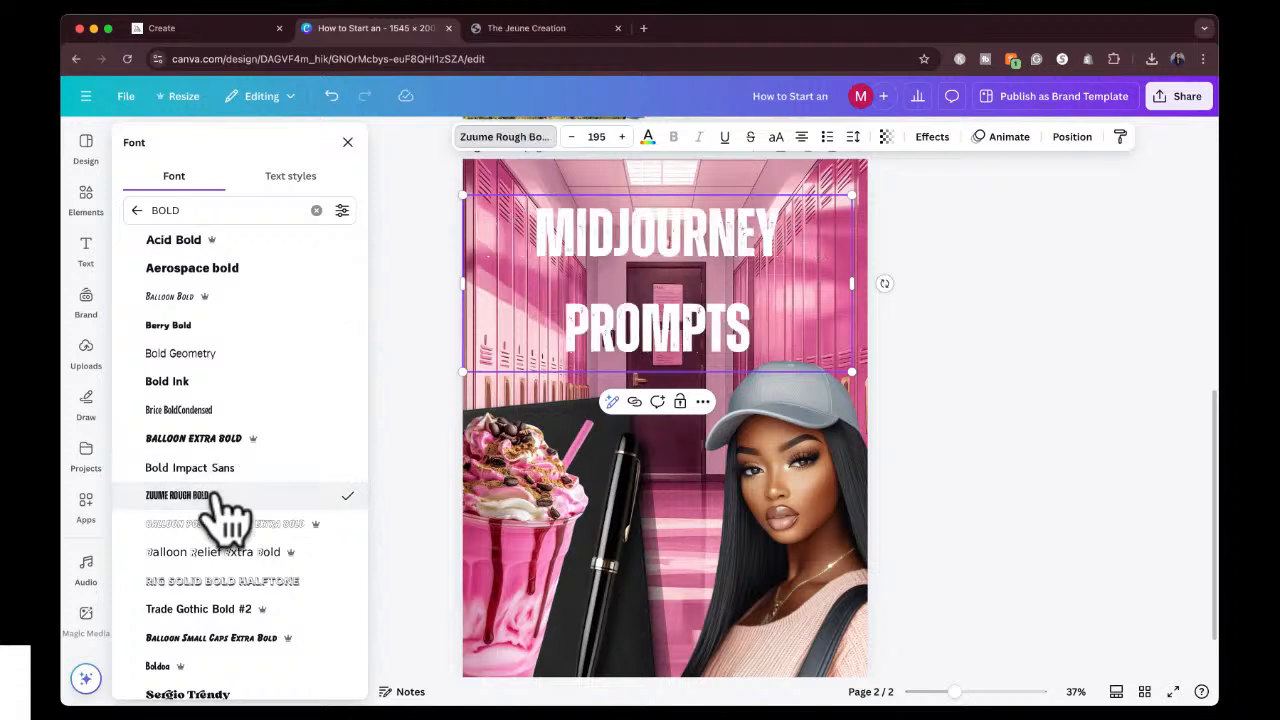
scroll(225, 512, down, 6)
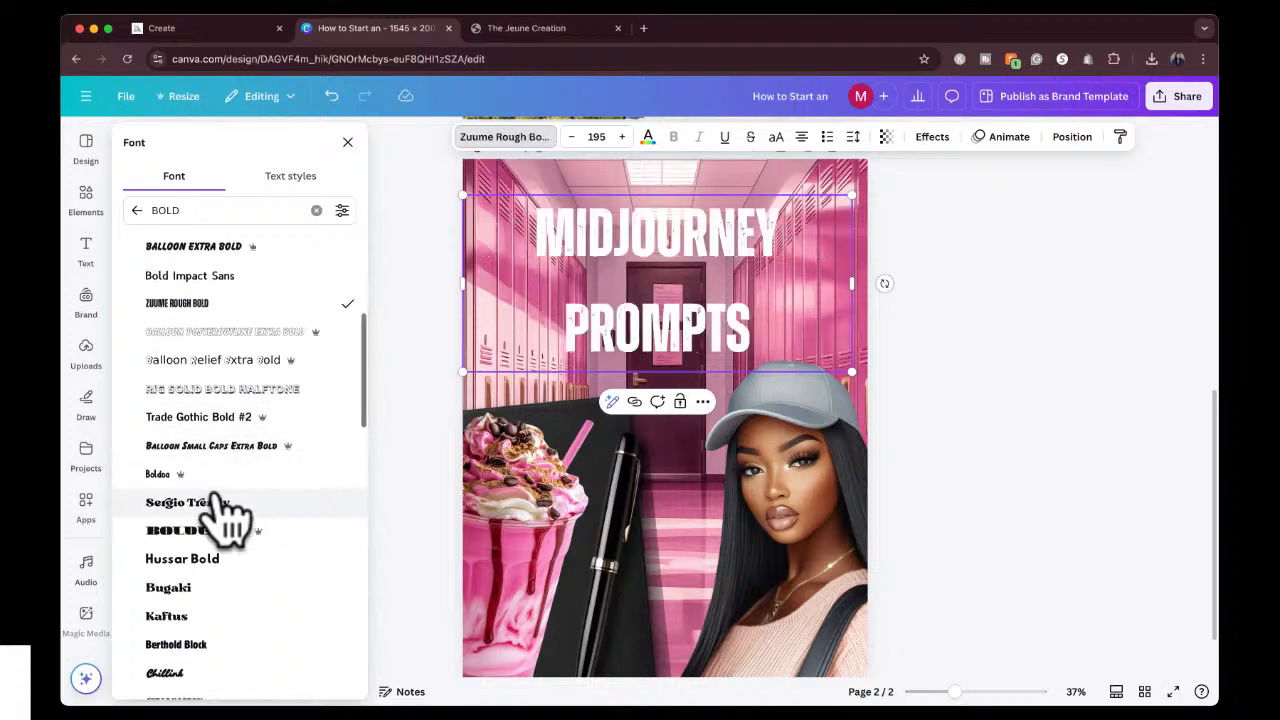
scroll(215, 495, down, 6)
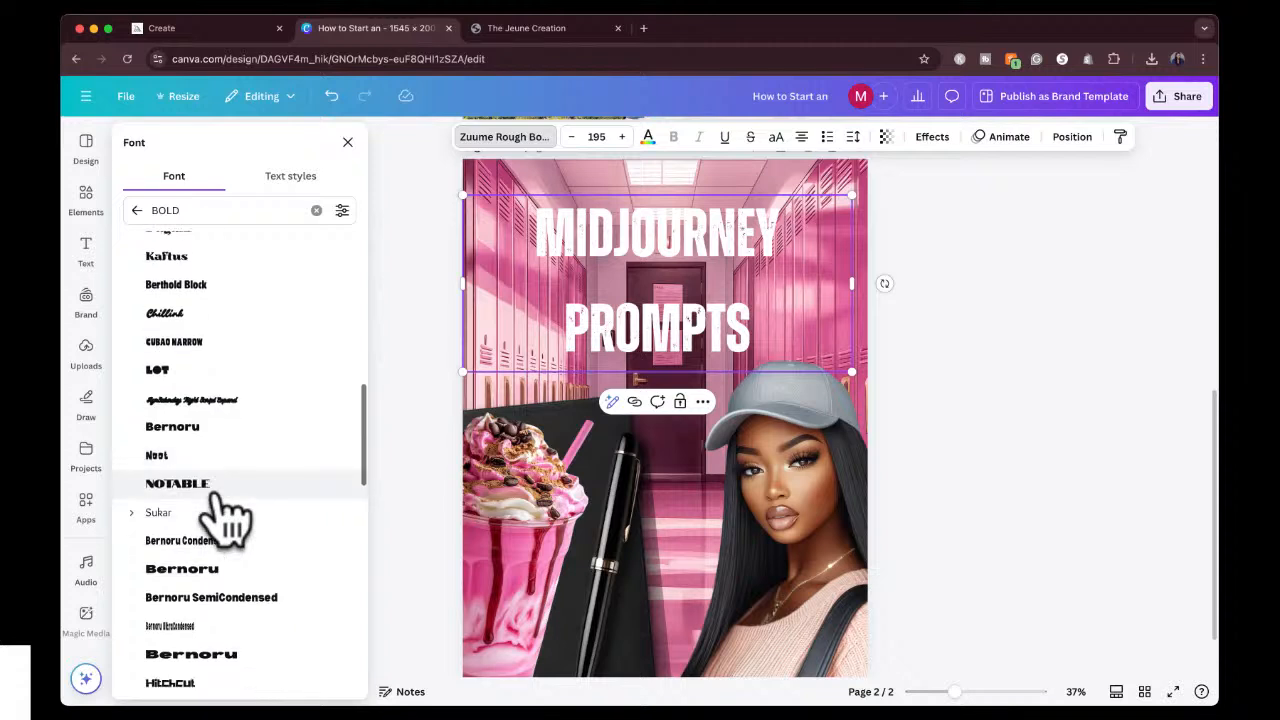
click(212, 485)
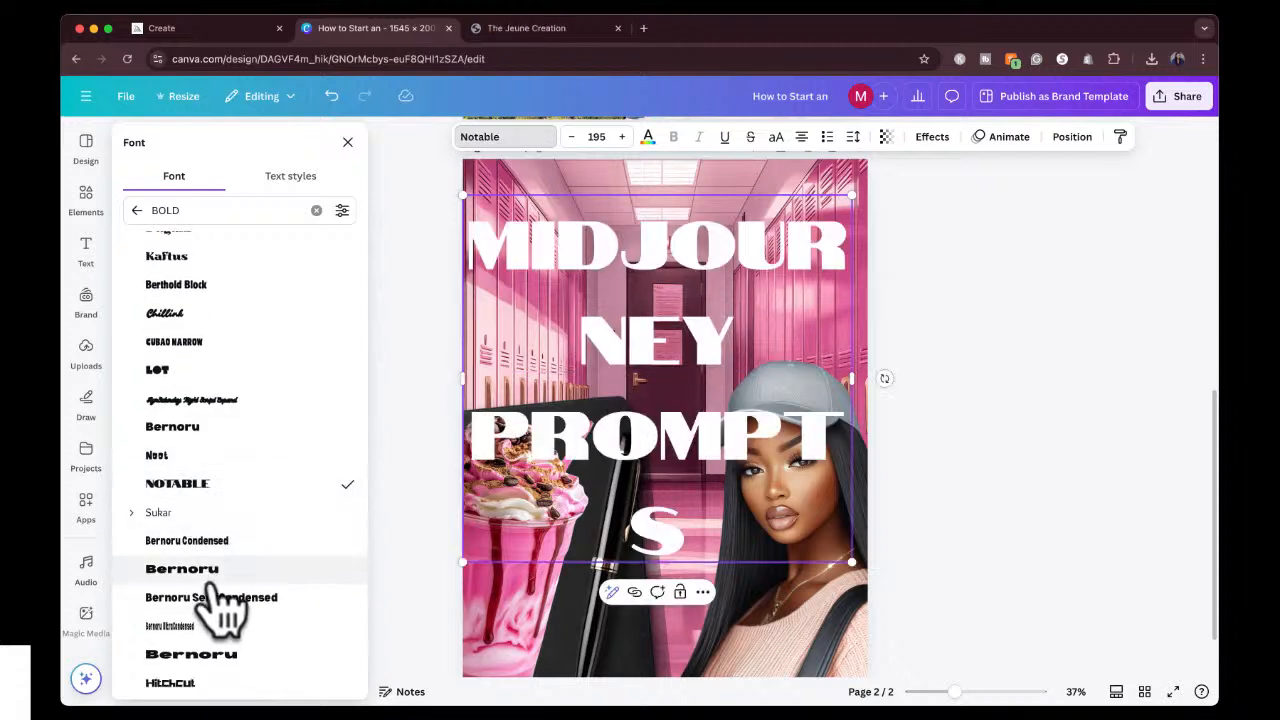
scroll(218, 600, down, 3)
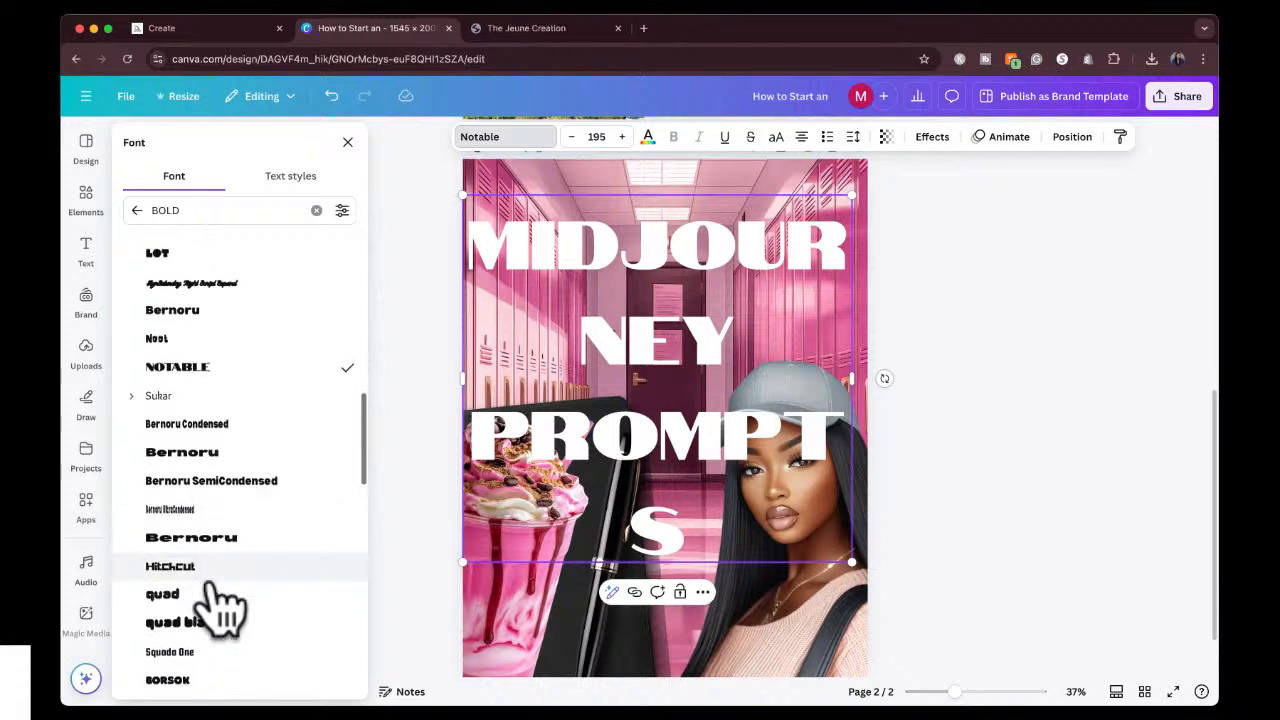
Reduce the heading's font size to 123 and tighten the line spacing between its two lines.
click(571, 140)
drag(571, 140, 571, 142)
click(685, 248)
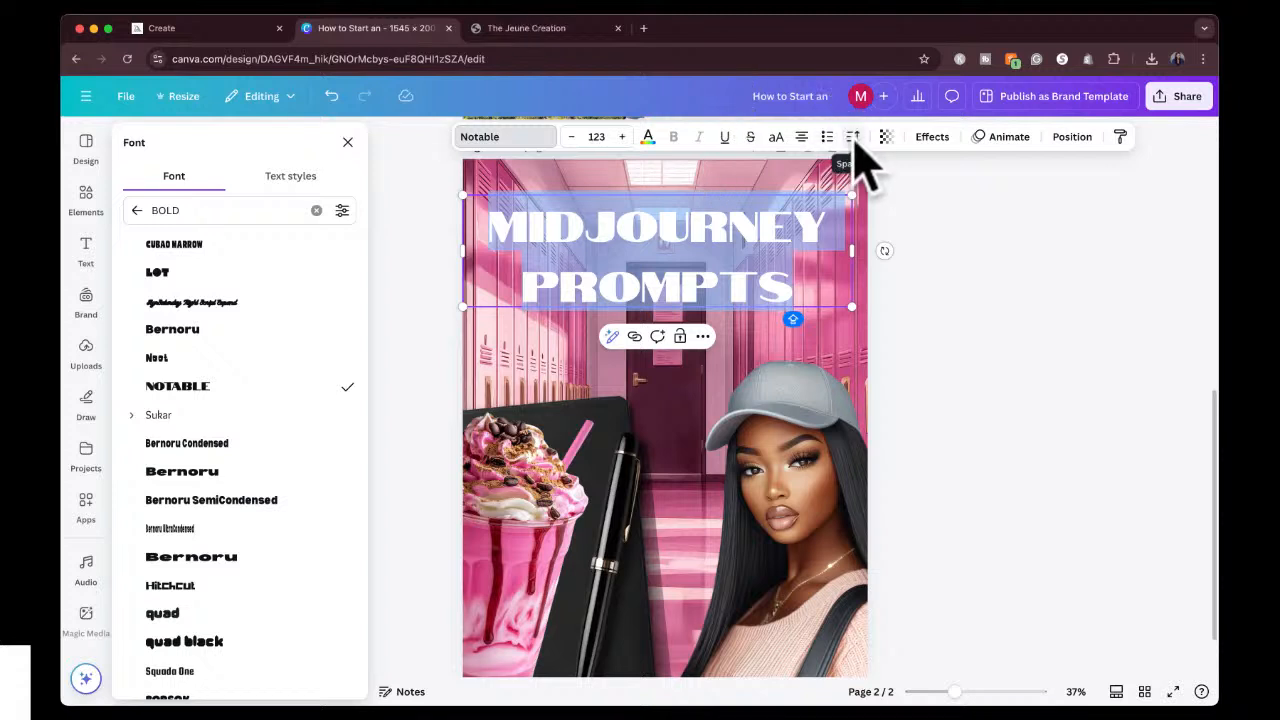
click(853, 137)
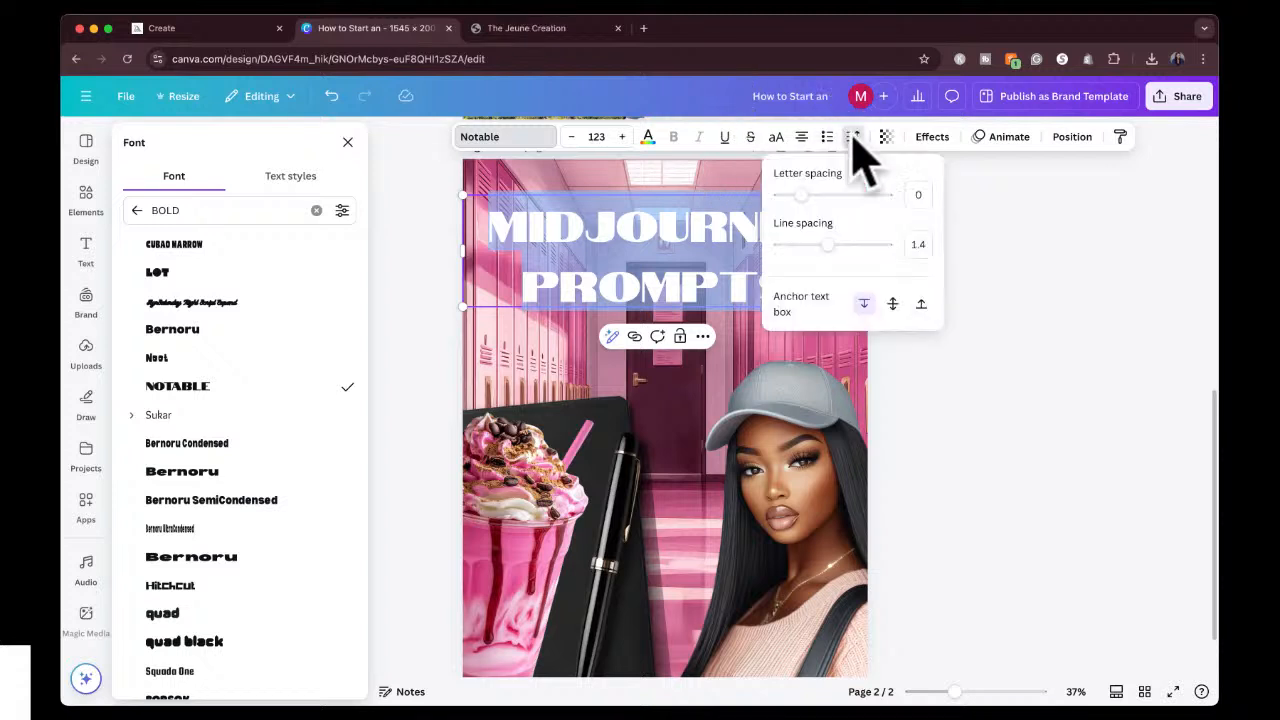
drag(828, 245, 804, 246)
click(992, 263)
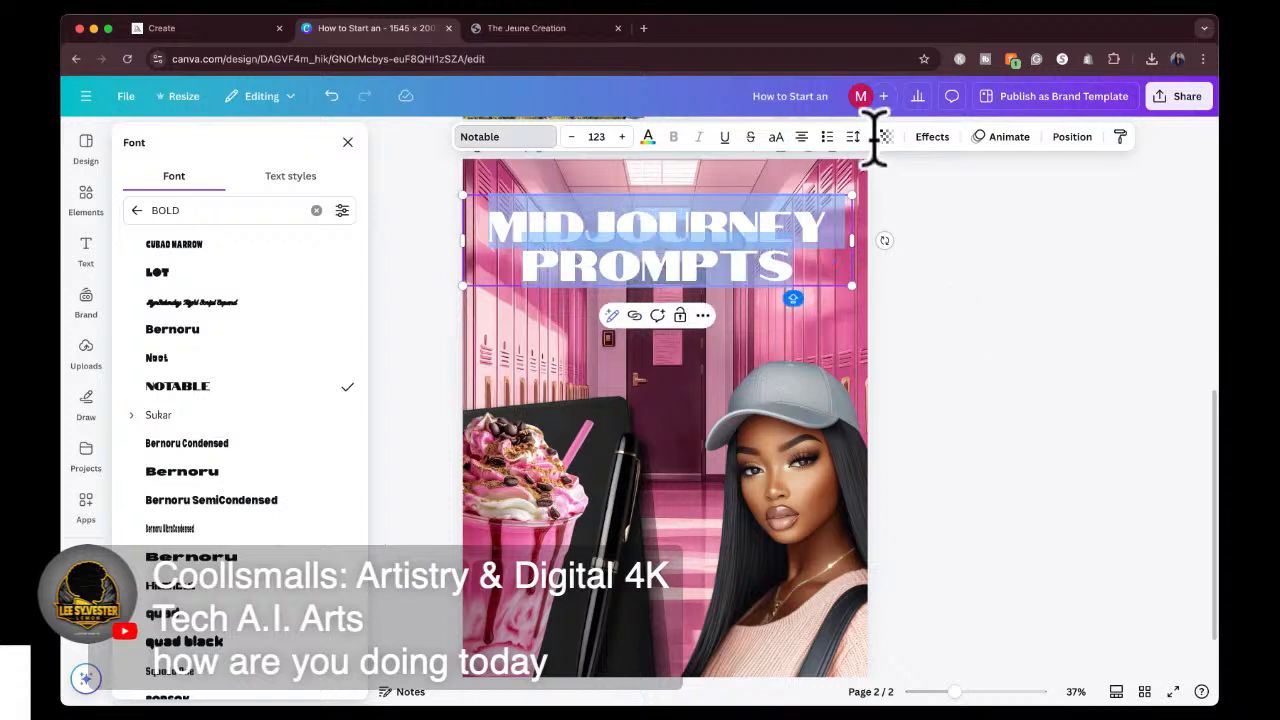
Apply a black Outline effect with thickness 157 to the heading and nudge it to the horizontal centre of page 2.
click(932, 138)
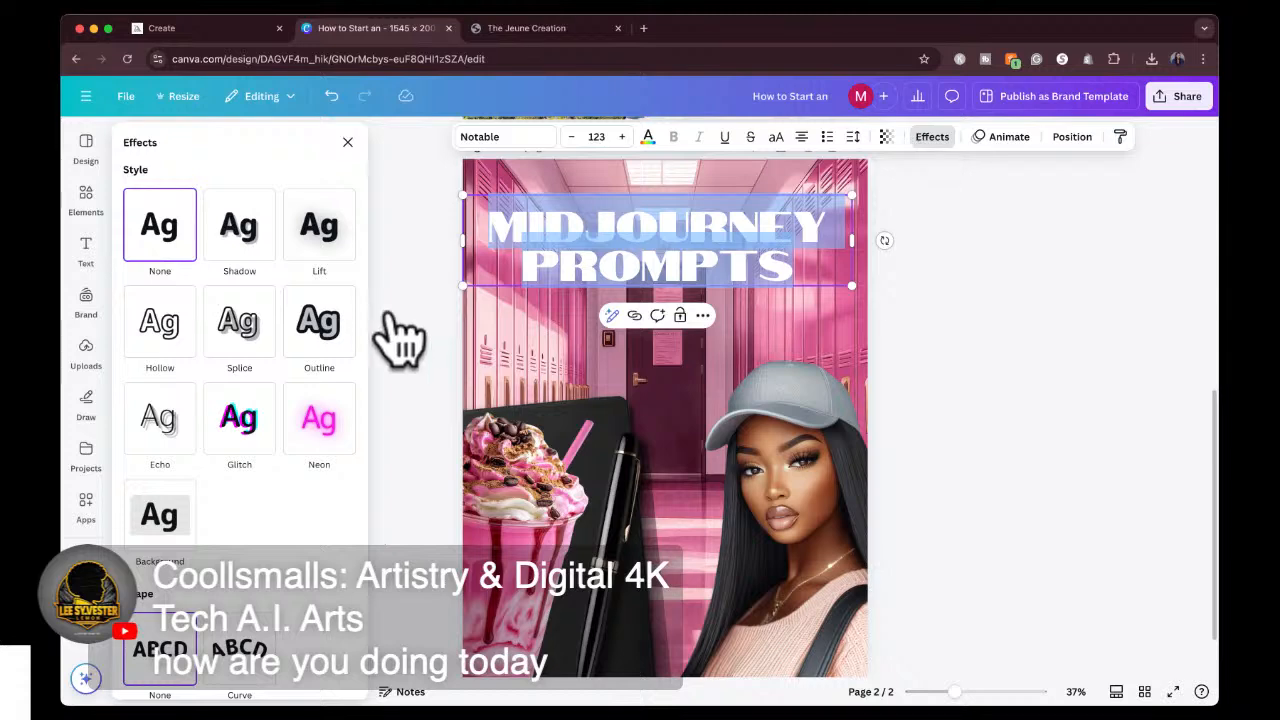
click(316, 343)
click(344, 448)
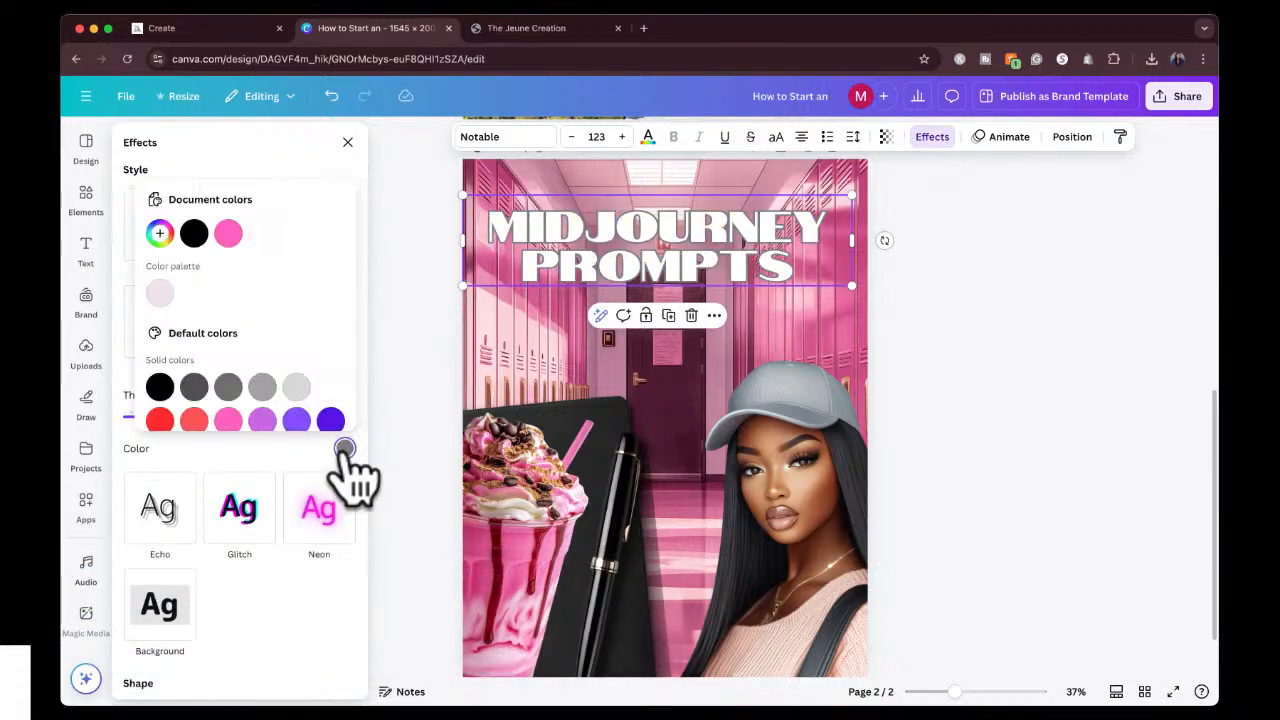
click(160, 386)
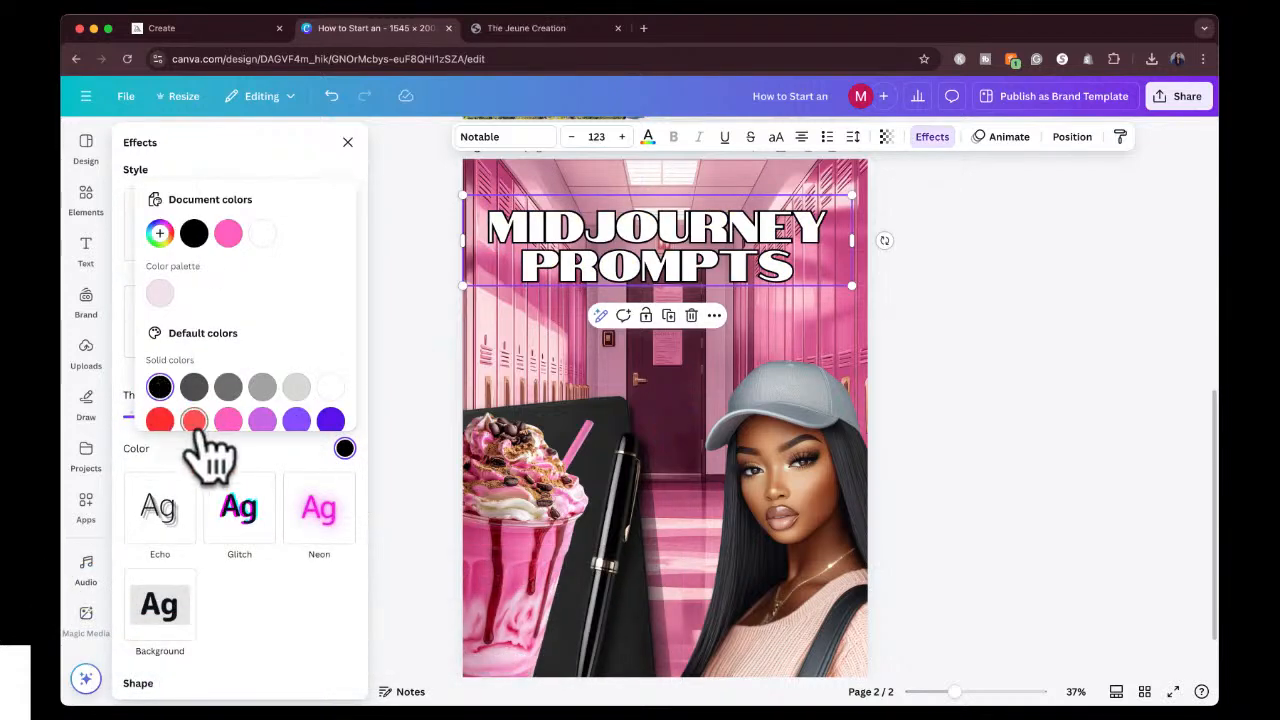
click(212, 466)
click(162, 415)
drag(162, 416, 231, 416)
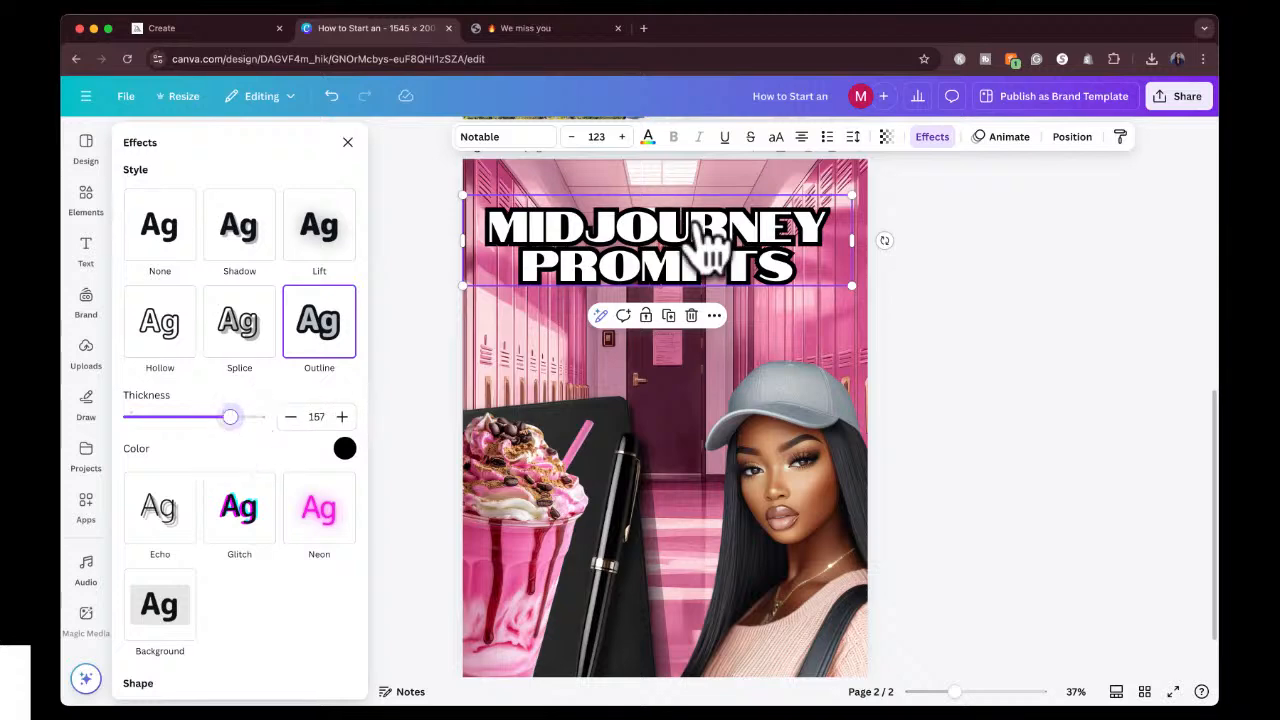
click(957, 226)
click(960, 224)
drag(749, 243, 755, 240)
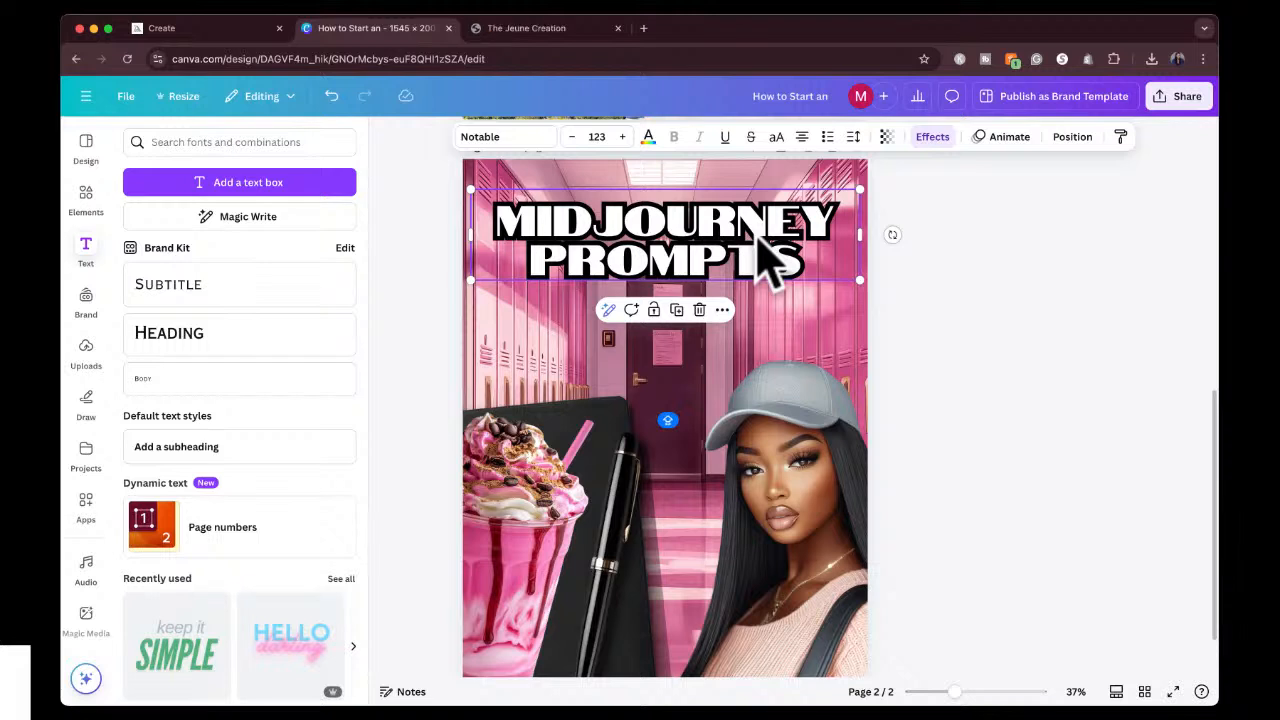
Search the photo elements for "TORN PAPER" and add a white torn paper strip to page 2.
click(86, 198)
double_click(176, 142)
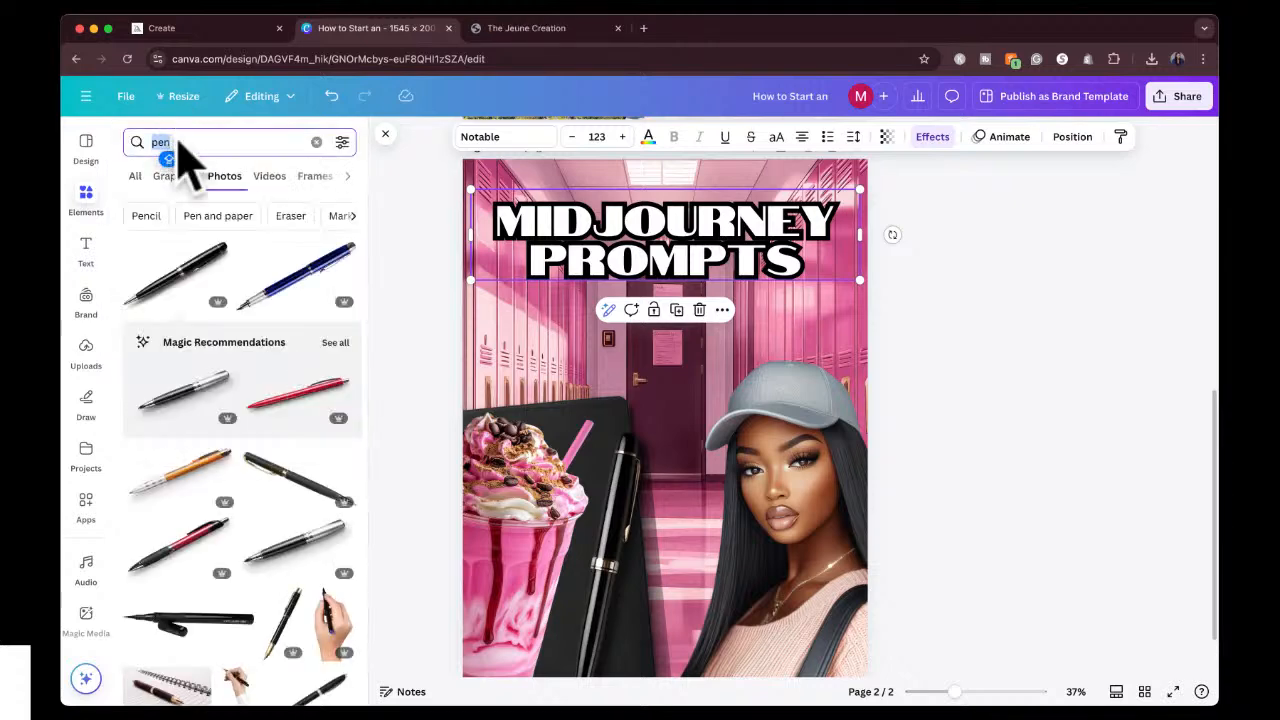
text(TORN PAPE)
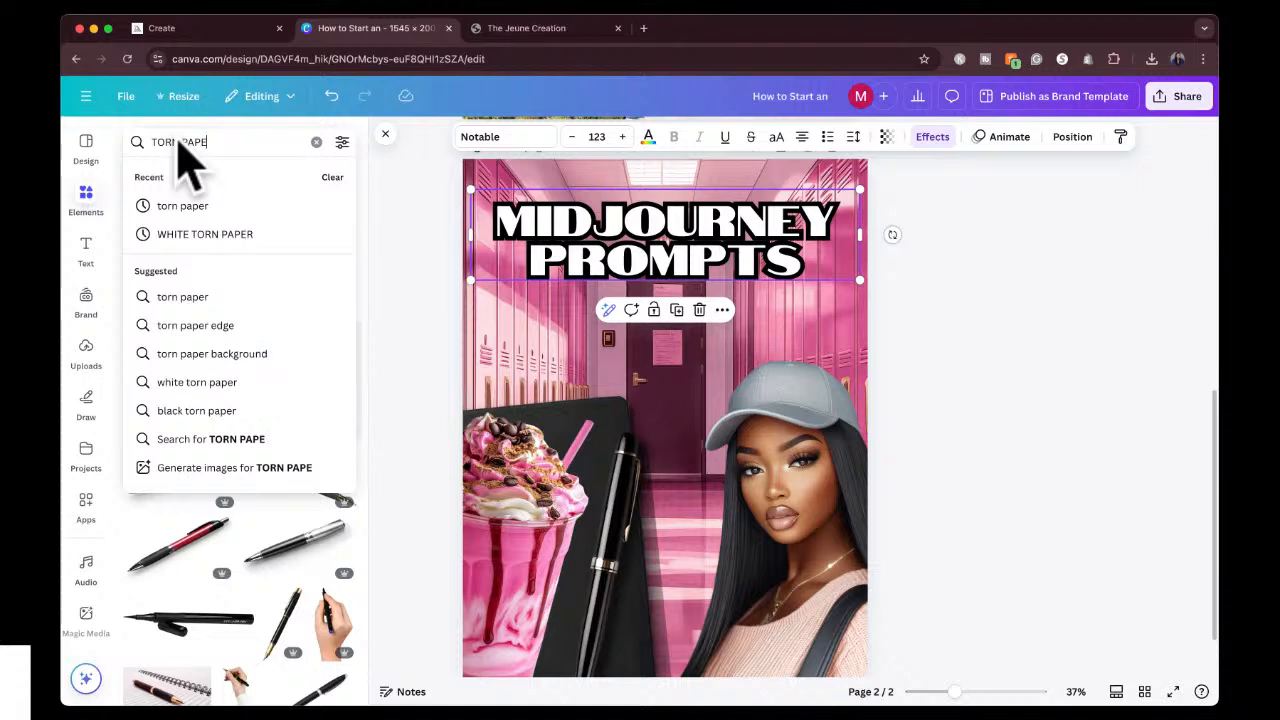
text(R)
key(Return)
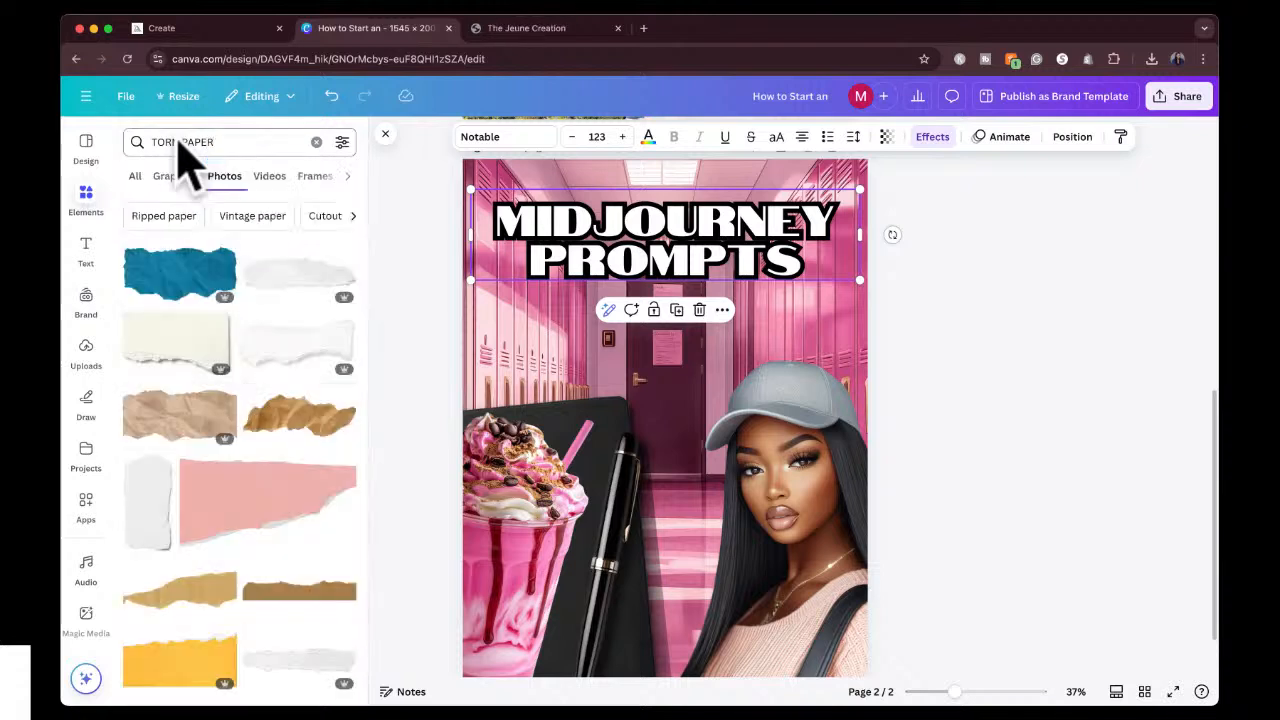
click(300, 348)
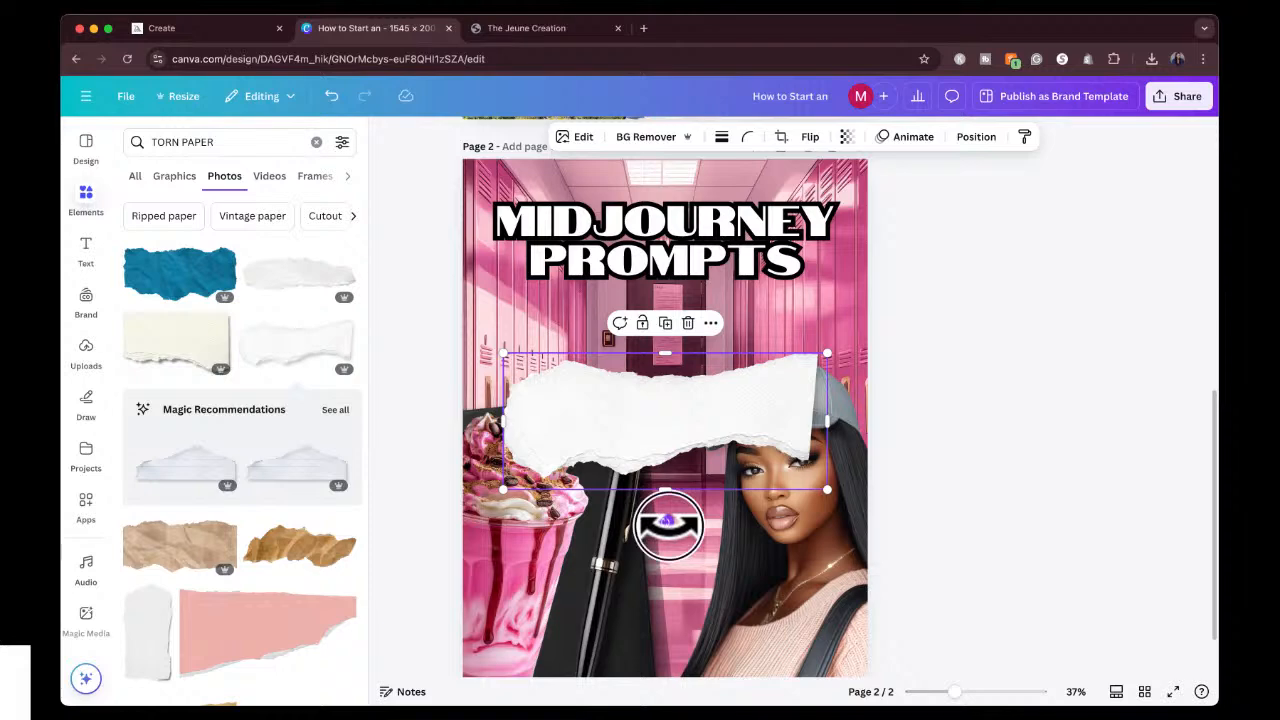
Tilt the torn paper upward to the right and stretch it across the full page width below the heading.
drag(665, 520, 686, 514)
drag(677, 443, 579, 367)
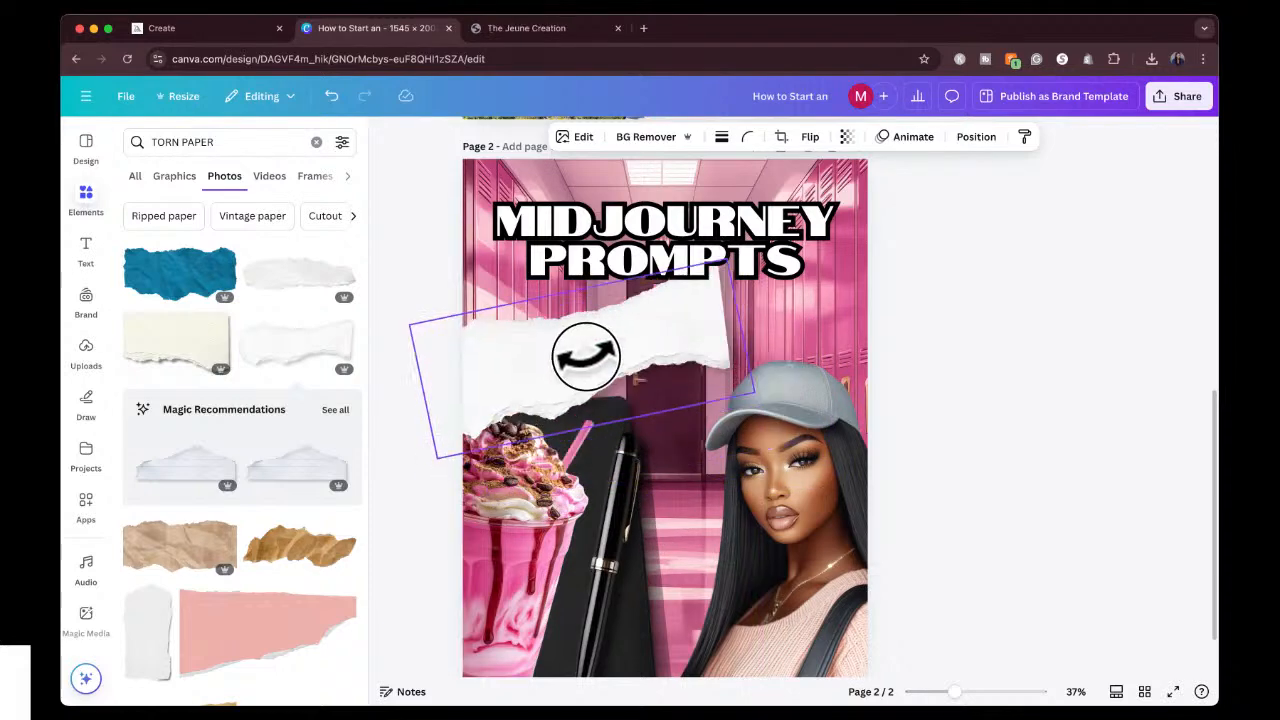
drag(733, 320, 919, 288)
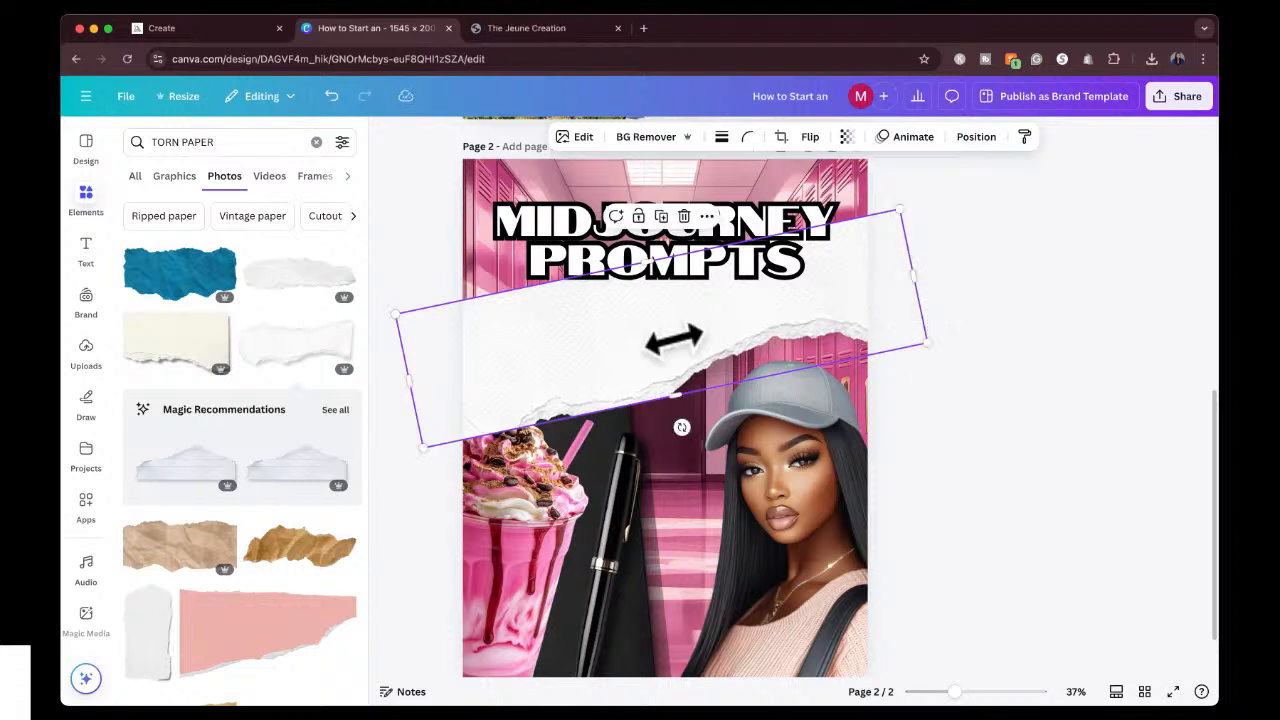
drag(674, 340, 686, 357)
click(1062, 367)
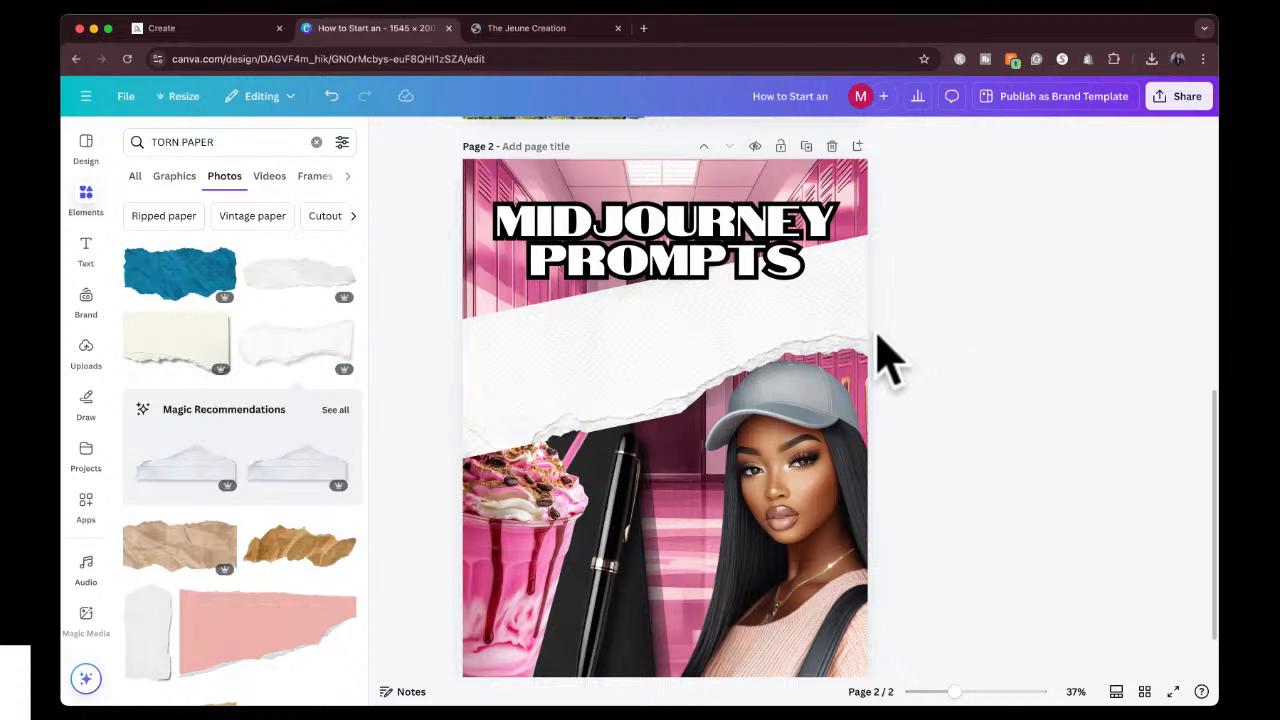
click(700, 360)
drag(690, 412, 702, 440)
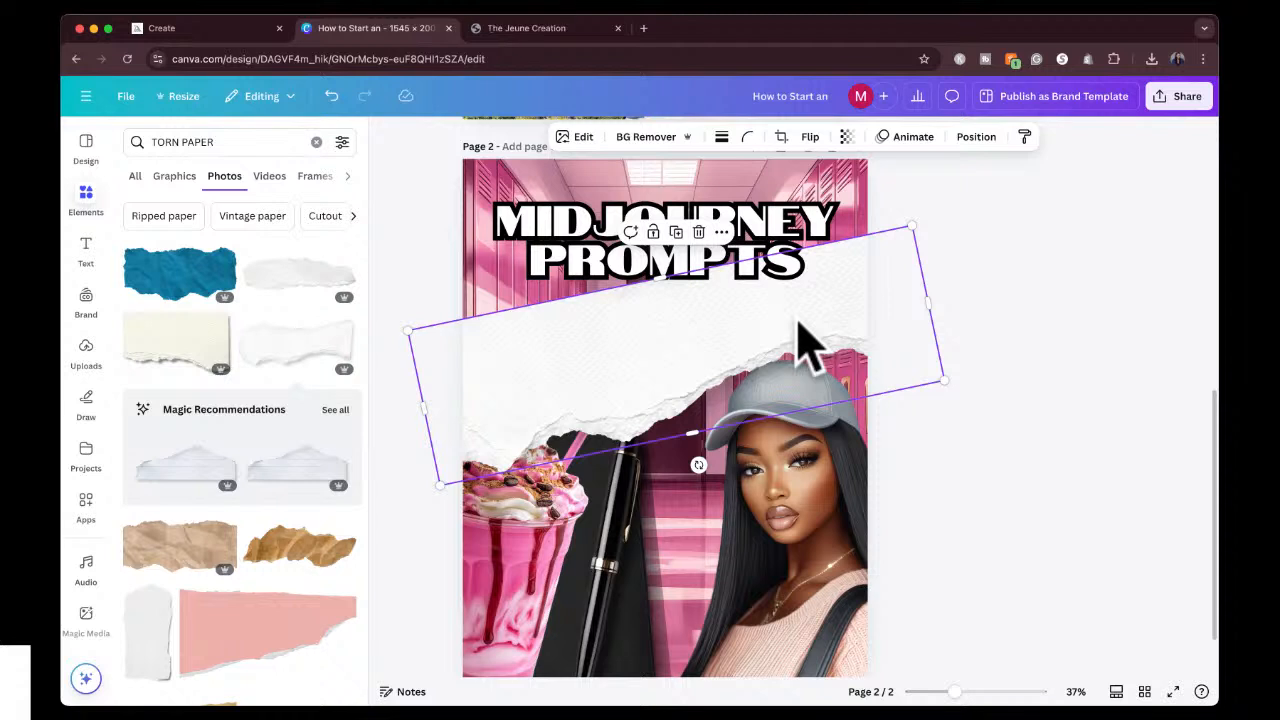
Send the torn paper backward behind the drink and the black notebook.
key(super+bracketleft)
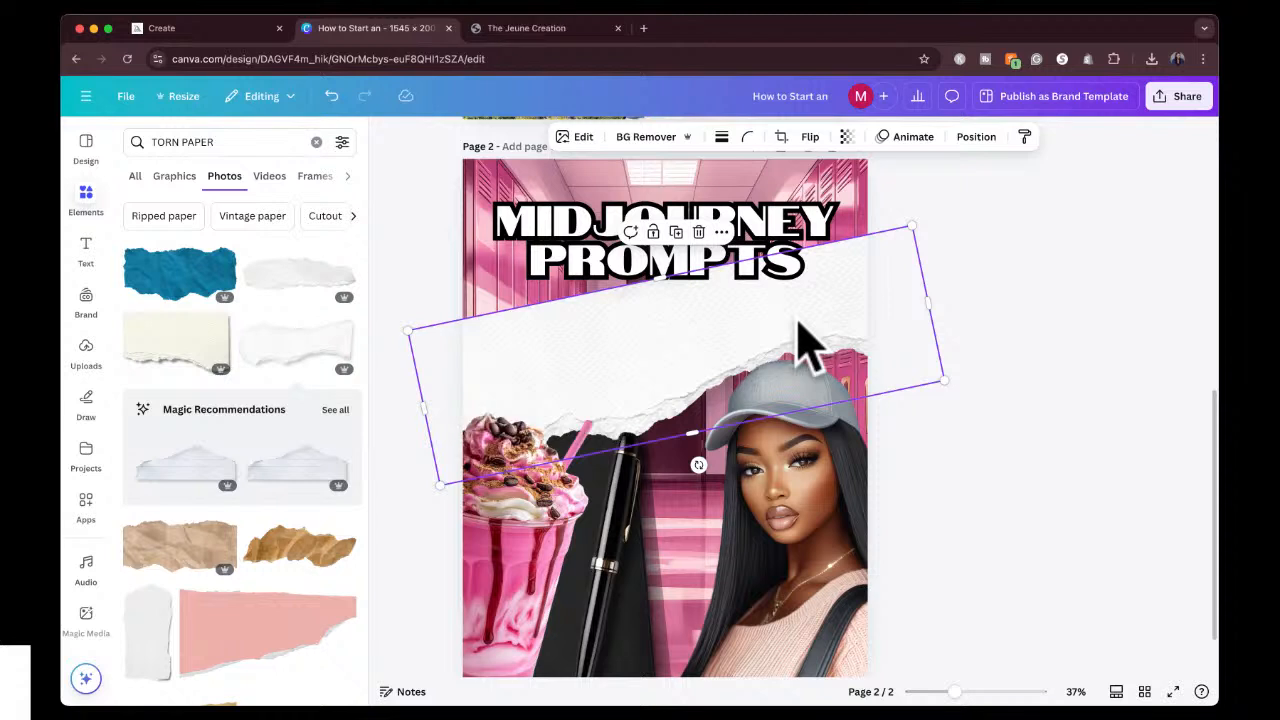
key(super+bracketleft)
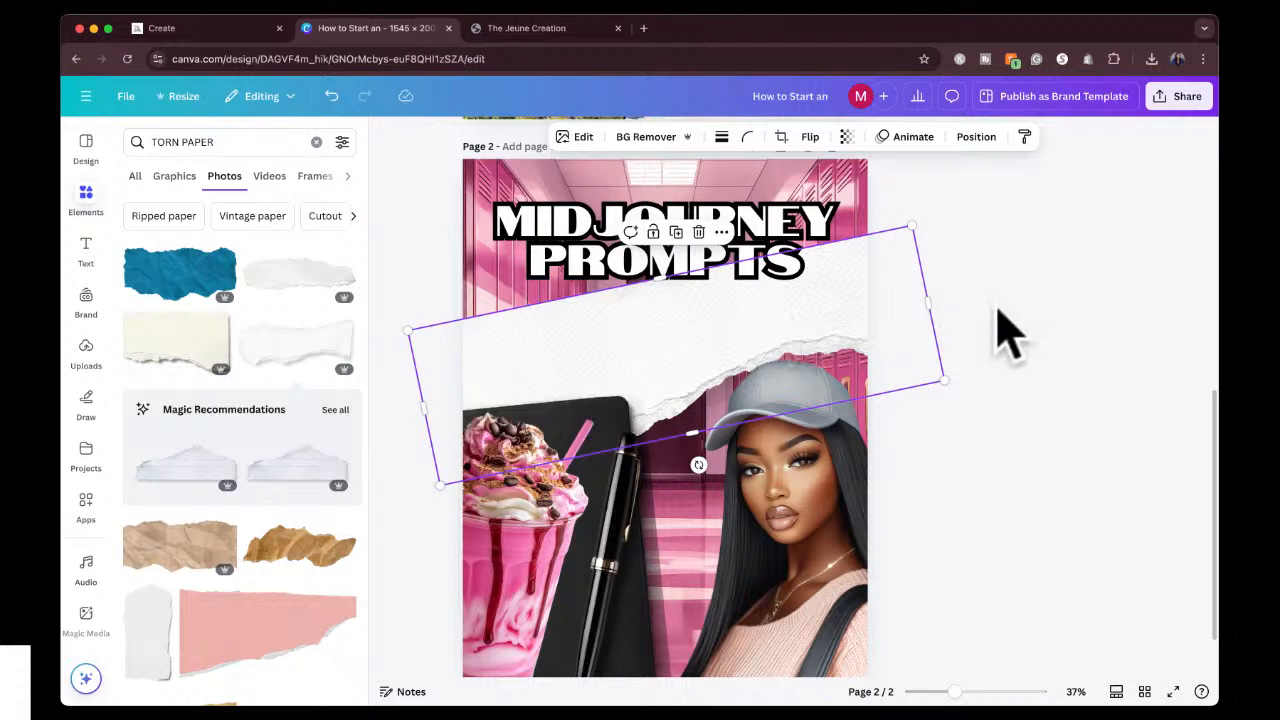
click(1000, 329)
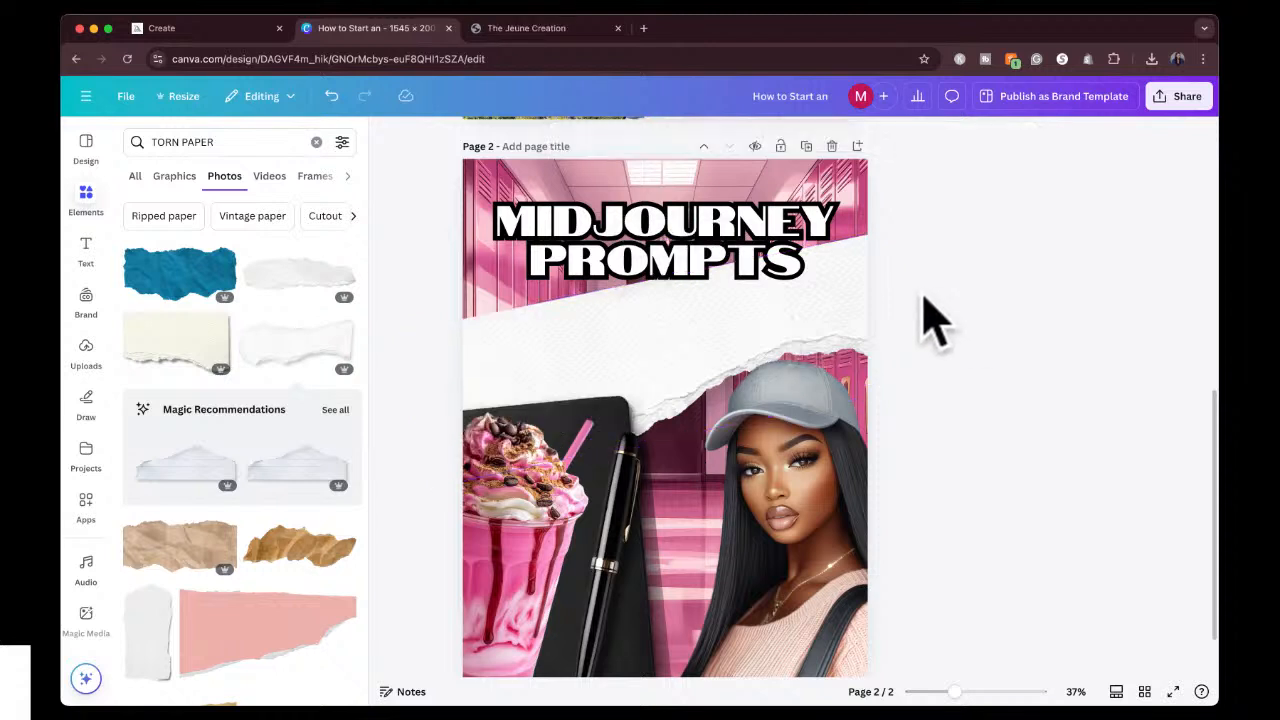
Extend the torn paper's upper edge behind the heading and scale the strip down slightly from its upper-left corner.
click(845, 330)
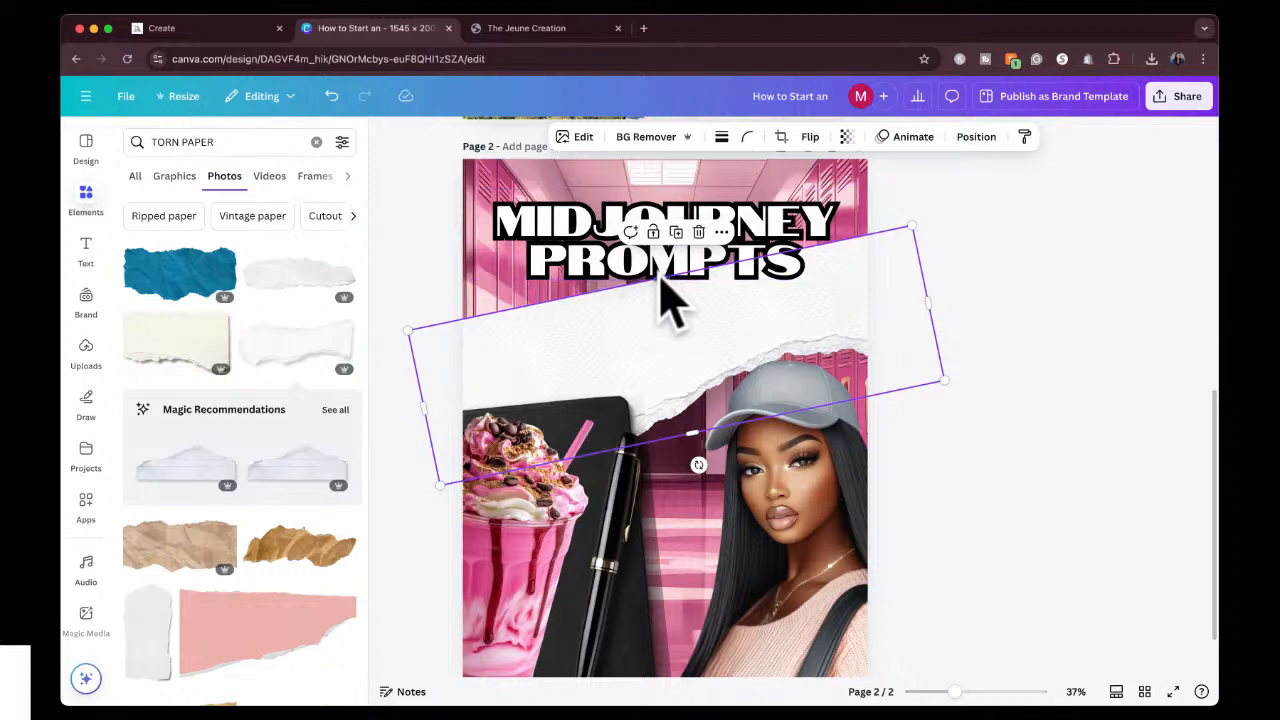
drag(662, 278, 654, 217)
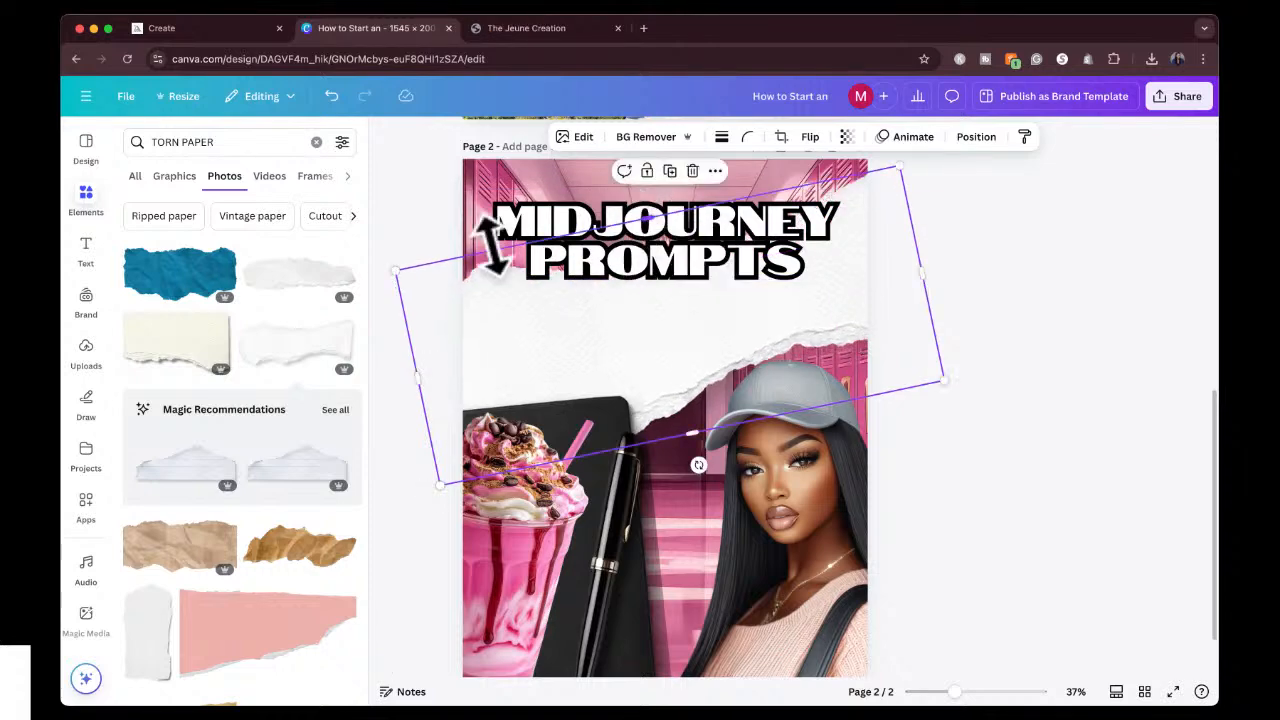
drag(391, 266, 445, 277)
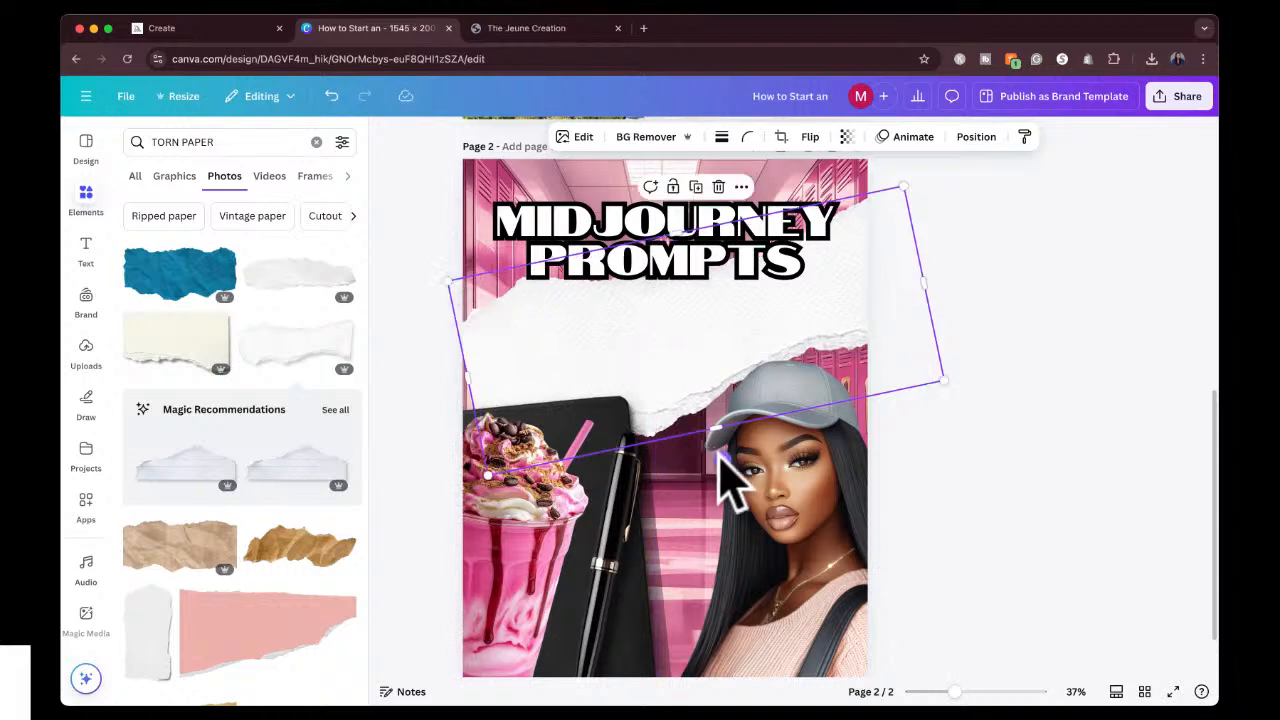
Straighten the torn paper to horizontal and move it down so it spans the page just below the heading.
drag(714, 471, 691, 462)
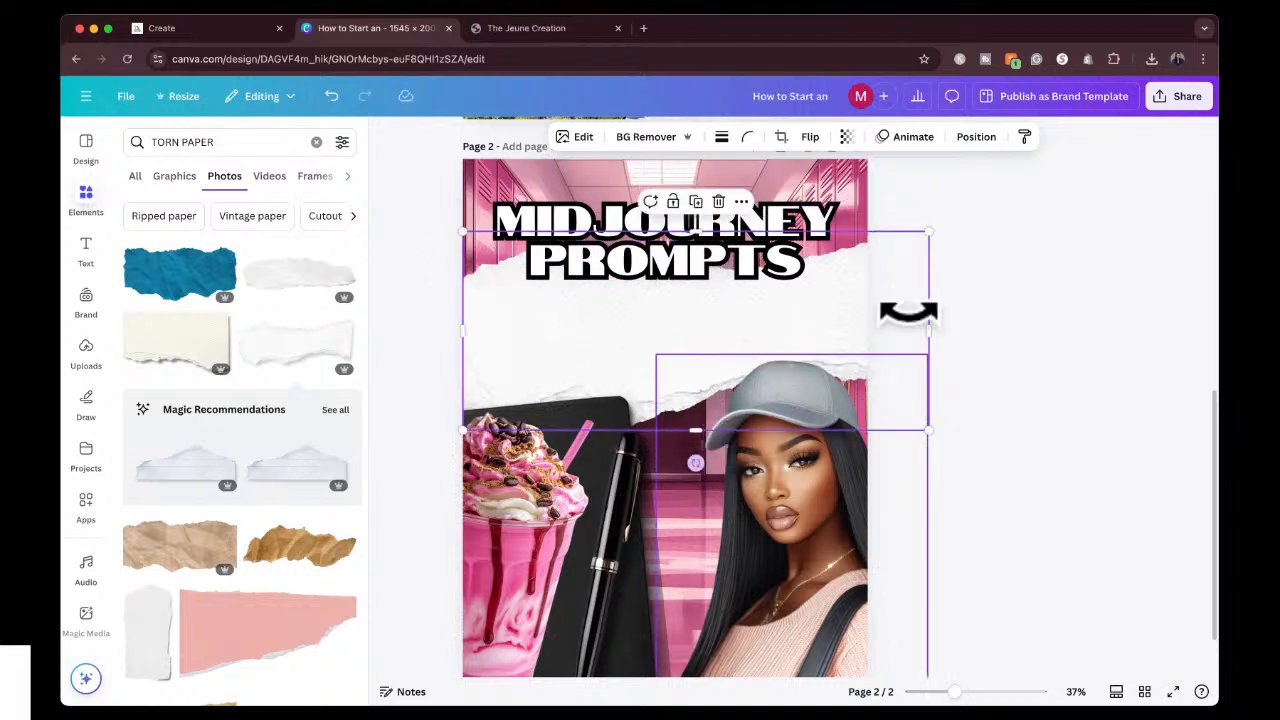
click(988, 271)
click(853, 284)
drag(853, 284, 854, 314)
click(971, 264)
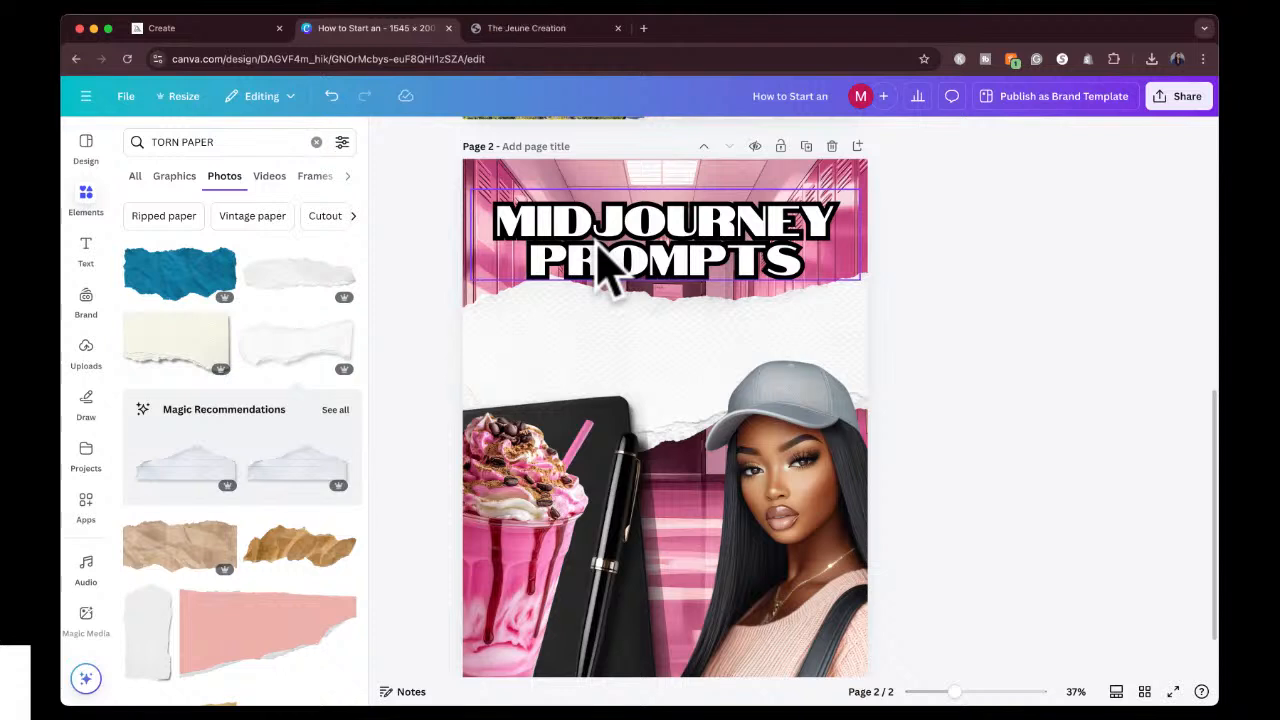
Add a subheading on the torn paper below the heading reading "TAKE YOUR DESIGN FROM BORING TO FUN".
click(86, 248)
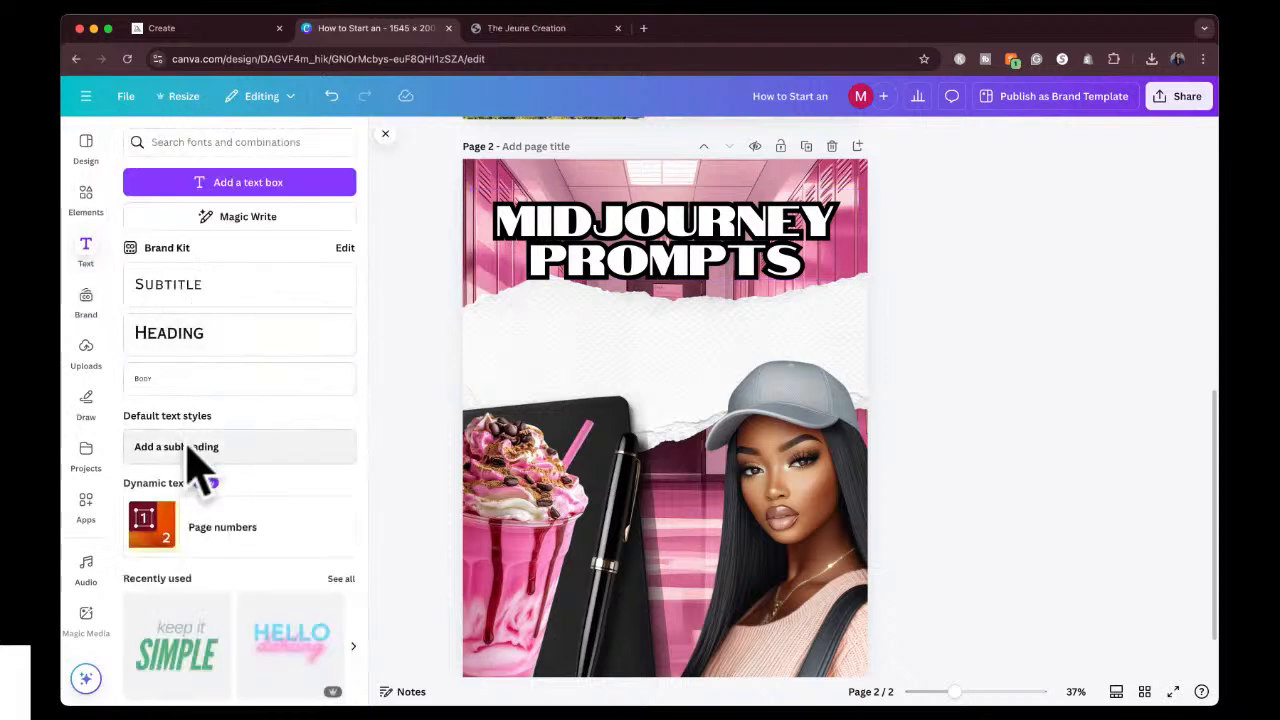
click(190, 450)
drag(677, 466, 676, 398)
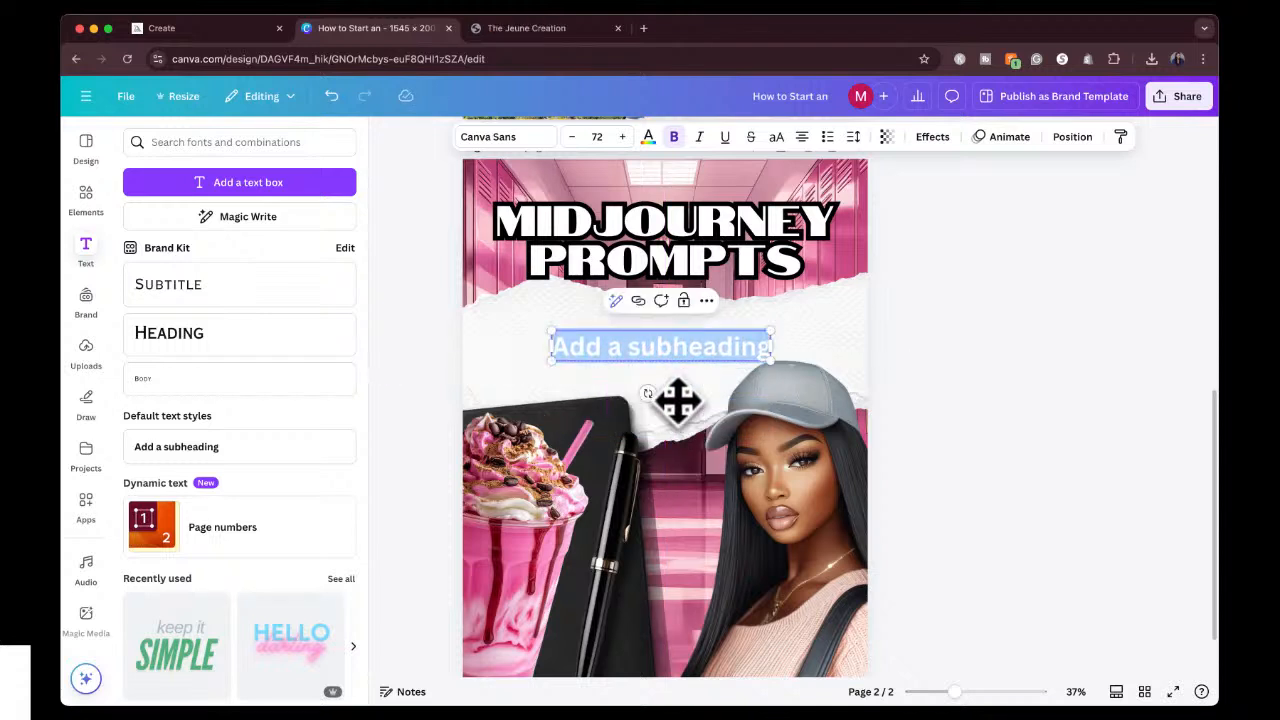
key(BackSpace)
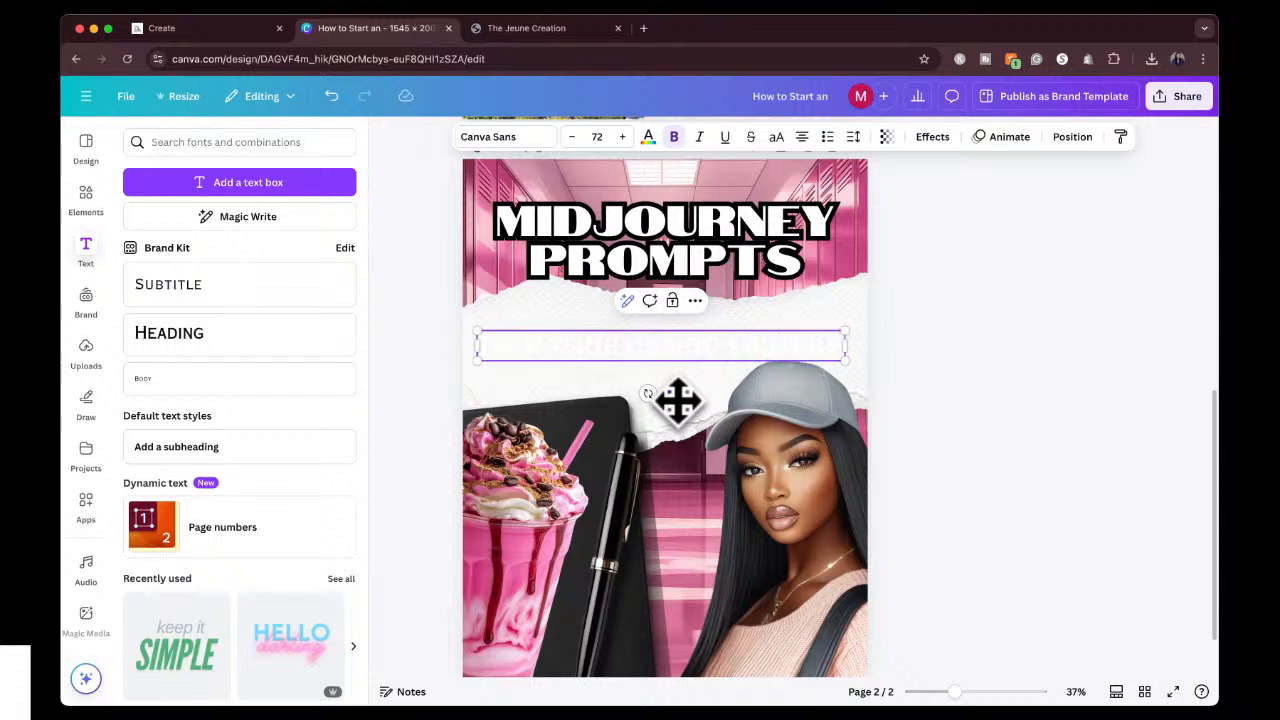
text(AL)
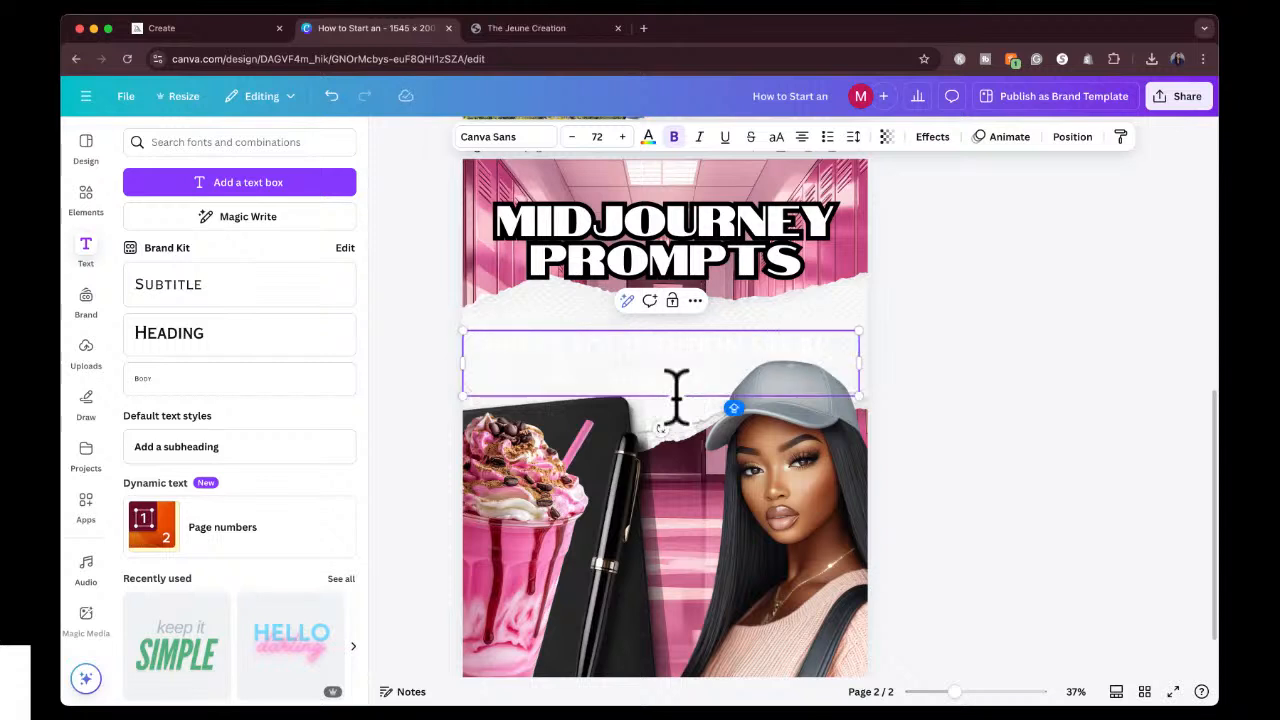
Color all of the subheading text black.
key(super+a)
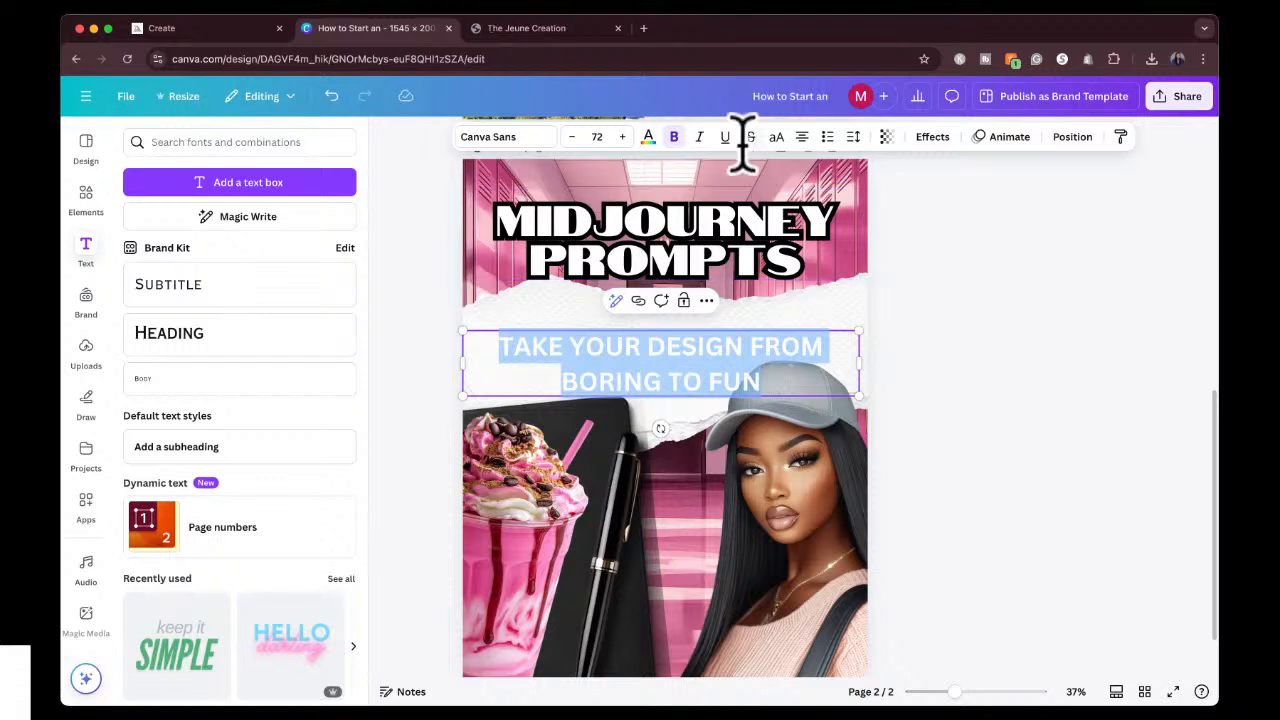
click(648, 137)
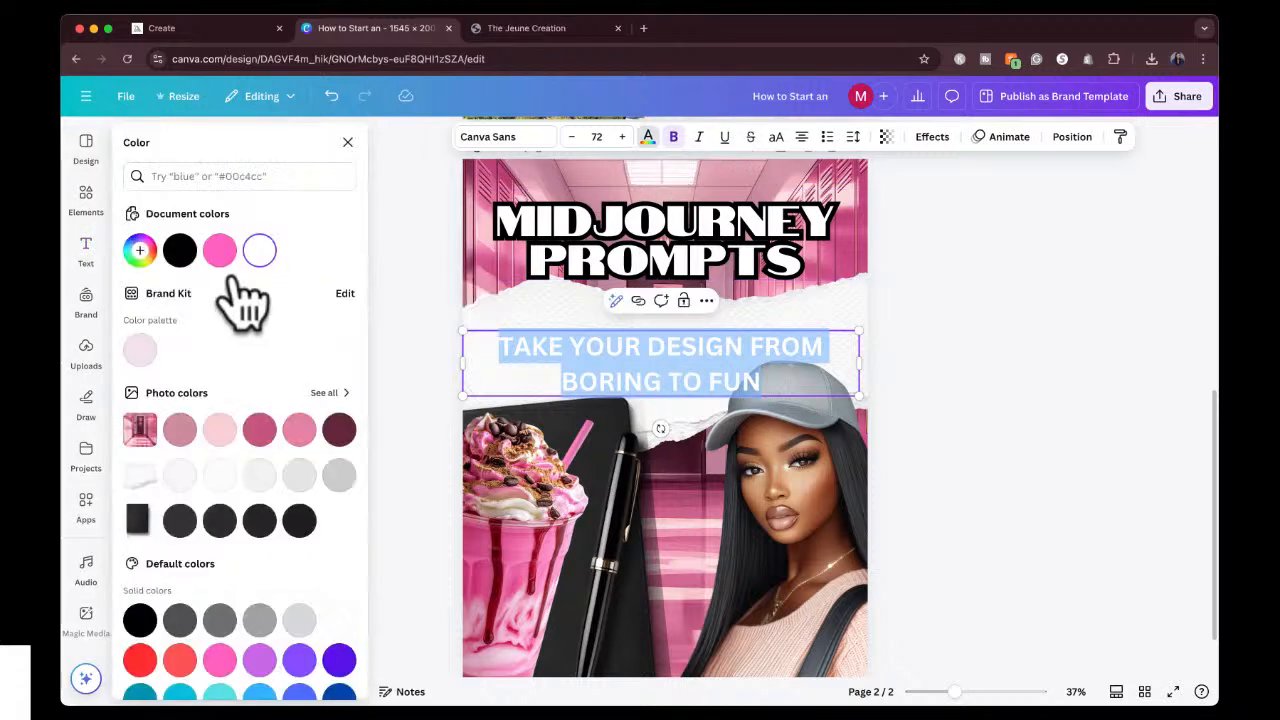
click(180, 250)
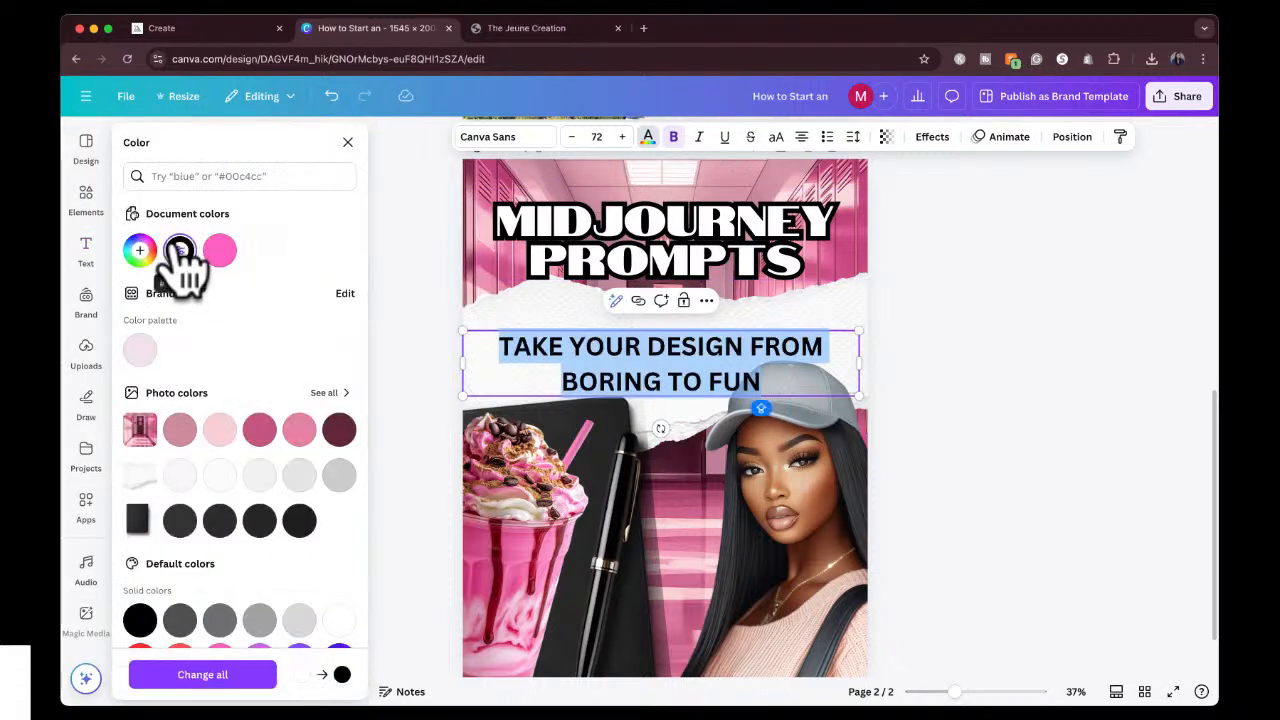
Reduce the subheading's font size to 51 so that it fits on a single line.
click(574, 138)
click(573, 138)
click(573, 138)
click(572, 138)
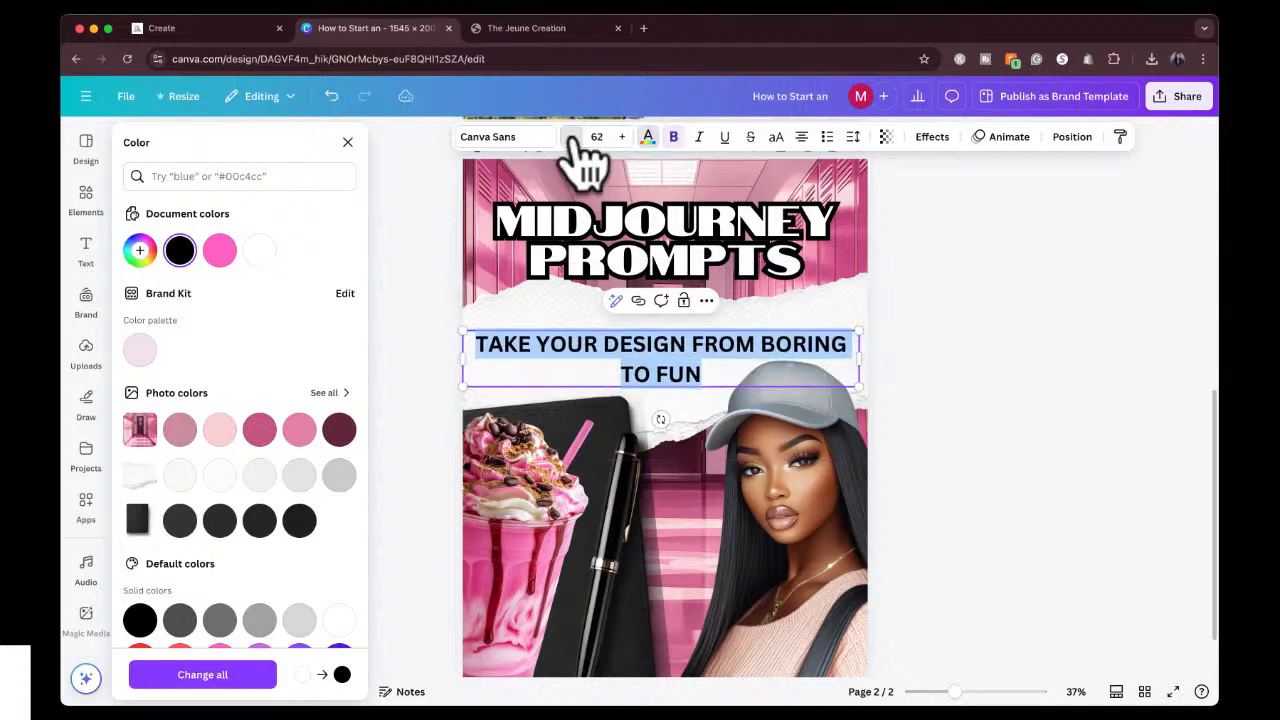
click(573, 138)
click(573, 138)
click(573, 138)
click(573, 138)
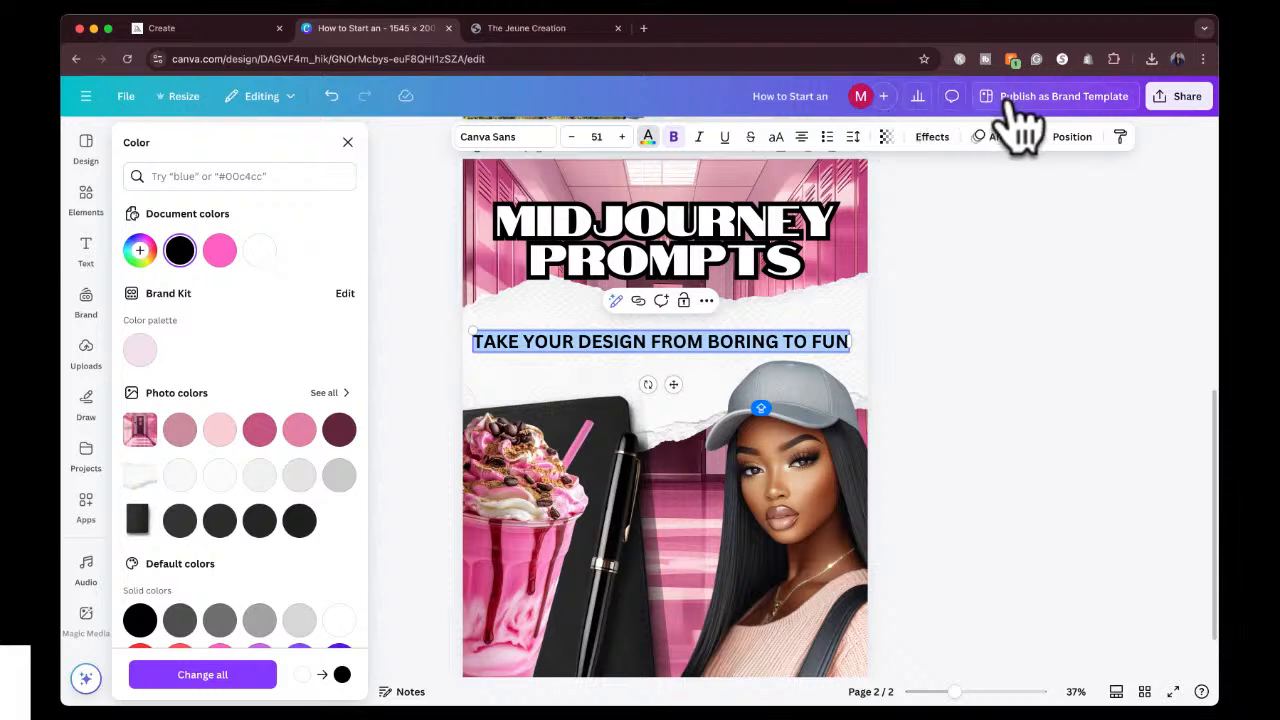
Move the one-line subheading slightly up on the torn paper, closer to the heading.
click(969, 246)
click(948, 288)
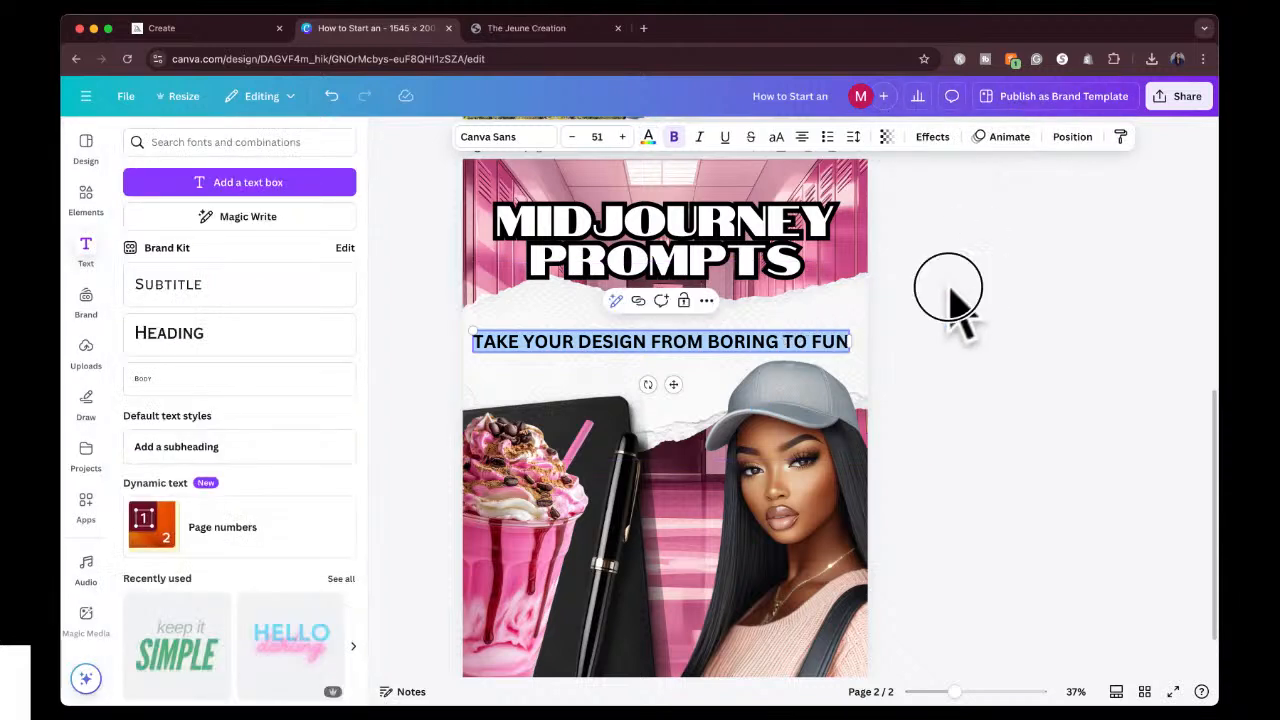
drag(781, 341, 786, 322)
click(1006, 286)
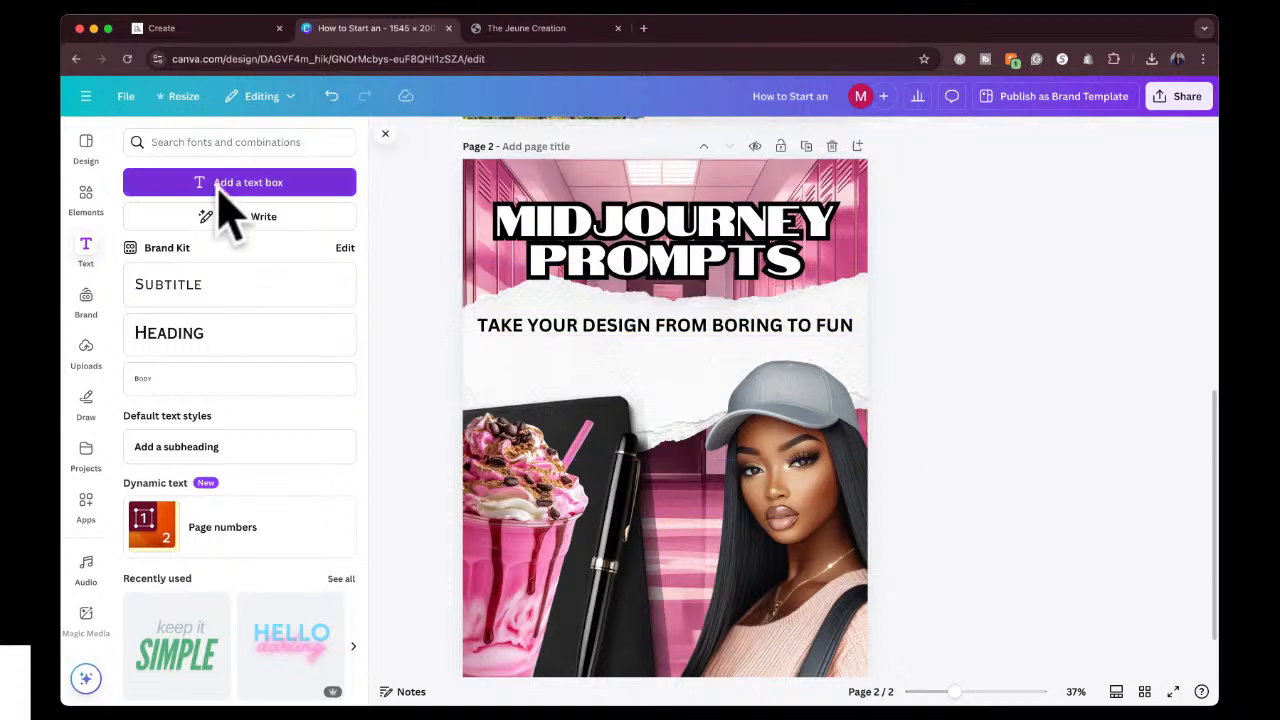
click(178, 145)
text(LINE)
key(Return)
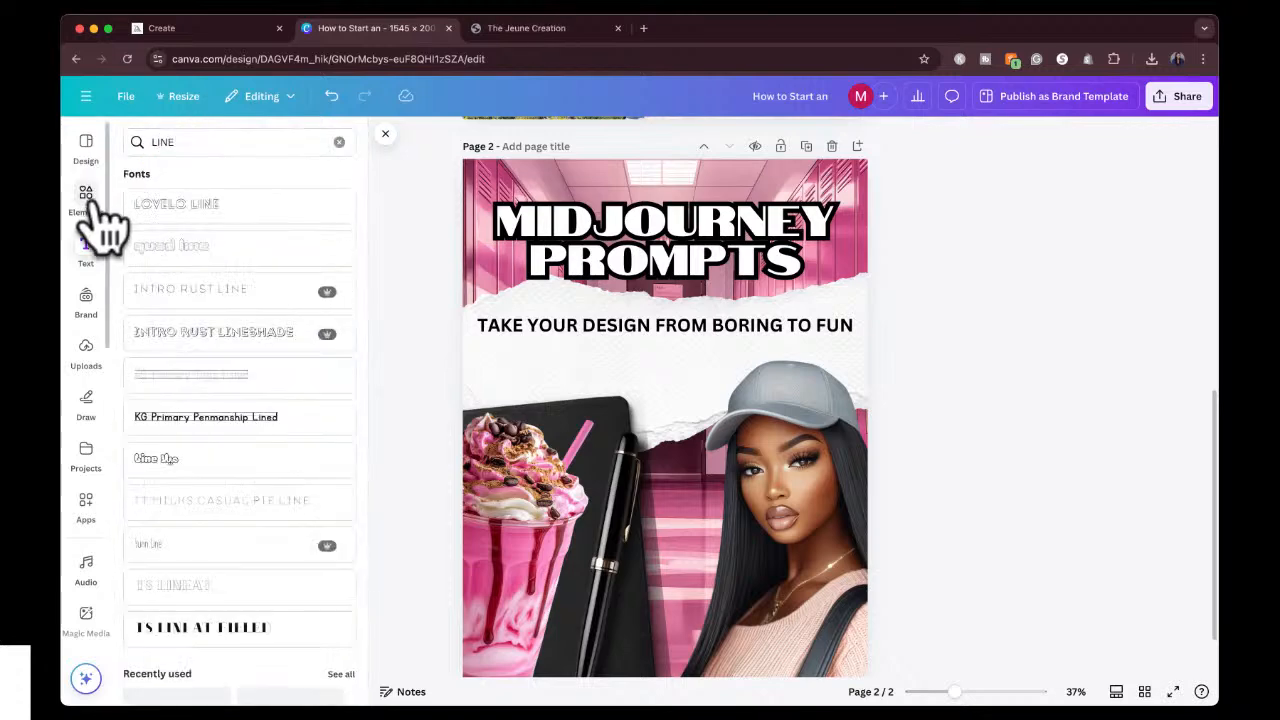
Add a narrower white torn paper strip from the "TORN PAPER" photo elements and delete the large torn paper from the page.
click(86, 198)
double_click(197, 142)
triple_click(195, 143)
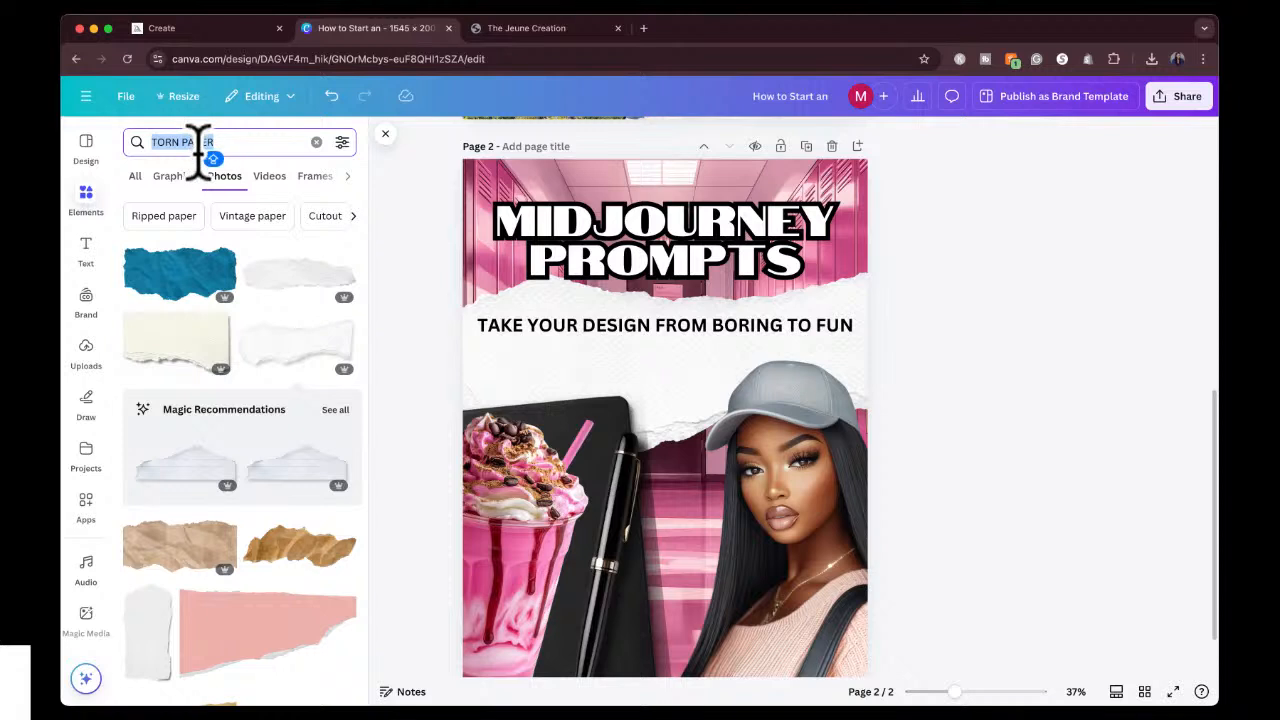
scroll(223, 449, down, 5)
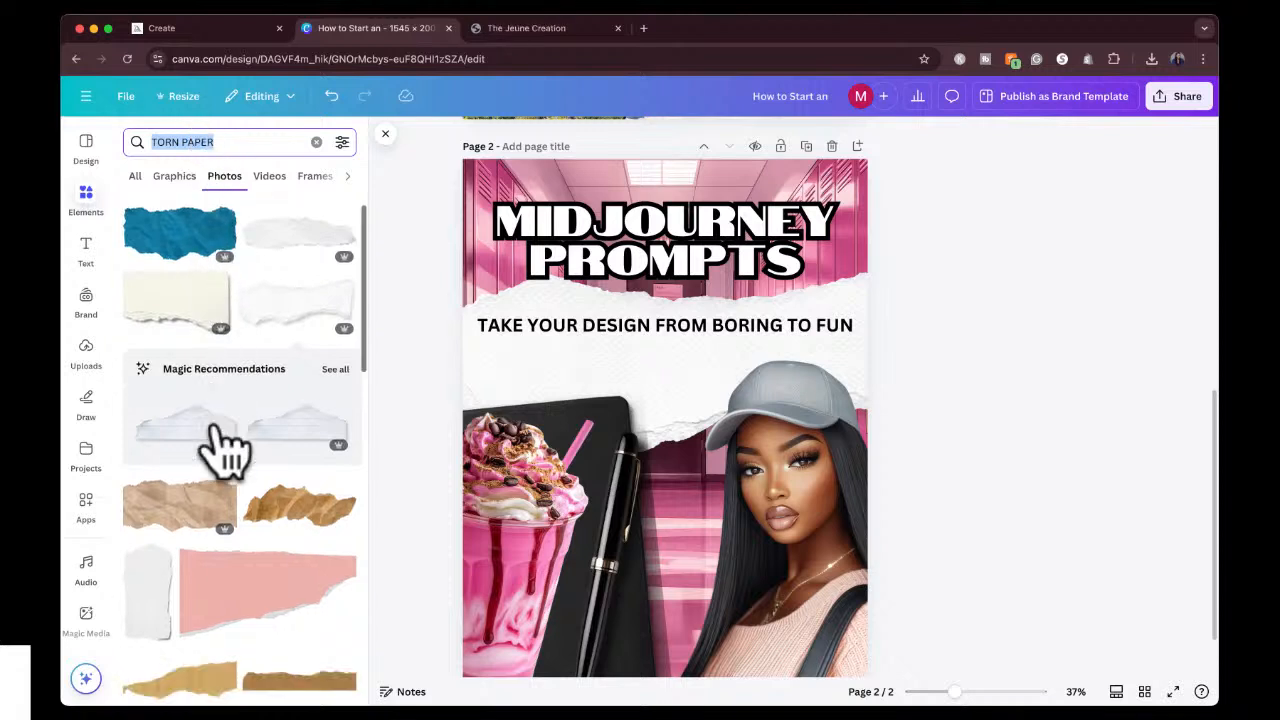
click(278, 500)
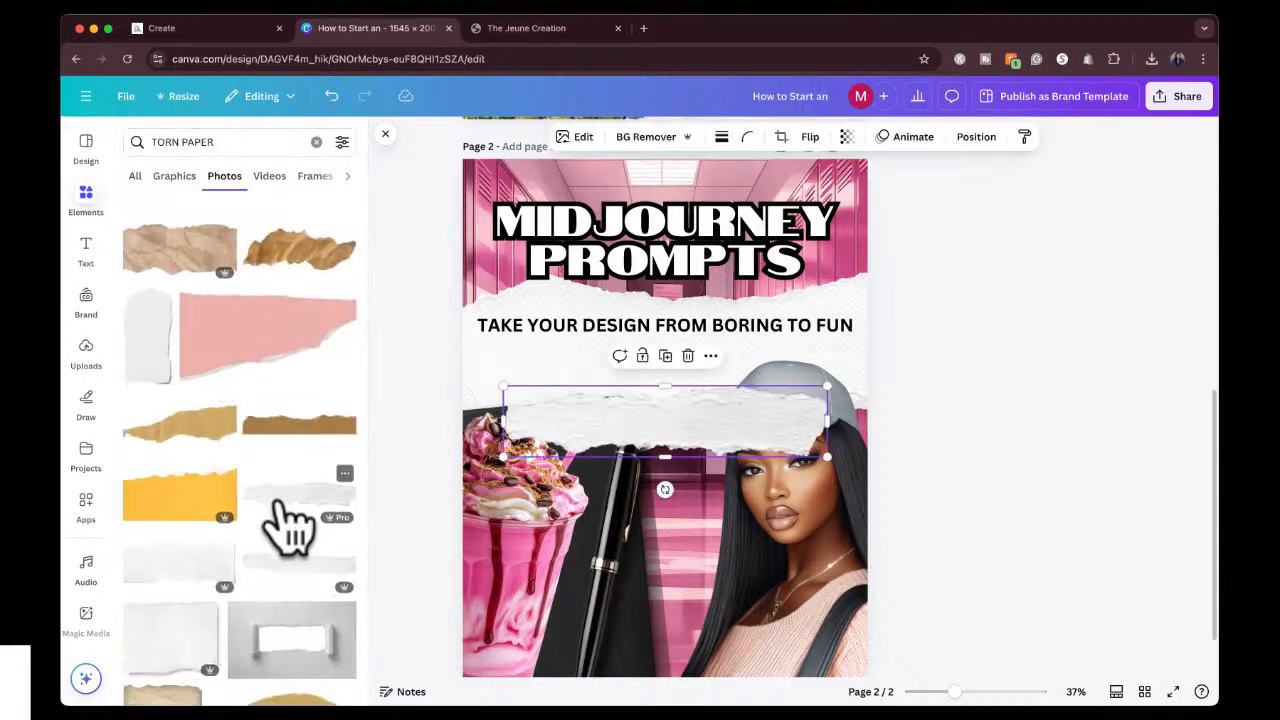
click(866, 363)
key(Delete)
Place the new torn paper strip behind the subheading and stretch it across the full page width.
drag(720, 449, 662, 330)
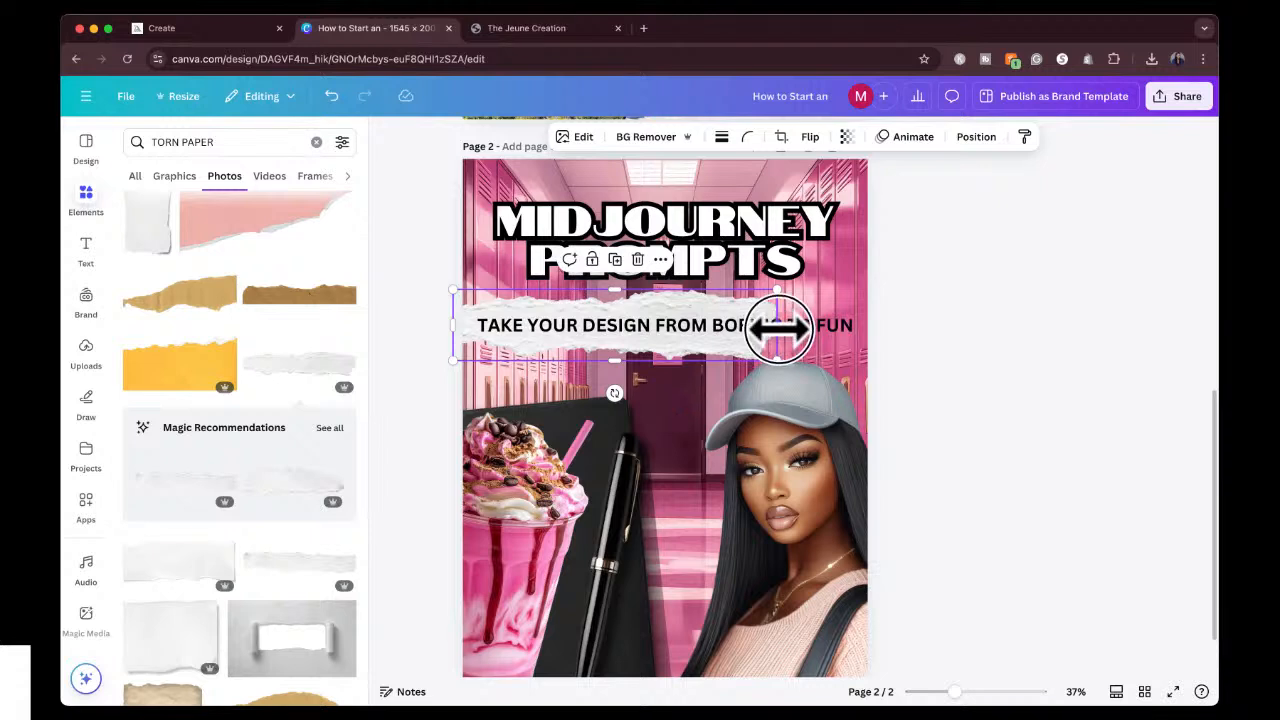
drag(777, 334, 875, 328)
click(964, 297)
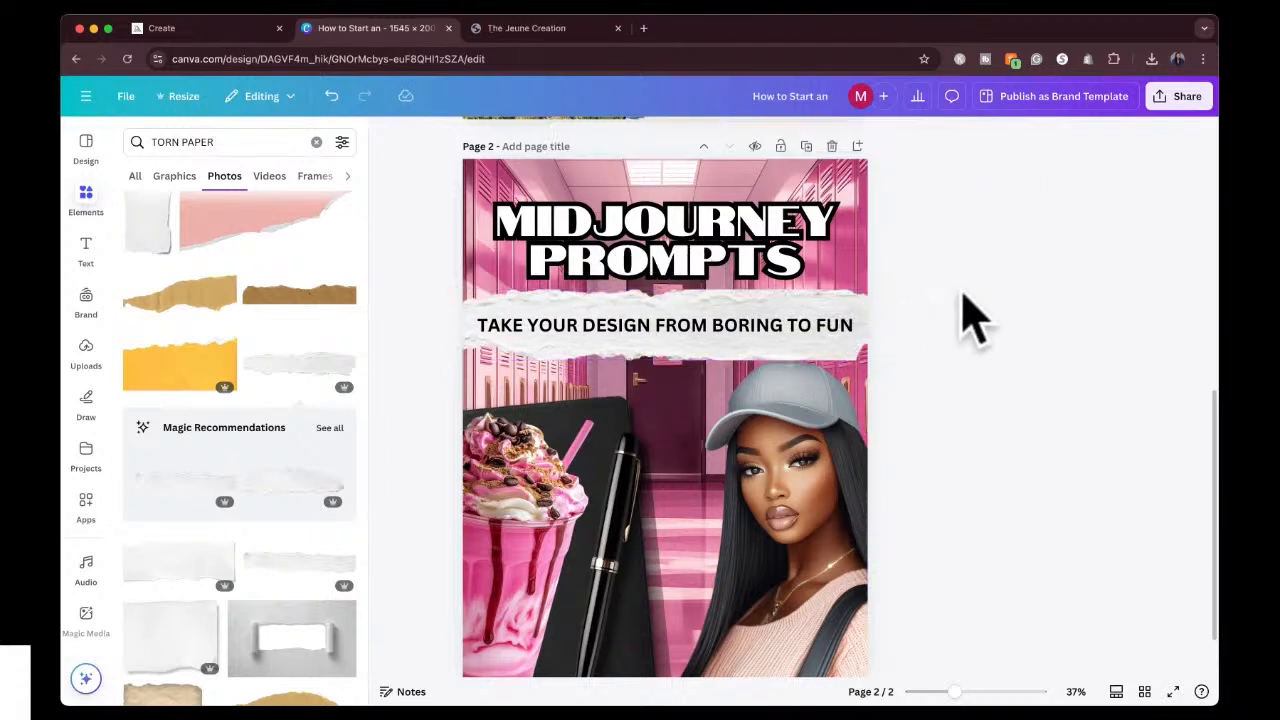
Extend the torn paper strip slightly at its lower and upper edges and nudge the subheading down a little.
click(751, 355)
drag(665, 360, 667, 374)
drag(665, 290, 663, 277)
click(931, 263)
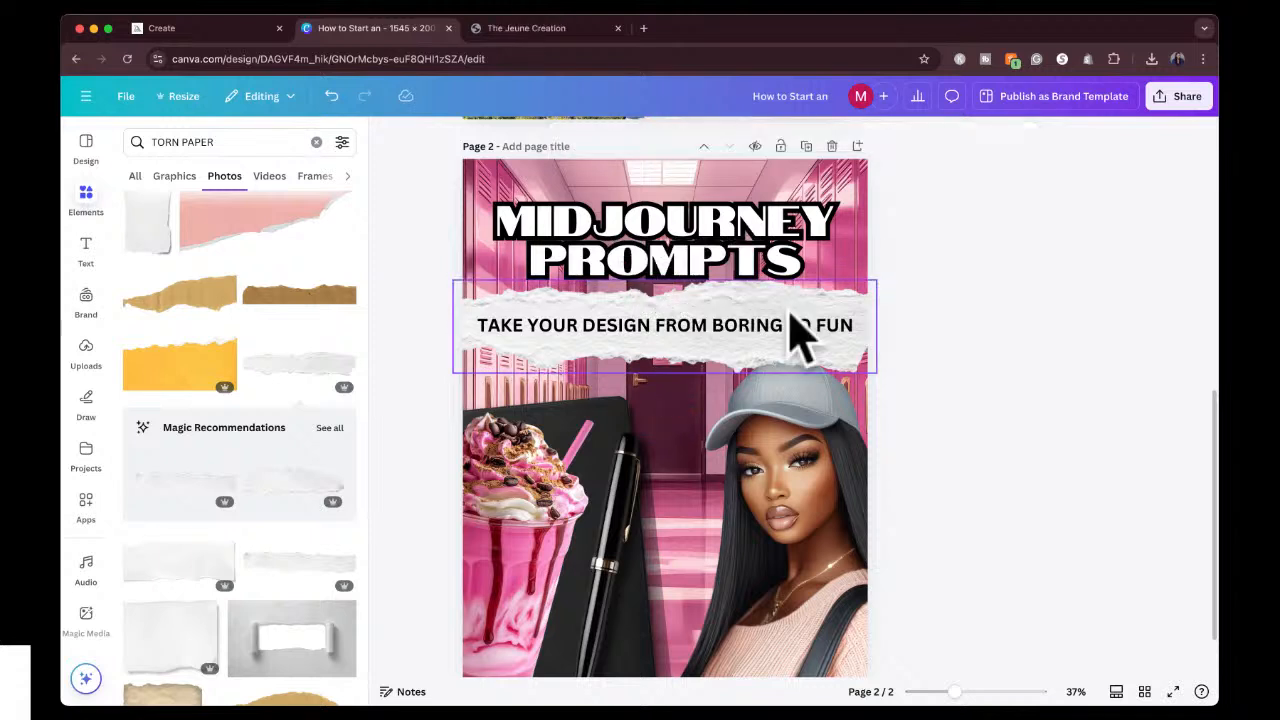
drag(742, 322, 743, 324)
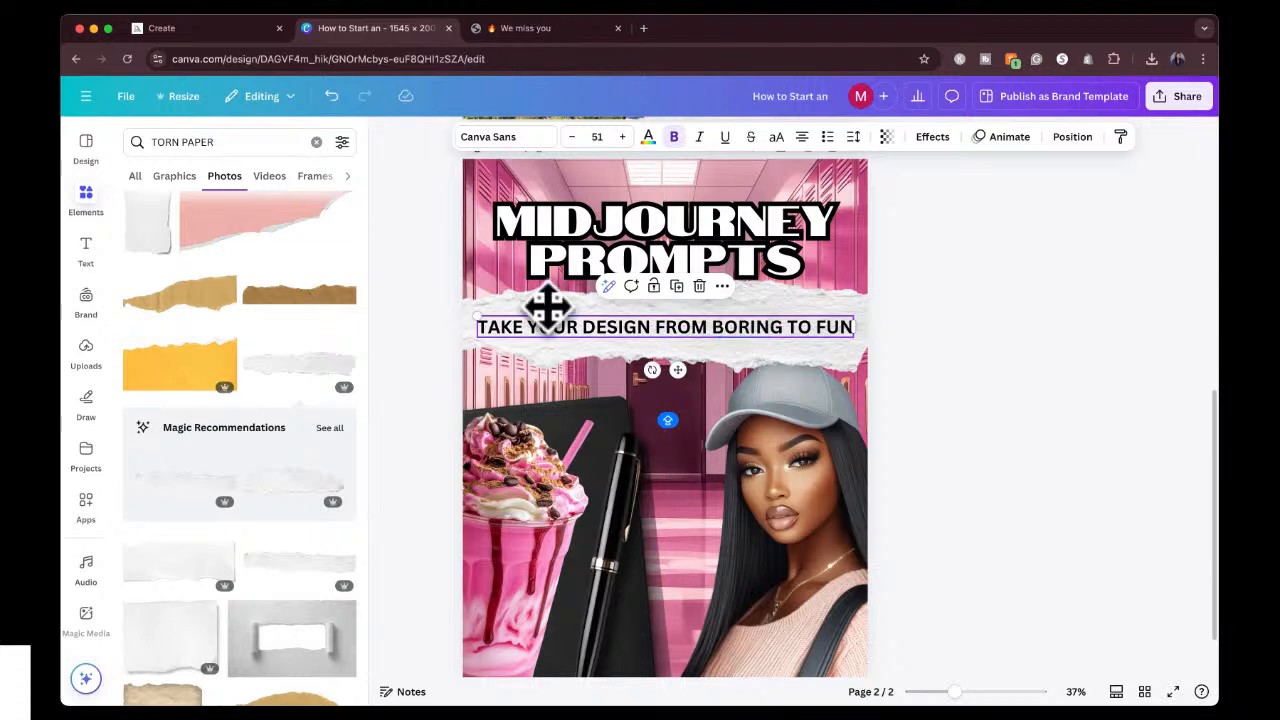
Search the elements for "LINE" and show results of all types instead of photos only.
triple_click(185, 142)
text(LINE)
key(Return)
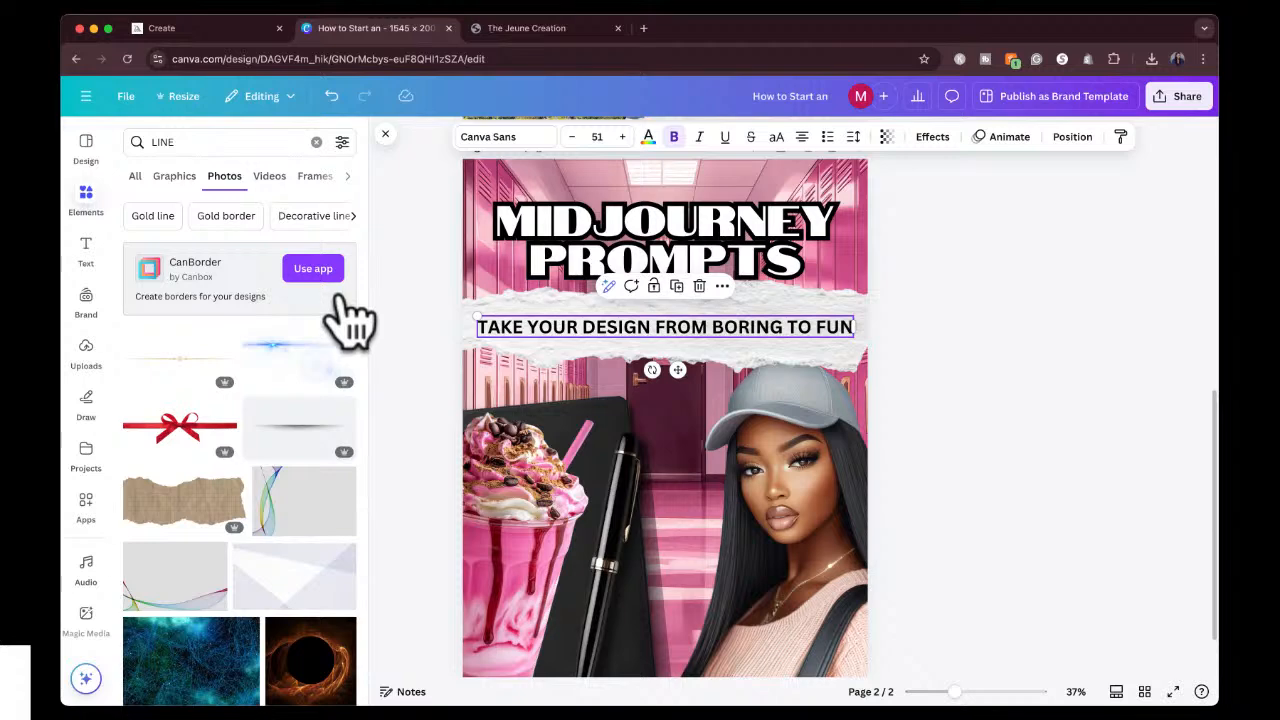
scroll(297, 543, down, 8)
scroll(288, 520, up, 5)
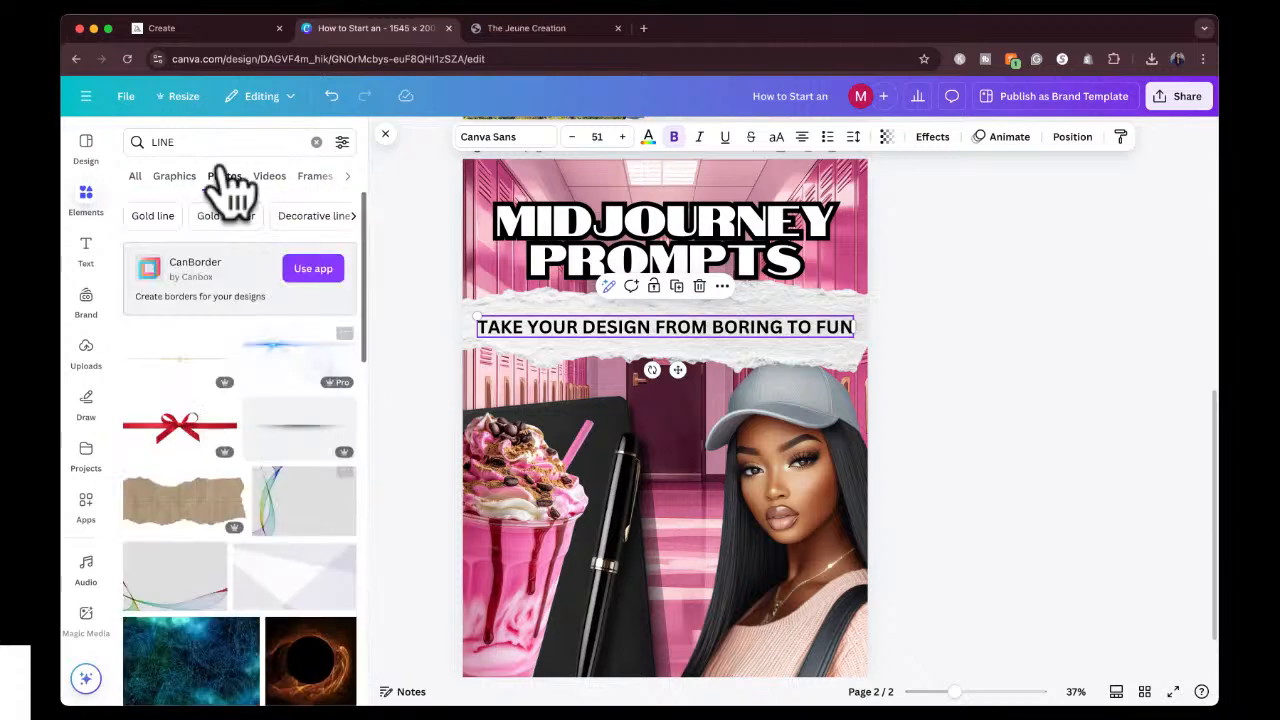
click(136, 177)
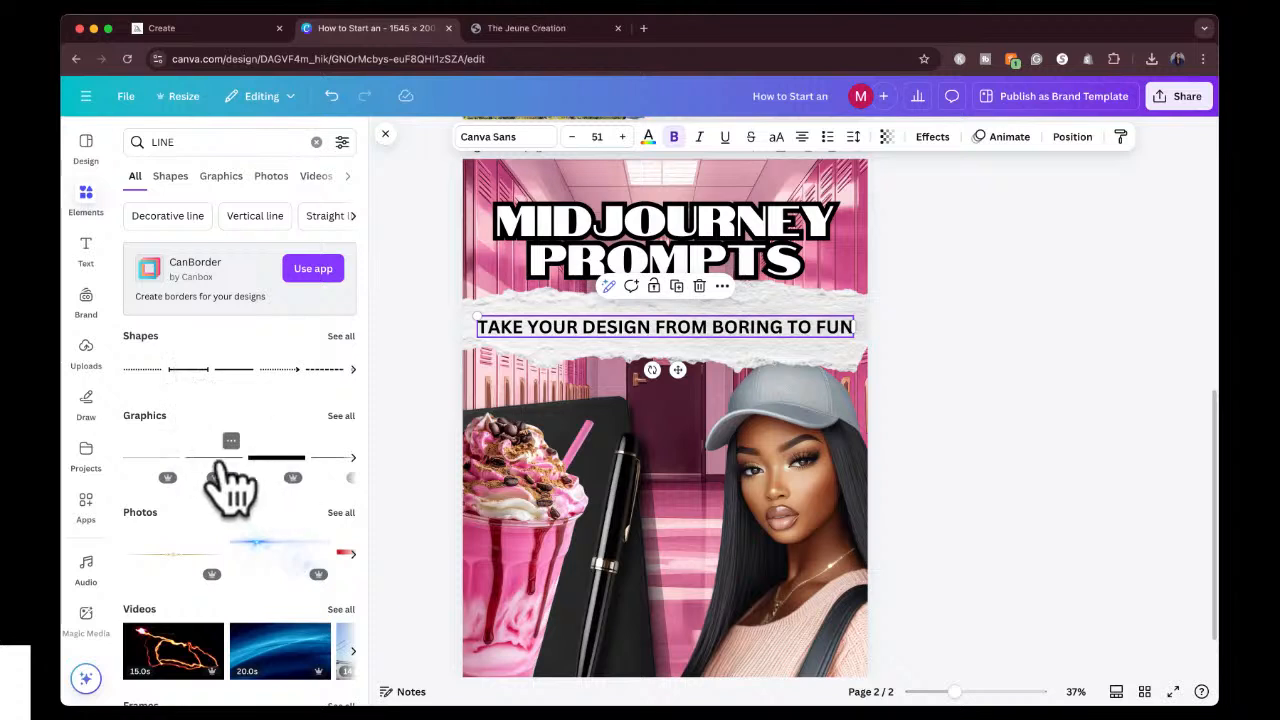
click(262, 460)
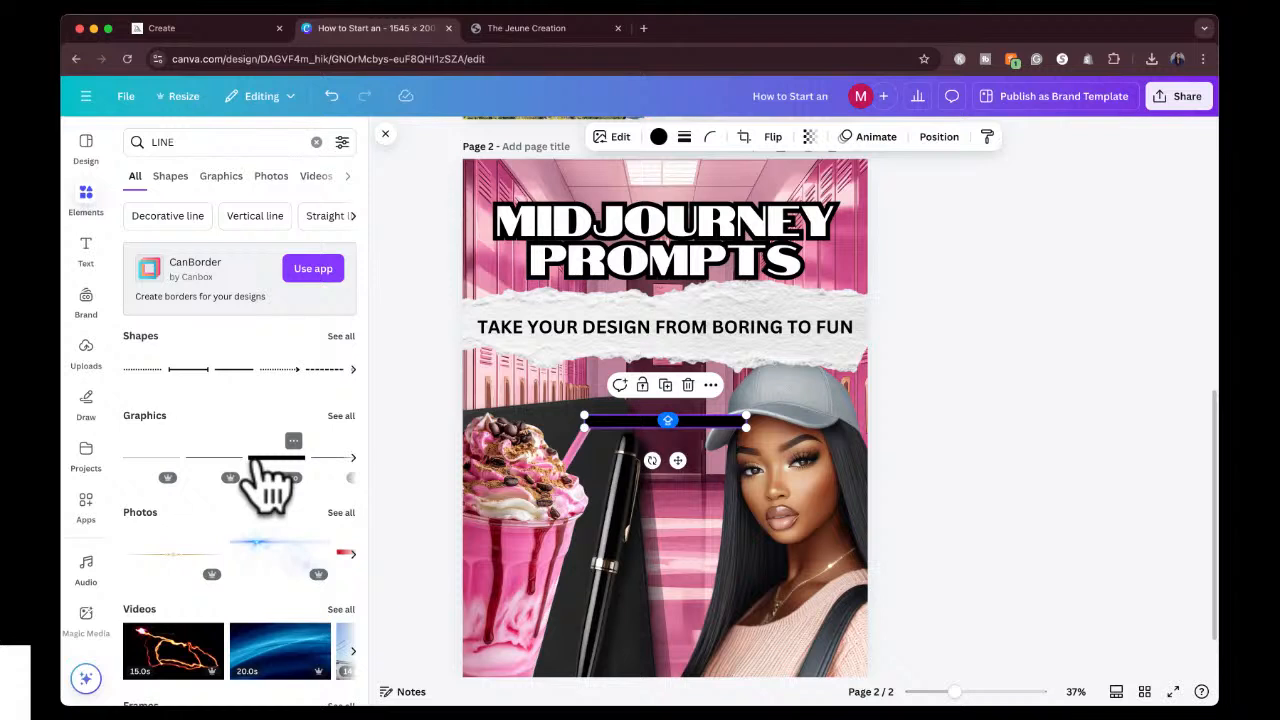
click(684, 137)
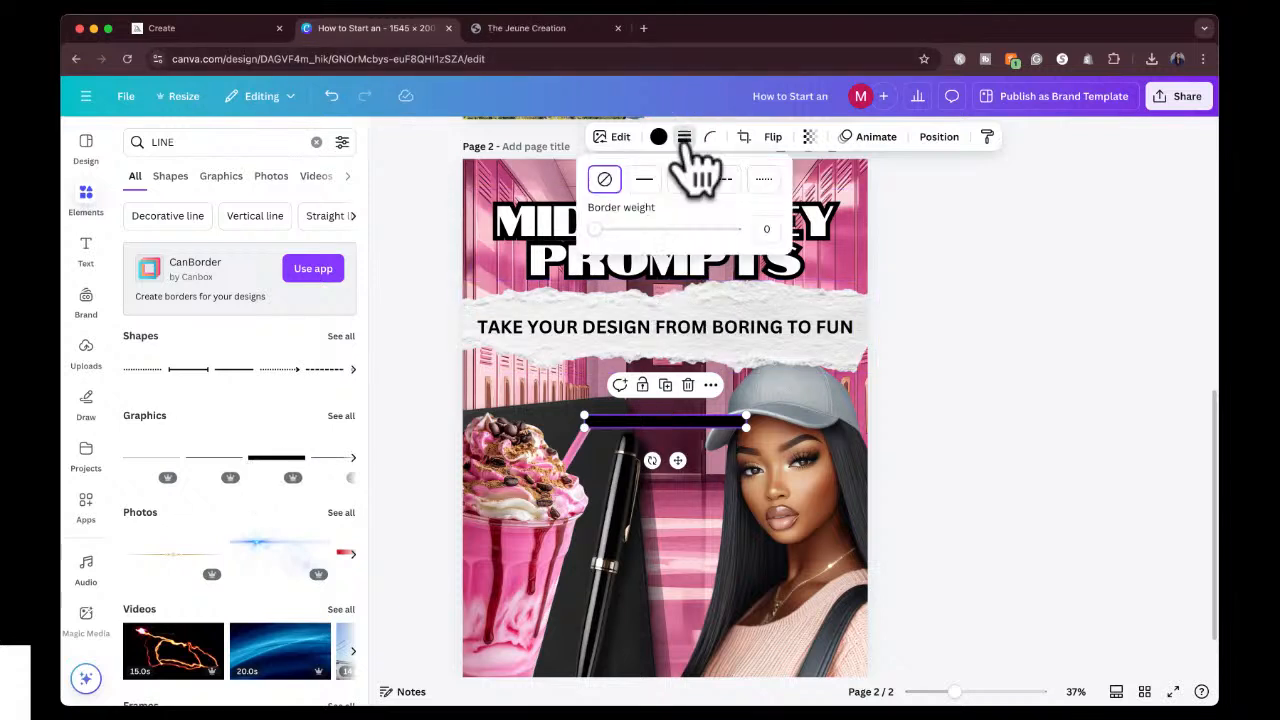
click(686, 139)
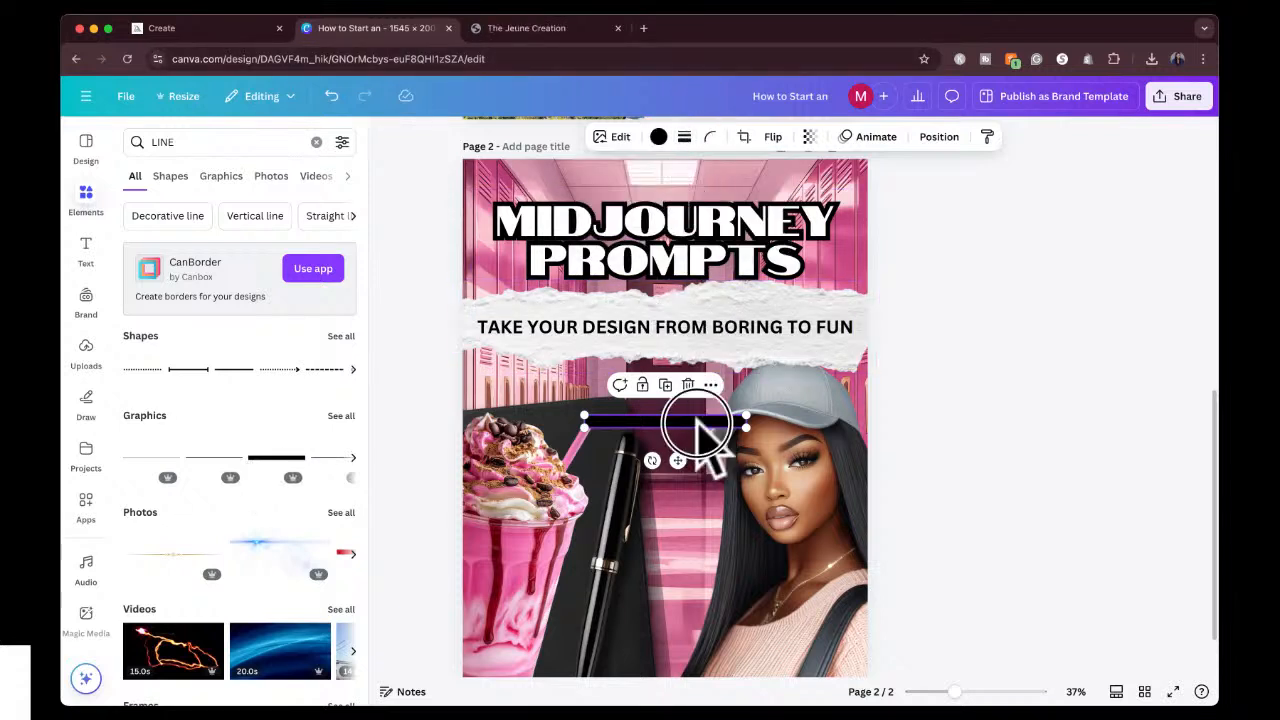
key(Delete)
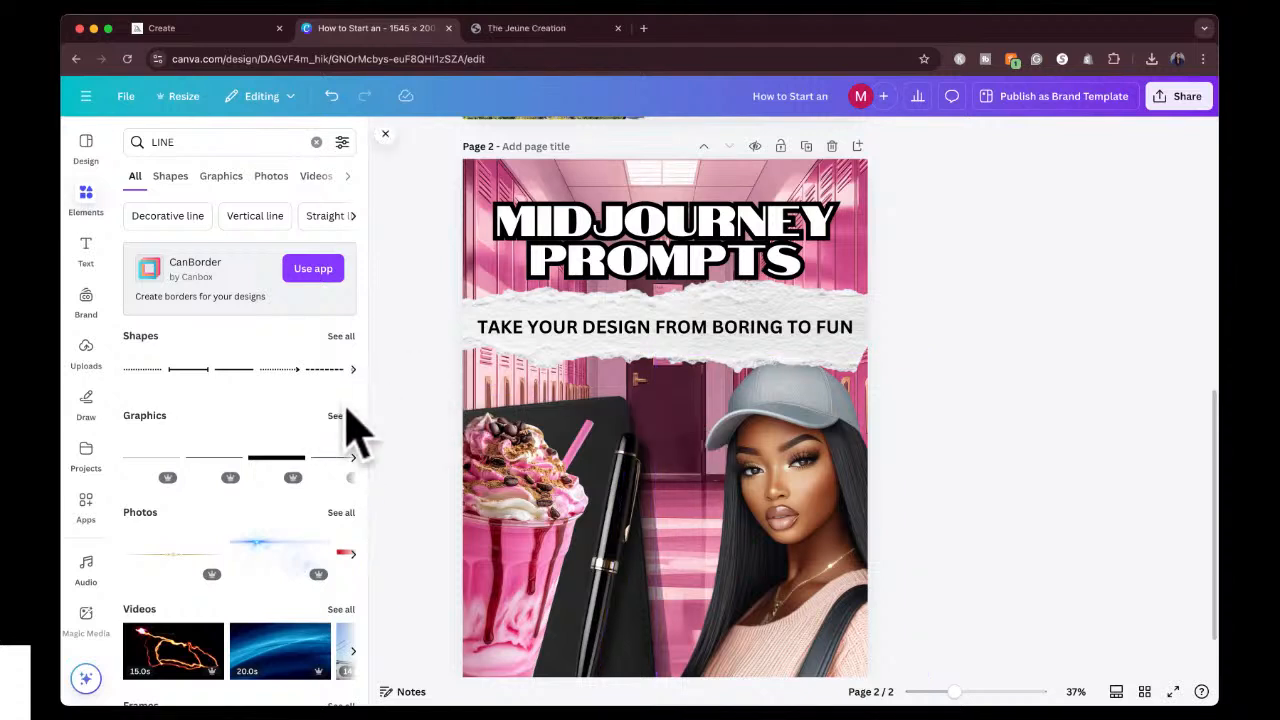
click(345, 416)
scroll(290, 545, down, 5)
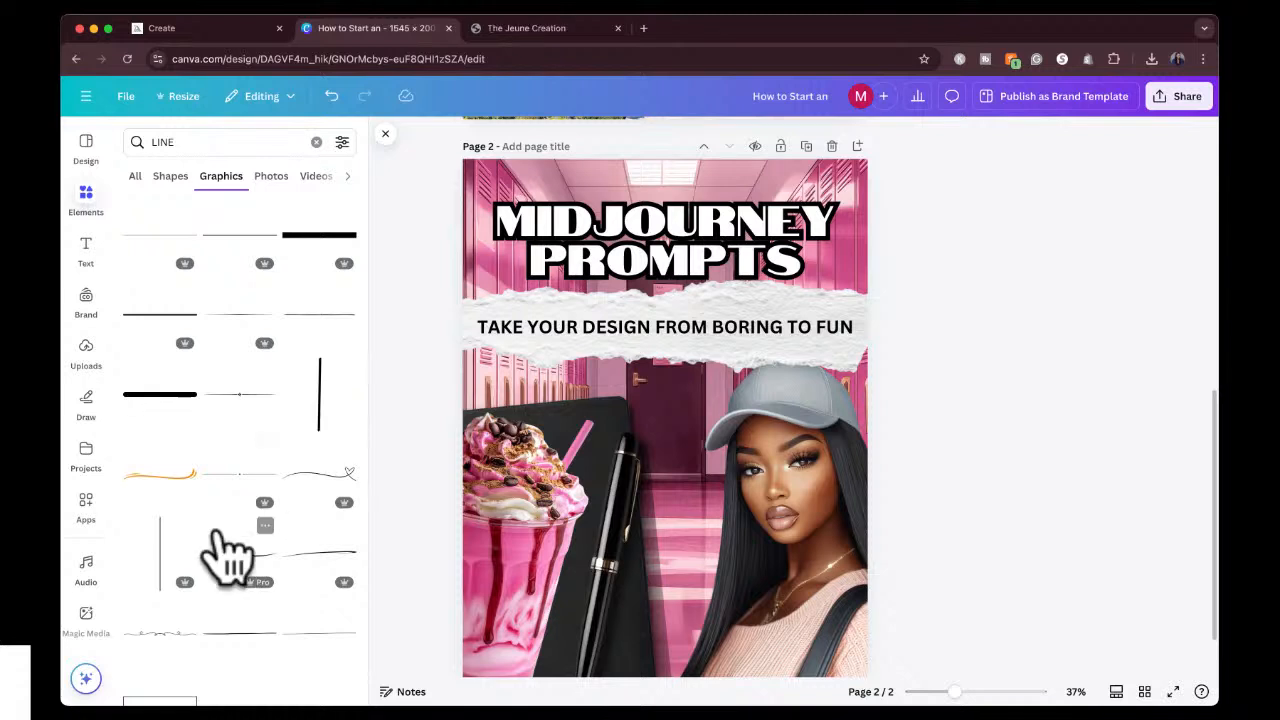
scroll(225, 556, down, 2)
scroll(228, 556, down, 3)
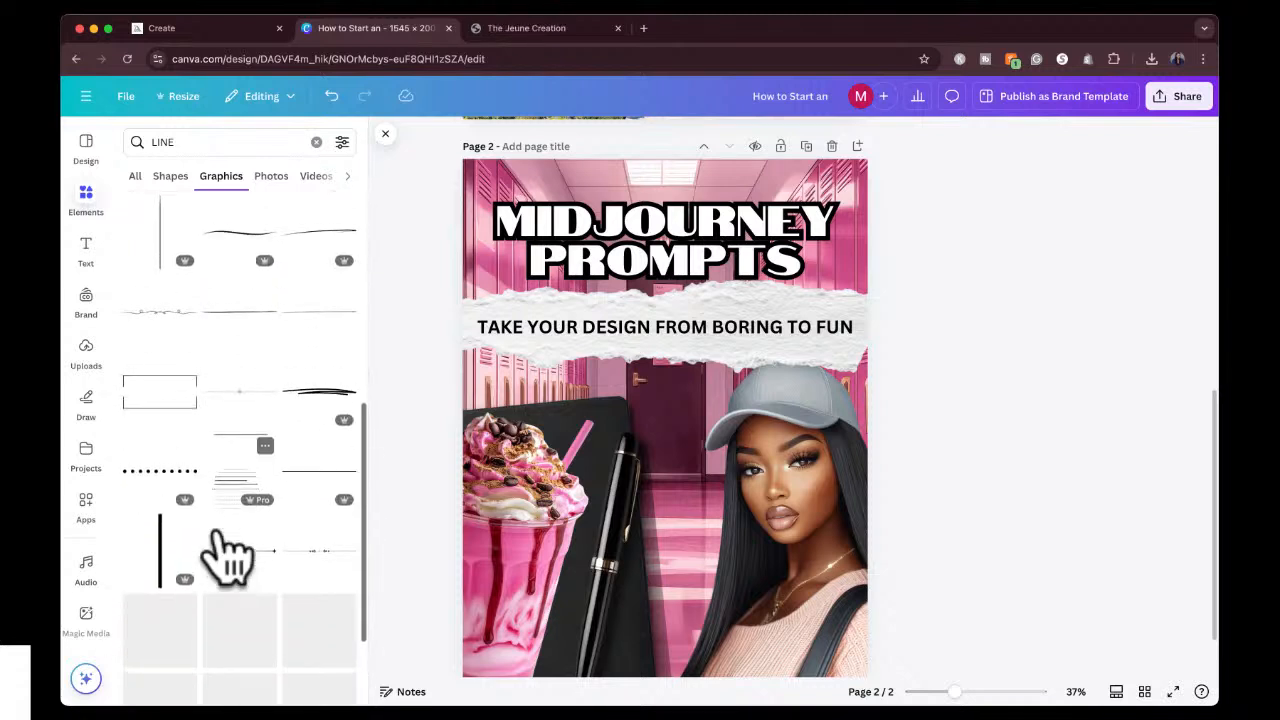
click(163, 565)
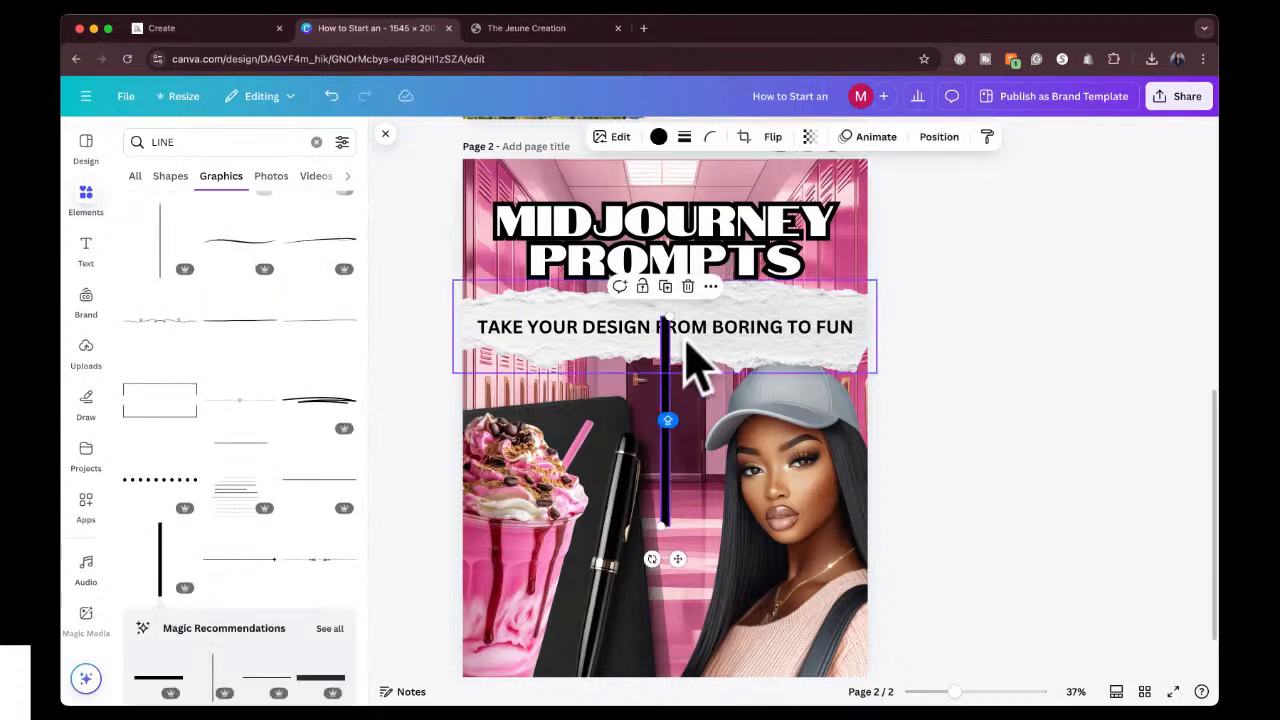
key(Delete)
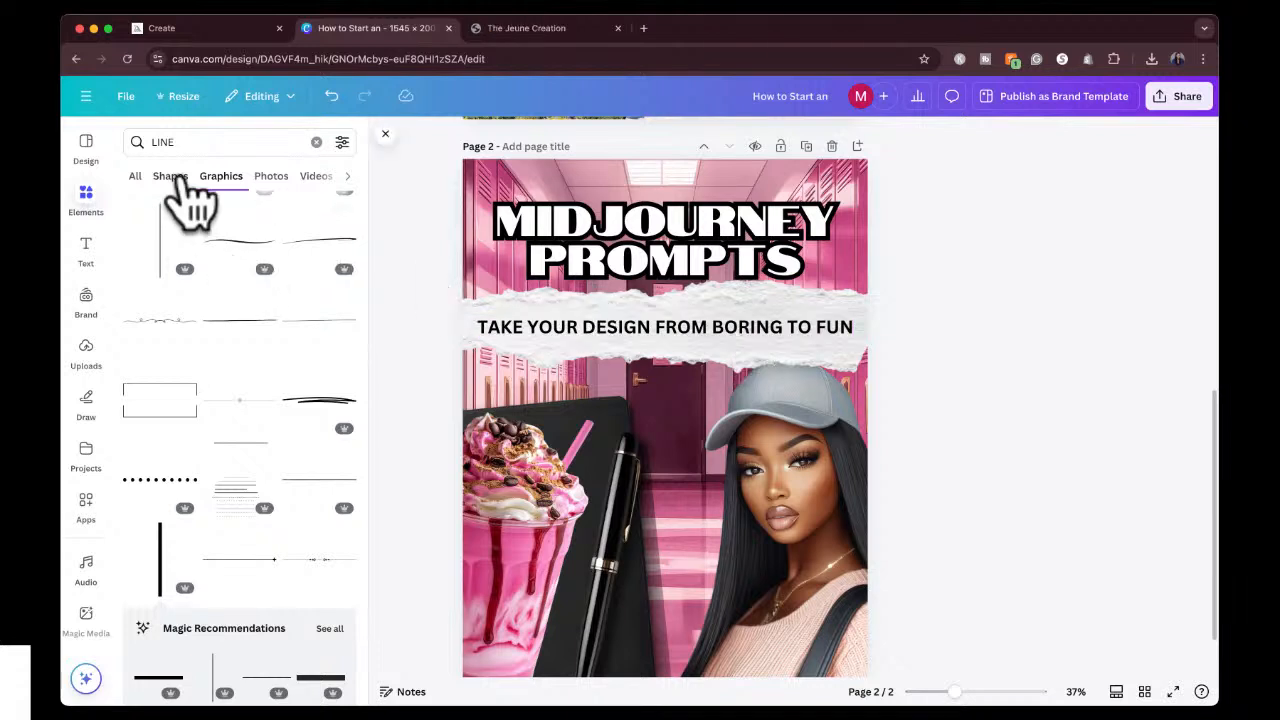
Add a thin black horizontal line graphic, place it just above the subheading and stretch it across the subheading's width.
scroll(280, 345, up, 5)
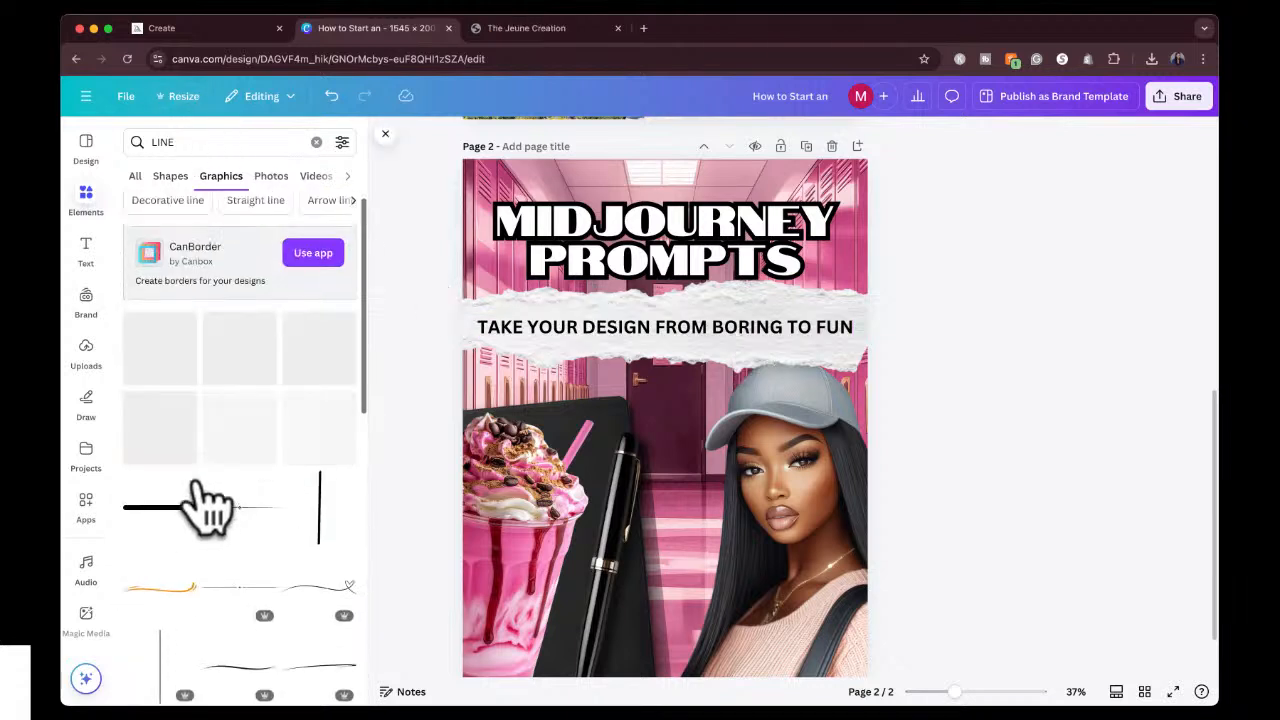
click(248, 378)
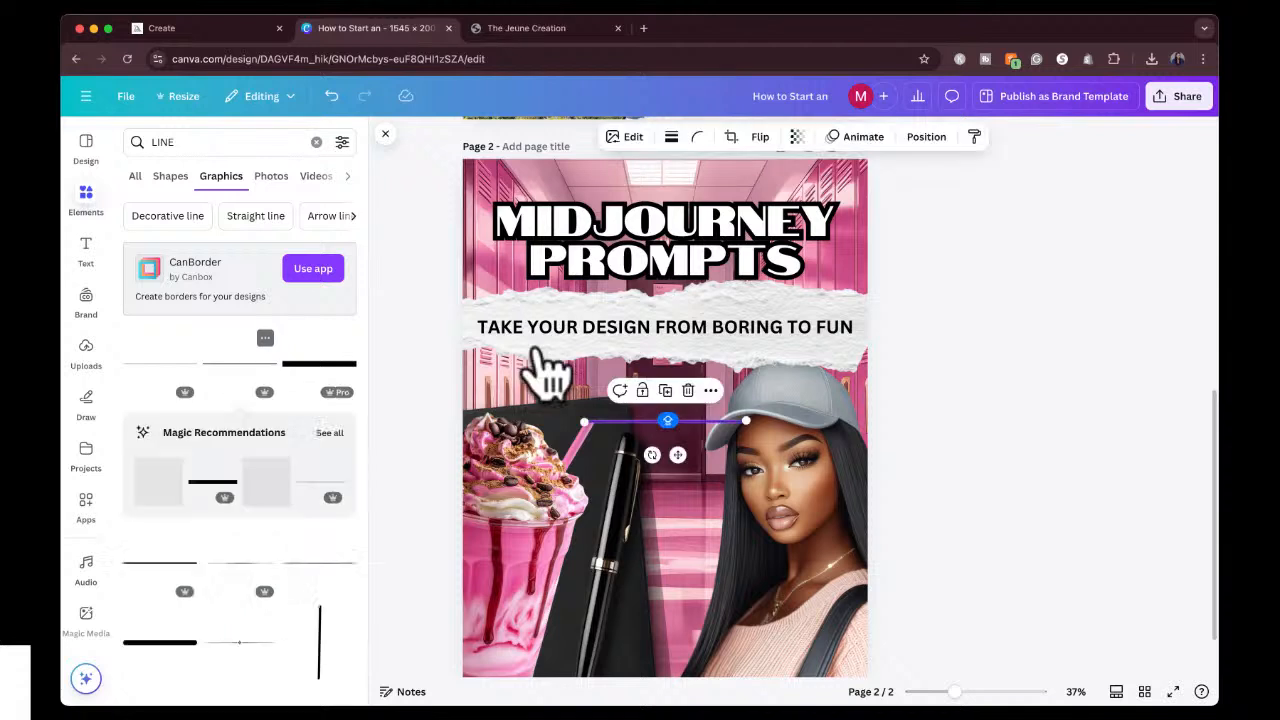
drag(680, 456, 578, 346)
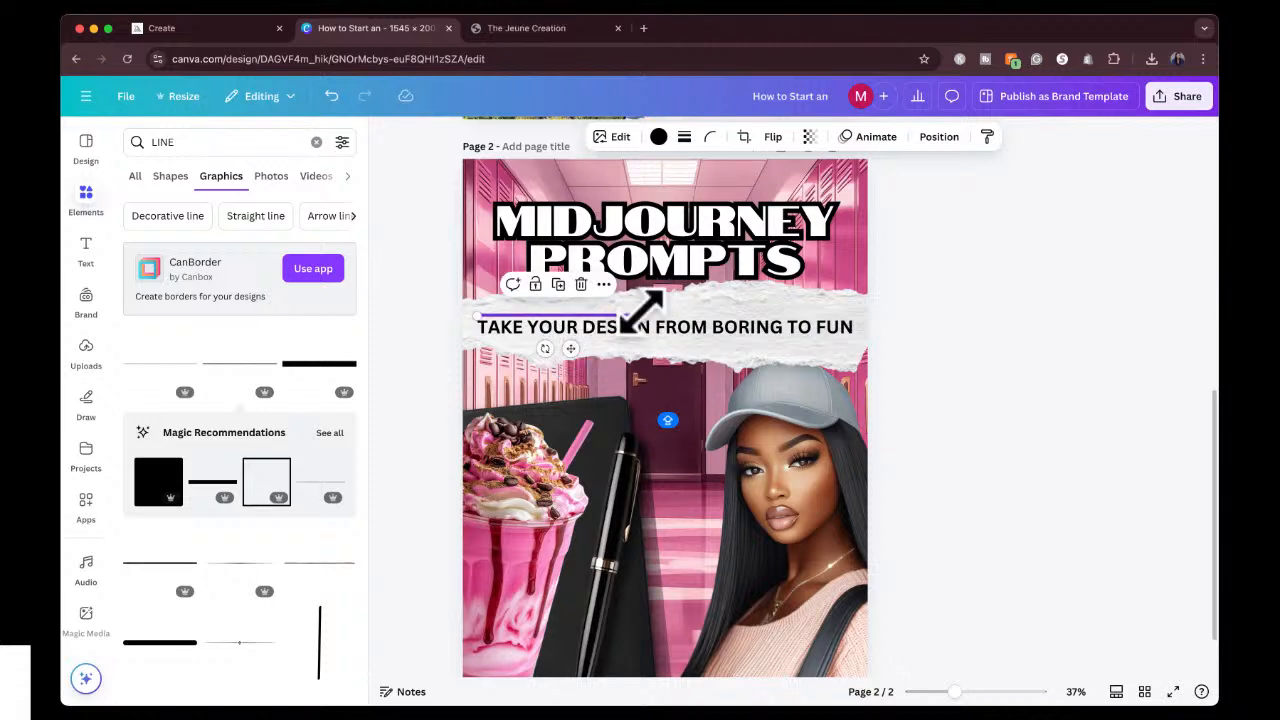
drag(638, 312, 857, 306)
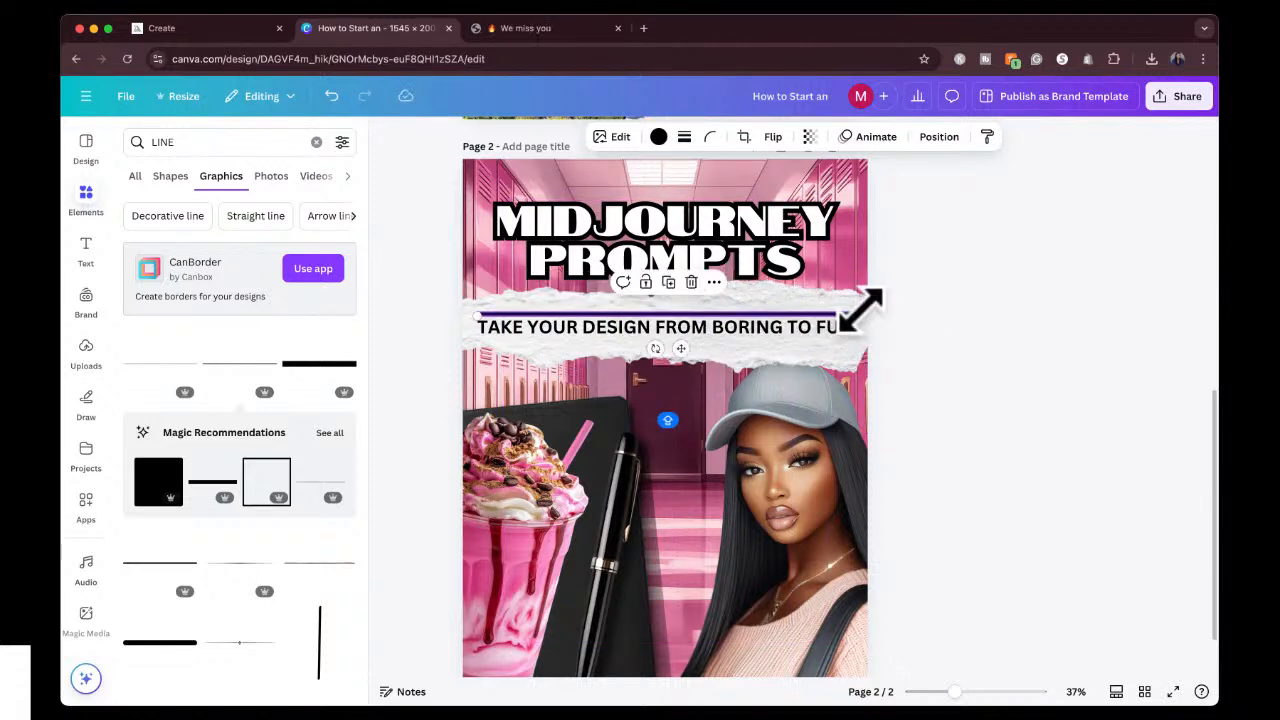
click(955, 310)
click(771, 336)
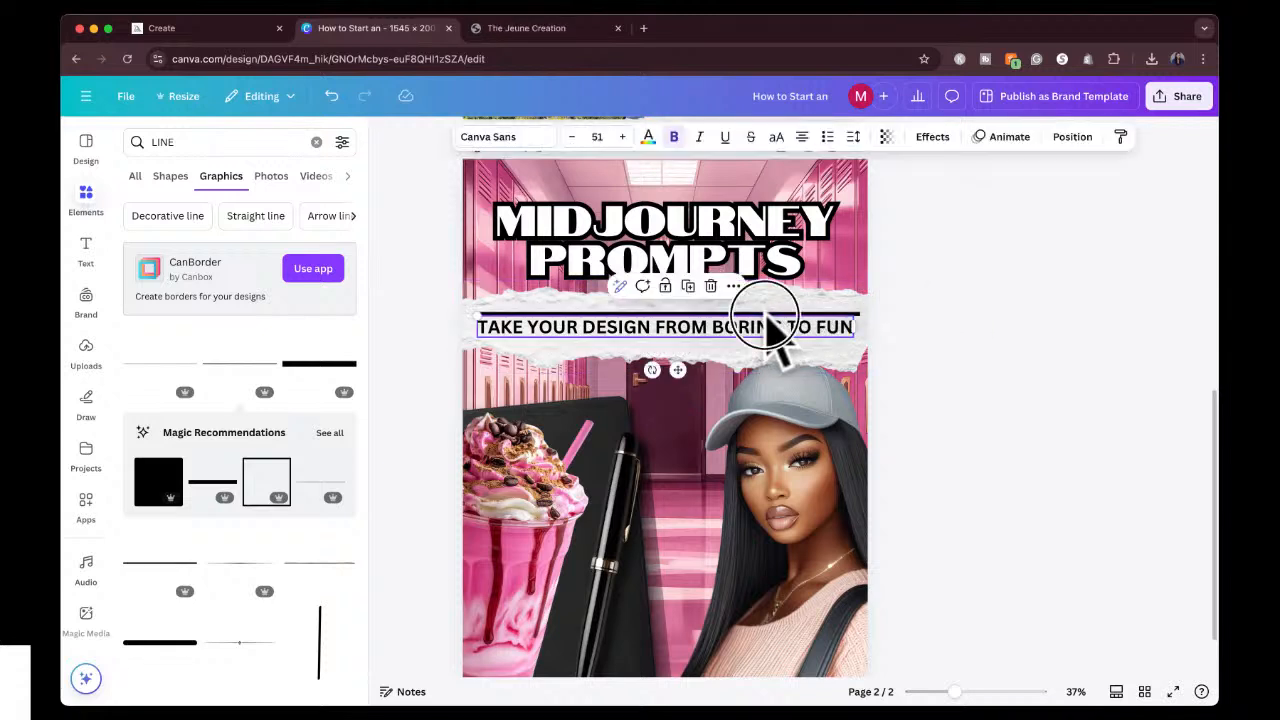
Duplicate the black line above the subheading and place the copy just below the text, parallel to the original.
click(768, 315)
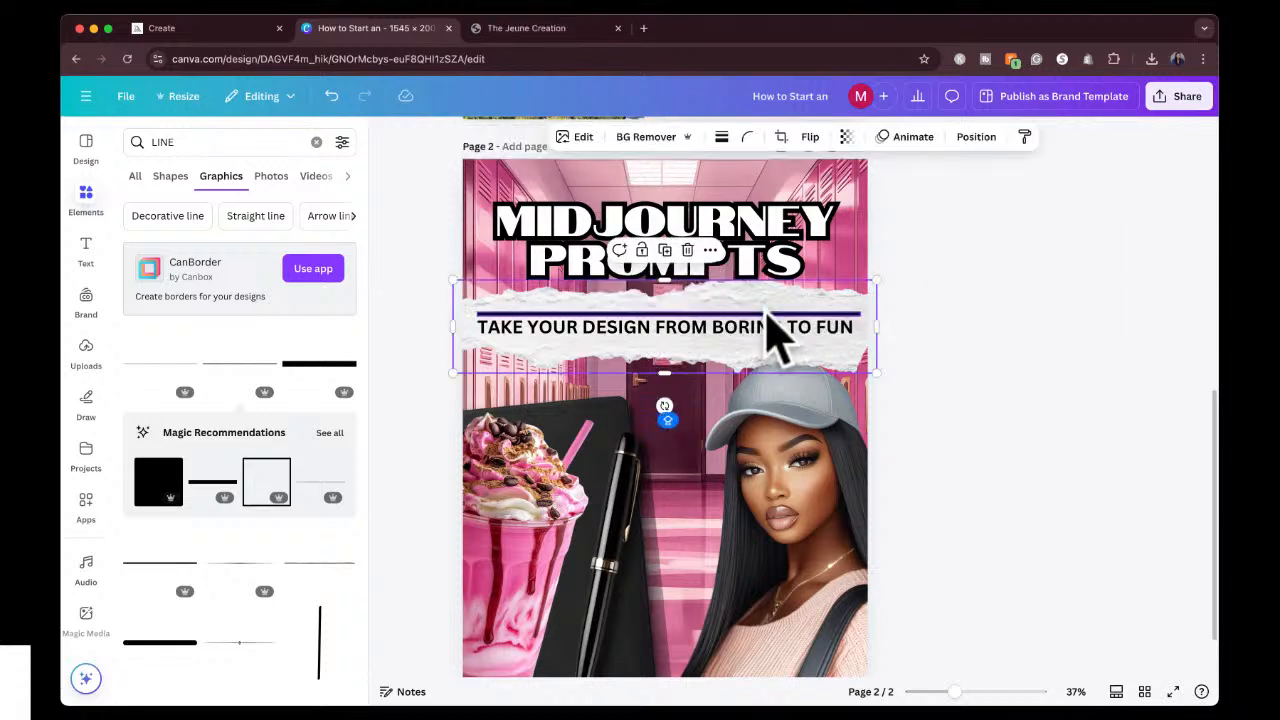
click(768, 316)
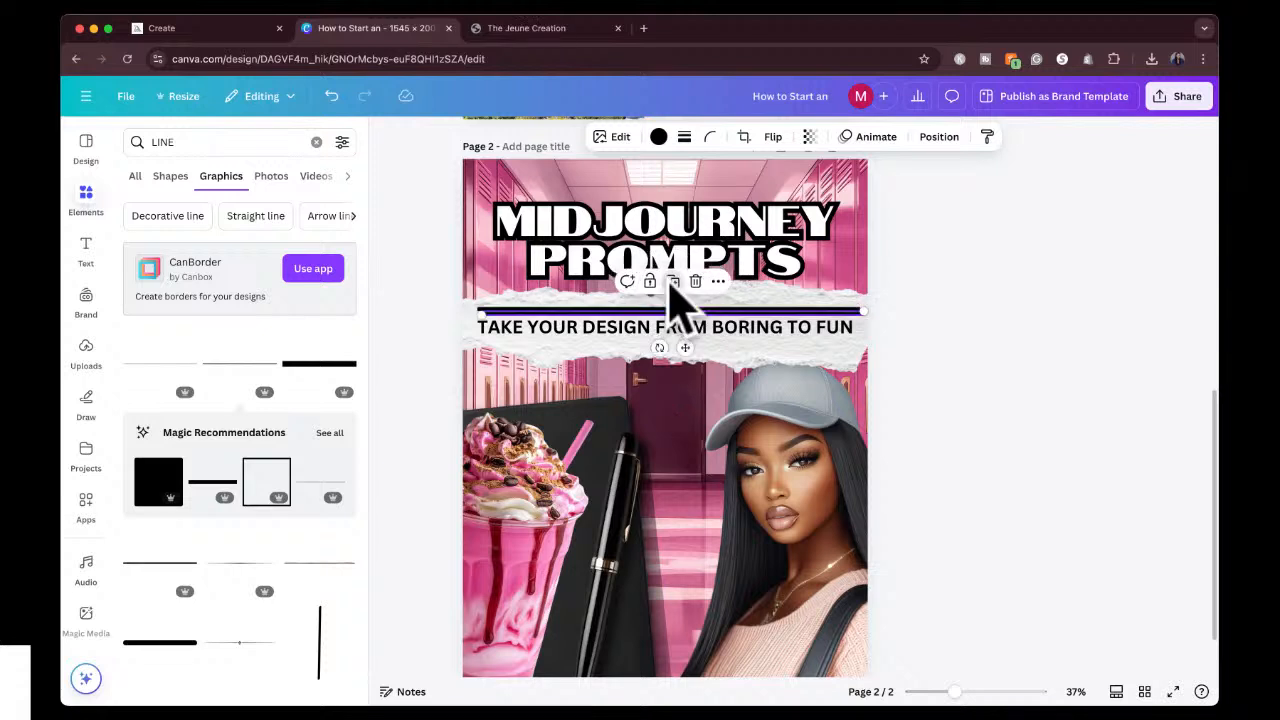
drag(685, 346, 677, 374)
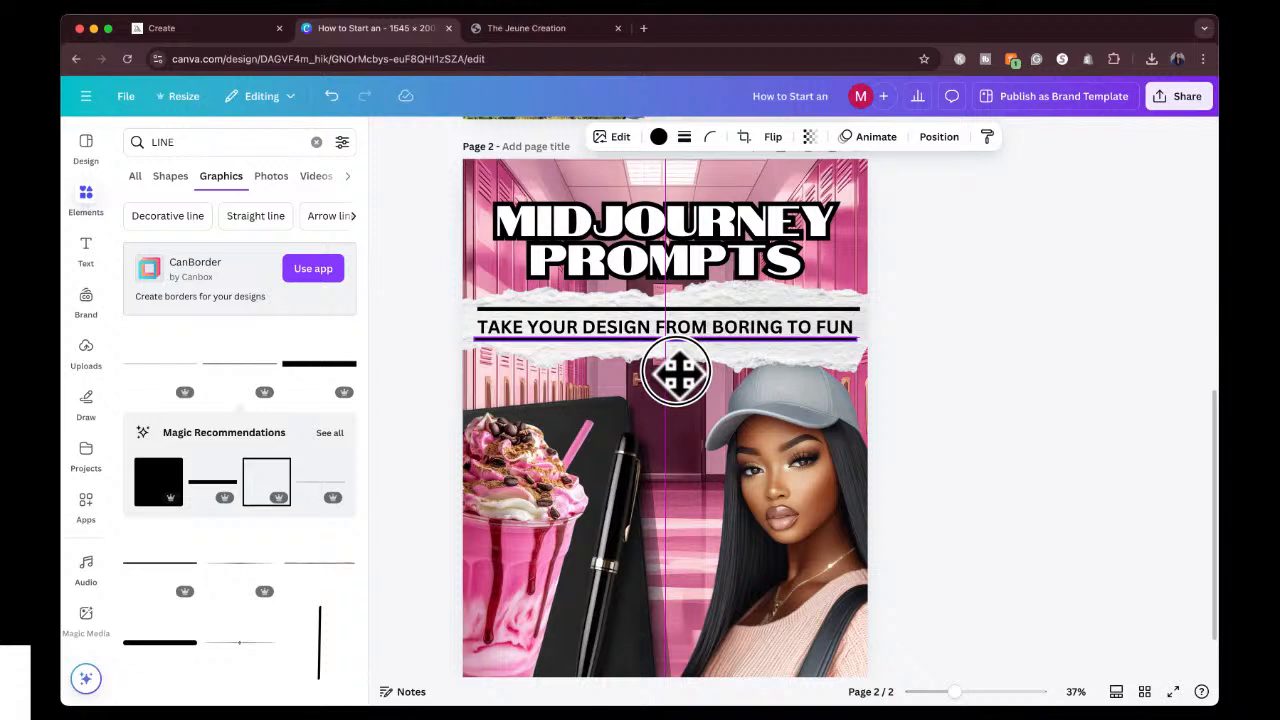
drag(676, 374, 681, 378)
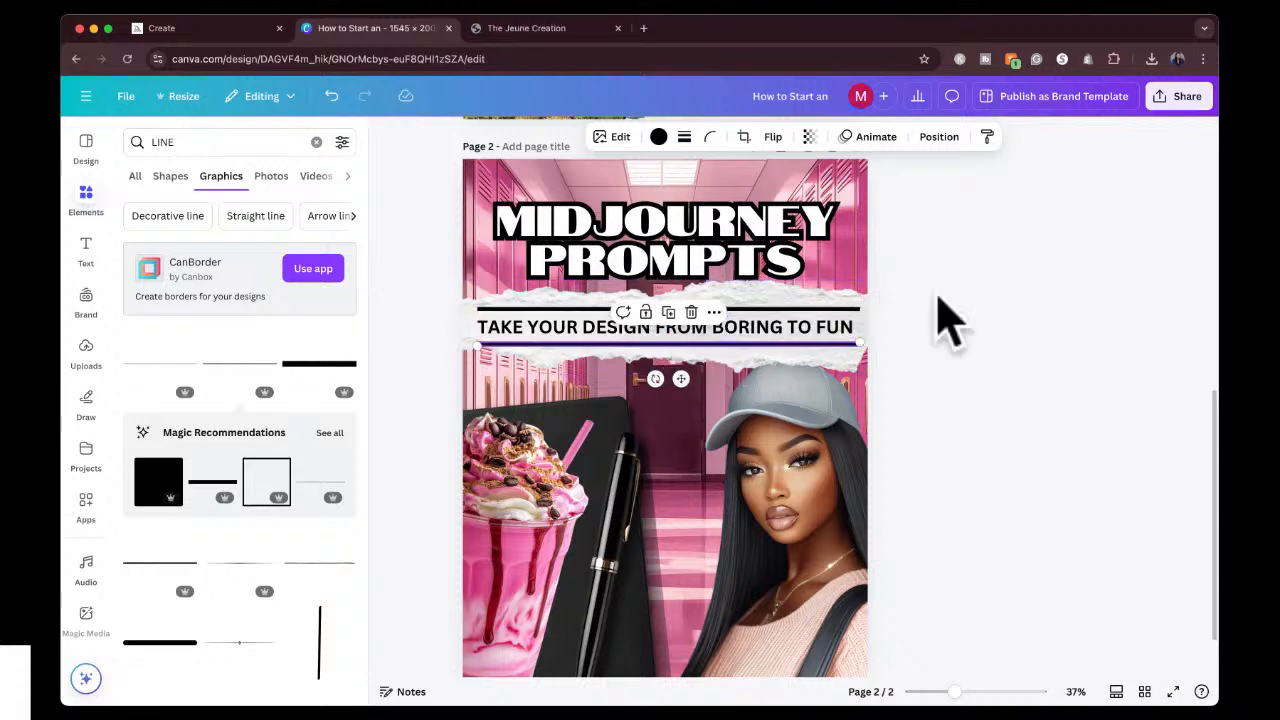
click(955, 322)
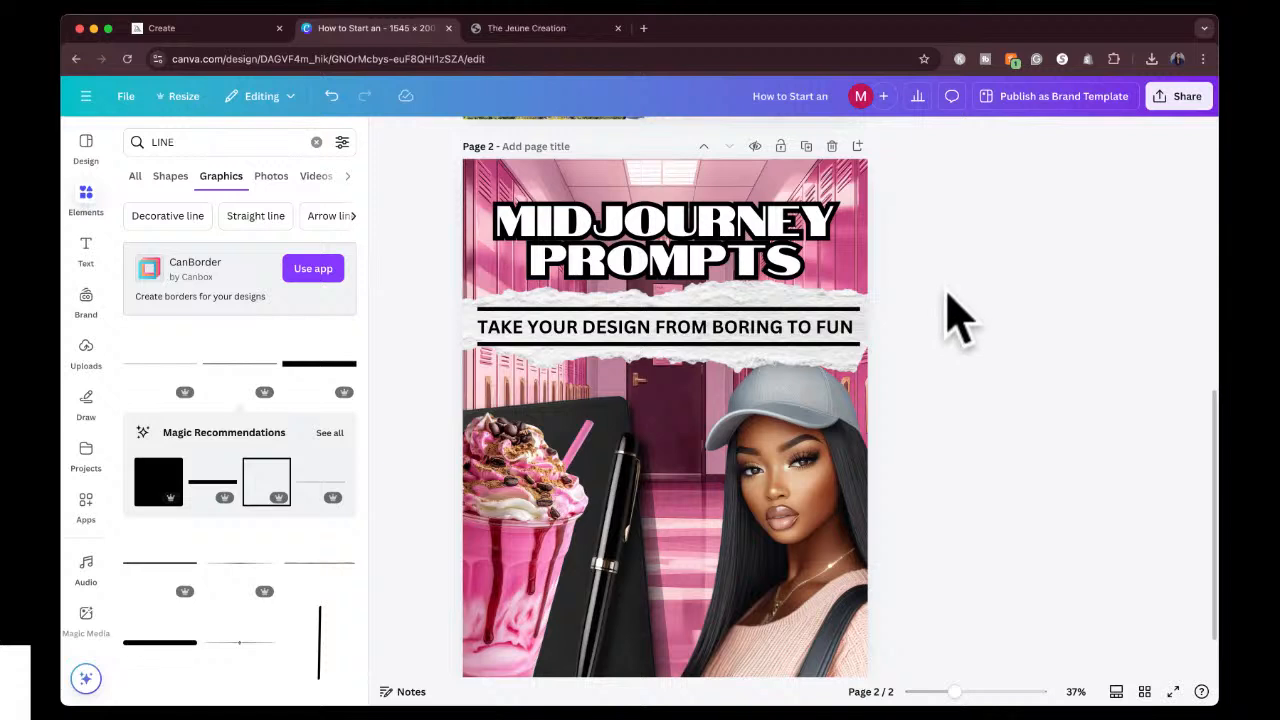
Lengthen both black lines slightly beyond the subheading at each end and centre them on the torn paper strip.
click(815, 344)
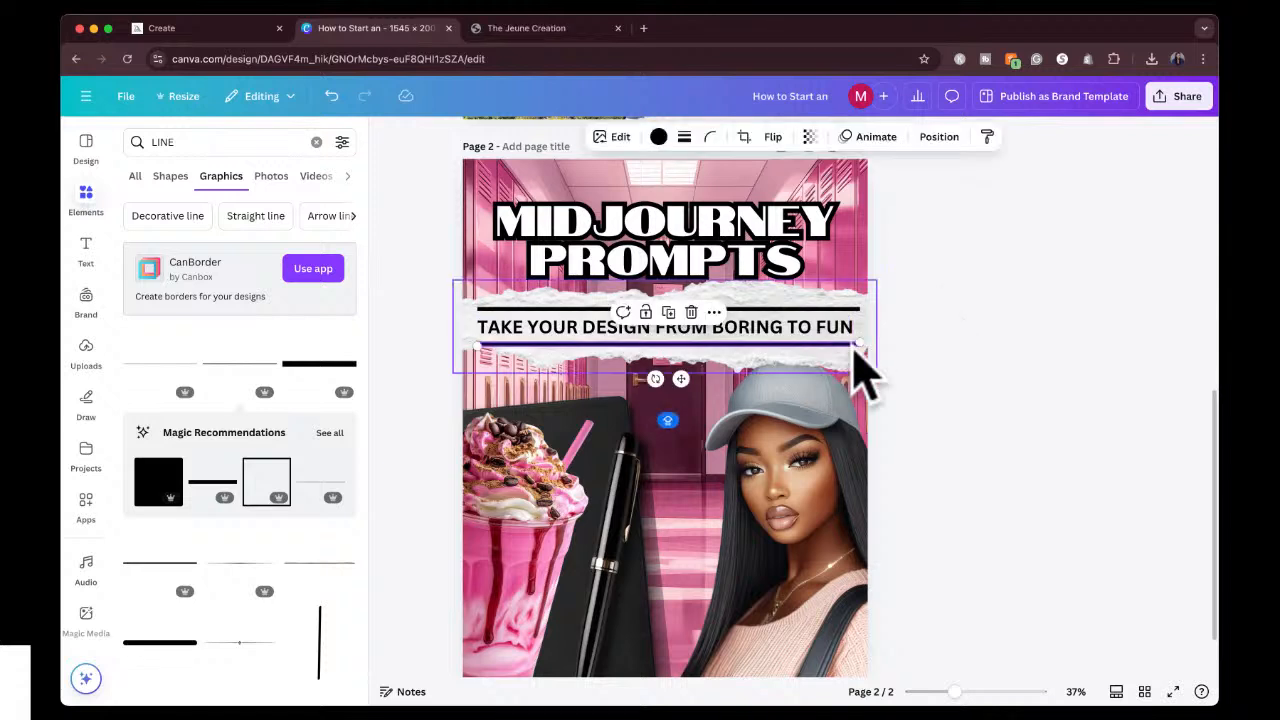
drag(860, 345, 866, 345)
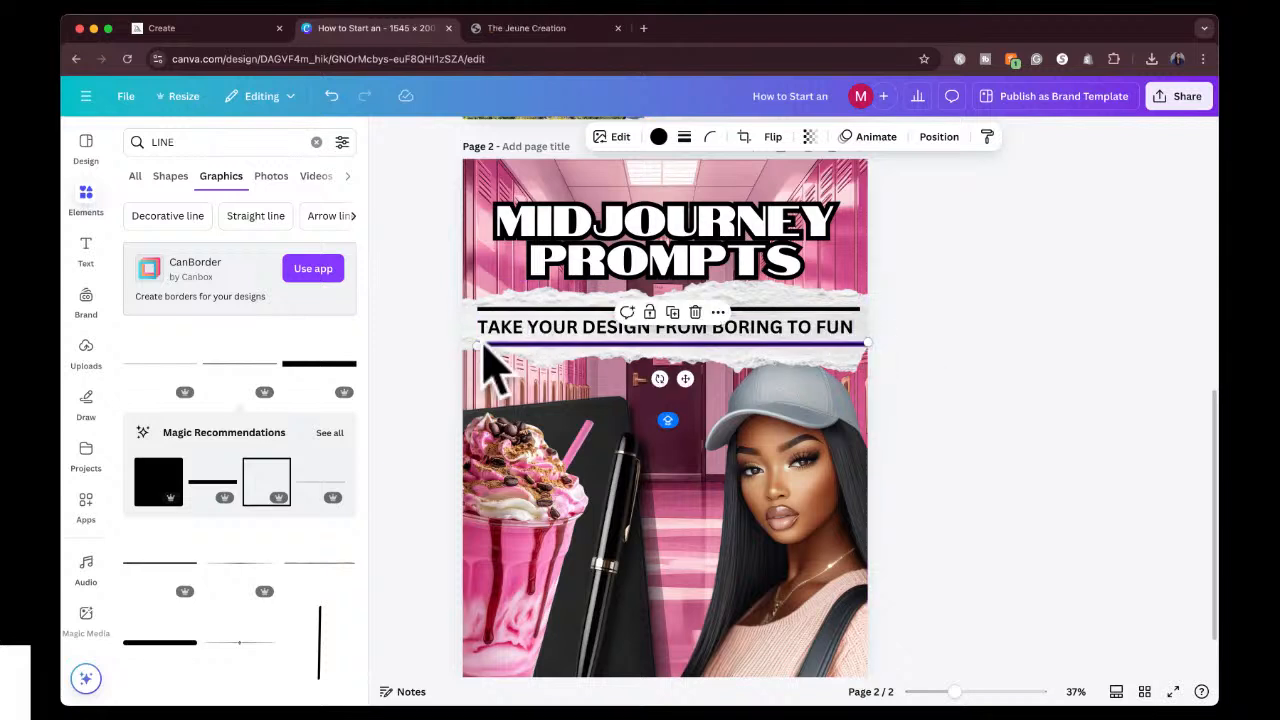
drag(472, 344, 467, 302)
click(487, 309)
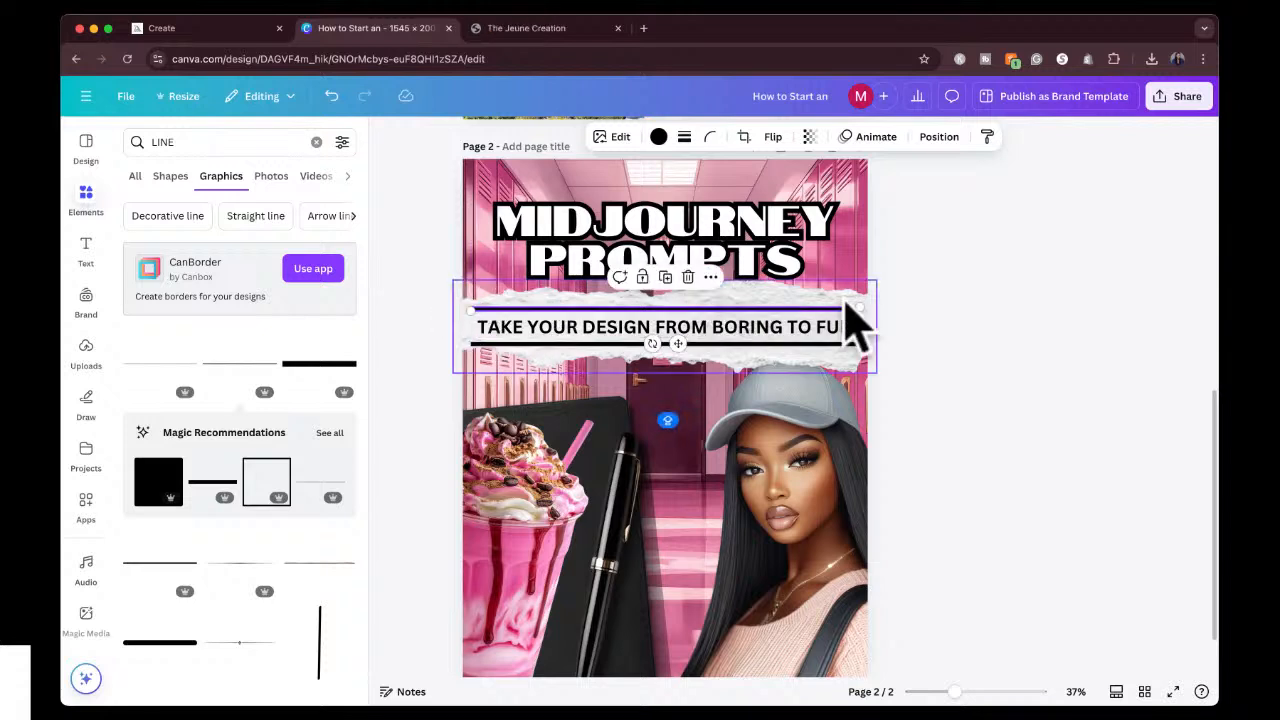
drag(857, 303, 866, 303)
click(930, 288)
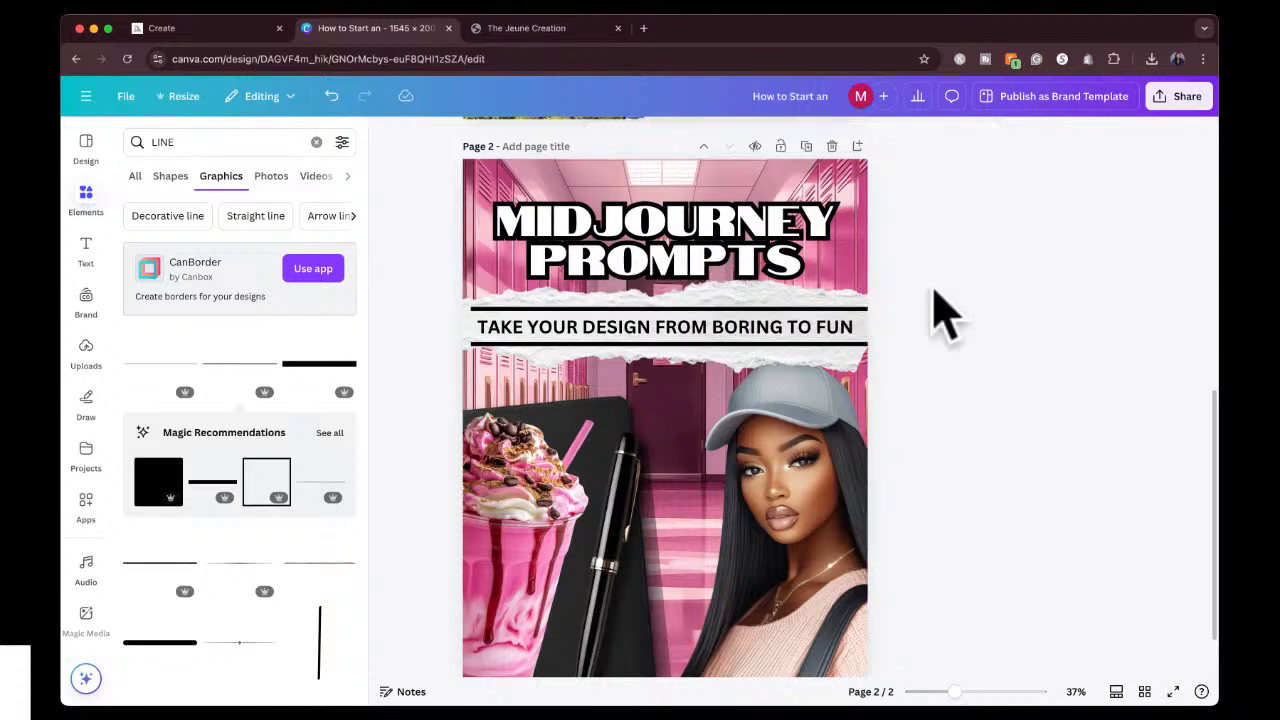
drag(820, 320, 800, 343)
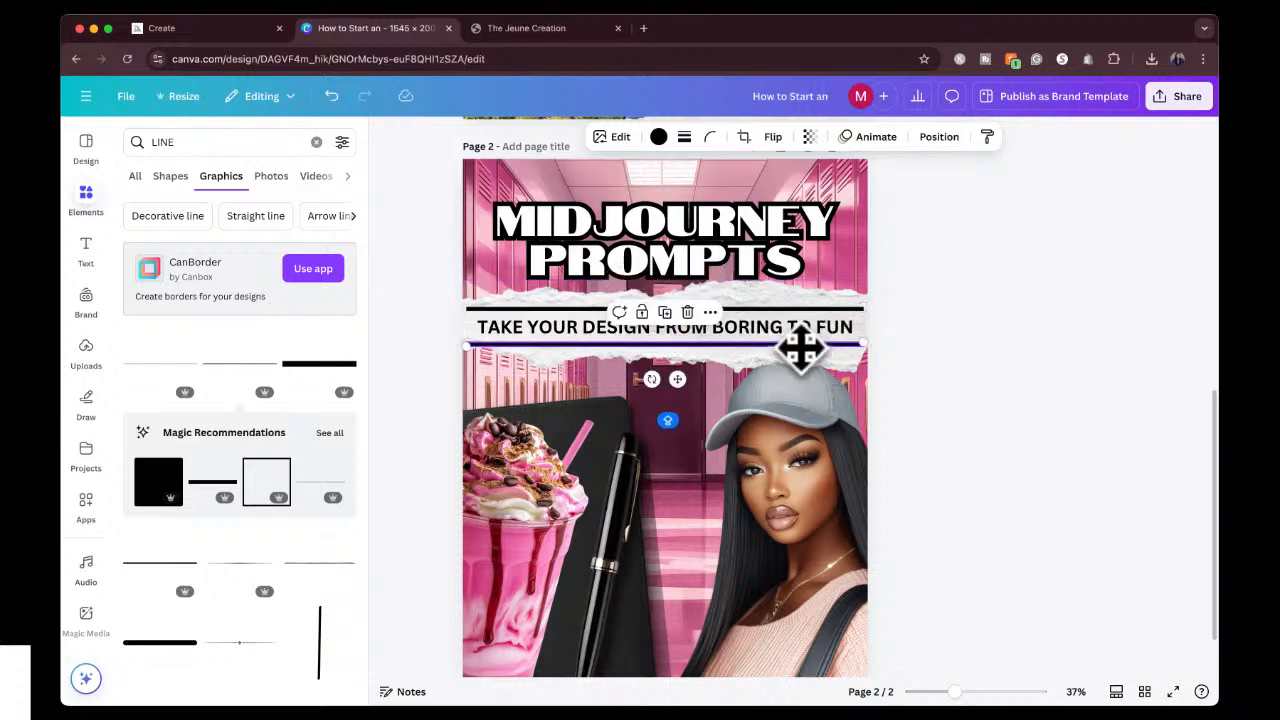
Try a duplicate of the lower black line rotated upright as a vertical bar, then delete it.
click(665, 313)
drag(697, 386, 603, 358)
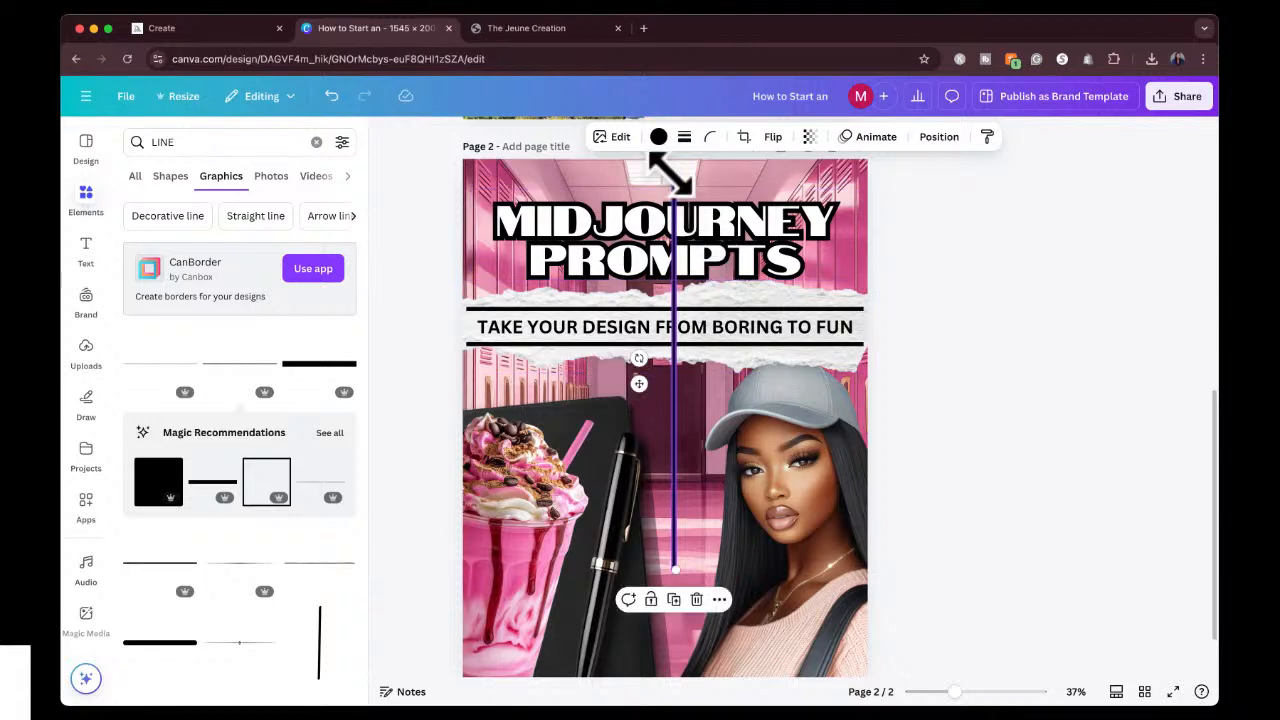
drag(670, 174, 671, 379)
drag(671, 174, 671, 331)
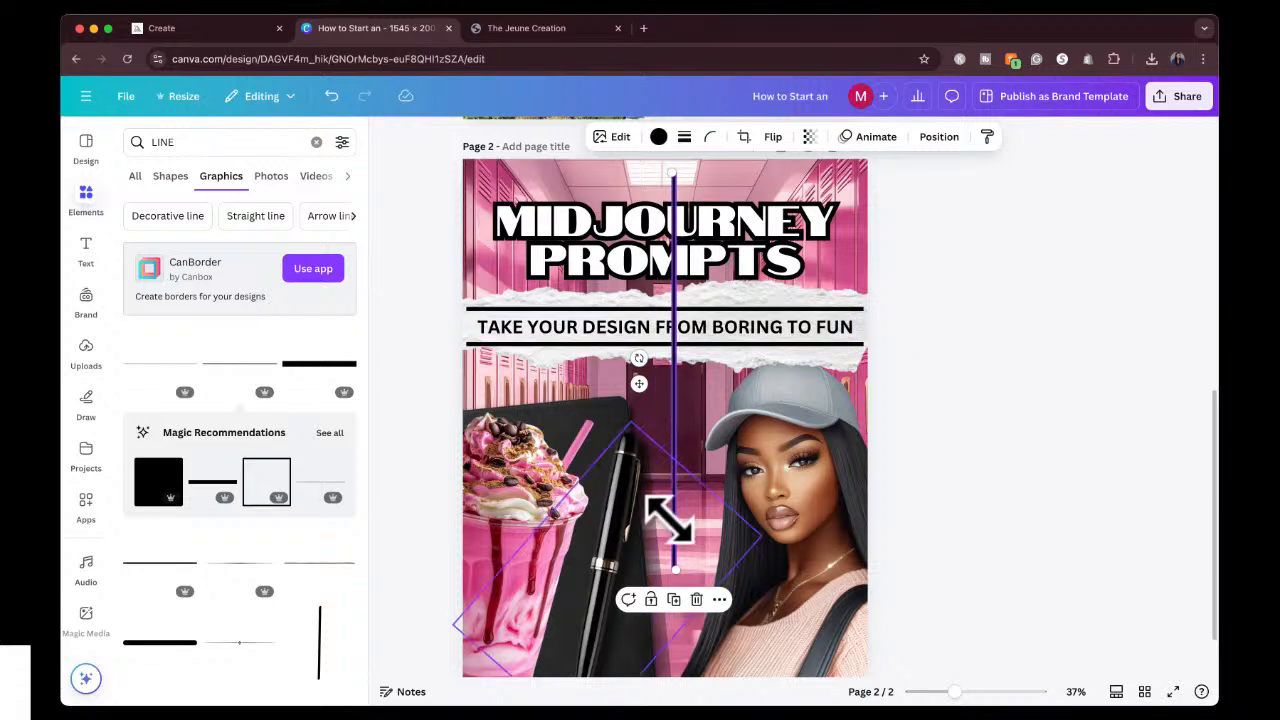
mouse_move(675, 575)
mouse_down()
mouse_move(674, 509)
mouse_move(674, 609)
mouse_move(674, 523)
mouse_move(674, 568)
mouse_up()
key(Delete)
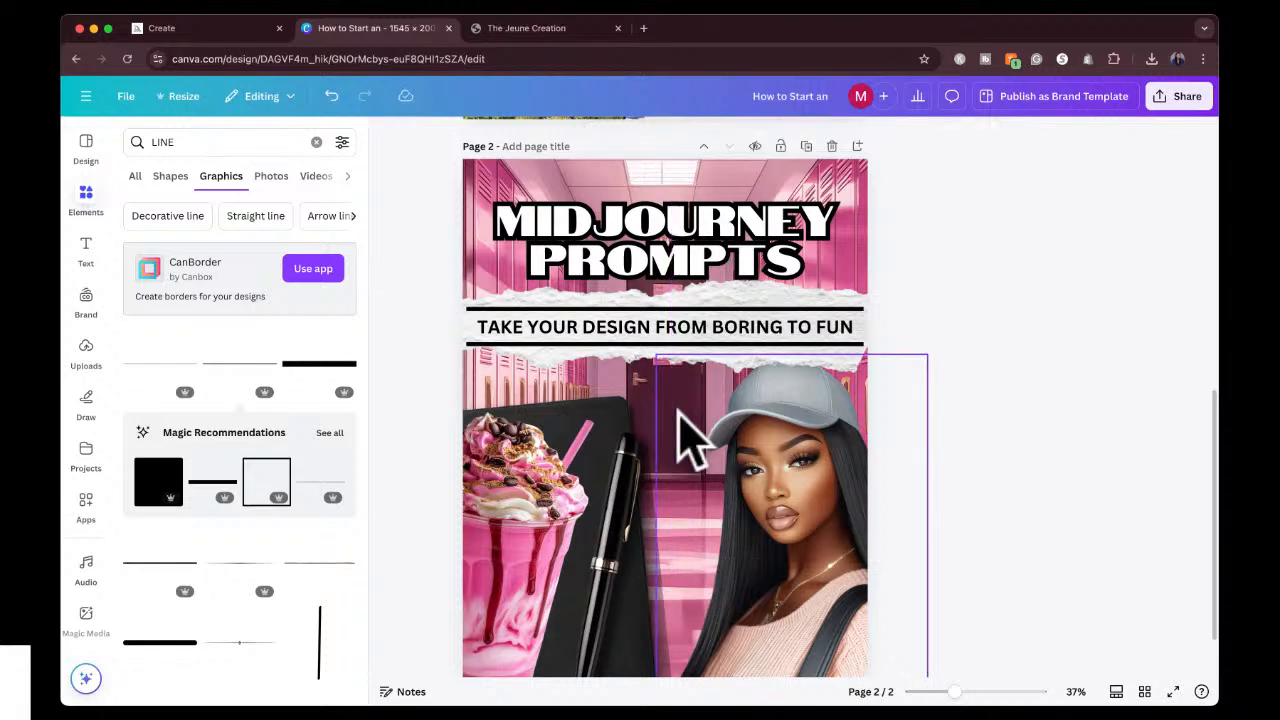
Search the elements for "SHORT LINE", add the black vertical line graphic and try to shorten it beside the subheading.
click(157, 145)
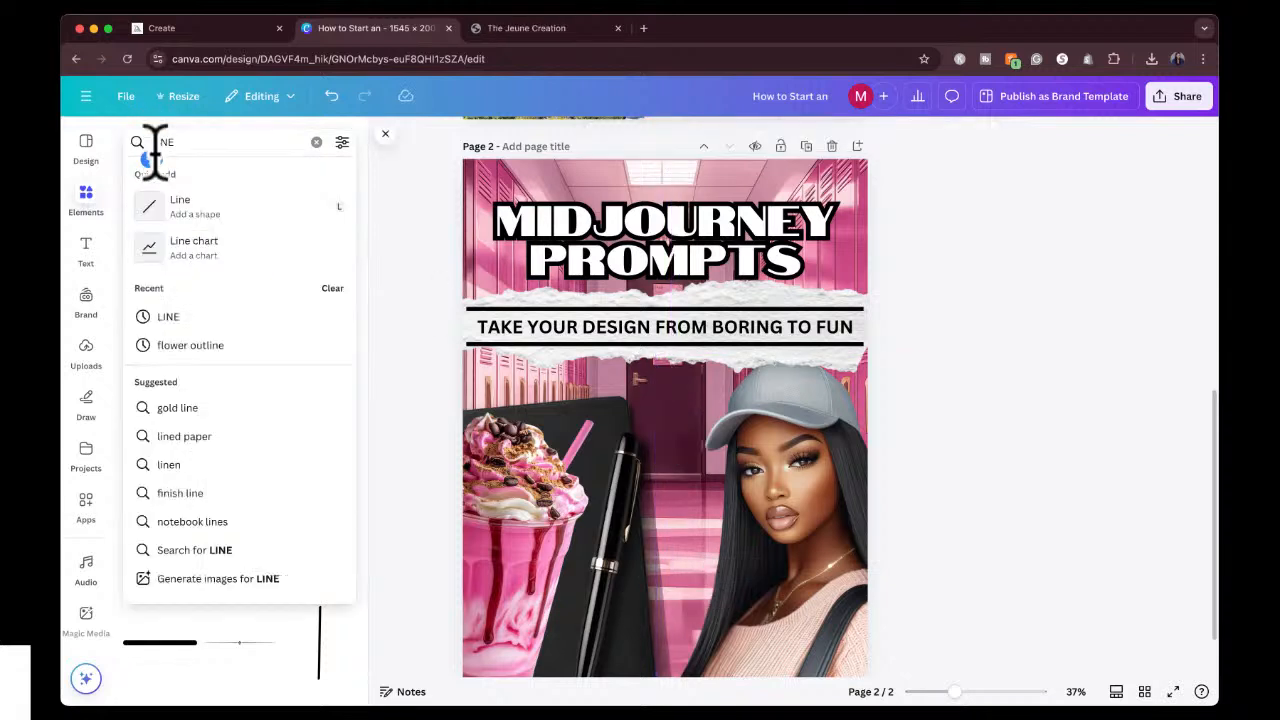
text(SHORT)
key(Return)
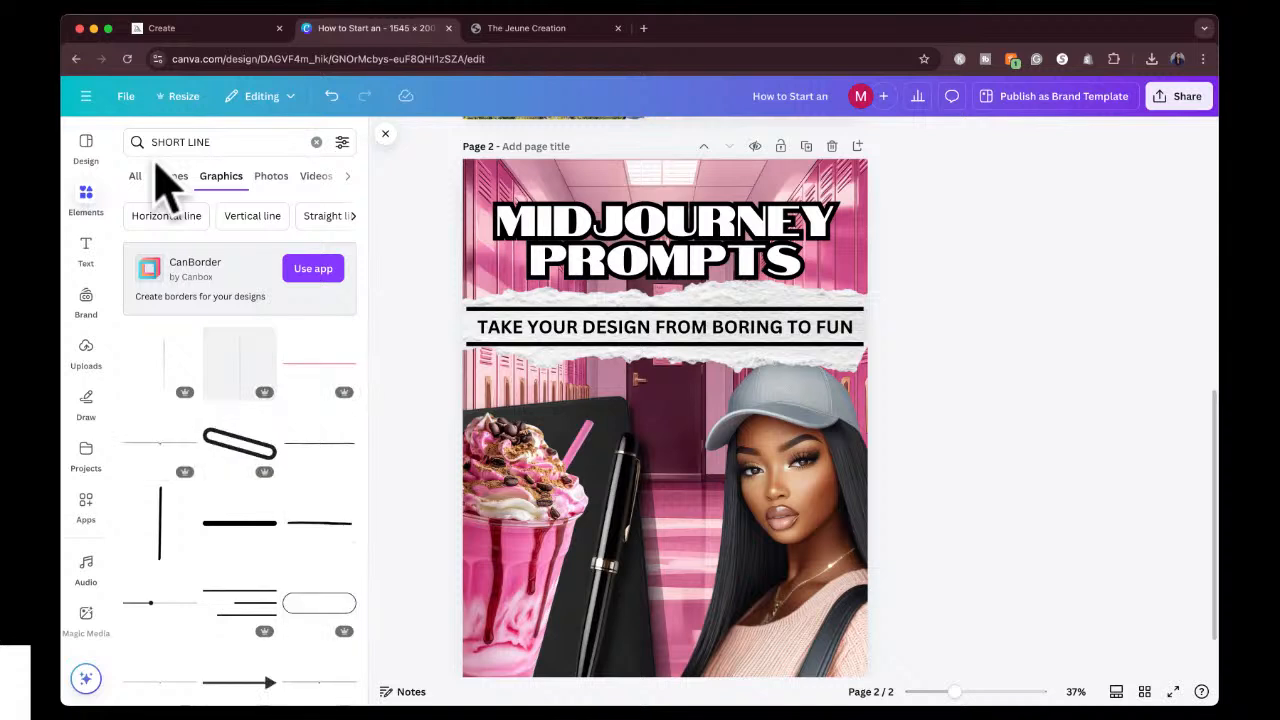
click(165, 525)
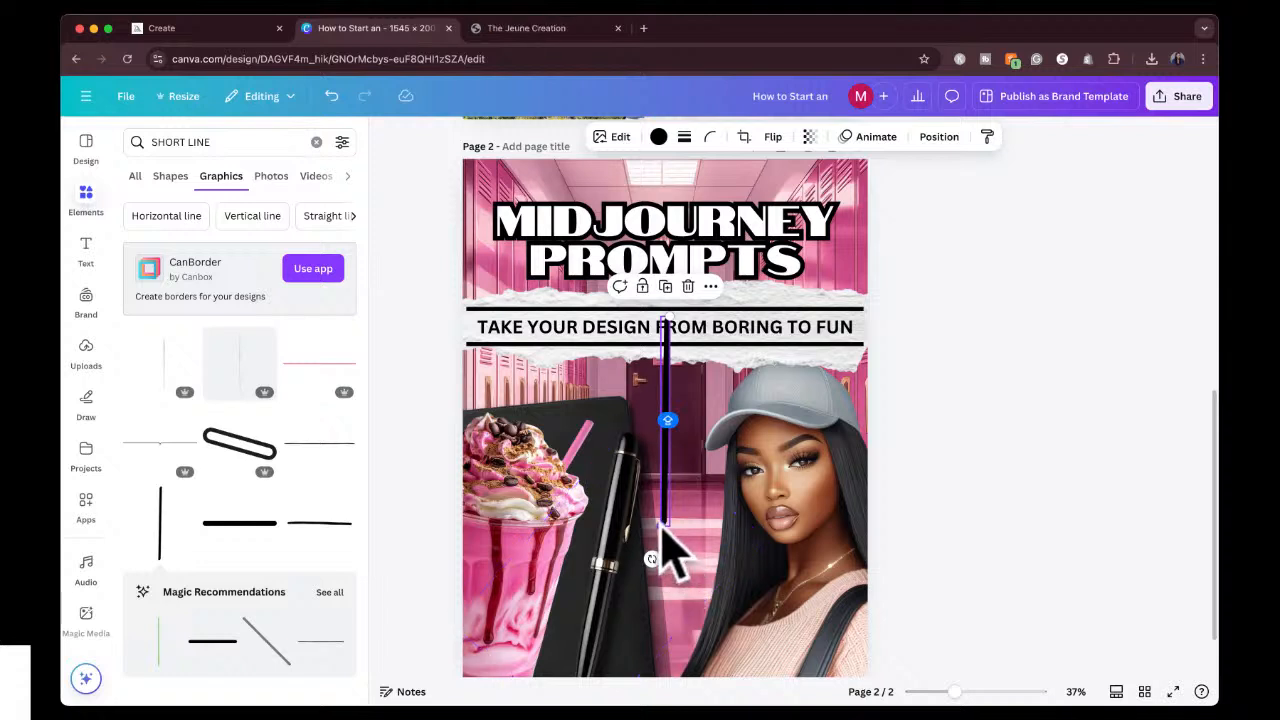
drag(663, 528, 666, 338)
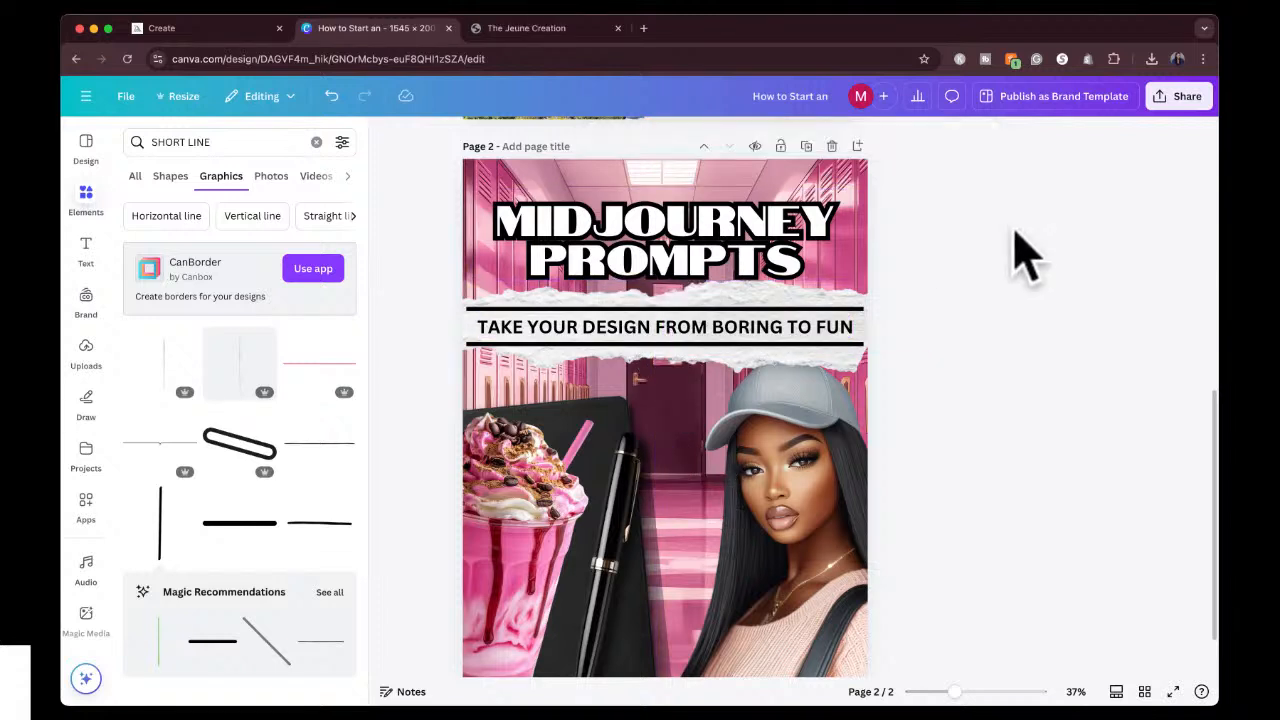
Stretch both black lines past the page edges so they span the full width of the cover.
click(835, 309)
drag(865, 307, 877, 305)
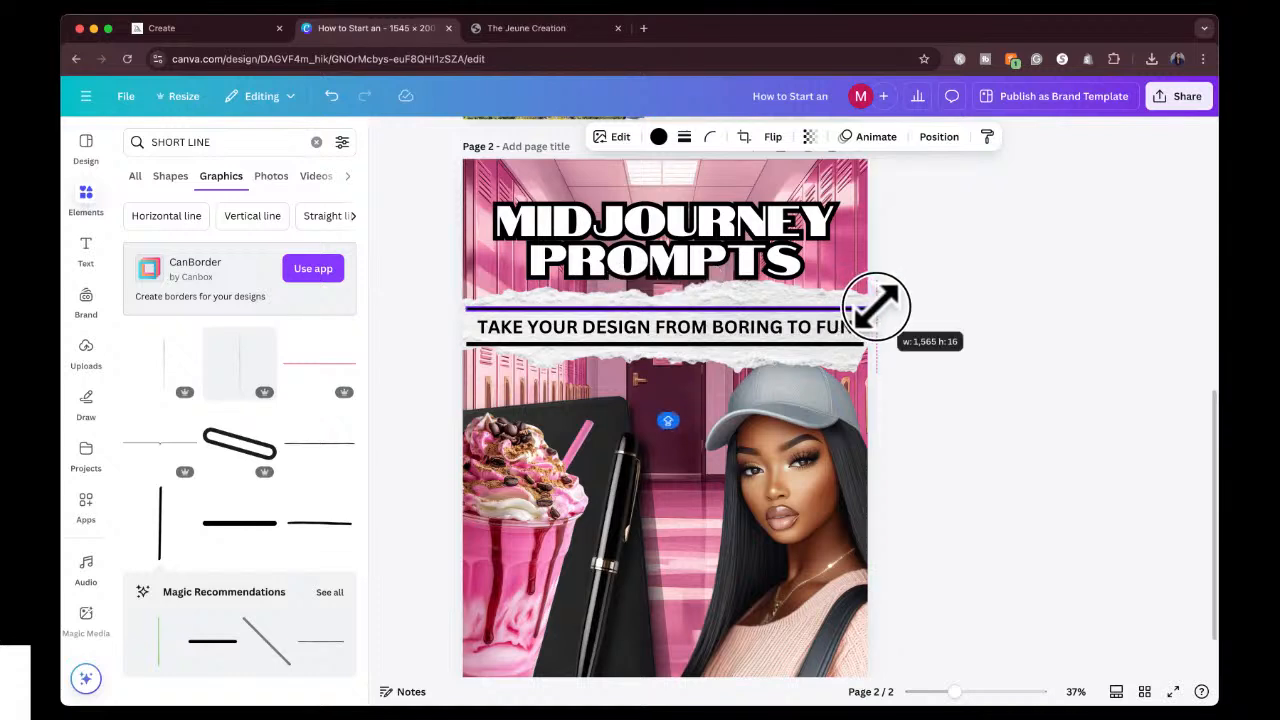
drag(463, 306, 452, 308)
click(823, 346)
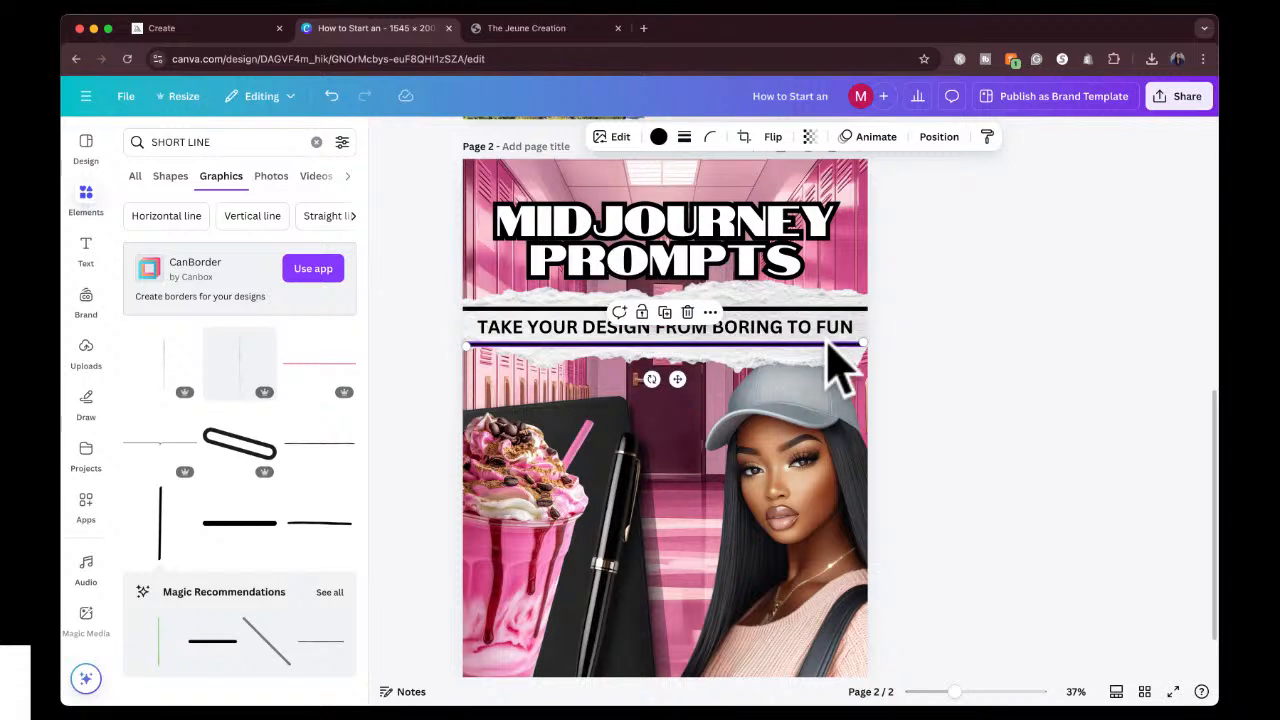
drag(862, 344, 874, 342)
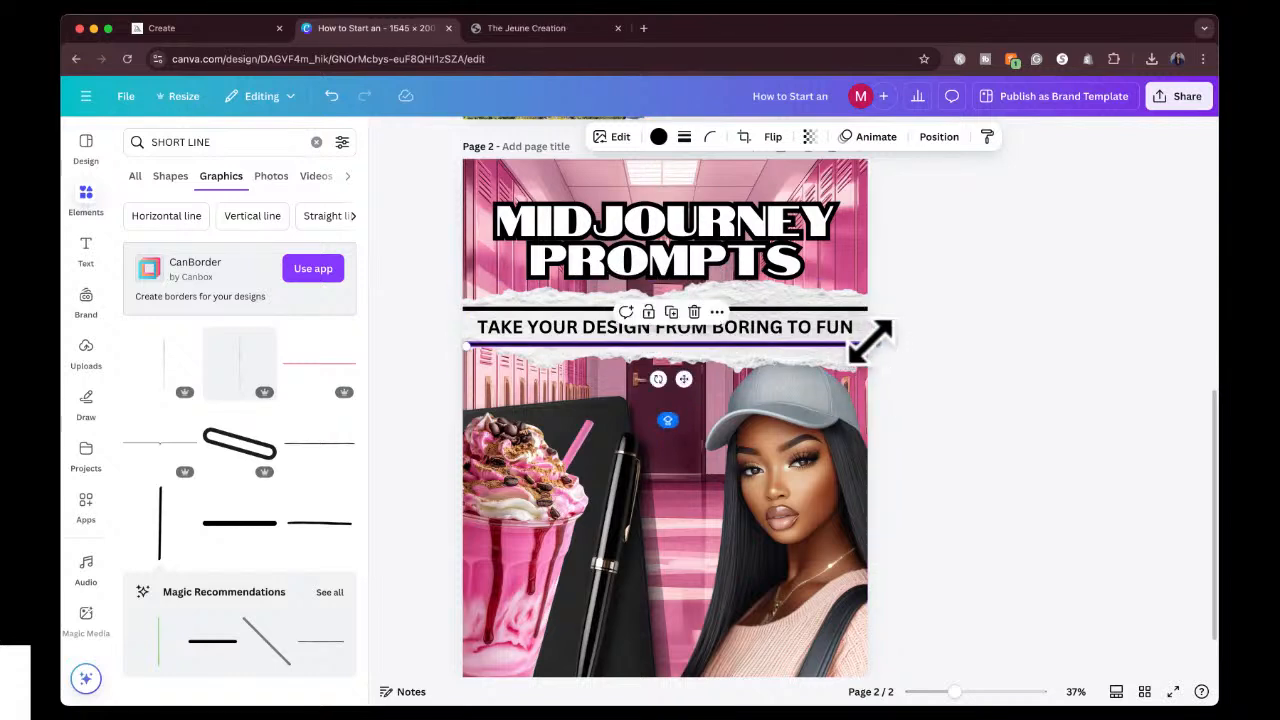
drag(465, 350, 443, 343)
click(935, 285)
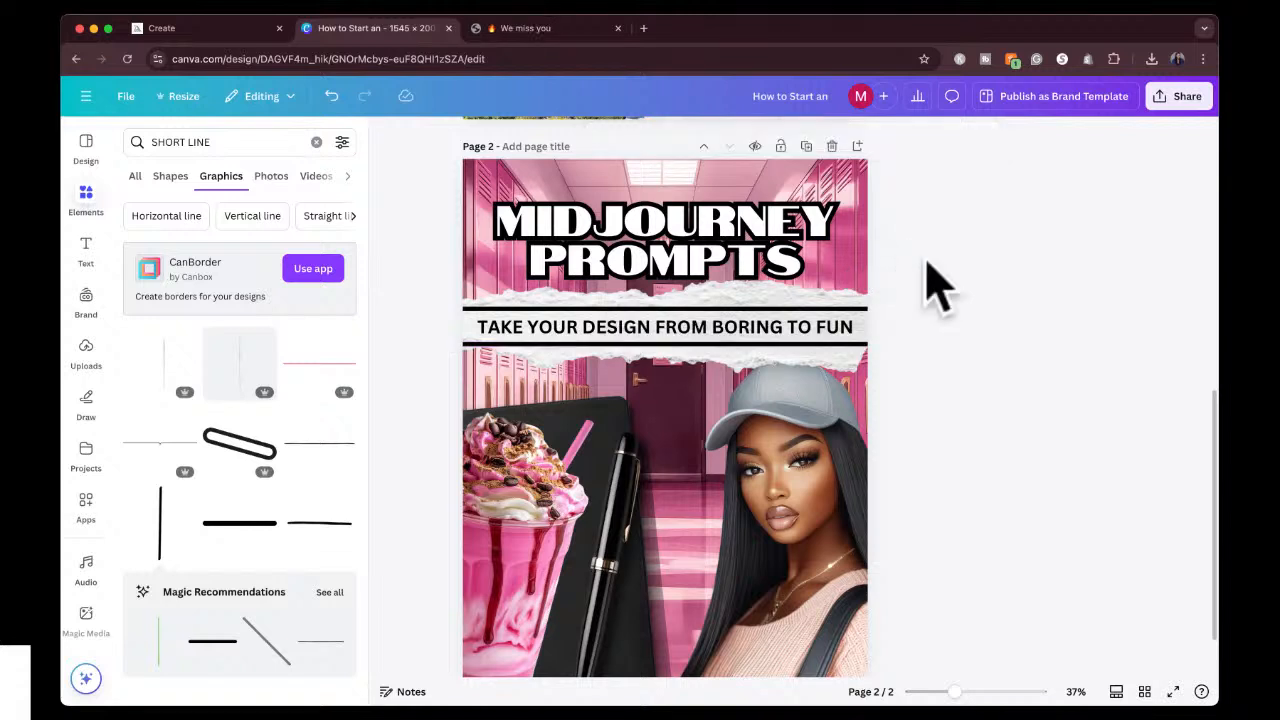
Nudge the torn paper strip down slightly behind the subheading and its two black lines.
click(783, 306)
key(Down)
key(Down)
key(Down)
key(Down)
key(Down)
key(Down)
key(Down)
key(Down)
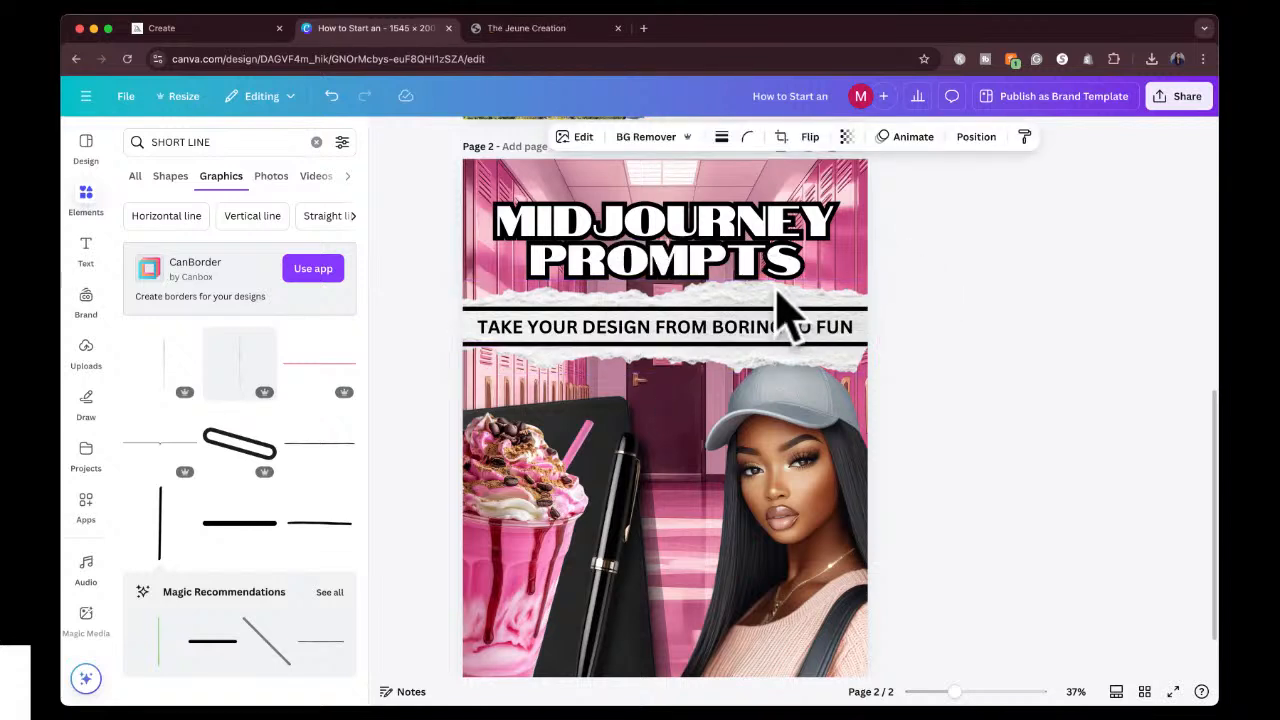
key(Down)
key(Down)
key(Down)
key(Down)
key(Down)
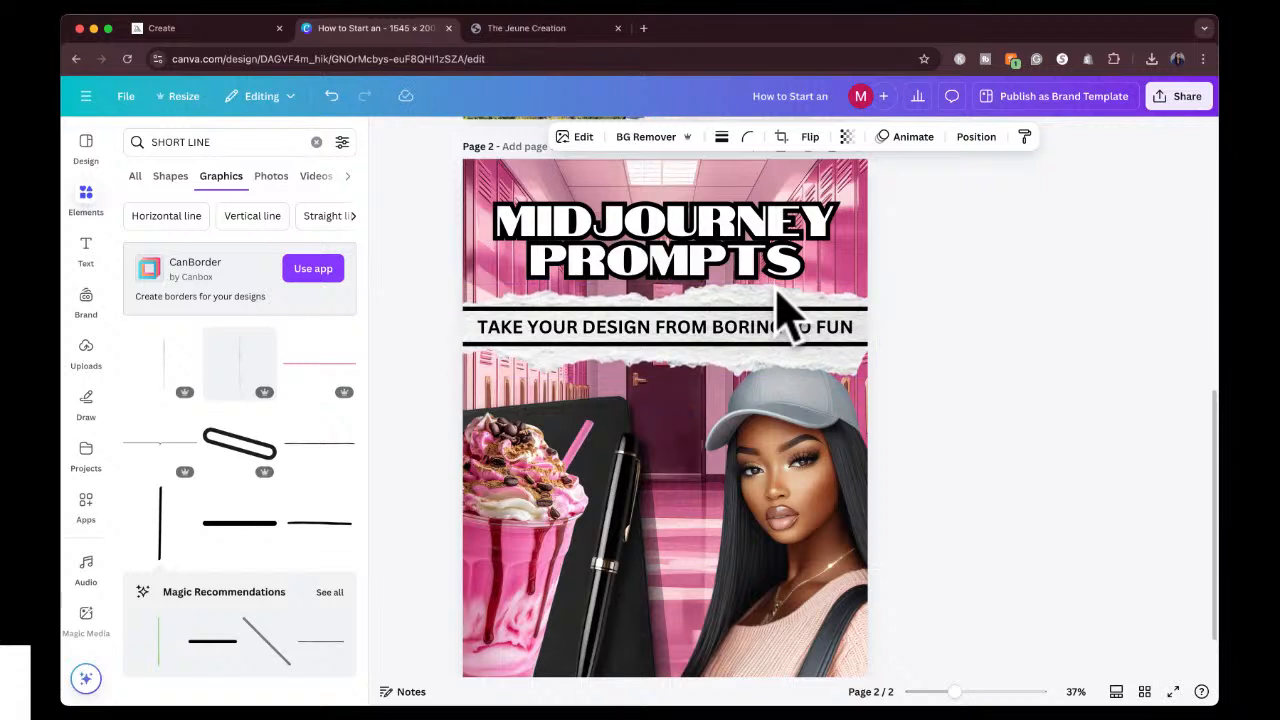
click(981, 258)
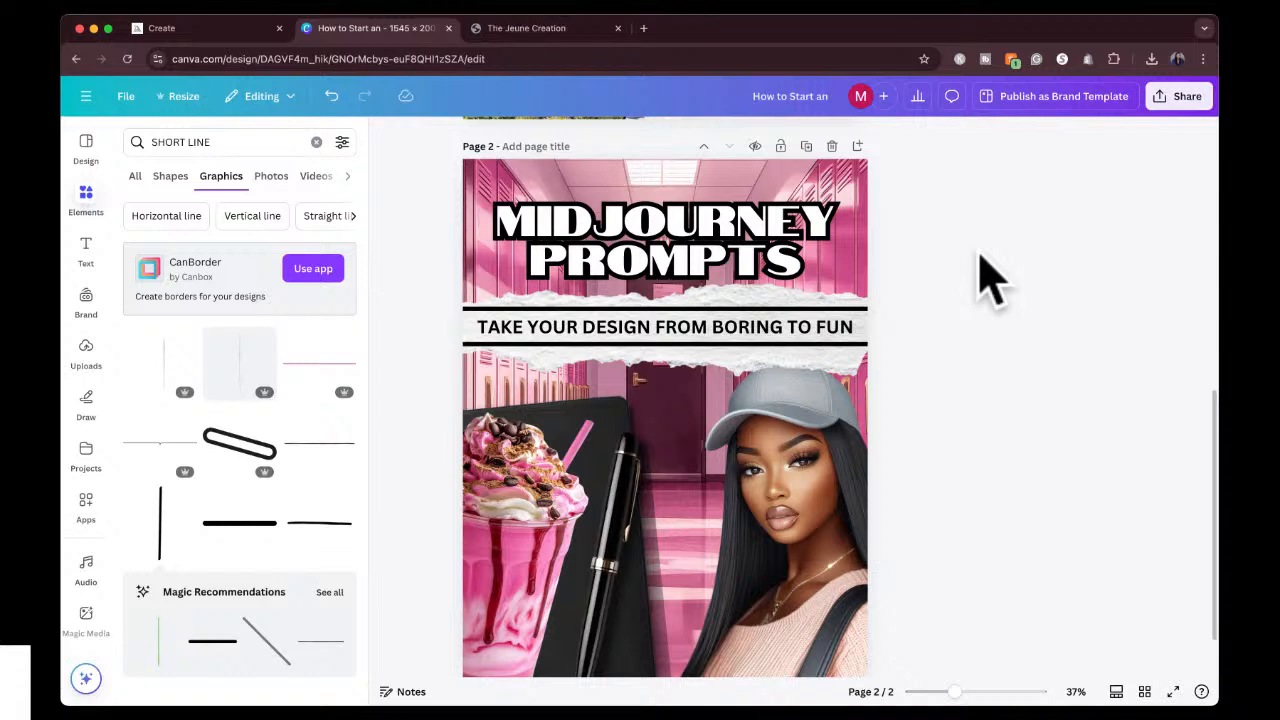
Enlarge the image of the woman and reposition it so her cap overlaps the lower edge of the torn paper strip.
click(765, 520)
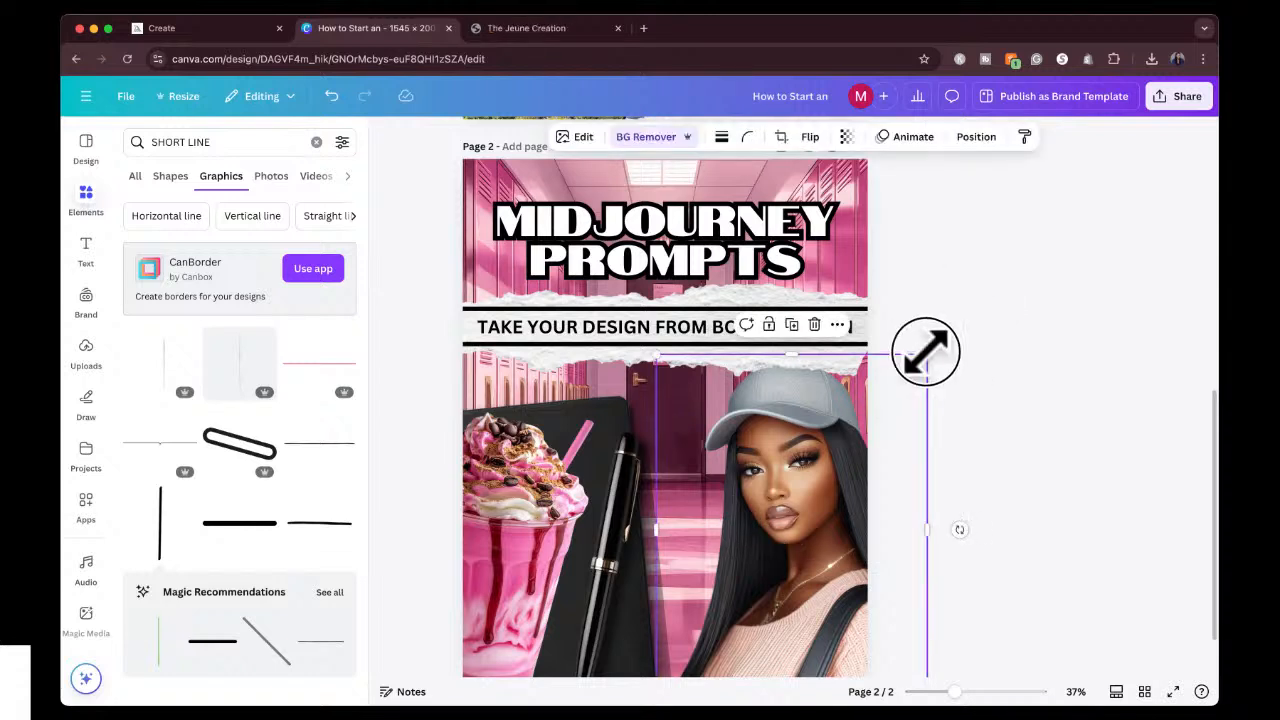
mouse_move(926, 350)
mouse_down()
mouse_move(931, 306)
mouse_move(928, 330)
mouse_up()
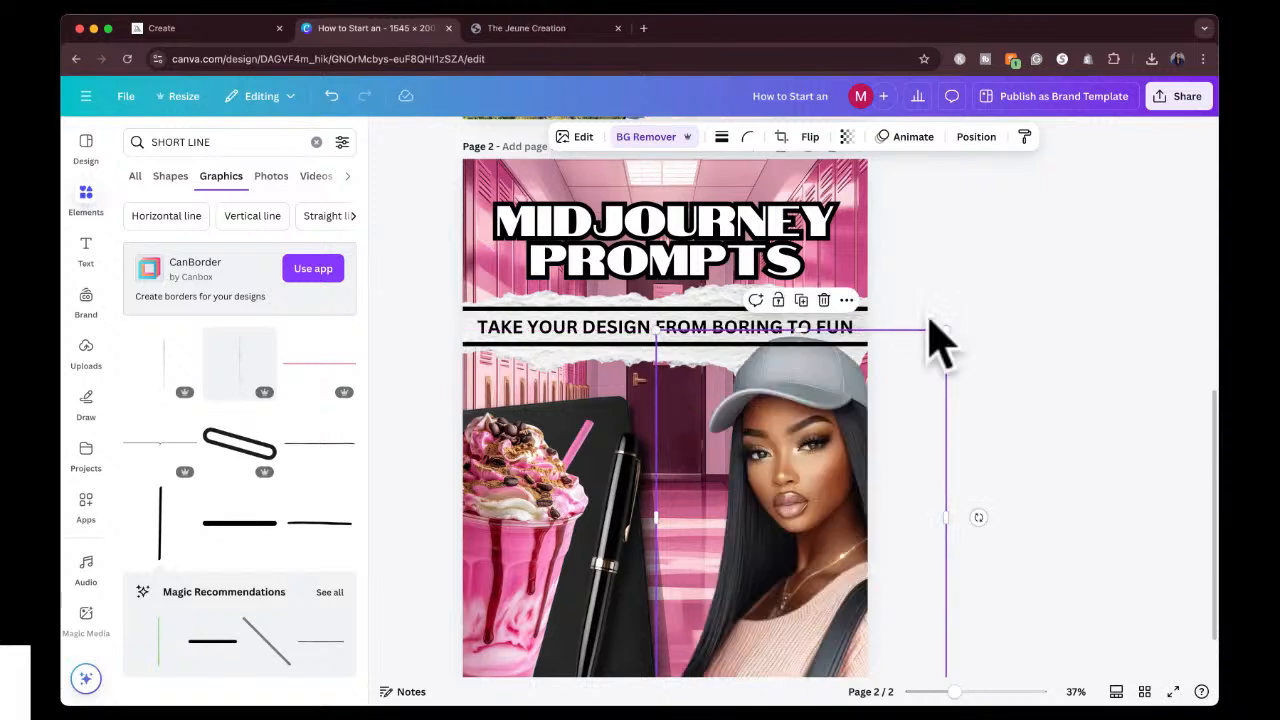
drag(814, 543, 806, 517)
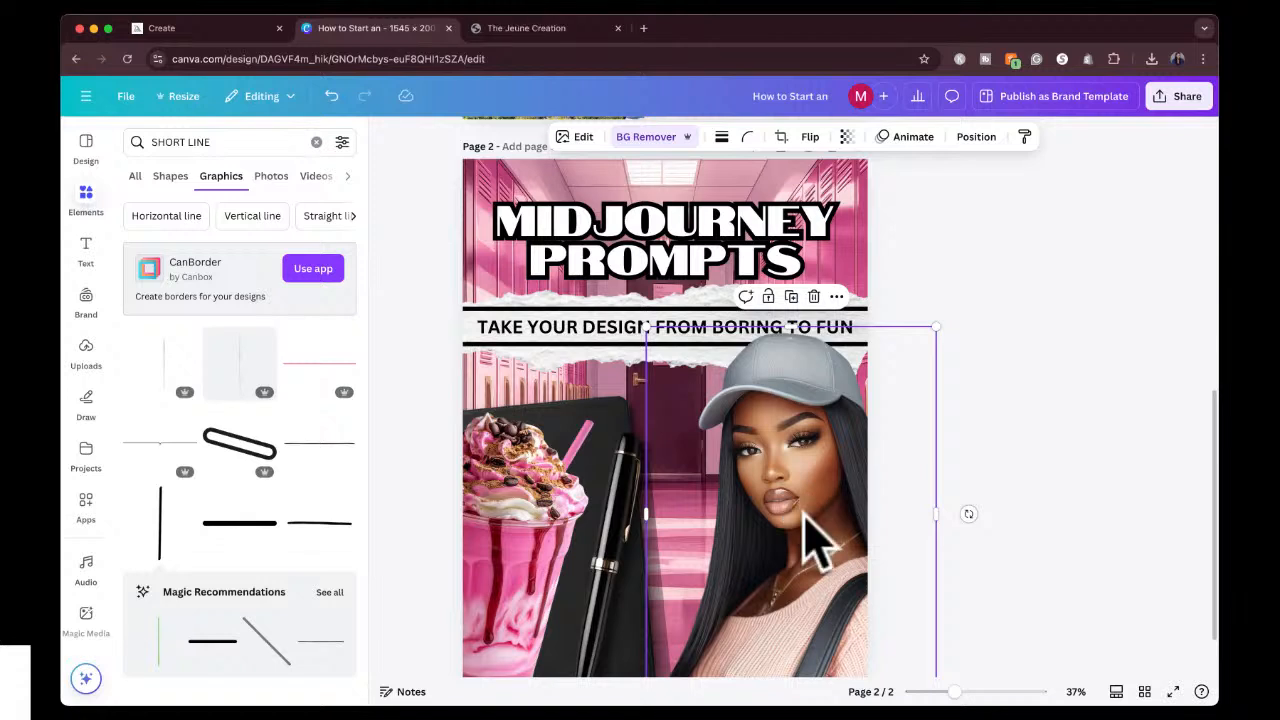
click(1028, 266)
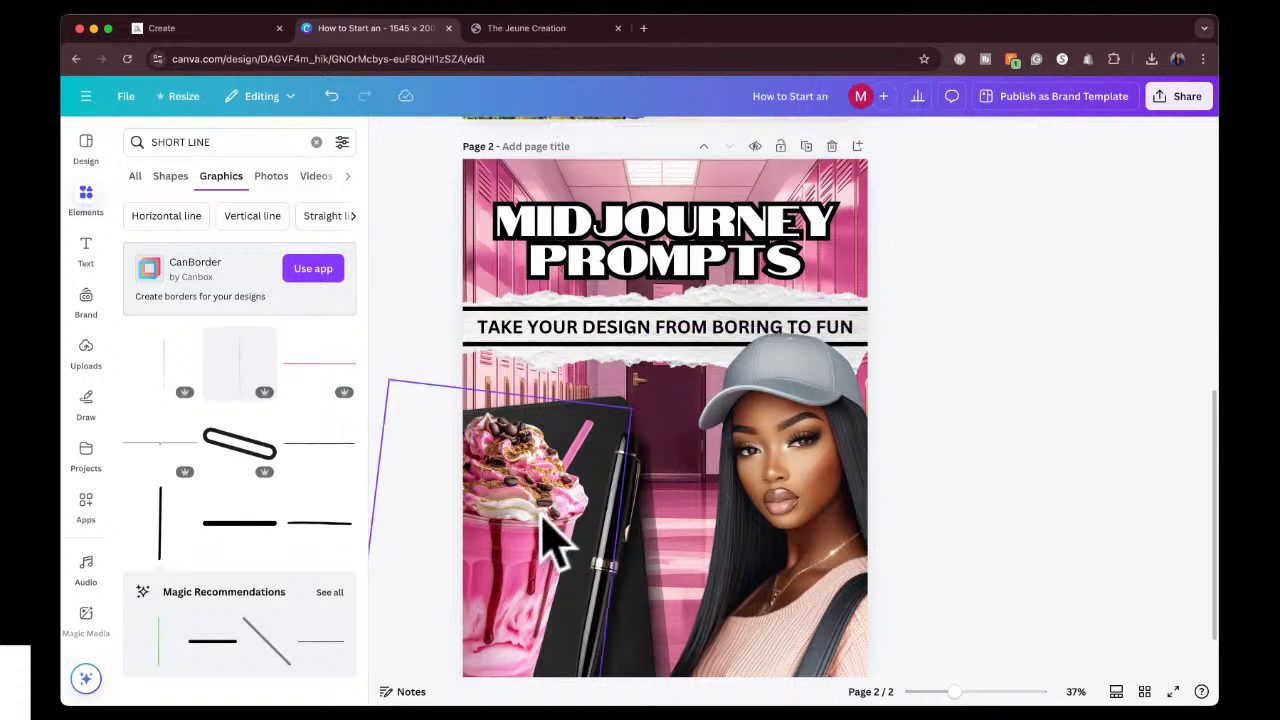
Enlarge the black notebook so its upper edge reaches behind the torn paper strip, and shift it slightly left.
drag(626, 416, 634, 400)
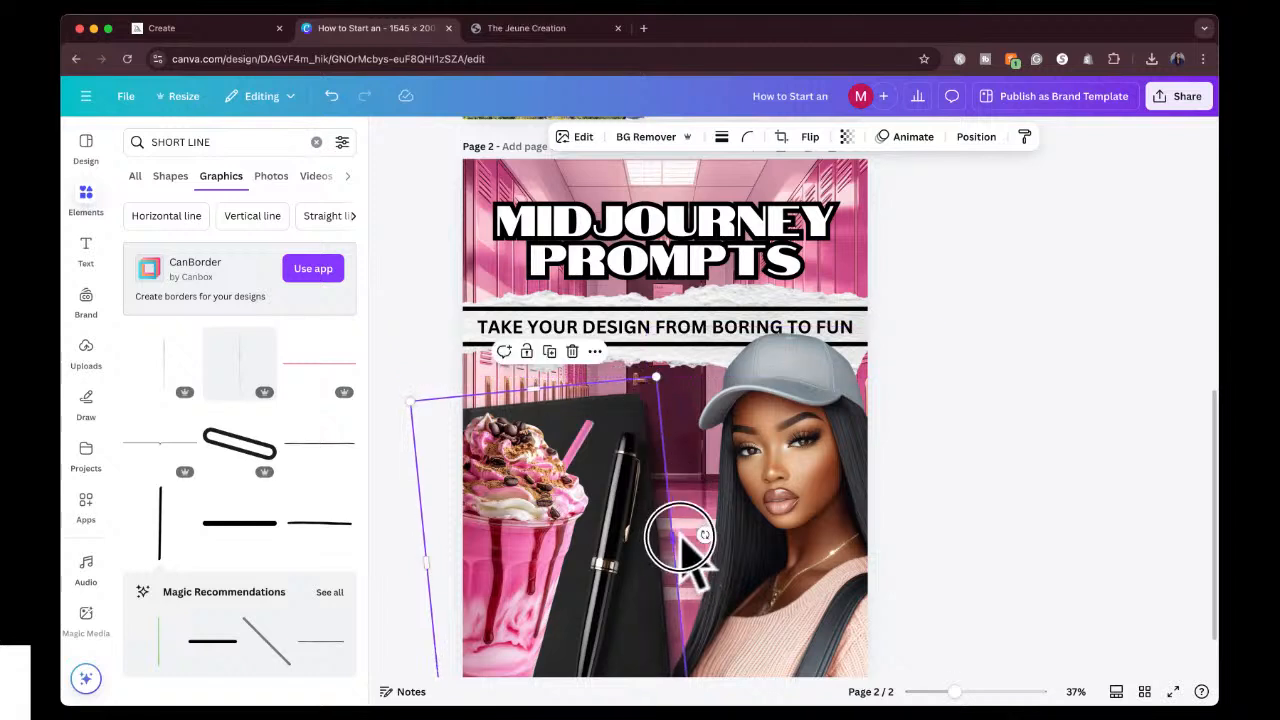
mouse_move(683, 538)
mouse_down()
mouse_move(700, 534)
mouse_move(675, 537)
mouse_up()
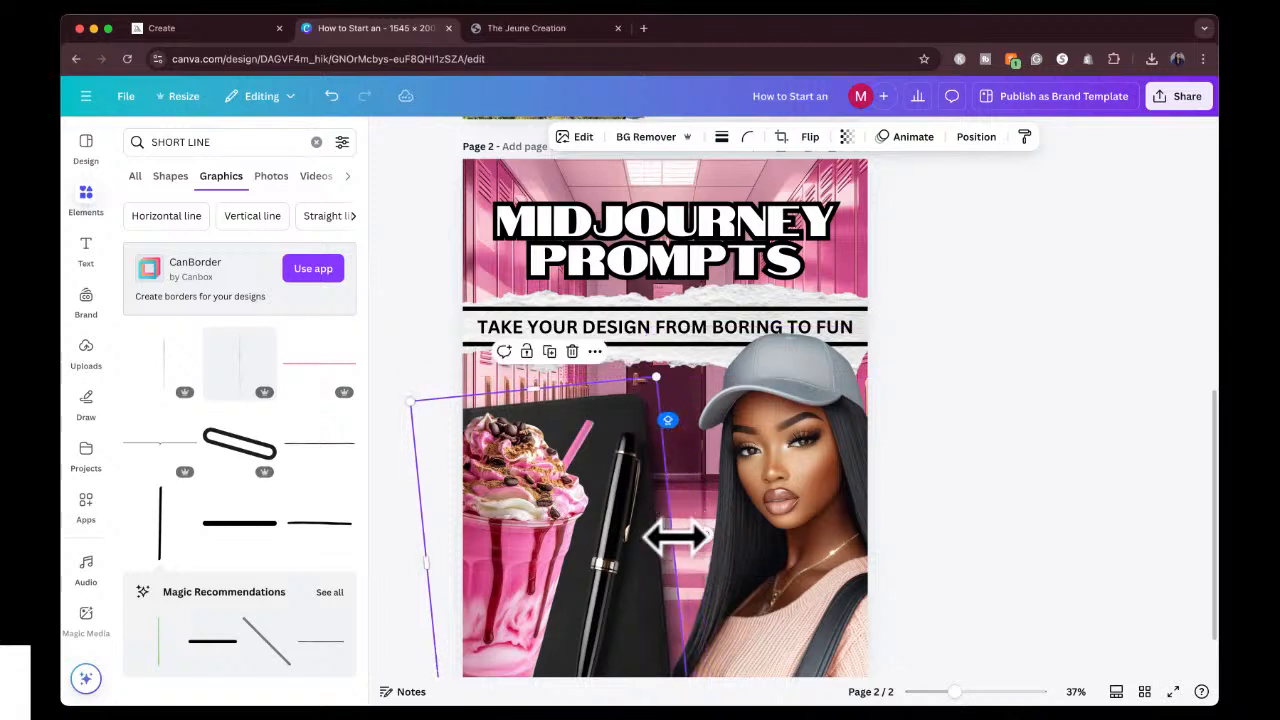
drag(655, 375, 689, 324)
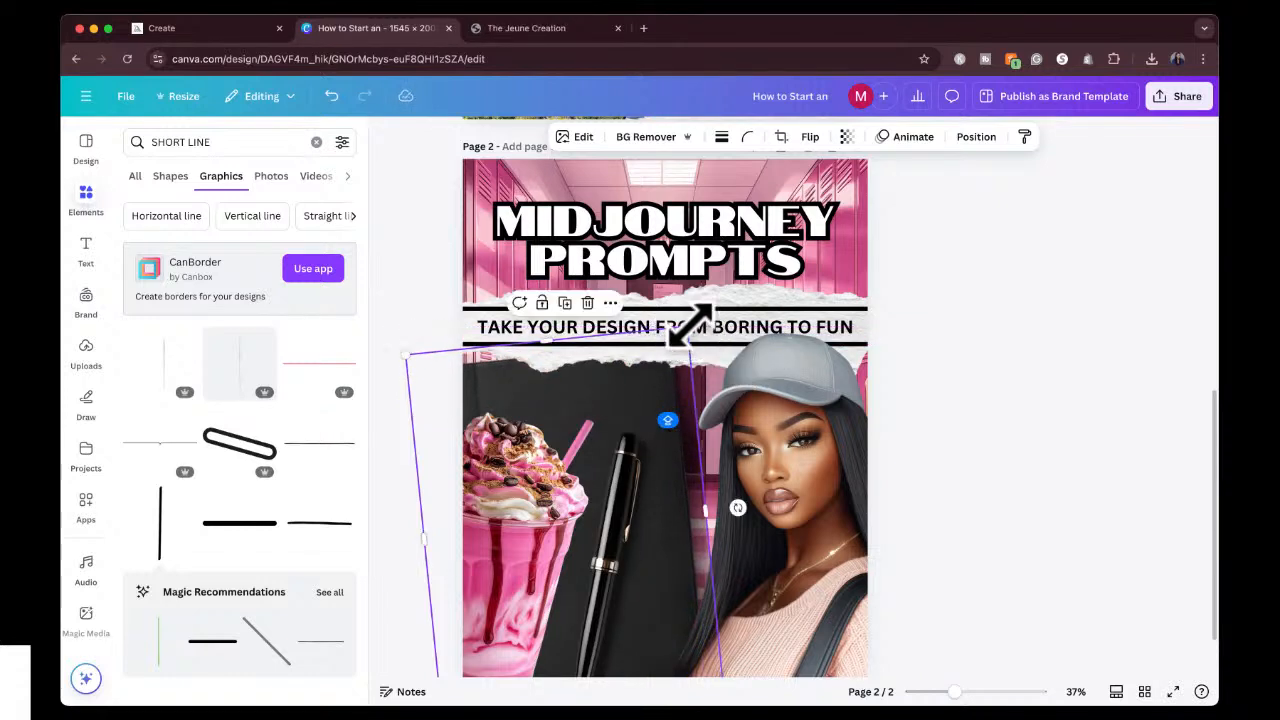
drag(651, 523, 626, 511)
Move the pen right onto the middle of the notebook and shift the milkshake right so more of it shows.
click(620, 516)
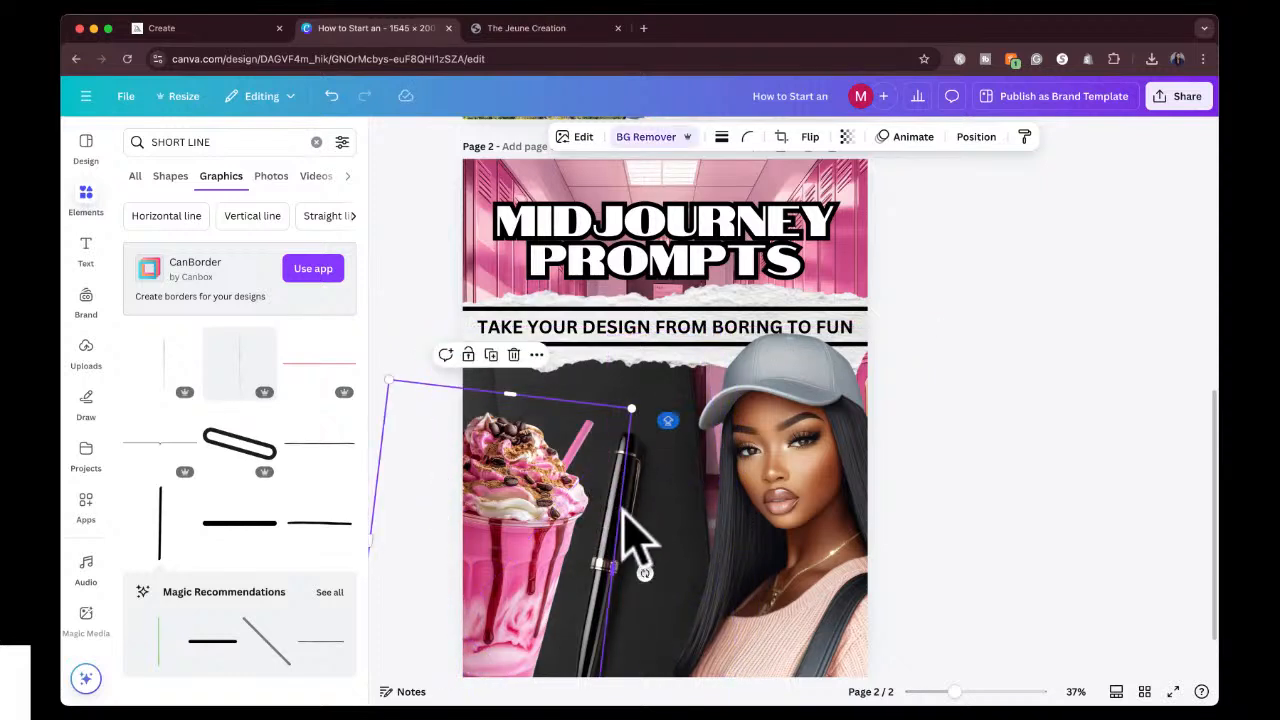
drag(625, 515, 663, 510)
click(528, 523)
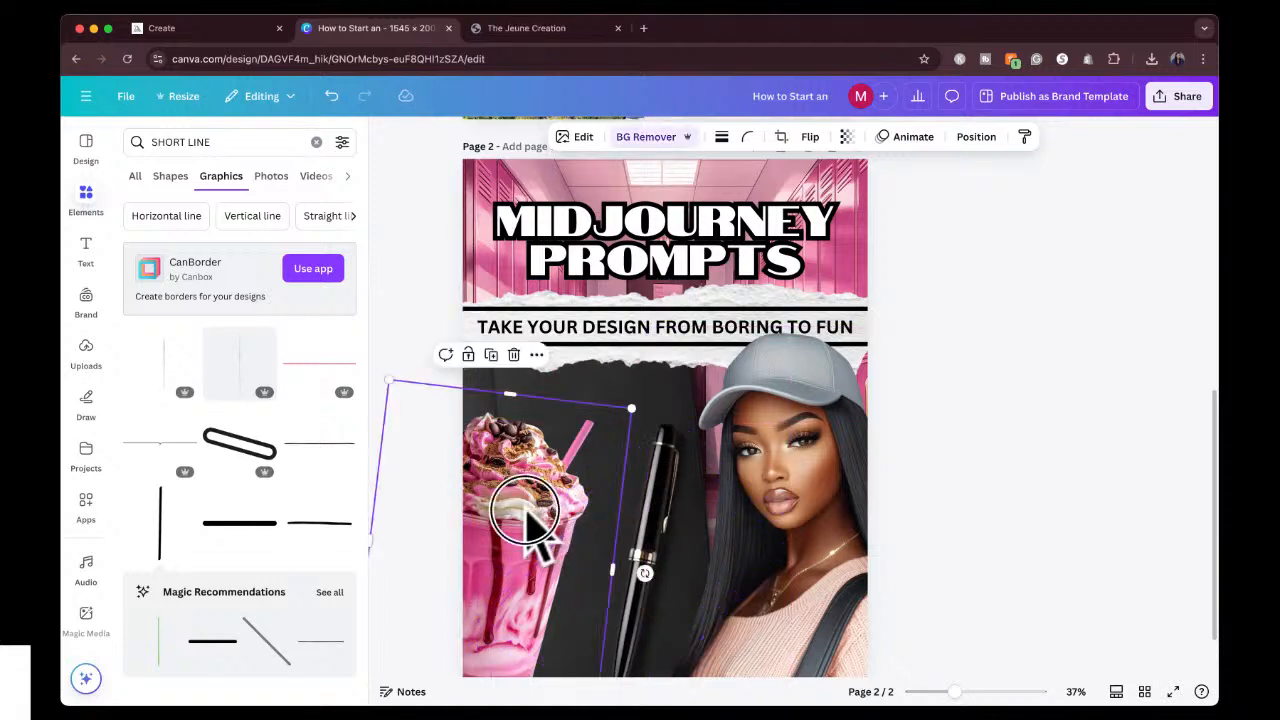
drag(528, 523, 662, 508)
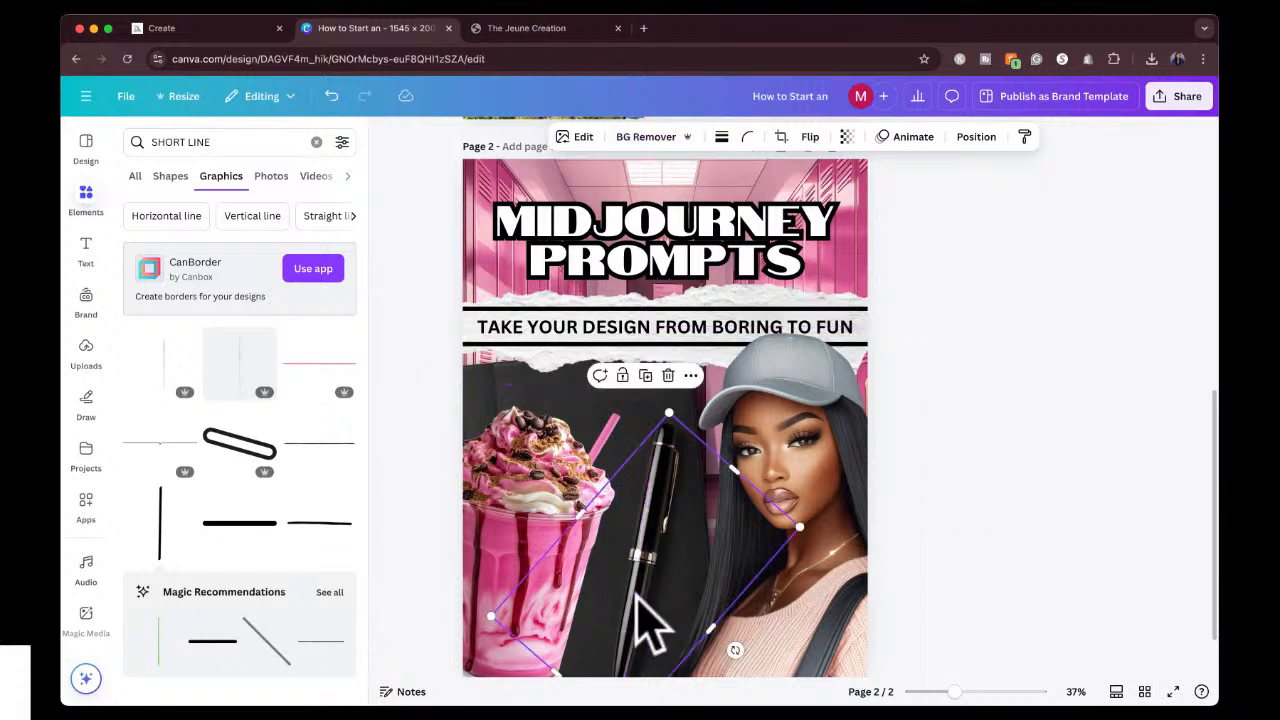
drag(655, 600, 620, 598)
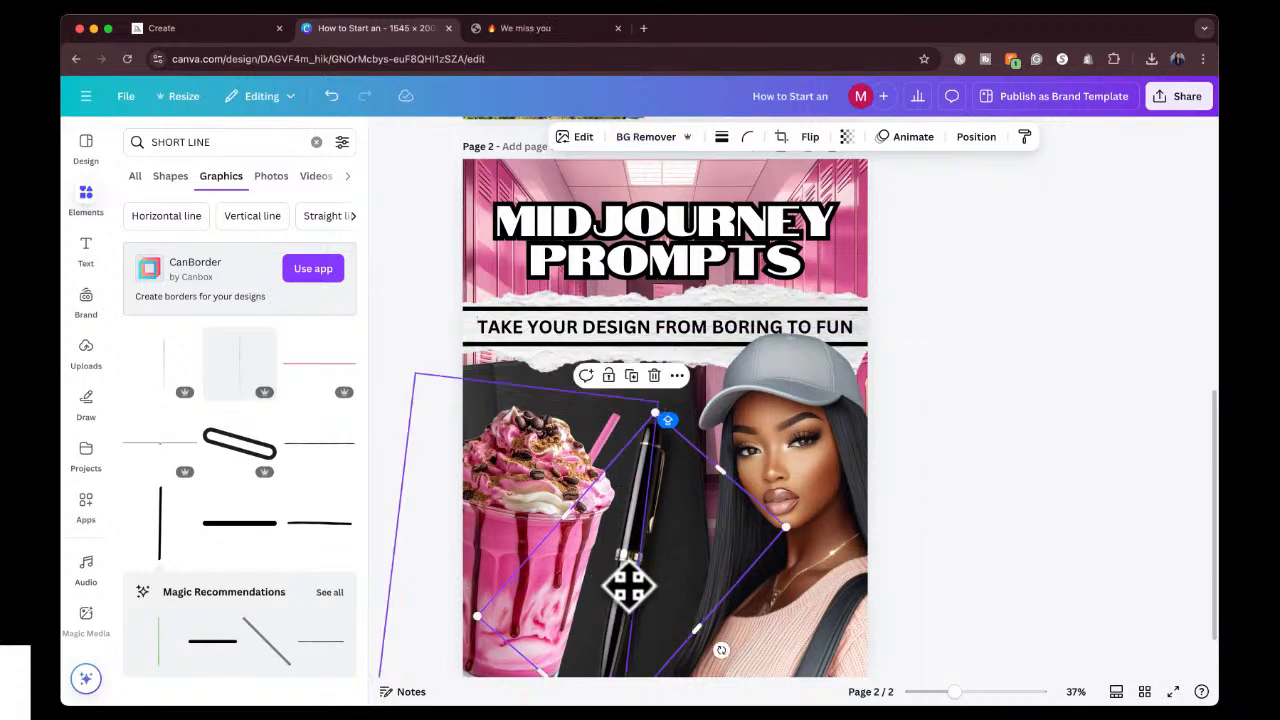
Check the layer order of page 2's elements and clear the selection on the pen.
click(975, 138)
click(292, 178)
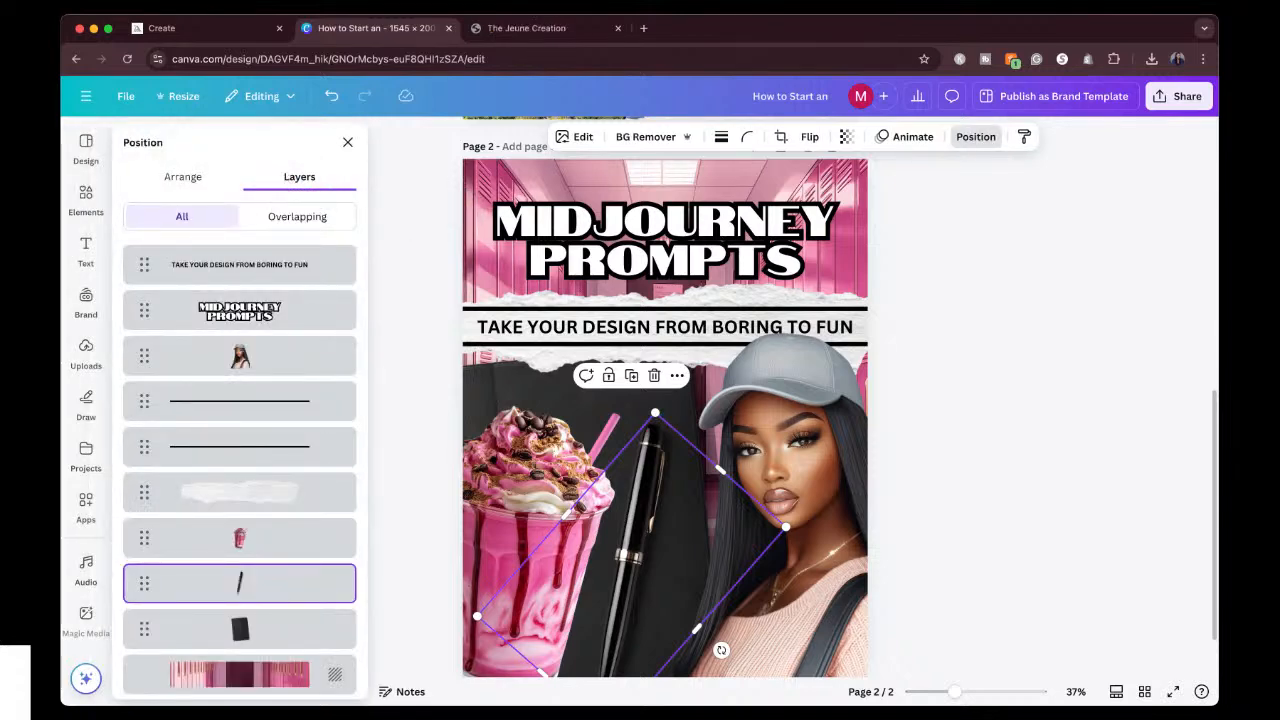
click(977, 342)
scroll(947, 335, up, 1)
scroll(947, 335, down, 1)
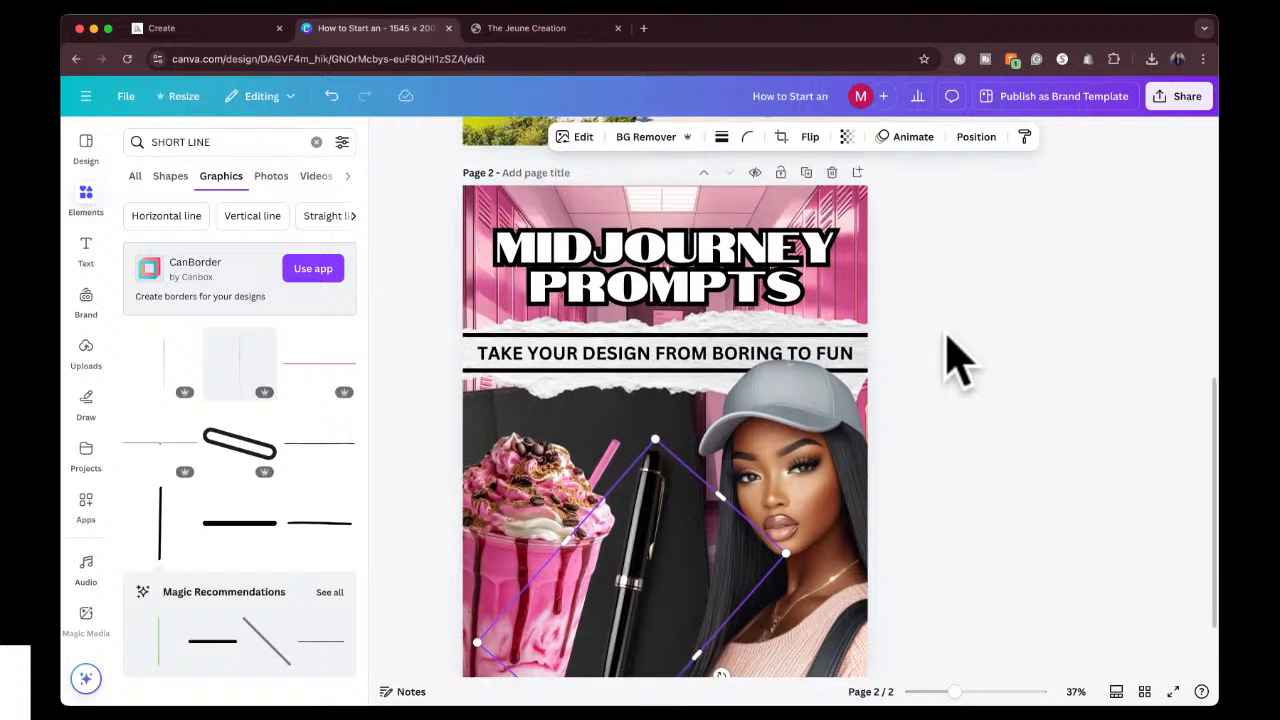
click(947, 335)
scroll(943, 298, down, 1)
scroll(943, 298, down, 1)
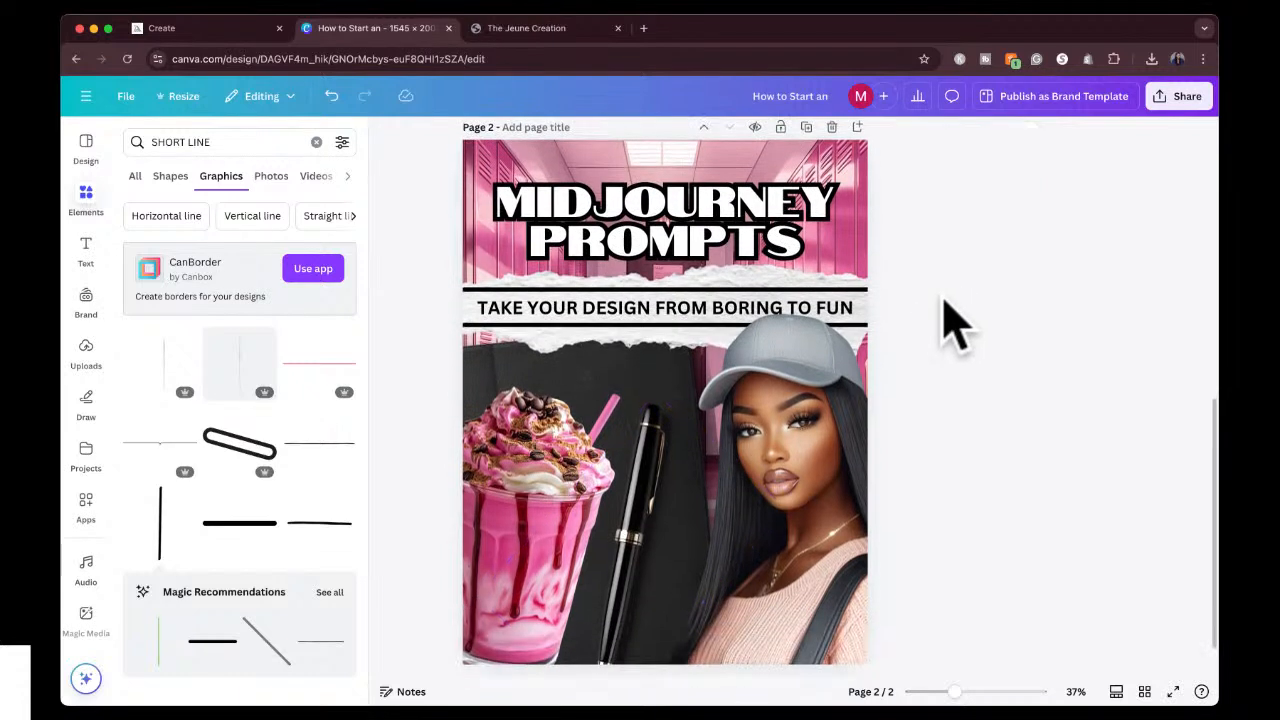
Review the Midjourney Prompts cover on page 2 alongside the Airbnb cover on page 1.
scroll(943, 298, up, 1)
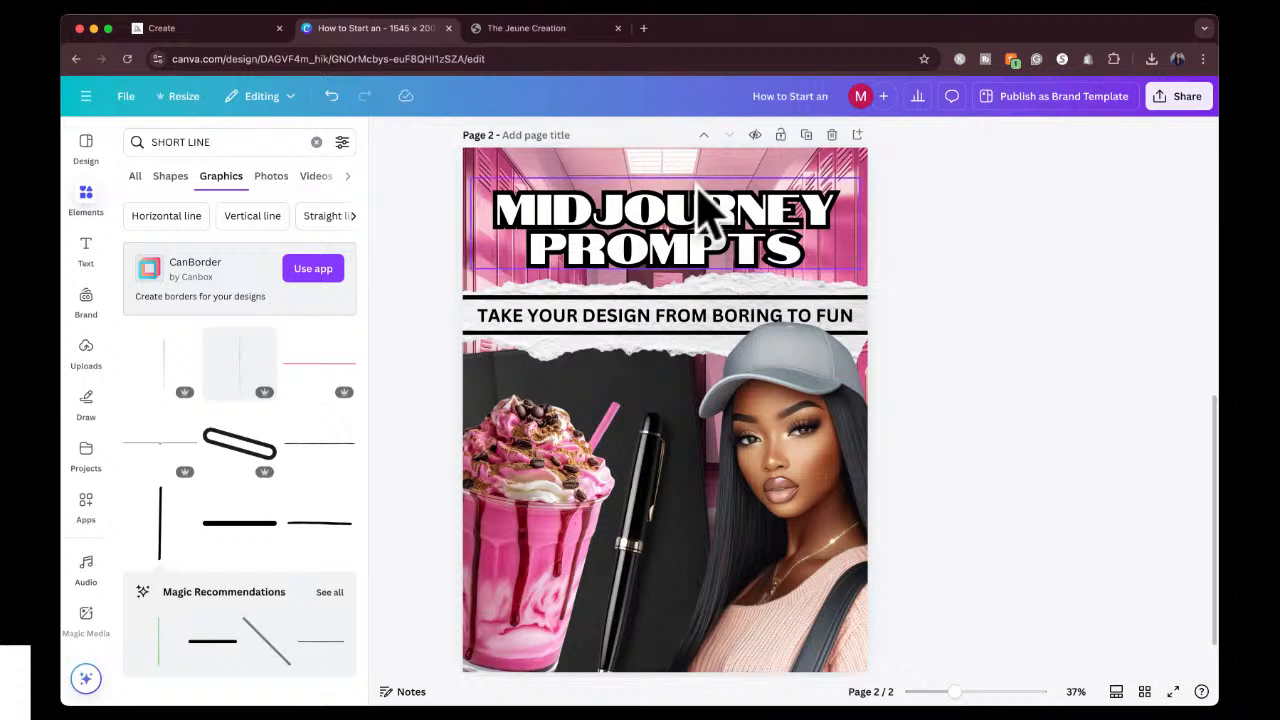
scroll(762, 280, up, 5)
scroll(770, 290, up, 3)
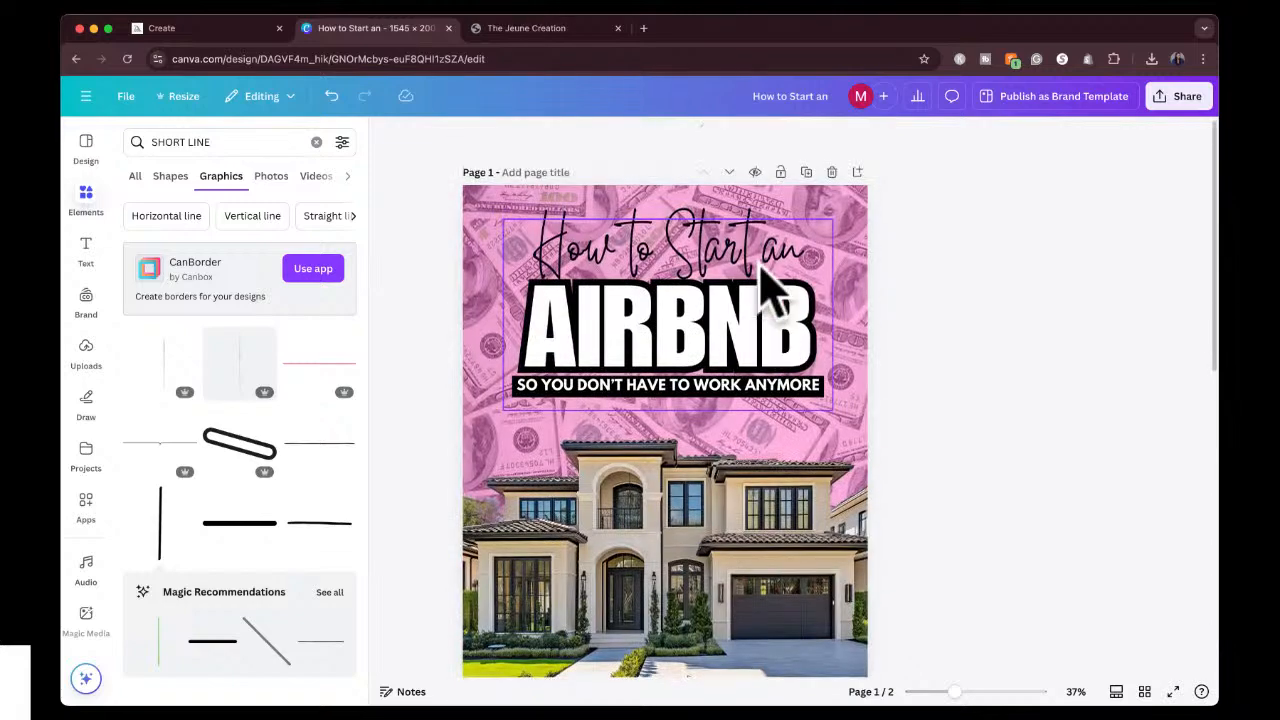
scroll(770, 285, down, 8)
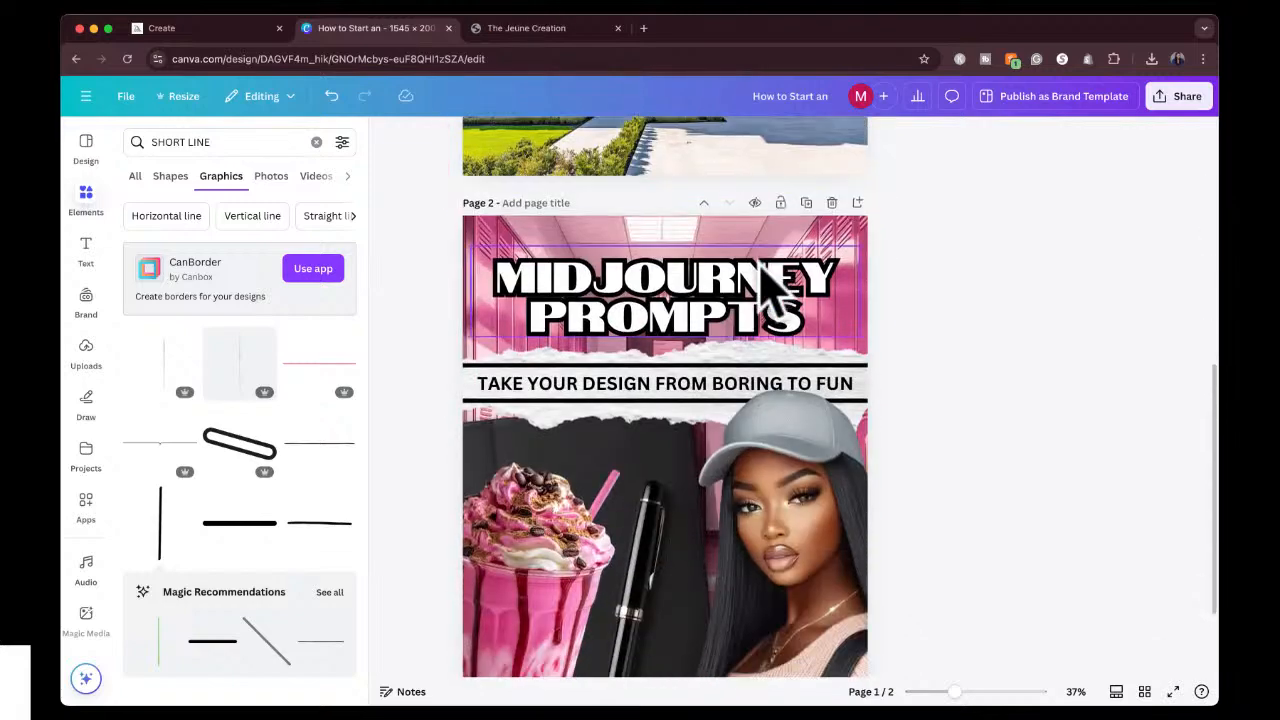
scroll(770, 290, up, 8)
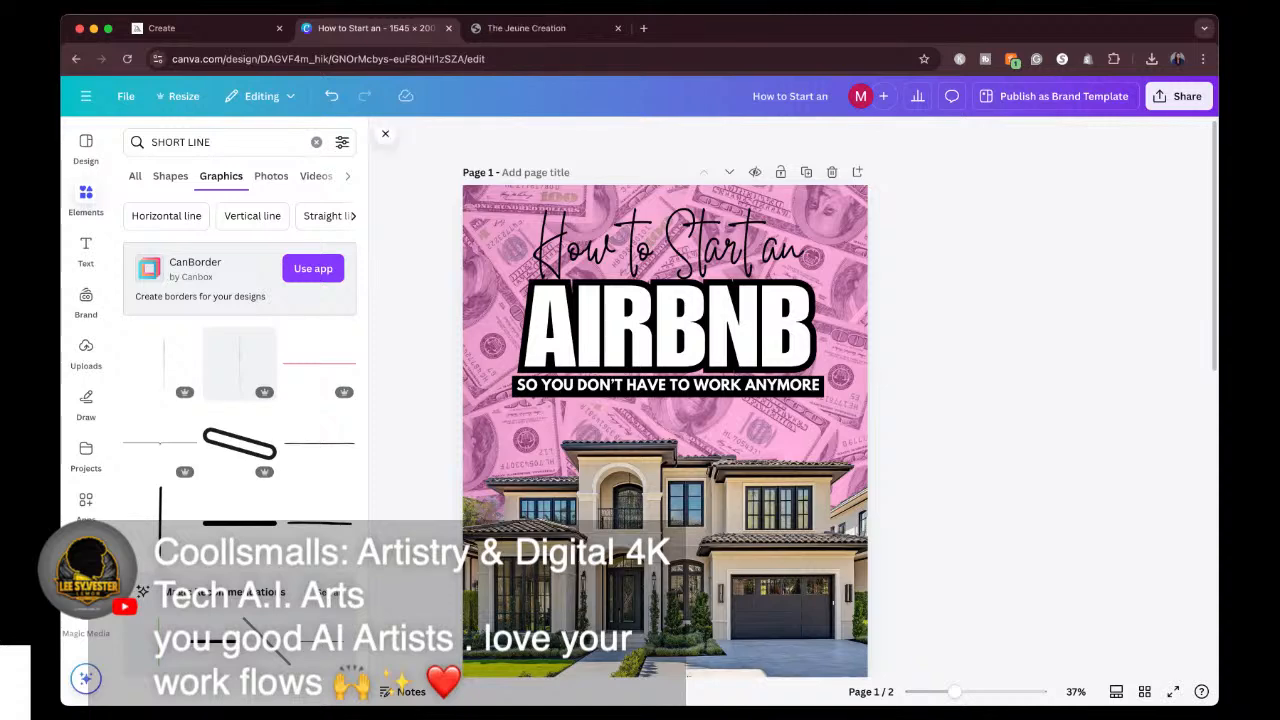
scroll(665, 400, down, 10)
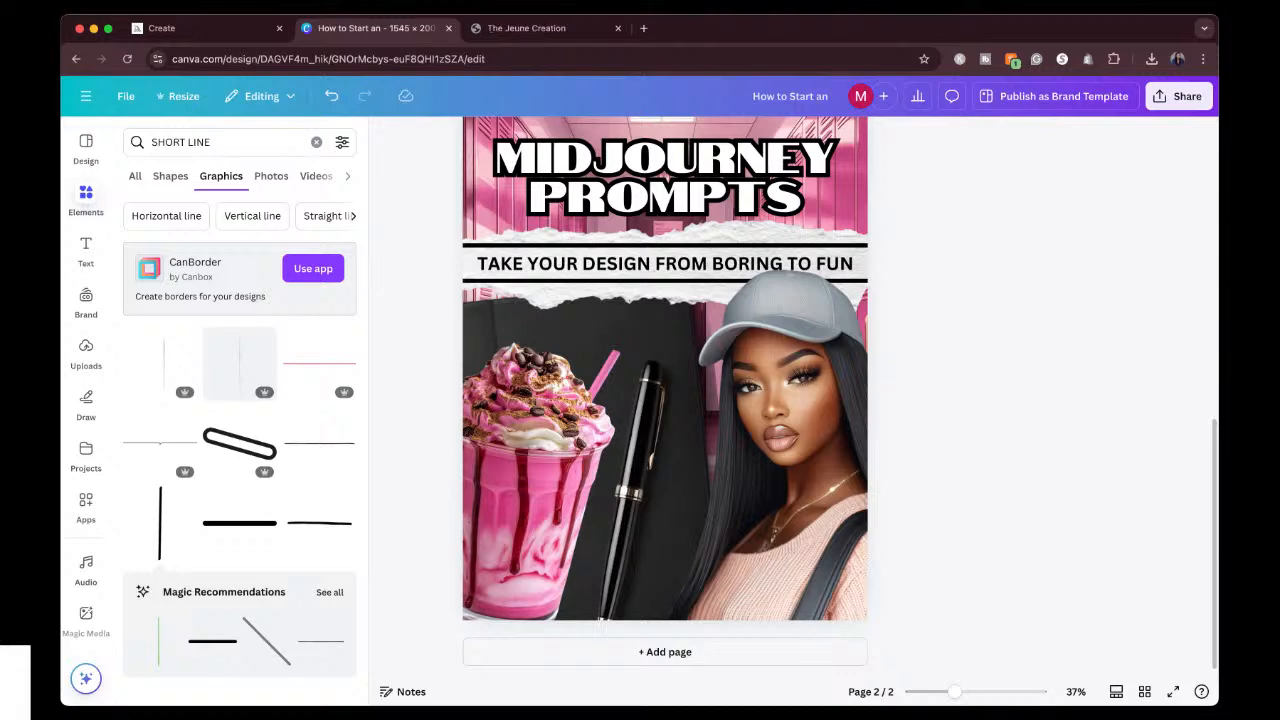
Begin creating a new design and search the full list of design types for YOUTUBE.
click(86, 97)
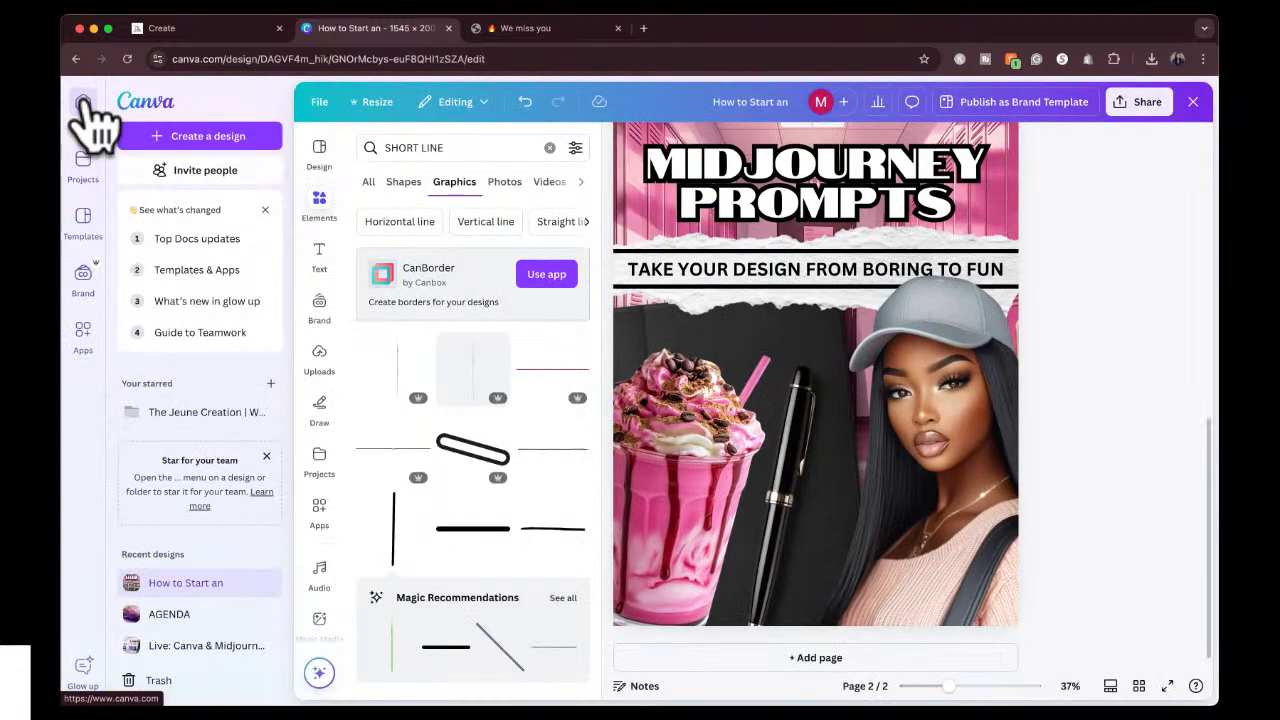
click(172, 137)
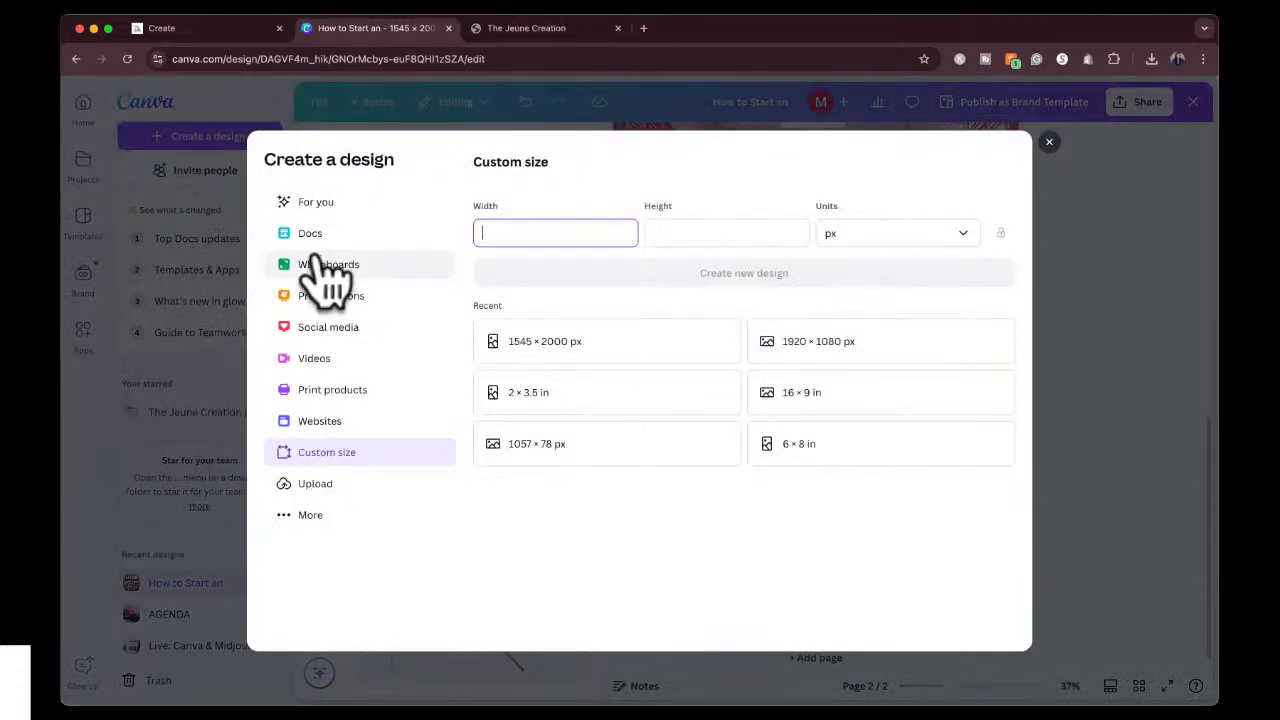
click(310, 515)
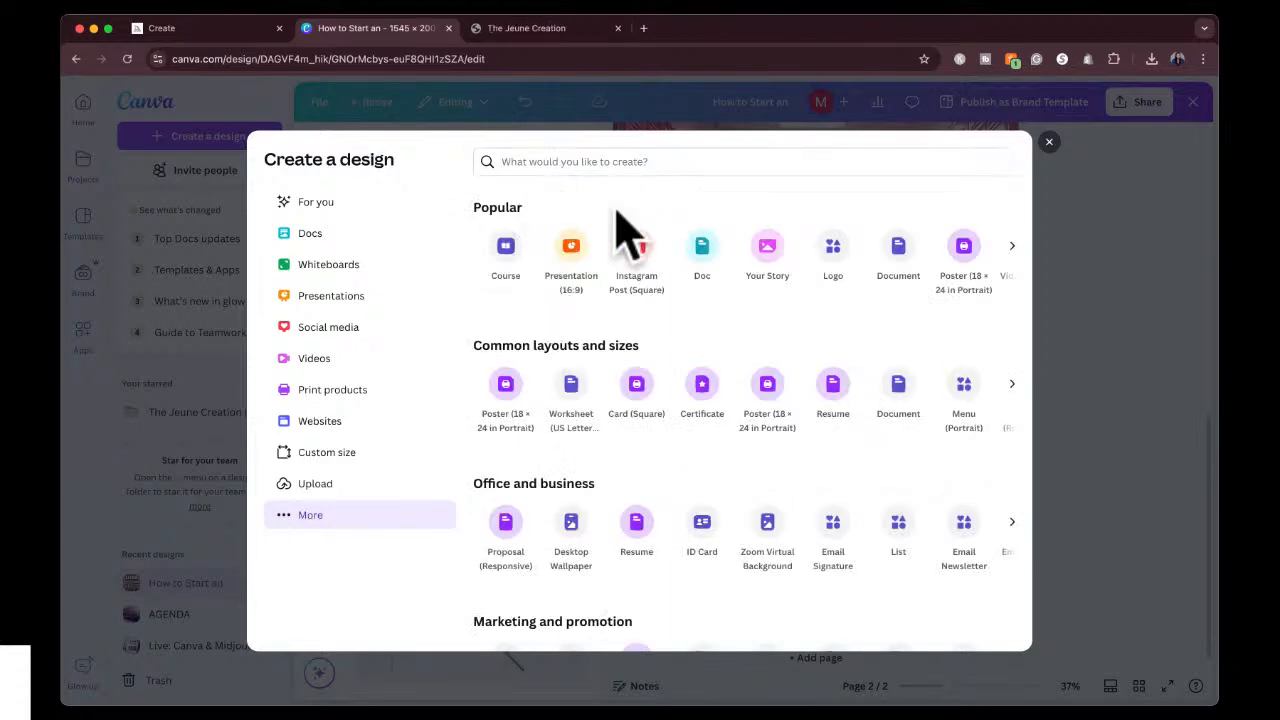
click(639, 166)
text(YOUTUBE)
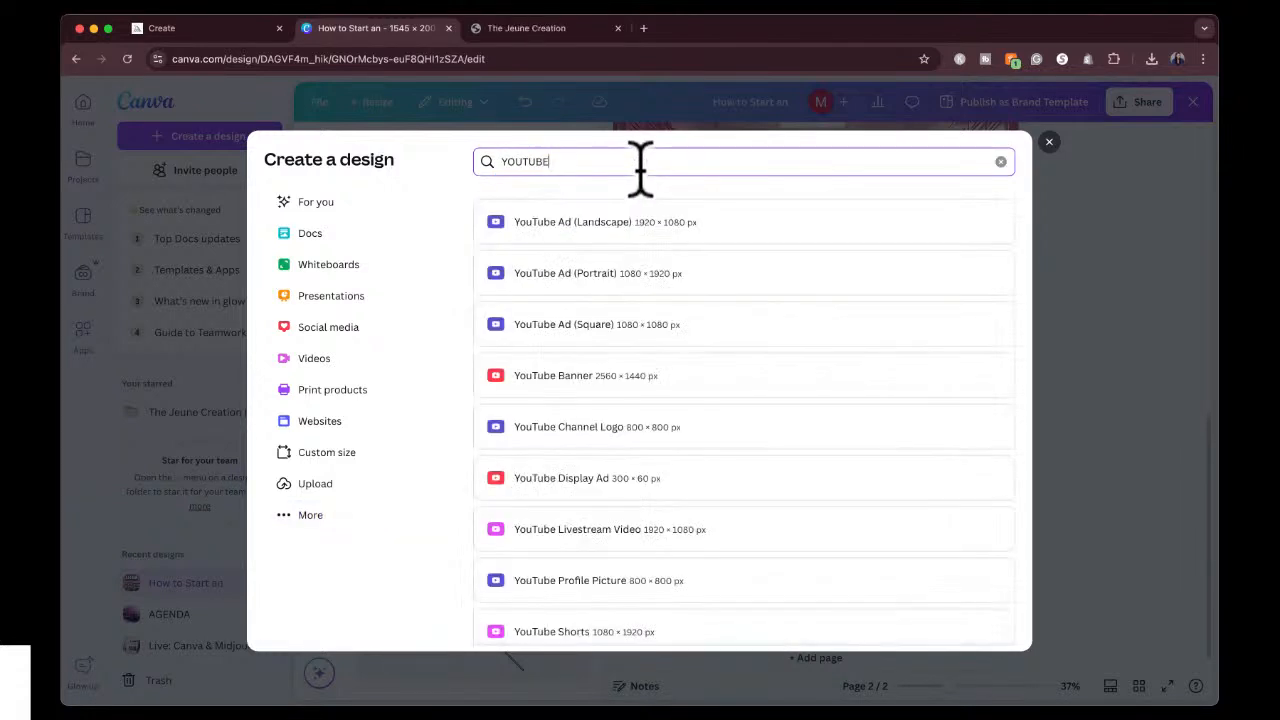
Look through the YouTube design formats and their preset pixel sizes, including the banner, channel logo, Shorts and thumbnail.
scroll(694, 466, down, 3)
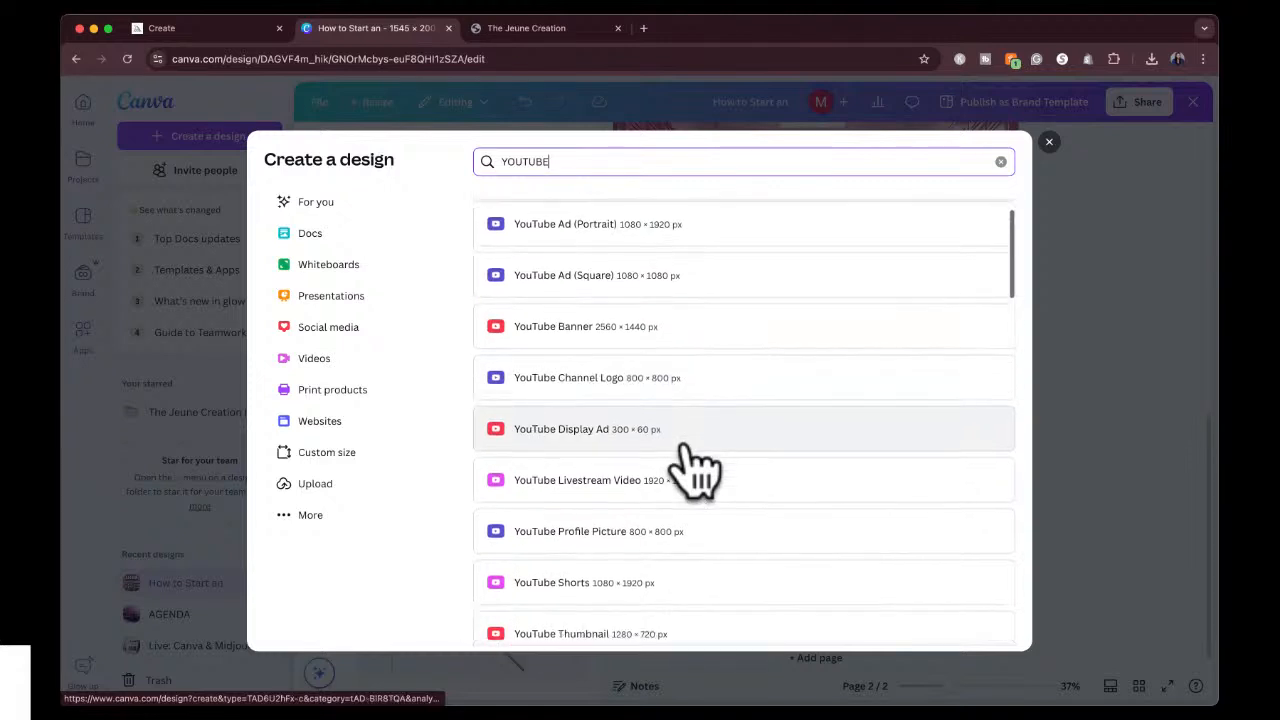
scroll(709, 463, up, 3)
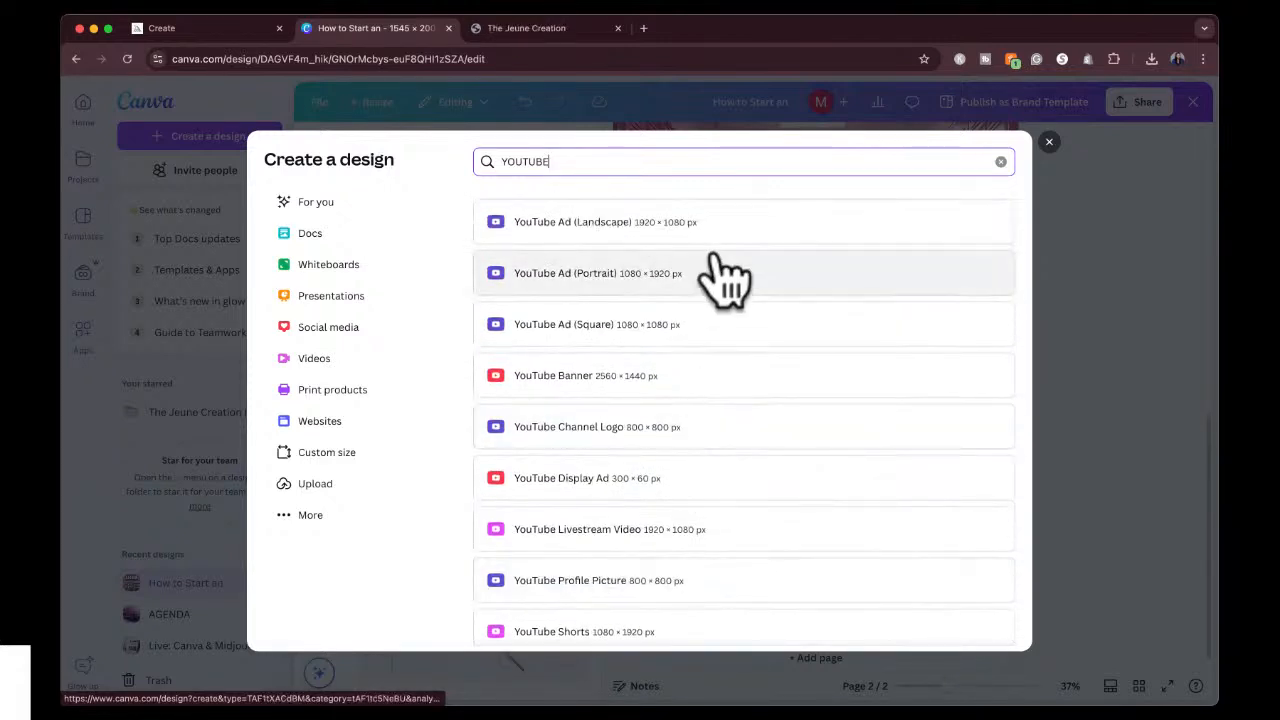
scroll(722, 428, down, 1)
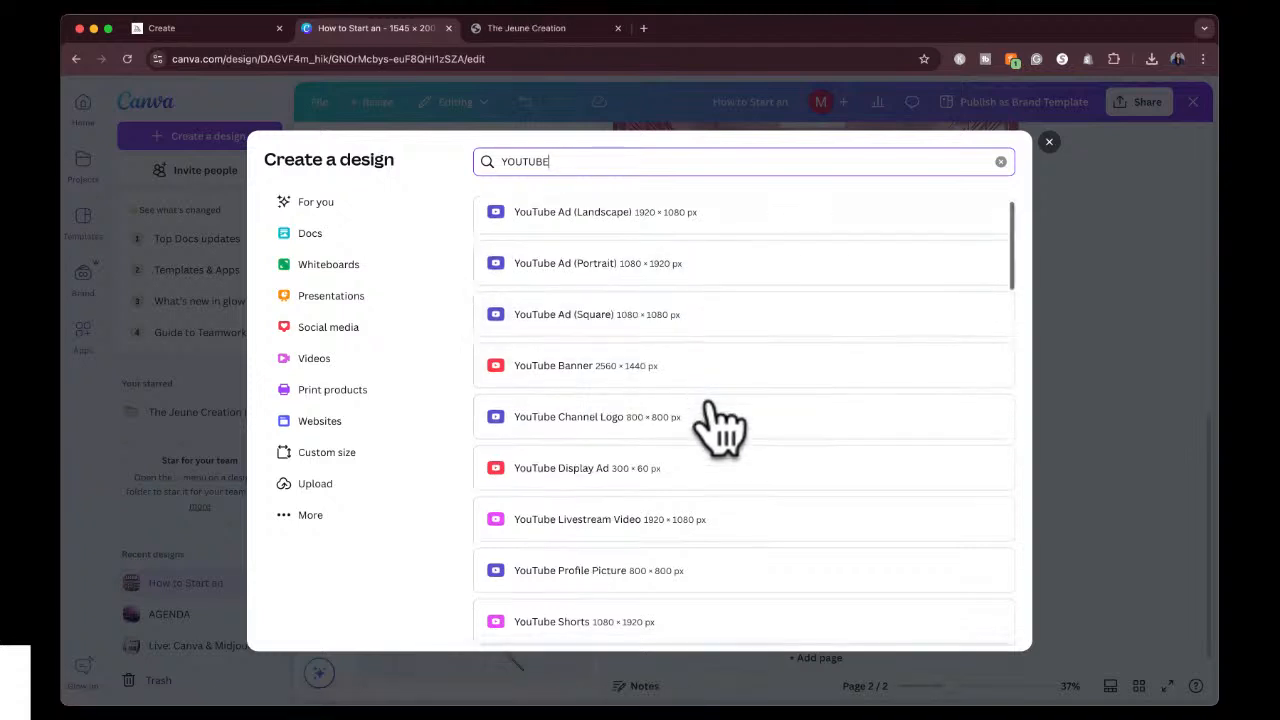
scroll(709, 404, down, 1)
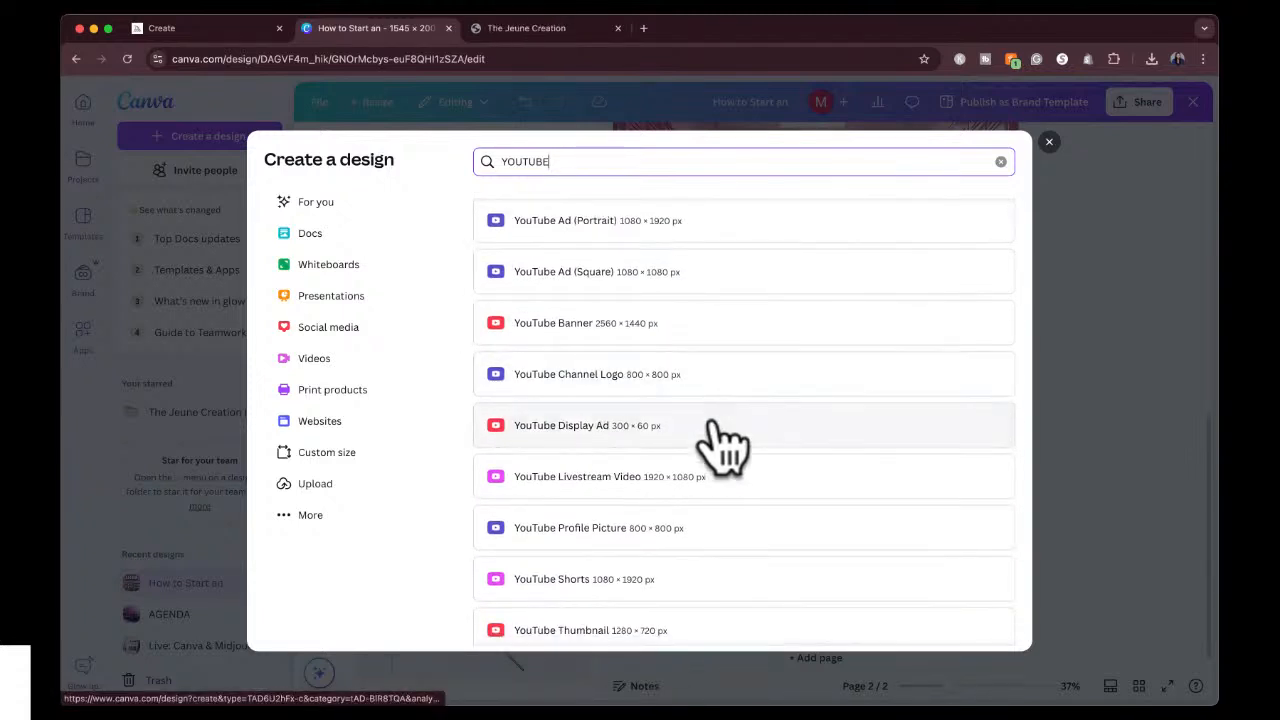
scroll(718, 438, down, 3)
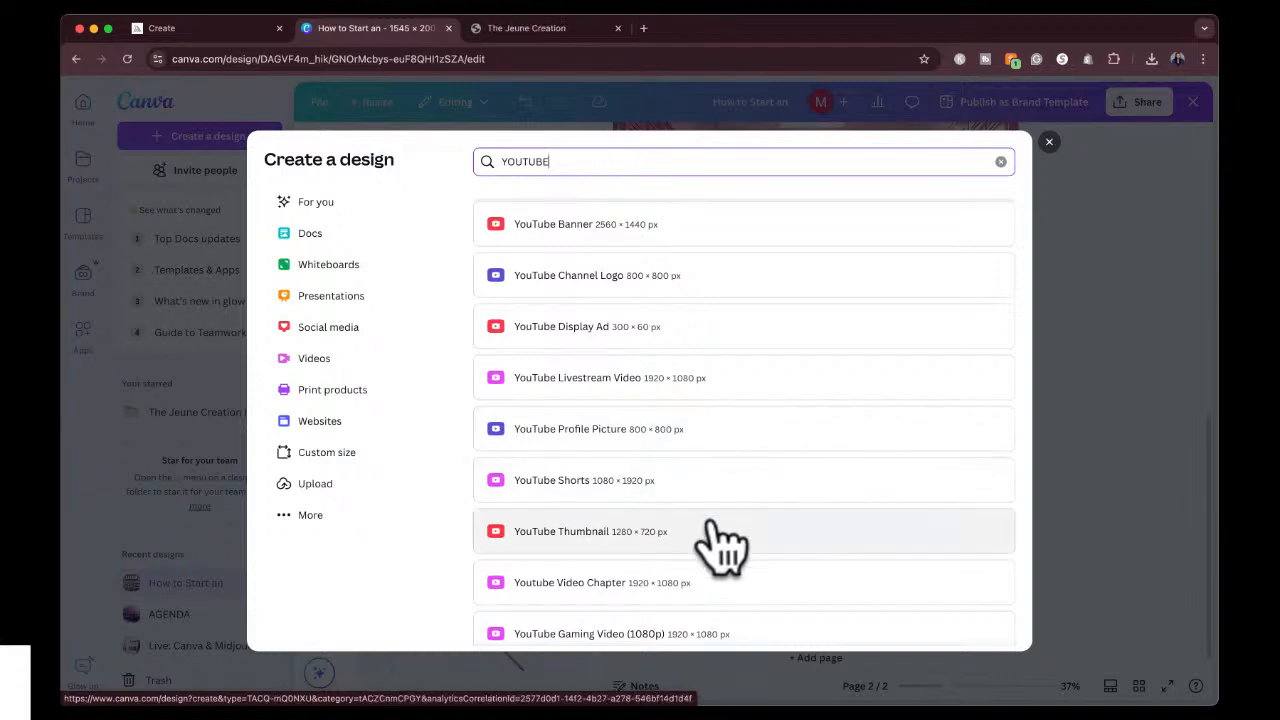
scroll(729, 551, down, 3)
scroll(729, 551, up, 4)
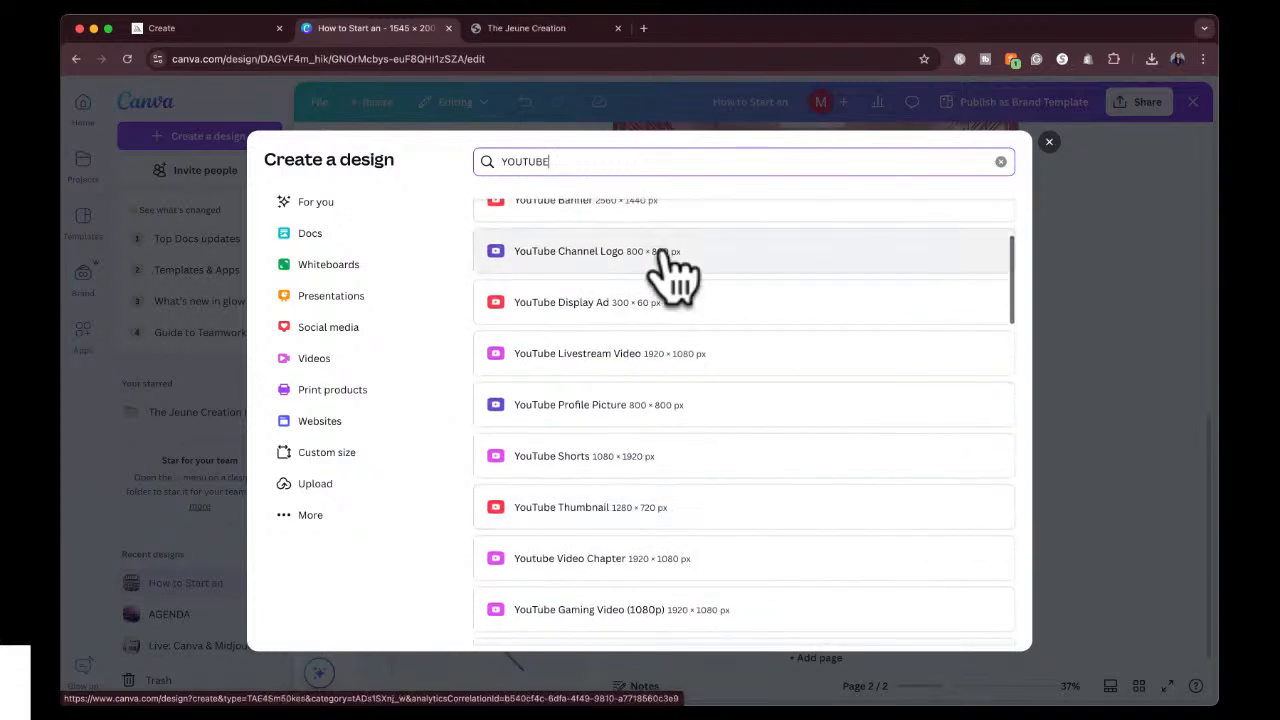
Search the design types for instagram, and replace that search with tiktok to see its formats.
double_click(623, 163)
text(inst)
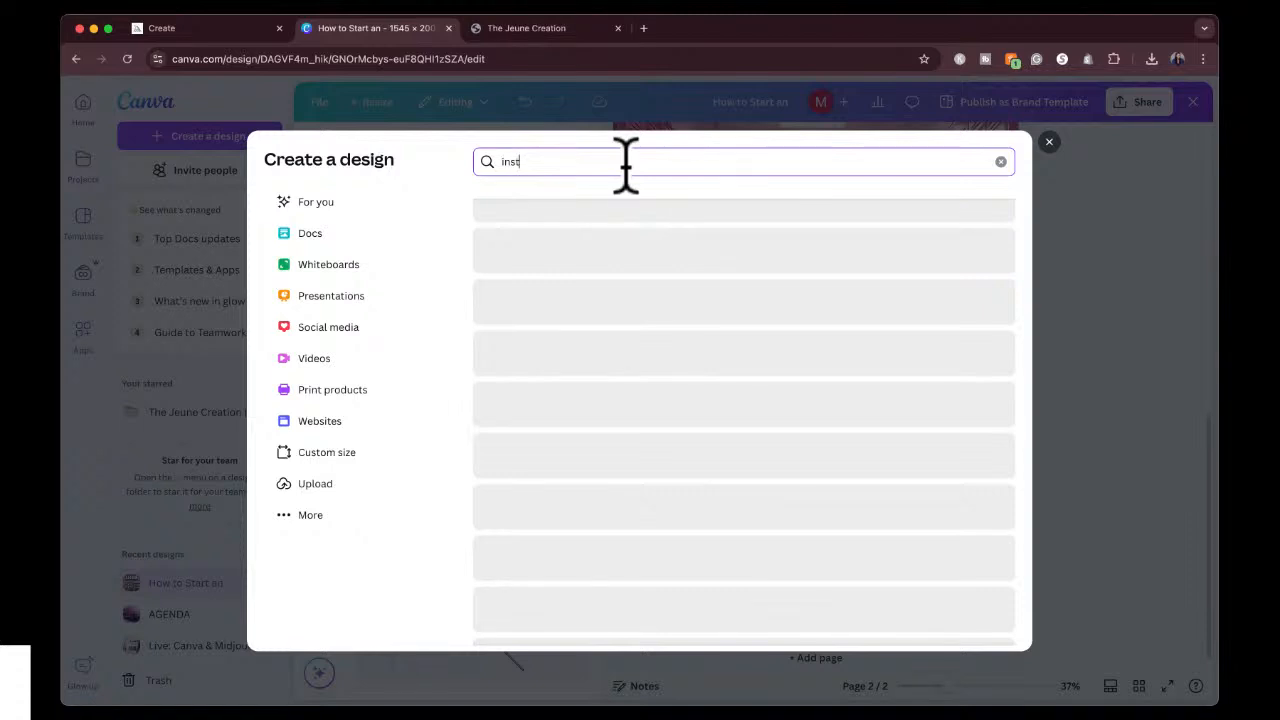
text(agram)
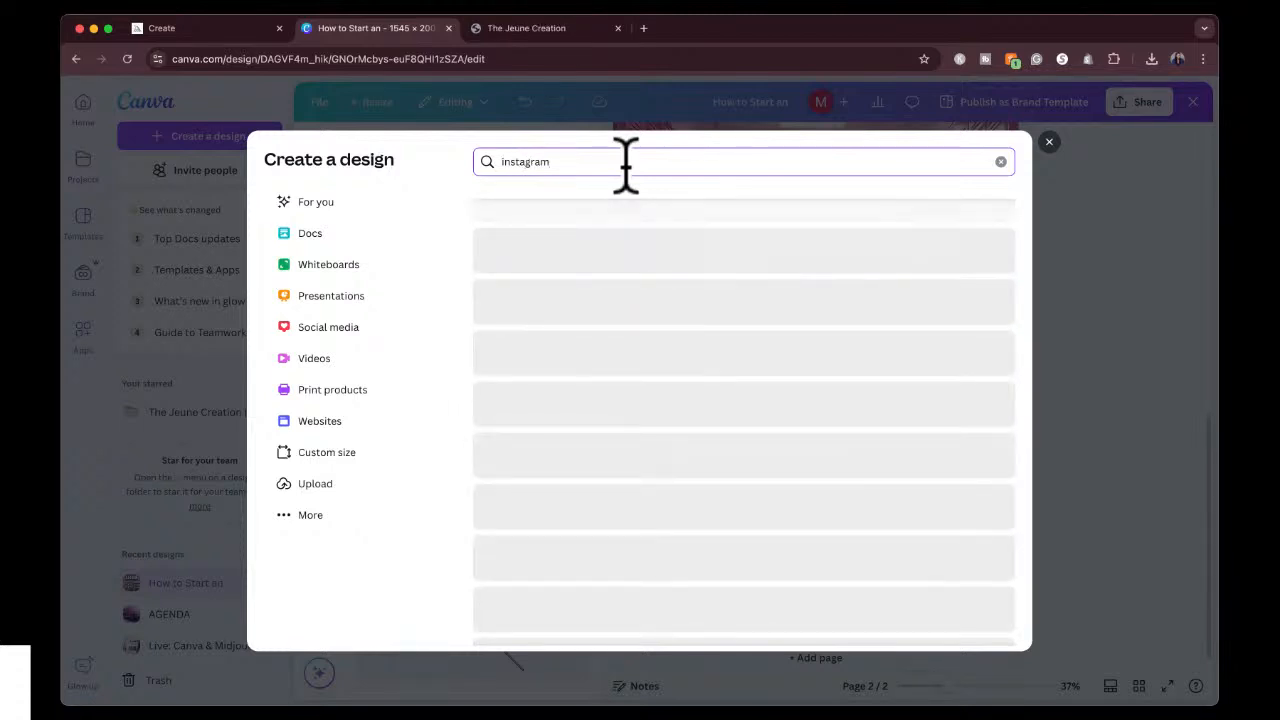
key(BackSpace)
key(BackSpace)
key(BackSpace)
key(BackSpace)
key(BackSpace)
key(BackSpace)
key(BackSpace)
key(BackSpace)
key(BackSpace)
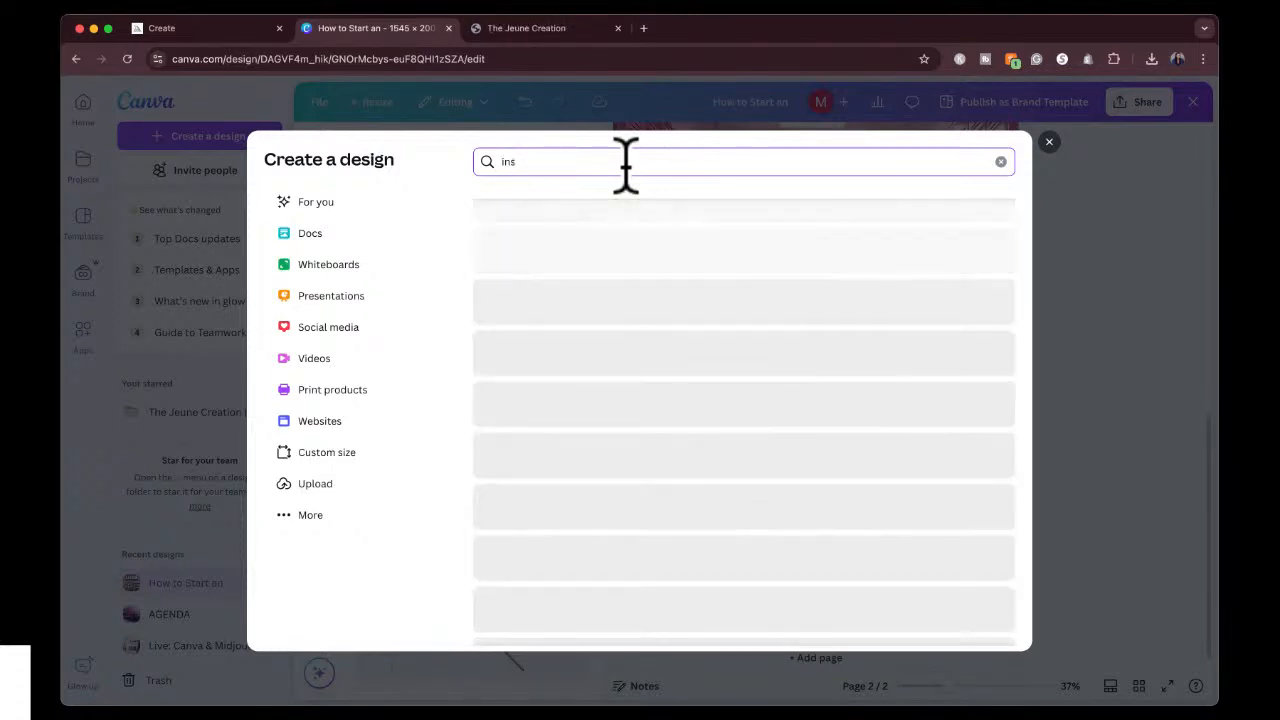
text(tiktok)
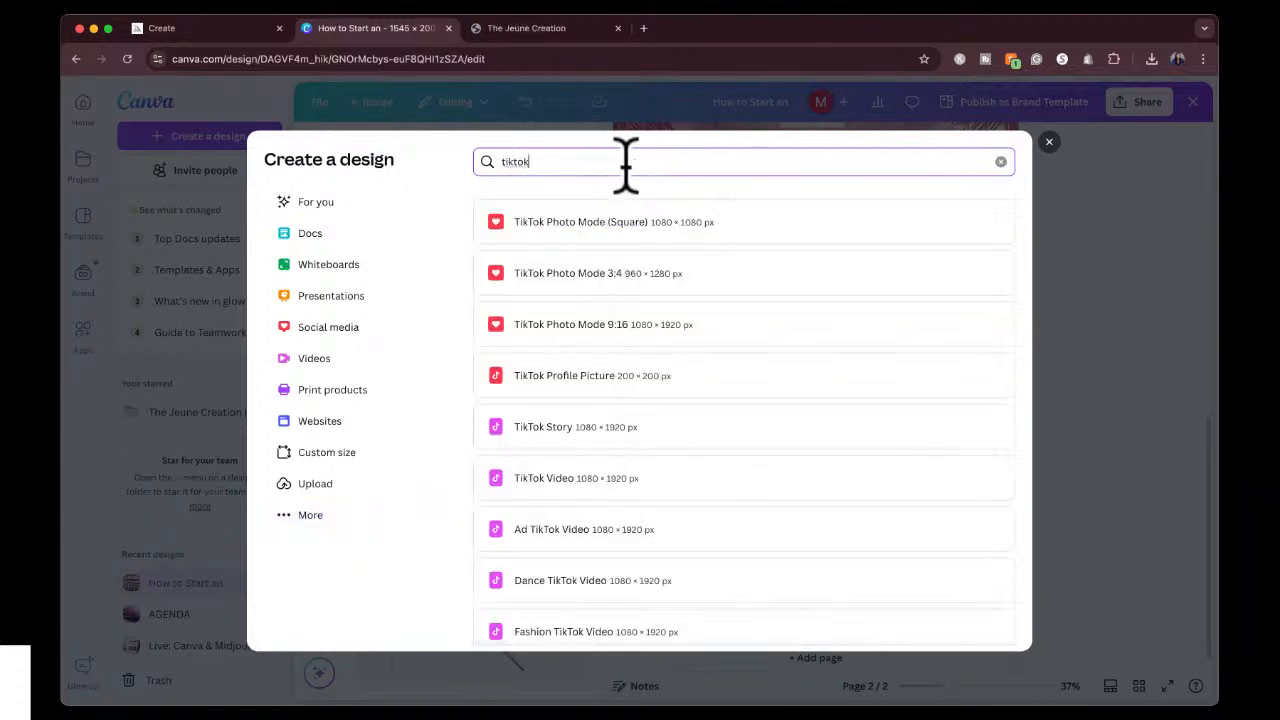
Replace the tiktok search with "youtube thu" to find the YouTube Thumbnail format.
key(BackSpace)
key(BackSpace)
key(BackSpace)
key(BackSpace)
key(BackSpace)
key(BackSpace)
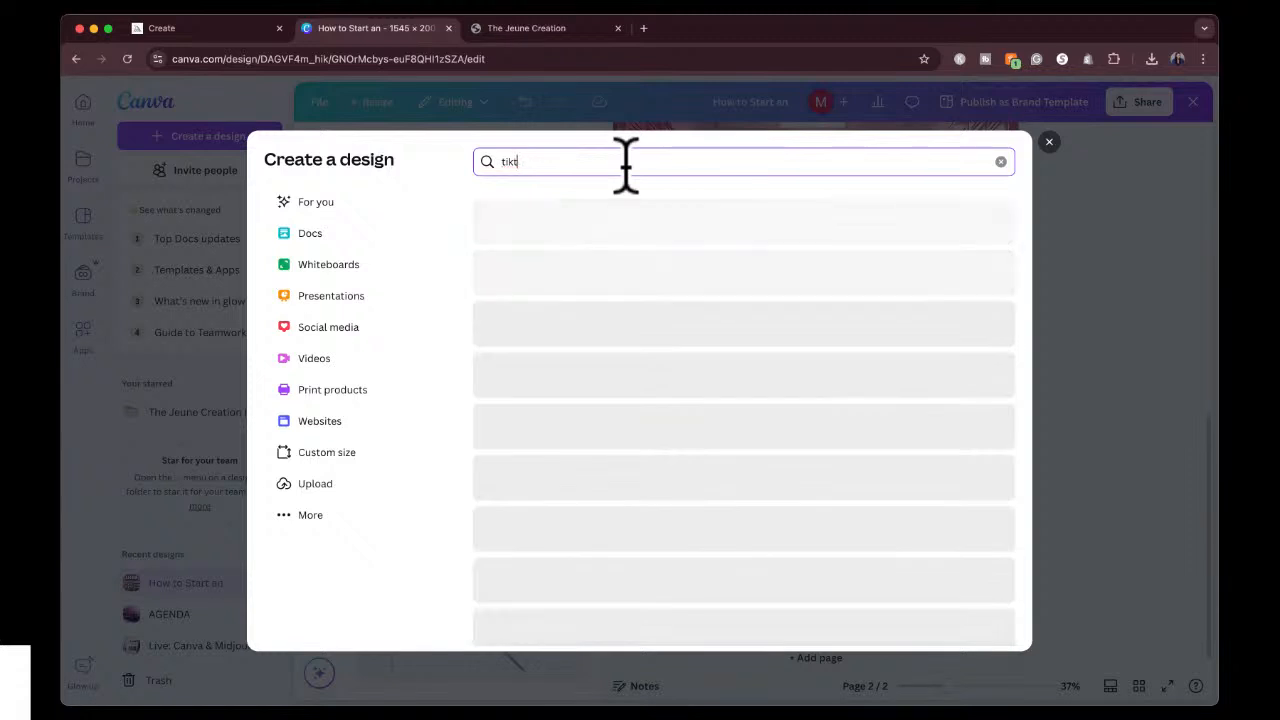
text(youtube)
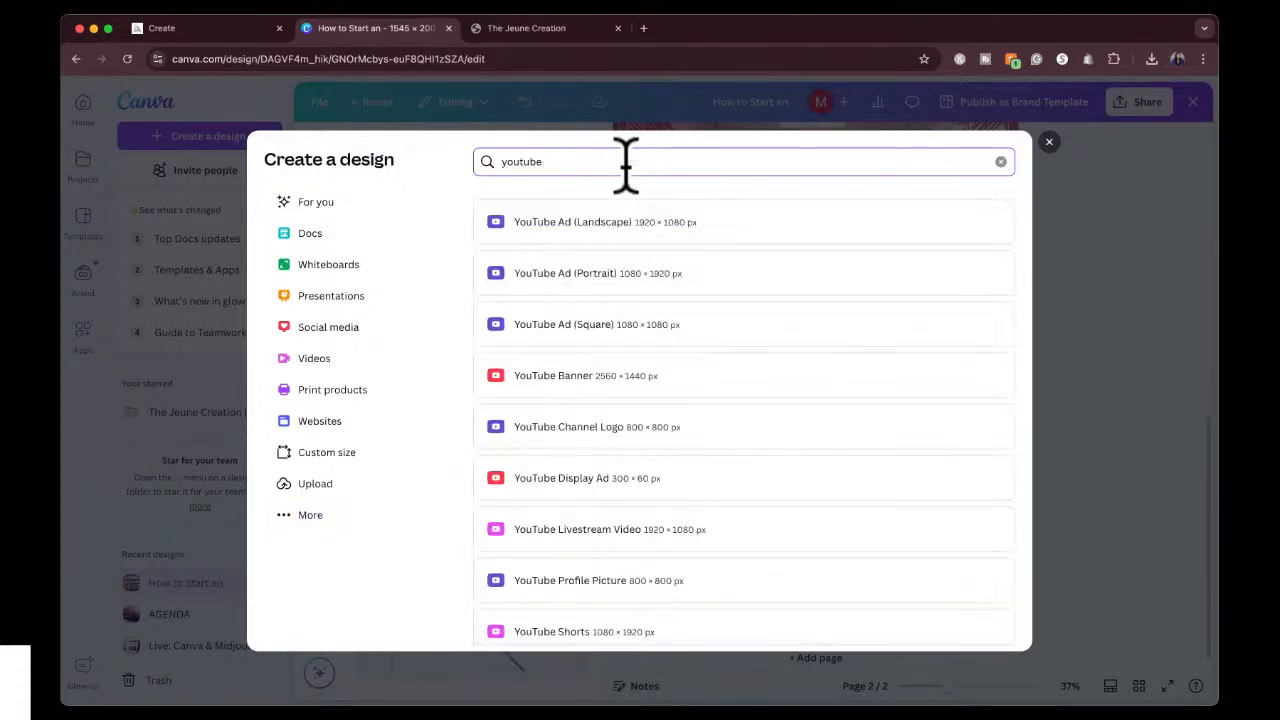
text( thu)
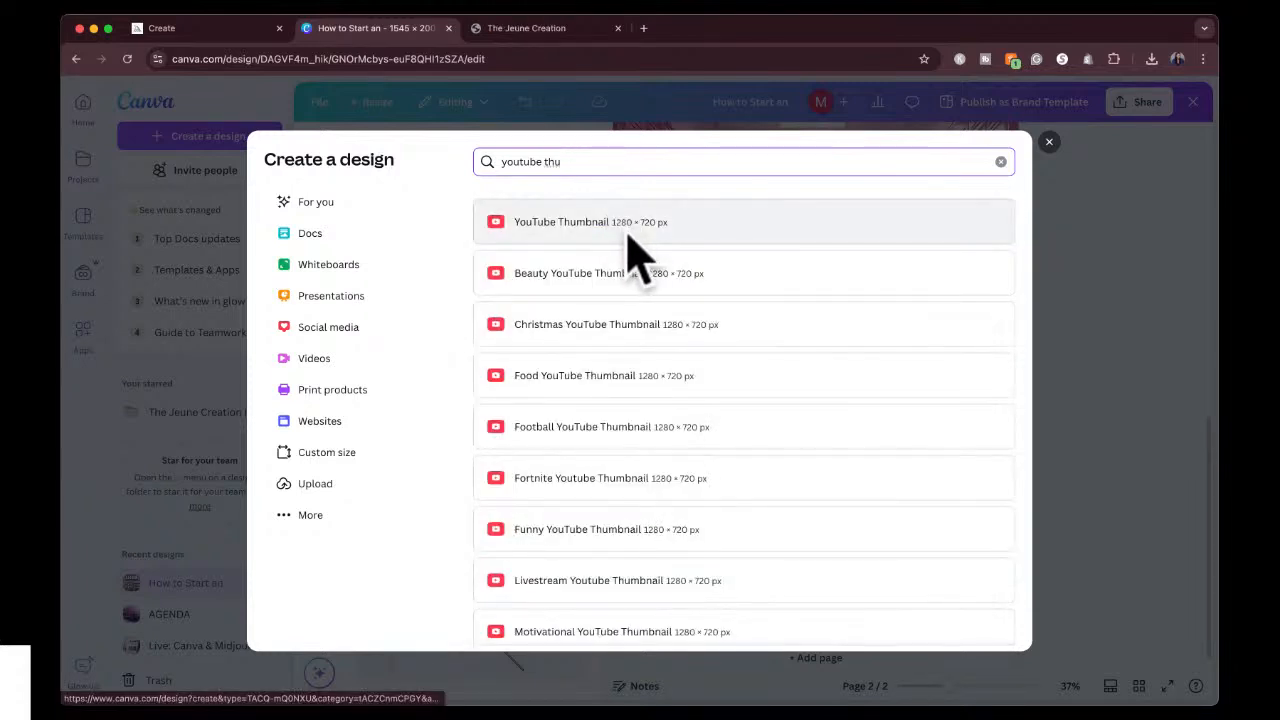
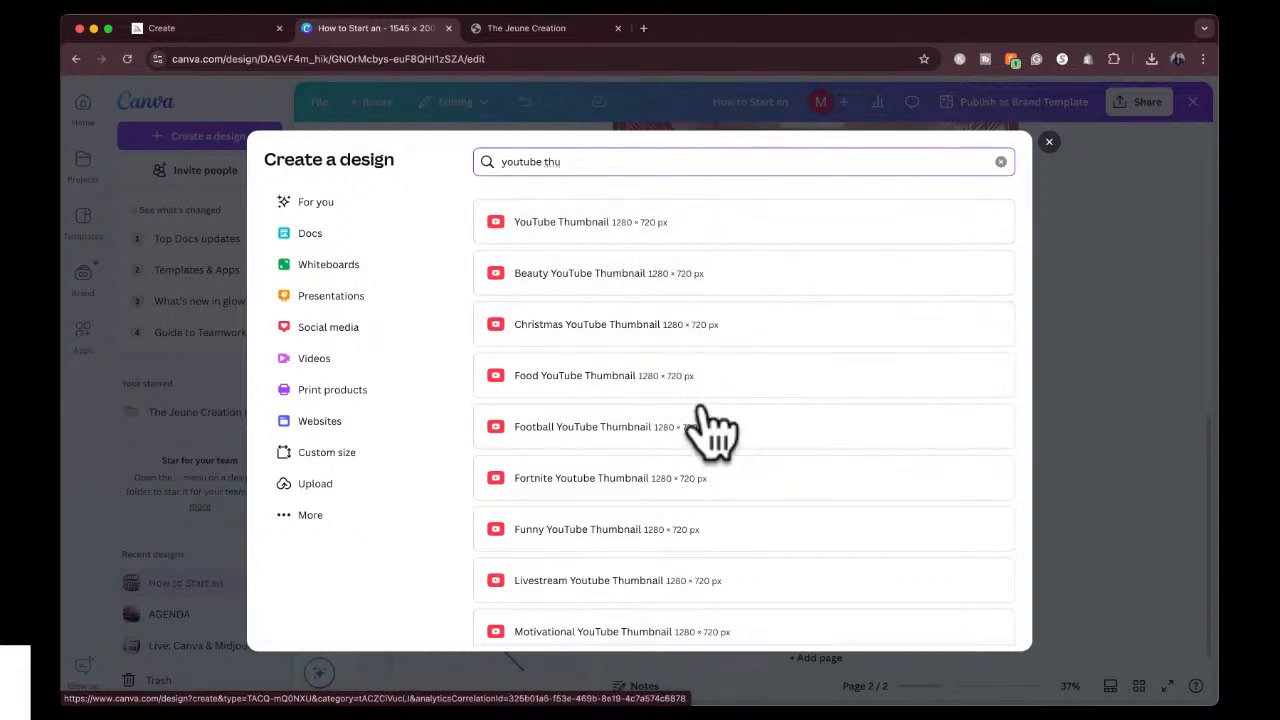
Create a new blank YouTube Thumbnail design at 1280 × 720 px.
scroll(700, 471, down, 3)
scroll(700, 478, up, 3)
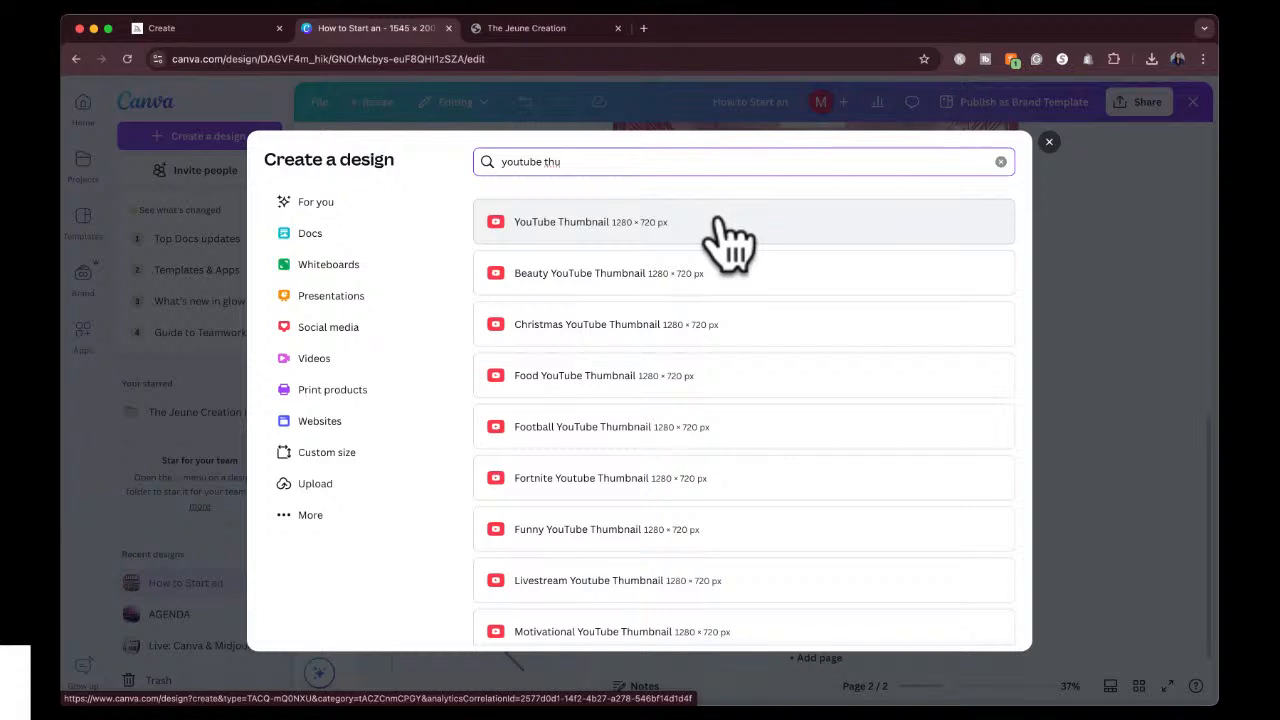
click(720, 225)
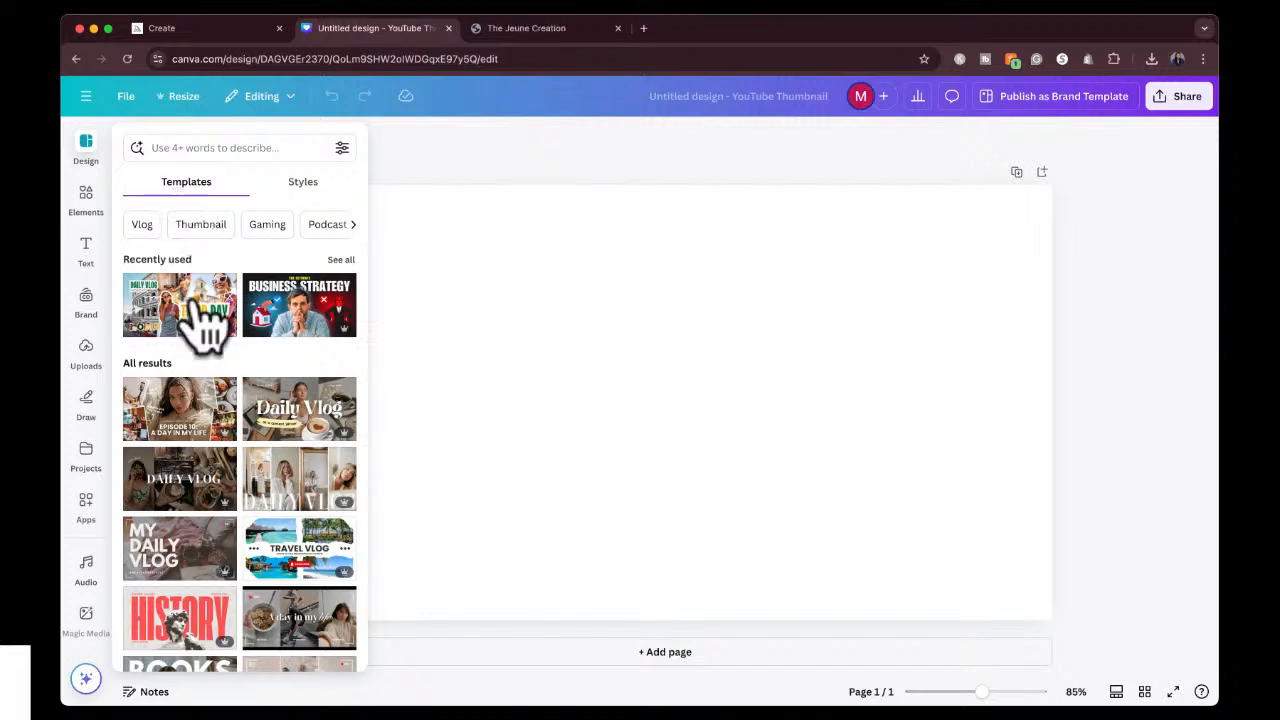
Look through the YouTube thumbnail templates, and through the available styles with their color palettes and font sets.
scroll(237, 466, down, 3)
scroll(232, 470, down, 3)
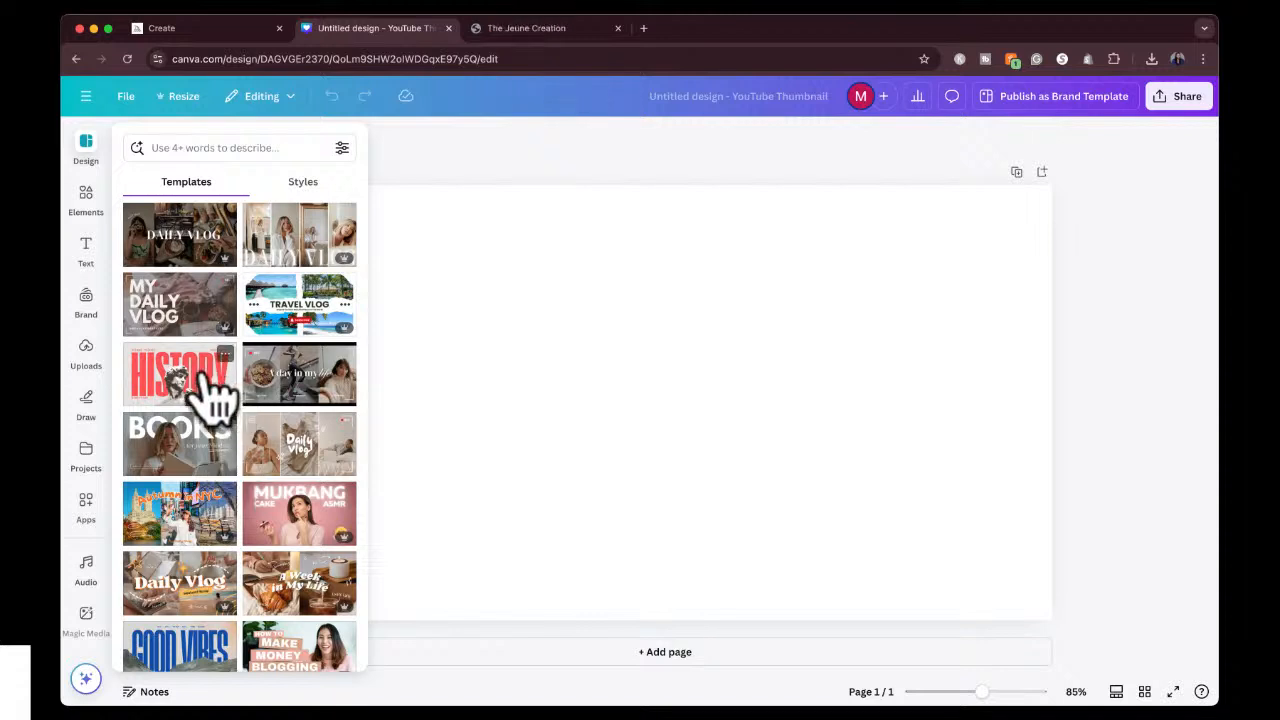
scroll(218, 662, up, 15)
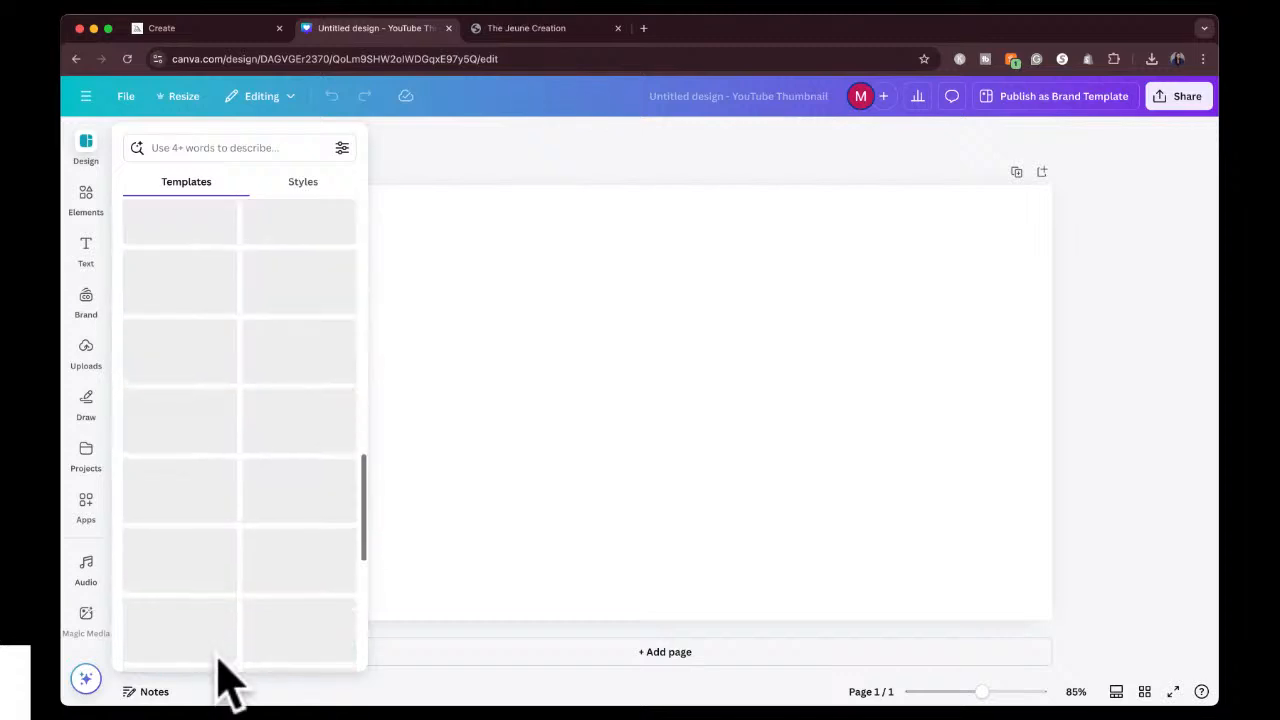
click(303, 188)
scroll(245, 558, down, 2)
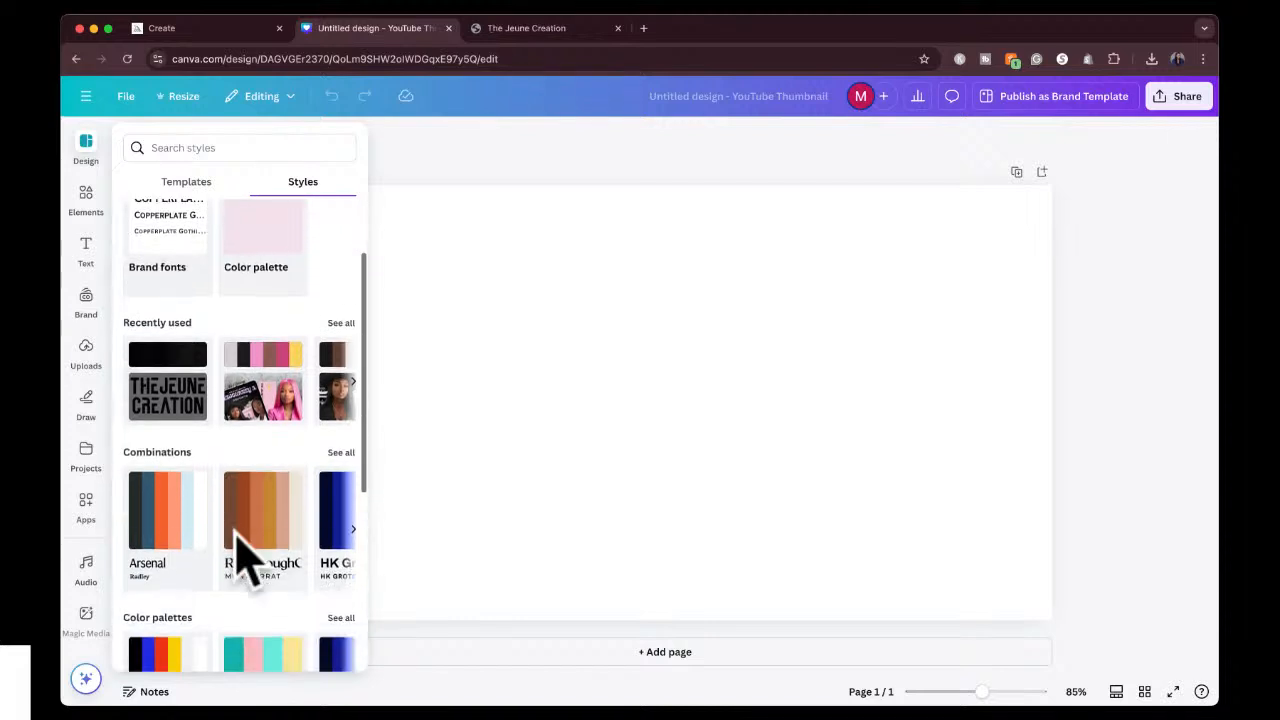
scroll(245, 558, down, 5)
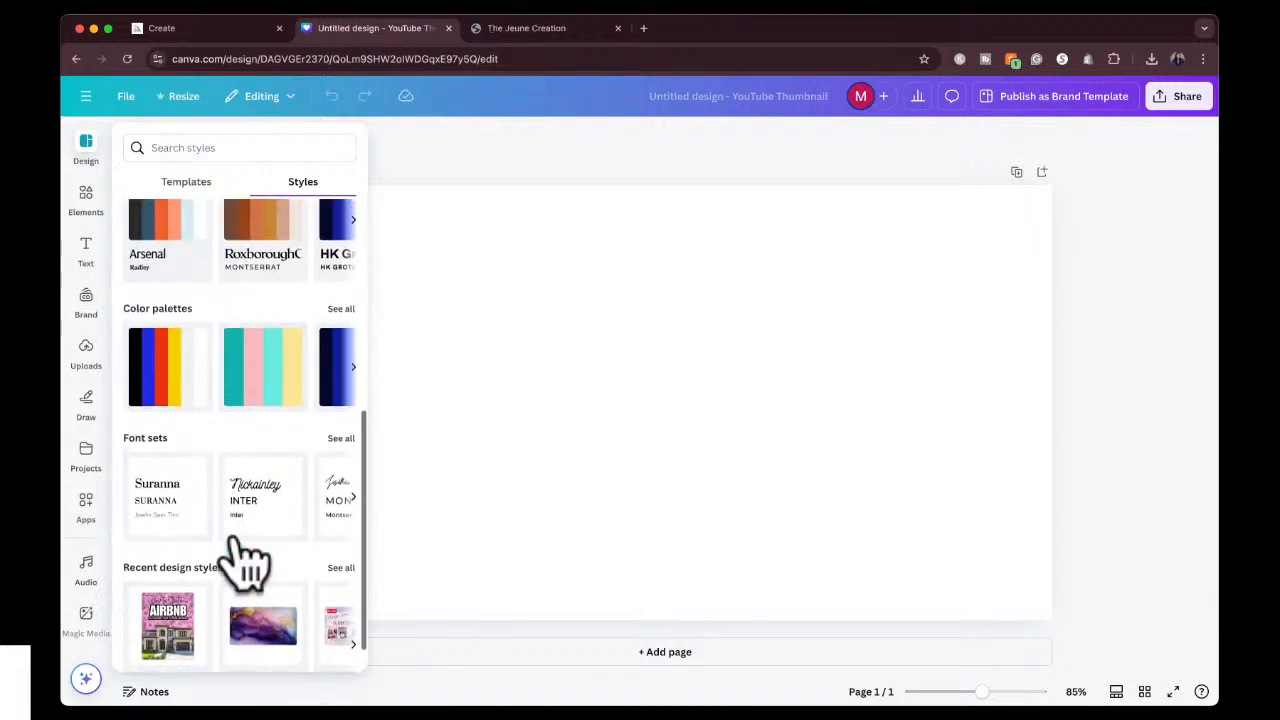
scroll(240, 555, down, 1)
scroll(245, 560, up, 8)
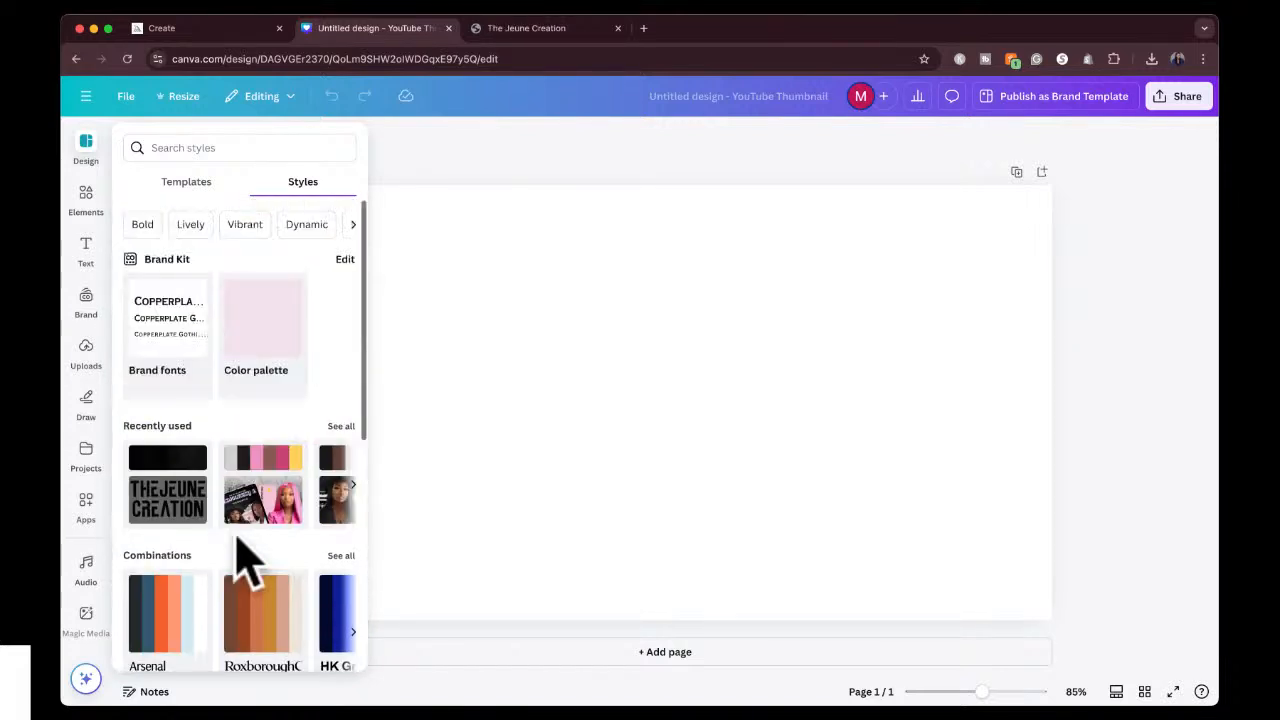
Apply the Gray Red Bold History YouTube Thumbnail template to the blank page.
click(186, 186)
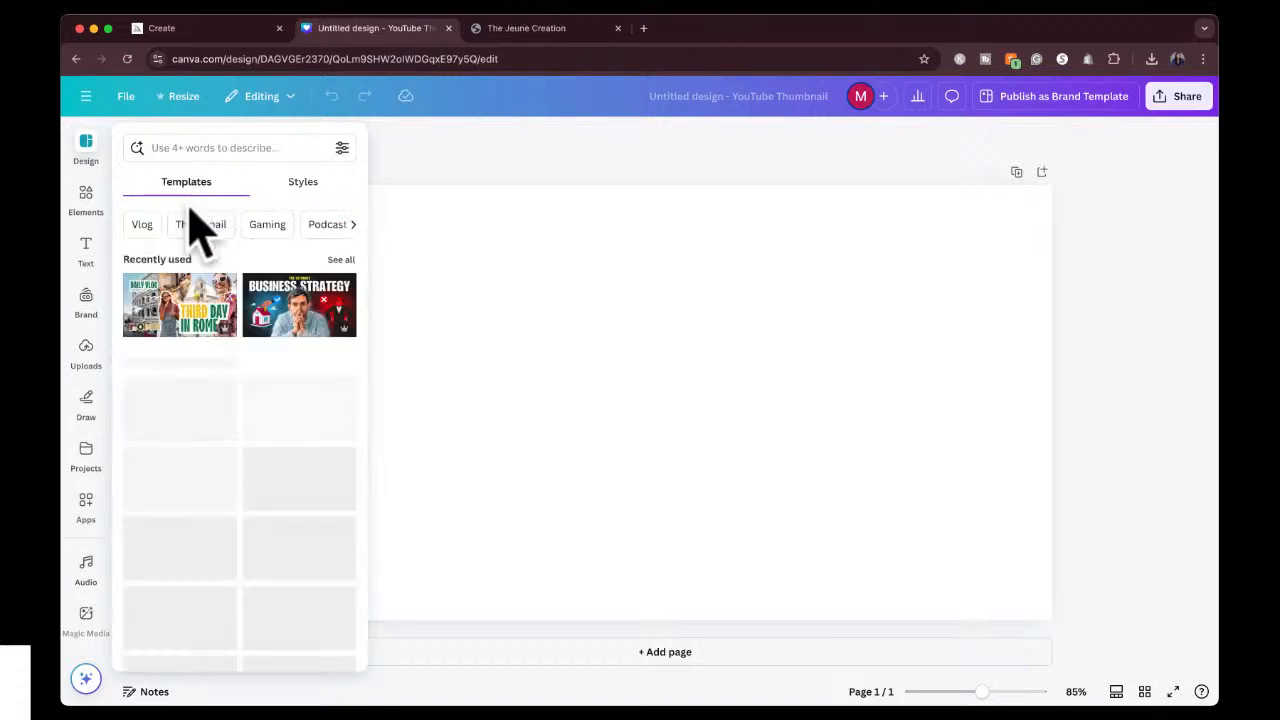
scroll(185, 585, down, 2)
scroll(188, 560, down, 2)
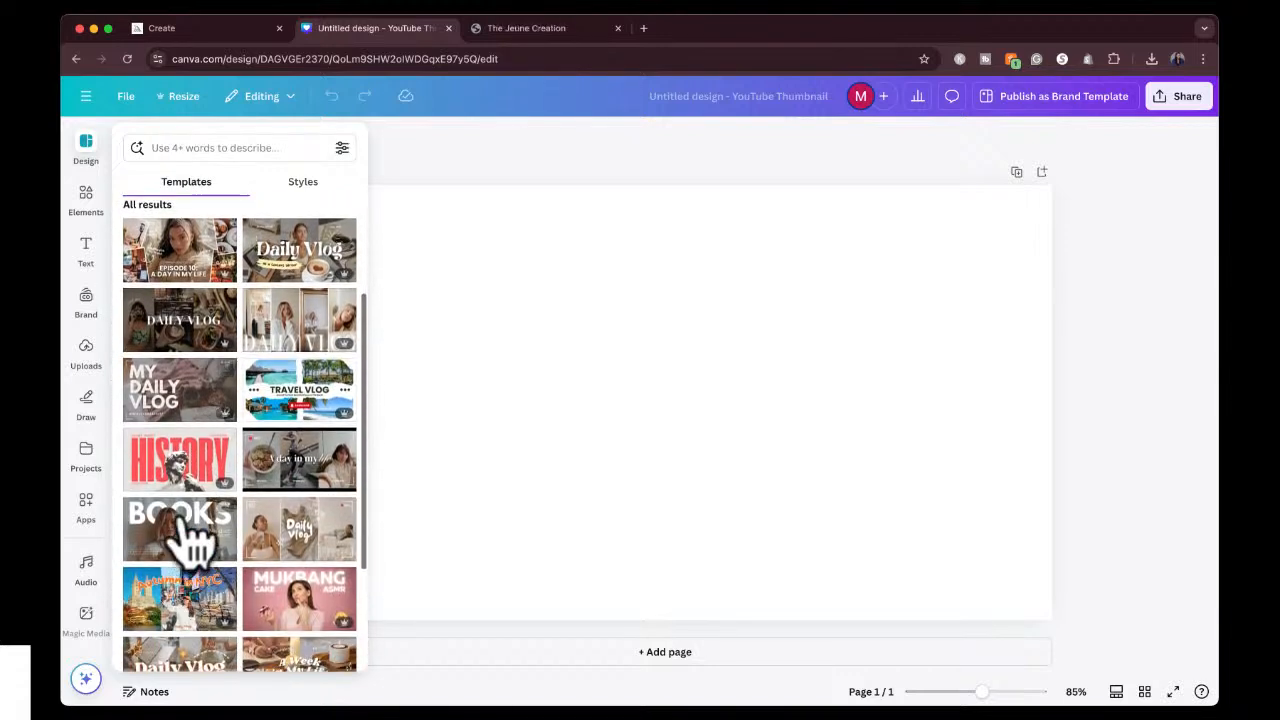
click(194, 478)
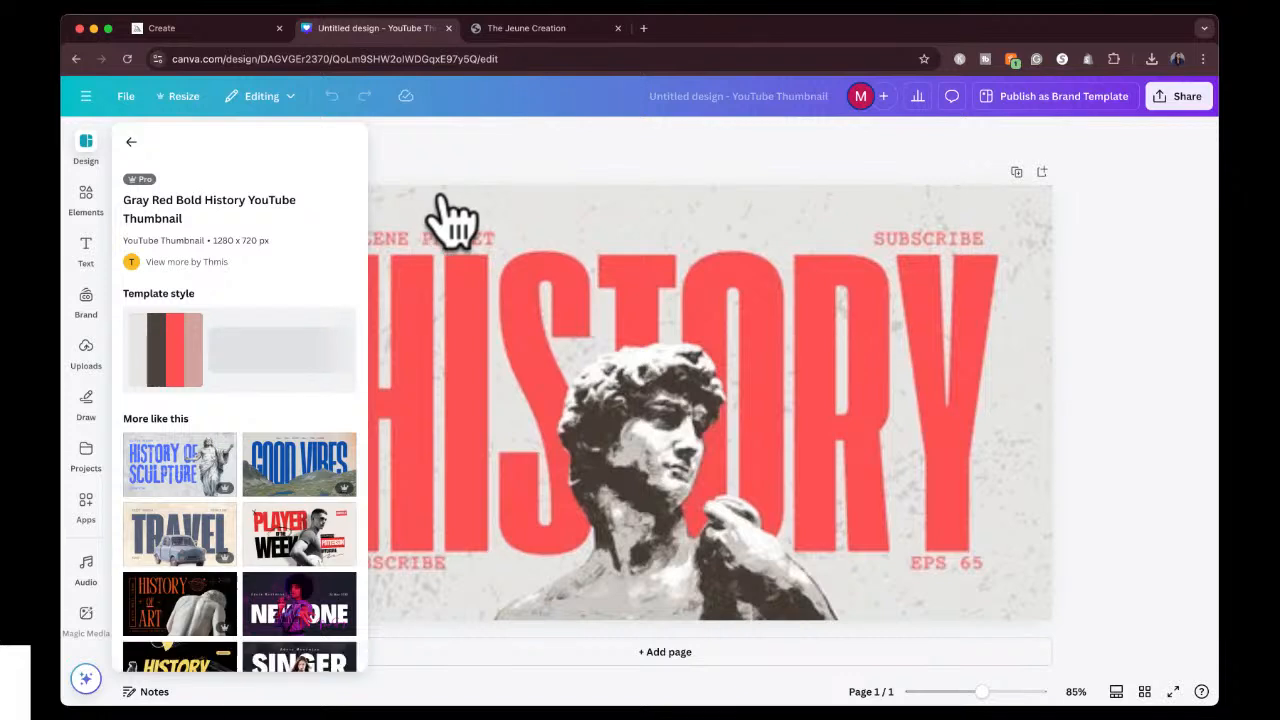
click(517, 150)
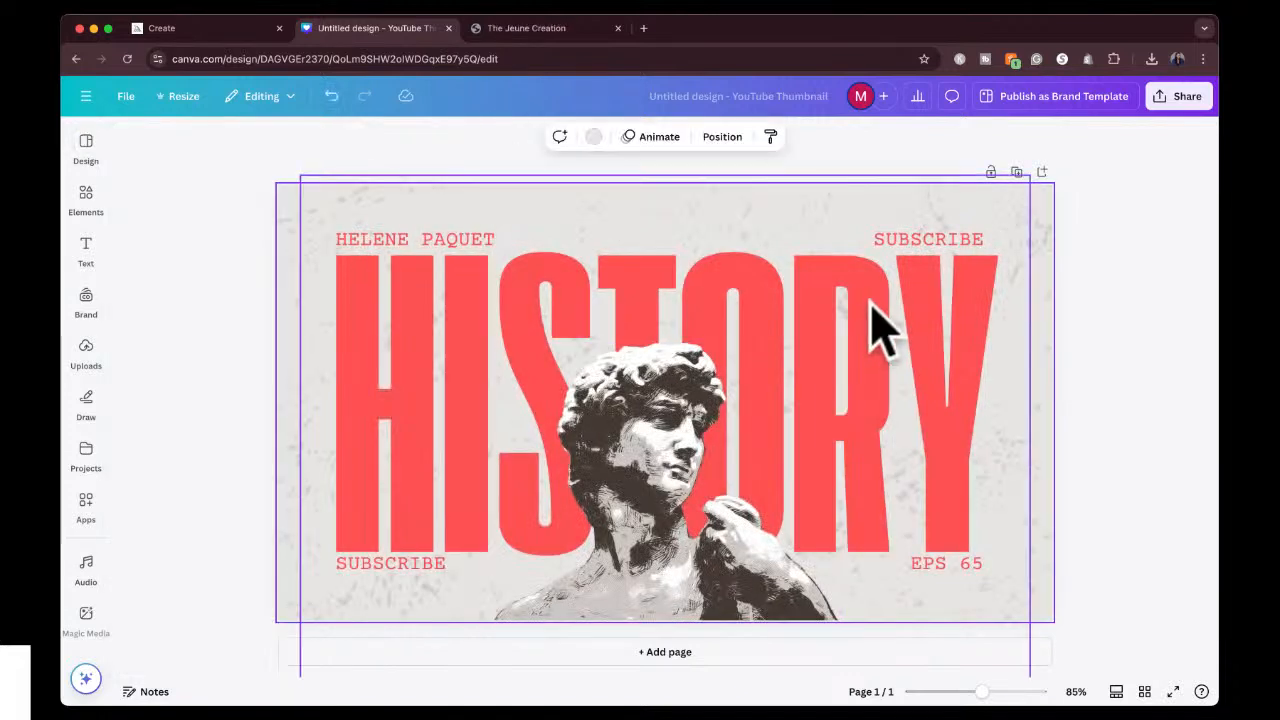
Examine the editable text of the name label and the HISTORY heading, including the heading's font options.
double_click(455, 241)
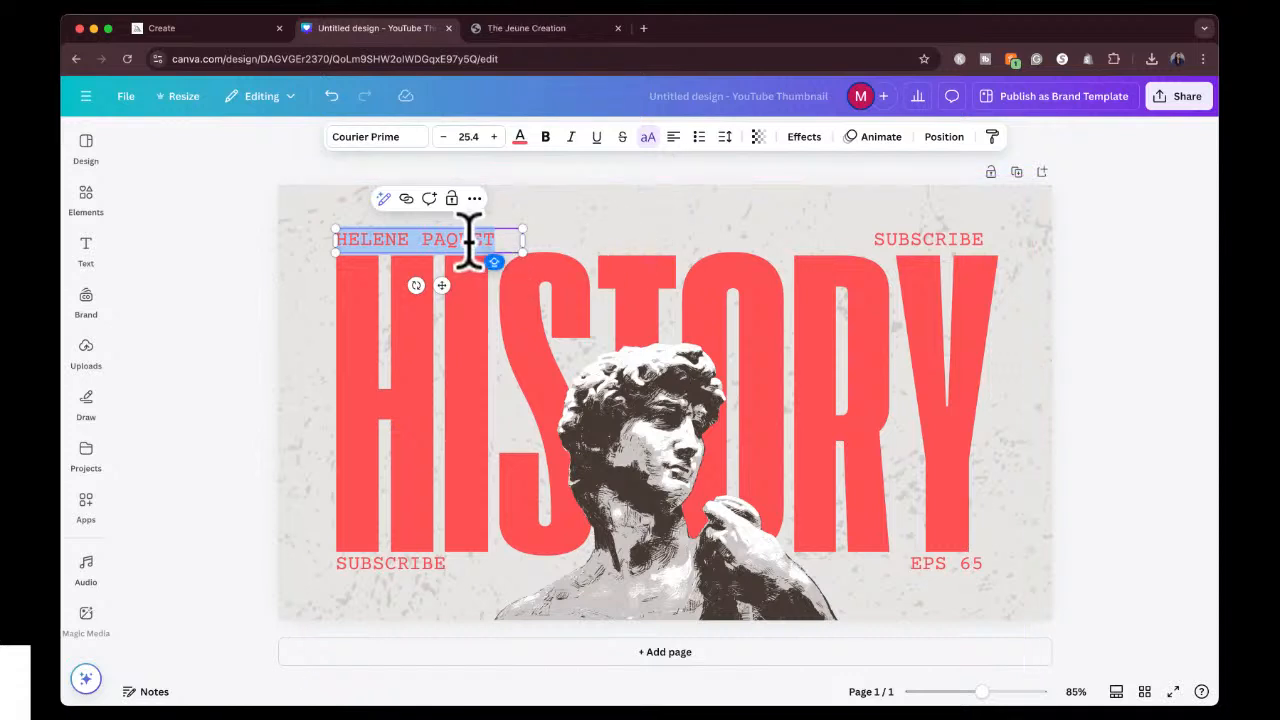
click(451, 333)
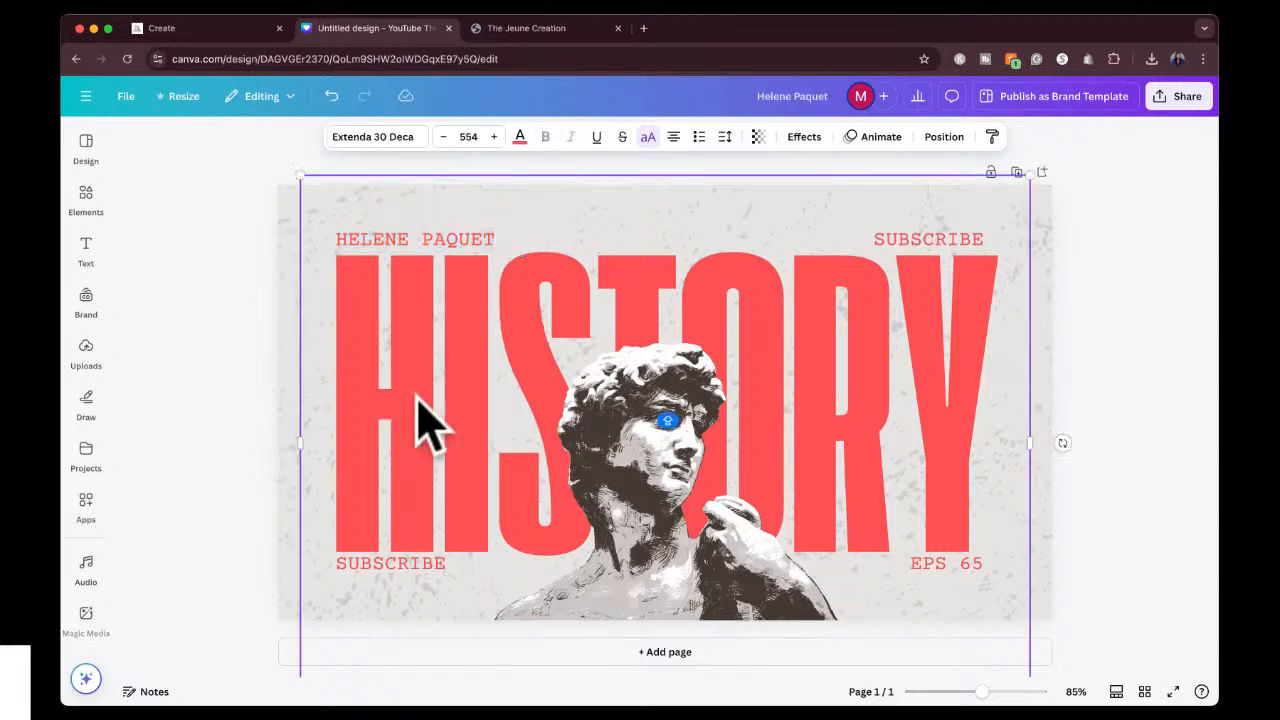
double_click(432, 412)
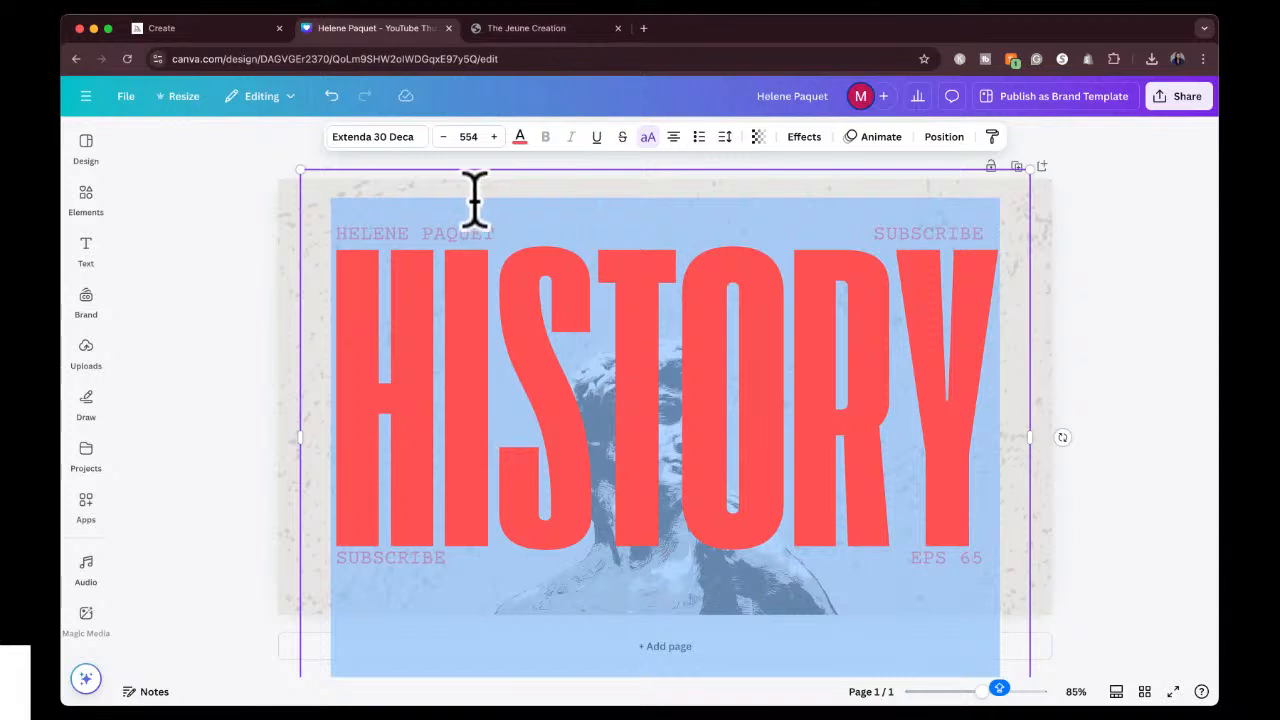
click(384, 145)
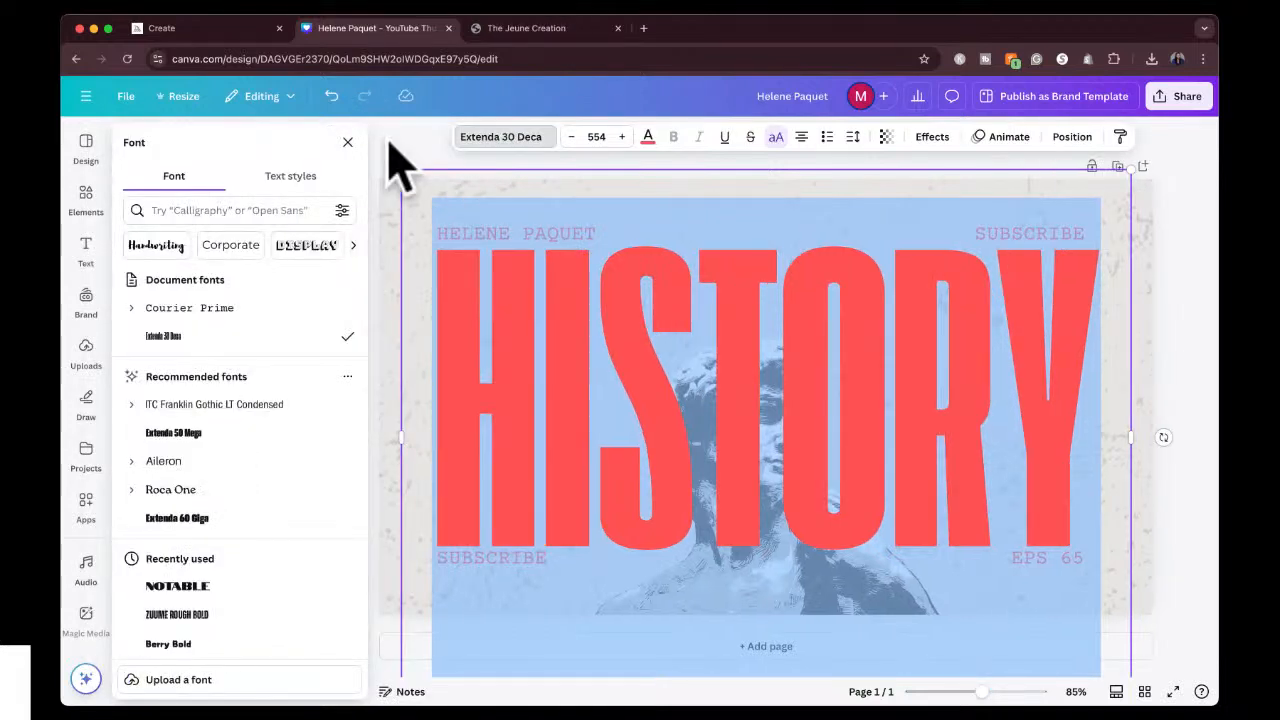
click(348, 143)
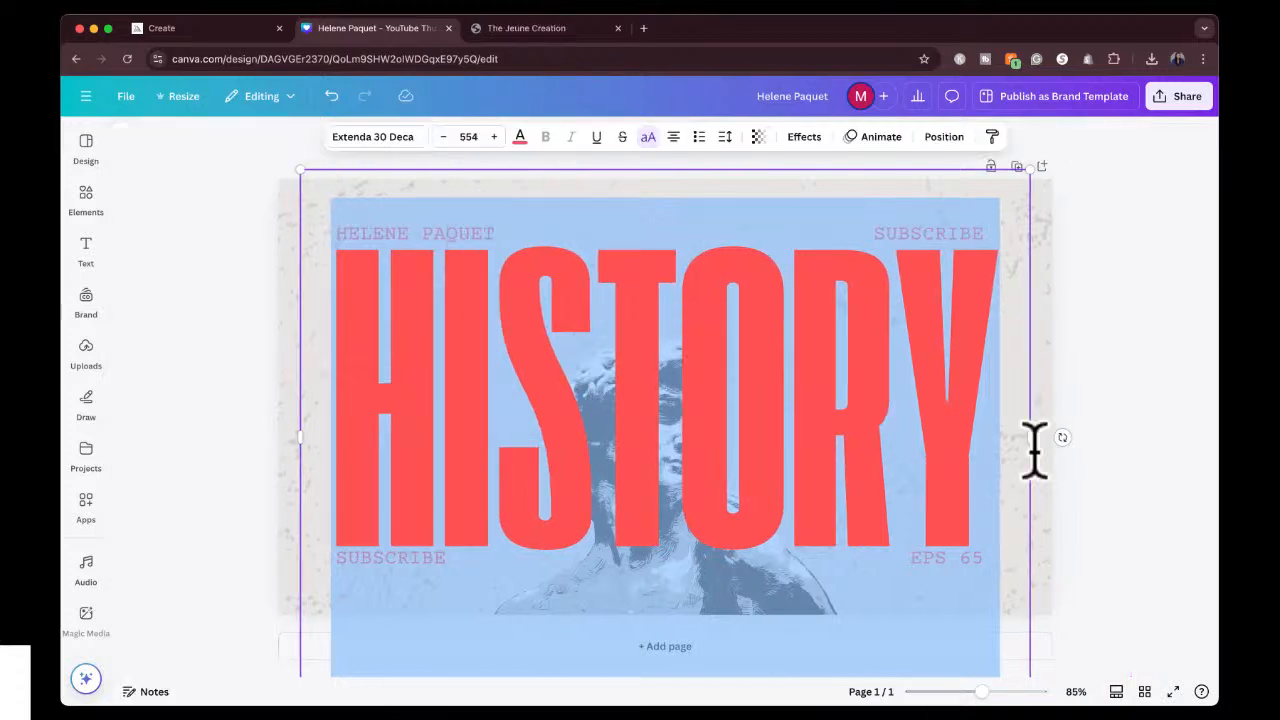
click(1160, 436)
Replace the HISTORY heading text with DESIGN.
click(875, 395)
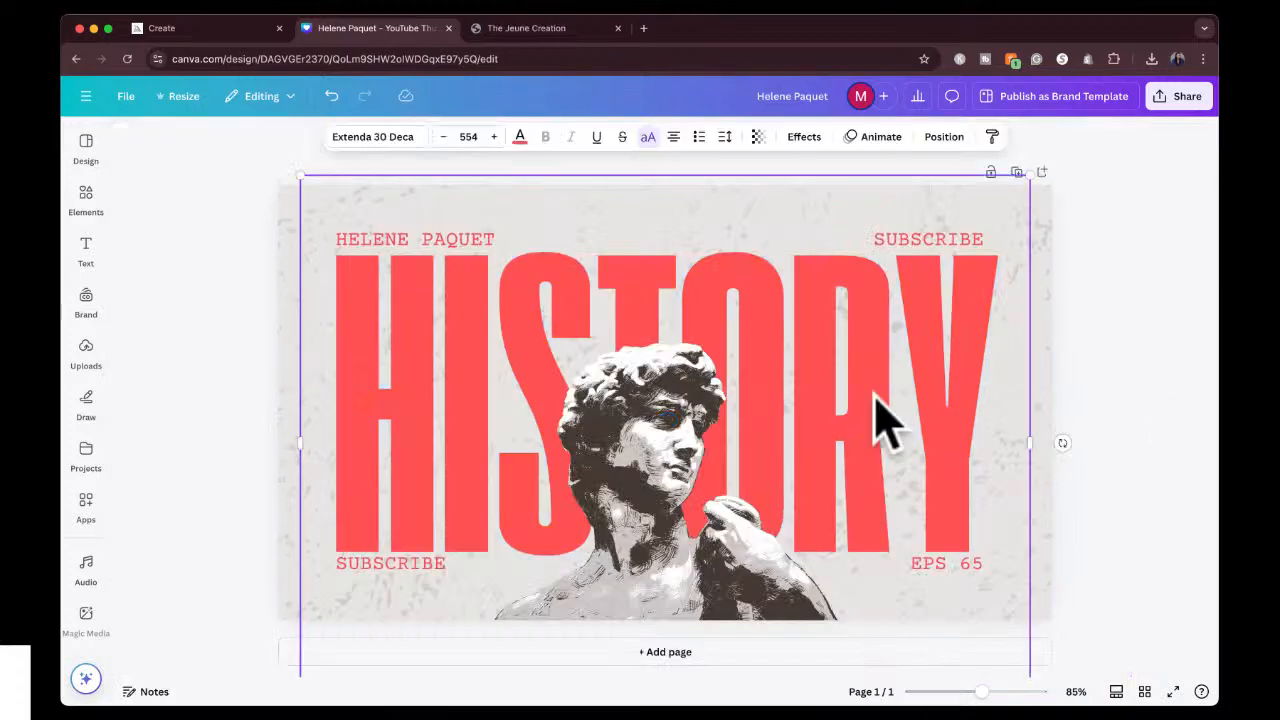
double_click(876, 393)
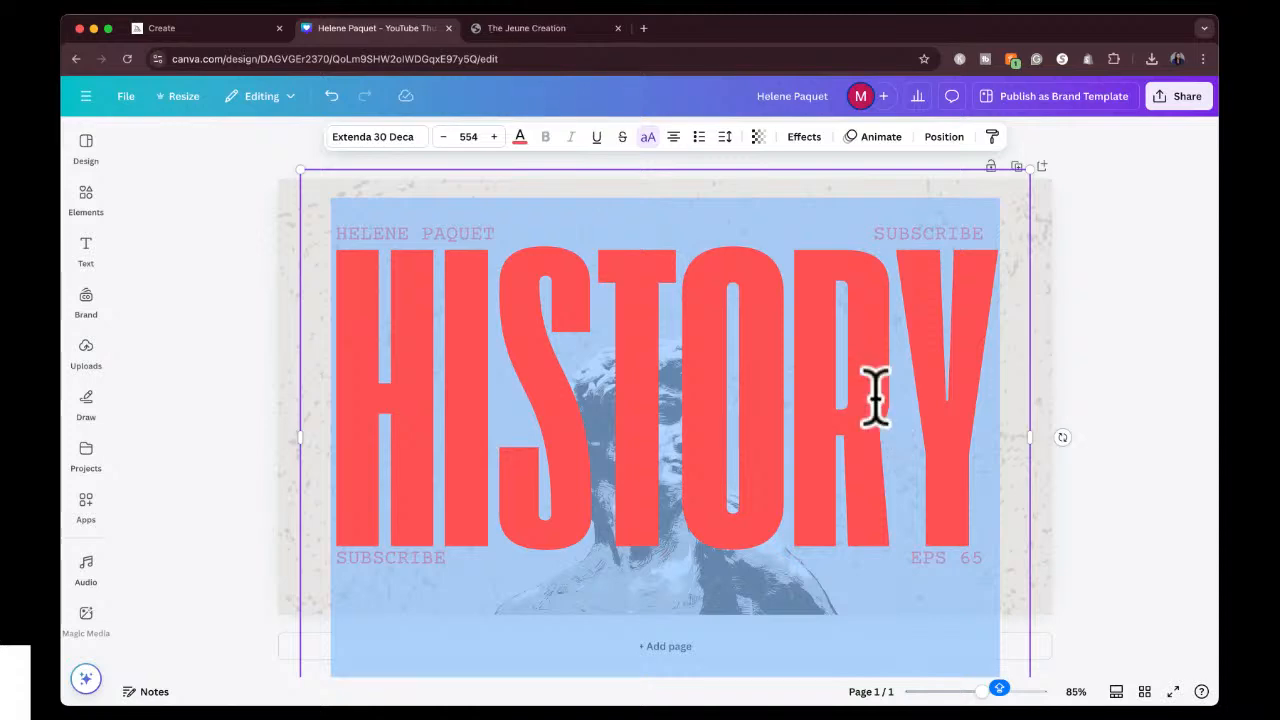
text(DESIG)
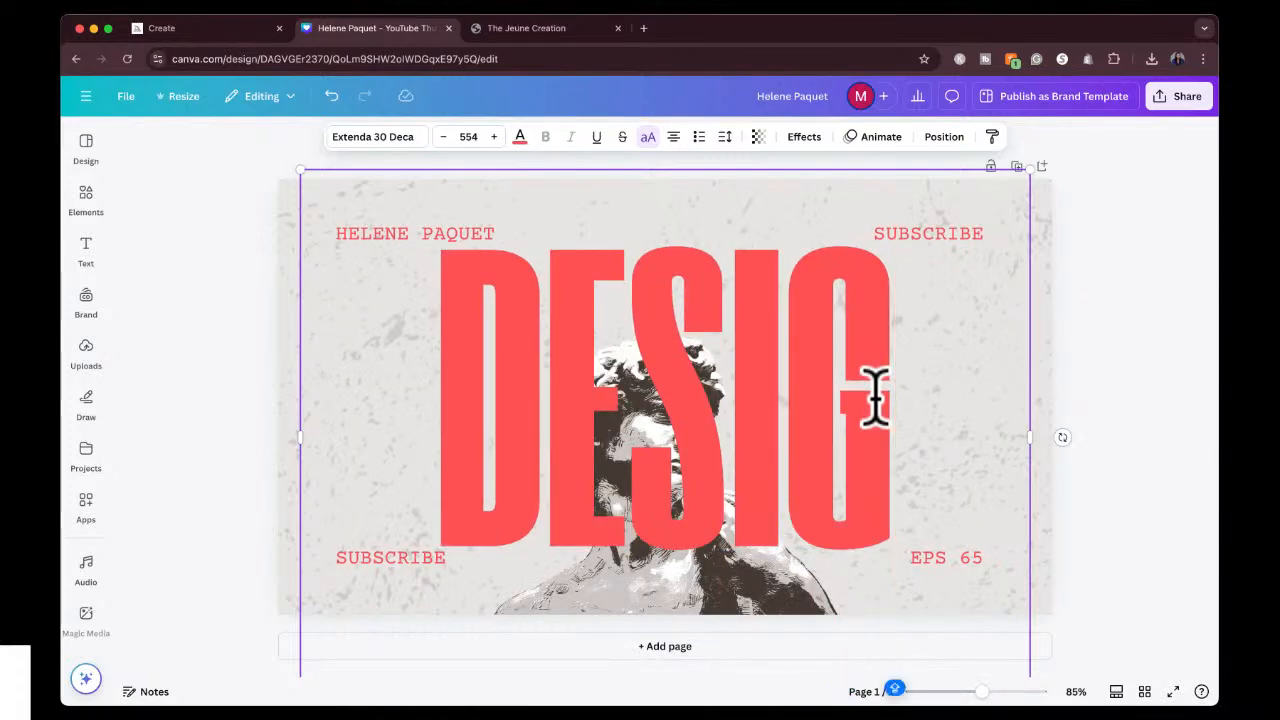
text(N)
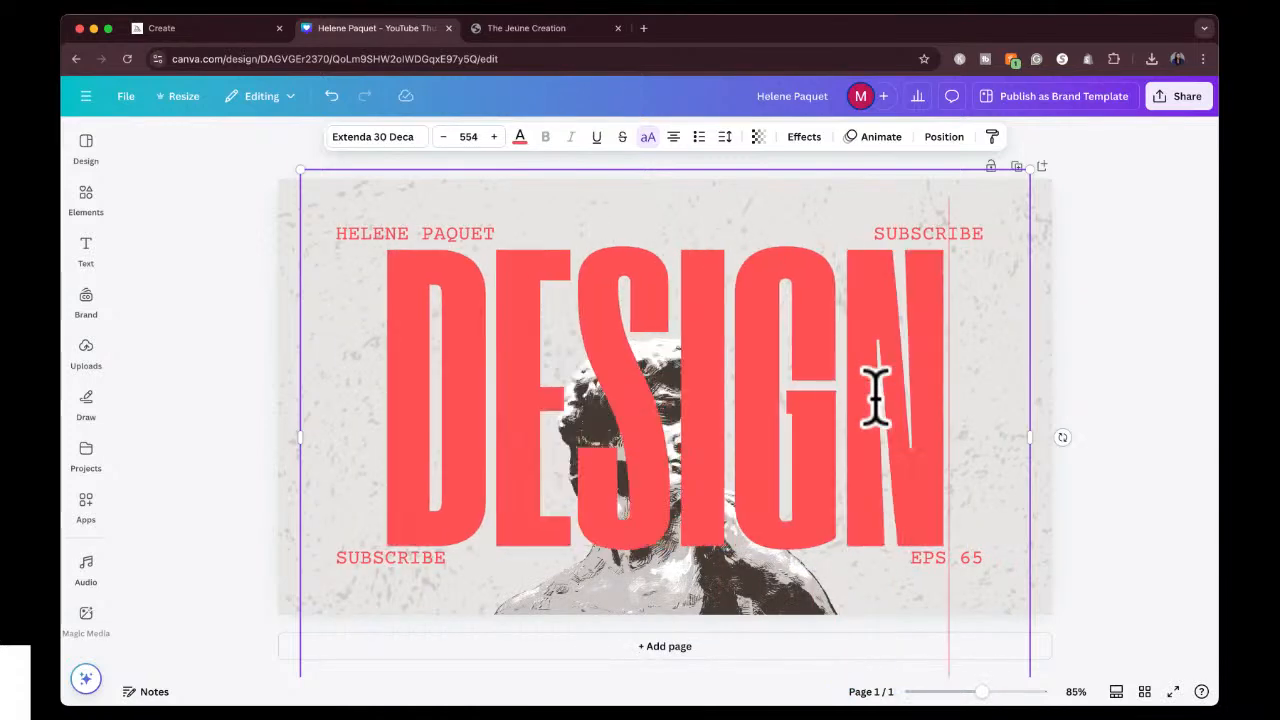
click(1083, 358)
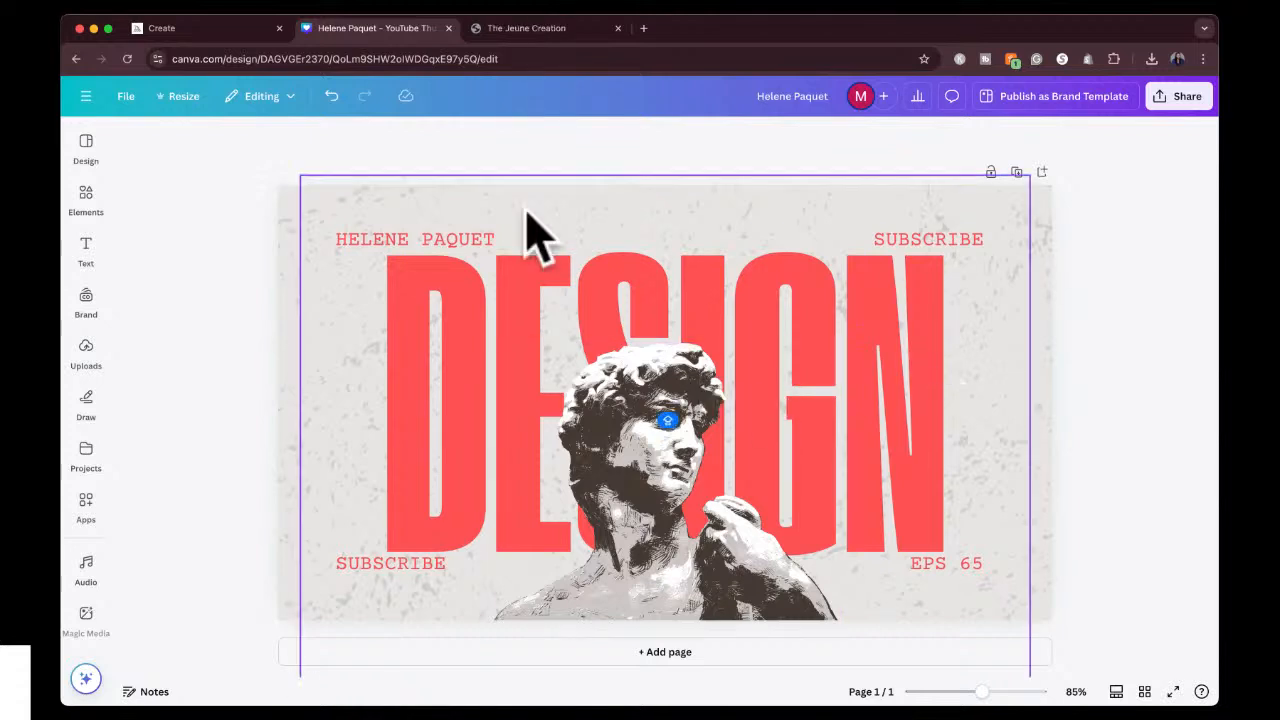
Change the name label above the heading to CANVA and align it with the left edge of DESIGN.
click(440, 248)
double_click(443, 250)
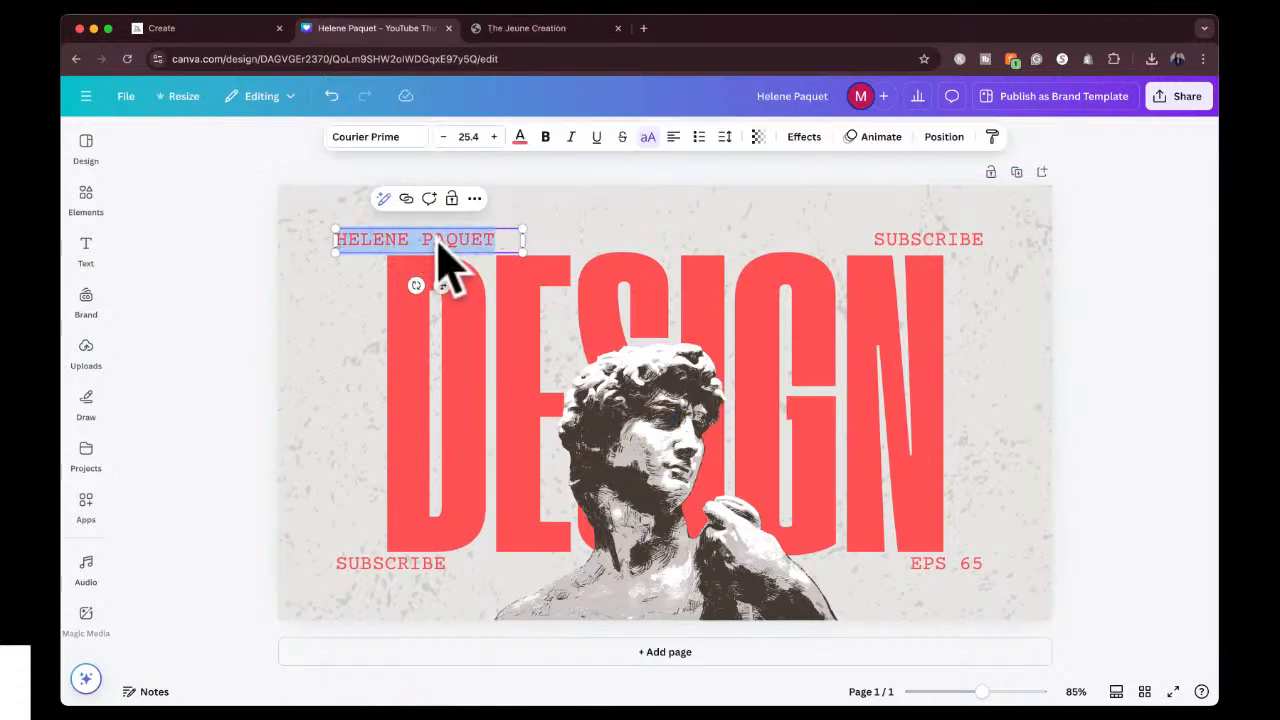
text(CANVA)
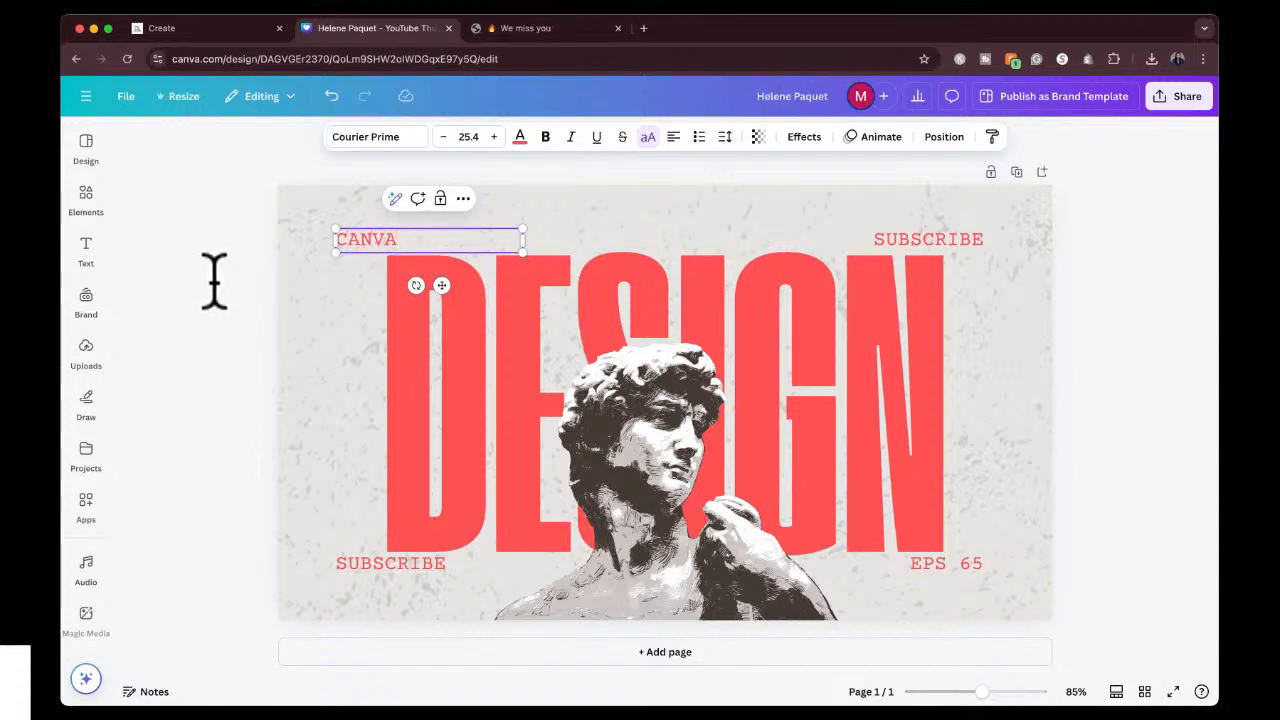
click(214, 283)
drag(374, 245, 415, 243)
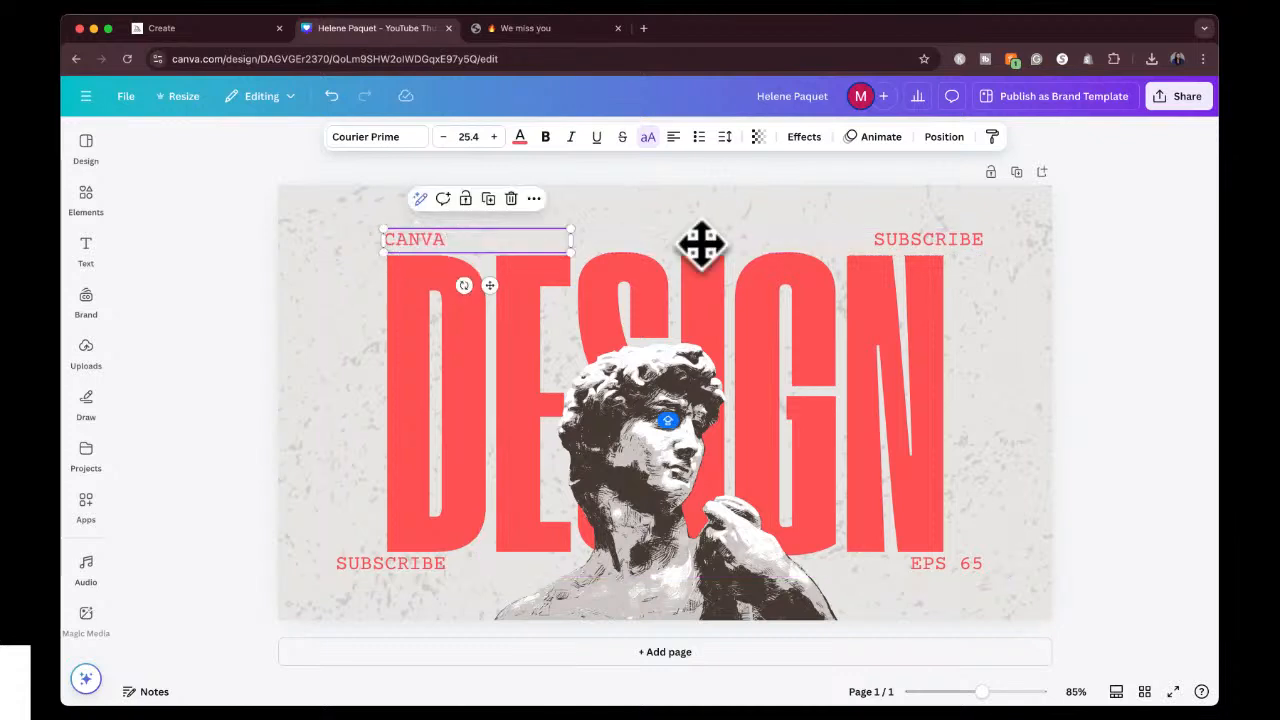
Change the SUBSCRIBE label above the heading to MIDJOURNEY and align it with the right edge of DESIGN.
double_click(925, 242)
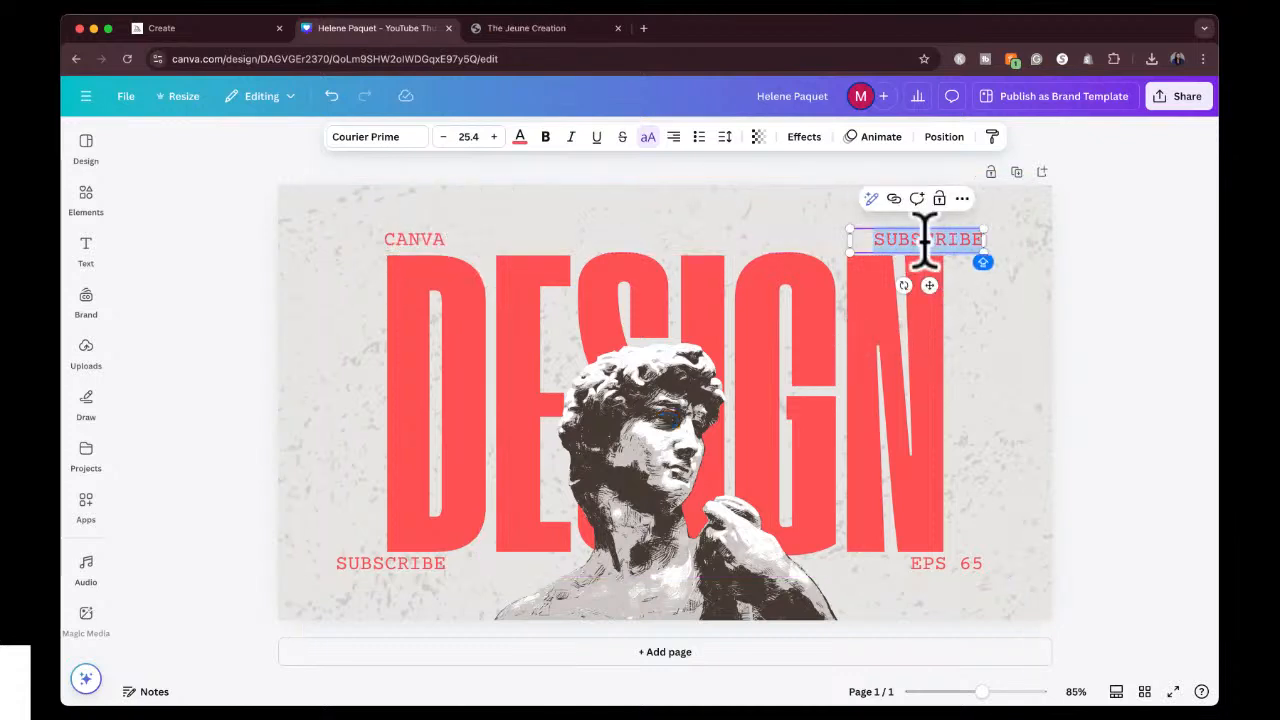
text(MIDJOURNEY)
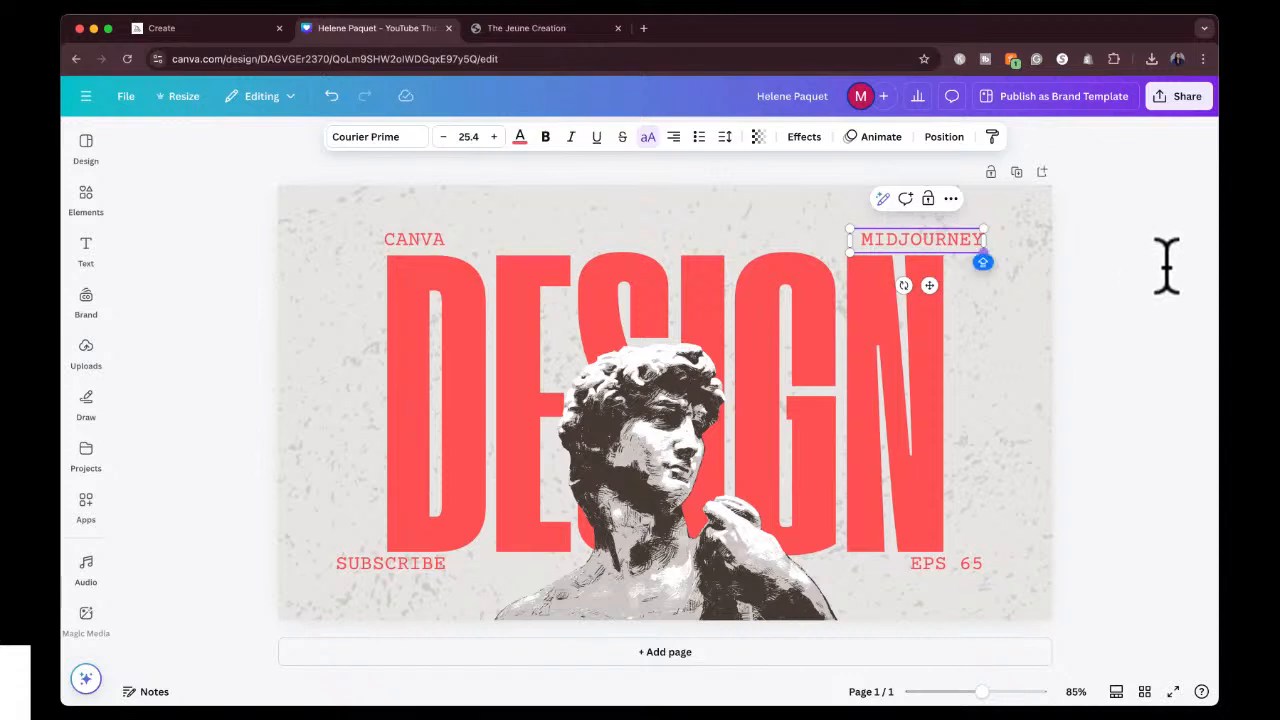
click(1166, 266)
drag(903, 238, 871, 240)
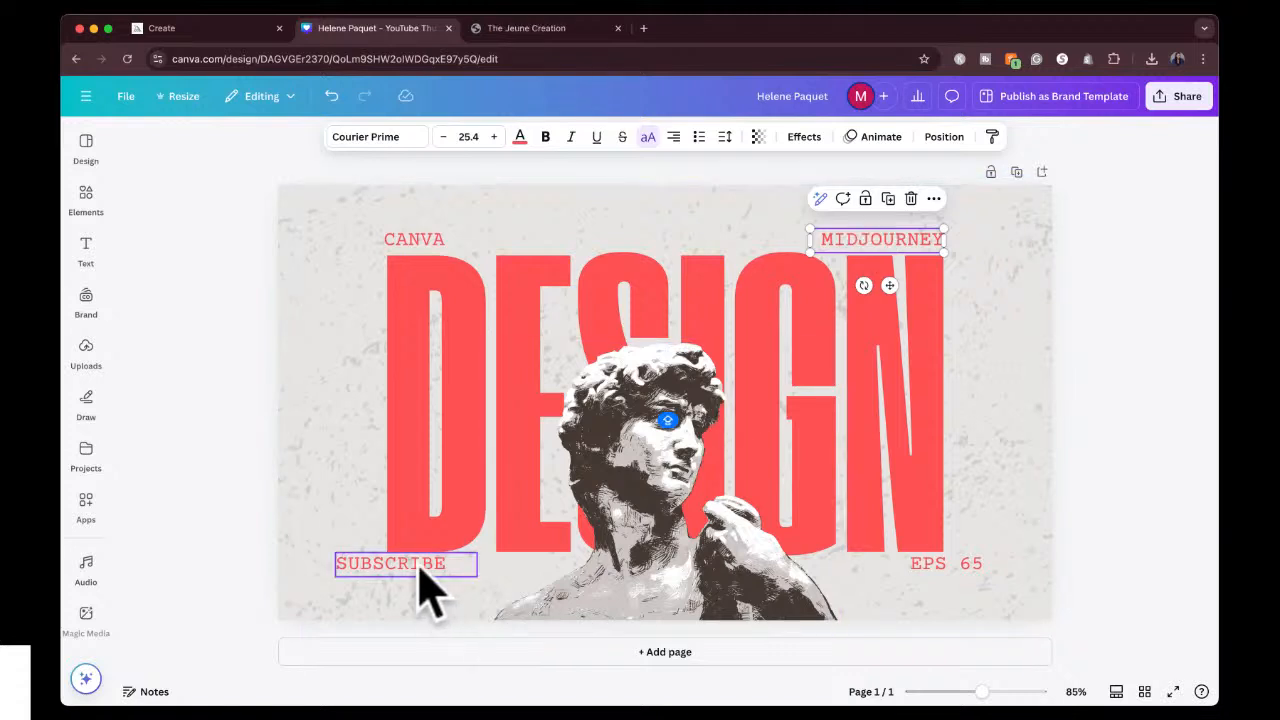
Move the SUBSCRIBE and EPS 65 labels below the heading inward to line up with the edges of DESIGN.
drag(421, 570, 471, 570)
click(948, 555)
mouse_move(948, 557)
mouse_down()
mouse_move(908, 563)
mouse_move(925, 567)
mouse_up()
click(457, 568)
drag(460, 568, 469, 580)
click(1103, 309)
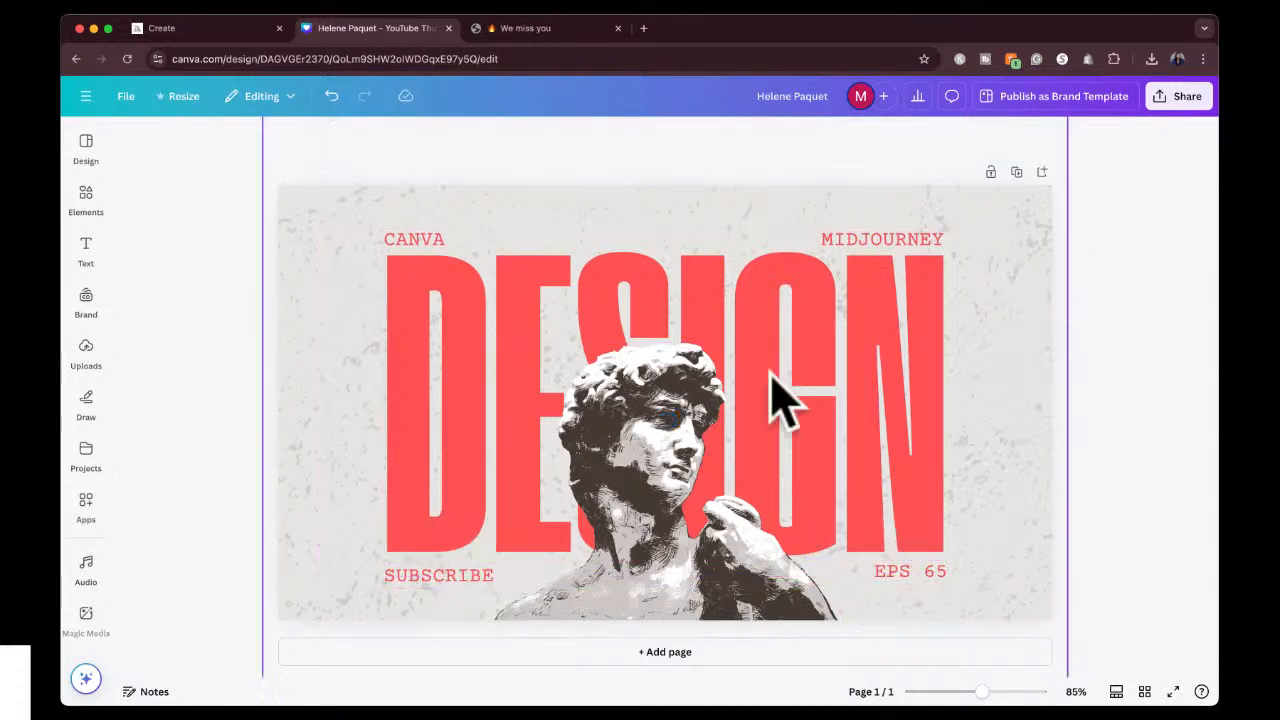
Delete the statue image and the speckled background texture from the thumbnail.
click(668, 418)
key(Delete)
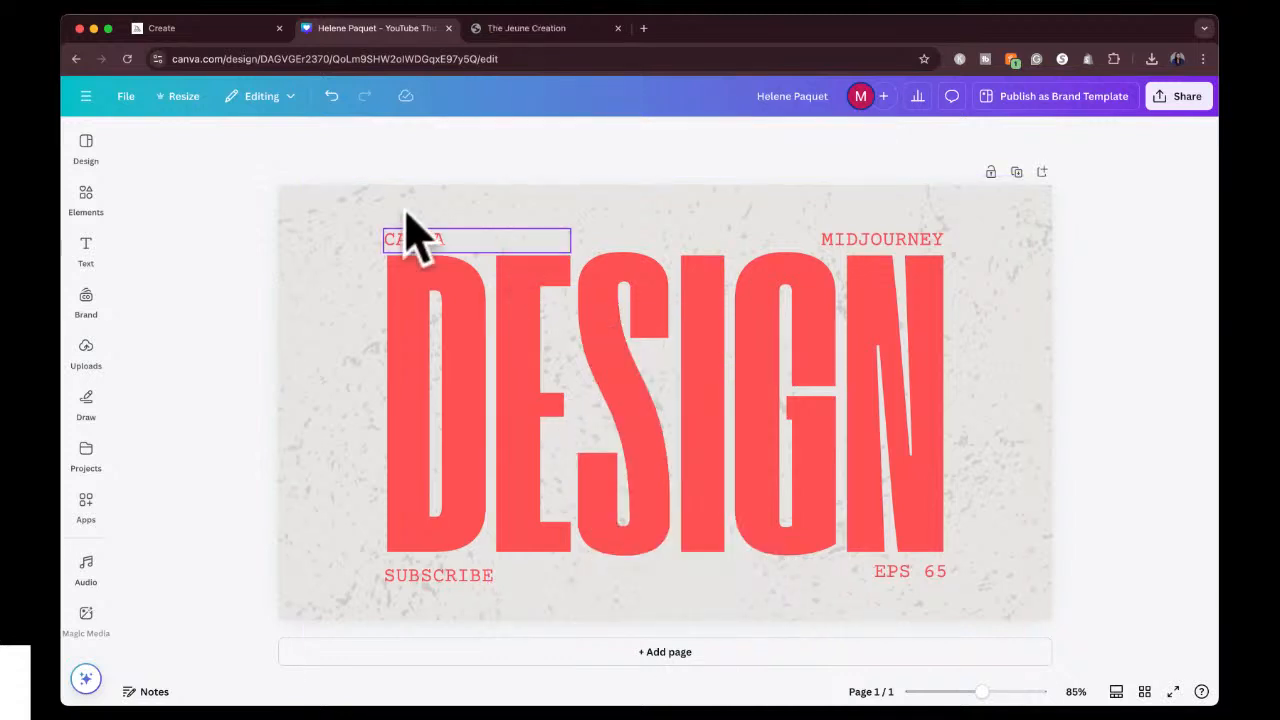
click(300, 276)
key(Delete)
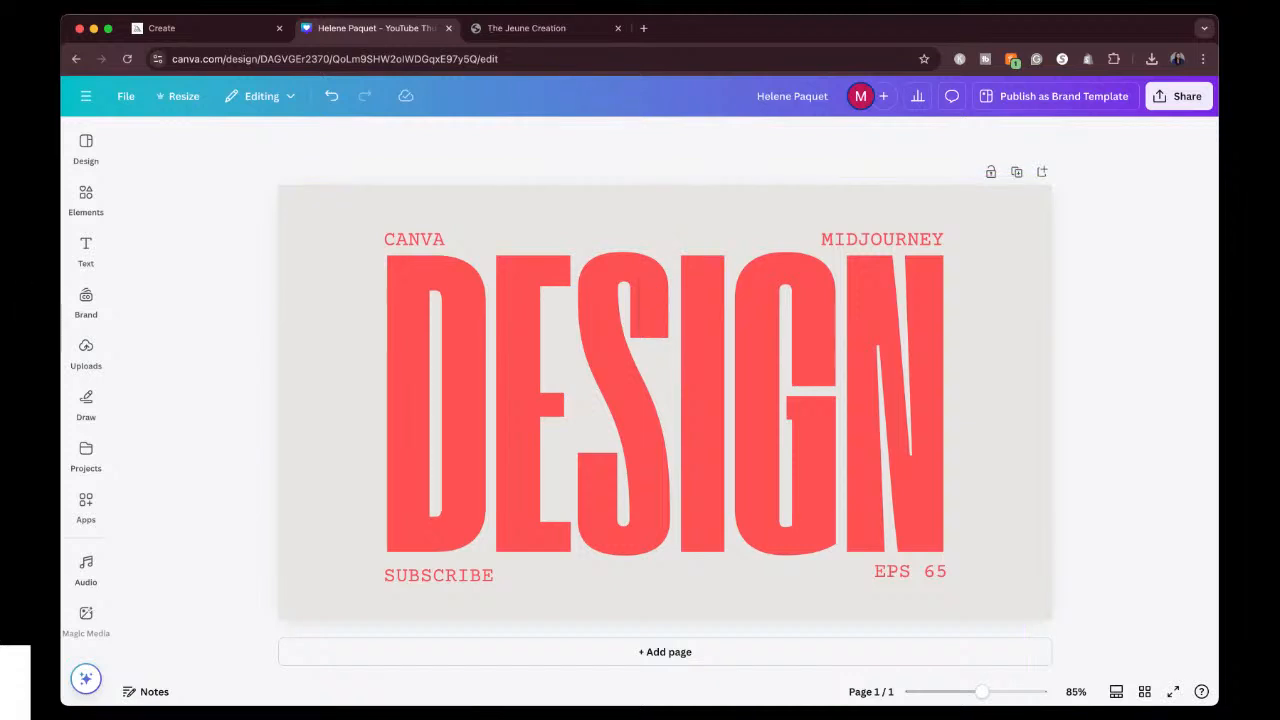
Browse the templates similar to the History thumbnail for further layout ideas.
click(84, 195)
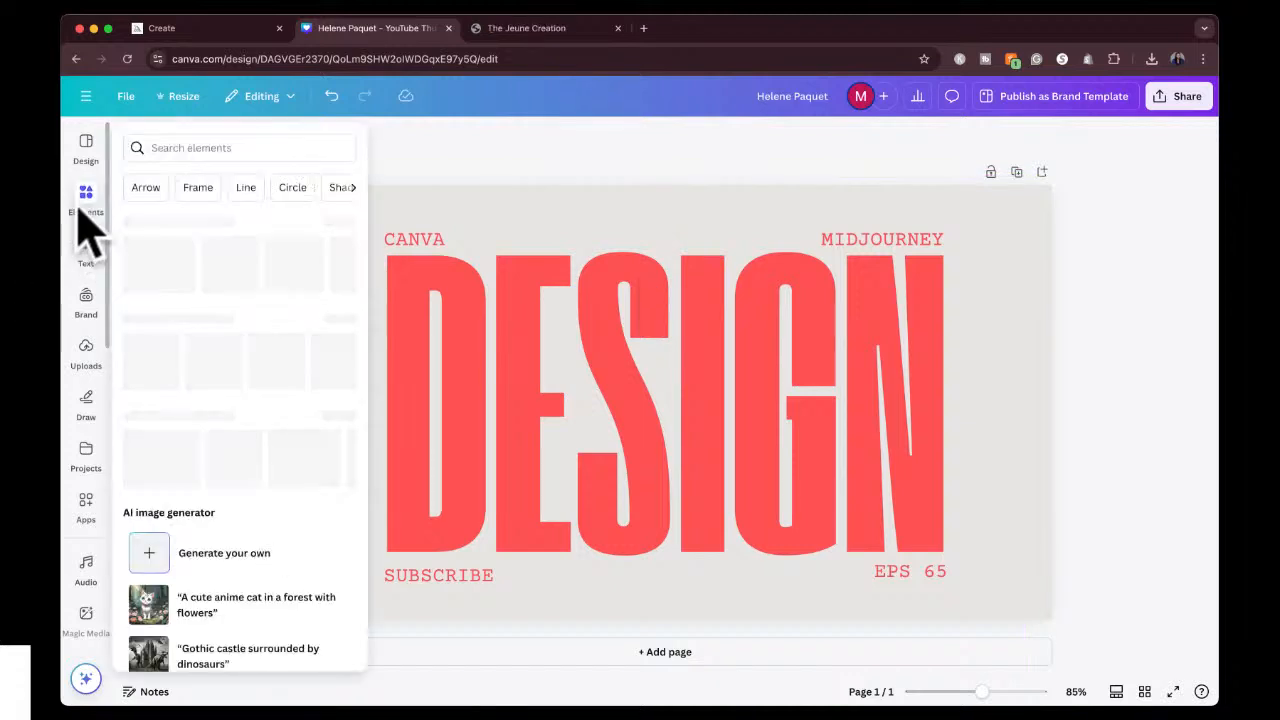
click(86, 145)
scroll(215, 460, down, 4)
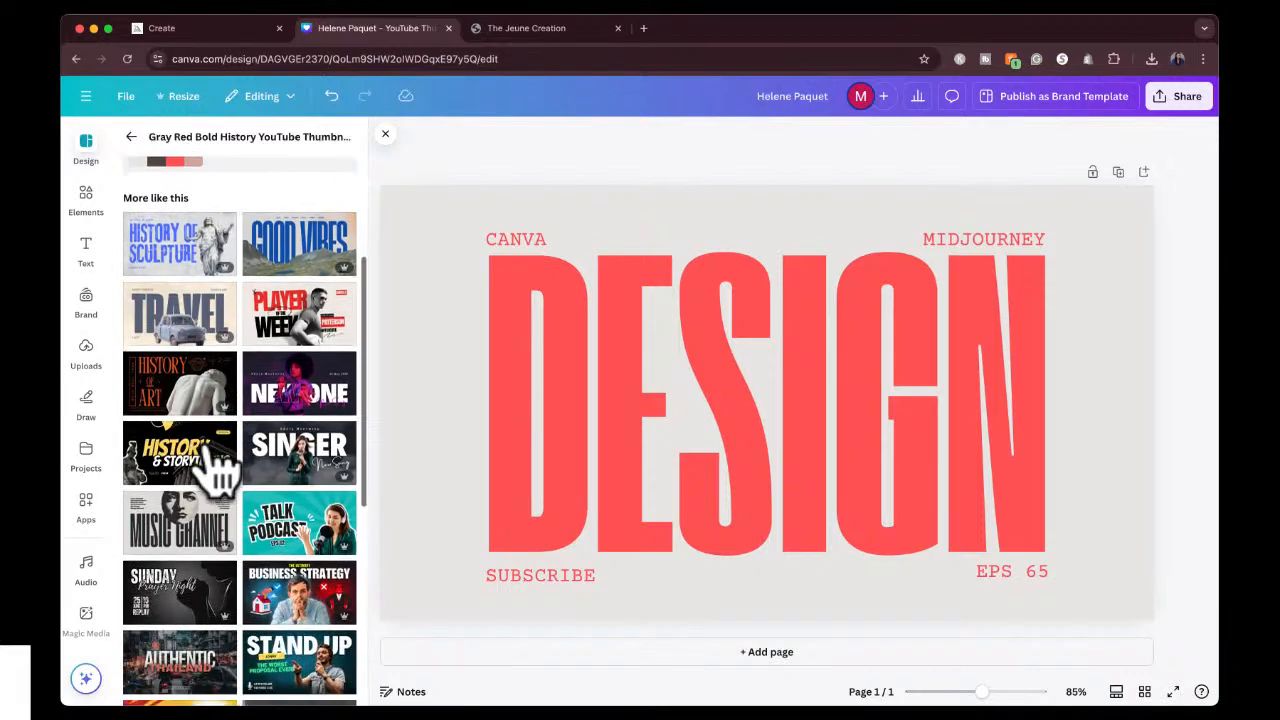
scroll(213, 470, up, 3)
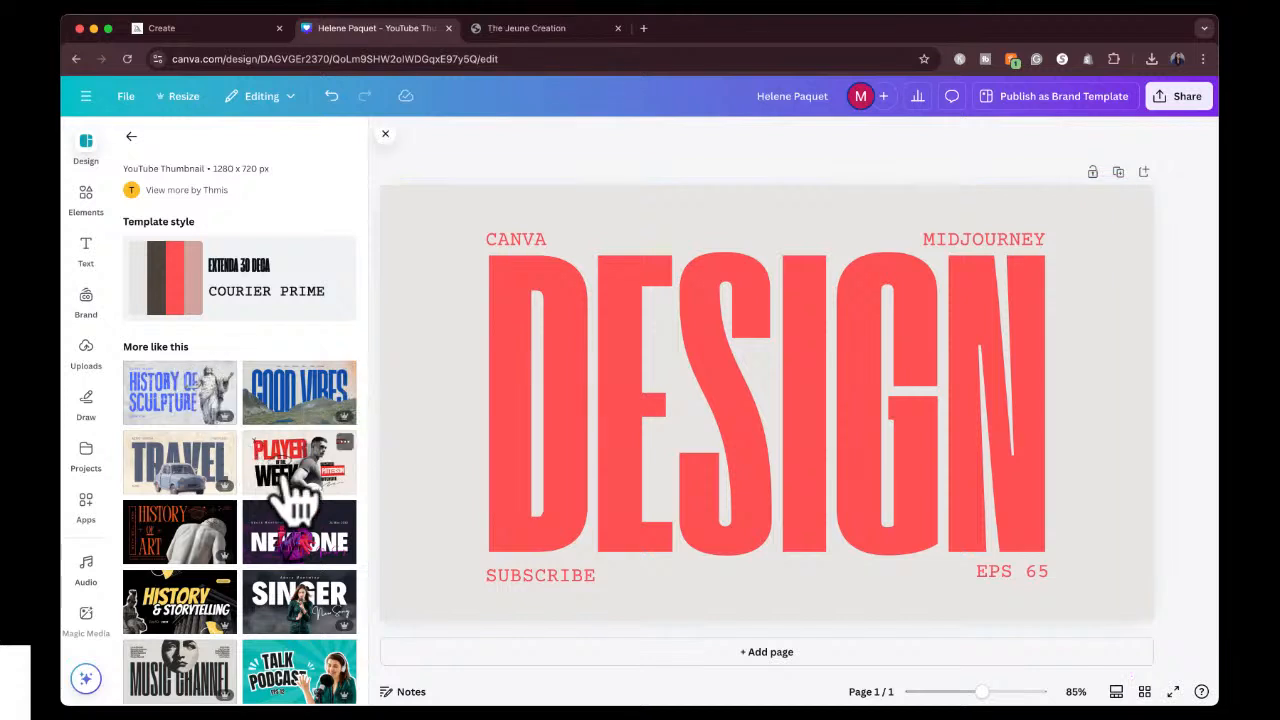
scroll(285, 605, down, 3)
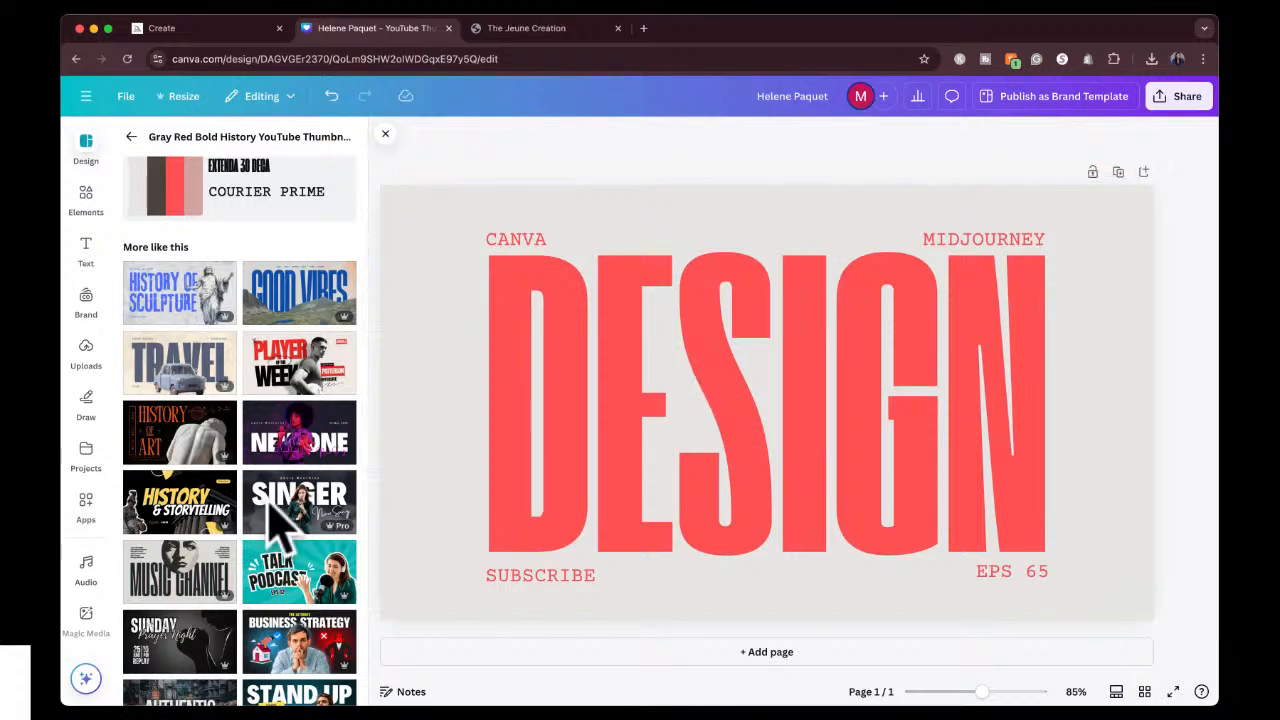
scroll(268, 525, down, 3)
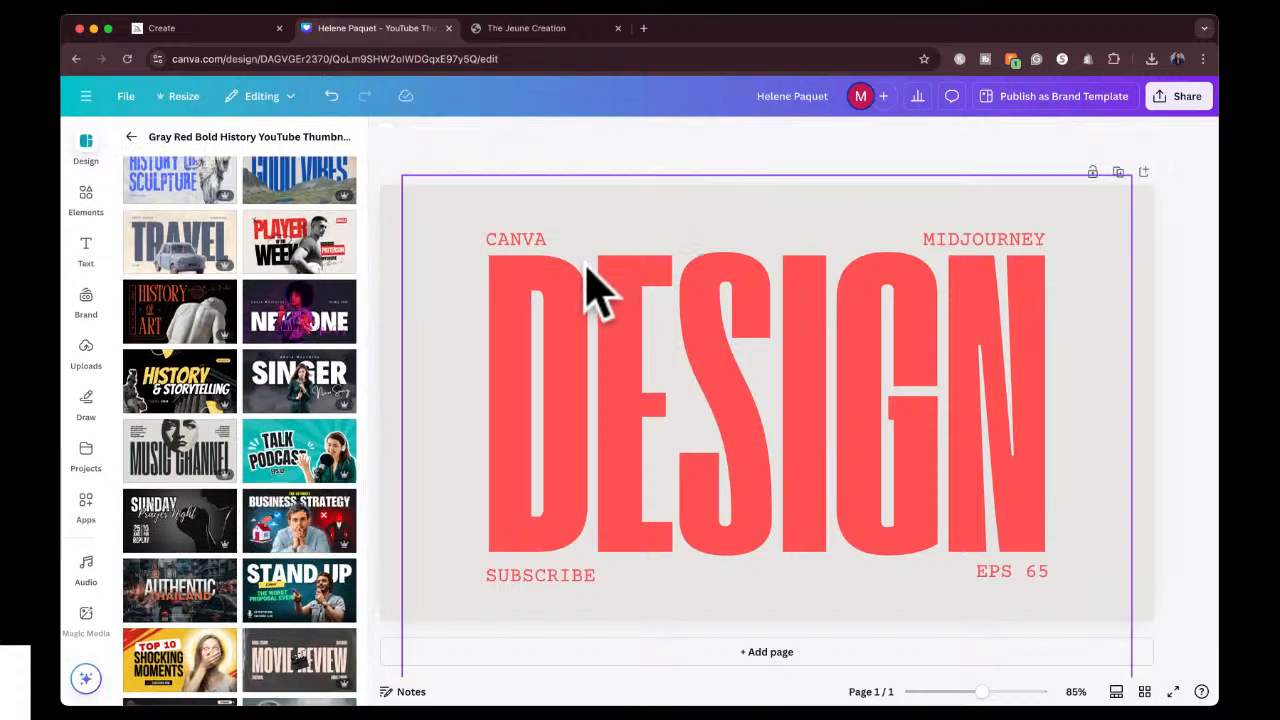
scroll(283, 425, down, 4)
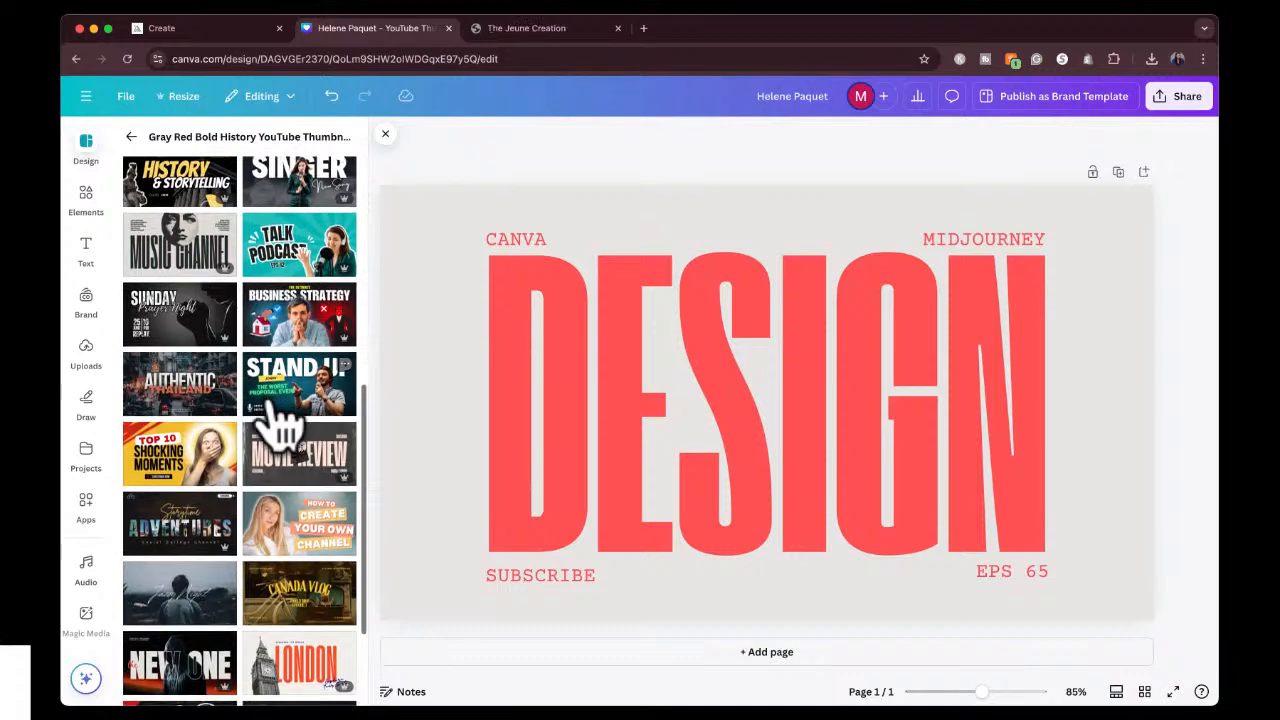
scroll(283, 425, up, 10)
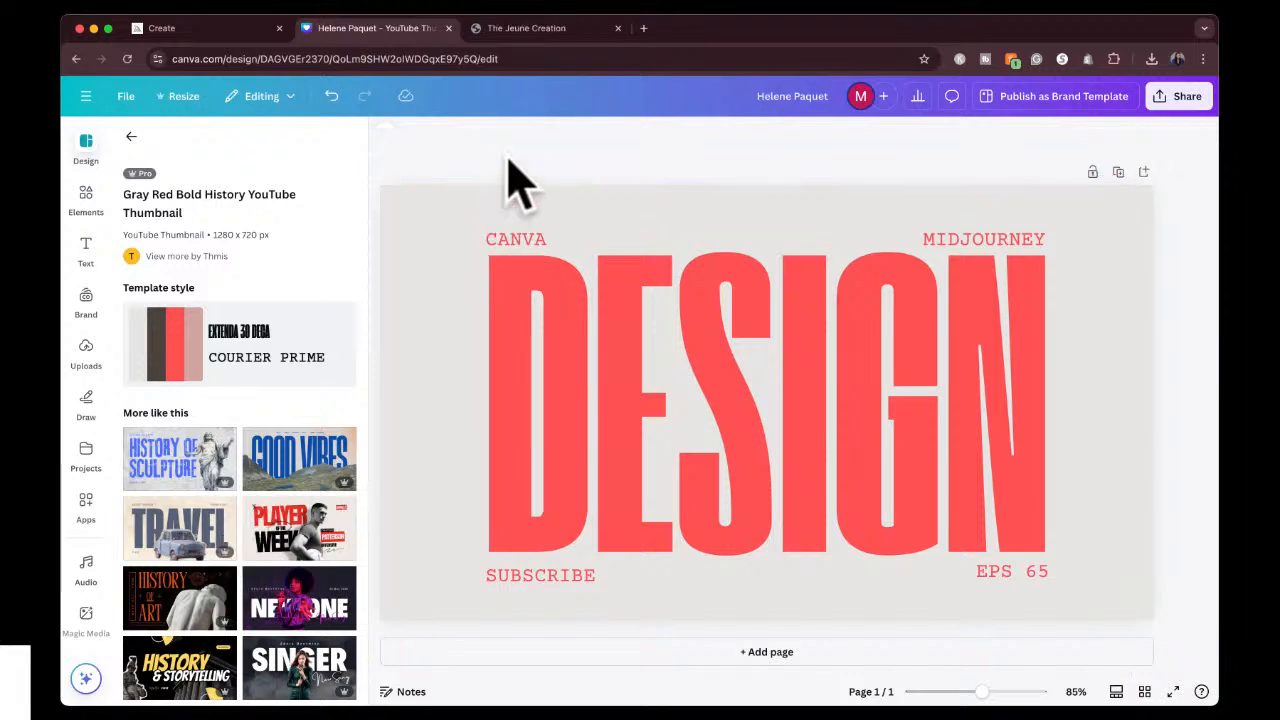
Try several blue and purple backgrounds for the thumbnail, settling on the pink-to-yellow linear gradient.
click(395, 212)
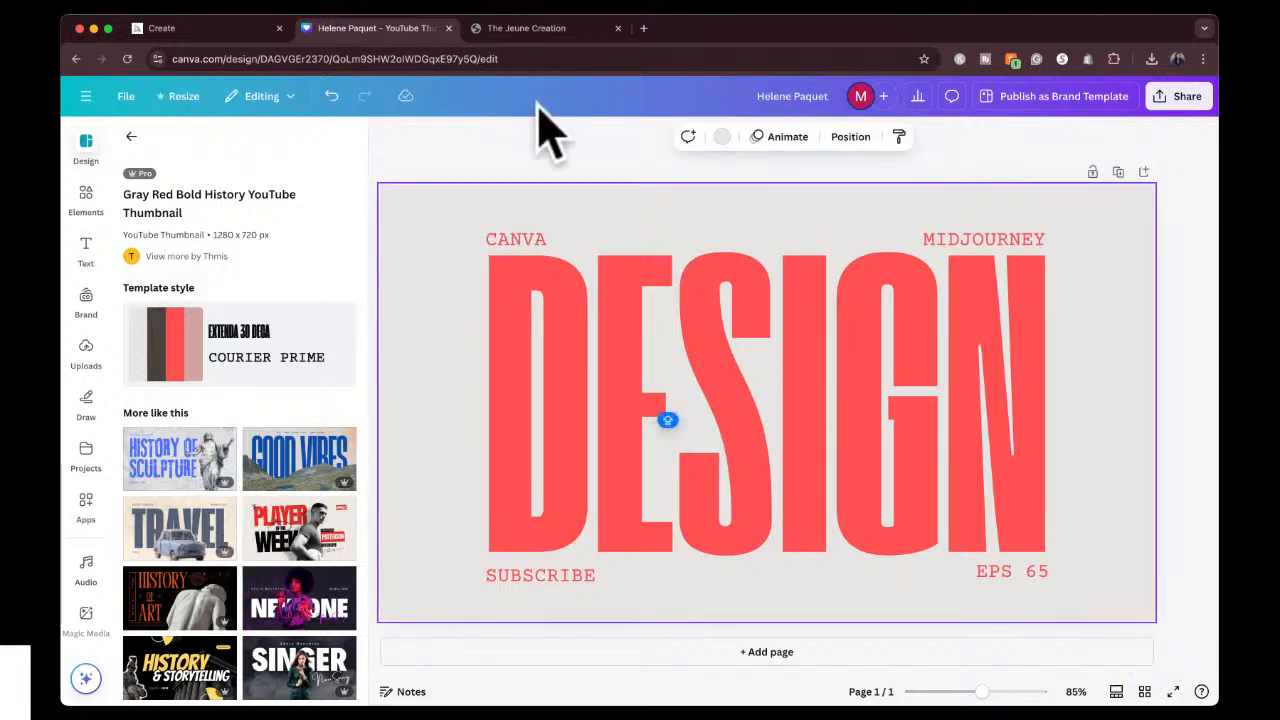
click(721, 137)
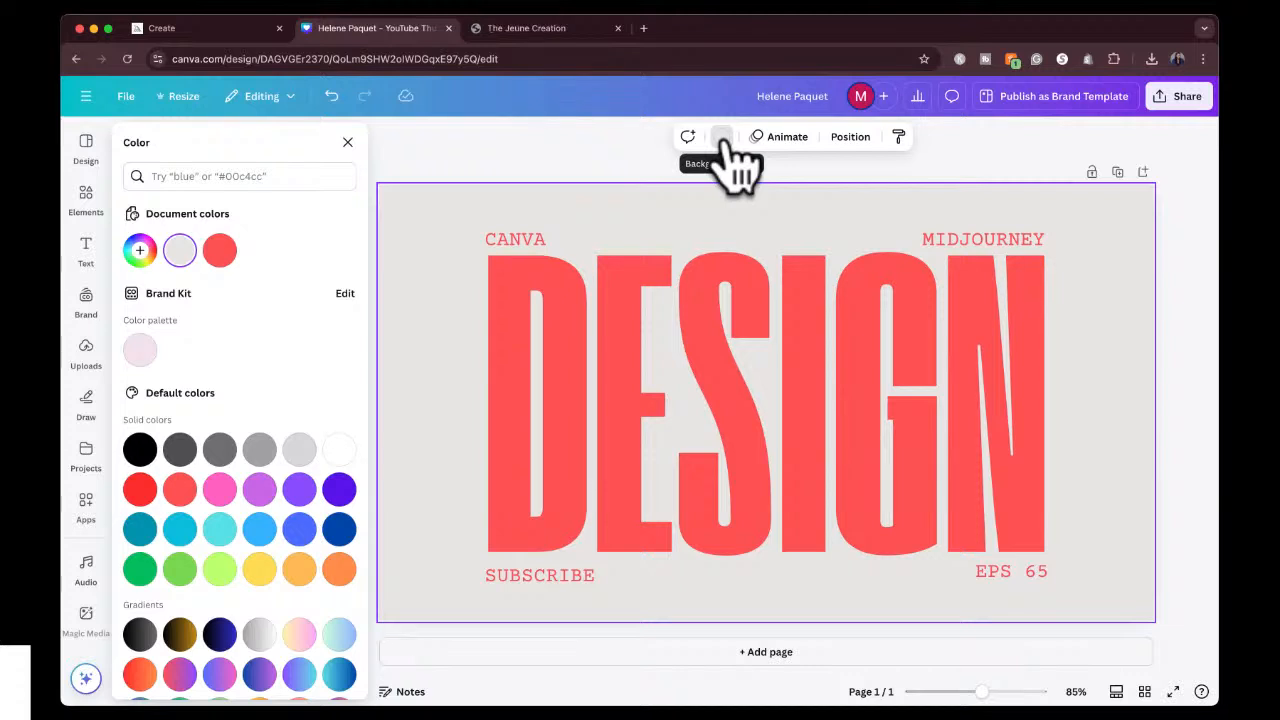
scroll(286, 600, down, 1)
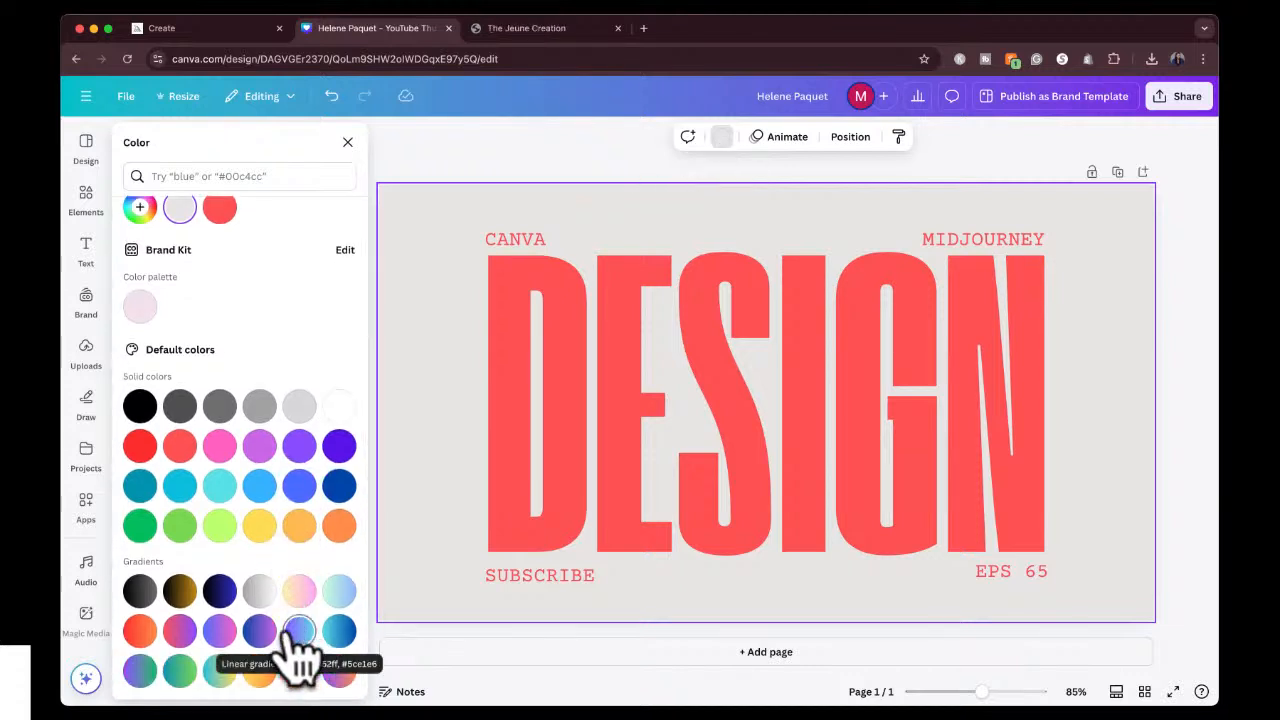
click(220, 634)
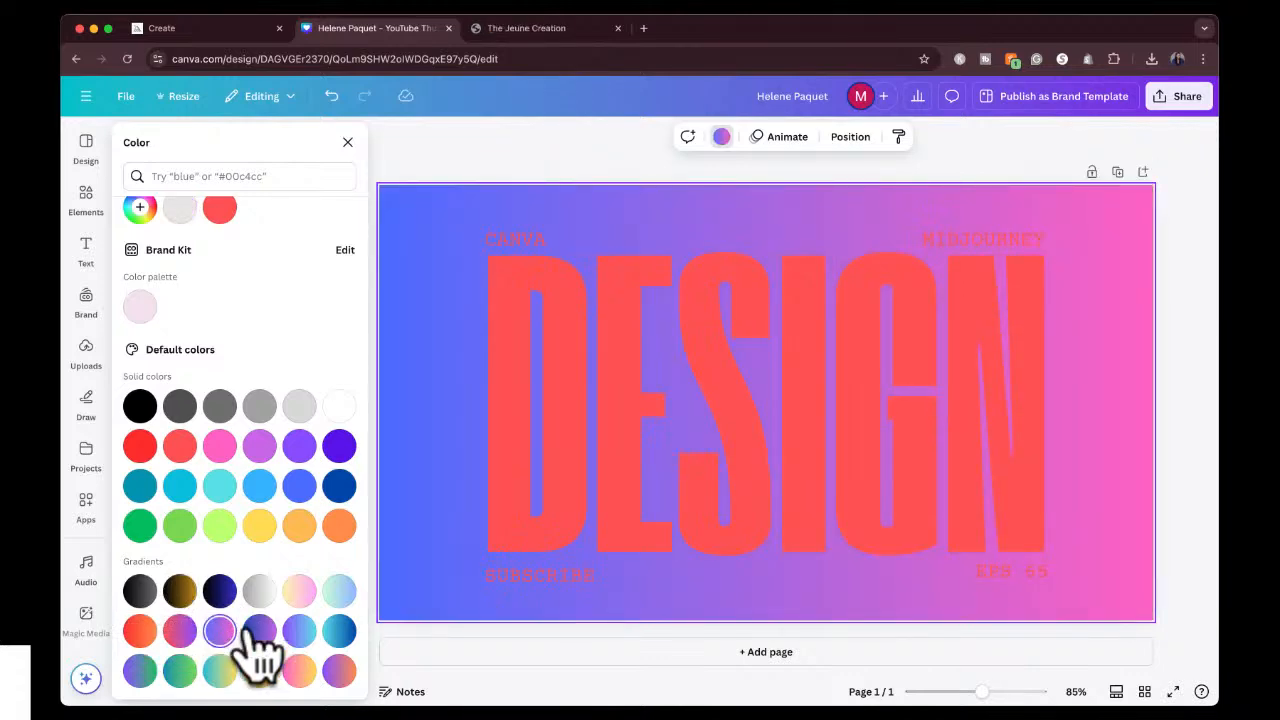
click(299, 631)
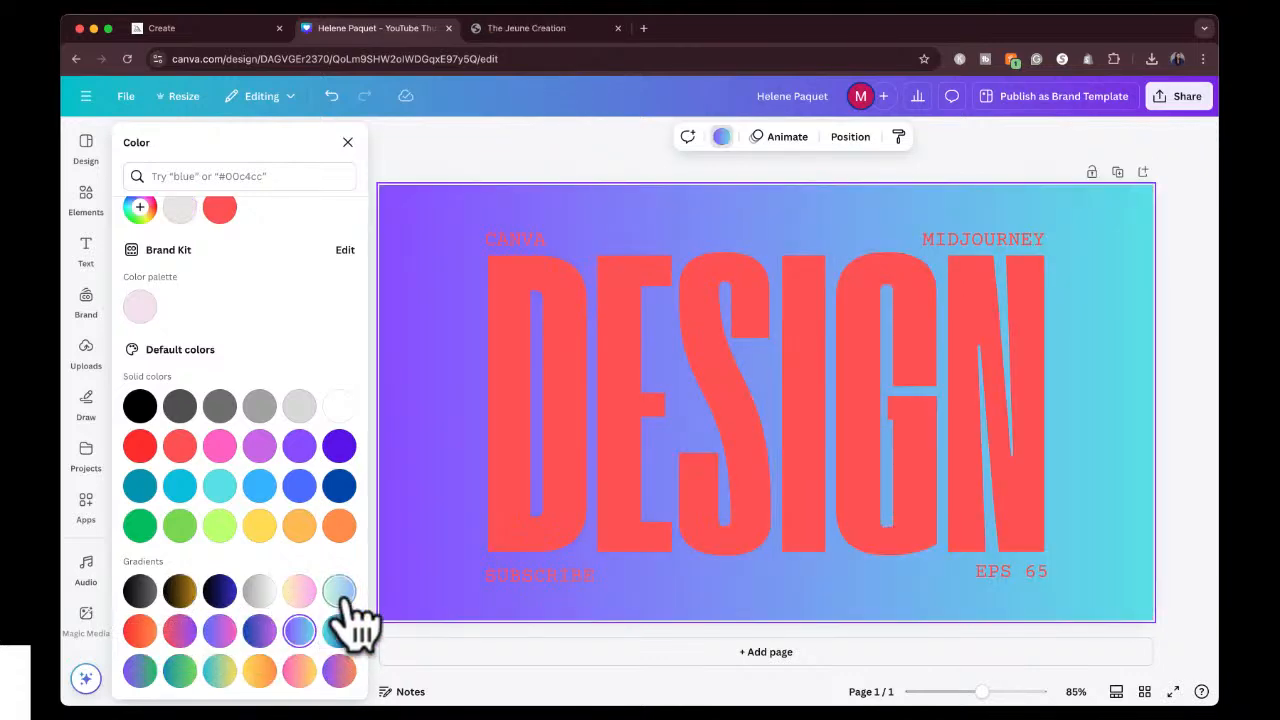
click(340, 592)
click(339, 631)
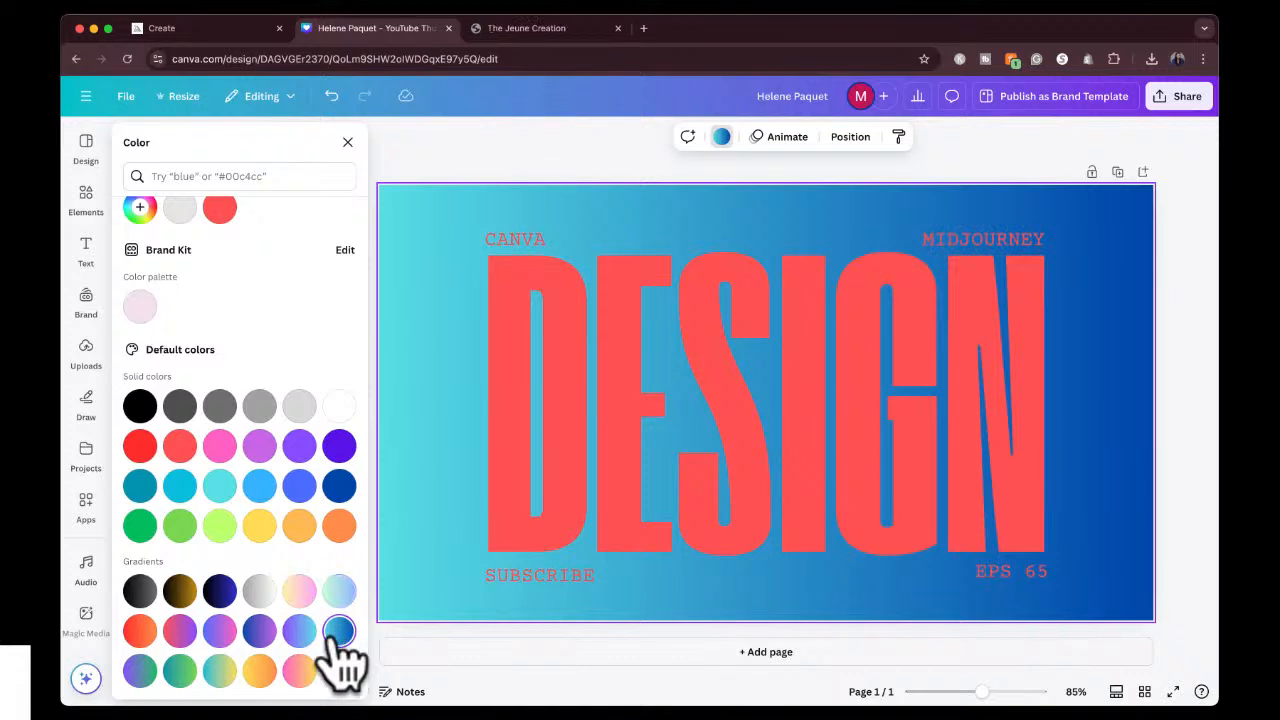
click(259, 486)
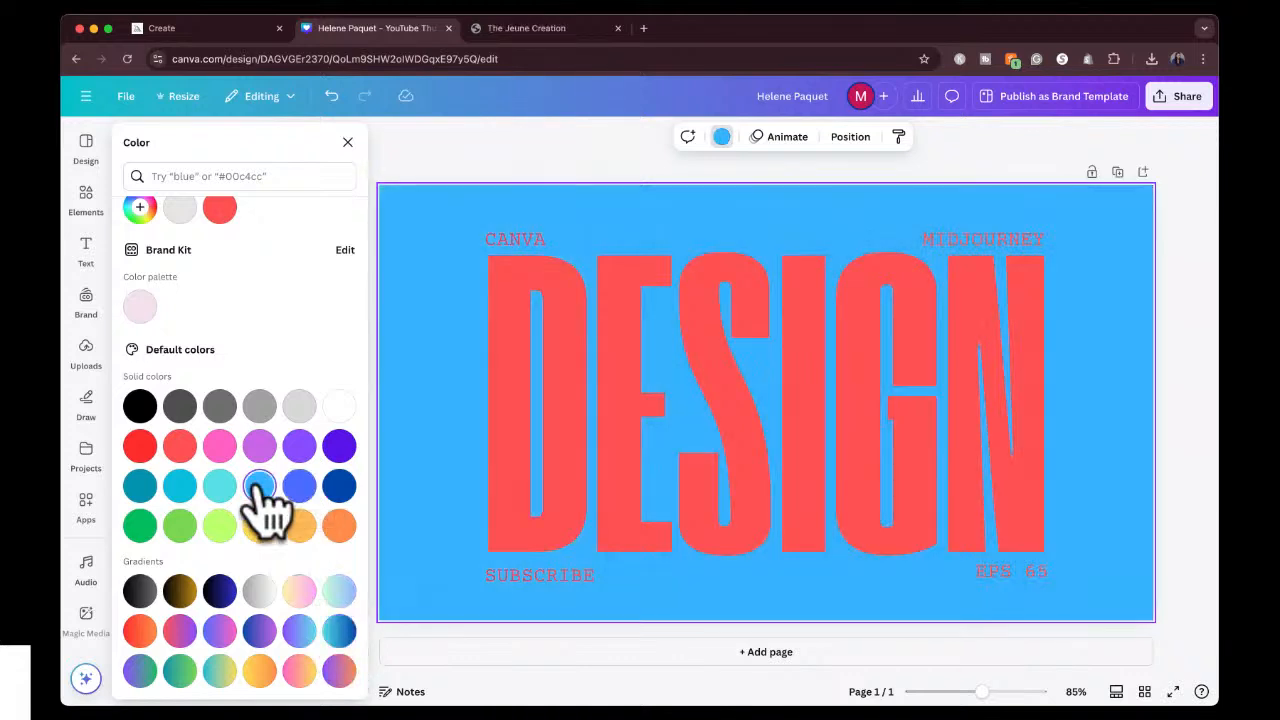
click(299, 631)
click(299, 671)
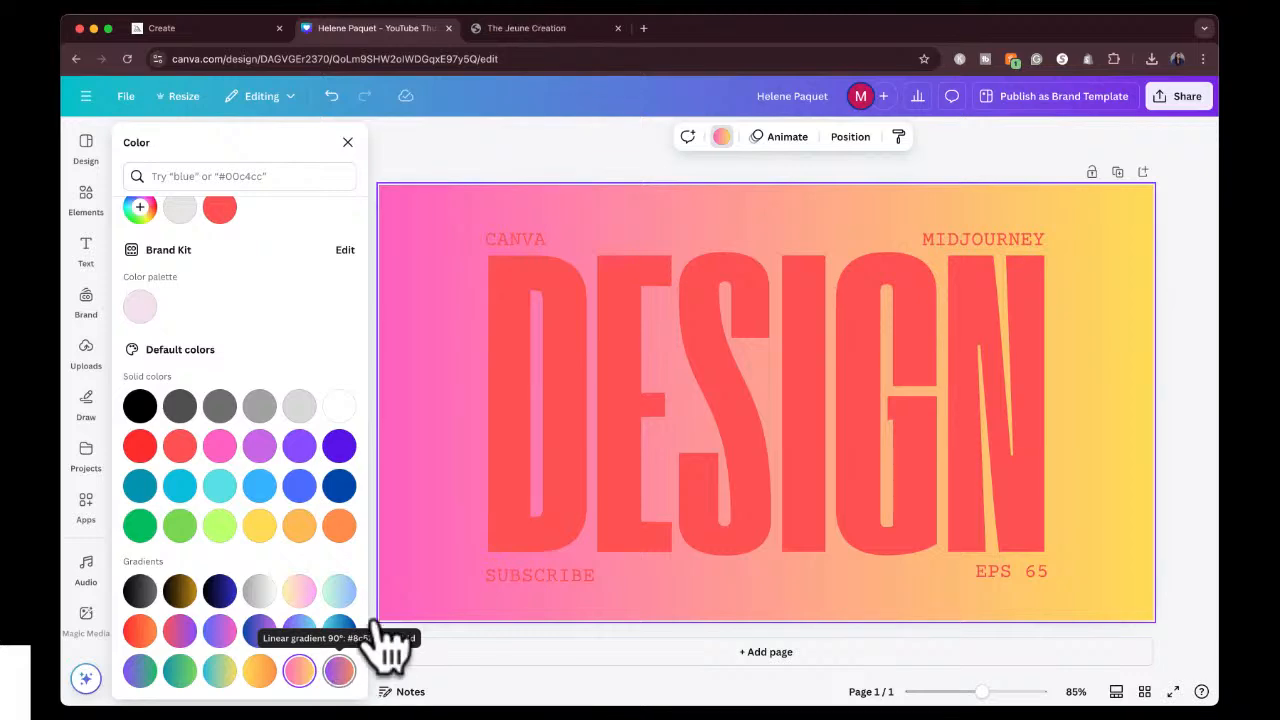
Change the color of the DESIGN heading to black.
click(630, 428)
click(634, 426)
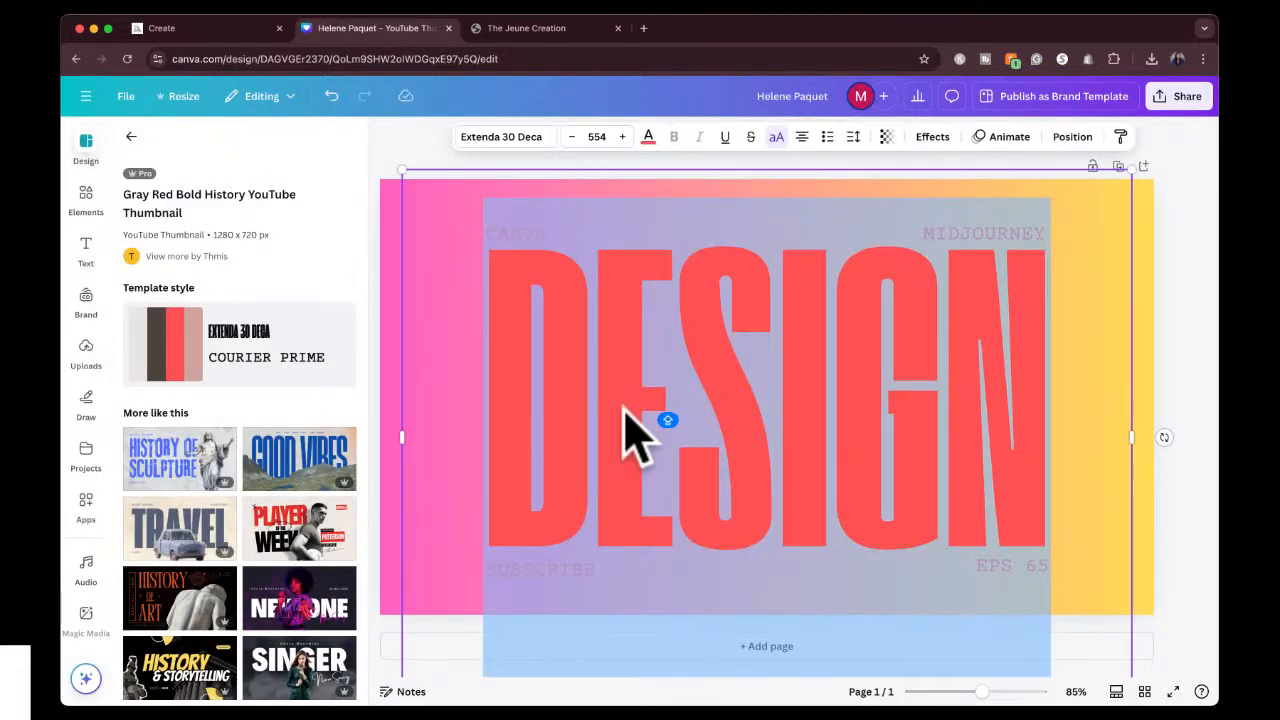
click(648, 140)
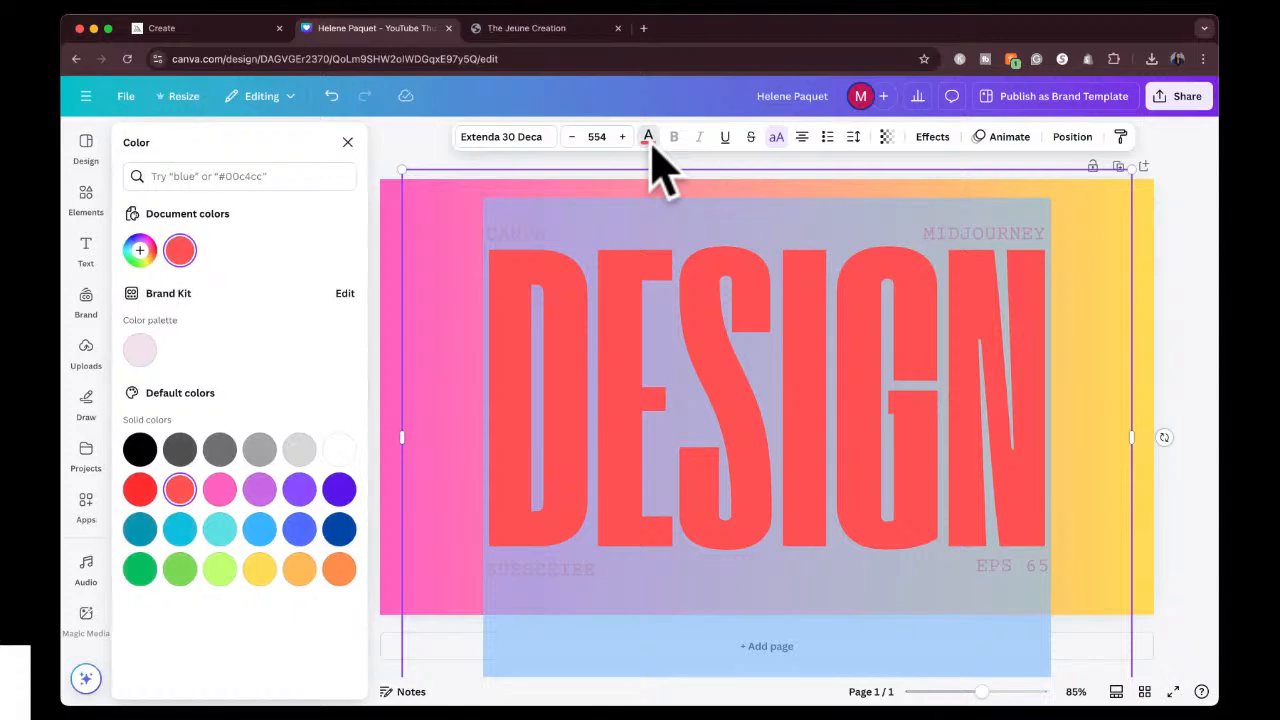
click(140, 449)
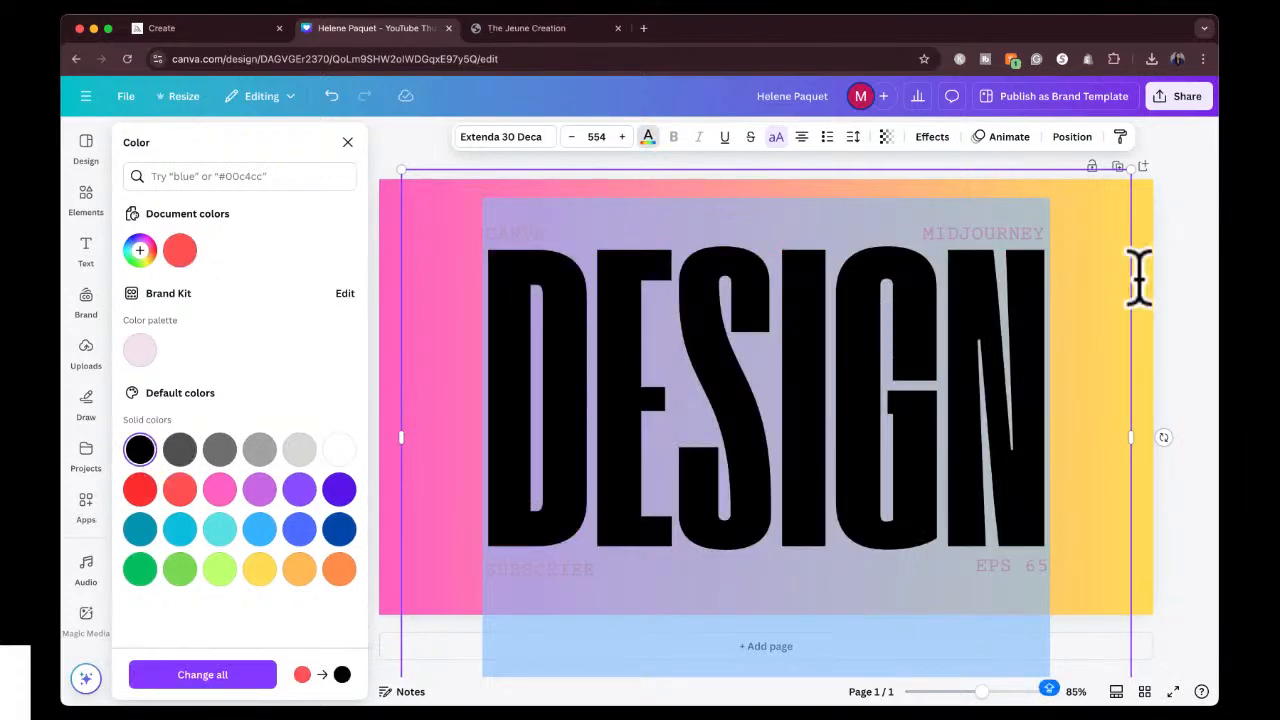
click(1175, 288)
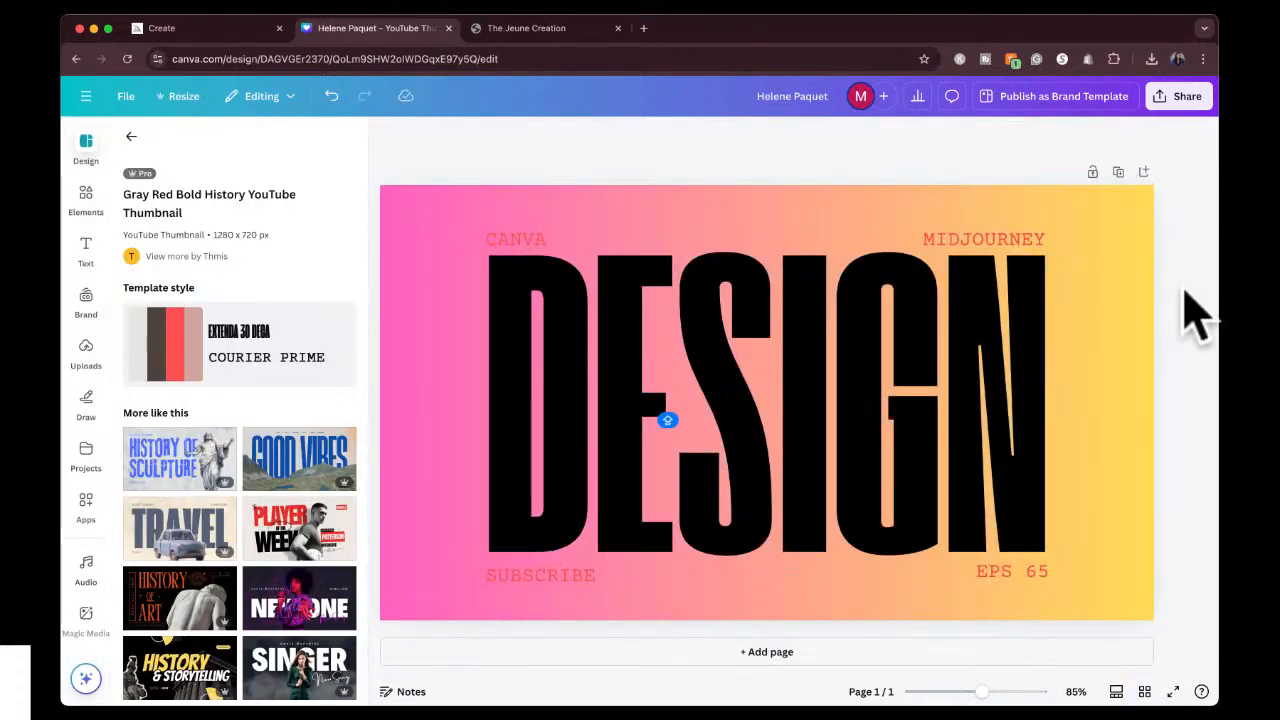
Recolor the large DESIGN heading white.
double_click(875, 362)
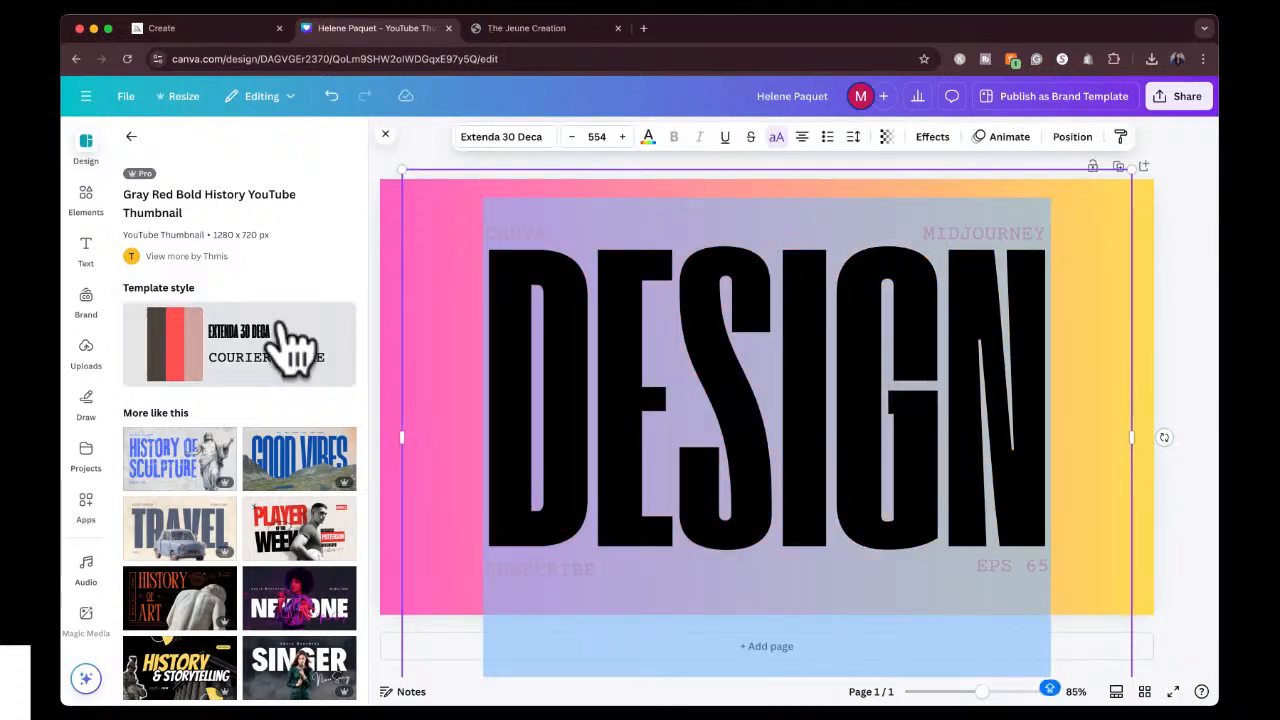
click(648, 137)
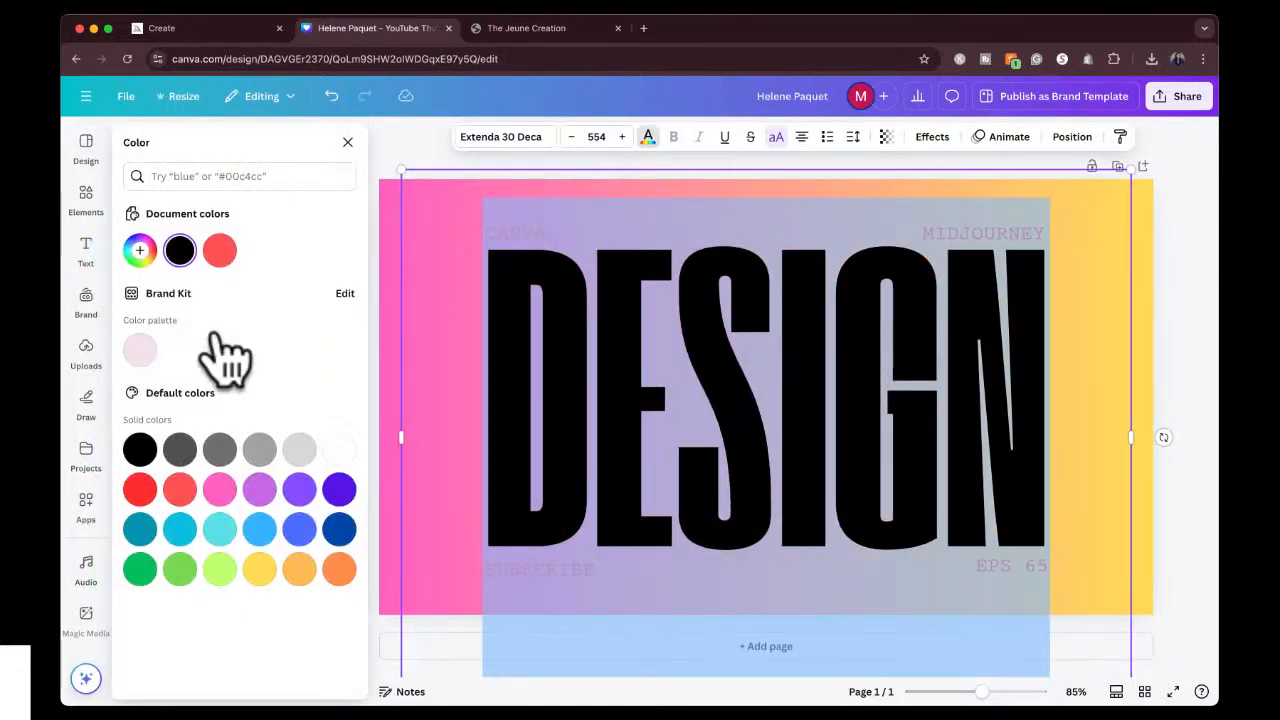
click(339, 450)
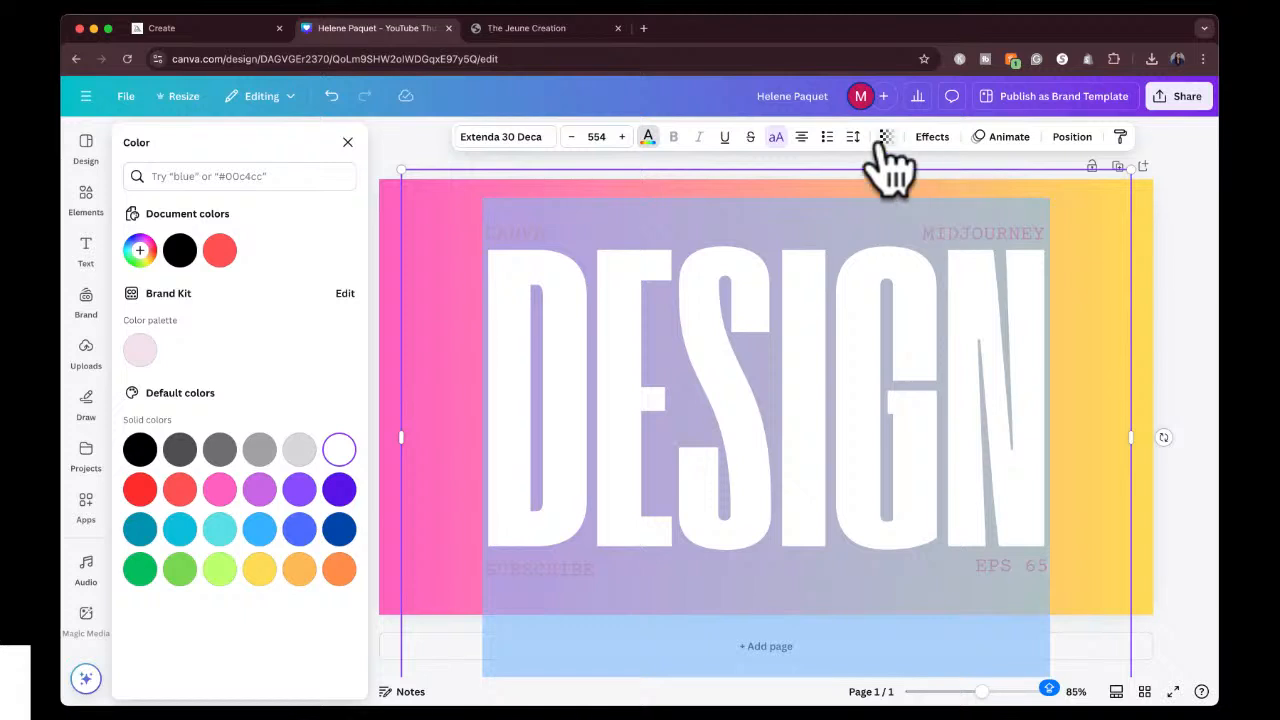
Apply the Outline text effect to the DESIGN heading in black and reduce its thickness to a thin border.
click(930, 138)
click(330, 355)
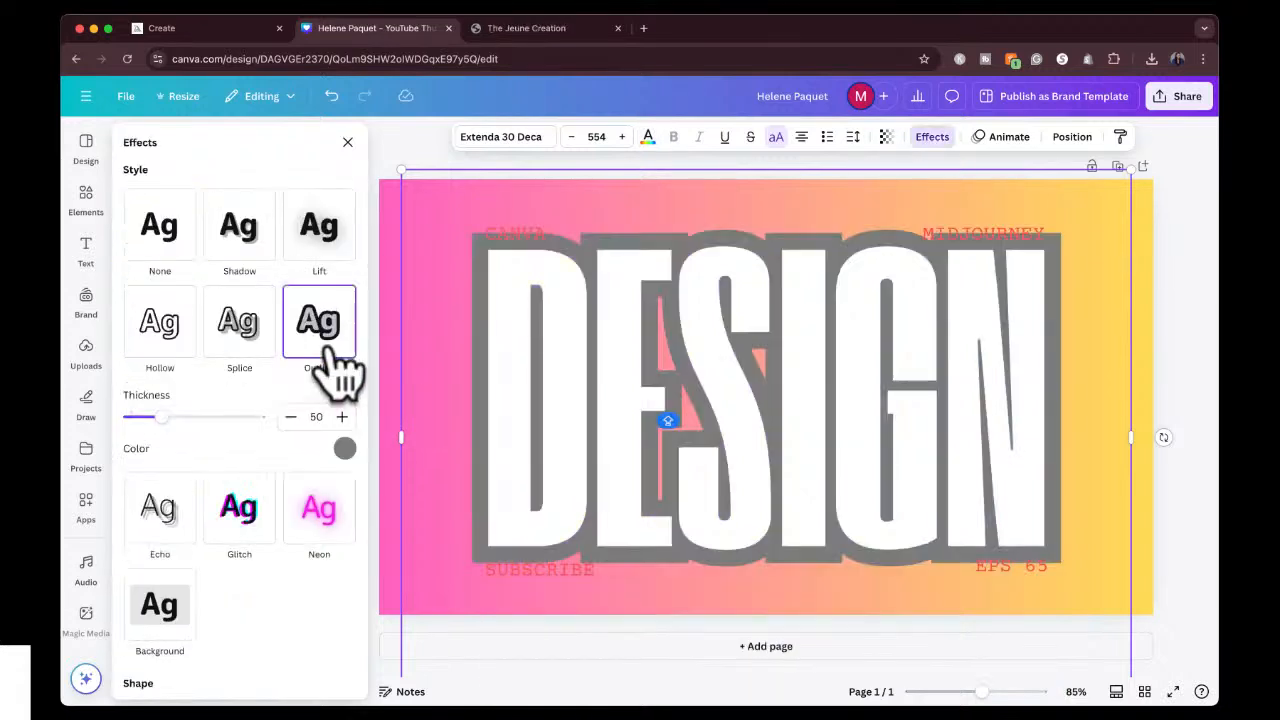
click(345, 450)
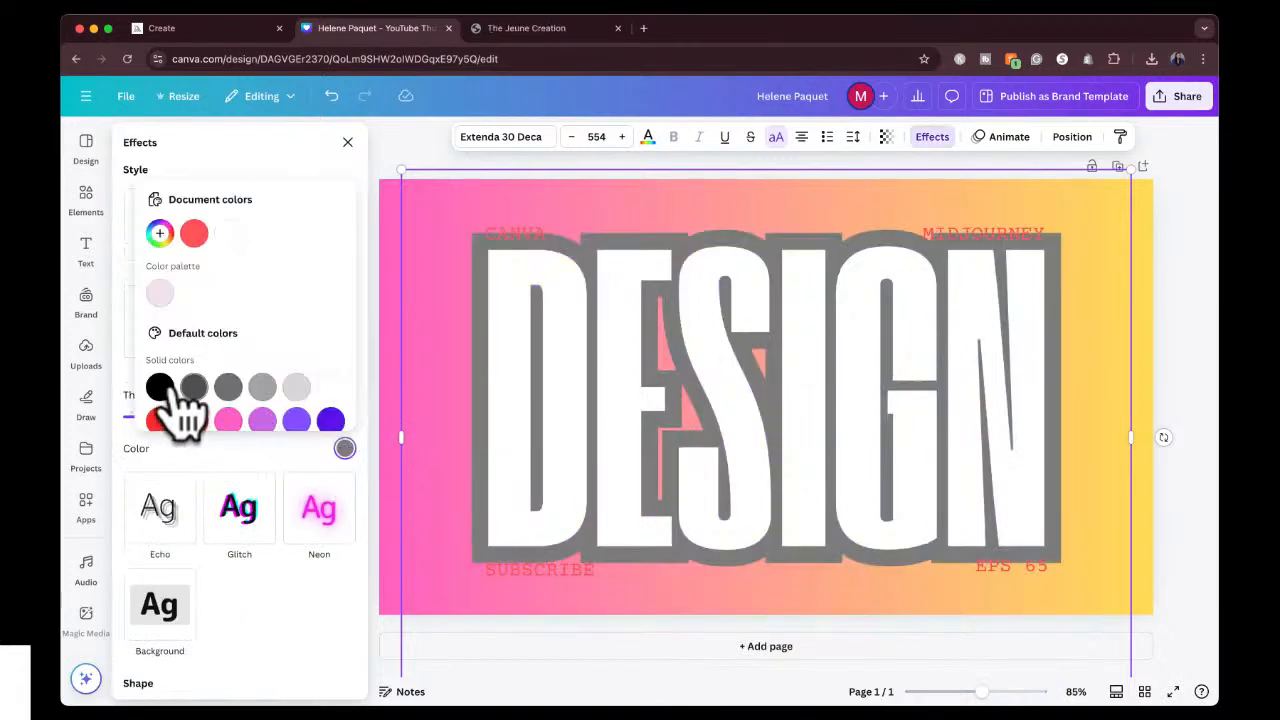
click(163, 388)
click(214, 452)
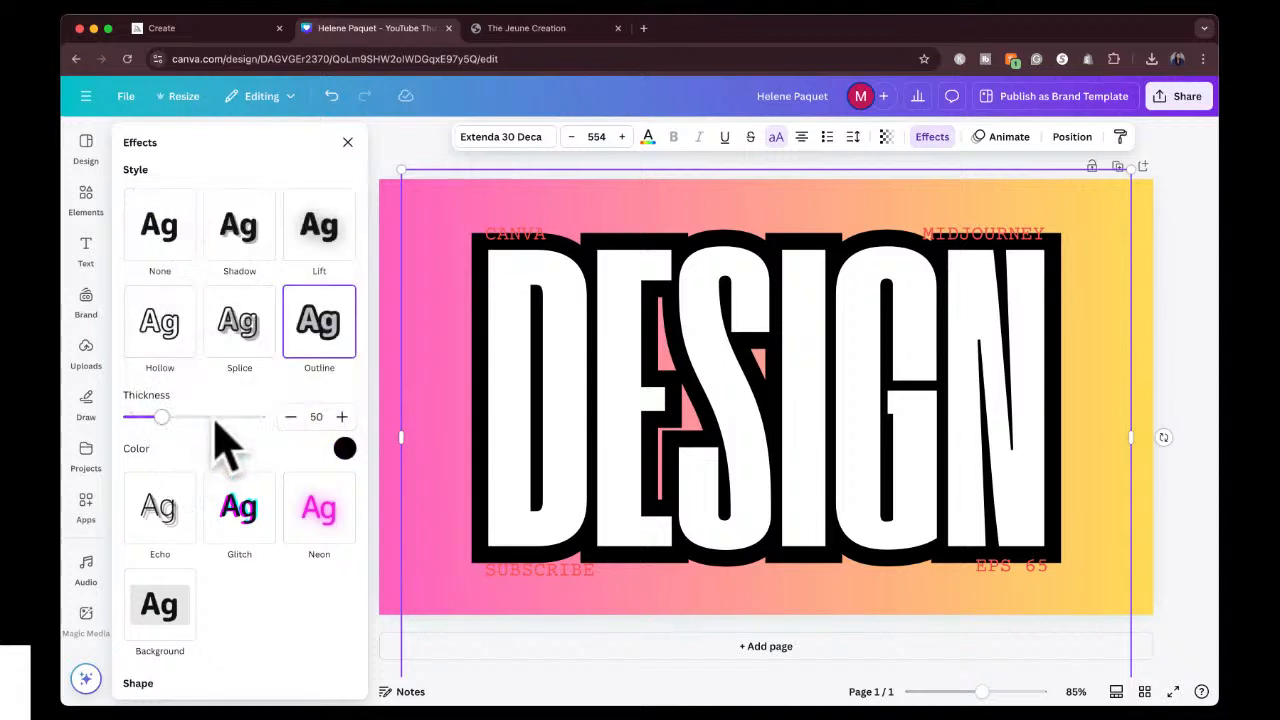
drag(162, 416, 134, 420)
click(1210, 232)
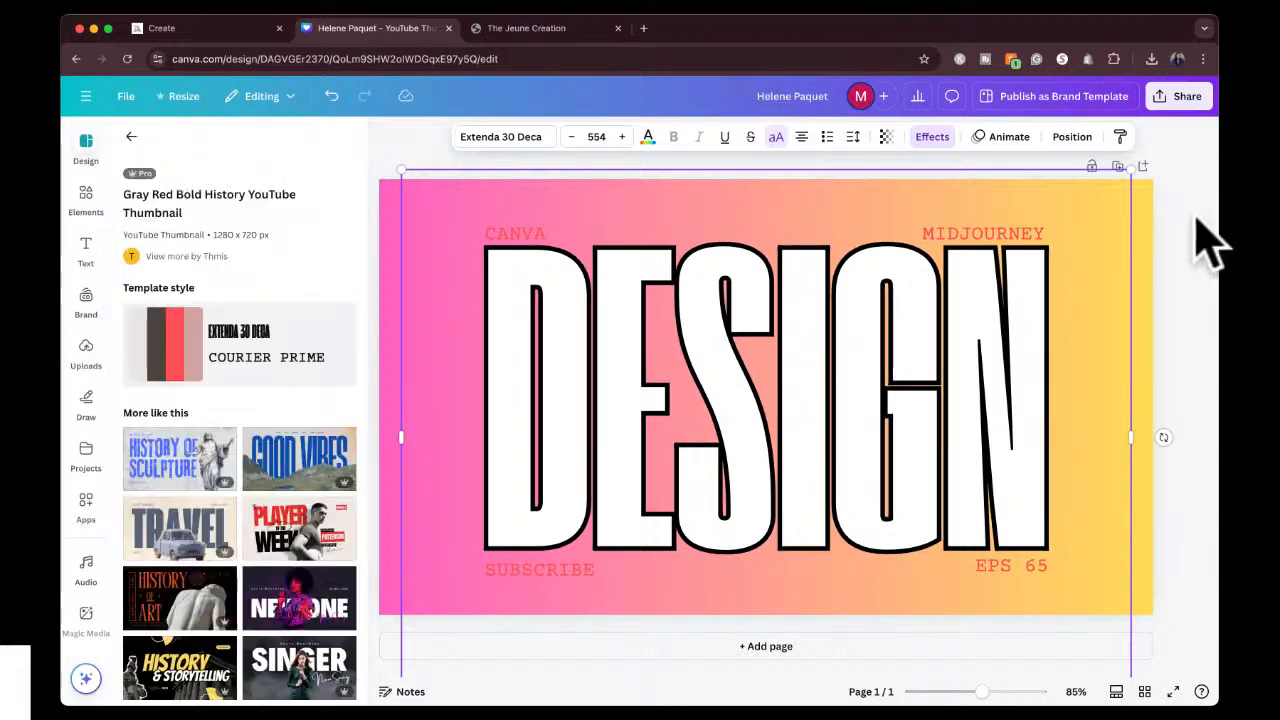
Recolor the MIDJOURNEY and CANVA labels above the heading black.
click(1022, 245)
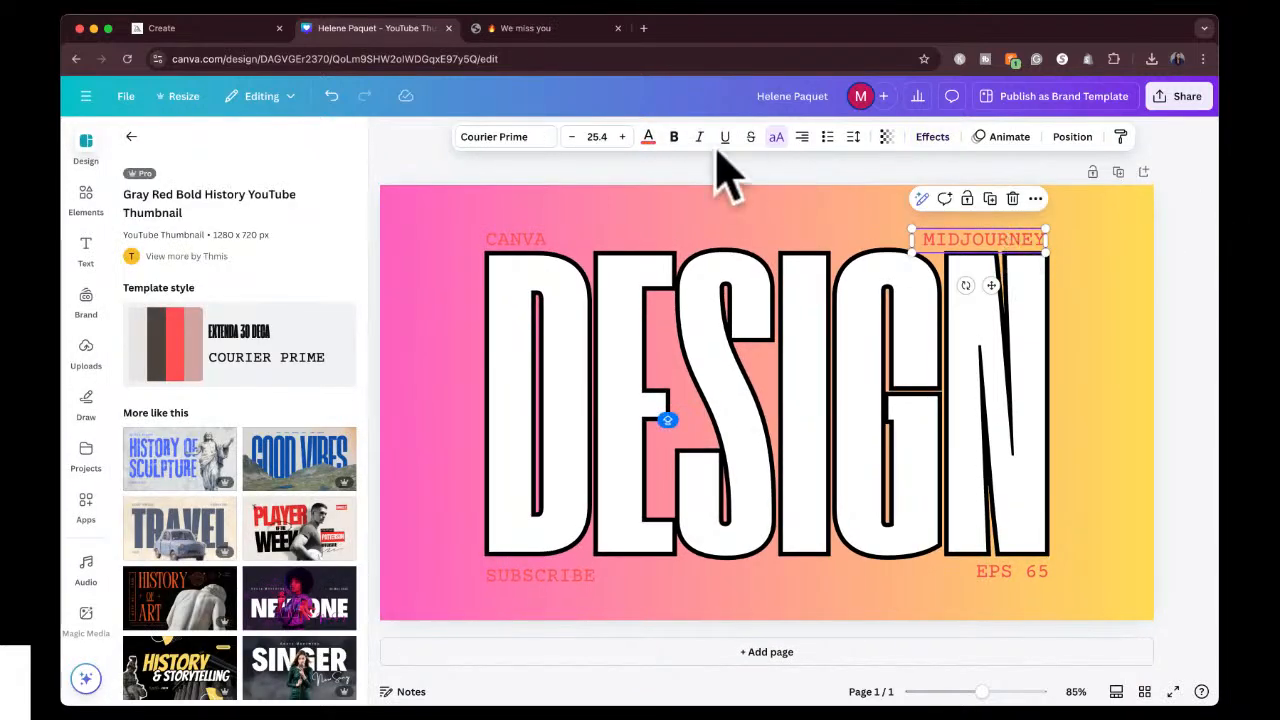
click(648, 137)
click(140, 452)
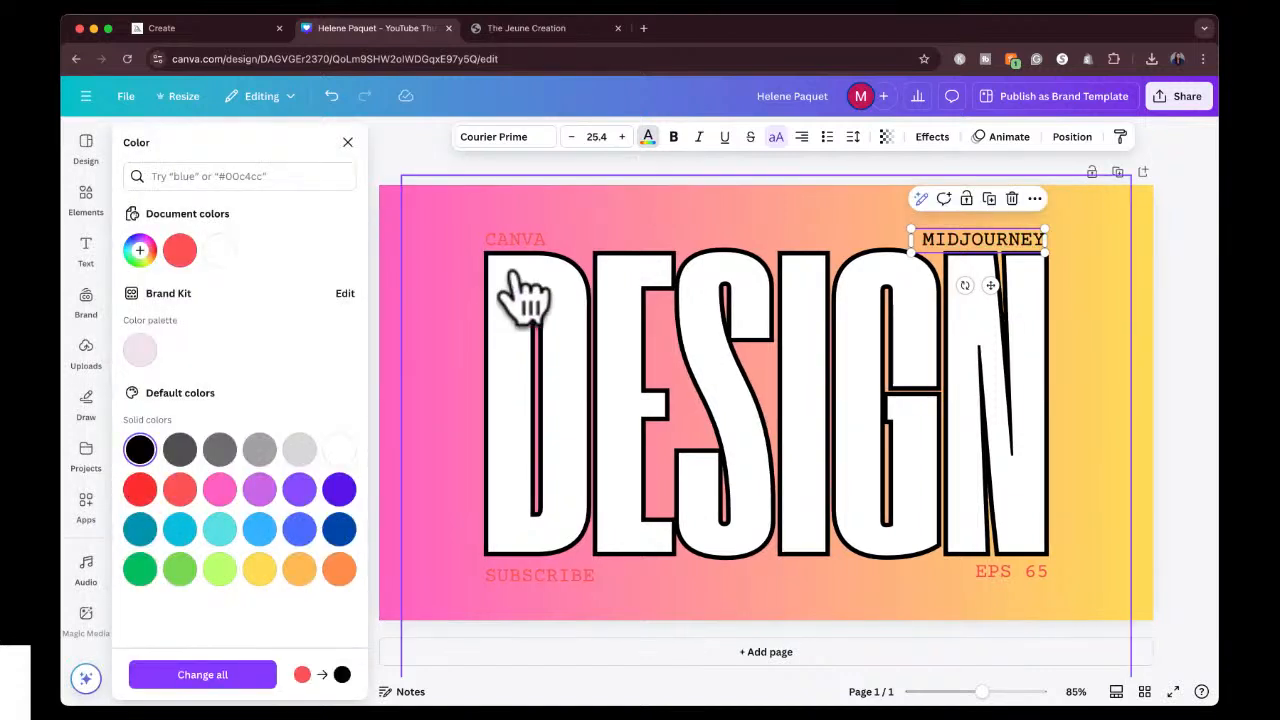
click(518, 241)
click(140, 452)
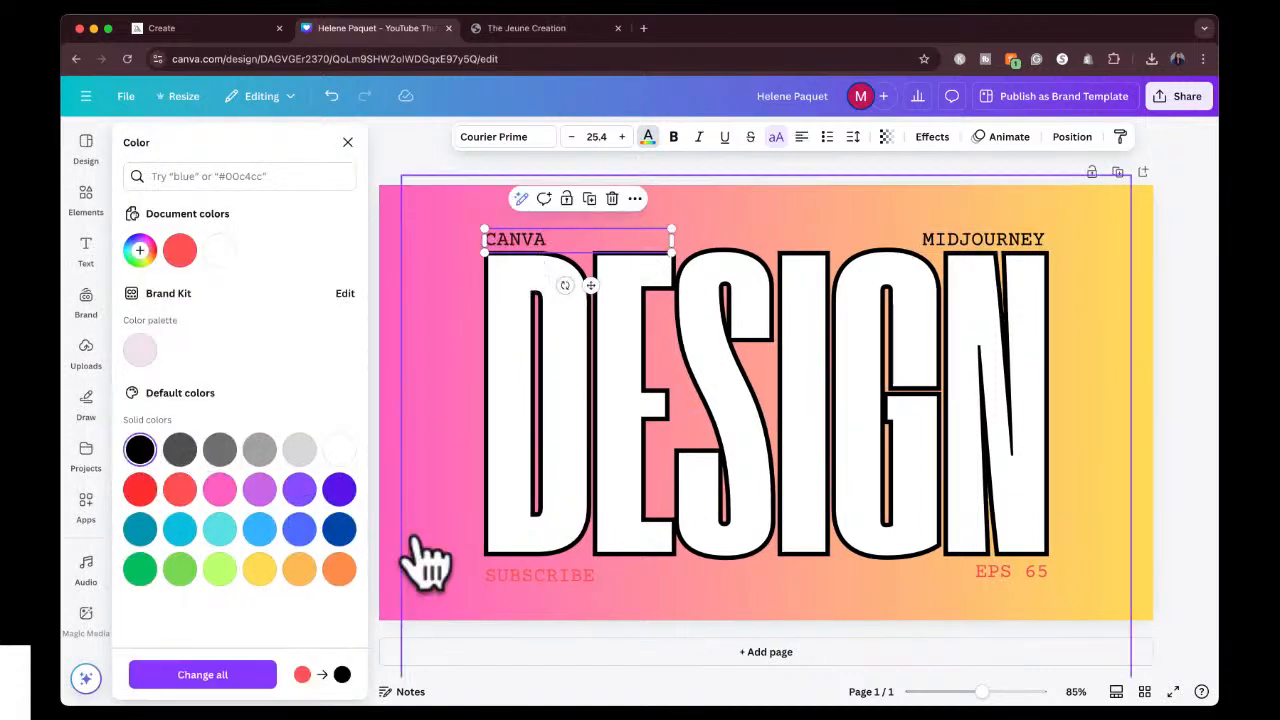
Recolor the SUBSCRIBE and EPS 65 labels below the heading black.
click(508, 580)
click(140, 452)
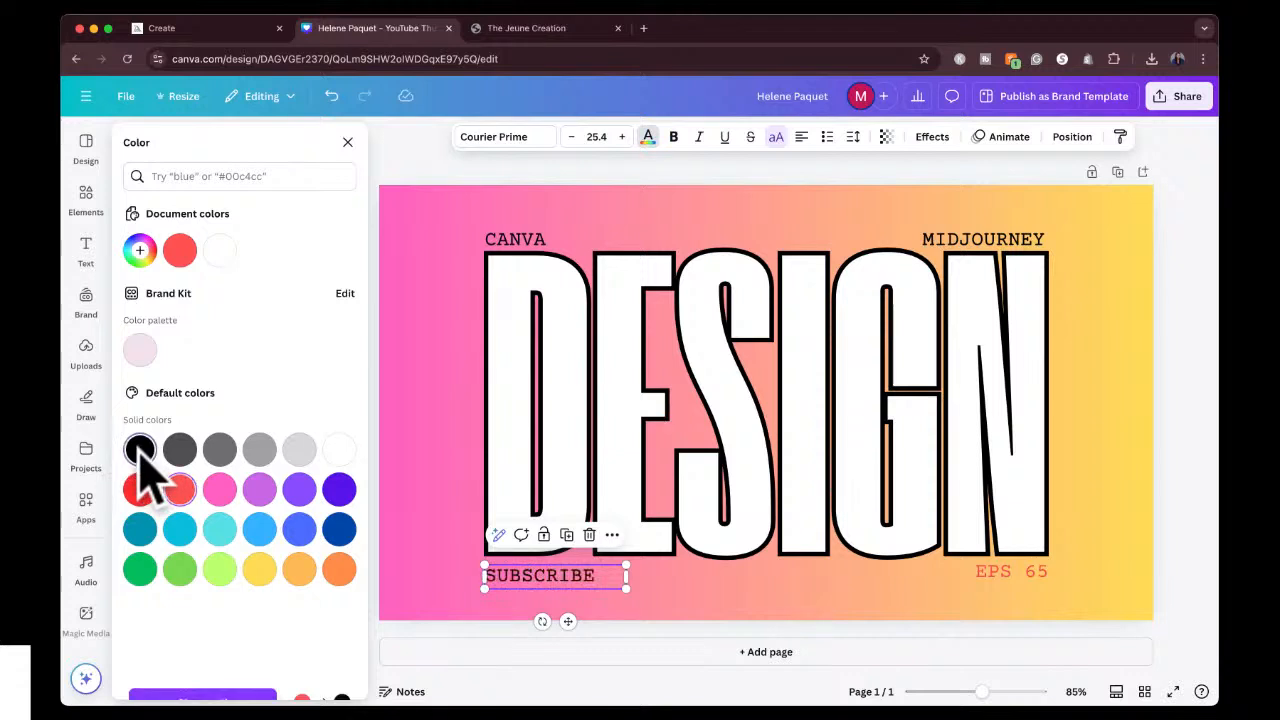
click(1010, 572)
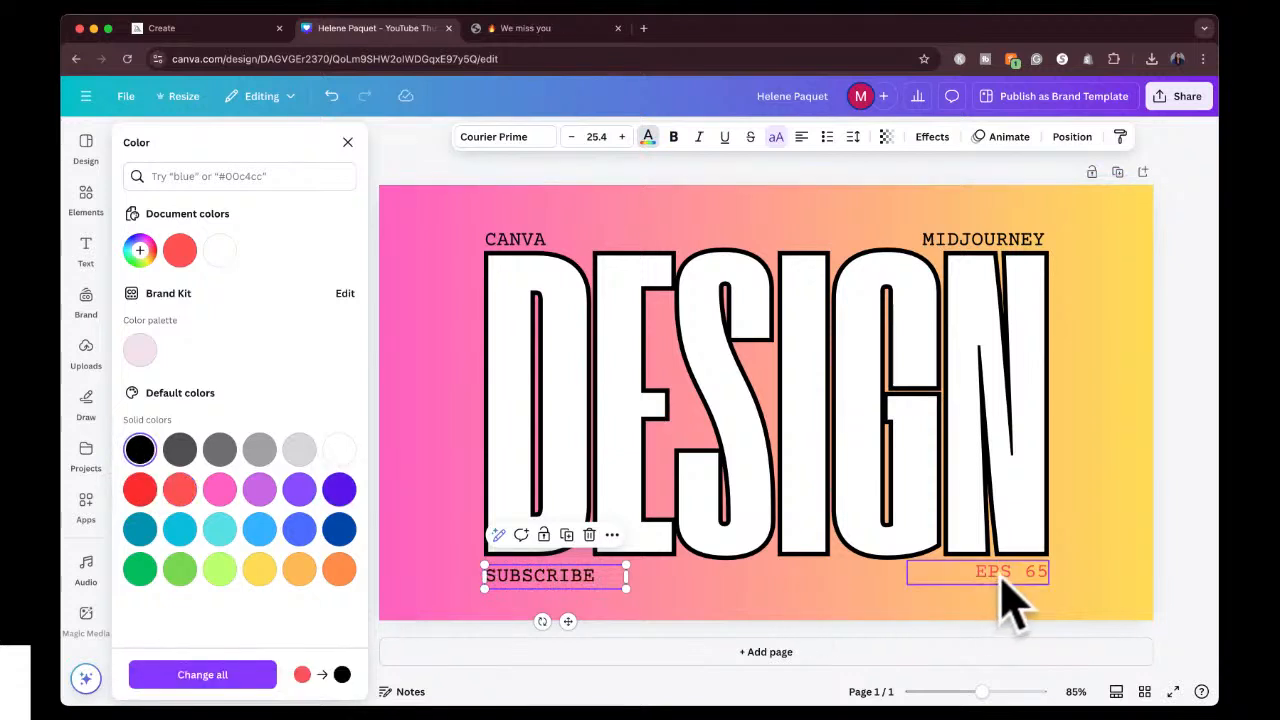
click(140, 452)
key(Escape)
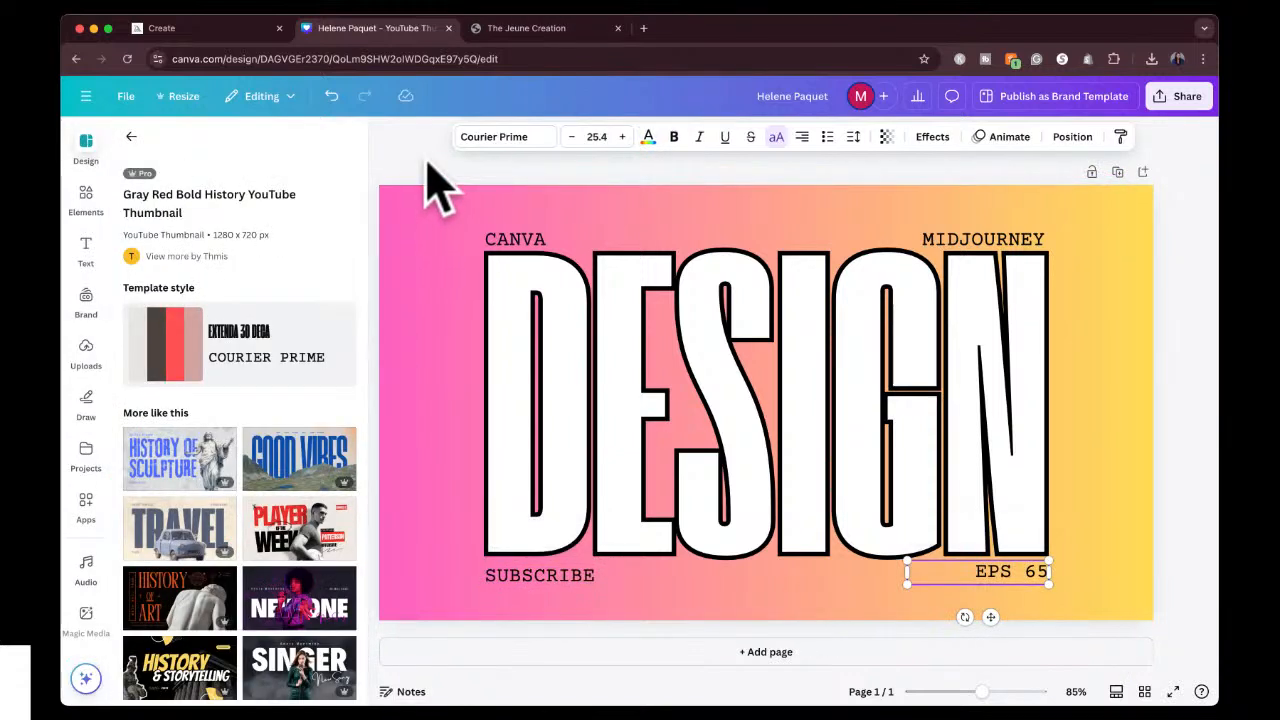
click(428, 165)
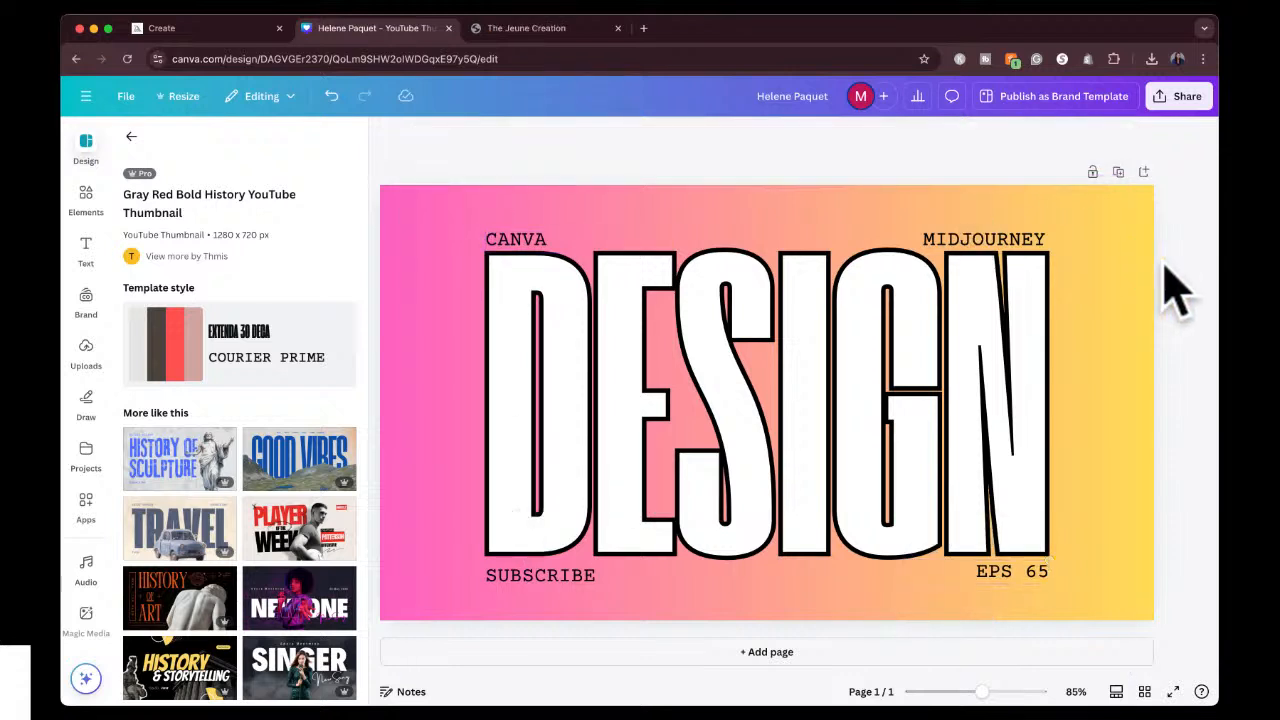
Switch to Midjourney and write the image prompt "black girl with cute glasses working on her laptop. white background".
click(229, 30)
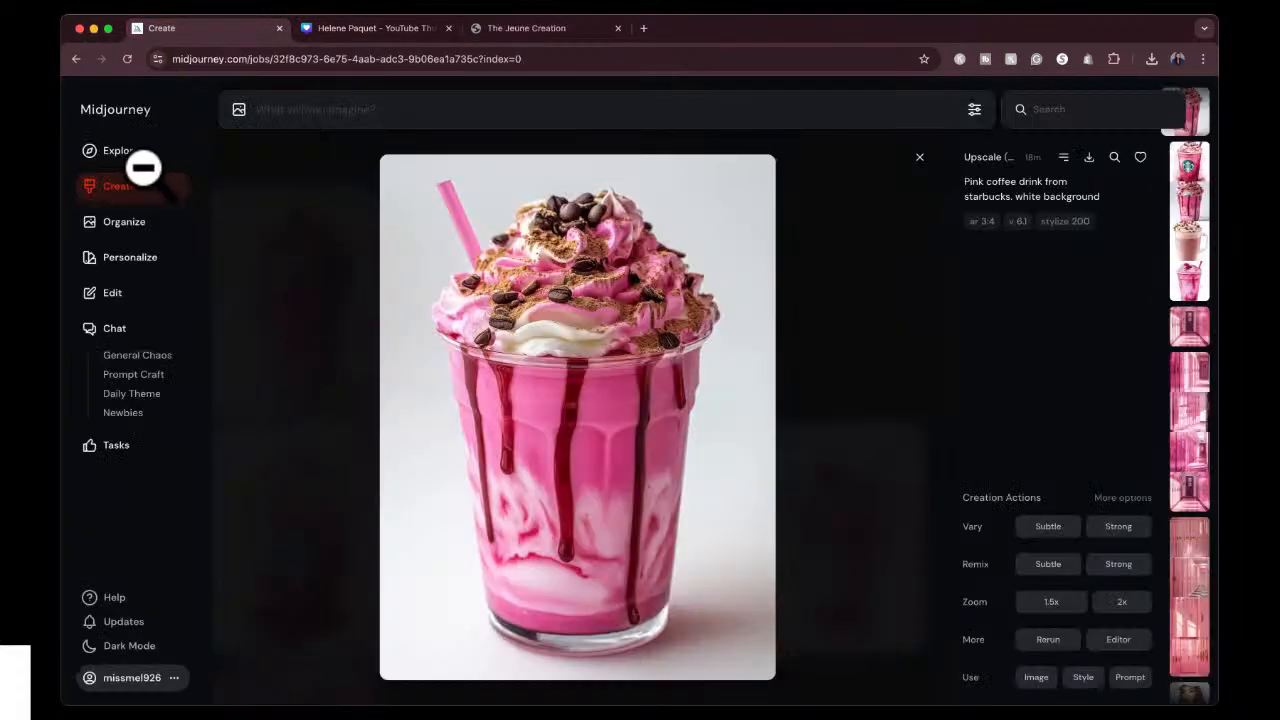
click(371, 106)
text(BLACK)
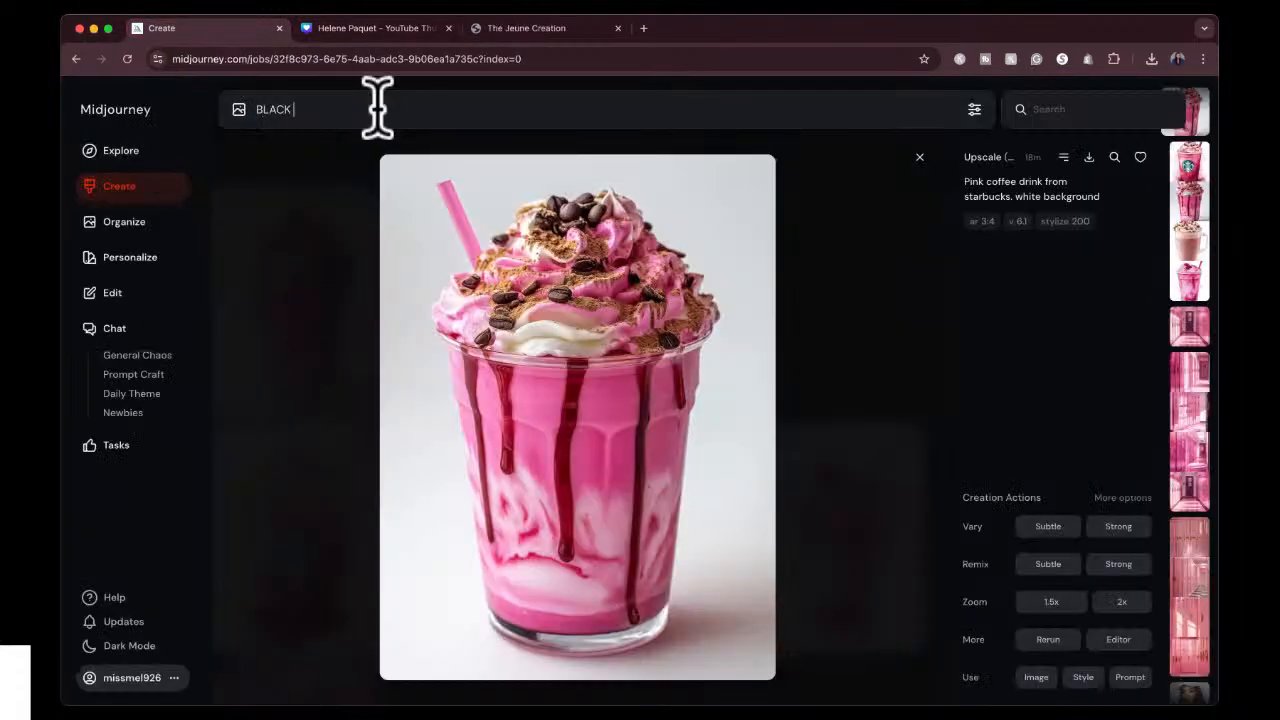
text( GIRL WITH)
key(super+a)
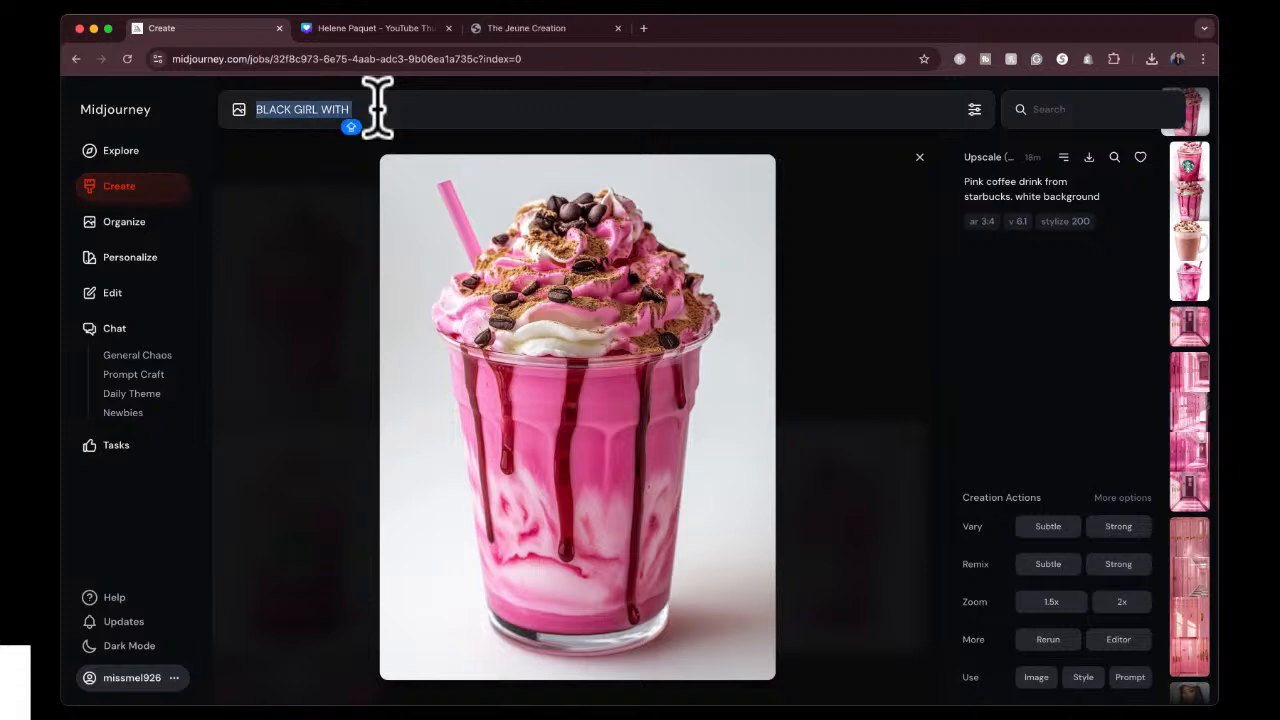
text(black girl)
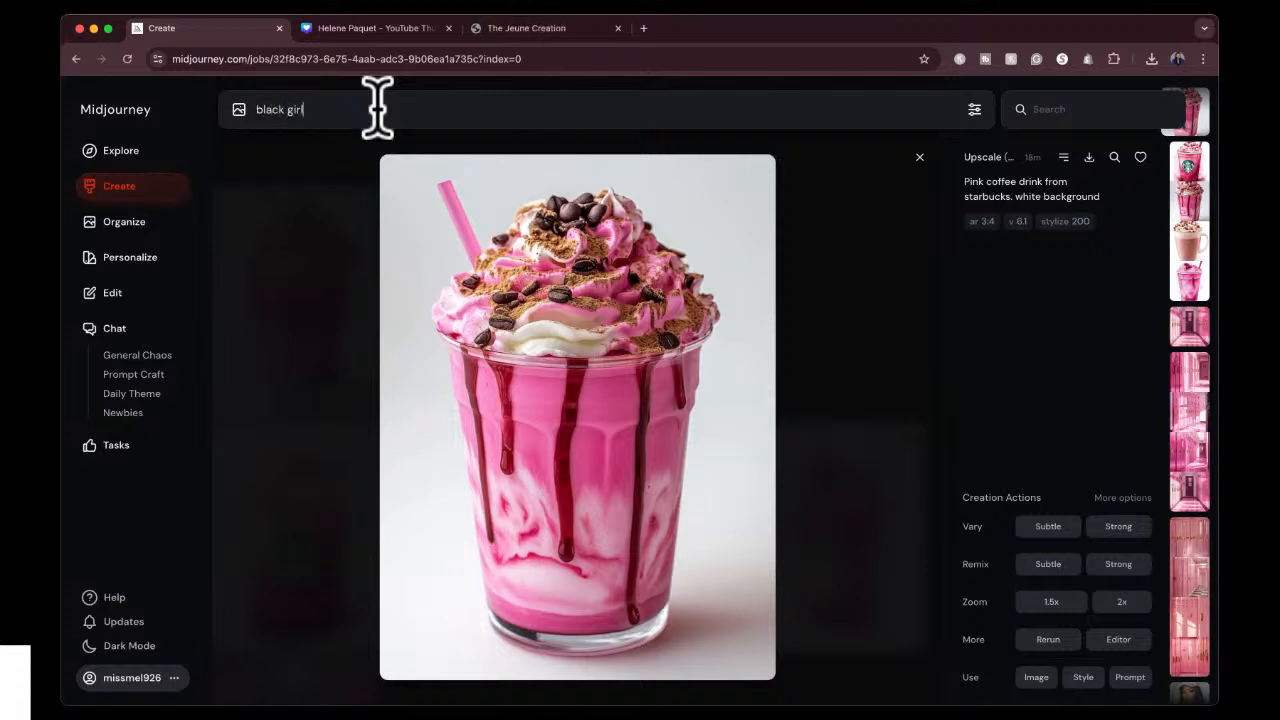
text( with cute giasses working on her laptop)
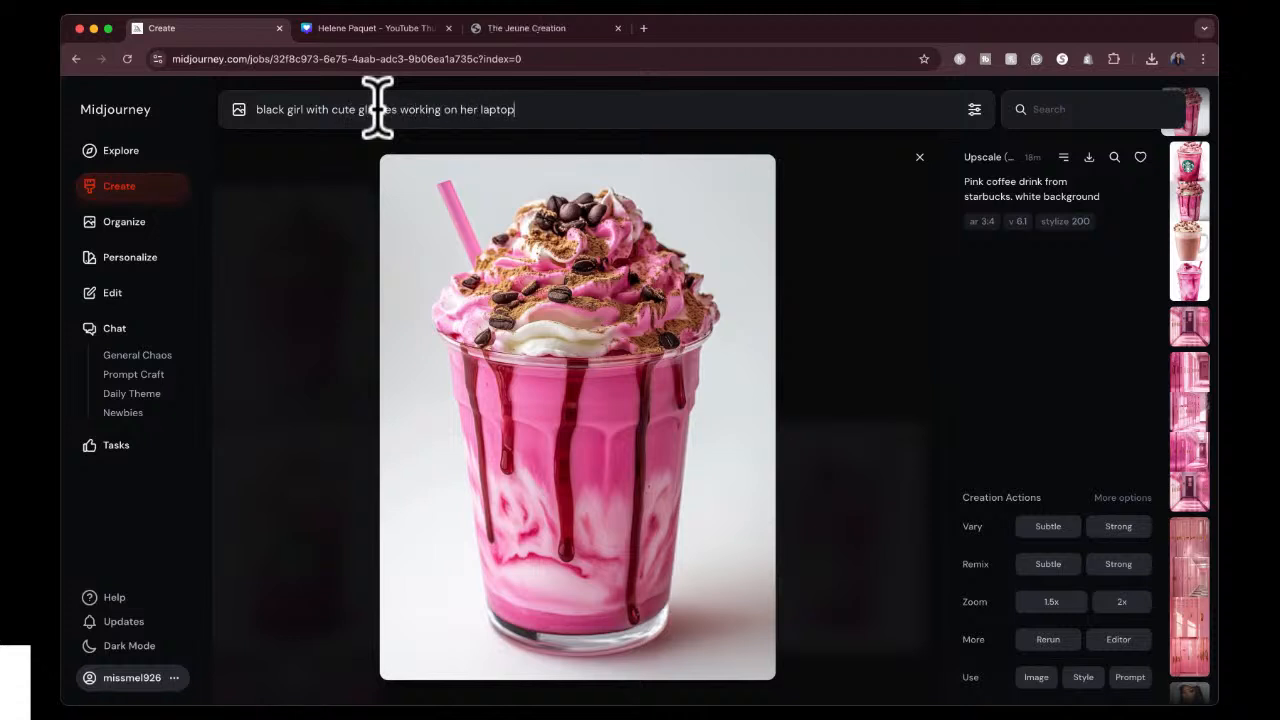
text(. white background)
Set the image size to landscape 4:3, submit the prompt and close the enlarged pink coffee drink image.
click(974, 109)
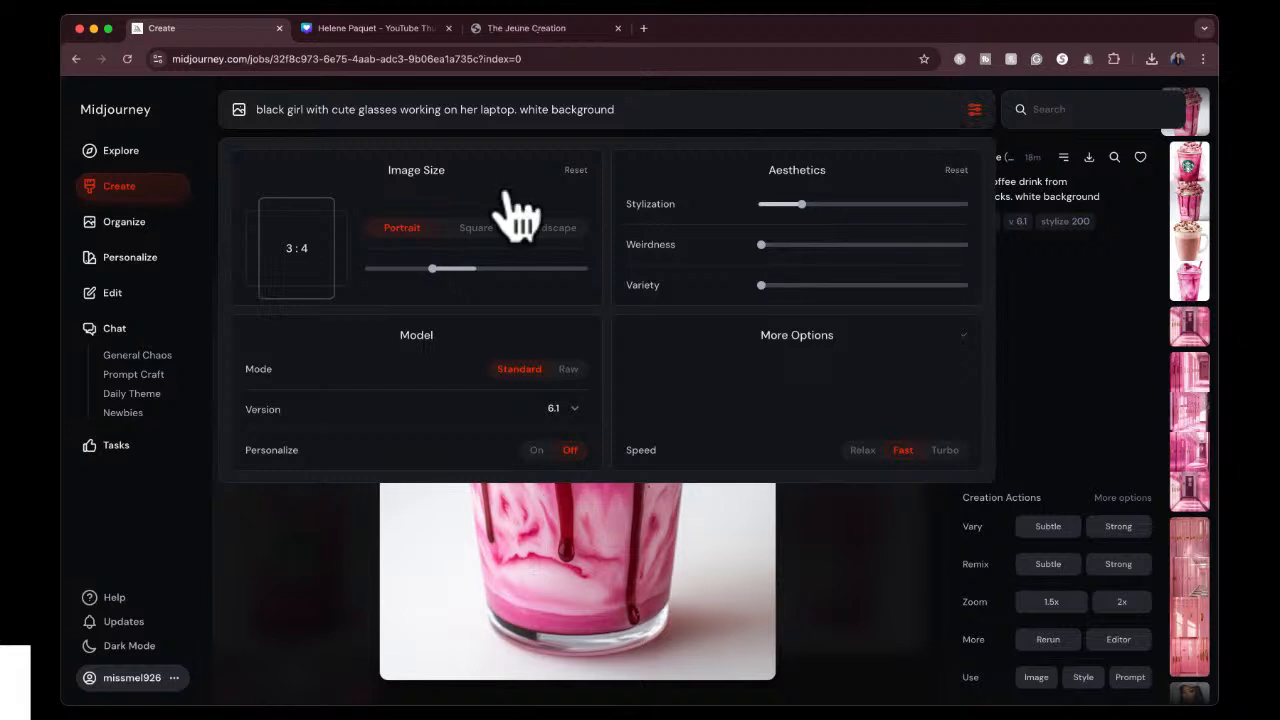
click(548, 230)
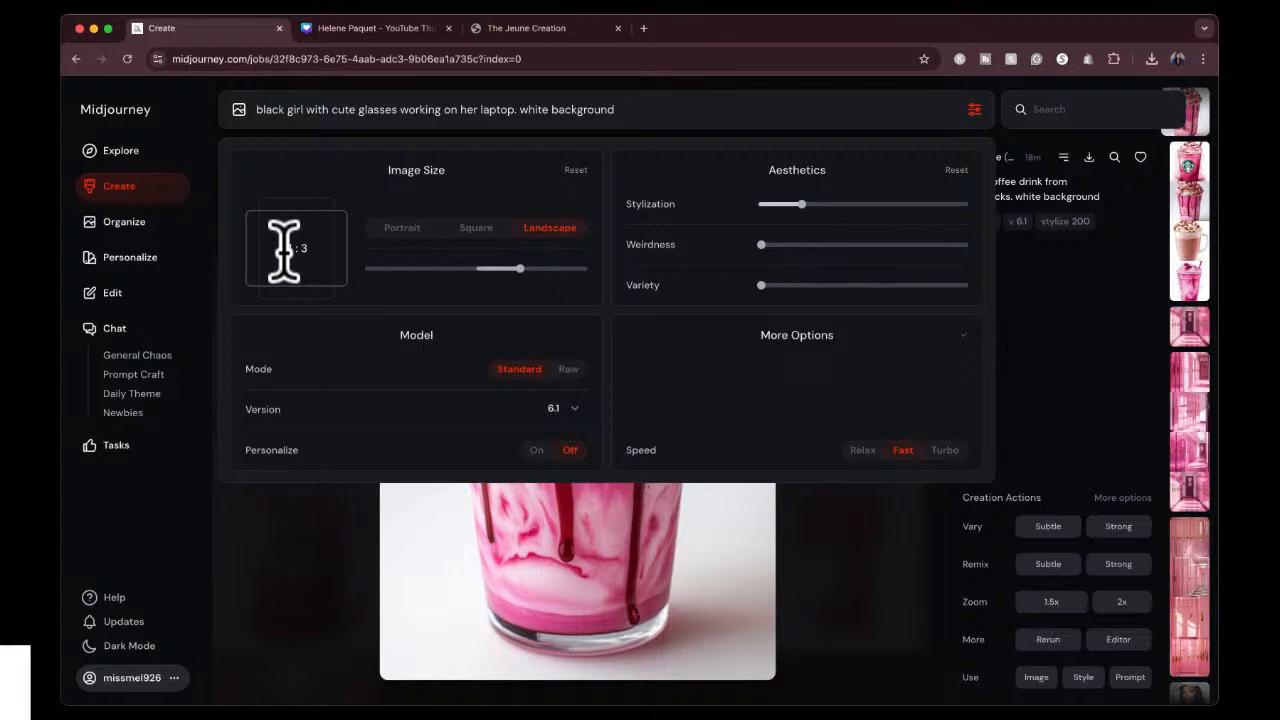
click(700, 105)
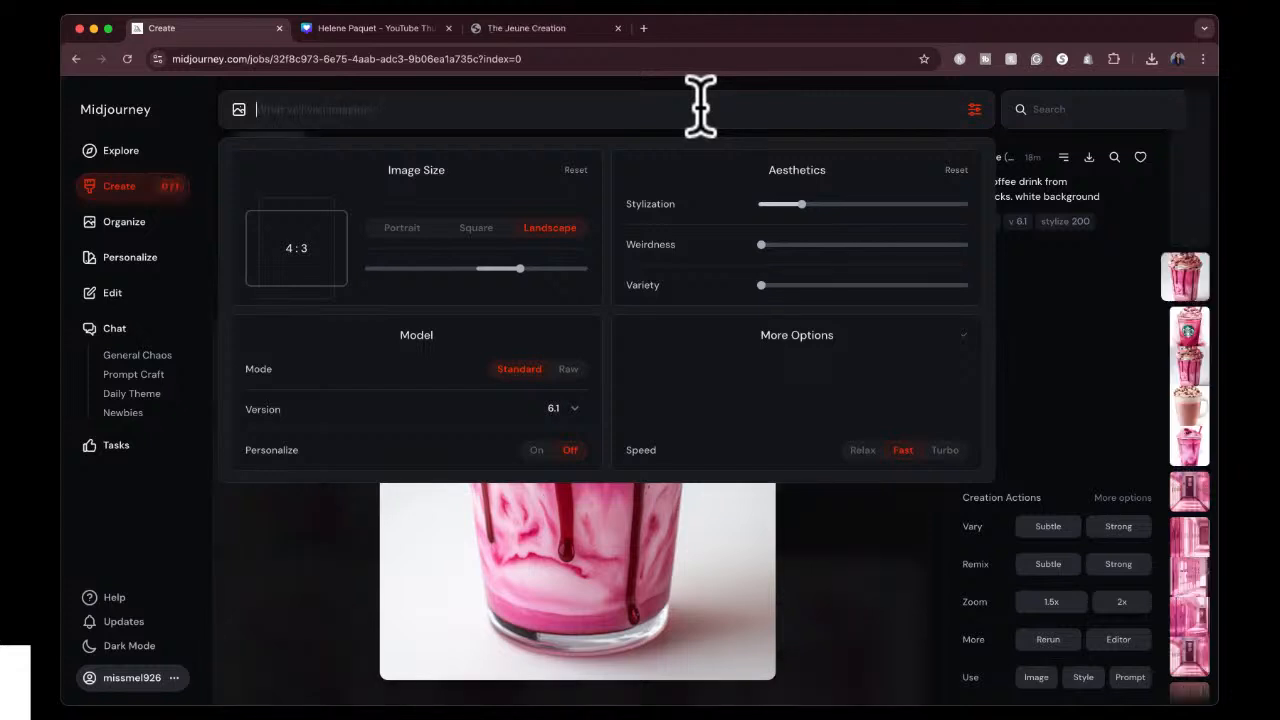
click(974, 110)
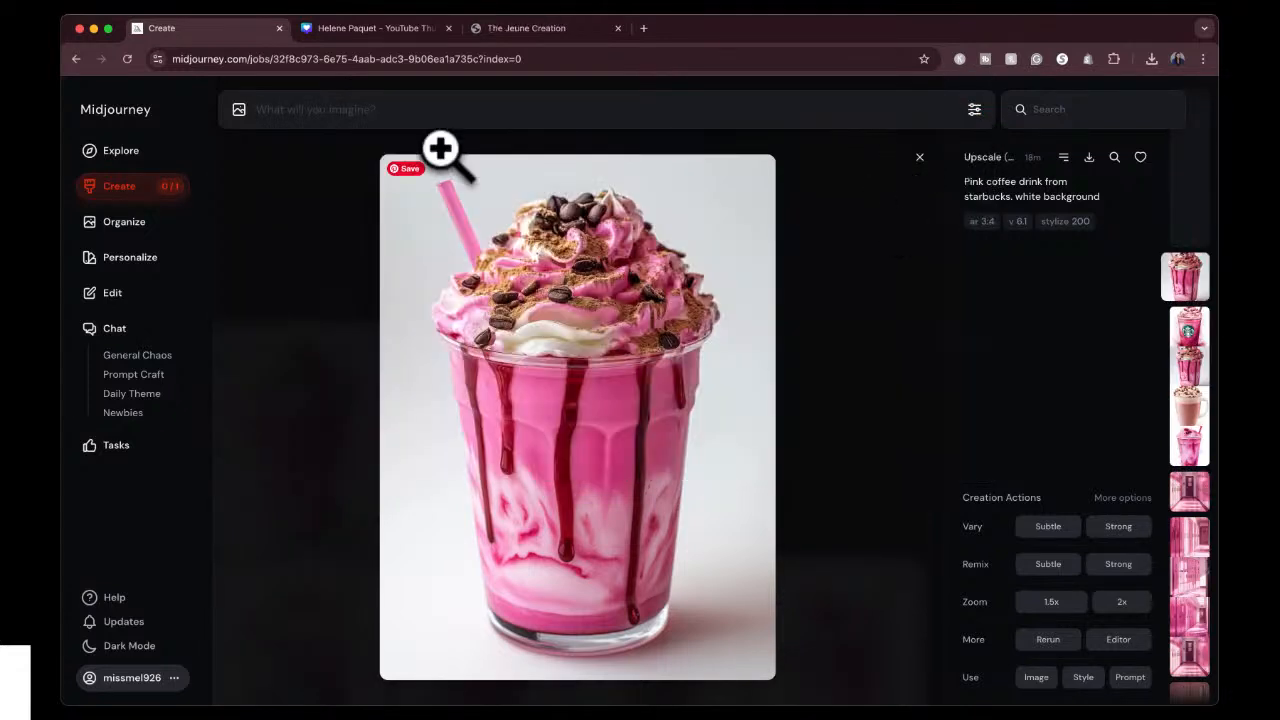
click(918, 158)
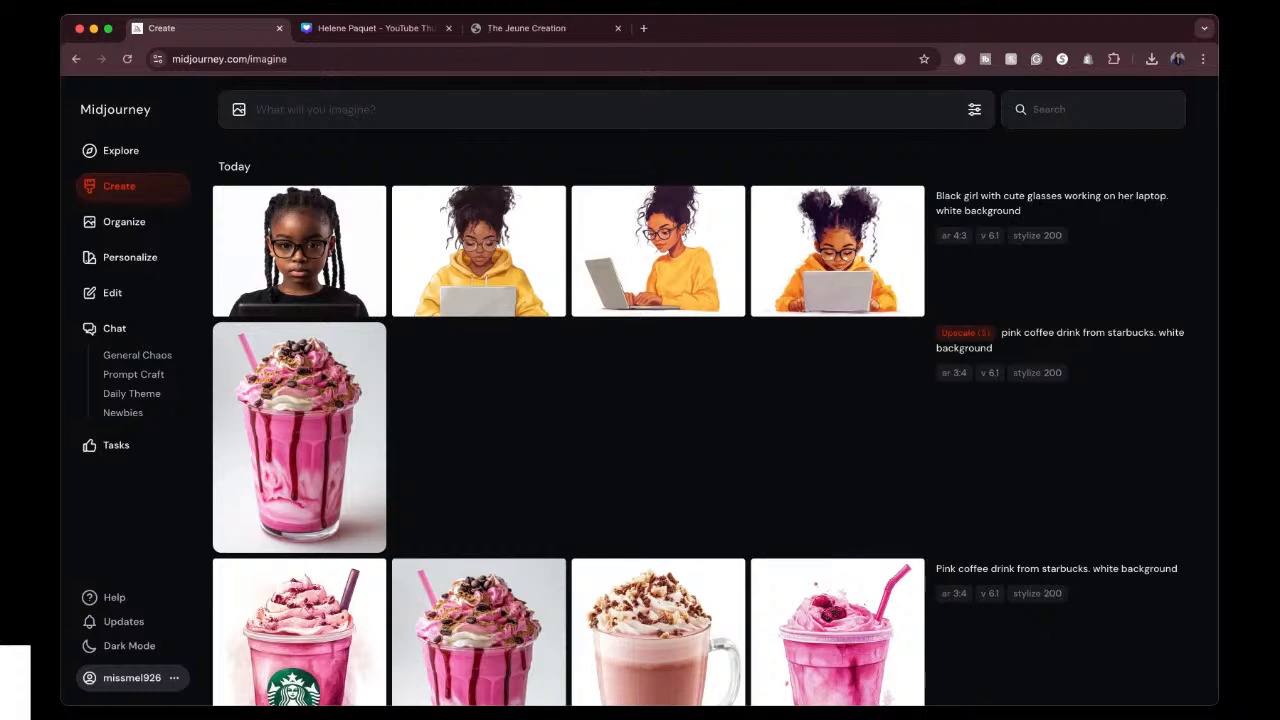
Search for images similar to the second laptop girl result and use the neon-lit man with glasses as a style reference.
click(449, 252)
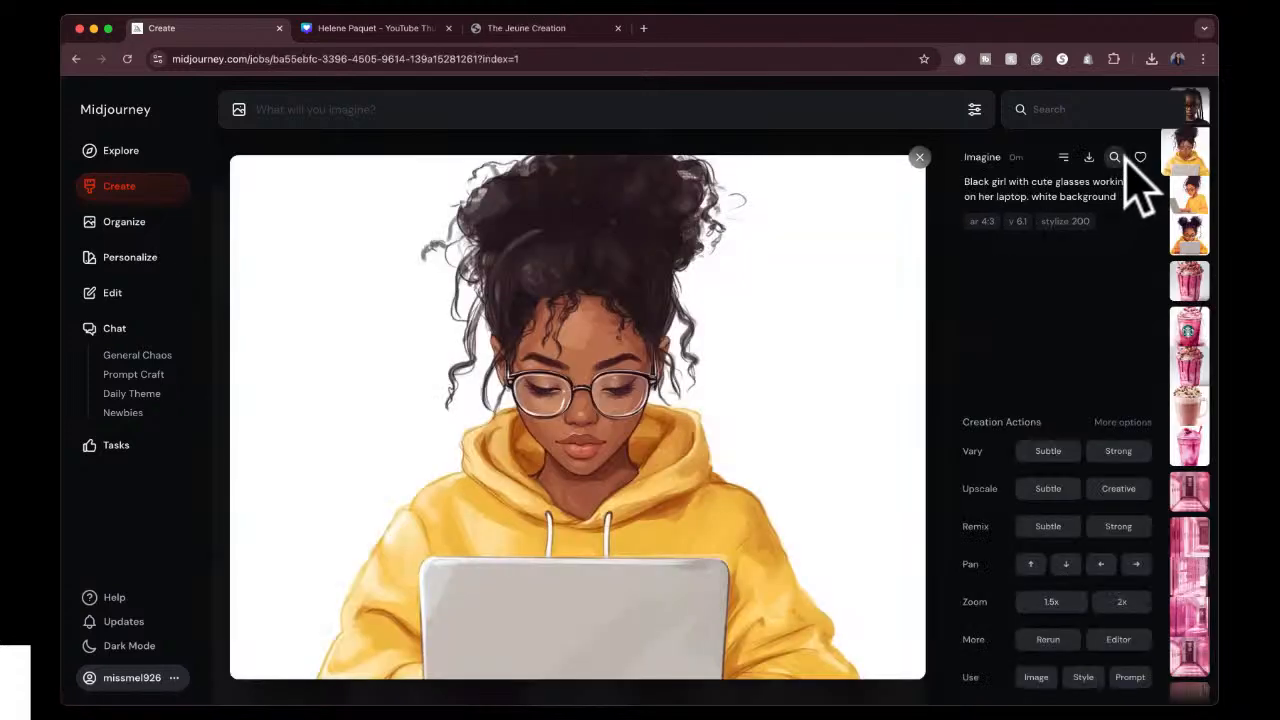
click(1113, 160)
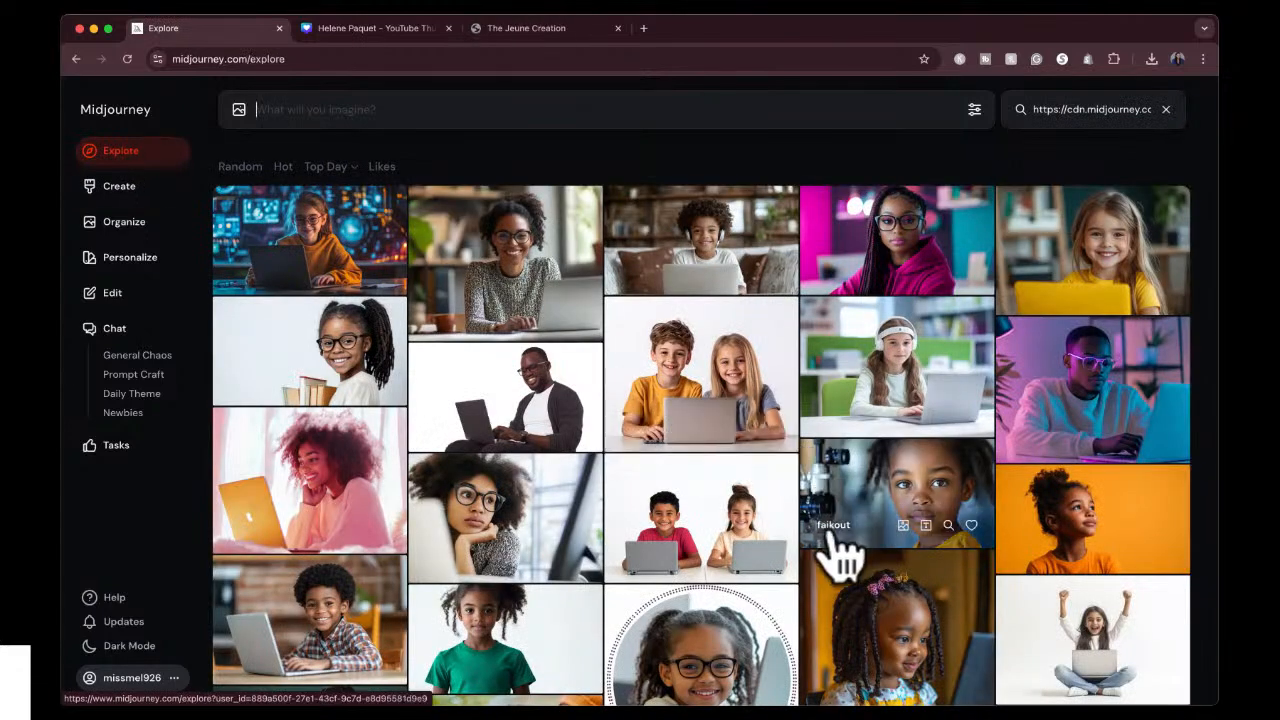
scroll(838, 556, down, 1)
scroll(838, 556, down, 2)
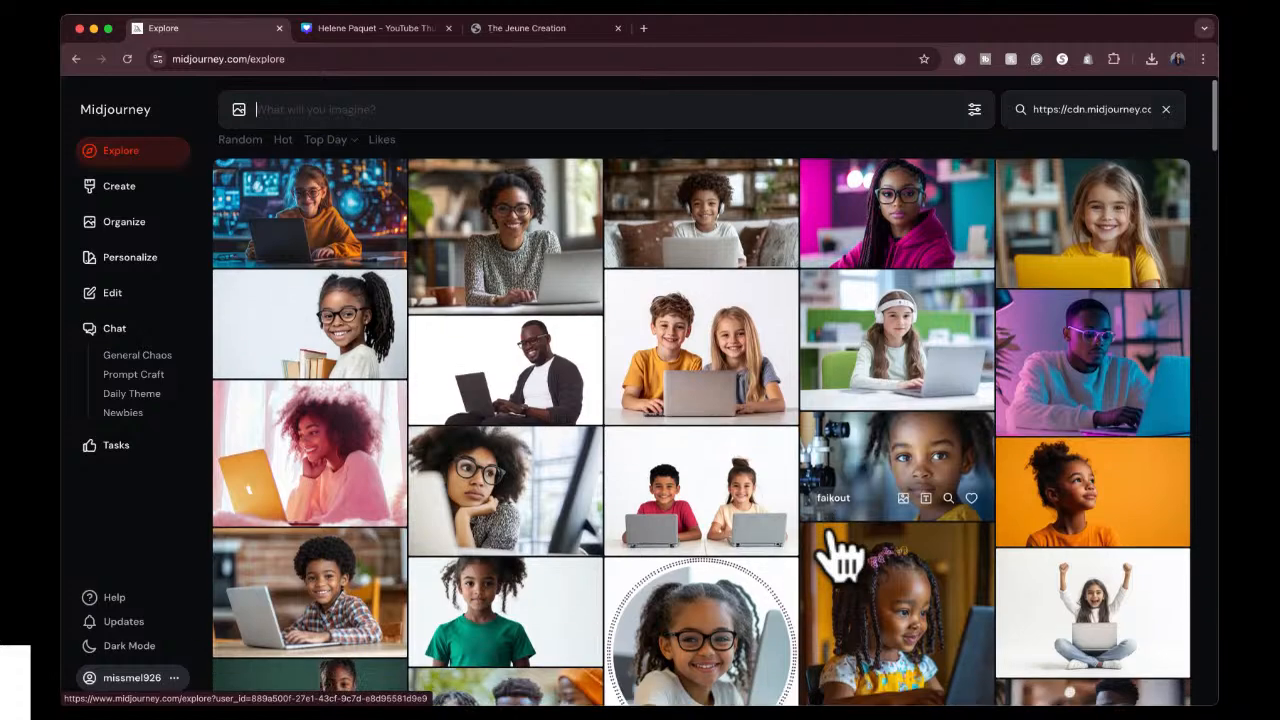
scroll(838, 556, down, 1)
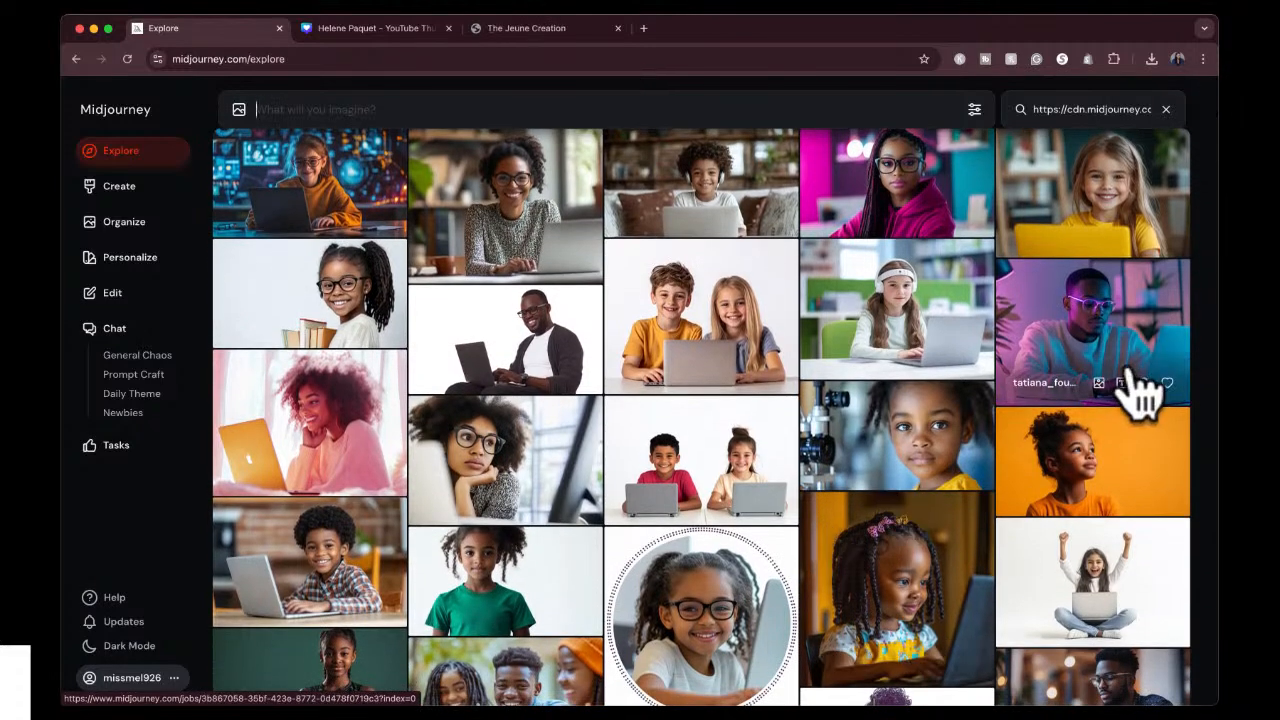
click(1099, 319)
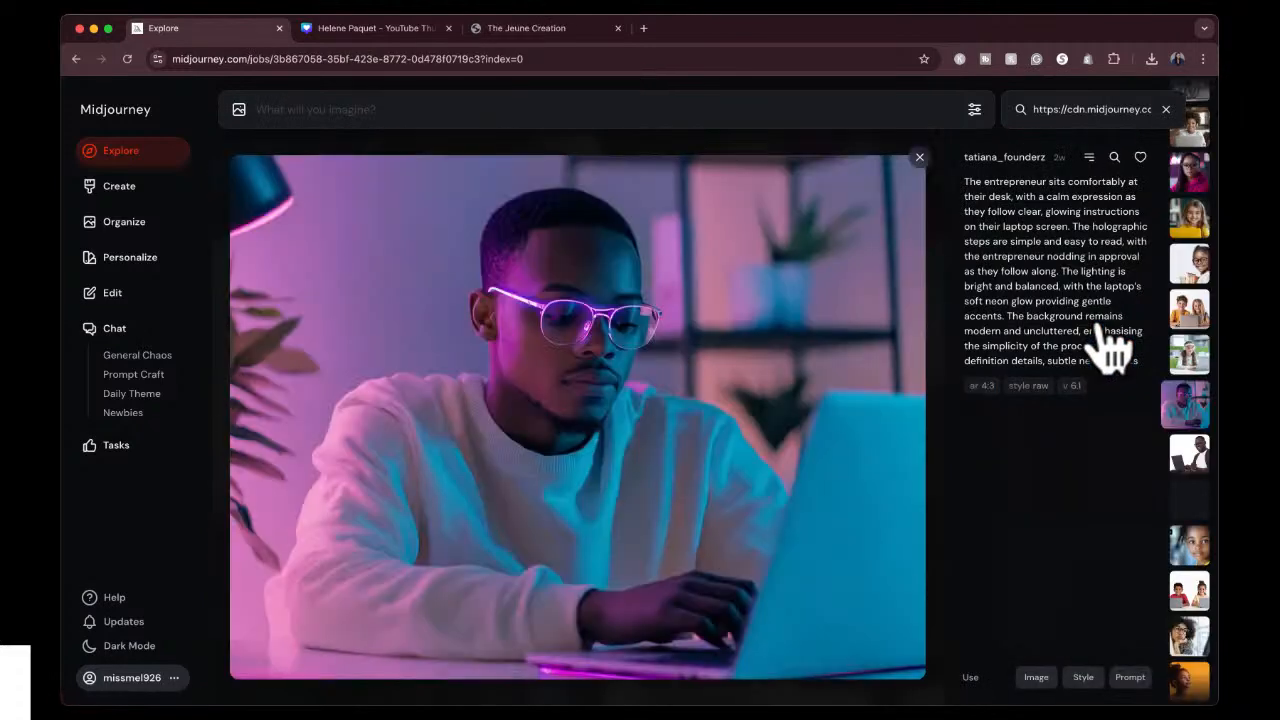
click(1083, 679)
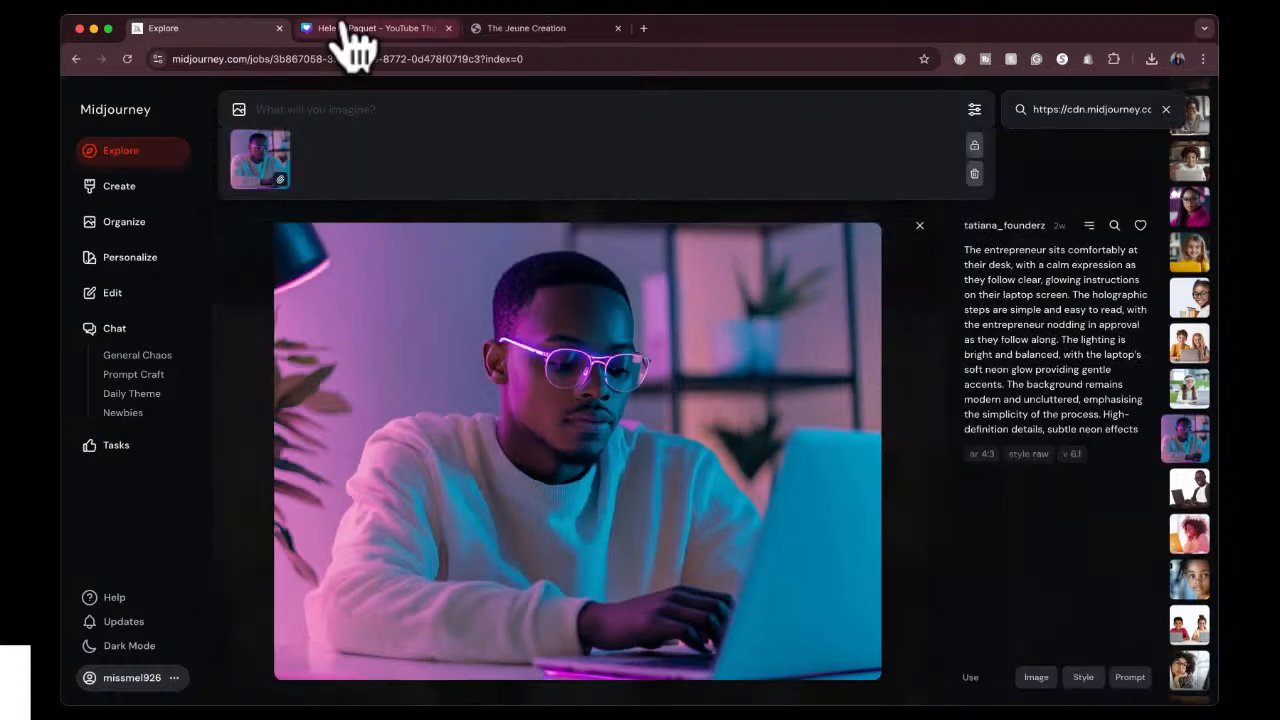
Generate images with the style reference from the prompt "black man with glasses working on his laptop. white background".
click(305, 107)
text(bla)
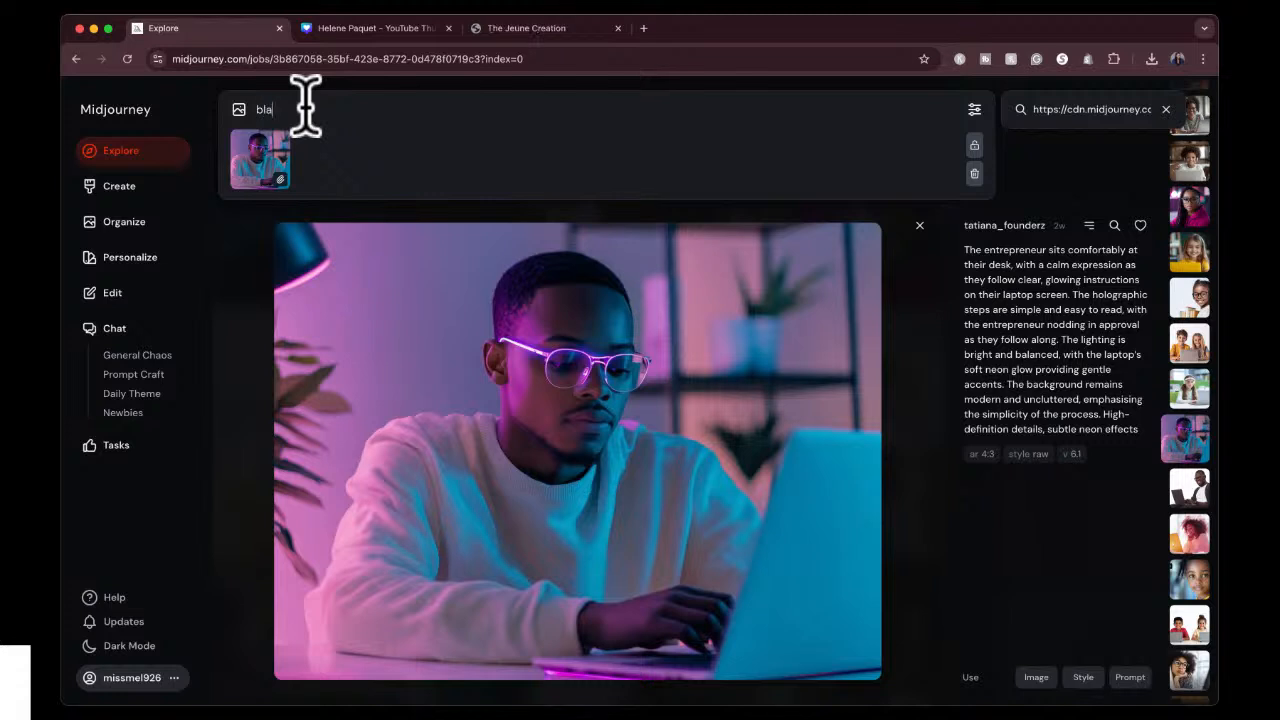
text(ck man sitt)
text(ing w)
key(BackSpace)
key(BackSpace)
key(BackSpace)
key(BackSpace)
key(BackSpace)
key(BackSpace)
key(BackSpace)
text(with glasses working on his laptop)
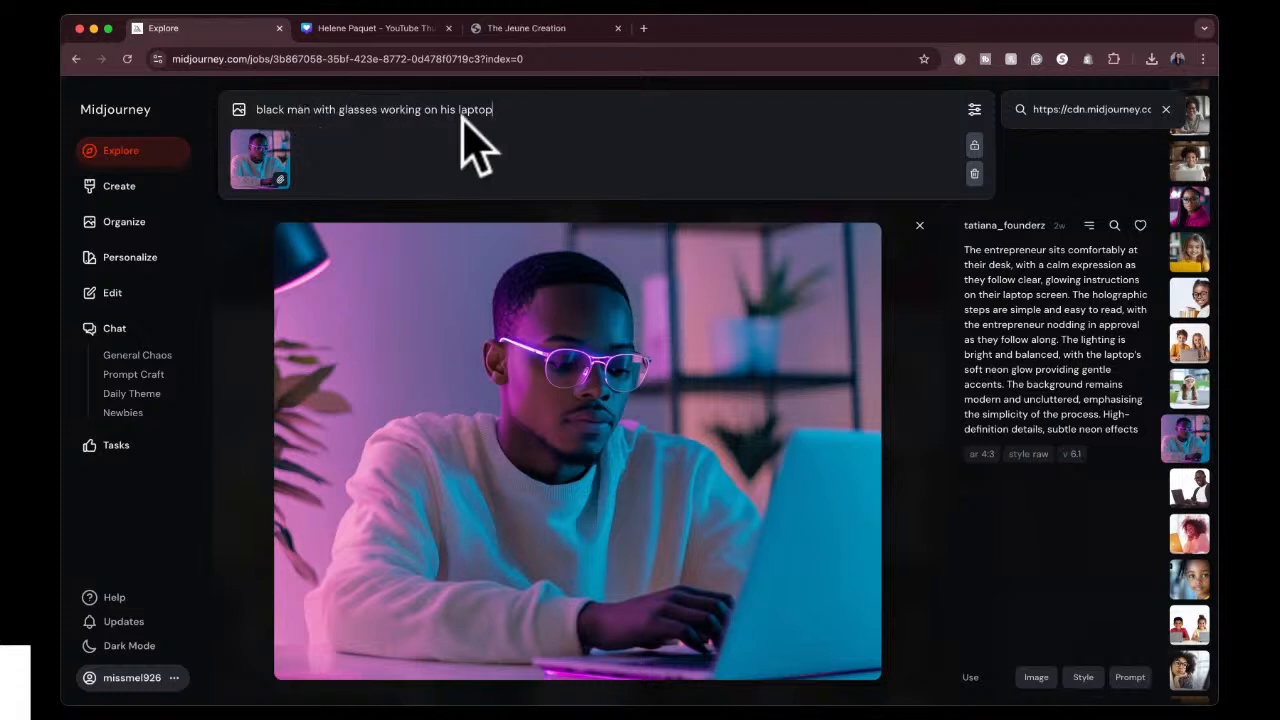
text(. wht)
key(BackSpace)
text(ite background)
key(Return)
Switch to Canva and try several gradients on the thumbnail background, ending with the light gray-to-white one.
click(391, 26)
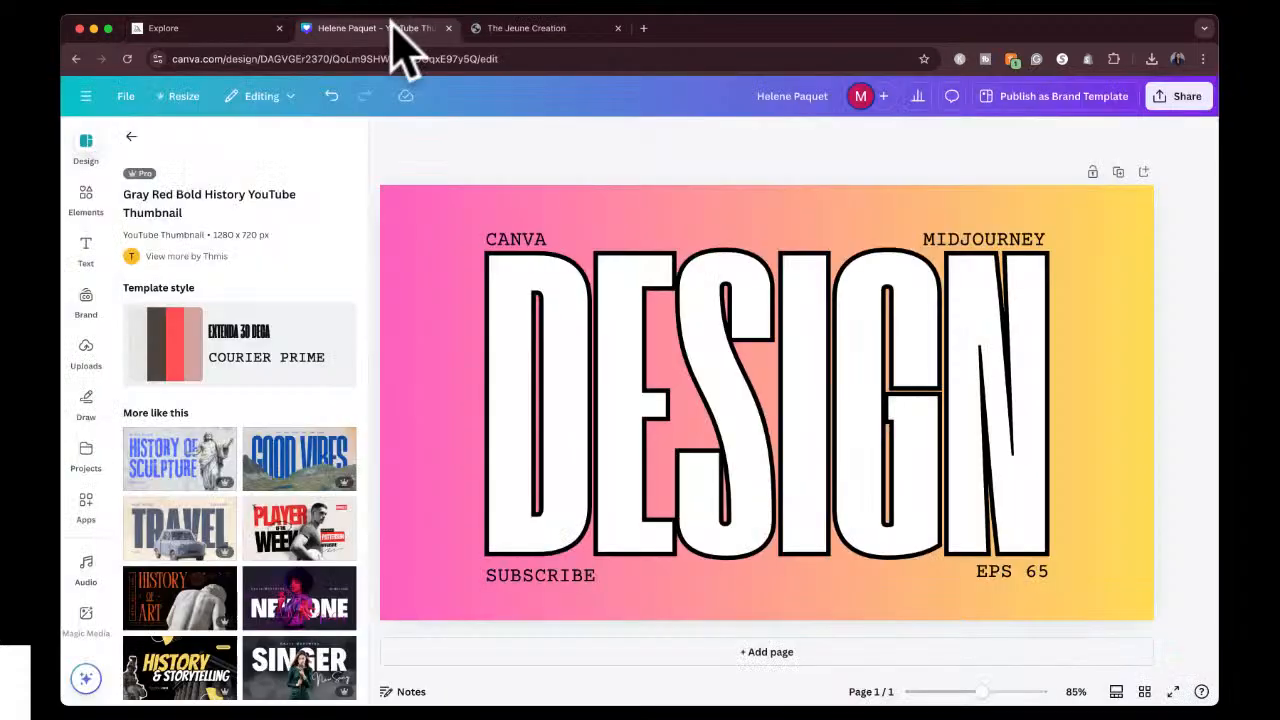
click(747, 204)
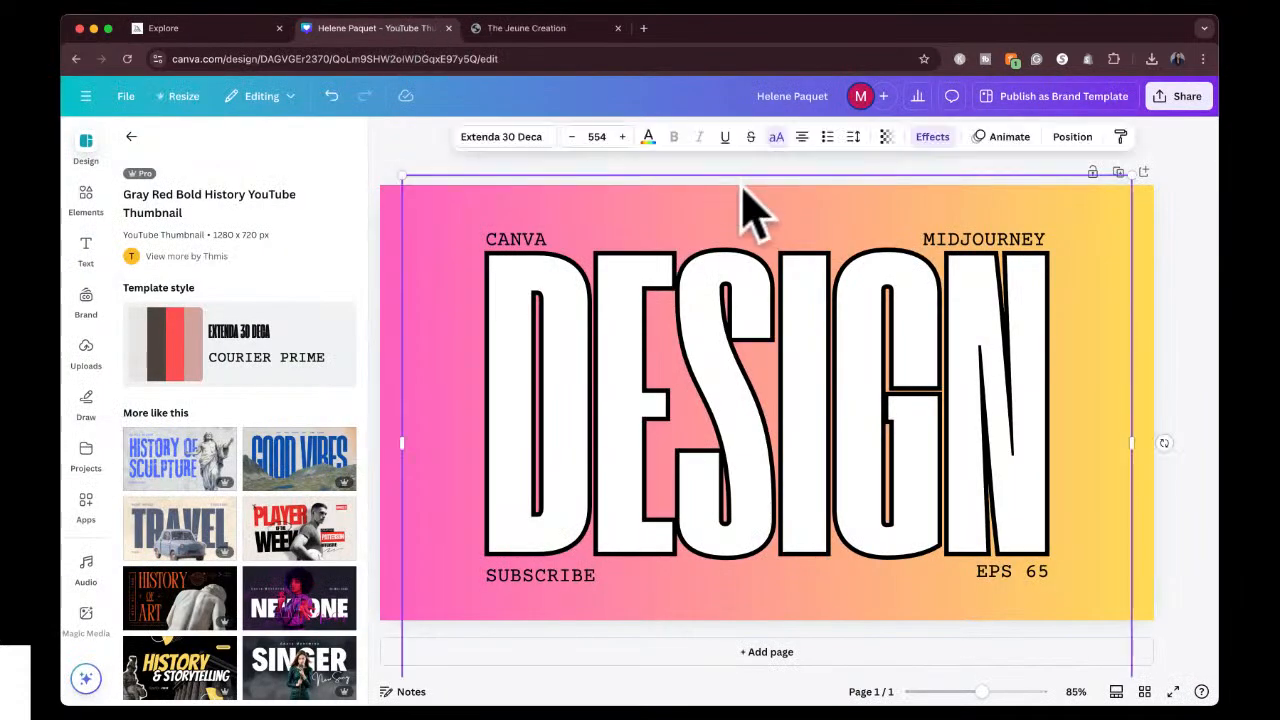
click(389, 258)
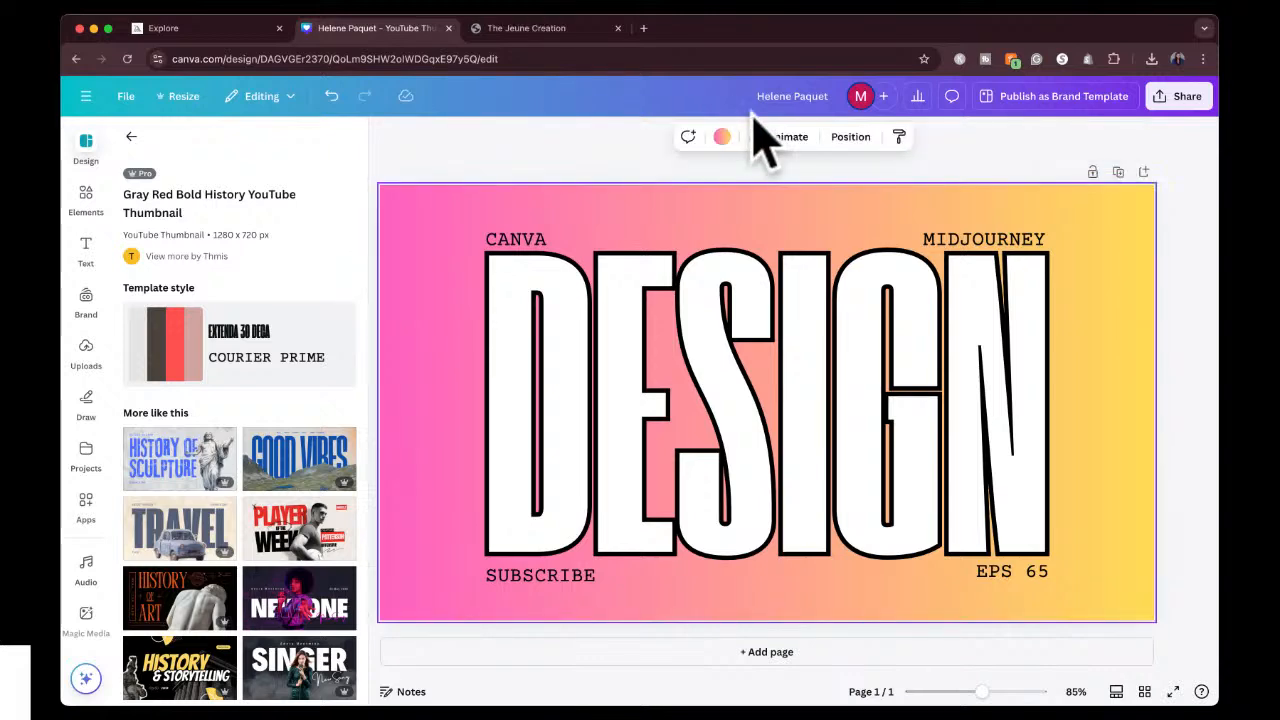
click(721, 136)
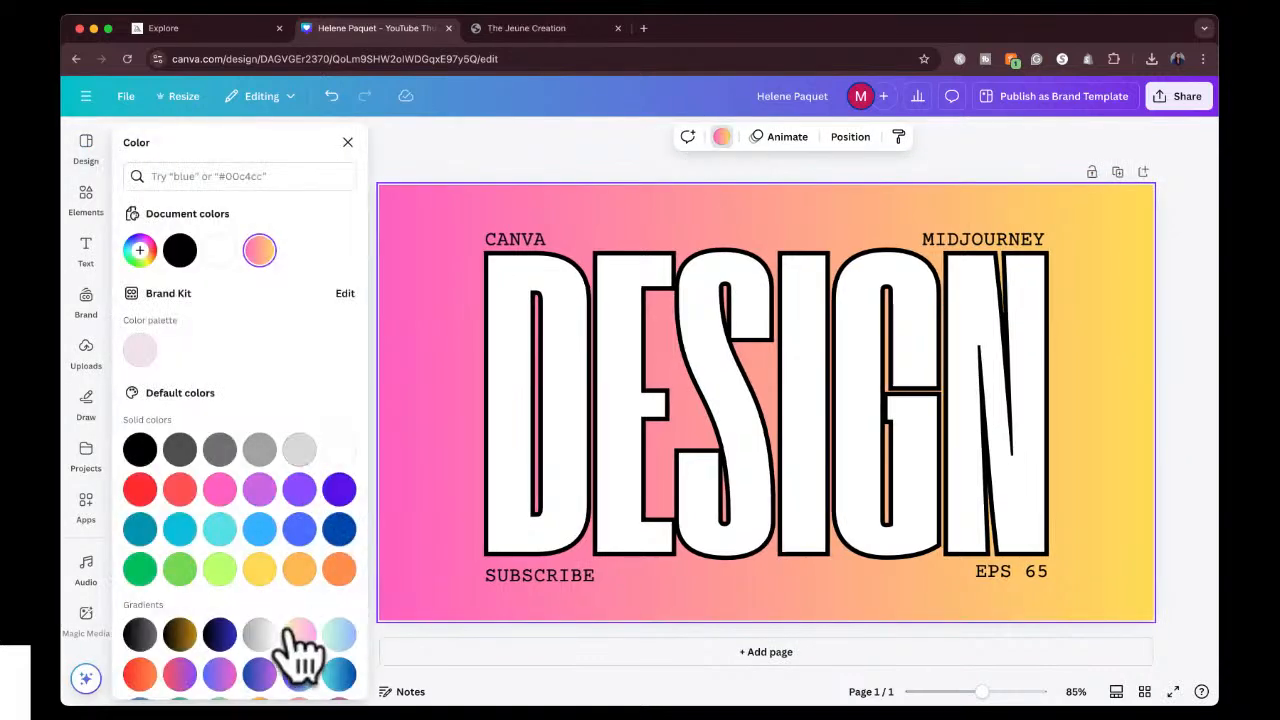
scroll(300, 651, down, 1)
click(300, 638)
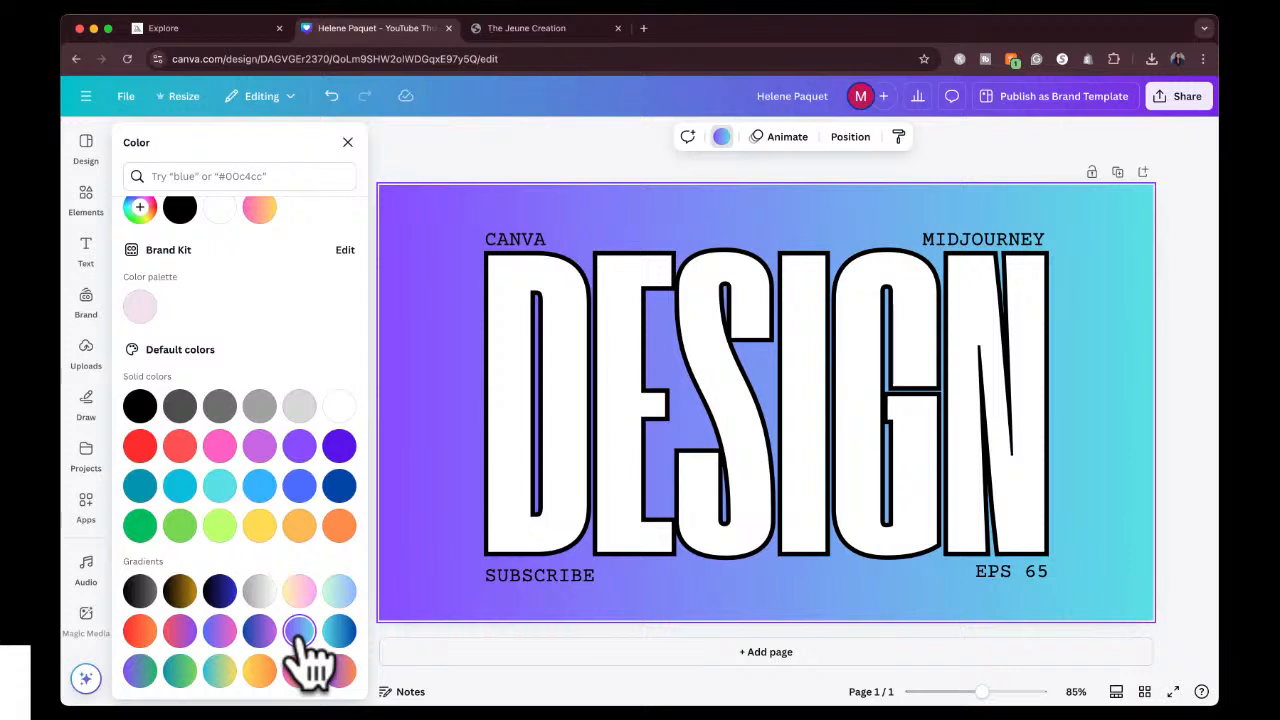
click(338, 632)
click(140, 595)
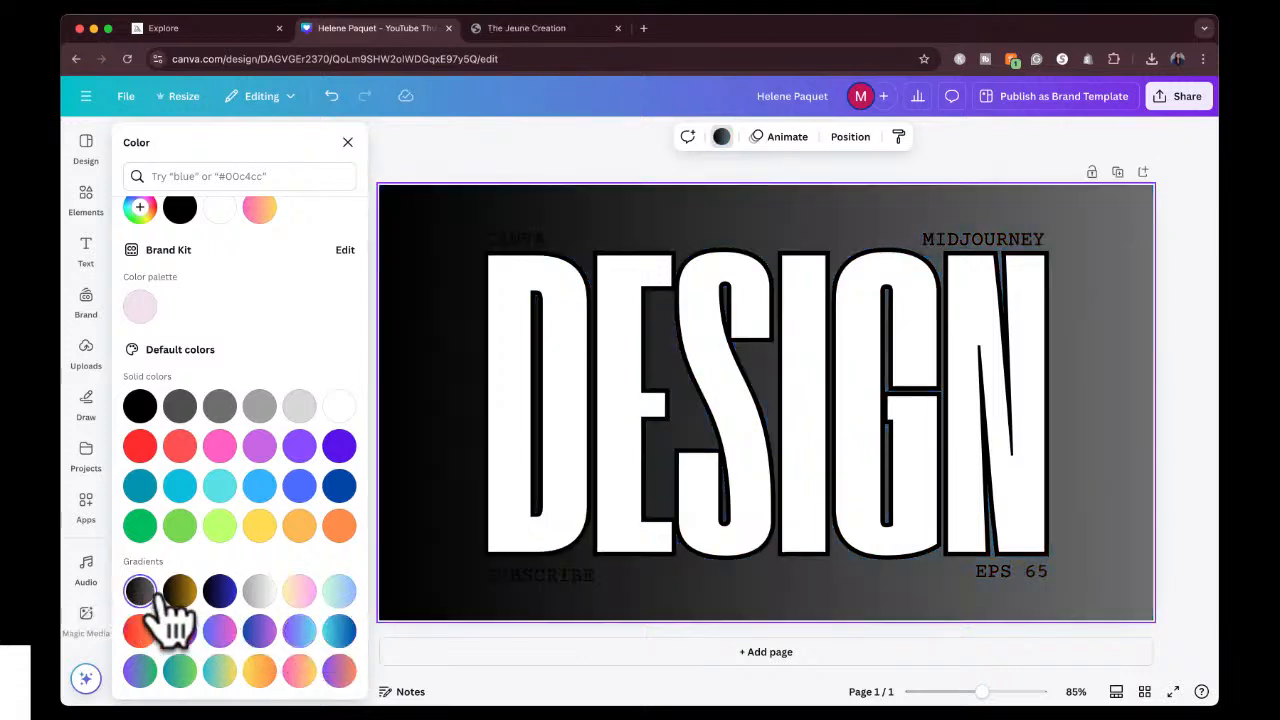
click(180, 595)
click(220, 594)
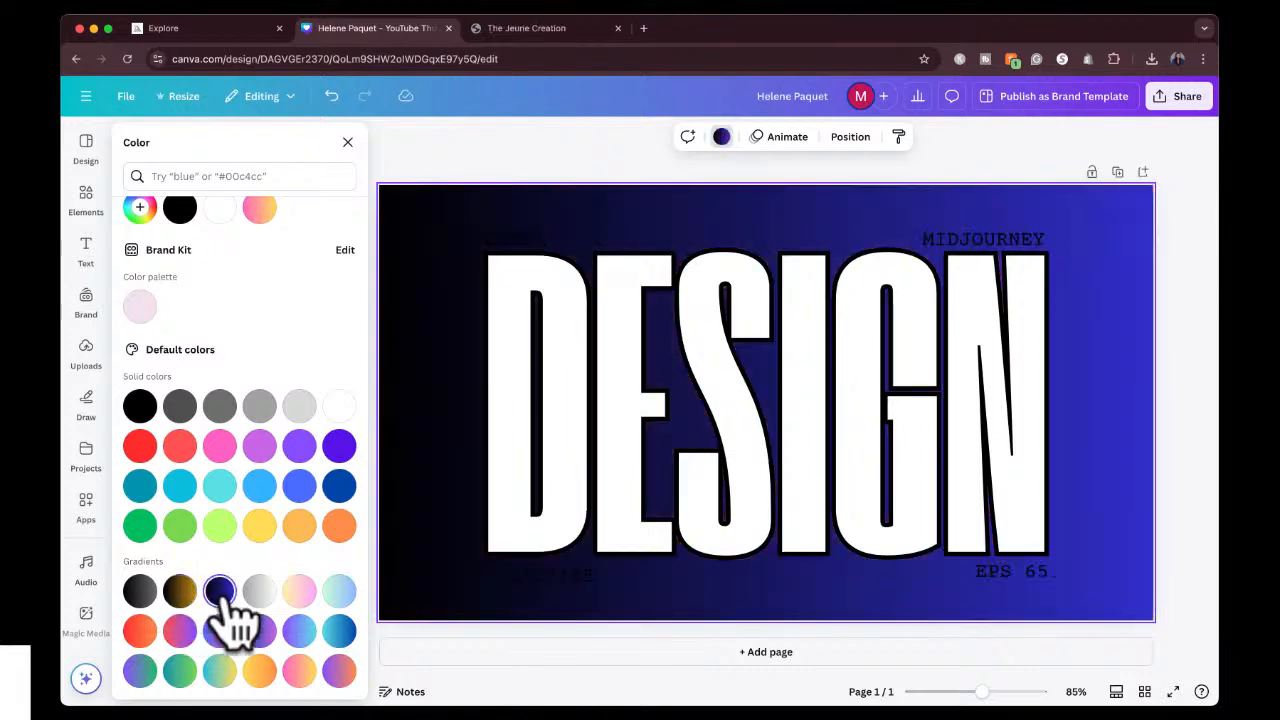
click(259, 592)
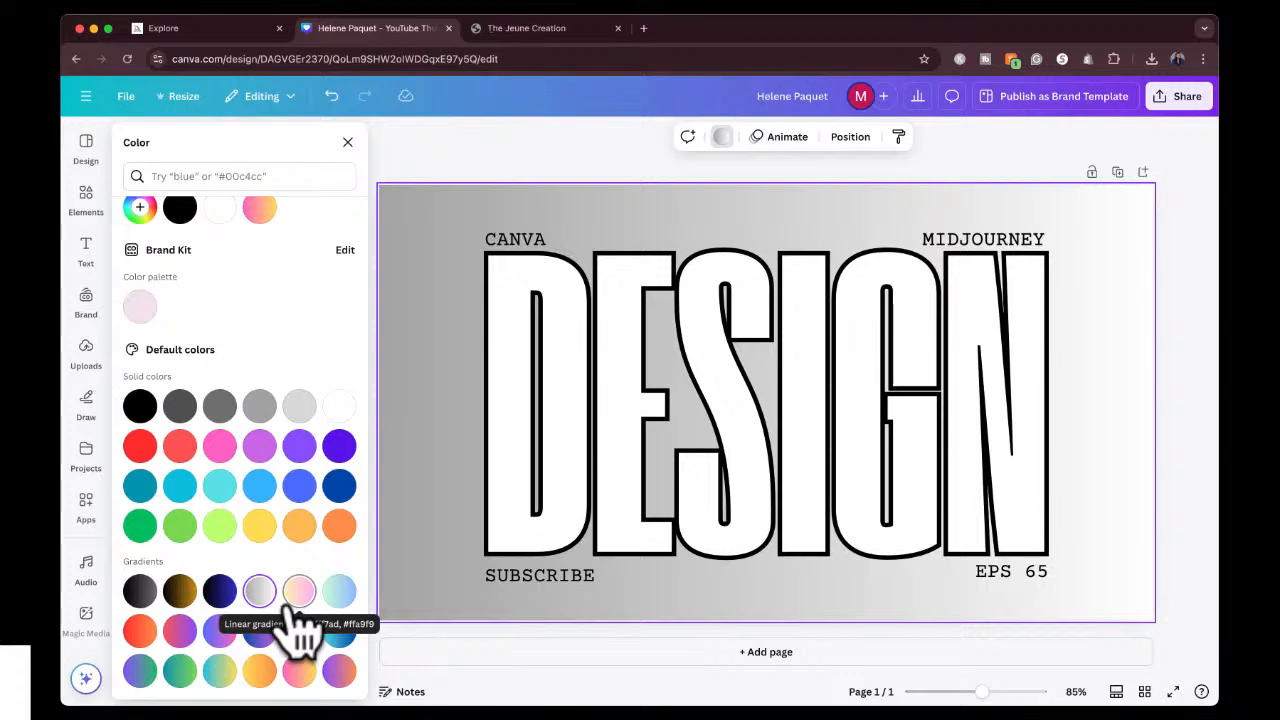
Switch to Midjourney and generate the black man prompt again with the neon-lit reference image set as a character reference.
click(222, 24)
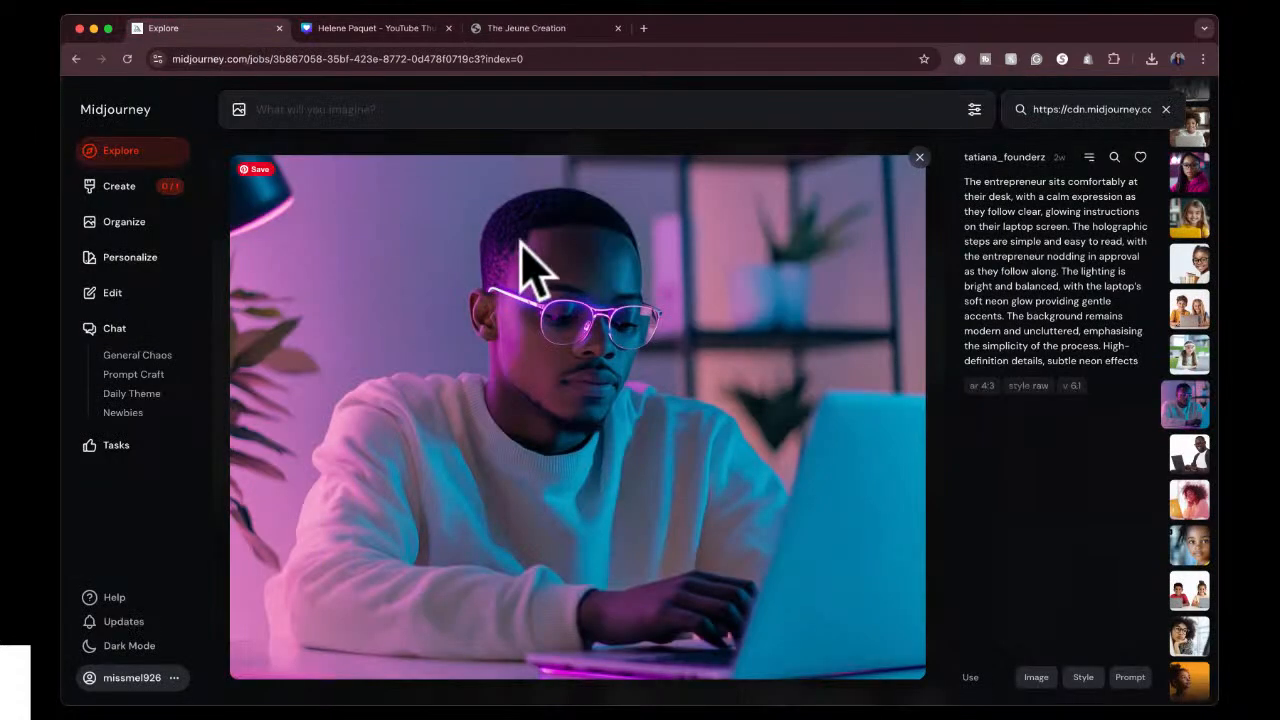
click(139, 188)
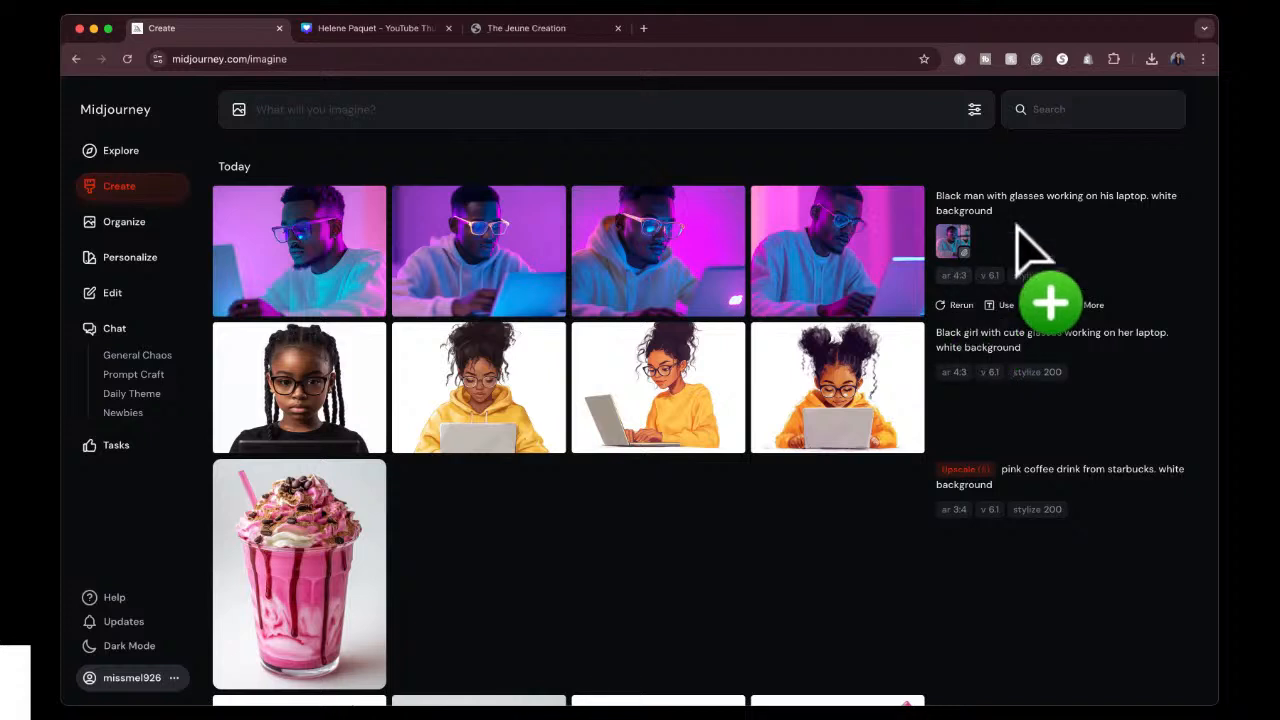
click(1164, 220)
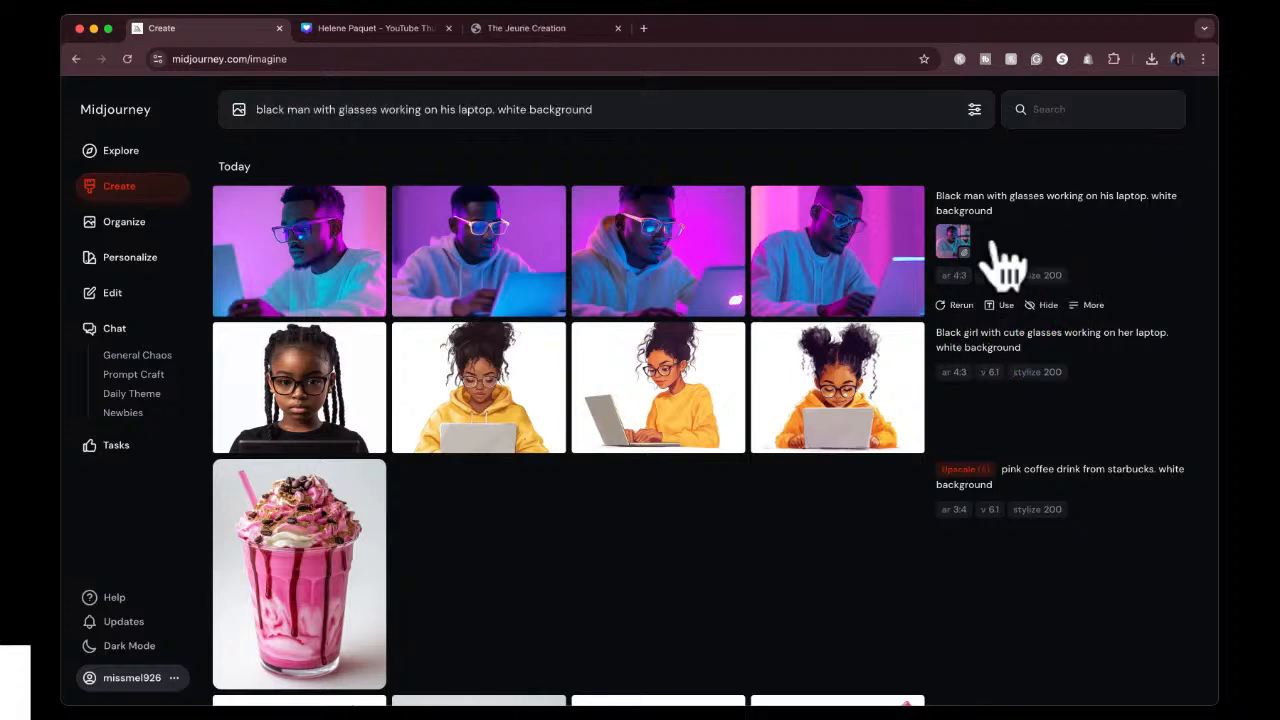
drag(963, 256, 263, 188)
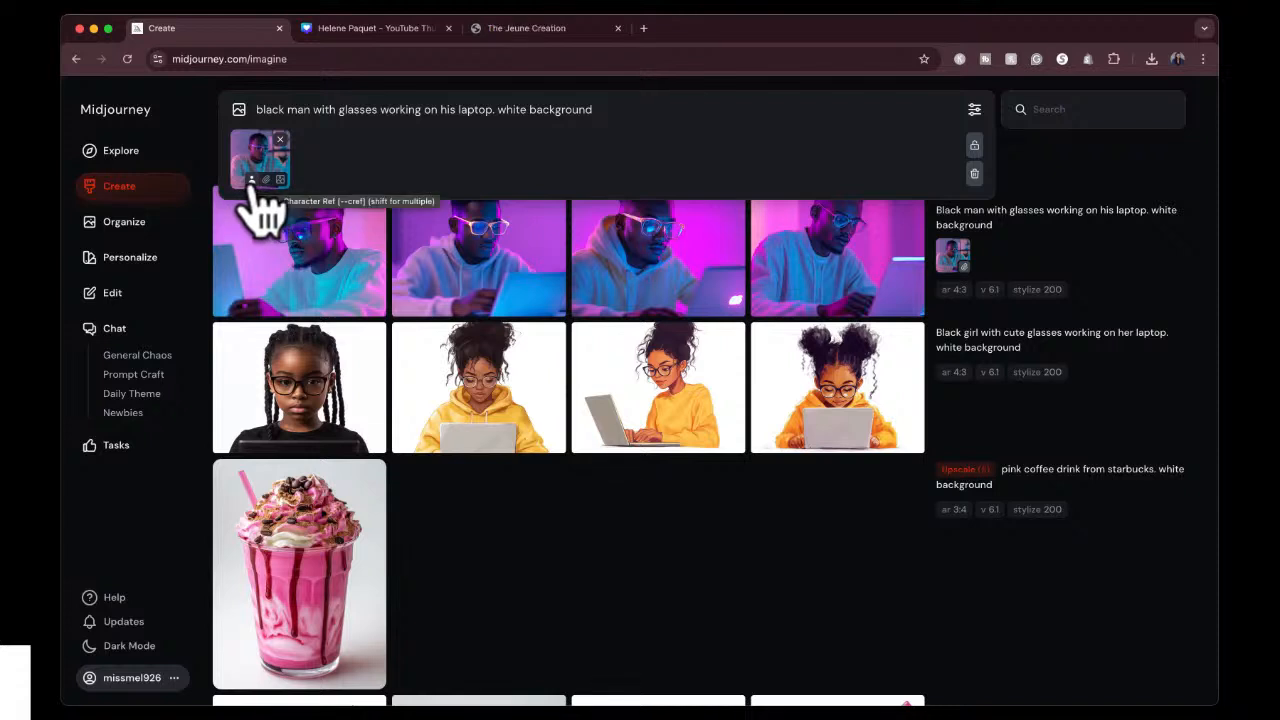
click(252, 180)
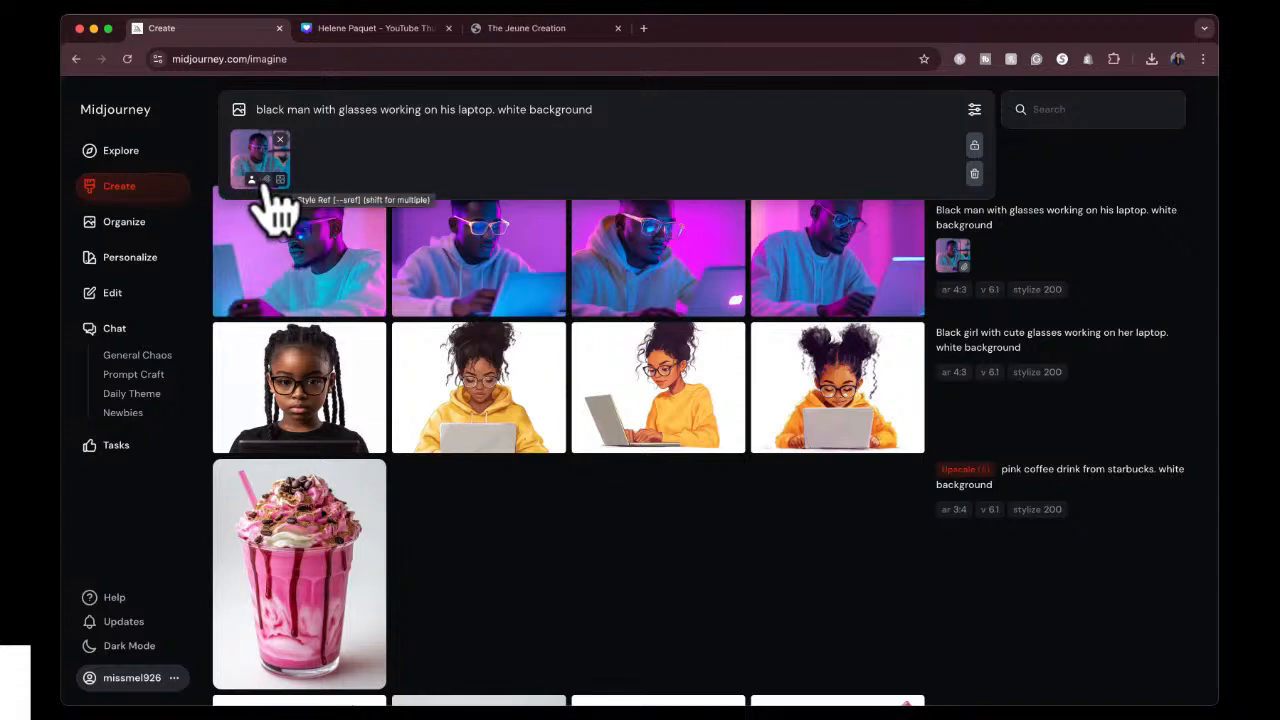
click(682, 114)
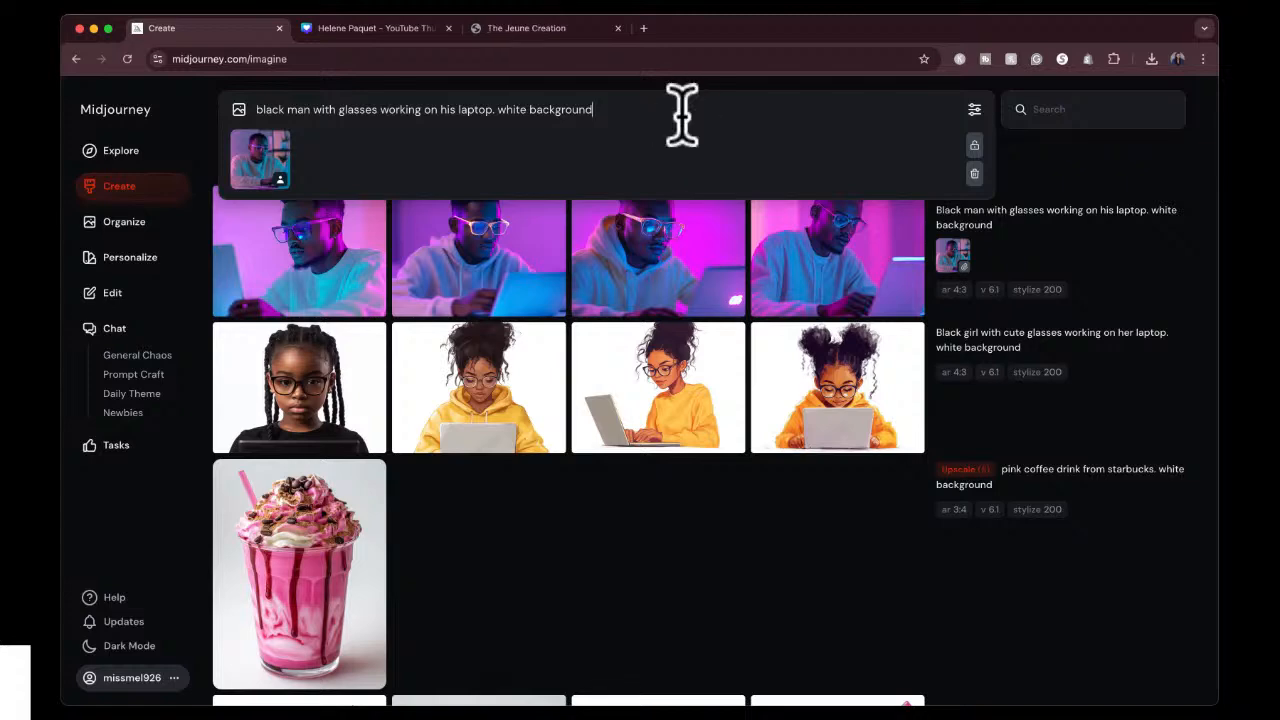
key(Return)
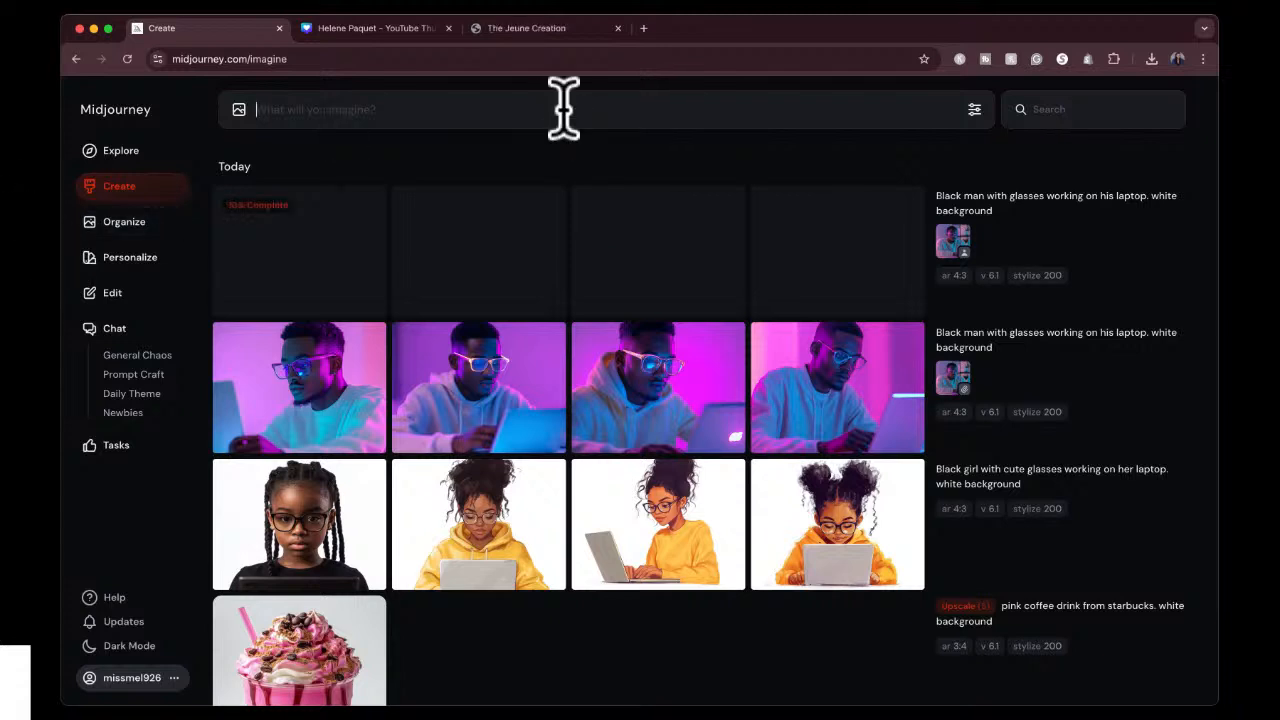
Generate images from "photo realistic image shot with a canon camera of a black man with glasses. he is working on his computer. white background".
text(photo realistic im)
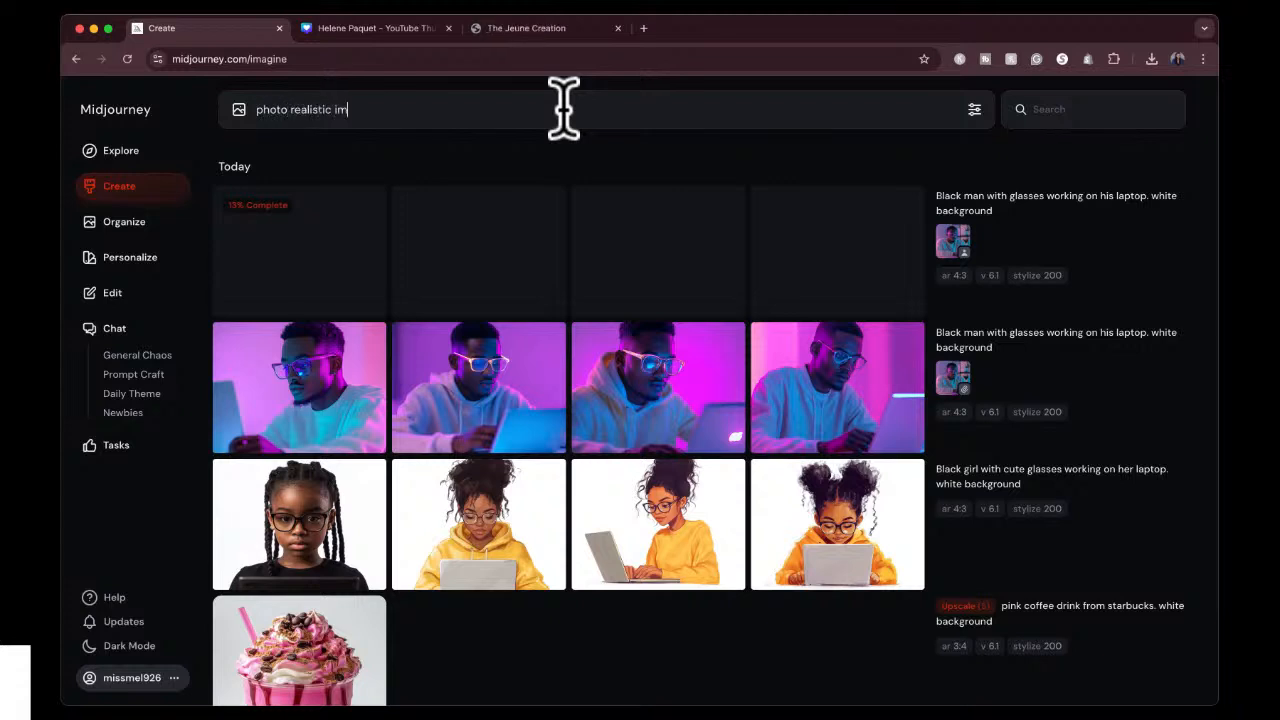
text(age shot with a canon cam)
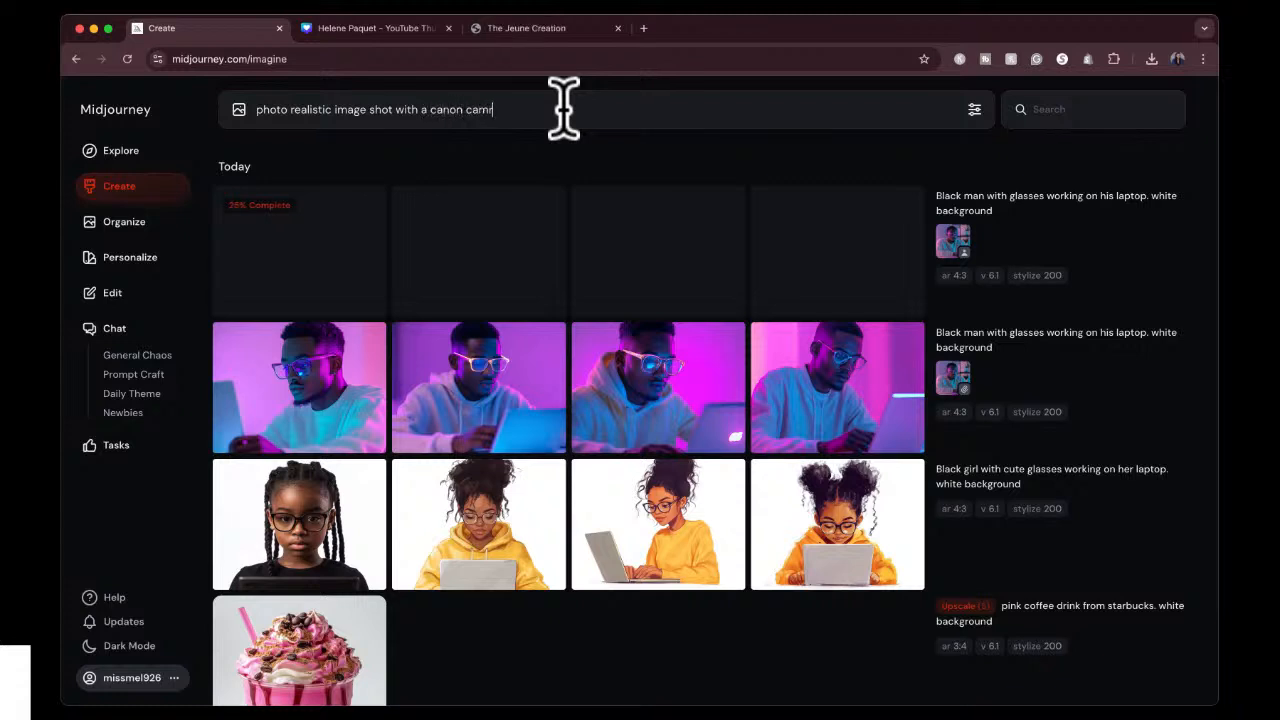
key(BackSpace)
key(BackSpace)
text(era of a black man with g)
text(lasses. )
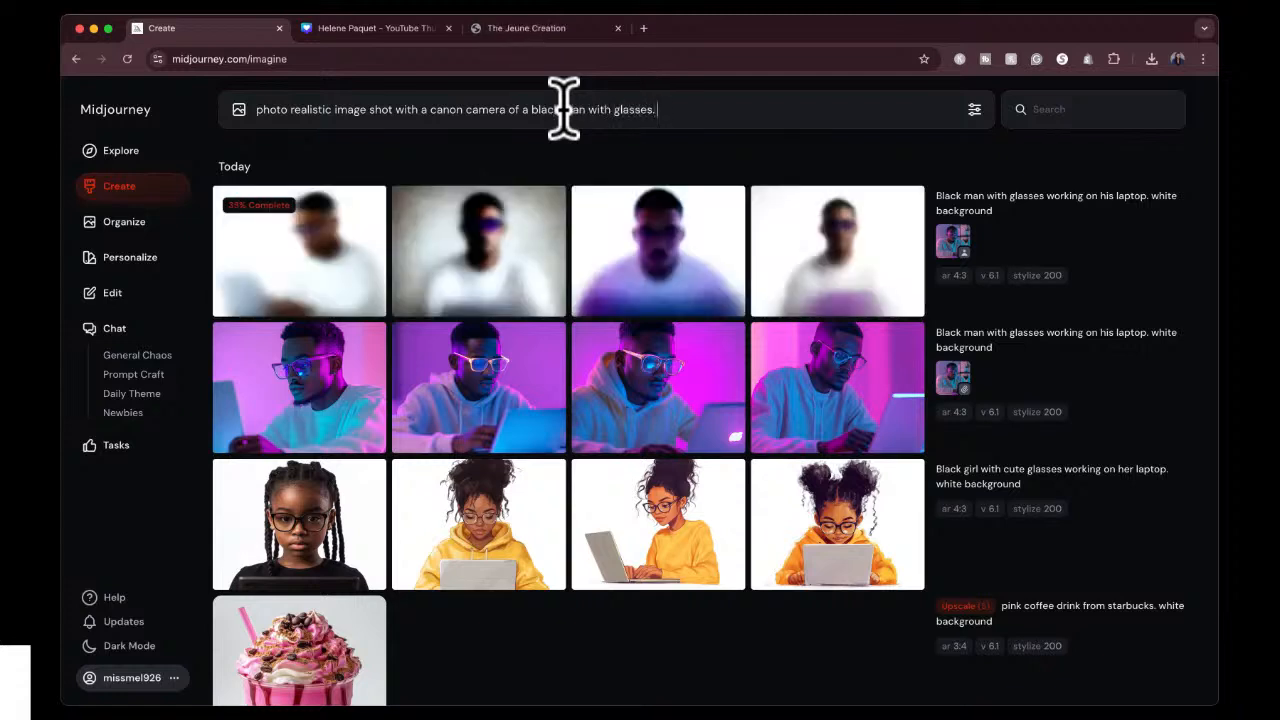
text(he is working on )
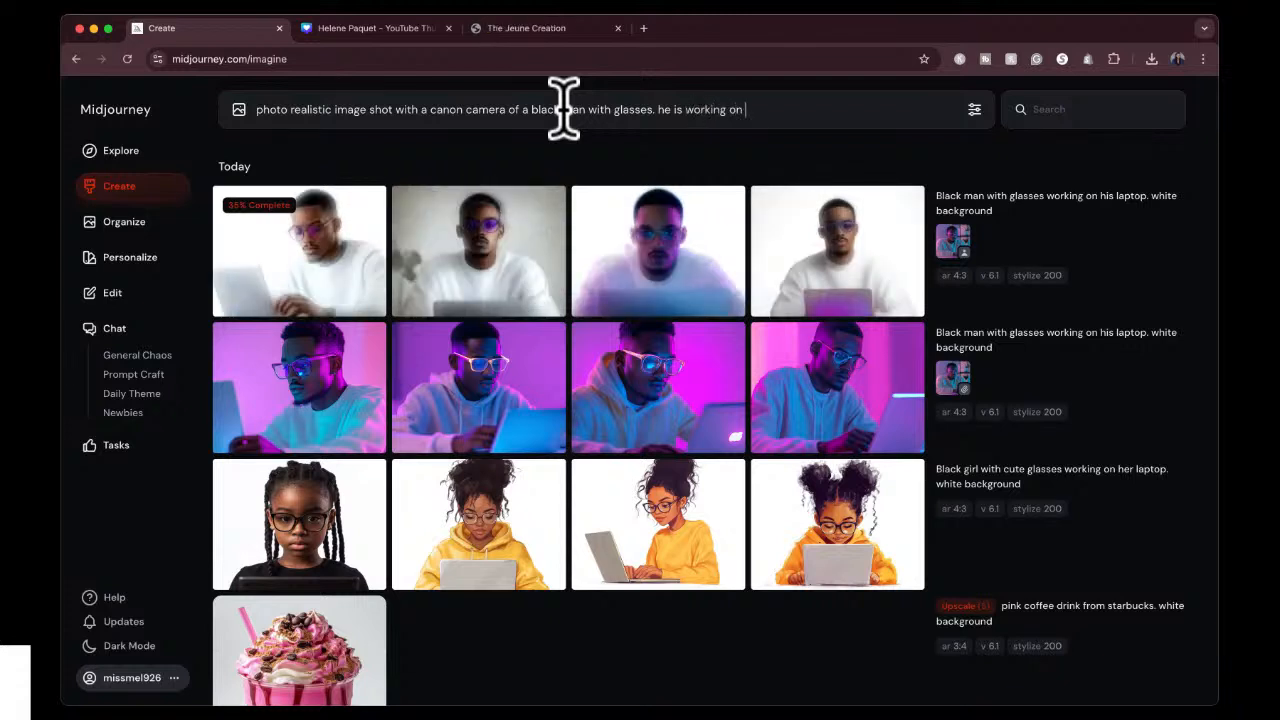
text(his computer)
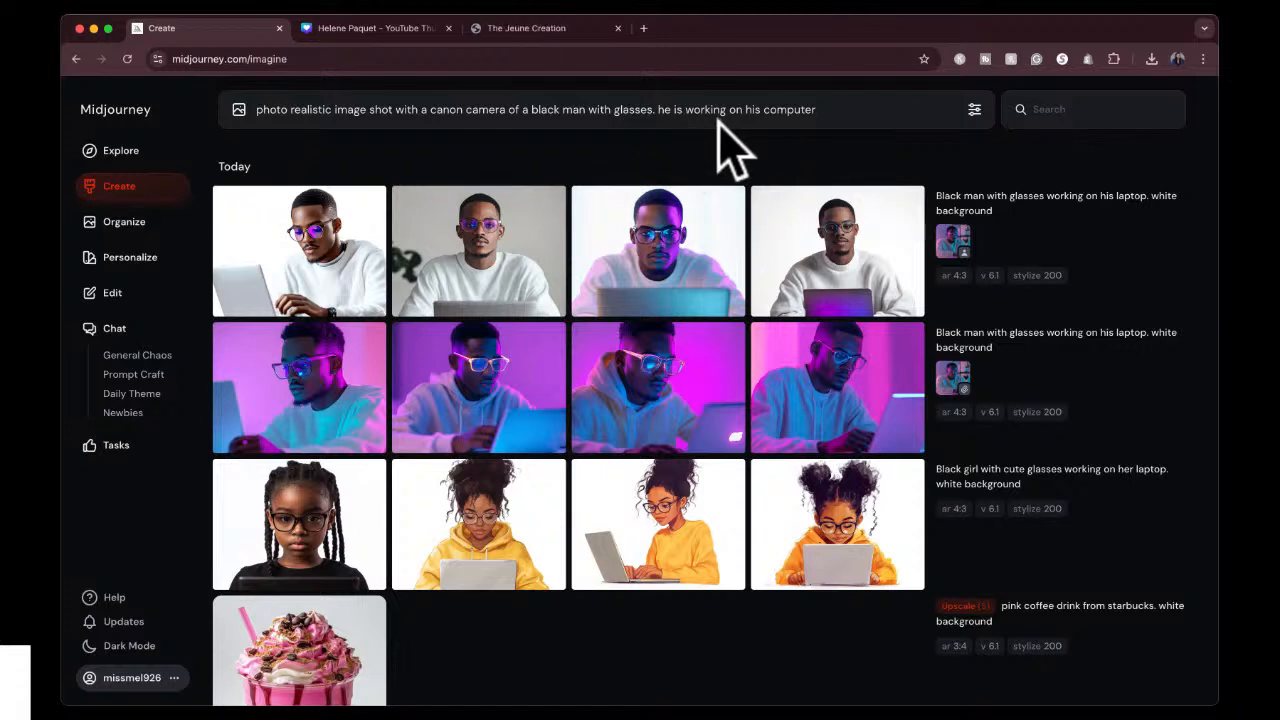
text(white background)
key(Return)
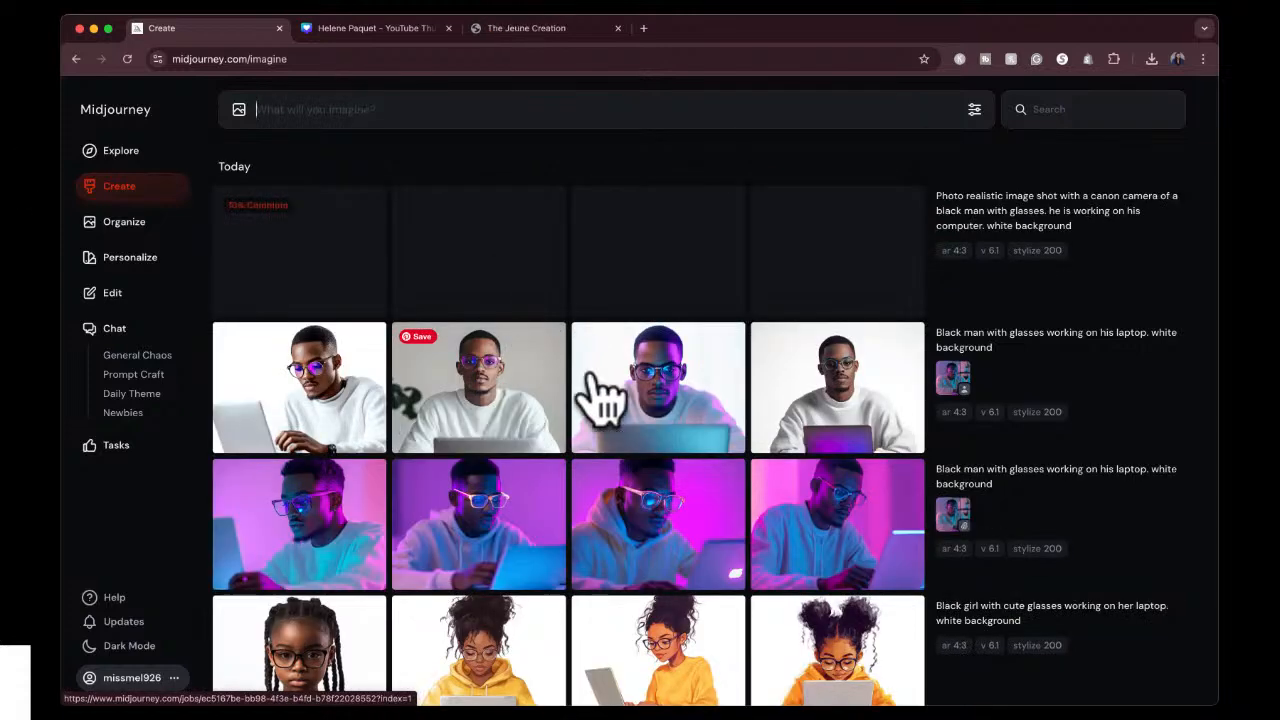
Examine the blue-and-purple-lit character-reference result and the photo realistic images of the man working on his computer.
click(655, 385)
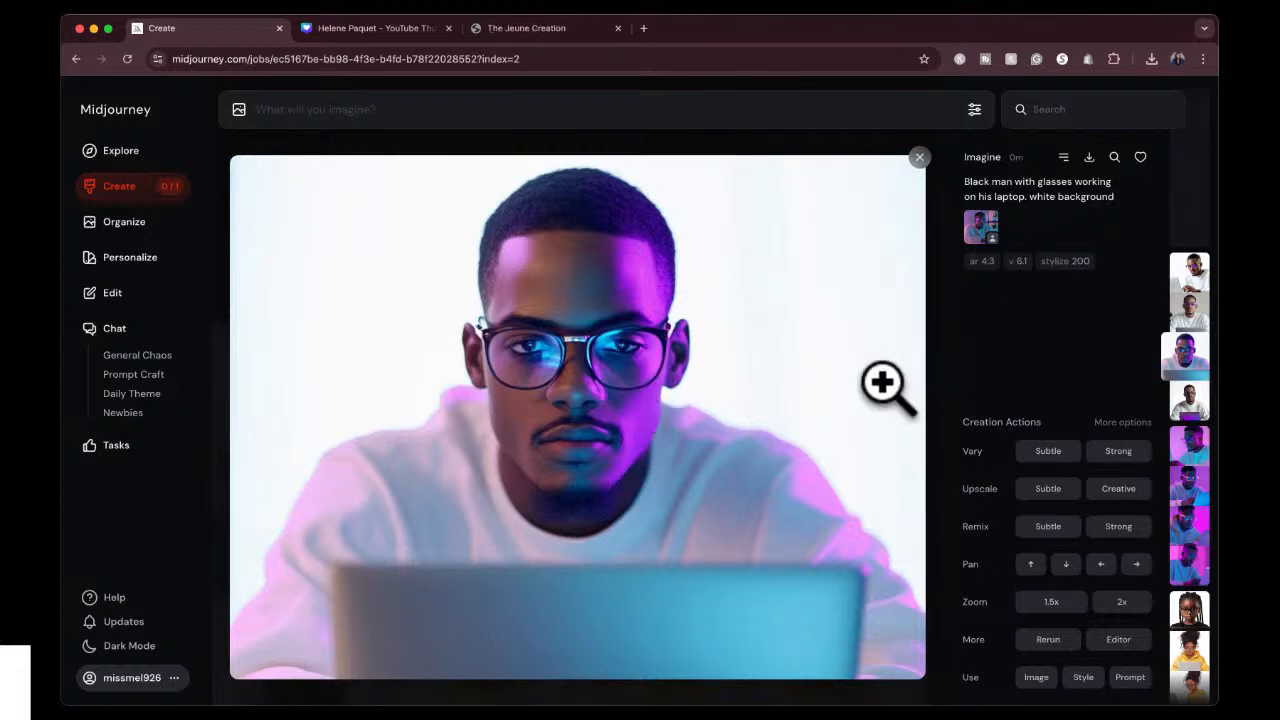
click(919, 157)
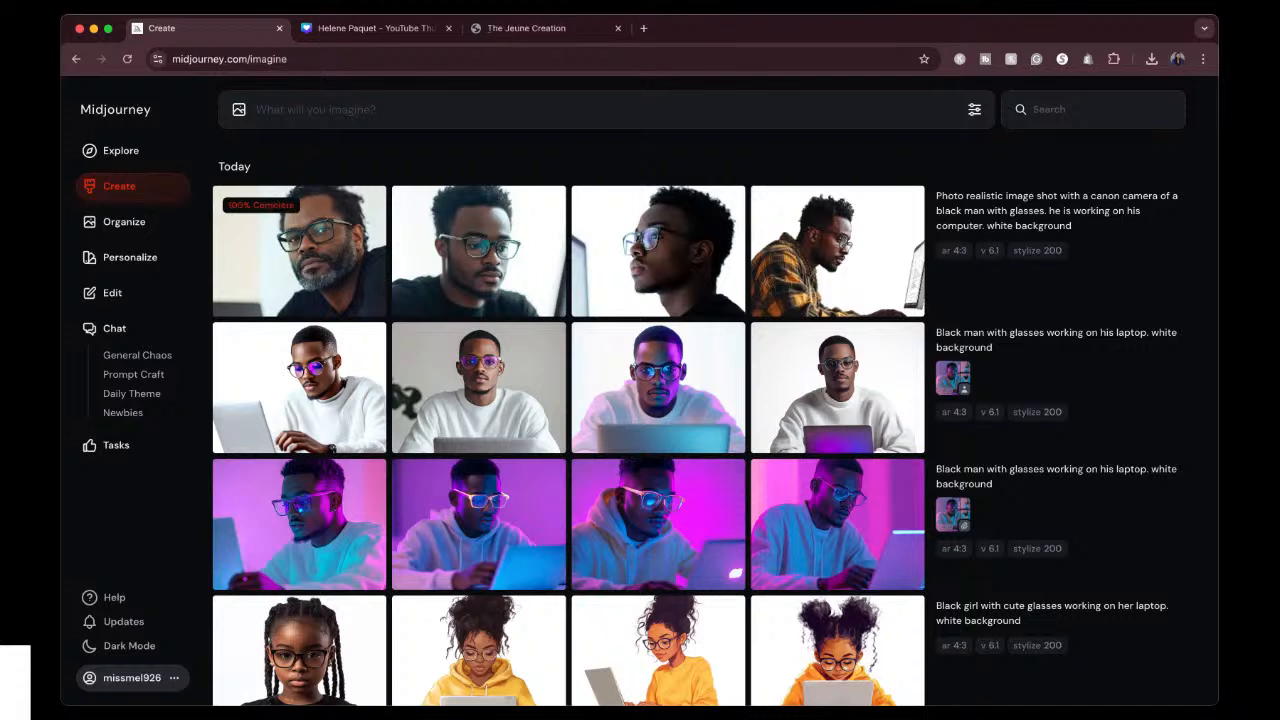
click(460, 252)
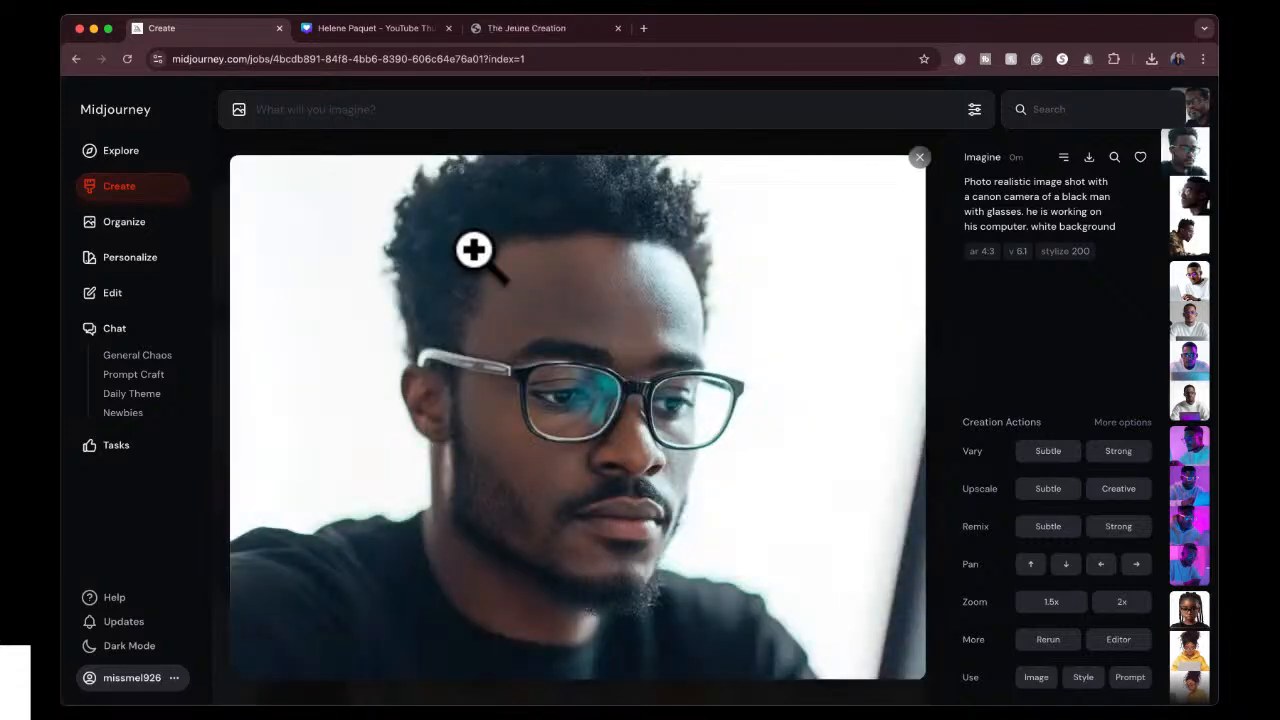
key(Left)
key(Right)
key(Right)
key(Right)
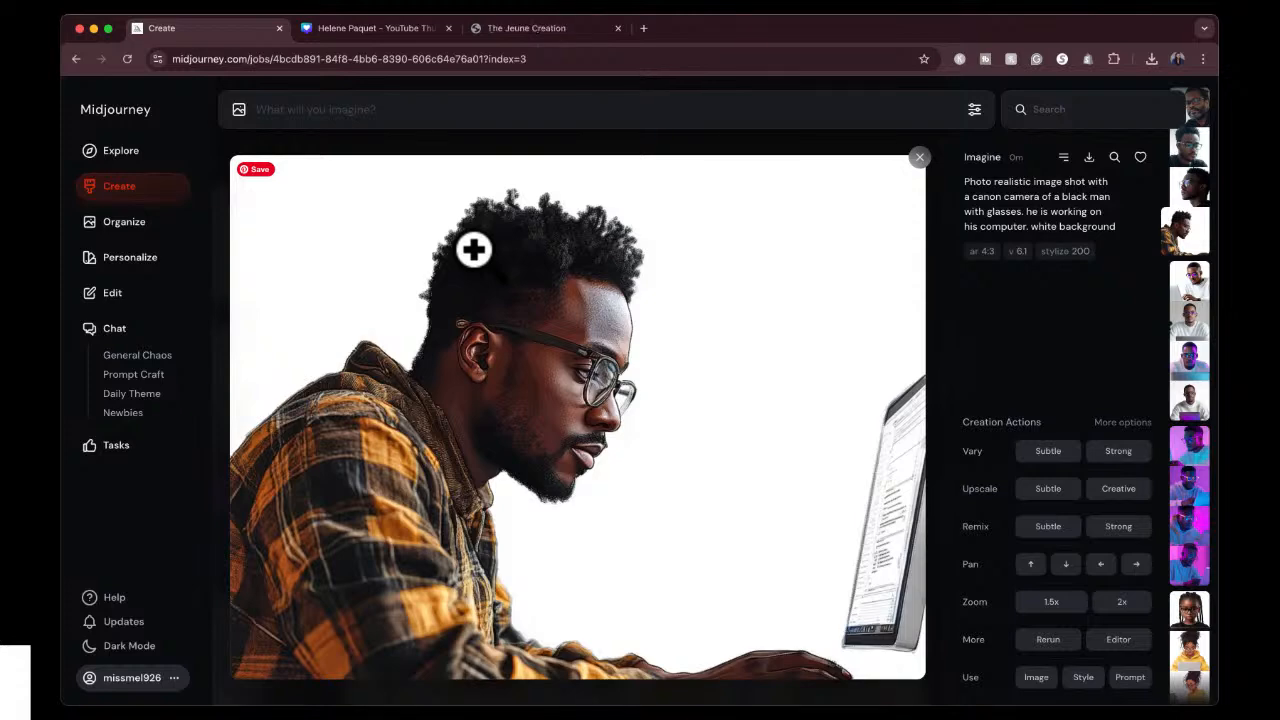
key(Left)
key(Left)
key(Left)
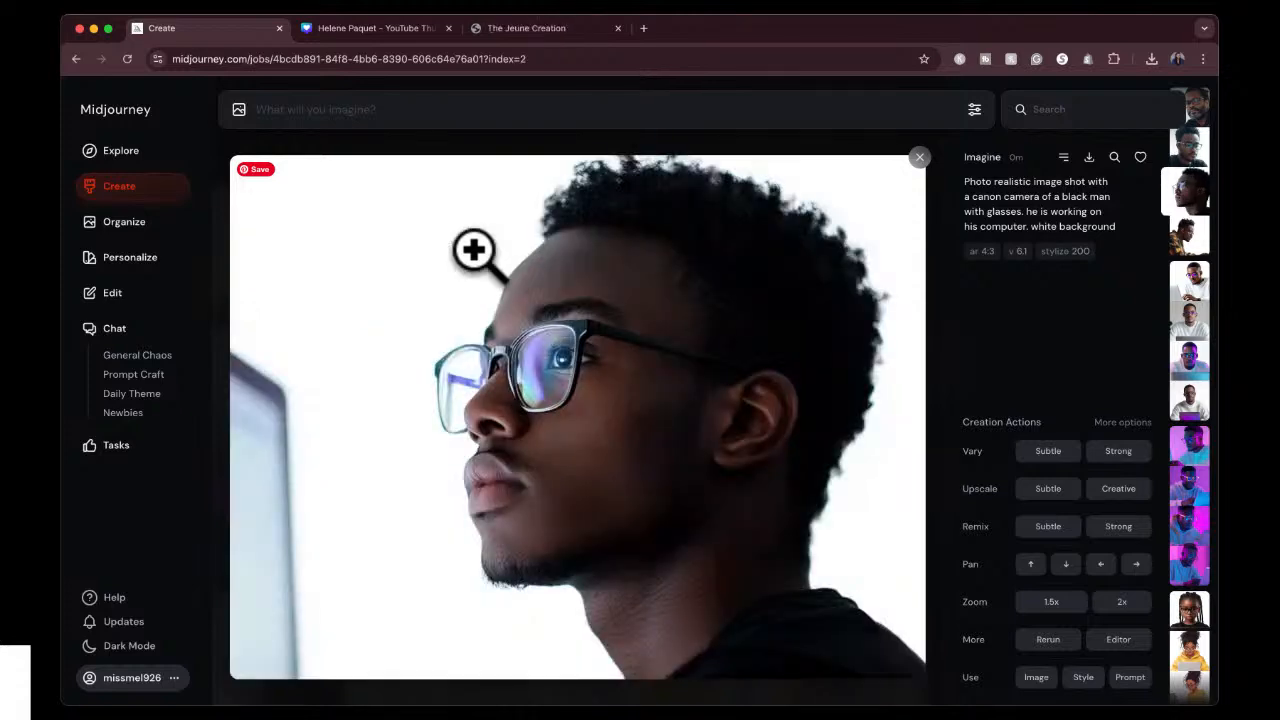
key(Escape)
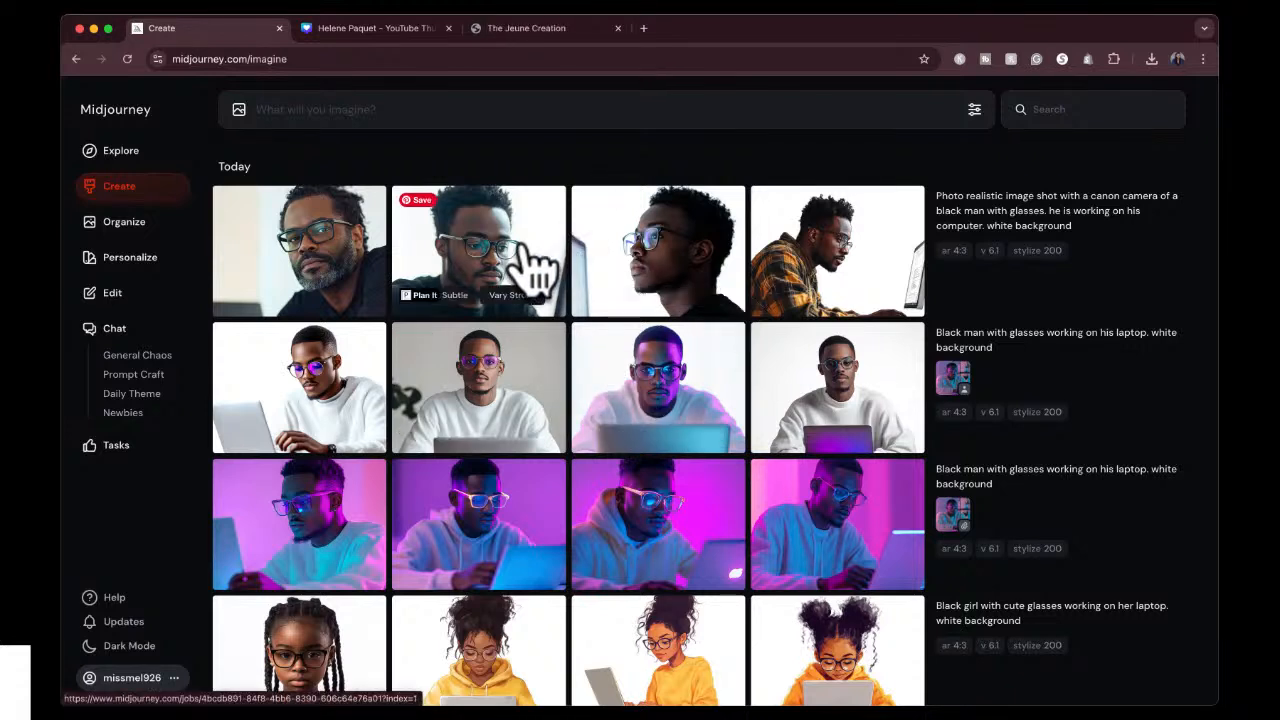
Reuse the photo realistic Canon camera prompt with "computer" replaced by "laptop" and generate new images.
mouse_move(966, 316)
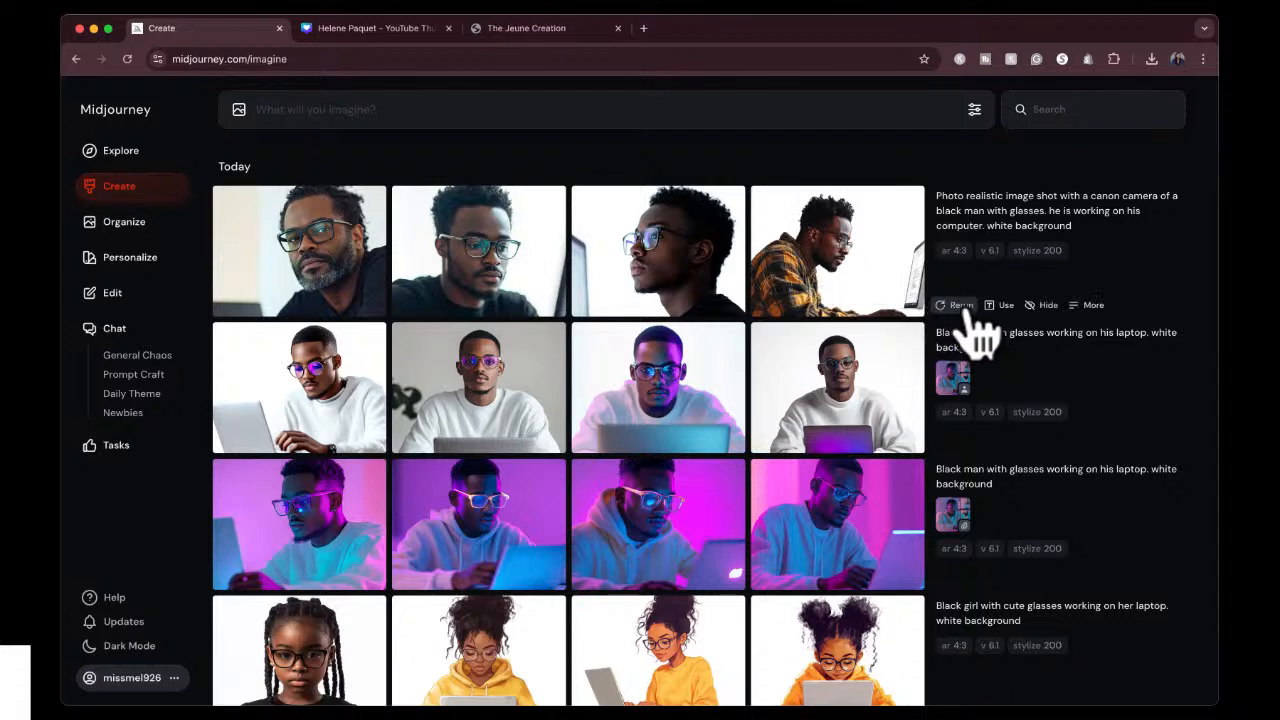
click(1000, 306)
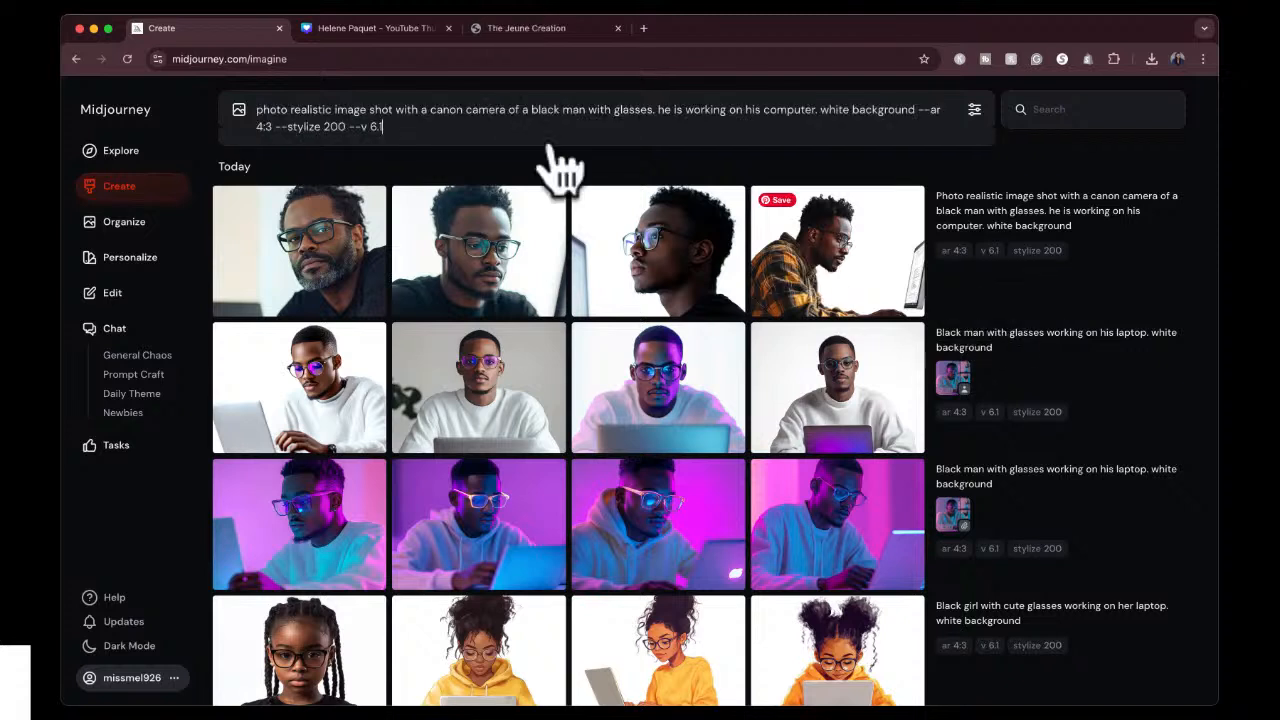
double_click(781, 110)
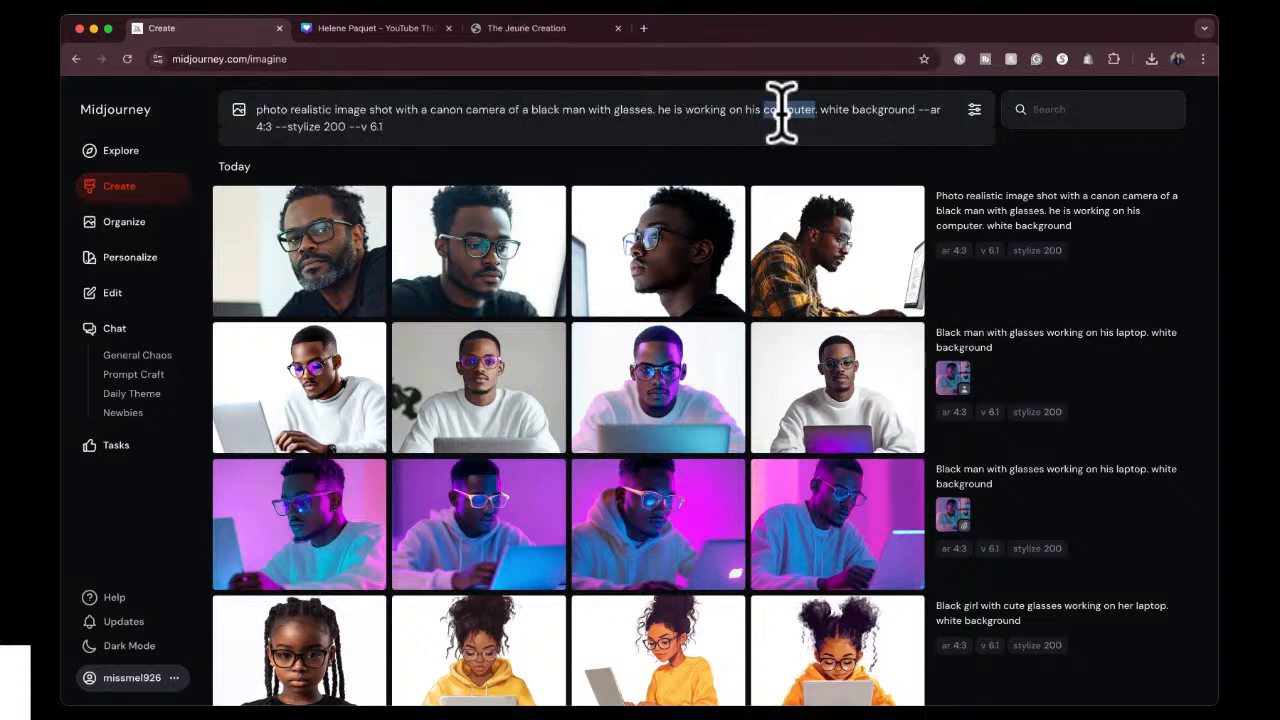
text(laptop)
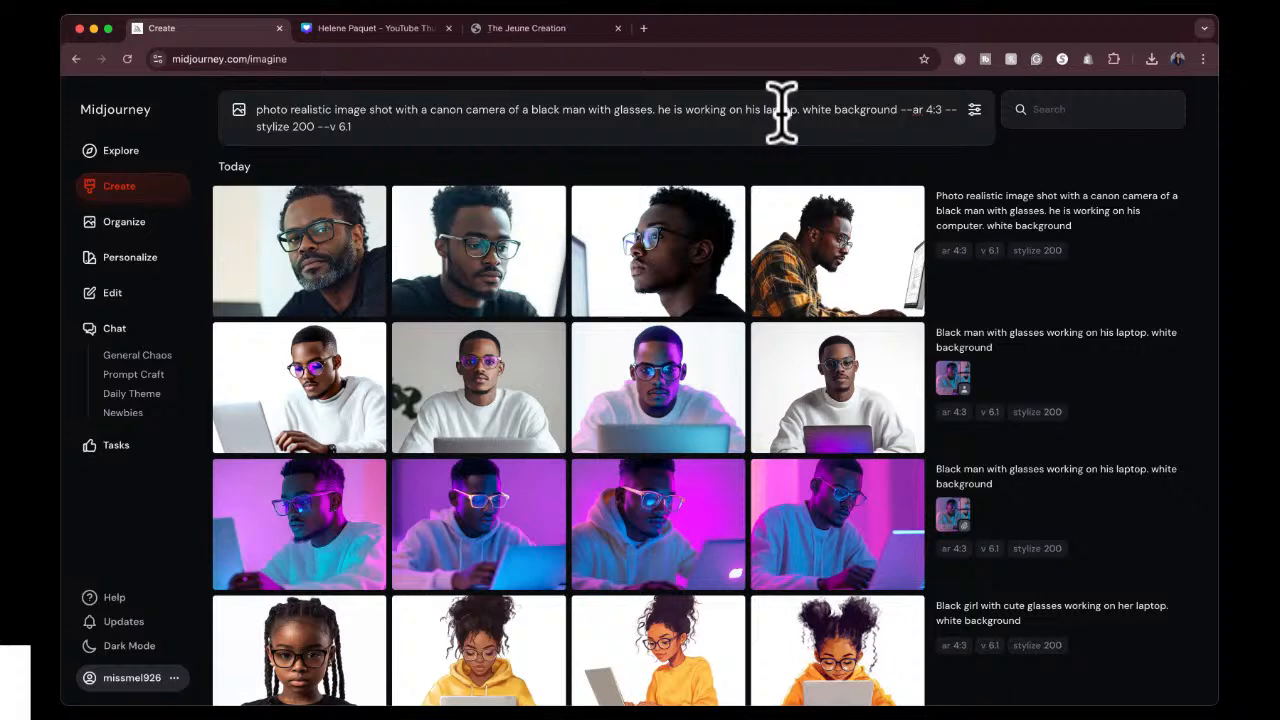
key(Return)
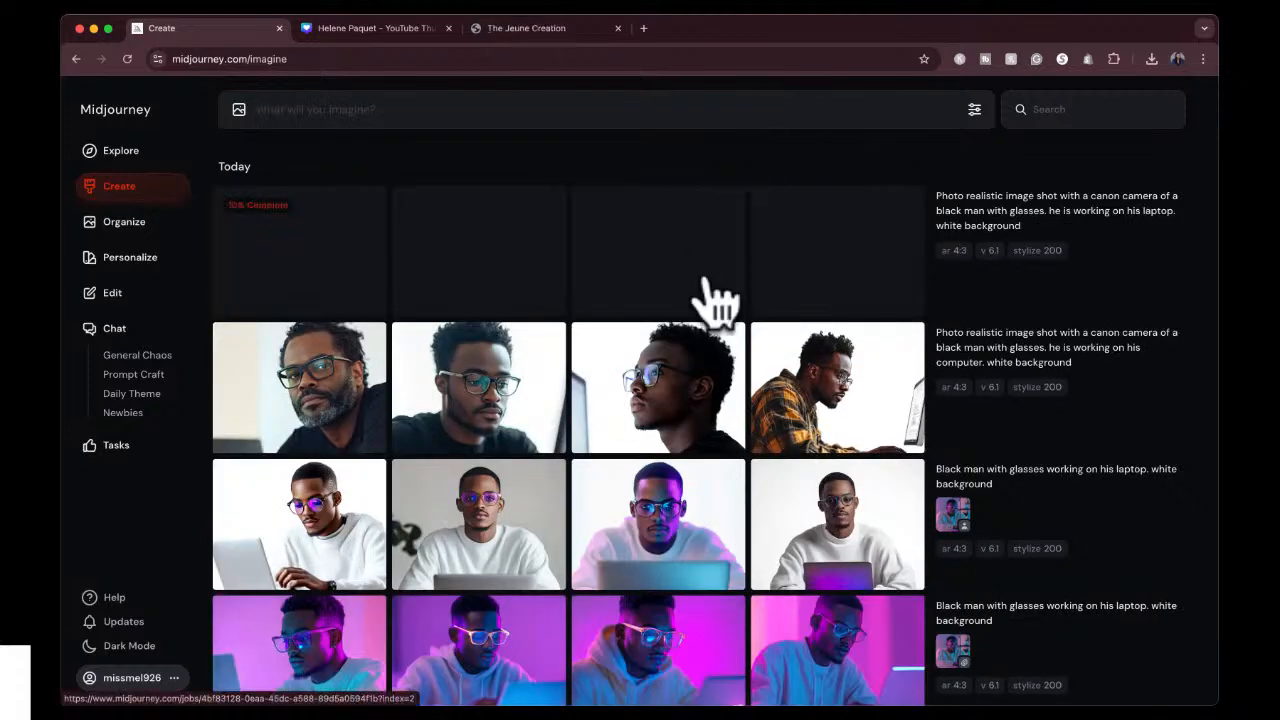
Upscale the image of the man in a white sweater against a gray background with the Subtle option.
mouse_move(666, 457)
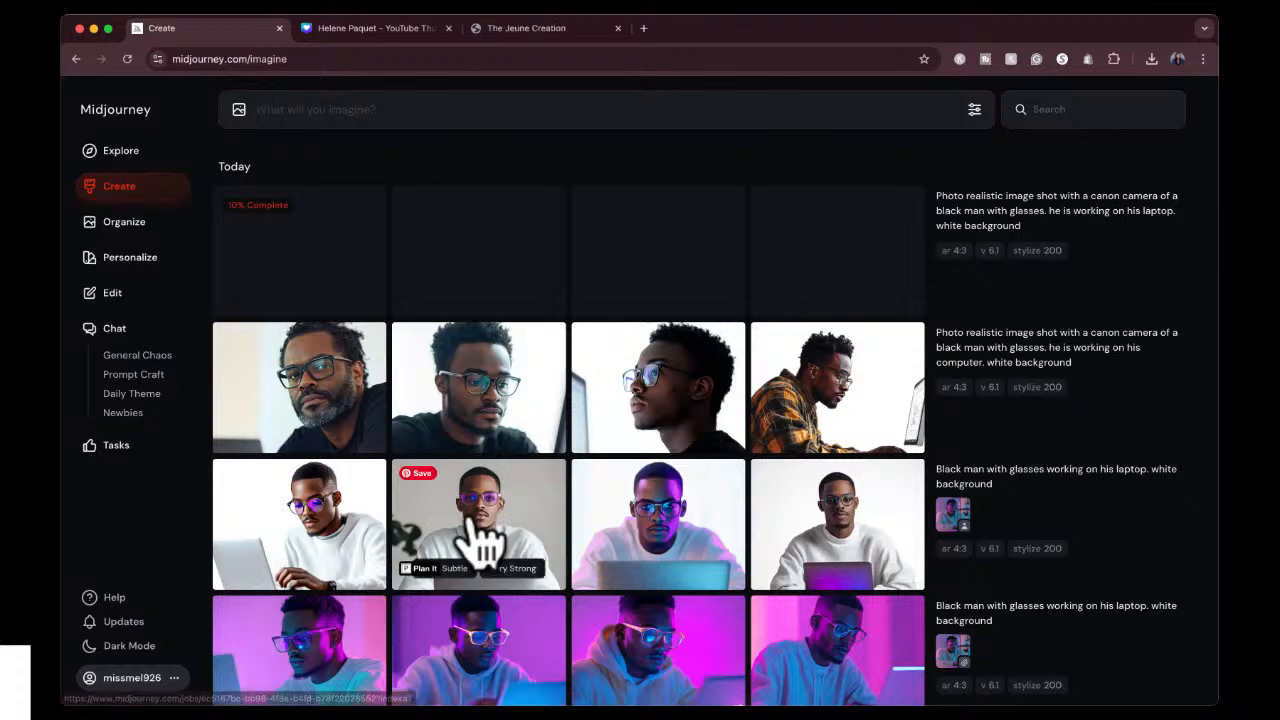
click(477, 540)
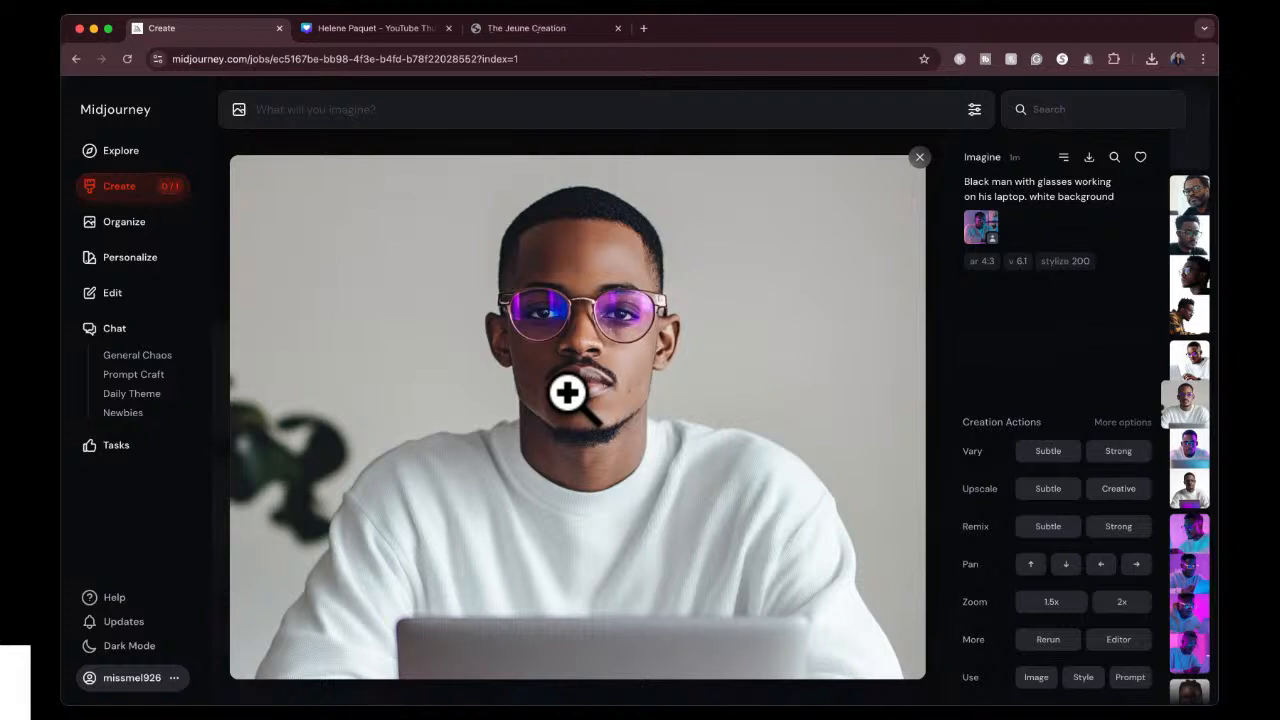
key(Right)
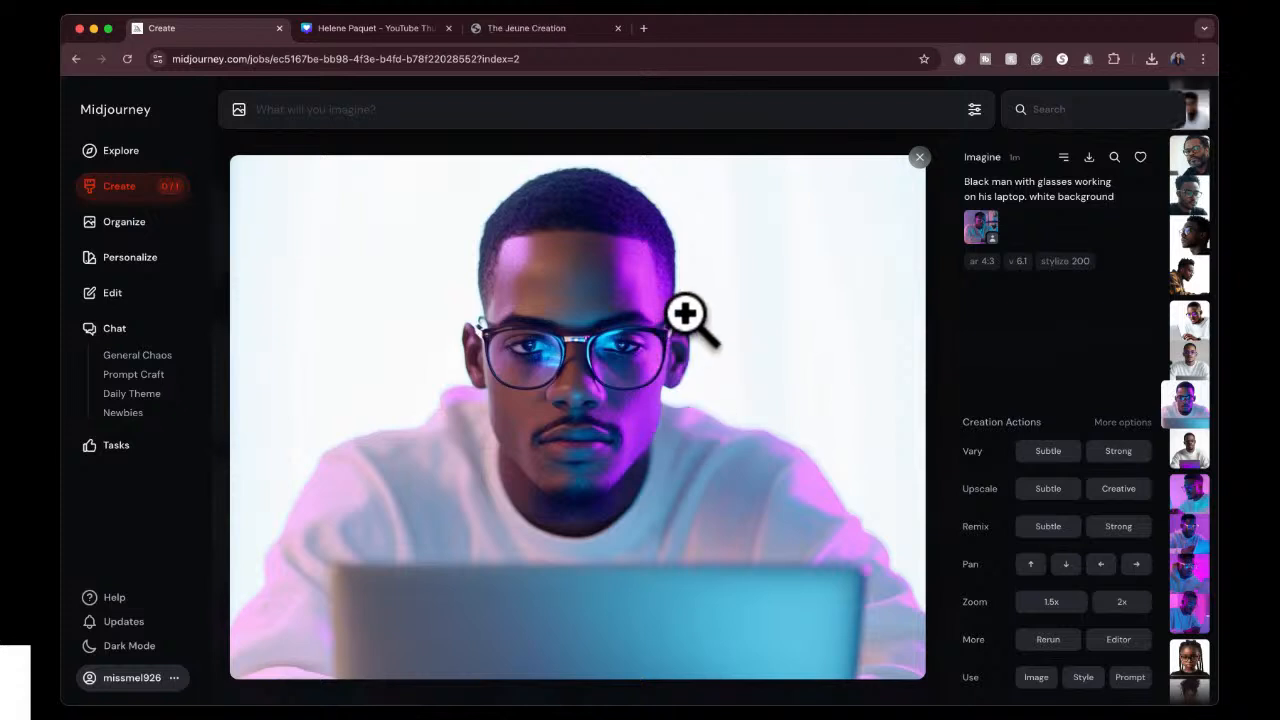
key(Down)
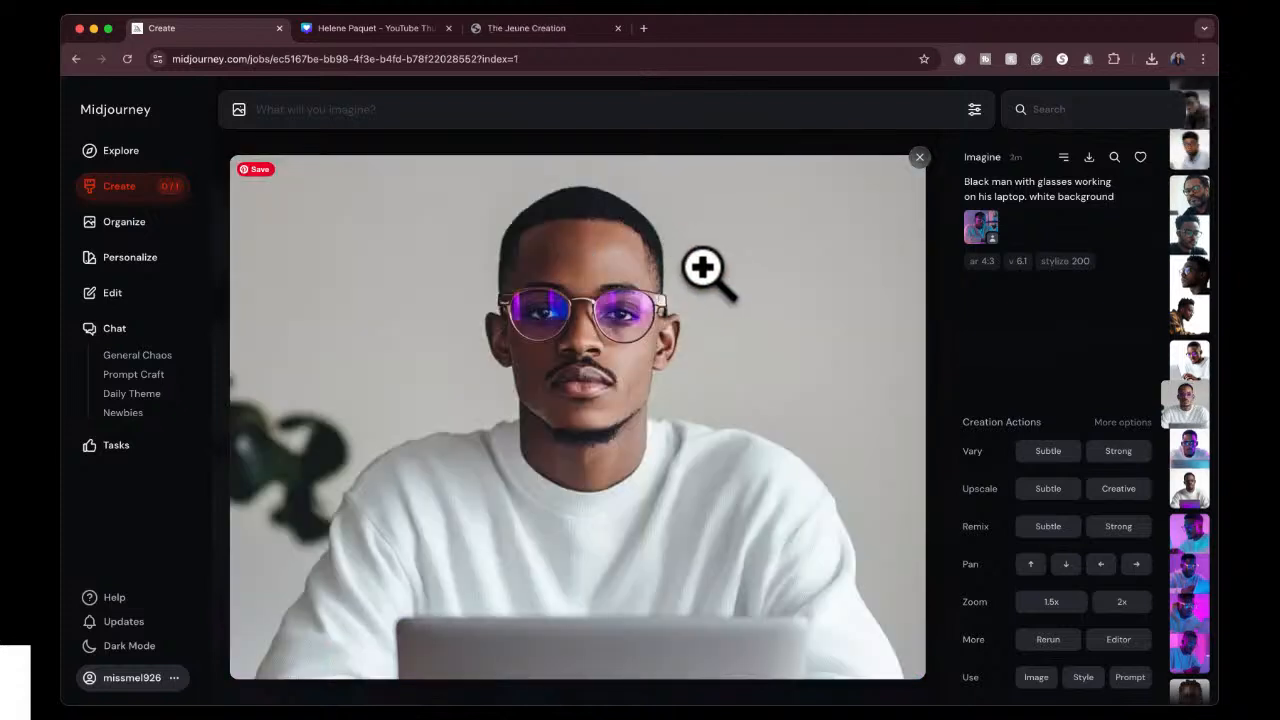
click(1040, 490)
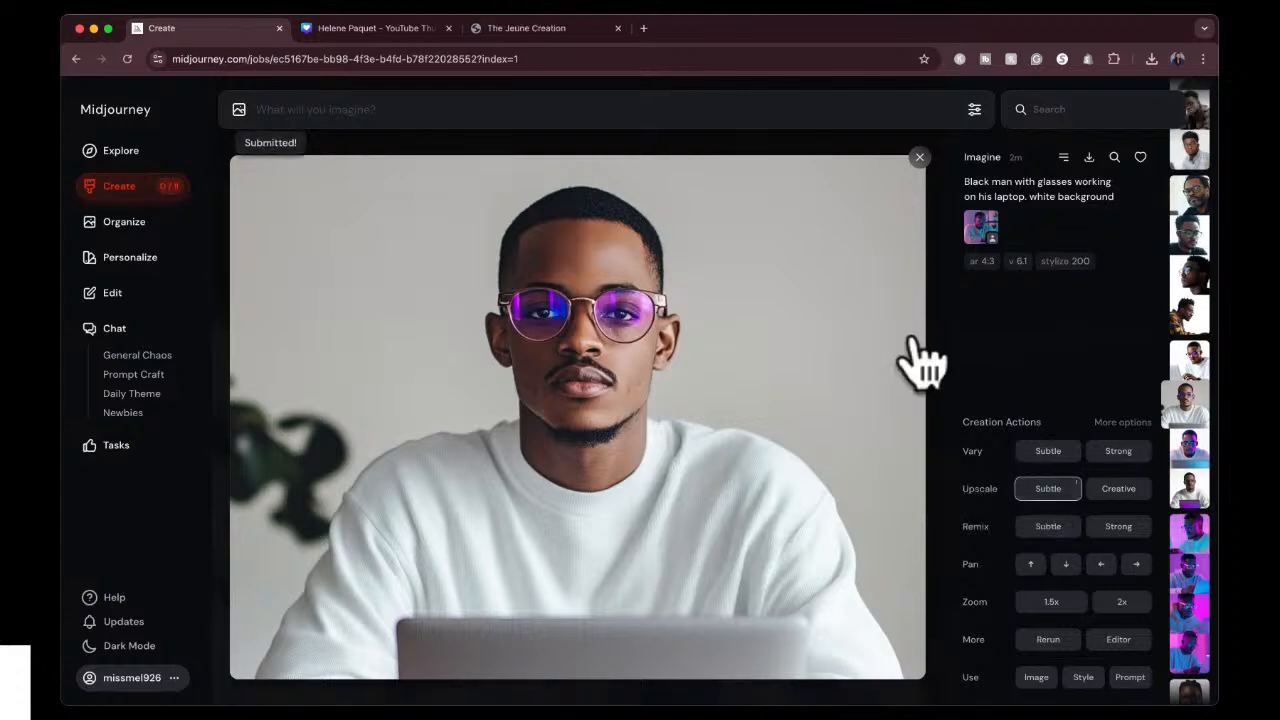
click(919, 158)
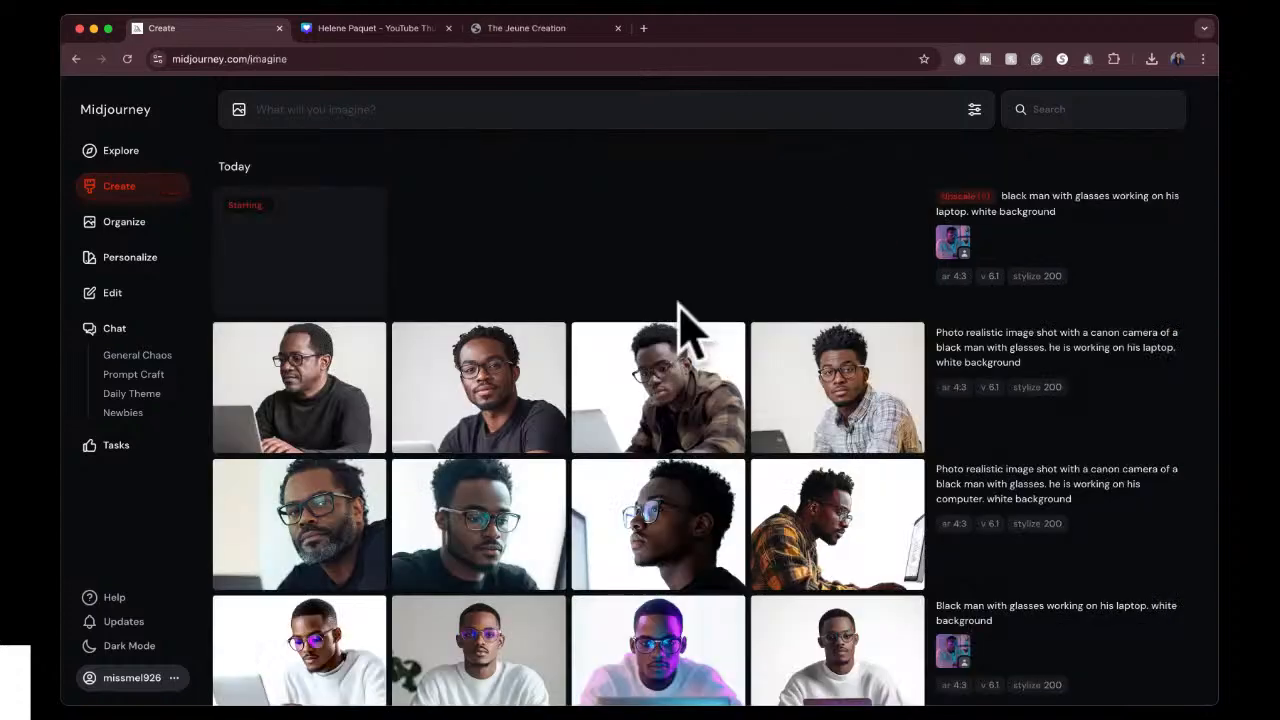
Compare the laptop prompt's results, check the Canva thumbnail, and generate 1.5x zoomed-out versions of the man in the black T-shirt.
click(856, 392)
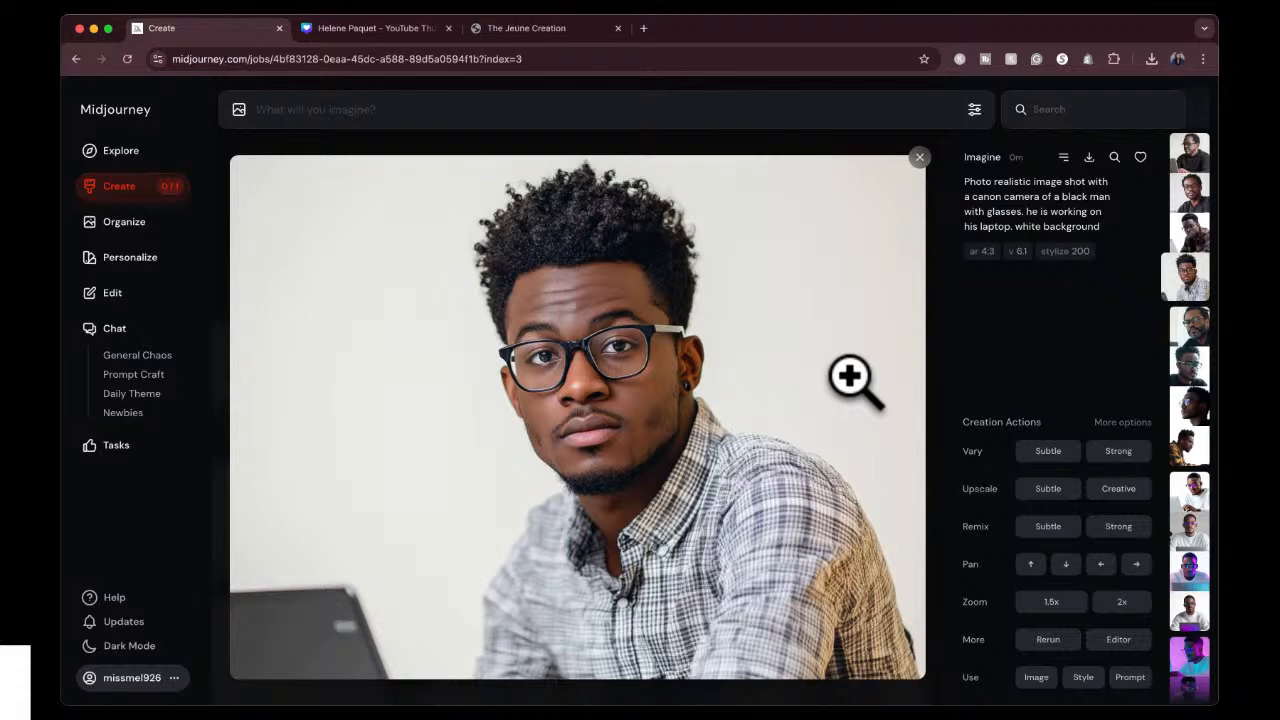
key(Left)
key(Left)
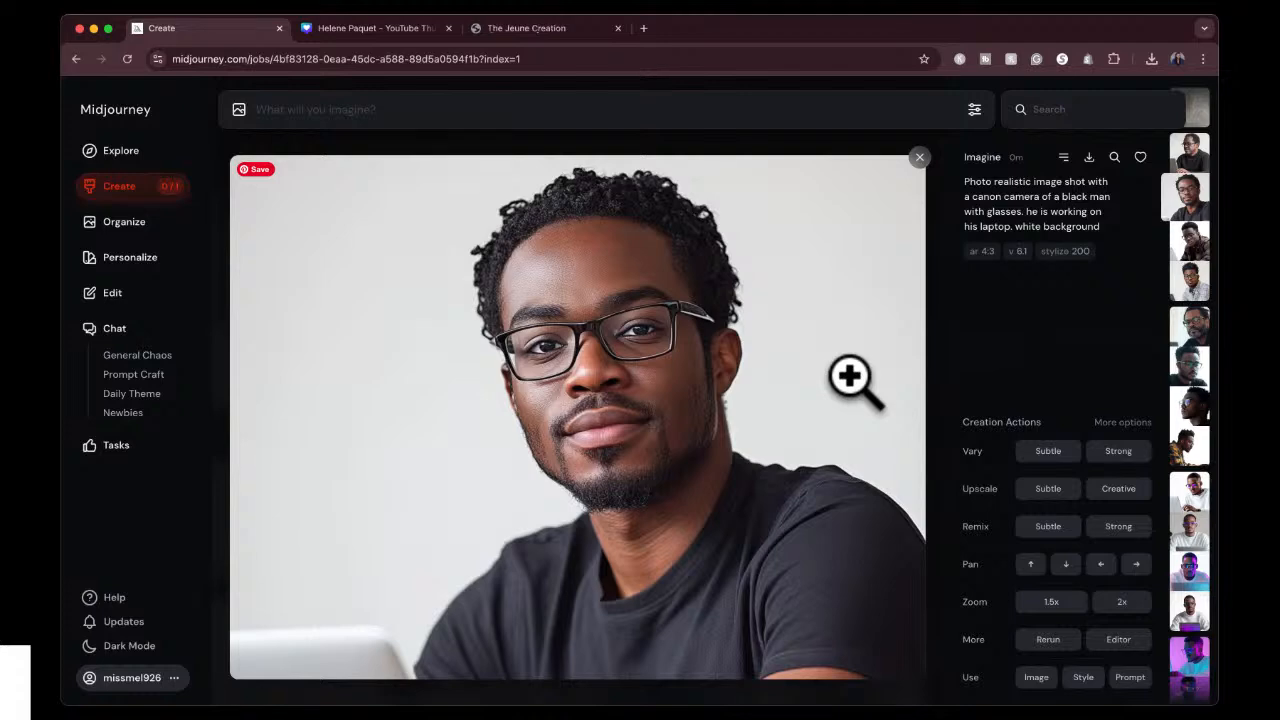
key(Left)
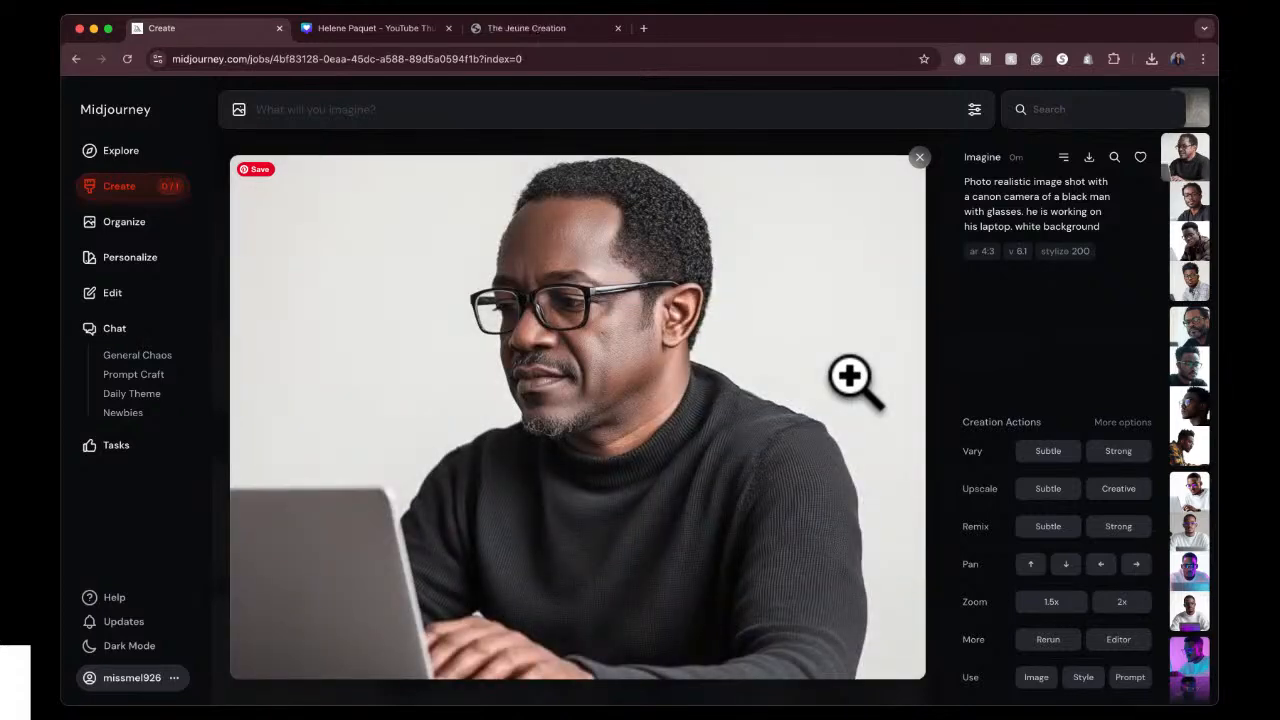
key(Right)
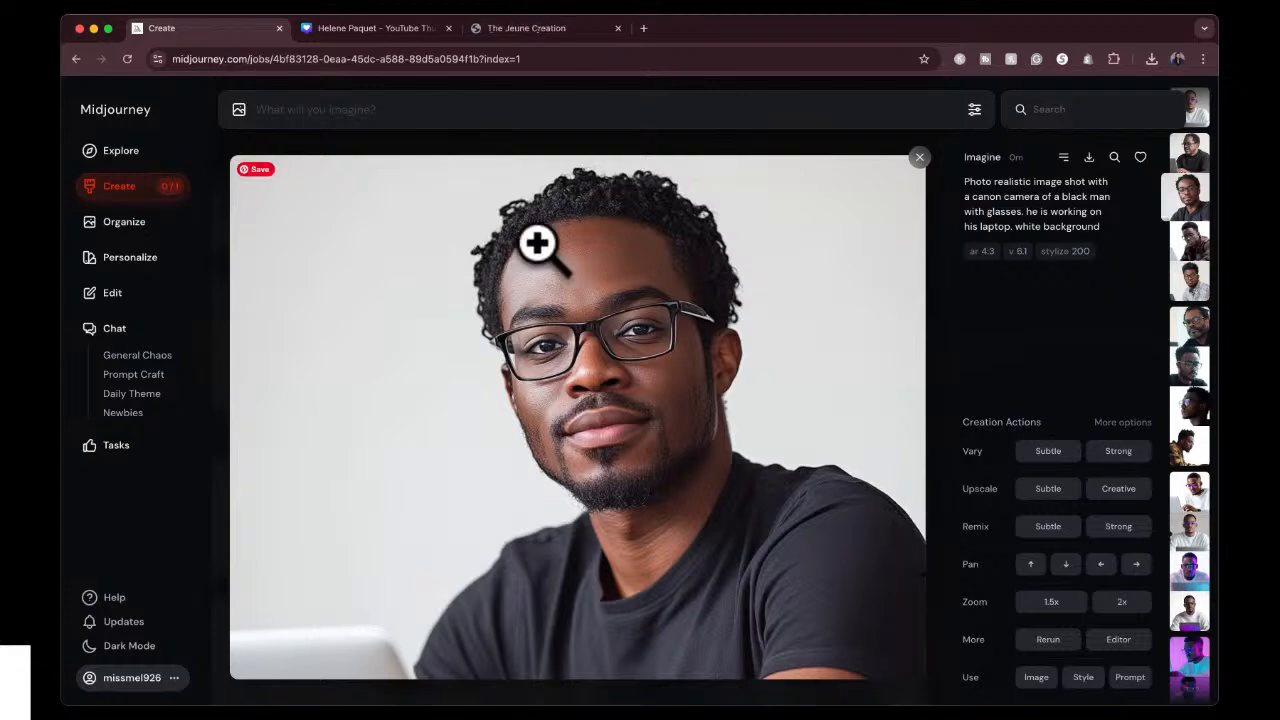
click(402, 28)
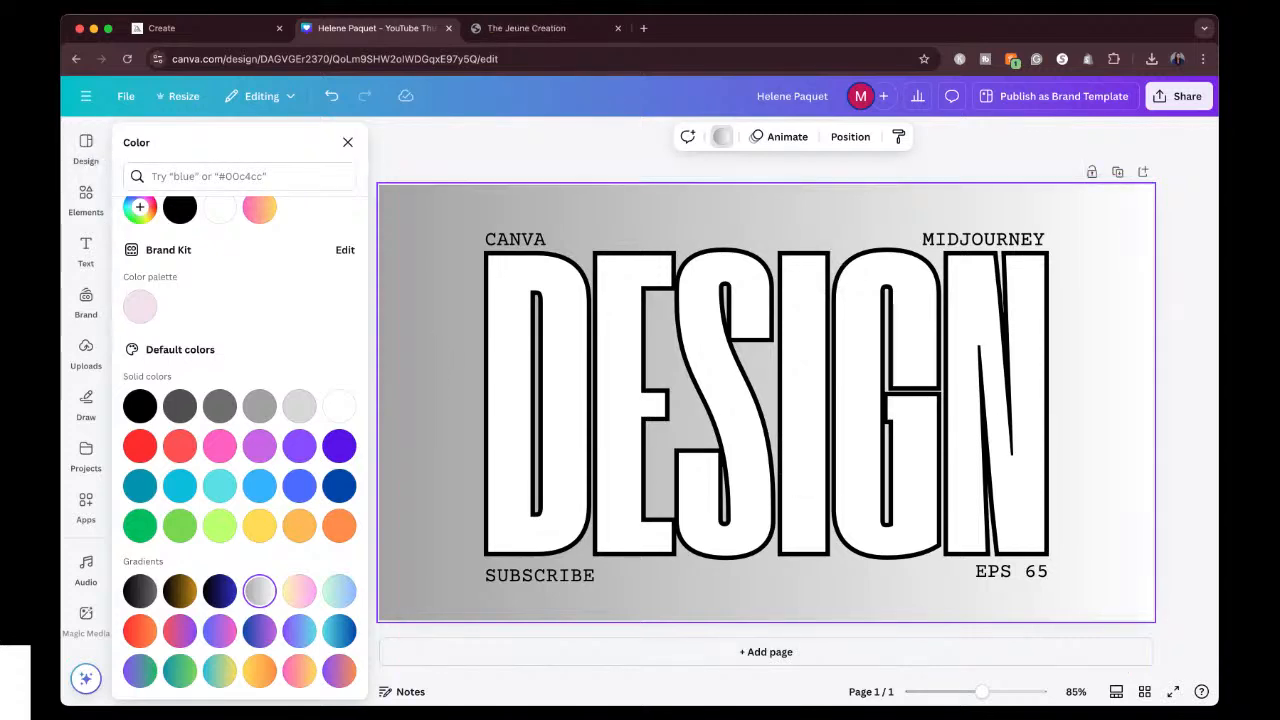
click(222, 26)
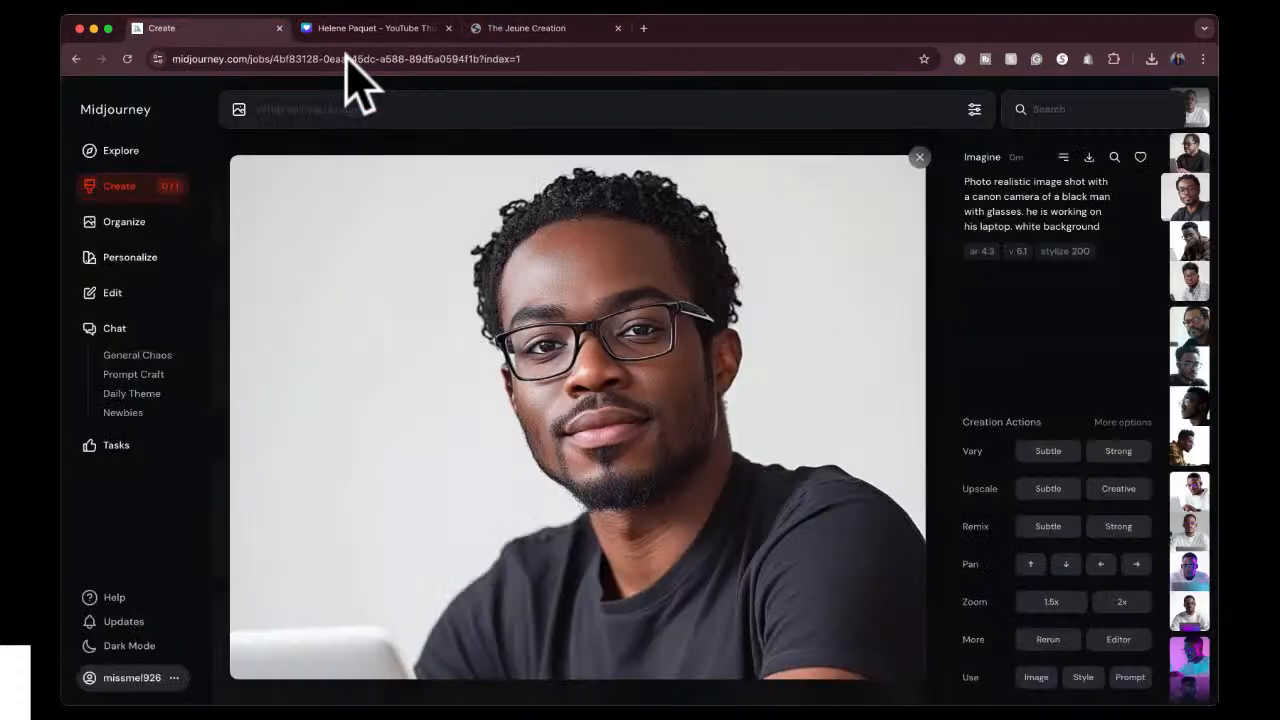
click(1046, 605)
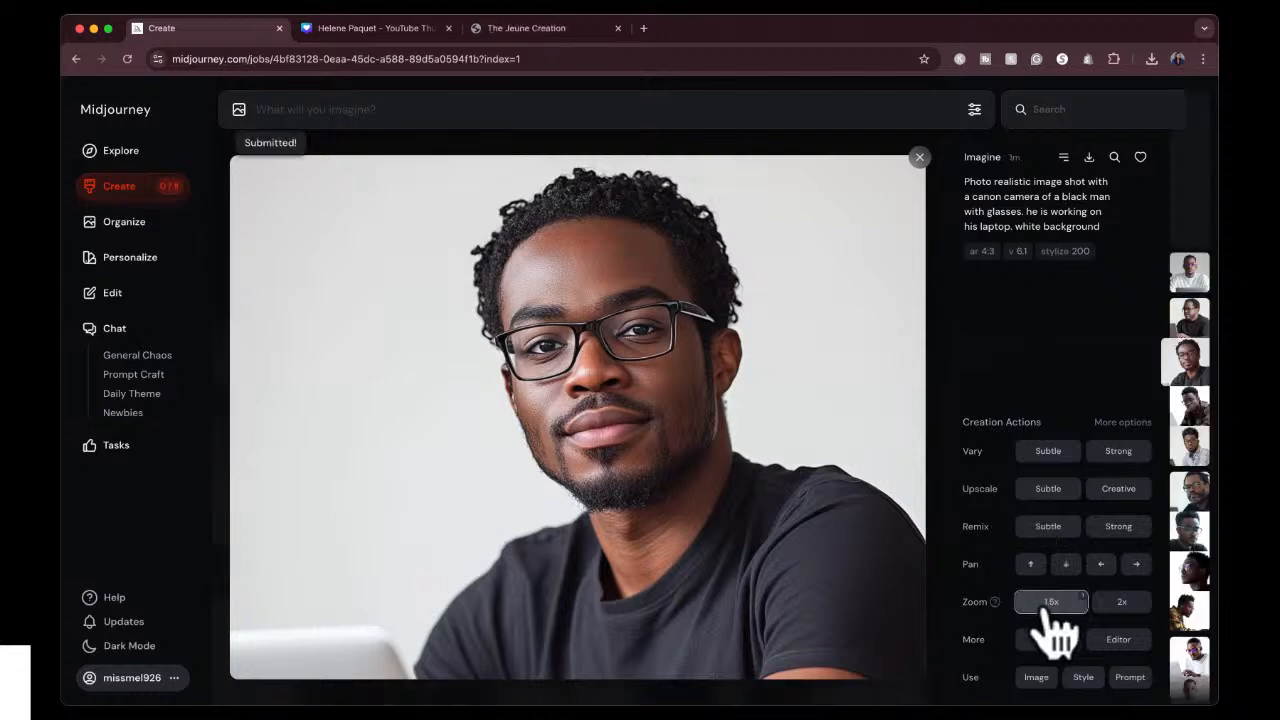
click(919, 158)
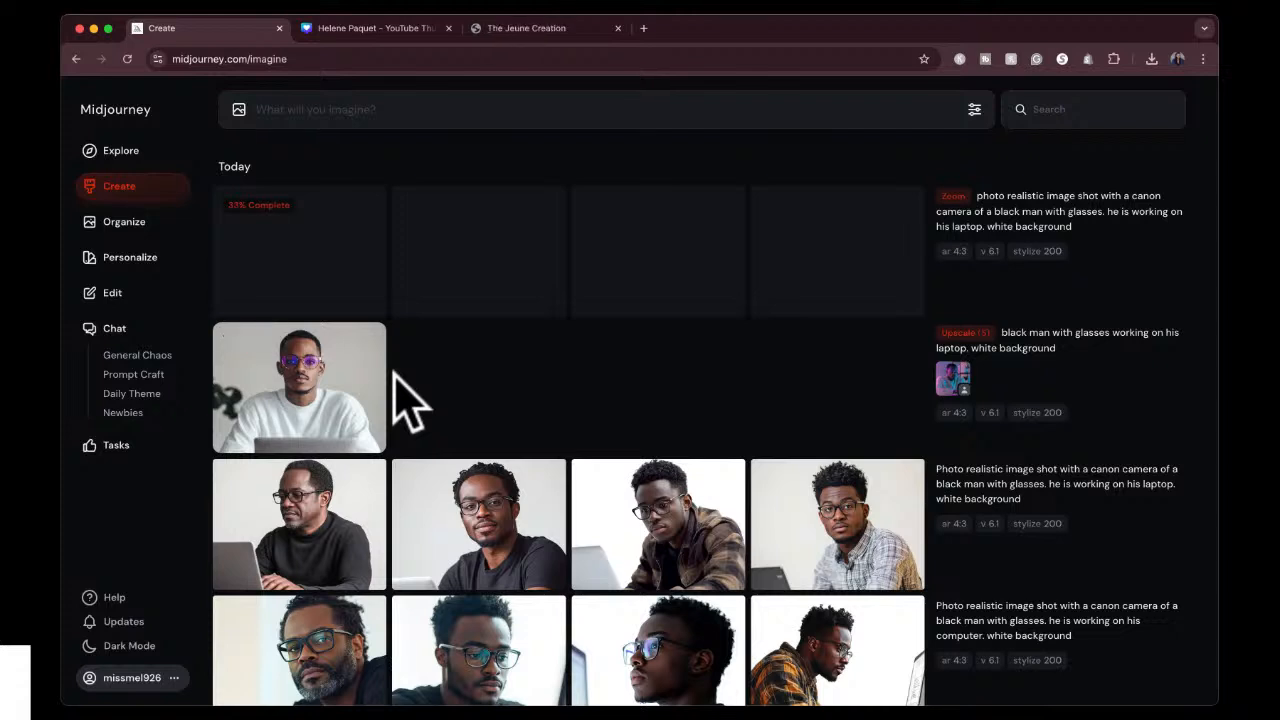
Inspect the upscaled image of the man in the white sweater at large size.
click(335, 410)
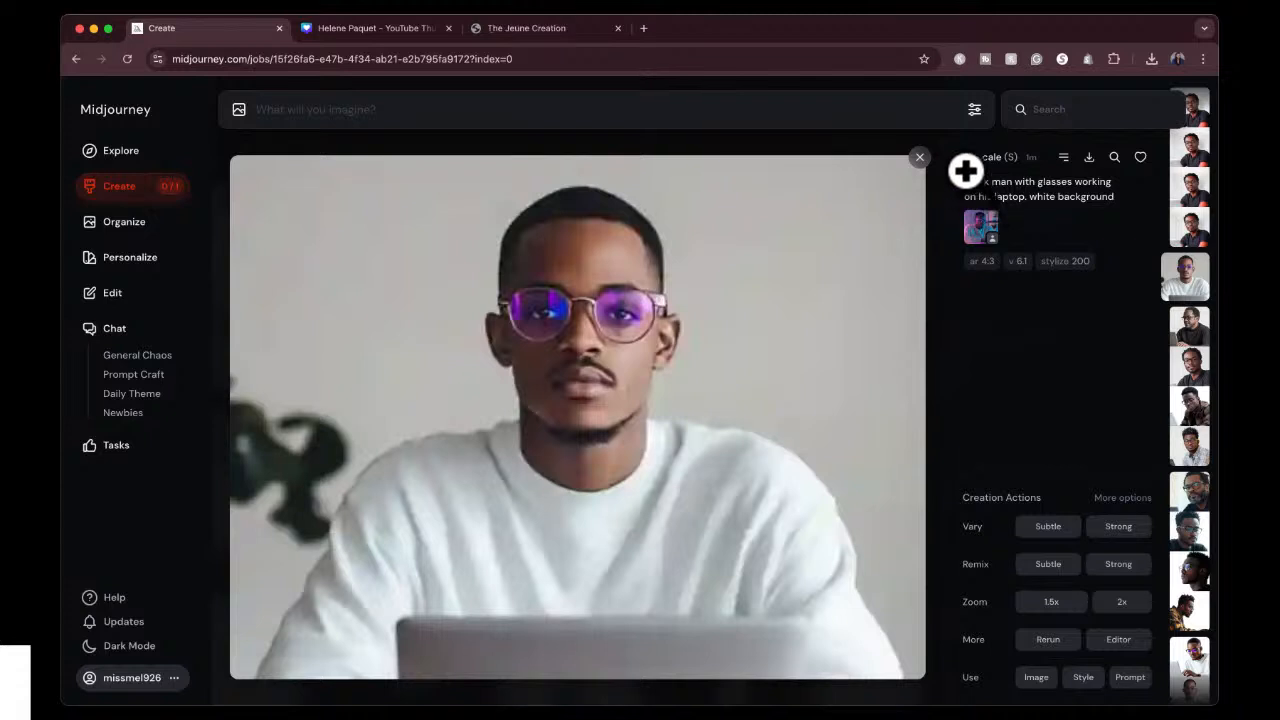
mouse_move(986, 160)
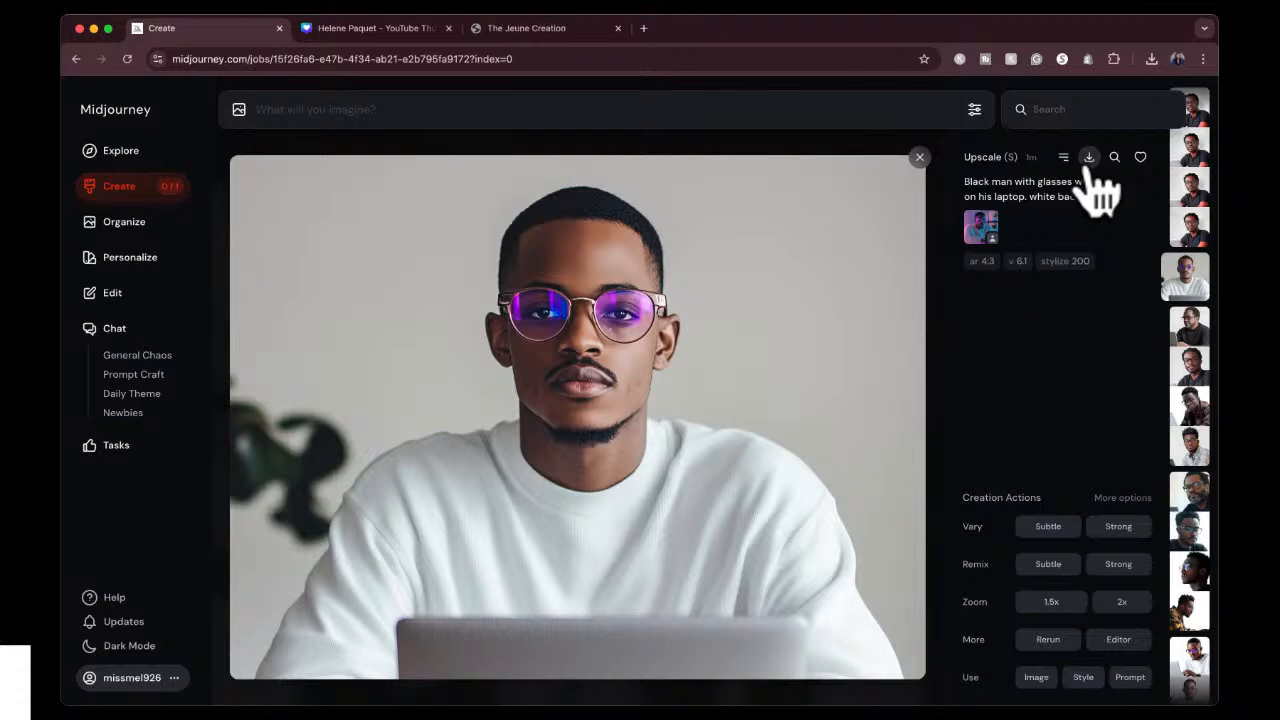
click(919, 157)
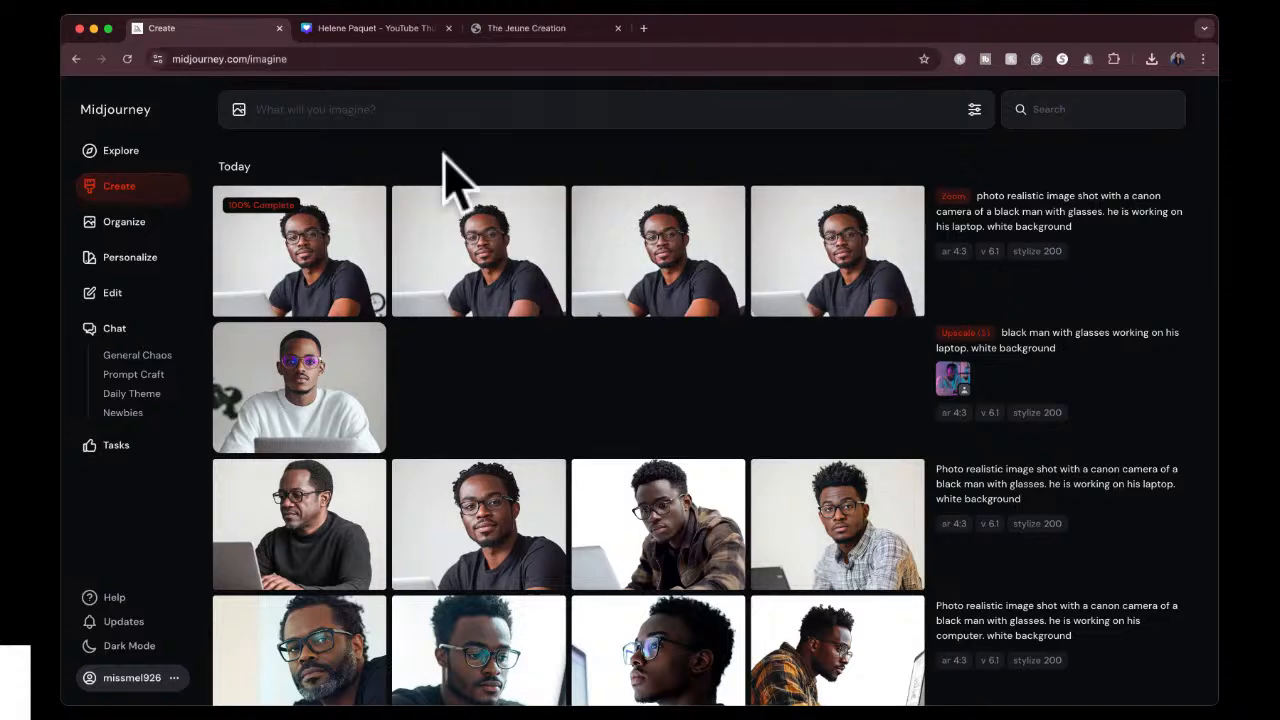
Compare the four zoomed-out variations of the man in the black T-shirt, examining the laptop and the background.
mouse_move(263, 224)
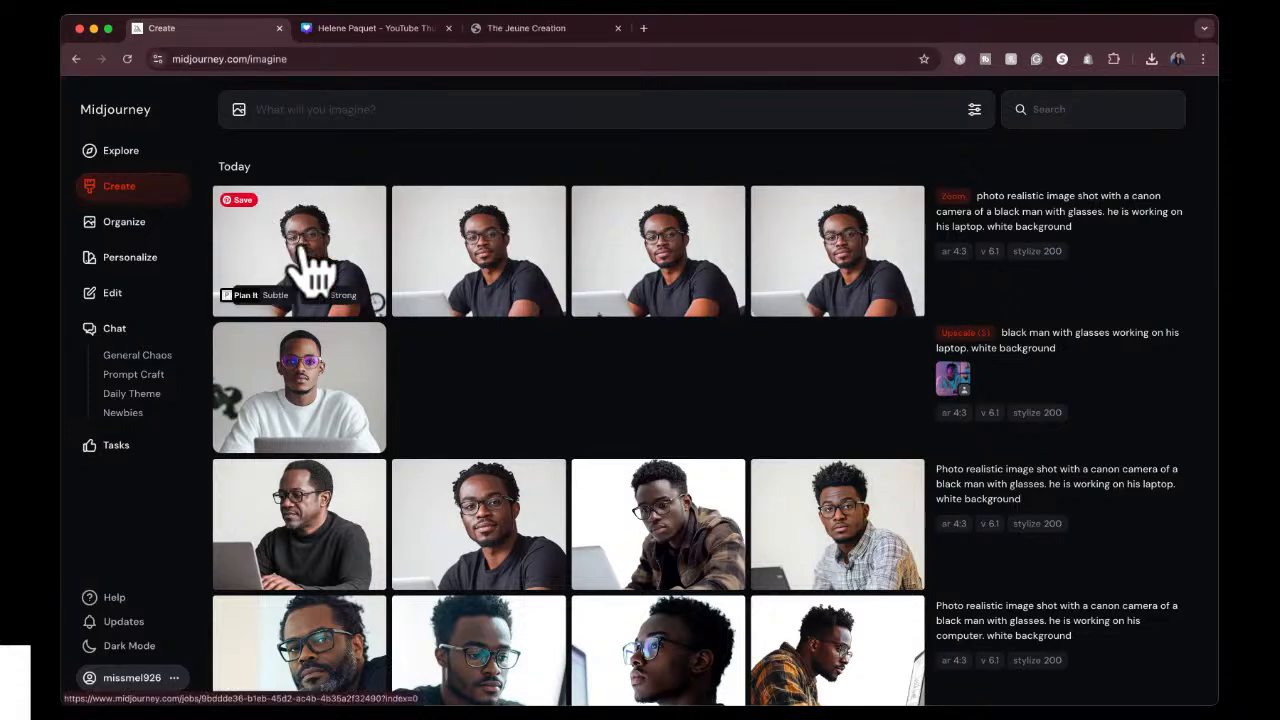
click(314, 236)
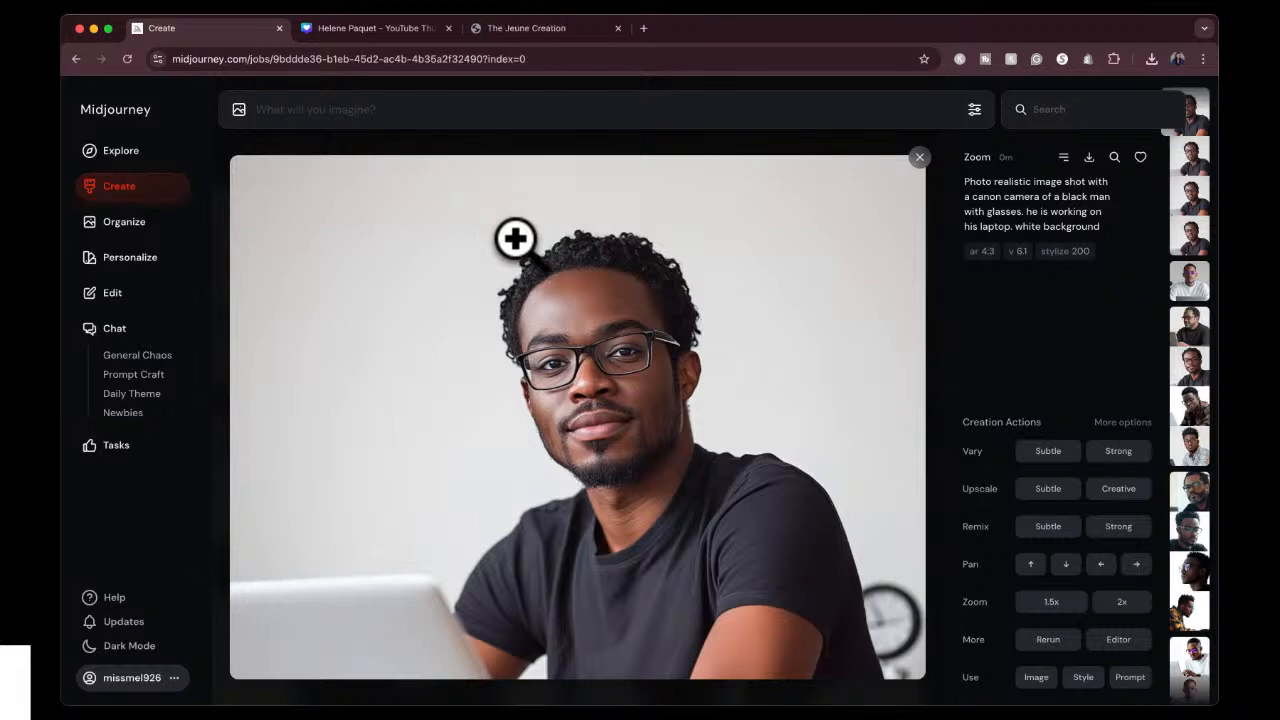
key(Right)
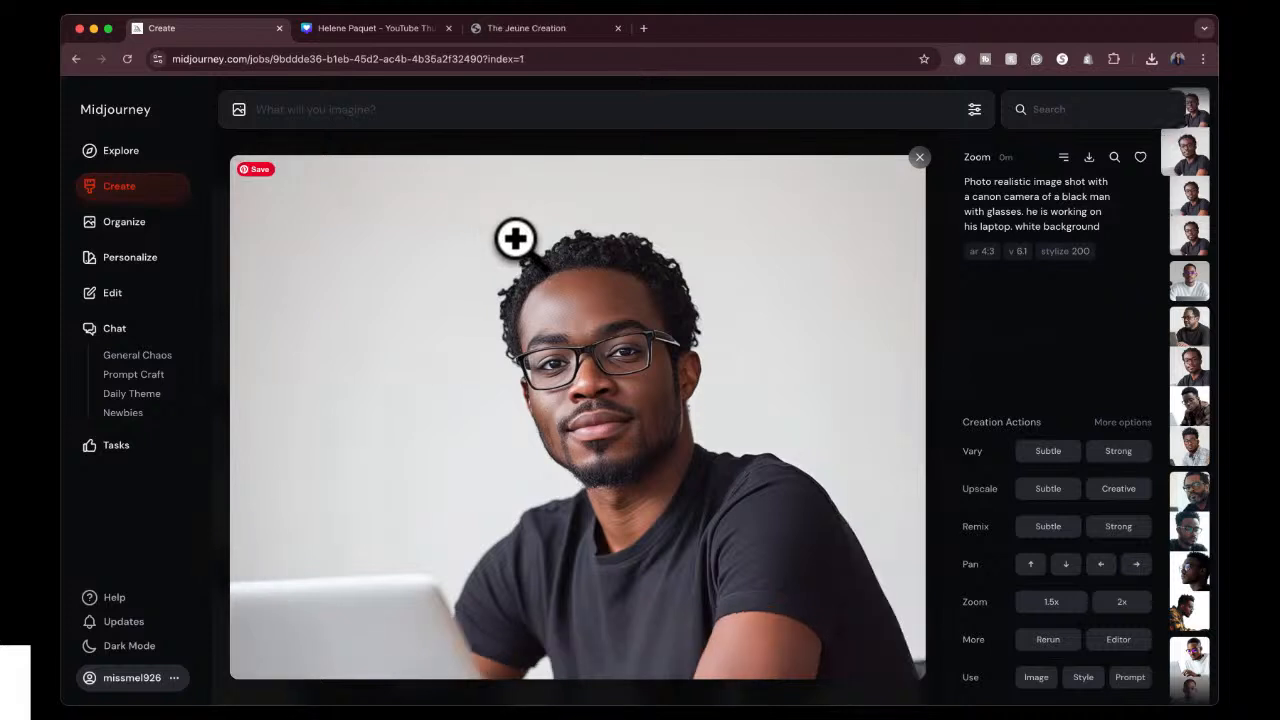
key(Right)
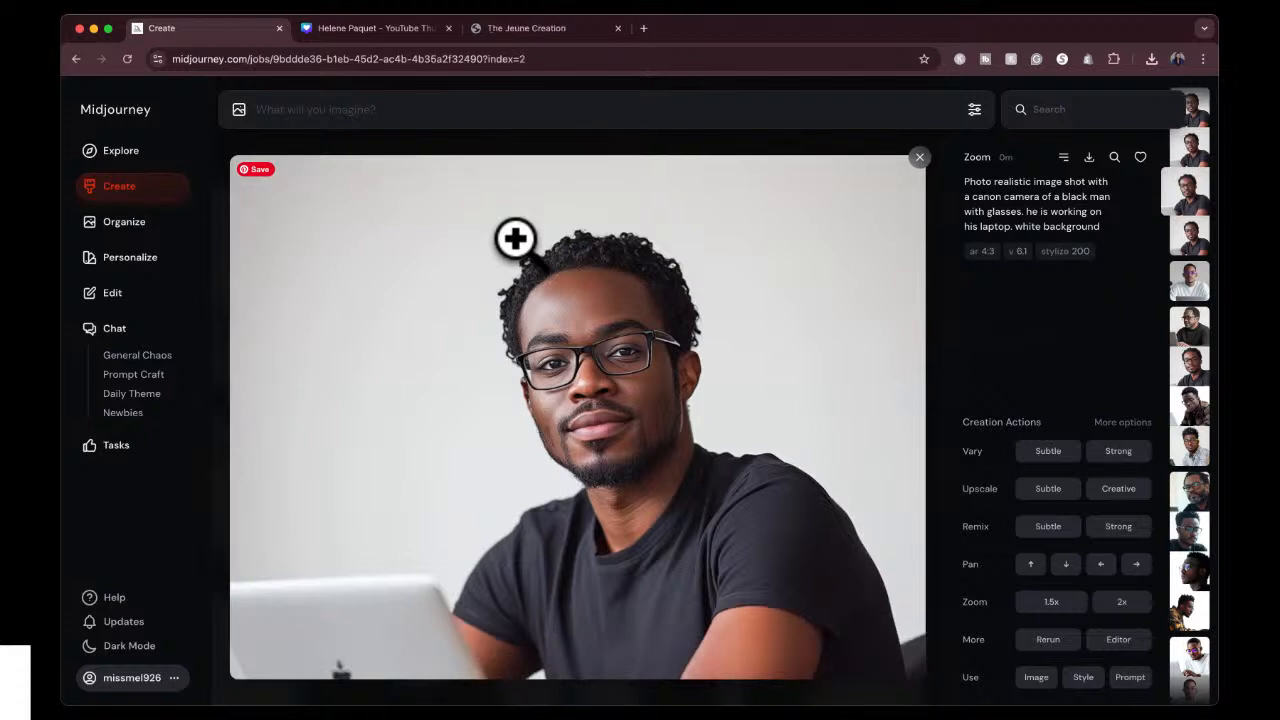
key(Right)
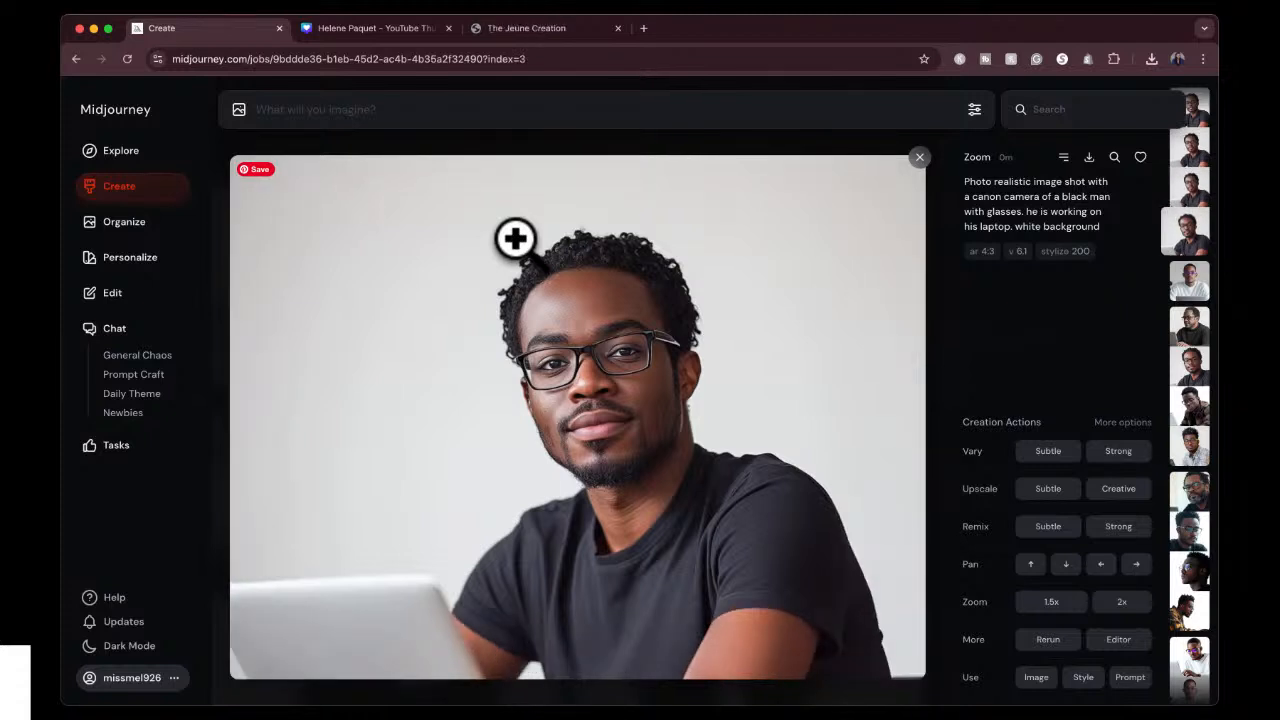
key(Right)
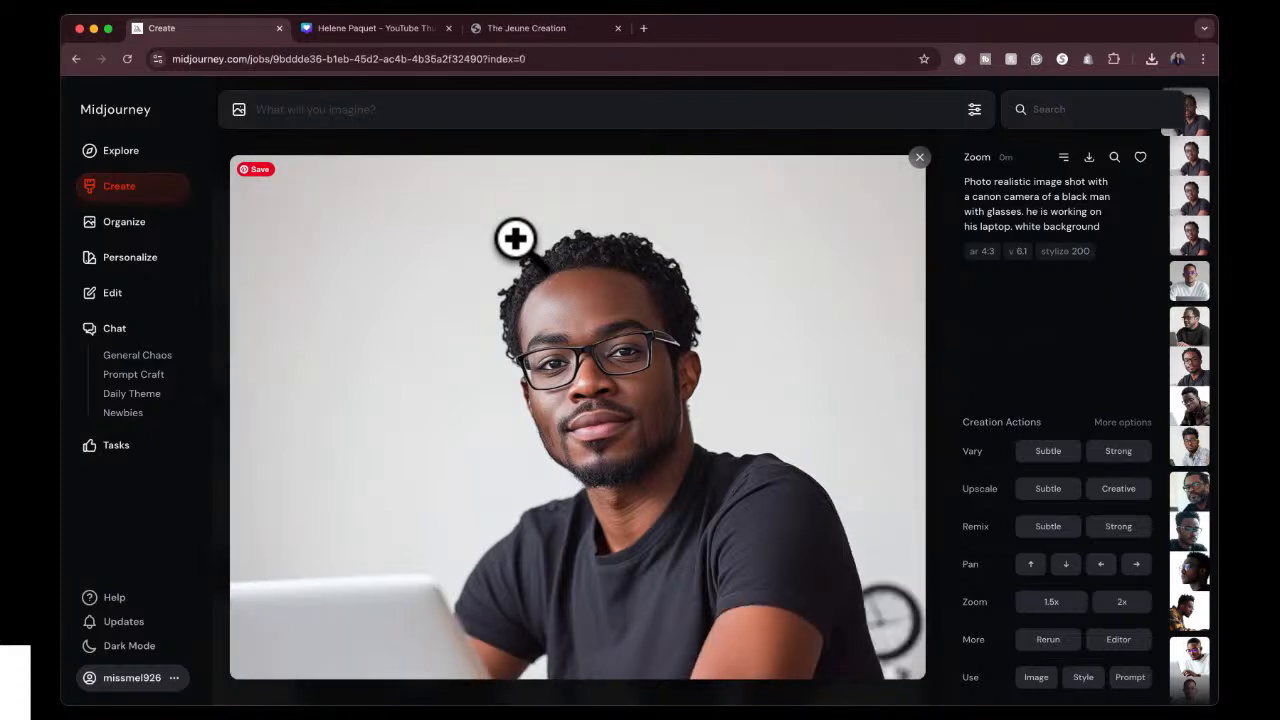
key(Right)
key(Right)
key(Right)
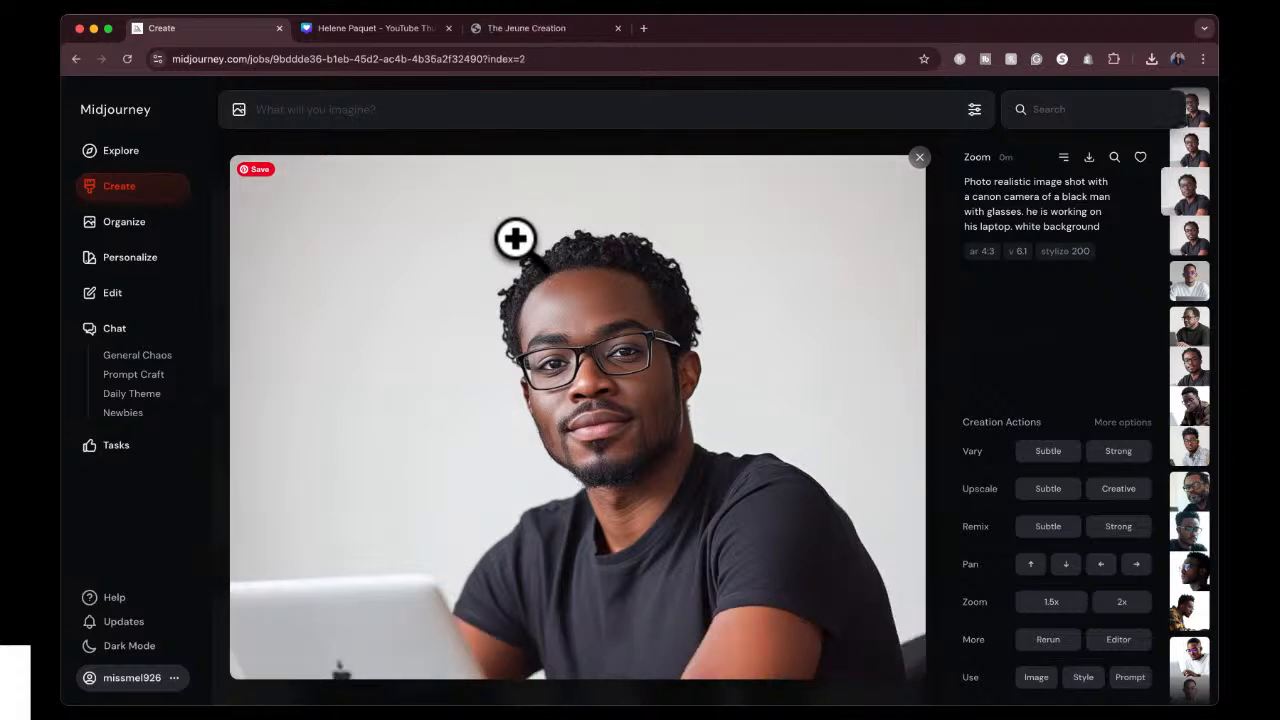
Switch to the Canva thumbnail, add the image of the man in the white sweater, and remove its background.
click(357, 30)
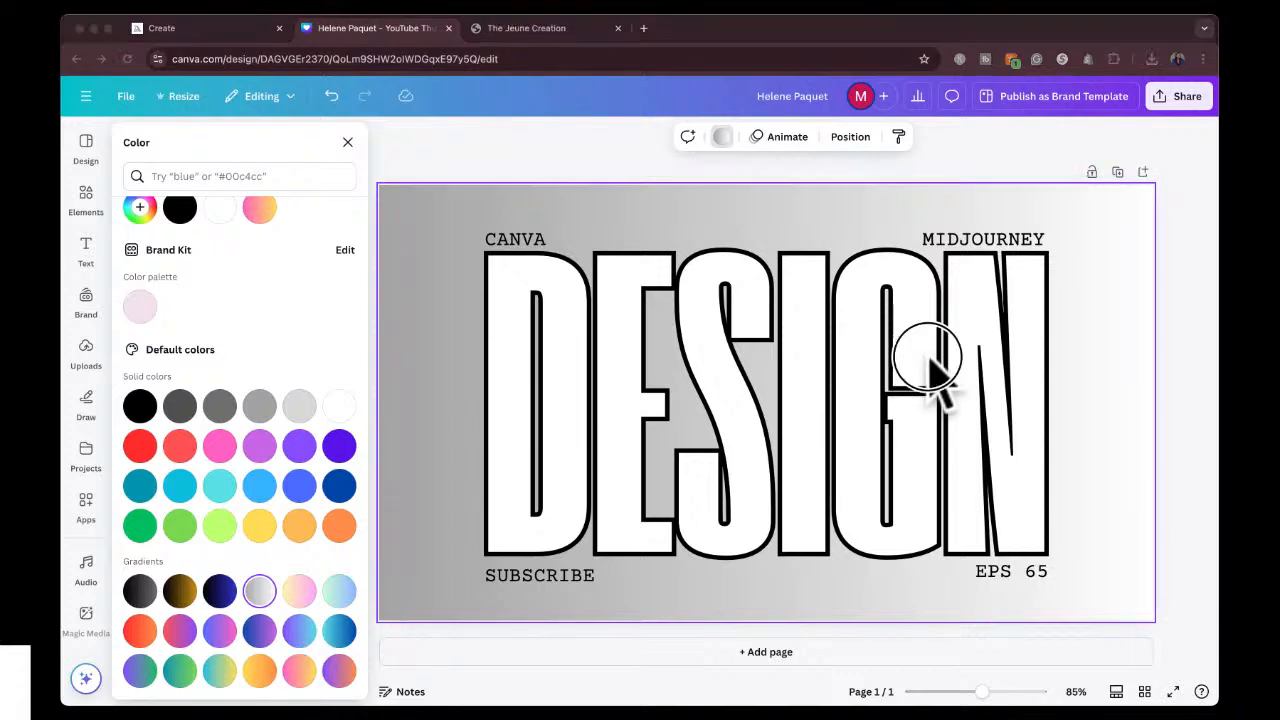
drag(926, 356, 670, 405)
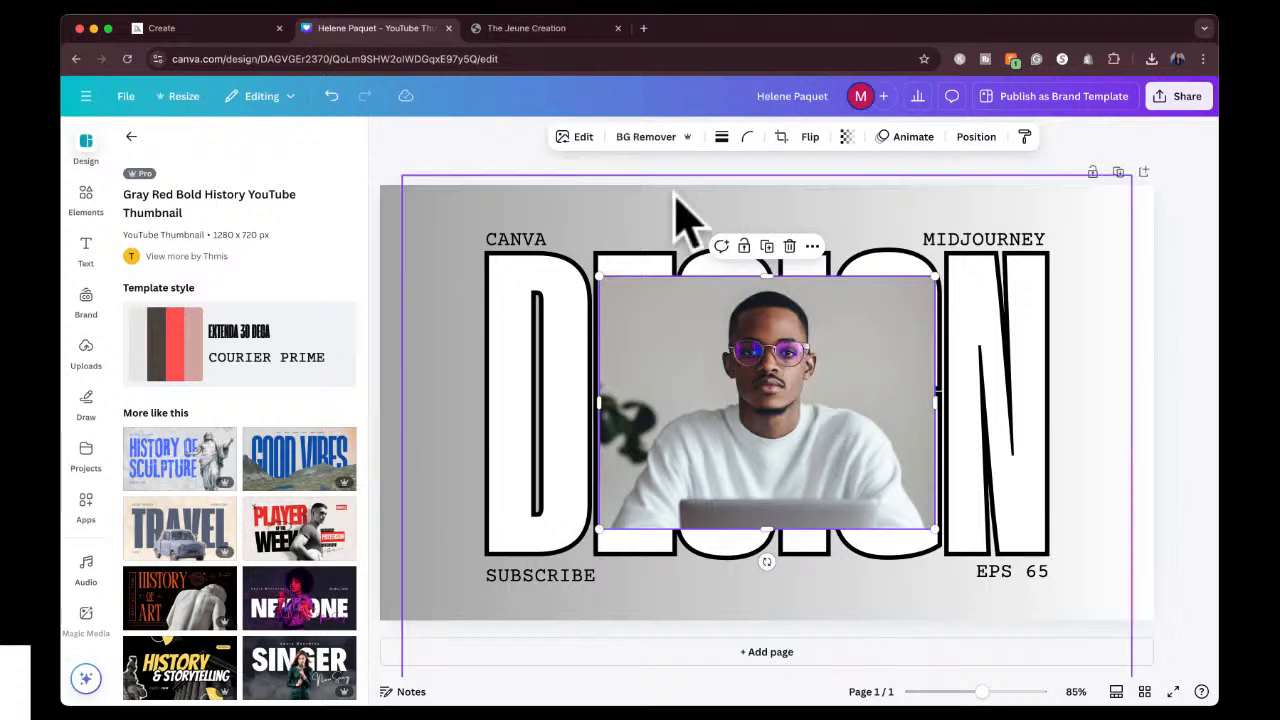
click(646, 137)
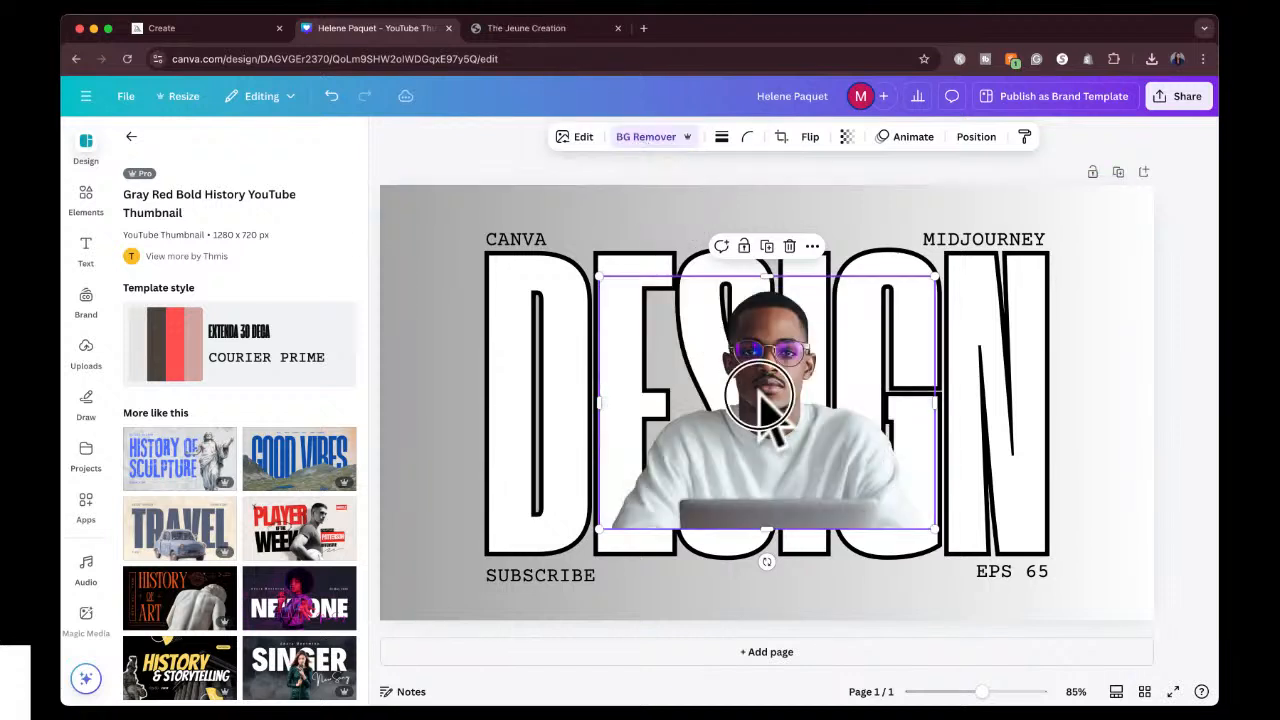
Enlarge the cutout of the man and center it in front of DESIGN, with the laptop at the thumbnail's lower edge.
drag(765, 400, 689, 491)
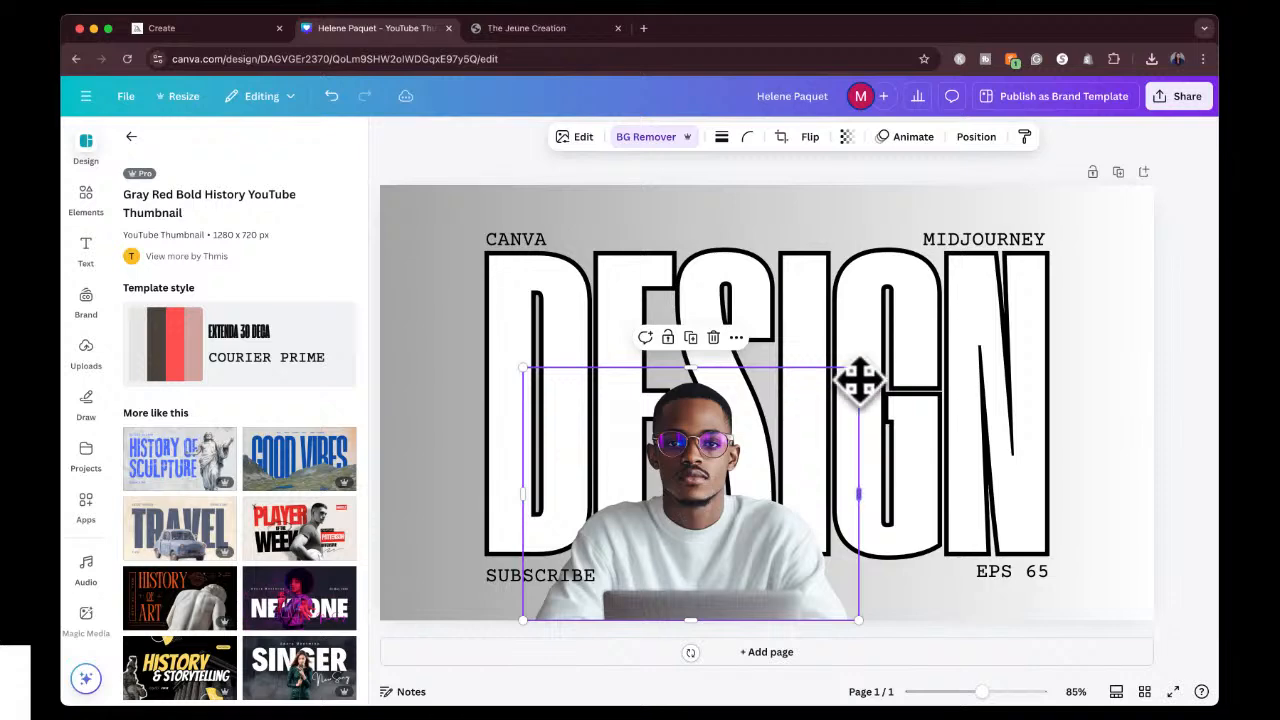
drag(858, 367, 1012, 206)
drag(777, 391, 737, 426)
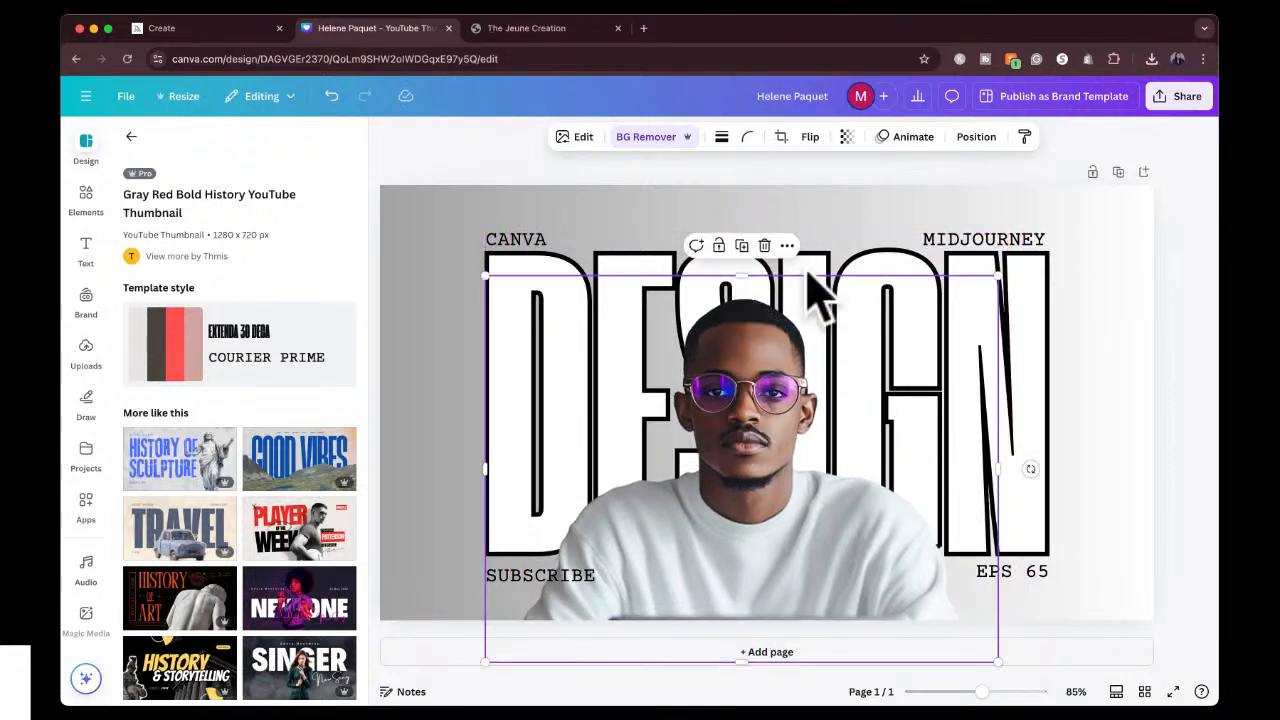
Group the DESIGN heading, the man's image, and the EPS 65, MIDJOURNEY, CANVA and SUBSCRIBE labels.
click(855, 256)
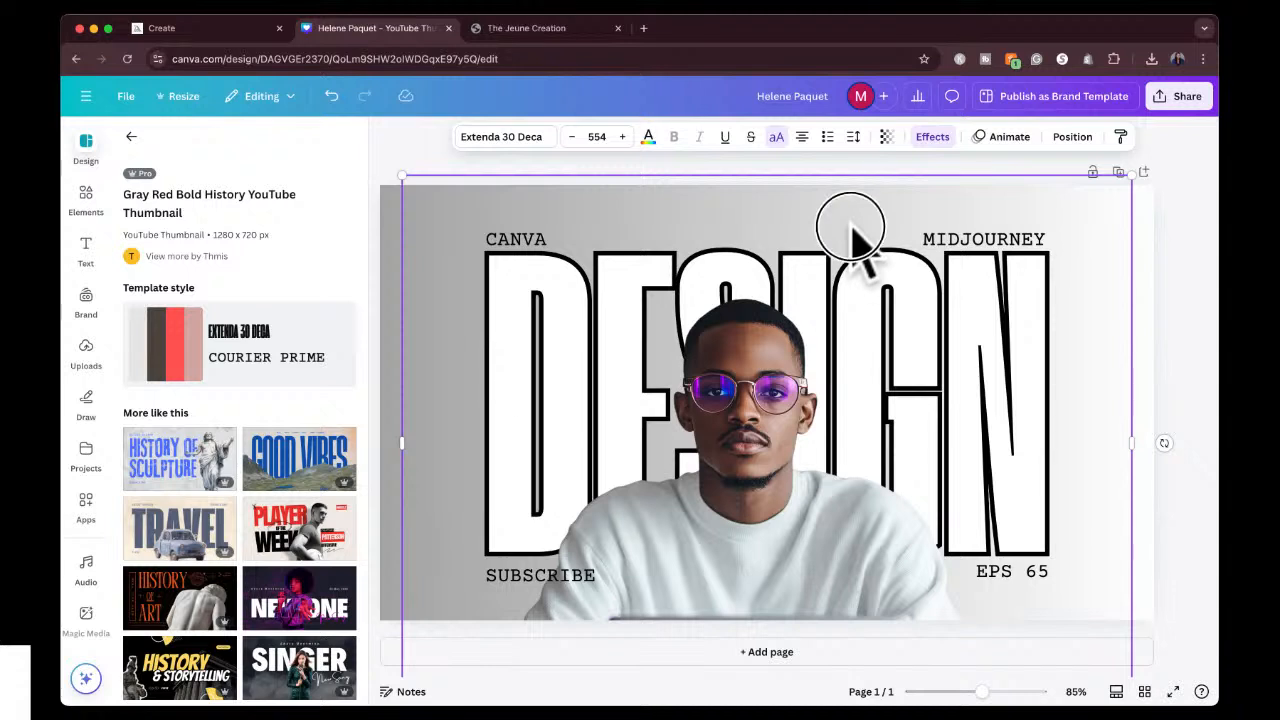
drag(852, 232, 852, 233)
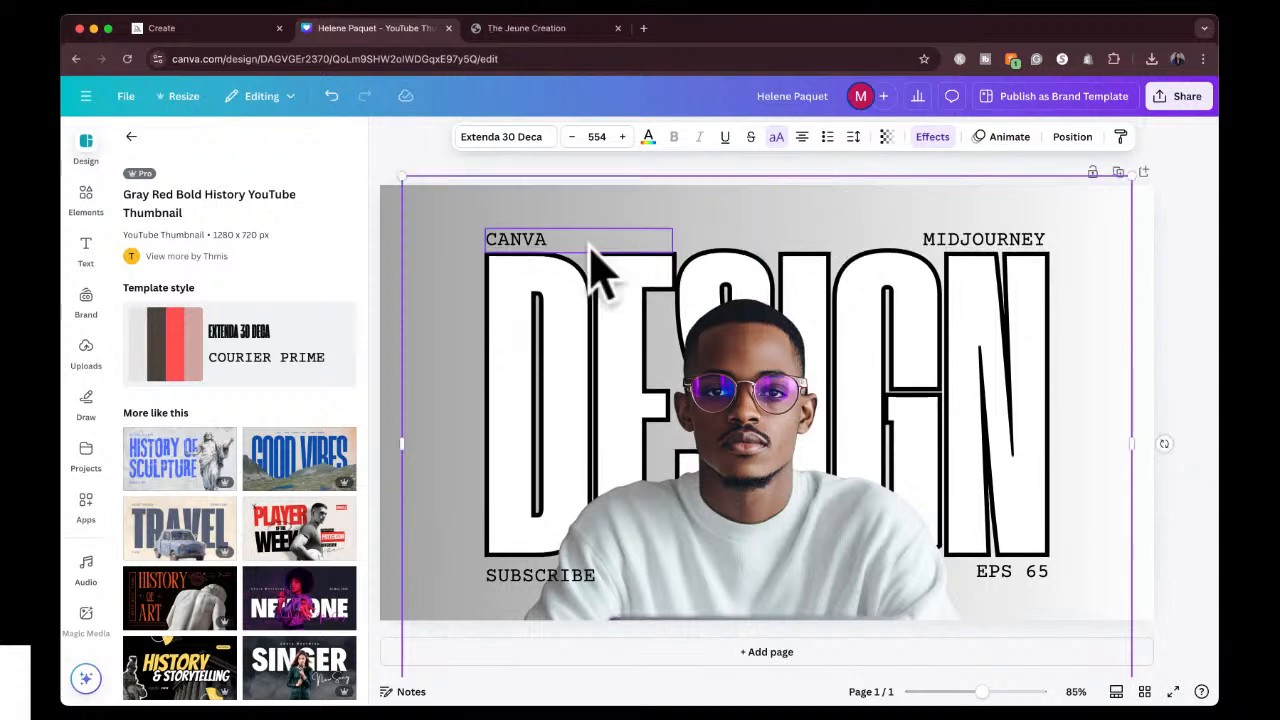
click(544, 238)
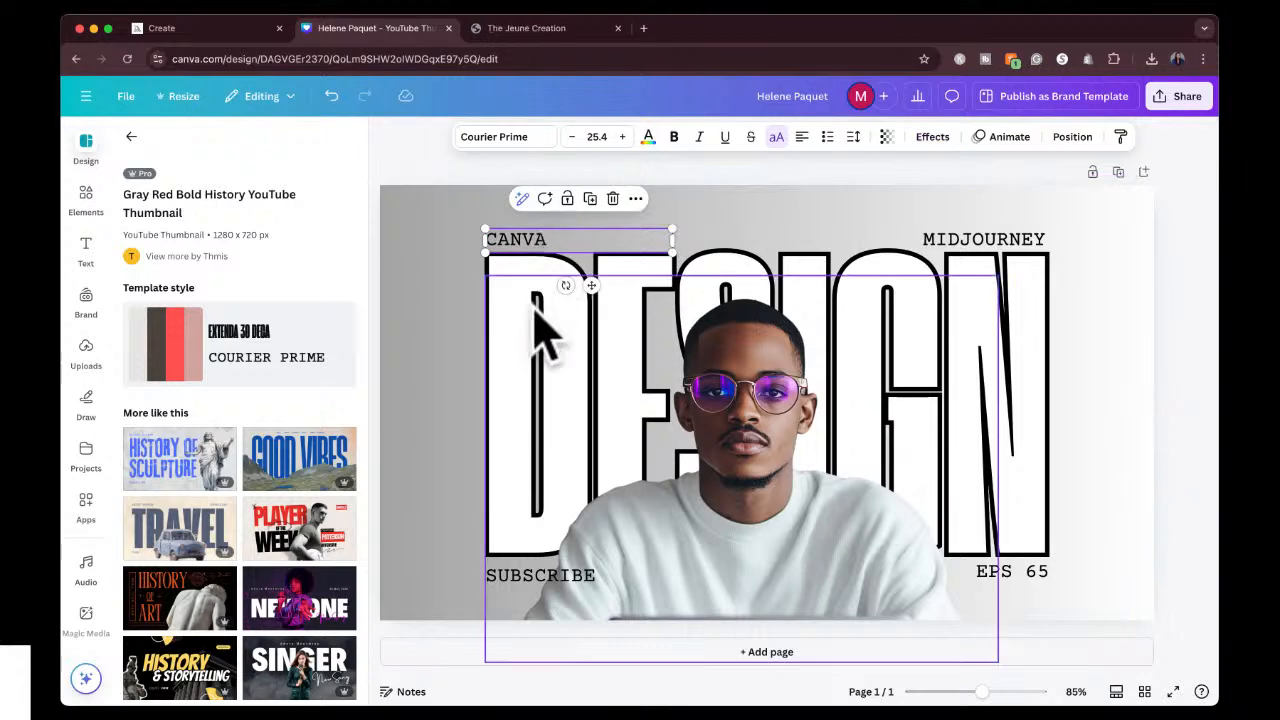
click(1074, 137)
click(299, 177)
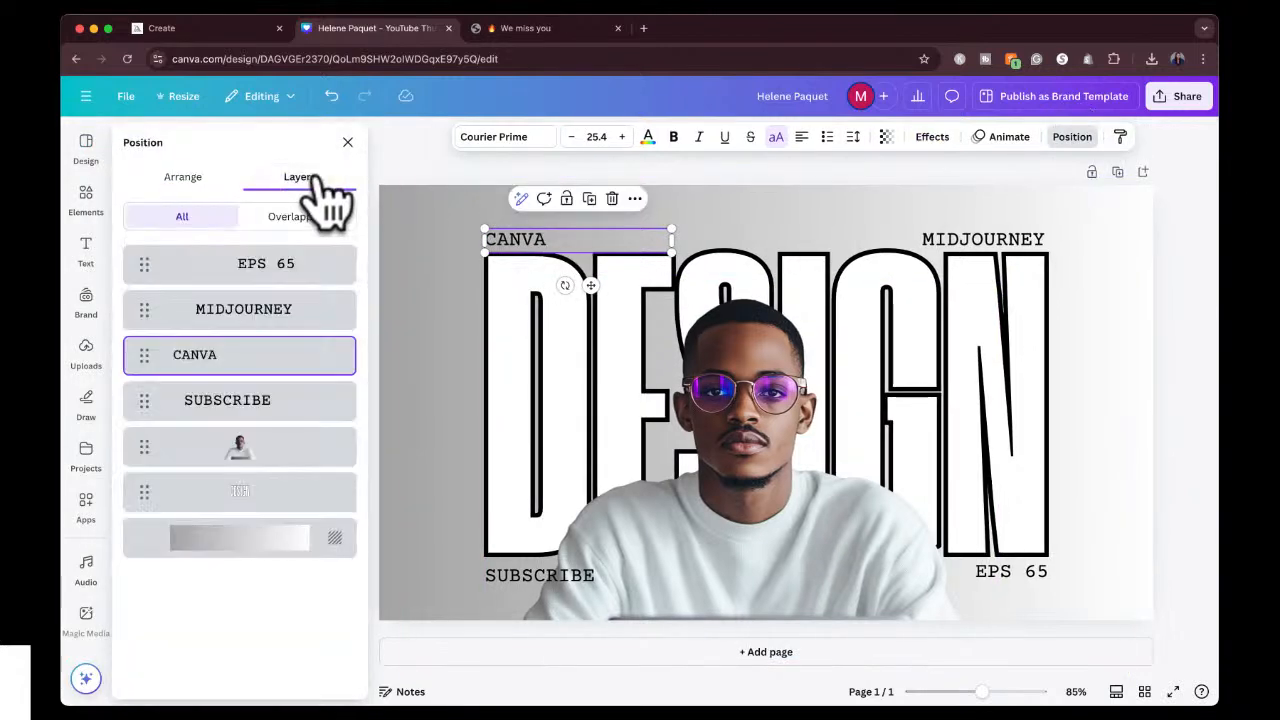
click(236, 272)
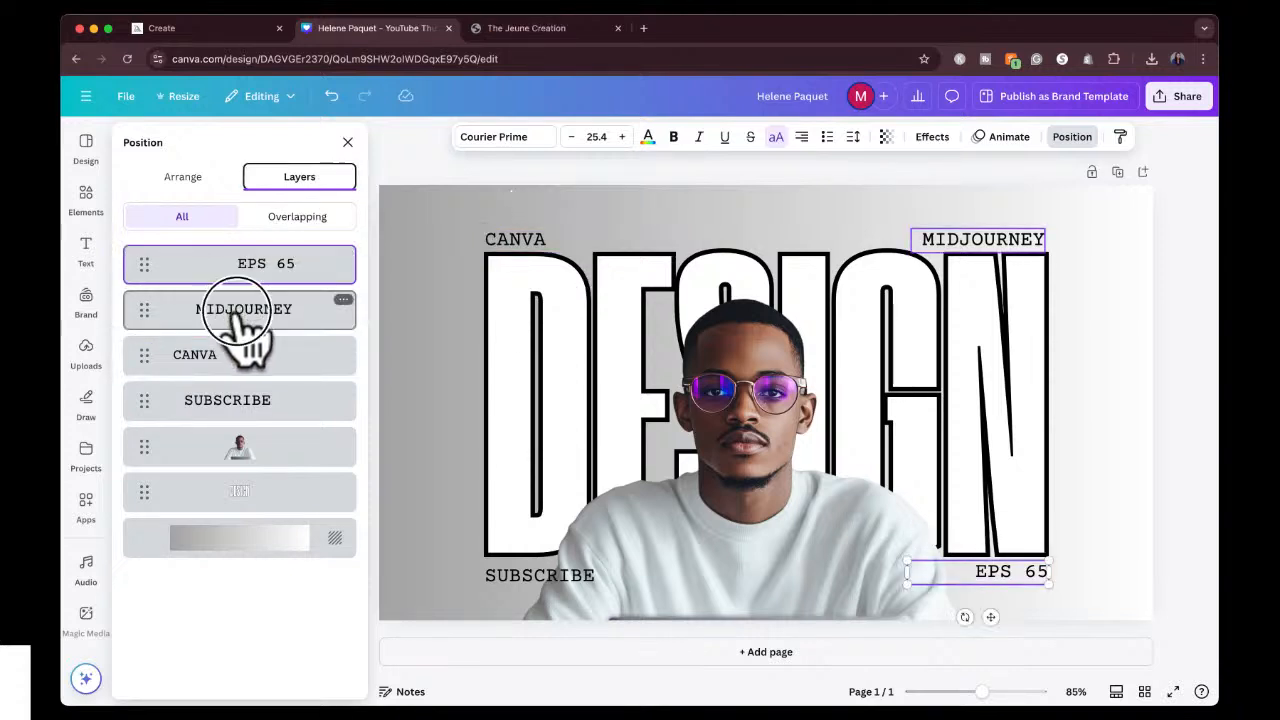
shift+click(240, 312)
shift+click(243, 362)
shift+click(245, 405)
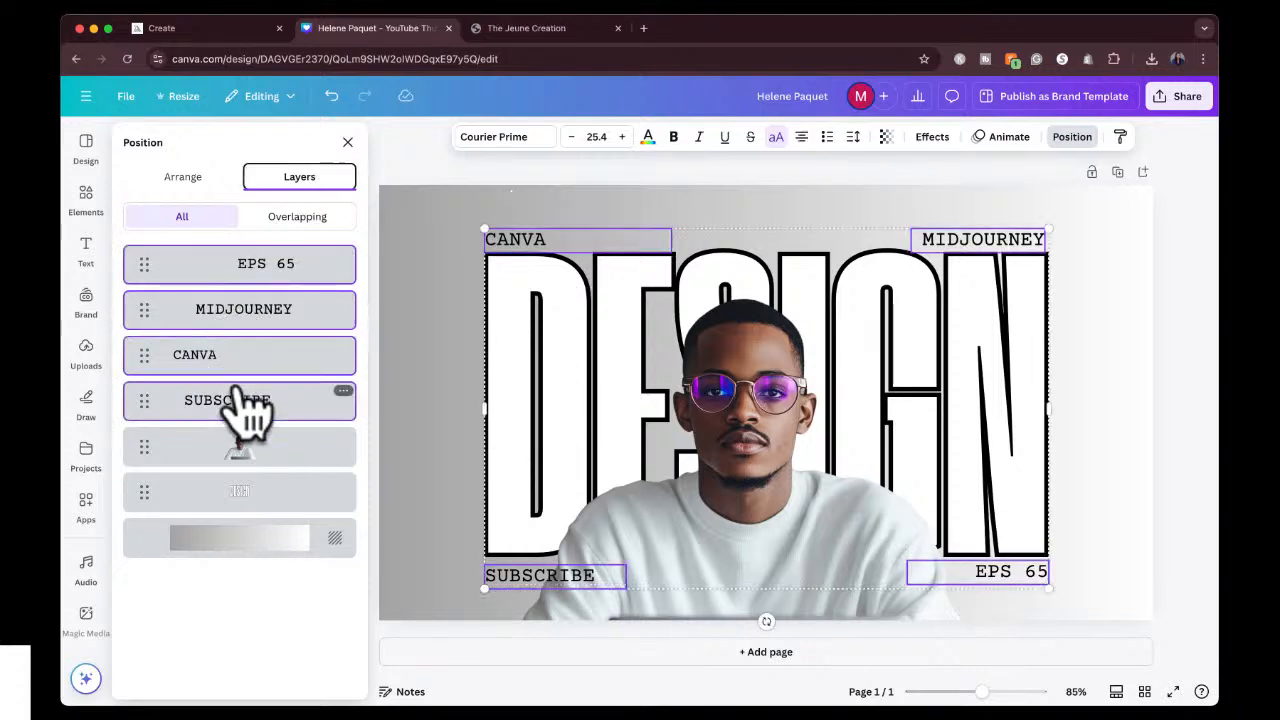
shift+click(245, 494)
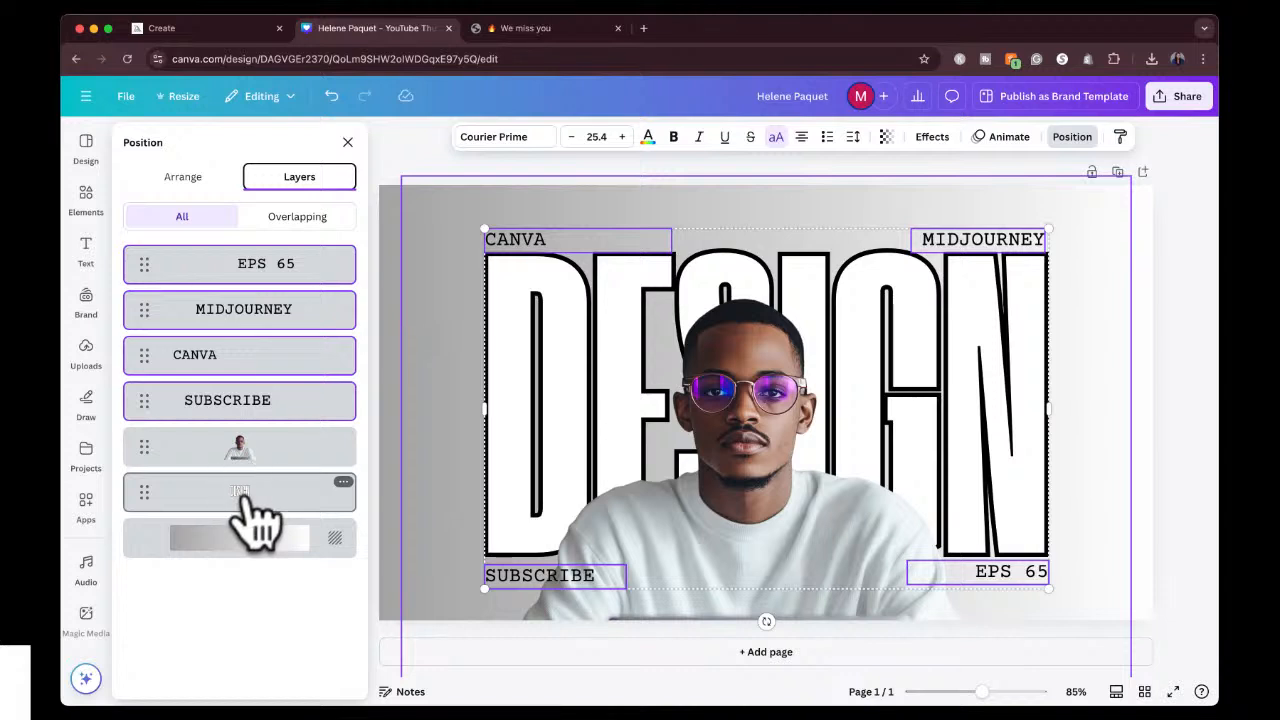
click(731, 206)
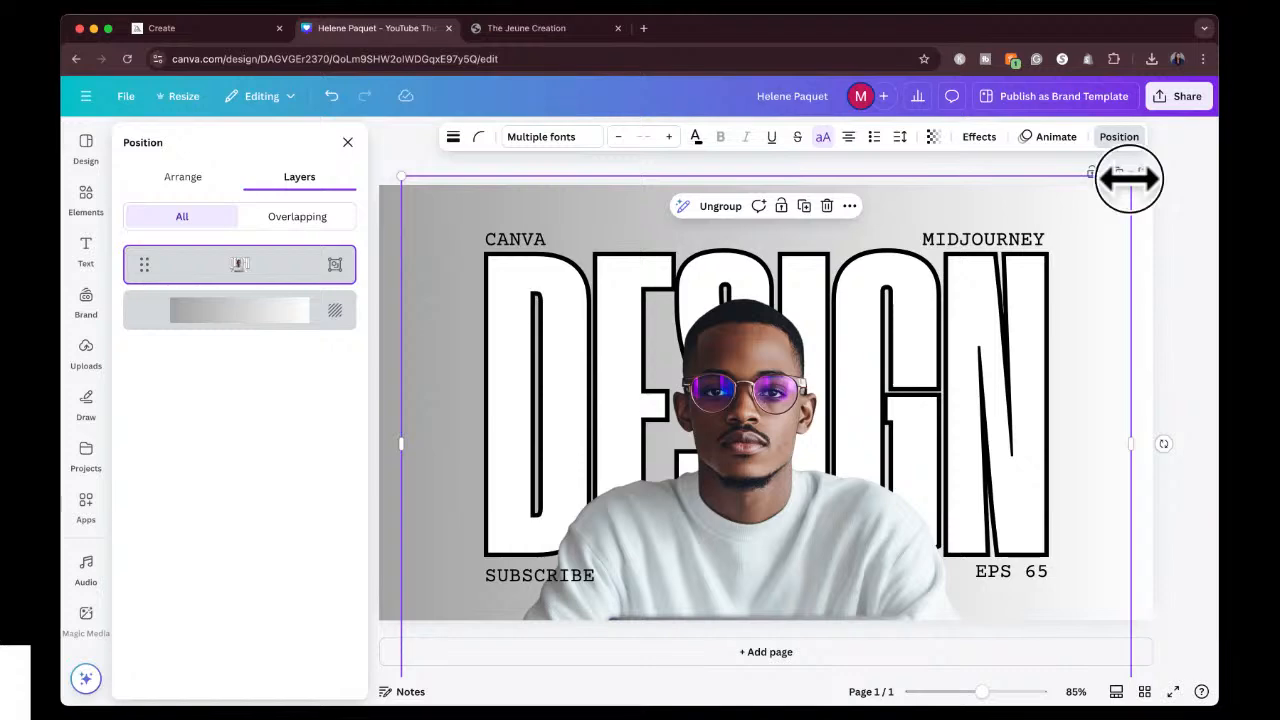
Enlarge the group of the man, heading and labels slightly, bringing the DESIGN font size to about 570.
drag(1129, 178, 1174, 209)
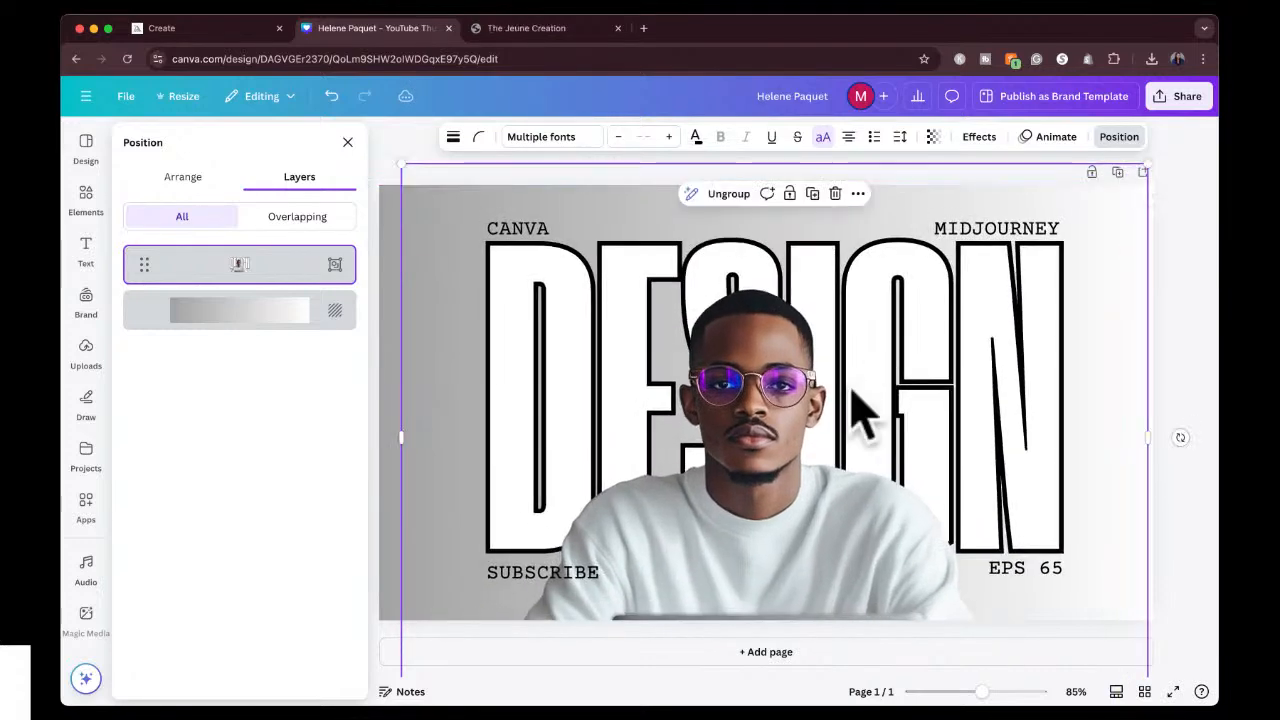
click(795, 416)
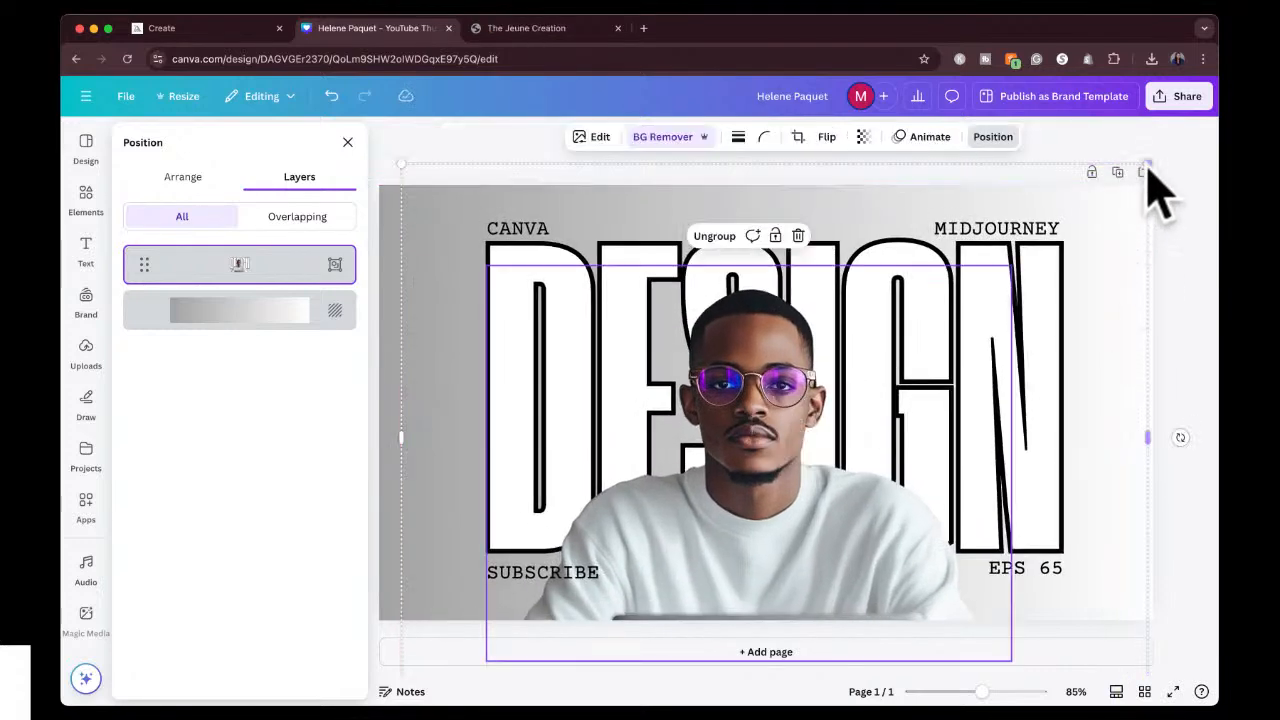
mouse_move(1148, 172)
mouse_down()
mouse_move(1117, 217)
mouse_move(1150, 180)
mouse_move(1160, 190)
mouse_up()
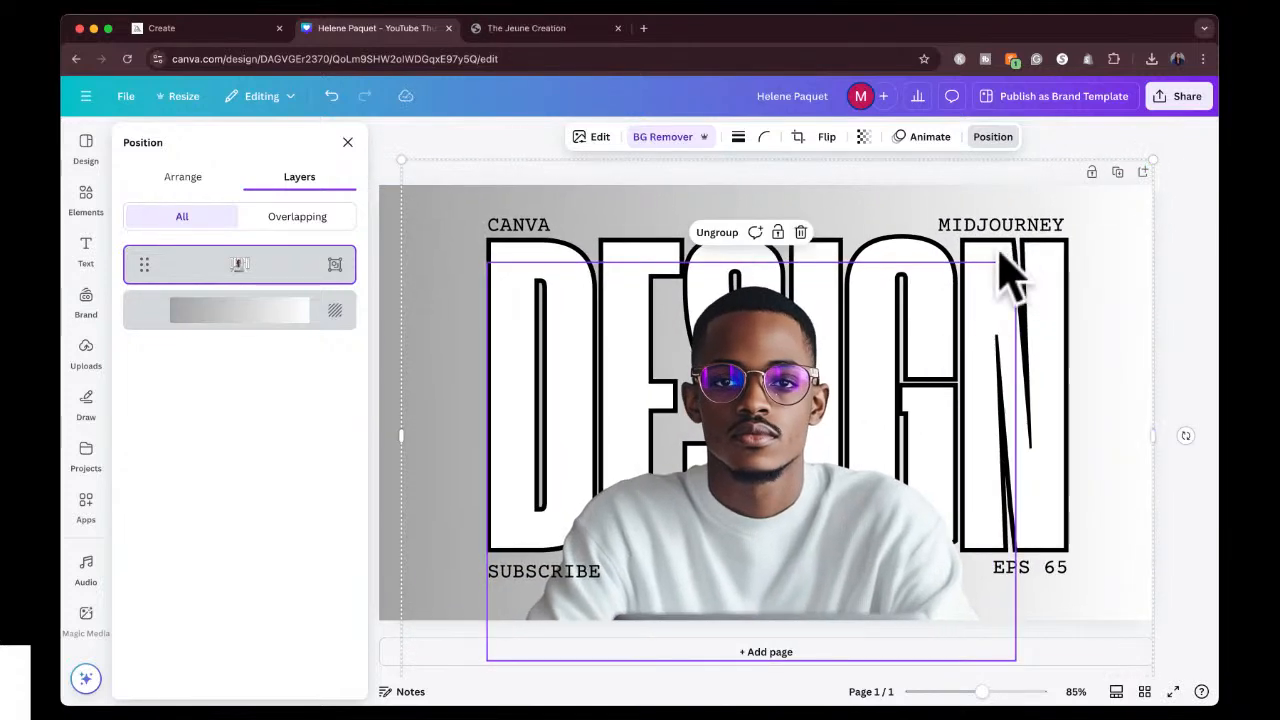
Ungroup the elements, regroup only the DESIGN heading and the four corner labels, and send that group behind the man.
click(728, 233)
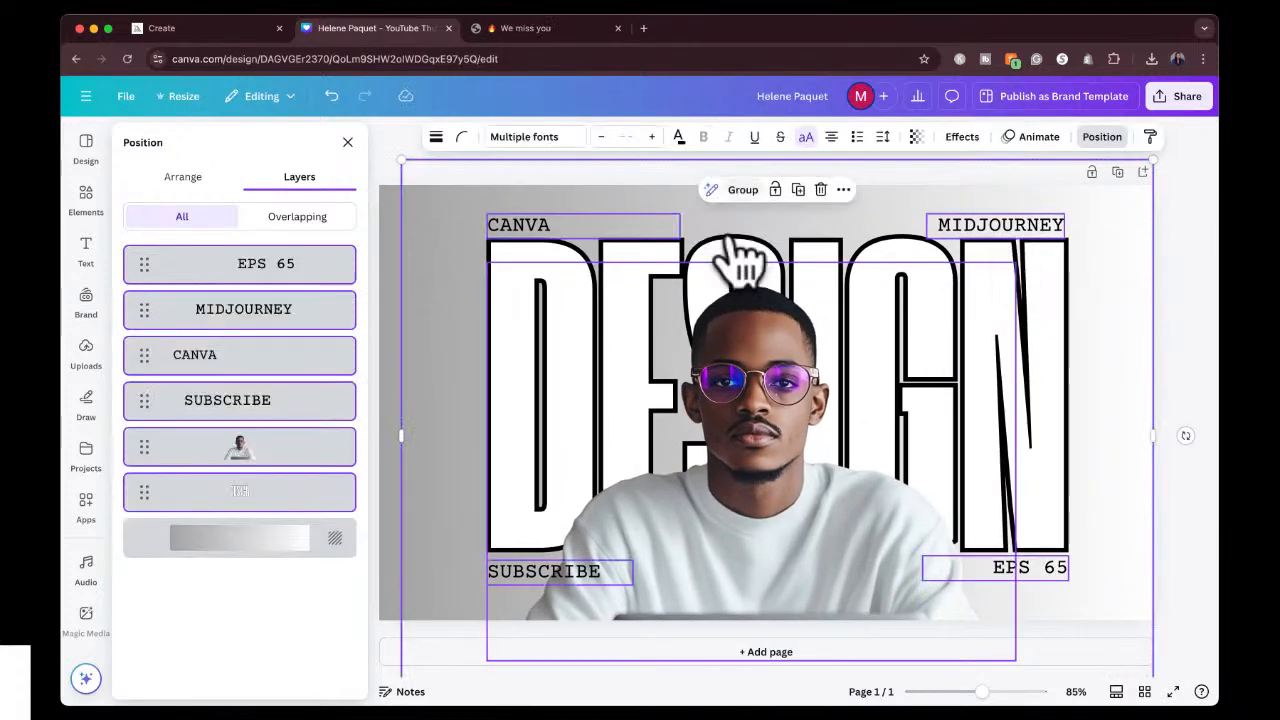
click(265, 495)
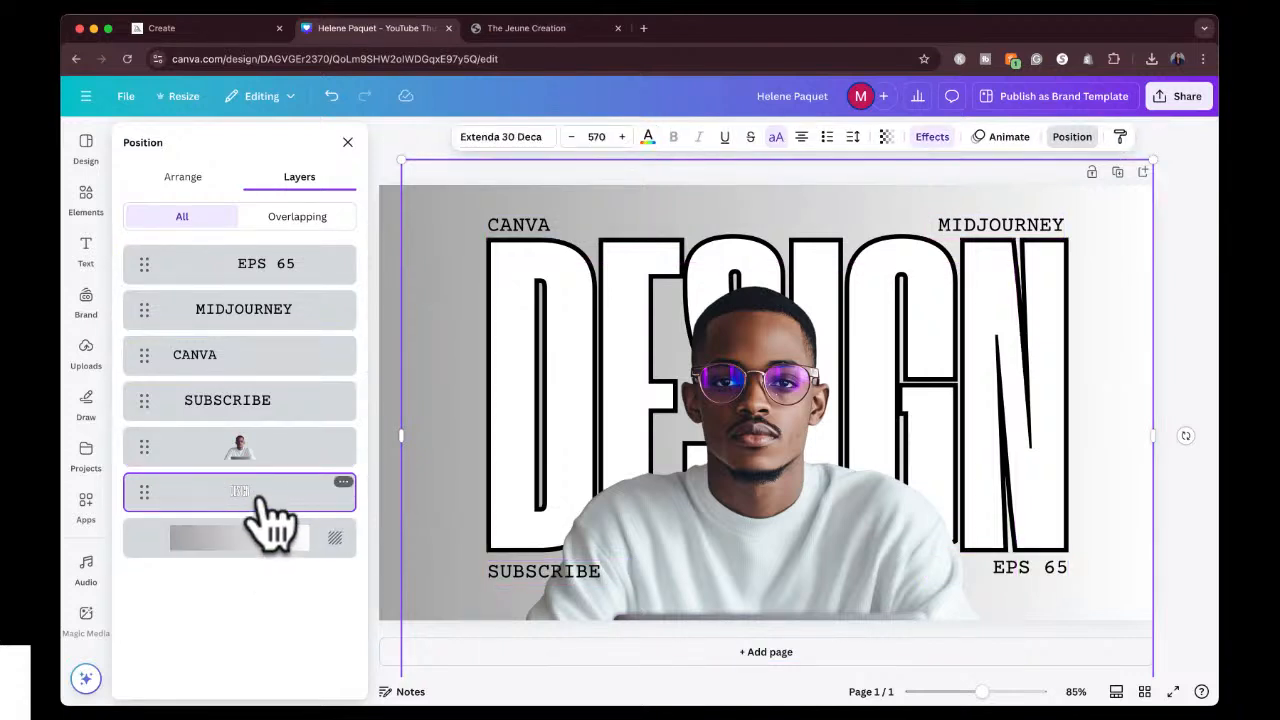
shift+click(265, 408)
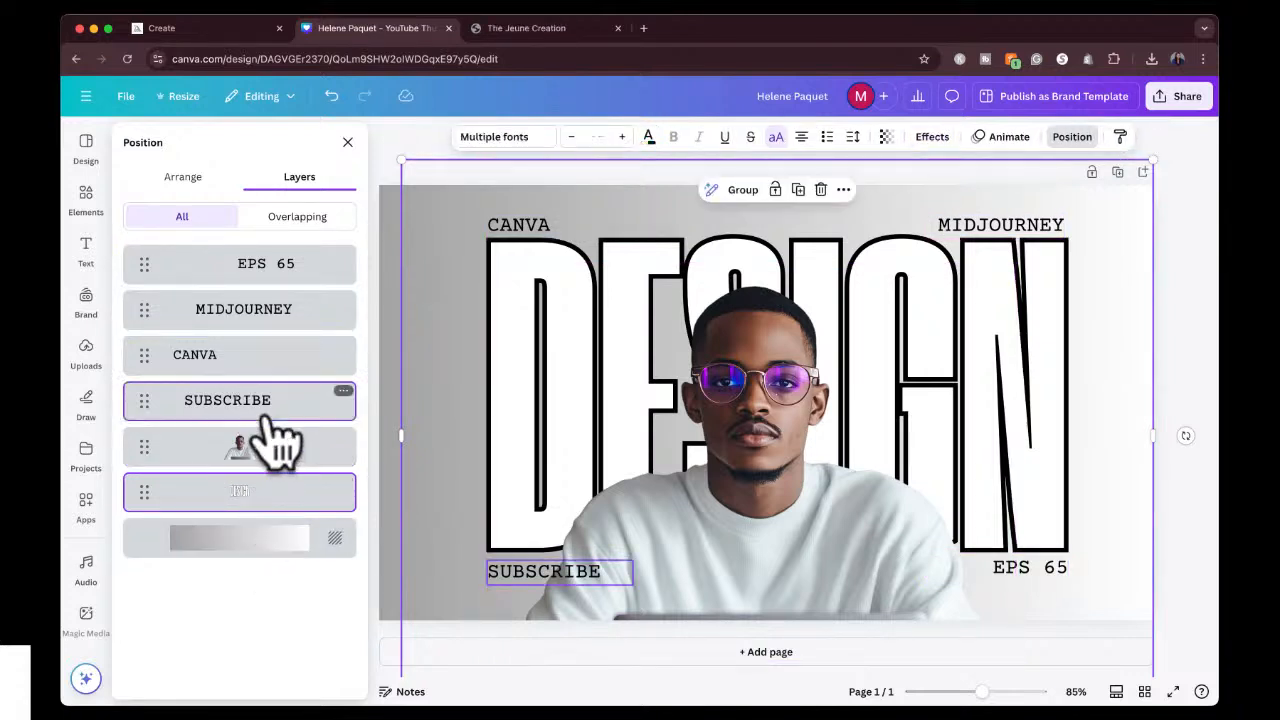
shift+click(282, 312)
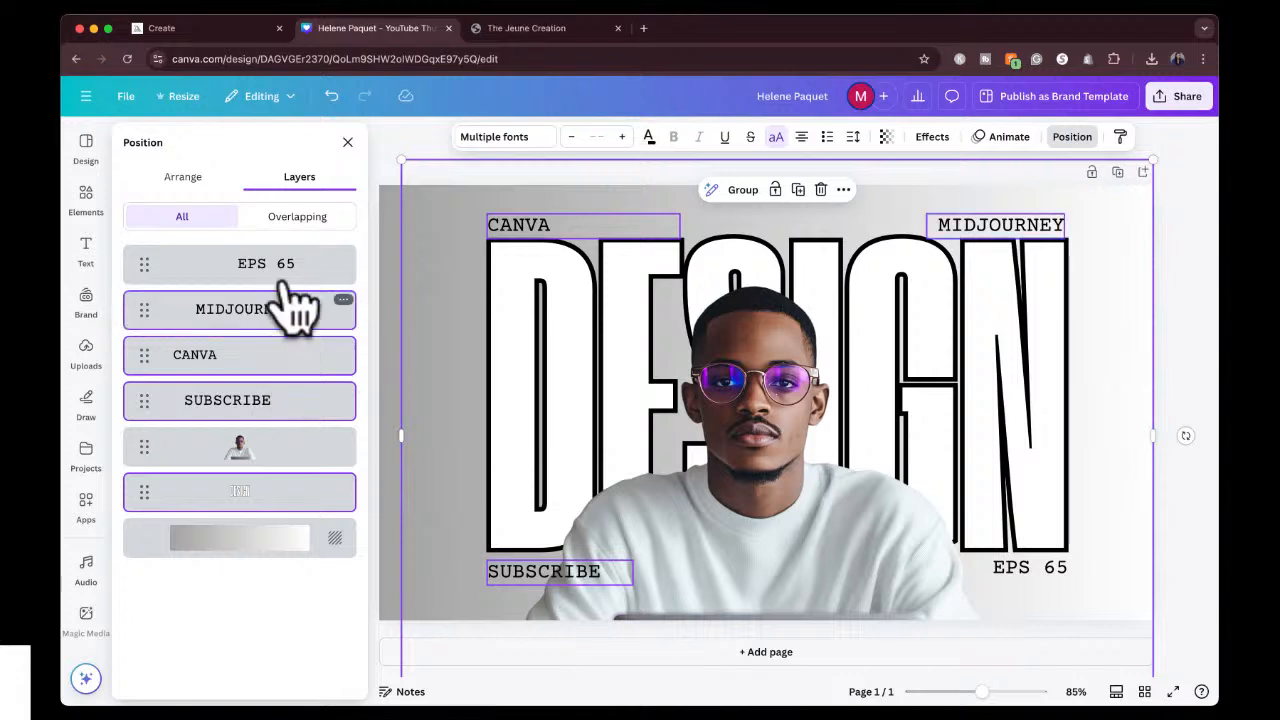
shift+click(291, 276)
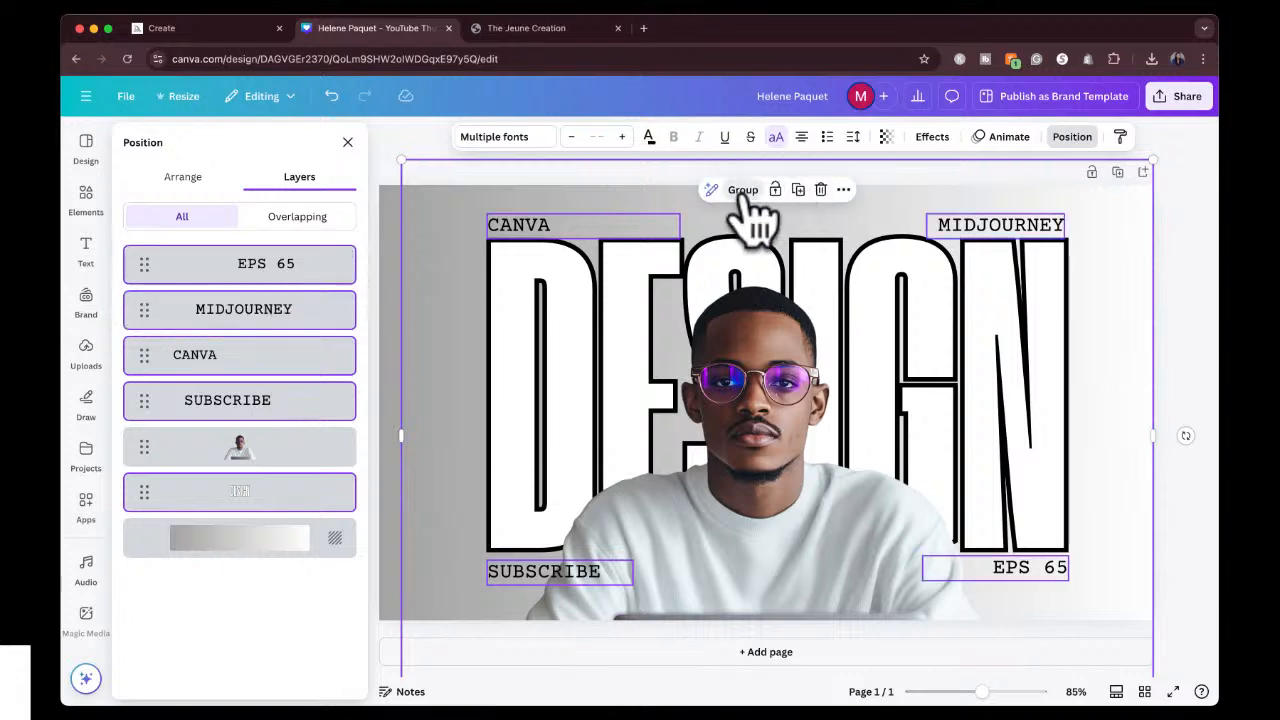
click(743, 190)
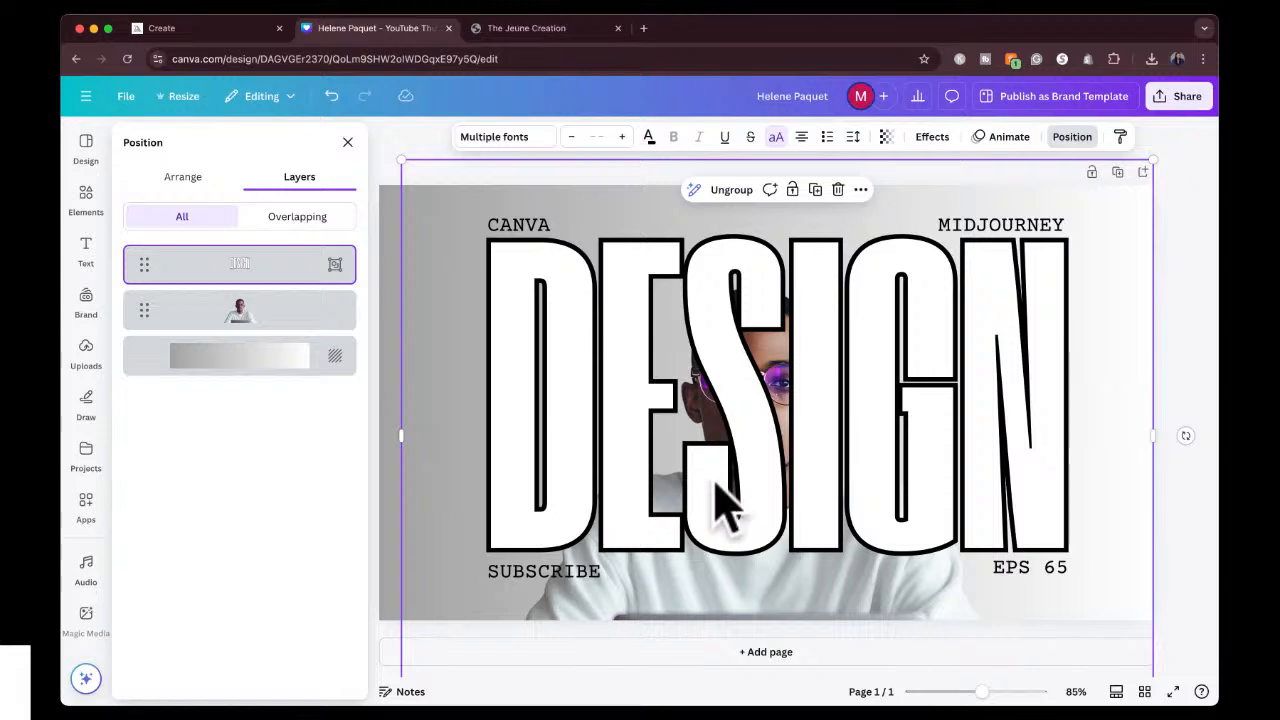
key(super+bracketleft)
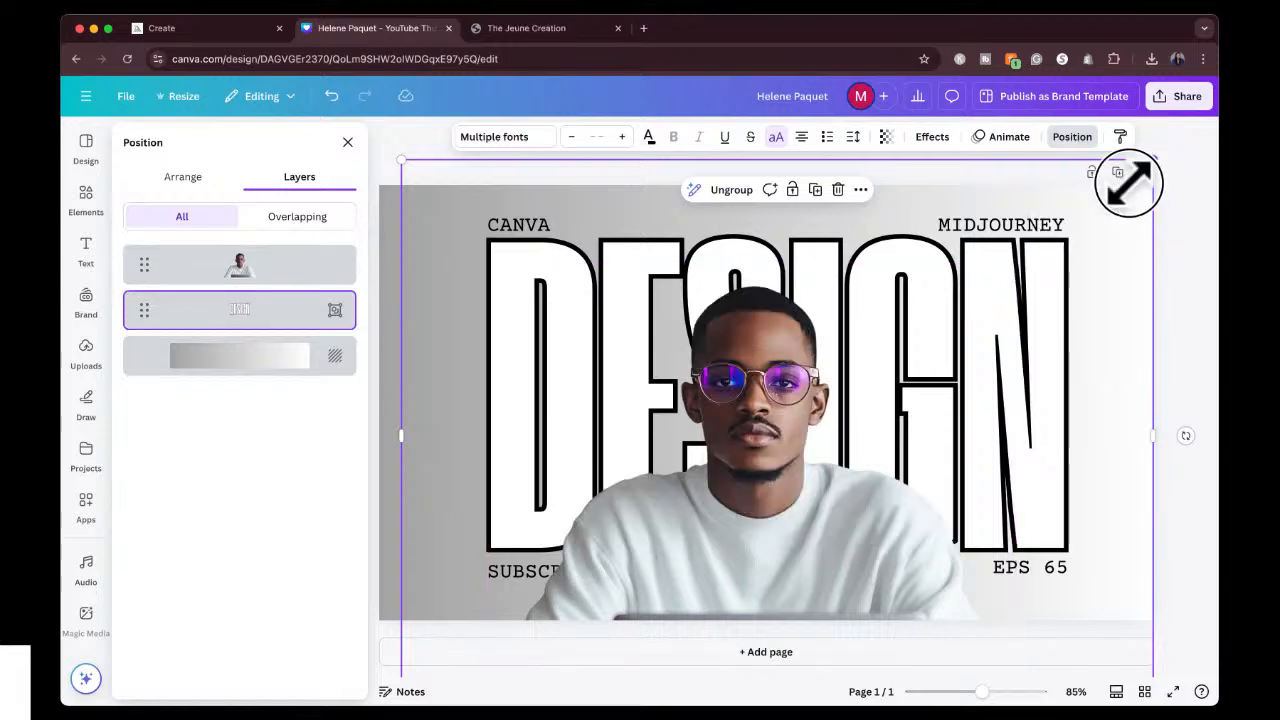
Enlarge the DESIGN text group, then reposition and widen it so it spans most of the thumbnail behind the man.
drag(1134, 177, 1182, 90)
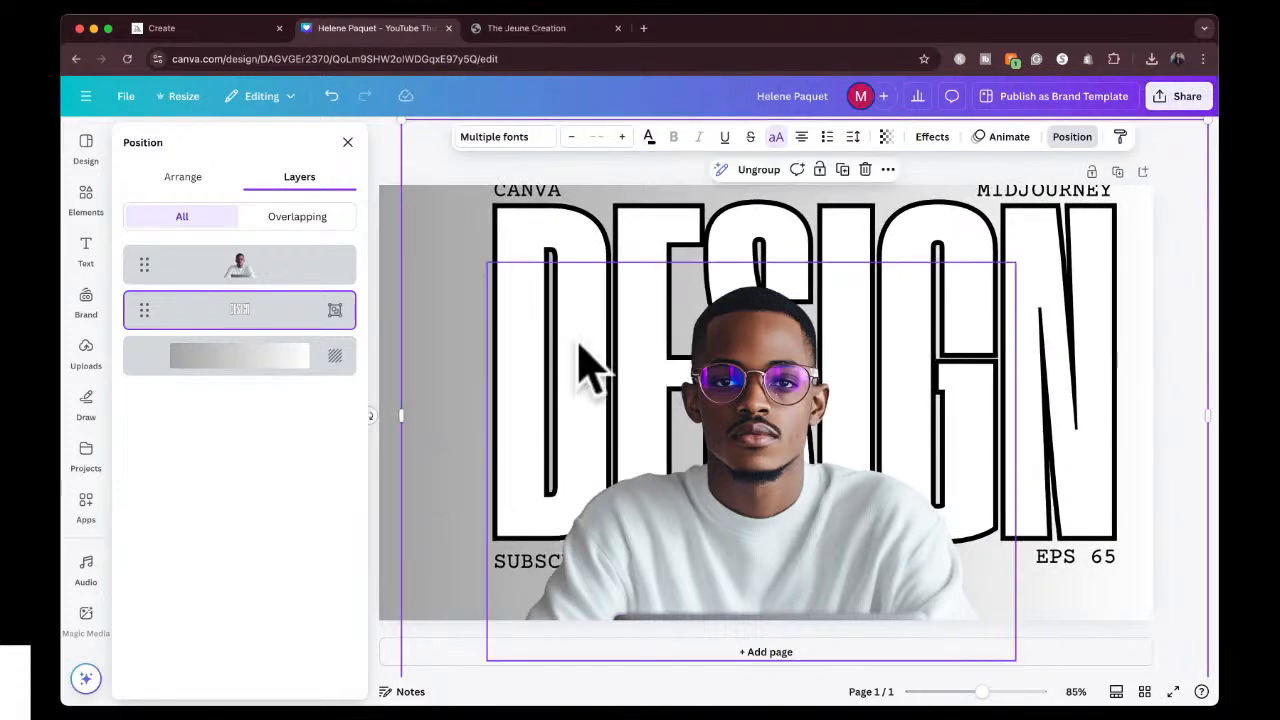
drag(556, 231, 465, 262)
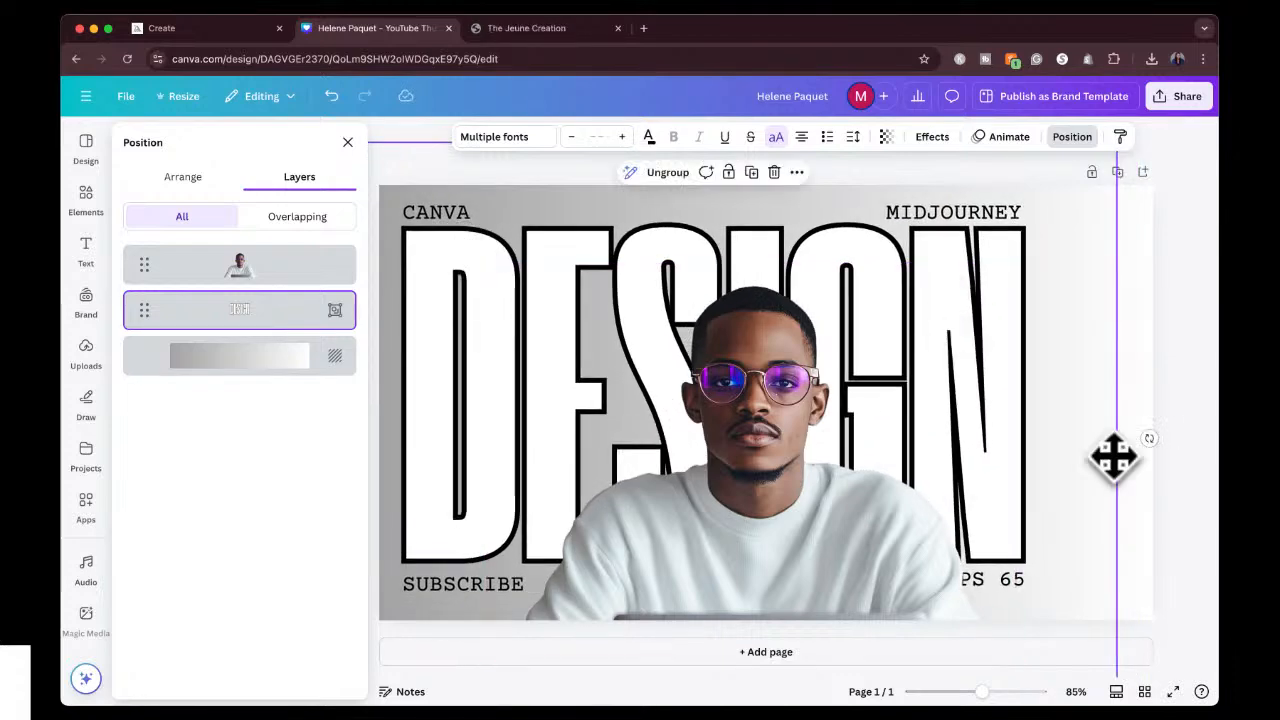
drag(1117, 440, 1214, 440)
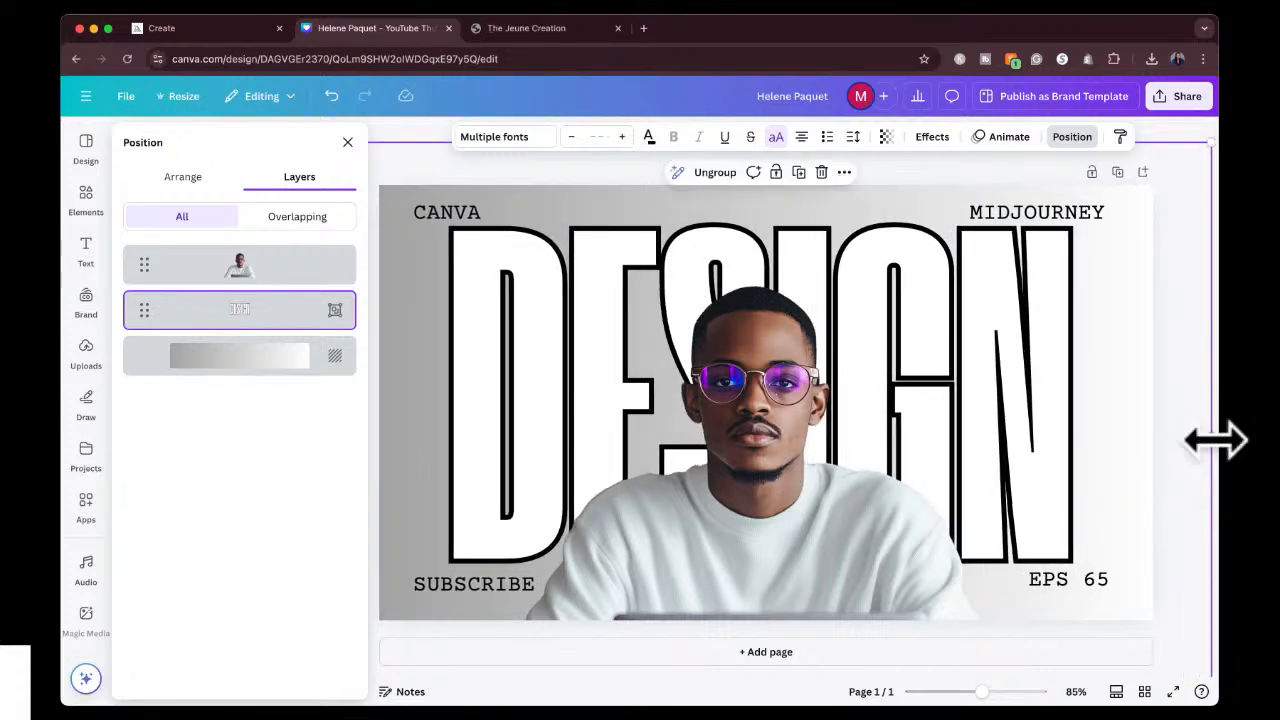
click(1178, 130)
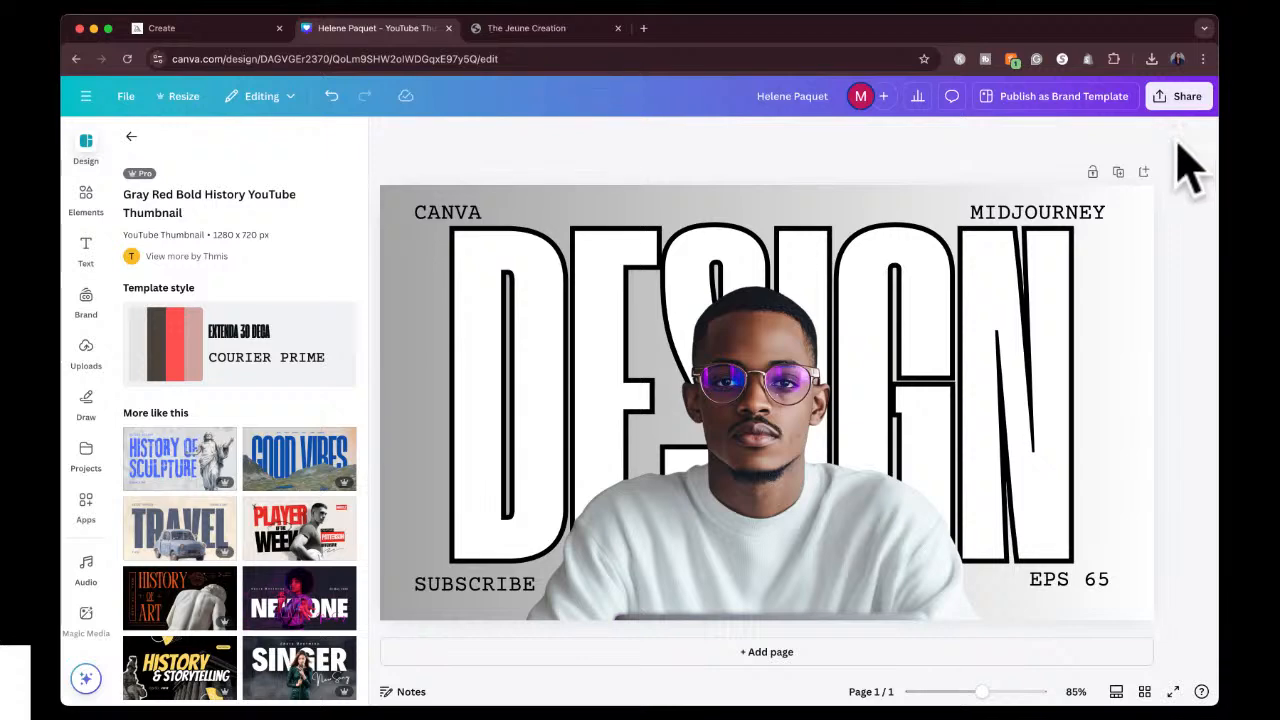
Nudge the text group slightly left and ungroup it into separate text elements.
click(1060, 215)
mouse_move(1036, 214)
mouse_down()
mouse_move(1014, 228)
mouse_move(1030, 214)
mouse_up()
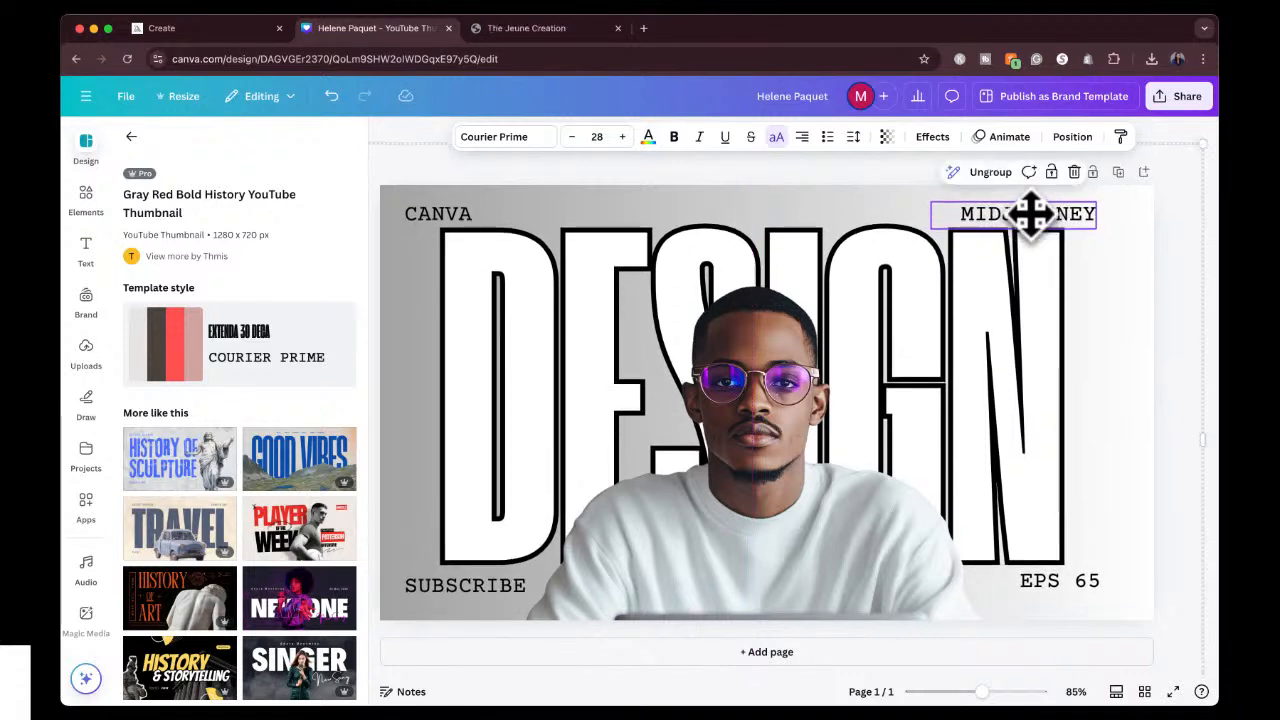
click(1005, 173)
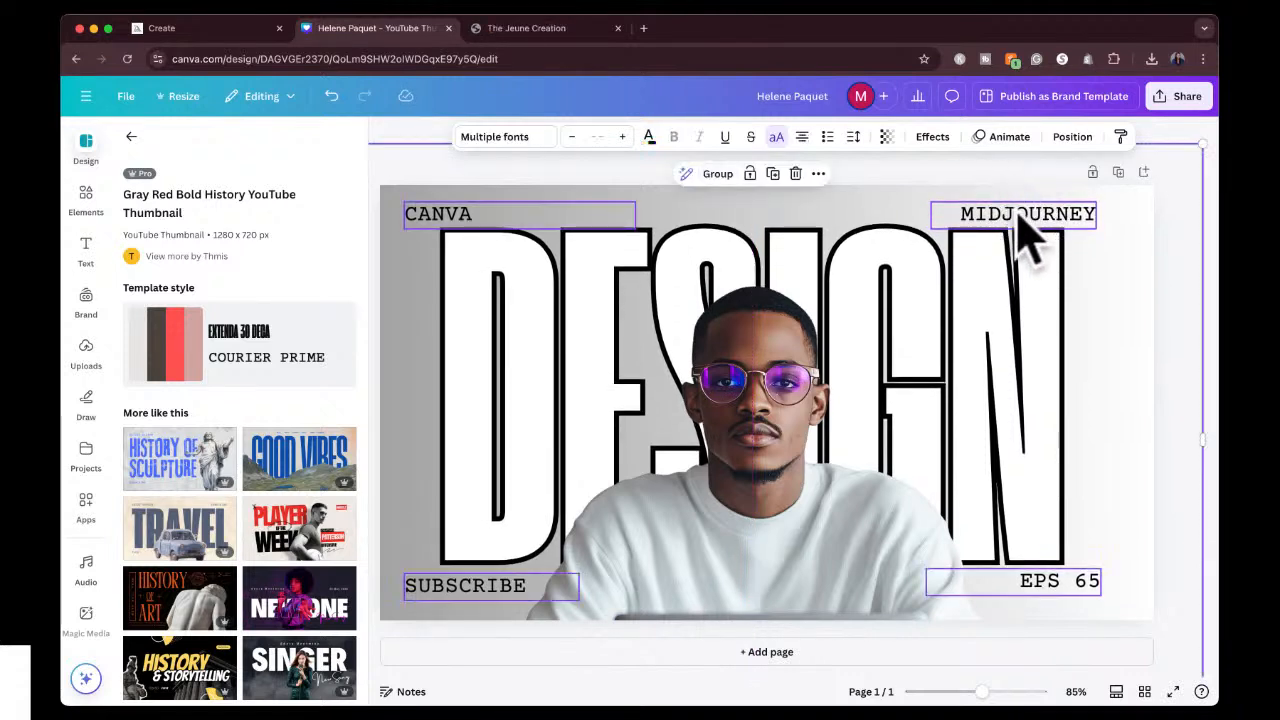
Align MIDJOURNEY and EPS 65 with the right edge of DESIGN, and SUBSCRIBE and CANVA with its left edge.
click(1007, 171)
drag(1007, 213, 980, 218)
click(1074, 592)
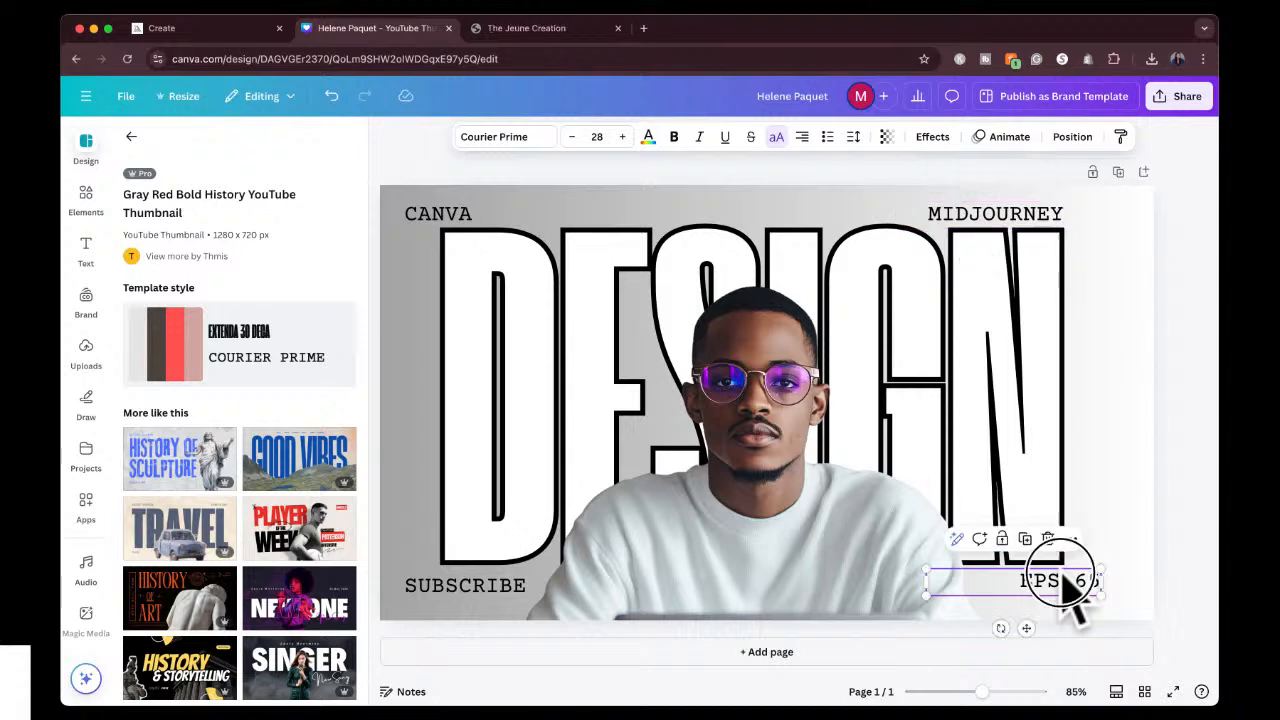
drag(1074, 594, 1027, 577)
drag(466, 586, 500, 586)
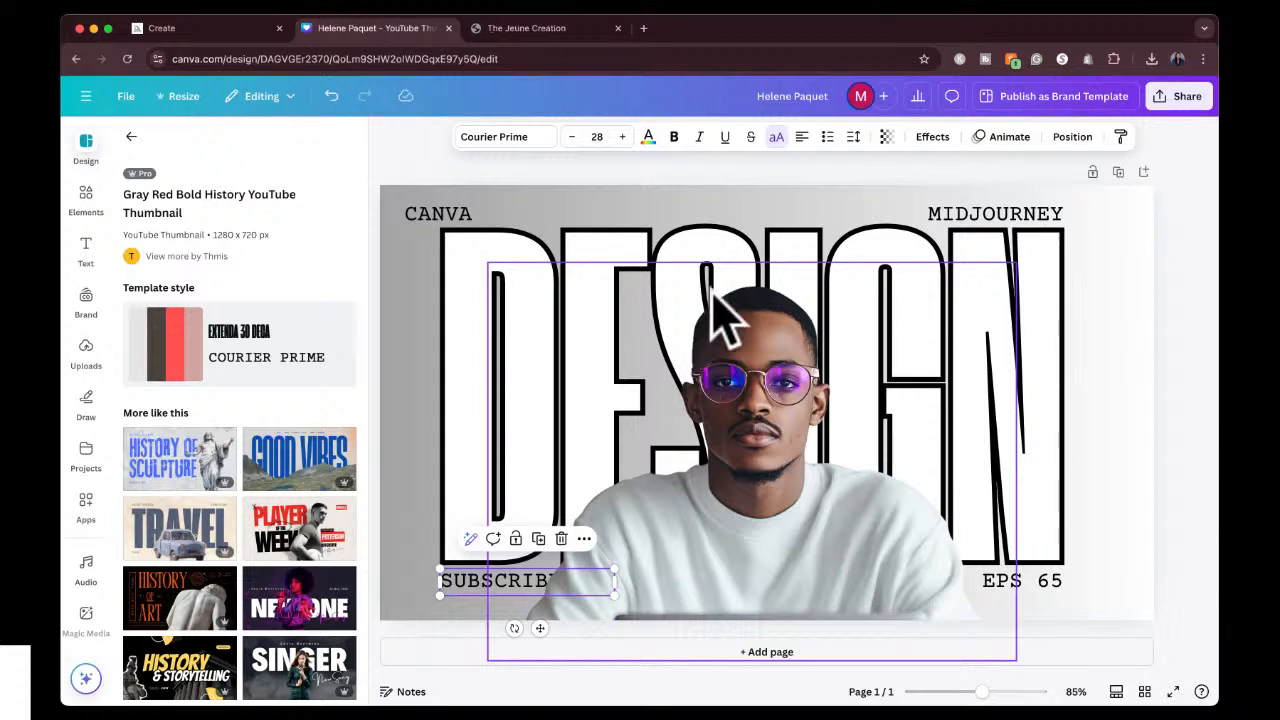
drag(462, 212, 494, 211)
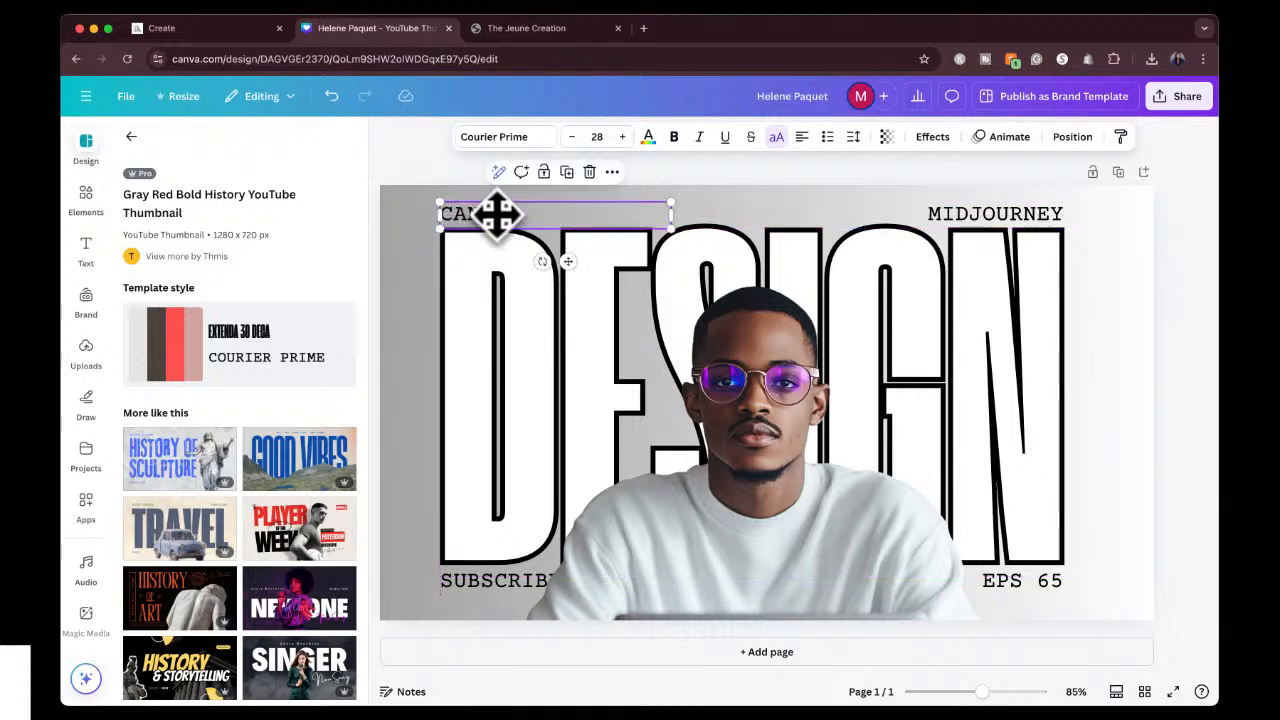
click(1184, 293)
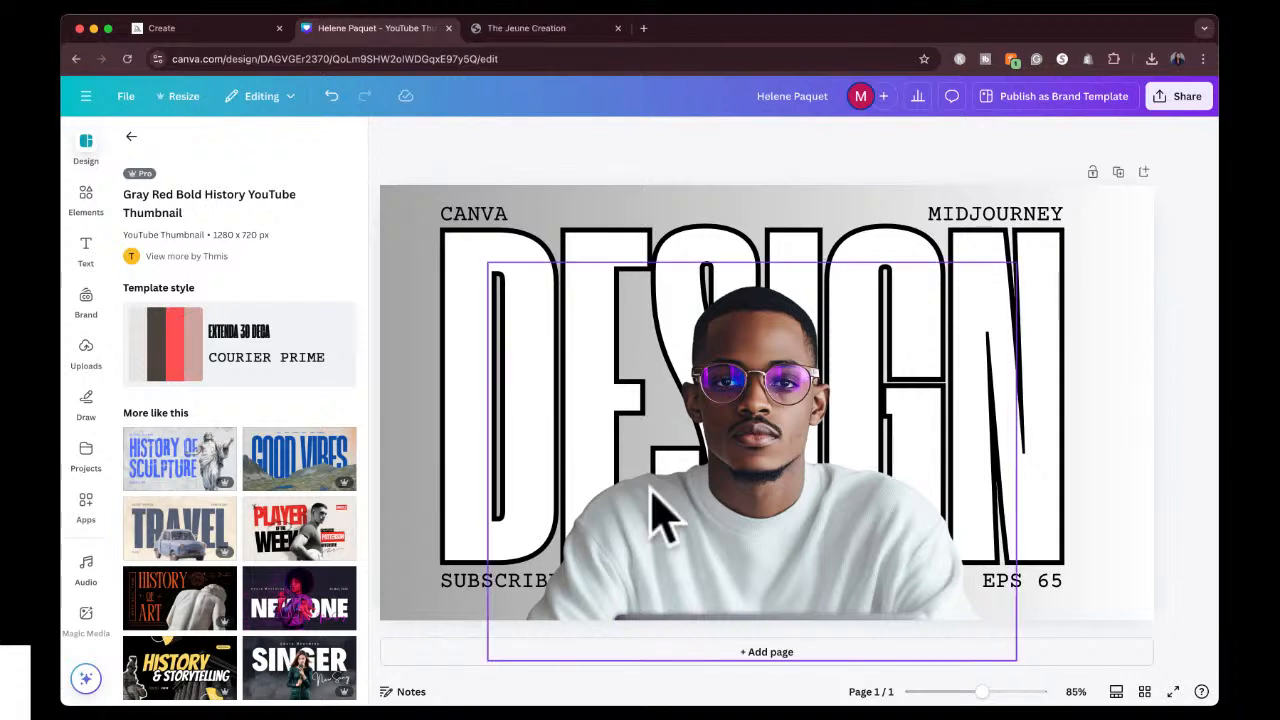
Replace the thumbnail's gradient background with a solid medium gray from the default colors.
click(607, 200)
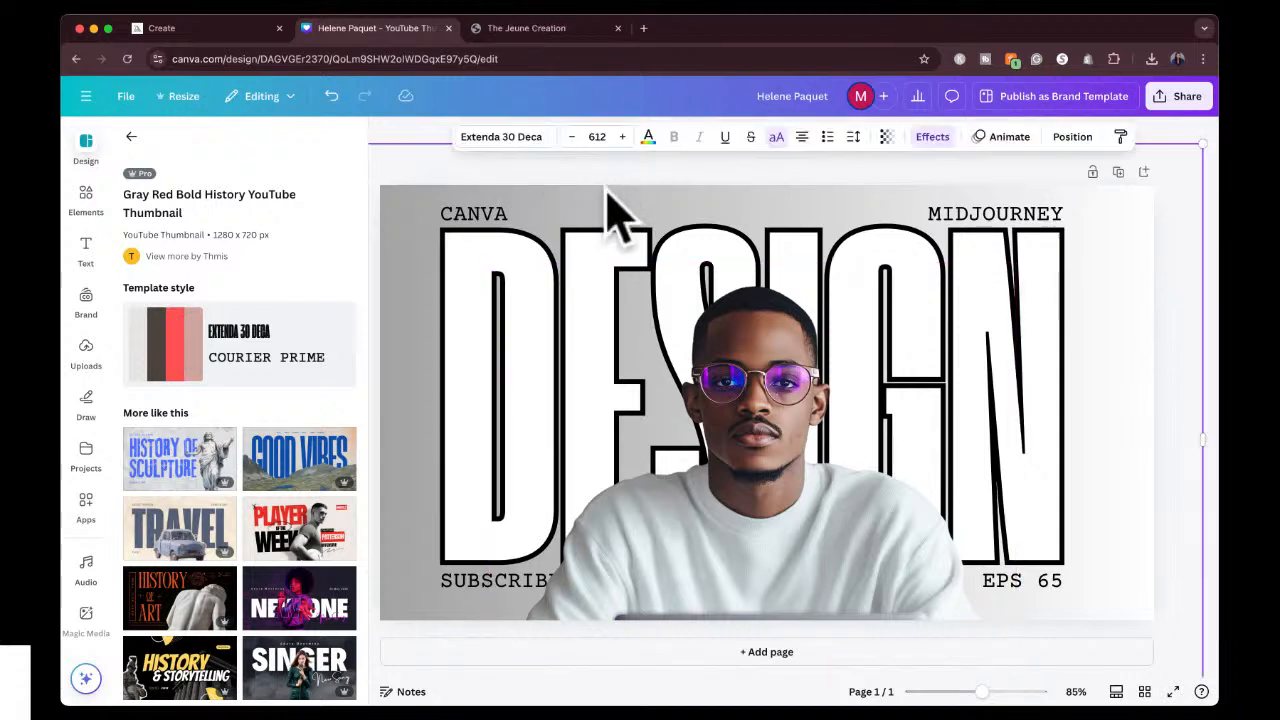
click(1071, 137)
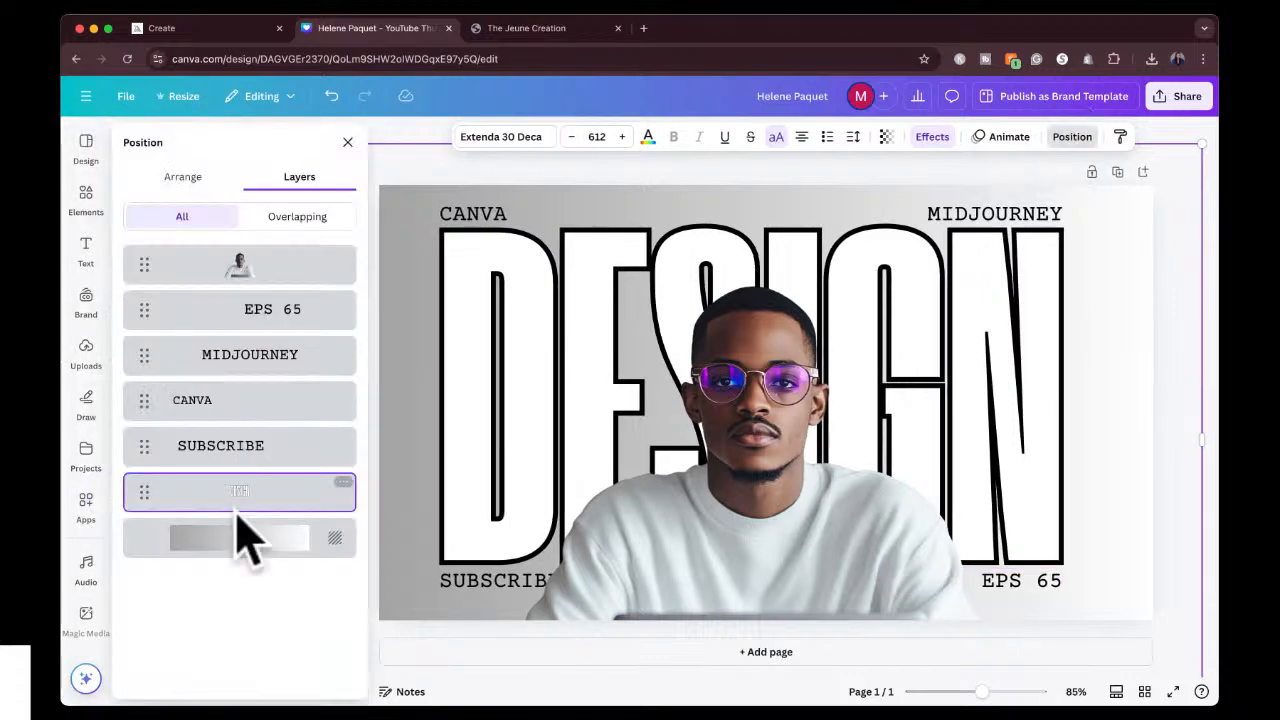
click(241, 545)
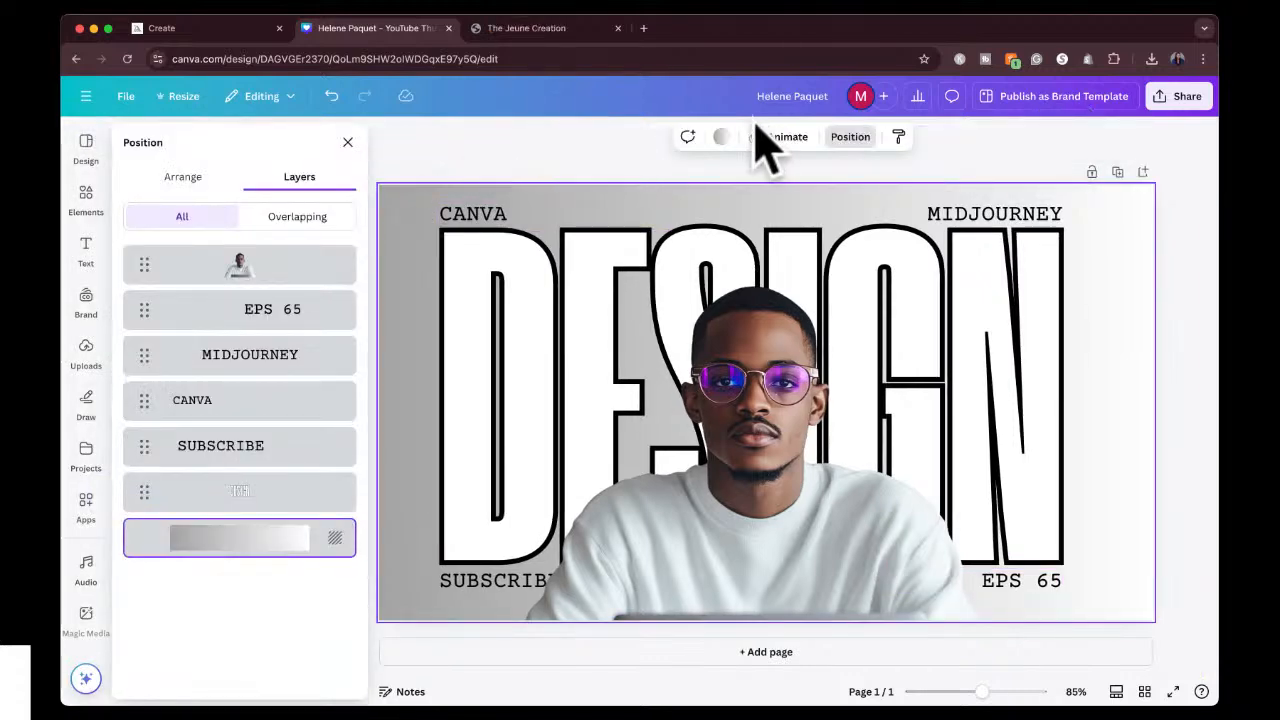
click(720, 137)
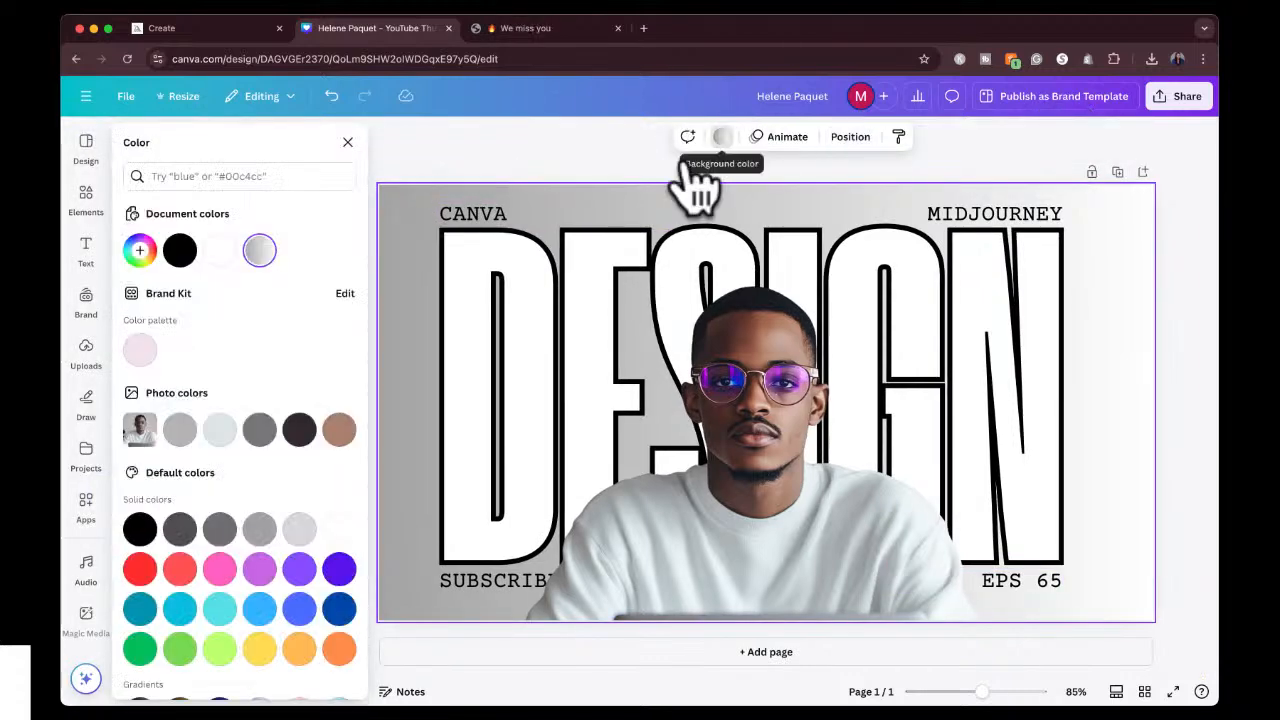
click(339, 575)
click(180, 535)
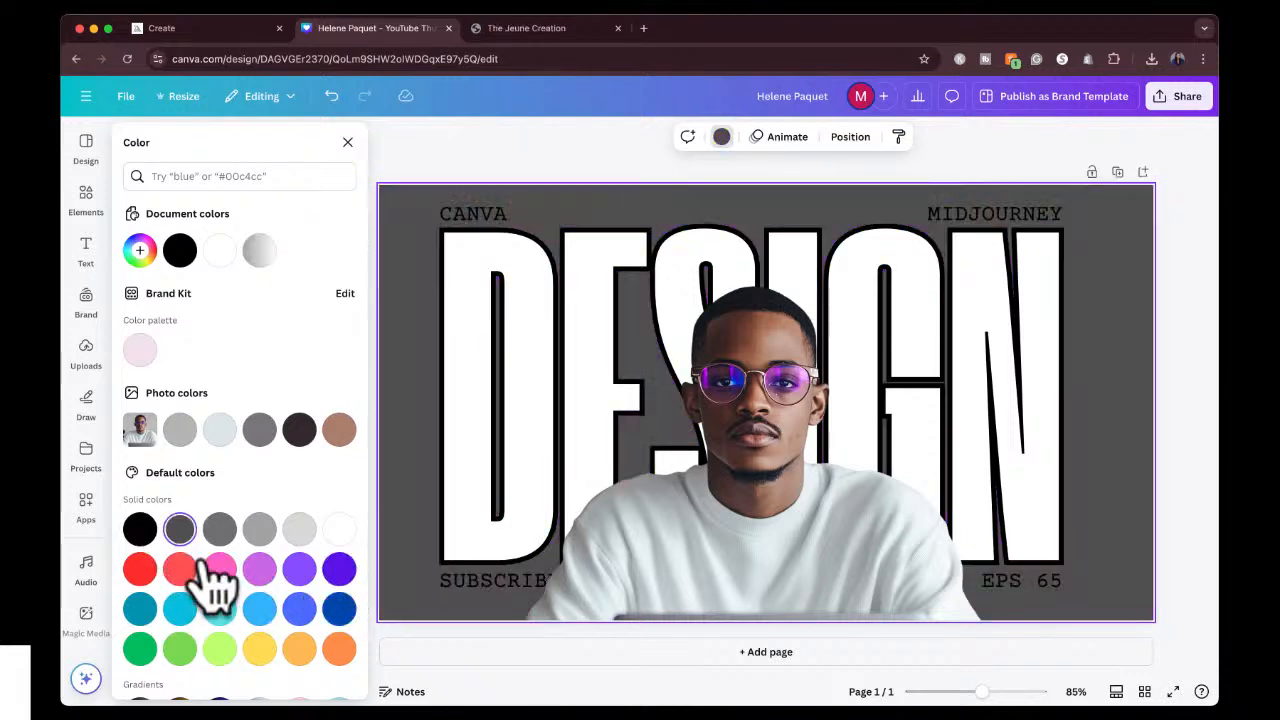
click(260, 530)
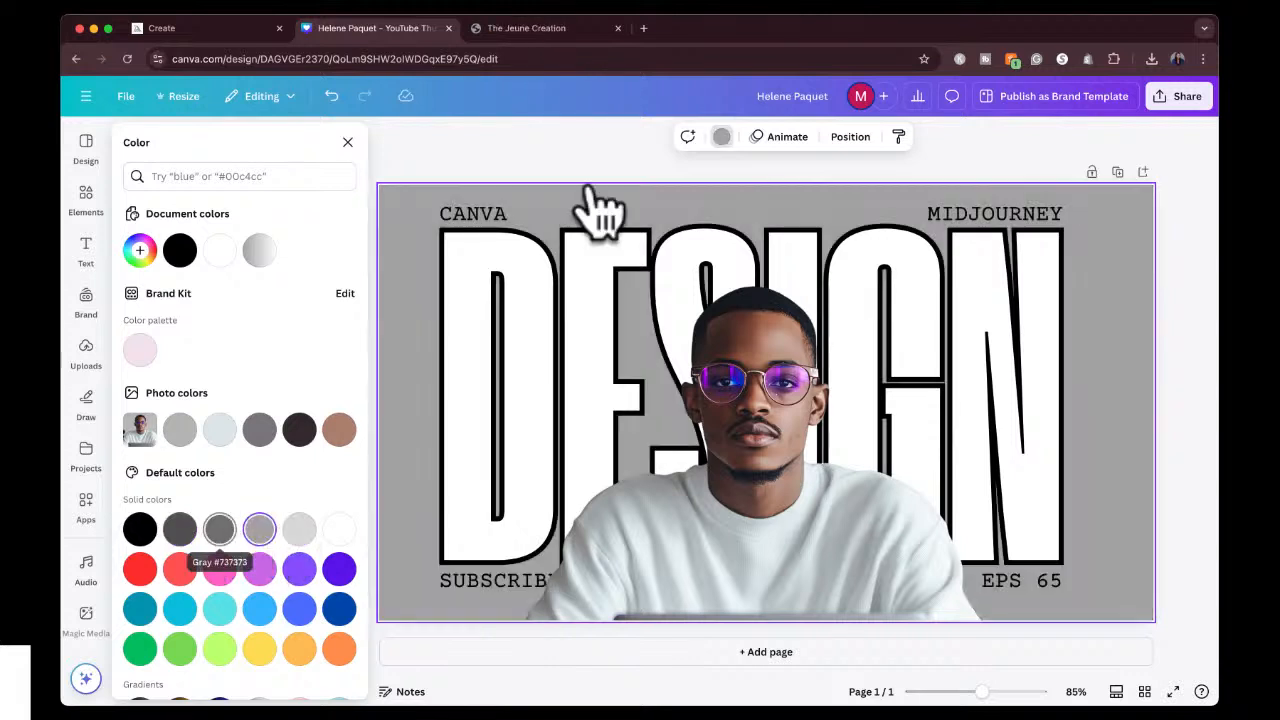
click(607, 149)
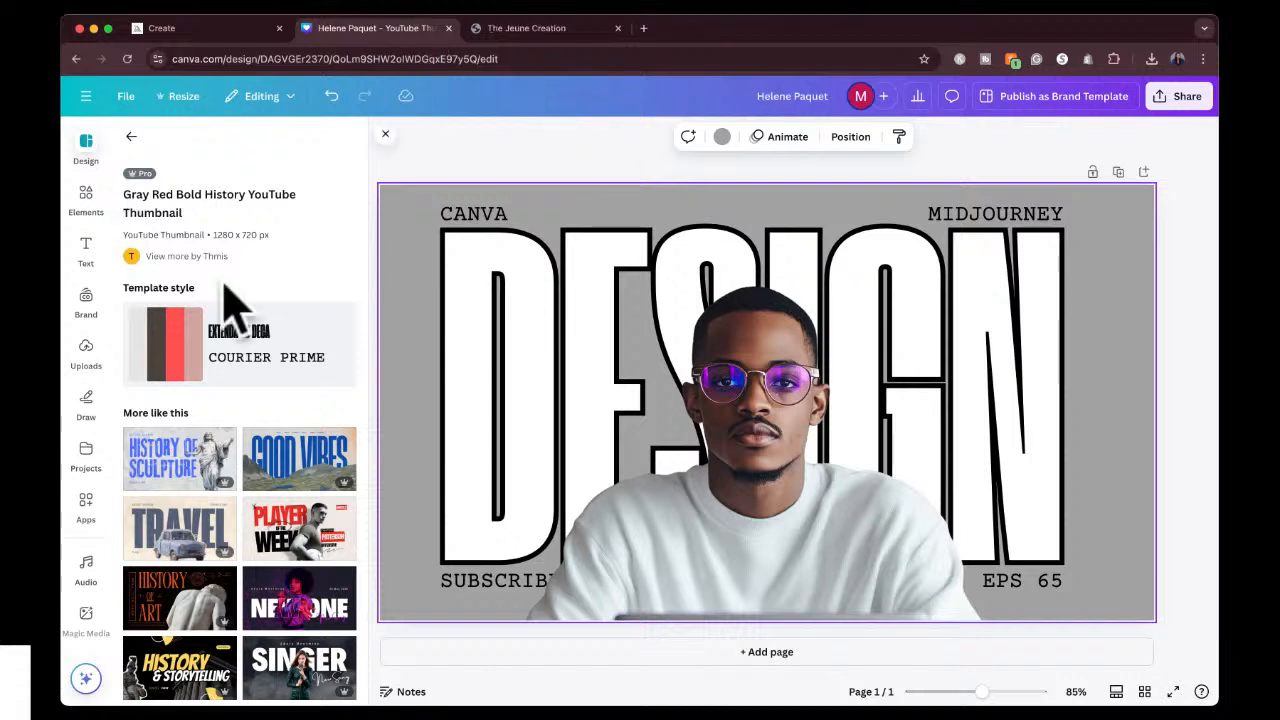
Shrink the man's cutout and place it at the bottom center of the thumbnail, with his laptop resting on the lower edge.
drag(753, 463, 752, 525)
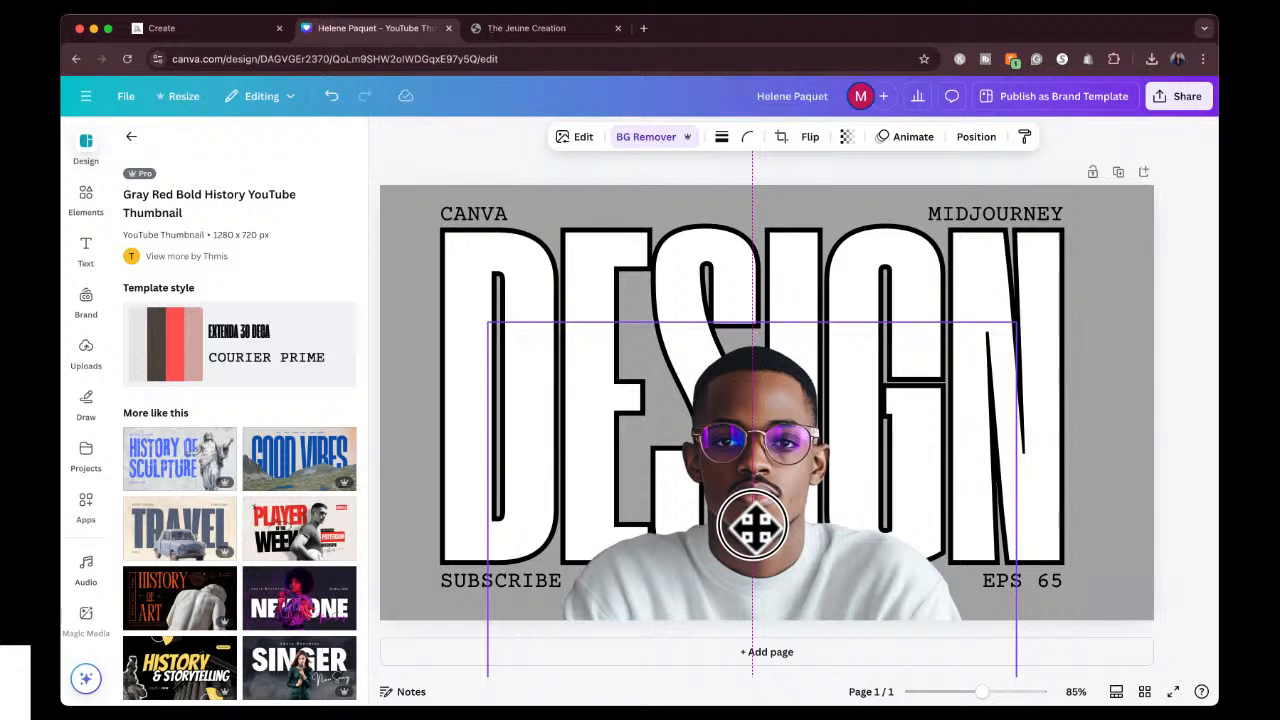
drag(741, 355, 743, 362)
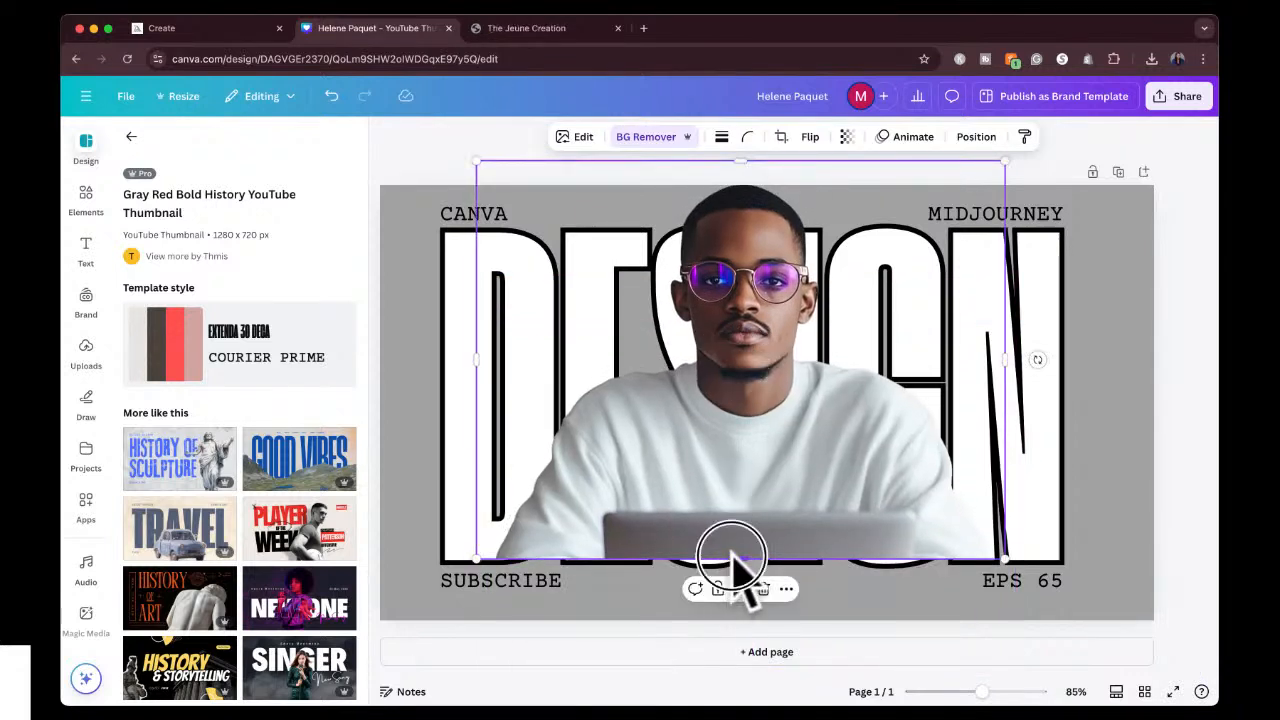
drag(736, 566, 729, 582)
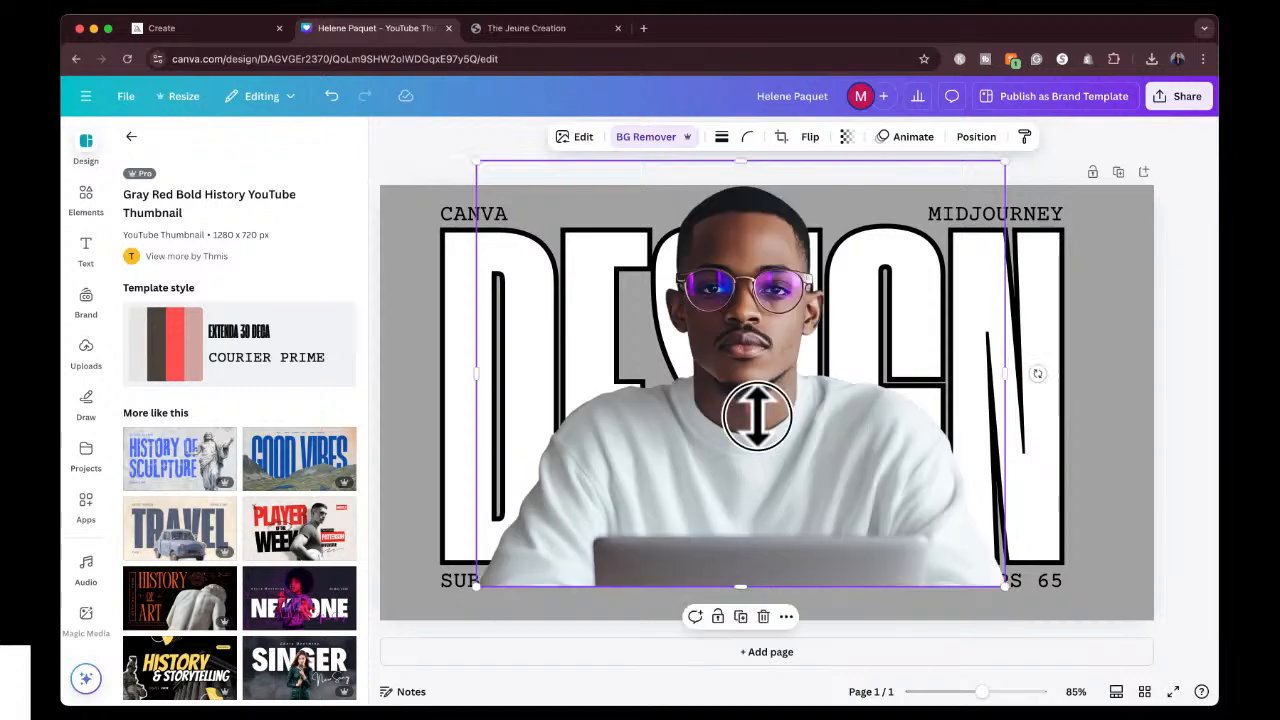
mouse_move(754, 414)
mouse_down()
mouse_move(766, 543)
mouse_move(763, 437)
mouse_up()
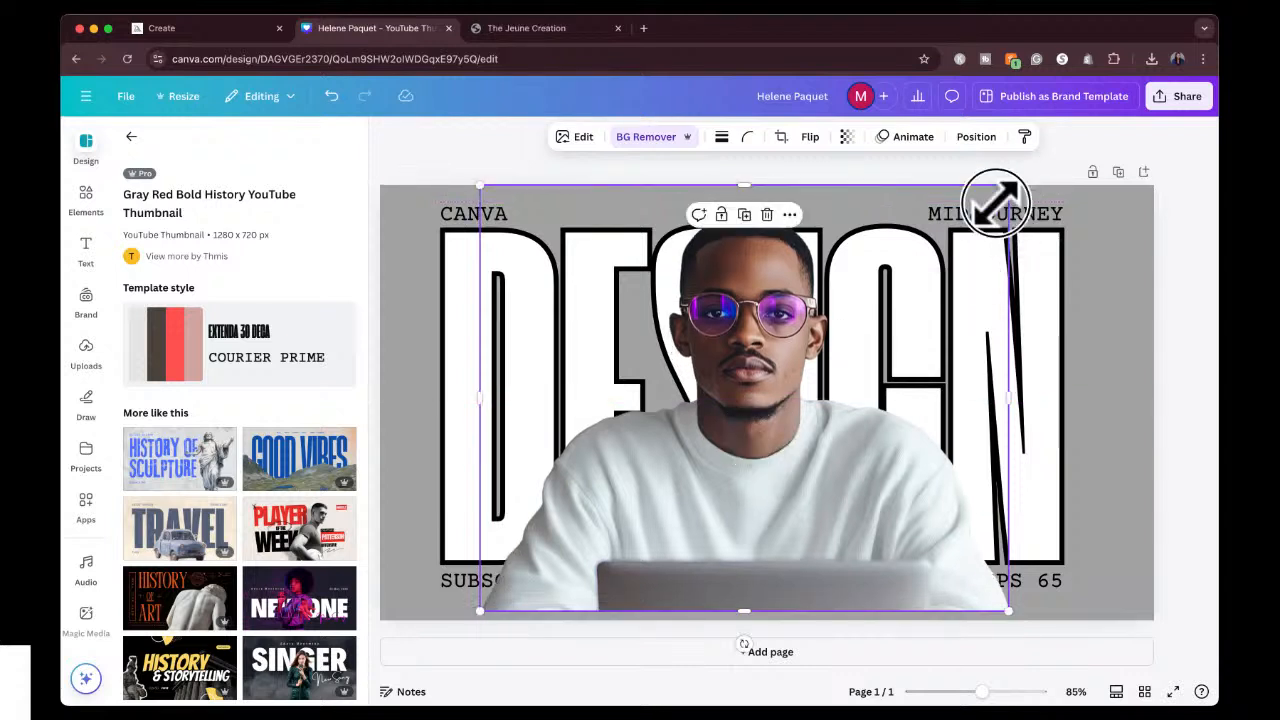
drag(1006, 188, 905, 366)
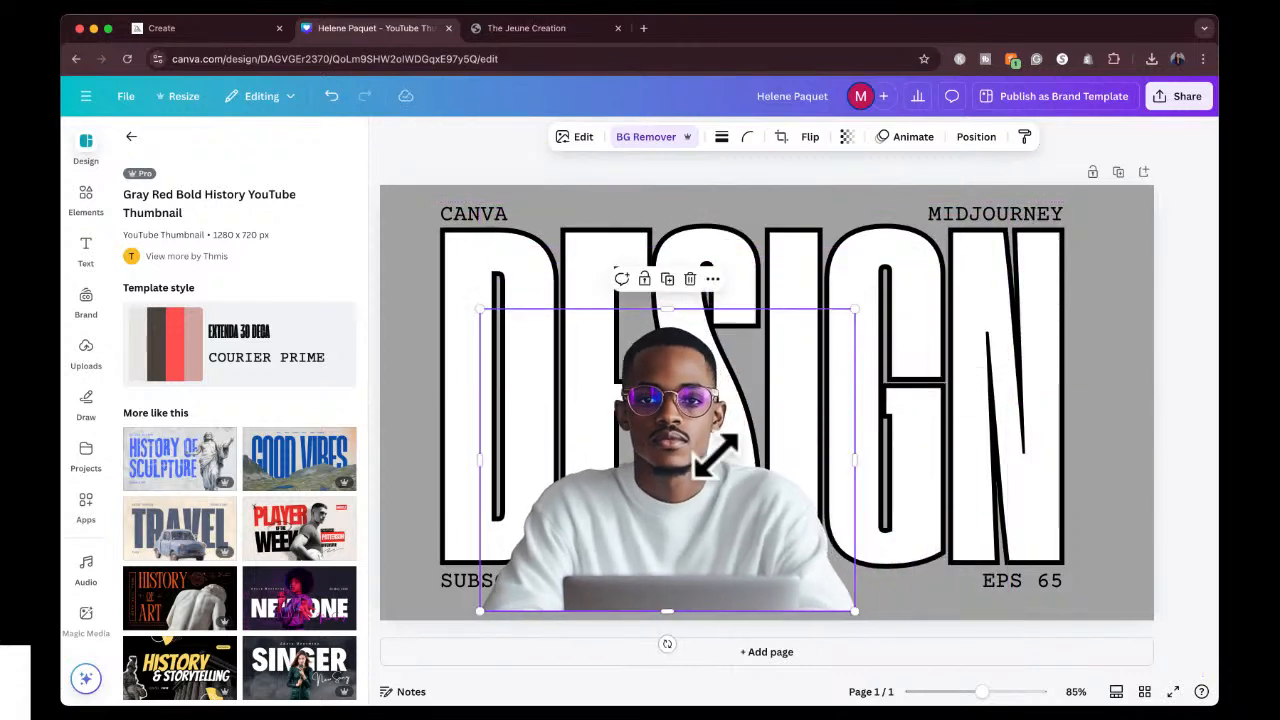
drag(714, 457, 791, 466)
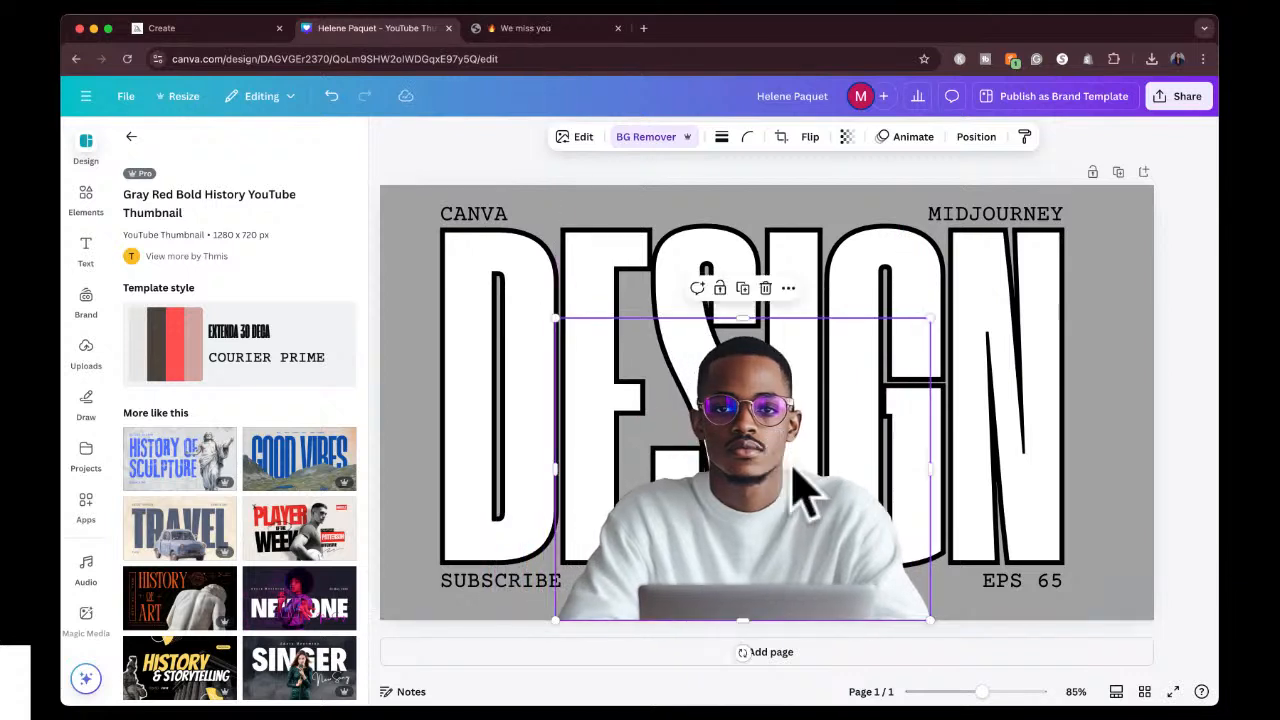
click(1204, 367)
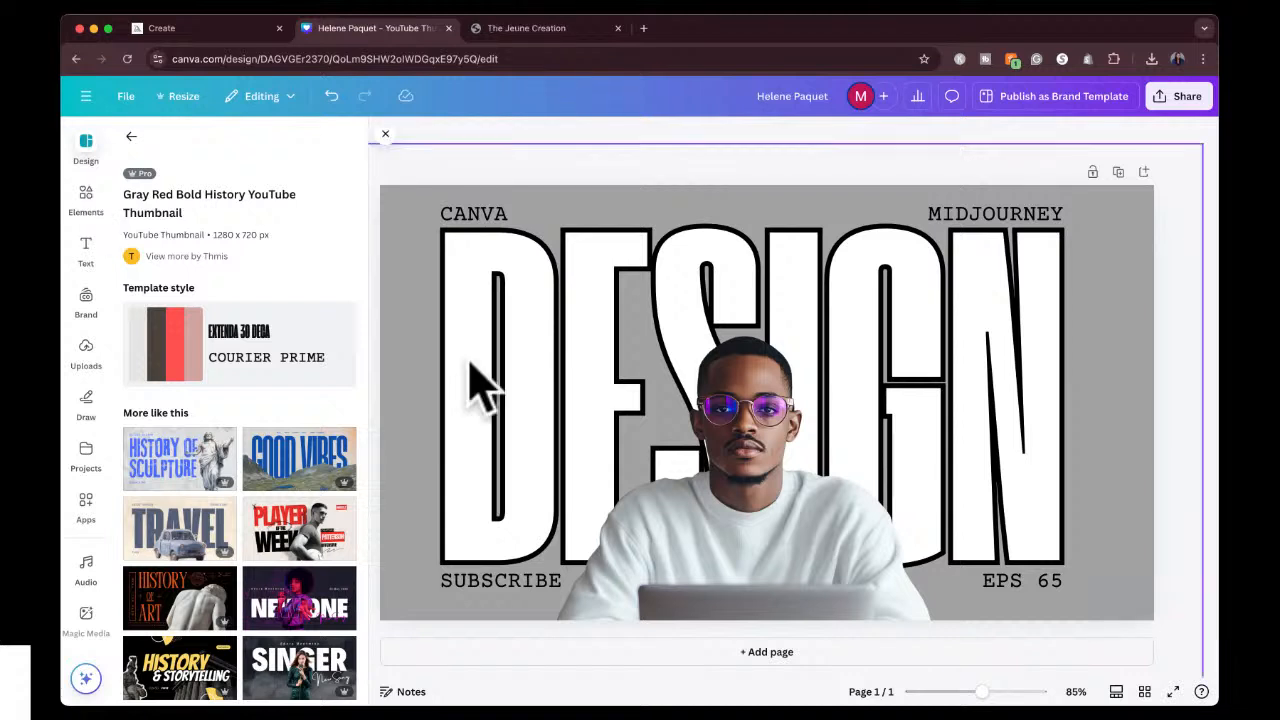
Add a second page to the design and search the thumbnail templates for "beauty".
click(757, 652)
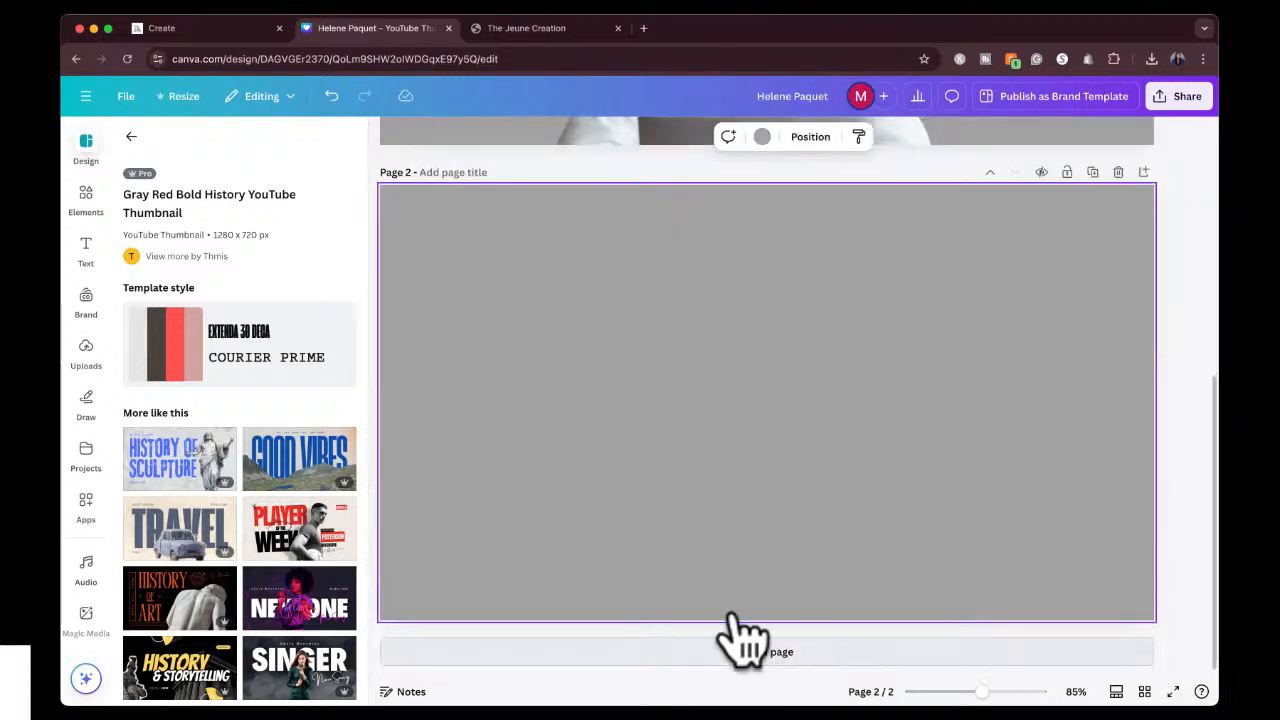
scroll(225, 595, down, 2)
scroll(218, 580, down, 4)
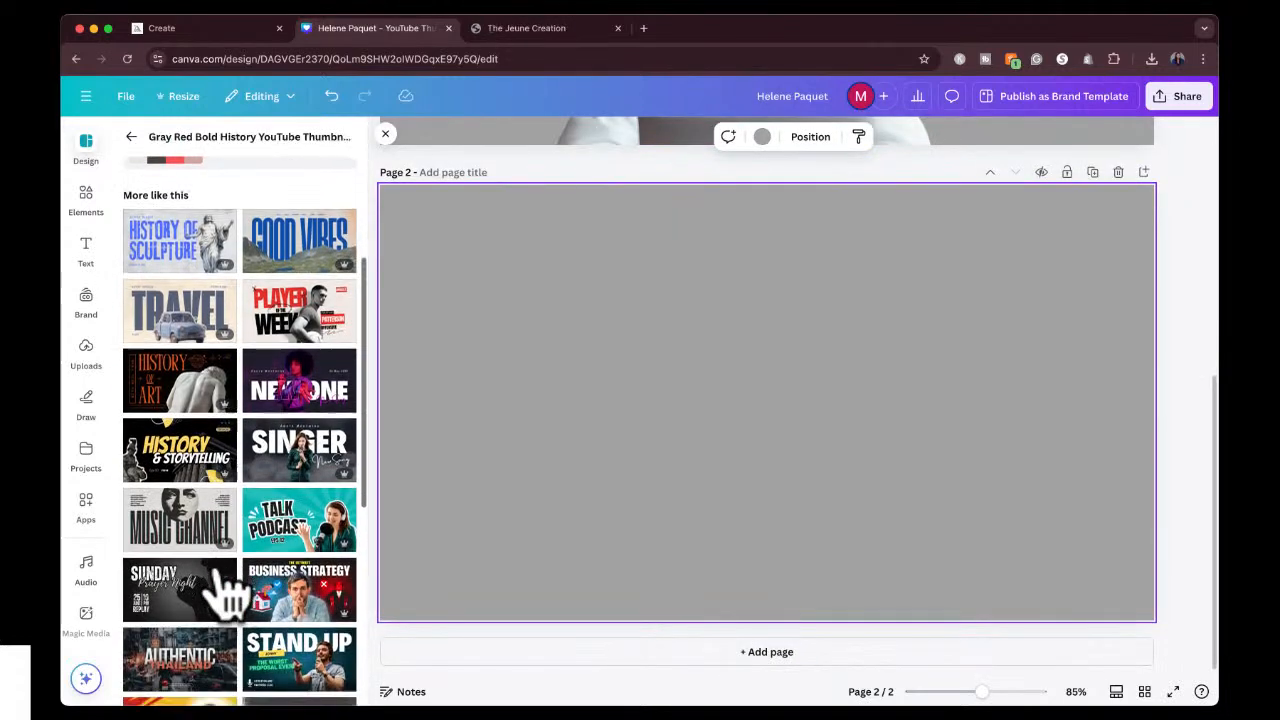
scroll(225, 592, down, 3)
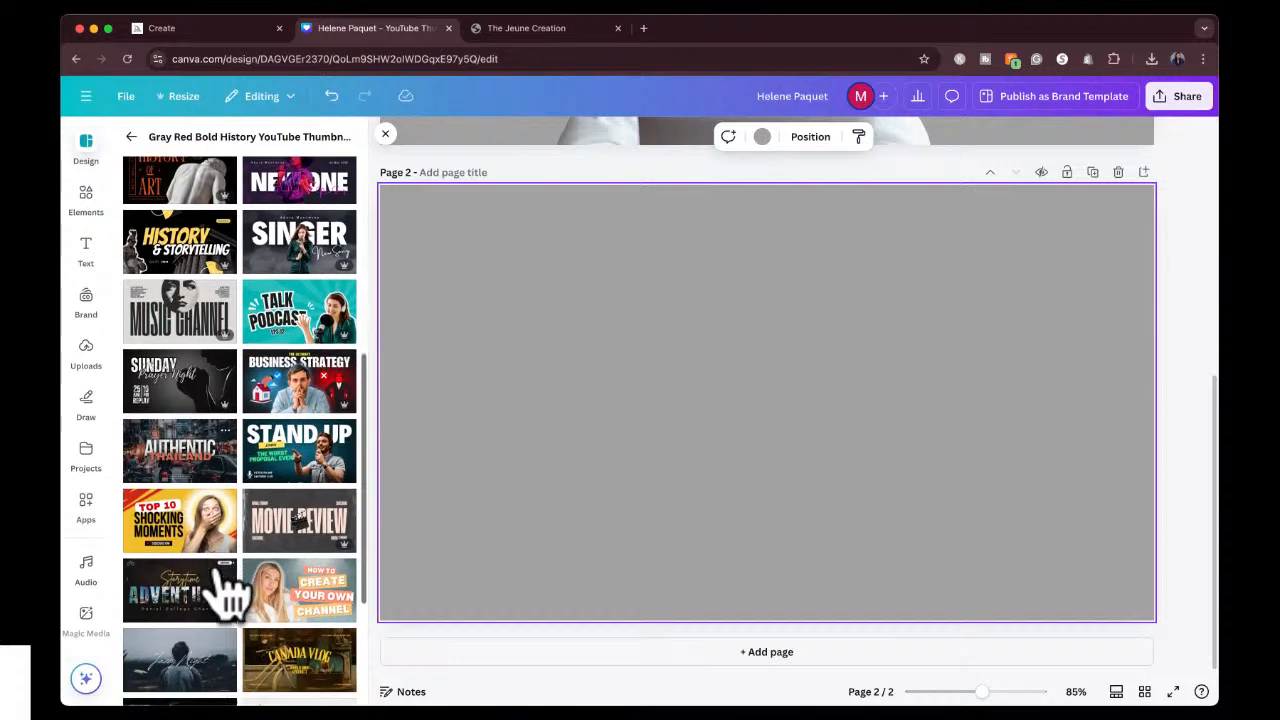
scroll(228, 590, down, 1)
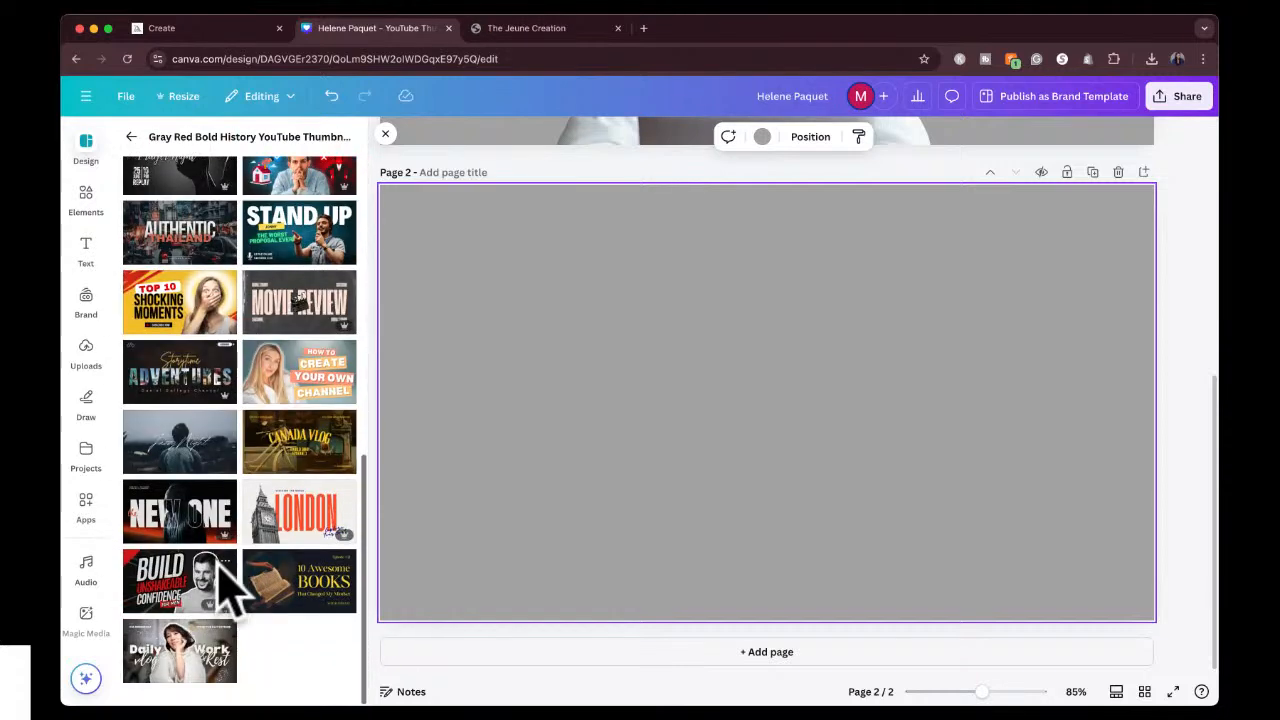
scroll(228, 590, up, 10)
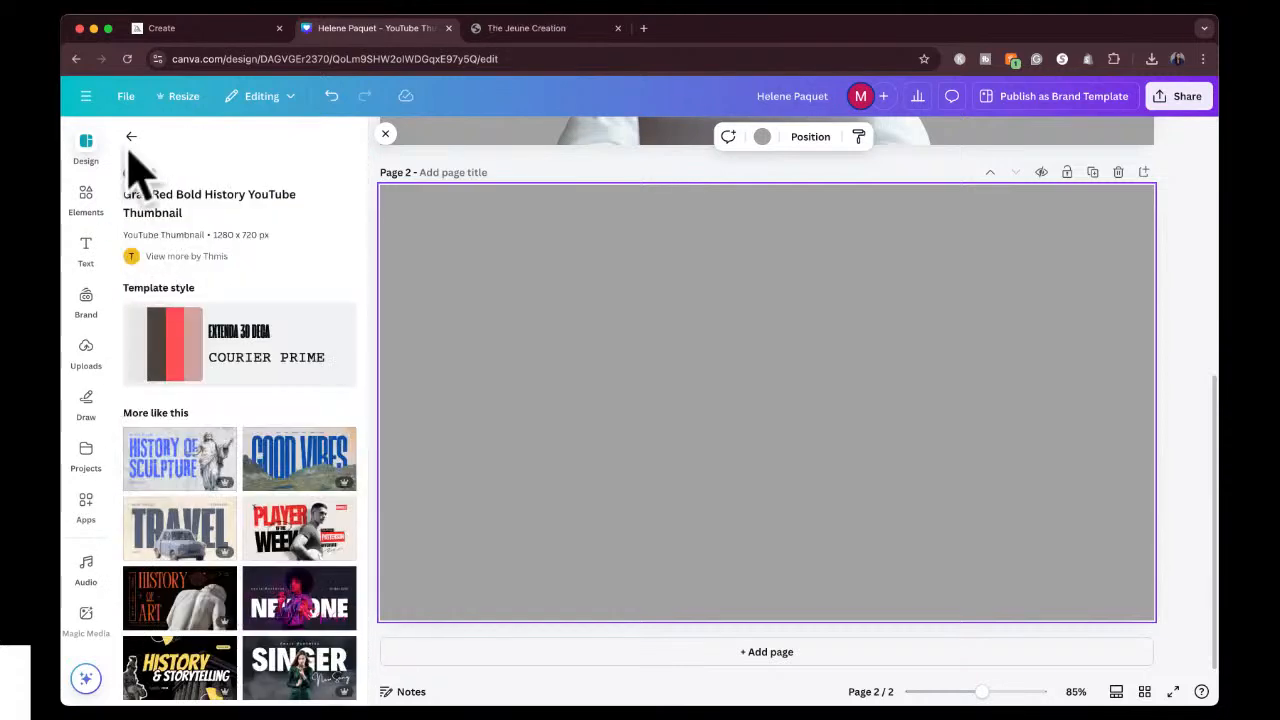
click(131, 136)
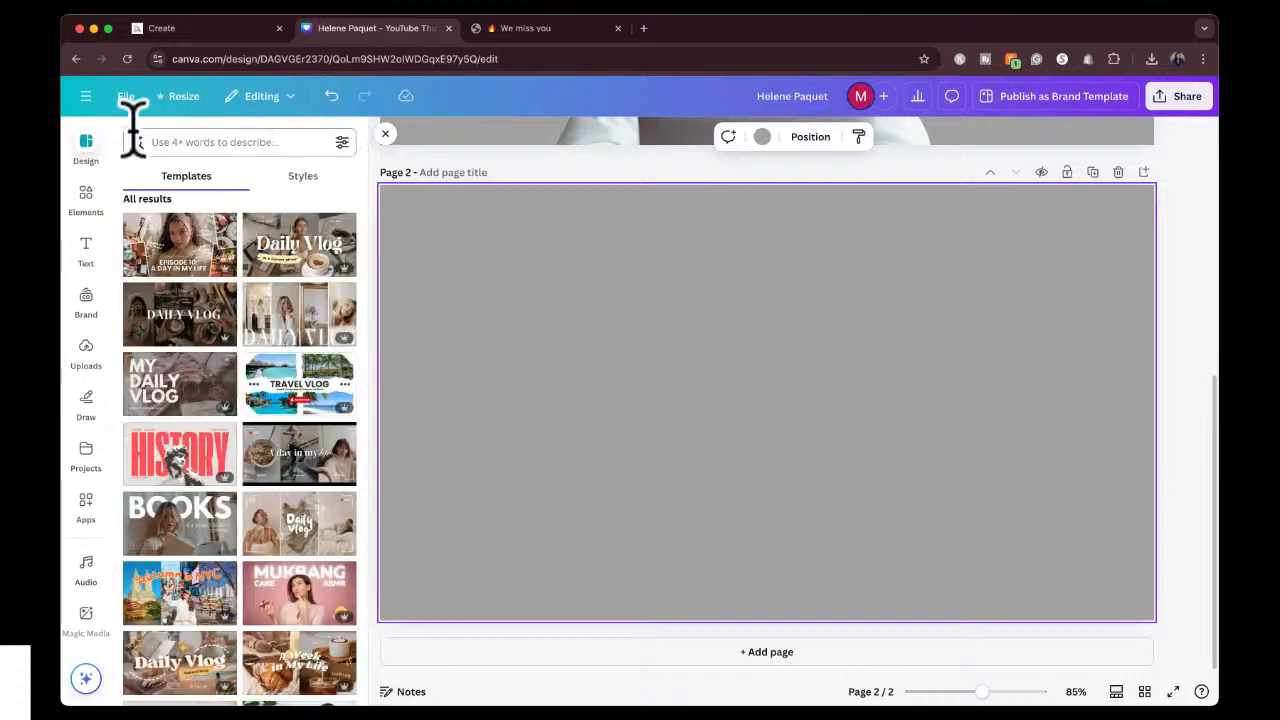
click(191, 142)
text(beauty)
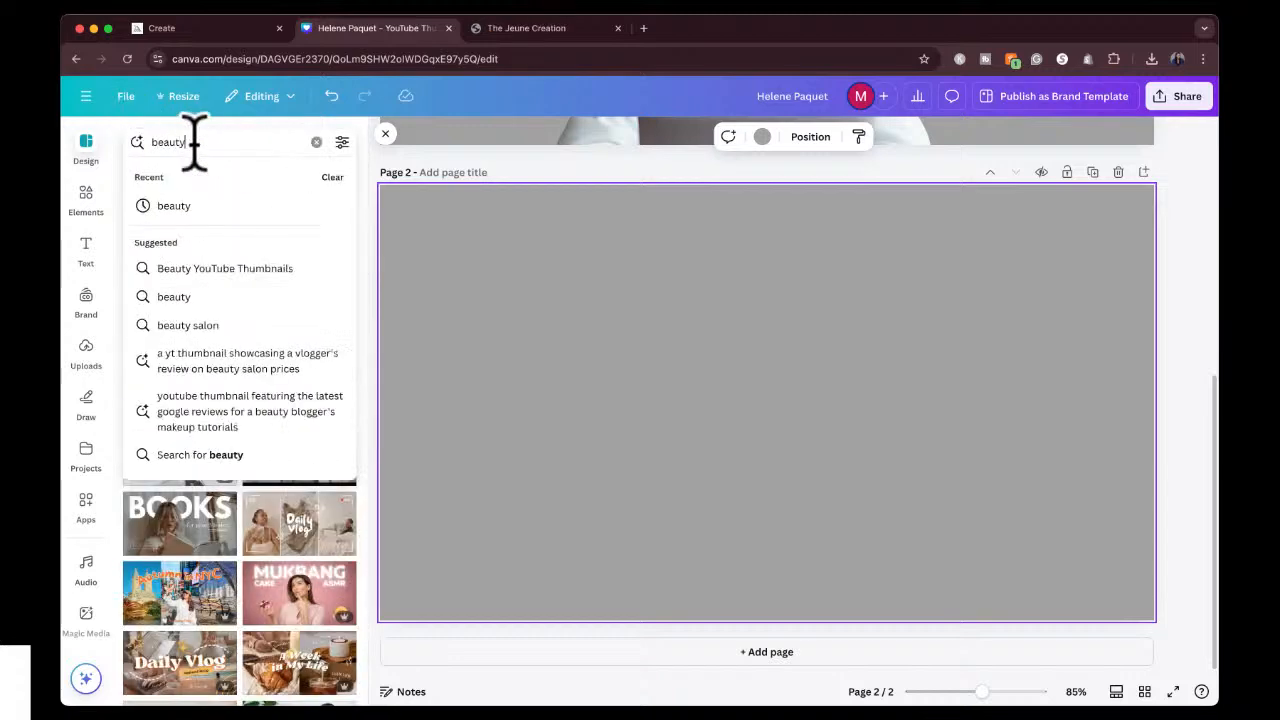
key(Return)
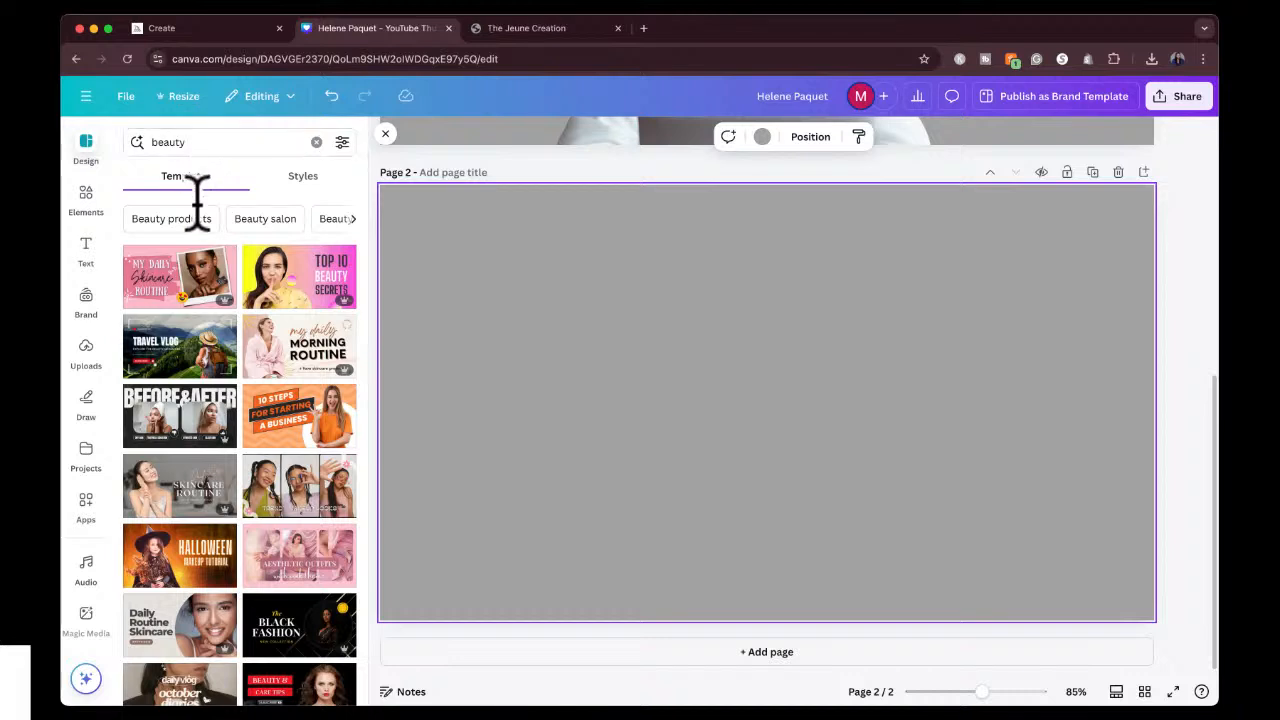
Browse the beauty templates and apply the "my daily MORNING ROUTINE" thumbnail template to page 2.
scroll(257, 451, down, 2)
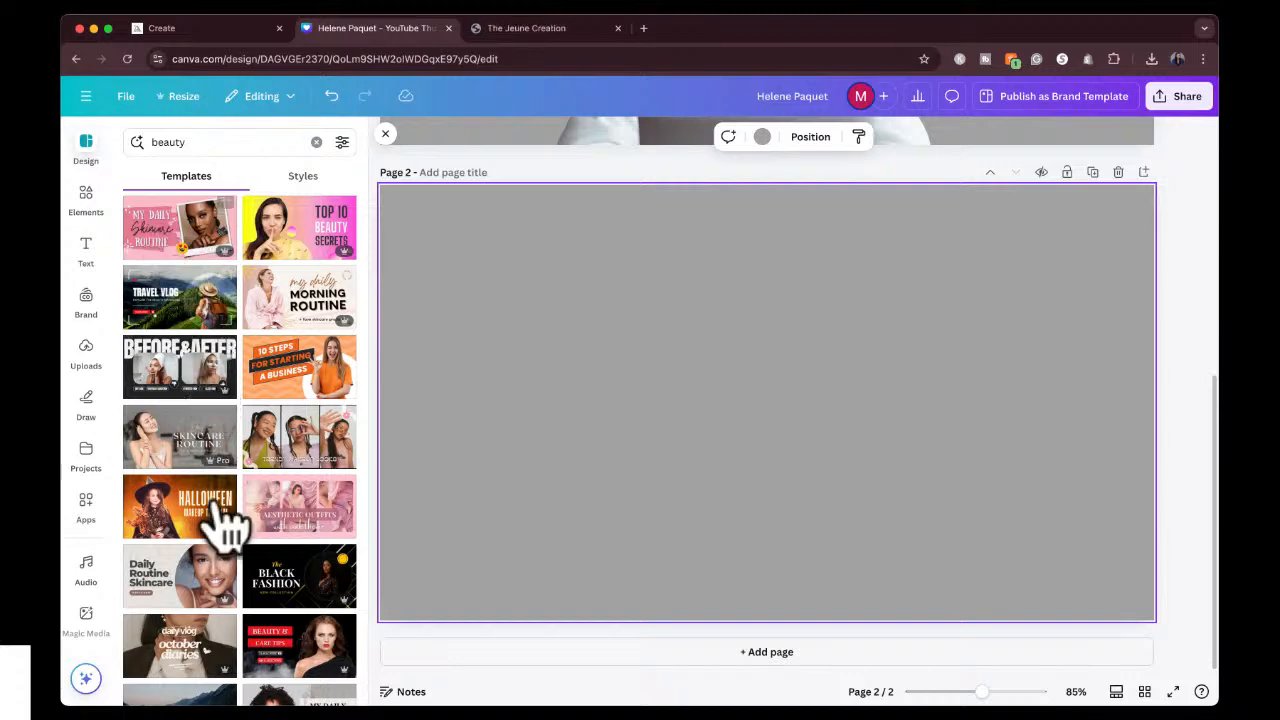
scroll(229, 600, down, 3)
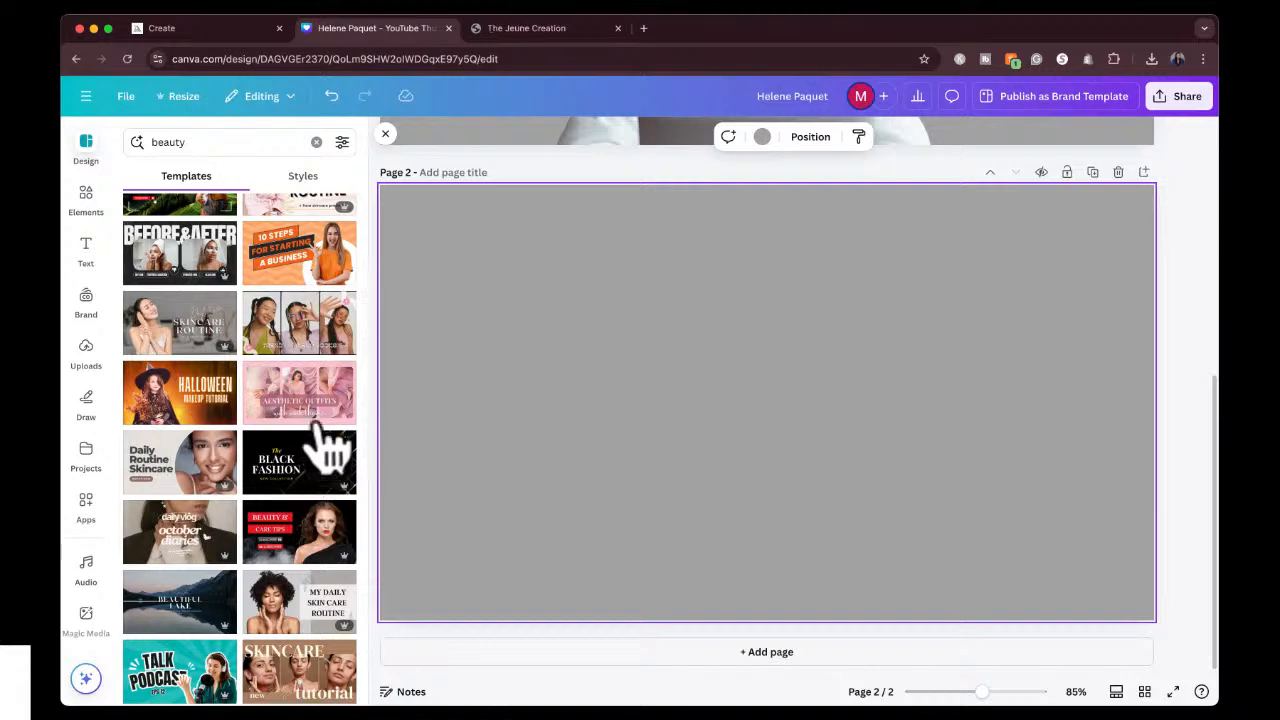
scroll(318, 515, down, 1)
scroll(318, 515, down, 5)
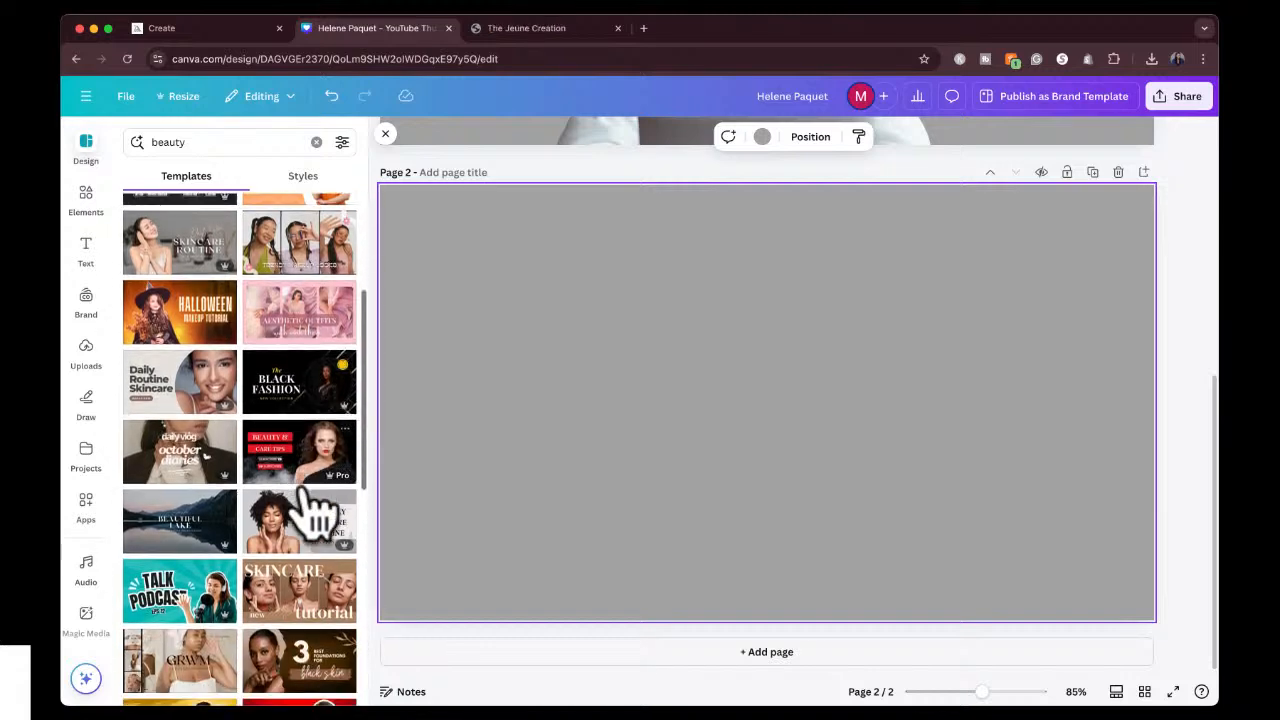
scroll(318, 515, down, 10)
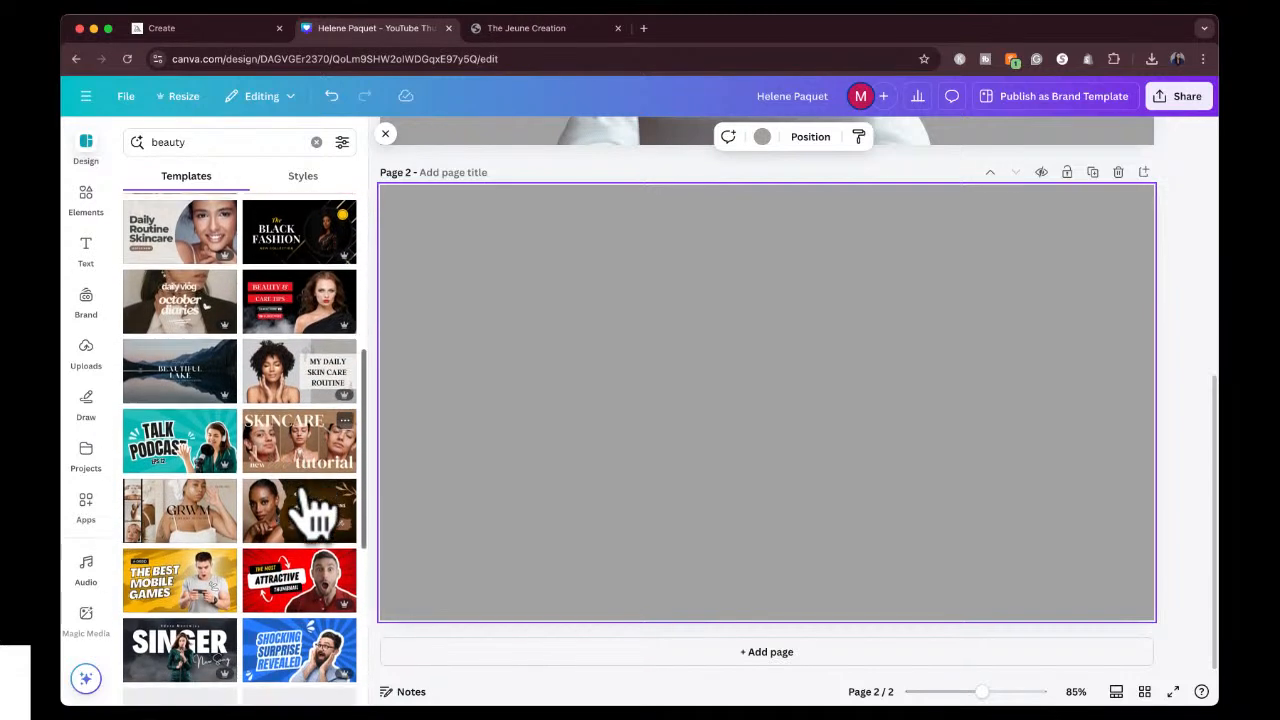
scroll(300, 528, down, 1)
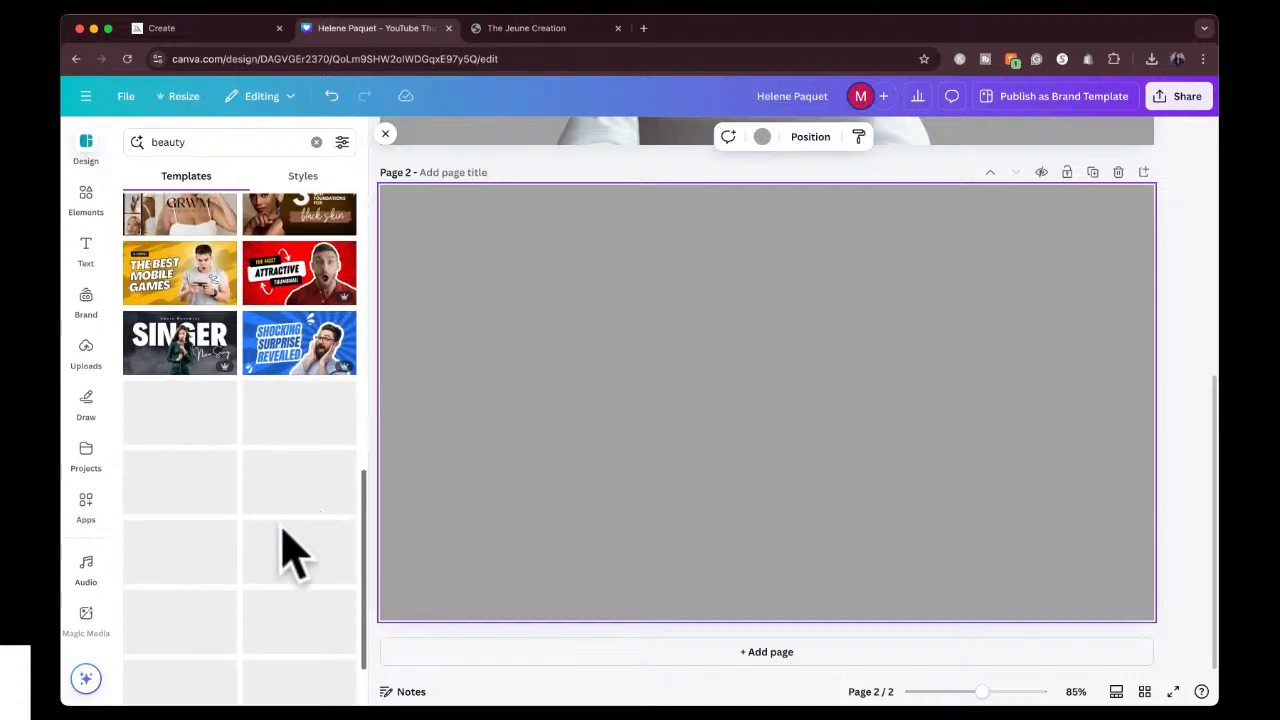
scroll(277, 537, down, 3)
scroll(277, 545, down, 5)
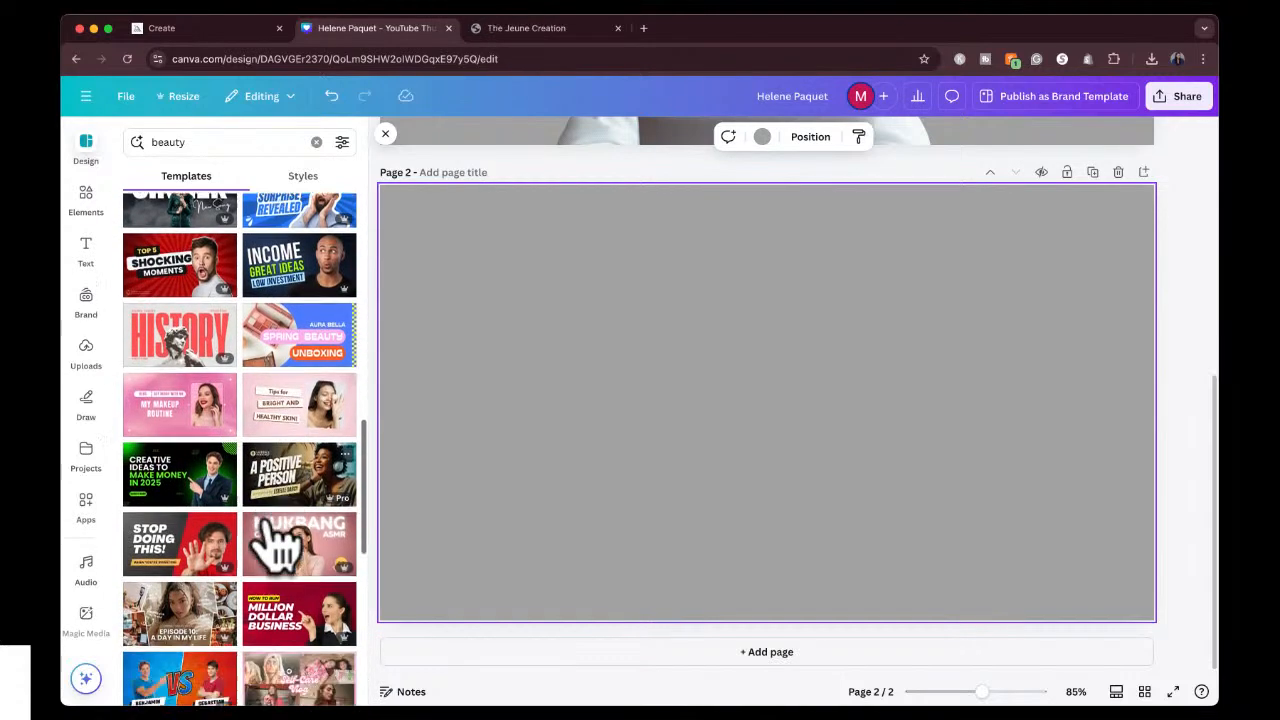
scroll(275, 540, down, 3)
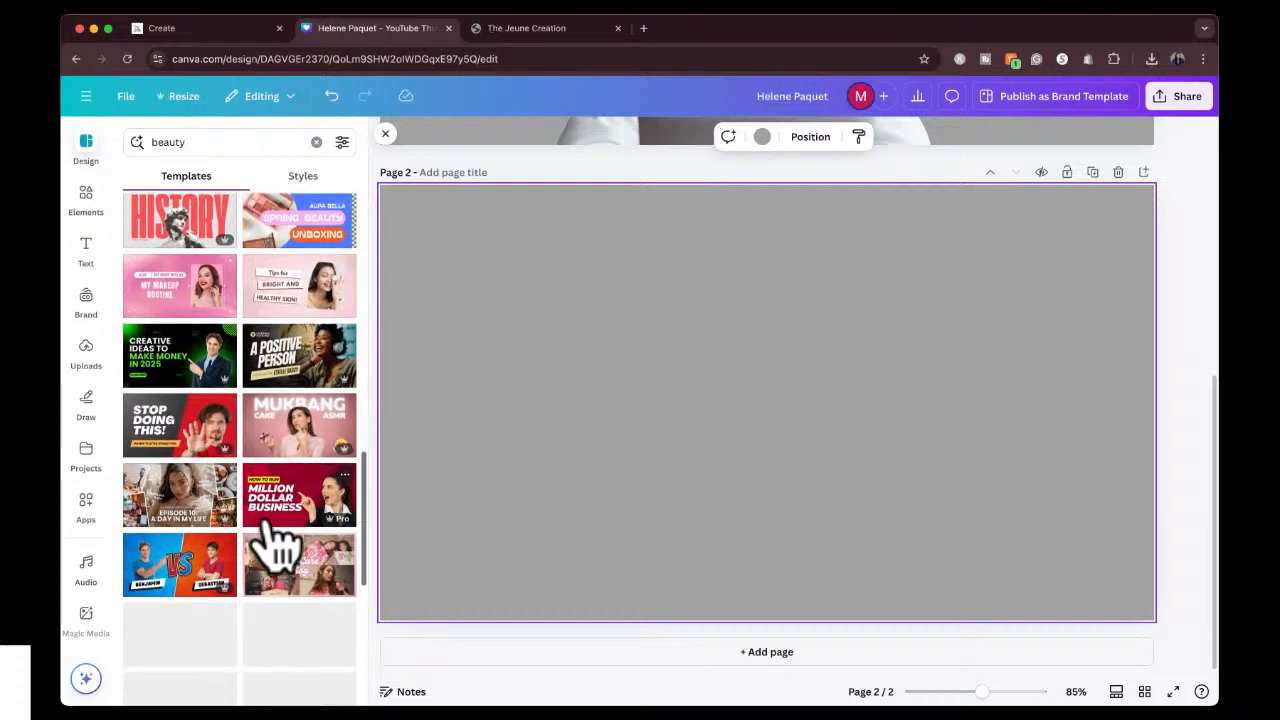
scroll(246, 398, up, 1)
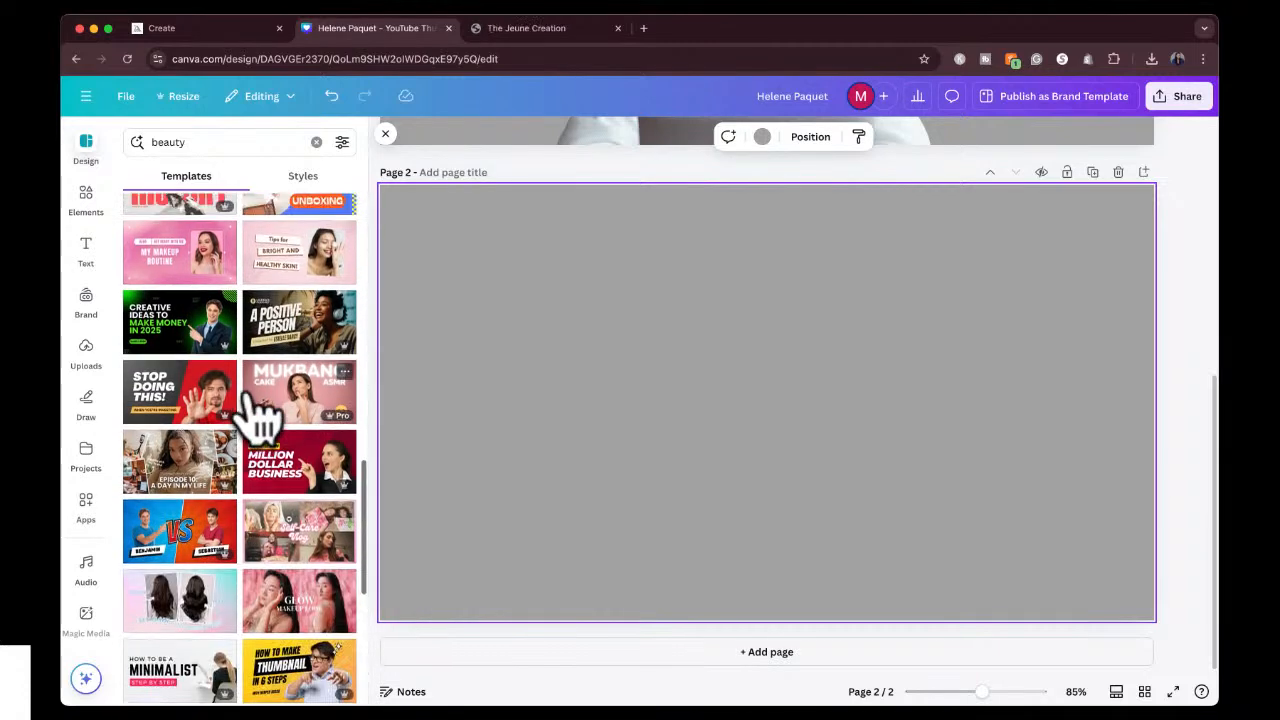
scroll(246, 398, up, 10)
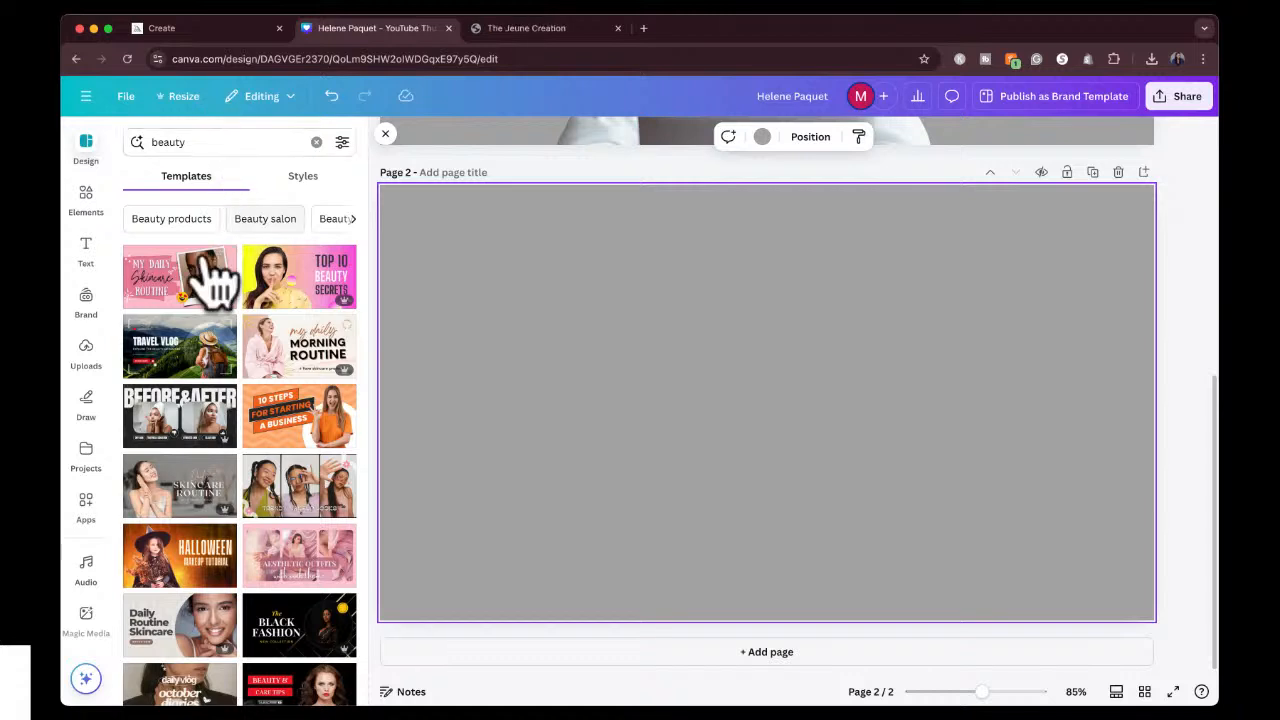
click(276, 352)
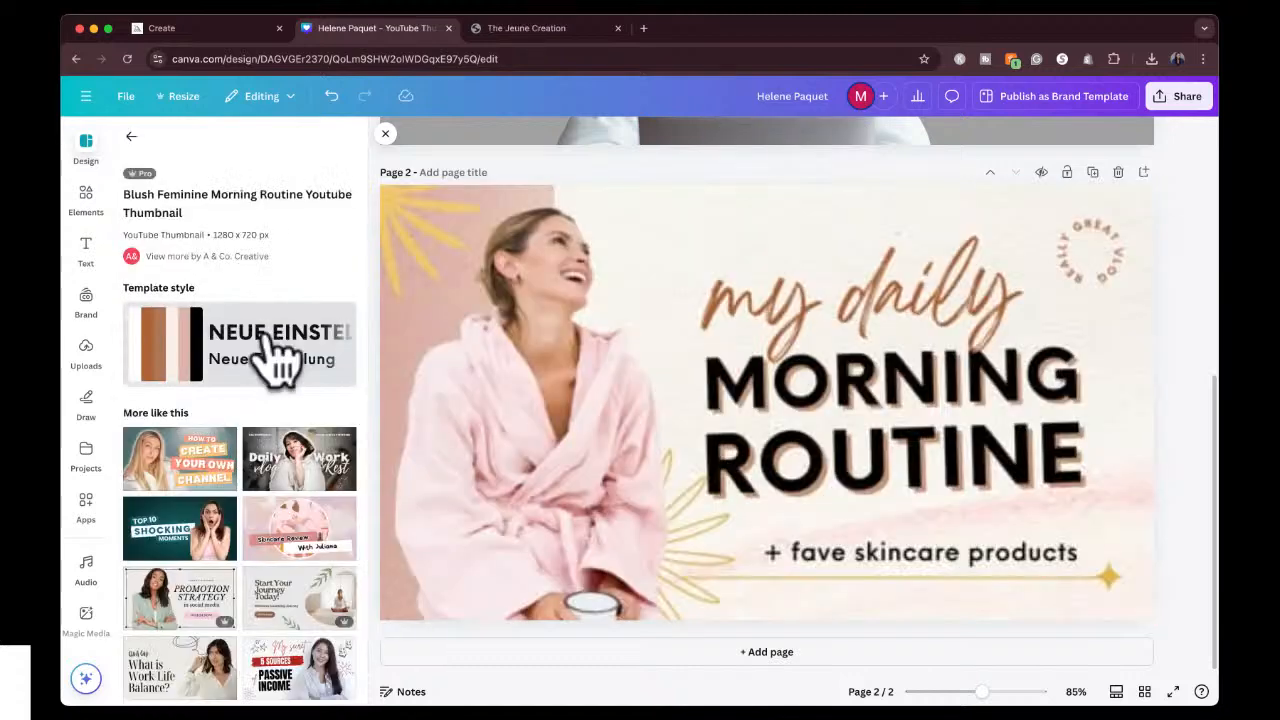
click(279, 352)
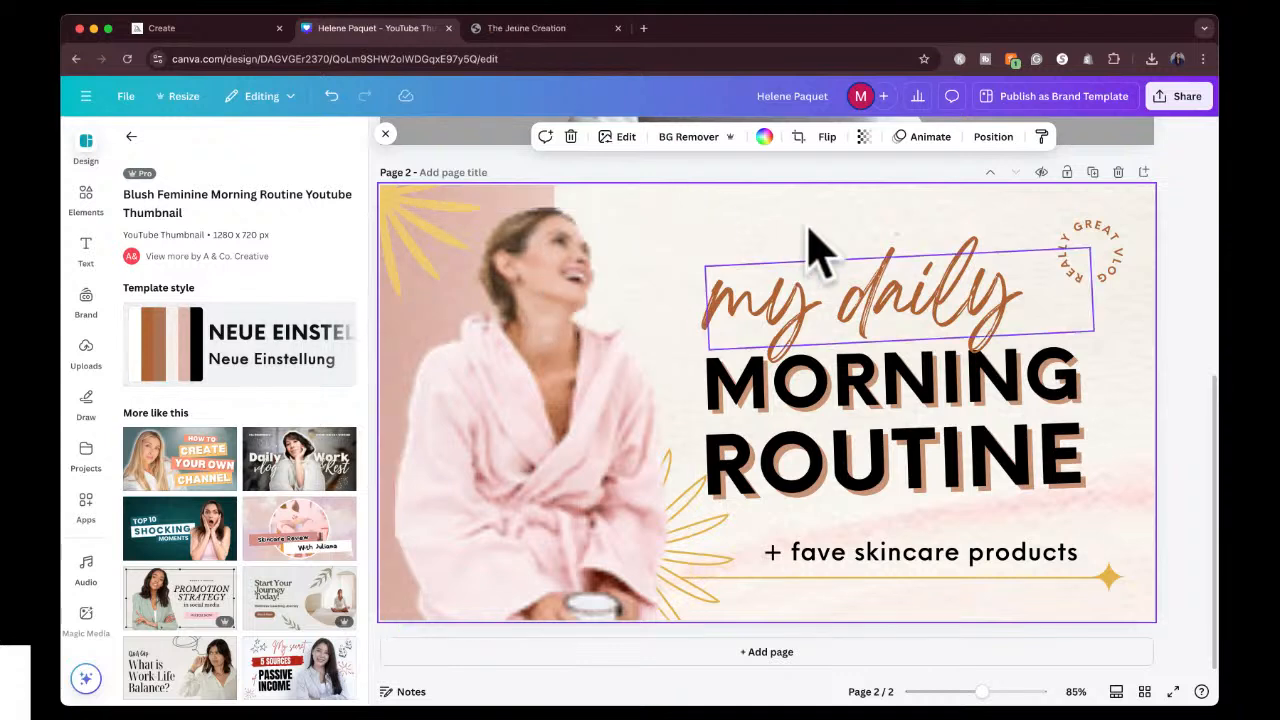
click(1185, 340)
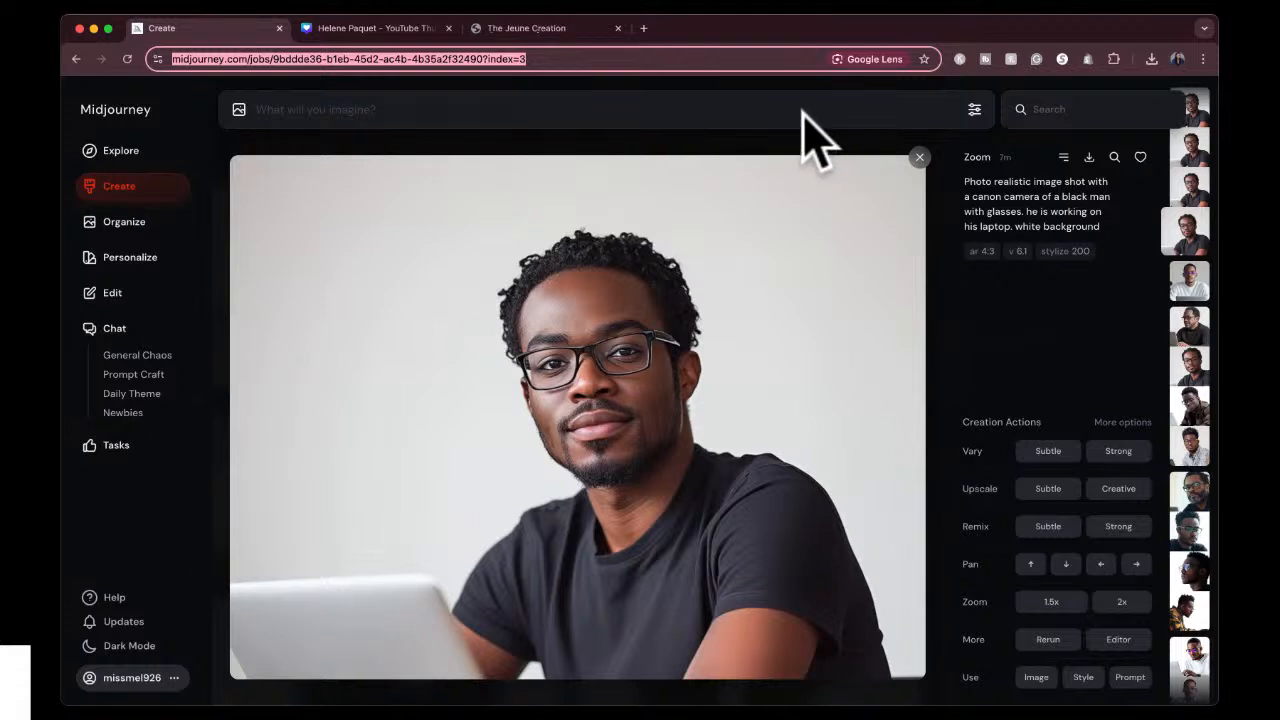
In Midjourney, begin a new image prompt reading "a photo realistic photograph of a black woman shot with".
click(803, 113)
text(hoto )
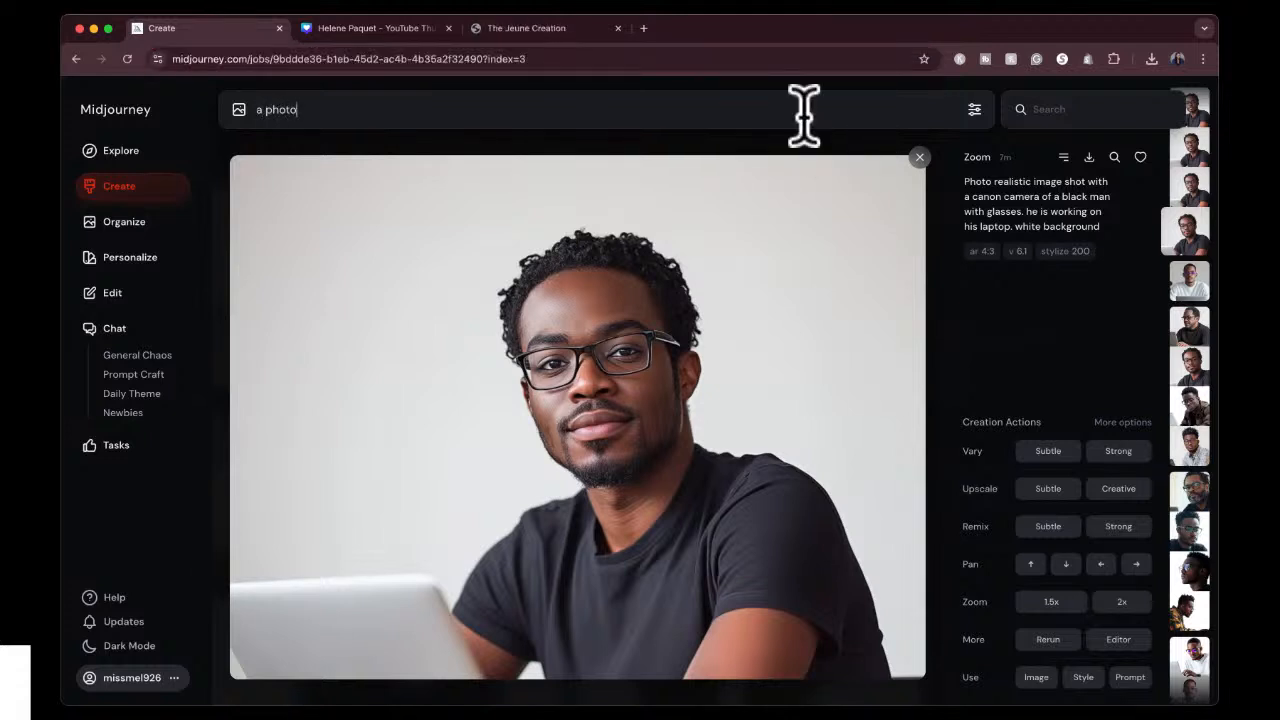
text(realistic image a)
key(BackSpace)
text(og)
key(BackSpace)
text(f a black)
key(BackSpace)
text(ck woman )
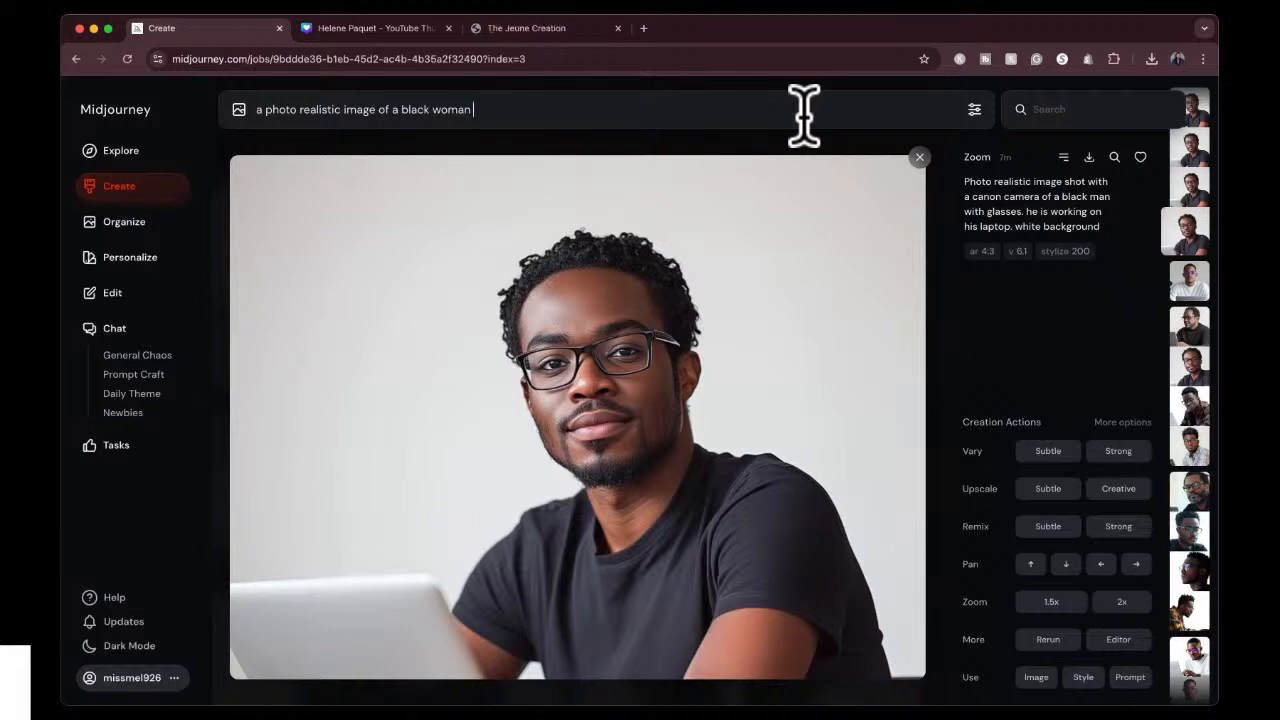
text(shot with)
double_click(357, 110)
text(photograph)
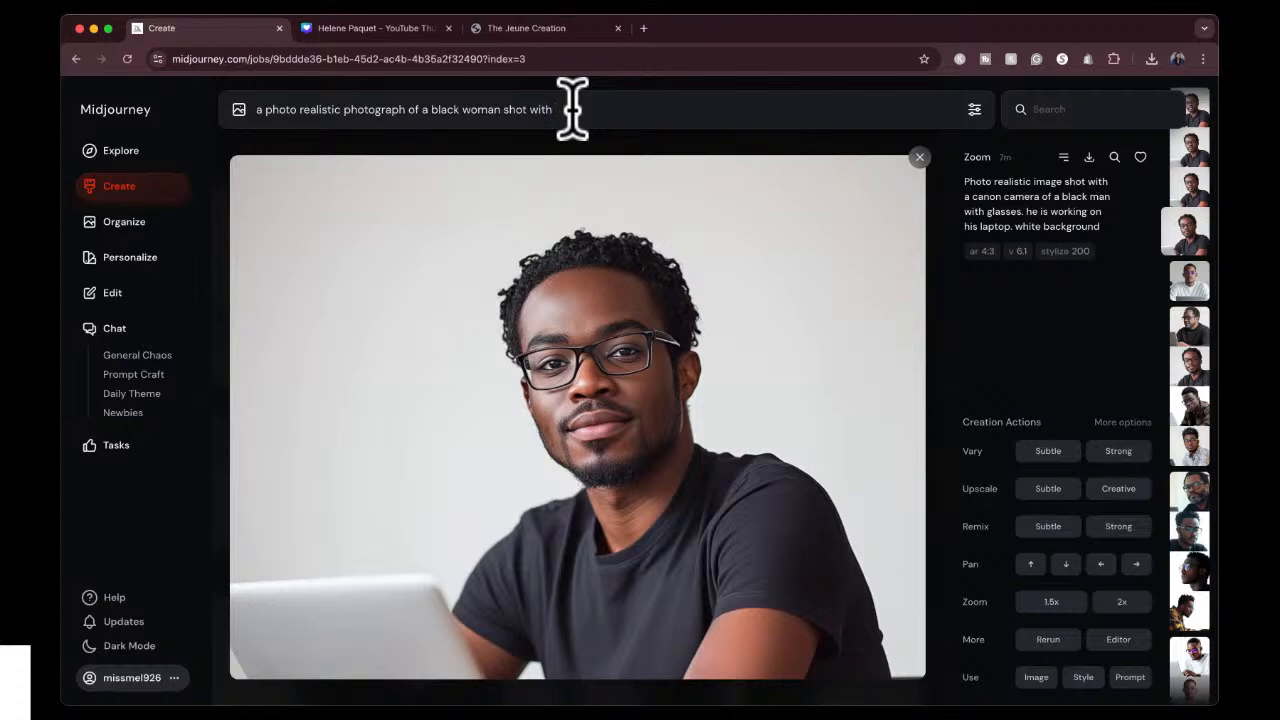
Extend the prompt with "canon camera. she is standing up in her white robe. she has long black hair".
text(anon)
text( camera, )
text(she is stan)
text(ding u)
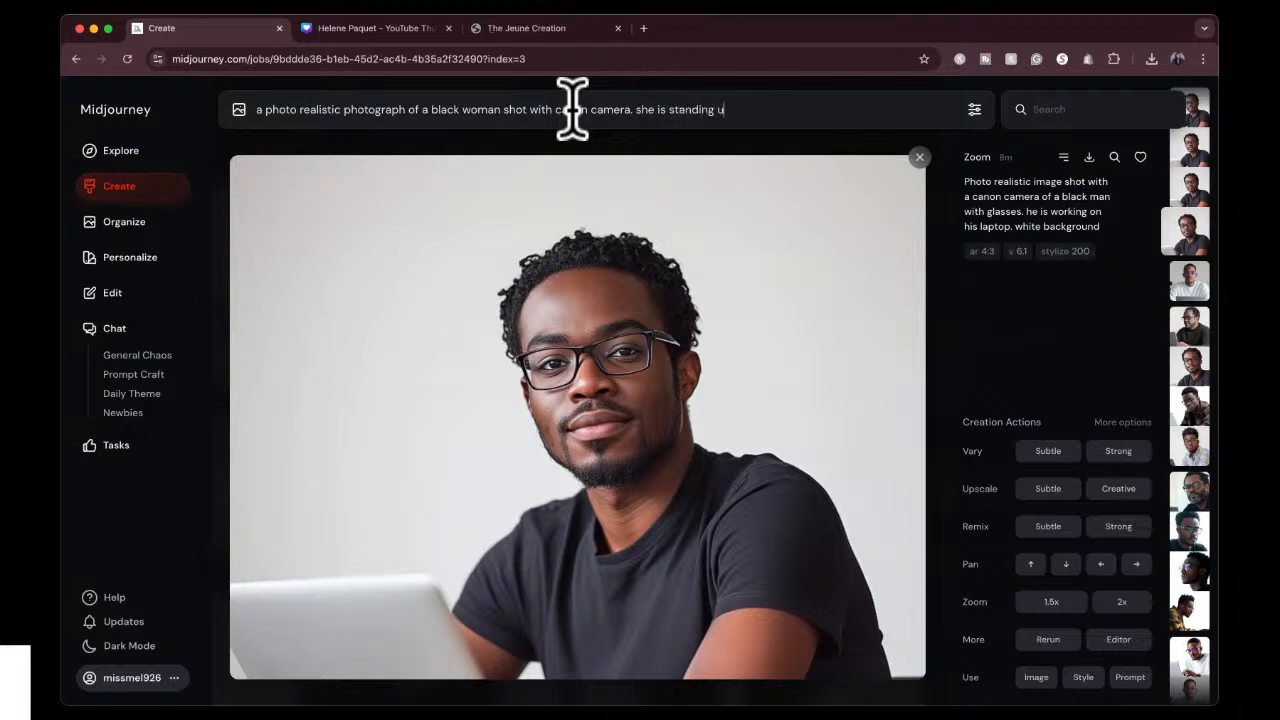
text(p in her white robe. she ha)
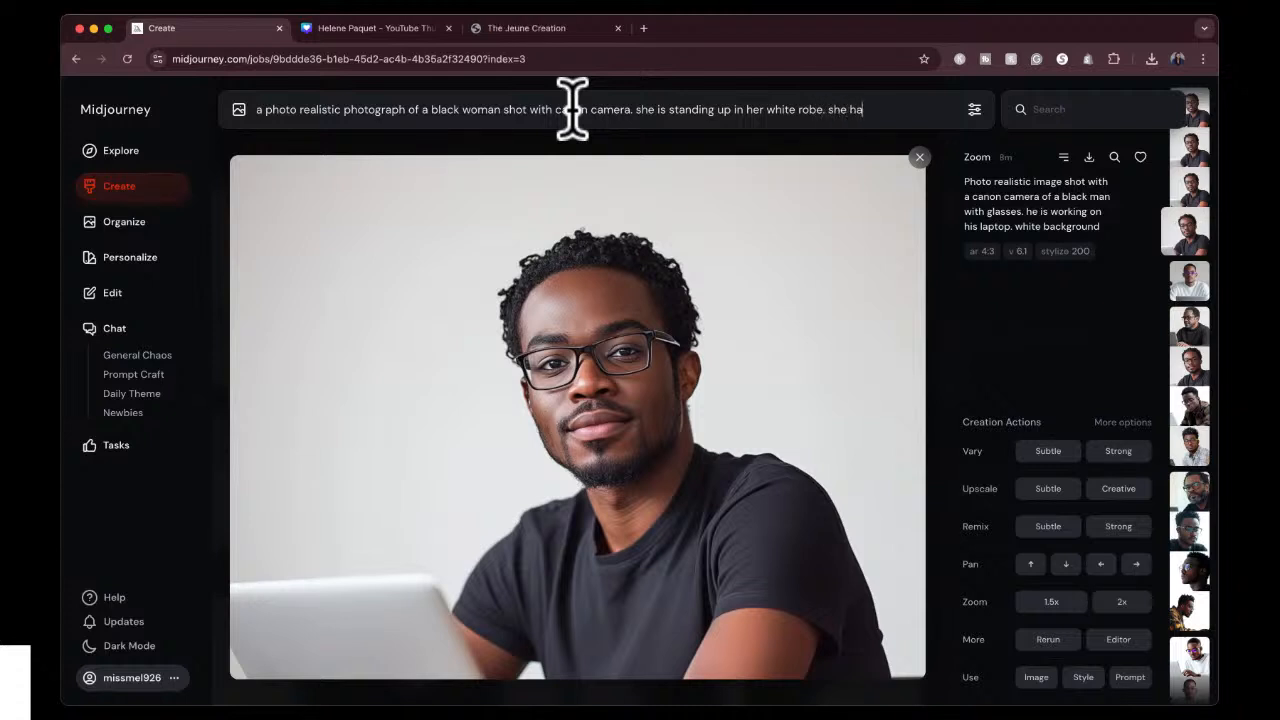
text(s long black hair. beau)
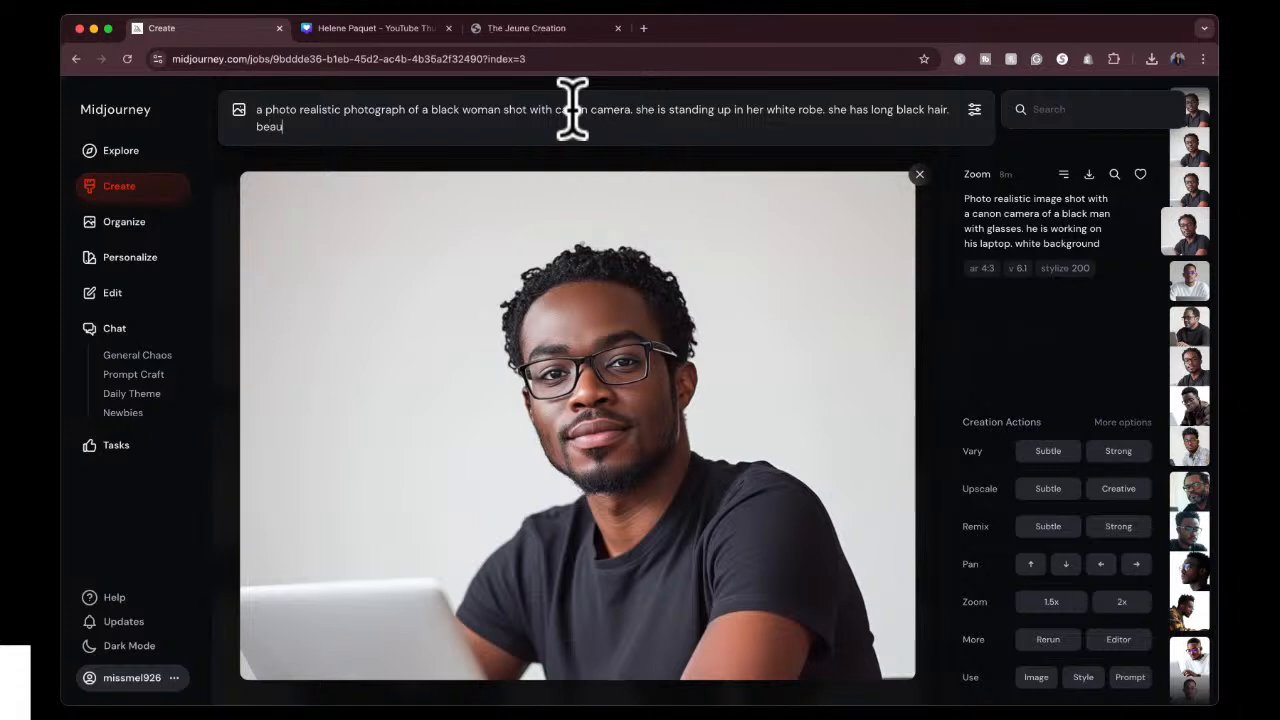
text(tiful ebony skin. she)
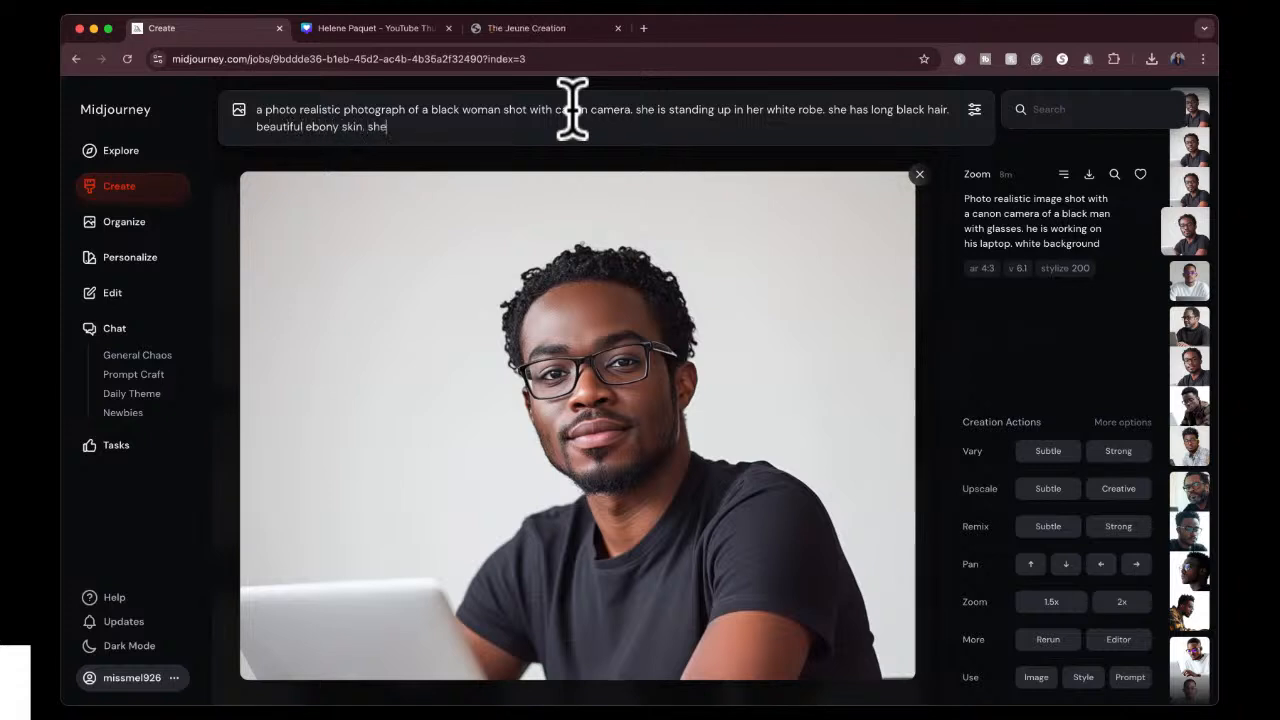
text( has bold b)
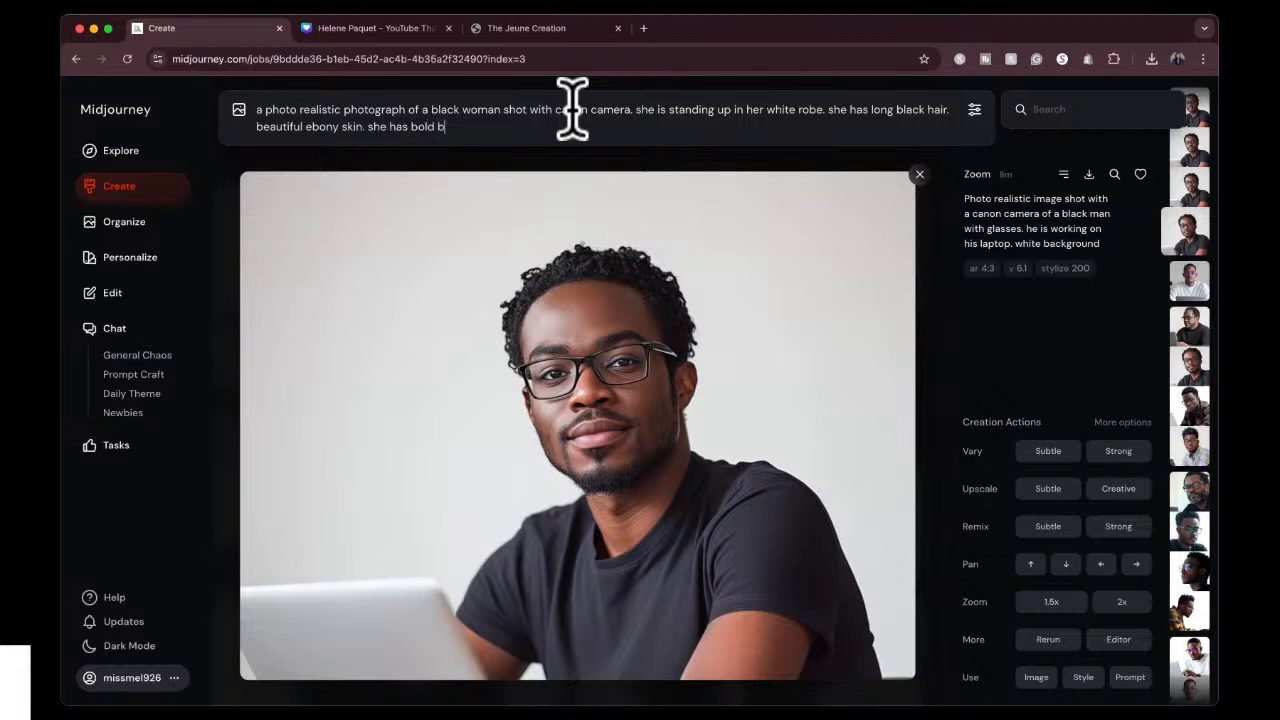
text(eautiful makeup on )
text(th)
text(e prompliments her sk)
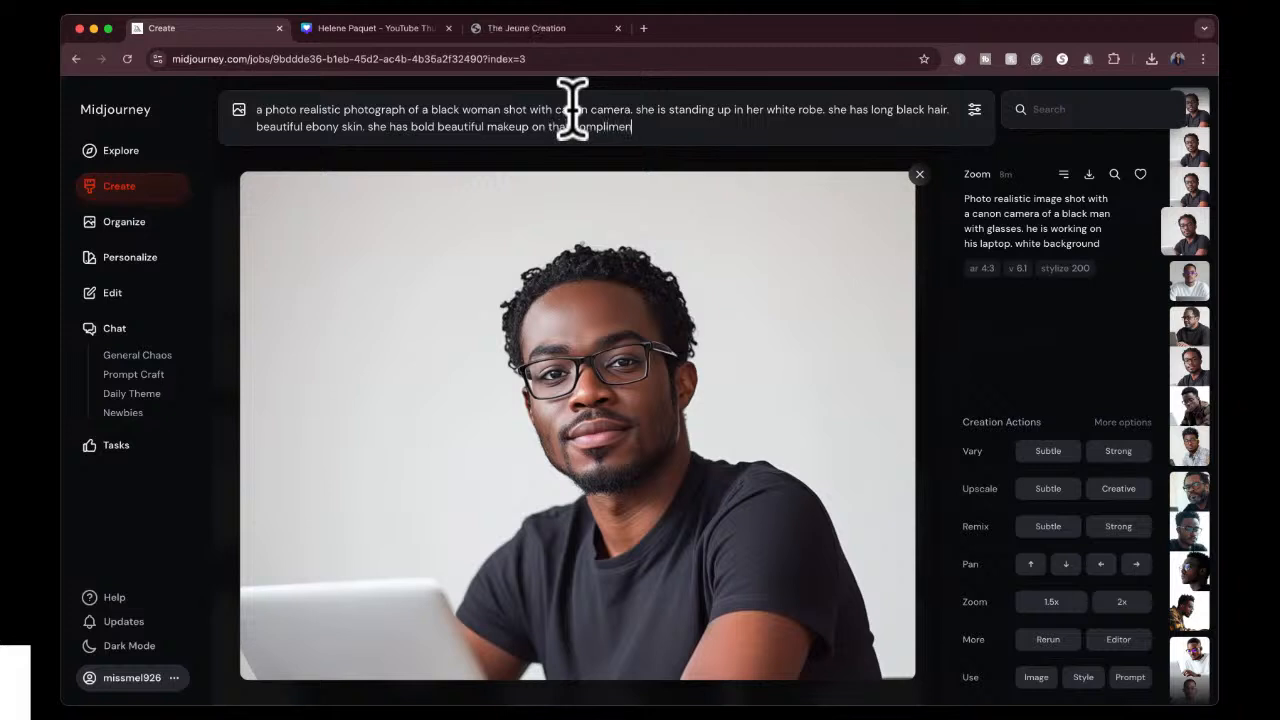
text(in tone)
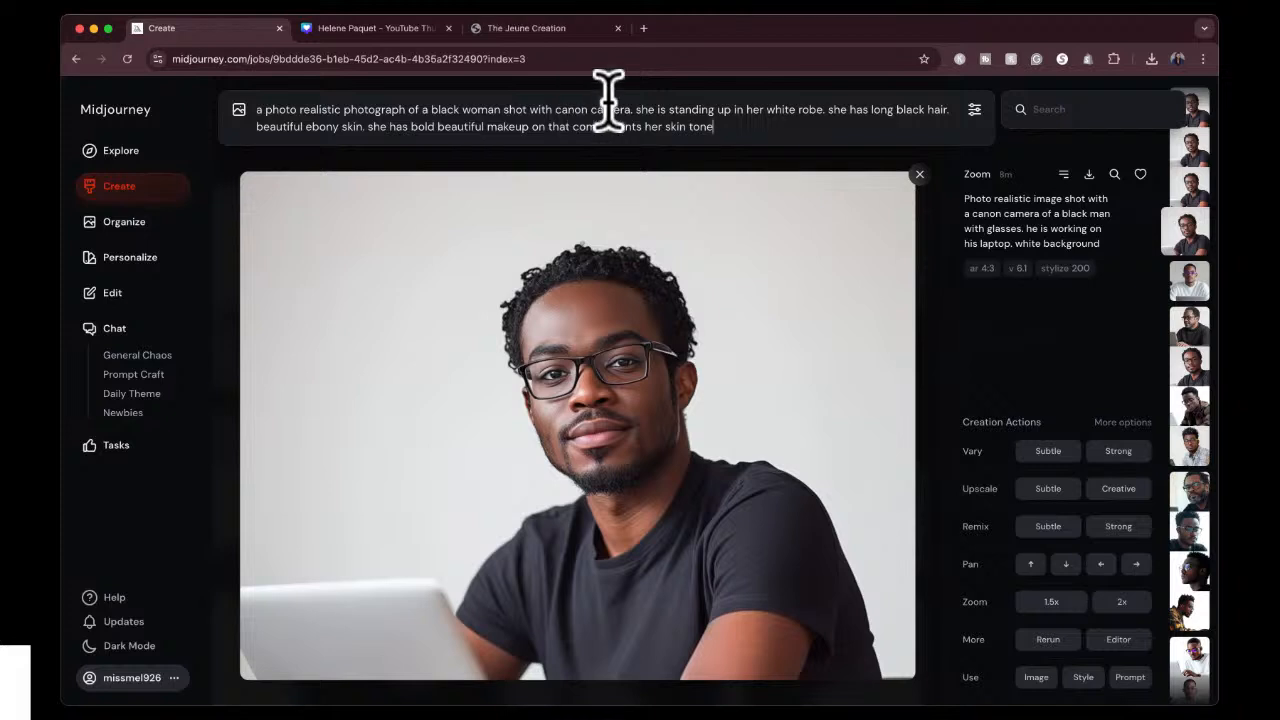
Set the image size to Portrait 3:4, submit the prompt and return to the Create feed.
click(974, 109)
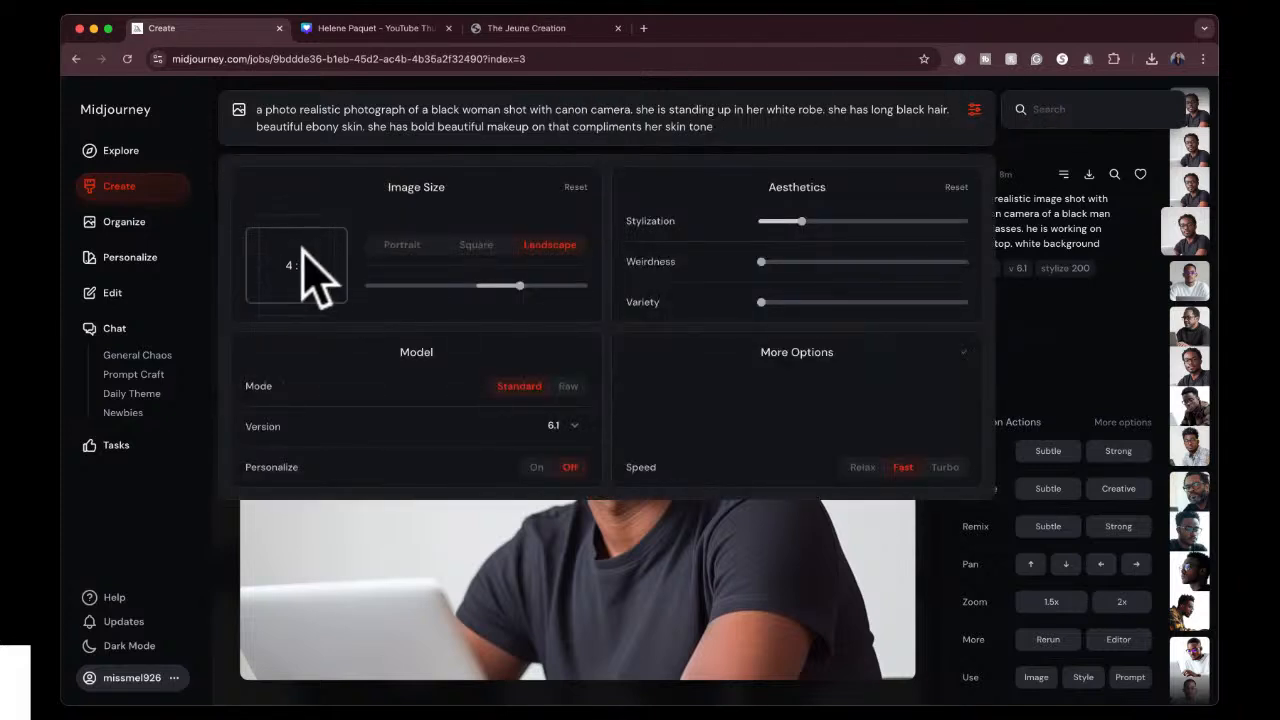
click(405, 246)
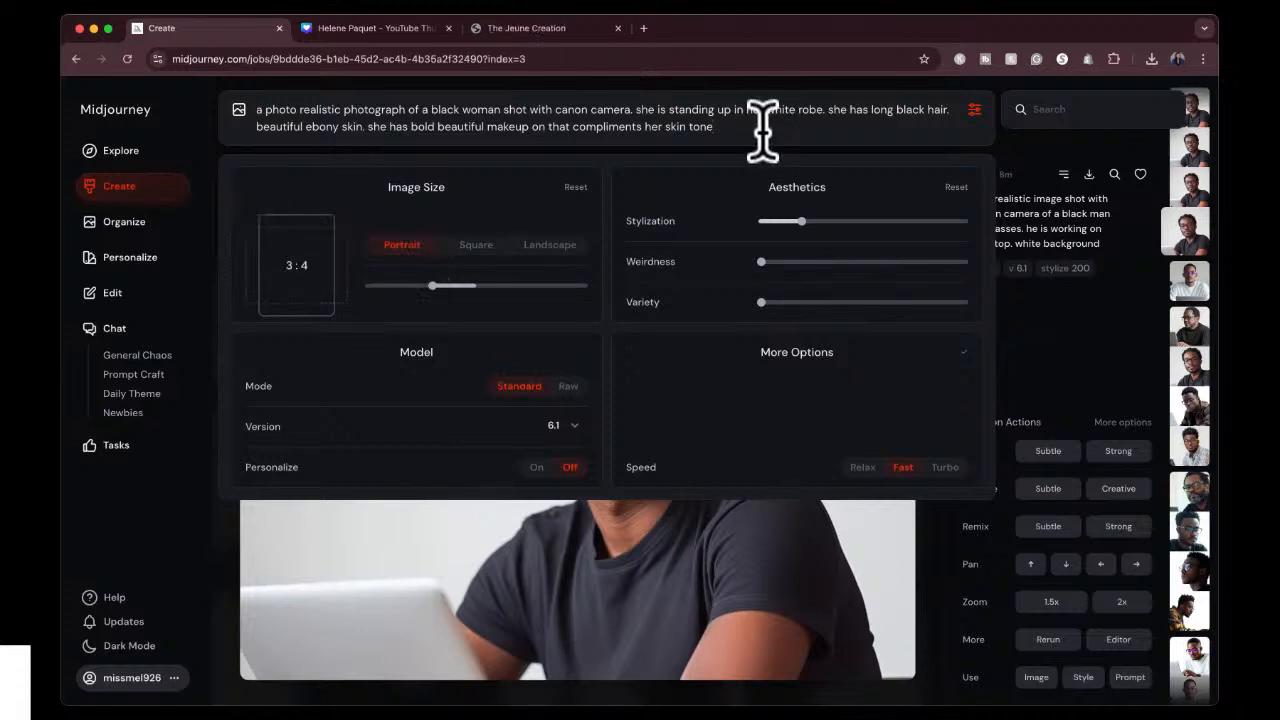
key(Return)
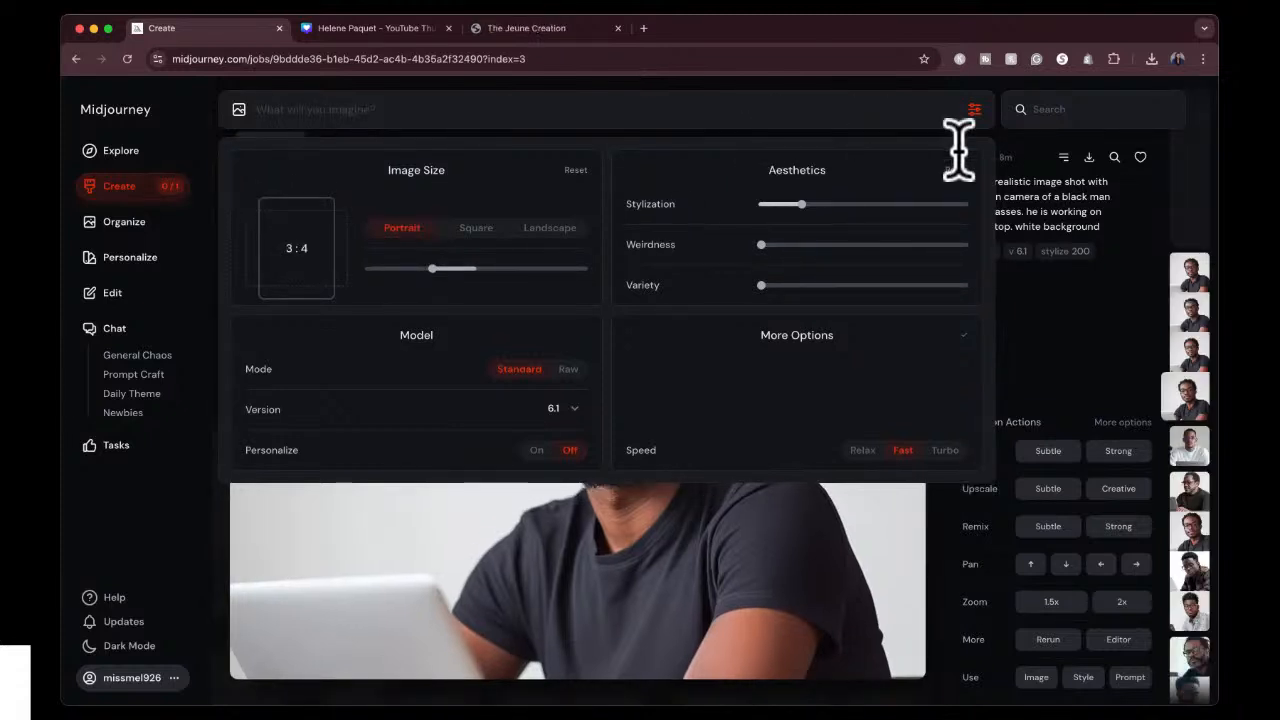
click(130, 186)
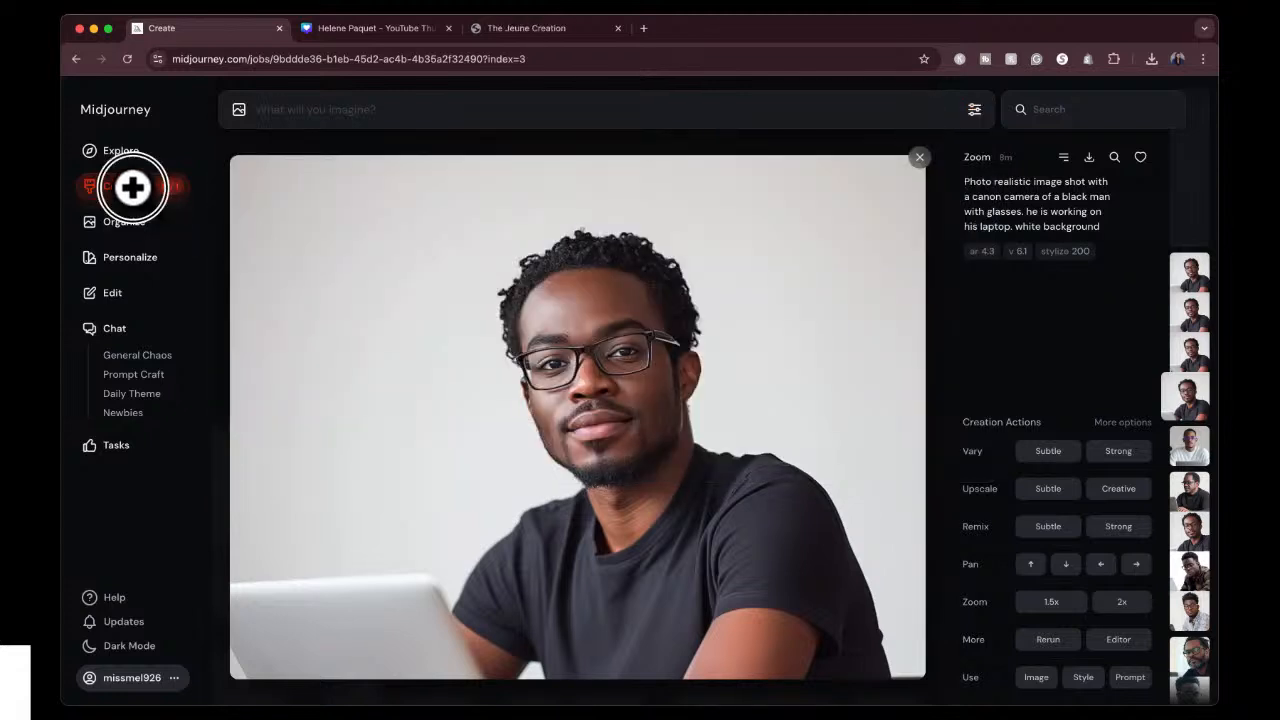
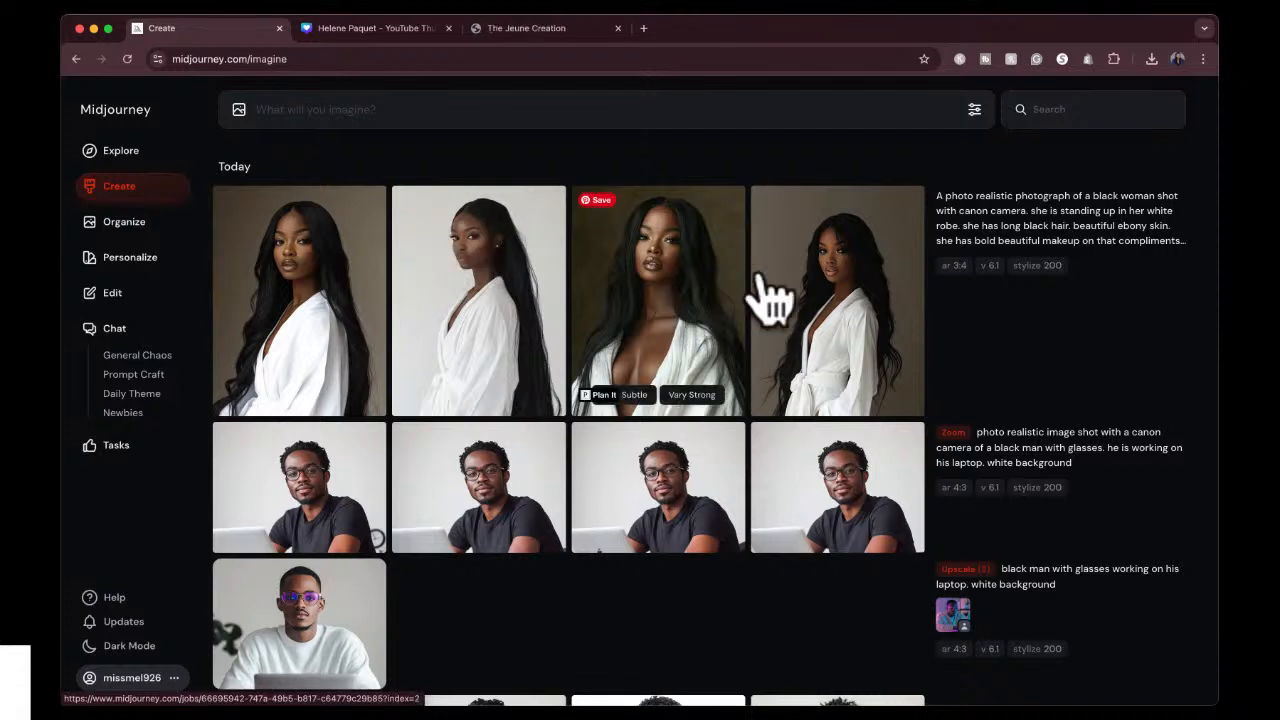
Compare the four generated white-robe portraits and create 1.5x zoomed-out versions of the third one.
click(815, 298)
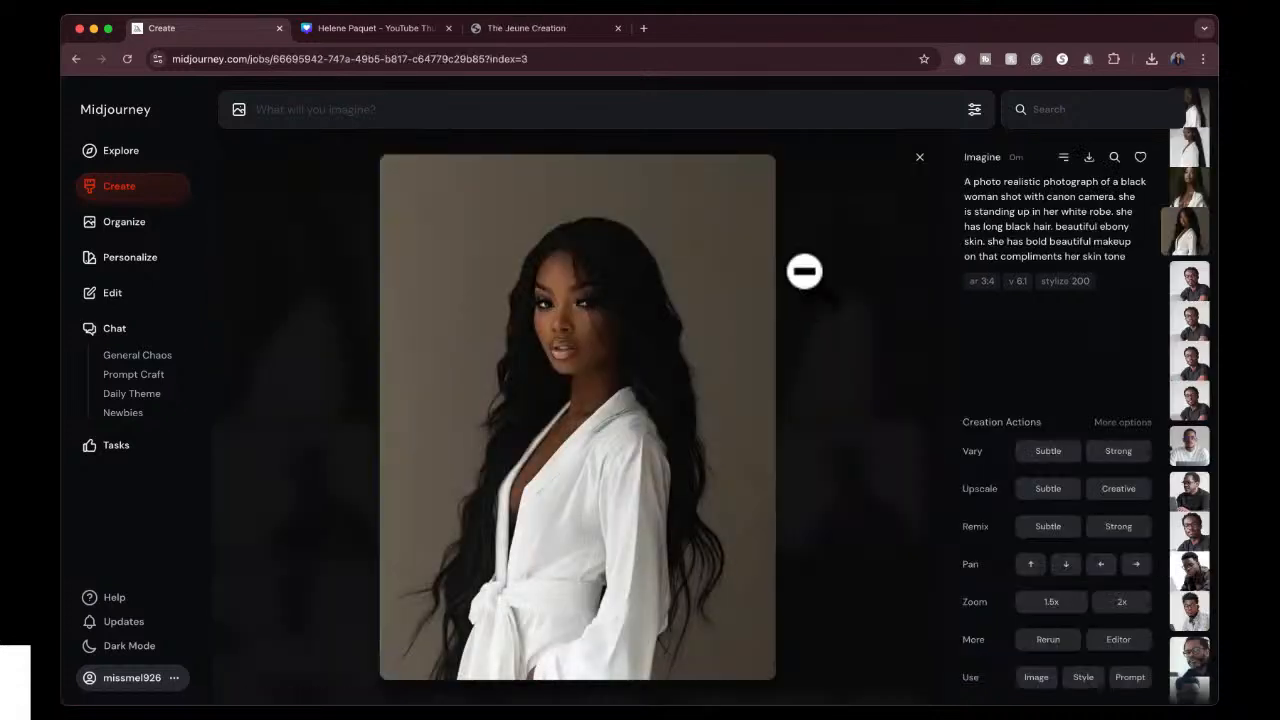
key(Left)
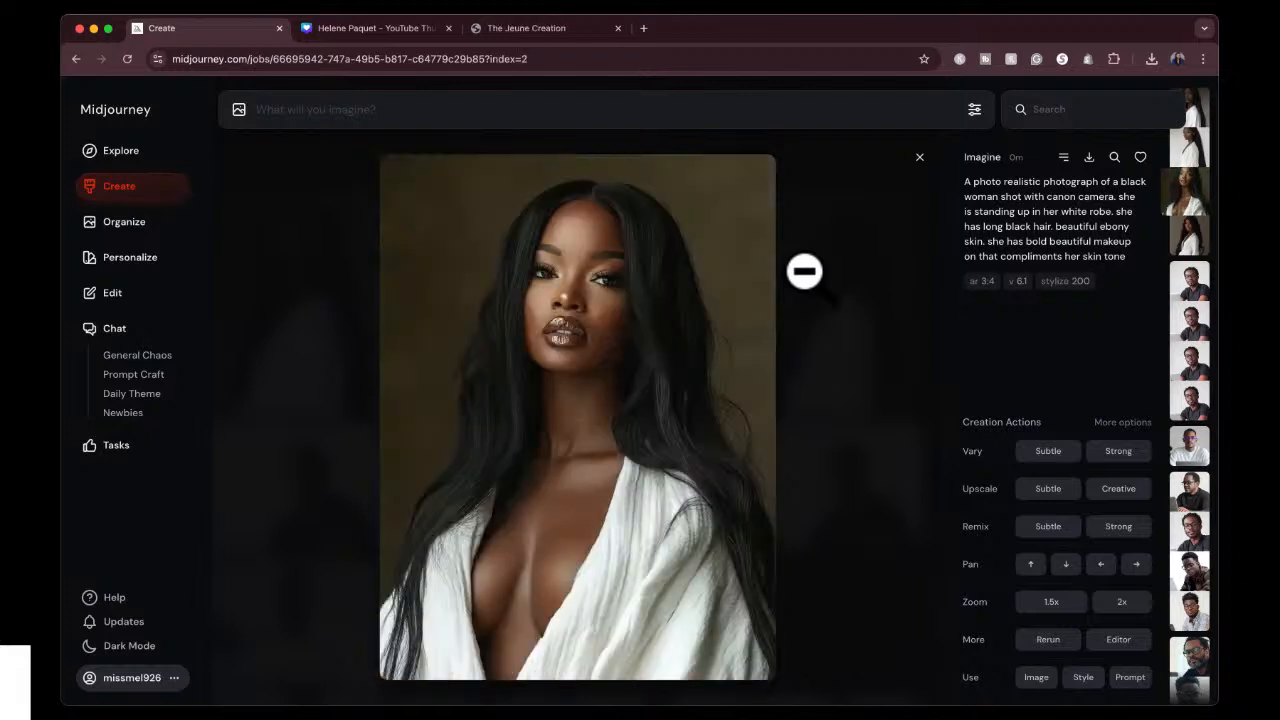
key(Left)
key(Right)
key(Left)
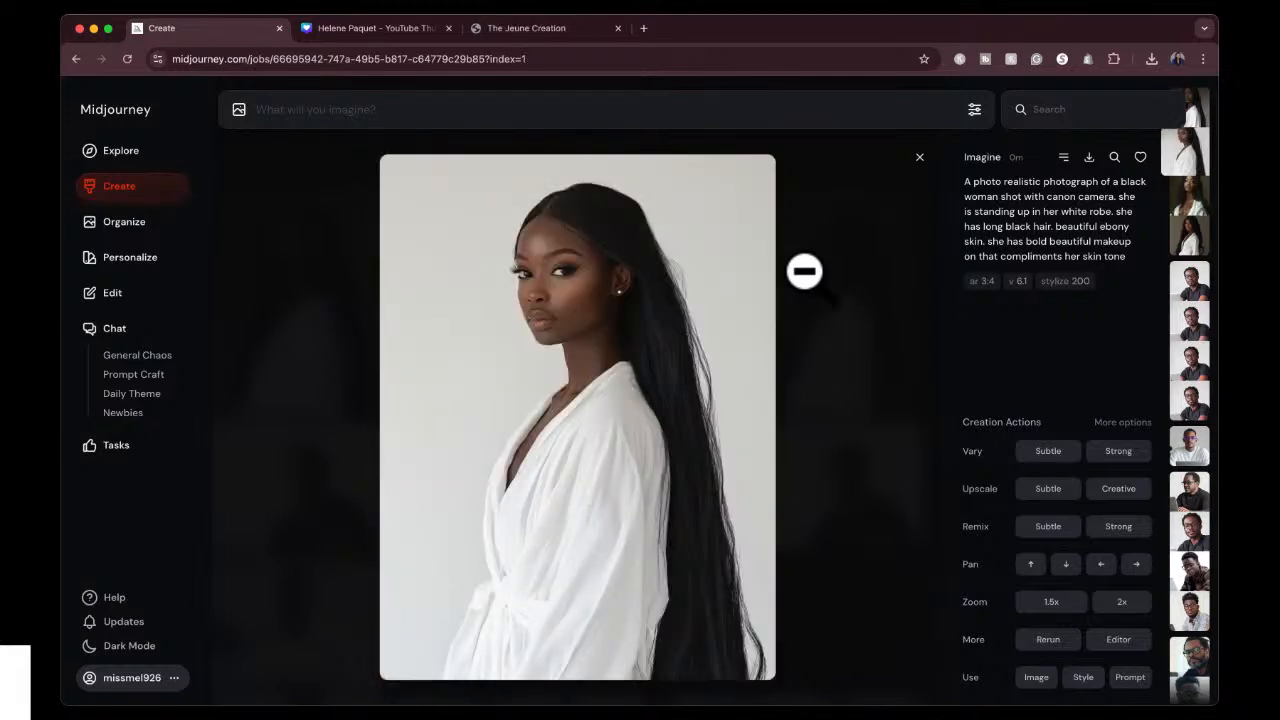
key(Right)
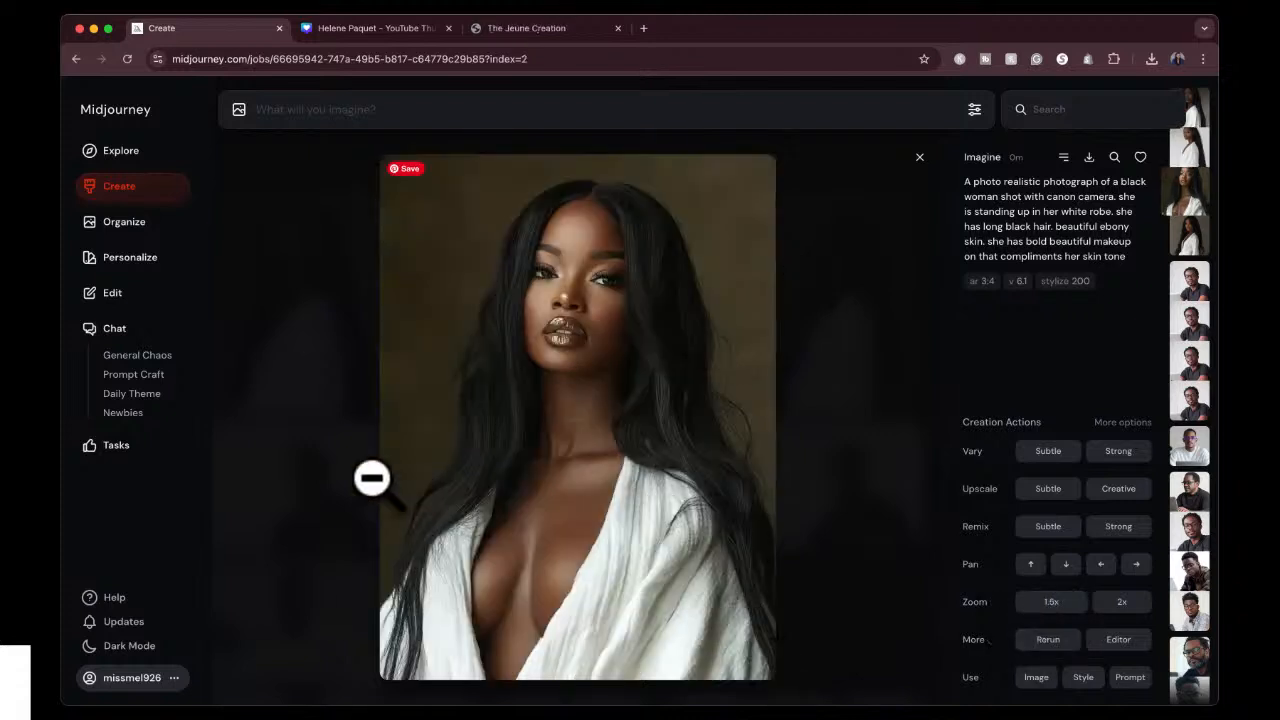
click(1051, 612)
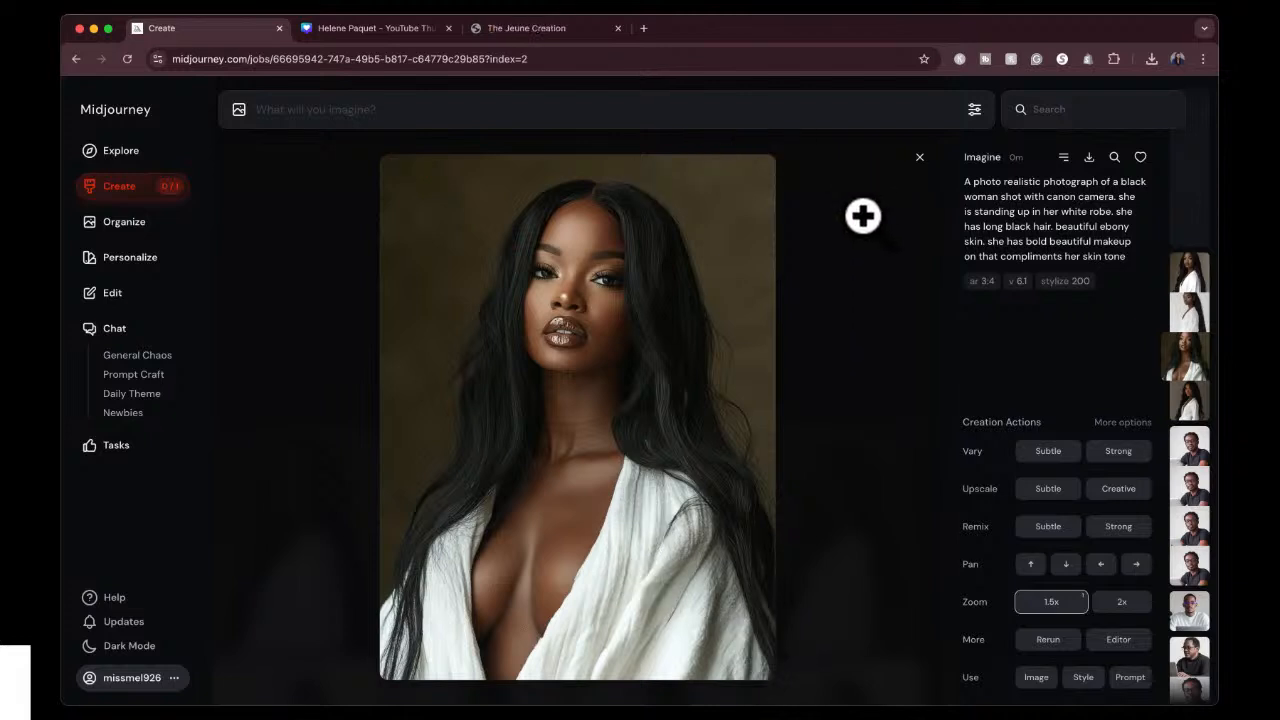
key(Left)
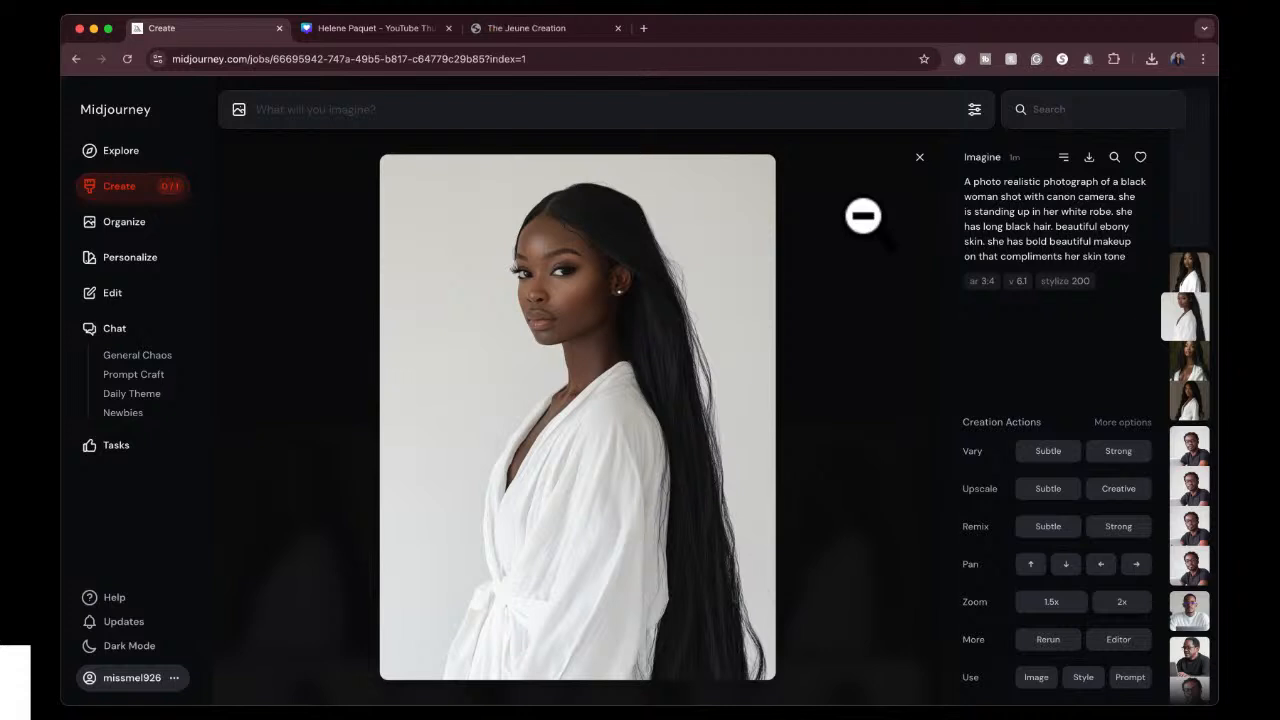
click(918, 159)
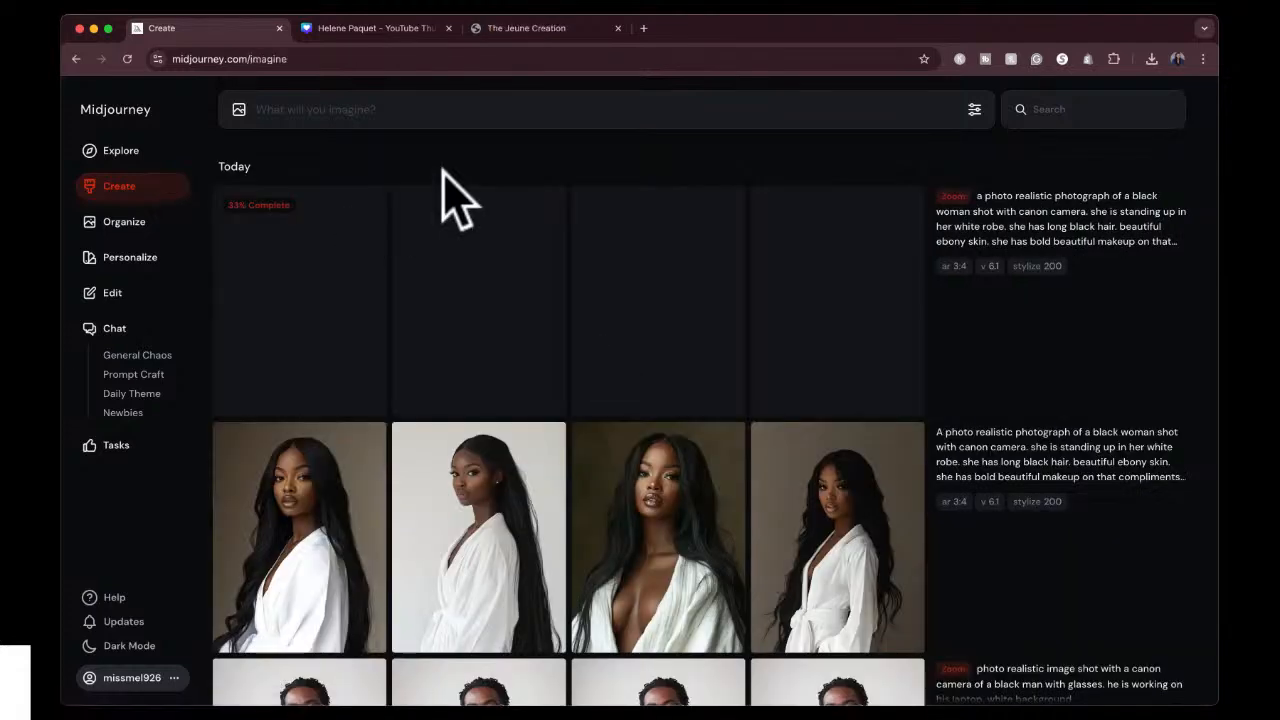
Upscale the first white-robe portrait of the original set with the Subtle option.
click(292, 603)
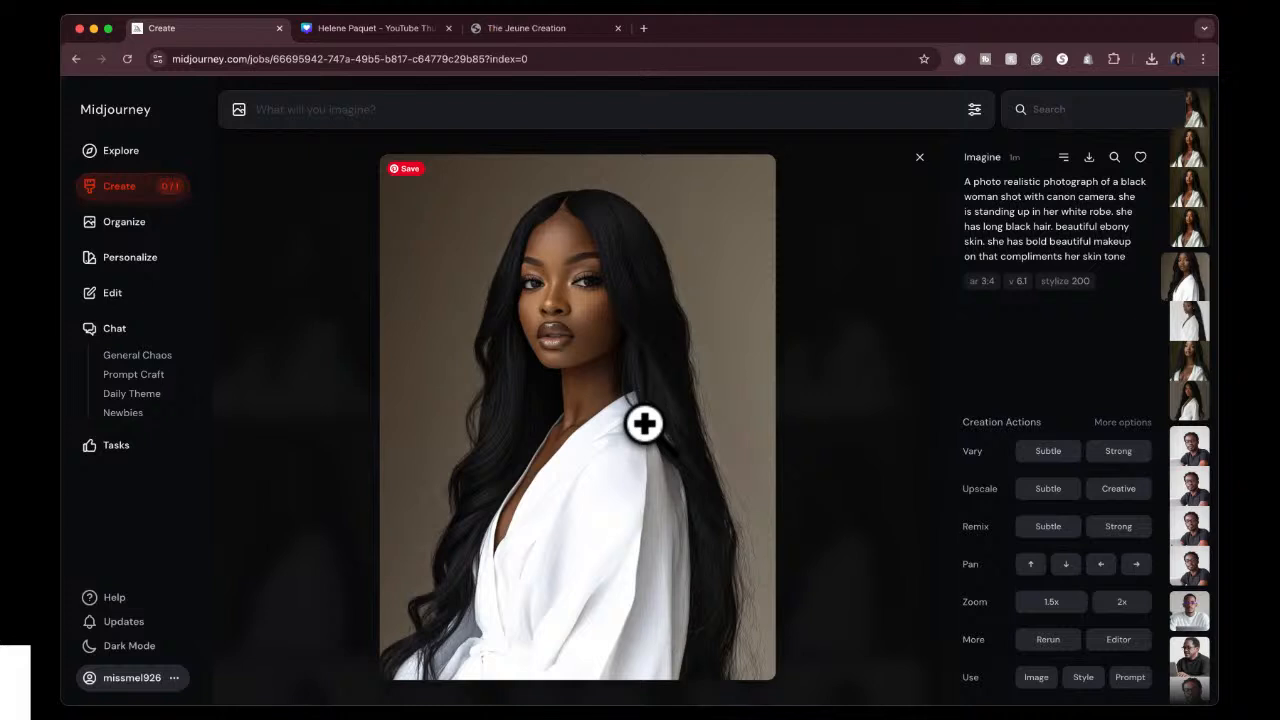
click(1048, 490)
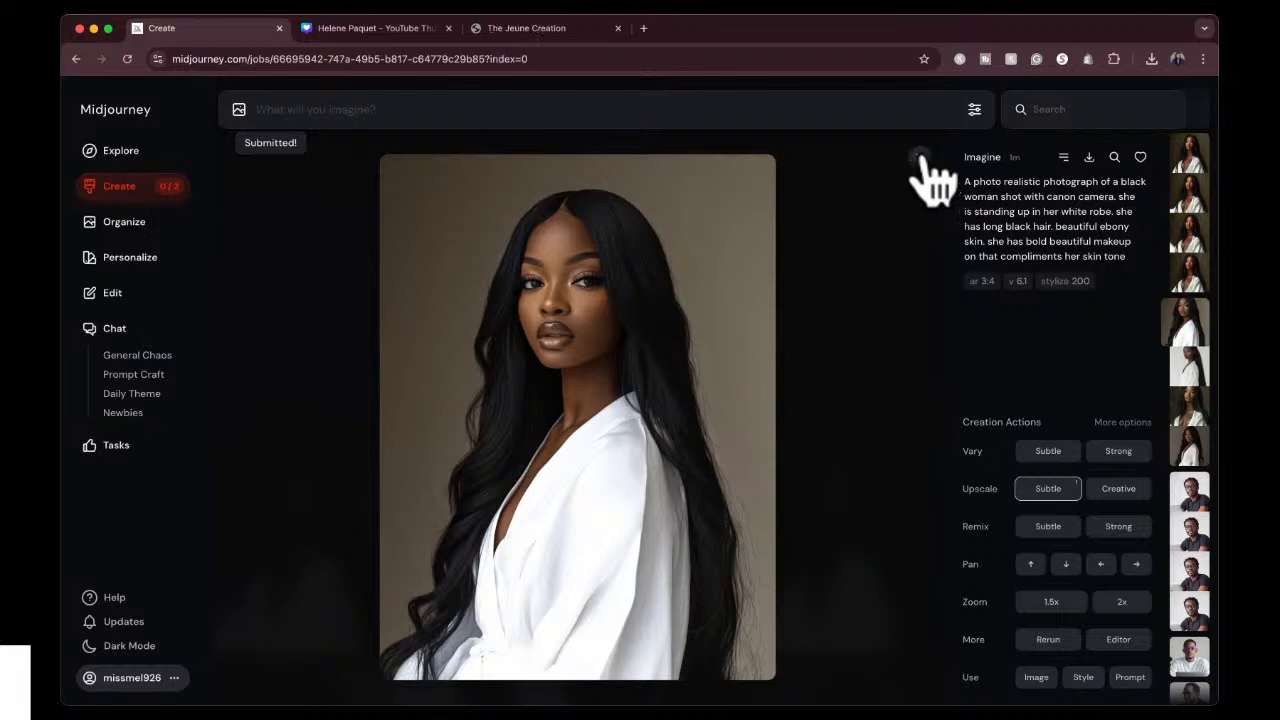
click(920, 157)
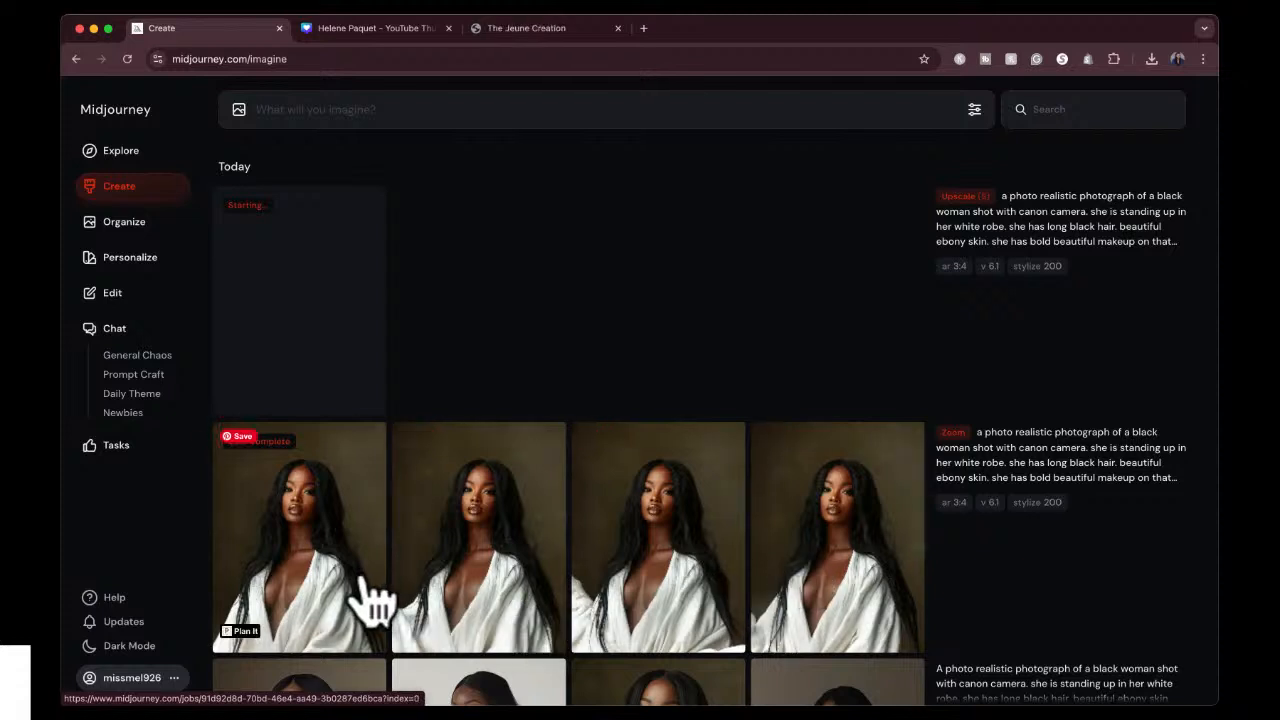
Review the zoomed-out portrait variations, and switch to Canva to look over both thumbnail pages.
click(325, 590)
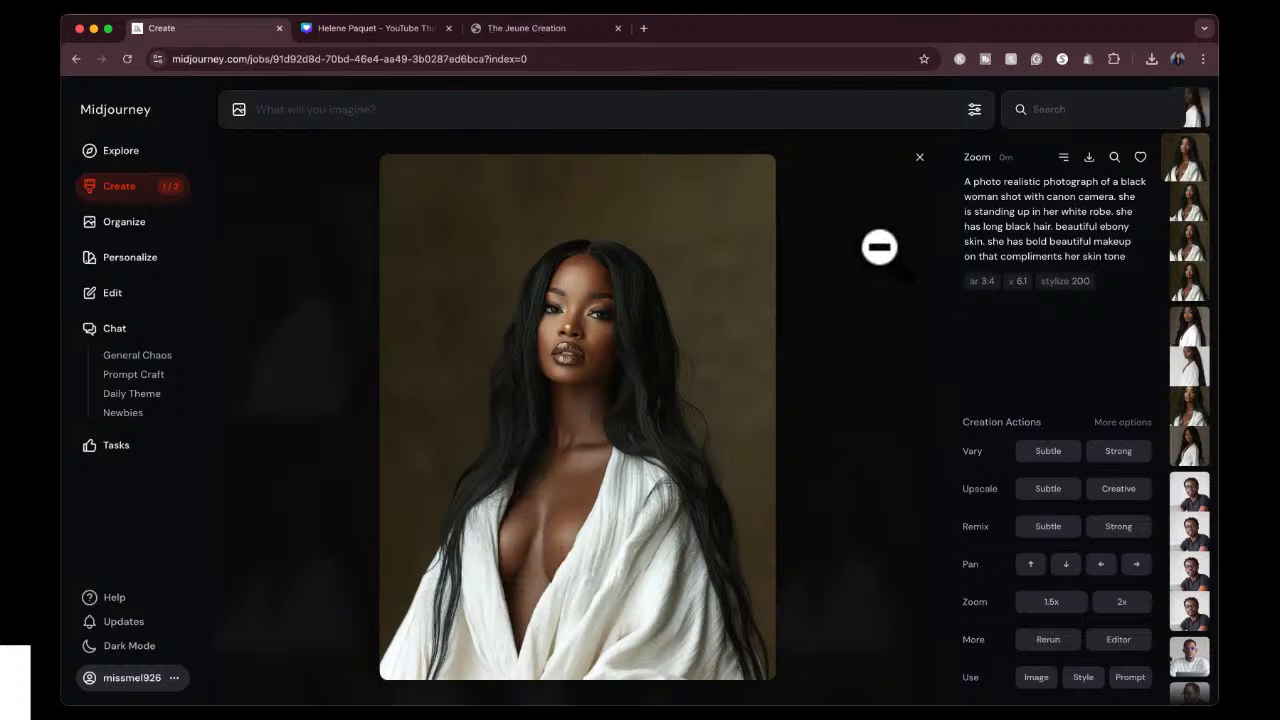
click(927, 161)
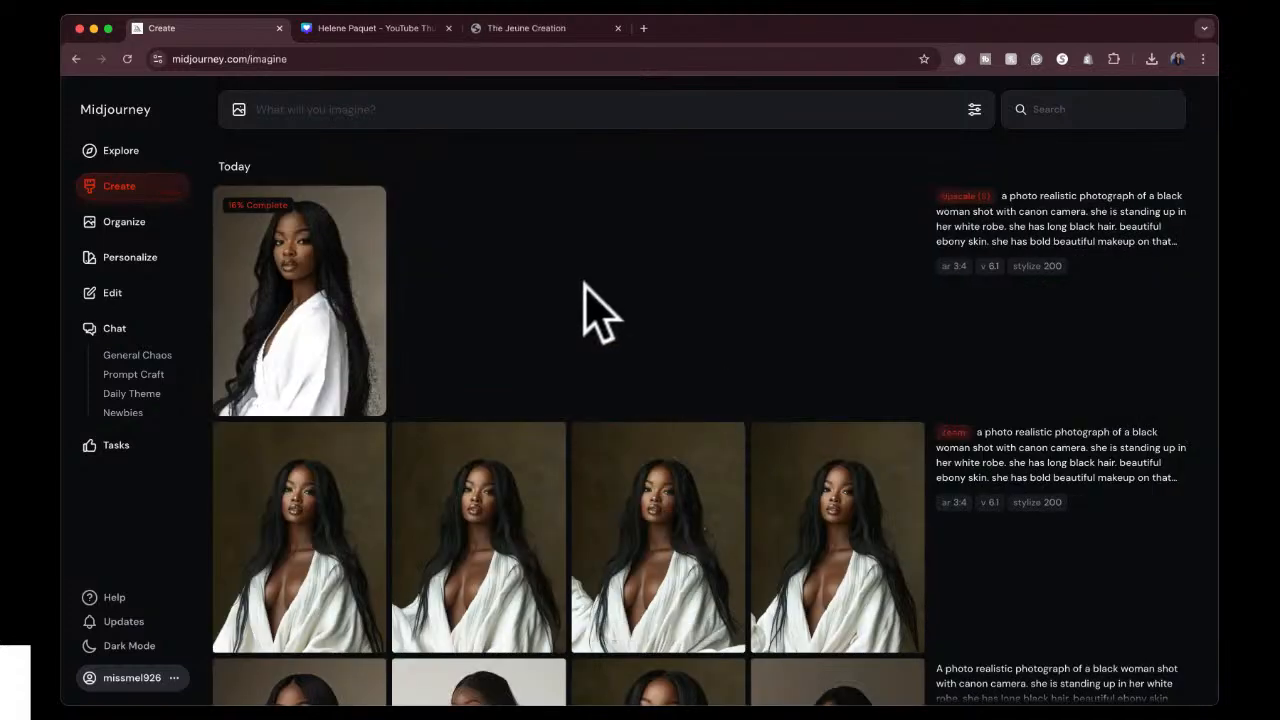
scroll(586, 300, down, 3)
scroll(586, 300, up, 3)
click(393, 29)
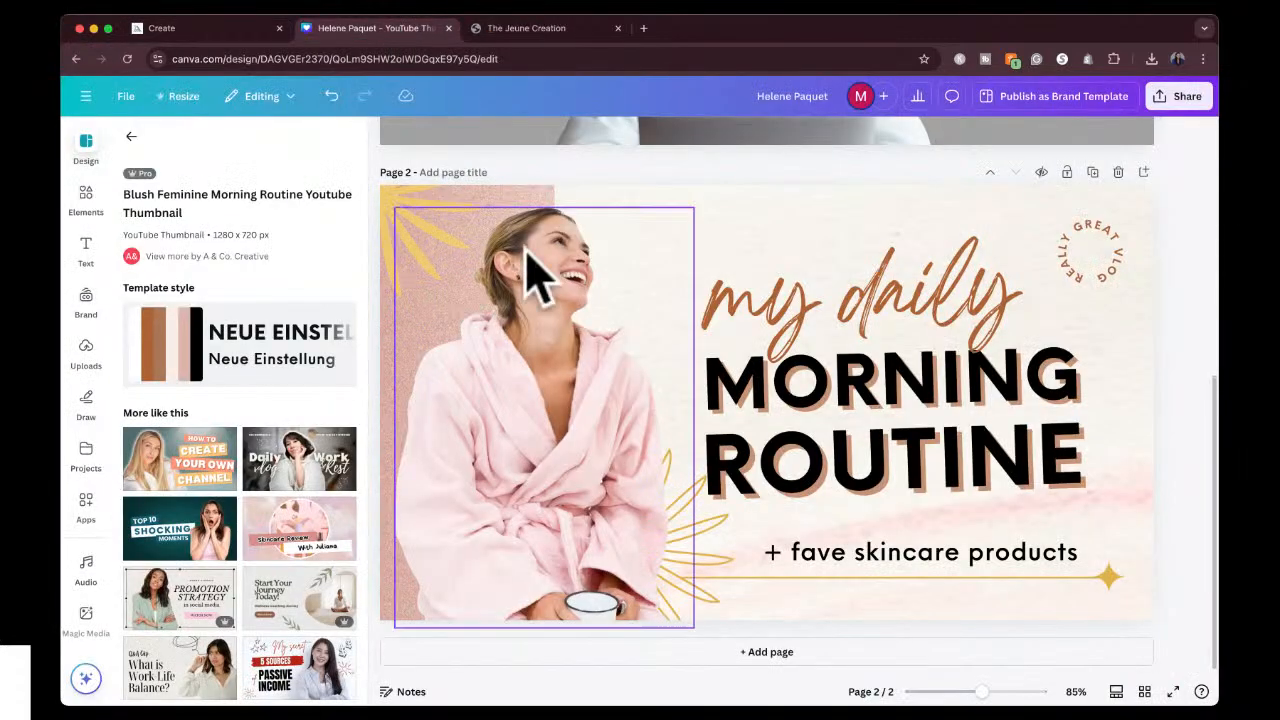
scroll(528, 270, up, 5)
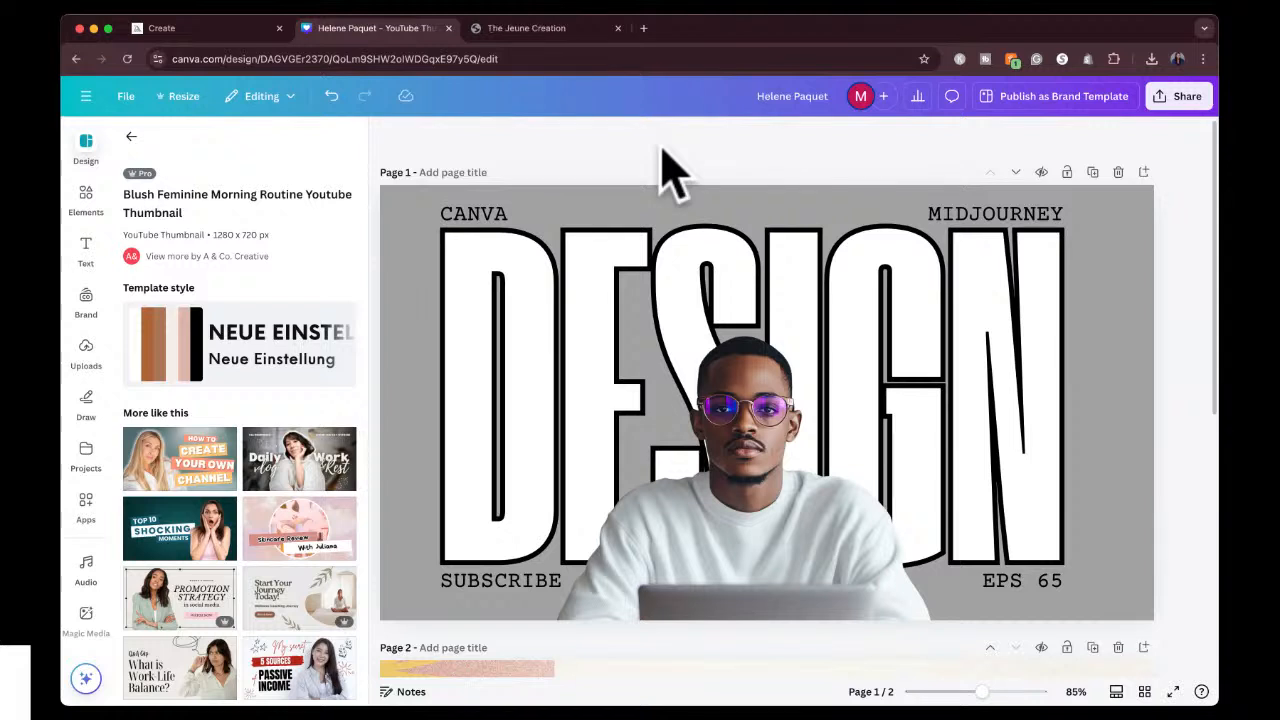
scroll(668, 170, down, 5)
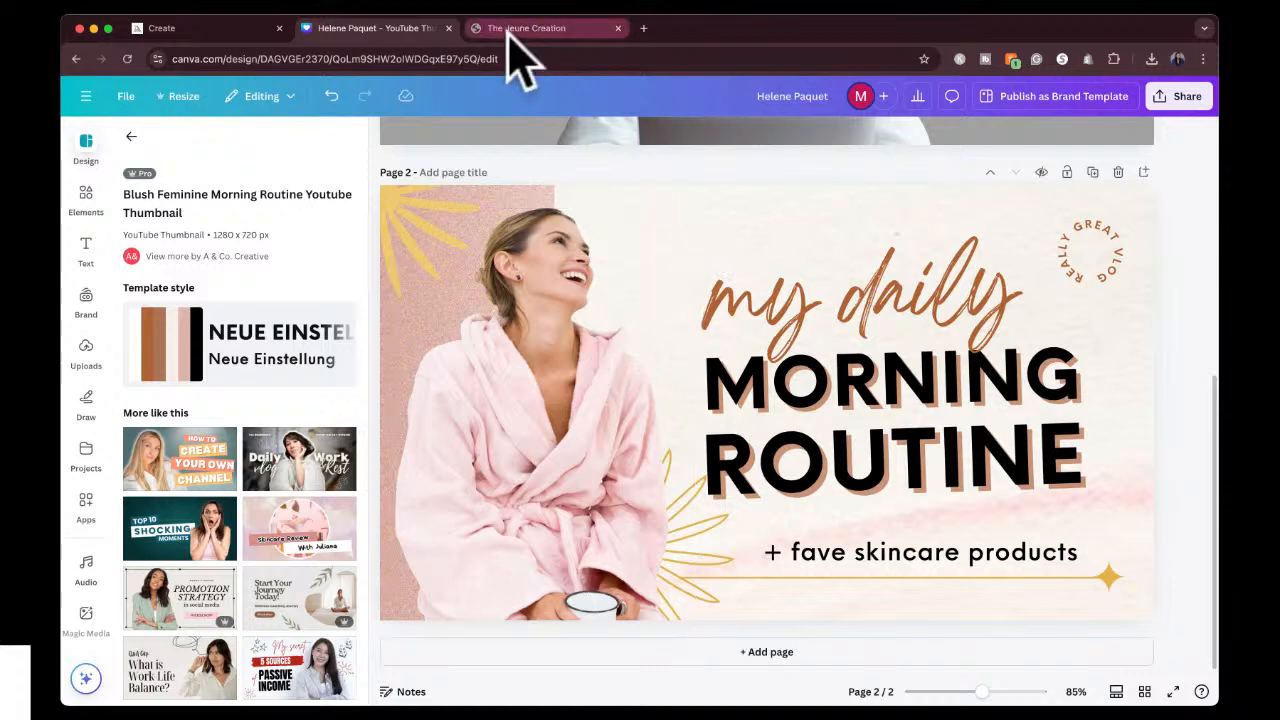
Switch back to Midjourney and download the upscaled white-robe portrait.
click(240, 30)
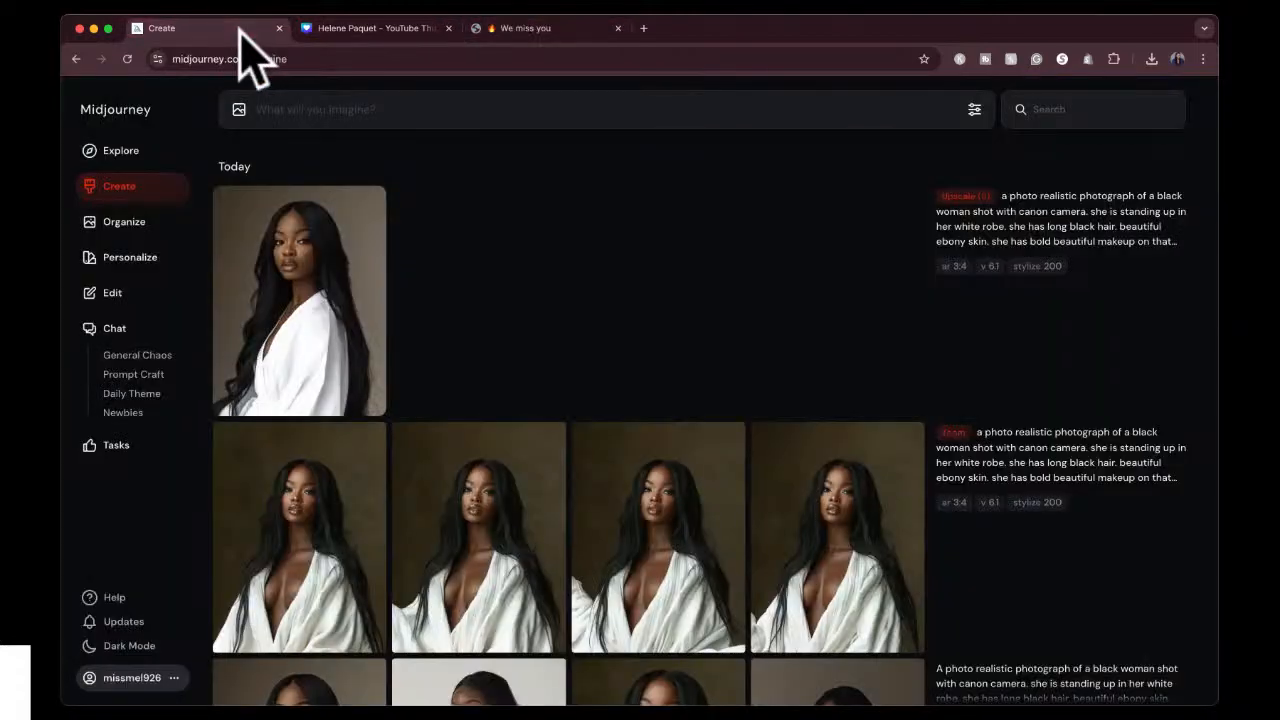
click(311, 237)
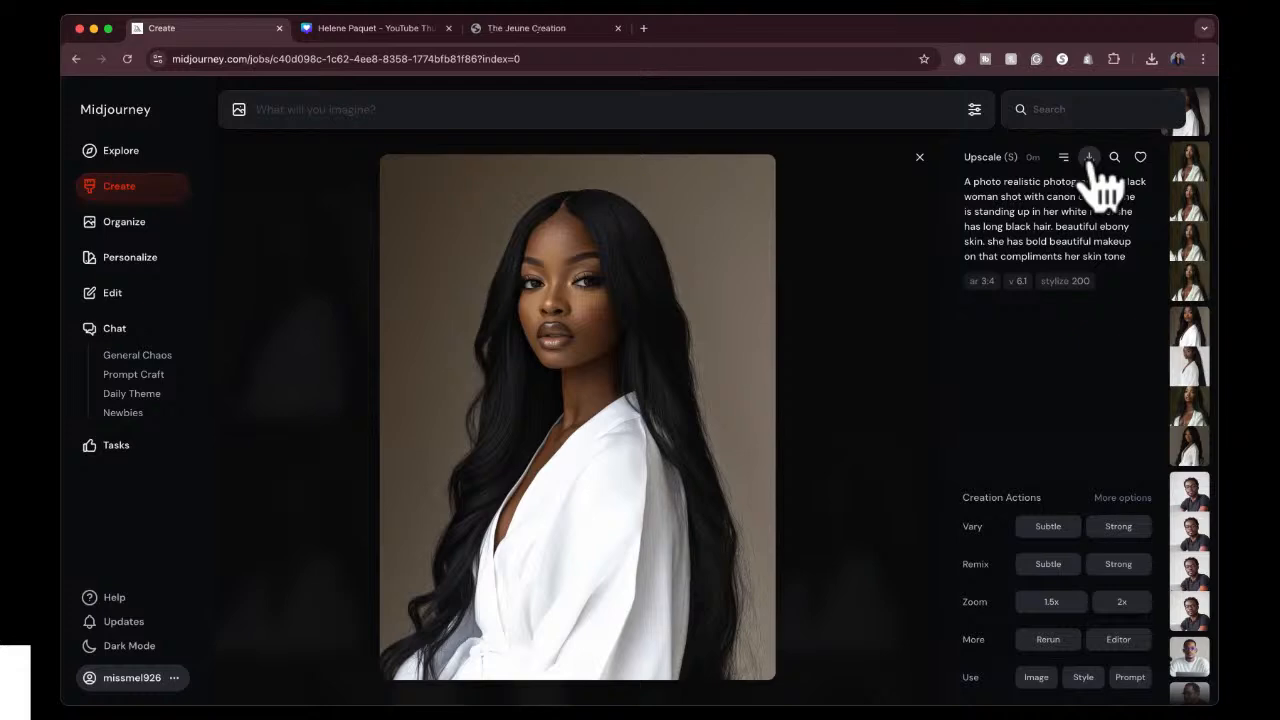
click(1089, 160)
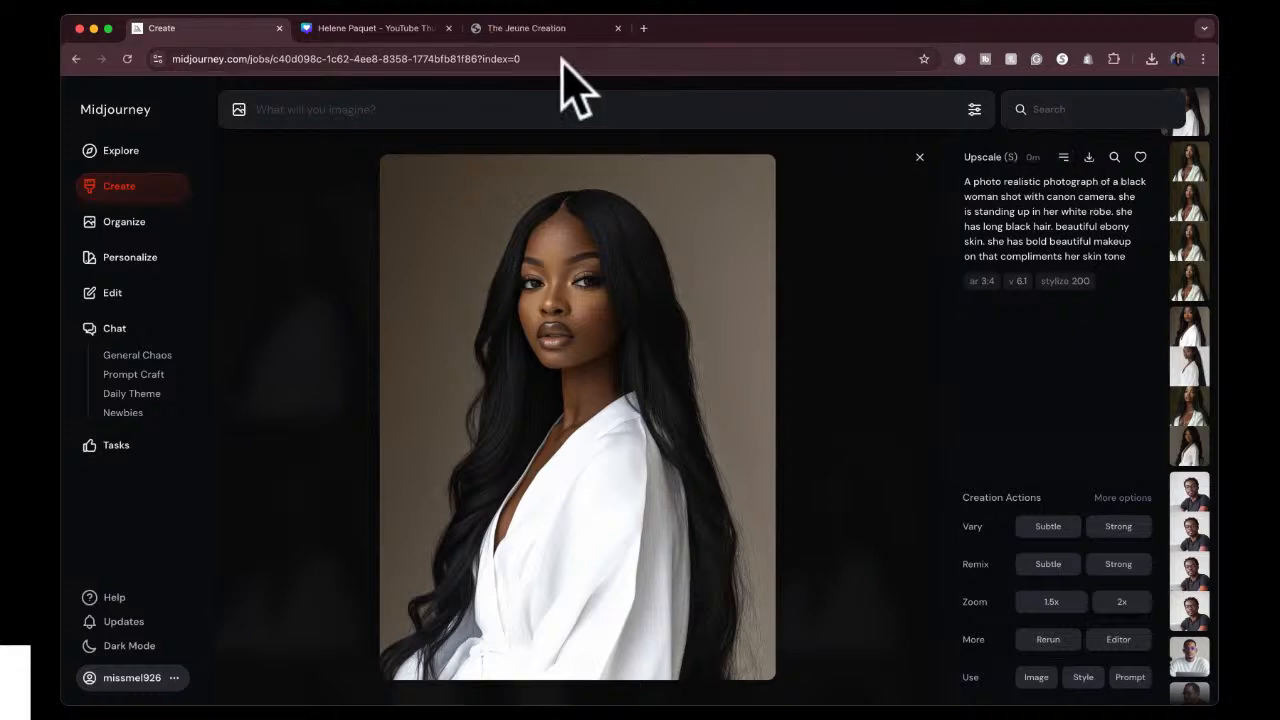
Switch to the Canva design and delete the photo of the woman in the pink robe from page 2.
click(395, 30)
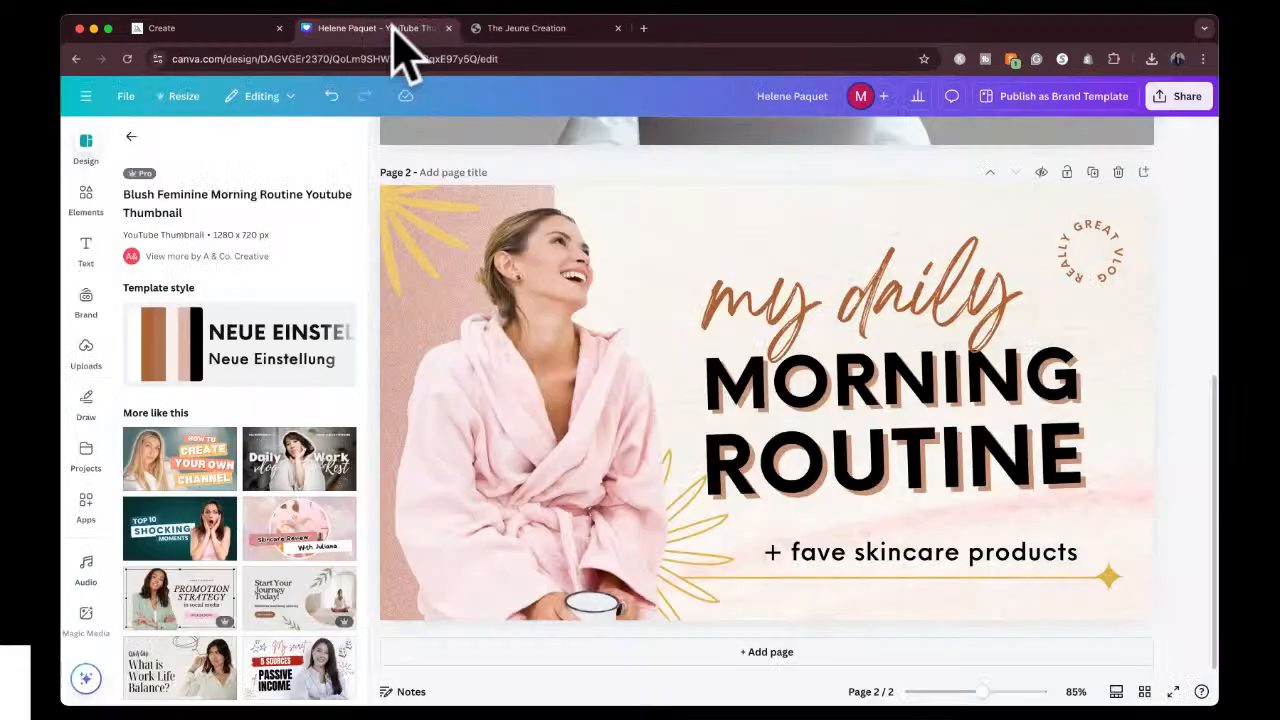
click(548, 437)
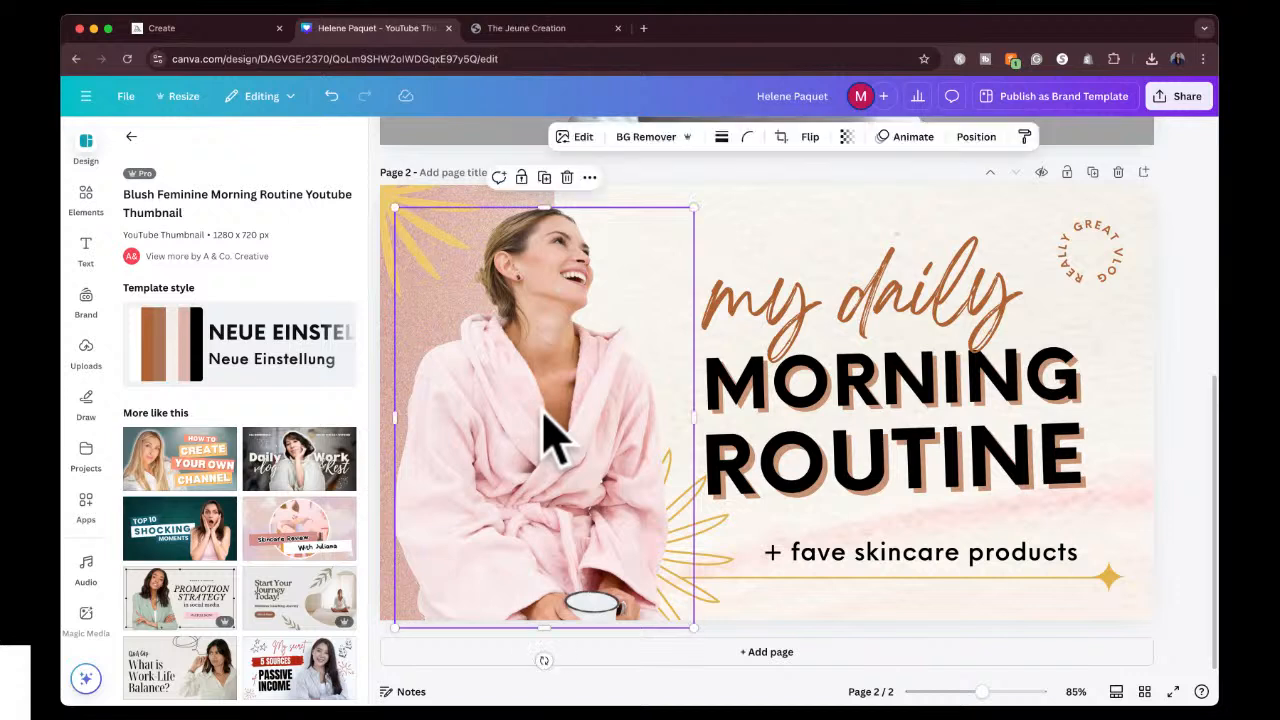
key(Delete)
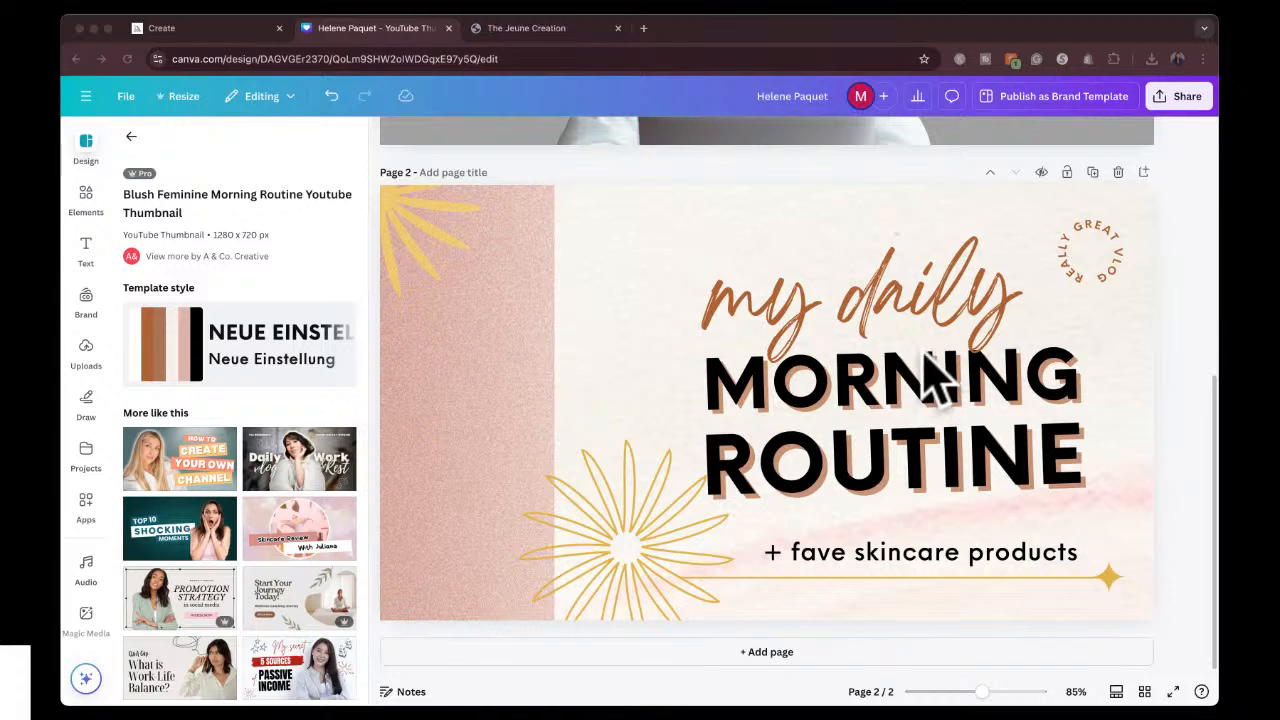
Add the downloaded white-robe portrait to page 2 and place it beside the title, overlapping the pink strip.
click(605, 373)
drag(605, 373, 574, 377)
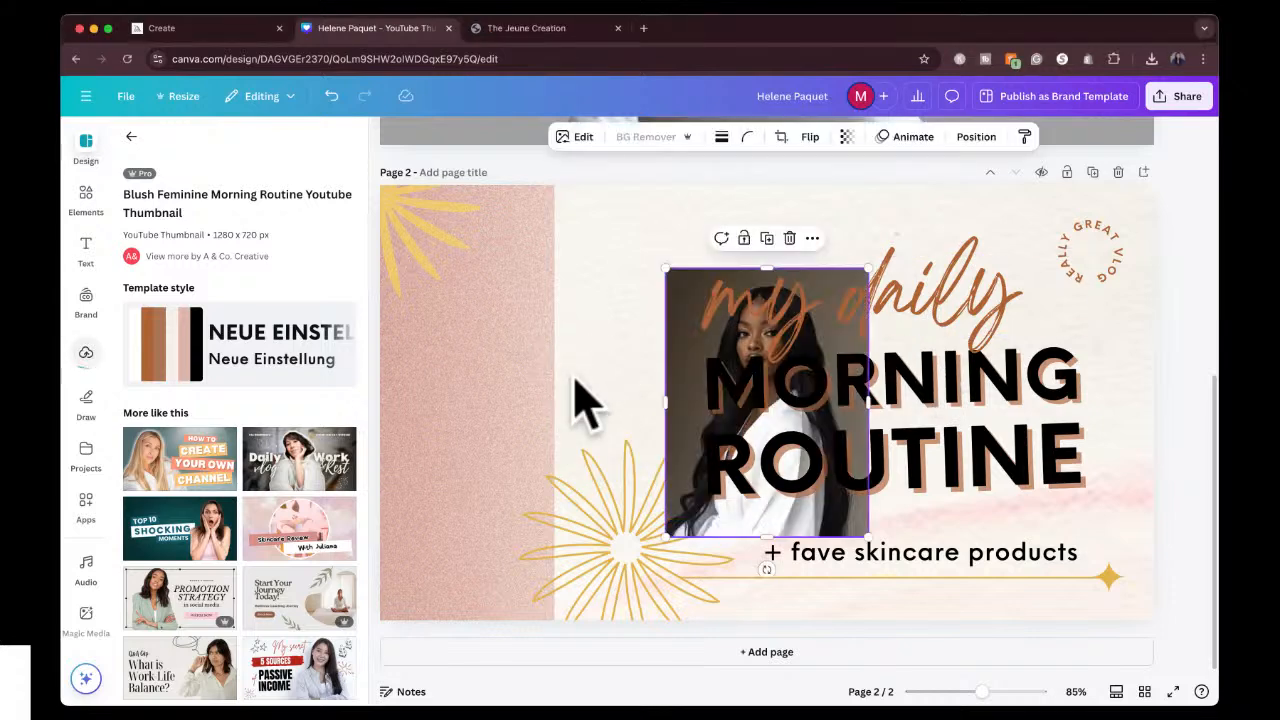
drag(686, 347, 520, 360)
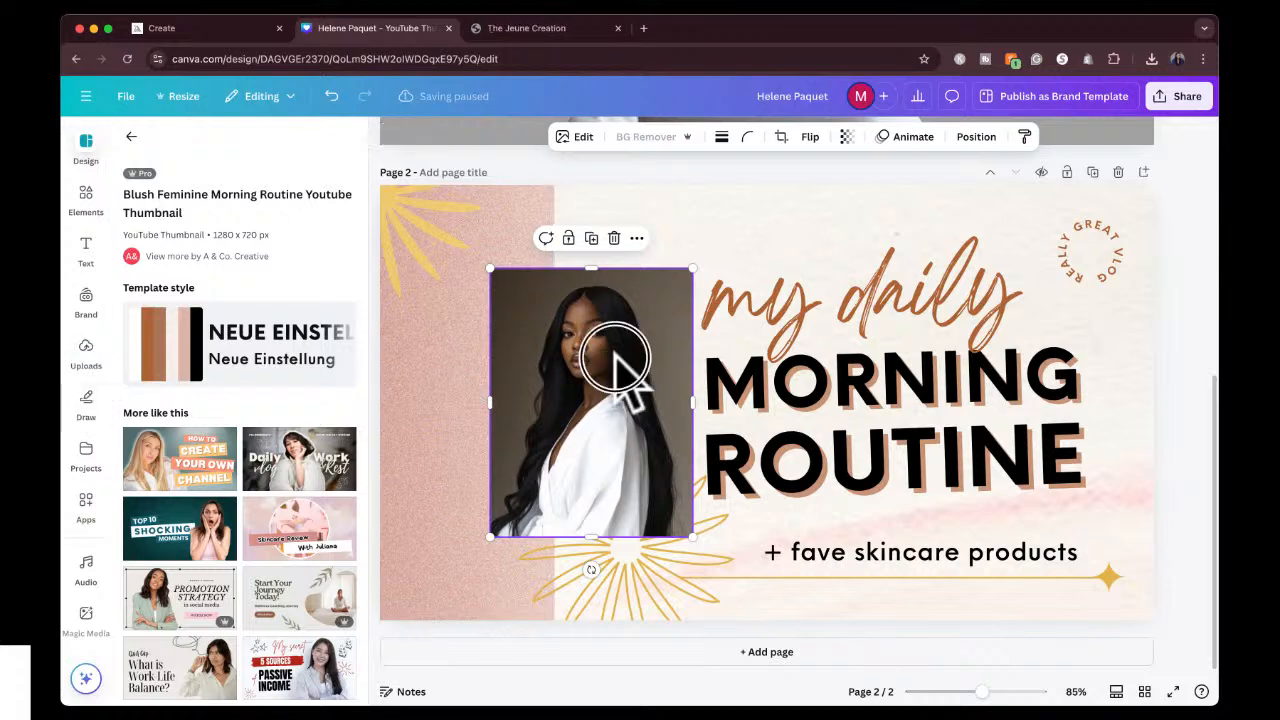
drag(614, 355, 582, 354)
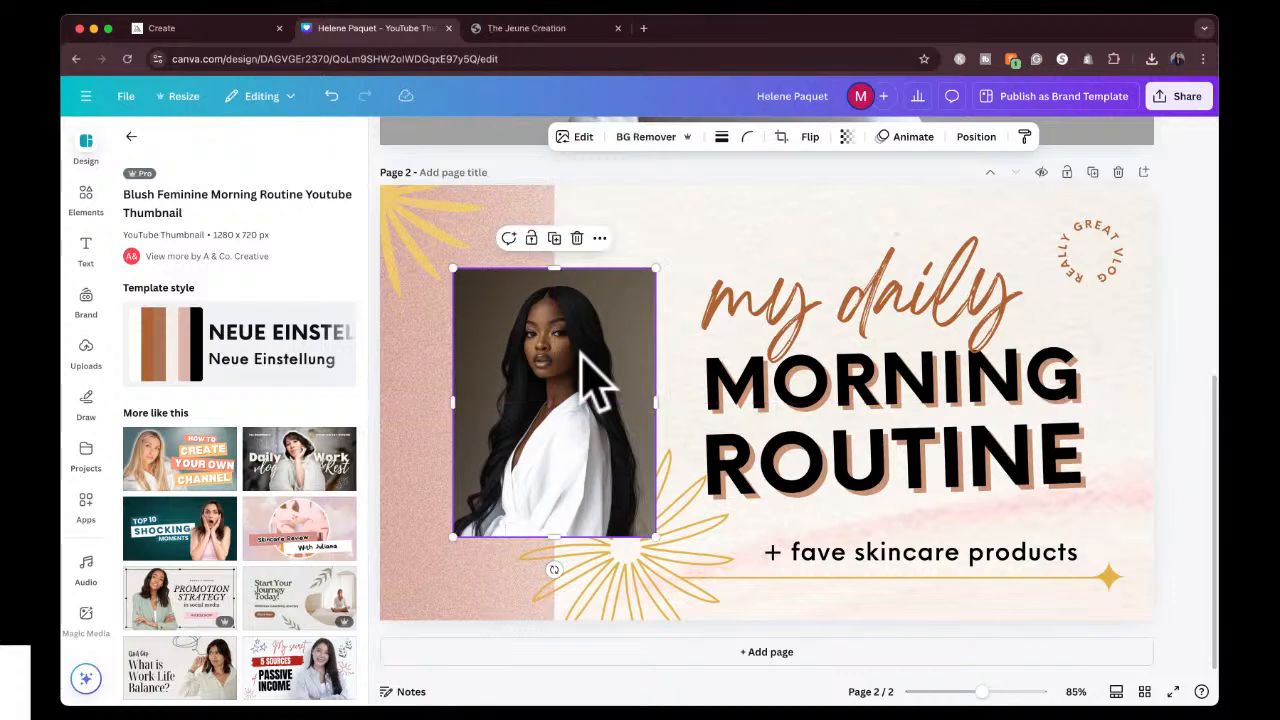
Remove the background of the white-robe portrait and flip it horizontally.
click(648, 138)
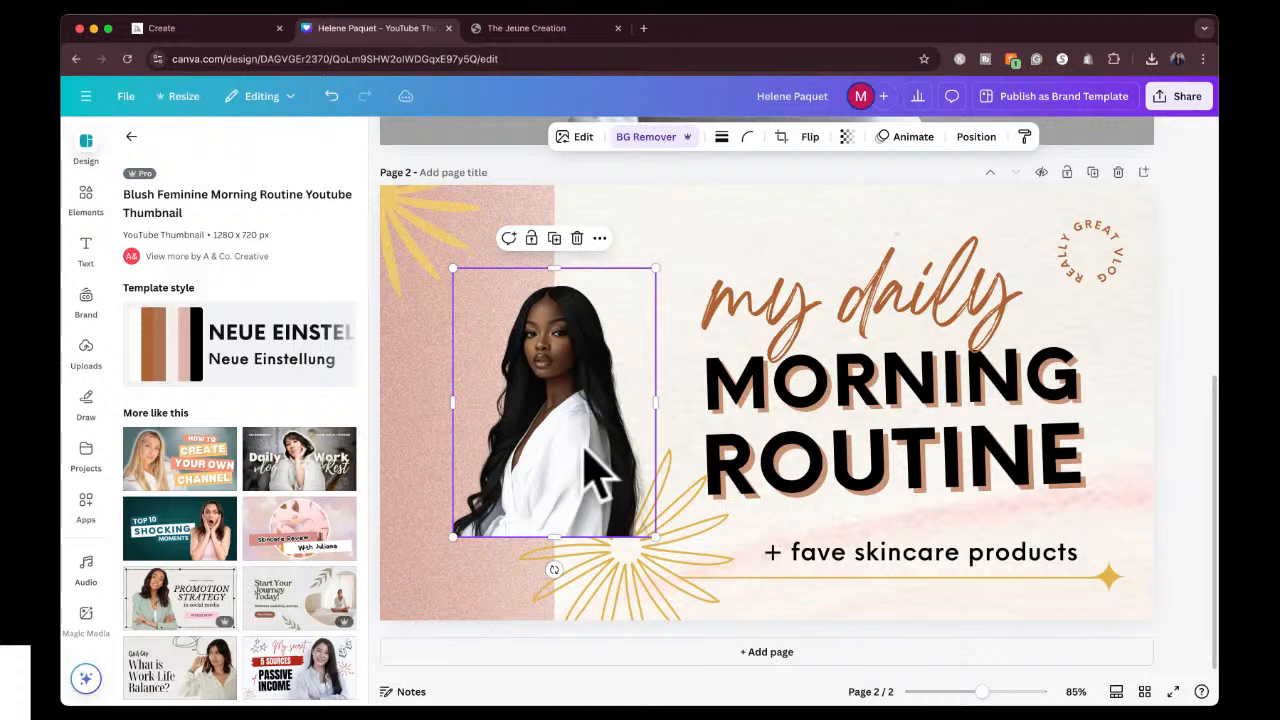
click(810, 136)
click(812, 175)
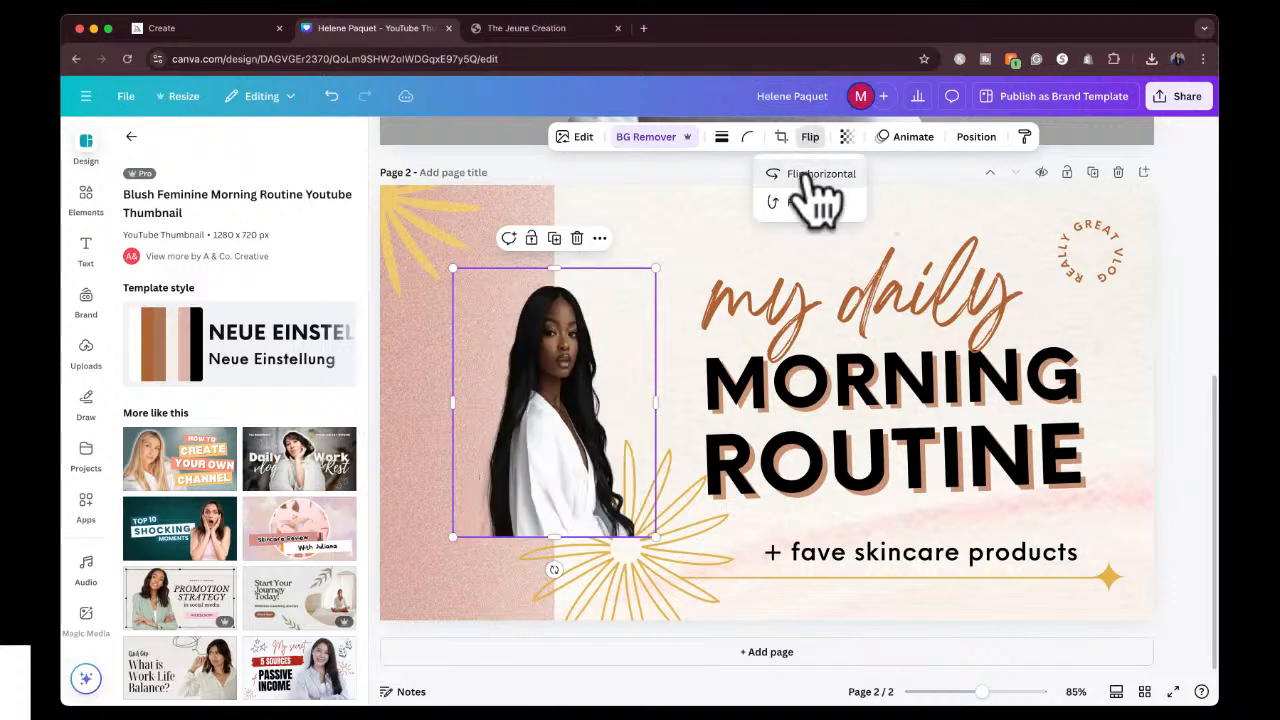
Enlarge the portrait cutout to fill the page height and position it over the pink strip, clear of the title text.
drag(580, 462, 491, 528)
drag(574, 362, 720, 166)
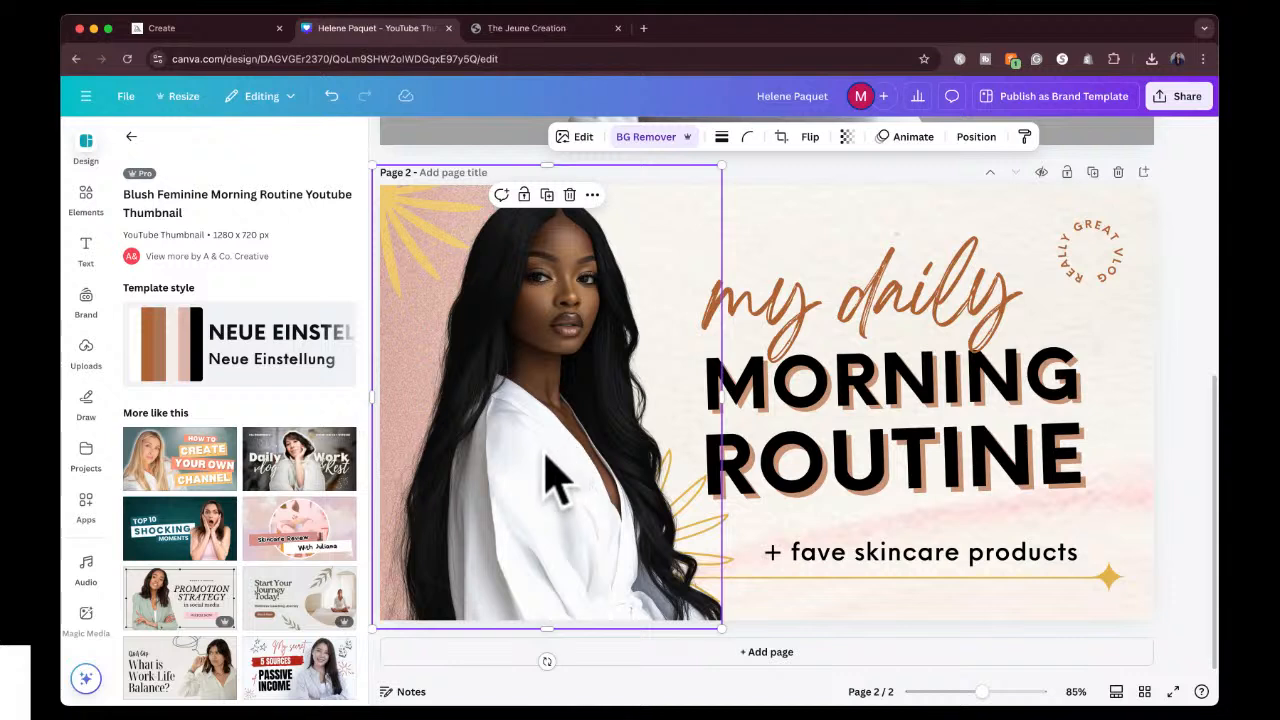
drag(532, 462, 506, 457)
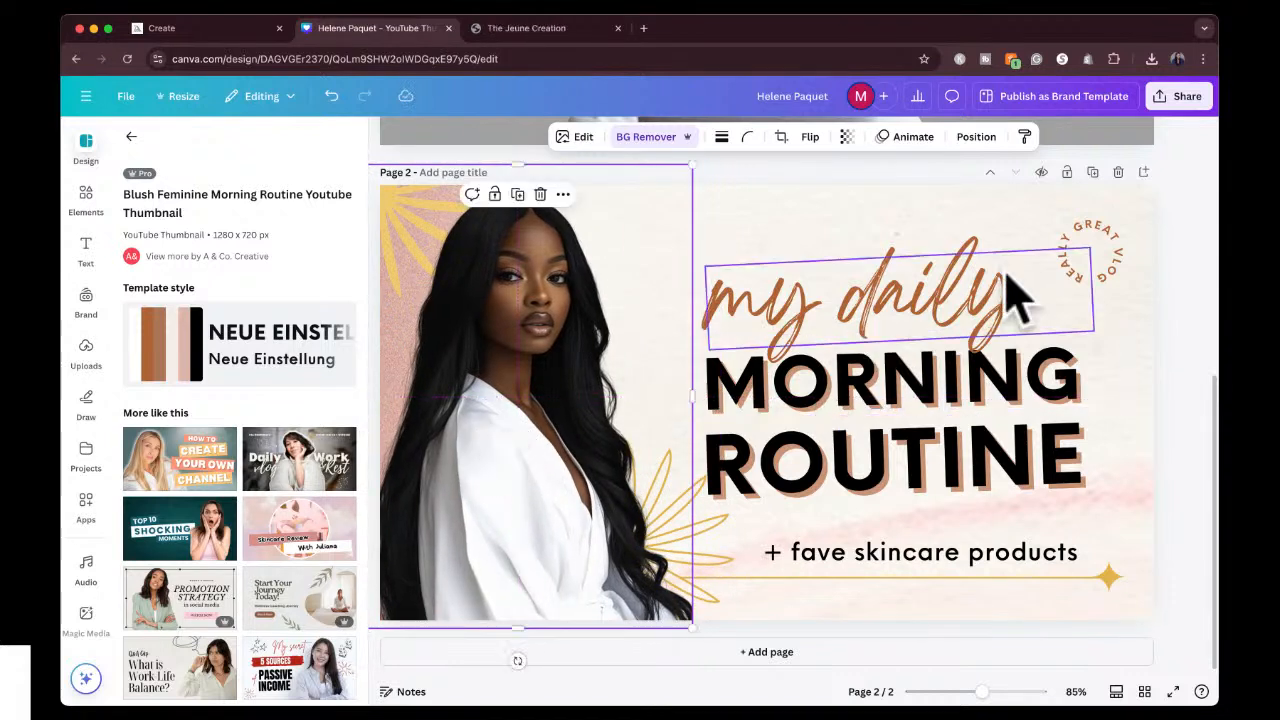
Delete the circular "REALLY GREAT VLOG" text from the page's upper corner.
click(1122, 297)
double_click(1111, 269)
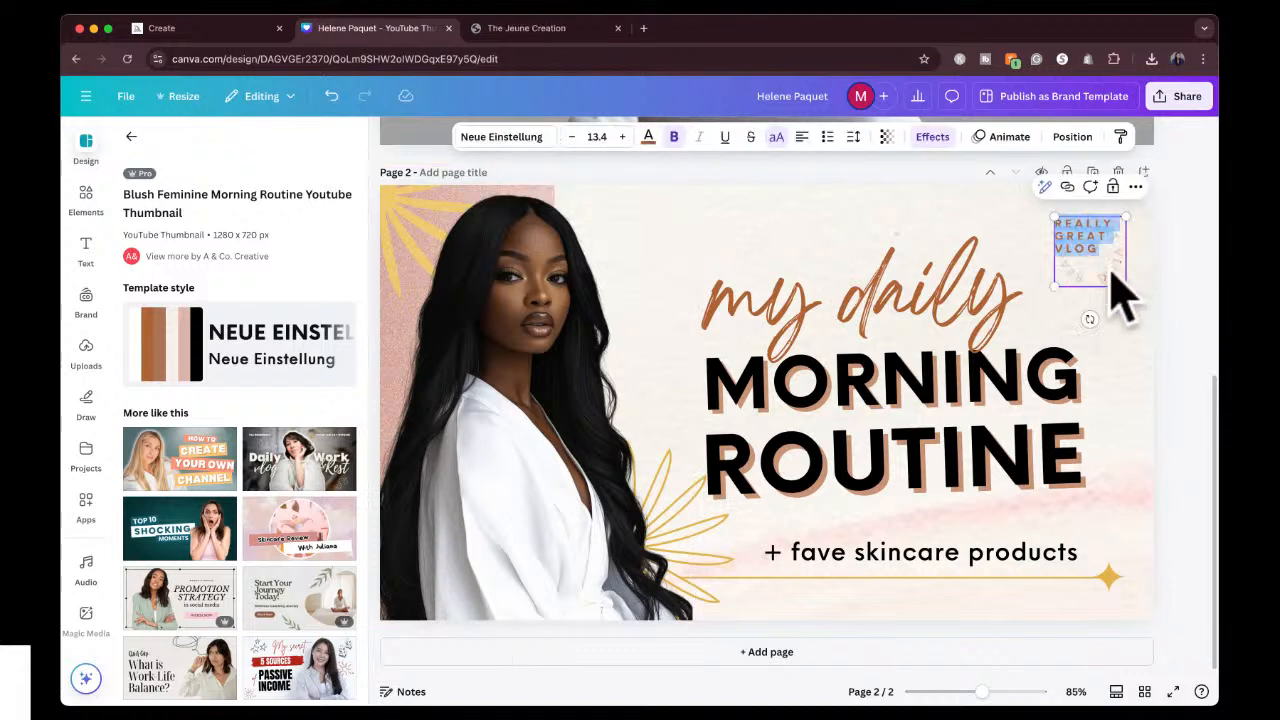
key(BackSpace)
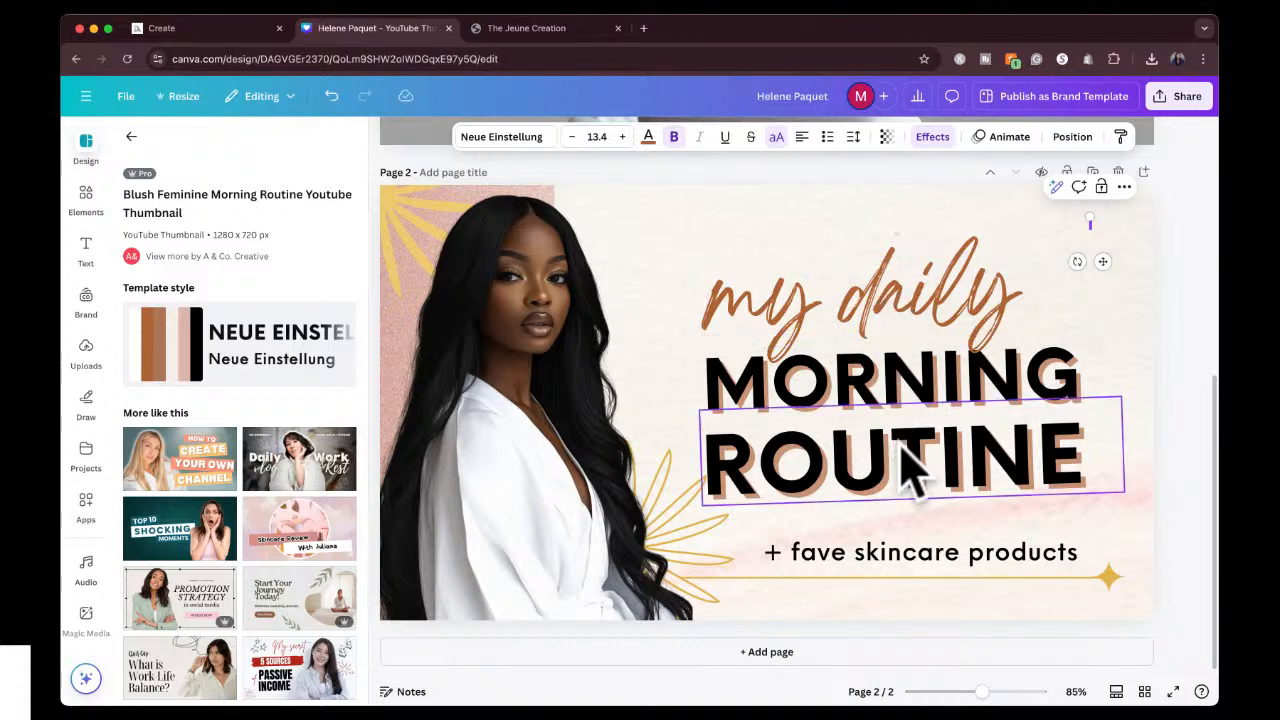
Change the tagline below the title to "+ fave makeup products".
double_click(898, 560)
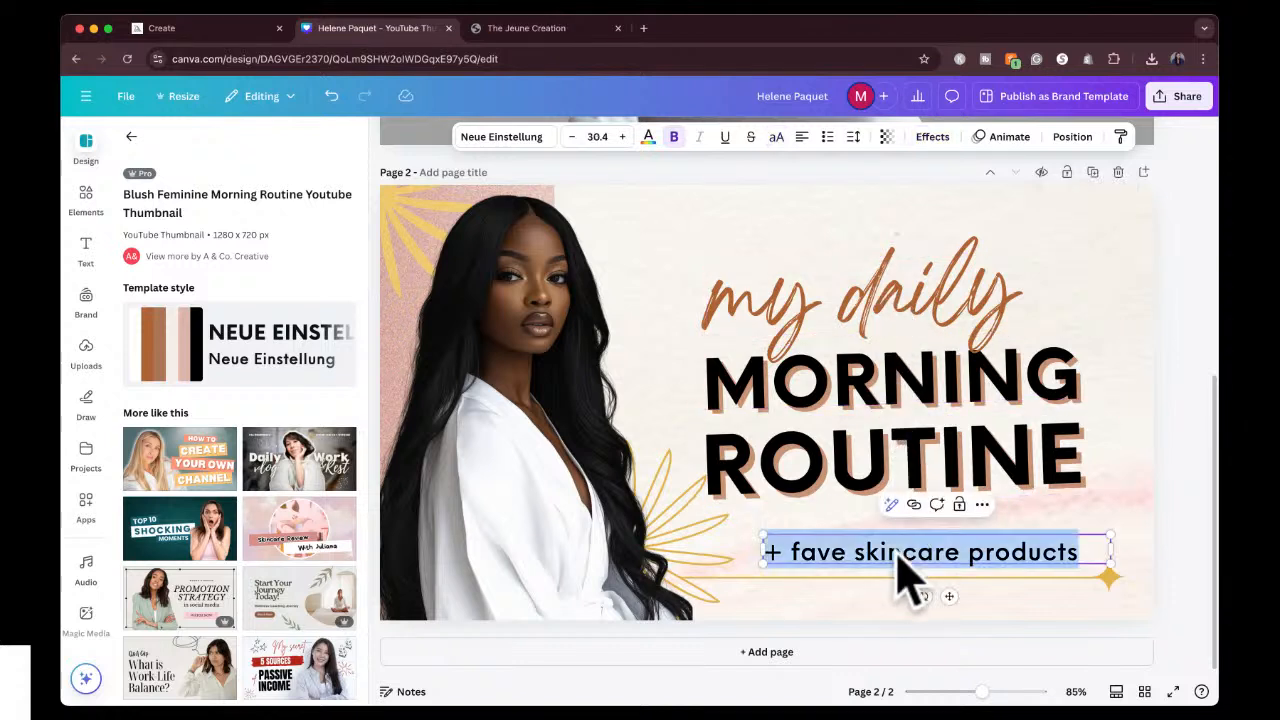
click(934, 553)
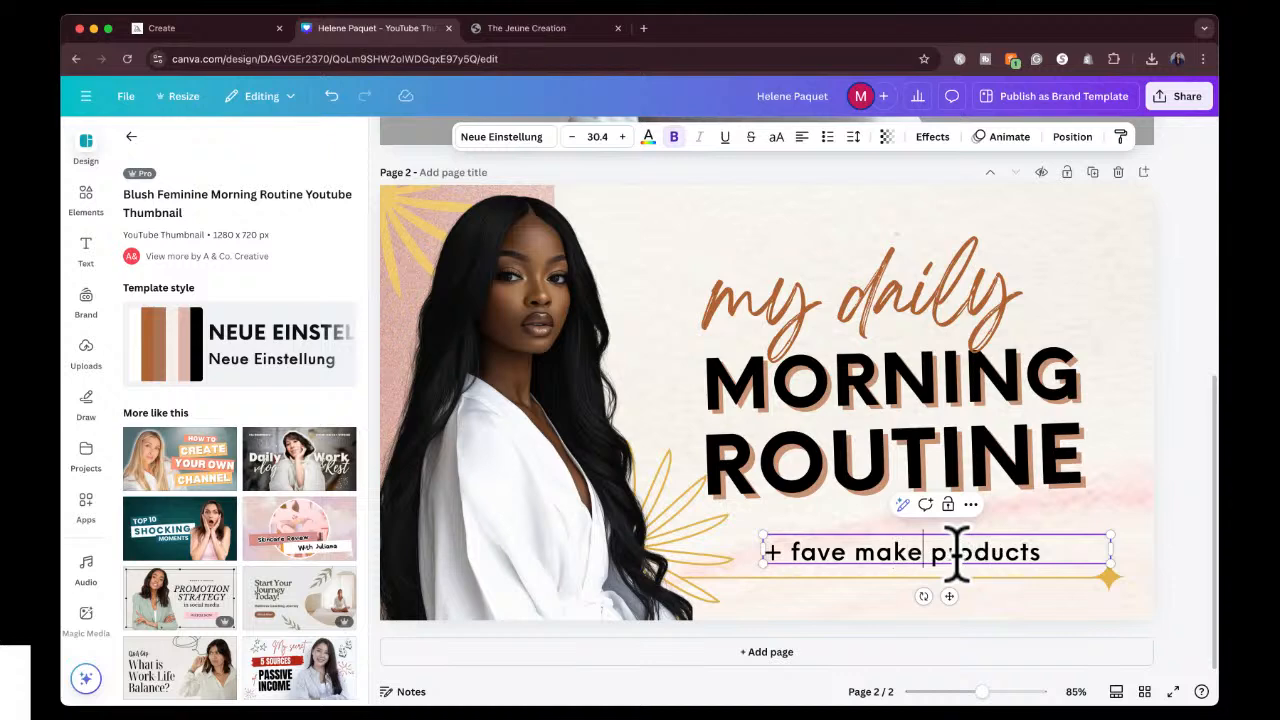
click(1168, 348)
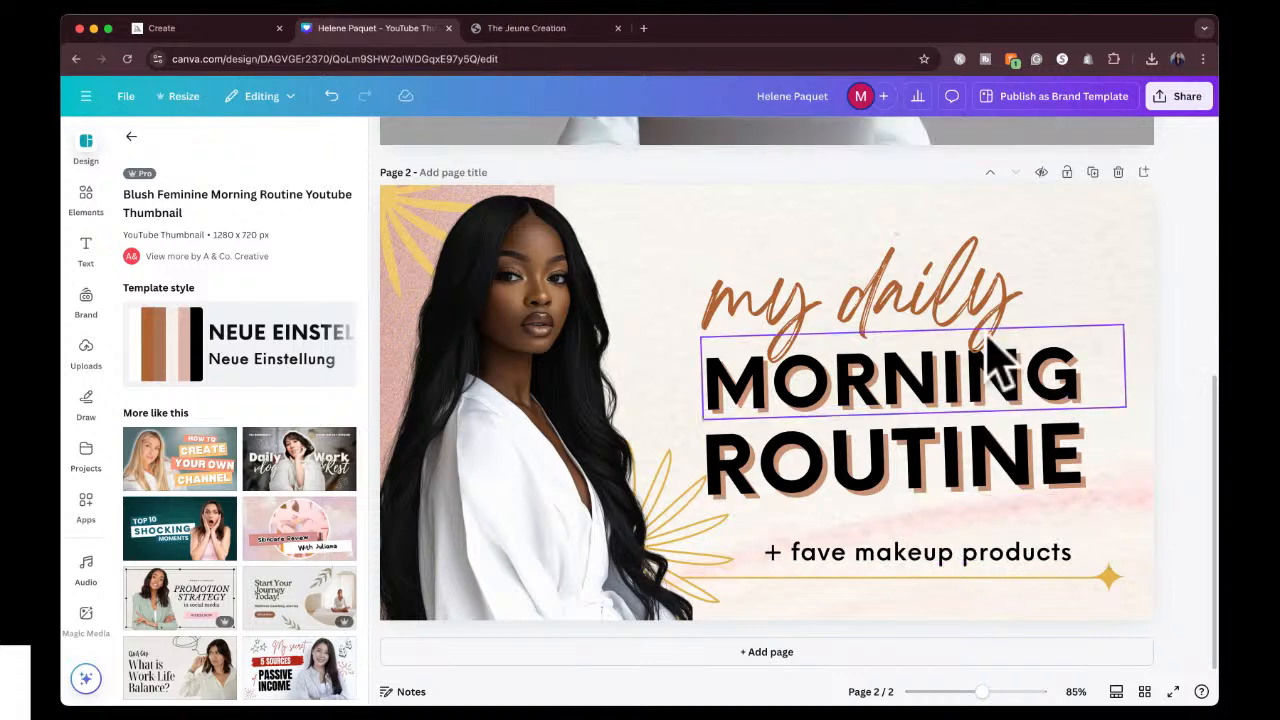
Select the "my daily" text and filter the font list to the Handwriting category.
click(926, 304)
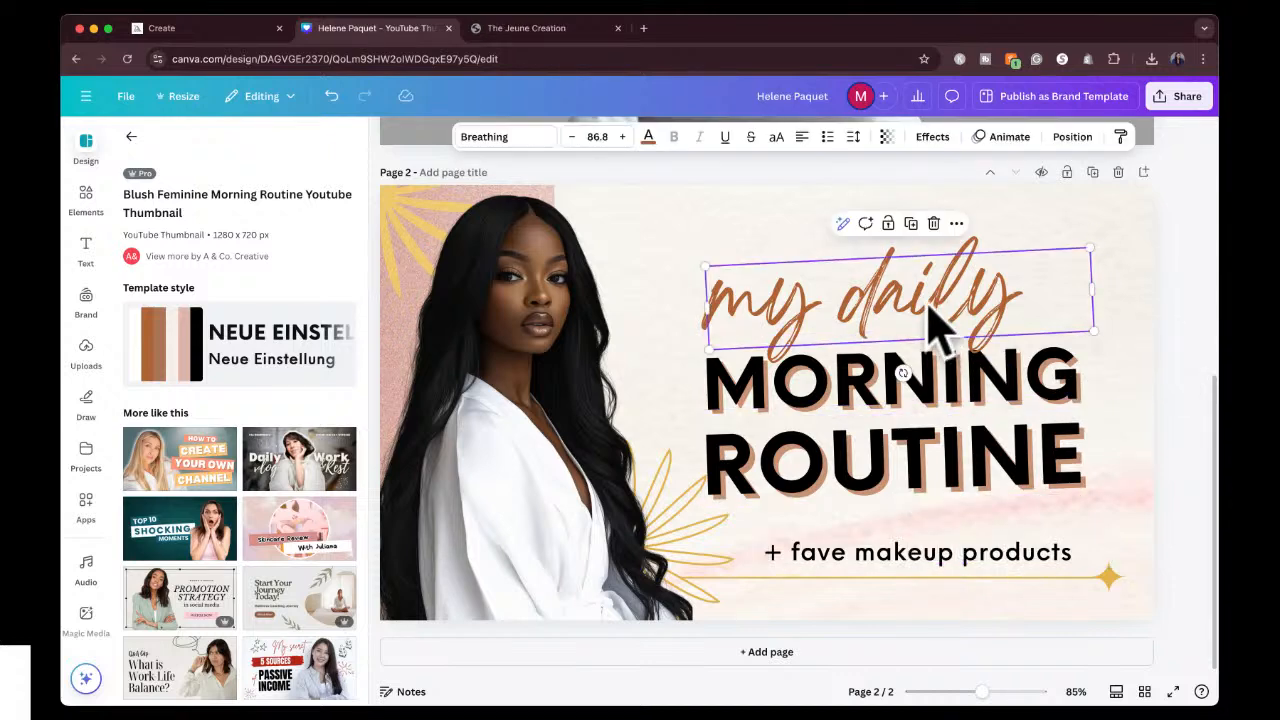
click(500, 137)
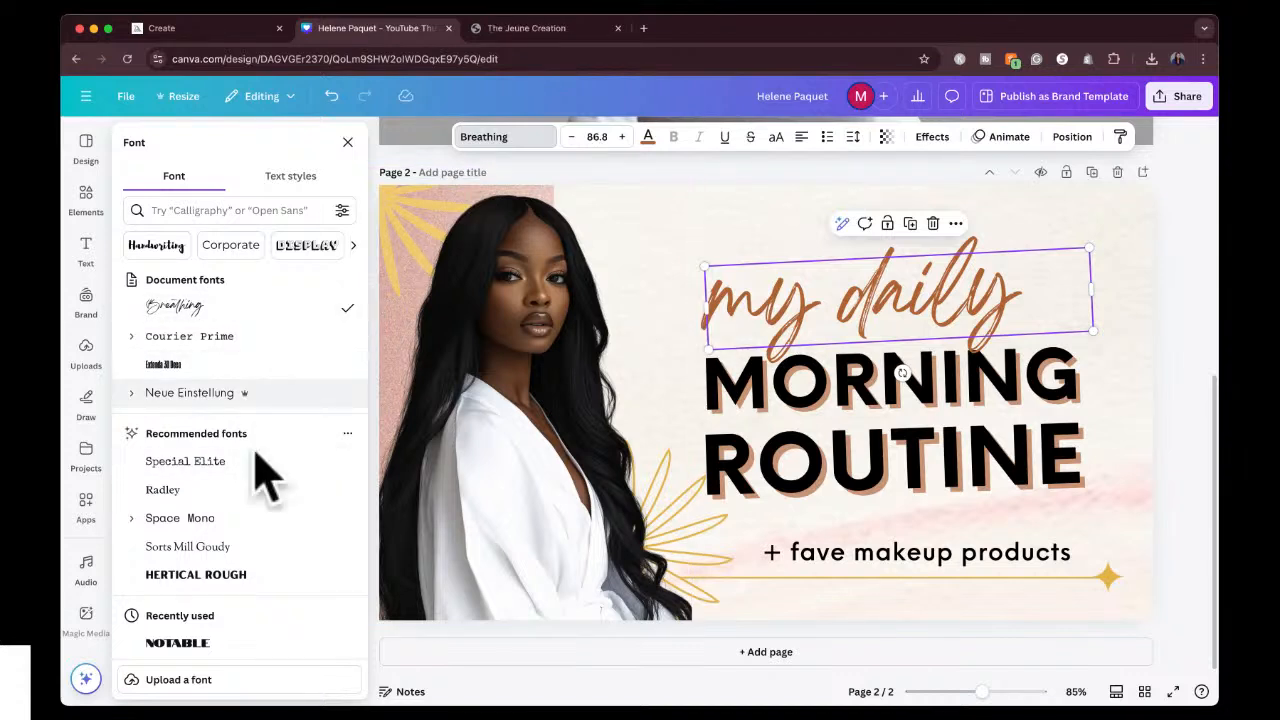
click(224, 206)
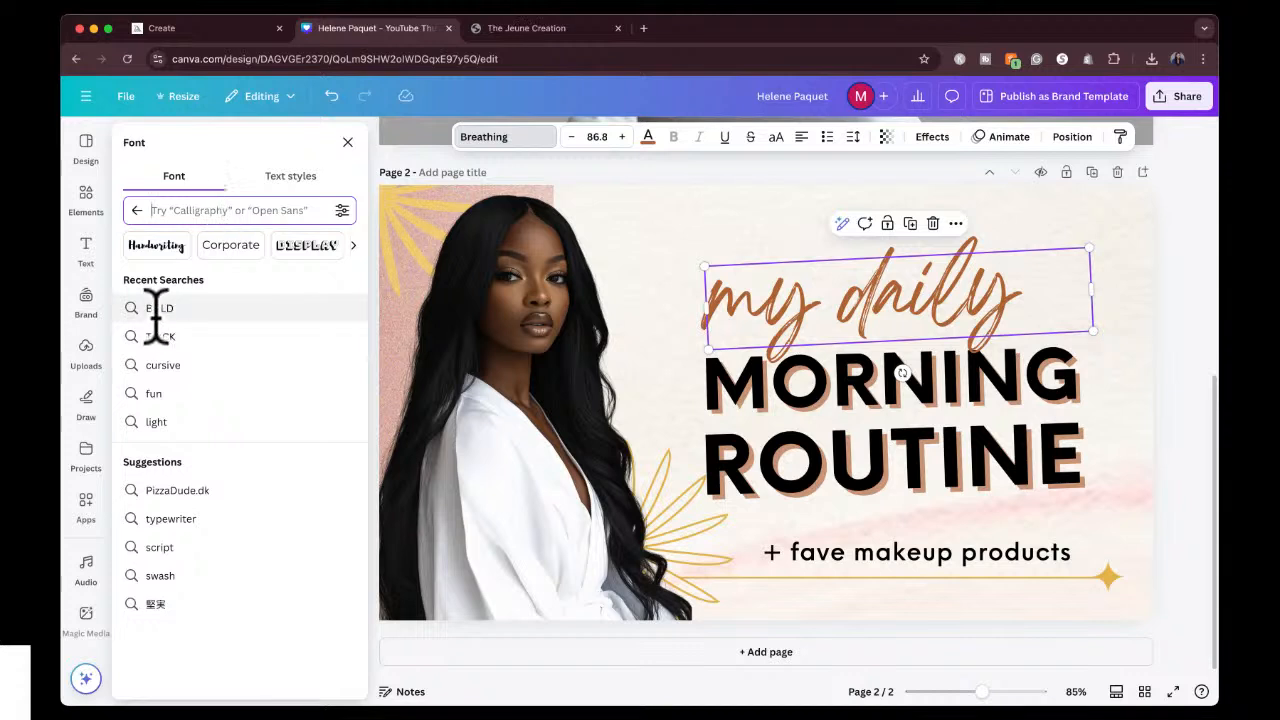
click(152, 245)
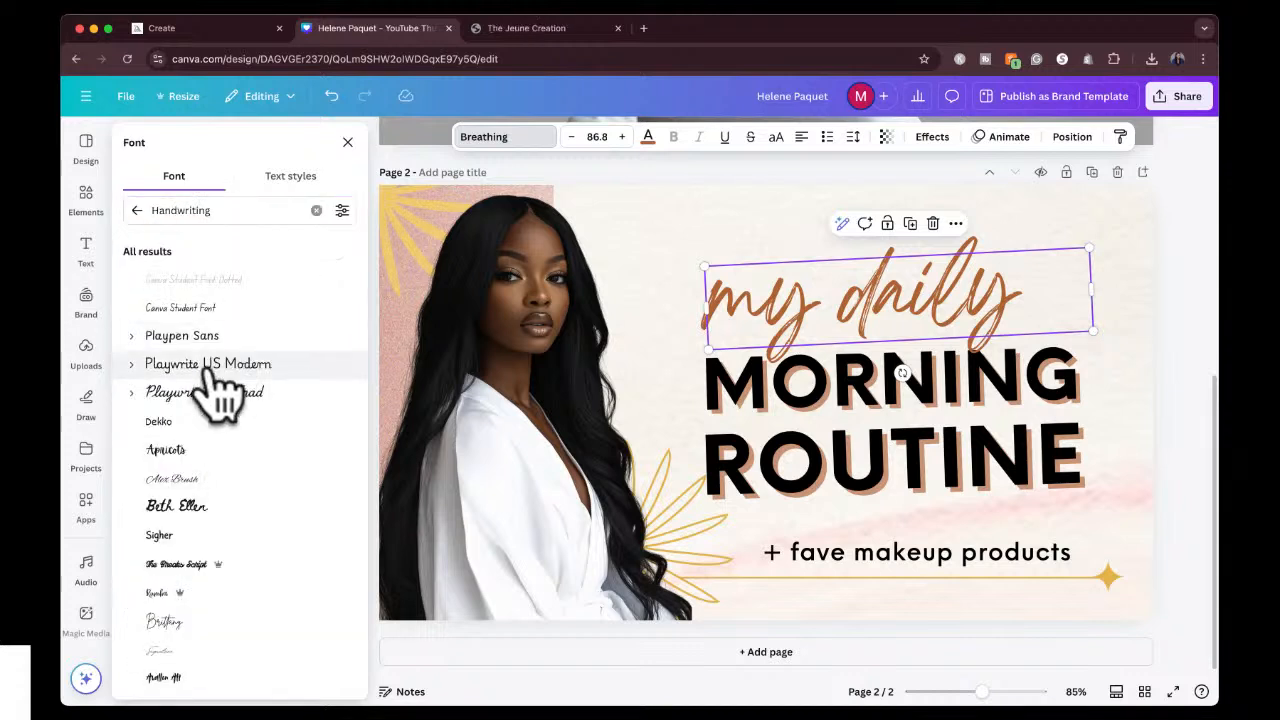
Try Playwrite US Trad, Beth Ellen, Sigher, The Brooks Script and Rumba on the "my daily" text.
click(208, 395)
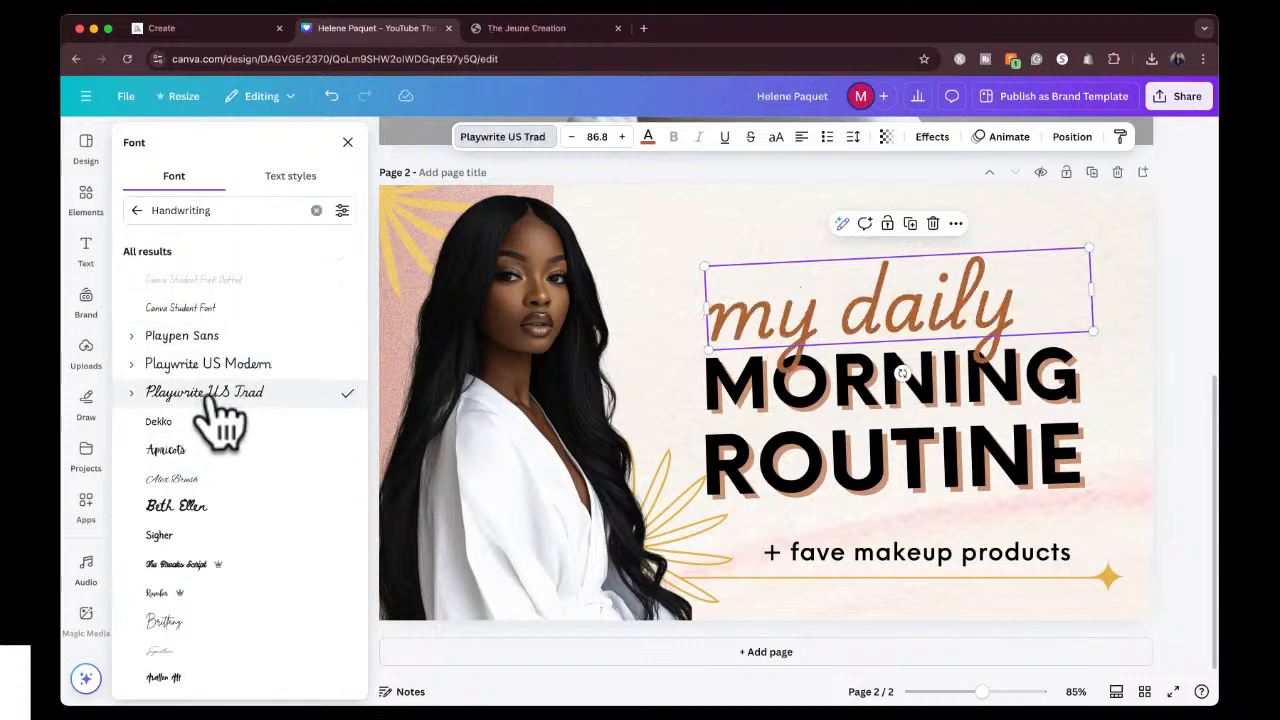
click(220, 481)
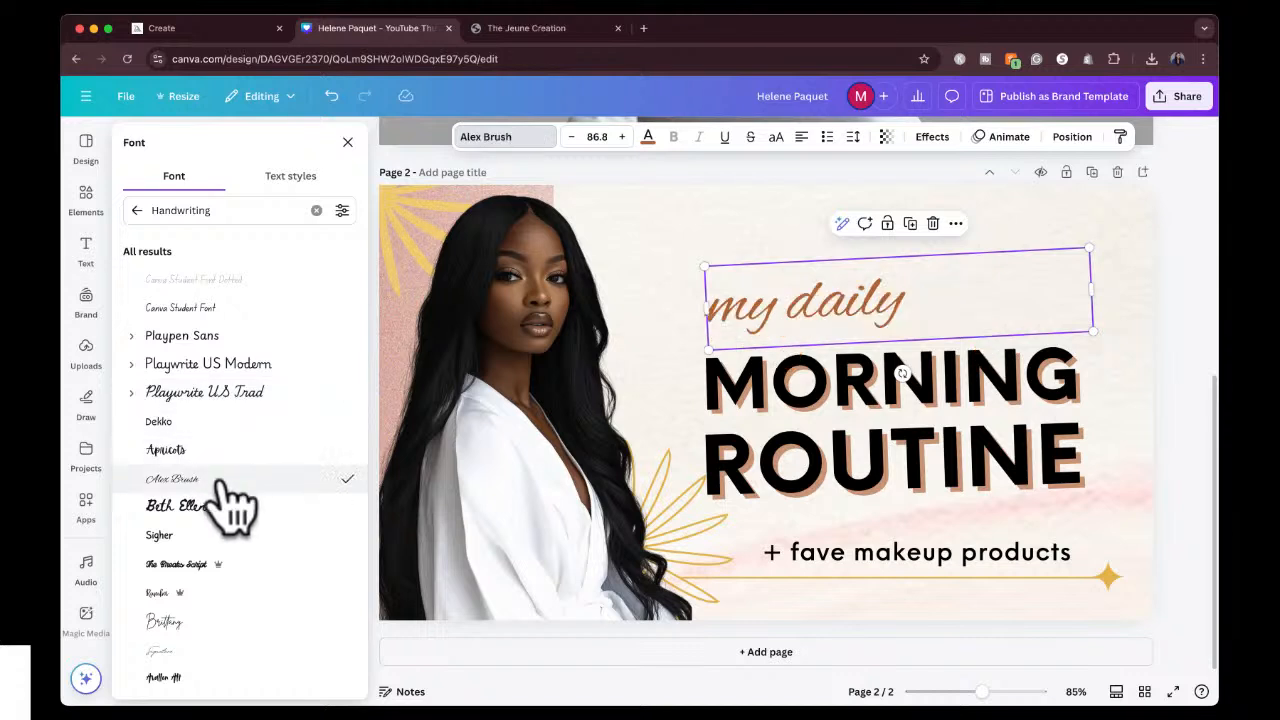
click(222, 532)
click(236, 565)
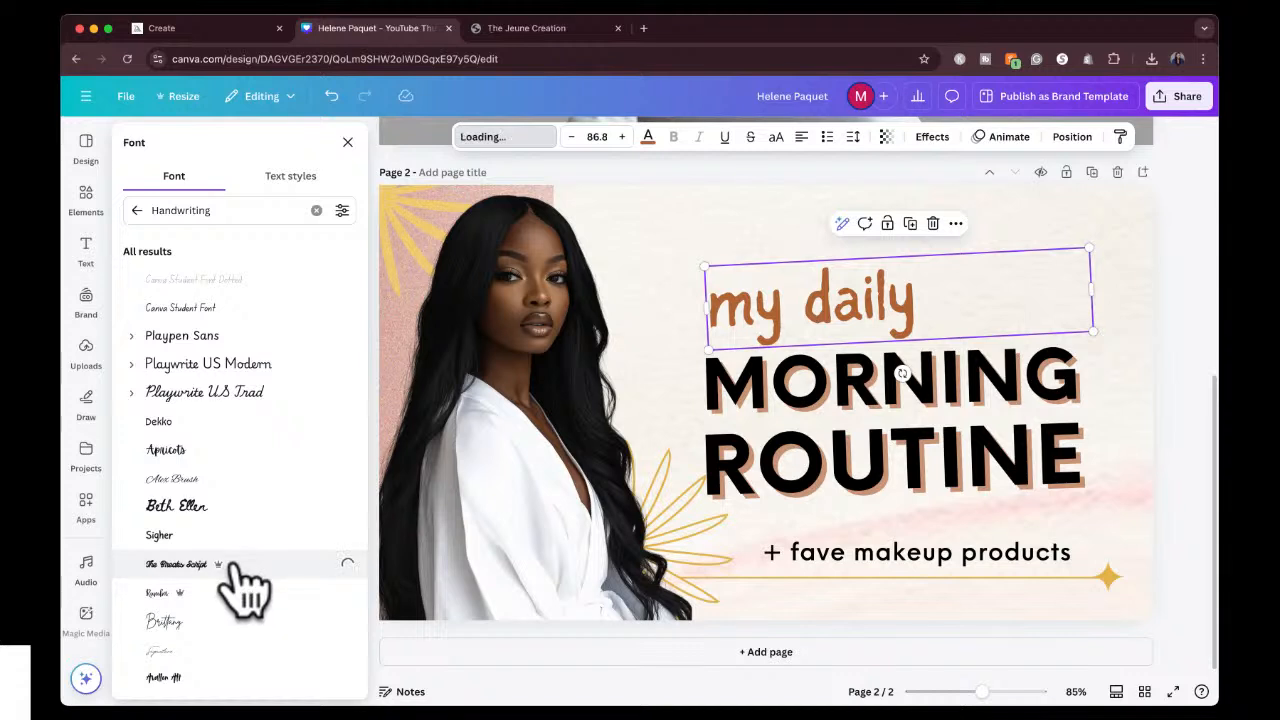
click(241, 594)
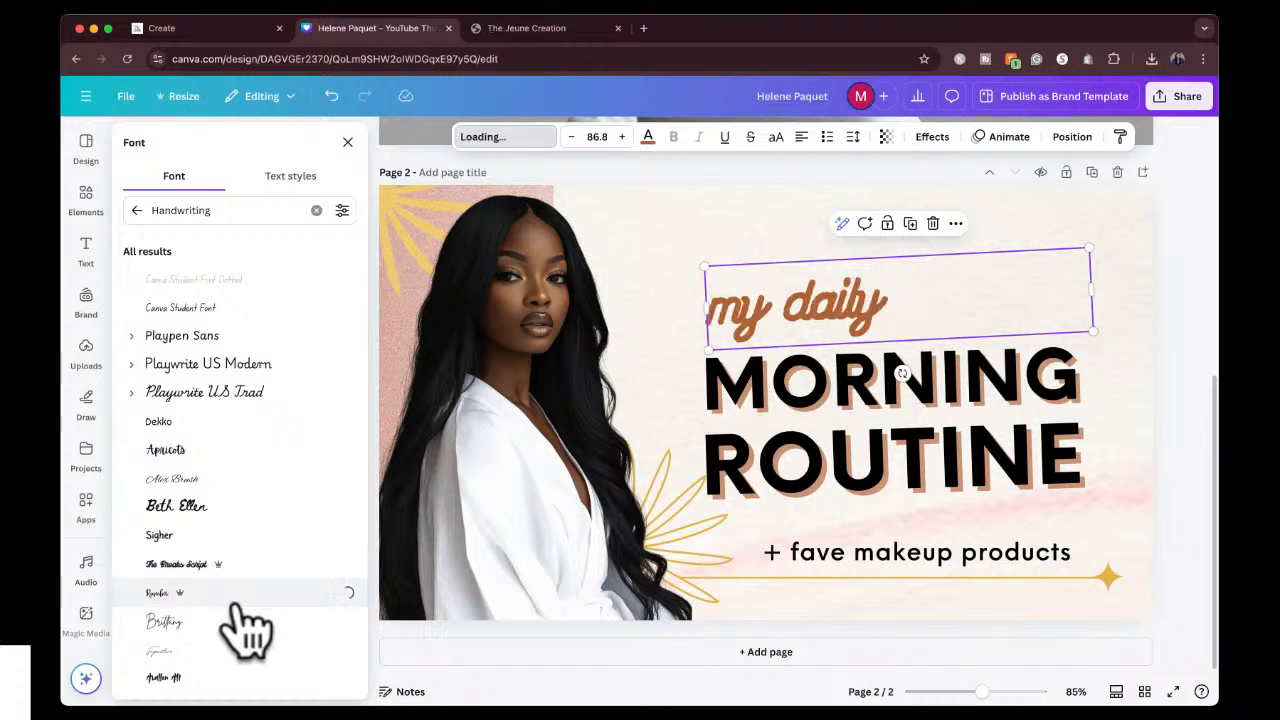
Apply the Brittany font to "my daily", narrow its text box to fit, and center it above MORNING.
scroll(249, 628, down, 3)
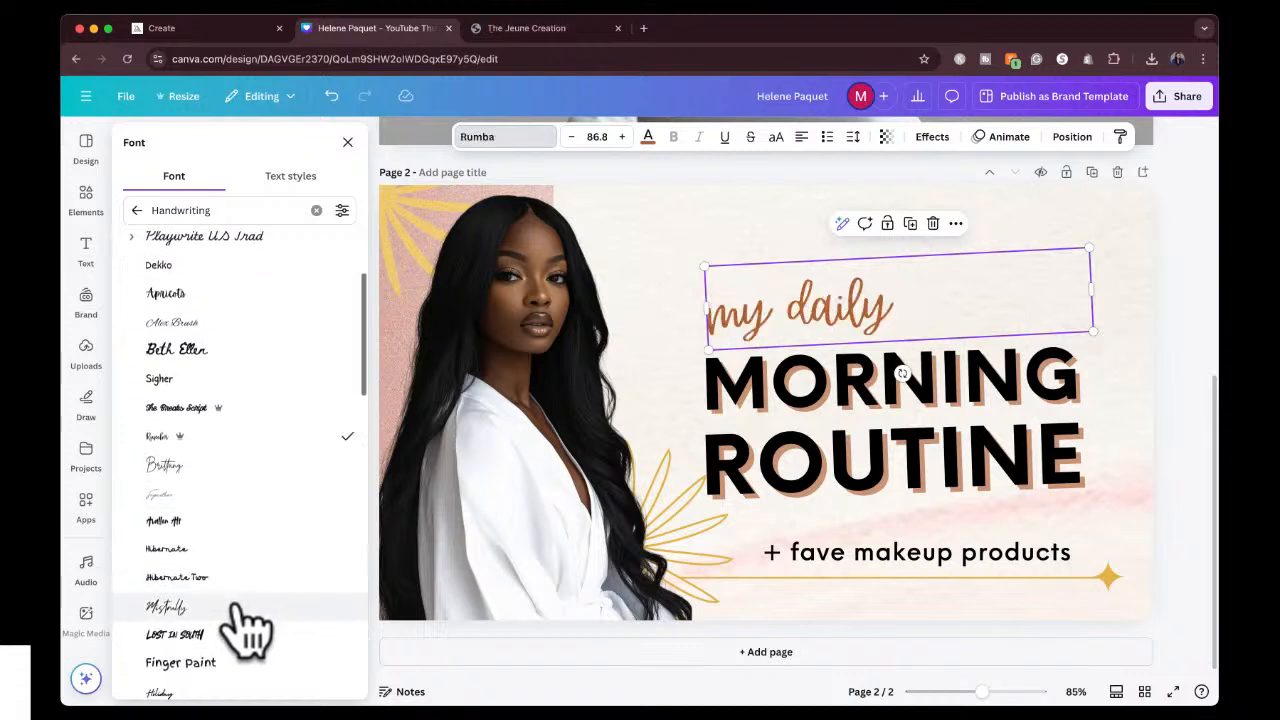
click(237, 478)
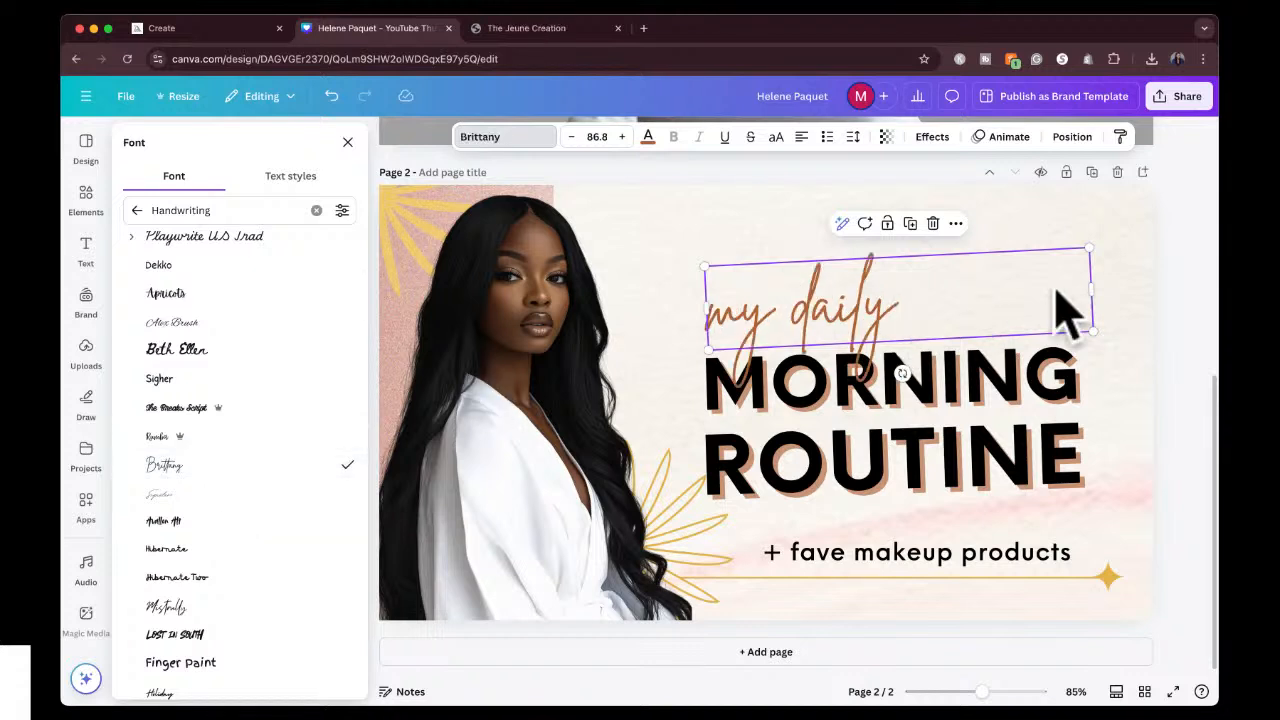
drag(1093, 288, 910, 269)
Search the fonts for "impact" and set the MORNING title line in Impact.
click(876, 400)
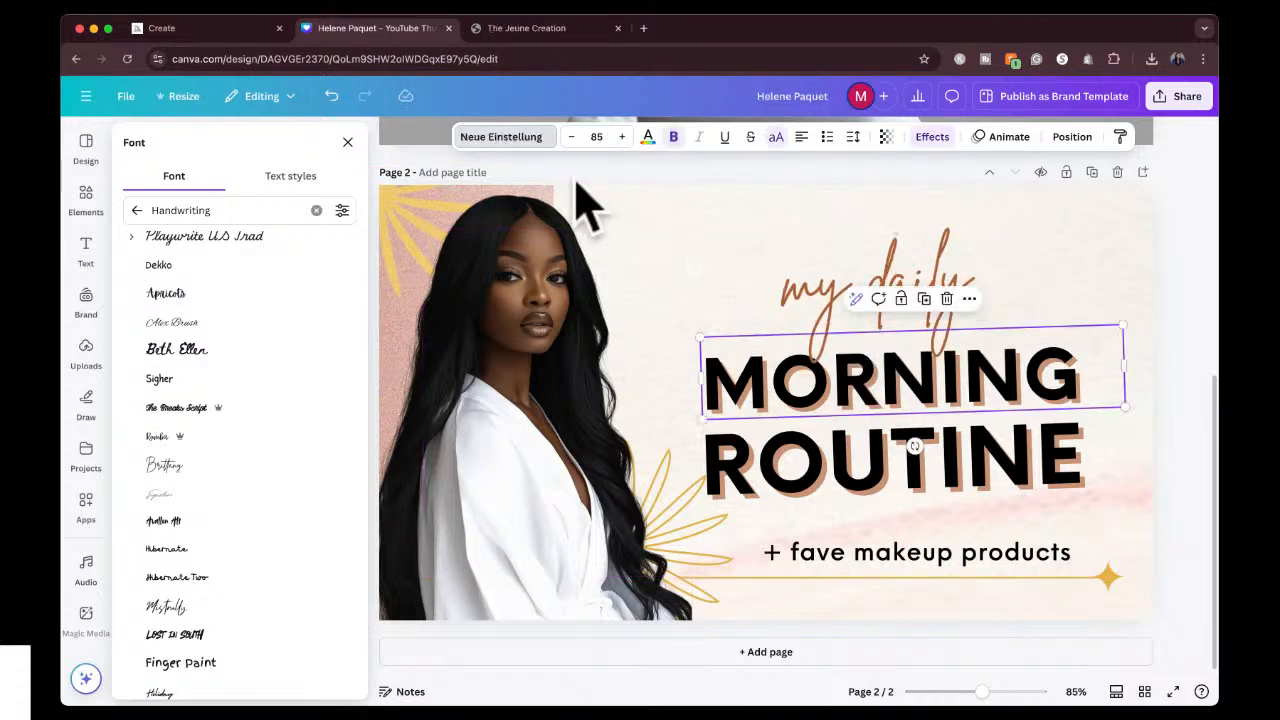
click(499, 146)
click(511, 118)
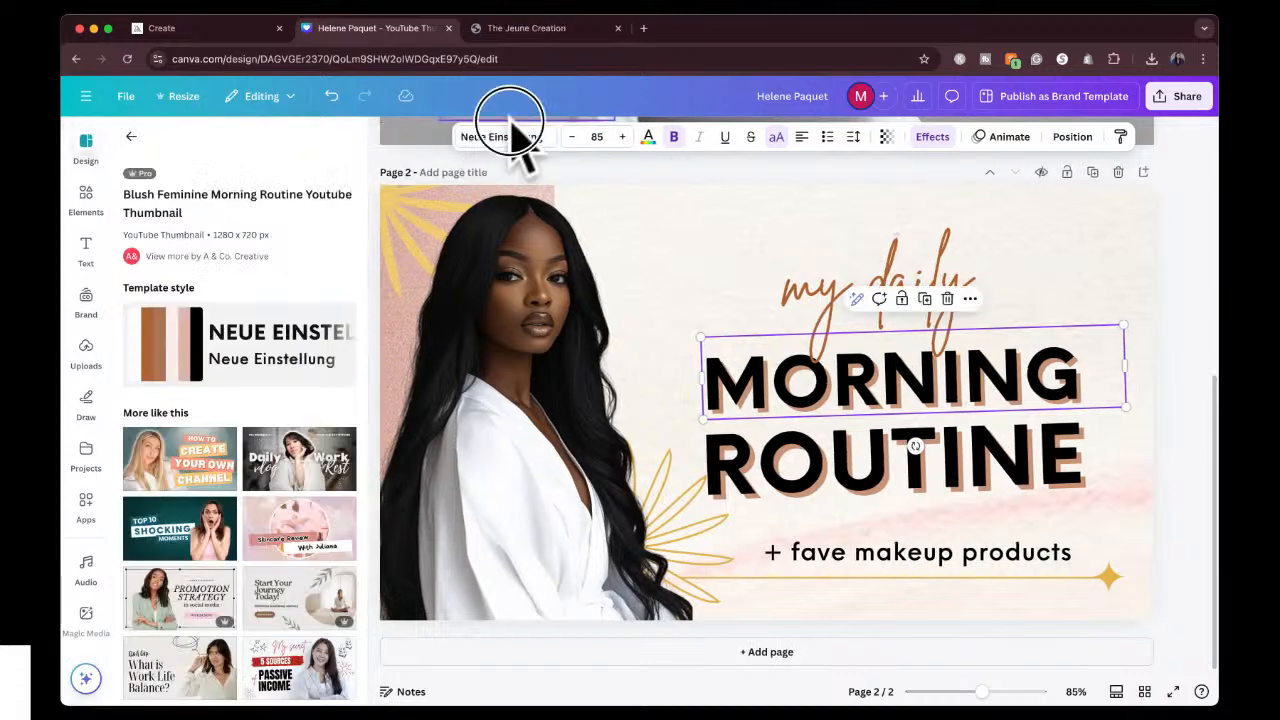
click(822, 370)
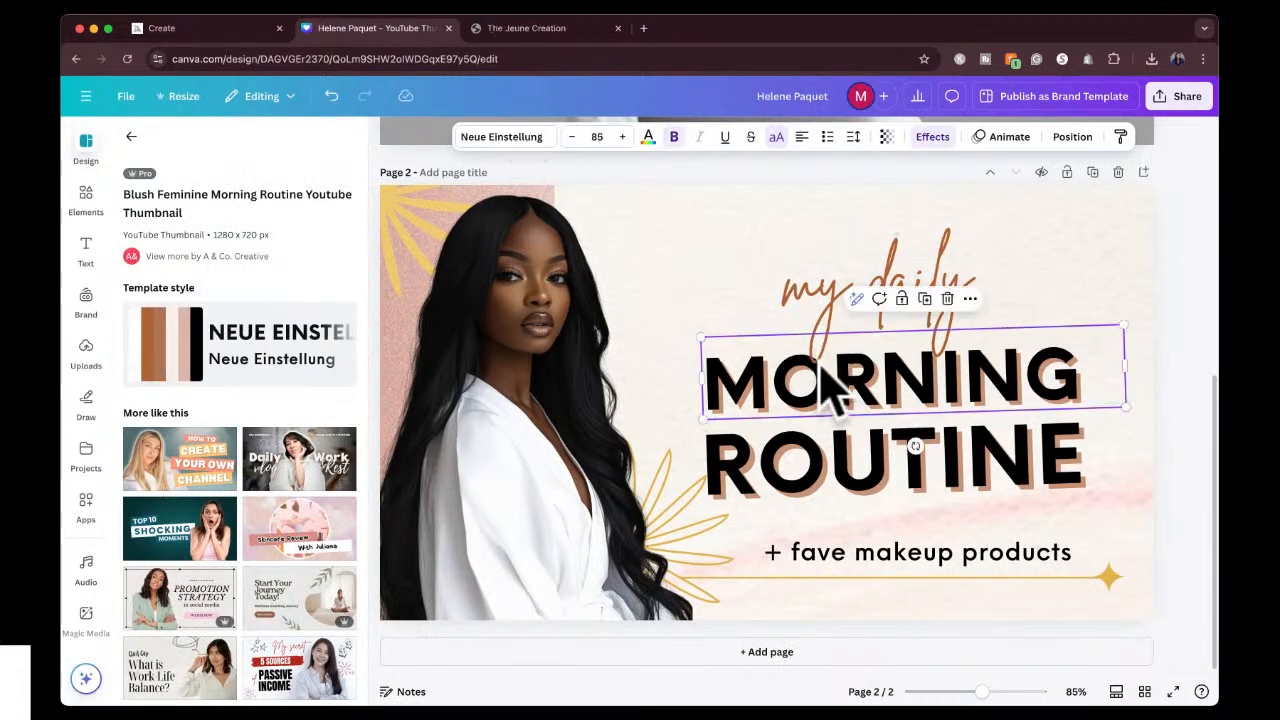
click(503, 143)
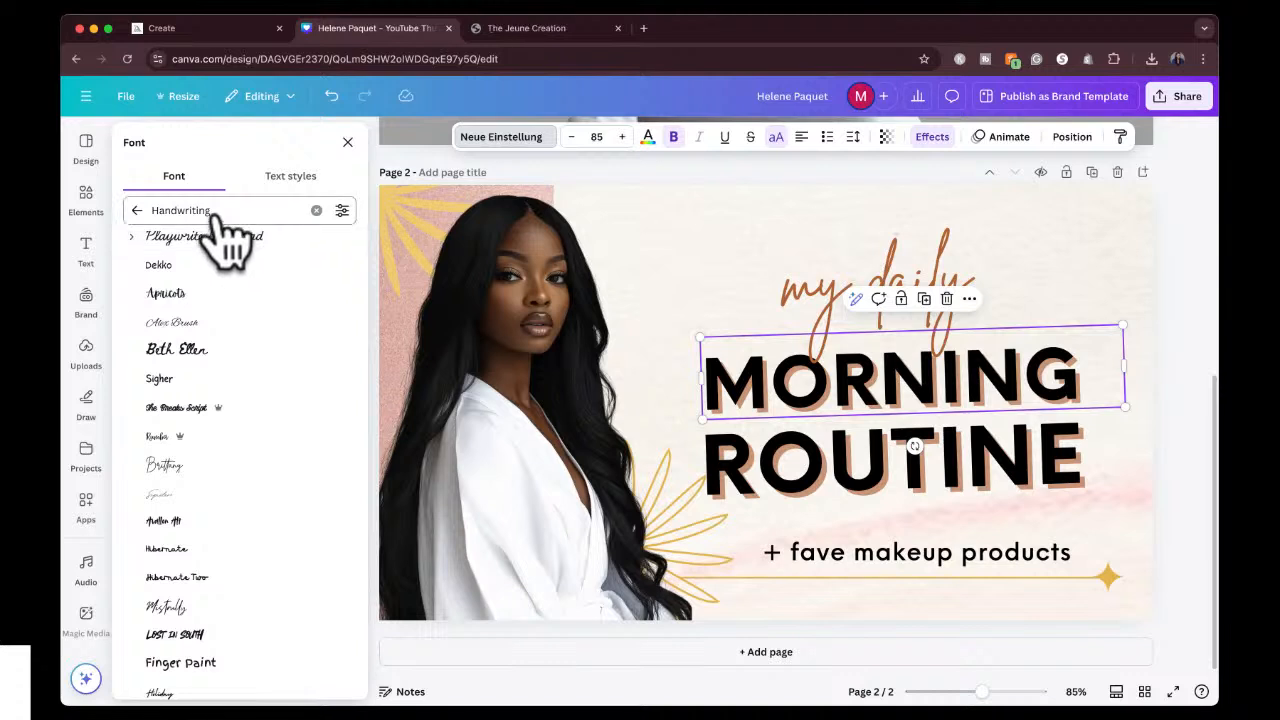
text(impact)
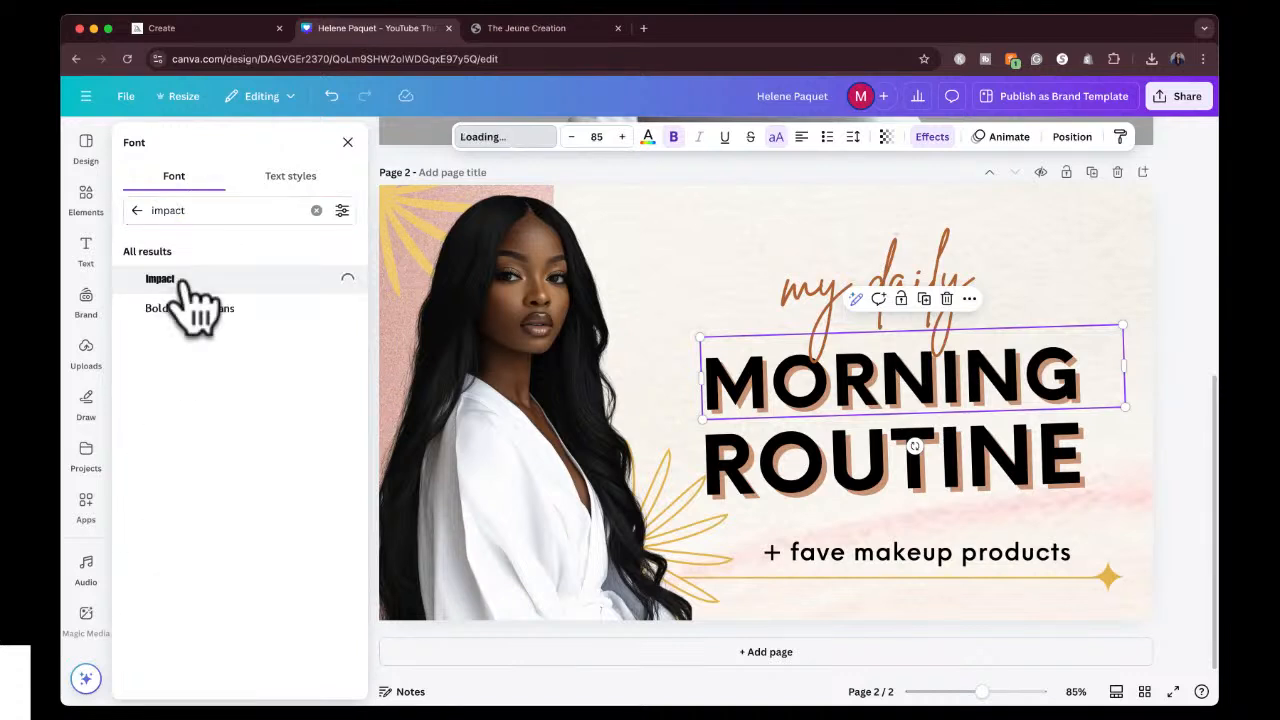
Set the separate ROUTINE title line in the Impact font.
click(851, 488)
double_click(850, 494)
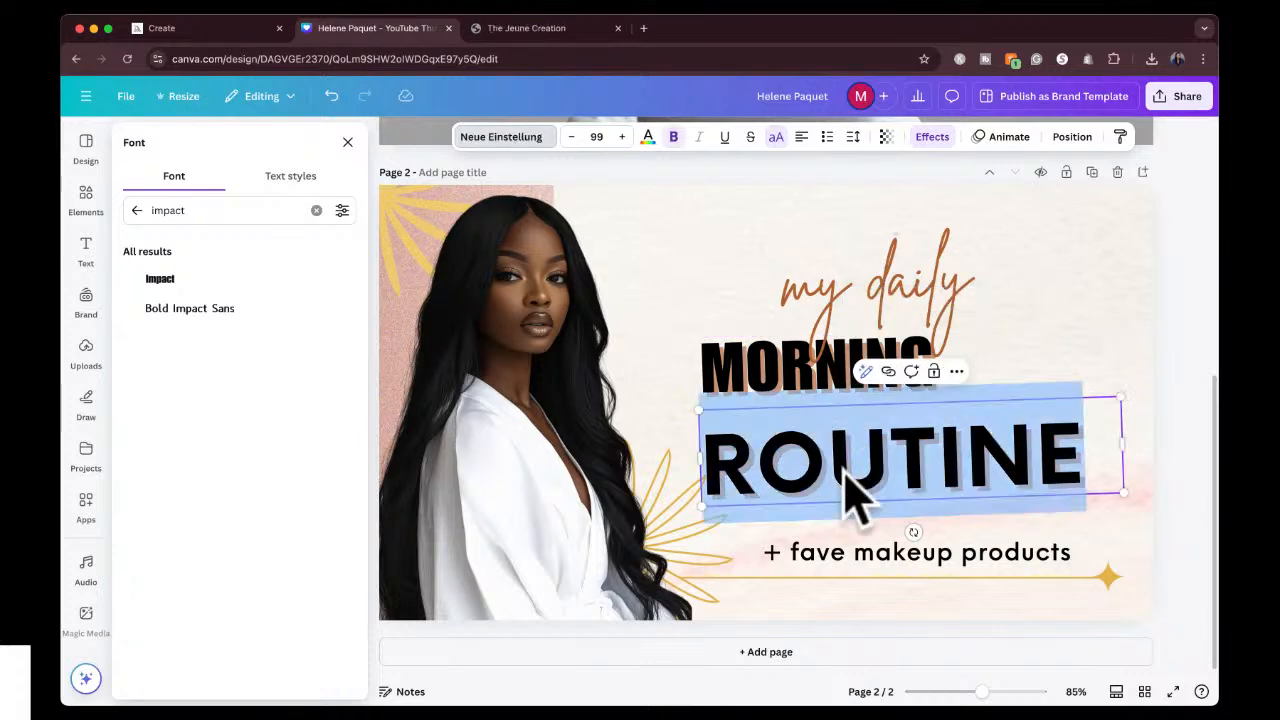
click(195, 280)
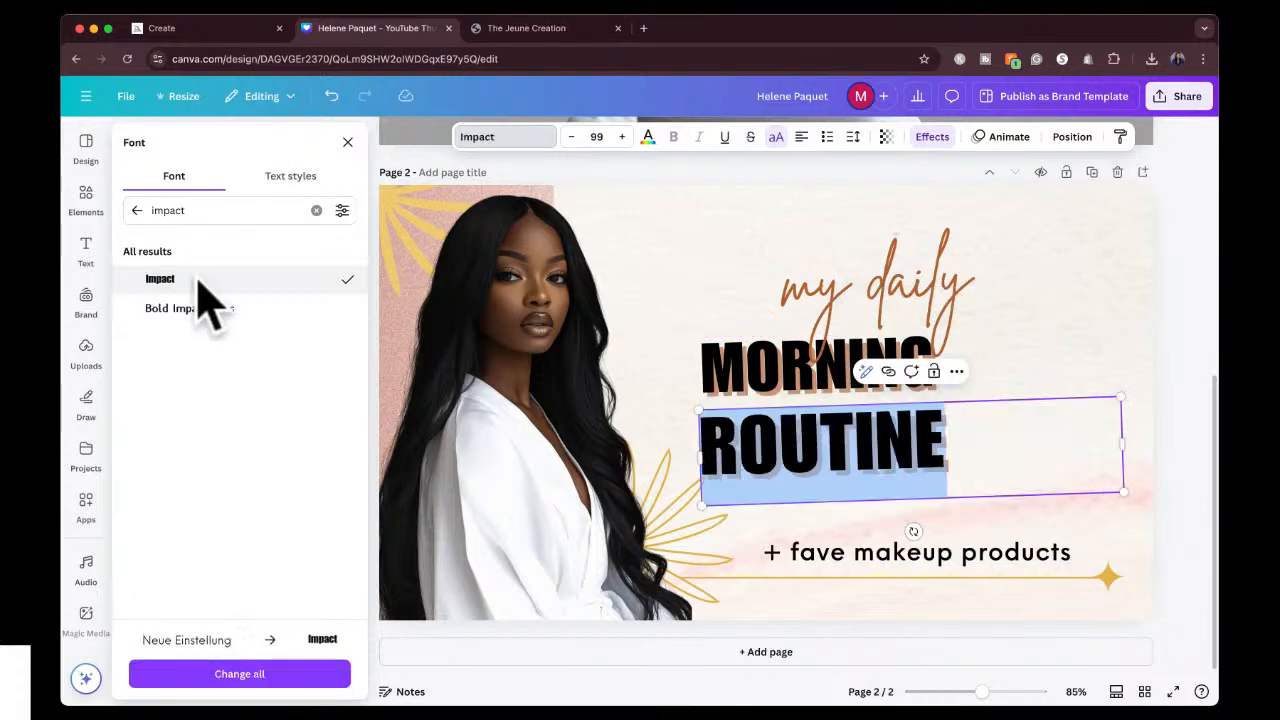
Narrow the MORNING text box to fit its word and delete the separate ROUTINE text.
click(830, 372)
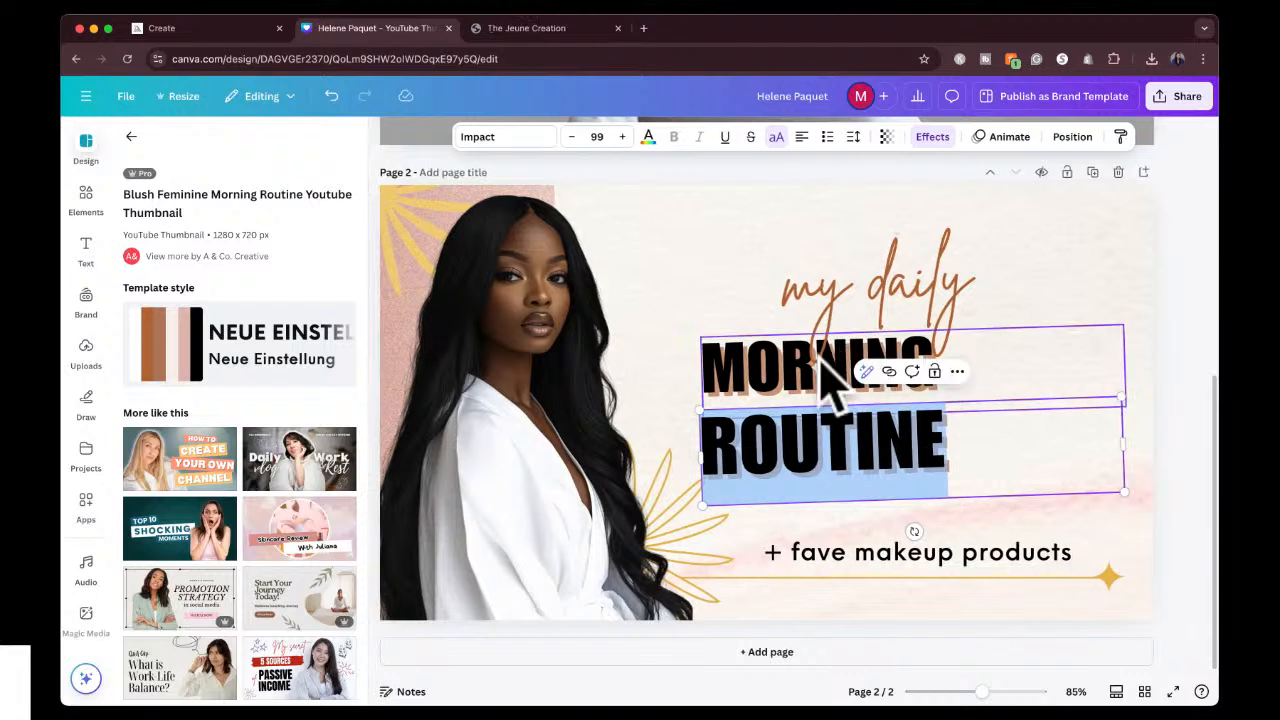
drag(1125, 359, 957, 375)
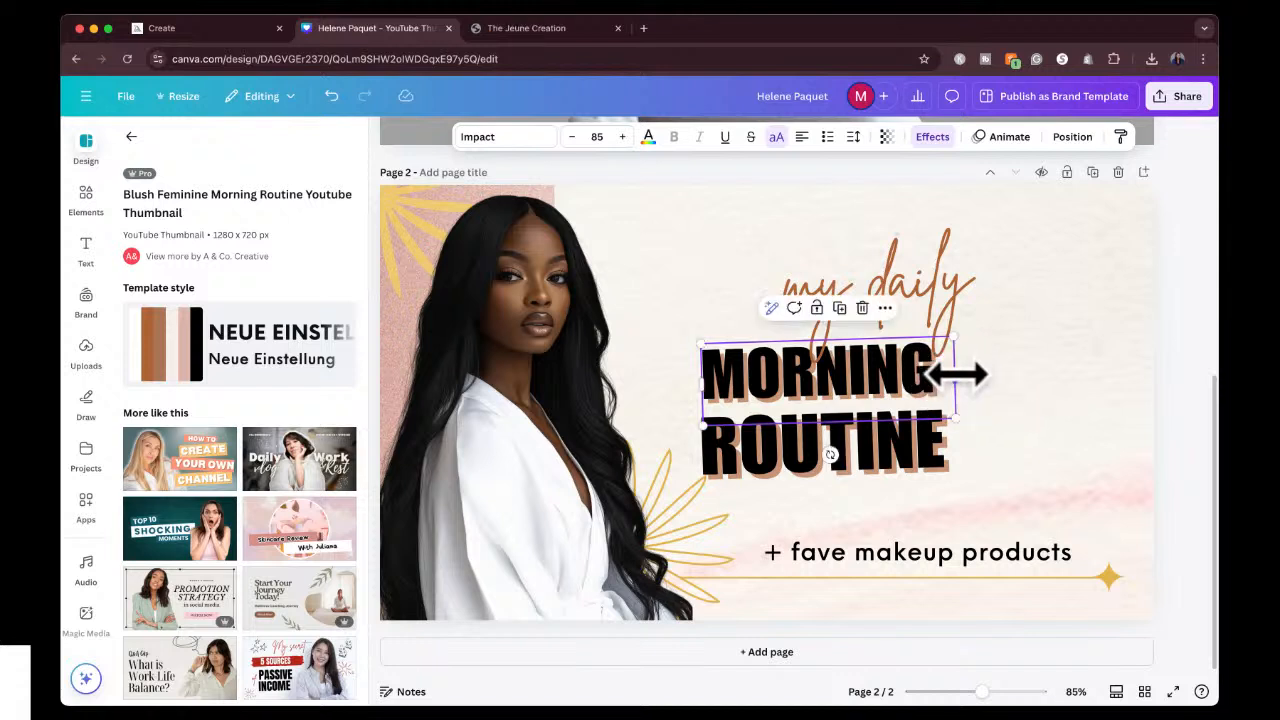
click(927, 436)
key(Delete)
Add ROUTINE as a second line inside the MORNING text box.
click(880, 395)
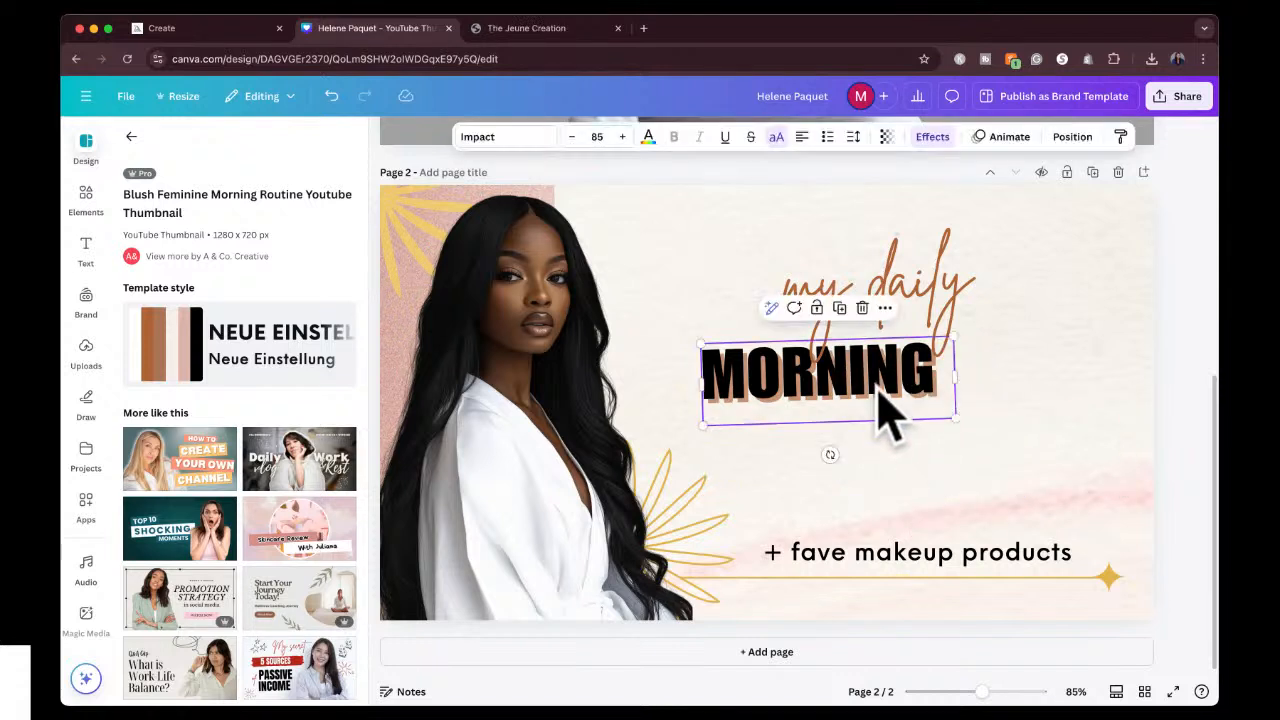
double_click(912, 372)
click(933, 375)
key(Return)
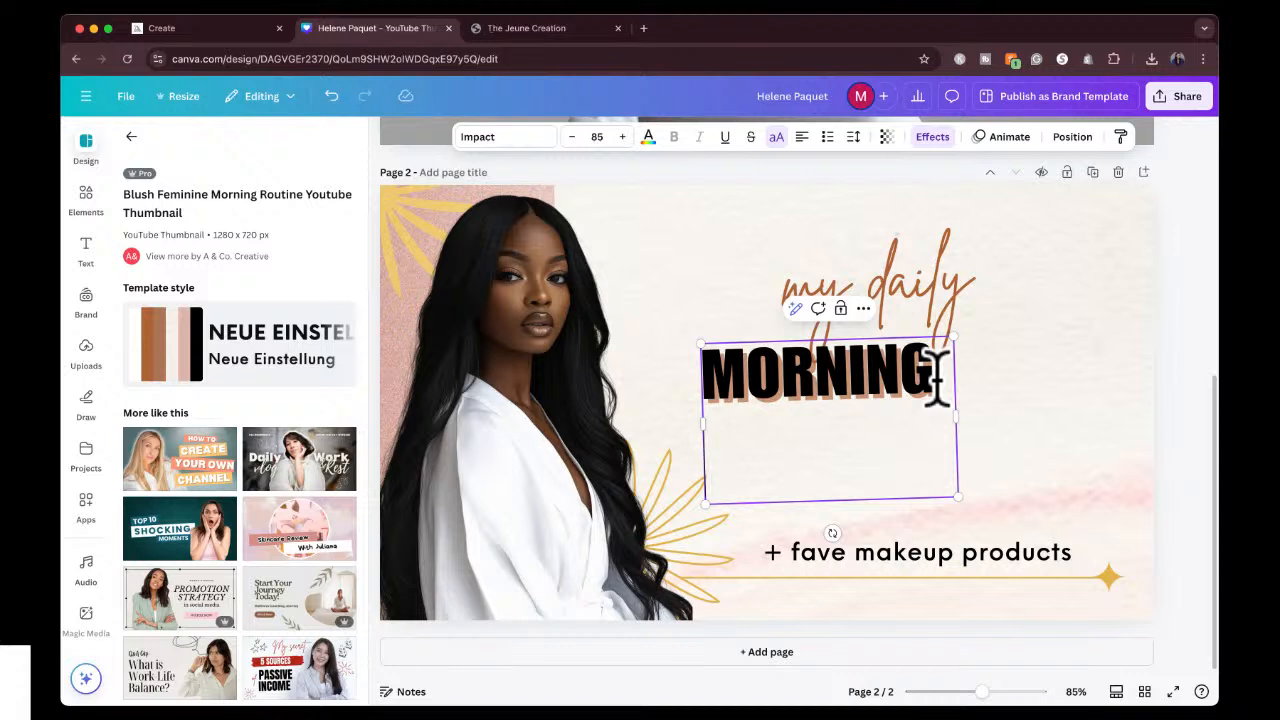
text(ROUTINE)
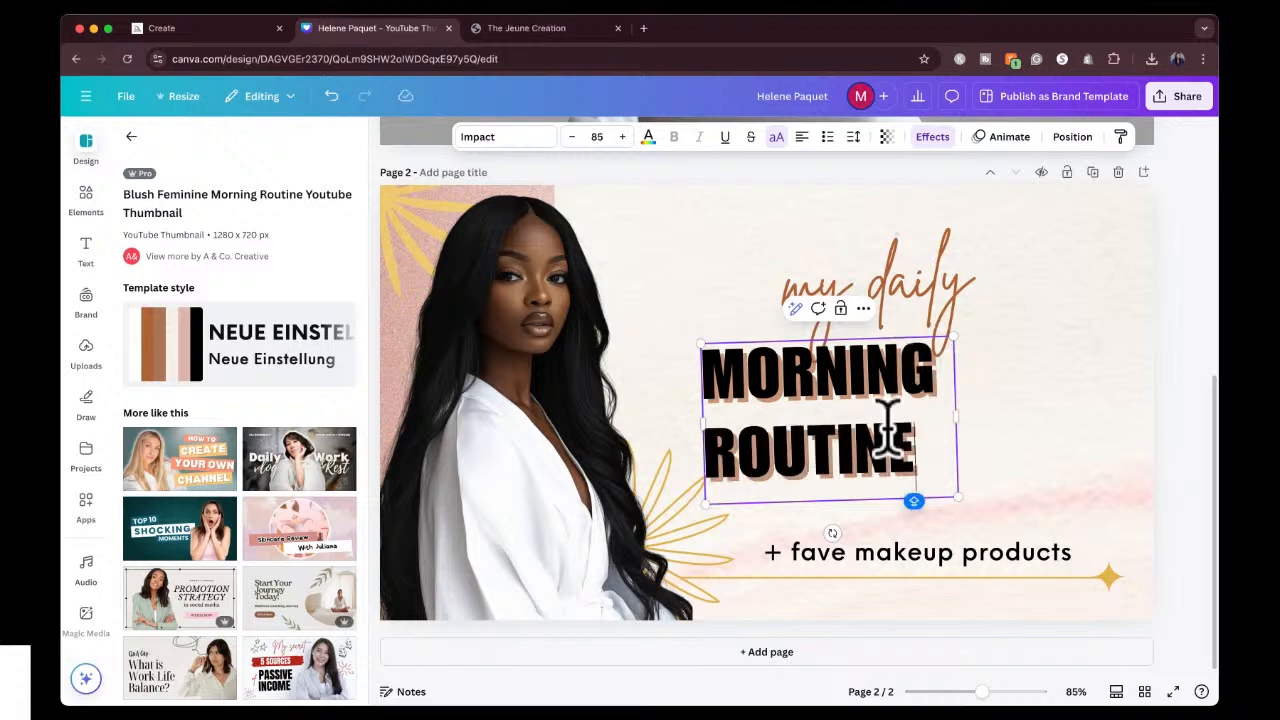
Center-align the MORNING ROUTINE title and enlarge it to font size 120.
key(ctrl+a)
click(801, 137)
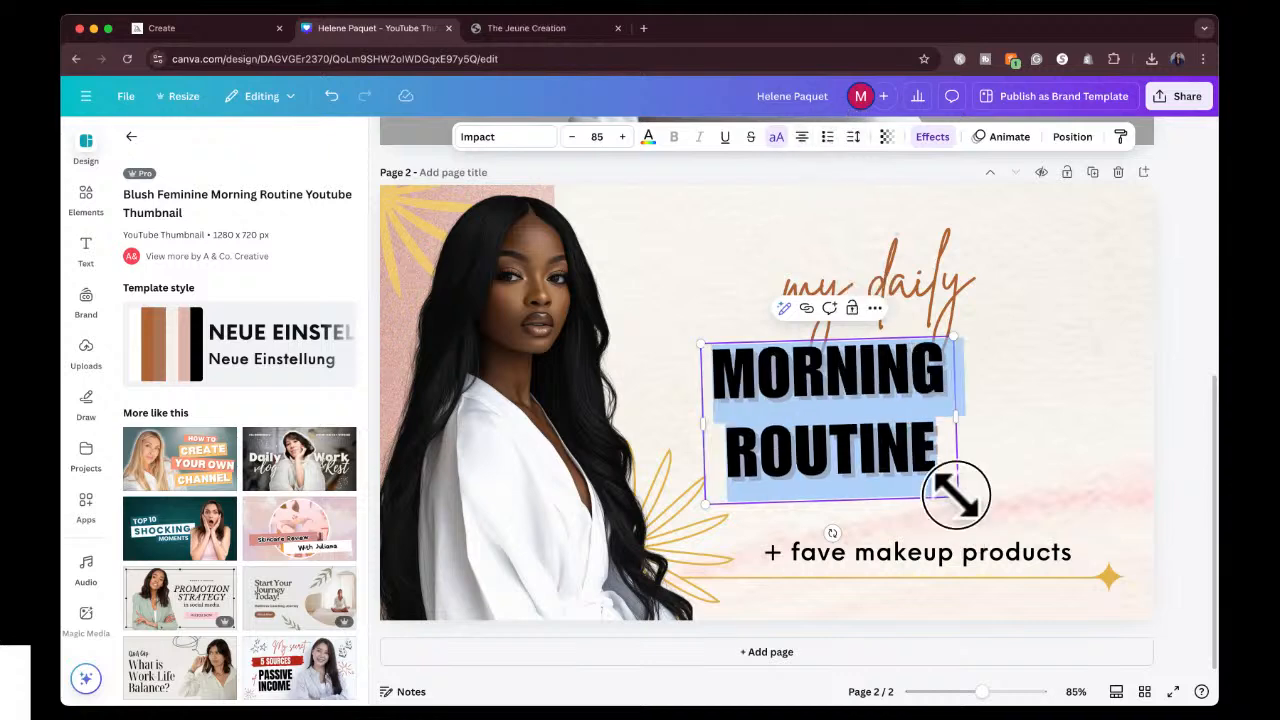
drag(958, 498, 1071, 534)
click(1160, 423)
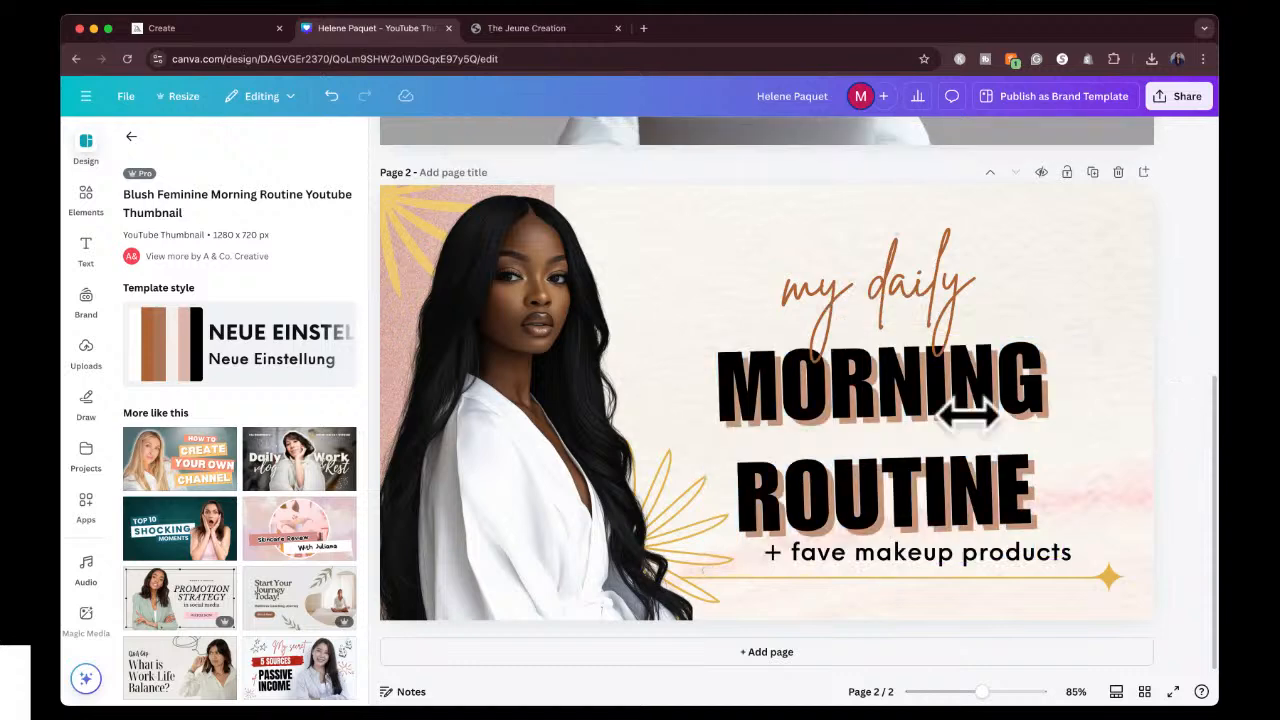
Move the MORNING ROUTINE title up clear of the tagline and place "my daily" centered just above it.
click(845, 275)
drag(886, 303, 877, 229)
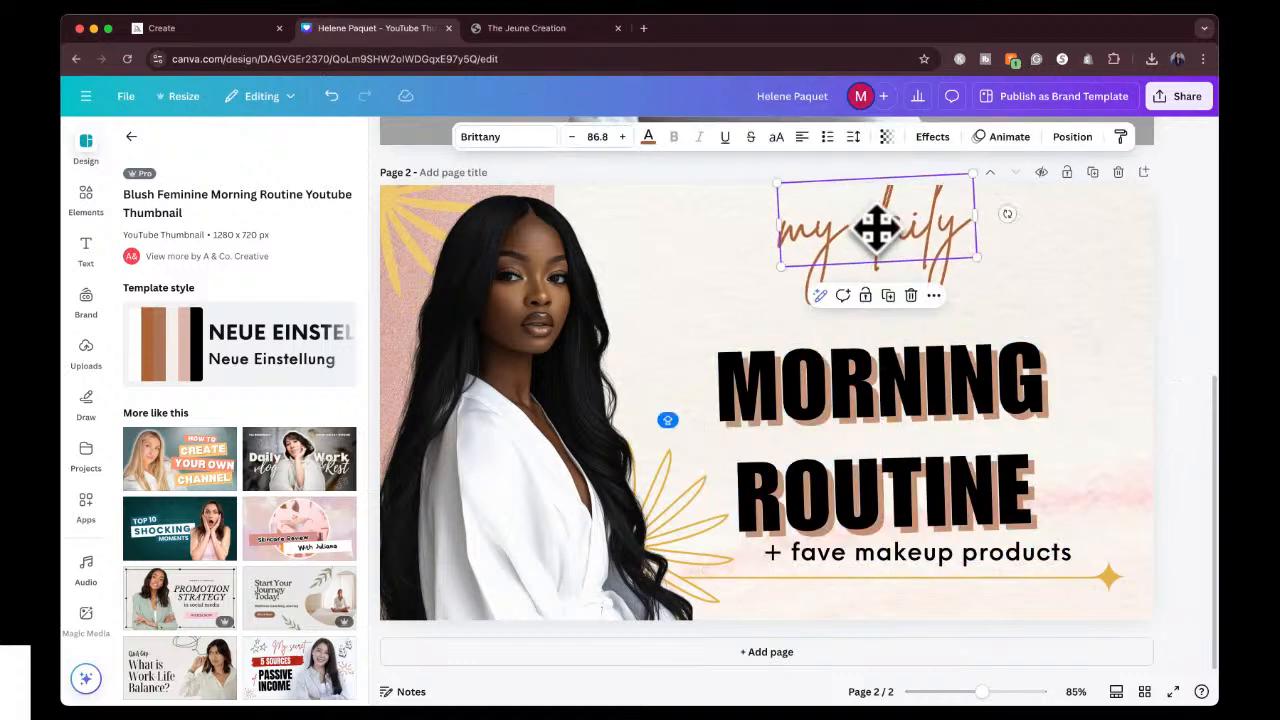
drag(903, 408, 920, 362)
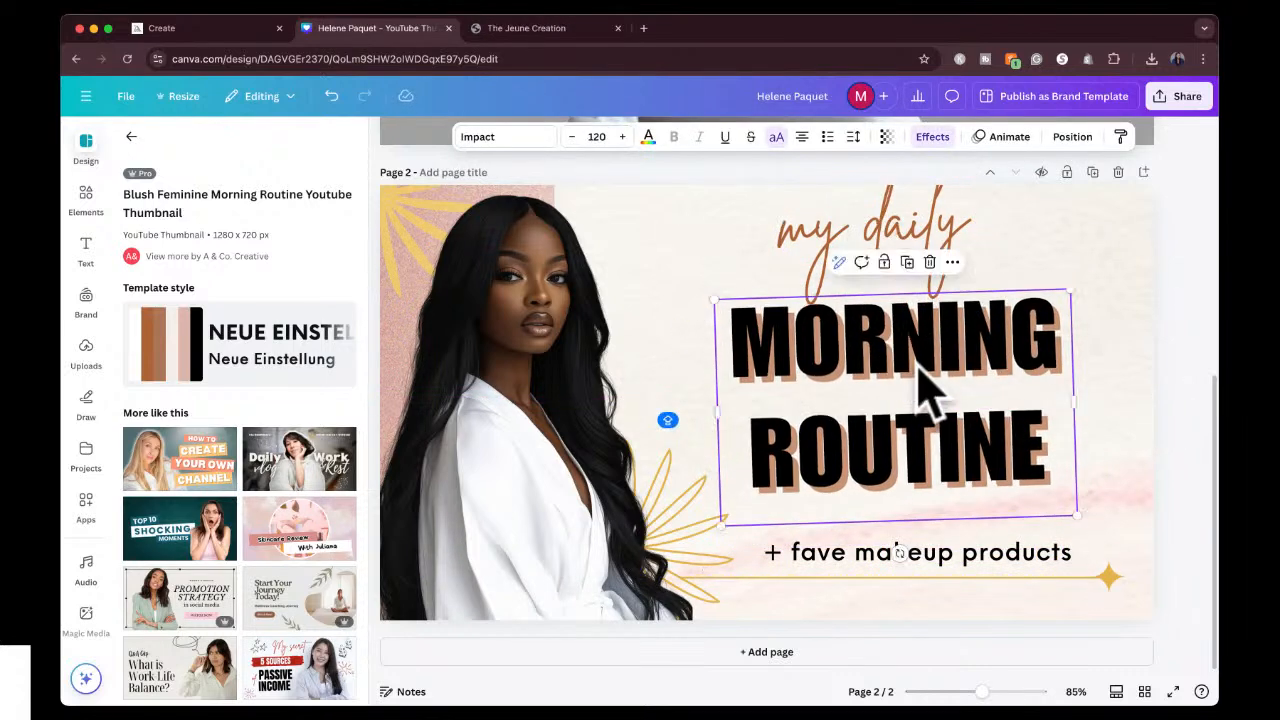
drag(920, 242, 938, 266)
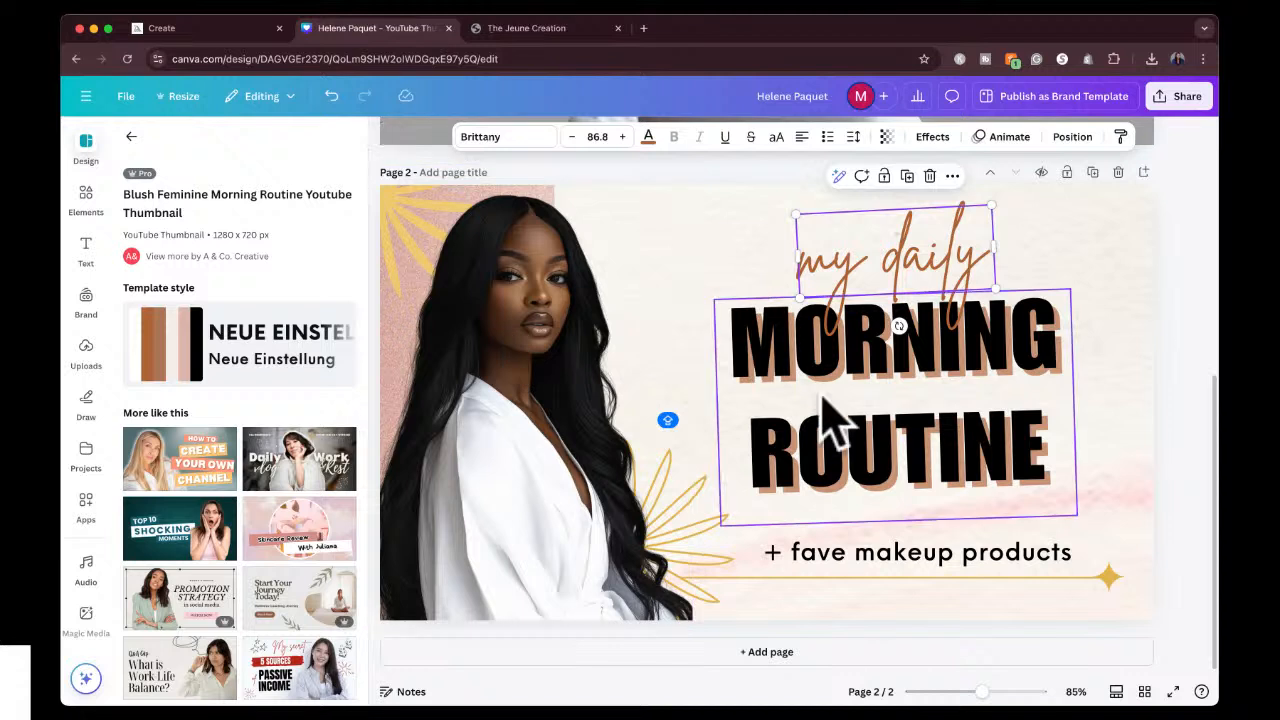
mouse_move(883, 398)
mouse_down()
mouse_move(889, 380)
mouse_move(890, 395)
mouse_up()
Search the elements library for "textured background".
click(700, 225)
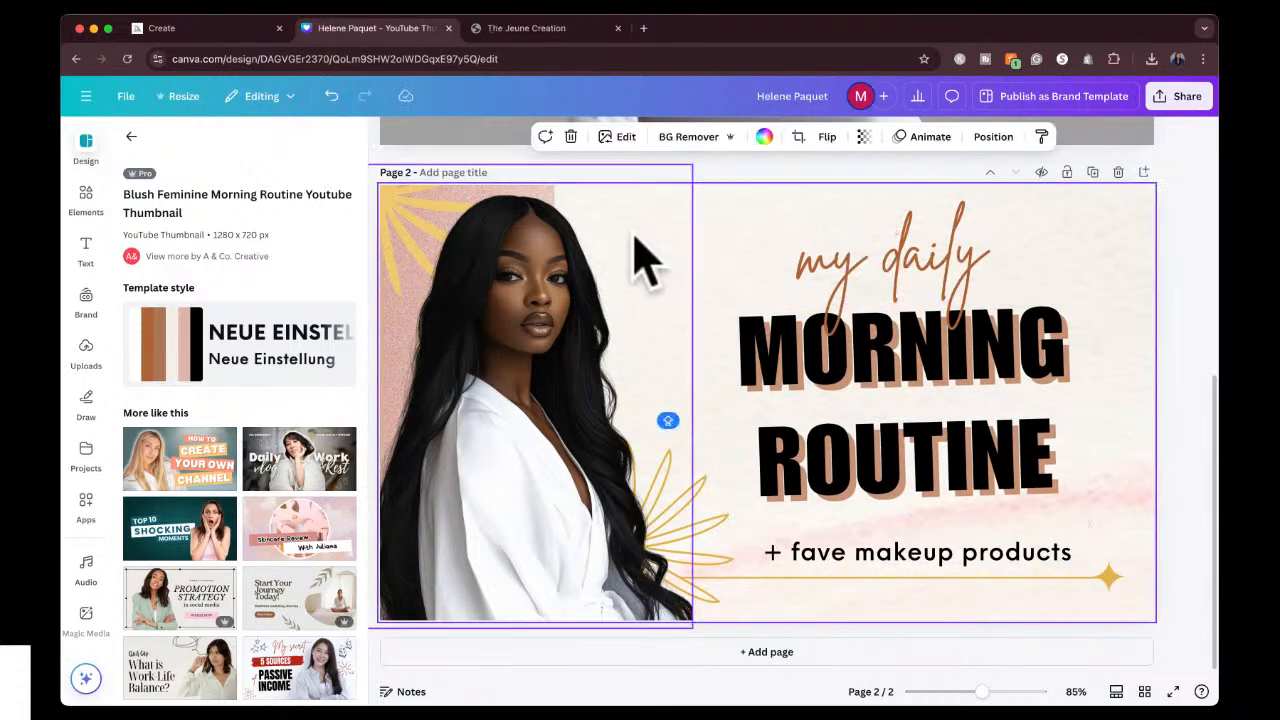
click(84, 198)
click(187, 143)
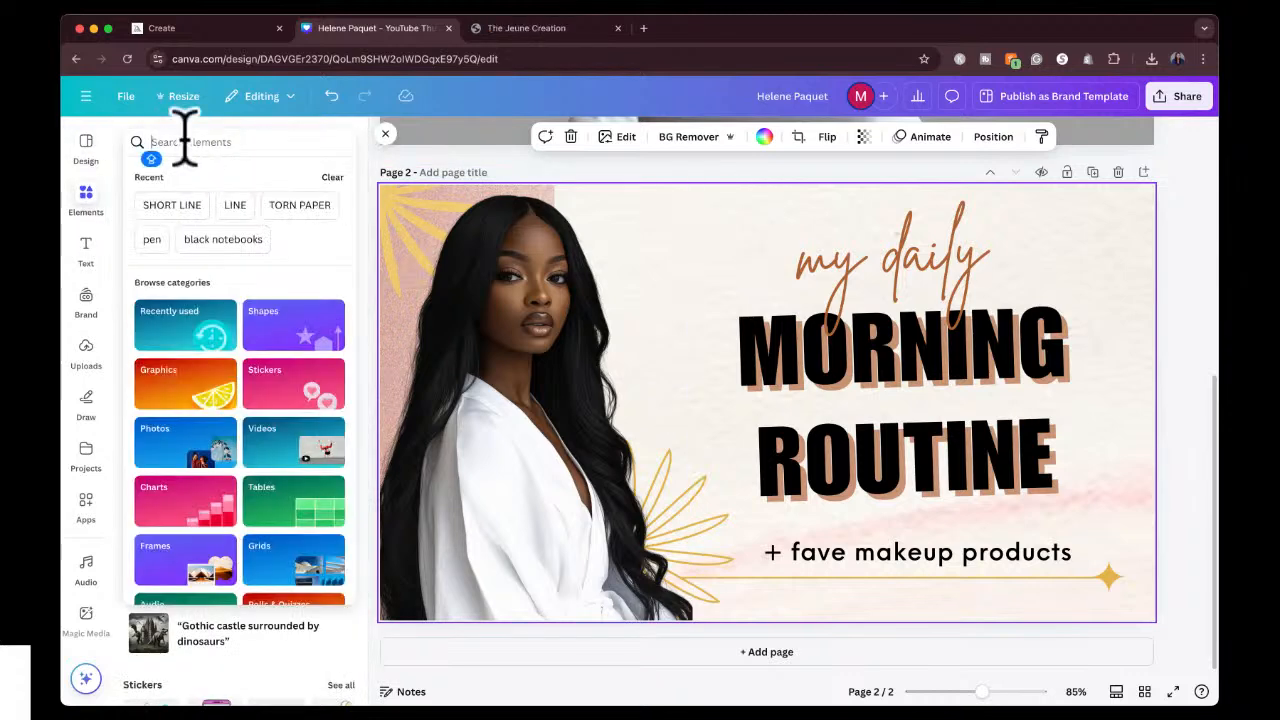
text(TE)
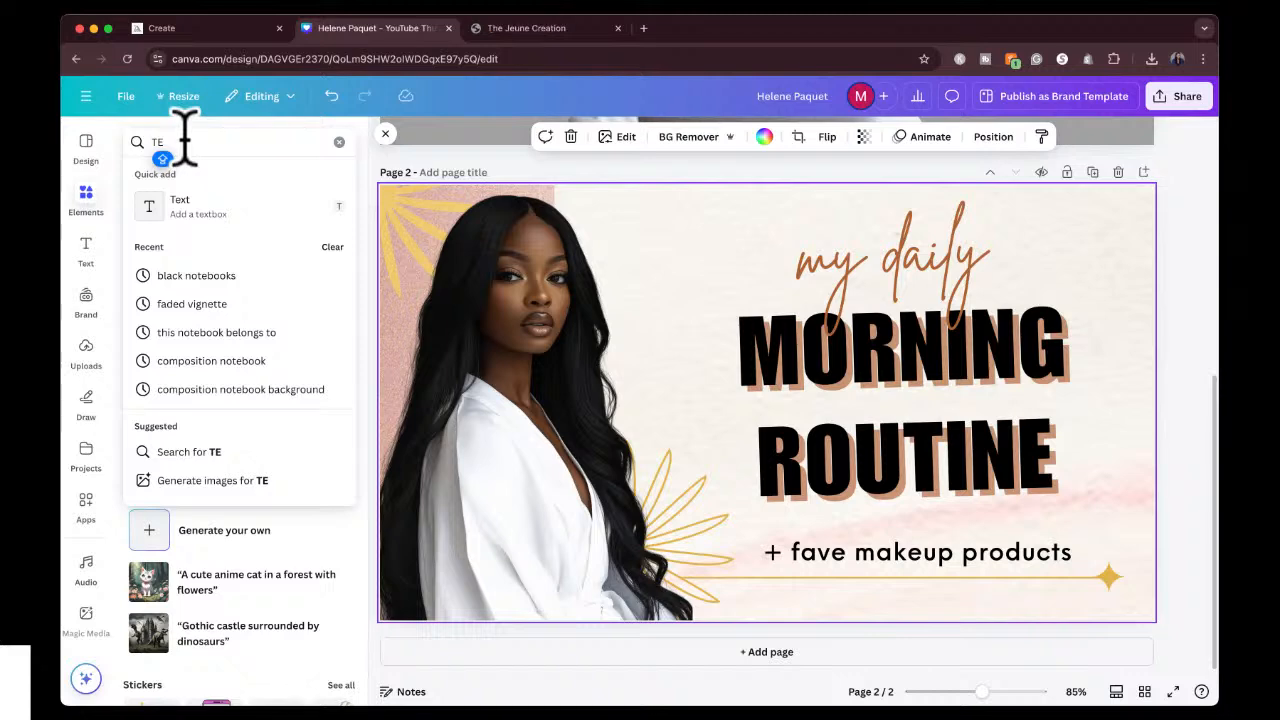
key(BackSpace)
key(BackSpace)
text(text)
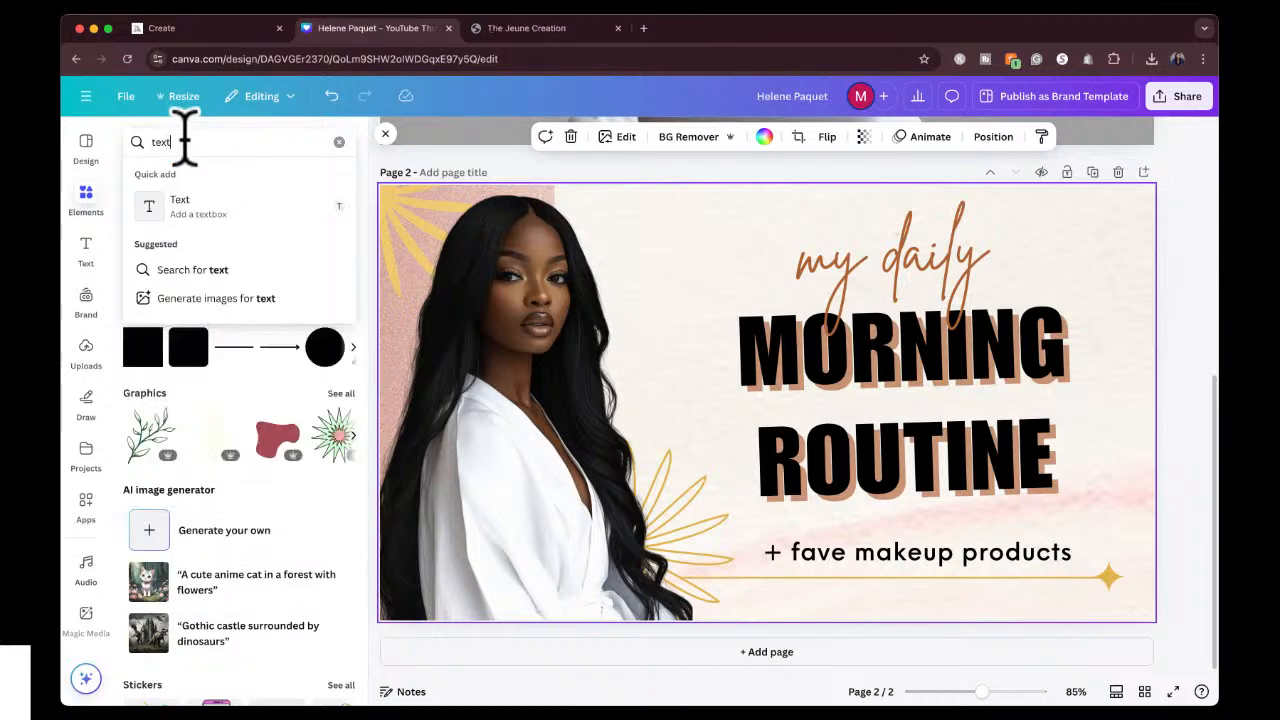
text(ured ba)
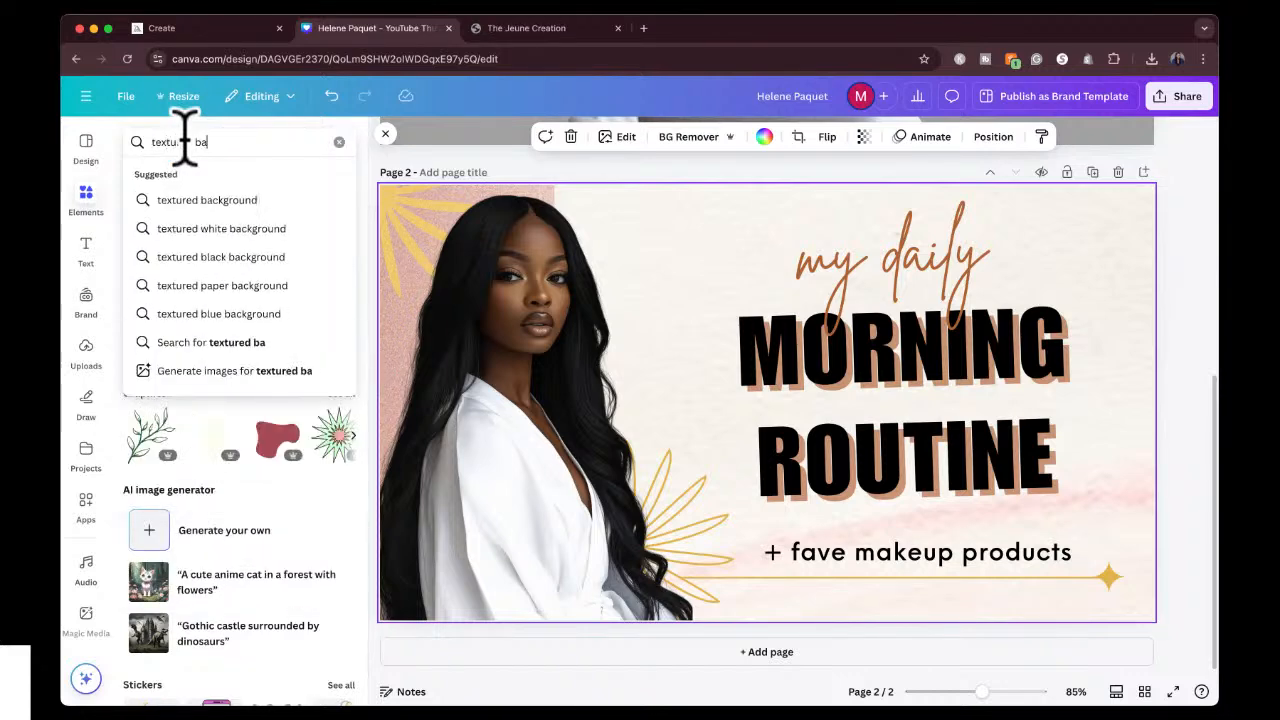
text(ckground)
key(Return)
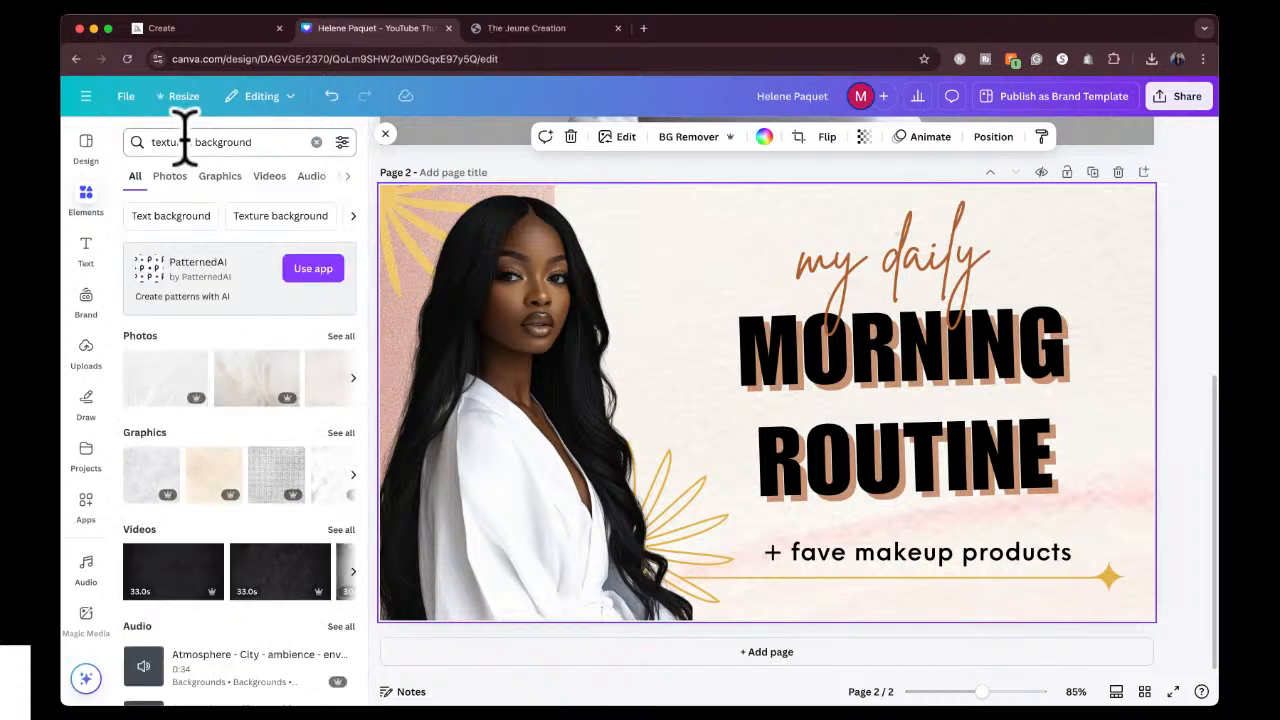
Add the beige draped-fabric photo to the thumbnail, try it as the page background and undo the background replacement.
click(258, 385)
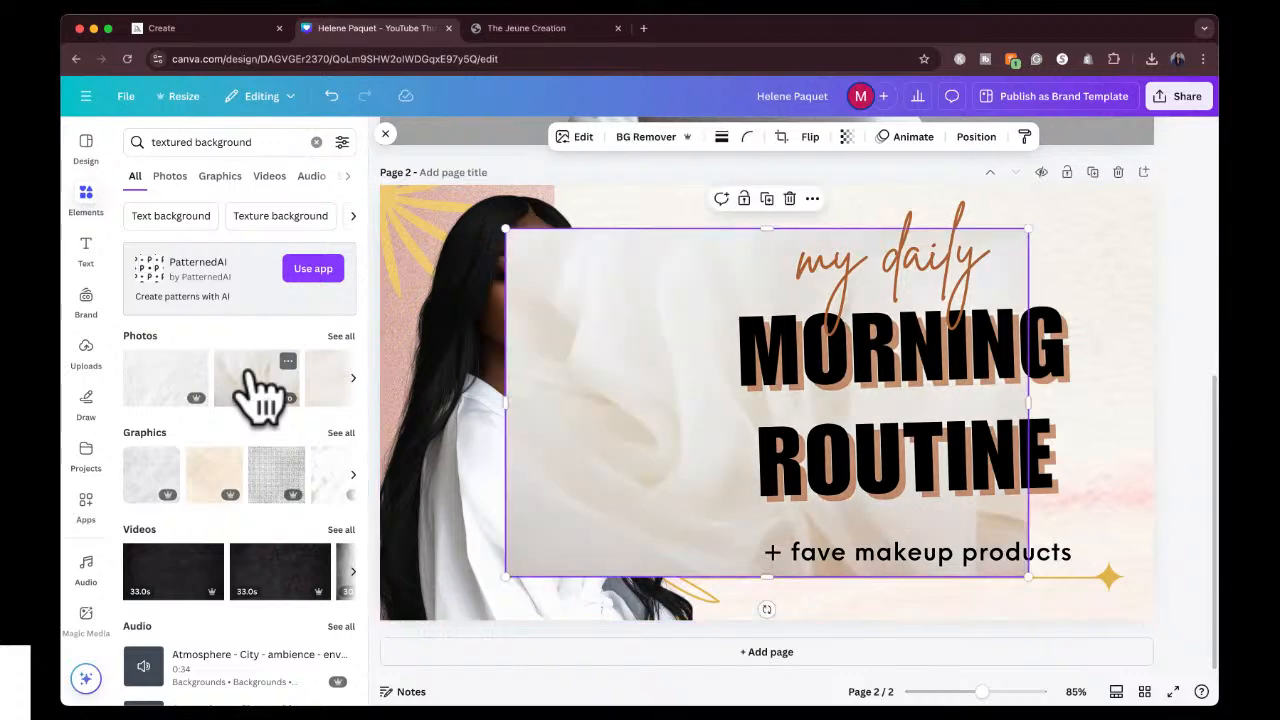
right_click(628, 306)
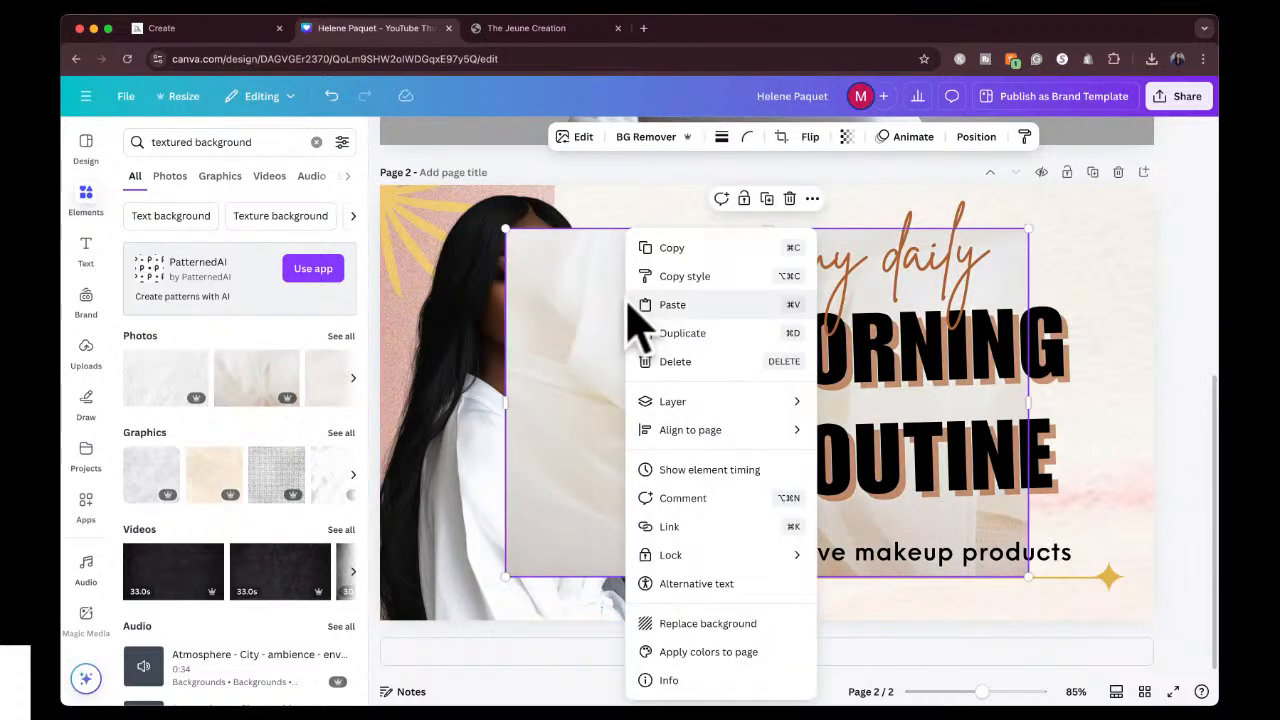
click(713, 628)
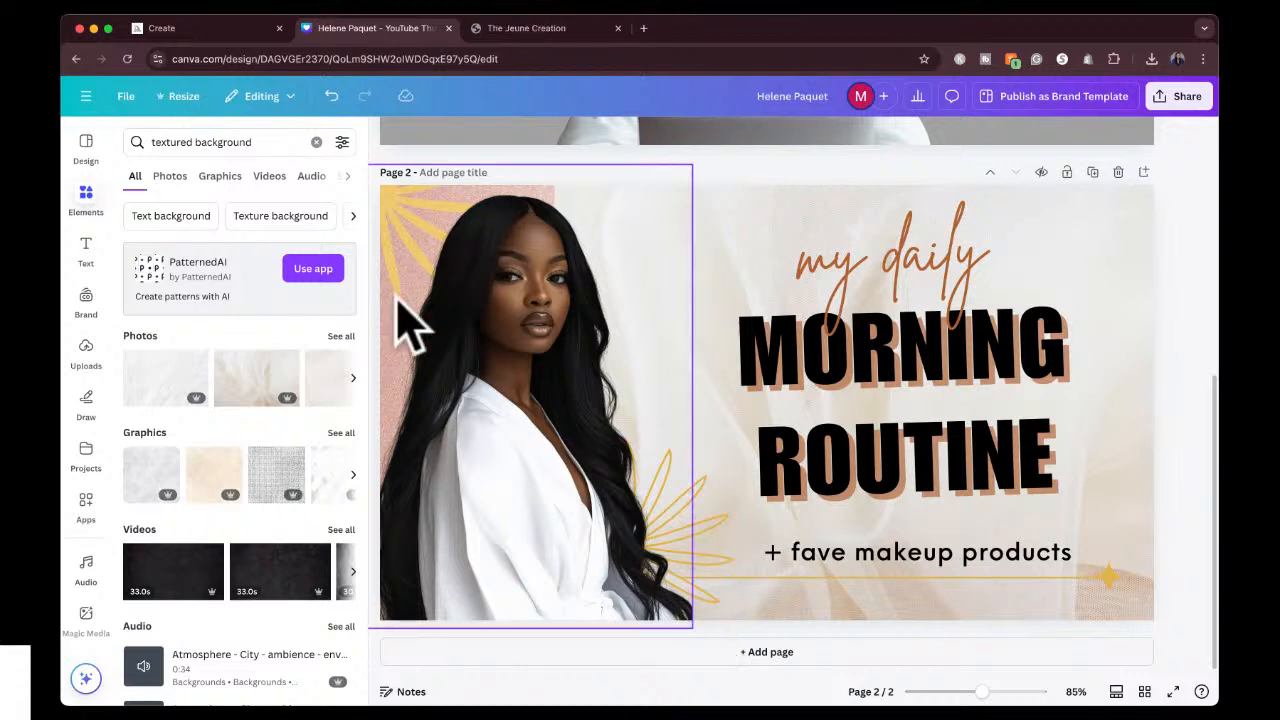
click(737, 250)
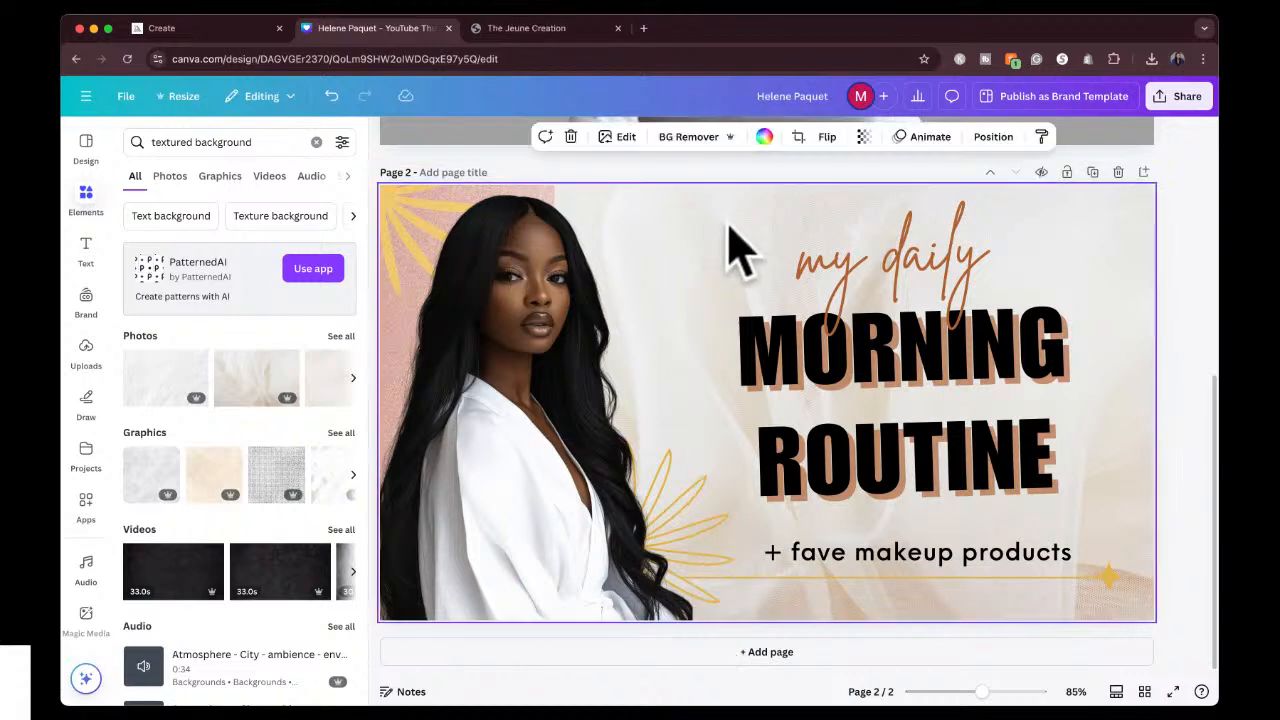
key(super+z)
Delete the pink textured block behind the portrait from the page's layers.
click(628, 225)
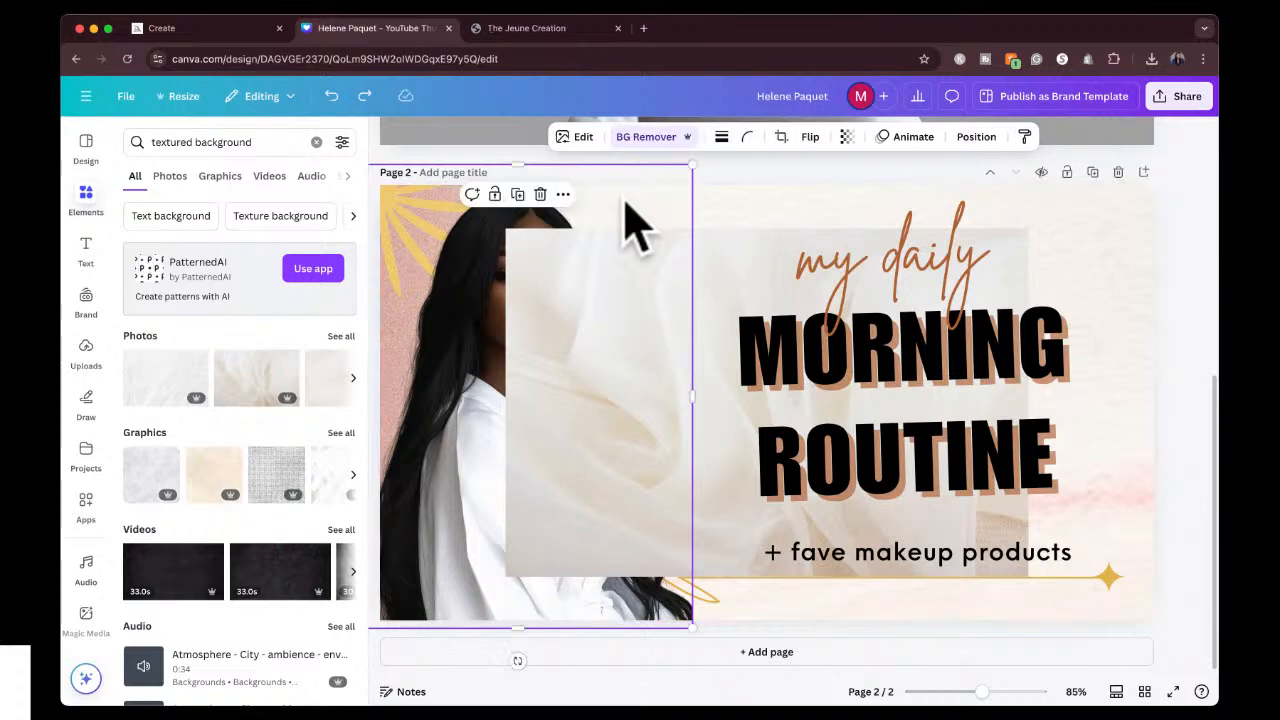
click(976, 137)
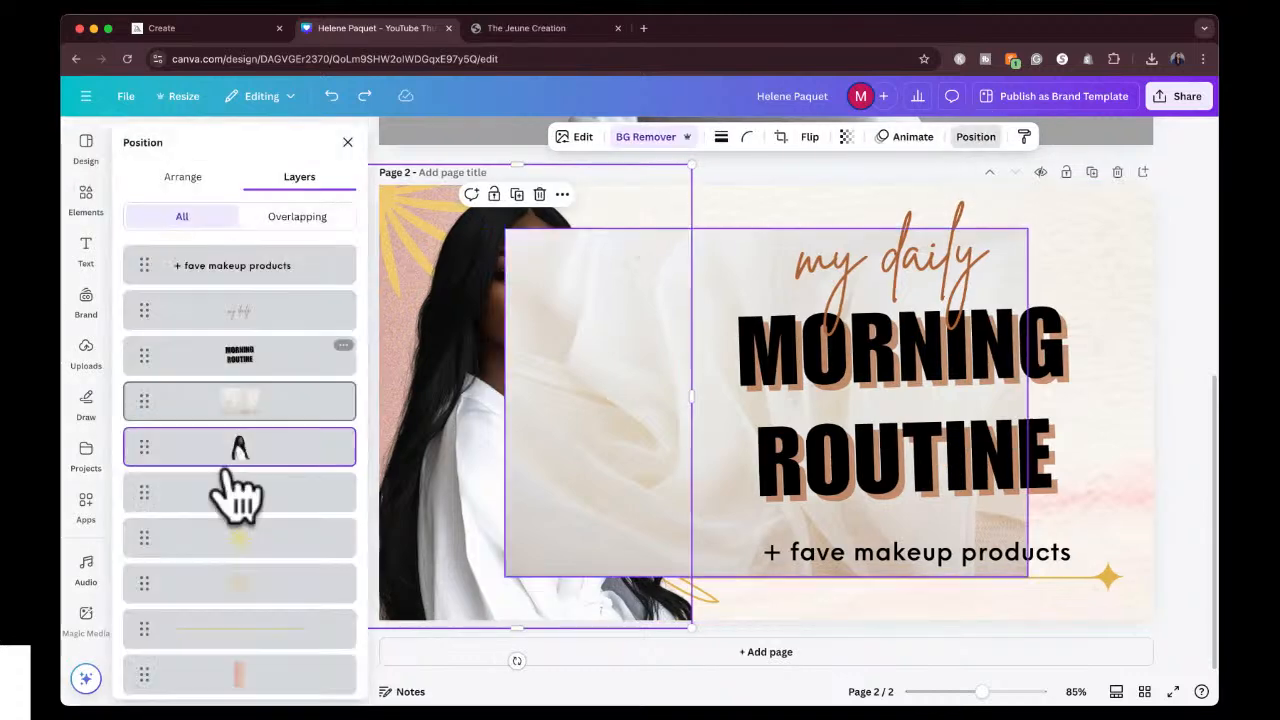
scroll(258, 605, down, 1)
click(251, 630)
key(Delete)
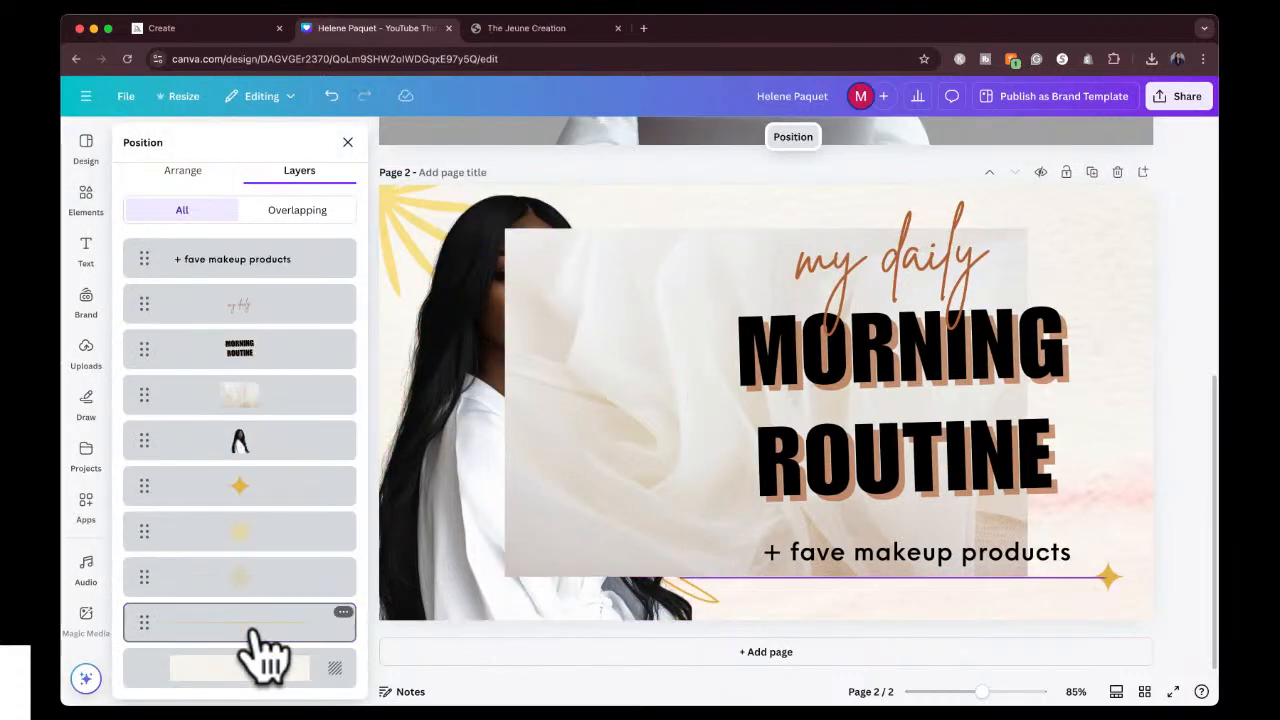
Move the beige fabric photo's layer to just above the background and replace the page background with it.
click(270, 630)
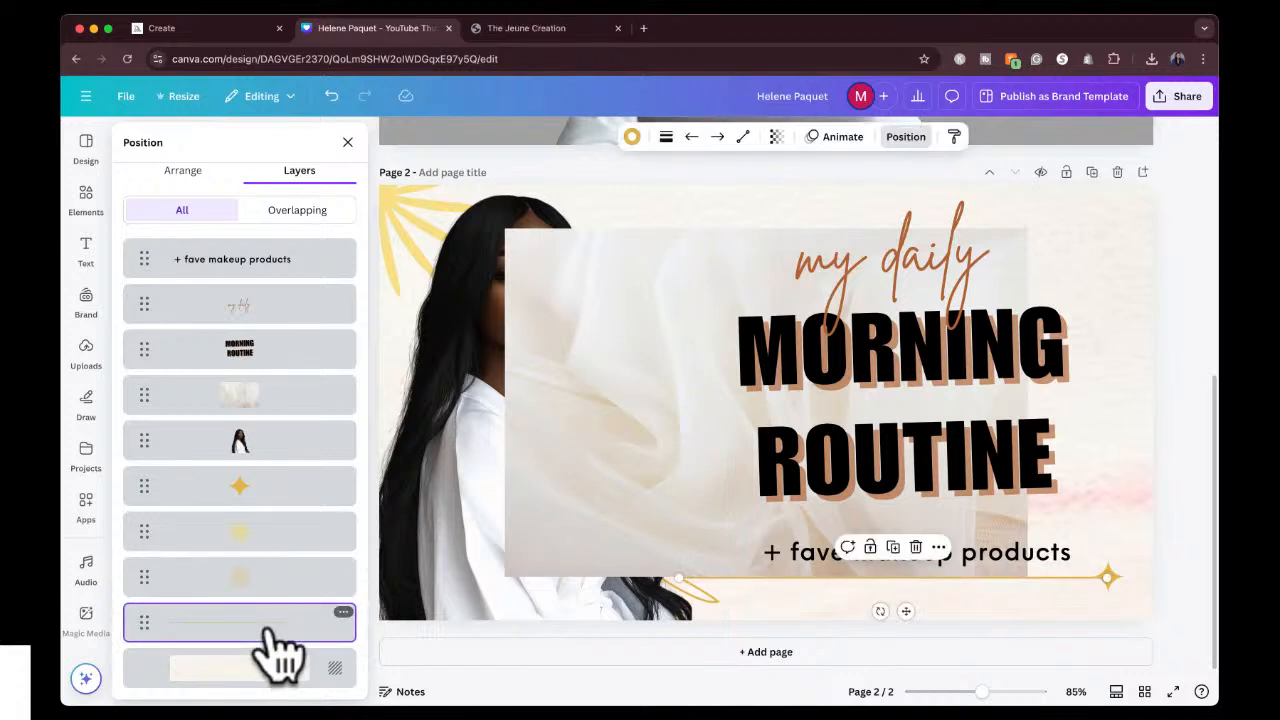
click(262, 586)
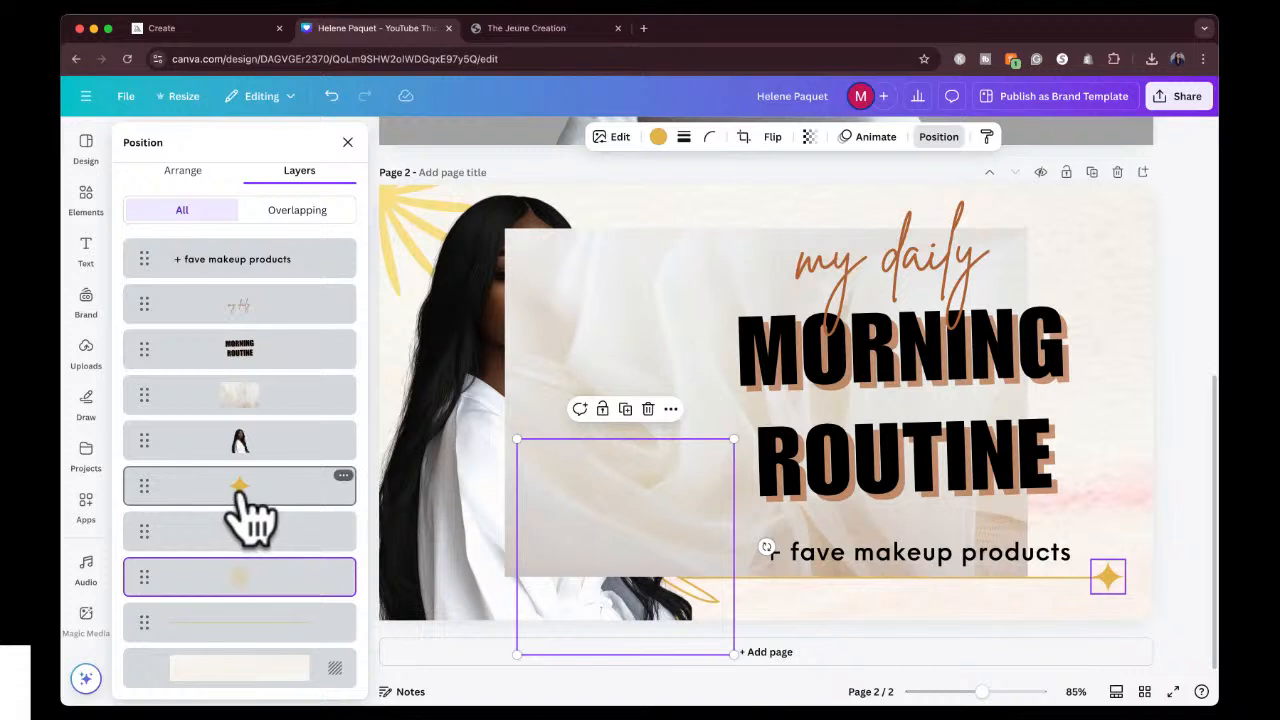
mouse_move(706, 283)
mouse_down()
mouse_move(700, 265)
mouse_move(684, 270)
mouse_up()
drag(285, 395, 293, 652)
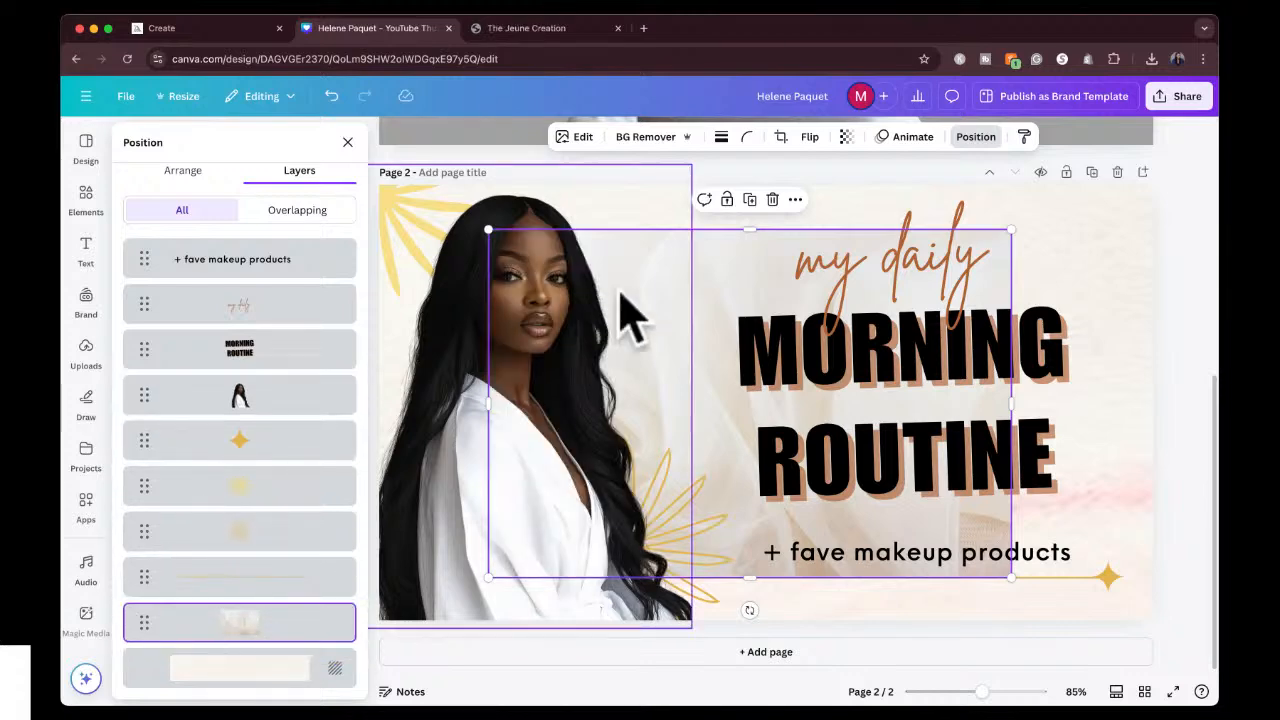
right_click(285, 625)
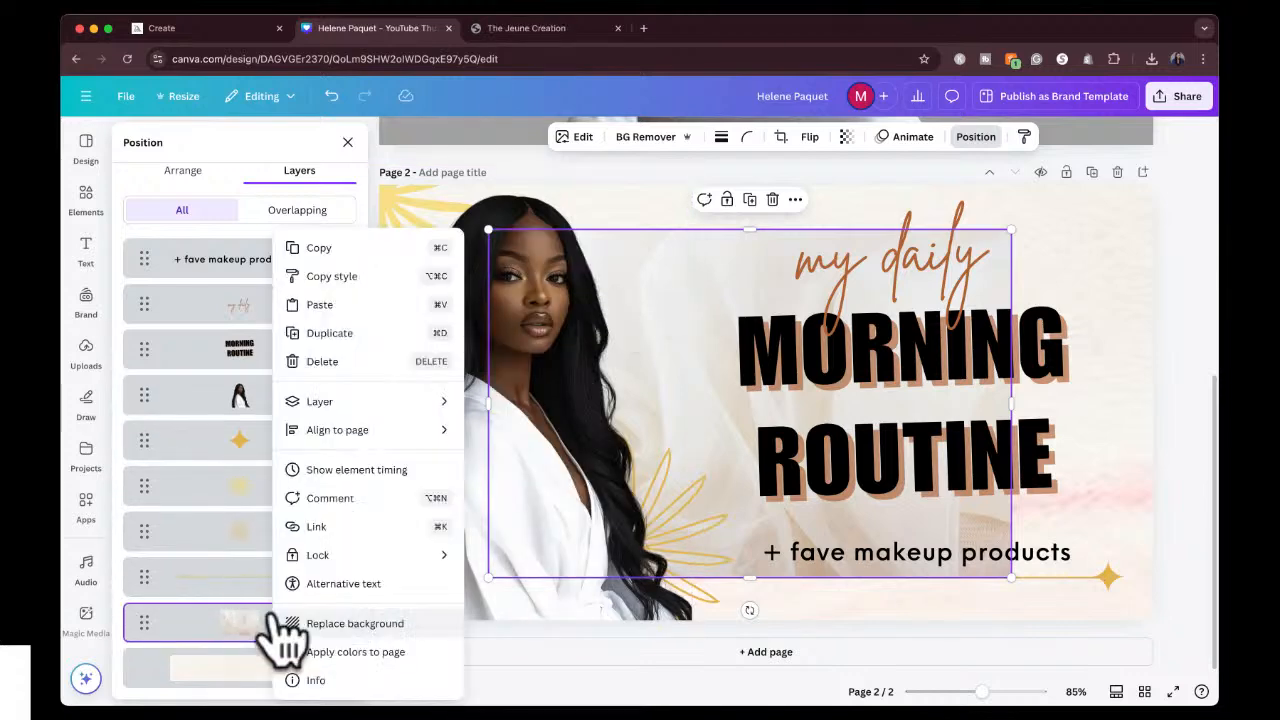
click(305, 625)
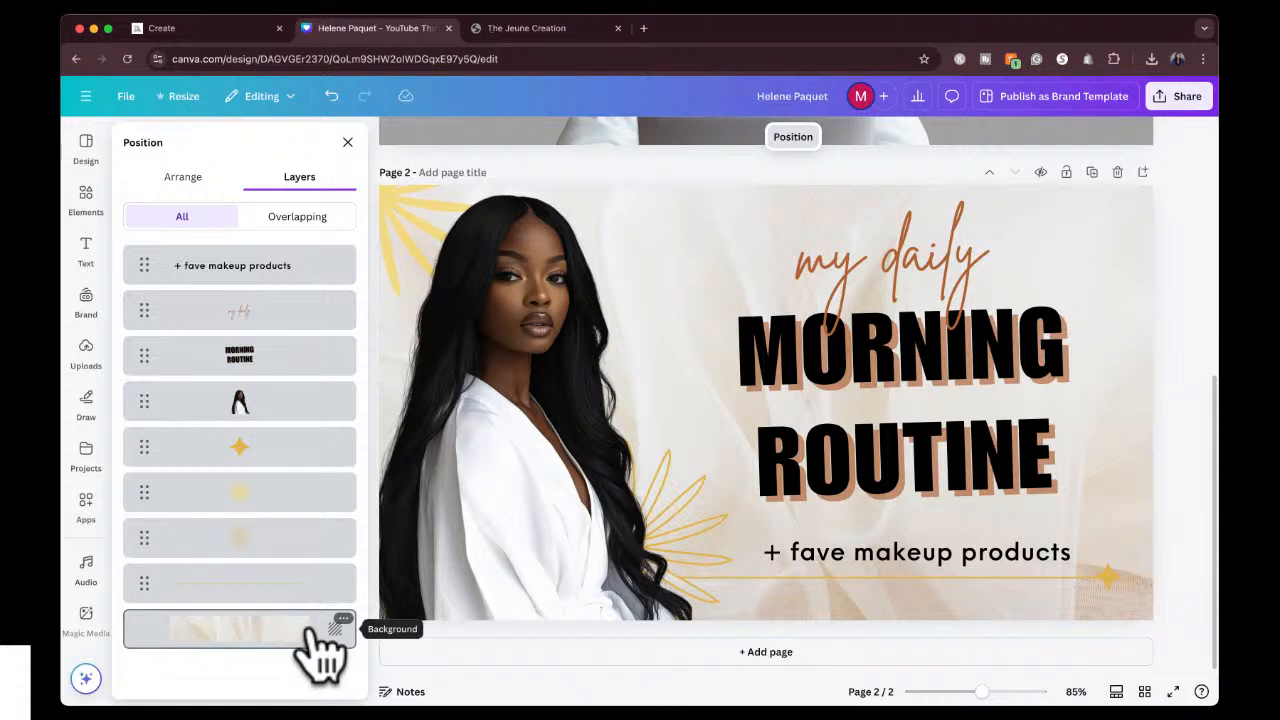
click(712, 273)
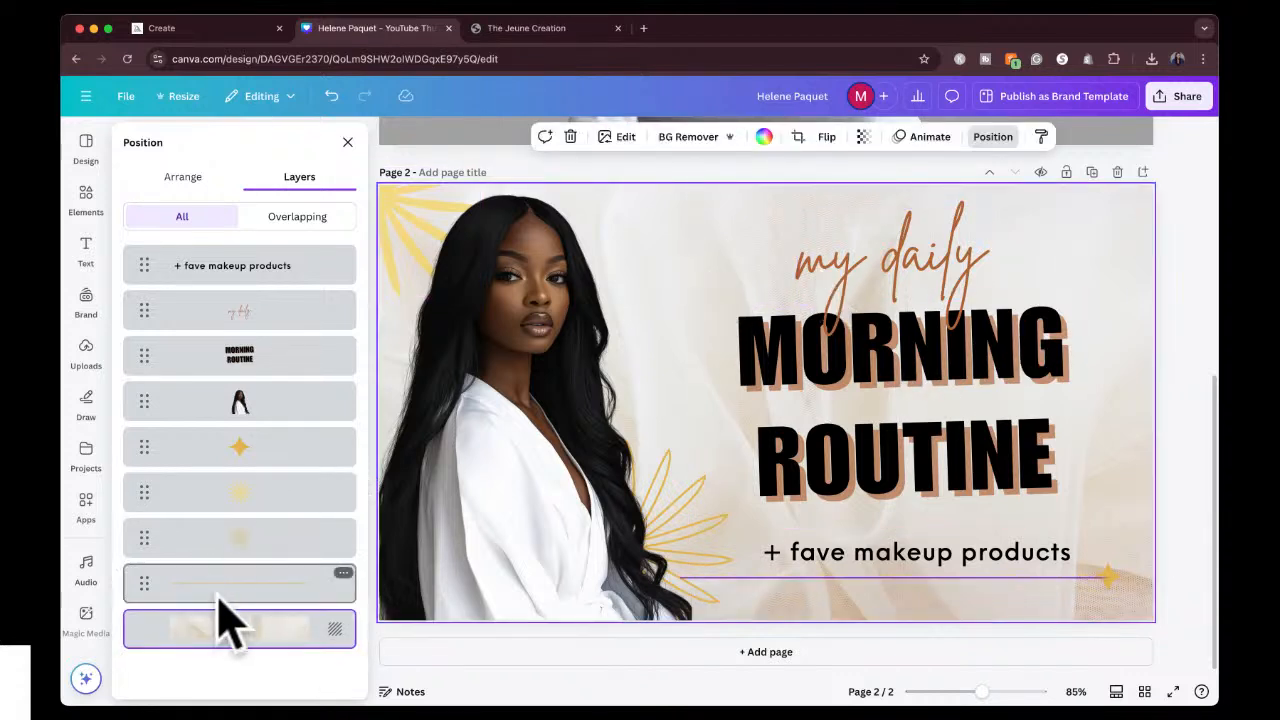
click(1181, 299)
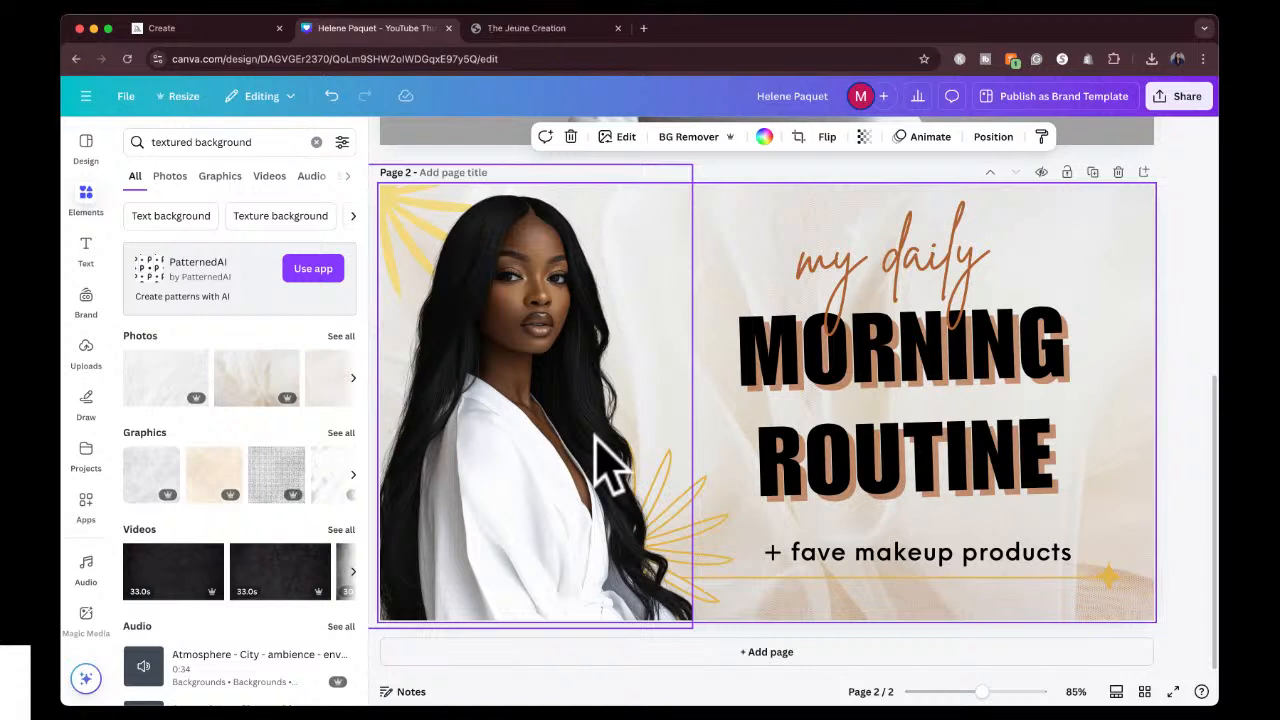
Delete both gold flower graphics behind the portrait.
click(700, 495)
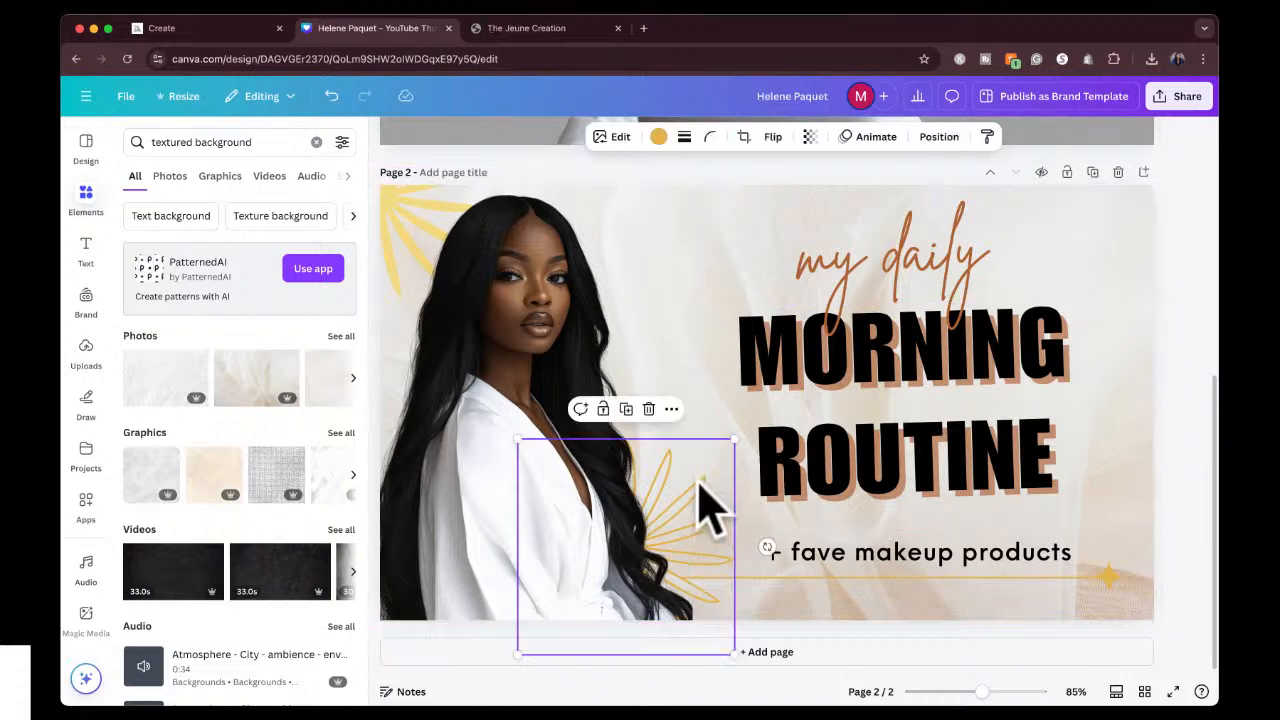
click(425, 250)
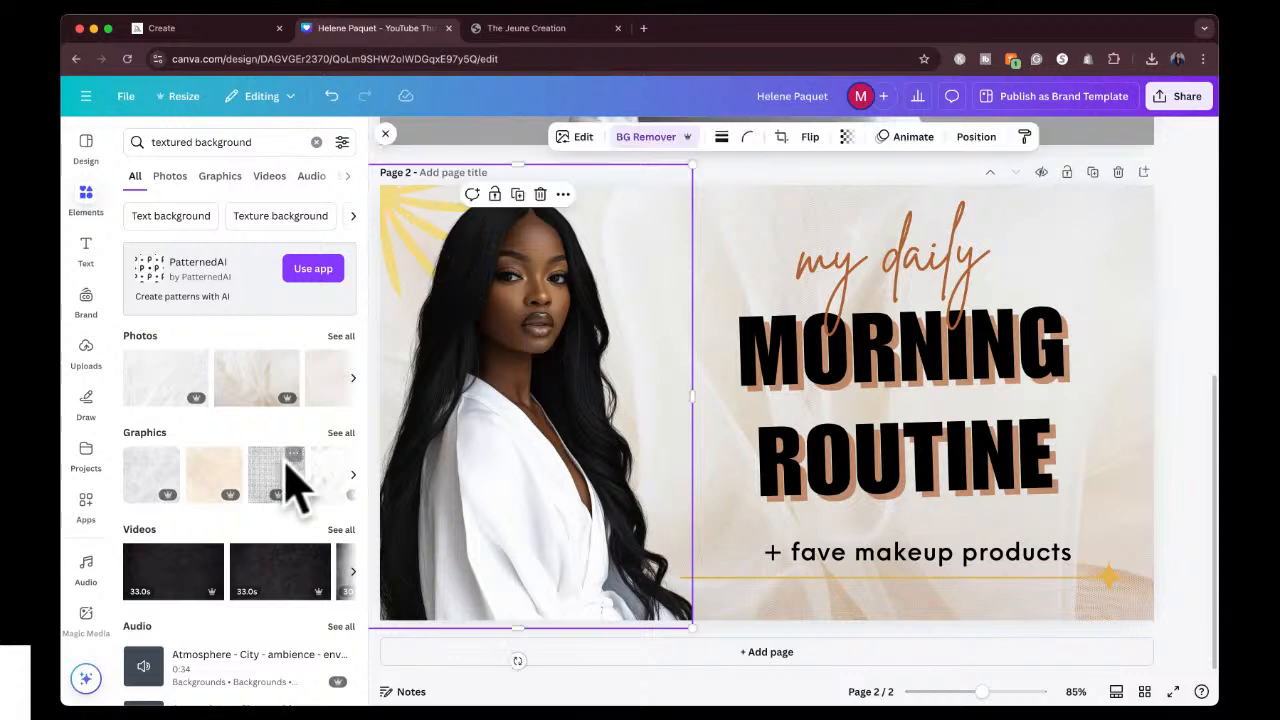
click(976, 137)
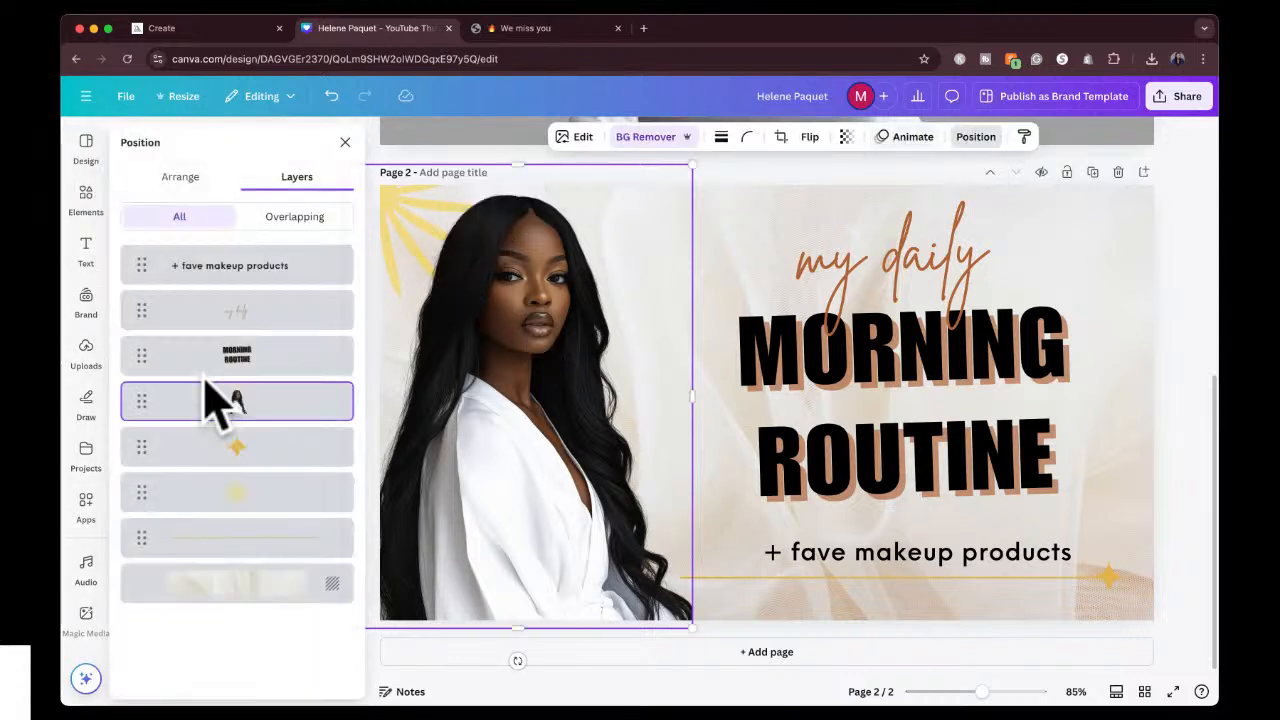
click(212, 490)
key(Delete)
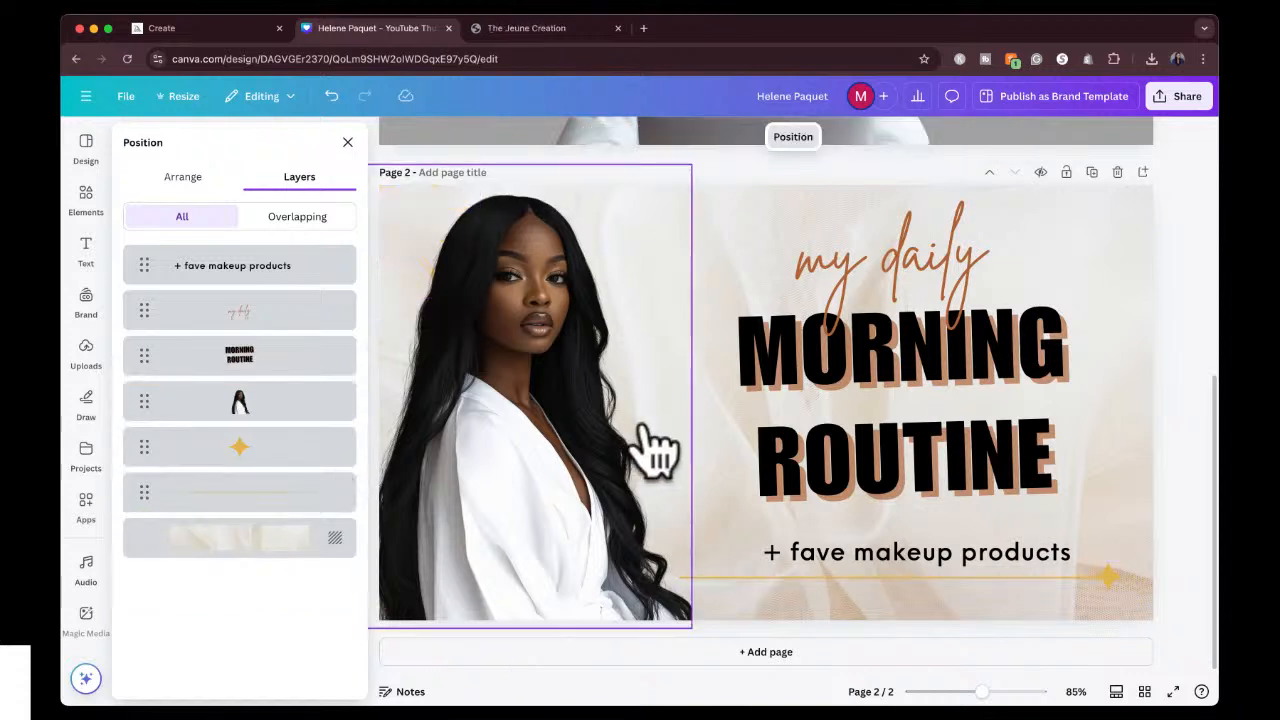
Try white, pink, red and blue shadow colors on the MORNING ROUTINE title and settle on deep violet.
click(912, 350)
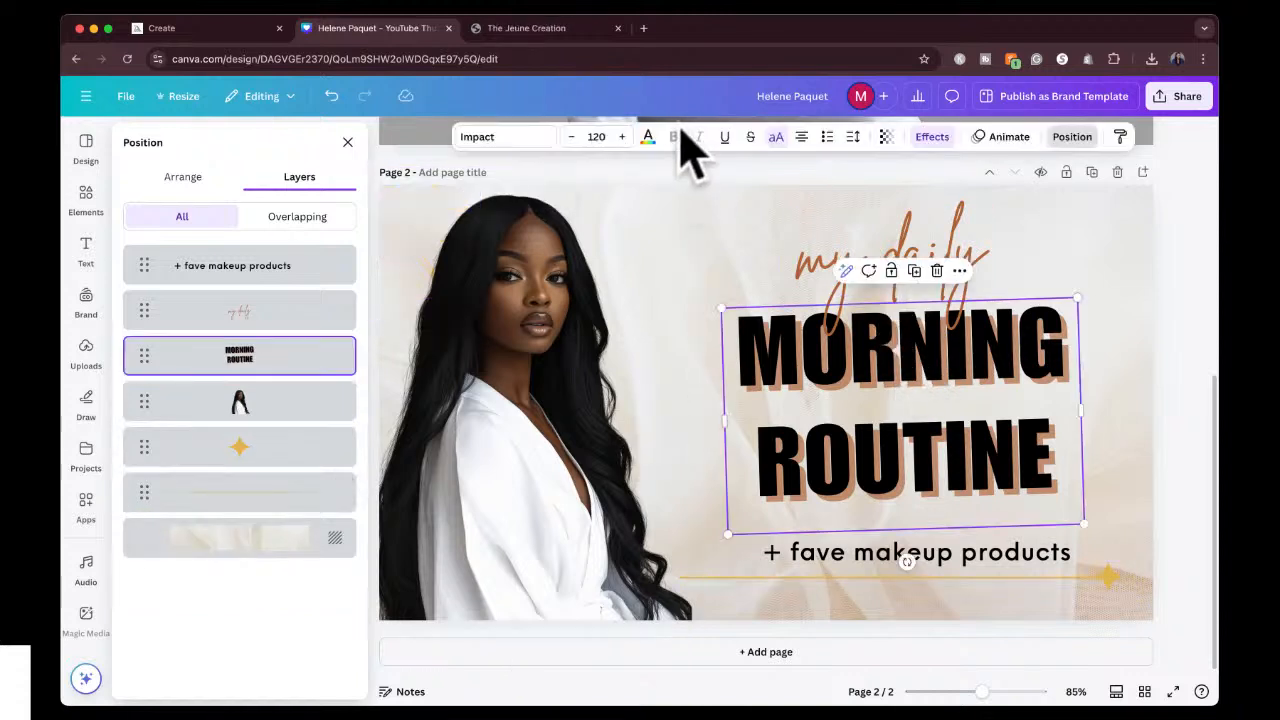
click(928, 142)
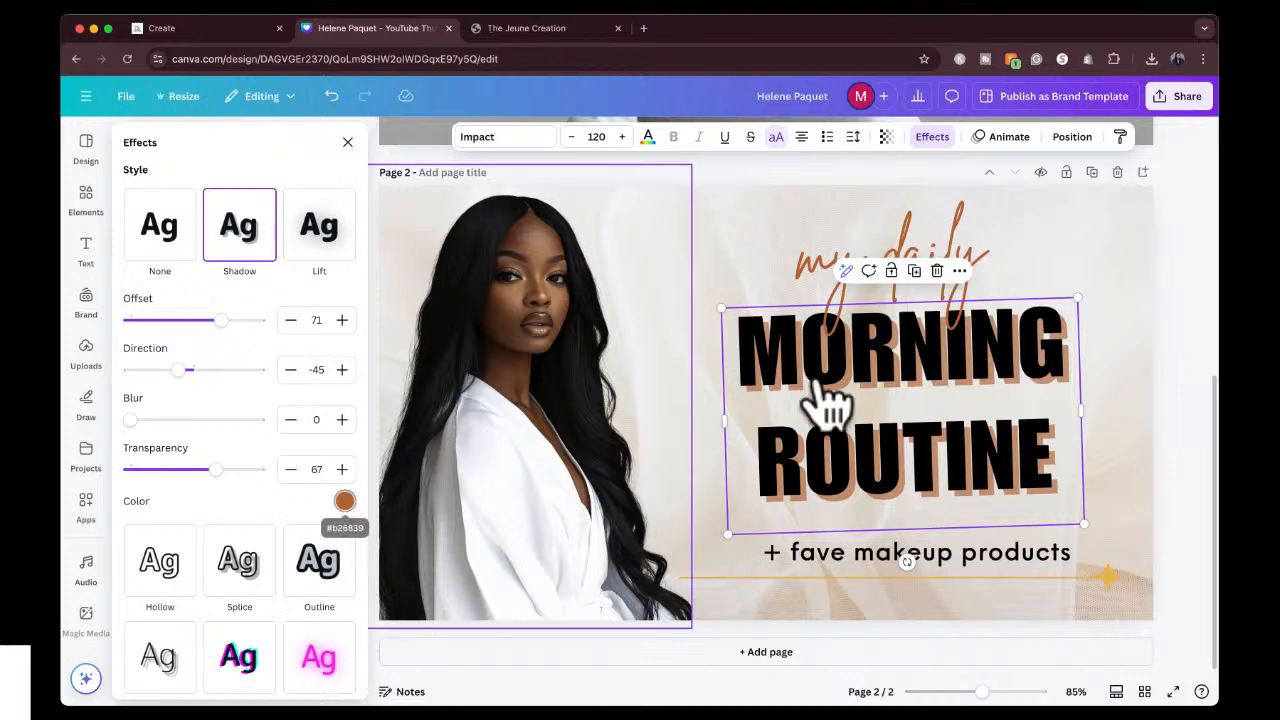
click(344, 501)
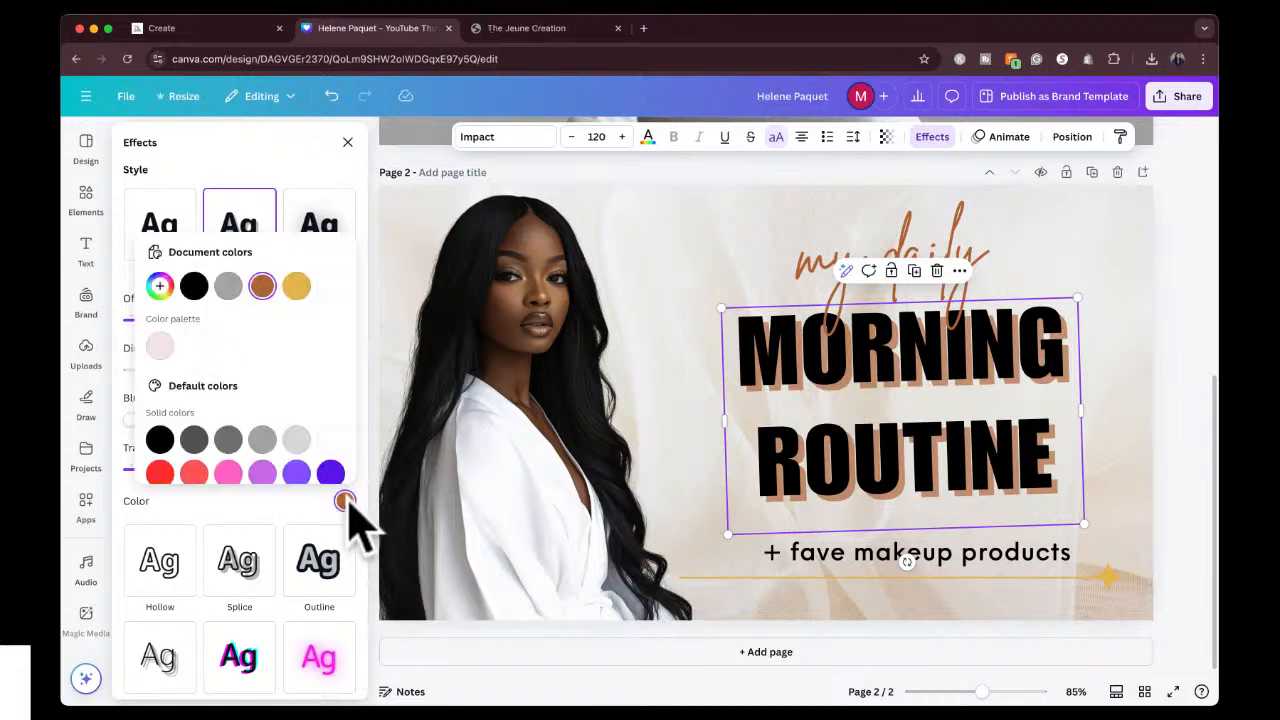
click(330, 440)
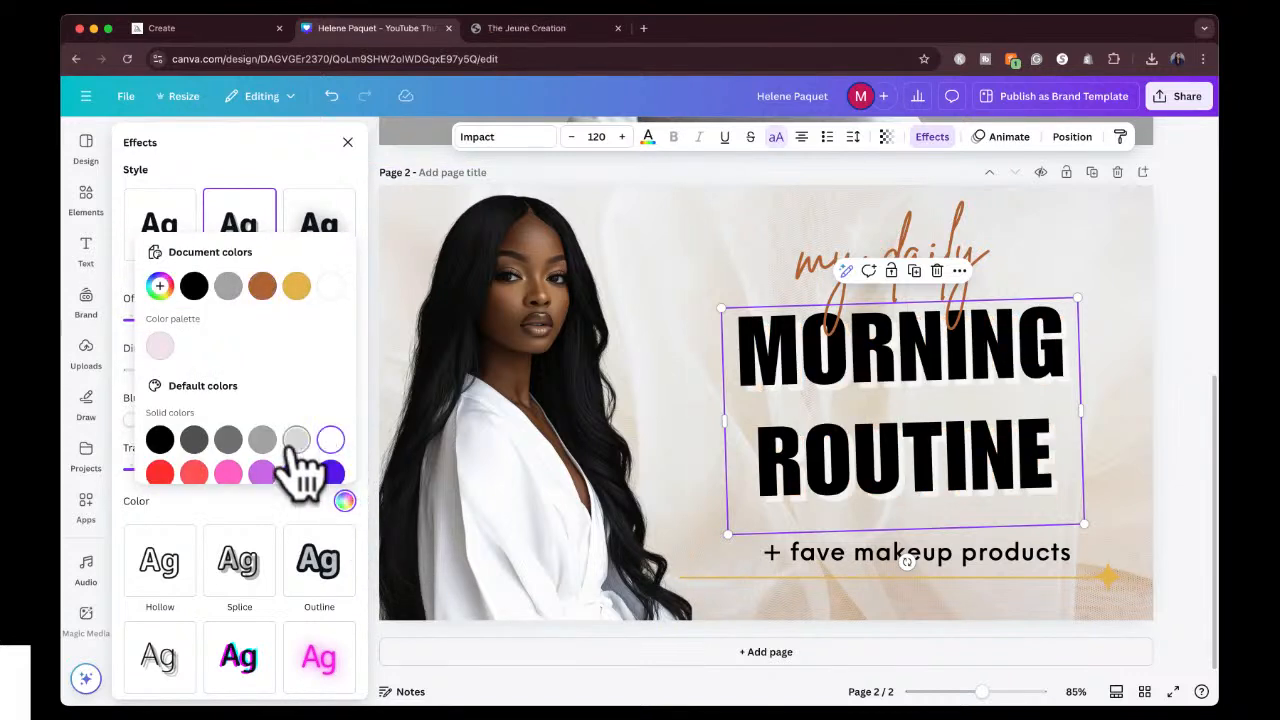
click(262, 472)
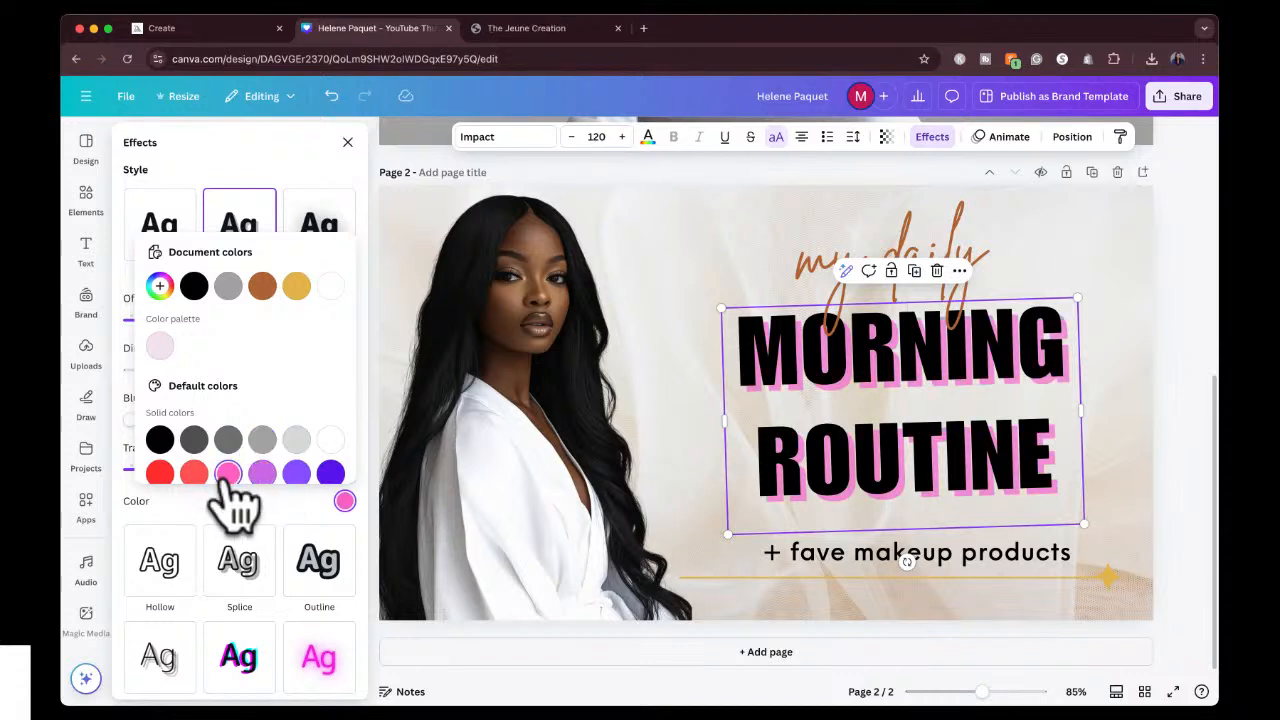
scroll(262, 440, down, 2)
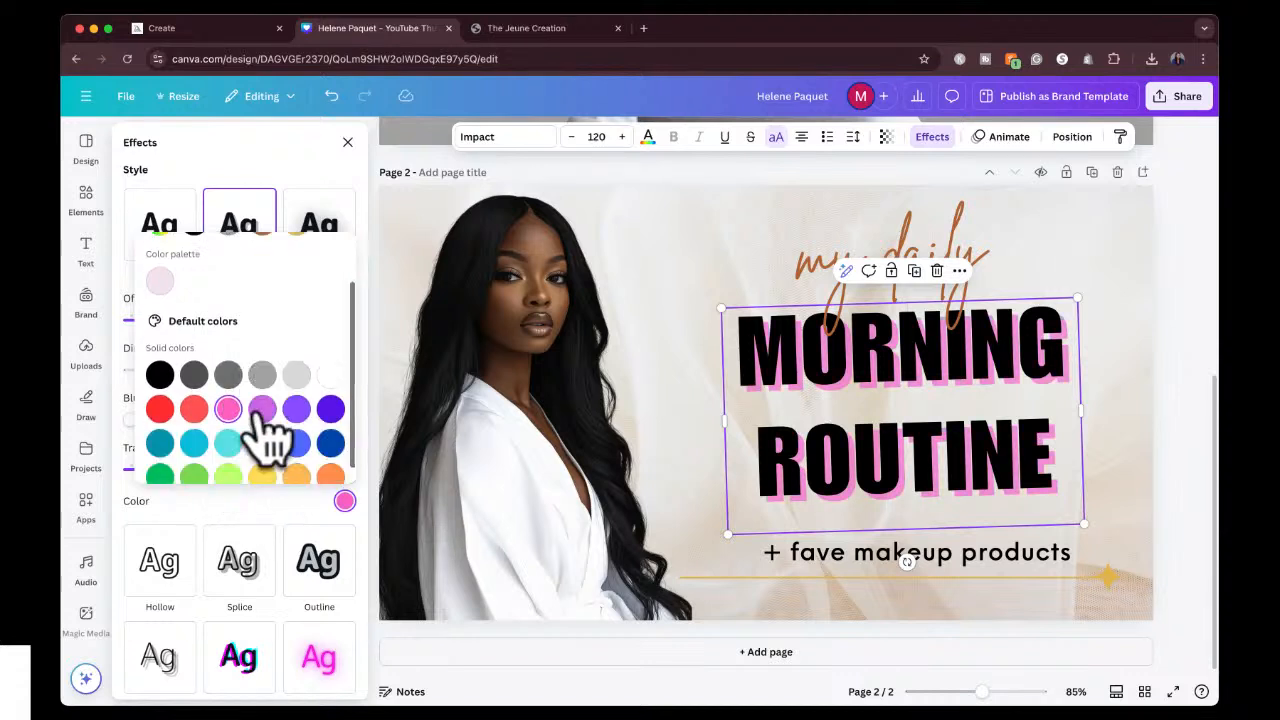
click(194, 392)
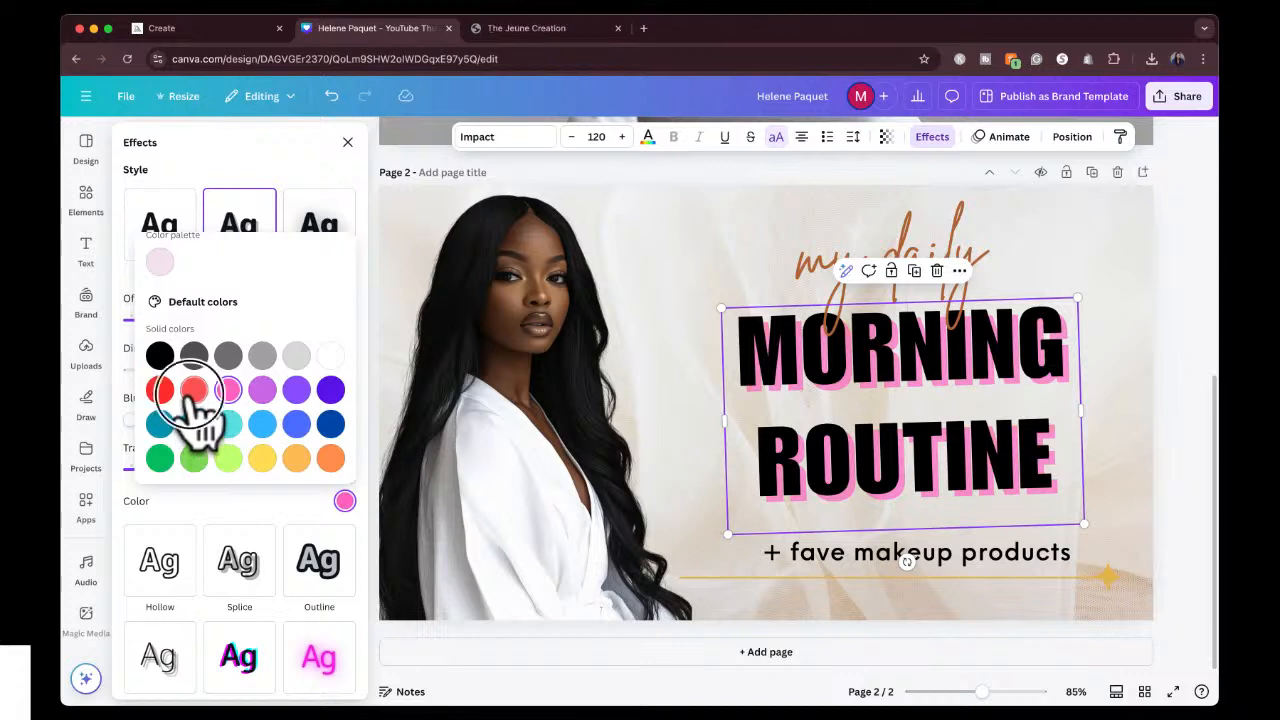
click(158, 391)
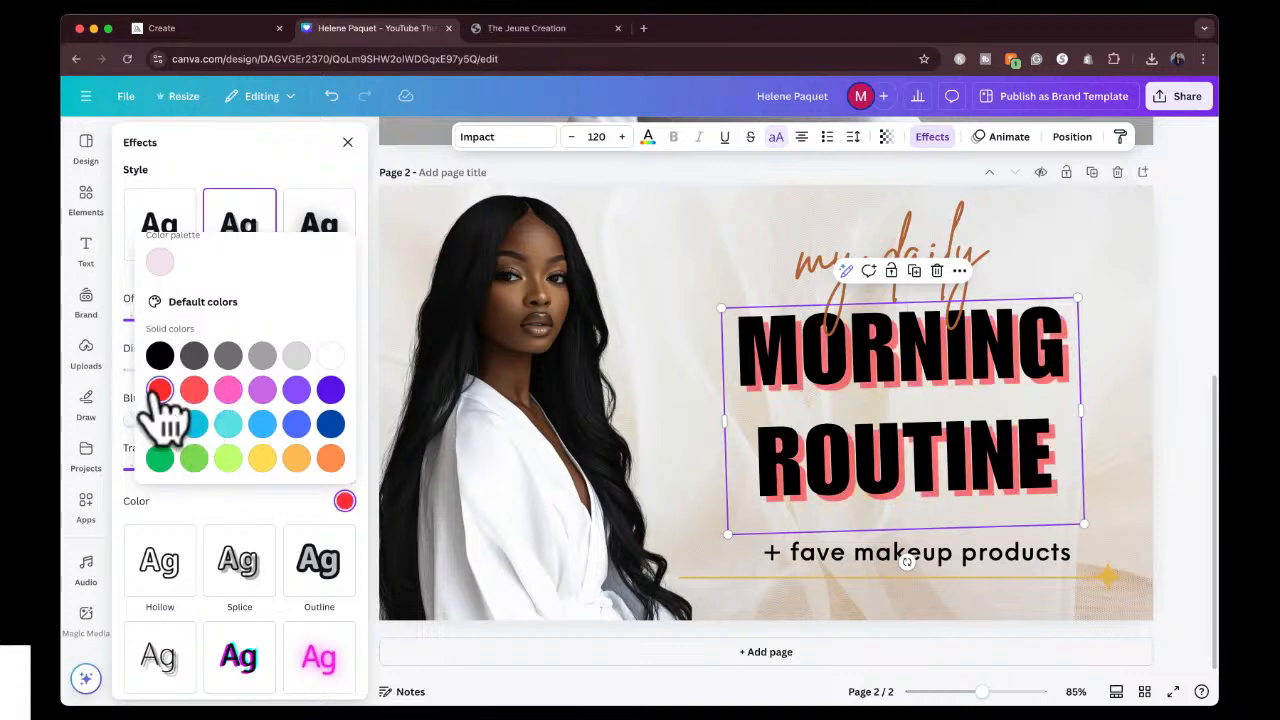
click(296, 425)
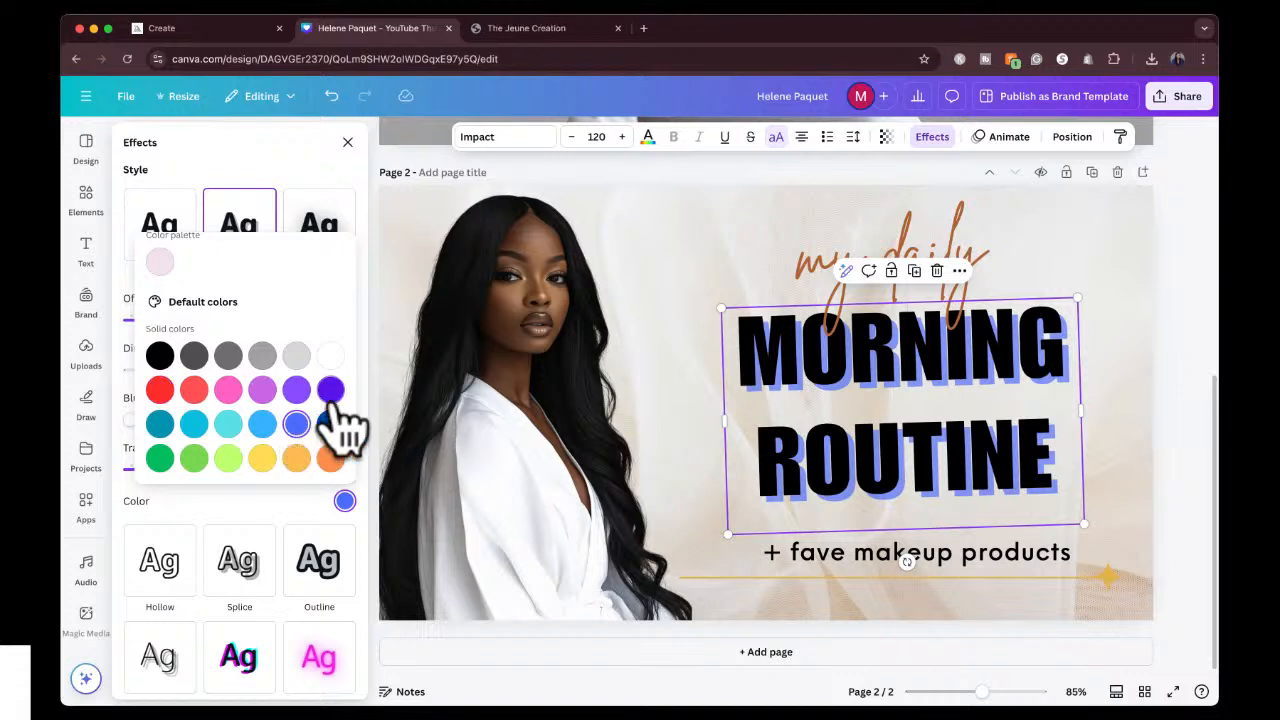
click(331, 392)
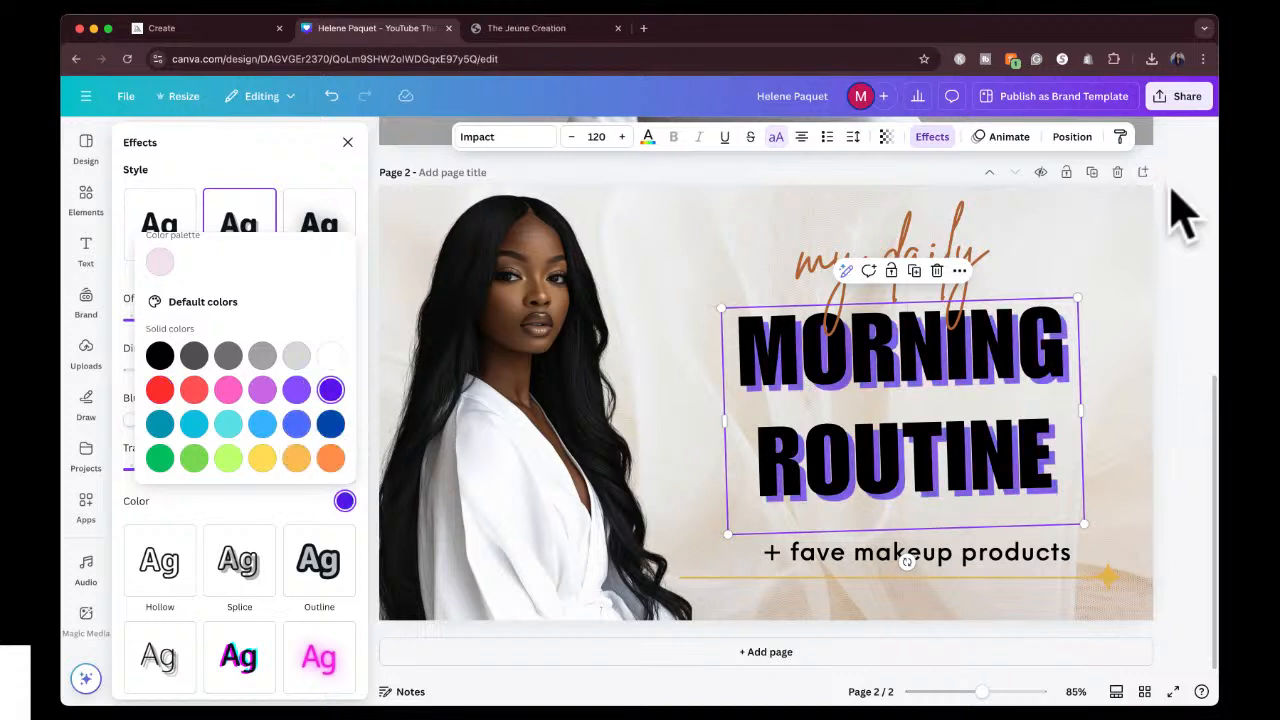
Recolor the "my daily" script text light purple.
click(955, 257)
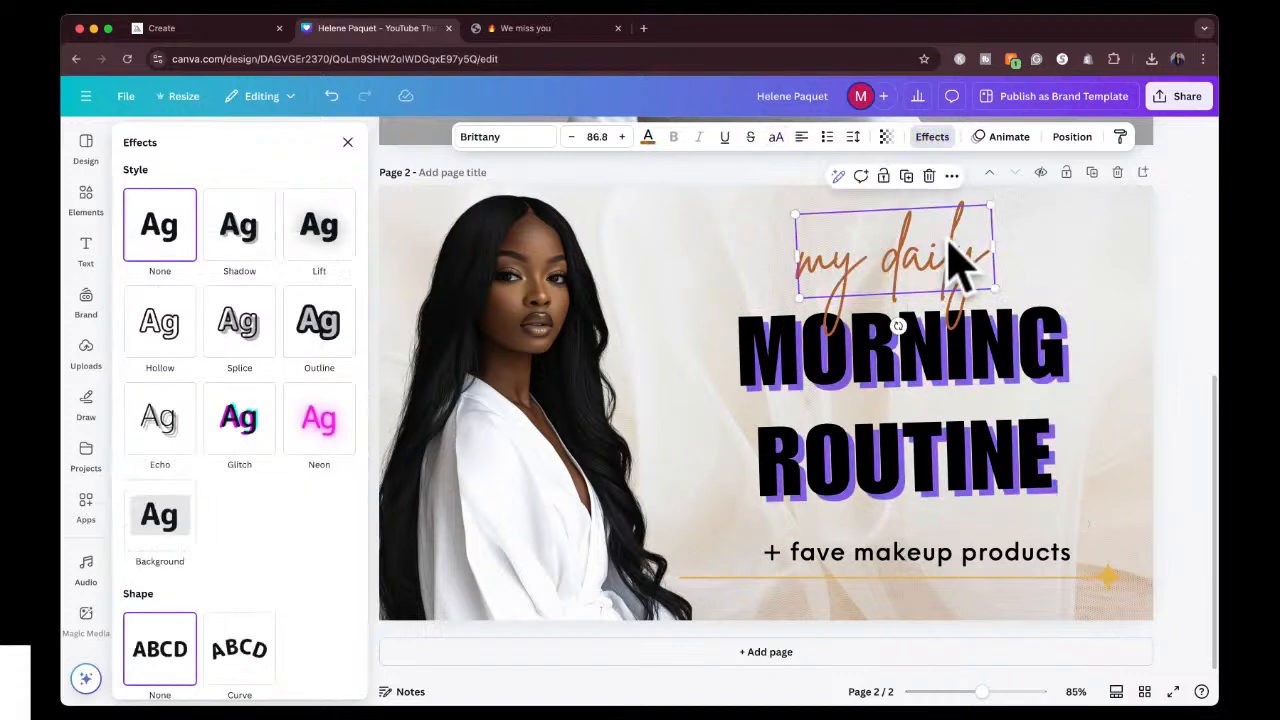
click(648, 137)
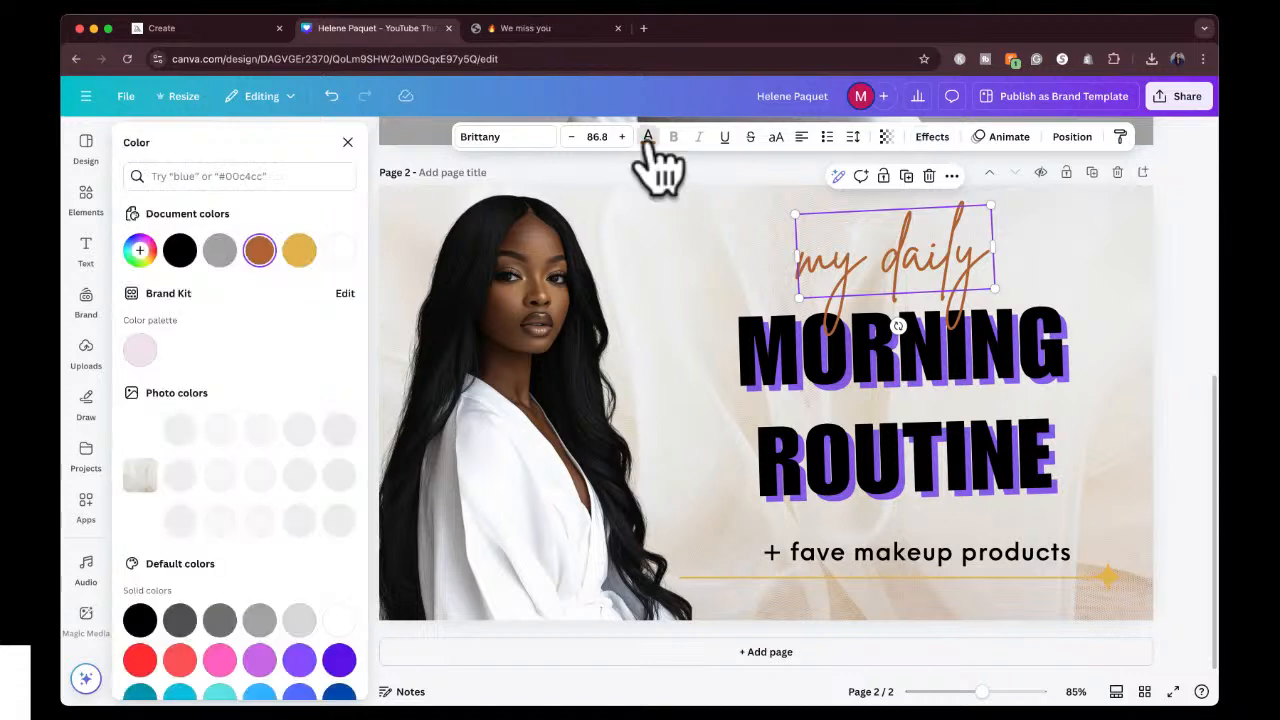
click(259, 662)
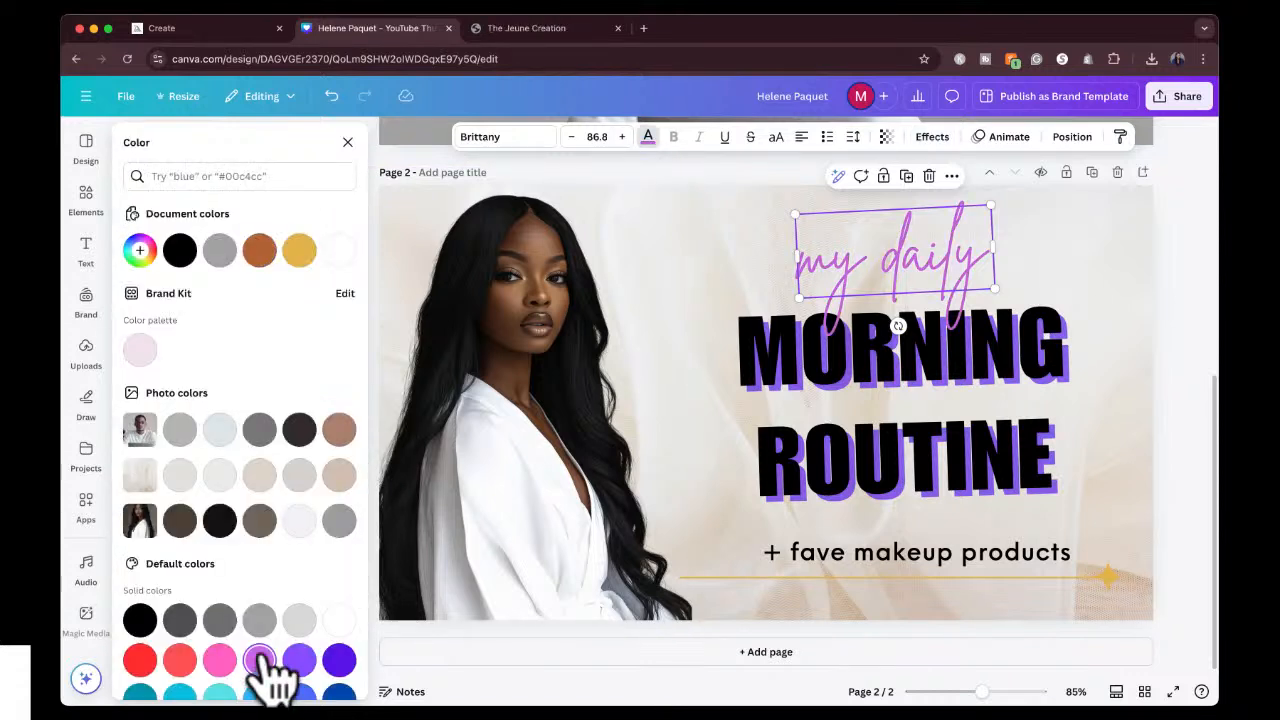
Delete the gold line and the gold star beneath the "+ fave makeup products" tagline.
click(873, 578)
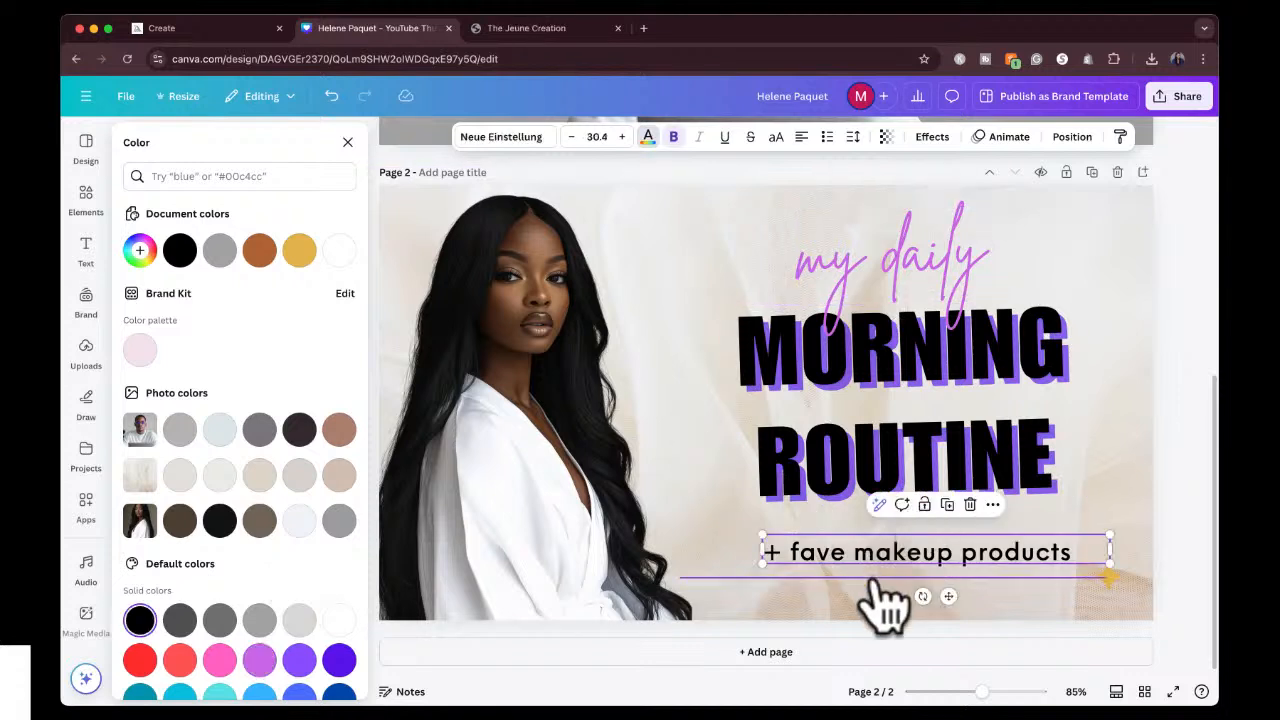
click(873, 578)
key(Delete)
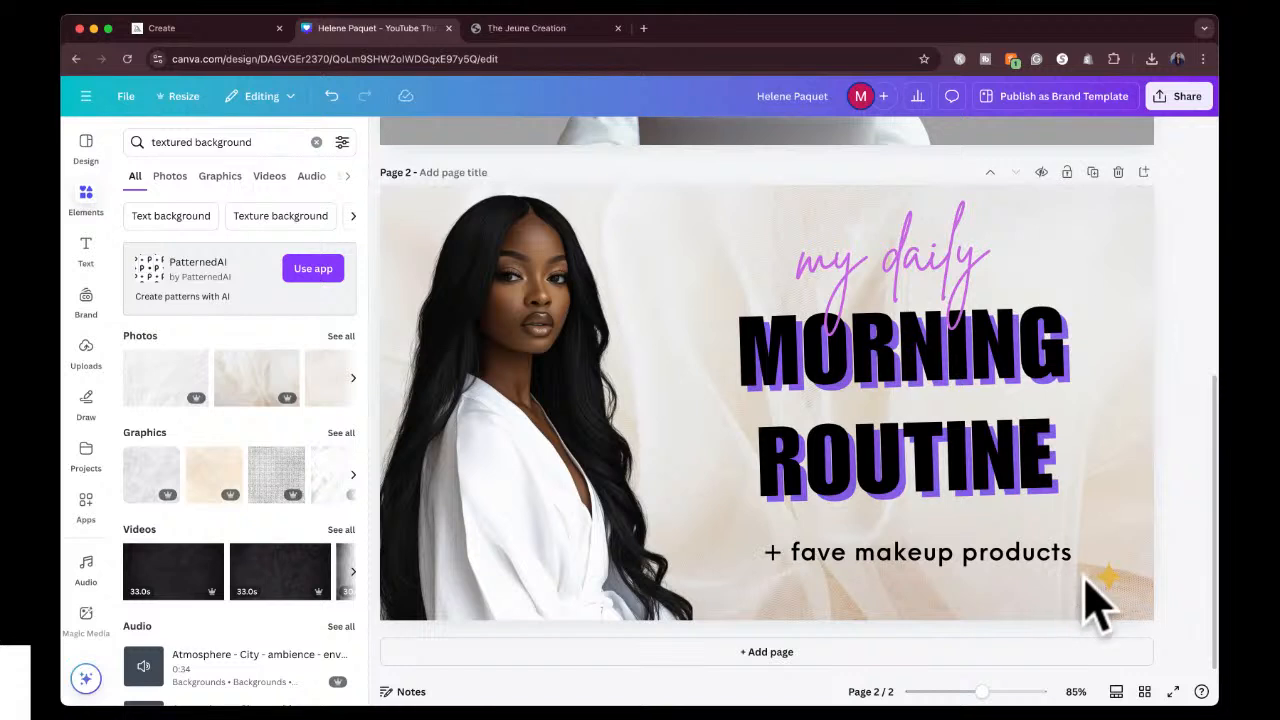
click(1108, 578)
key(Delete)
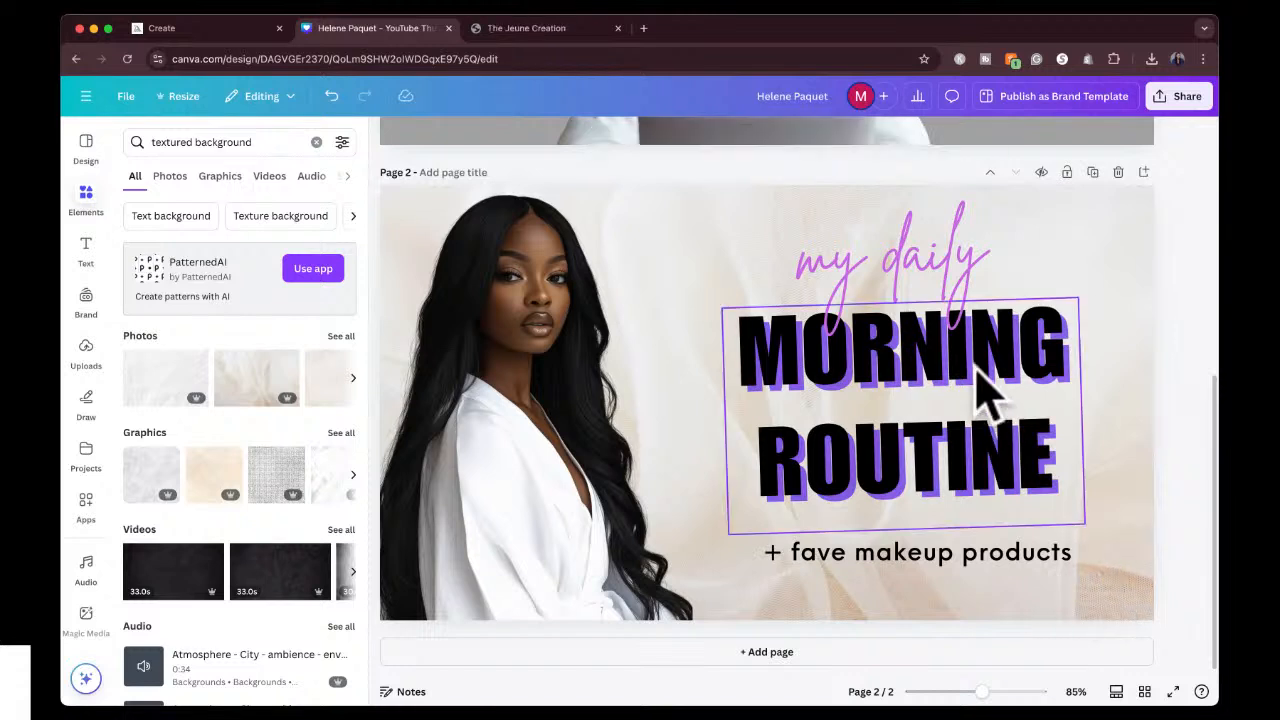
Straighten the MORNING ROUTINE title and the "my daily" script to 0° rotation, moving the script up clear of the title.
click(978, 392)
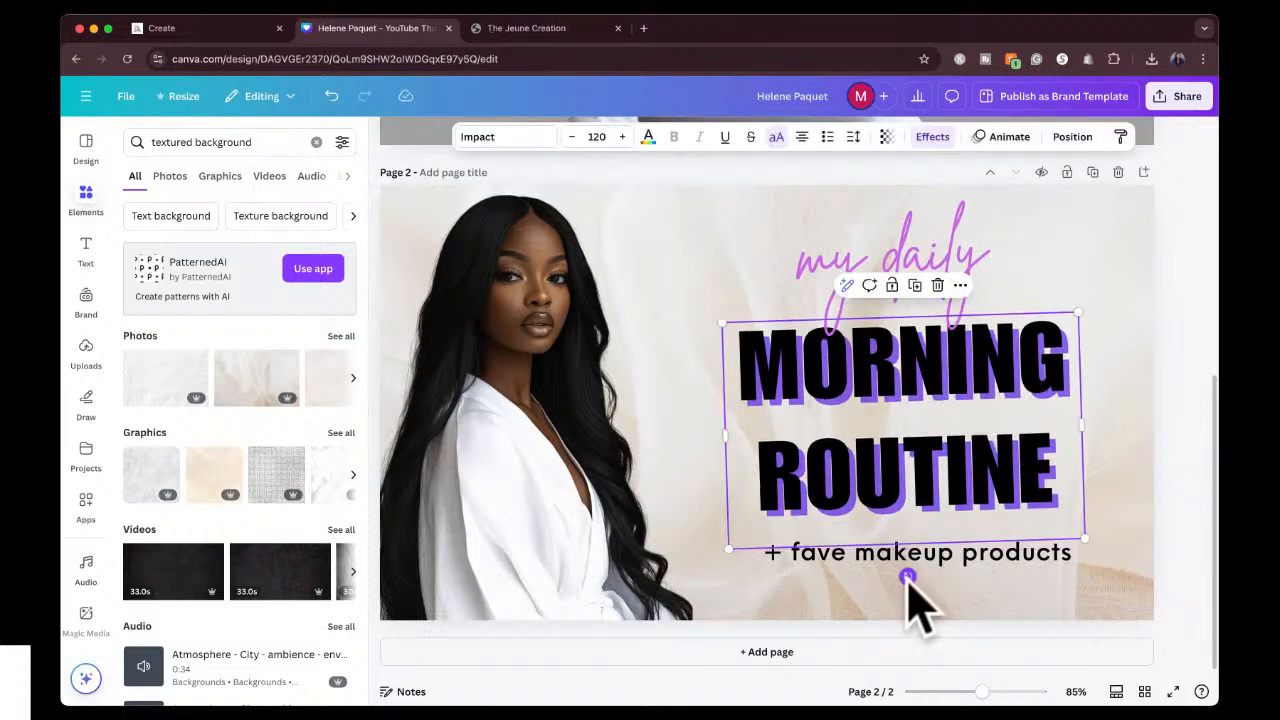
drag(907, 580, 902, 580)
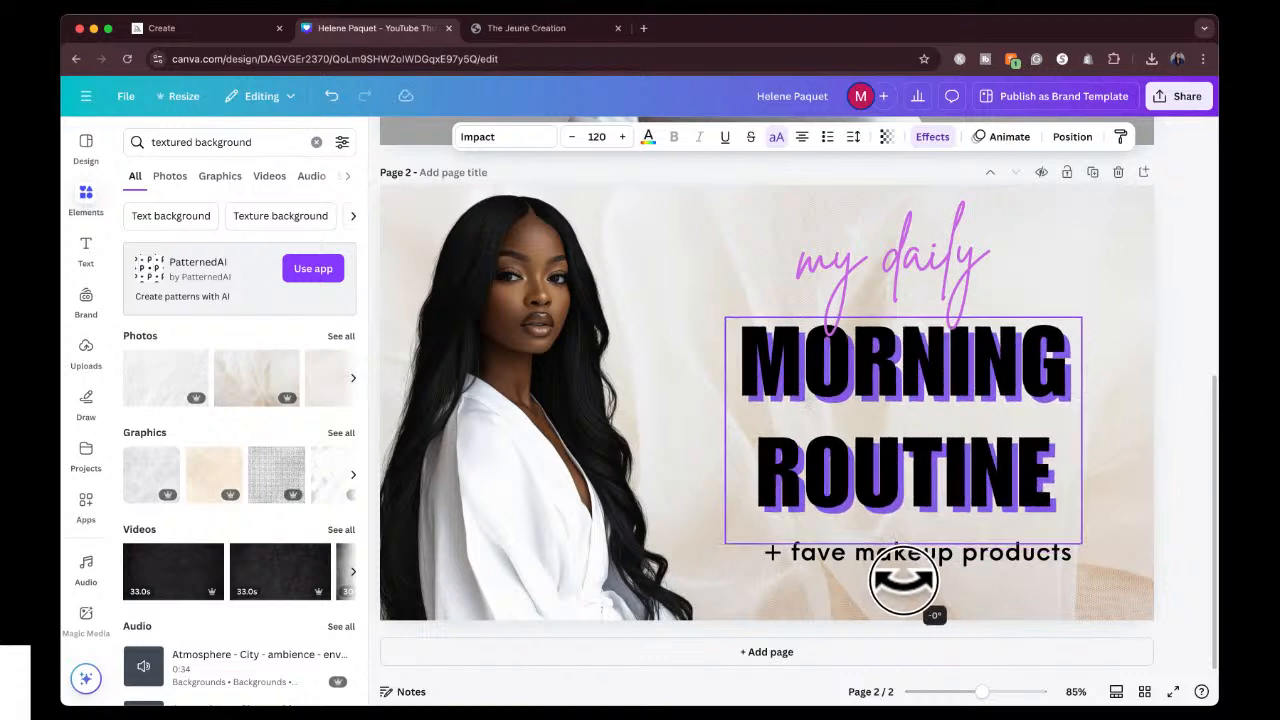
drag(940, 255, 960, 255)
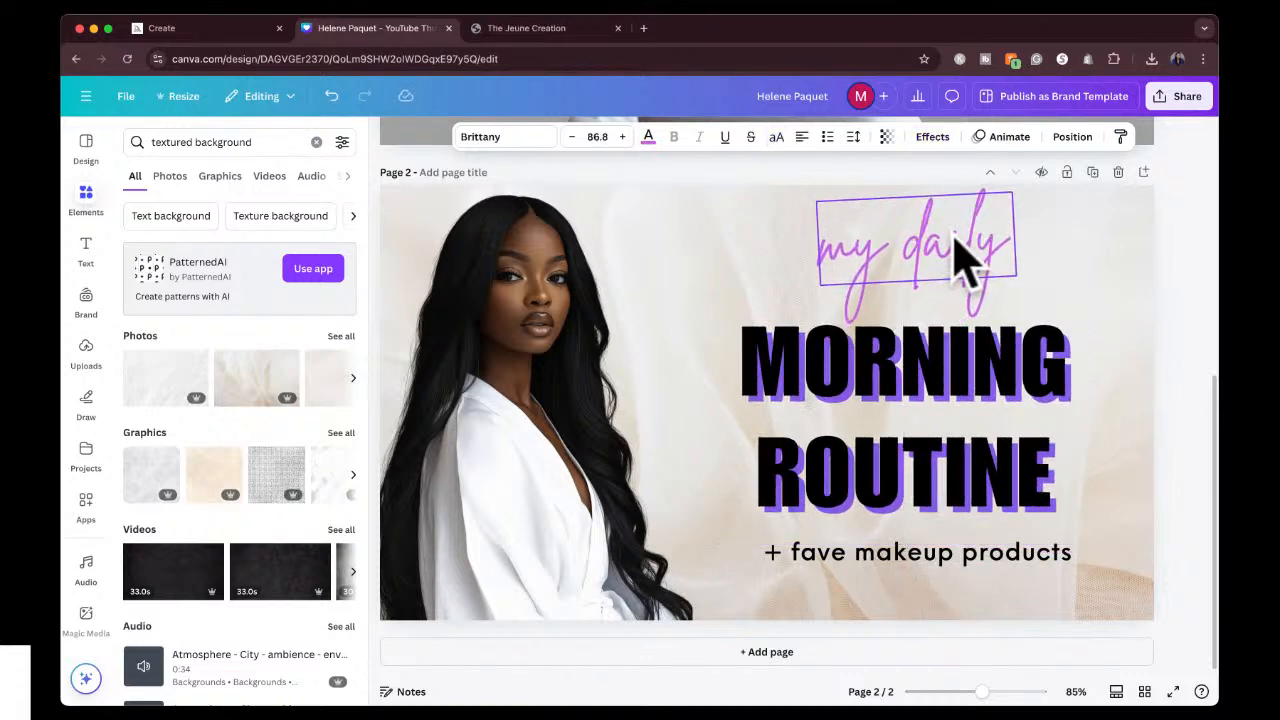
drag(937, 310, 1047, 238)
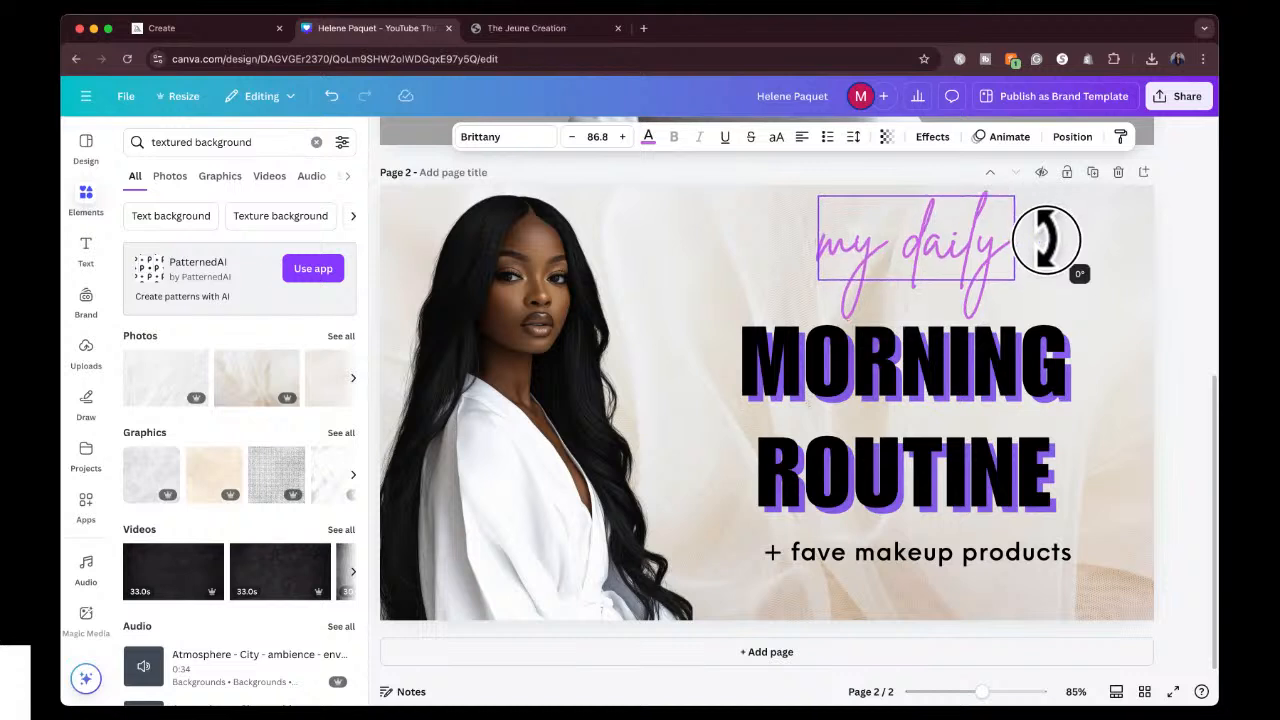
Enlarge the MORNING ROUTINE title to font size 148 and shrink "my daily" to 67.4, placing it centered above the title.
click(1015, 330)
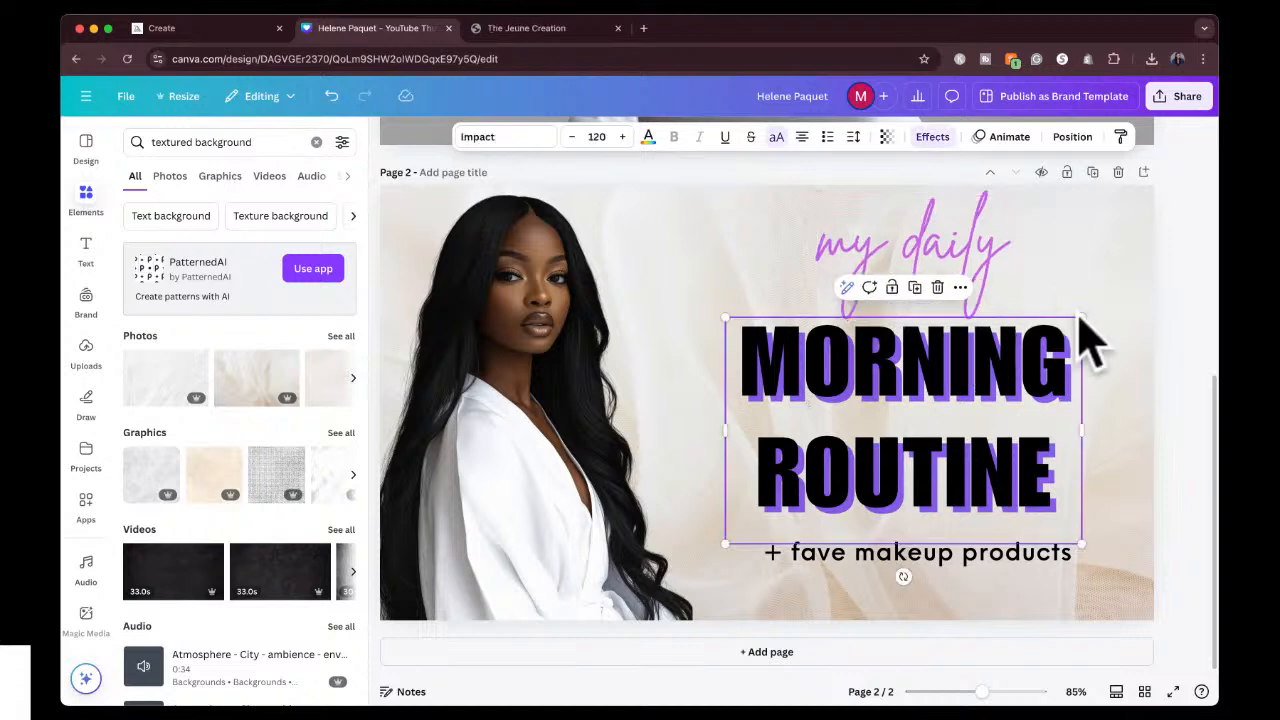
drag(1080, 320, 1140, 229)
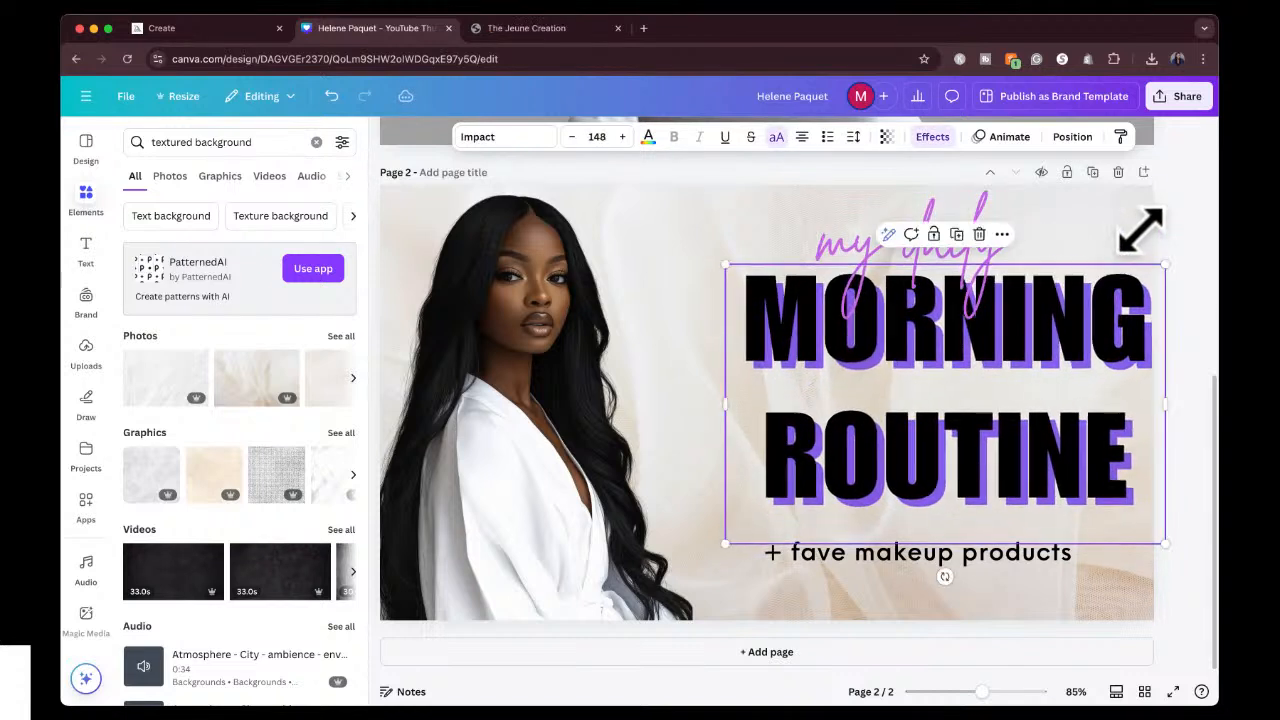
drag(1030, 340, 1000, 362)
mouse_move(986, 257)
mouse_down()
mouse_move(882, 245)
mouse_move(963, 229)
mouse_move(968, 254)
mouse_up()
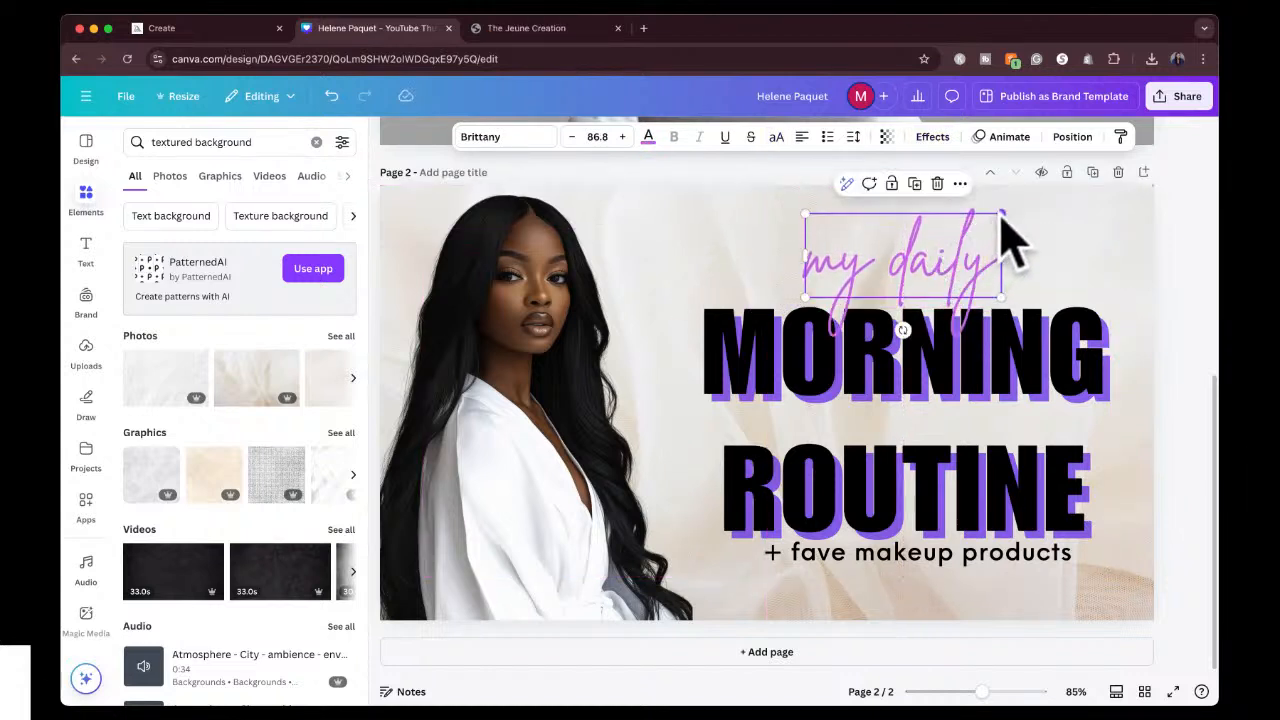
drag(1002, 213, 943, 251)
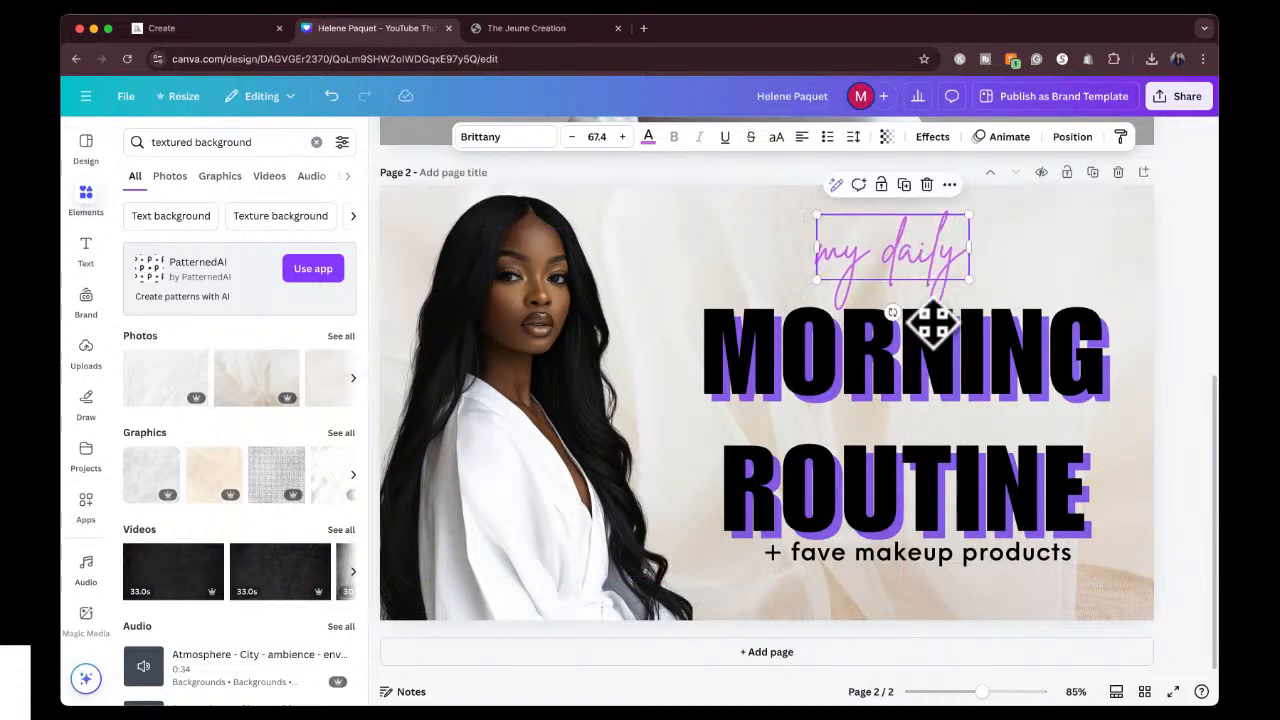
Delete the "+ fave makeup products" tagline below the title.
click(925, 548)
drag(925, 548, 891, 571)
click(1172, 399)
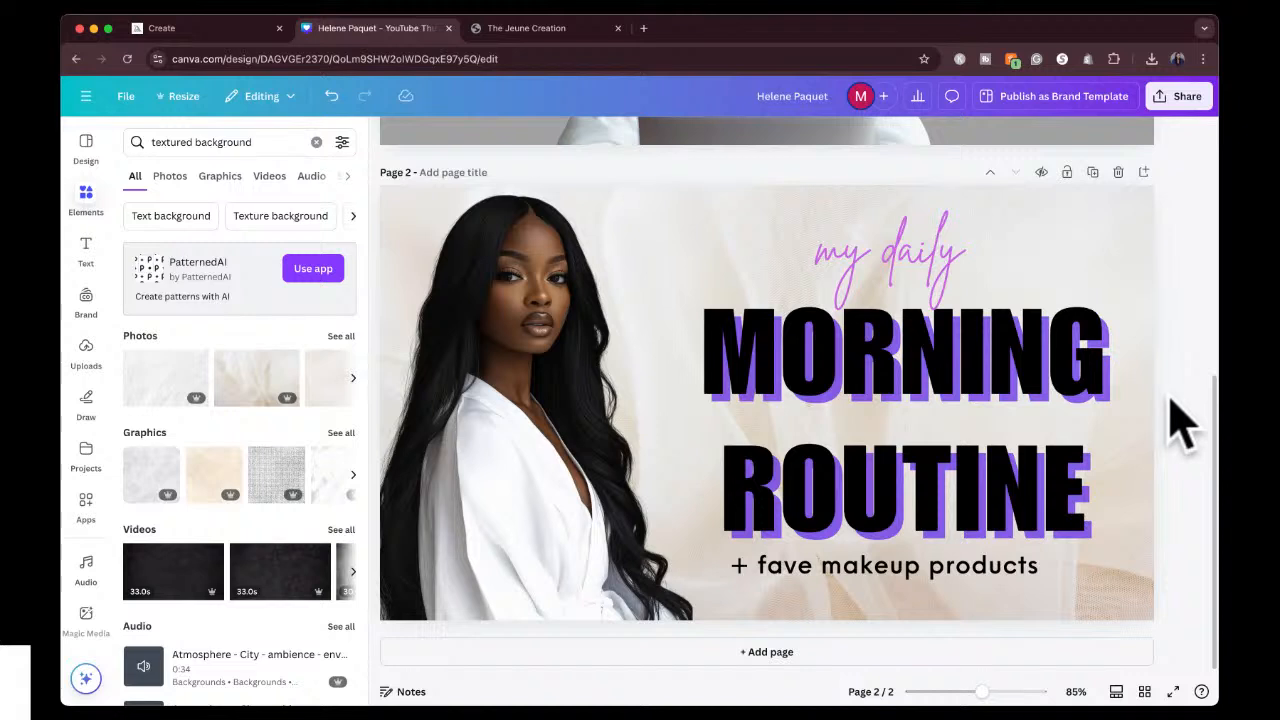
click(931, 572)
key(Delete)
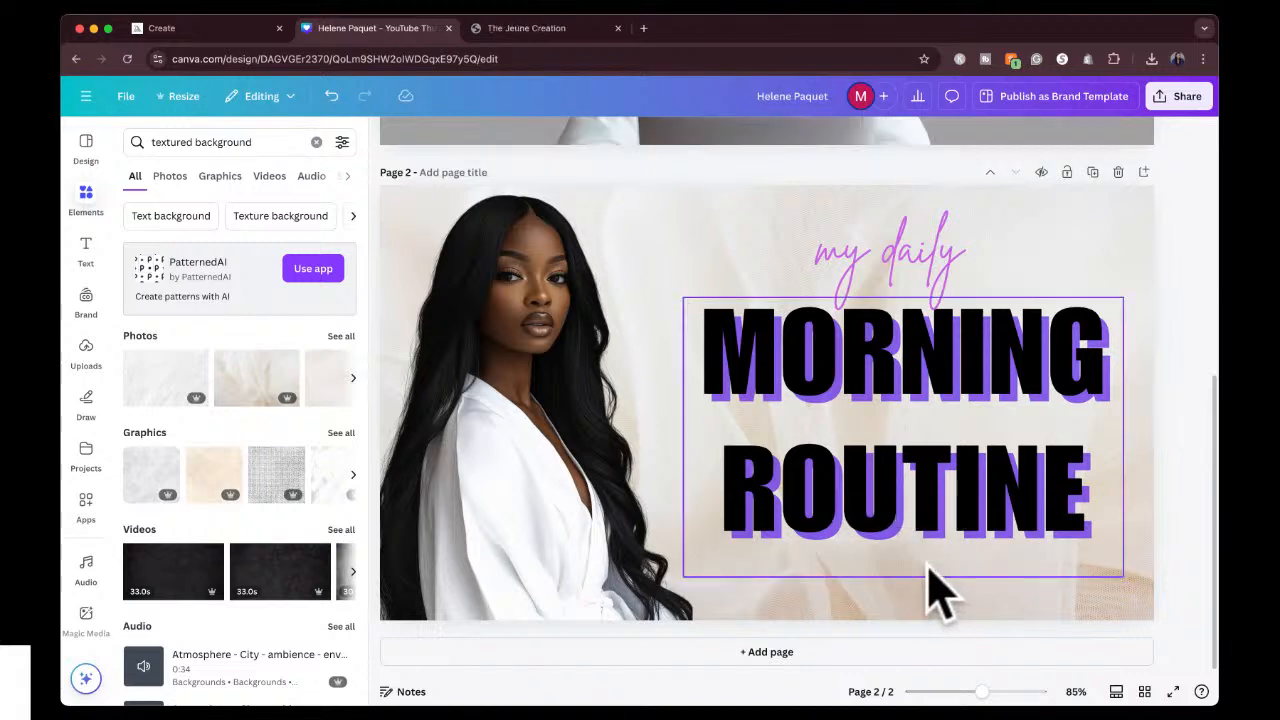
Lower the MORNING ROUTINE title slightly and move the "my daily" script above the right end of MORNING.
click(945, 495)
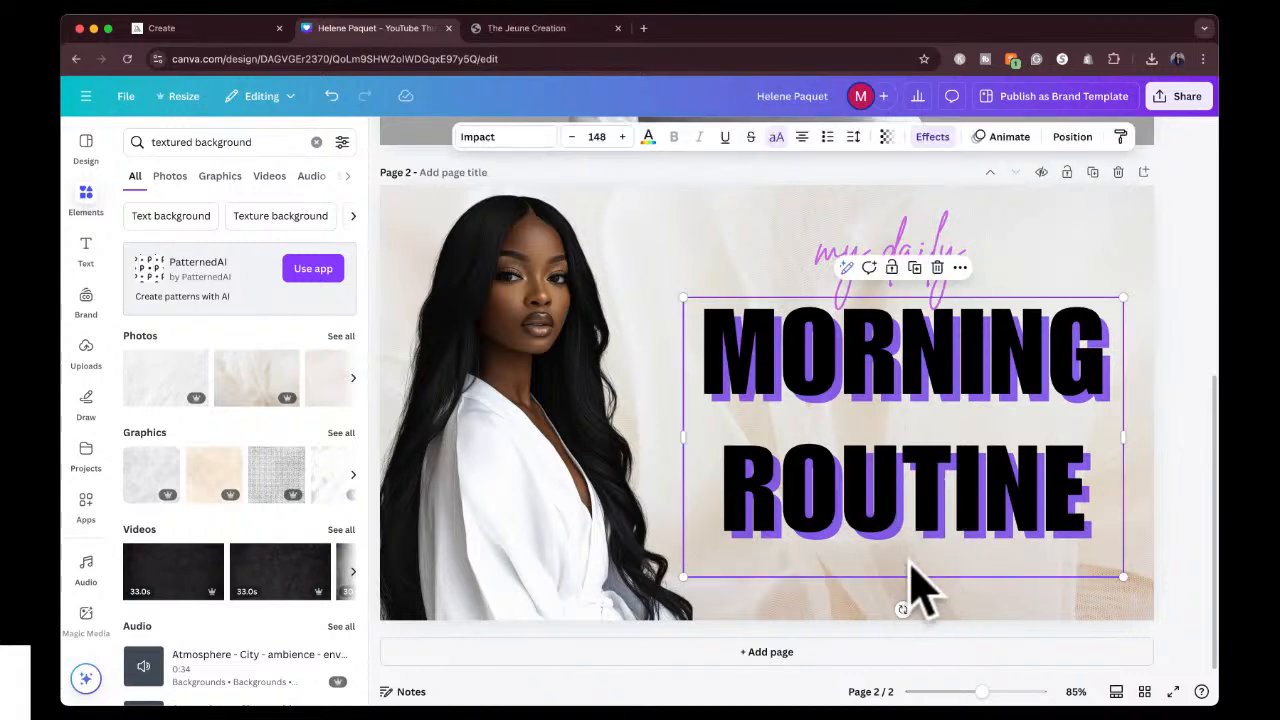
drag(955, 440, 957, 460)
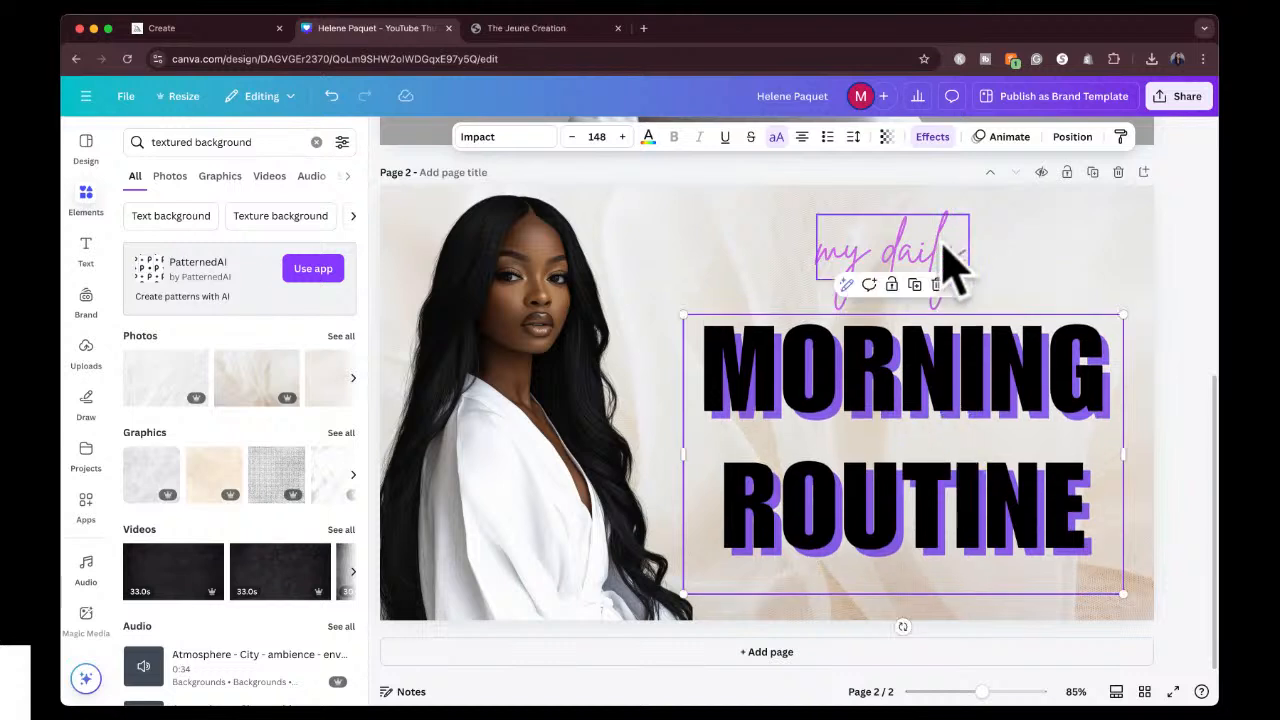
drag(949, 266, 1088, 291)
drag(1000, 423, 1009, 430)
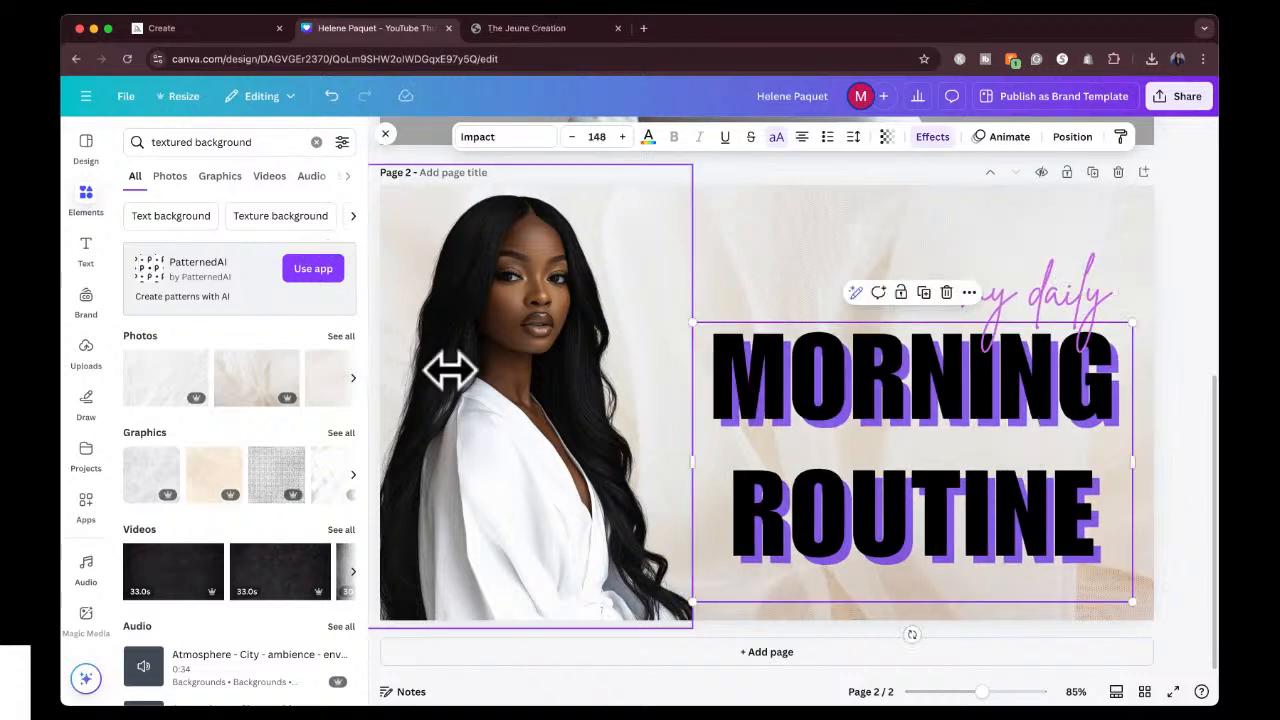
click(1186, 278)
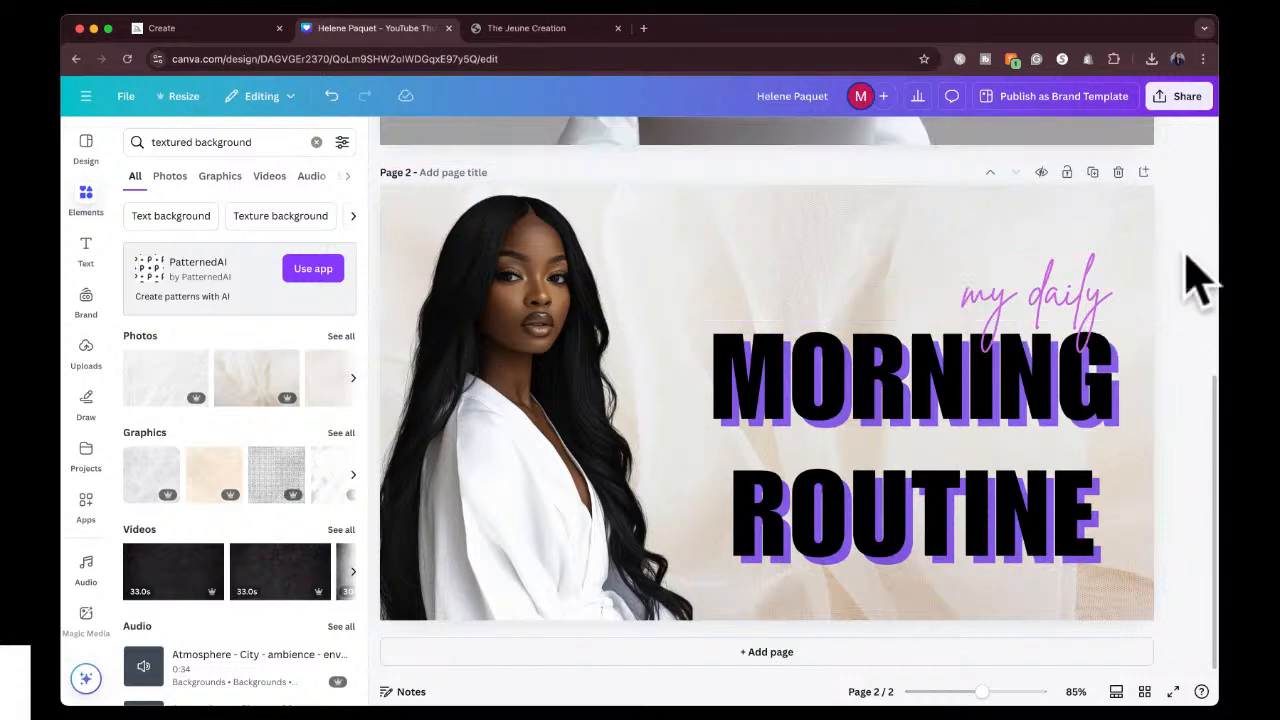
Switch to Midjourney, open the original white-robe portrait and reuse its prompt together with the picture as an image reference.
click(213, 28)
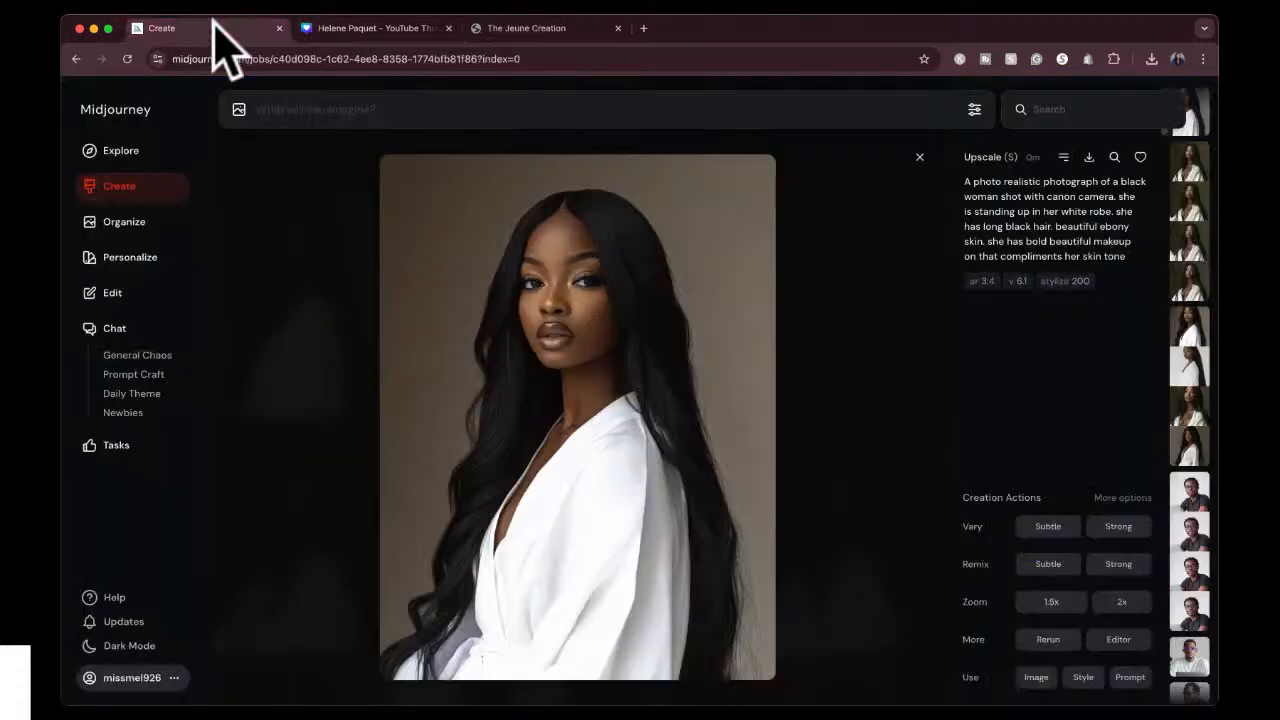
click(919, 157)
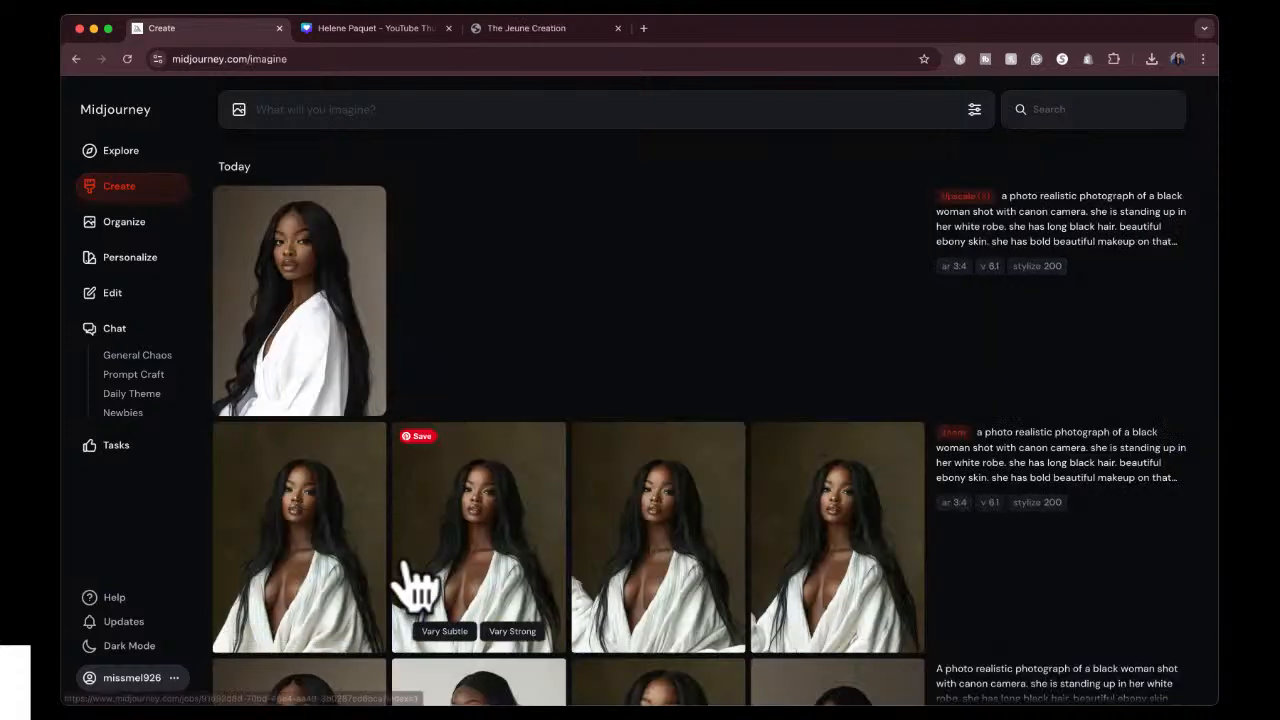
scroll(414, 586, down, 5)
click(338, 530)
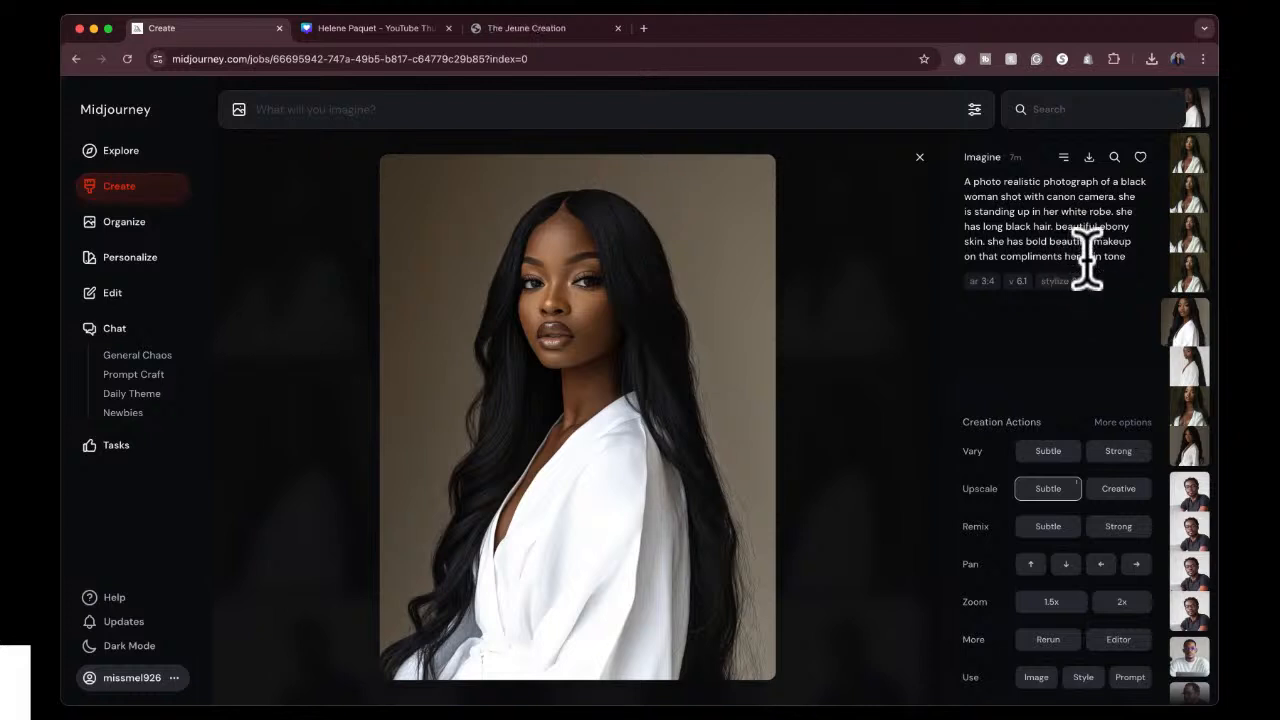
click(1131, 677)
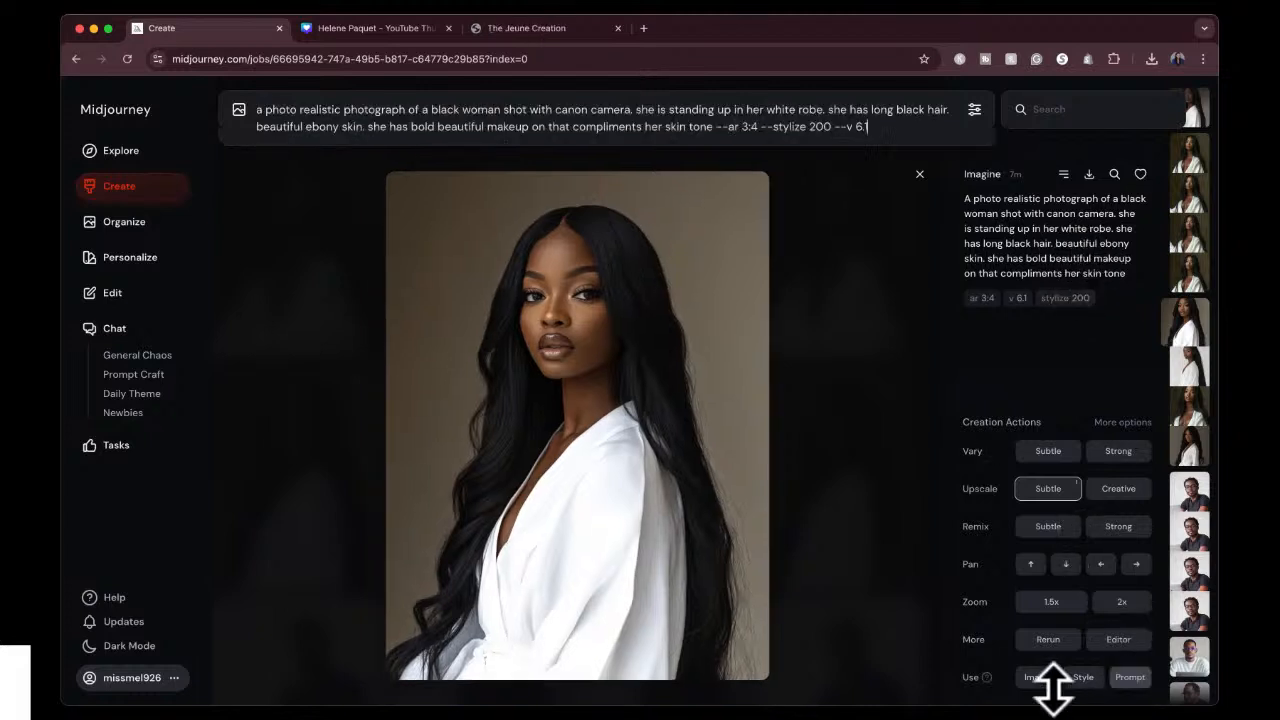
click(1036, 678)
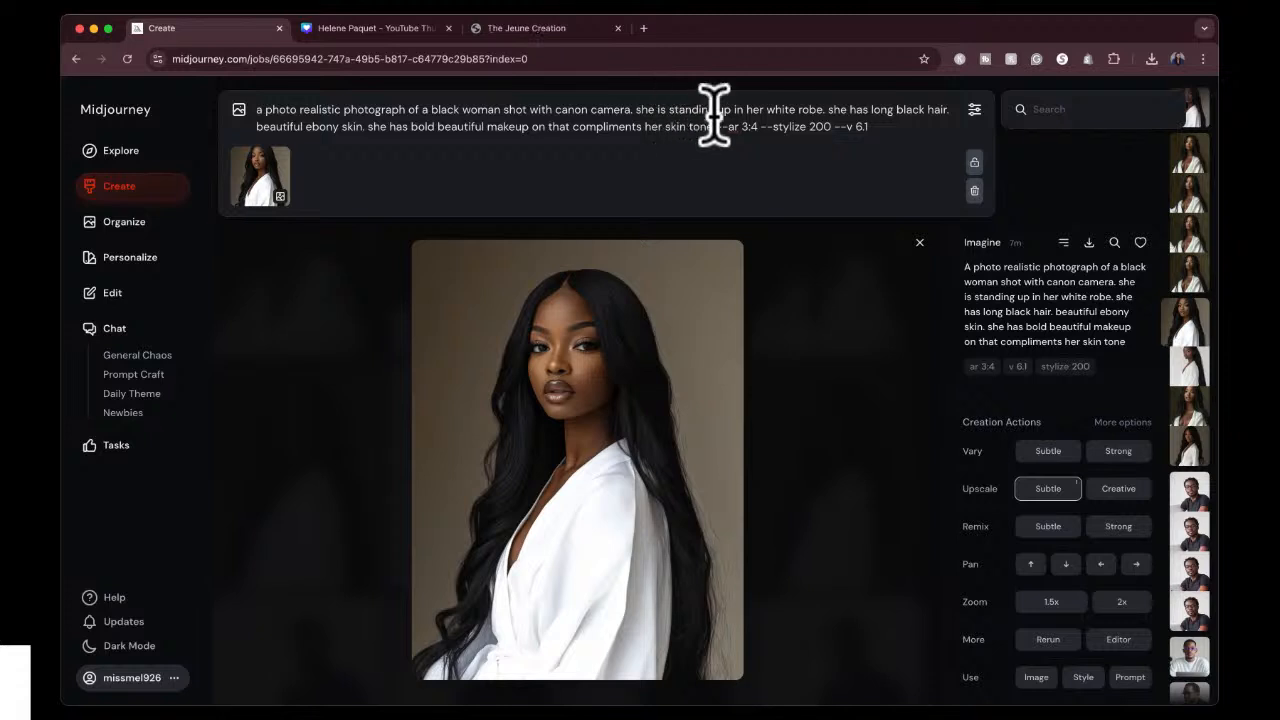
Insert "in her luxurious bathroom." after "white robe." in the reused prompt.
click(824, 110)
text(in her luxu)
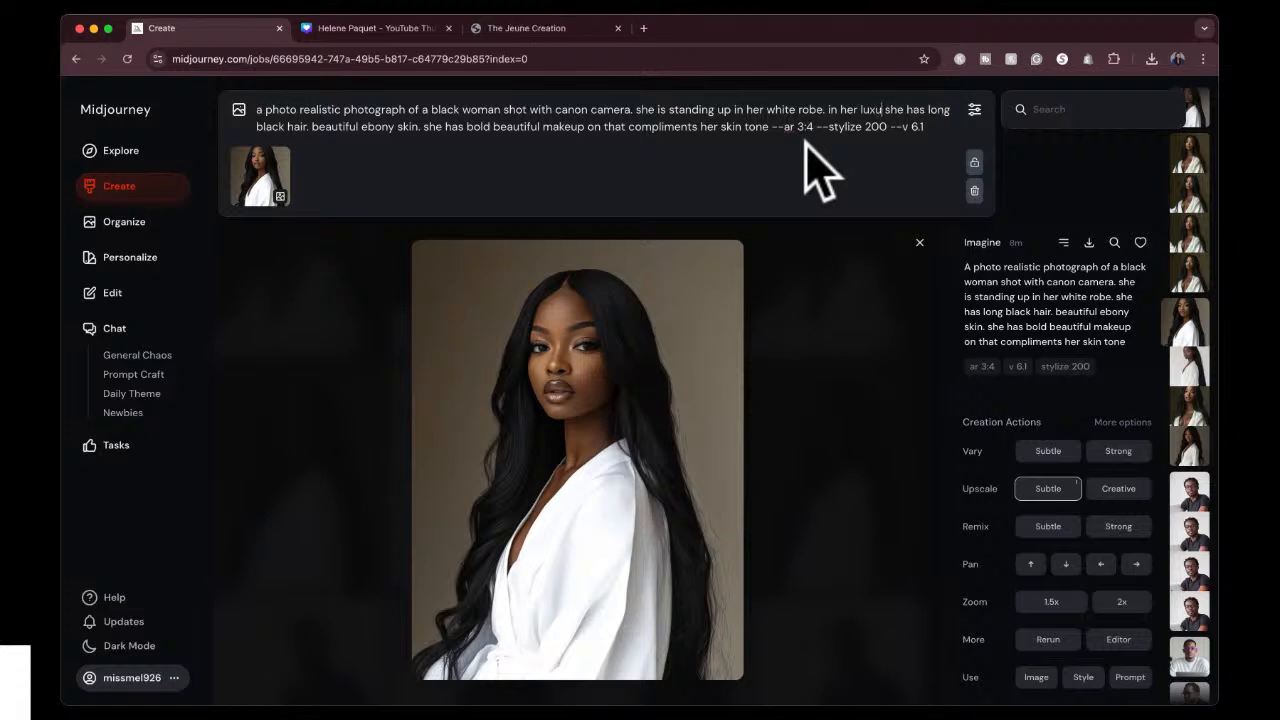
text(rious bat)
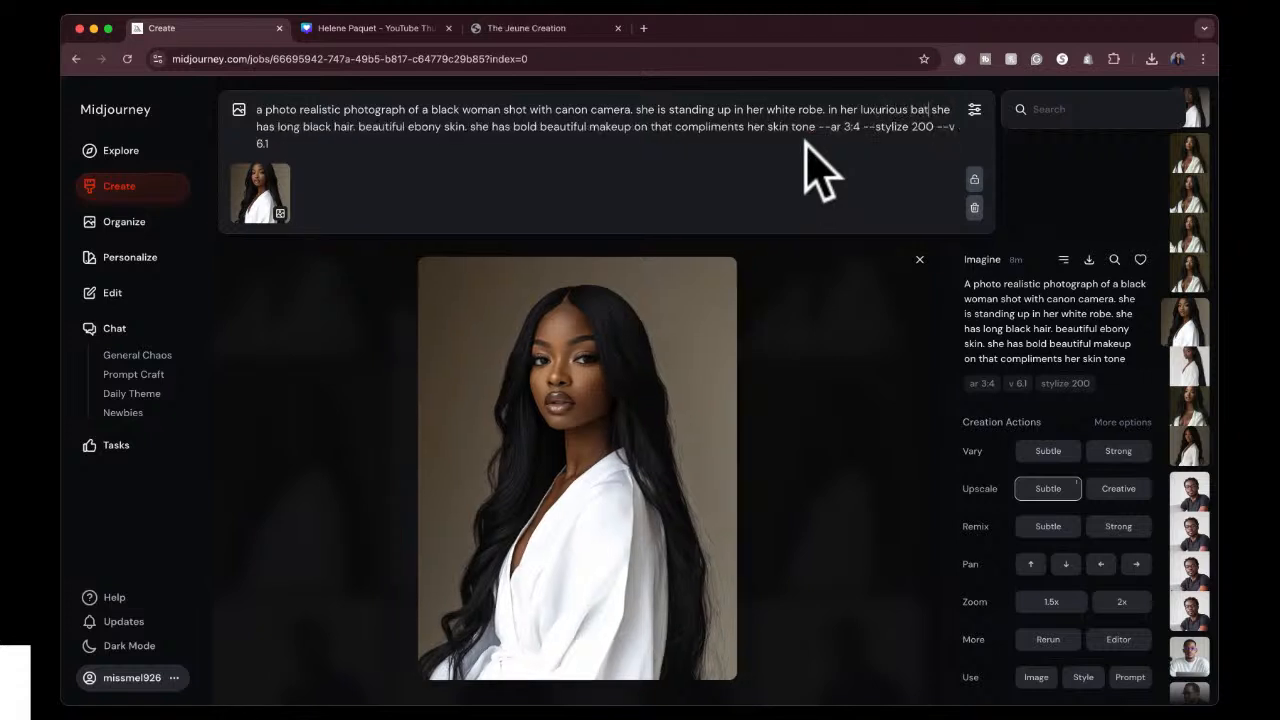
text(hroom)
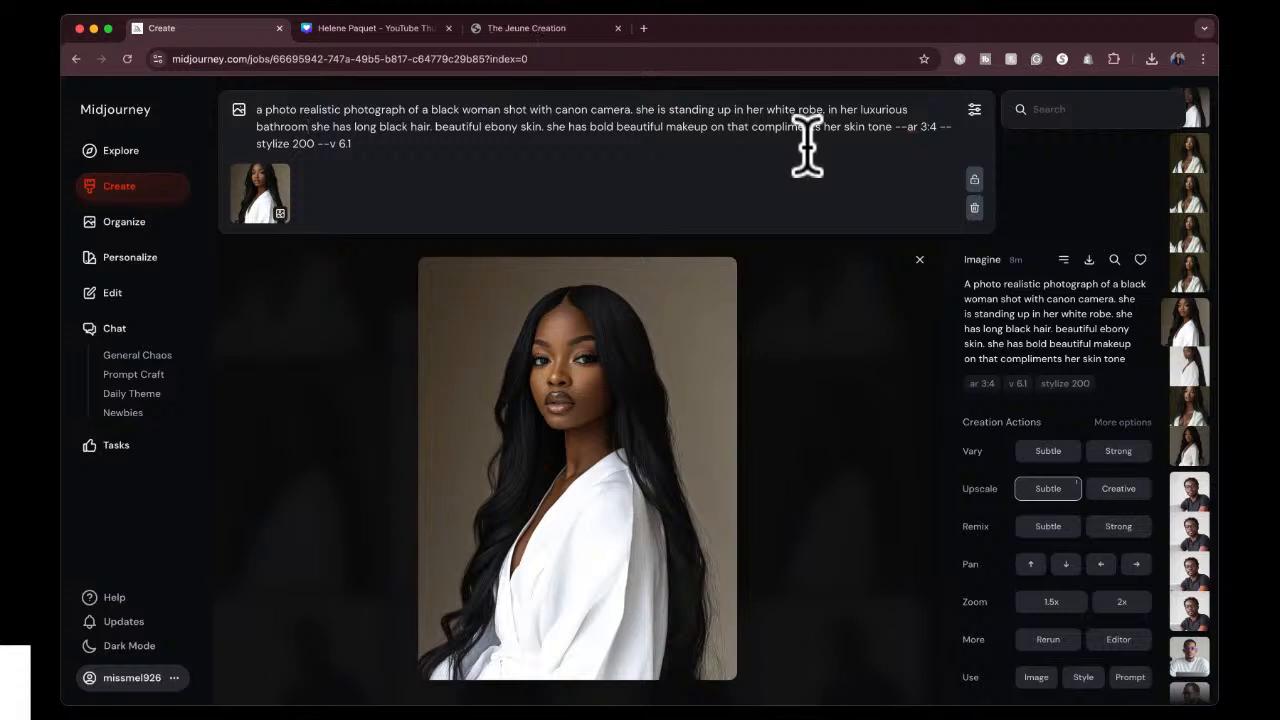
text(.)
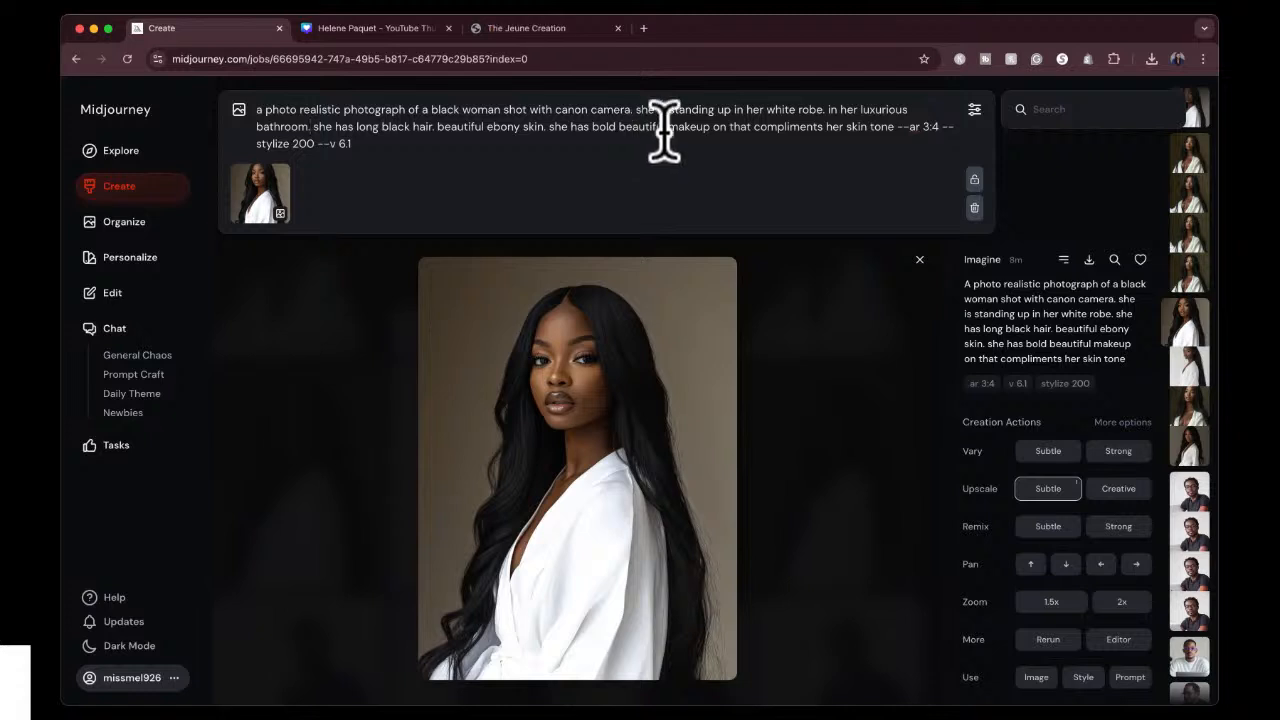
Change the prompt's aspect ratio to 16:9, generate the new images and return to the creations gallery.
drag(921, 127, 940, 127)
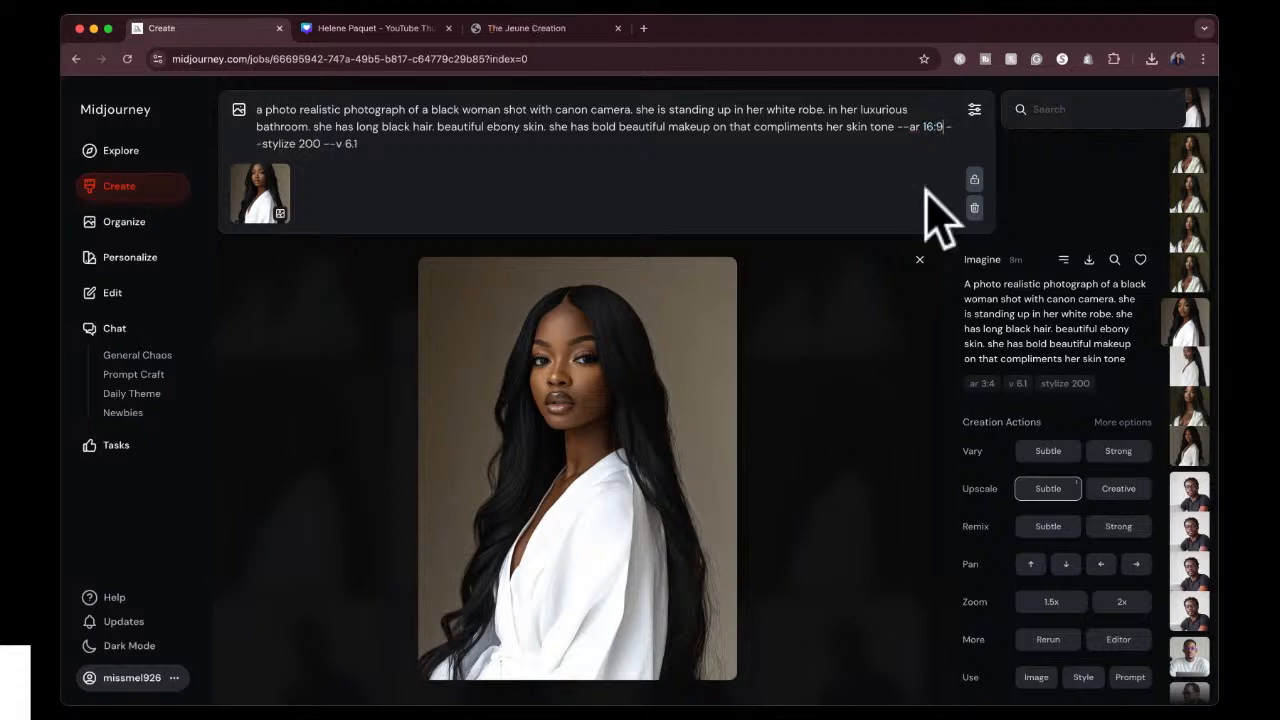
key(Return)
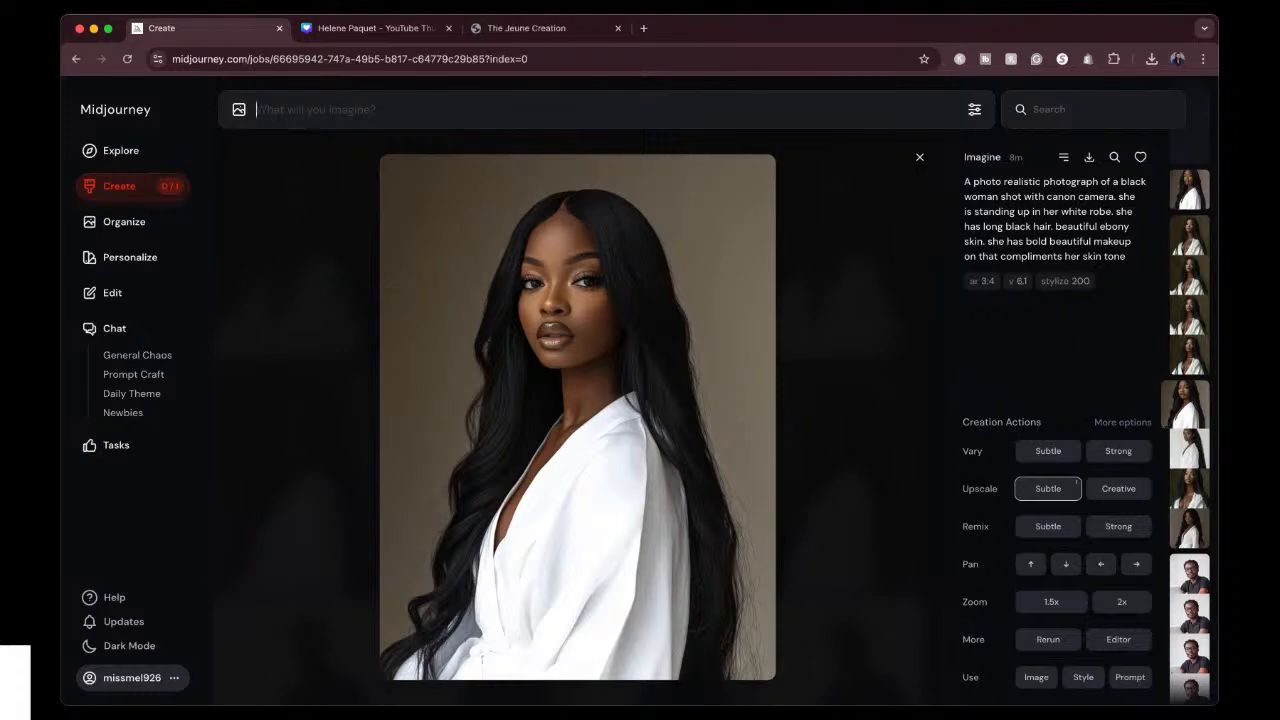
click(920, 157)
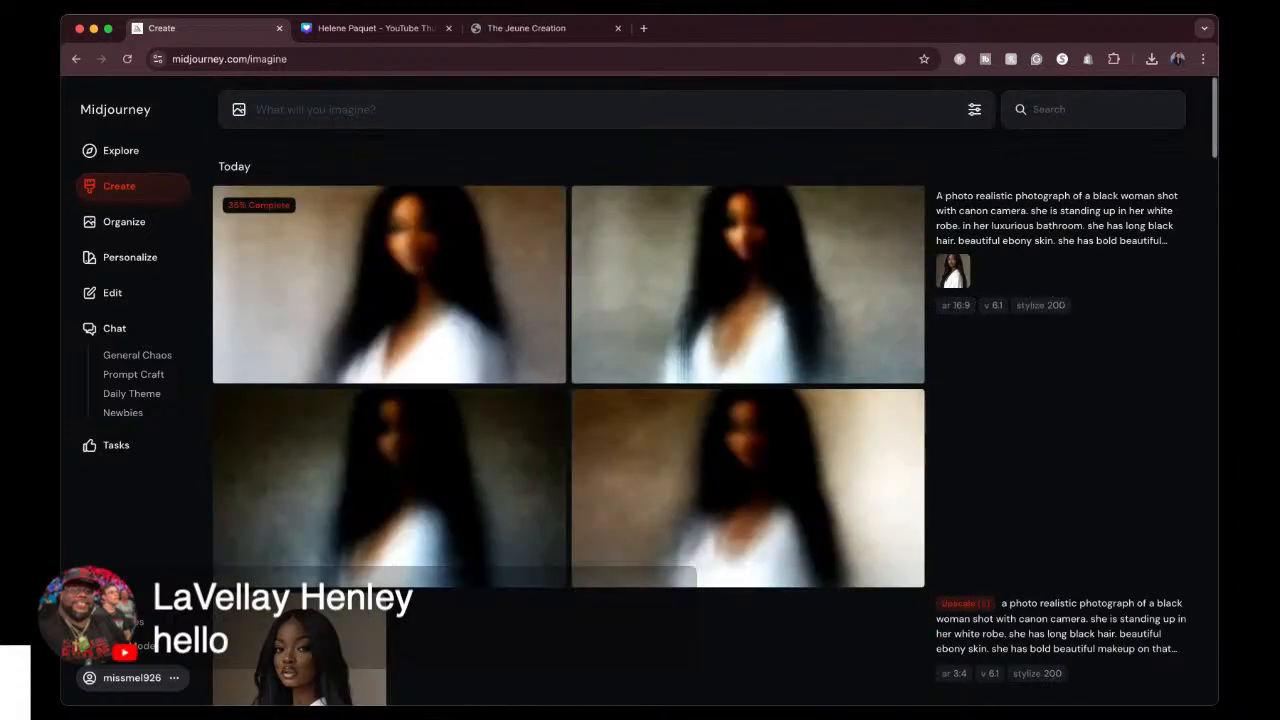
Switch to The Jeune Creation website and look through its homepage and The Treasury notebook collection.
click(551, 28)
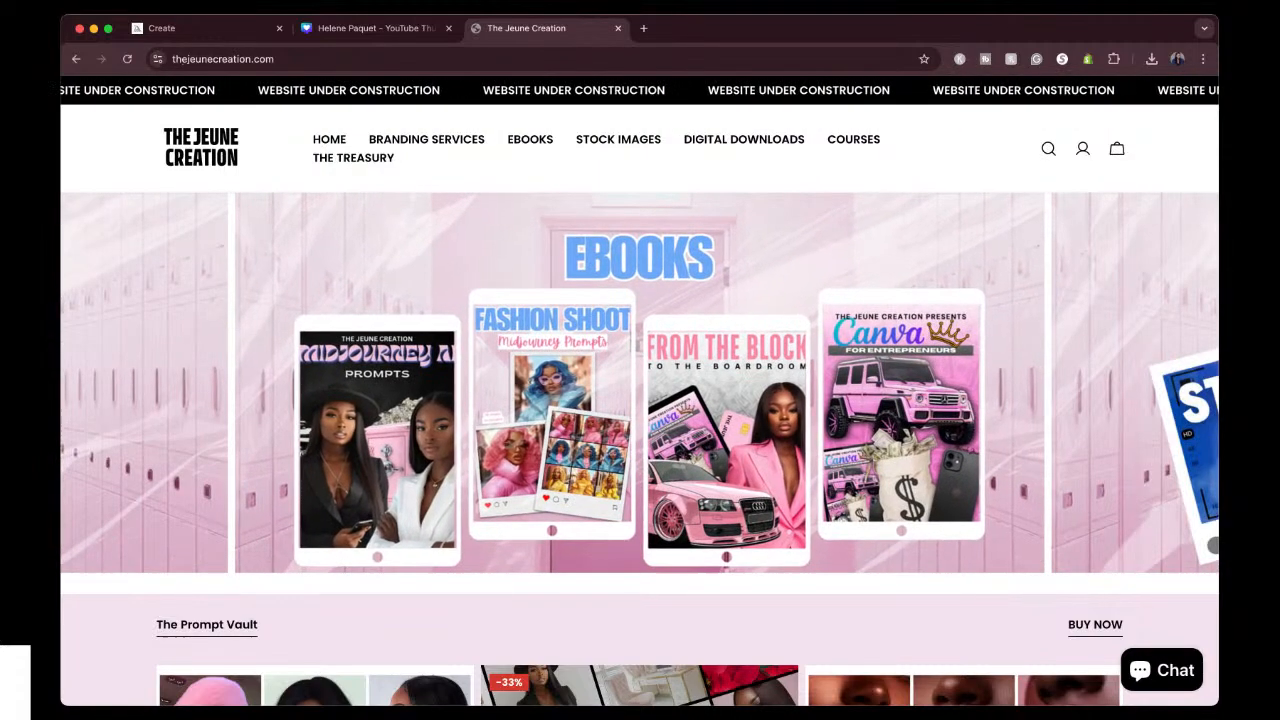
scroll(507, 352, down, 10)
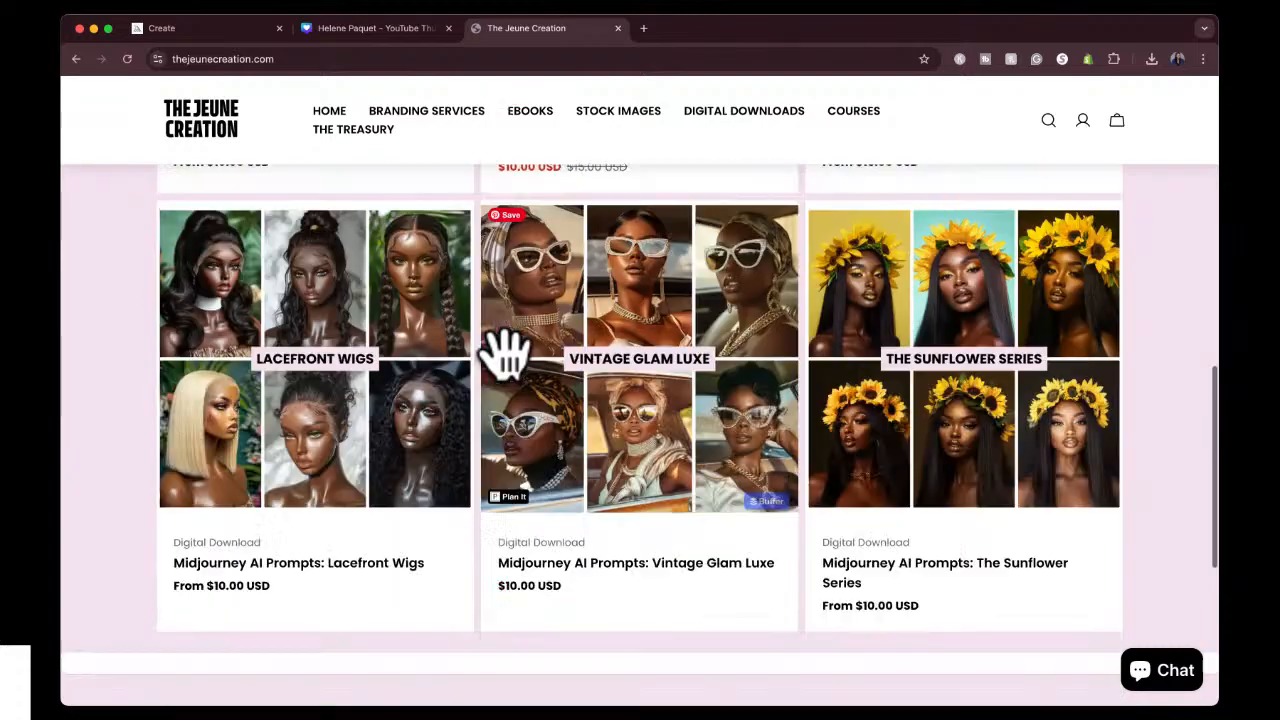
scroll(507, 352, down, 5)
scroll(506, 358, up, 15)
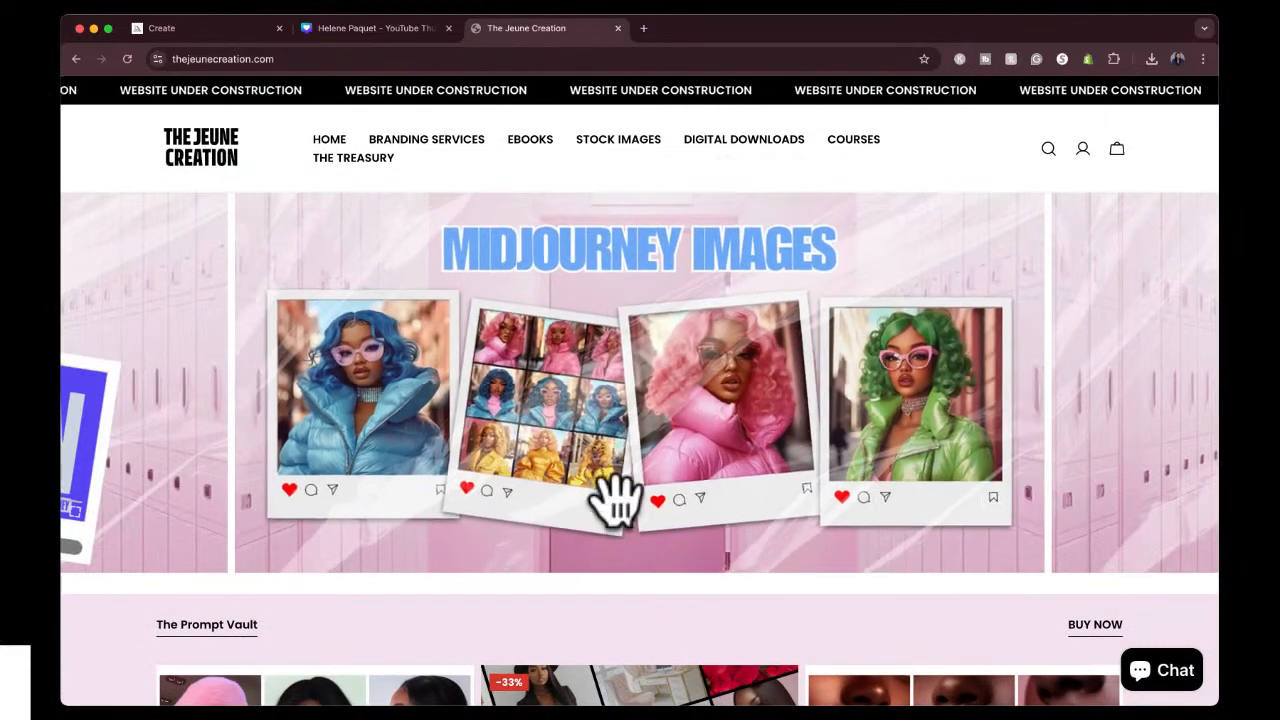
click(365, 163)
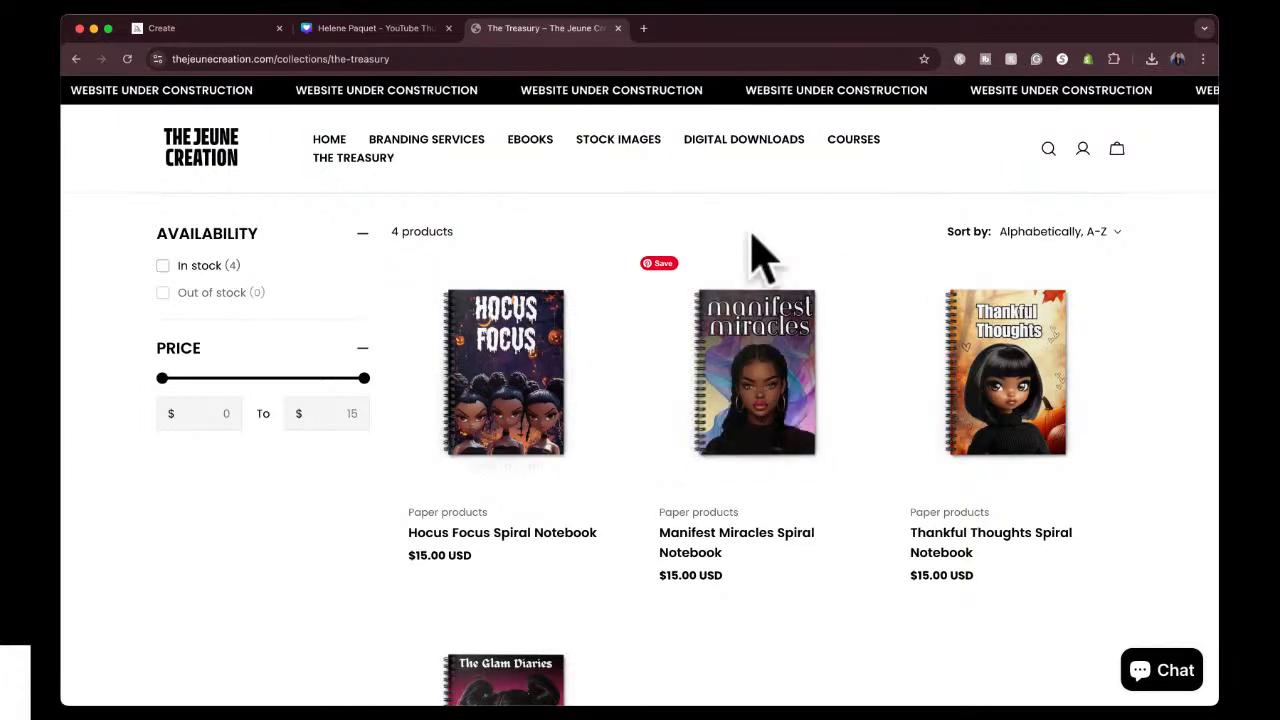
scroll(706, 245, down, 2)
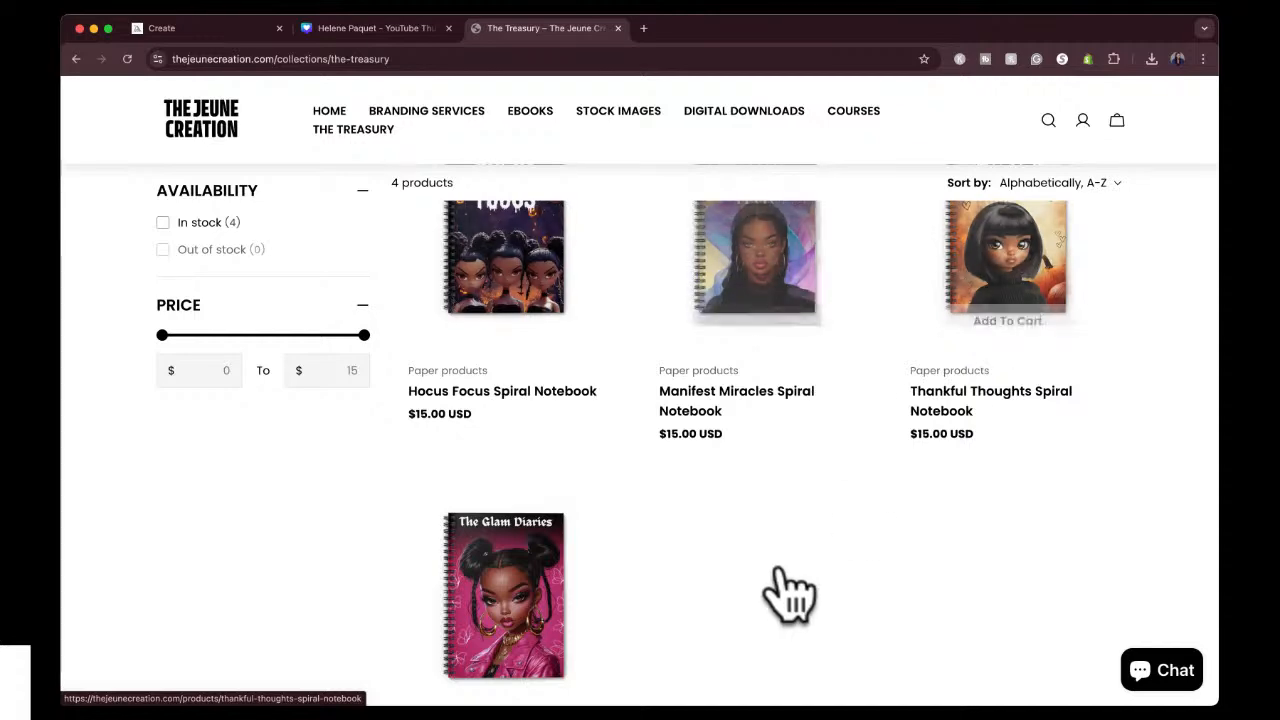
scroll(785, 595, down, 3)
scroll(786, 591, up, 5)
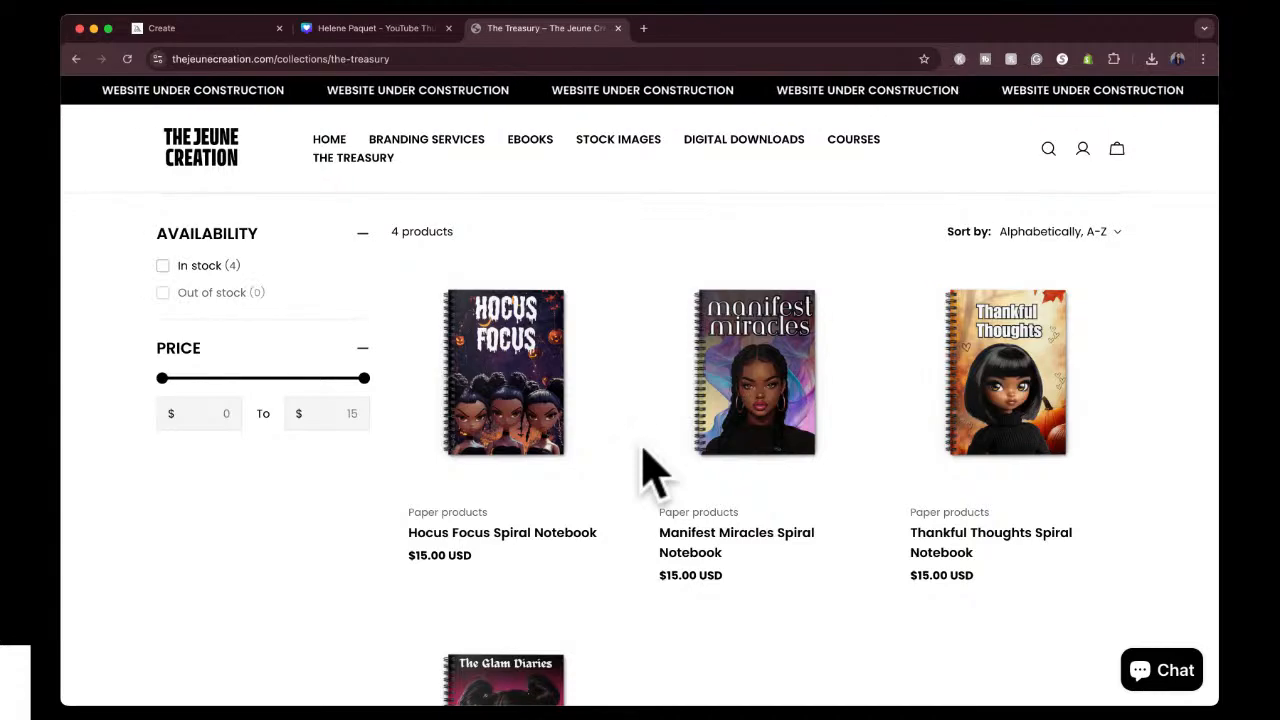
scroll(651, 471, down, 3)
scroll(651, 471, up, 3)
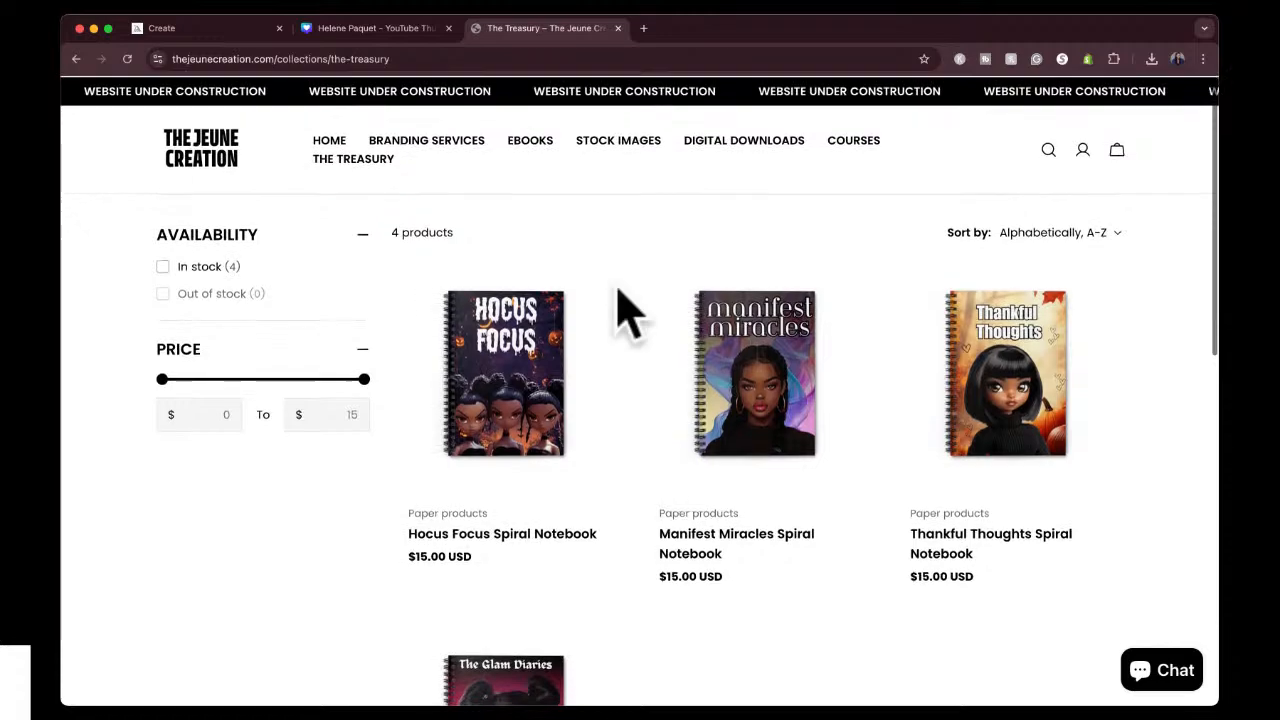
Browse the Stock Images collection of Midjourney prompt packs and ebook cover images.
click(618, 141)
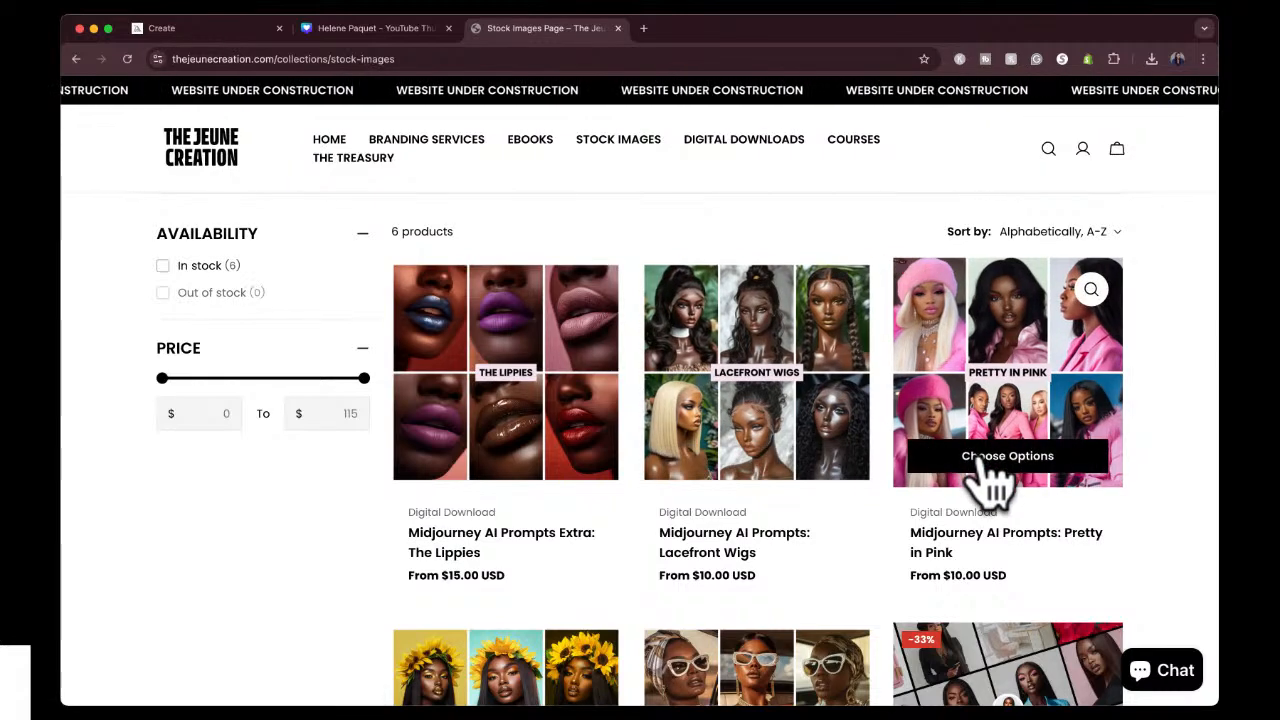
scroll(985, 478, down, 1)
scroll(985, 478, down, 2)
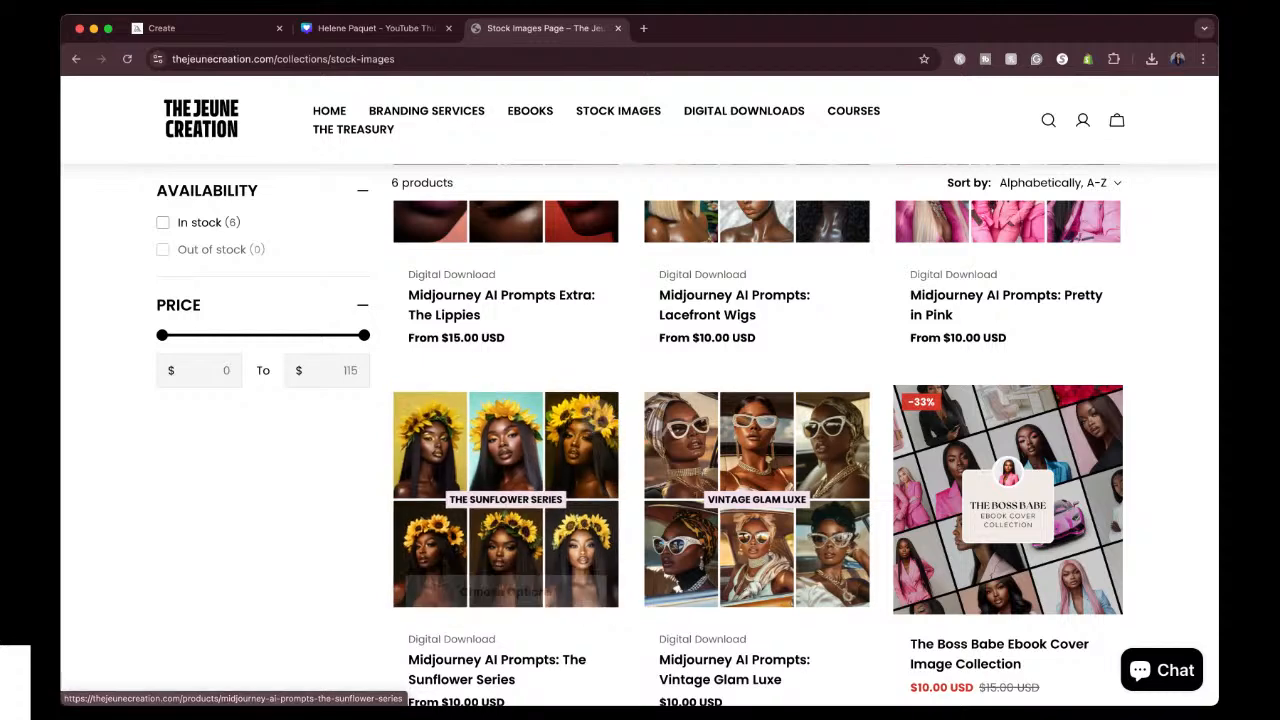
scroll(885, 505, down, 1)
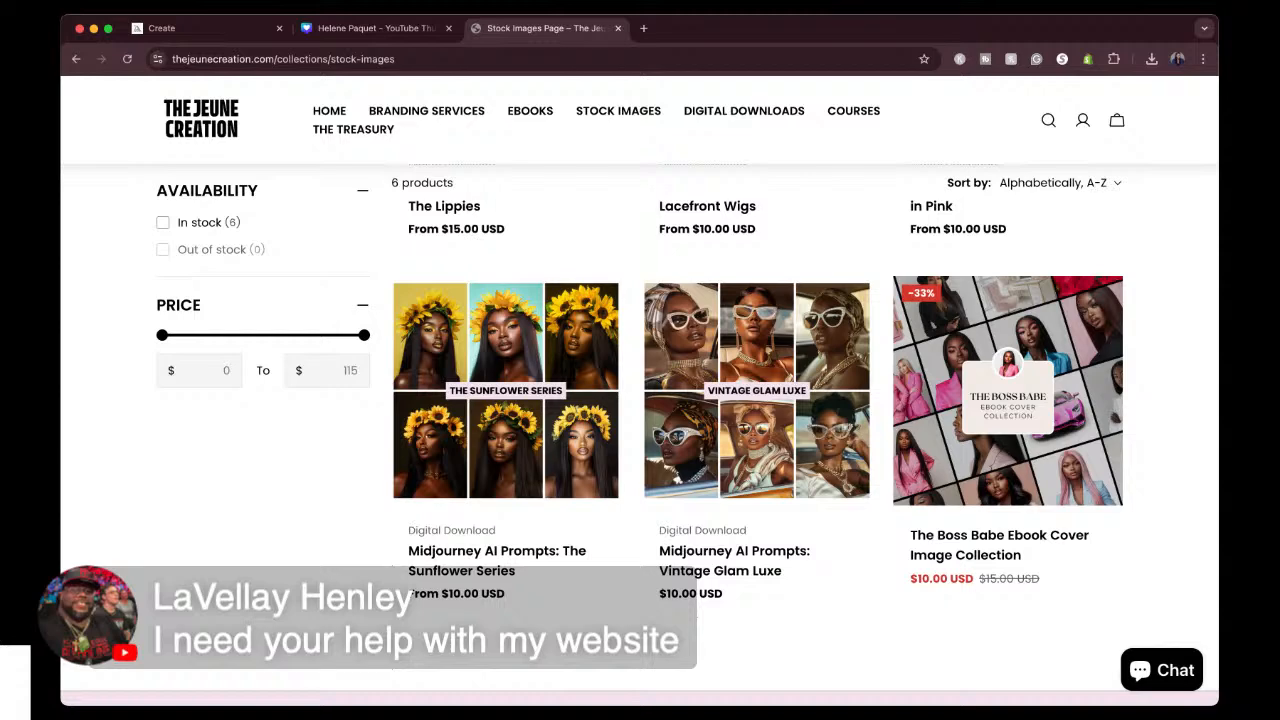
scroll(640, 400, up, 5)
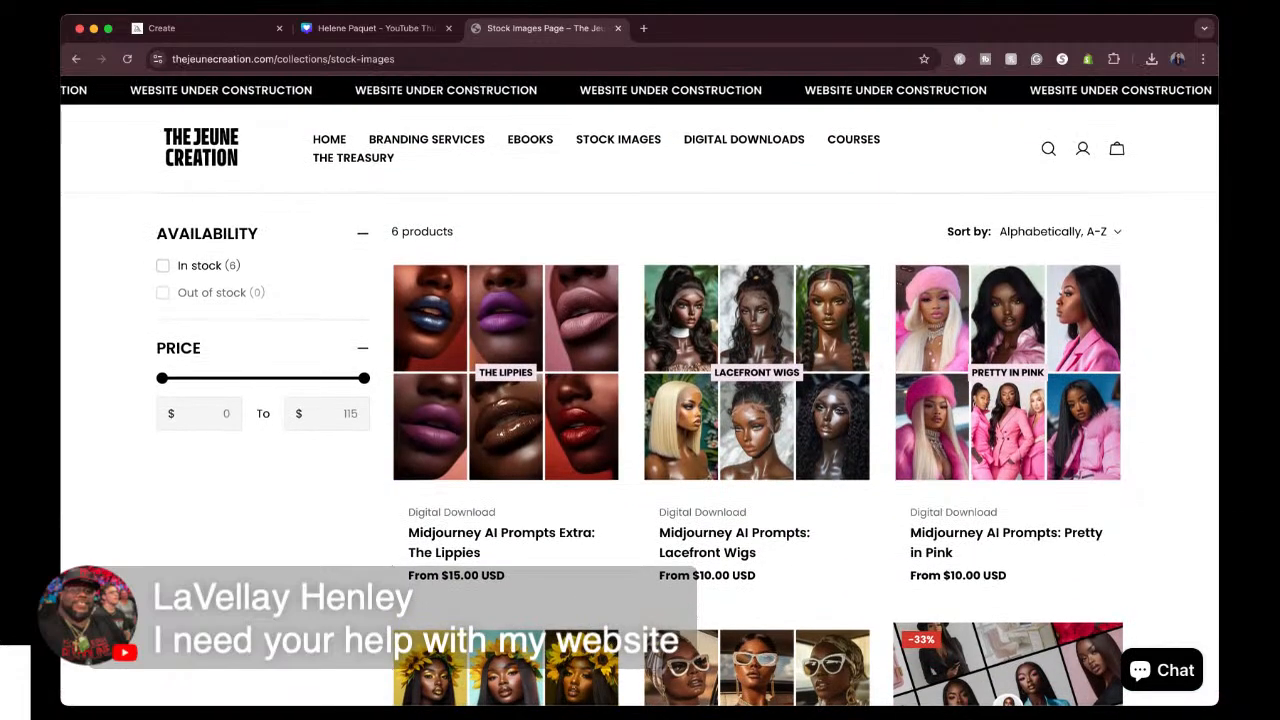
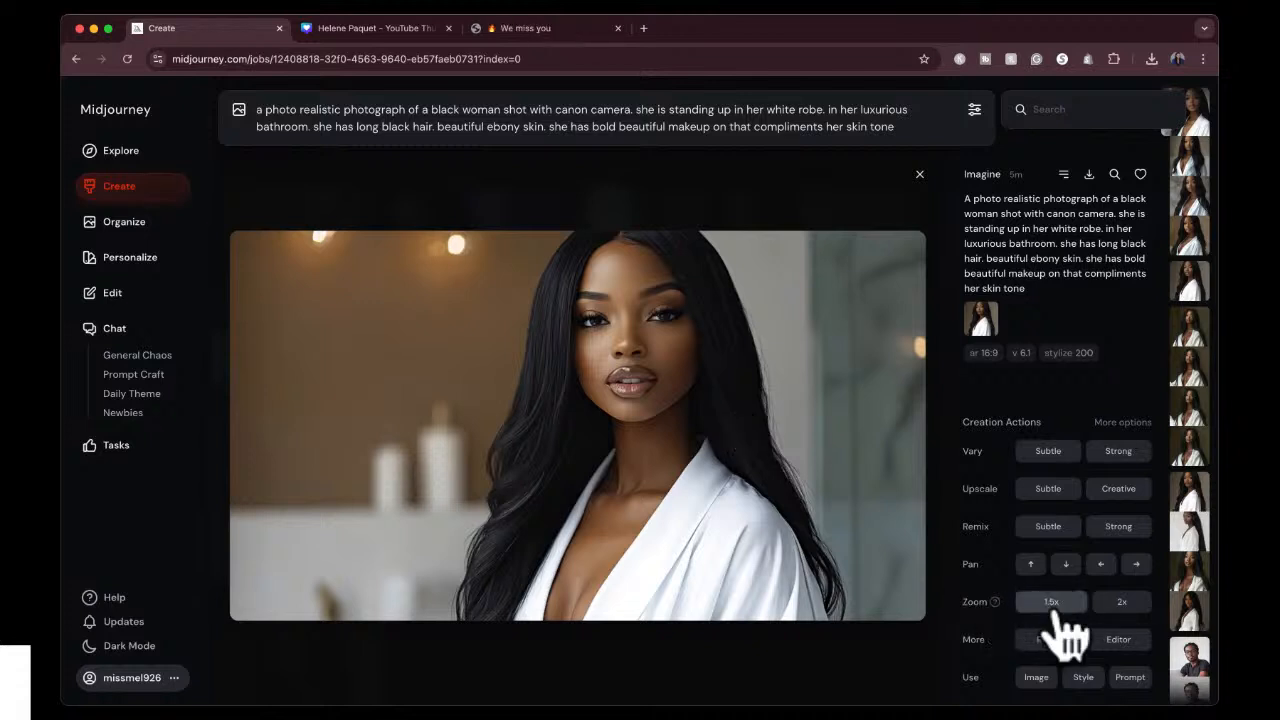
Try a custom zoom-out factor of 3 on the open bathroom portrait and put the factor back to 2.
click(1147, 611)
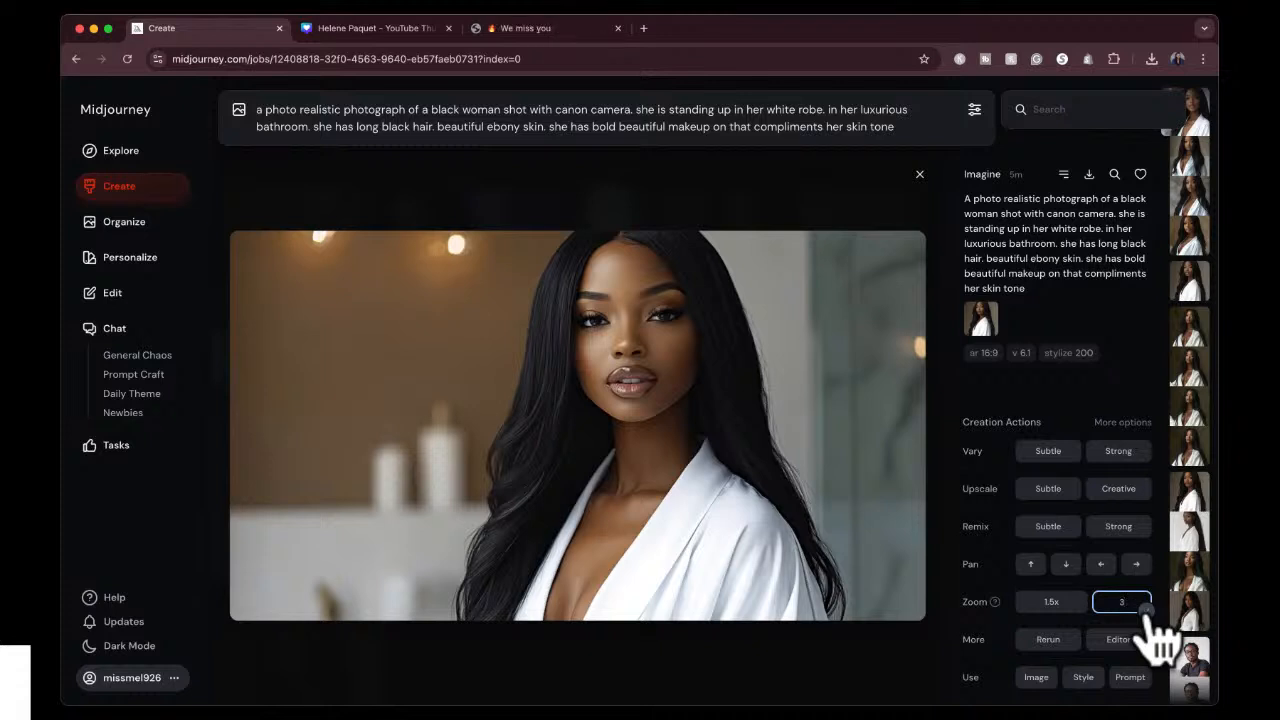
text(3)
key(Return)
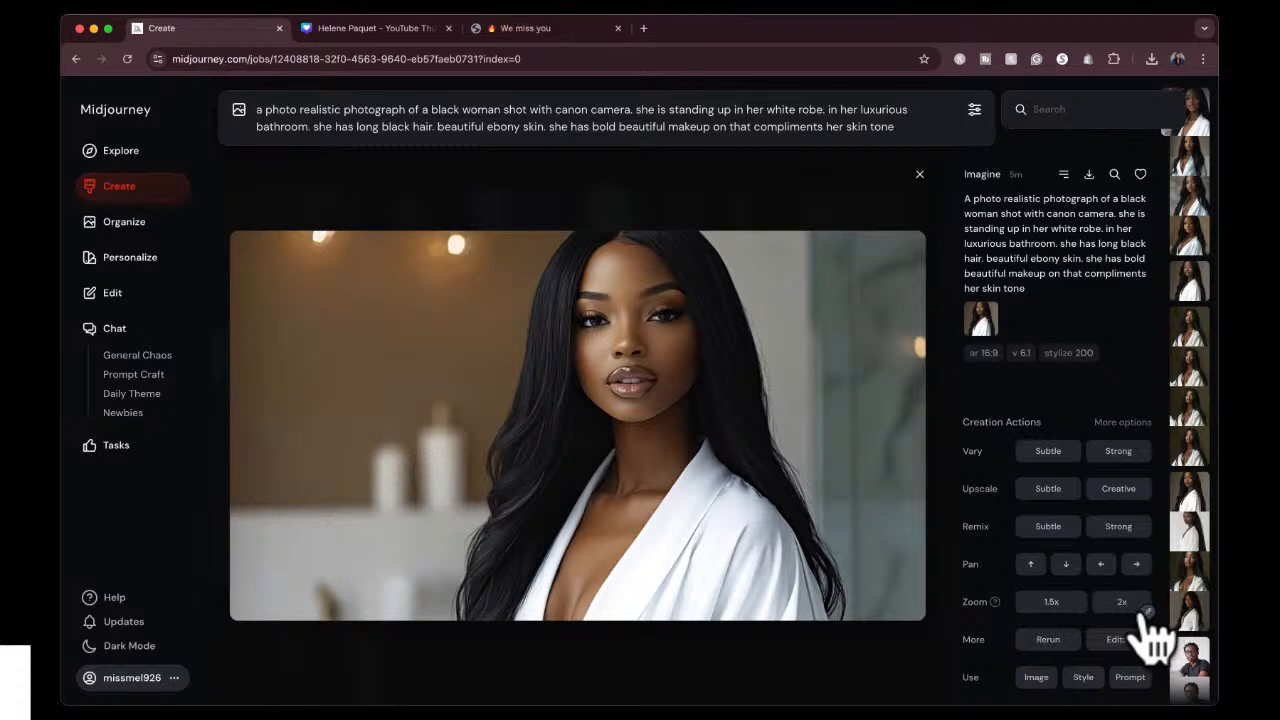
click(1145, 612)
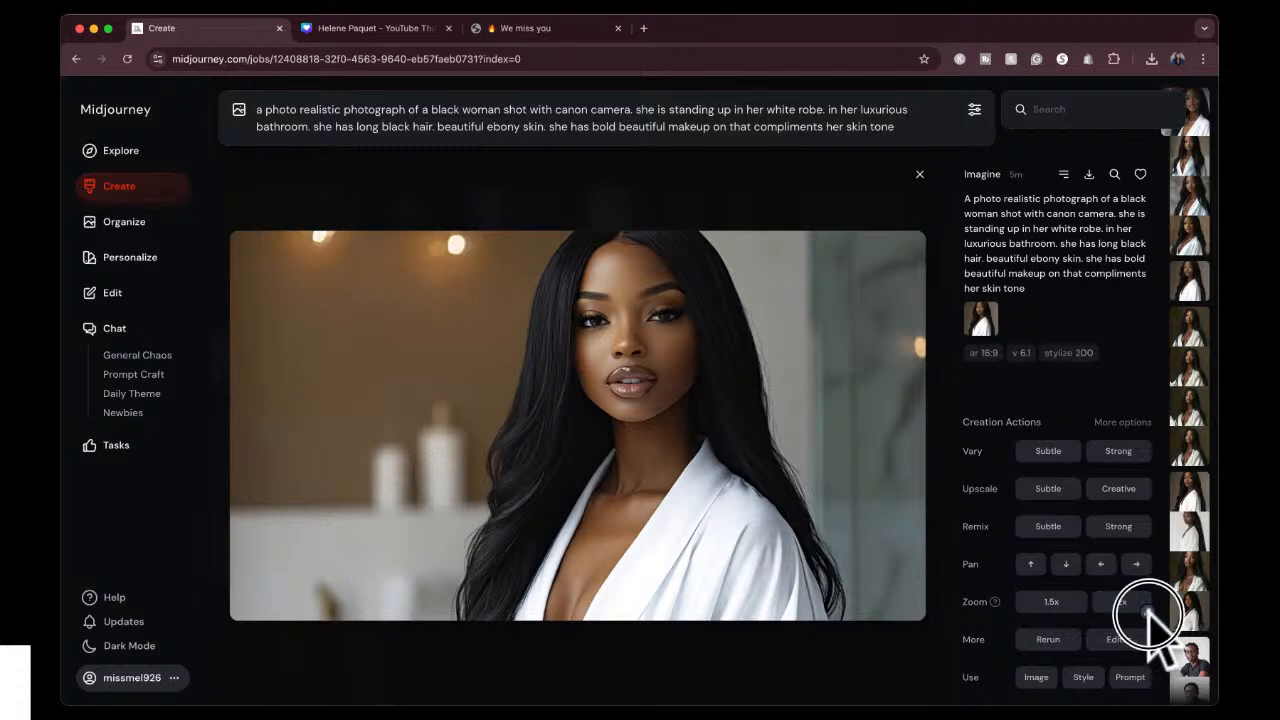
click(1146, 610)
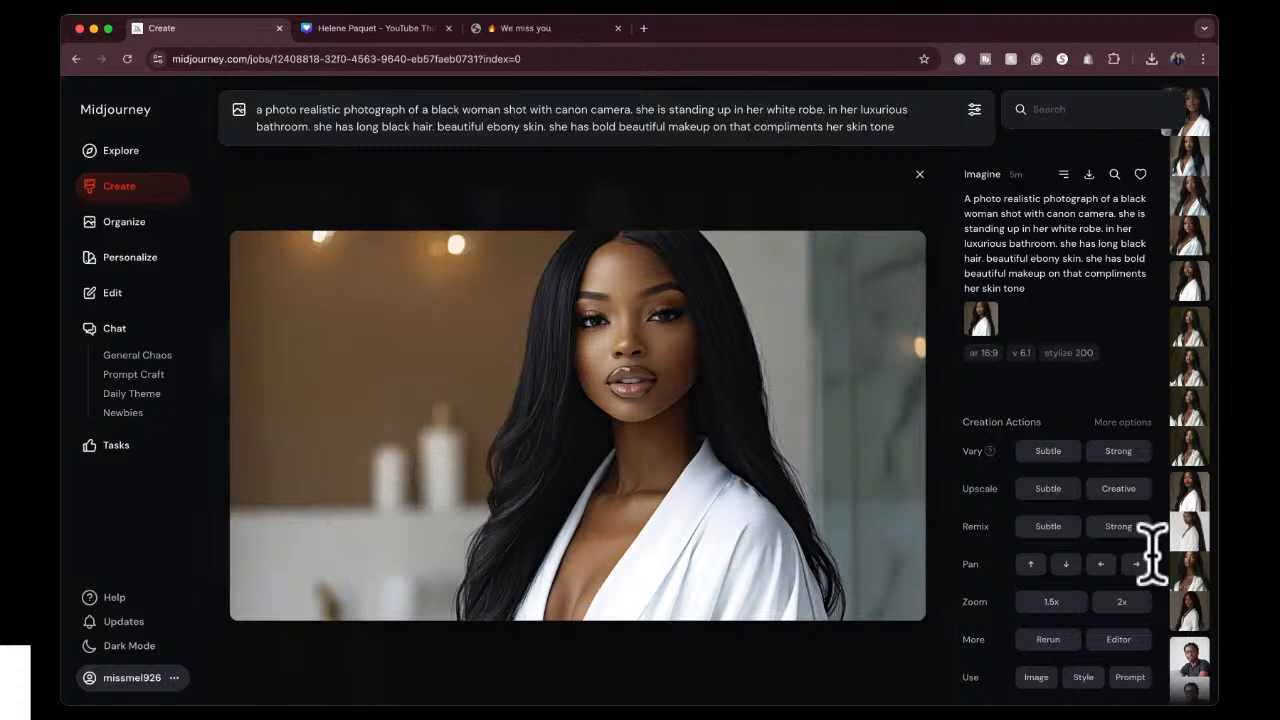
click(1147, 610)
key(BackSpace)
text(2)
click(1146, 612)
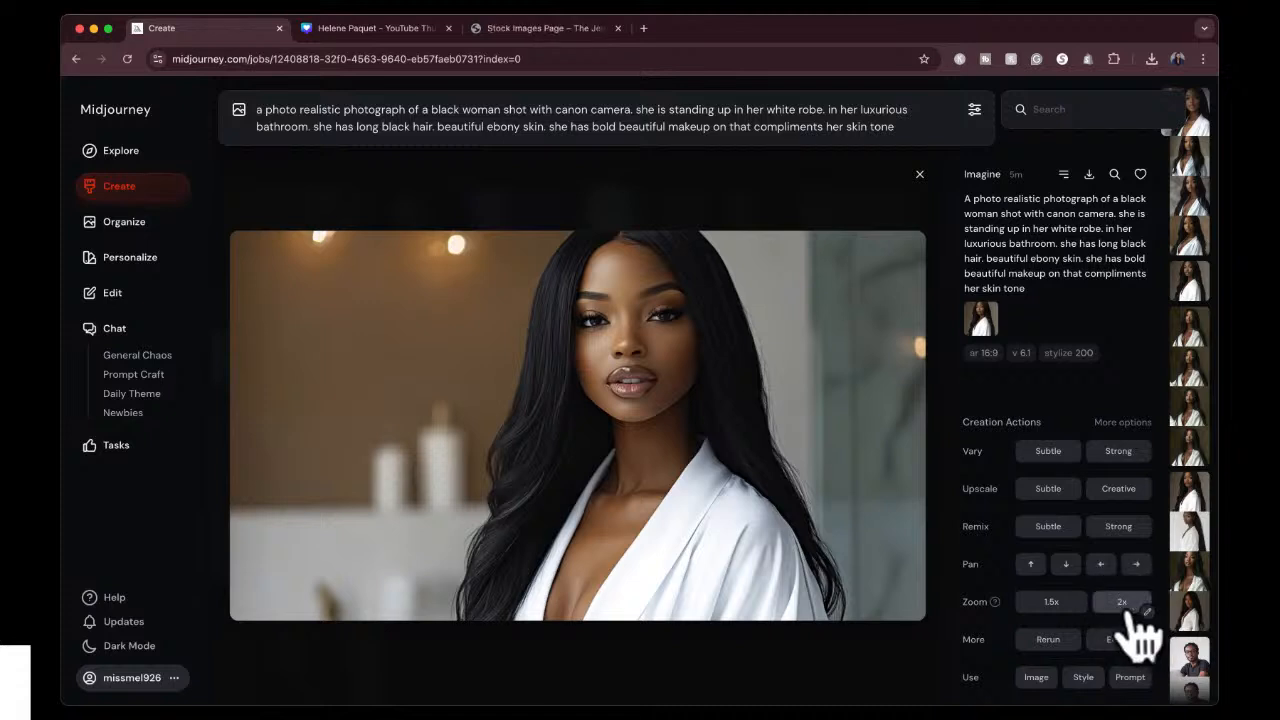
Zoom the bathroom portrait out by 2x and return to the creations gallery.
click(1124, 608)
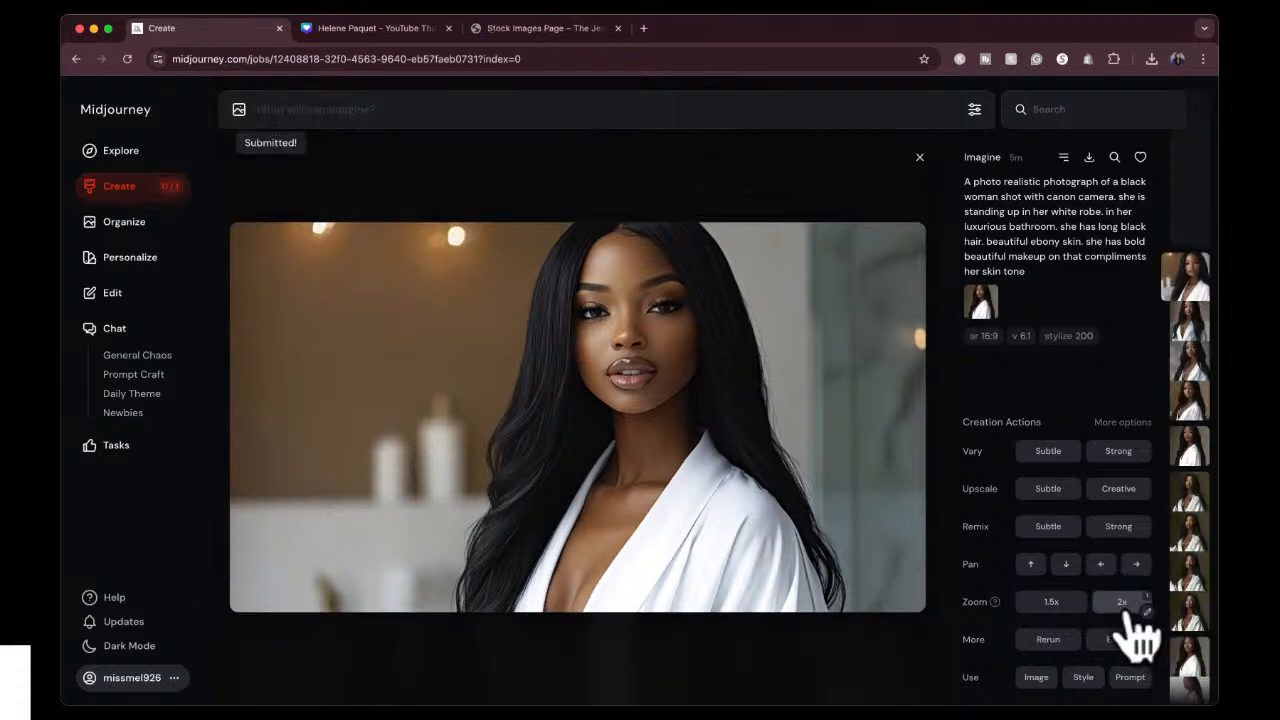
click(918, 157)
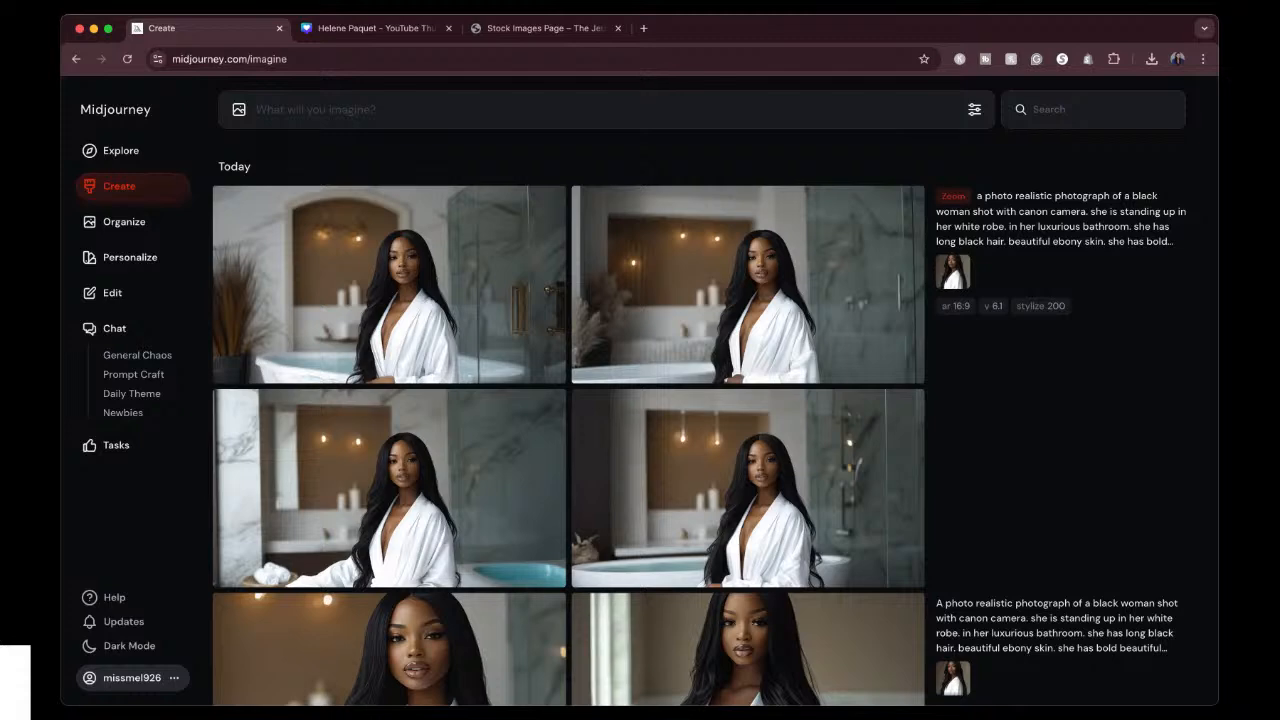
Go through the zoomed-out bathroom images and run a Subtle upscale on the fourth one.
click(740, 316)
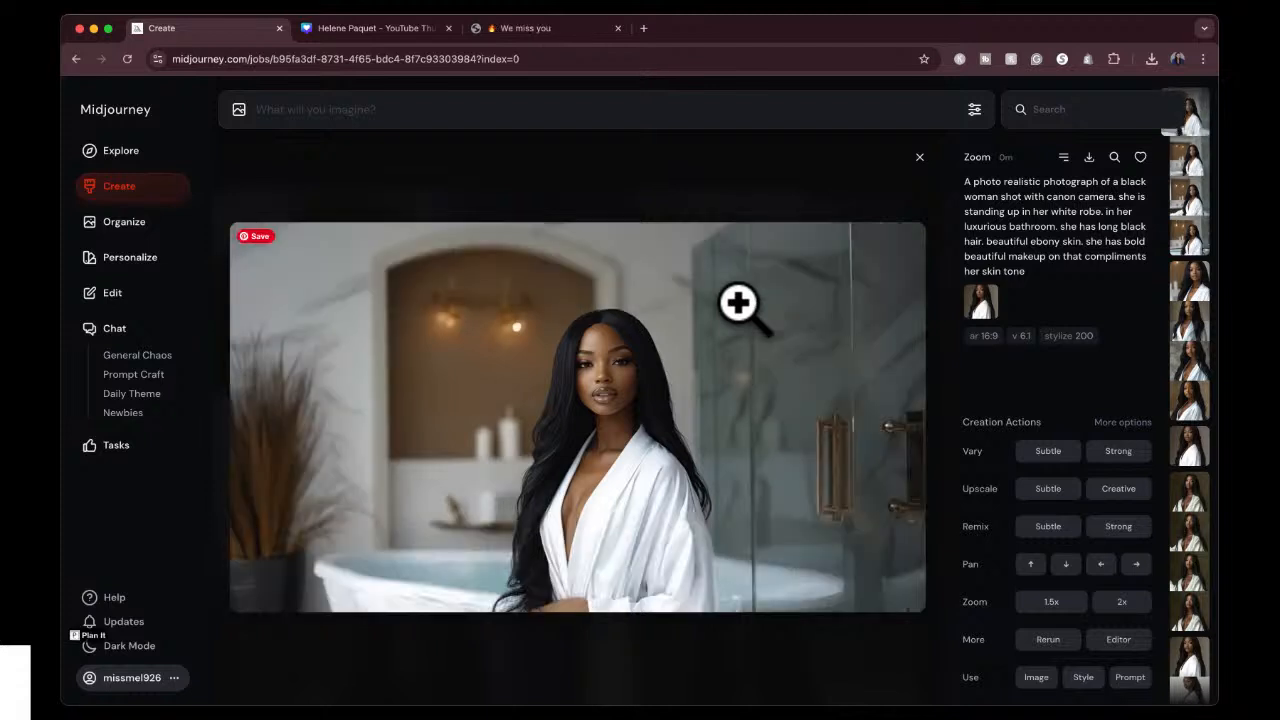
key(Right)
key(Right)
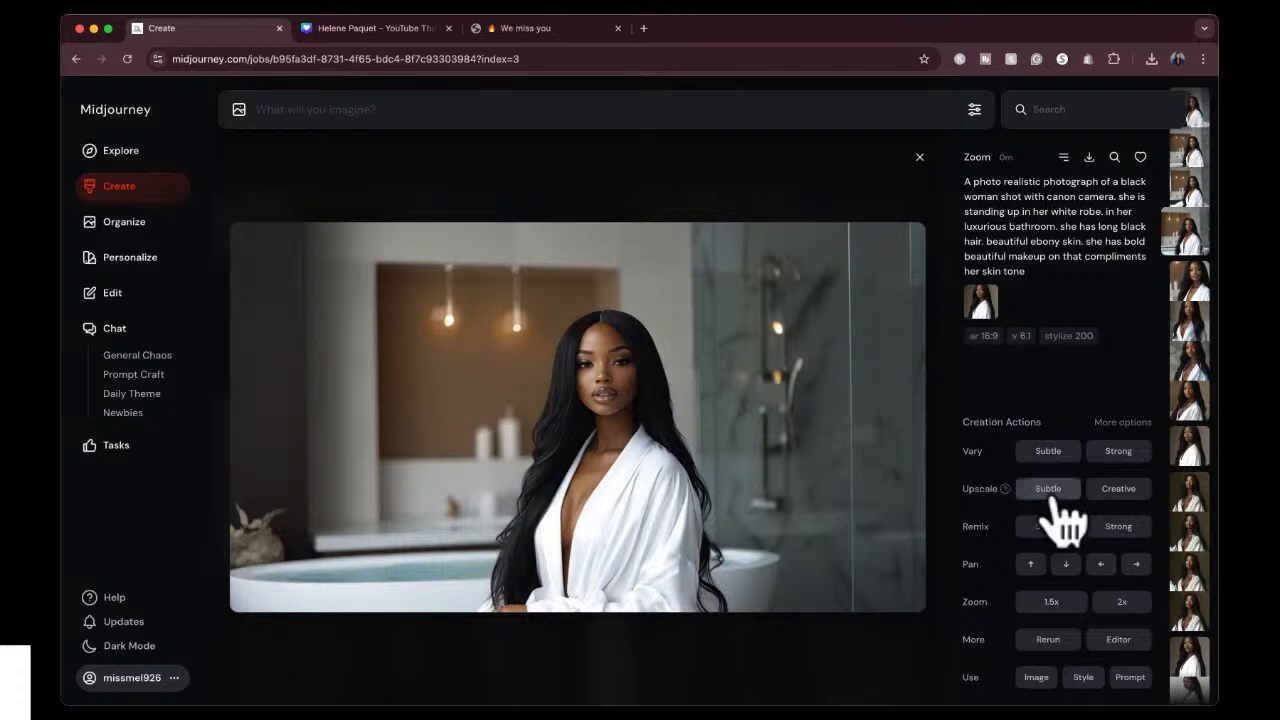
mouse_move(1005, 488)
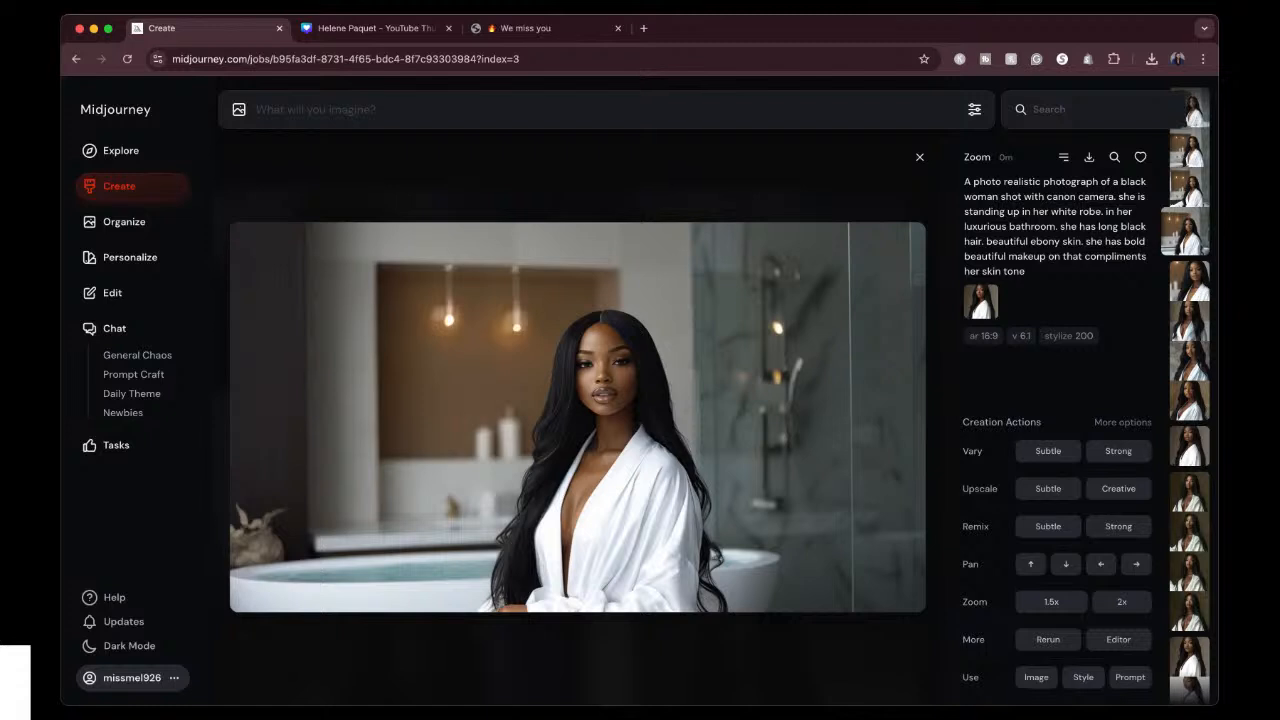
click(1047, 490)
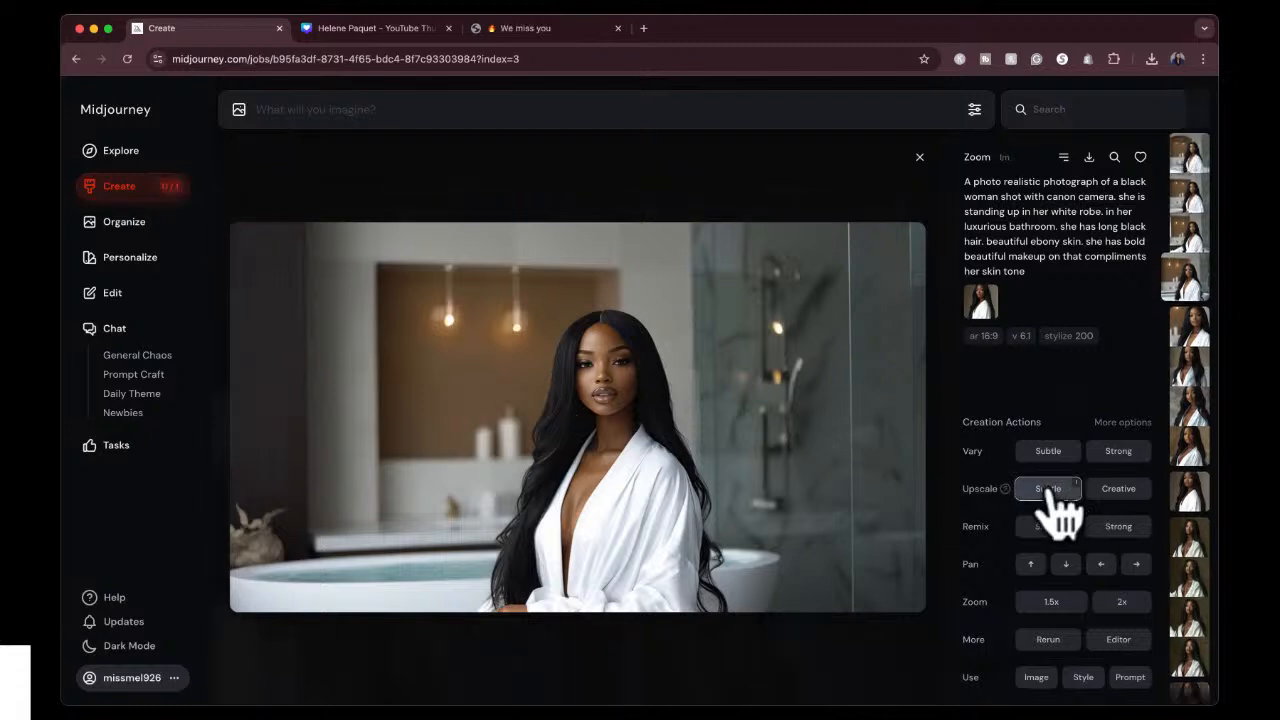
Switch to the Canva thumbnail design, duplicate page 2 and delete the woman's cutout from the new copy.
click(360, 30)
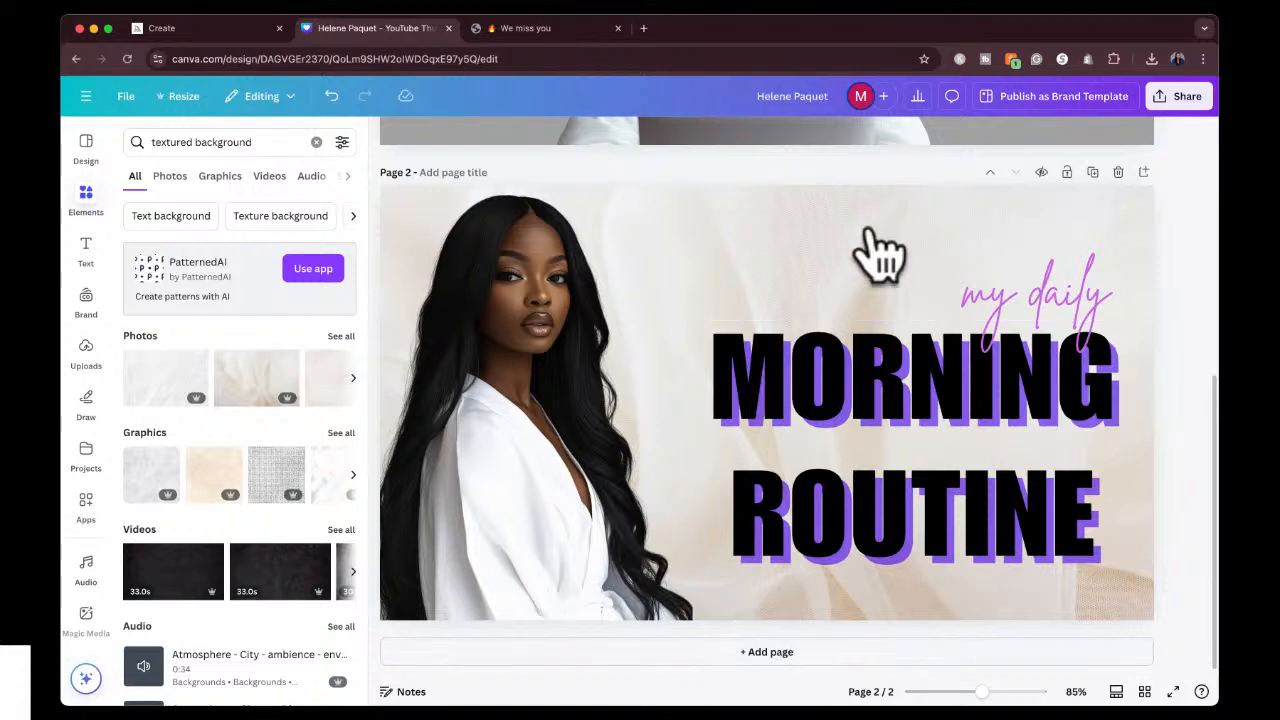
click(1092, 175)
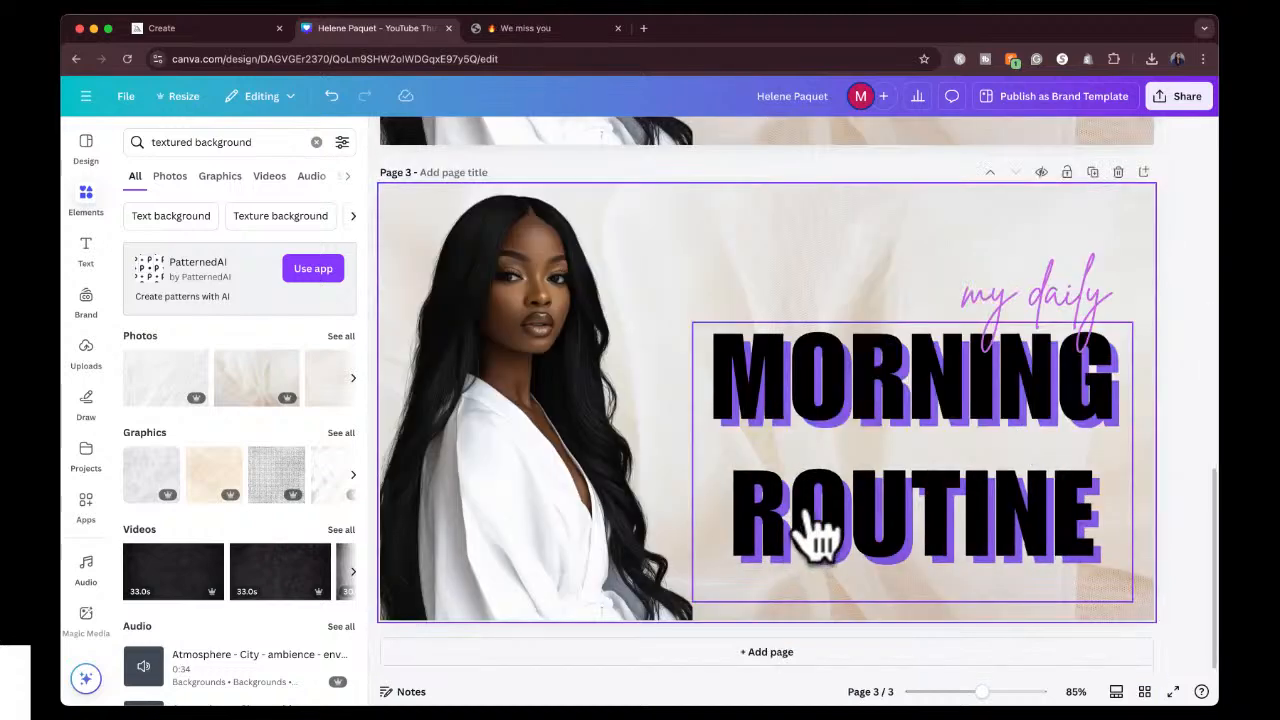
click(490, 435)
key(Delete)
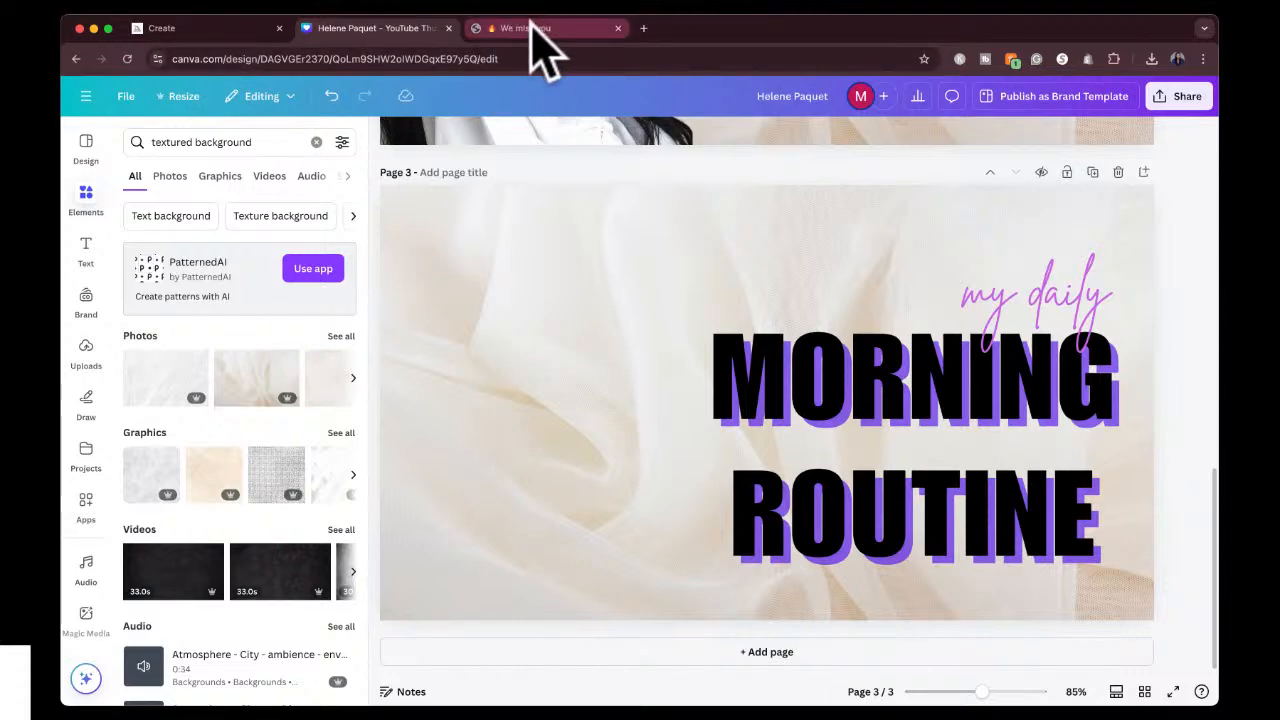
Switch back to Midjourney and open the upscaled bathroom image from the creations gallery.
click(212, 28)
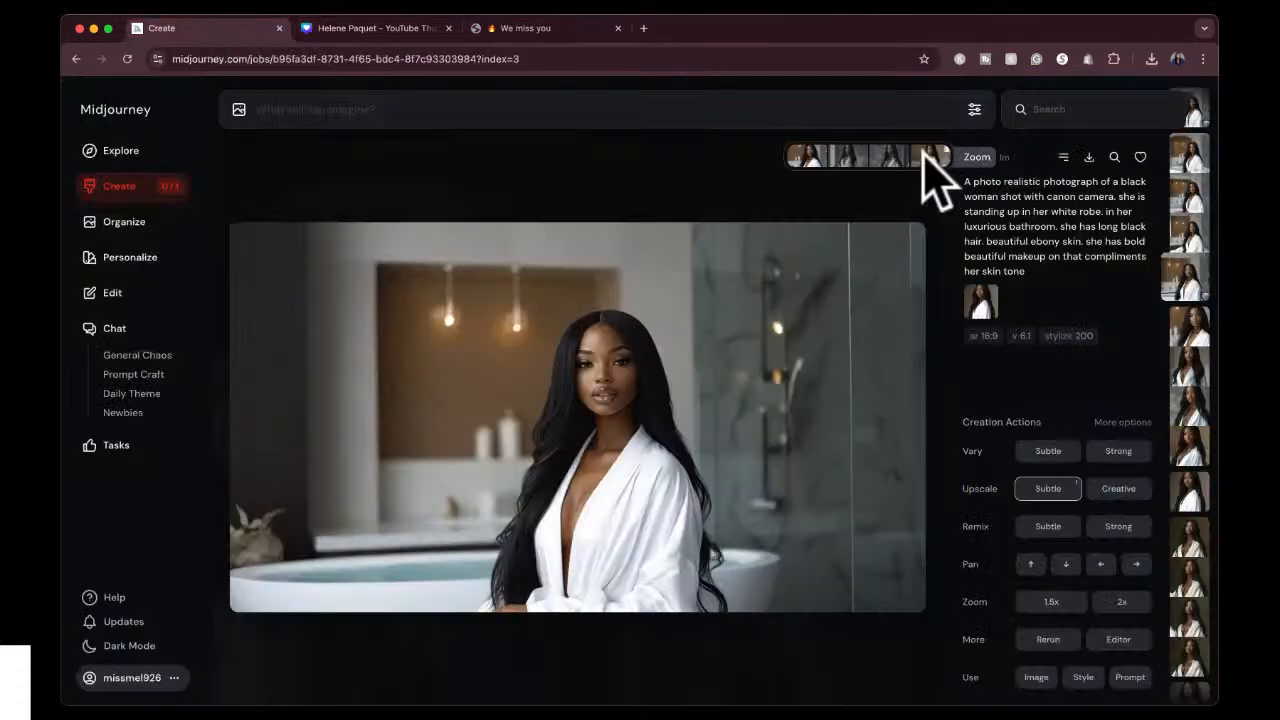
click(140, 188)
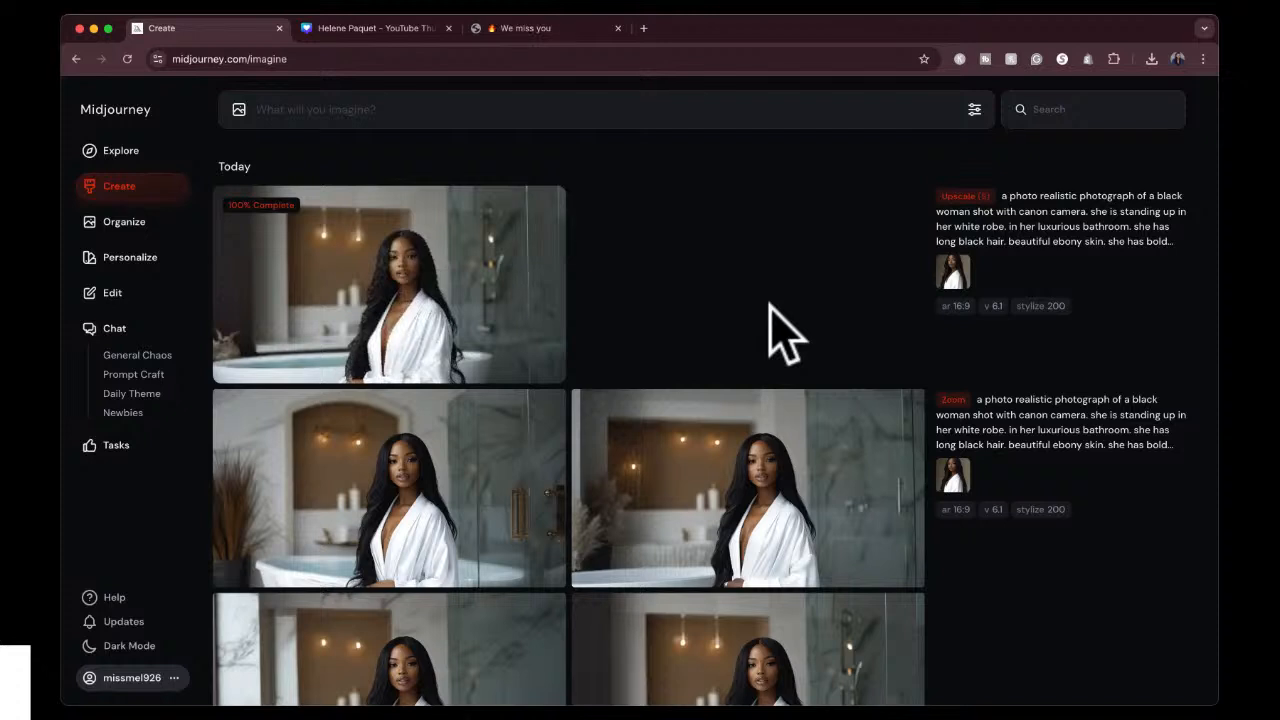
click(495, 263)
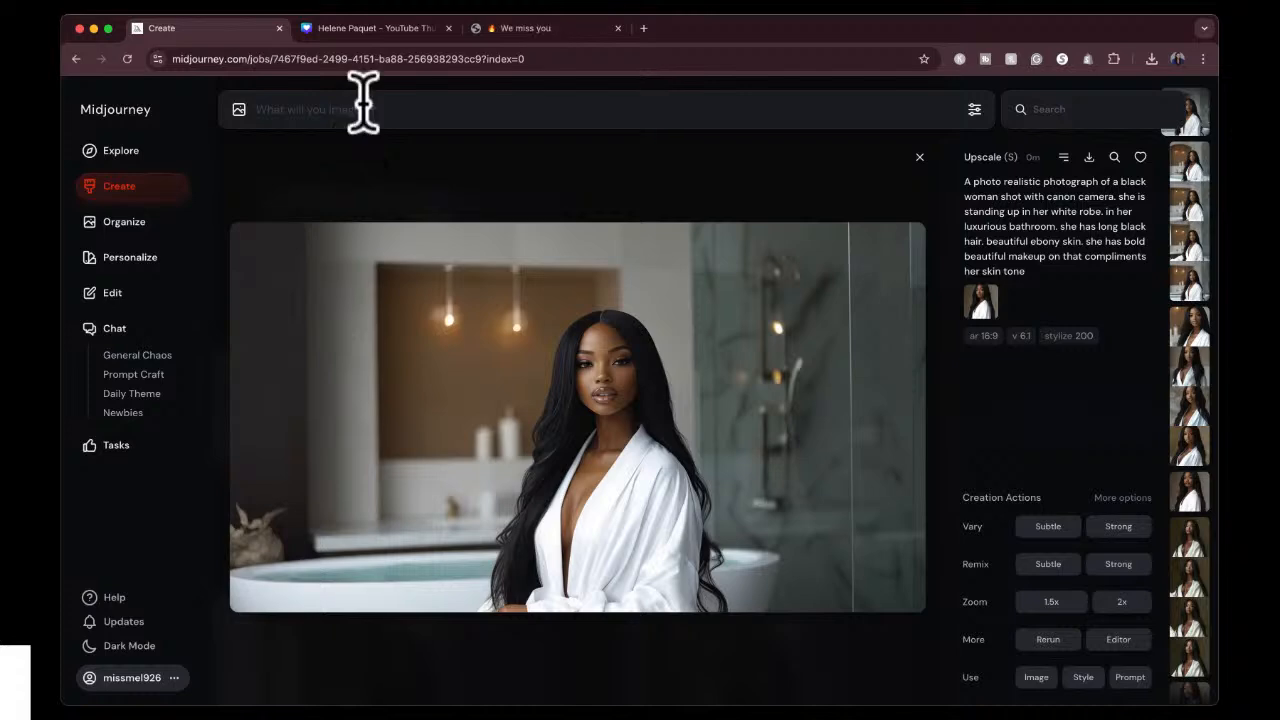
Switch to the Canva design and rename it "My Youtube Thumbnails".
click(380, 30)
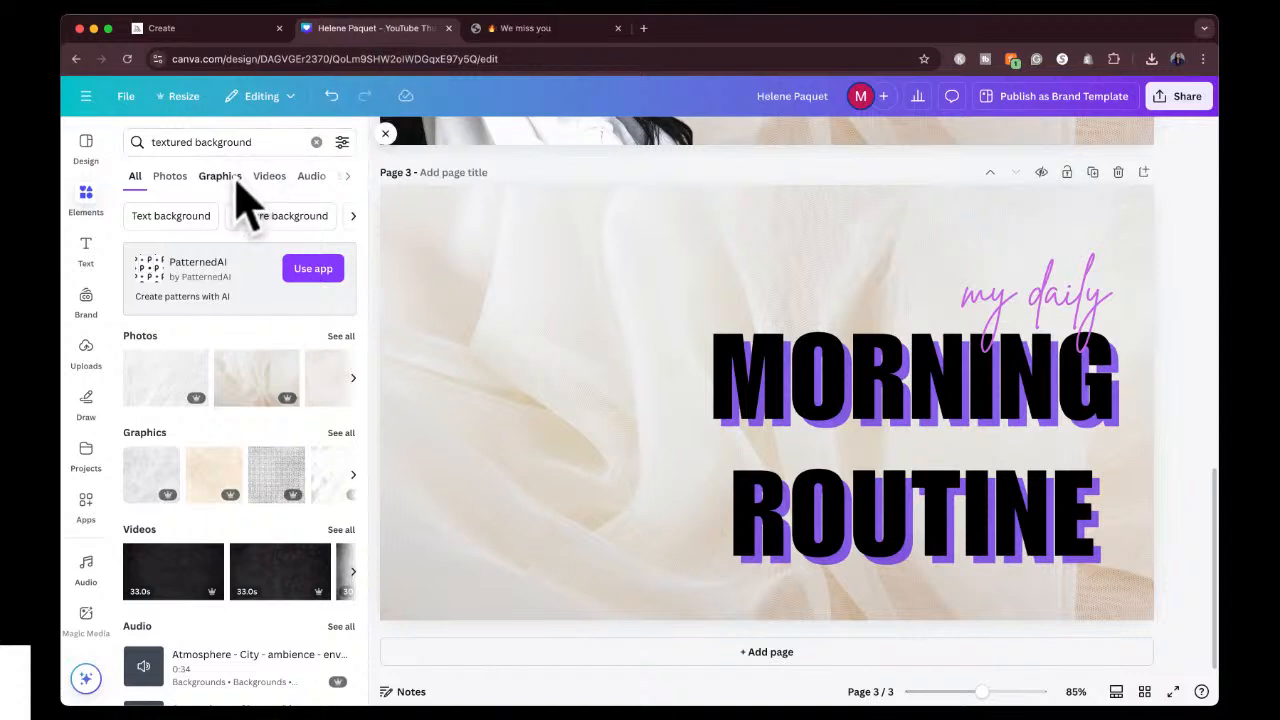
click(770, 98)
text(My Yotu)
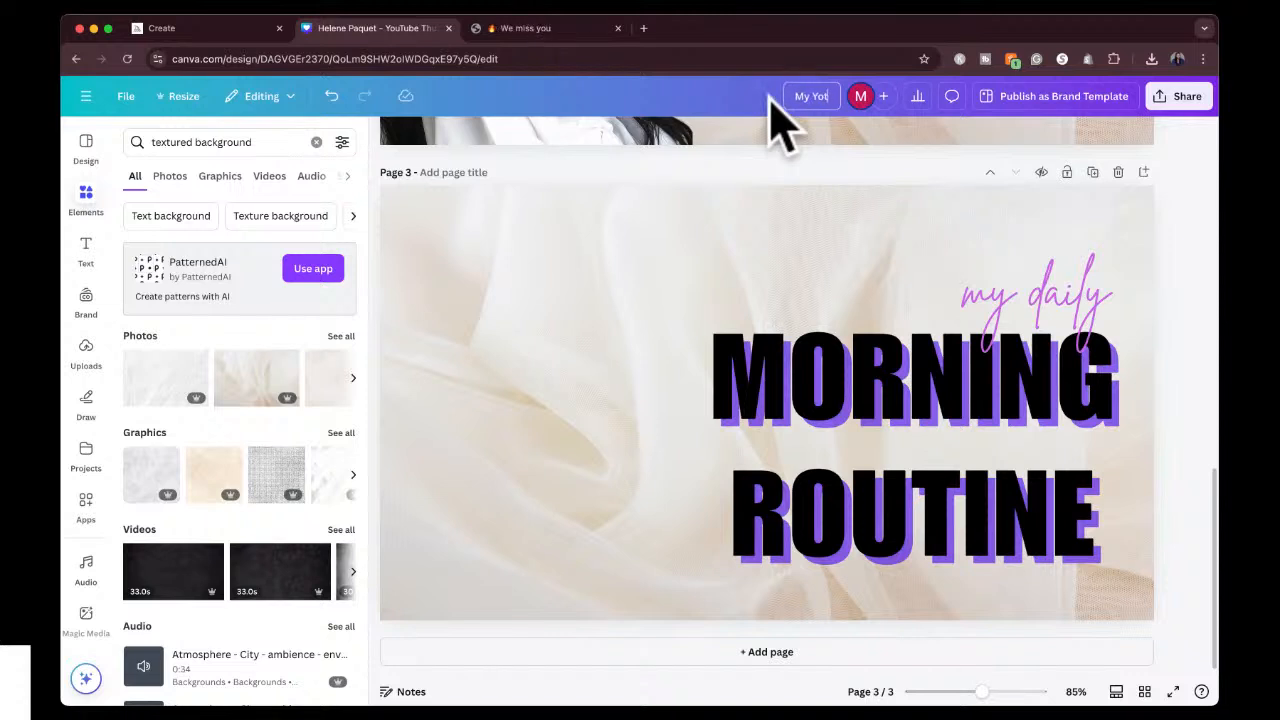
key(BackSpace)
key(BackSpace)
text(utube Thumbnails)
key(Return)
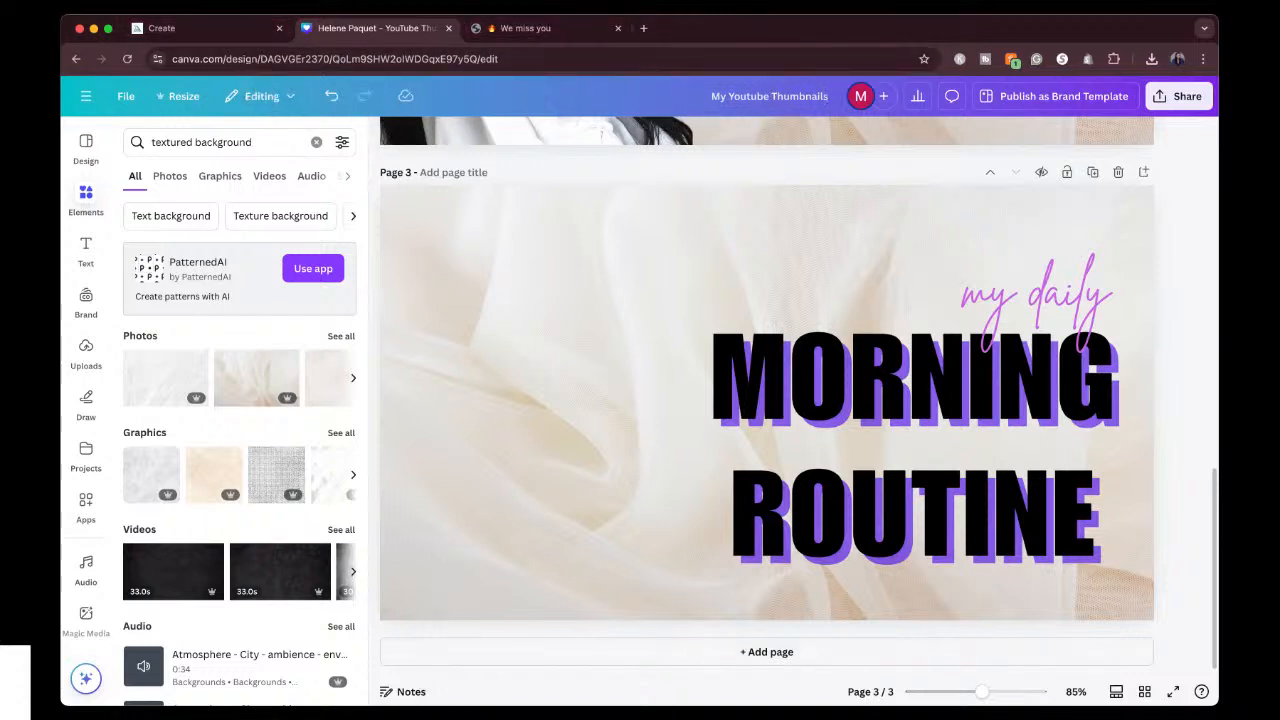
Paste the bathroom portrait onto page 3, shift it toward the page's upper left and flip it horizontally.
click(420, 716)
click(931, 347)
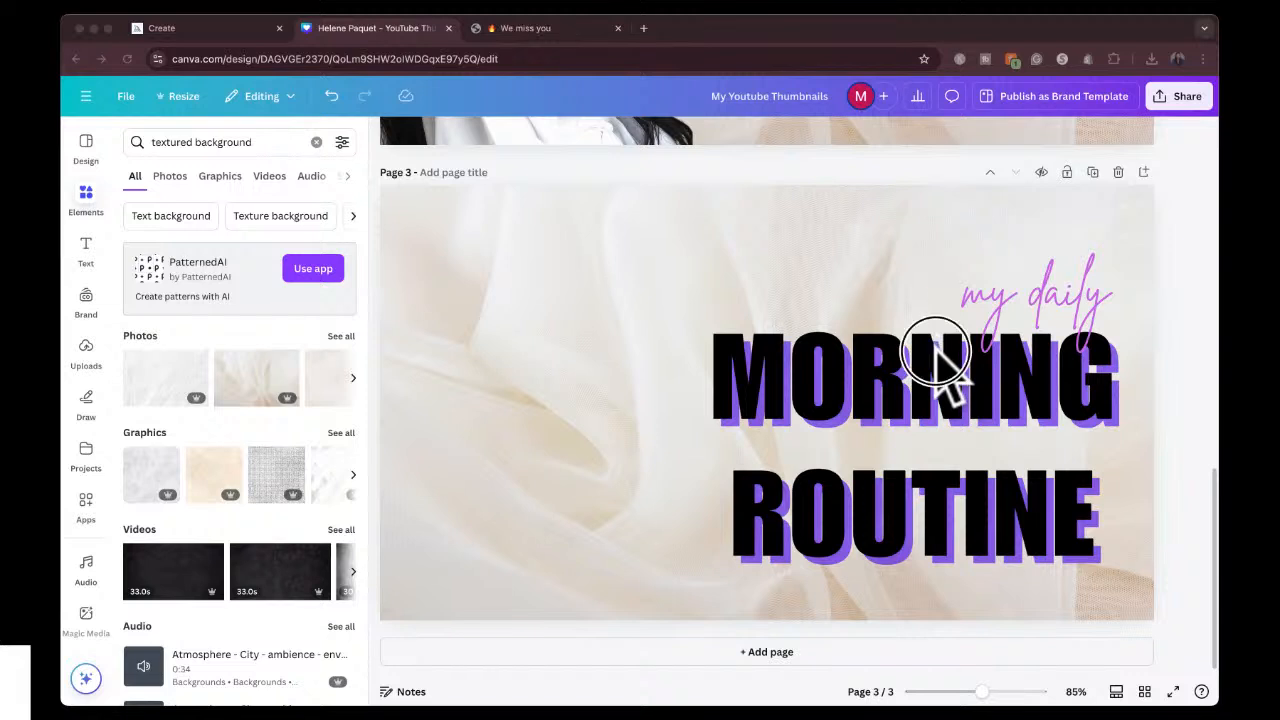
key(super+v)
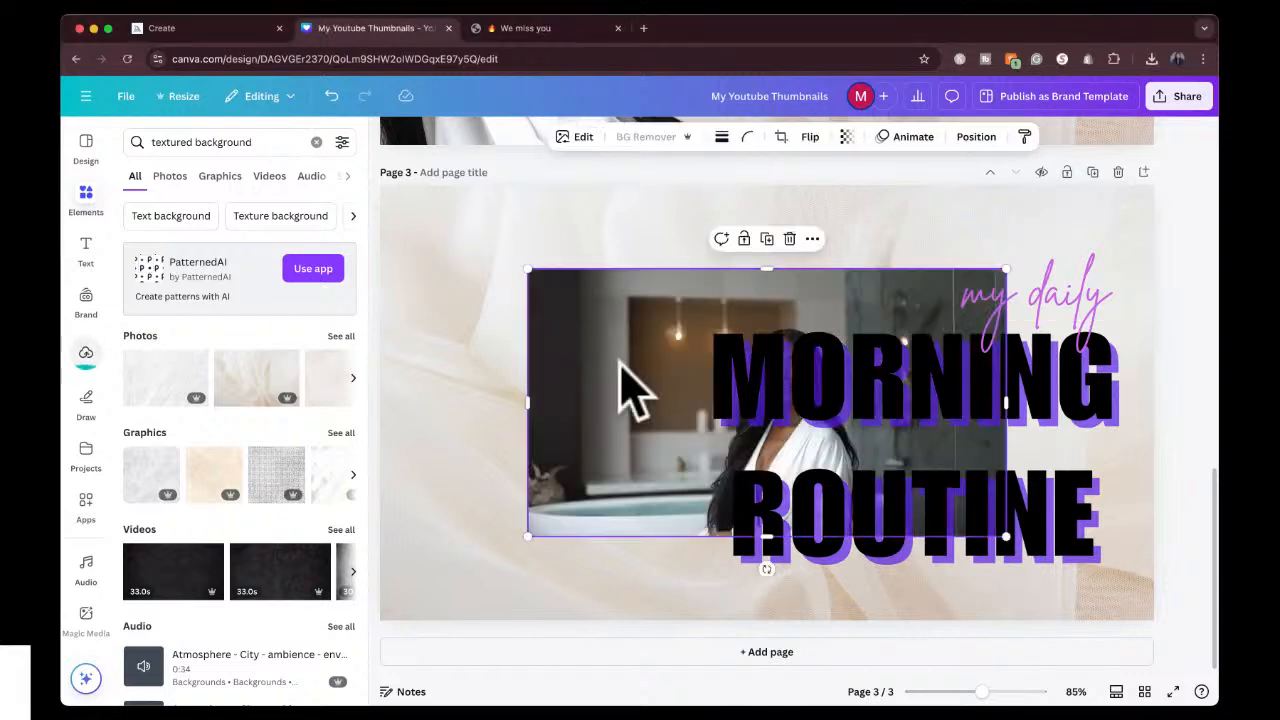
drag(621, 362, 527, 311)
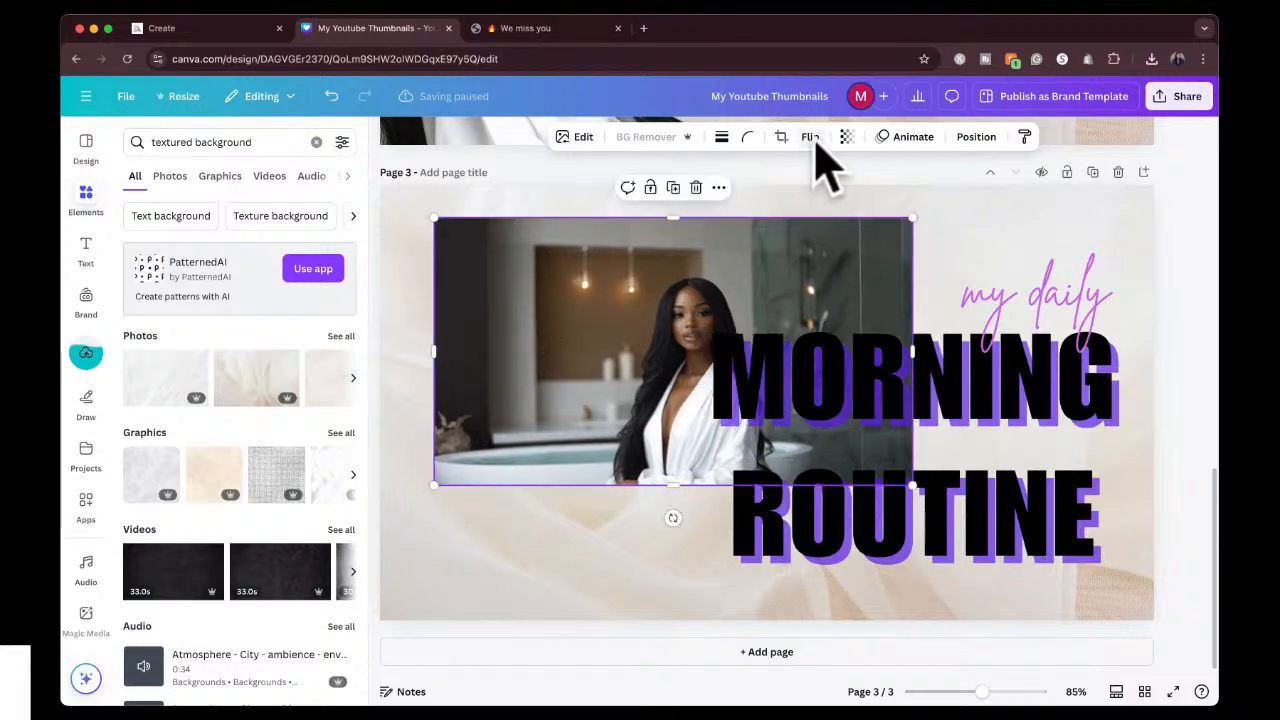
click(811, 138)
click(815, 175)
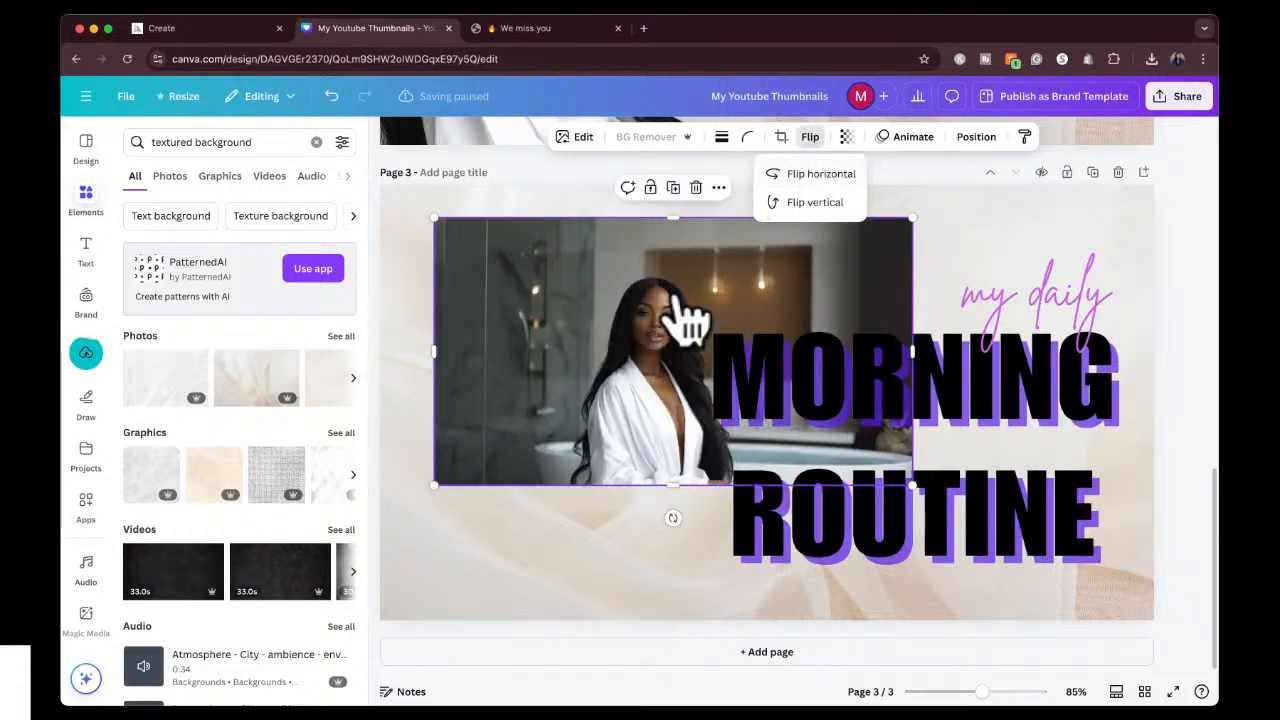
Replace page 3's background with the flipped bathroom image.
click(630, 335)
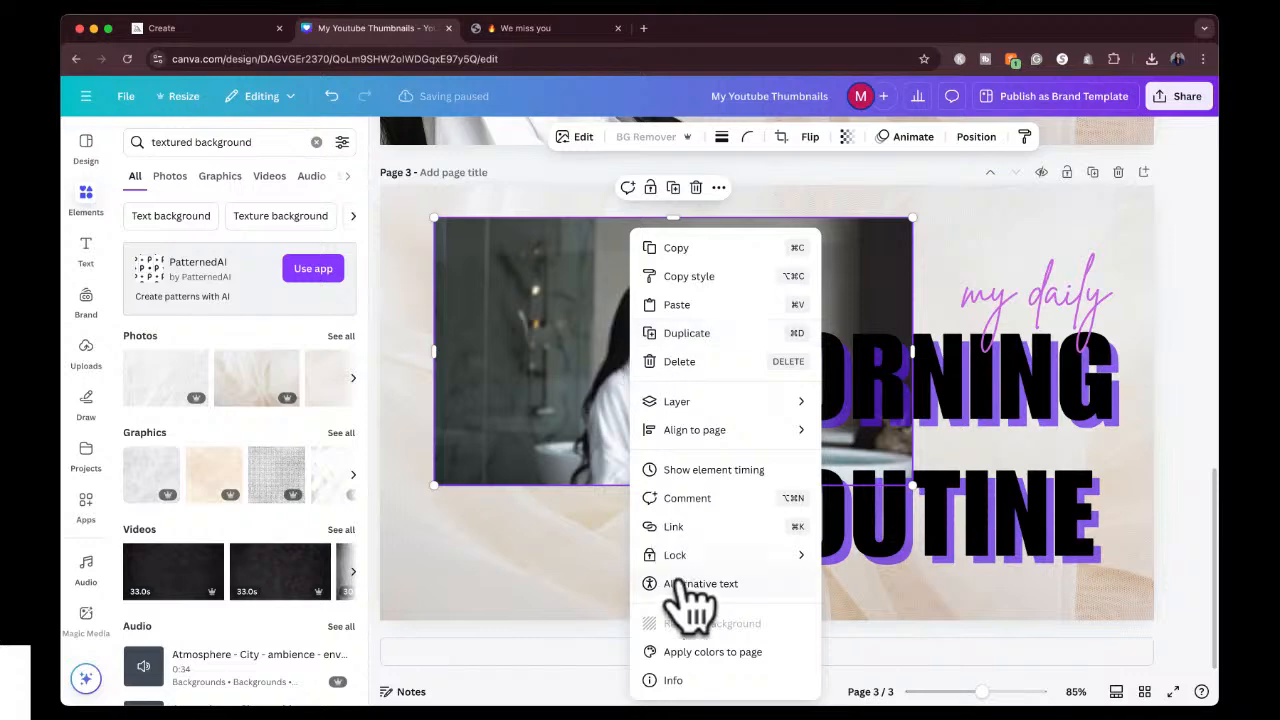
click(557, 423)
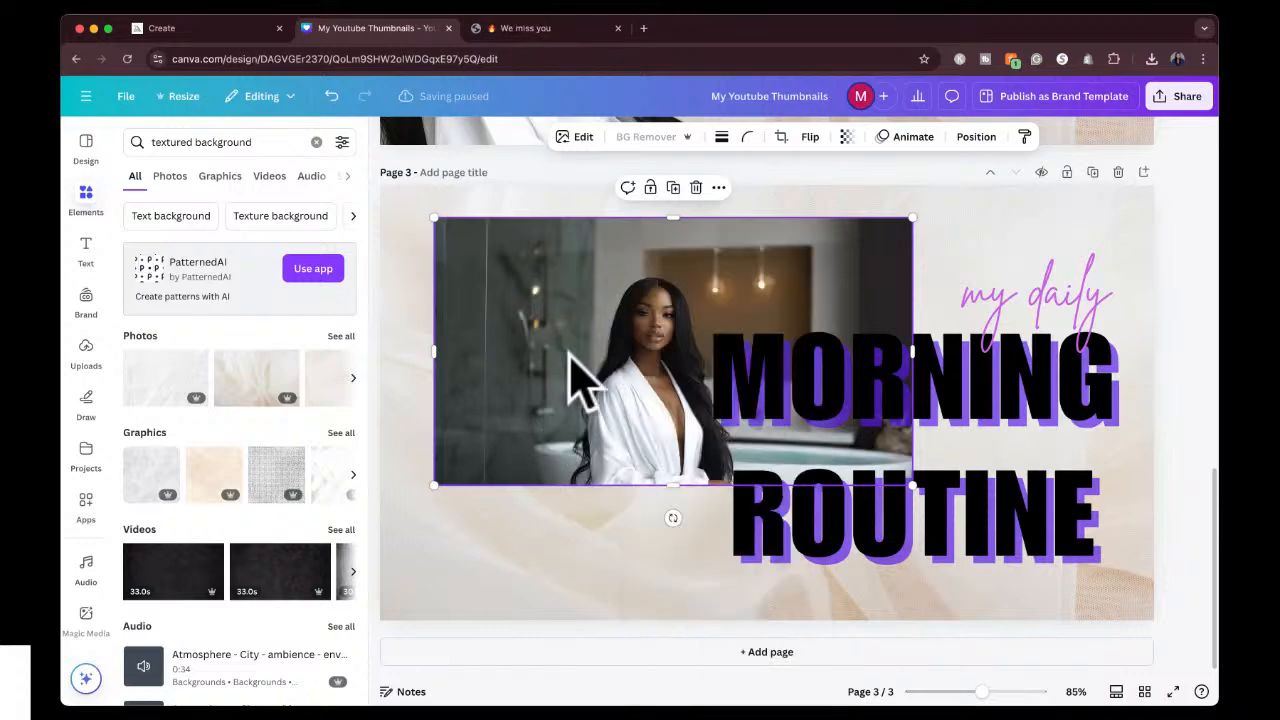
right_click(580, 380)
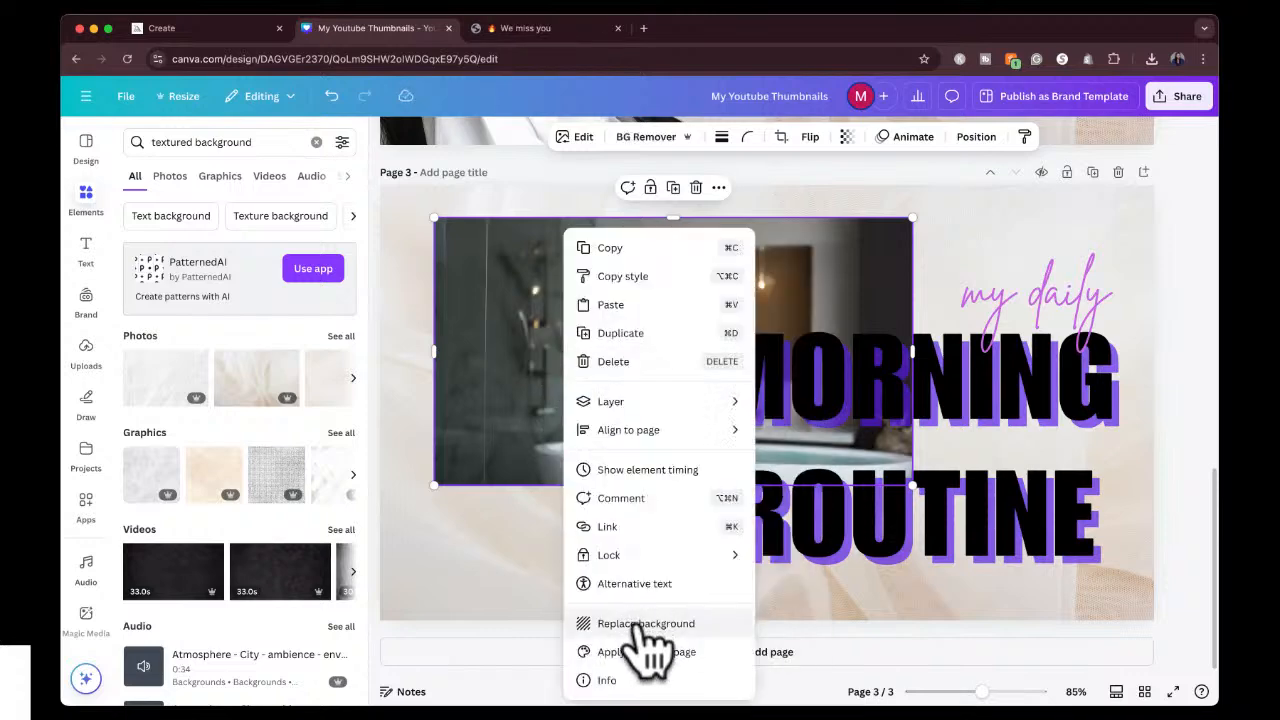
click(640, 624)
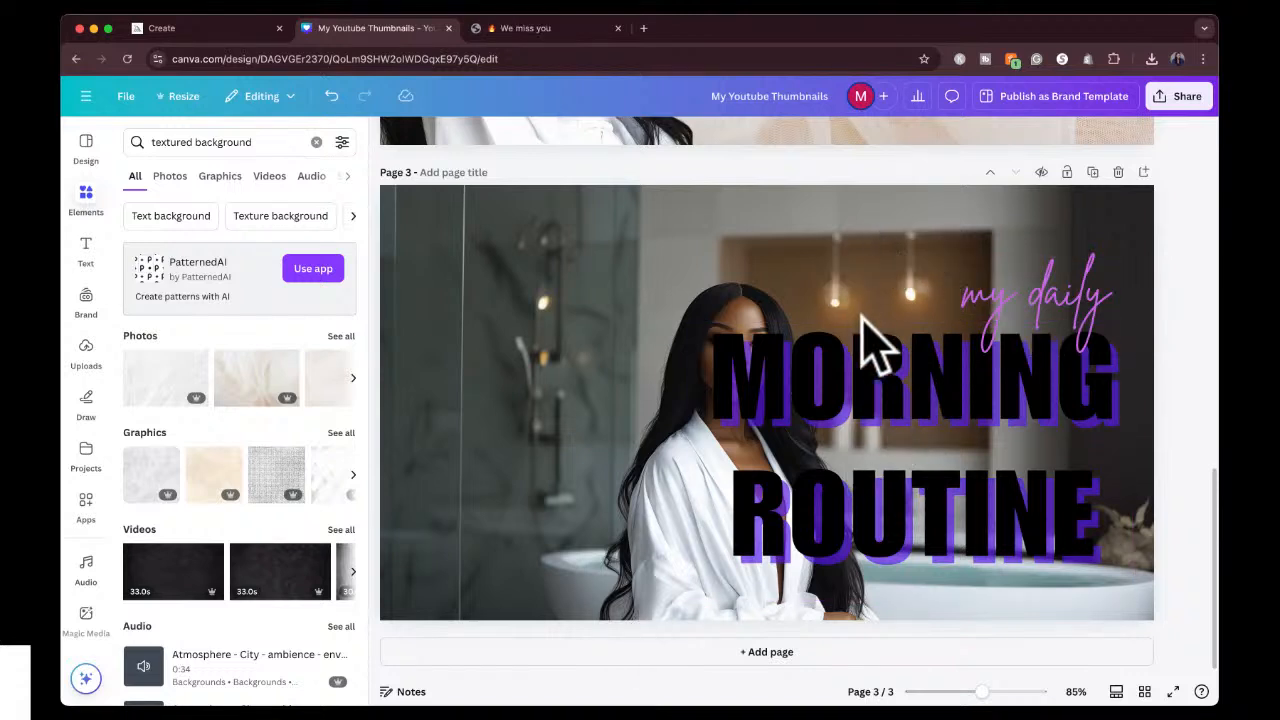
Detach the bathroom image from page 3's background.
double_click(845, 265)
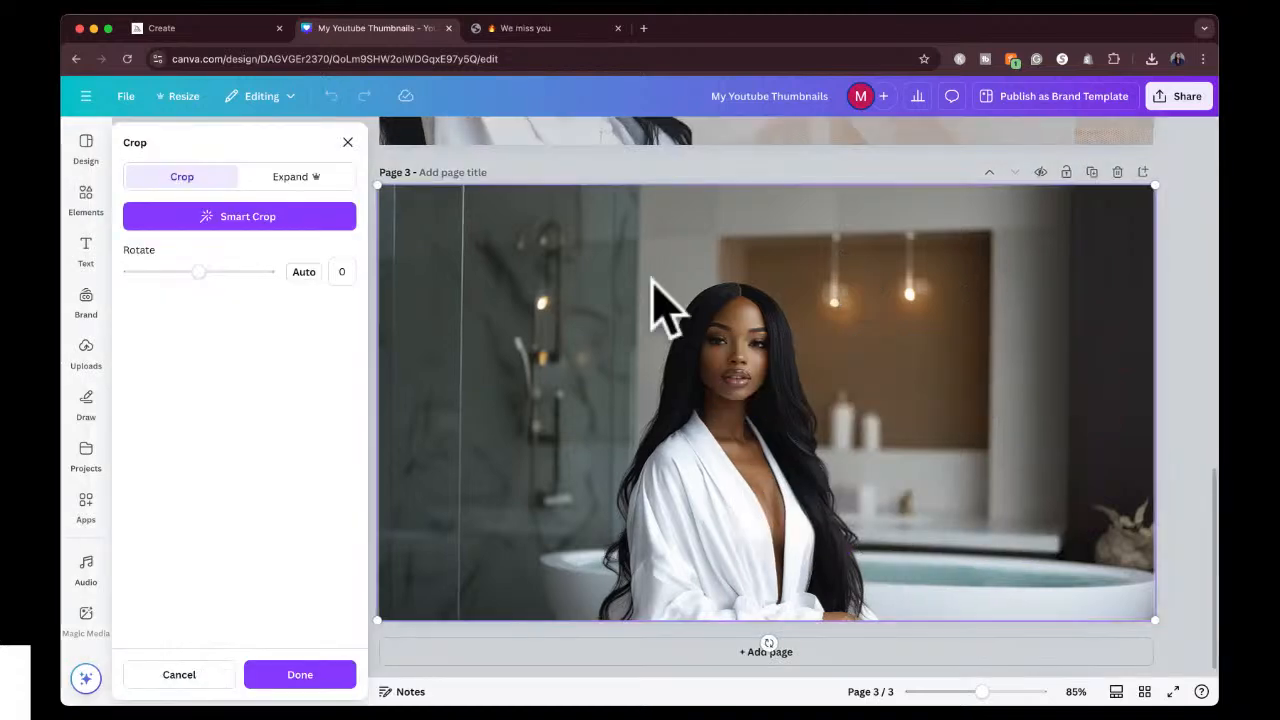
click(556, 172)
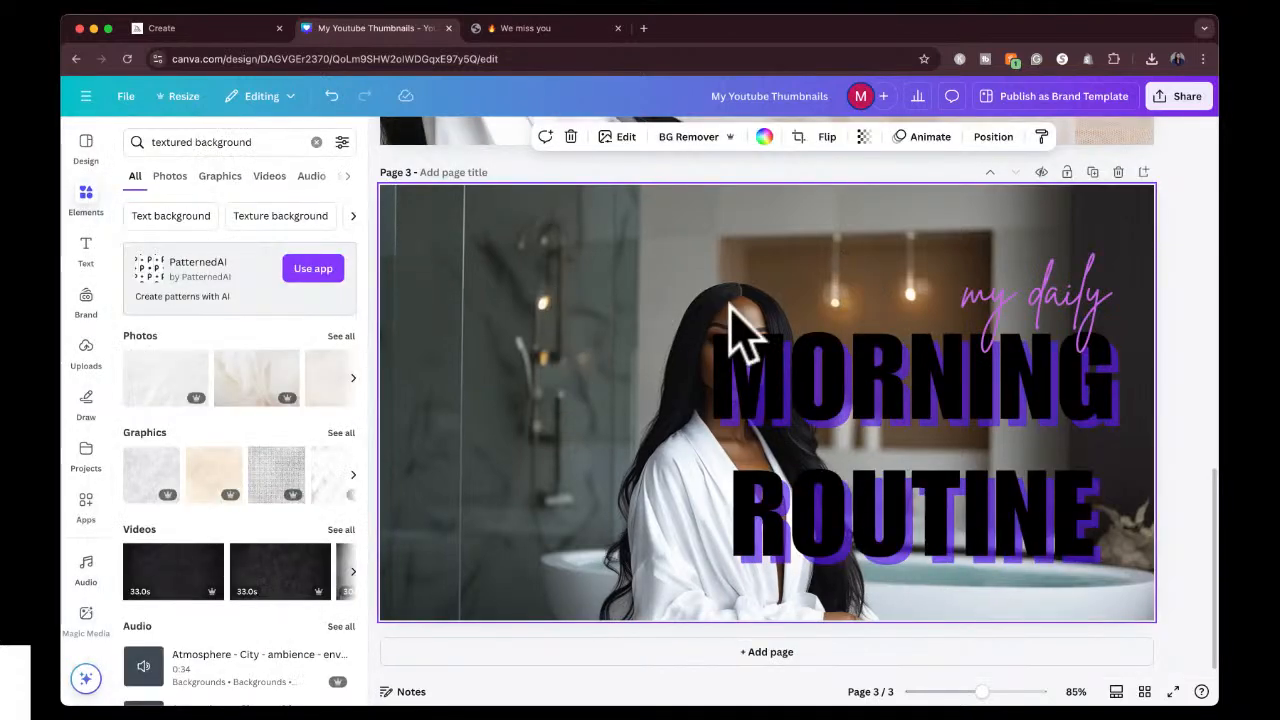
right_click(641, 320)
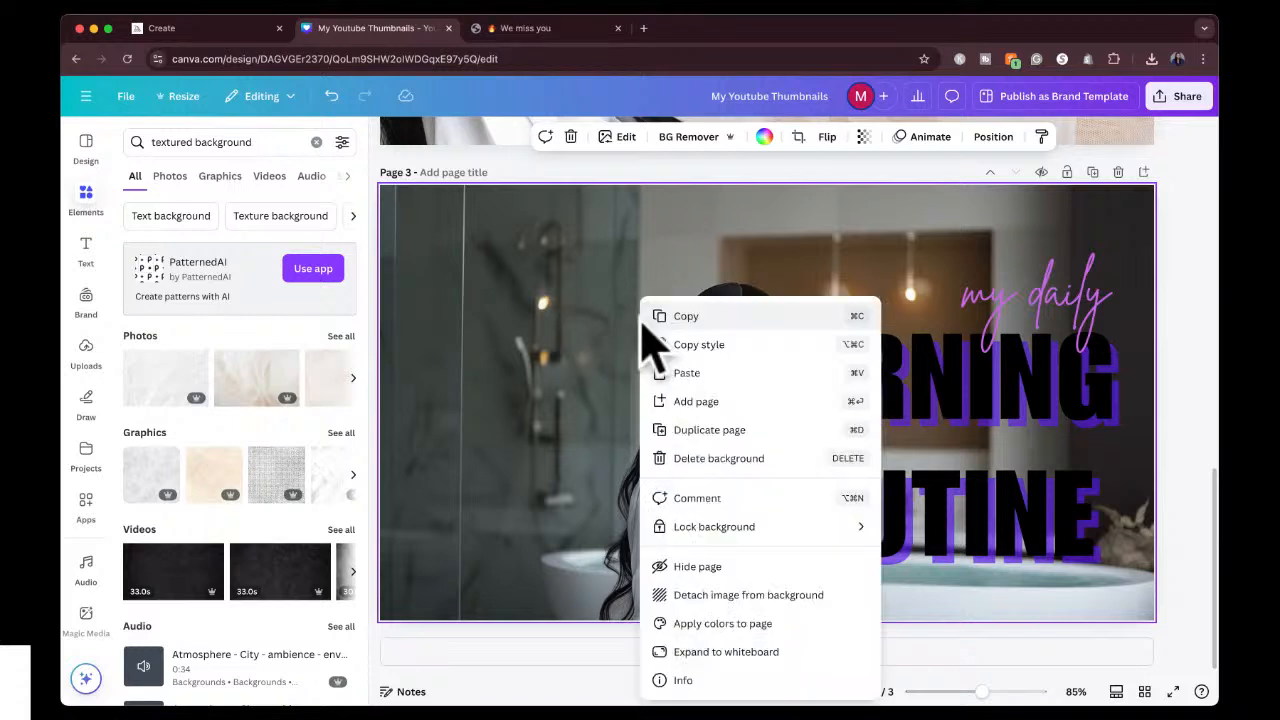
click(706, 602)
Enlarge and reposition the bathroom portrait to cover page 3, with the woman left of centre and the image's right edge meeting the page edge.
drag(617, 320, 541, 278)
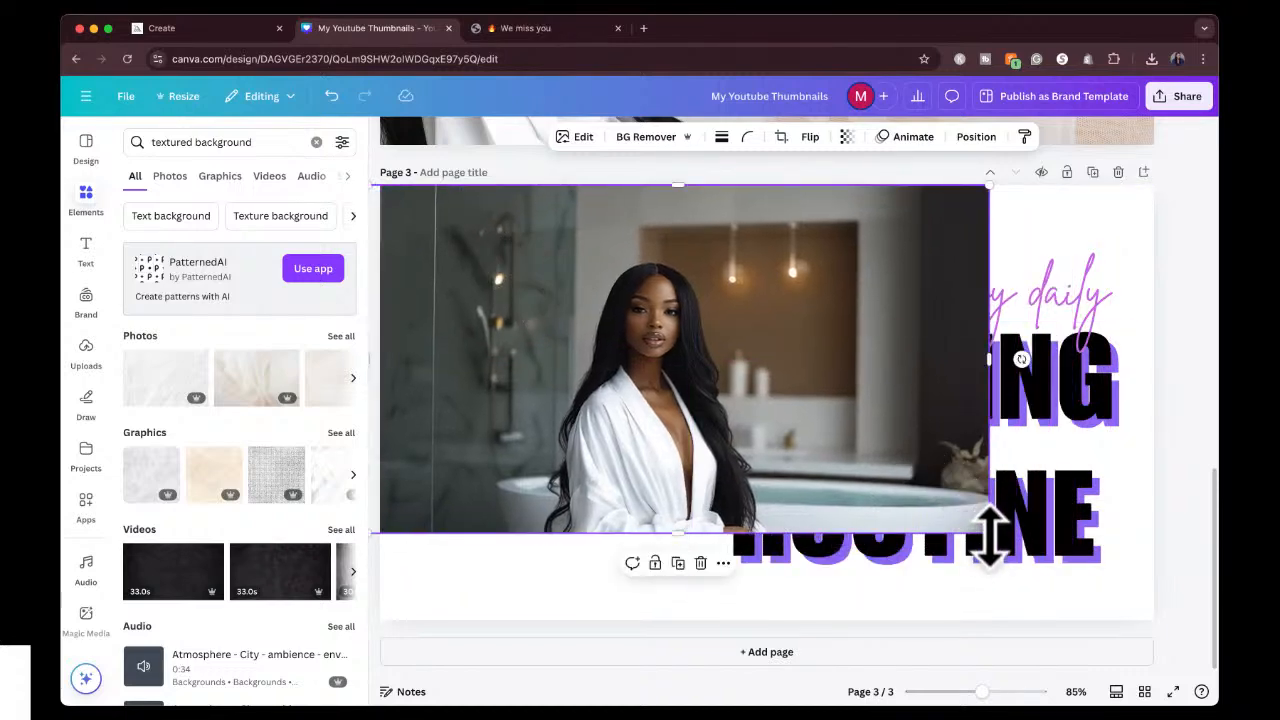
drag(992, 534, 1211, 623)
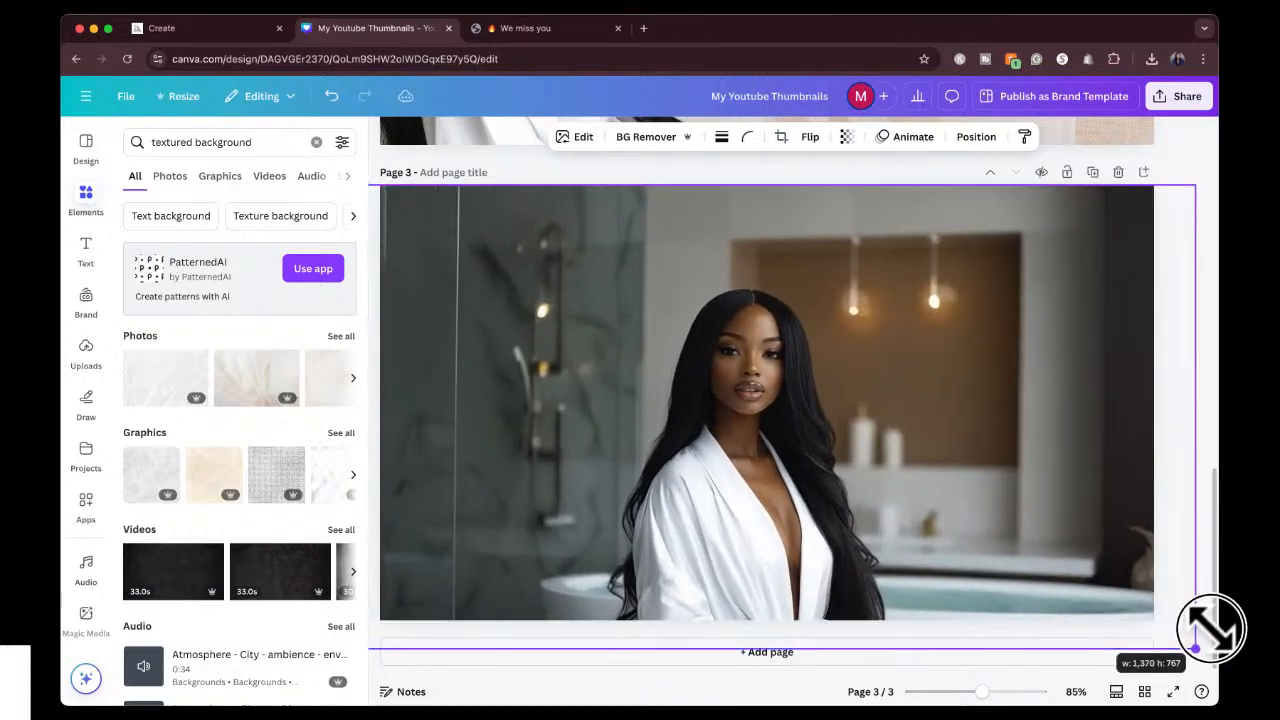
drag(634, 257, 490, 265)
drag(1068, 192, 1195, 122)
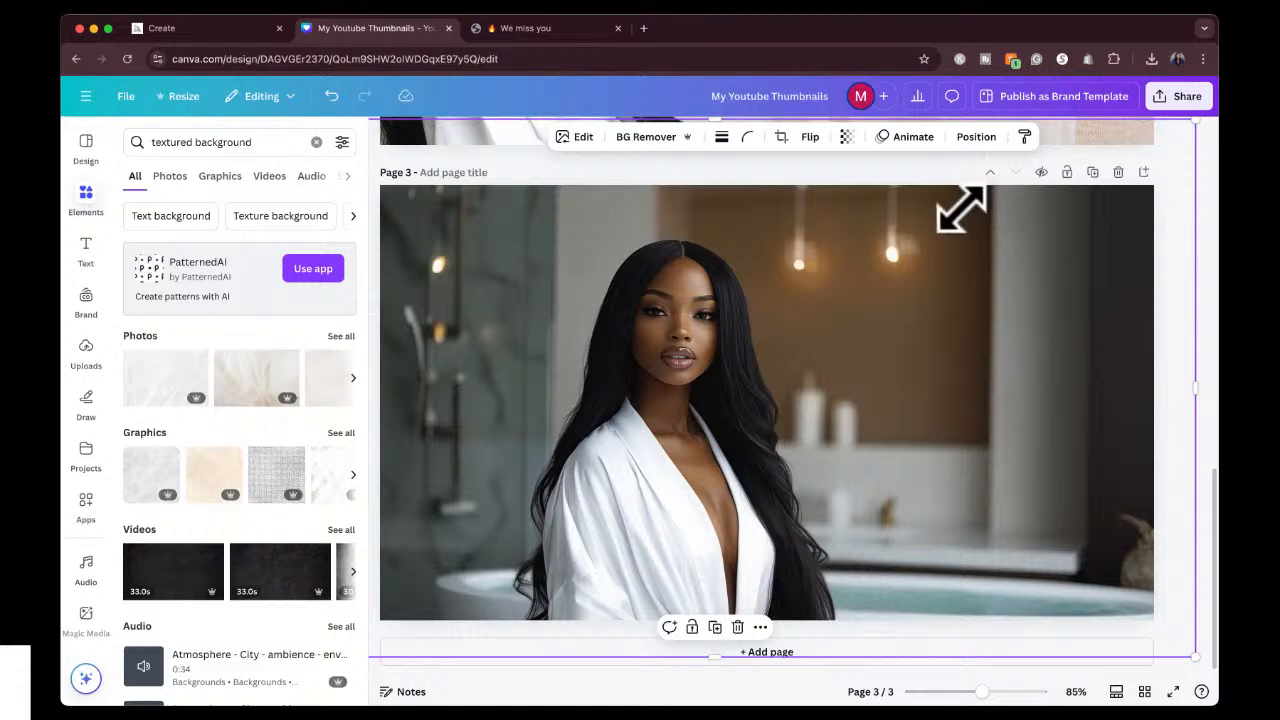
drag(960, 208, 857, 209)
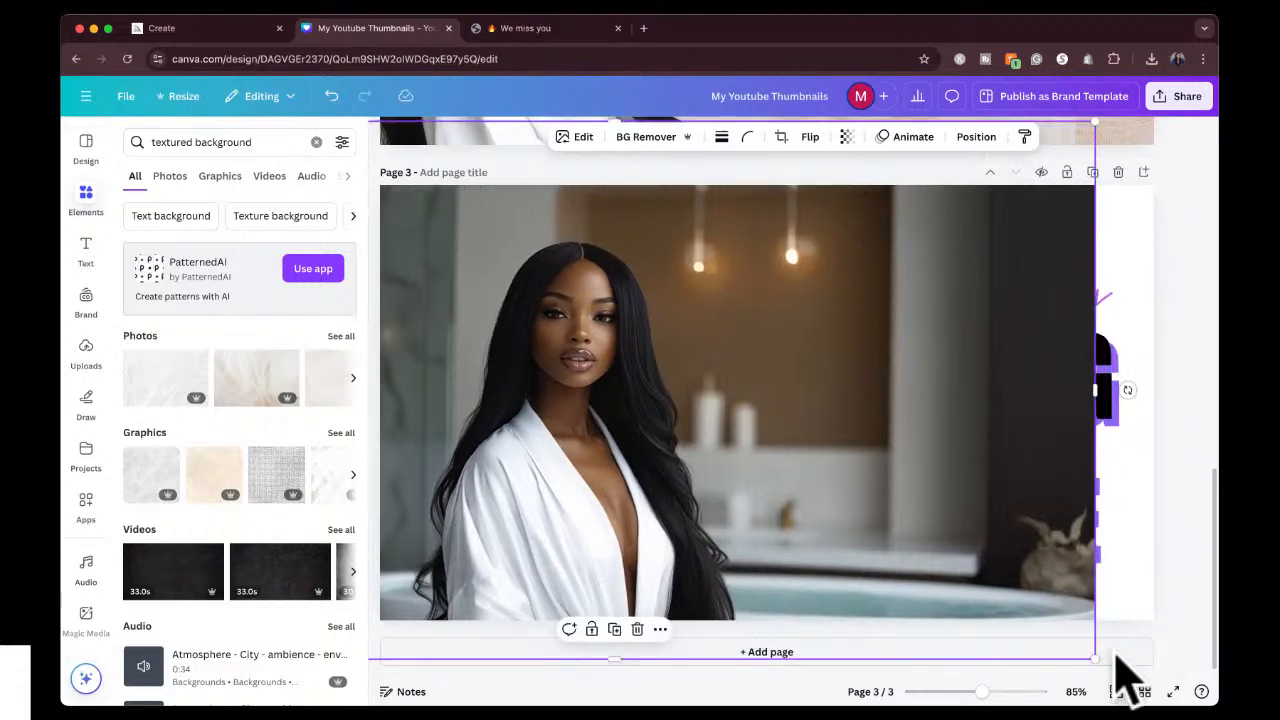
drag(1096, 657, 1174, 664)
mouse_move(869, 395)
mouse_down()
mouse_move(857, 386)
mouse_move(871, 386)
mouse_up()
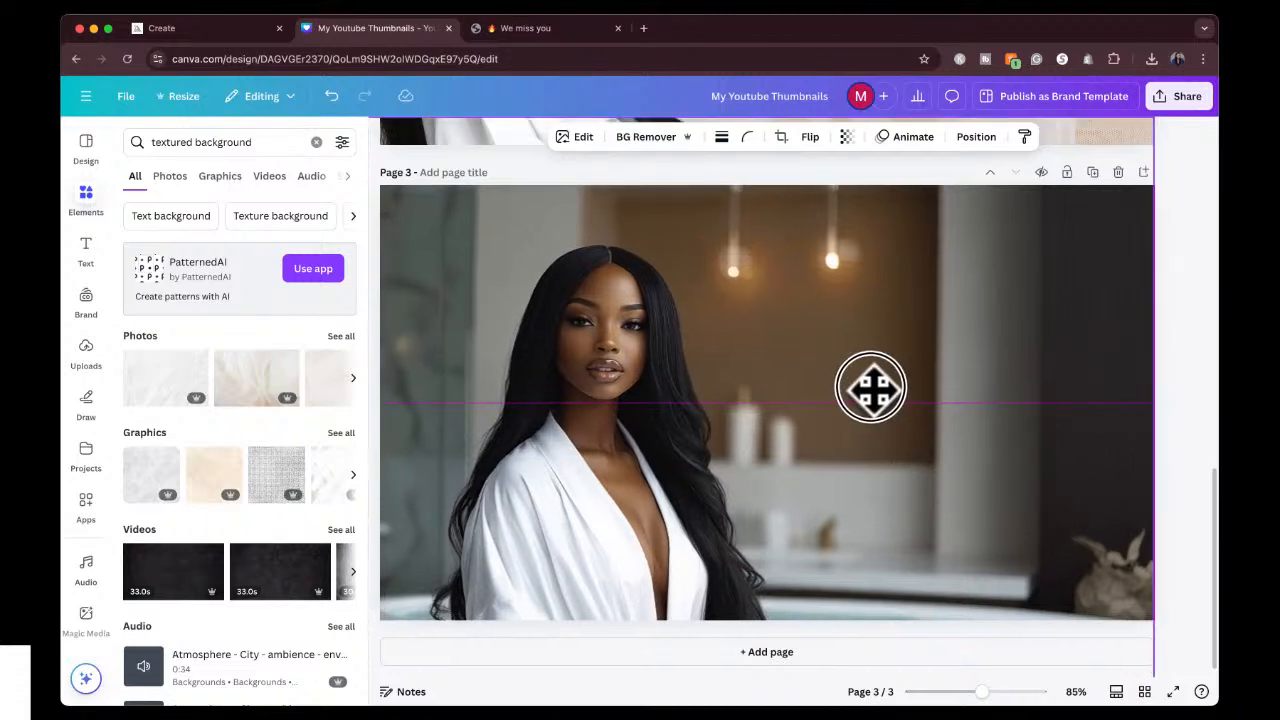
click(1188, 306)
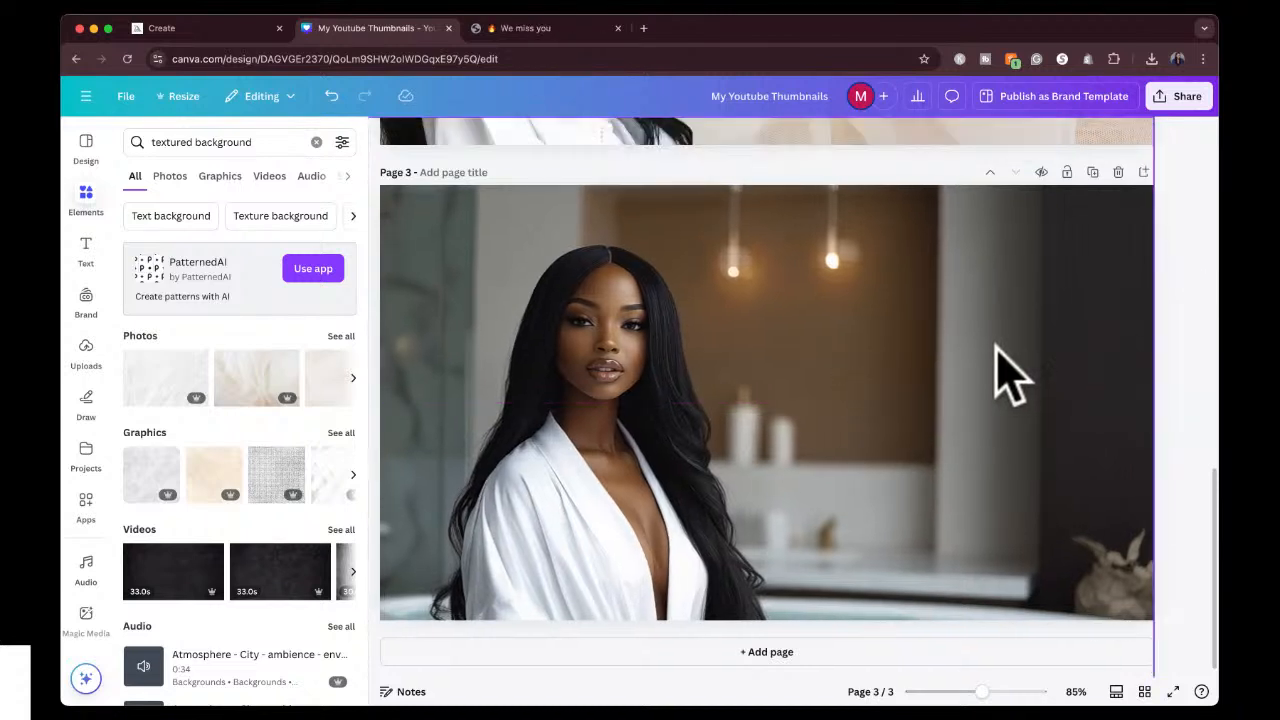
Move the bathroom portrait's layer beneath the "my daily" and "MORNING ROUTINE" text layers on page 3.
click(1006, 299)
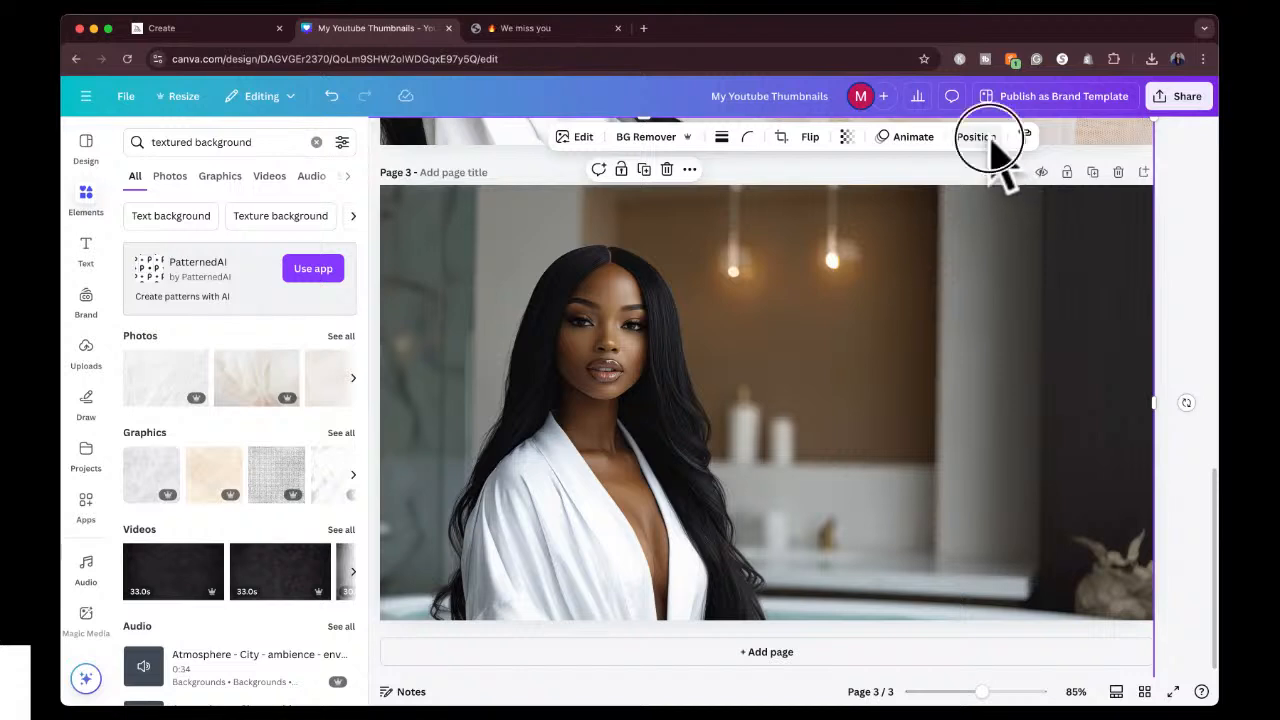
click(978, 138)
click(290, 265)
drag(290, 265, 297, 372)
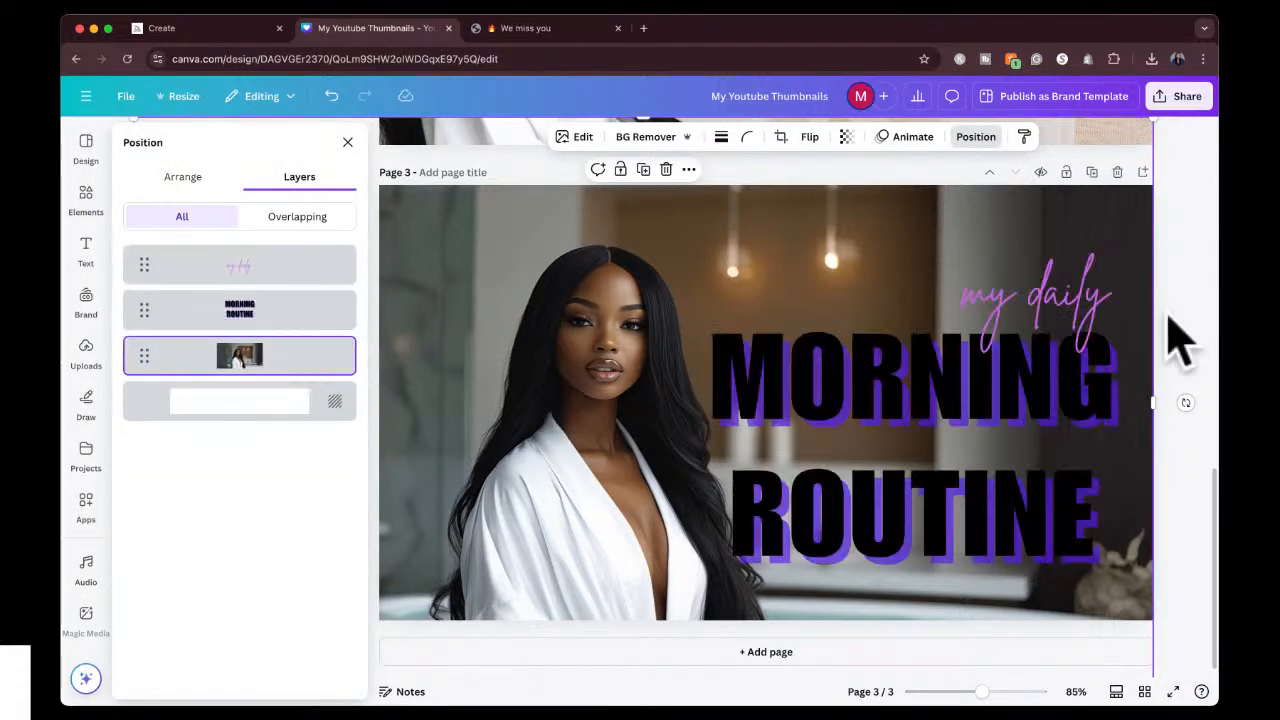
click(1183, 318)
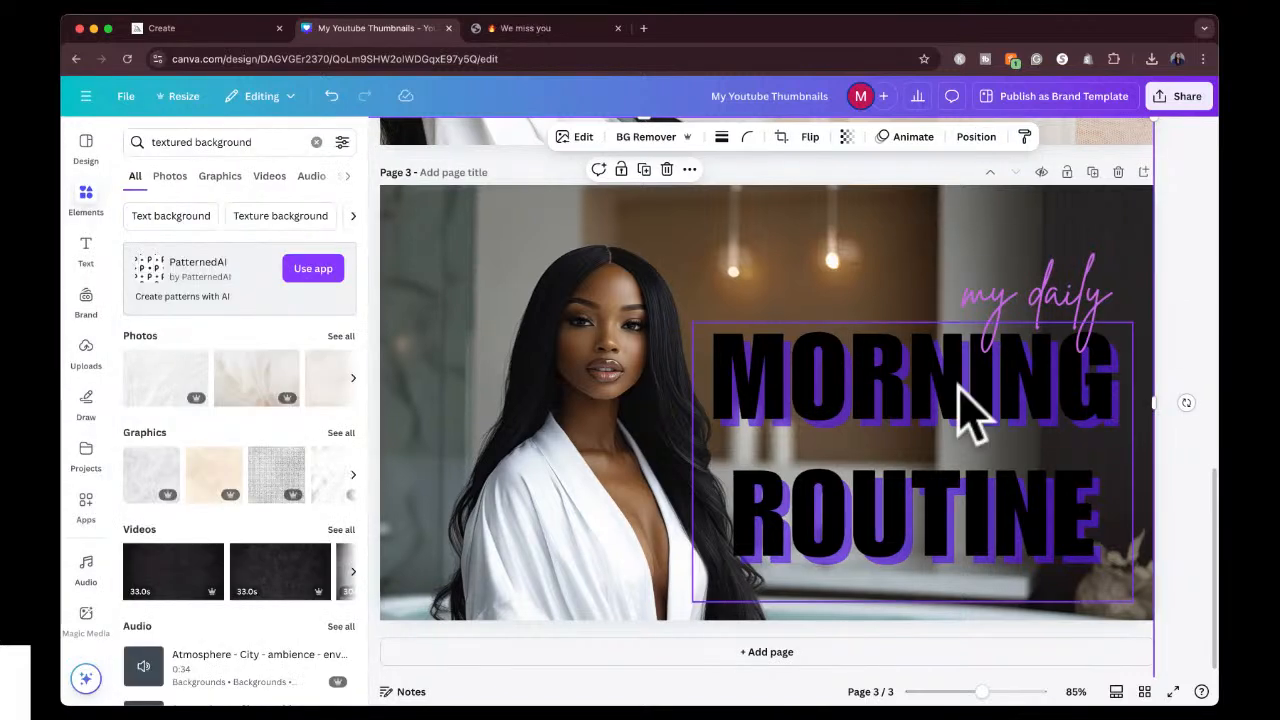
Shrink "MORNING ROUTINE" to about size 123, shift it slightly up and left, and place "my daily" above its left part.
click(893, 418)
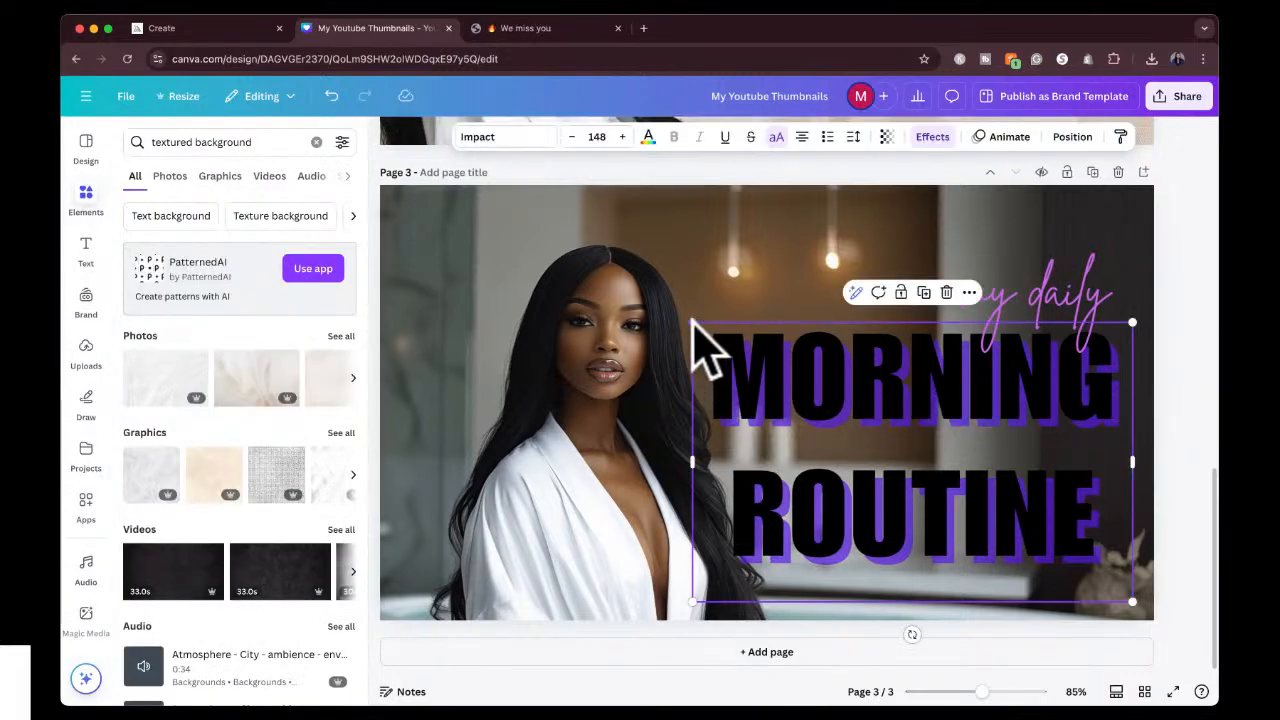
drag(693, 322, 767, 370)
drag(1040, 315, 865, 310)
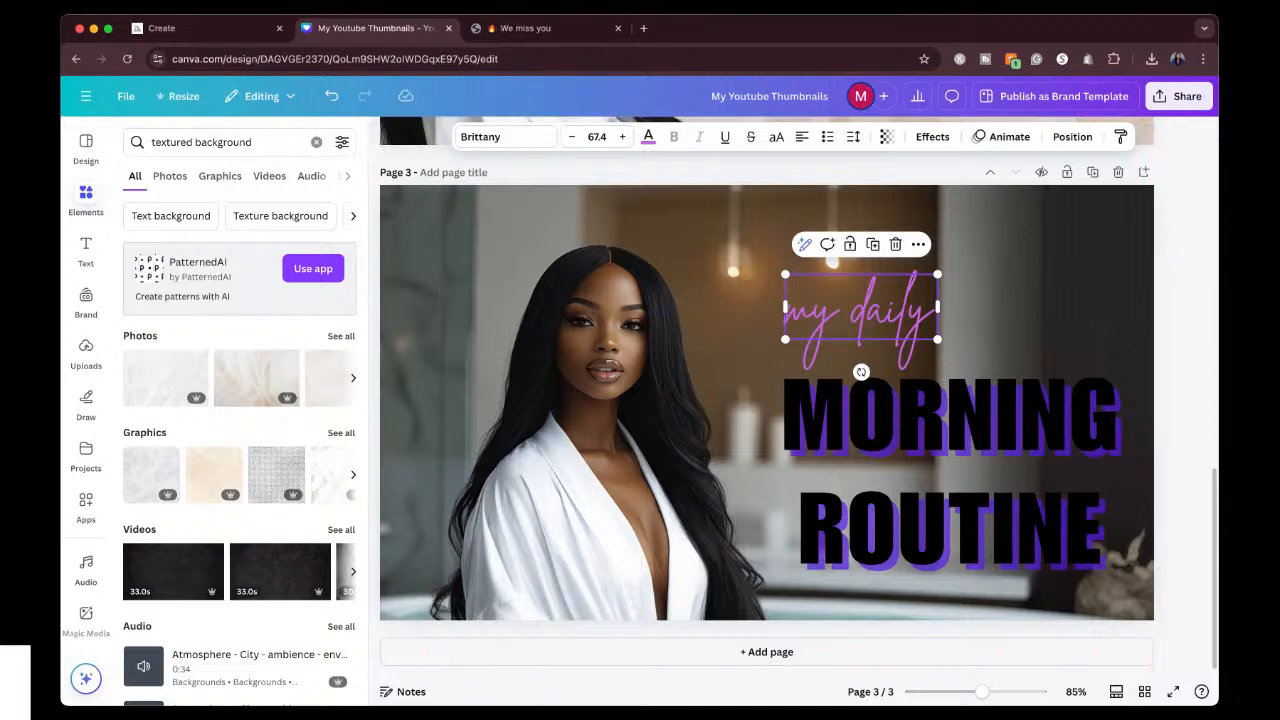
click(929, 434)
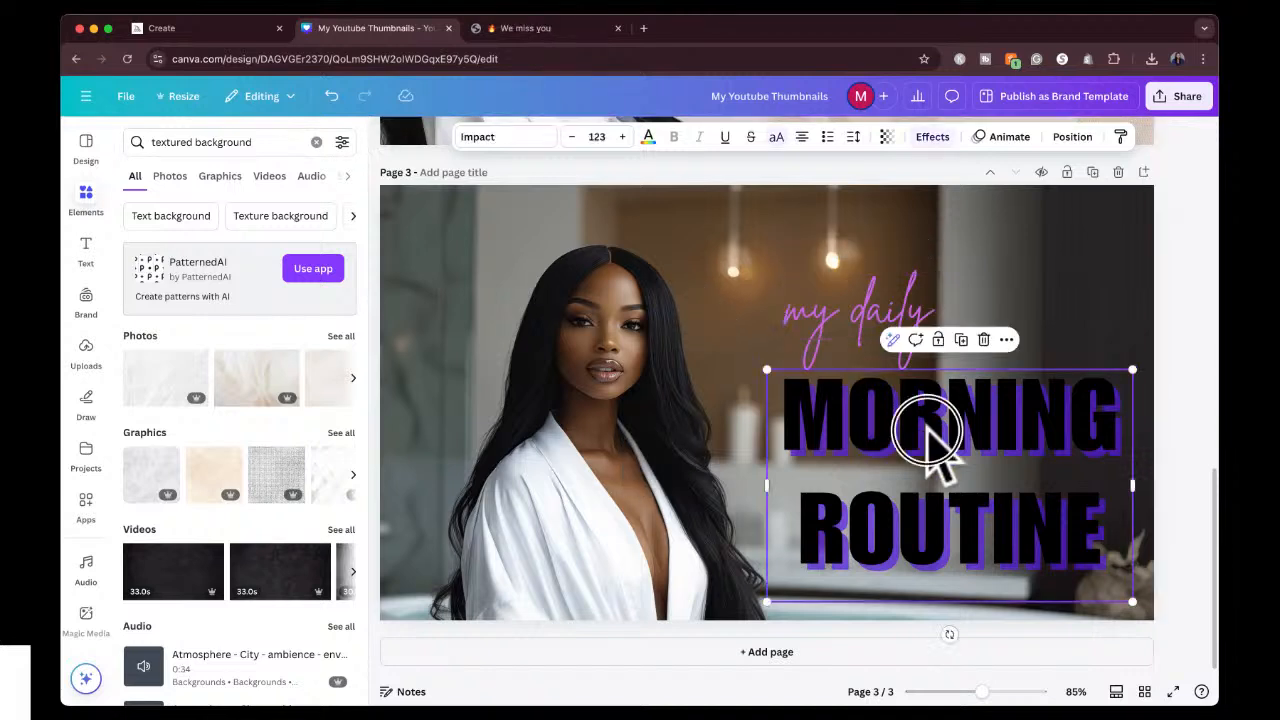
mouse_move(929, 434)
mouse_down()
mouse_move(890, 425)
mouse_move(914, 427)
mouse_up()
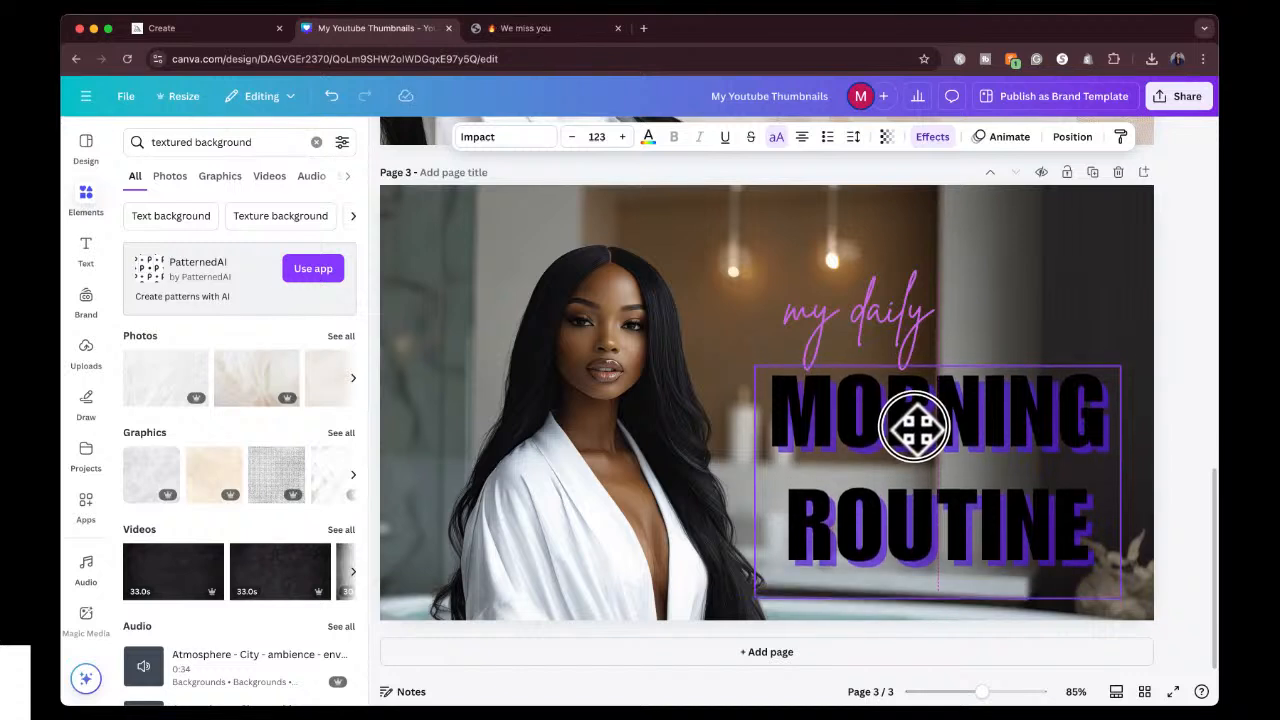
drag(893, 325, 889, 251)
drag(933, 400, 931, 368)
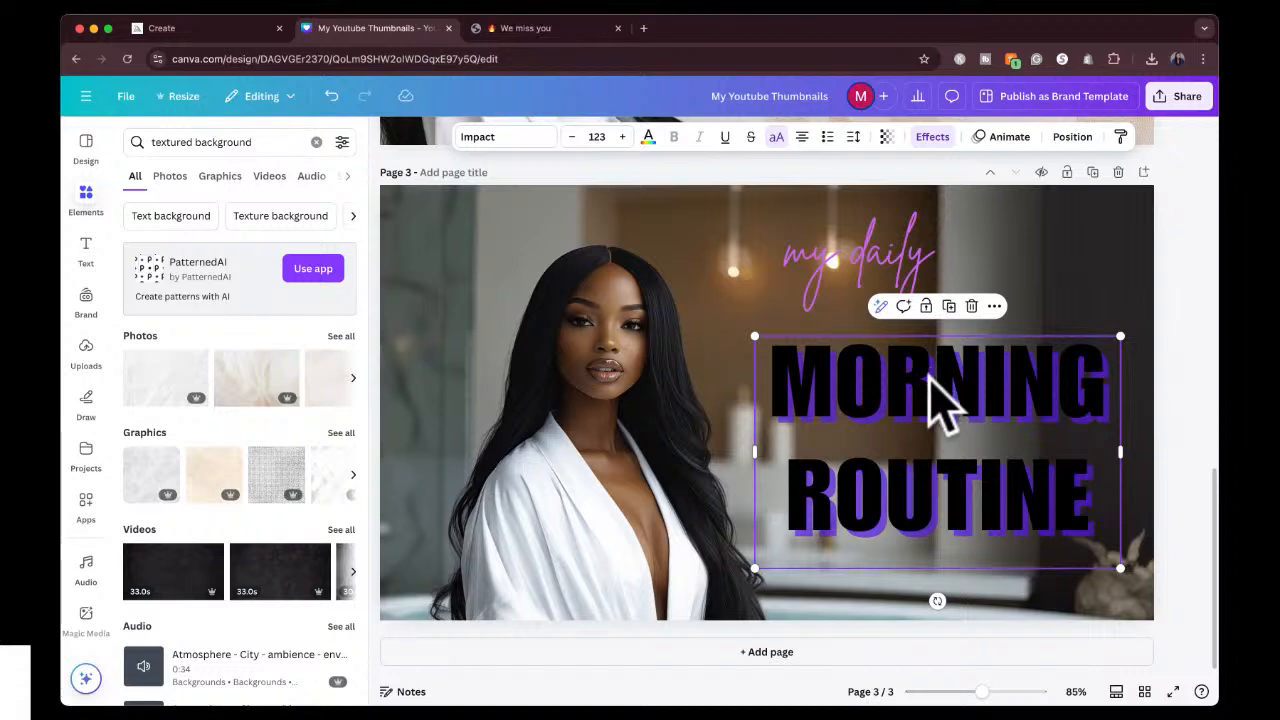
Change the shadow colour of the "MORNING ROUTINE" text to white.
click(933, 142)
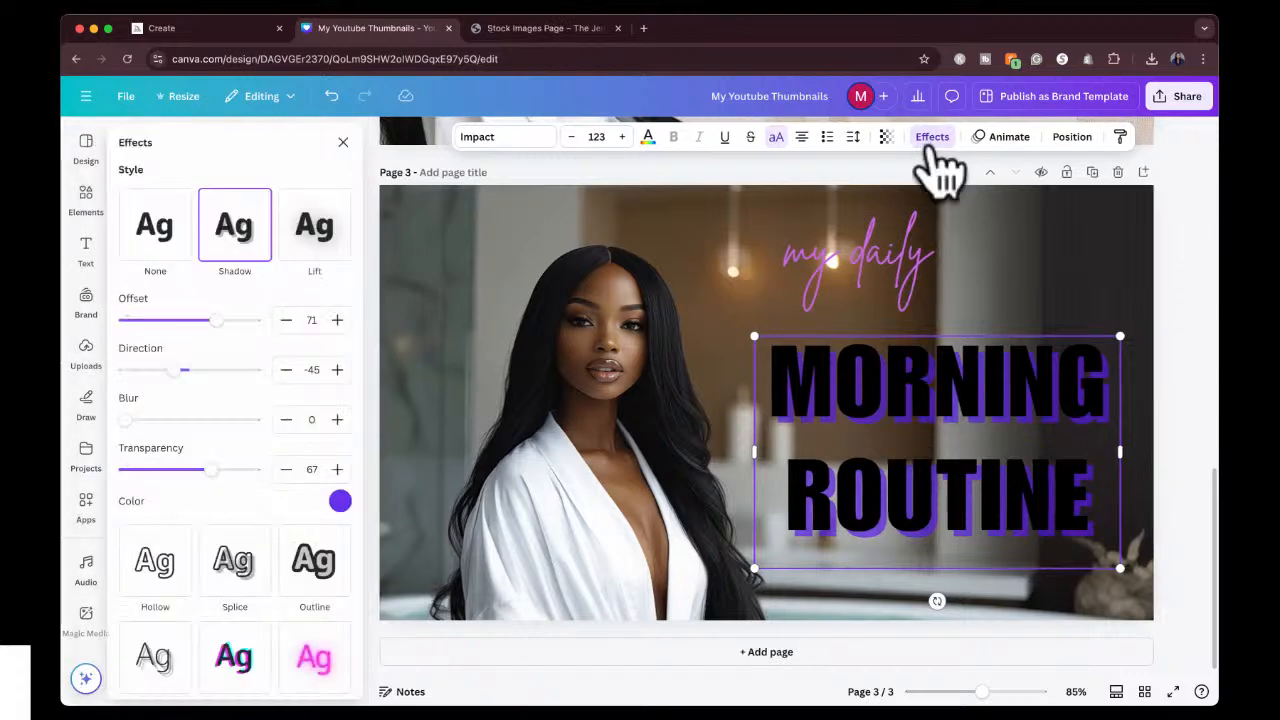
click(343, 500)
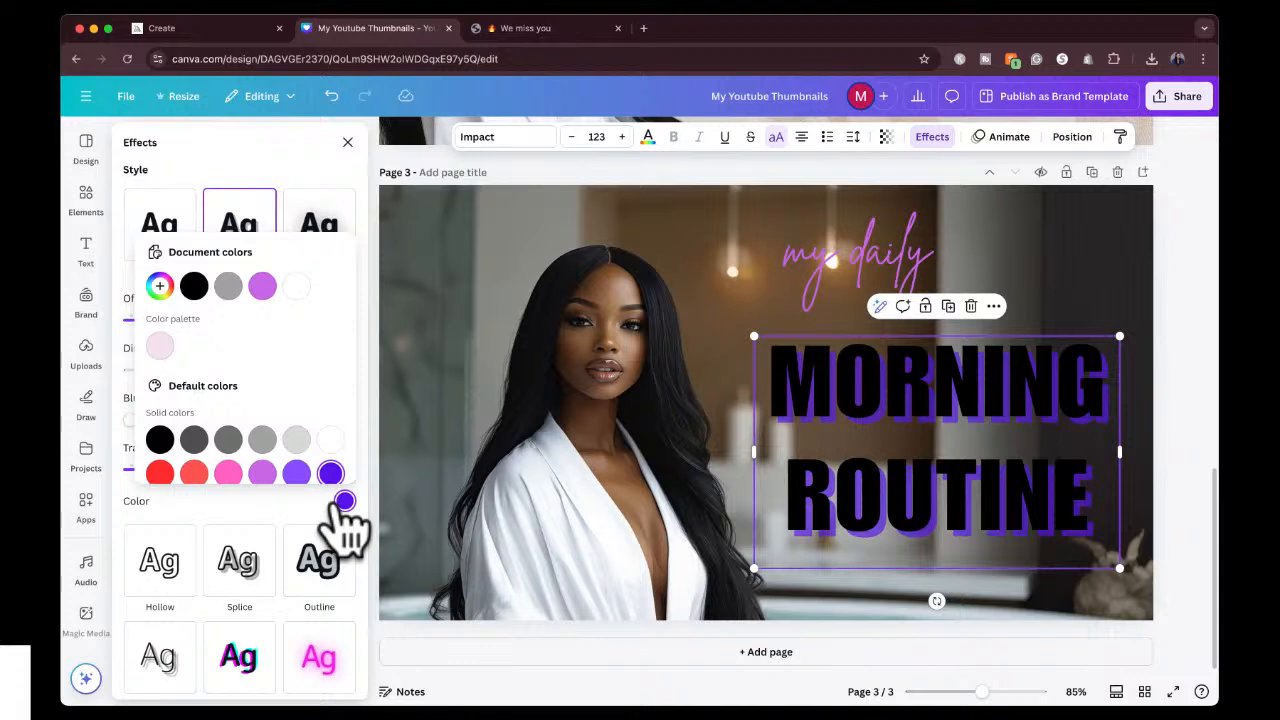
click(334, 440)
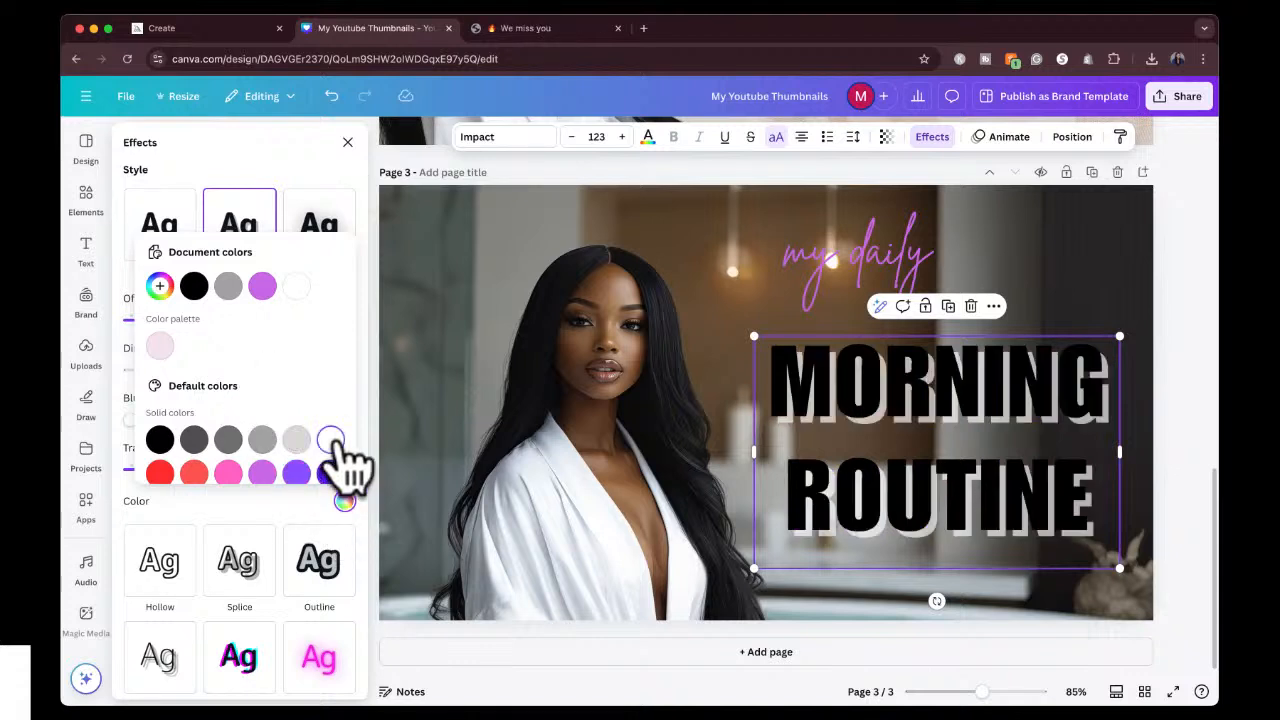
click(297, 440)
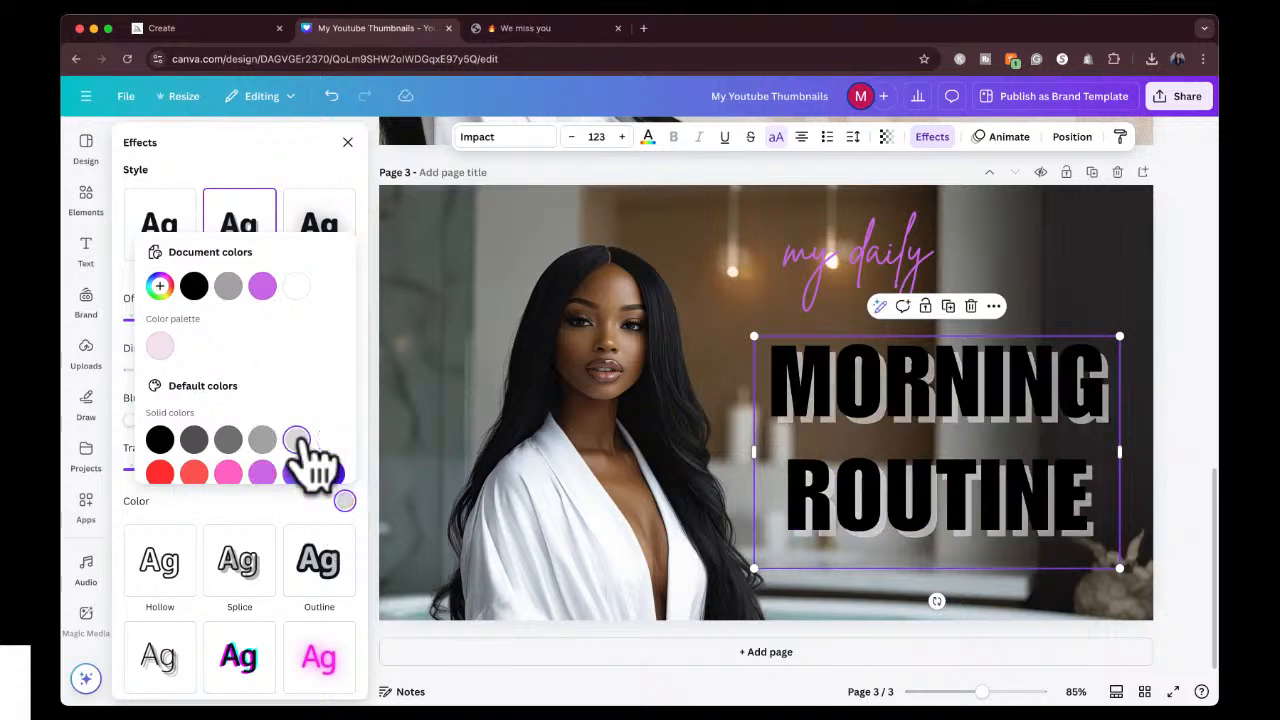
scroll(334, 455, down, 1)
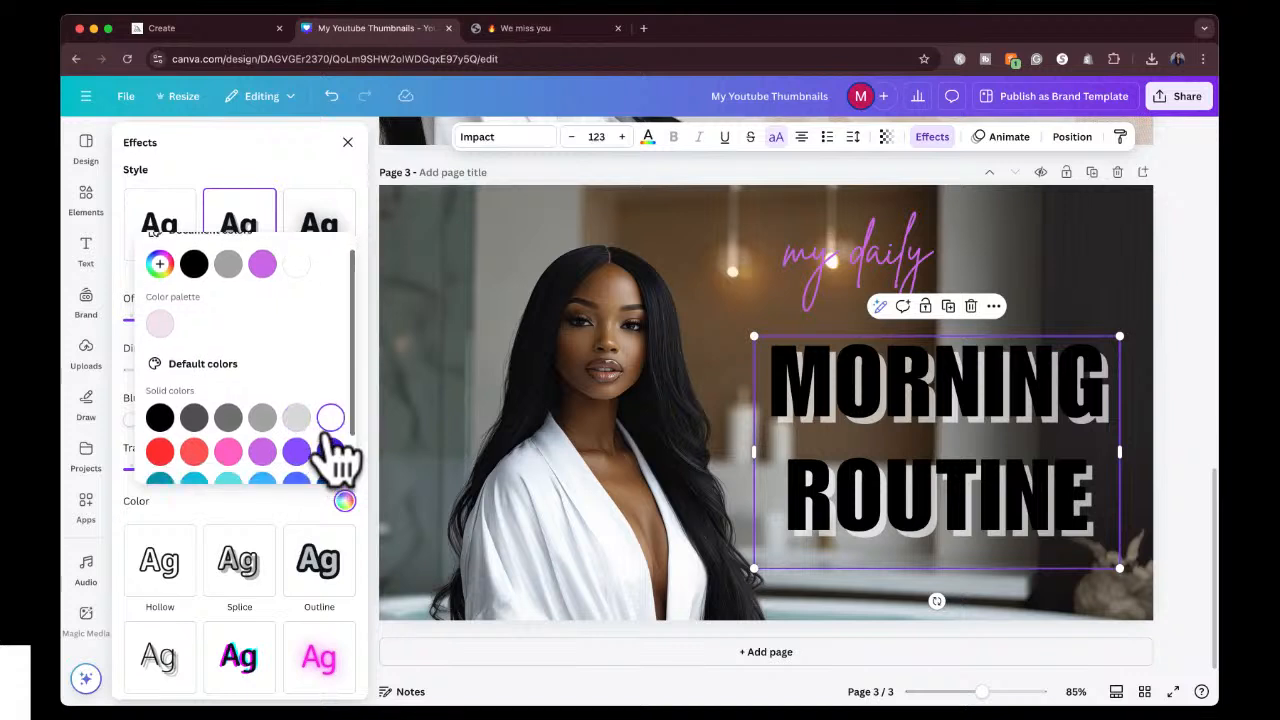
click(296, 264)
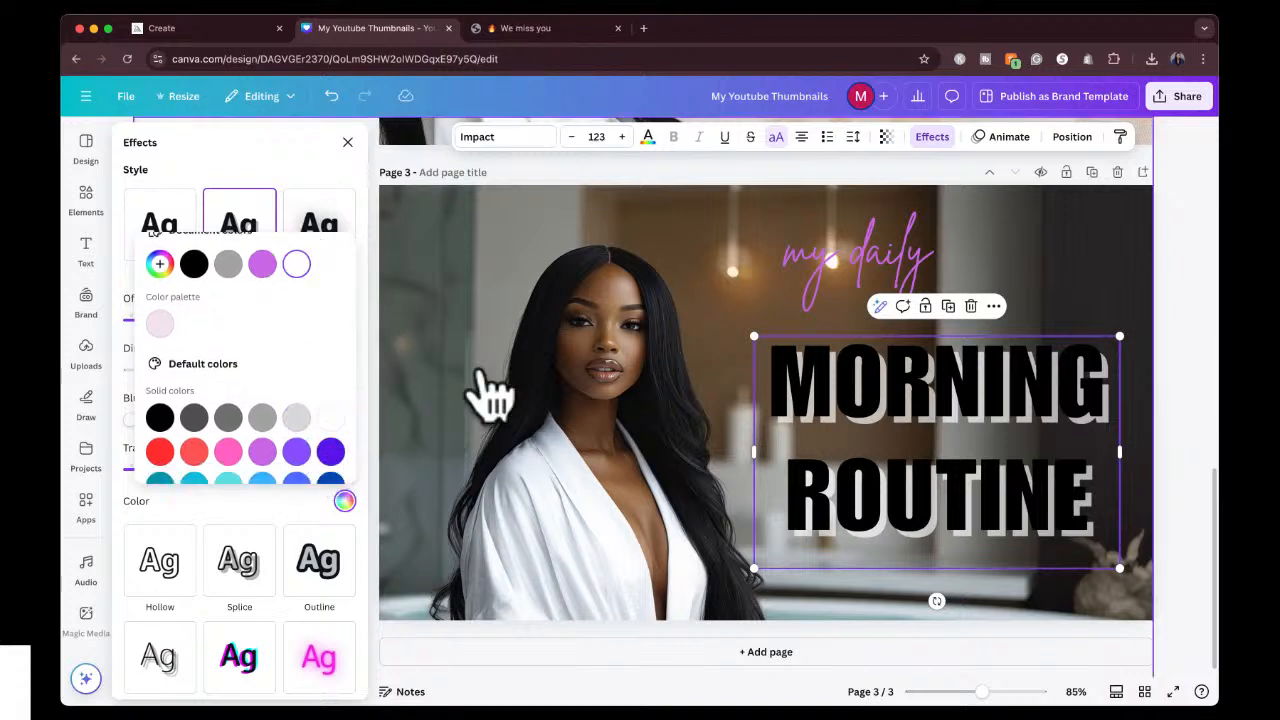
Lower the "my daily" text slightly toward the heading and recolour it white.
click(840, 248)
drag(840, 255, 843, 287)
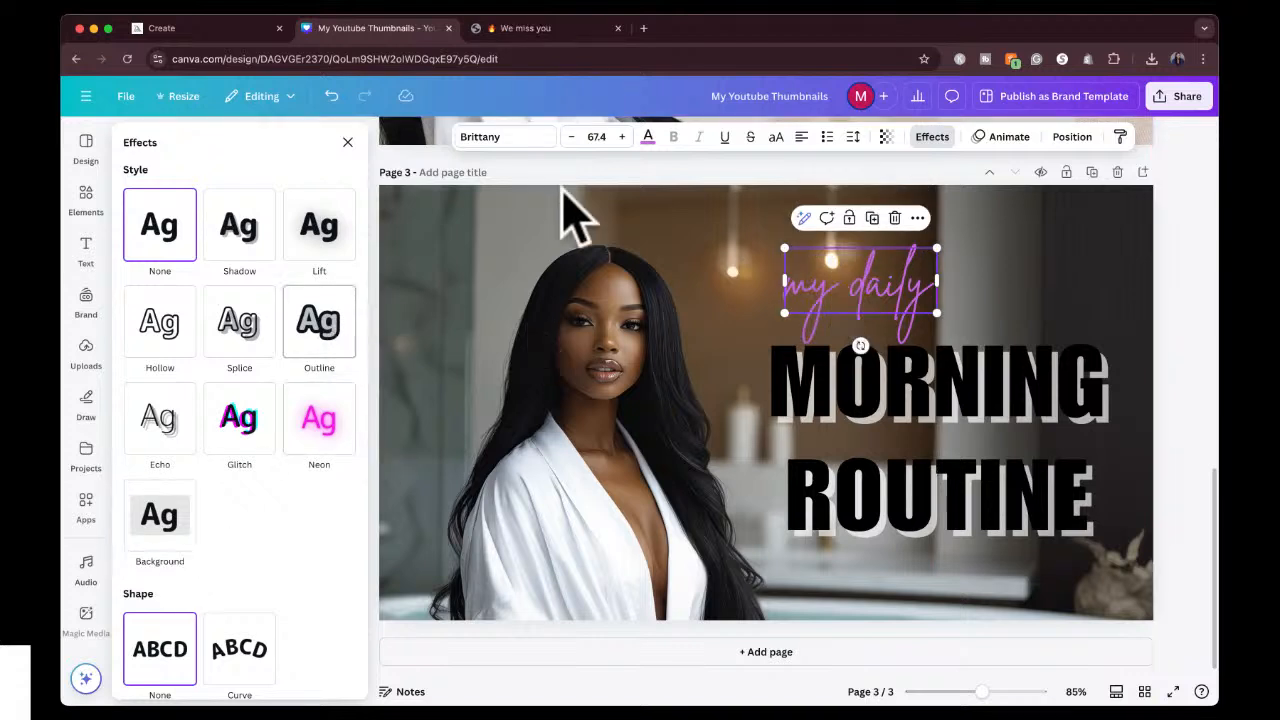
click(648, 137)
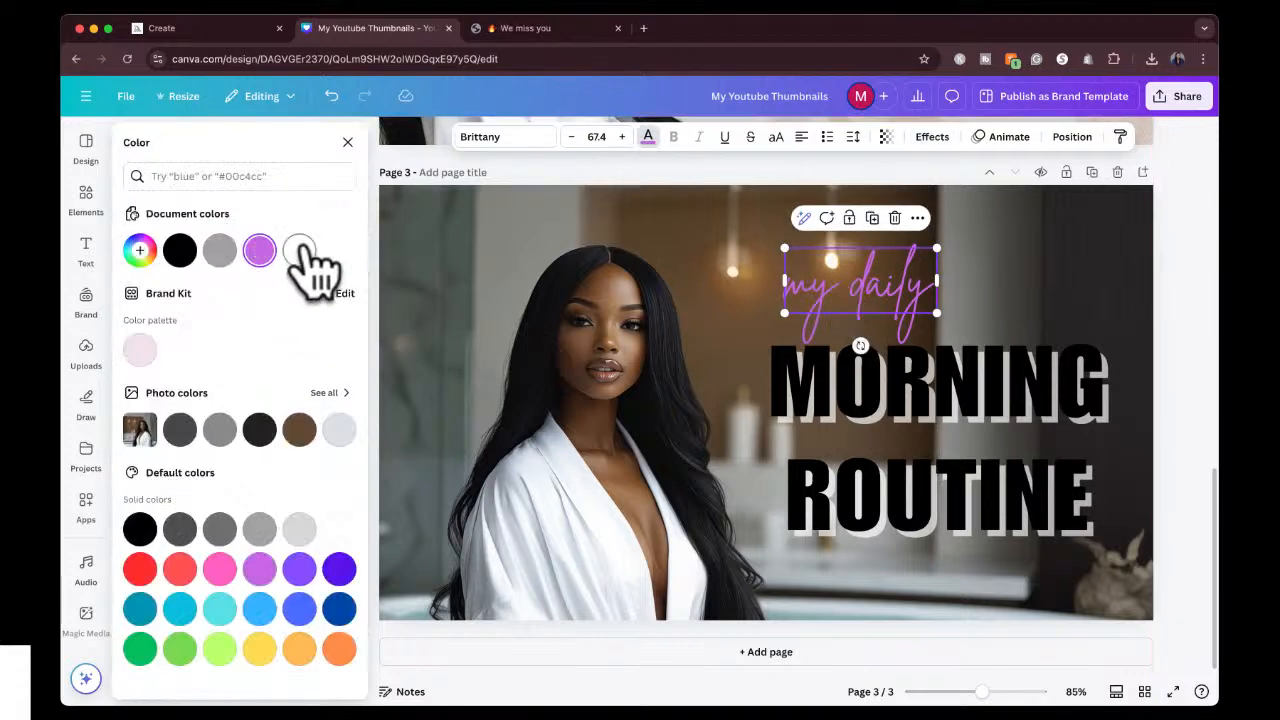
click(301, 250)
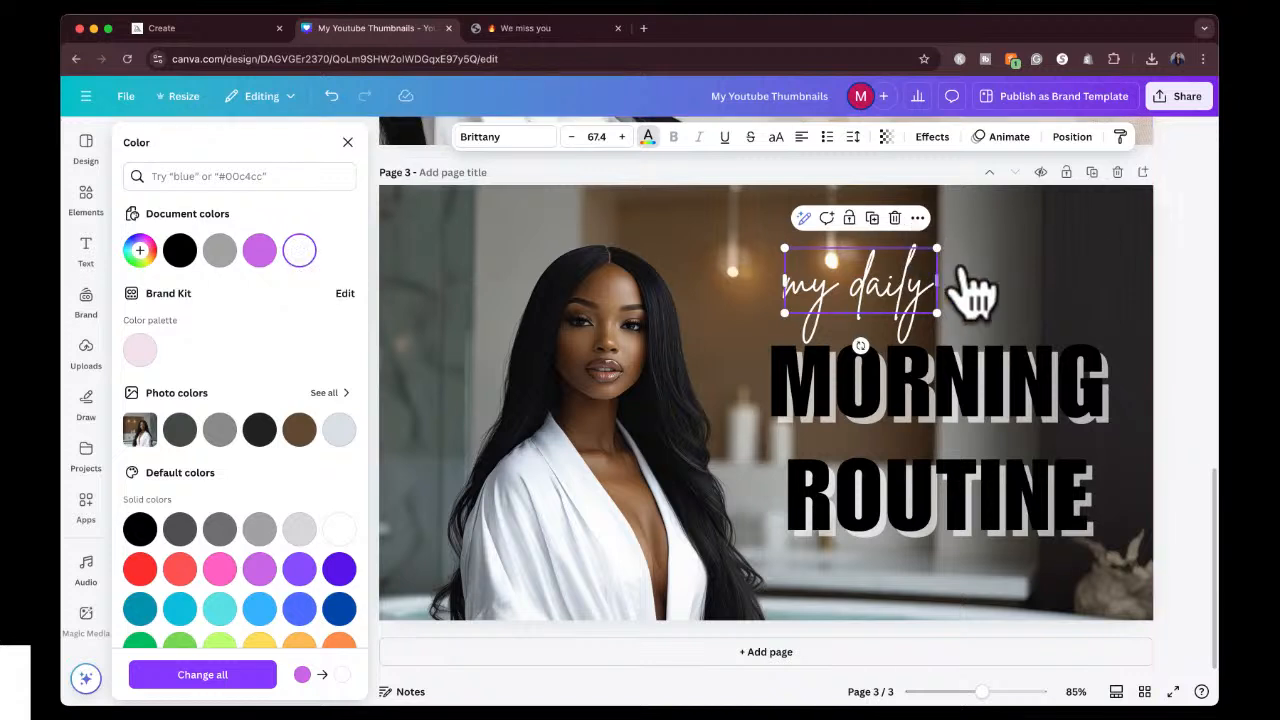
click(907, 278)
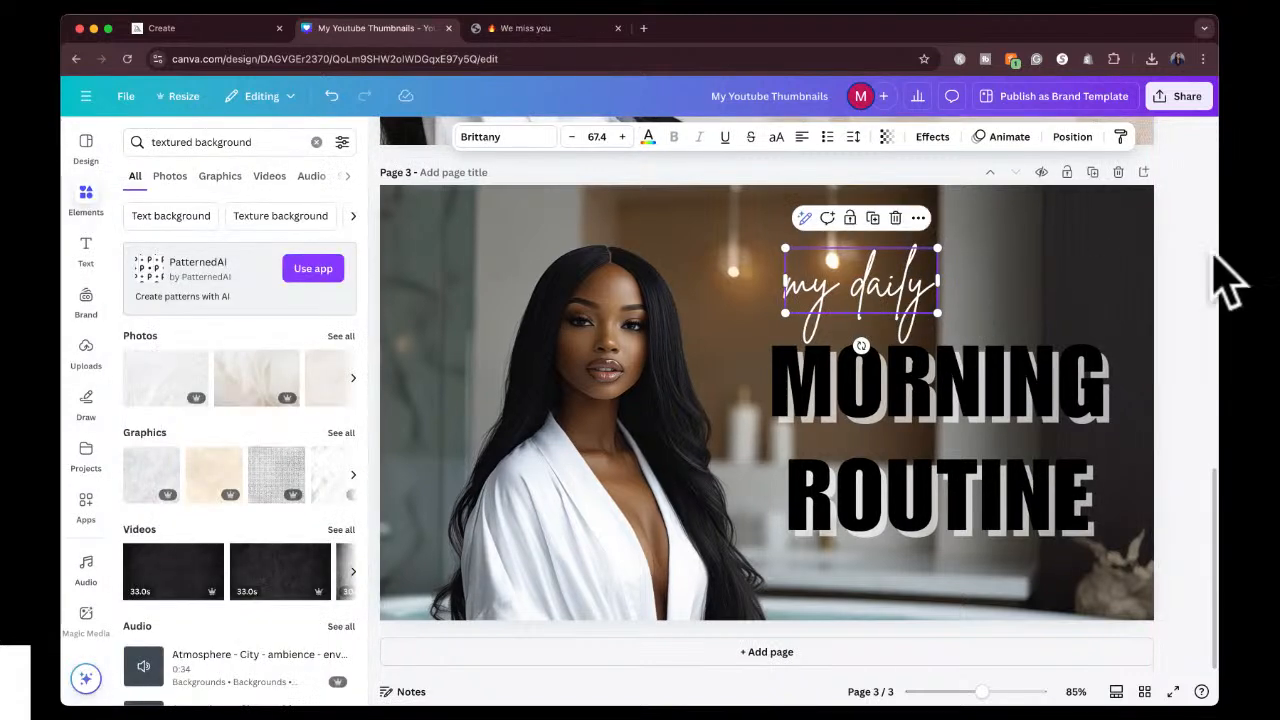
click(1196, 249)
Delete the "my daily" and "MORNING ROUTINE" texts from page 3.
click(898, 277)
click(901, 279)
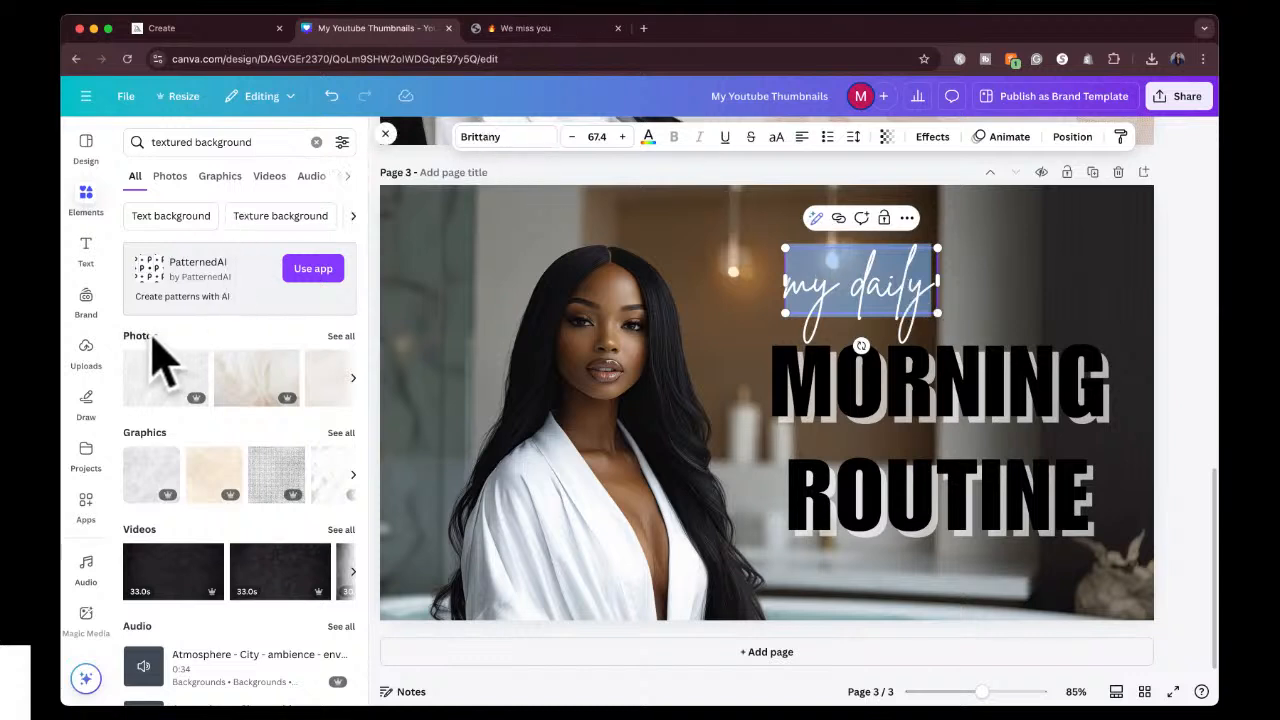
click(1174, 246)
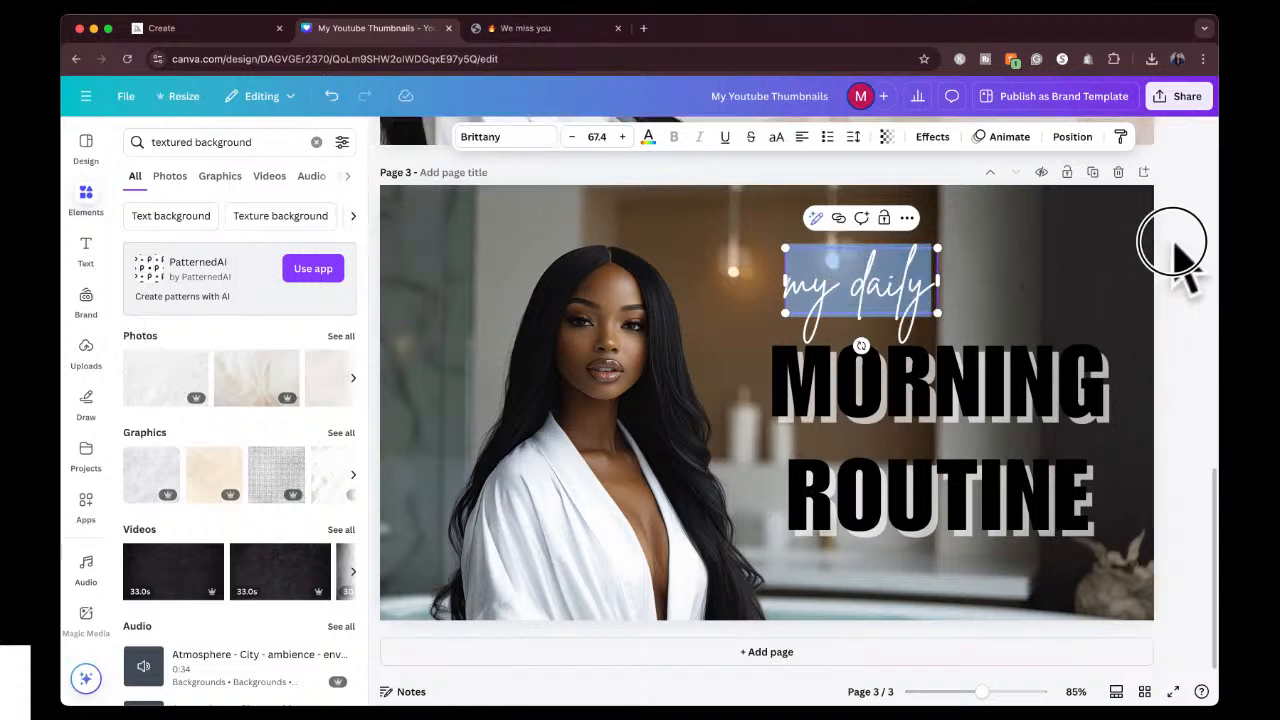
click(894, 285)
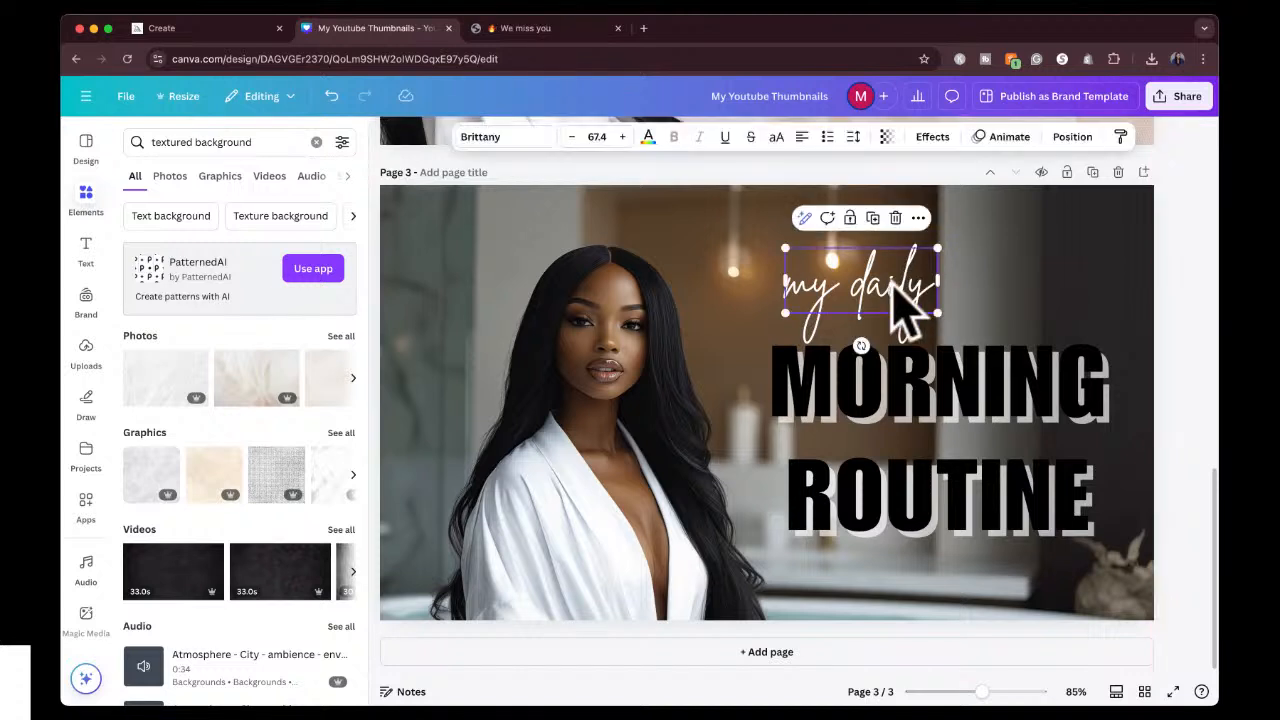
key(Delete)
click(986, 398)
key(Delete)
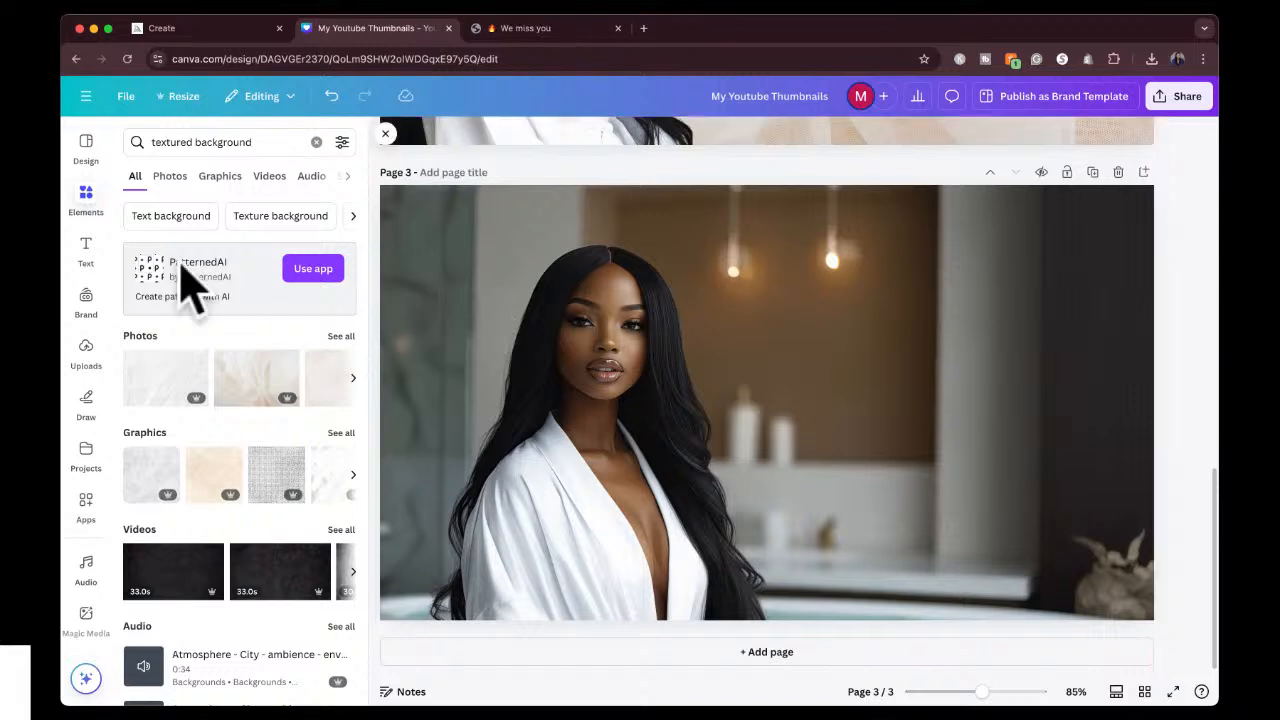
Add the "win WIN" font combination to page 3 and move it up and right, beside the woman.
click(85, 255)
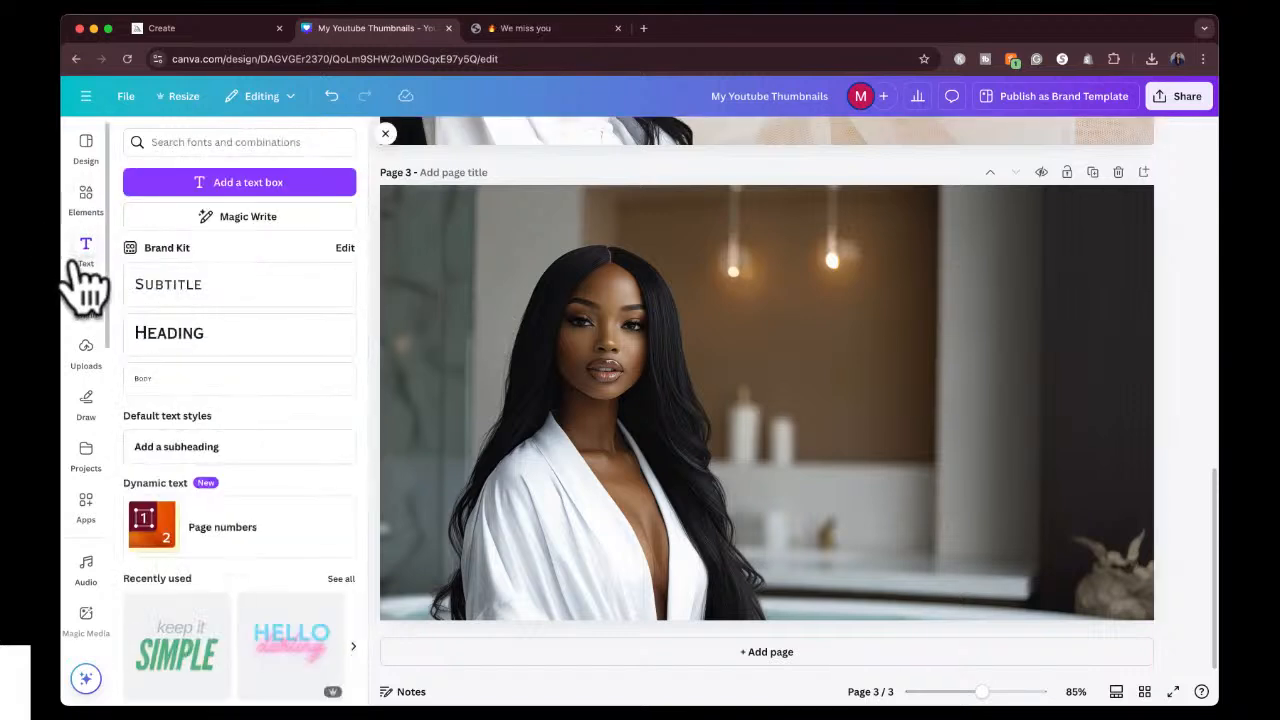
scroll(240, 570, down, 5)
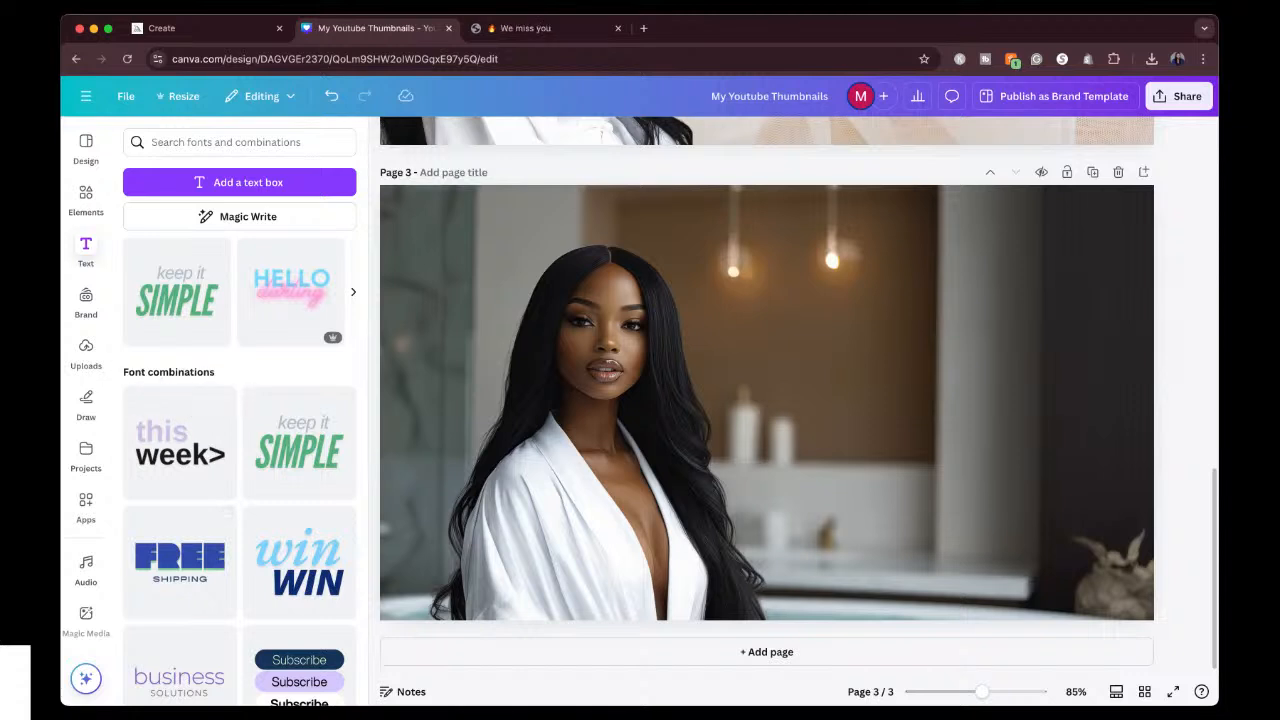
scroll(277, 537, down, 1)
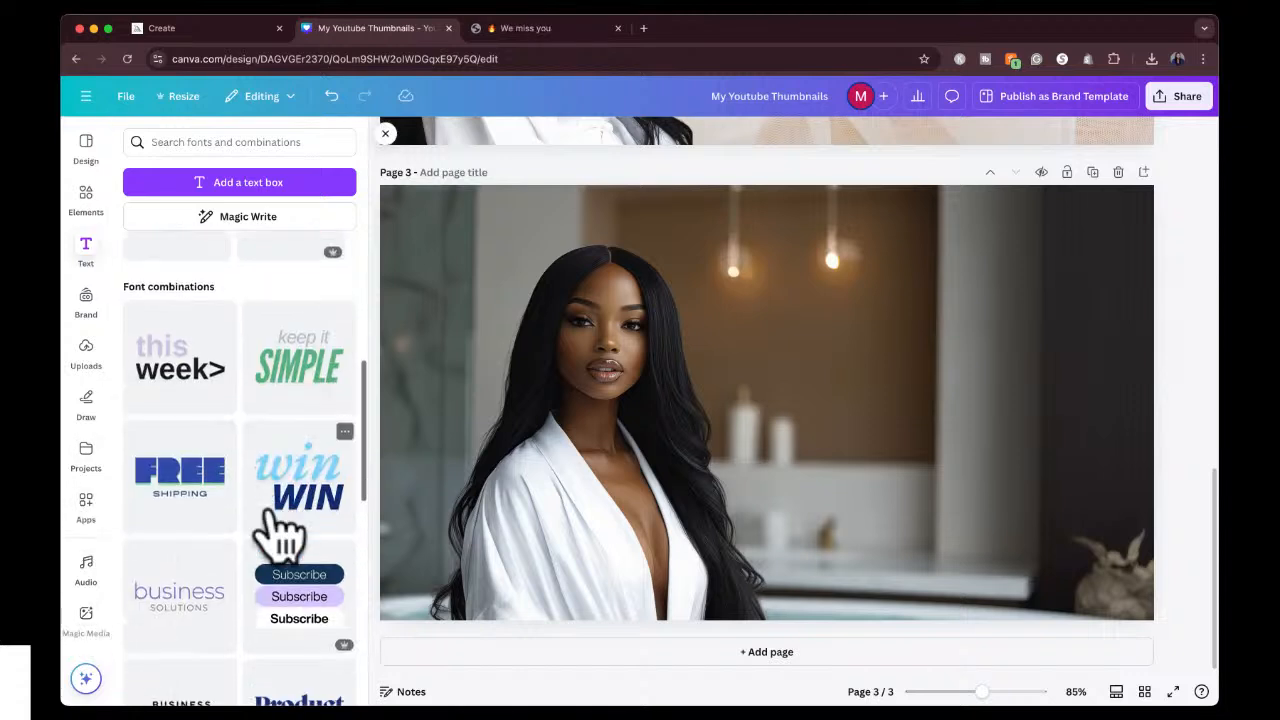
scroll(277, 530, down, 2)
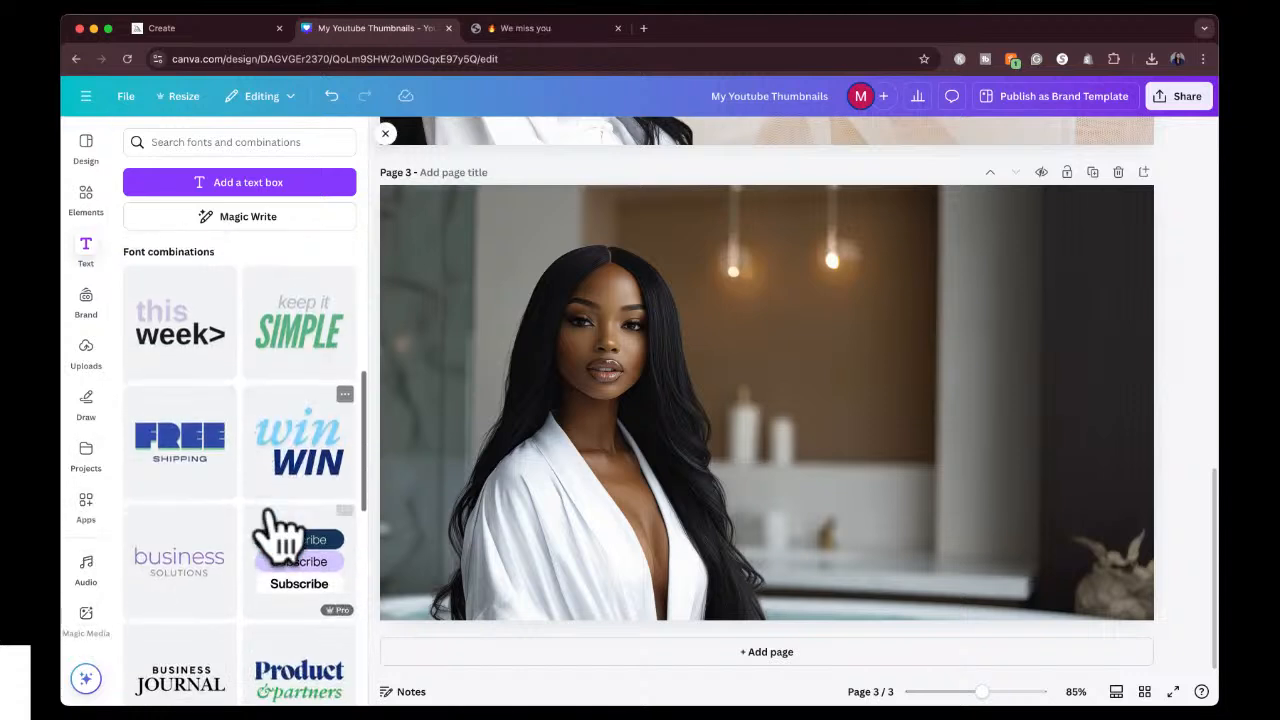
click(300, 395)
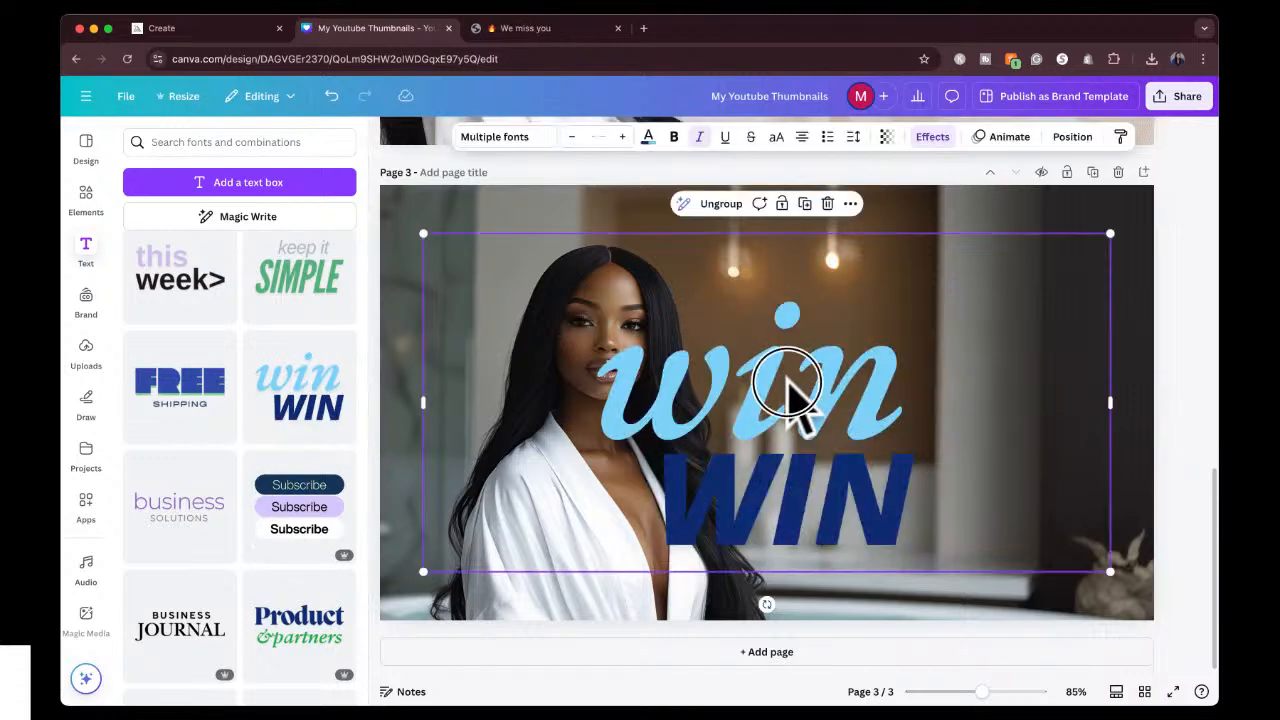
drag(788, 395, 905, 325)
Replace the light blue "win" text in the font combination with "my daily".
click(910, 345)
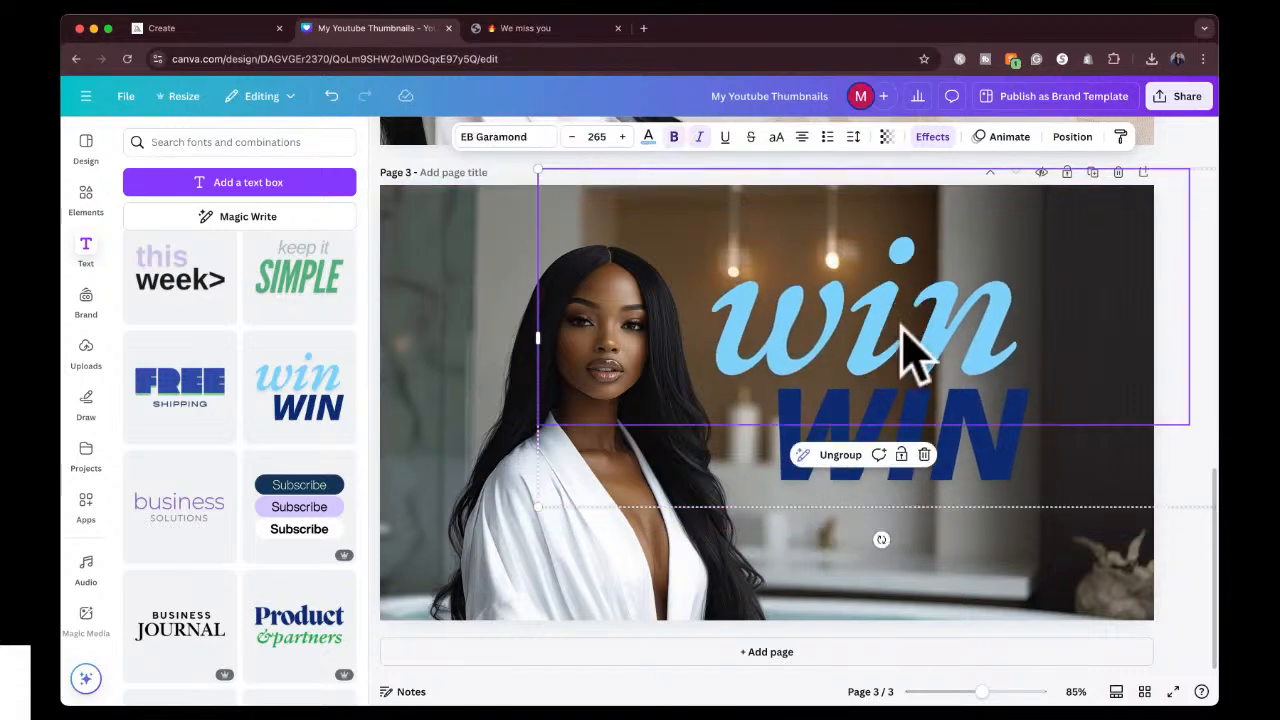
double_click(910, 345)
text(my daily)
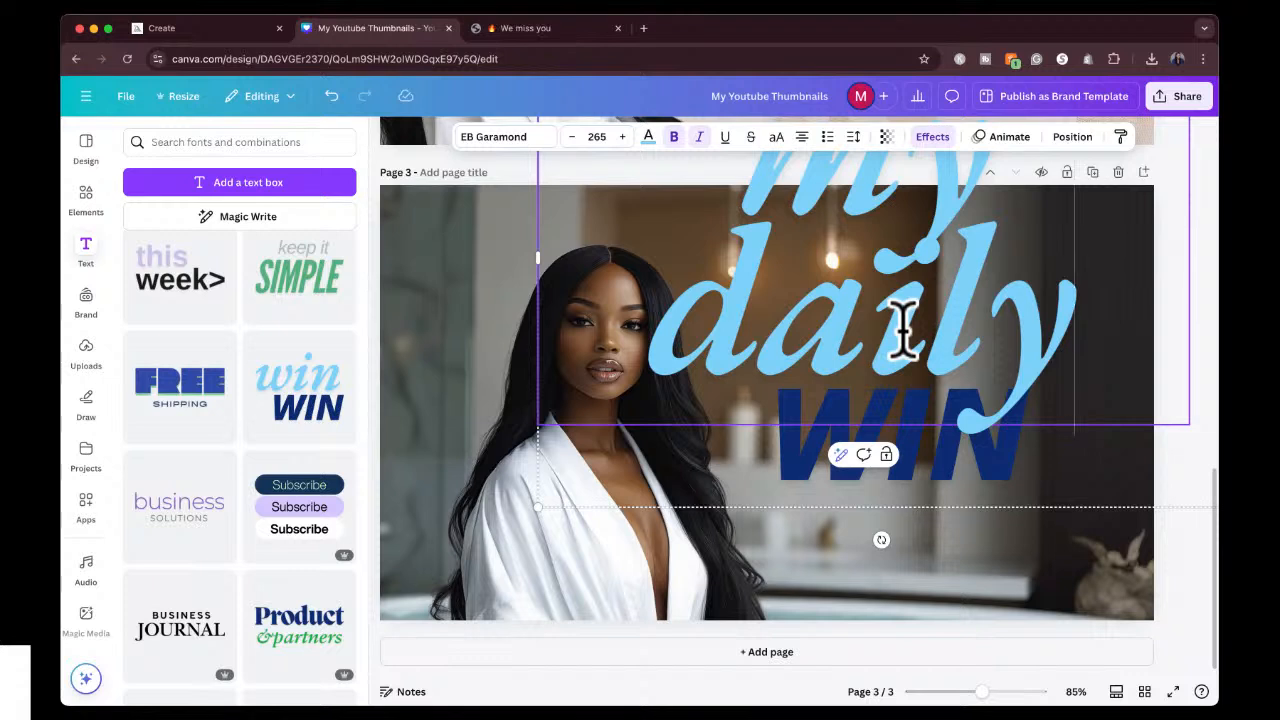
Reduce the font size of the light blue "my daily" text to 146.
key(super+a)
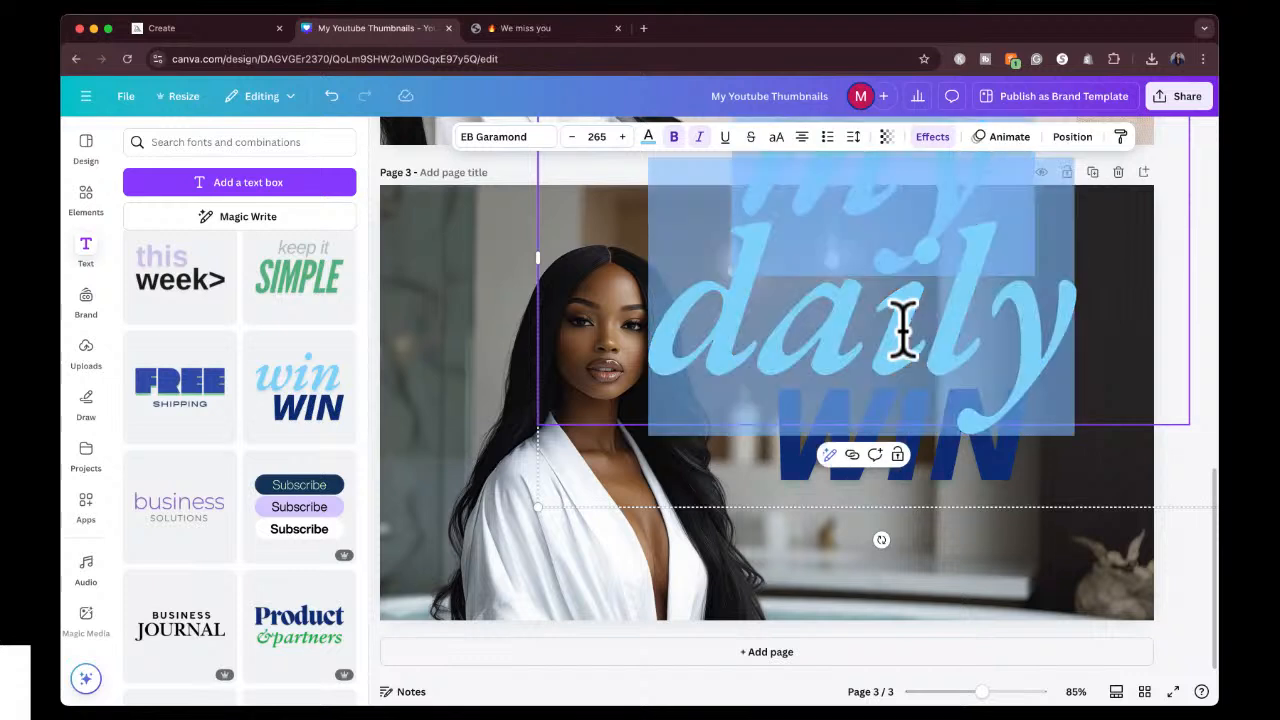
click(574, 137)
click(574, 137)
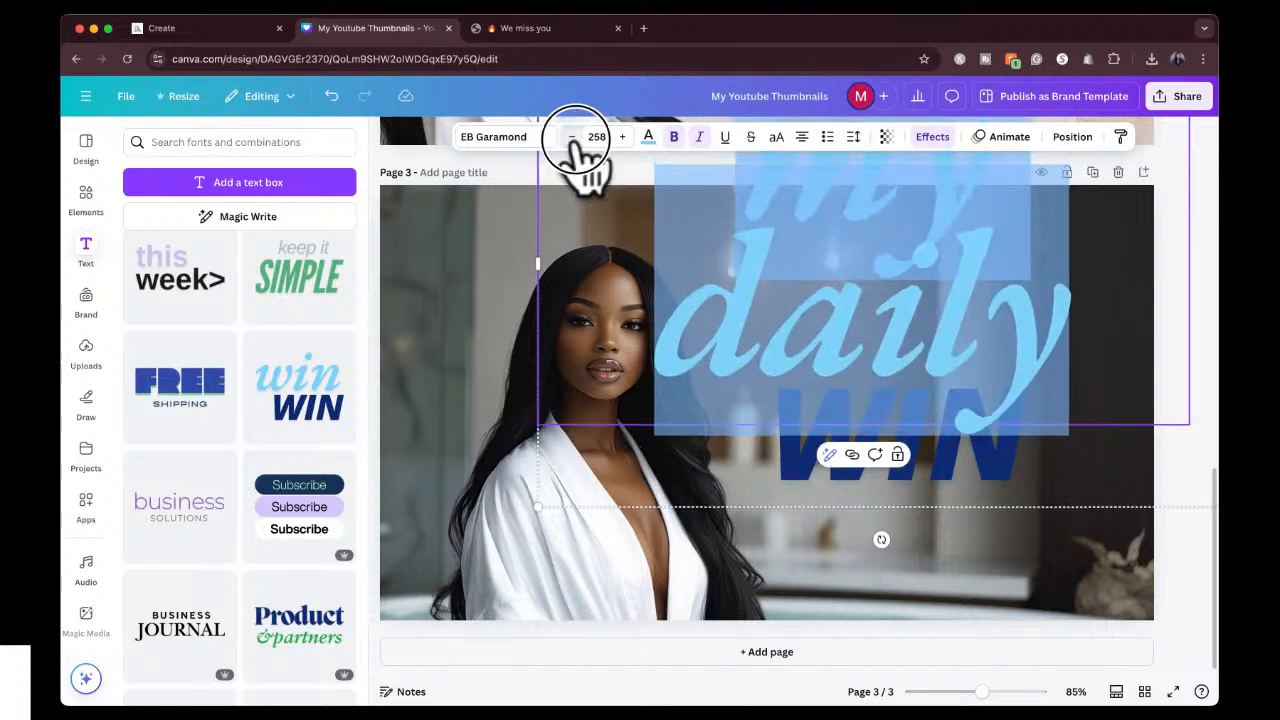
click(574, 137)
click(574, 137)
click(574, 137)
click(574, 137)
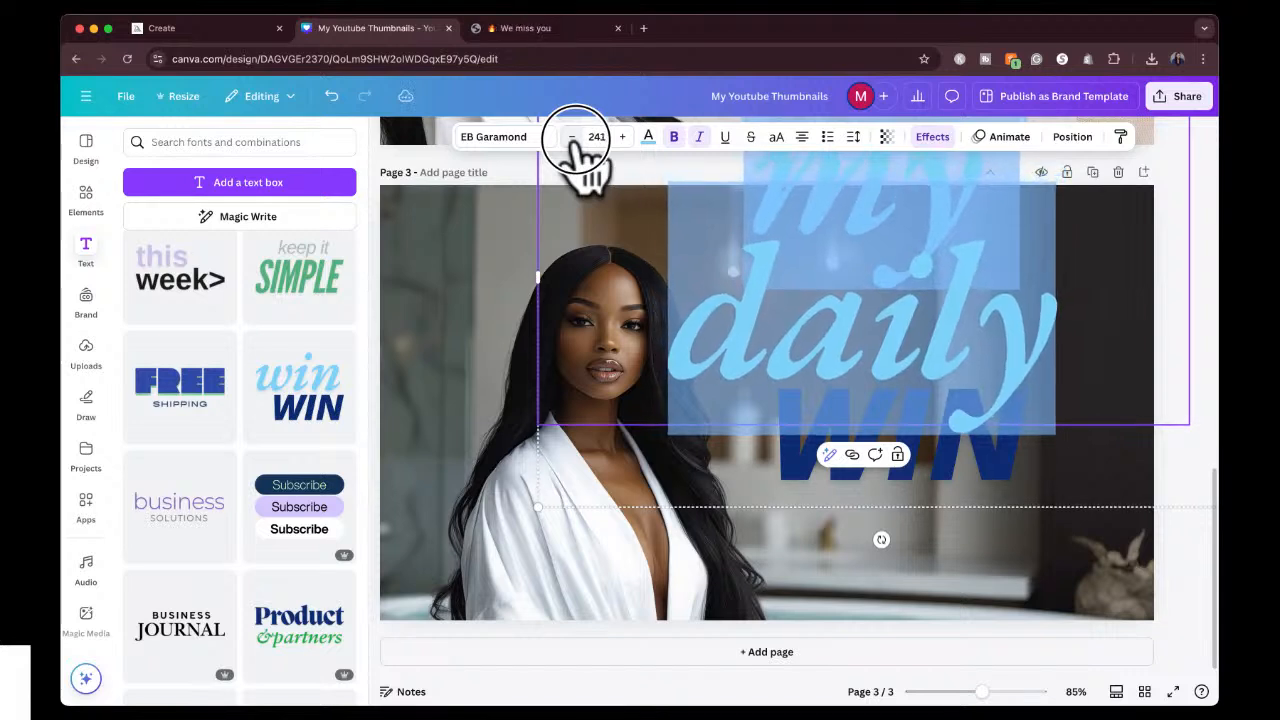
click(574, 137)
click(574, 137)
click(574, 137)
click(574, 137)
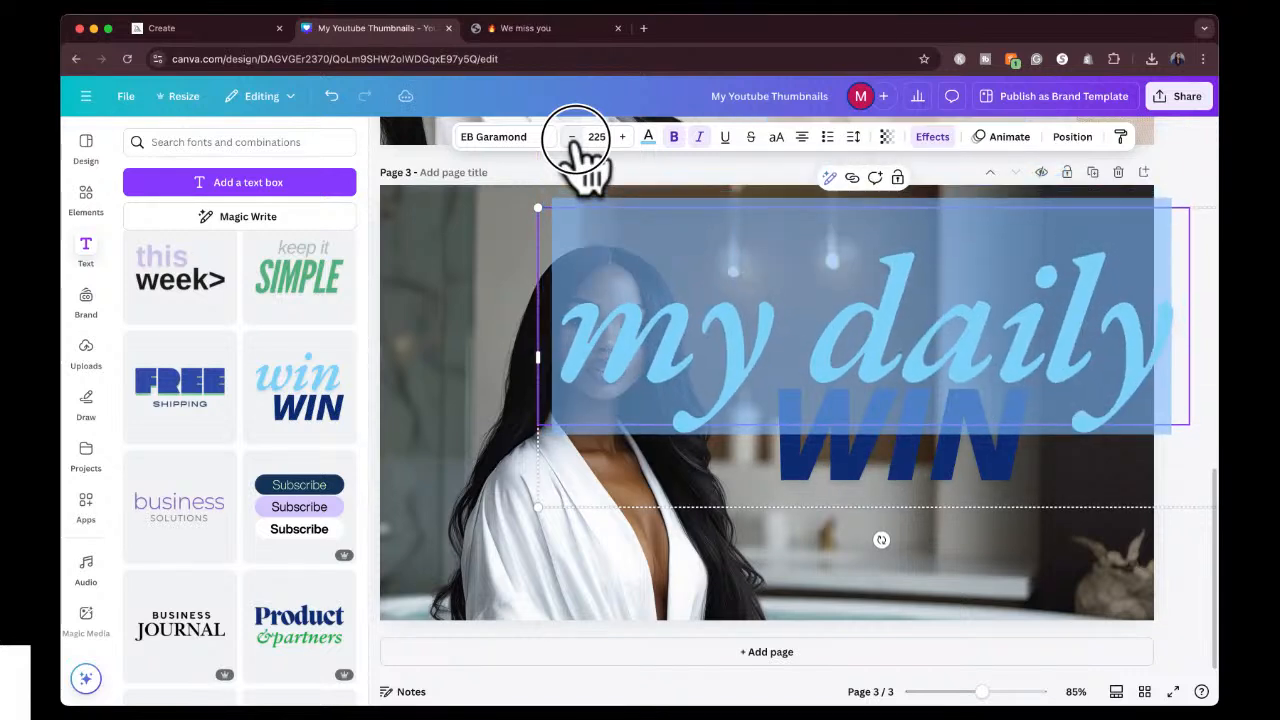
click(574, 137)
click(574, 137)
click(574, 137)
click(574, 137)
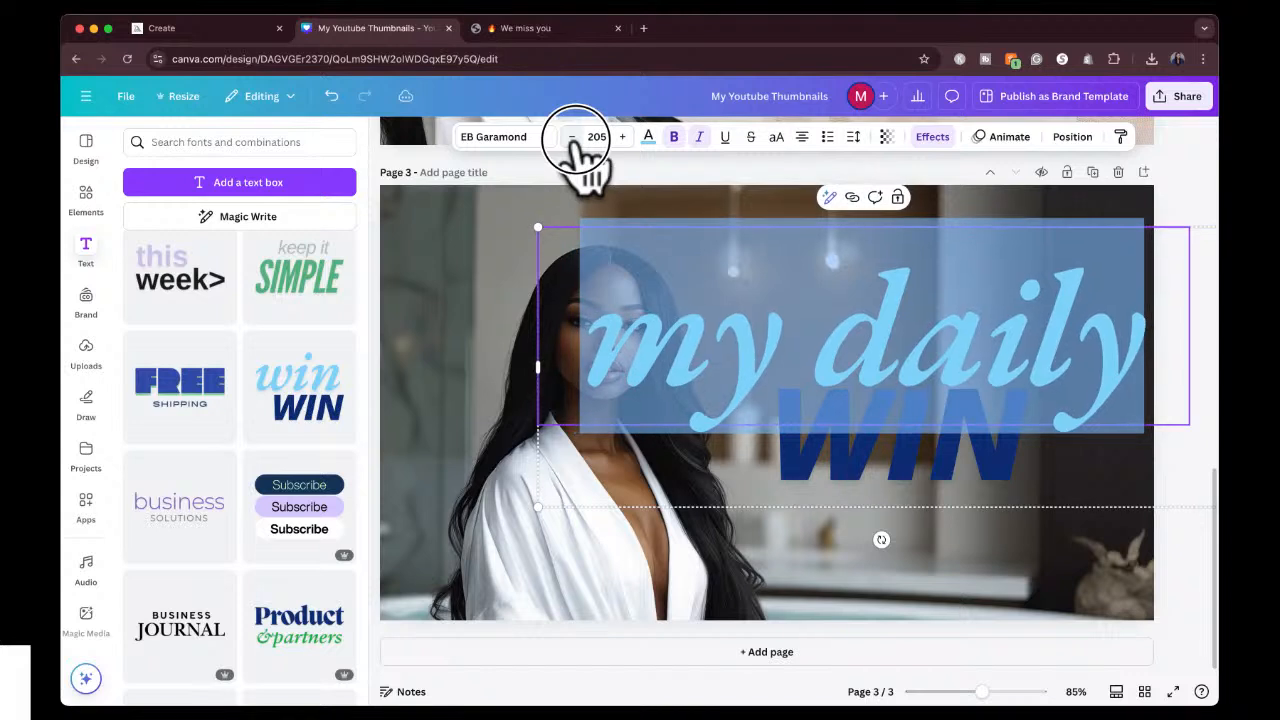
click(574, 137)
click(574, 137)
click(574, 137)
click(574, 137)
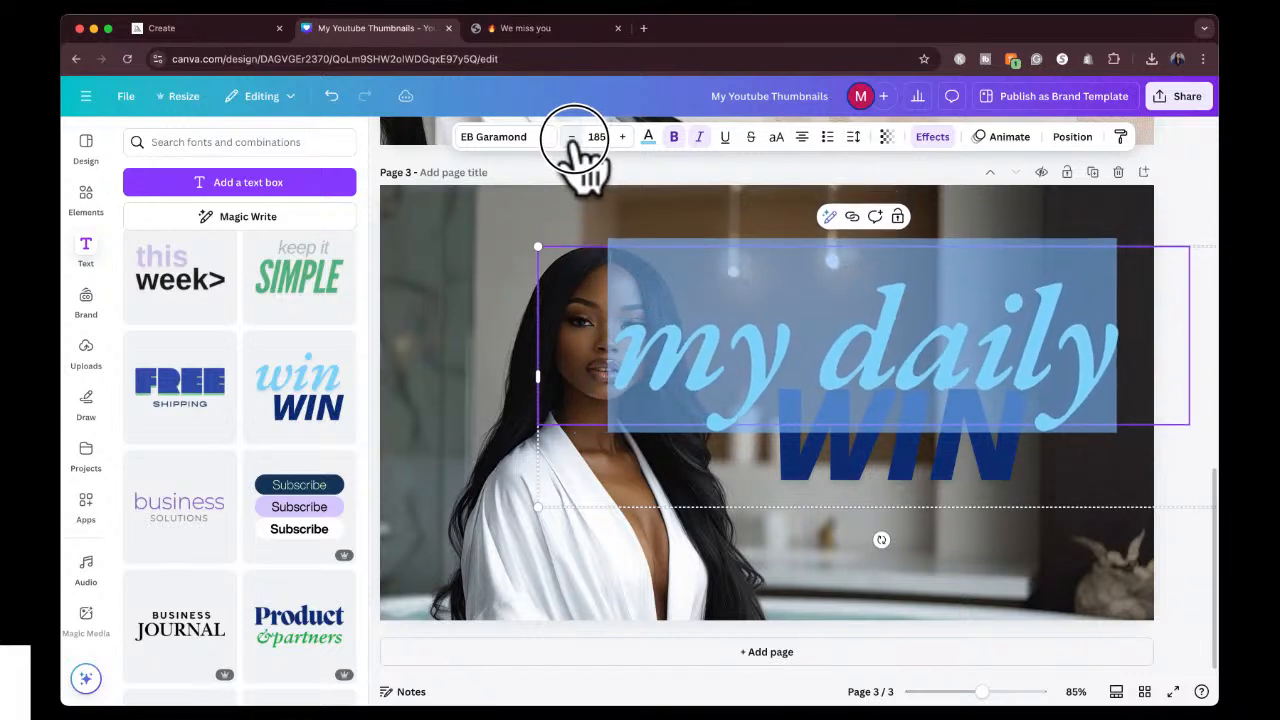
click(574, 137)
click(574, 137)
click(574, 137)
click(574, 137)
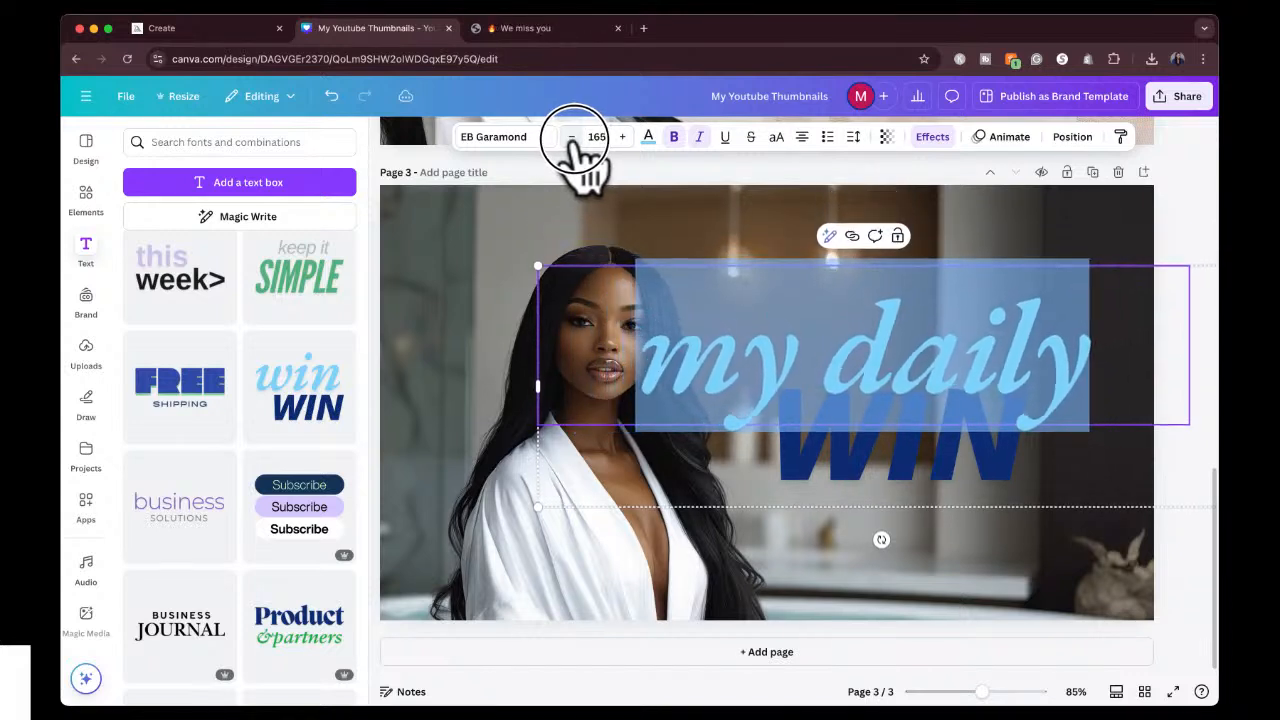
click(574, 137)
click(574, 137)
click(574, 137)
click(574, 137)
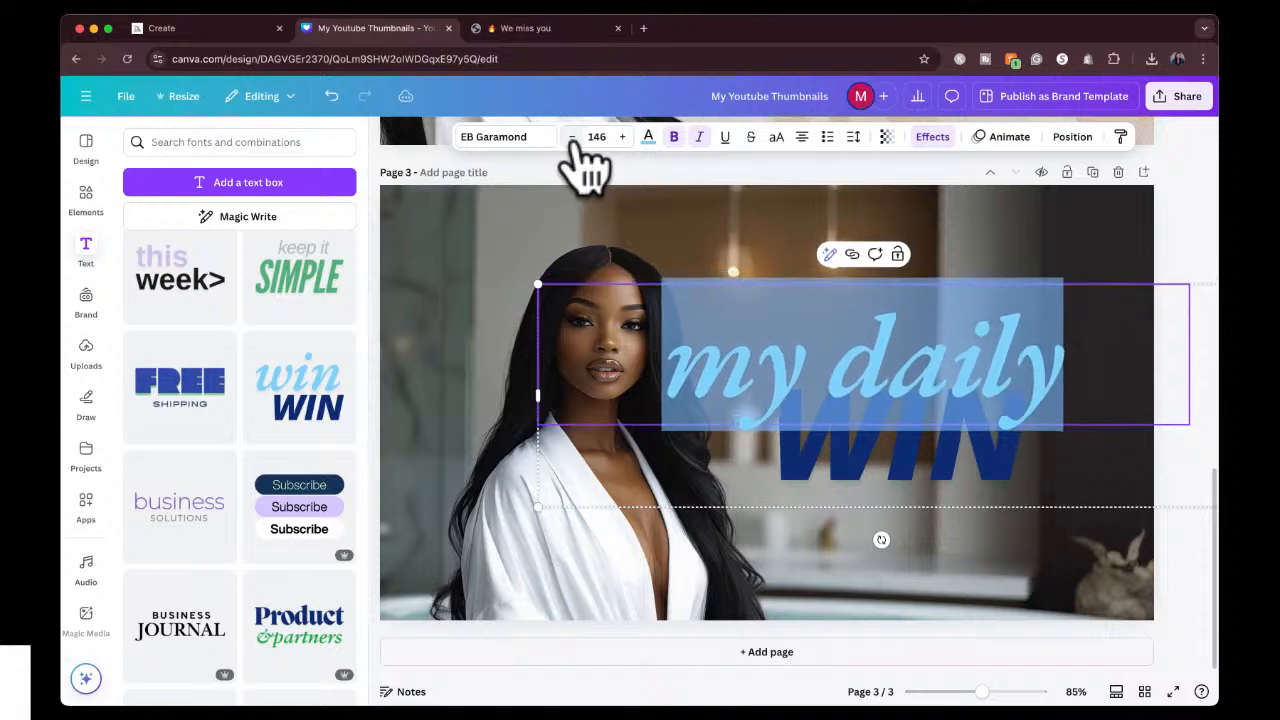
Replace the dark blue "WIN" text in the font combination with "MORNING ROUTINE", broken onto two lines.
click(868, 475)
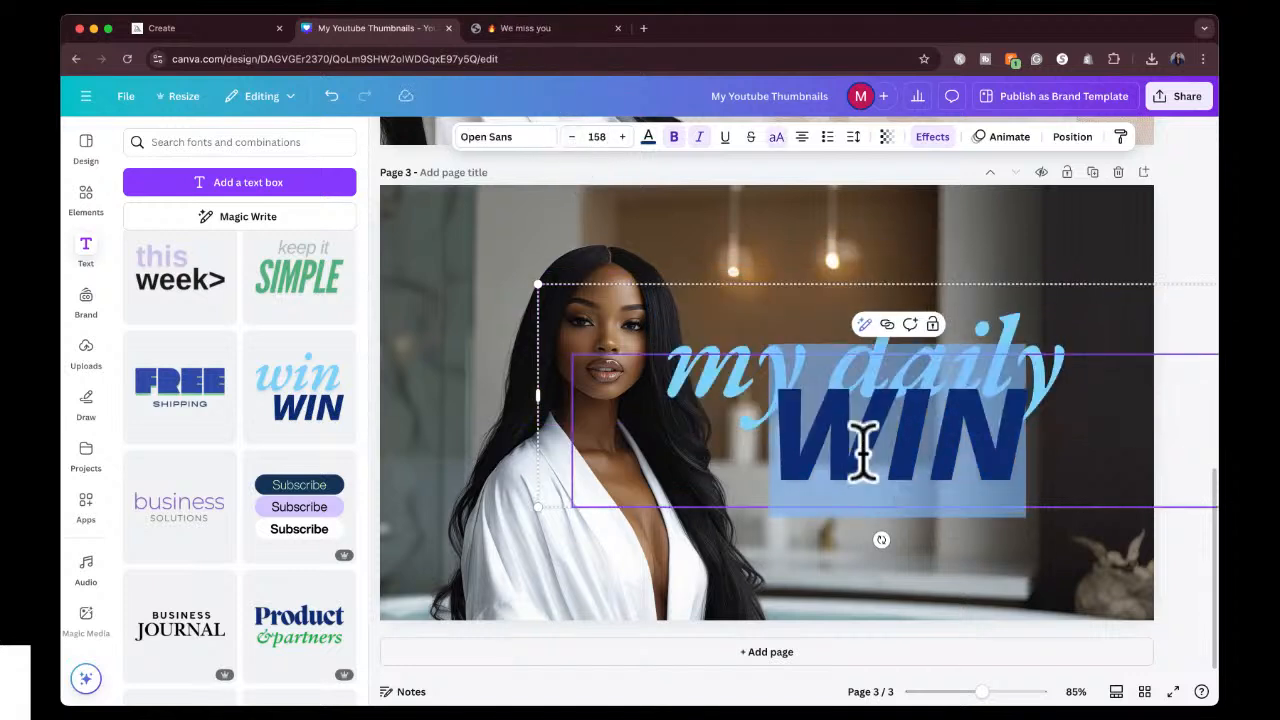
text(MORNIN)
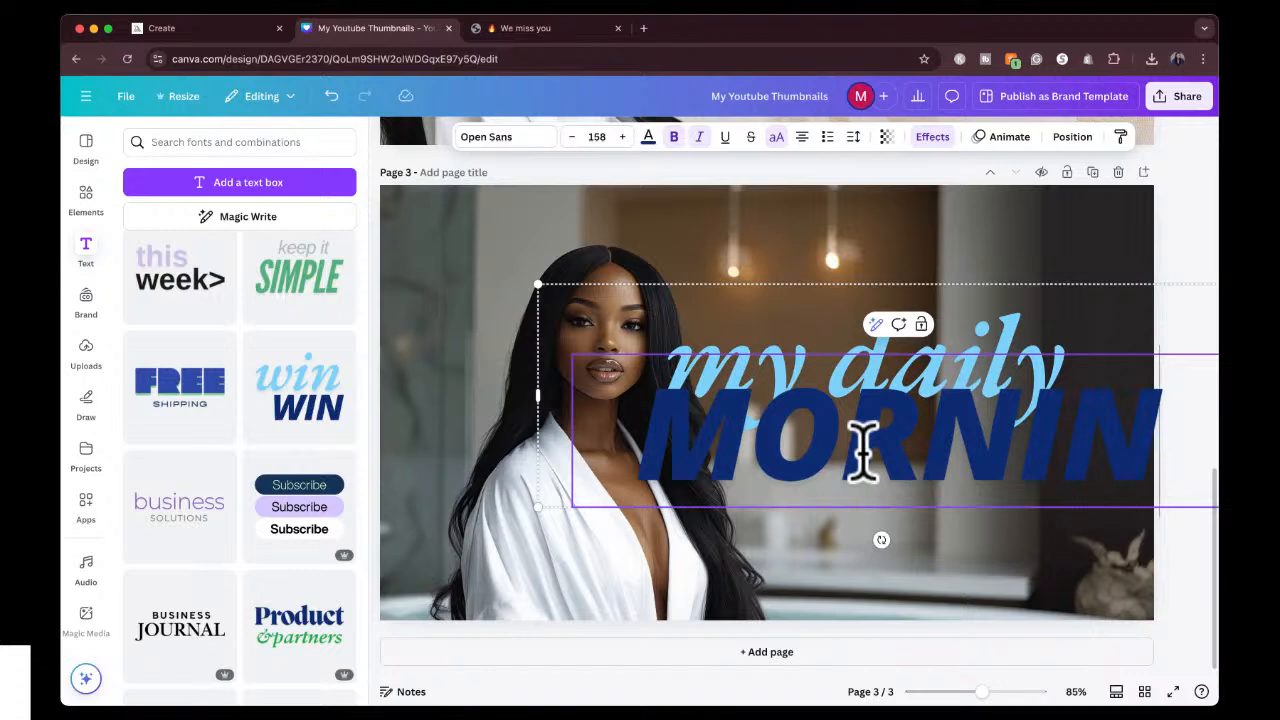
text(G)
key(Return)
text(ROUTINE)
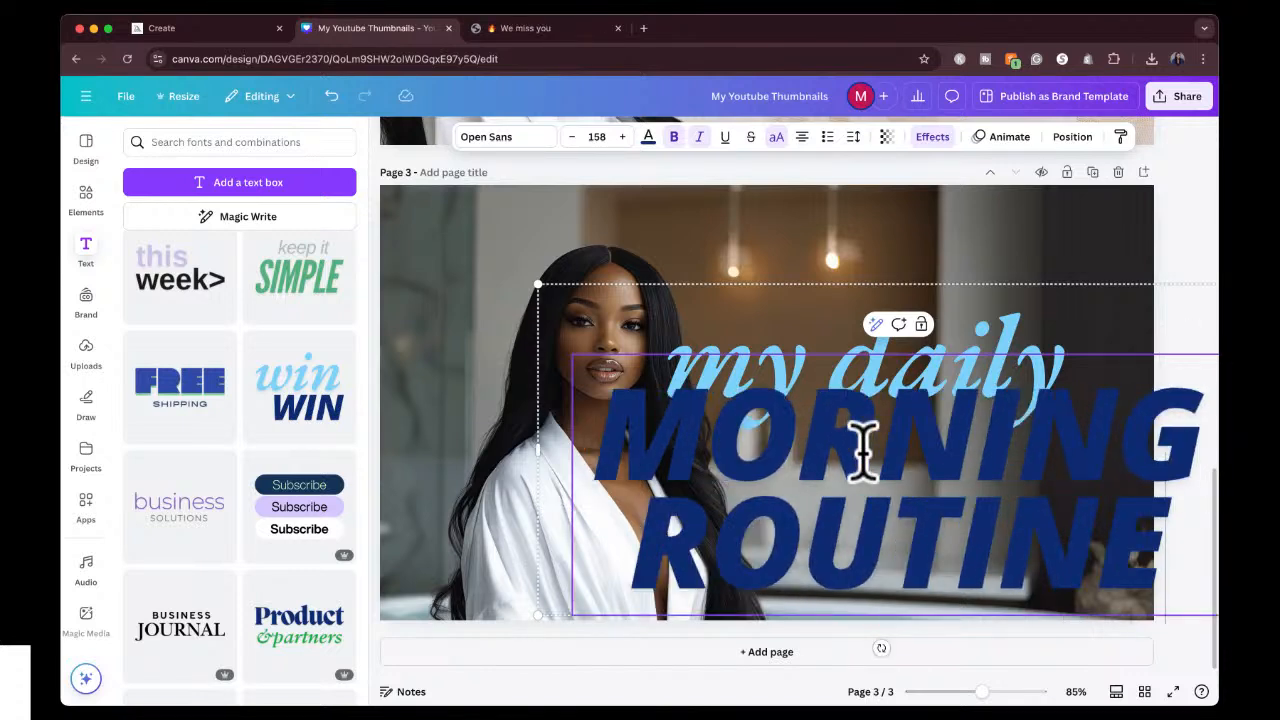
Set the font size of the entire "MORNING ROUTINE" text to 80.
key(super+a)
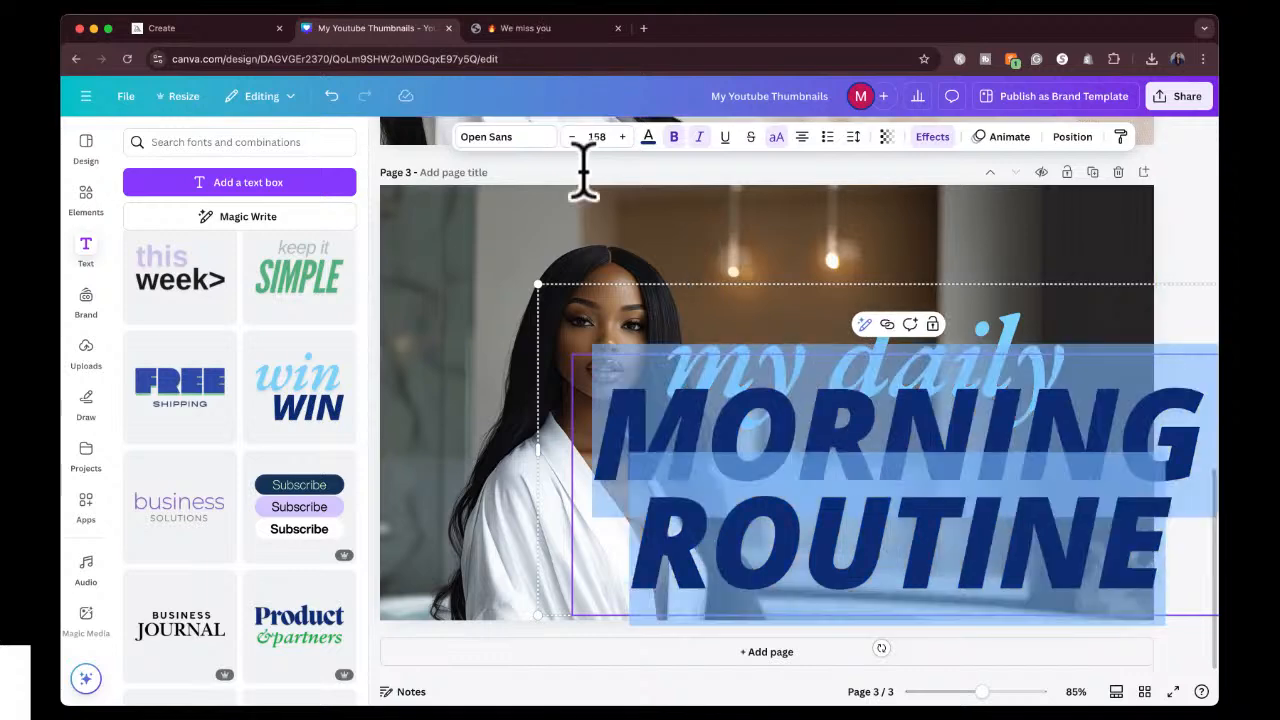
click(596, 137)
click(590, 322)
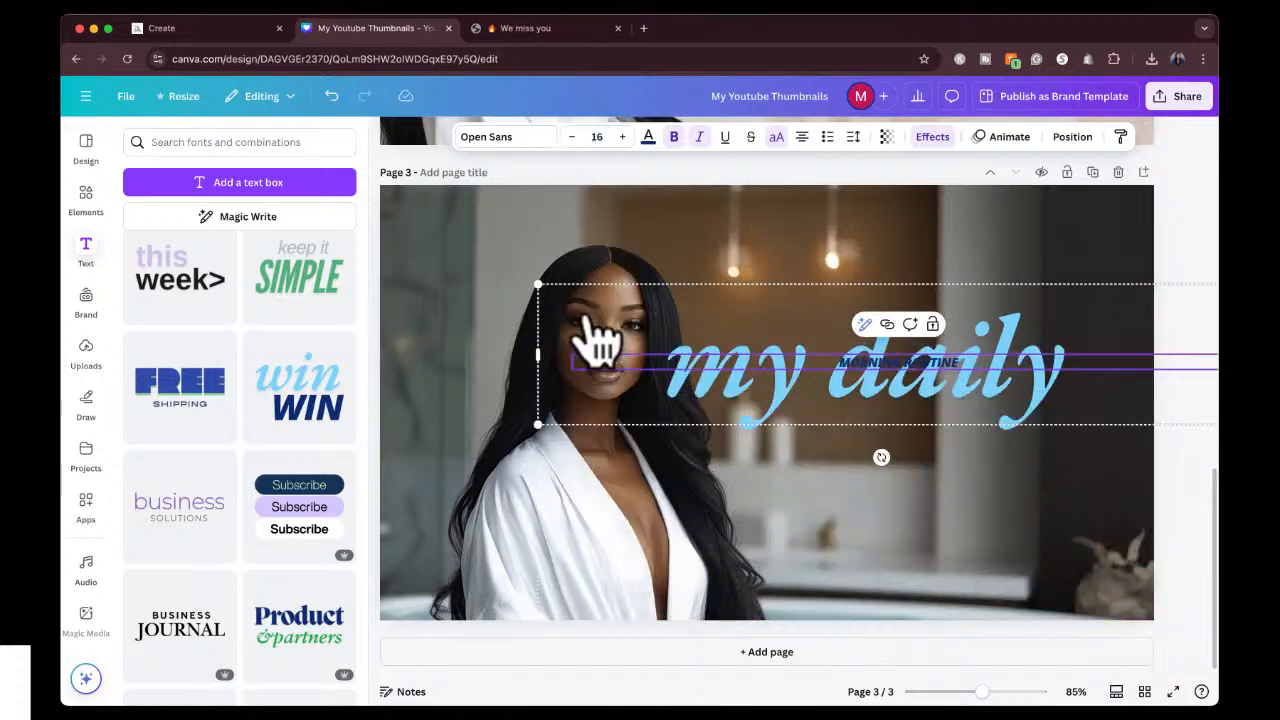
click(622, 137)
click(622, 137)
click(622, 137)
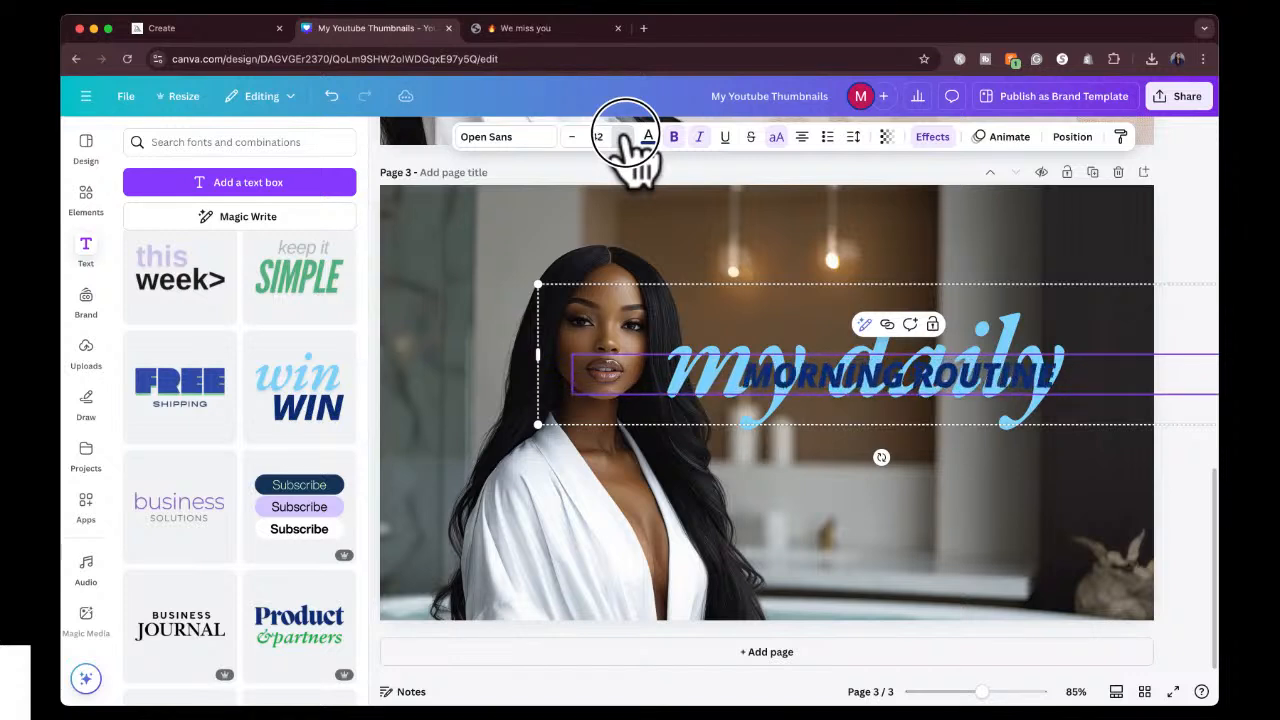
click(622, 137)
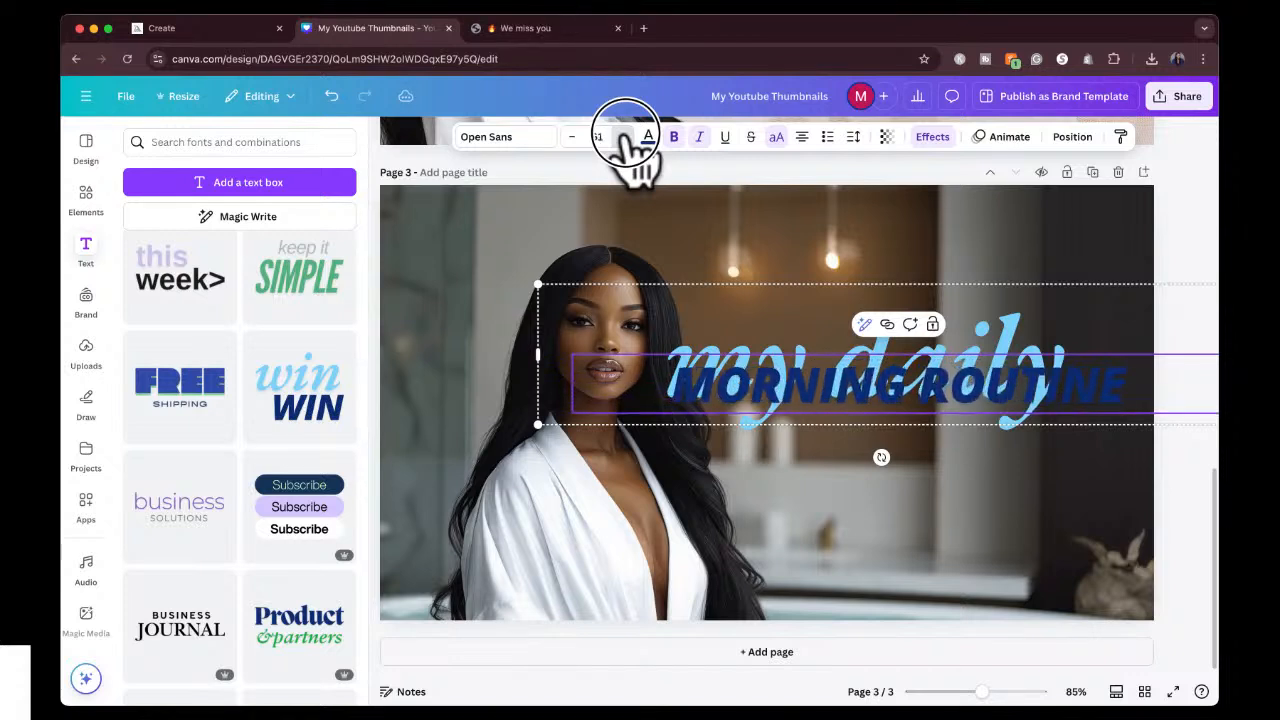
click(622, 137)
click(622, 137)
click(622, 137)
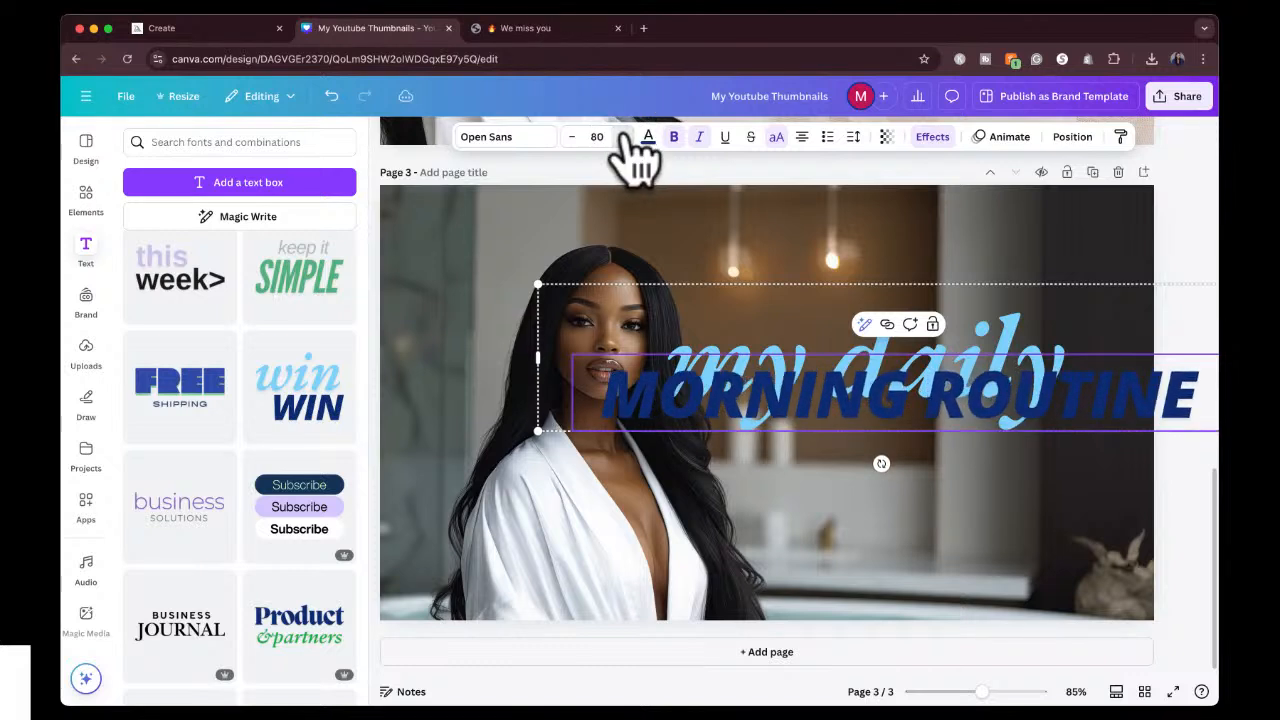
Reduce the font size of the "my daily" text to 80.8.
click(774, 353)
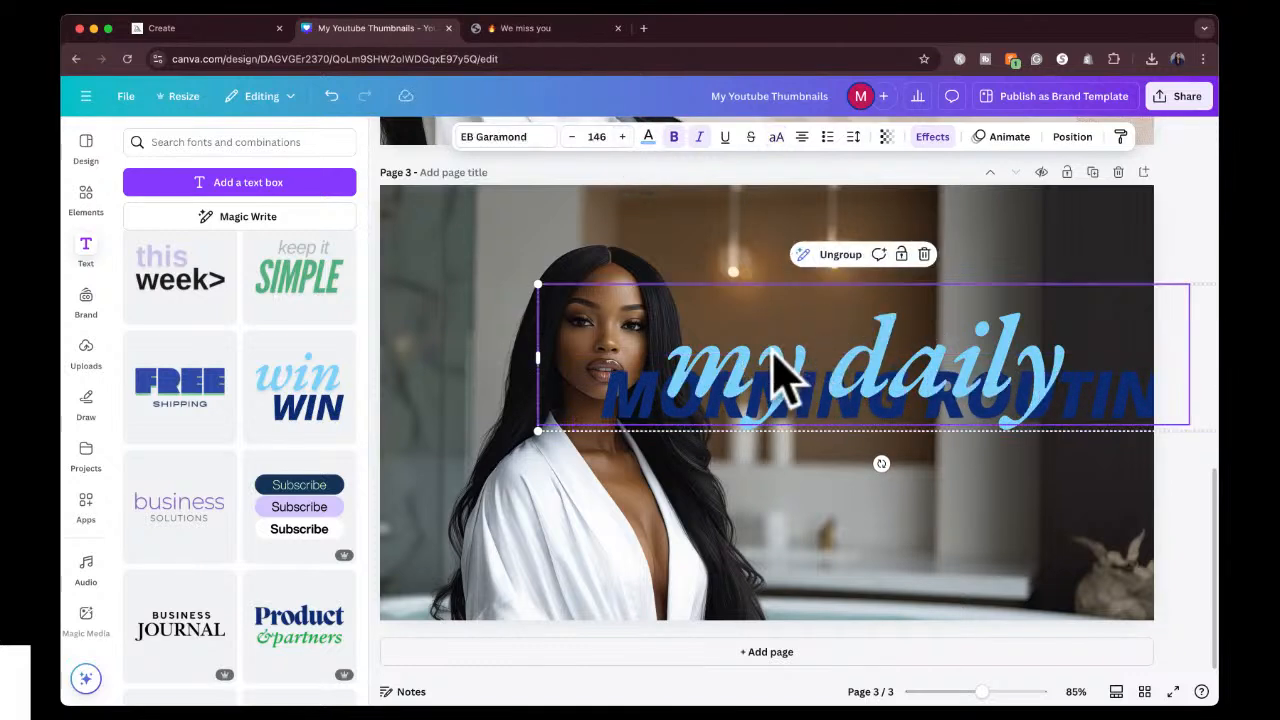
double_click(824, 348)
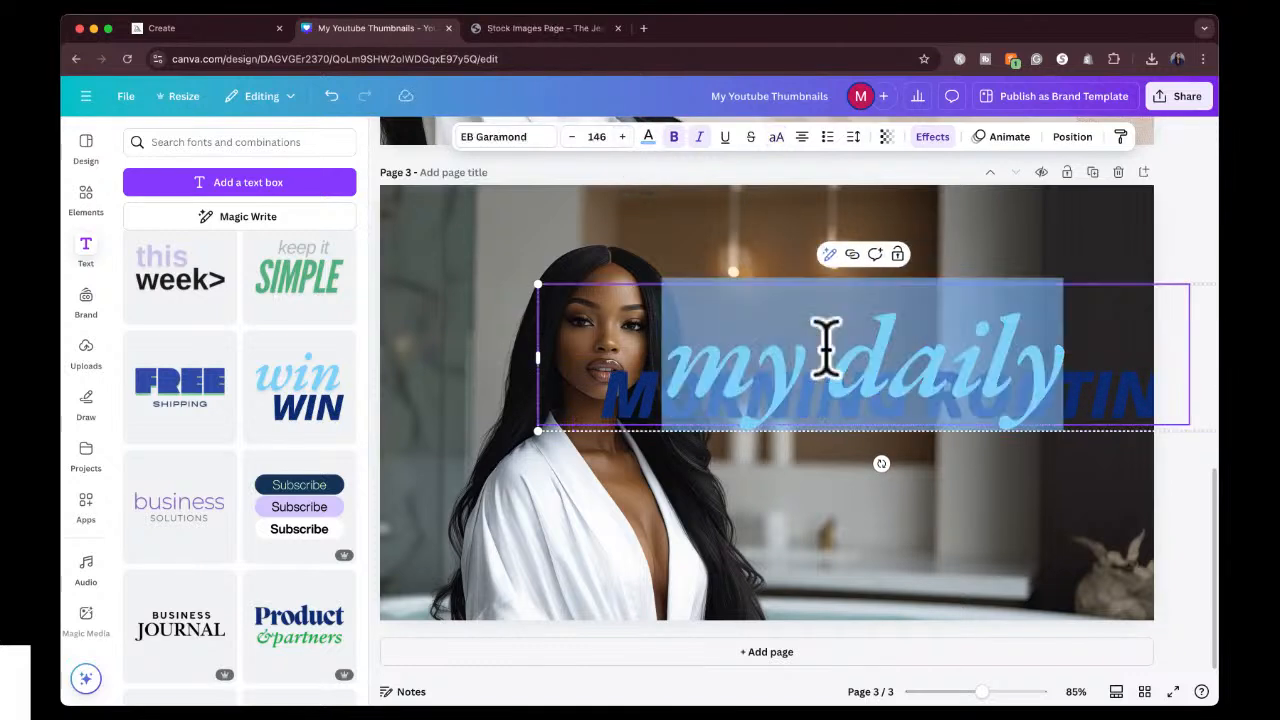
click(568, 137)
click(568, 137)
click(568, 137)
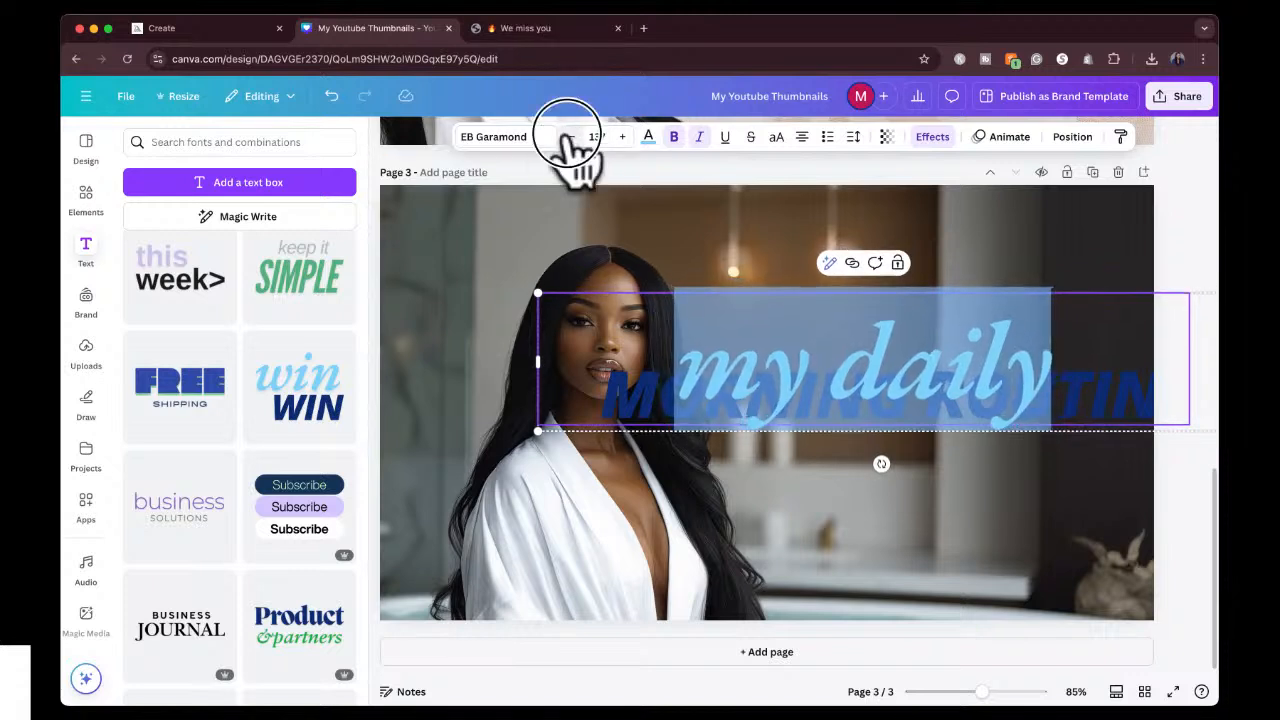
click(568, 137)
click(568, 137)
click(568, 137)
click(568, 137)
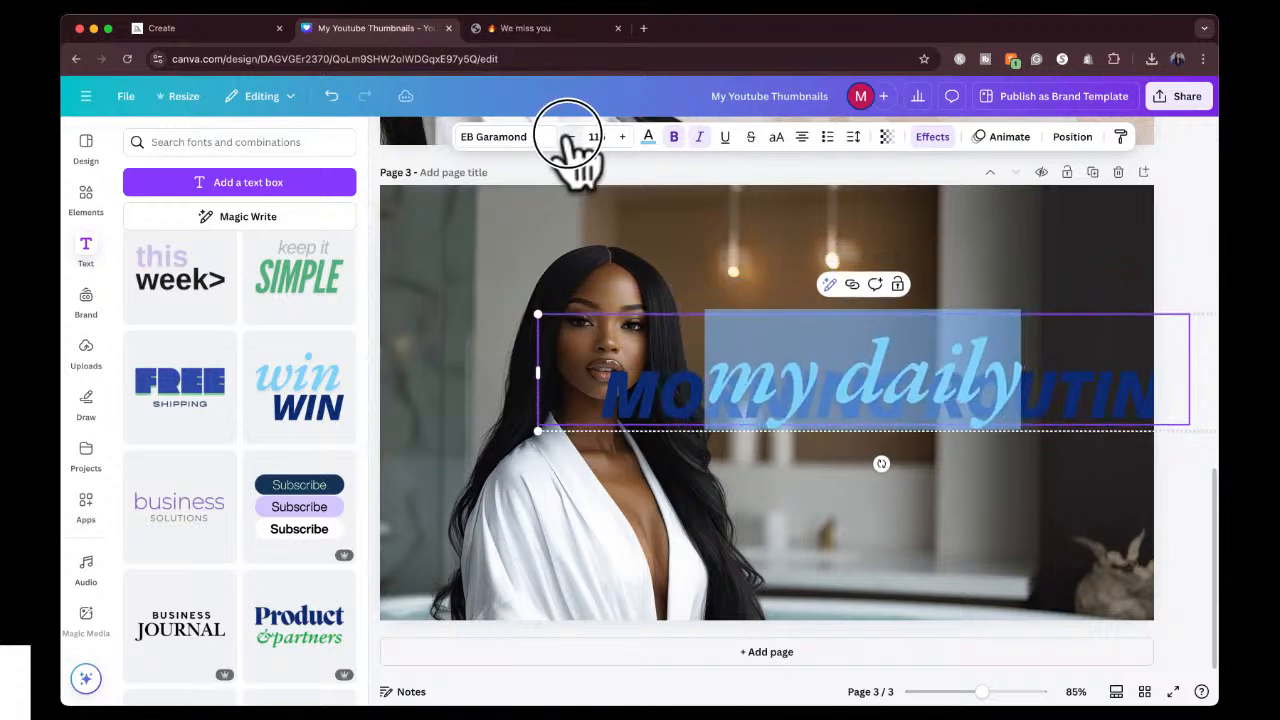
click(568, 137)
click(568, 137)
click(568, 137)
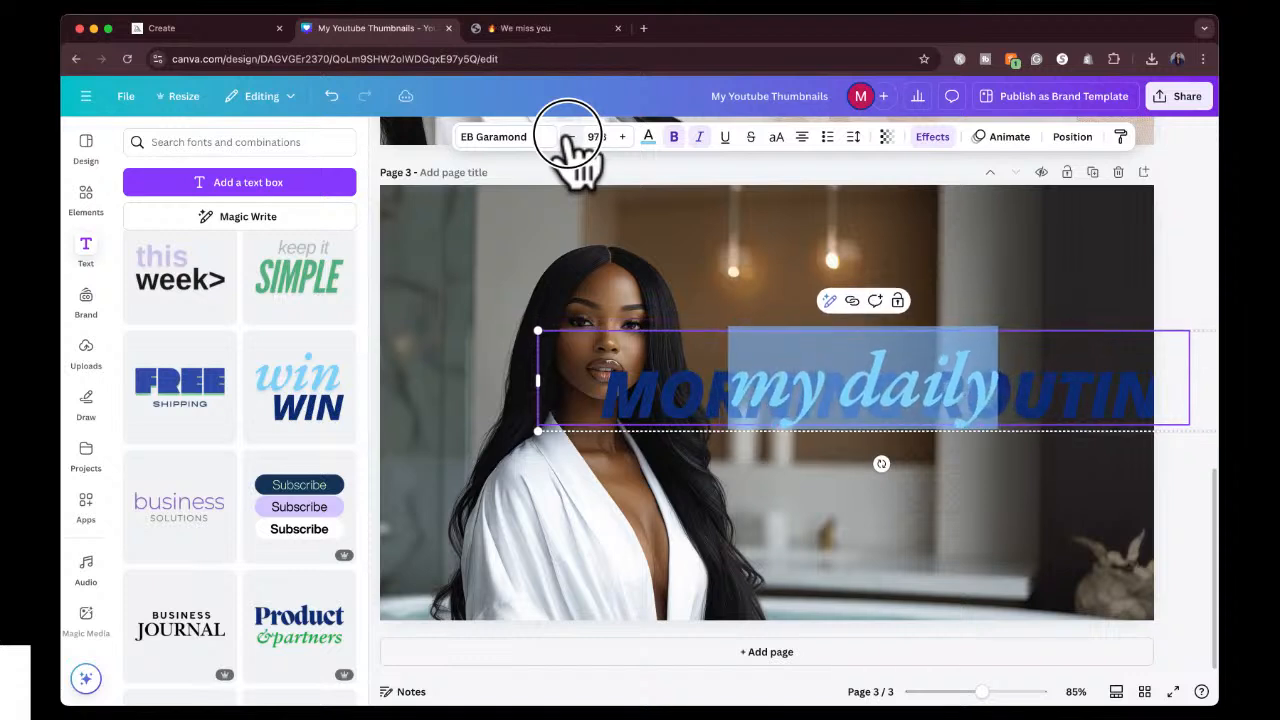
click(568, 137)
click(568, 137)
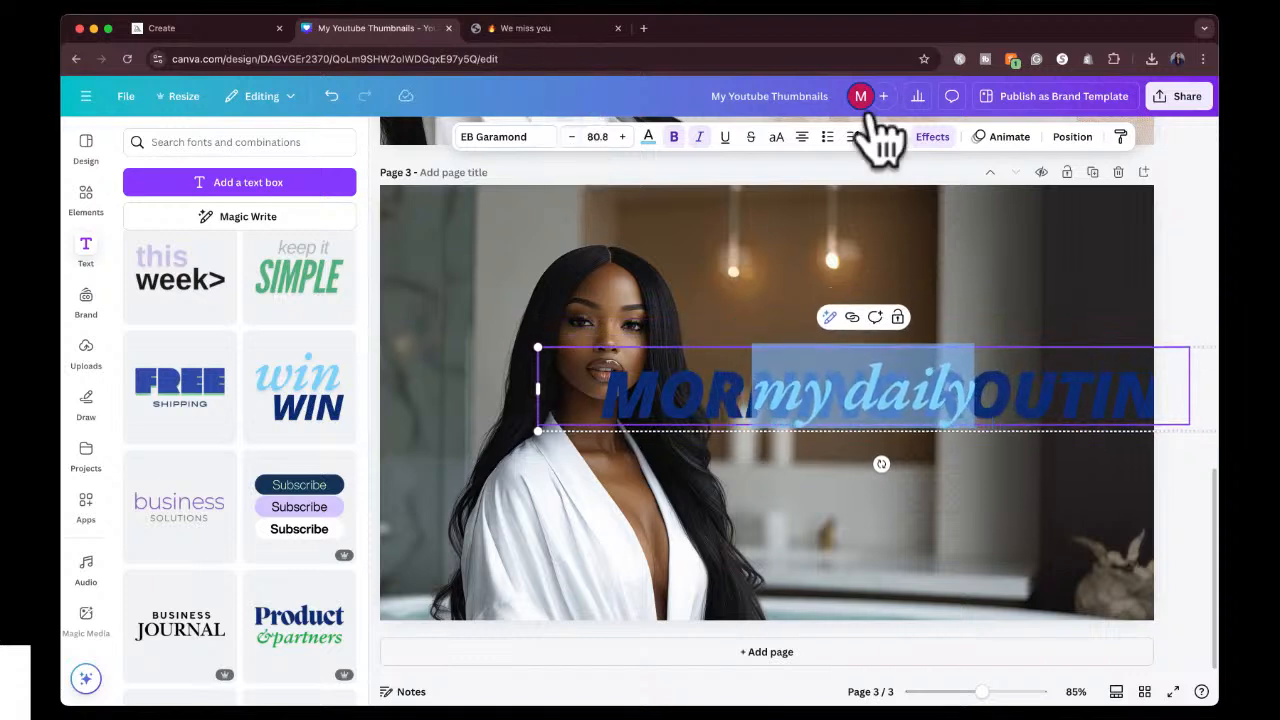
Ungroup the font combination and shift its two texts slightly down and to the right.
click(1195, 270)
click(905, 412)
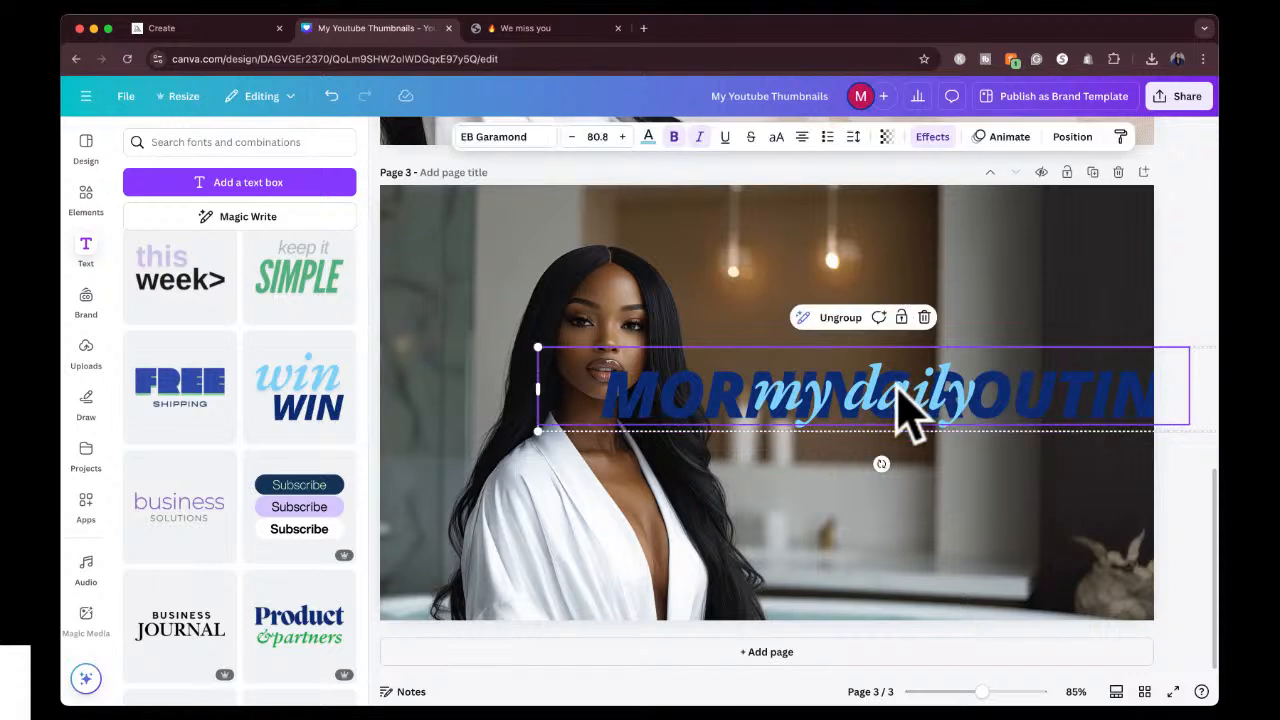
click(848, 320)
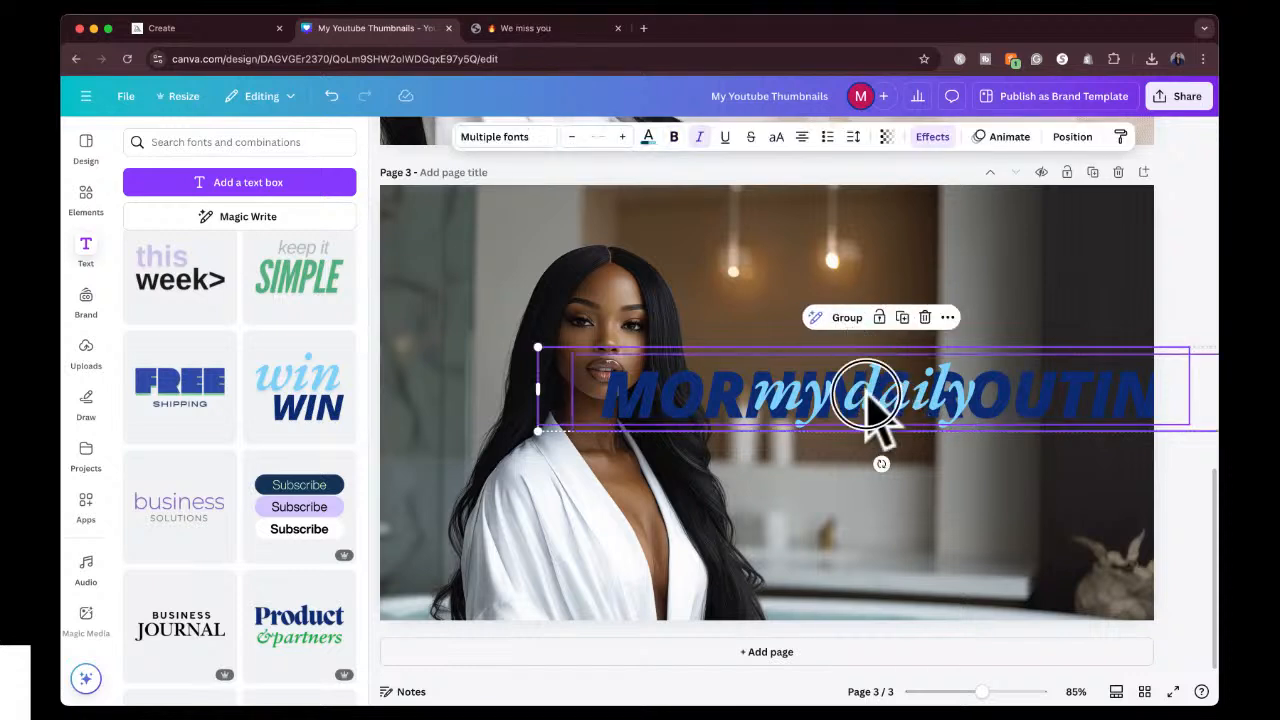
drag(866, 394, 920, 420)
click(1026, 297)
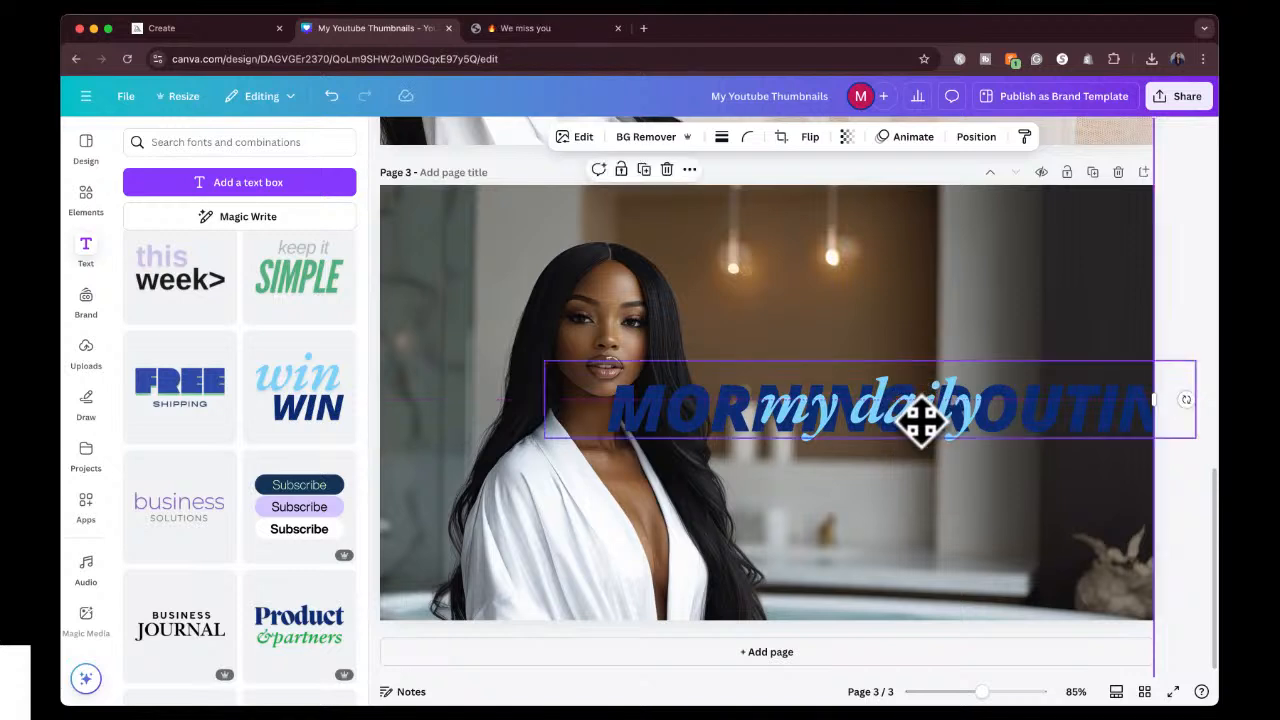
Select the "my daily" layer, move its text above "MORNING ROUTINE" and scale it down.
click(986, 137)
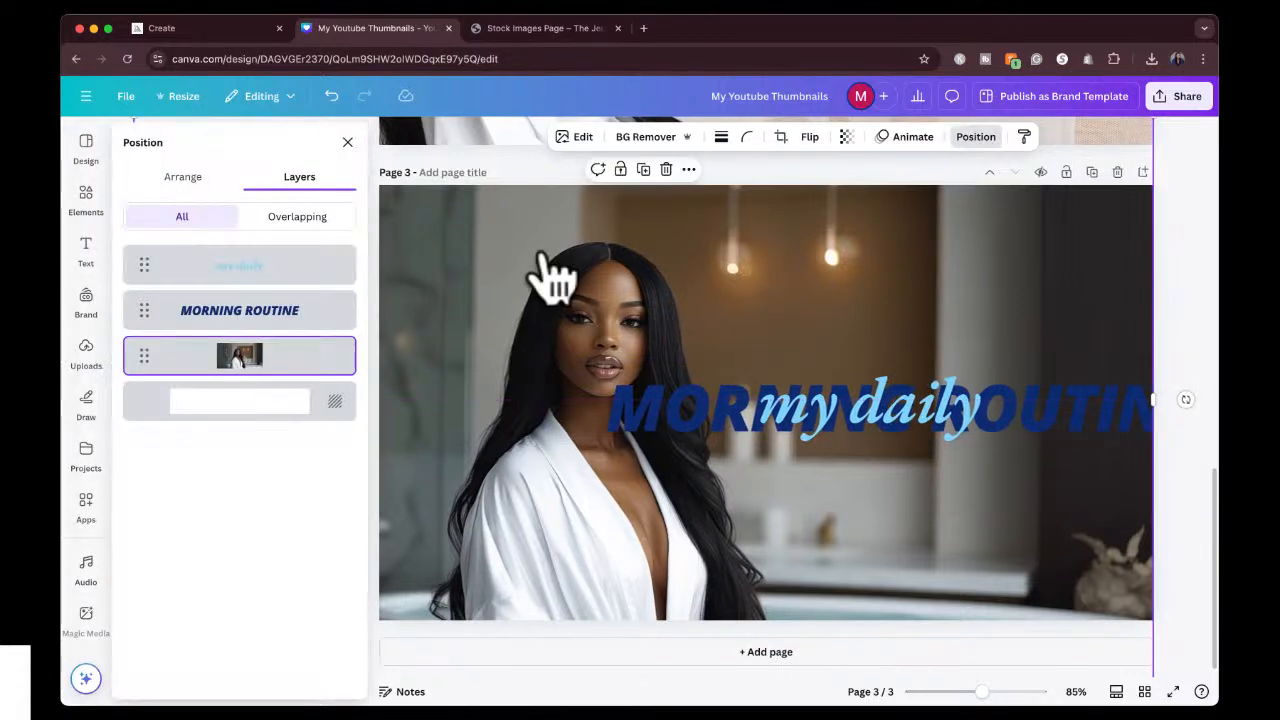
click(243, 270)
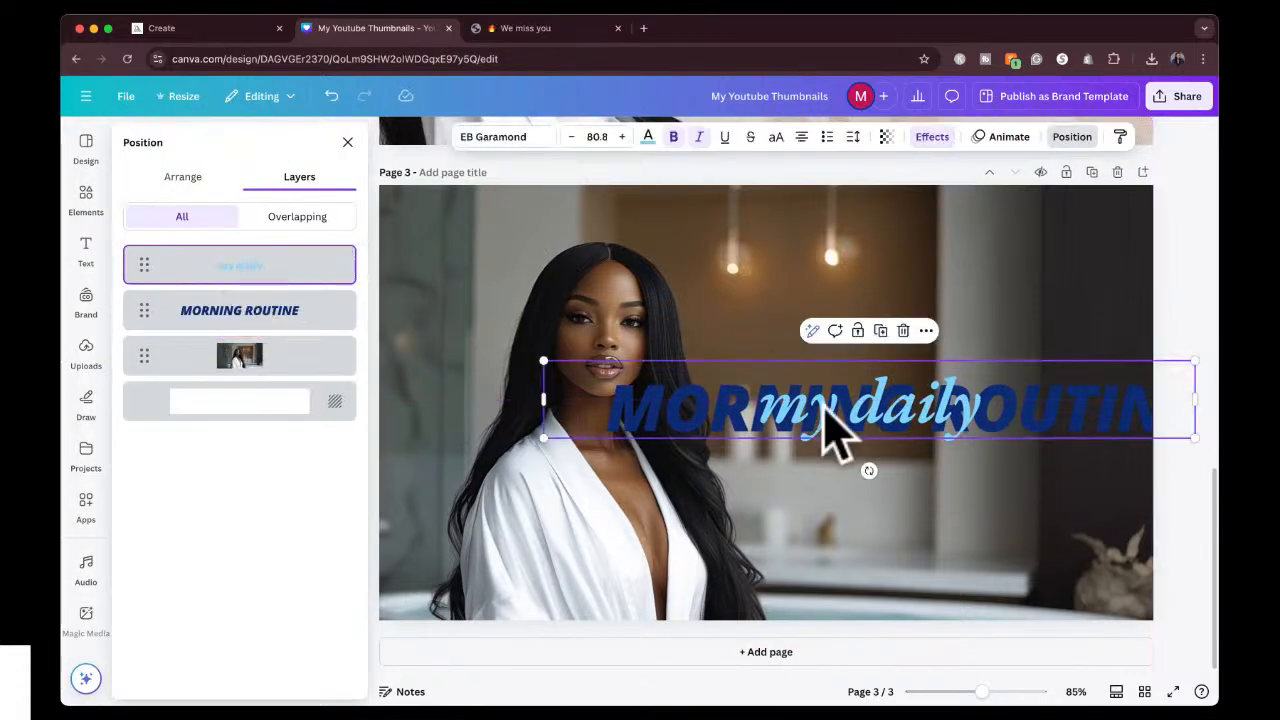
drag(822, 405, 823, 353)
drag(544, 308, 697, 330)
drag(976, 357, 950, 362)
Fit "MORNING ROUTINE" between the woman and the page's right edge at size 58.9, and nudge "my daily" down toward it.
click(880, 418)
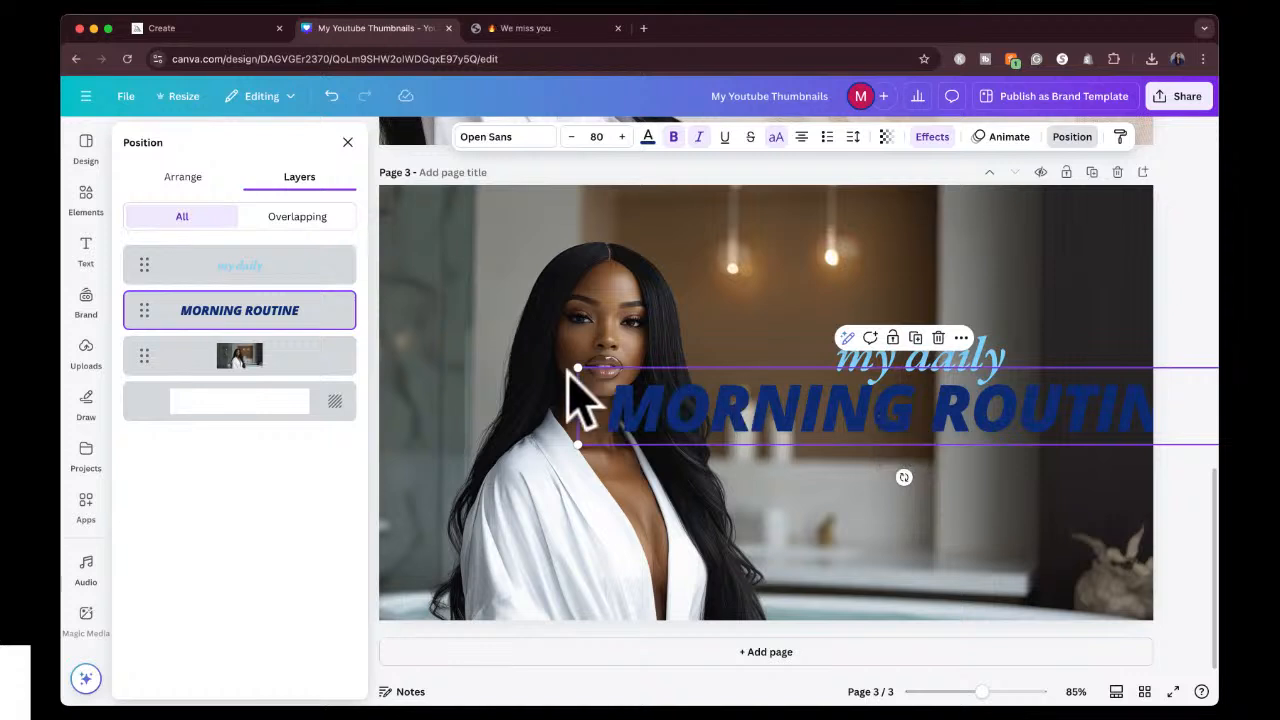
drag(580, 368, 750, 388)
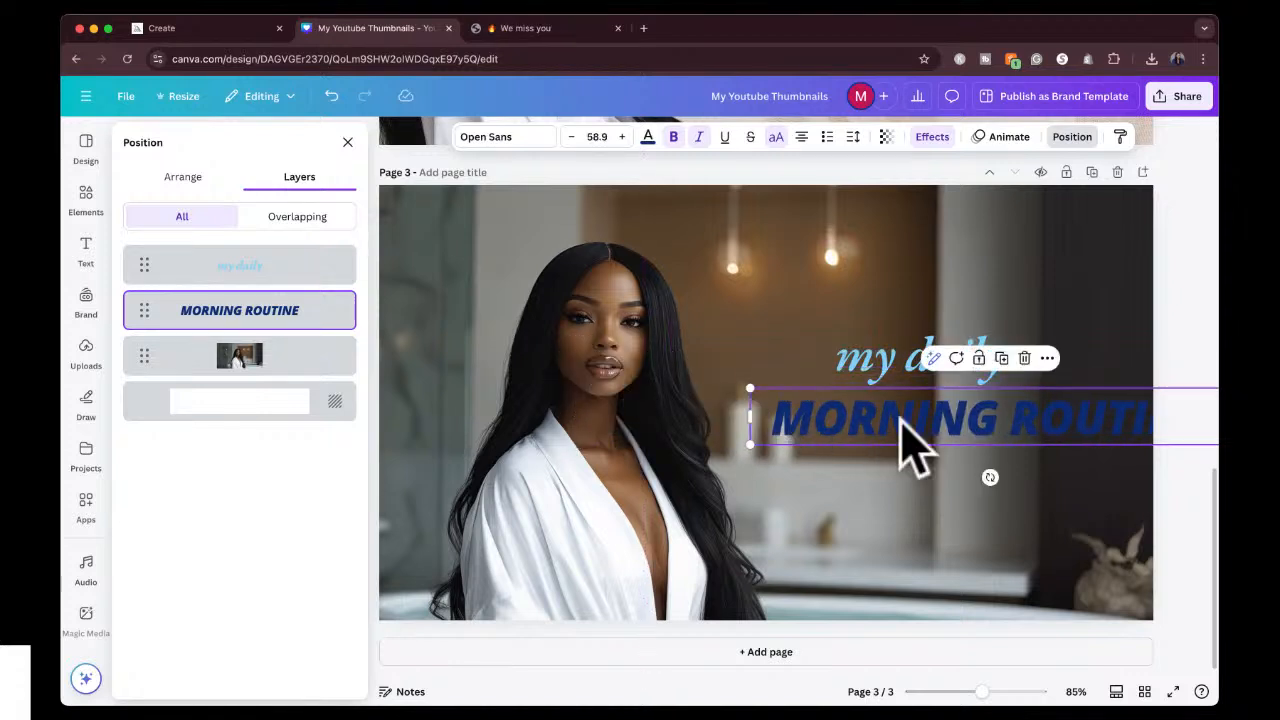
drag(976, 420, 903, 420)
click(903, 371)
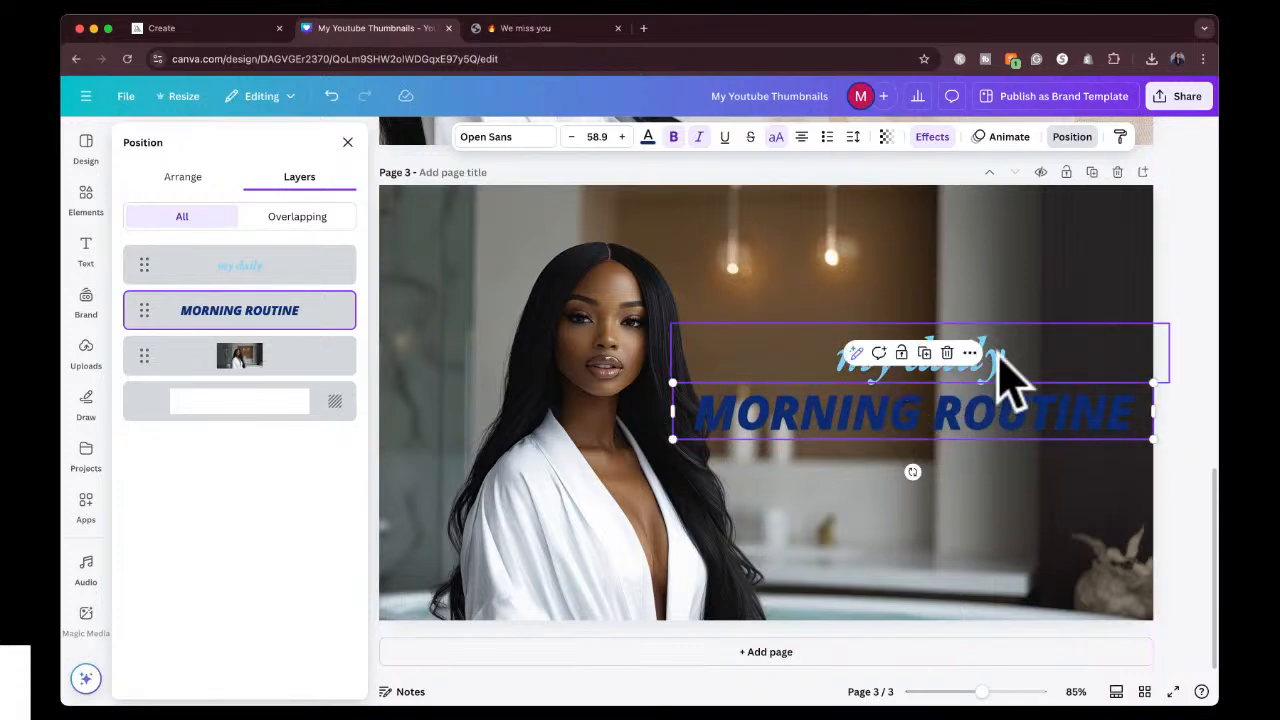
mouse_move(1005, 360)
mouse_down()
mouse_move(1020, 366)
mouse_move(1000, 366)
mouse_up()
Recolour the "MORNING ROUTINE" text white and apply the Outline effect to it.
click(997, 410)
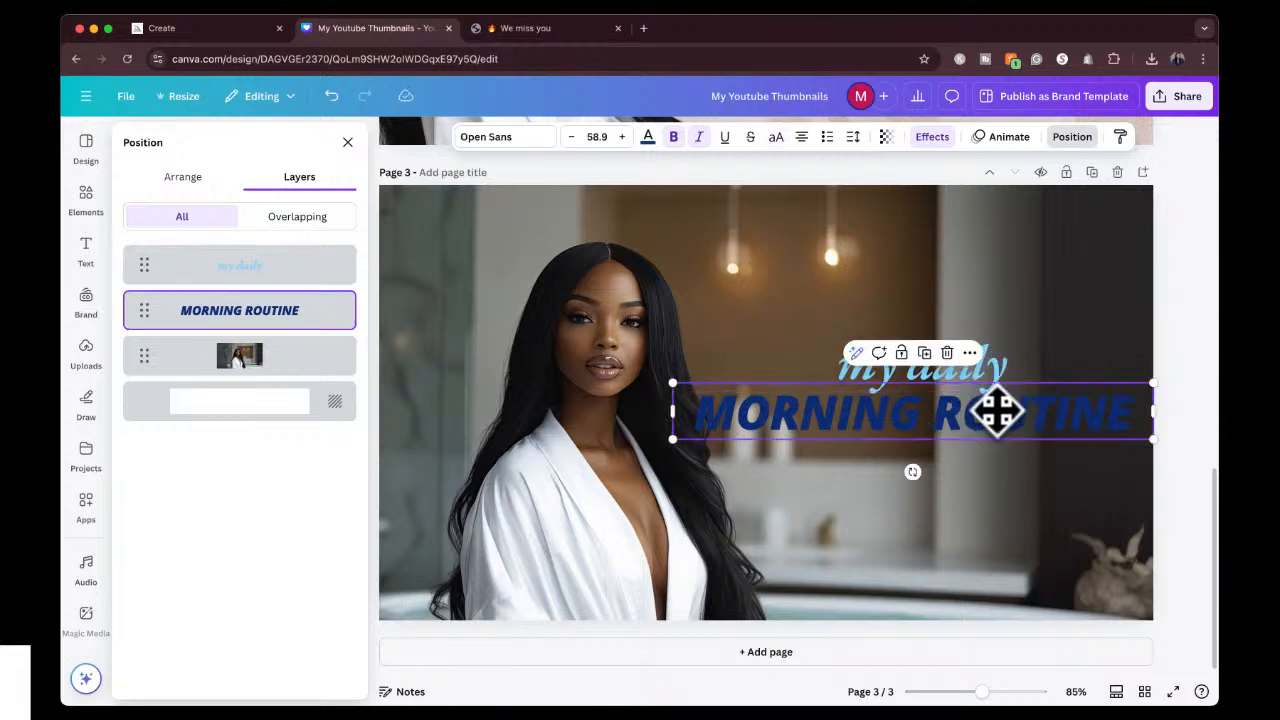
click(648, 137)
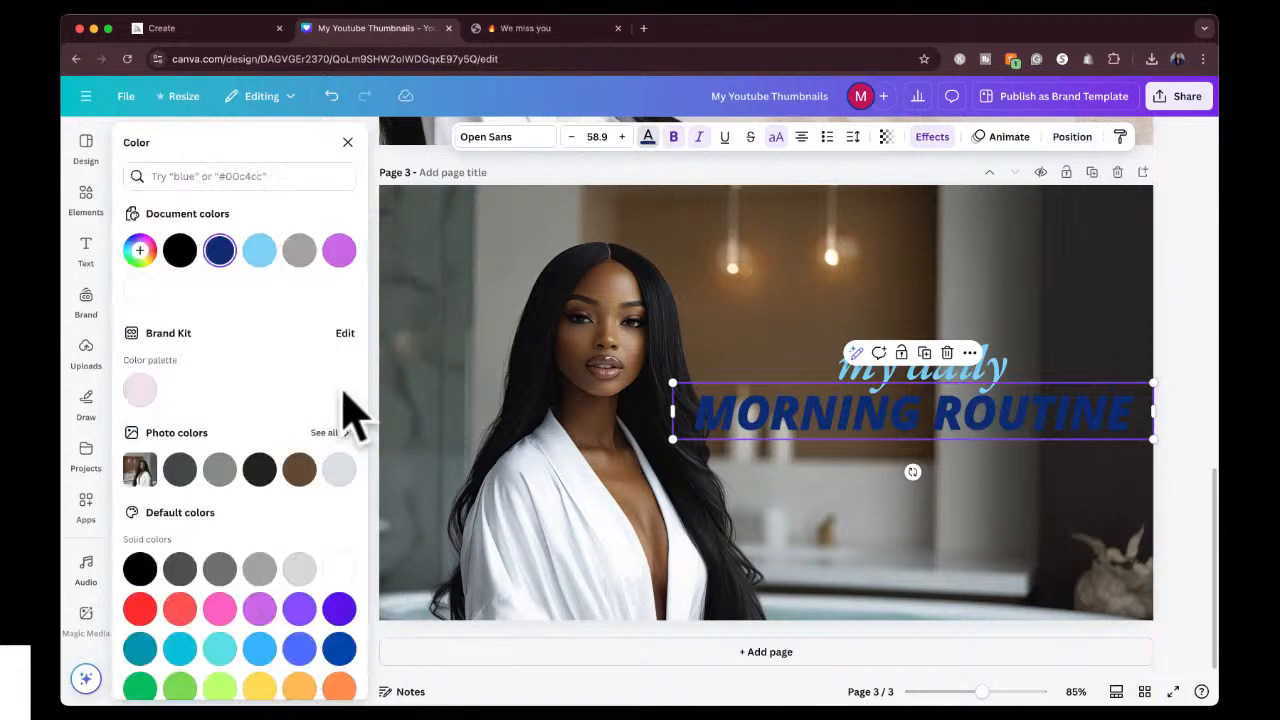
click(339, 568)
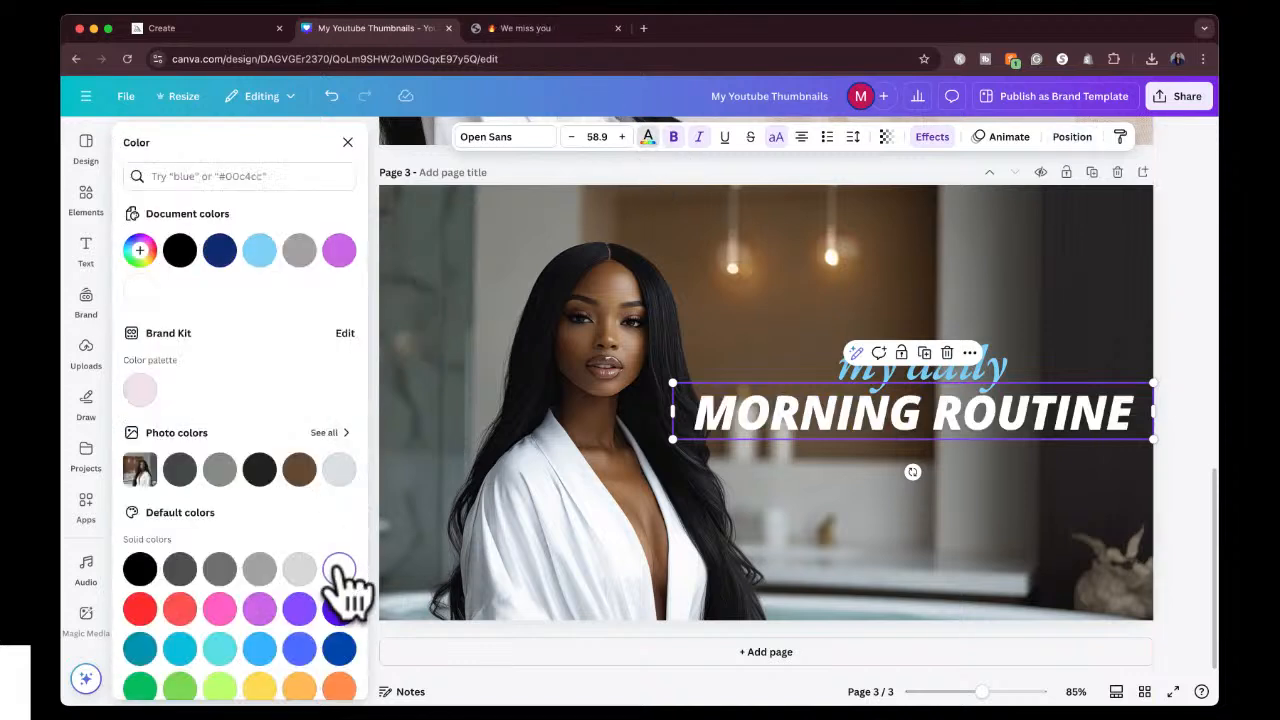
click(930, 137)
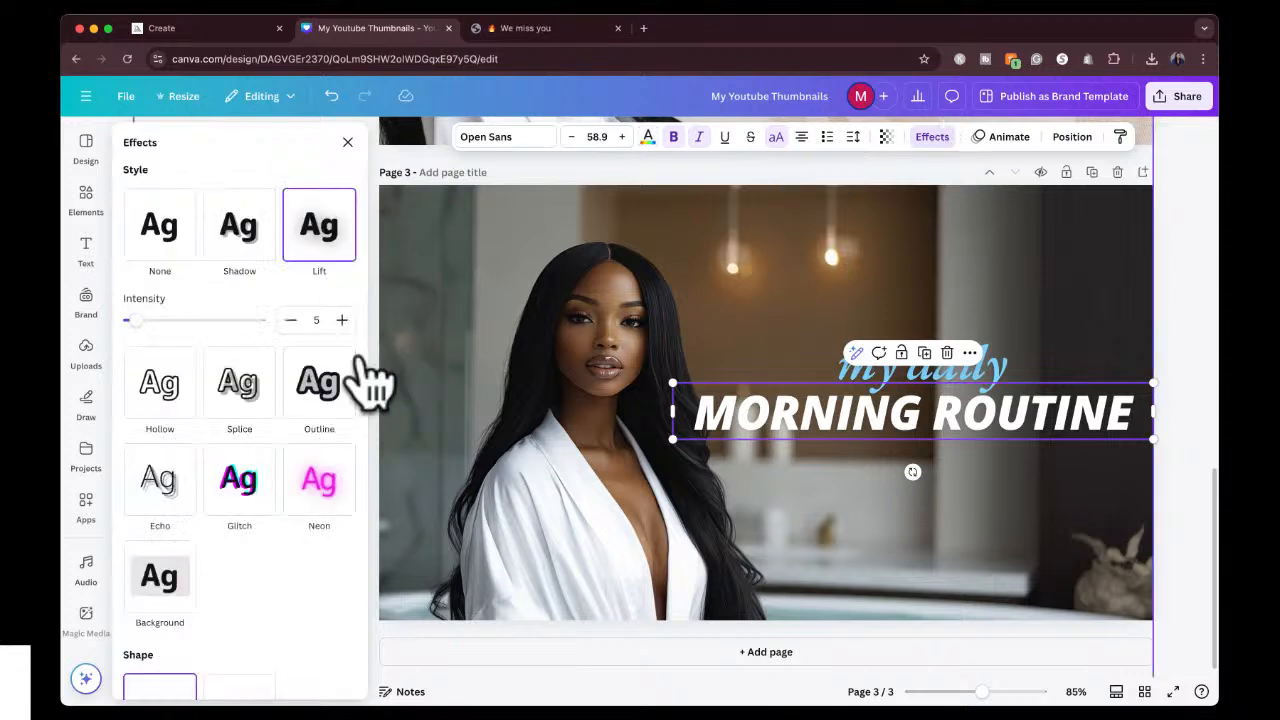
click(330, 395)
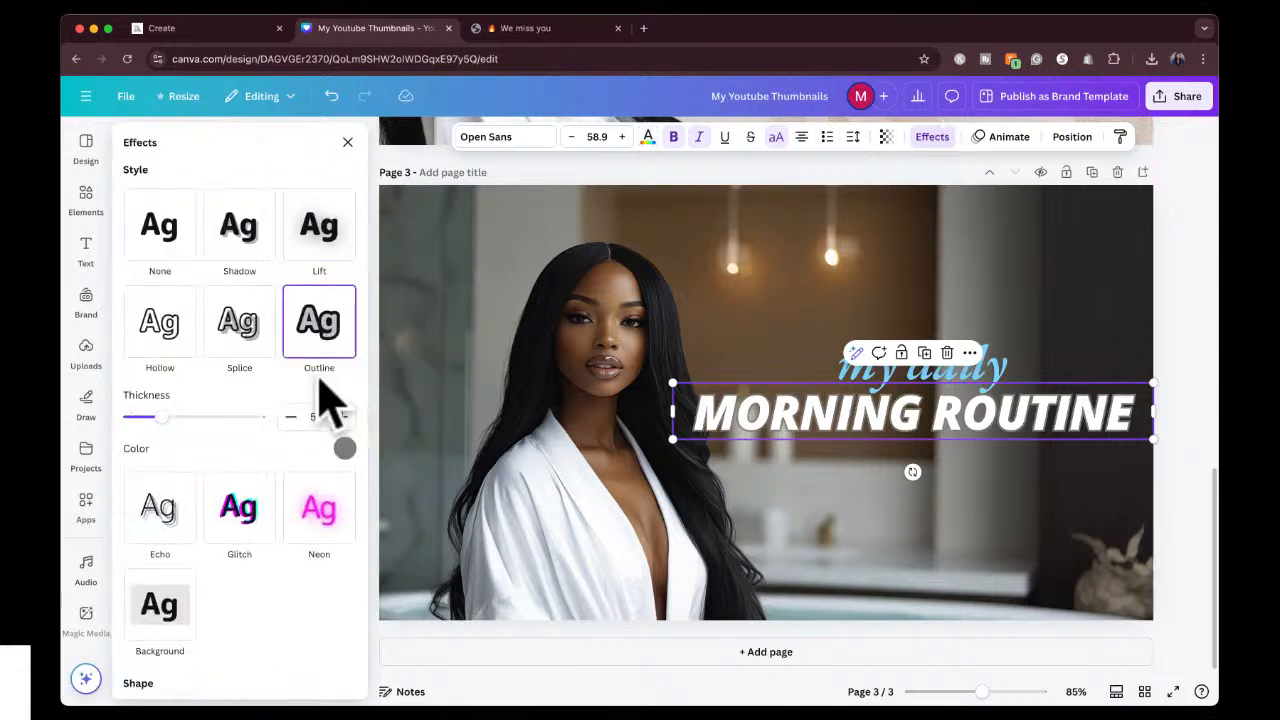
Set the outline colour of the "MORNING ROUTINE" text to black.
click(344, 448)
click(160, 387)
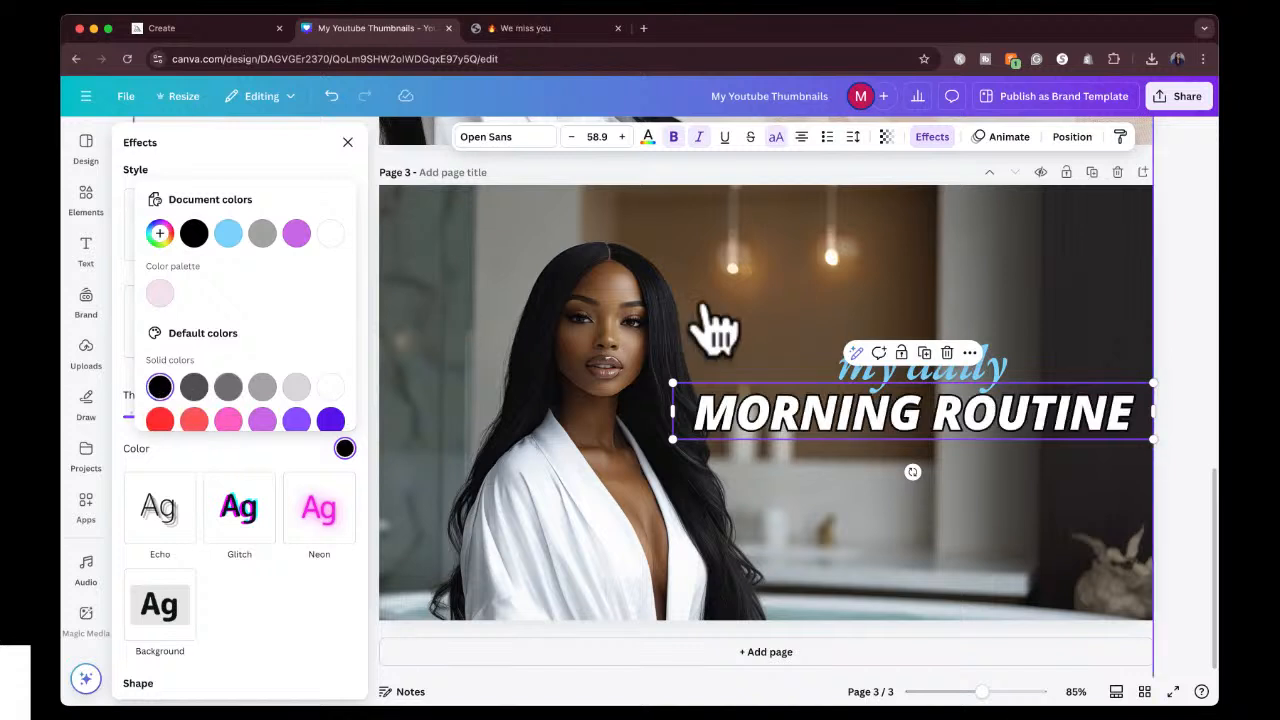
Recolour the "my daily" text with the light grey photo colour after trying the darker photo colours, and deselect it.
click(1000, 370)
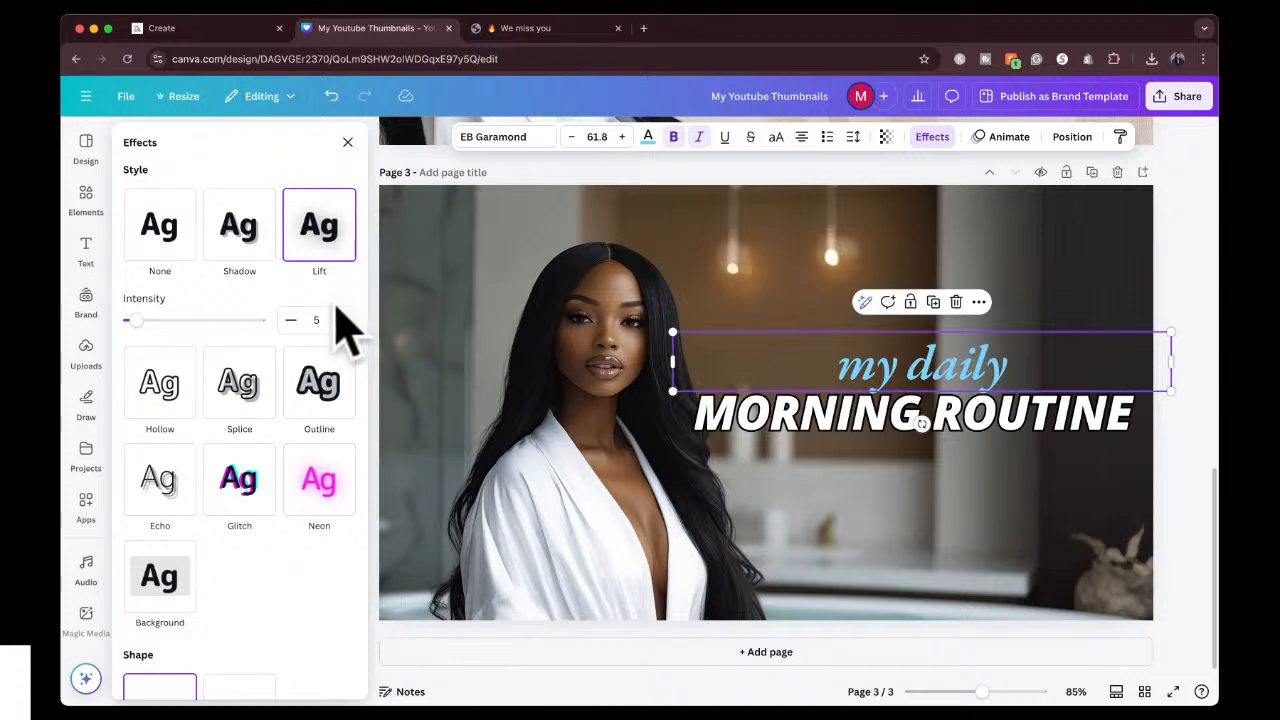
click(648, 137)
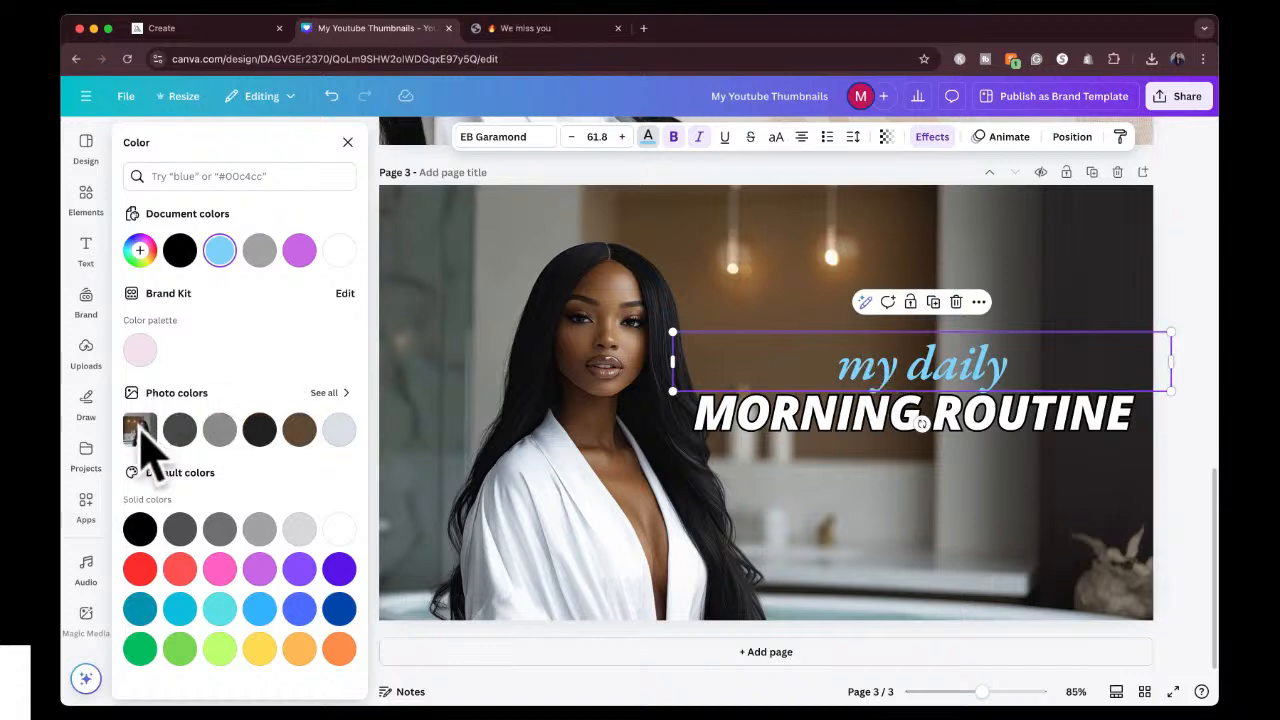
click(180, 430)
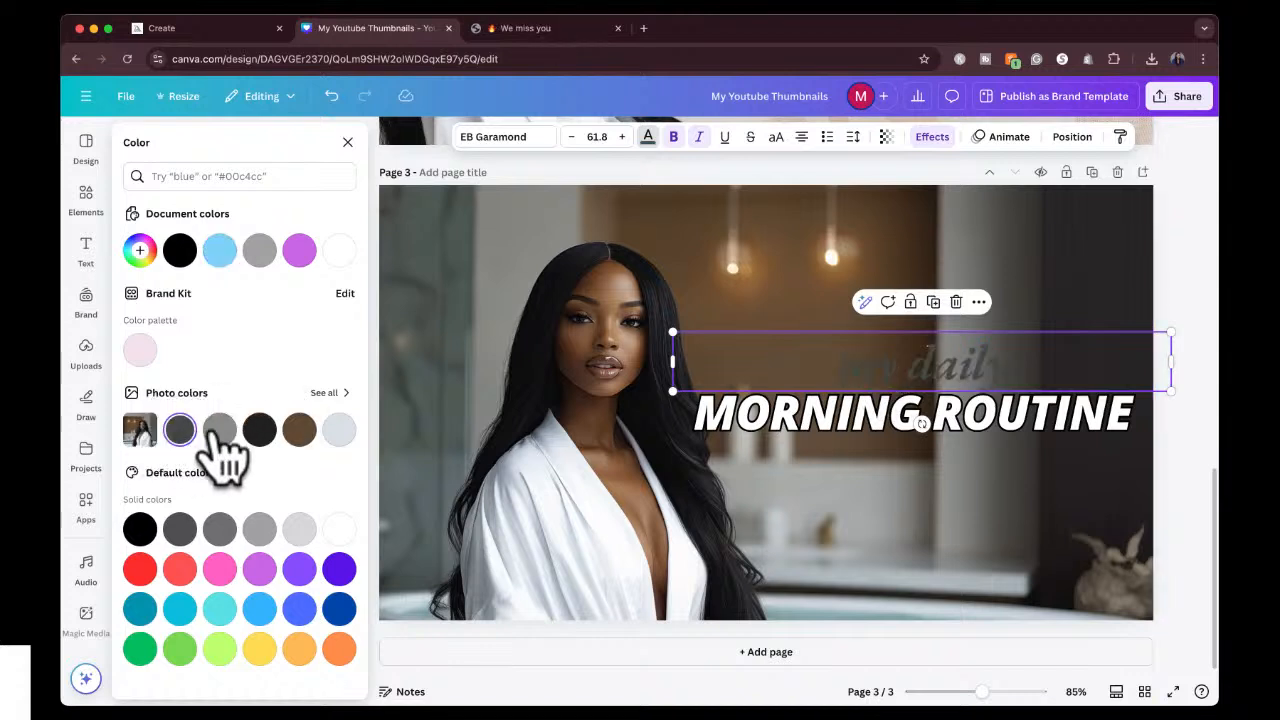
click(220, 430)
click(260, 440)
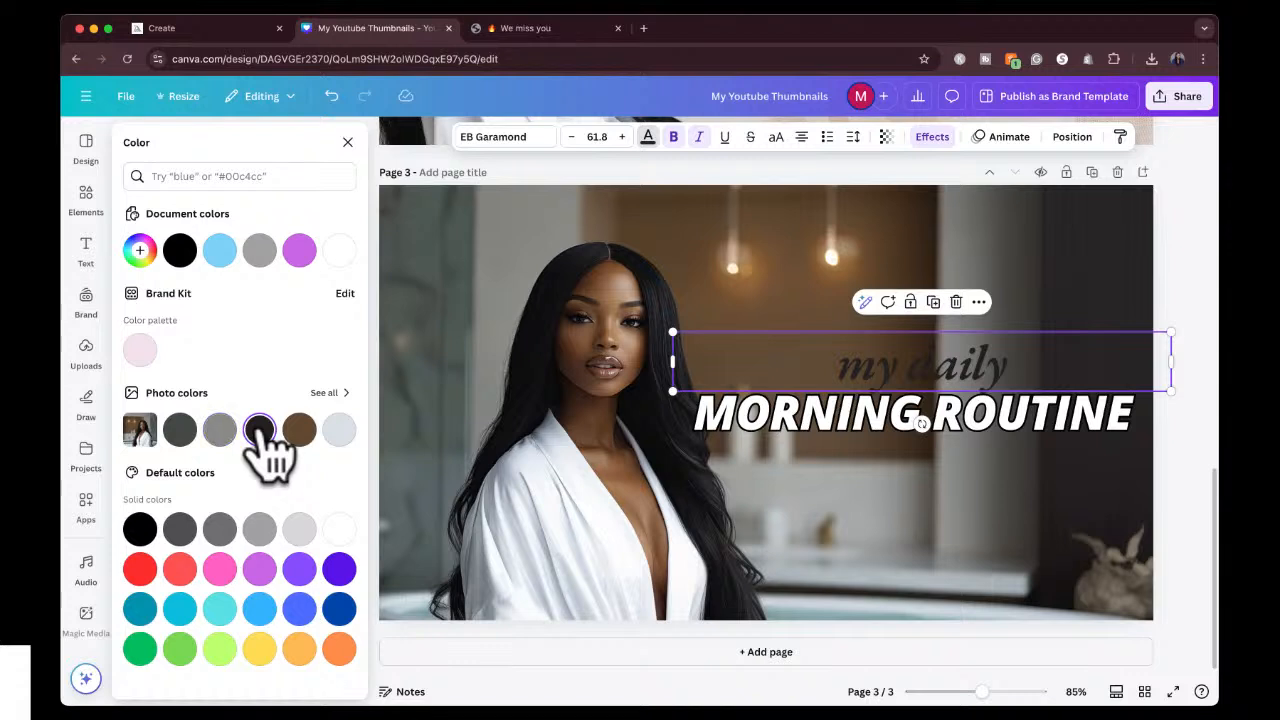
click(299, 432)
click(339, 431)
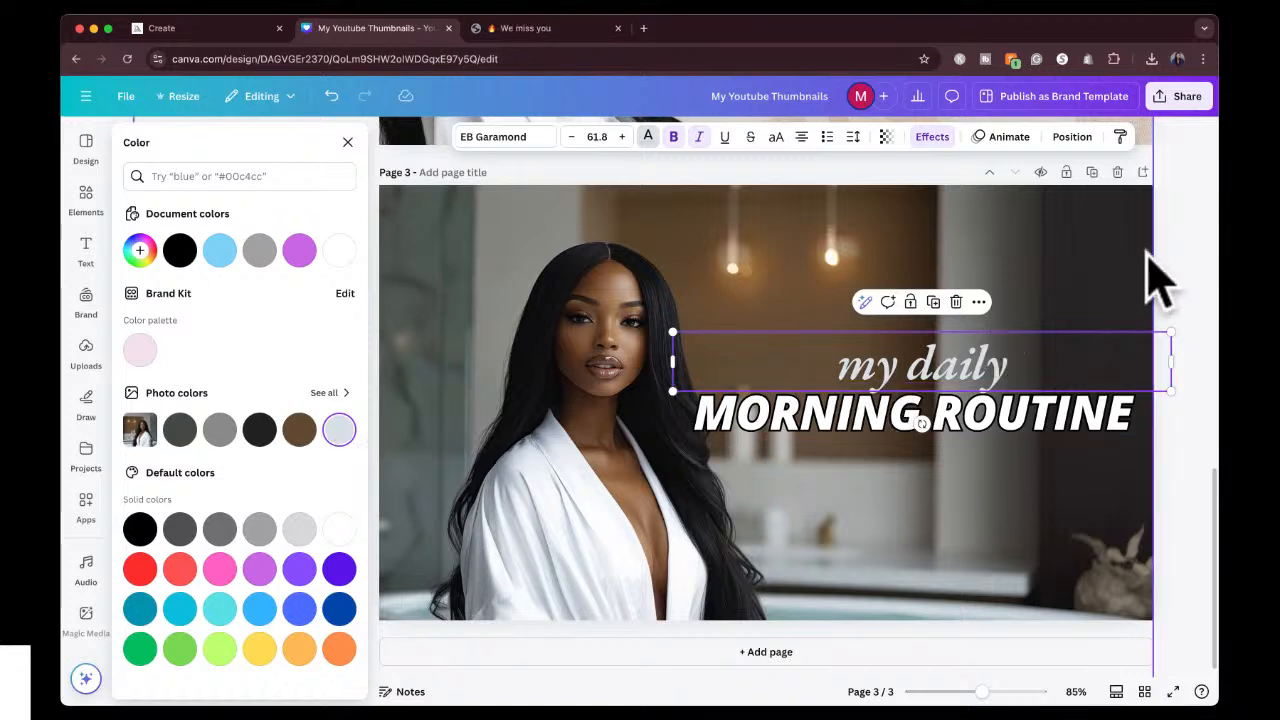
key(Escape)
key(Escape)
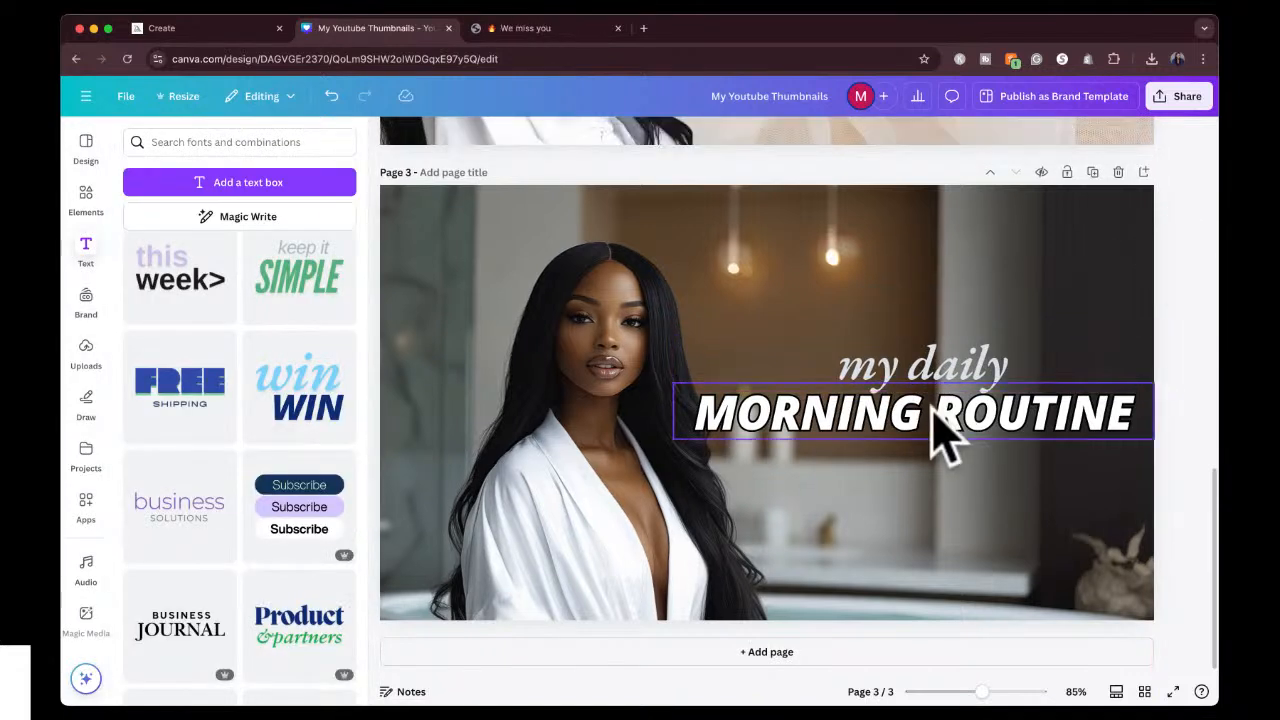
Try photo colours, white, purple, violet and pink on "MORNING ROUTINE", and finish with the light grey photo colour matching "my daily".
click(940, 422)
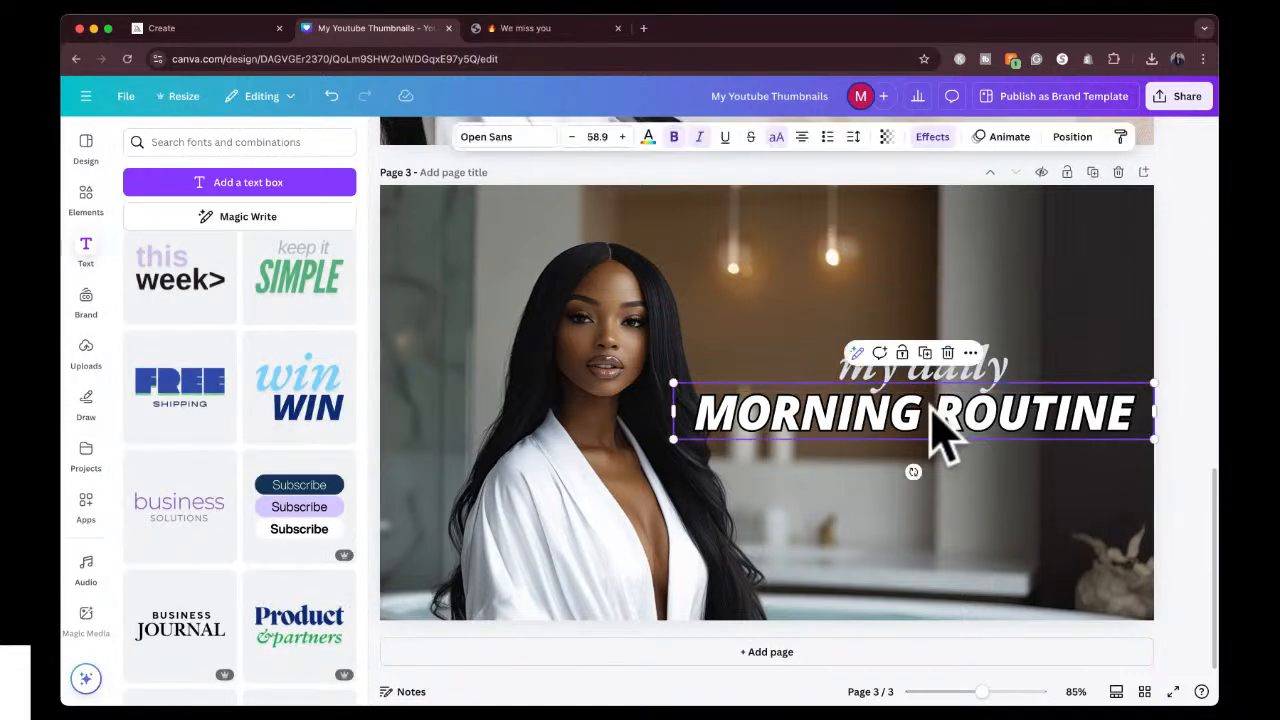
click(647, 137)
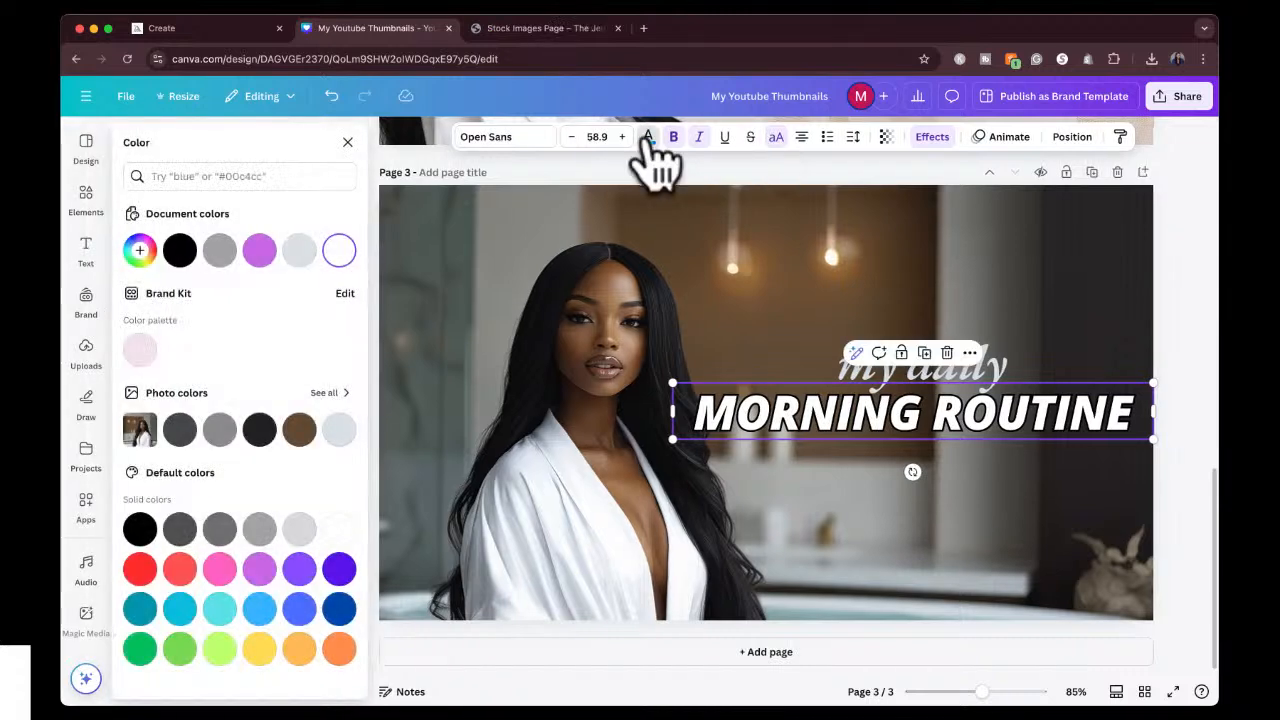
click(180, 432)
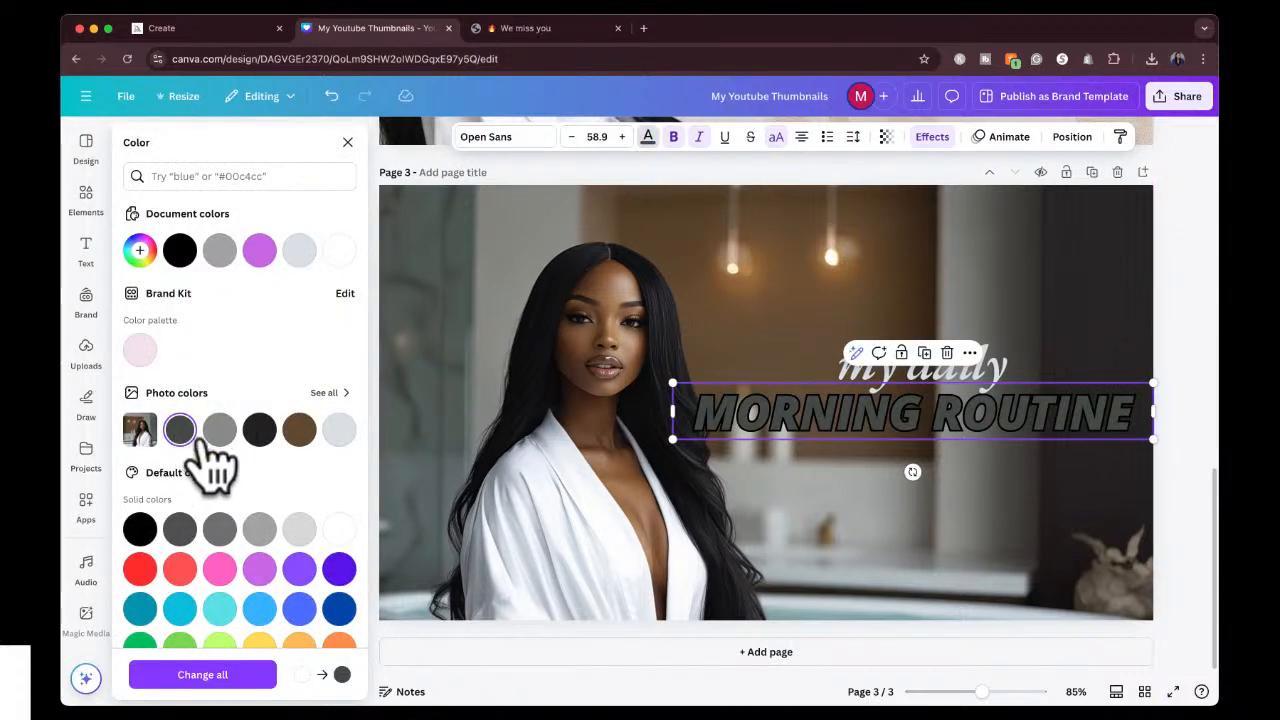
click(219, 432)
click(259, 432)
click(299, 432)
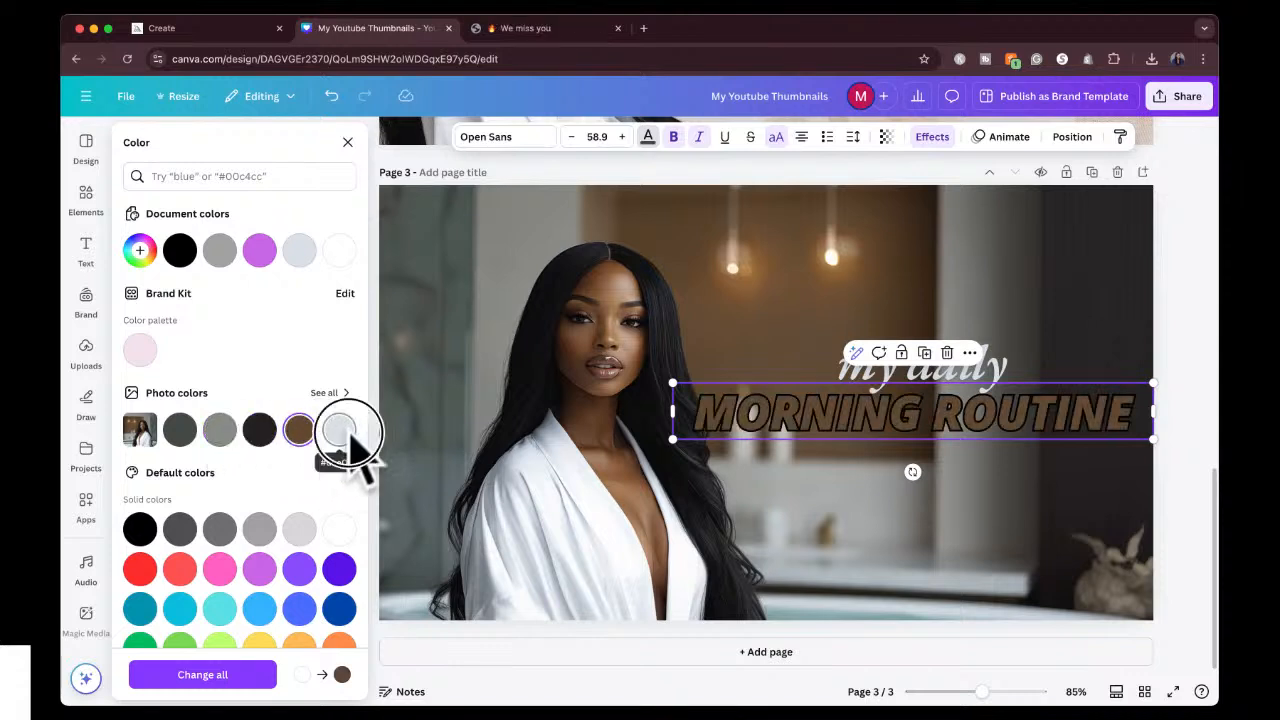
click(336, 438)
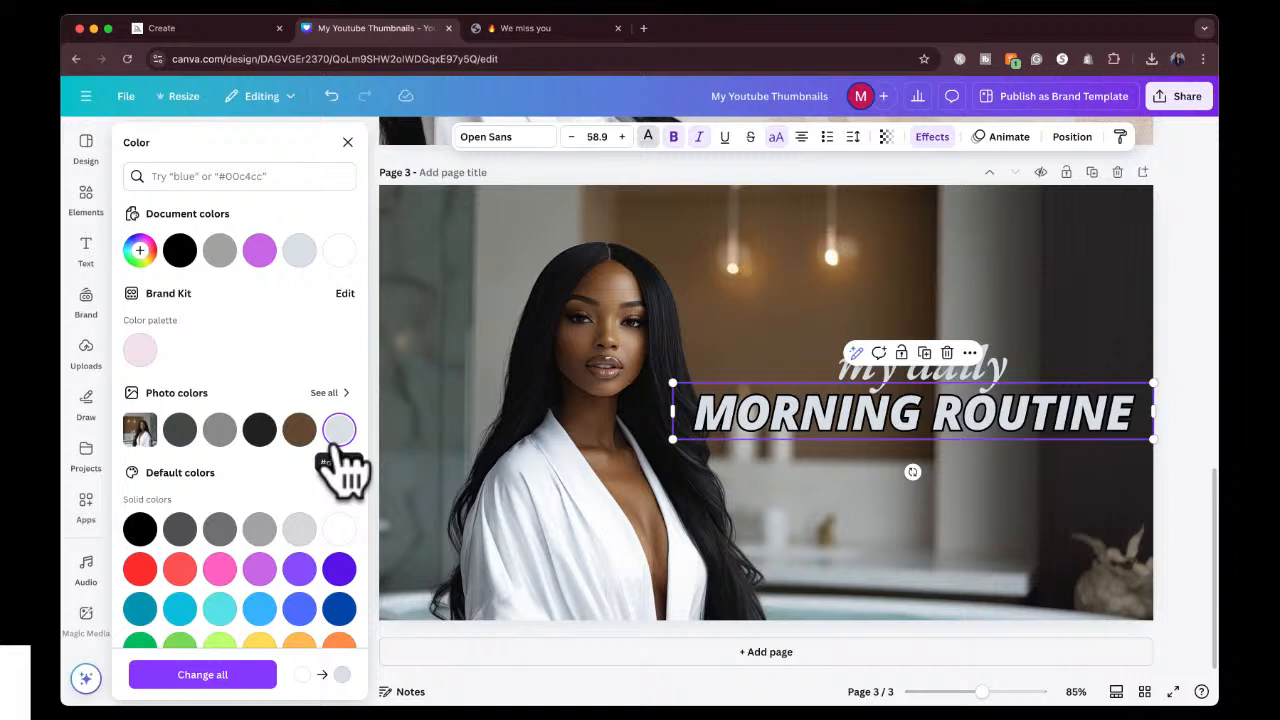
click(341, 530)
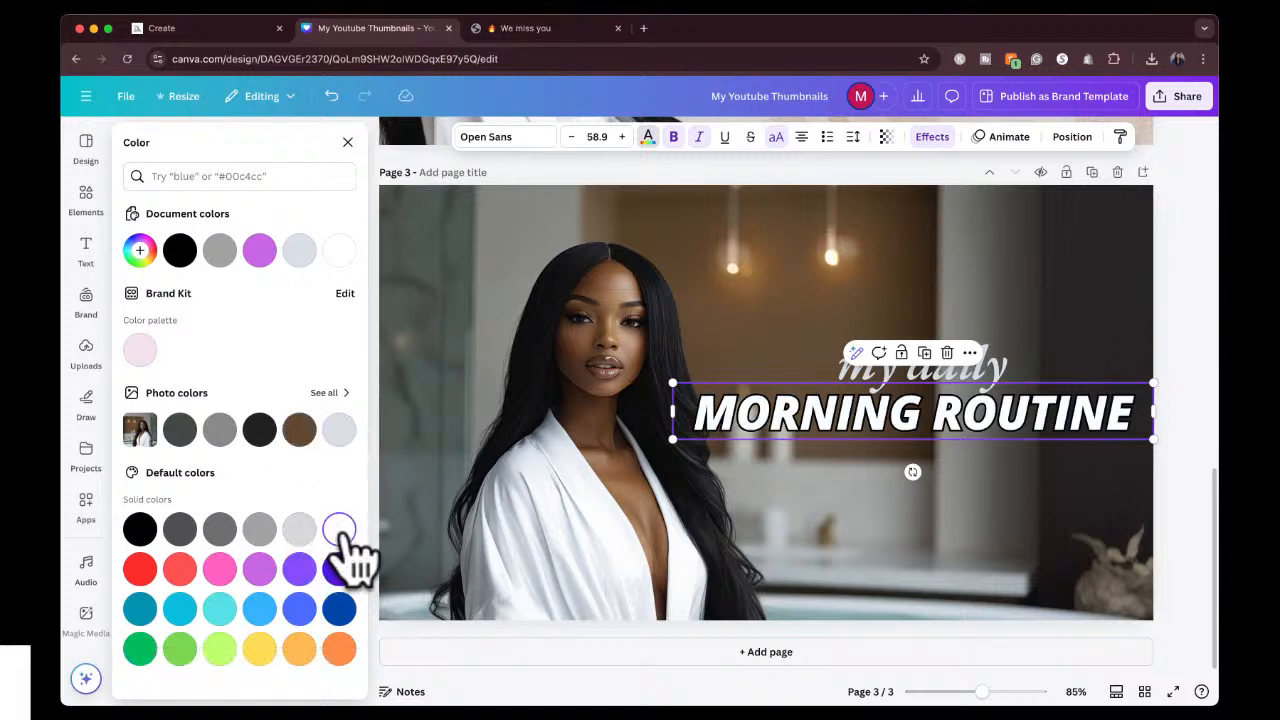
click(300, 572)
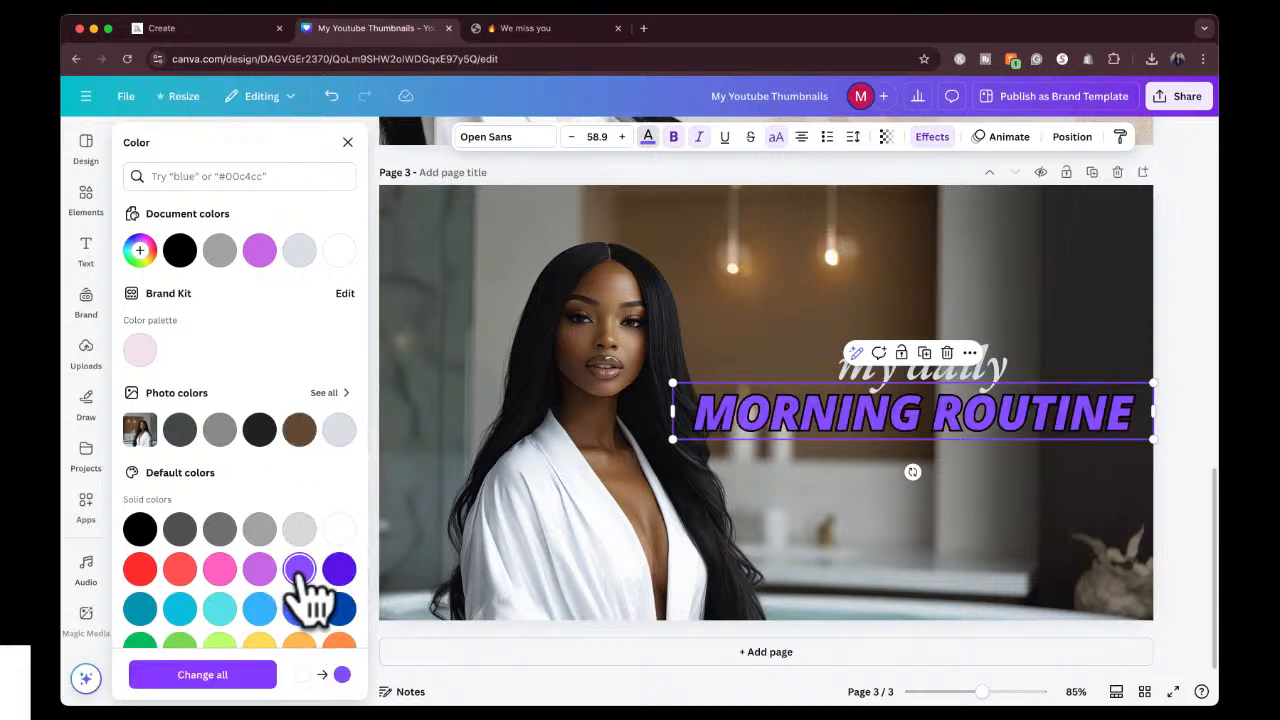
click(340, 572)
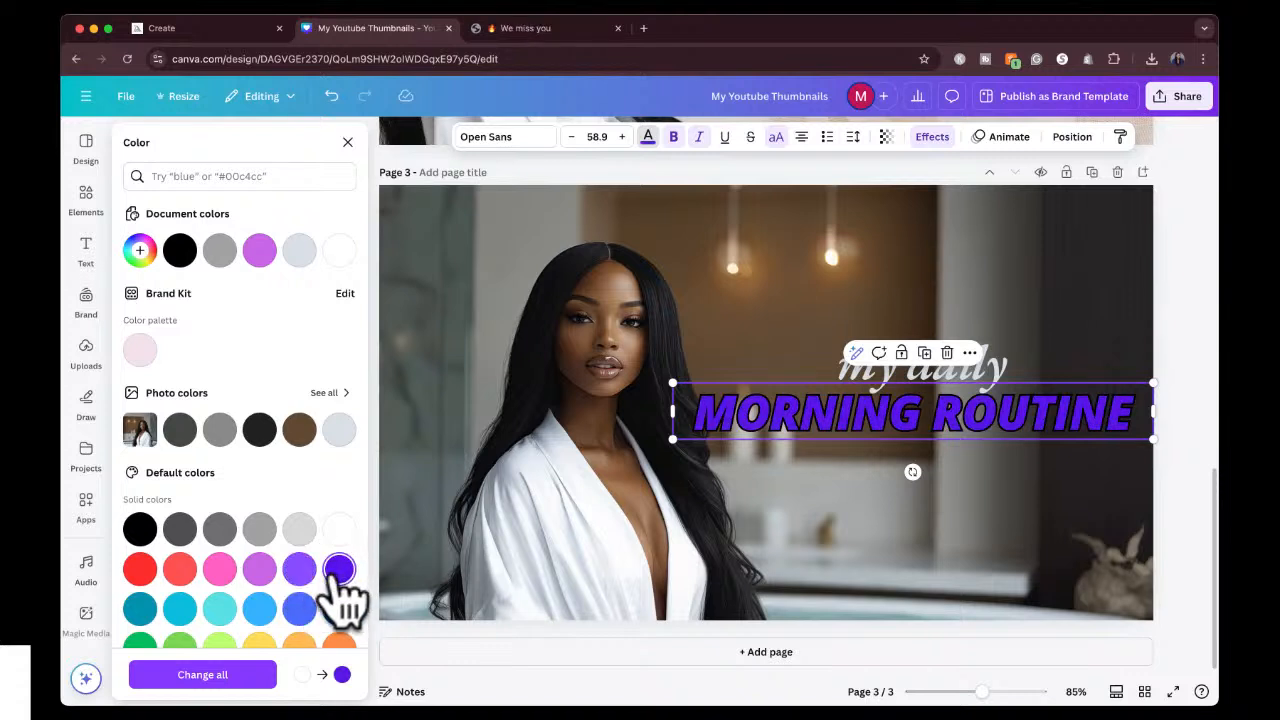
click(216, 570)
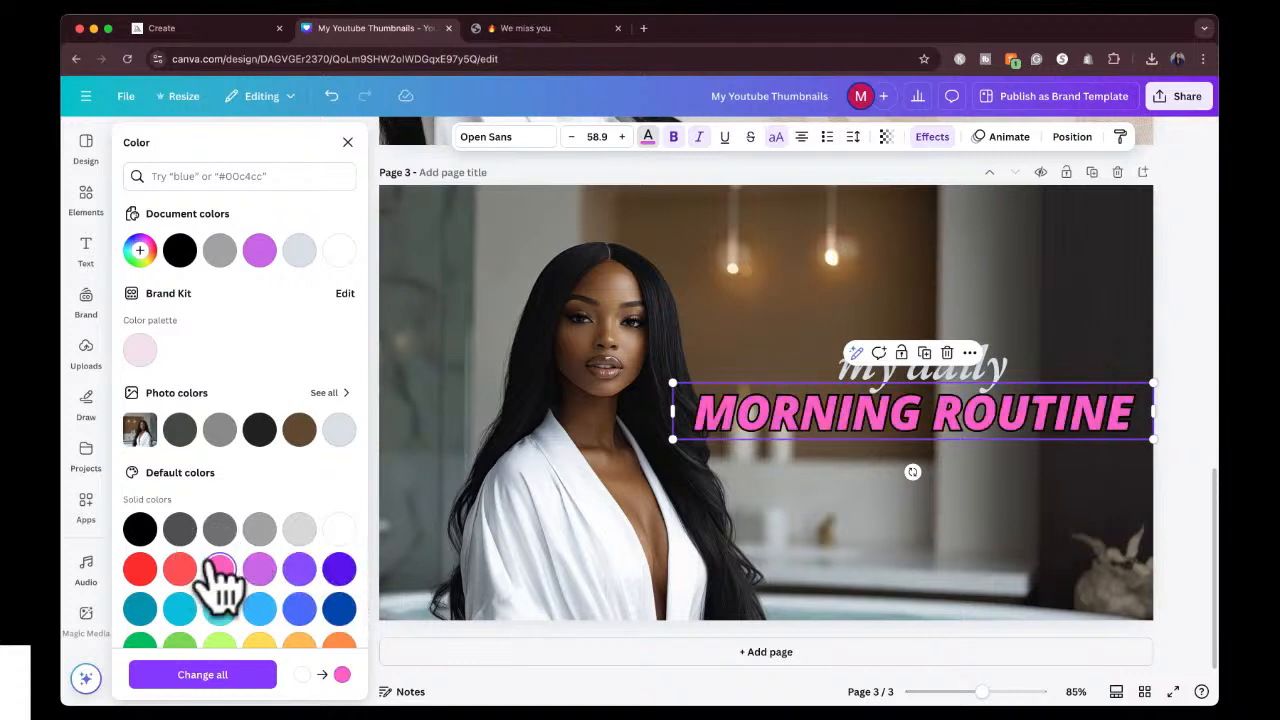
click(342, 432)
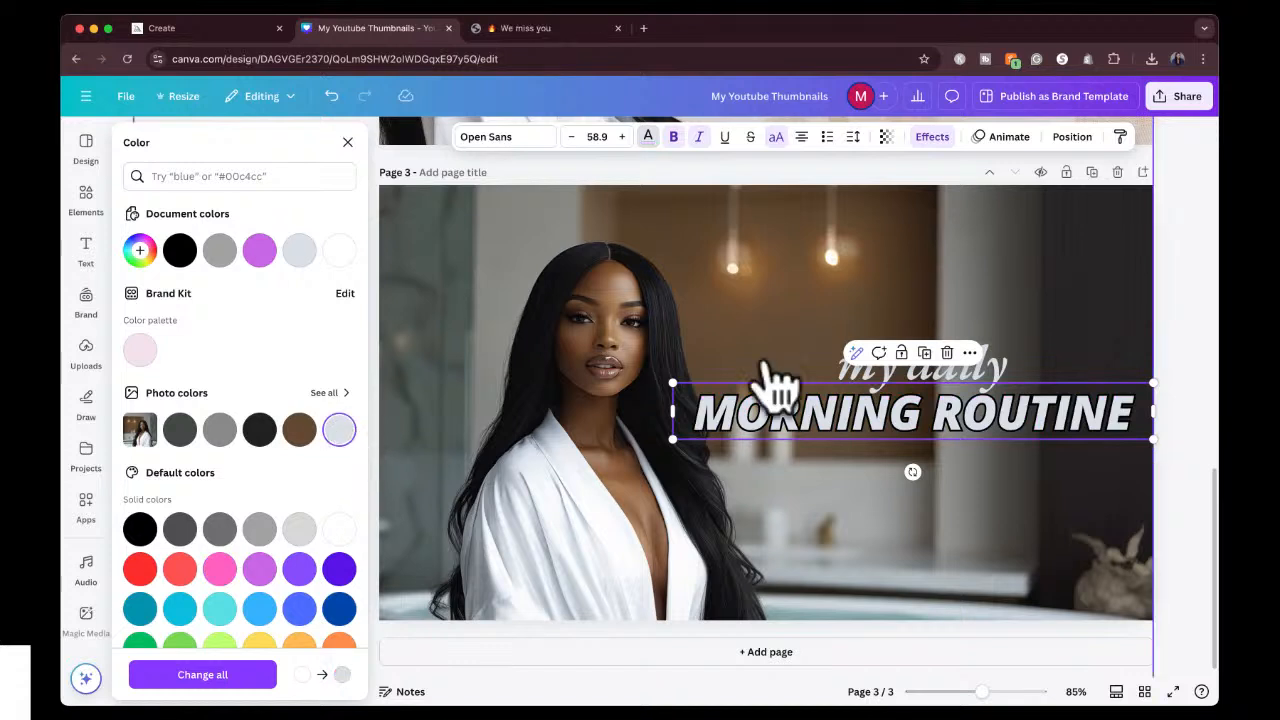
click(1192, 295)
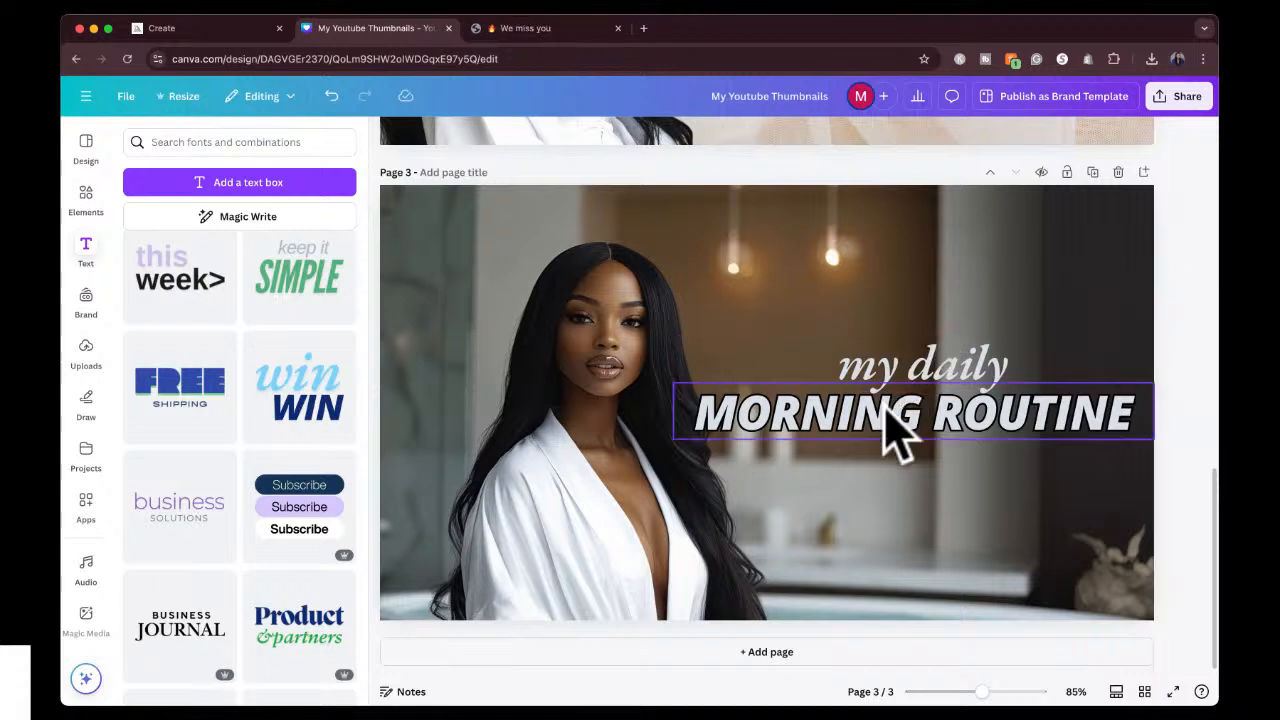
Move "MORNING ROUTINE" lower on page 3 and bring "my daily" down to sit just above it.
drag(899, 426, 889, 469)
drag(897, 380, 898, 424)
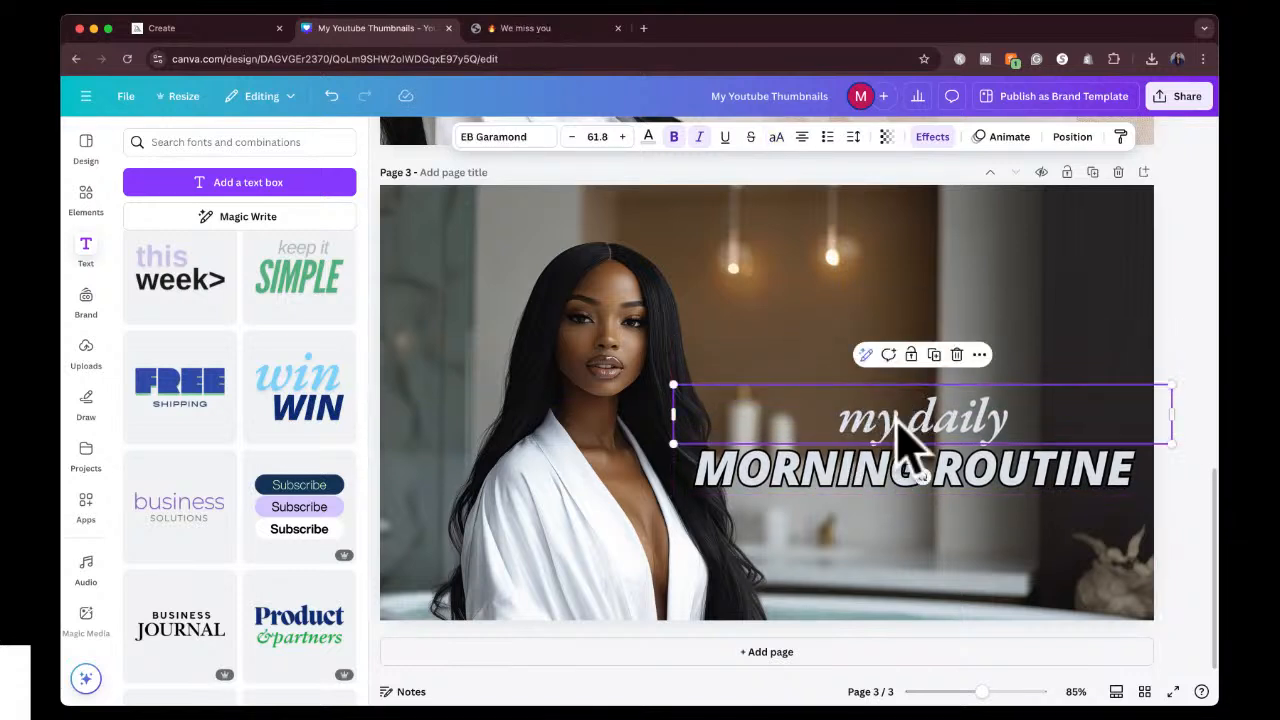
click(1195, 320)
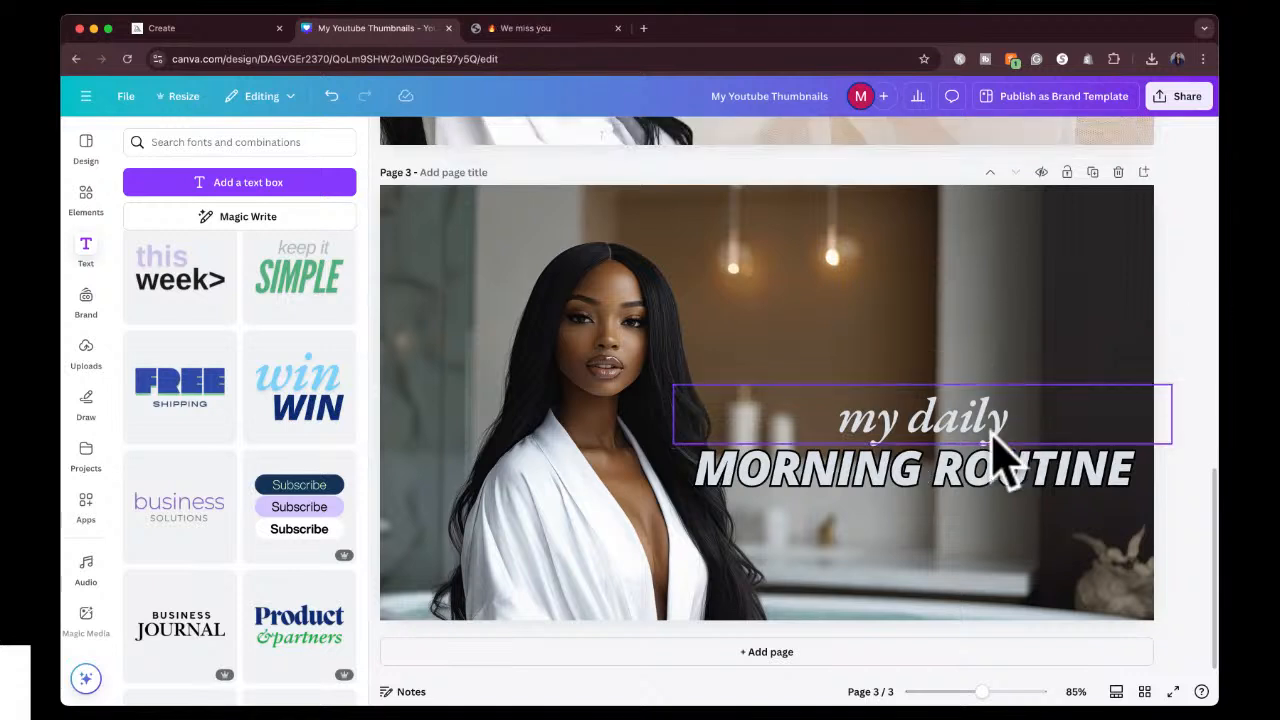
Group the "my daily" and "MORNING ROUTINE" texts and shift the group slightly up and left, aligned to the page's right edge.
click(985, 425)
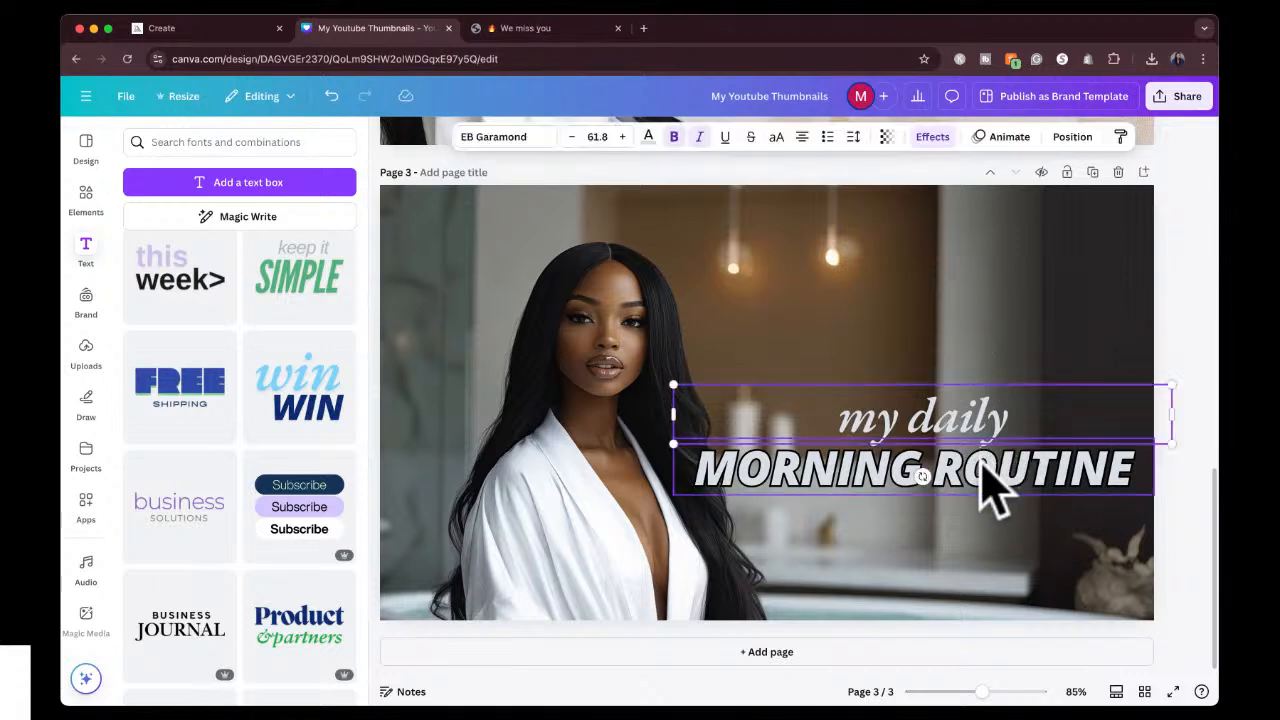
shift+click(982, 465)
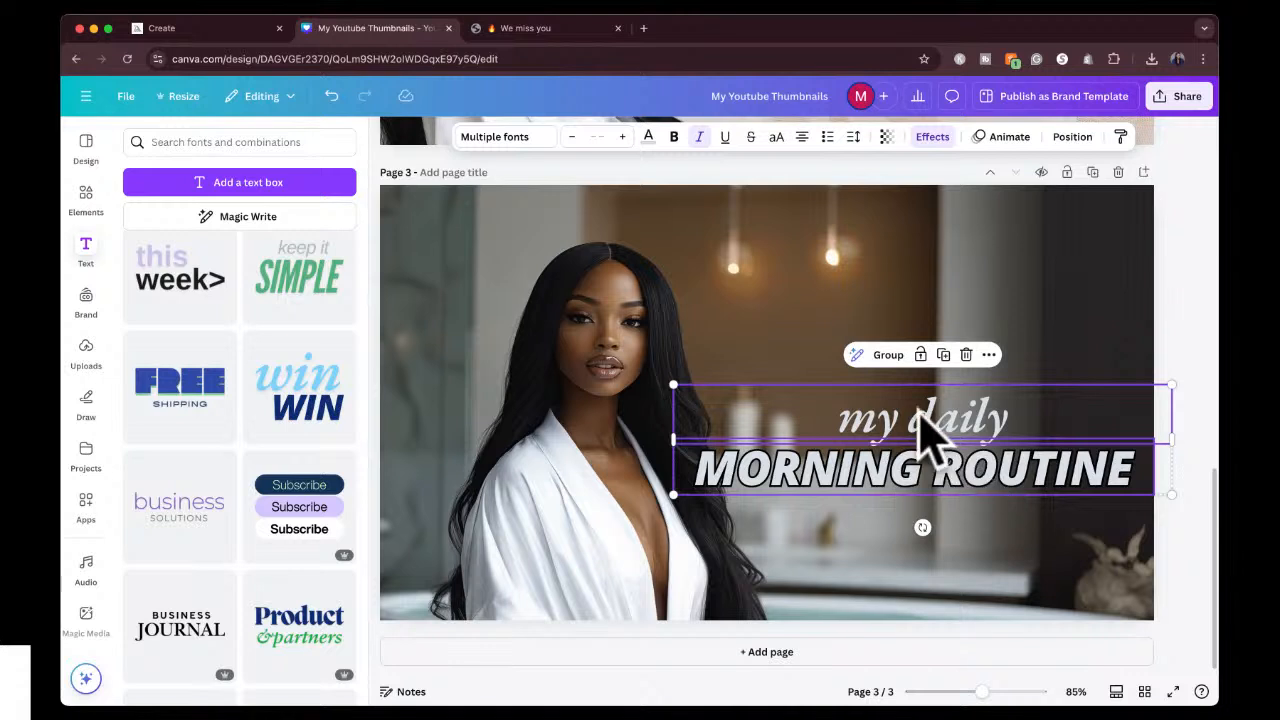
click(888, 356)
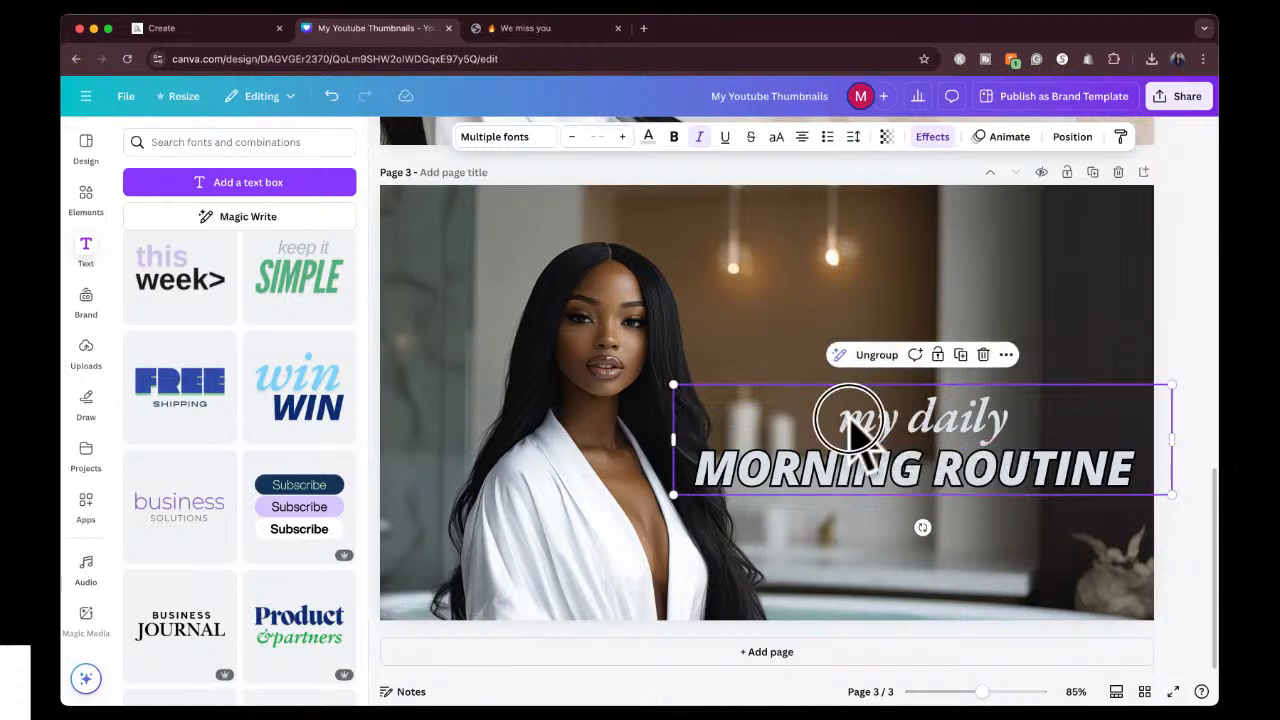
drag(850, 425, 833, 396)
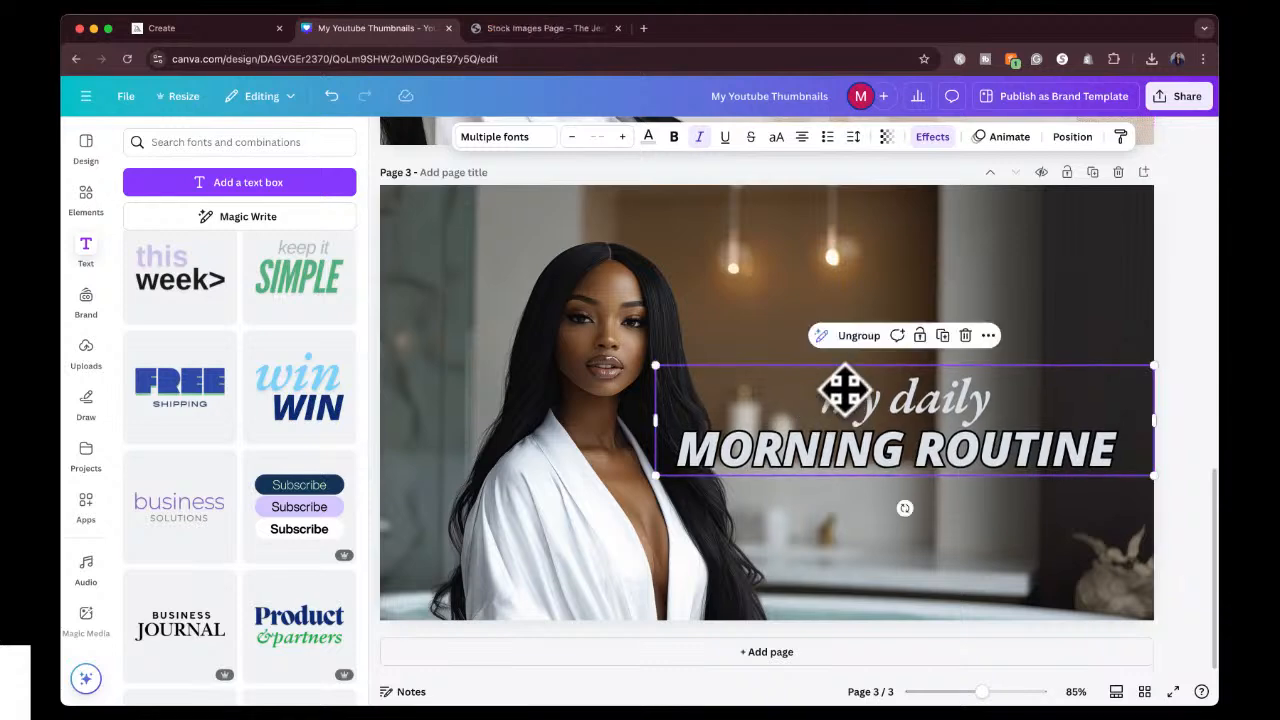
click(1180, 287)
Add page 4 and apply the "Pink Gradient and Fuchsia Organic Make Up Class Youtube Thumbnail" template to it.
scroll(1180, 290, up, 5)
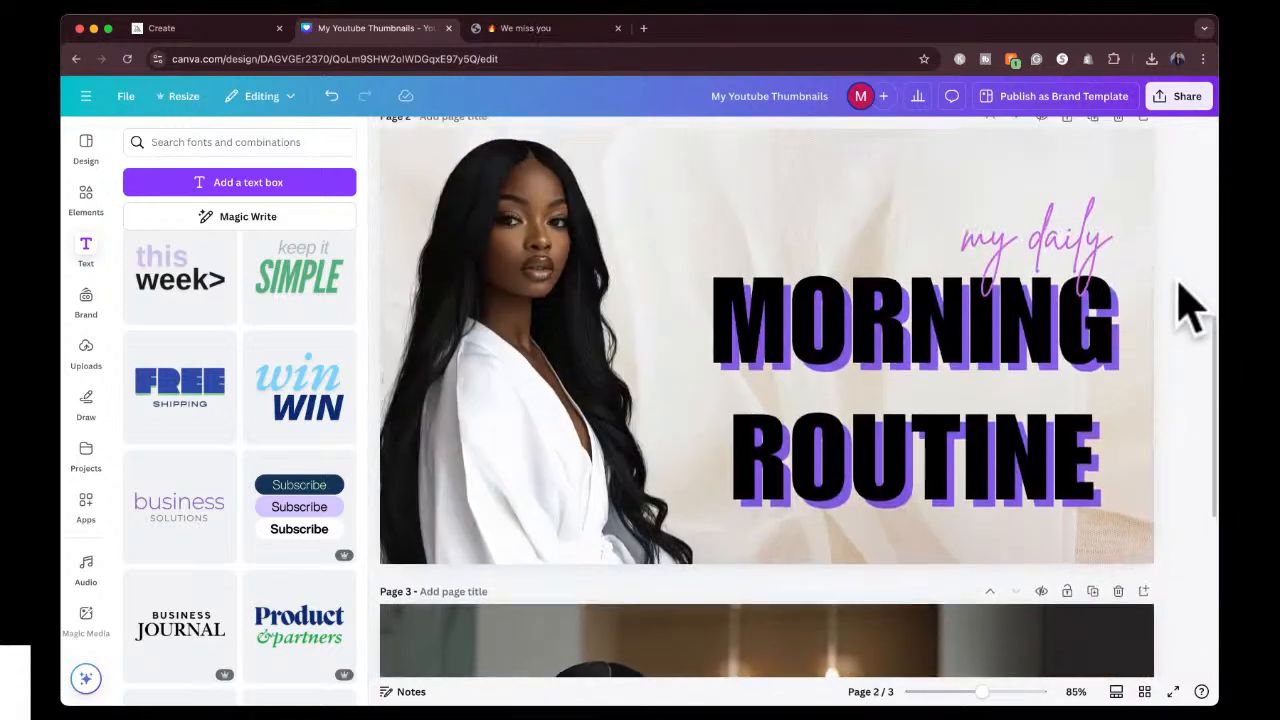
scroll(1190, 305, up, 5)
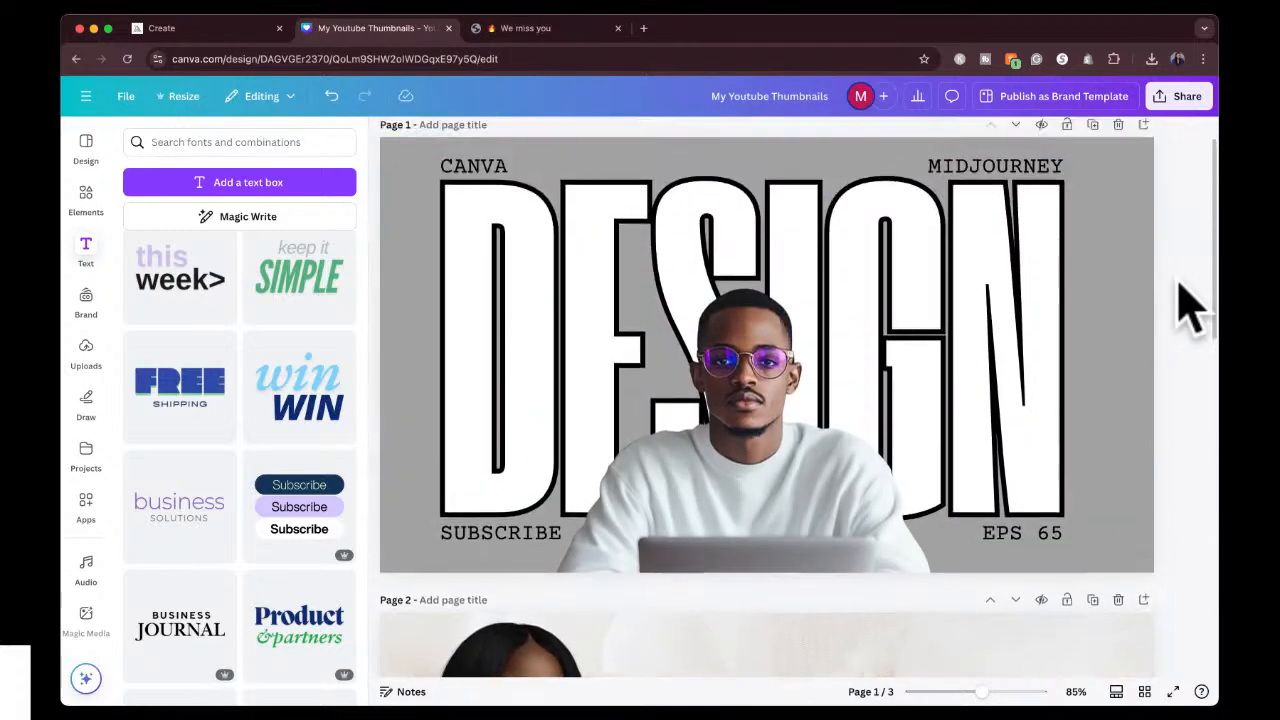
scroll(1180, 285, up, 1)
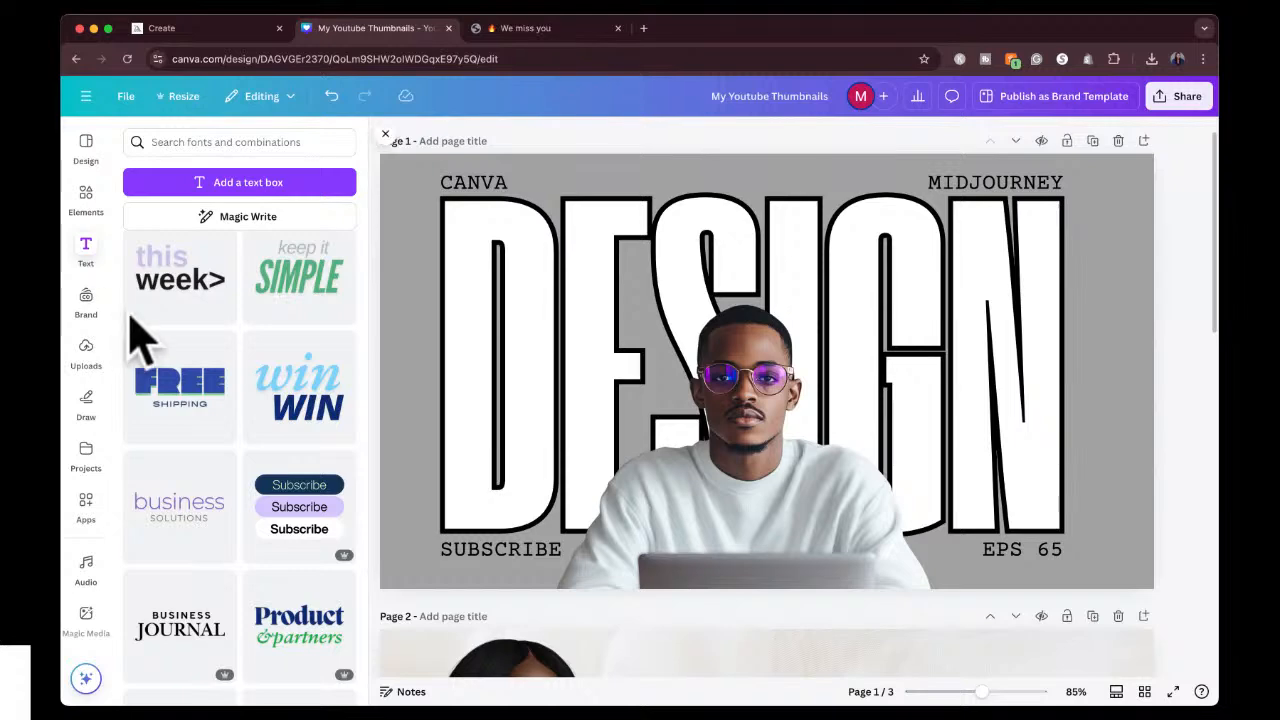
scroll(737, 429, down, 10)
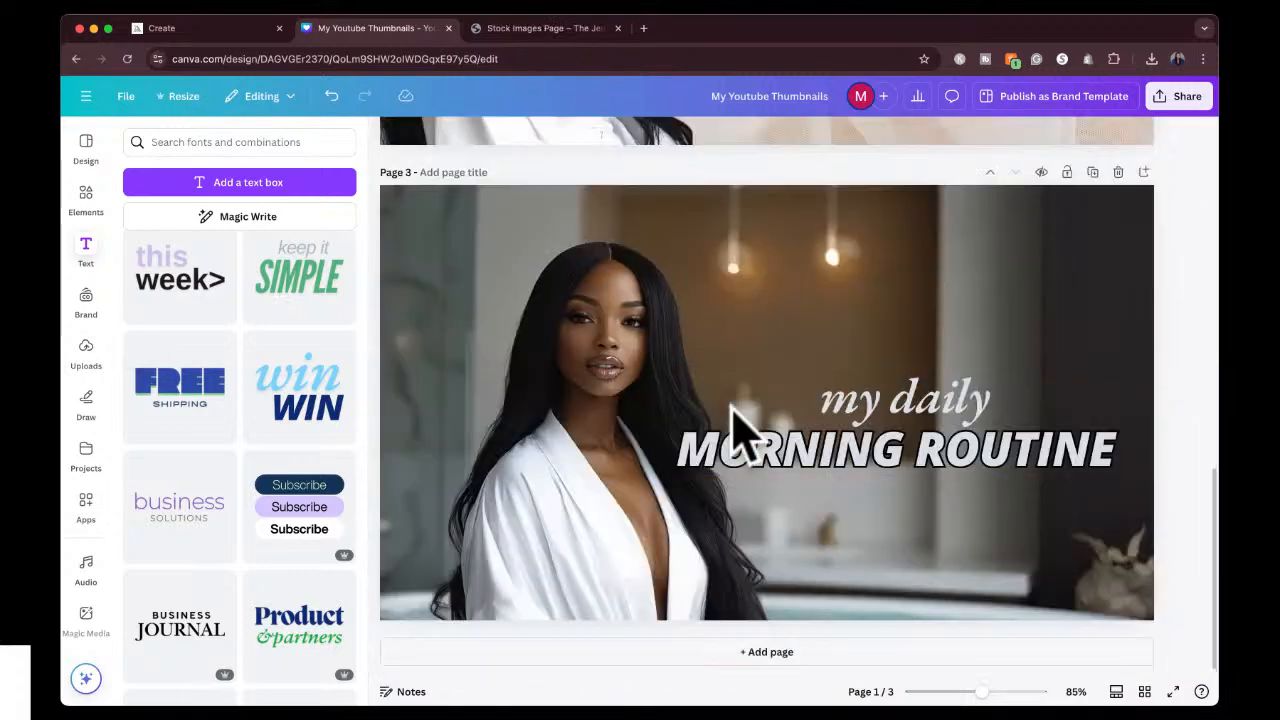
click(730, 660)
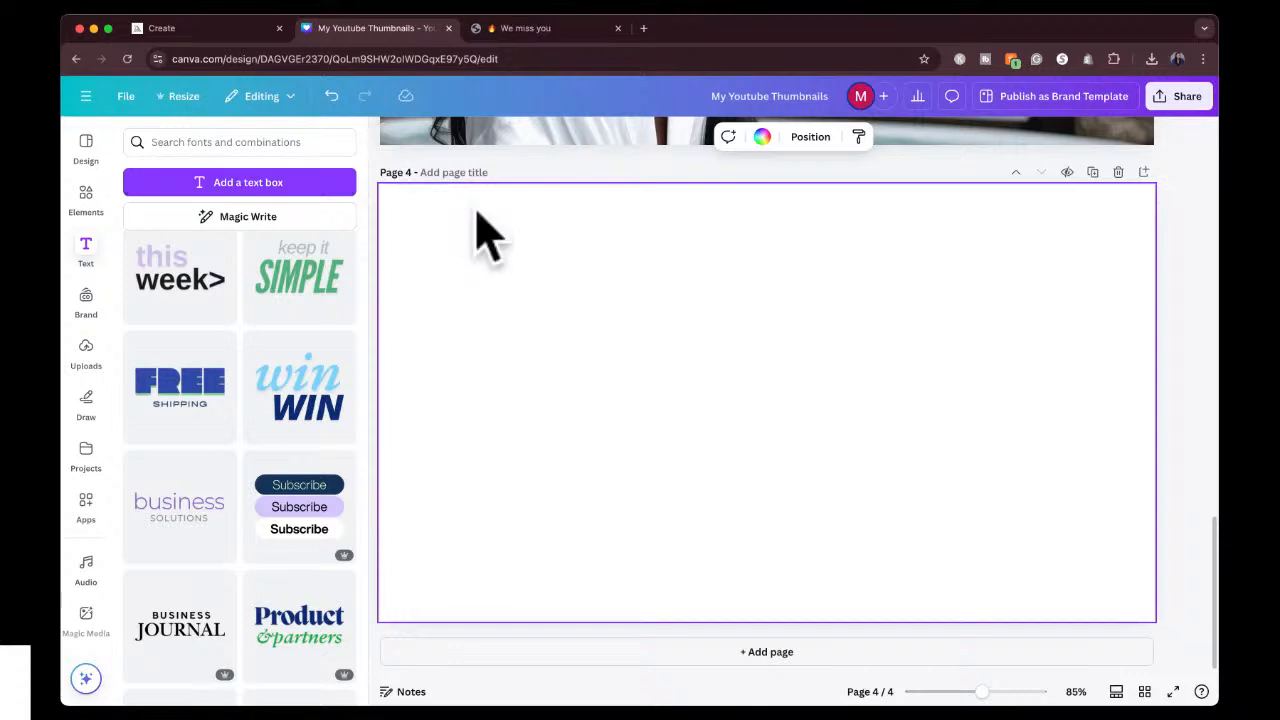
click(86, 150)
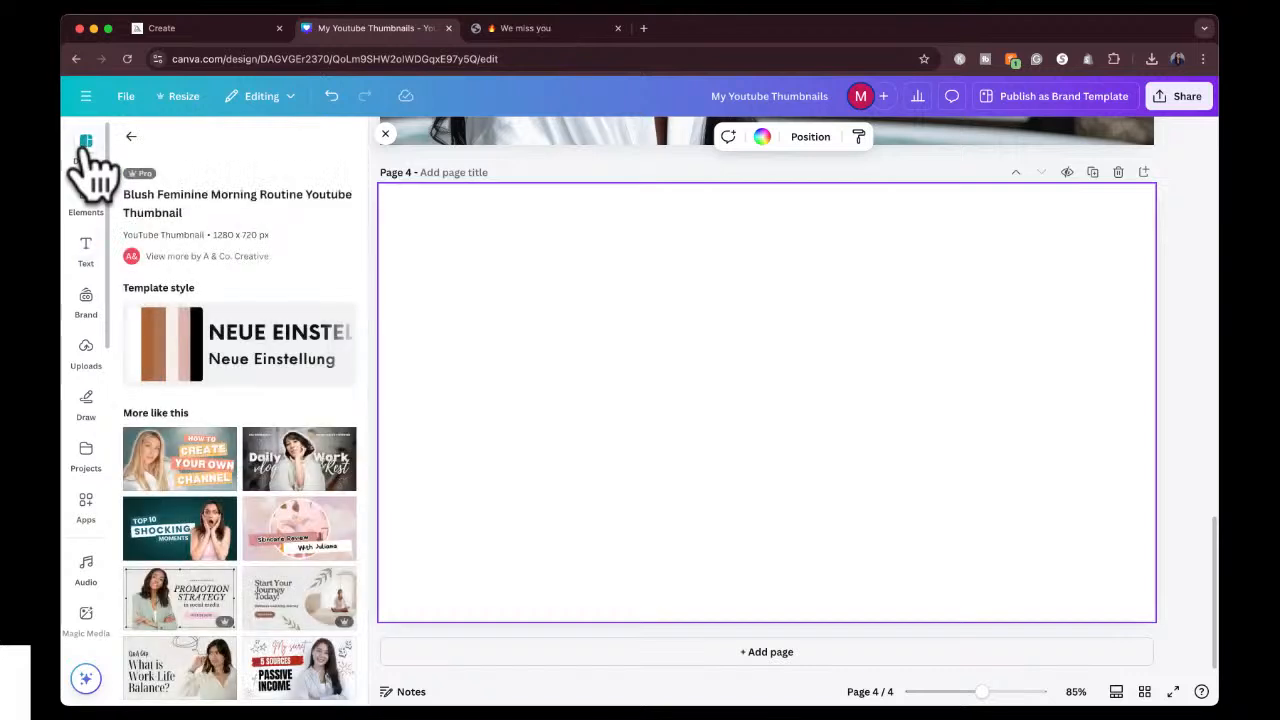
scroll(271, 471, down, 5)
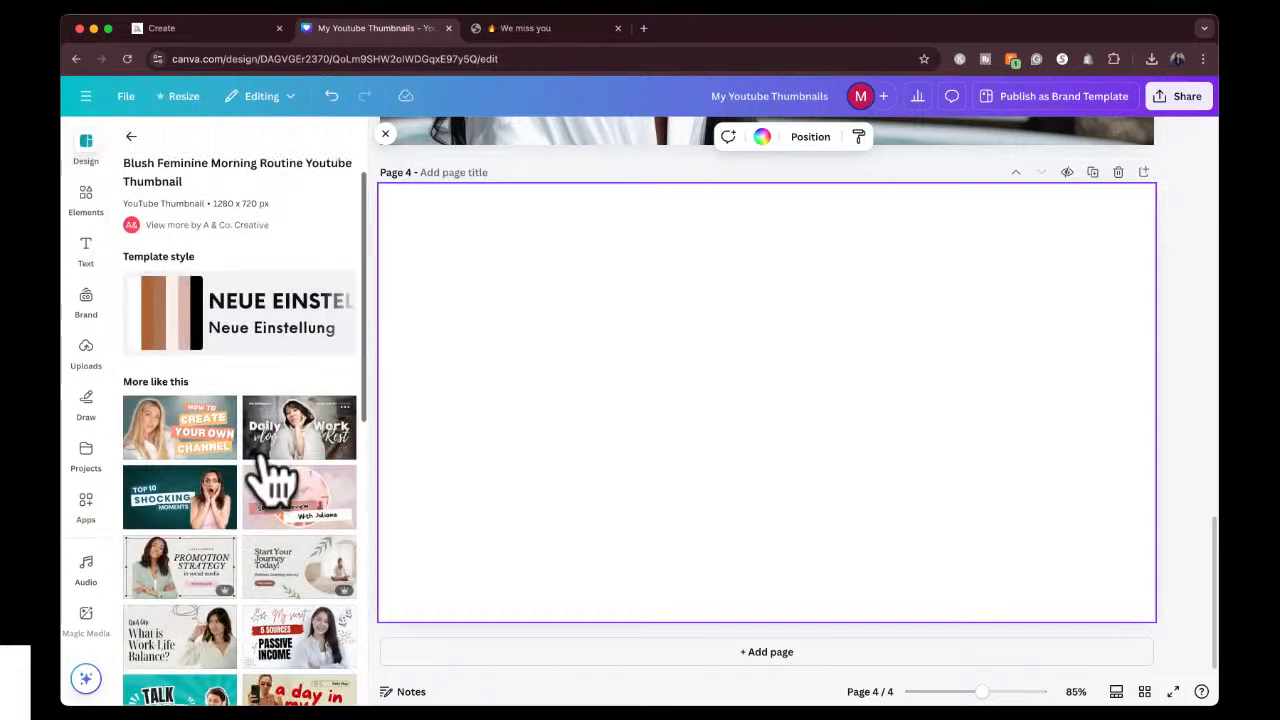
scroll(271, 478, down, 4)
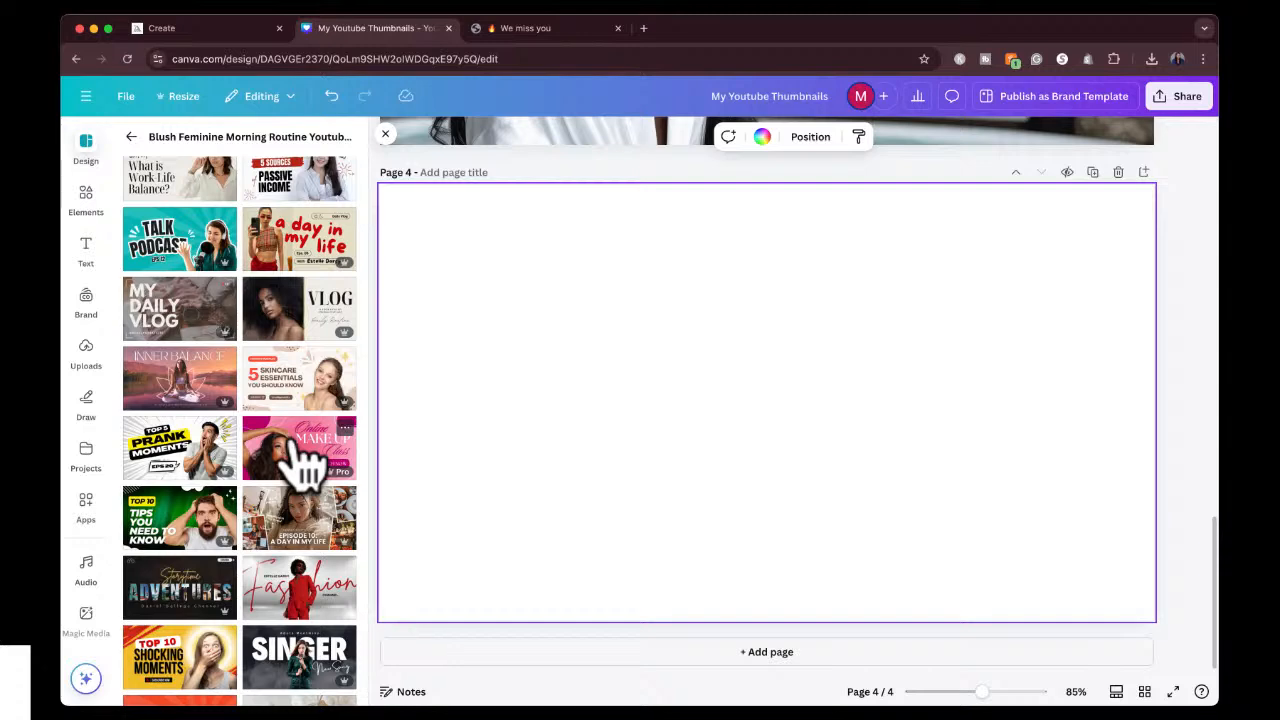
click(300, 455)
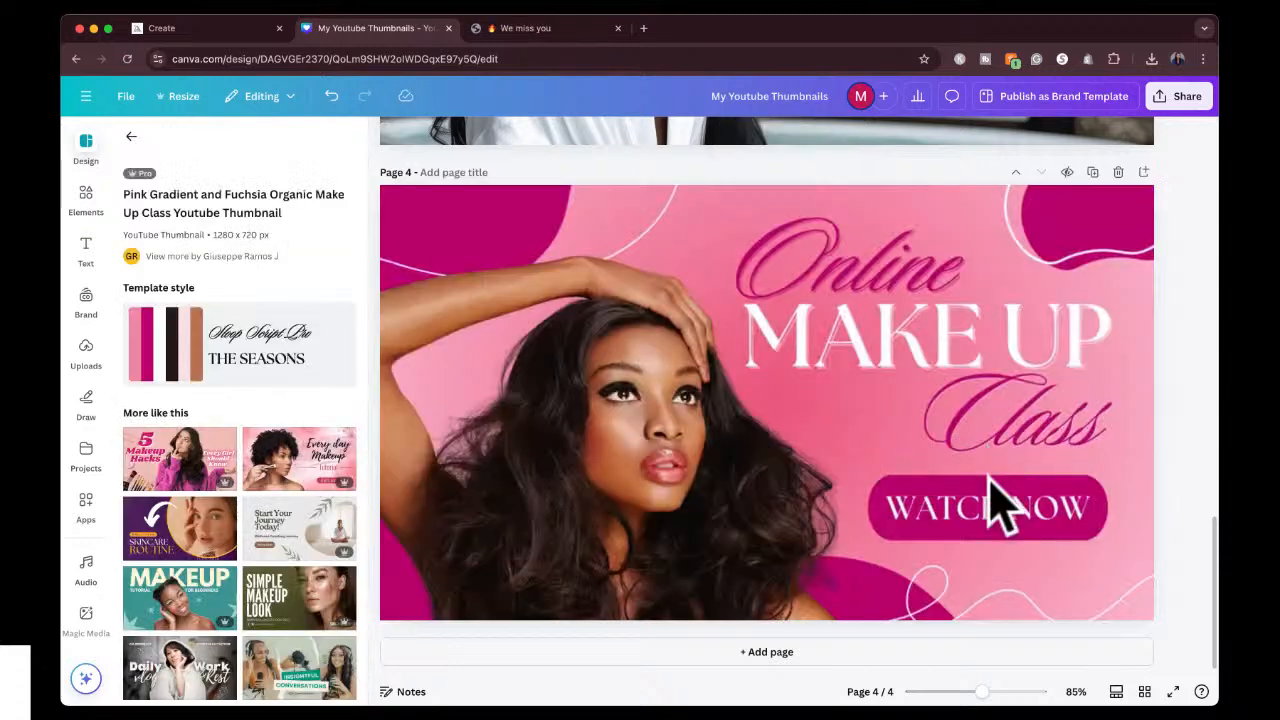
click(988, 528)
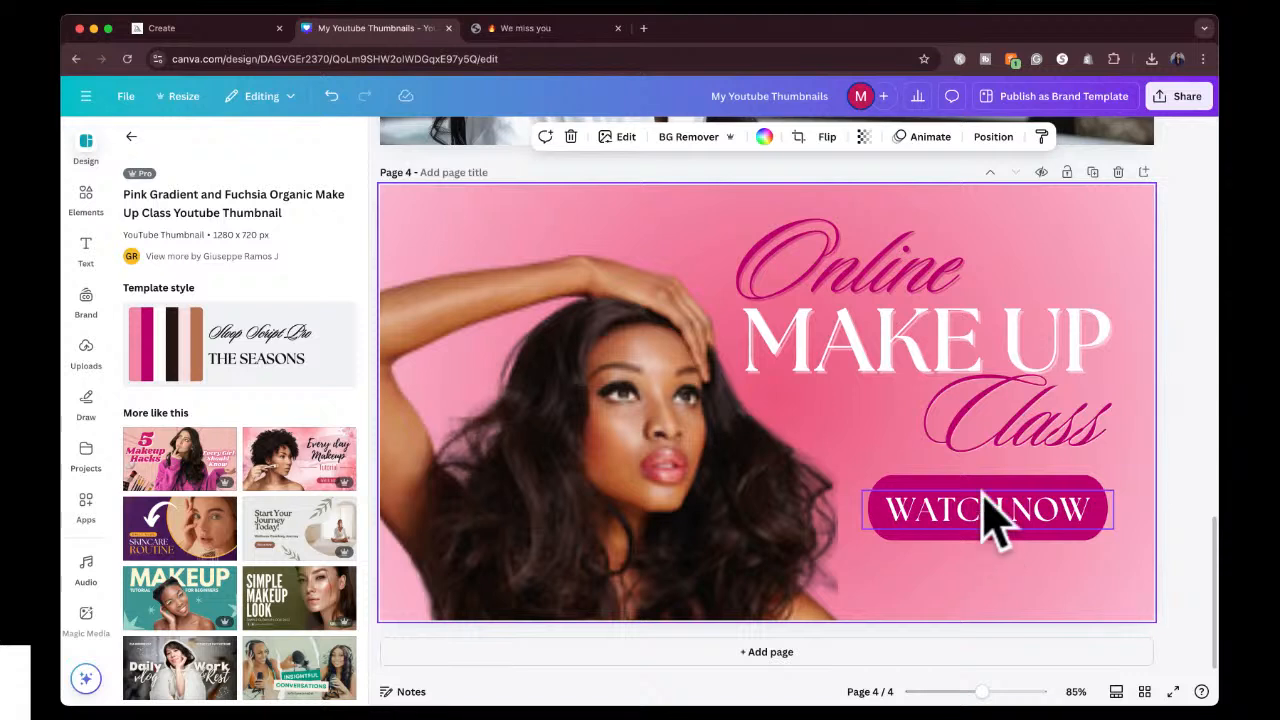
click(660, 455)
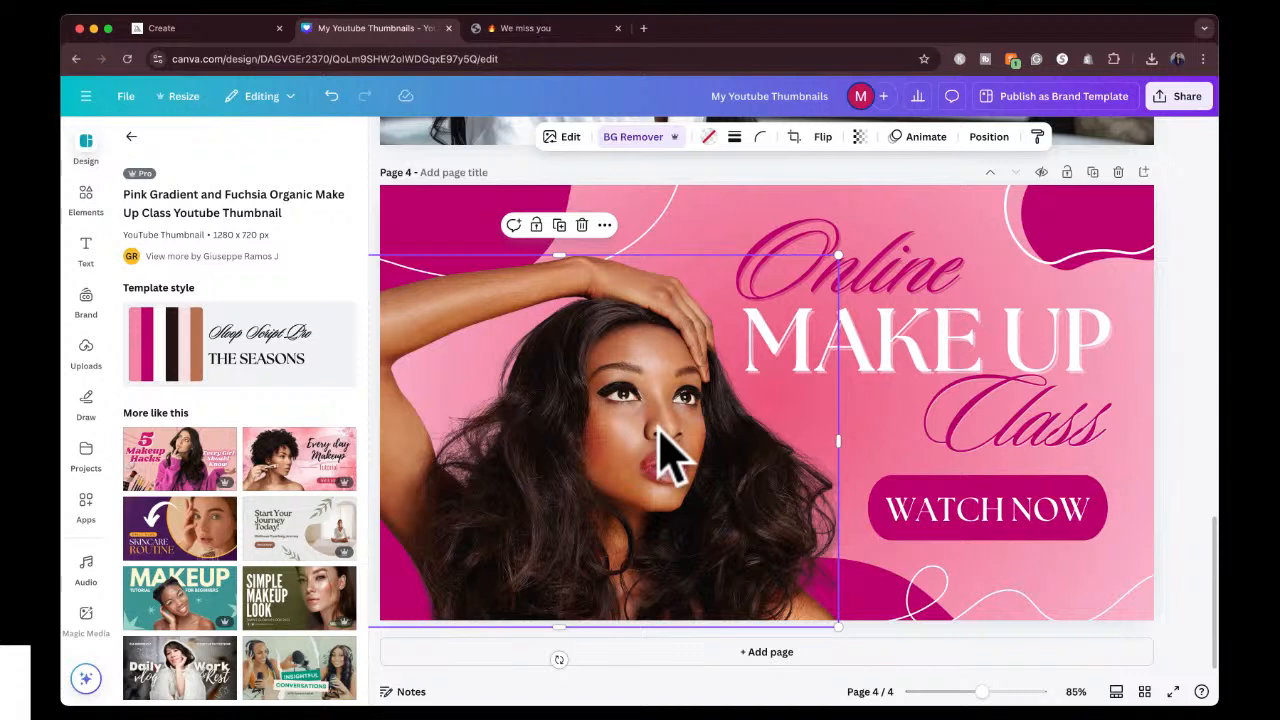
key(Delete)
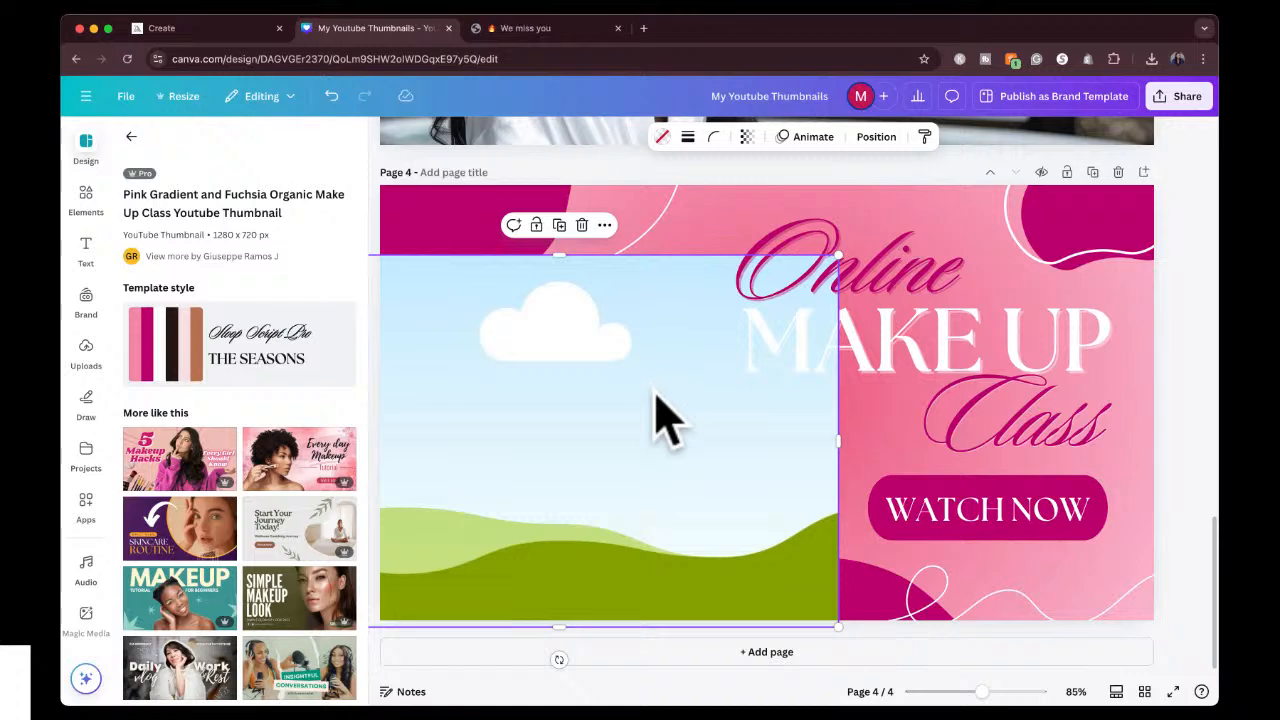
key(super+z)
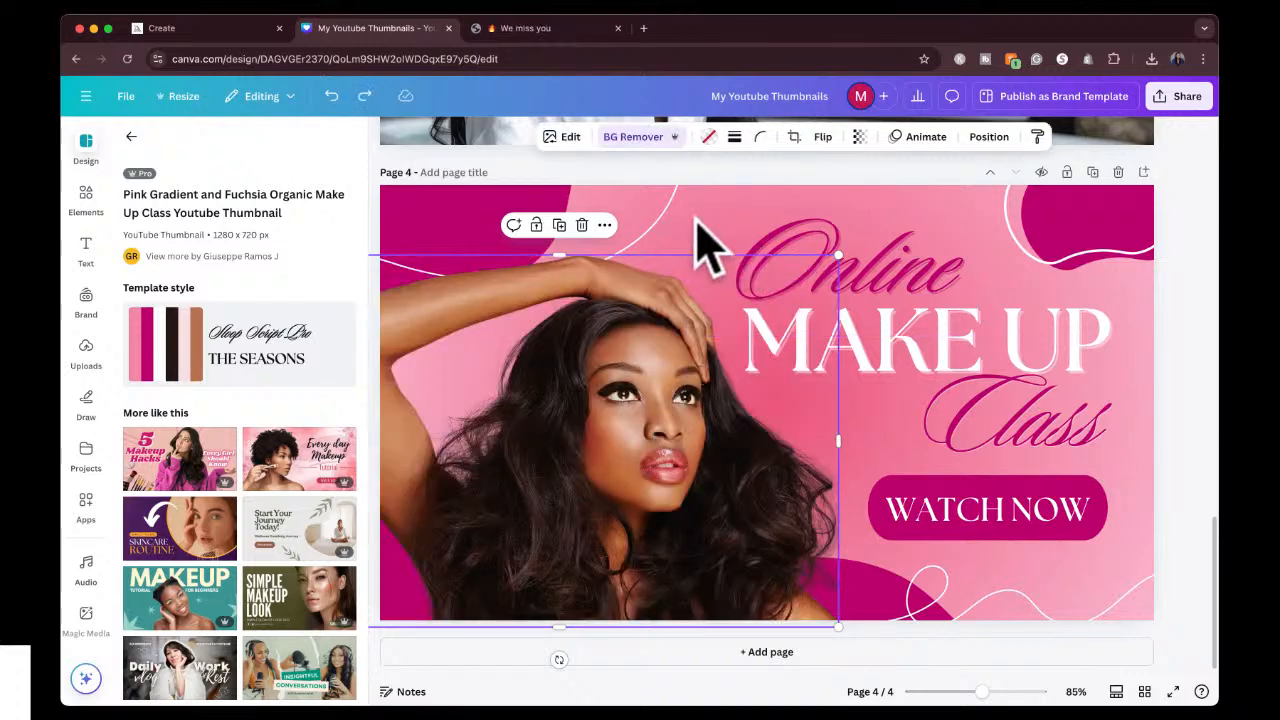
Delete the woman's photo and the empty frame behind it from the page 4 make-up class thumbnail.
click(689, 264)
click(643, 383)
key(Delete)
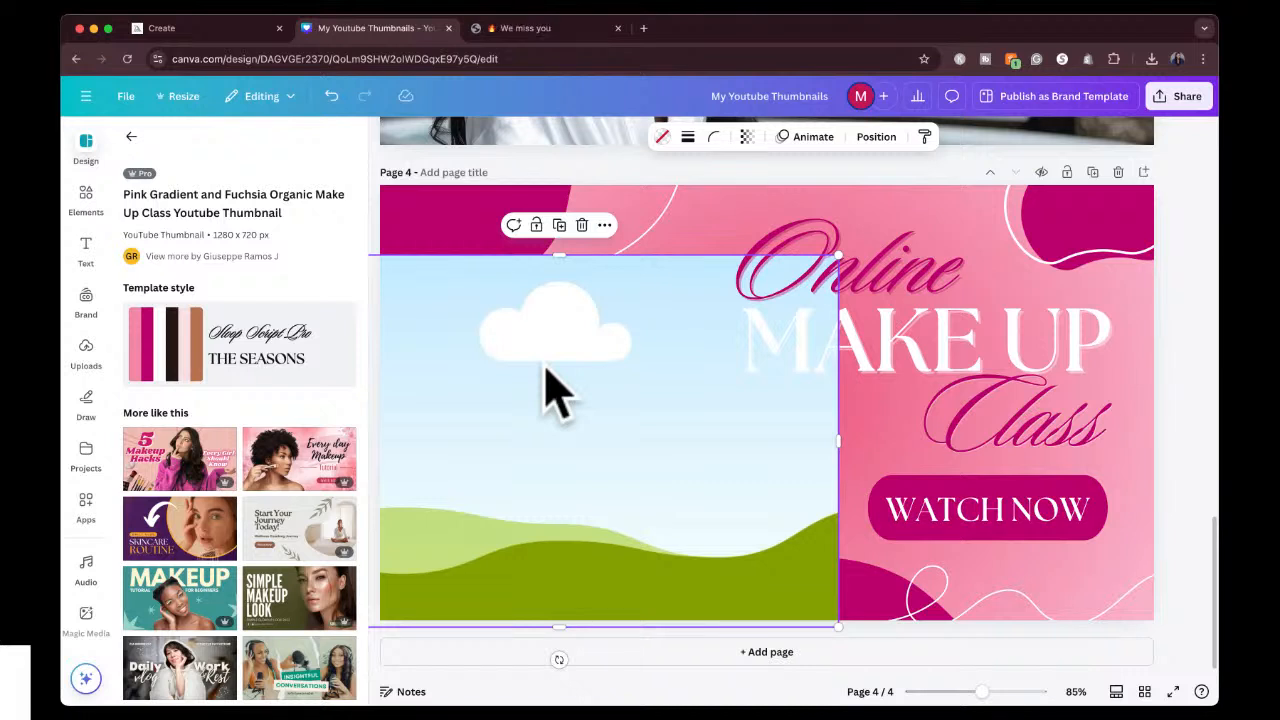
key(Delete)
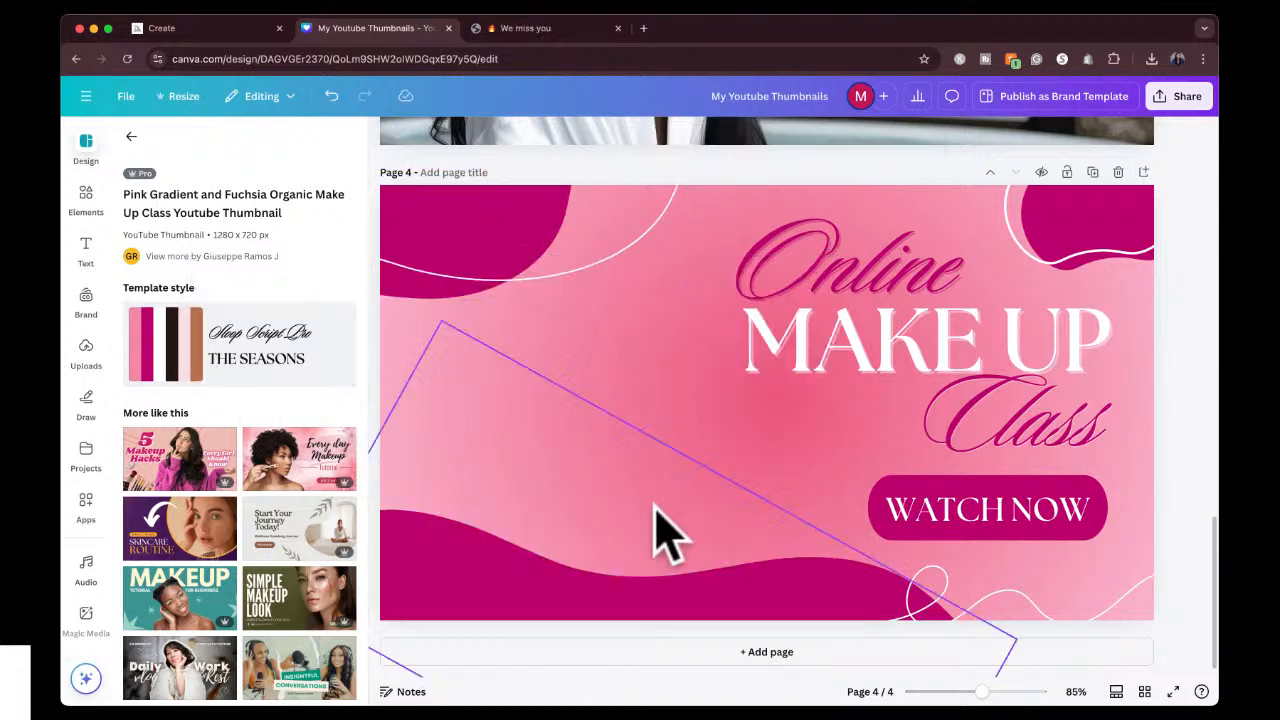
Replace the "textured background" element search with "Frame" and show all the frame results.
click(86, 198)
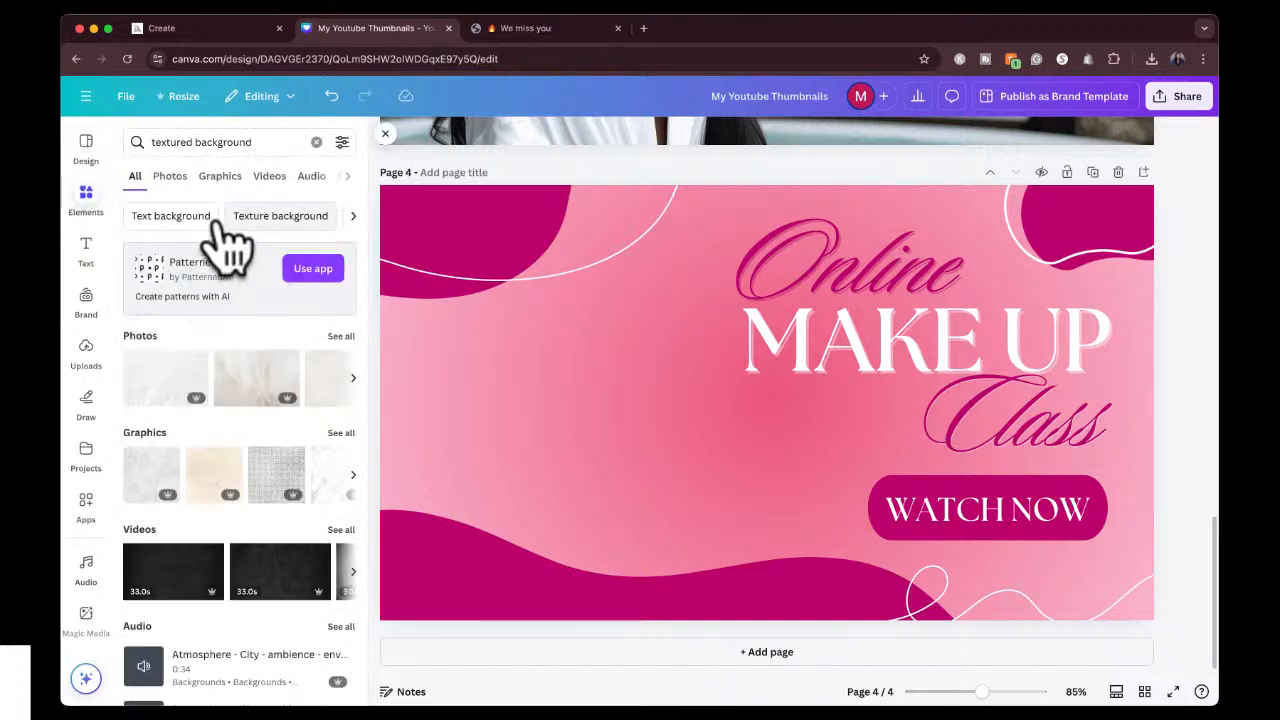
click(316, 143)
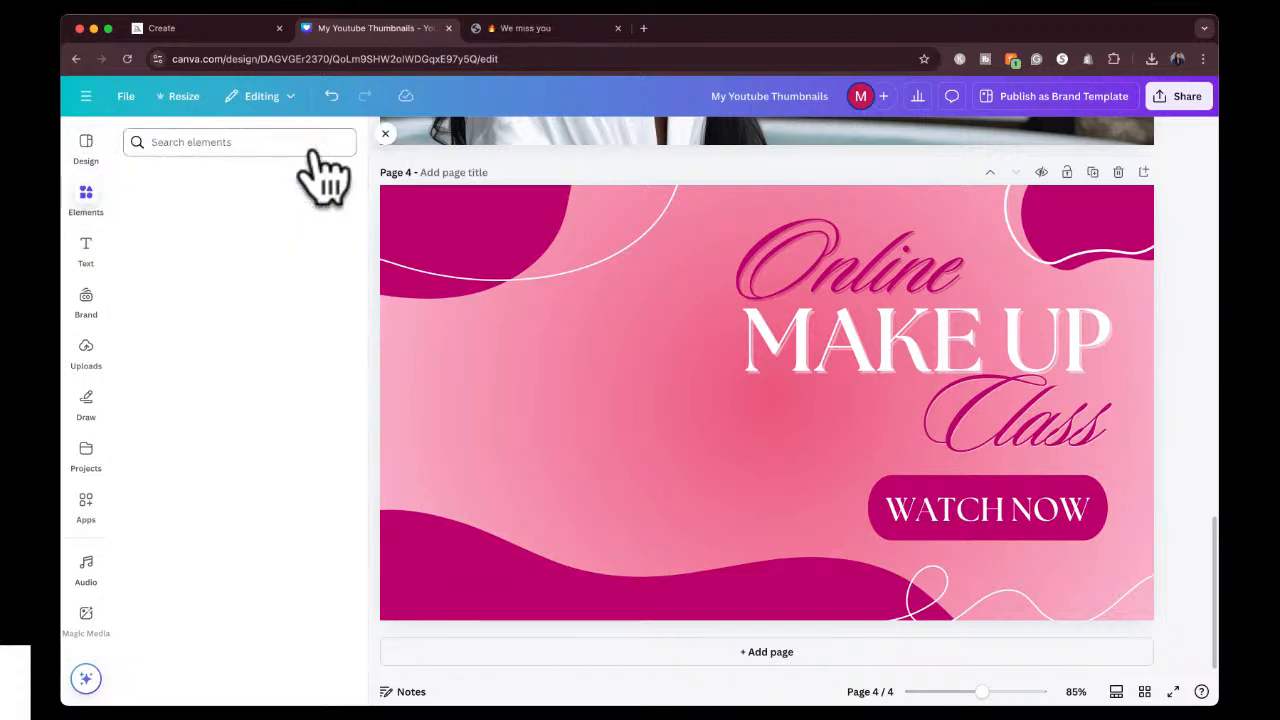
click(198, 185)
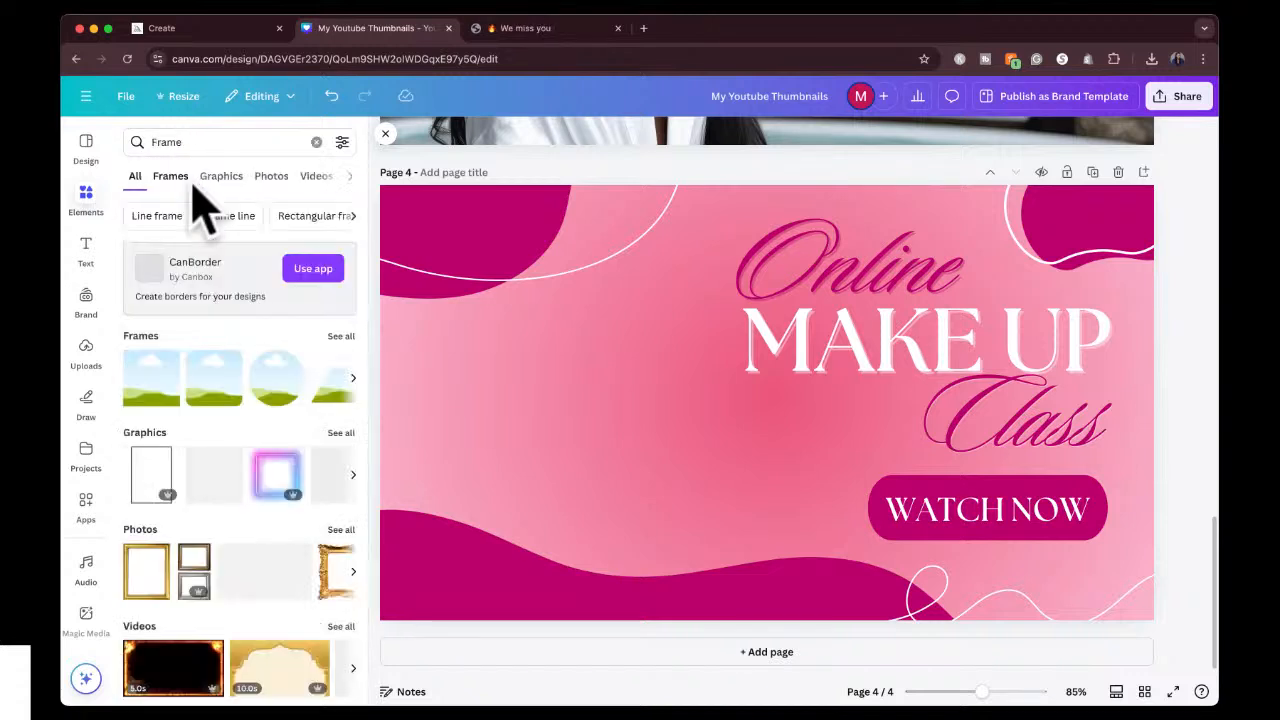
scroll(214, 400, down, 2)
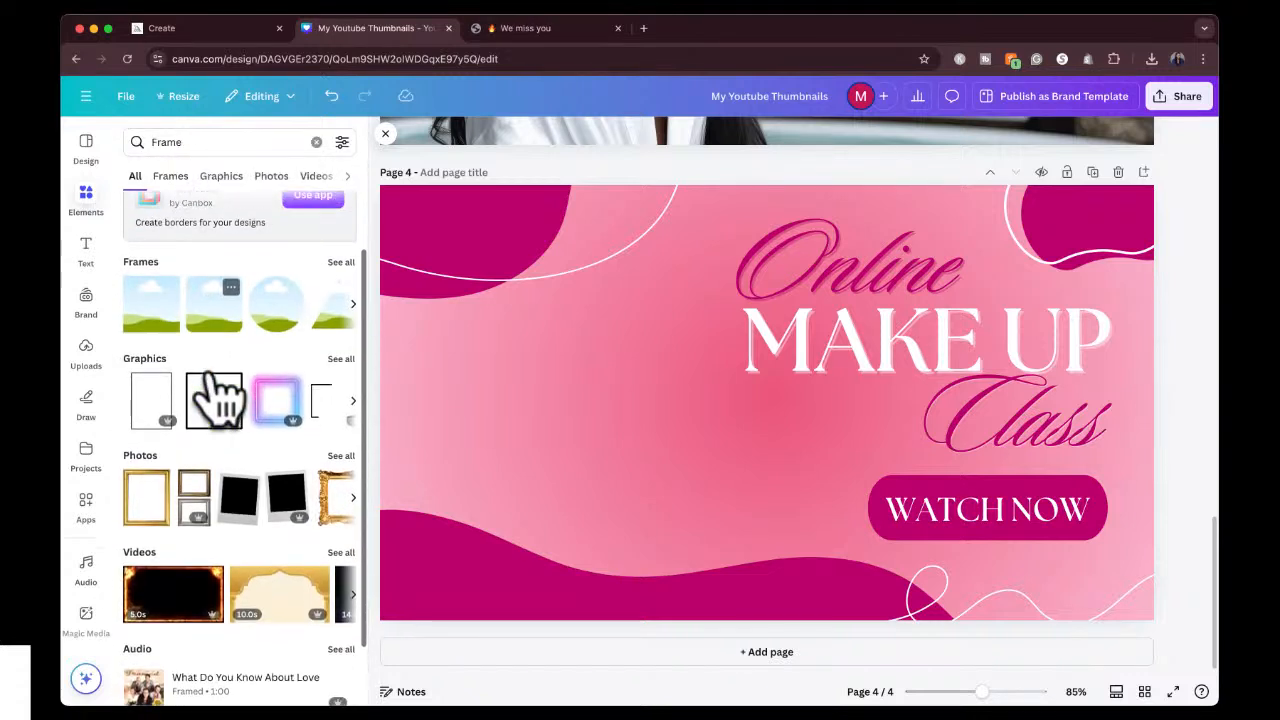
scroll(343, 334, up, 1)
click(337, 277)
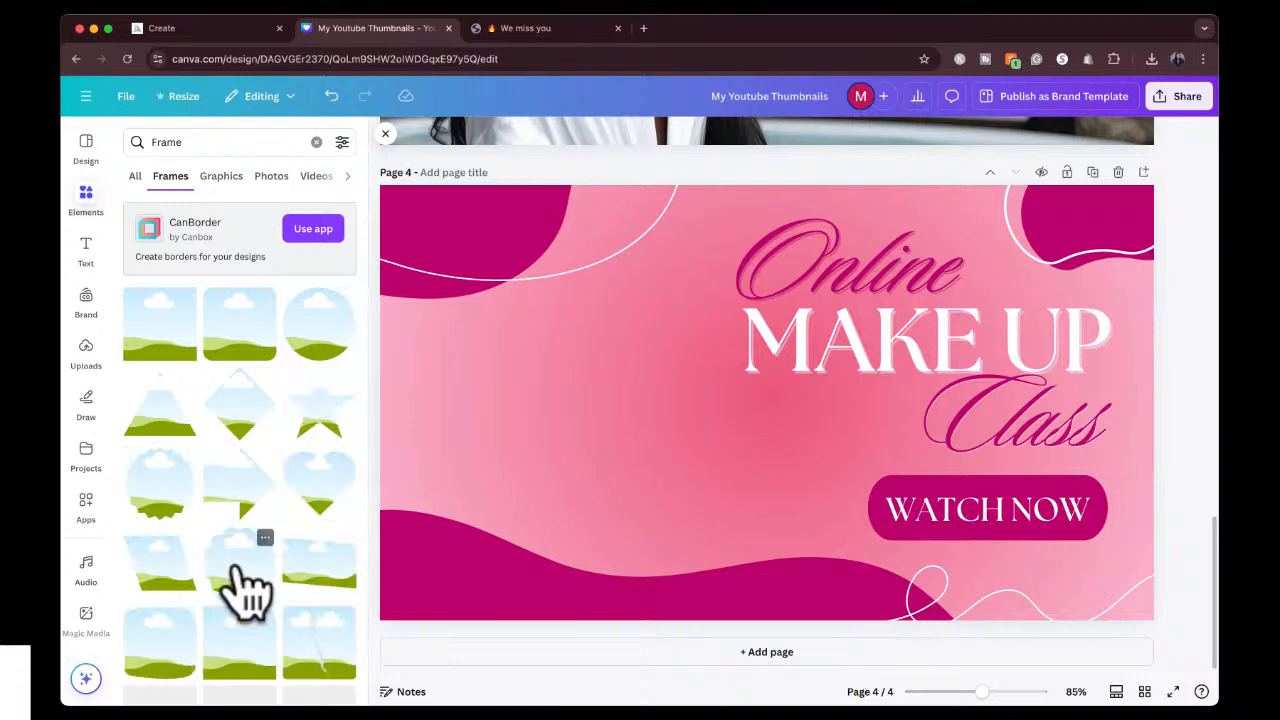
Add the 3D book-shaped frame to page 4, enlarge it and place it in the empty area beside the make-up class title.
scroll(245, 590, down, 10)
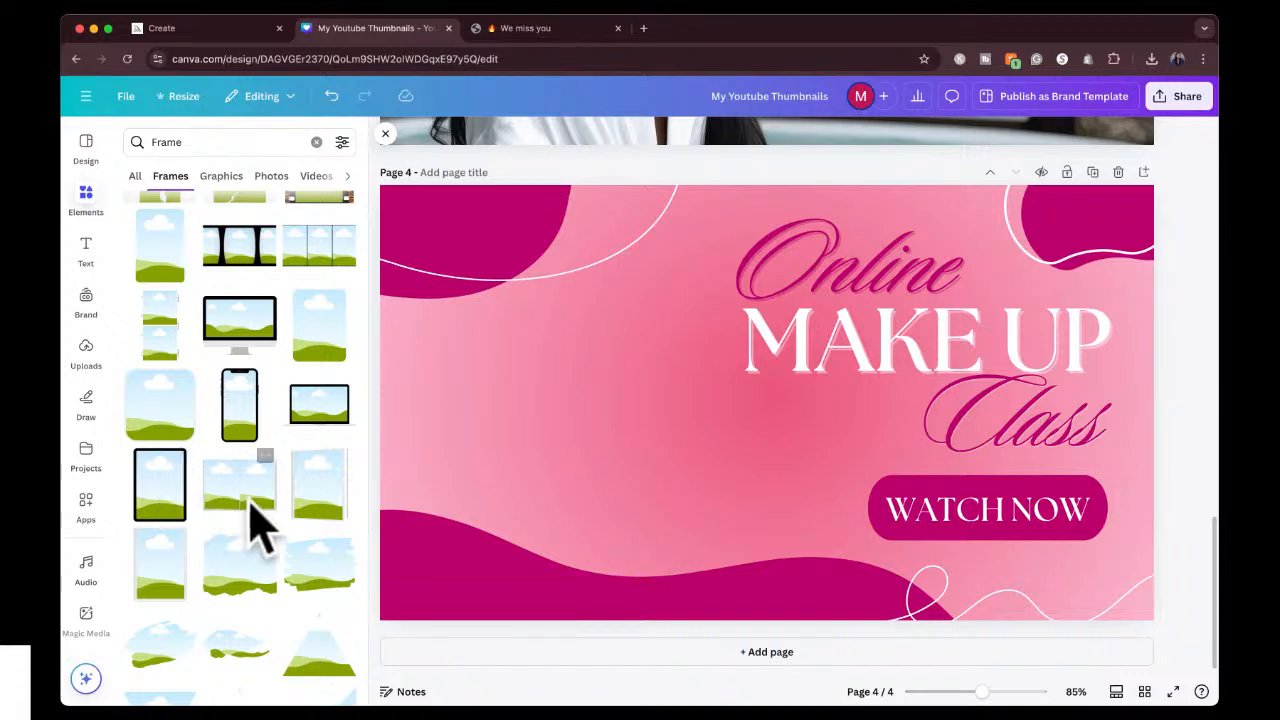
scroll(257, 528, down, 3)
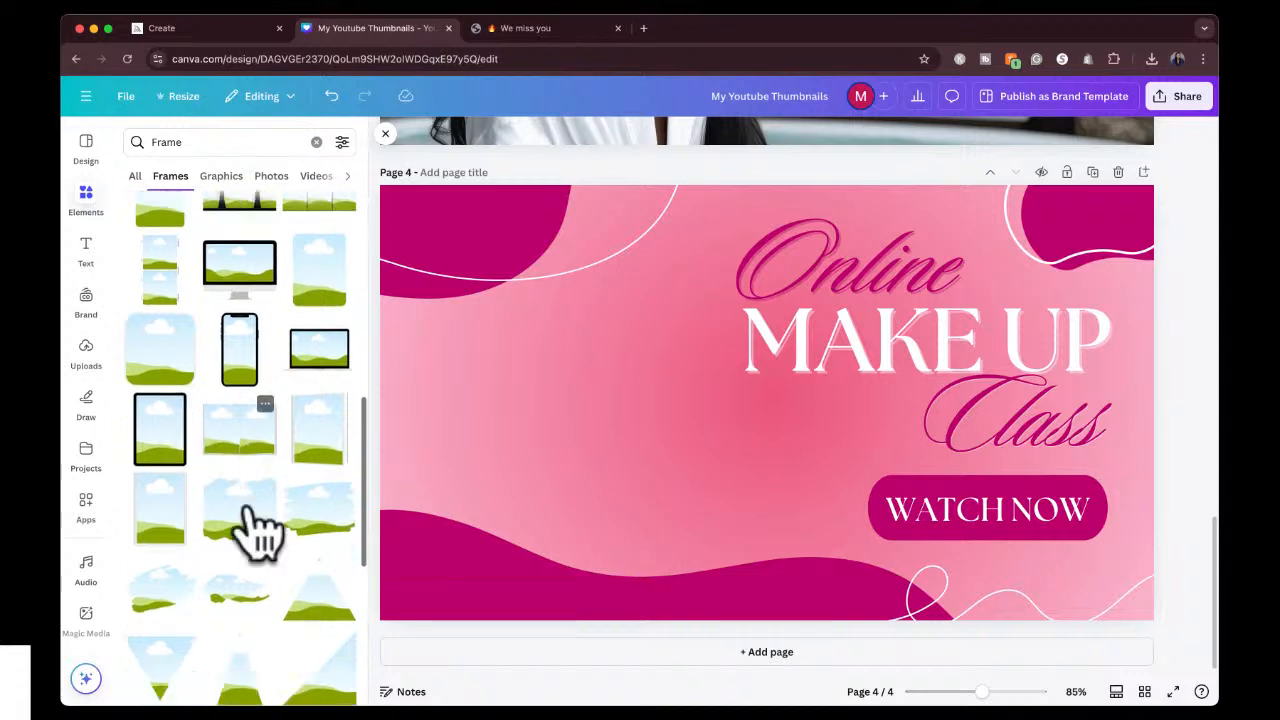
click(315, 405)
drag(815, 495, 646, 486)
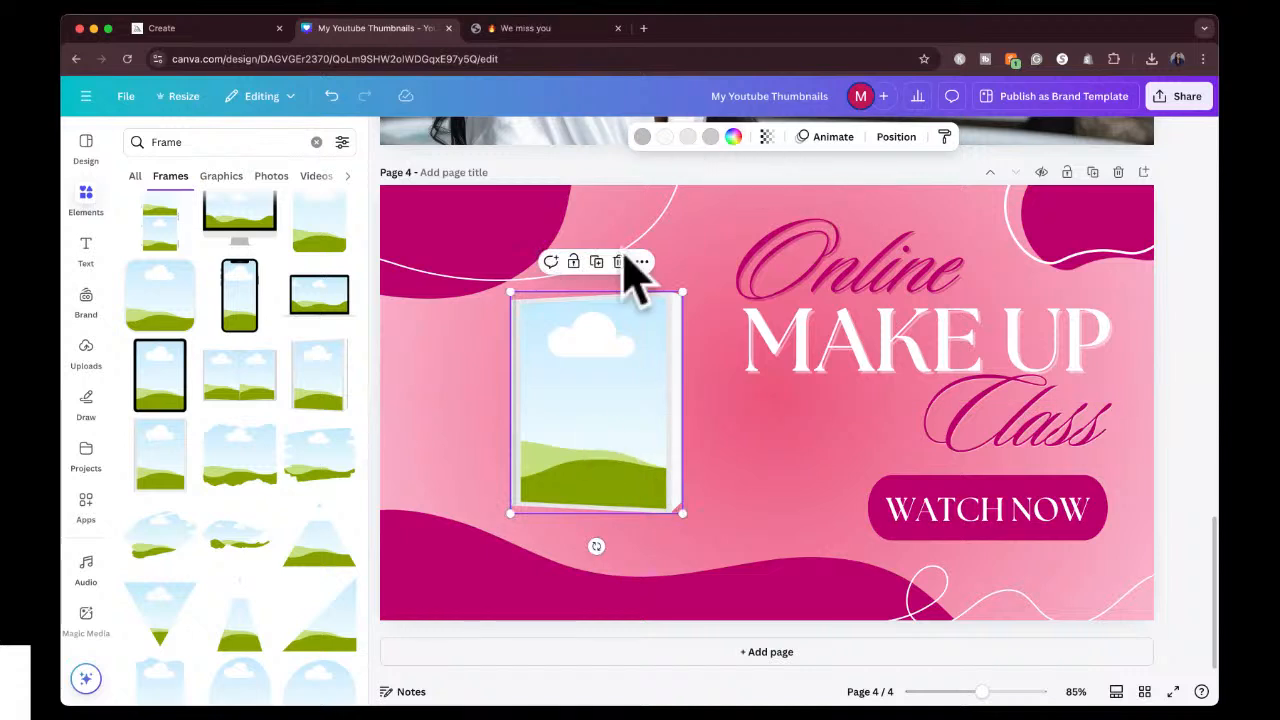
drag(640, 390, 558, 390)
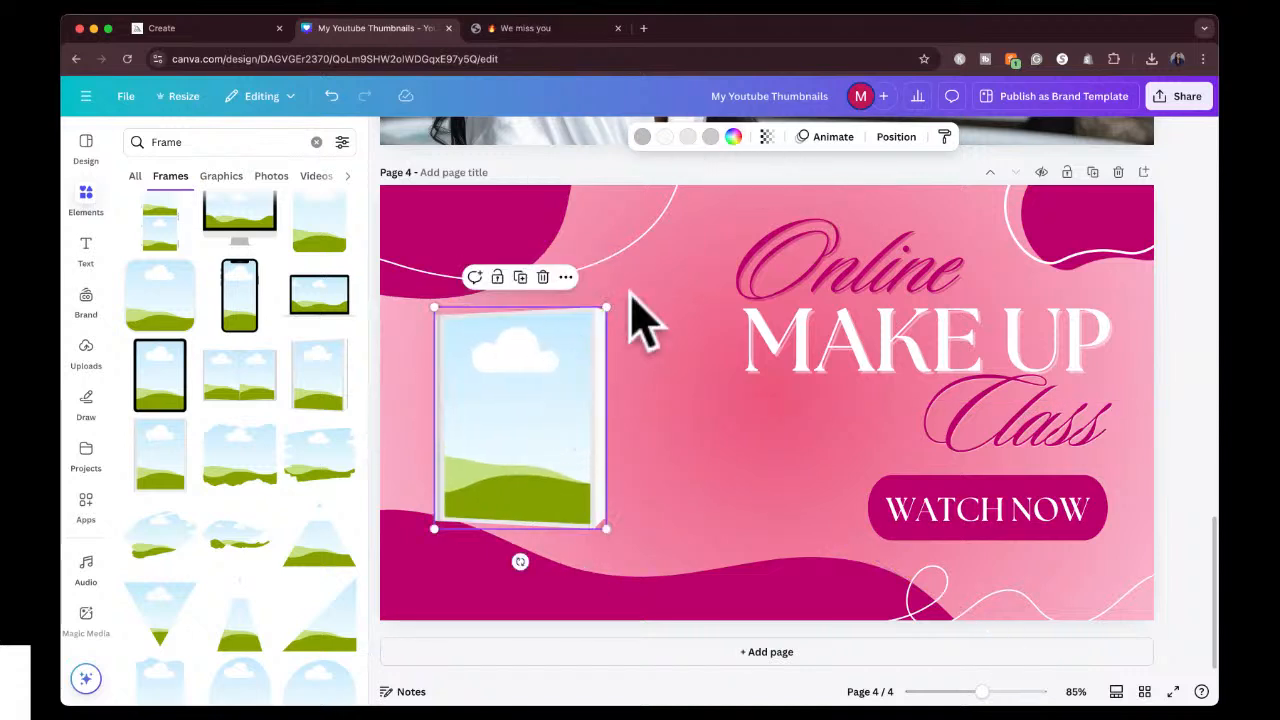
drag(605, 308, 684, 212)
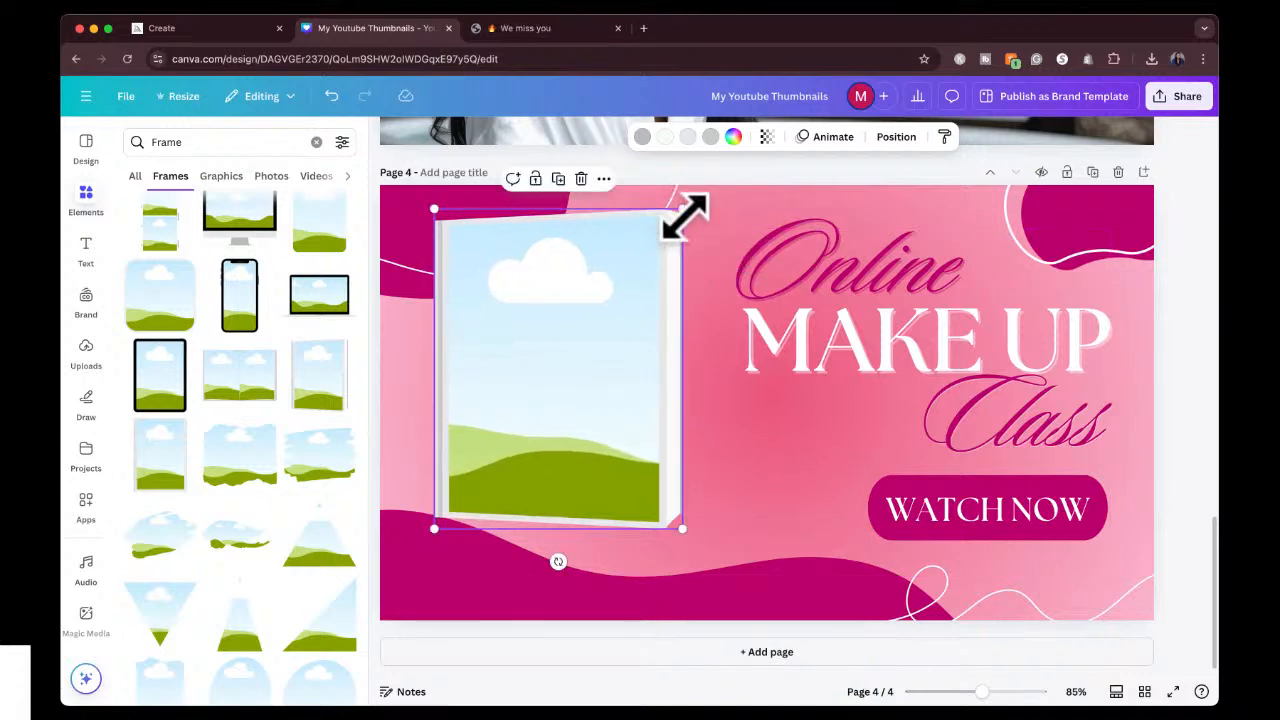
drag(434, 530, 408, 565)
drag(502, 351, 506, 375)
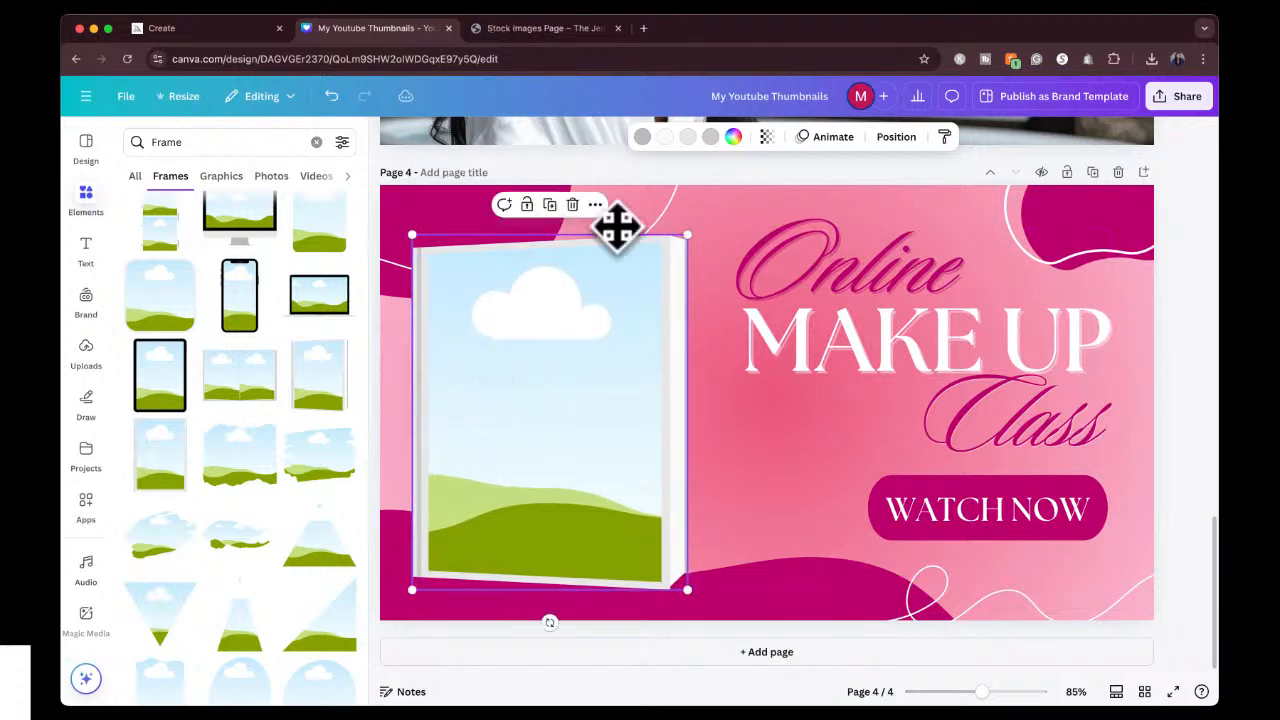
Colour the book frame's cover border purple and its spine strip dark grey, after trying a pink photo colour on the spine.
click(710, 137)
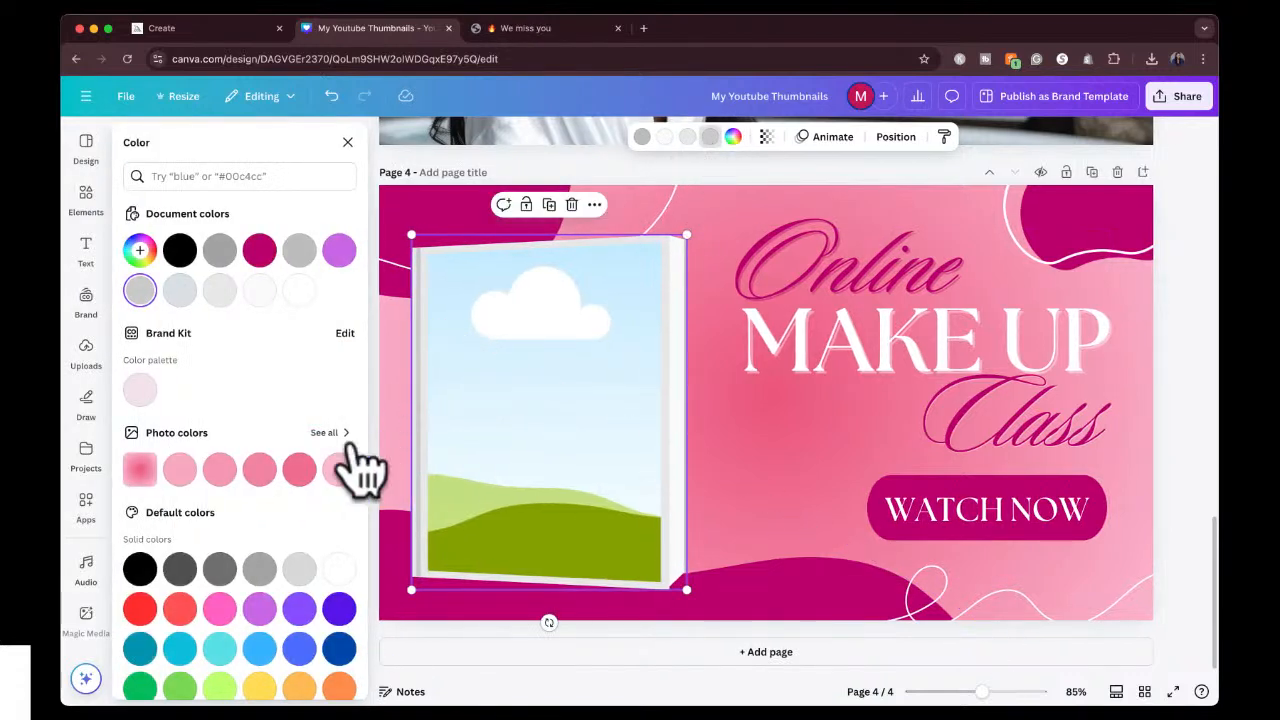
click(299, 470)
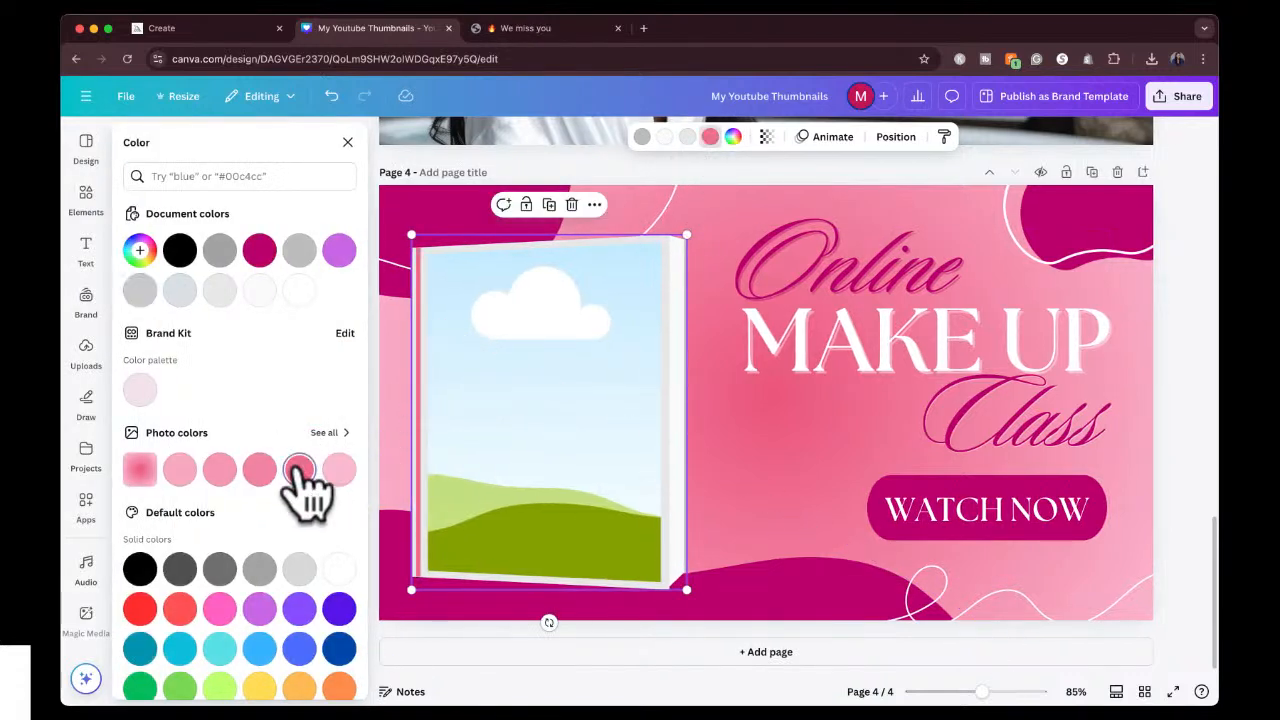
click(687, 137)
click(262, 609)
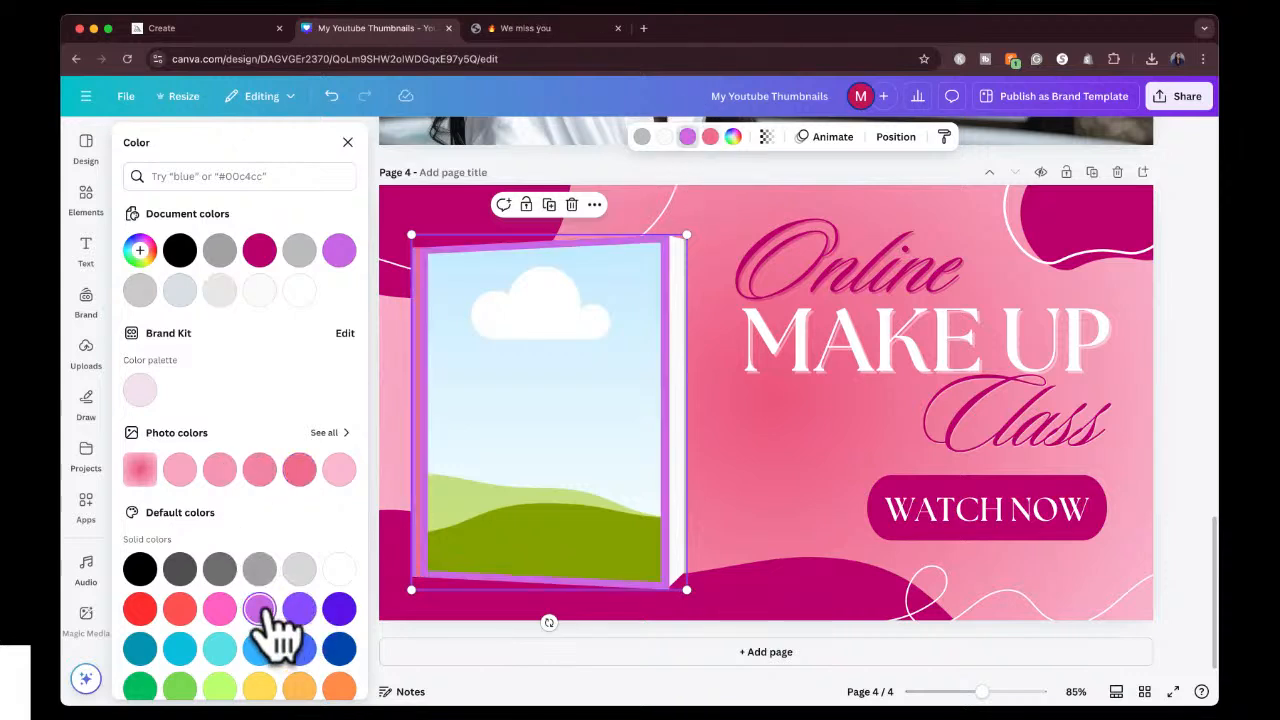
click(712, 138)
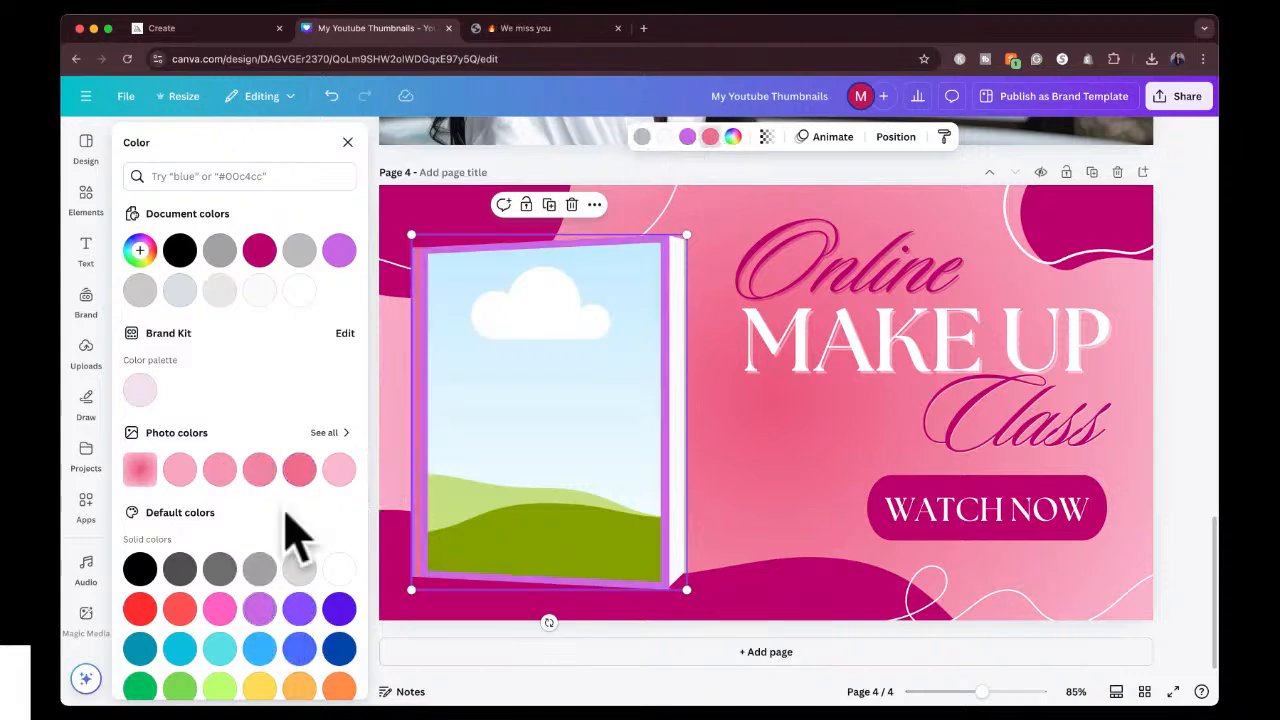
click(220, 569)
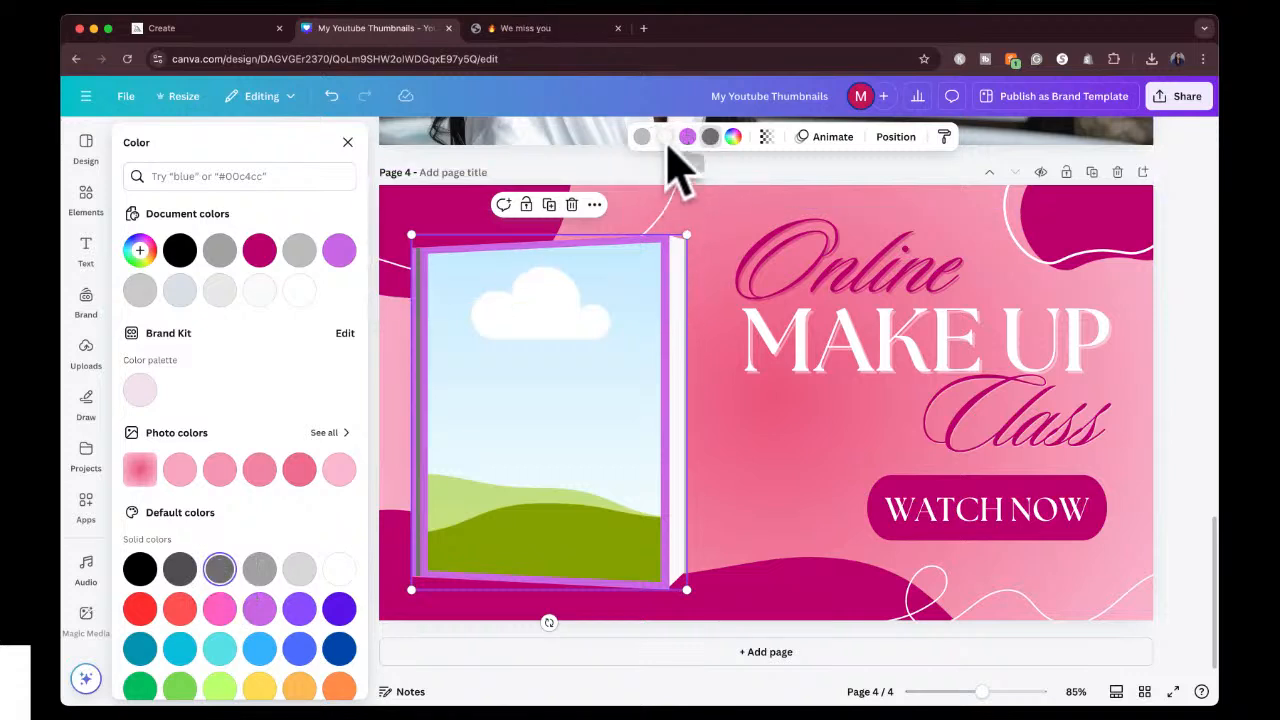
Try purple, light grey, white and black on the book frame's page edge, and finish with white.
click(664, 137)
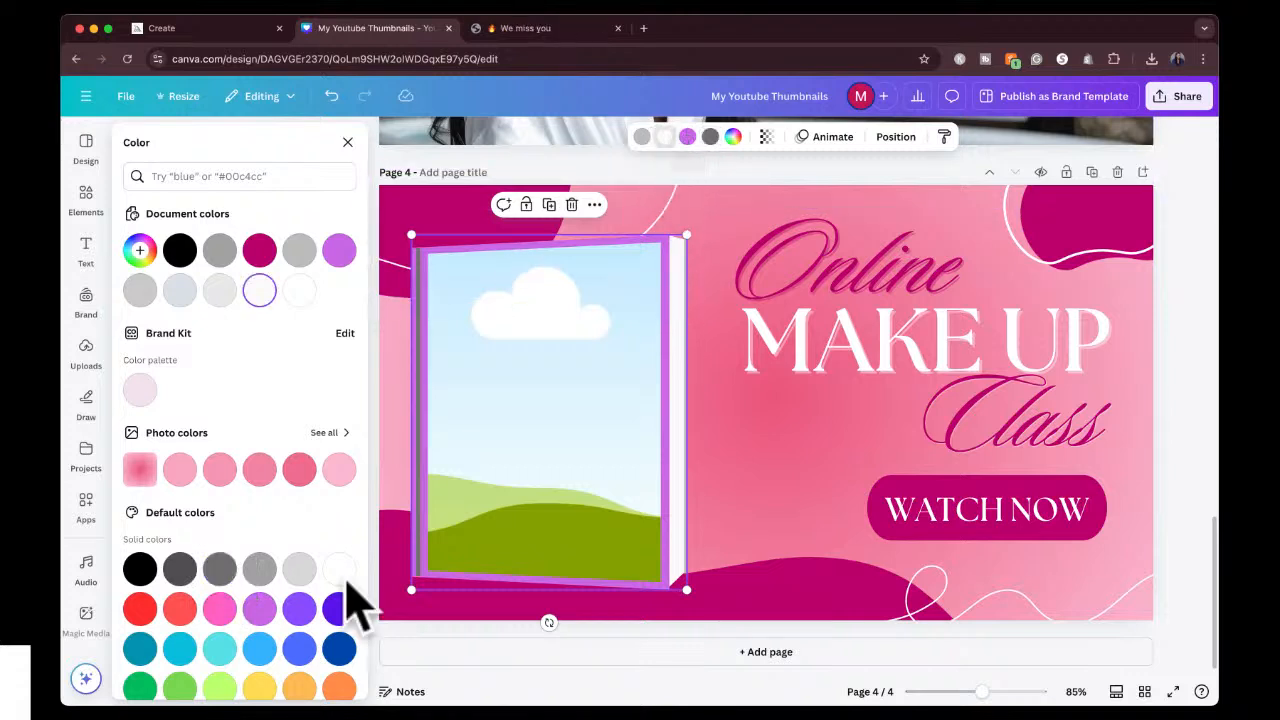
click(262, 608)
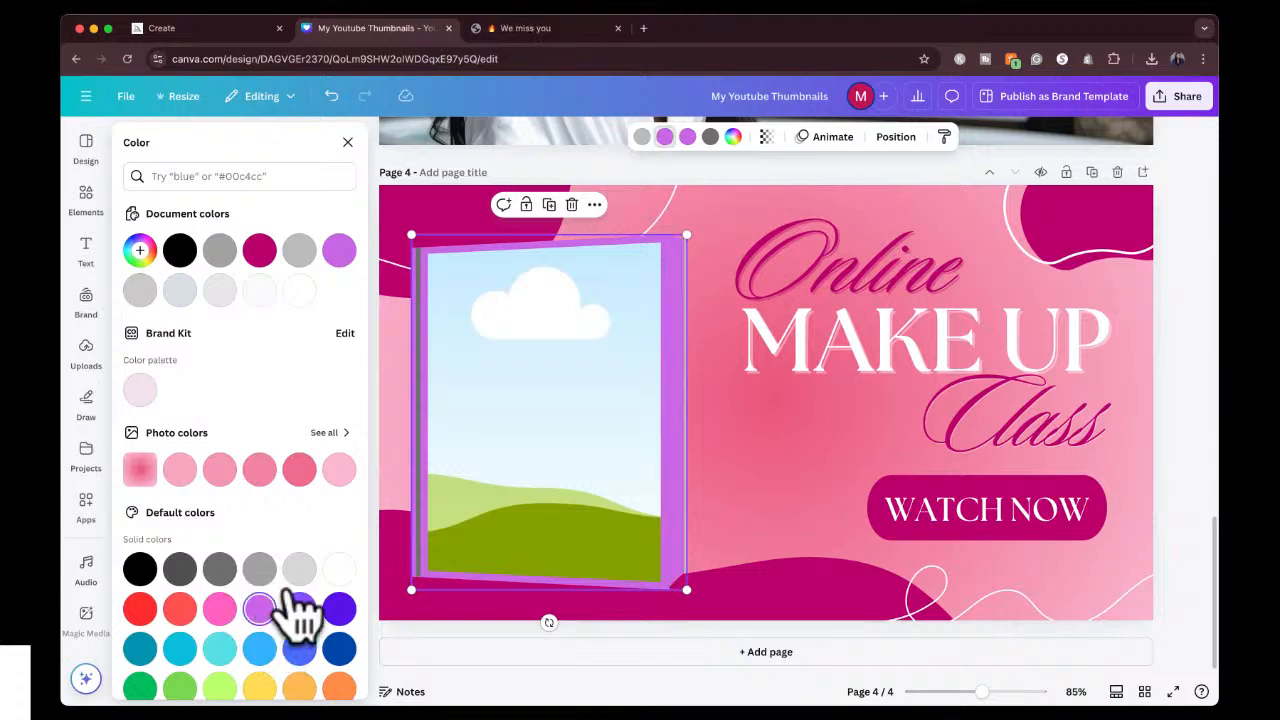
click(299, 568)
click(338, 568)
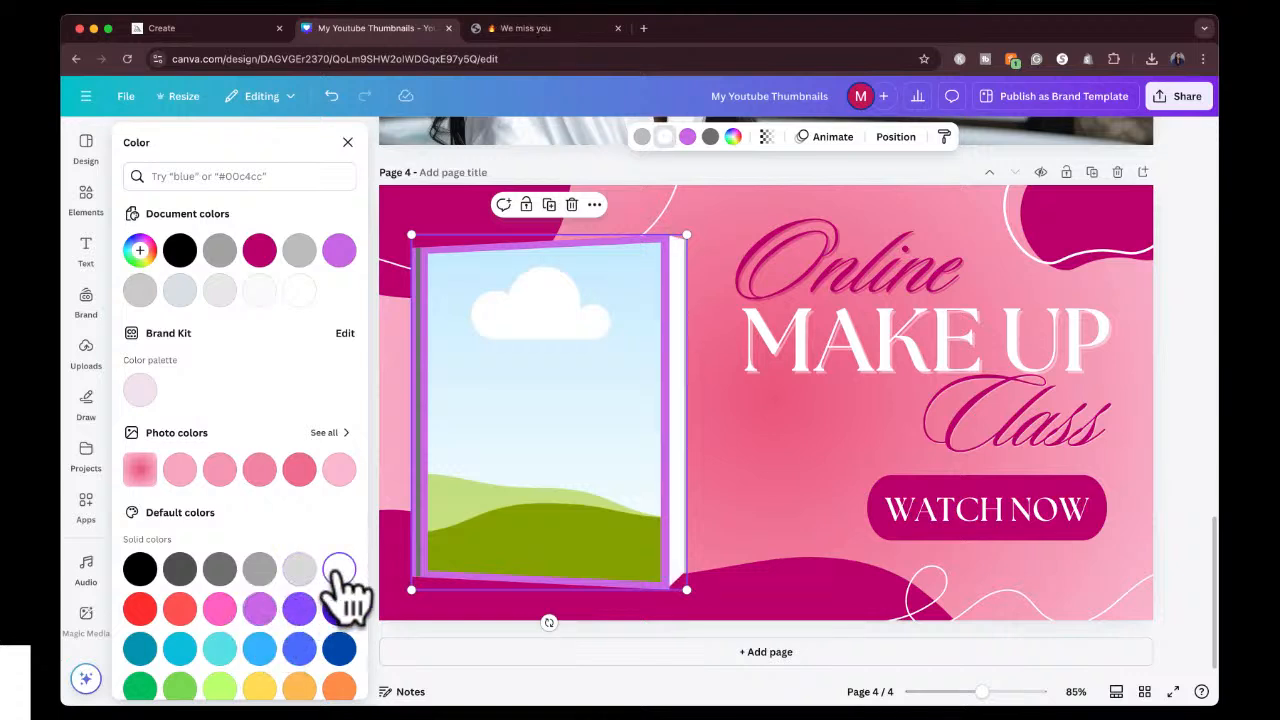
click(142, 570)
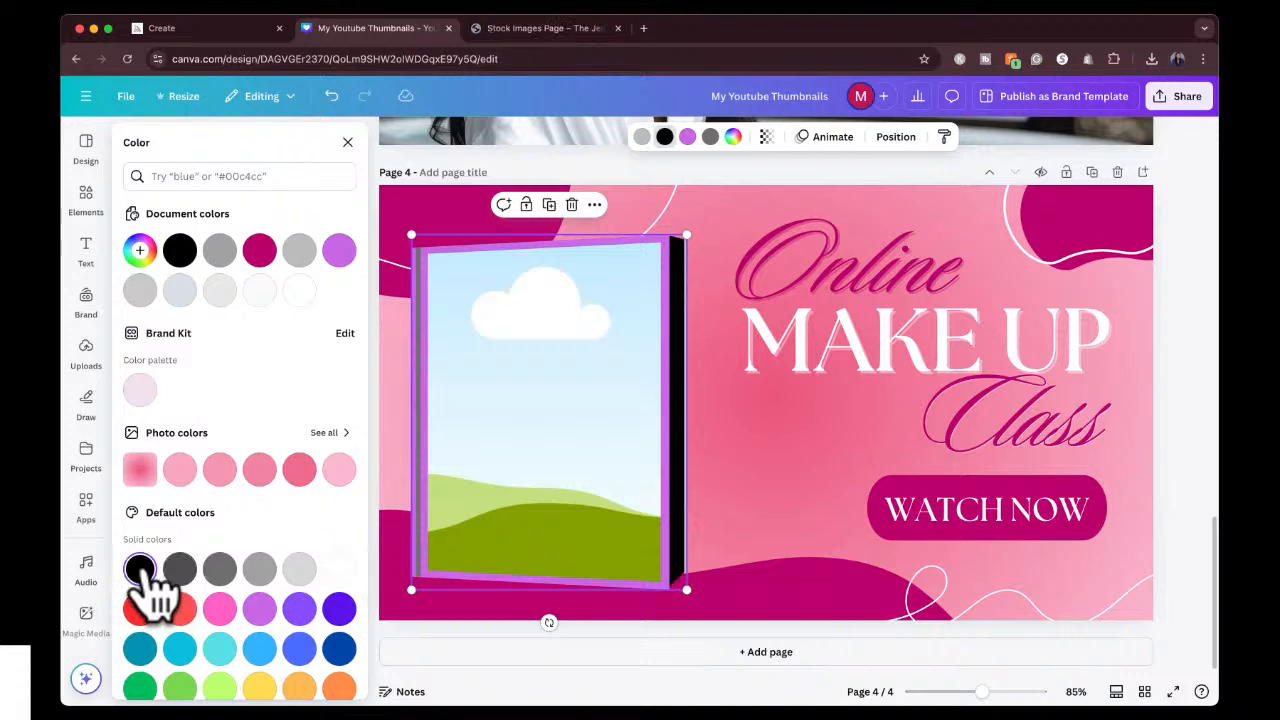
click(336, 572)
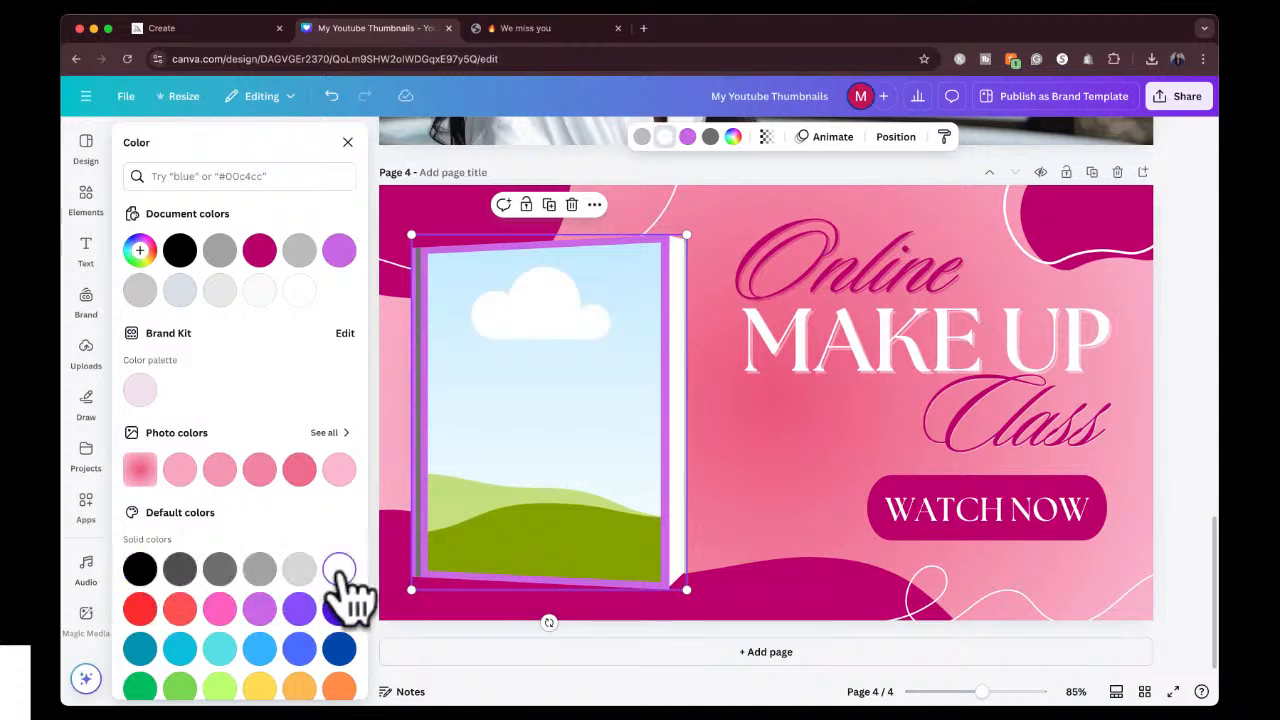
click(1192, 286)
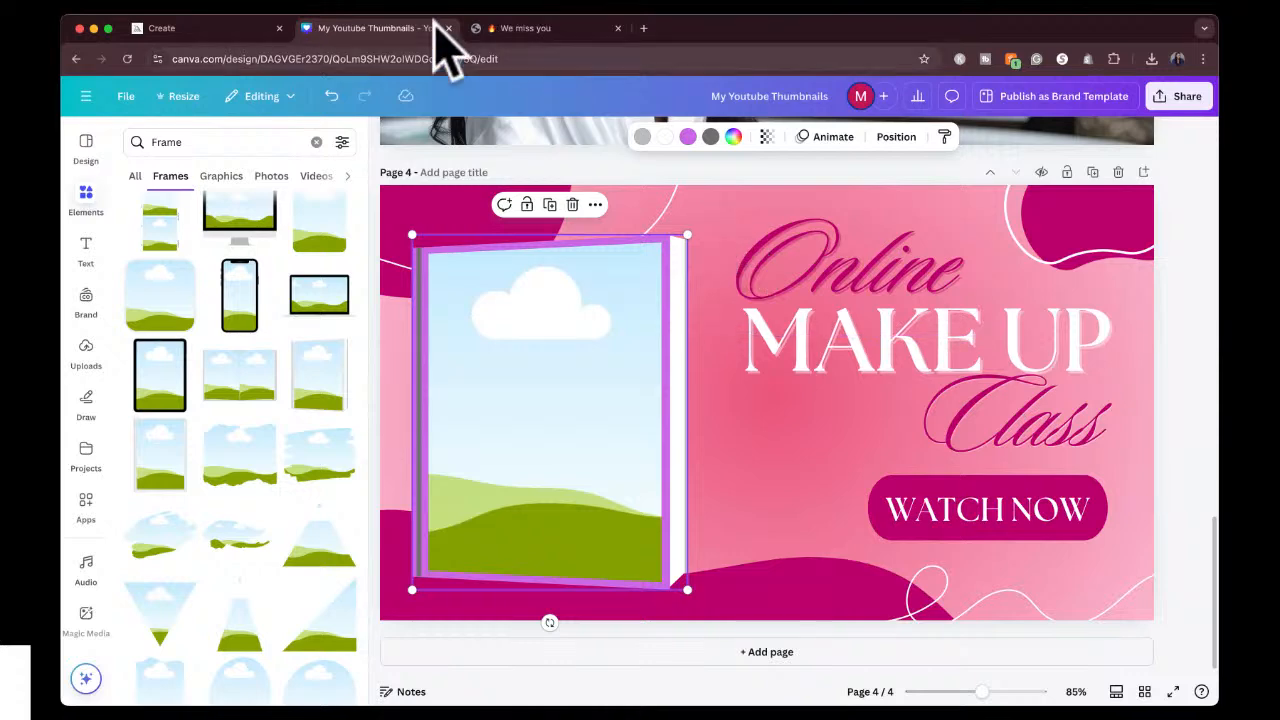
Switch to Midjourney, close the open image and begin the prompt "a photo realistic photograph of a black woman. this is an image of her beautiful".
click(222, 29)
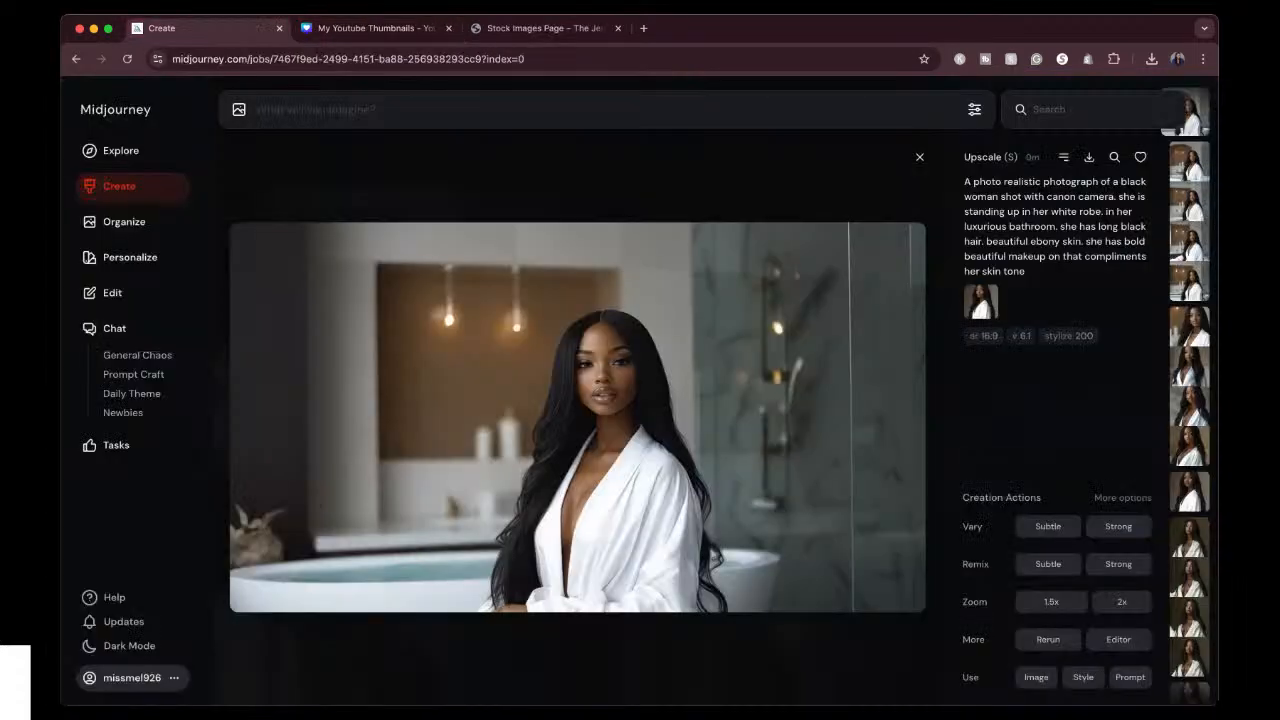
click(920, 158)
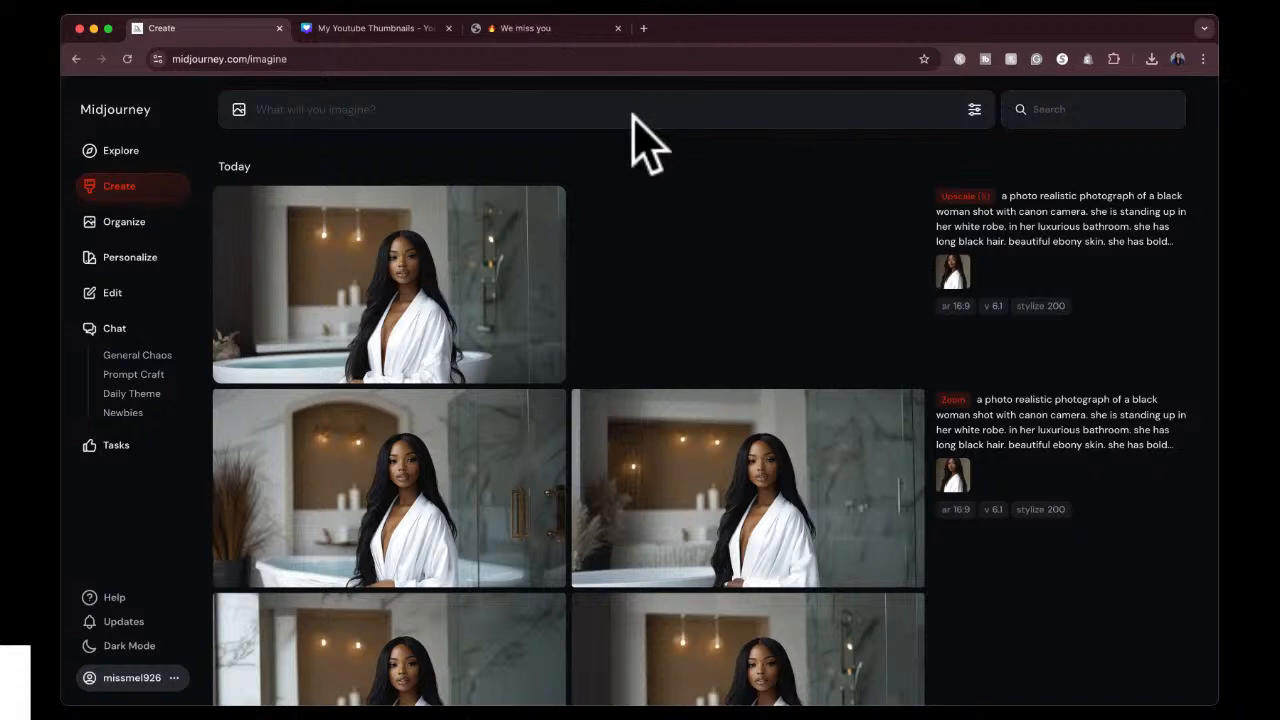
click(577, 110)
text(a photo realistic photo)
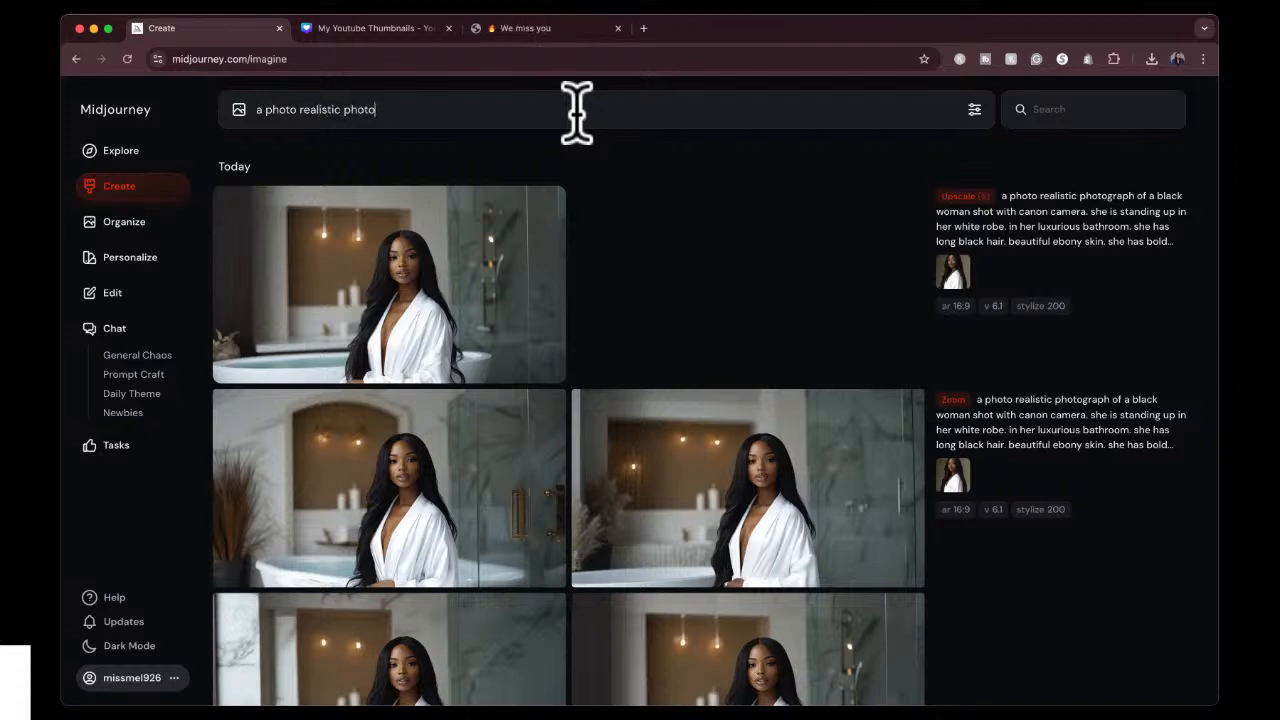
text(graph of a black woman. this is an i)
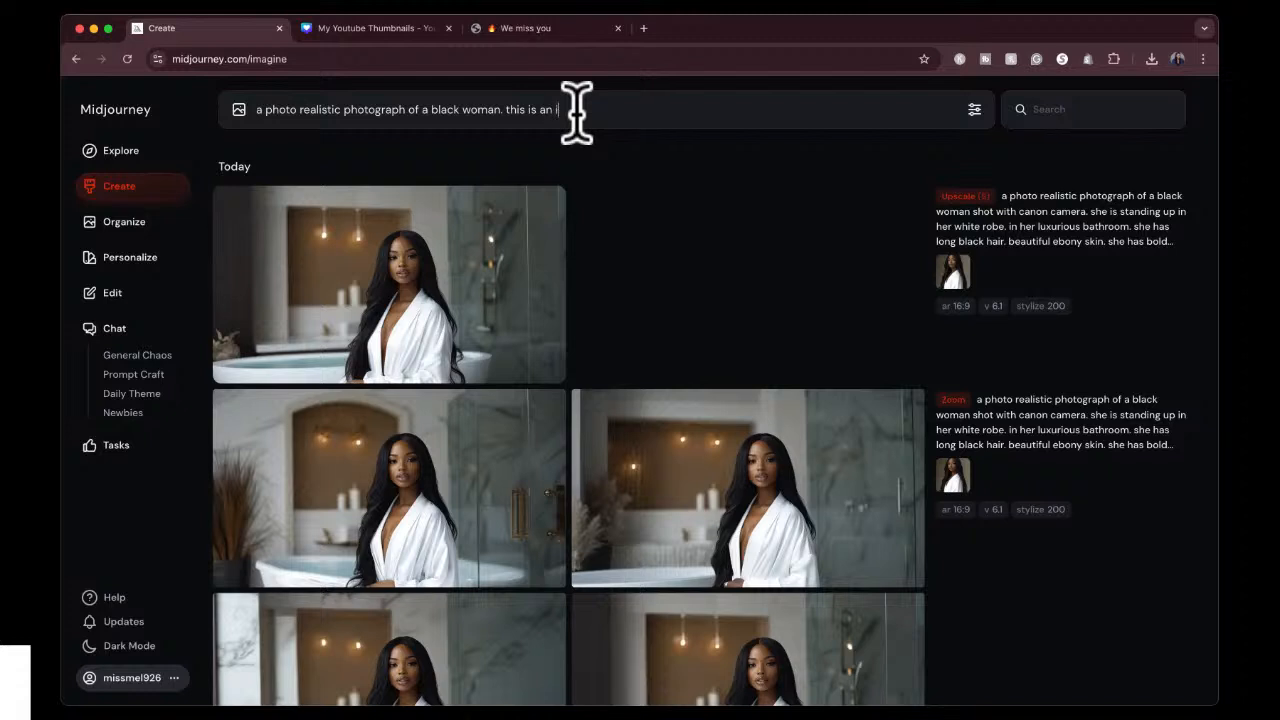
text(mage of her beautiful face. she has reall)
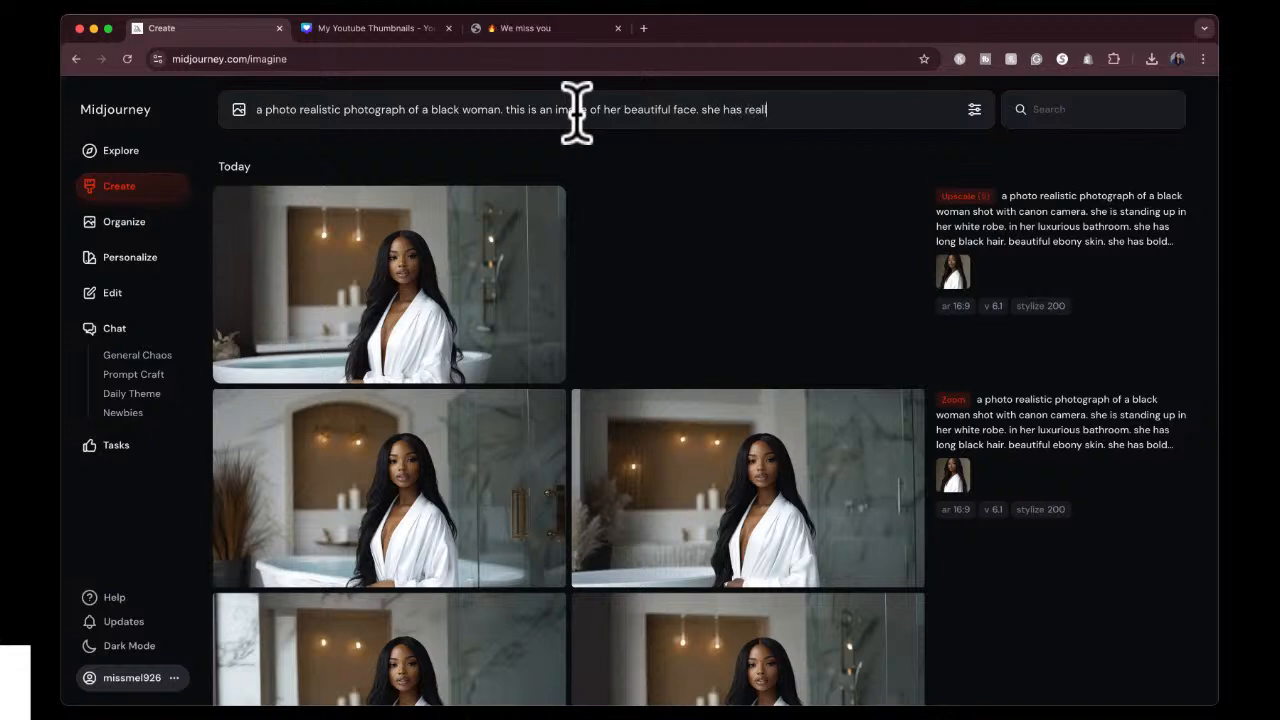
text(y nice bold makeup on that comp)
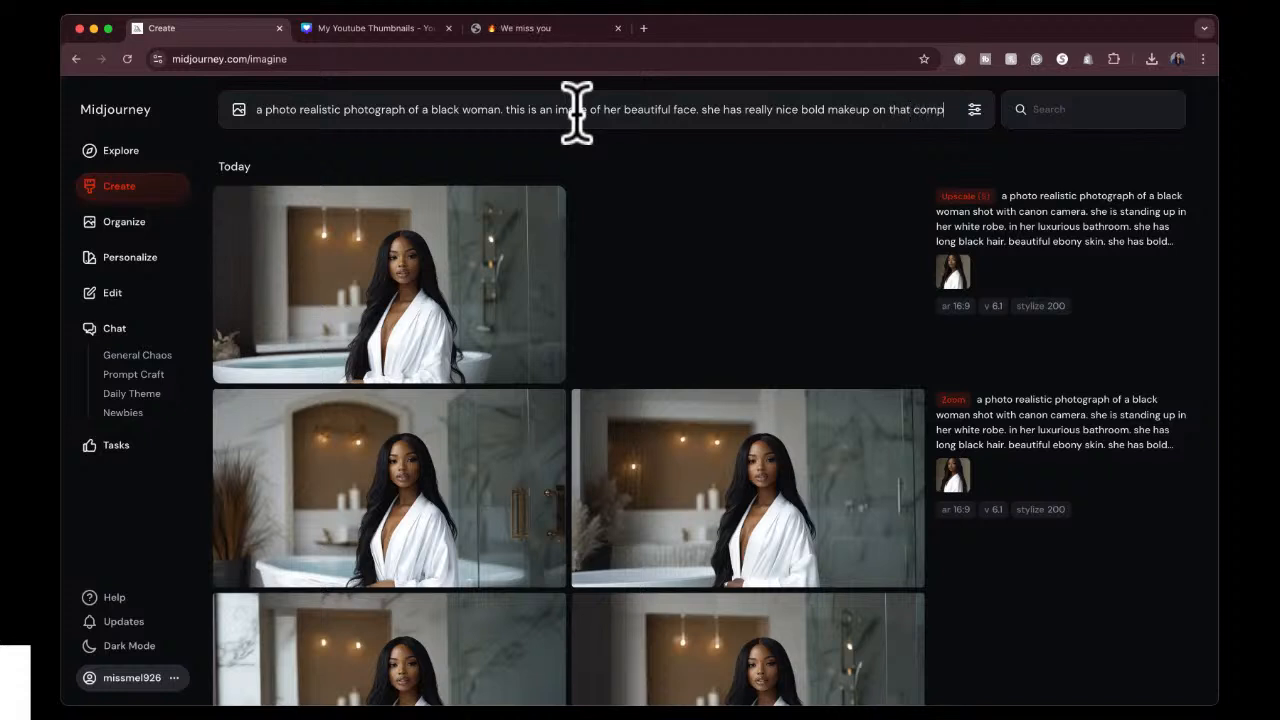
text(liments her eb)
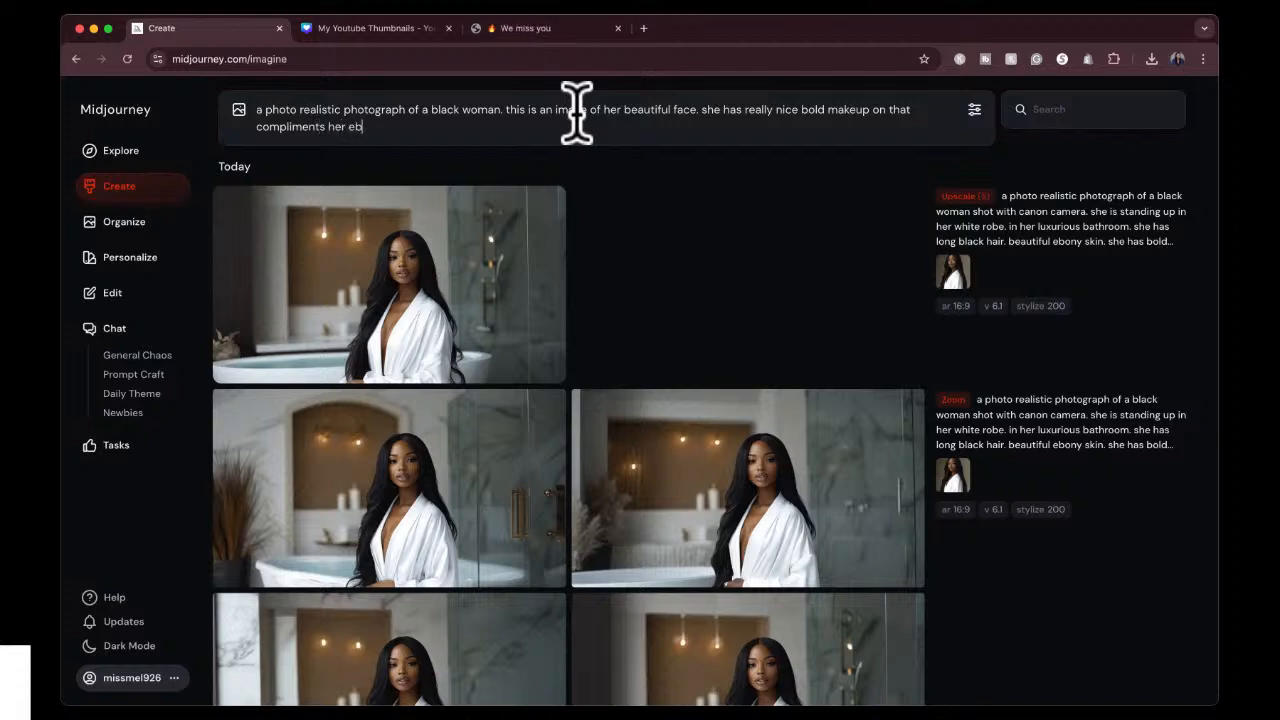
text(ony skin tone)
Reword "this is an image" in the prompt as "this is a close up image".
click(557, 109)
key(BackSpace)
key(BackSpace)
text(closu)
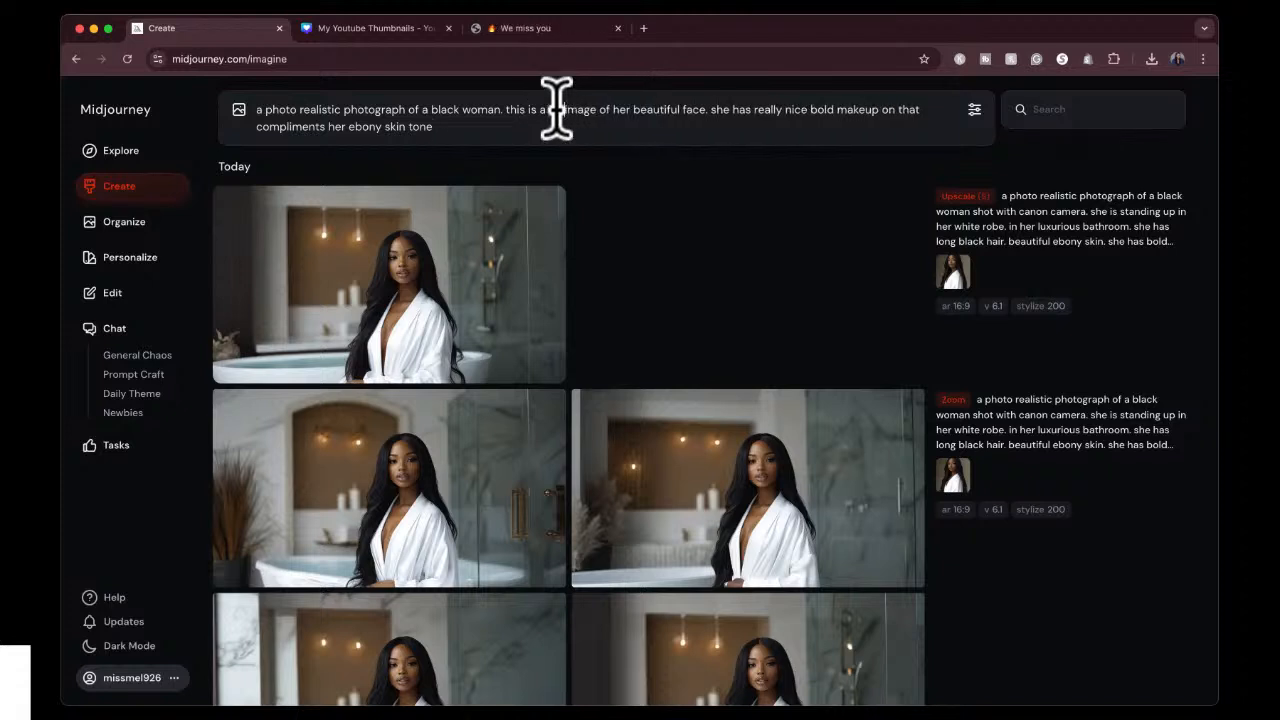
key(BackSpace)
text(e up)
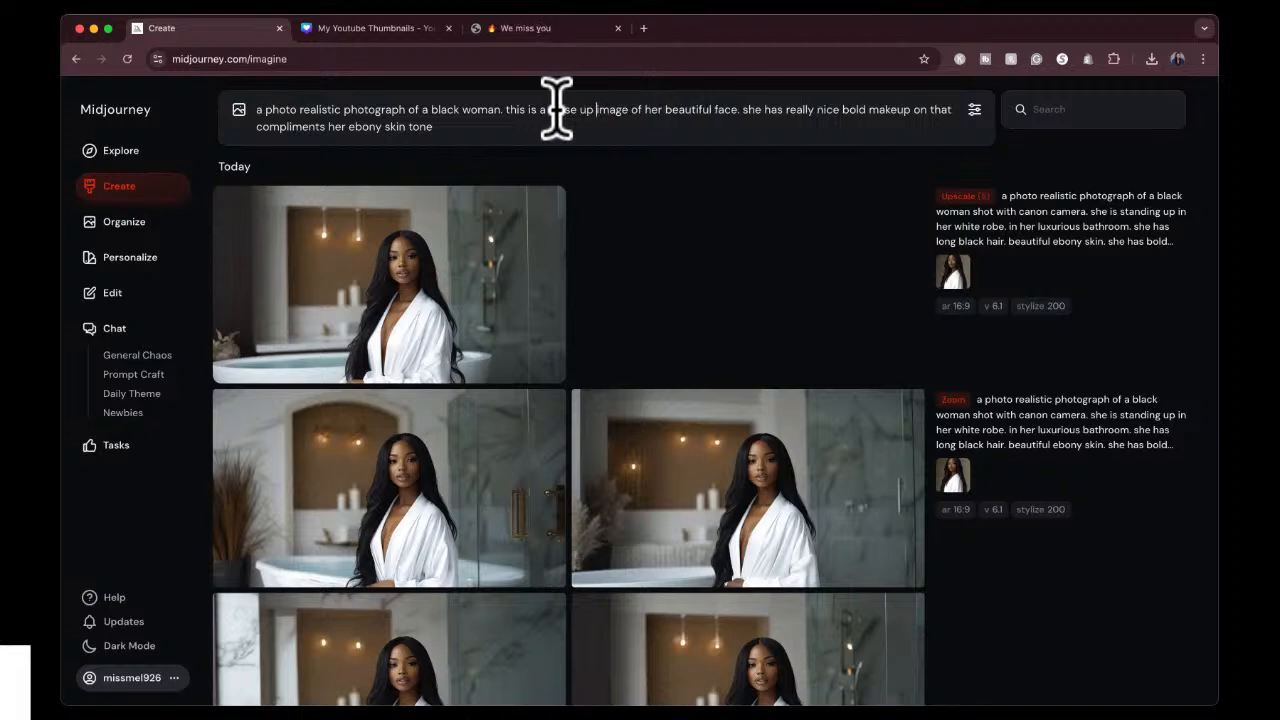
Extend the end of the prompt with ". she is inside of her makeup studio".
click(451, 122)
text(she is inside of her makeup studio)
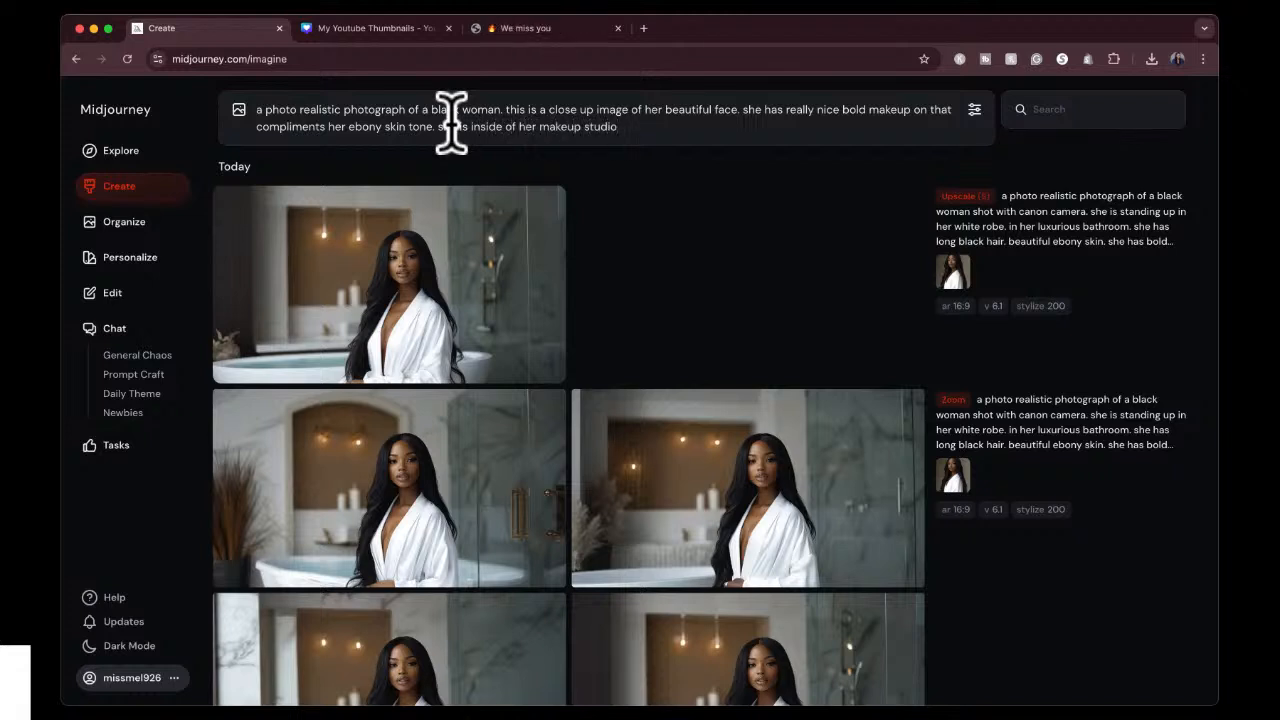
Use the portrait 3:4 image size, generate the images from the prompt and close the image settings.
click(974, 110)
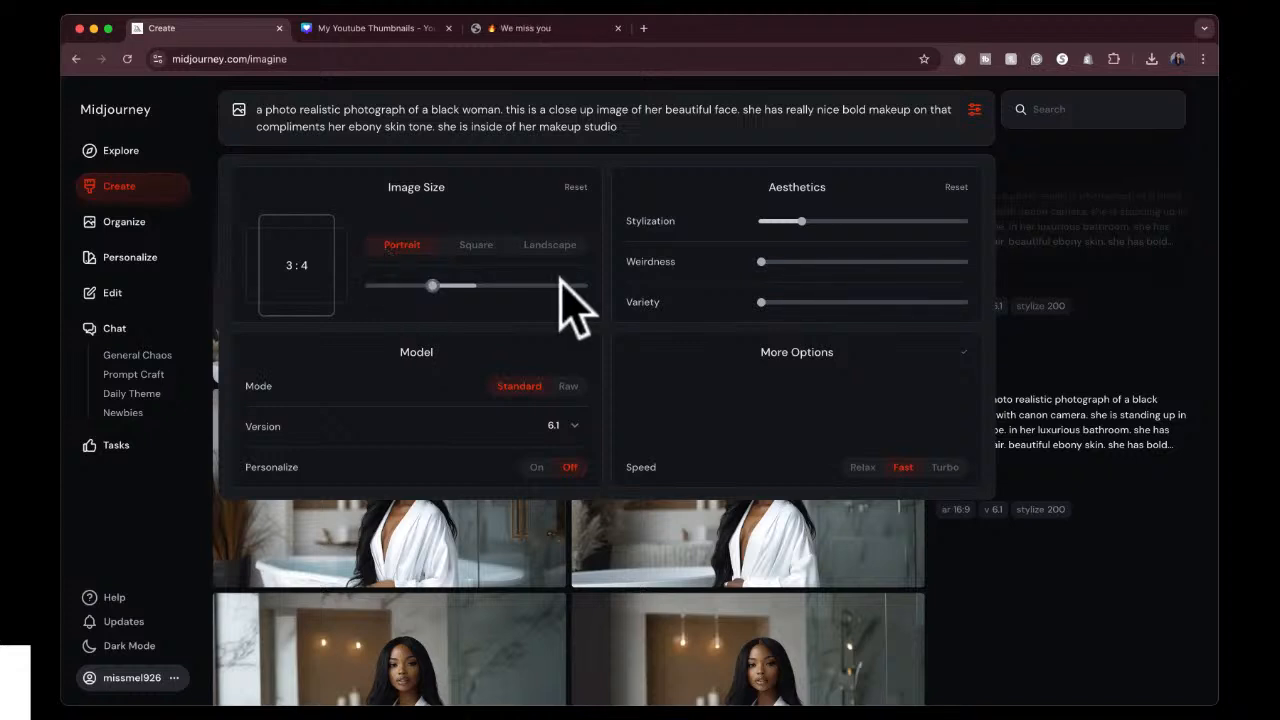
click(710, 129)
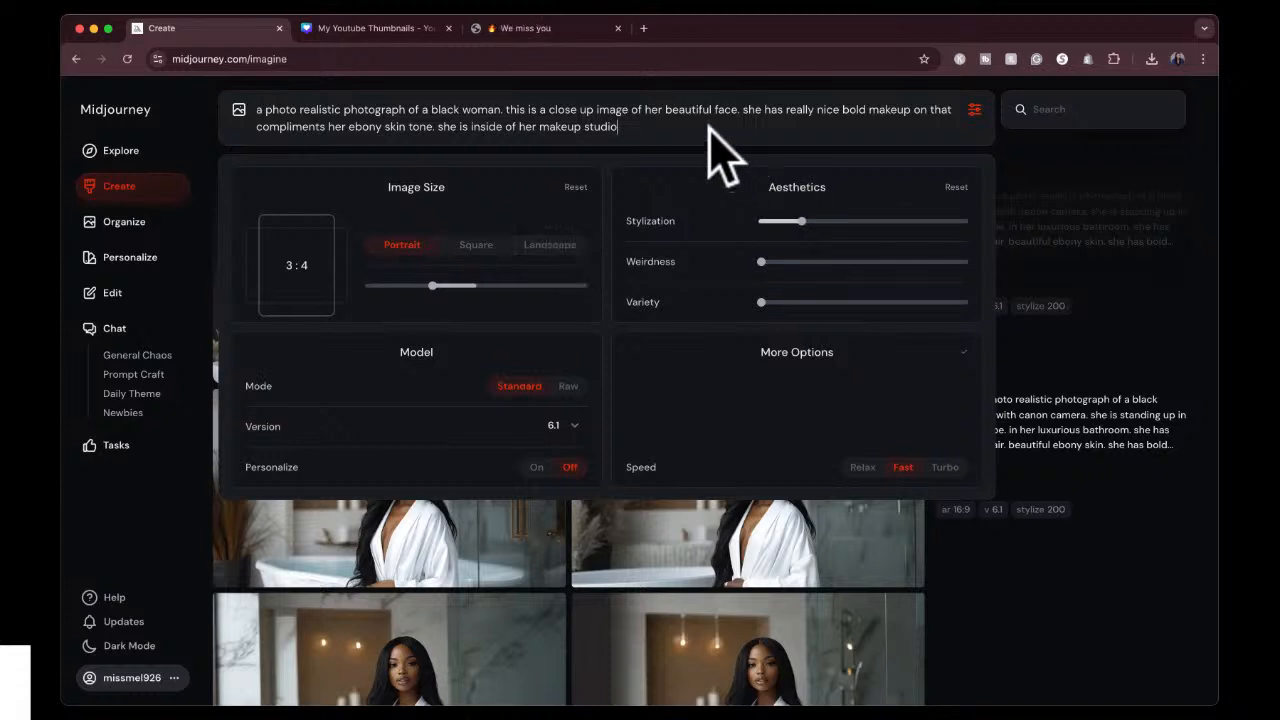
key(Return)
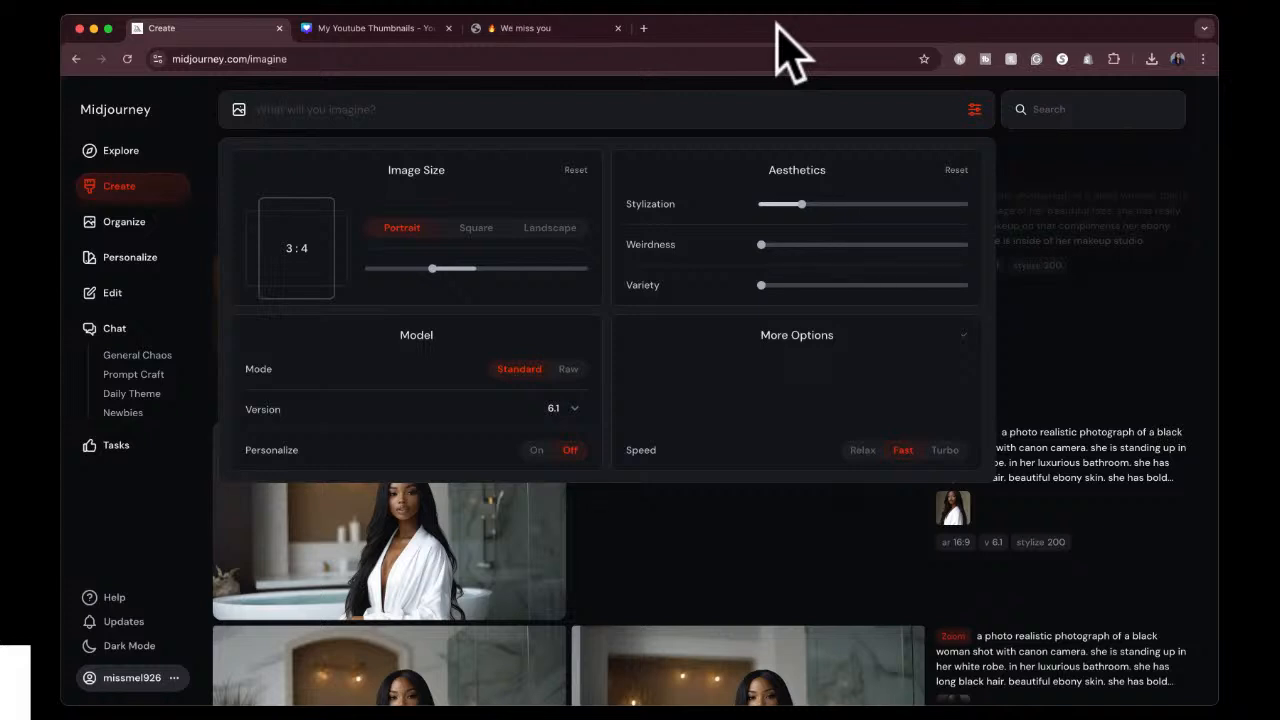
click(928, 98)
click(955, 81)
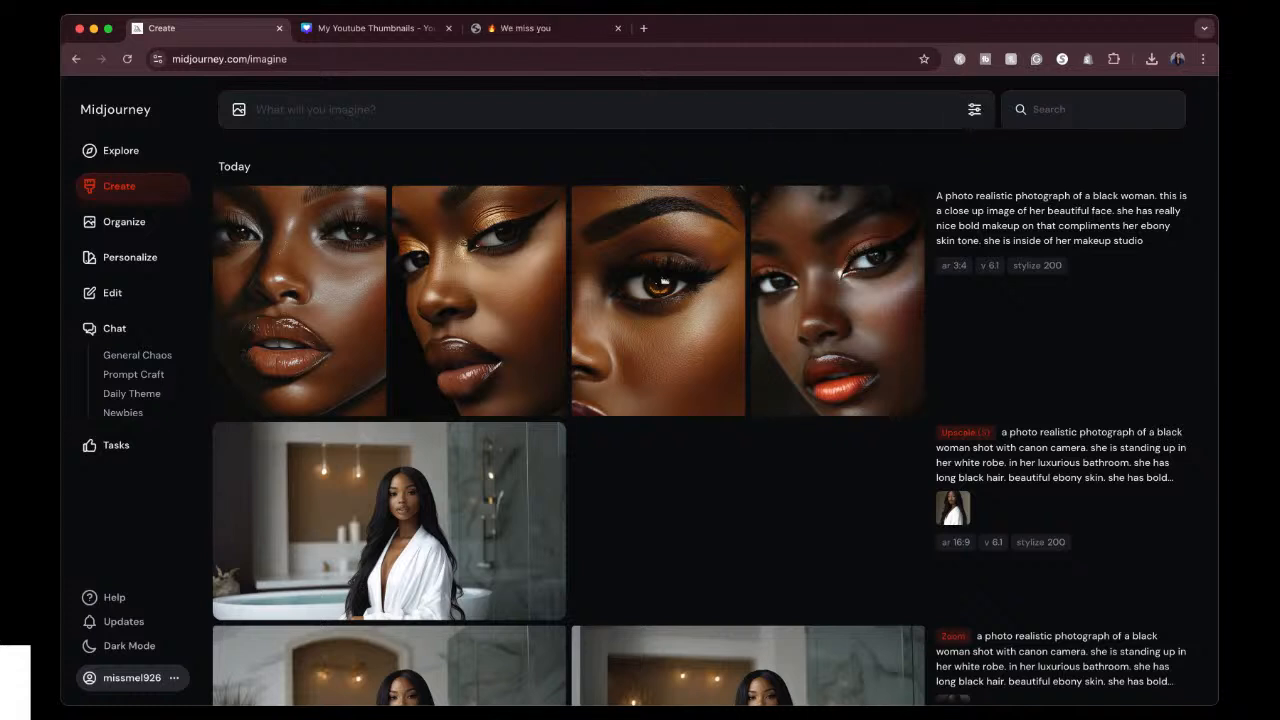
Examine the first of the new beauty portraits at full size and return to the image grid.
mouse_move(309, 223)
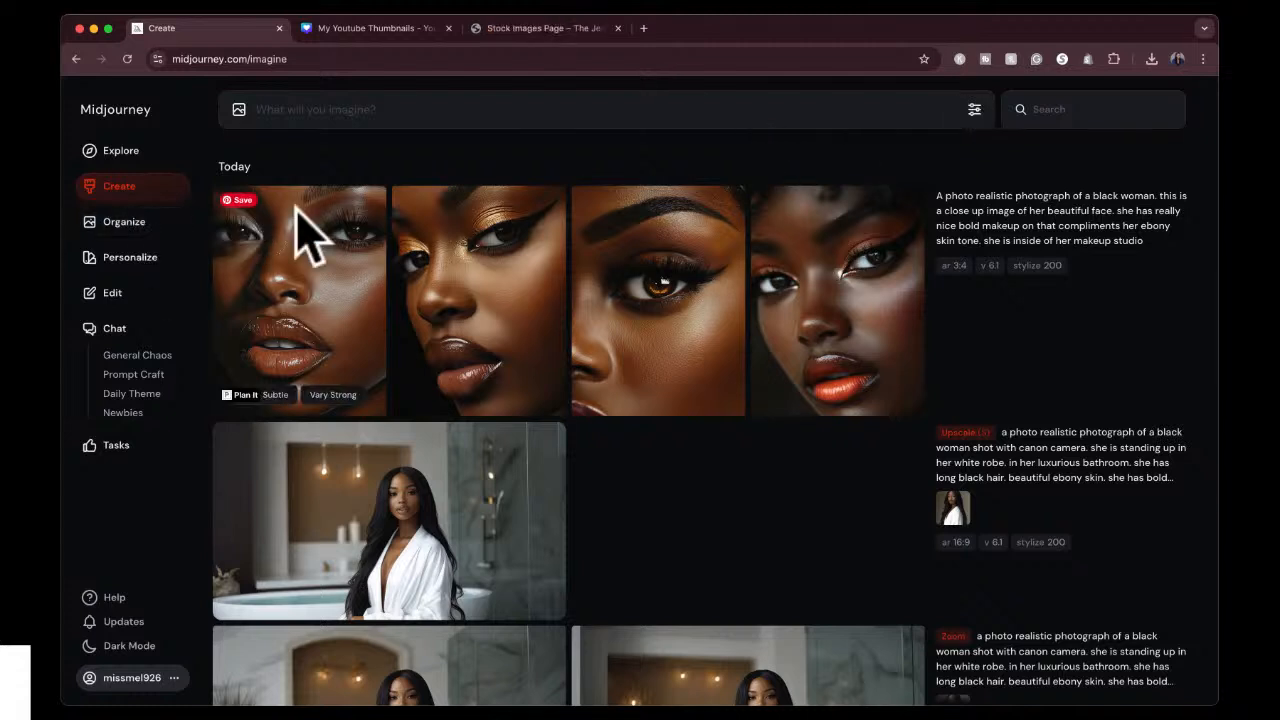
click(330, 322)
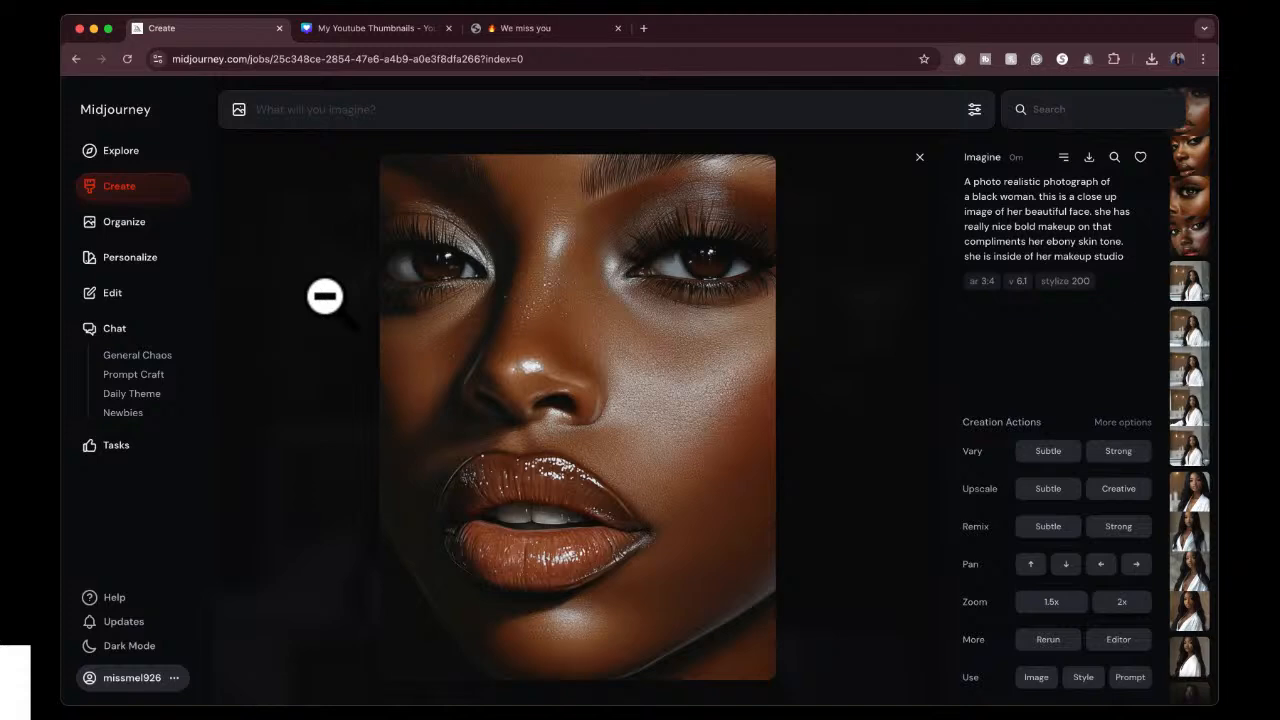
click(618, 367)
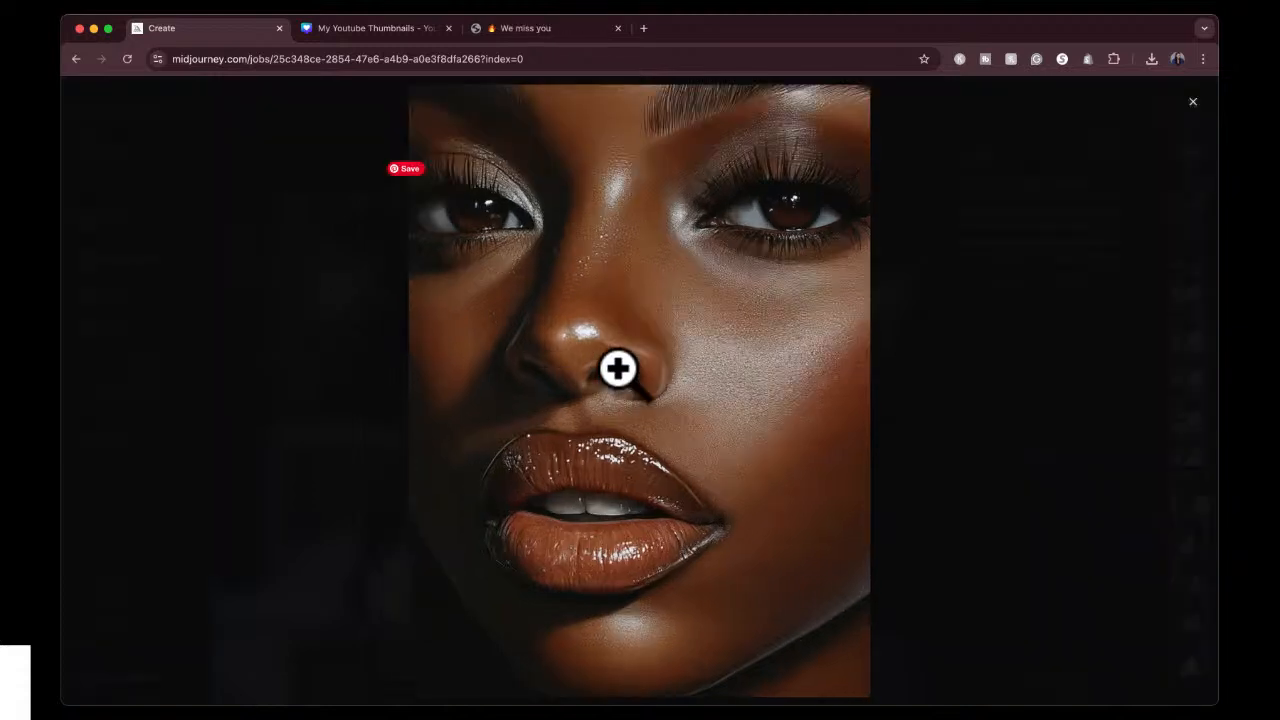
click(371, 400)
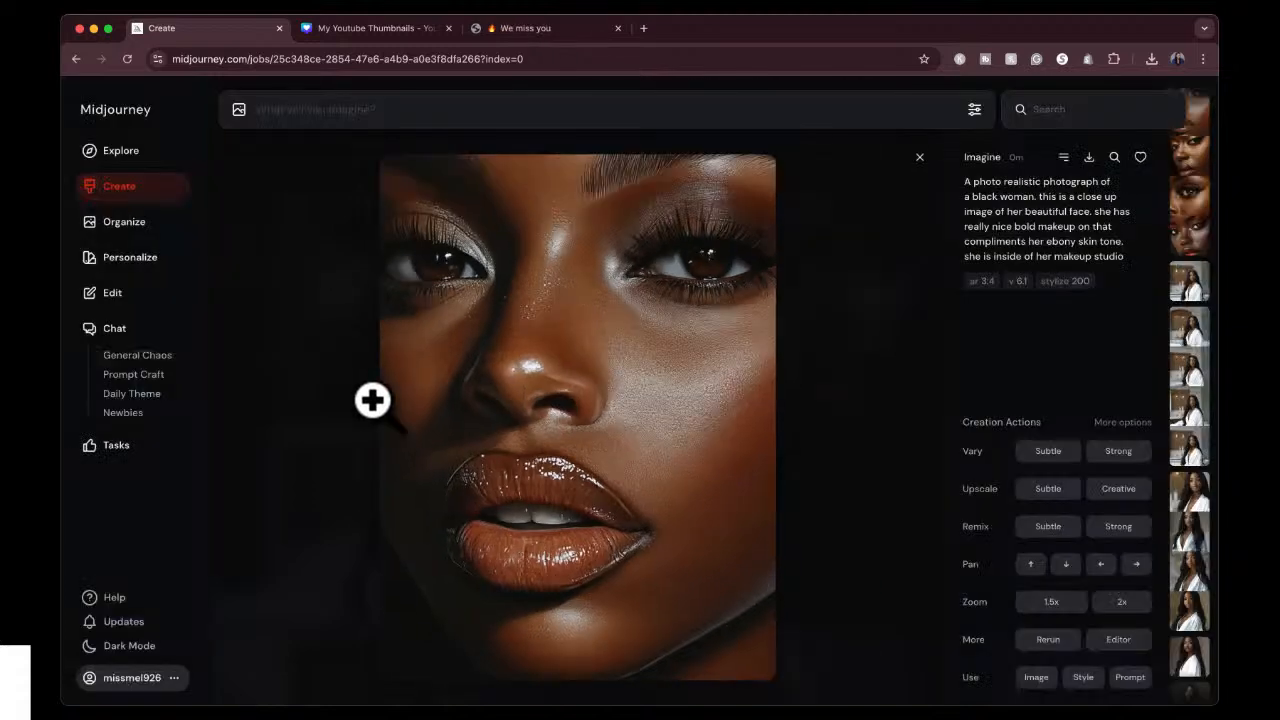
click(919, 175)
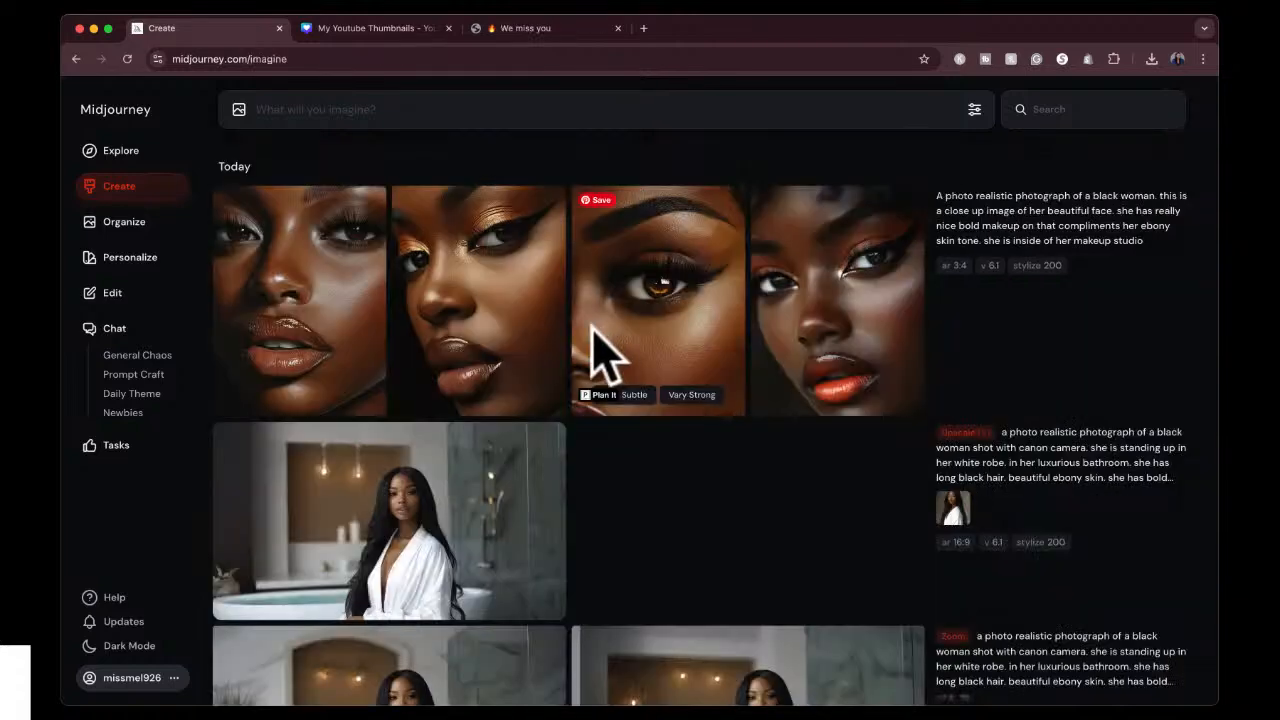
Run a Subtle upscale on the first beauty portrait and return to the image grid.
click(320, 285)
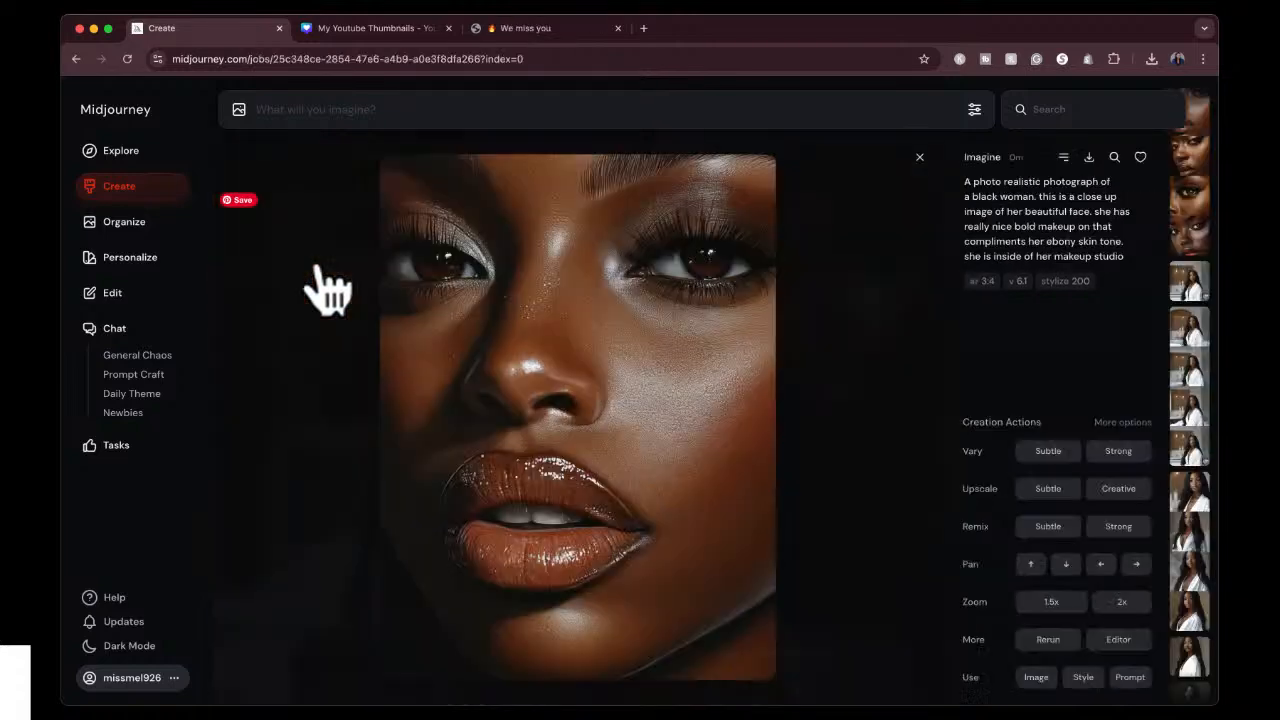
click(1048, 488)
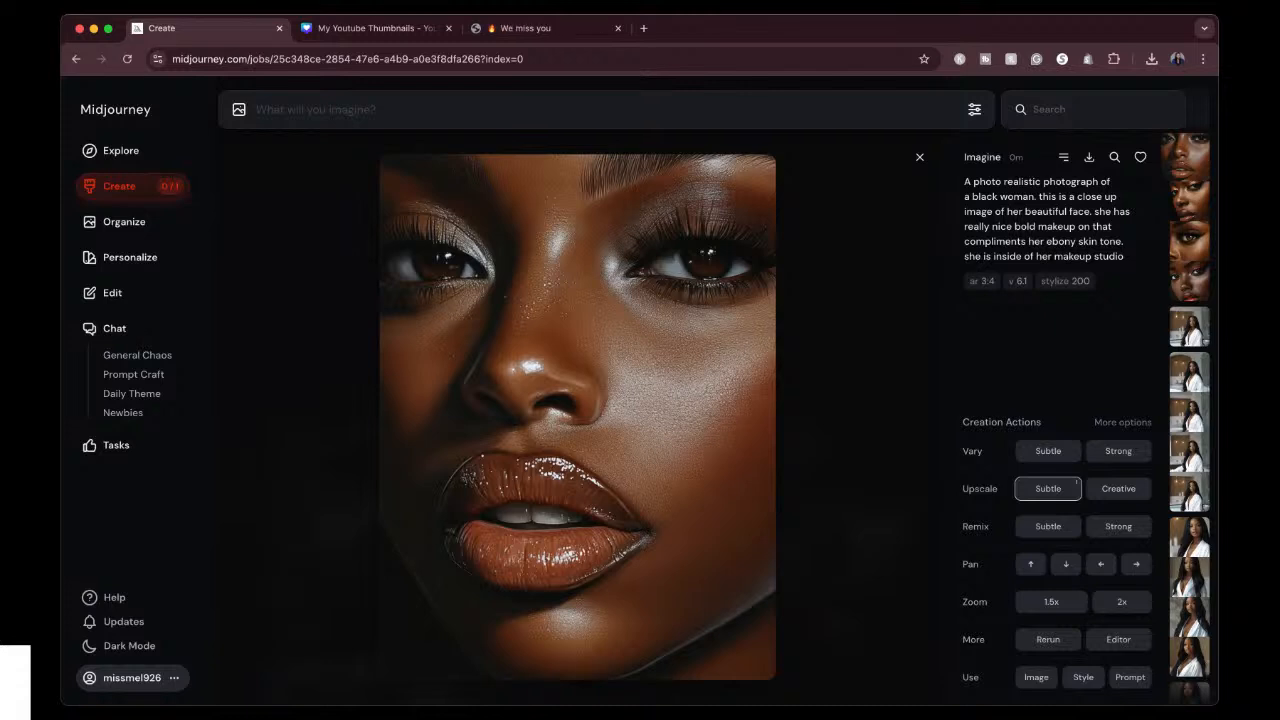
click(923, 157)
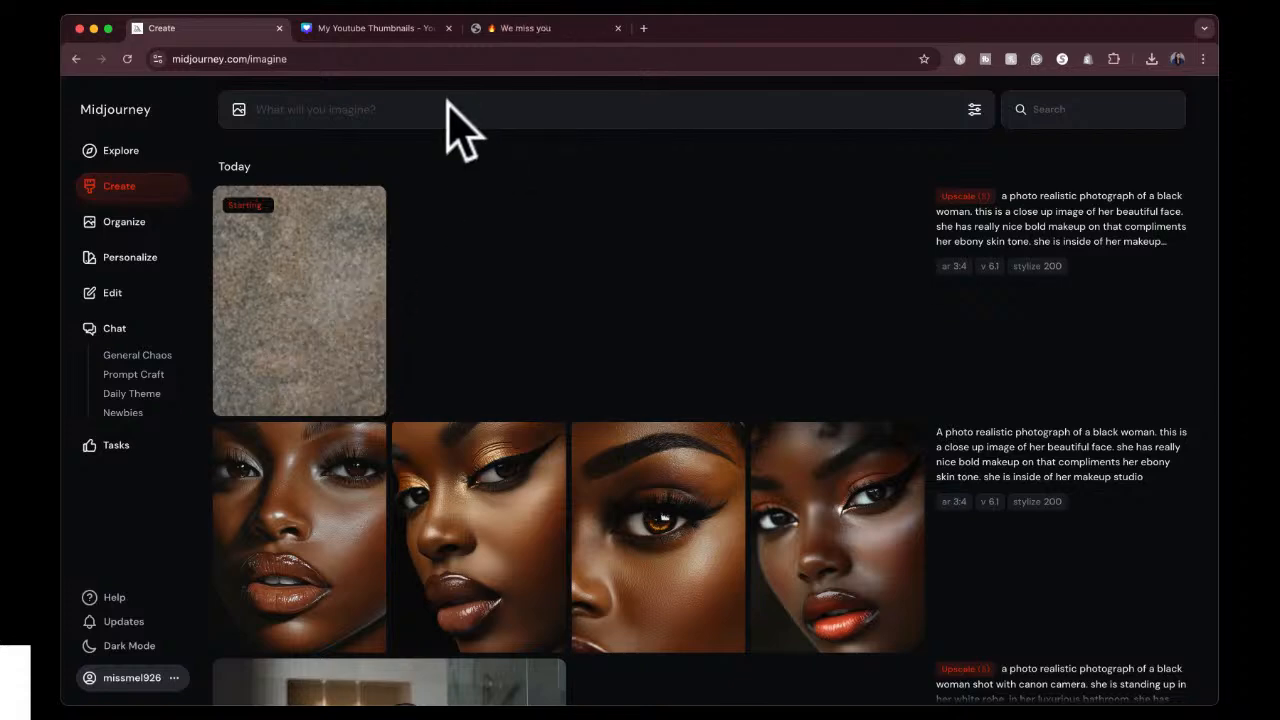
Switch to Canva and delete the magenta wavy corner shapes and white squiggle lines from the page 4 background.
click(398, 40)
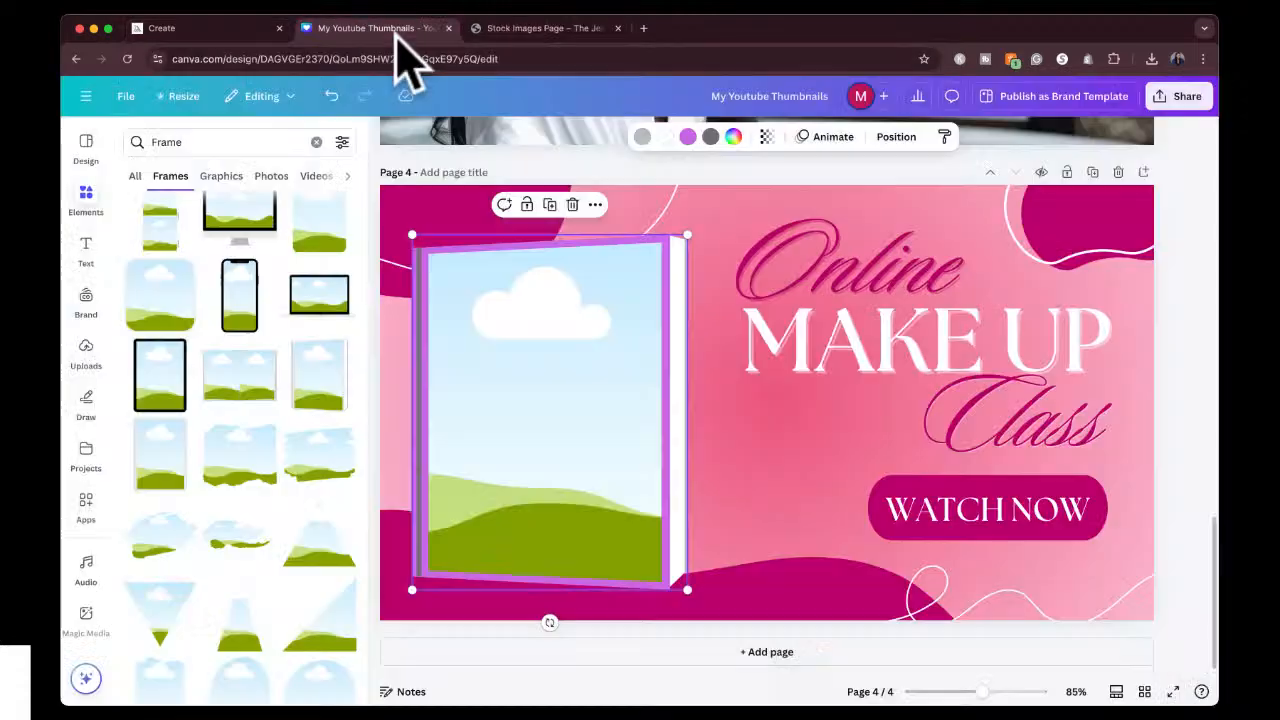
click(712, 203)
click(657, 193)
key(Delete)
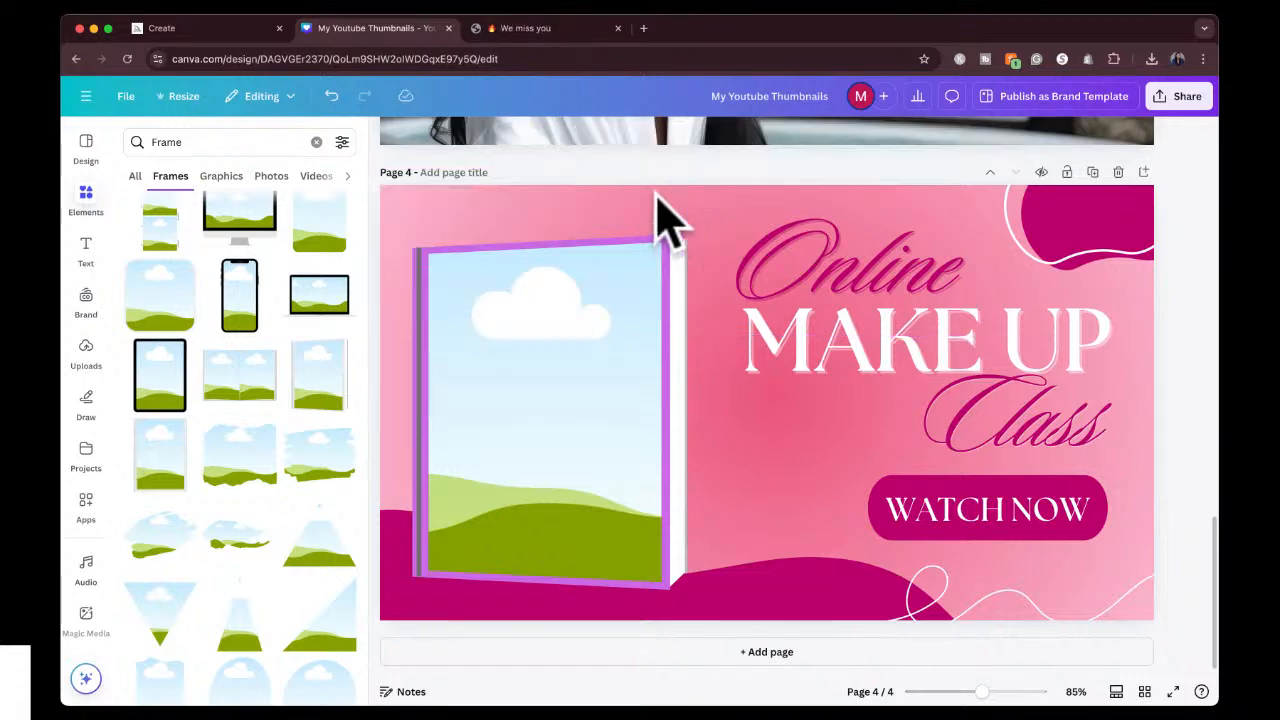
click(1140, 230)
key(Delete)
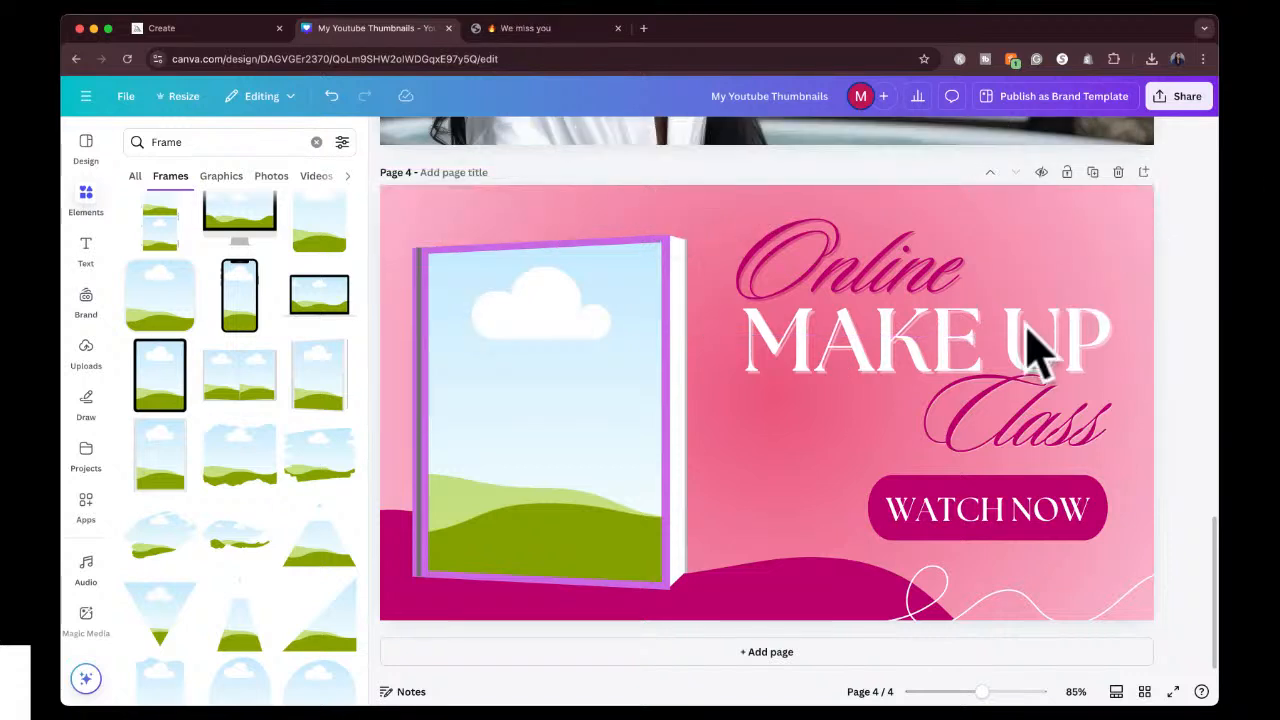
click(808, 590)
key(Delete)
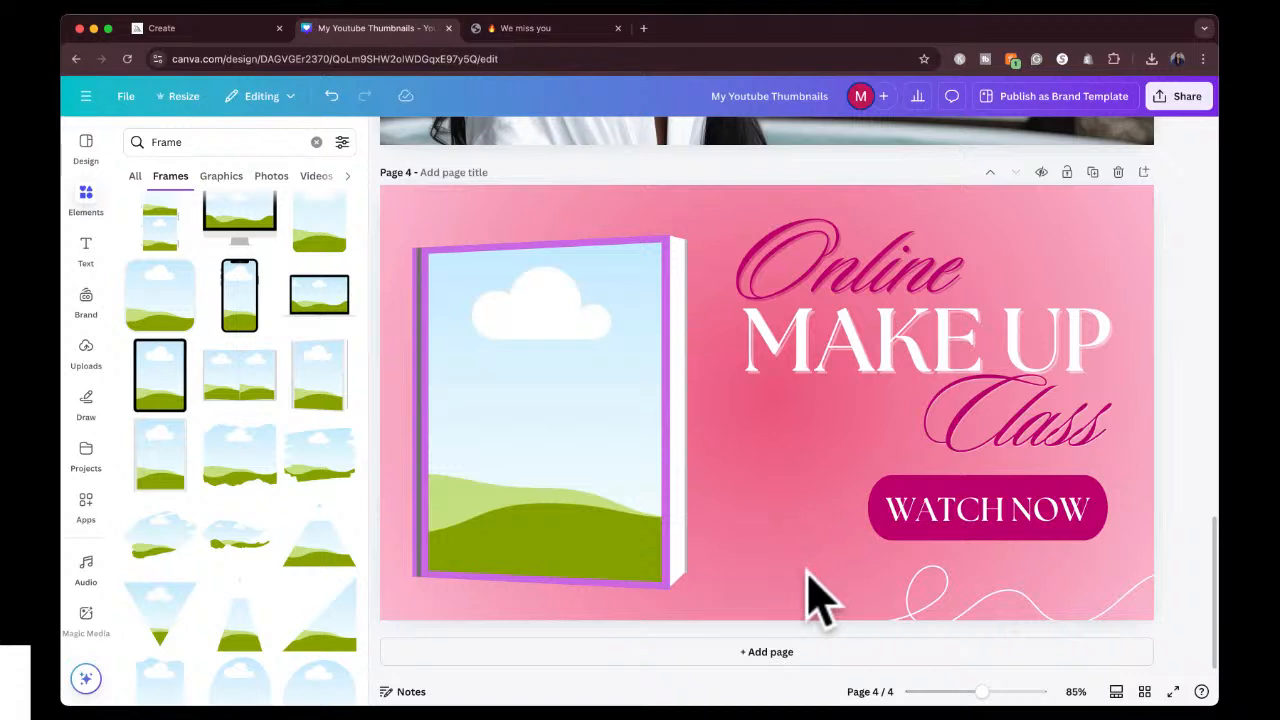
click(958, 607)
key(Delete)
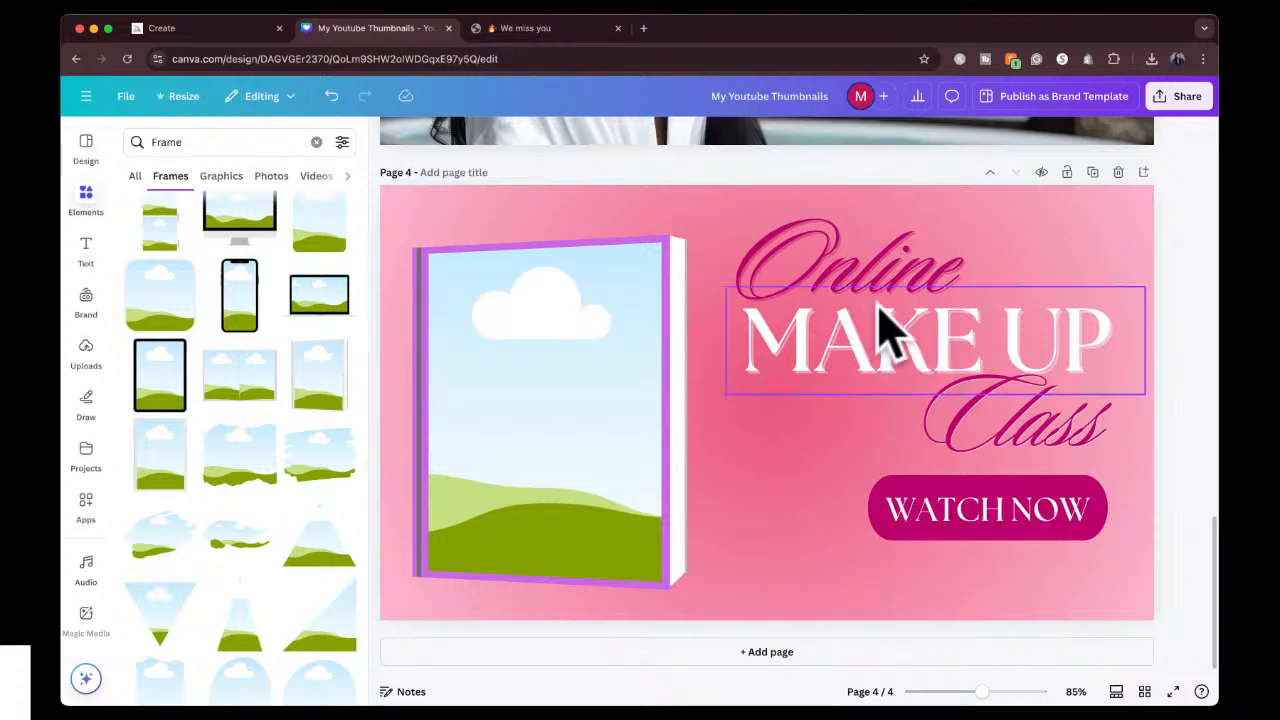
Change the font of the "MAKE UP" title text to Impact.
click(893, 252)
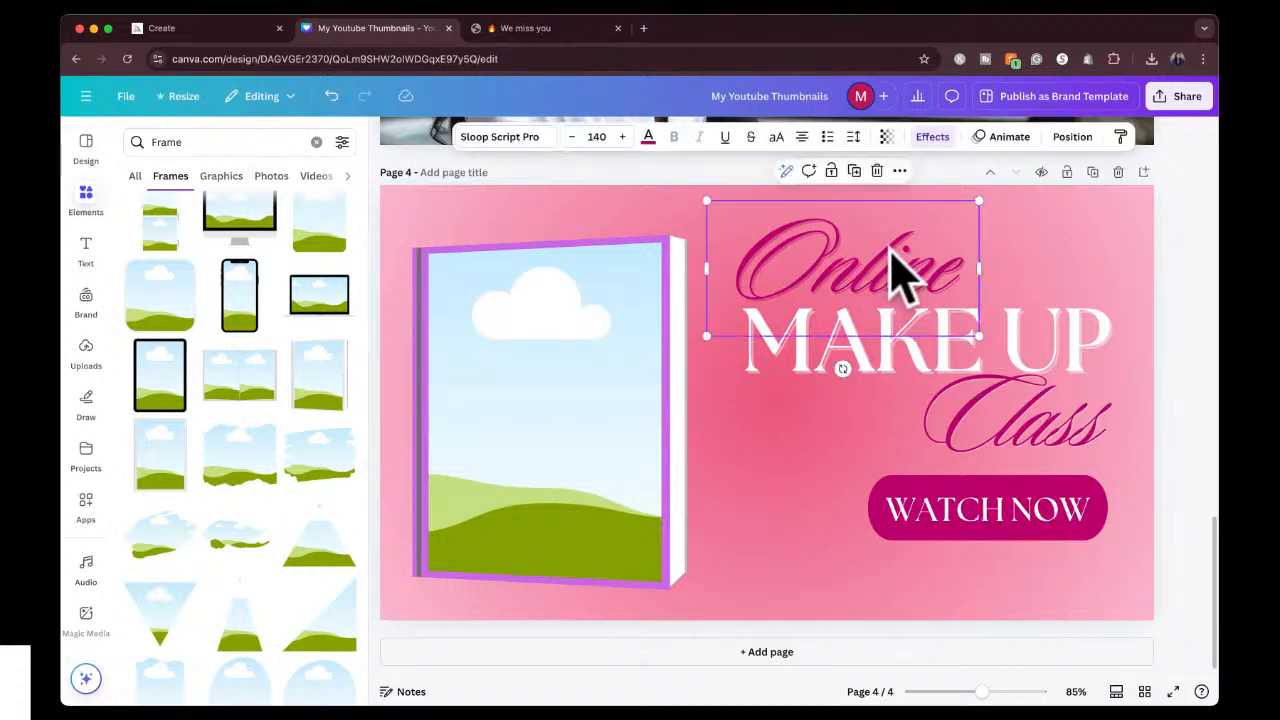
click(505, 137)
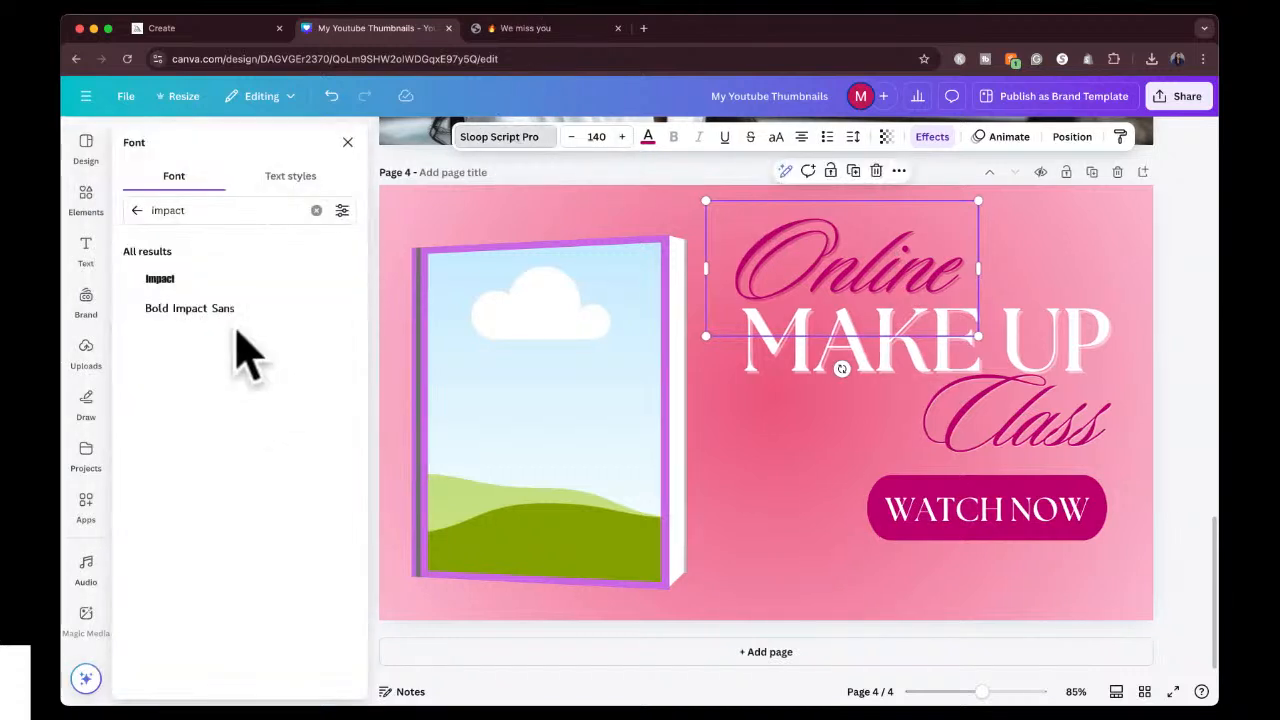
click(1094, 343)
click(194, 279)
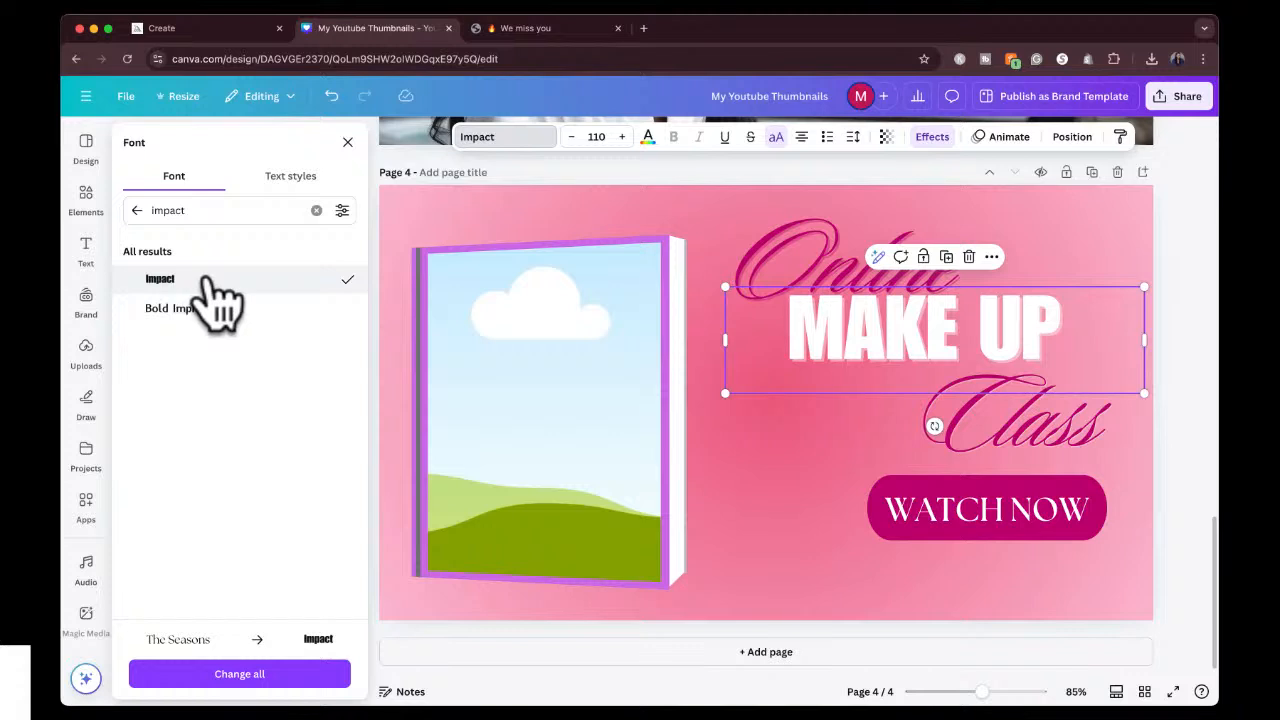
Set the "Class" text to the Brittany font, then widen its box to fit one line and reposition it above the WATCH NOW button.
click(1036, 456)
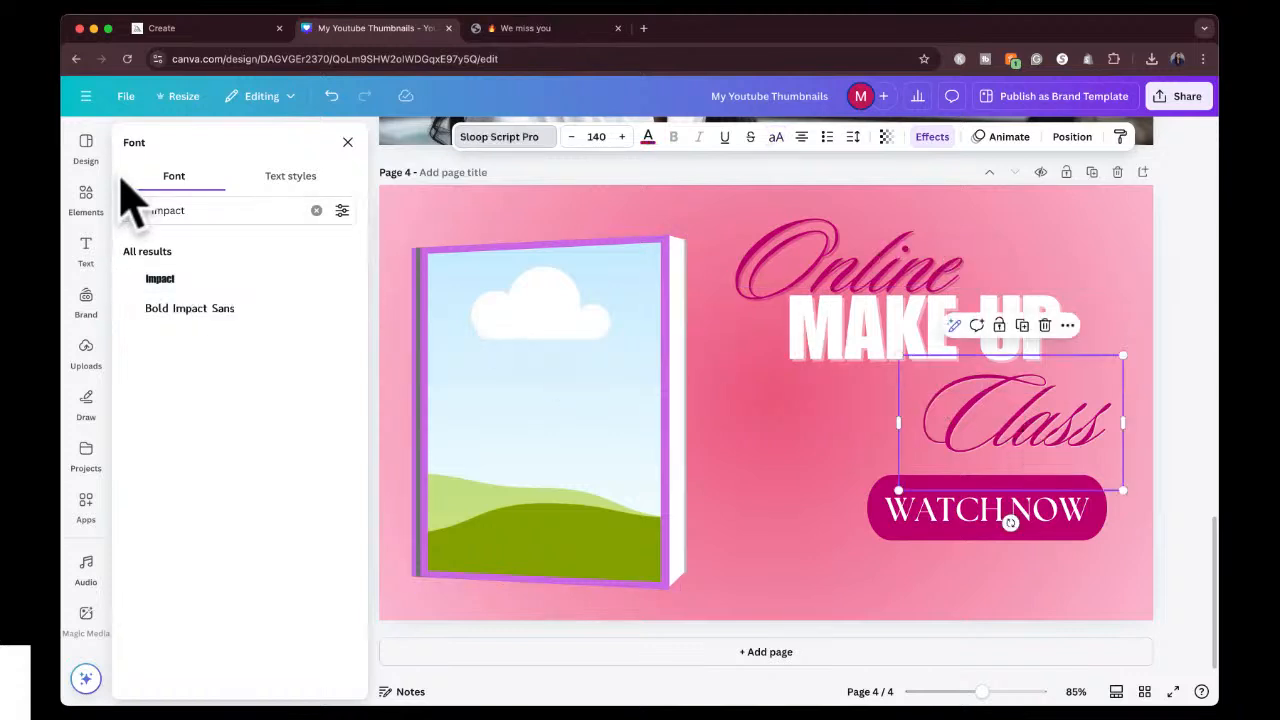
click(137, 211)
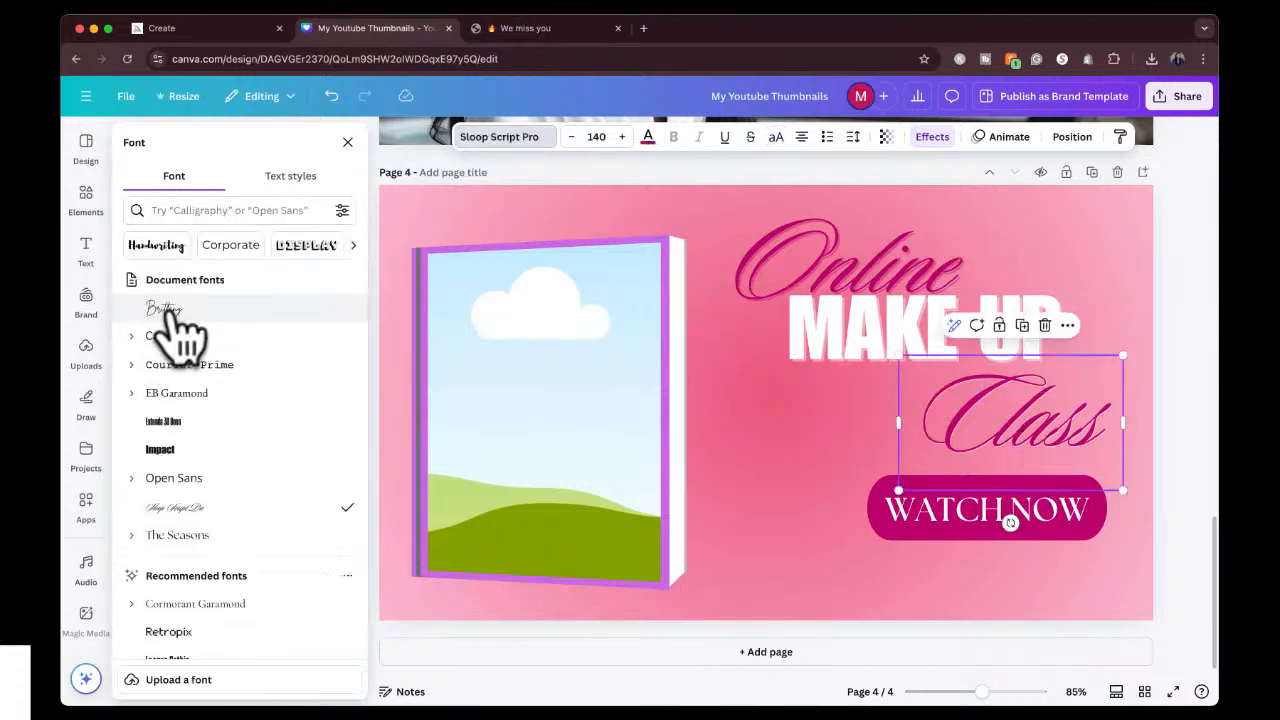
click(172, 312)
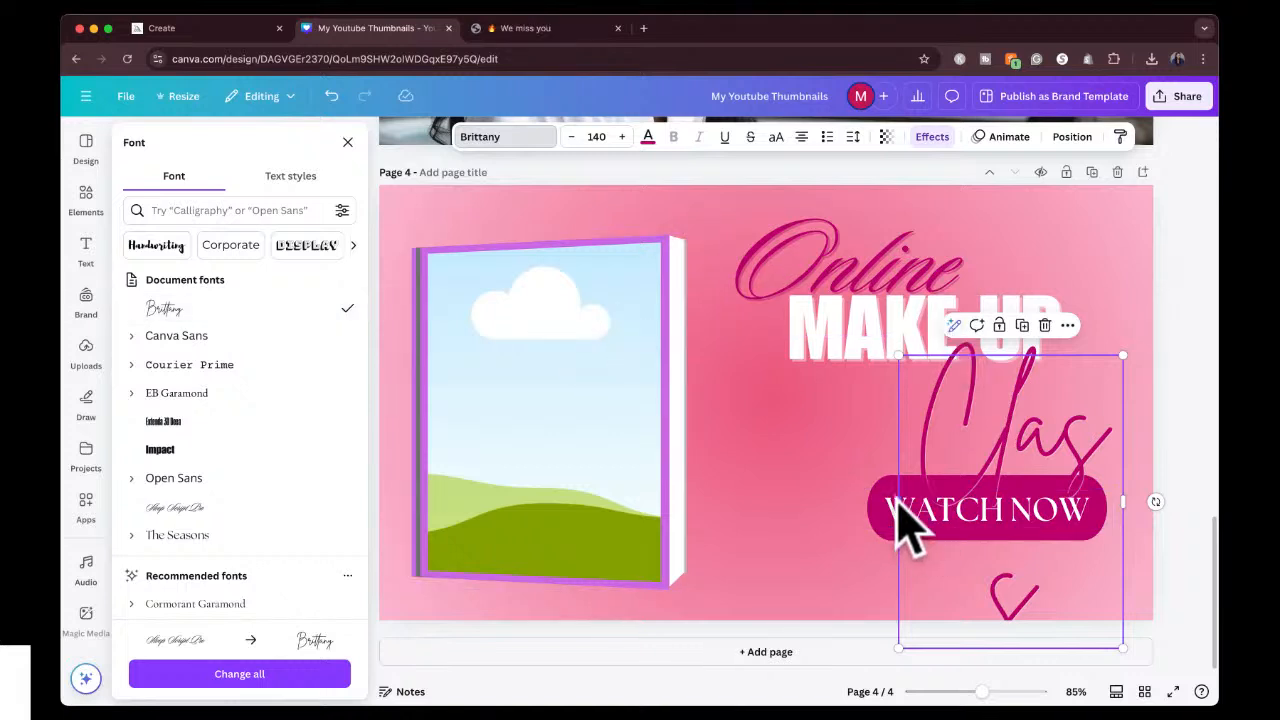
drag(898, 501, 725, 498)
drag(969, 455, 1055, 448)
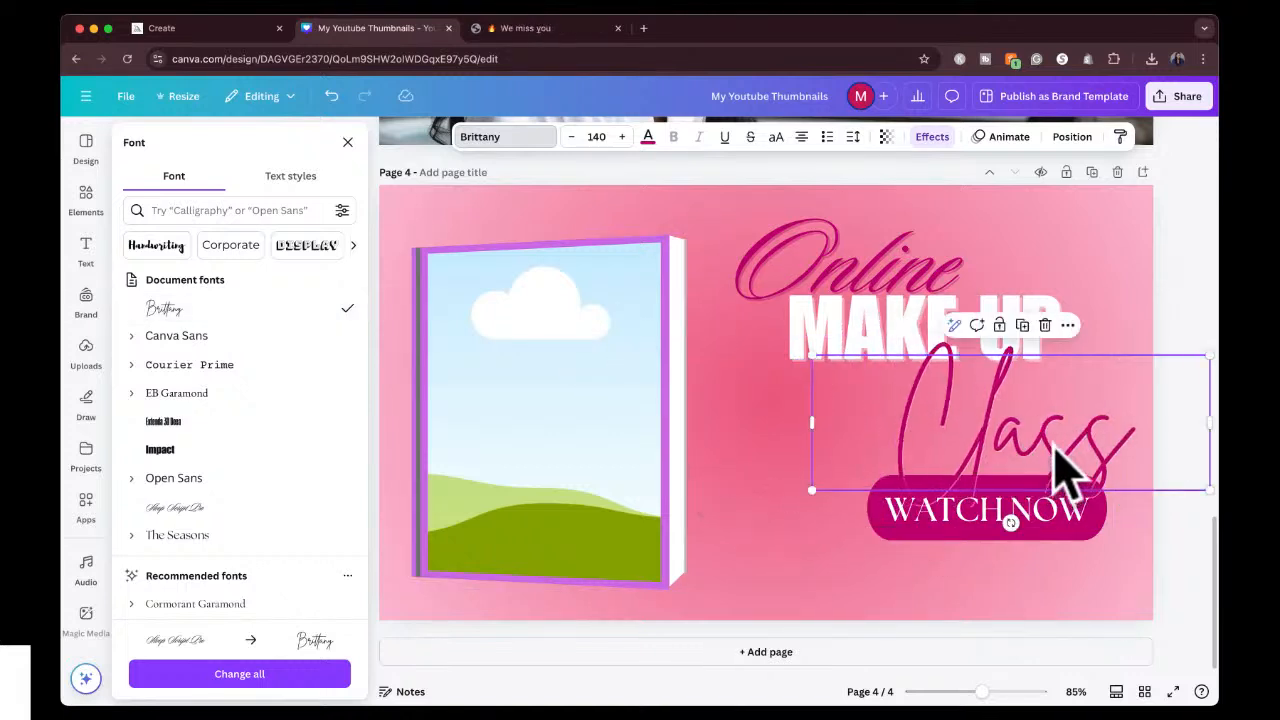
Set the "Online" text to Brittany and move it and "MAKE UP" down so the title words overlap closely with "Class".
click(165, 308)
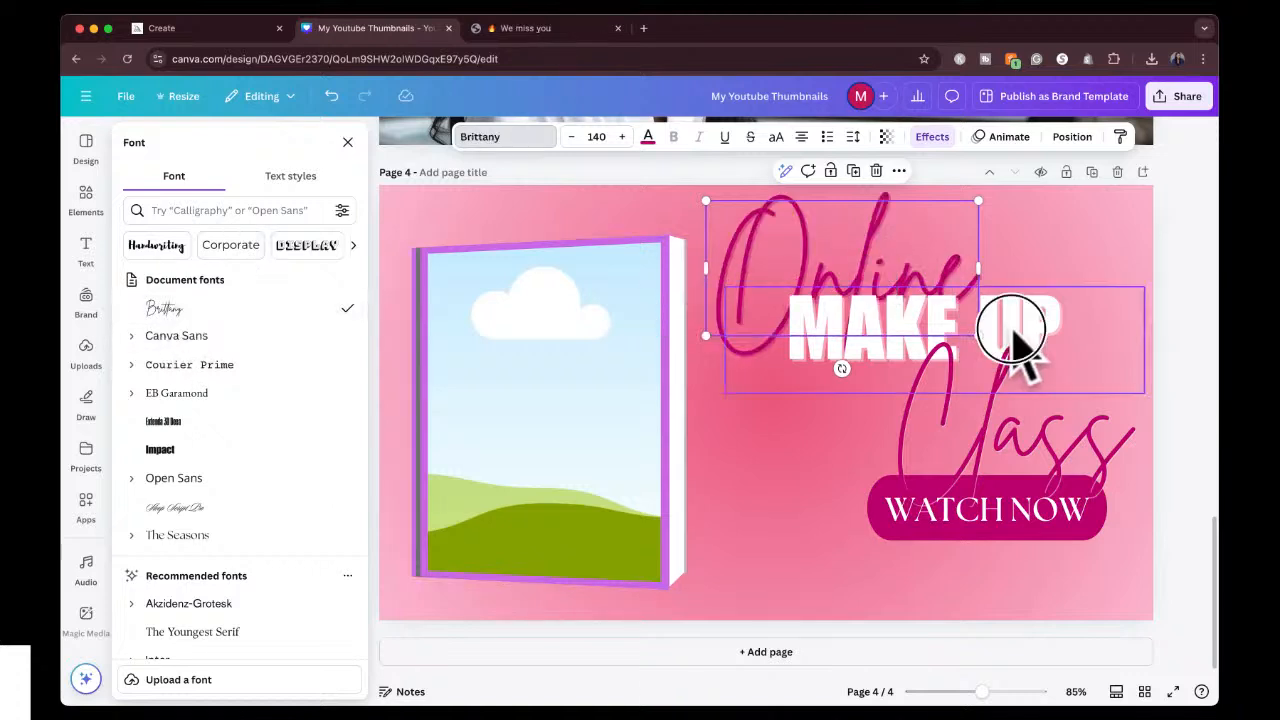
drag(1013, 340, 979, 384)
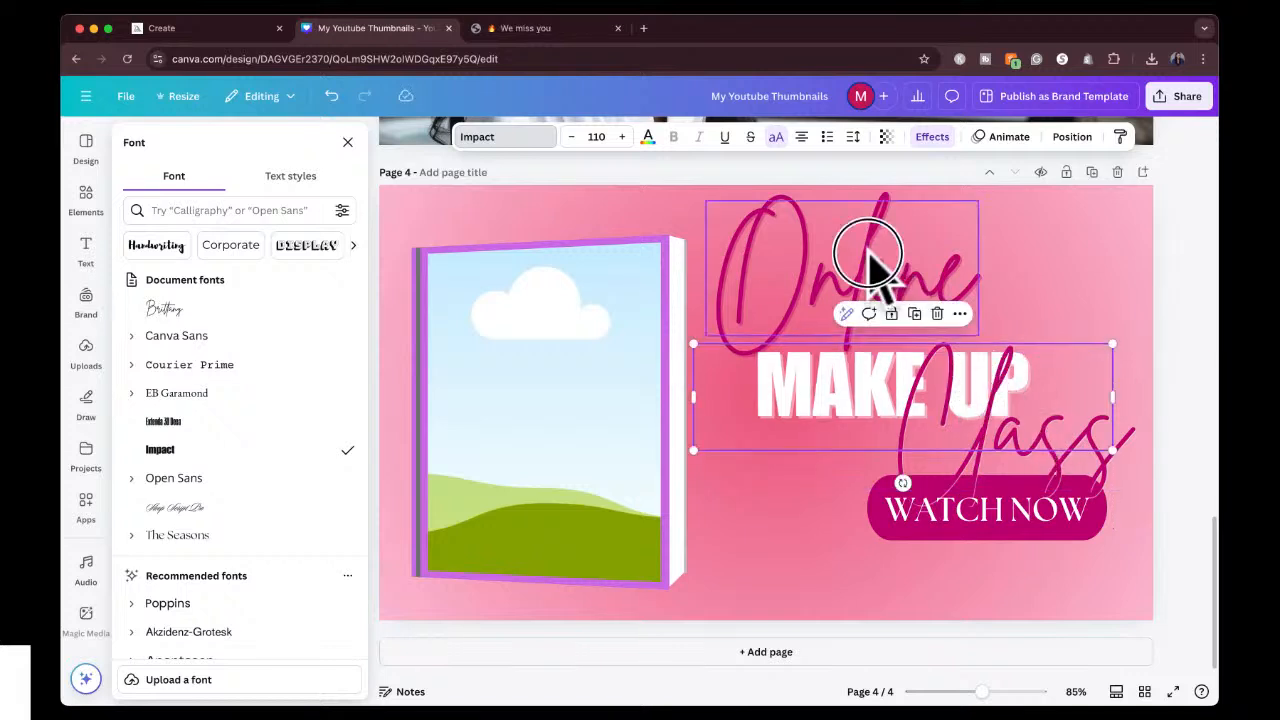
drag(870, 258, 890, 299)
click(1185, 297)
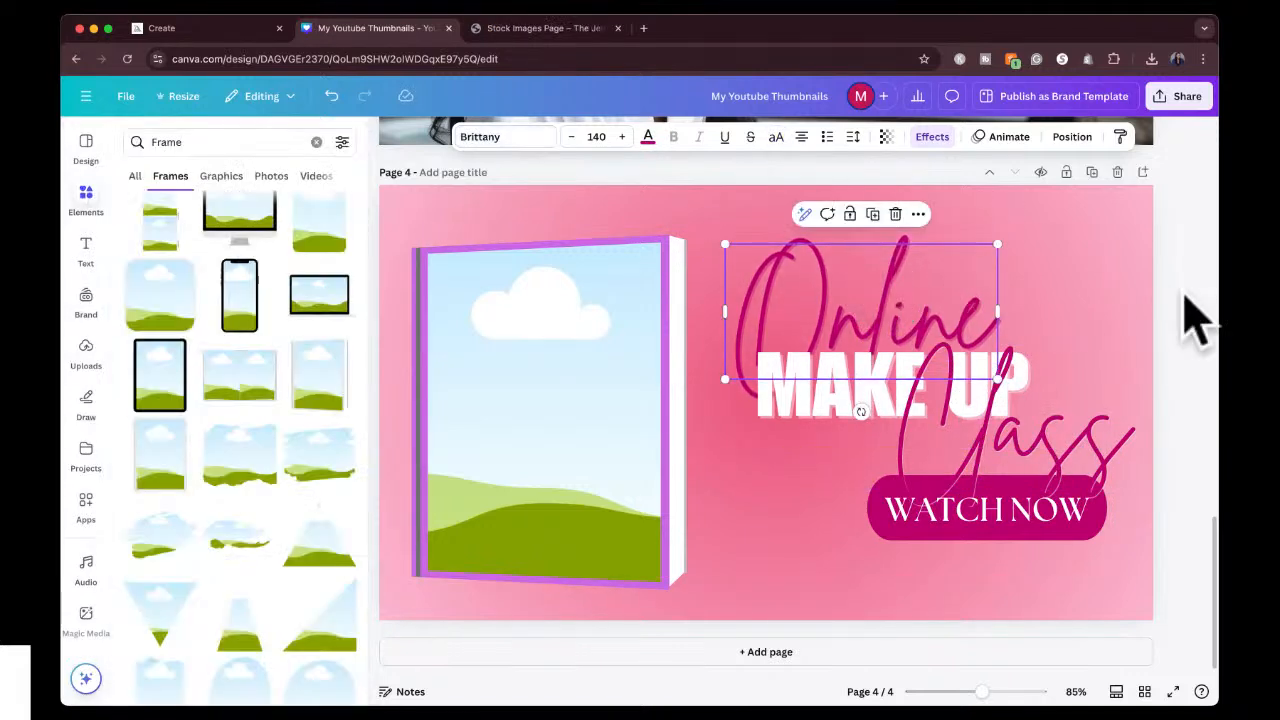
click(1030, 288)
drag(937, 300, 930, 282)
click(1123, 371)
click(1200, 380)
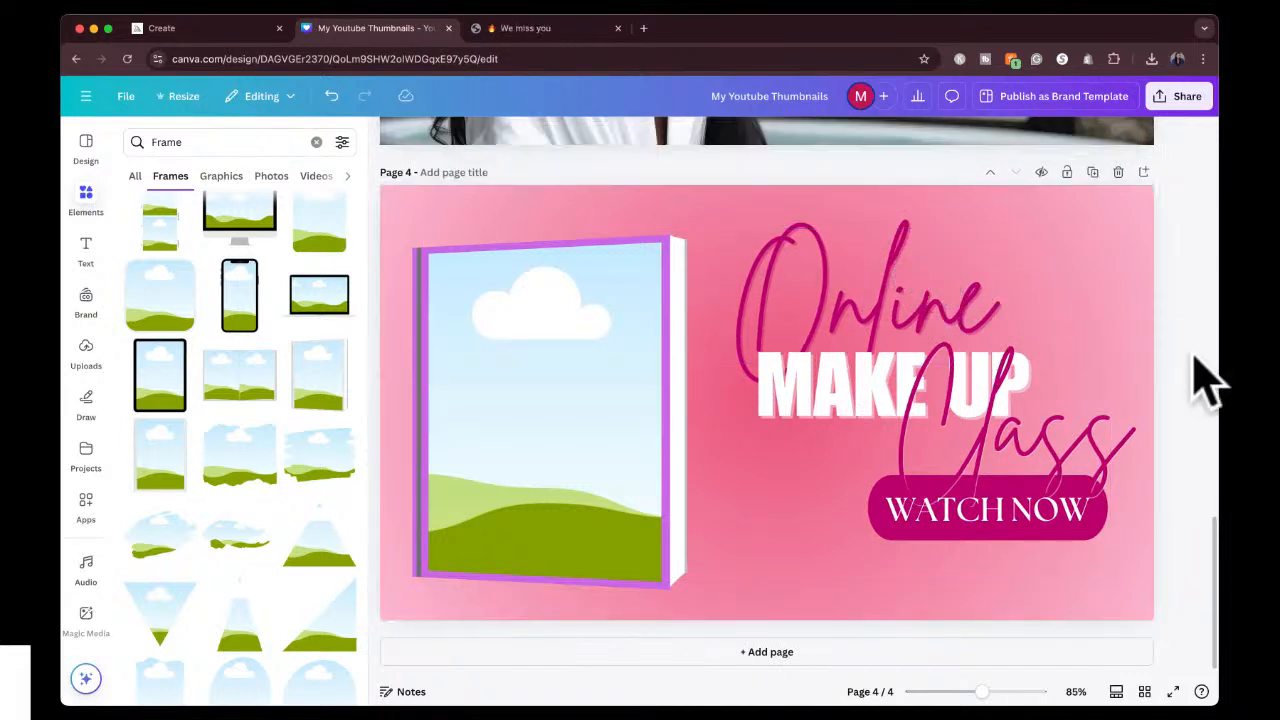
Delete the WATCH NOW text and its magenta rounded button shape from page 4.
click(1000, 530)
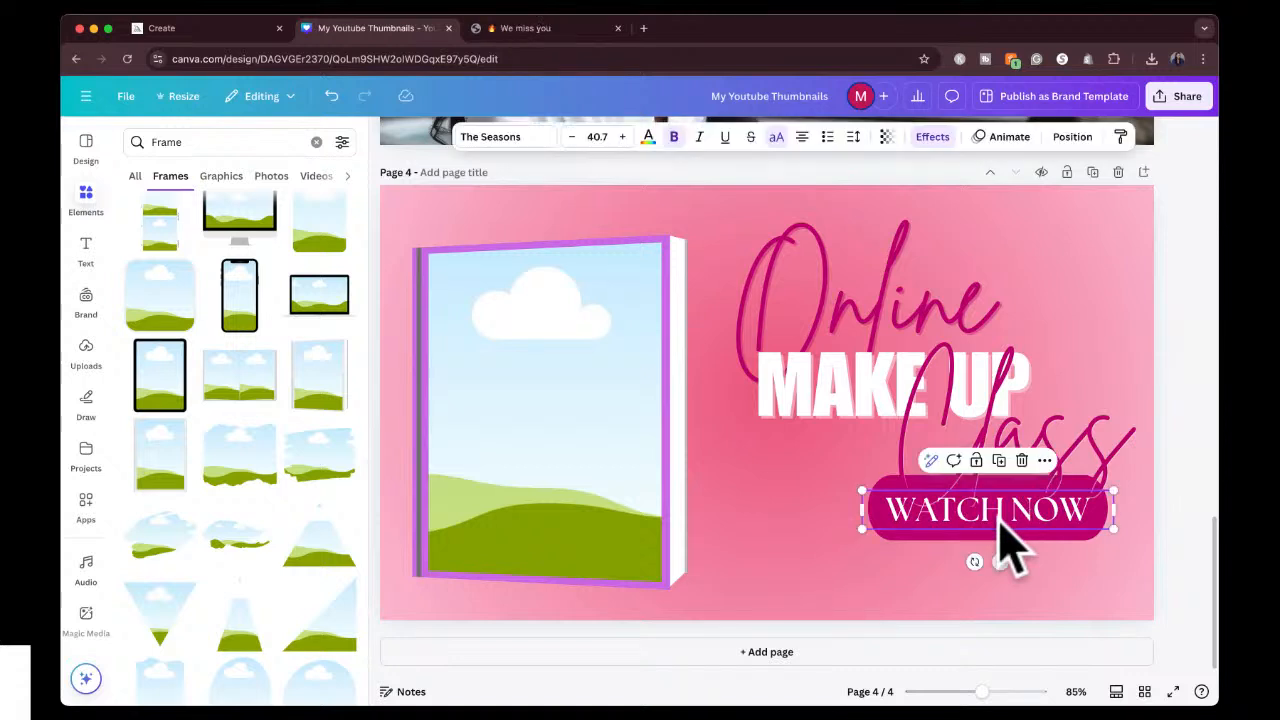
key(Delete)
click(1005, 535)
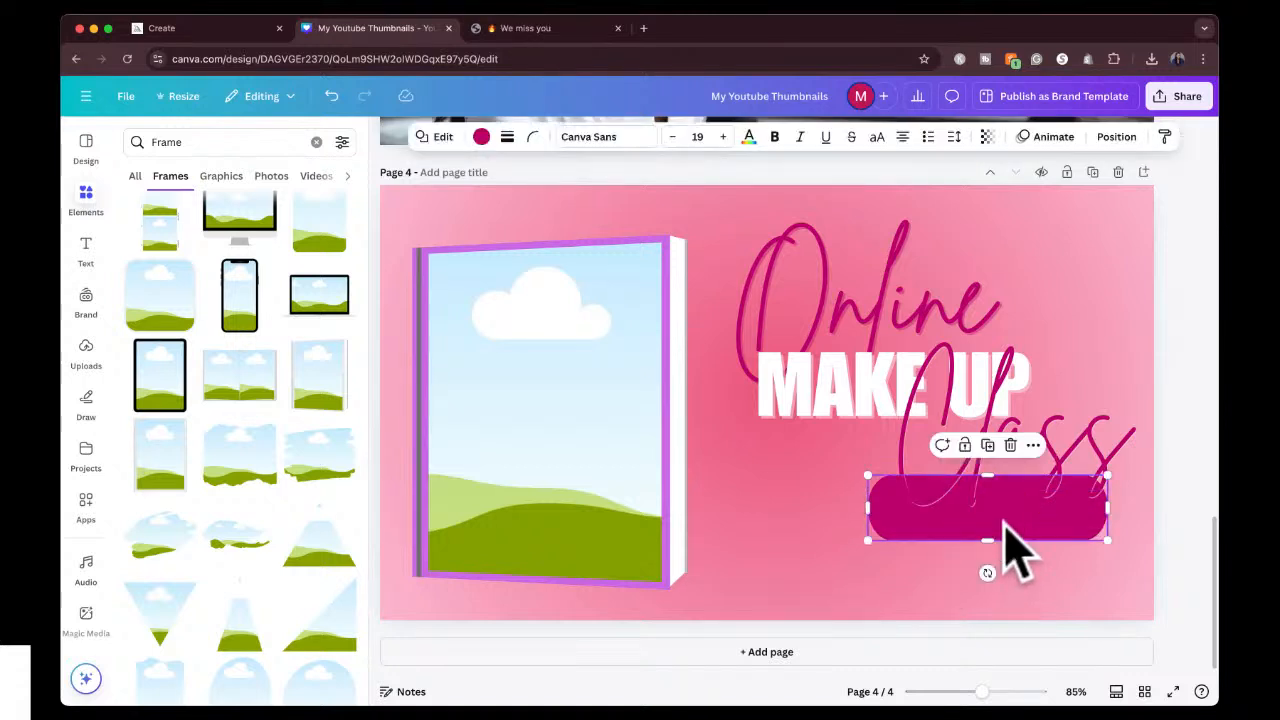
key(Delete)
Group the "Online", "MAKE UP" and "Class" texts, then shrink the group and shift it slightly down on the page's right side.
click(976, 482)
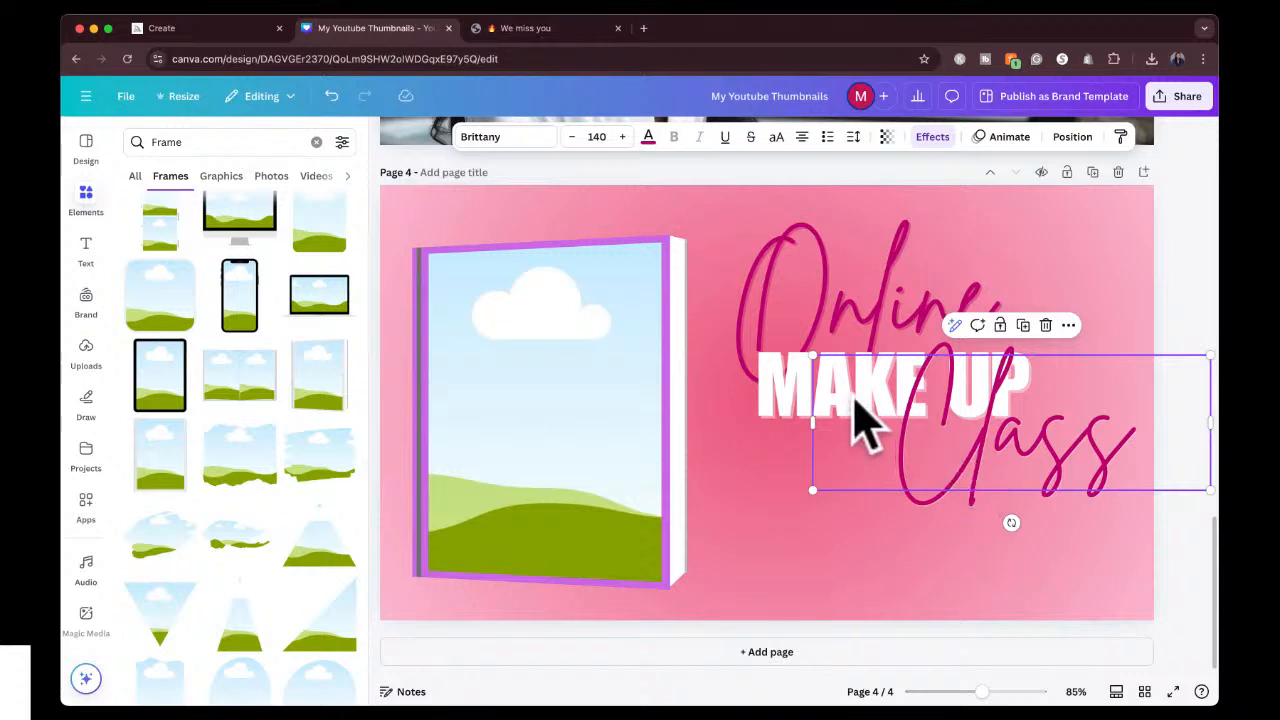
shift+click(795, 370)
shift+click(815, 308)
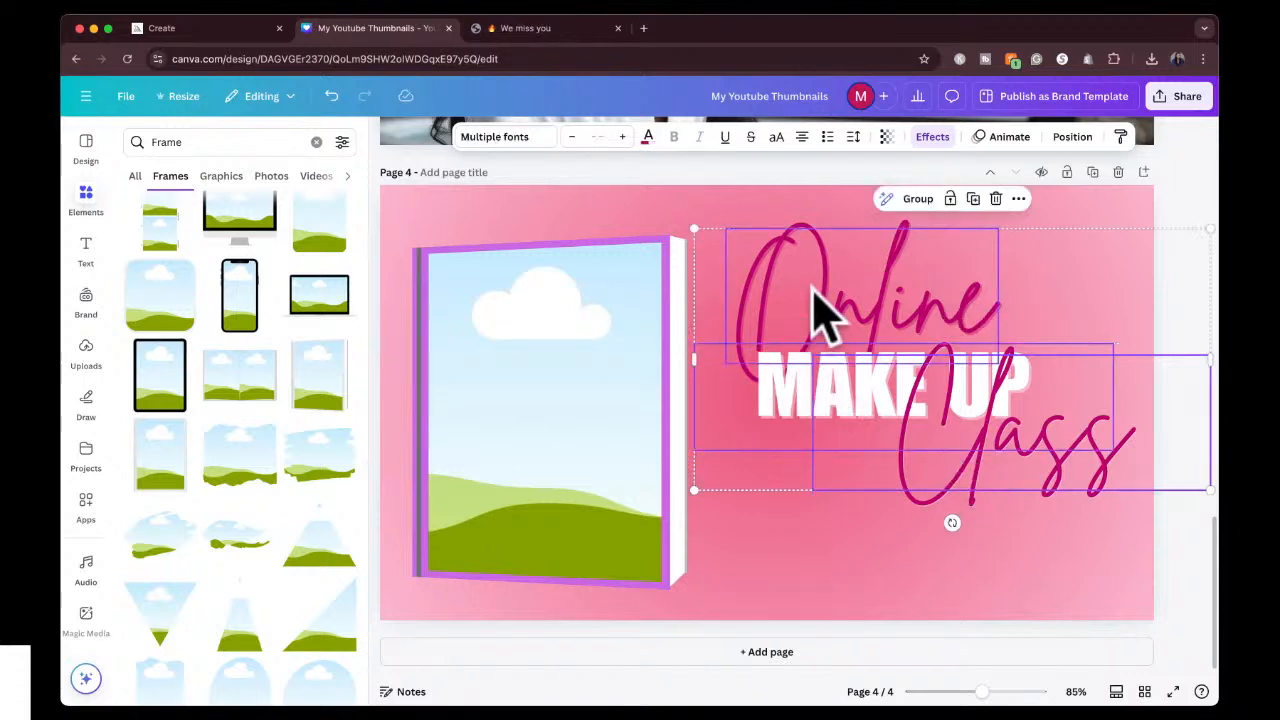
click(914, 200)
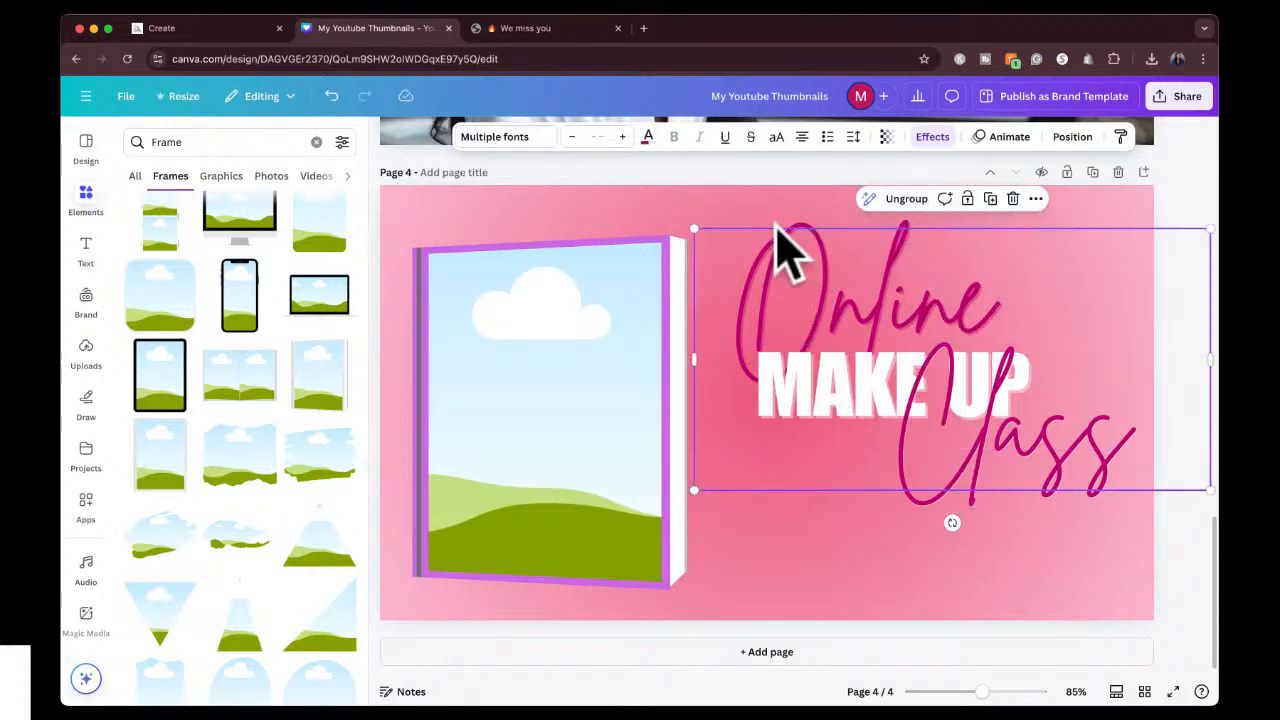
drag(693, 229, 785, 272)
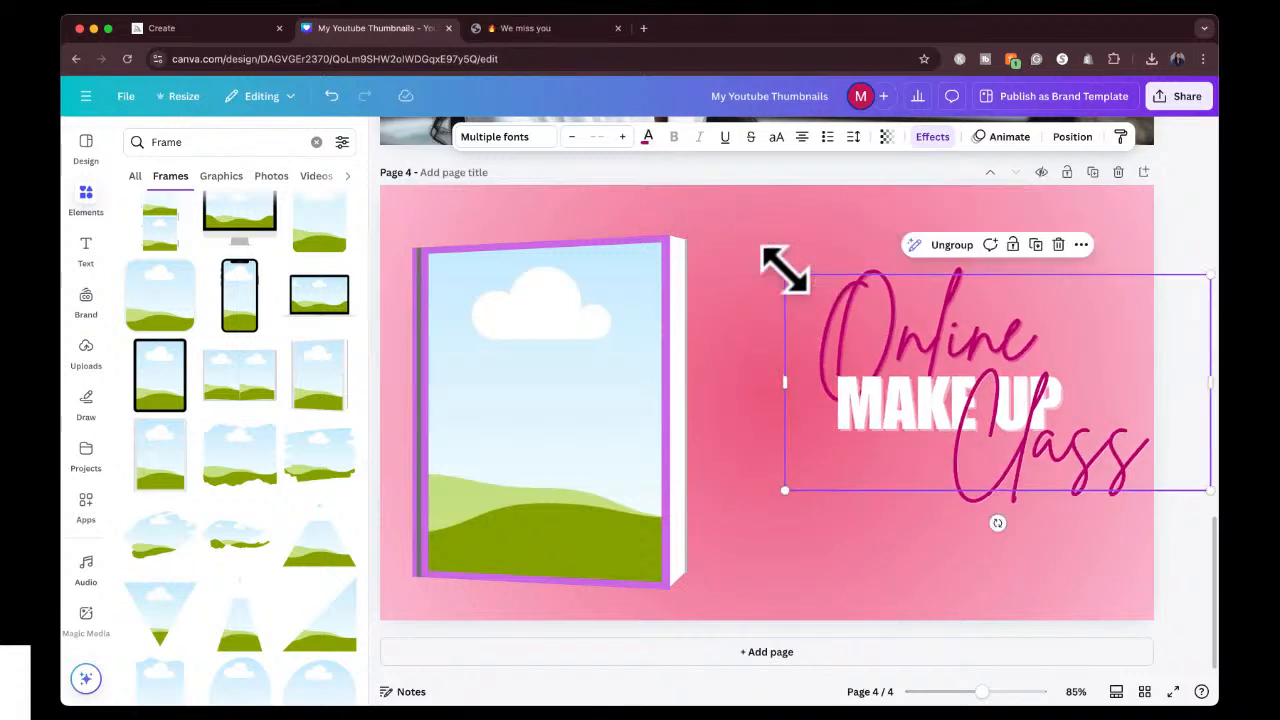
drag(983, 394, 974, 409)
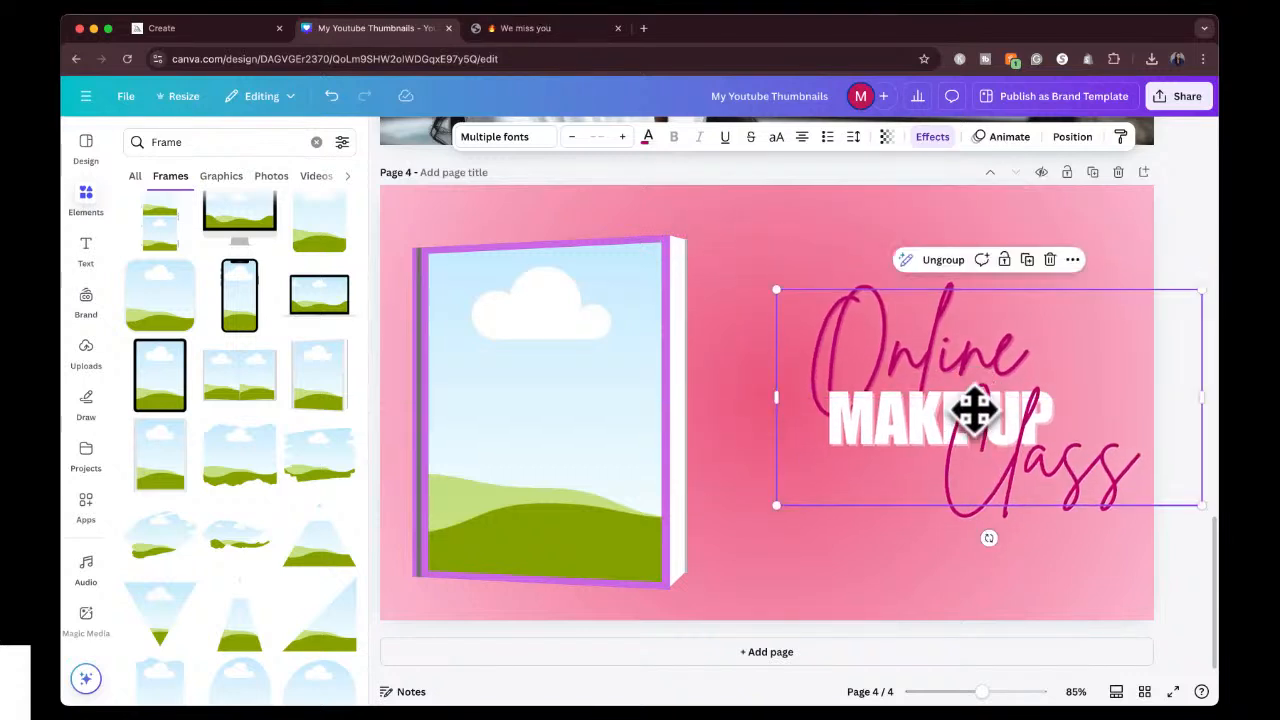
Replace the book frame with a torn-paper frame, enlarged to fill most of the page's left half beside the title.
click(645, 393)
key(Delete)
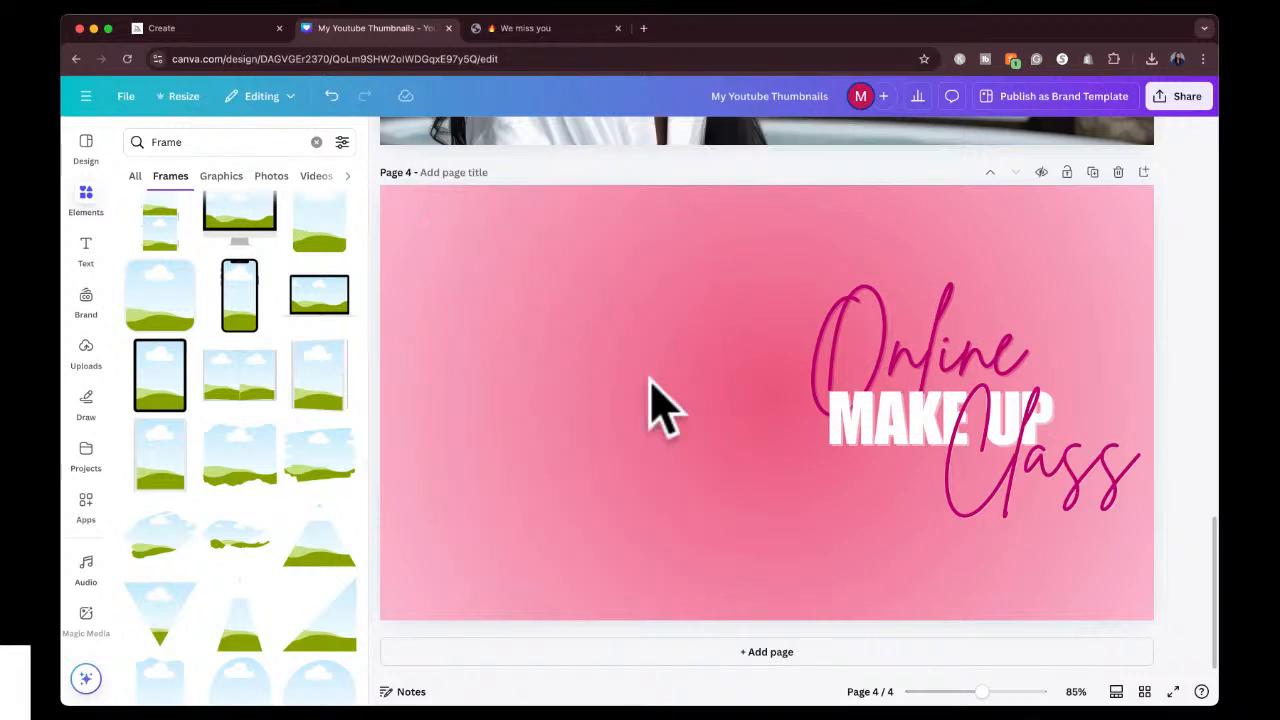
click(262, 462)
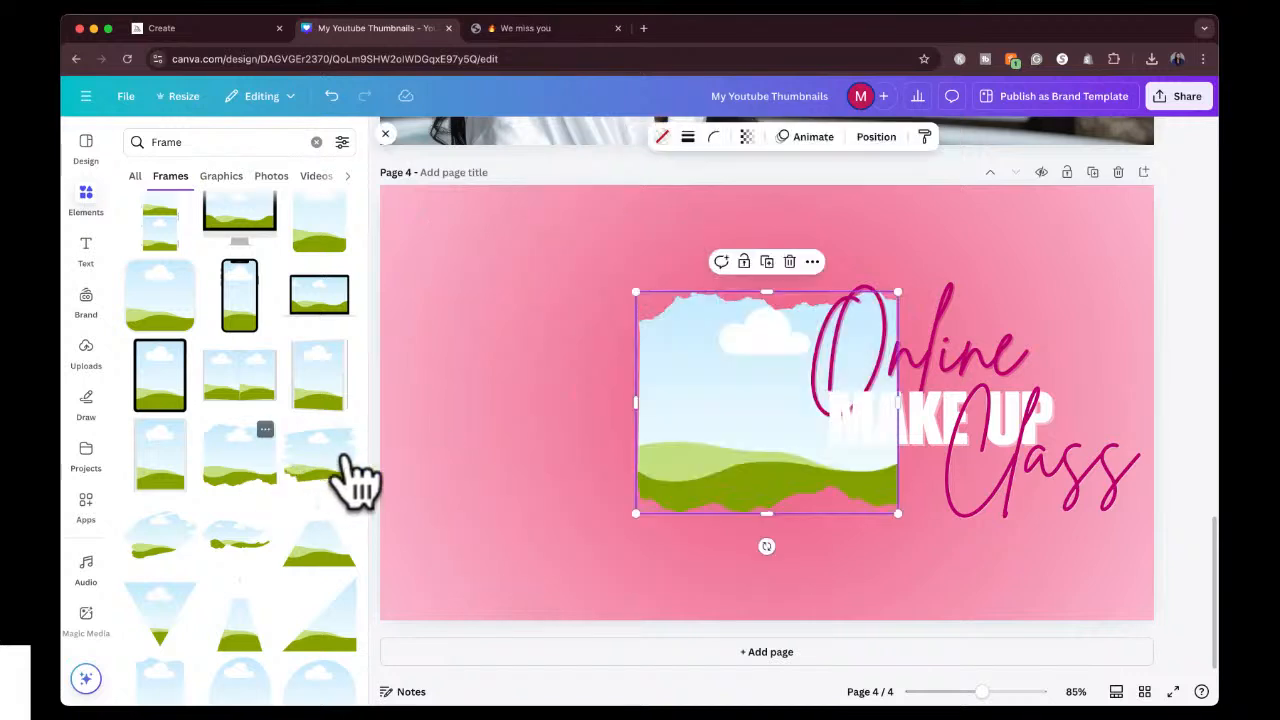
drag(765, 440, 500, 405)
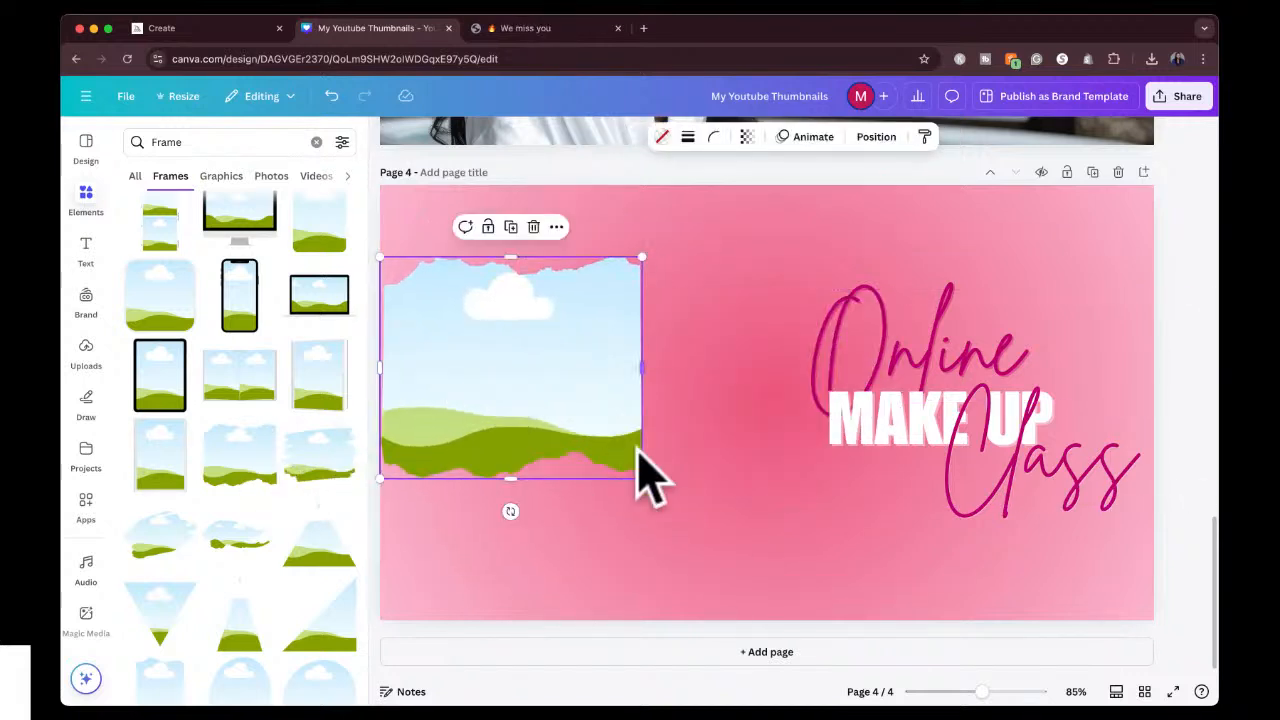
drag(645, 486, 734, 549)
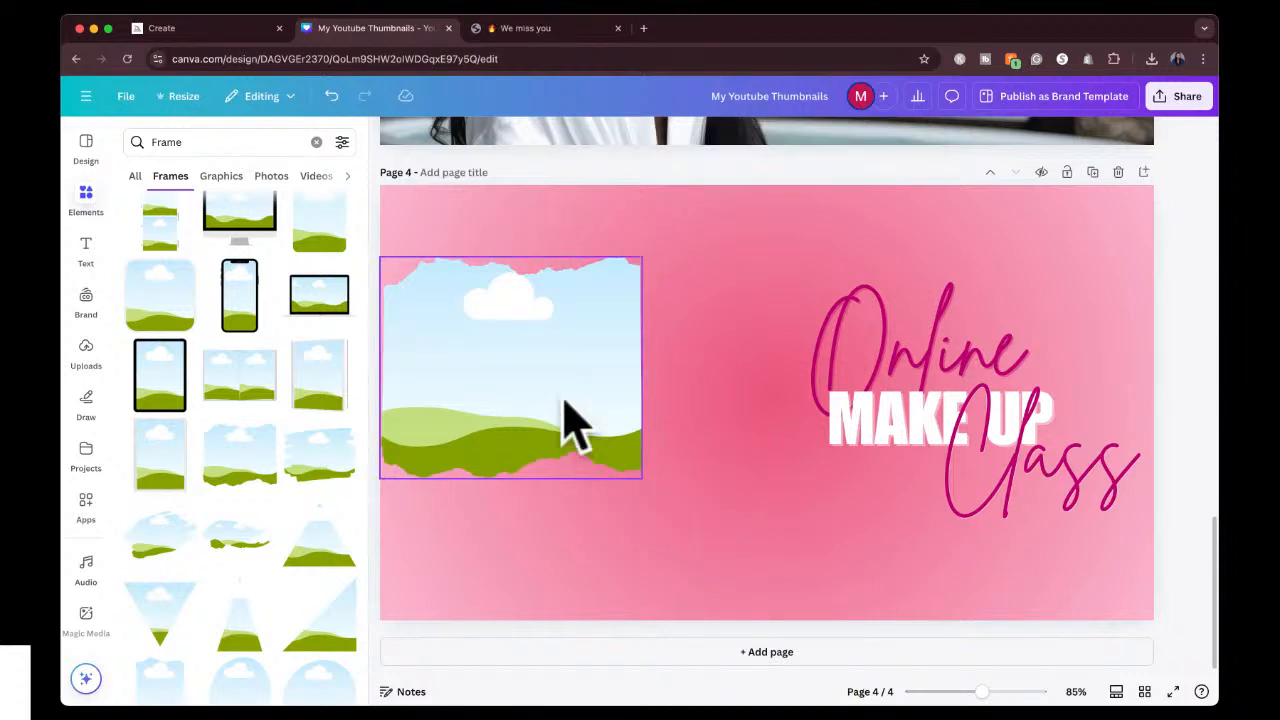
drag(571, 423, 600, 372)
drag(686, 467, 790, 555)
mouse_move(660, 425)
mouse_down()
mouse_move(640, 434)
mouse_move(651, 423)
mouse_up()
Change the page 4 background from the pink image to the pale yellow-to-pink gradient.
click(787, 210)
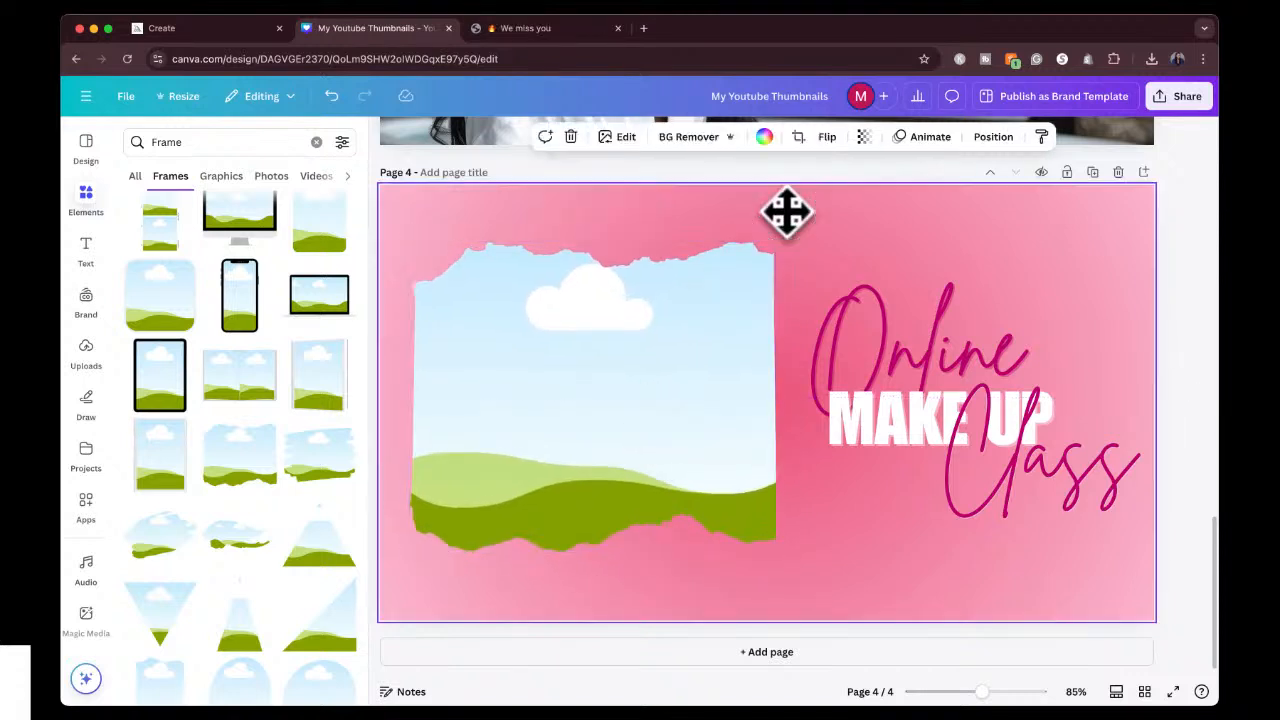
click(764, 137)
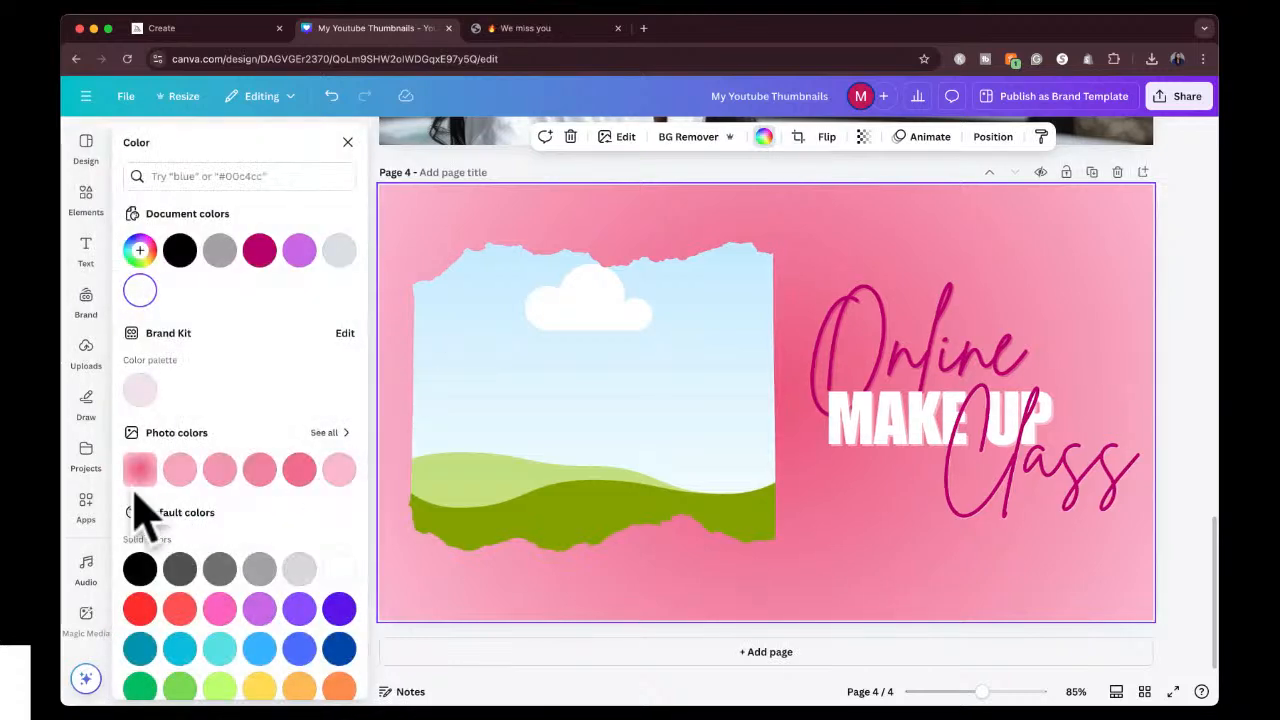
scroll(232, 540, down, 3)
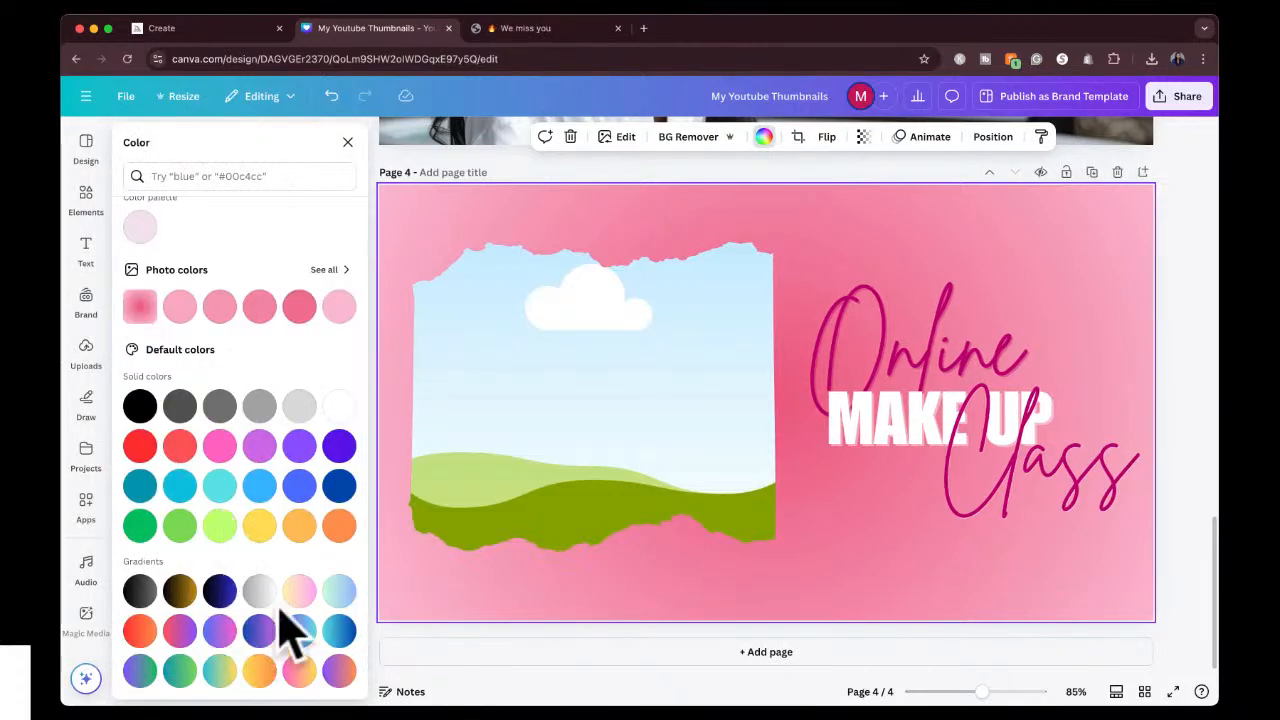
click(298, 592)
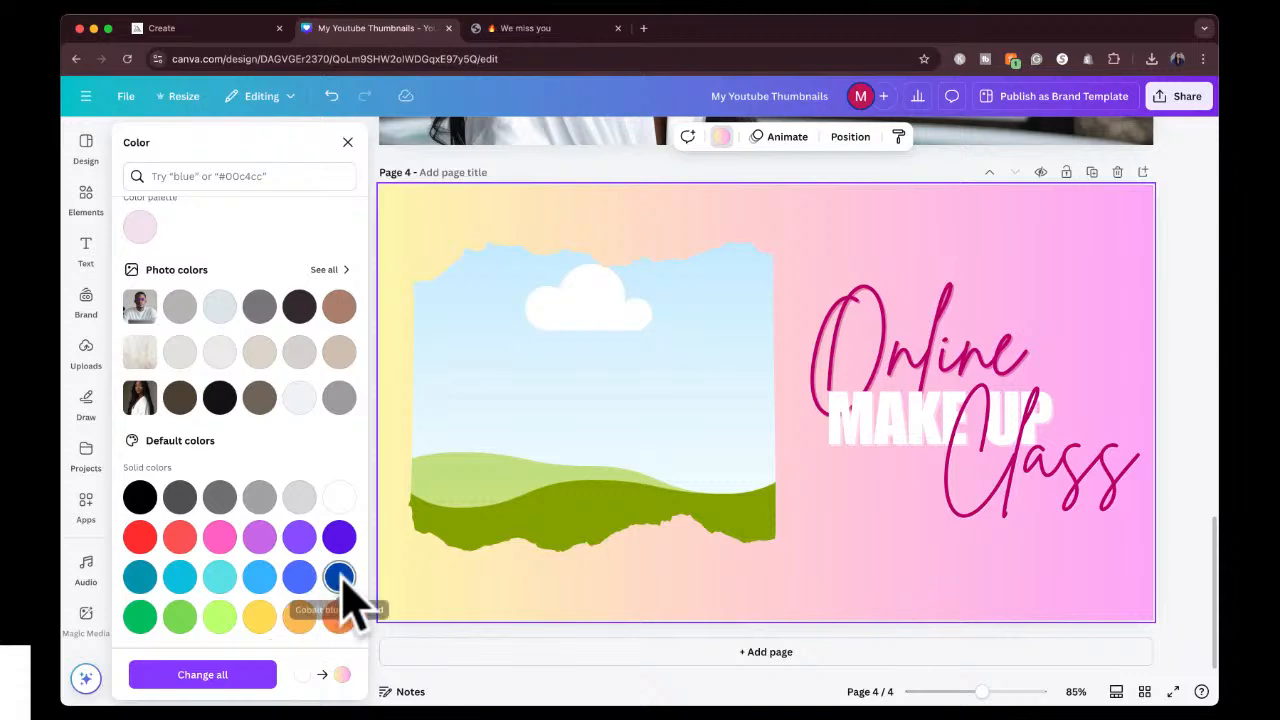
Try cobalt blue, red-purple, blue-purple and grey-white backgrounds on page 4, ending back on the yellow-to-pink gradient.
click(338, 577)
scroll(255, 540, down, 3)
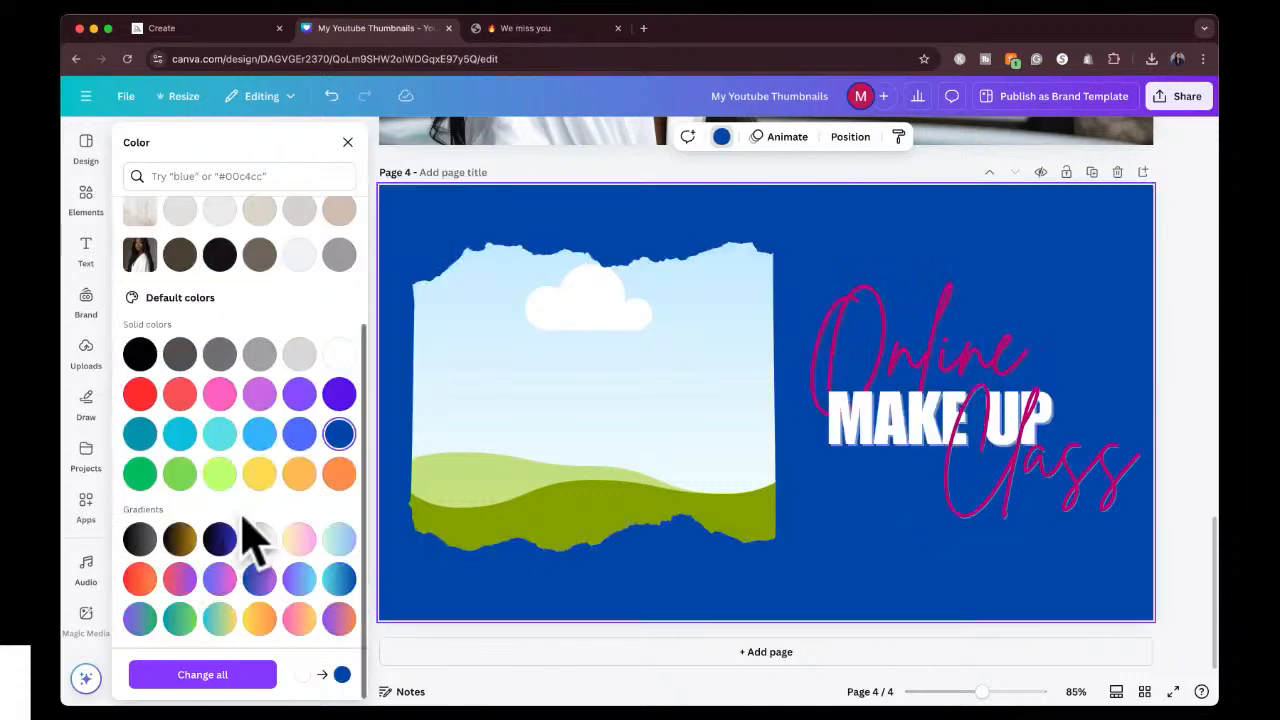
click(180, 578)
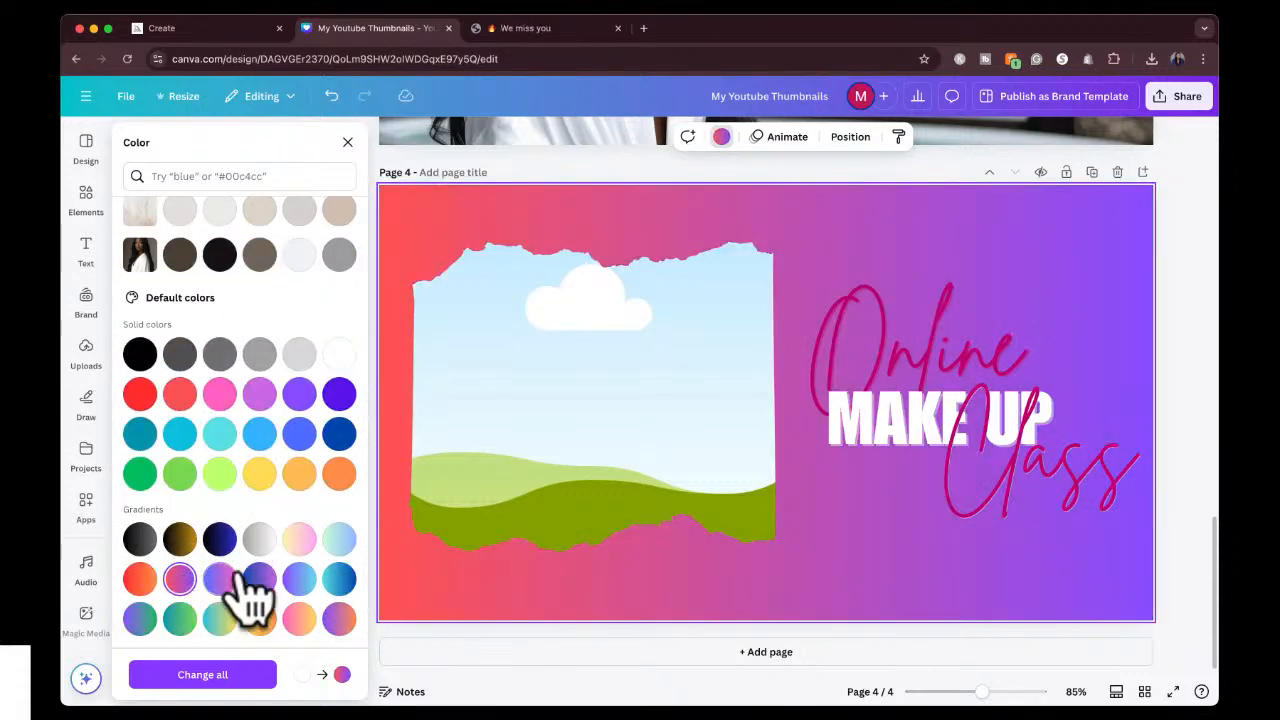
click(260, 582)
click(258, 545)
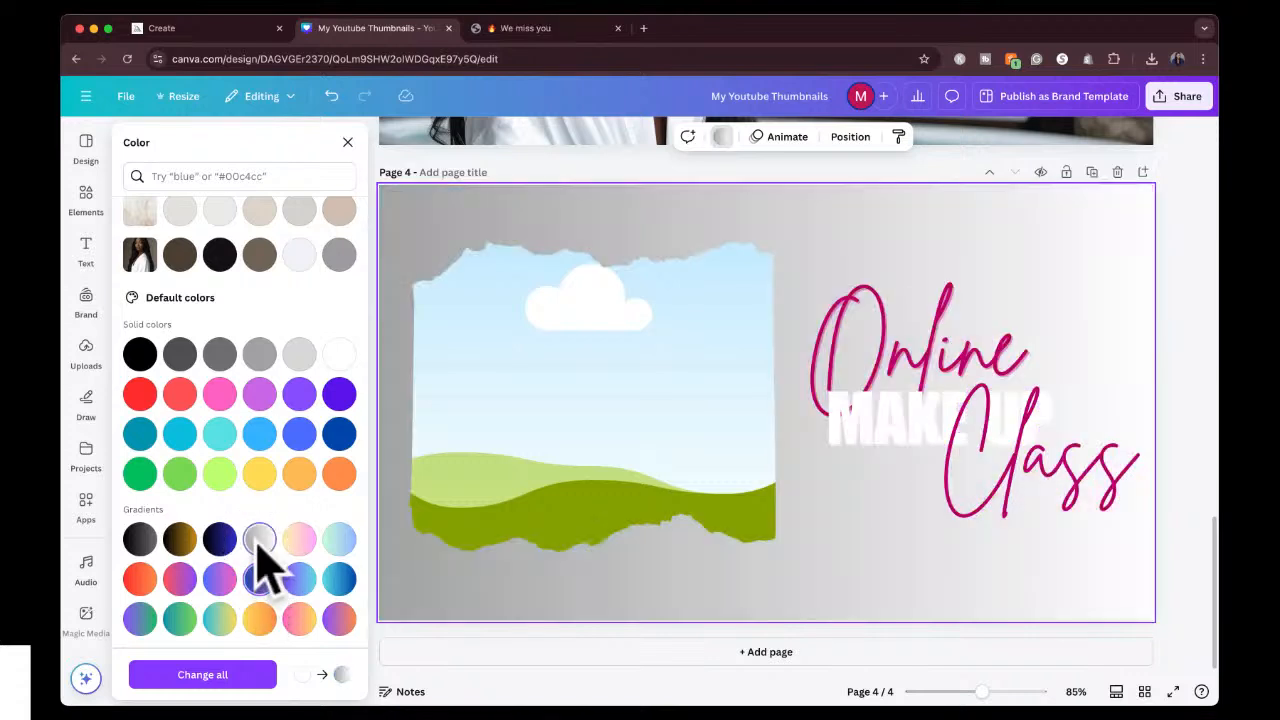
click(300, 544)
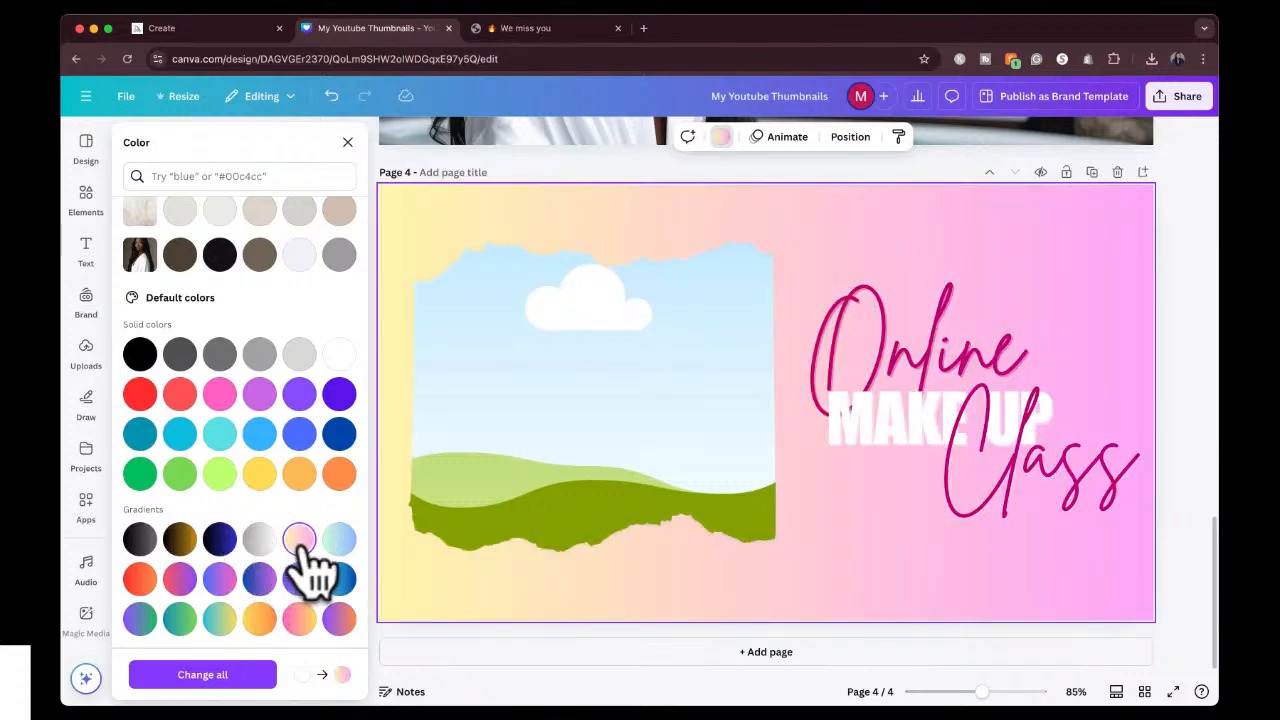
click(955, 375)
click(647, 140)
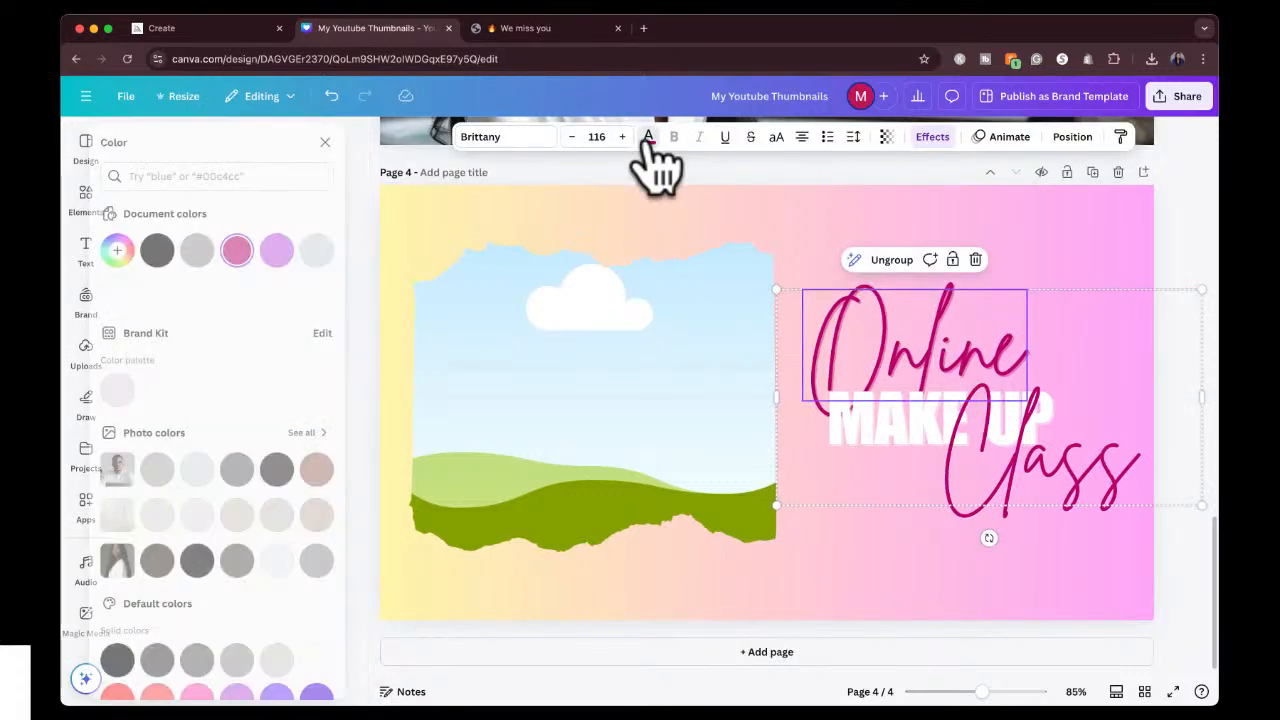
click(647, 140)
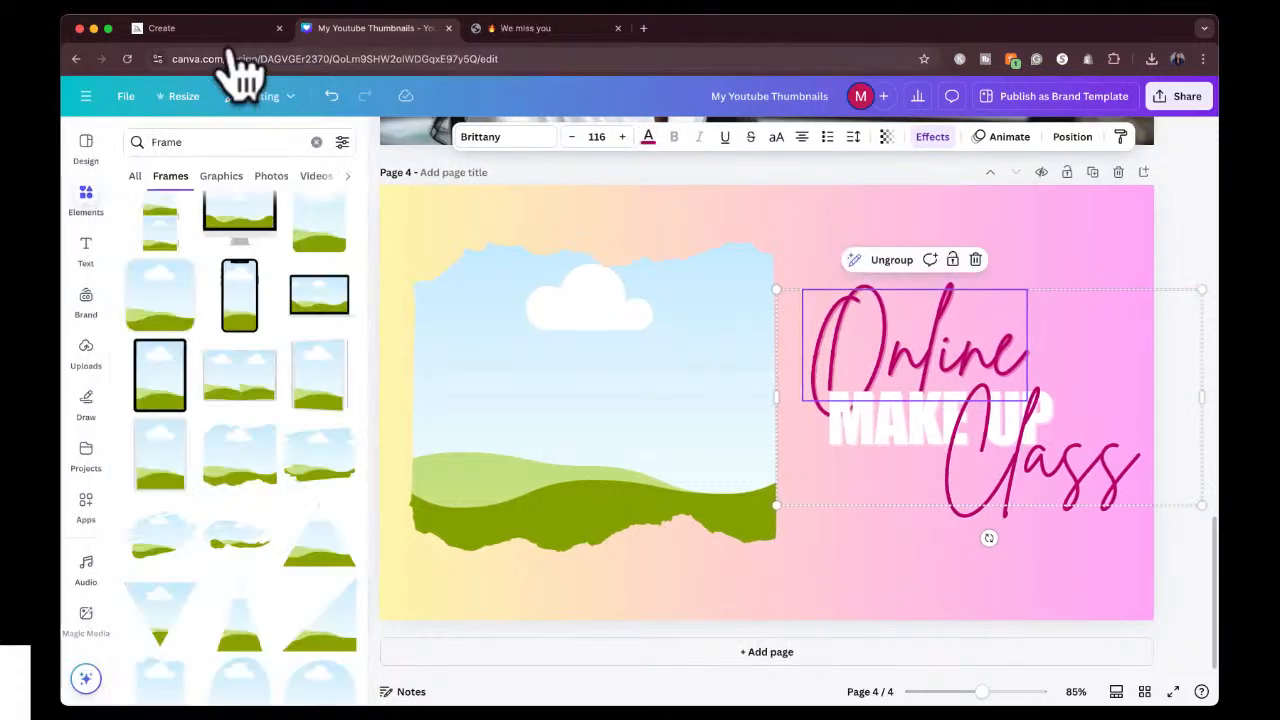
Switch to Midjourney and open the upscaled close-up portrait of the woman with bold makeup.
click(230, 30)
click(332, 283)
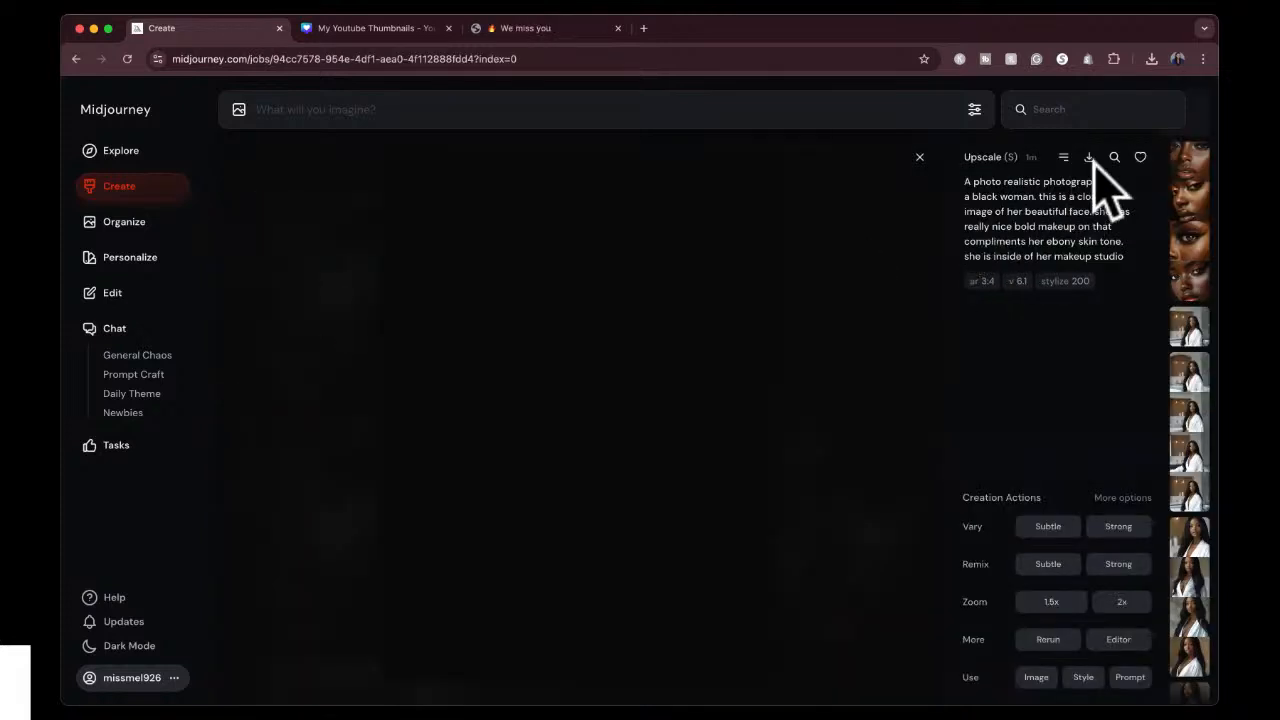
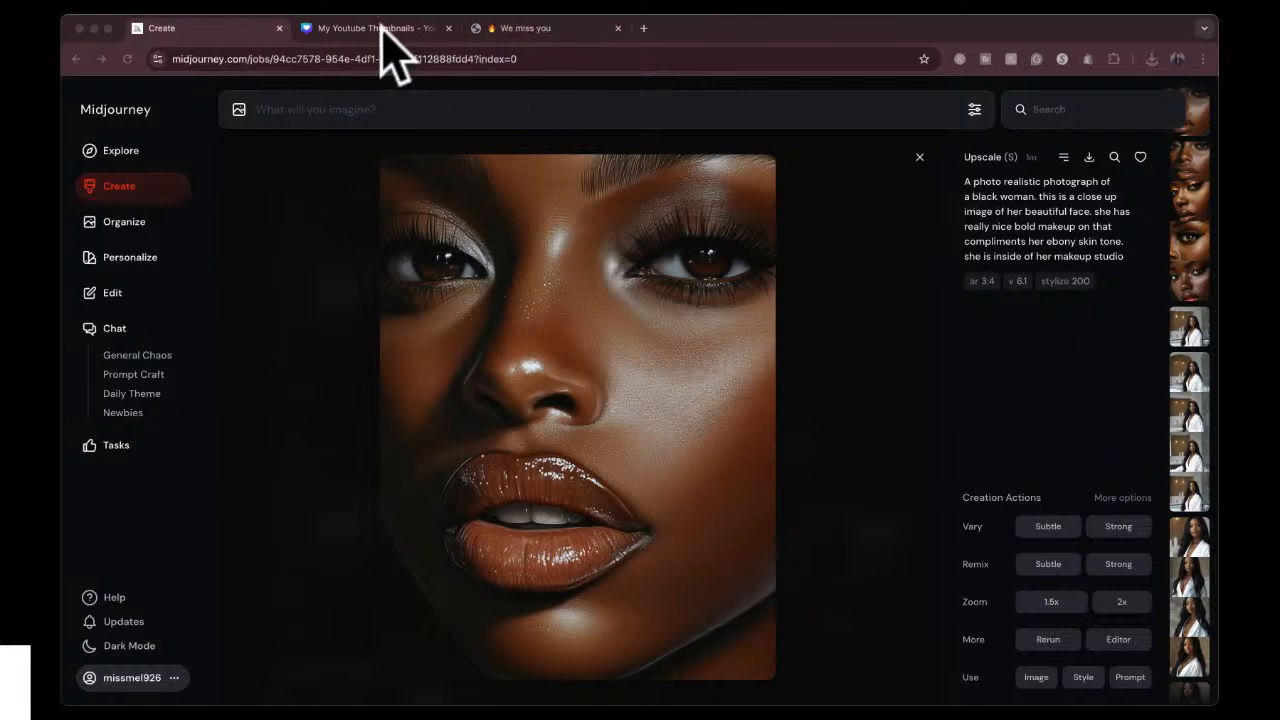
Switch to the Canva thumbnails design, paste the copied Midjourney portrait on page 4 and place it inside the torn-paper frame.
click(380, 28)
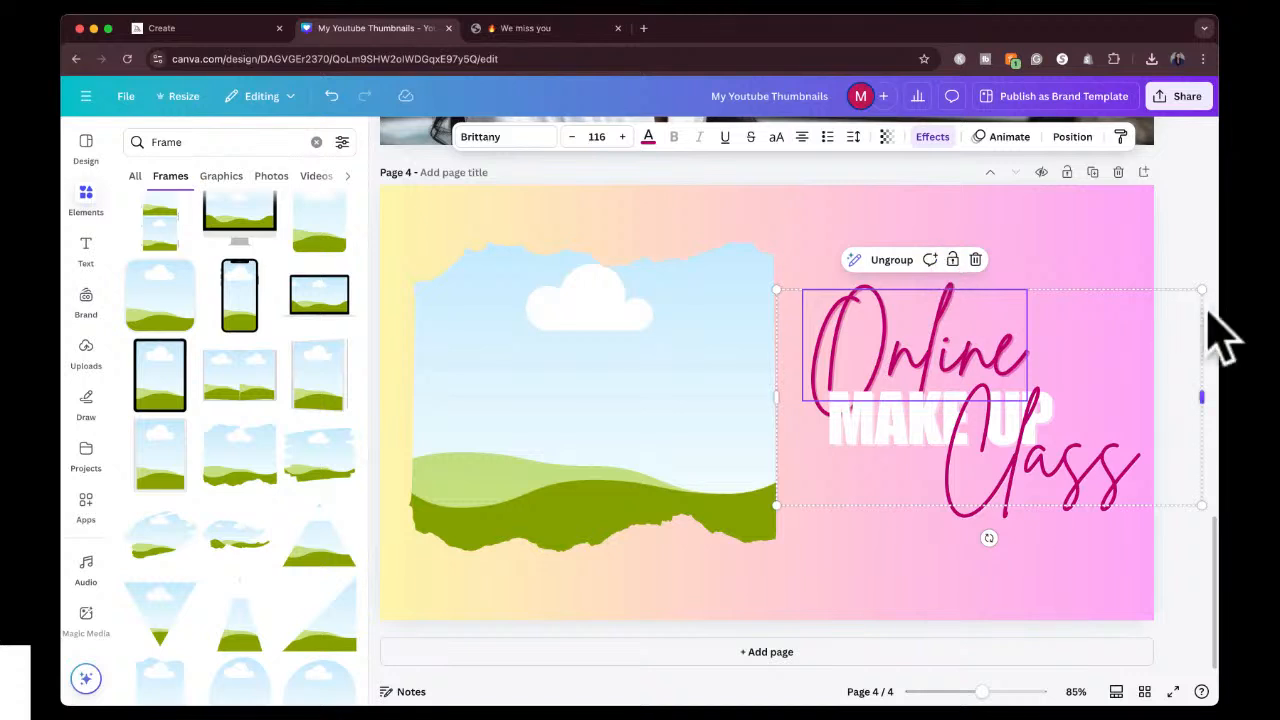
click(1248, 308)
click(672, 378)
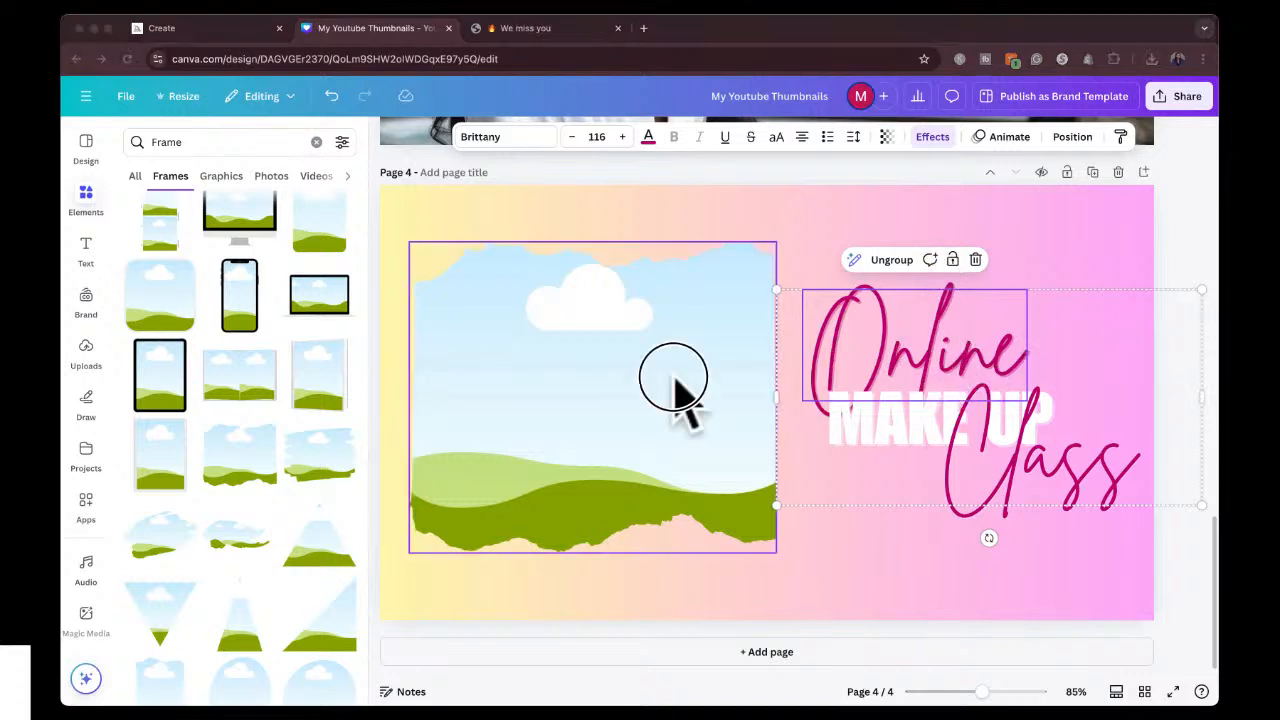
key(super+v)
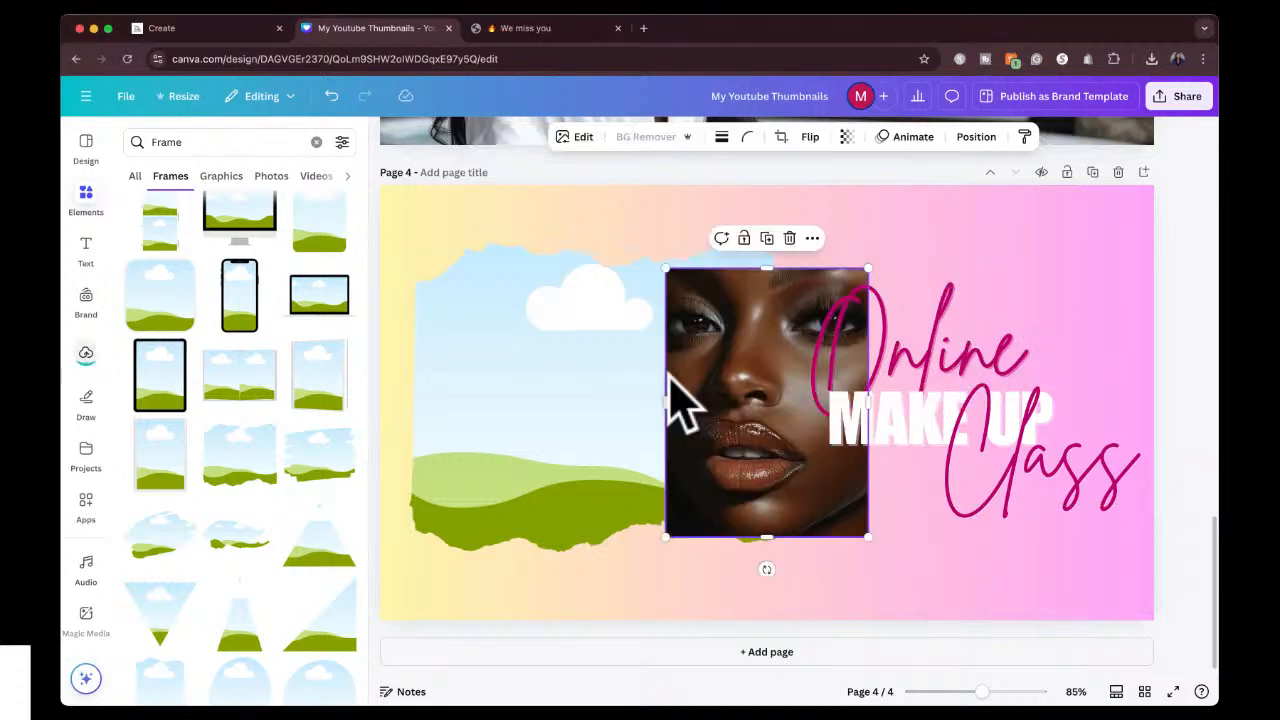
drag(735, 382, 551, 386)
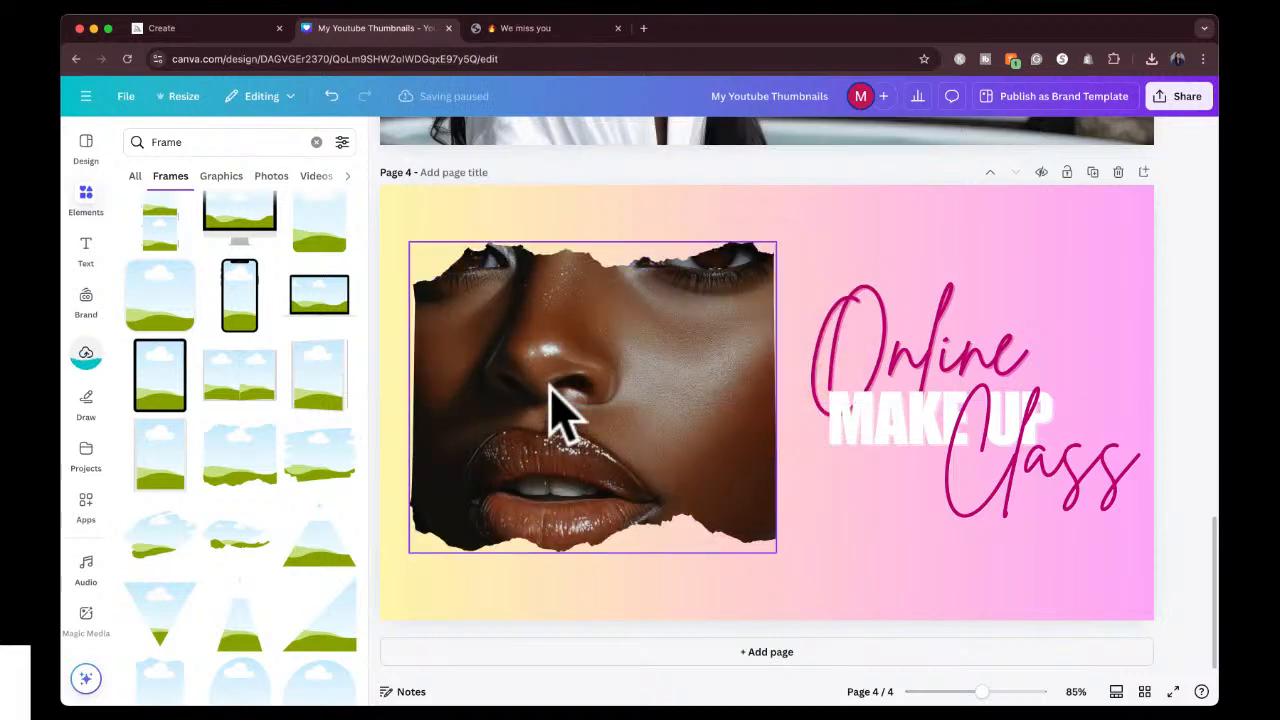
Flip the framed portrait horizontally and shift its crop down inside the torn-paper frame so both eyes show.
click(572, 360)
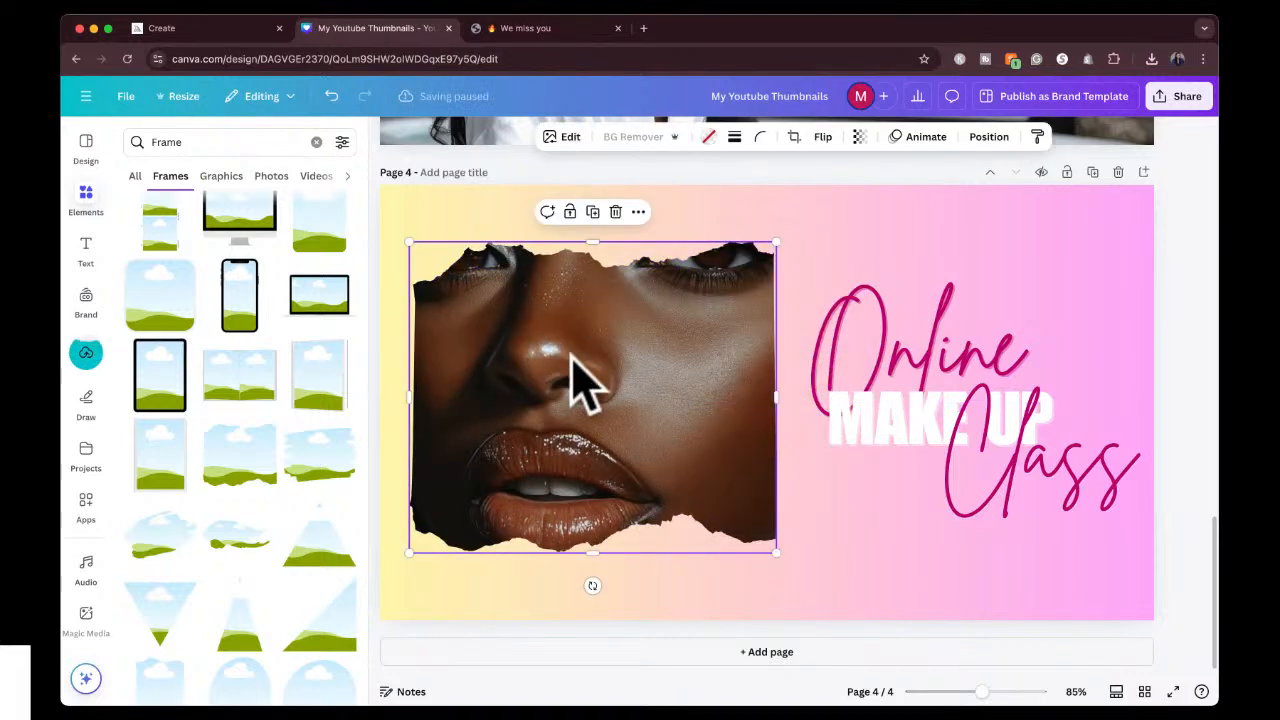
click(822, 137)
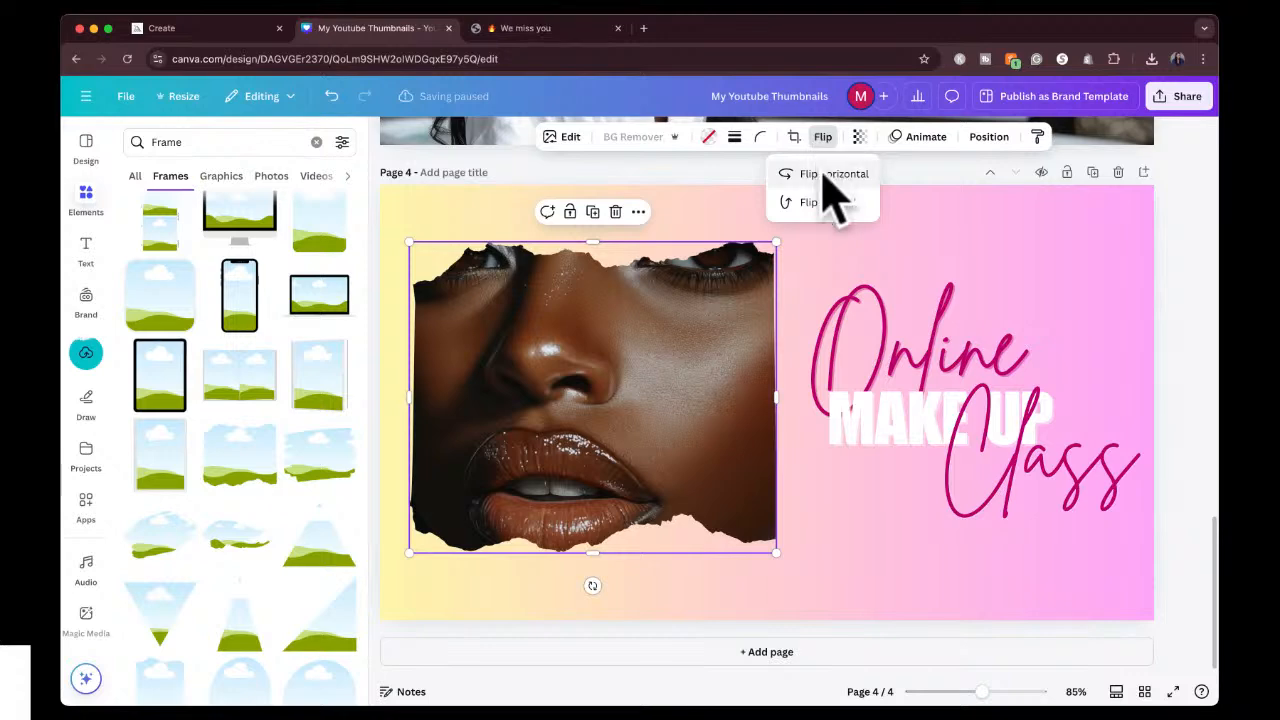
click(826, 176)
click(629, 380)
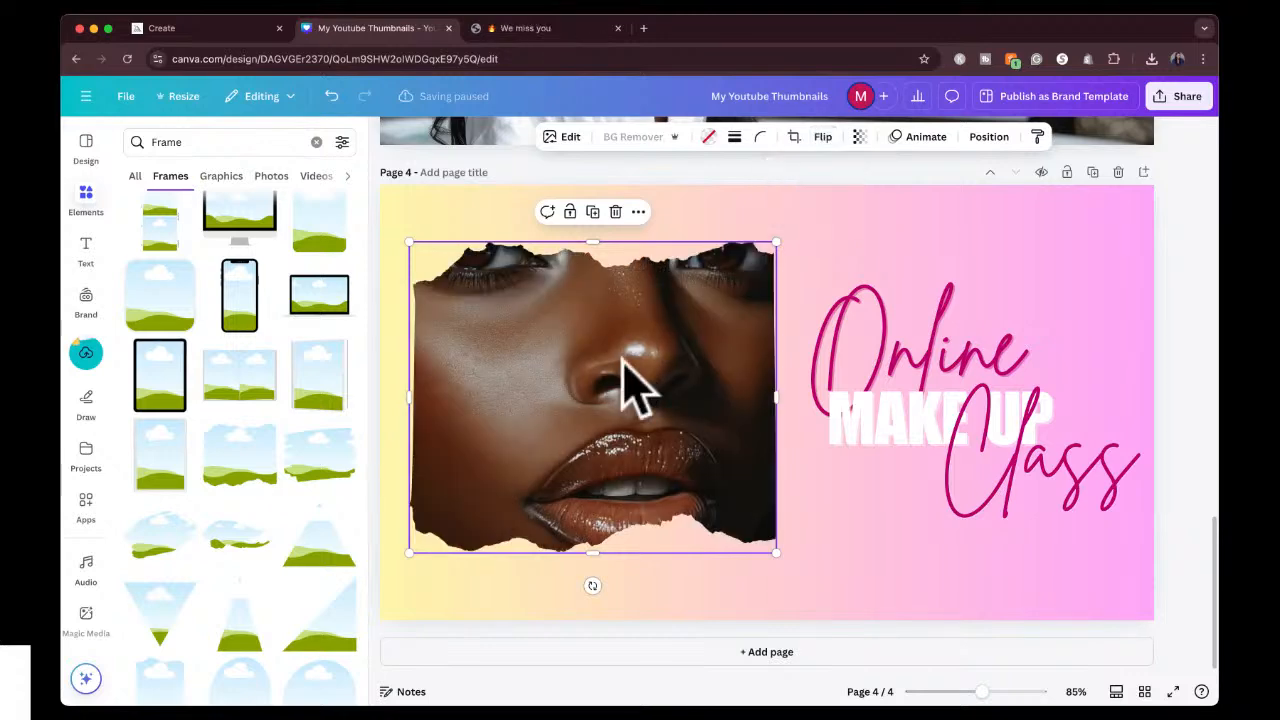
double_click(629, 382)
drag(612, 370, 616, 395)
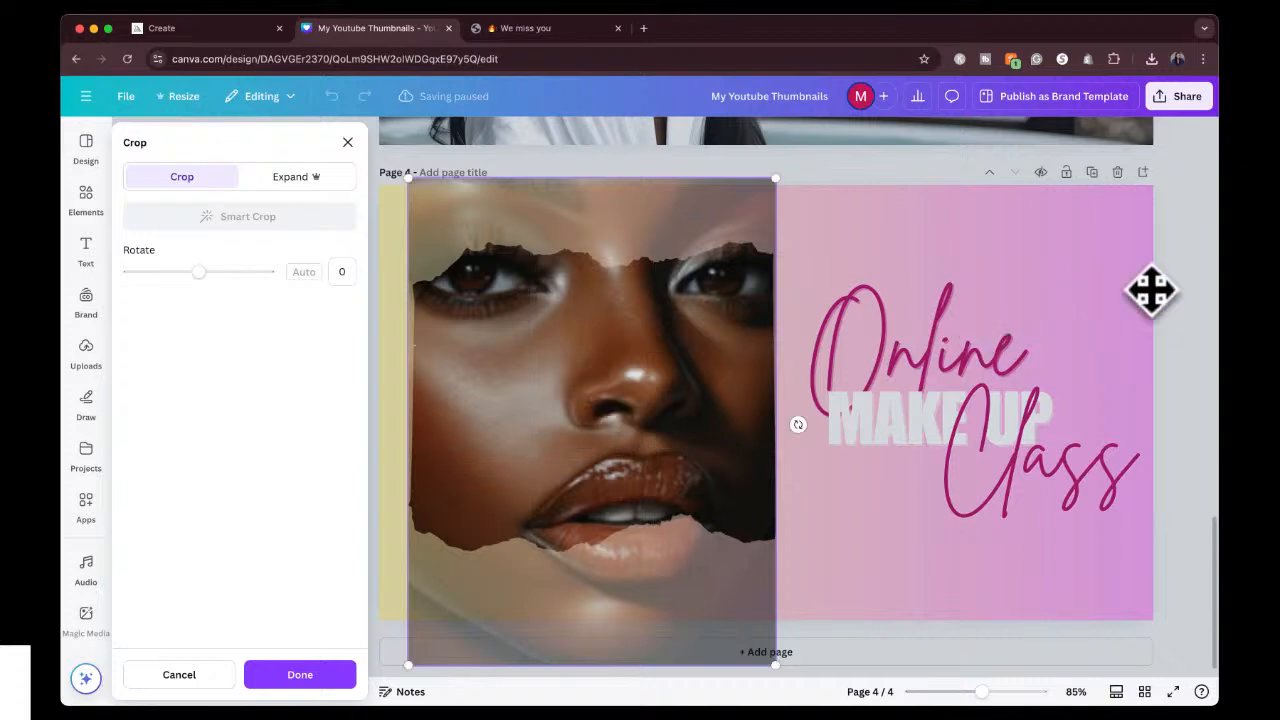
click(1185, 295)
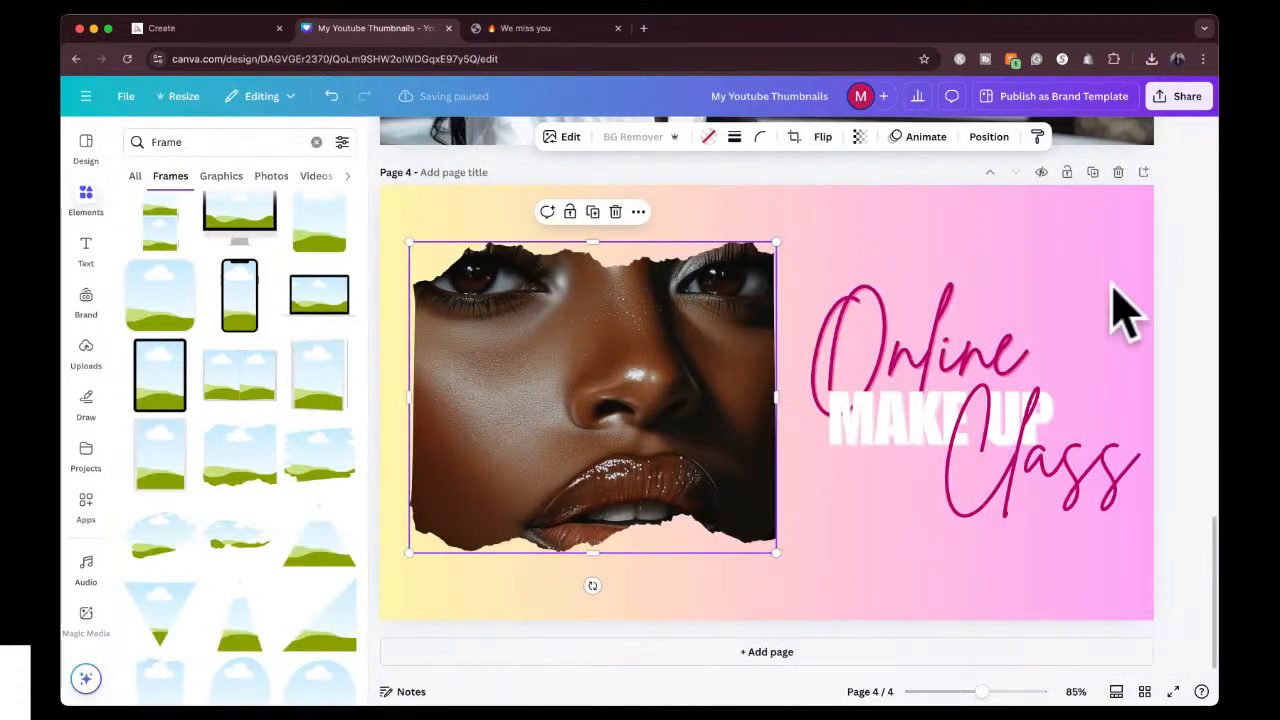
click(1195, 288)
Move the framed portrait slightly down and the grouped "Online MAKE UP Class" title slightly up to balance them on the page.
drag(612, 388, 580, 391)
click(955, 420)
drag(955, 420, 952, 402)
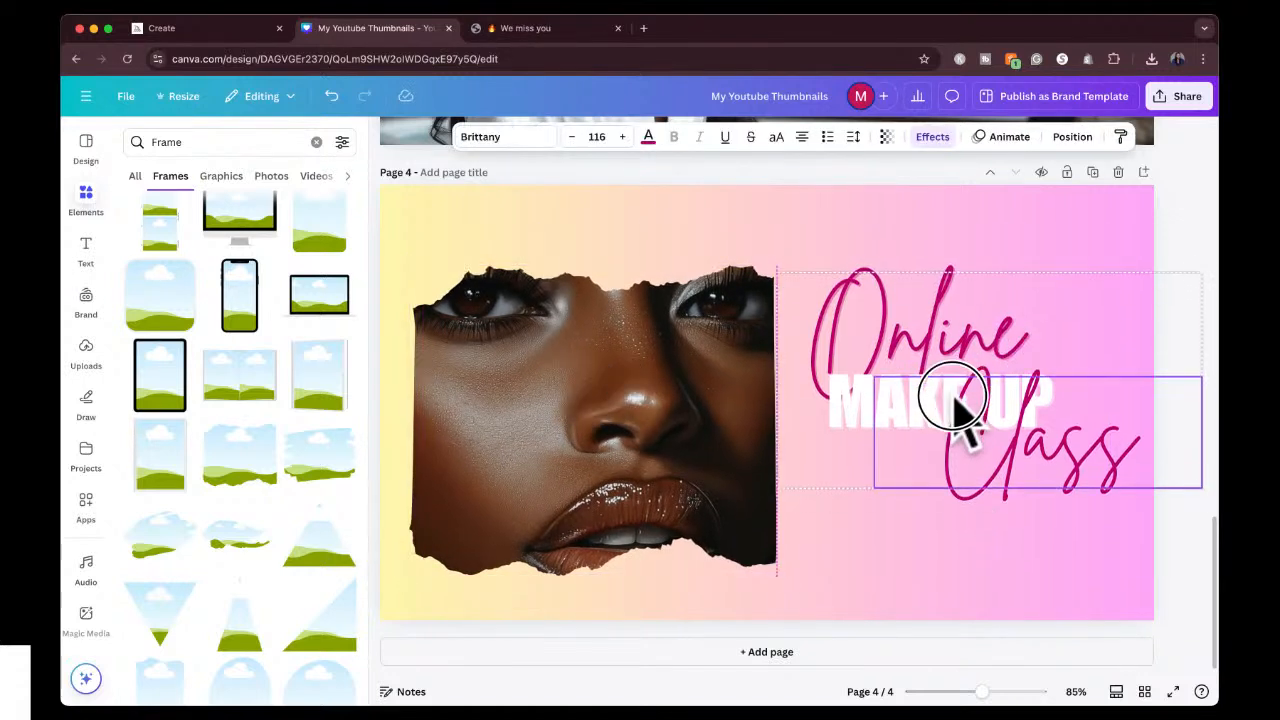
Recolour the words "Online" and "Class" with the near-black photo colour and nudge the title group slightly down.
double_click(918, 350)
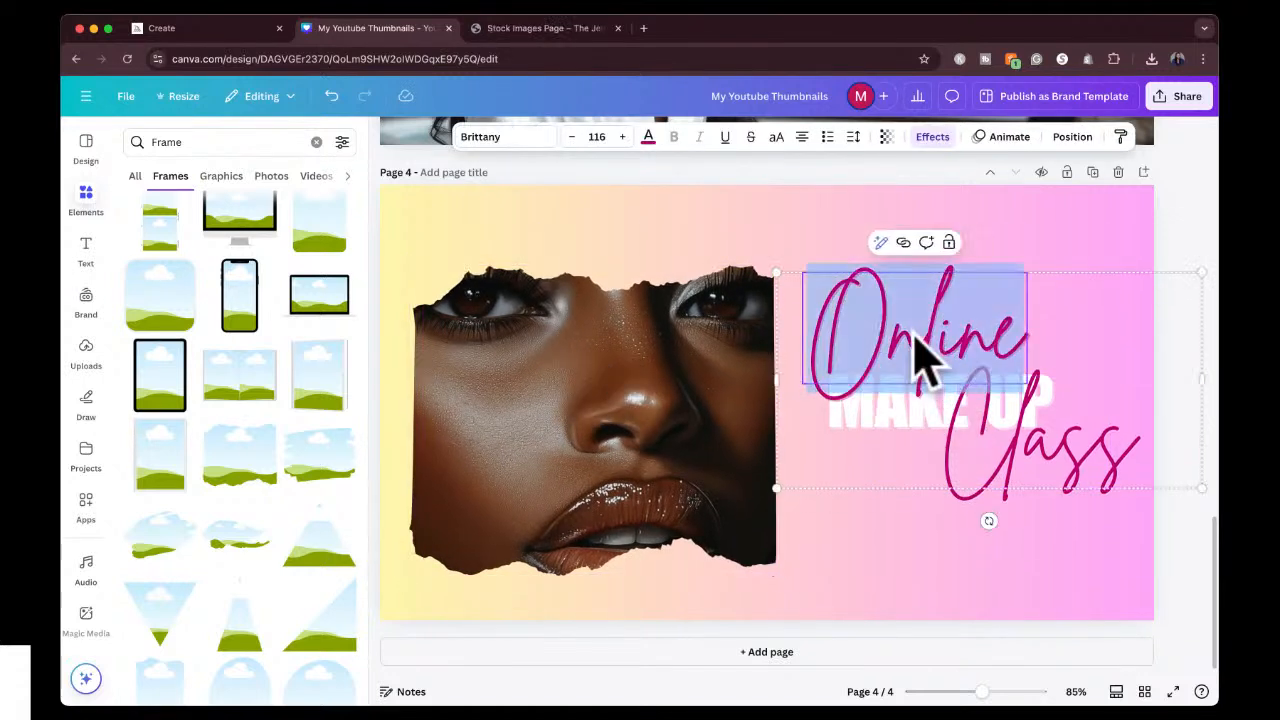
click(648, 137)
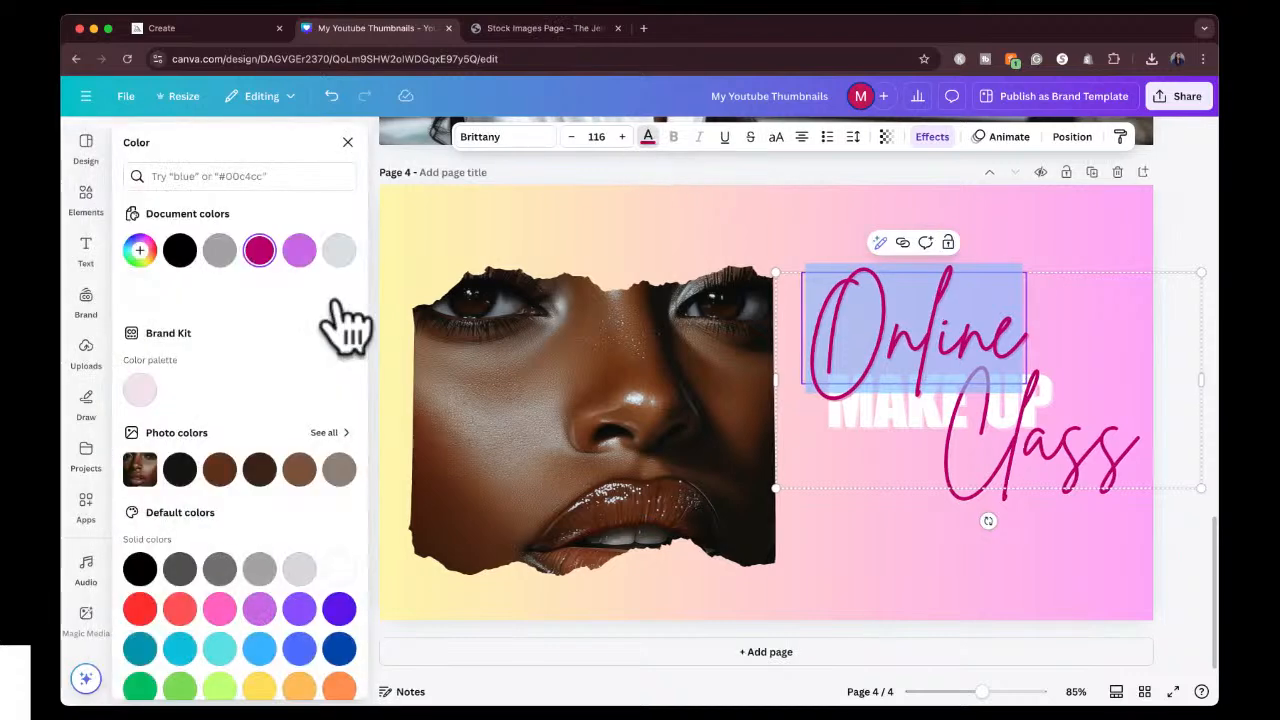
click(226, 472)
click(181, 472)
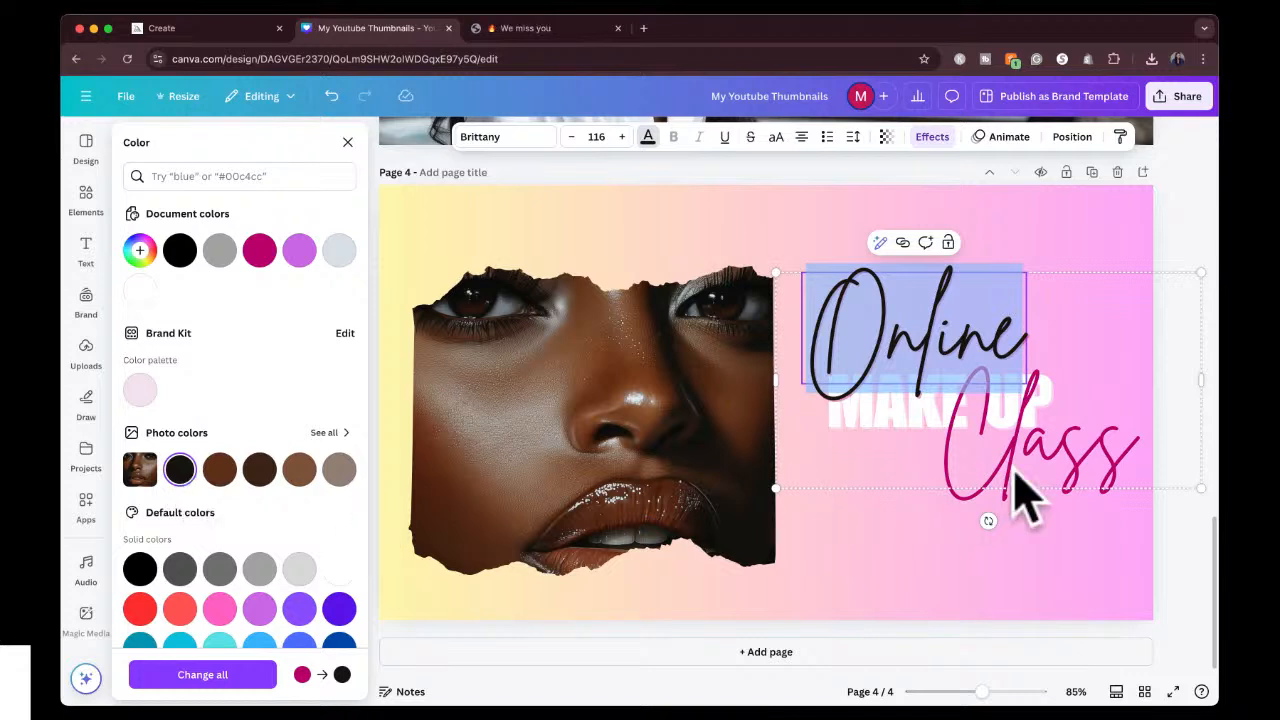
click(985, 485)
double_click(976, 460)
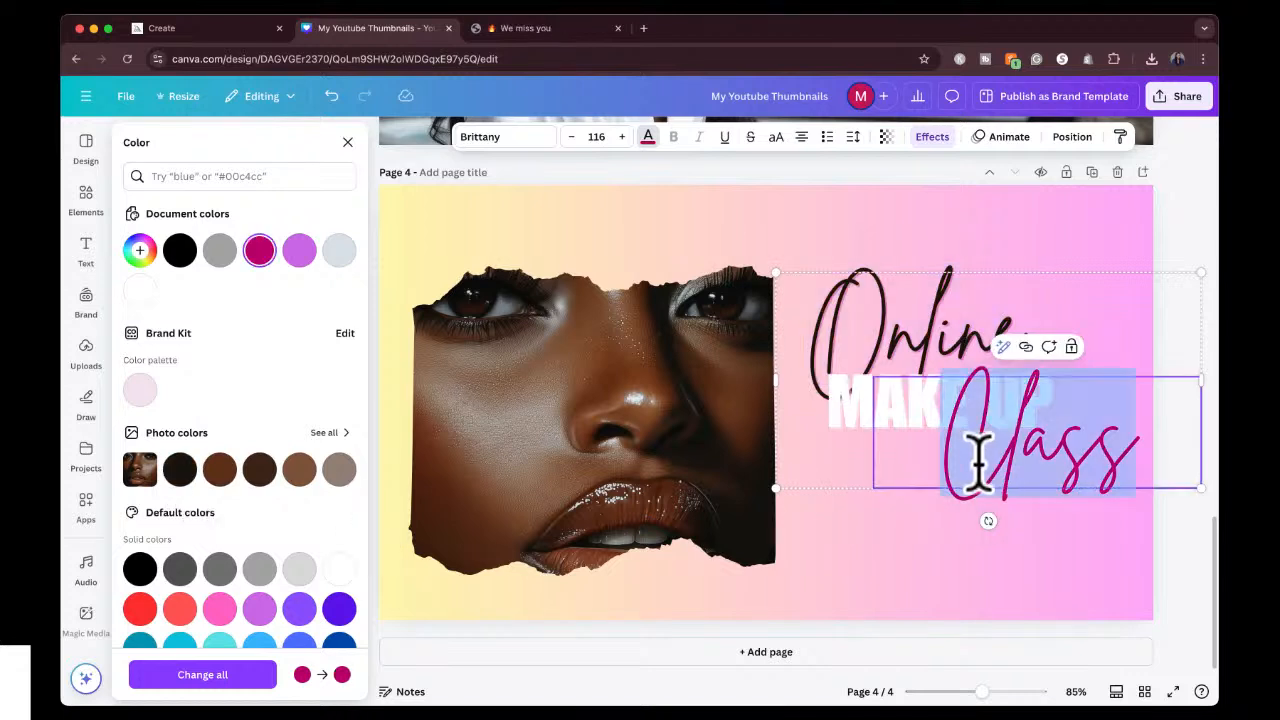
click(186, 467)
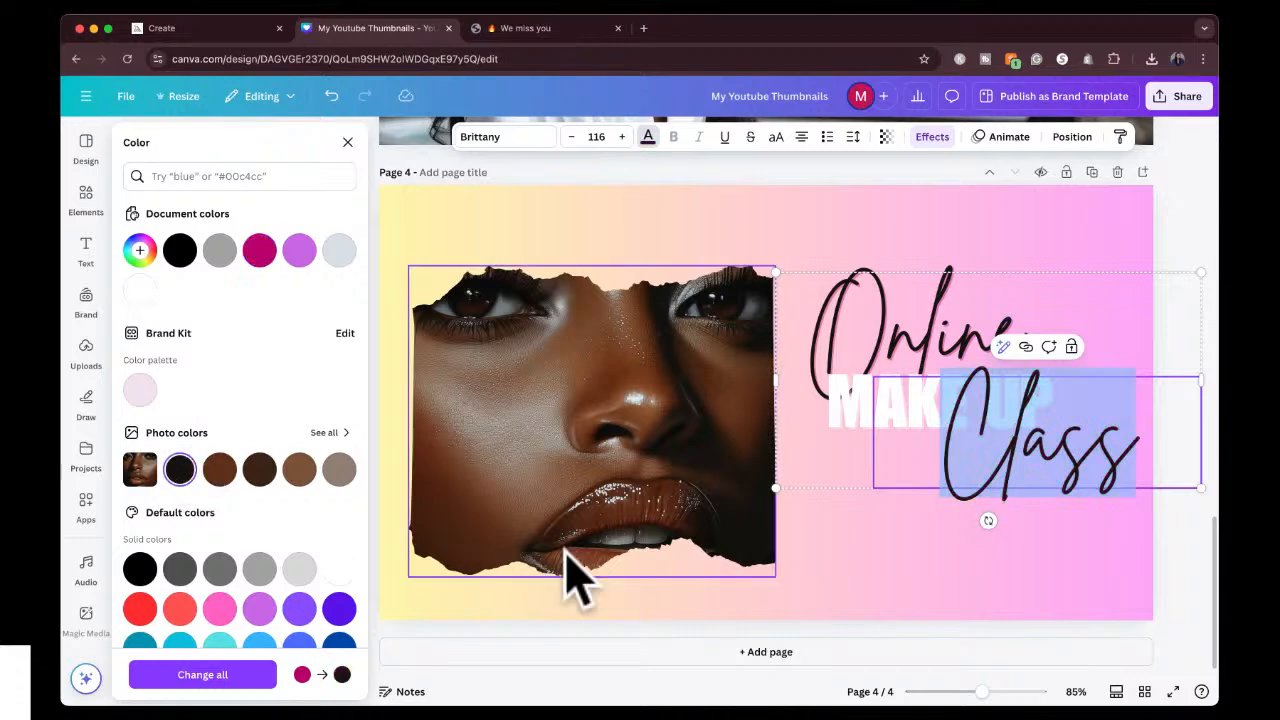
key(Escape)
click(1195, 264)
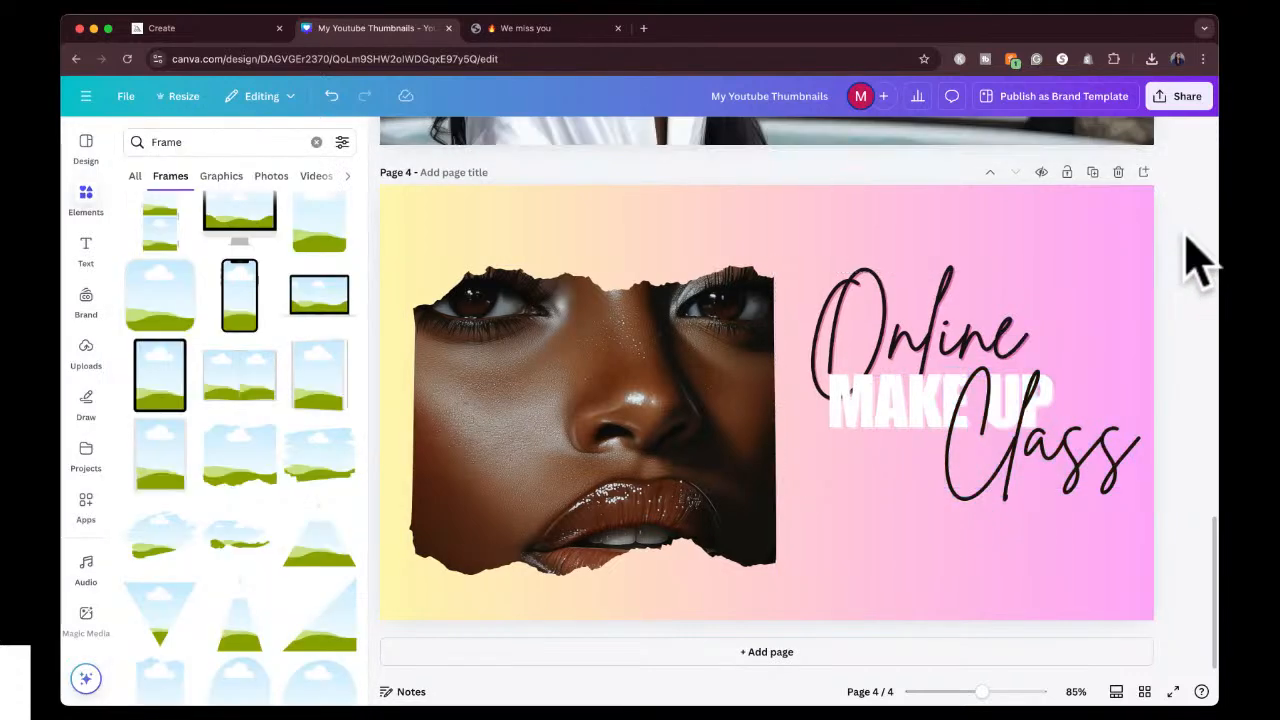
drag(991, 423, 988, 431)
Change the page 4 background to solid light gray, after trying a medium gray.
click(856, 195)
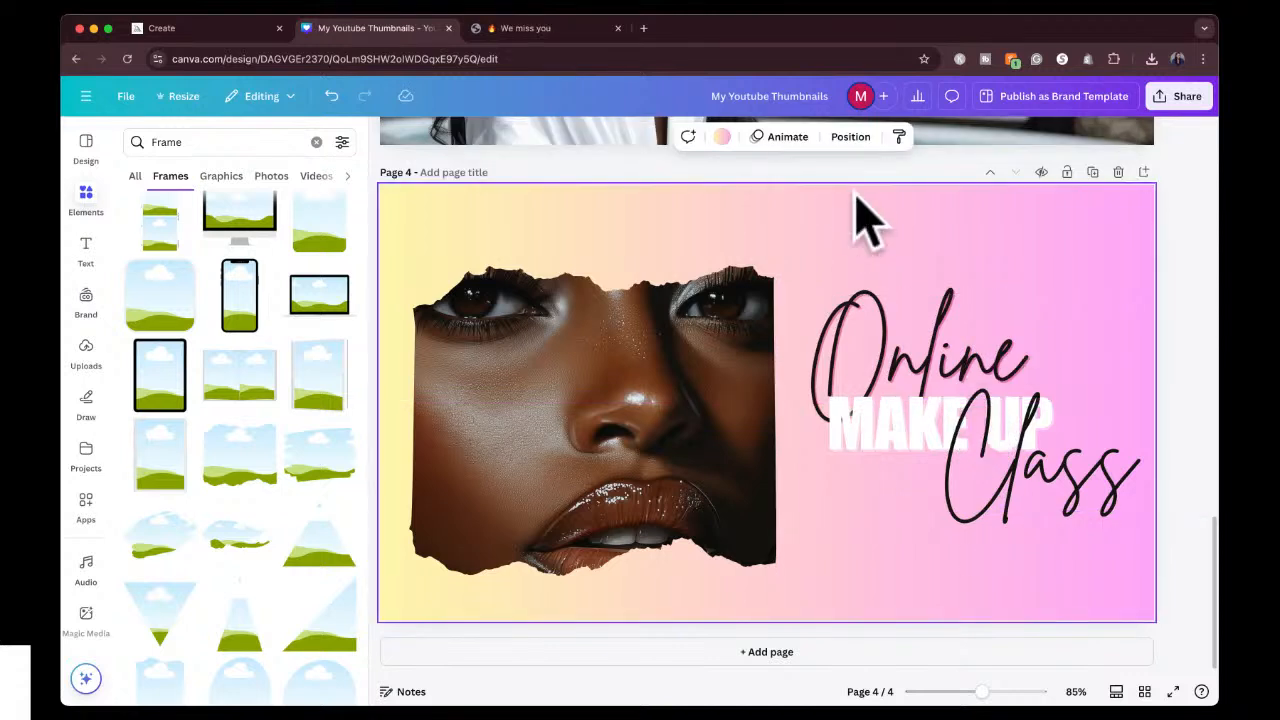
click(719, 137)
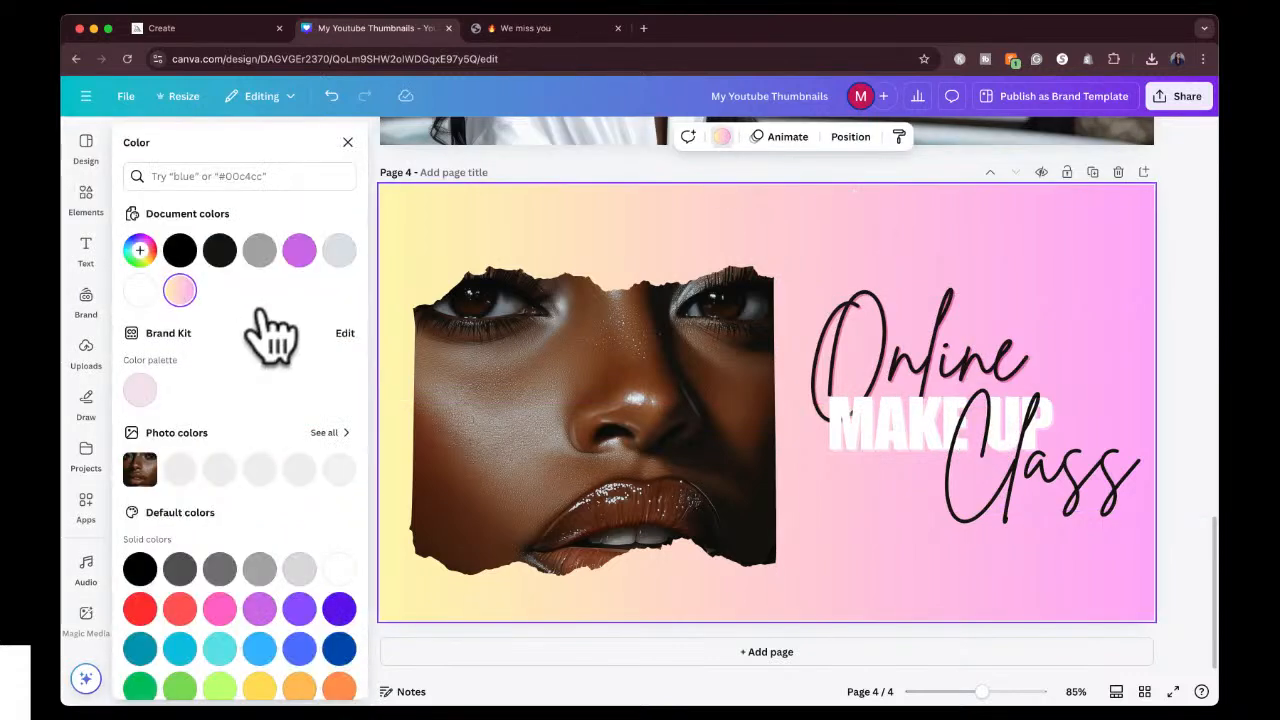
click(261, 574)
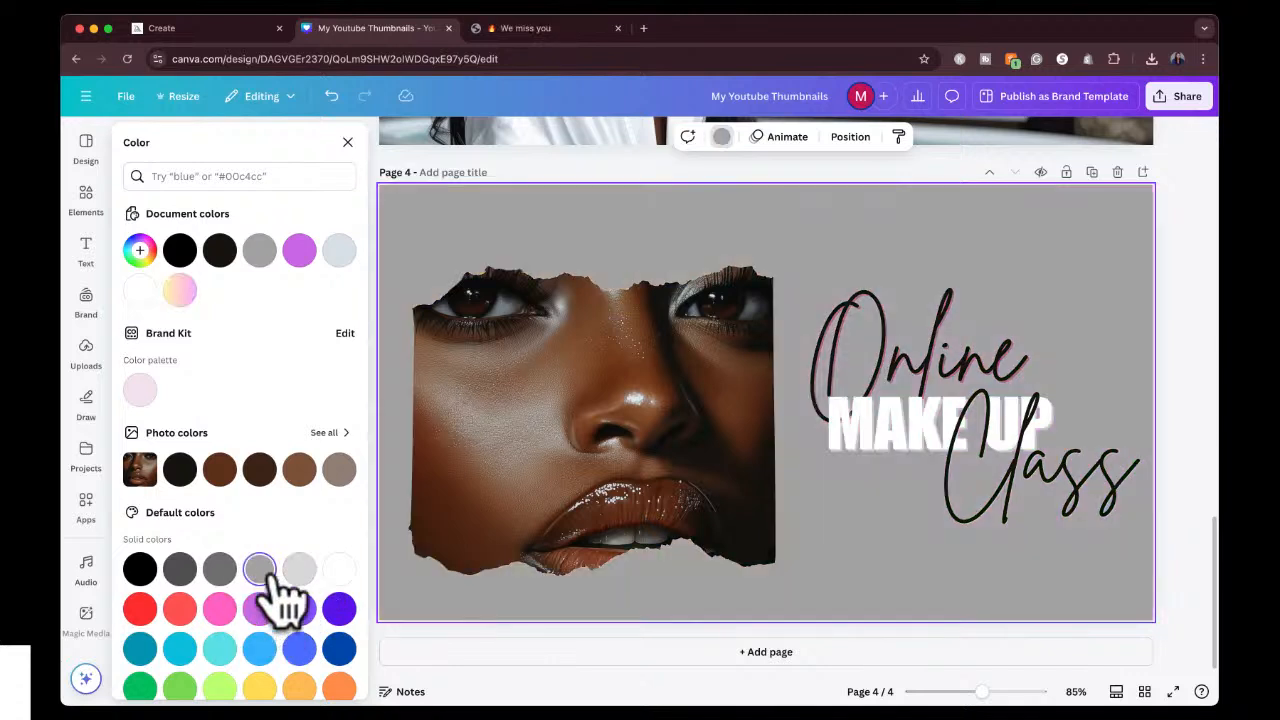
click(298, 570)
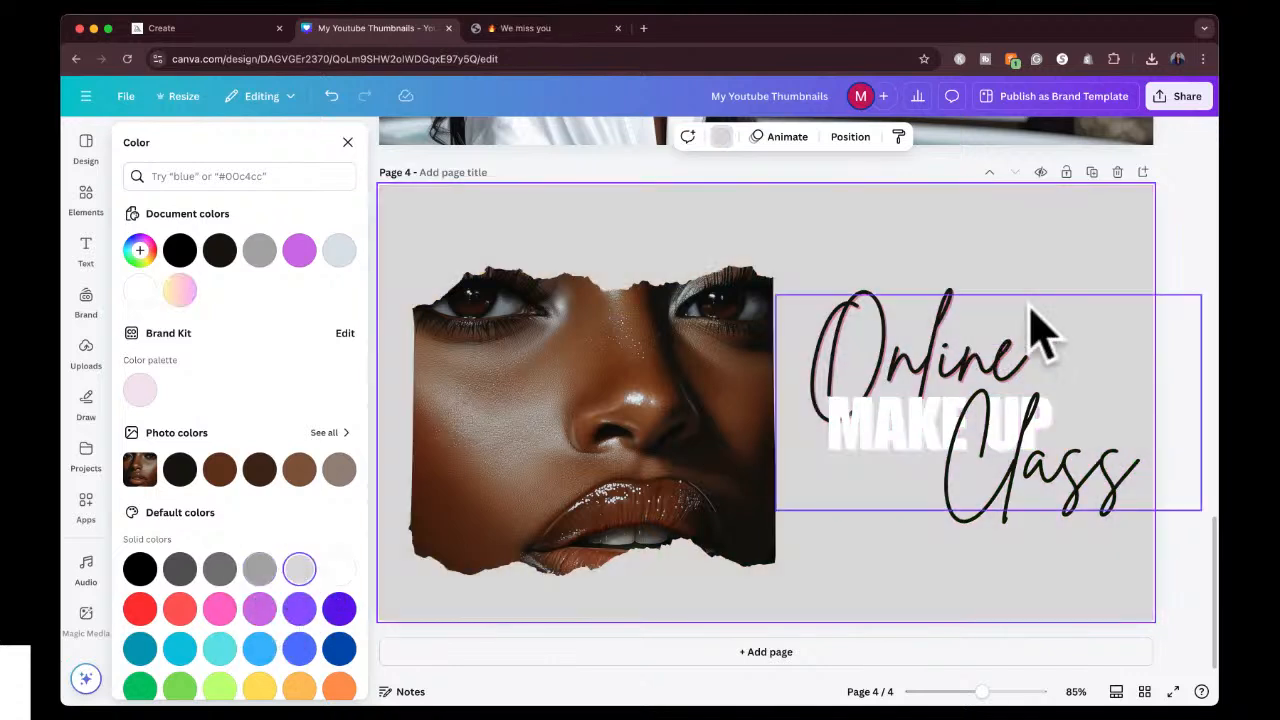
Set the text shadow colour of both "Online" and "Class" to the purple document colour.
click(870, 330)
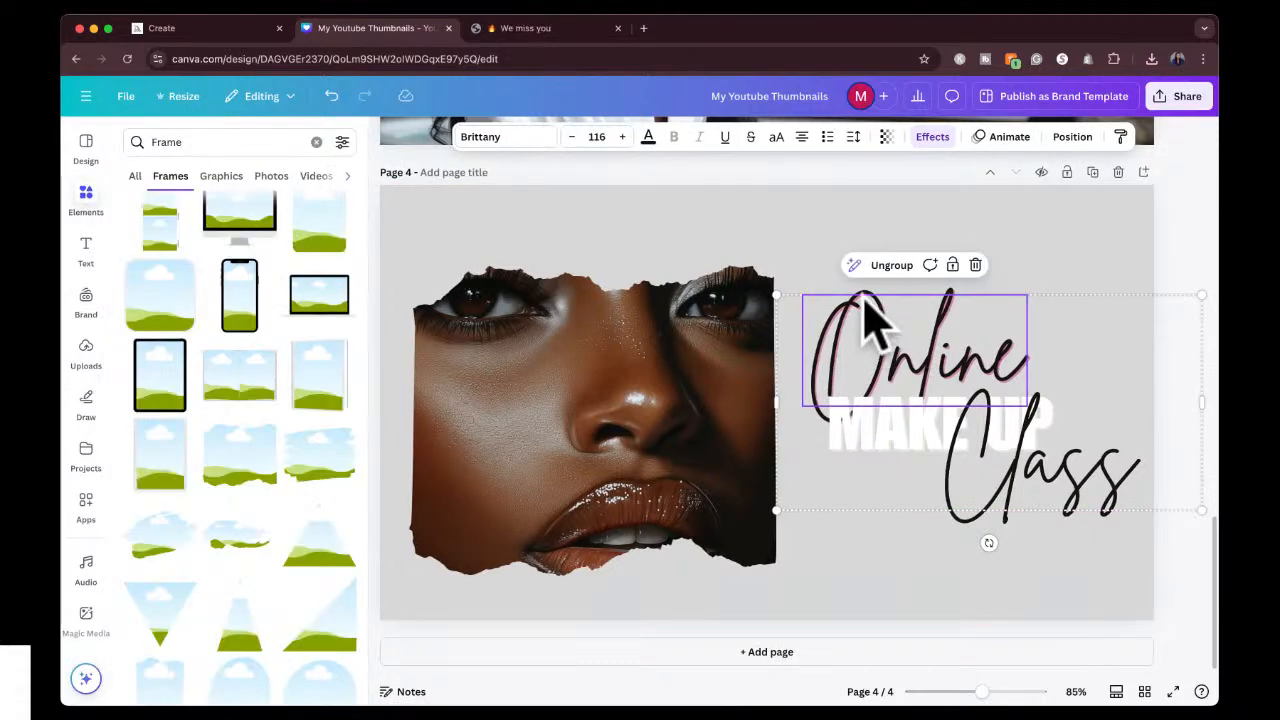
click(932, 137)
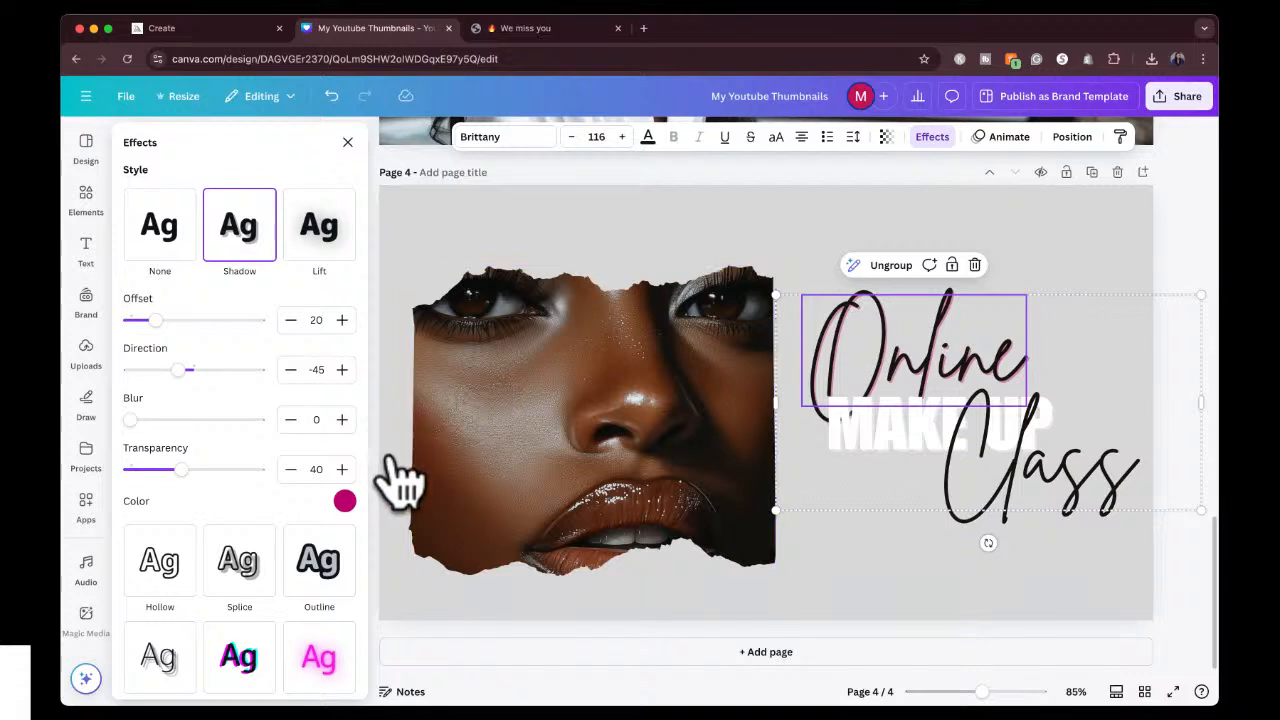
click(344, 501)
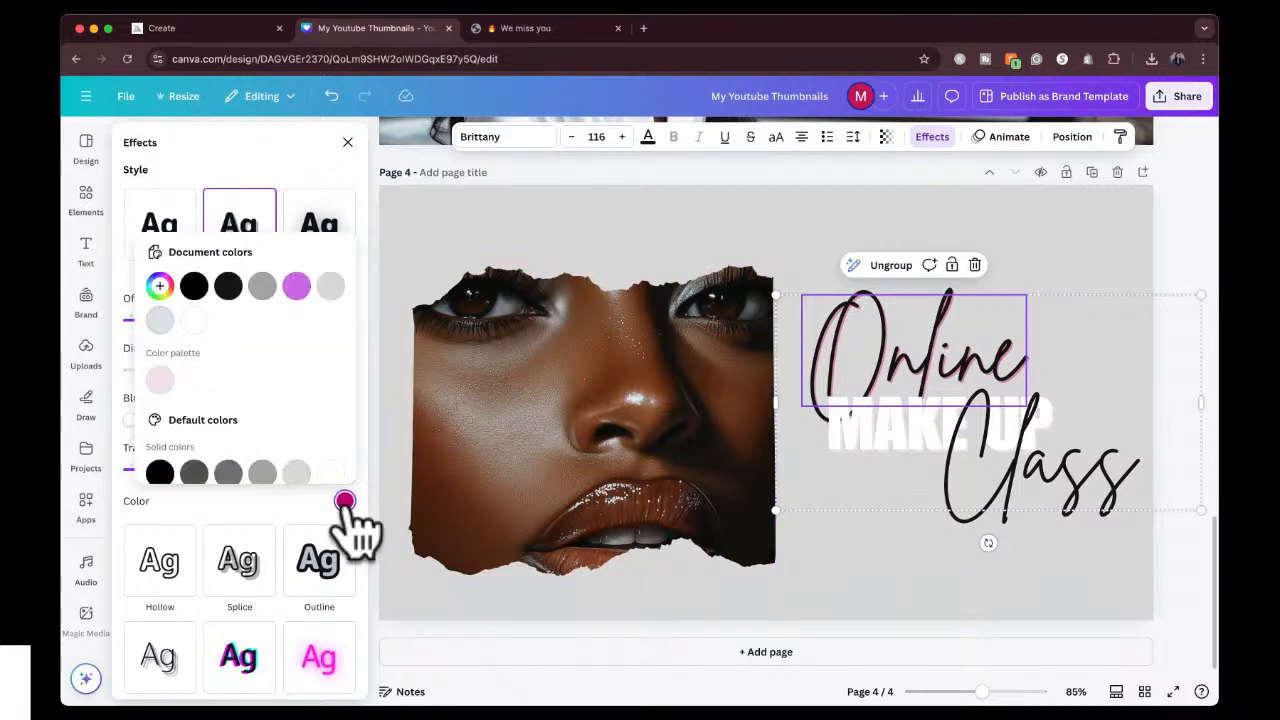
click(296, 288)
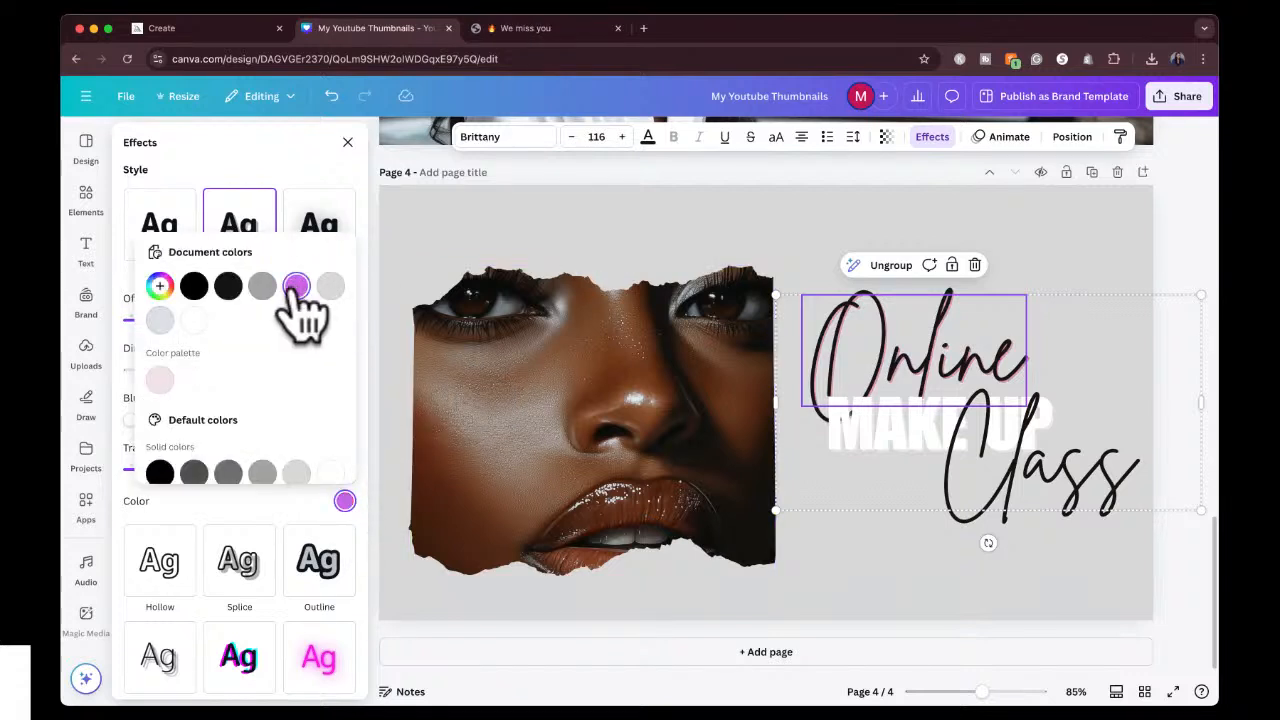
click(1008, 497)
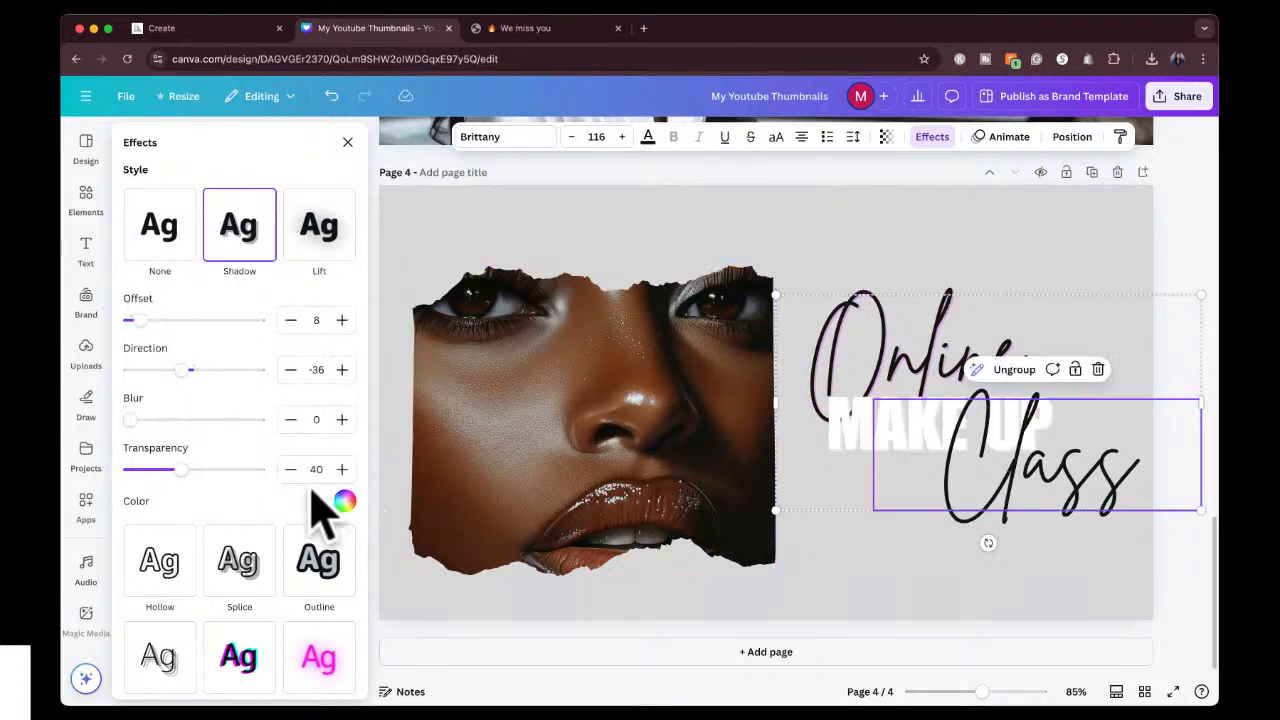
click(343, 500)
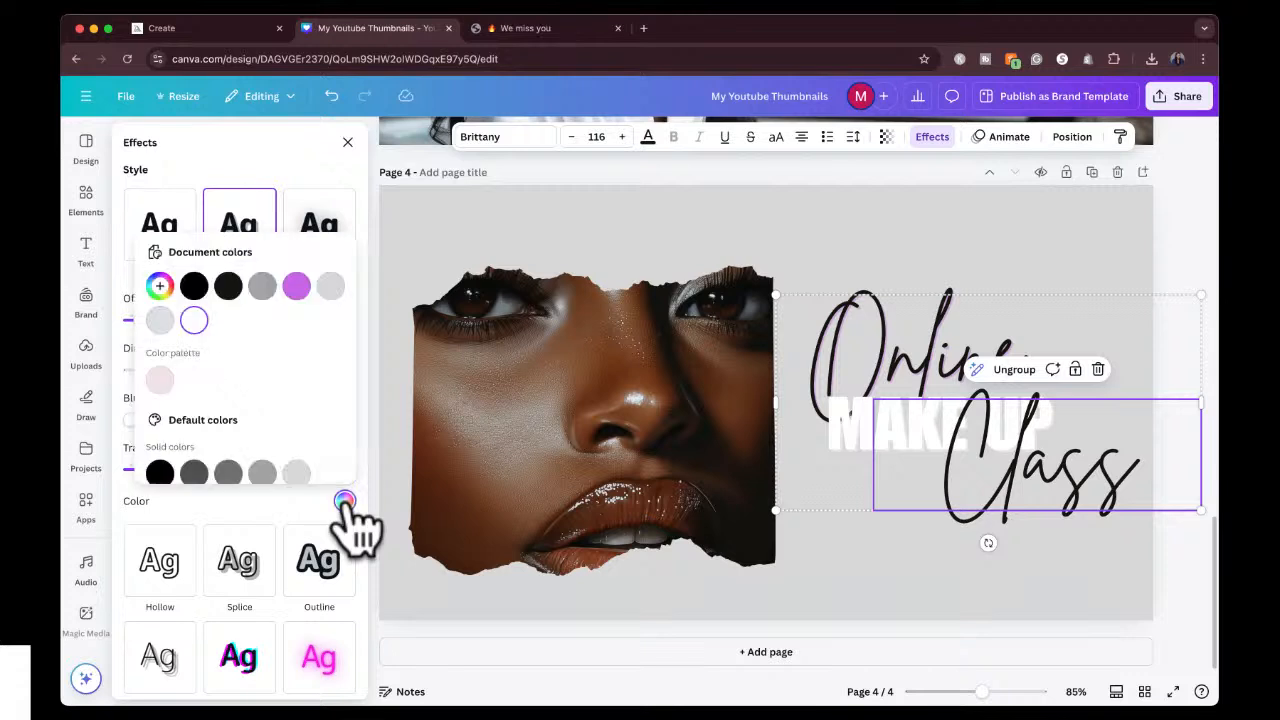
click(296, 288)
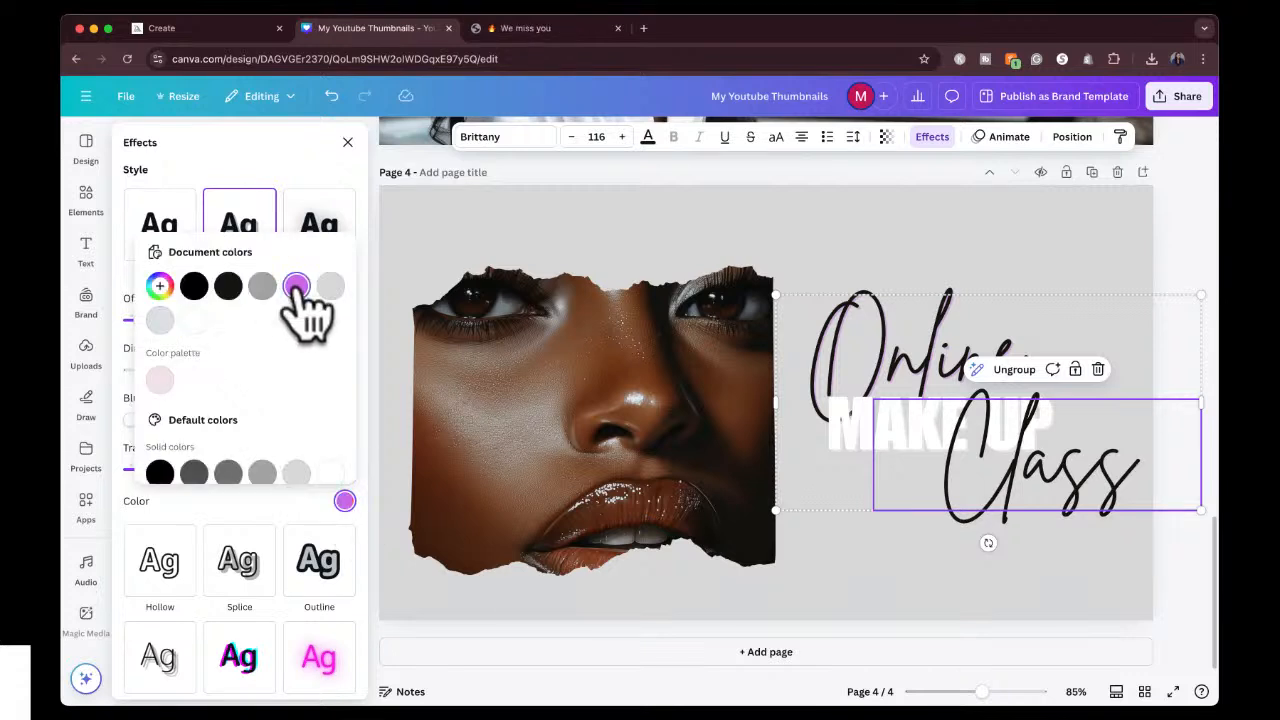
click(1190, 205)
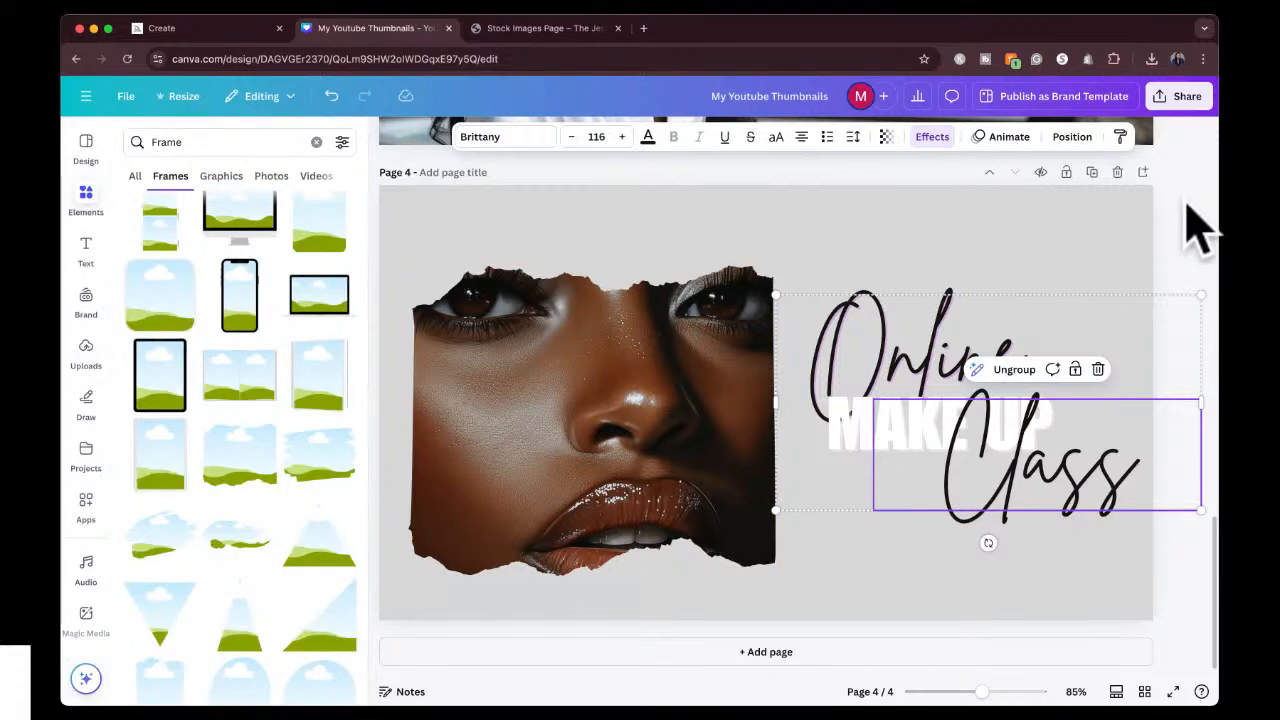
click(1197, 228)
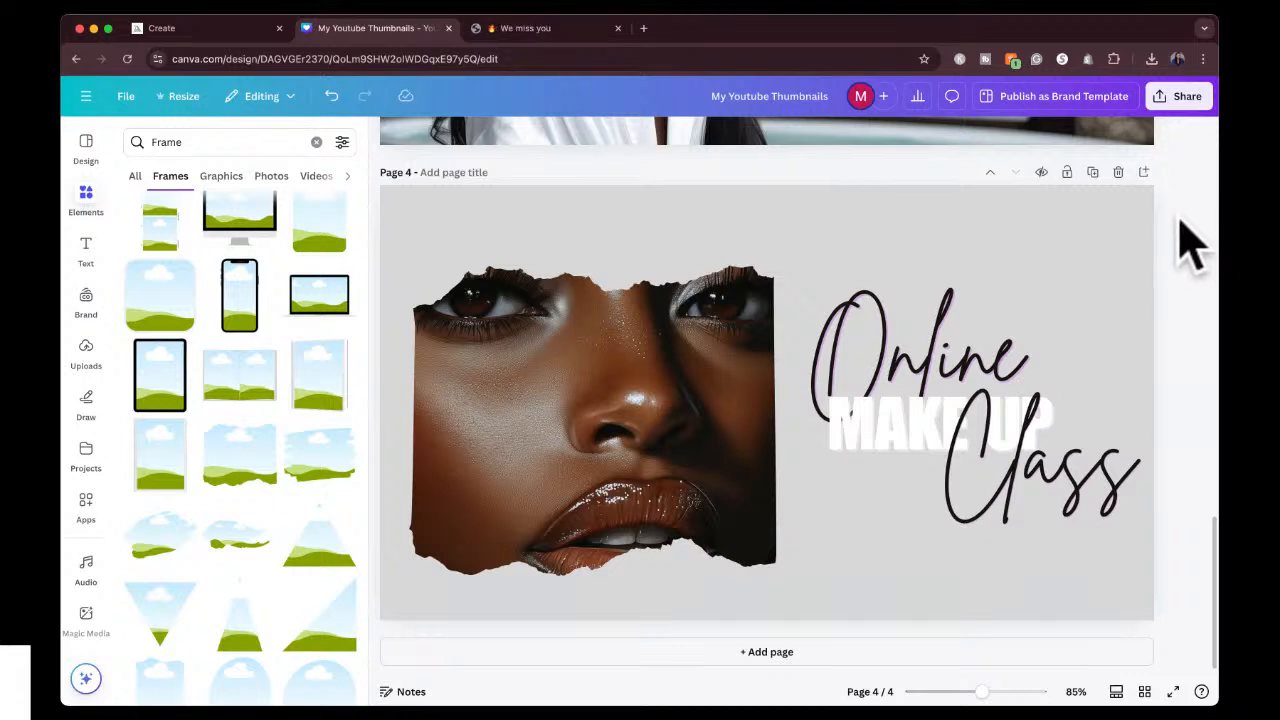
Search the elements library for "design" and show results of all types instead of only frames.
click(86, 200)
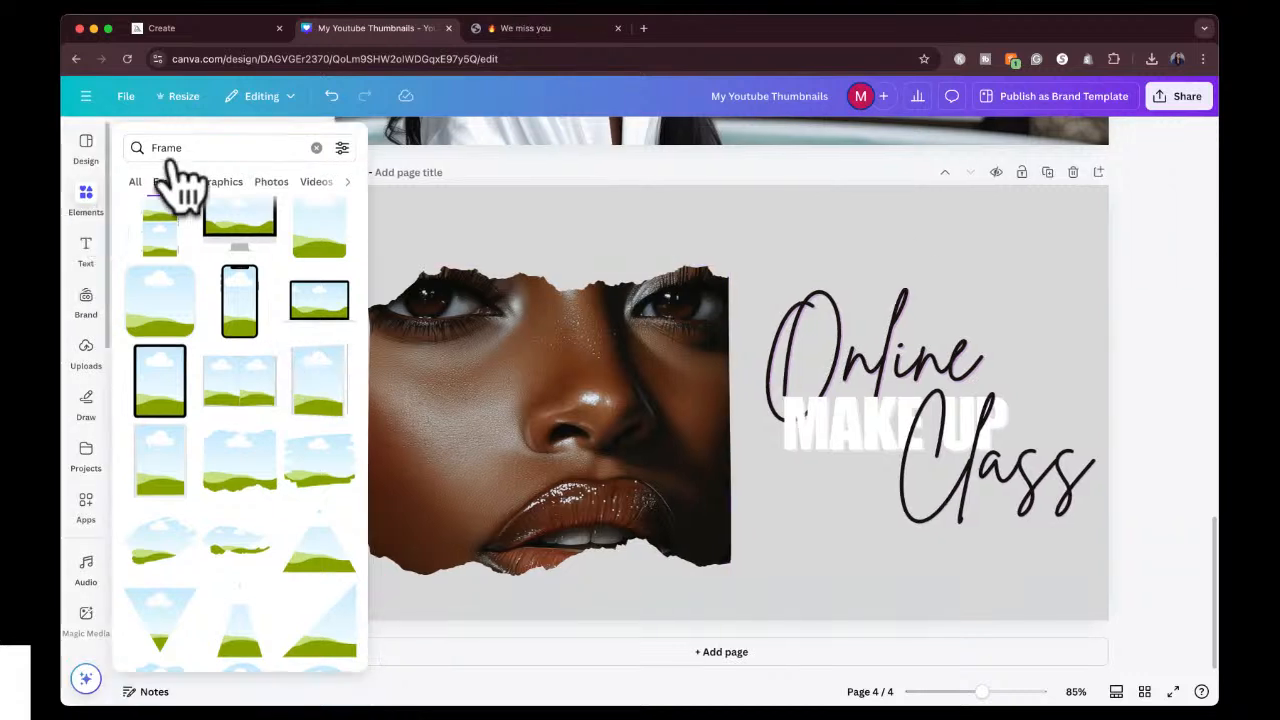
click(188, 148)
text(design)
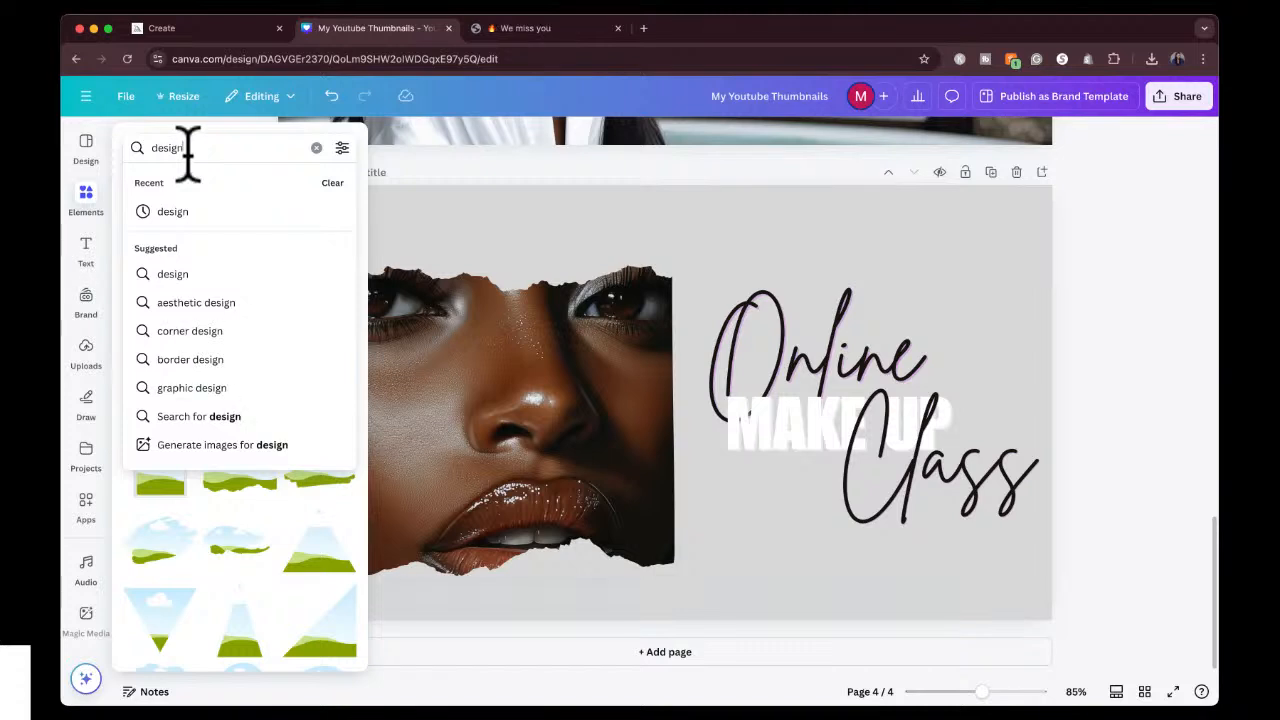
key(Return)
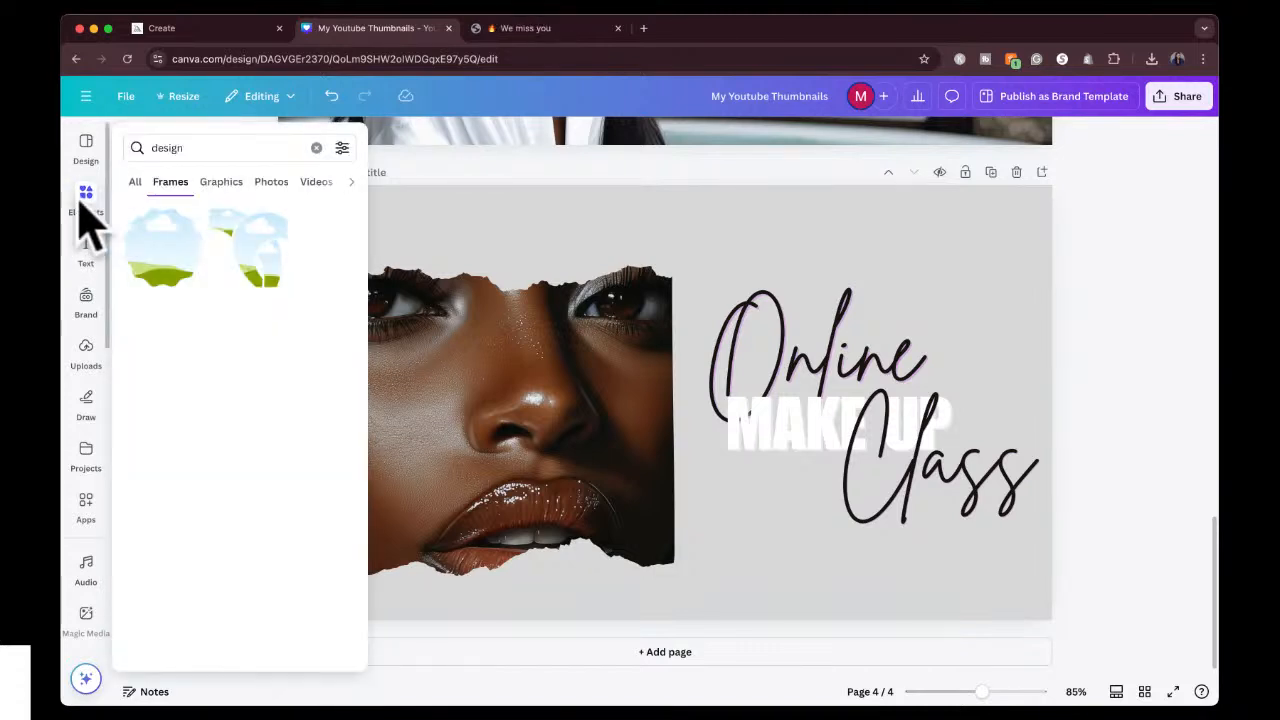
click(86, 200)
click(136, 178)
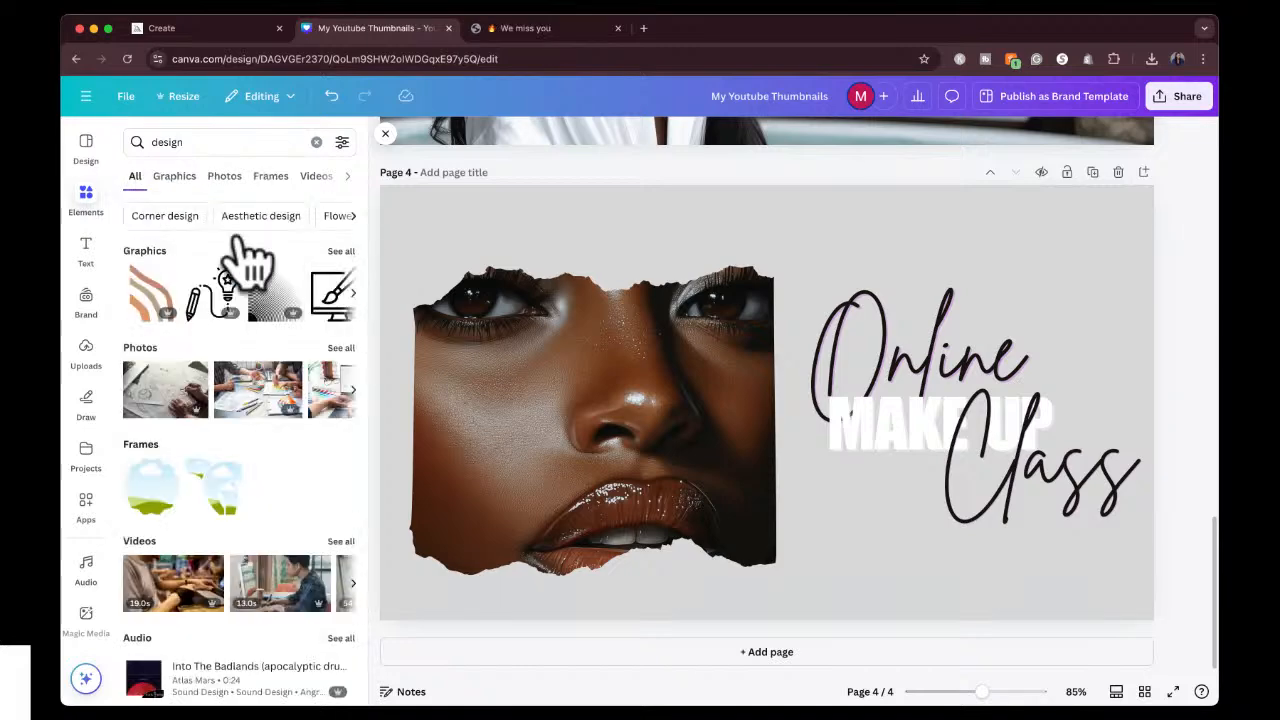
scroll(232, 452, down, 1)
scroll(232, 451, up, 1)
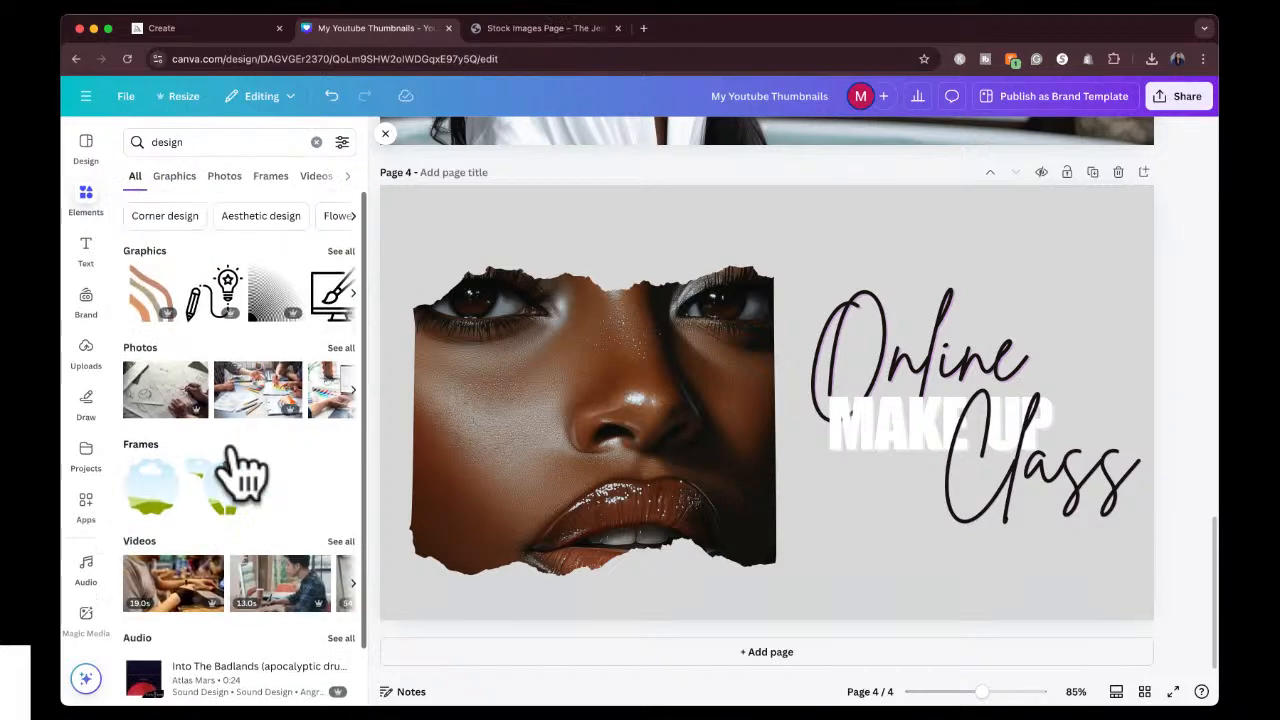
Examine the full set of "design" graphics for a decoration that suits the make-up class page.
click(338, 251)
scroll(216, 555, down, 5)
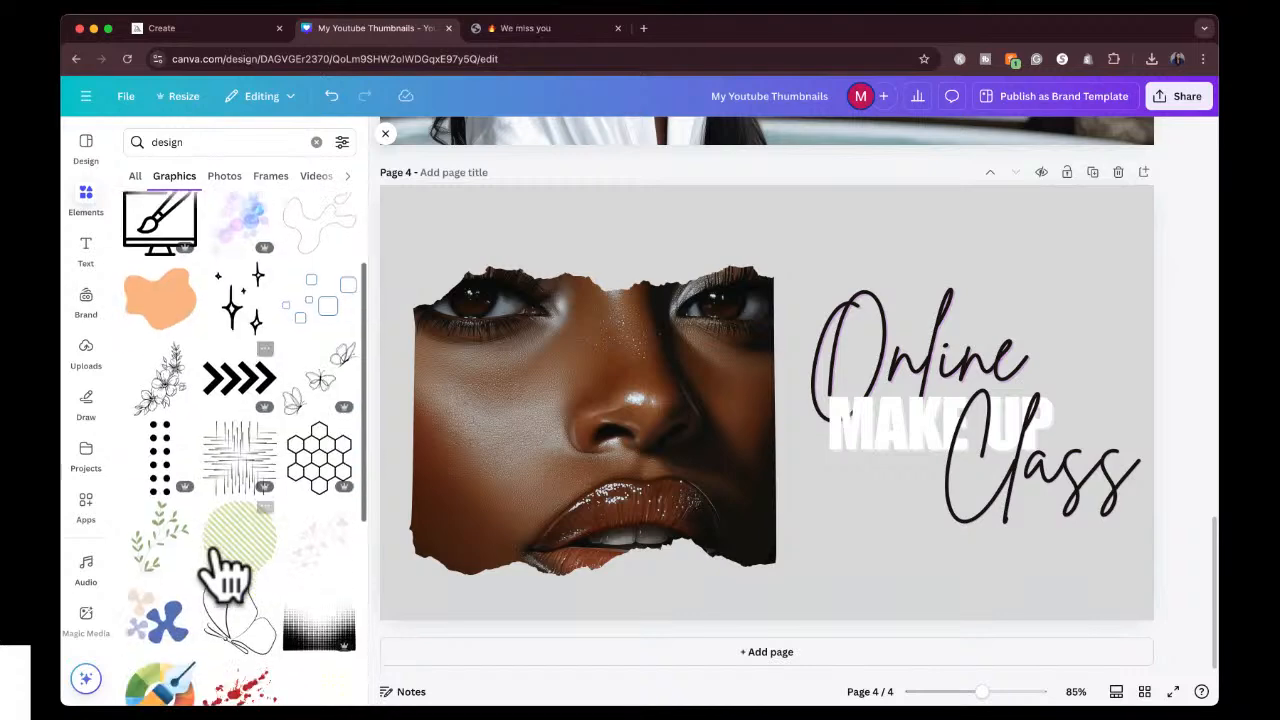
scroll(228, 572, down, 5)
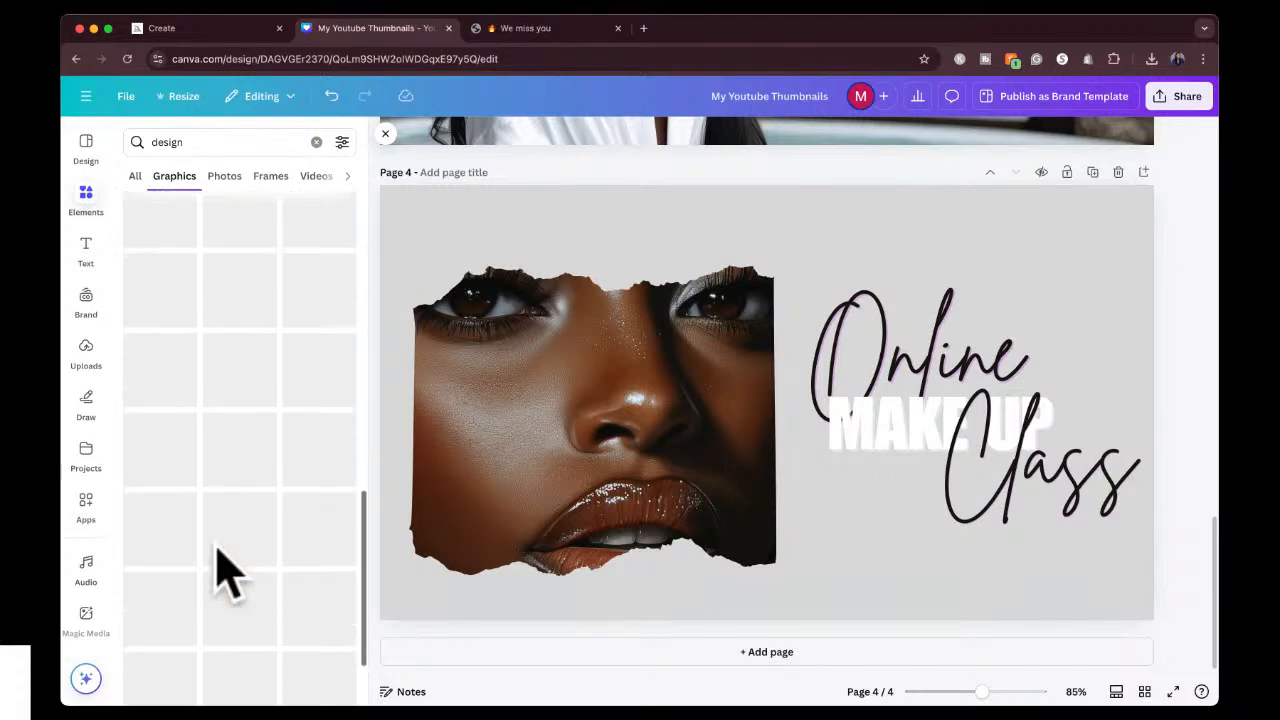
scroll(228, 572, up, 3)
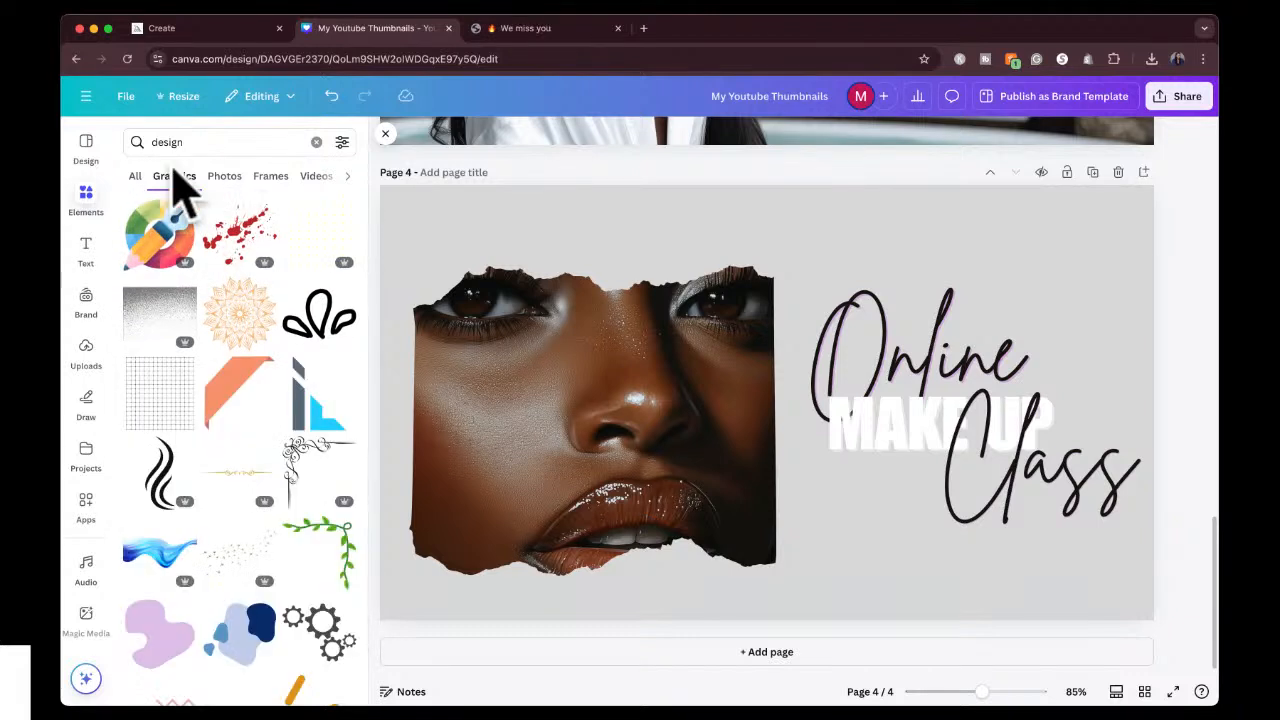
scroll(254, 530, down, 2)
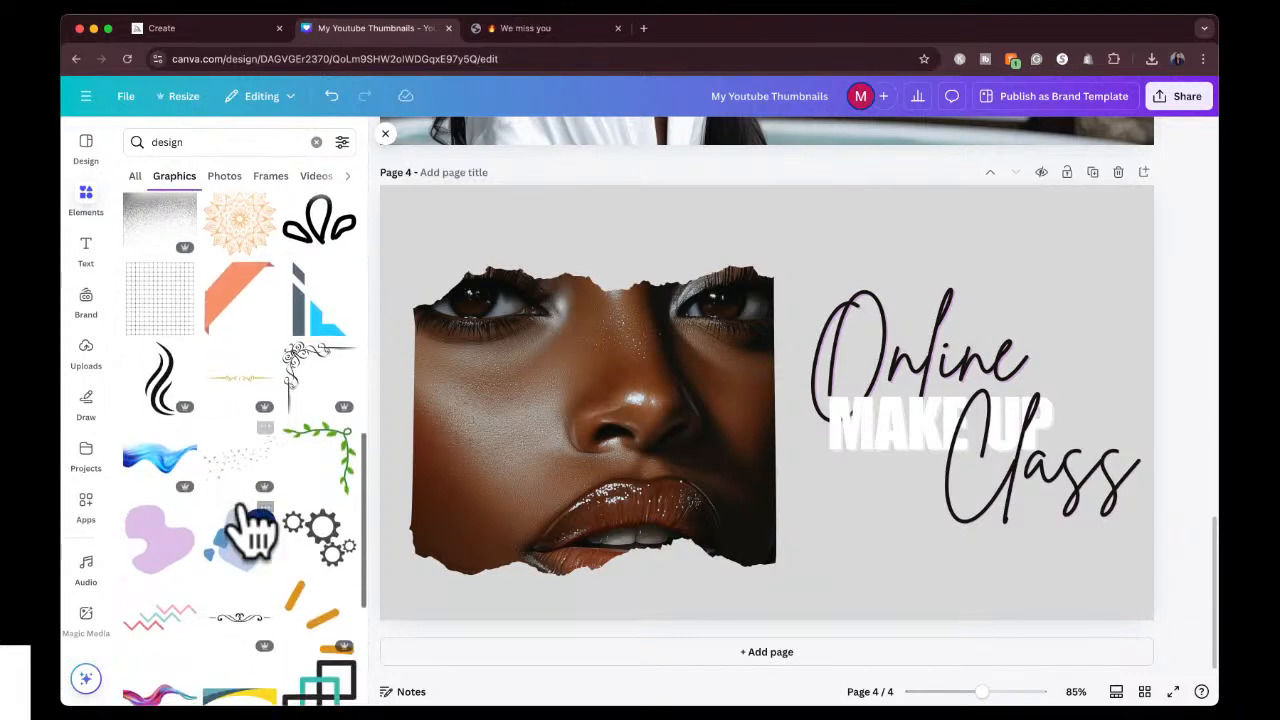
scroll(242, 490, down, 6)
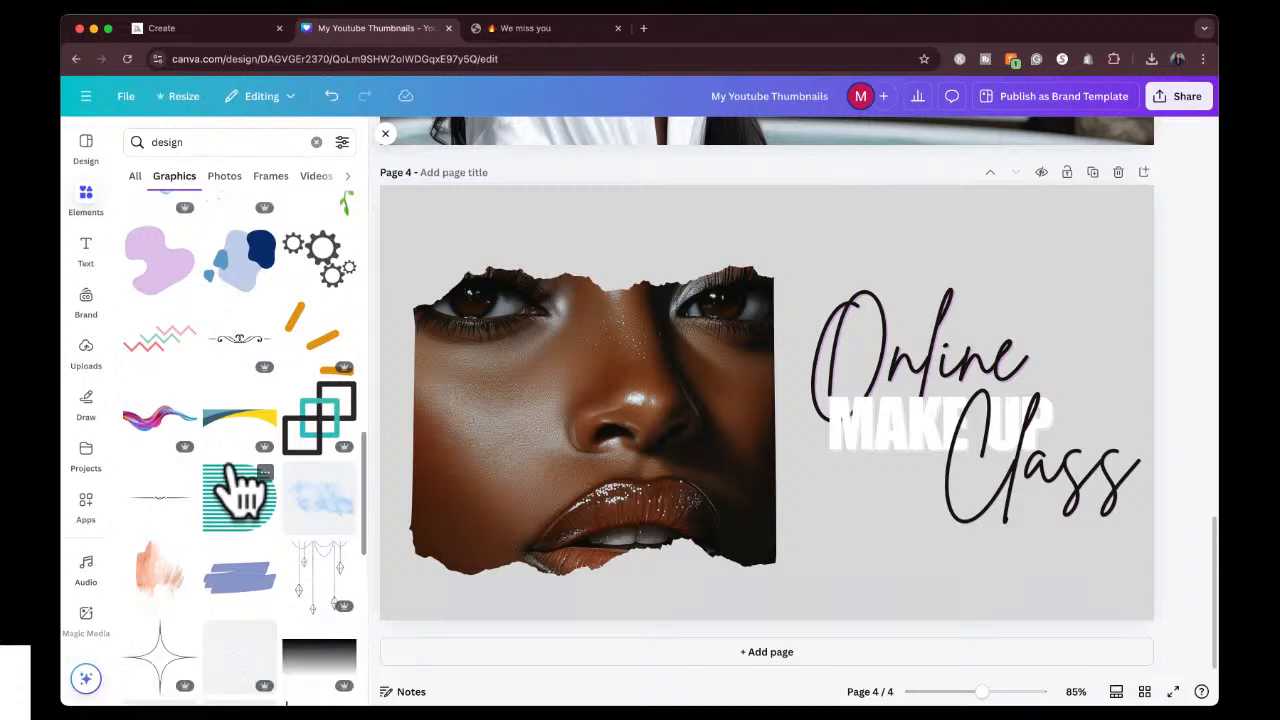
scroll(229, 586, down, 2)
scroll(229, 586, down, 5)
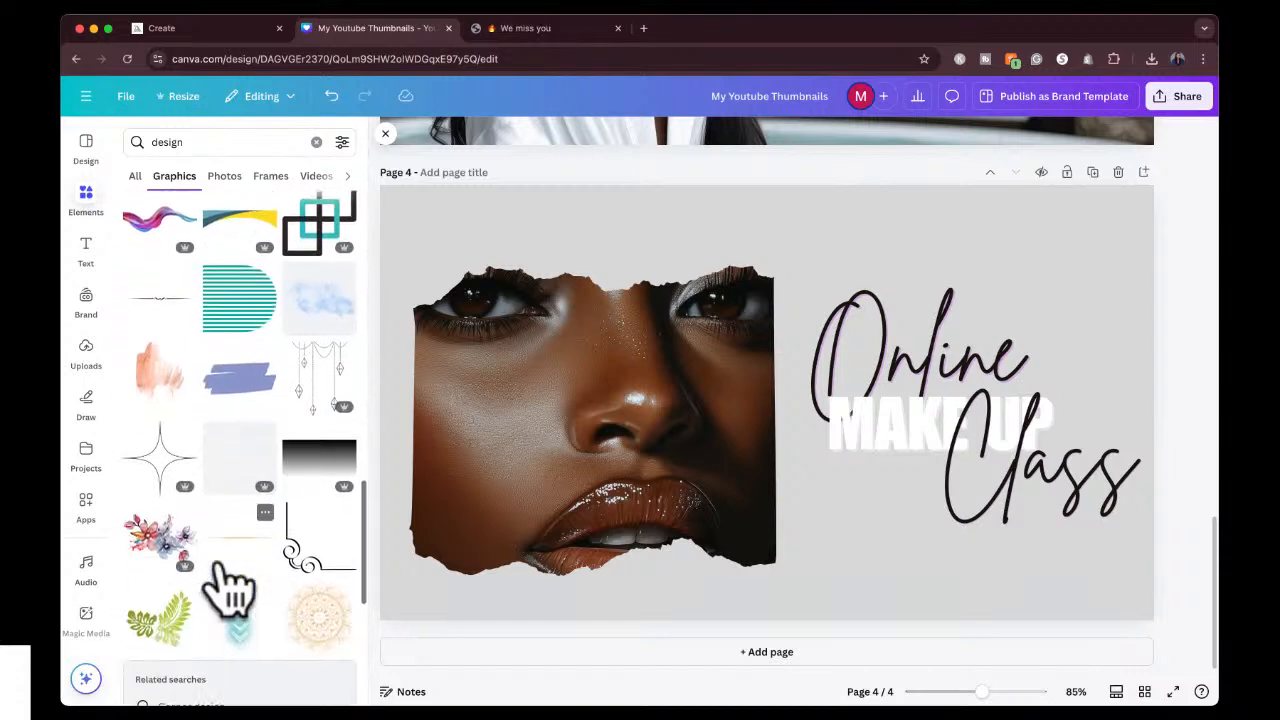
scroll(229, 409, up, 15)
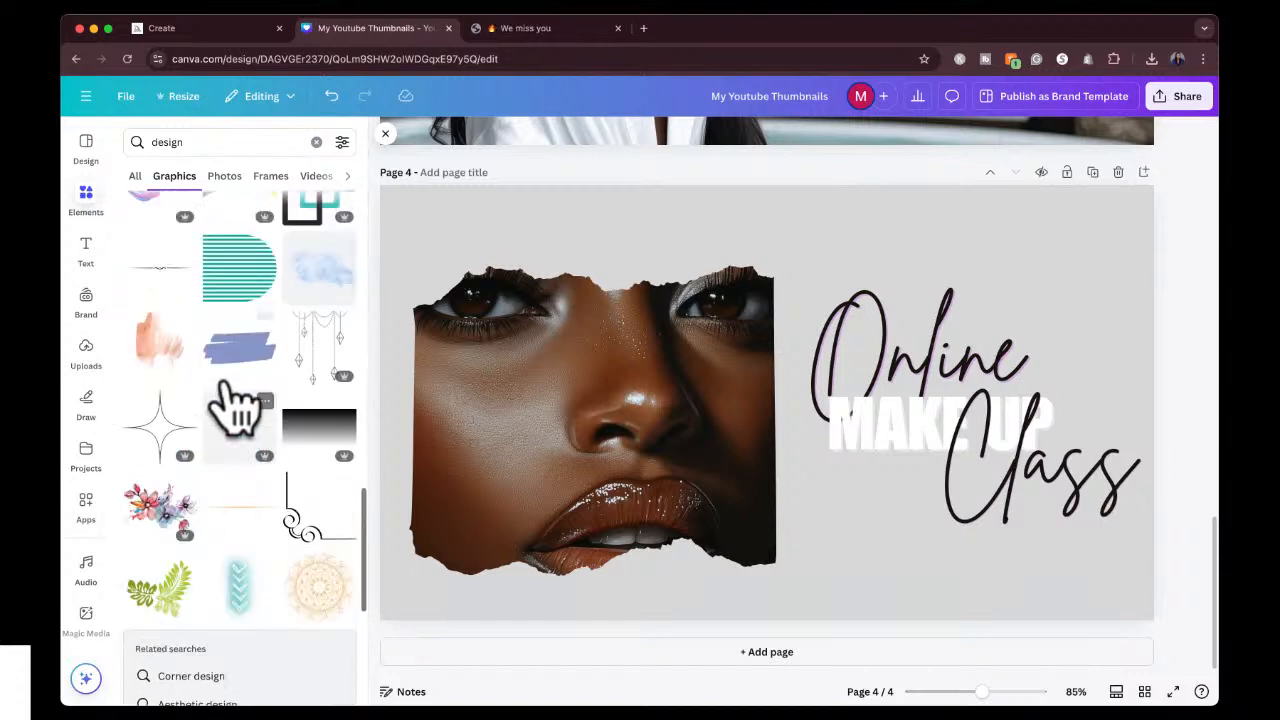
Search graphics for "cute background" and make the pink and blue cloudy sky image the page 4 background.
click(197, 140)
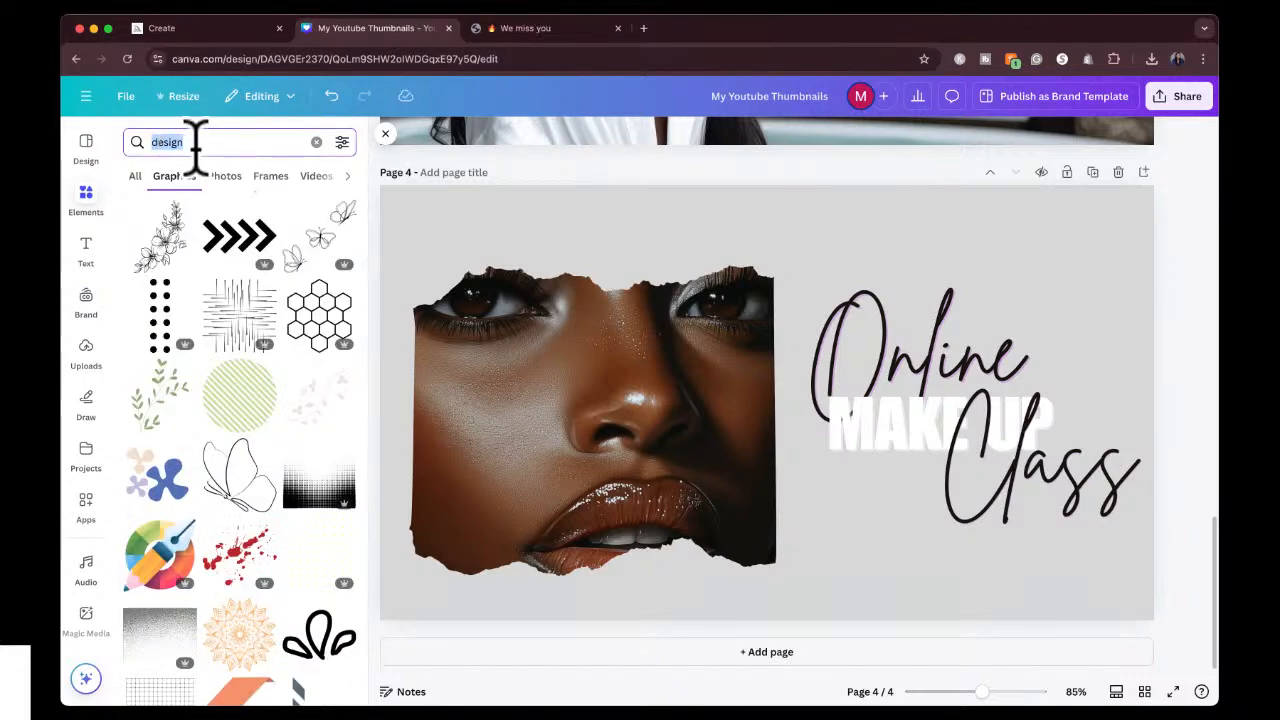
text(cute background)
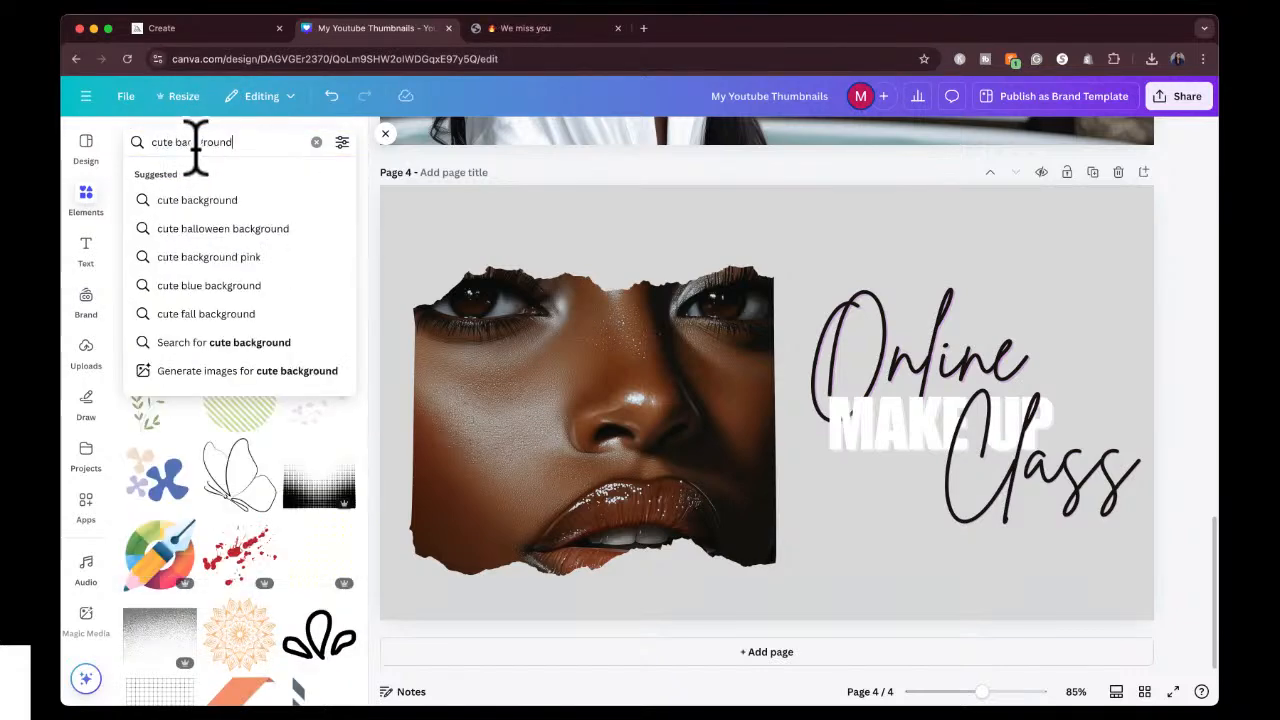
key(Return)
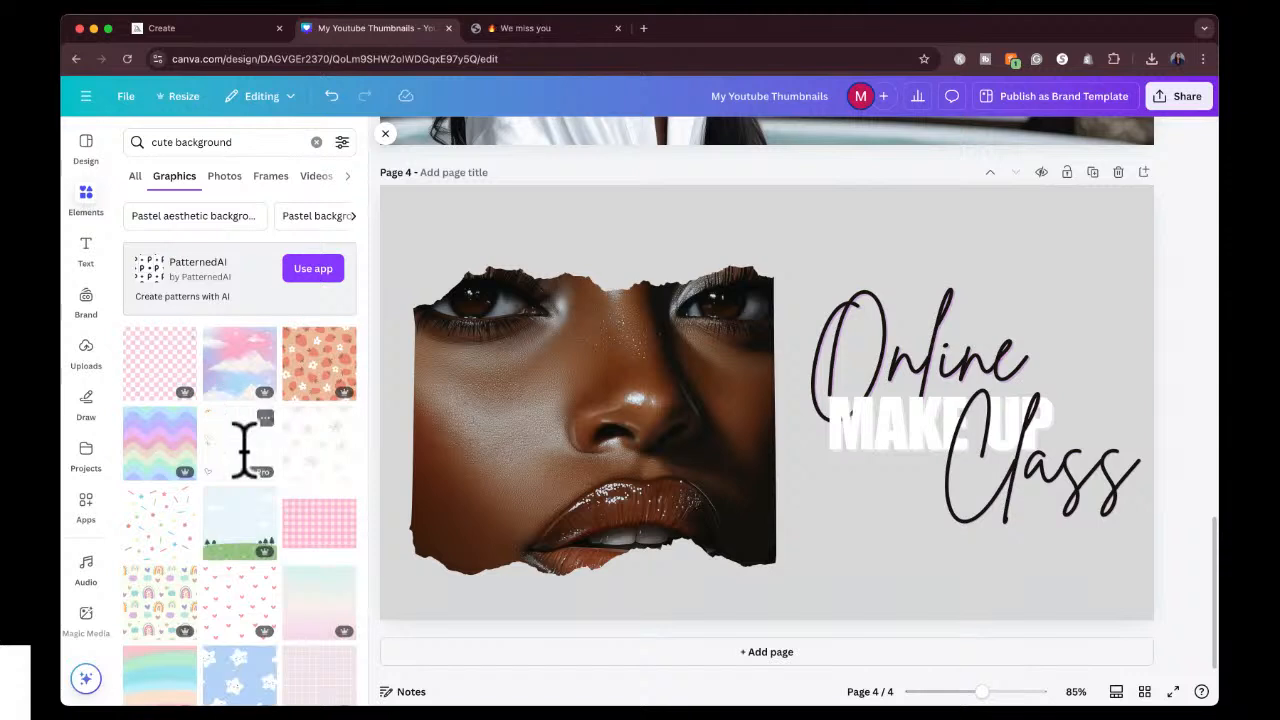
click(240, 363)
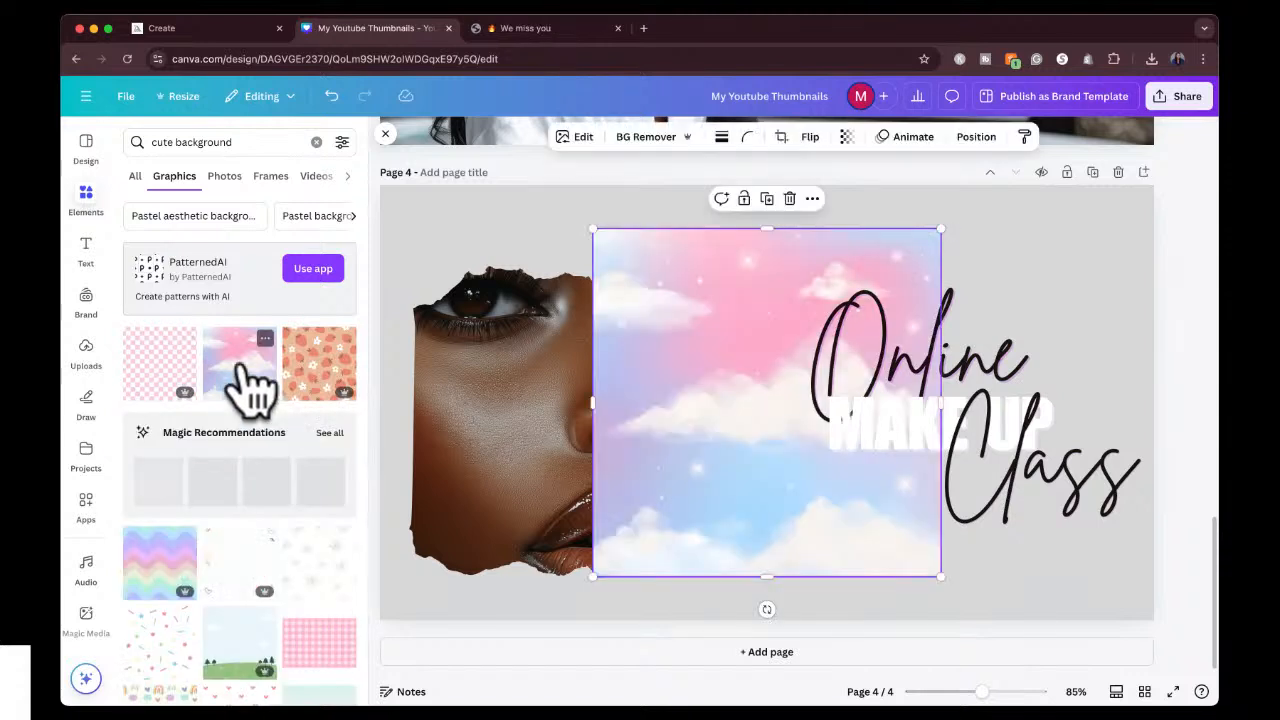
right_click(680, 288)
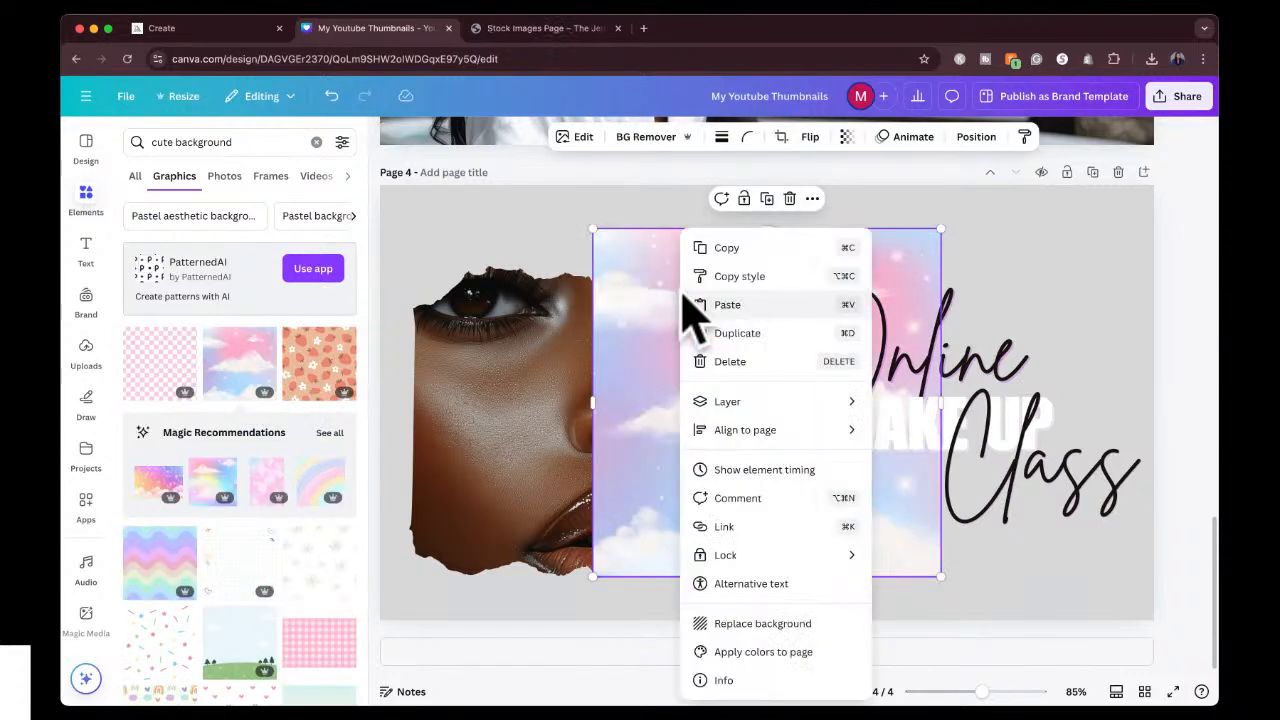
click(785, 624)
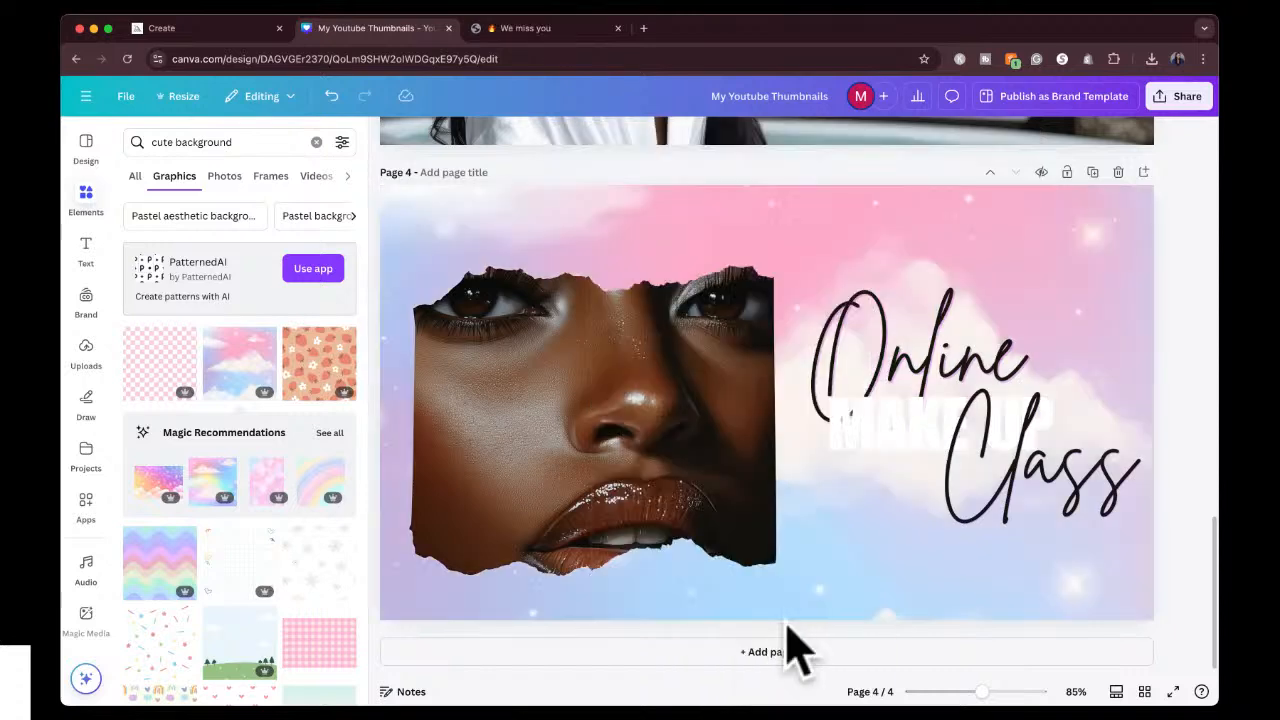
Recolour the words "MAKE UP" with the reddish-brown photo colour from the portrait, after trying the sky image's pink.
double_click(908, 438)
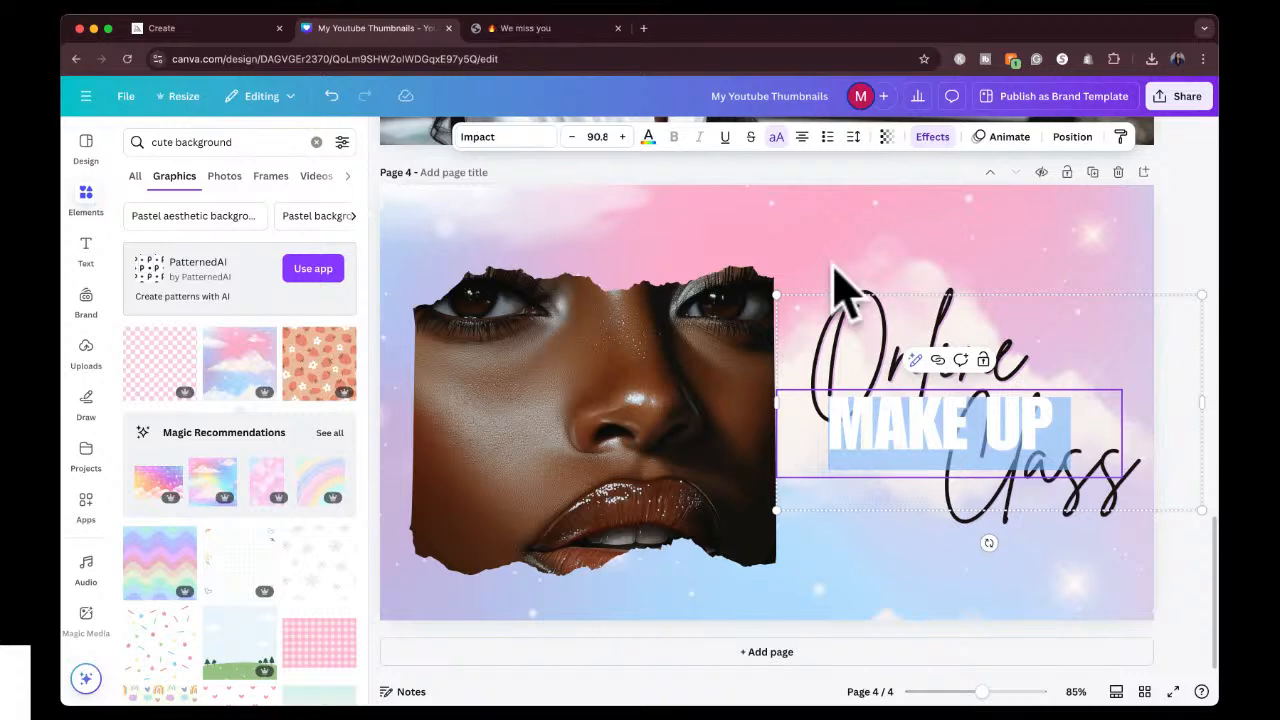
click(648, 137)
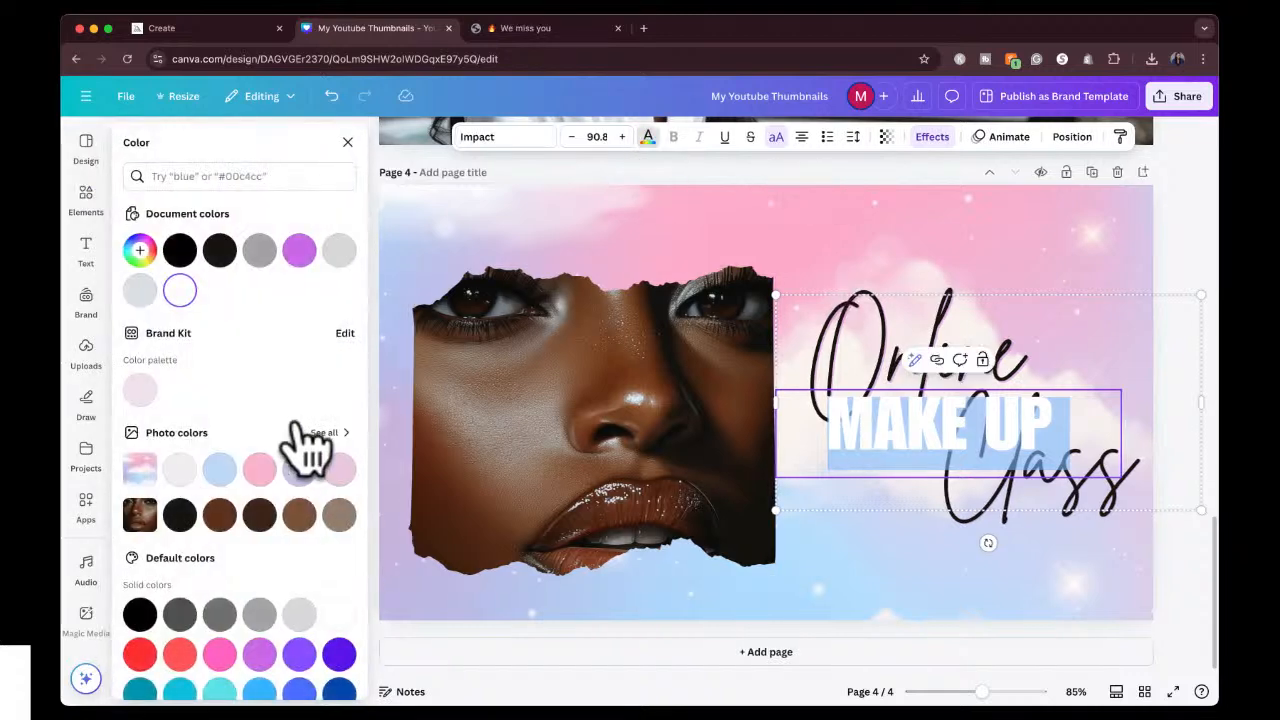
click(221, 516)
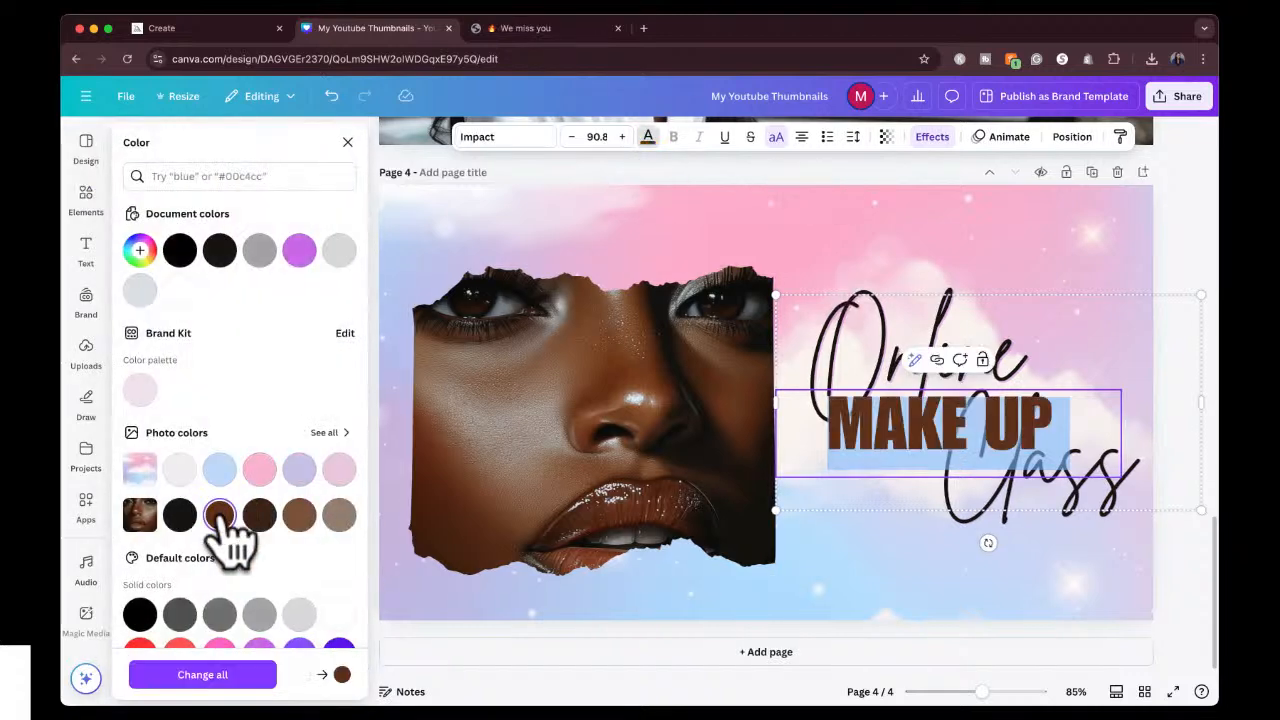
click(259, 469)
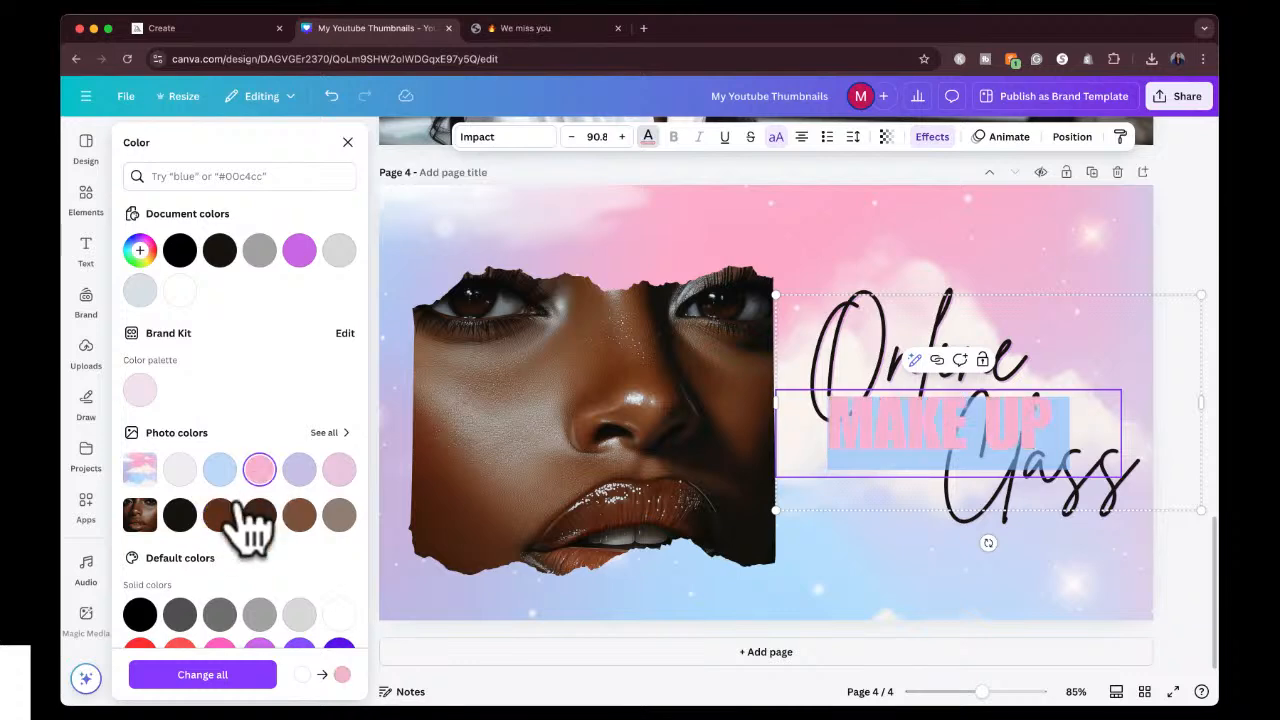
click(225, 518)
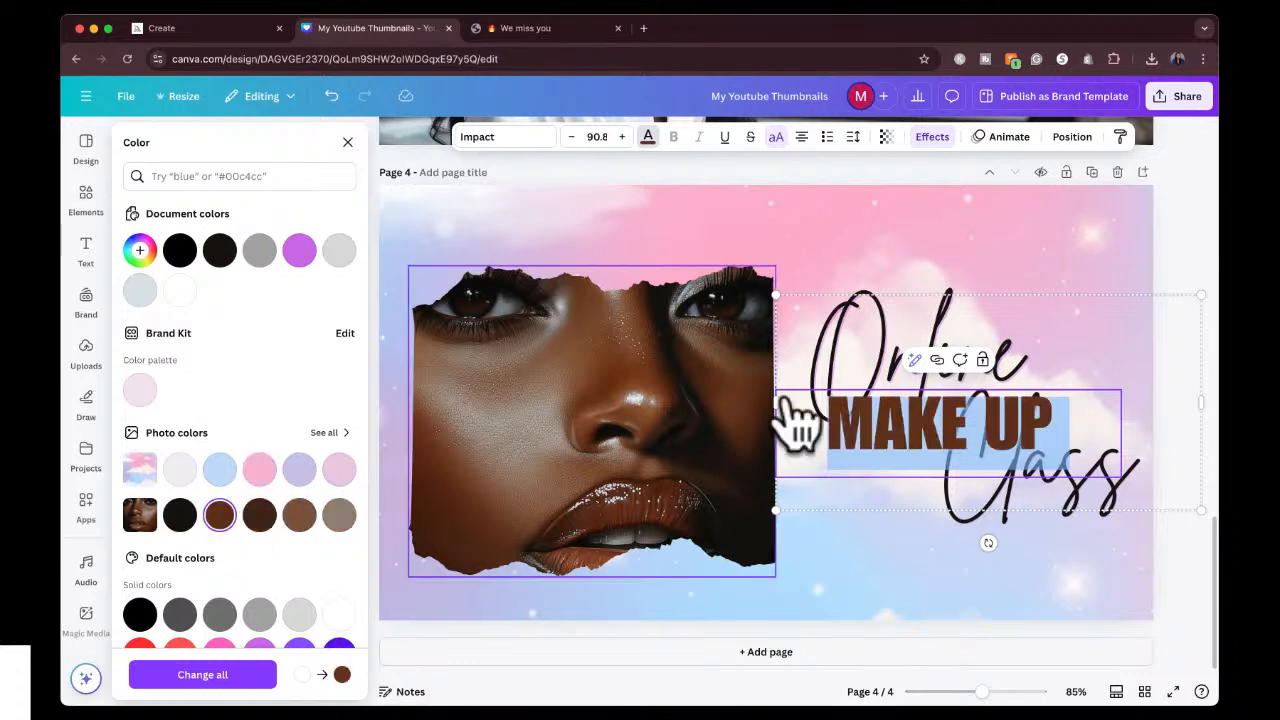
click(1195, 260)
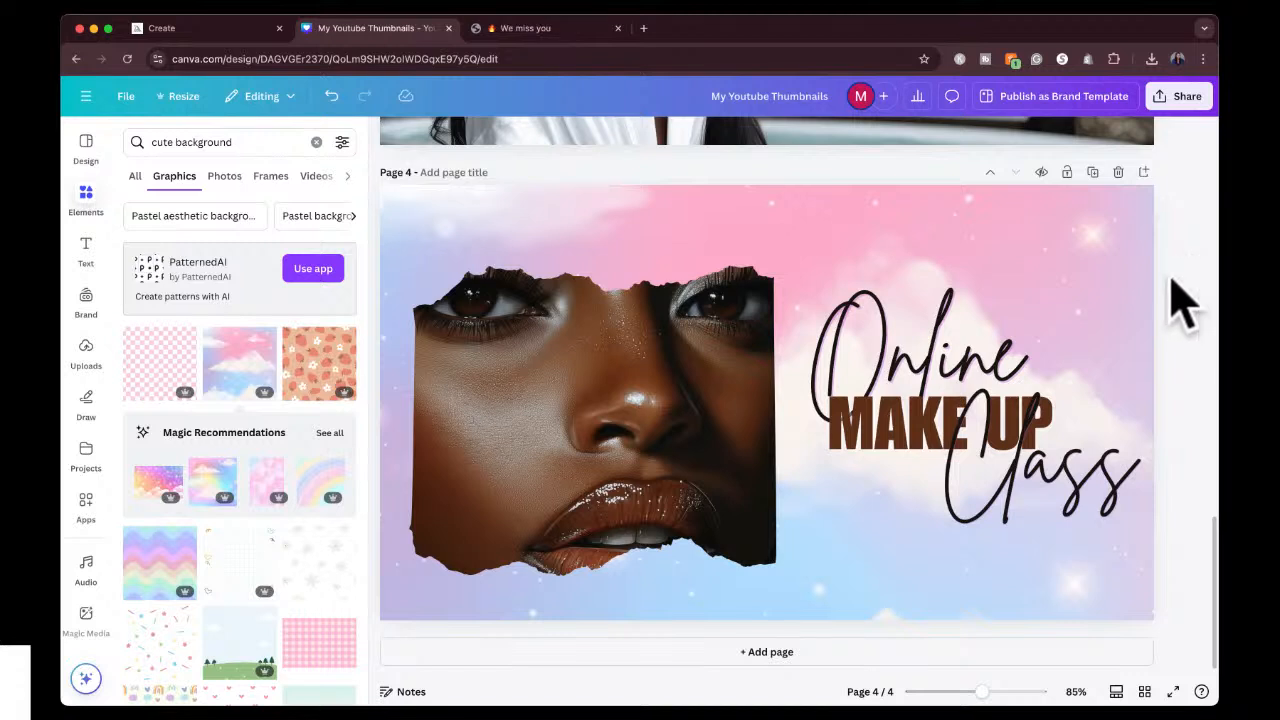
Tilt the torn-paper portrait slightly counterclockwise and move it into the page's upper-left corner.
click(514, 423)
drag(586, 608, 620, 608)
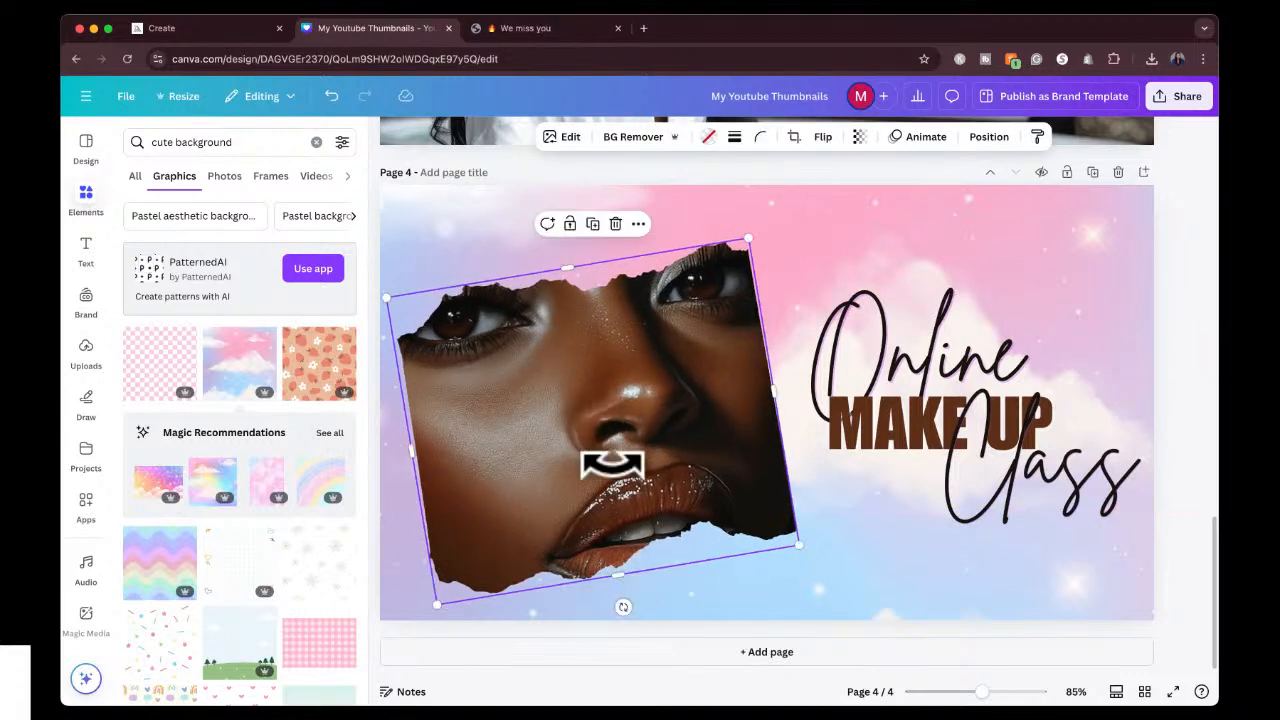
drag(608, 457, 563, 380)
Switch to Midjourney and start a Subtle upscale of the close-up face with gold eye shadow, then return to the image feed.
click(165, 28)
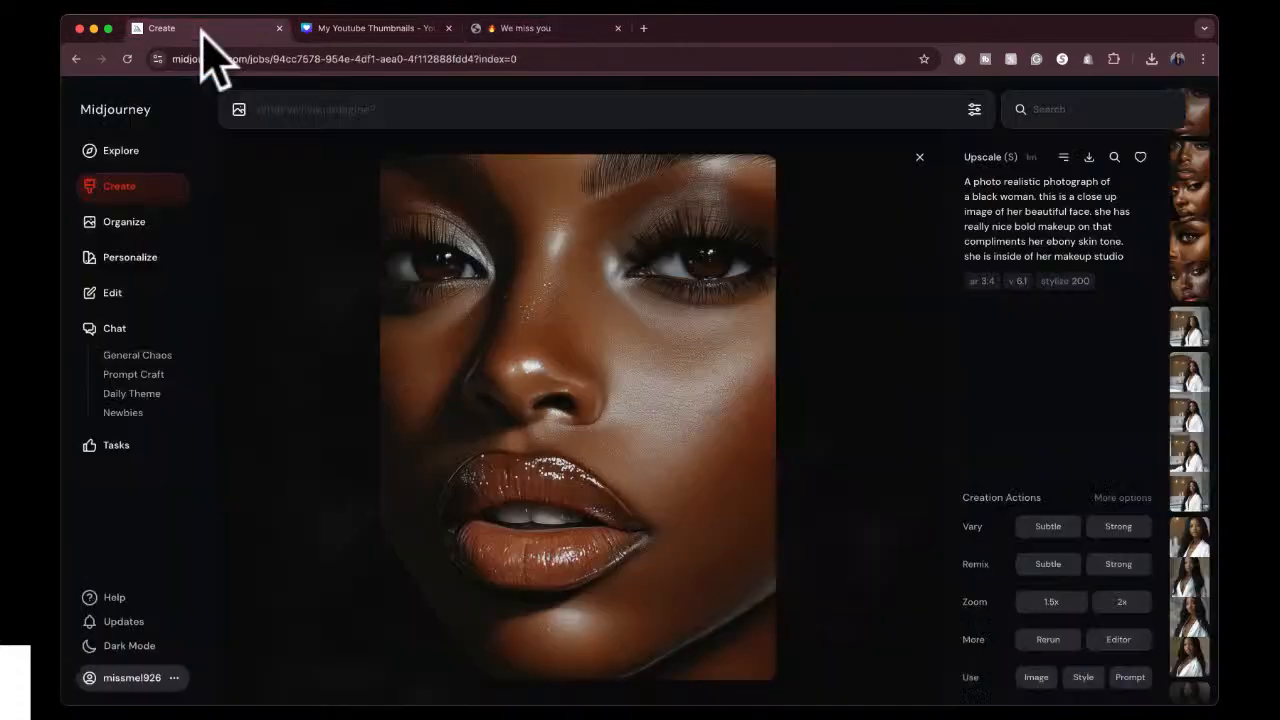
click(919, 157)
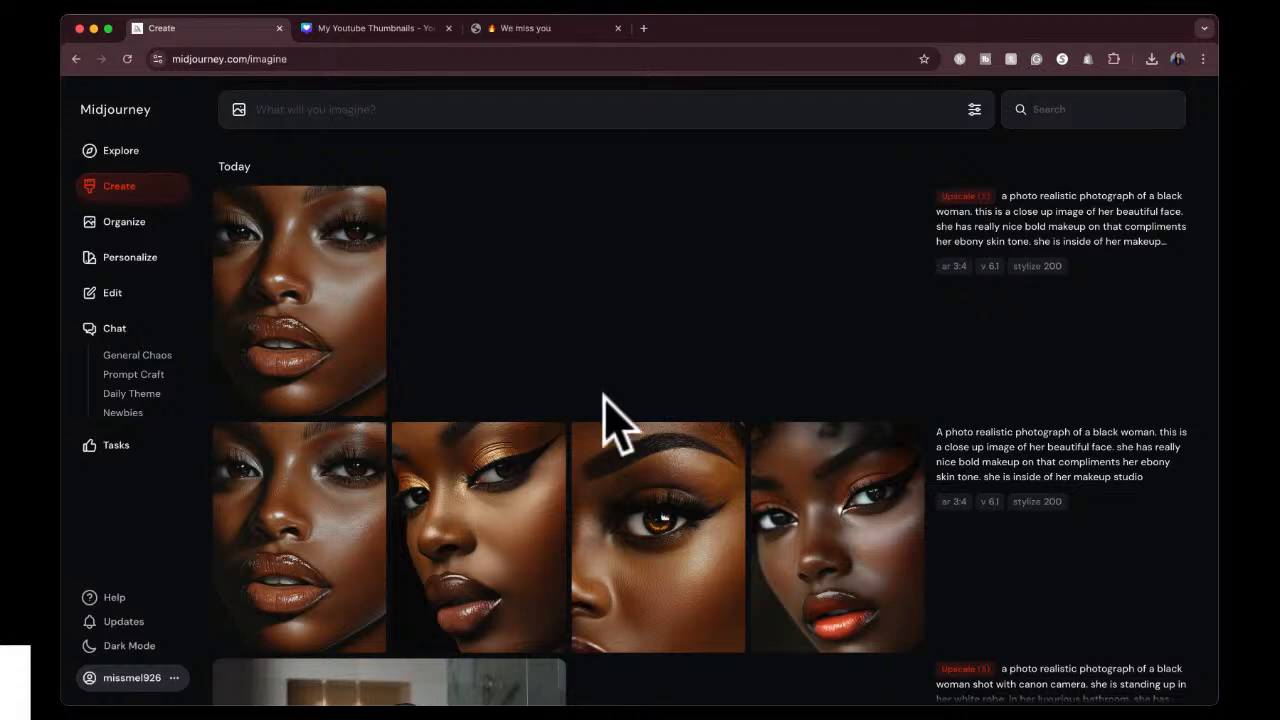
scroll(586, 634, down, 1)
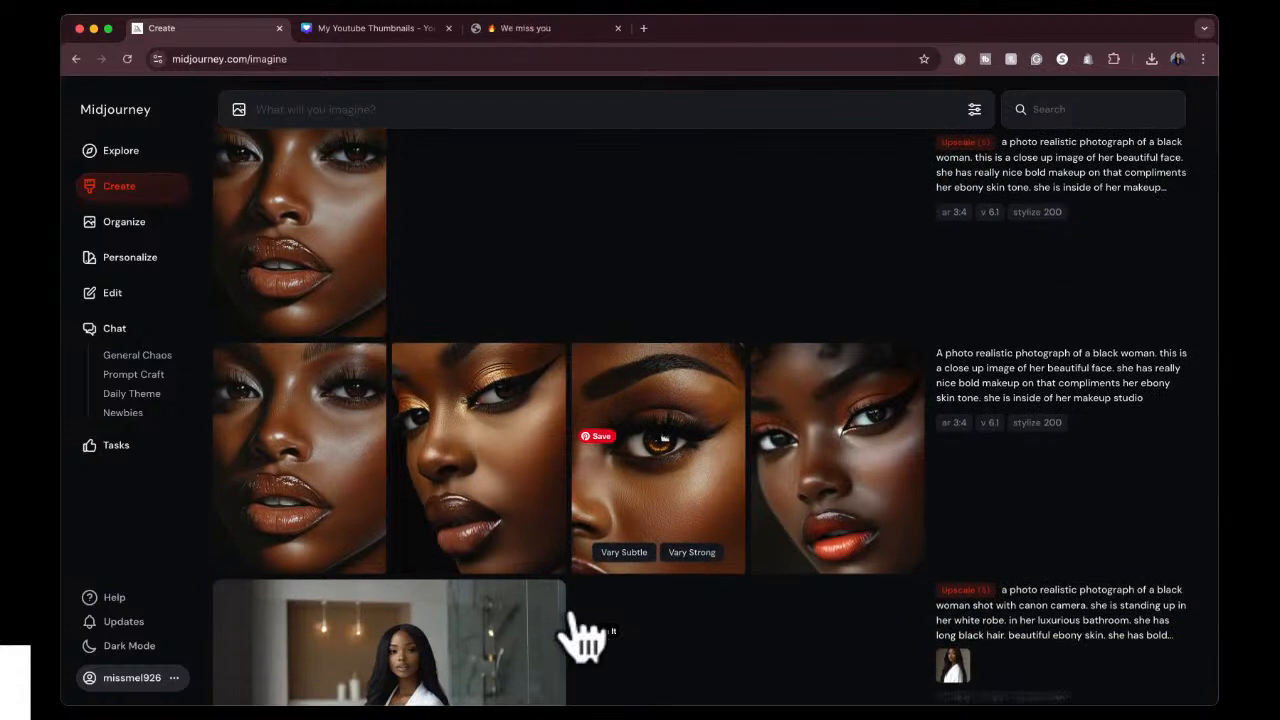
scroll(583, 635, up, 1)
click(494, 511)
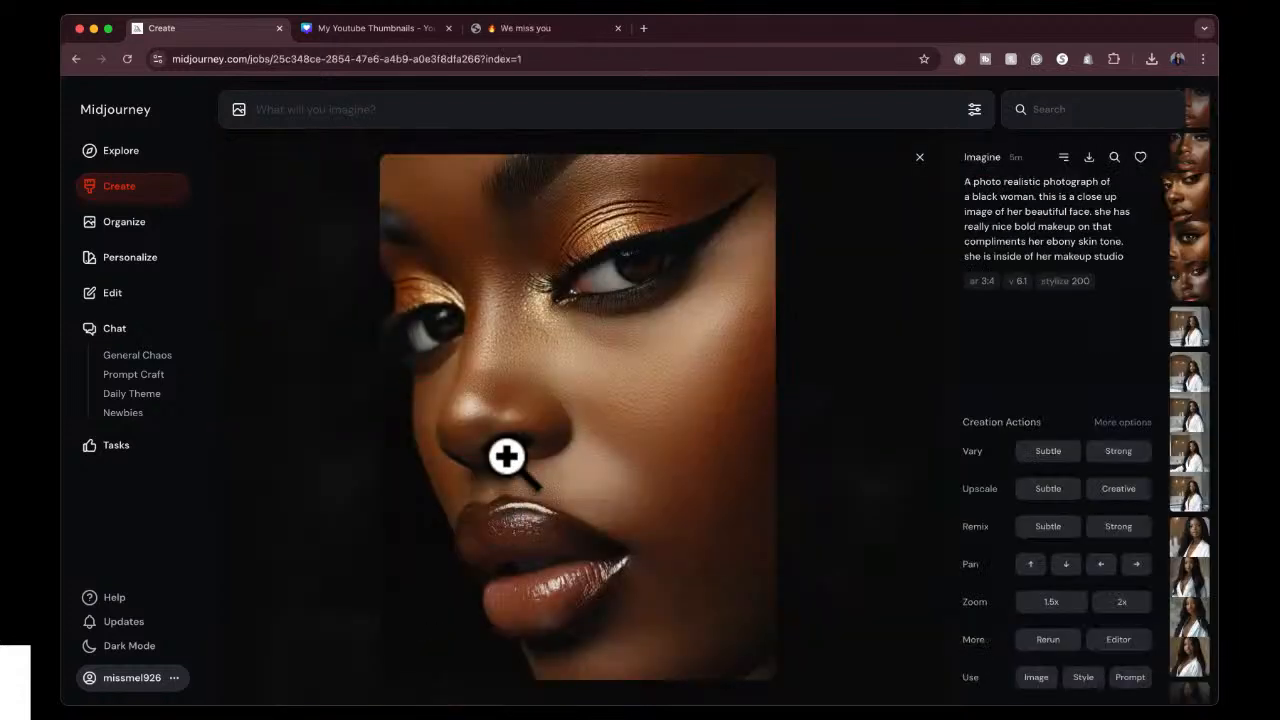
click(1046, 492)
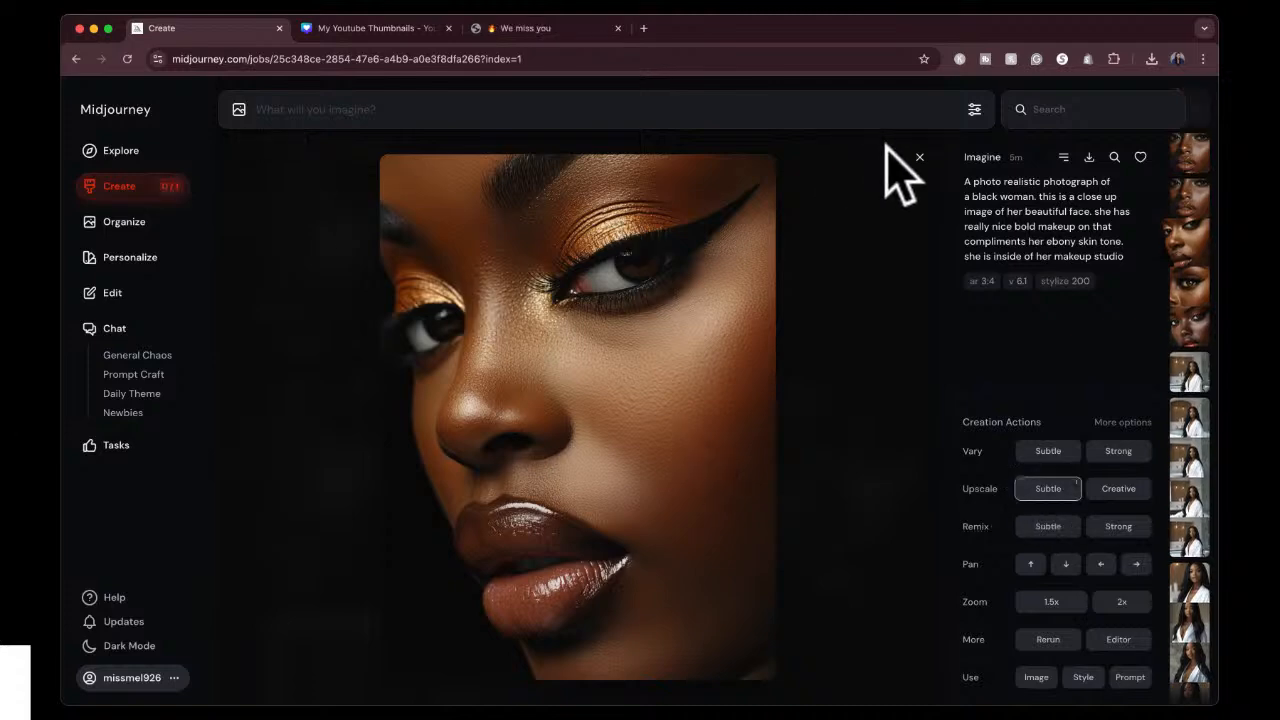
click(918, 157)
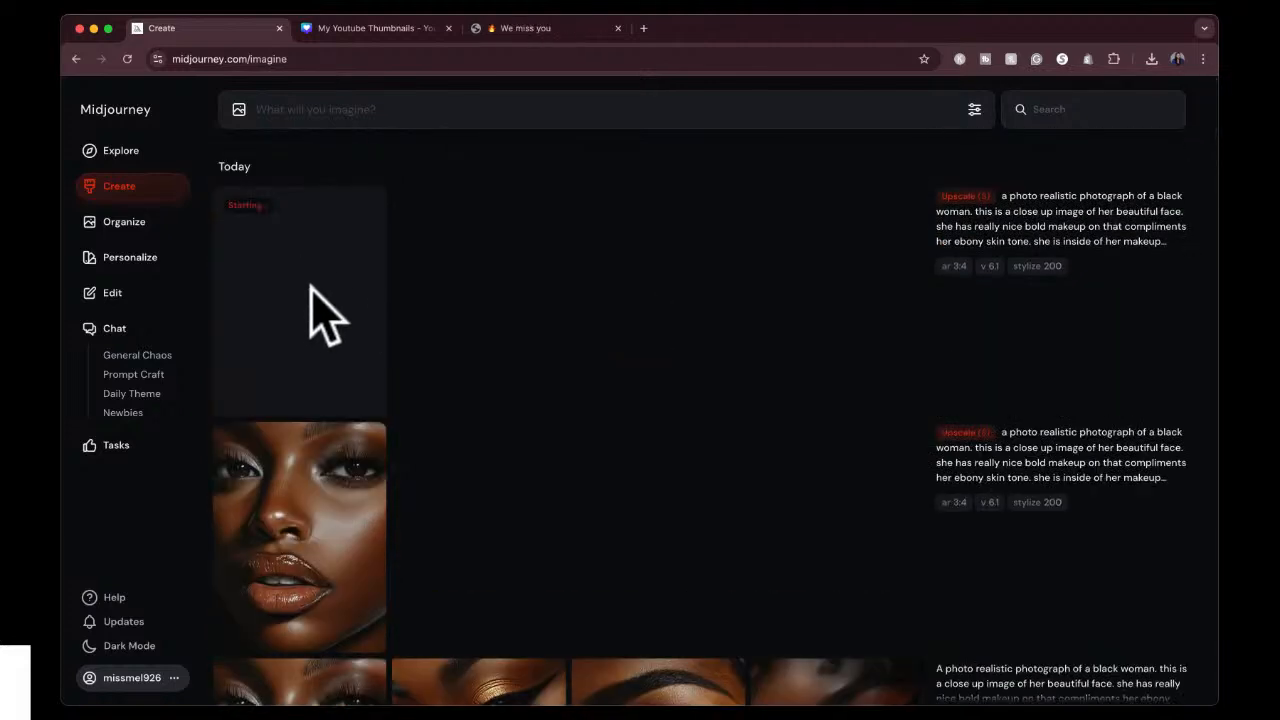
Switch back to Canva, duplicate the tilted portrait frame below the original and remove the photo from the copy.
click(372, 28)
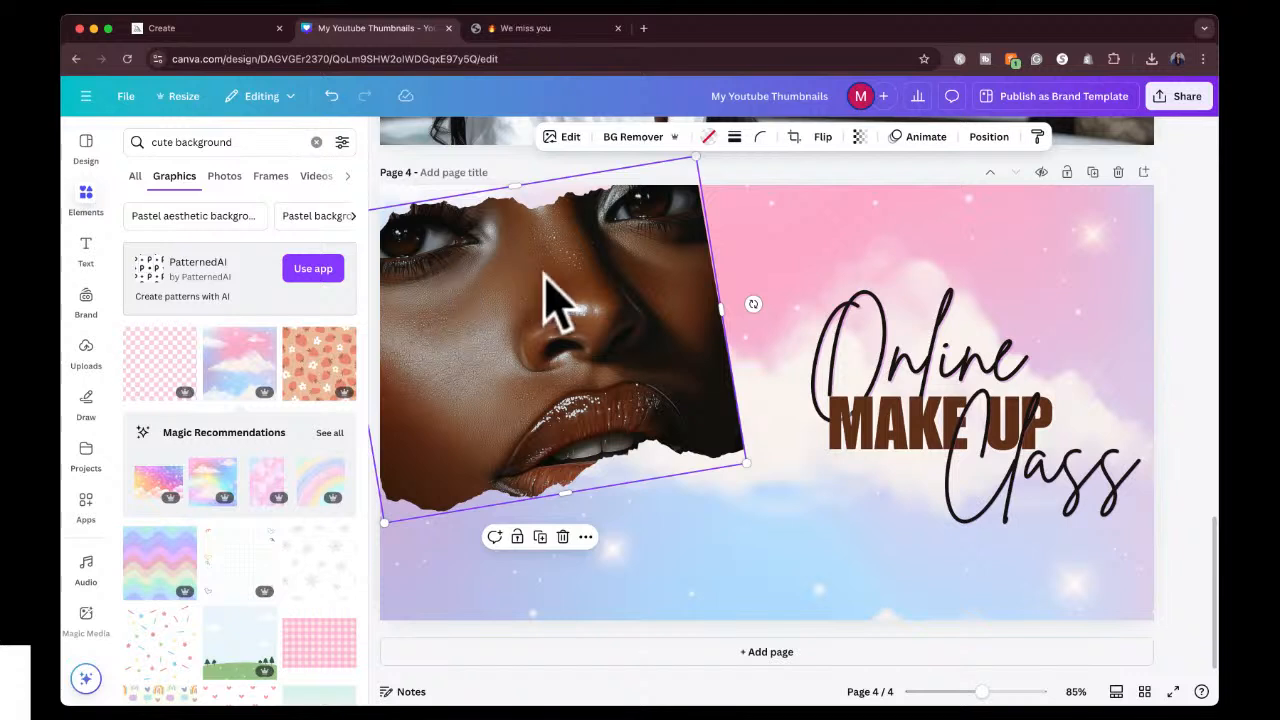
click(540, 537)
drag(580, 380, 605, 530)
double_click(597, 530)
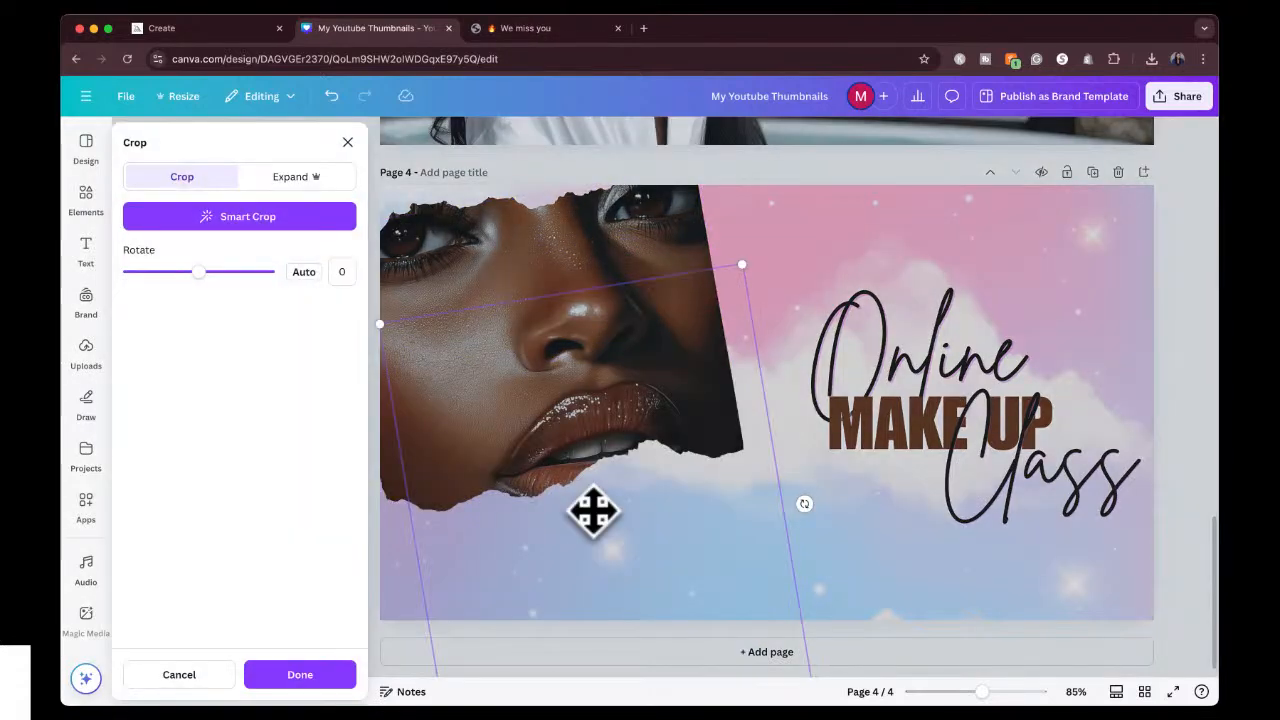
key(Delete)
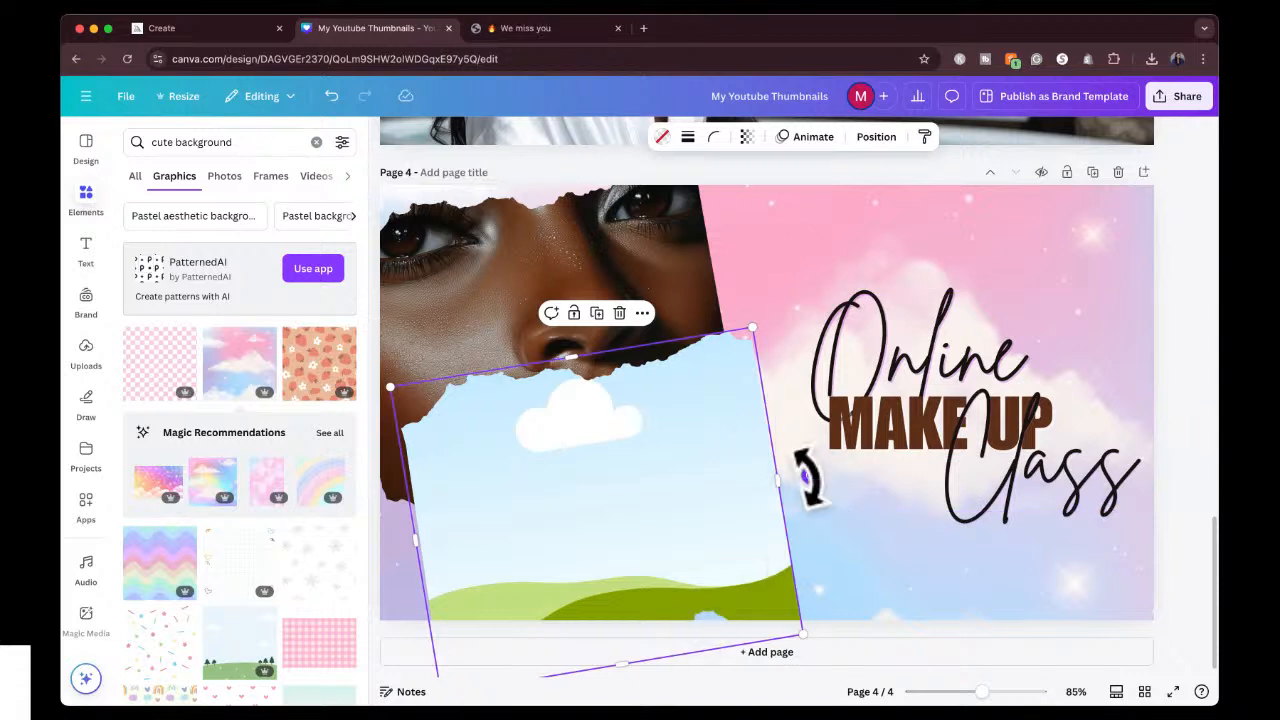
Rotate the empty torn-paper frame slightly clockwise and place it behind the lower part of the portrait.
drag(808, 477, 814, 522)
drag(623, 518, 628, 525)
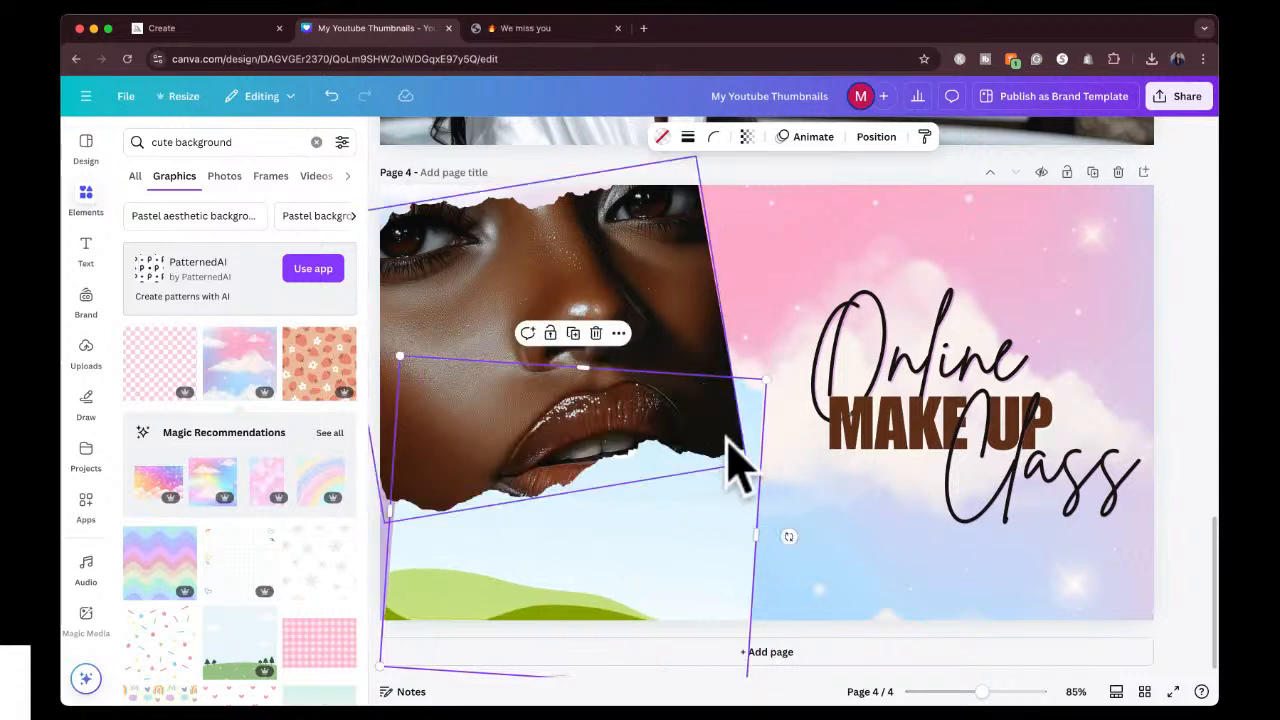
click(1197, 247)
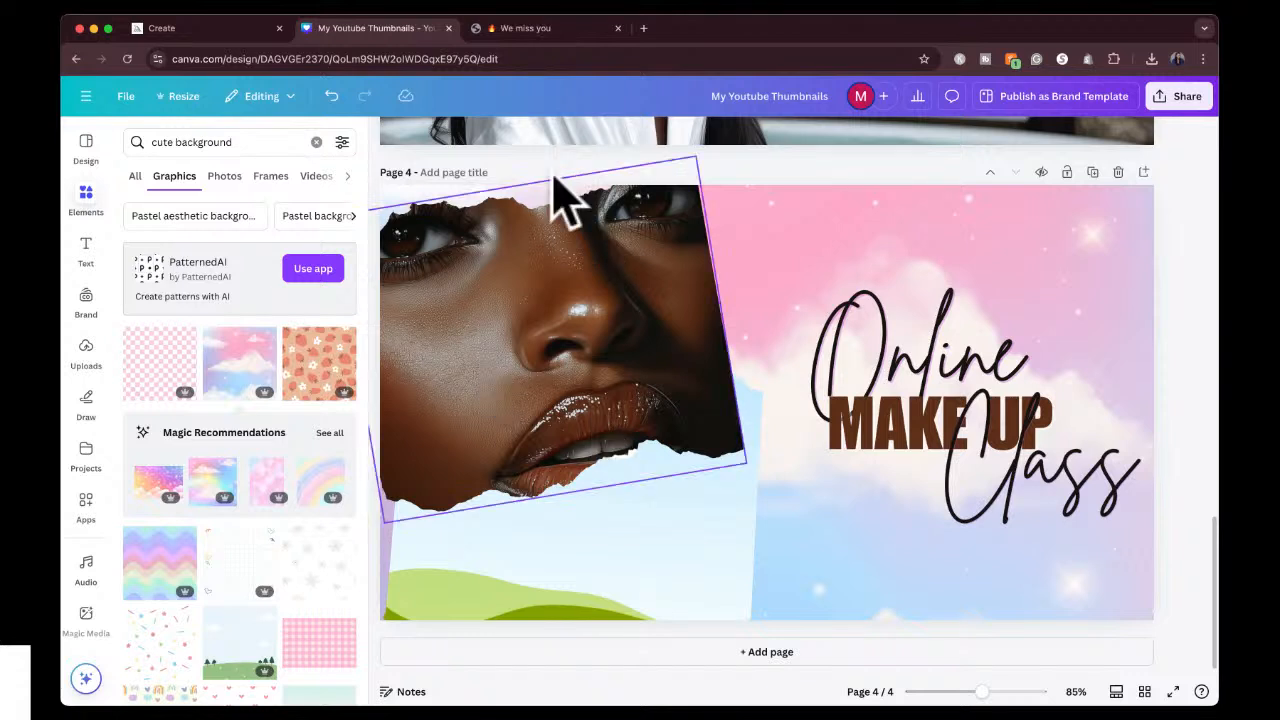
click(645, 578)
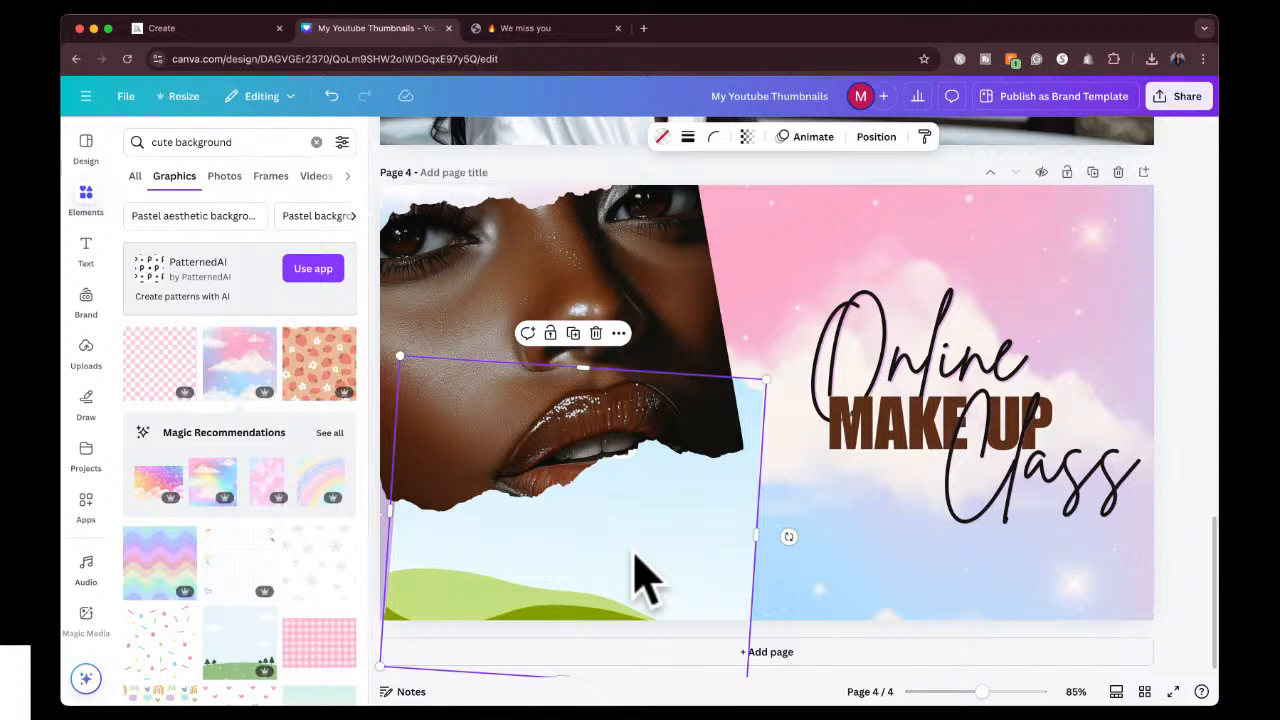
right_click(640, 580)
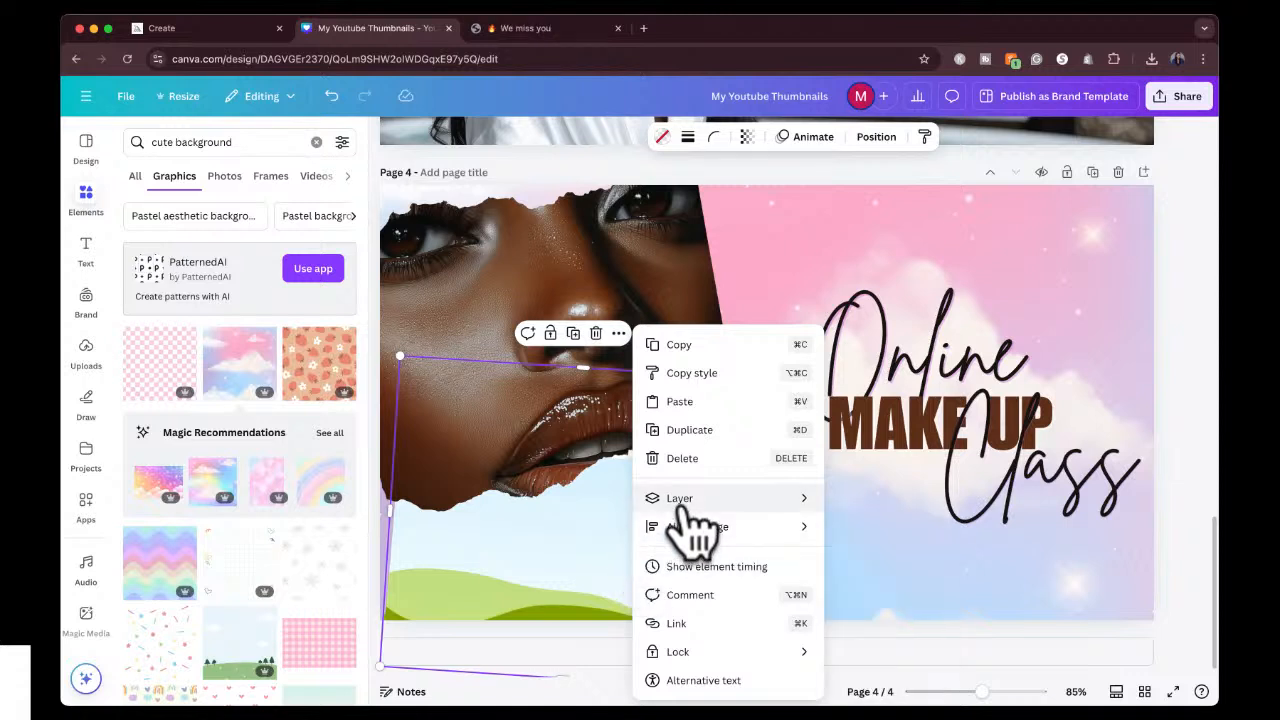
mouse_move(690, 505)
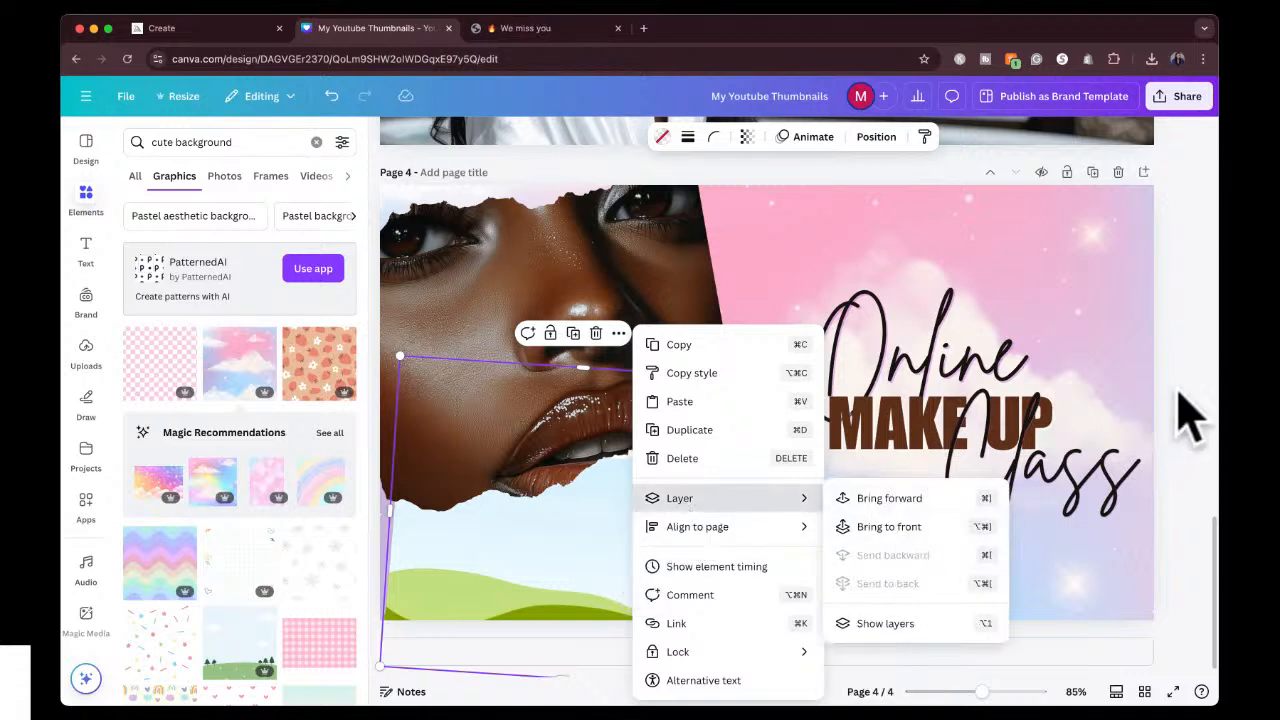
click(1179, 390)
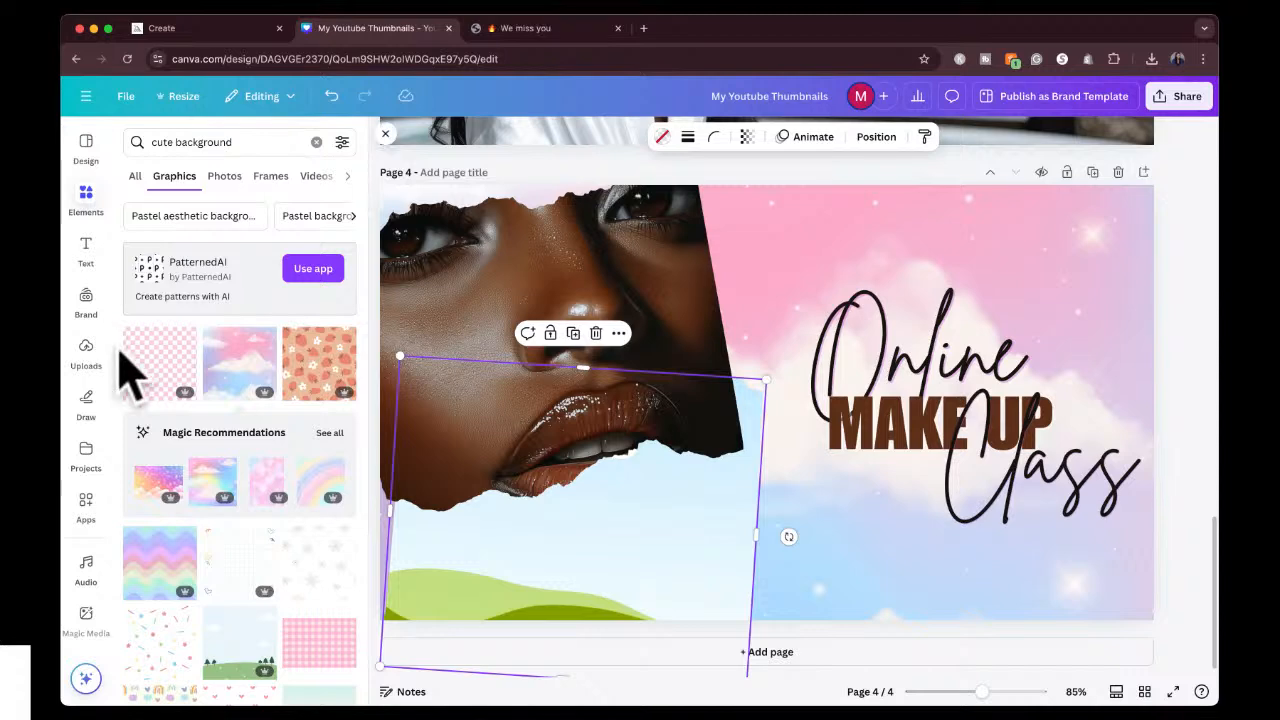
click(1260, 278)
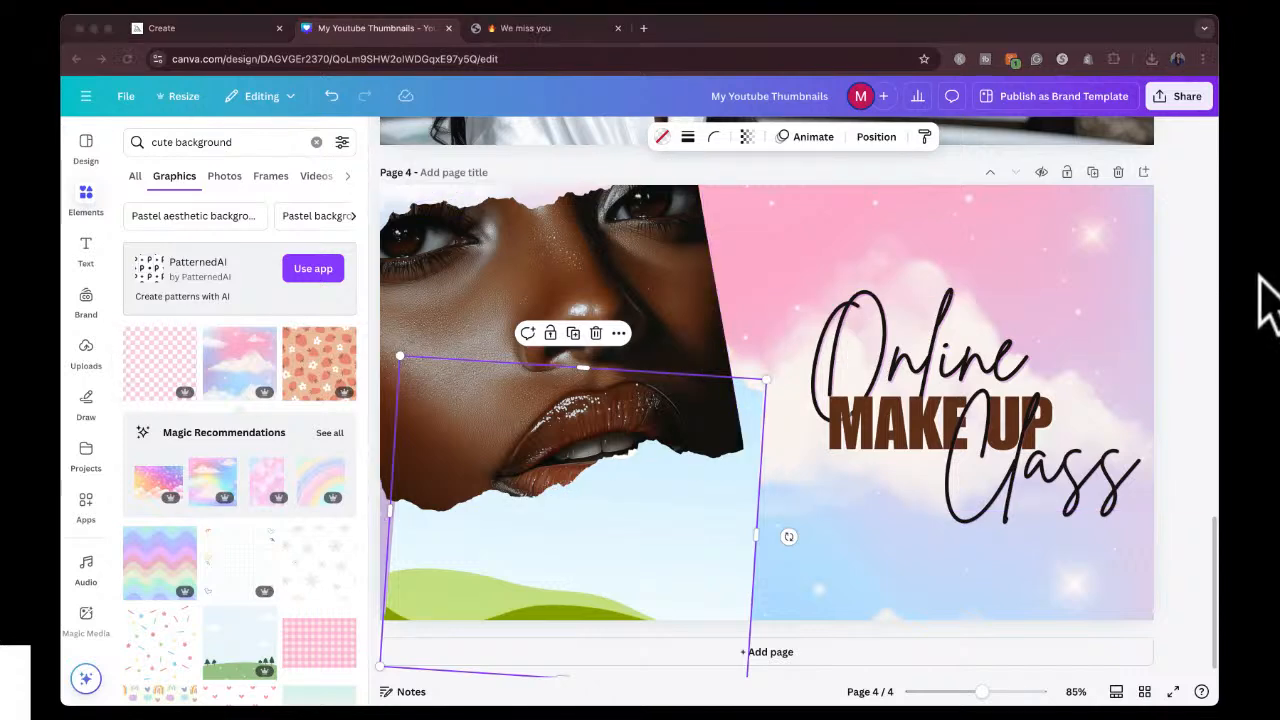
Switch to Midjourney, open and download the upscaled close-up with gold eye shadow, then return to Canva.
click(196, 26)
click(270, 292)
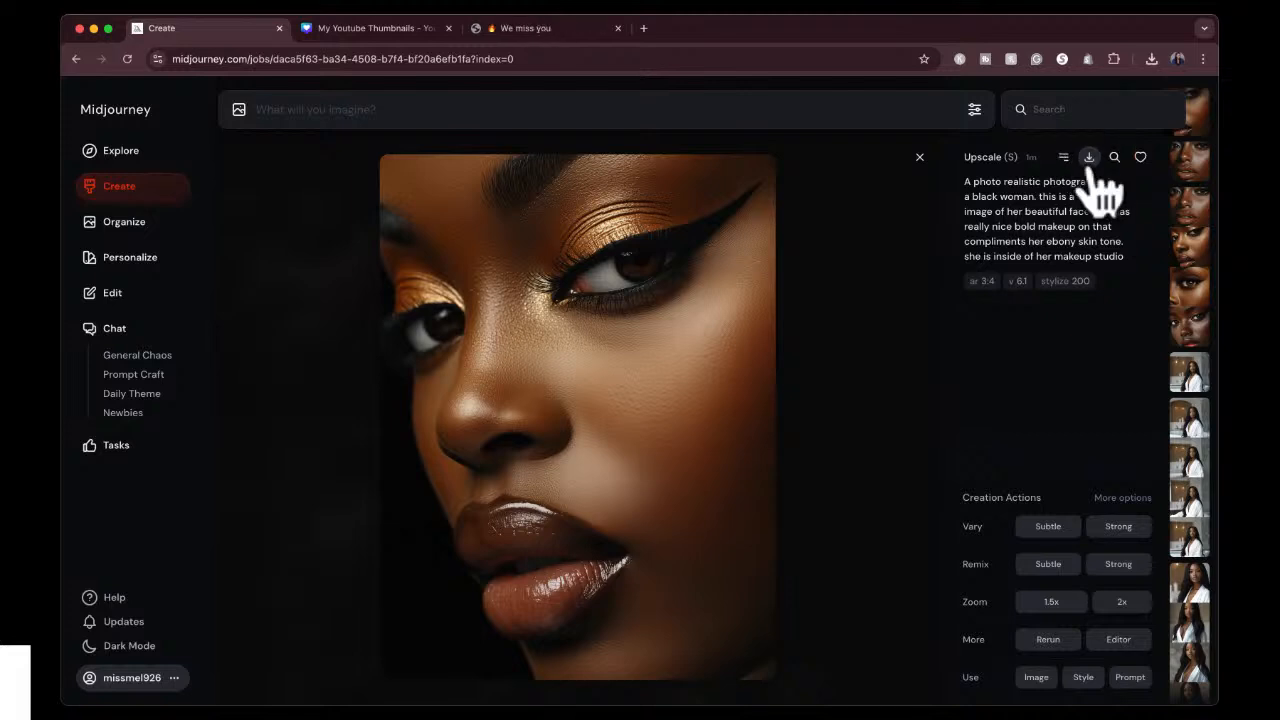
click(397, 24)
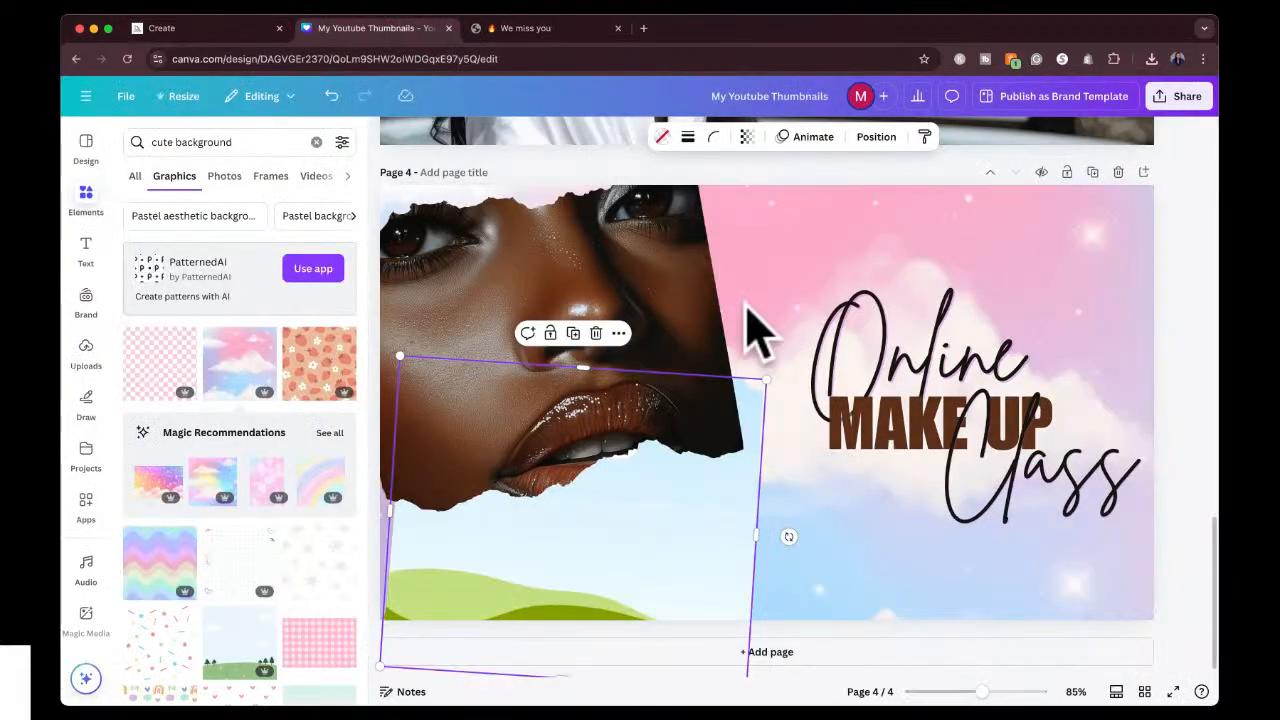
Import the downloaded gold eye shadow portrait into page 4 and fill the empty torn-paper frame with it.
click(1258, 279)
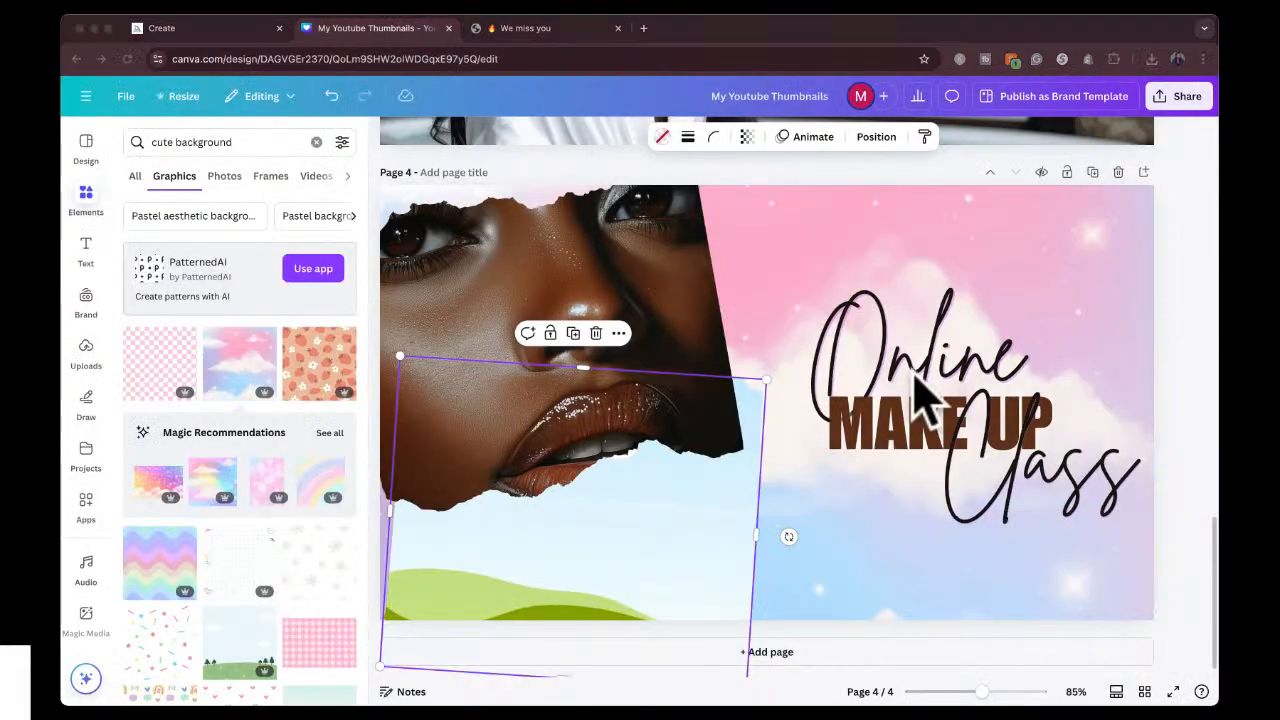
drag(932, 352, 650, 527)
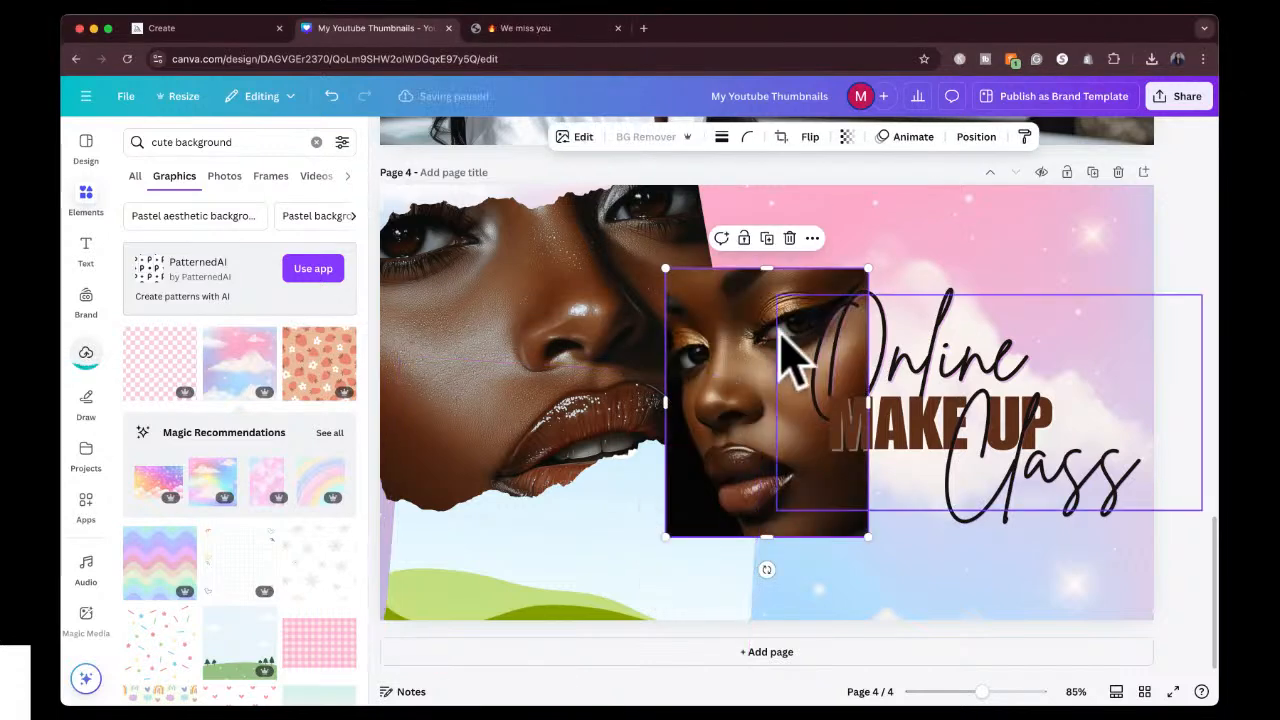
click(733, 423)
drag(733, 423, 627, 598)
double_click(650, 520)
click(1192, 323)
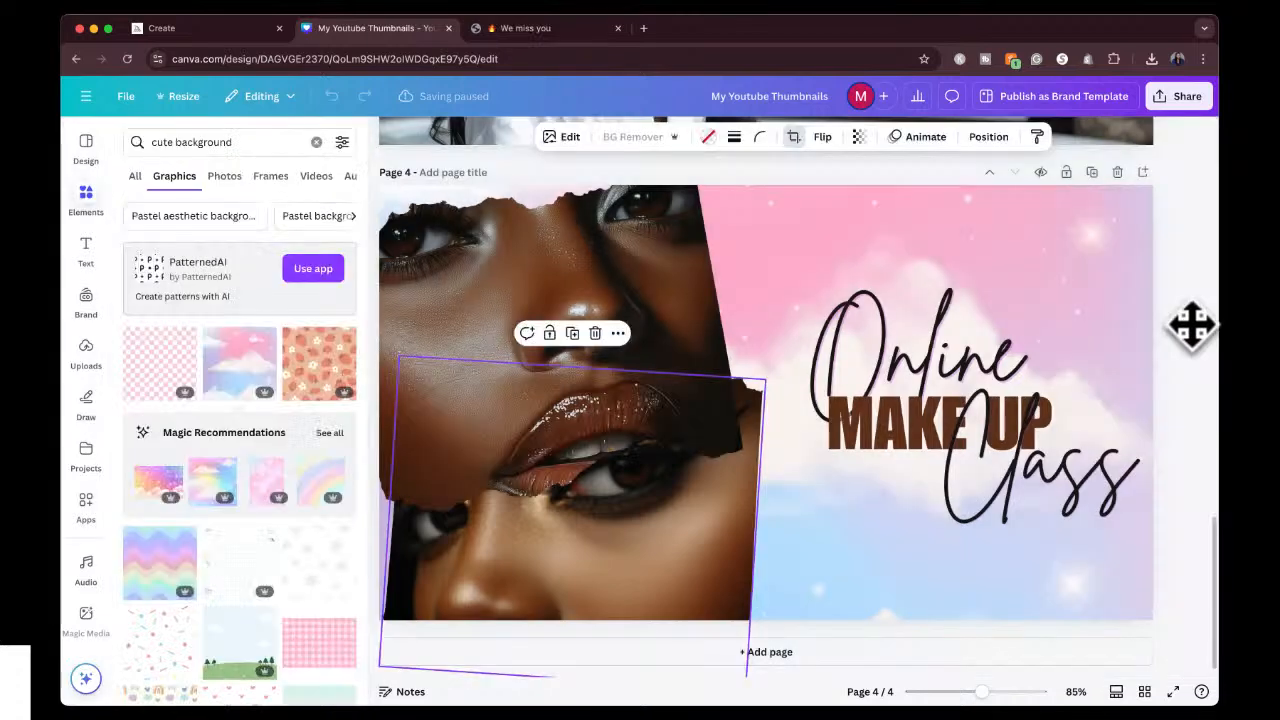
click(1186, 322)
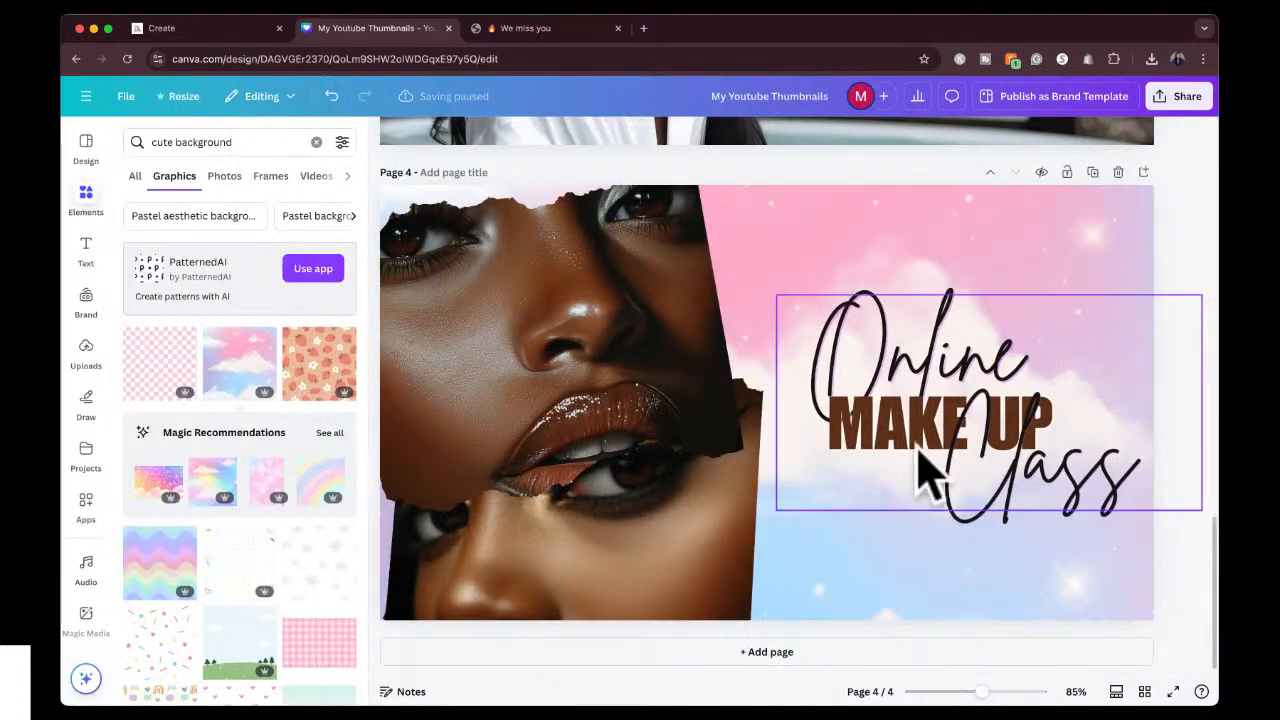
Move the gold eye shadow portrait toward the page's lower middle and shrink it.
click(600, 555)
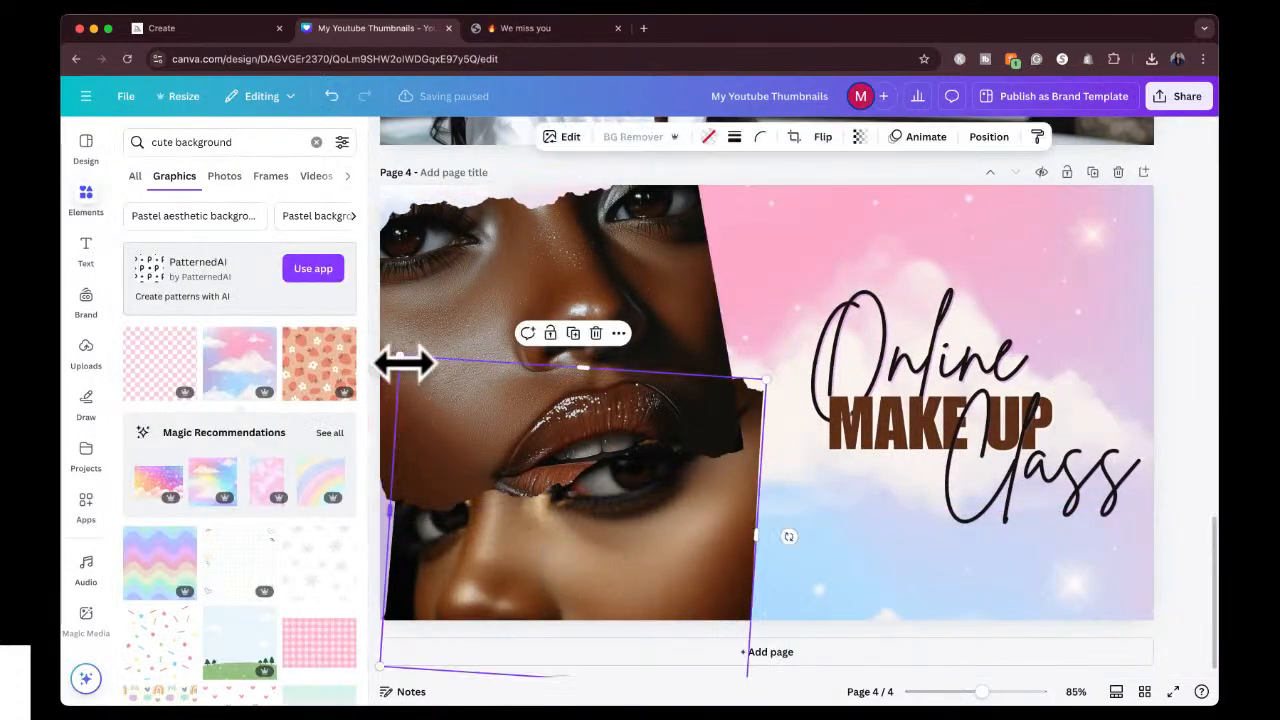
drag(733, 580, 830, 556)
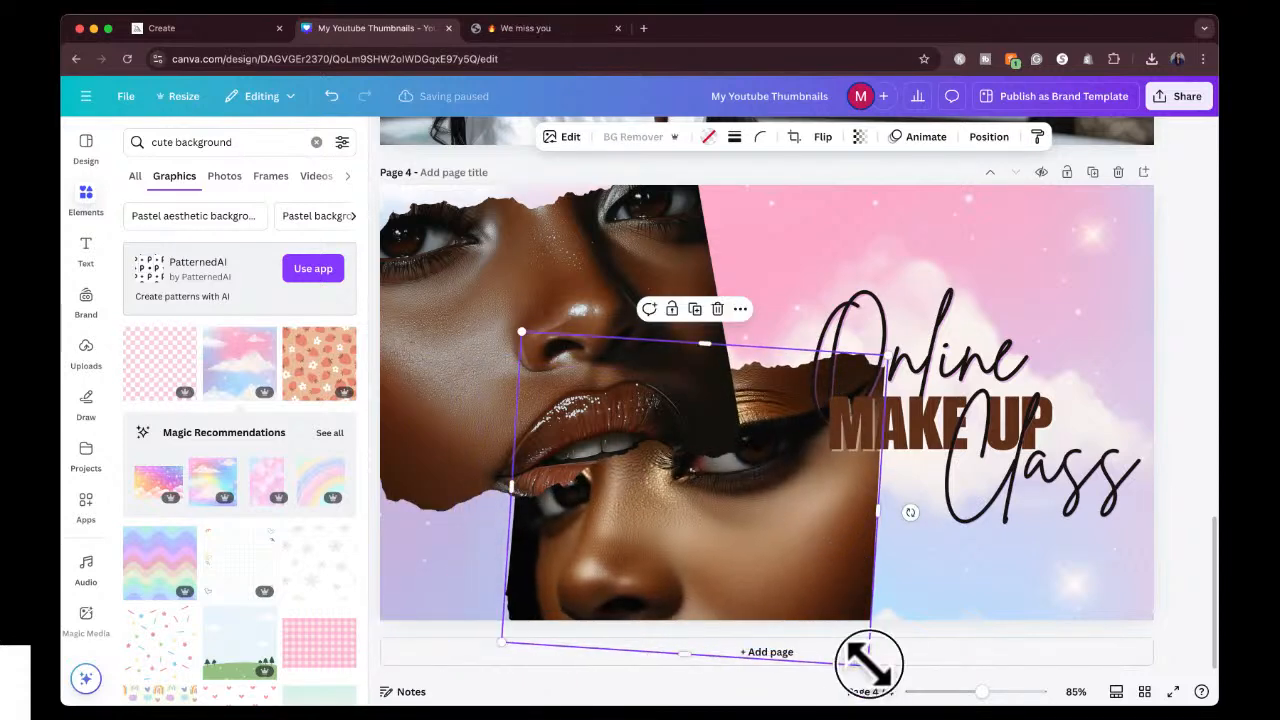
drag(869, 662, 766, 594)
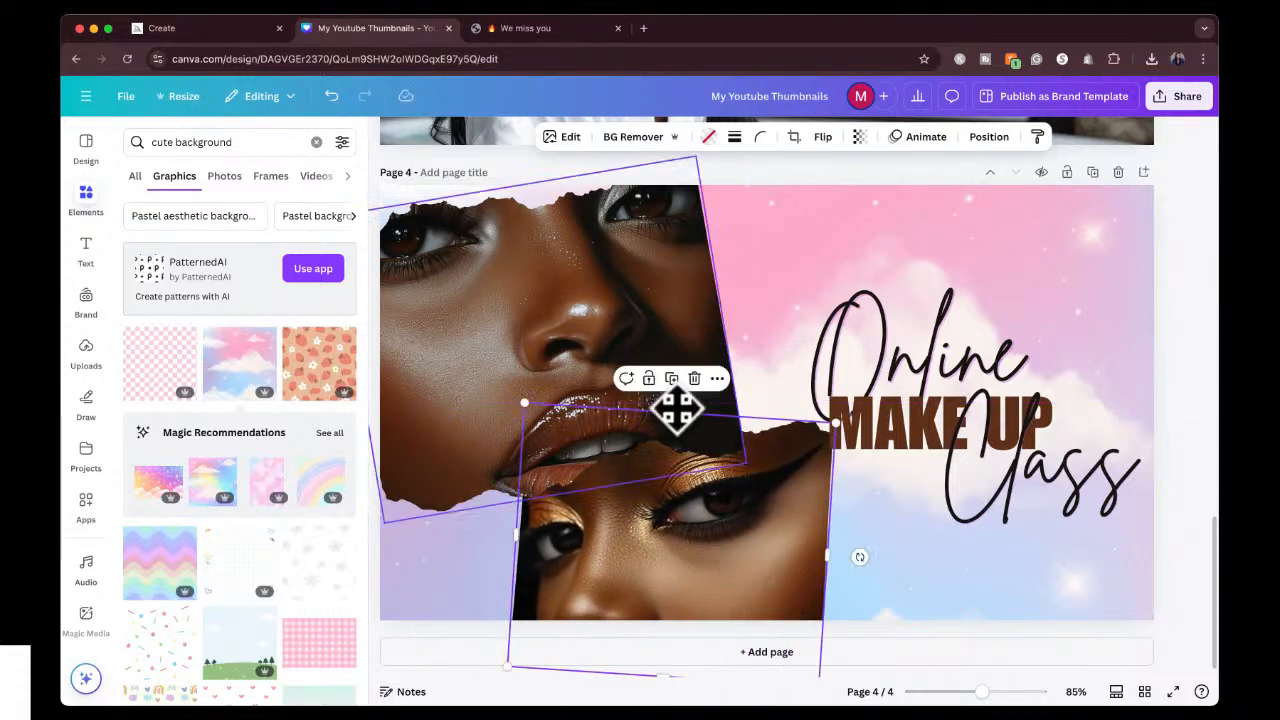
Nudge the upper portrait further into the page corner and delete the gold eye shadow portrait below it.
click(527, 325)
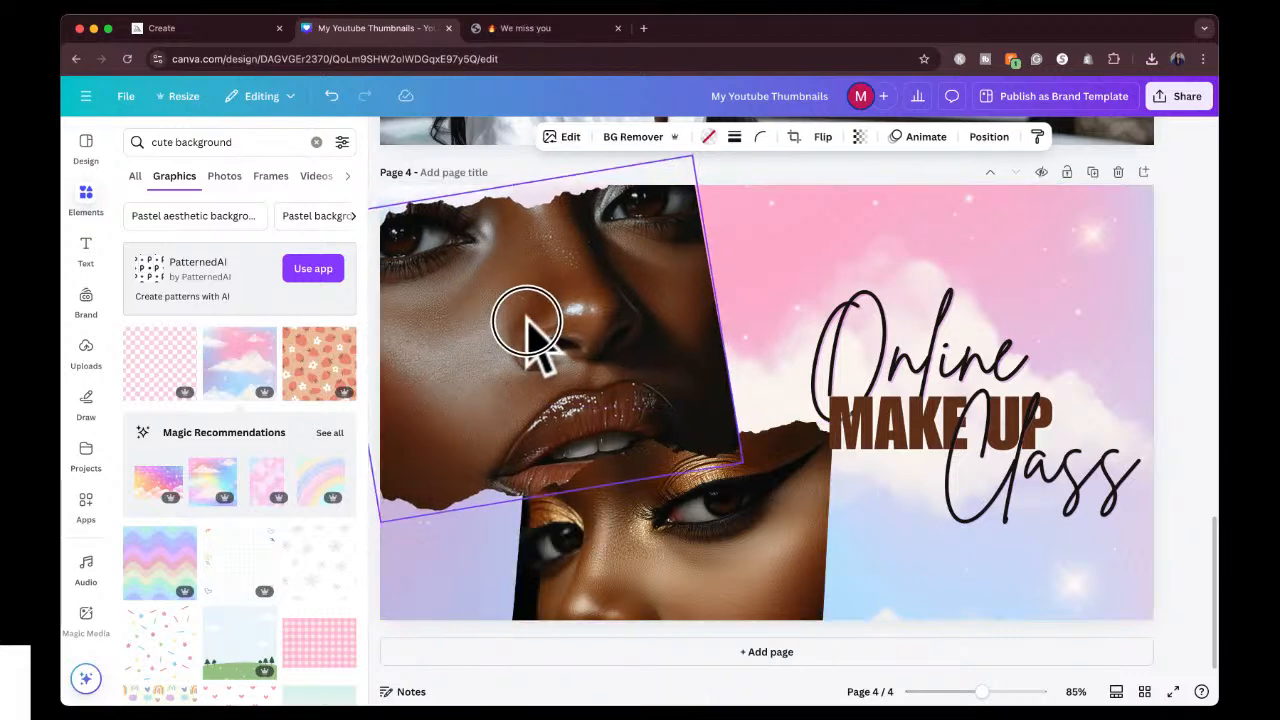
drag(527, 325, 521, 312)
drag(651, 548, 497, 586)
key(Delete)
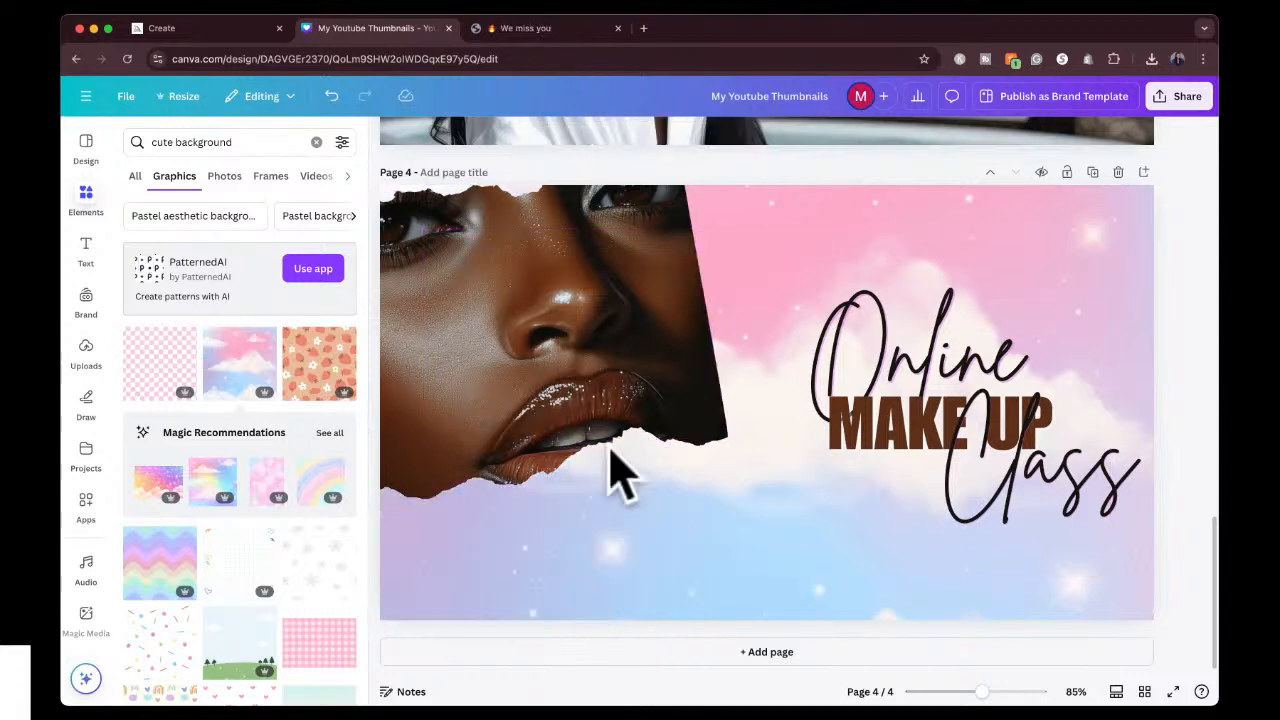
Move the remaining torn-paper portrait lower and enlarge it to cover the left half of page 4.
drag(640, 385, 651, 472)
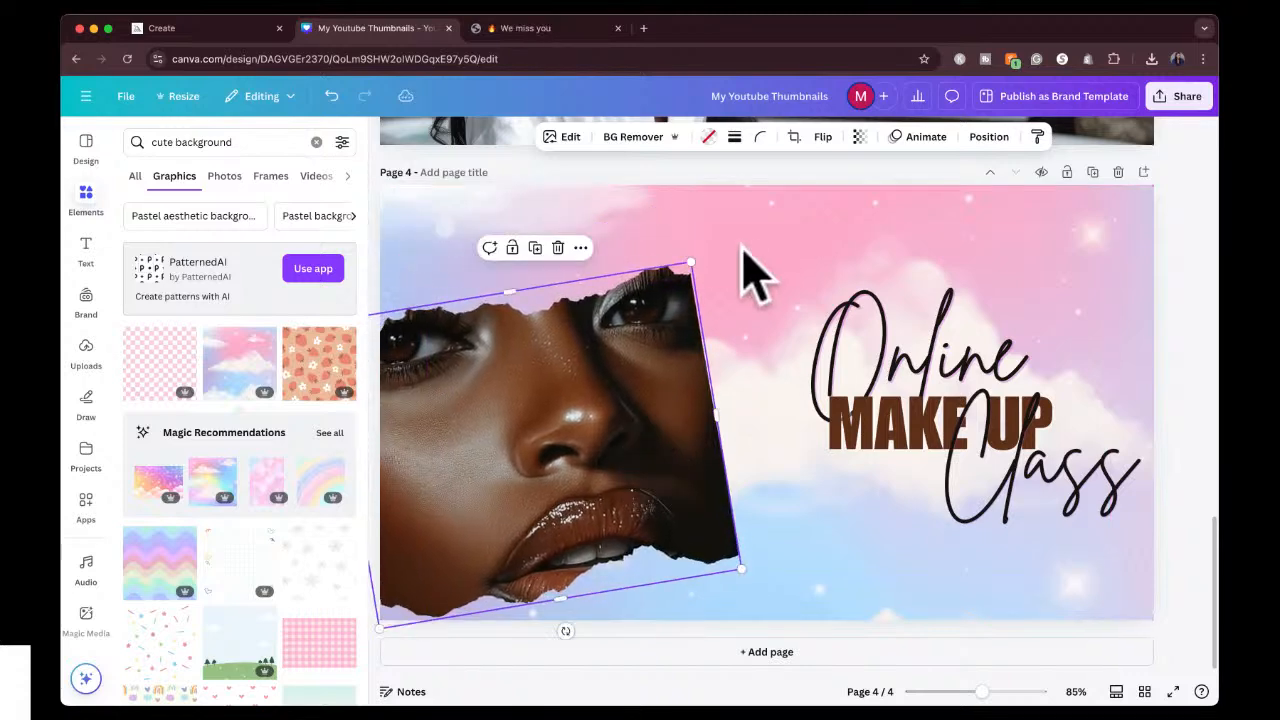
drag(692, 263, 786, 156)
mouse_move(597, 425)
mouse_down()
mouse_move(590, 462)
mouse_move(603, 449)
mouse_up()
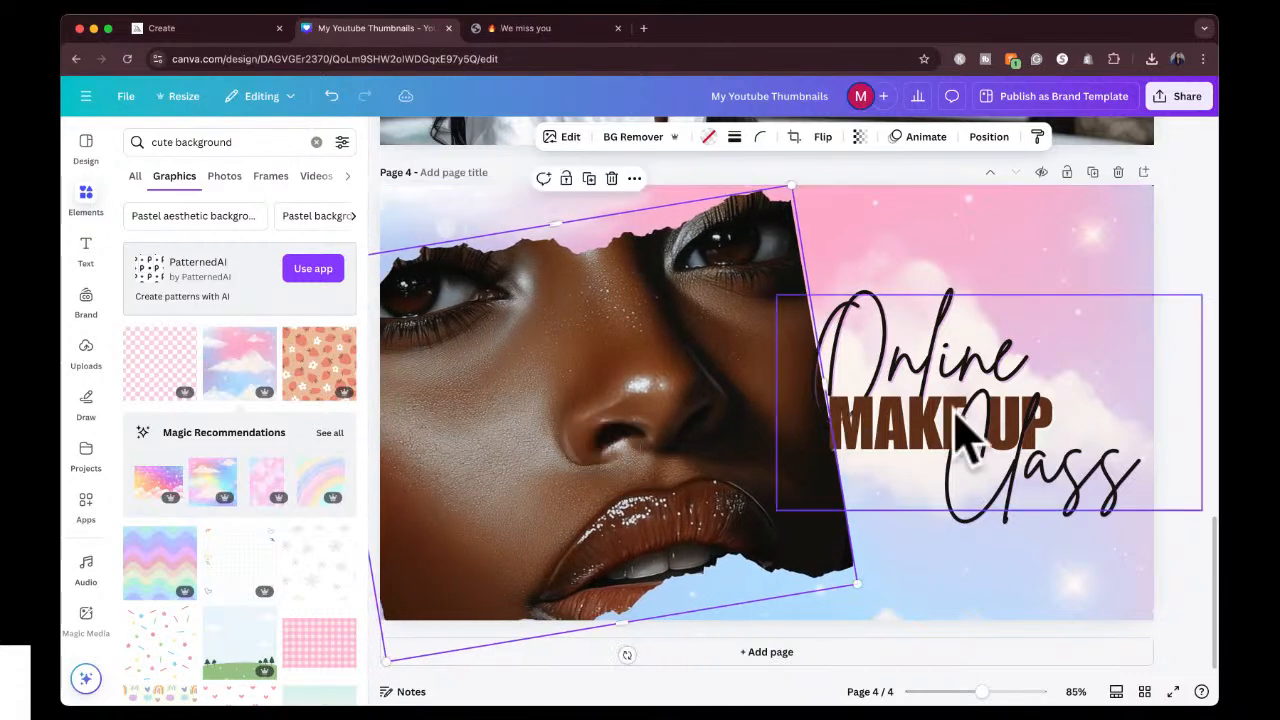
Scale the Online Make Up Class title group down to a 96.5 script font size and position it beside the portrait.
drag(955, 411, 971, 411)
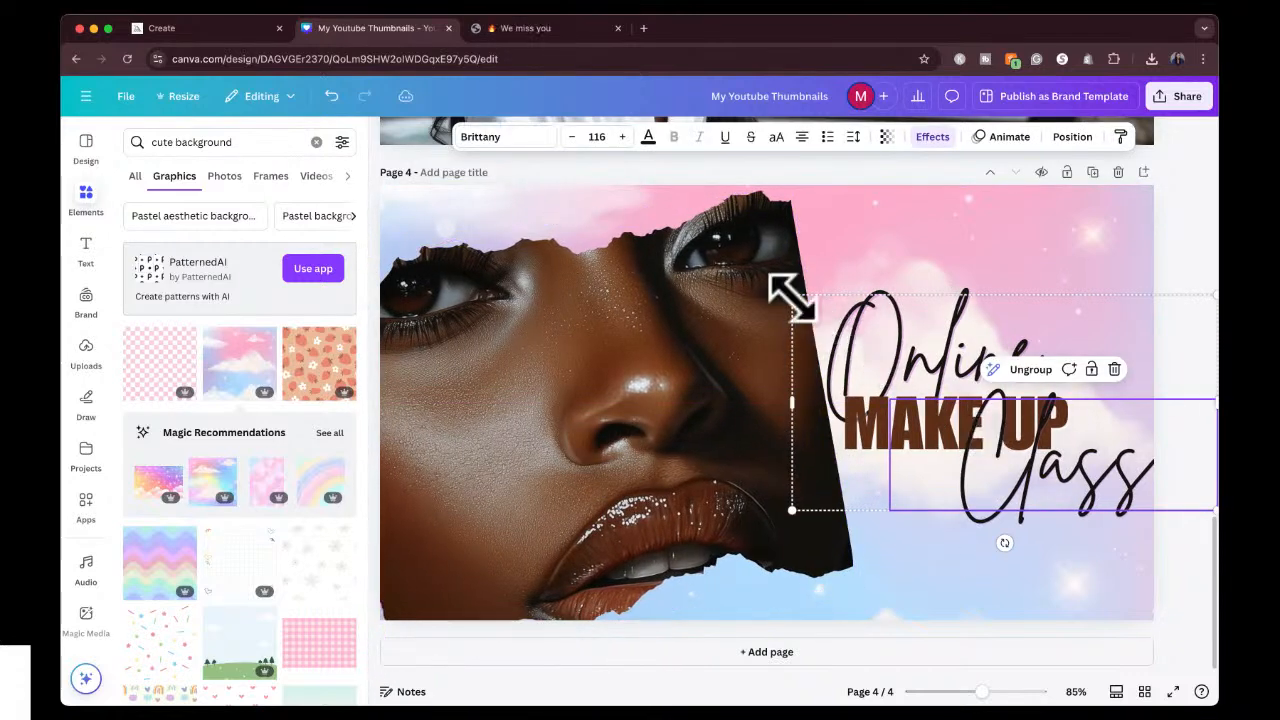
drag(792, 295, 868, 325)
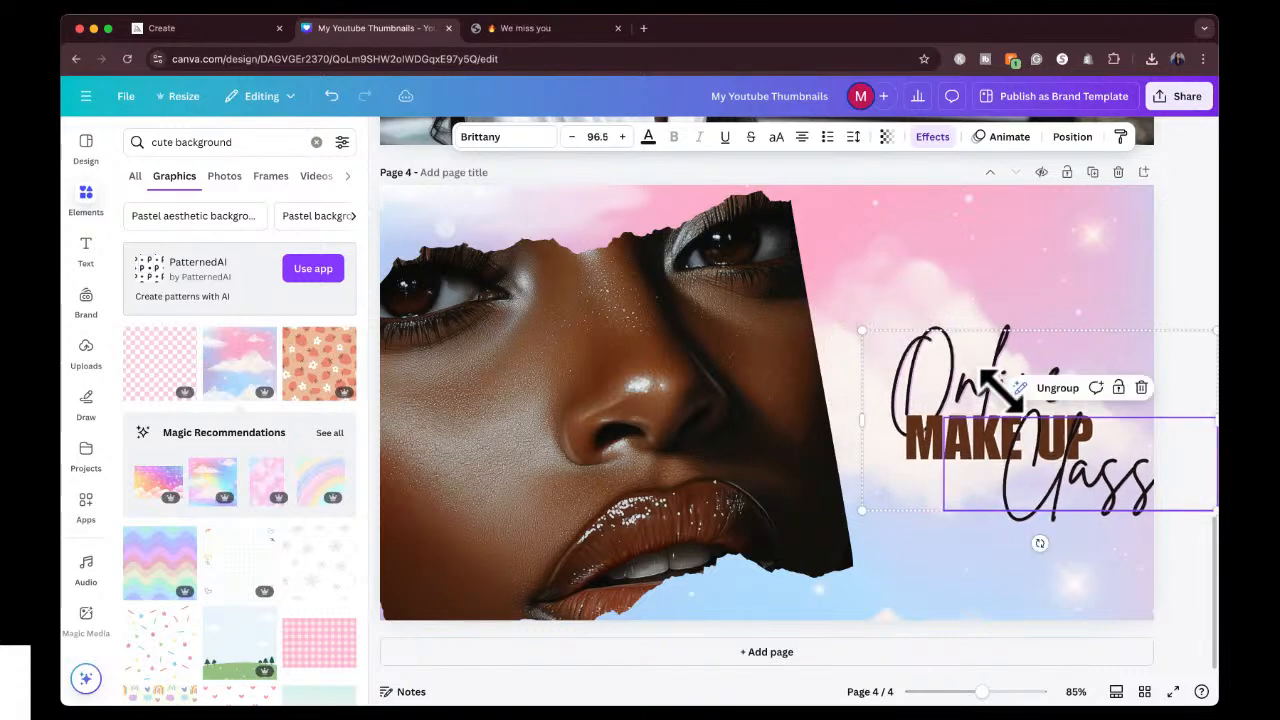
drag(1004, 390, 963, 373)
click(1190, 295)
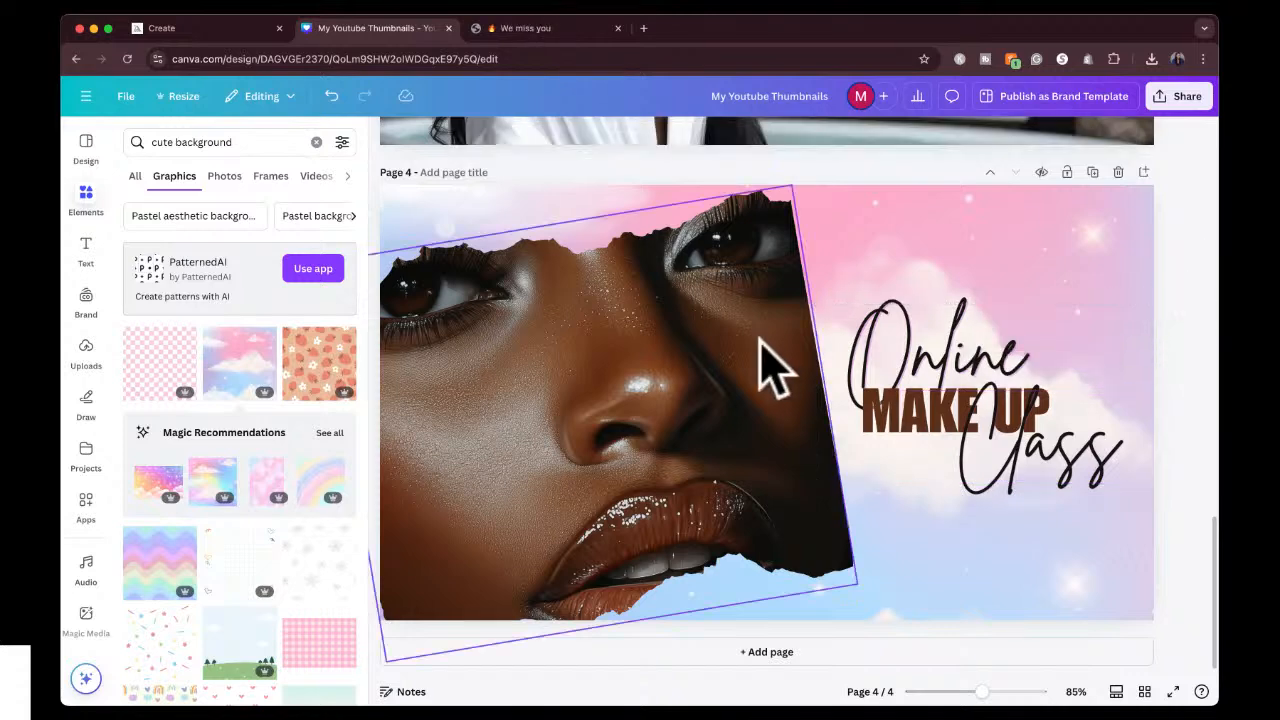
Rotate the torn-paper portrait until it is level and align it with the page's left and bottom edges.
click(665, 360)
drag(626, 655, 587, 651)
drag(600, 457, 634, 462)
Shift the title group right to clear the portrait and nudge the portrait slightly inward from the page edges.
click(935, 370)
drag(935, 370, 950, 372)
click(740, 450)
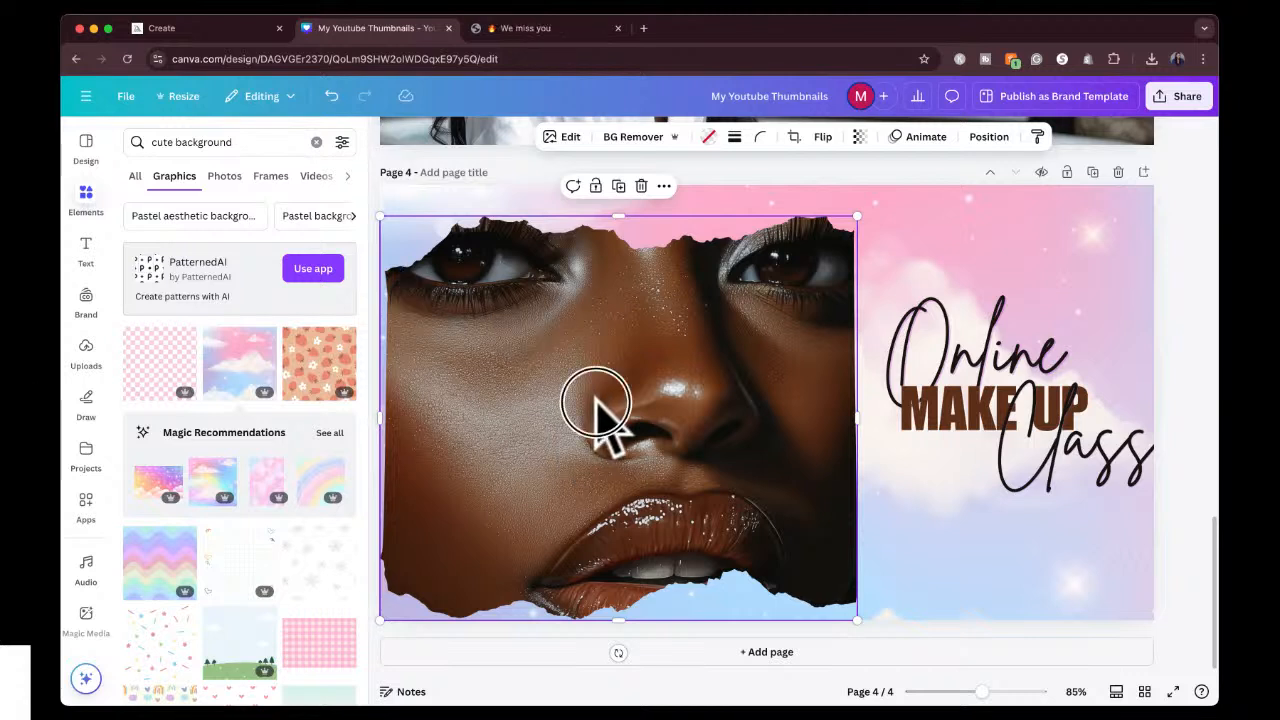
drag(596, 402, 609, 398)
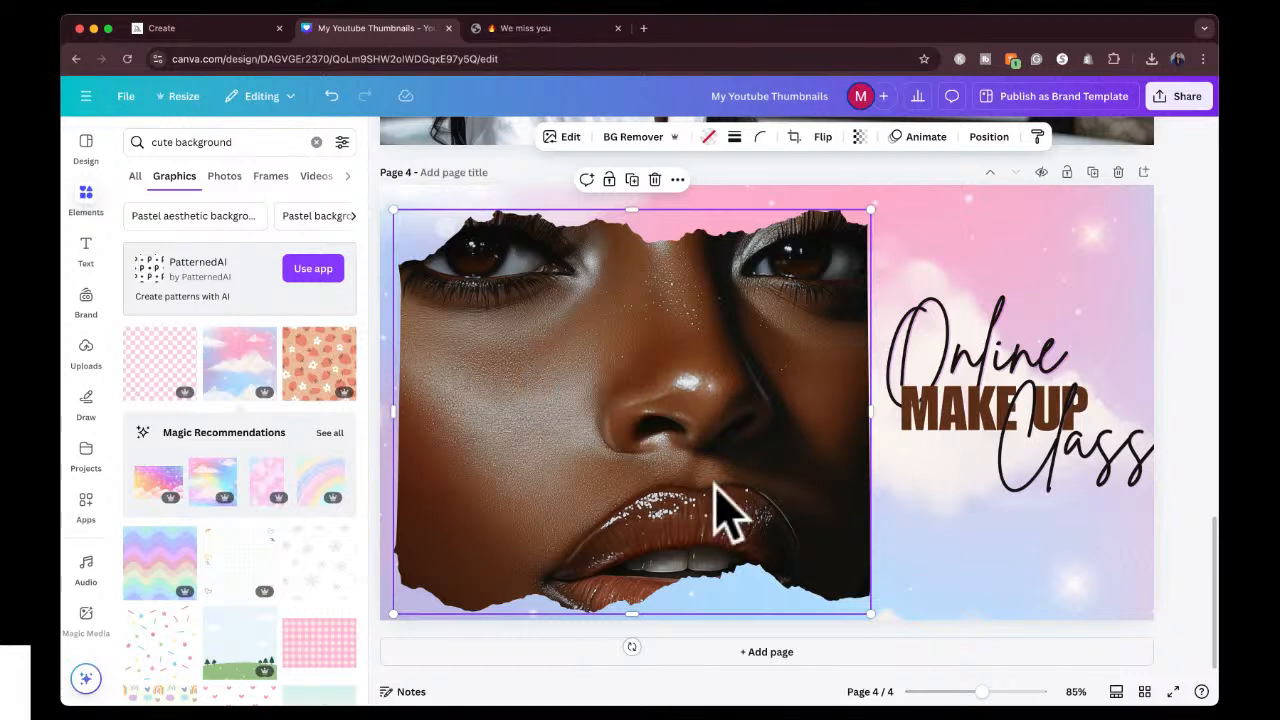
double_click(1003, 370)
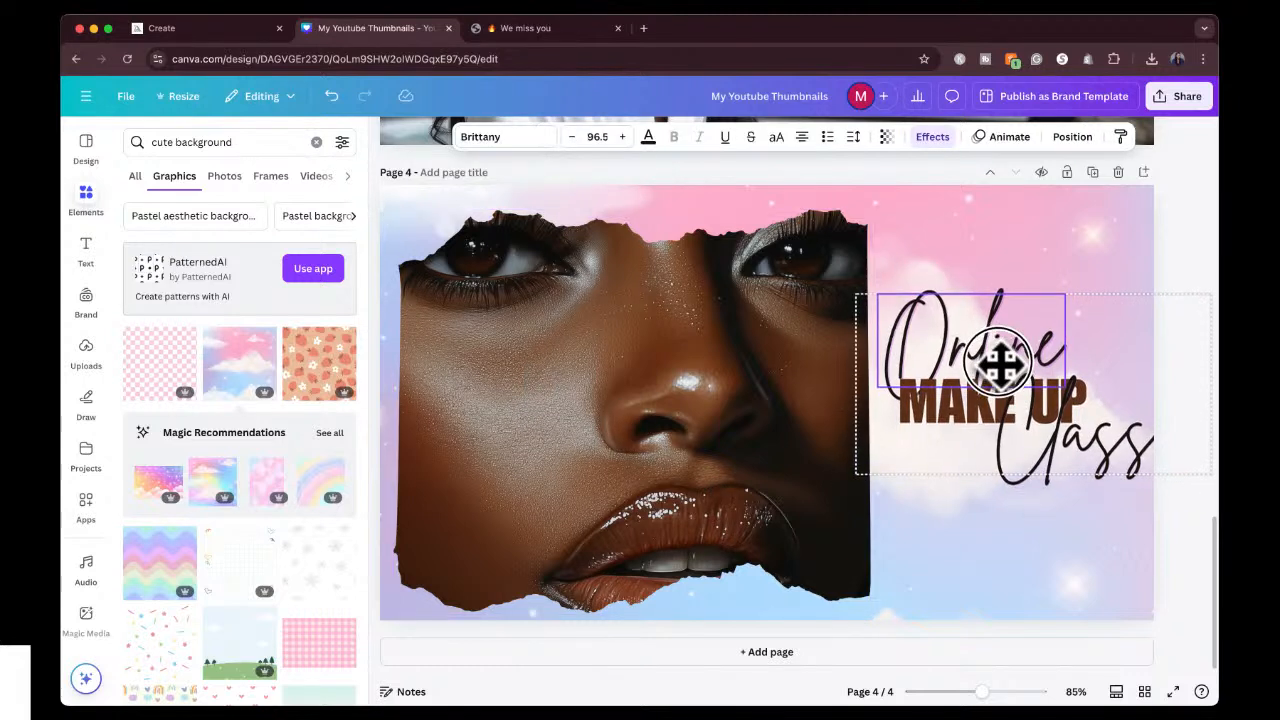
drag(1003, 374, 998, 373)
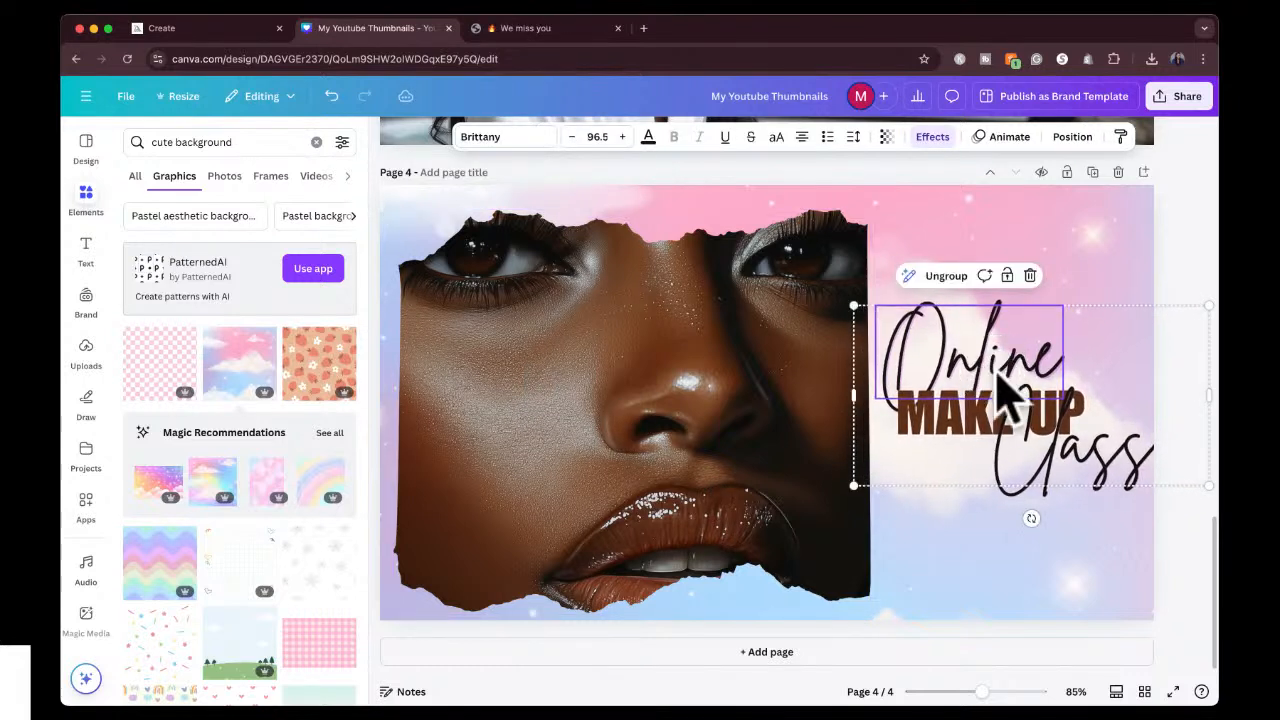
click(1162, 250)
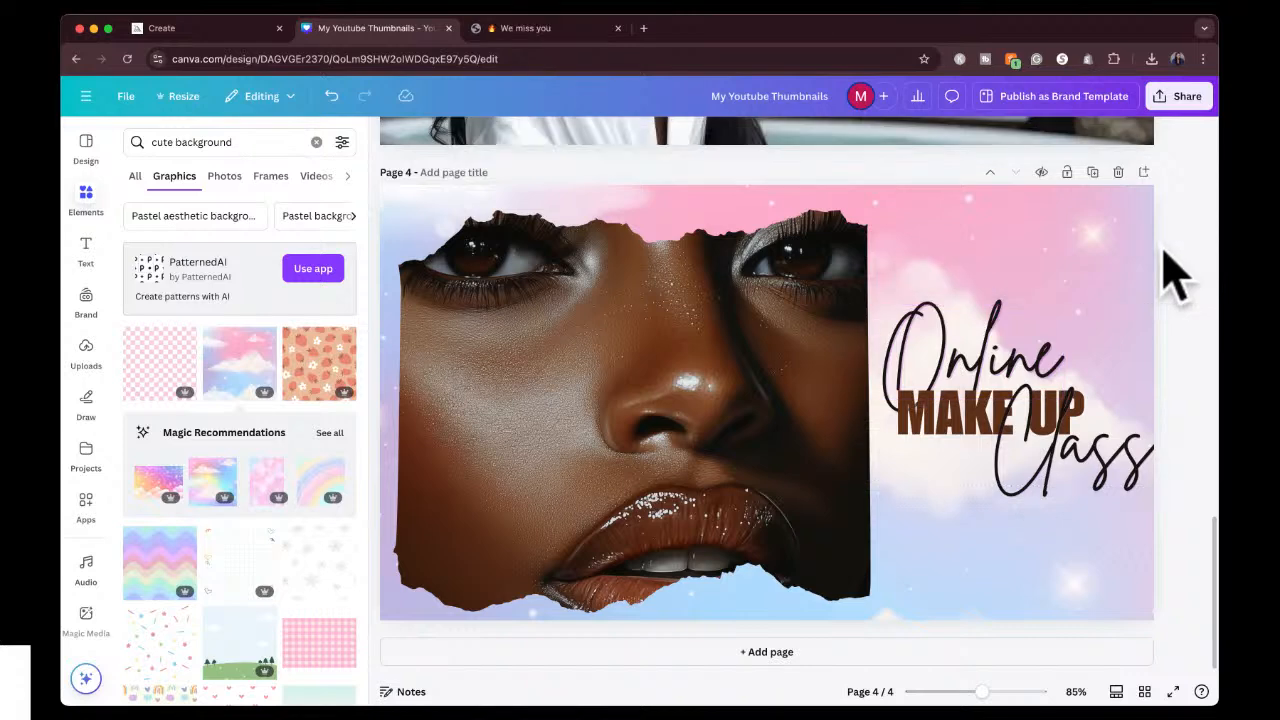
Review the thumbnail designs from page 4 back to page 1.
scroll(1175, 275, up, 5)
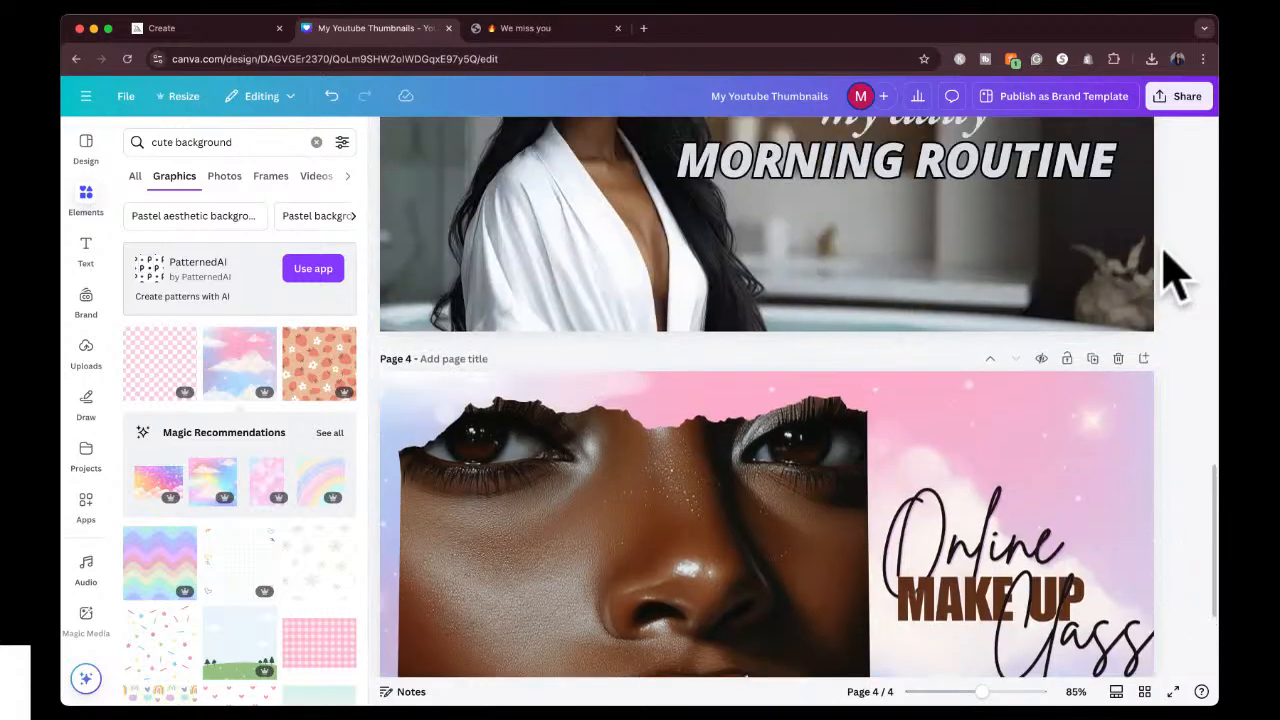
scroll(1175, 275, up, 10)
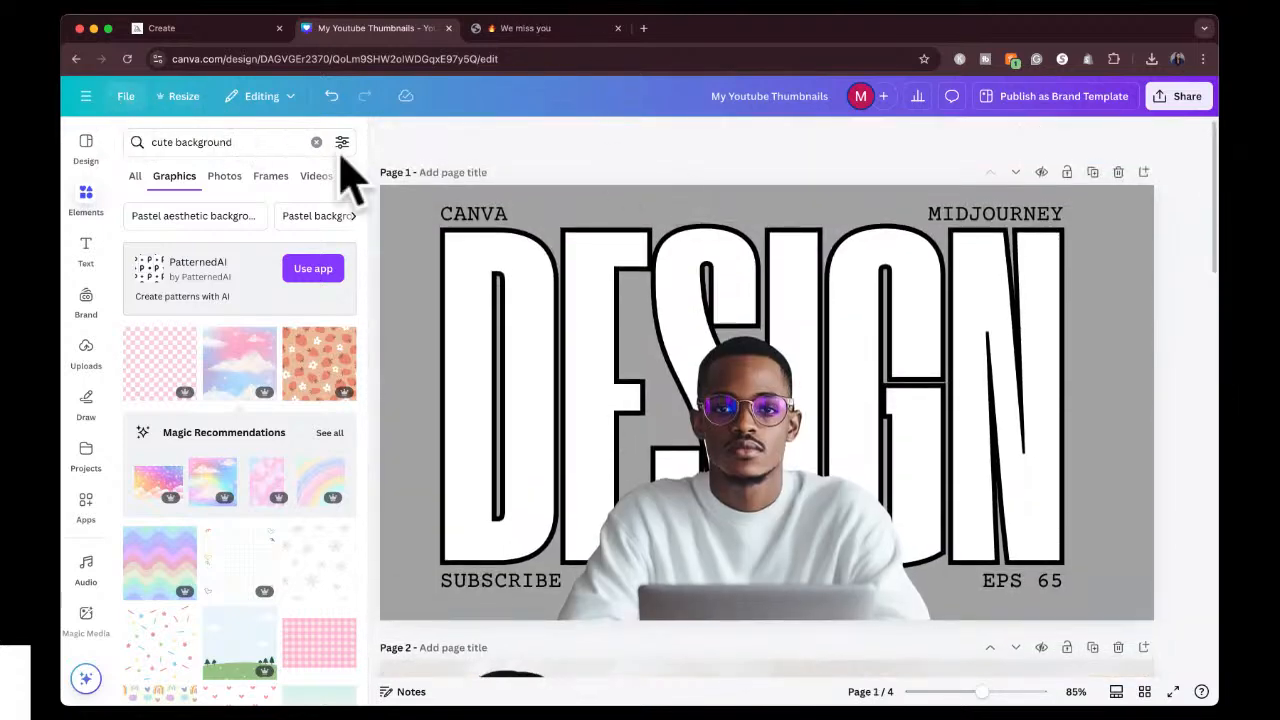
scroll(714, 357, down, 8)
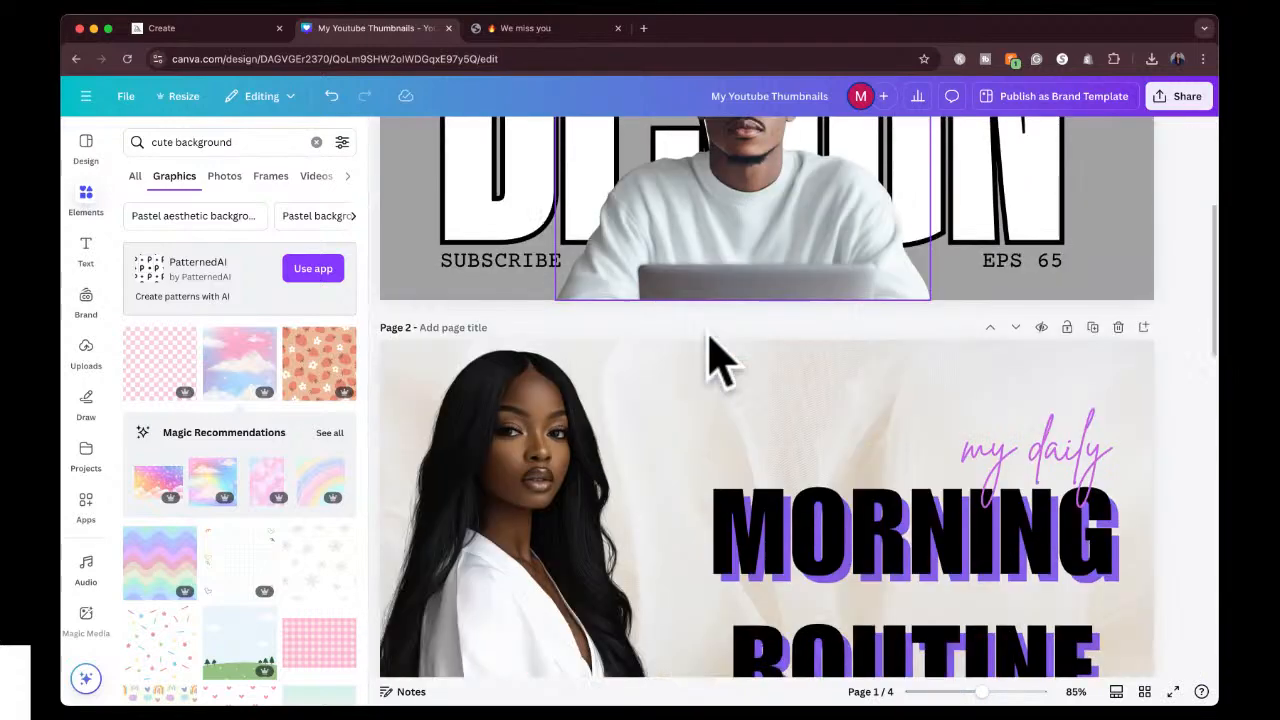
scroll(714, 357, down, 10)
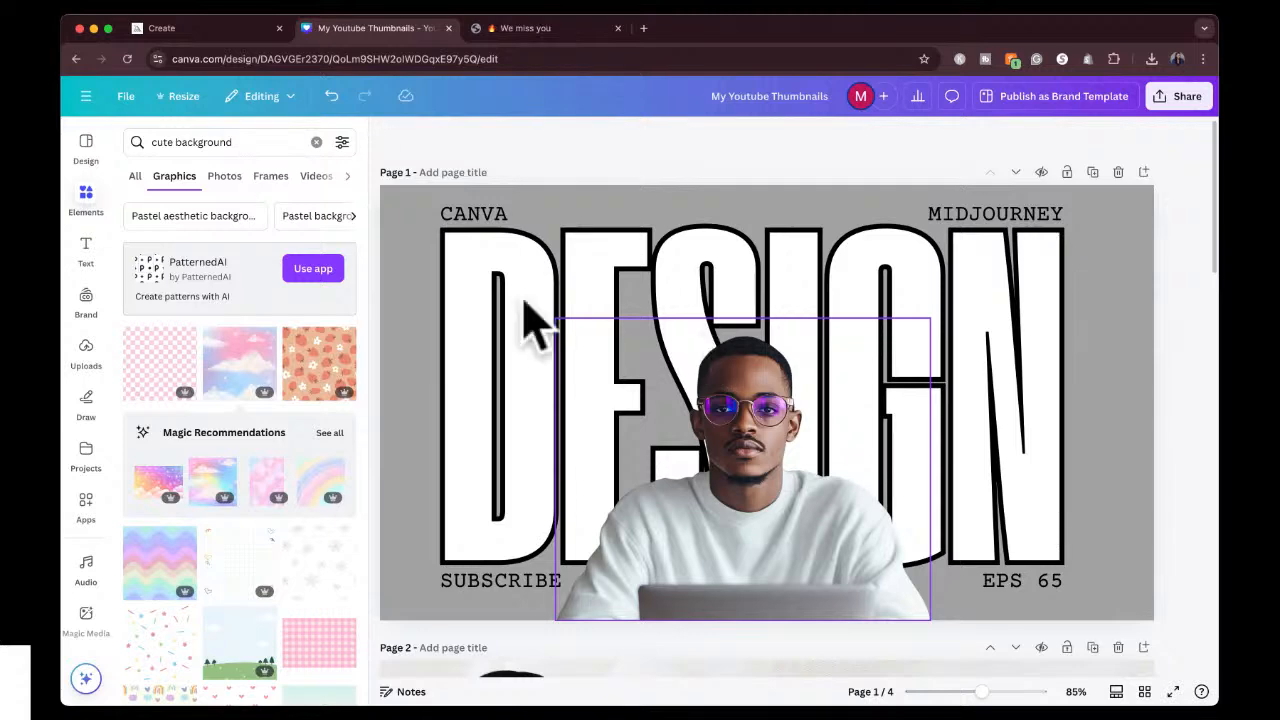
click(529, 314)
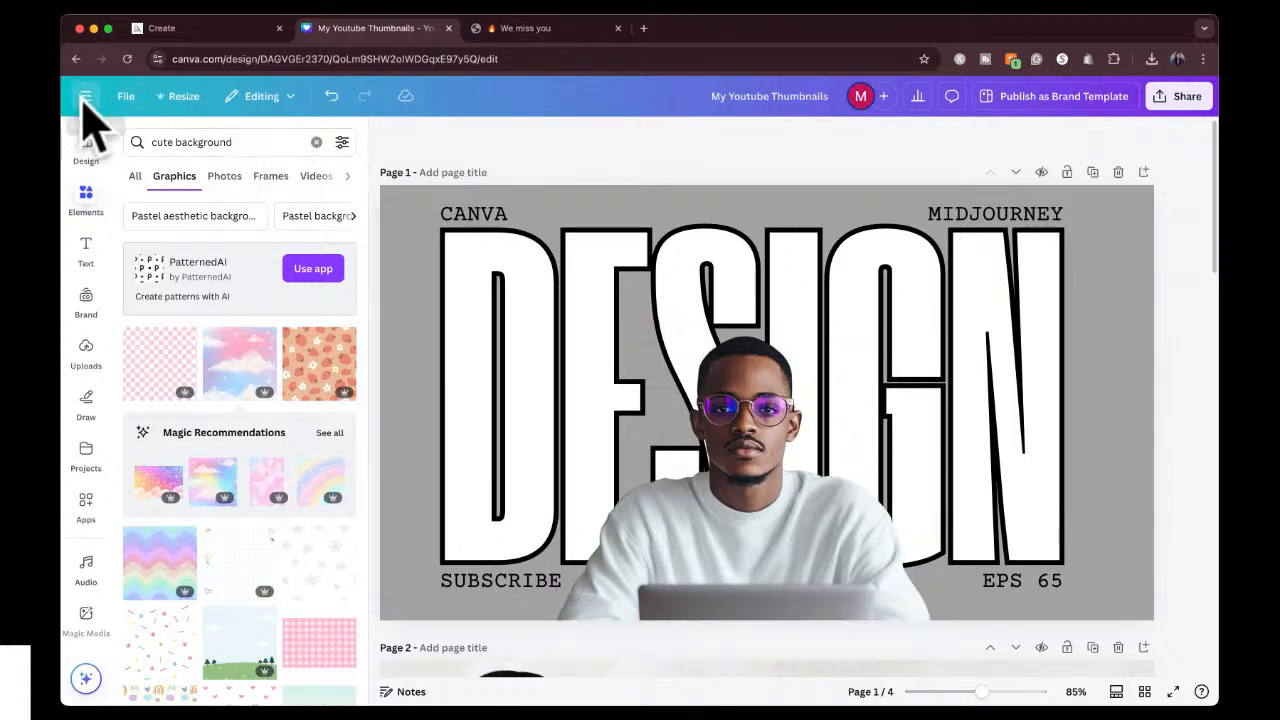
Leave the thumbnails file for the Canva home page and open the "How to Start an" Airbnb design.
click(82, 100)
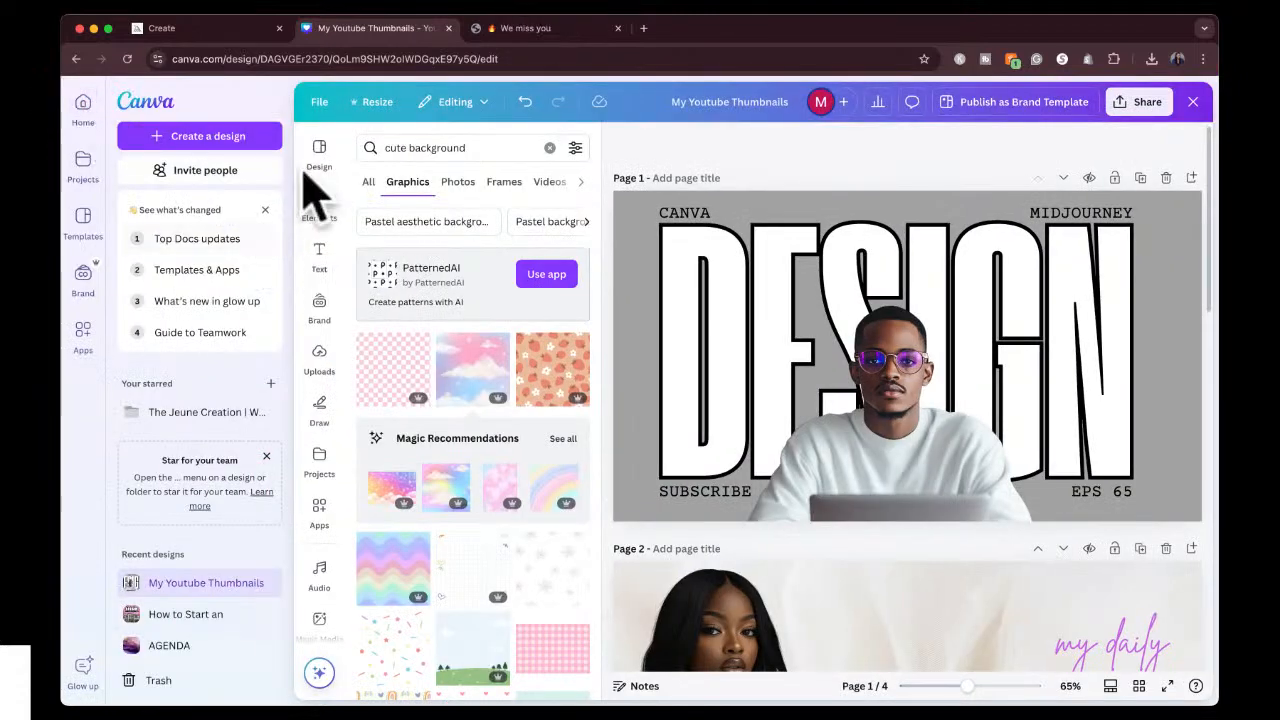
click(86, 110)
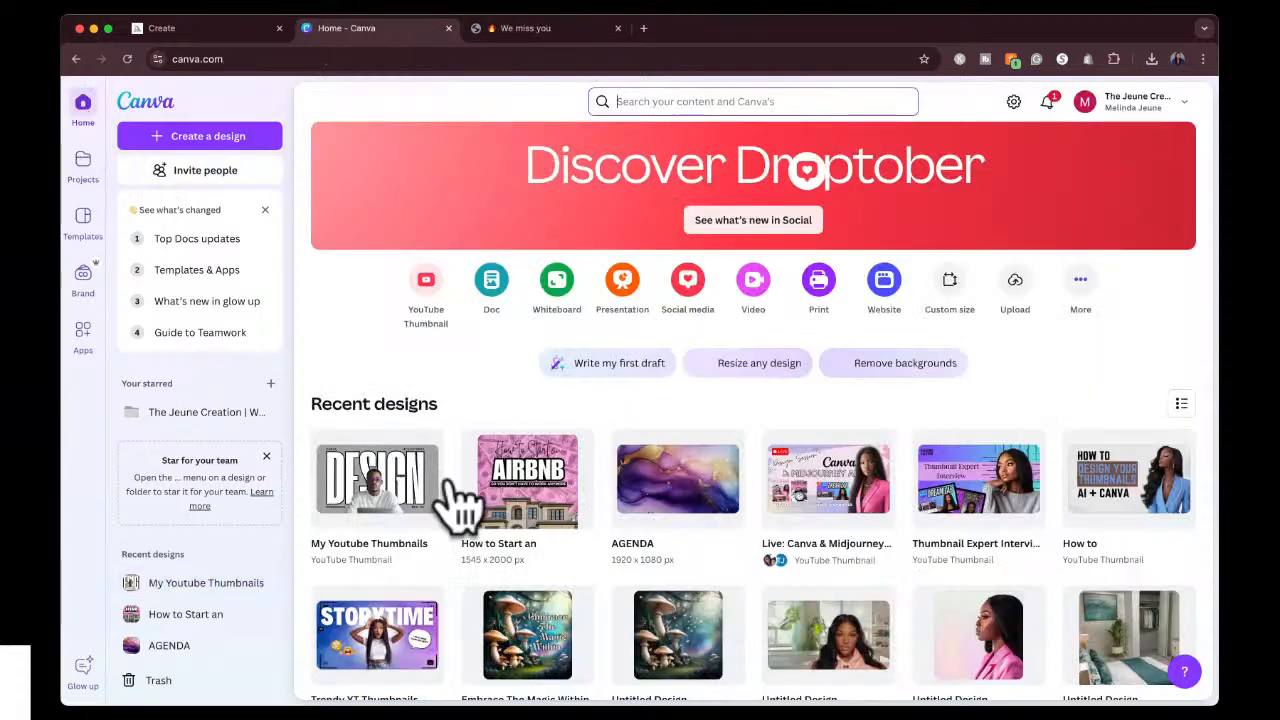
click(520, 505)
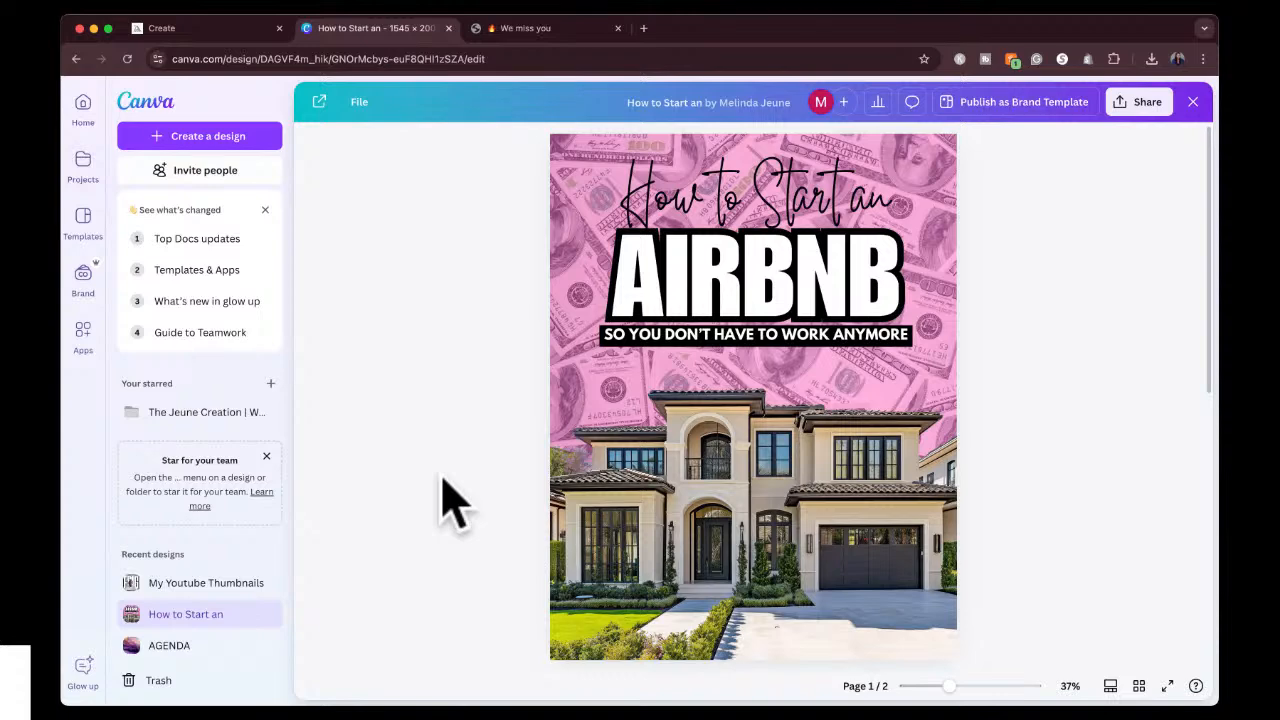
Review both cover designs in the file, the Airbnb cover on page 1 and the Midjourney Prompts cover on page 2.
scroll(503, 480, down, 2)
scroll(503, 480, down, 5)
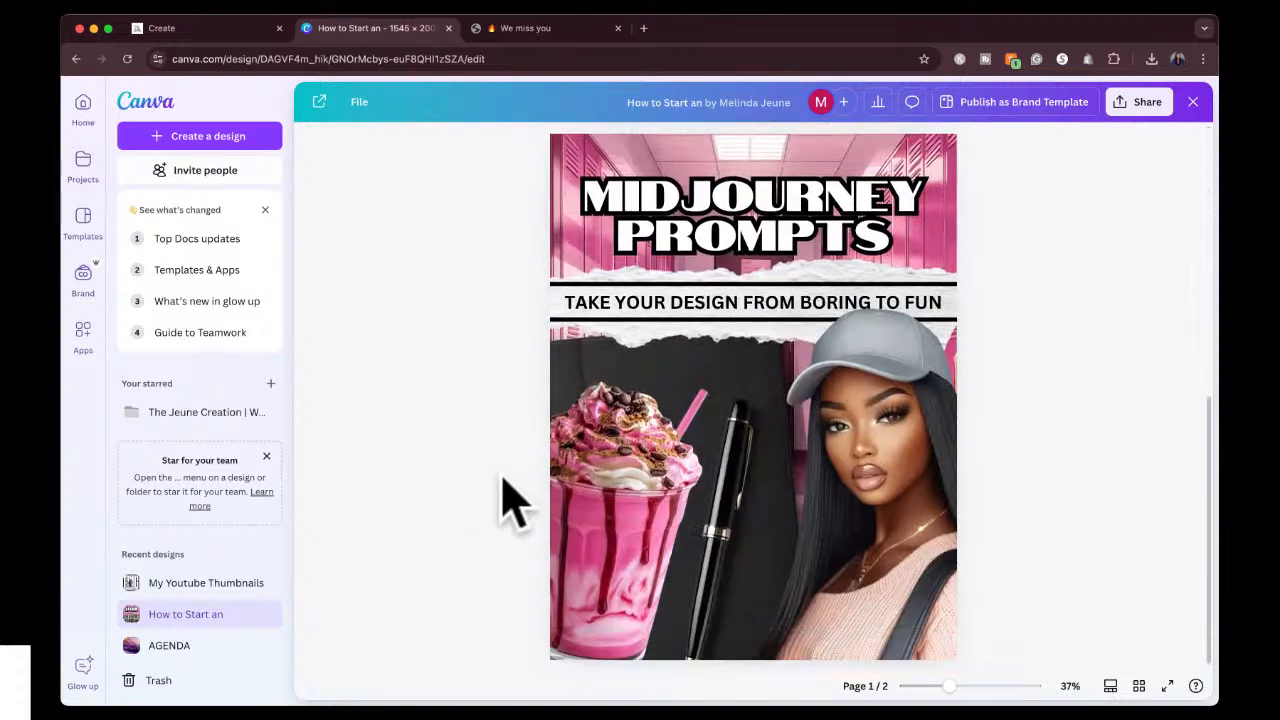
scroll(503, 480, up, 1)
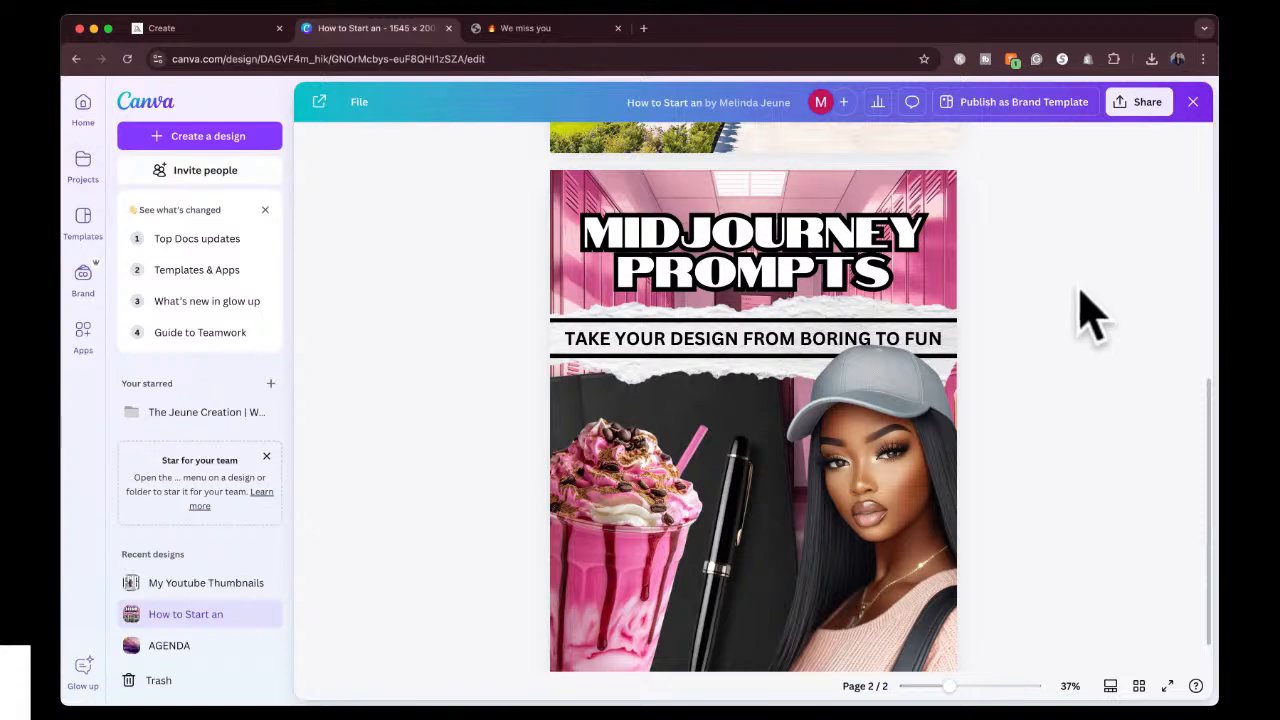
scroll(630, 460, down, 1)
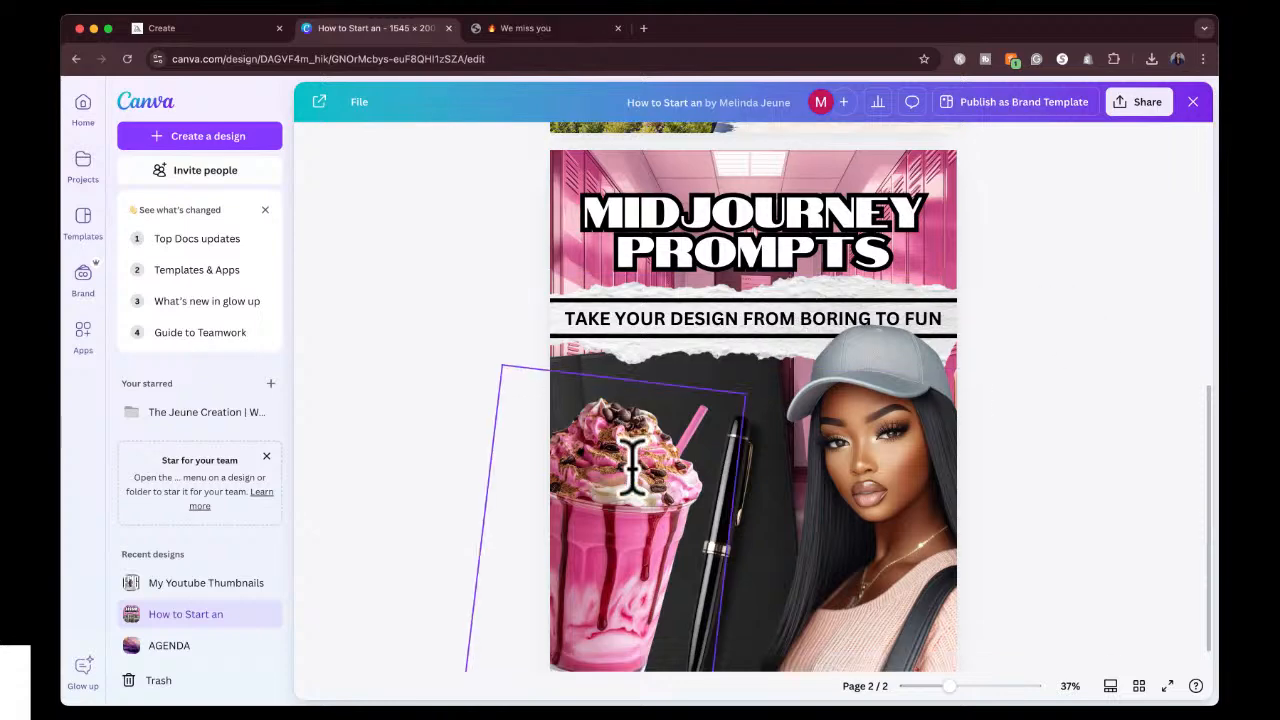
scroll(632, 465, up, 2)
scroll(634, 491, down, 2)
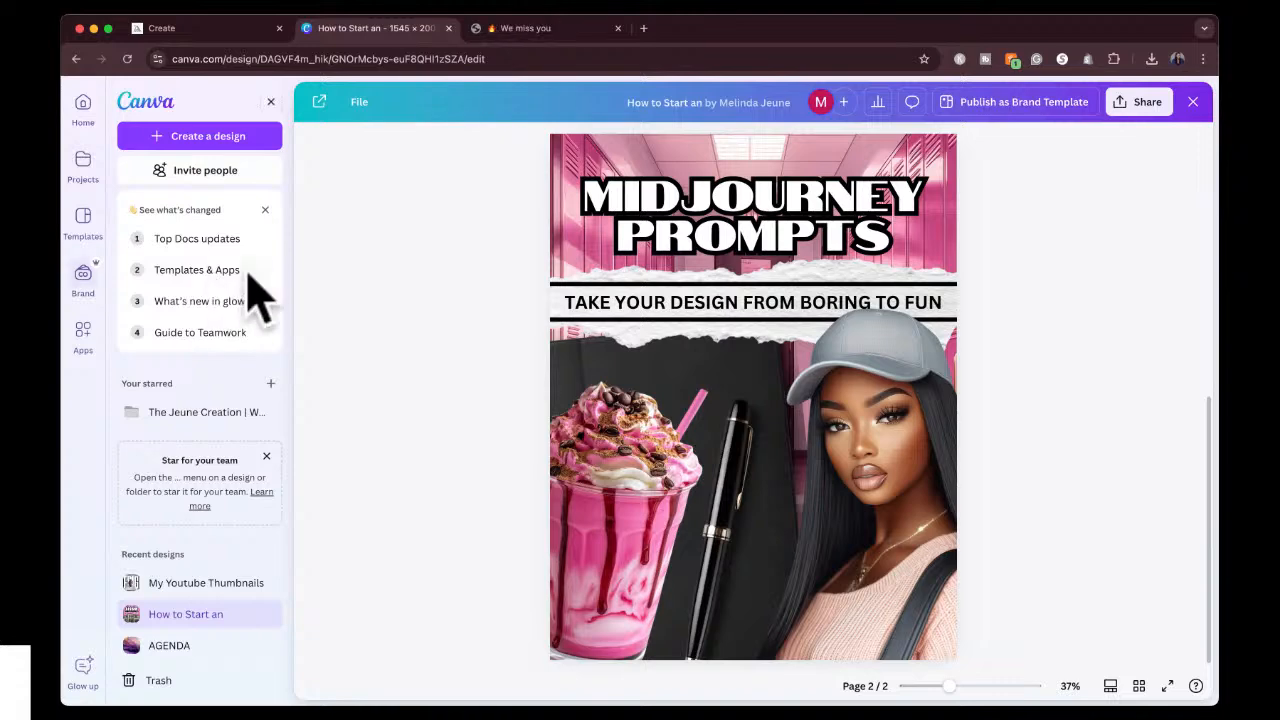
scroll(455, 300, up, 5)
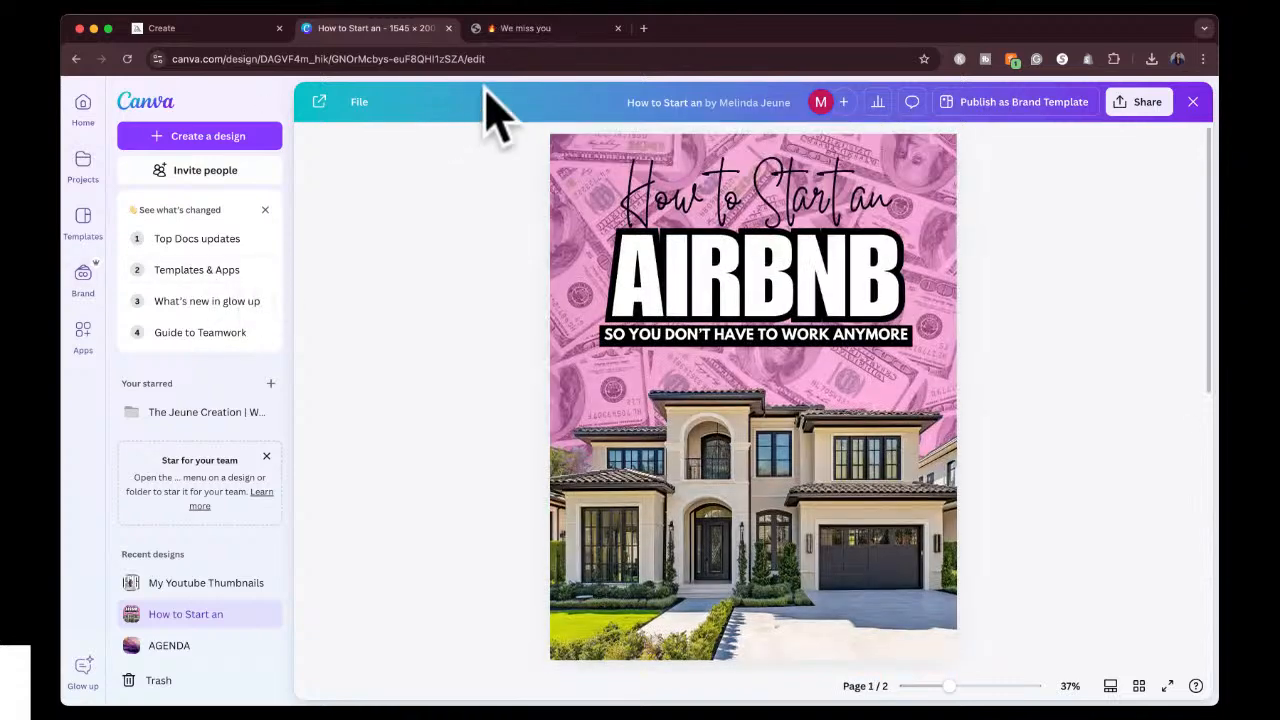
Switch to The Jeune Creation website, open its home page and look through the banner and The Prompt Vault products.
click(585, 28)
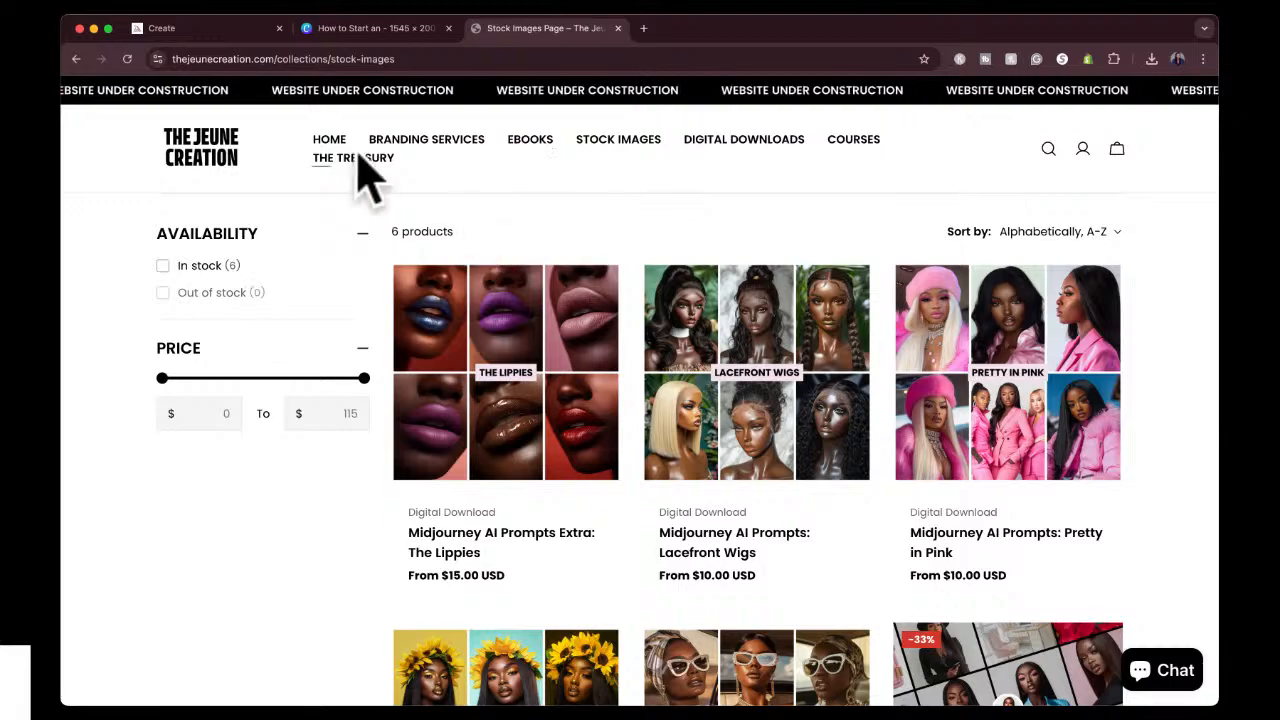
click(330, 141)
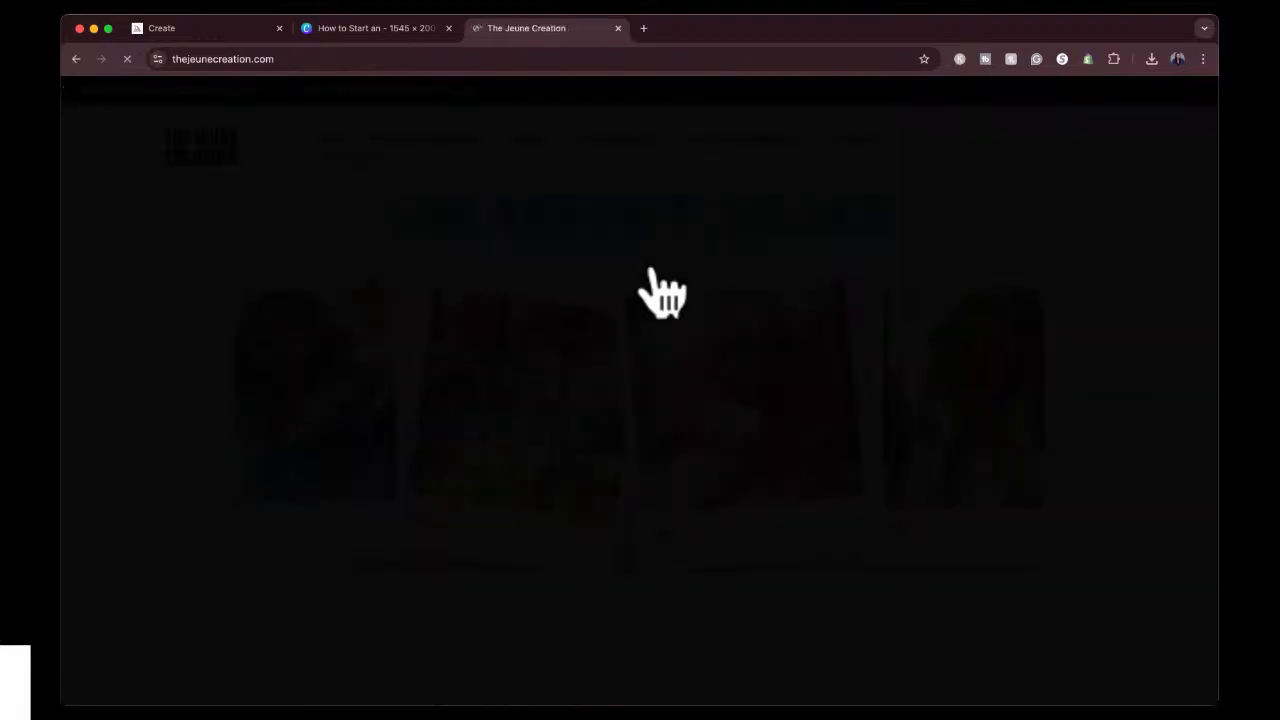
scroll(680, 445, down, 6)
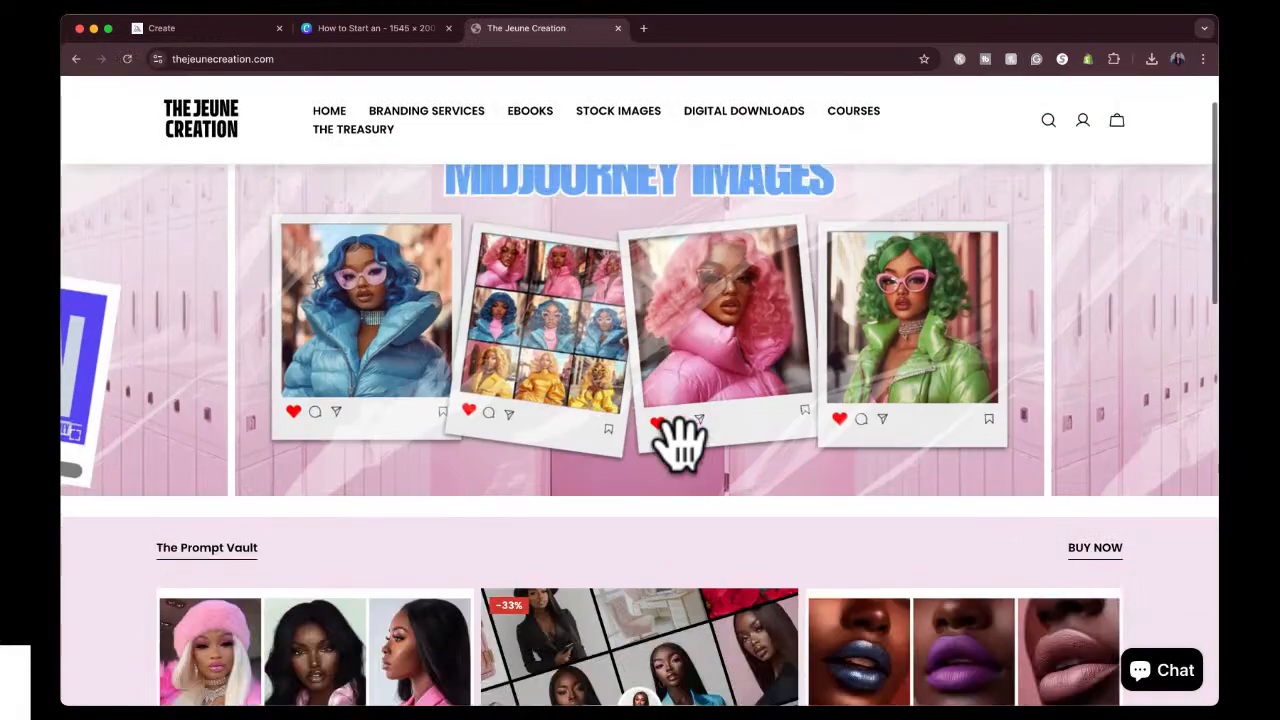
scroll(686, 465, down, 5)
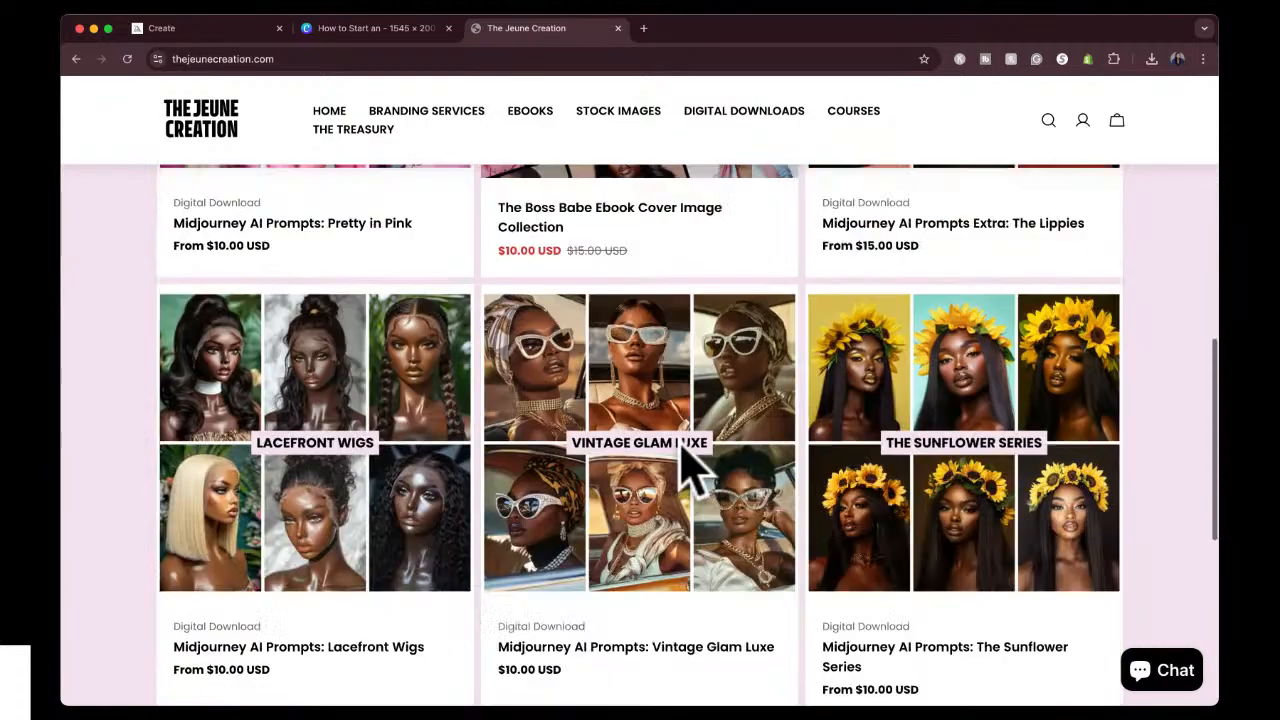
scroll(686, 455, up, 10)
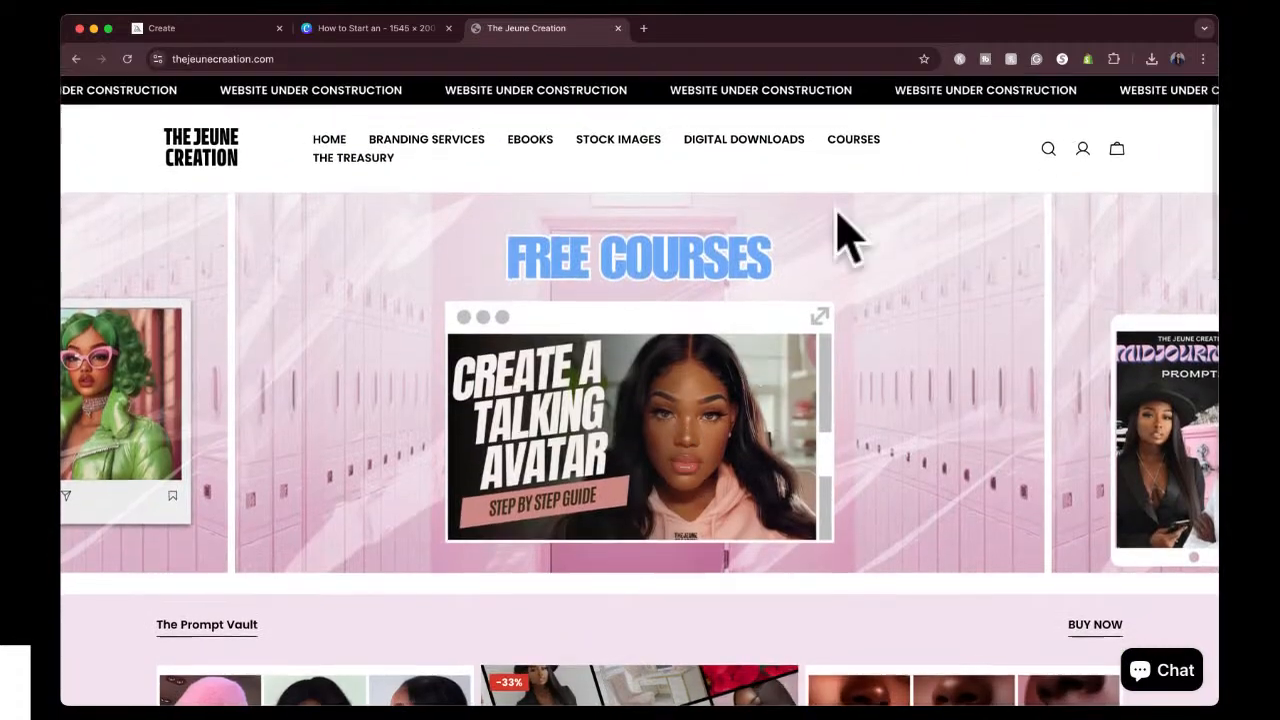